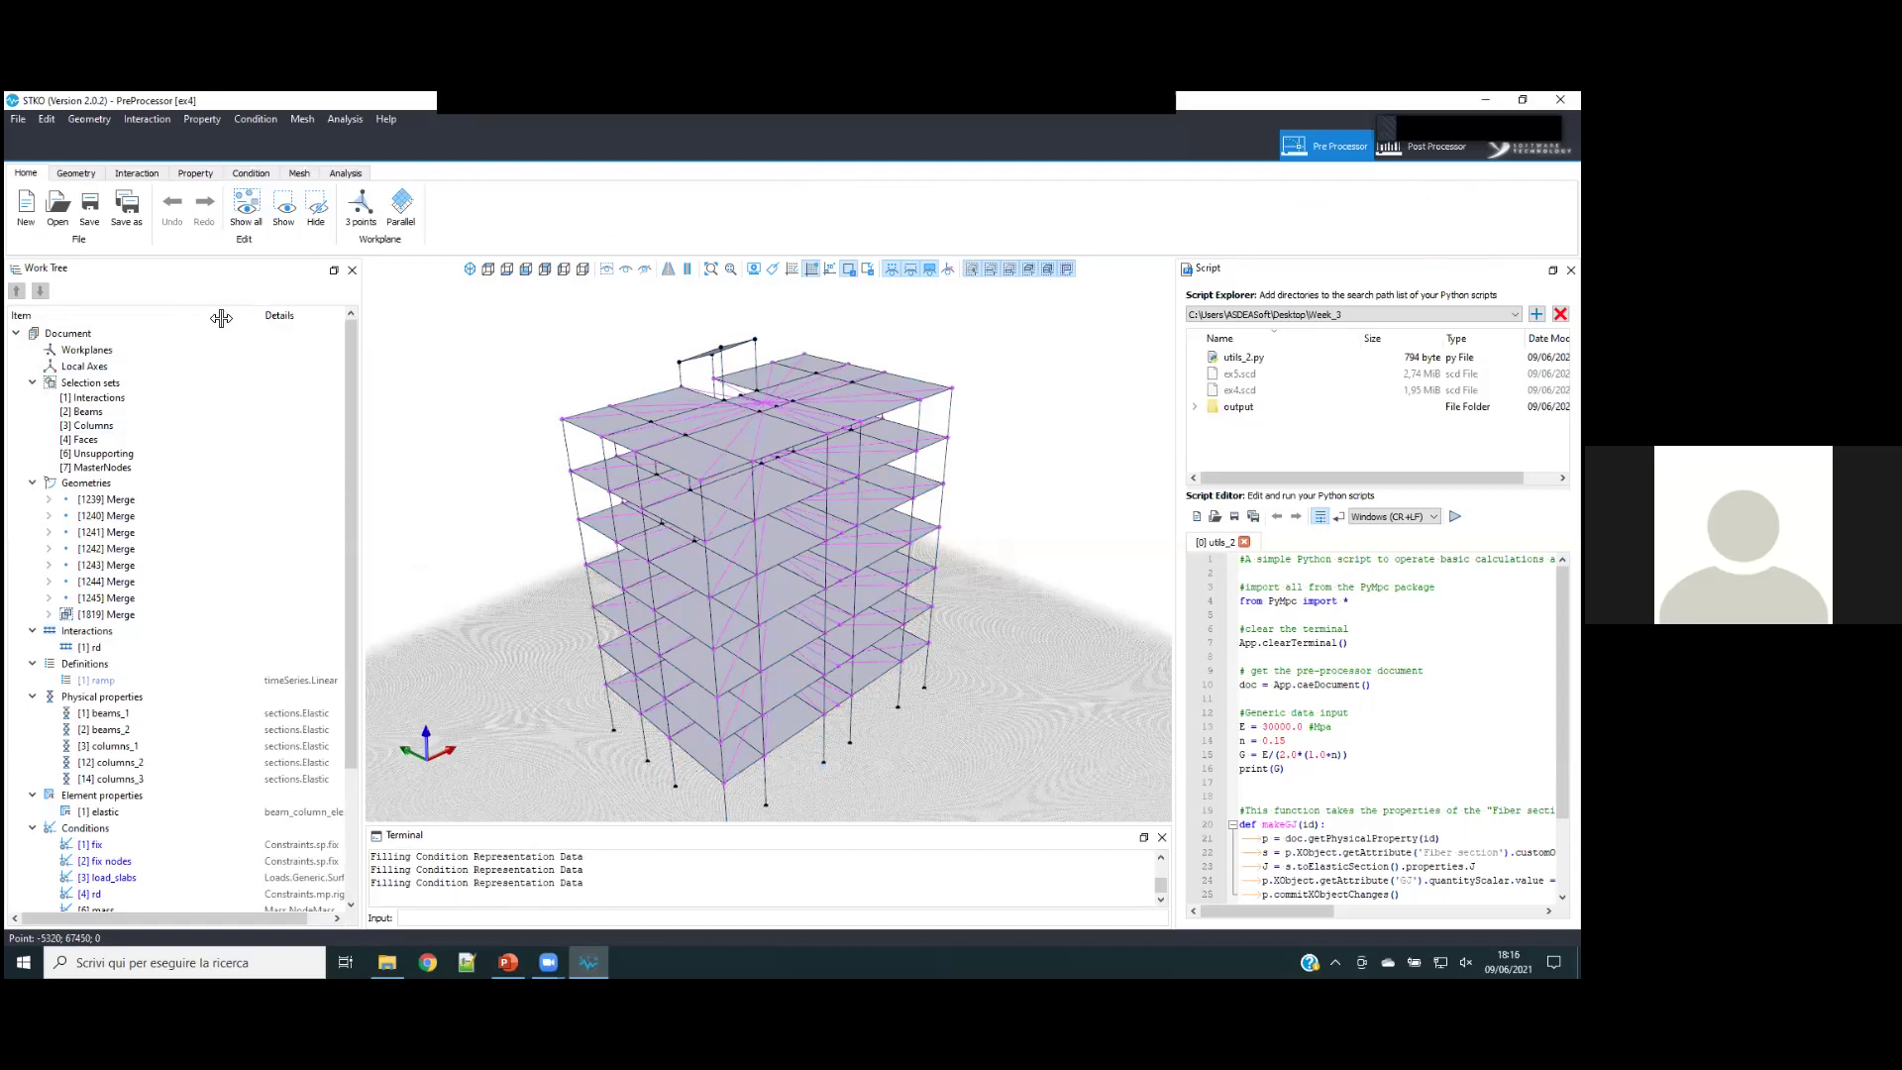
- Widen the work tree and set the visible viewport grid to a grid size of 100
drag(362, 349, 443, 353)
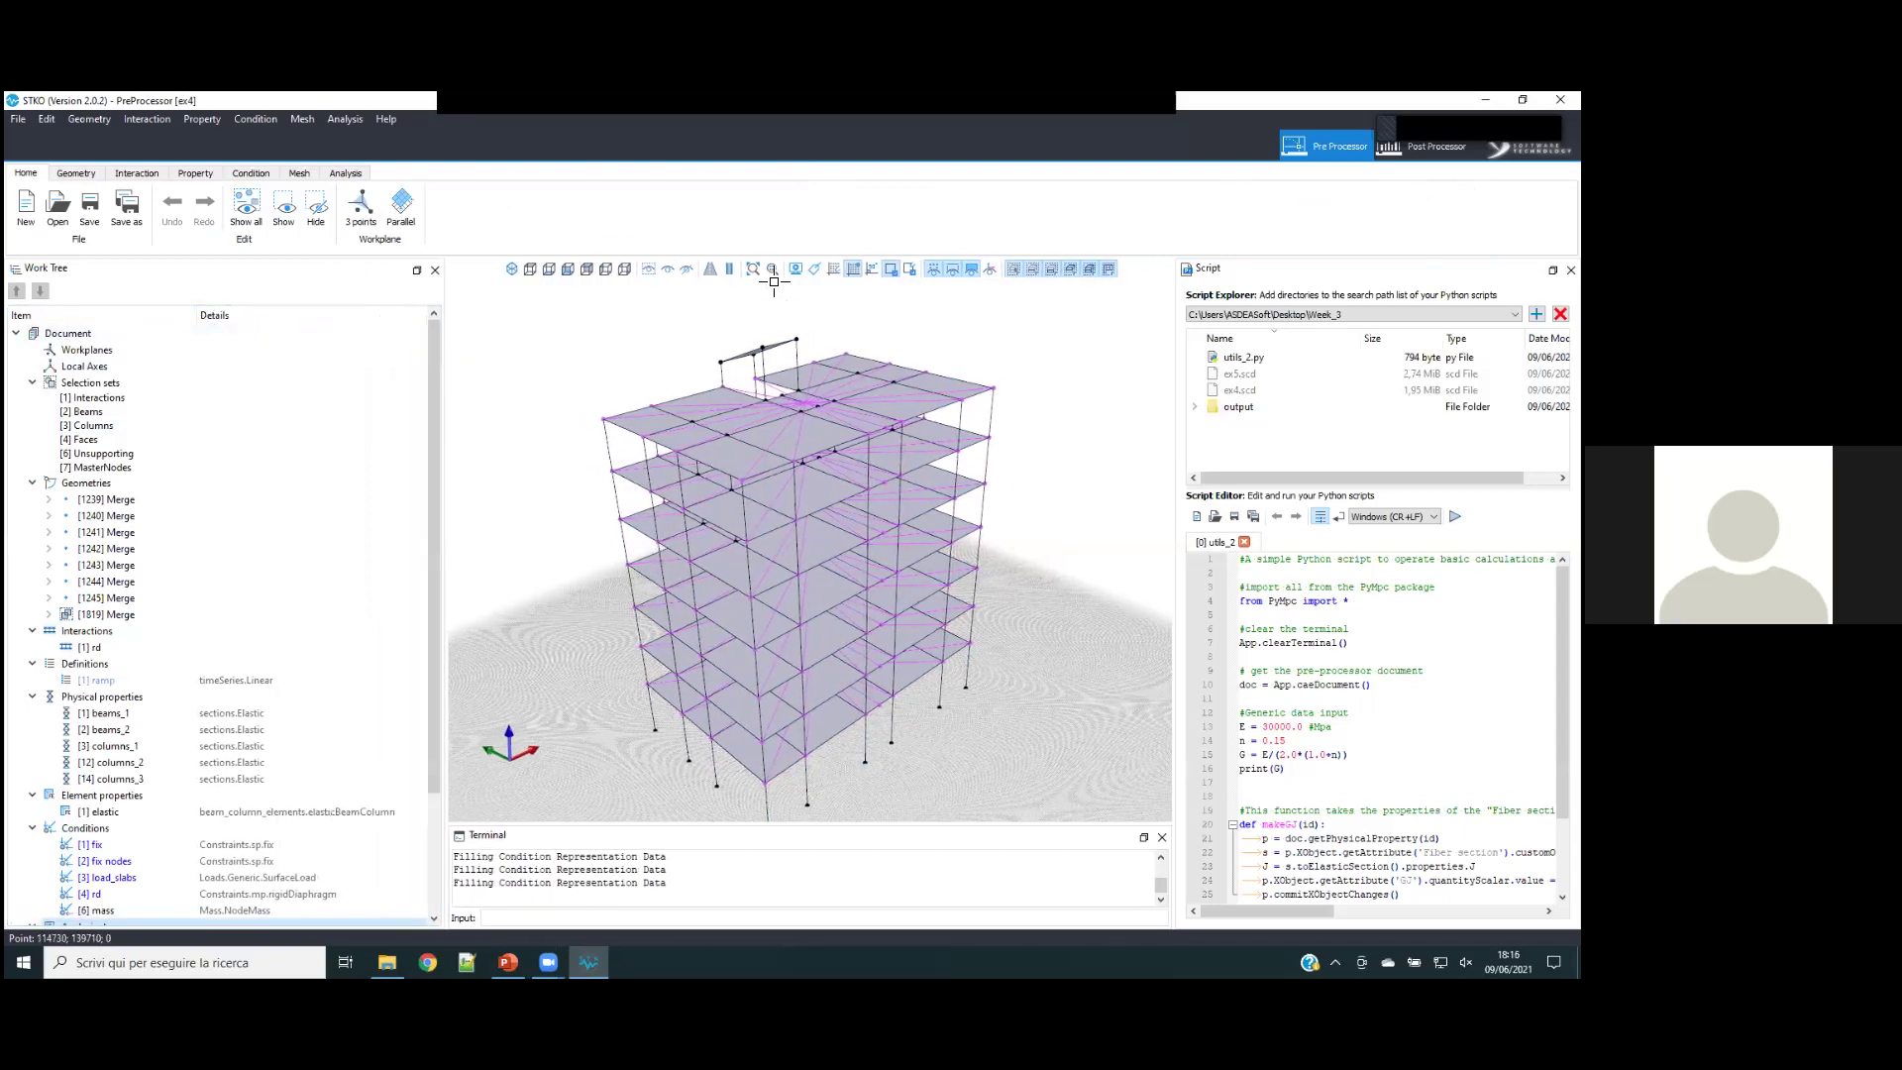
click(833, 268)
text(100)
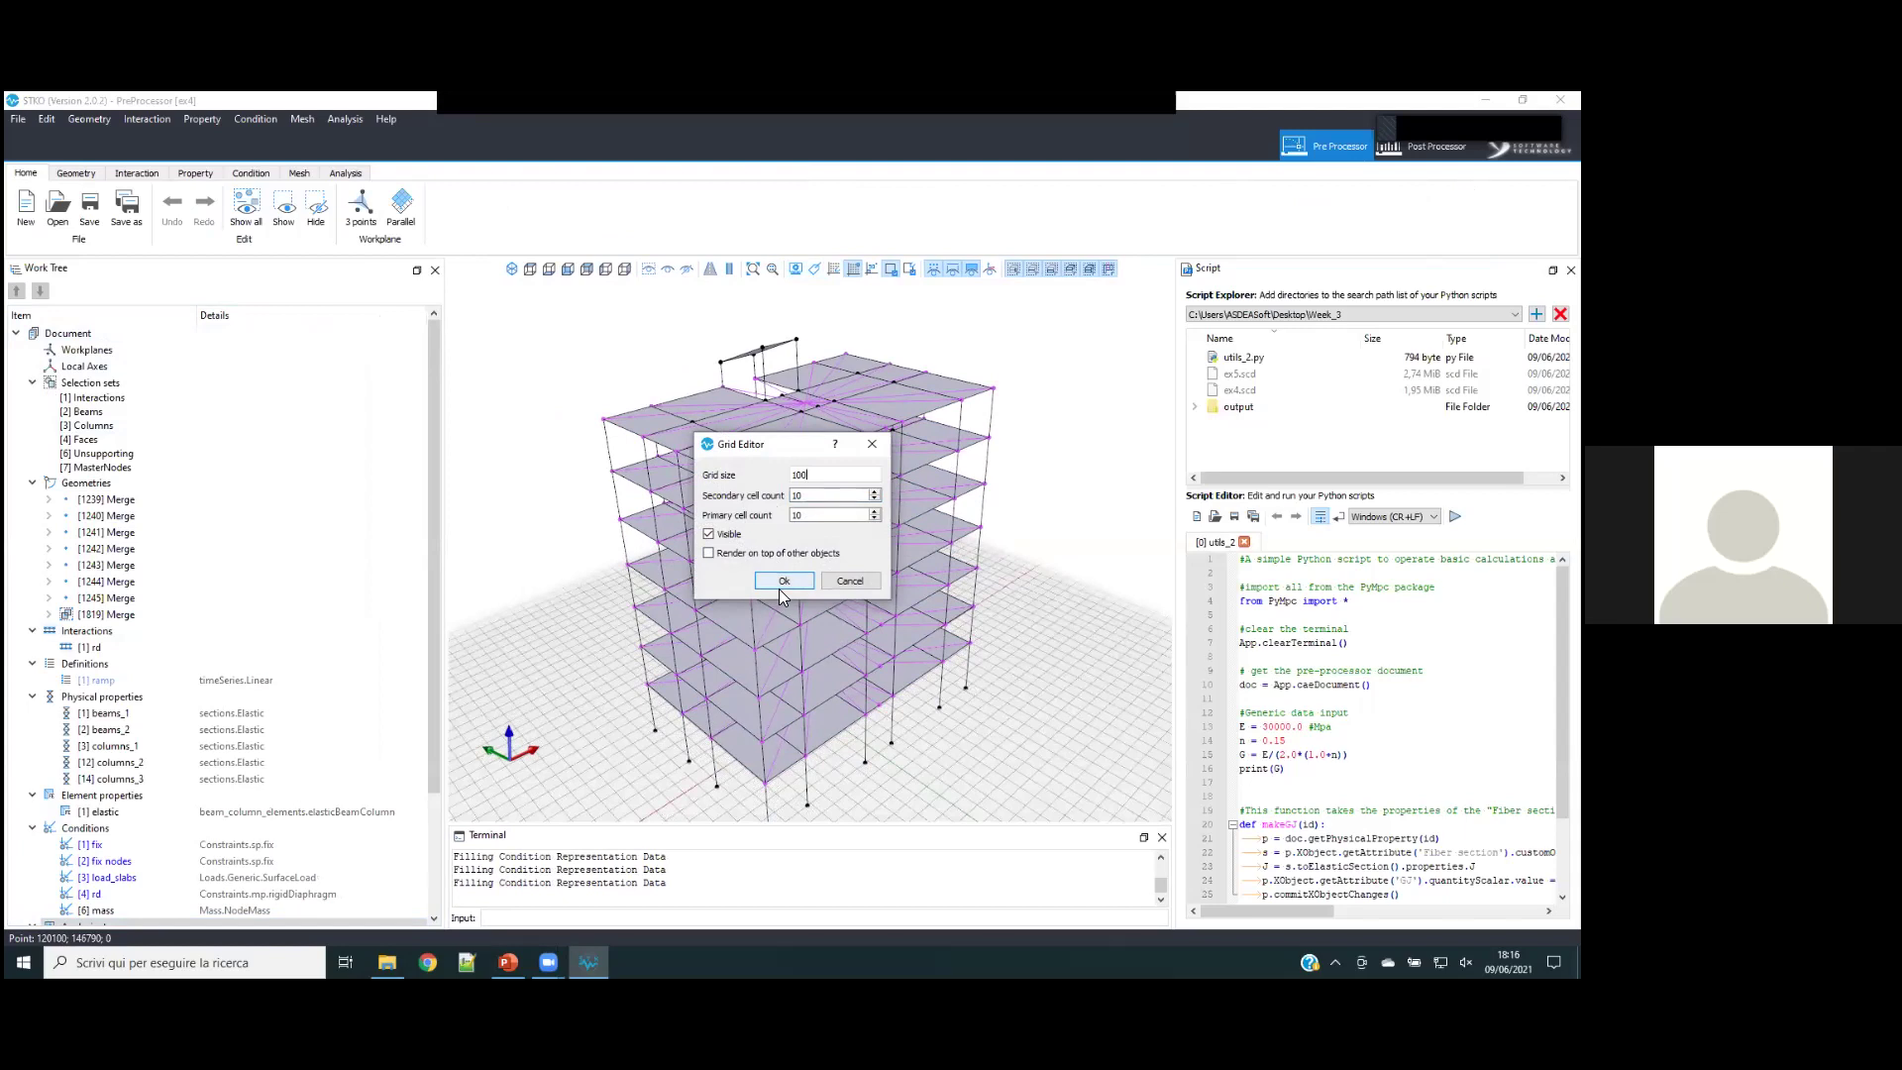
click(785, 579)
scroll(966, 329, down, 2)
middle_drag(864, 392, 860, 442)
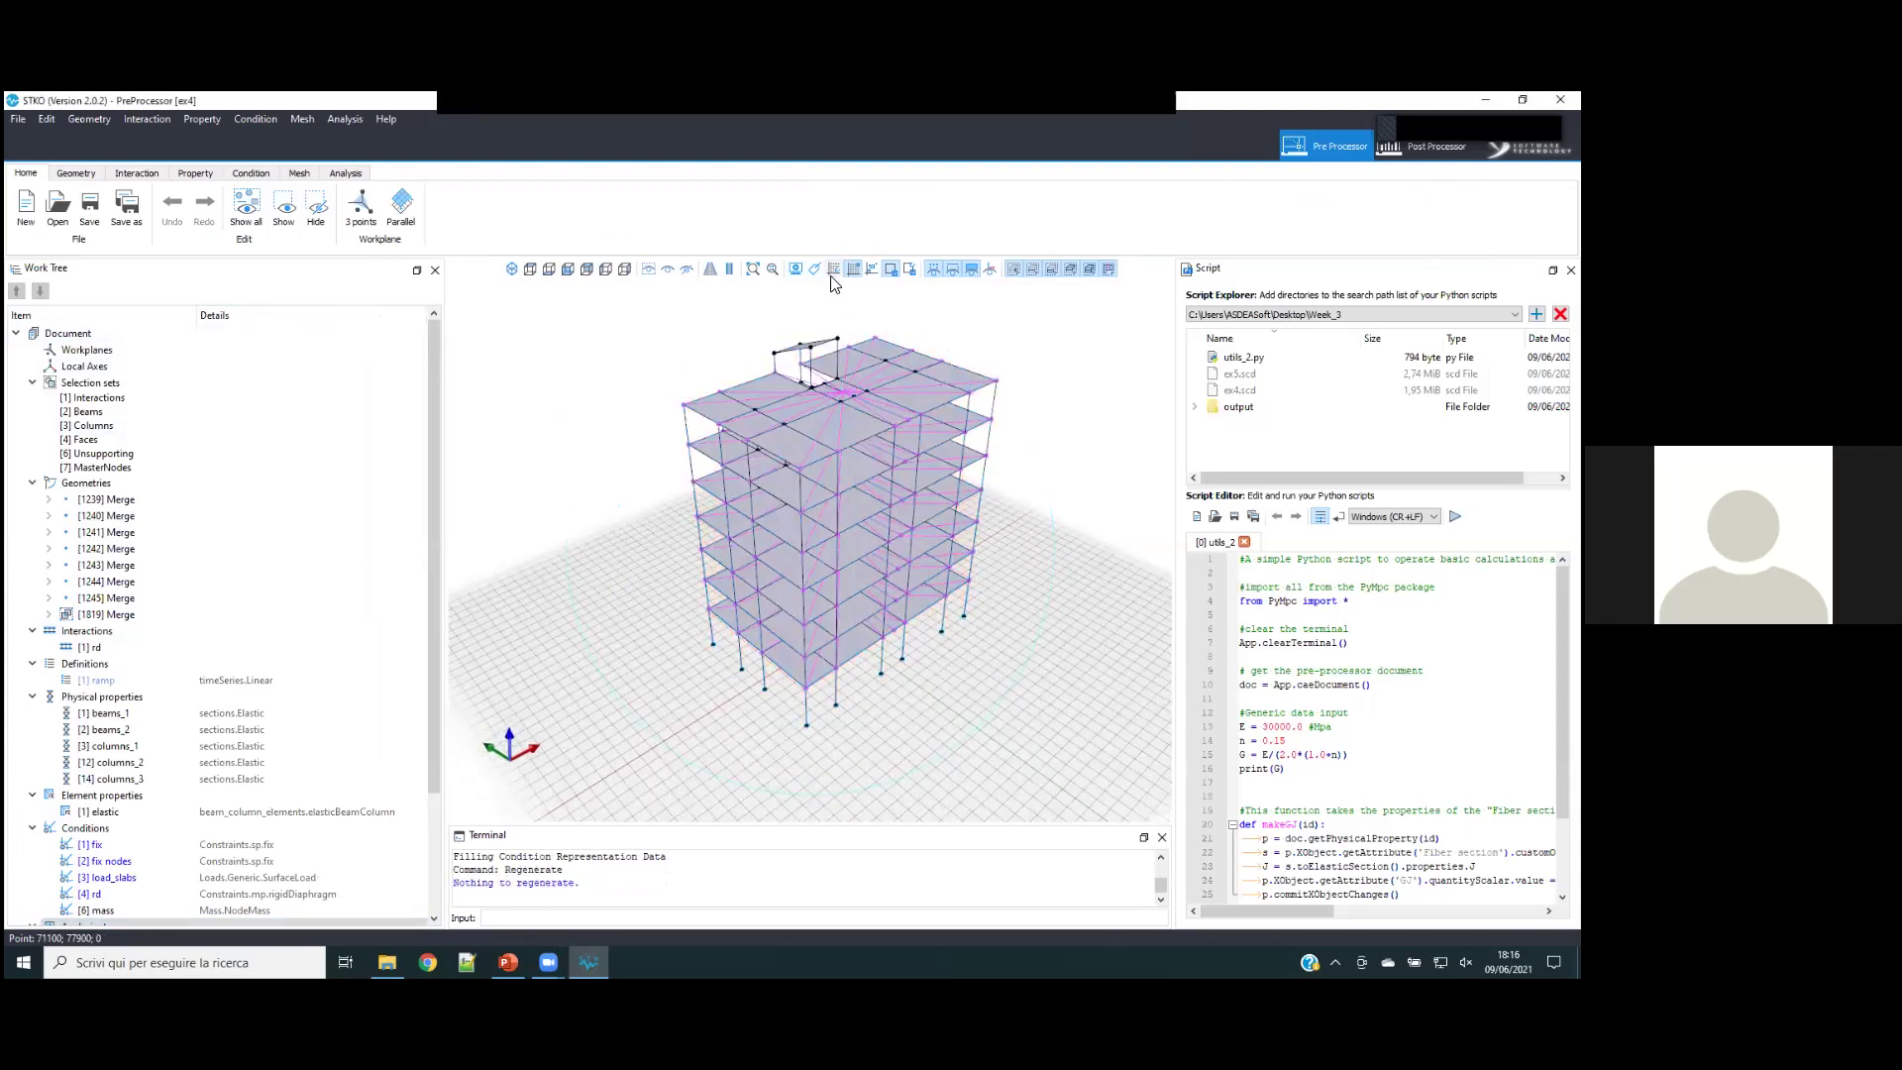
- Collapse every work tree category from Selection sets down to Analysis steps
click(33, 382)
click(32, 399)
click(33, 415)
click(32, 432)
click(32, 449)
click(32, 464)
click(33, 481)
click(33, 498)
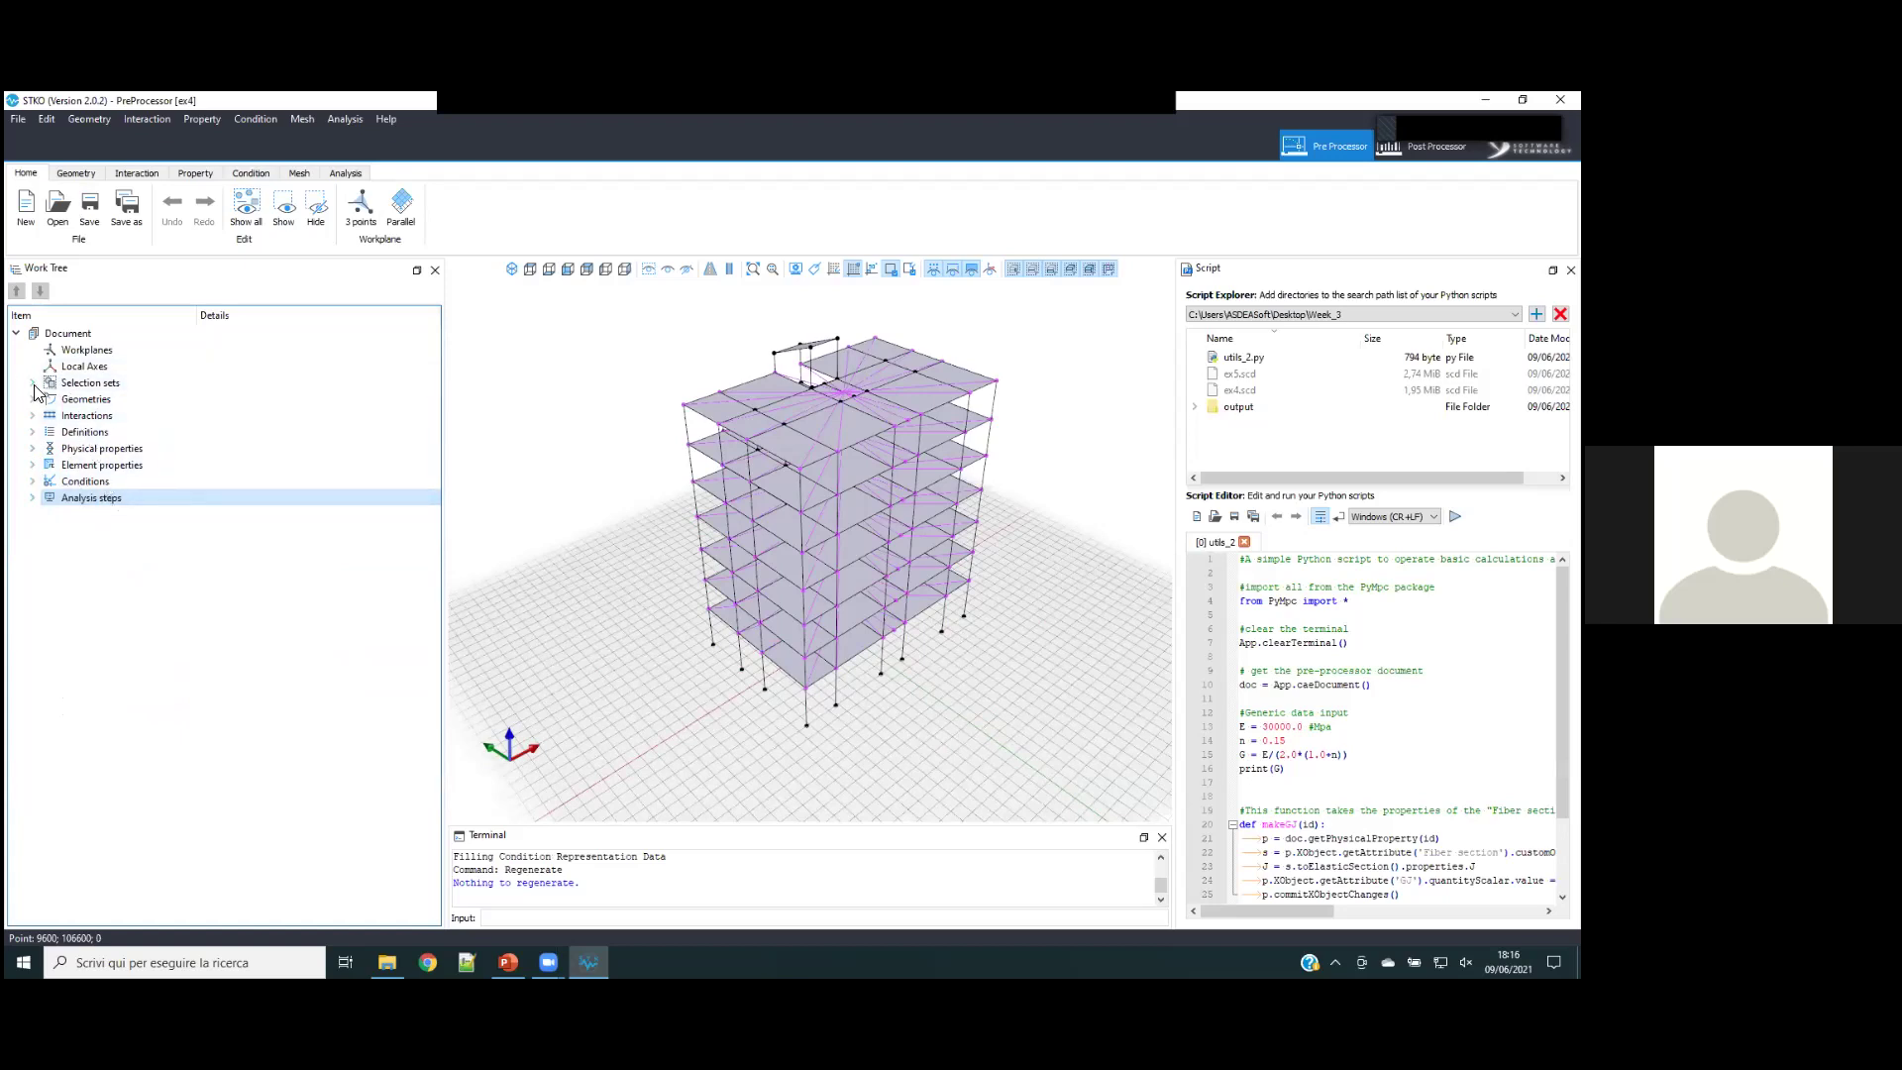
- Review the selection sets, and list the geometries to highlight the merged building geometry [1819] in the model
click(33, 383)
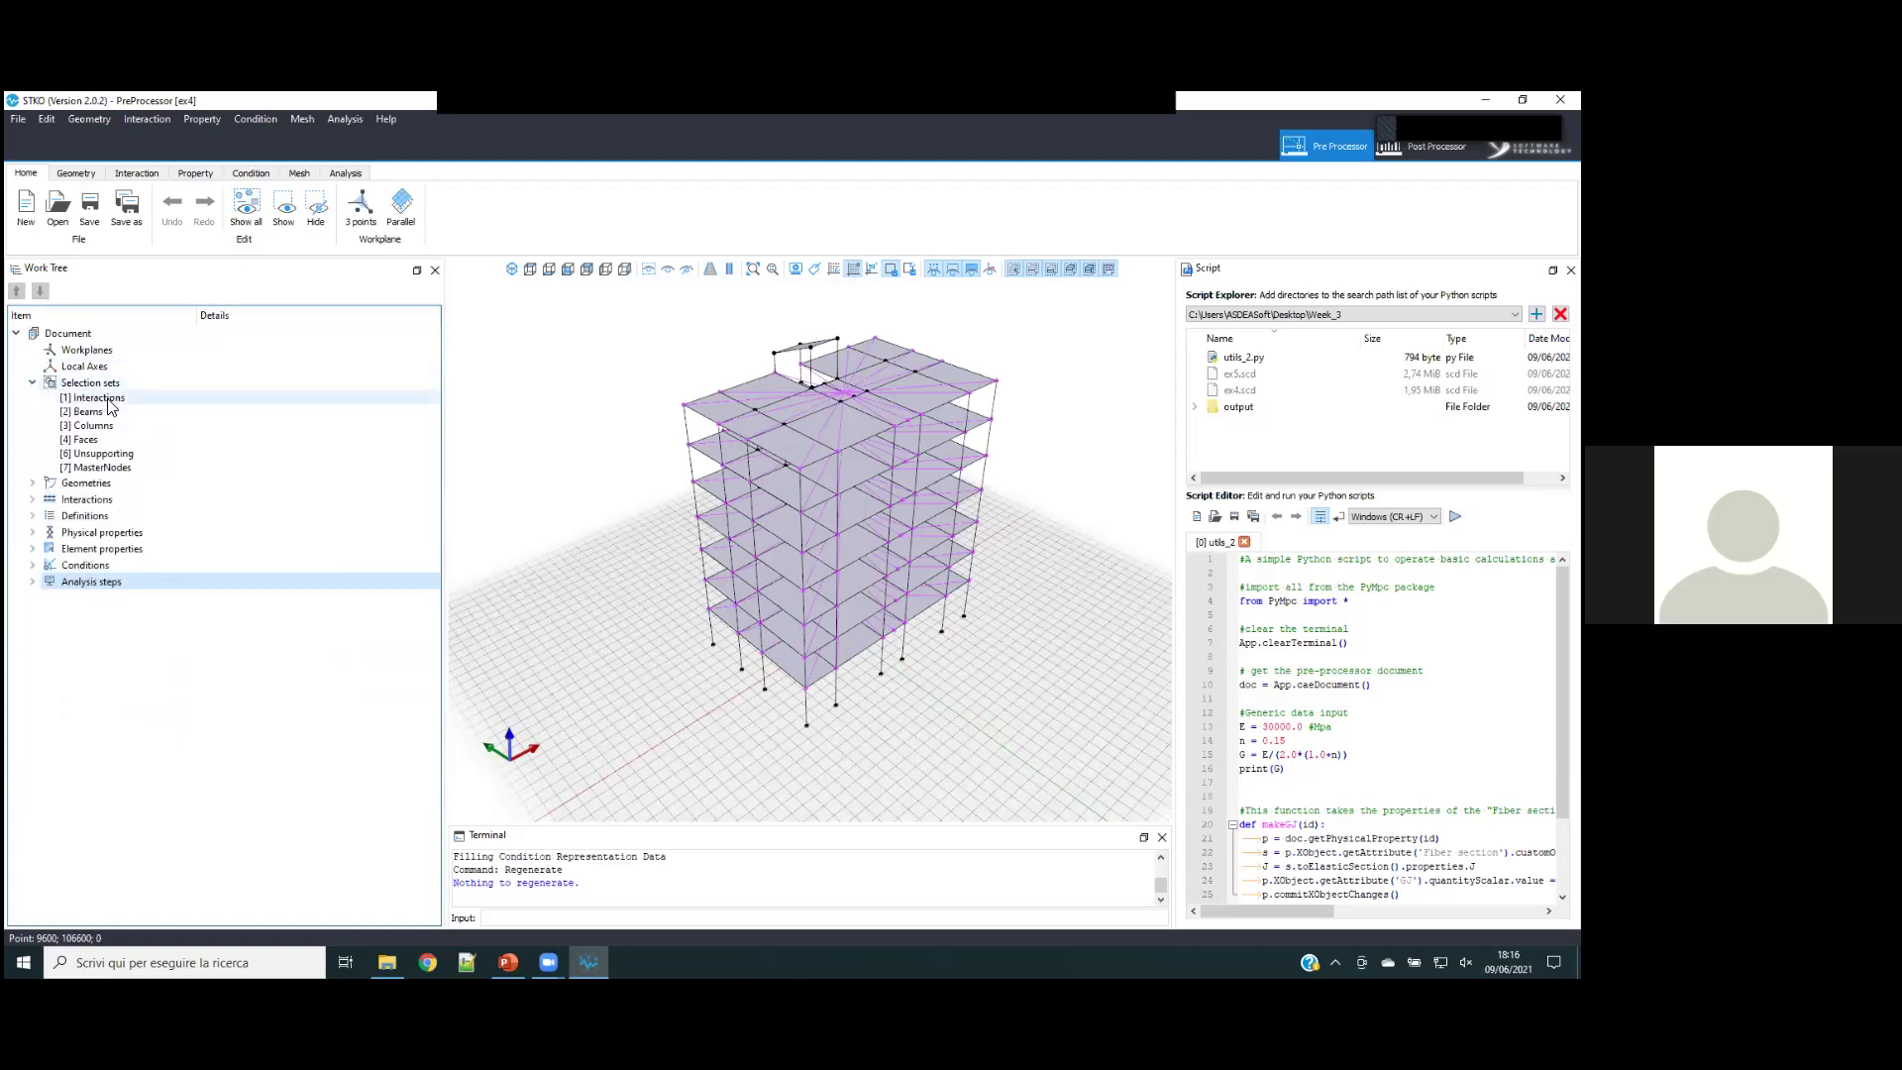
click(33, 382)
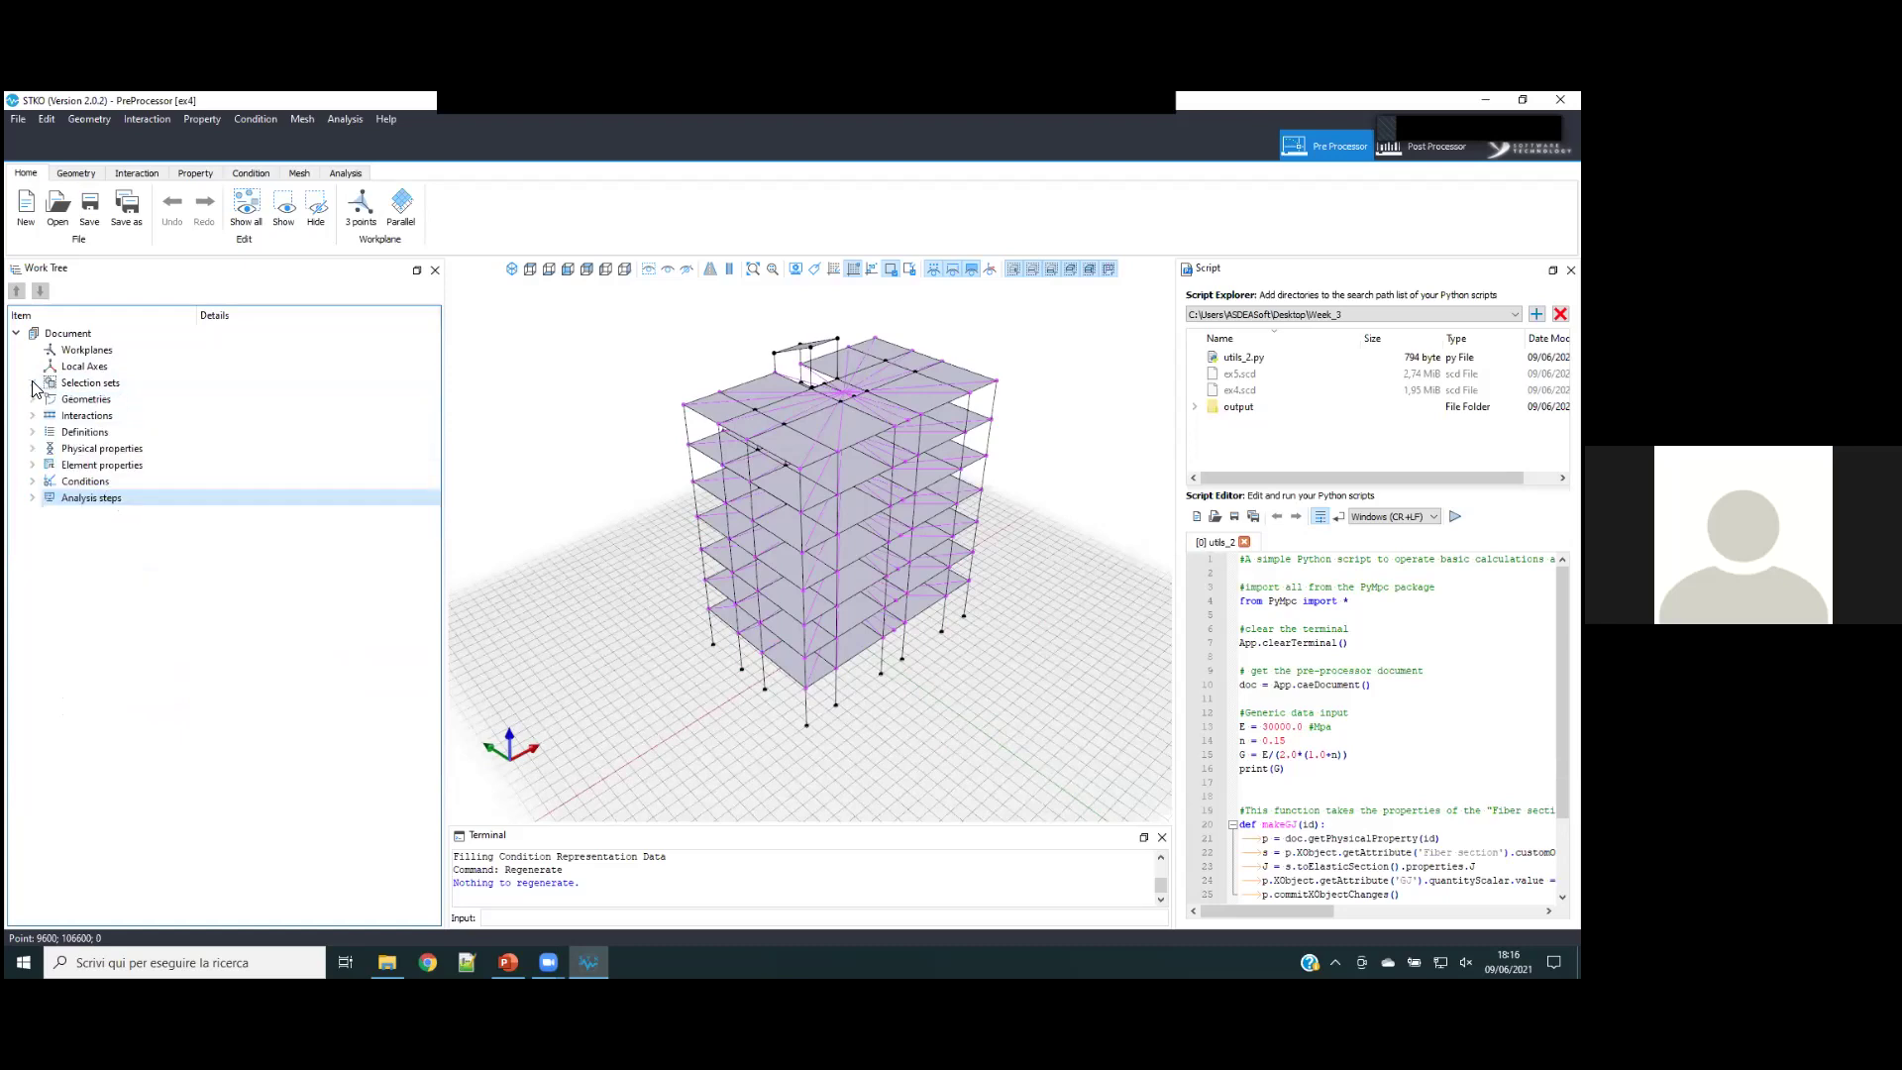
click(32, 399)
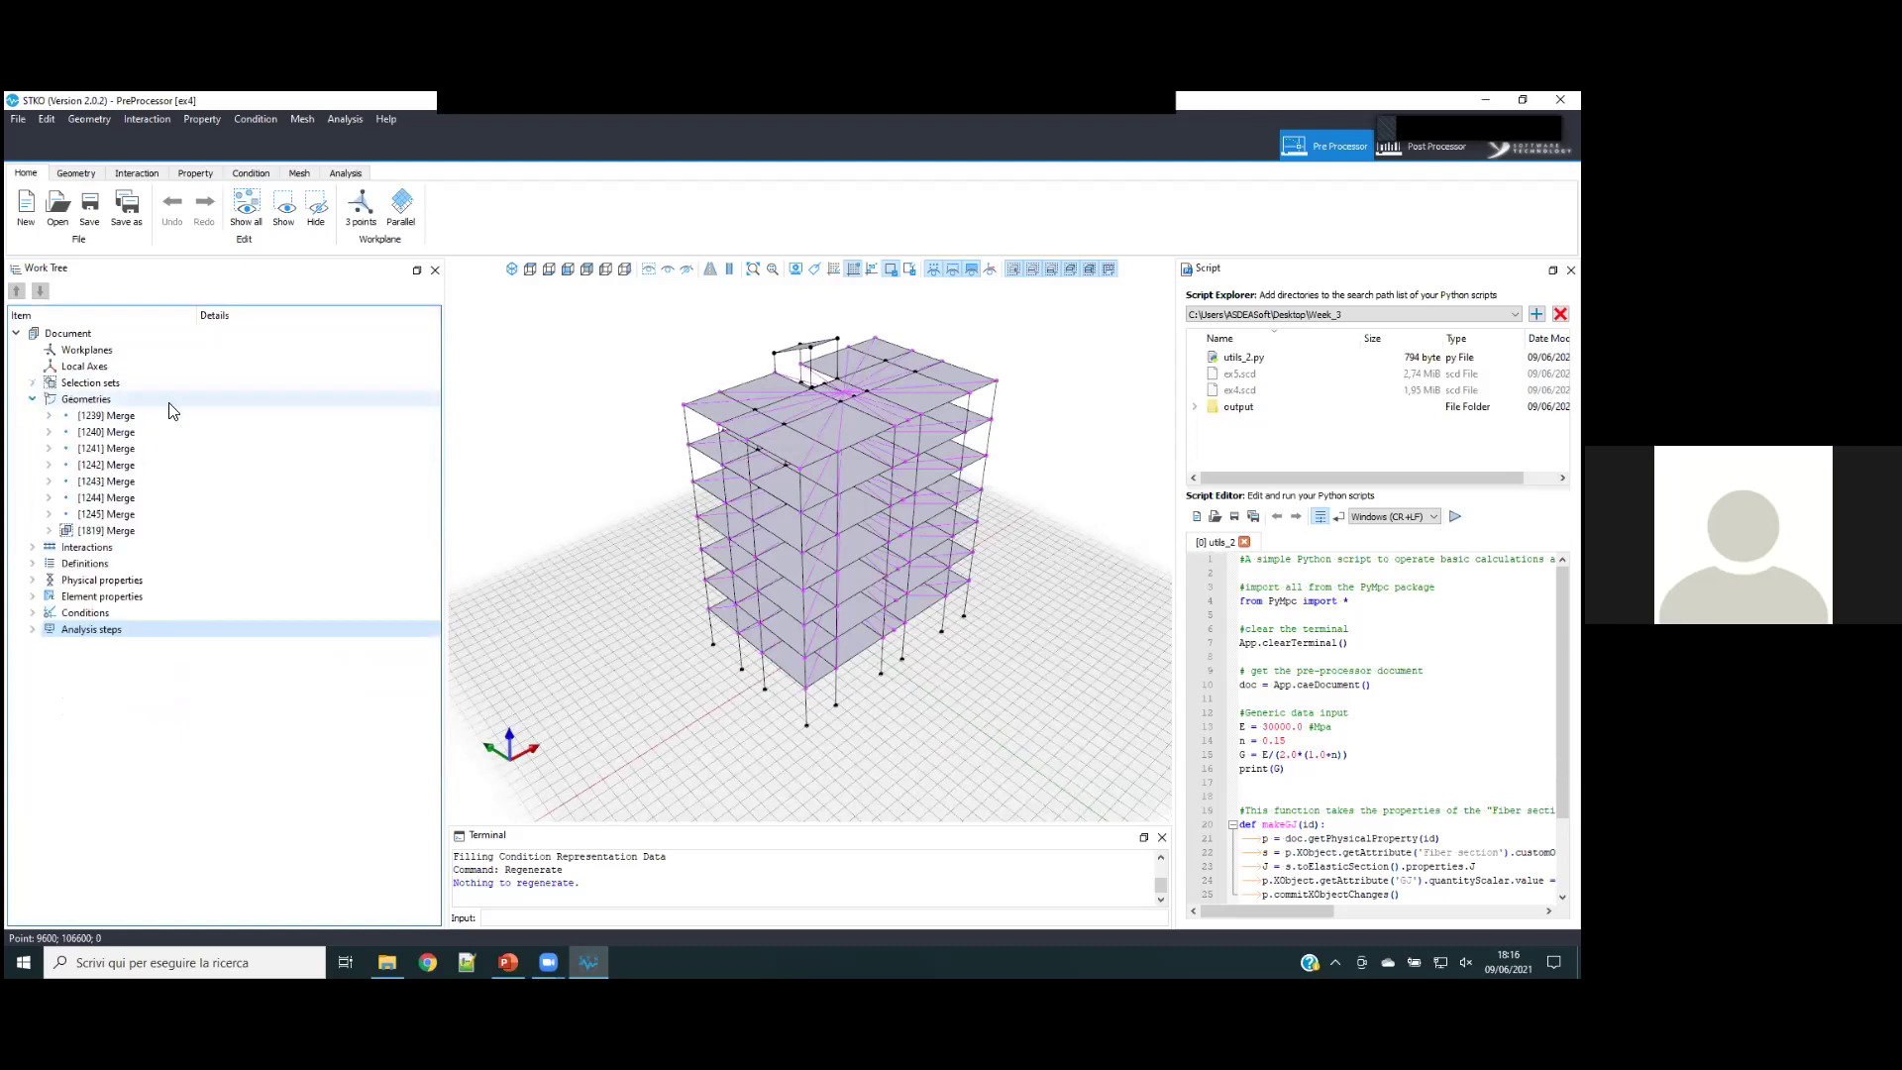
click(184, 532)
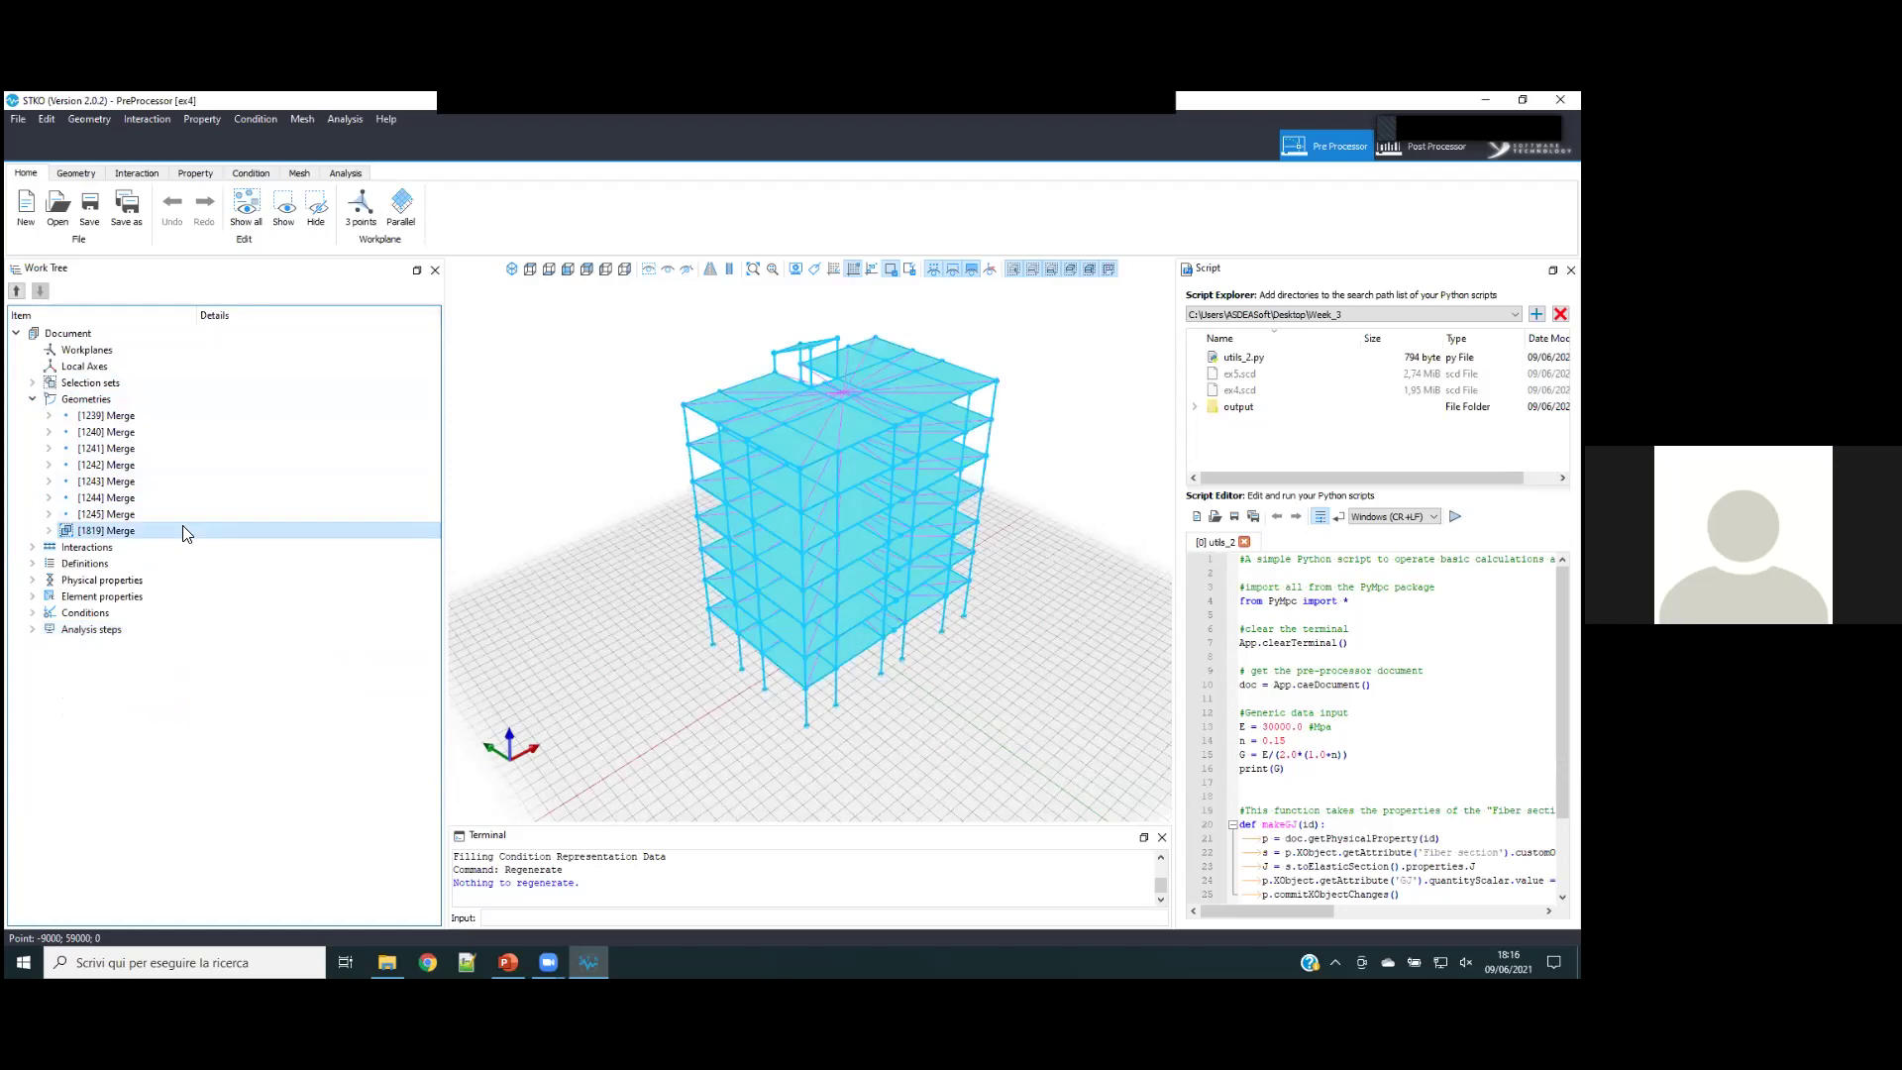
click(500, 390)
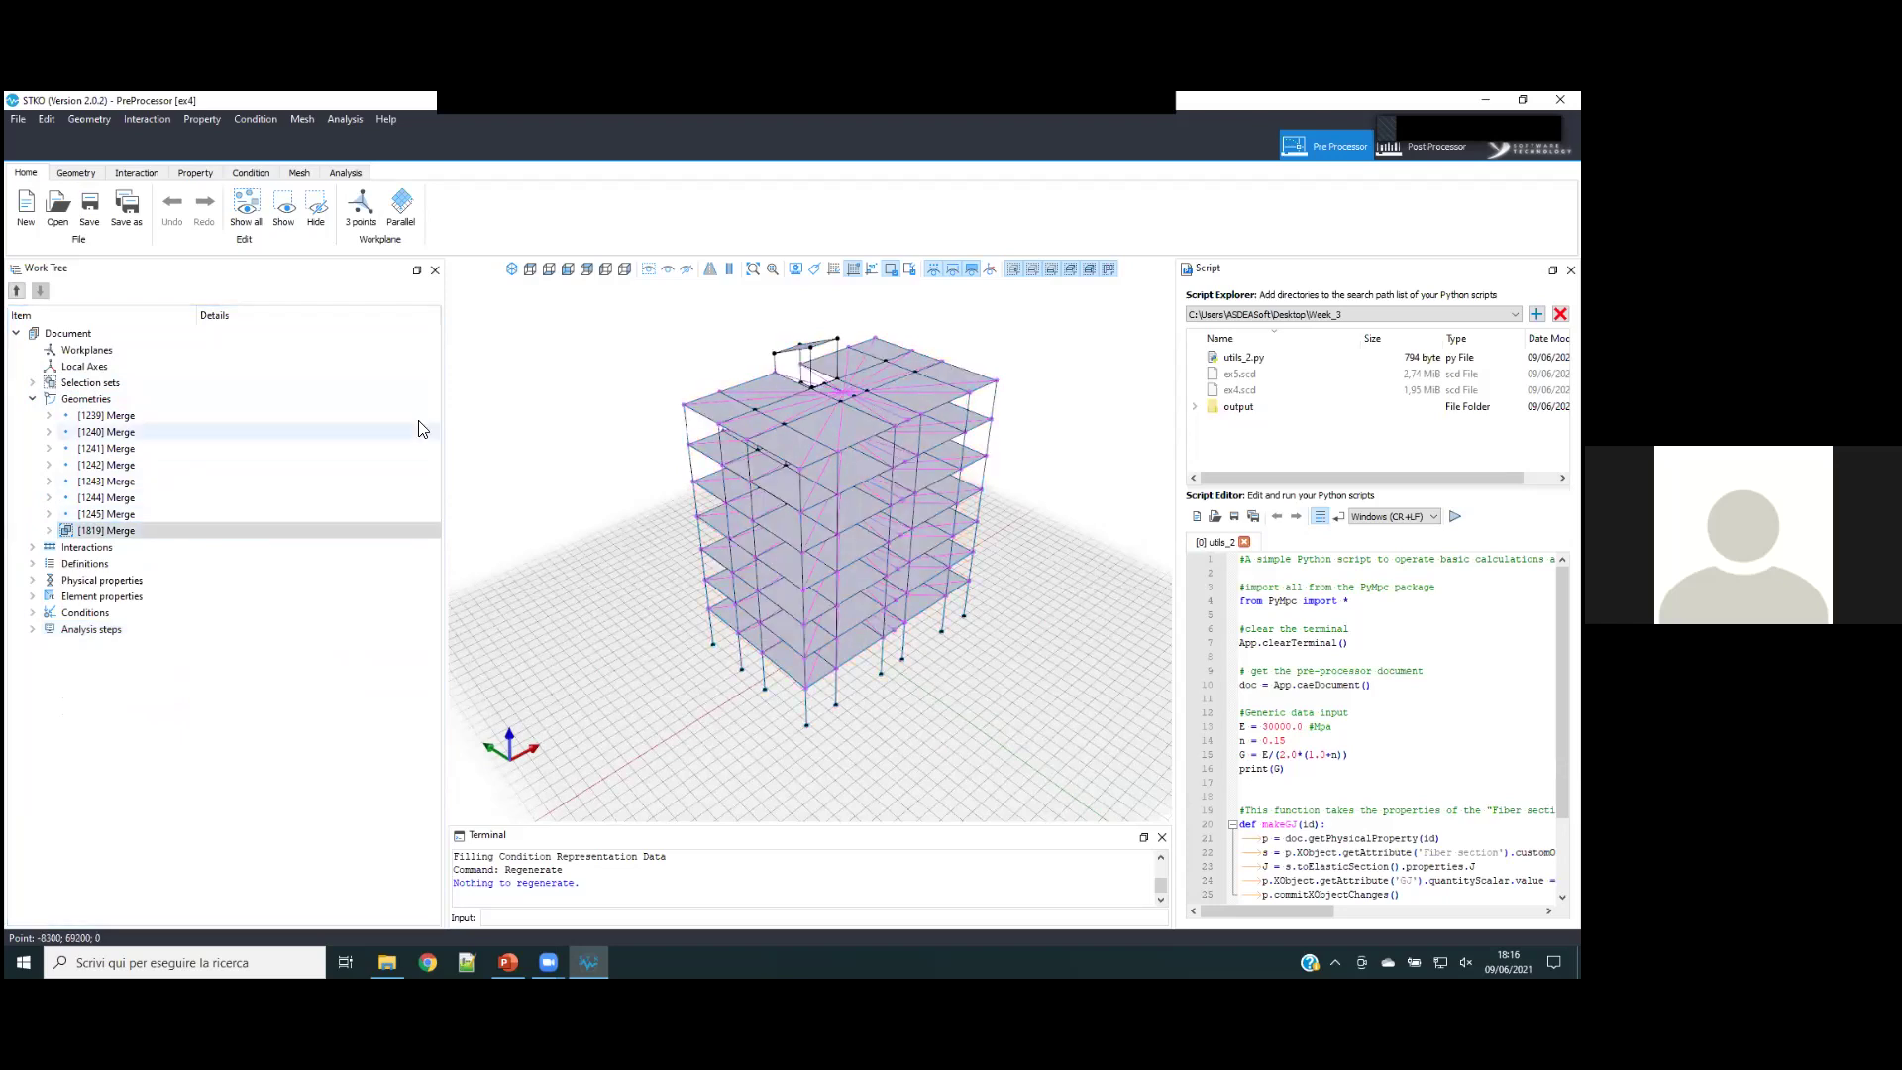
- Highlight the single-point geometries such as [1239] Merge and examine the roof's central node and its links up close
click(161, 511)
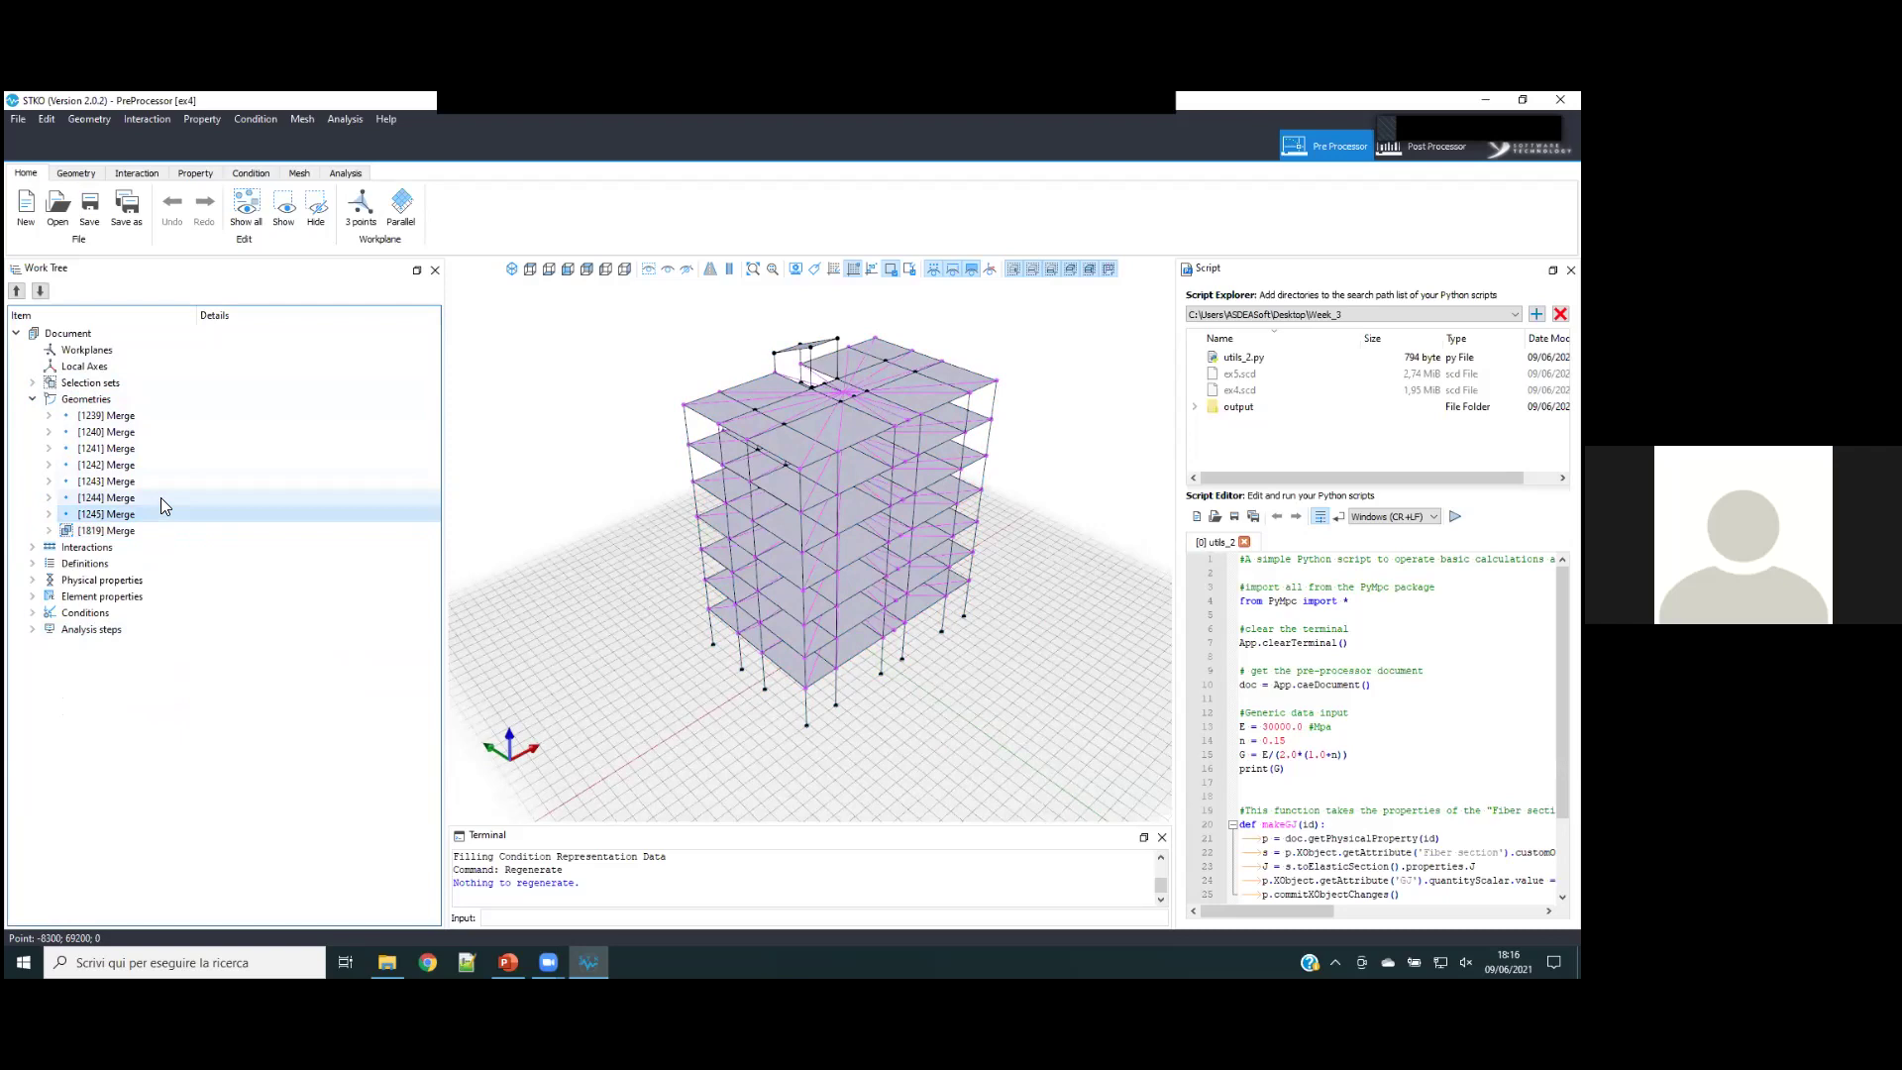
click(168, 415)
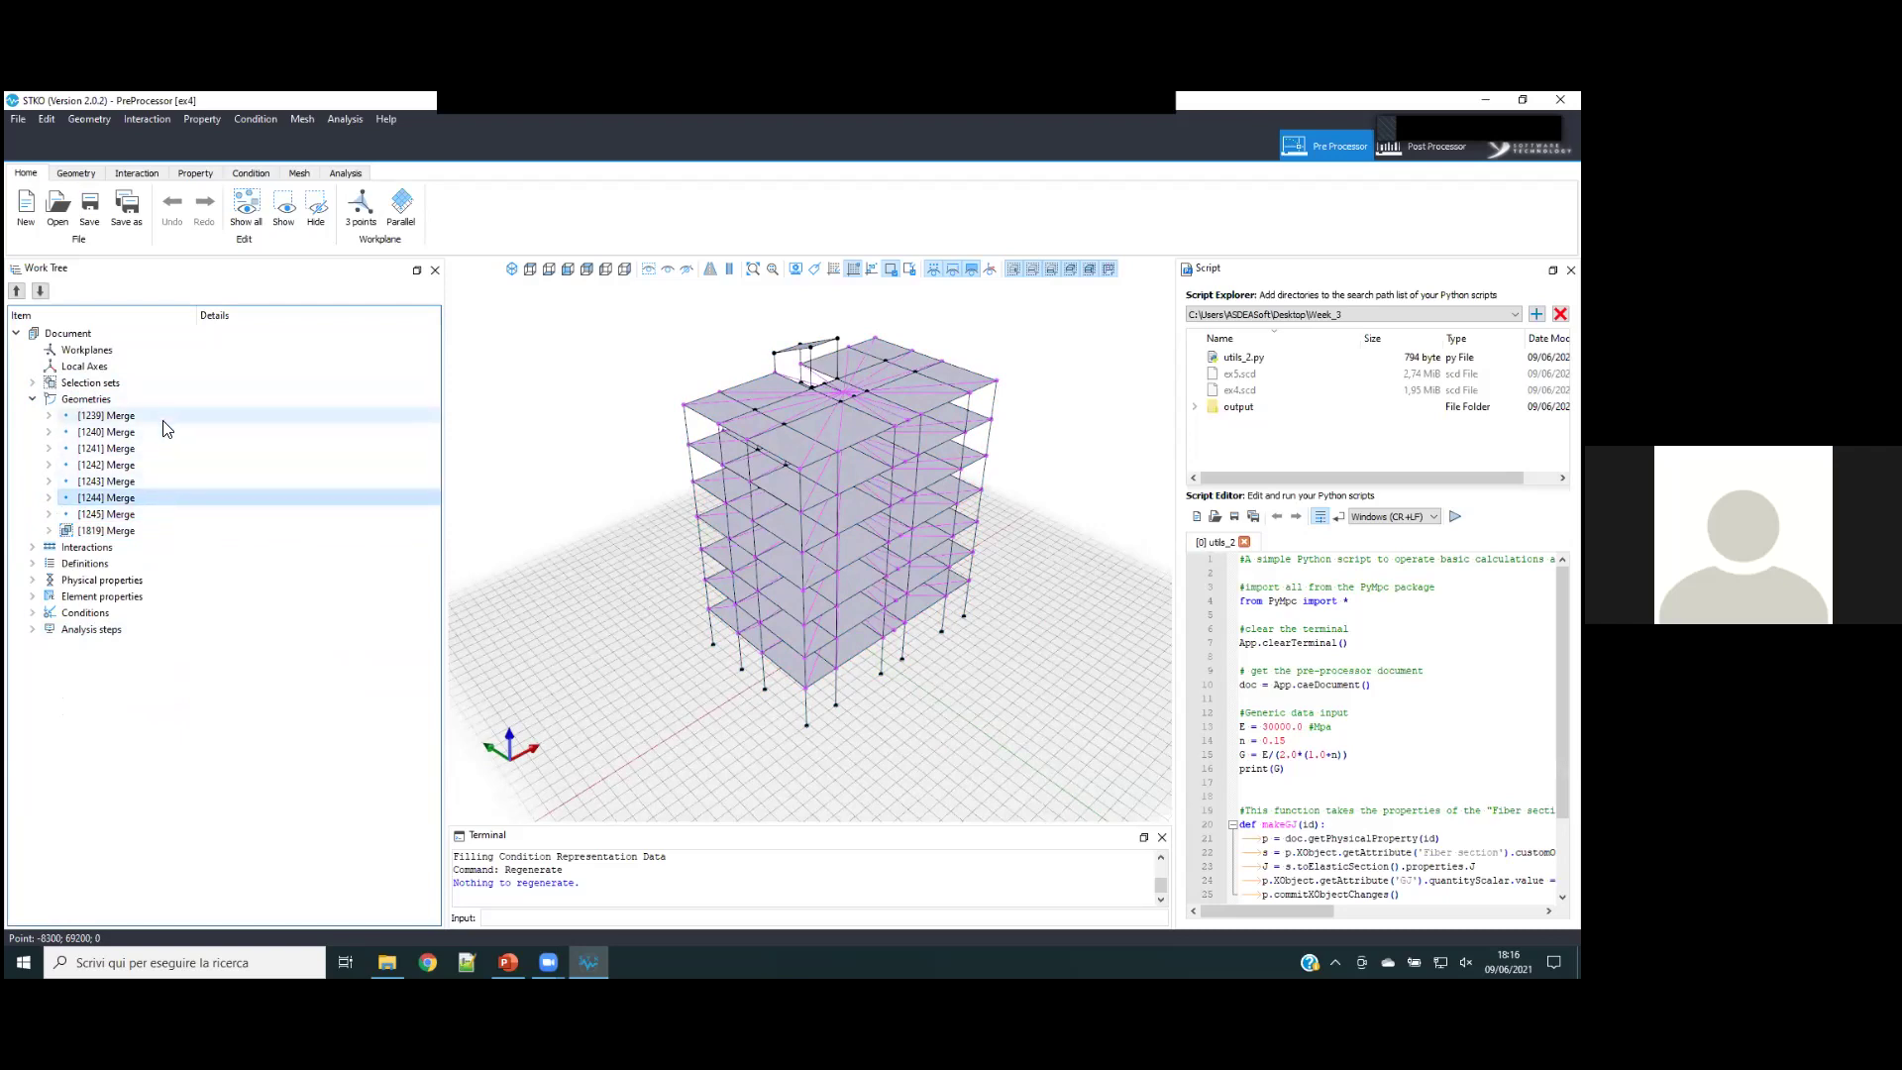
scroll(872, 392, up, 8)
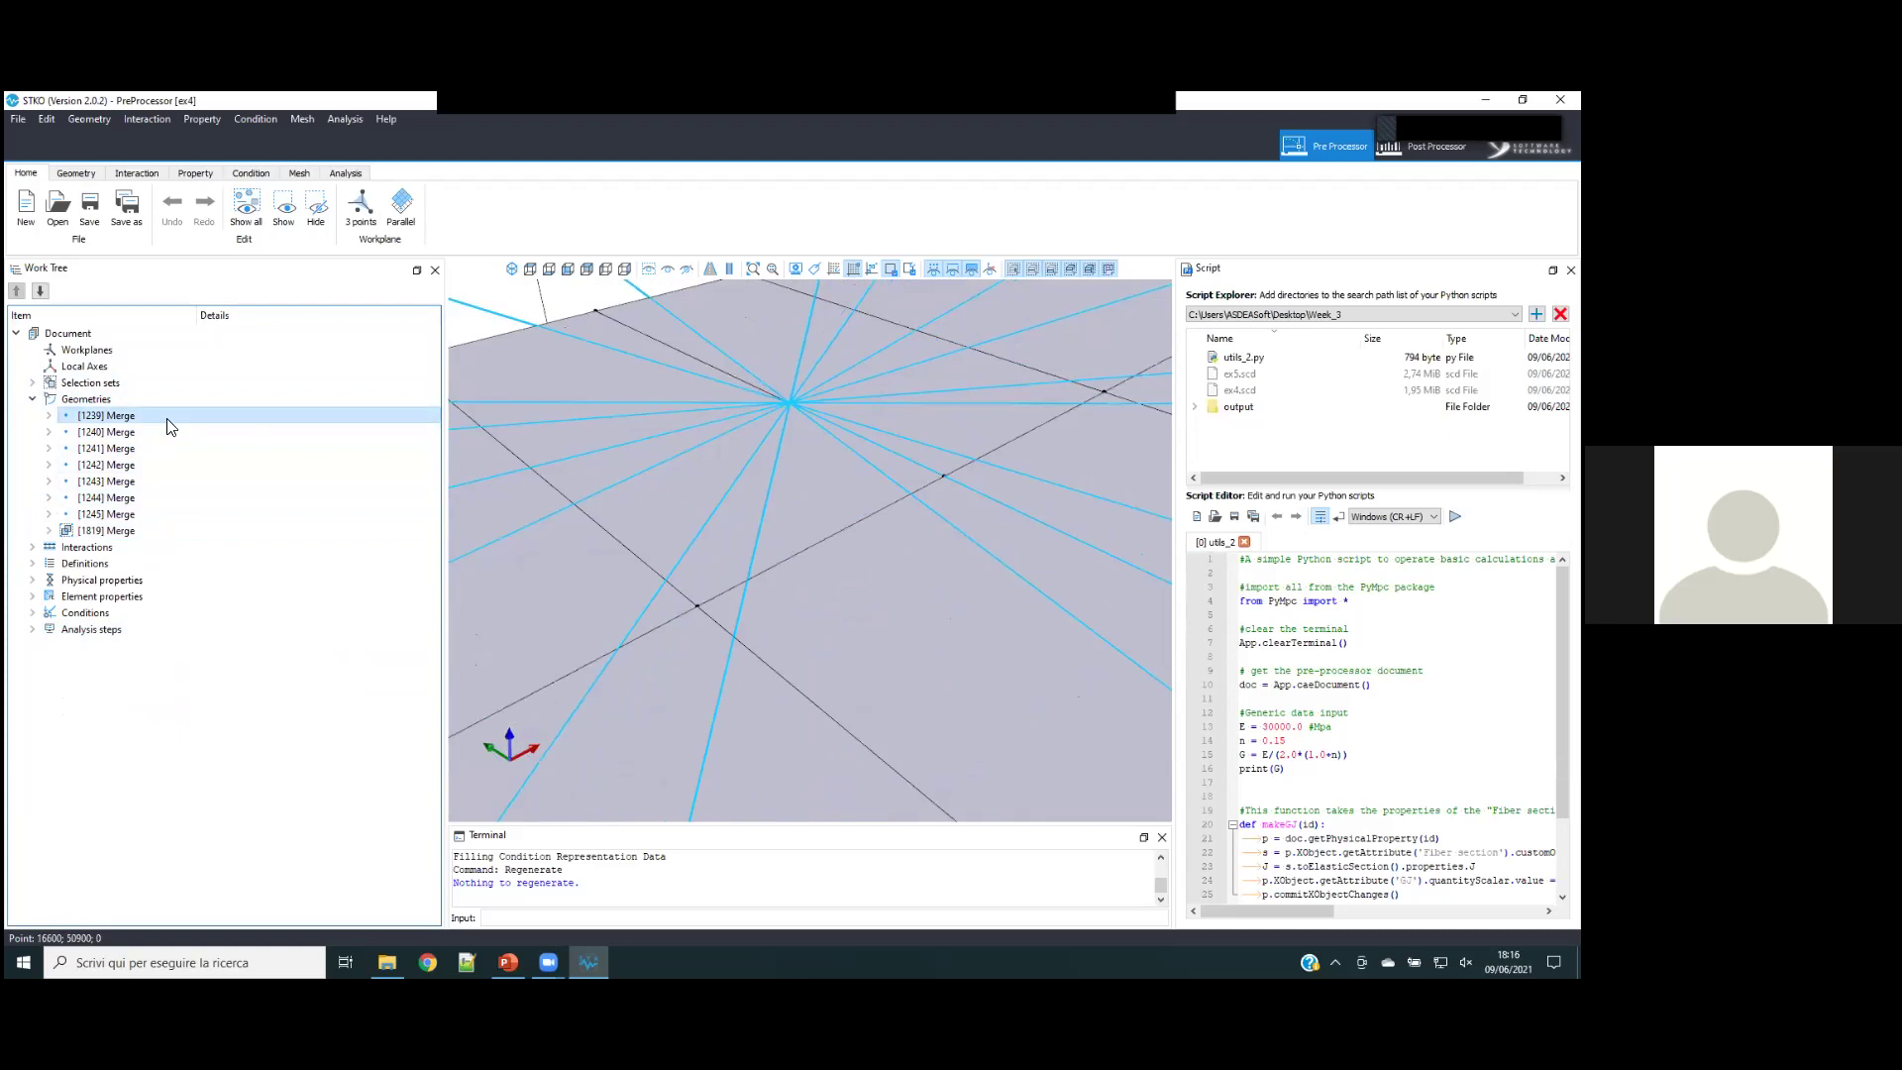
right_click(253, 416)
click(275, 445)
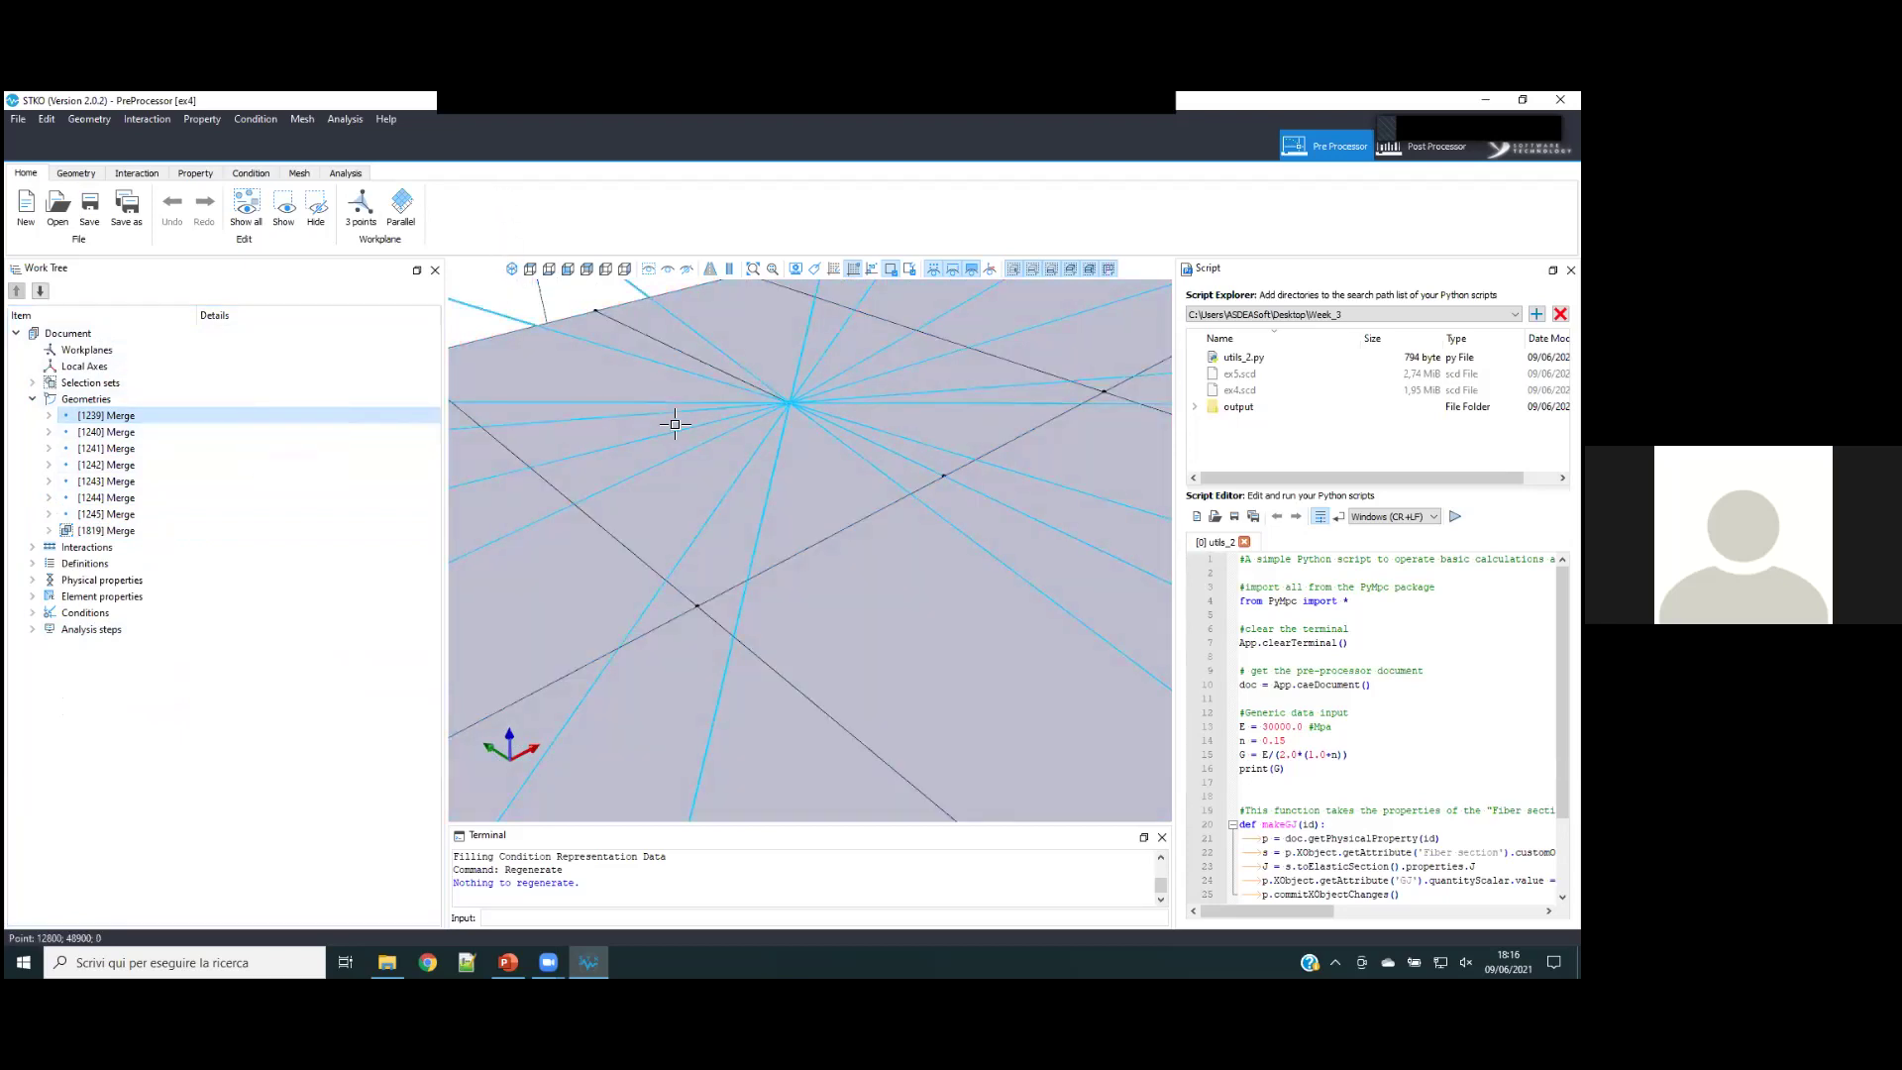
scroll(793, 411, down, 5)
scroll(782, 426, up, 3)
click(1027, 357)
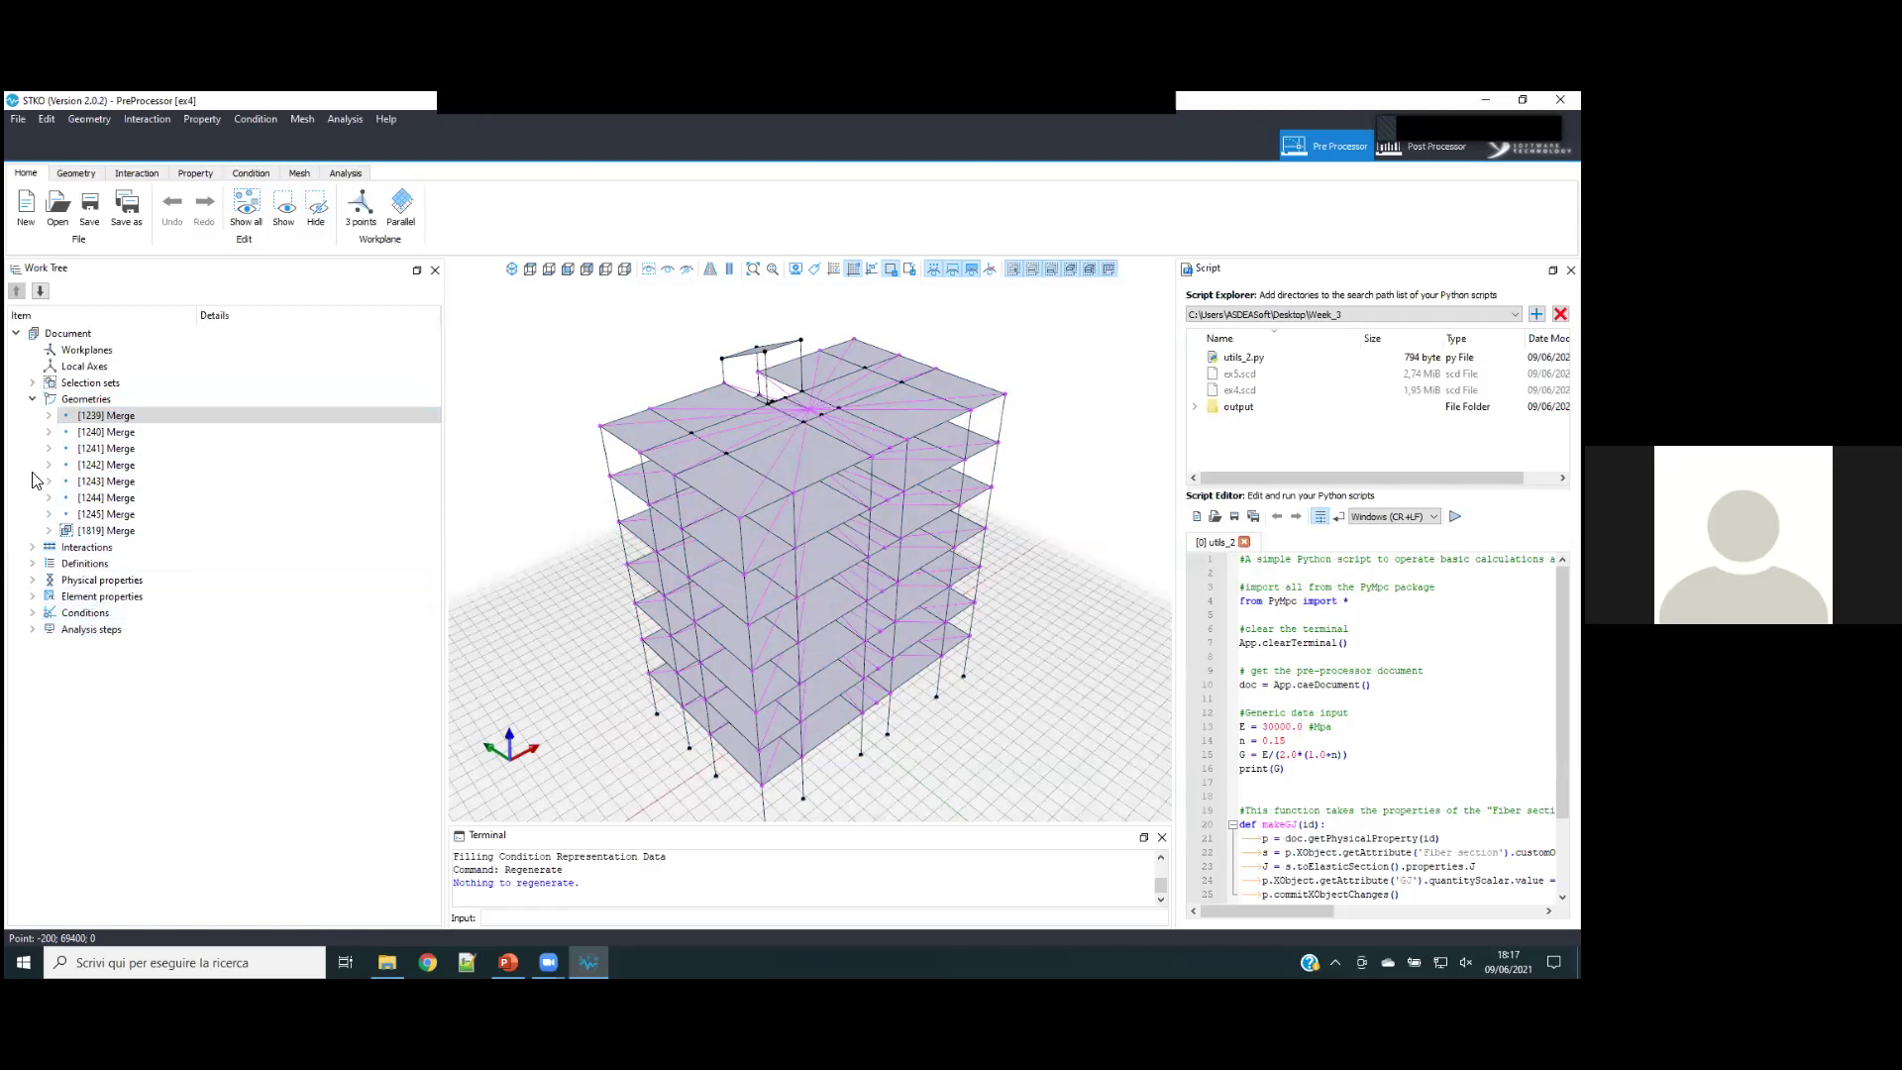
- List the interactions and highlight the rd interaction to examine its links on the building's floors
click(34, 546)
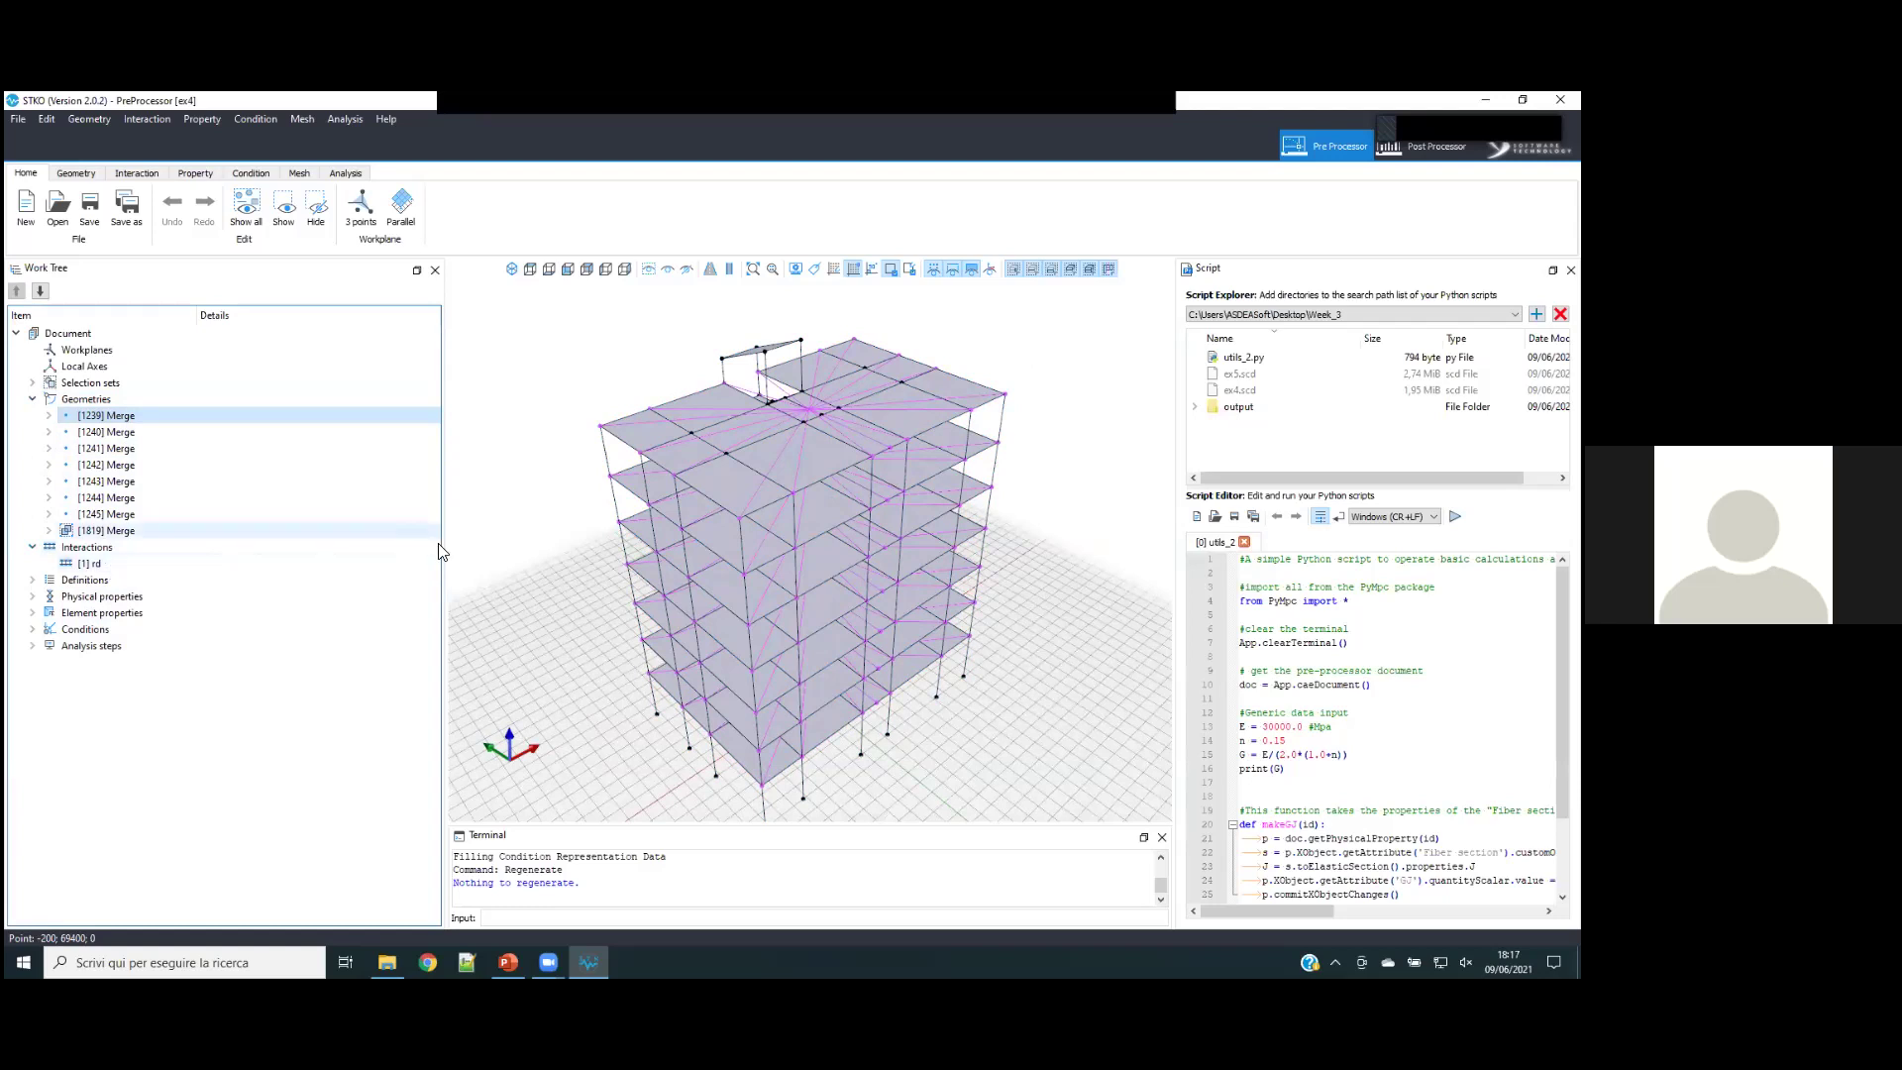
middle_drag(543, 593, 544, 594)
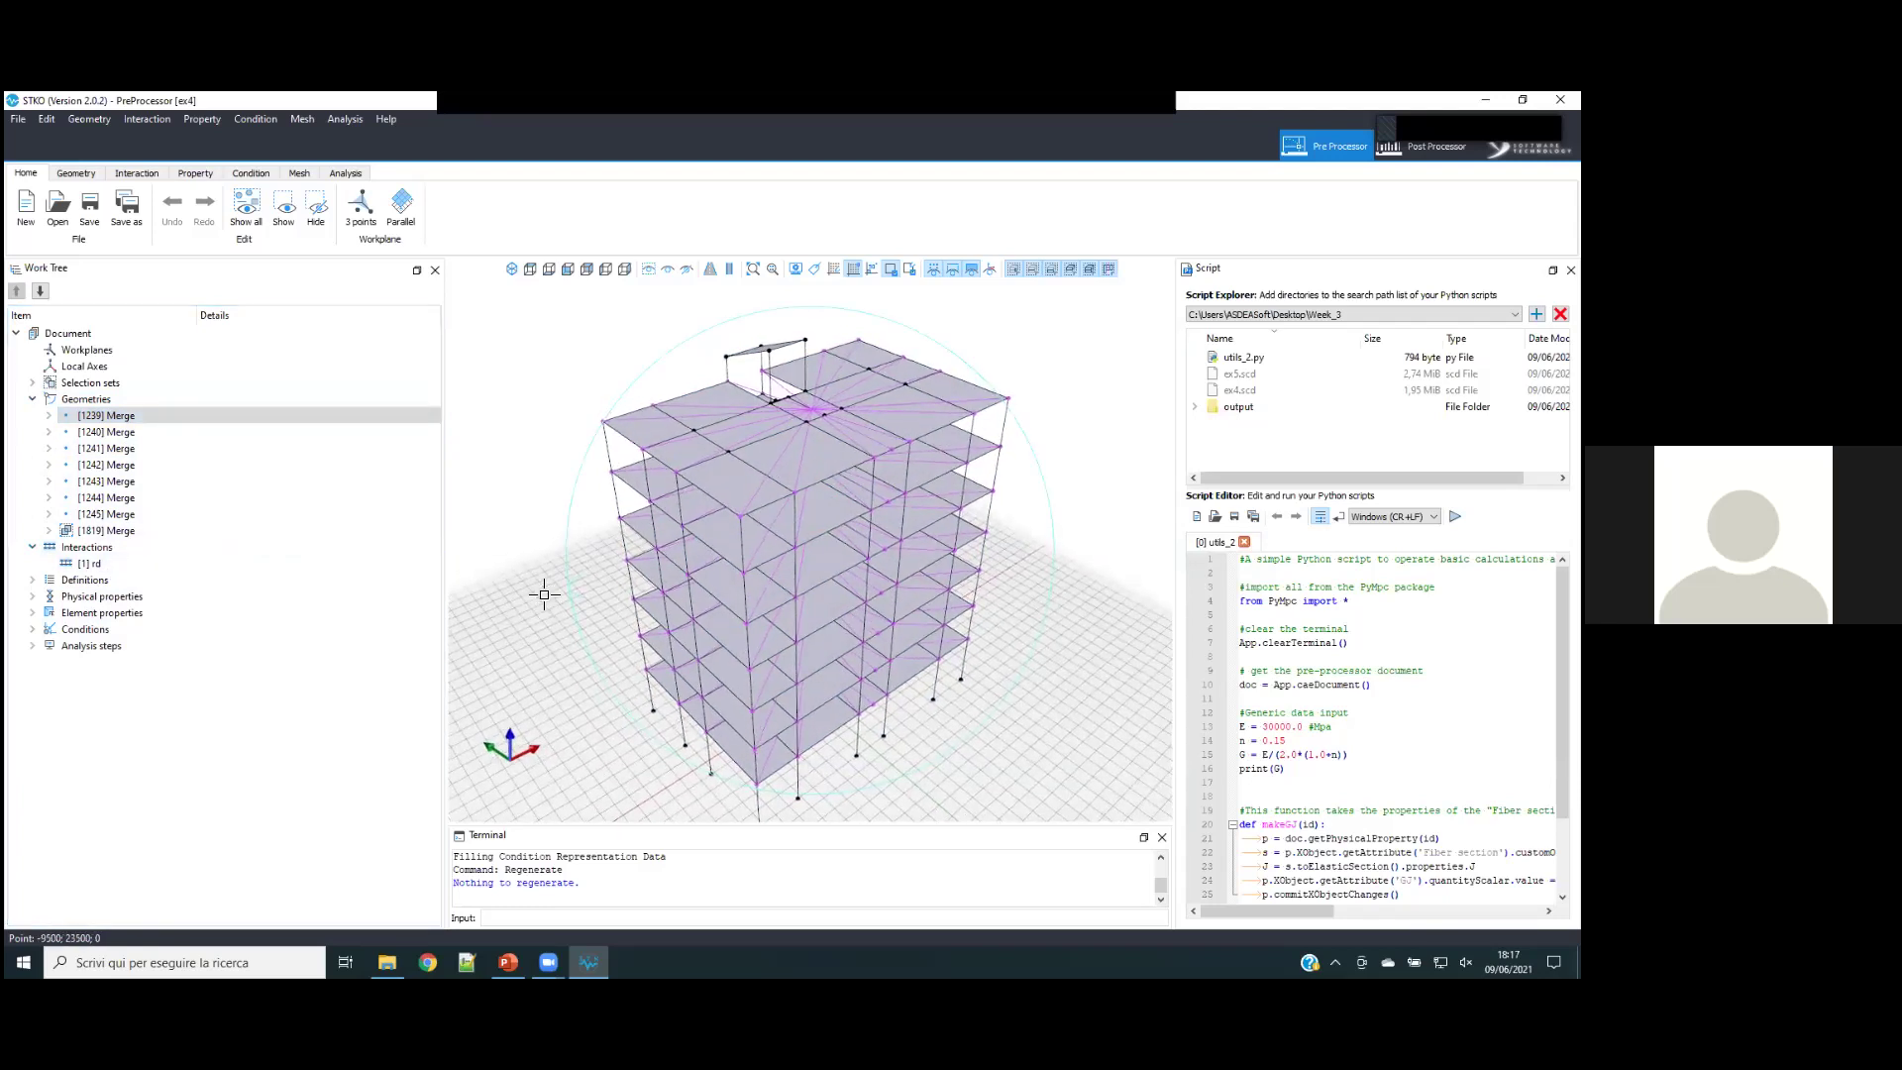
click(164, 567)
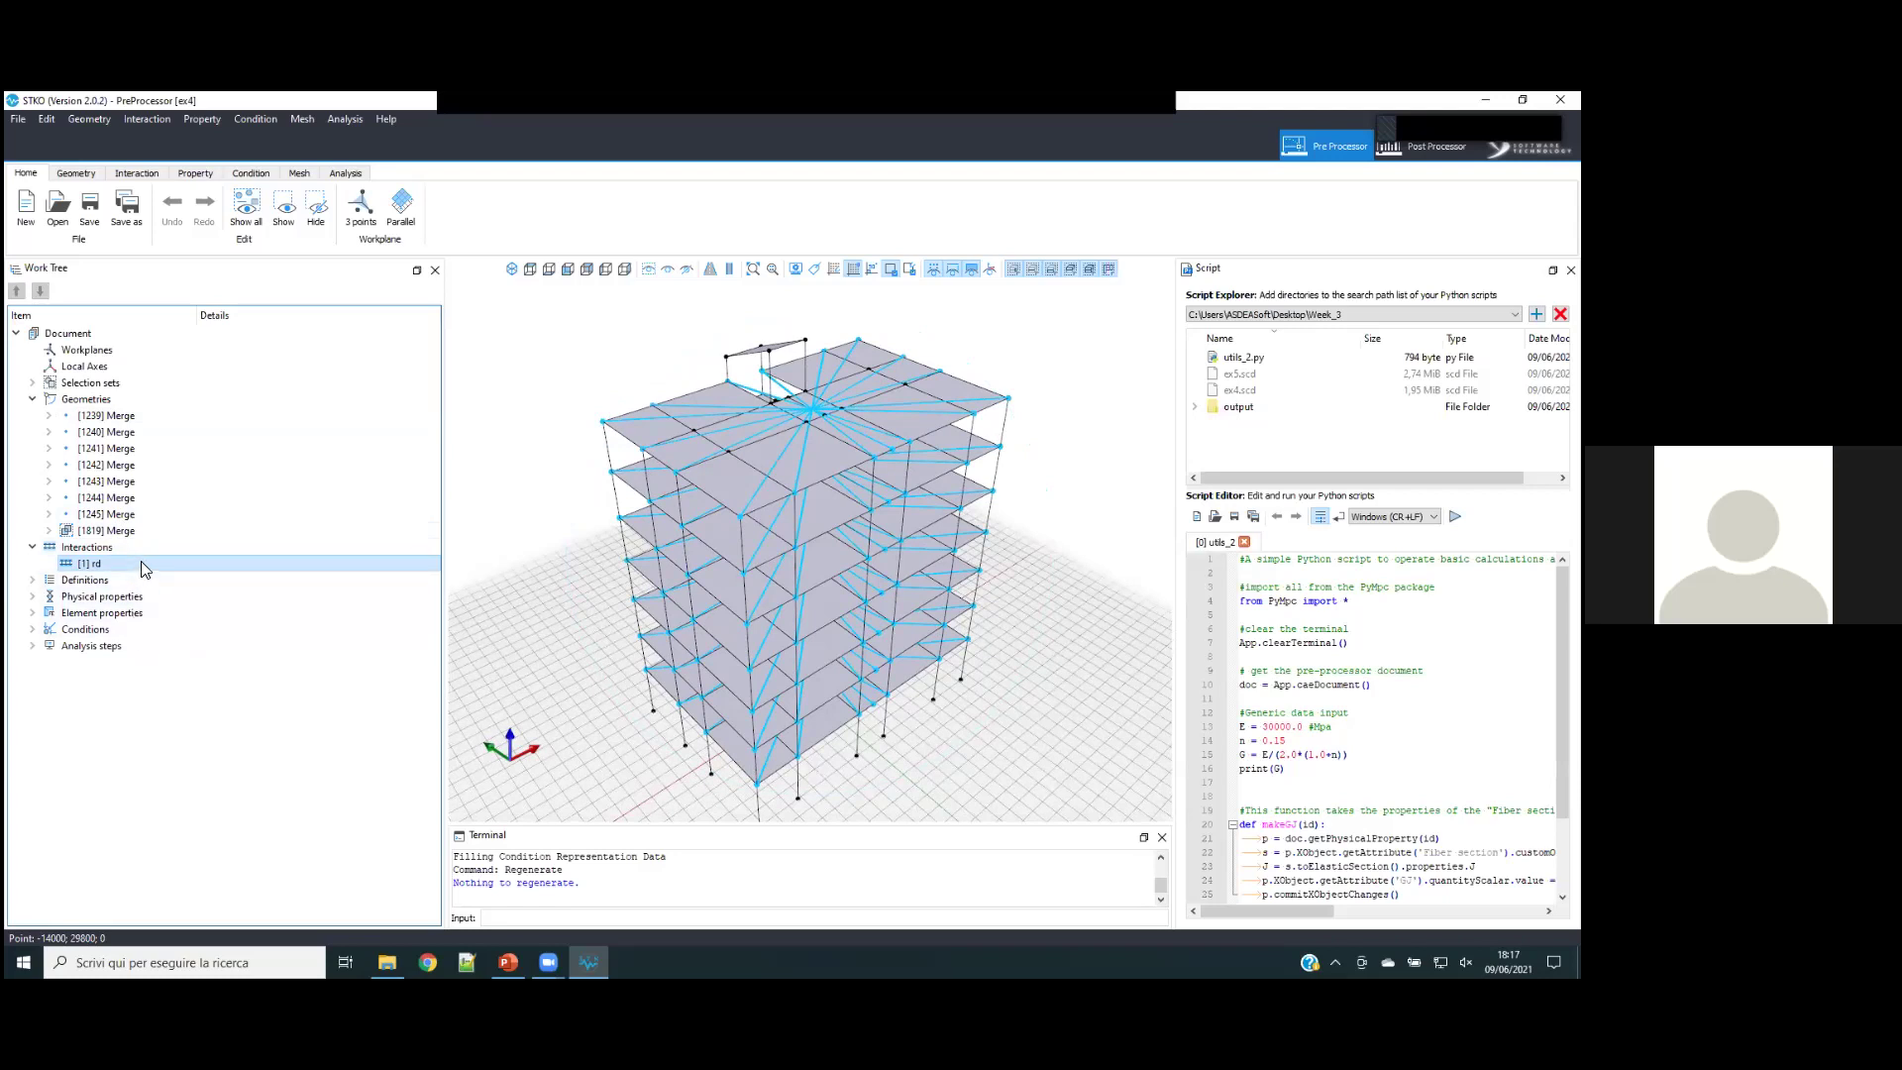
scroll(620, 462, down, 2)
scroll(569, 482, up, 2)
middle_drag(594, 506, 604, 497)
middle_drag(896, 520, 908, 513)
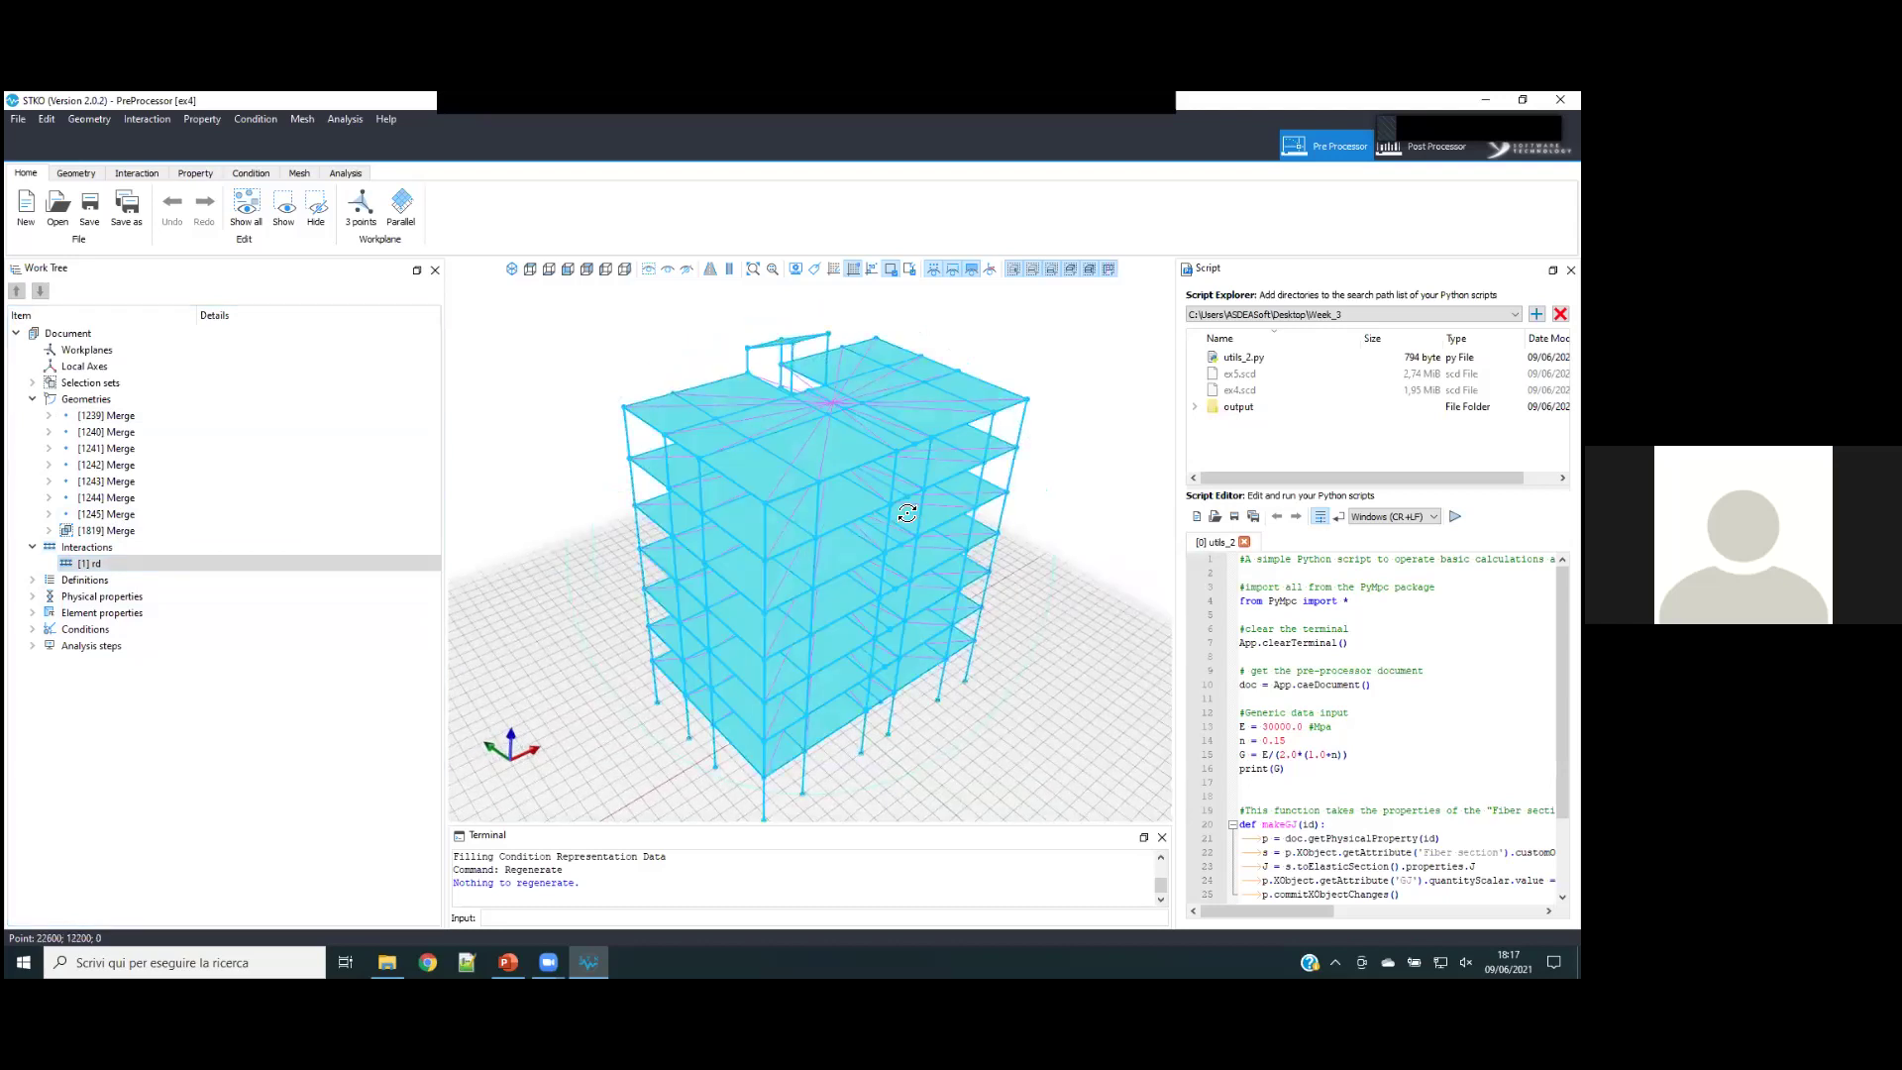
scroll(892, 520, down, 2)
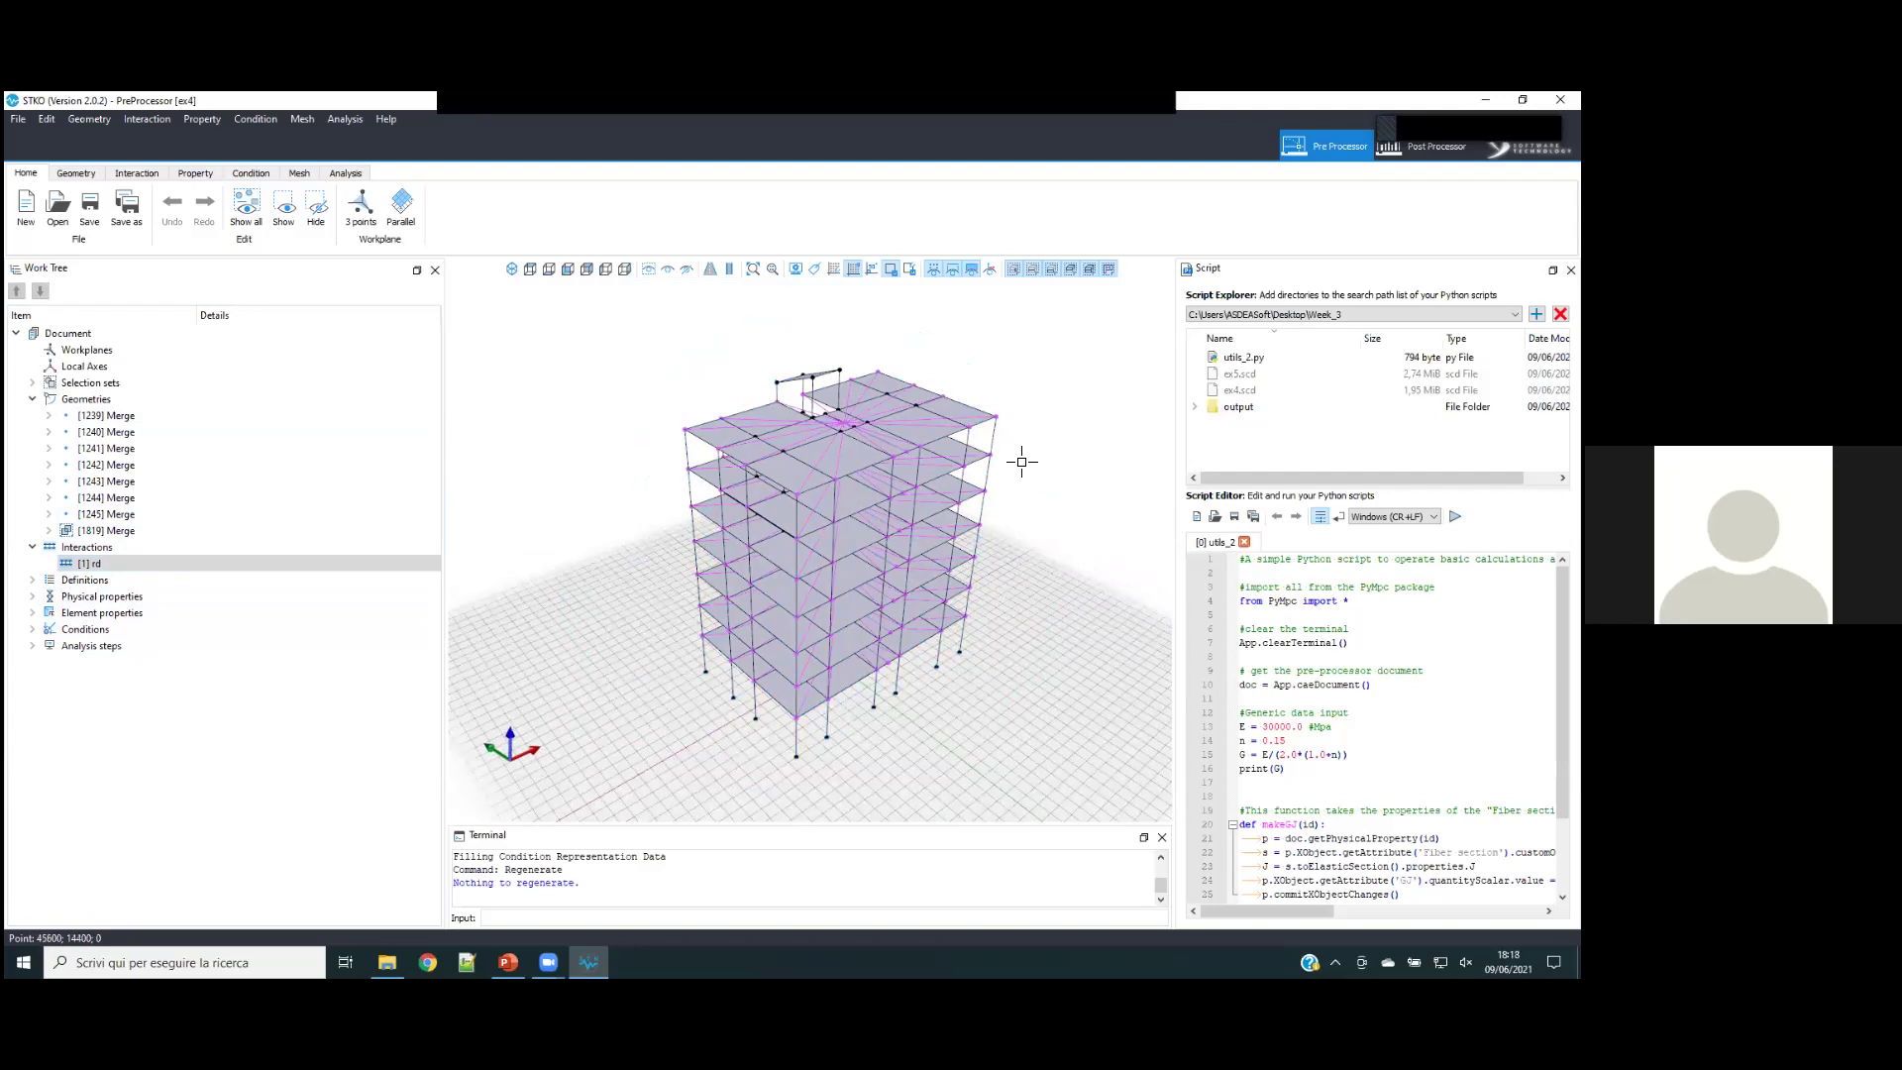
- Review the ramp time series definition and the list of analysis steps in the work tree
click(79, 174)
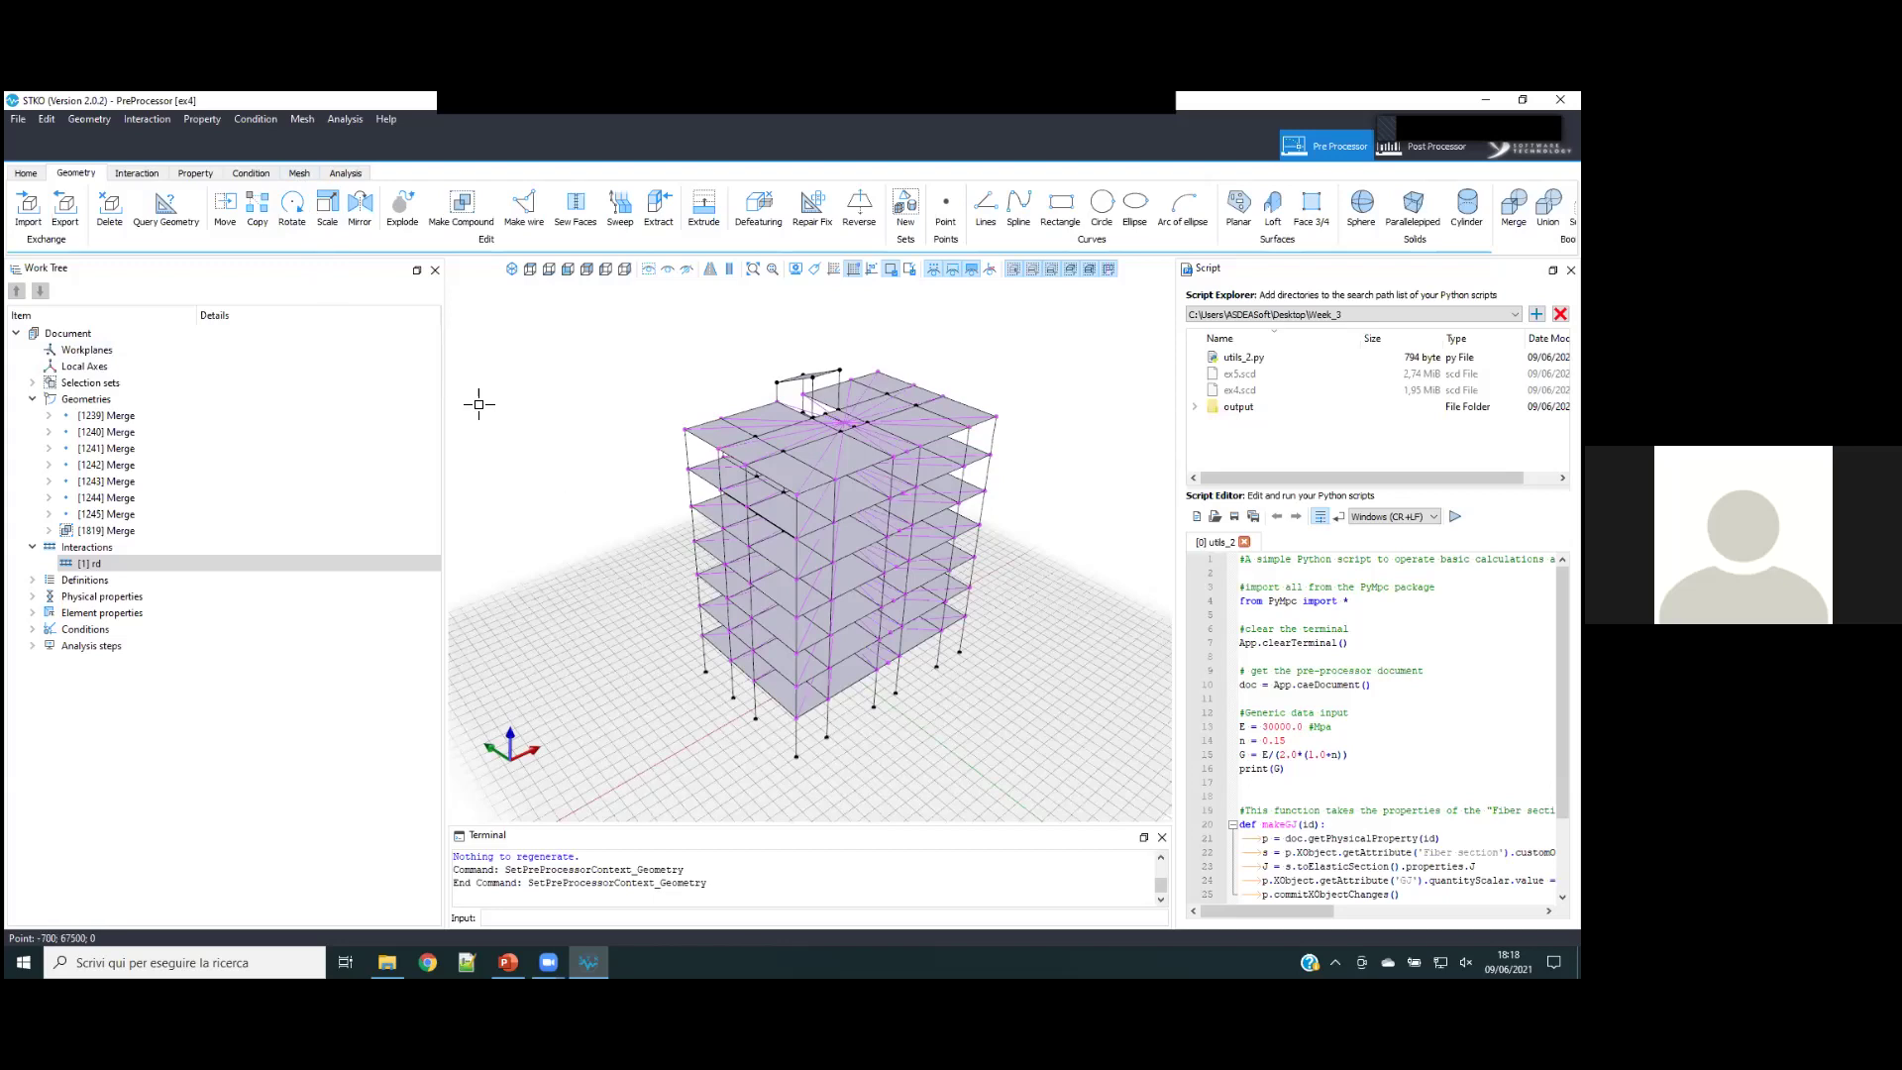
click(33, 582)
click(113, 597)
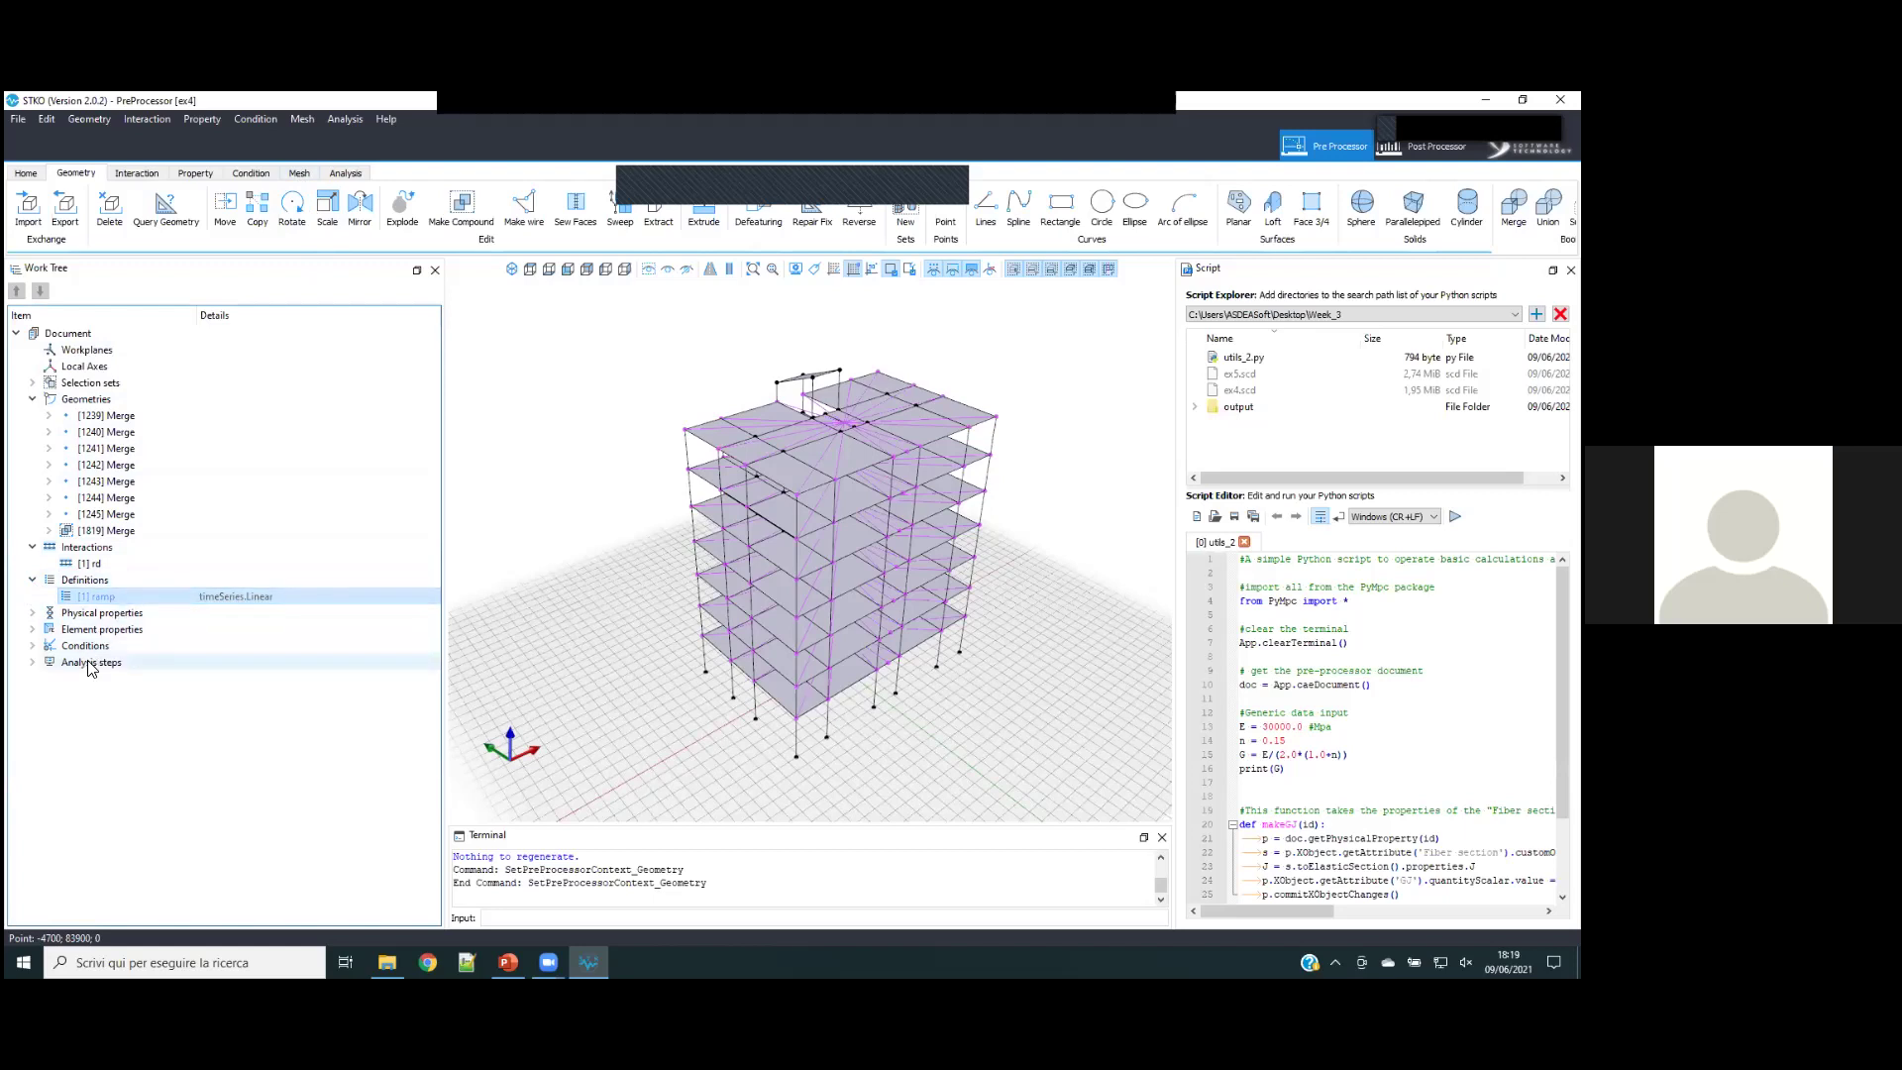
click(33, 662)
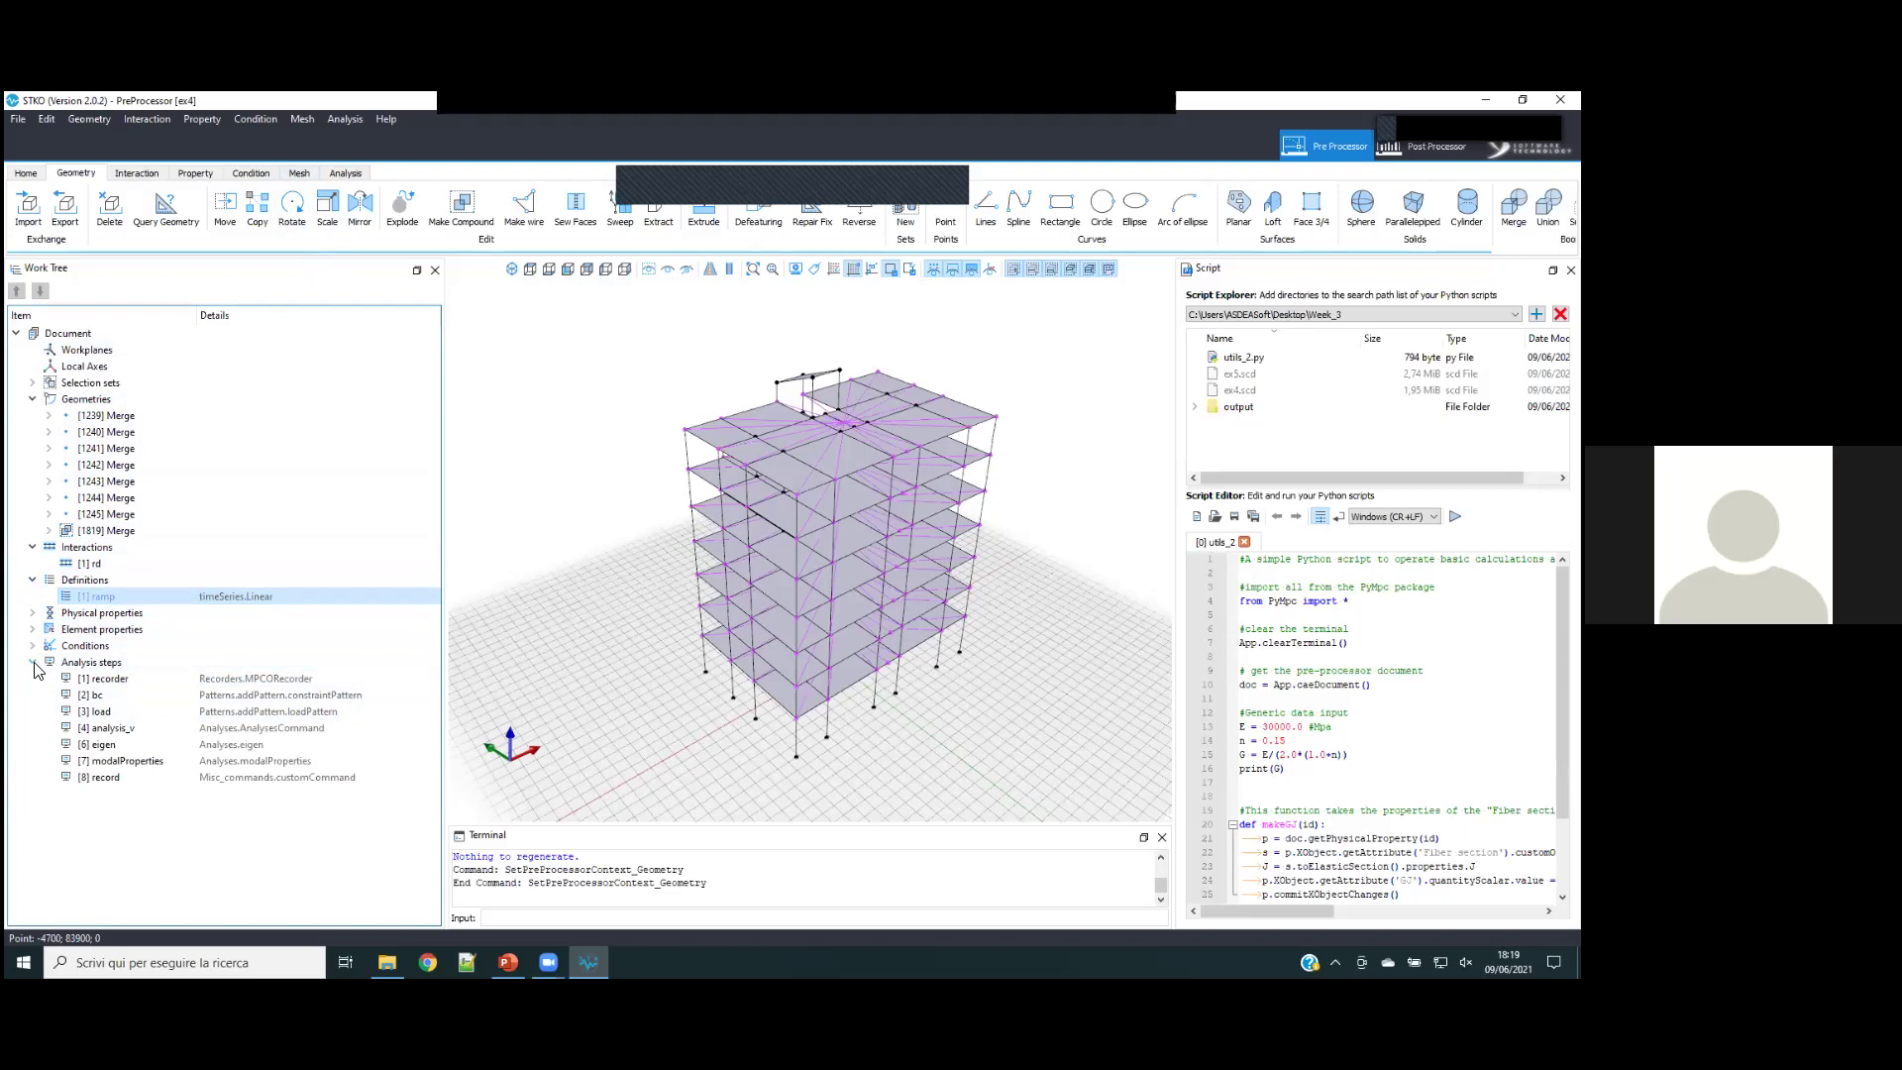
click(32, 662)
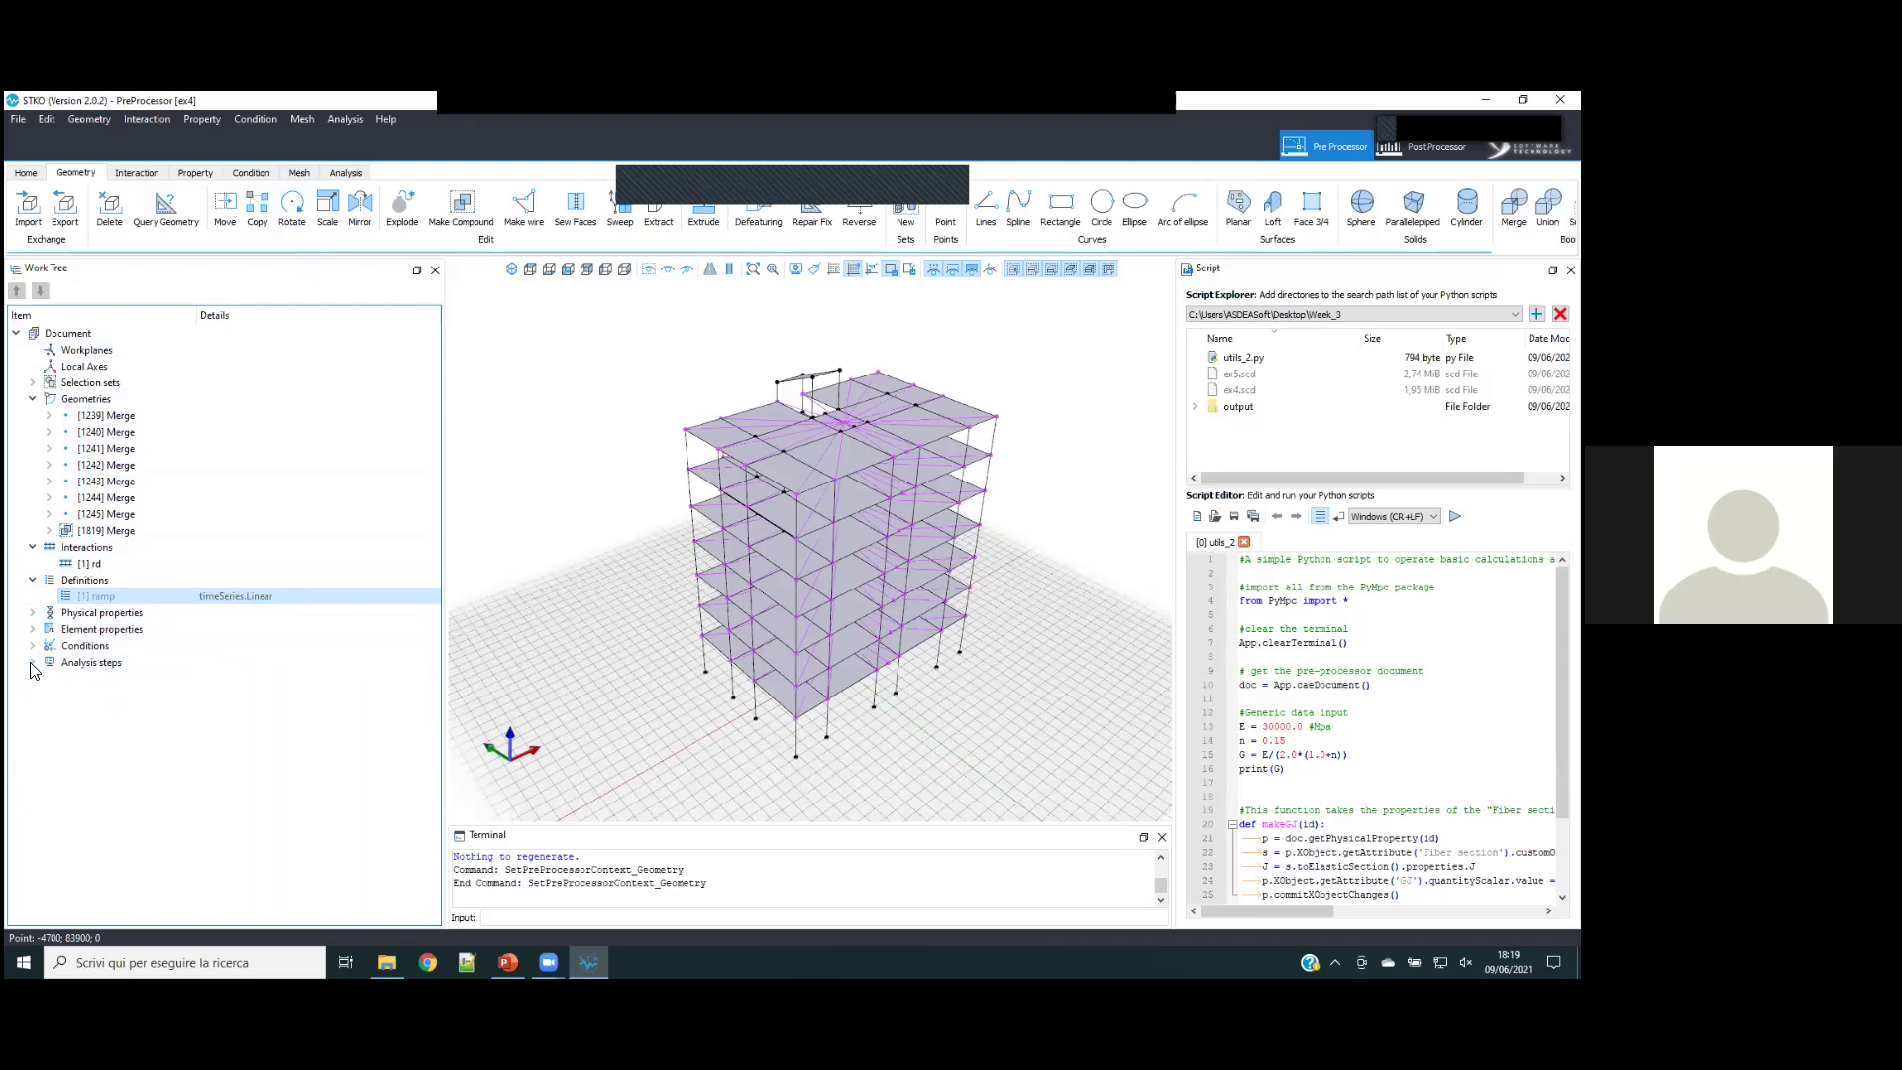
click(32, 579)
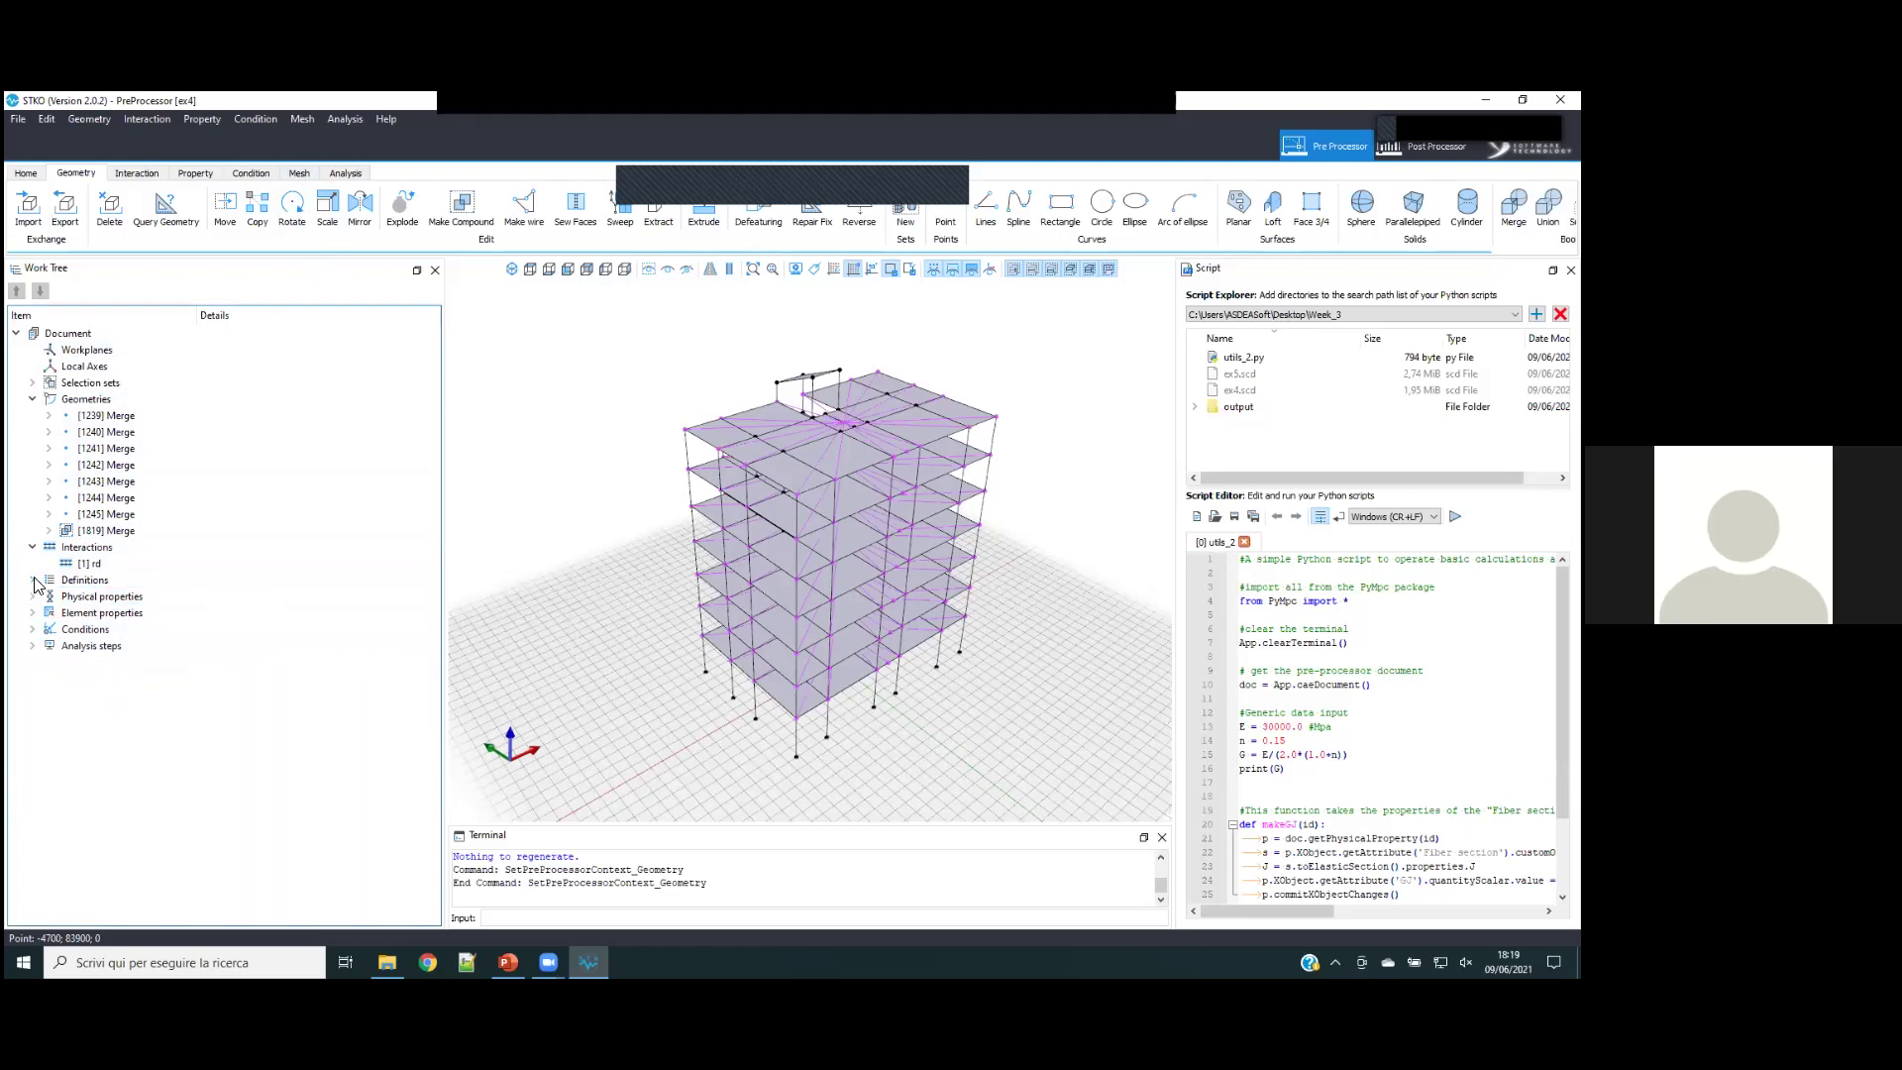
- List the physical properties and select the model edges assigned to beams_1 and those assigned to beams_2
click(32, 597)
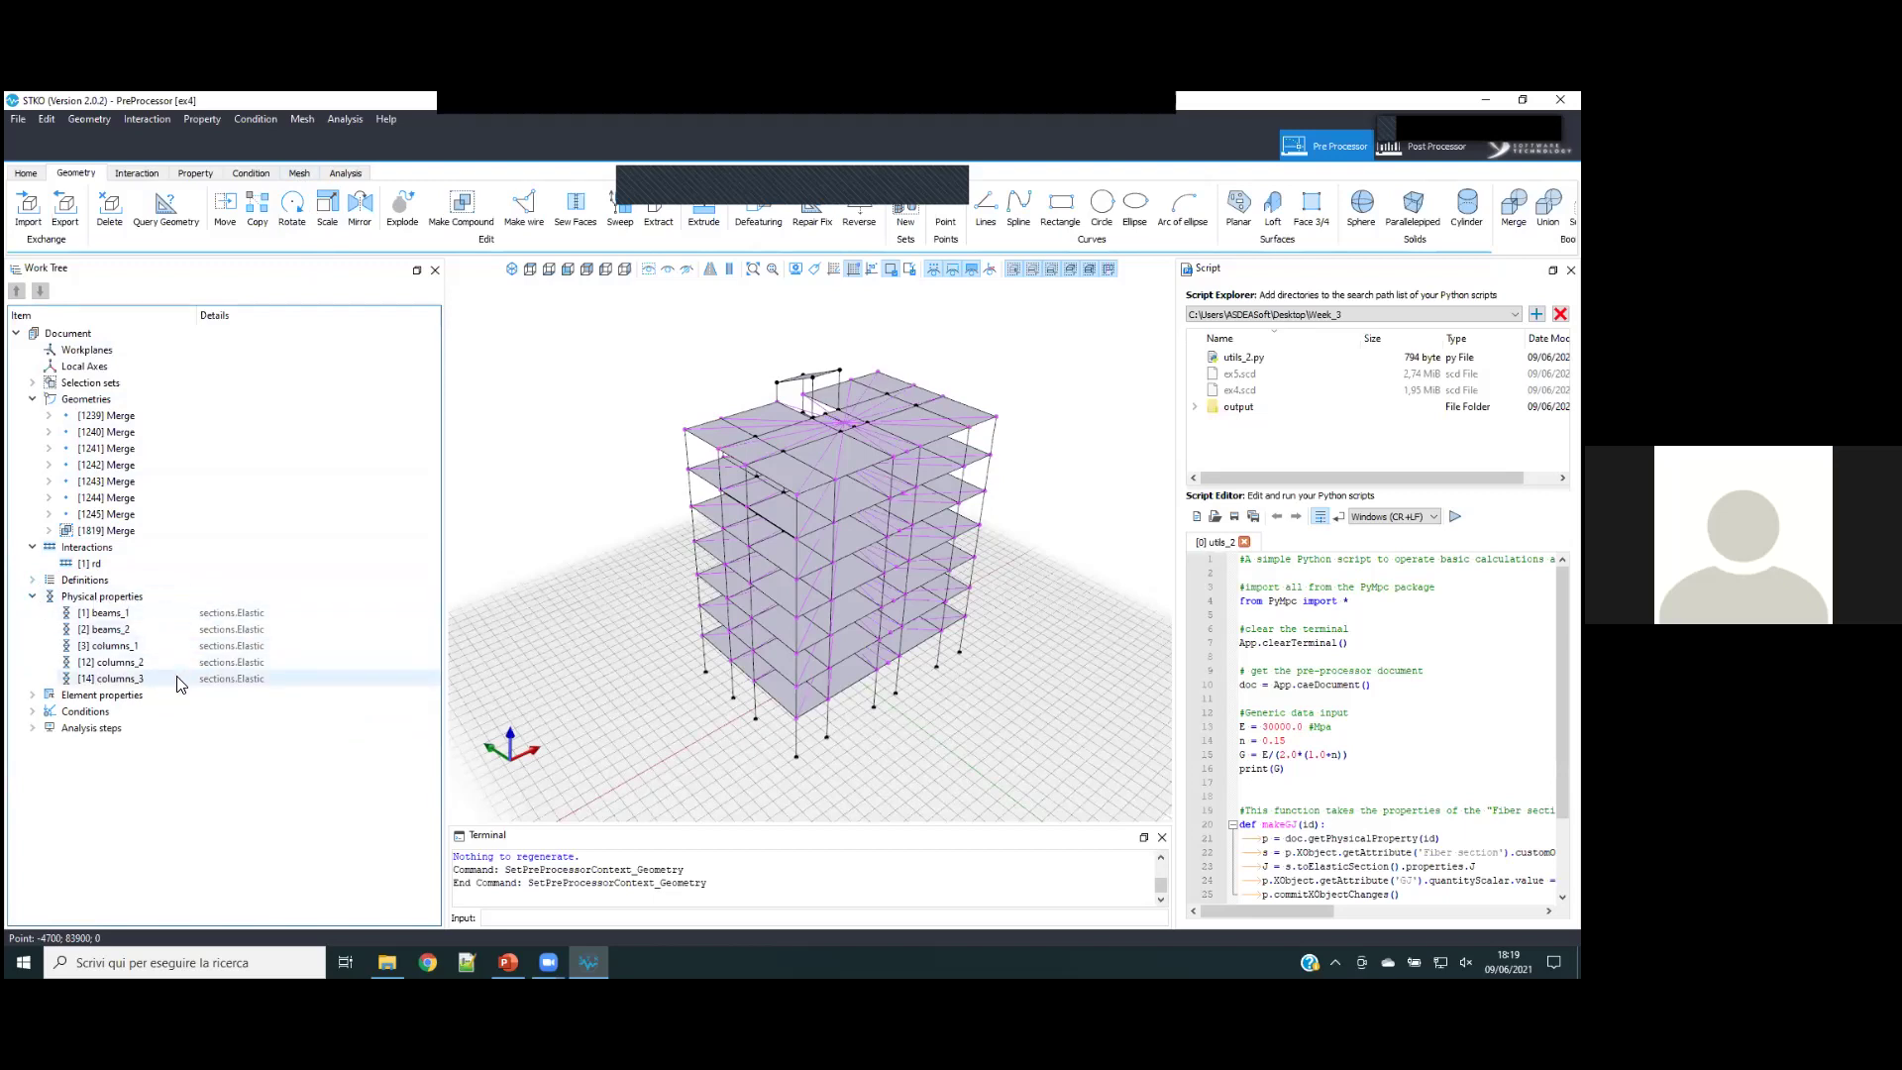
click(170, 624)
right_click(169, 623)
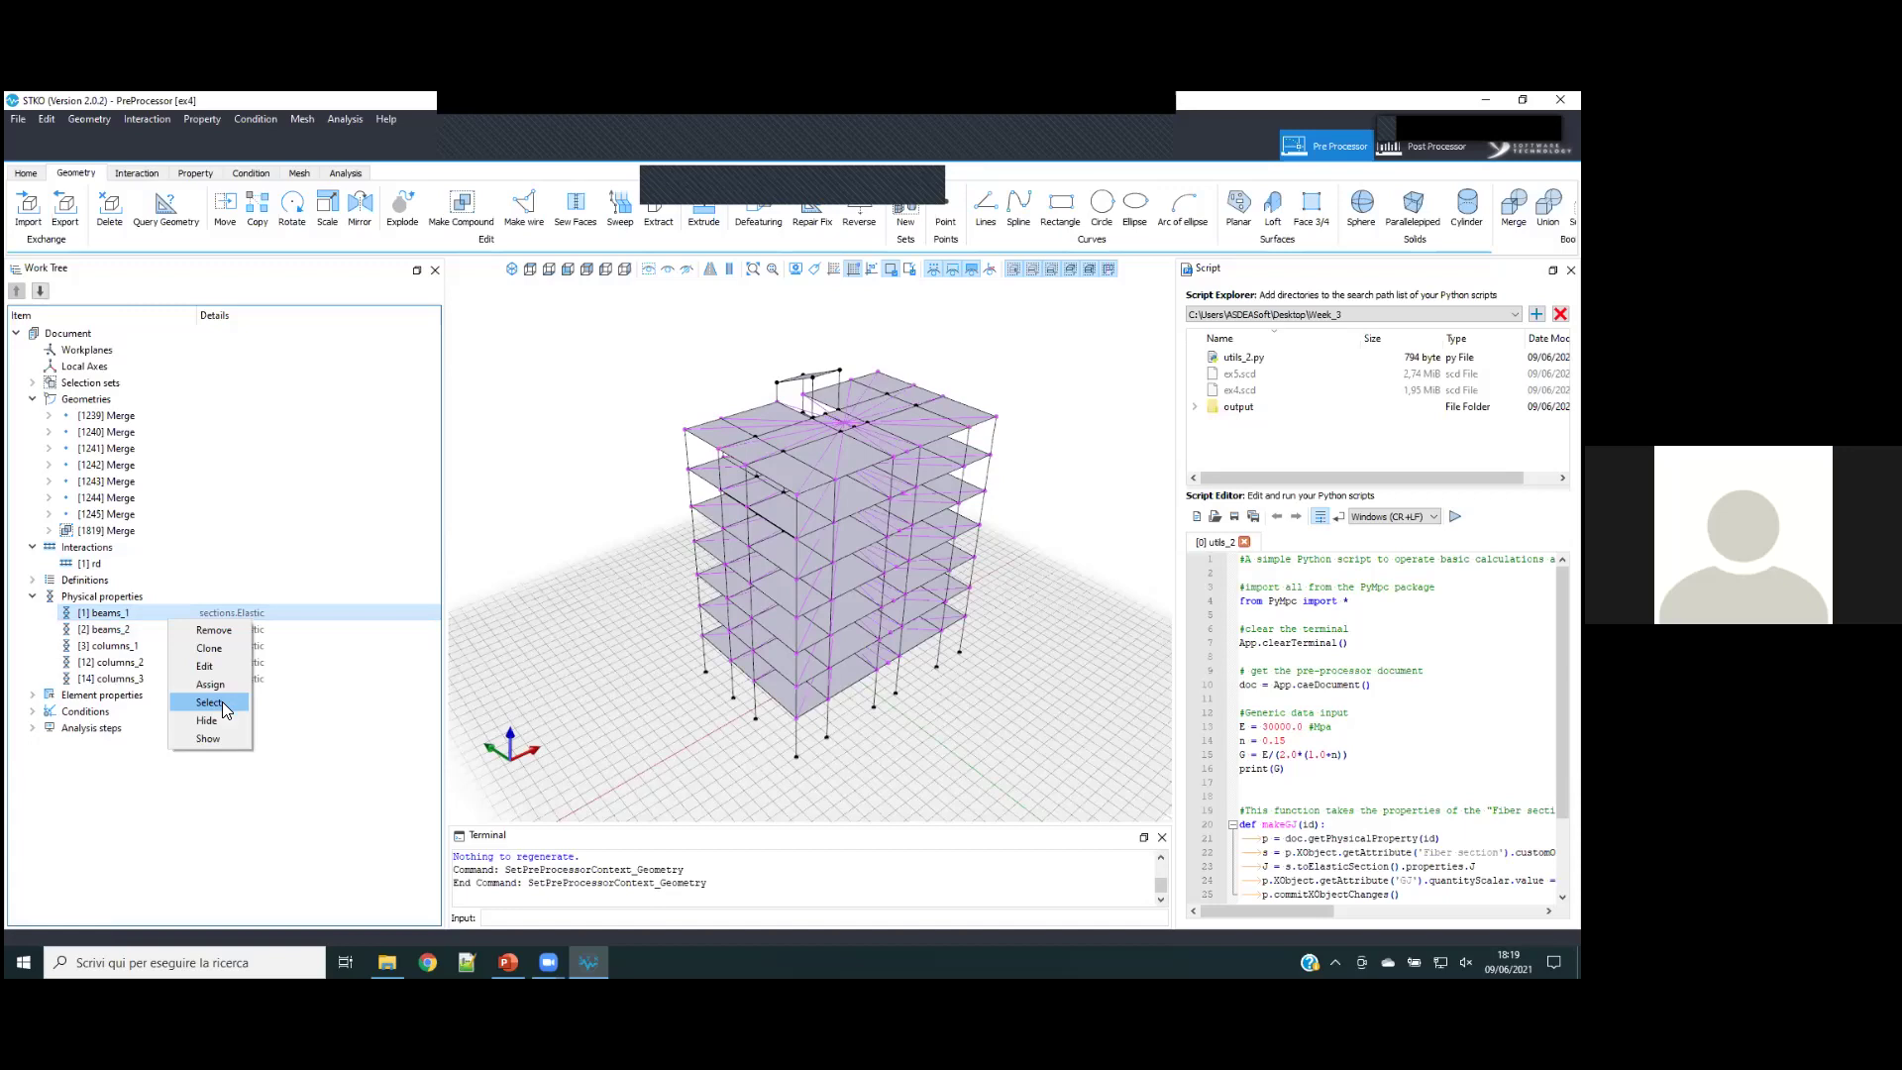
click(222, 703)
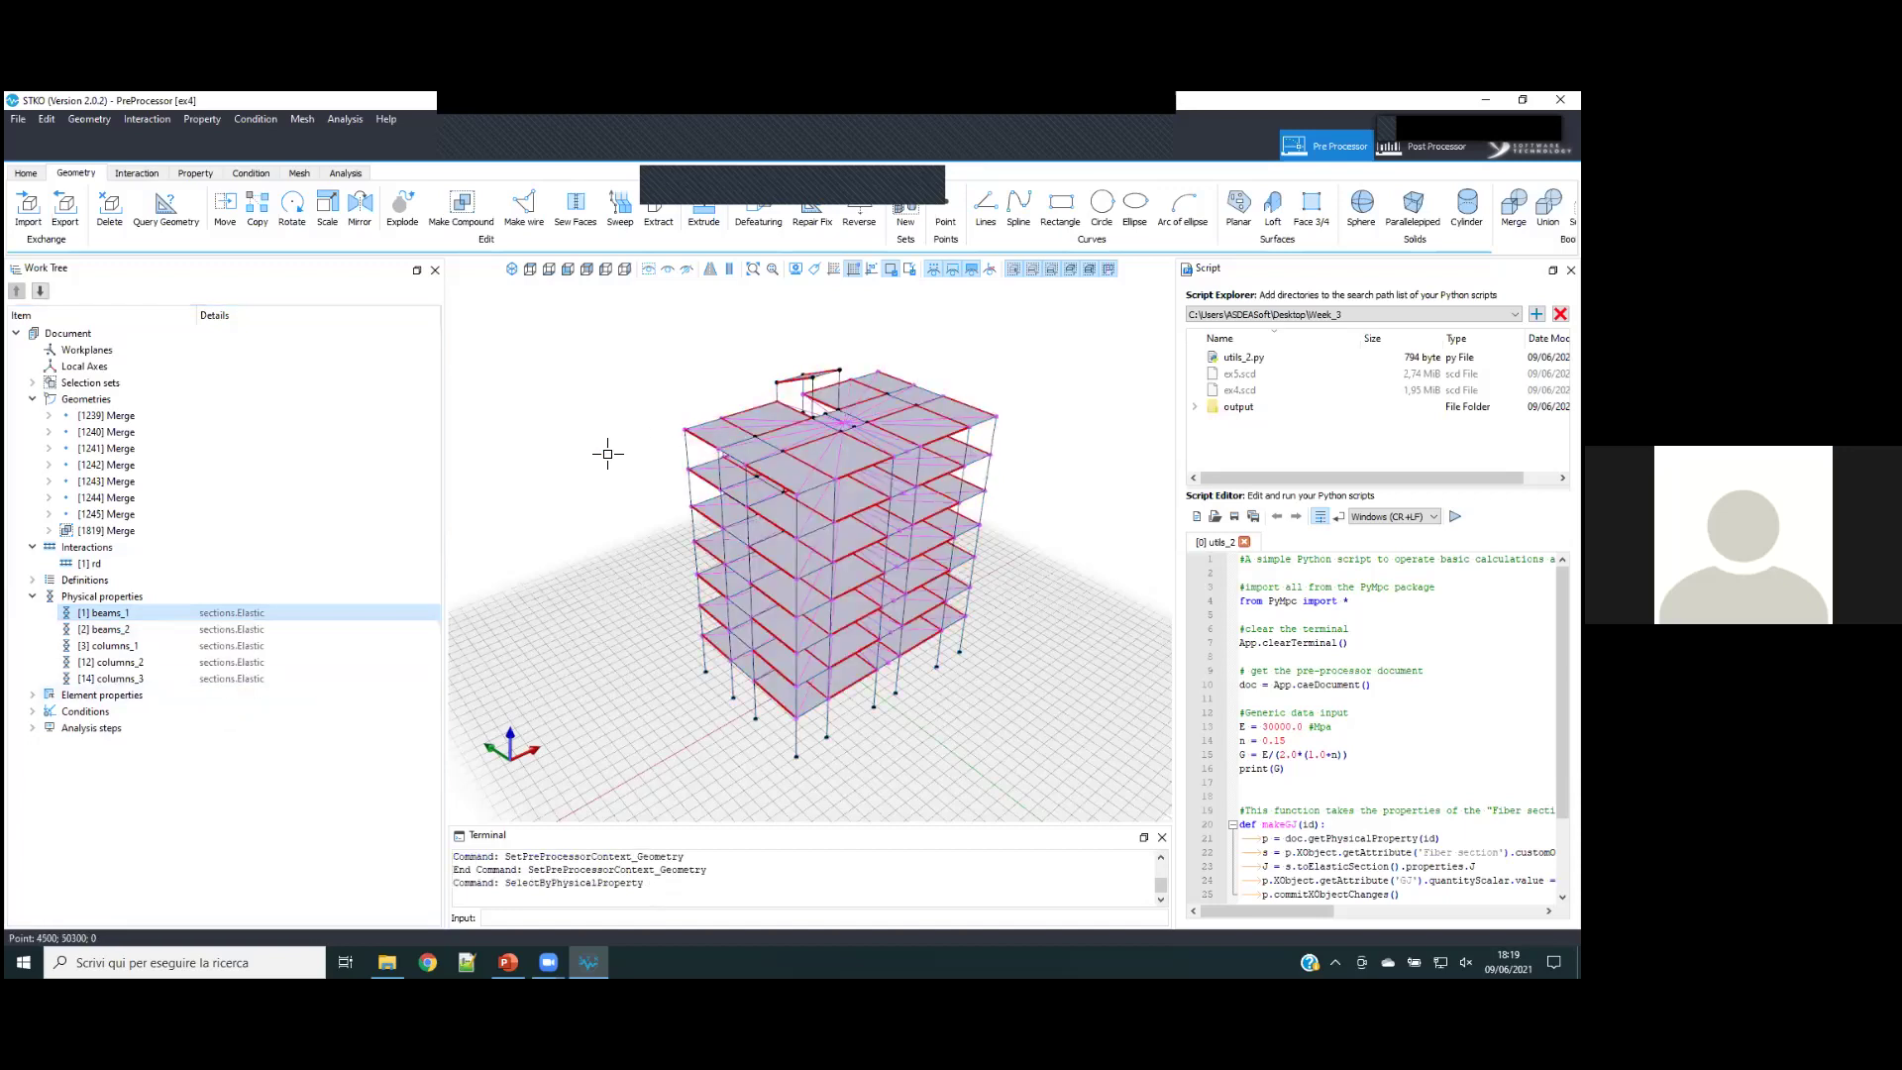
right_click(189, 629)
click(224, 705)
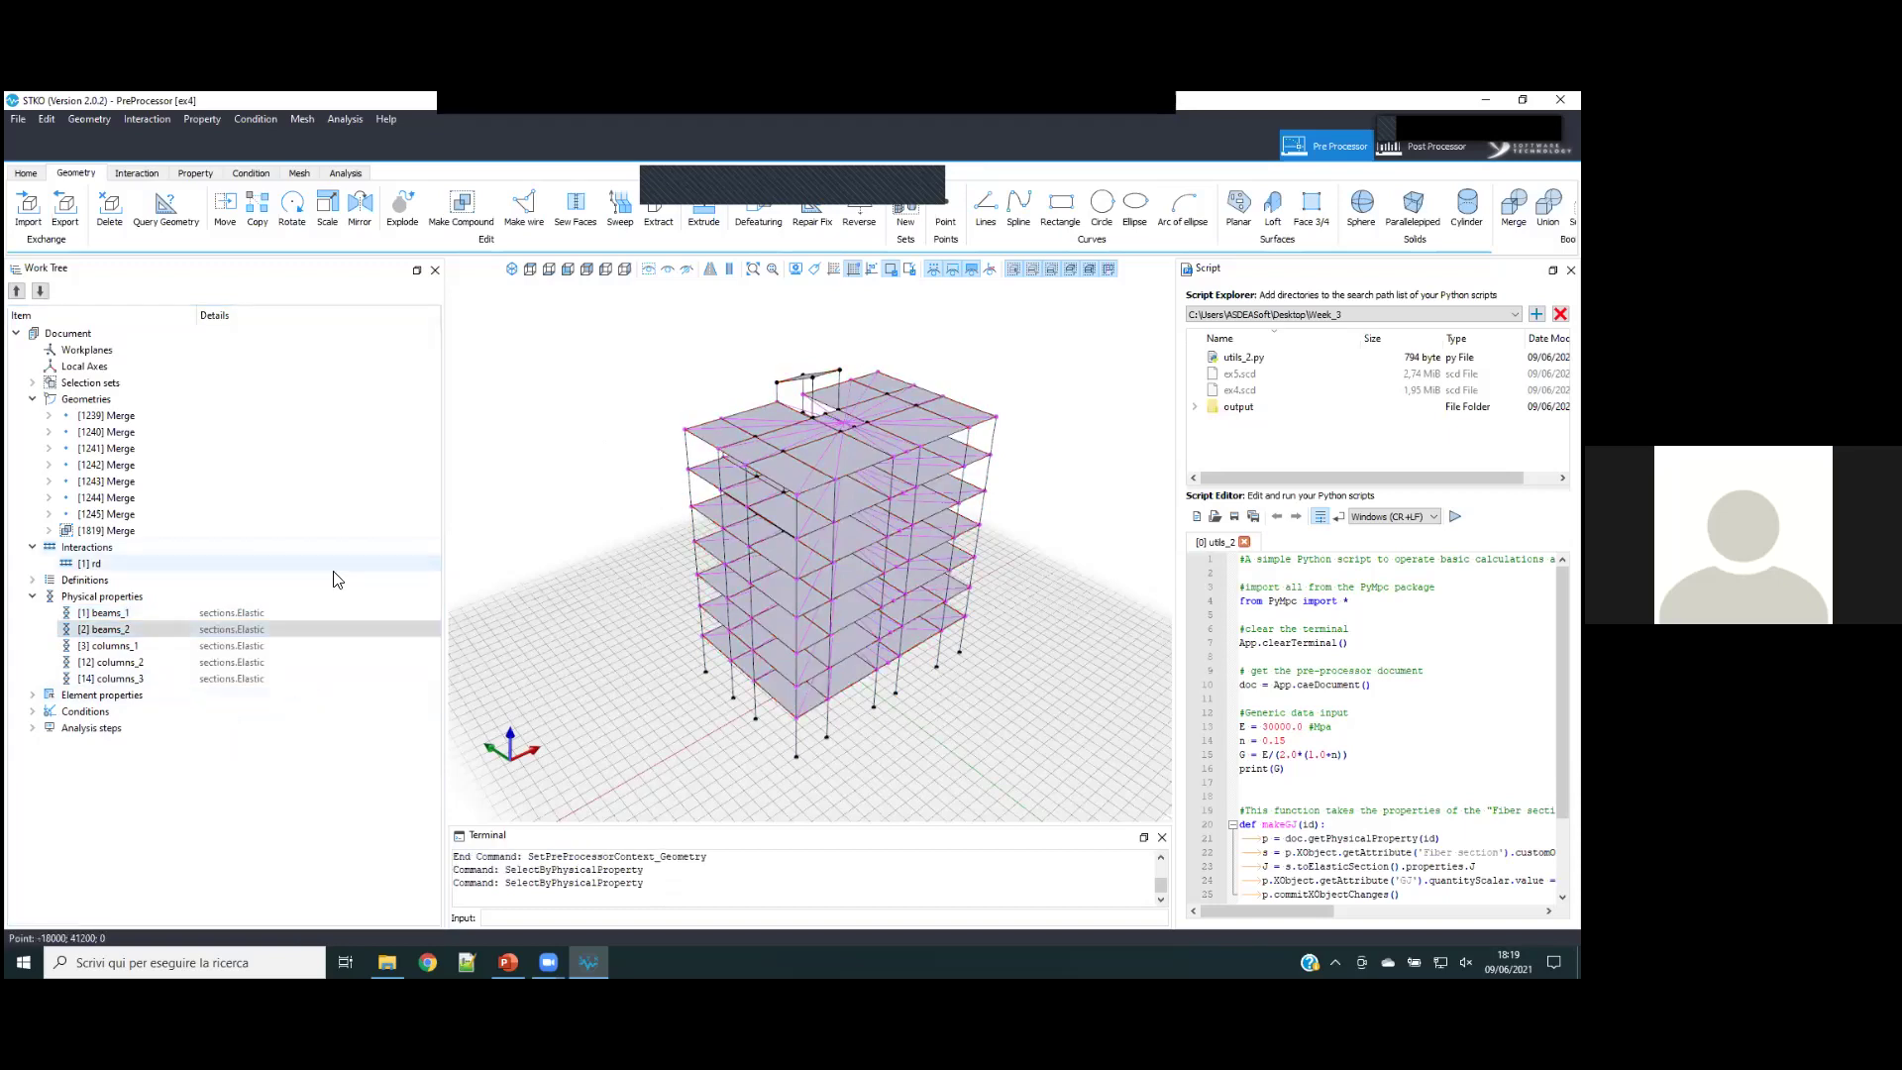
- Open the beams_1 physical property, inspect its rectangular cross-section, and accept both editors without changes
right_click(210, 614)
click(238, 669)
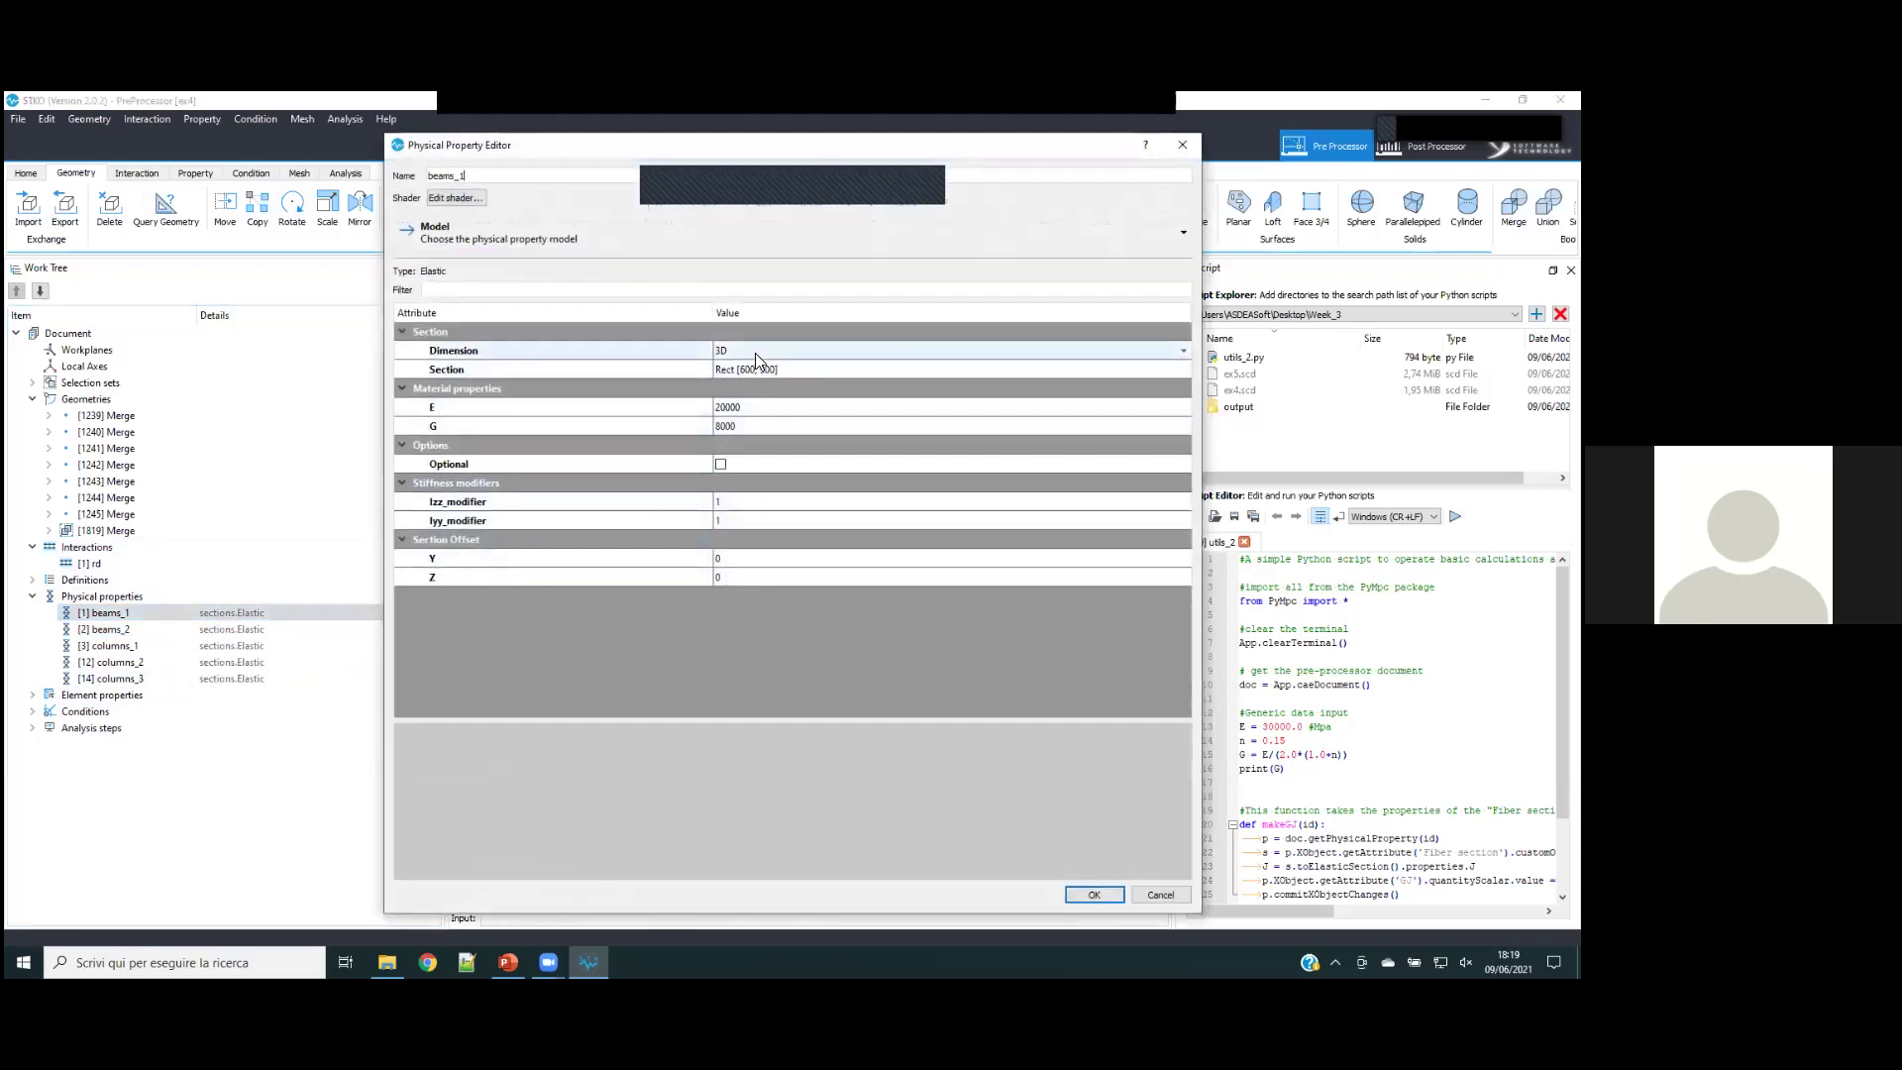
click(1090, 368)
click(1185, 369)
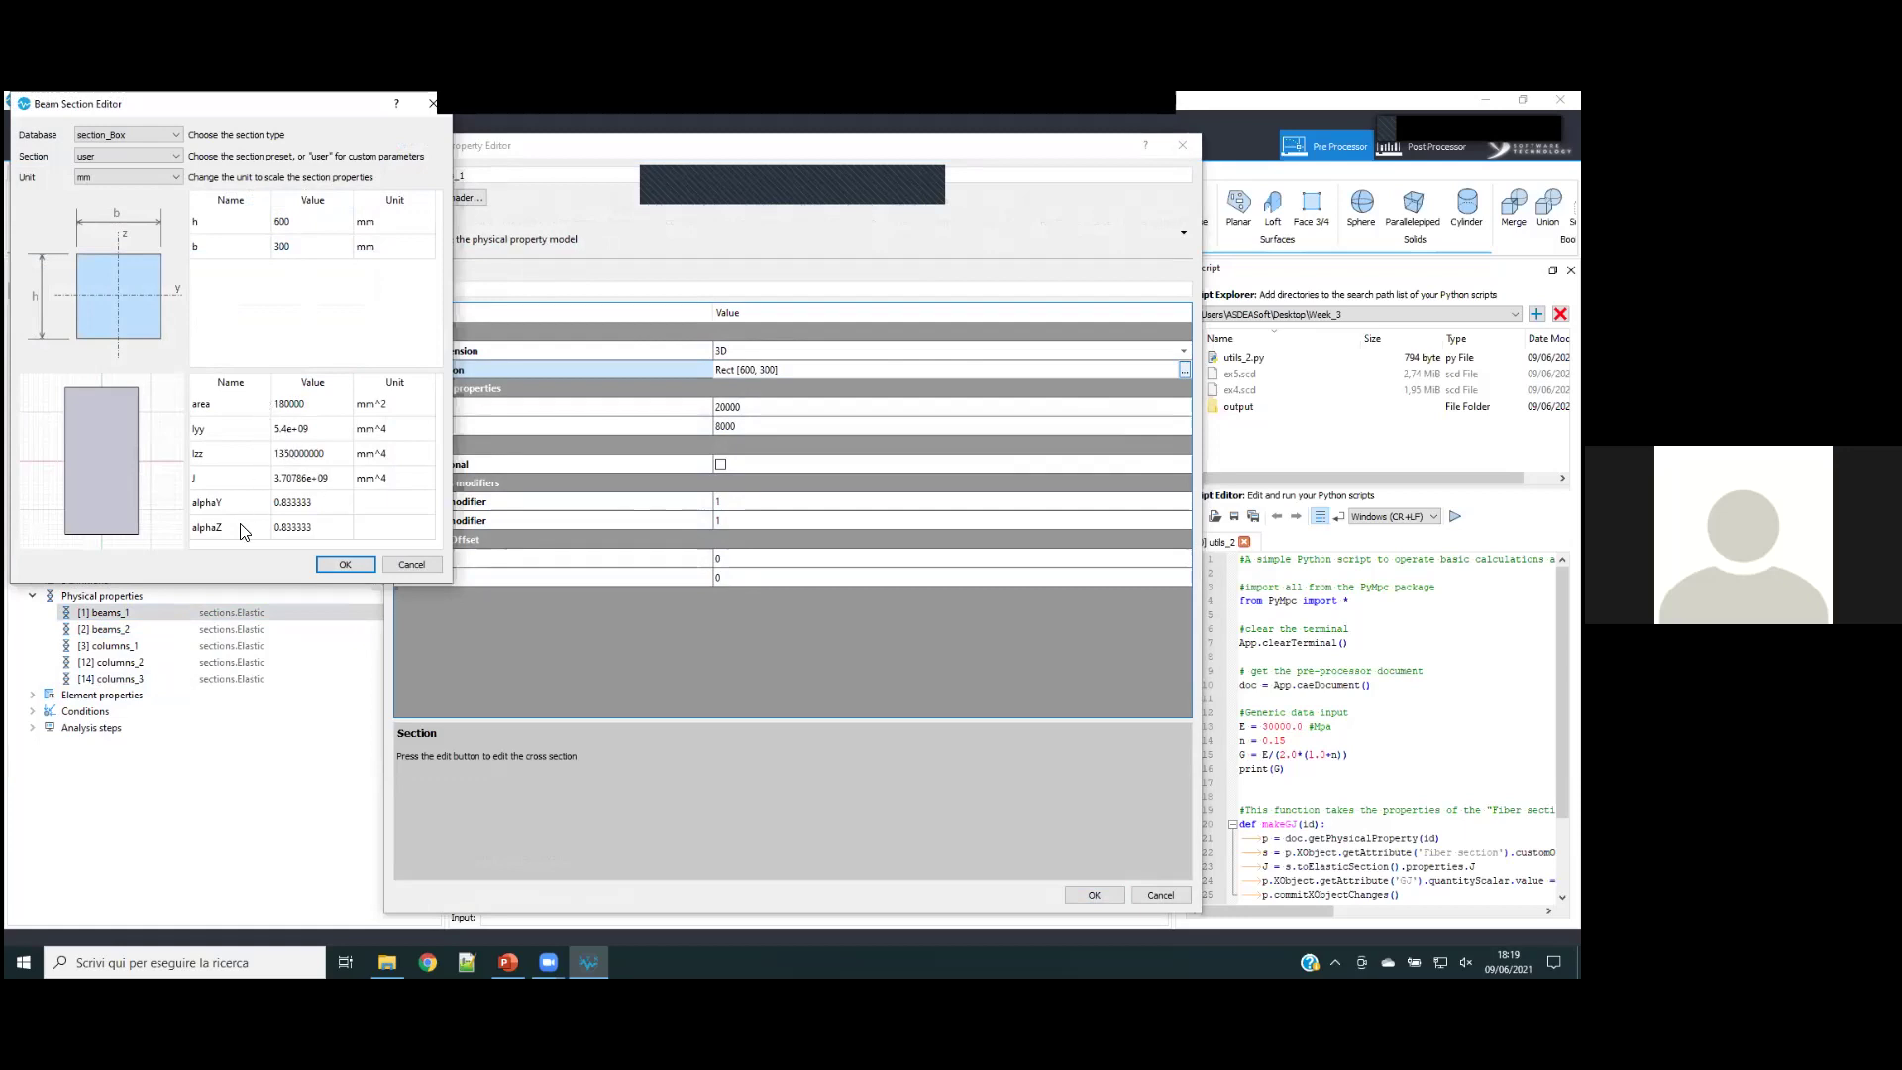
click(337, 564)
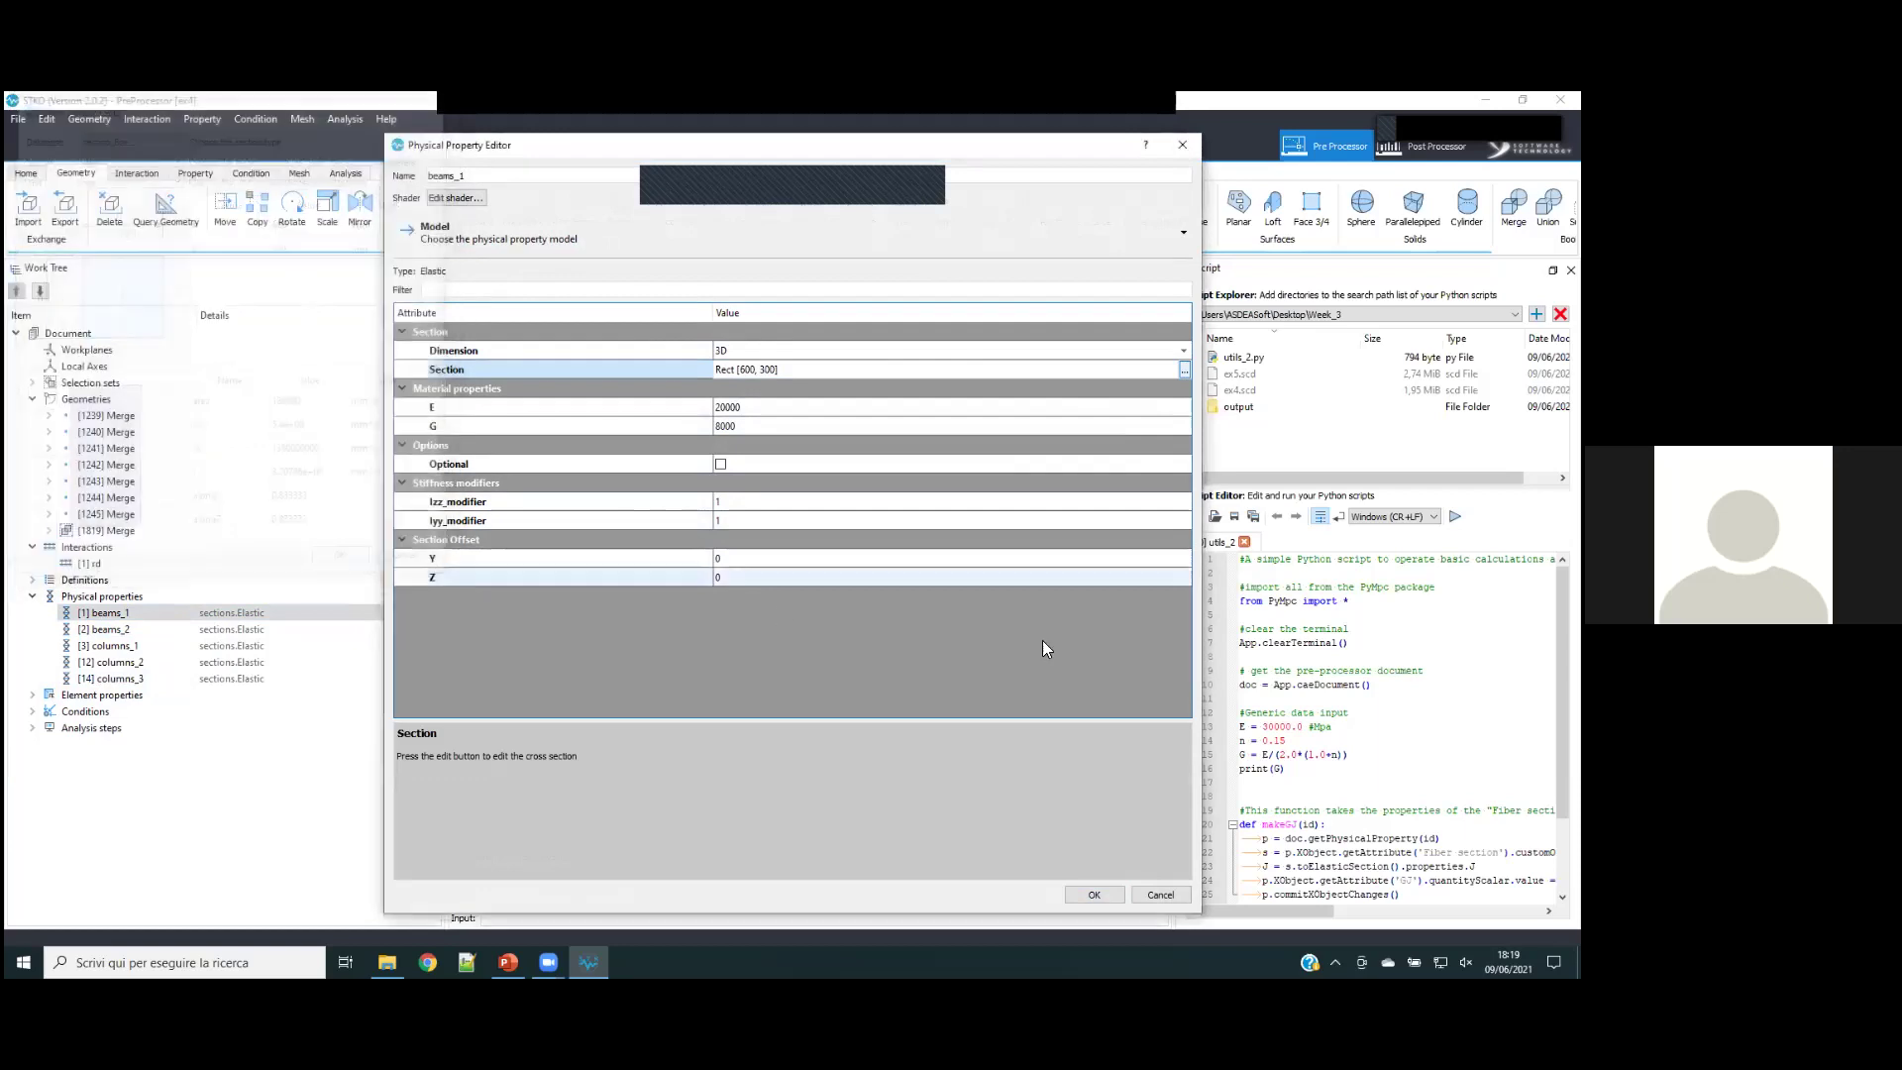
click(1084, 894)
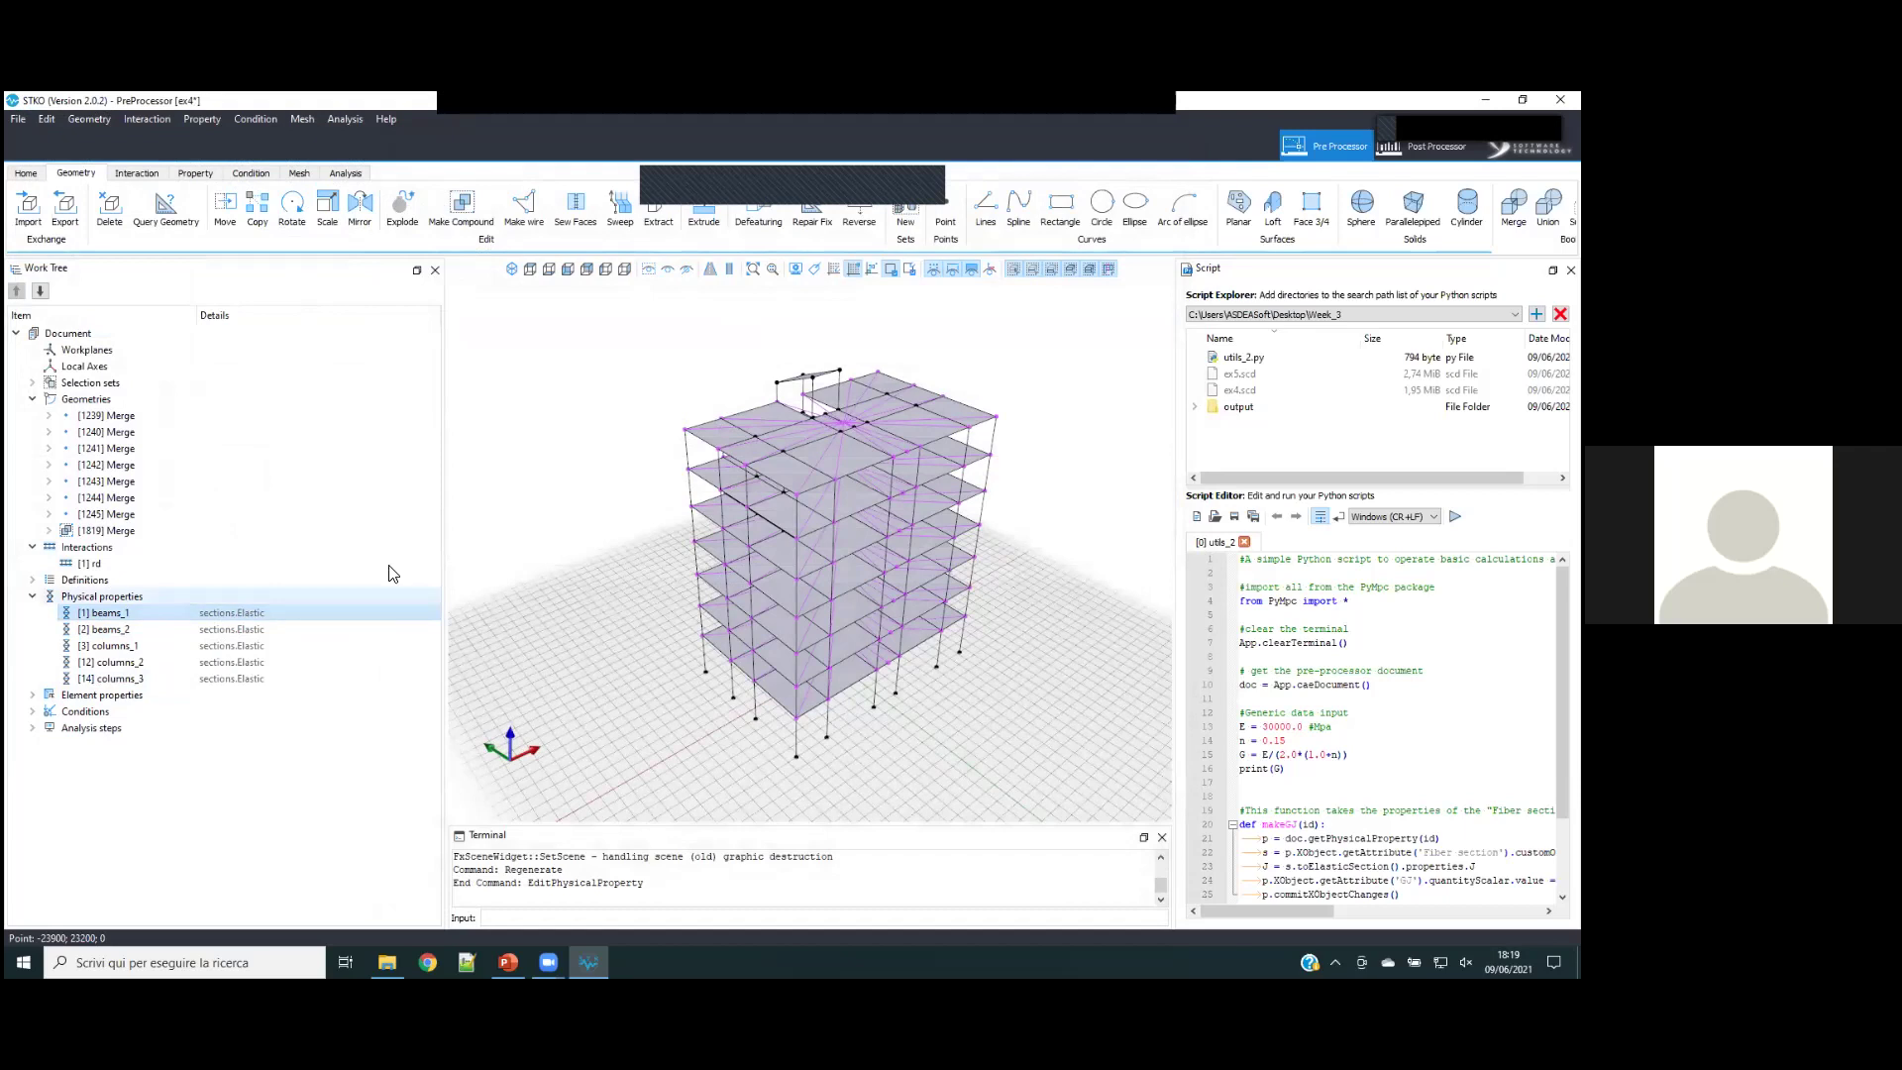
- Restrict viewport picking to edges, select the edges assigned to beams_1, and clear the selection
click(752, 408)
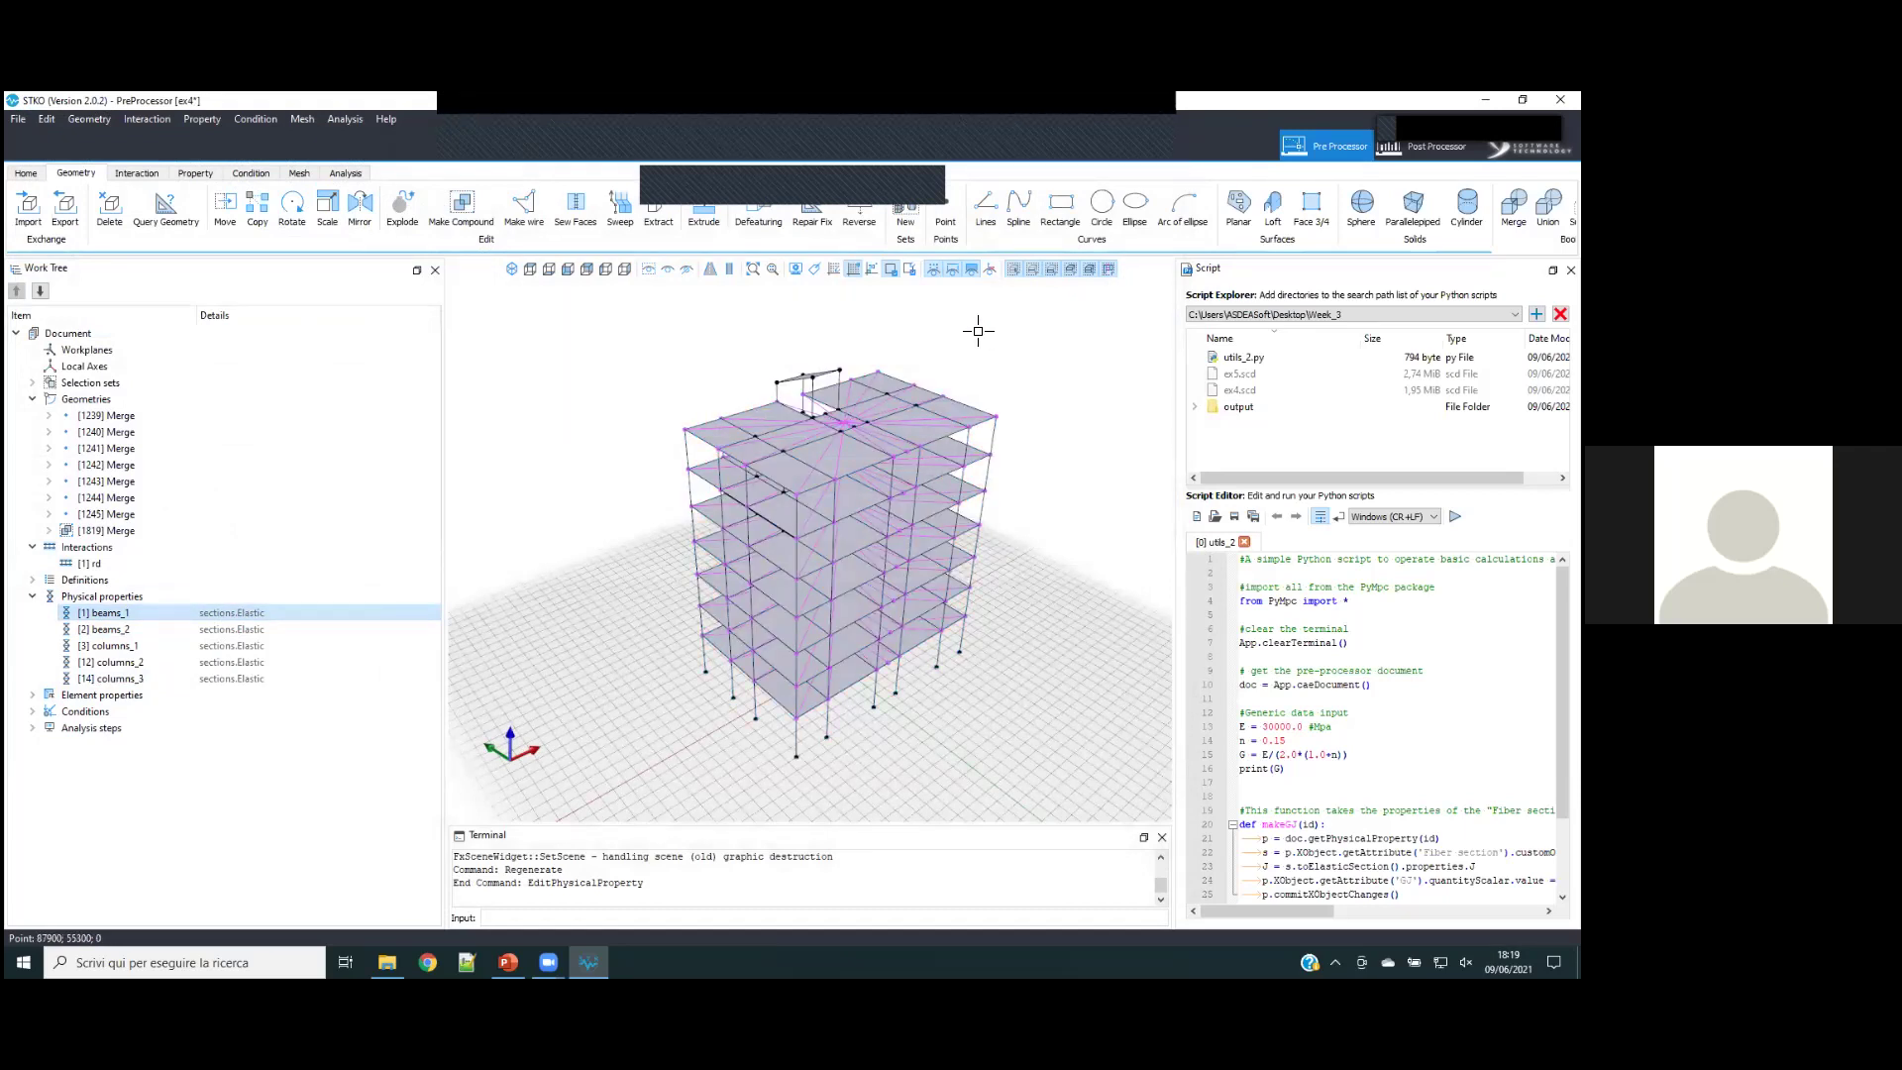
click(1035, 275)
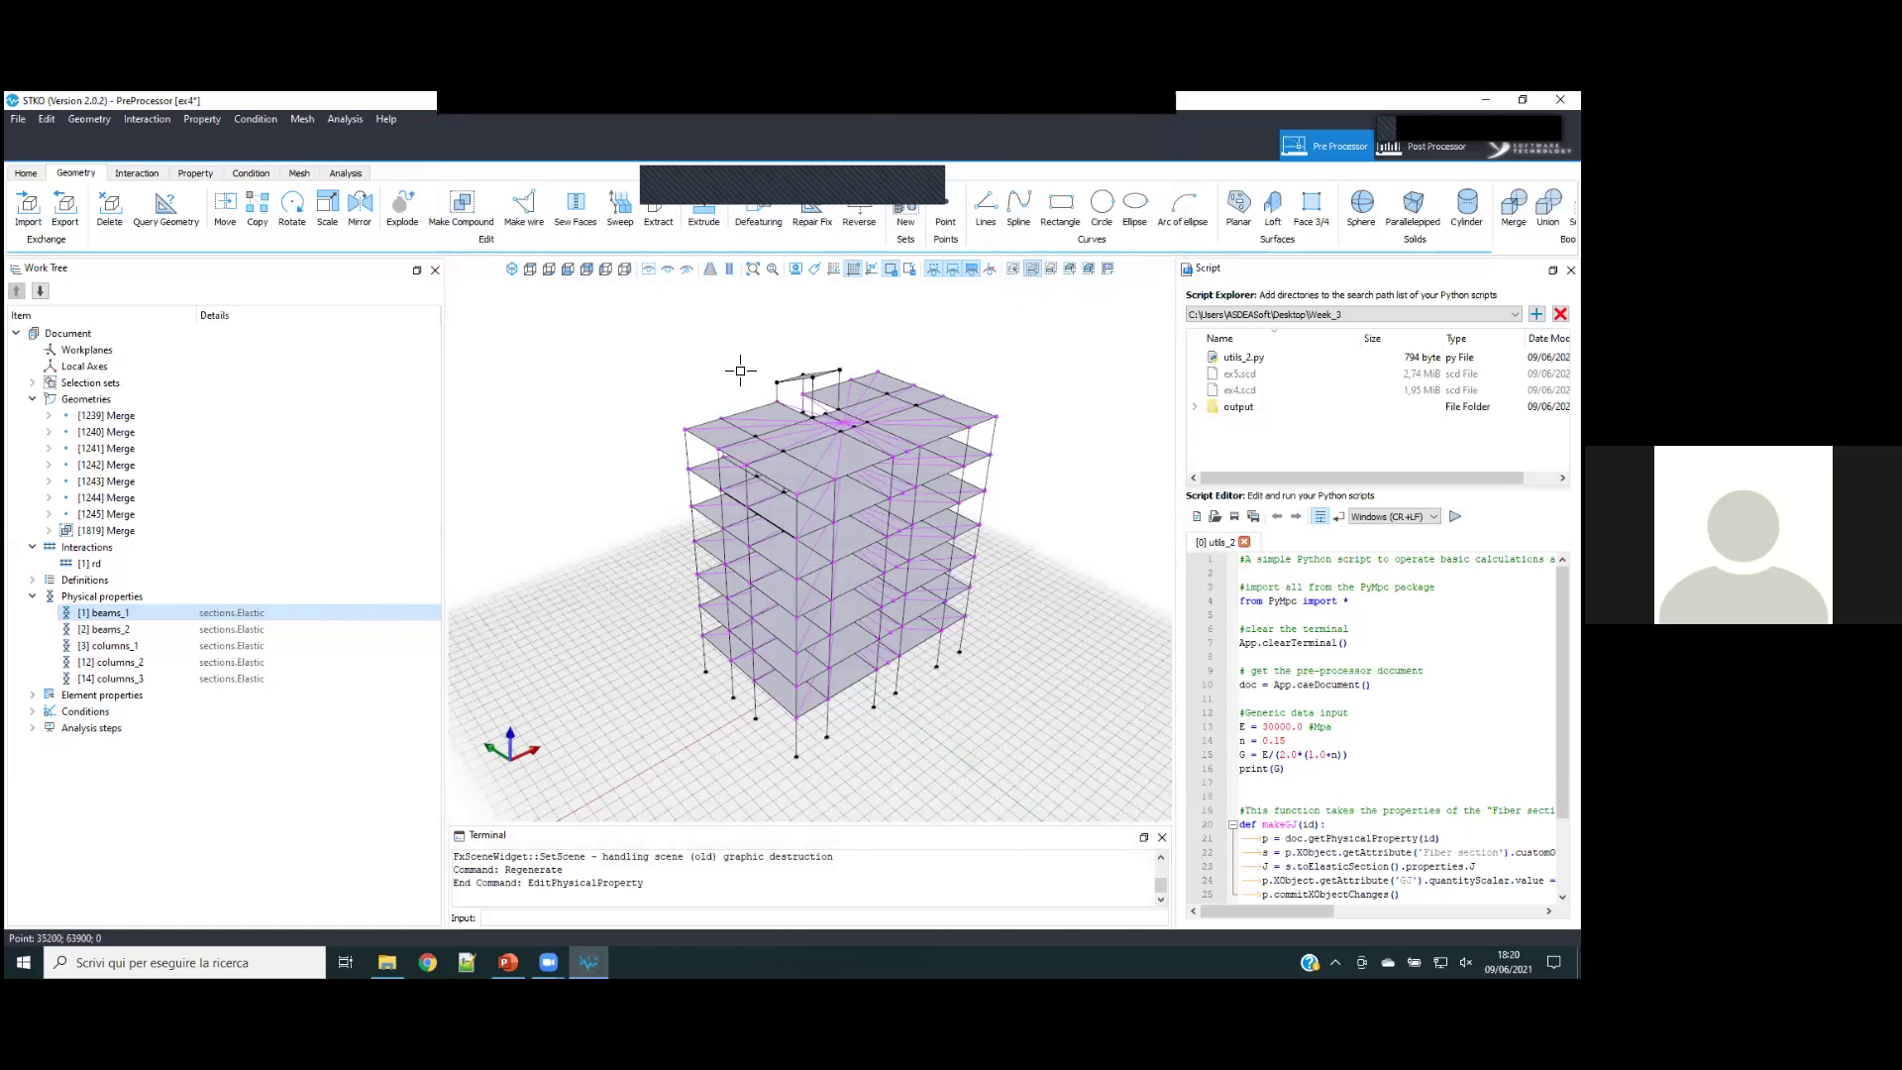
scroll(748, 416, up, 5)
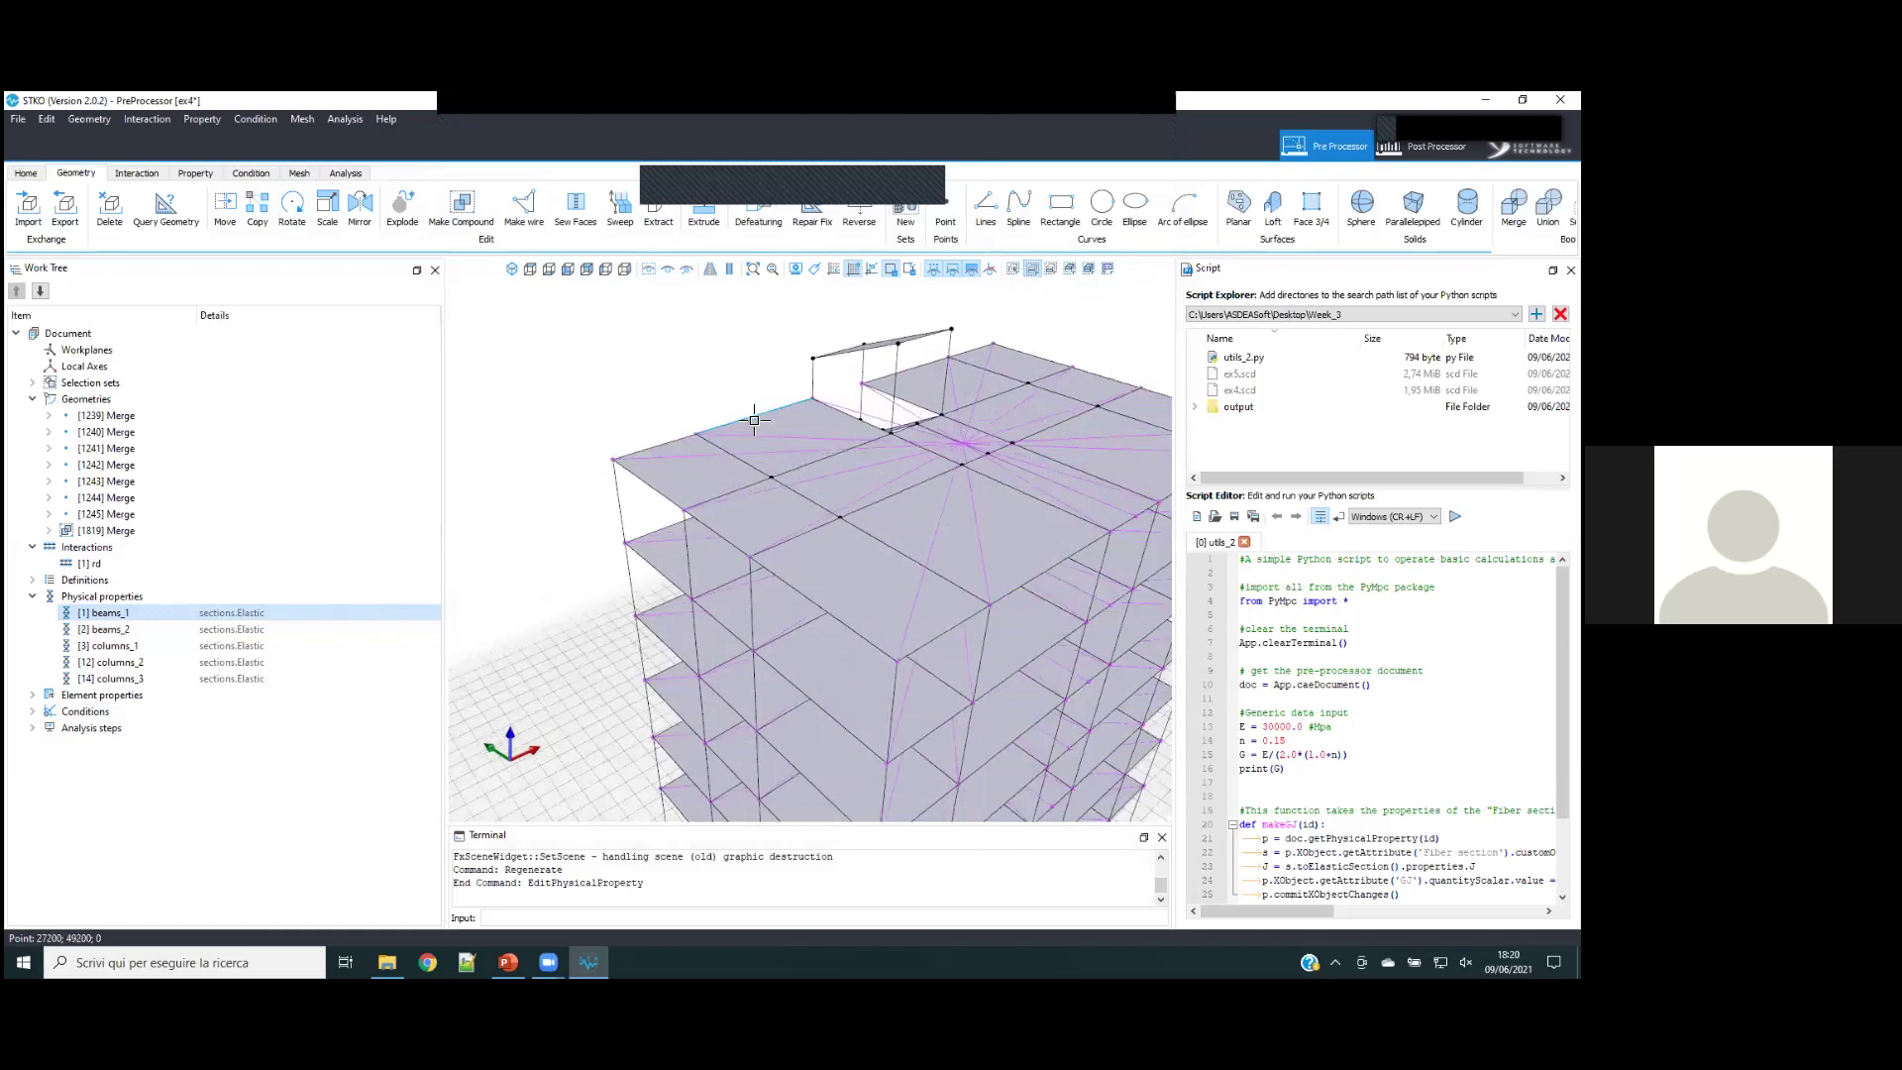
right_click(228, 612)
click(275, 695)
click(674, 396)
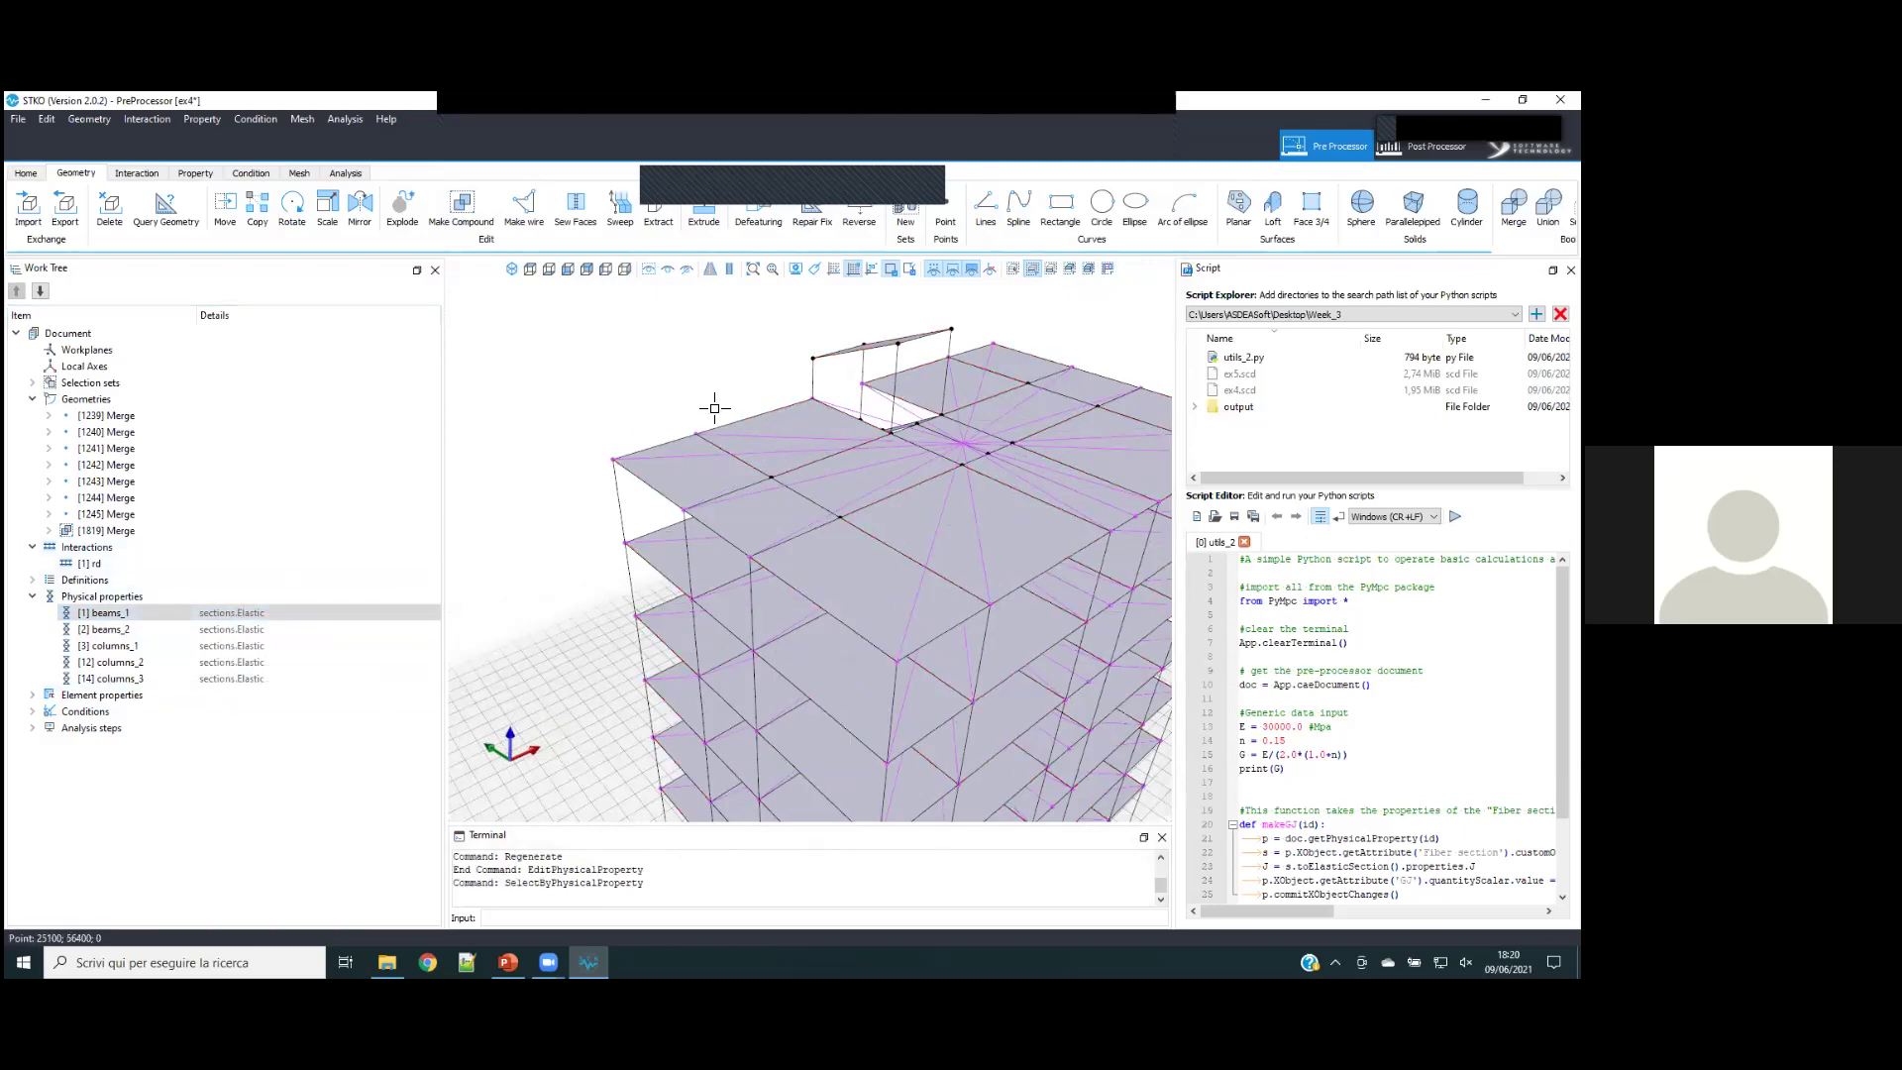
- Assign beams_1 to the open roof edge beside the rooftop frame, unassign it, and display the model's physical property view
drag(220, 614, 759, 418)
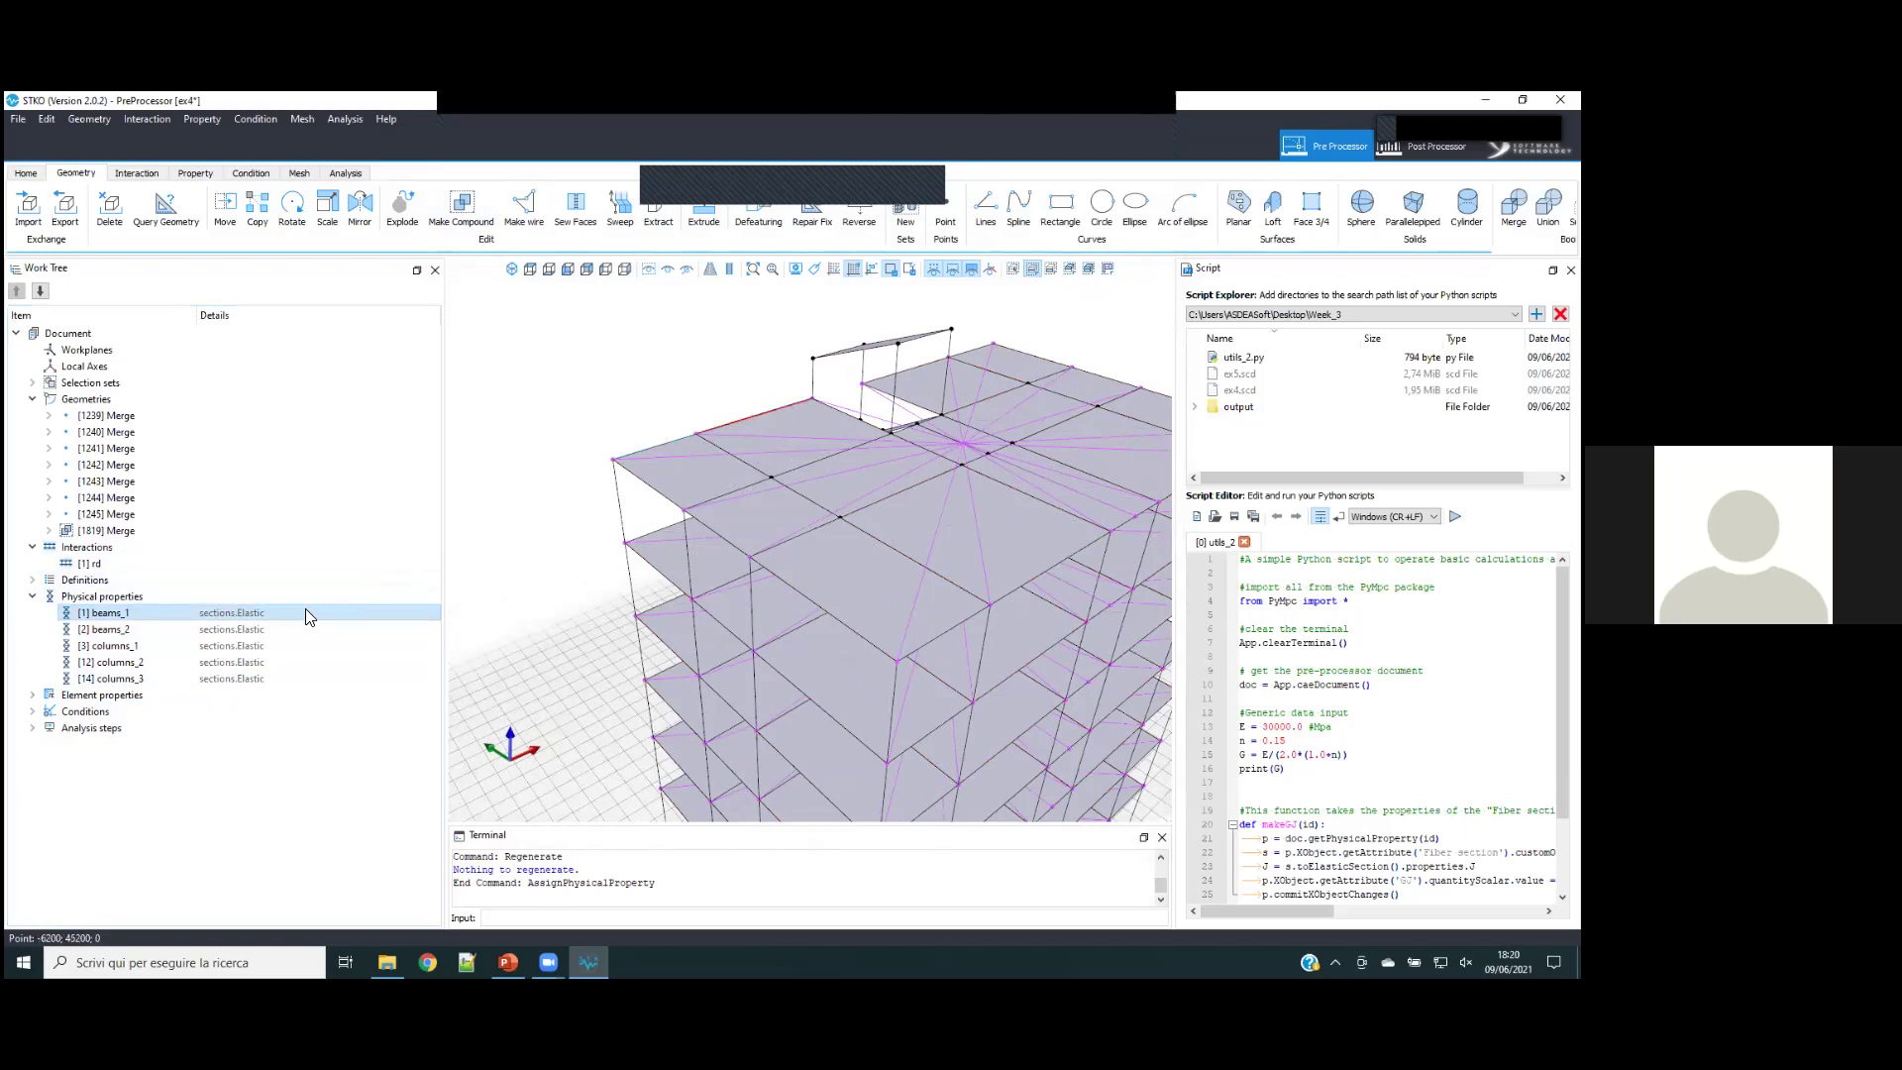
drag(293, 608, 767, 418)
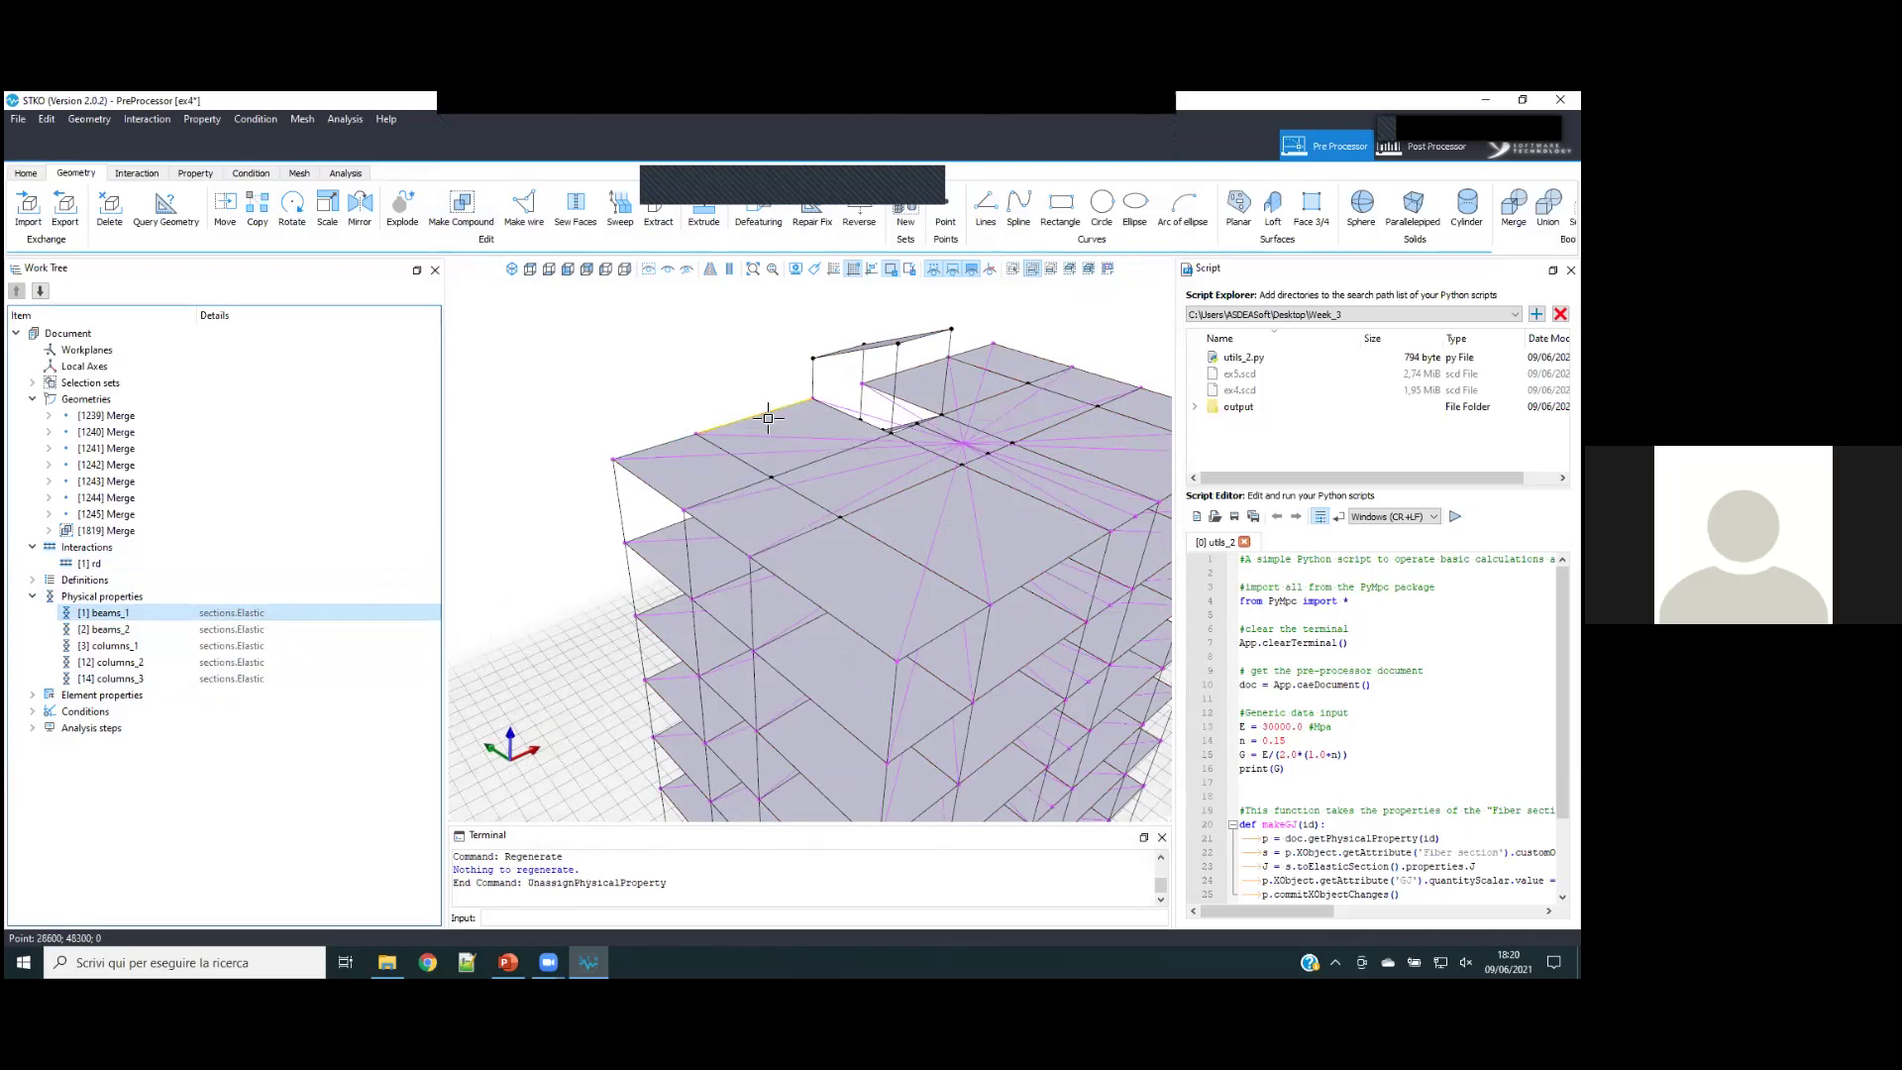
click(195, 175)
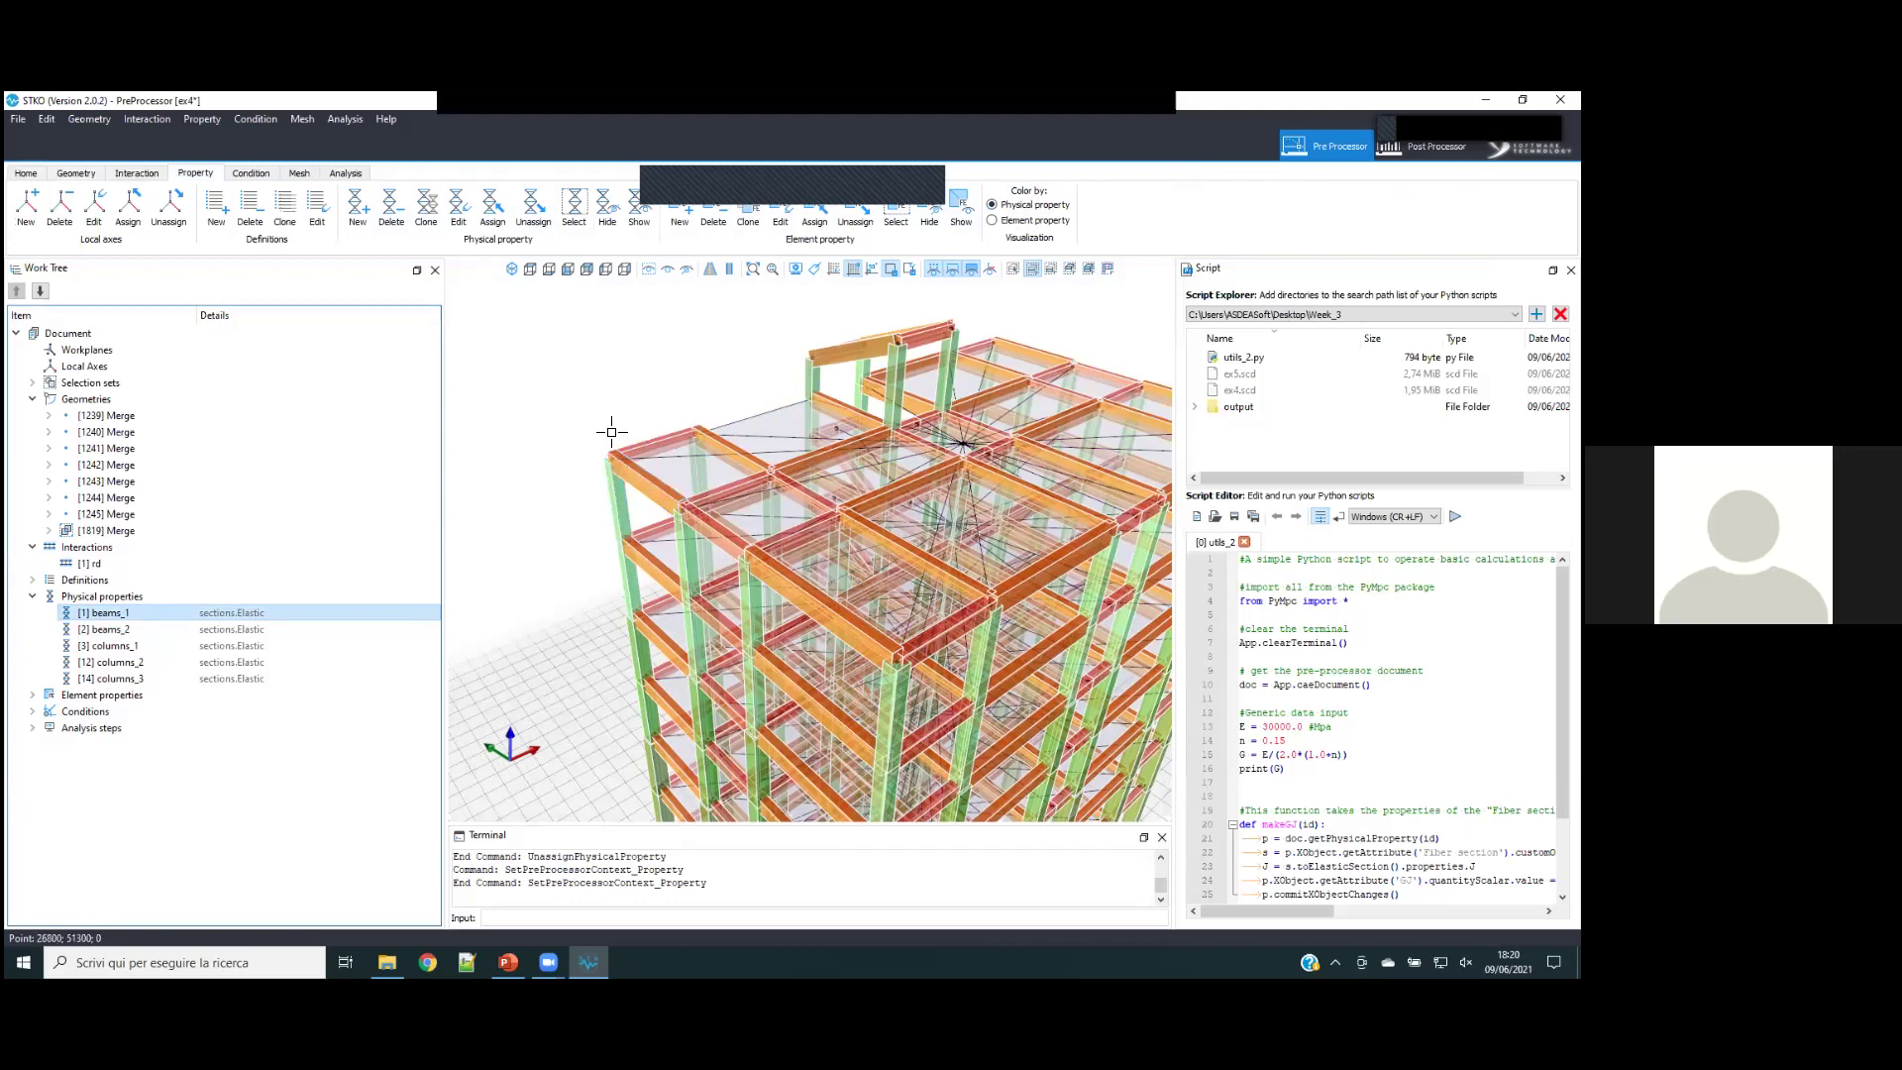
- Open the beams_1 physical property, examine its shader settings, and accept both editors without changes
right_click(195, 614)
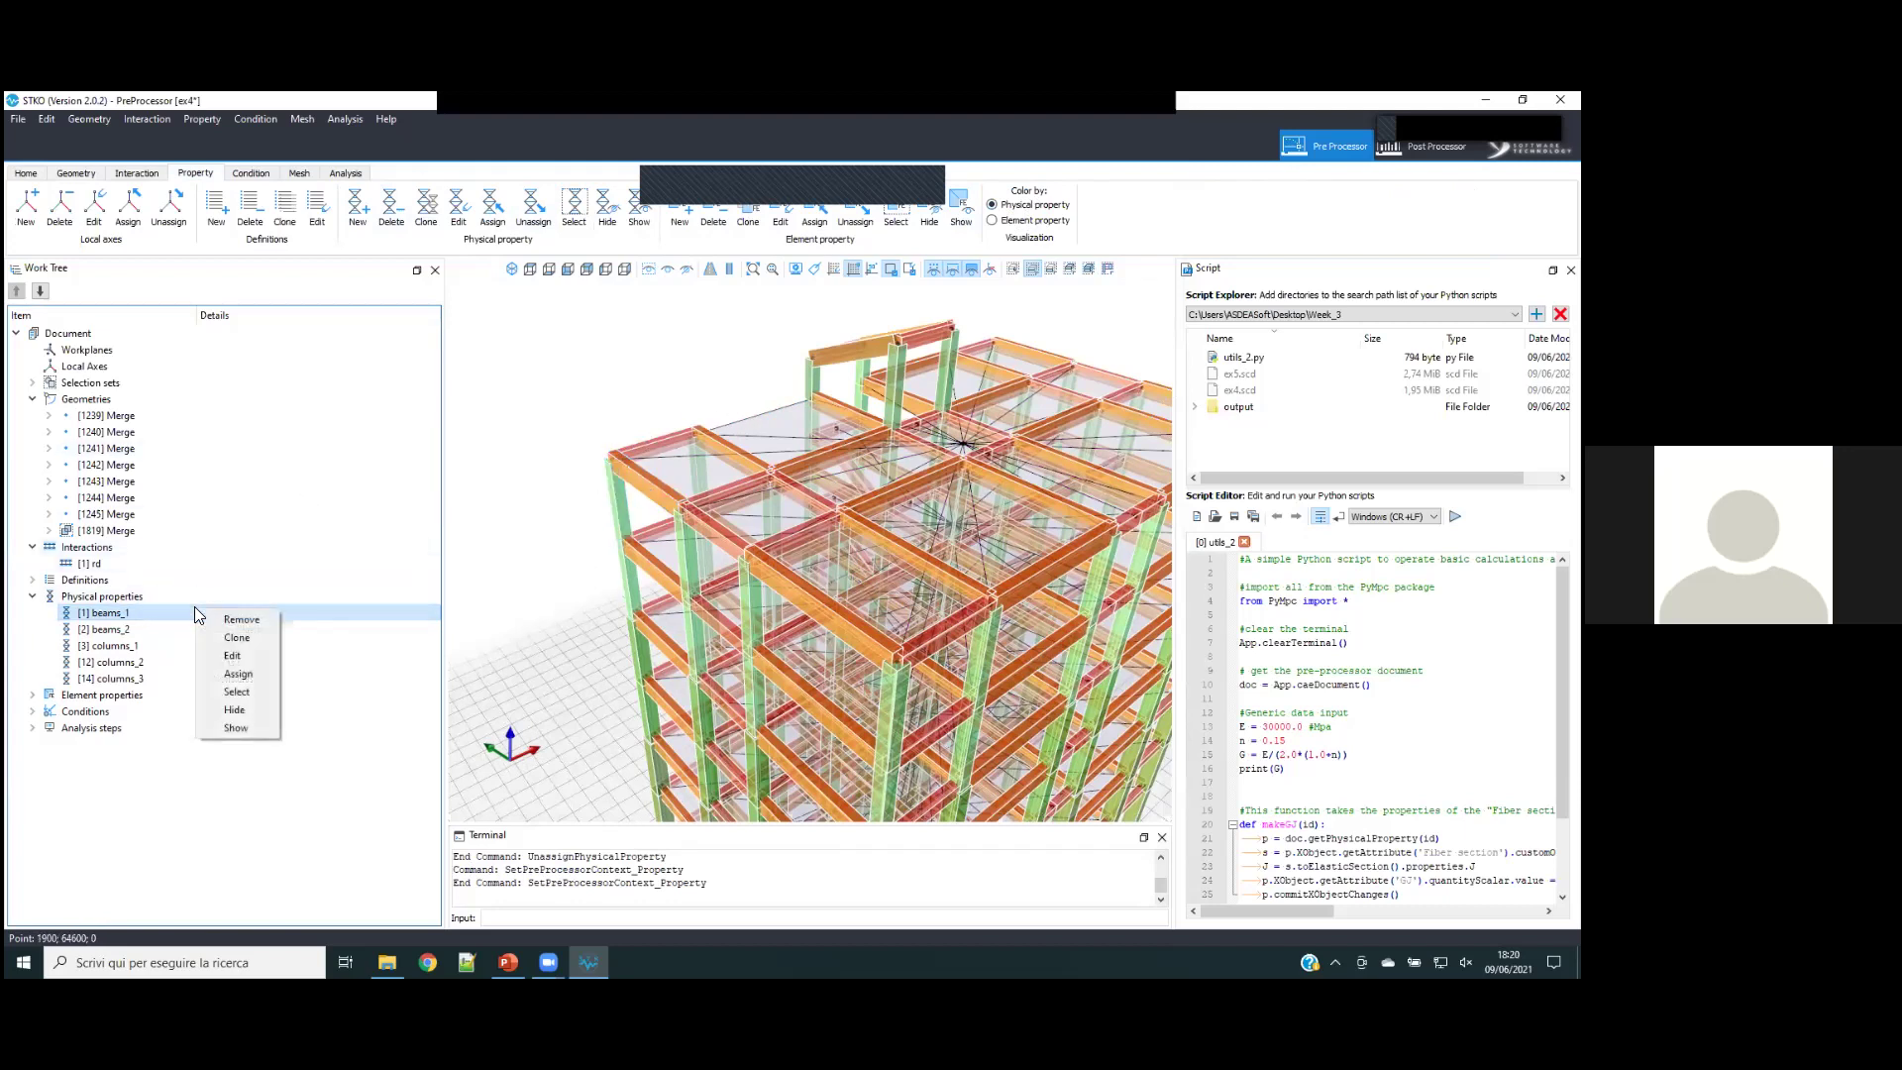
click(232, 657)
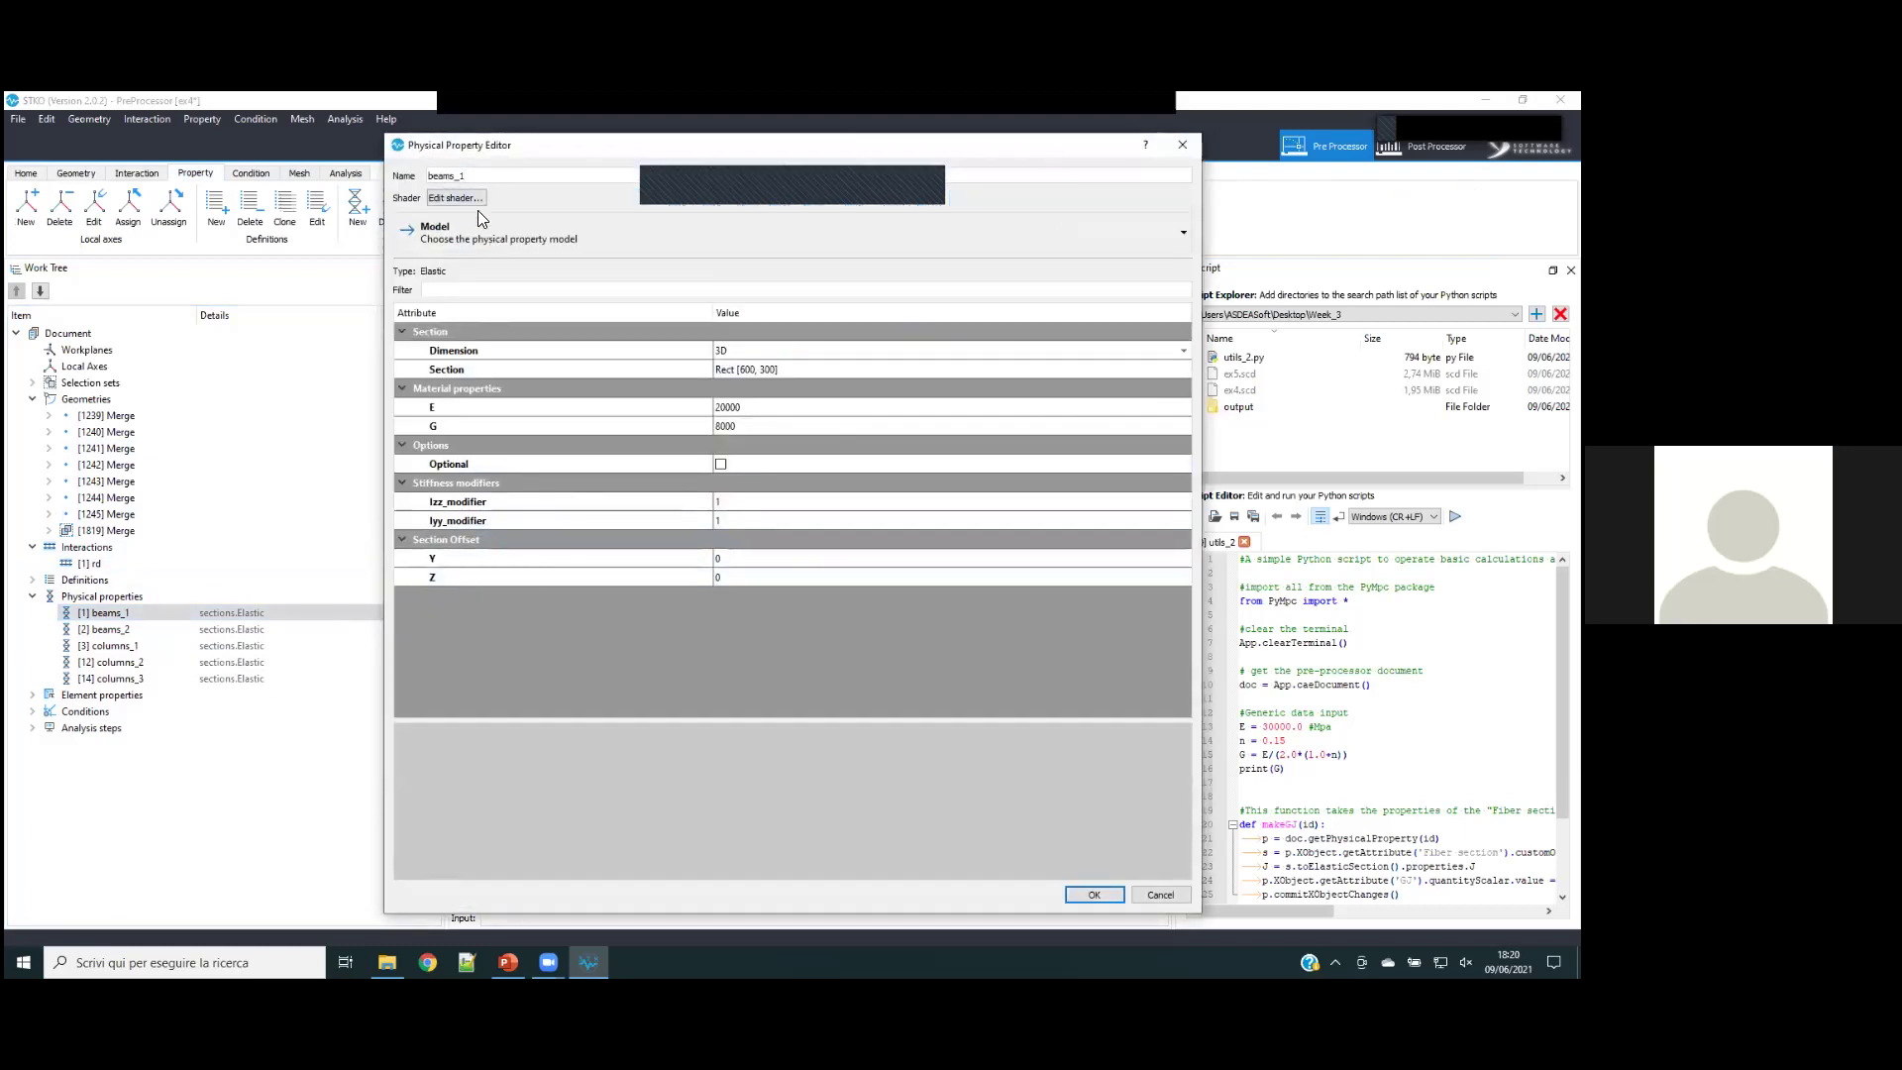
click(456, 199)
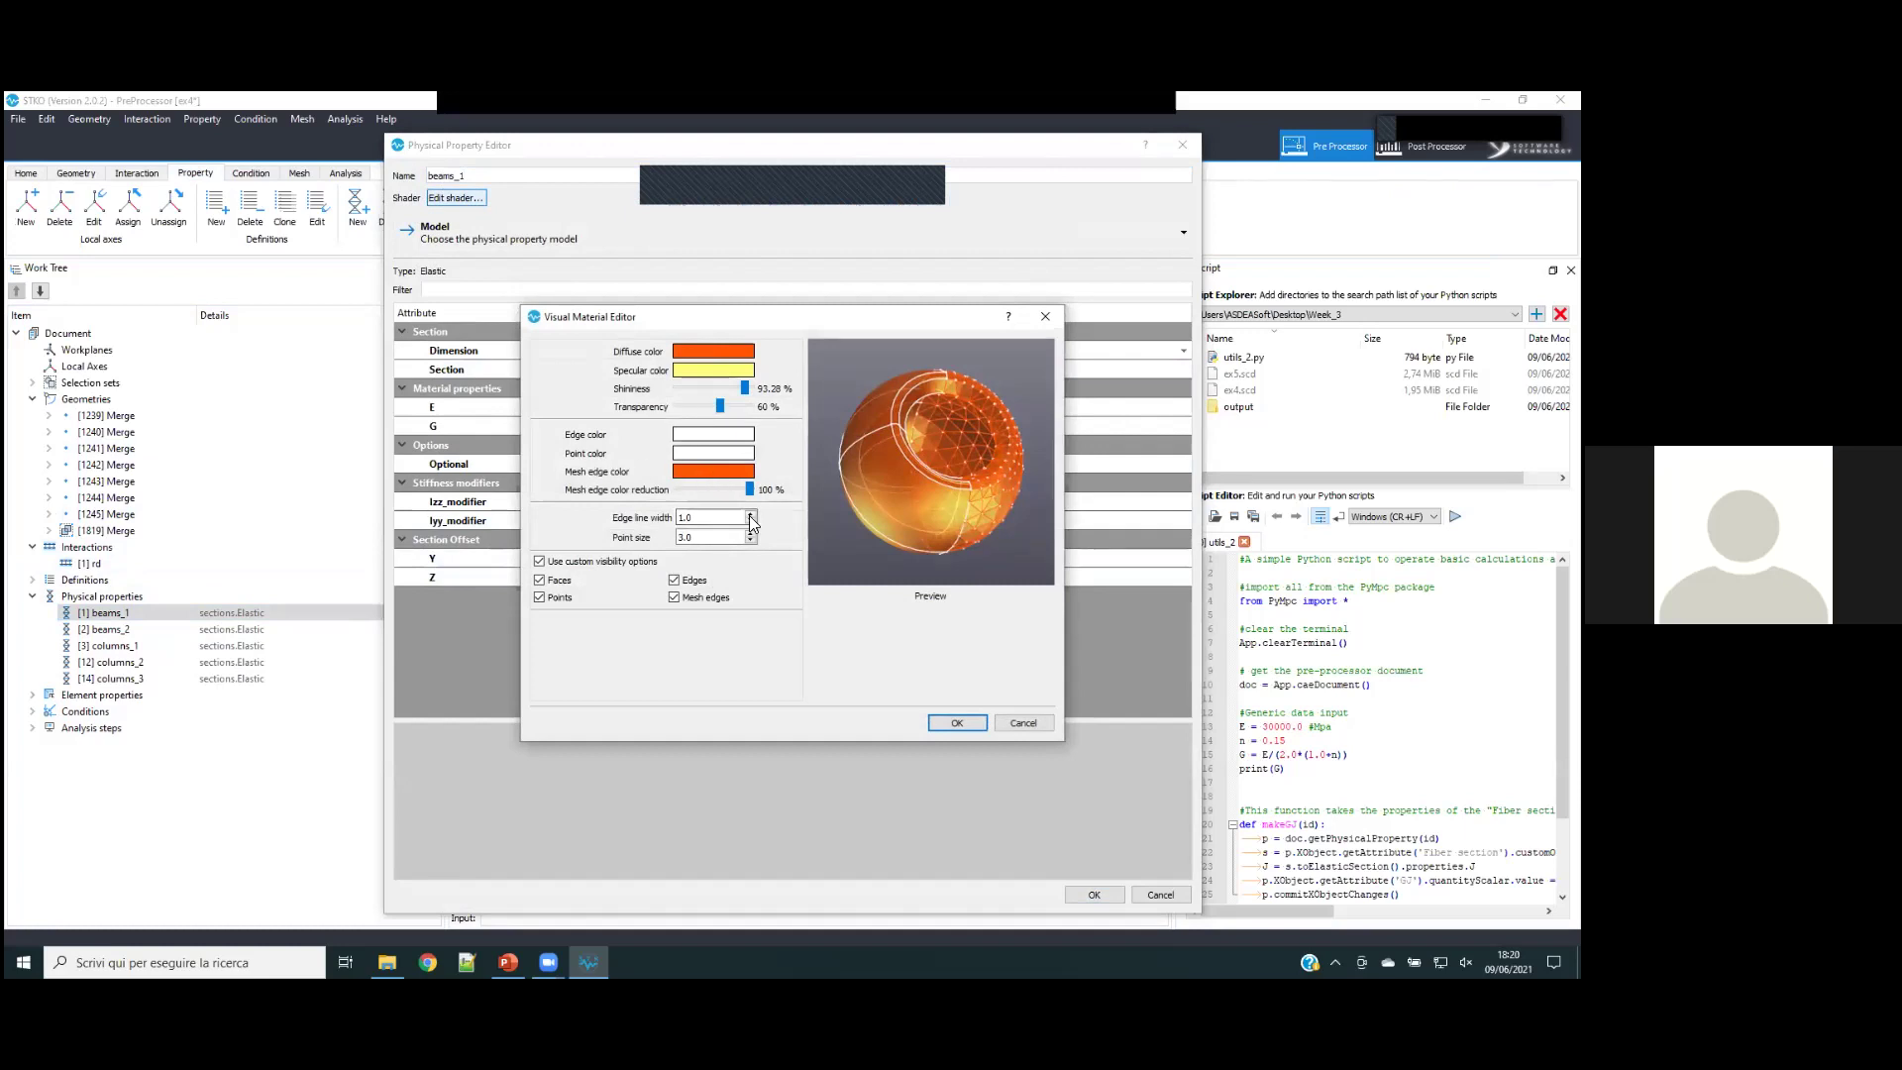
click(949, 729)
click(956, 728)
click(1109, 900)
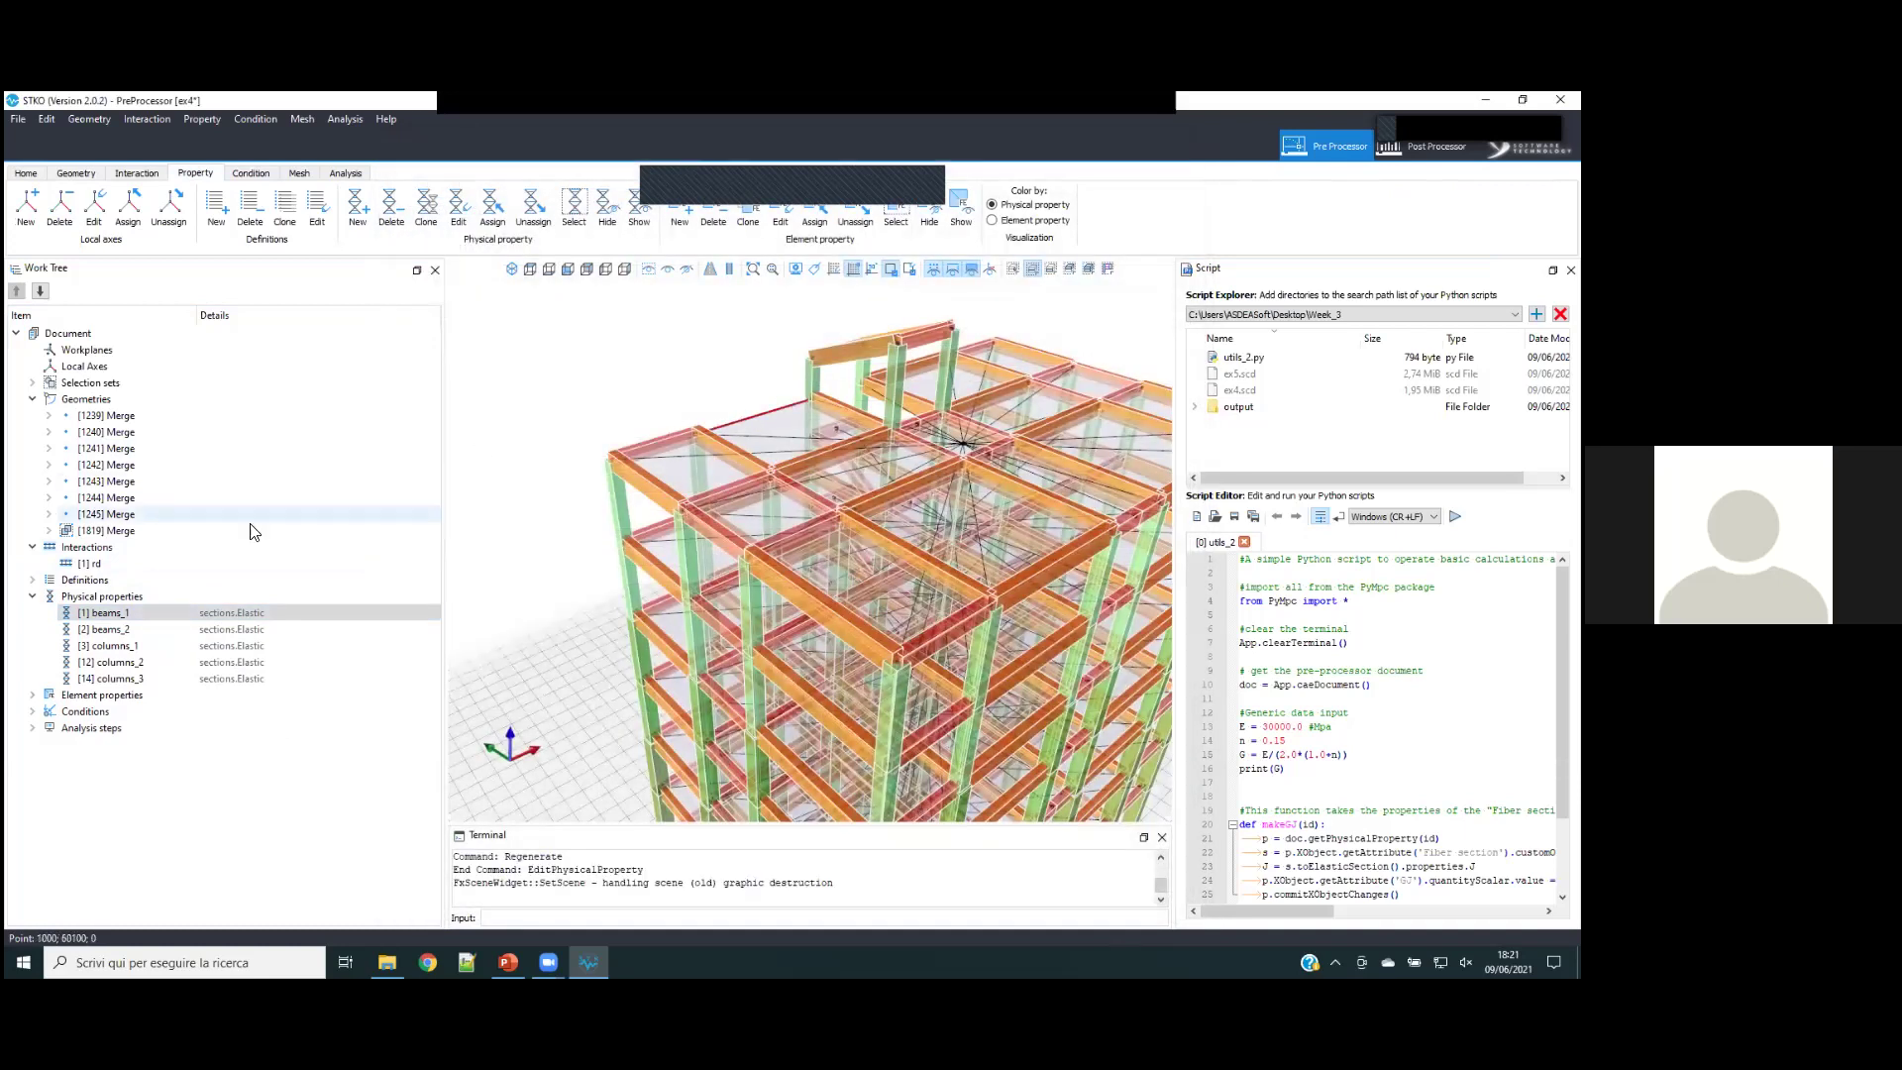
- Reassign beams_1 to the roof edge beside the rooftop frame
click(194, 612)
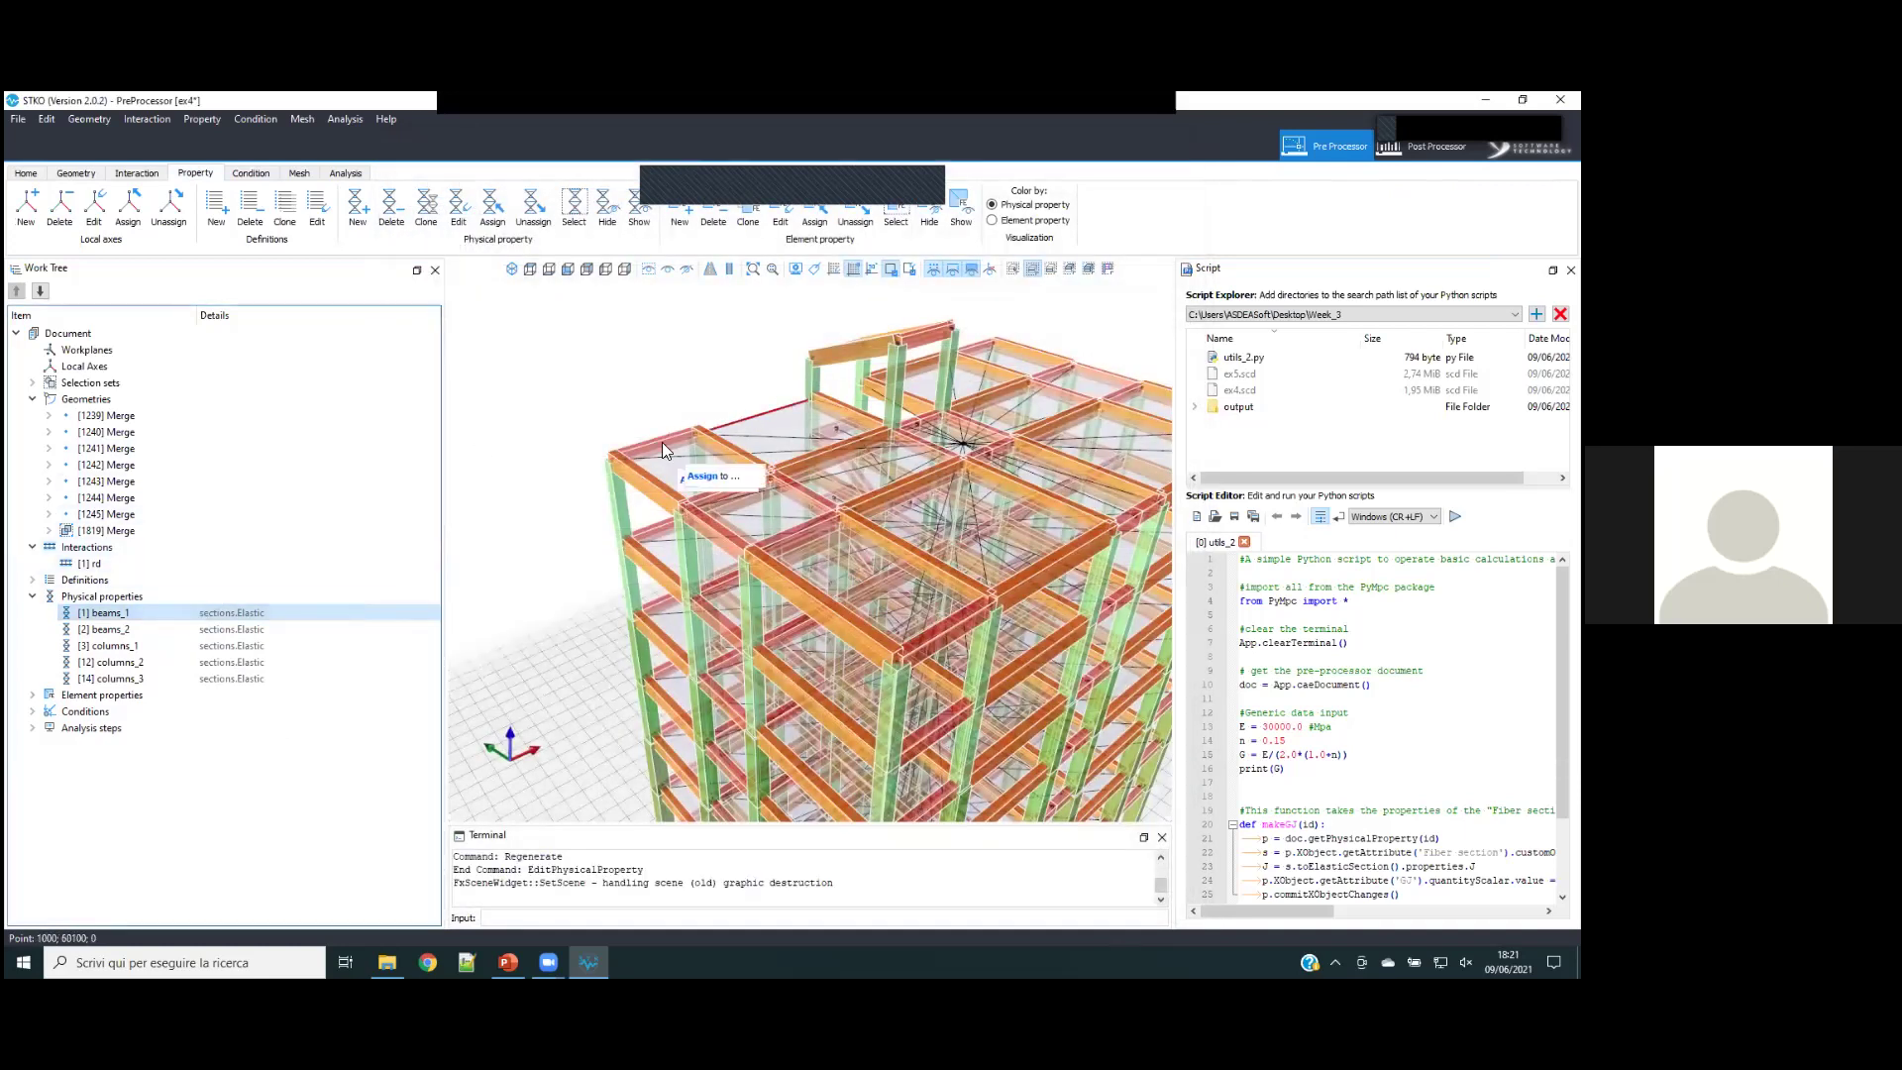
click(745, 417)
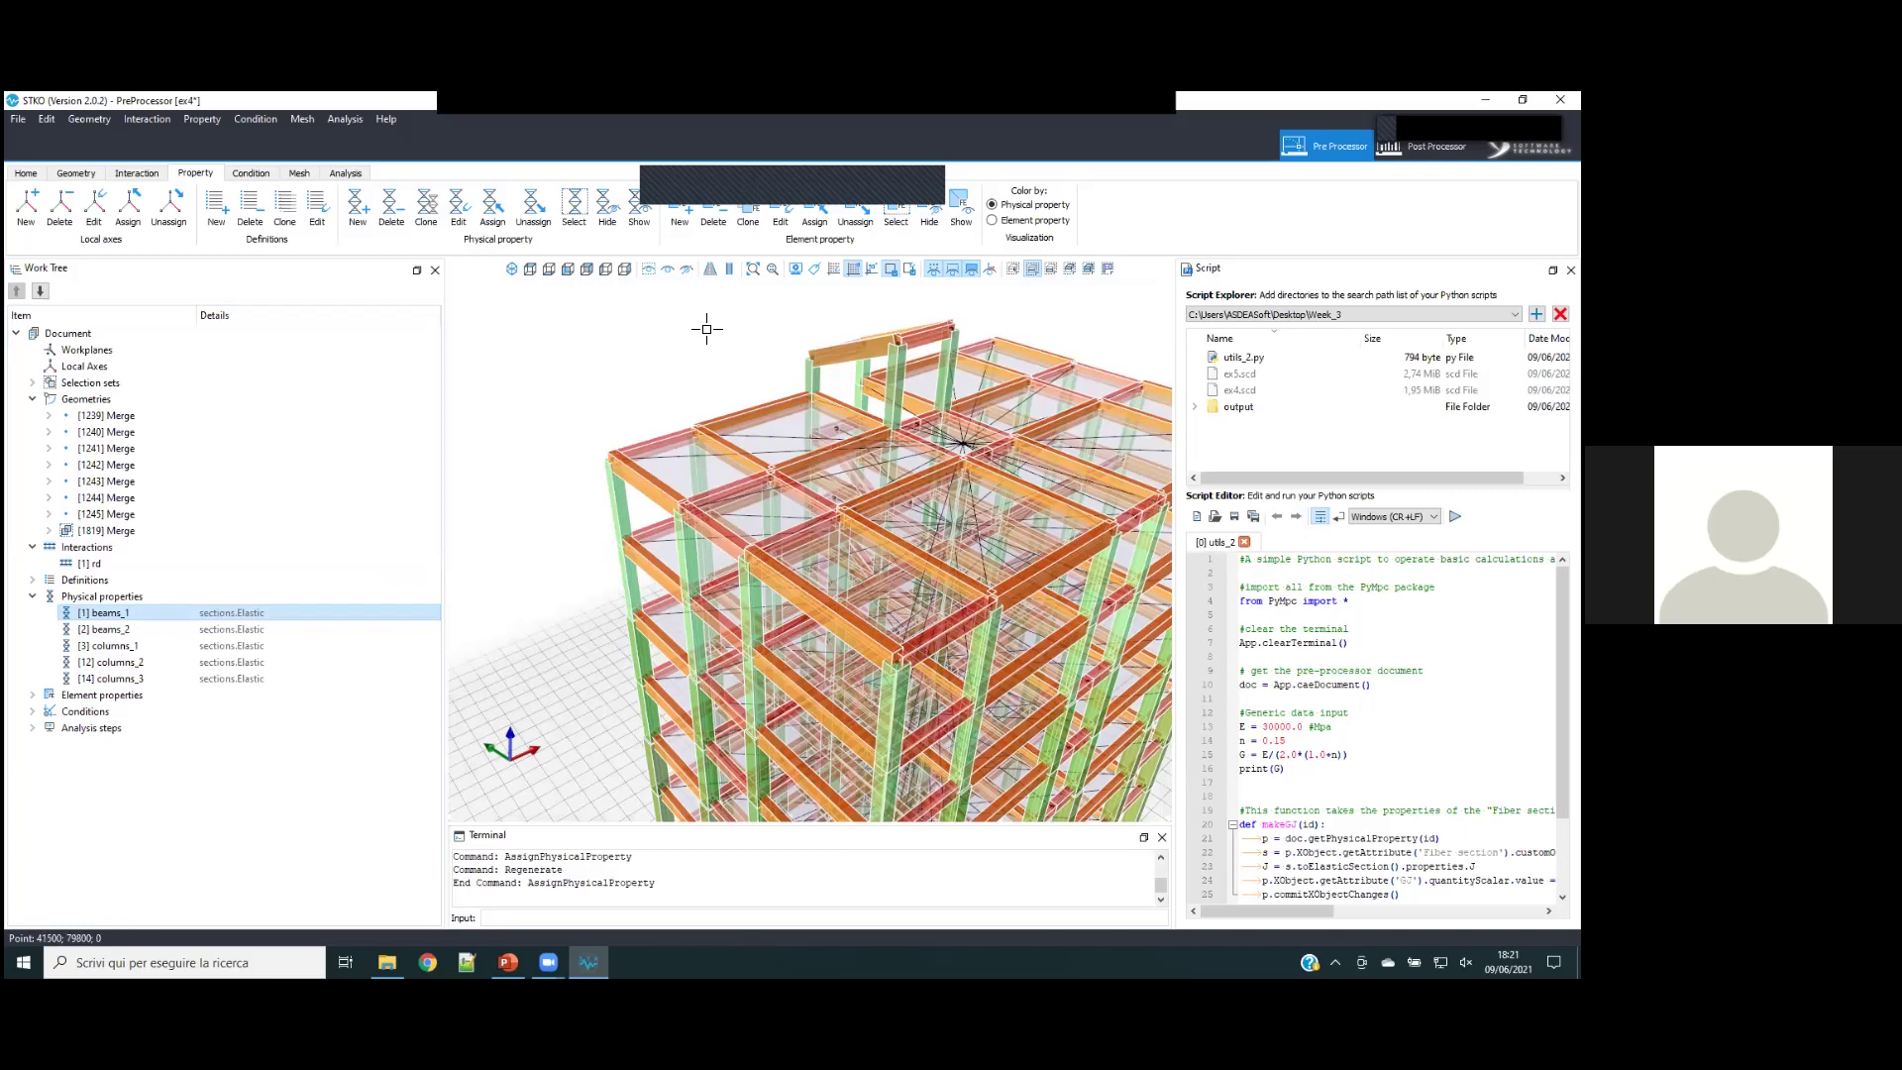
- List the element properties and color the whole frame by element property to examine where the elastic beam-column element is assigned
click(33, 696)
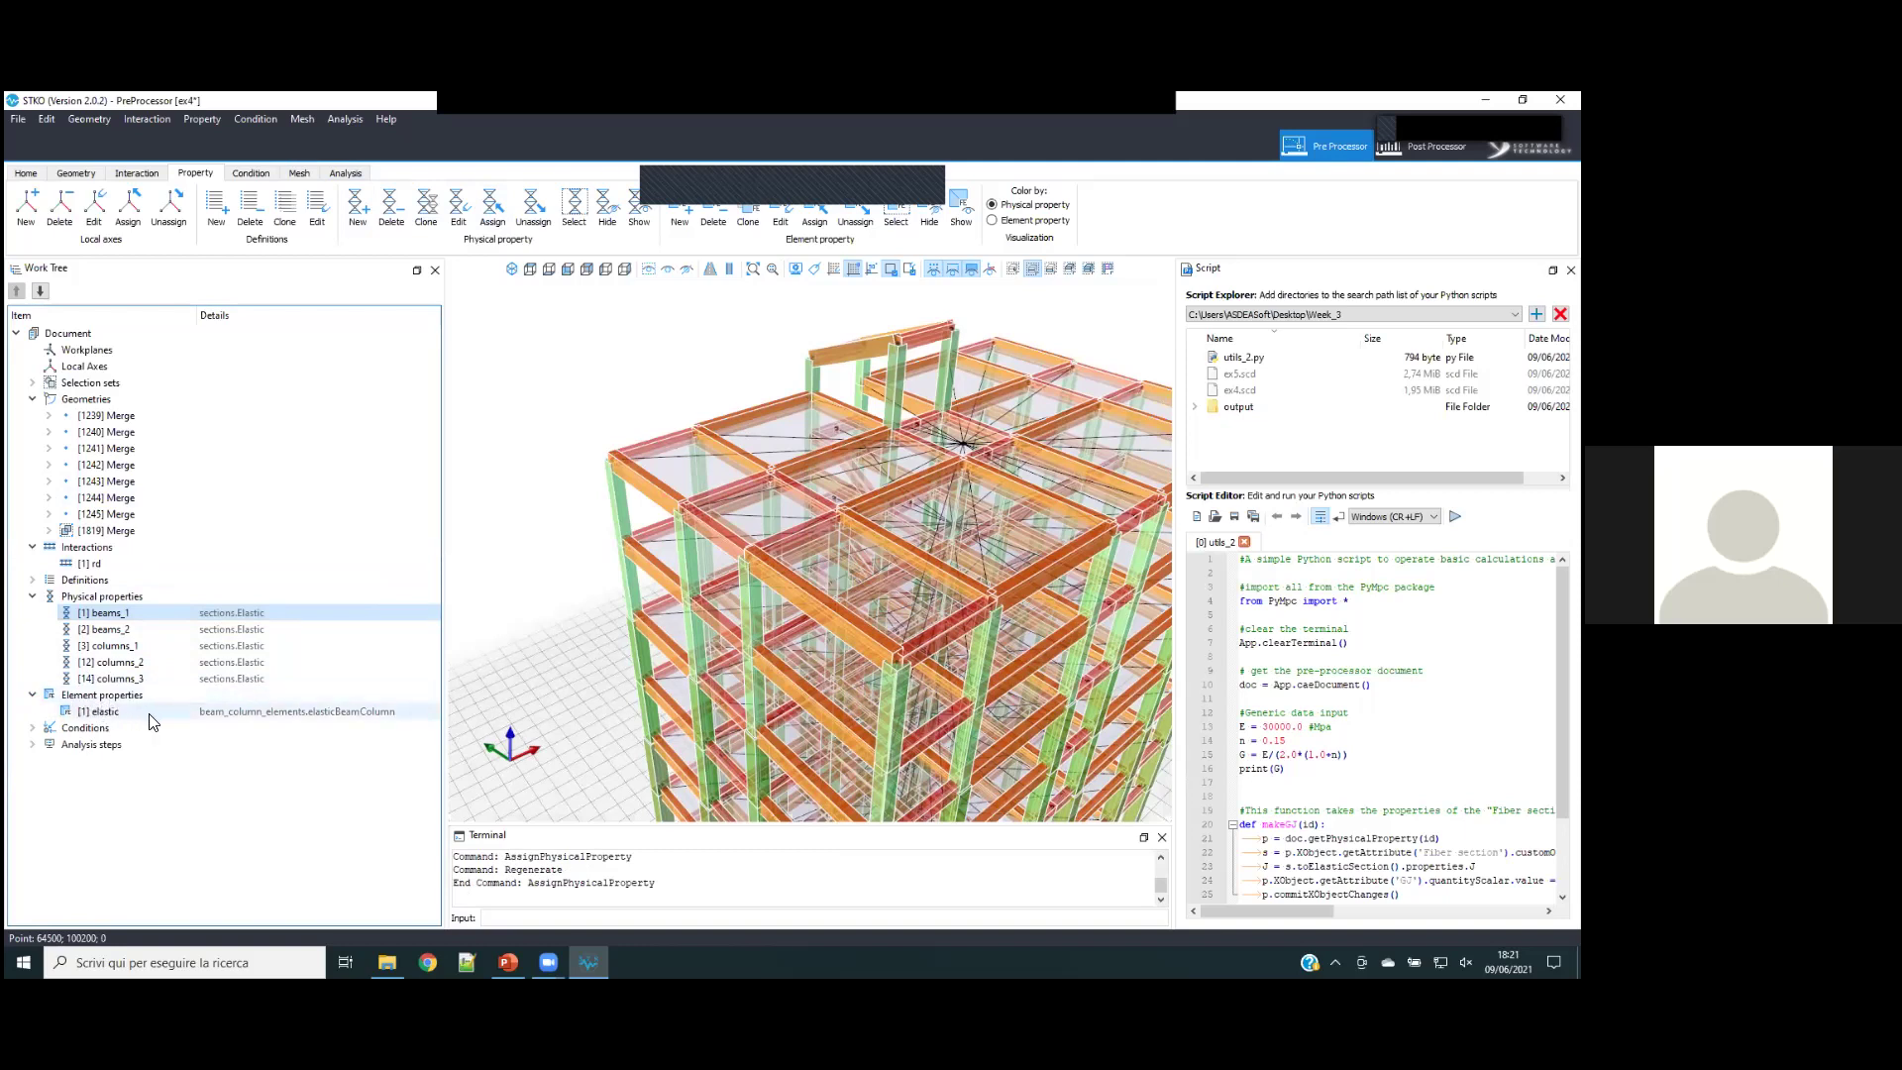
click(1008, 221)
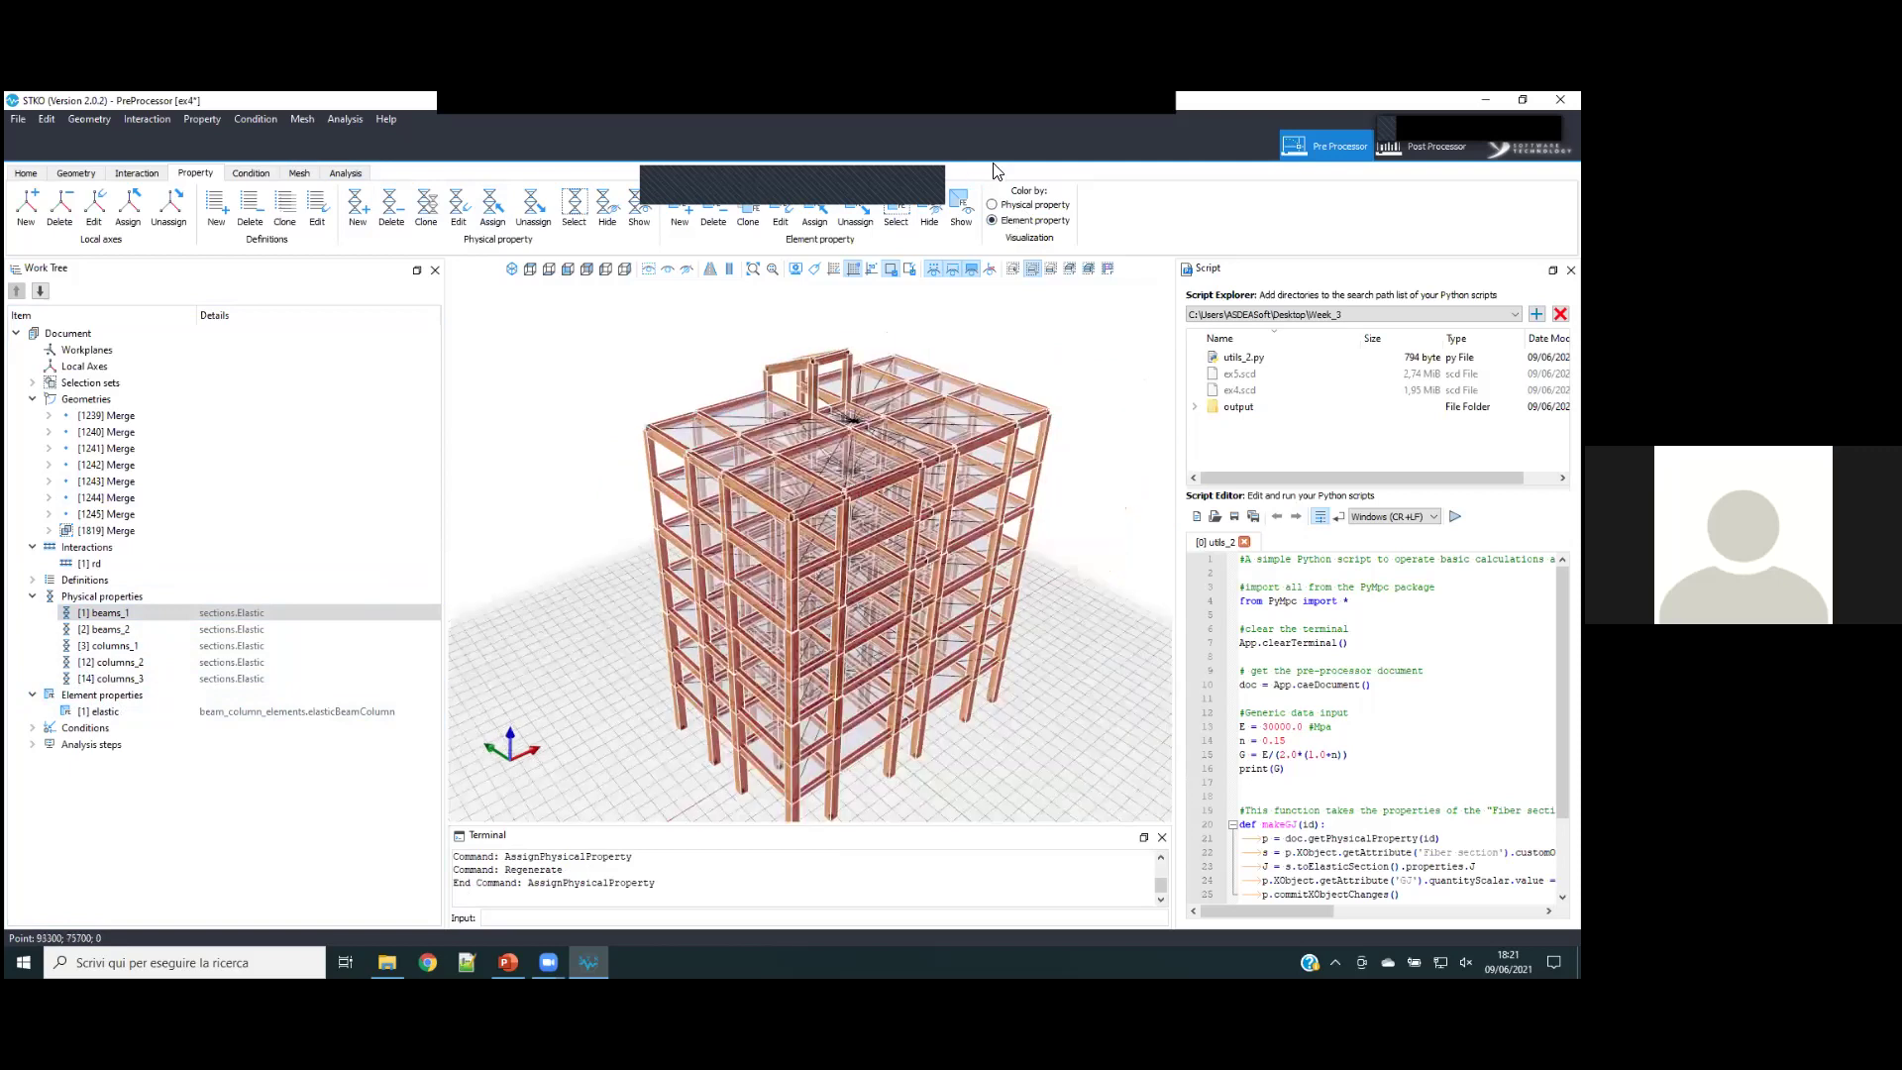
middle_drag(873, 682, 860, 611)
scroll(903, 668, down, 2)
scroll(902, 668, up, 2)
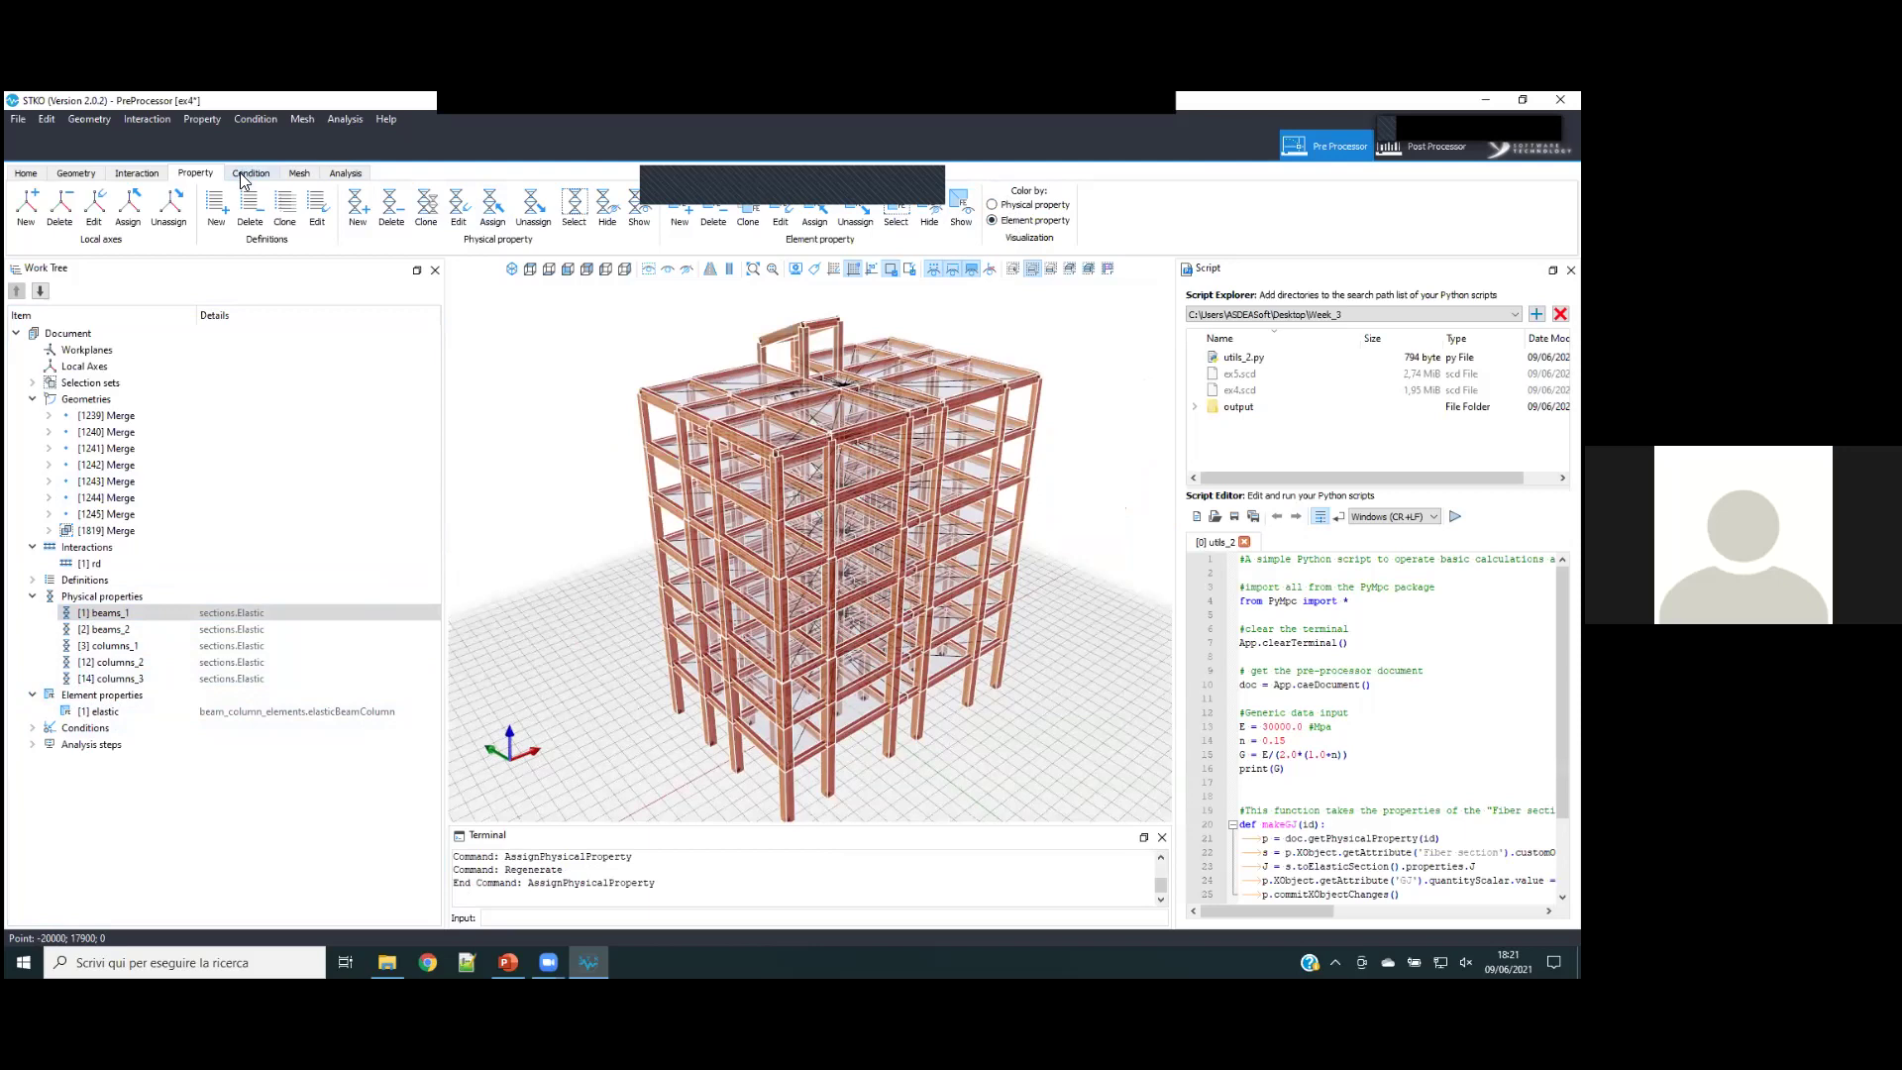
- List the conditions and the analysis steps in the work tree and review both groups
click(35, 729)
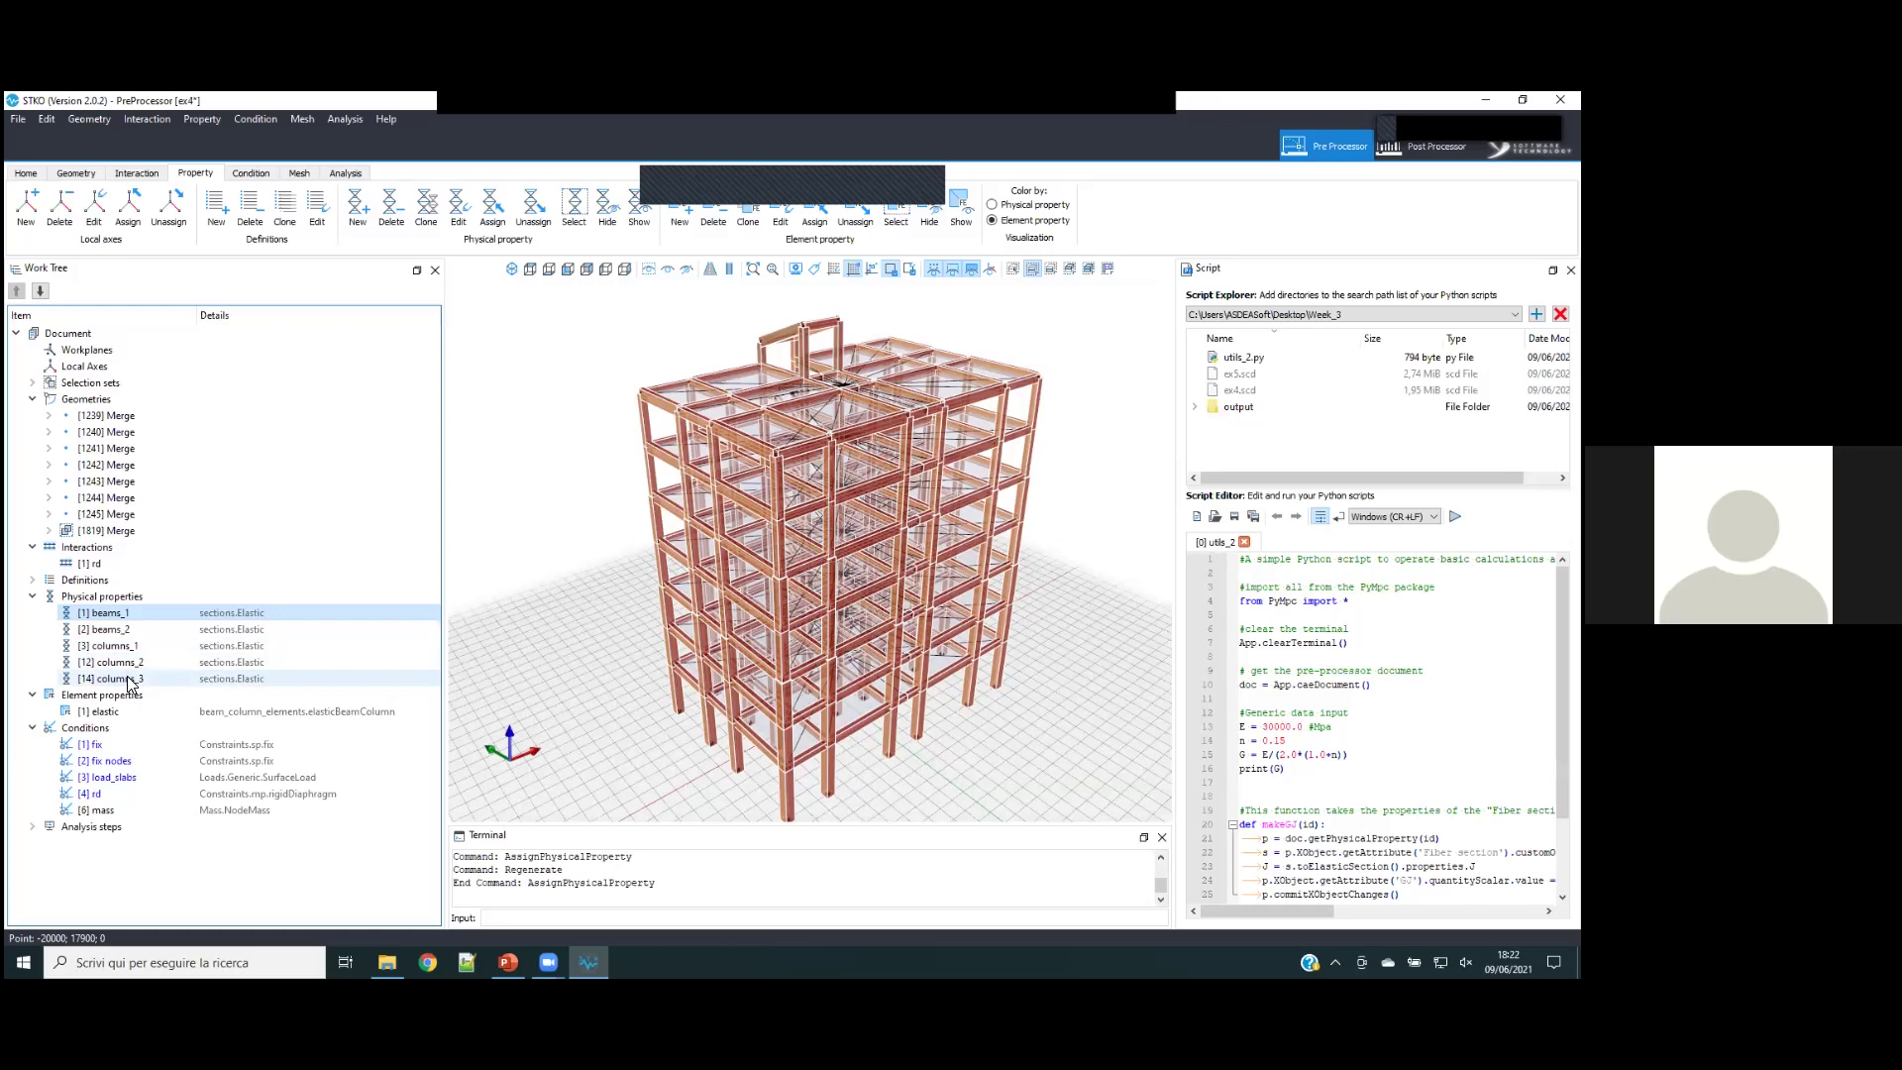
click(33, 827)
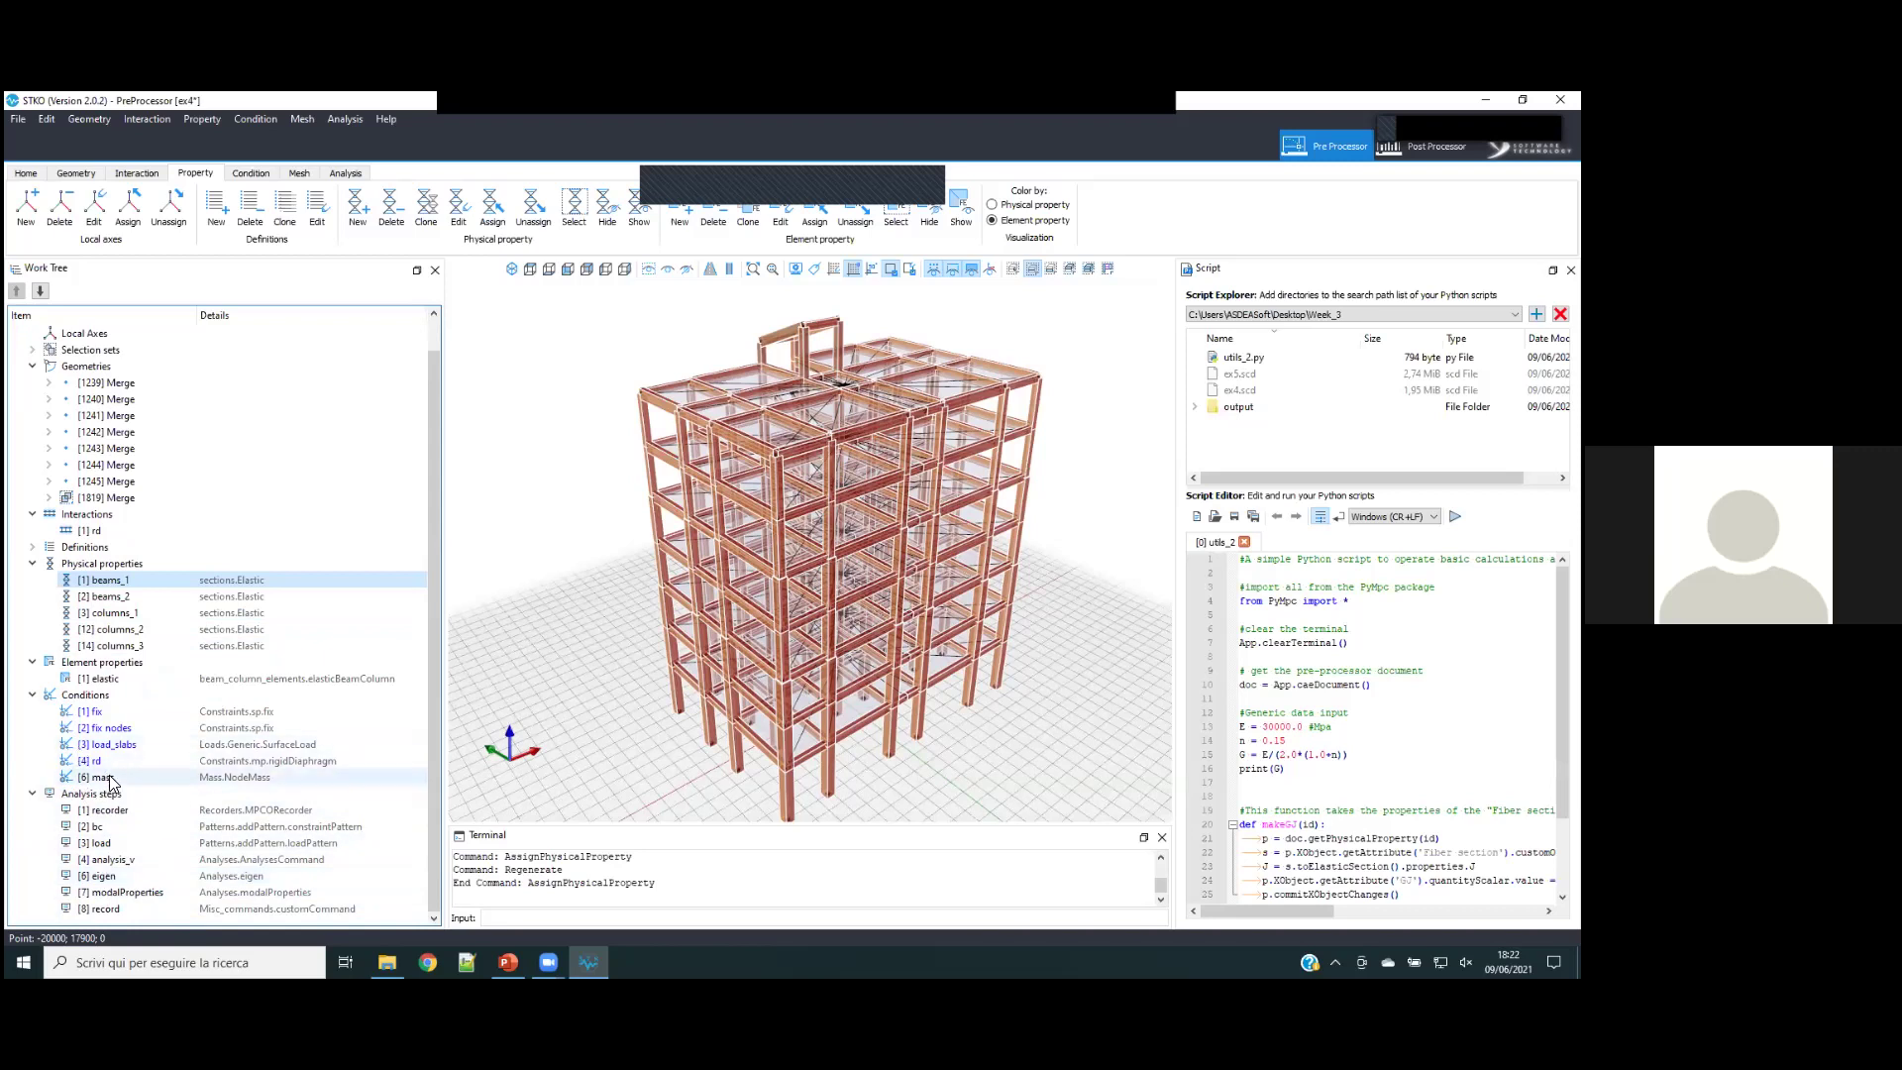
scroll(114, 694, up, 1)
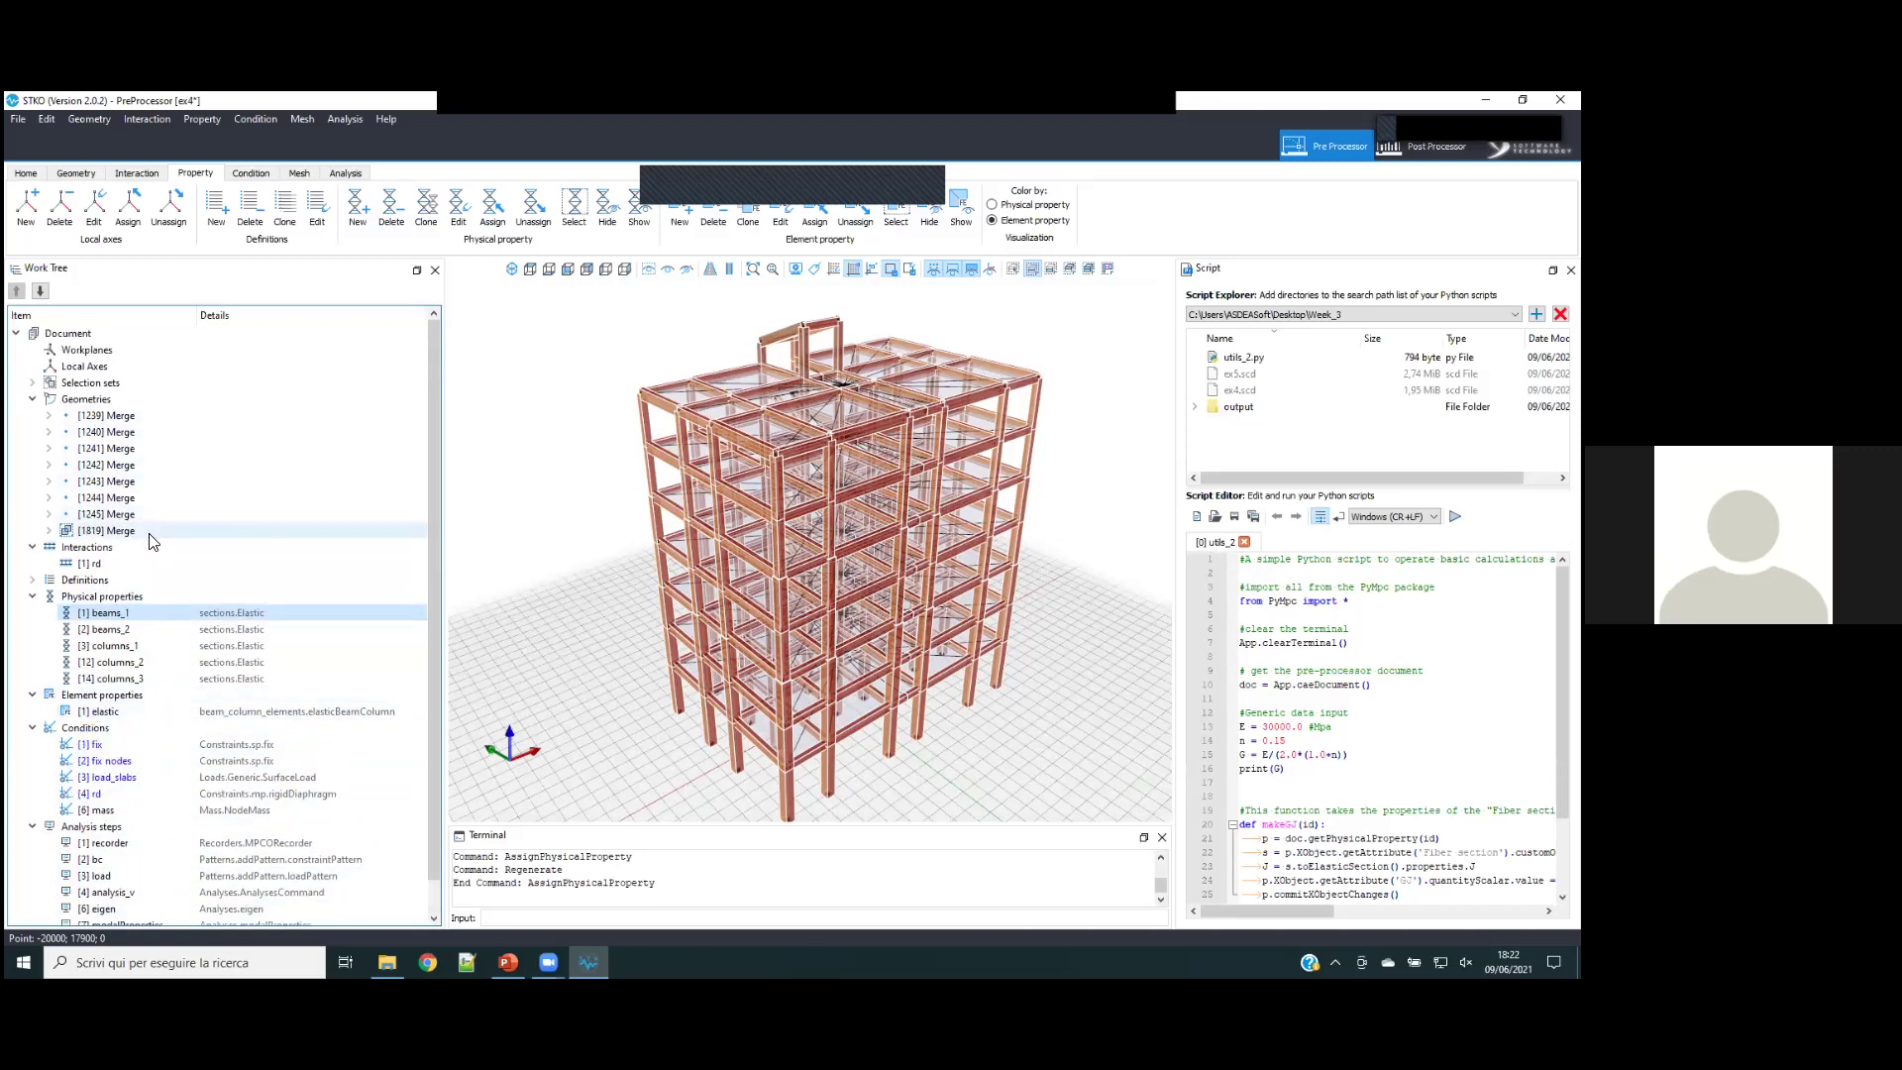
- Open the columns_2 physical property, browse the available nD material models, and close the editor without changes
right_click(118, 663)
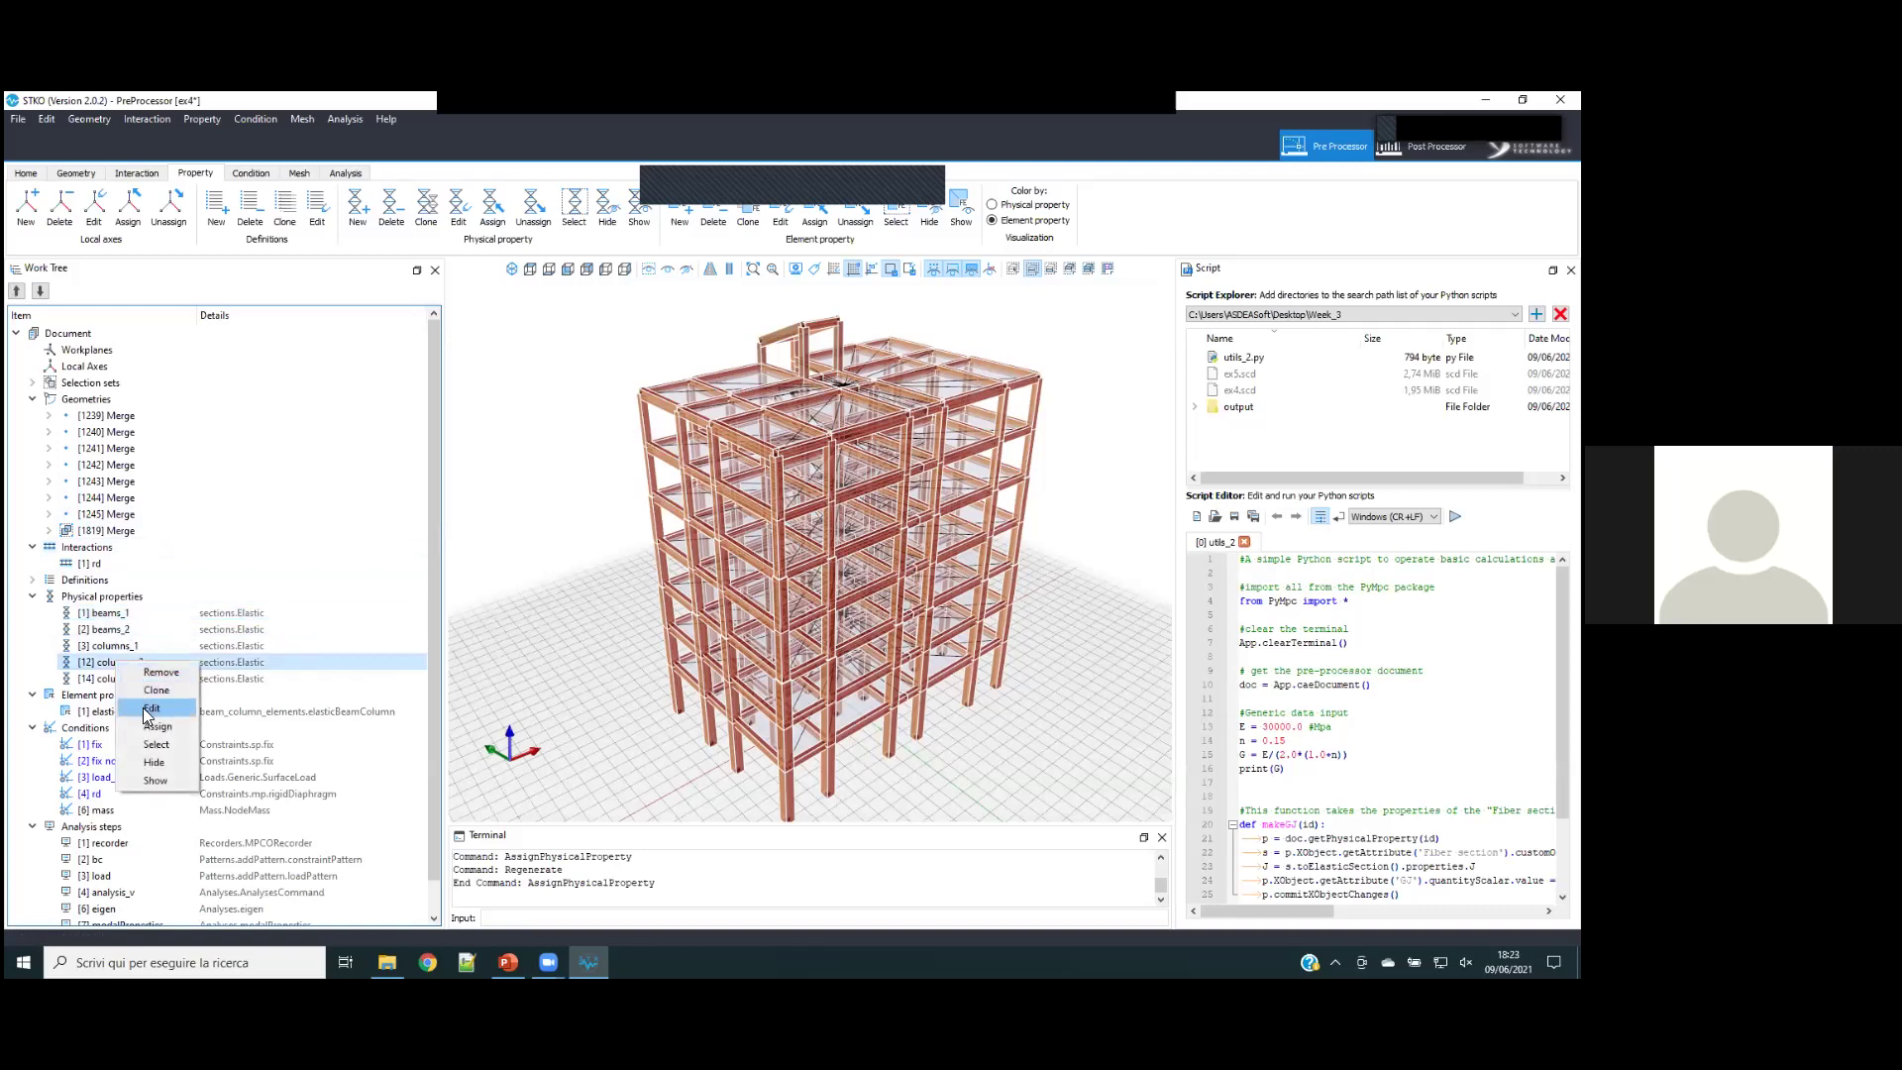
click(151, 708)
click(447, 236)
mouse_move(510, 266)
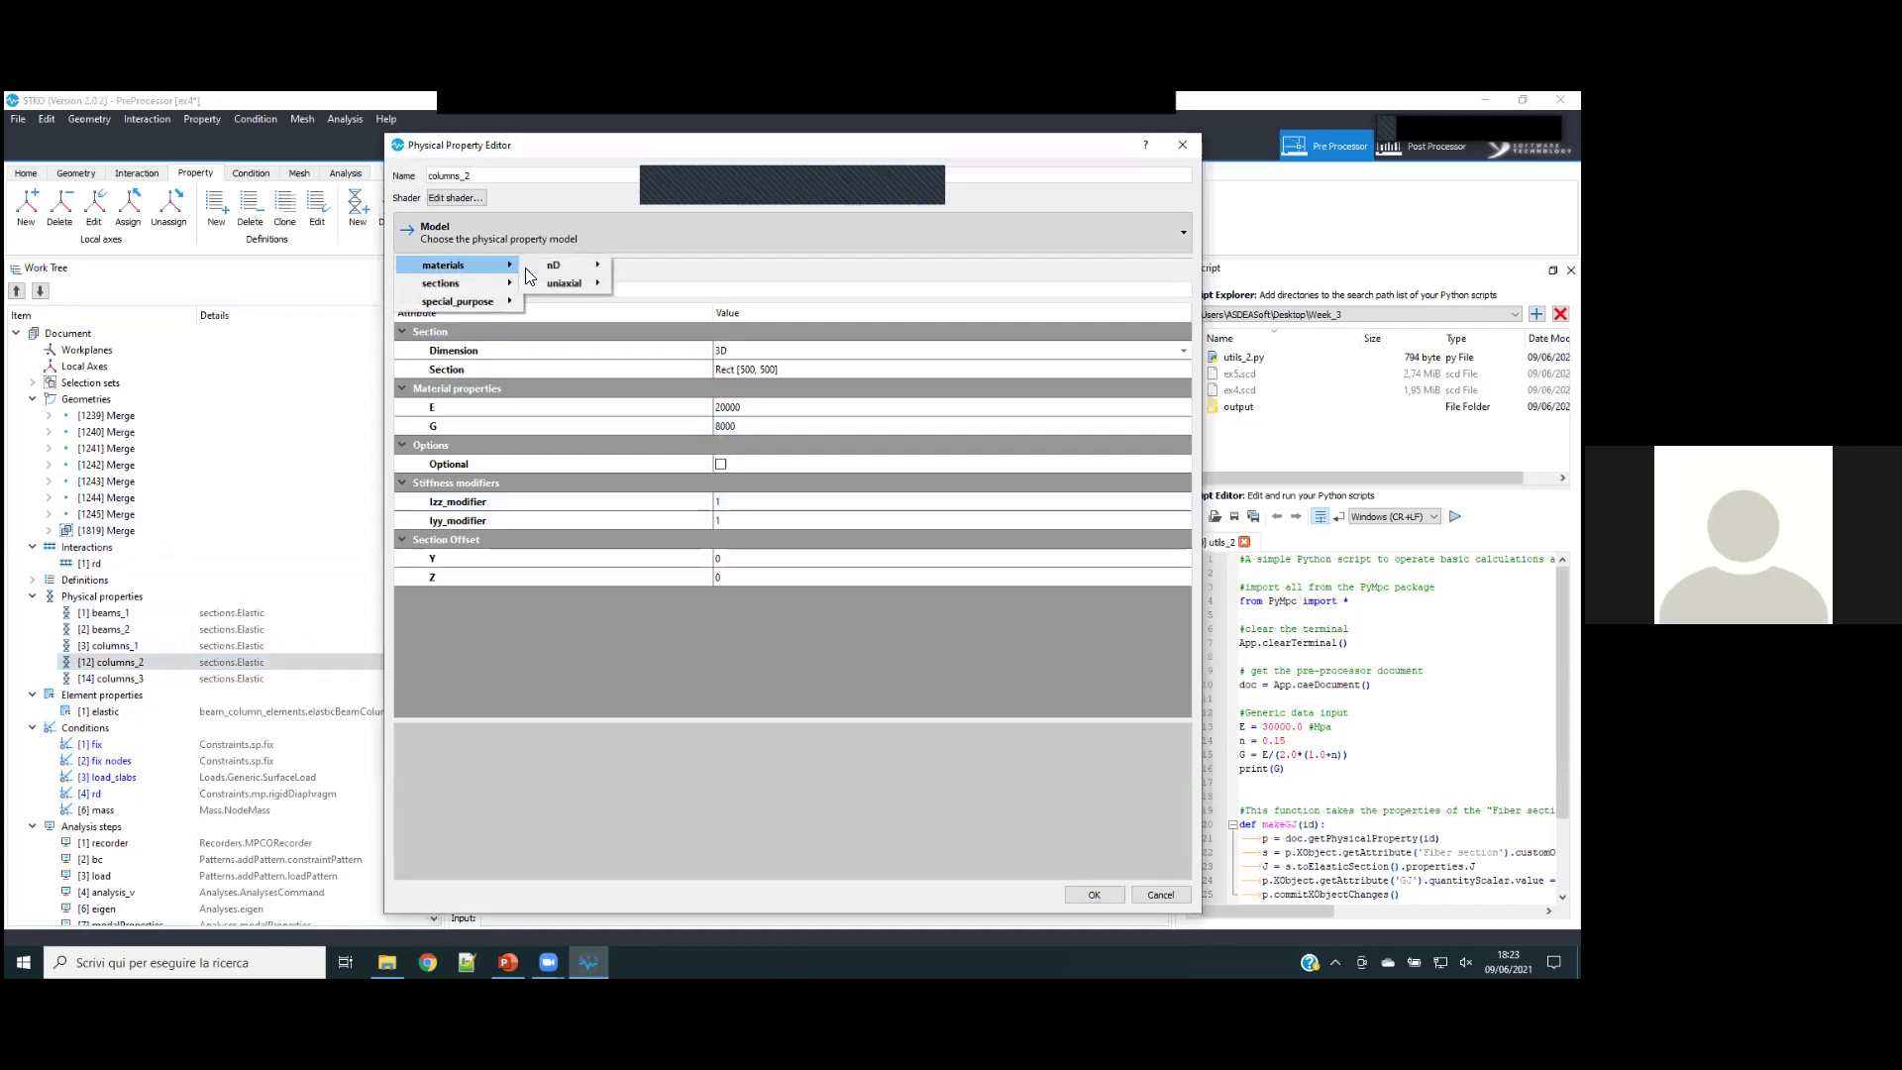
mouse_move(668, 355)
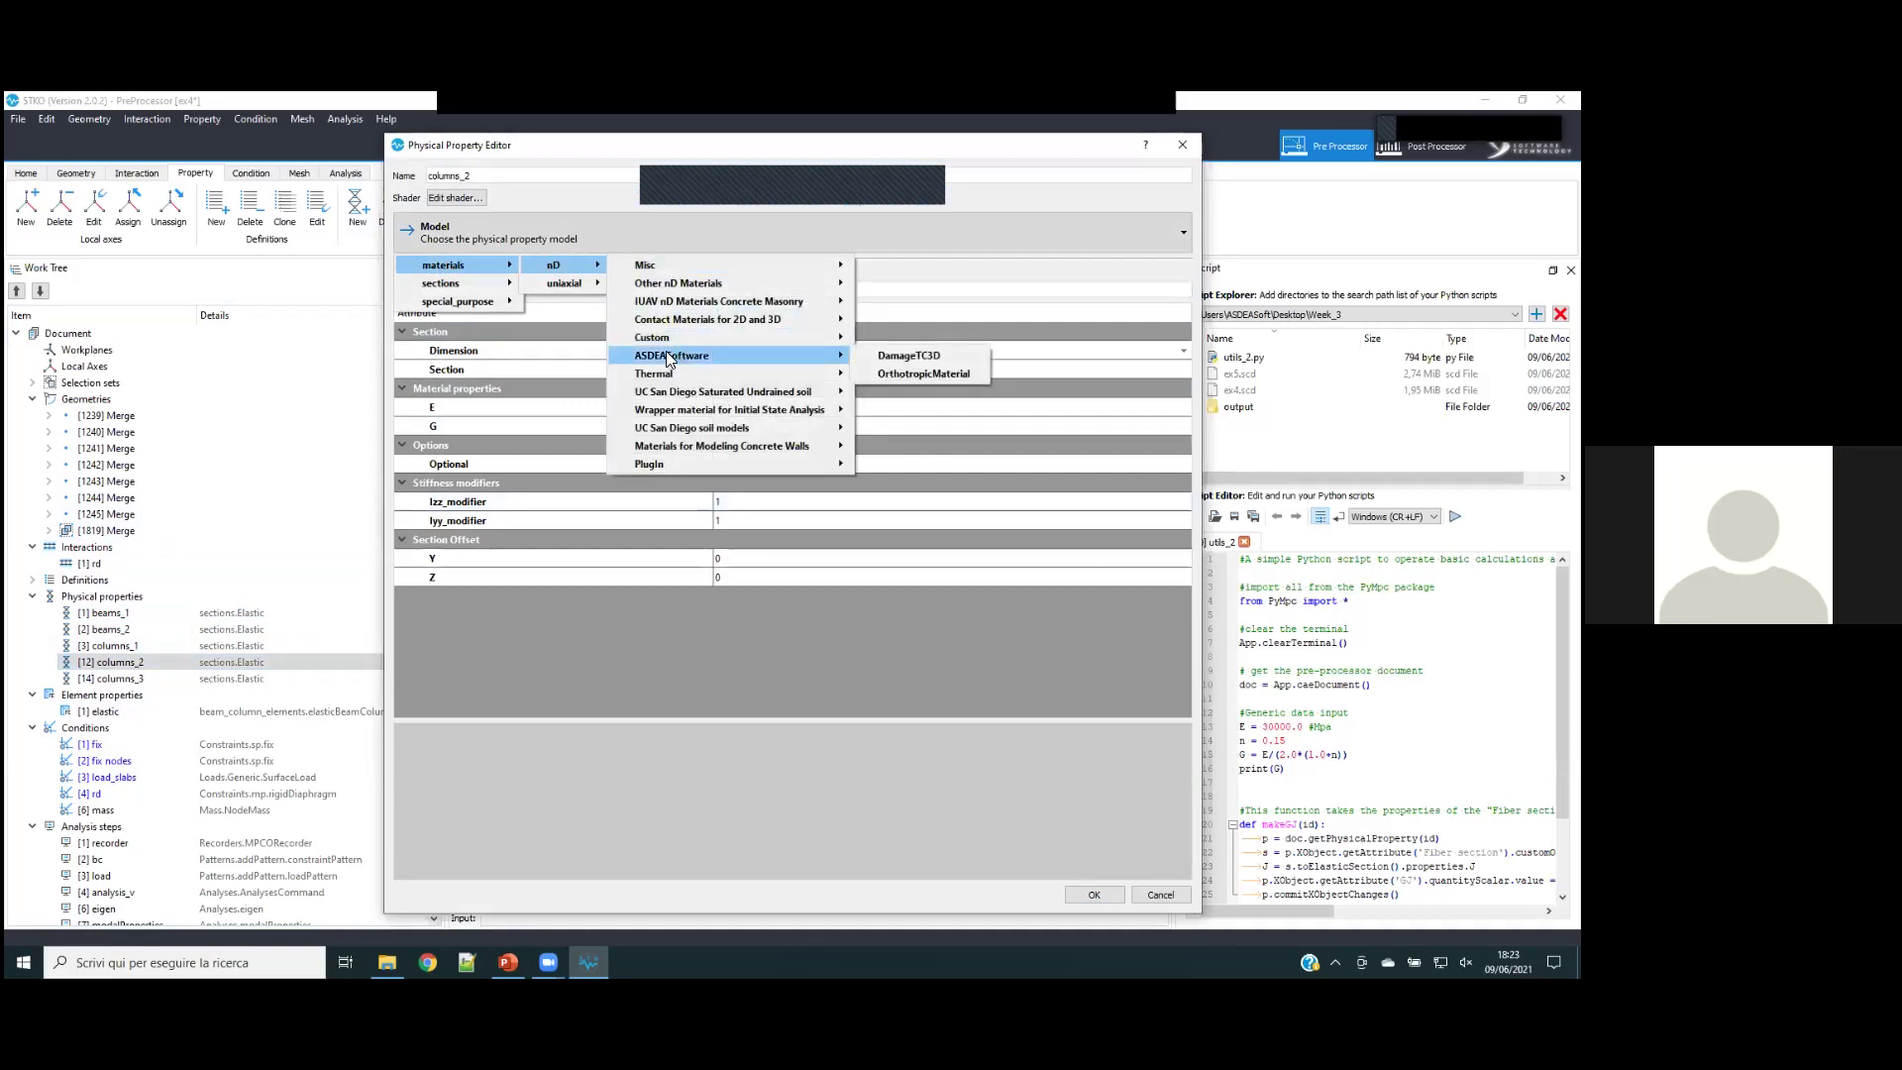
click(600, 191)
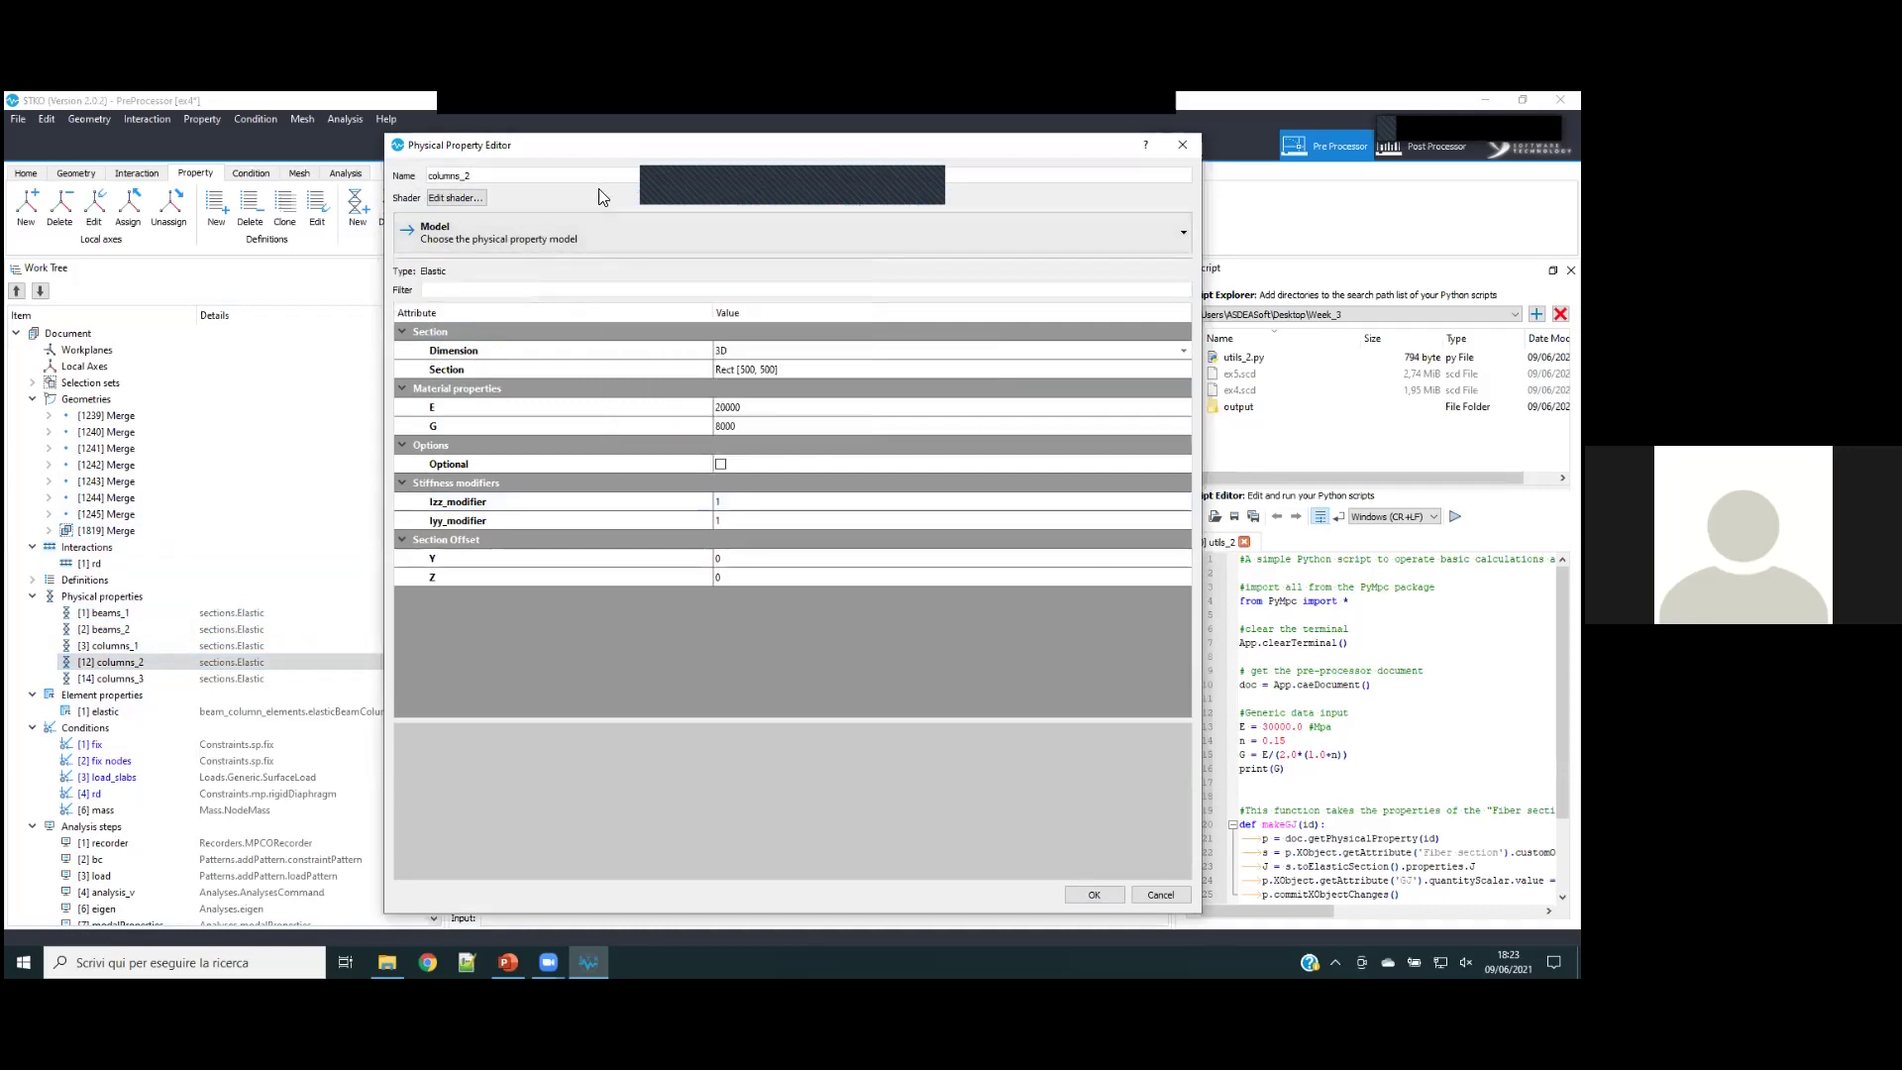
click(1185, 148)
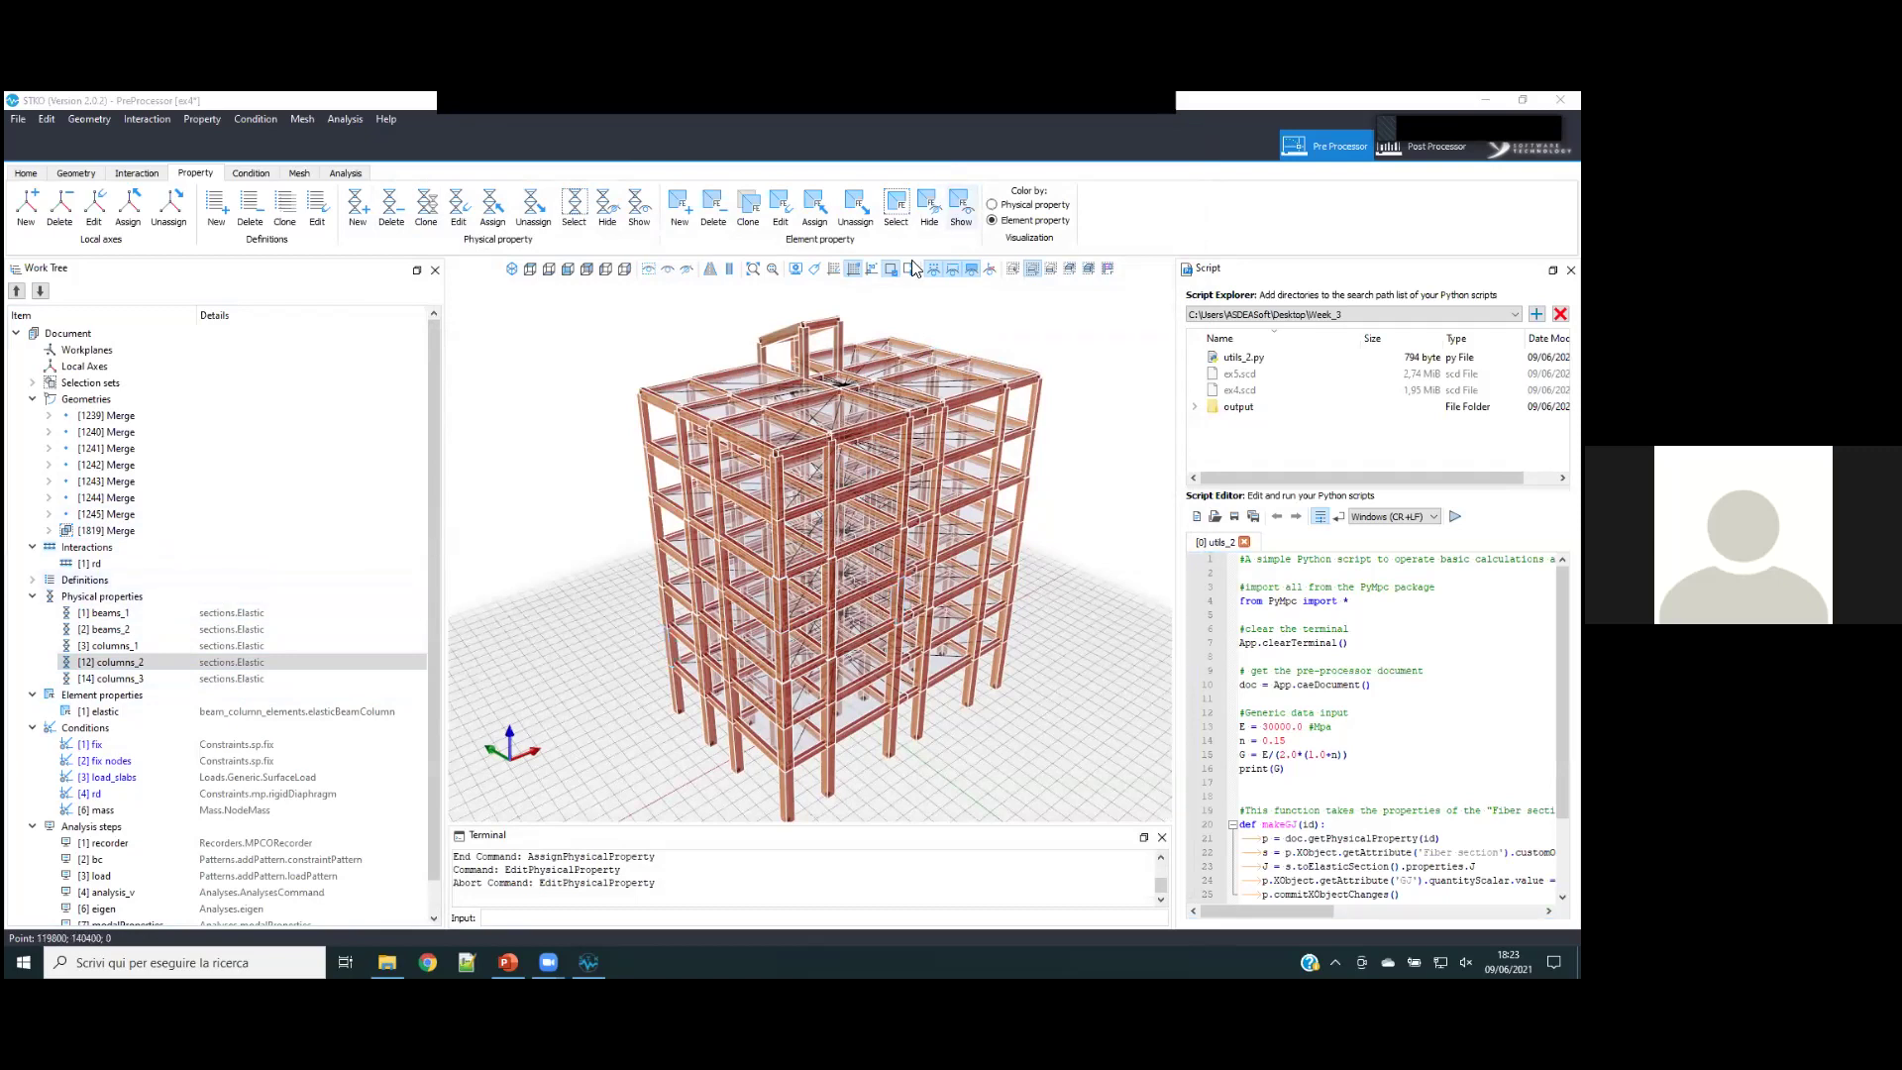
mouse_move(544, 946)
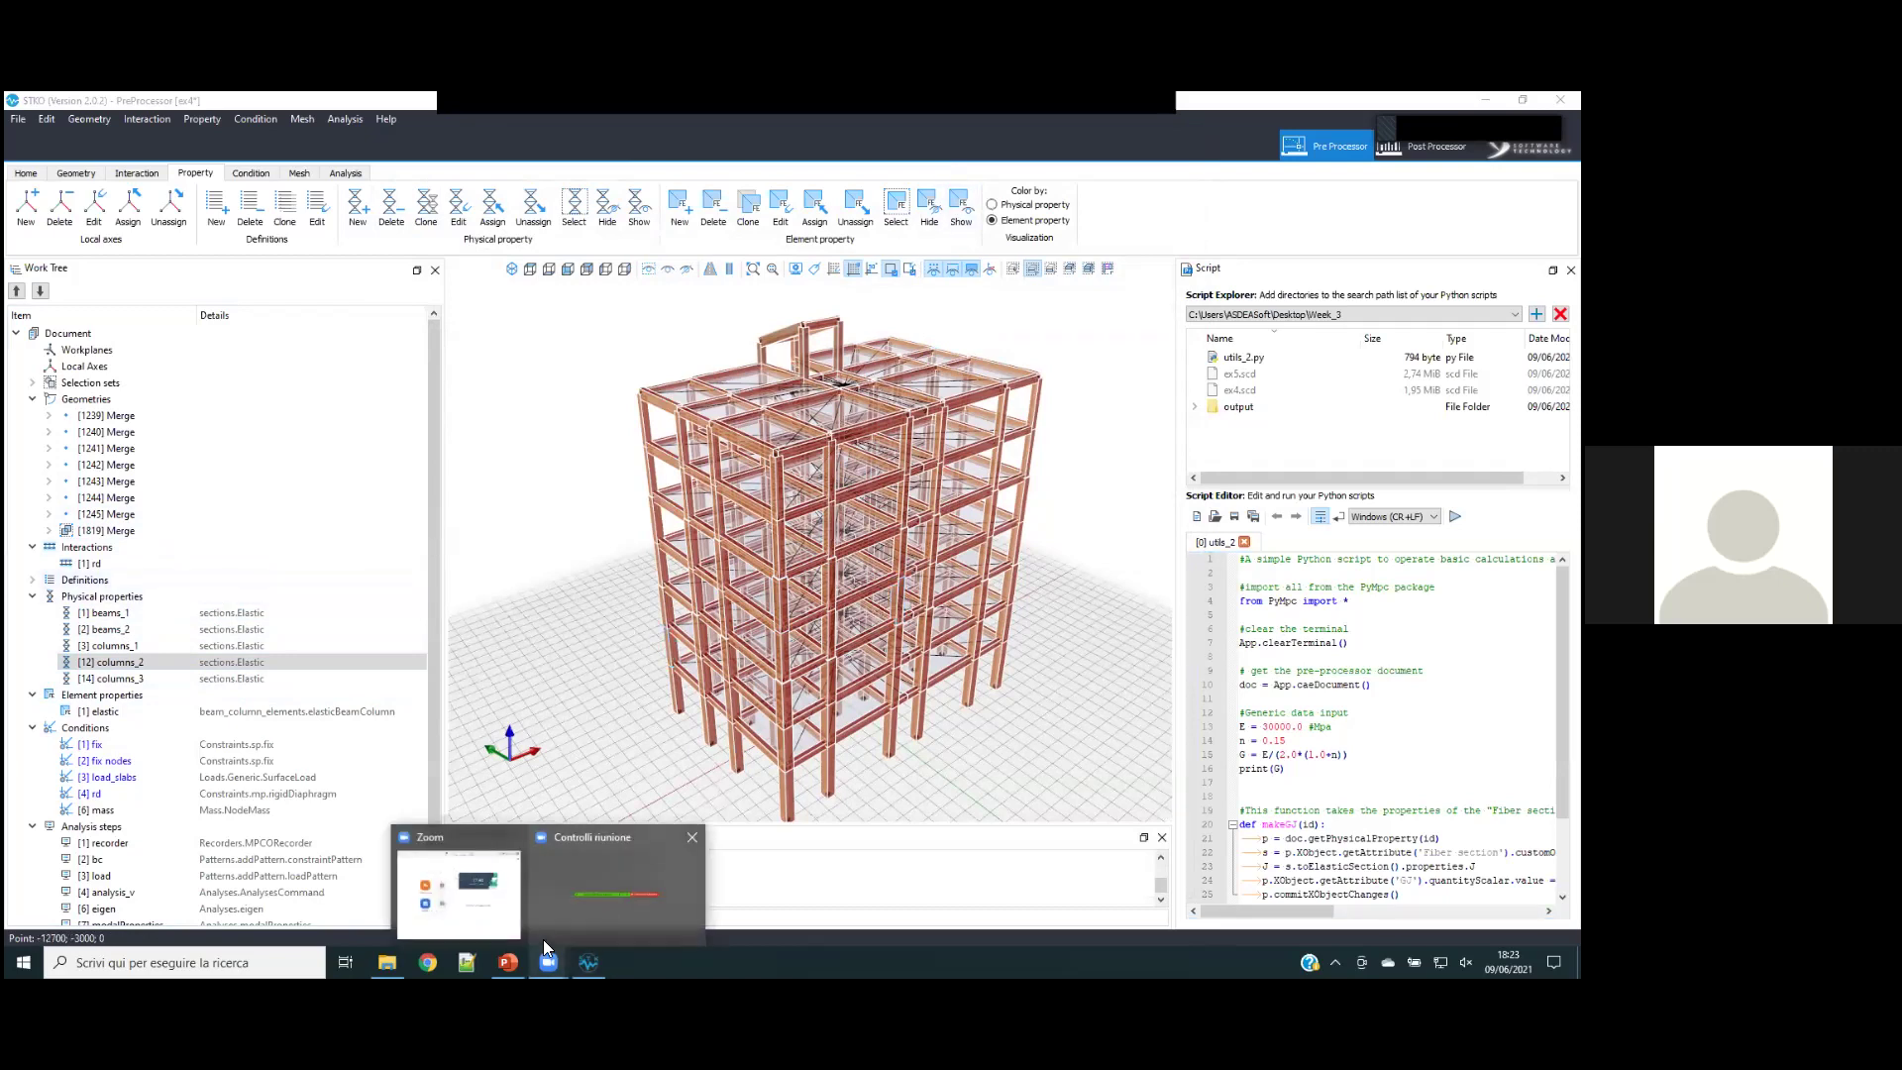
click(616, 891)
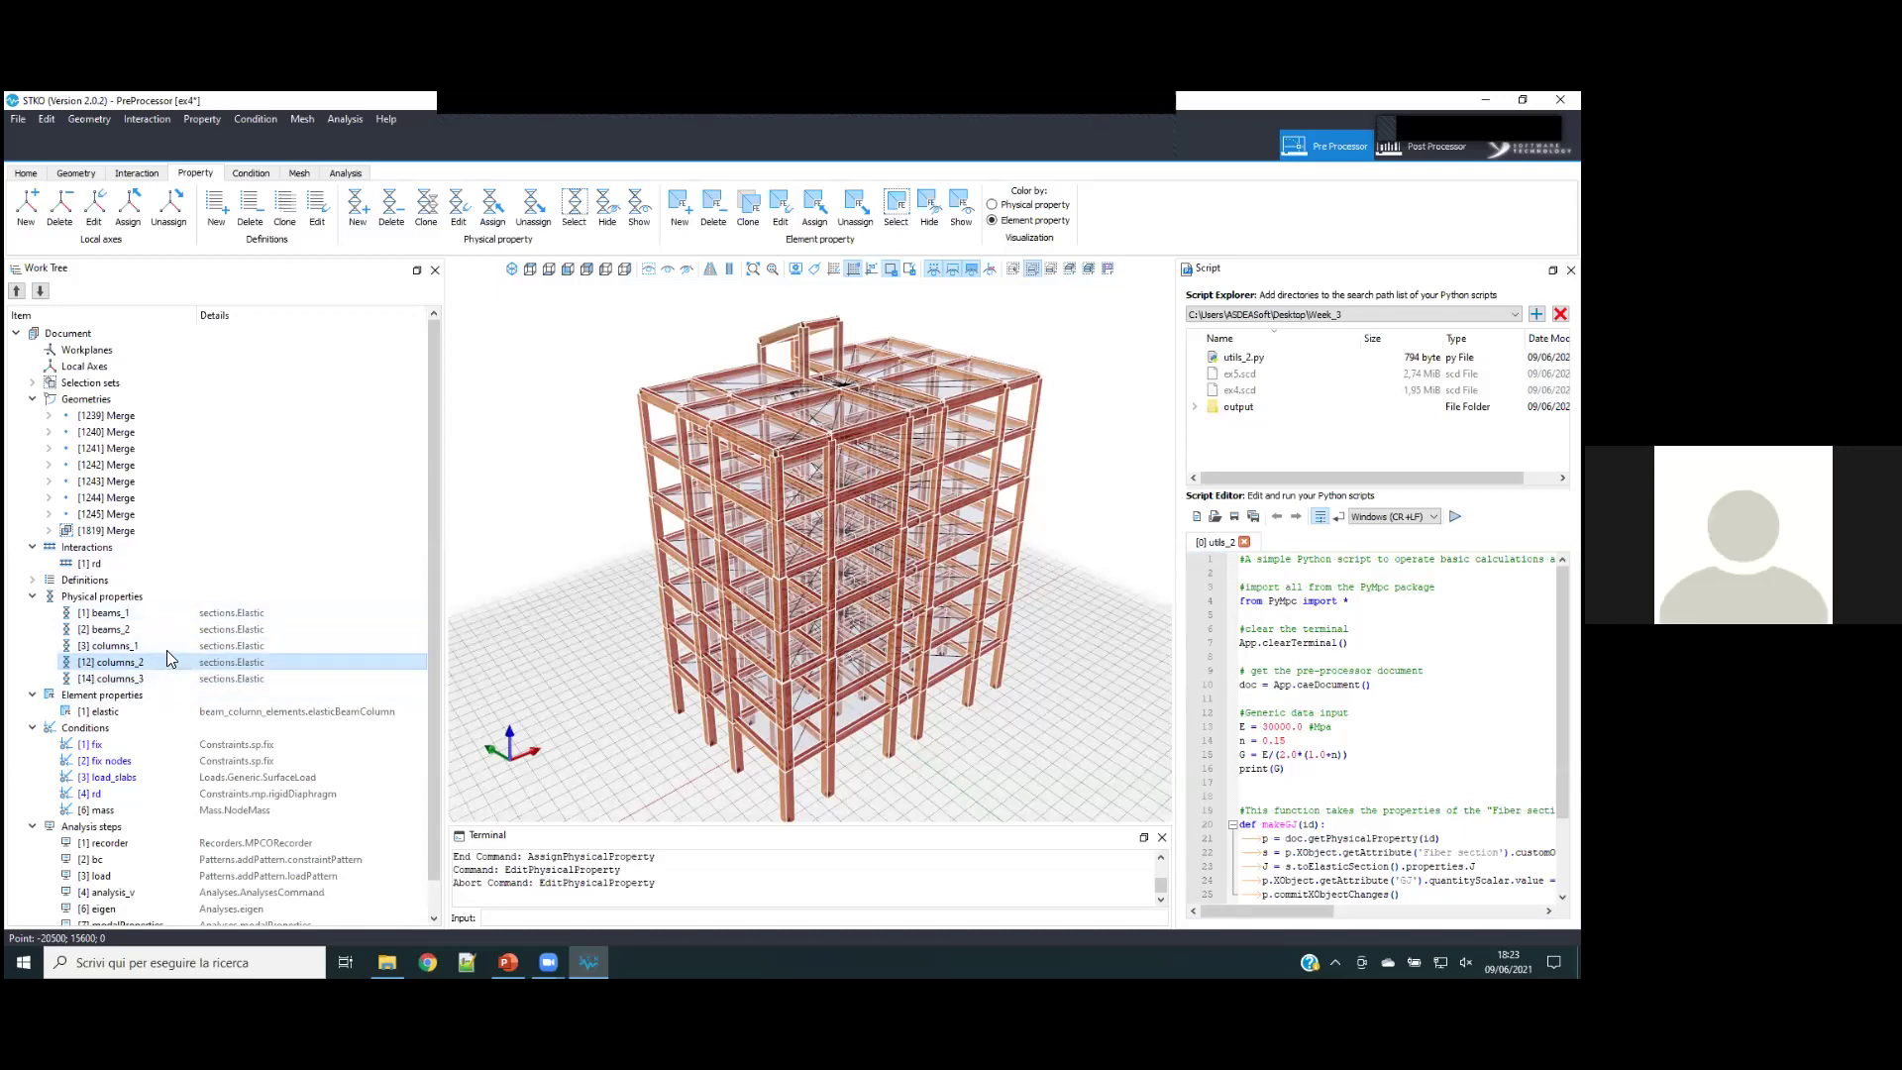
- Collapse the geometries, interactions, physical properties and element properties groups in the work tree
scroll(165, 646, down, 1)
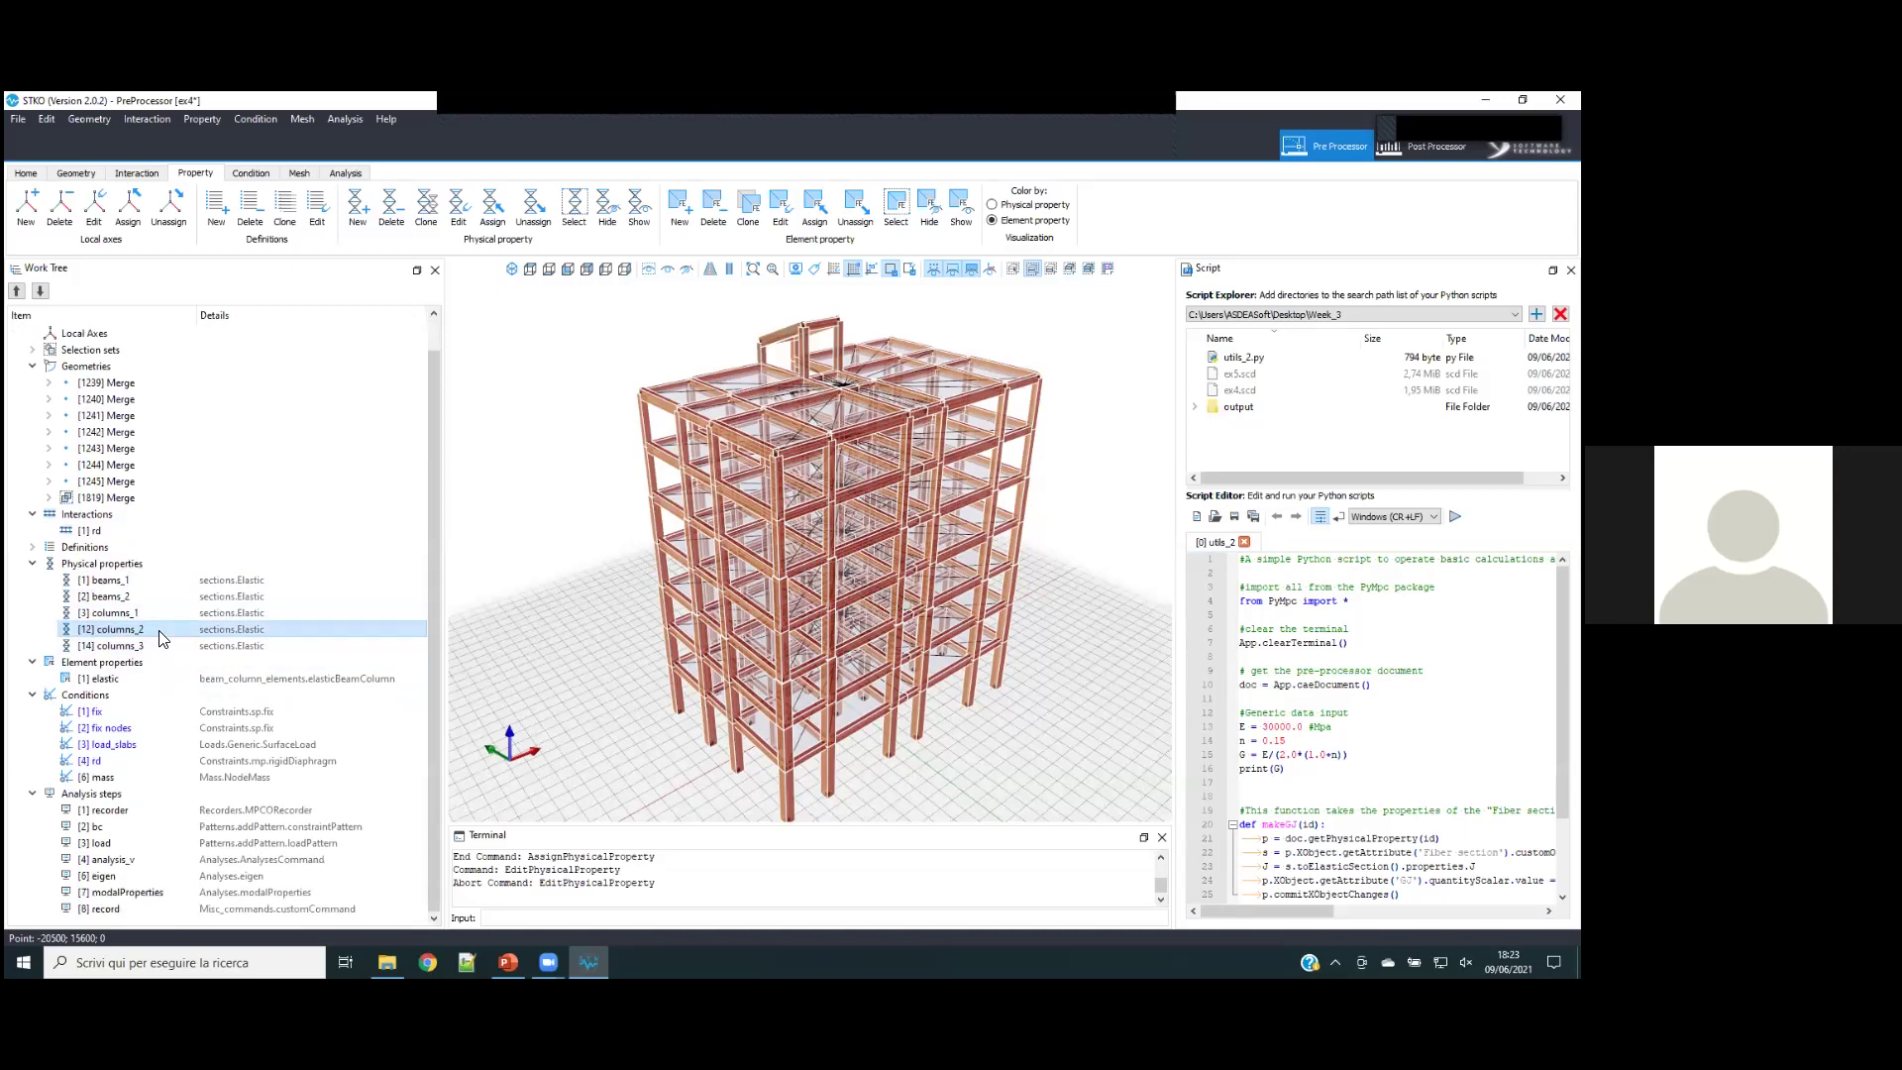
click(148, 697)
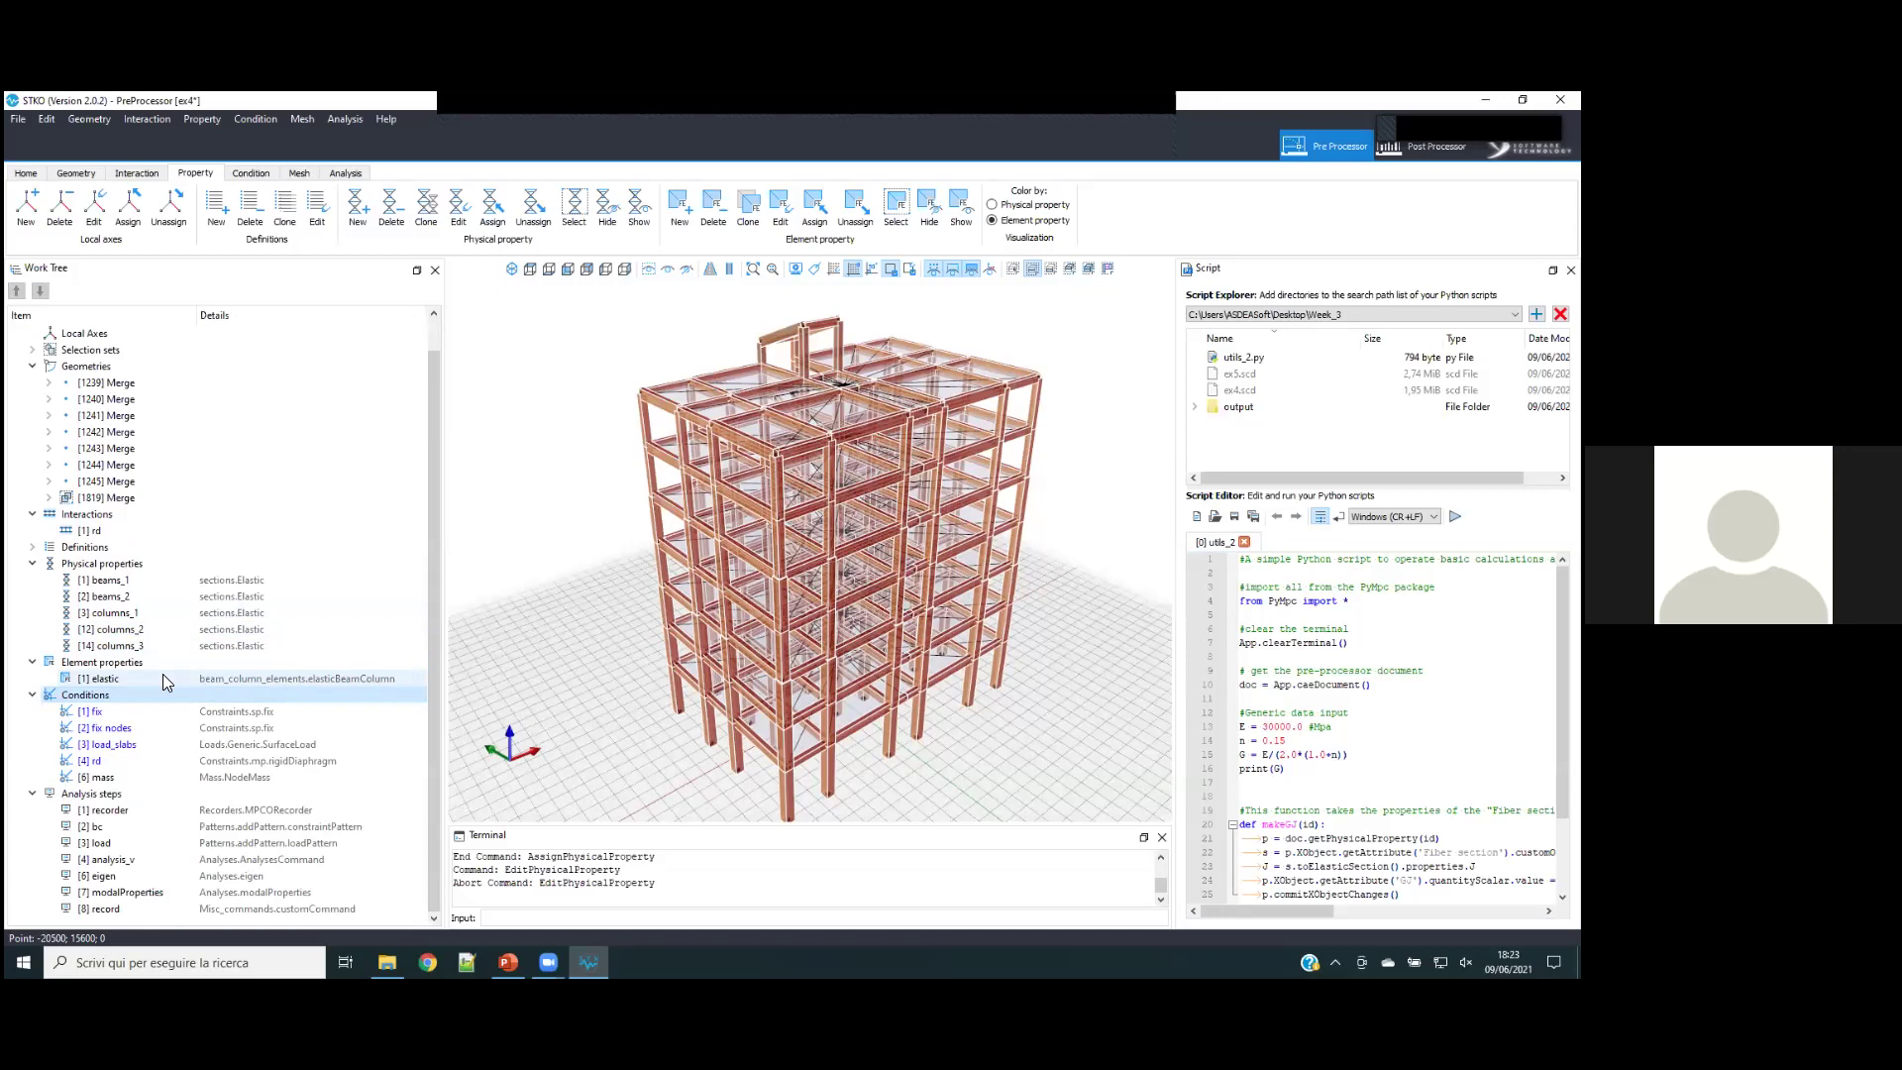
click(32, 366)
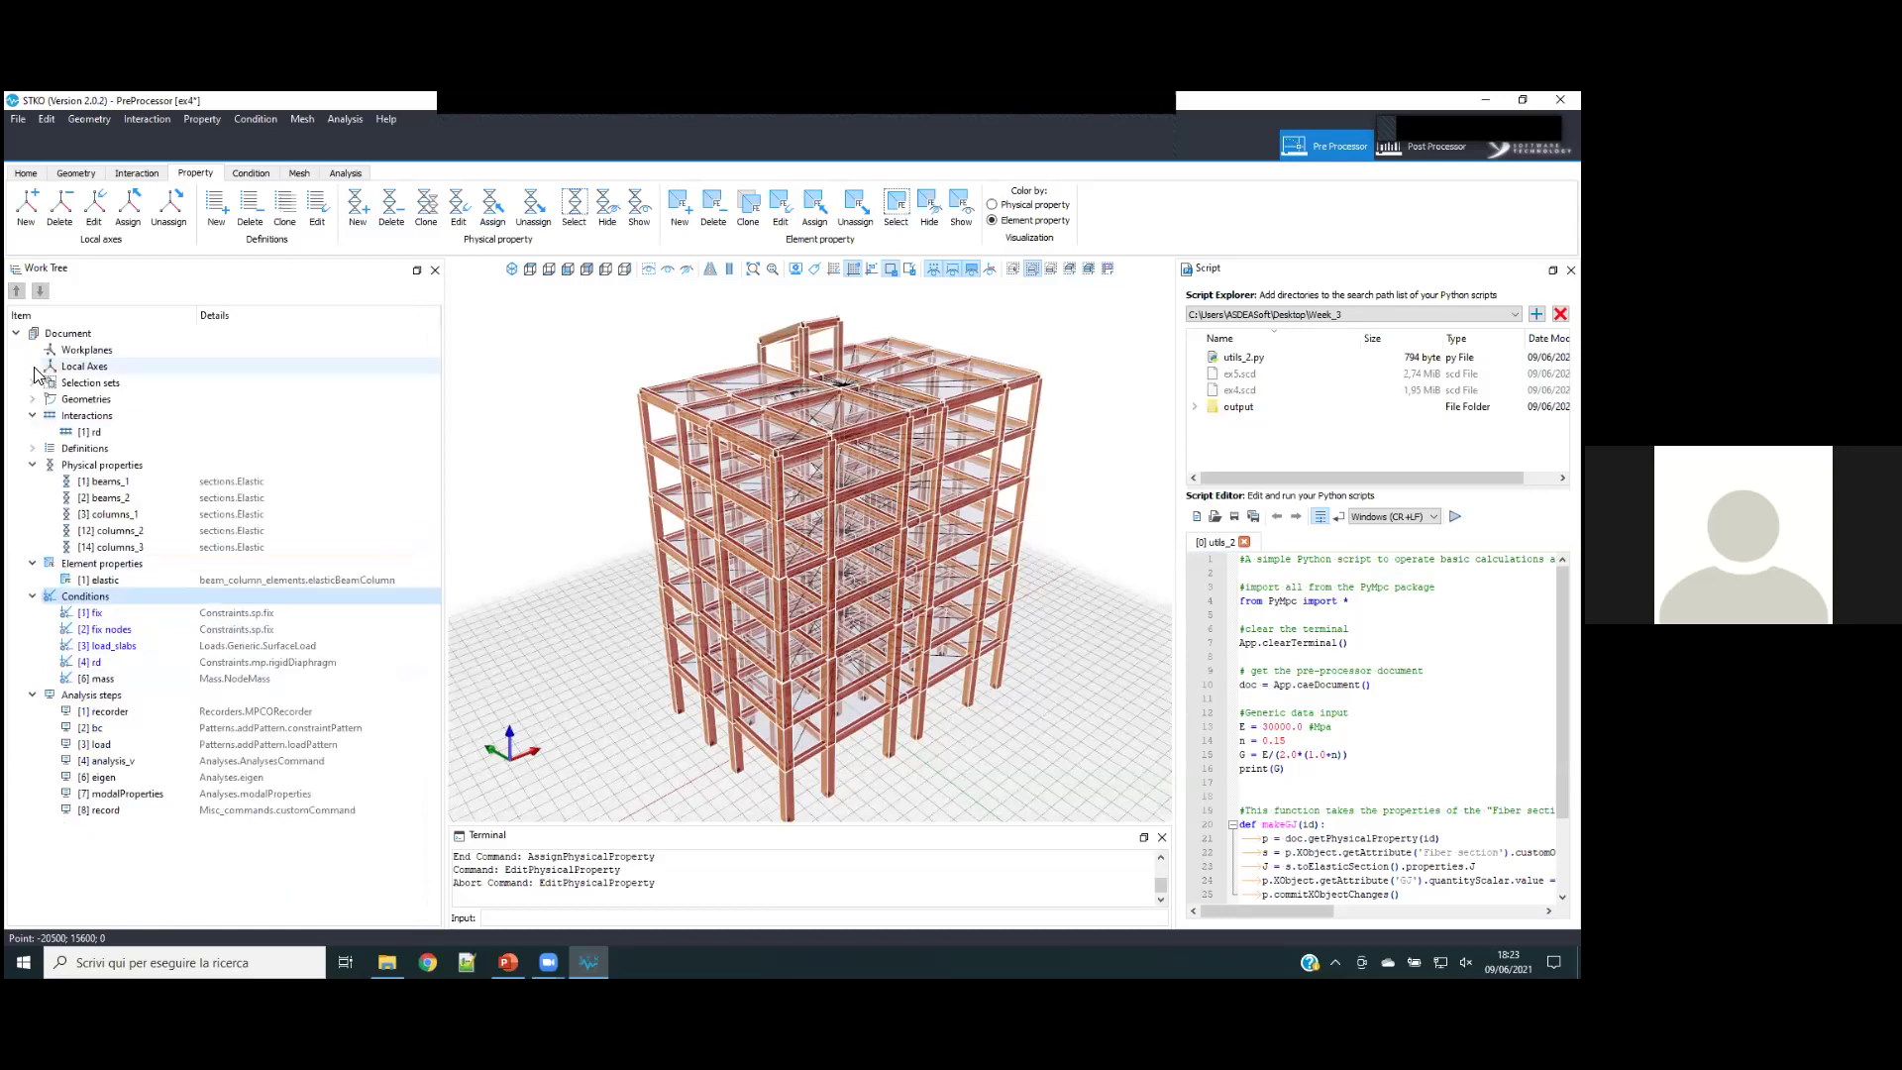
click(32, 417)
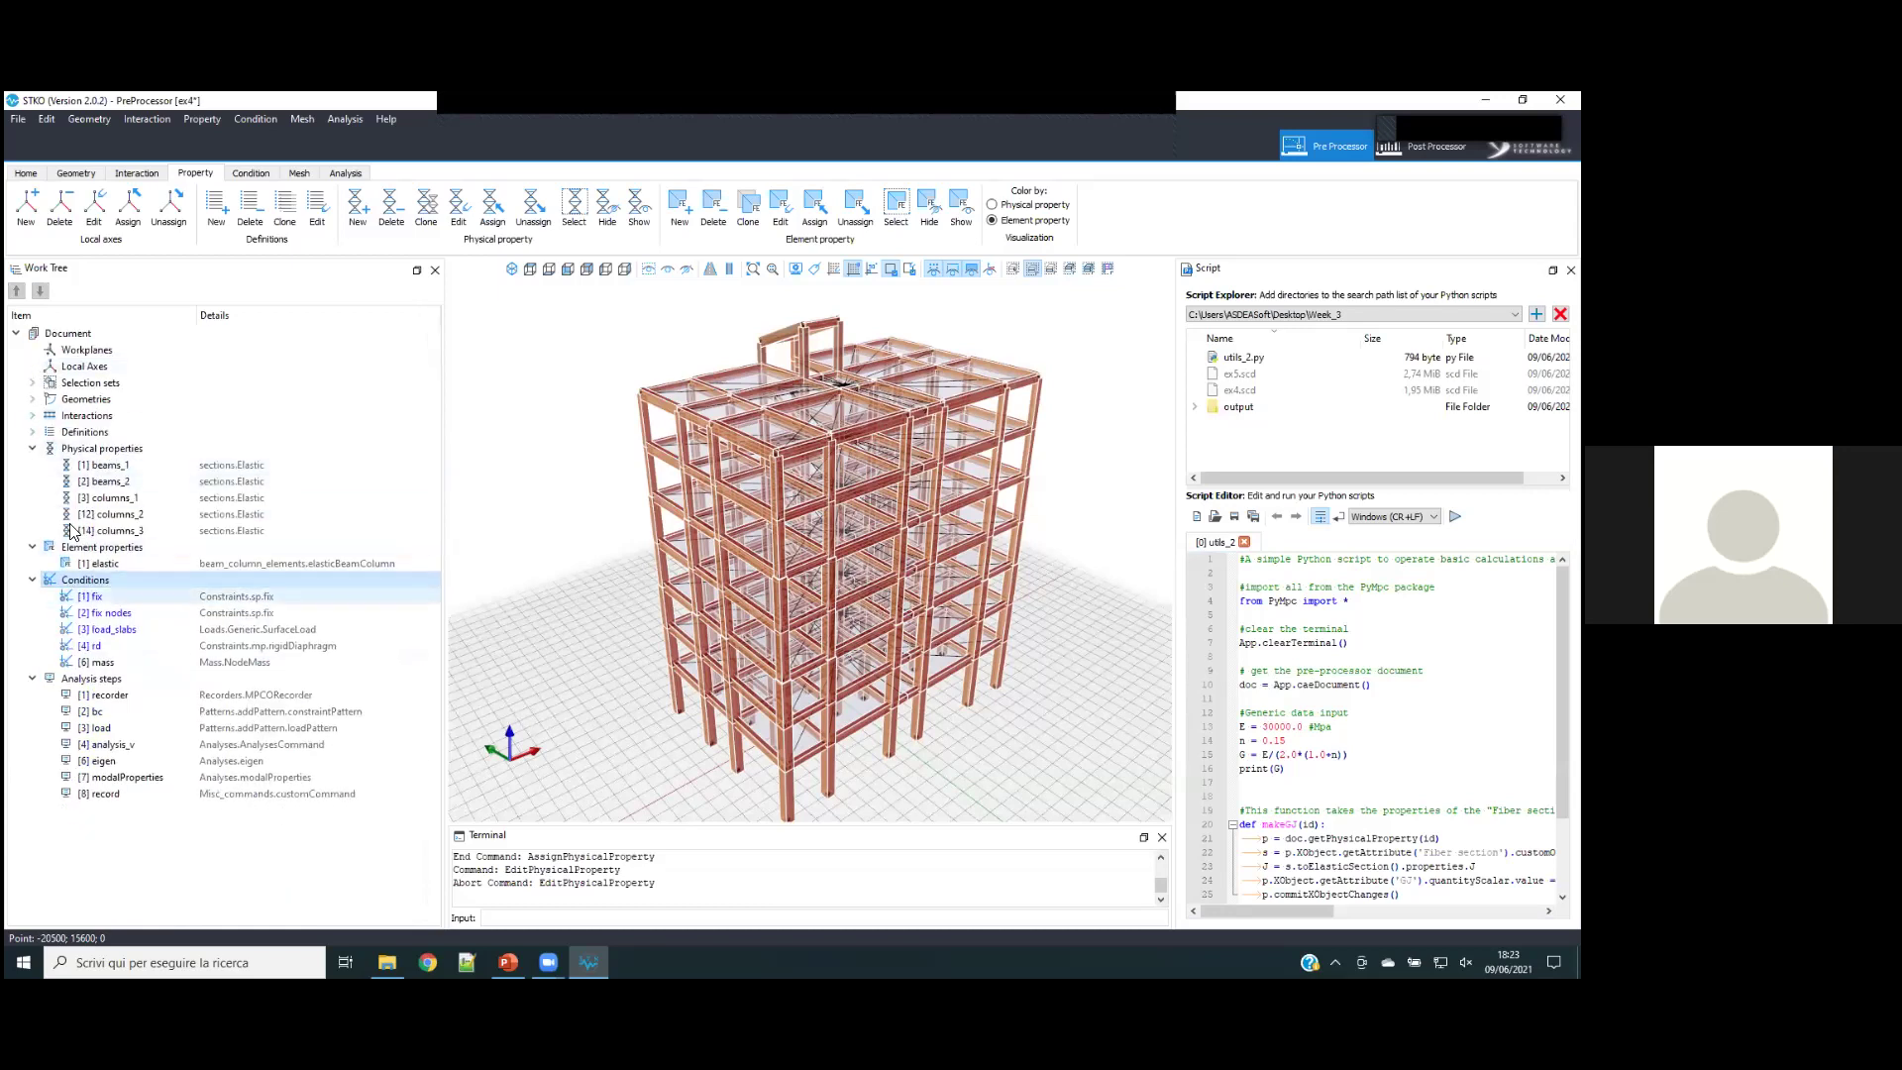
click(32, 449)
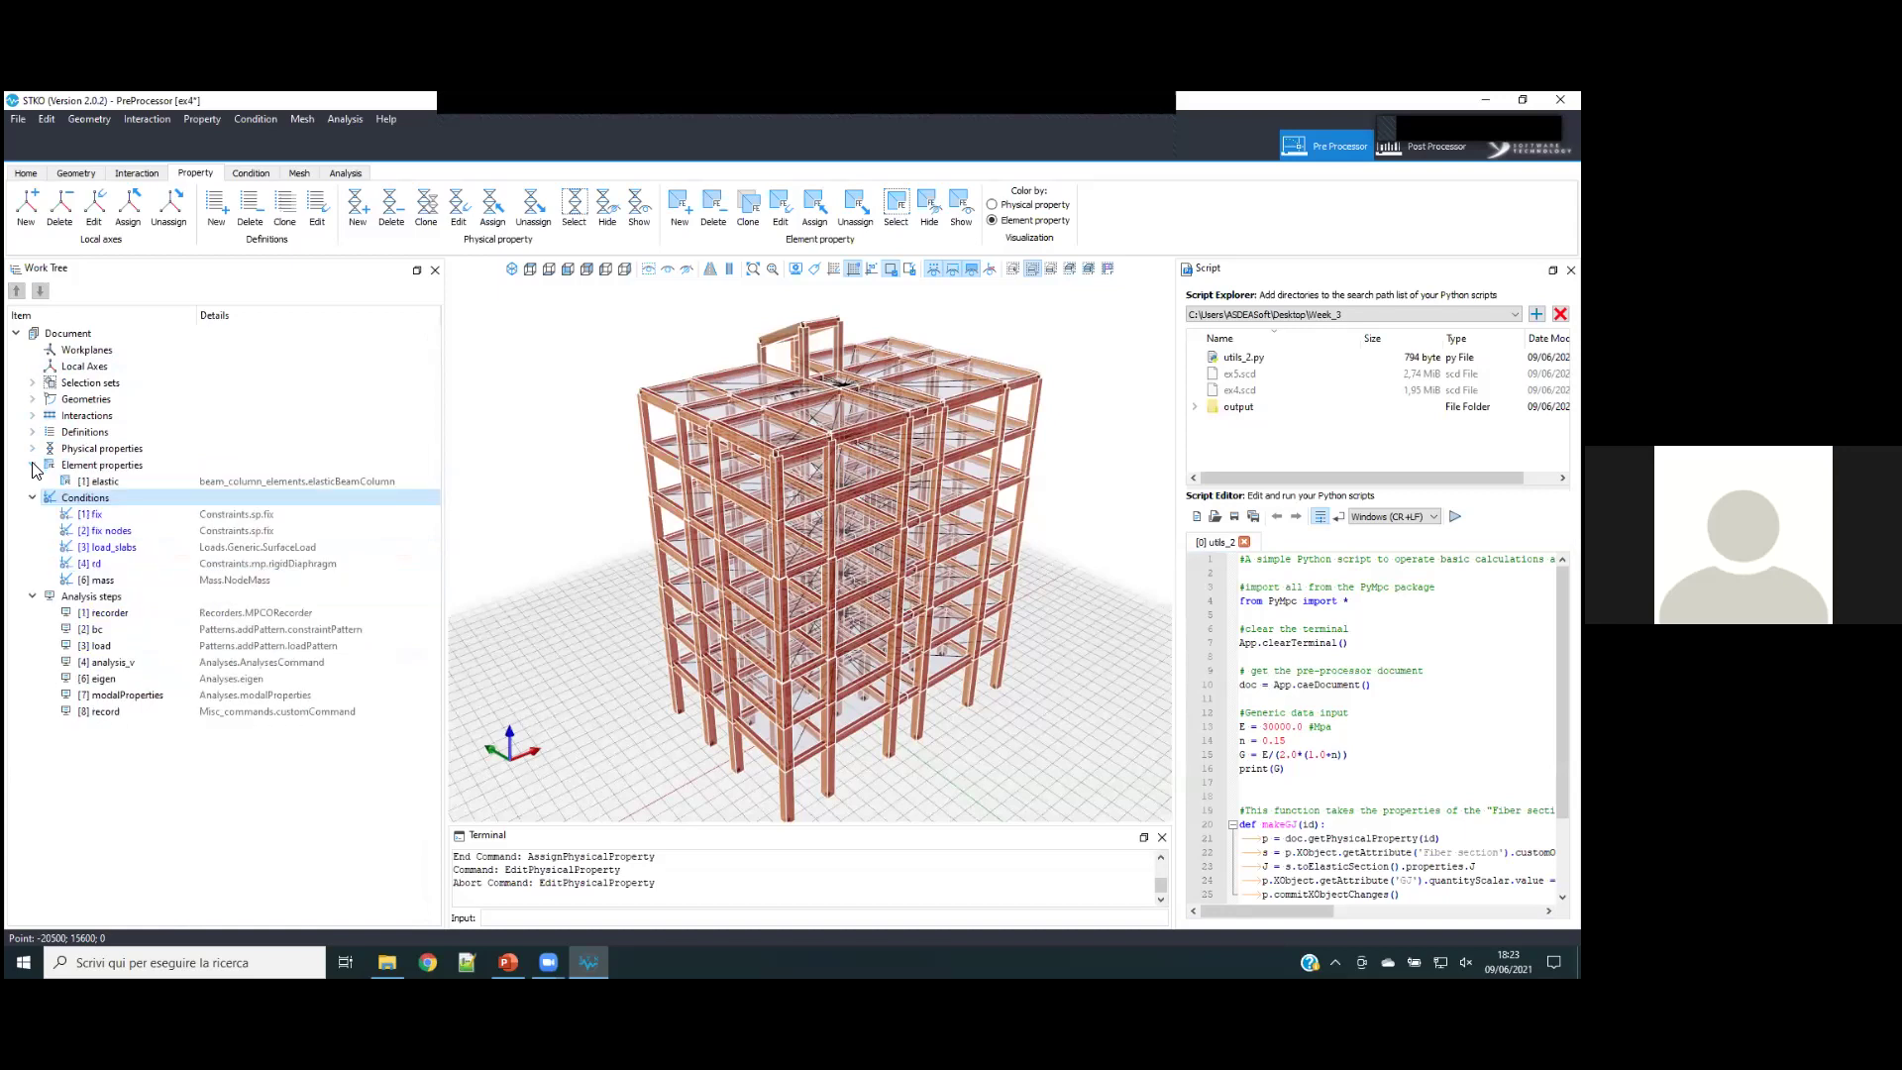
click(33, 466)
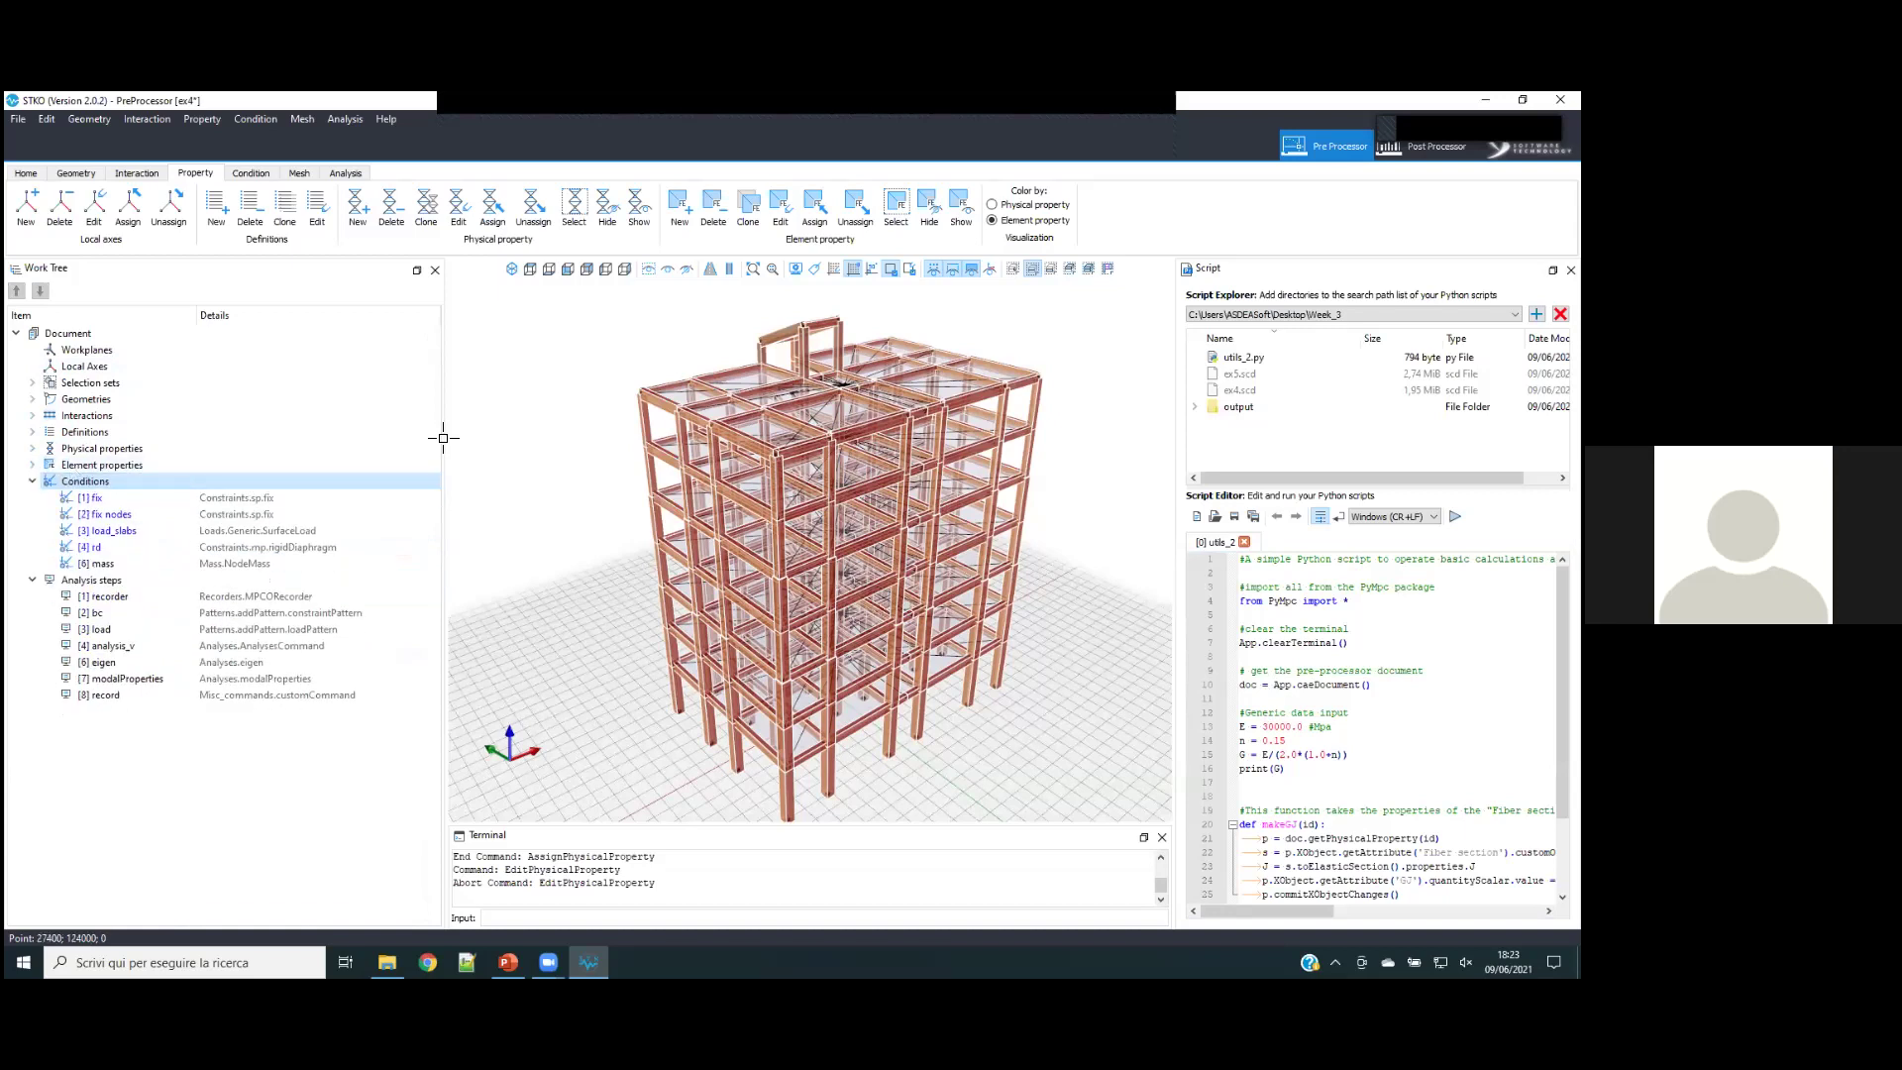
- Display the conditions on the frame model and select the fix condition for review
click(264, 174)
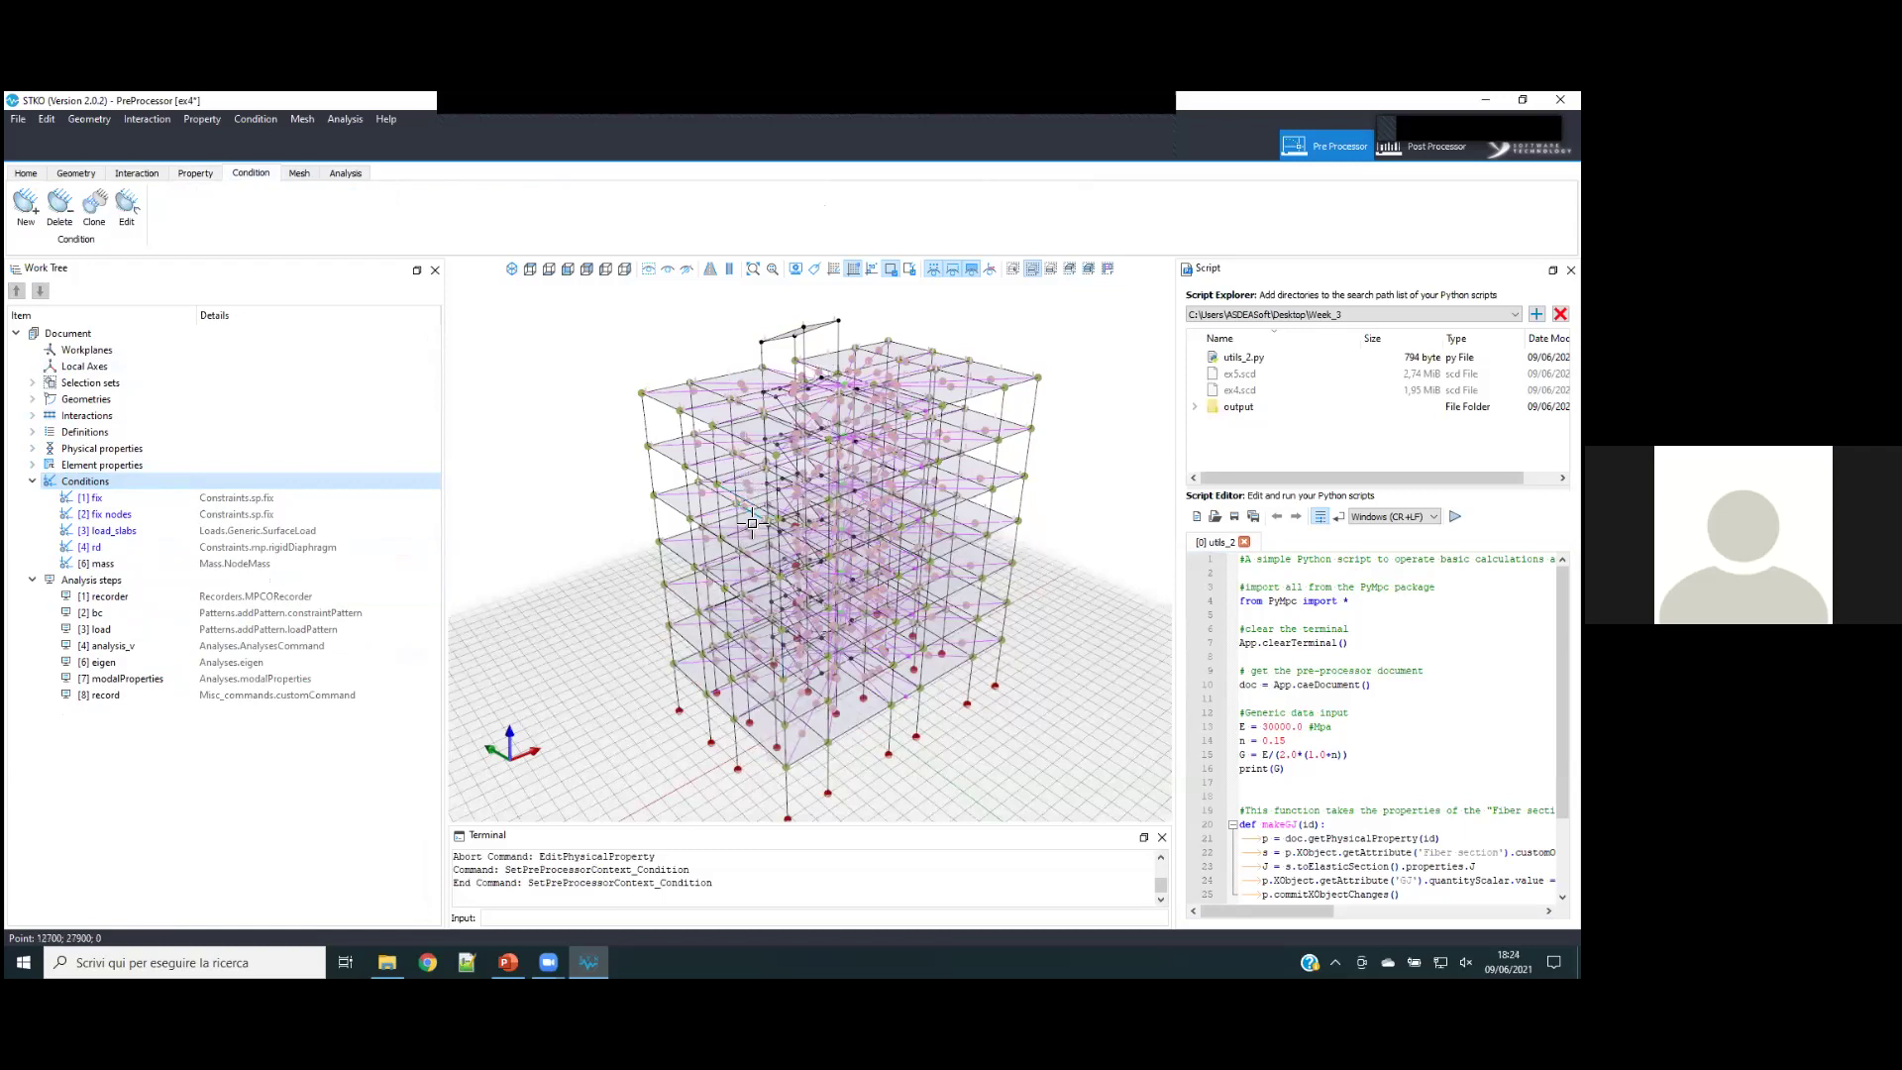
click(158, 499)
right_click(228, 502)
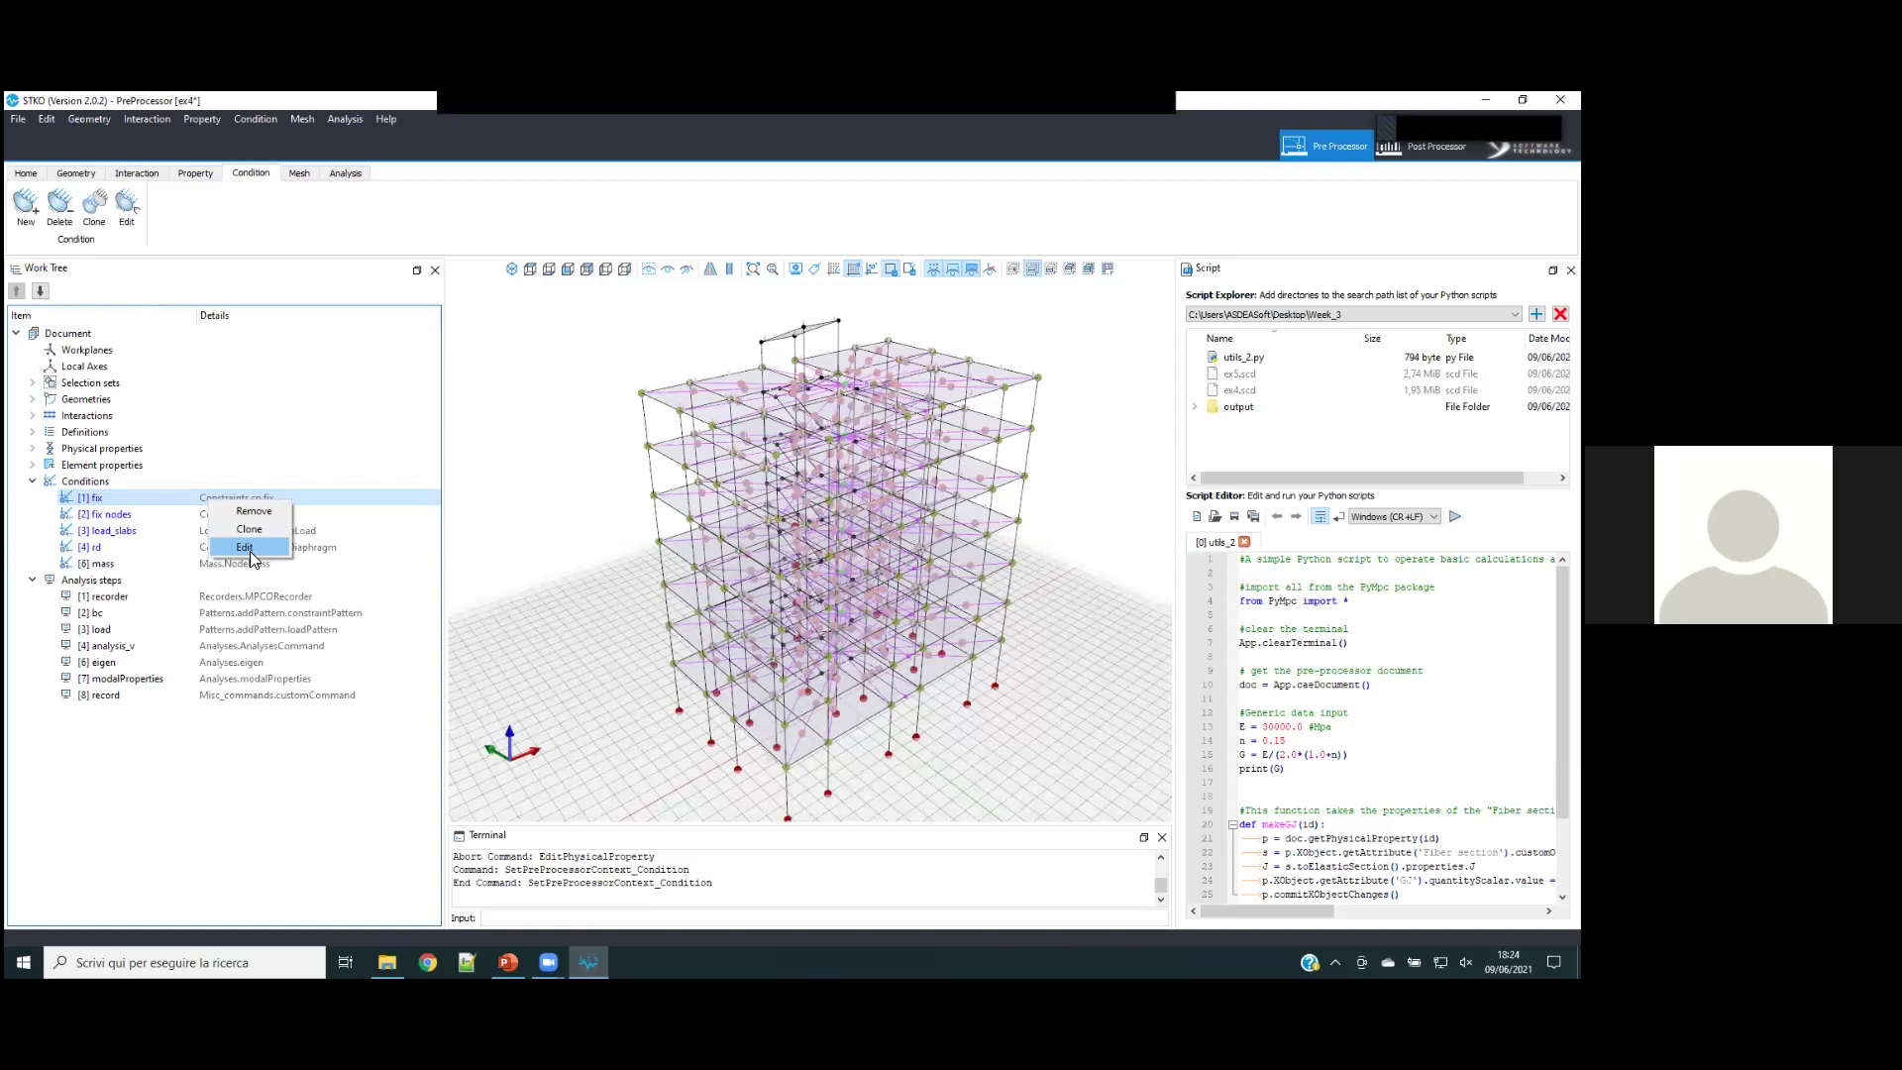
click(180, 502)
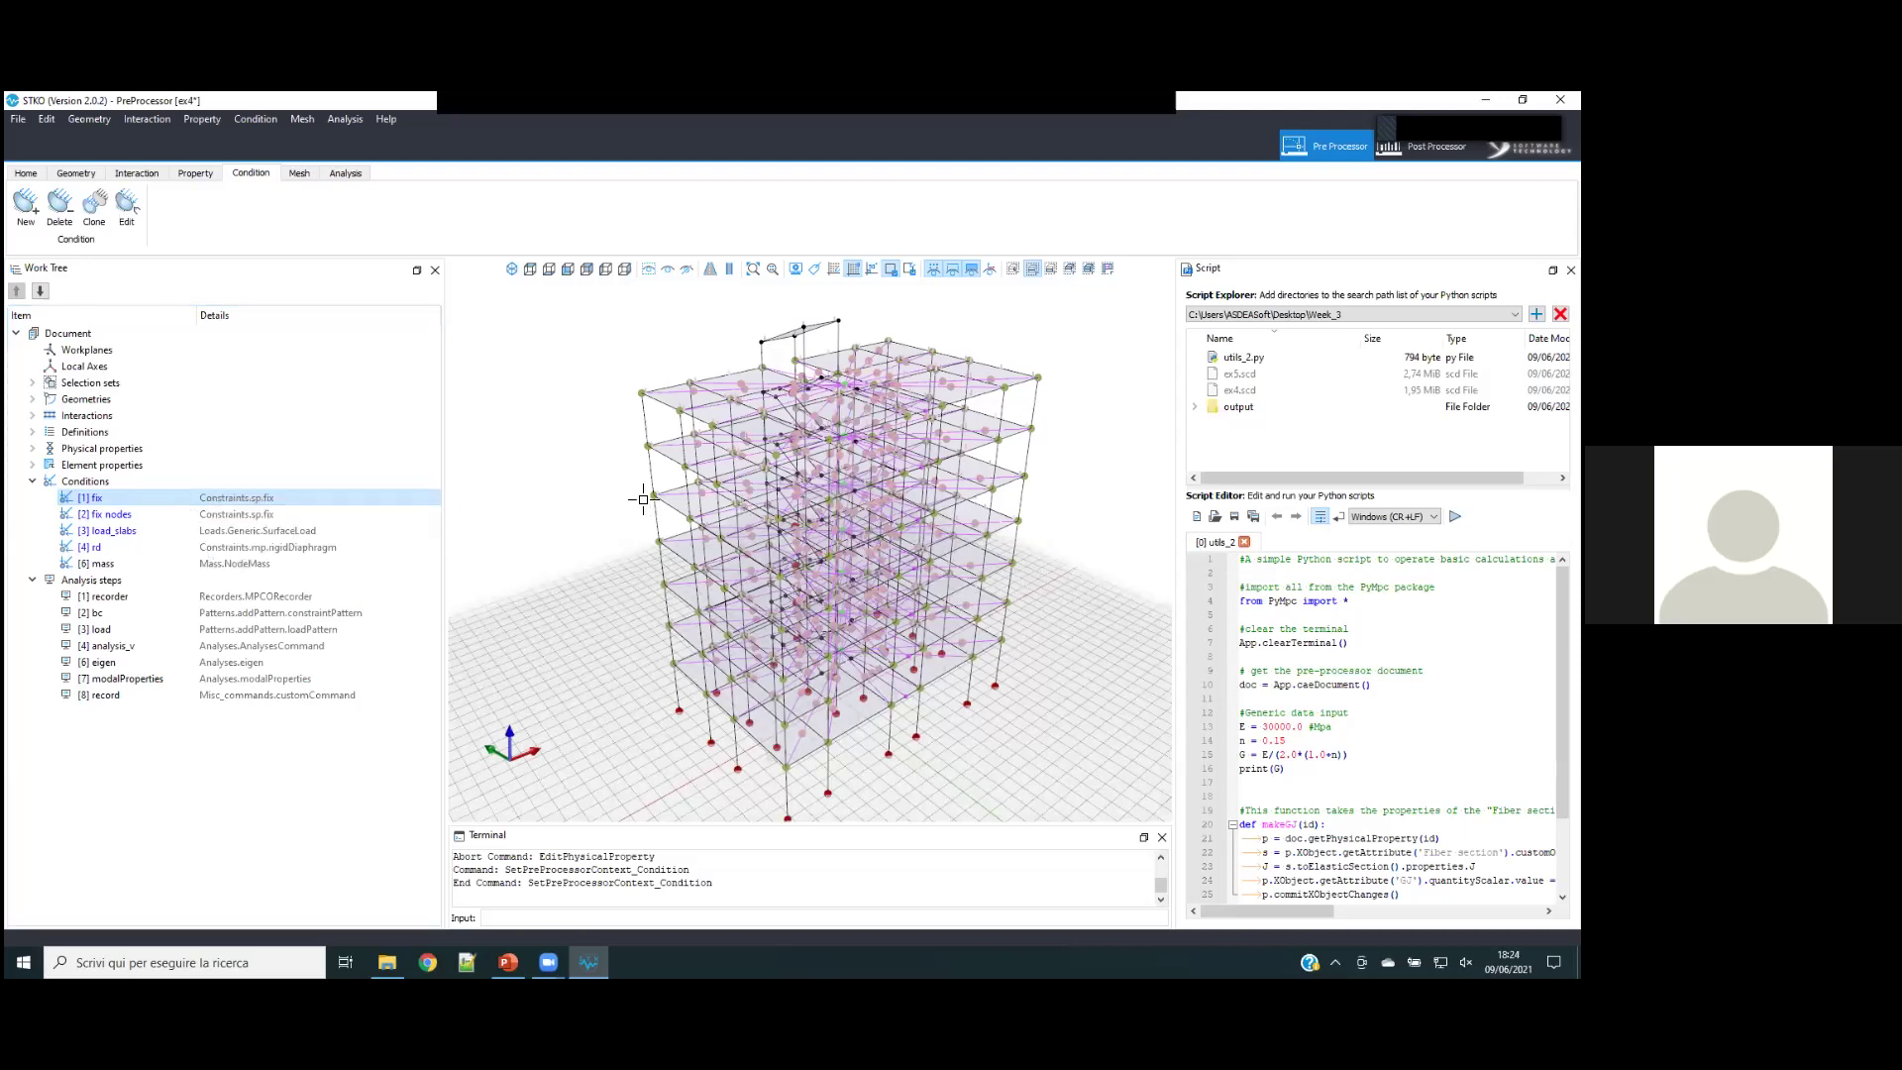
- Open the fix condition in the editor and browse the constraint models down to the single-point fix type
right_click(200, 500)
click(247, 548)
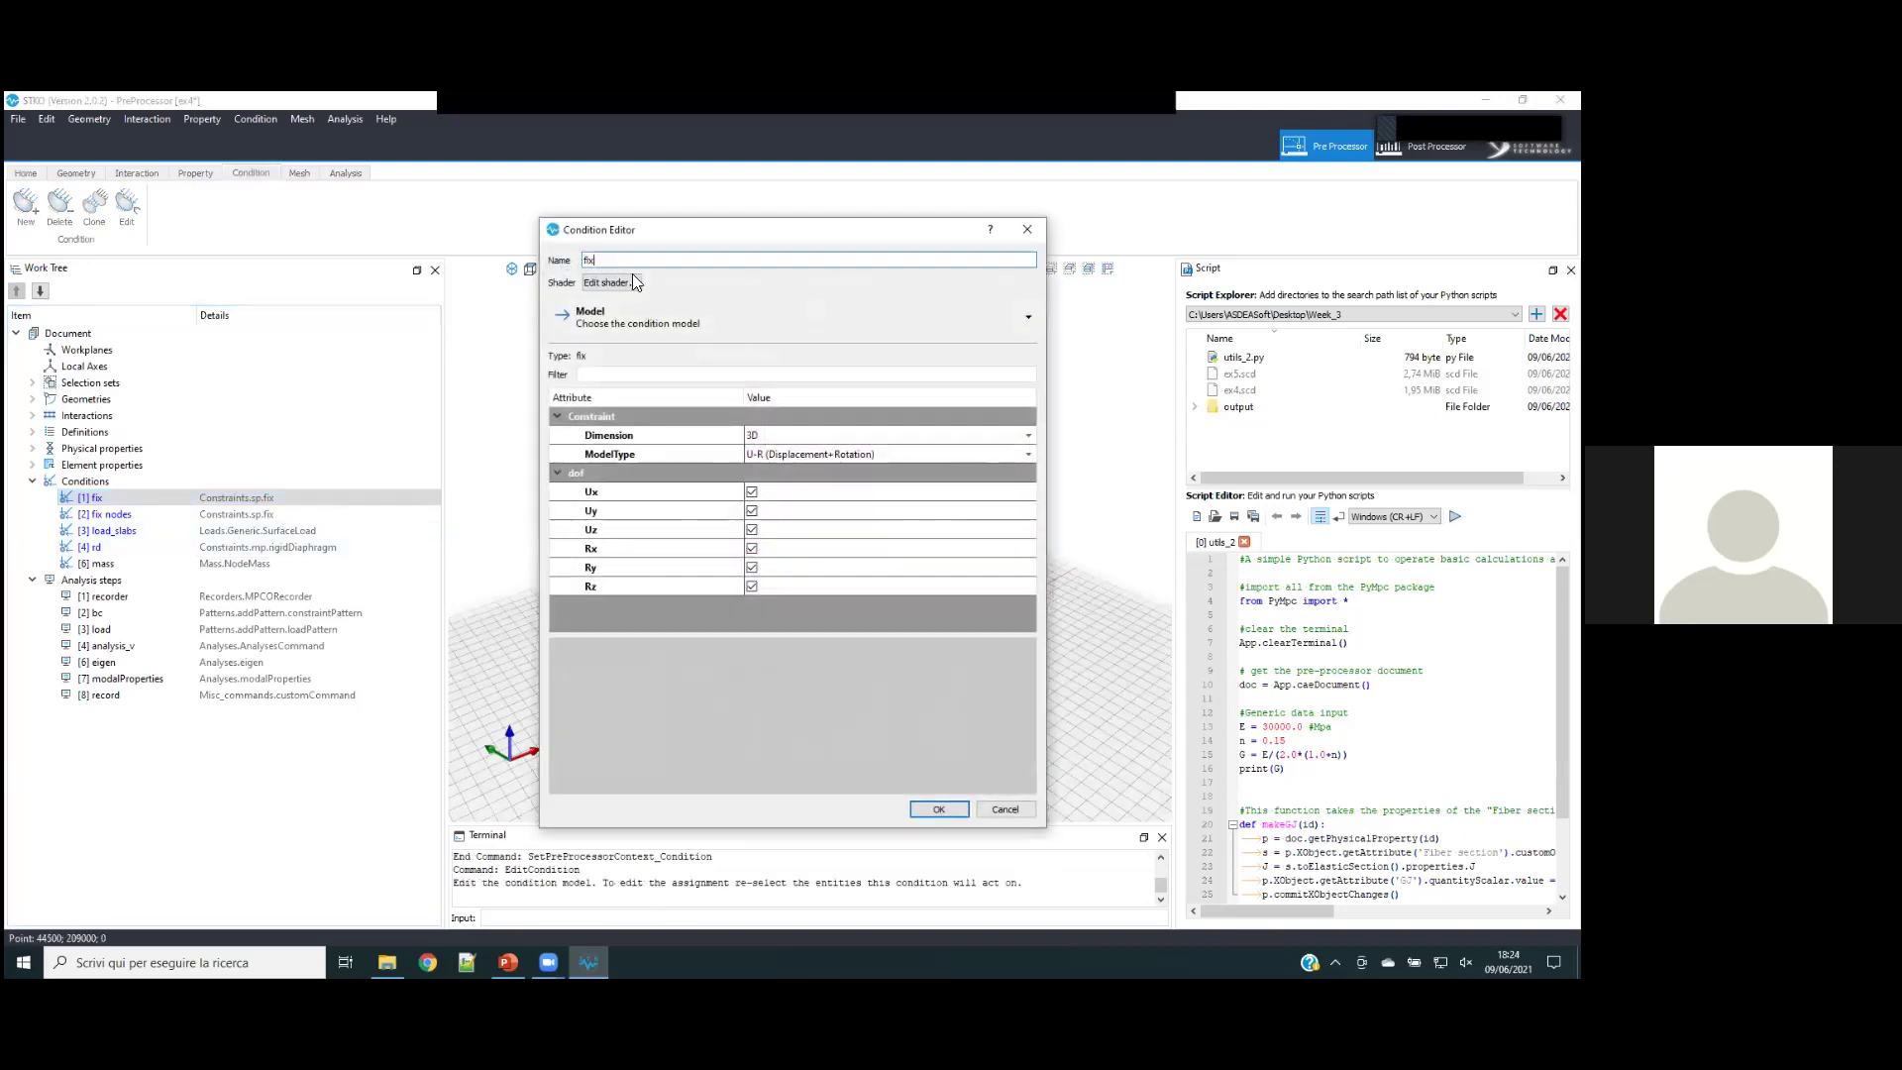
click(598, 315)
mouse_move(611, 350)
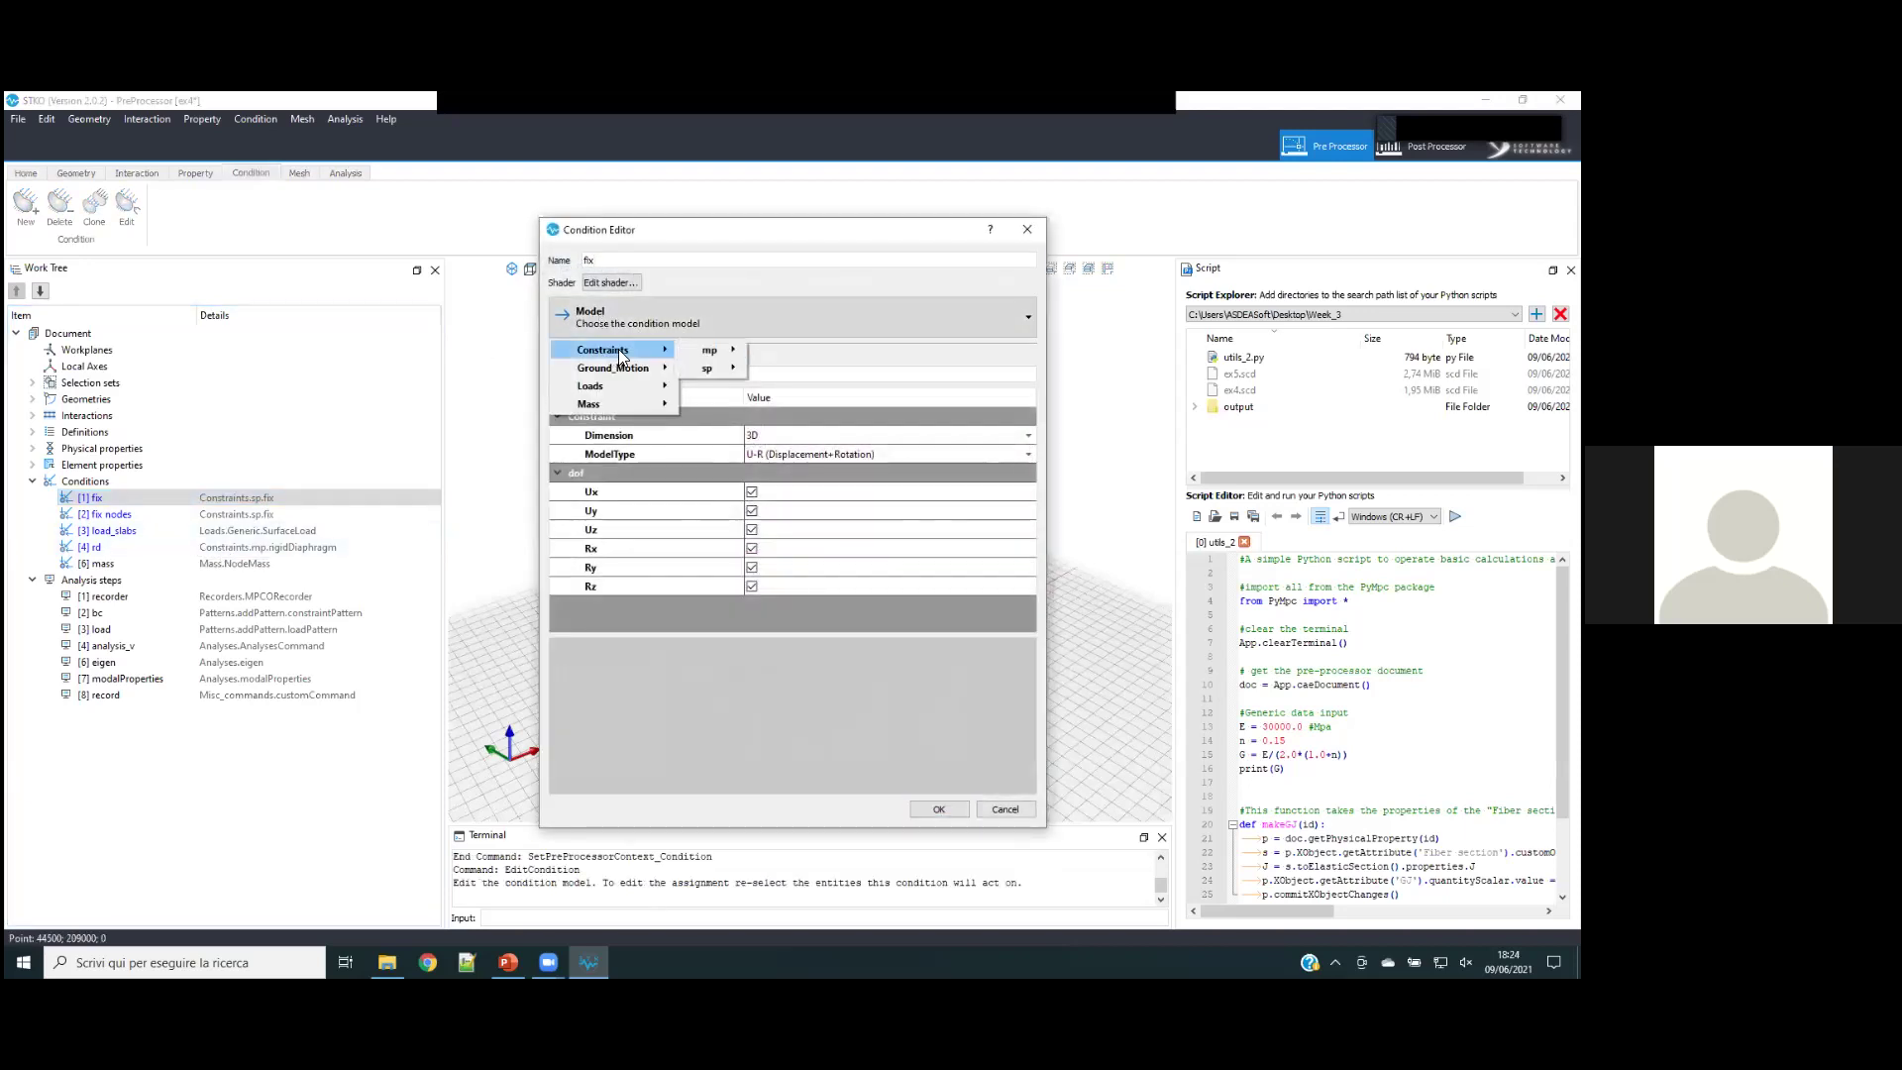
mouse_move(704, 371)
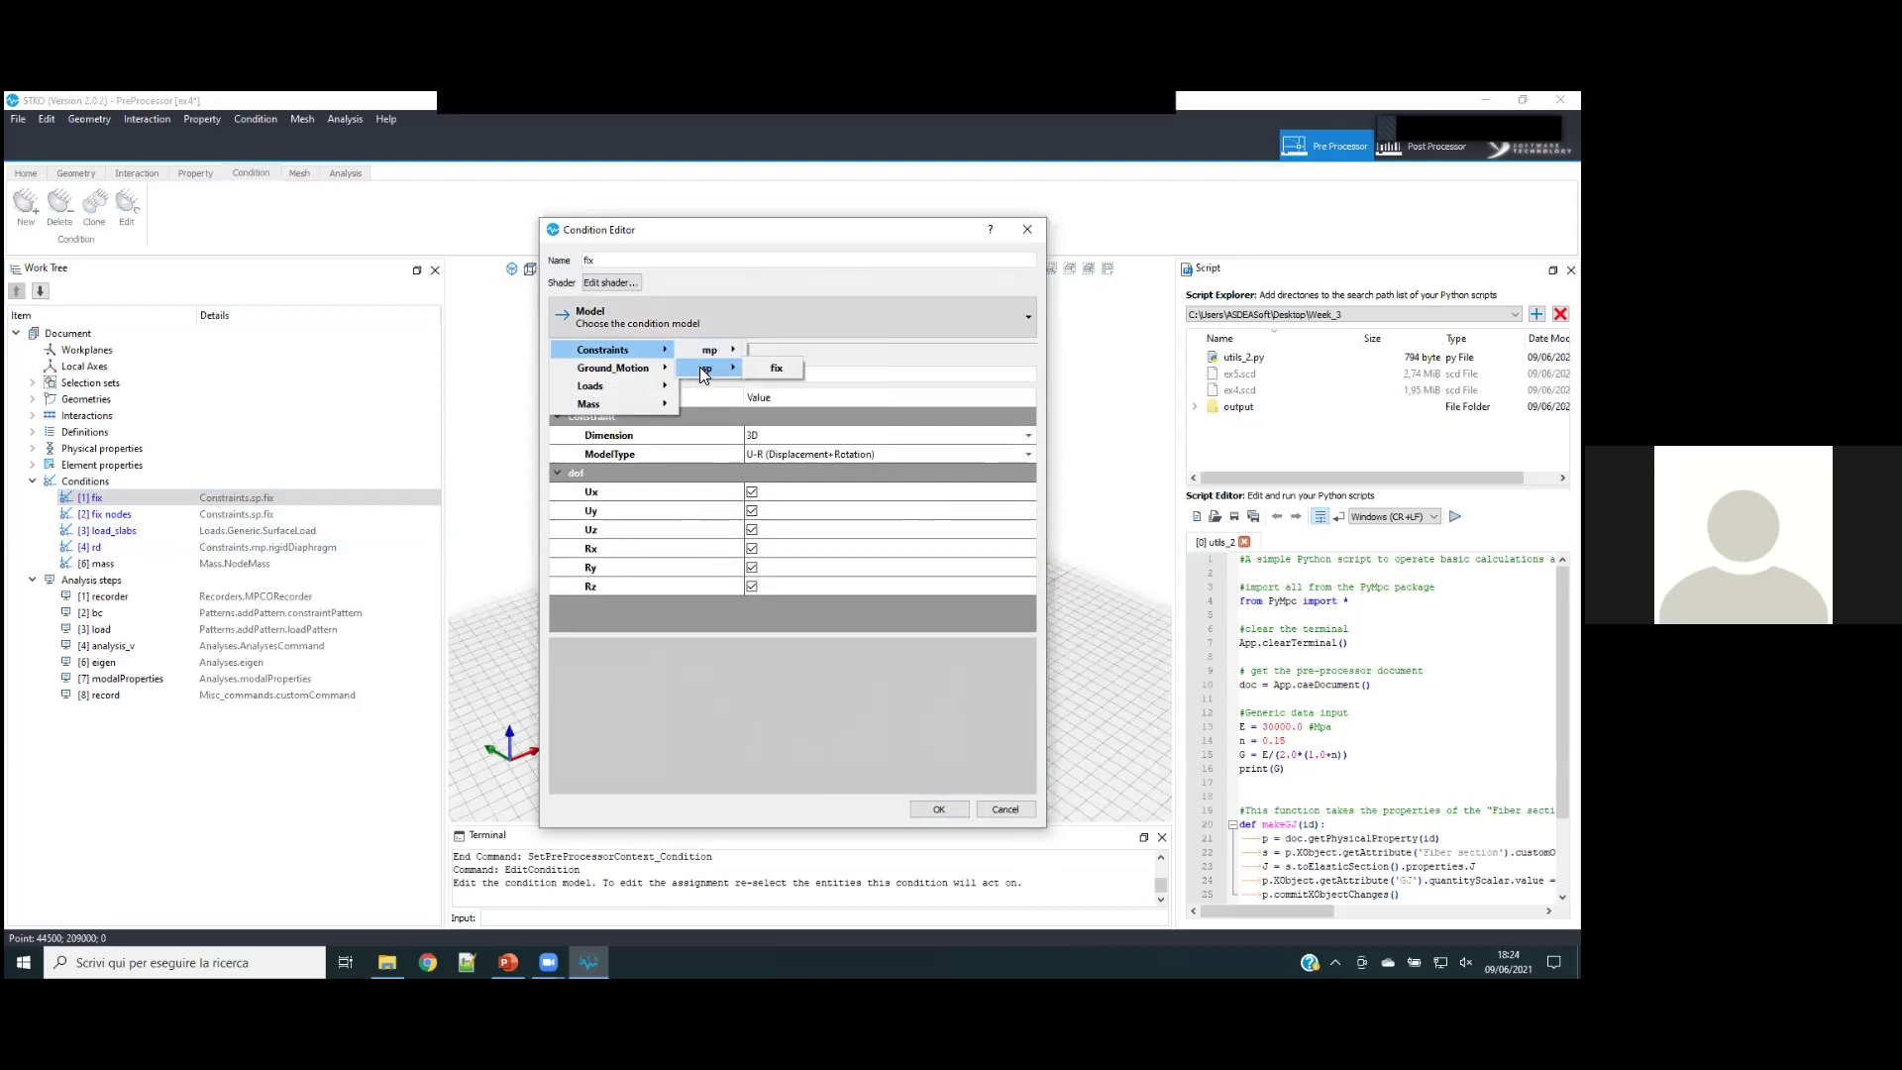
click(767, 368)
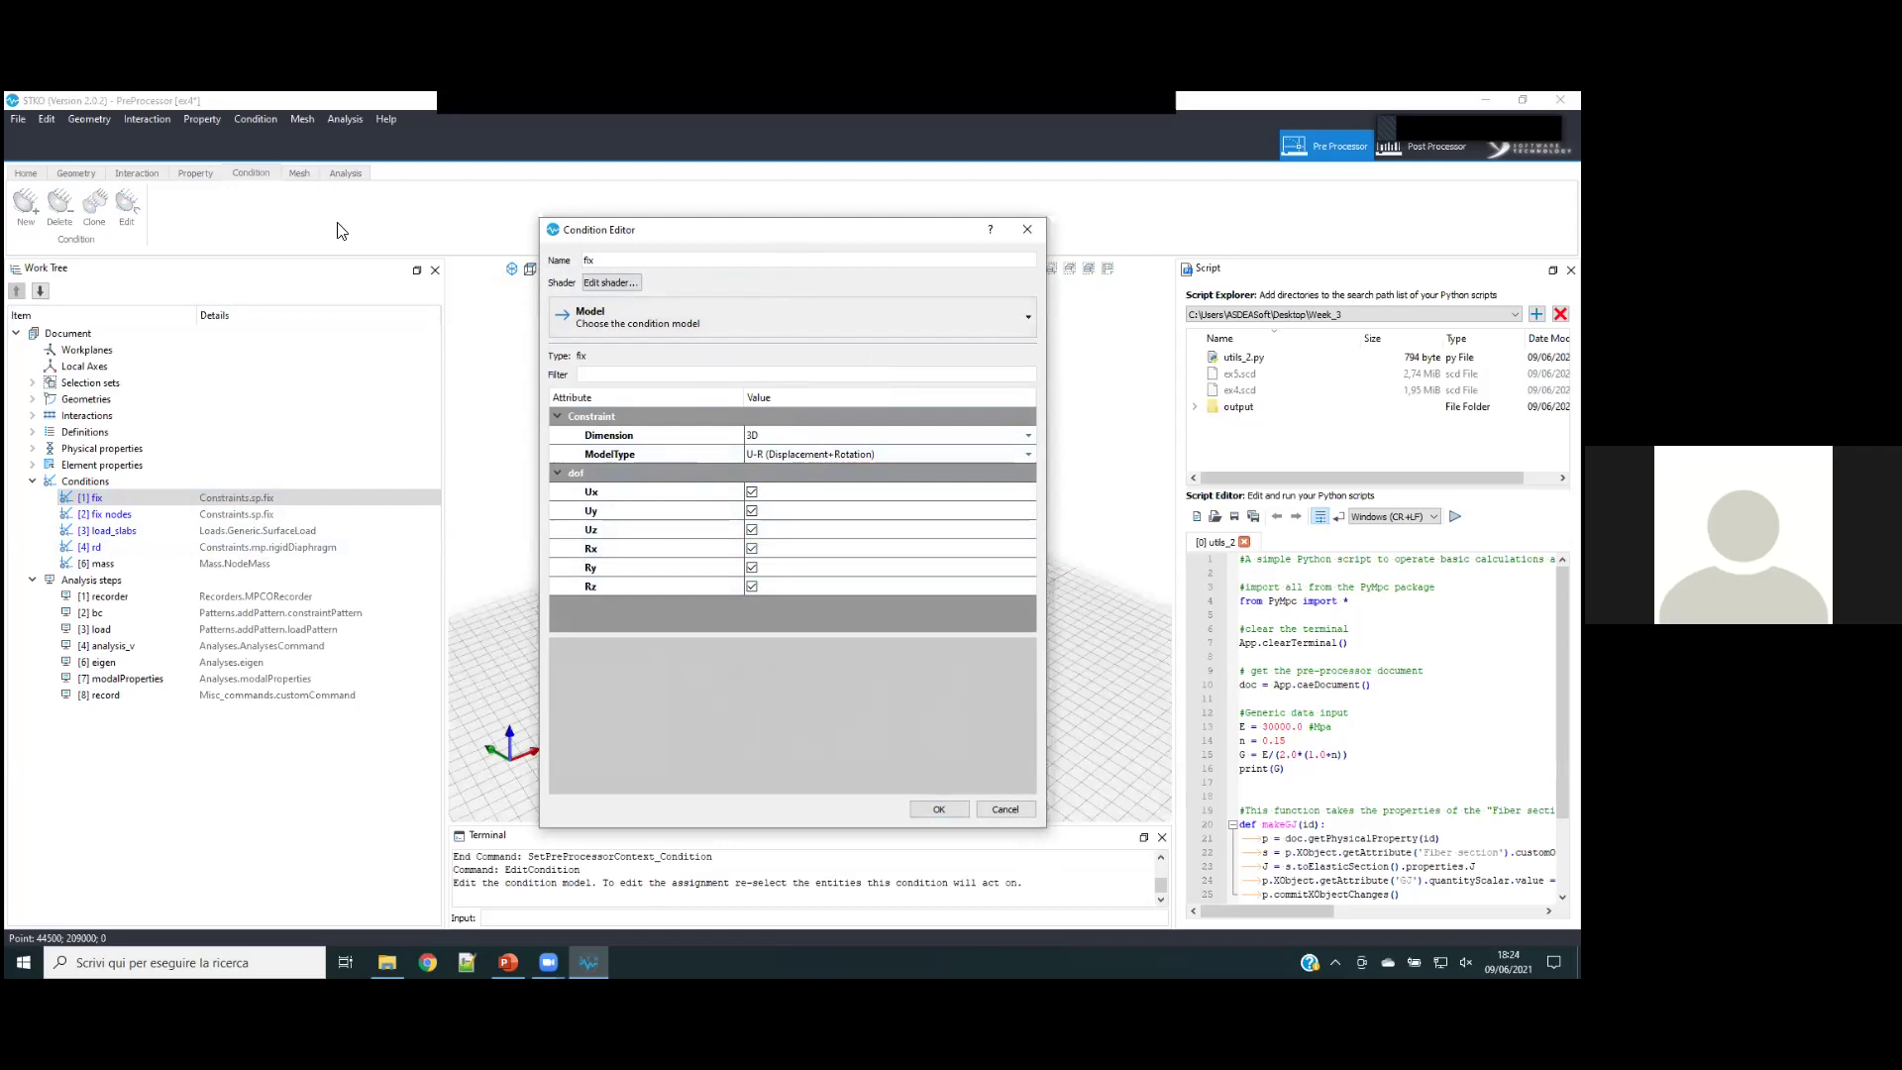
- Try picking a node atop a ground-floor column for the fix condition, and cancel the edit
drag(794, 237, 342, 231)
scroll(834, 406, down, 1)
scroll(805, 699, up, 7)
scroll(806, 700, up, 3)
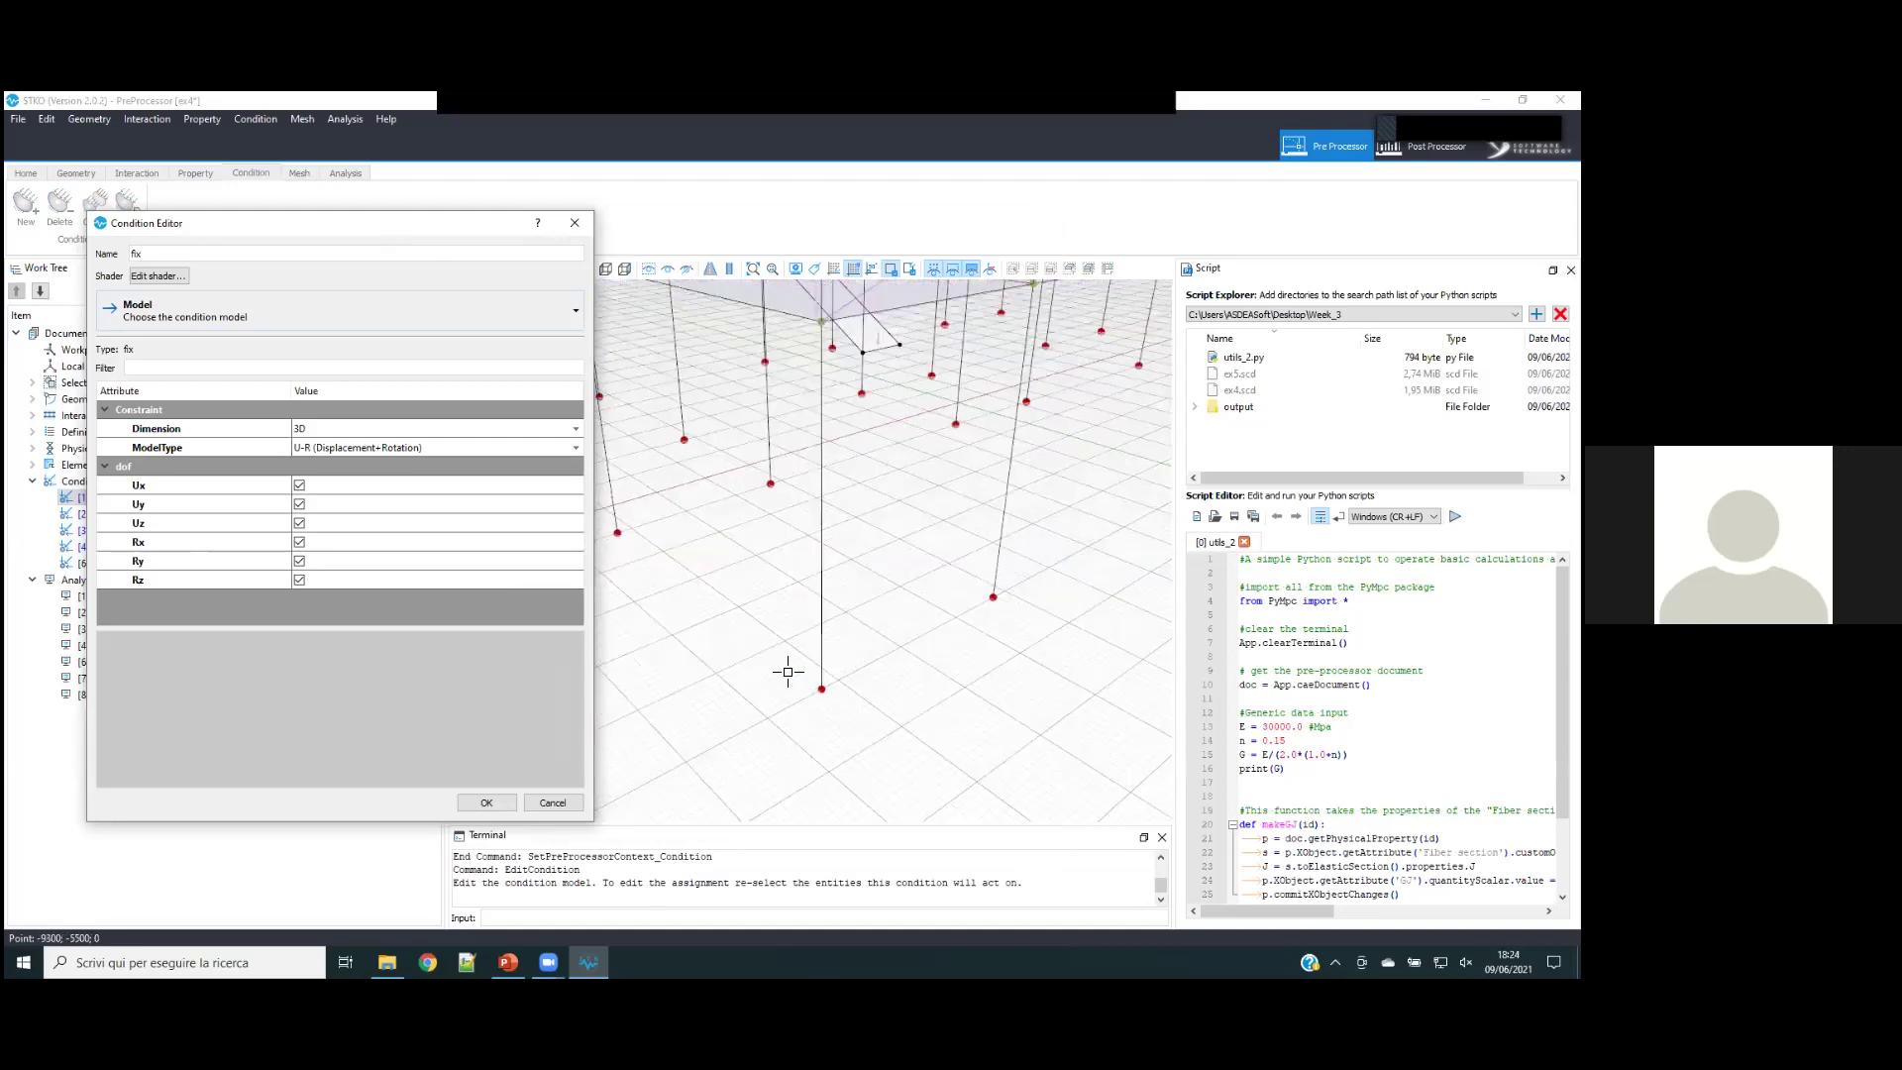
click(805, 331)
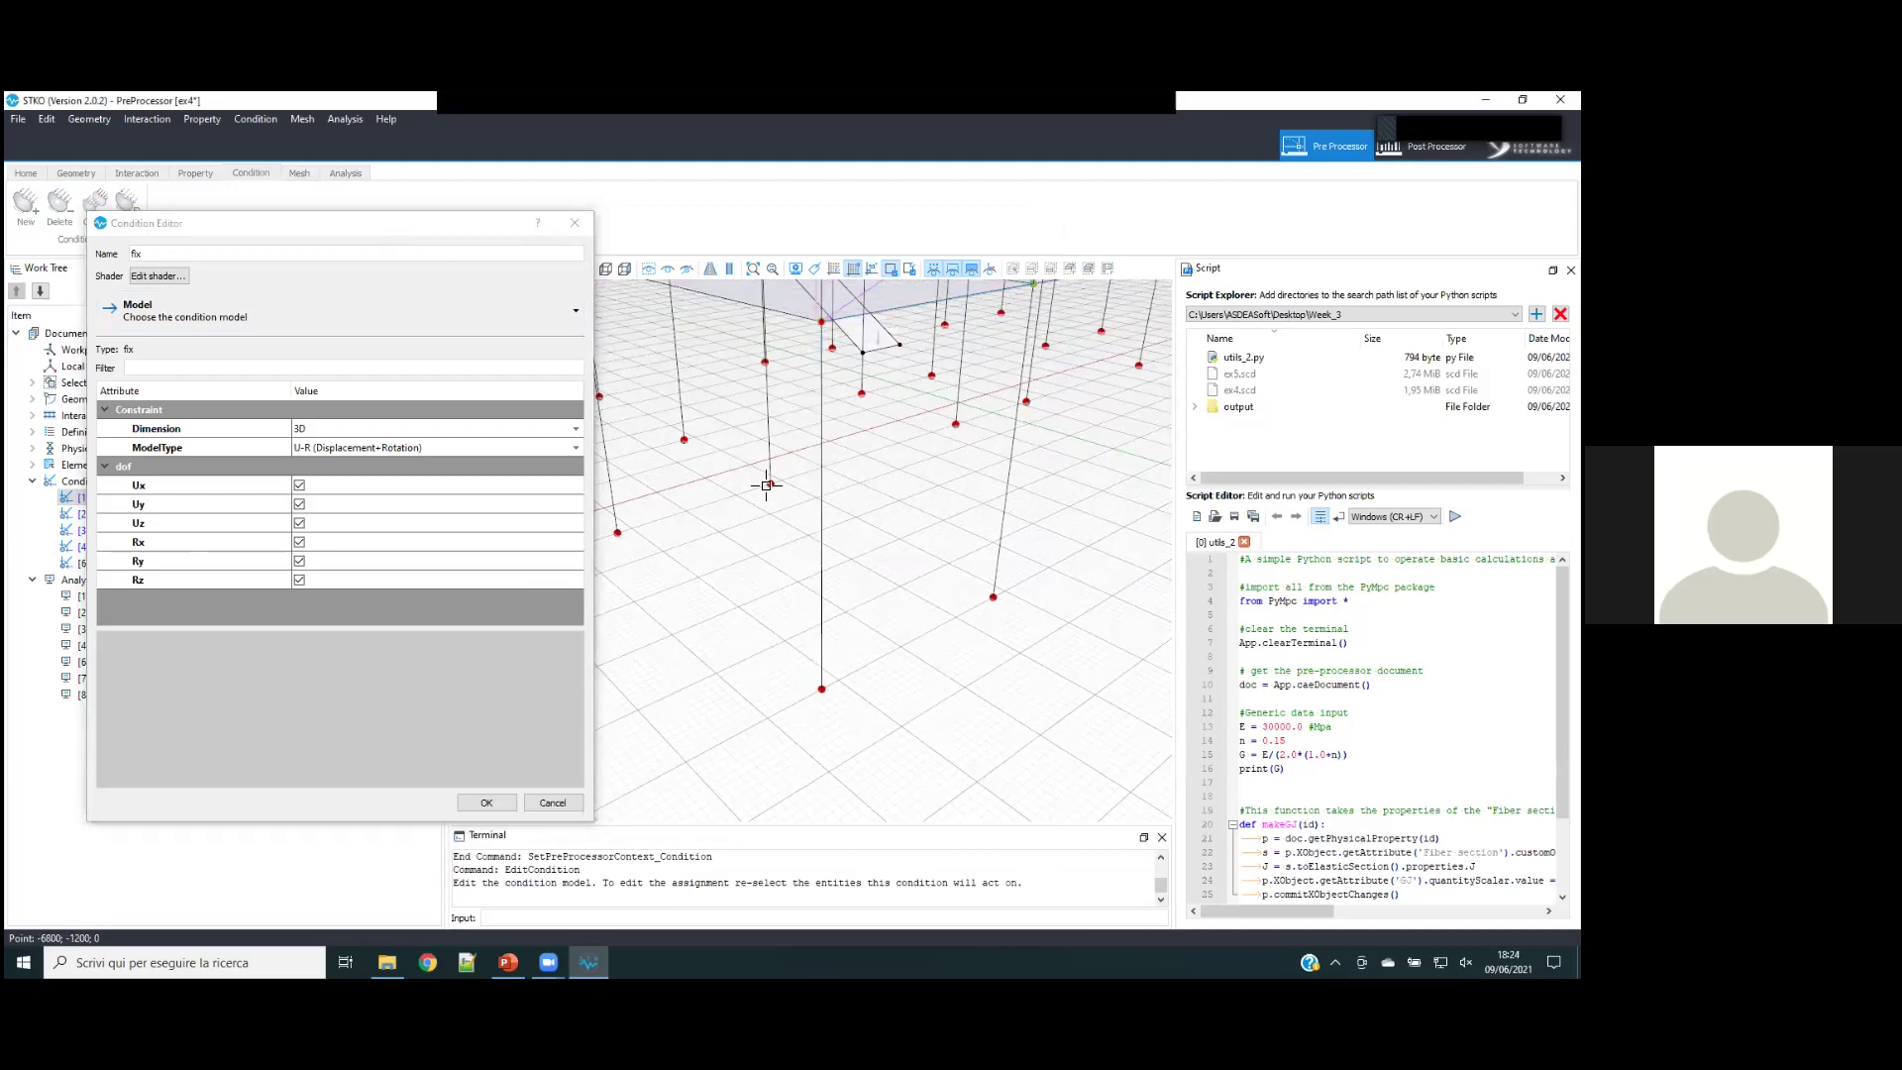
click(557, 802)
- Reopen the fix condition, clear its assigned base nodes and confirm the edit
scroll(702, 644, down, 6)
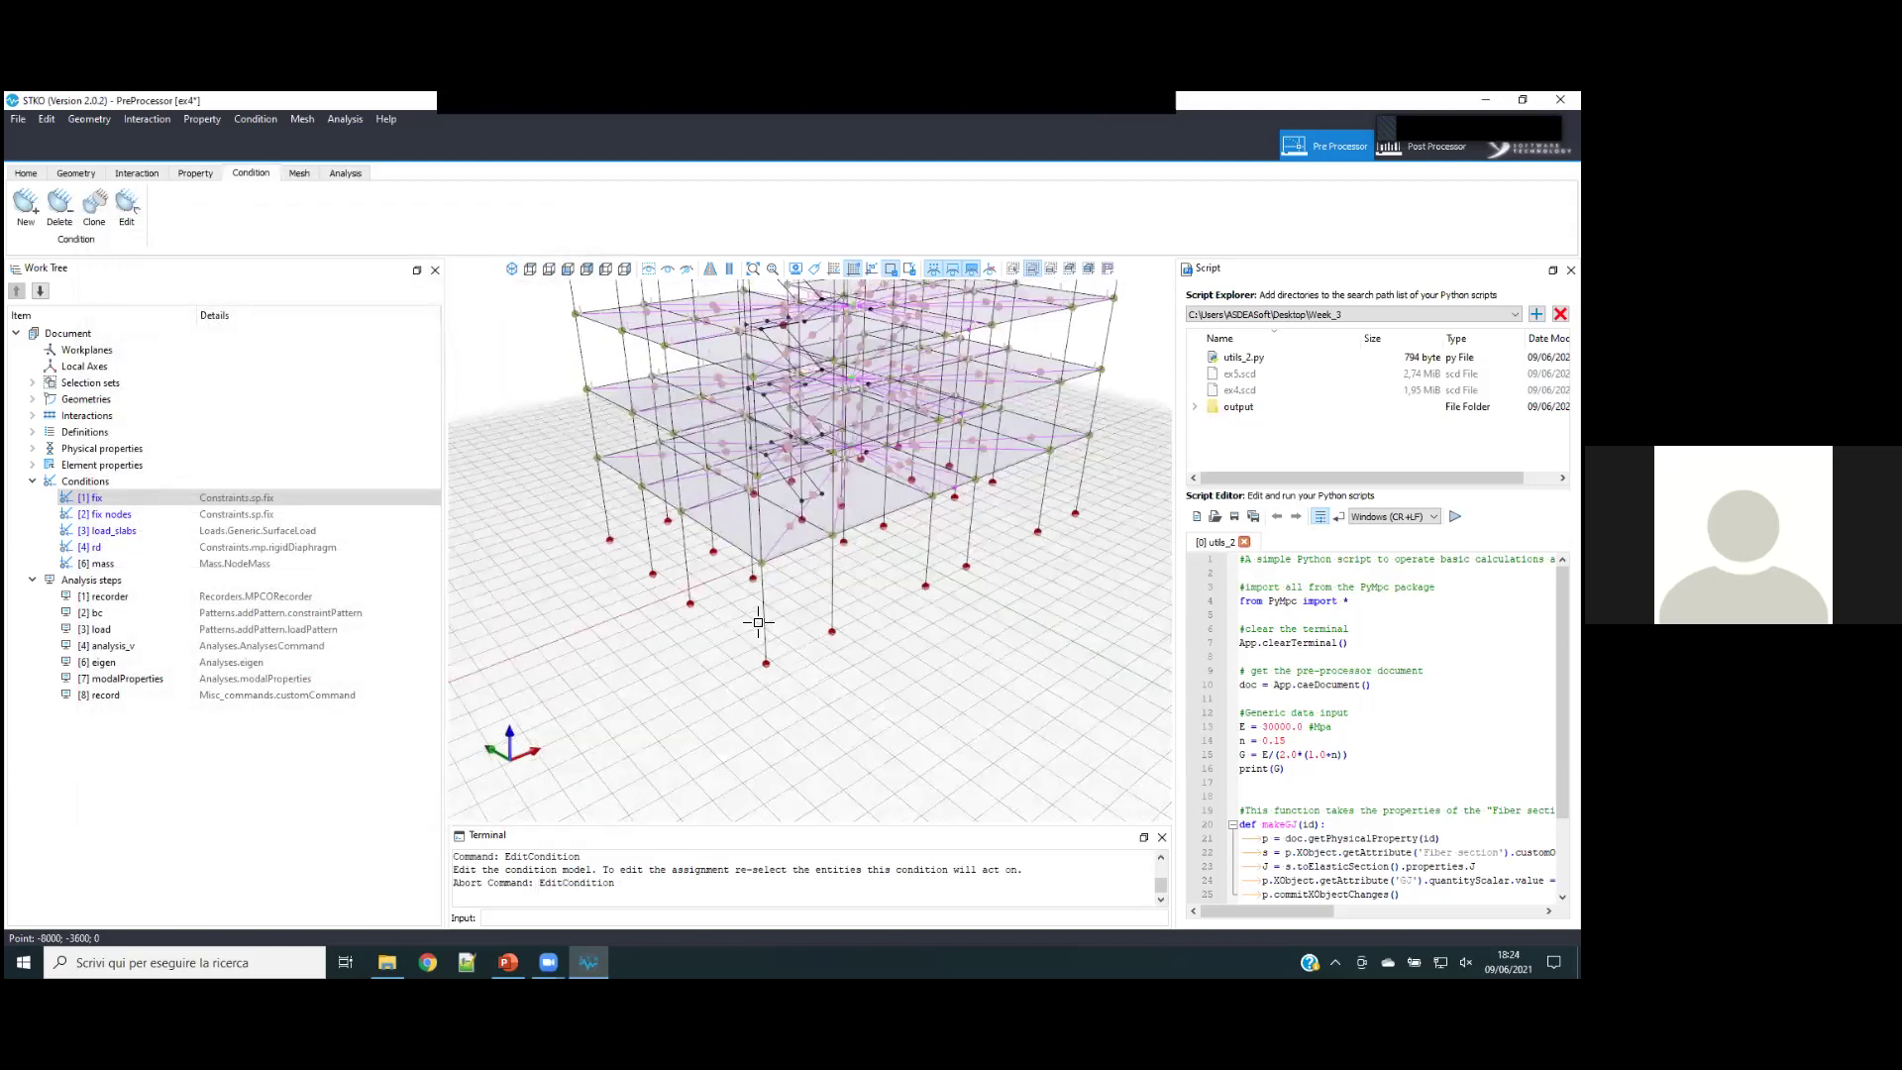
click(98, 499)
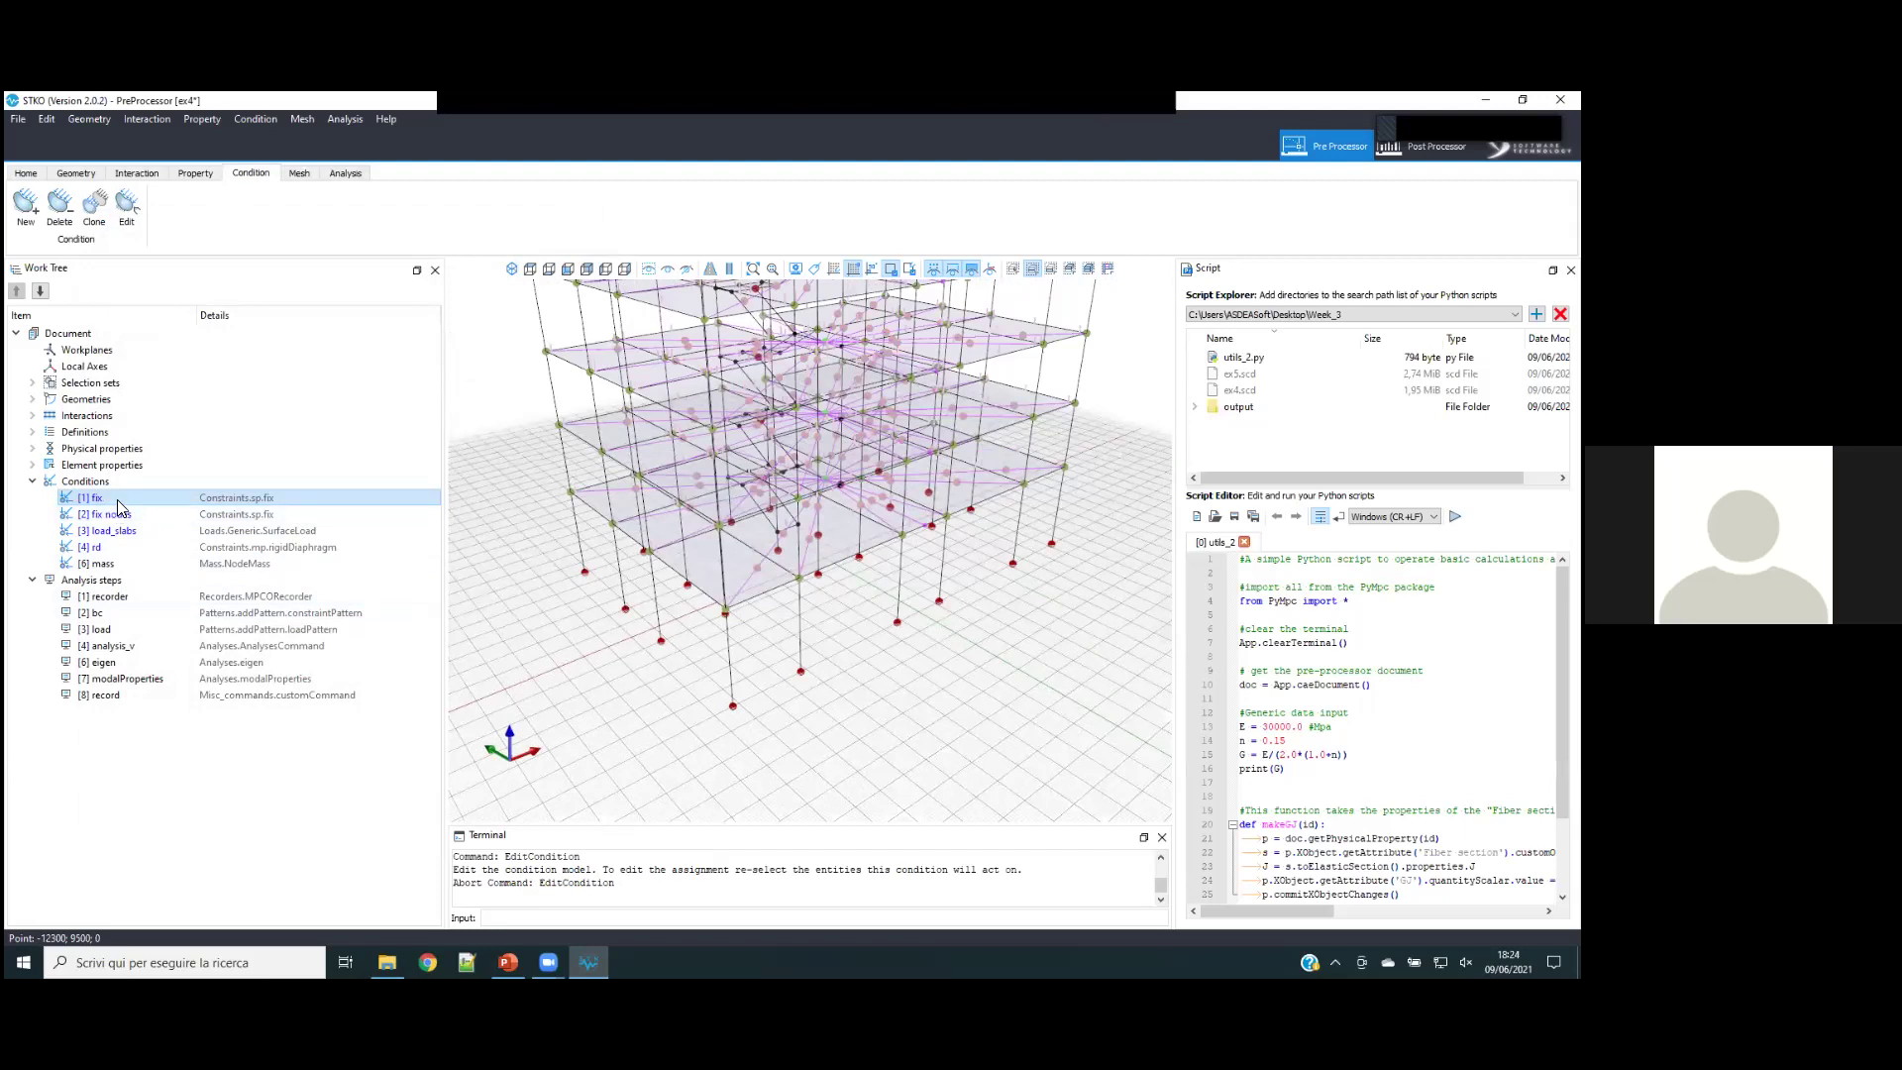
right_click(119, 505)
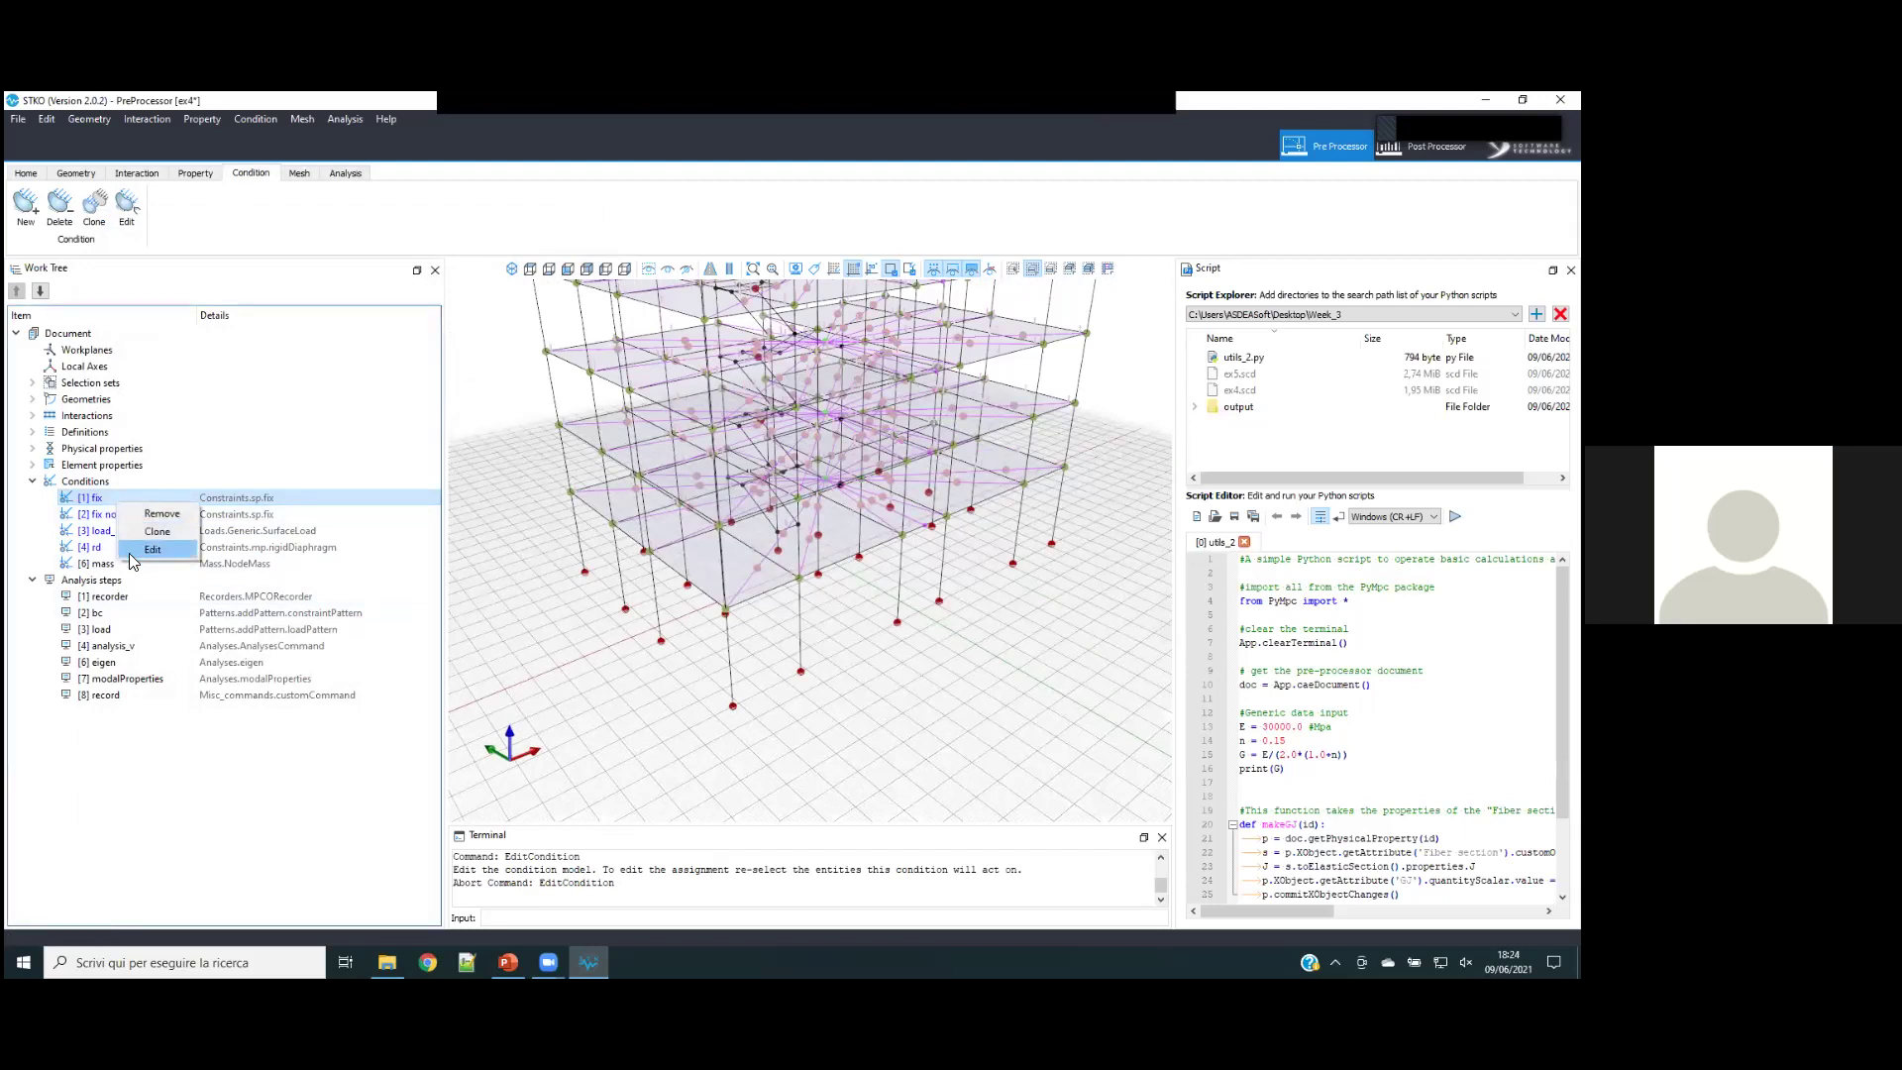
click(129, 552)
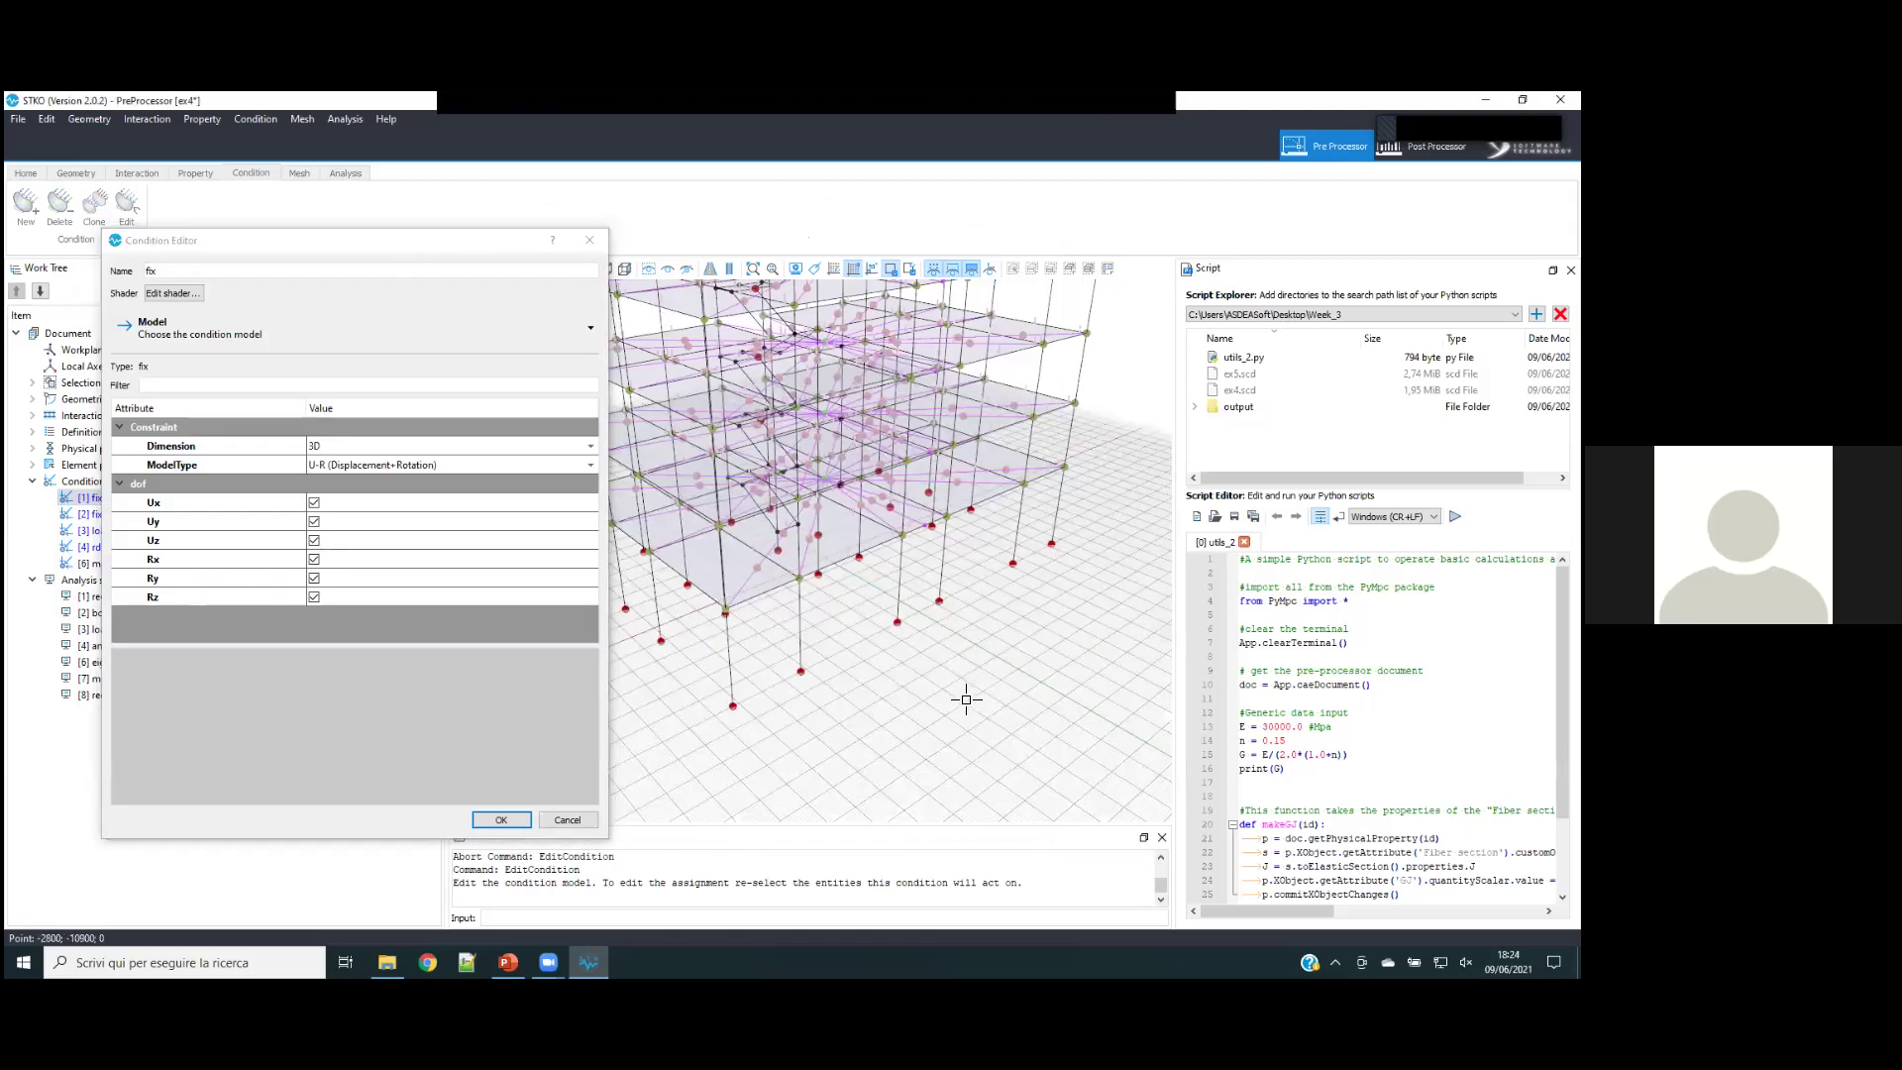
scroll(966, 700, down, 3)
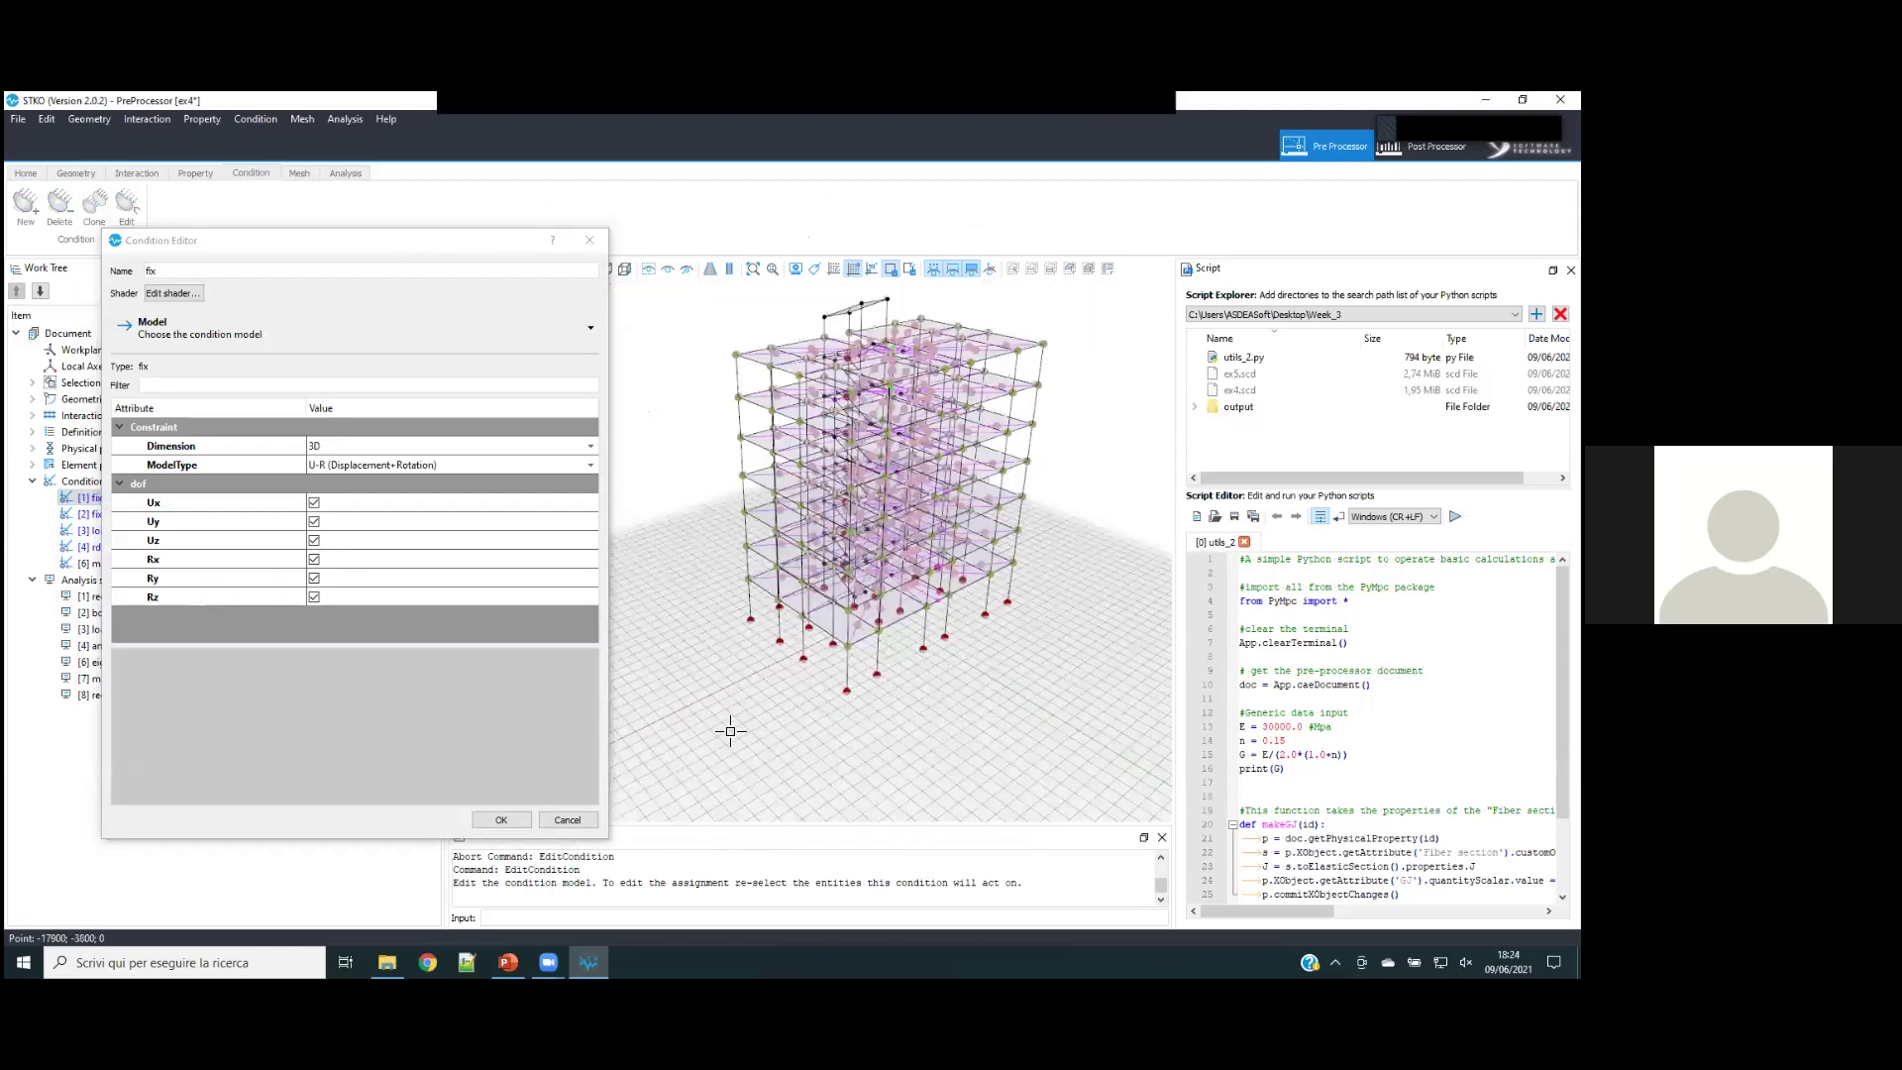
drag(691, 727, 1106, 284)
click(505, 818)
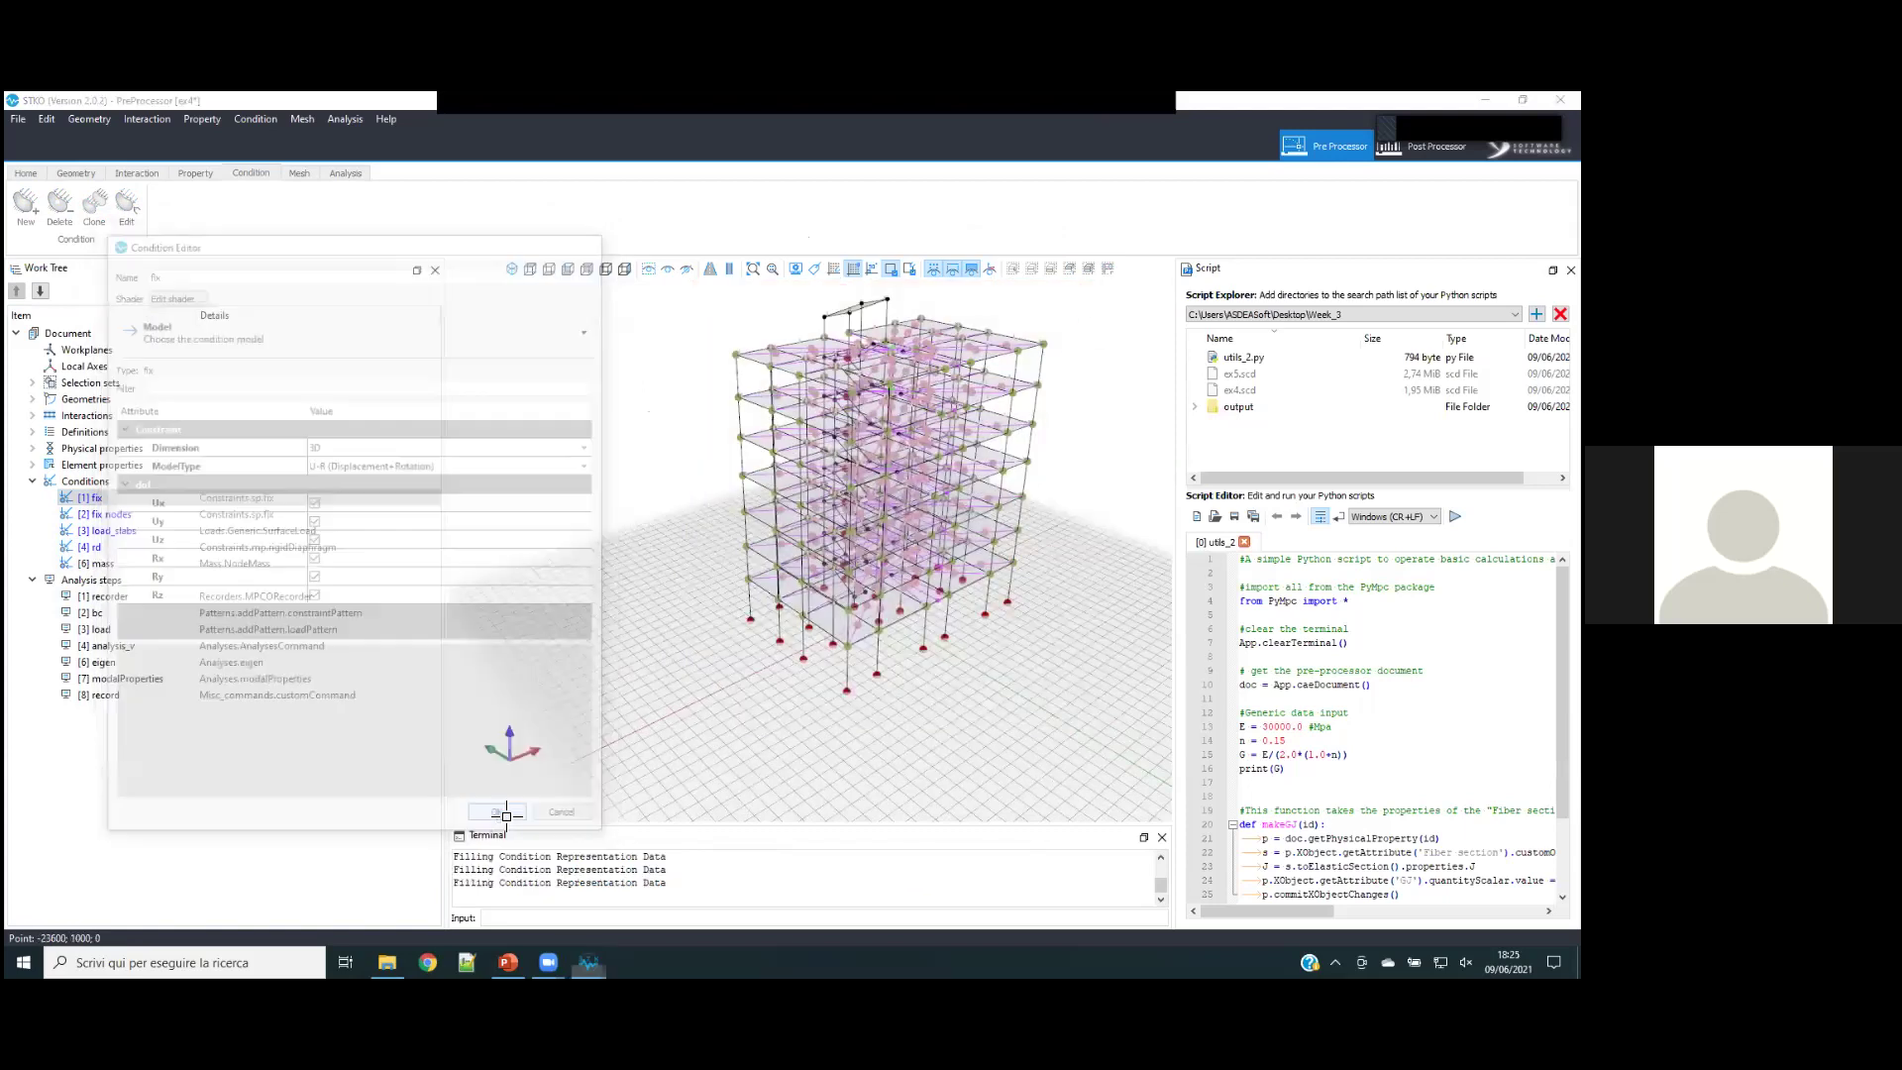
- List the physical properties, select beams_1, and display the plain geometry around a roof edge for inspection
click(112, 515)
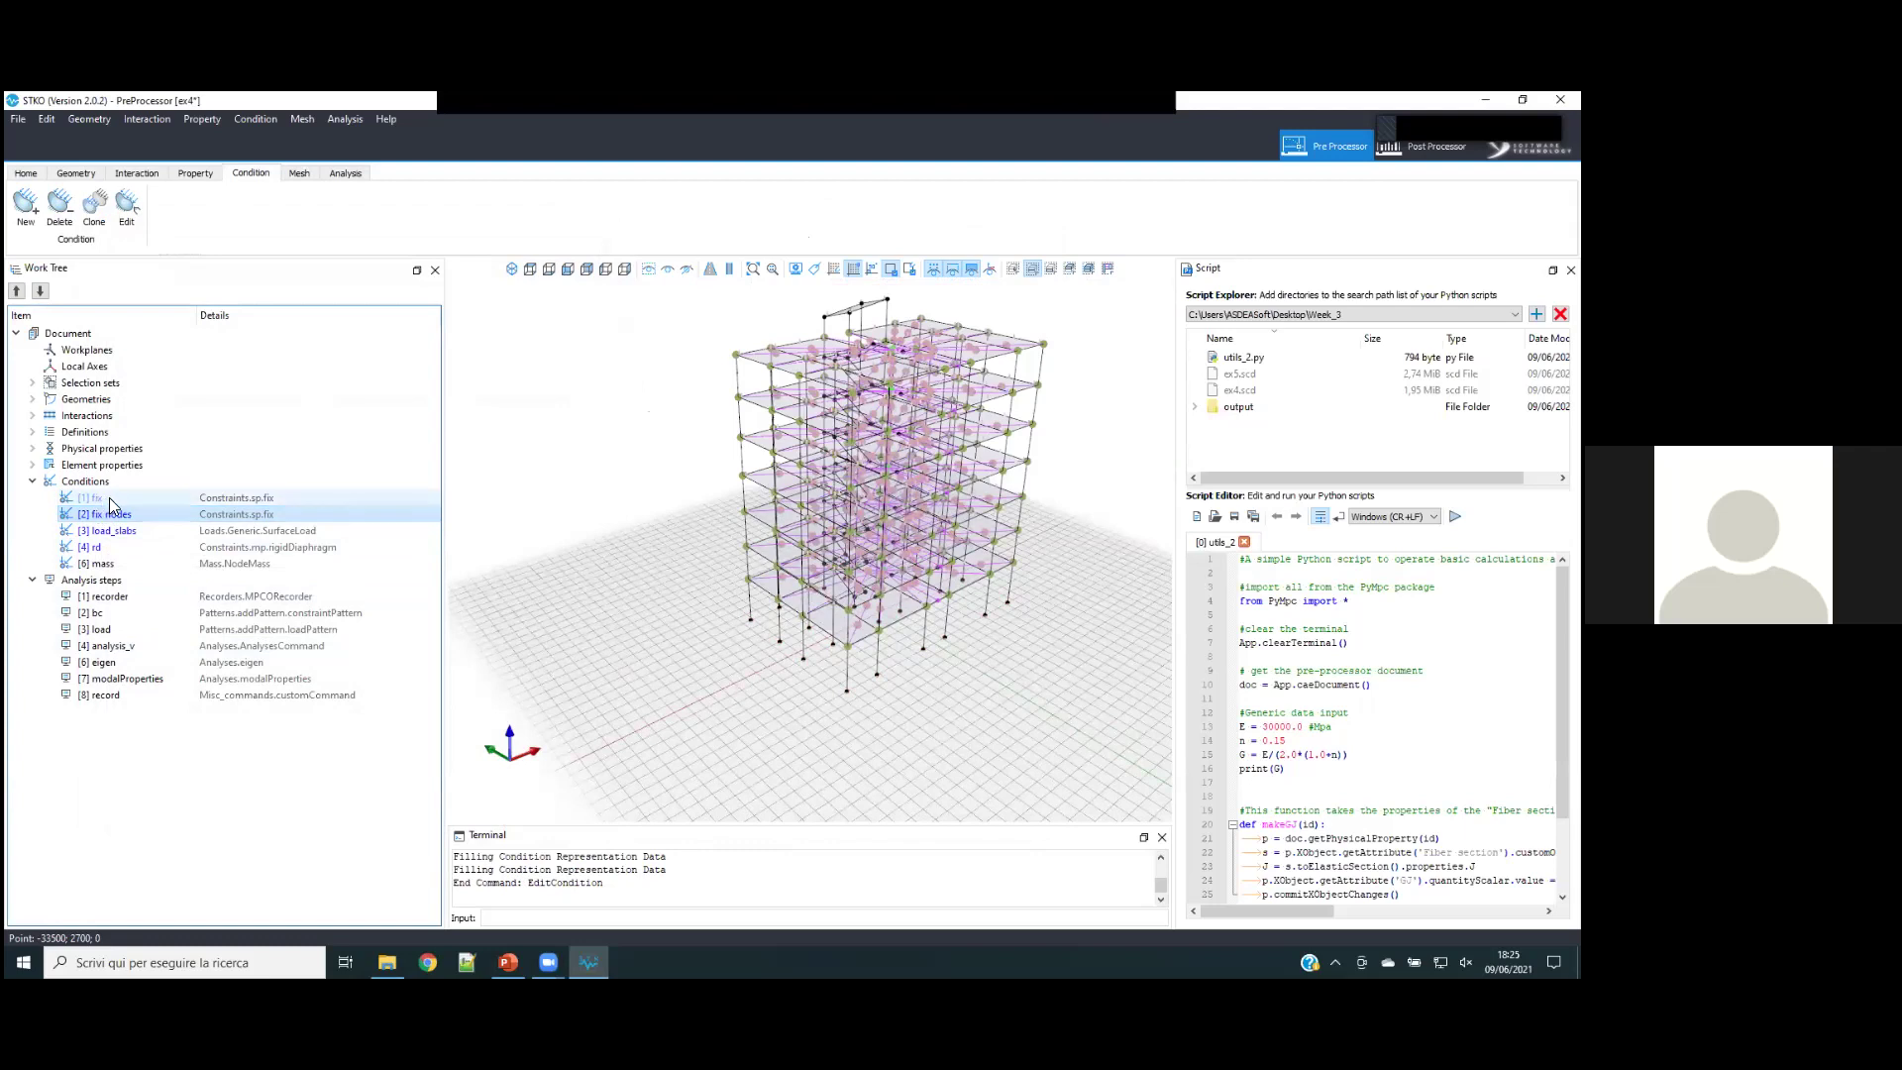
click(32, 449)
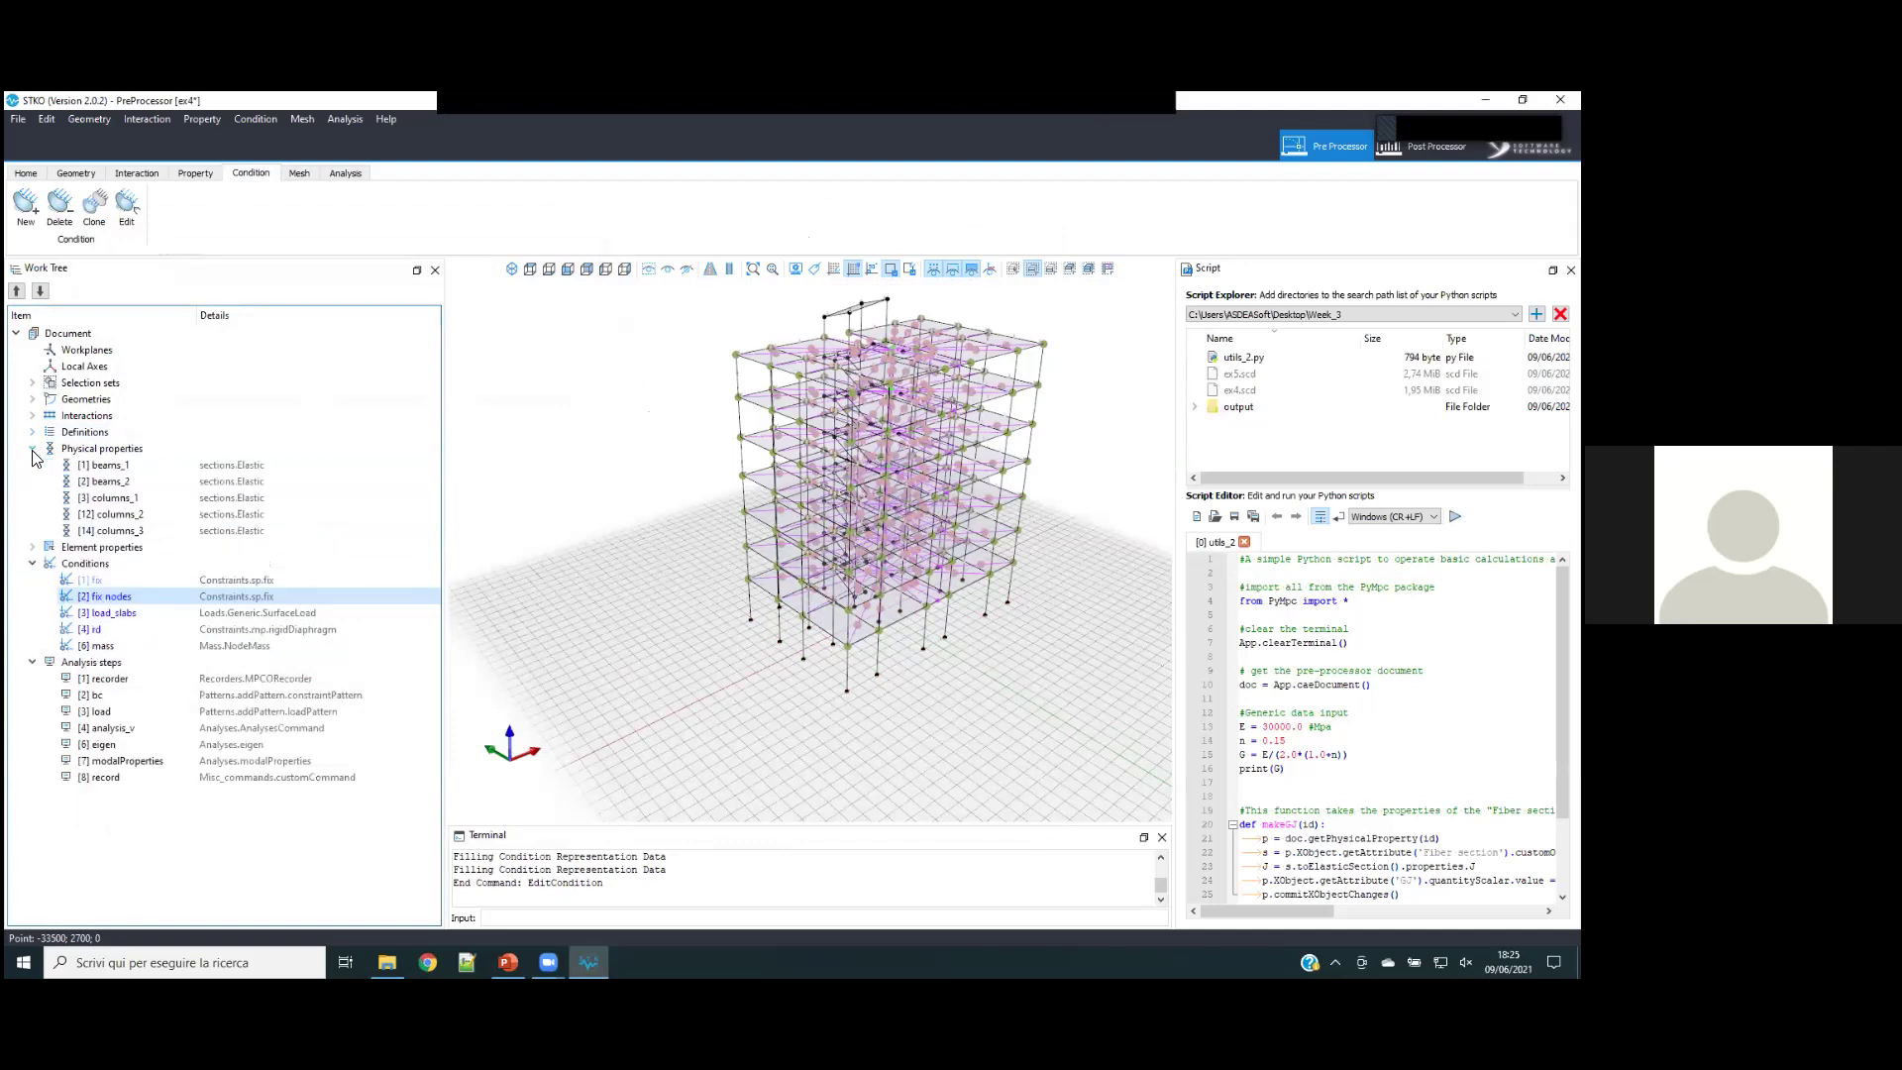
click(234, 465)
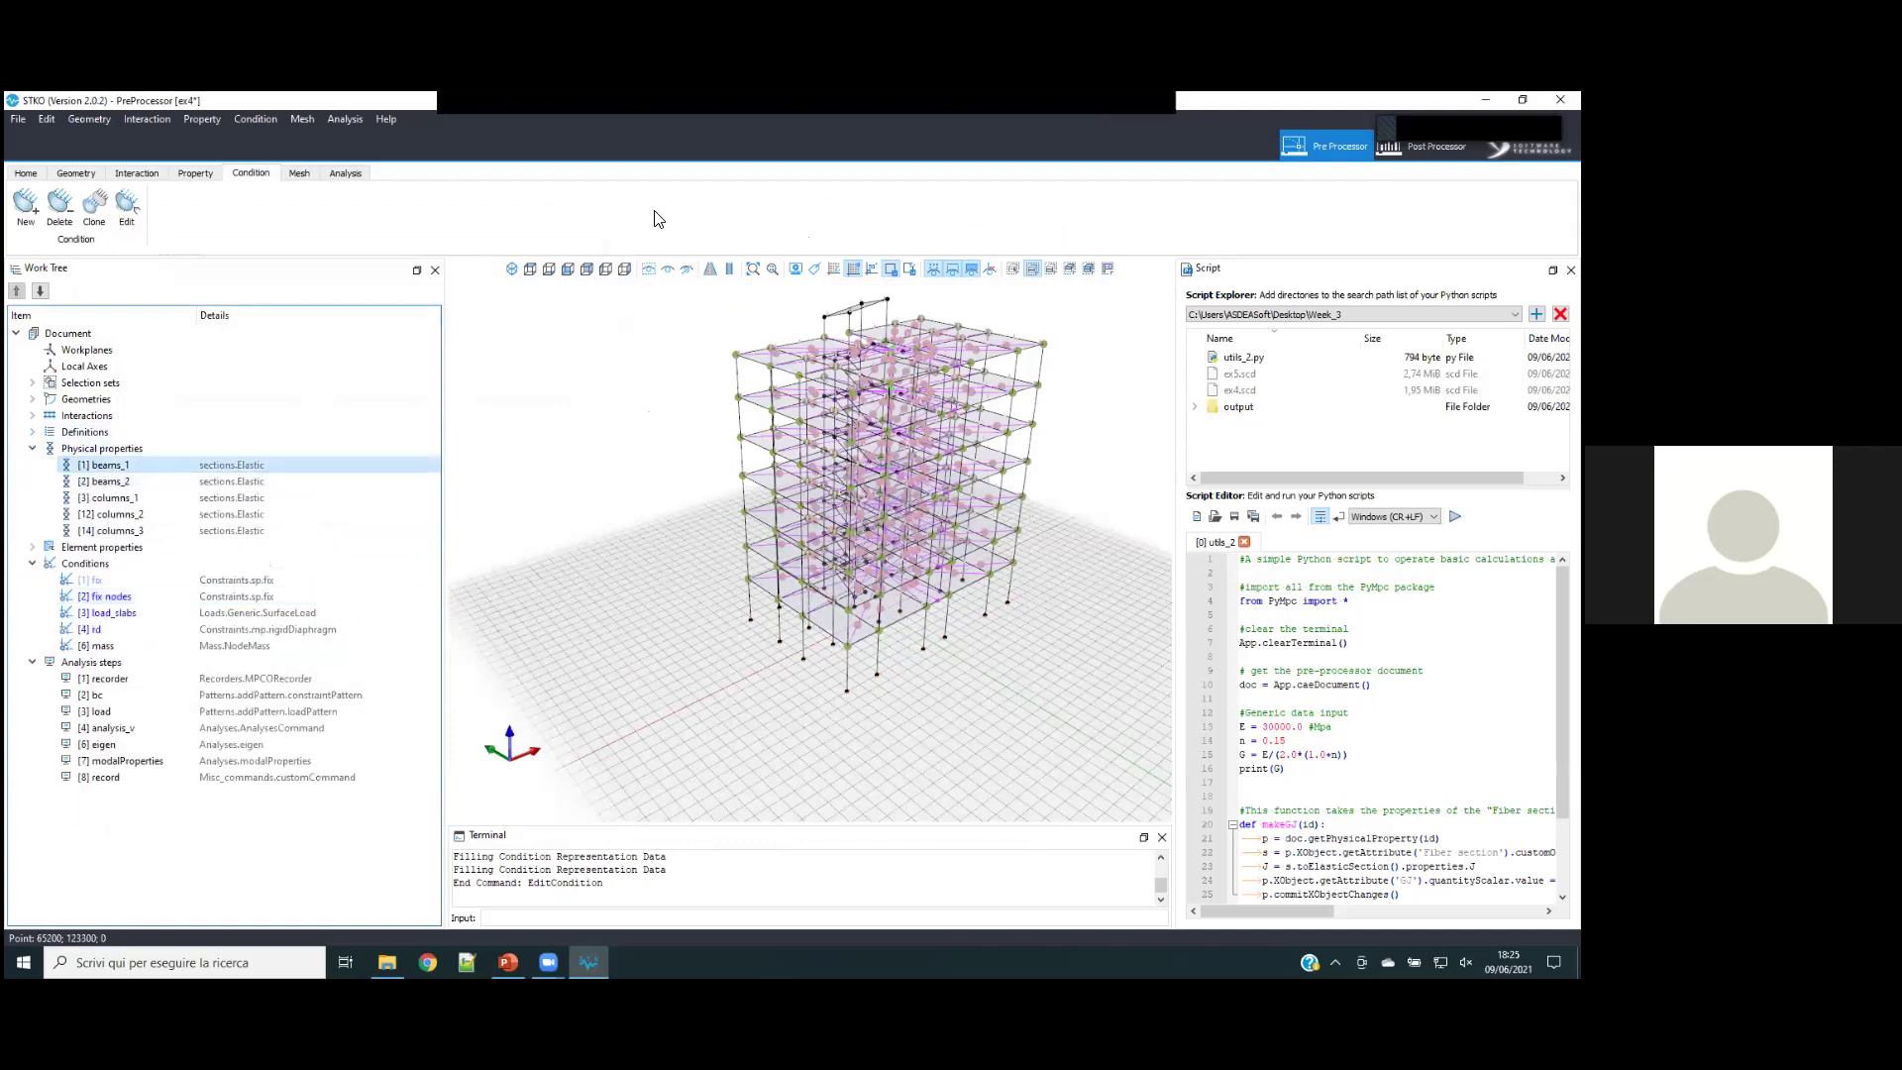
click(186, 176)
click(87, 174)
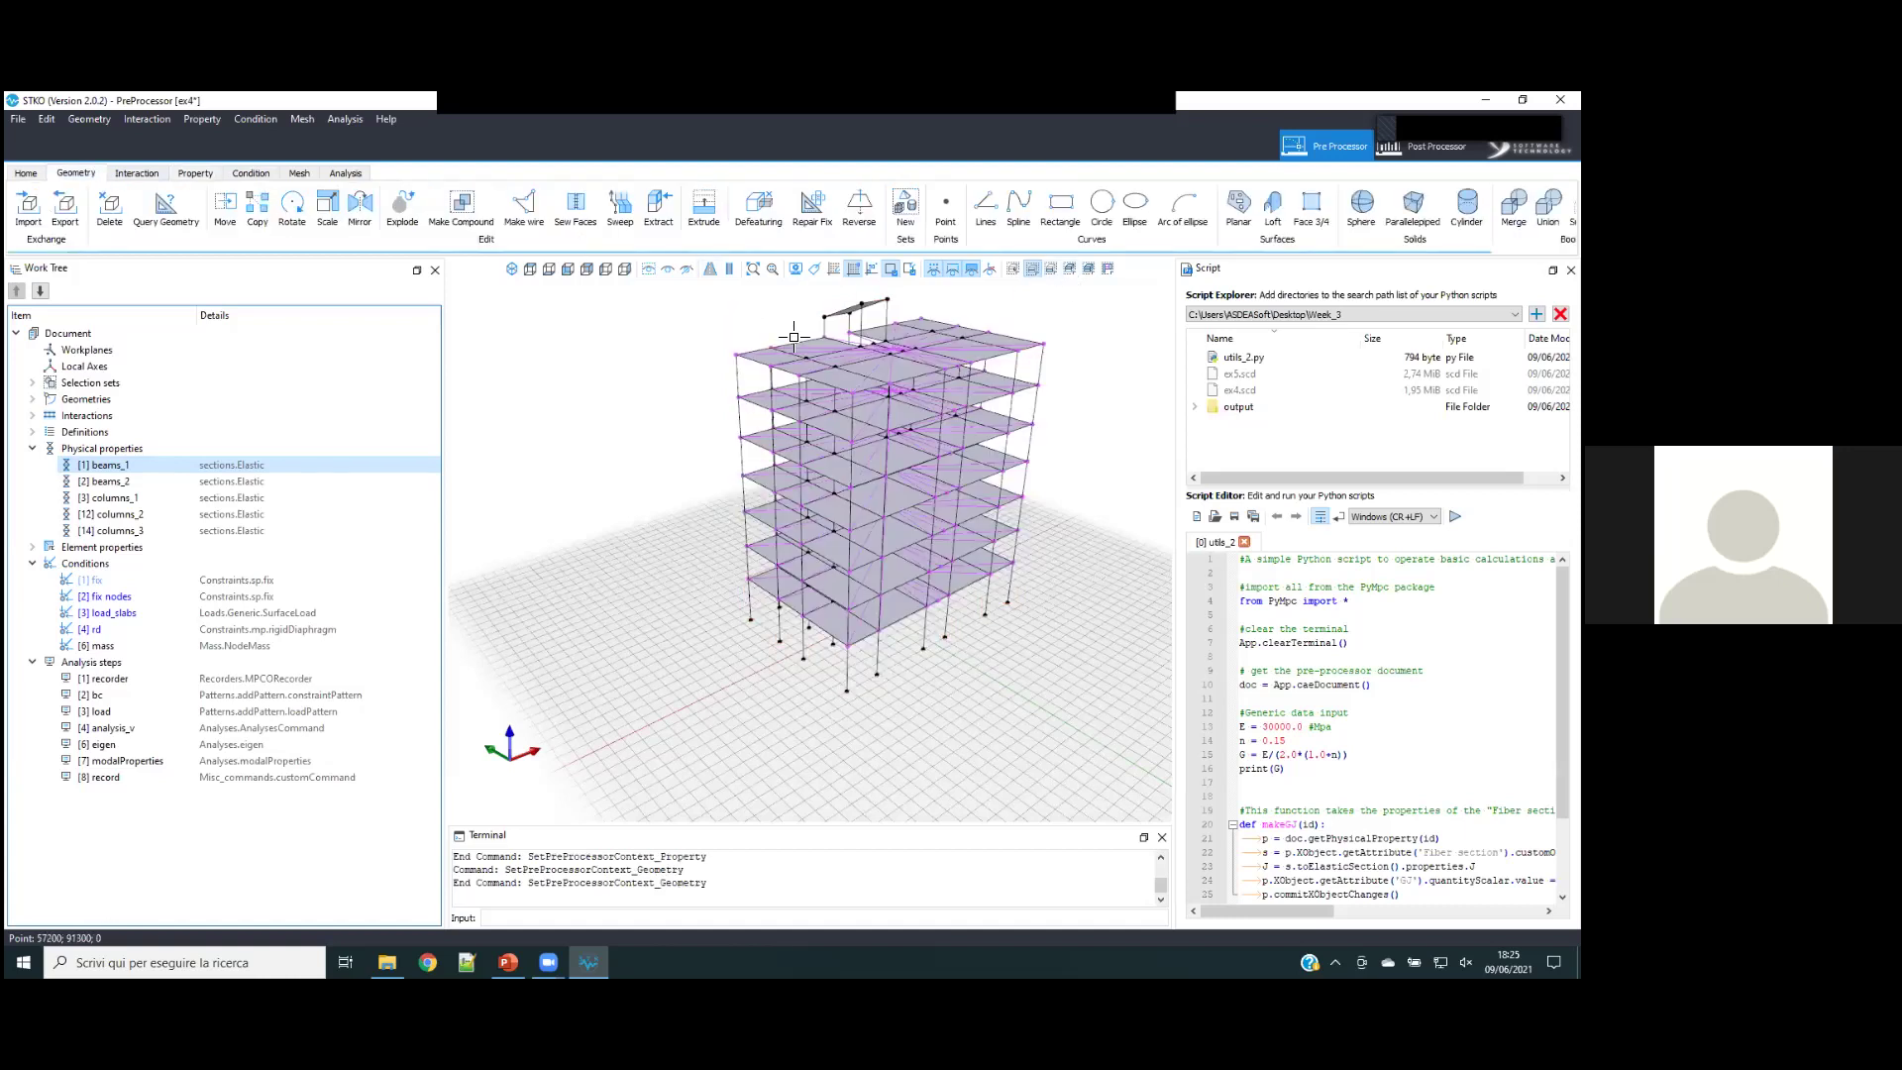
scroll(806, 325, up, 5)
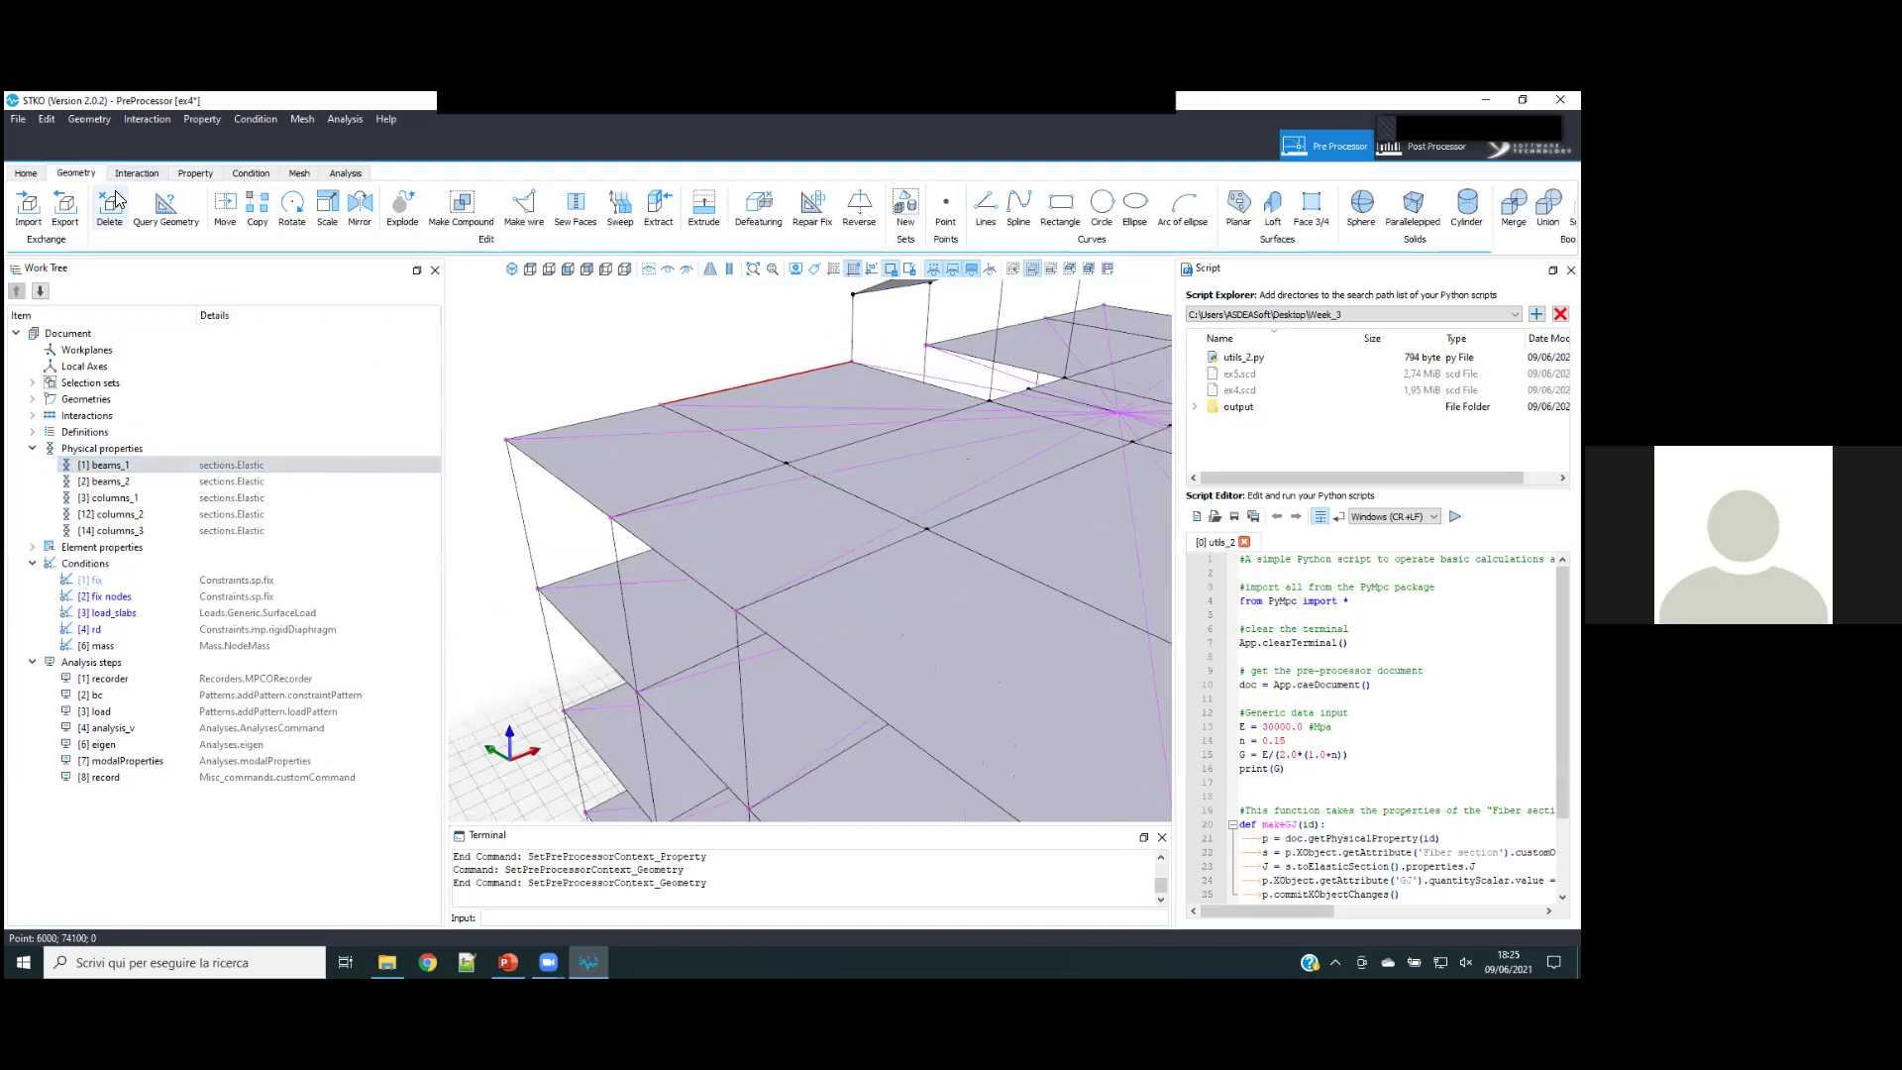
- Display the properties on the frame, select the elastic element property and a roof-edge beam, and color the model by physical property
click(191, 175)
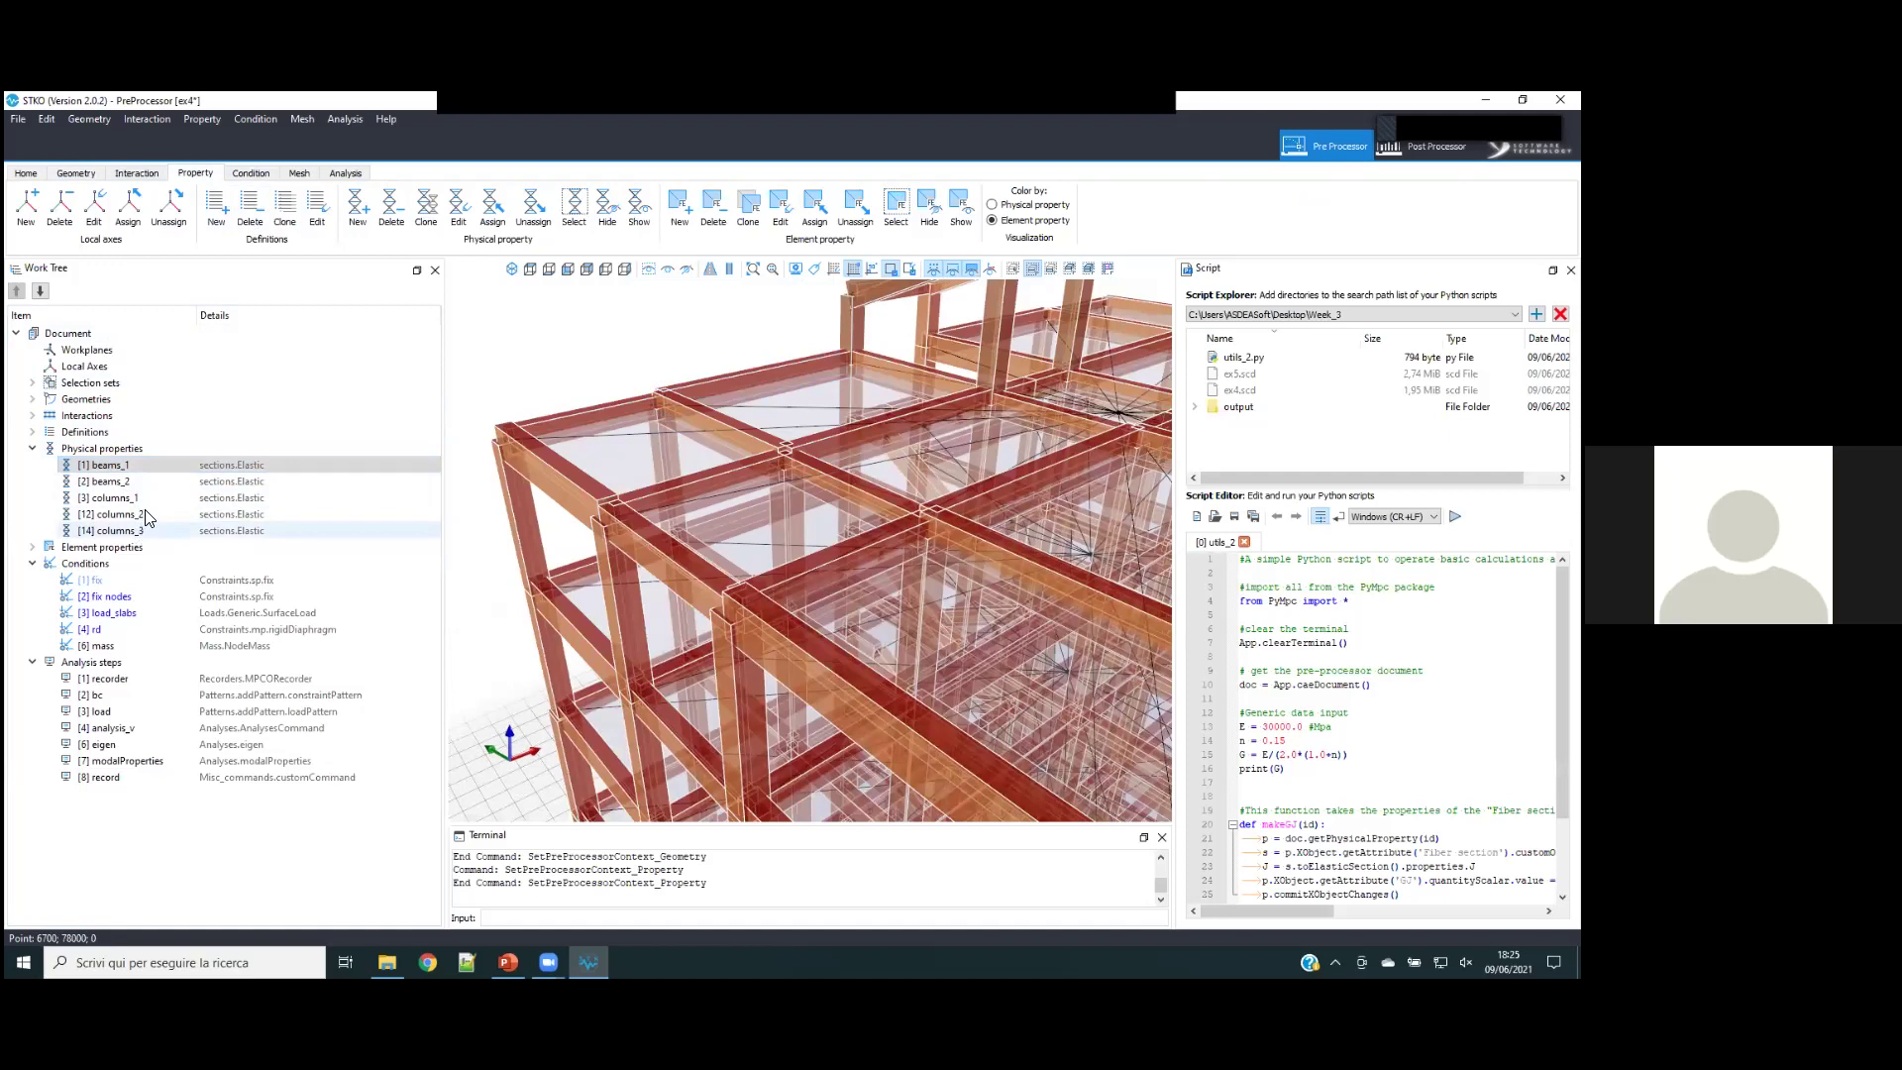
click(33, 547)
click(104, 564)
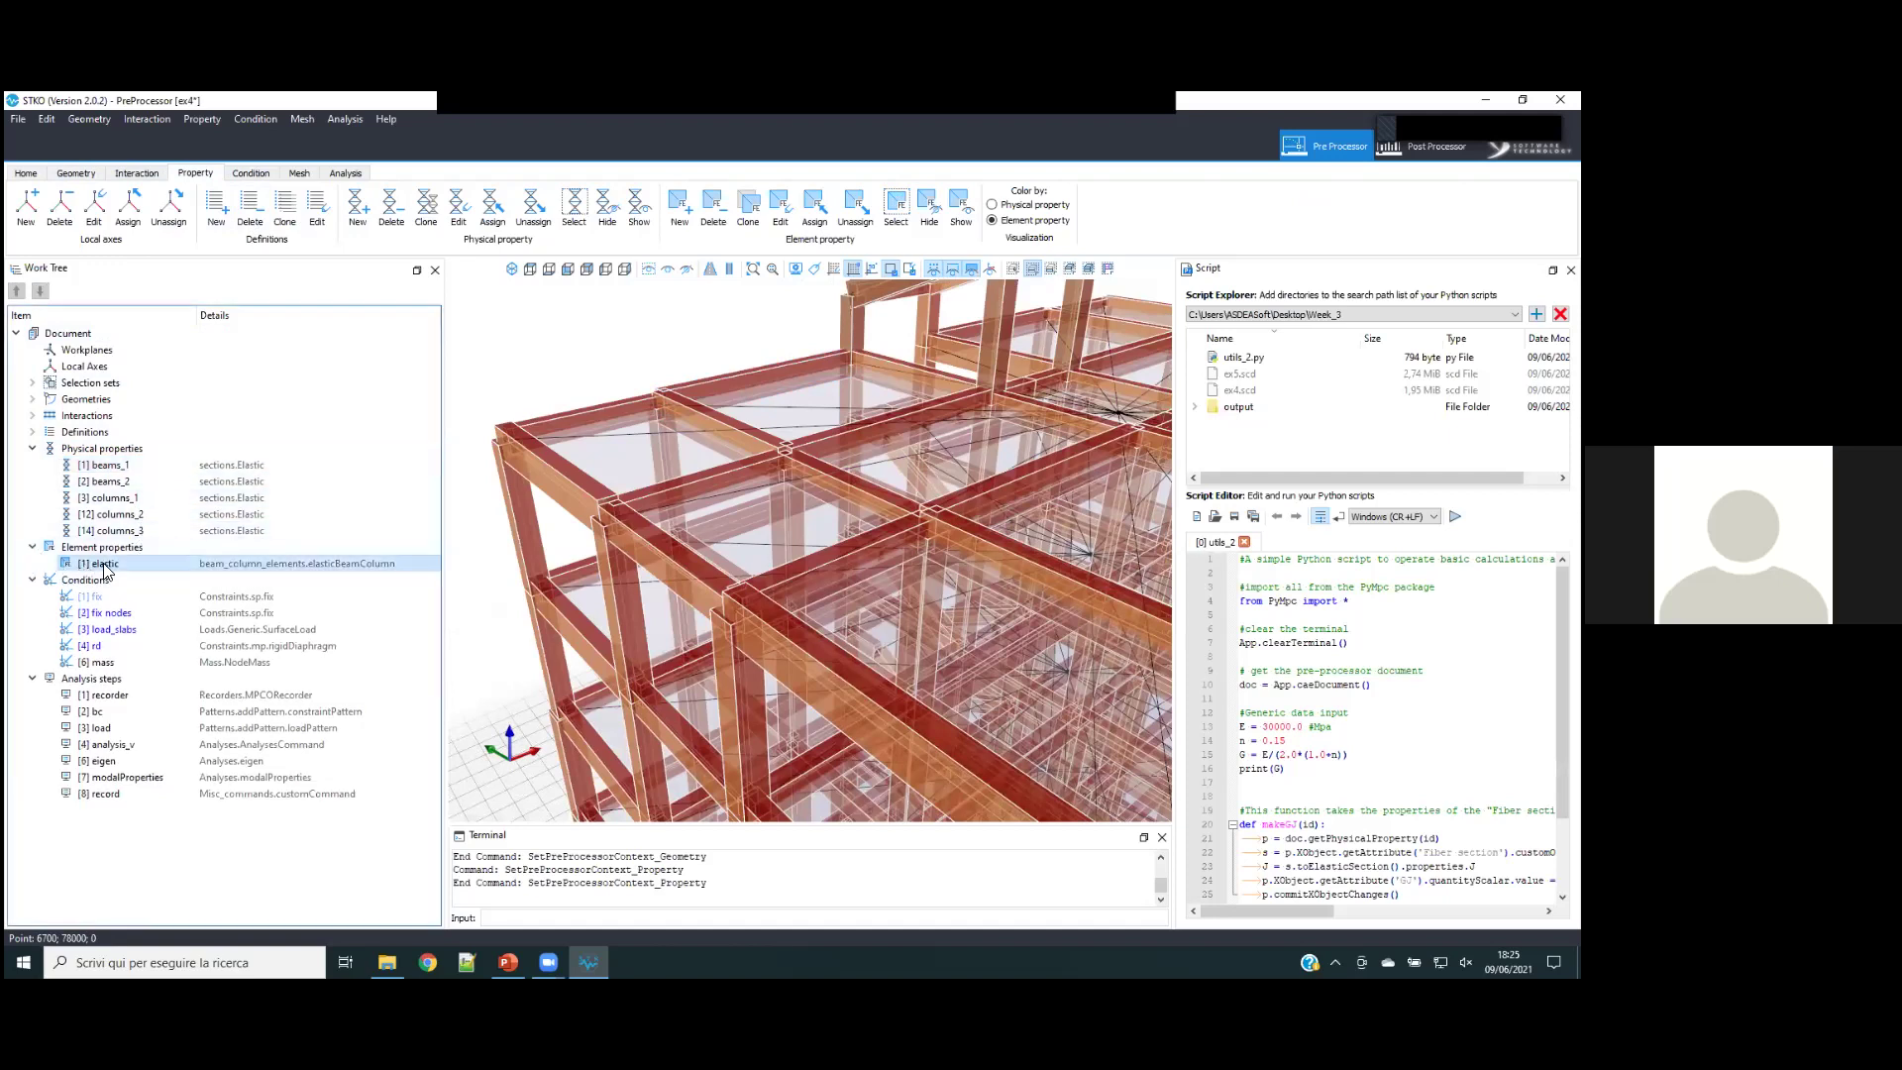
click(778, 362)
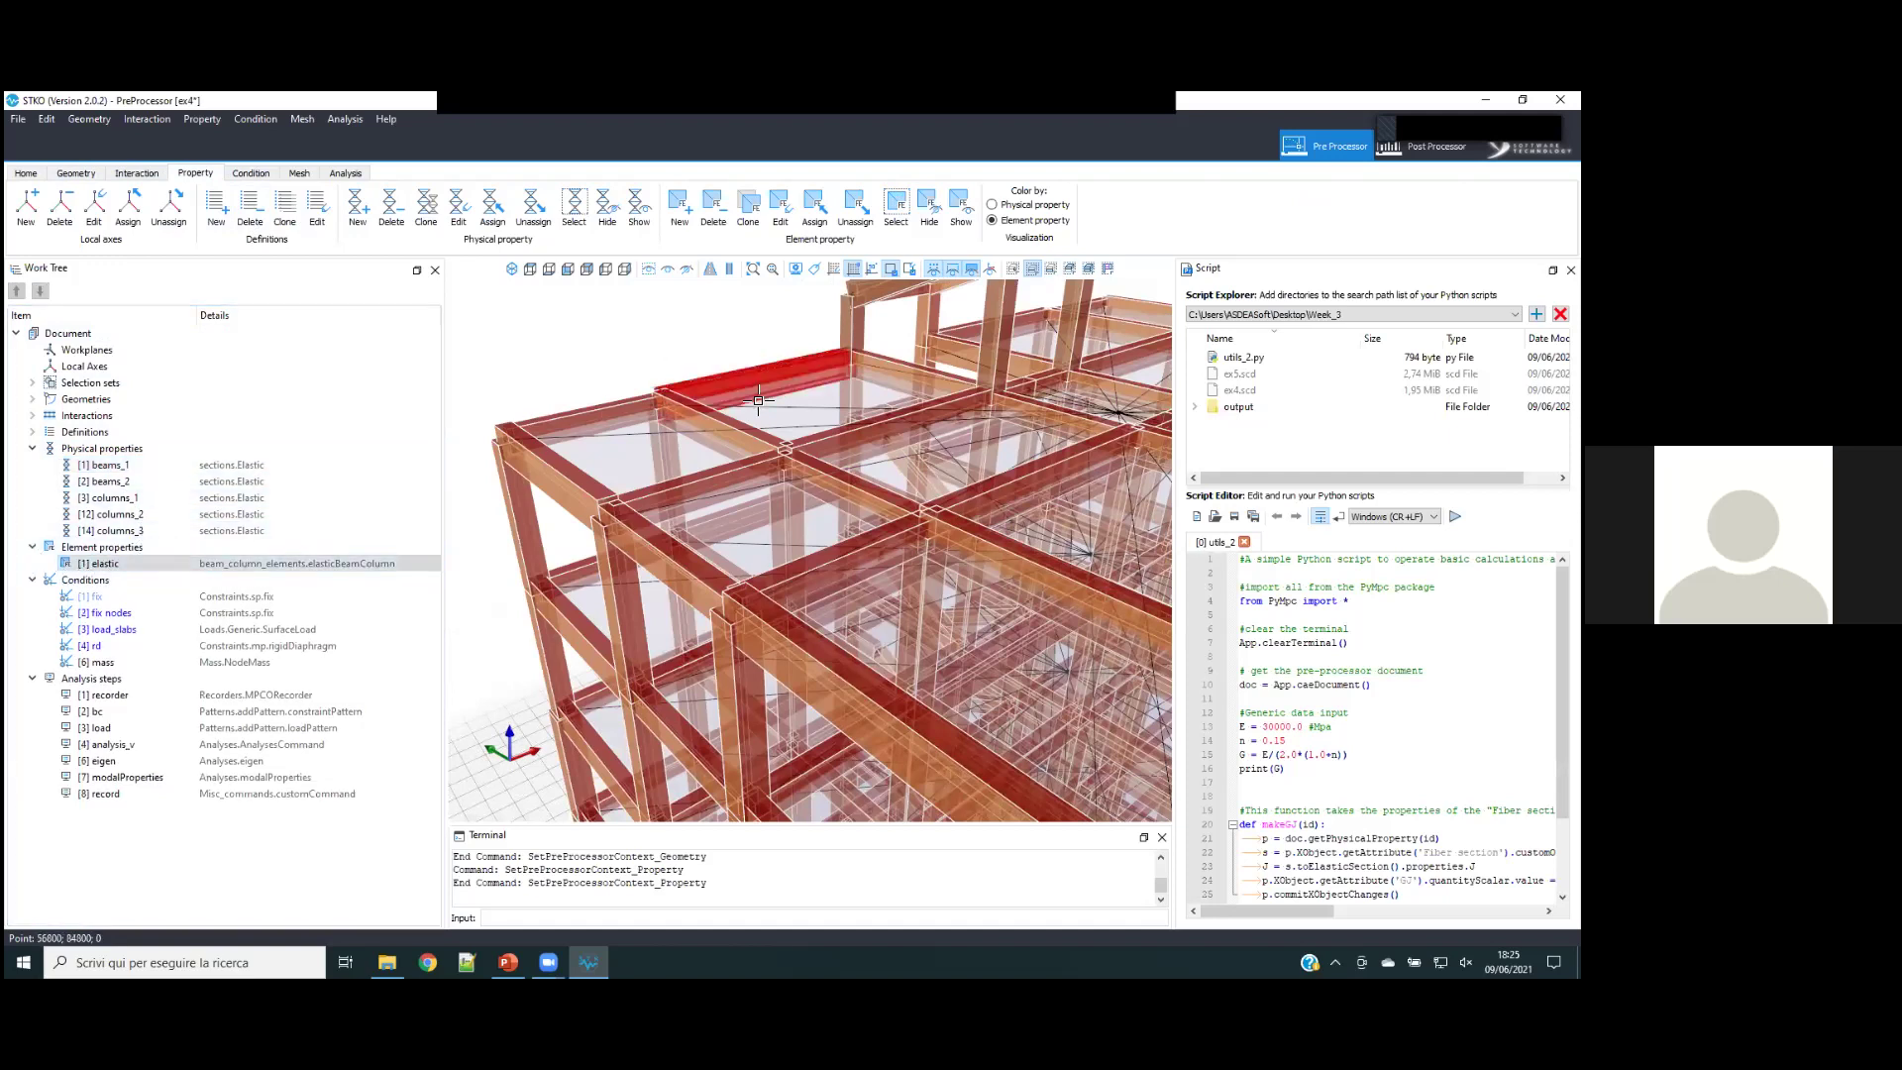
click(160, 565)
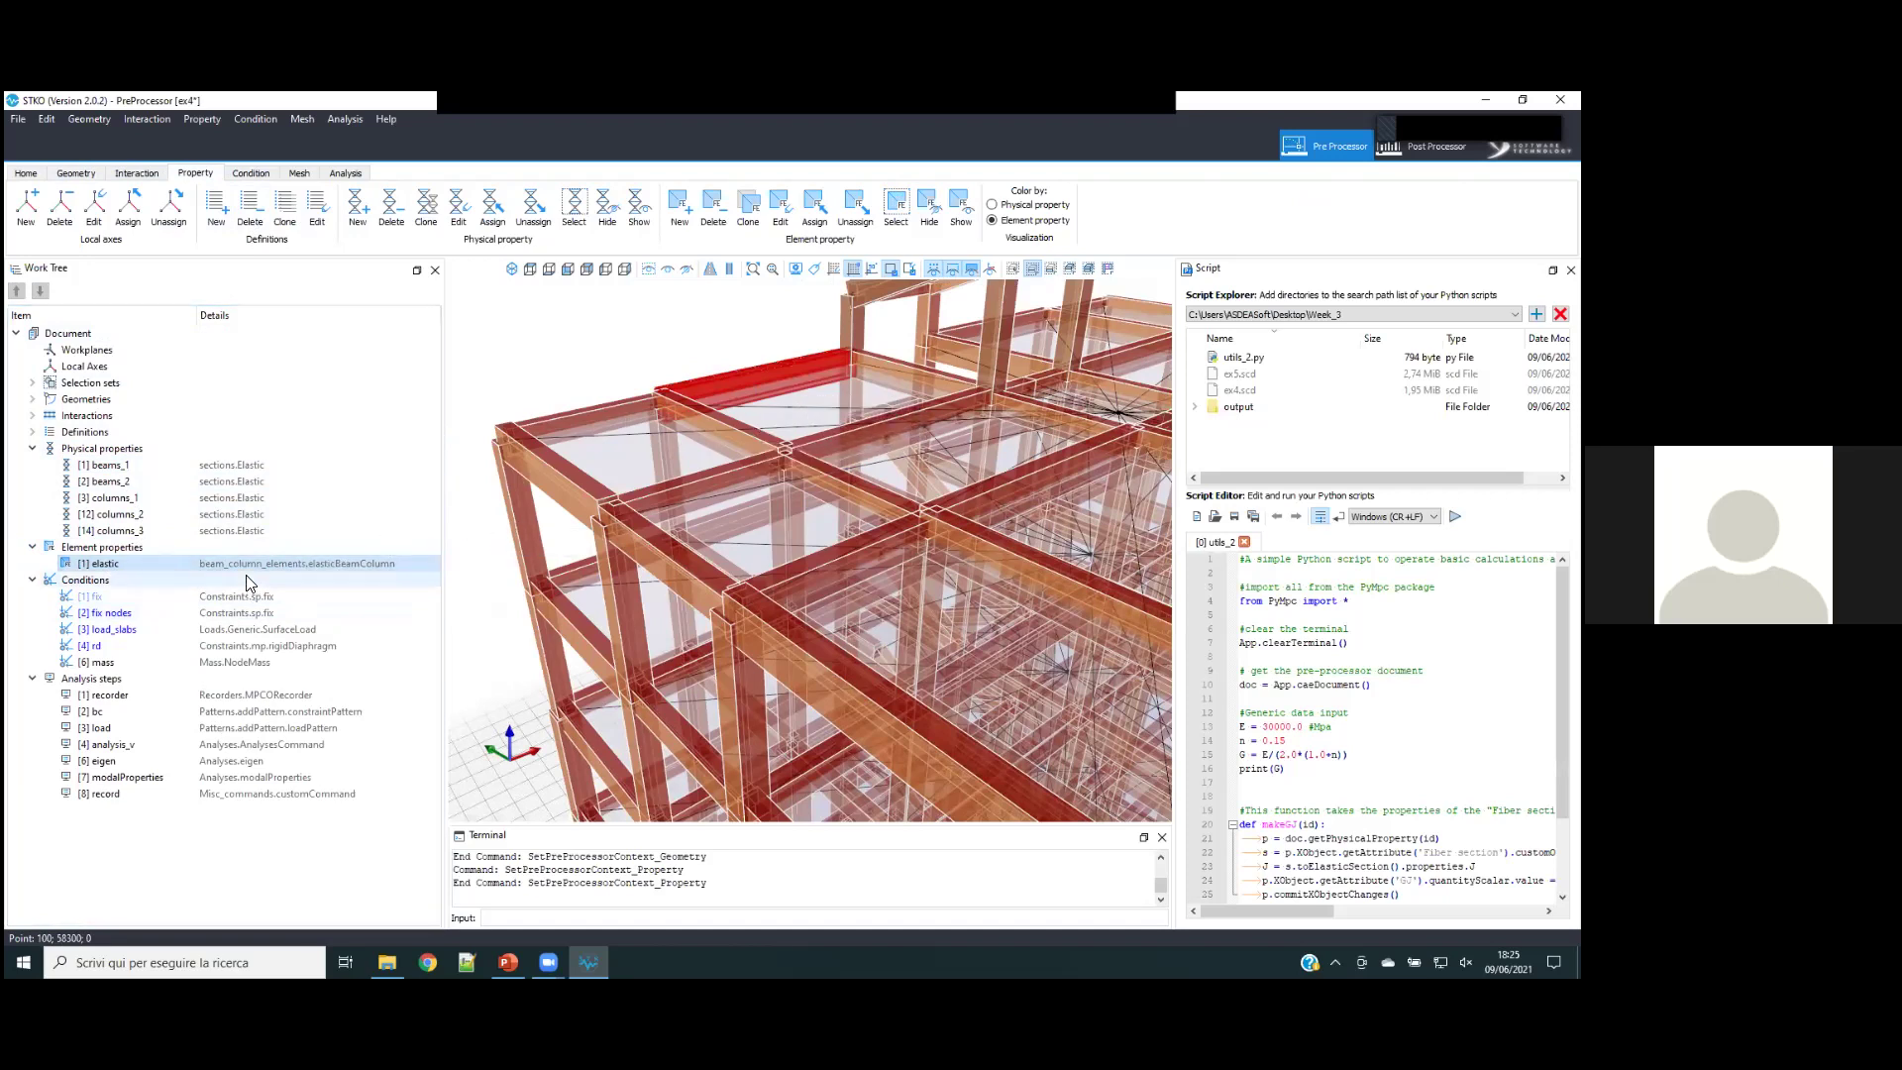
click(1025, 206)
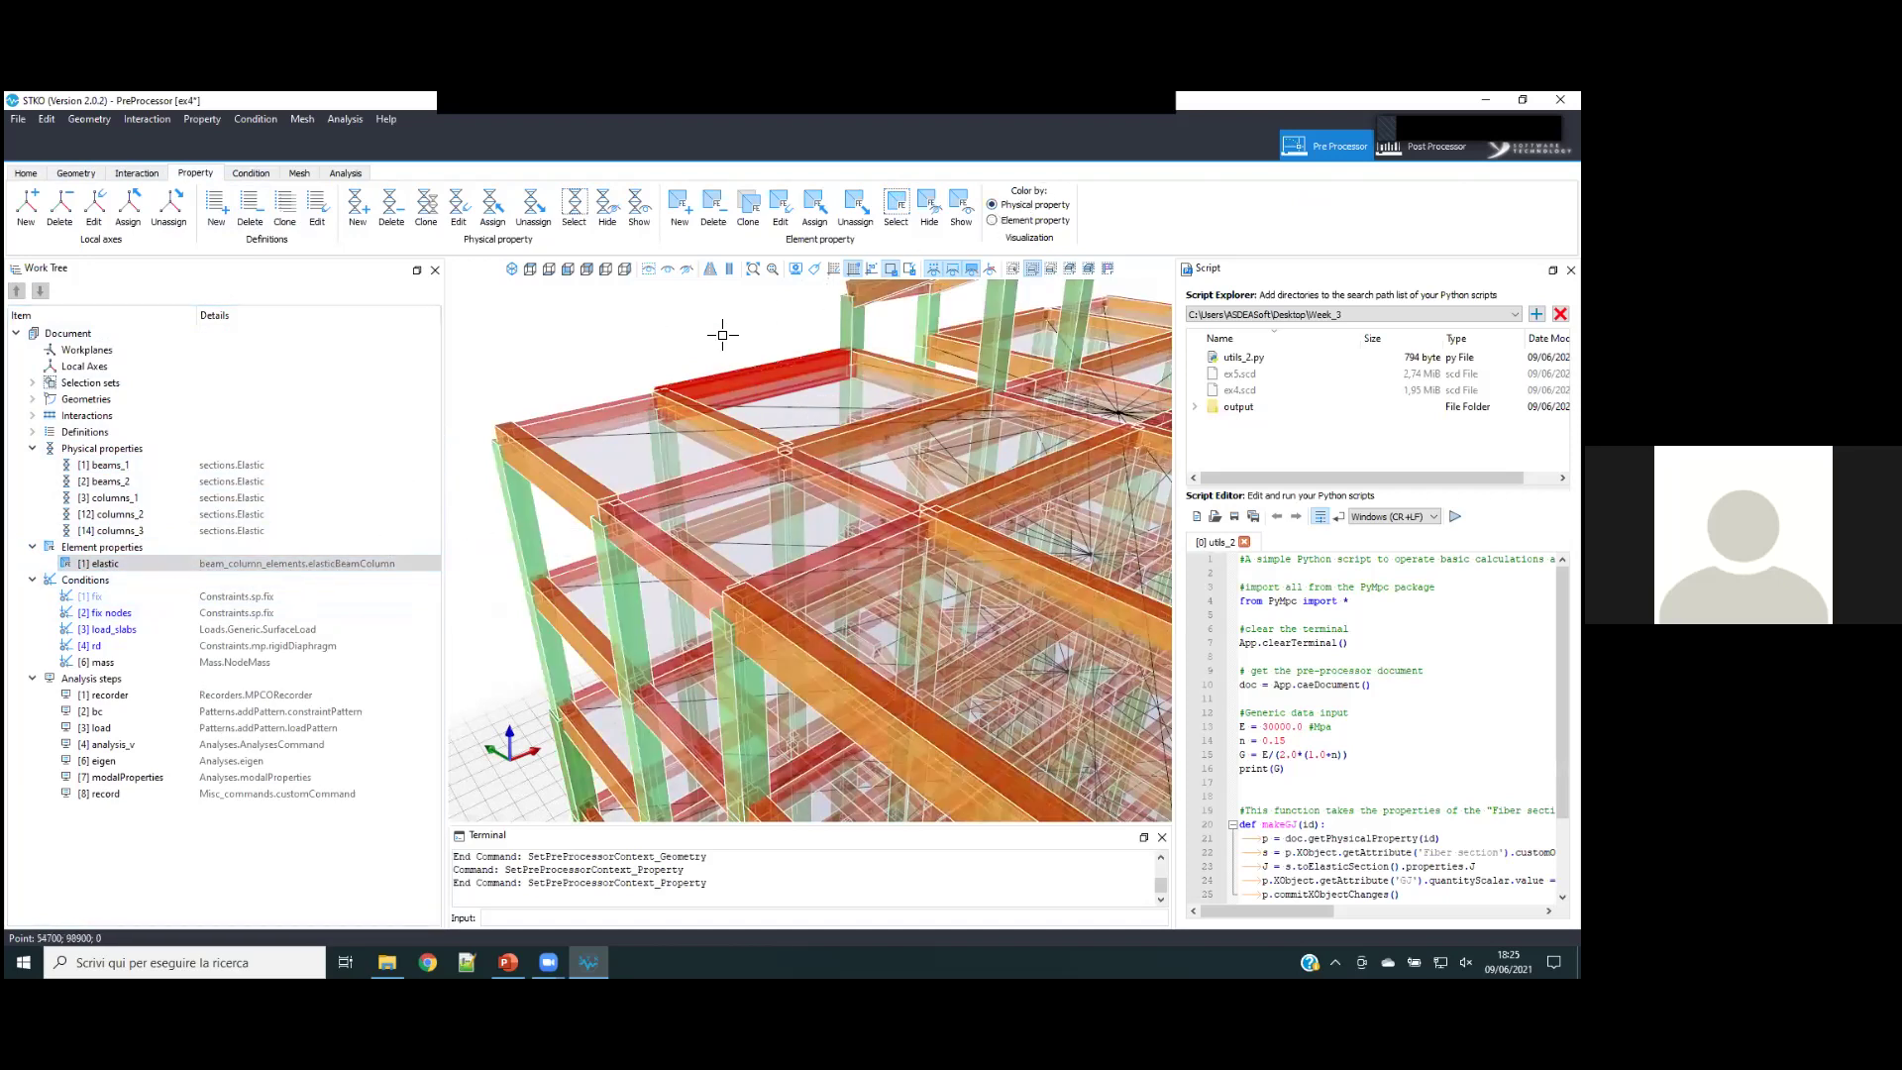
- Clone the beams_1 physical property and assign the copy to the roof-edge beam
right_click(189, 467)
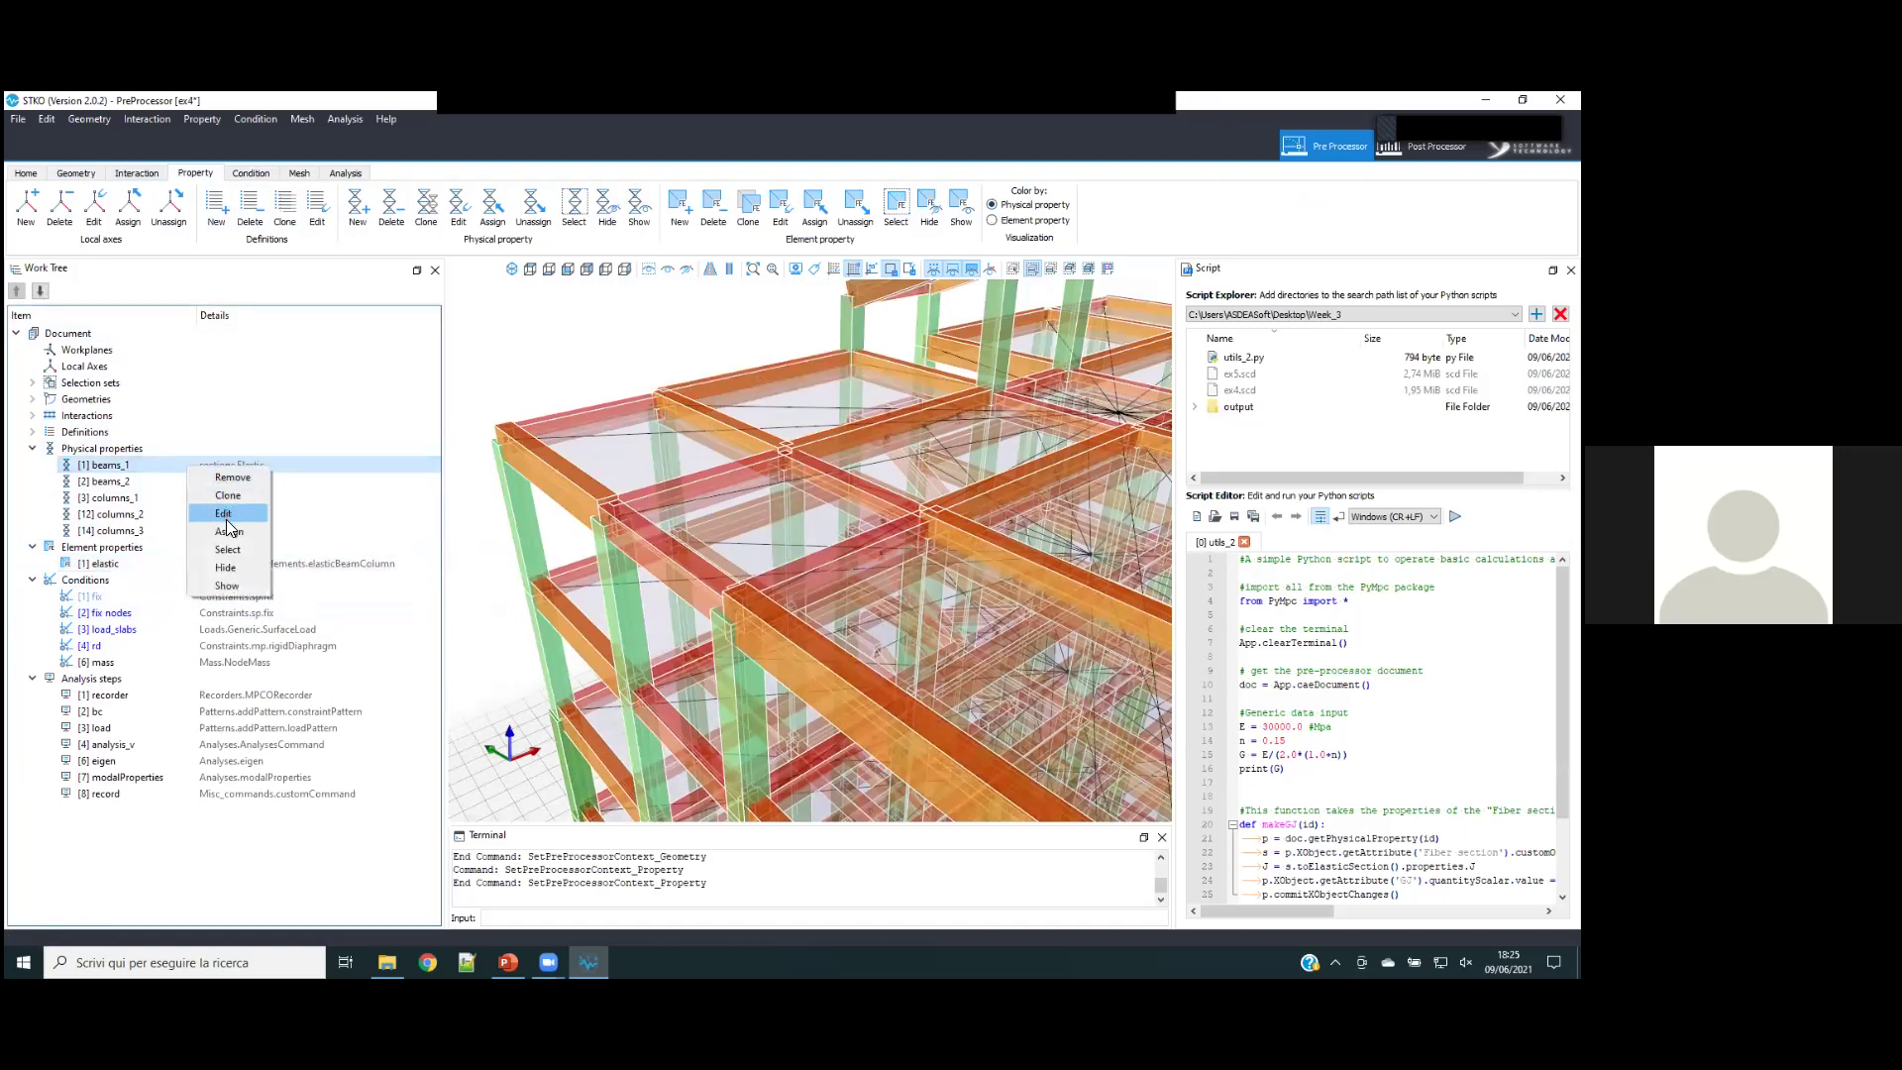
click(228, 495)
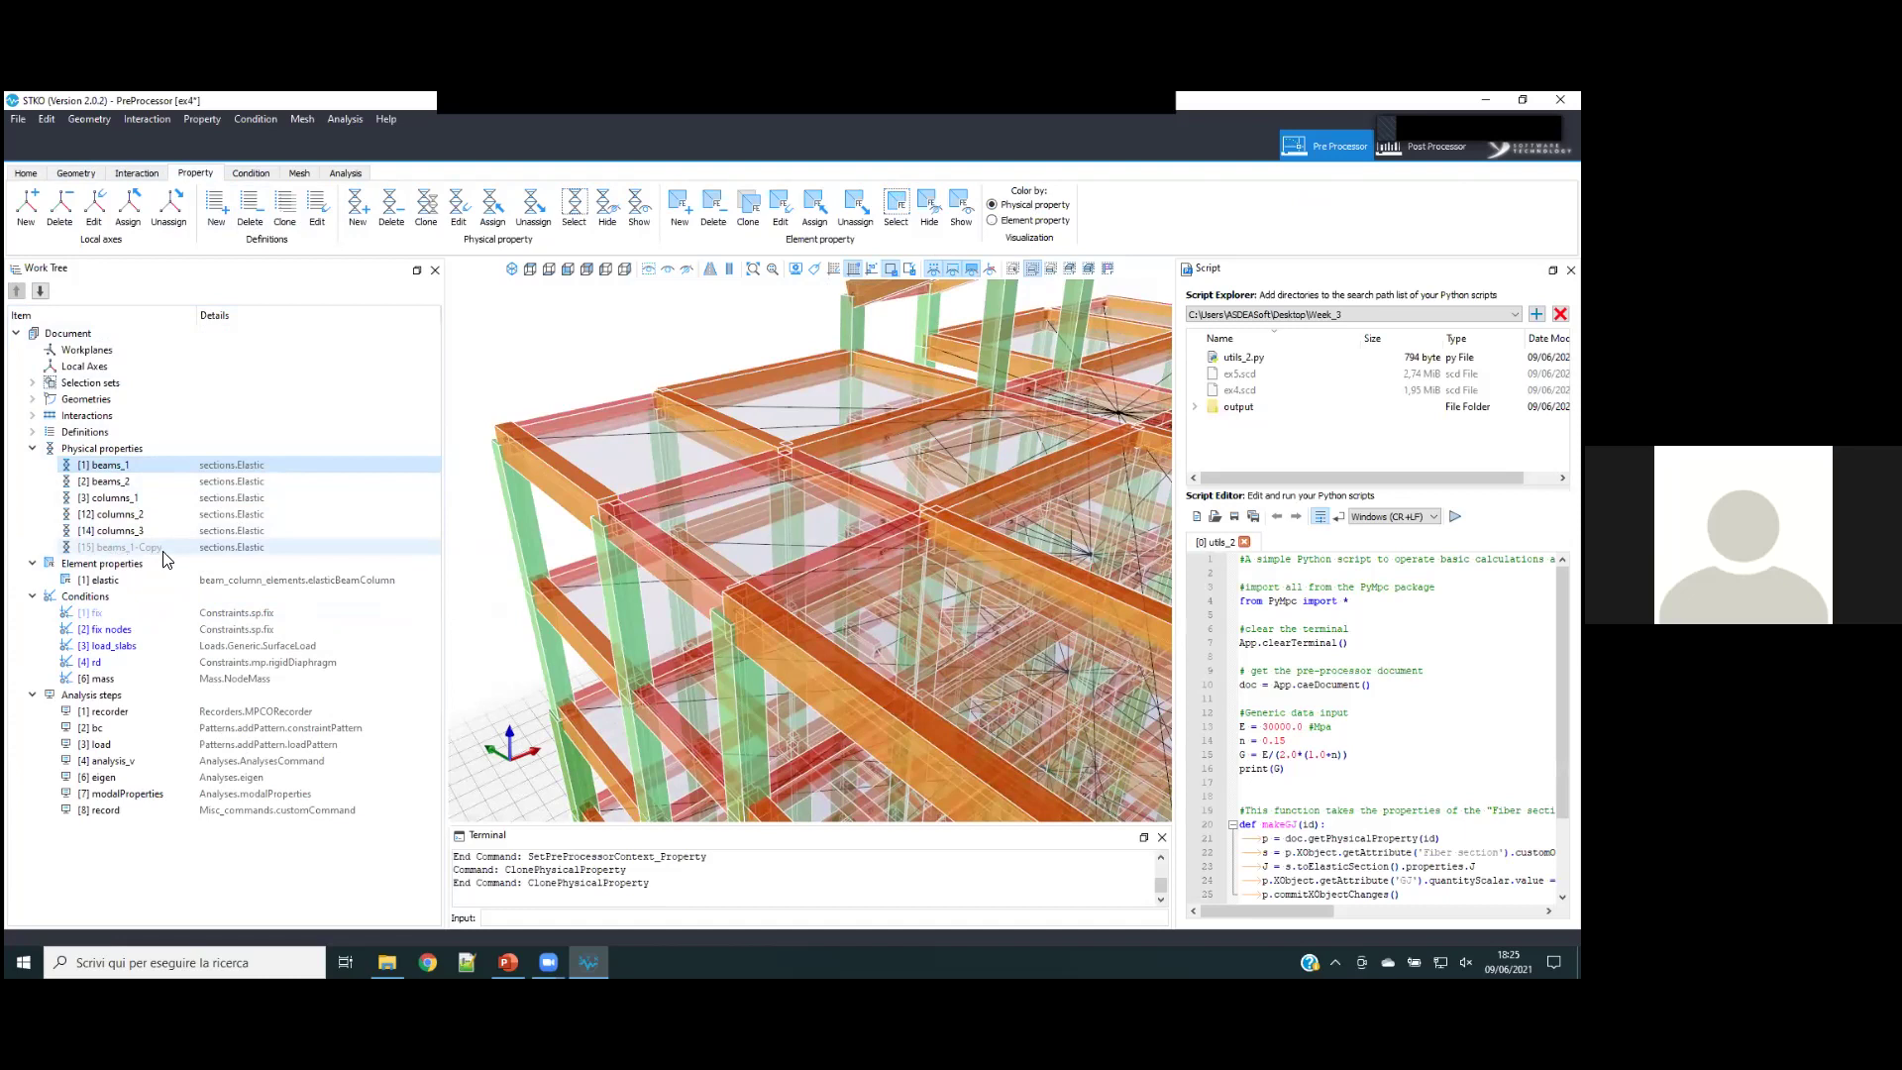
click(198, 550)
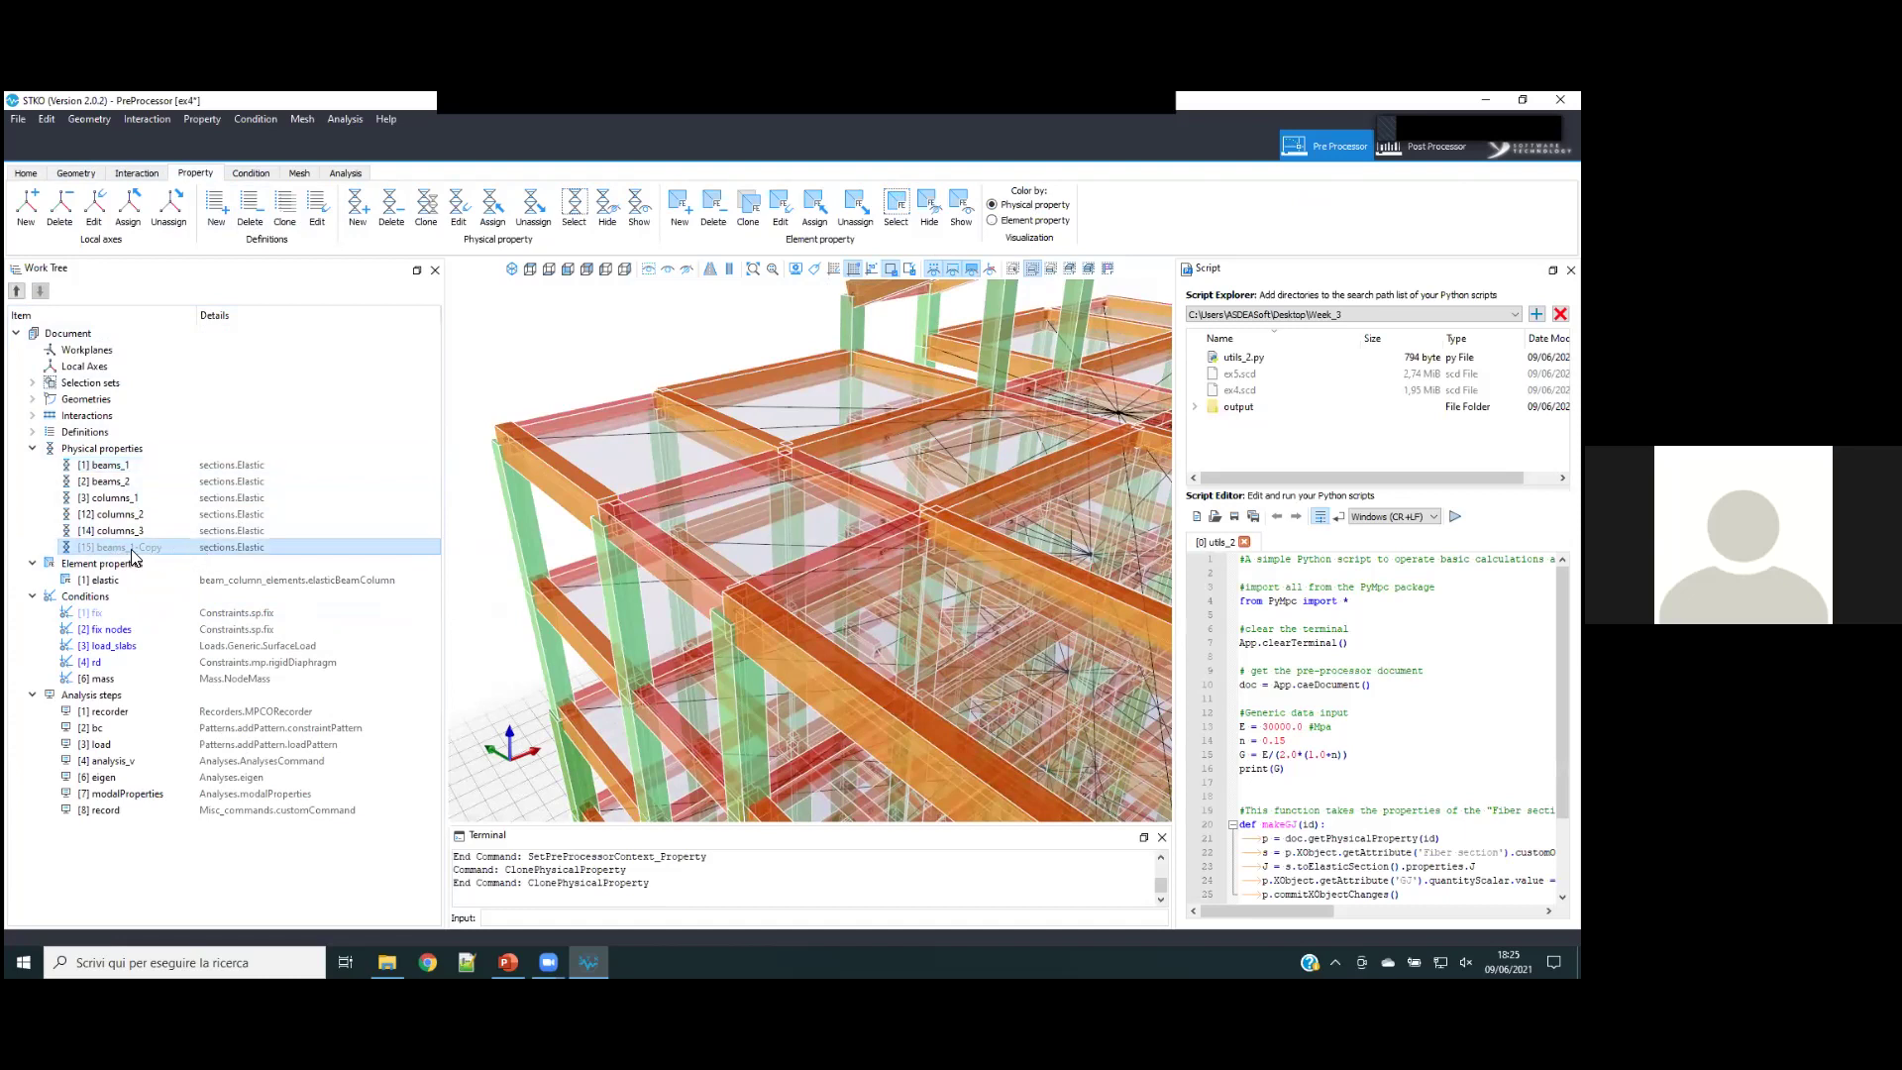
drag(773, 323, 737, 392)
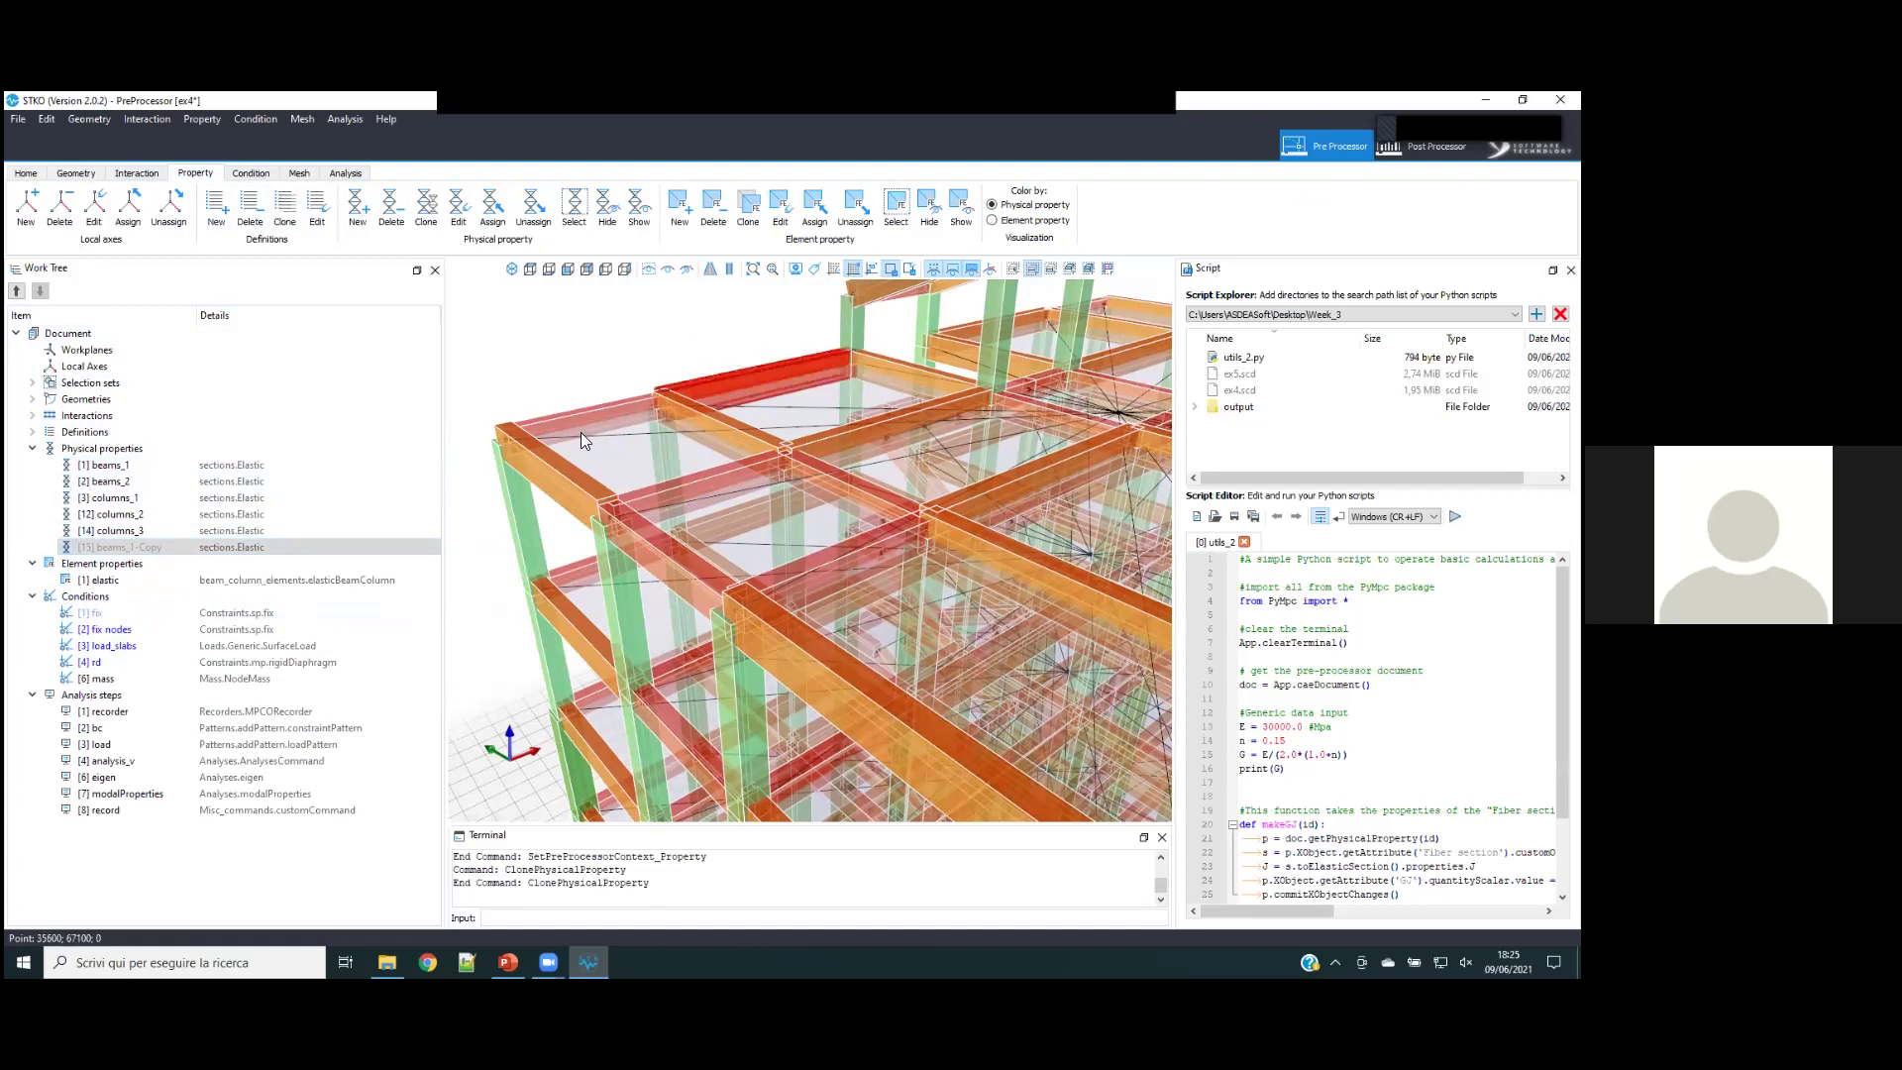
click(178, 547)
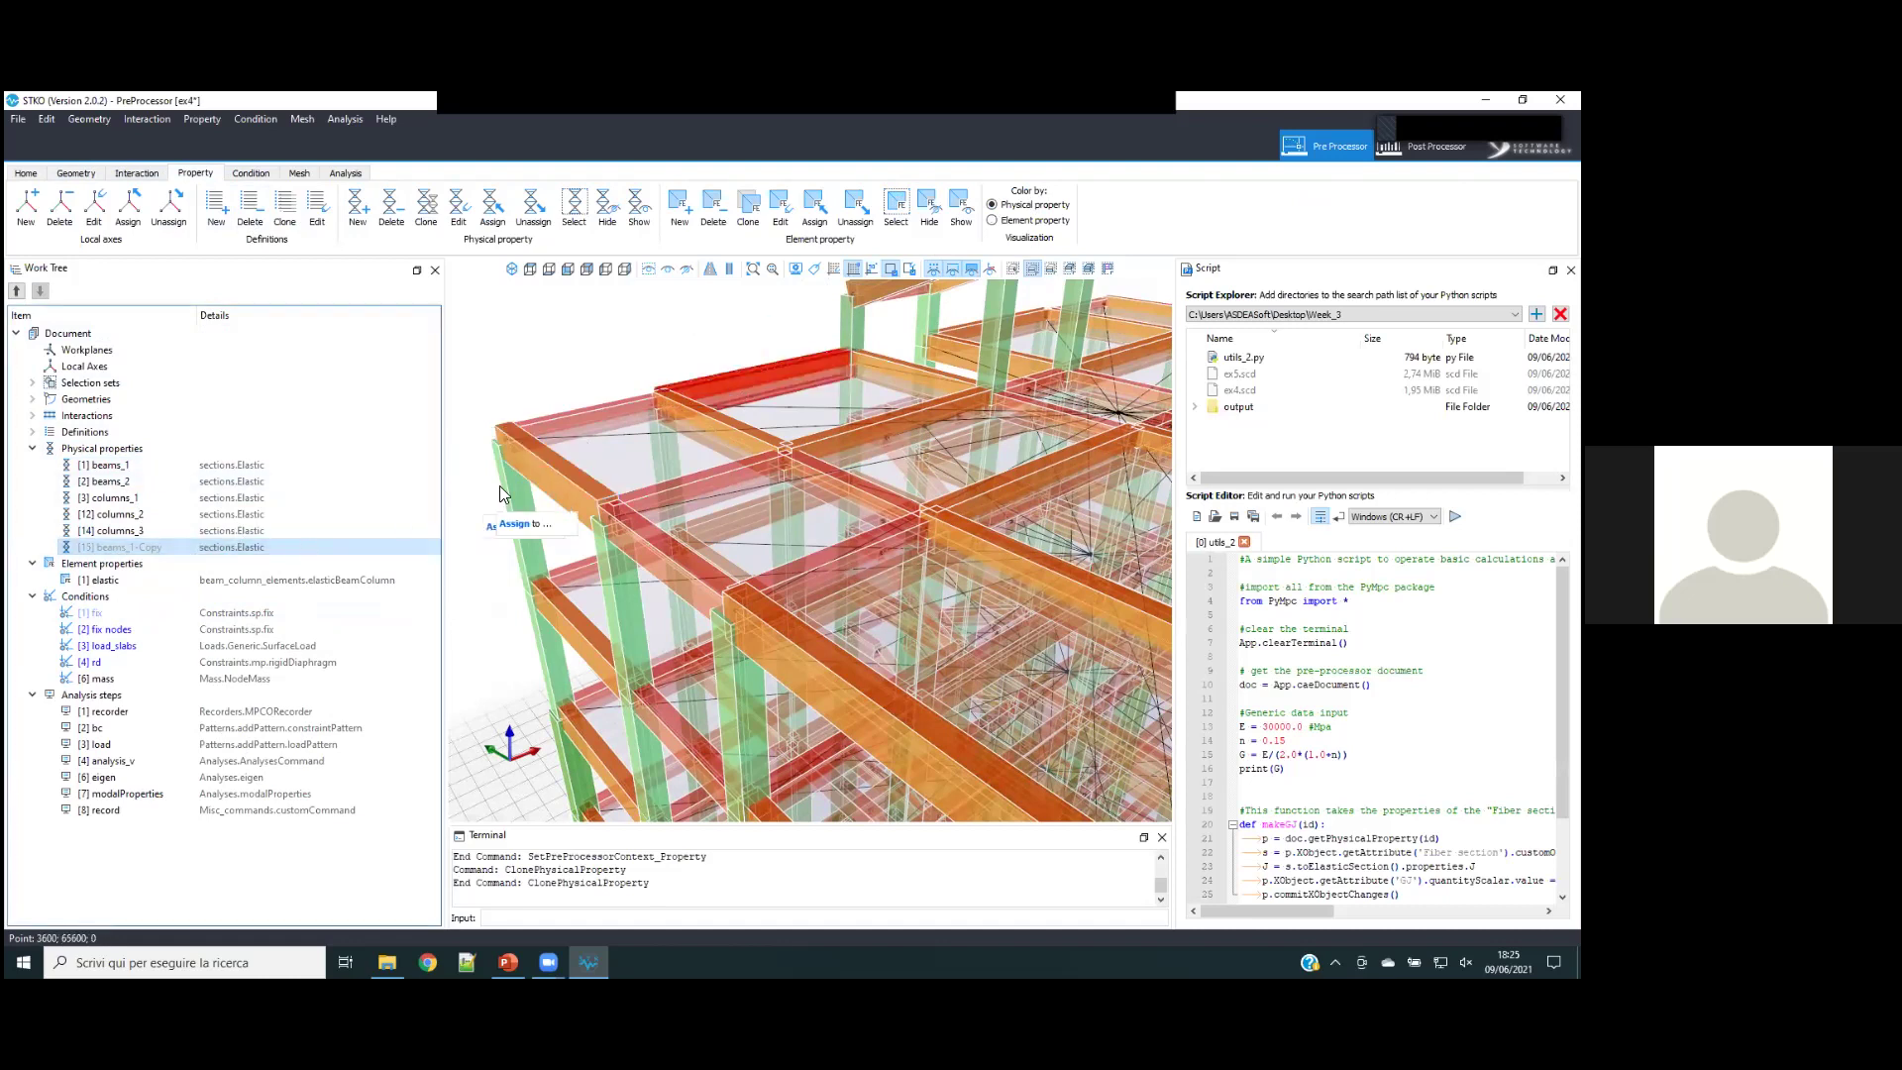
click(753, 374)
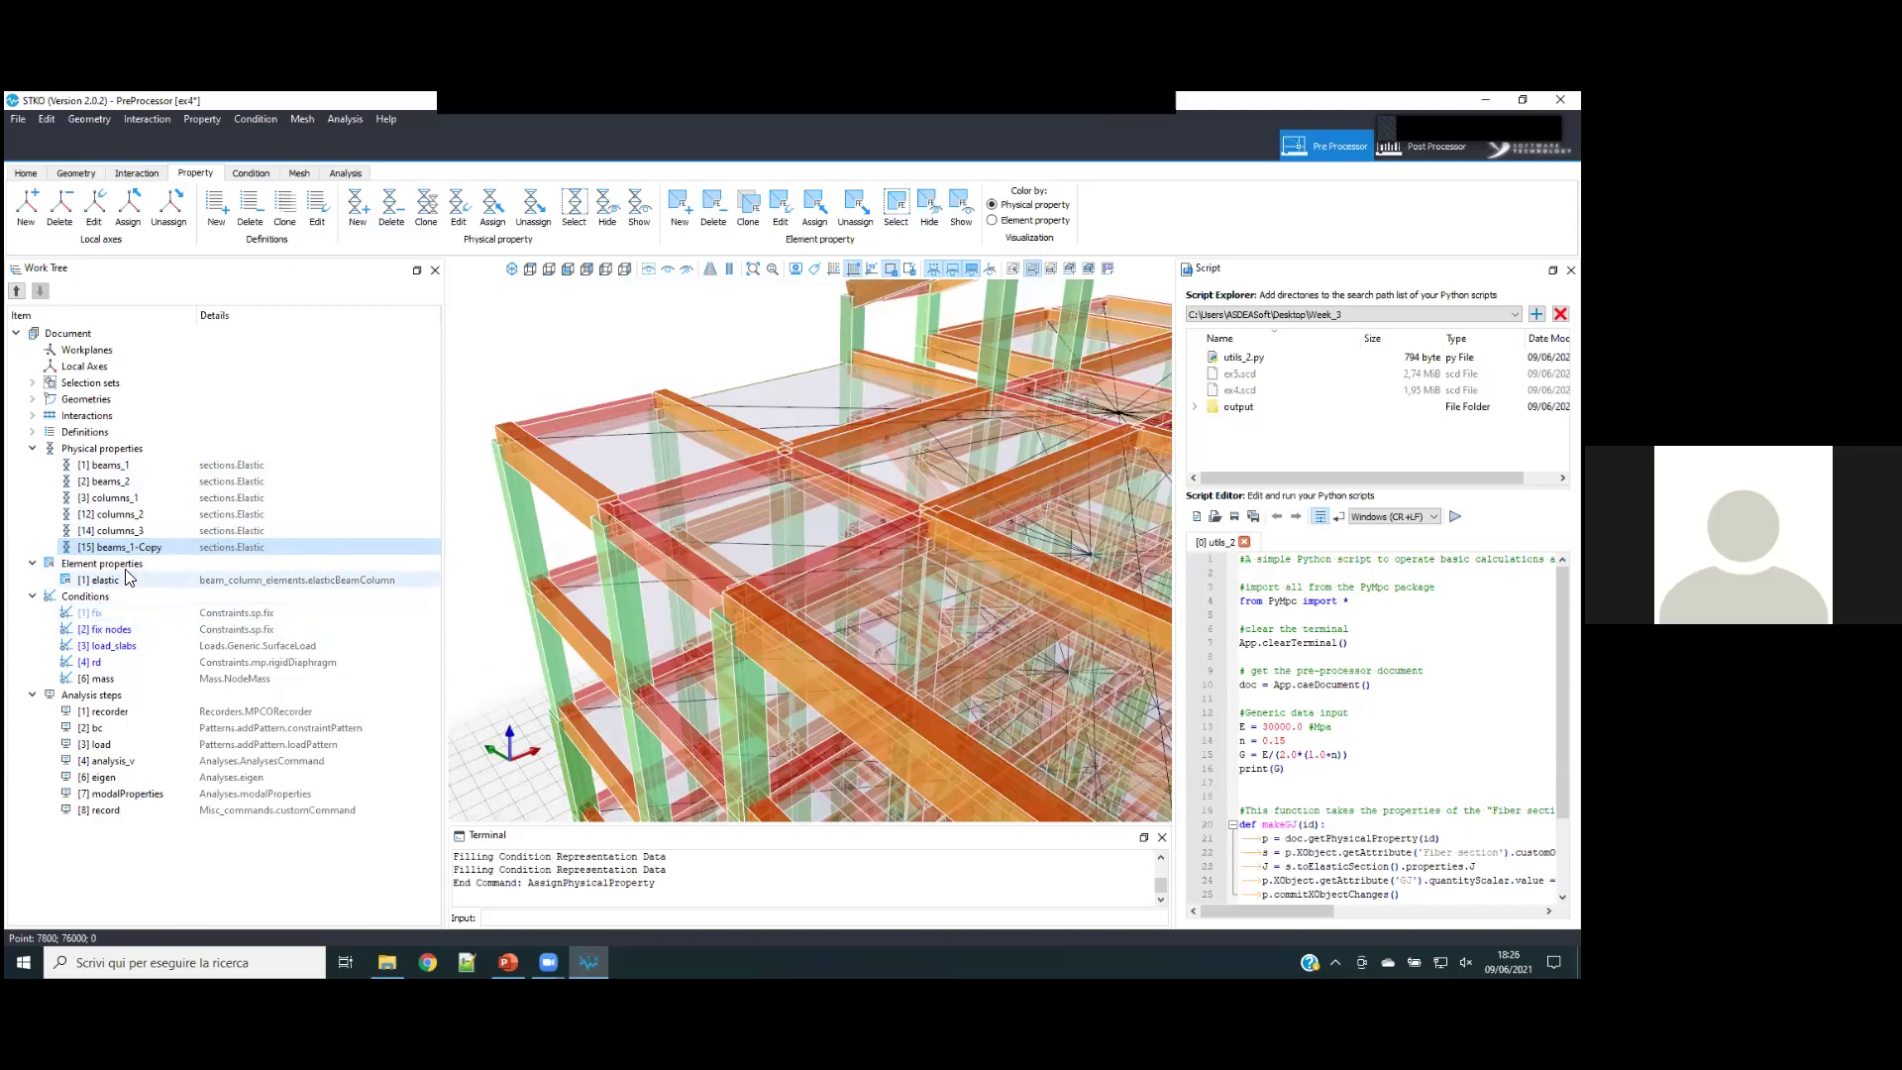
- Undo the assignment and cloning of the beam property and the fix condition edit
key(ctrl+z)
key(ctrl+z)
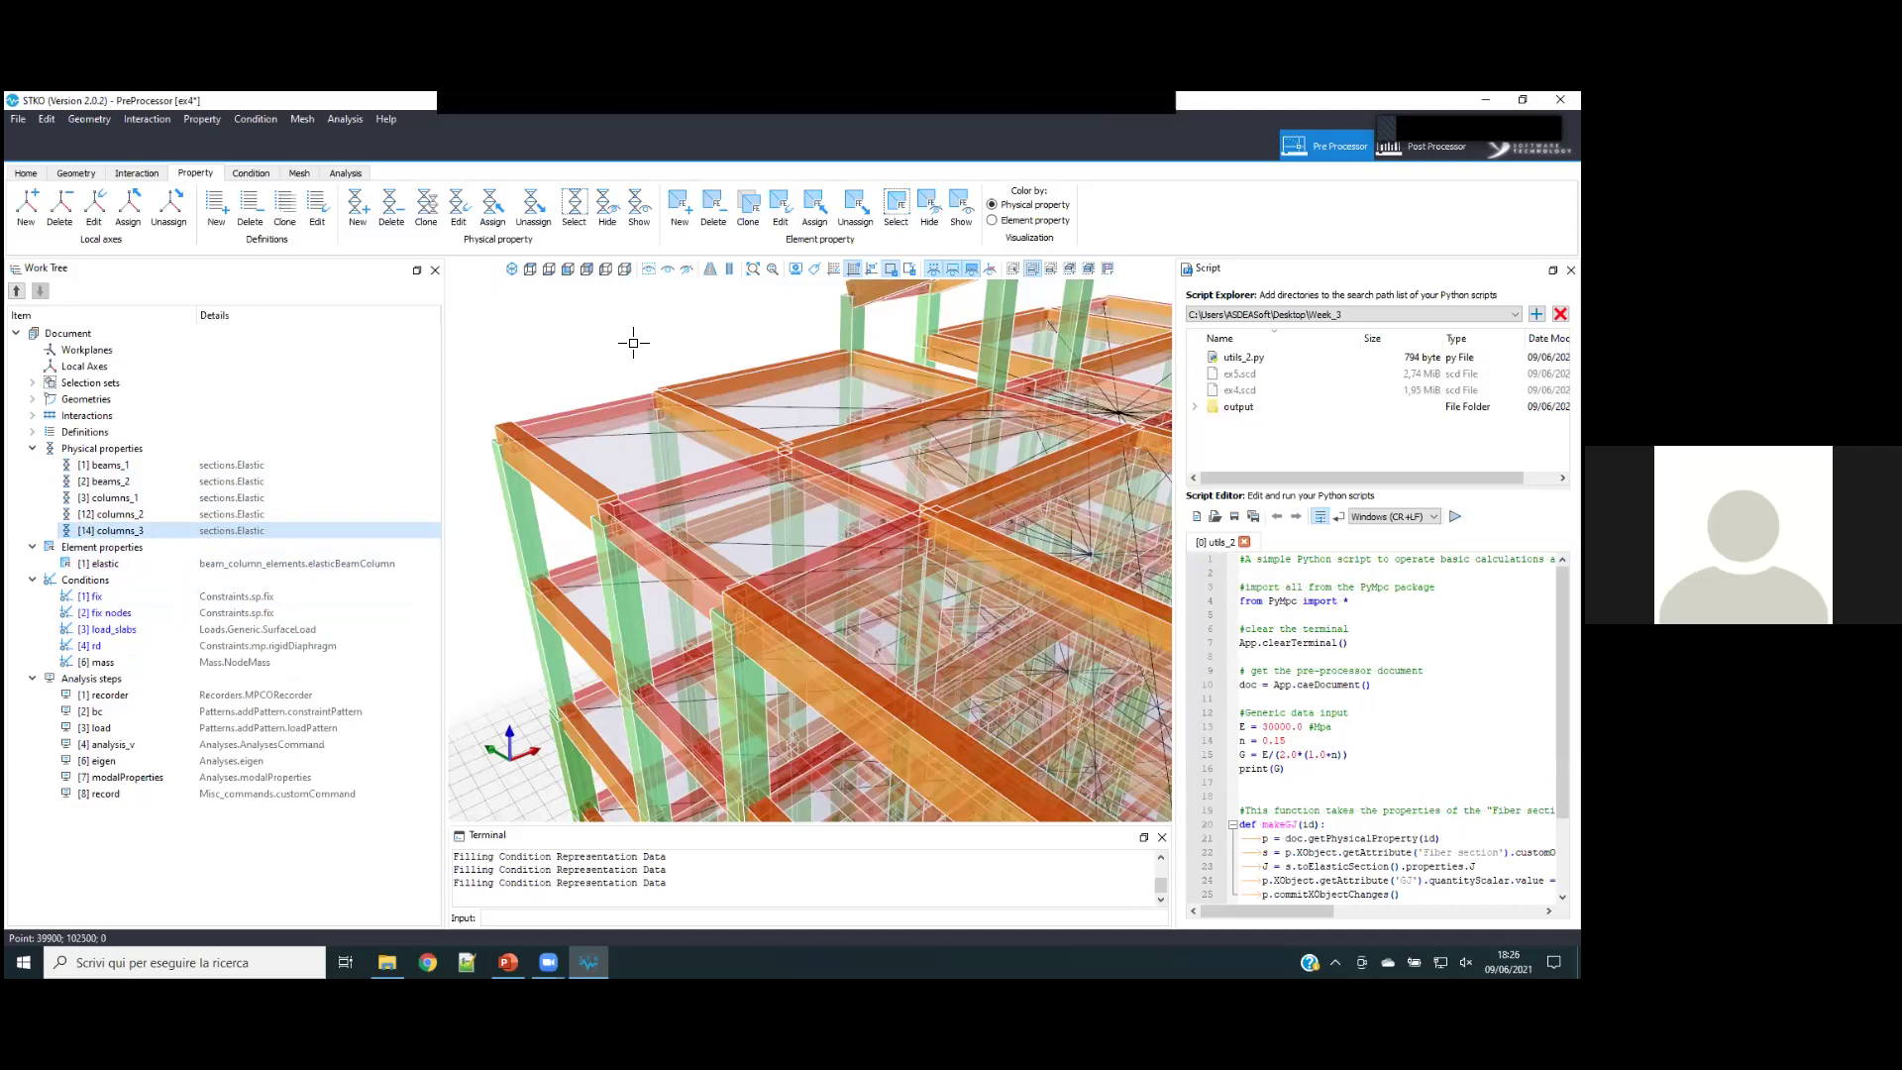
scroll(637, 345, down, 10)
- Start a new condition with the single-point fix constraint model, 3D dimension and U-R (Displacement+Rotation) model type
click(136, 594)
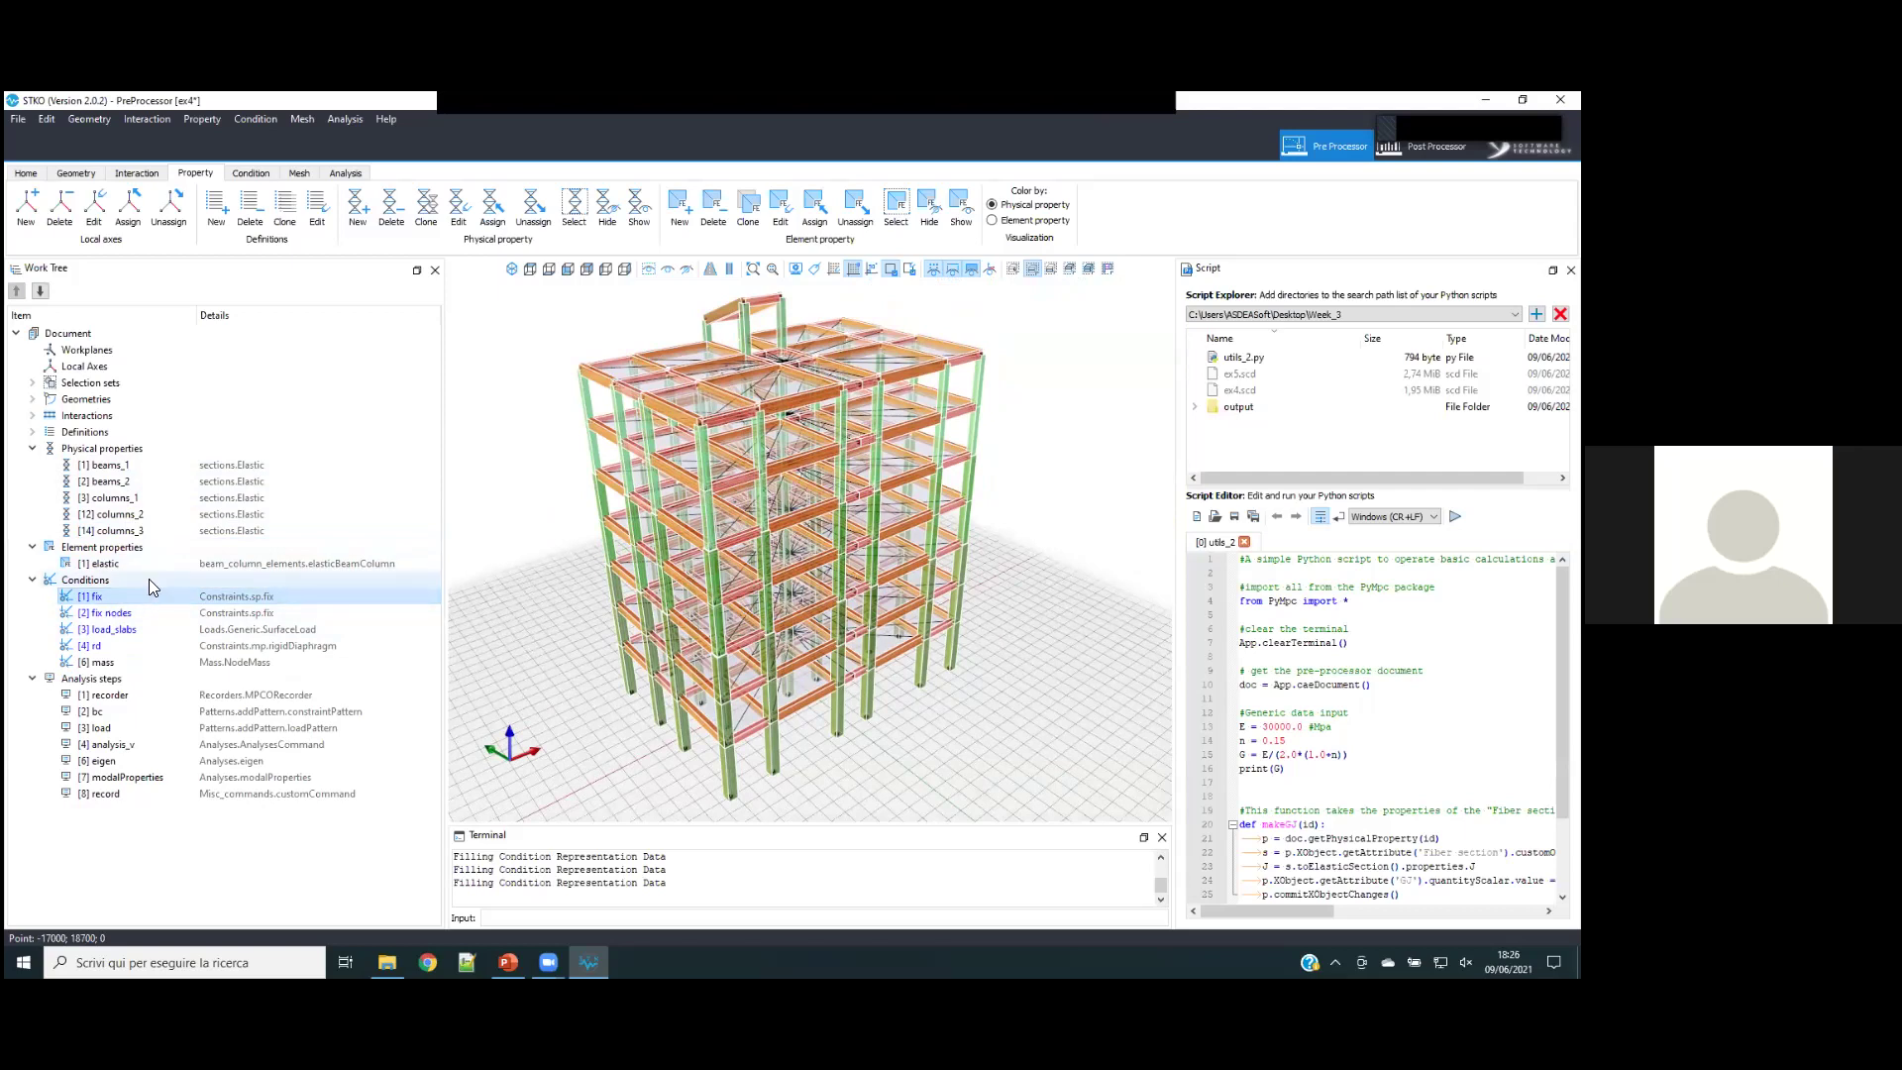
double_click(150, 580)
click(646, 317)
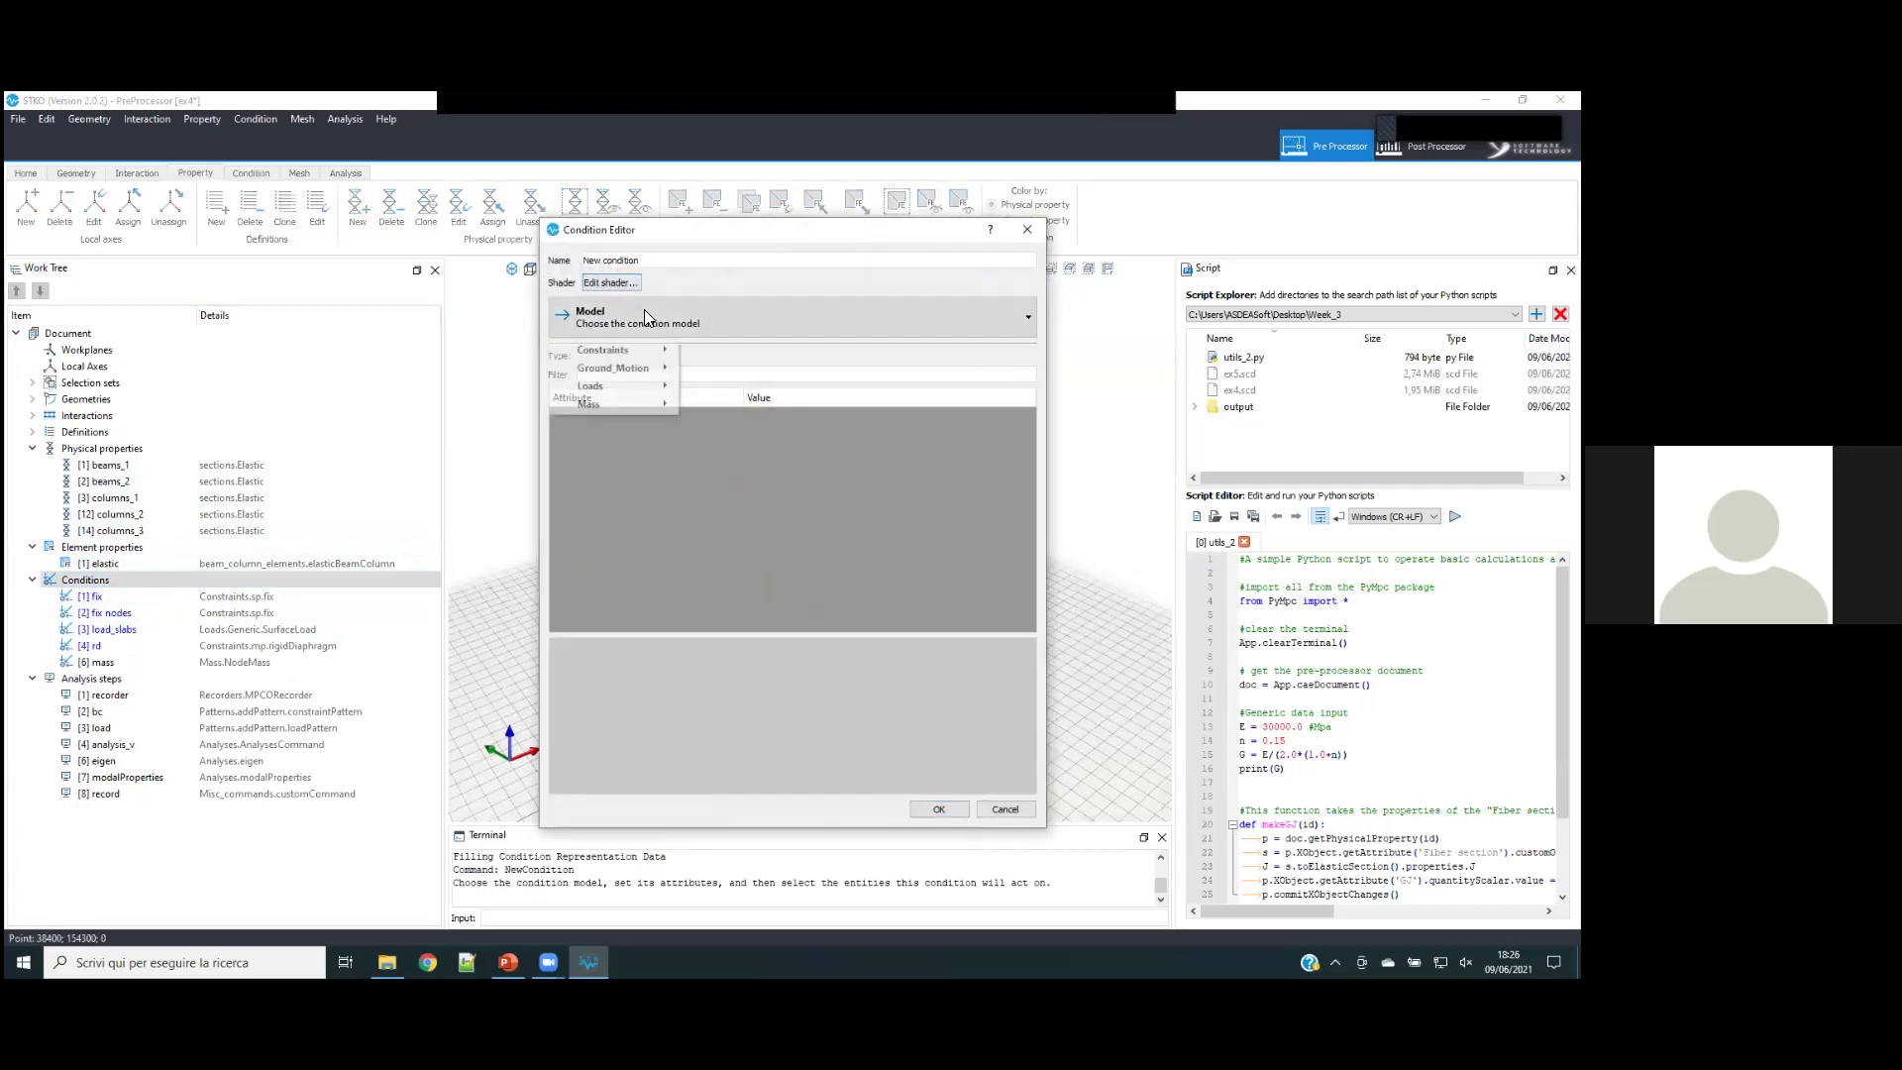
mouse_move(642, 351)
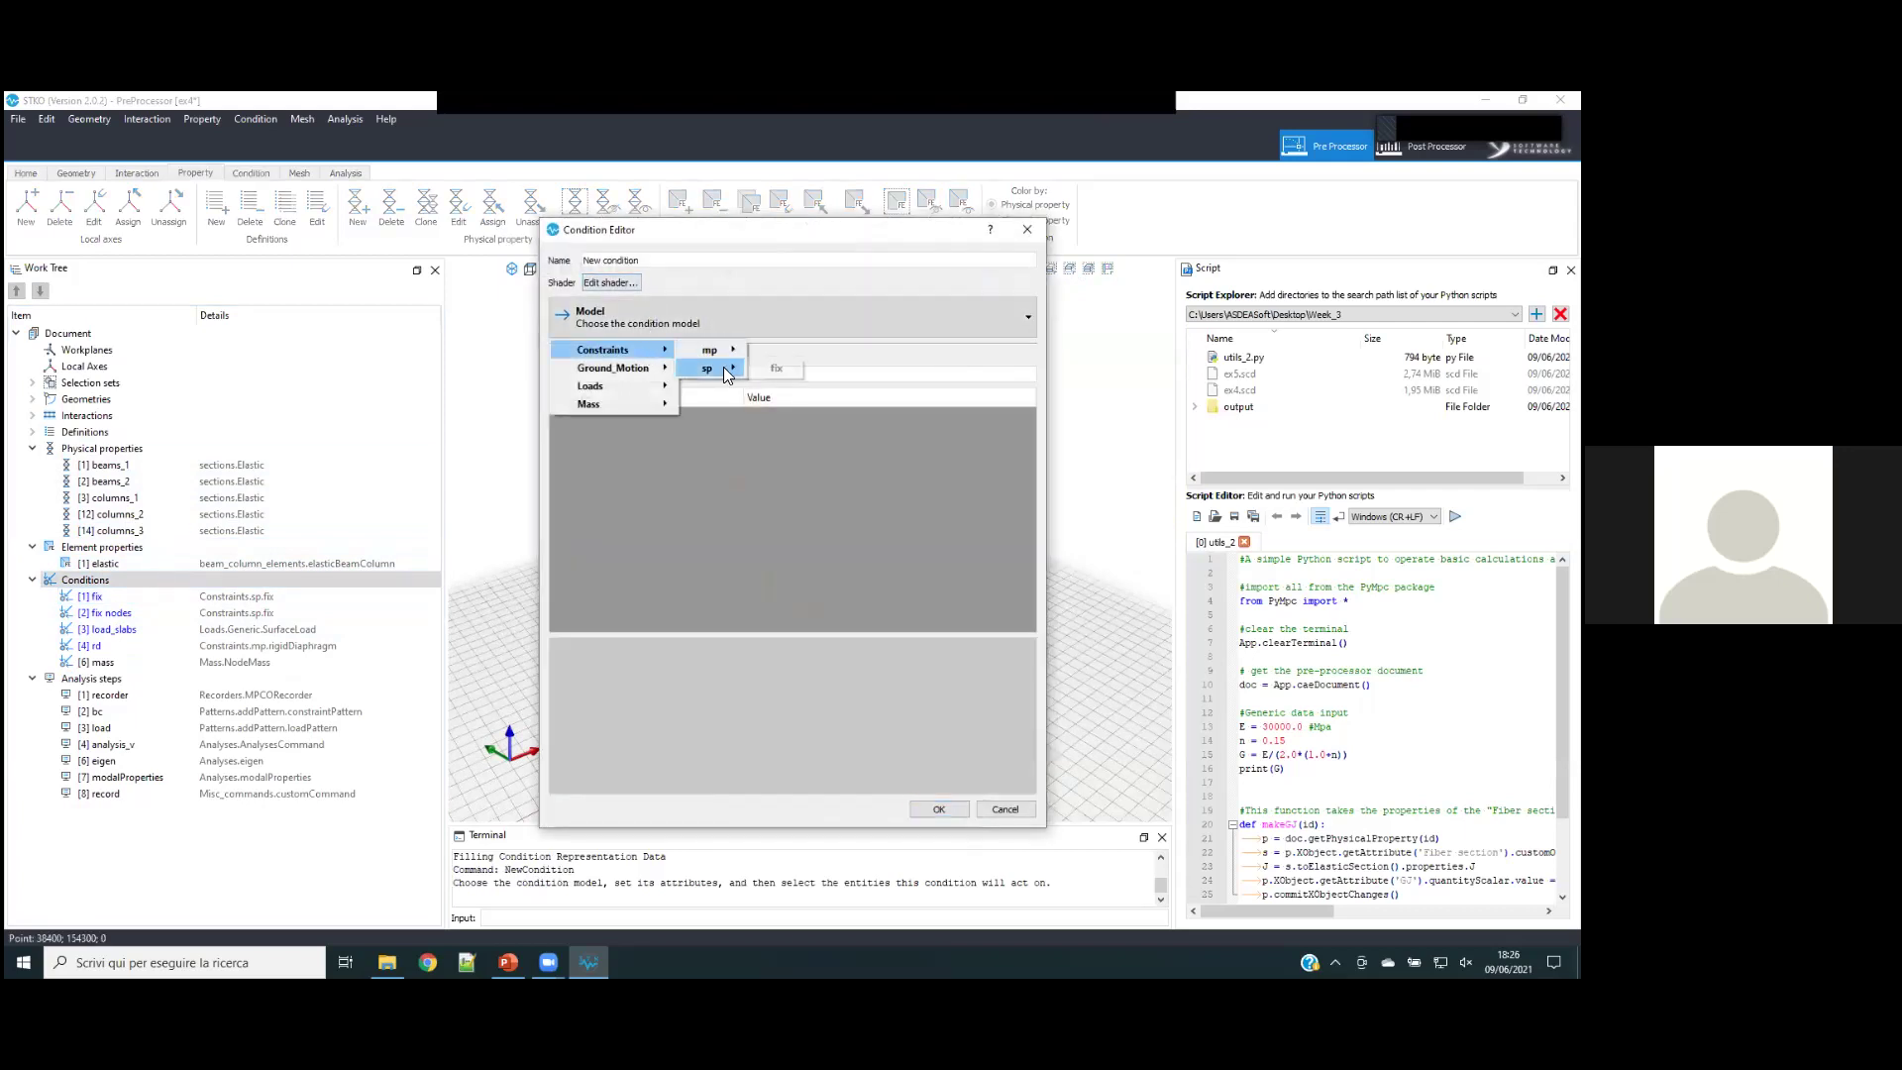
click(776, 368)
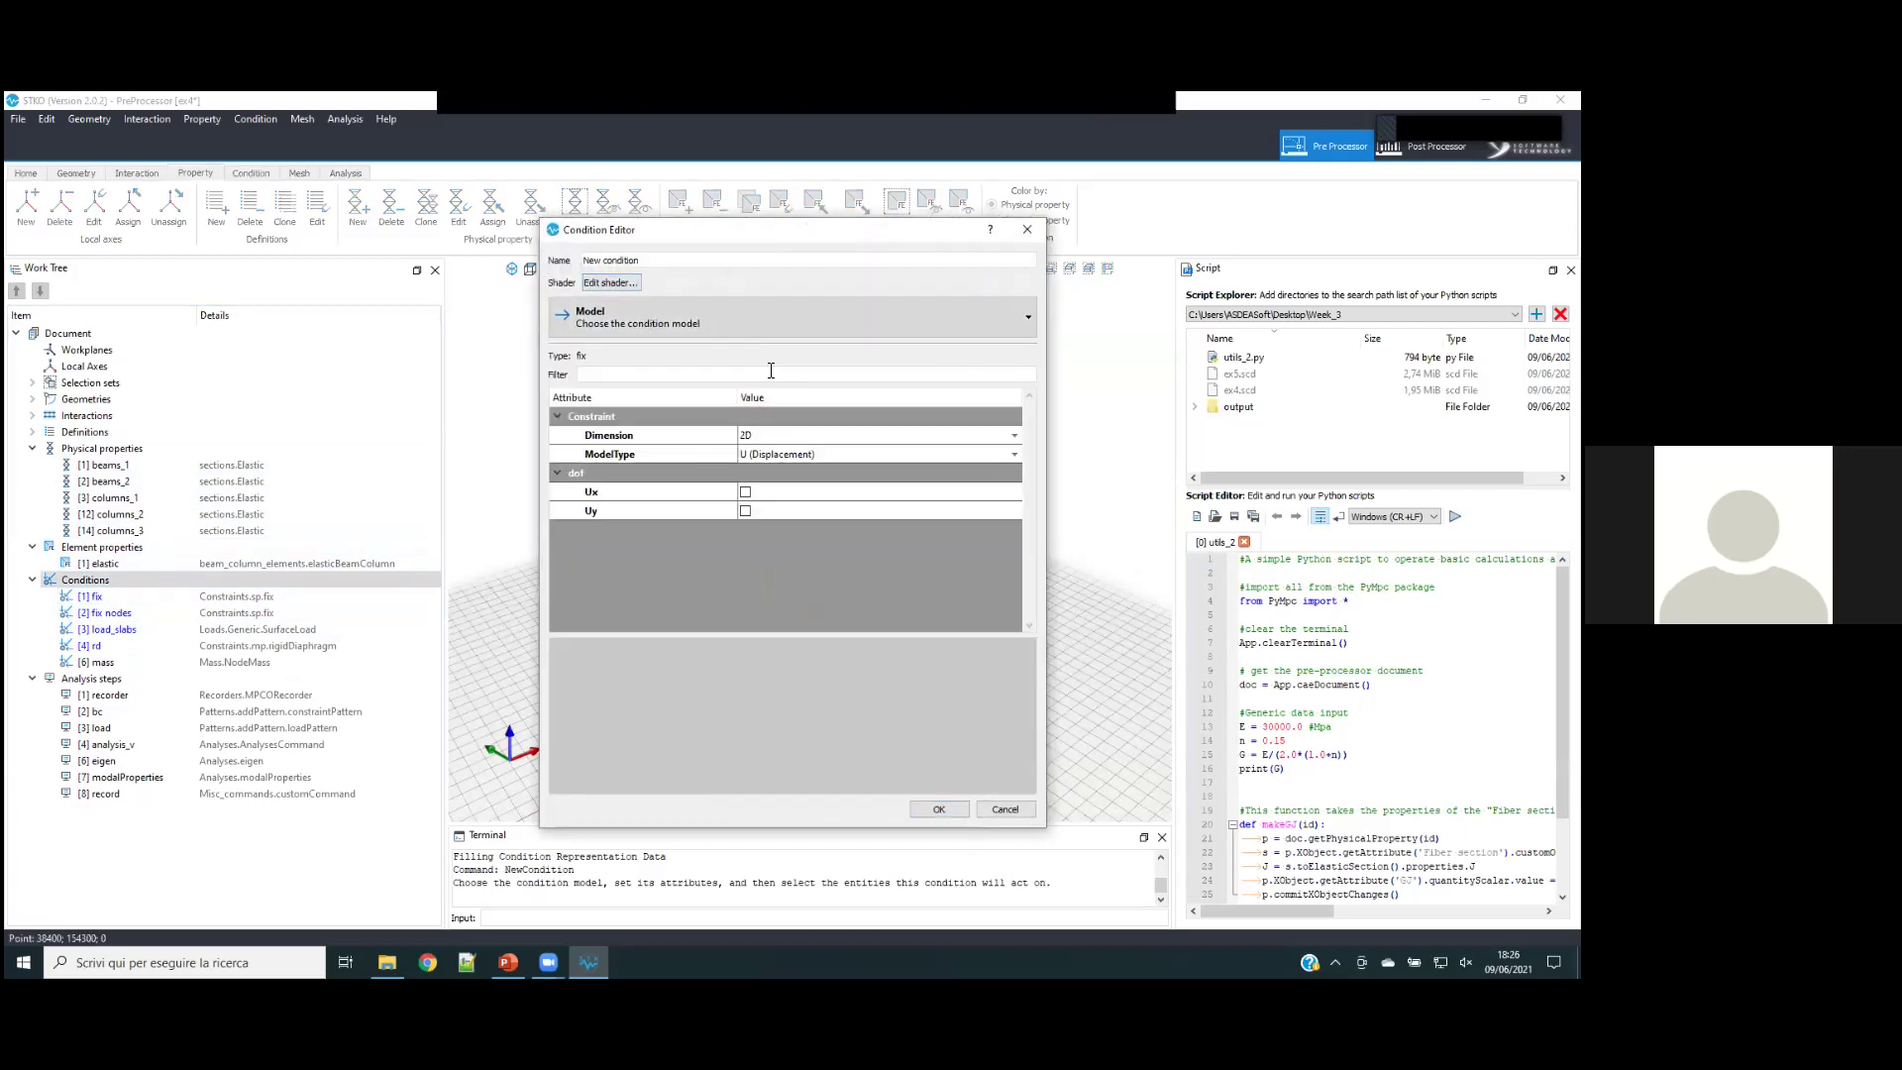
click(784, 459)
click(781, 458)
click(791, 492)
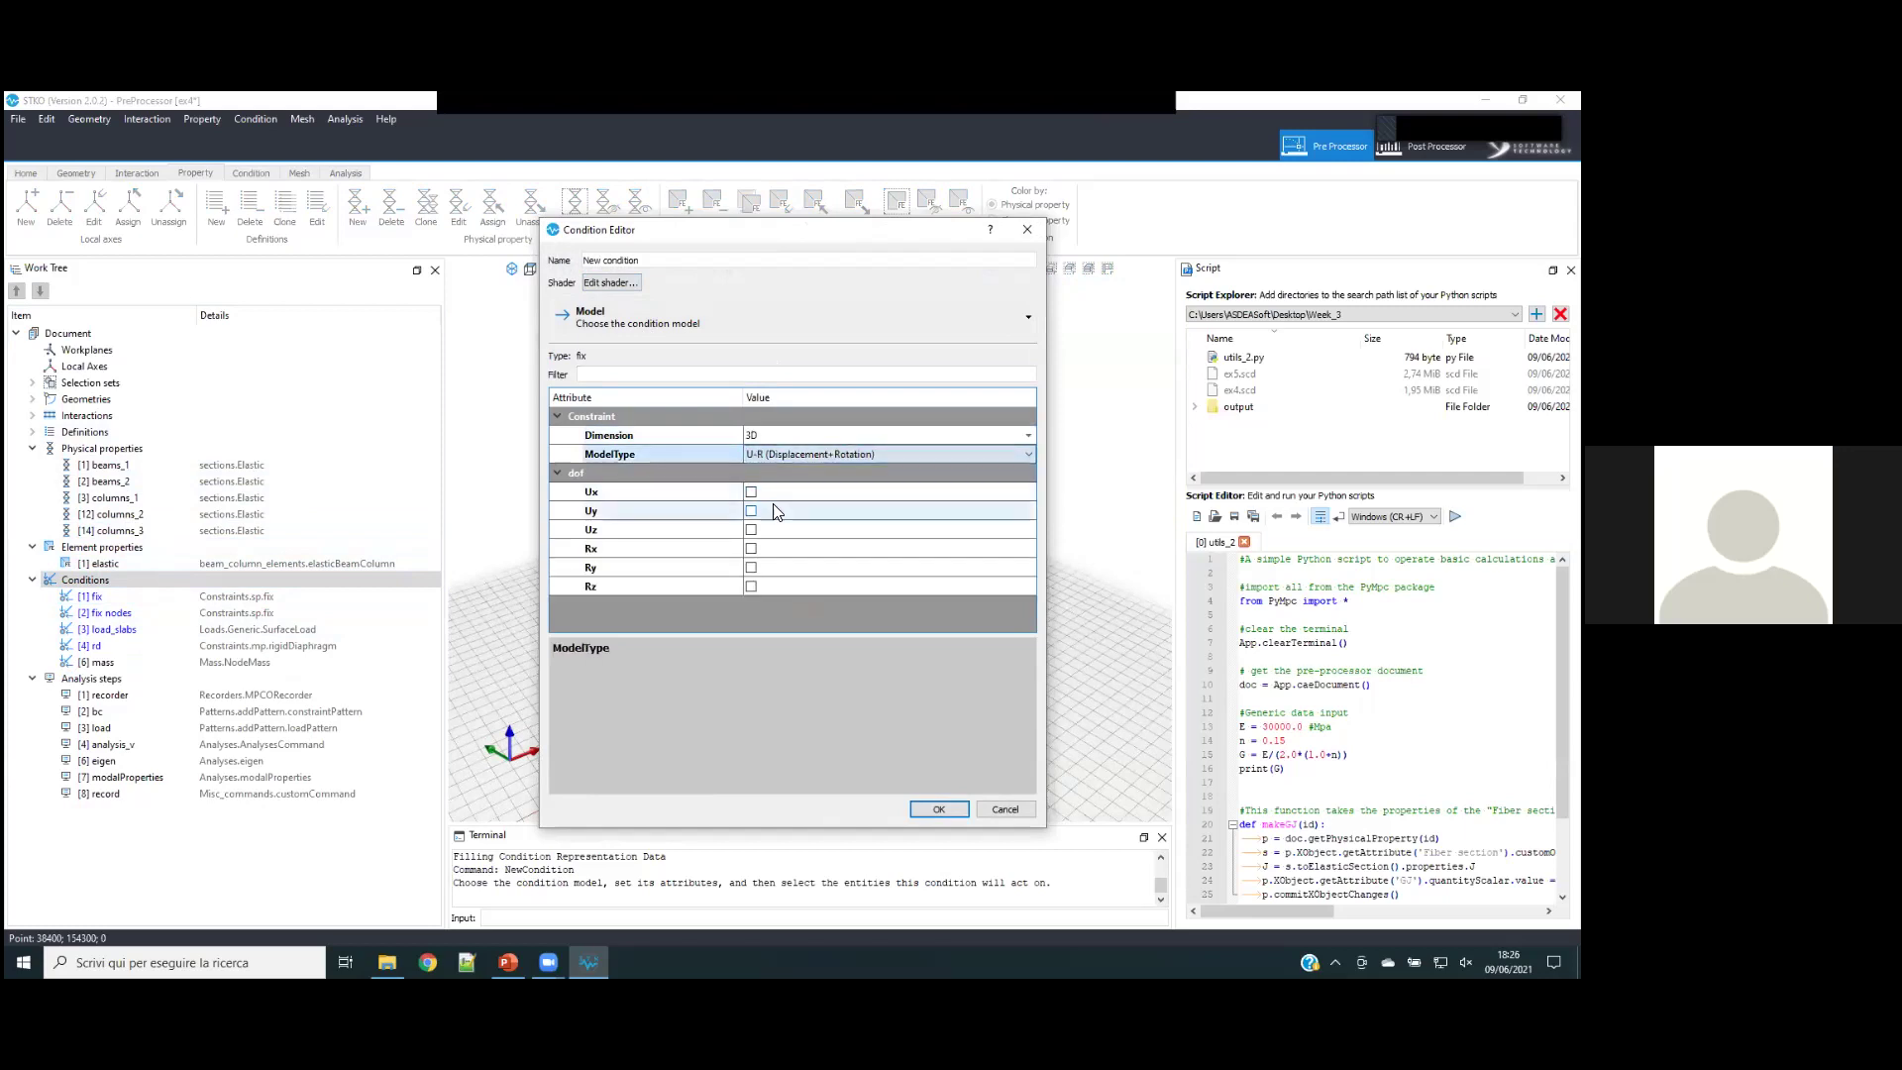
- Constrain all six degrees of freedom of the new fix condition: Ux, Uy, Uz, Rx, Ry and Rz
click(775, 491)
click(776, 510)
click(778, 529)
click(778, 548)
click(779, 567)
click(780, 585)
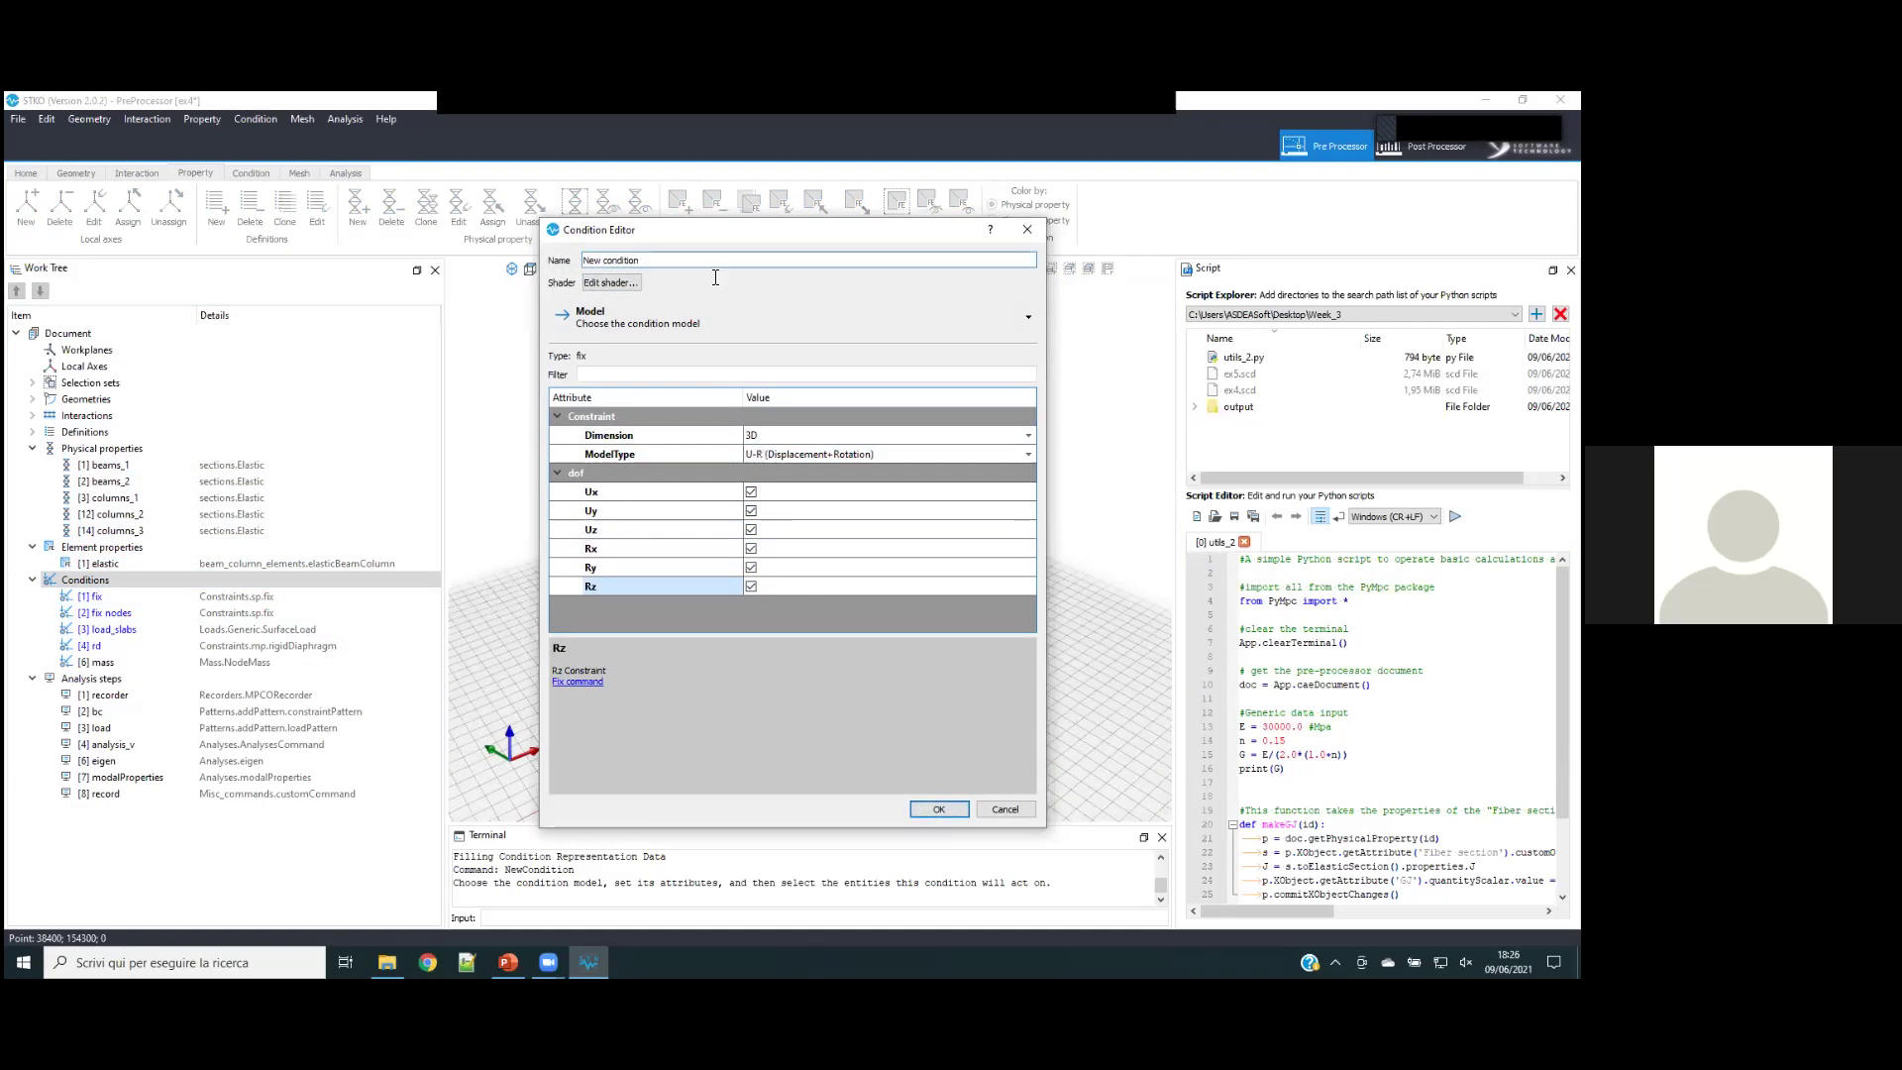
- Create the new fix condition under the name fix_not_used and remove it from the model
drag(711, 262, 472, 267)
text(fix not_used)
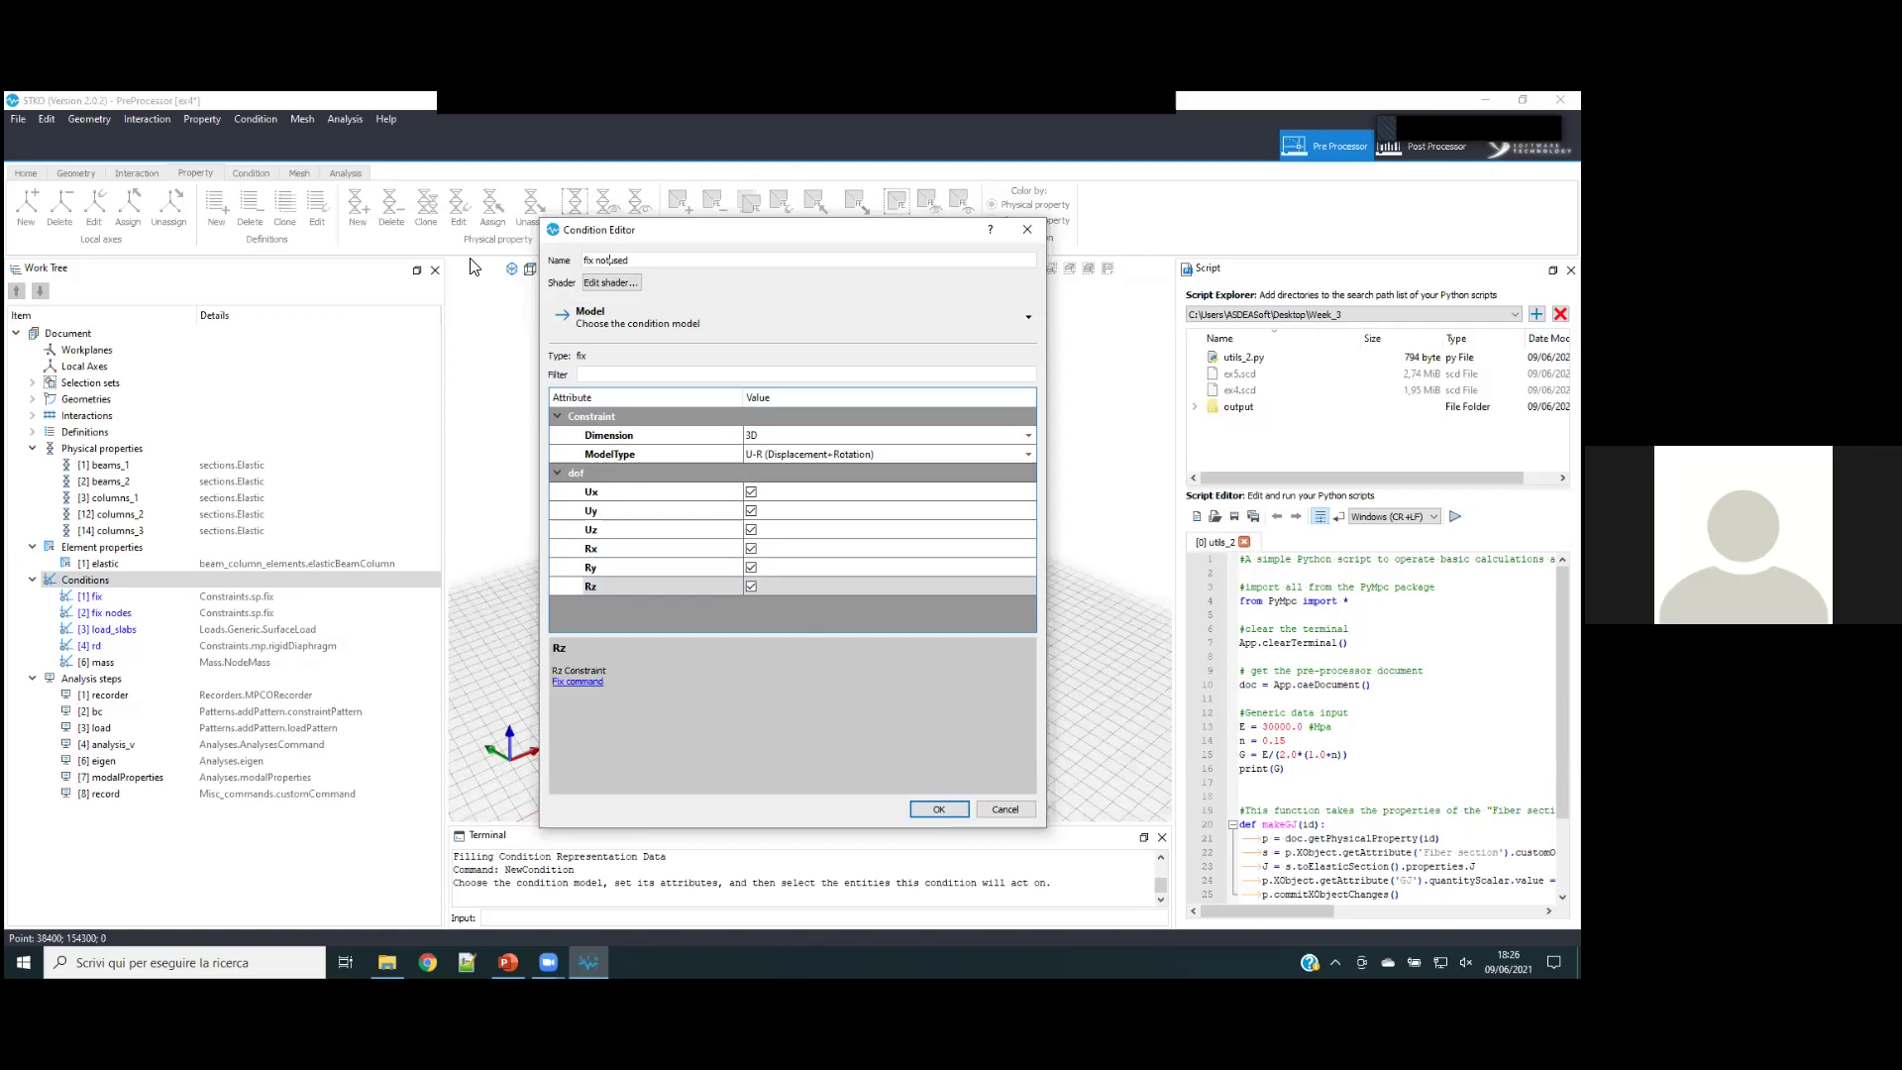
text(_)
key(BackSpace)
text(_)
click(938, 809)
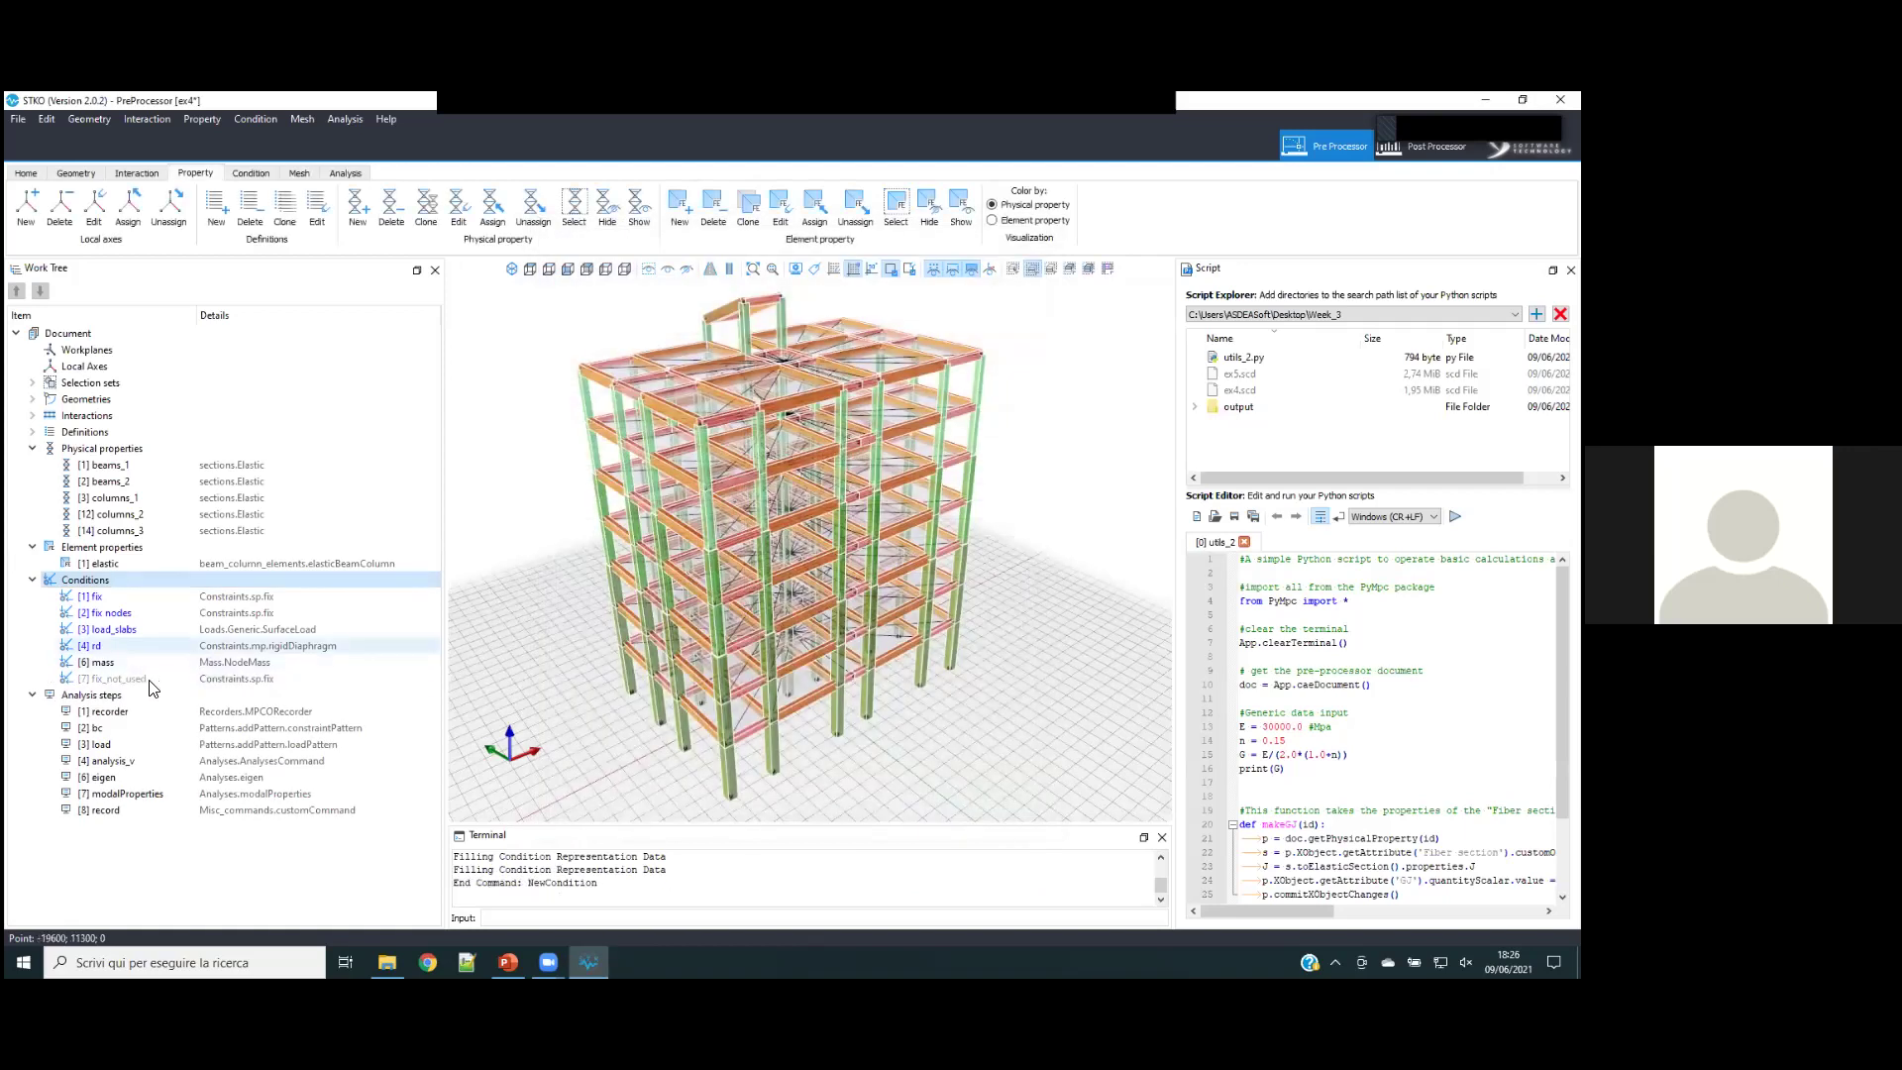
right_click(148, 684)
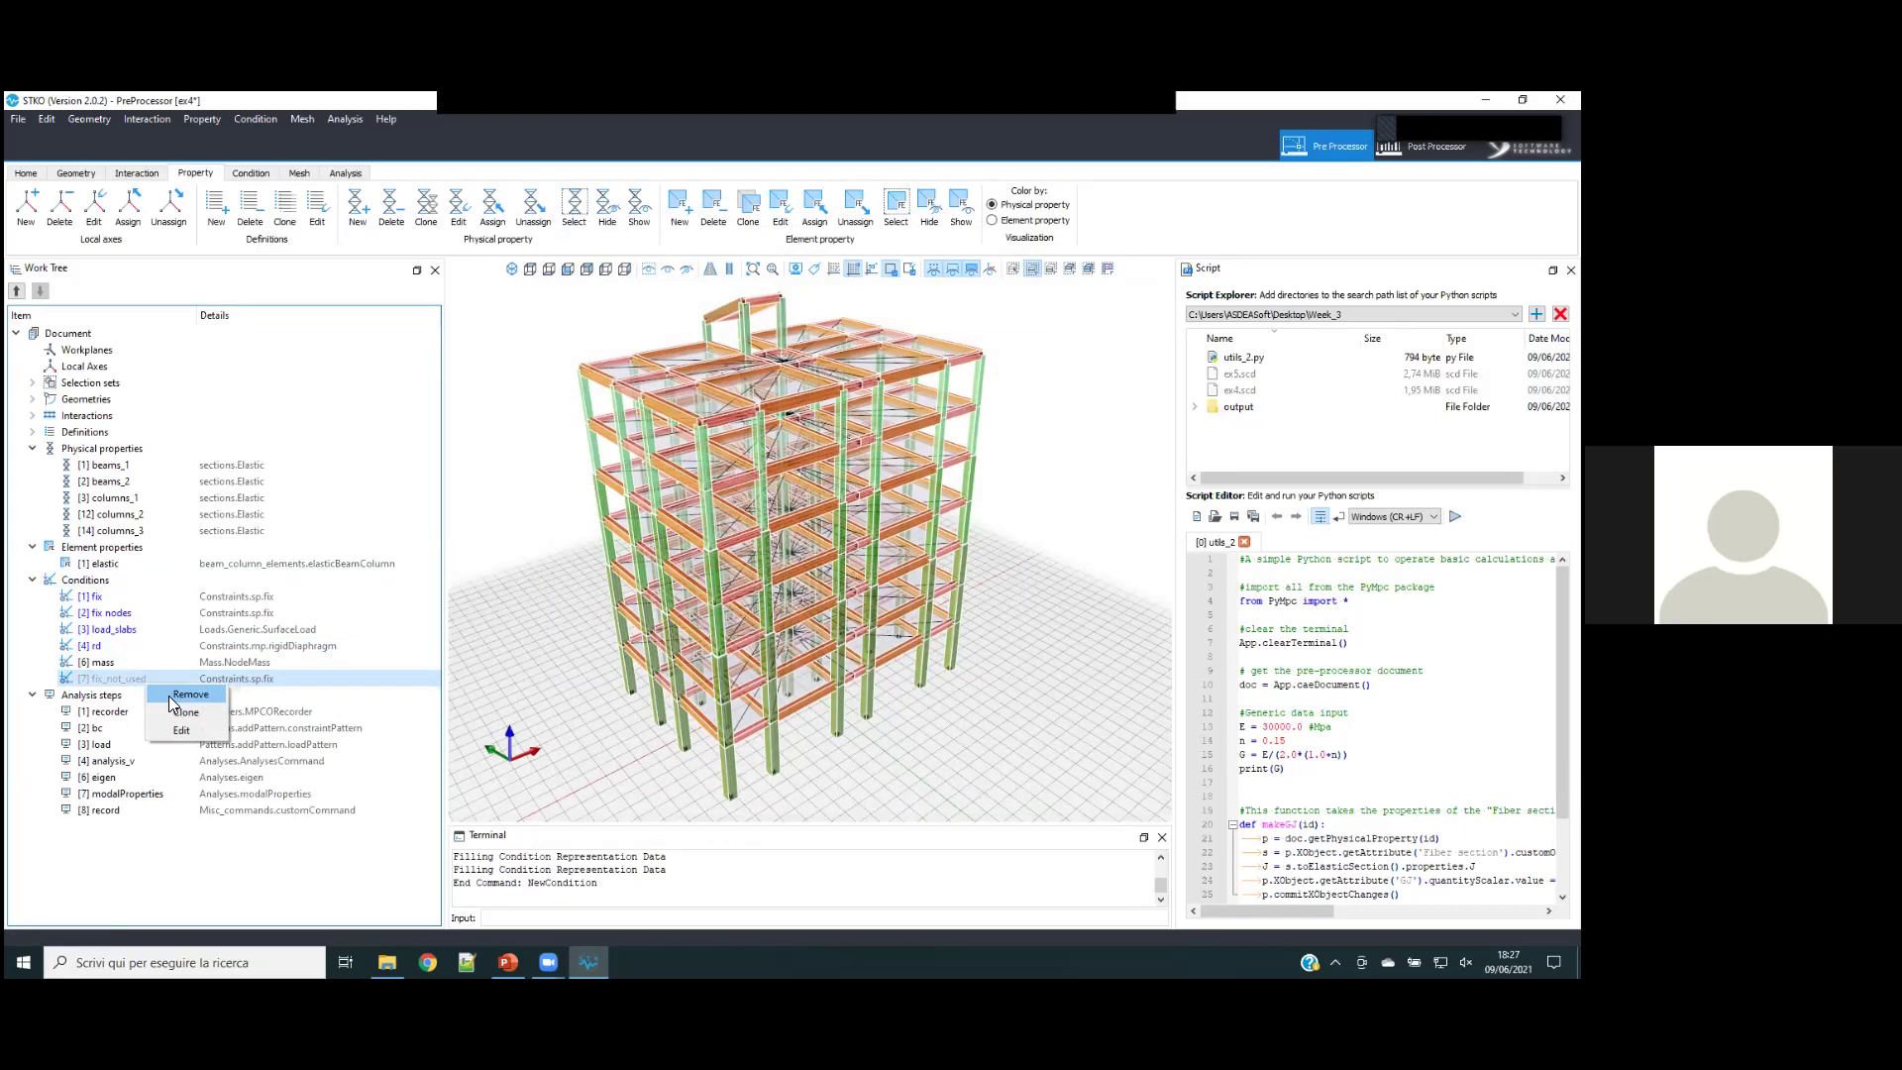
click(170, 696)
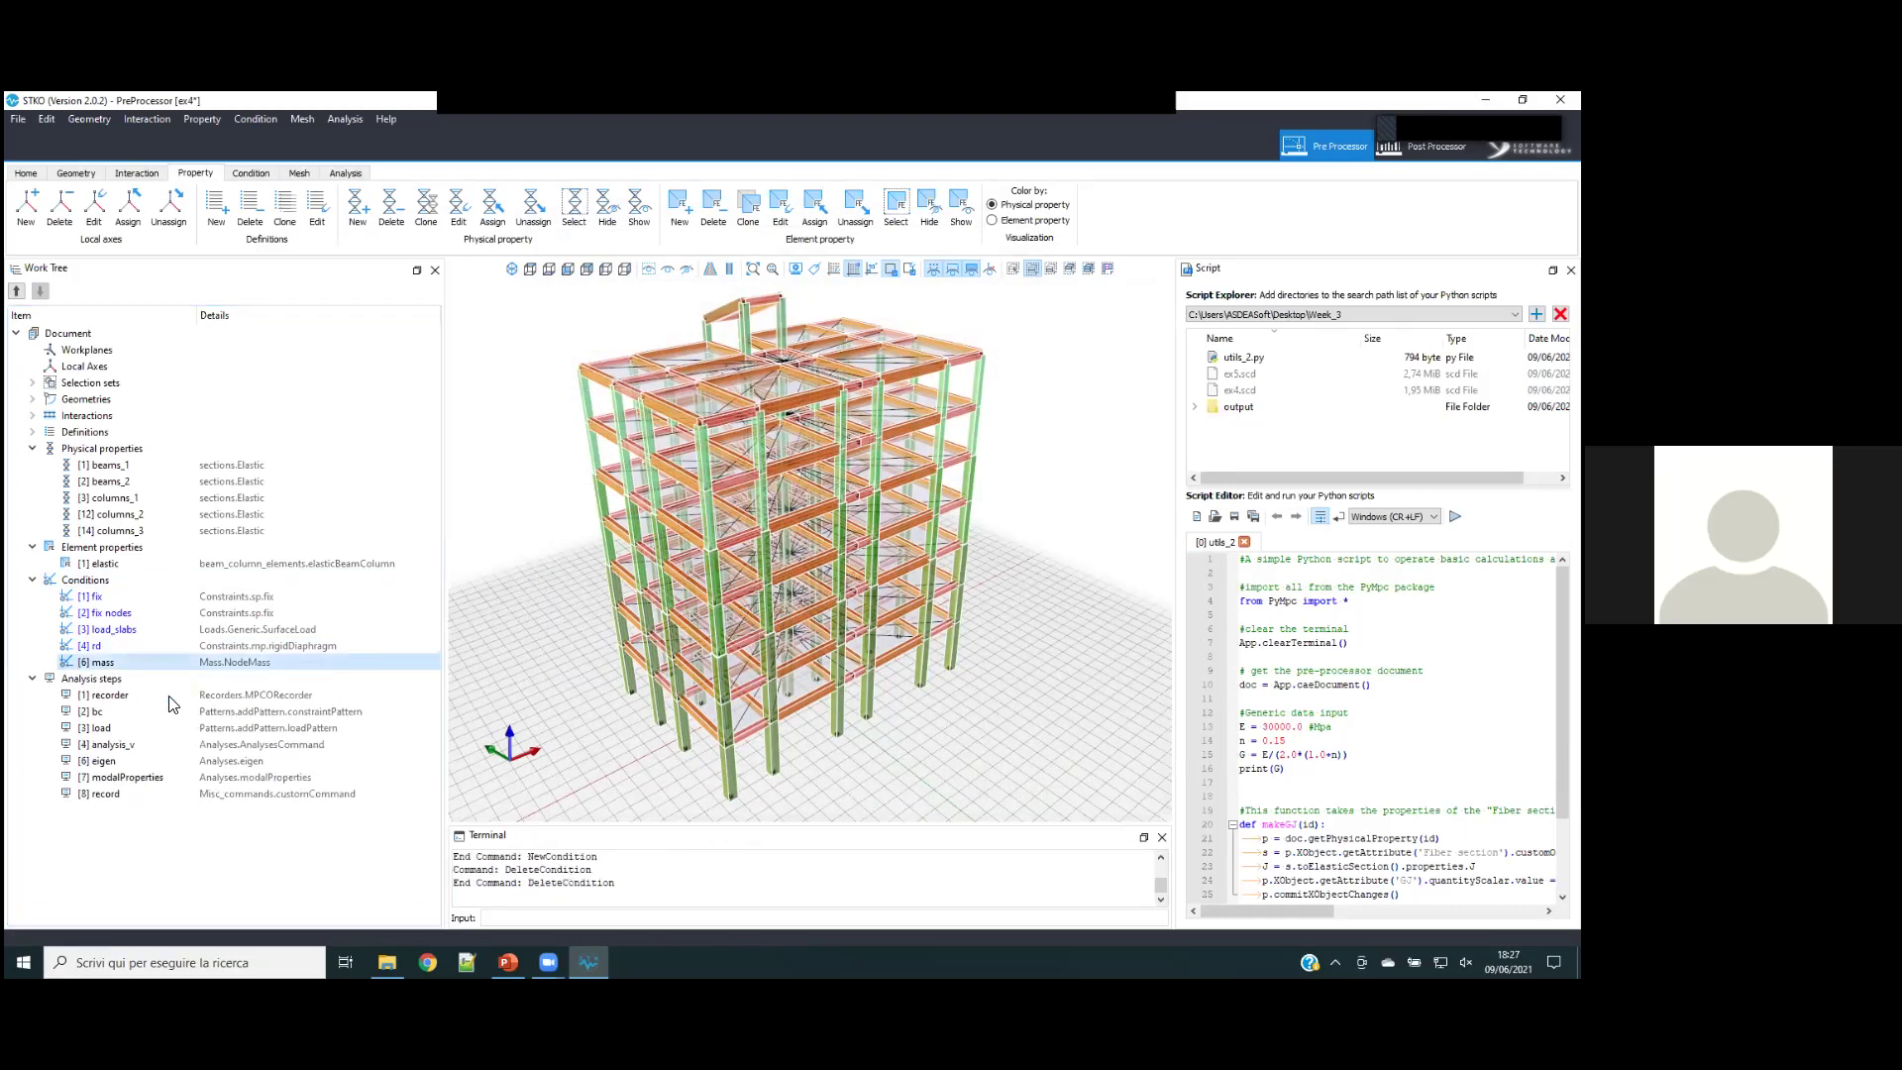
- Open the existing fix condition to review its constrained degrees of freedom, and close it without changes
click(149, 597)
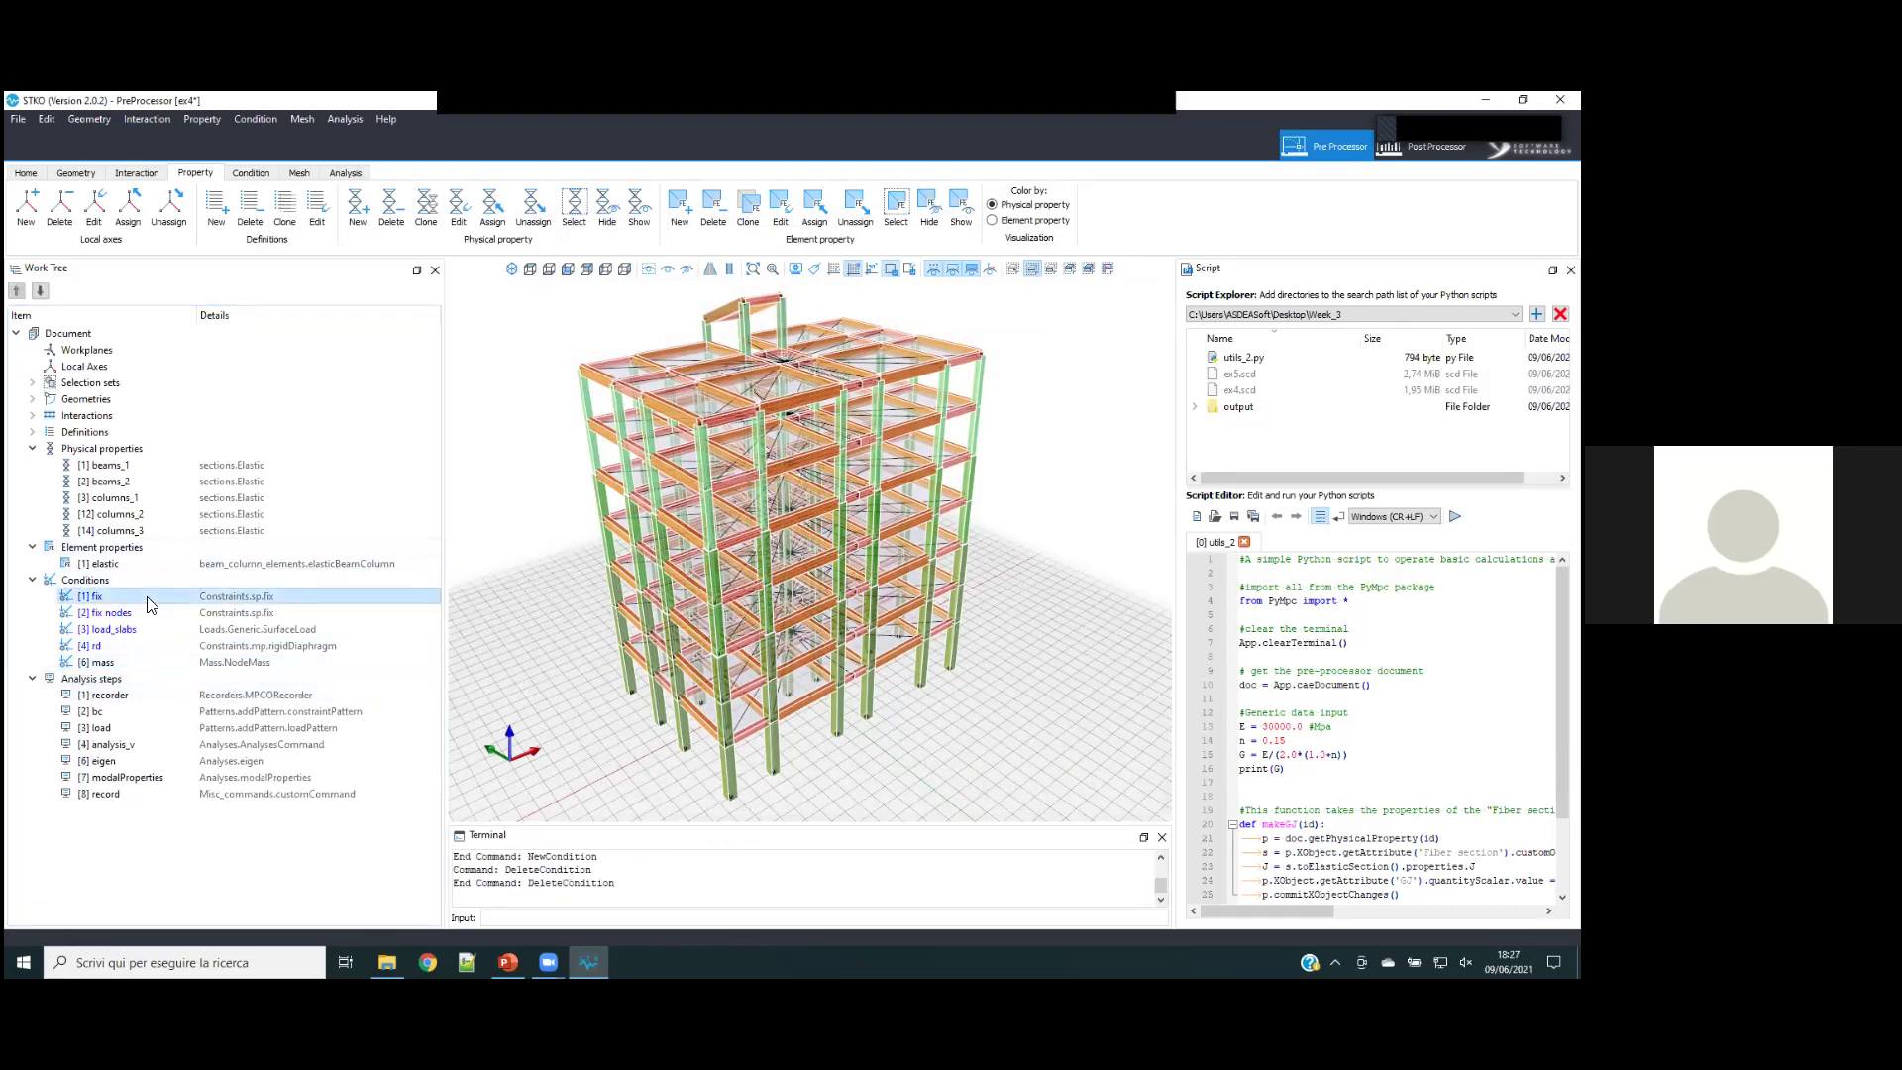
right_click(124, 605)
click(149, 637)
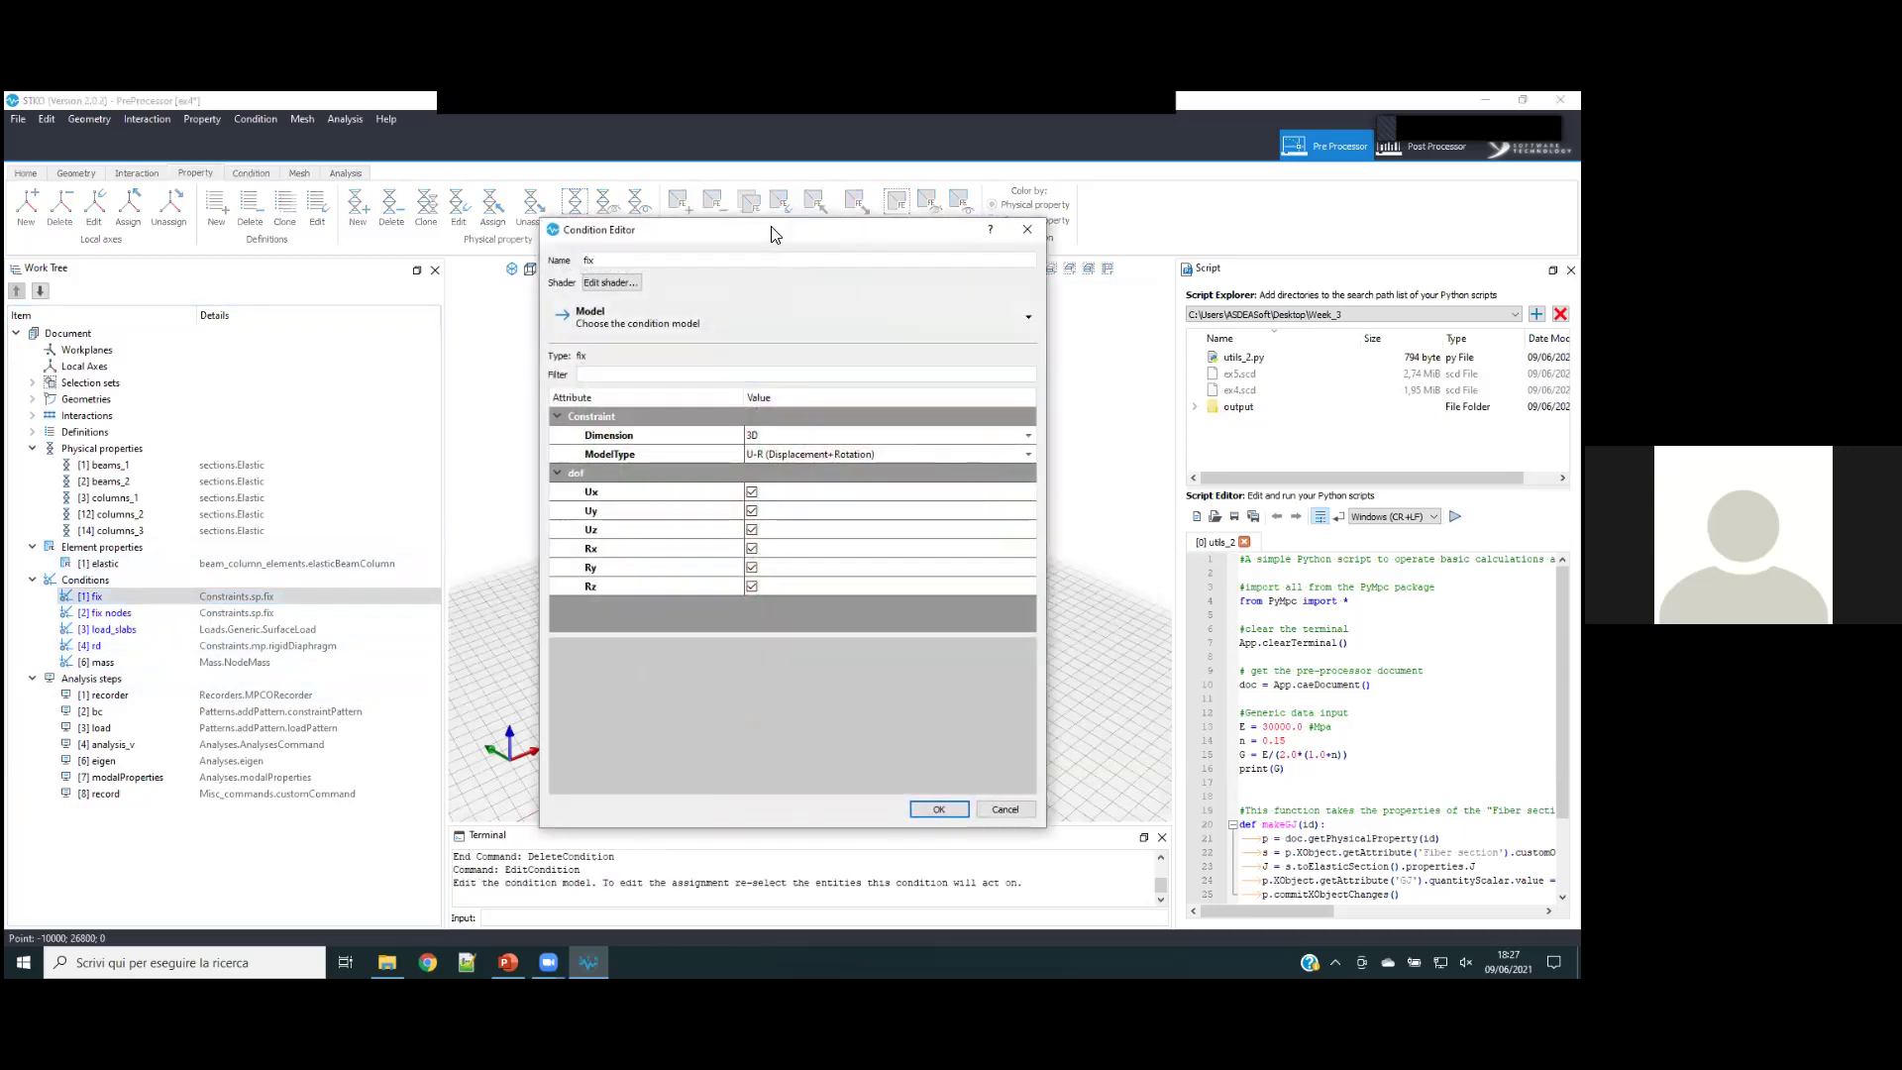
drag(771, 230, 384, 263)
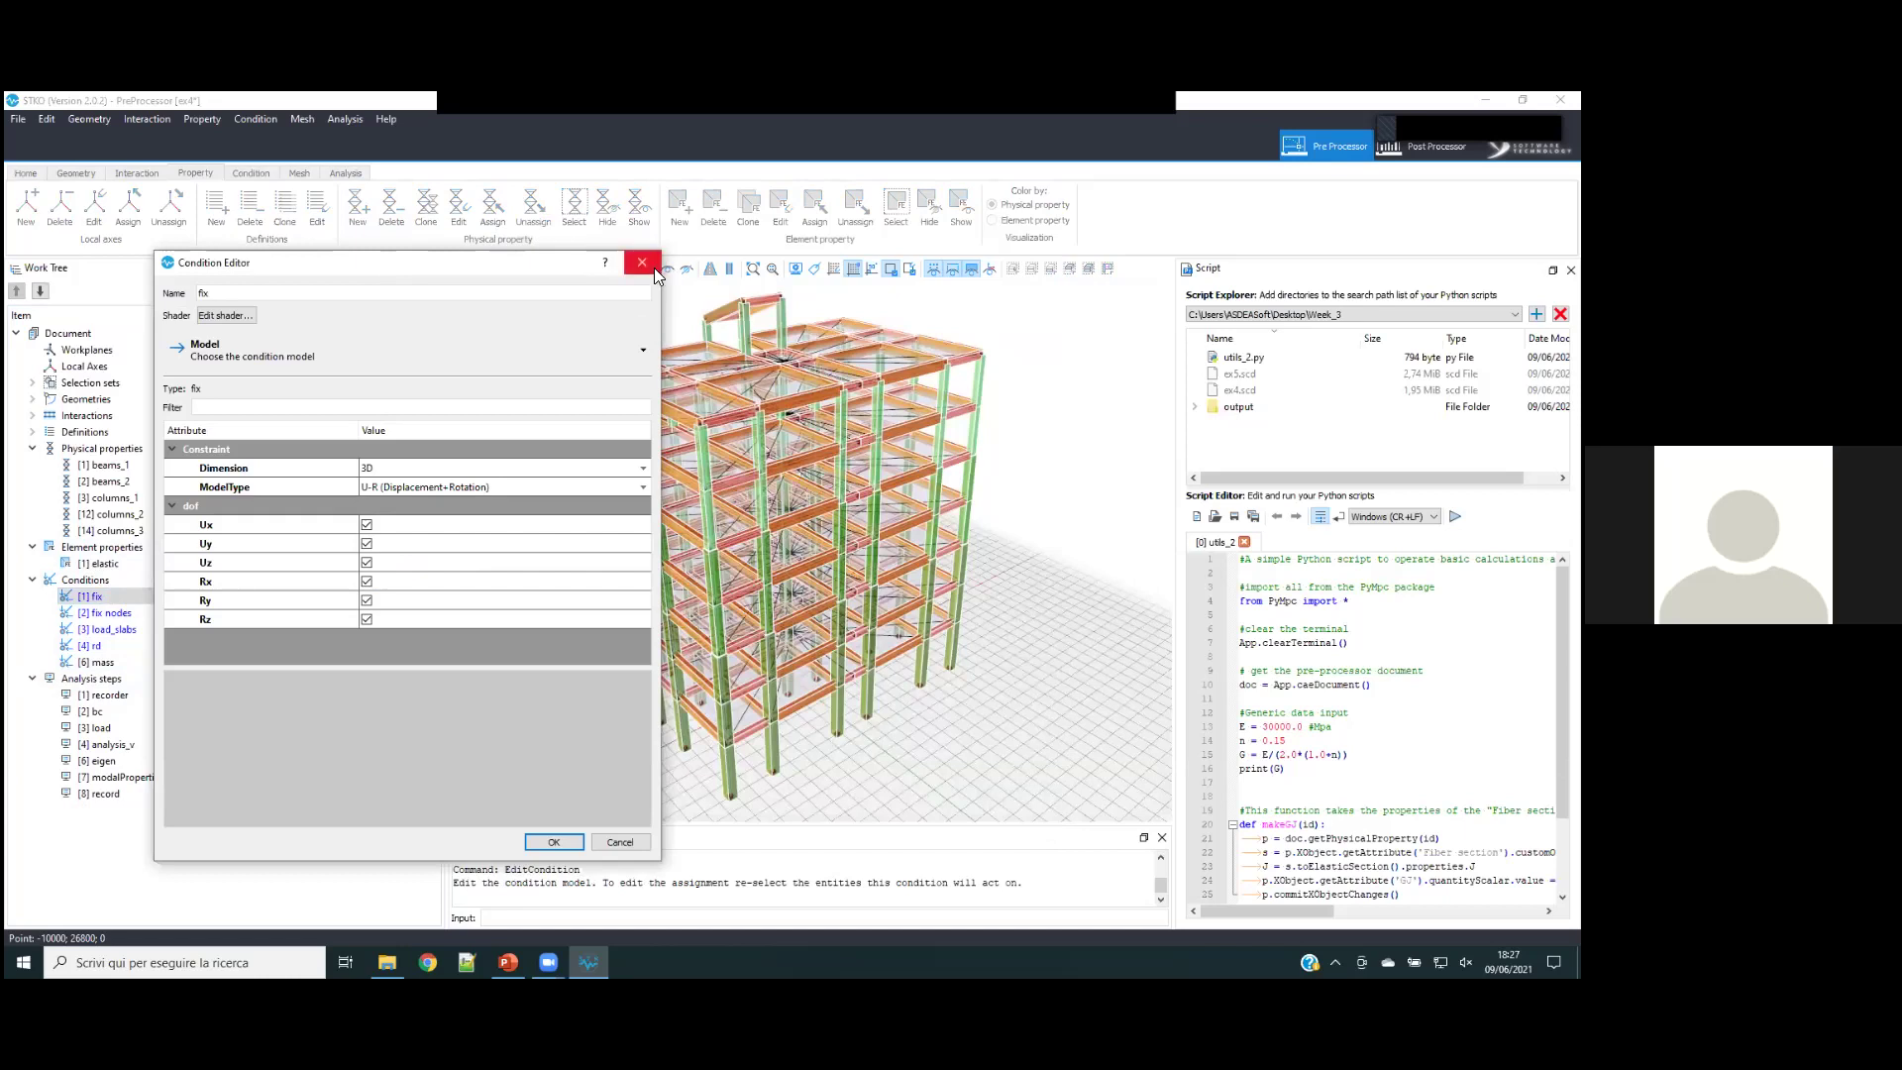
click(642, 263)
- Display the model in the condition context and reopen the fix condition to inspect its assignment, cancelling the edit
click(251, 174)
right_click(154, 601)
click(183, 642)
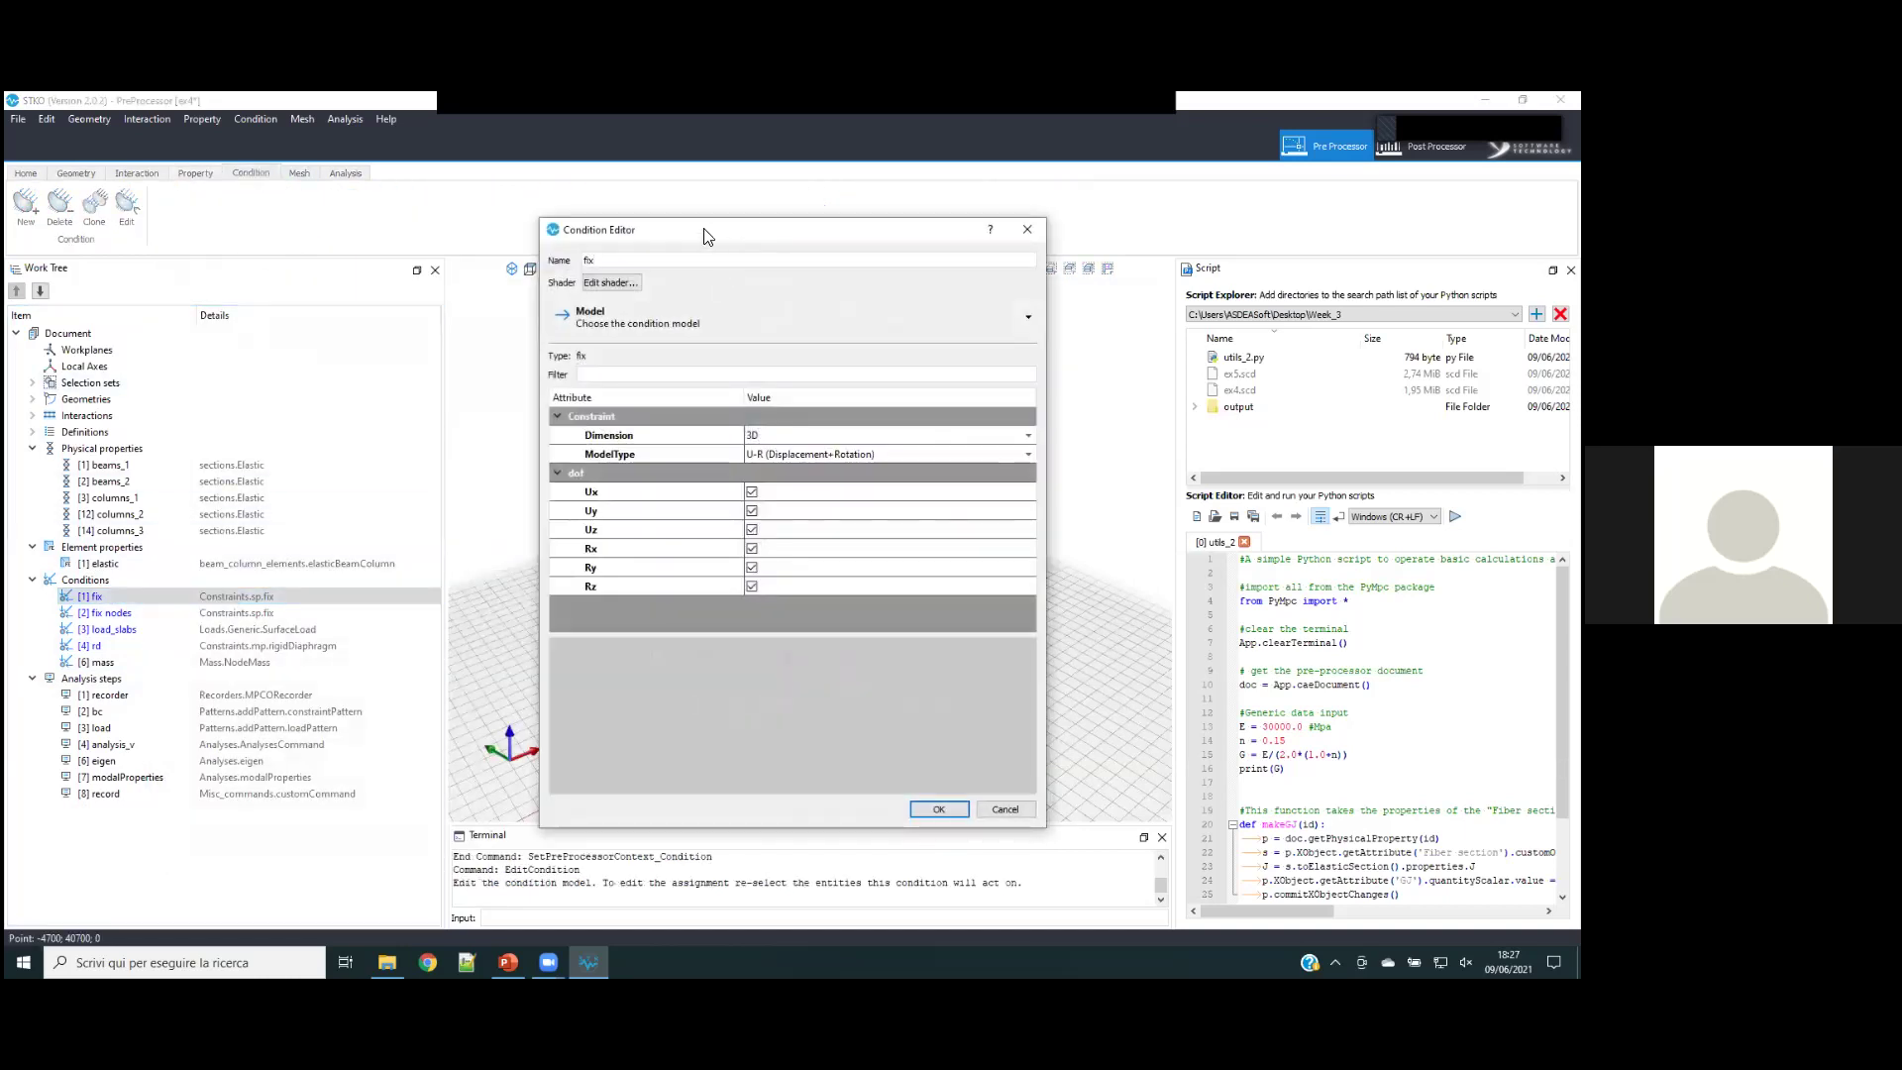
drag(707, 236, 265, 234)
middle_drag(677, 603, 801, 420)
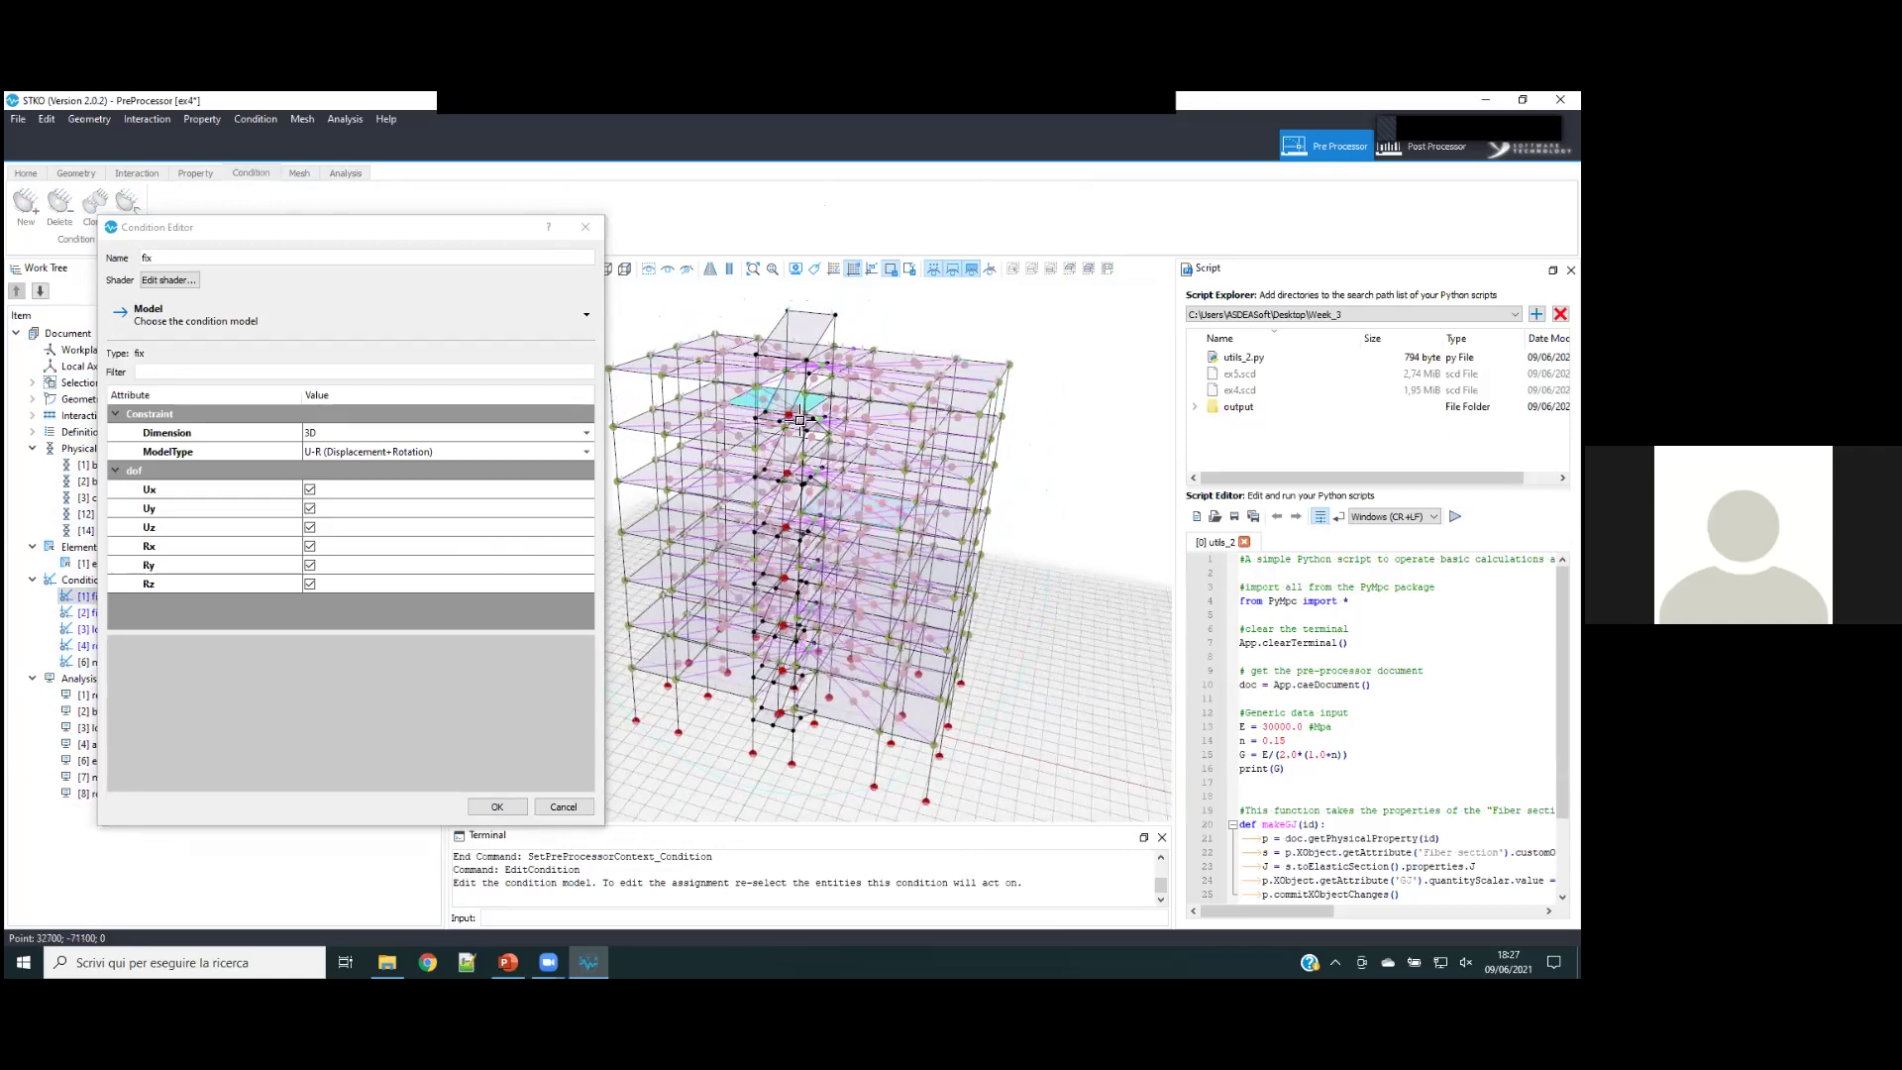
scroll(801, 420, up, 5)
scroll(798, 420, down, 4)
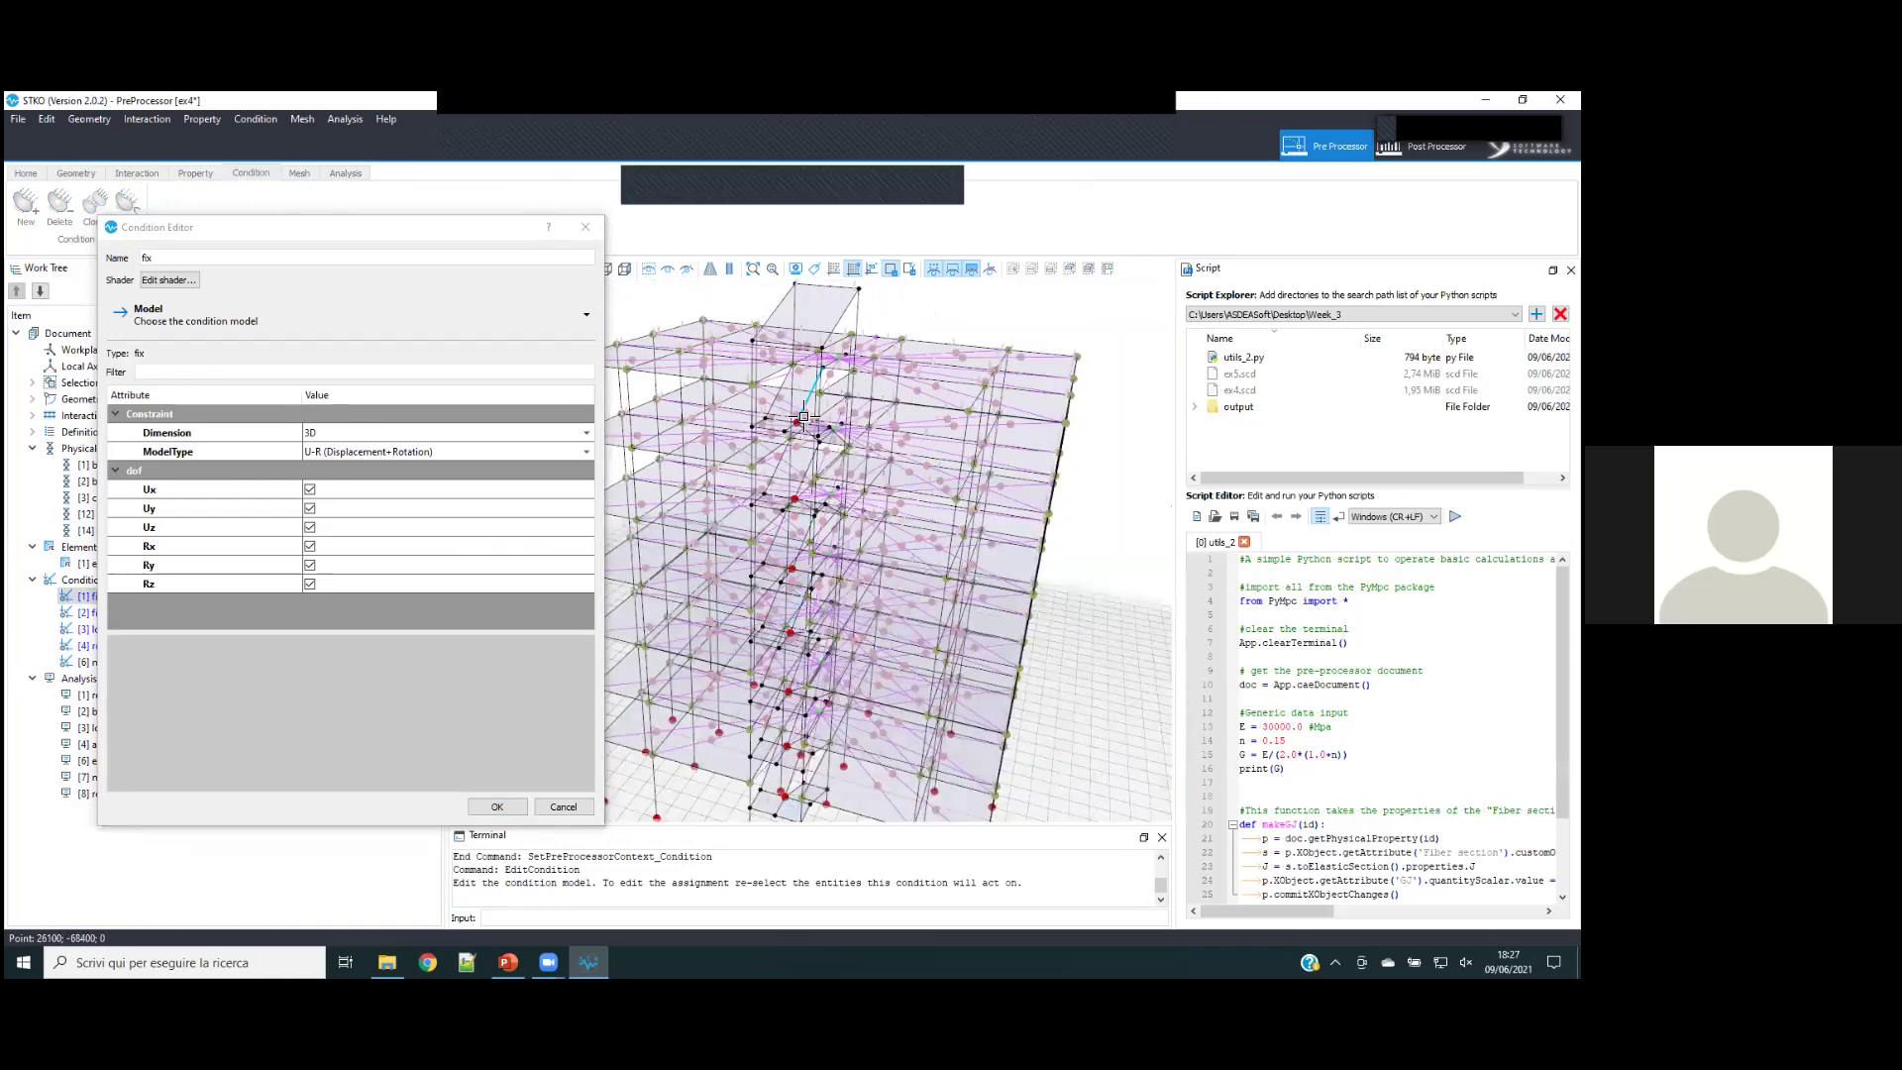
scroll(804, 417, up, 2)
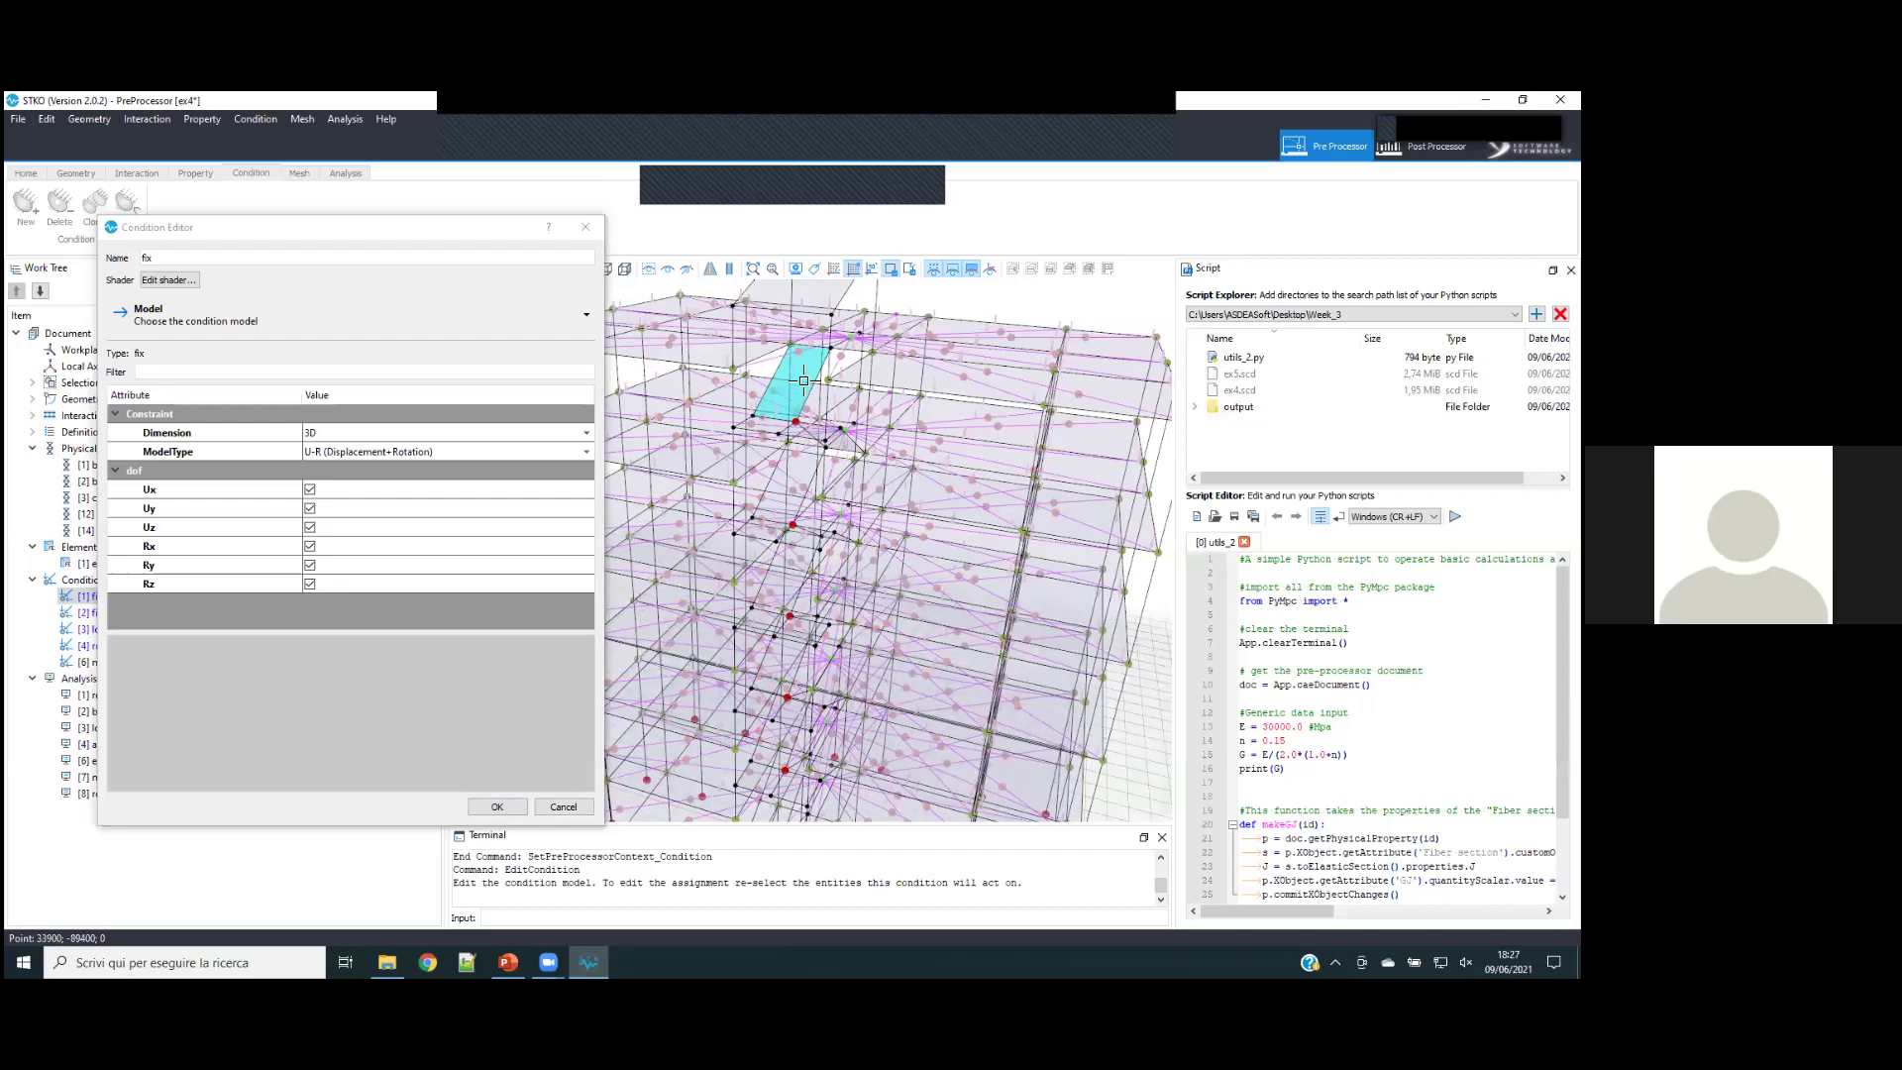
click(561, 806)
- Inspect the base supports and review the constrained degrees of freedom of the fix nodes condition without changing them
middle_drag(708, 501, 739, 581)
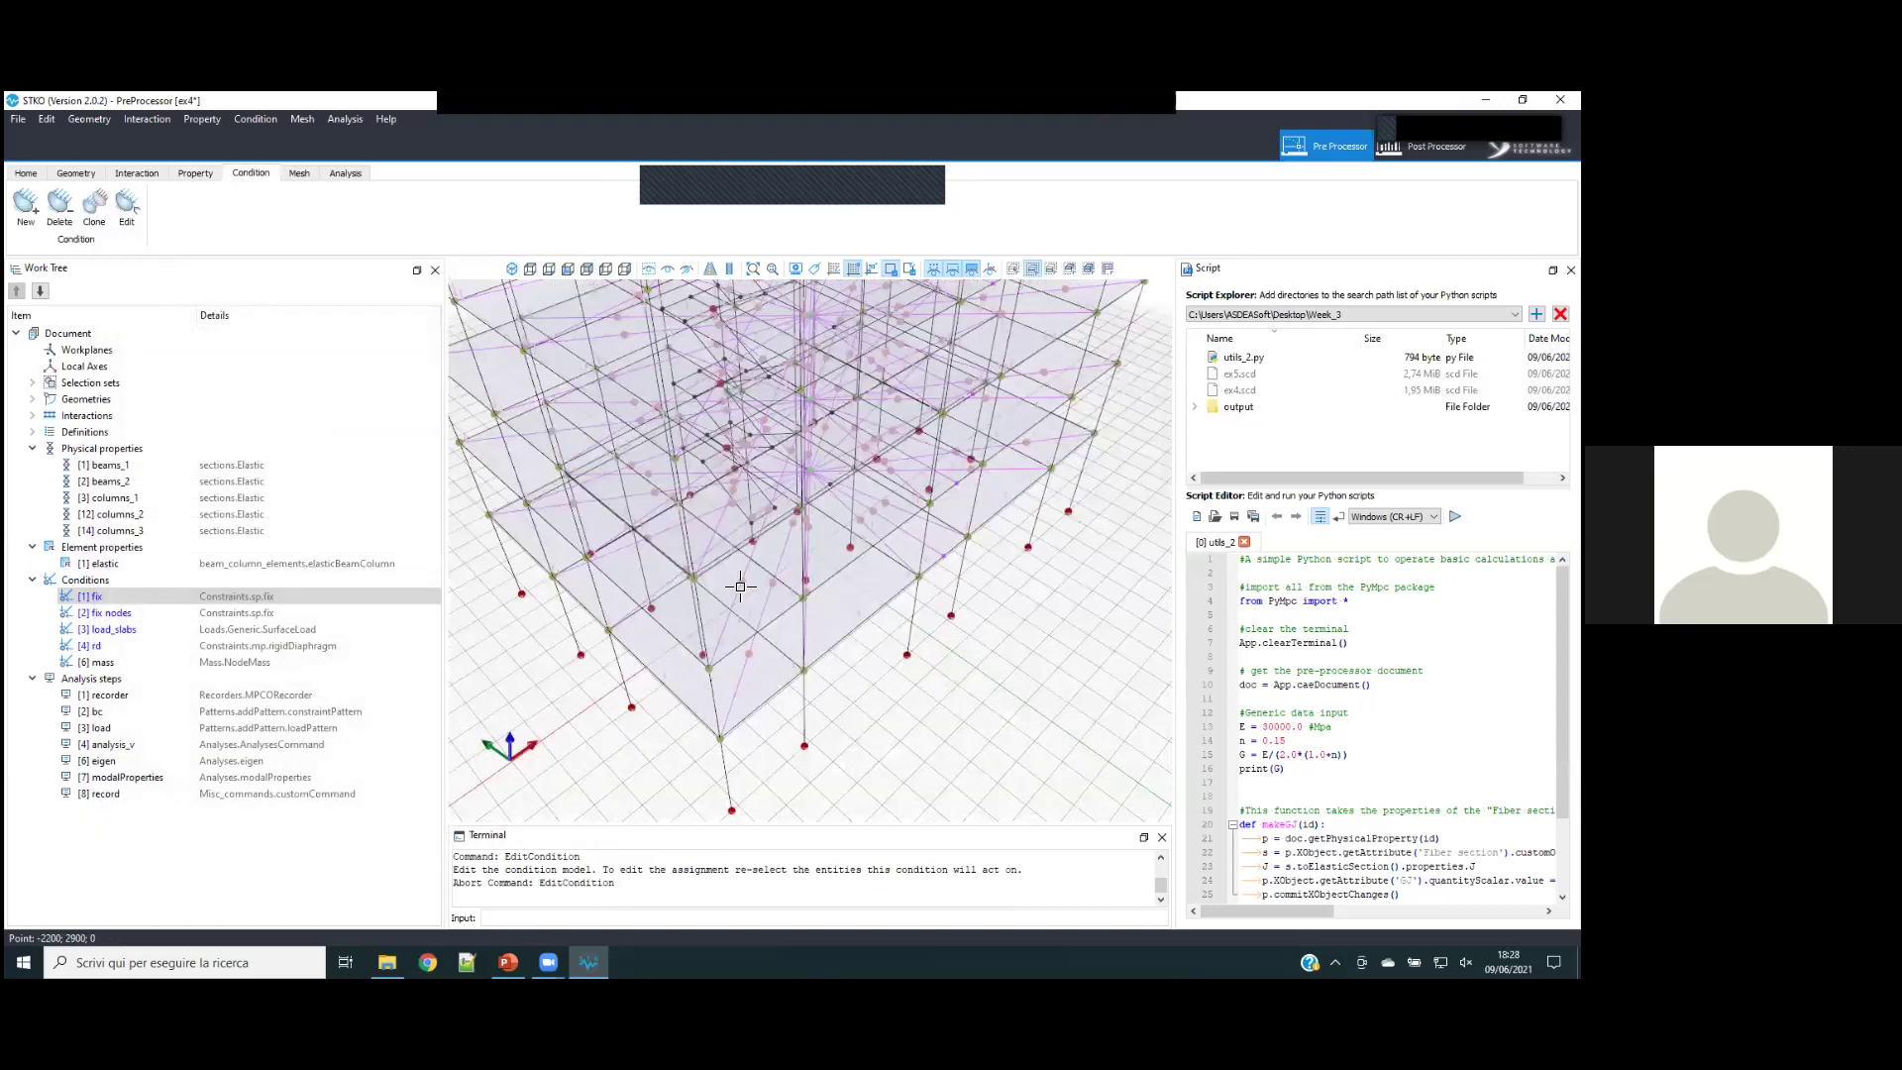
scroll(598, 382, down, 5)
scroll(598, 393, up, 2)
right_click(180, 618)
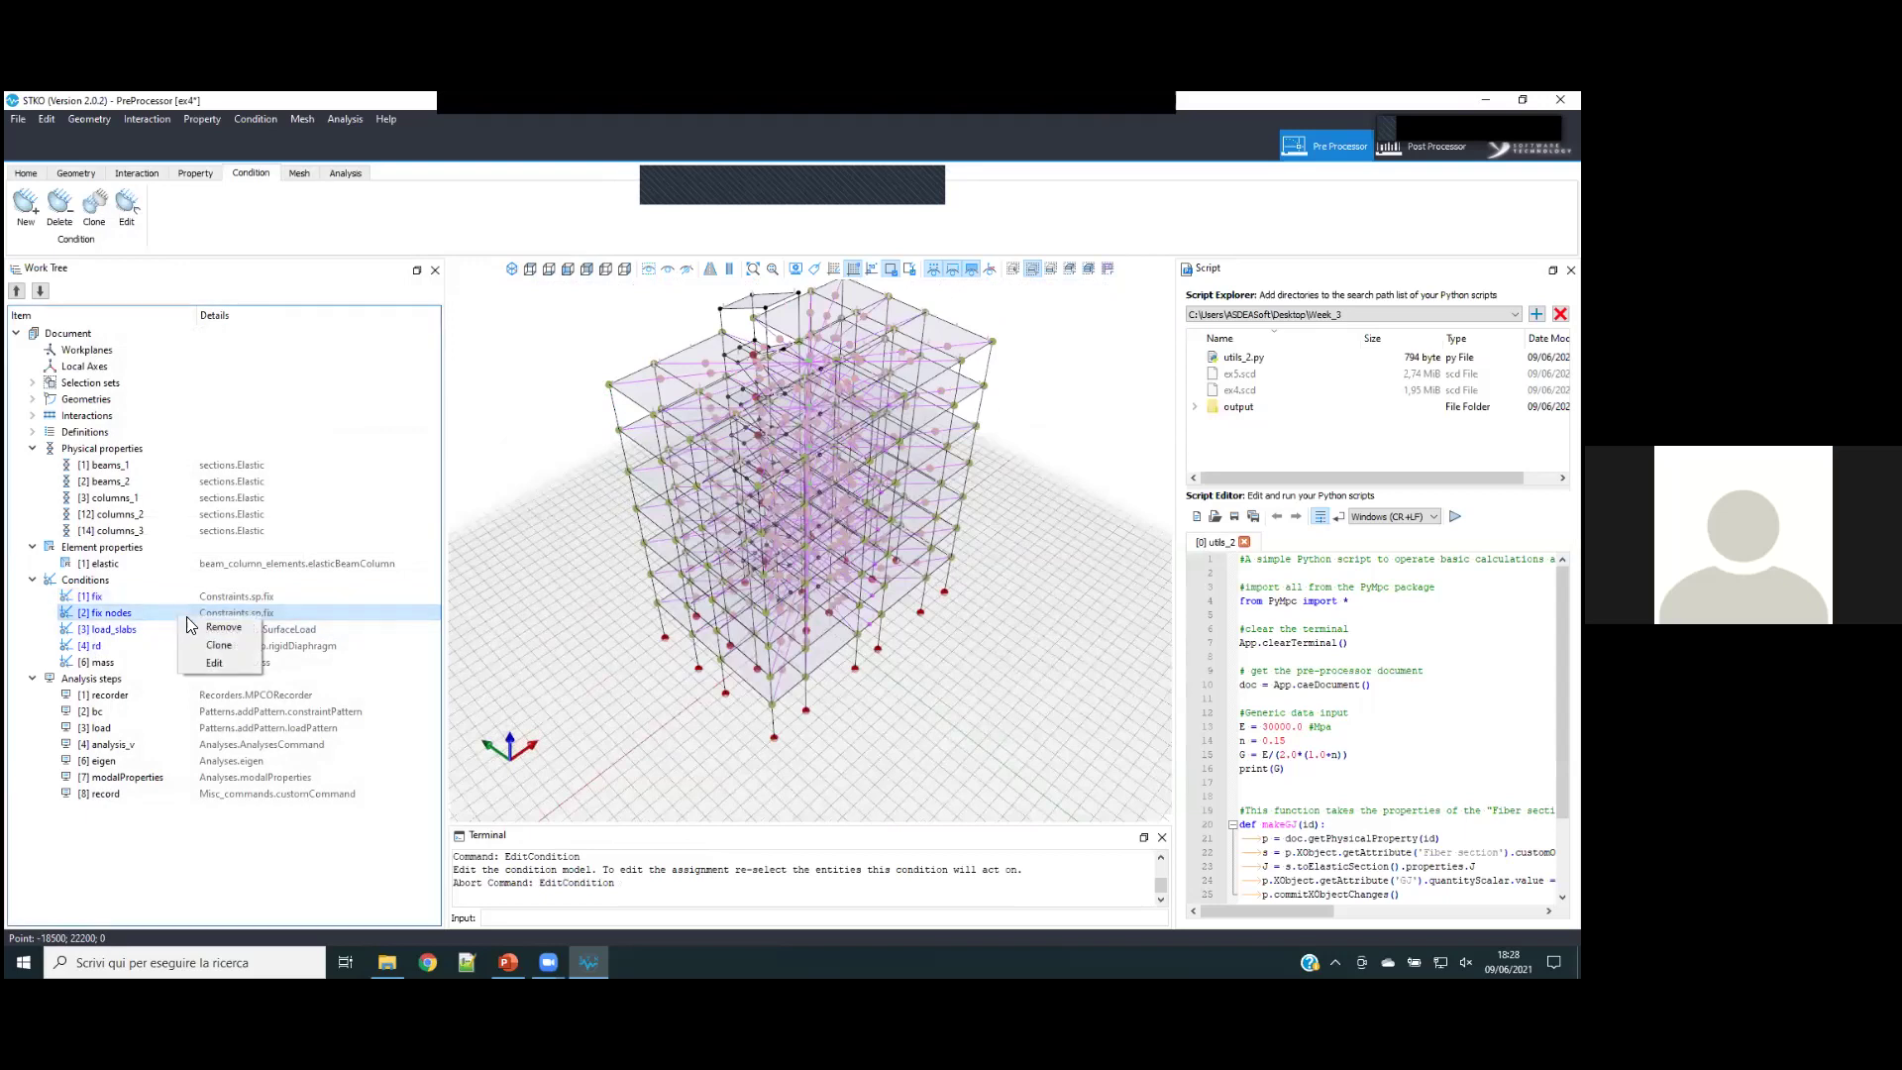
click(203, 627)
drag(743, 245, 334, 265)
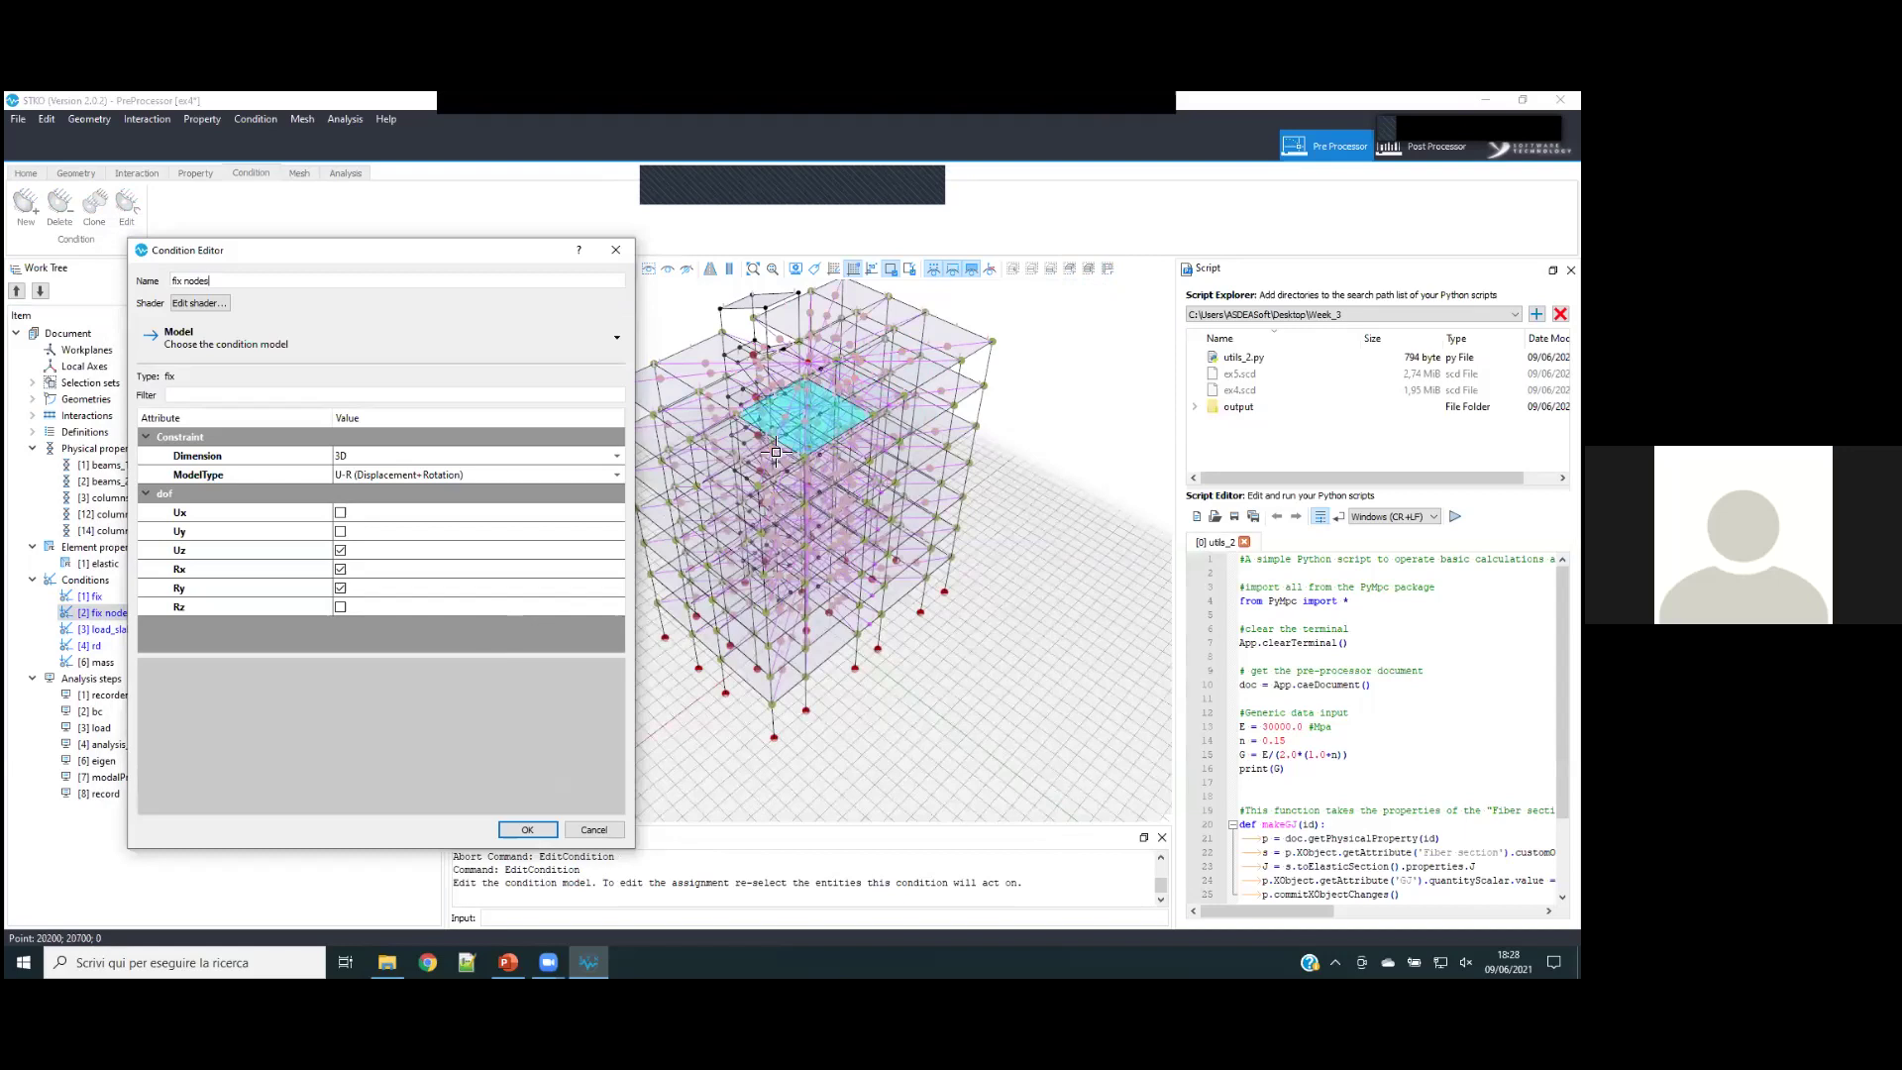
click(527, 829)
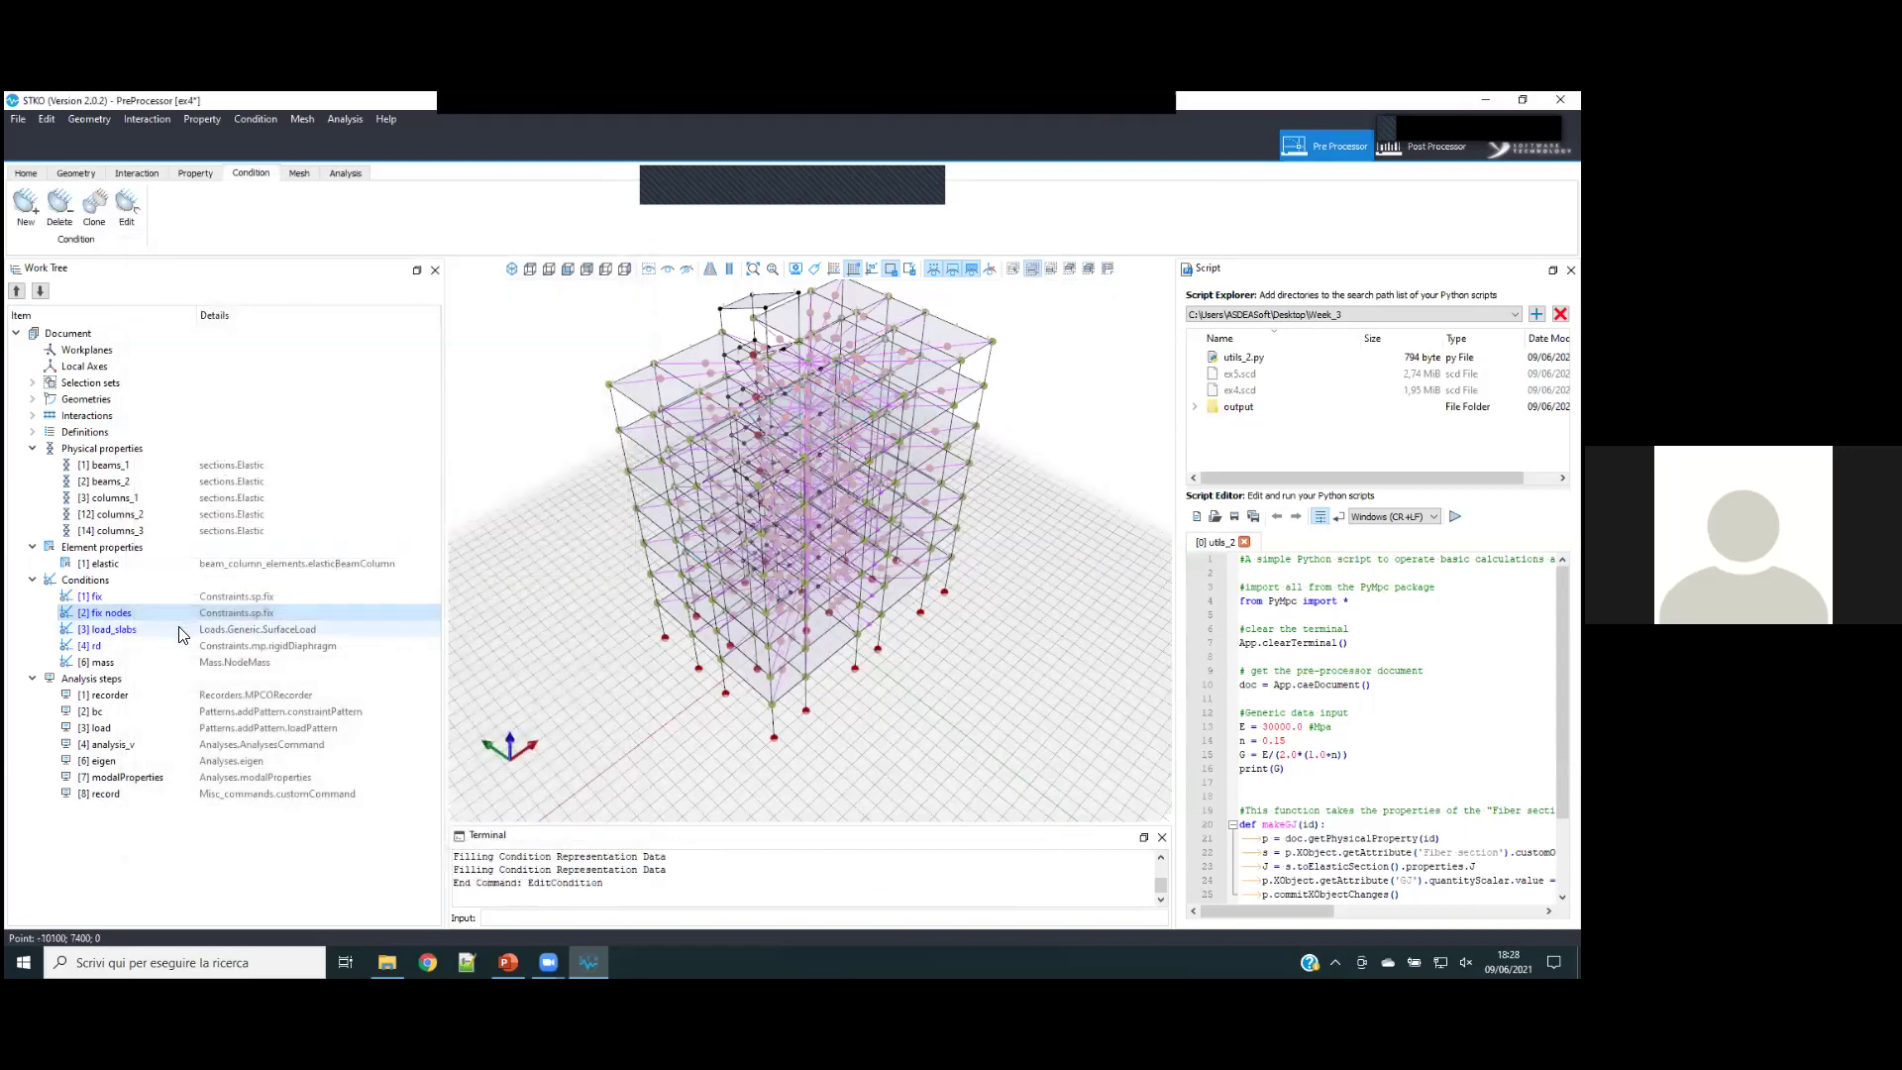
- Open the load_slabs surface load condition to review its type, unsupporting selection set, orientation, direction and force
click(180, 631)
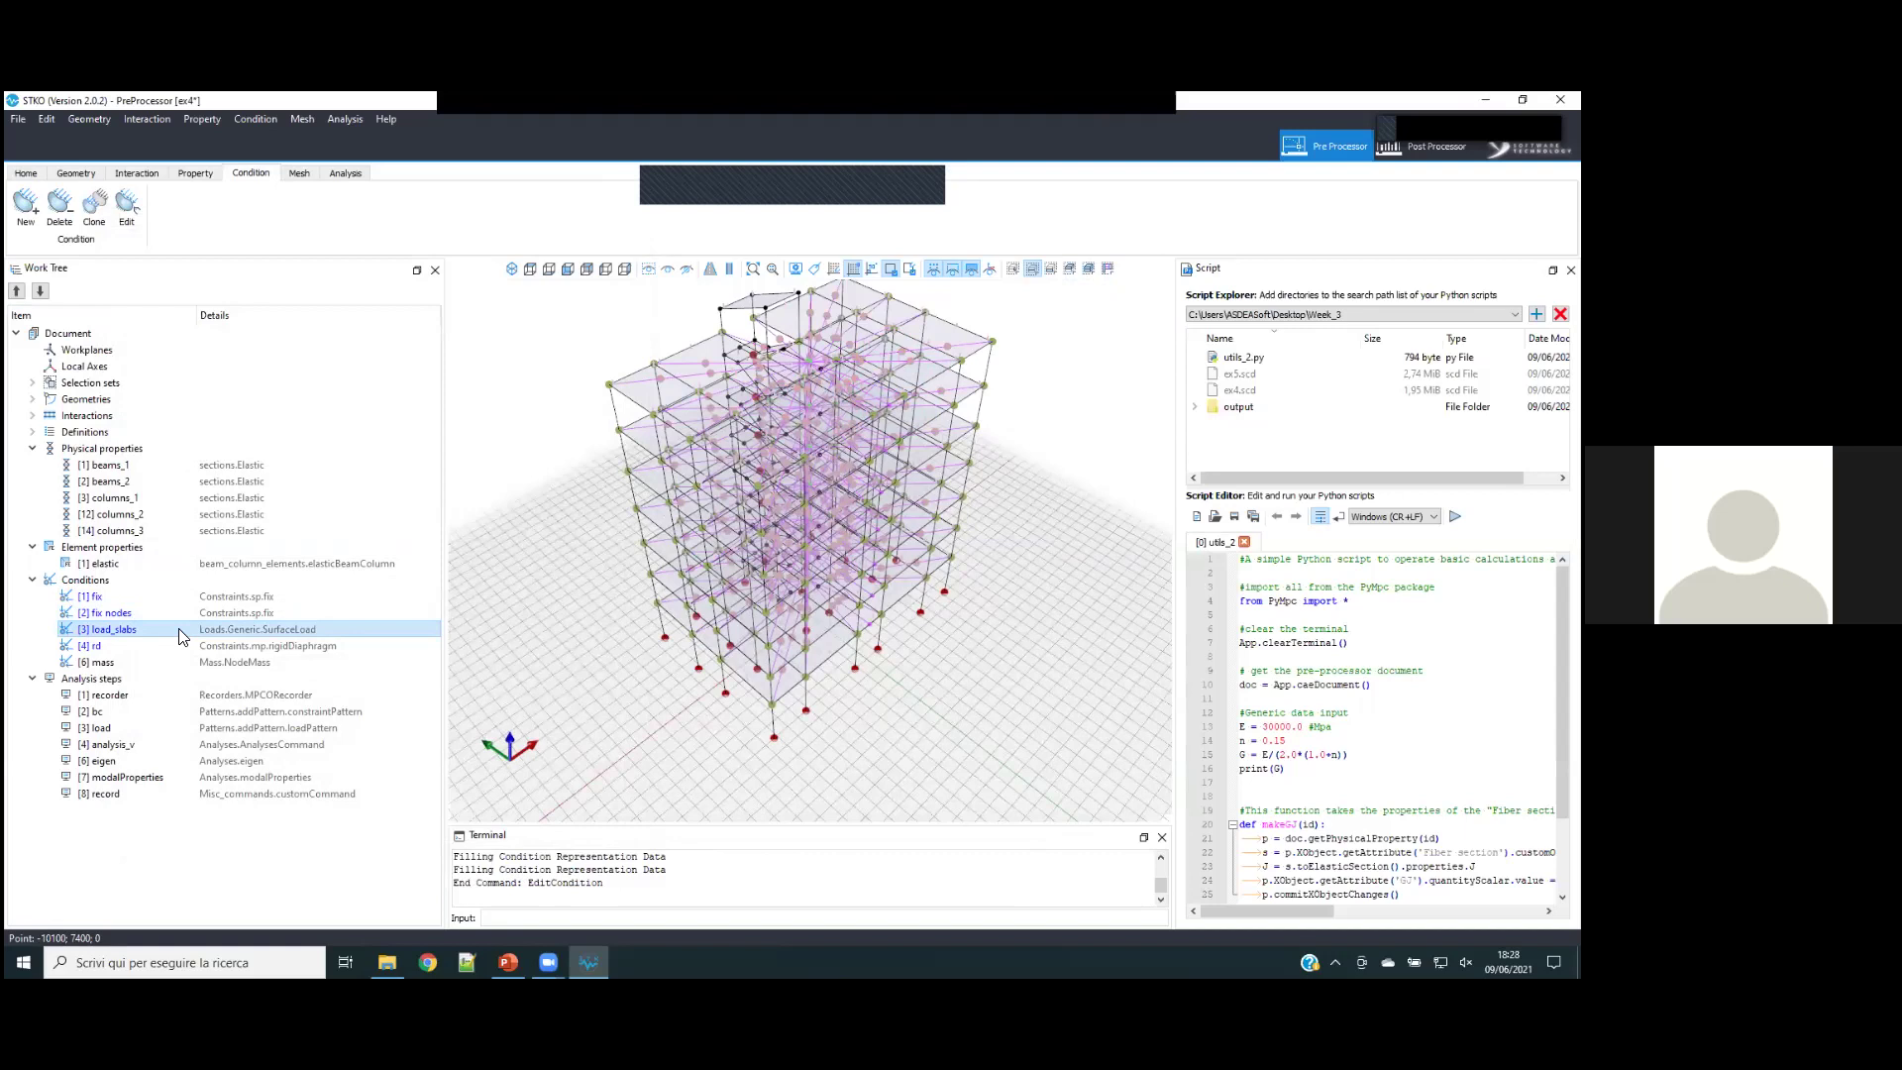
right_click(182, 637)
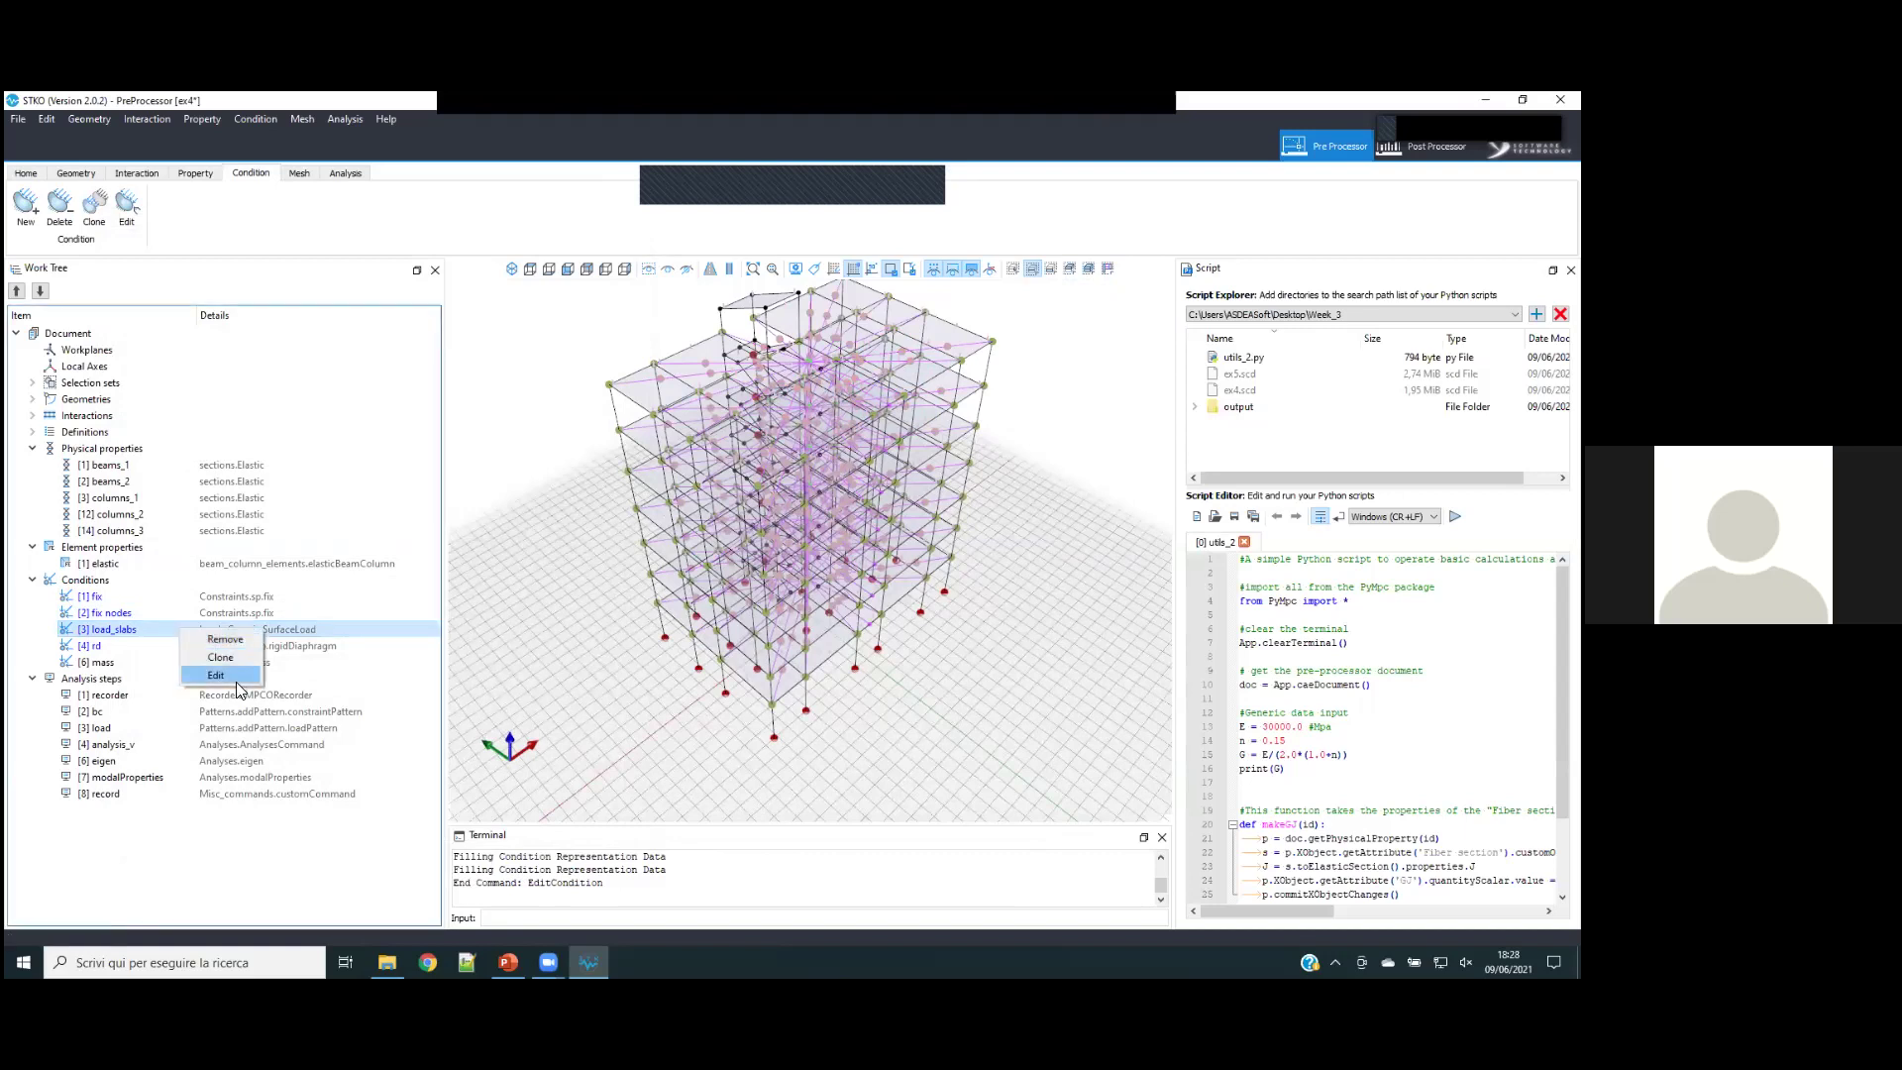
click(218, 674)
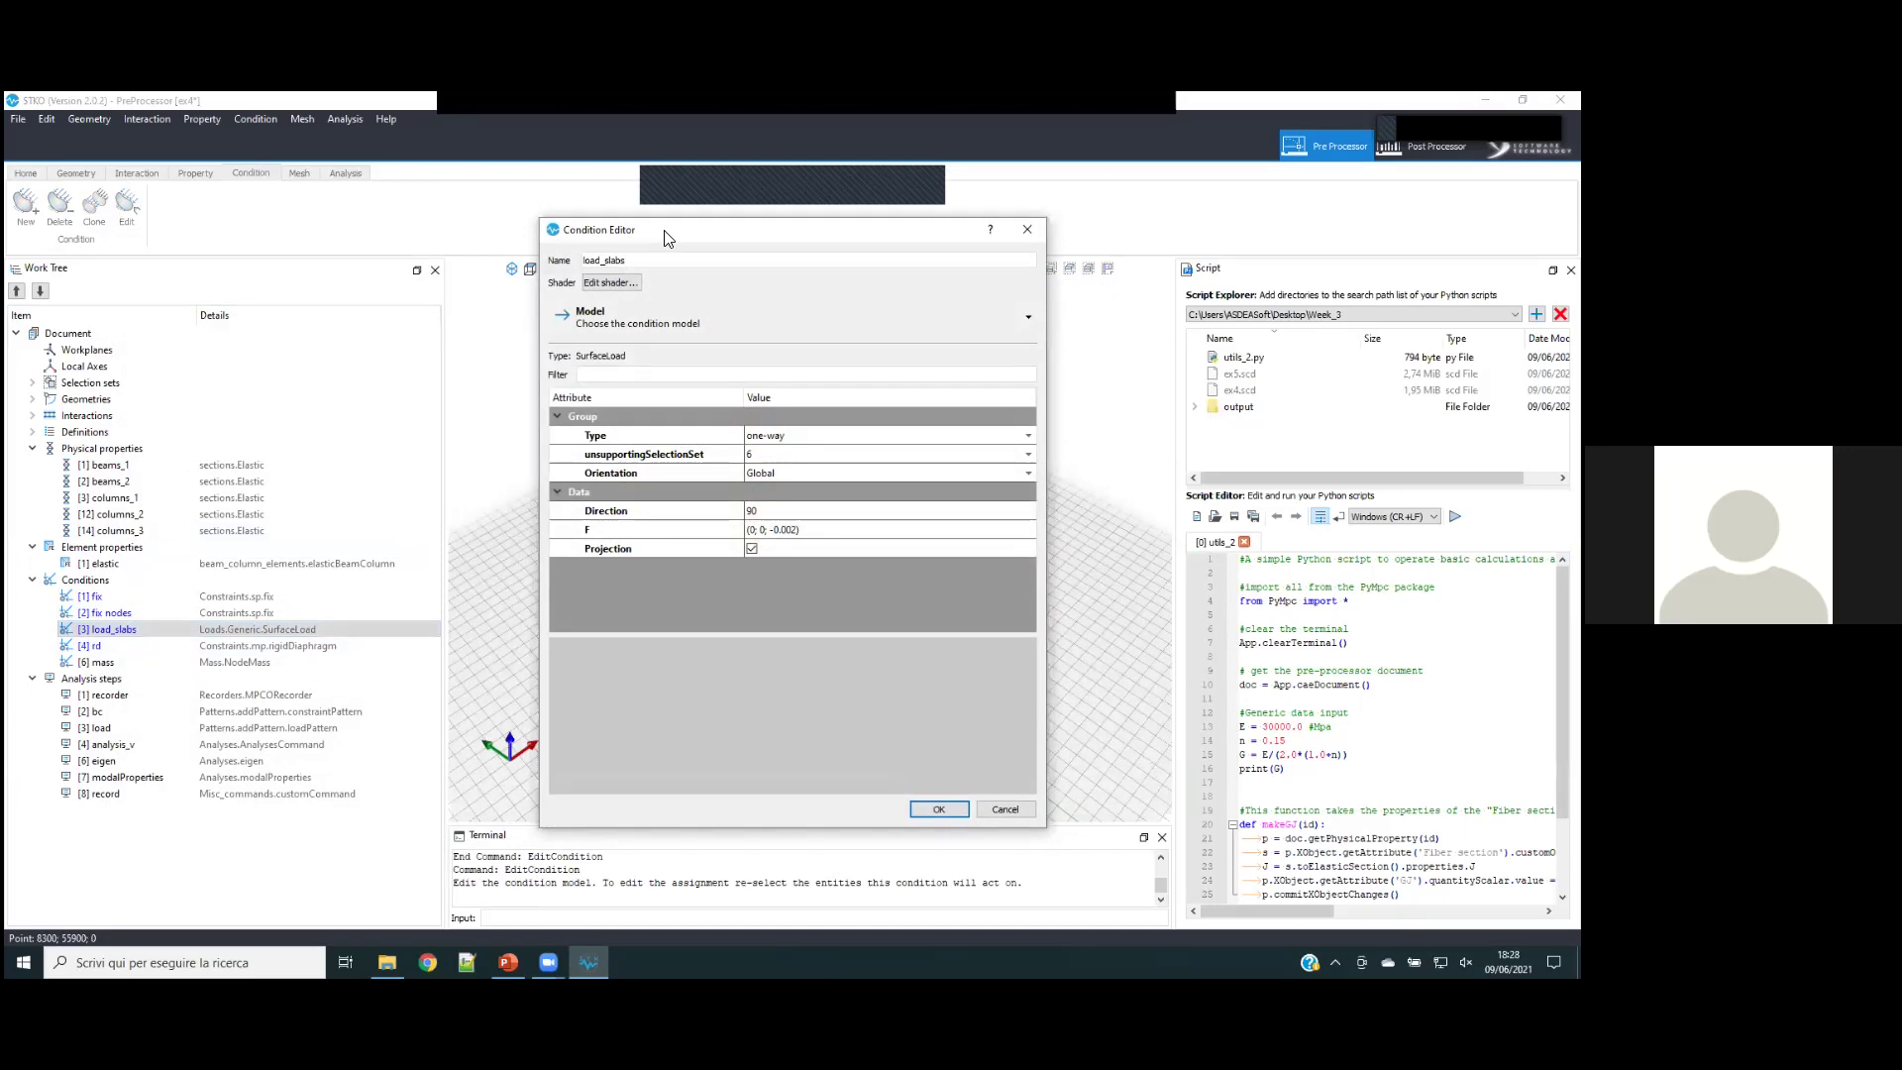
drag(666, 238, 194, 240)
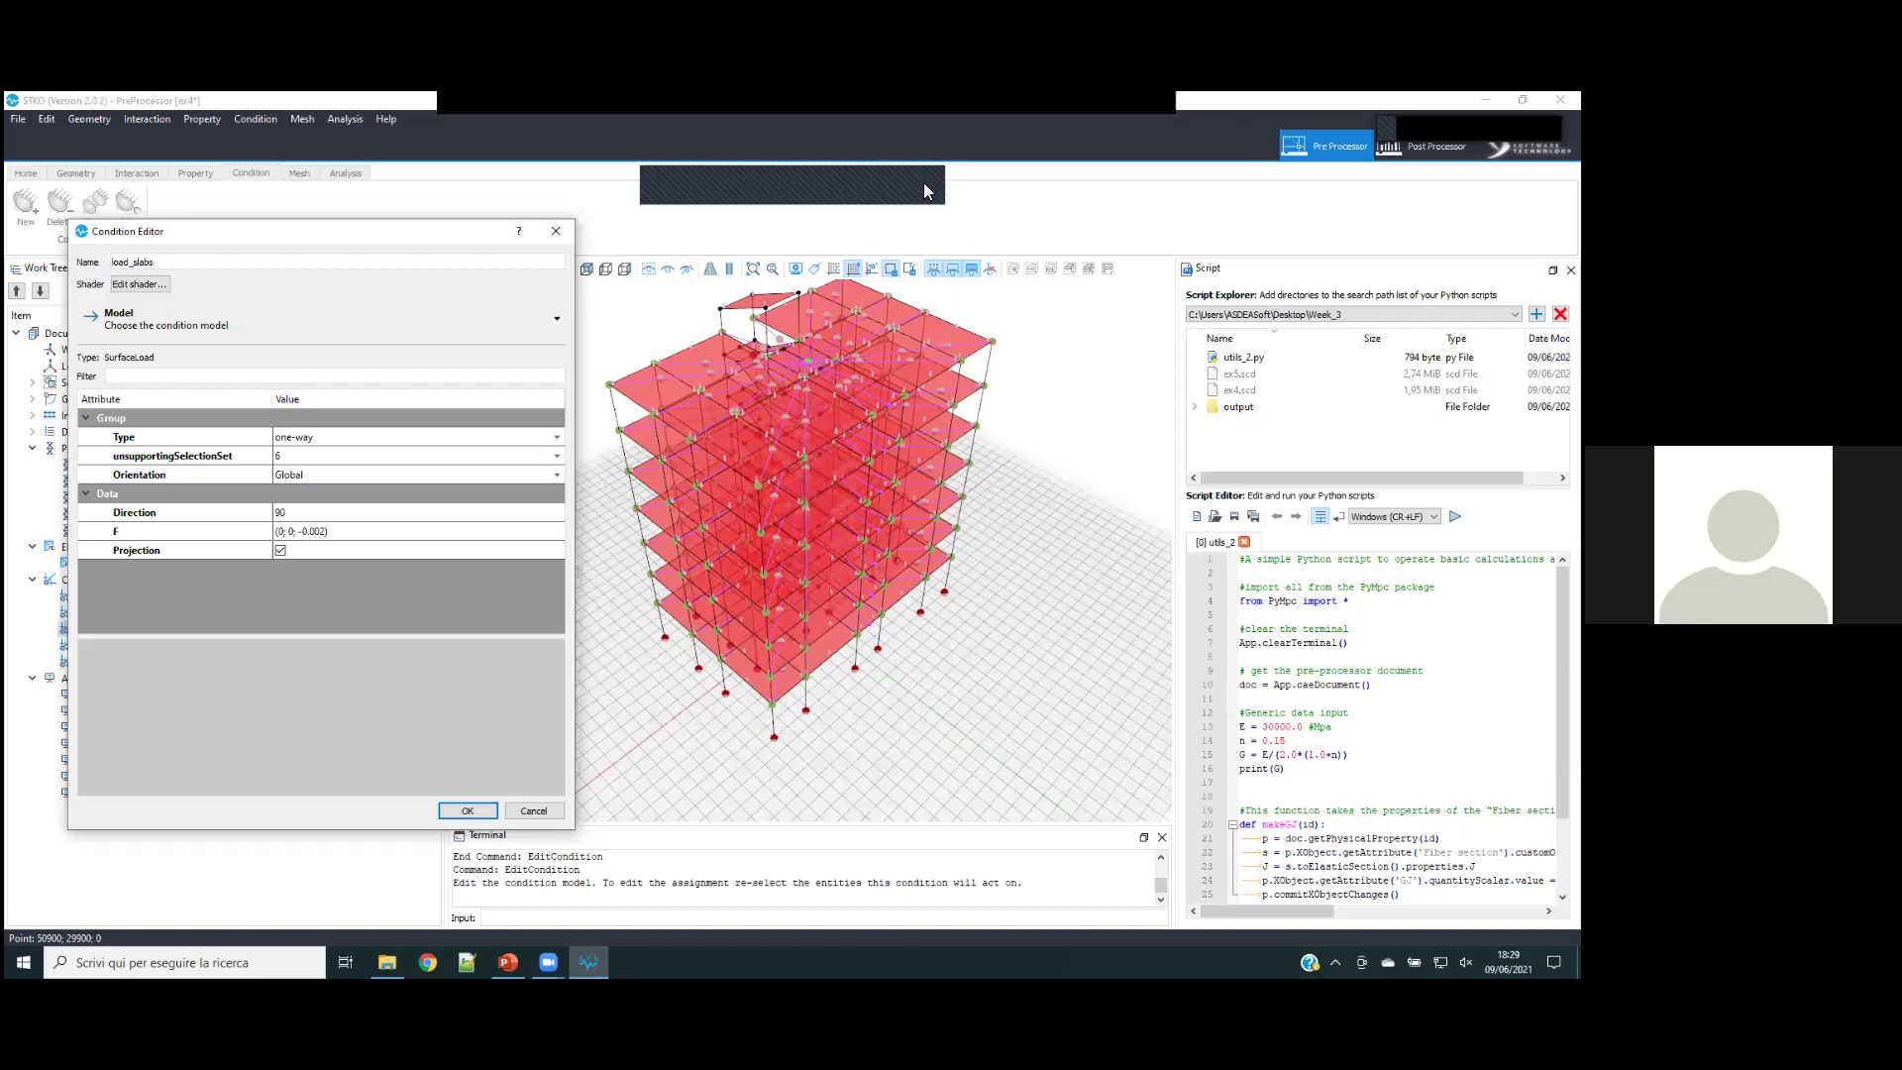
click(863, 182)
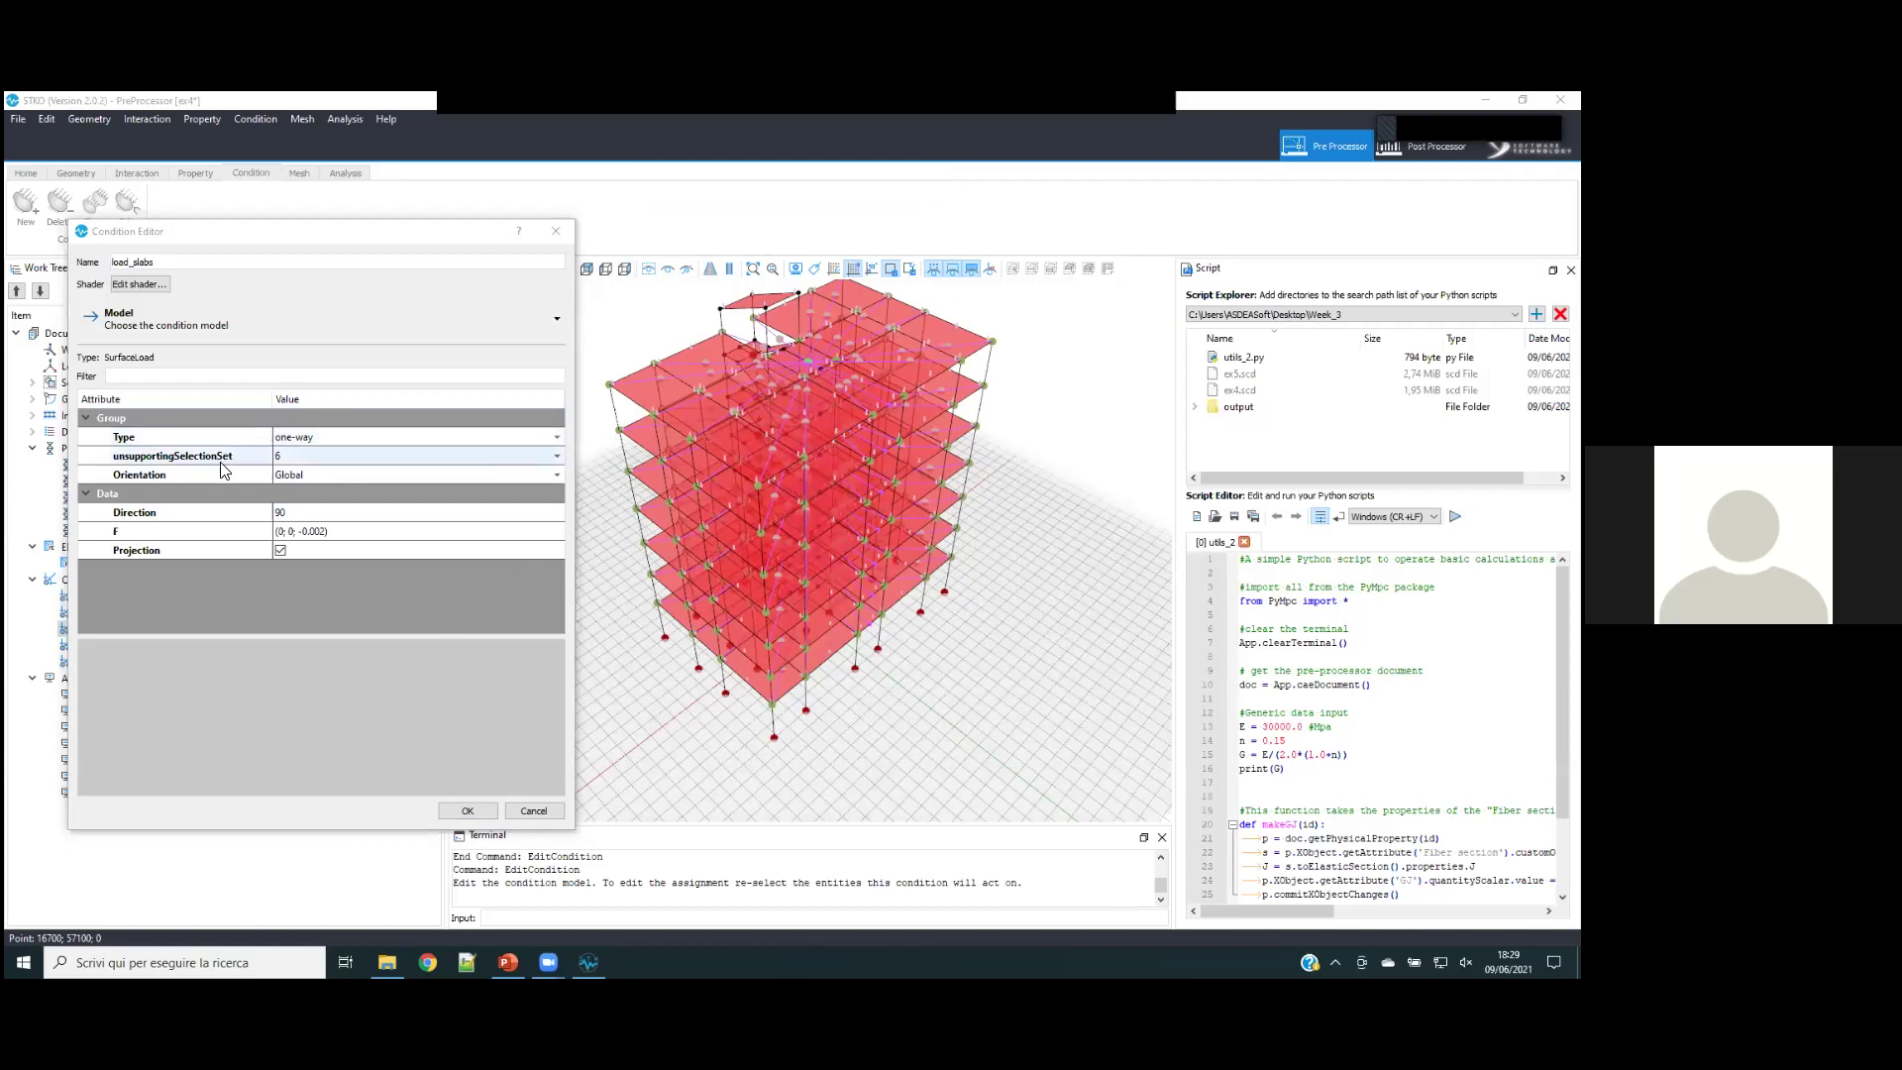
- Examine the loaded slab faces around the stairwell from several angles, and close the load_slabs condition without changes
middle_drag(731, 579, 728, 640)
drag(828, 645, 860, 562)
scroll(942, 703, up, 5)
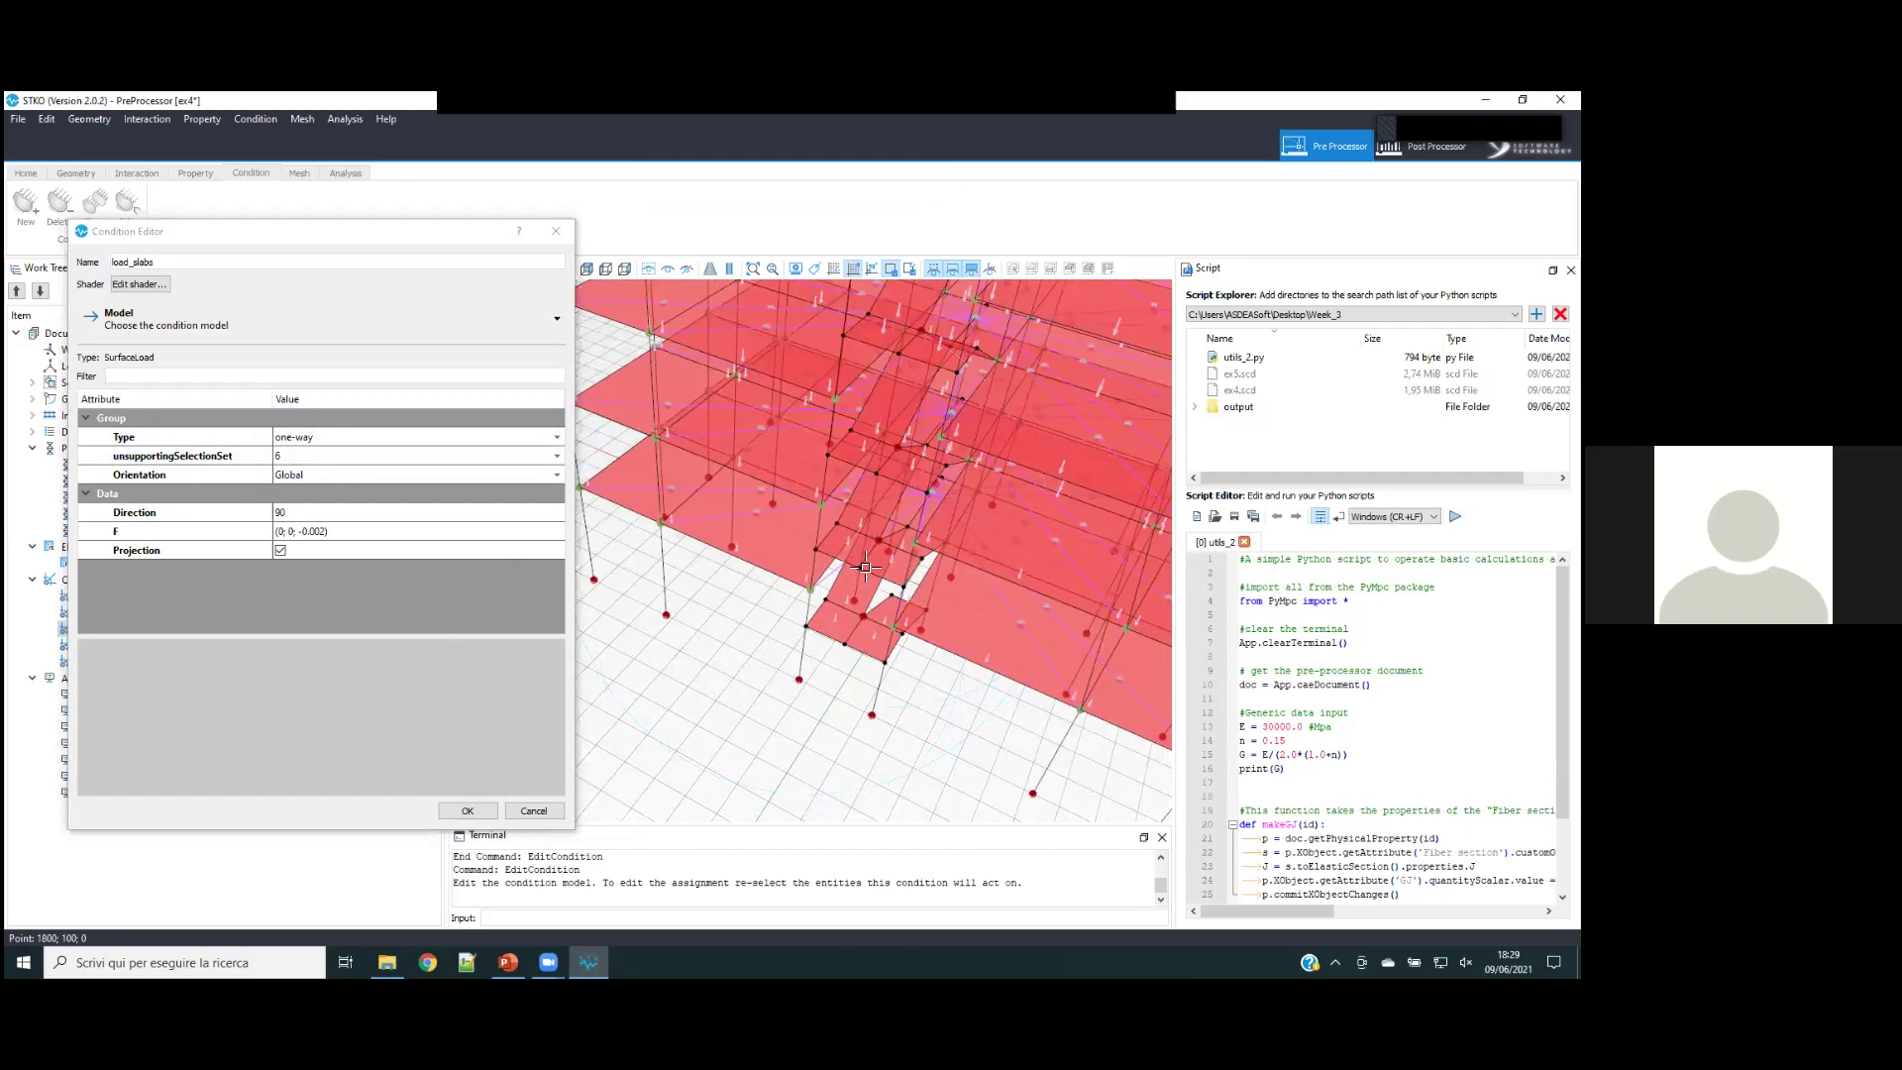
drag(906, 543, 846, 546)
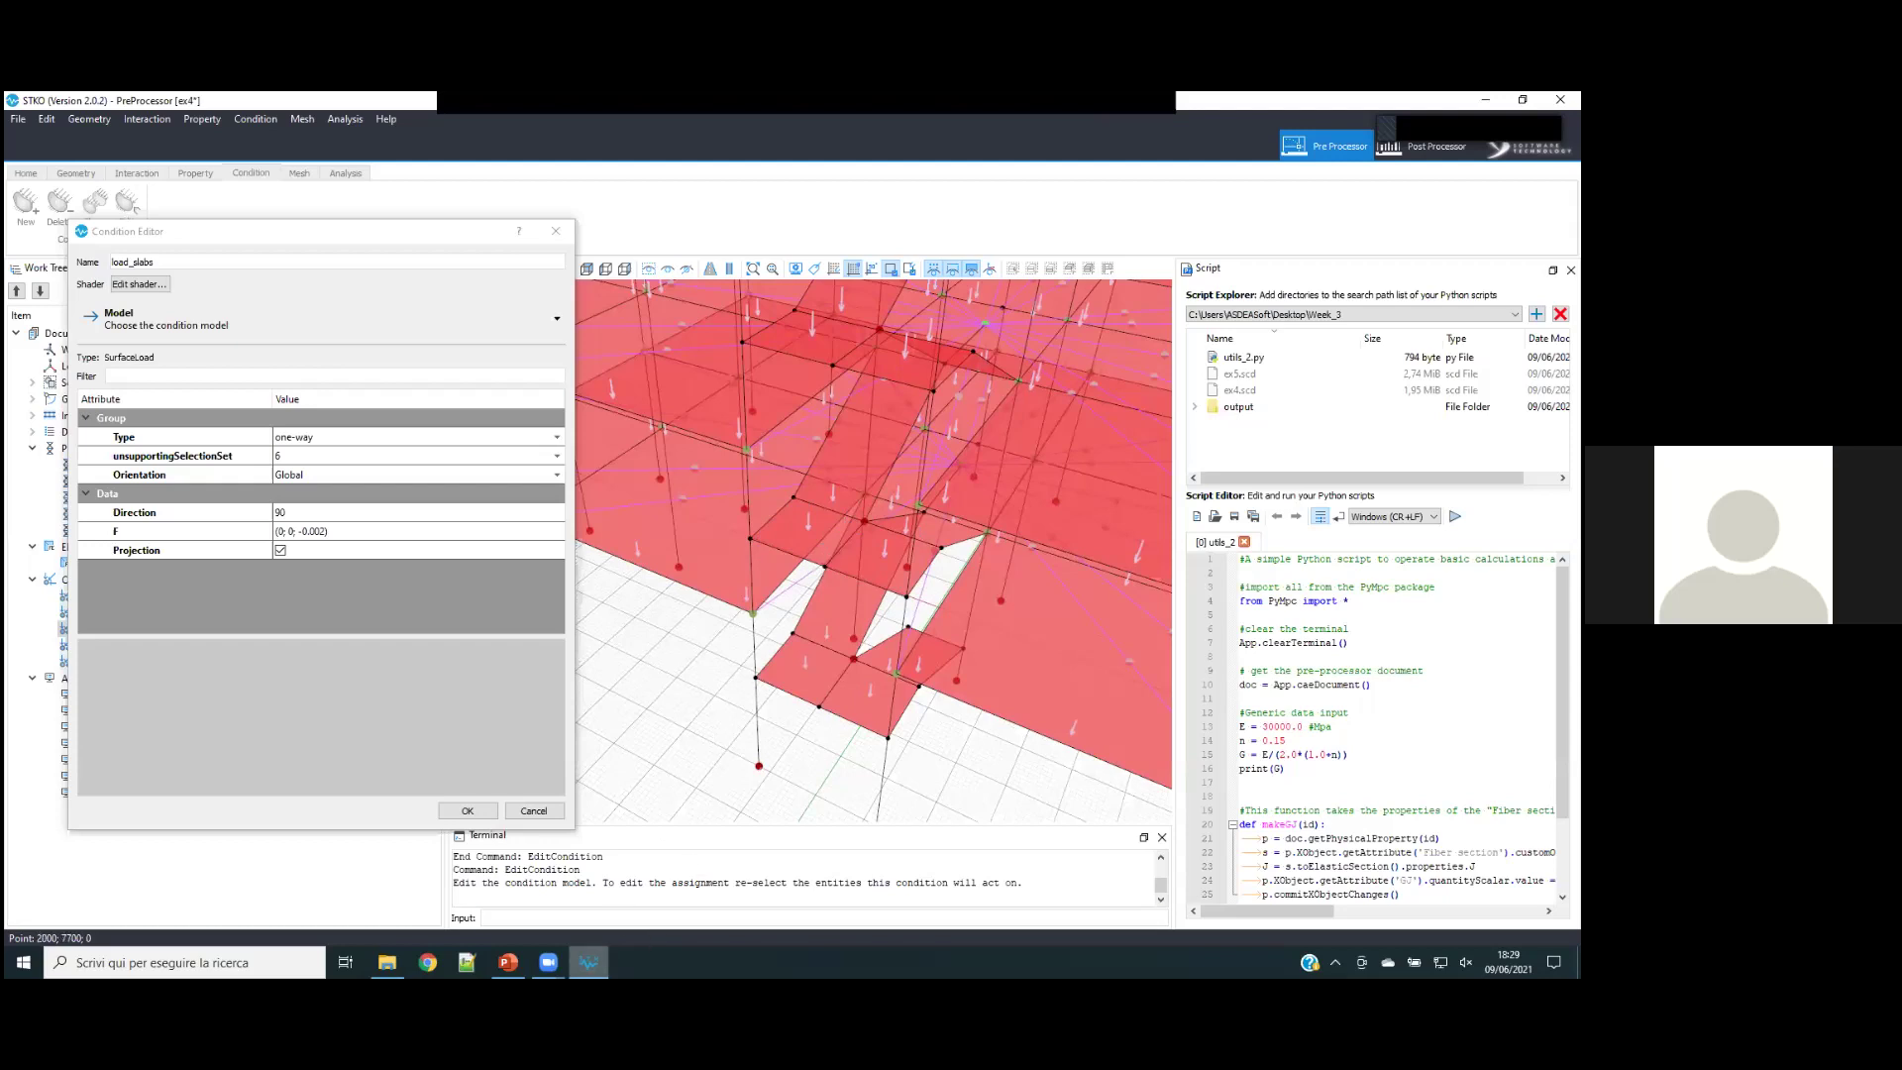
mouse_move(548, 962)
scroll(818, 602, down, 6)
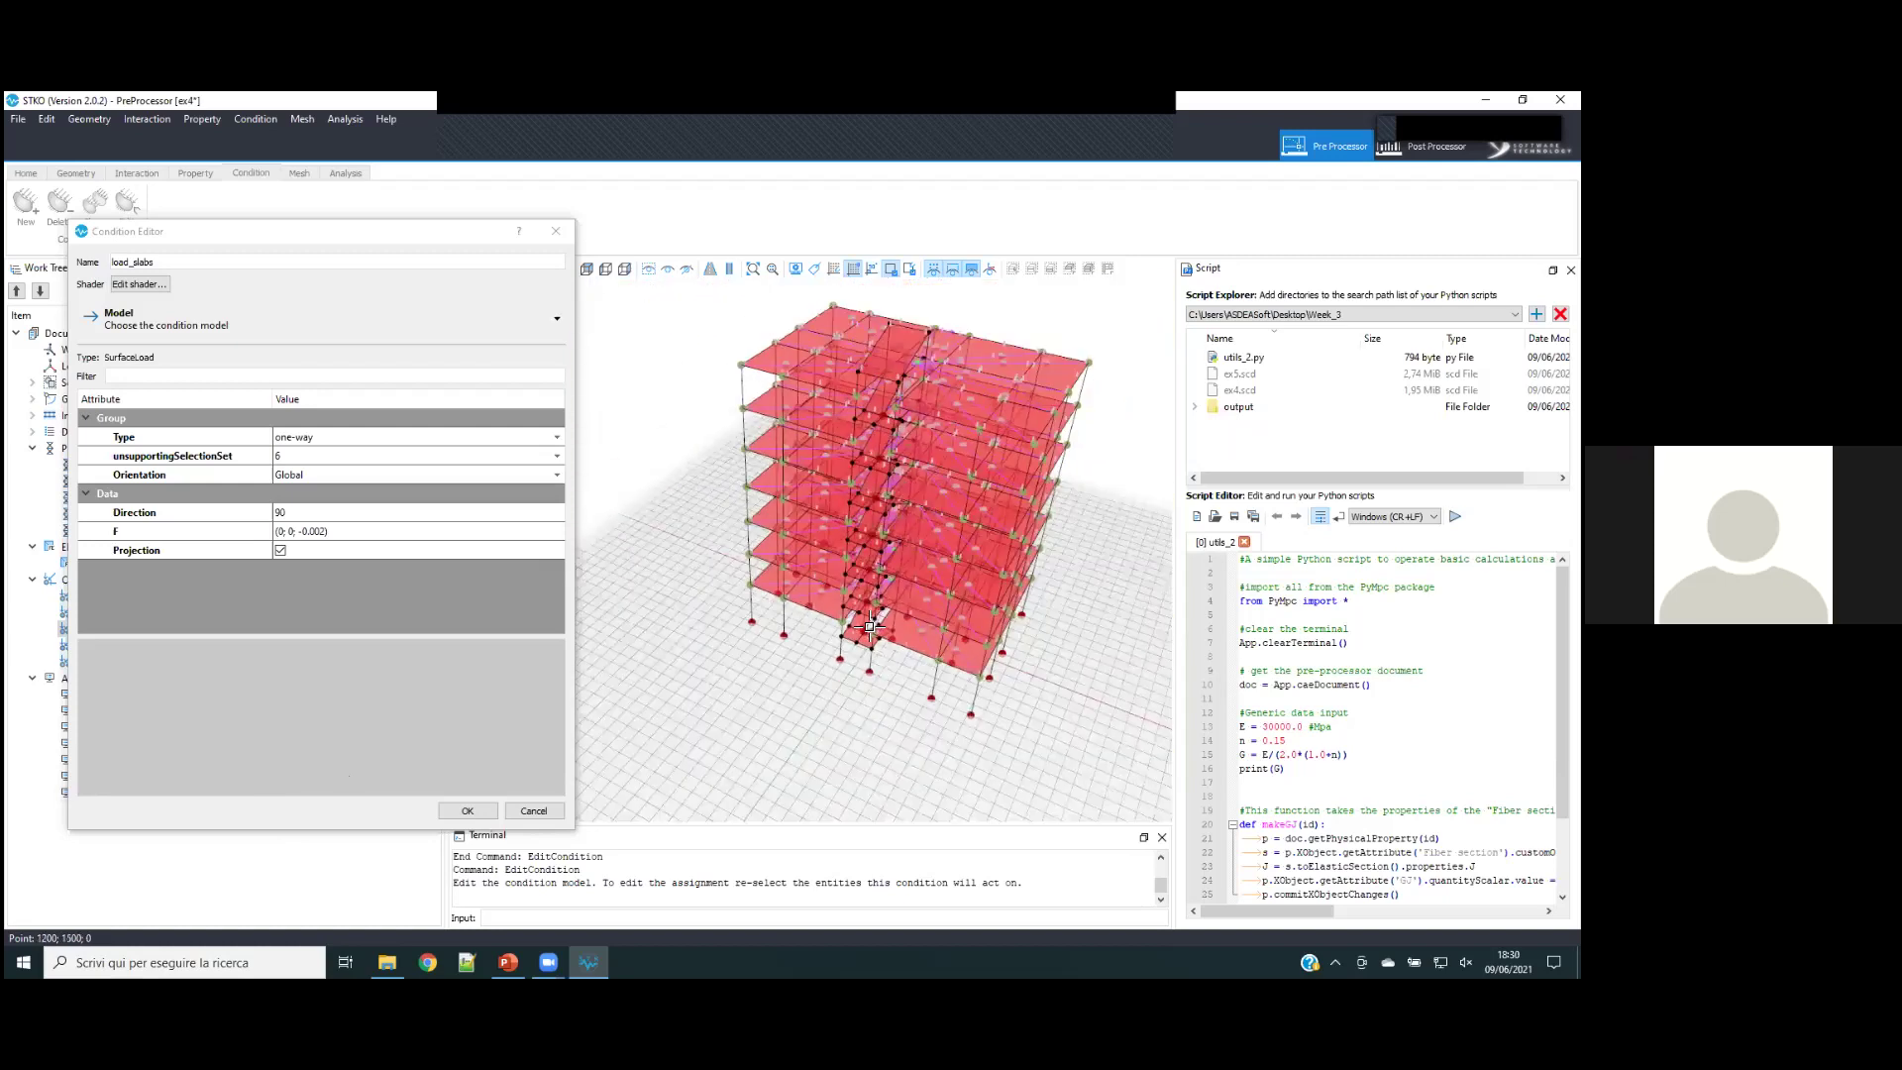
middle_drag(996, 619, 707, 654)
scroll(802, 461, up, 6)
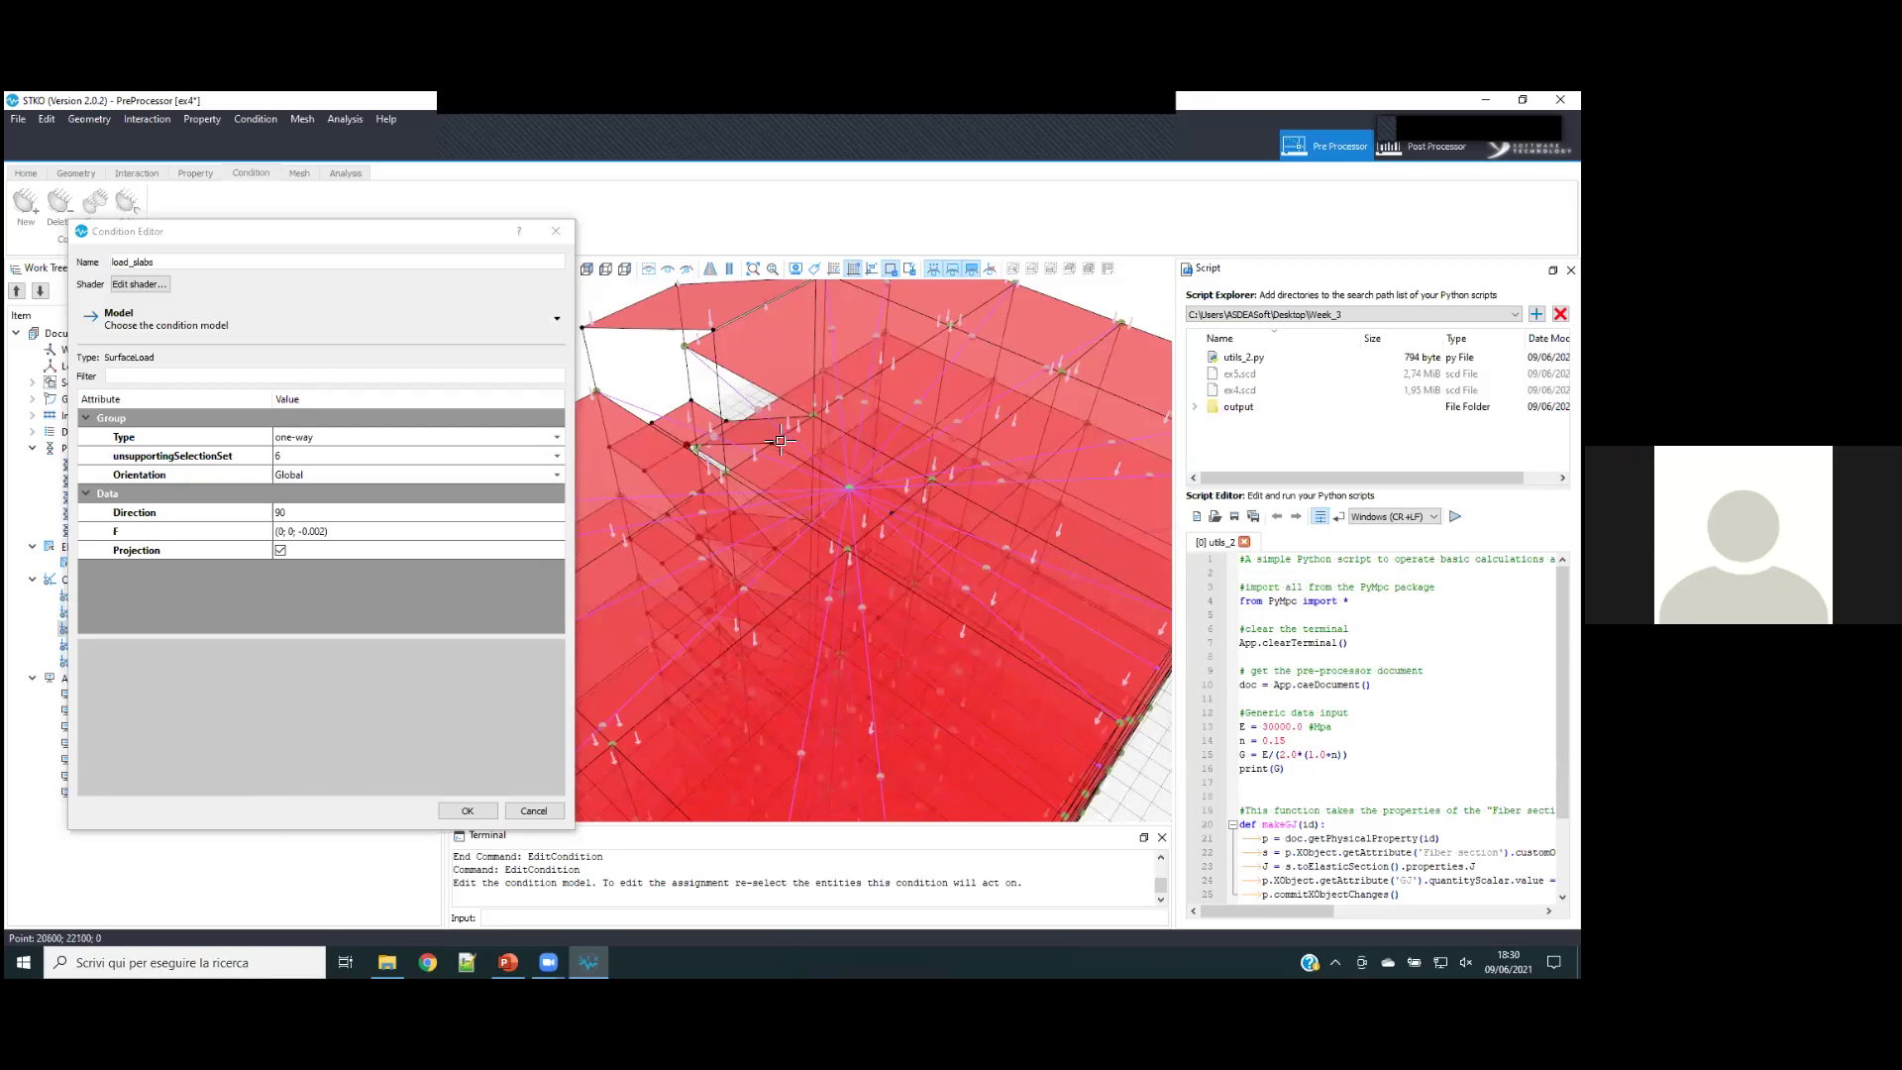
click(556, 230)
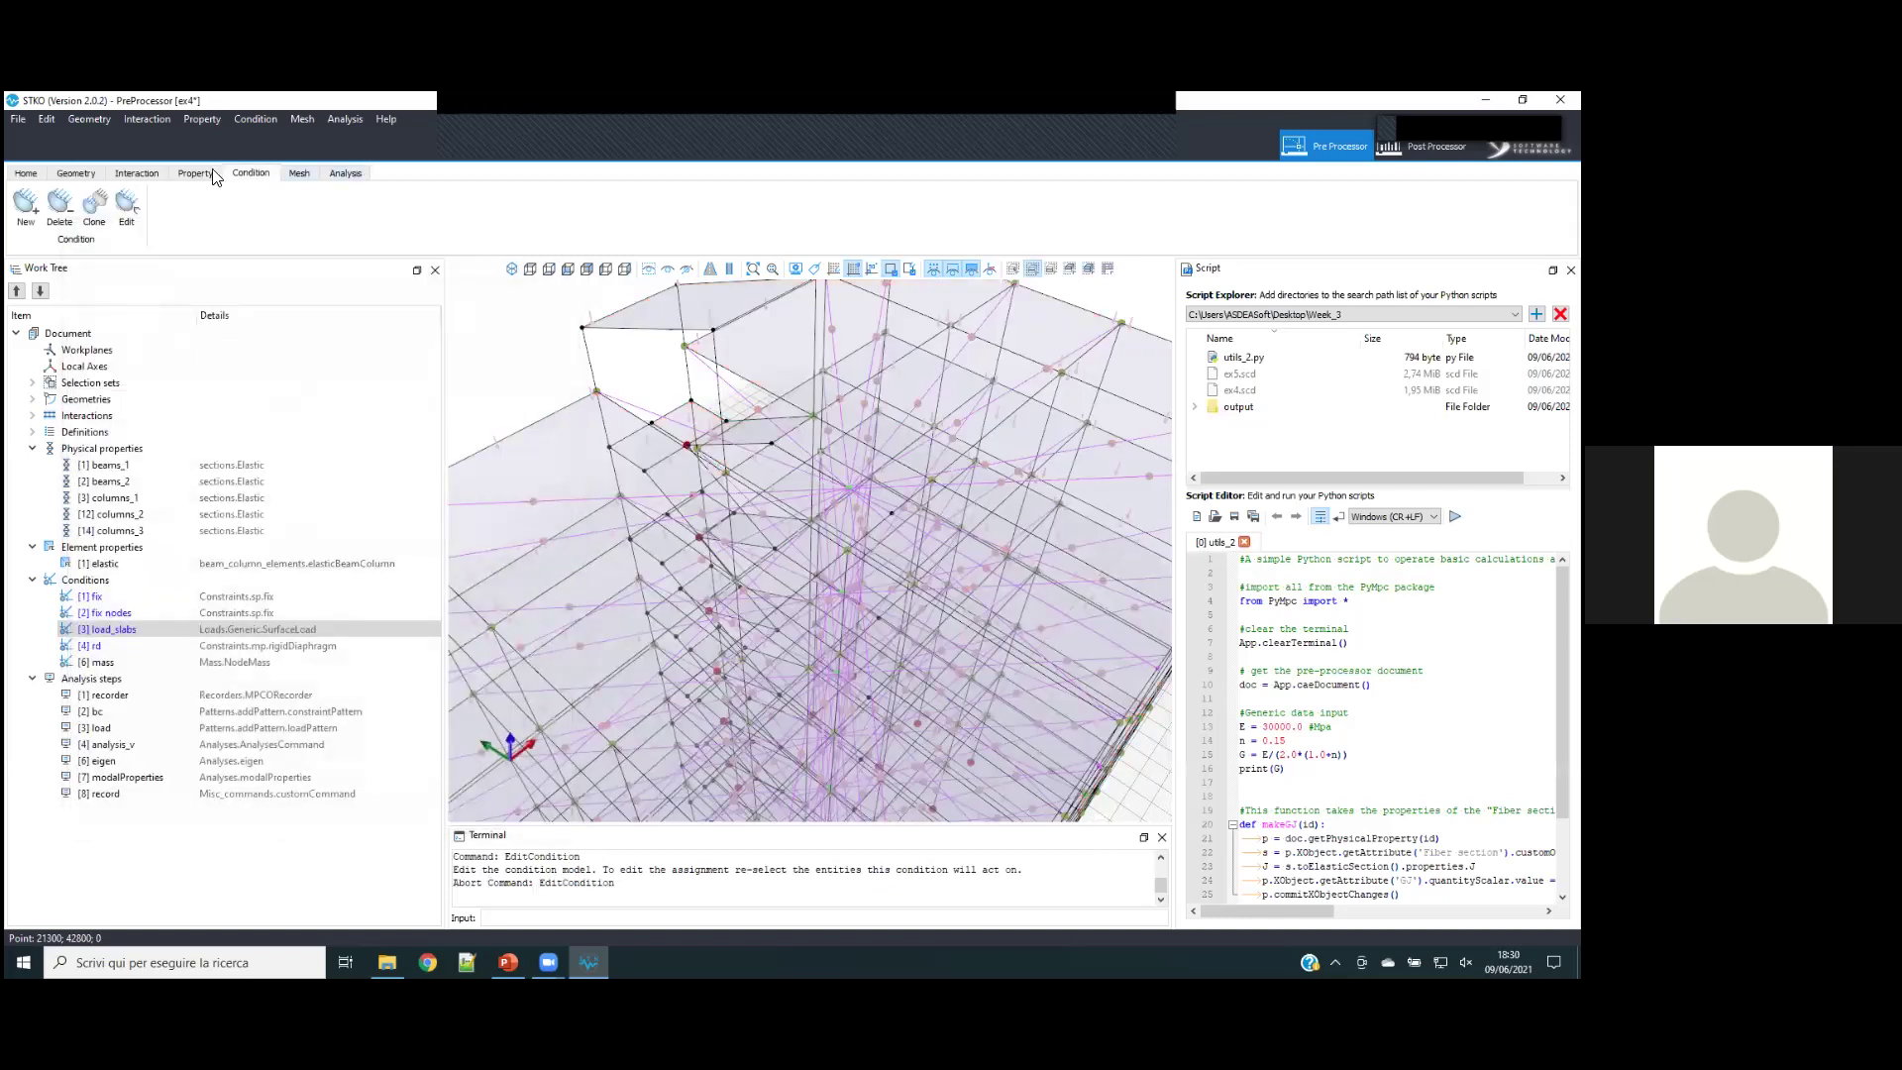
- Display the model in the property context and isolate the members of the Unsupporting selection set to inspect them
click(196, 174)
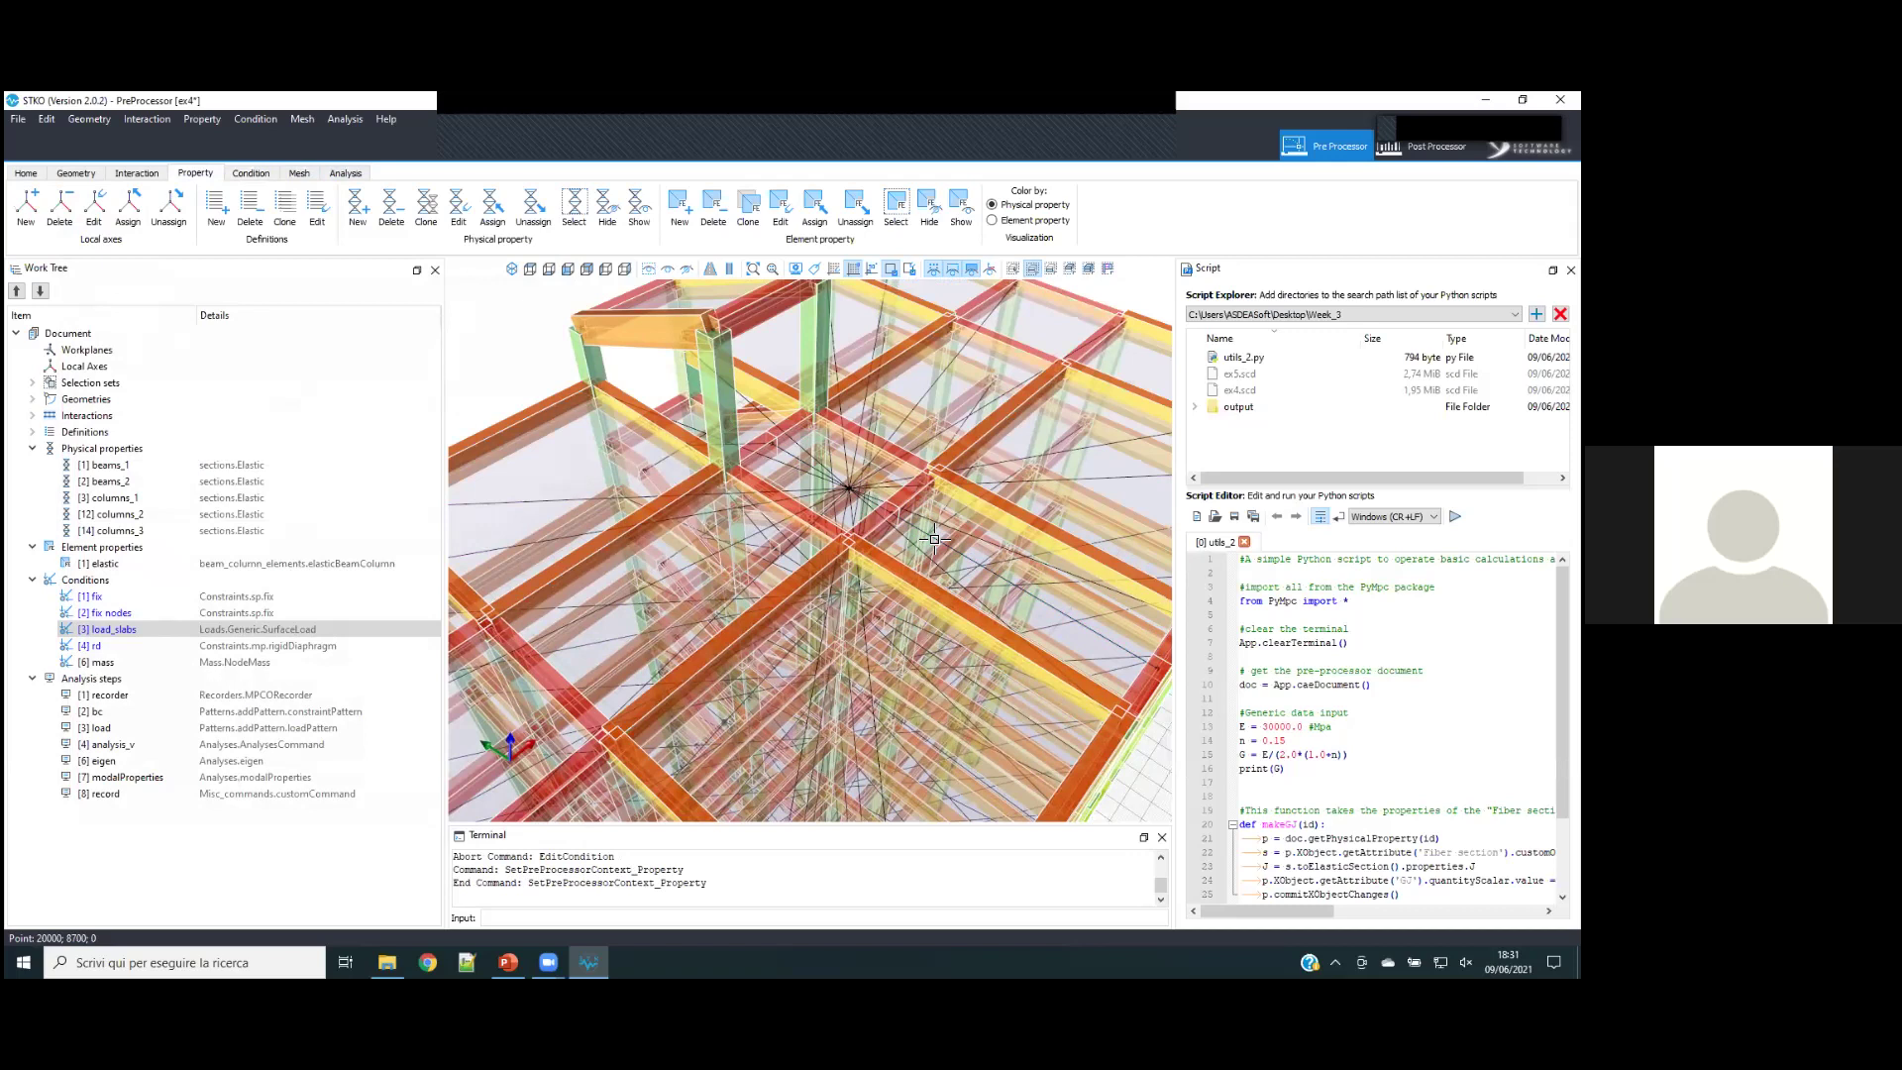
click(247, 634)
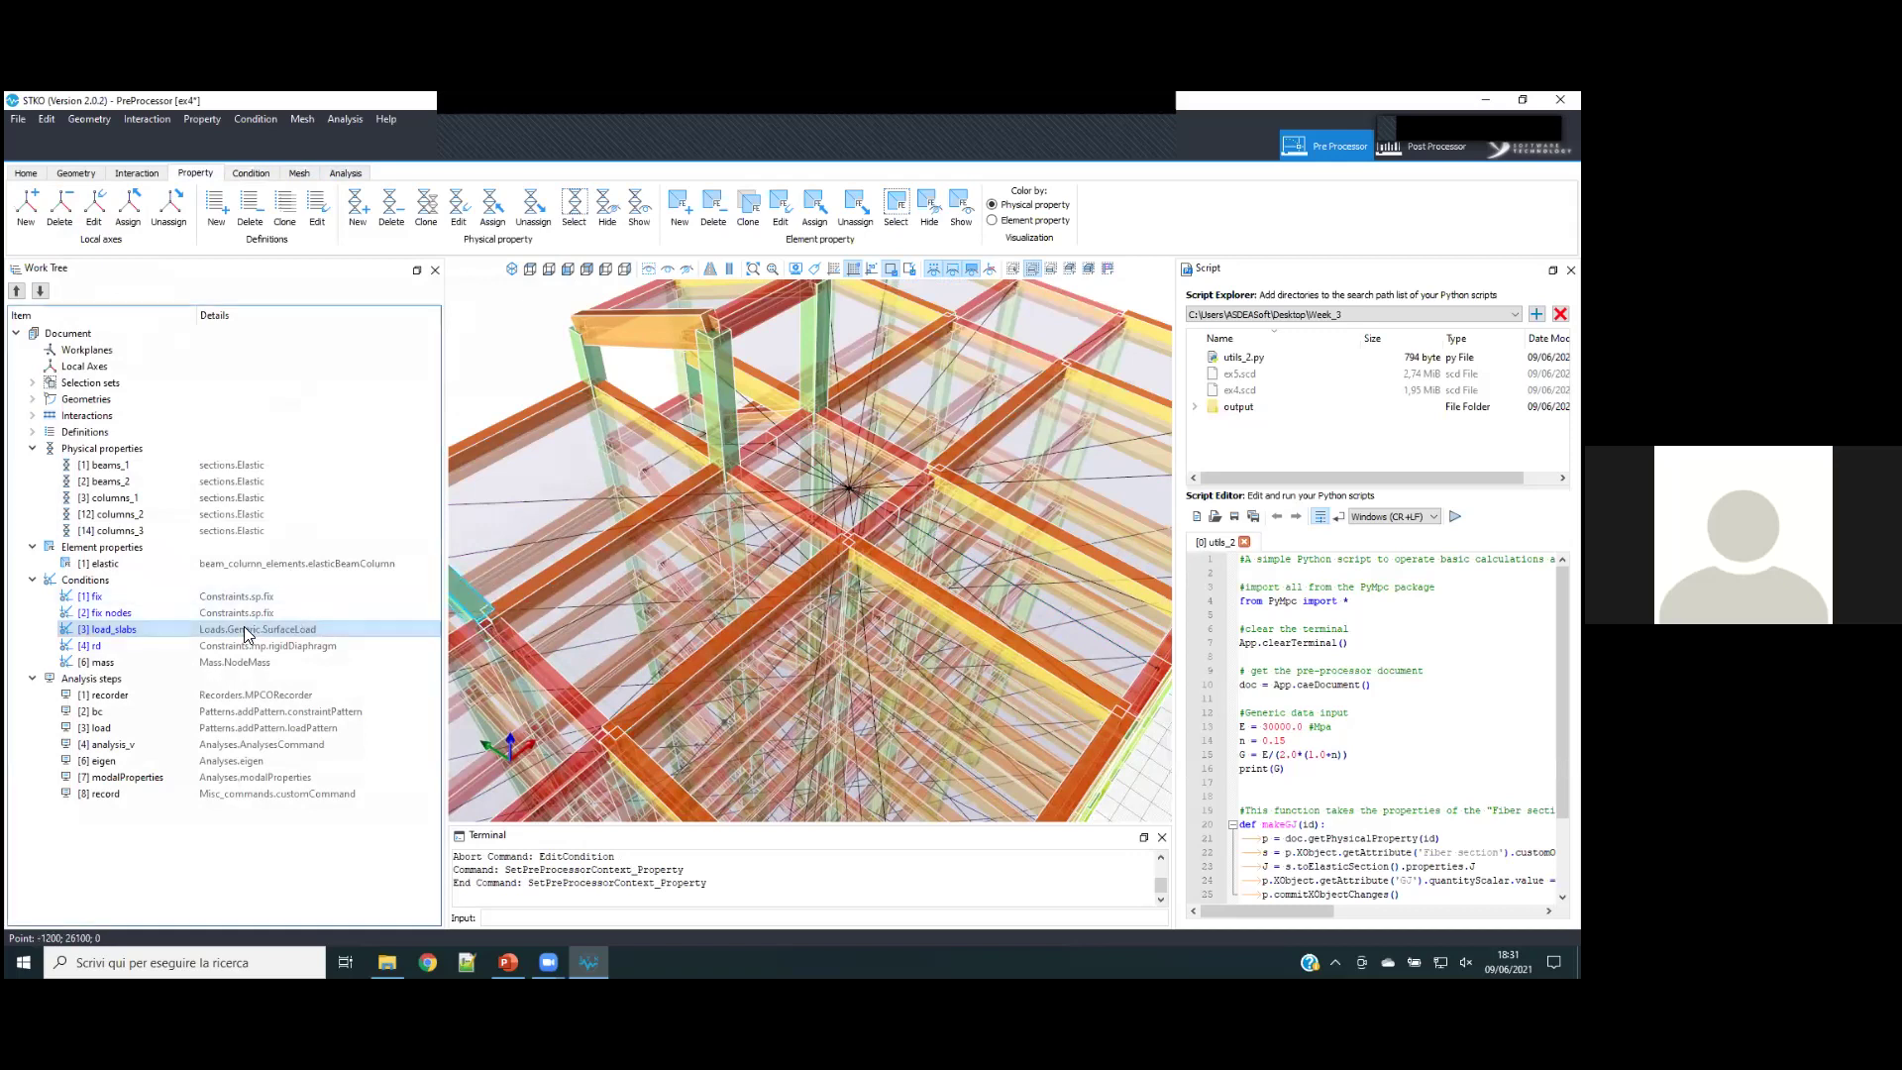
right_click(247, 634)
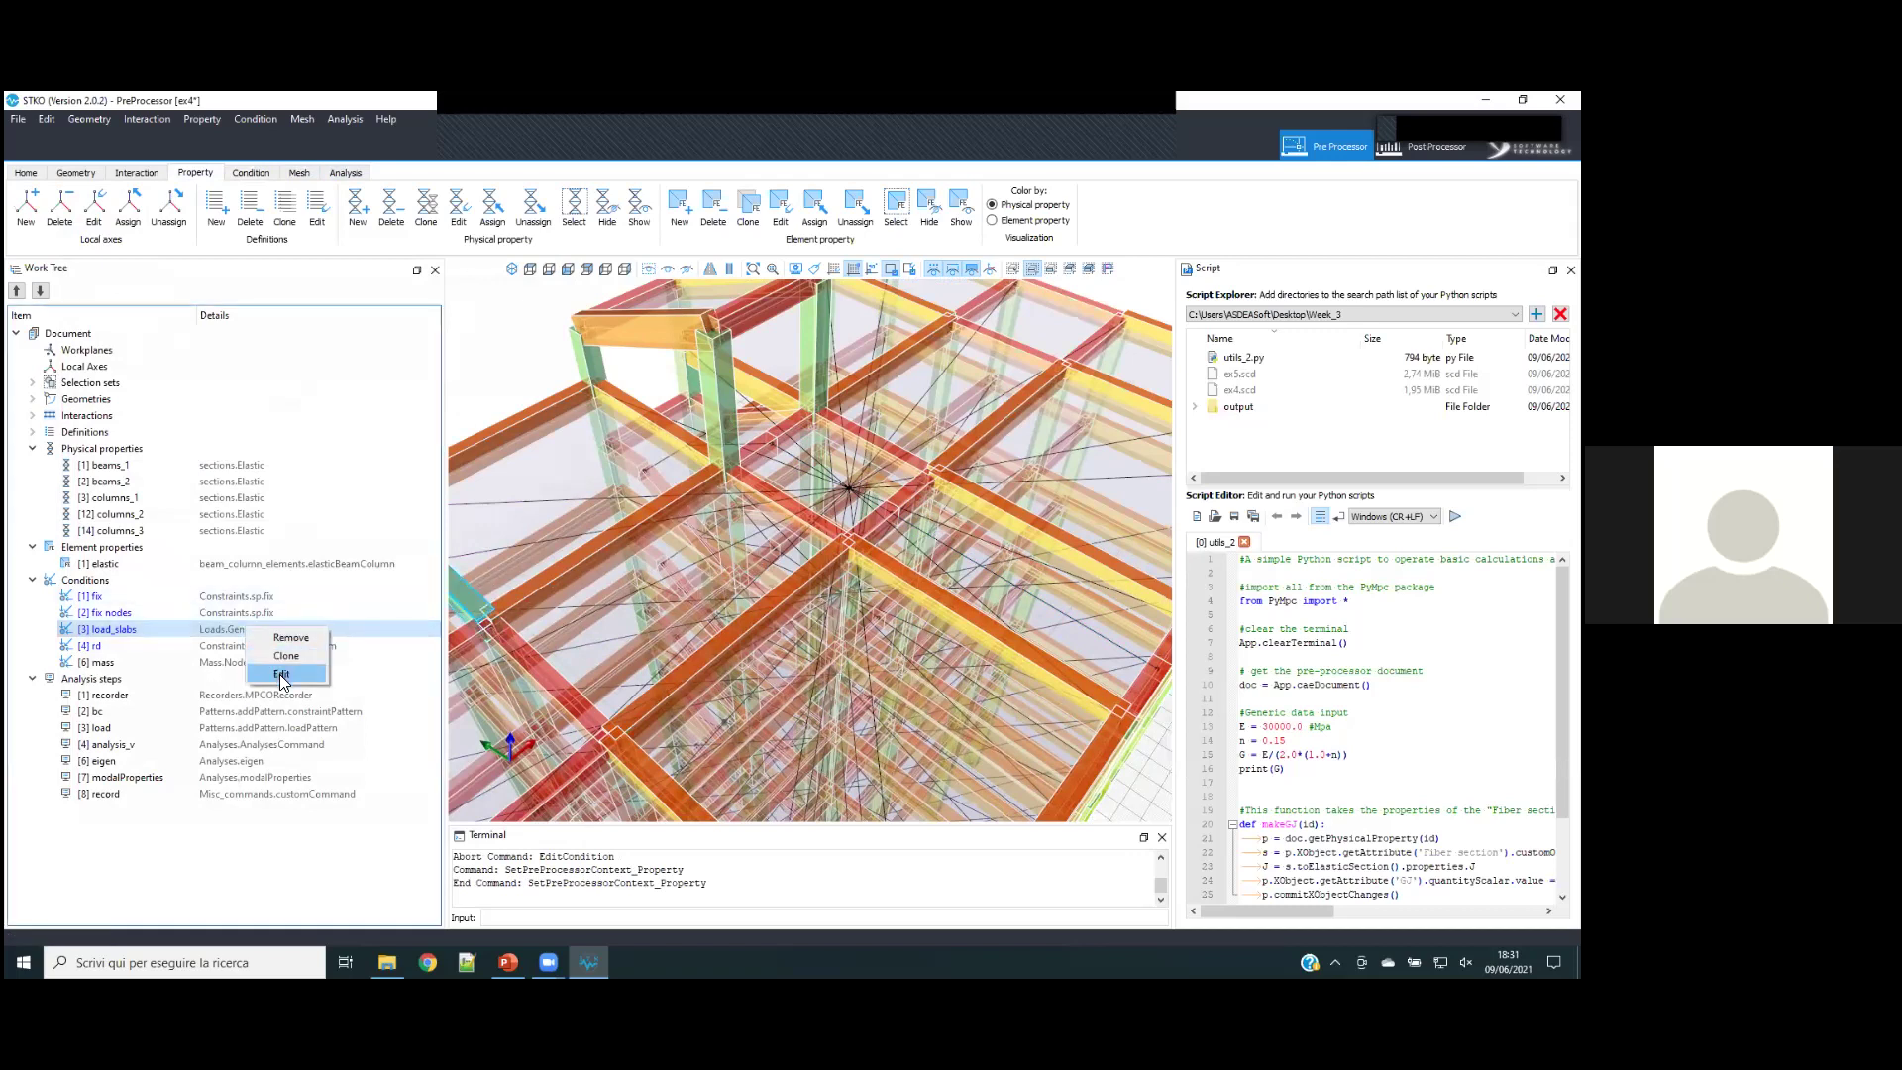
click(33, 382)
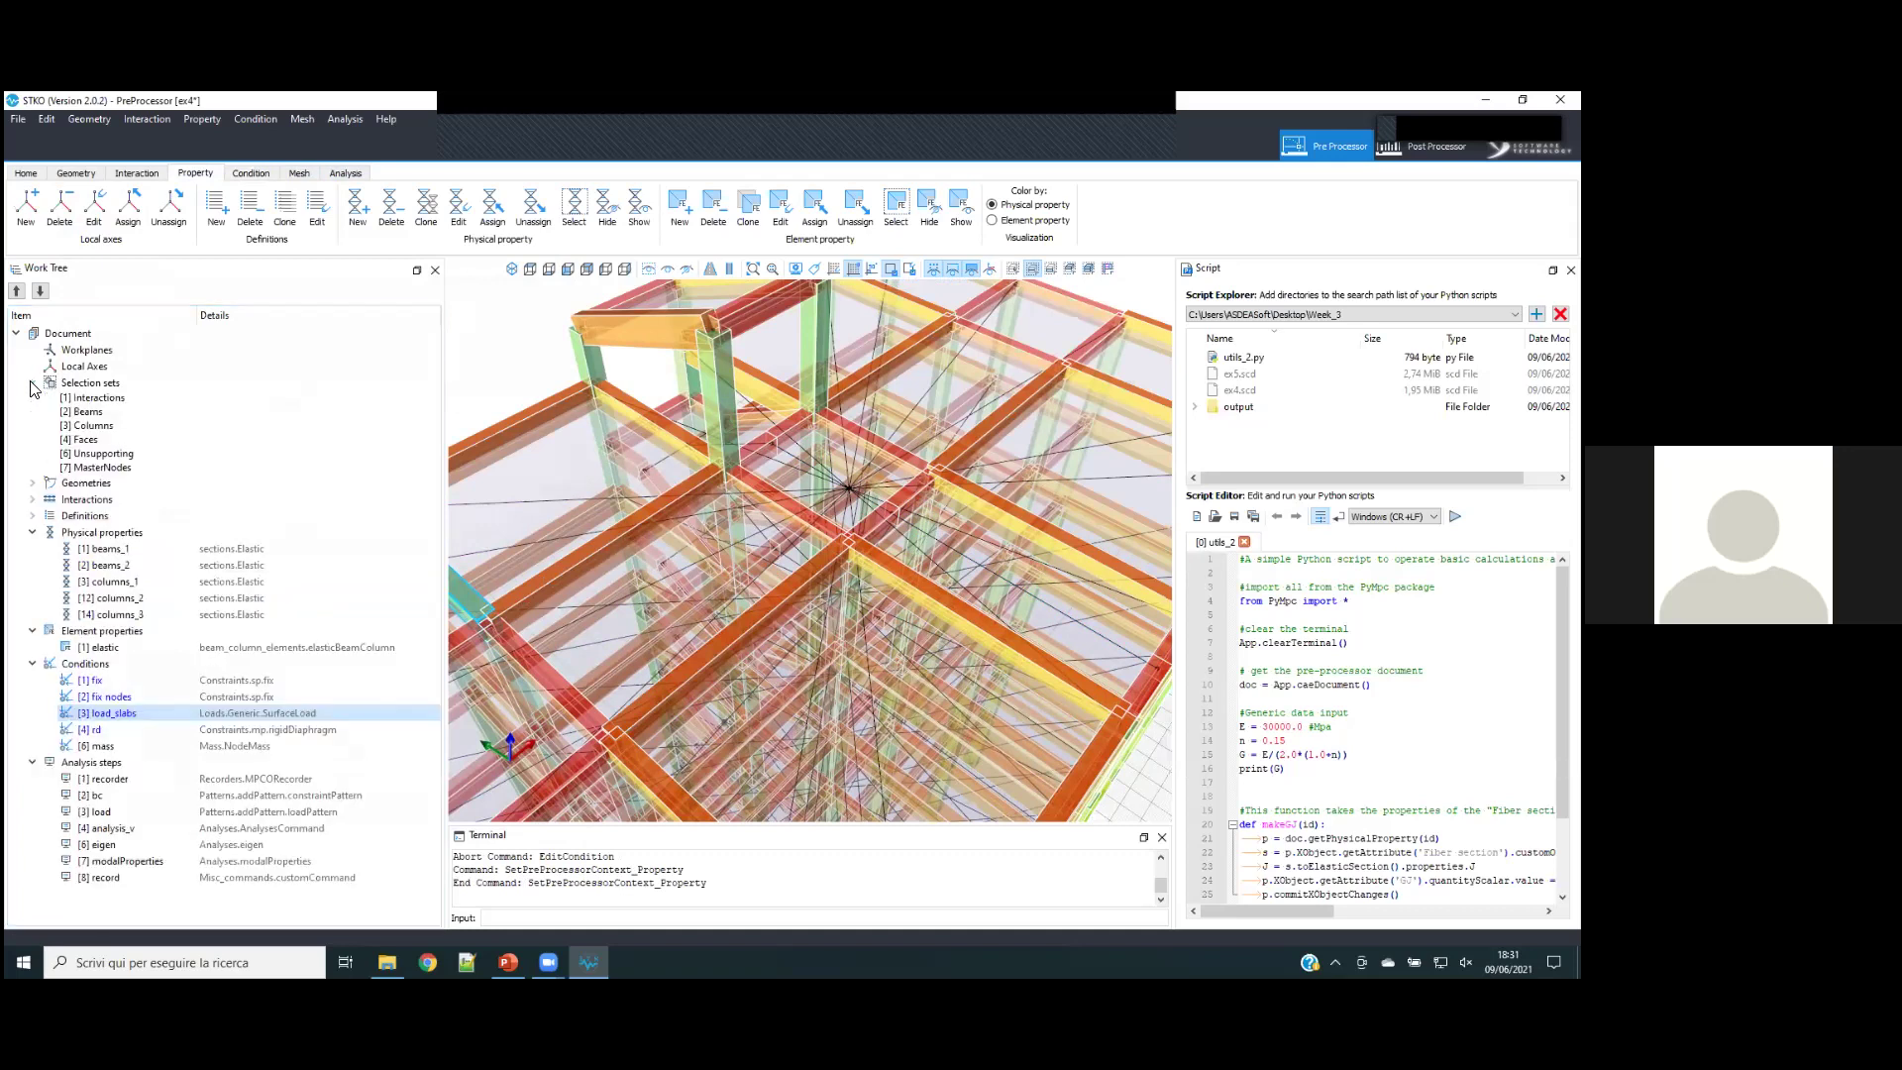
click(124, 454)
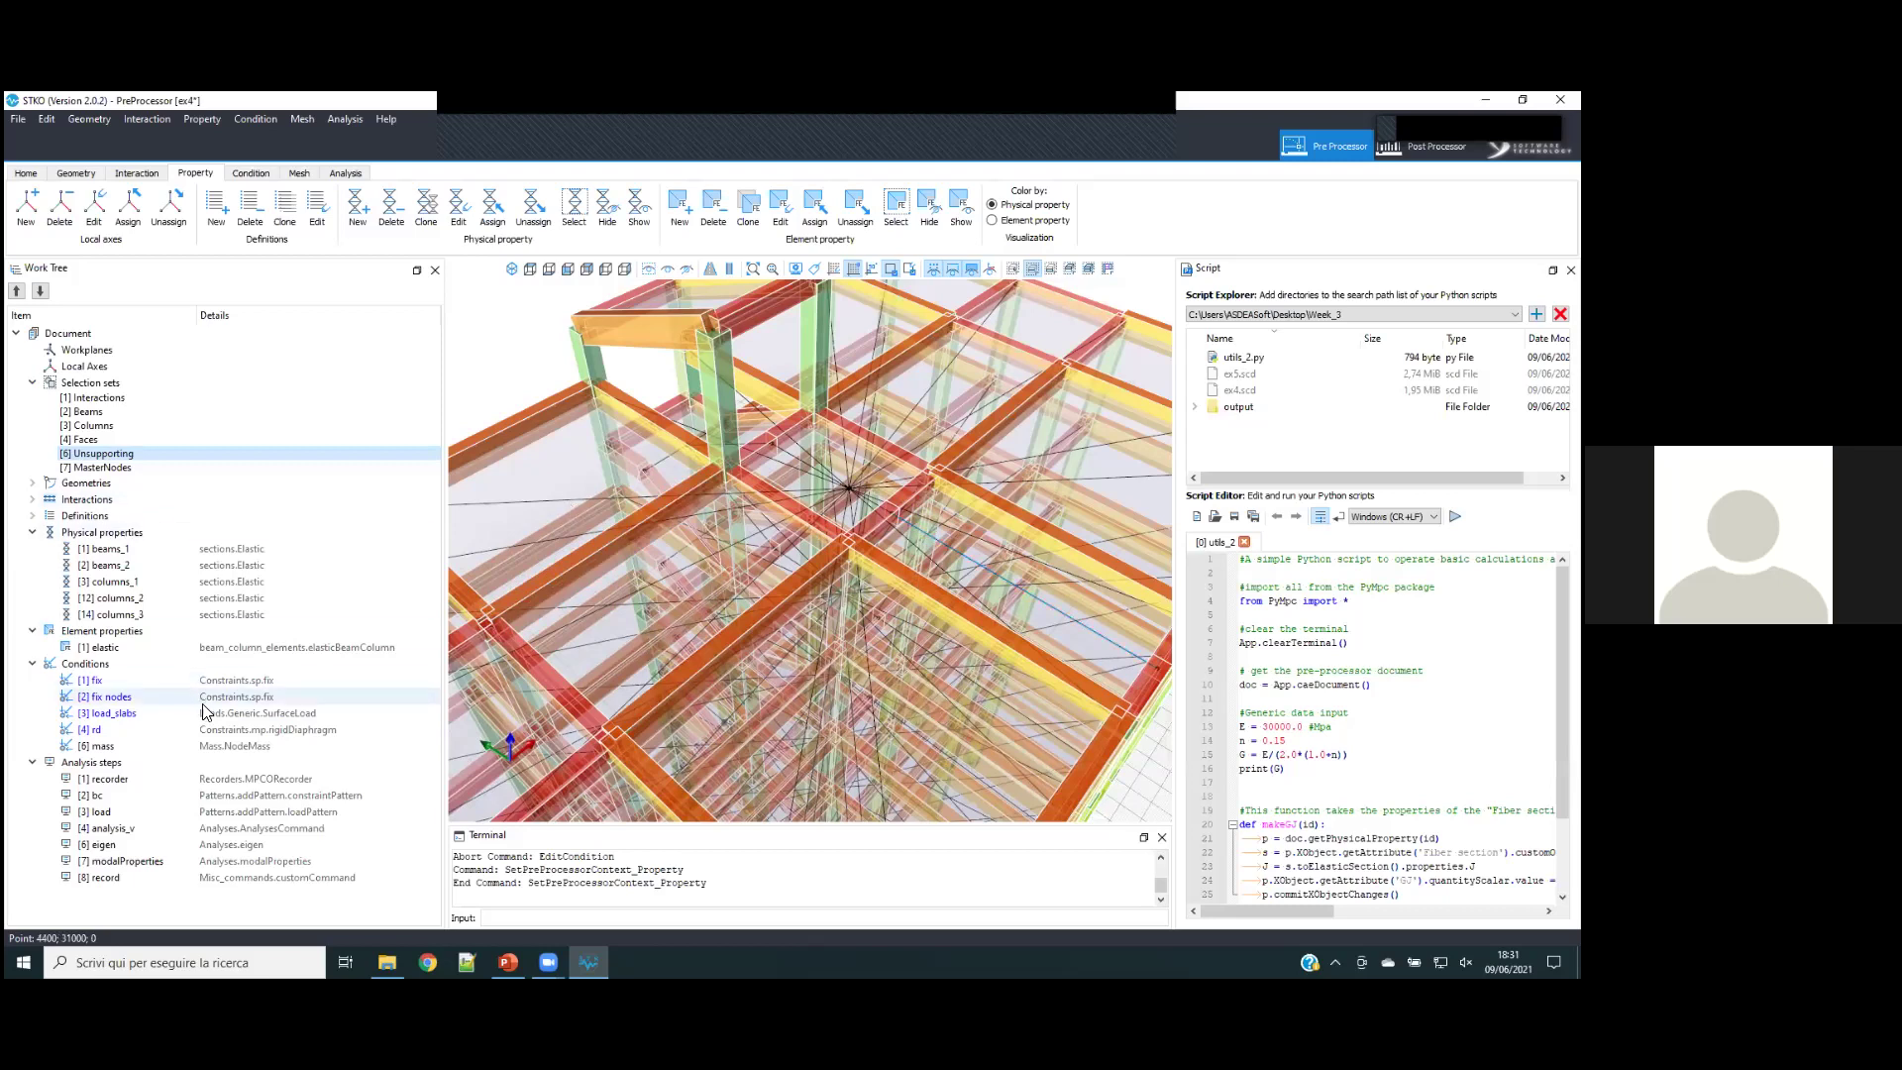
right_click(138, 458)
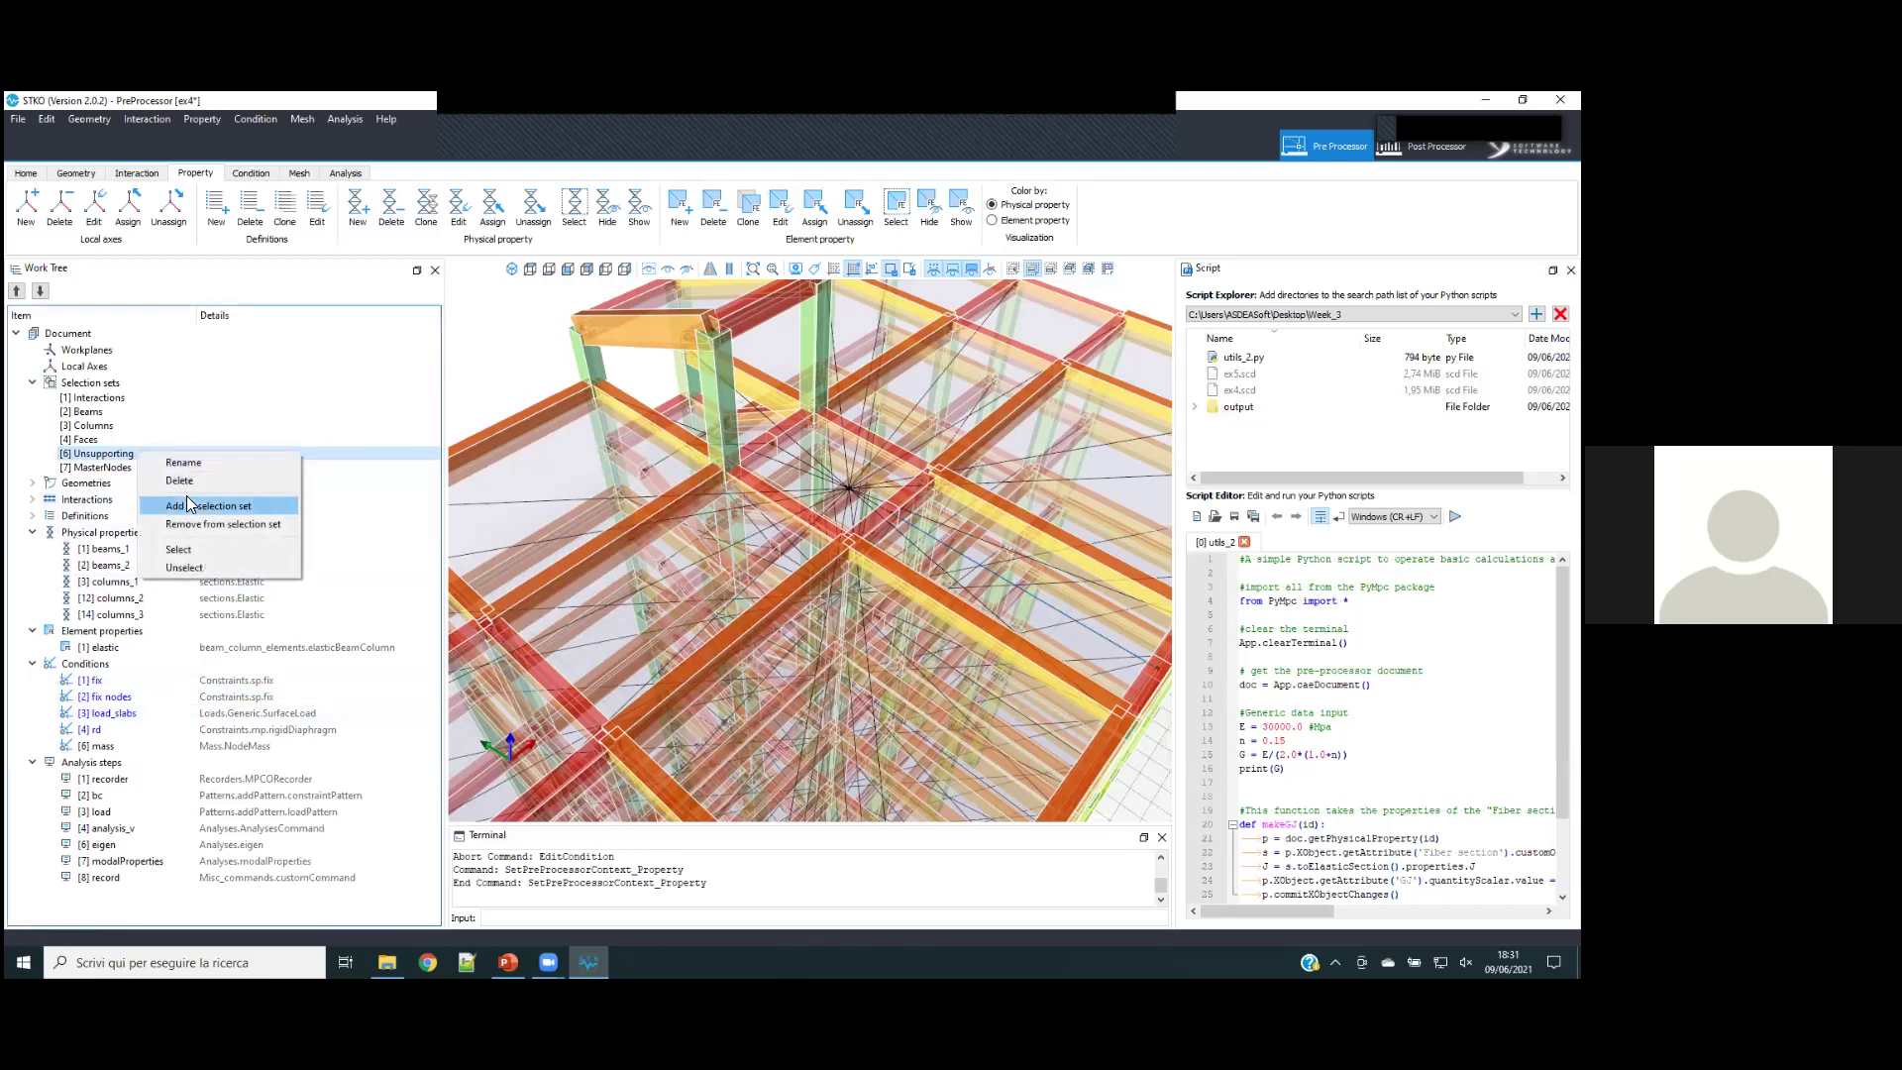
click(194, 547)
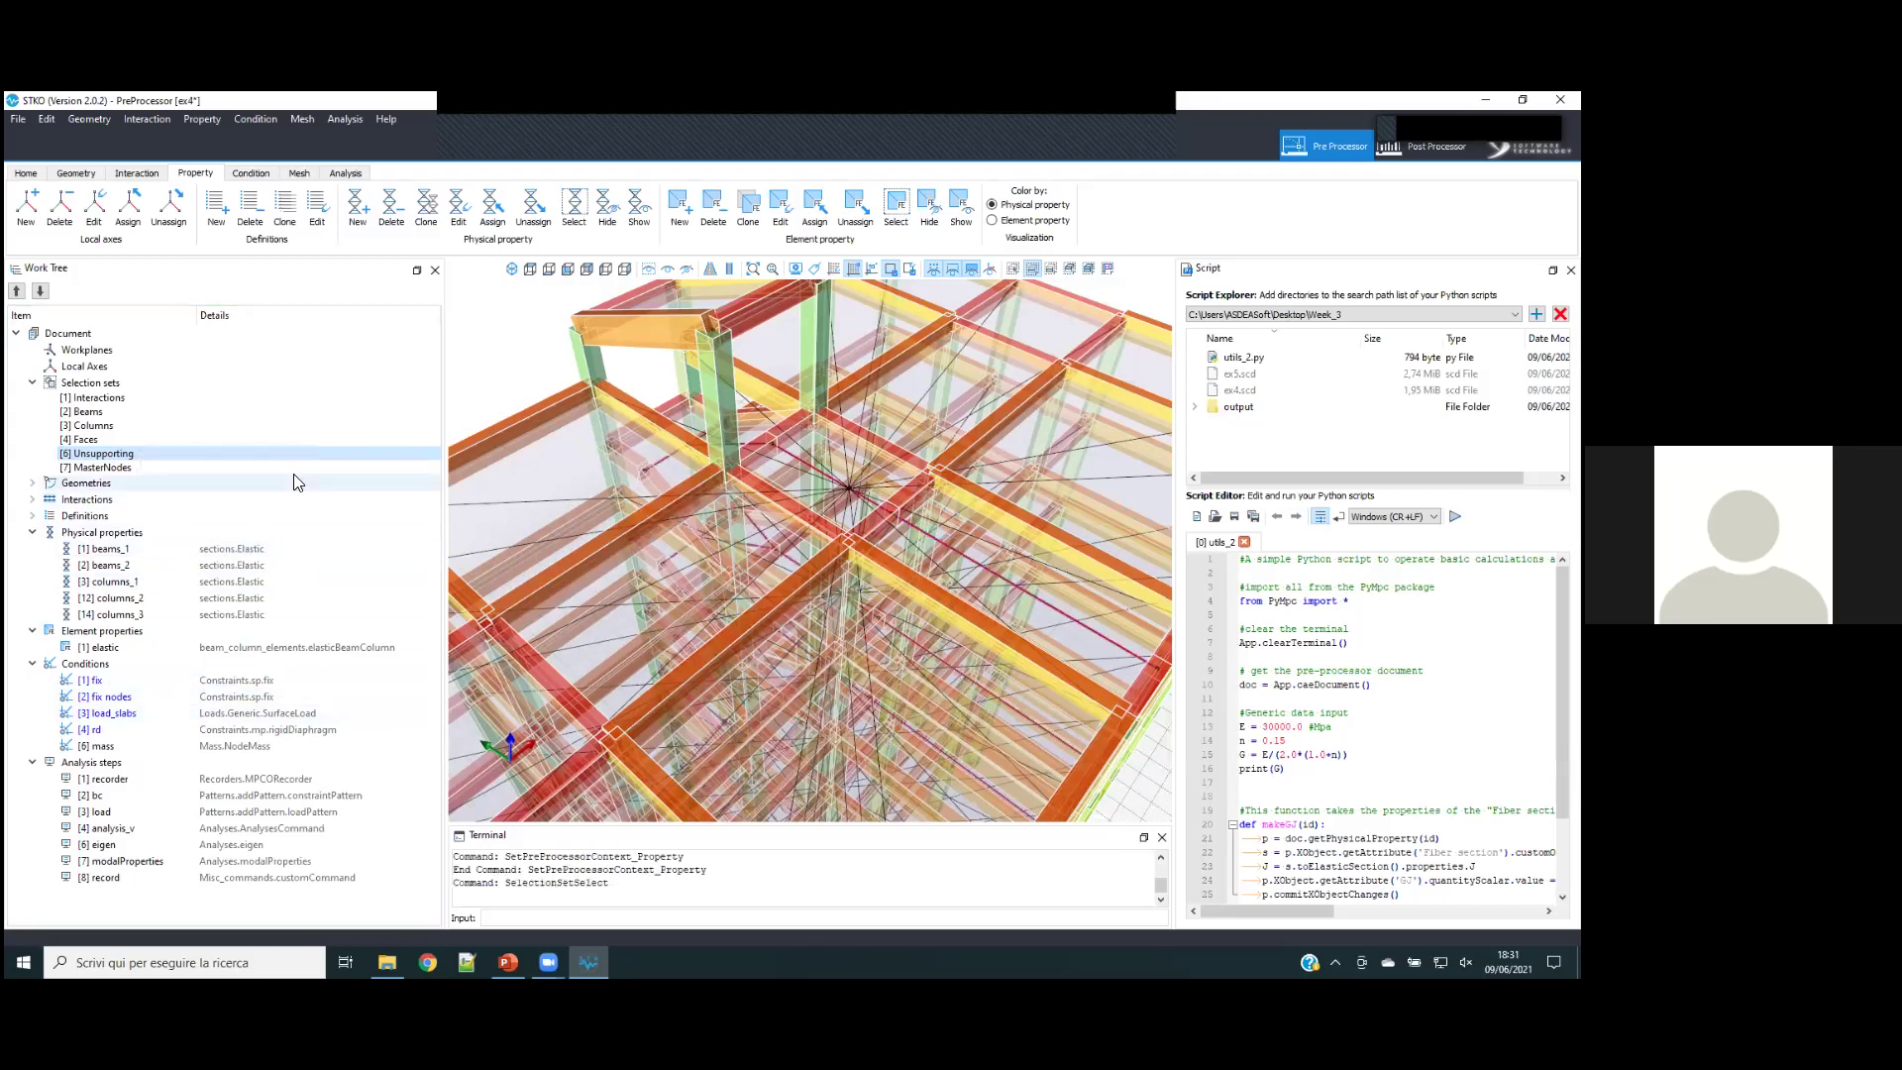
click(670, 269)
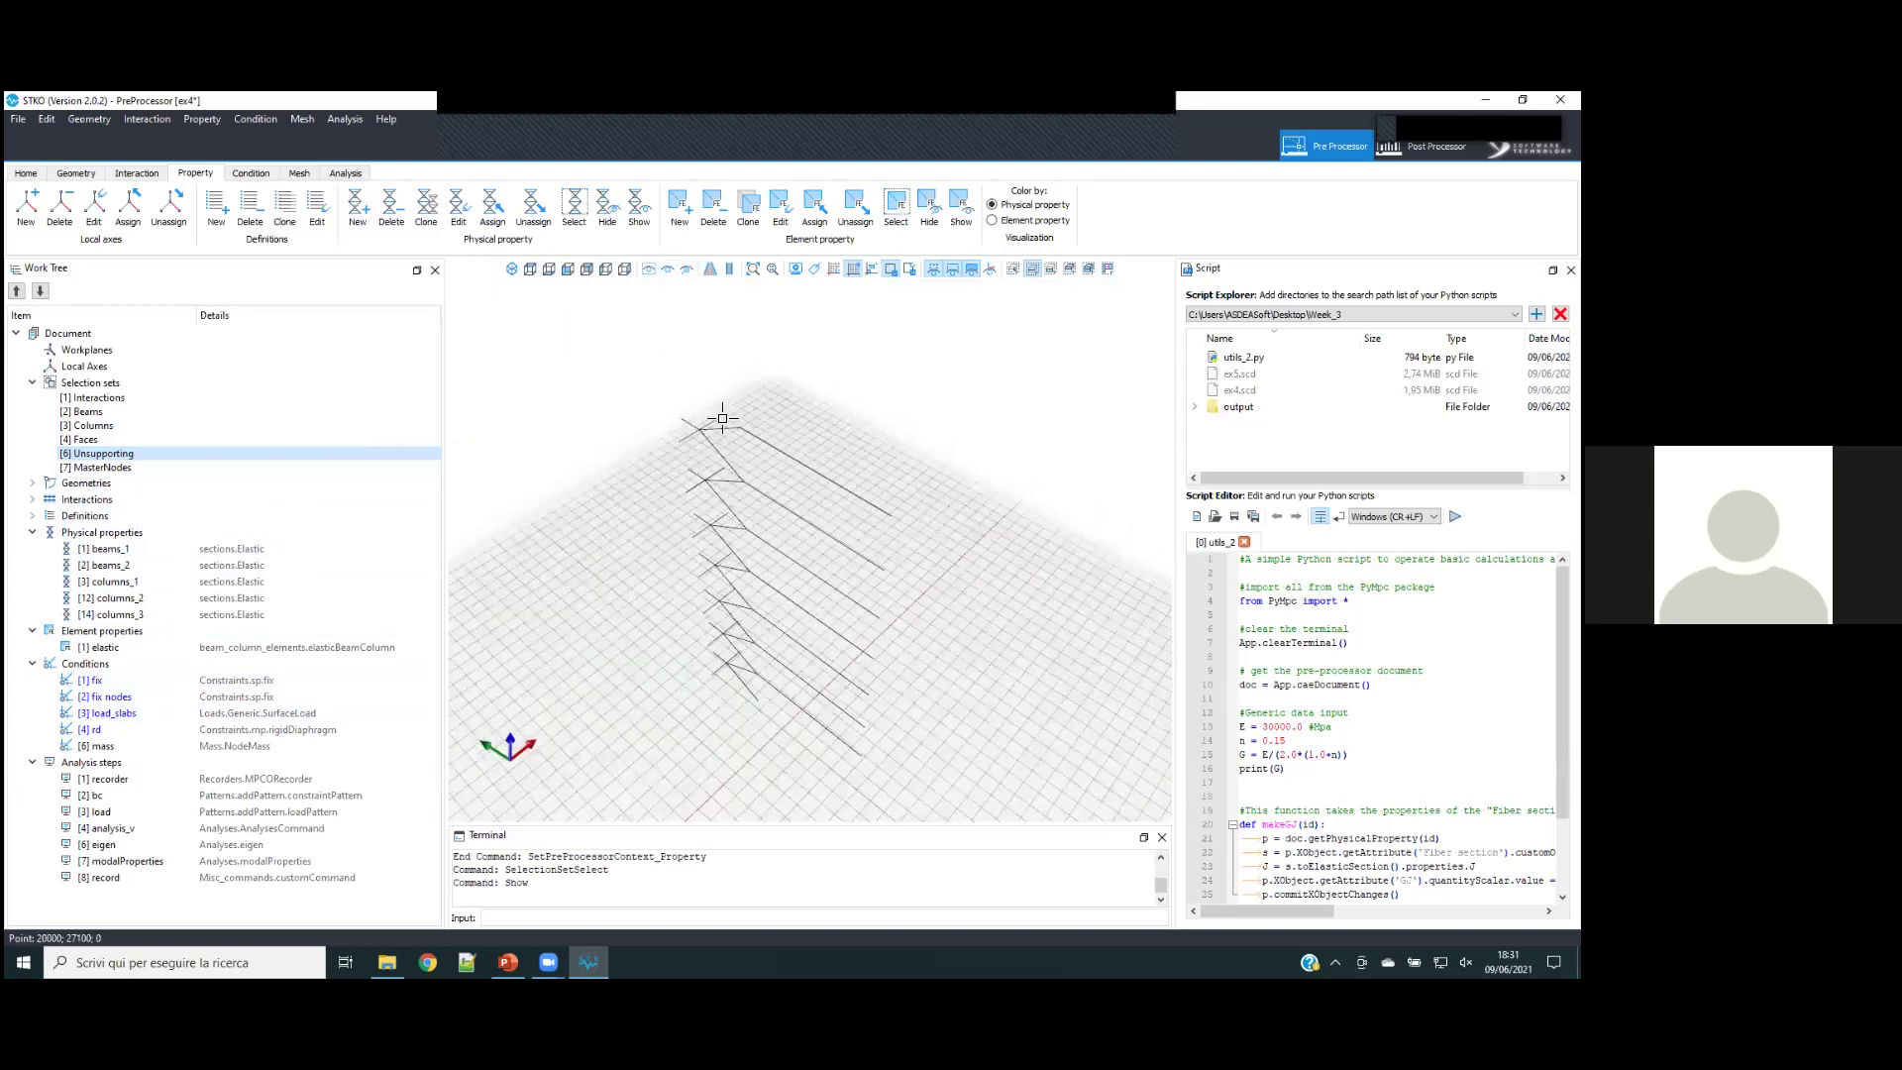
middle_drag(767, 690, 730, 586)
middle_drag(681, 646, 645, 323)
- Show the whole model again and reopen the load_slabs condition to examine the loaded slabs together with the beams
click(648, 268)
middle_drag(733, 416, 495, 734)
click(106, 713)
double_click(114, 714)
drag(763, 236, 311, 247)
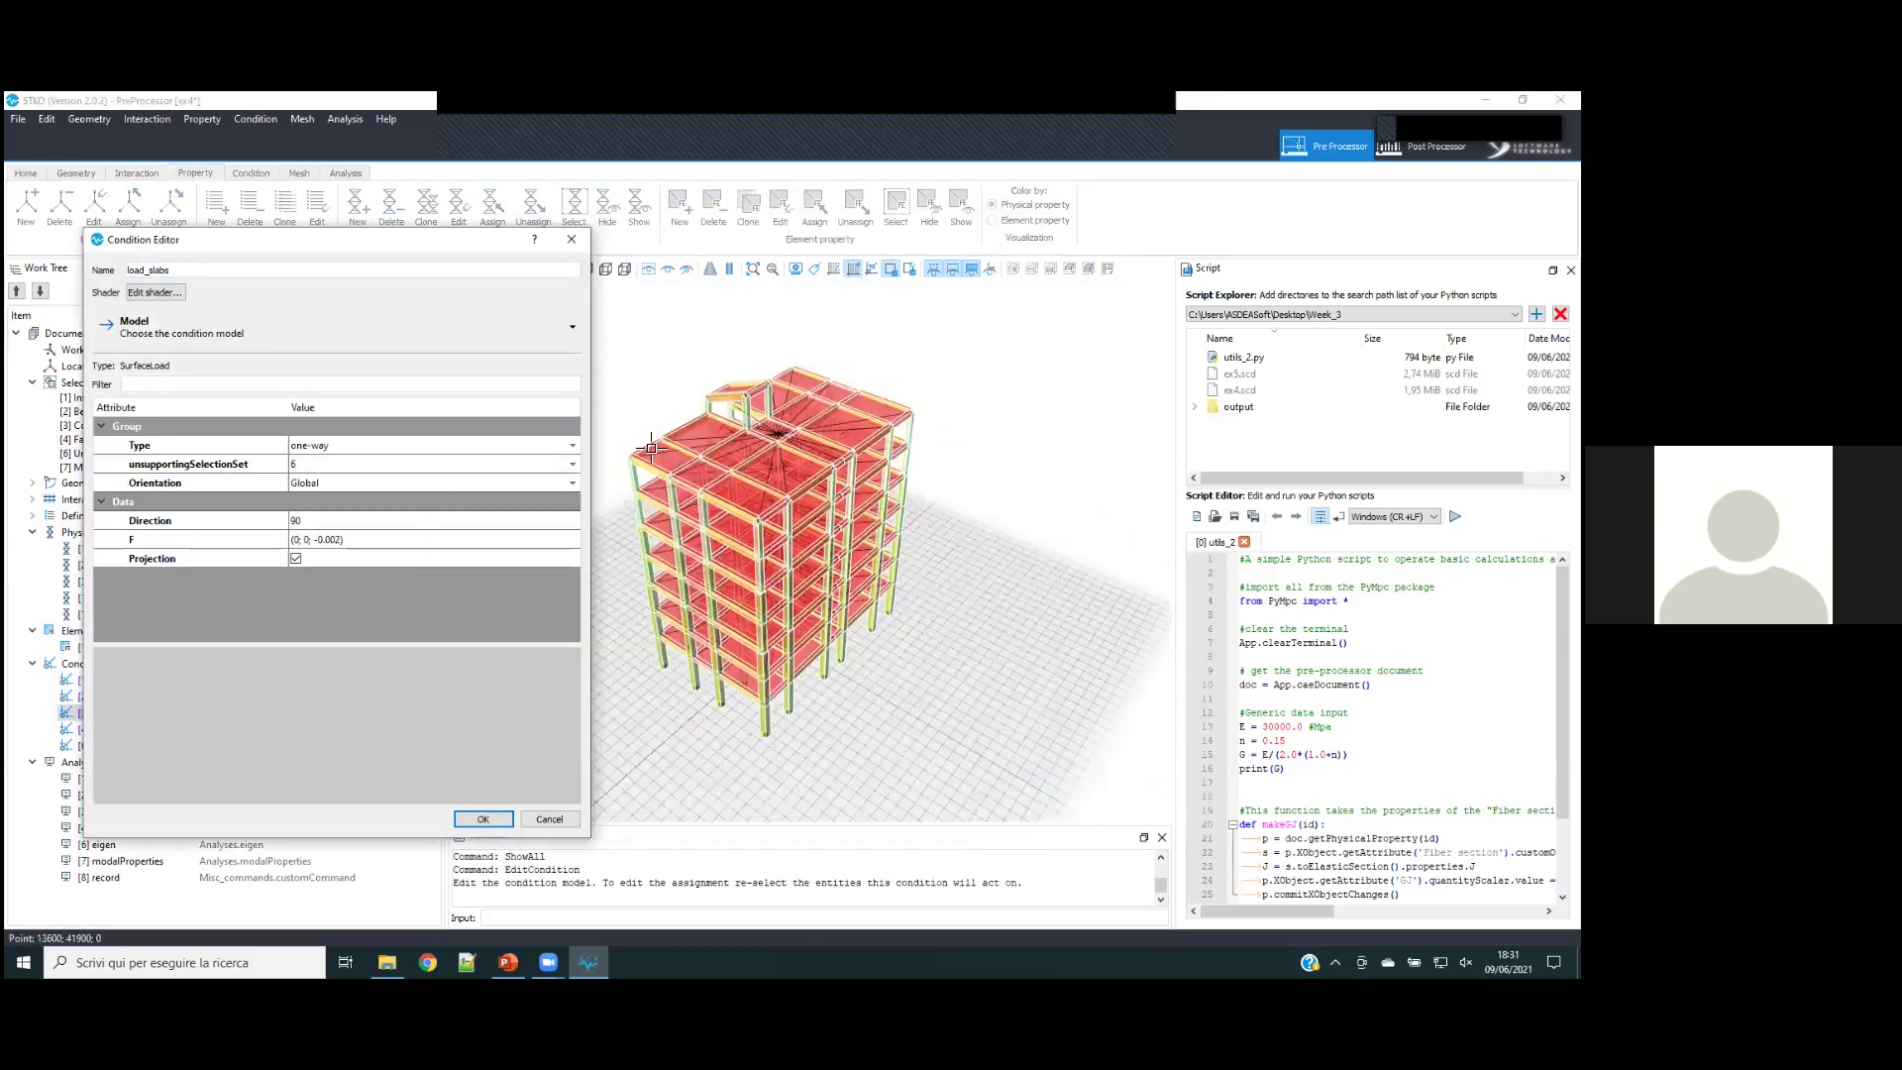
scroll(651, 448, up, 2)
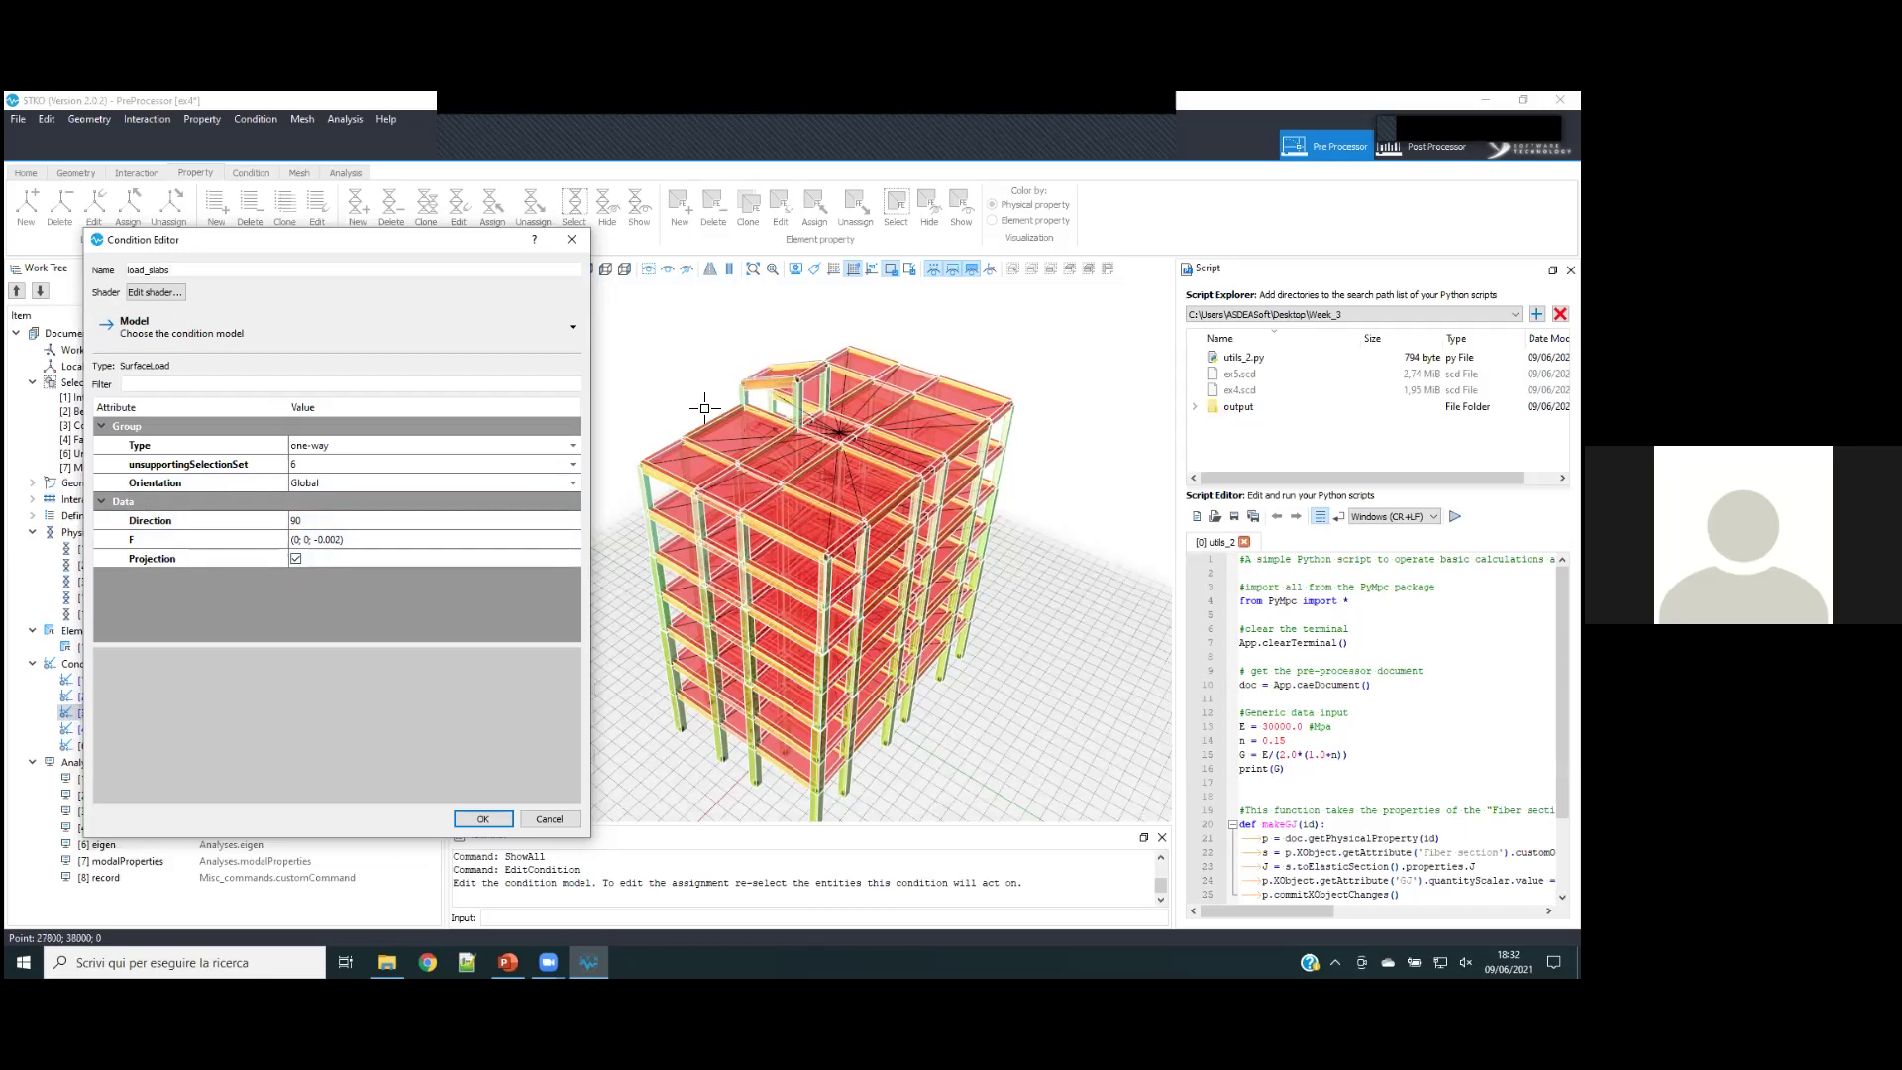
- Close the load_slabs condition, and open the rd rigid diaphragm condition to review its perpendicular direction and constrained nodes
click(482, 819)
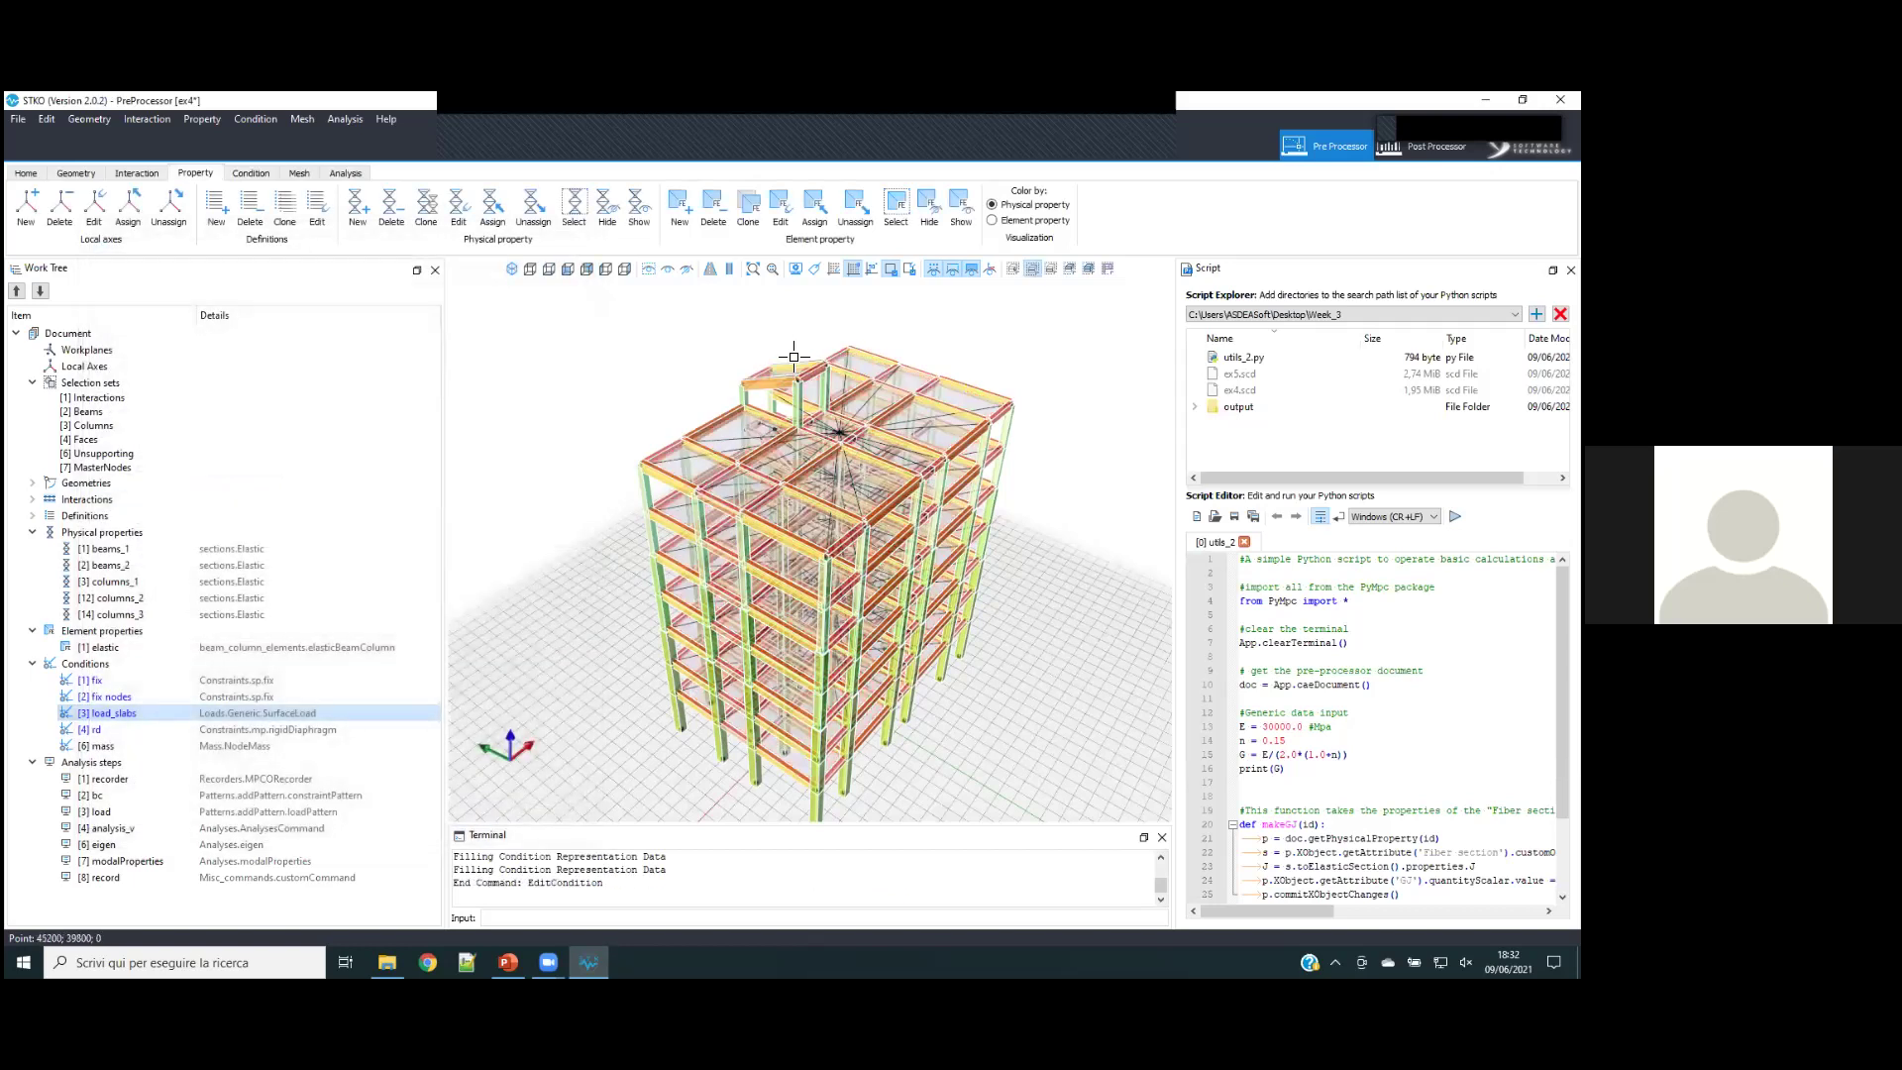
click(158, 730)
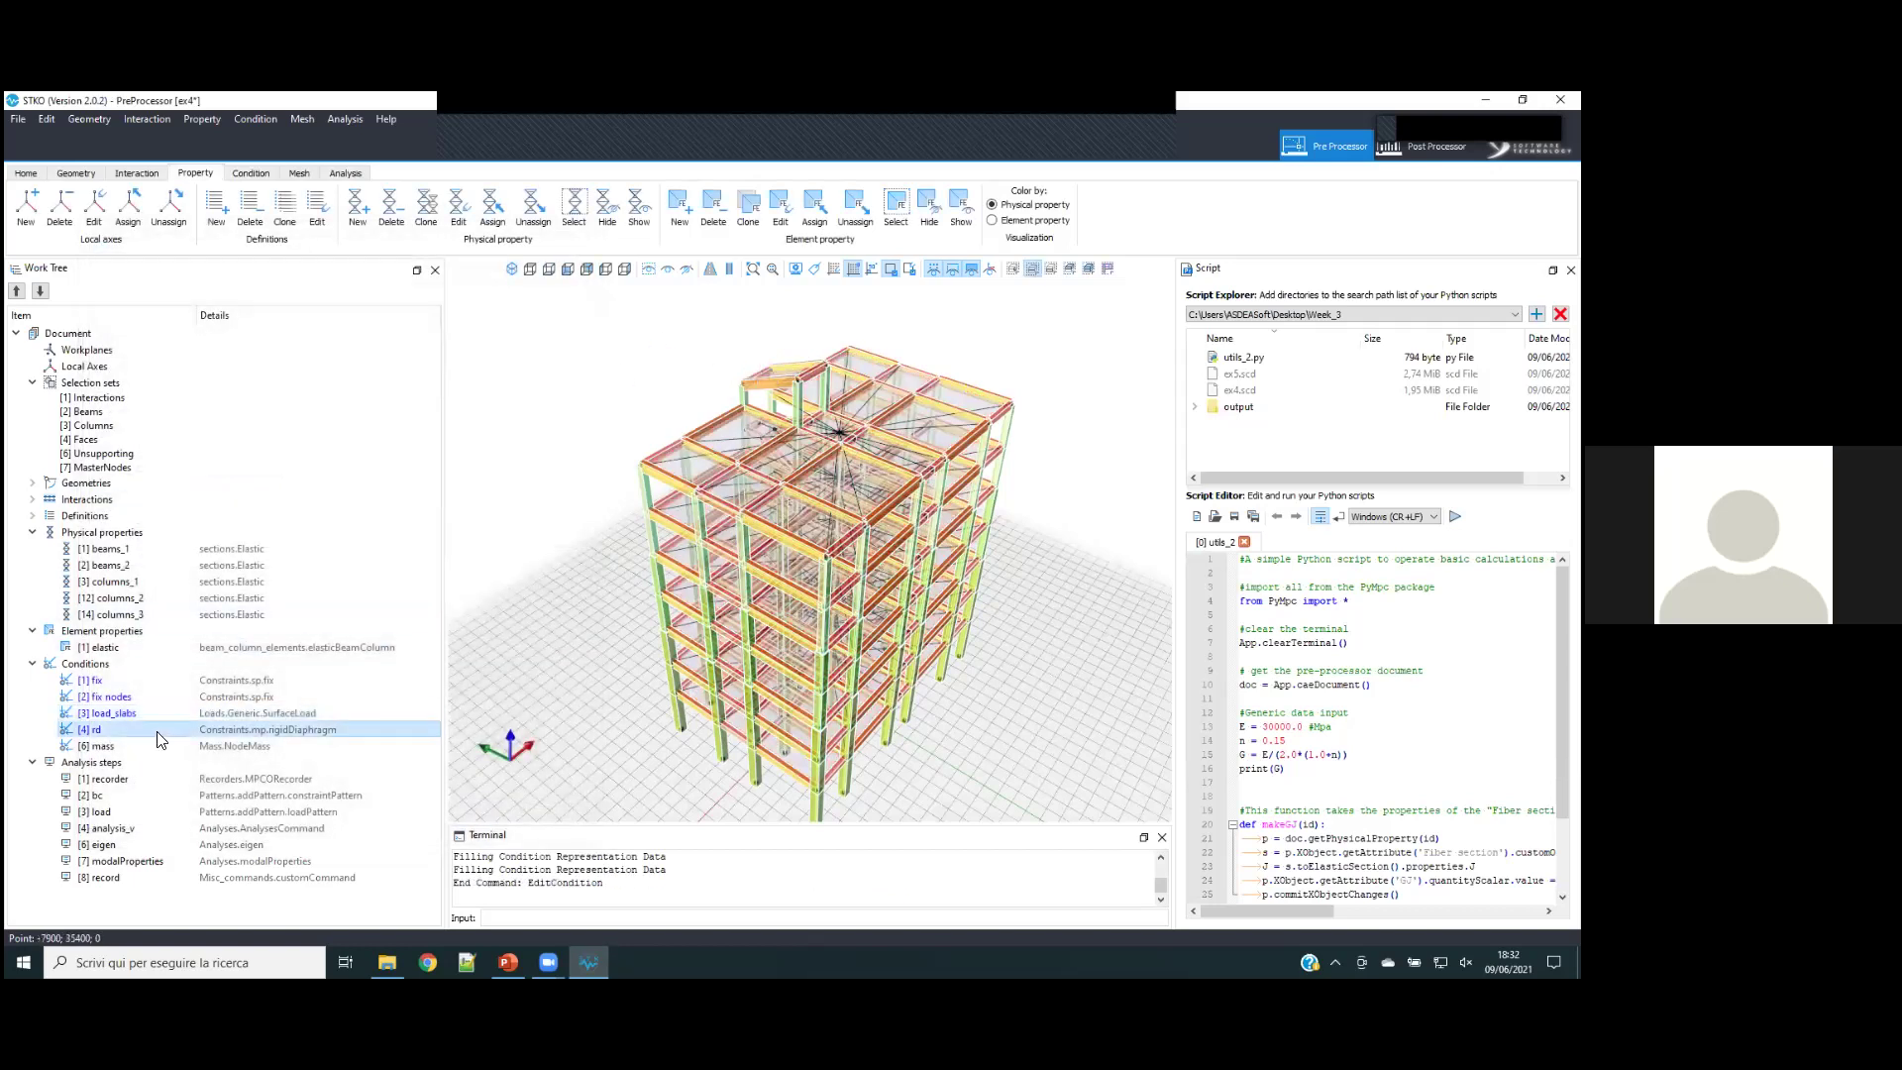
right_click(159, 738)
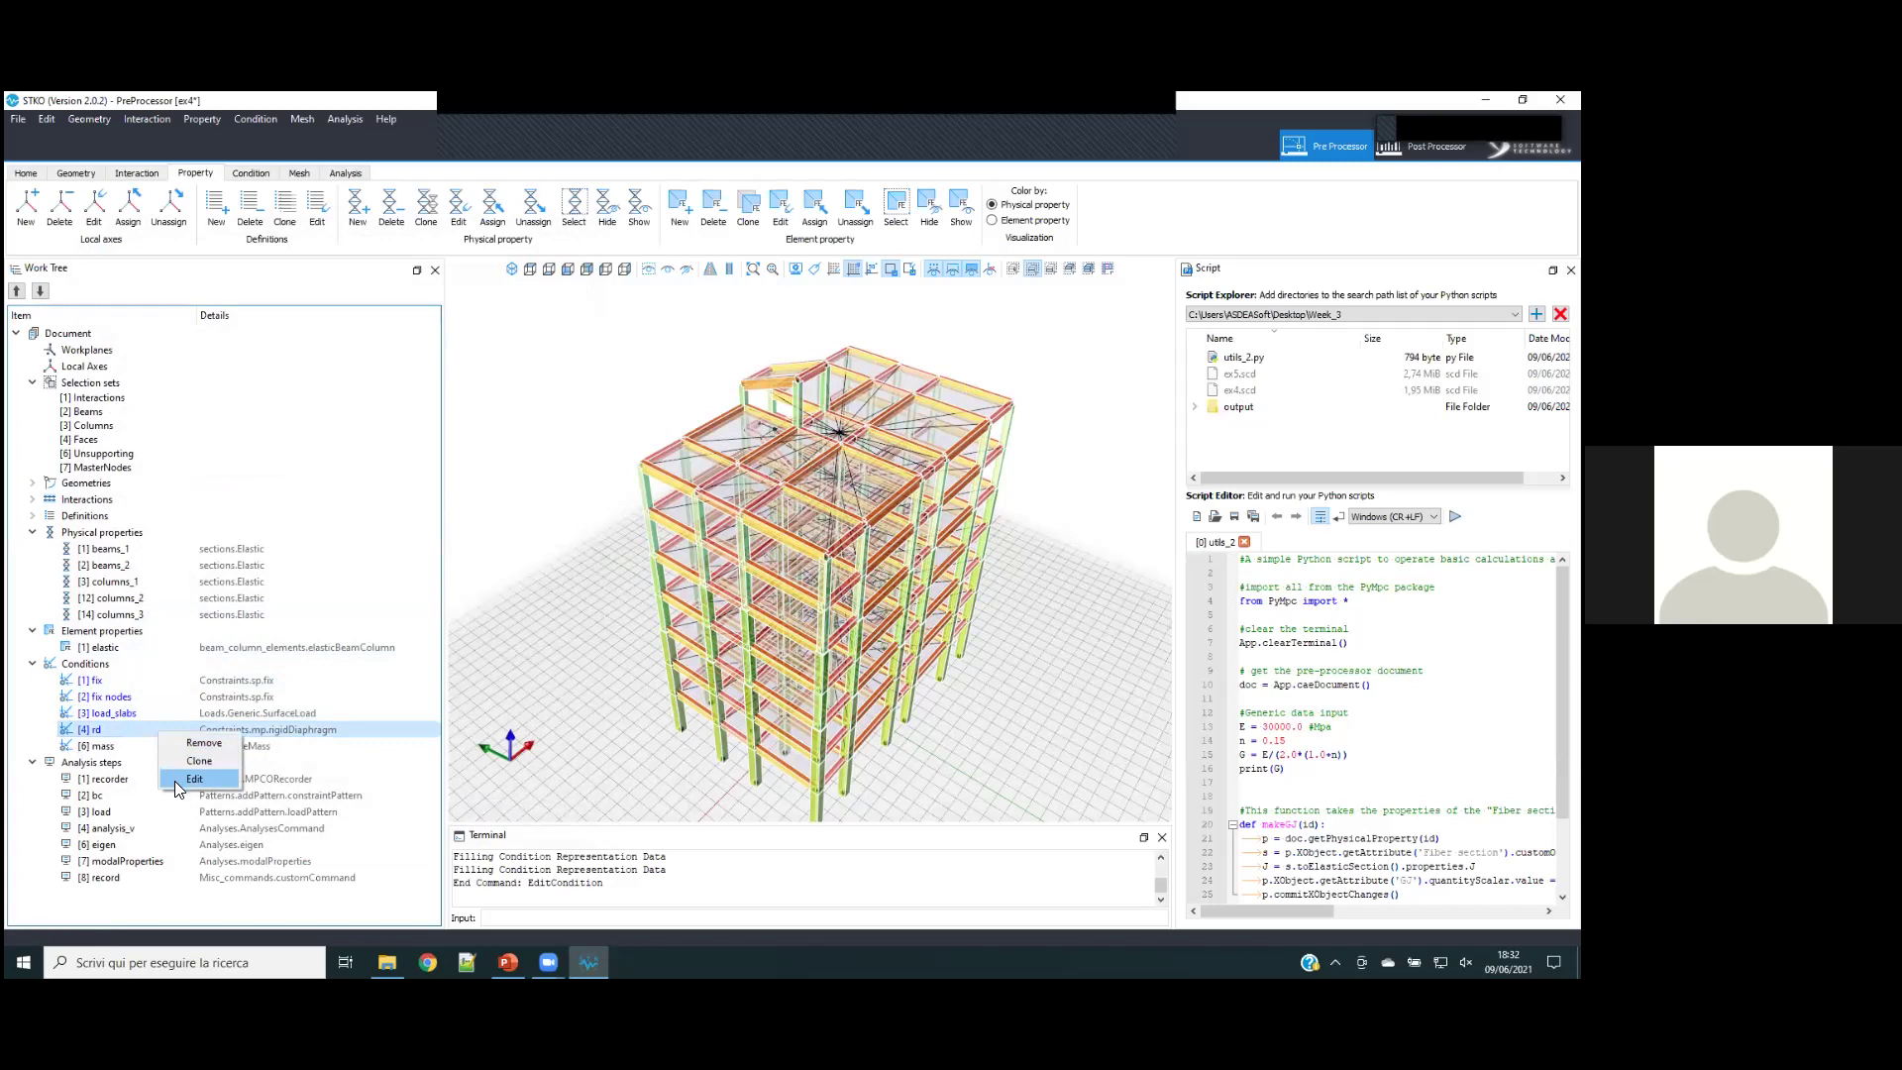
click(194, 780)
drag(722, 230, 324, 246)
click(379, 454)
click(371, 451)
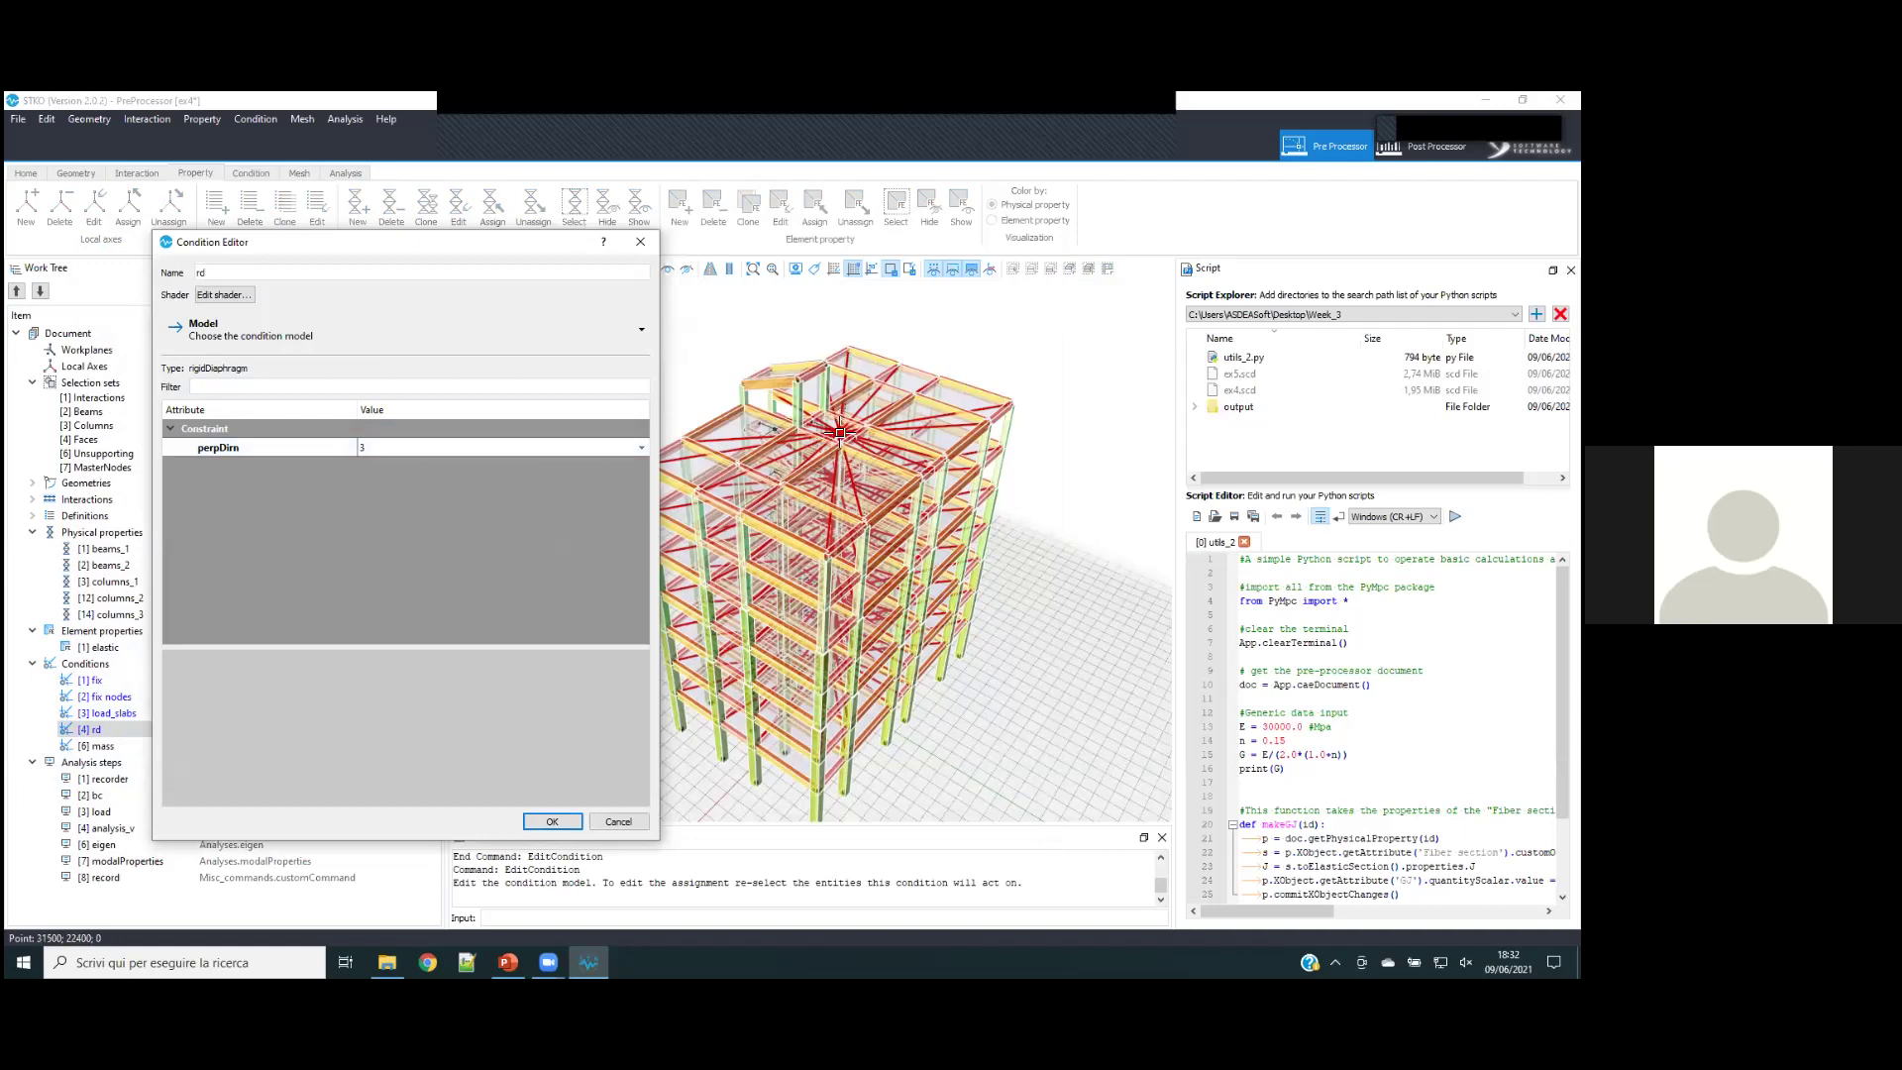
click(552, 821)
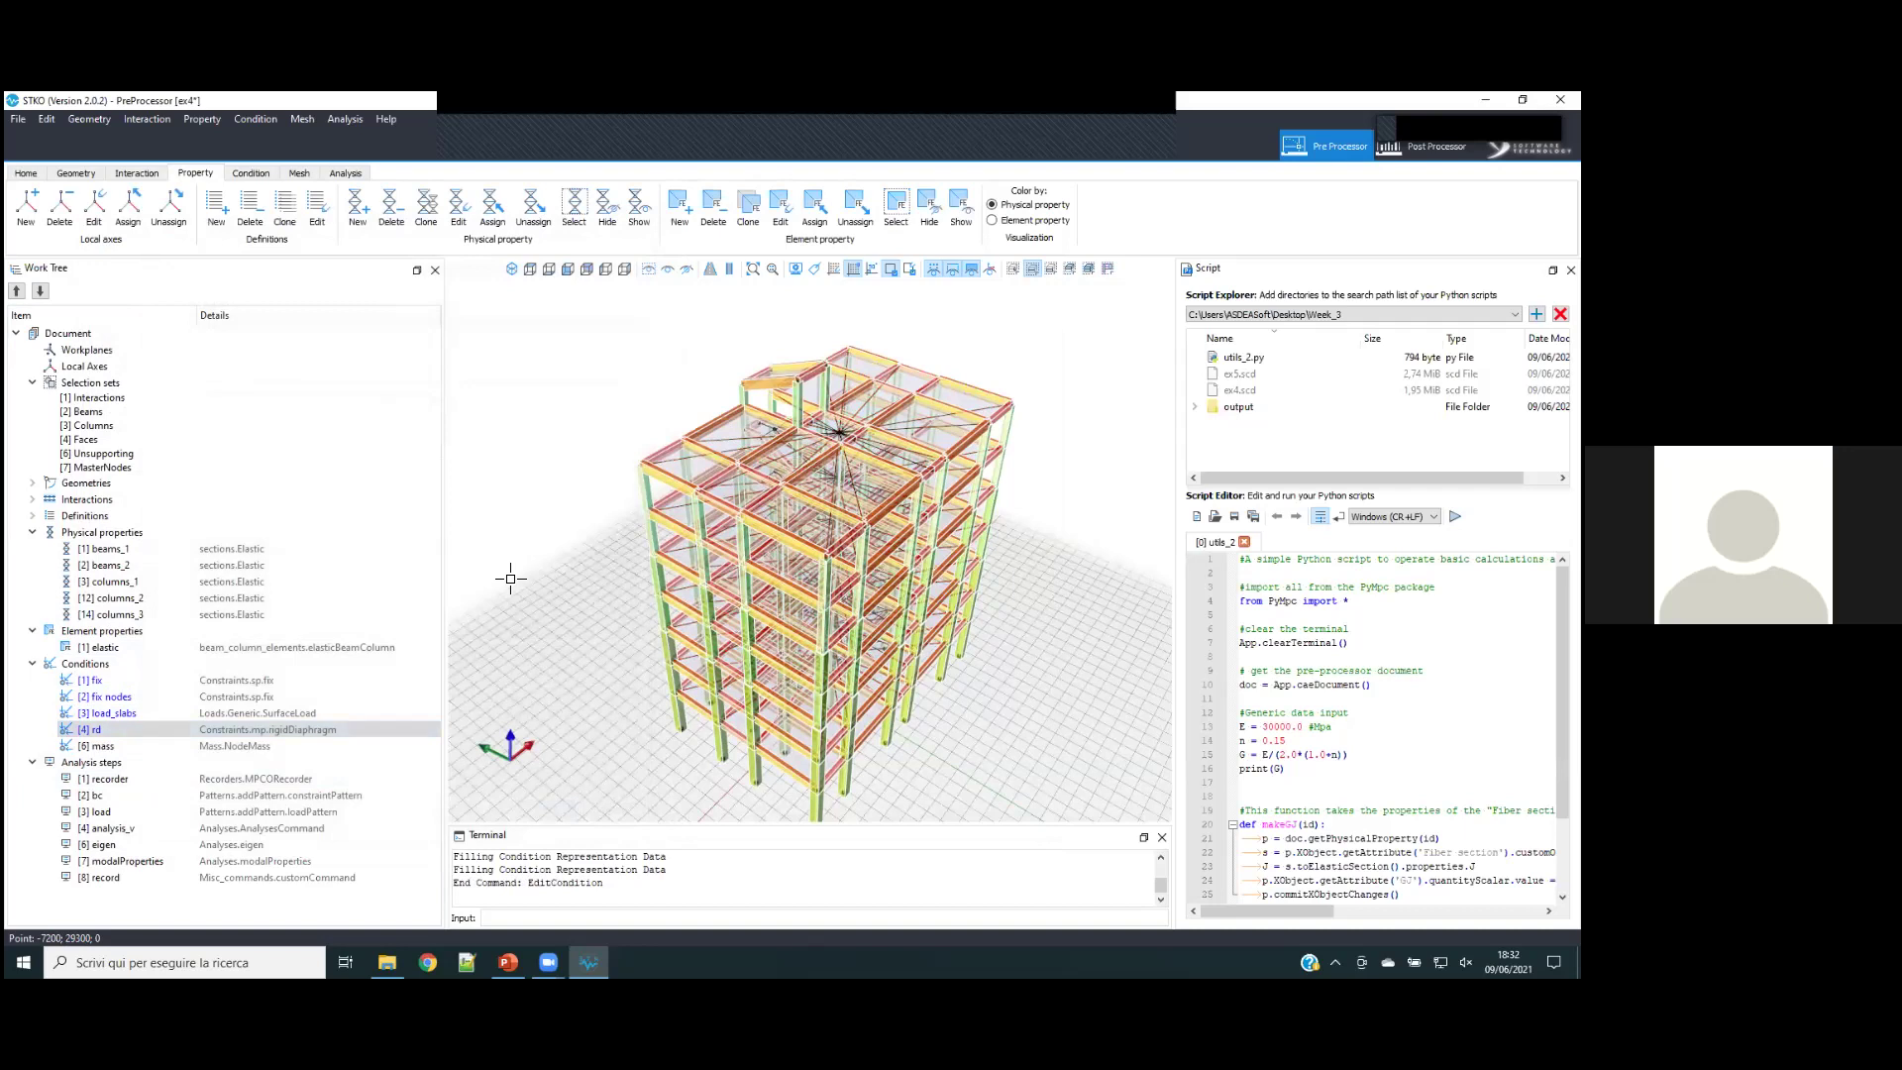
click(154, 668)
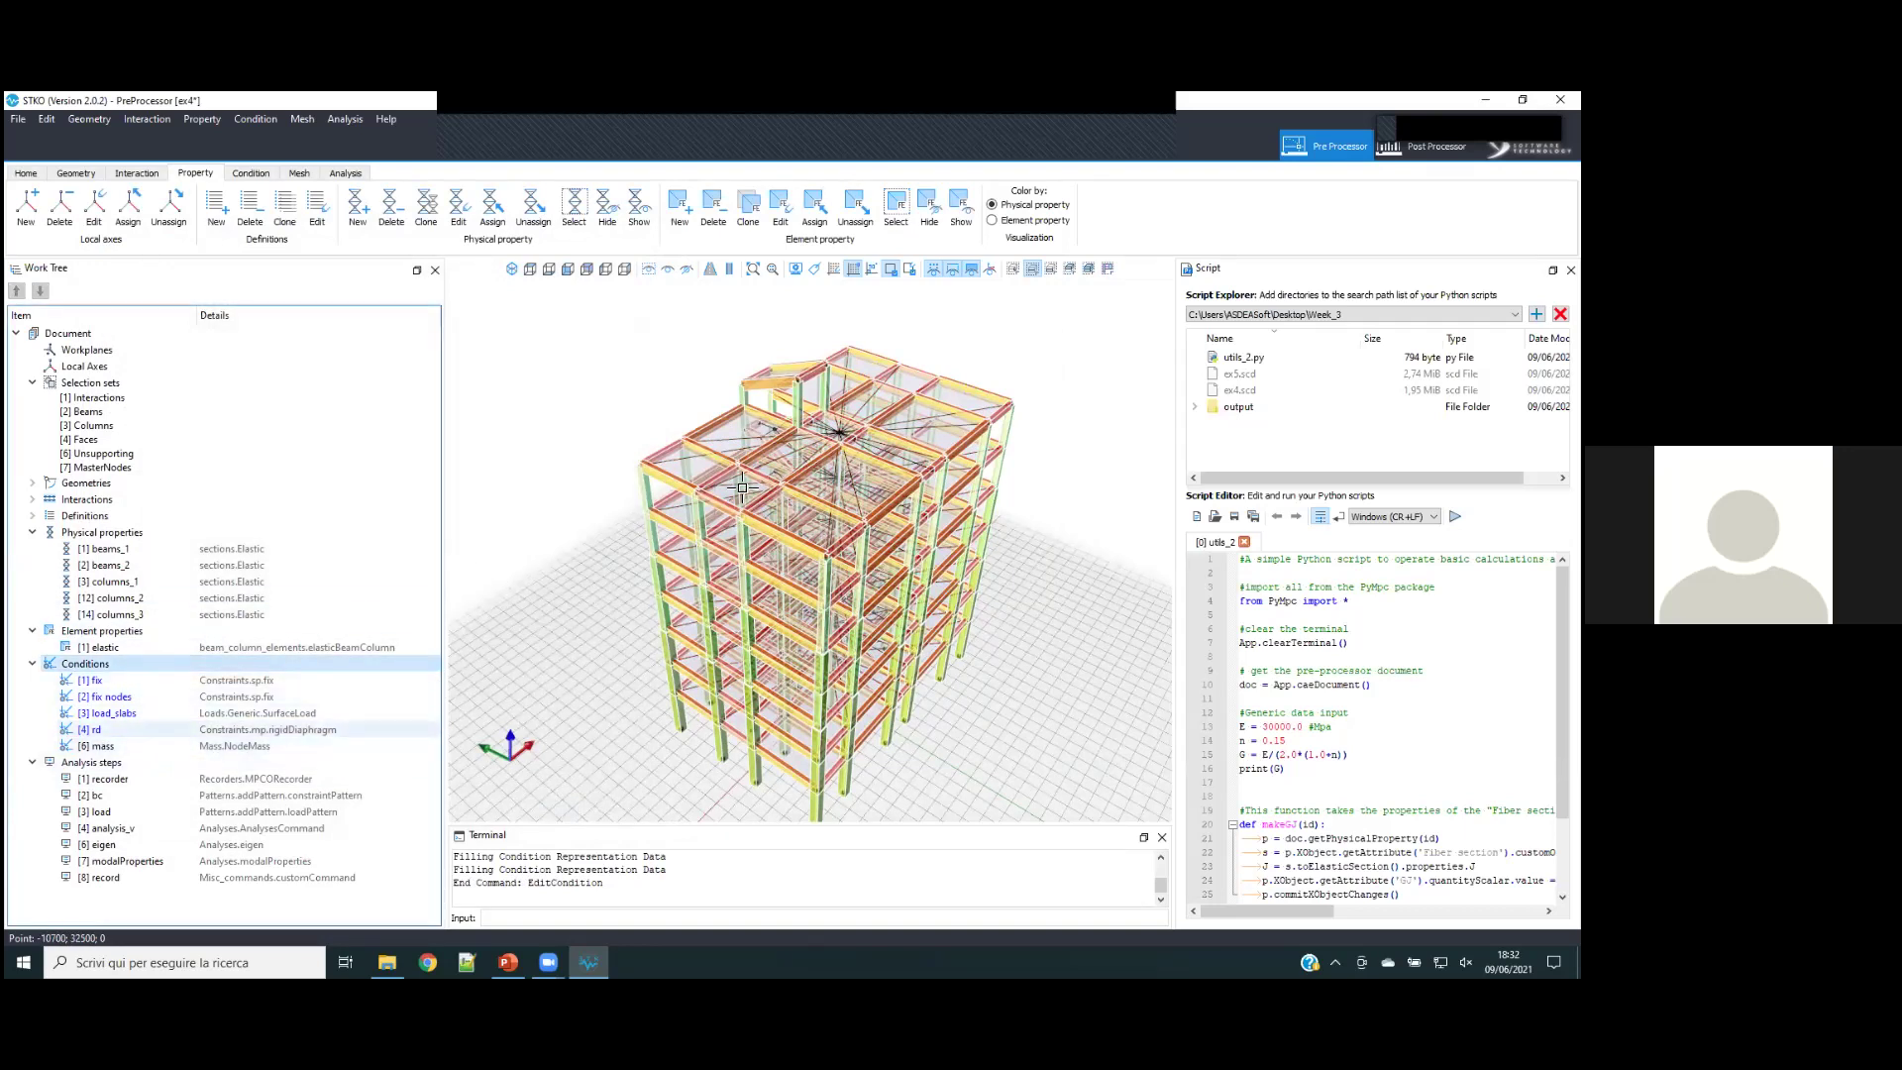
scroll(716, 515, down, 3)
scroll(707, 652, up, 3)
middle_drag(844, 487, 838, 486)
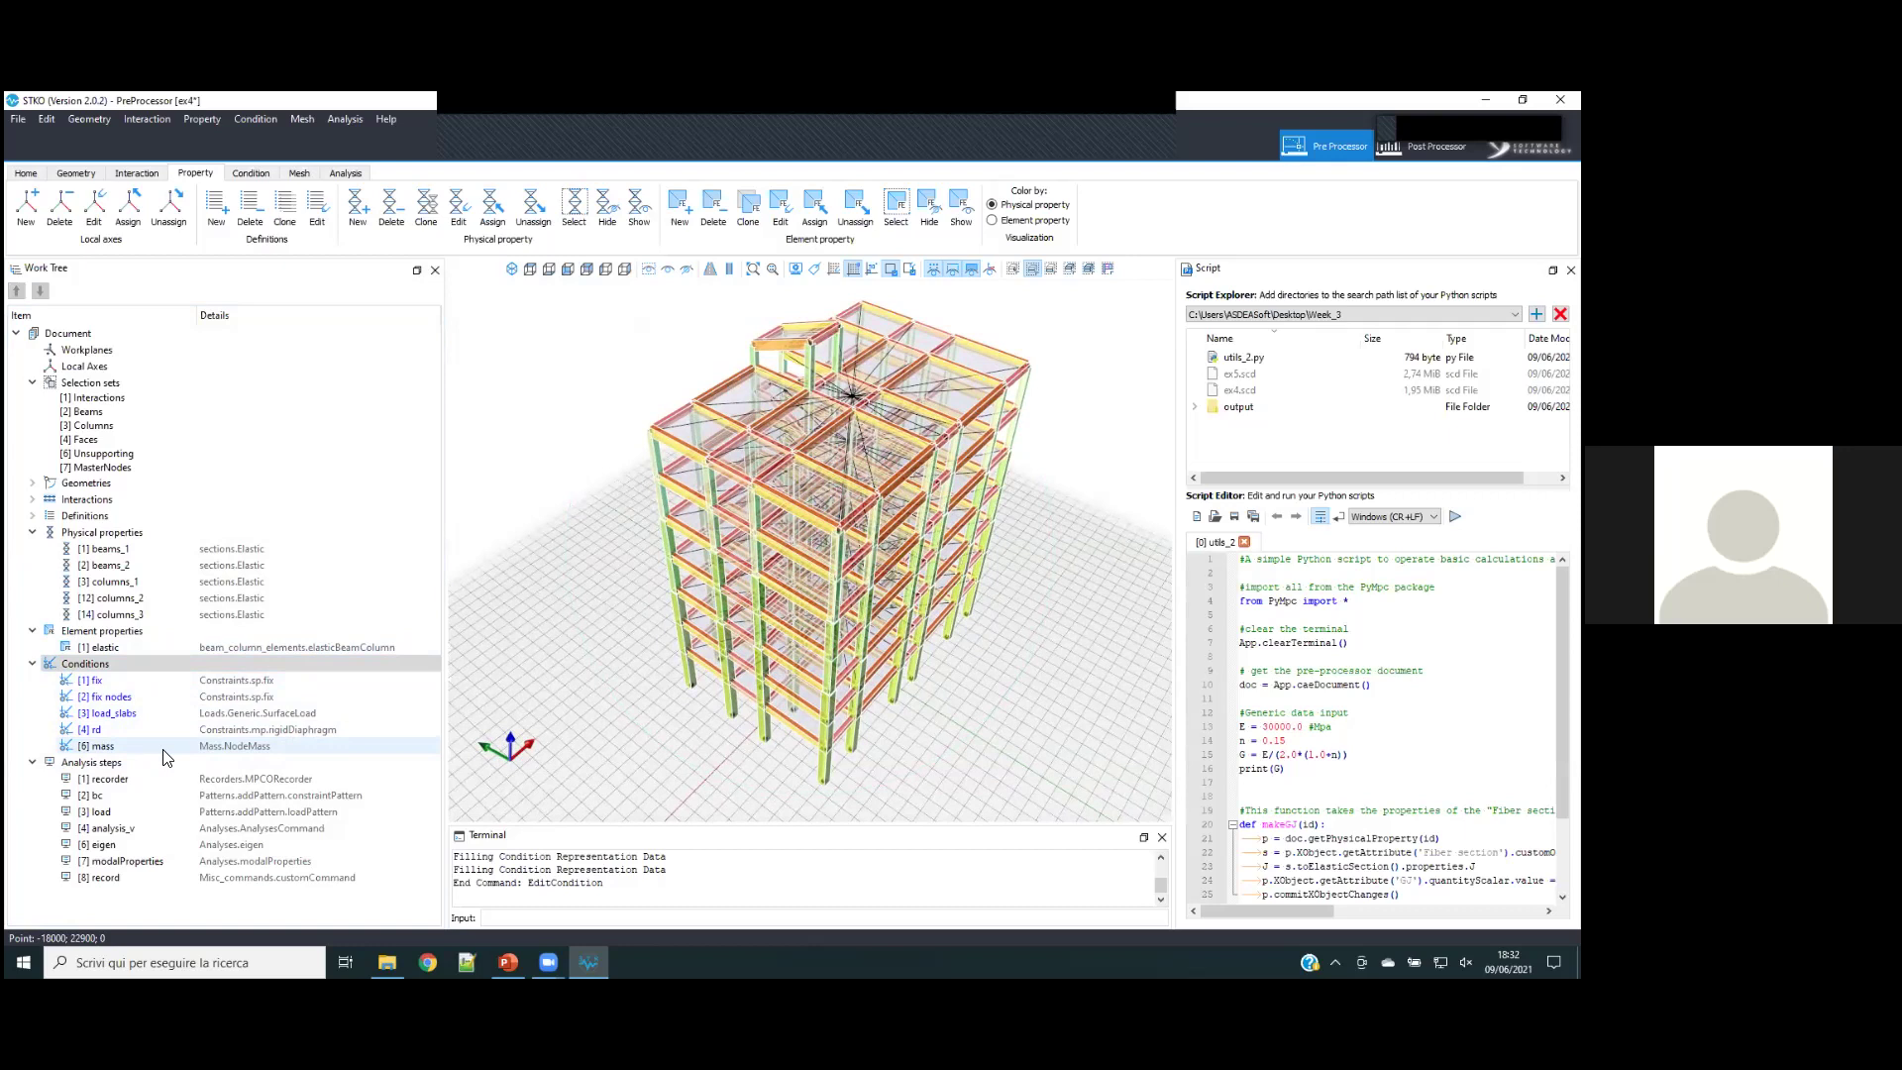
drag(900, 779, 884, 779)
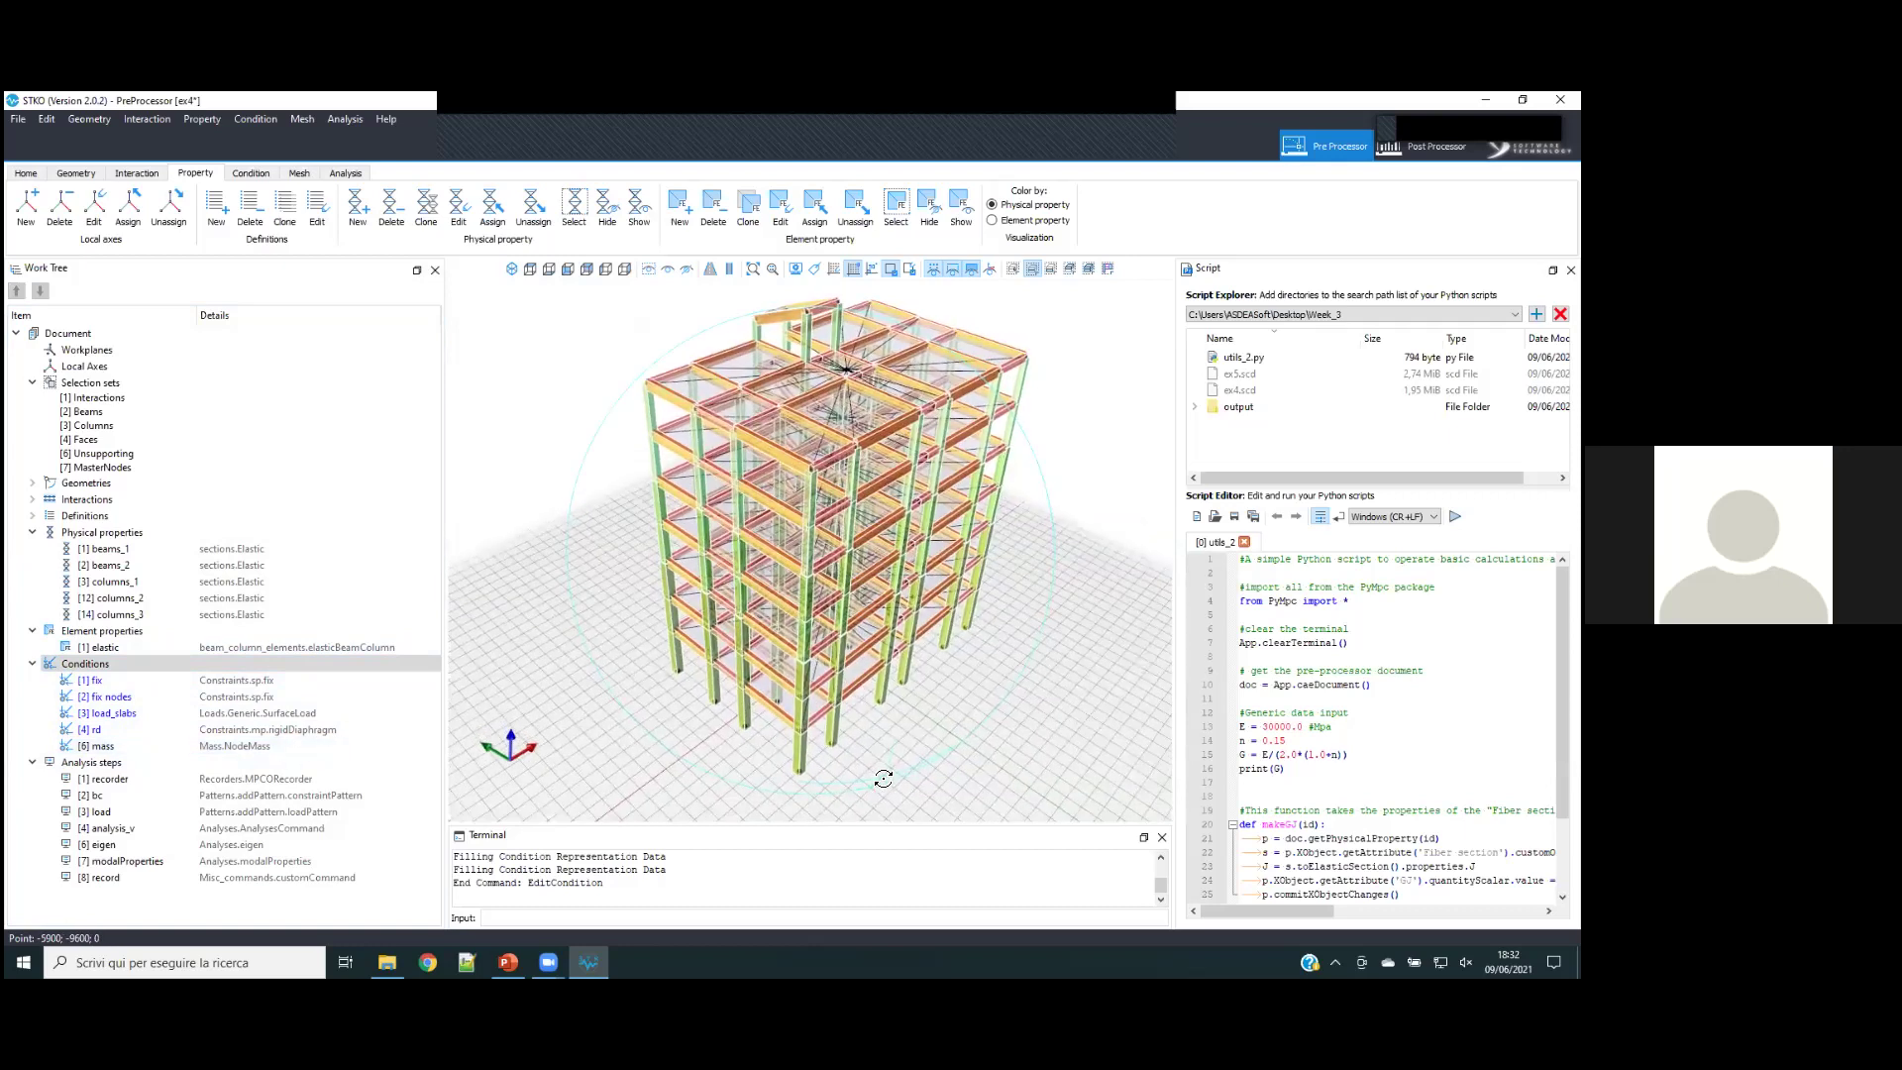
middle_drag(750, 671, 743, 684)
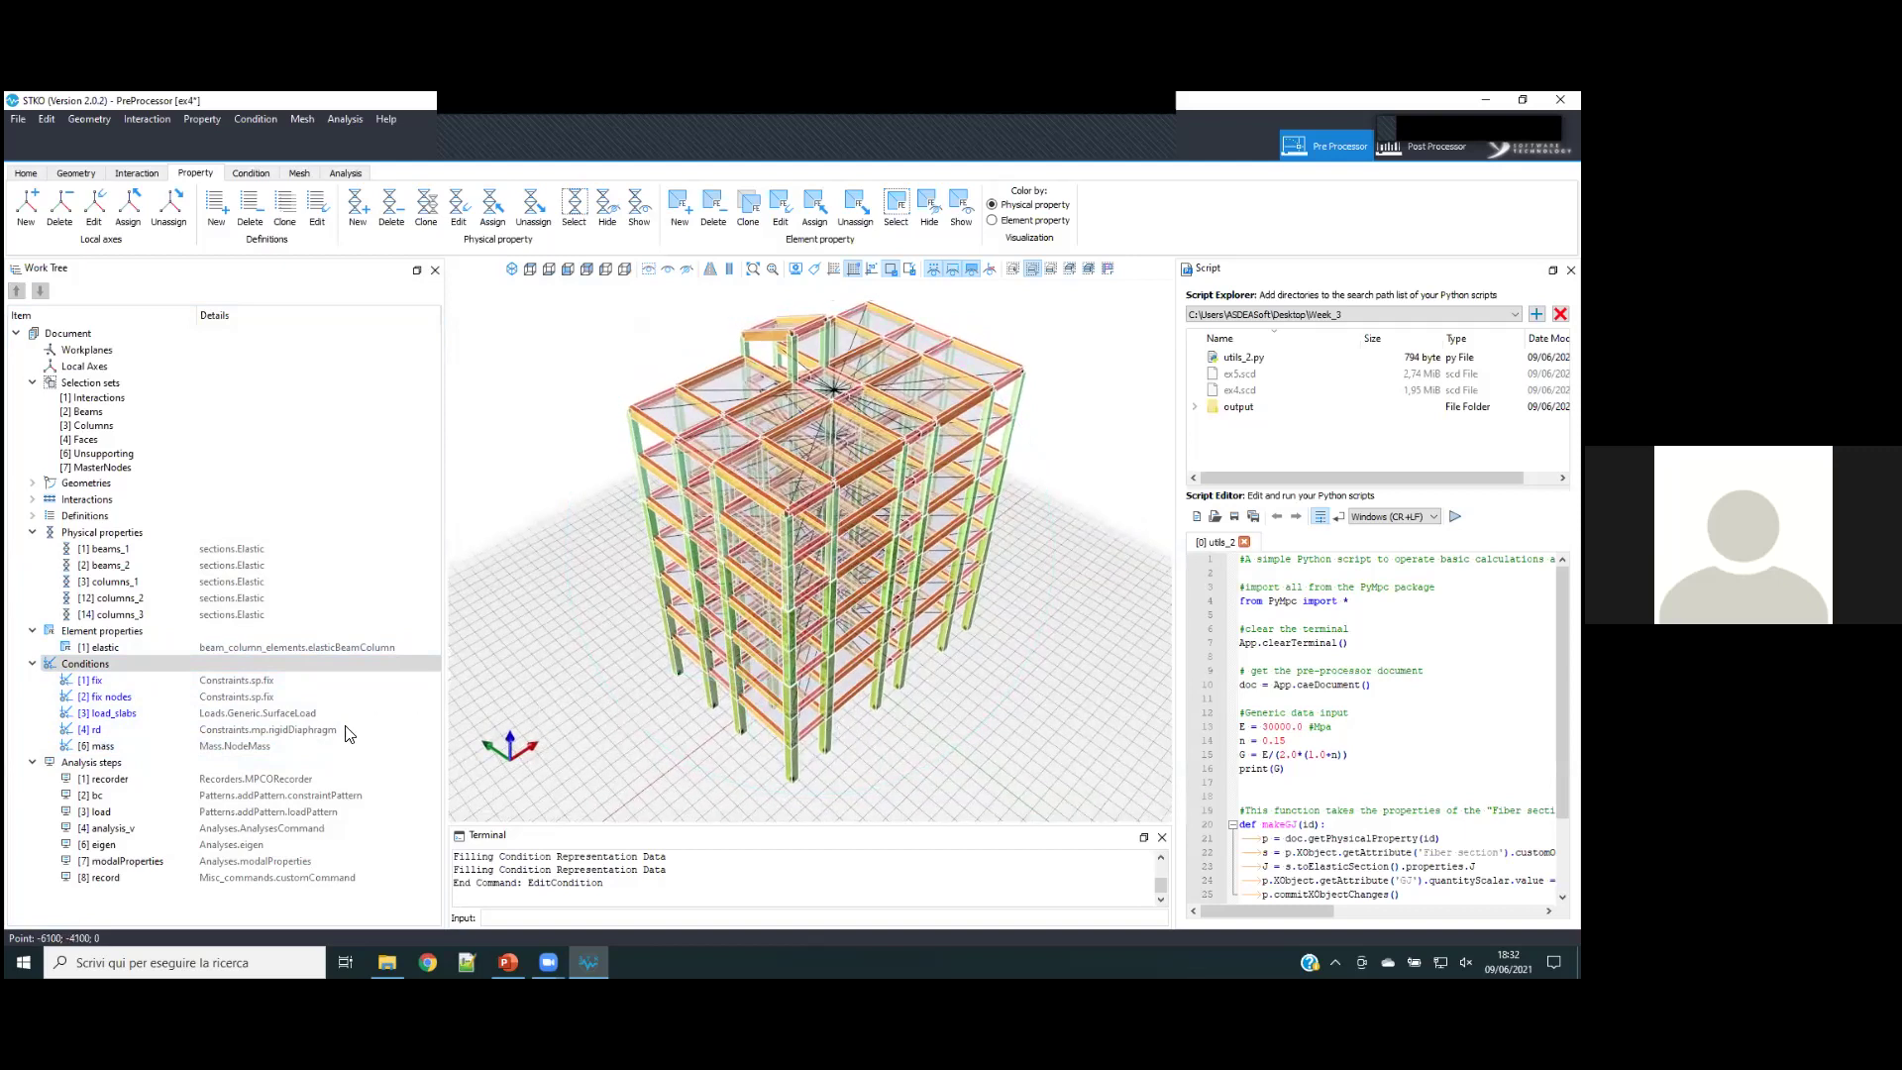
- Display the model in the condition context and review the mass condition's mode, nodal mass values and assigned nodes
right_click(245, 753)
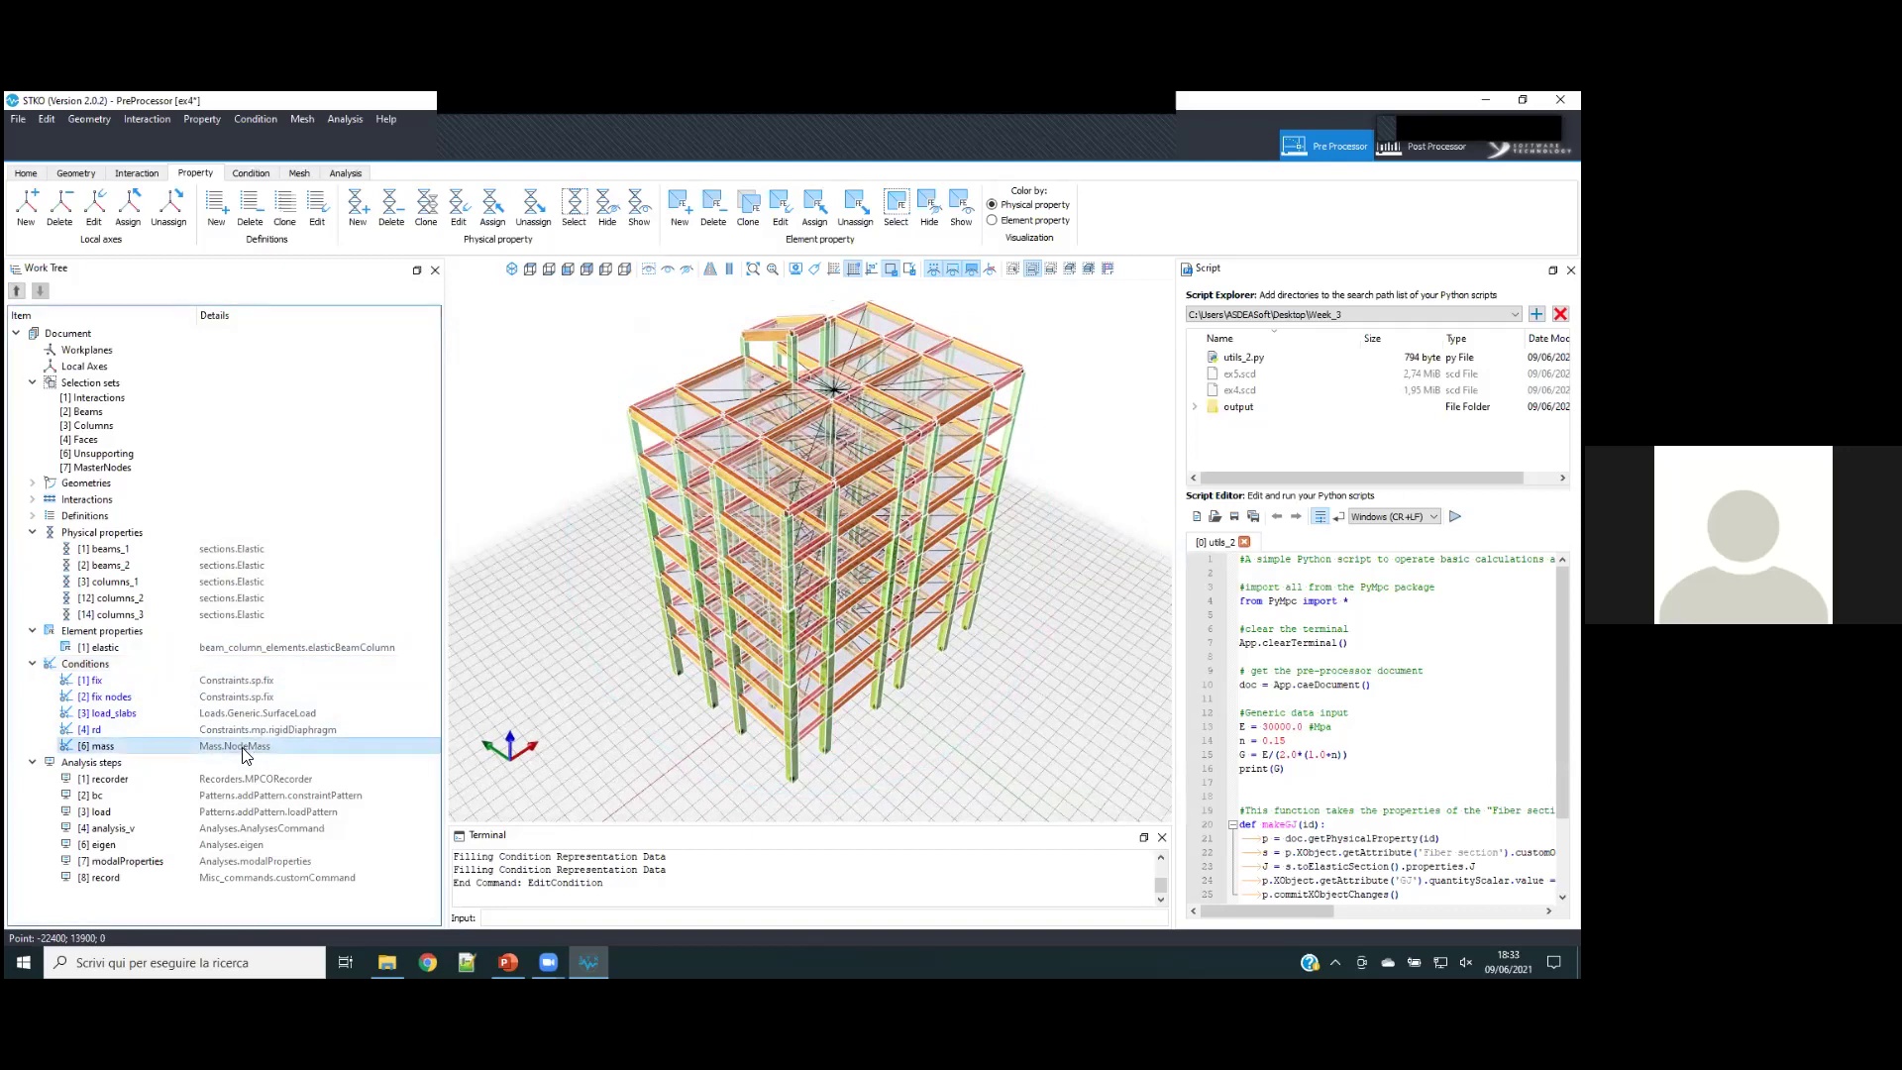
click(280, 795)
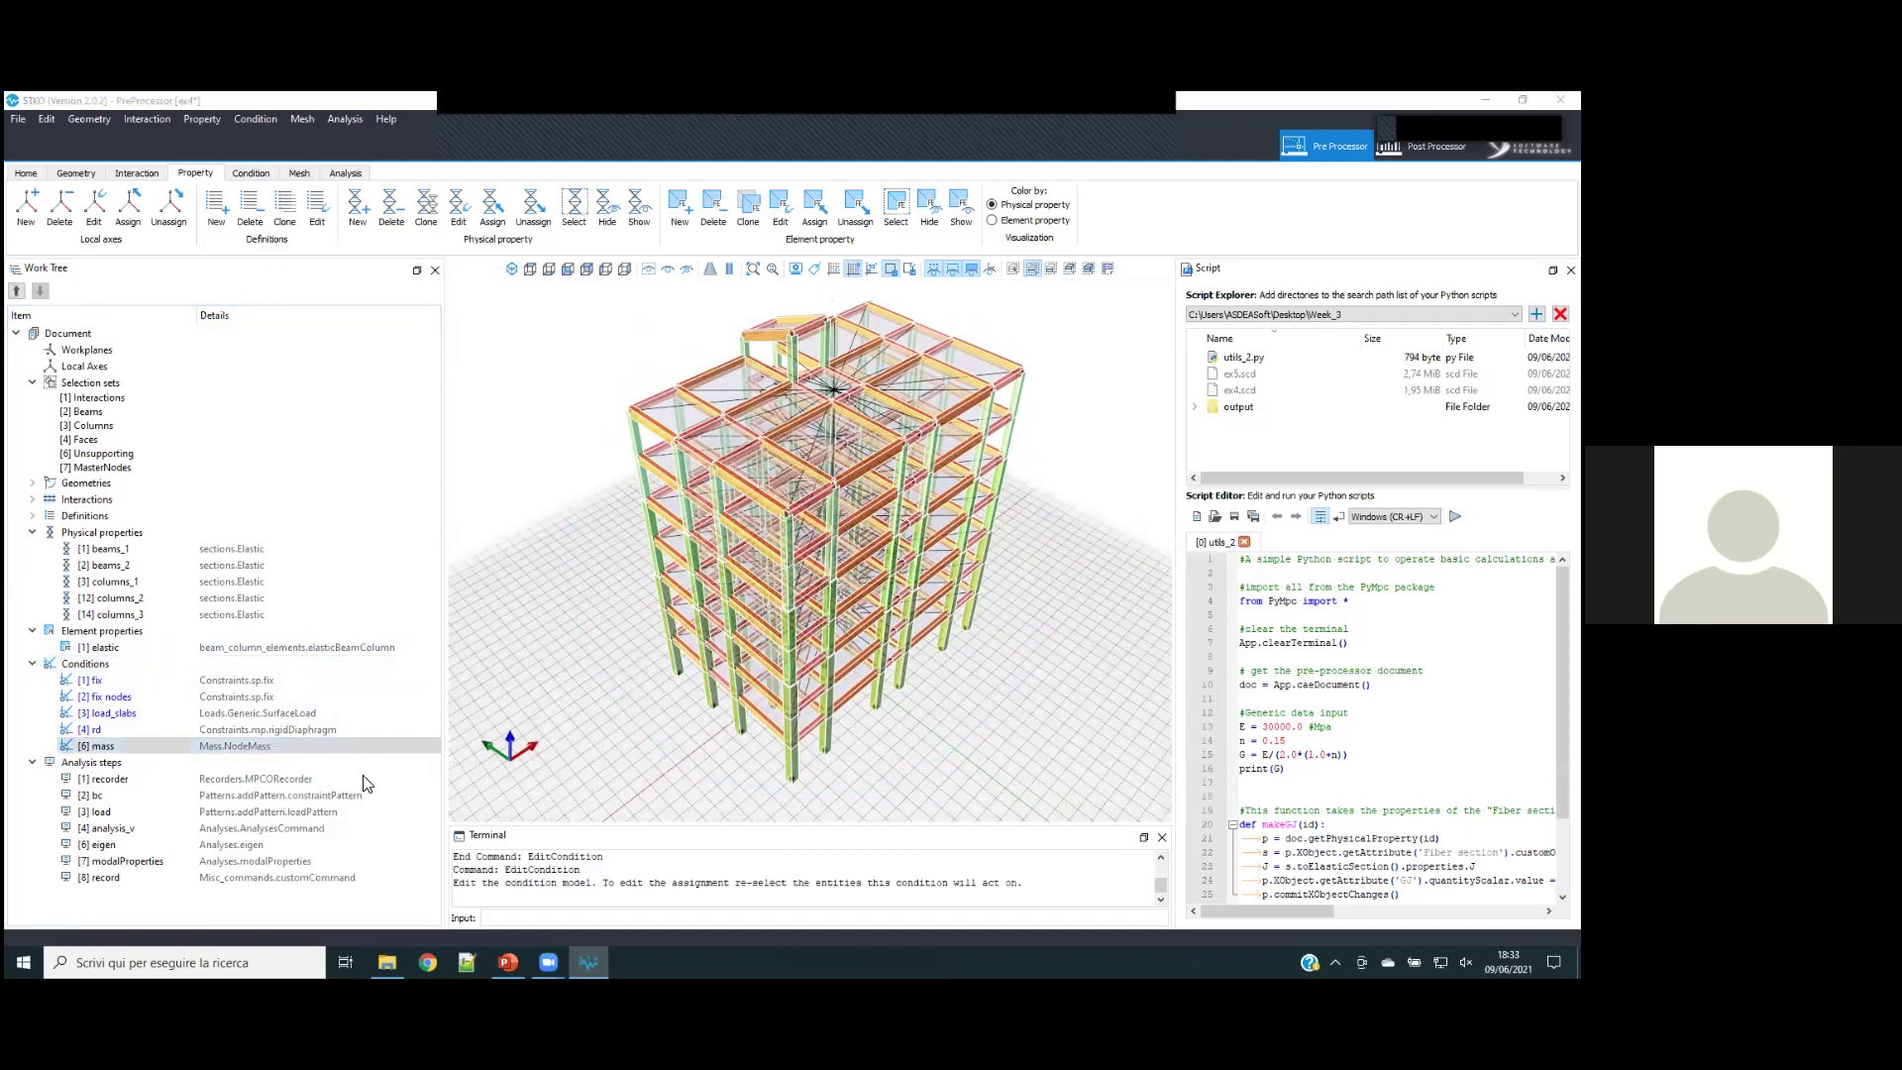
drag(676, 240, 429, 248)
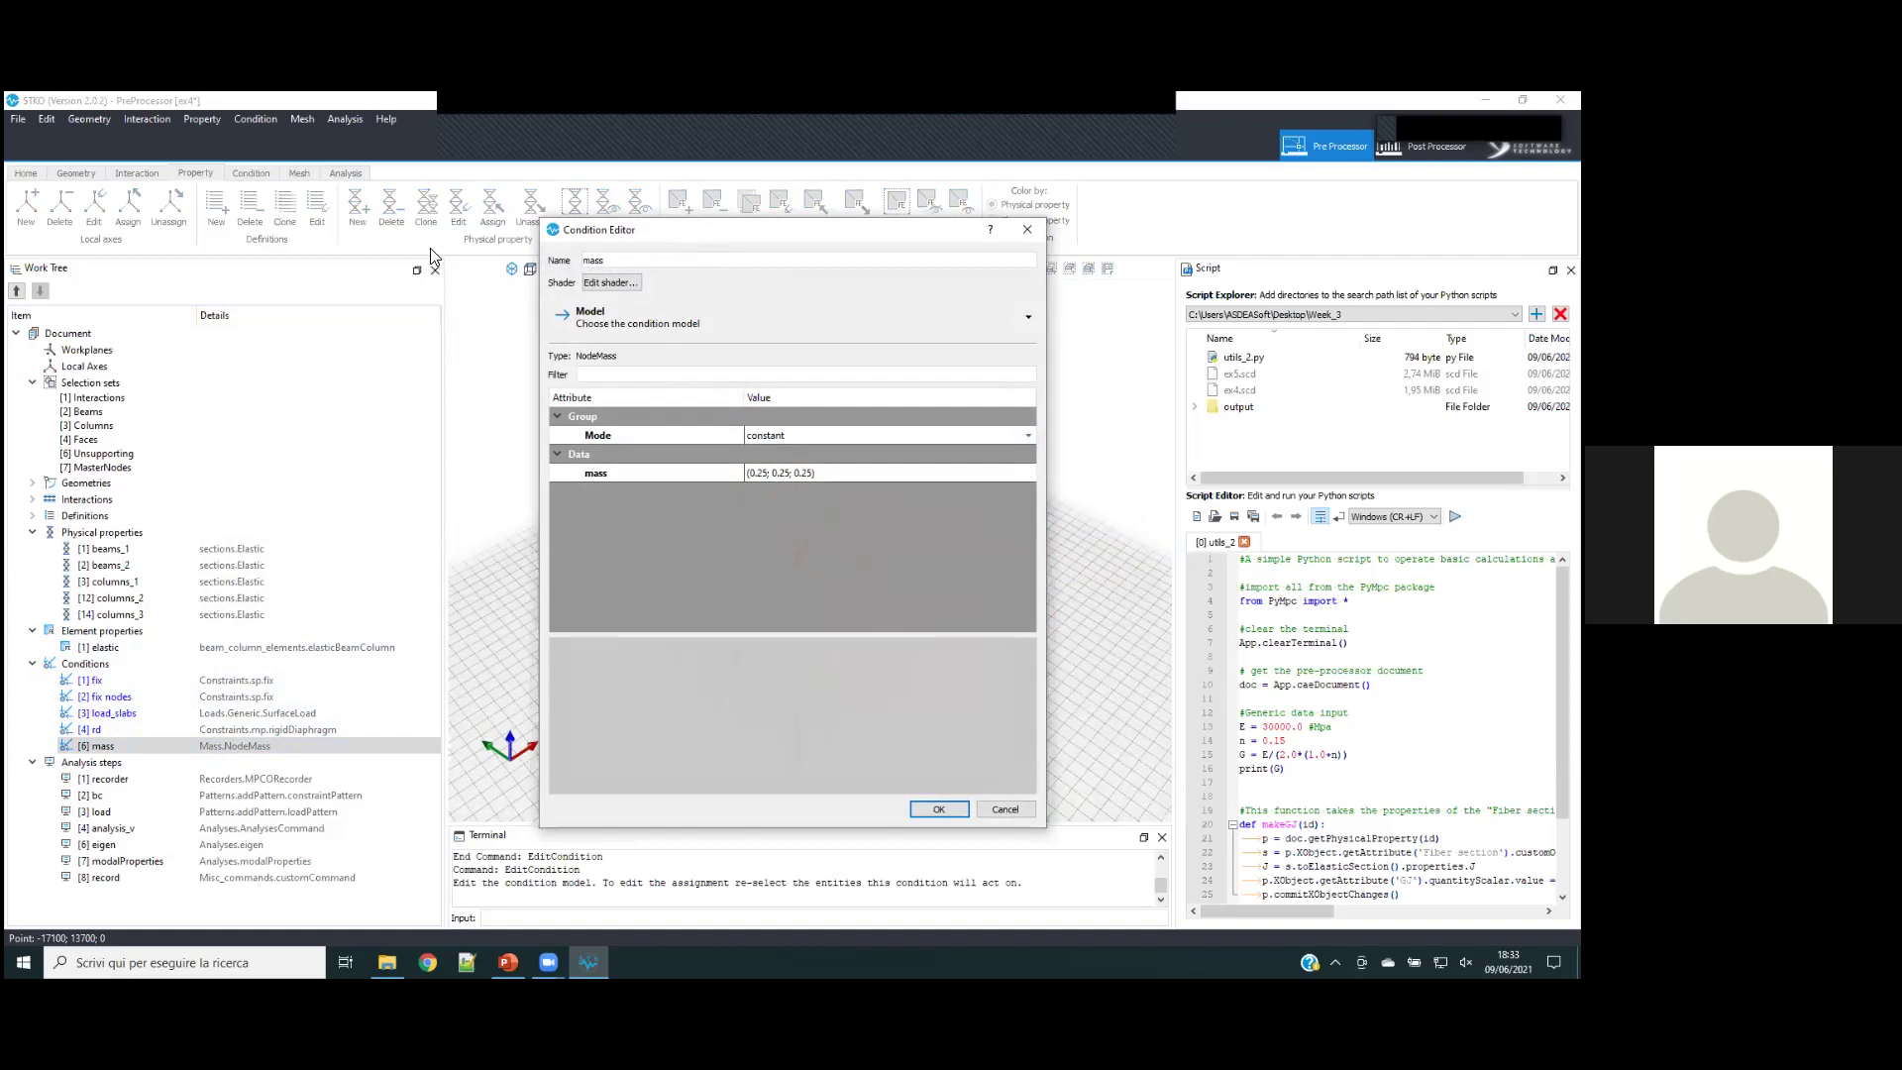
click(583, 256)
click(237, 172)
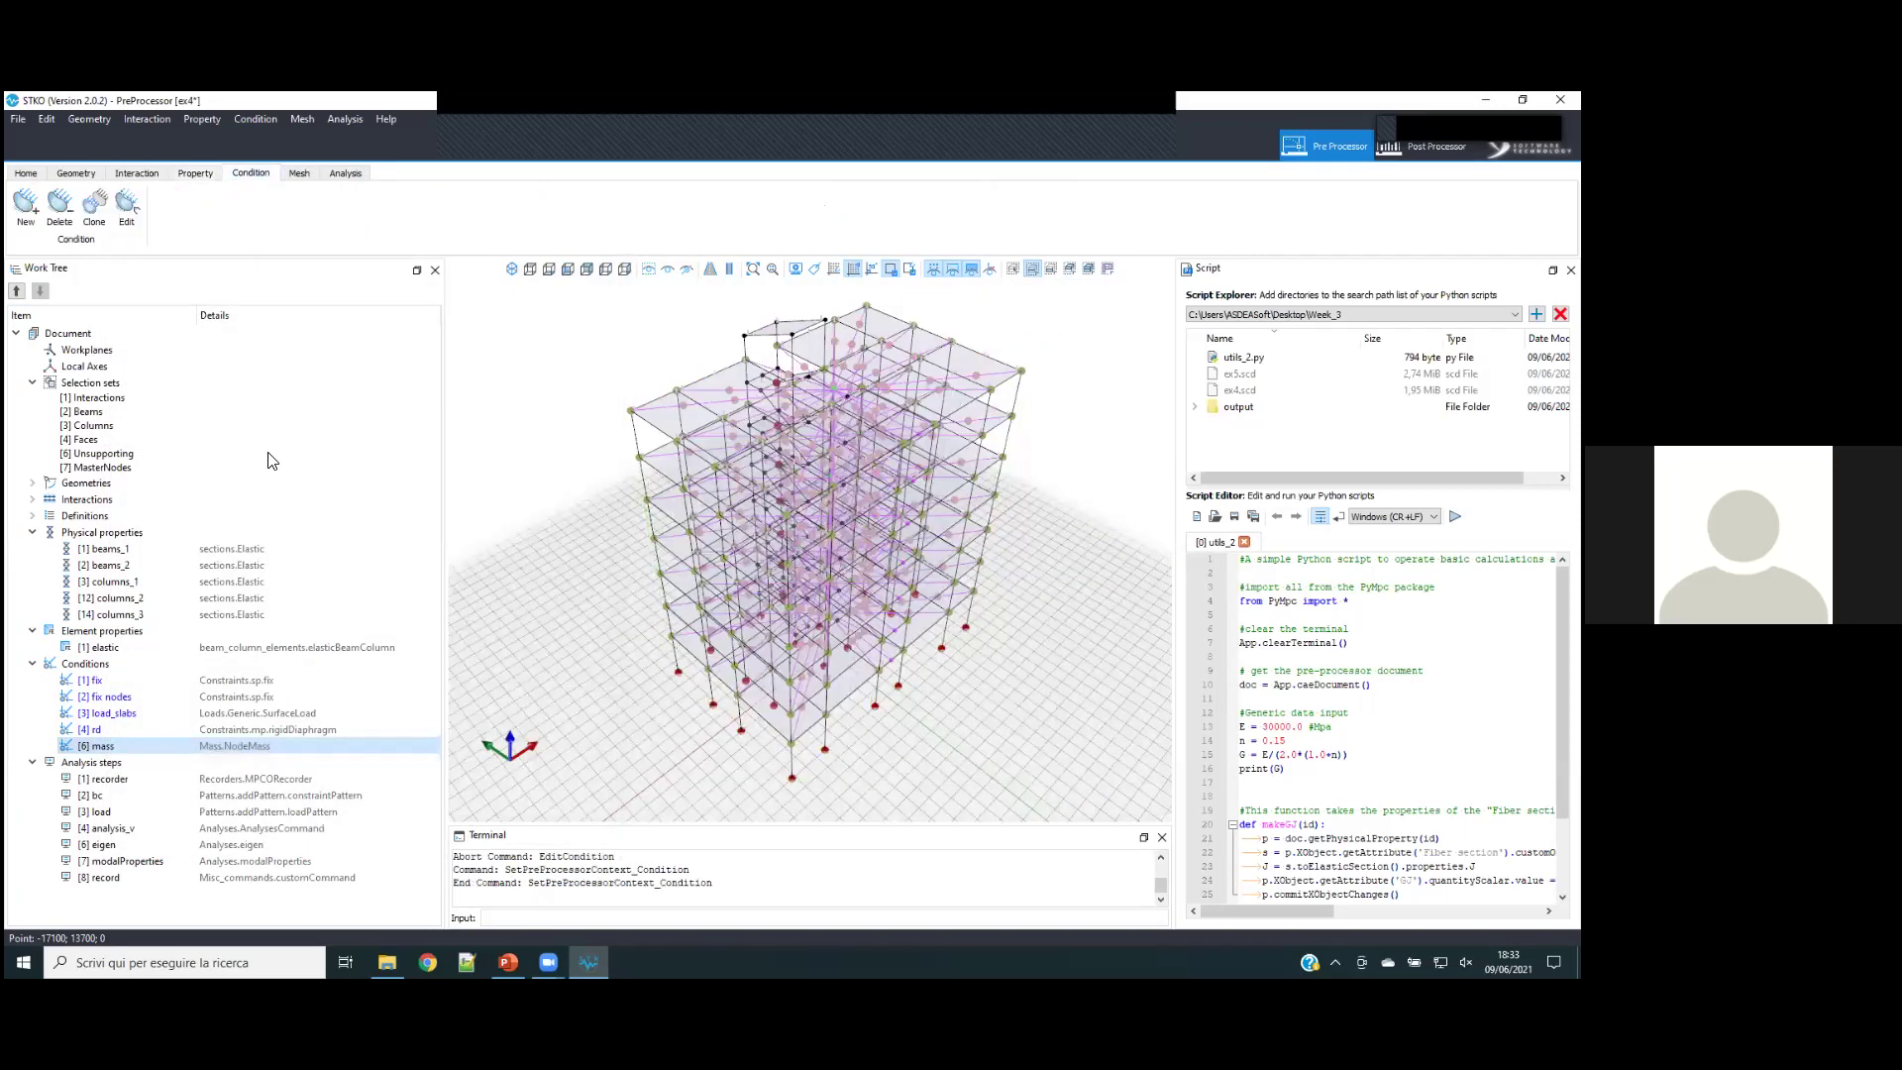
right_click(196, 749)
click(224, 800)
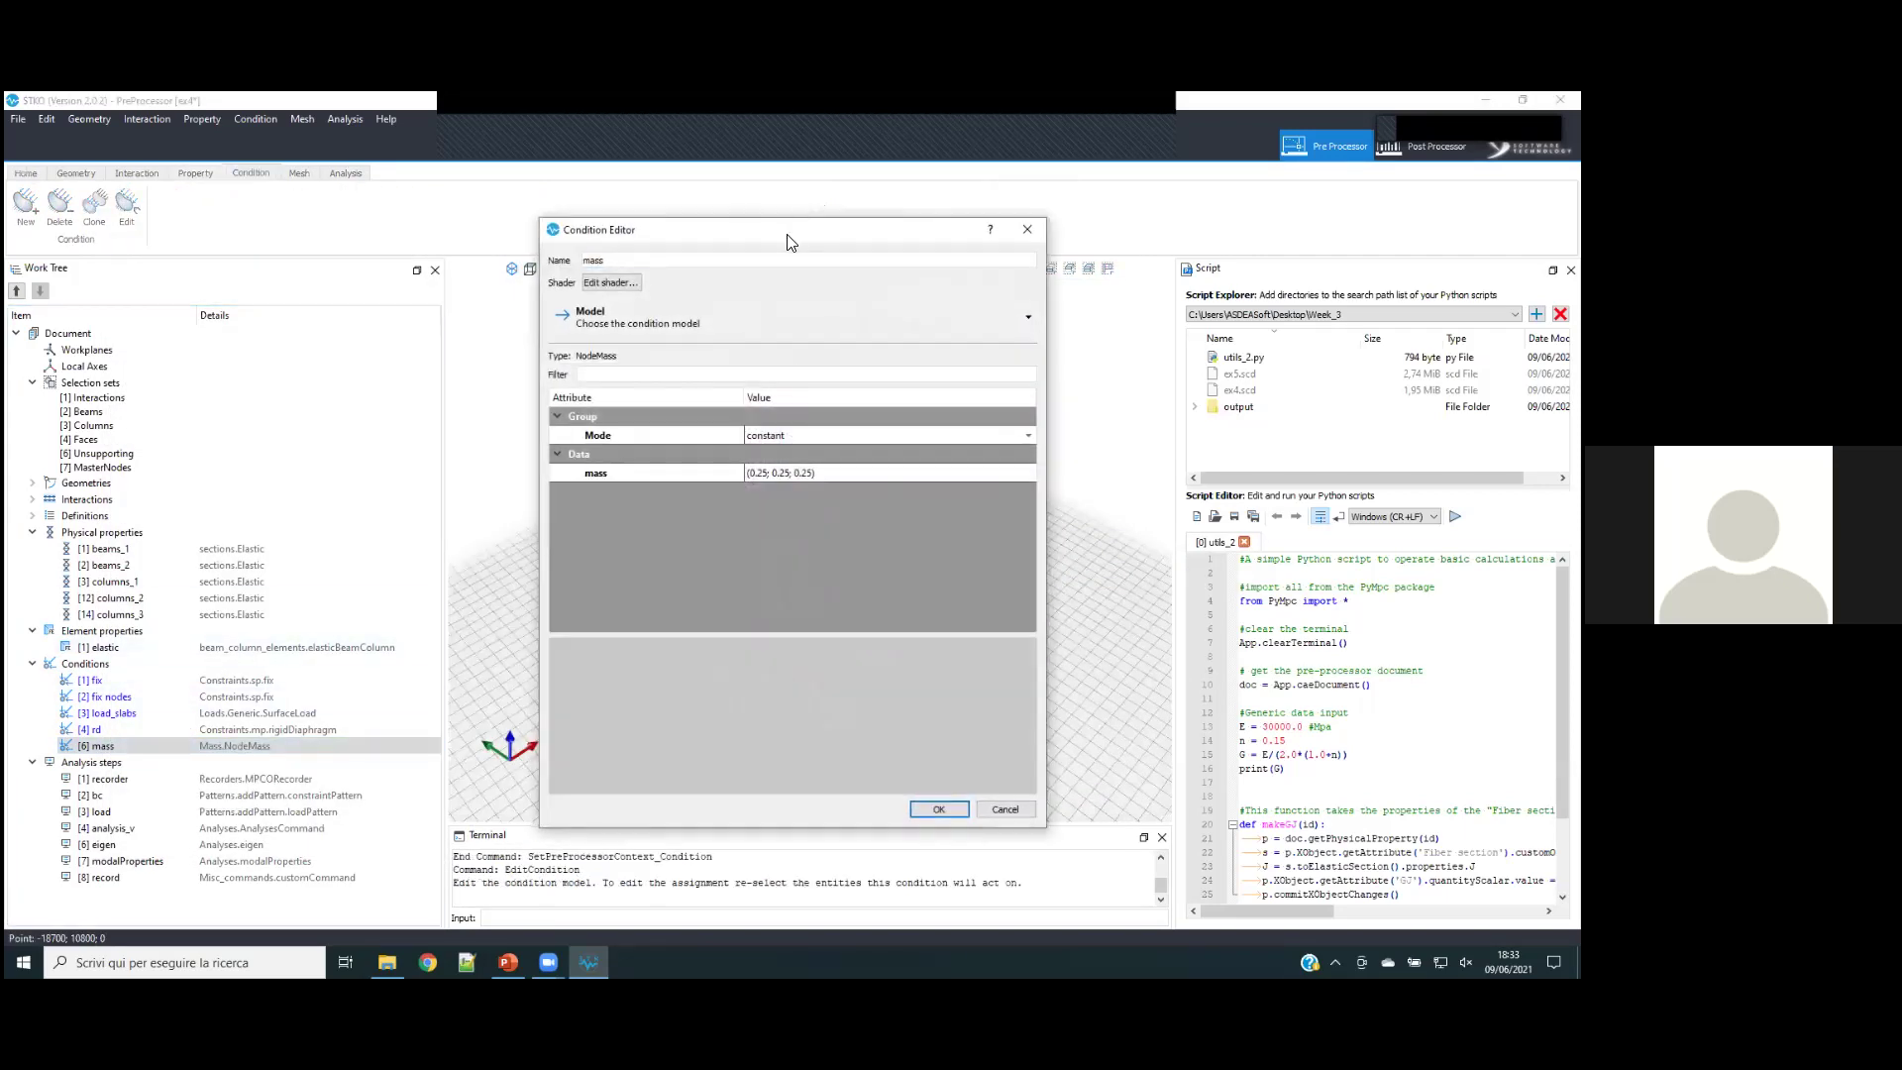
drag(787, 242, 366, 247)
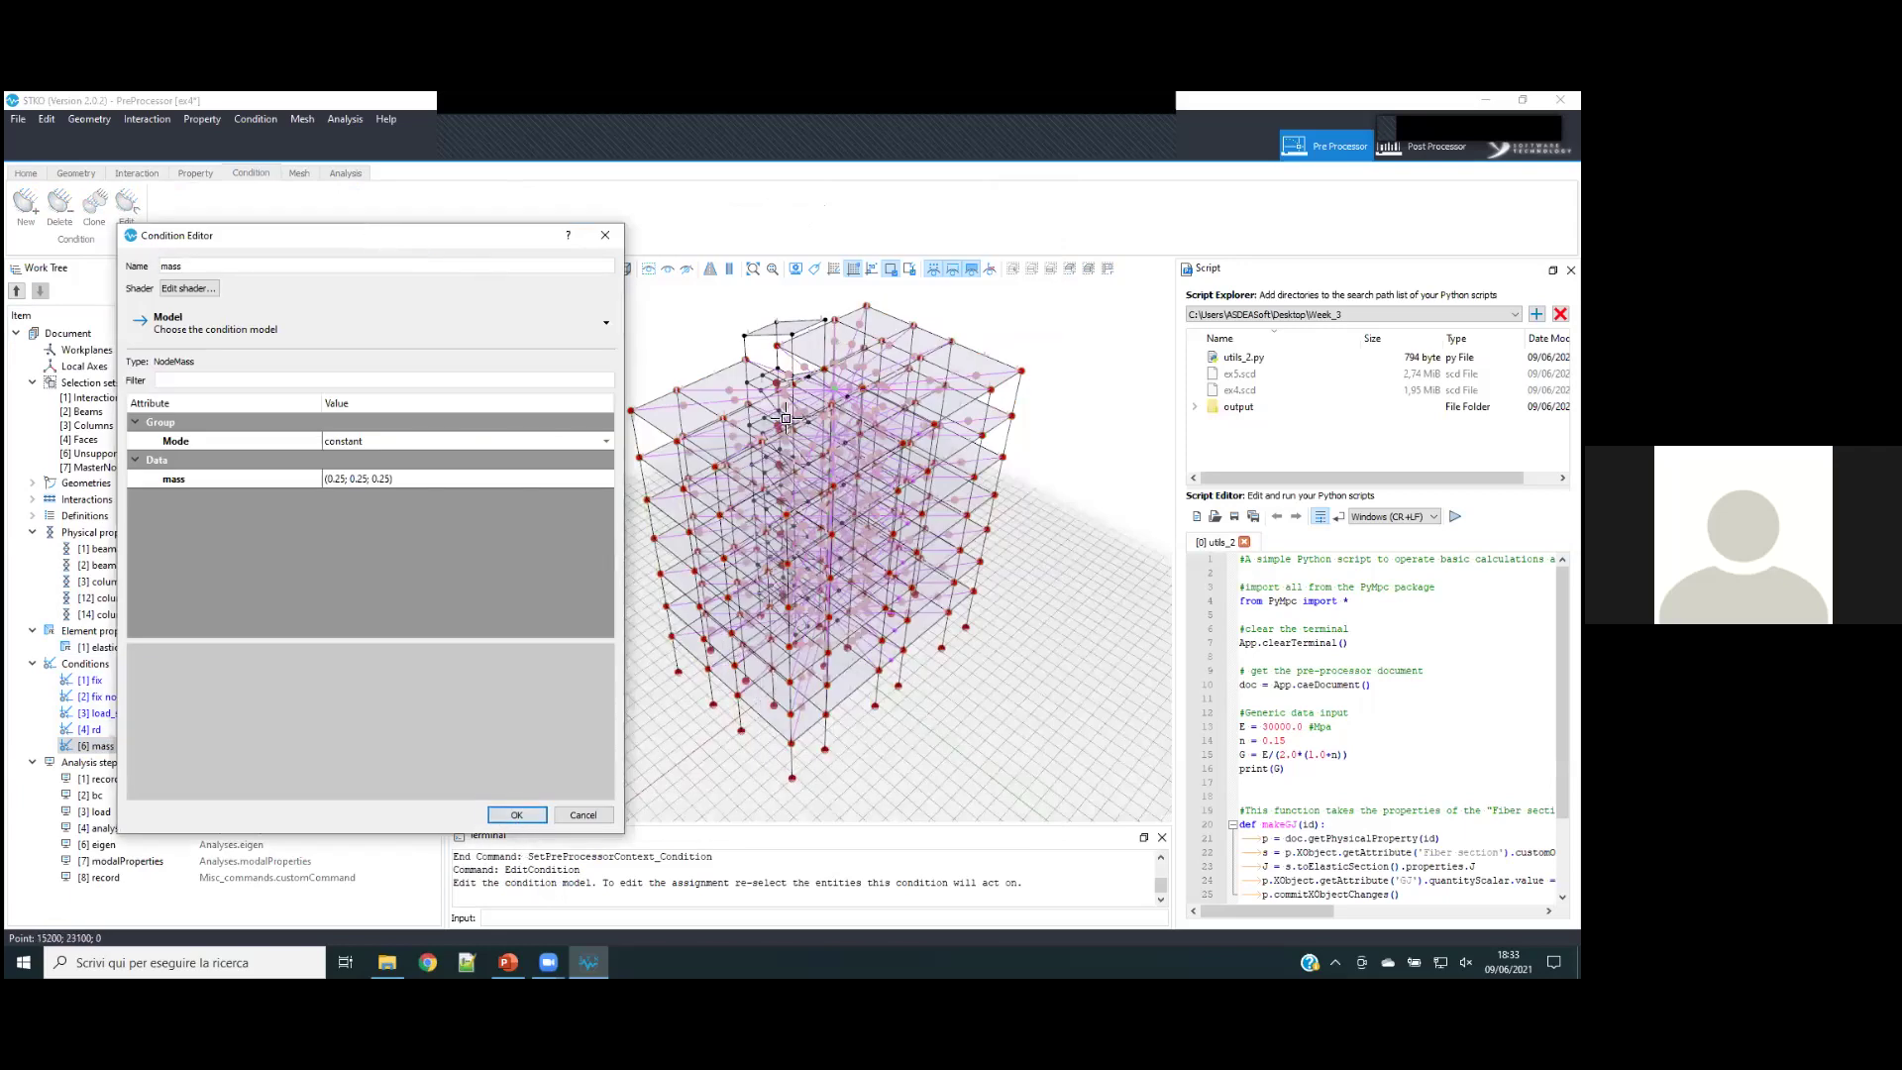
click(513, 813)
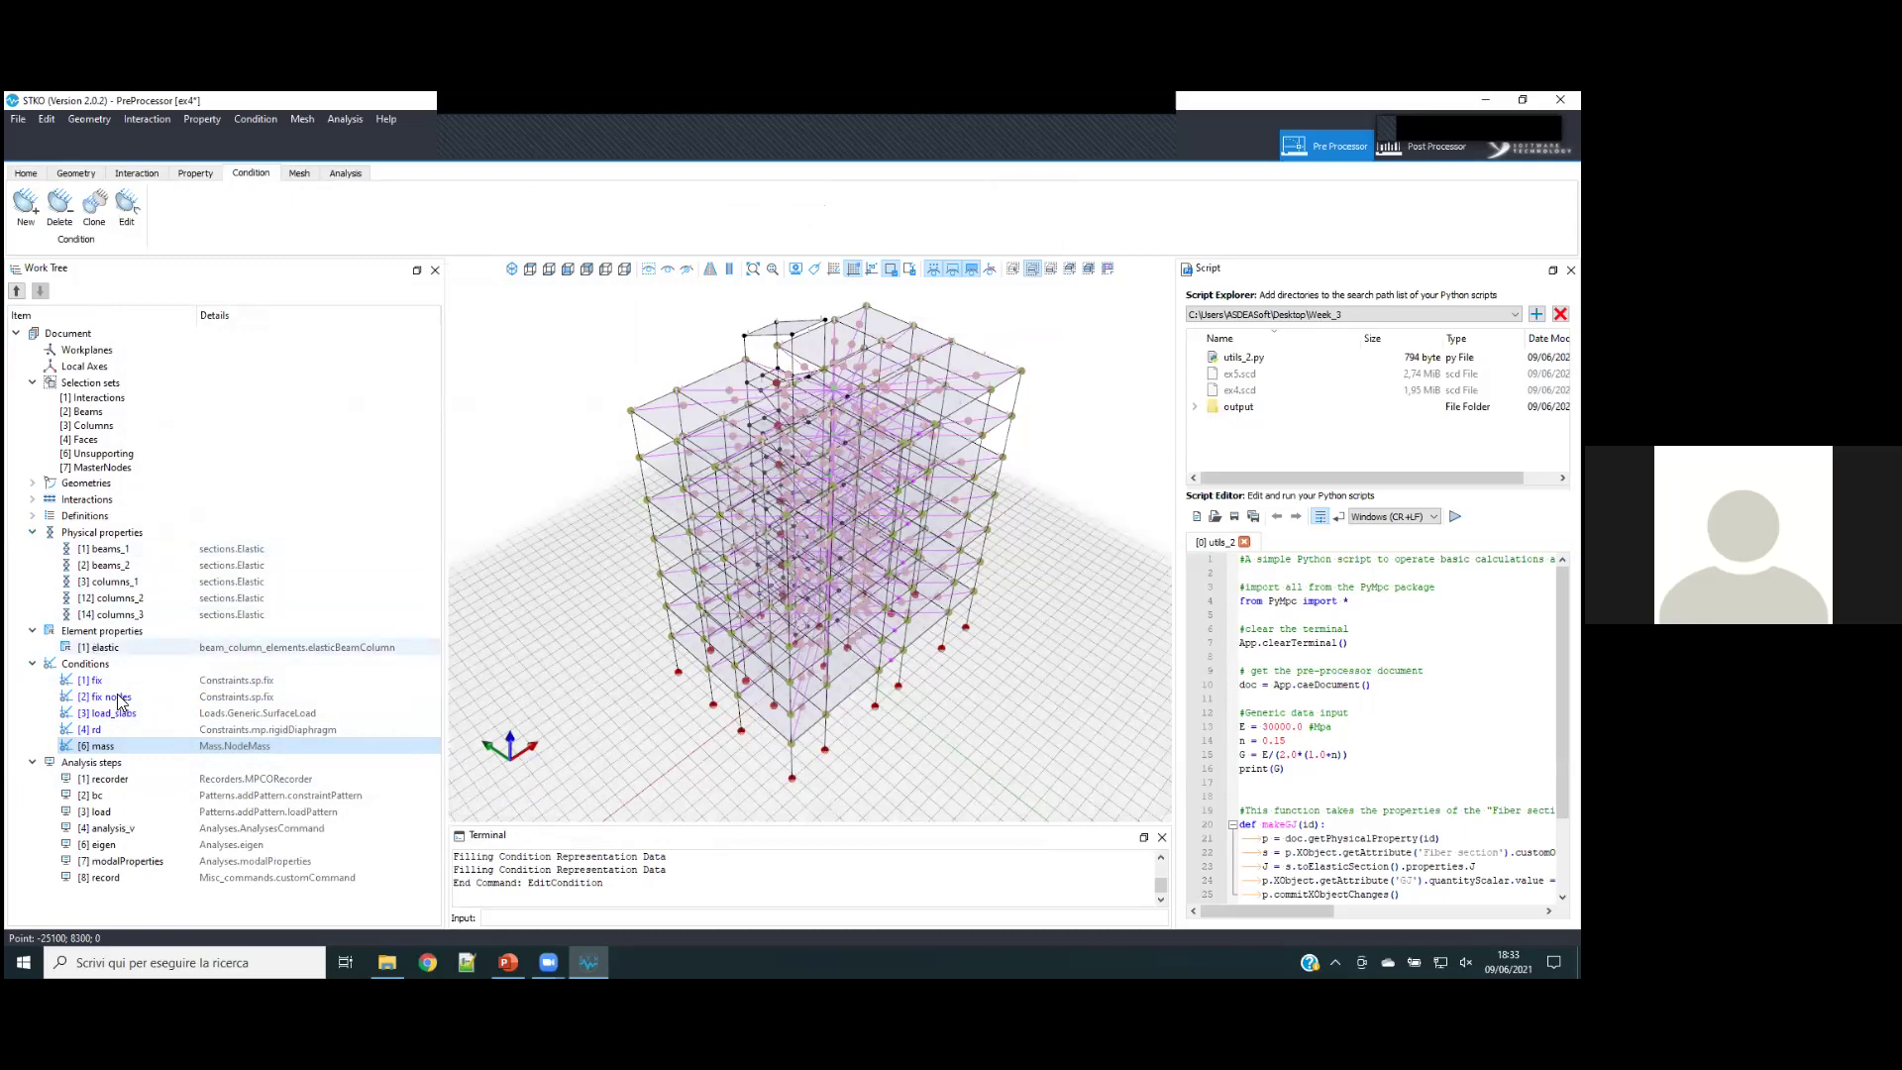
- Reopen the rd rigid diaphragm condition in the condition context to examine the links at each floor, and close it
right_click(117, 733)
click(149, 782)
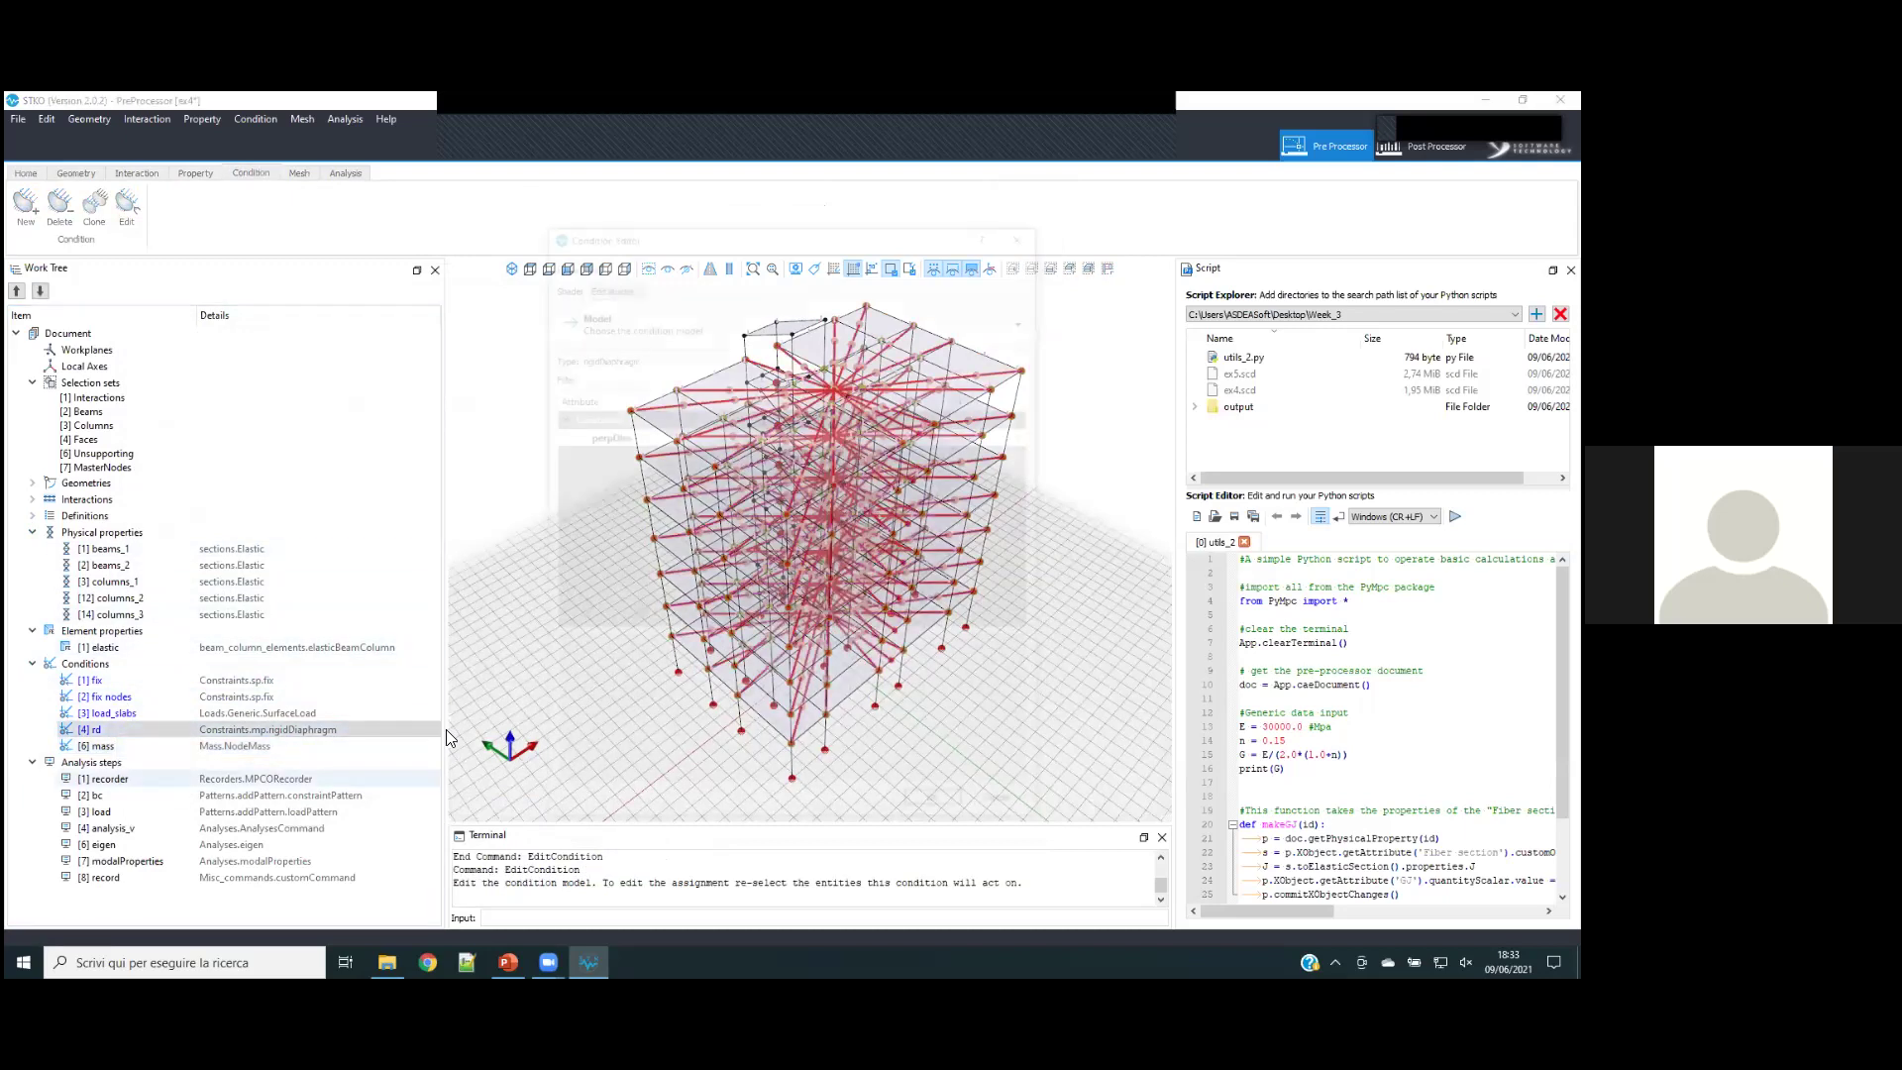
drag(703, 242, 328, 241)
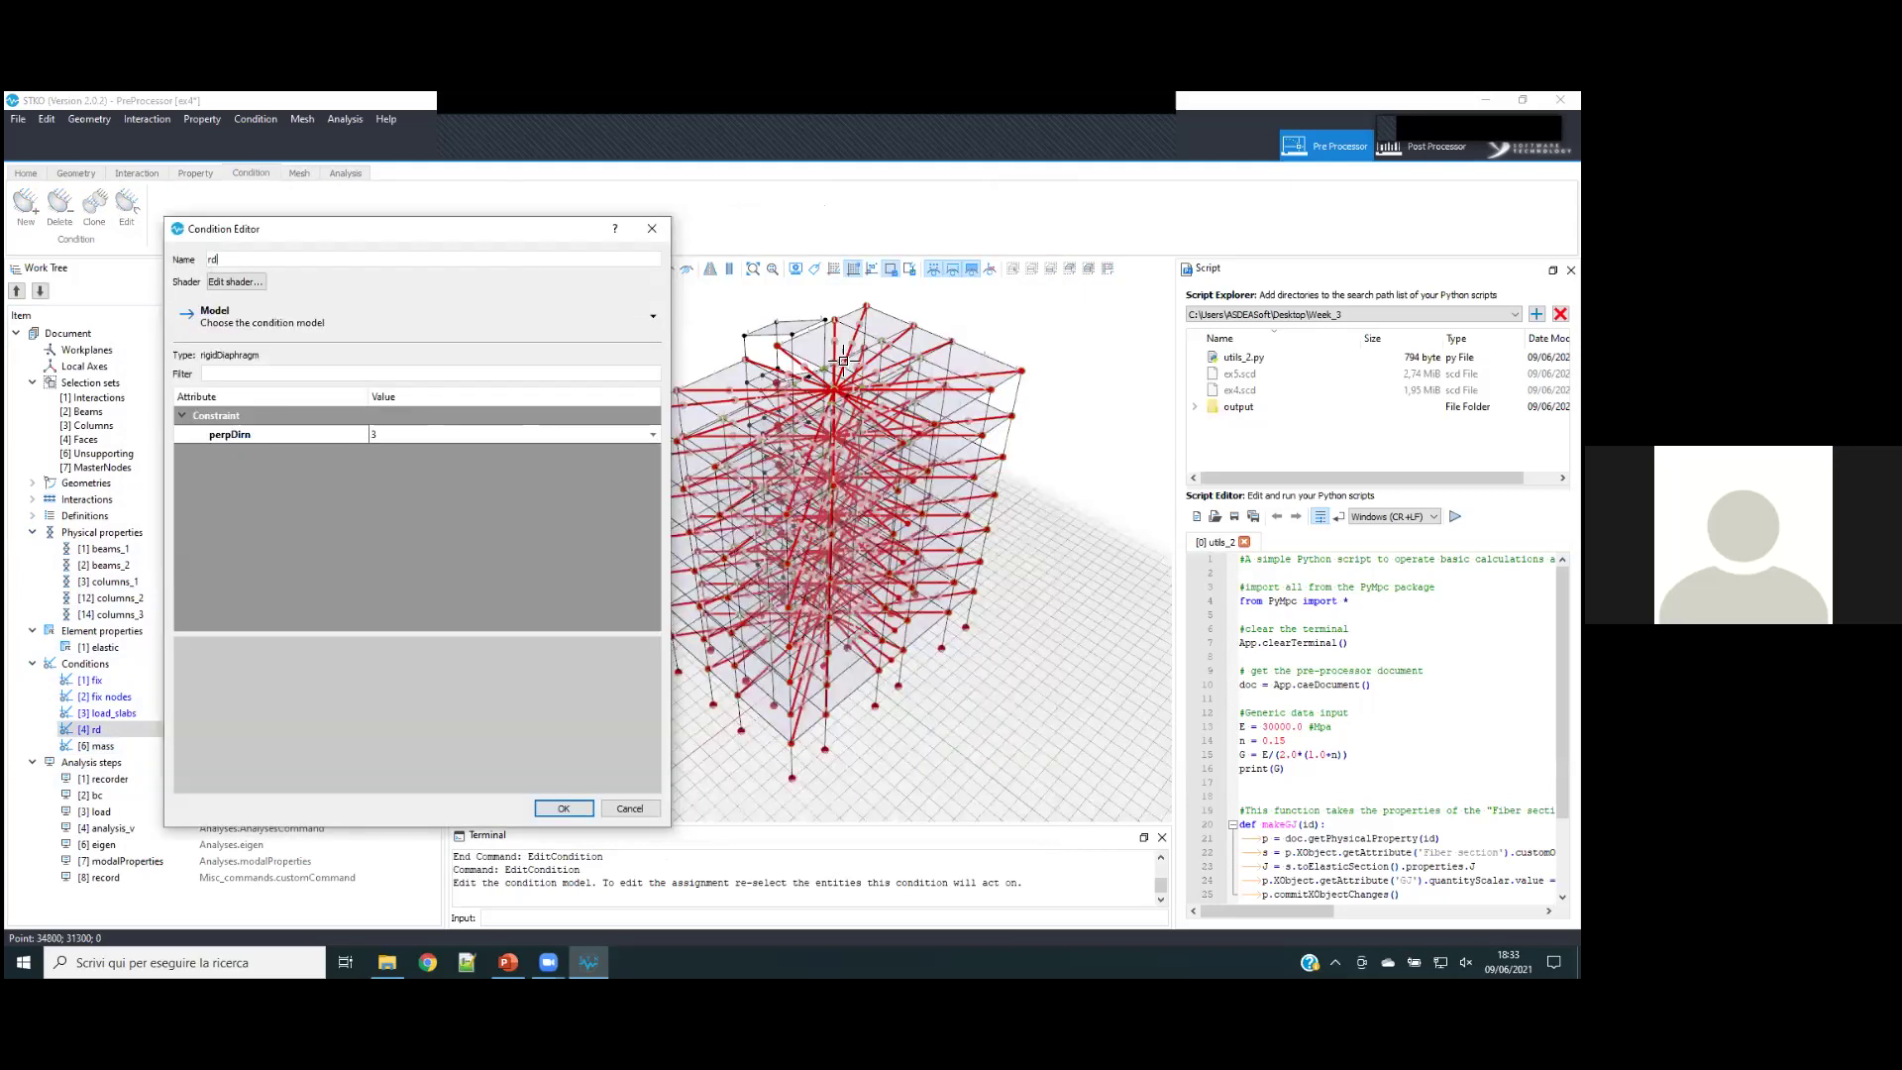
click(562, 811)
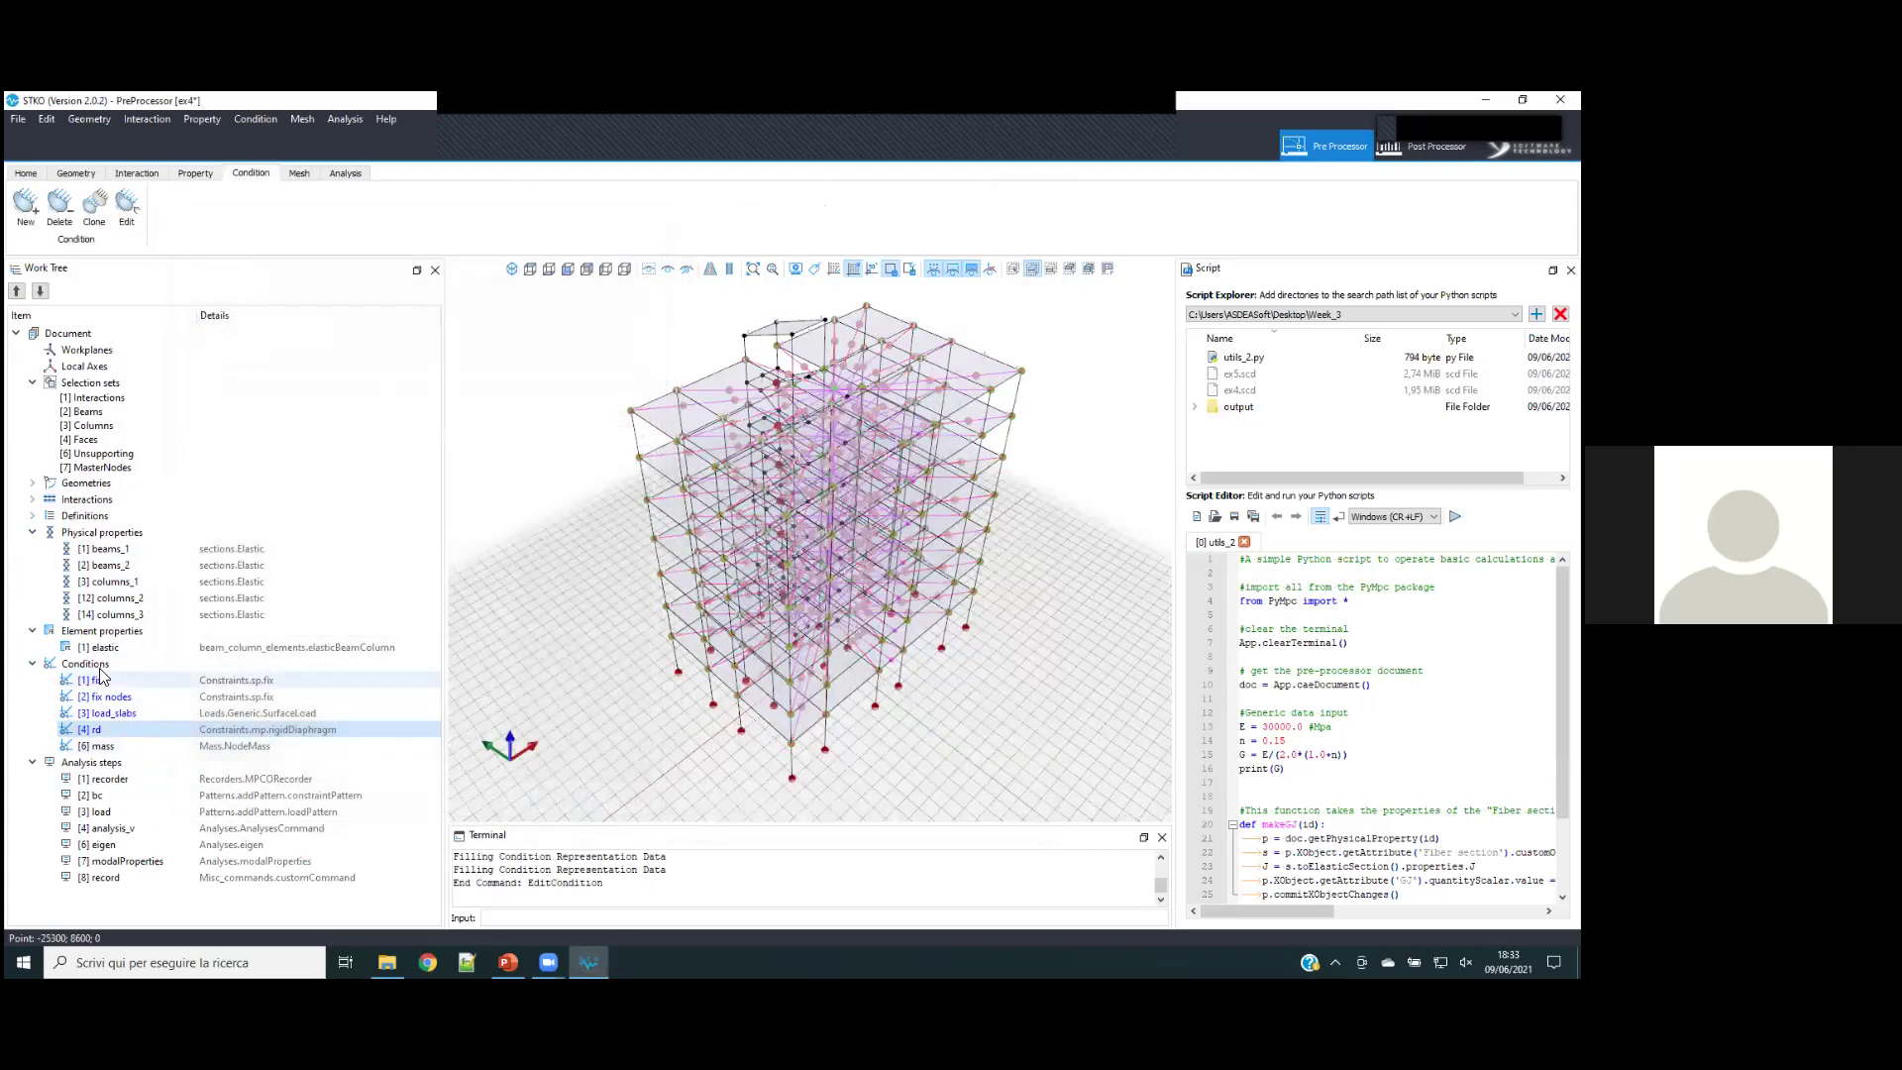
- Collapse the Conditions, Element properties and Physical properties branches of the work tree
click(32, 665)
click(33, 631)
click(32, 532)
- Move the beams_1 physical property one place down in the work tree and back to its original position
click(33, 532)
click(104, 548)
click(40, 290)
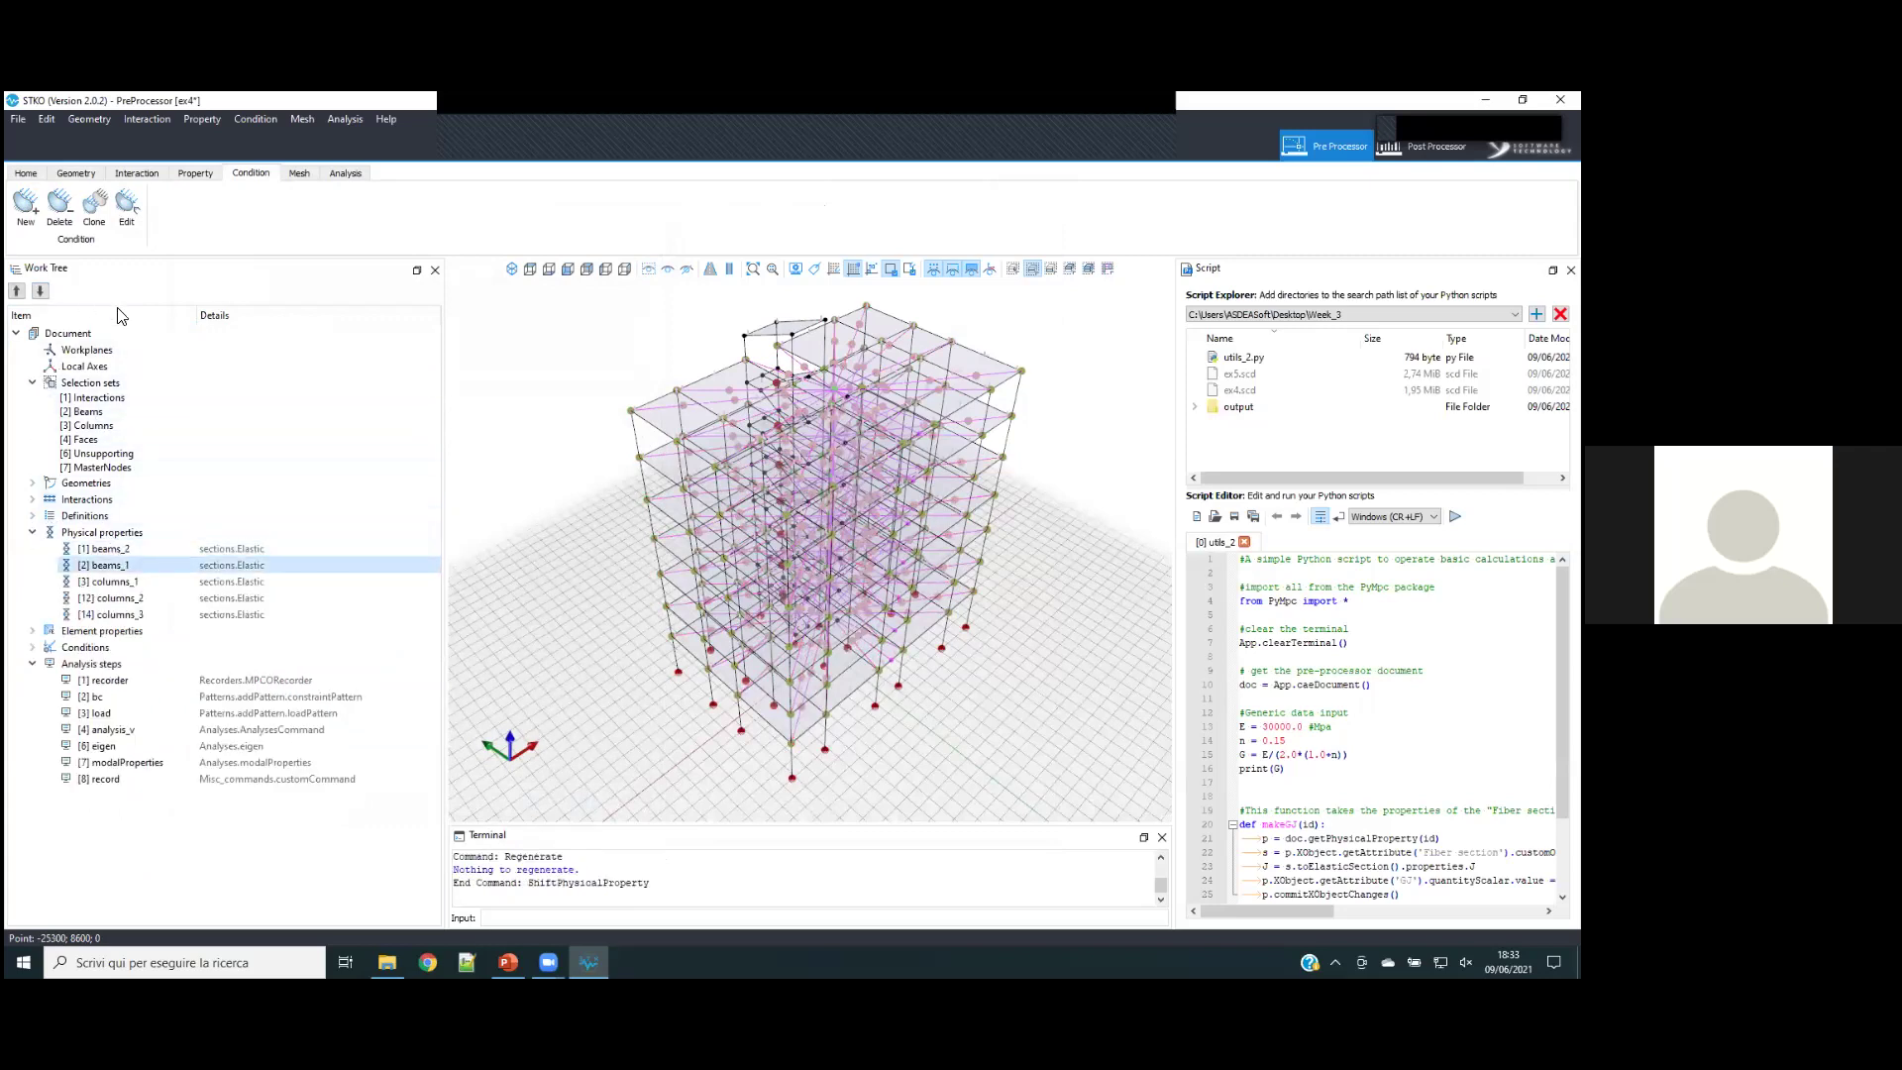
click(16, 291)
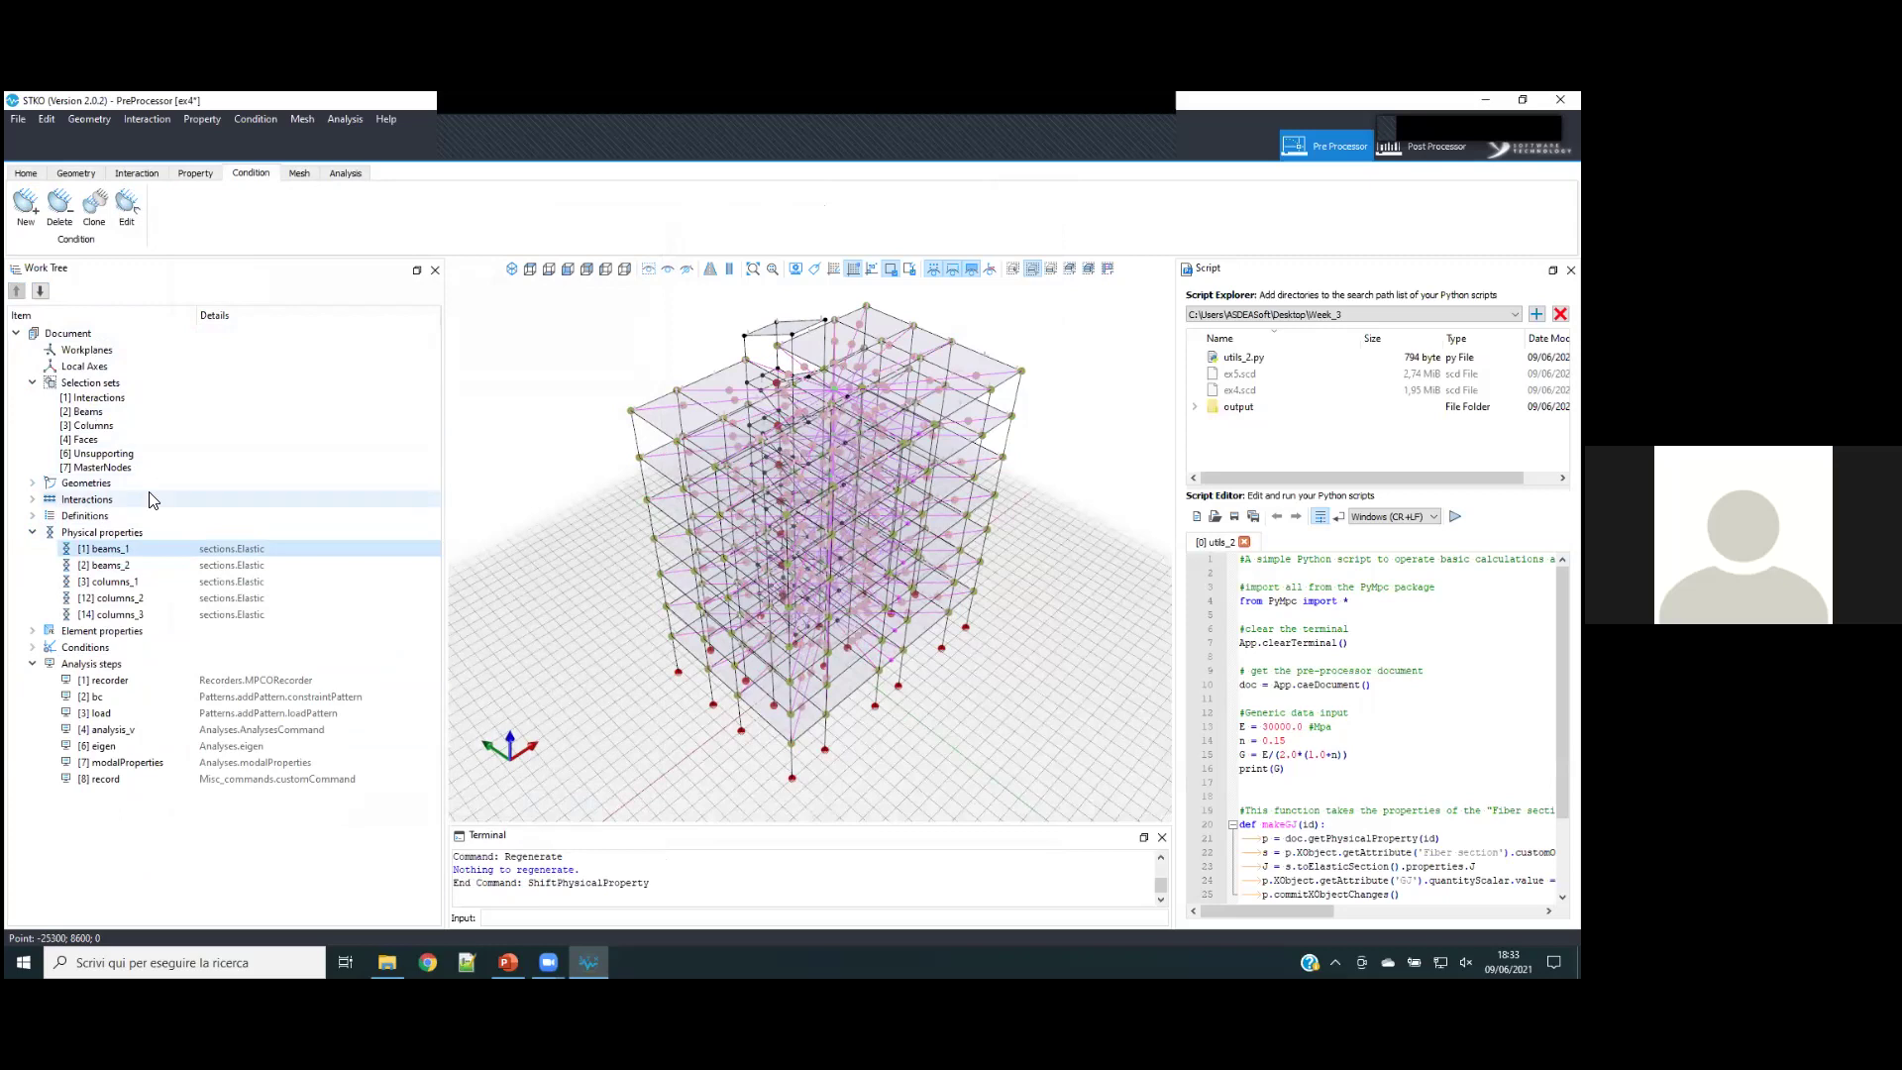
- Collapse the Physical properties and Selection sets branches, and review the global edge seed settings in the mesh context
click(33, 534)
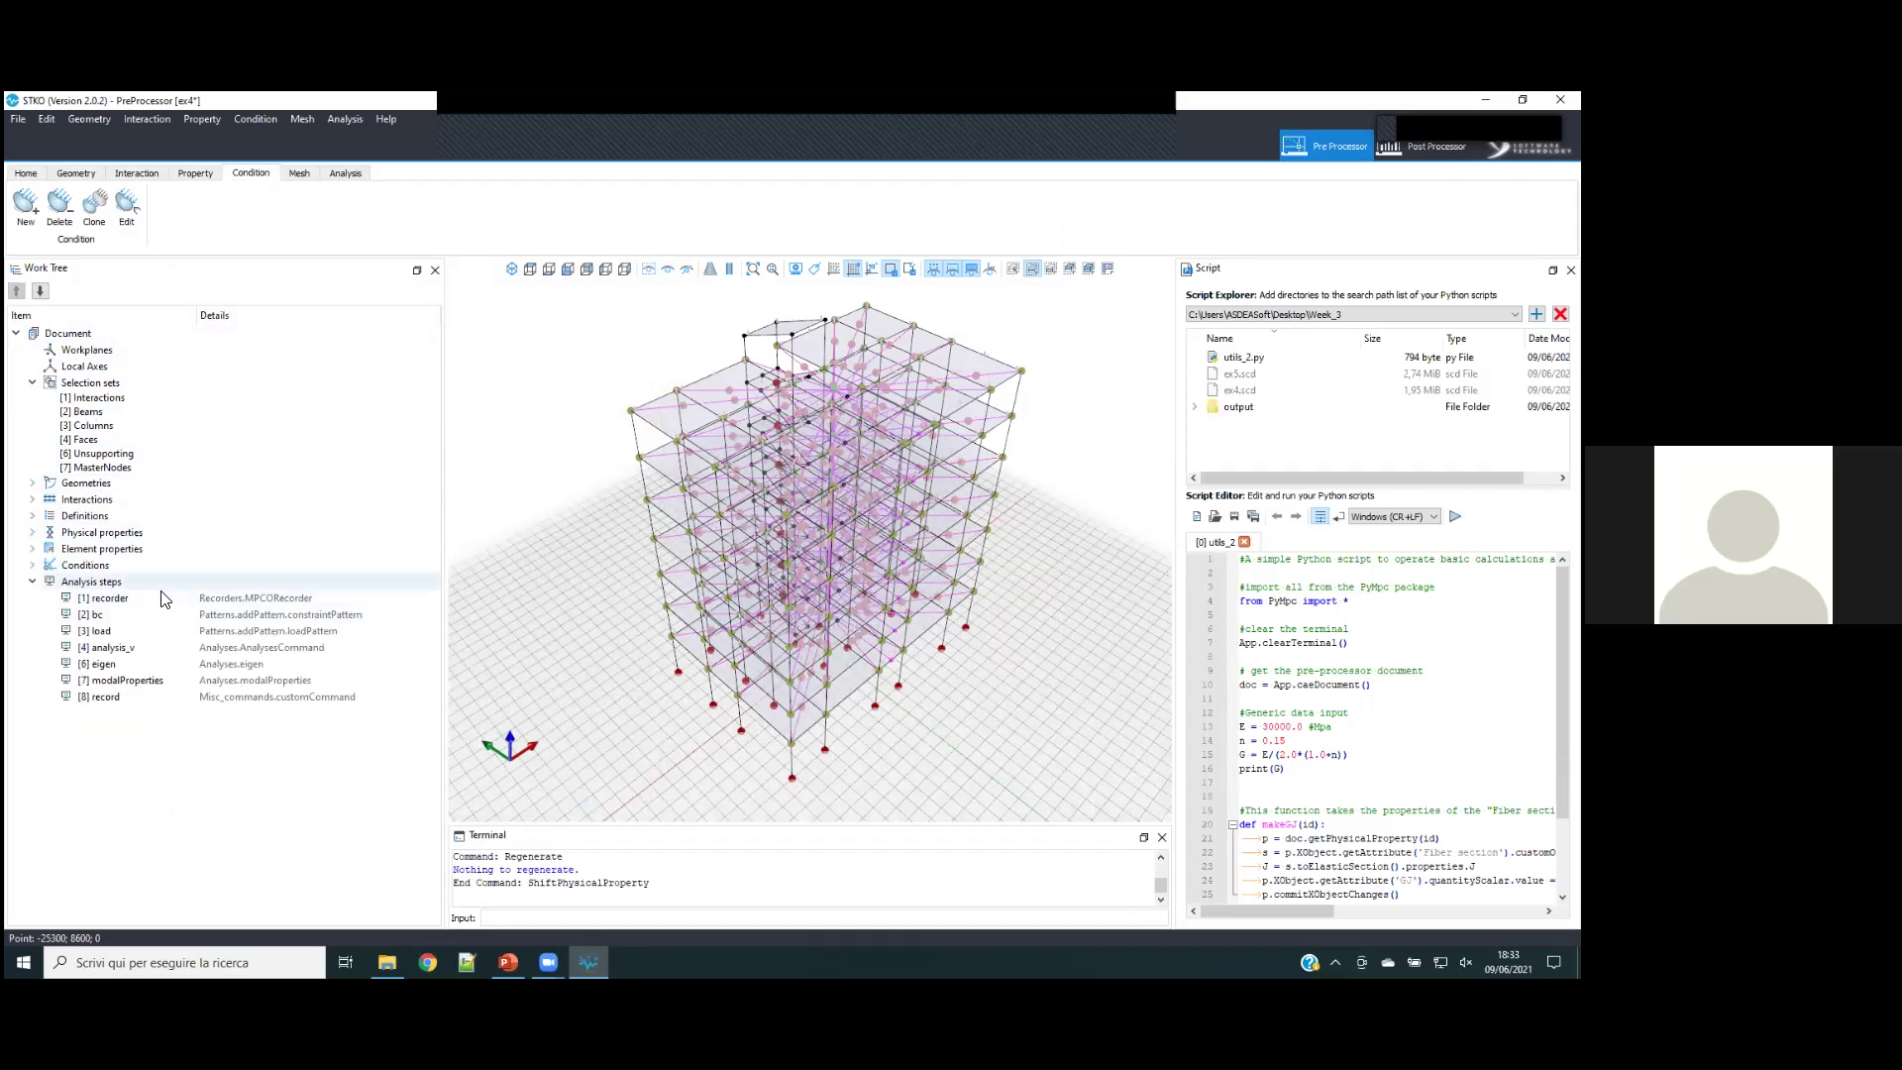
click(33, 384)
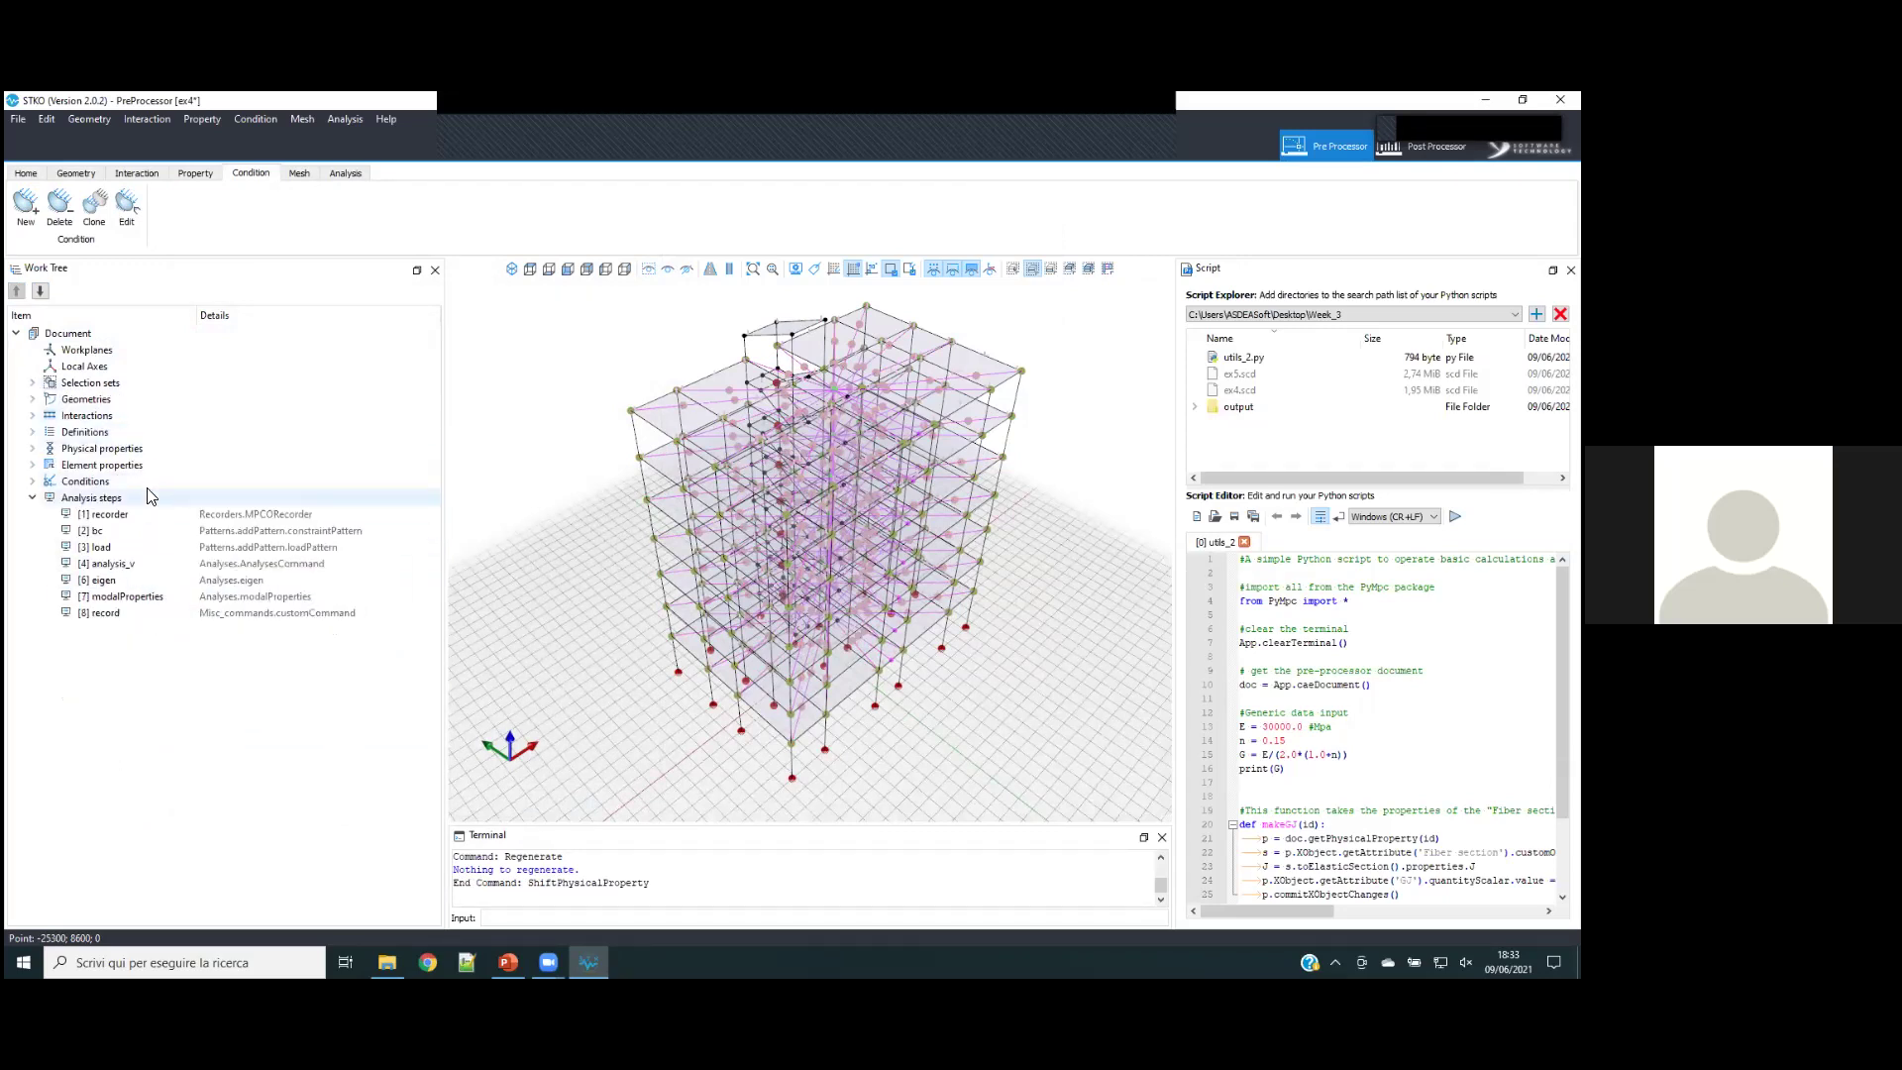
click(298, 173)
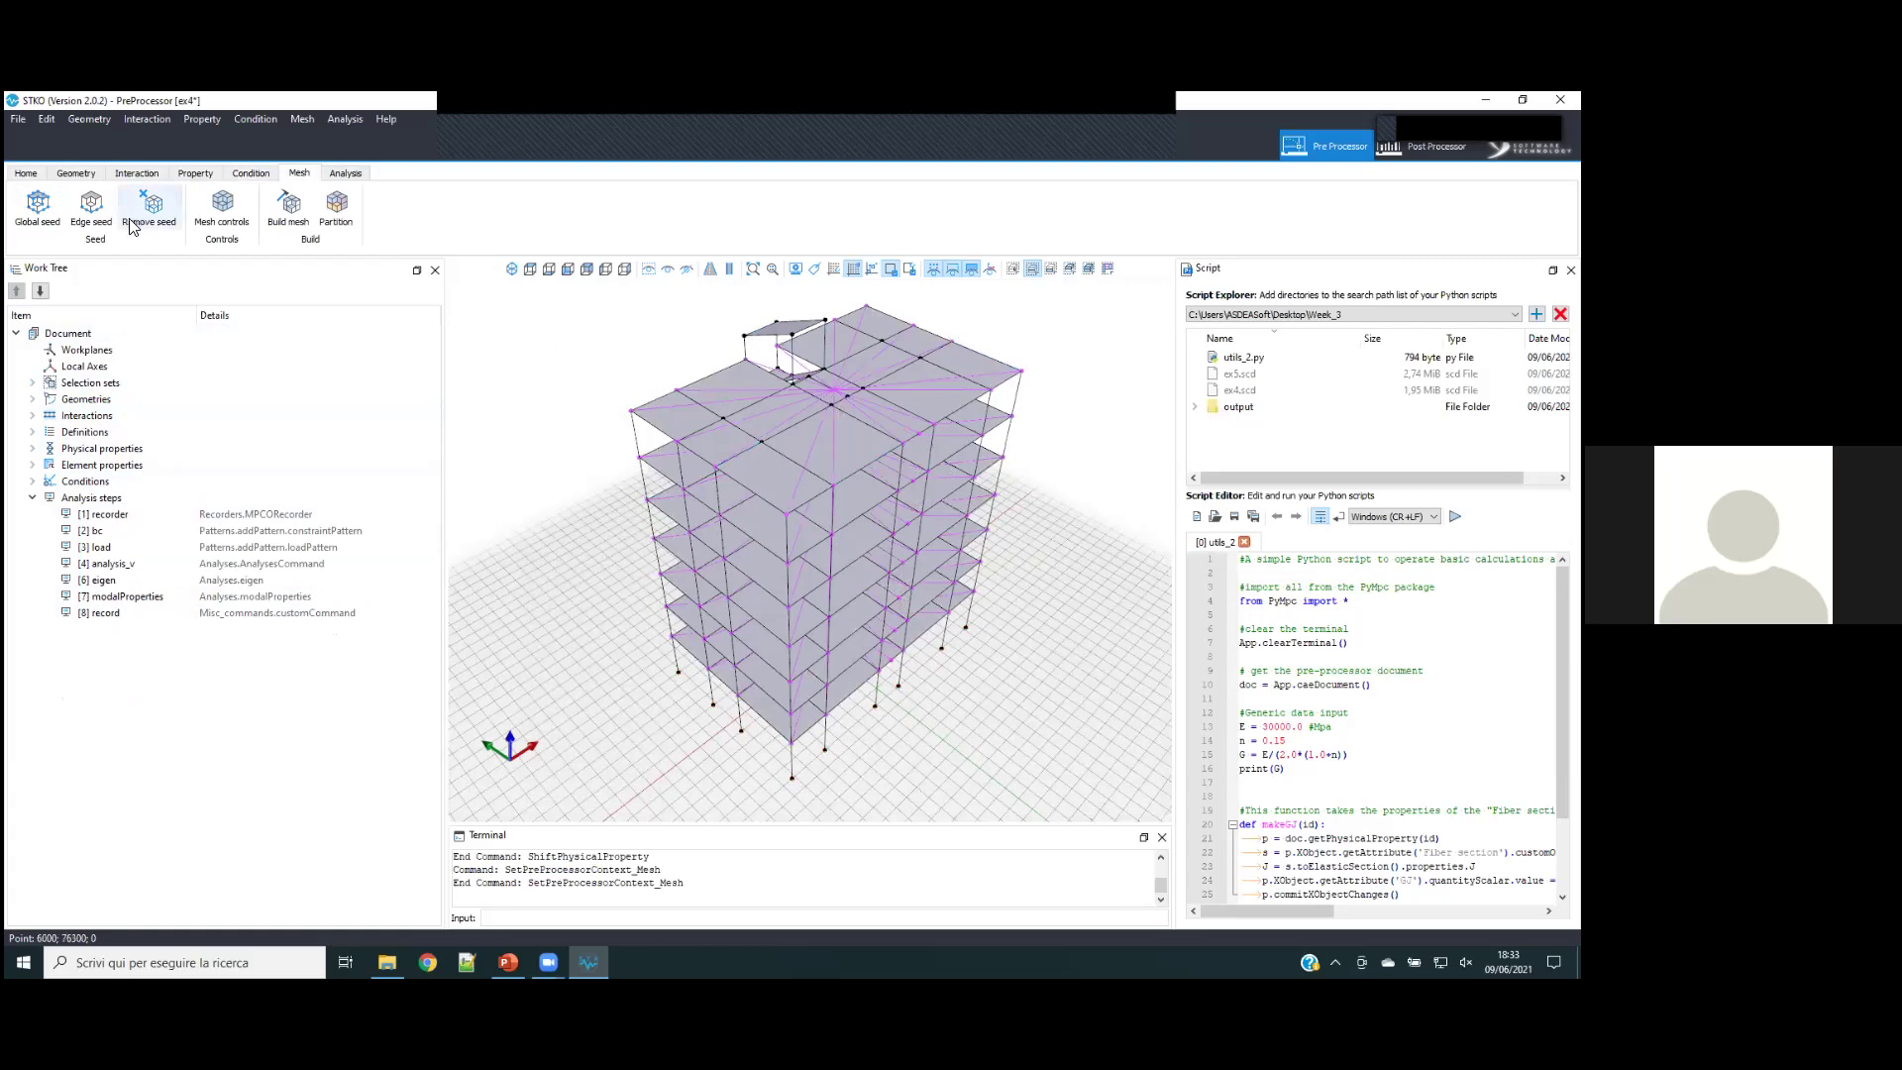
click(39, 208)
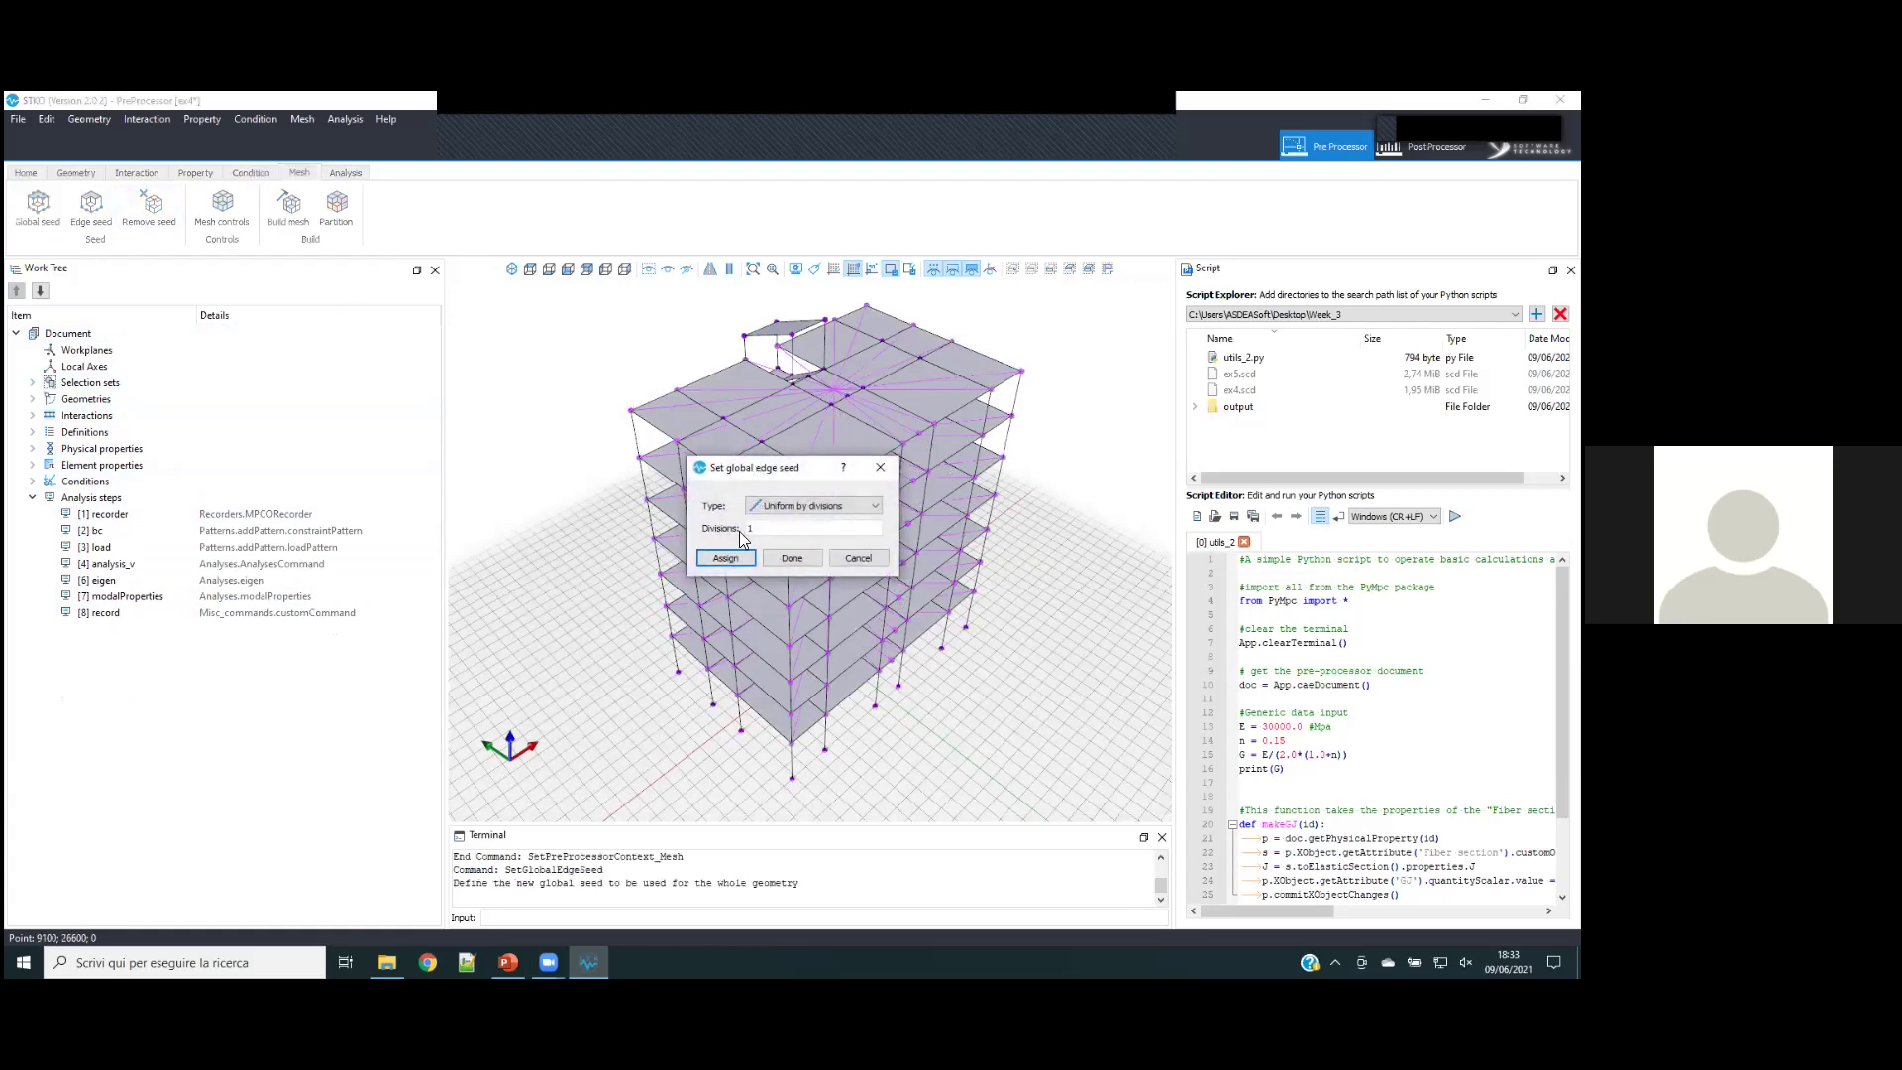
click(791, 557)
- Open the mesh controls and review the algorithm, topology and order options for faces
click(222, 206)
drag(746, 373, 445, 354)
click(458, 395)
click(535, 464)
click(537, 486)
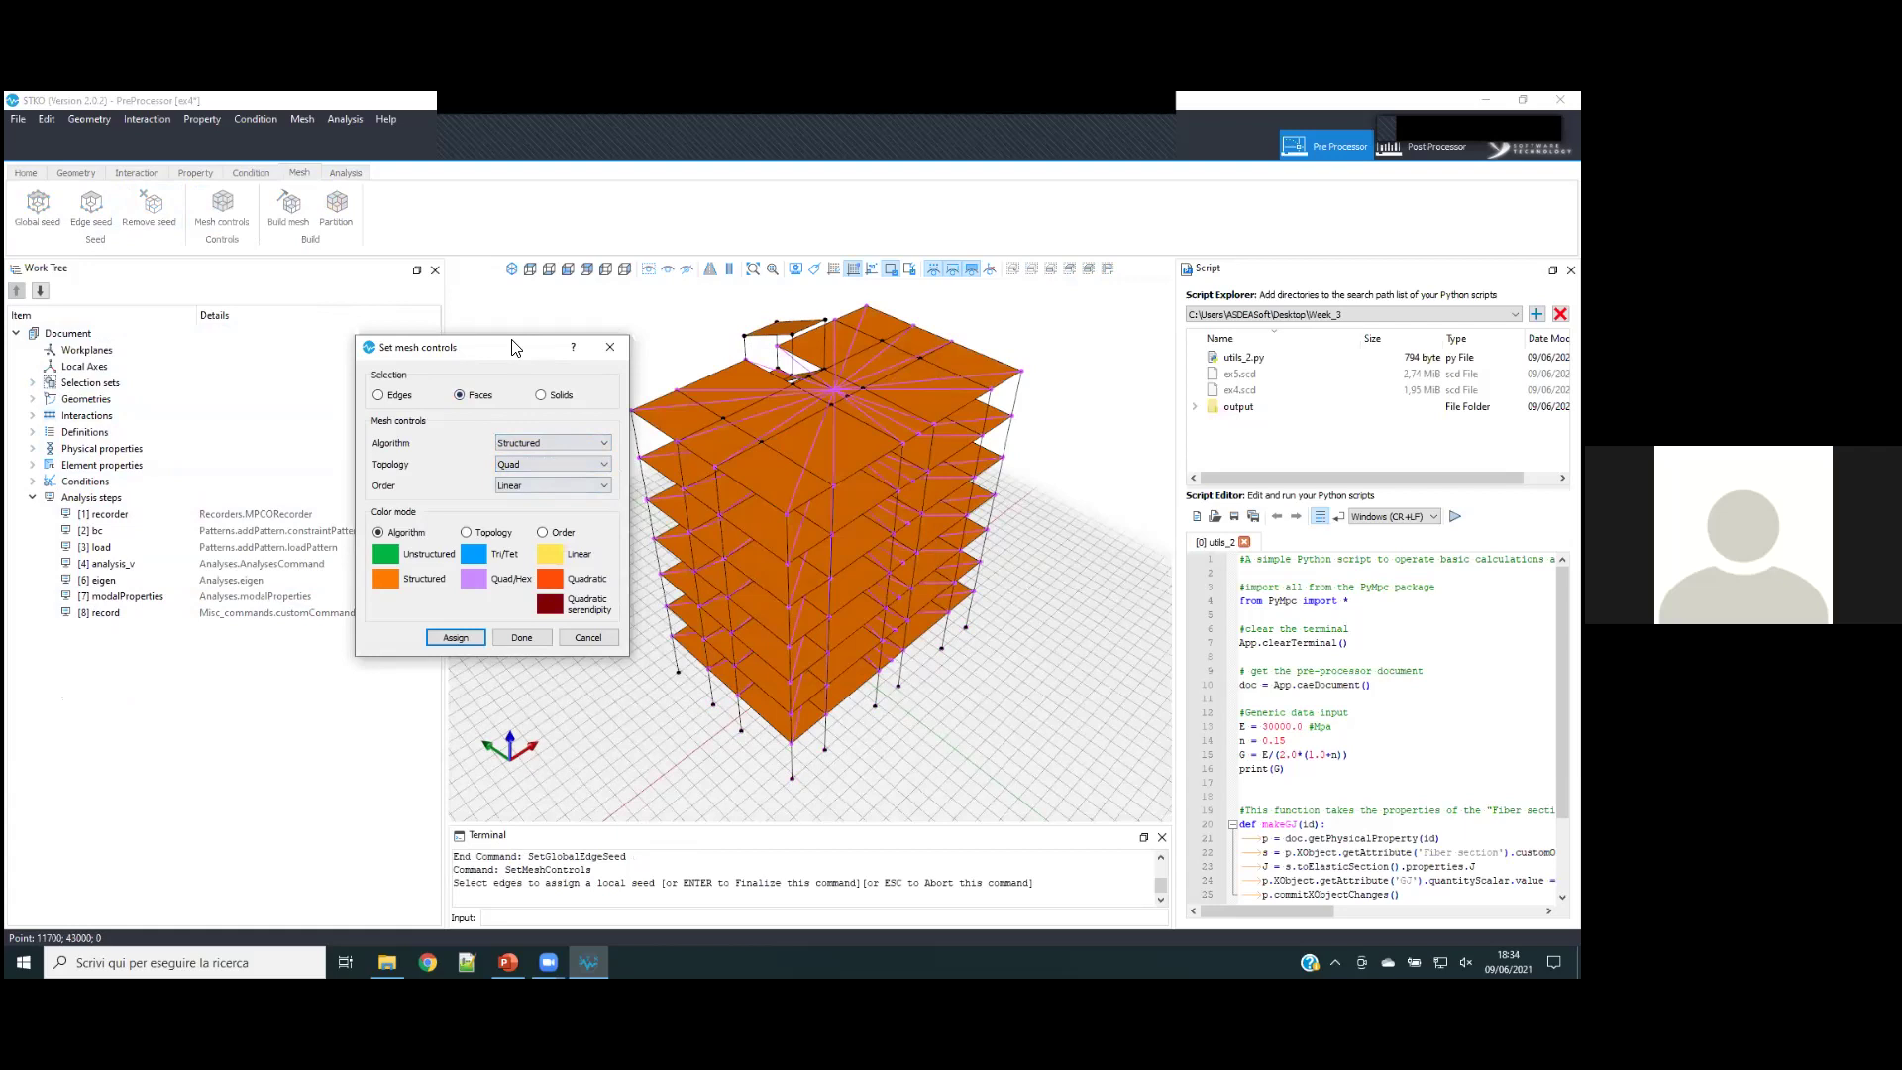
- Examine the slabs colored by topology, order and algorithm, view the edge and solid mesh controls, and close the settings
drag(514, 347, 469, 287)
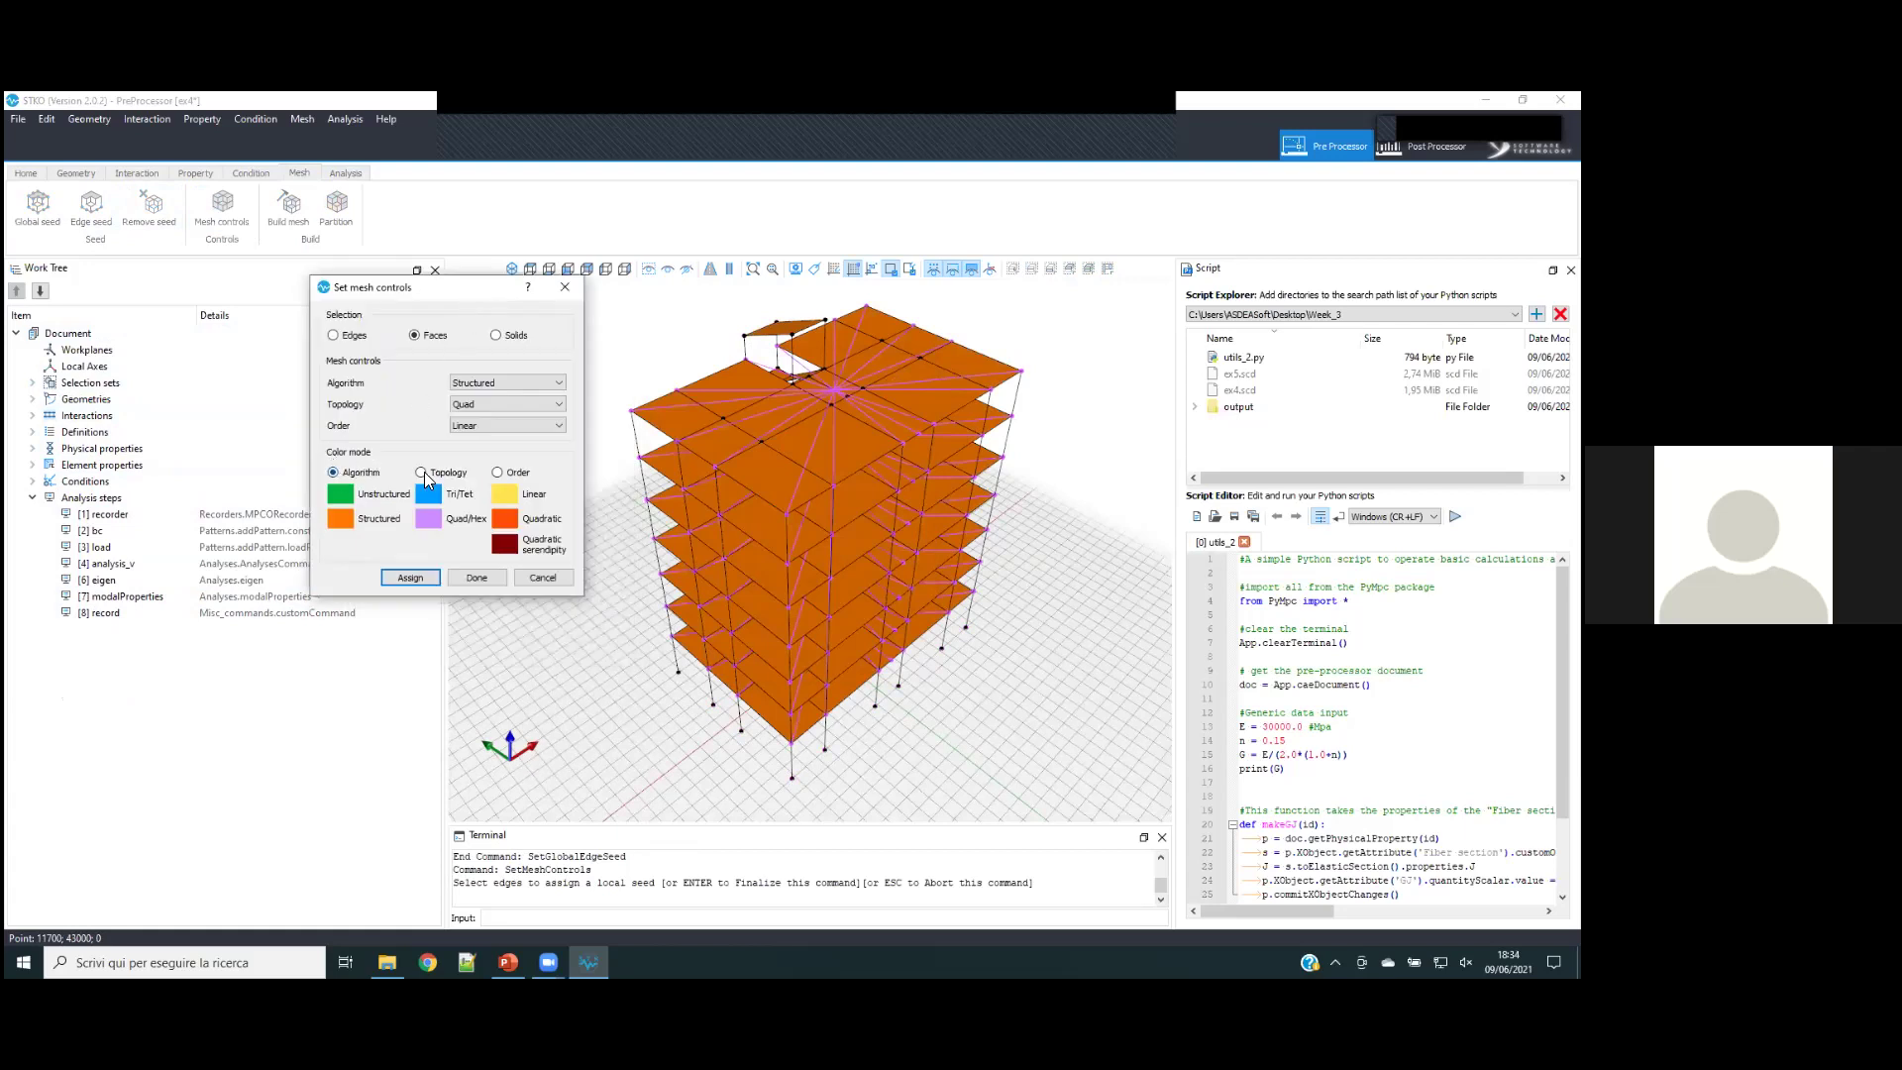
click(421, 472)
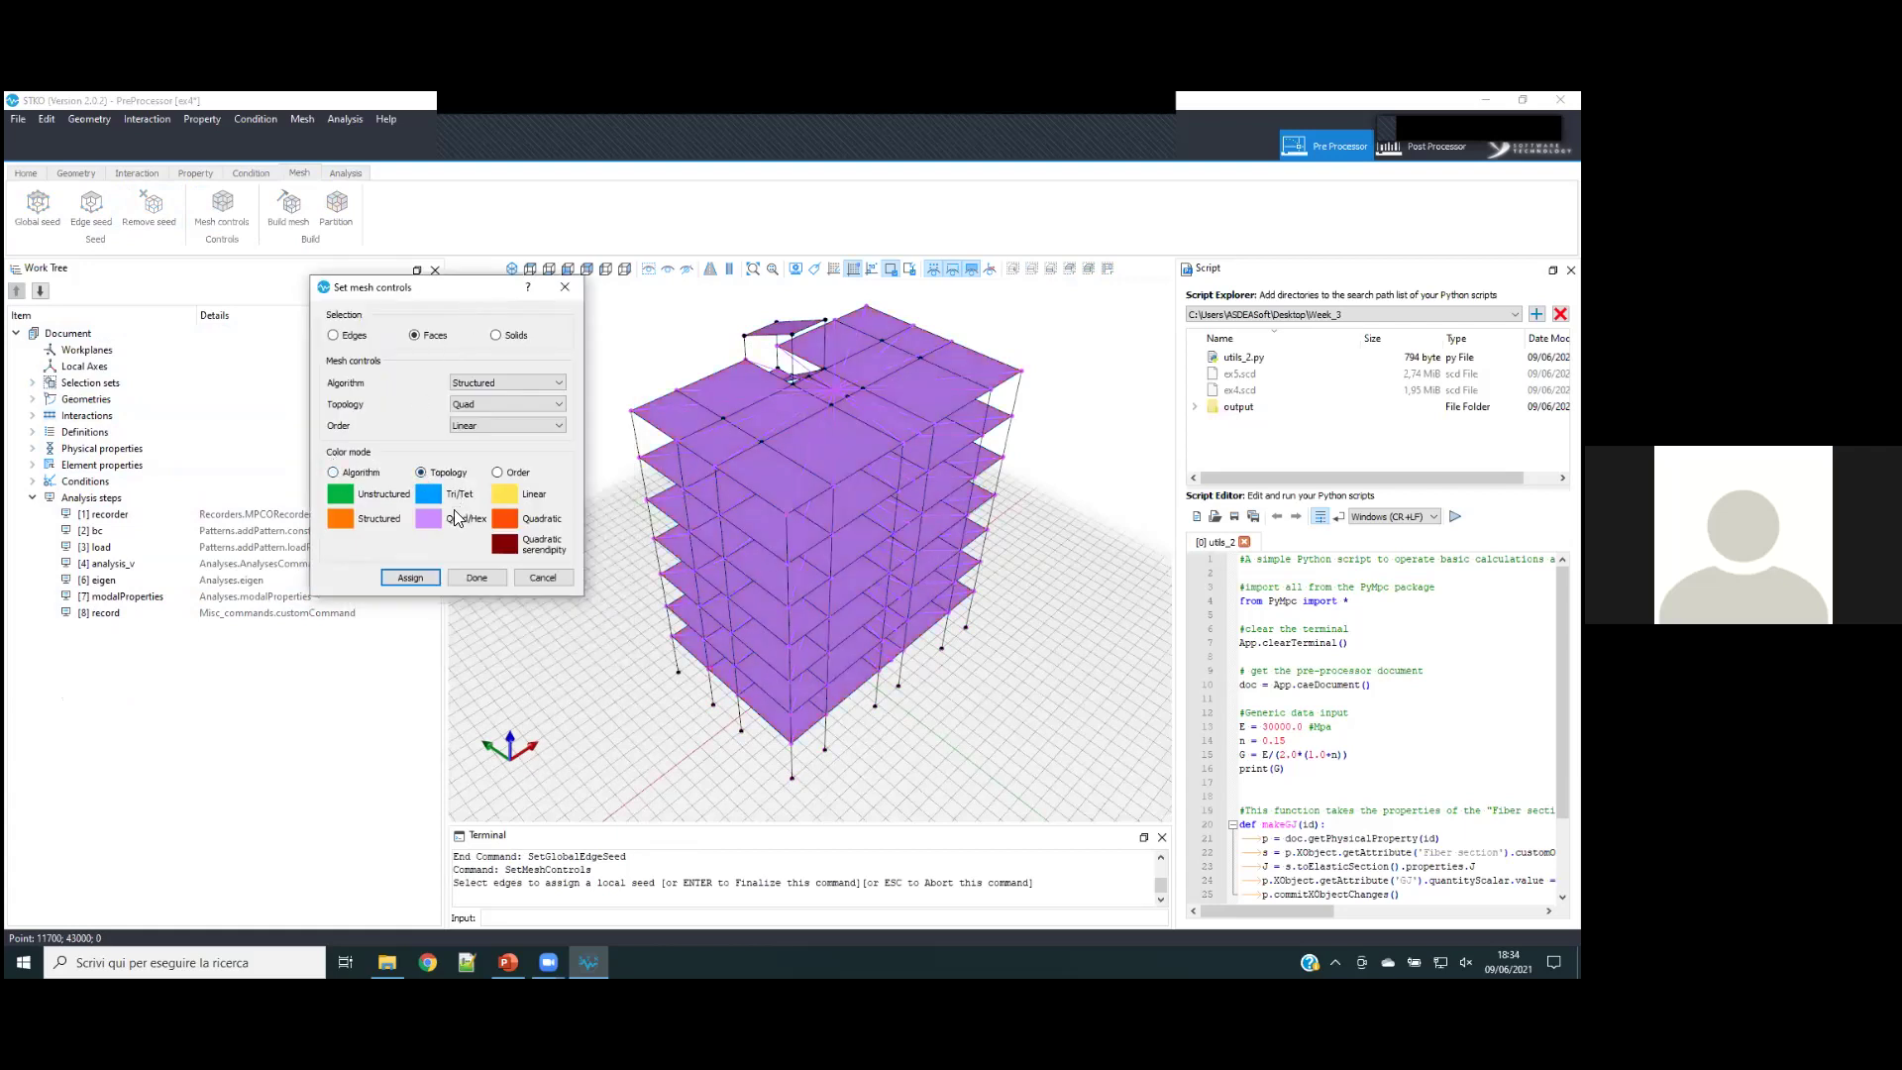
click(497, 473)
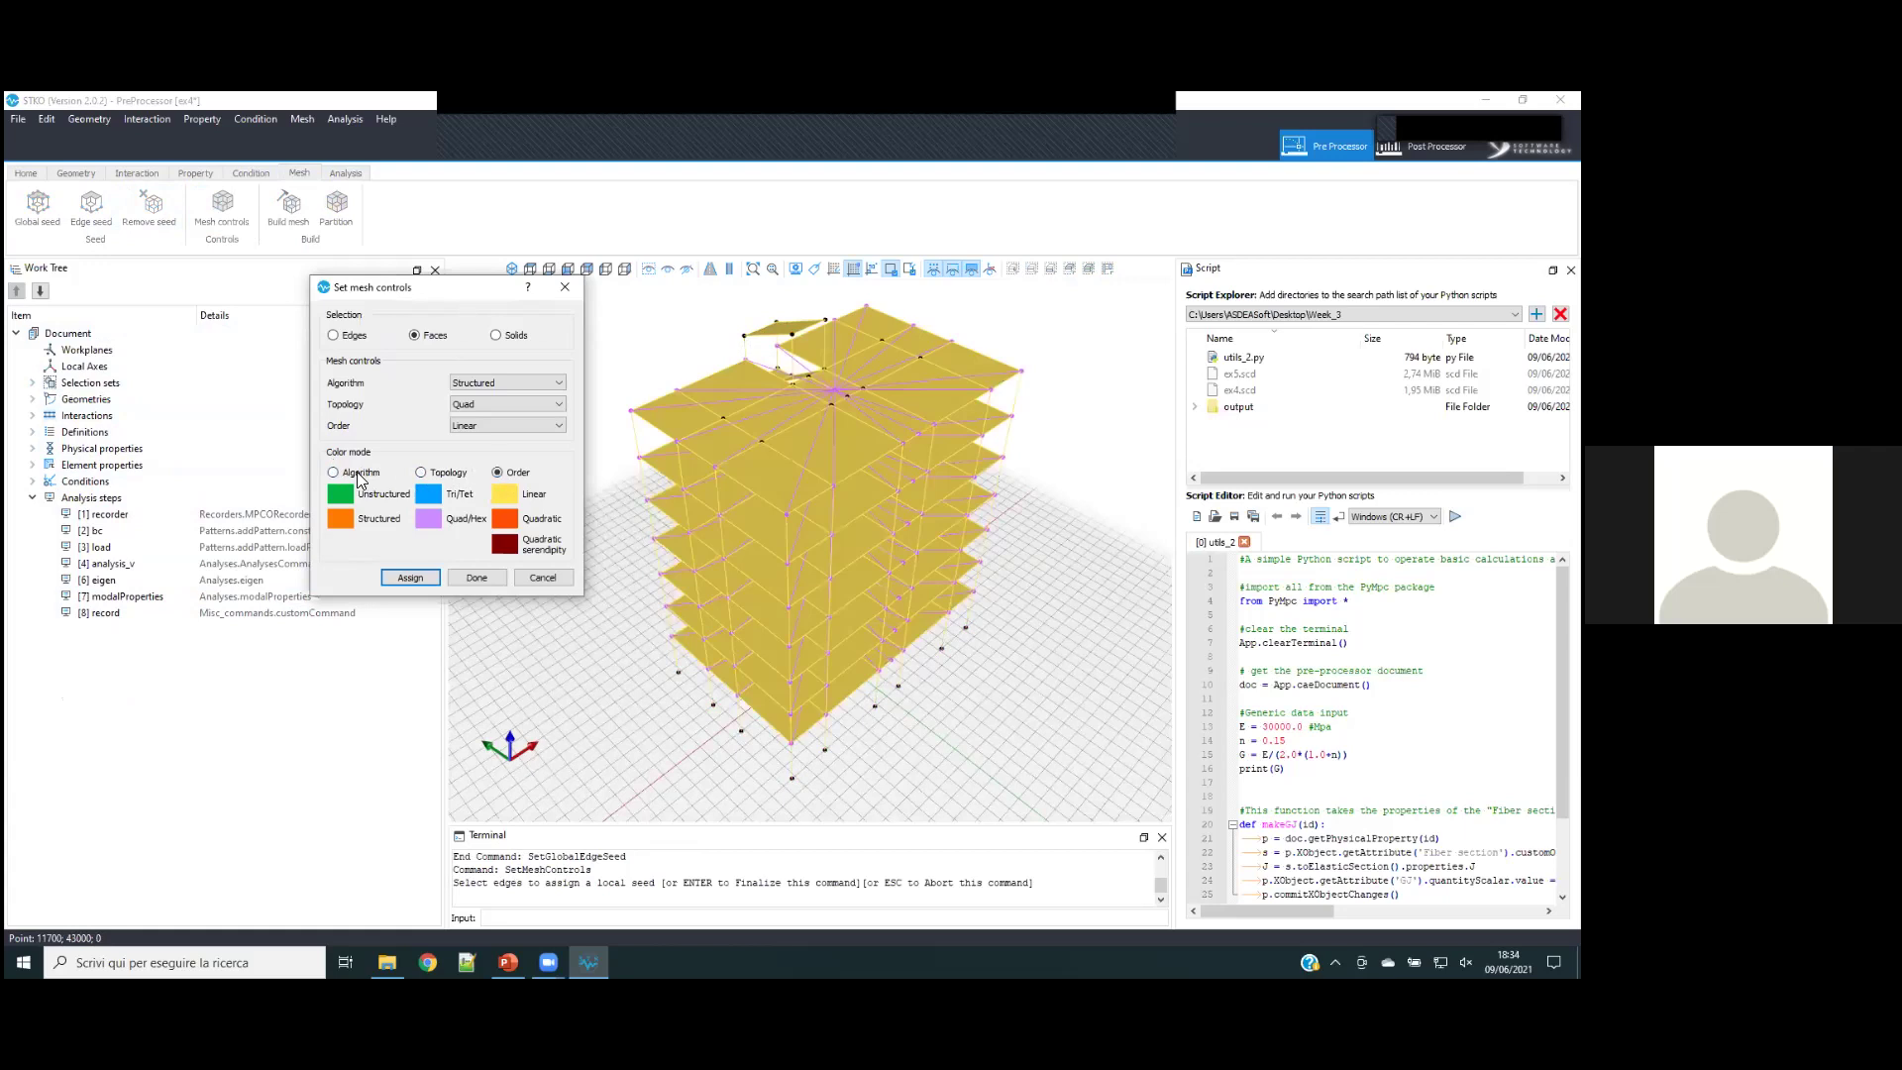
click(358, 476)
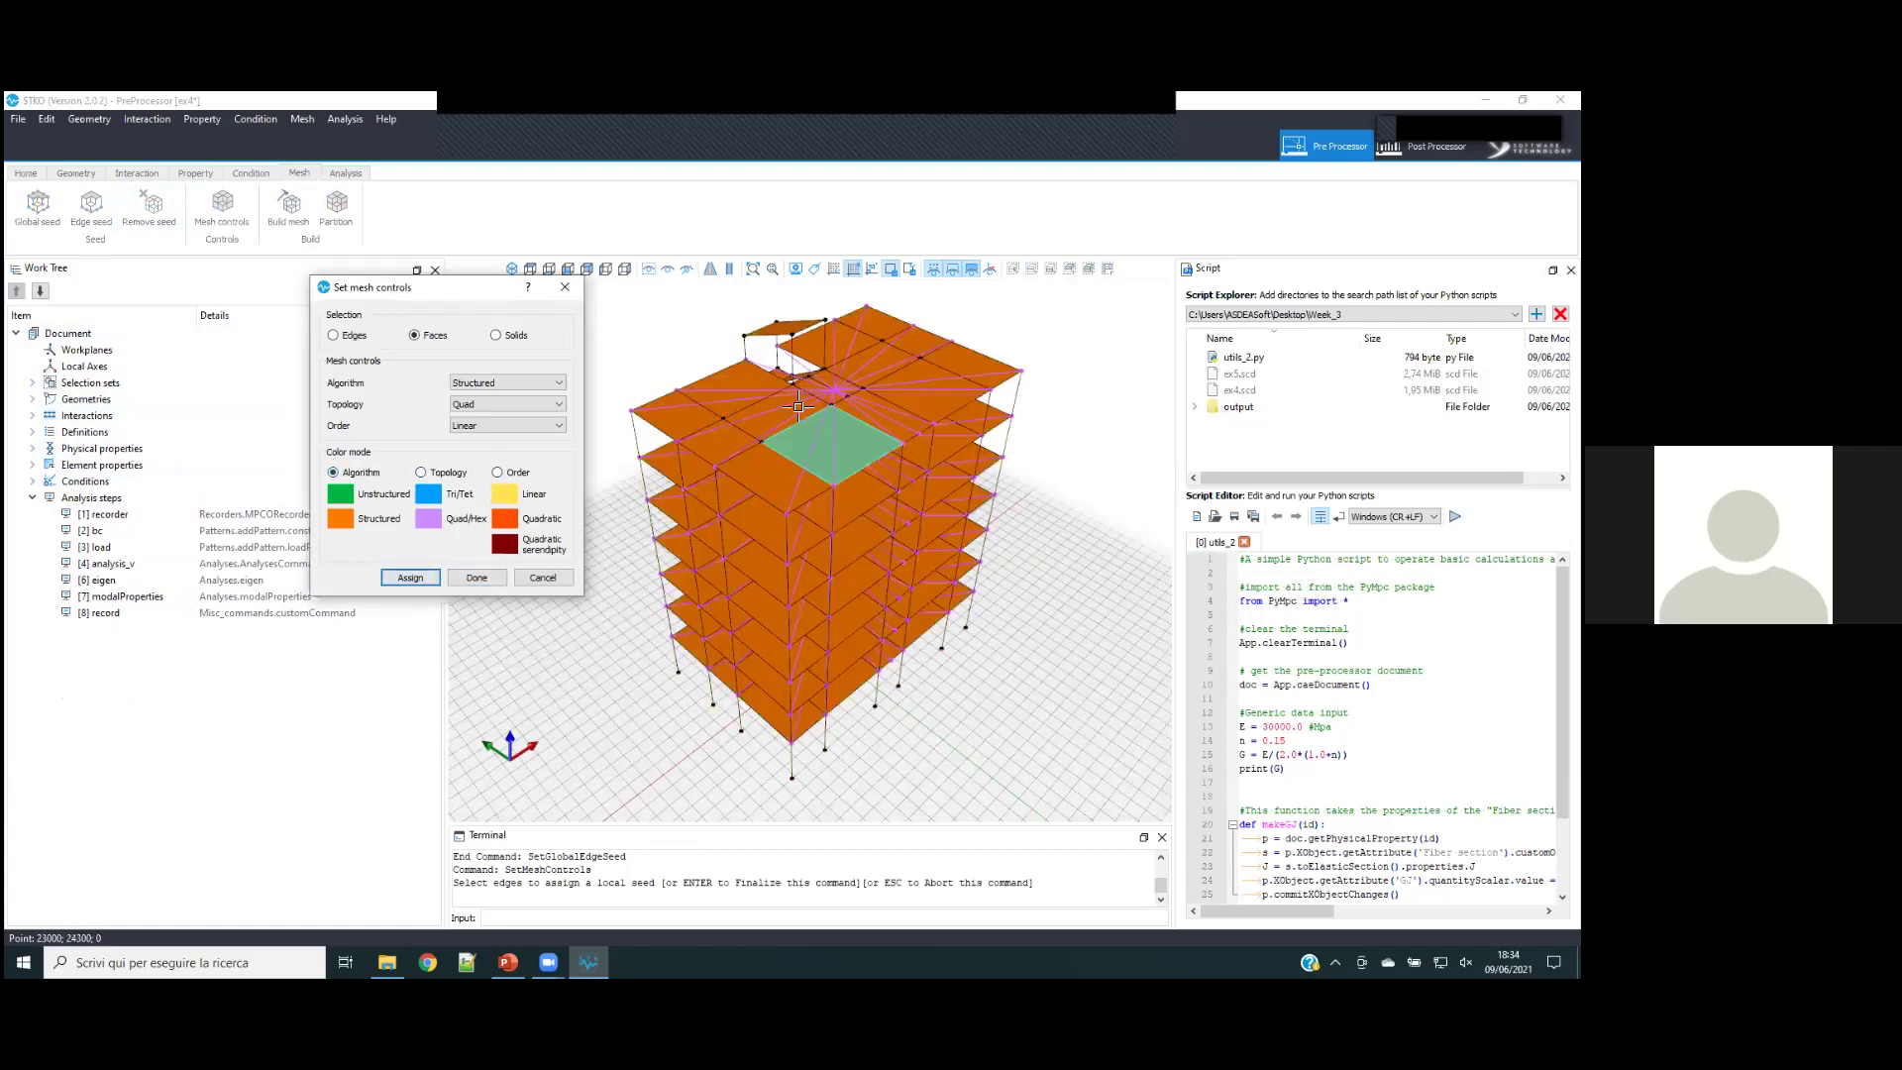
click(348, 337)
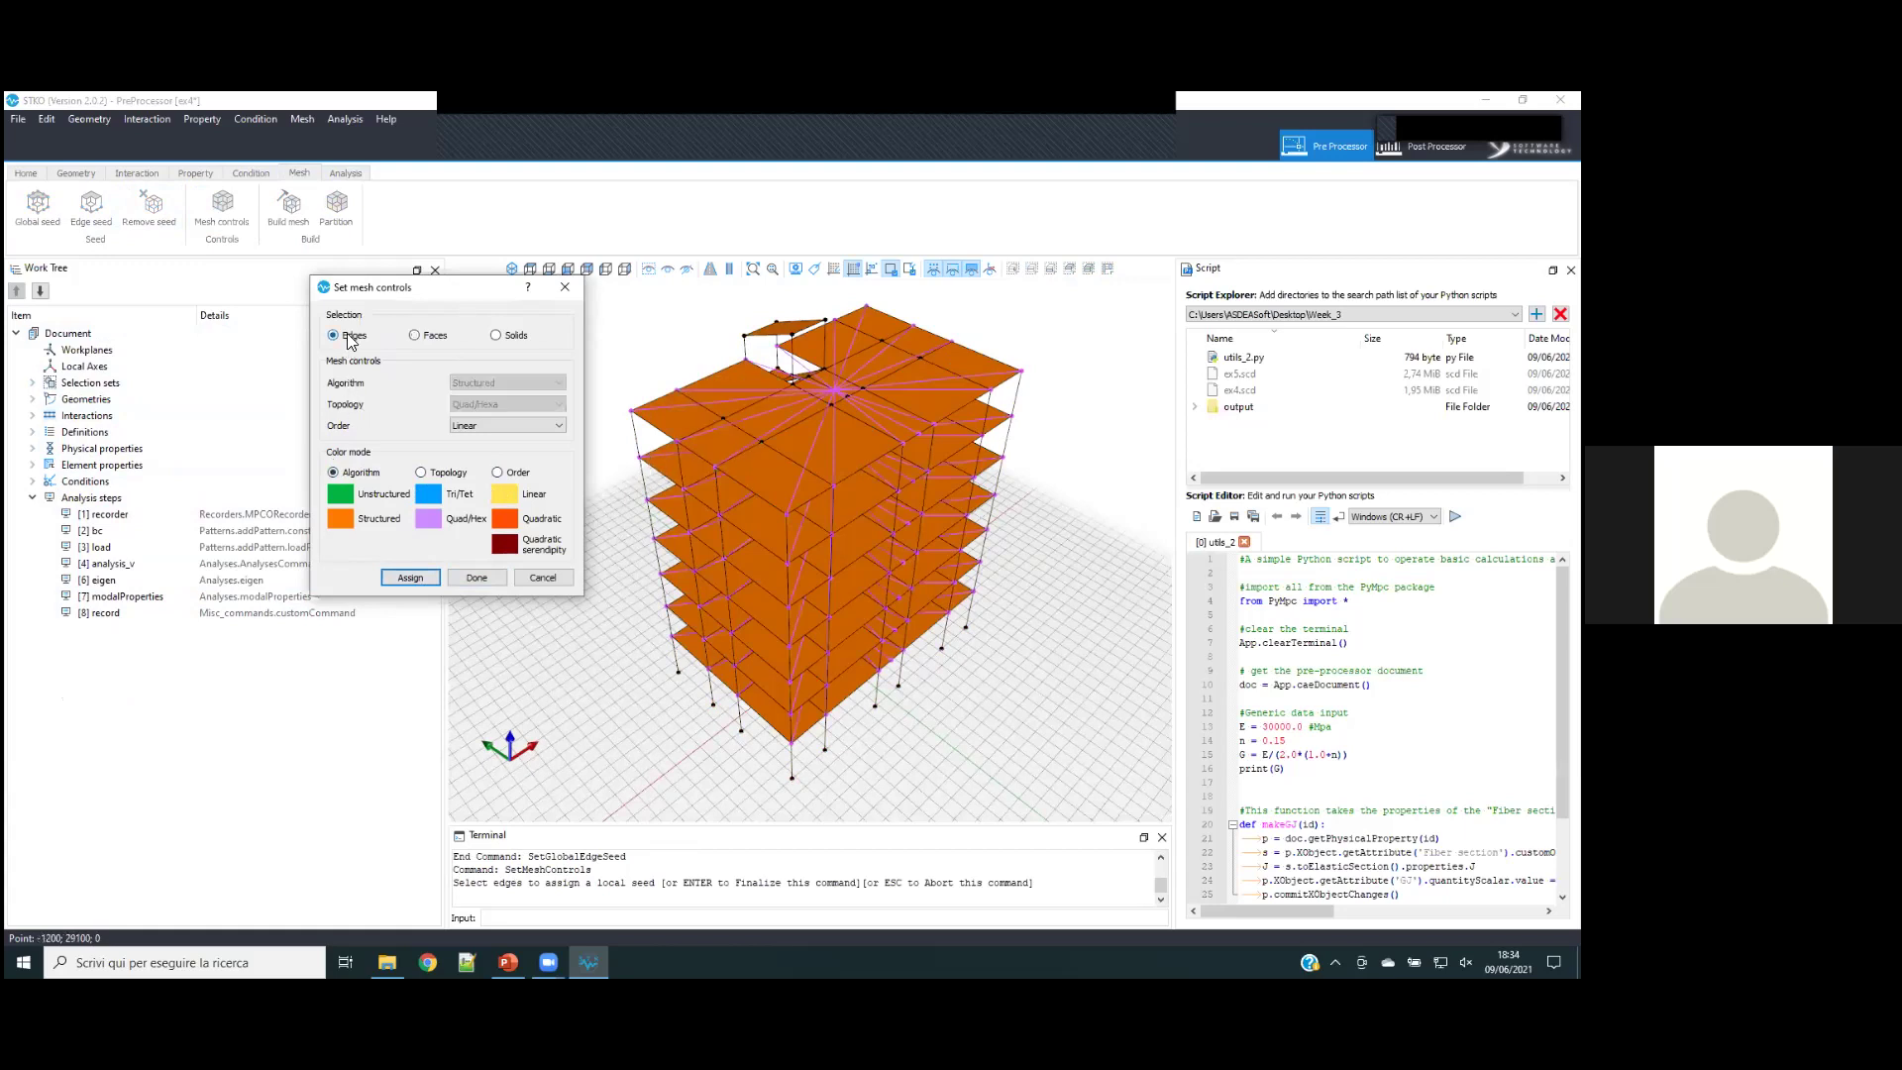
click(521, 335)
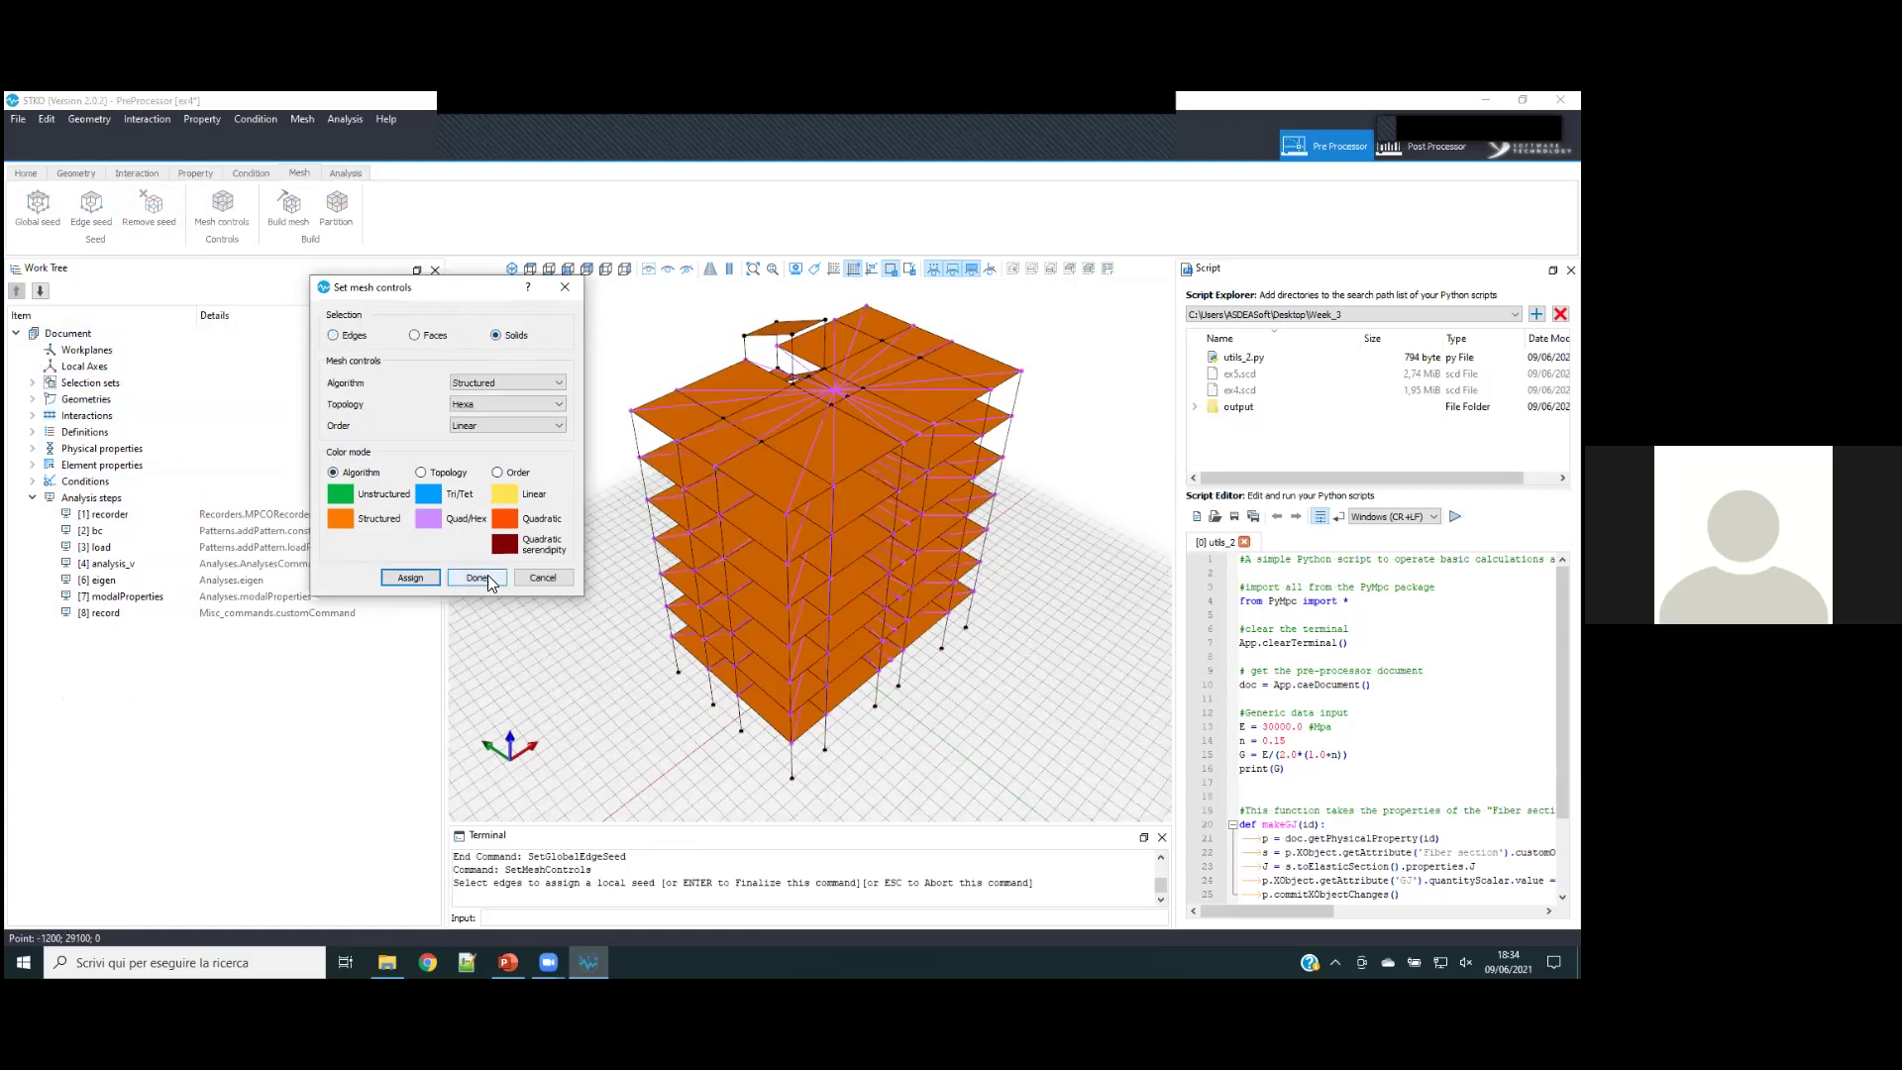
click(480, 580)
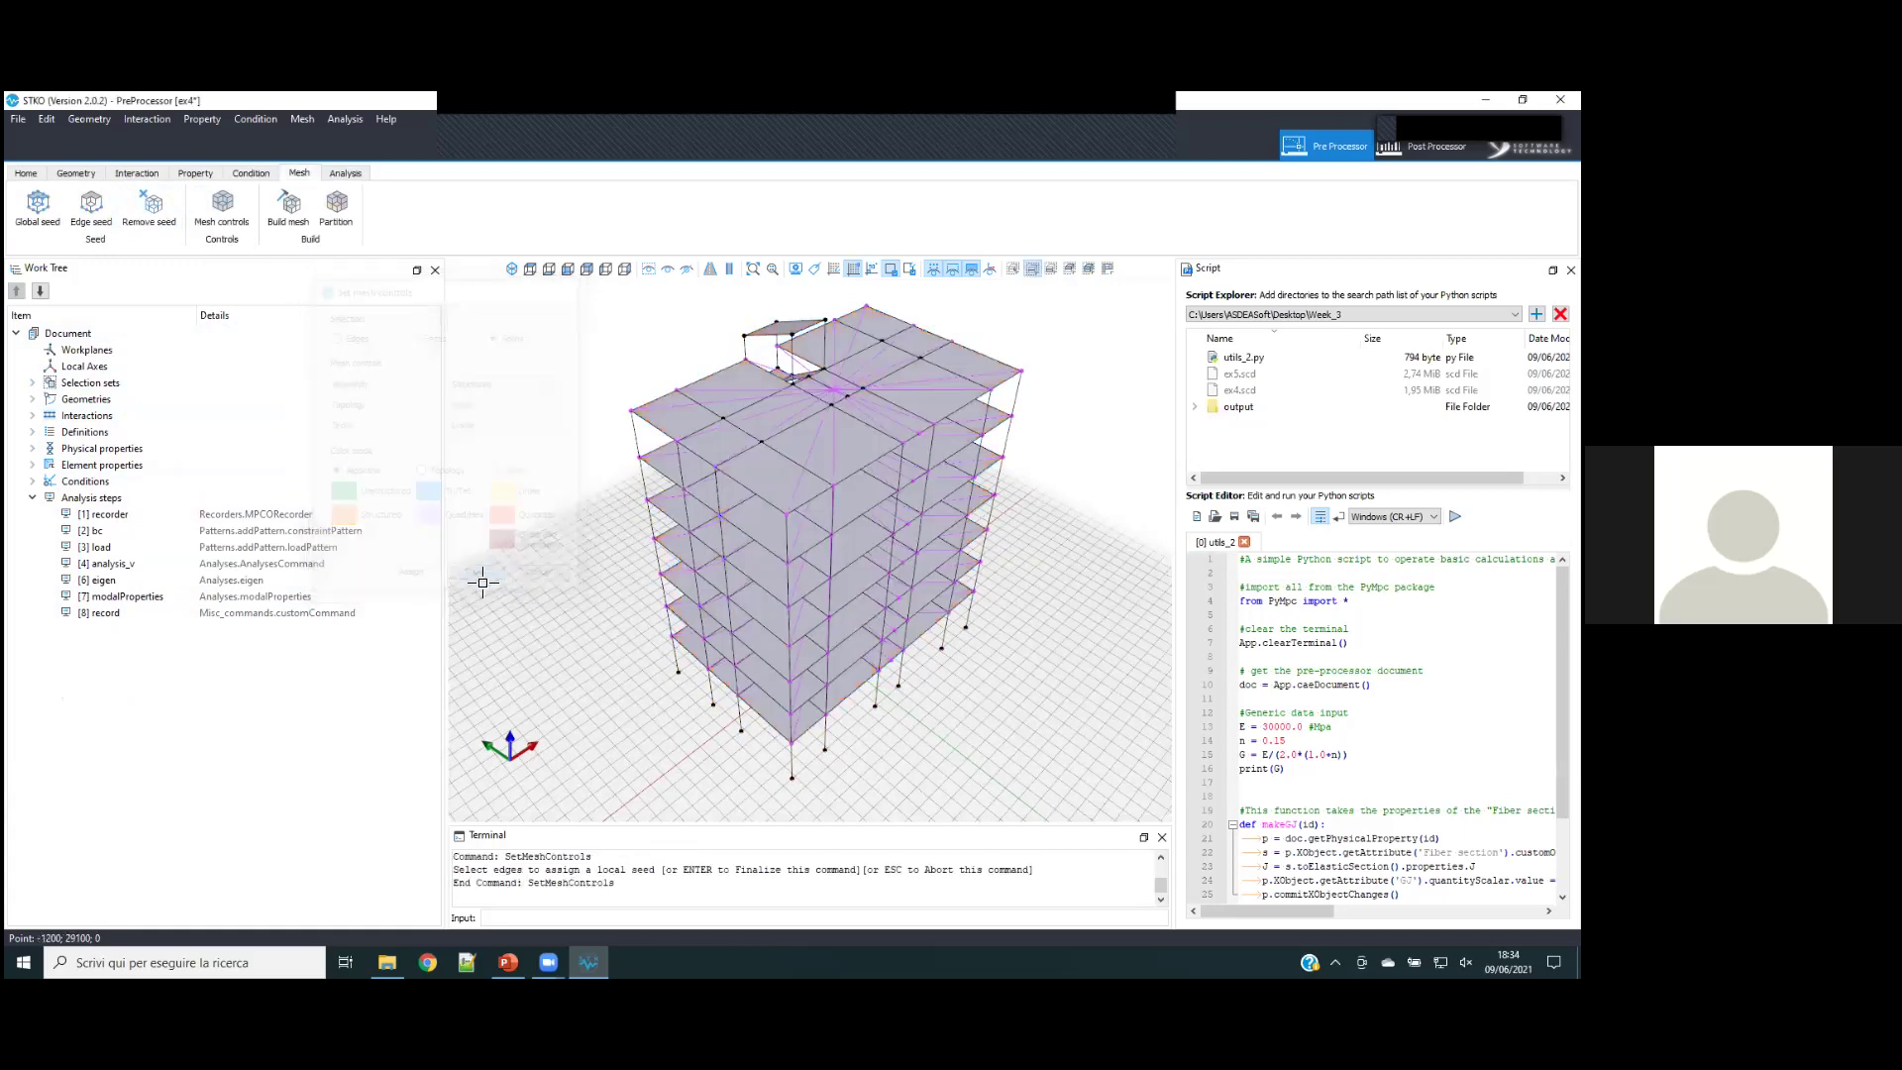
- Build the mesh of the whole frame model
click(191, 515)
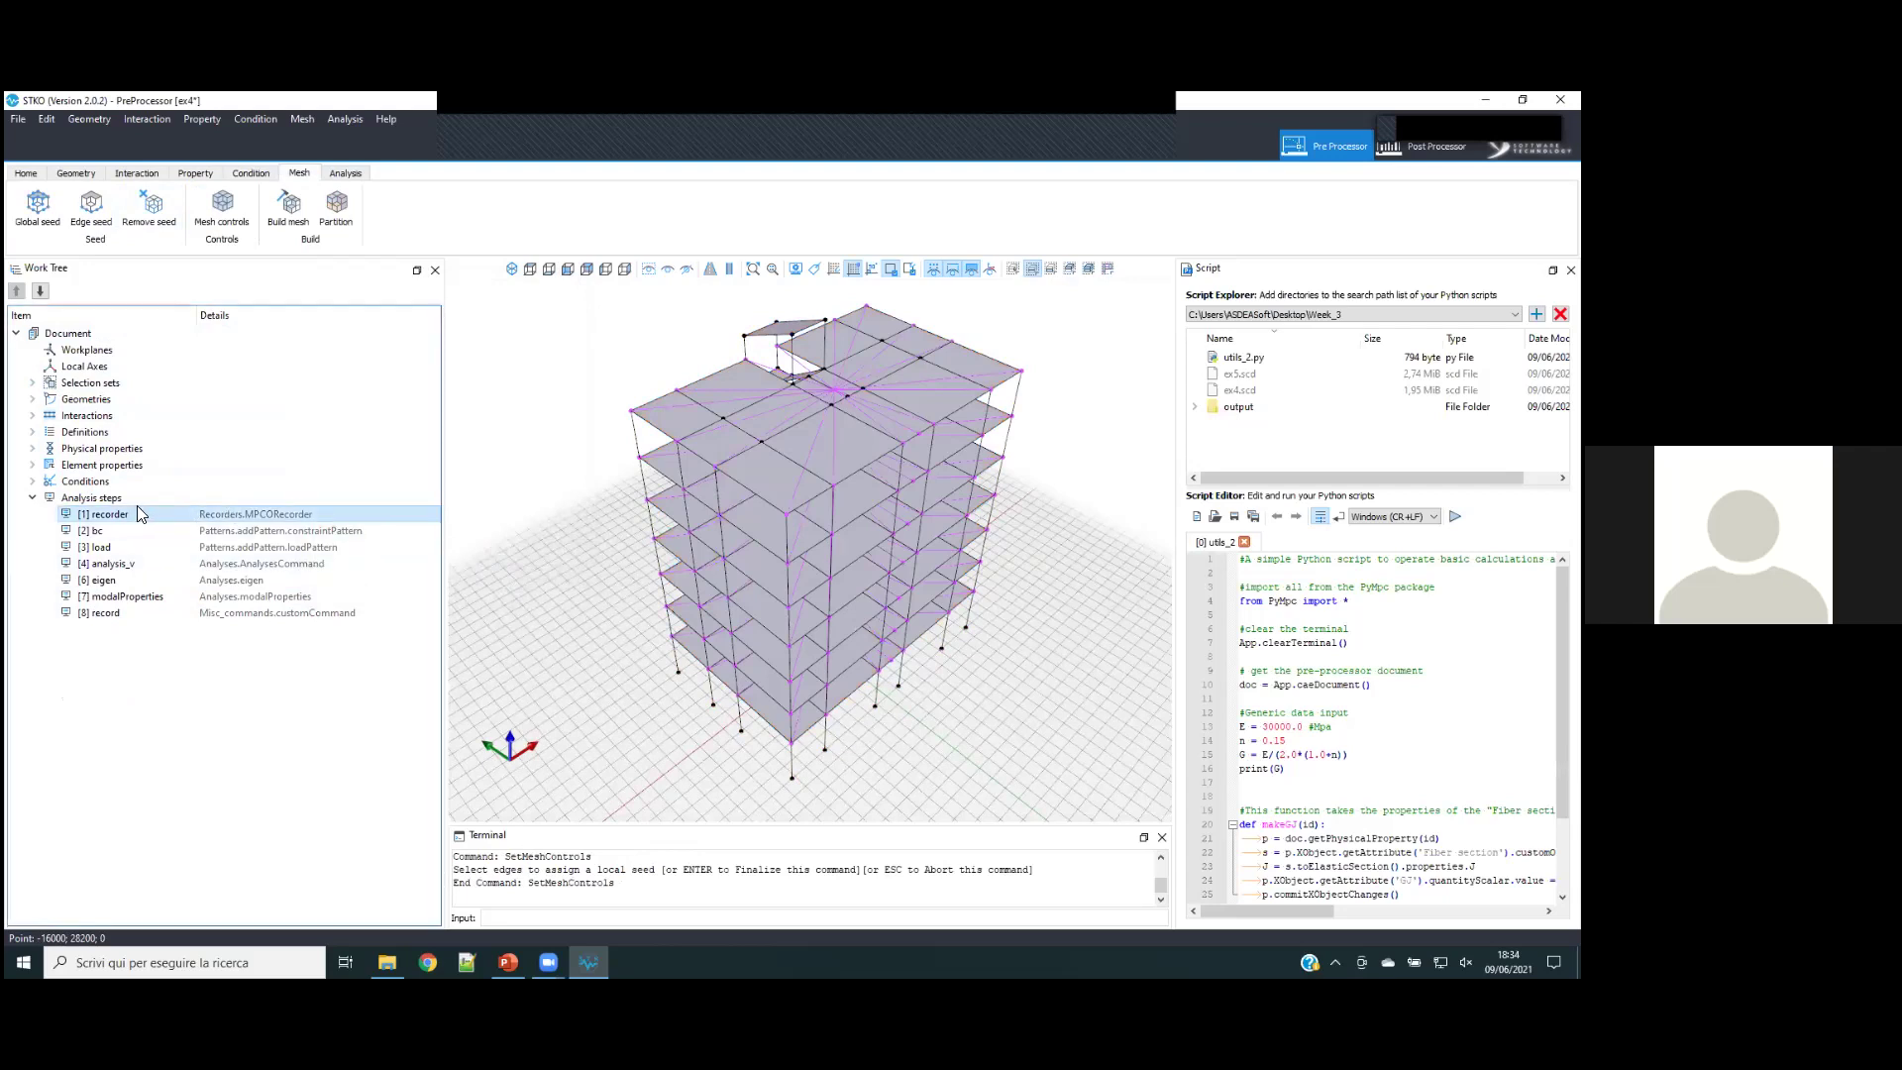
click(289, 212)
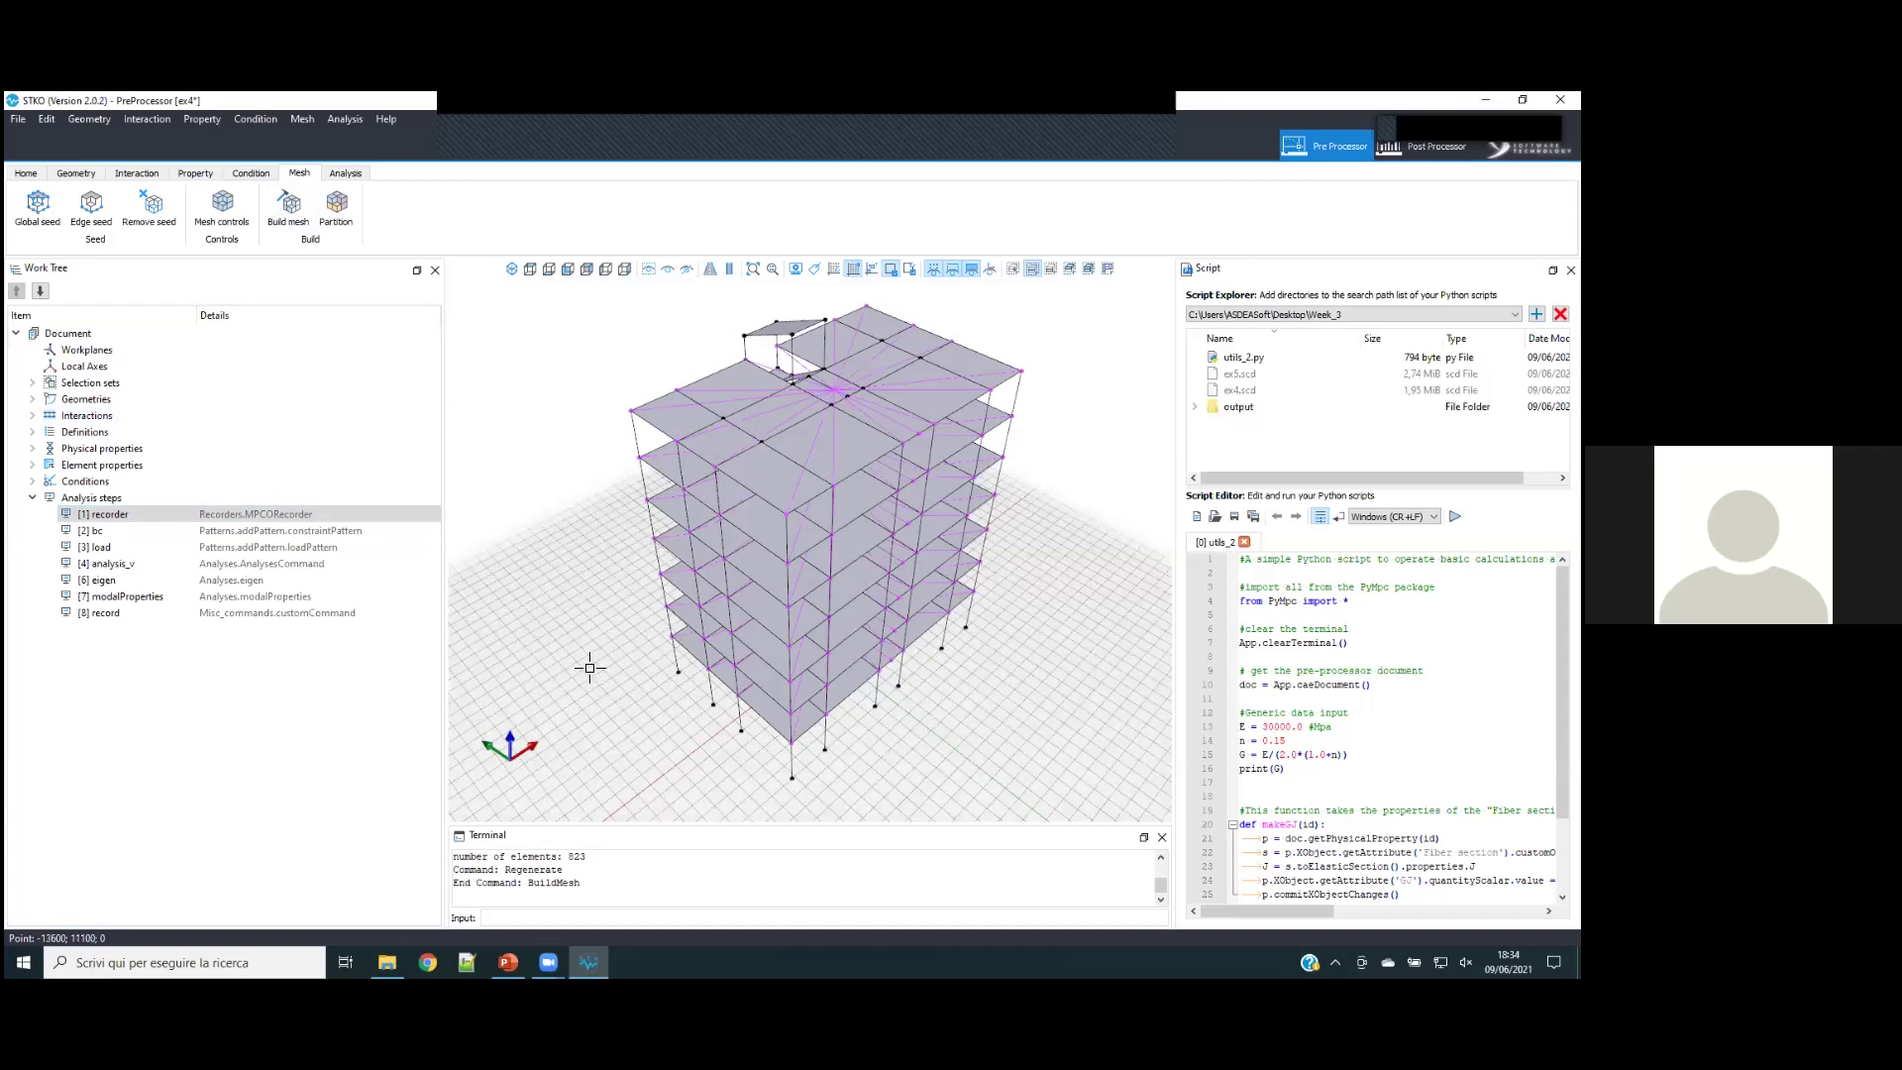
- Review the nodal and element results enabled in the recorder analysis step, enlarging its attribute list, and close the editor
click(32, 448)
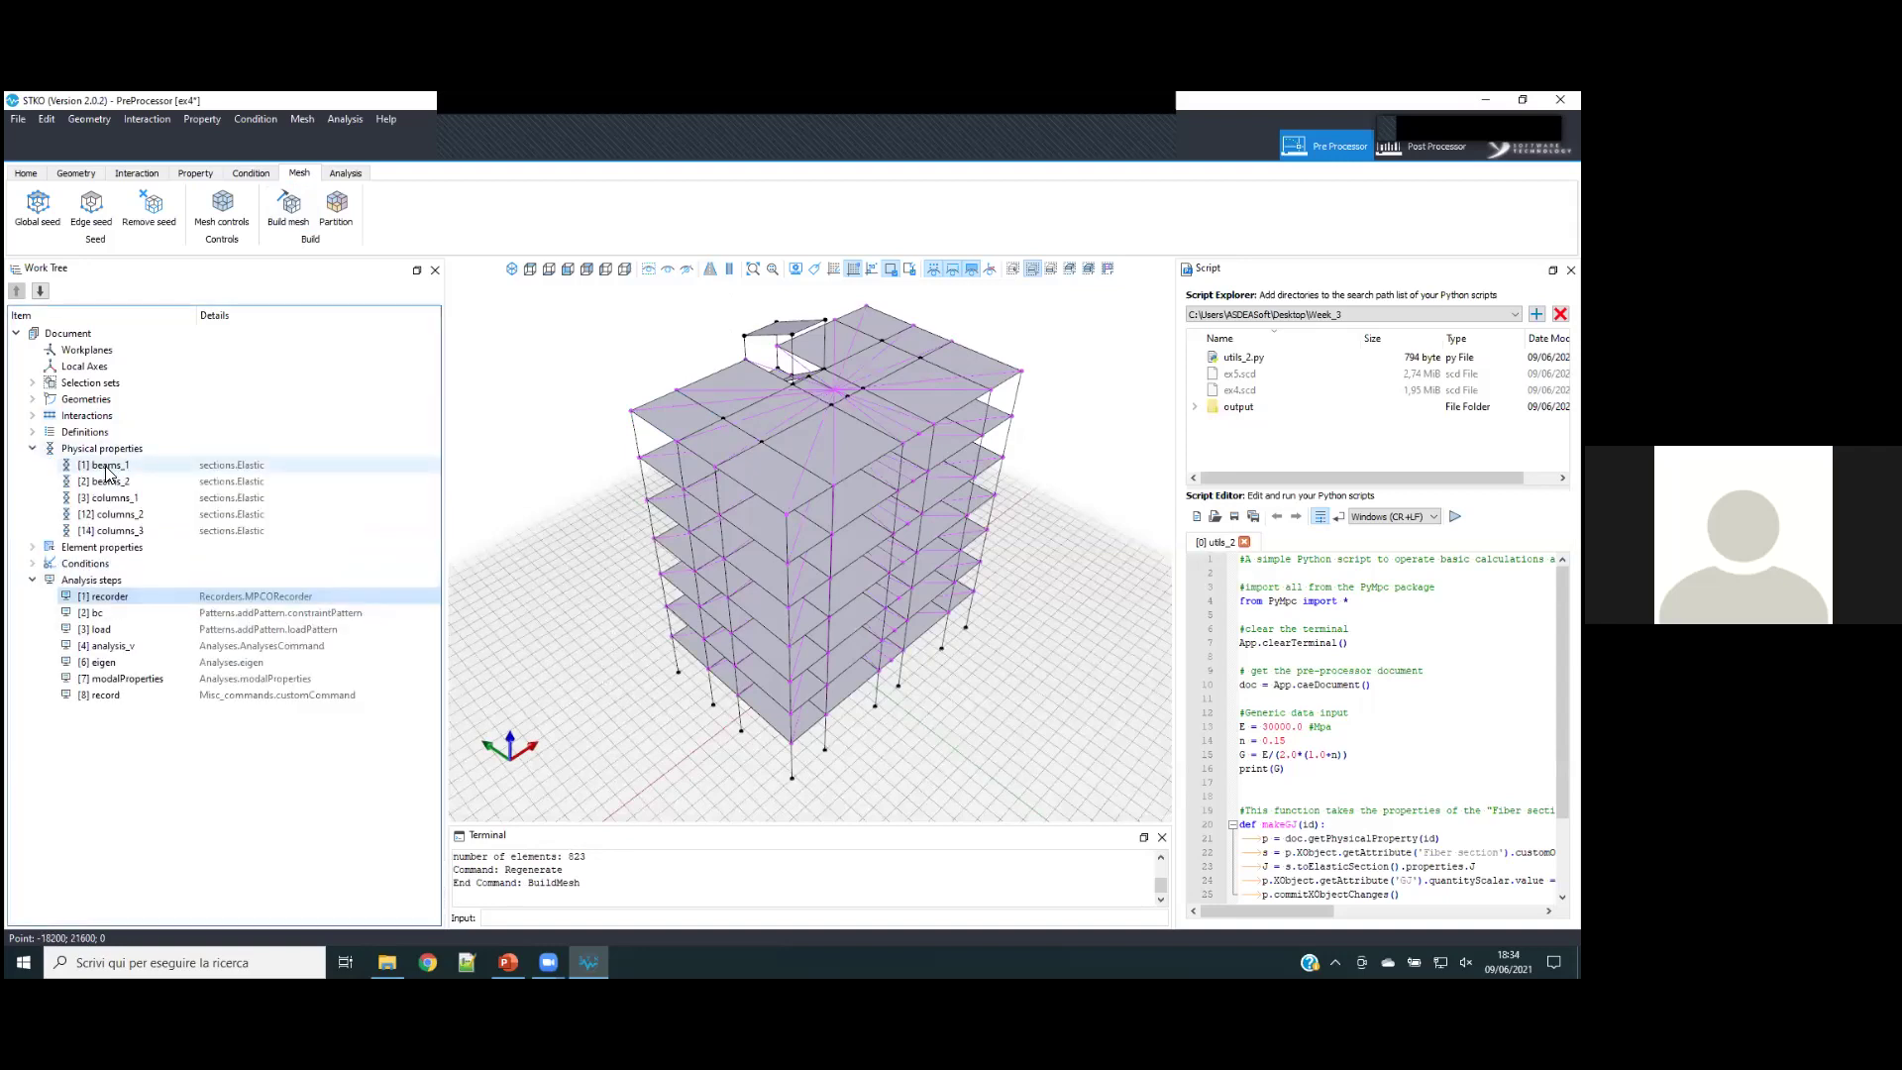
click(32, 448)
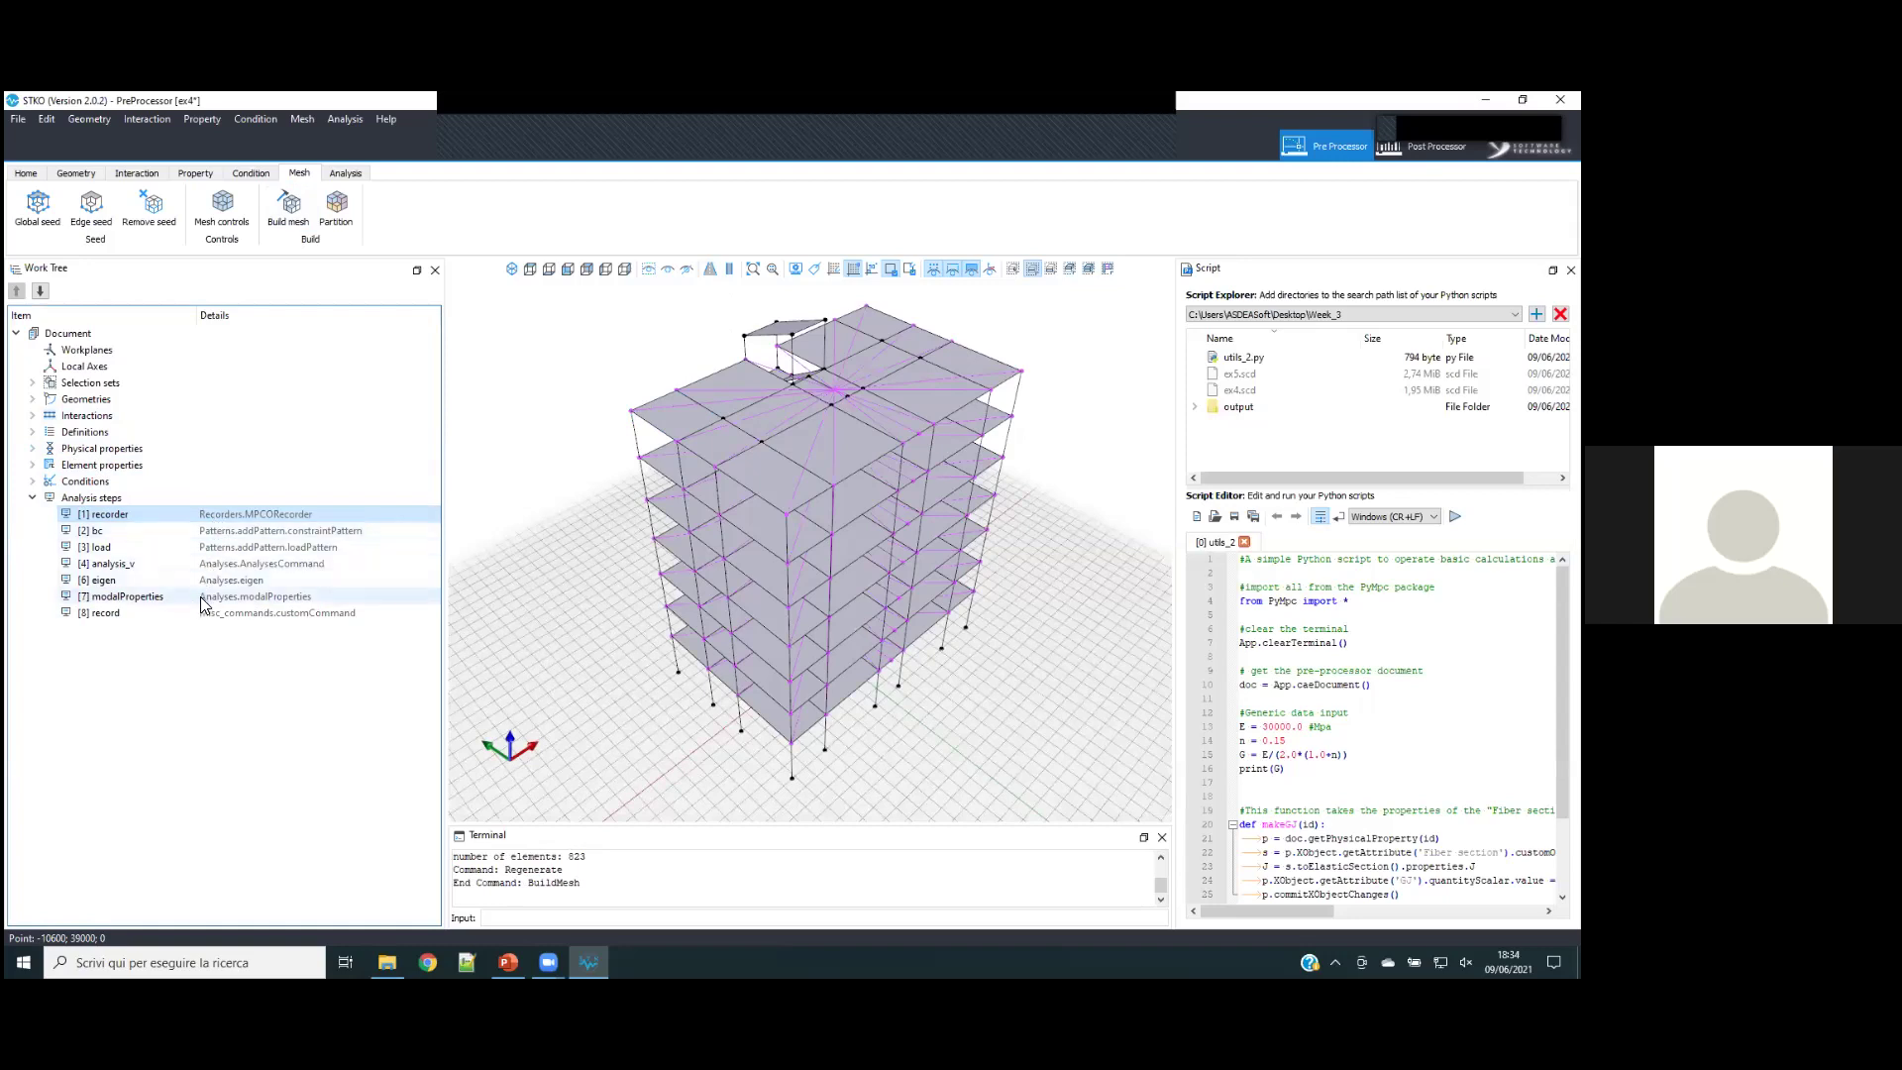
right_click(172, 523)
click(203, 573)
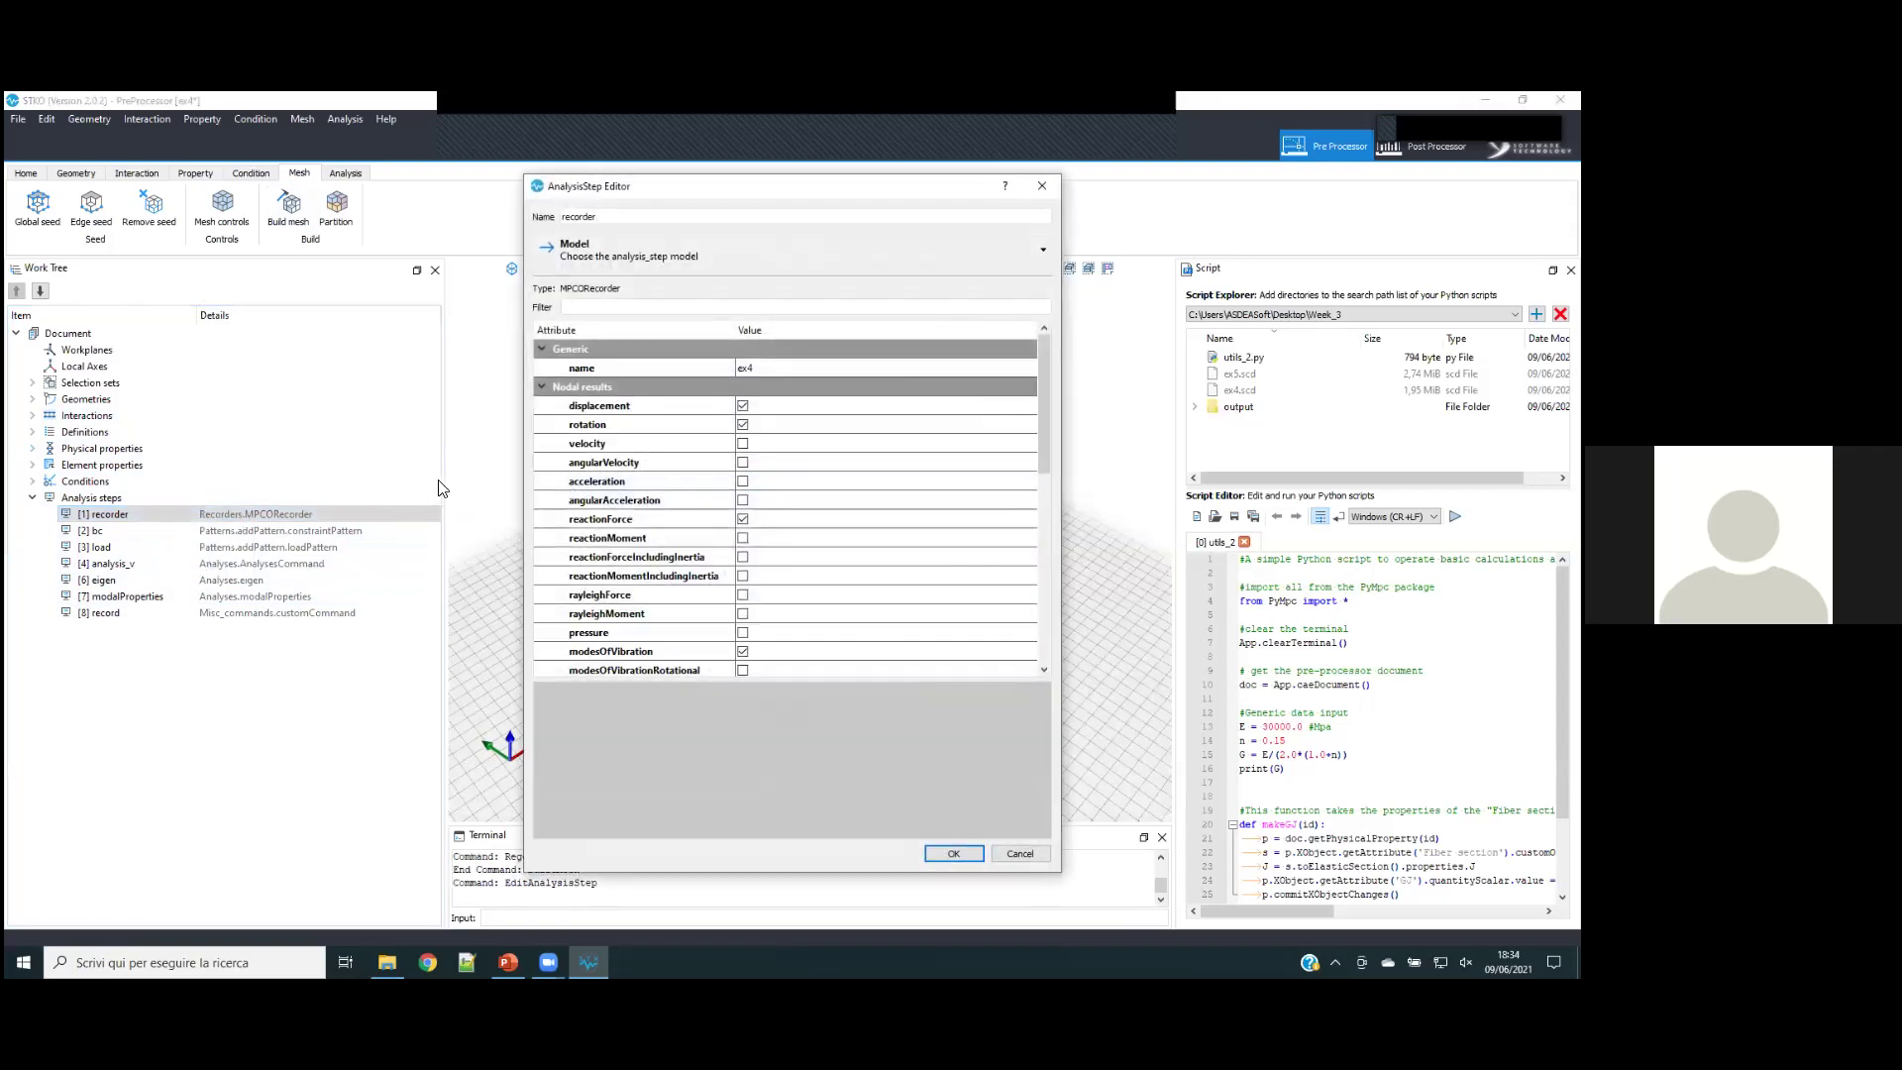
drag(660, 681, 699, 835)
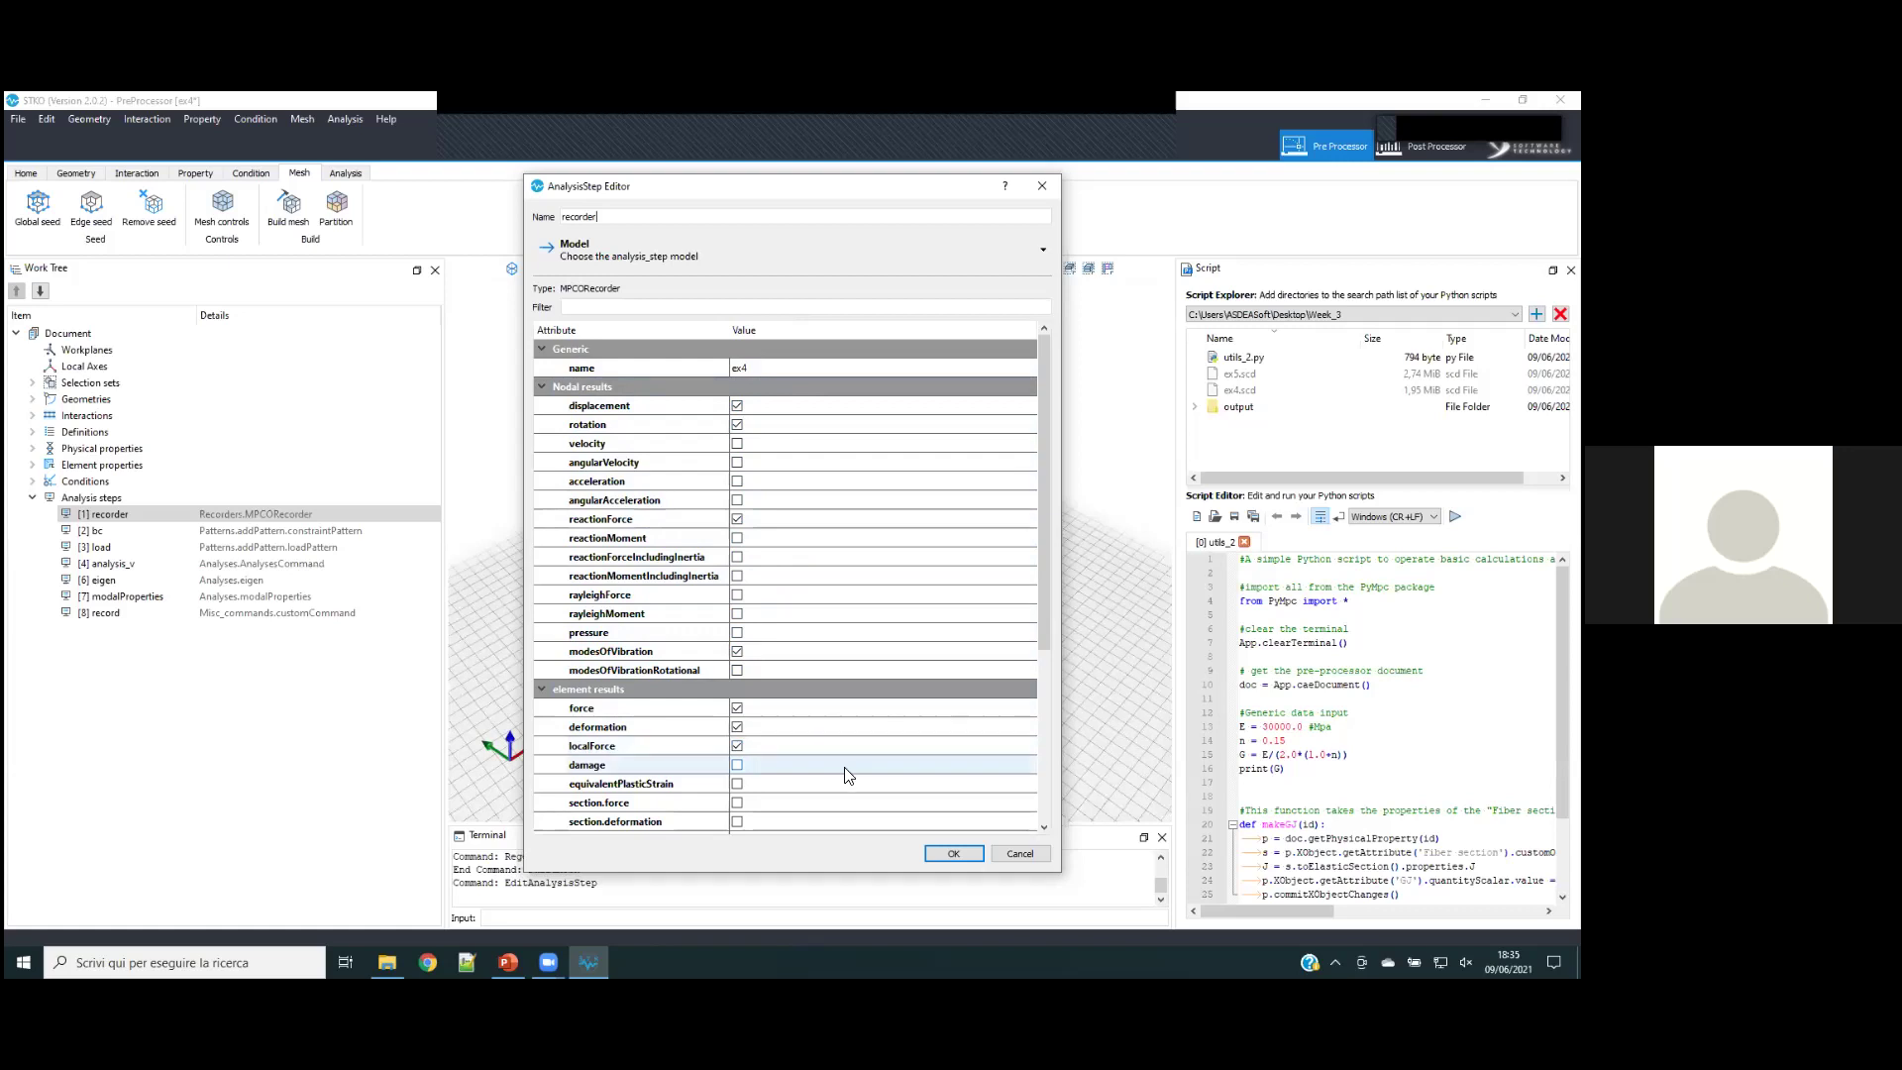
click(953, 854)
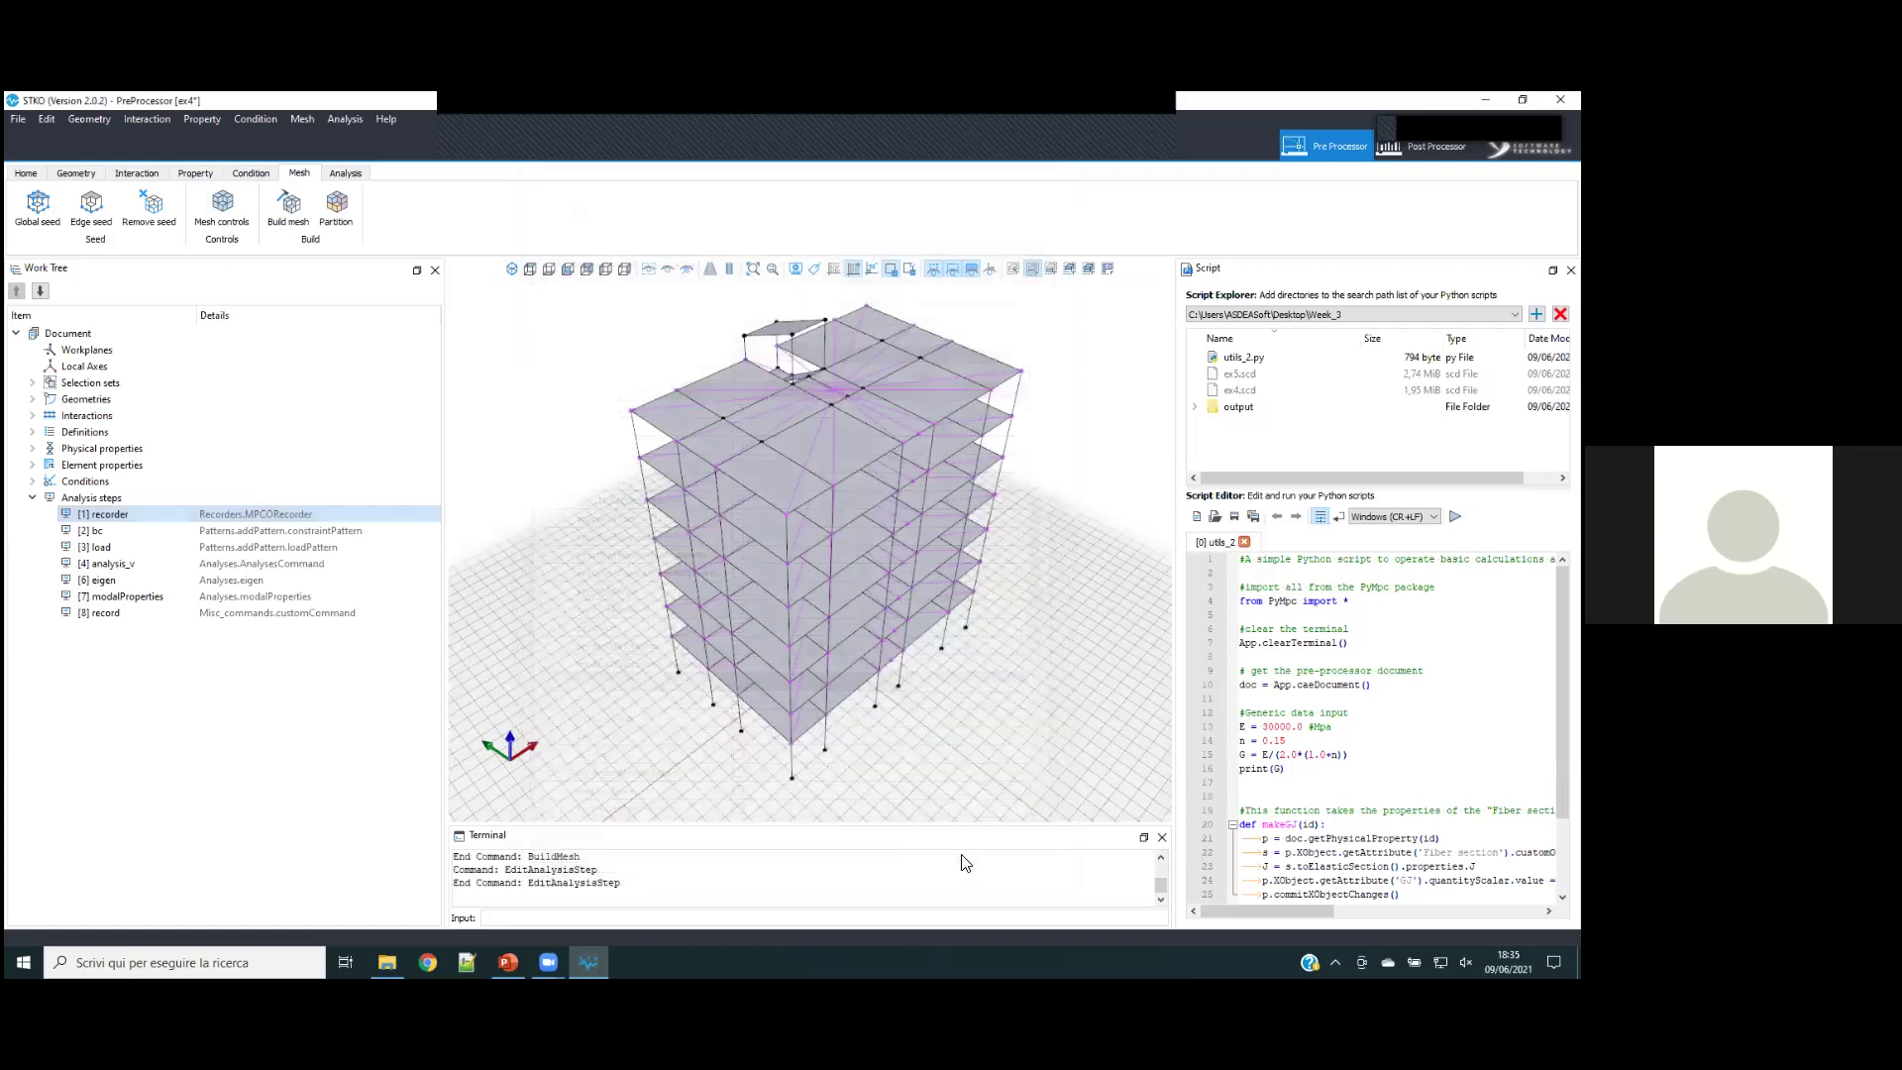
- Open the bc constraint pattern step and browse the available analysis step models, including the pattern types and miscellaneous commands
click(138, 535)
right_click(144, 535)
click(173, 546)
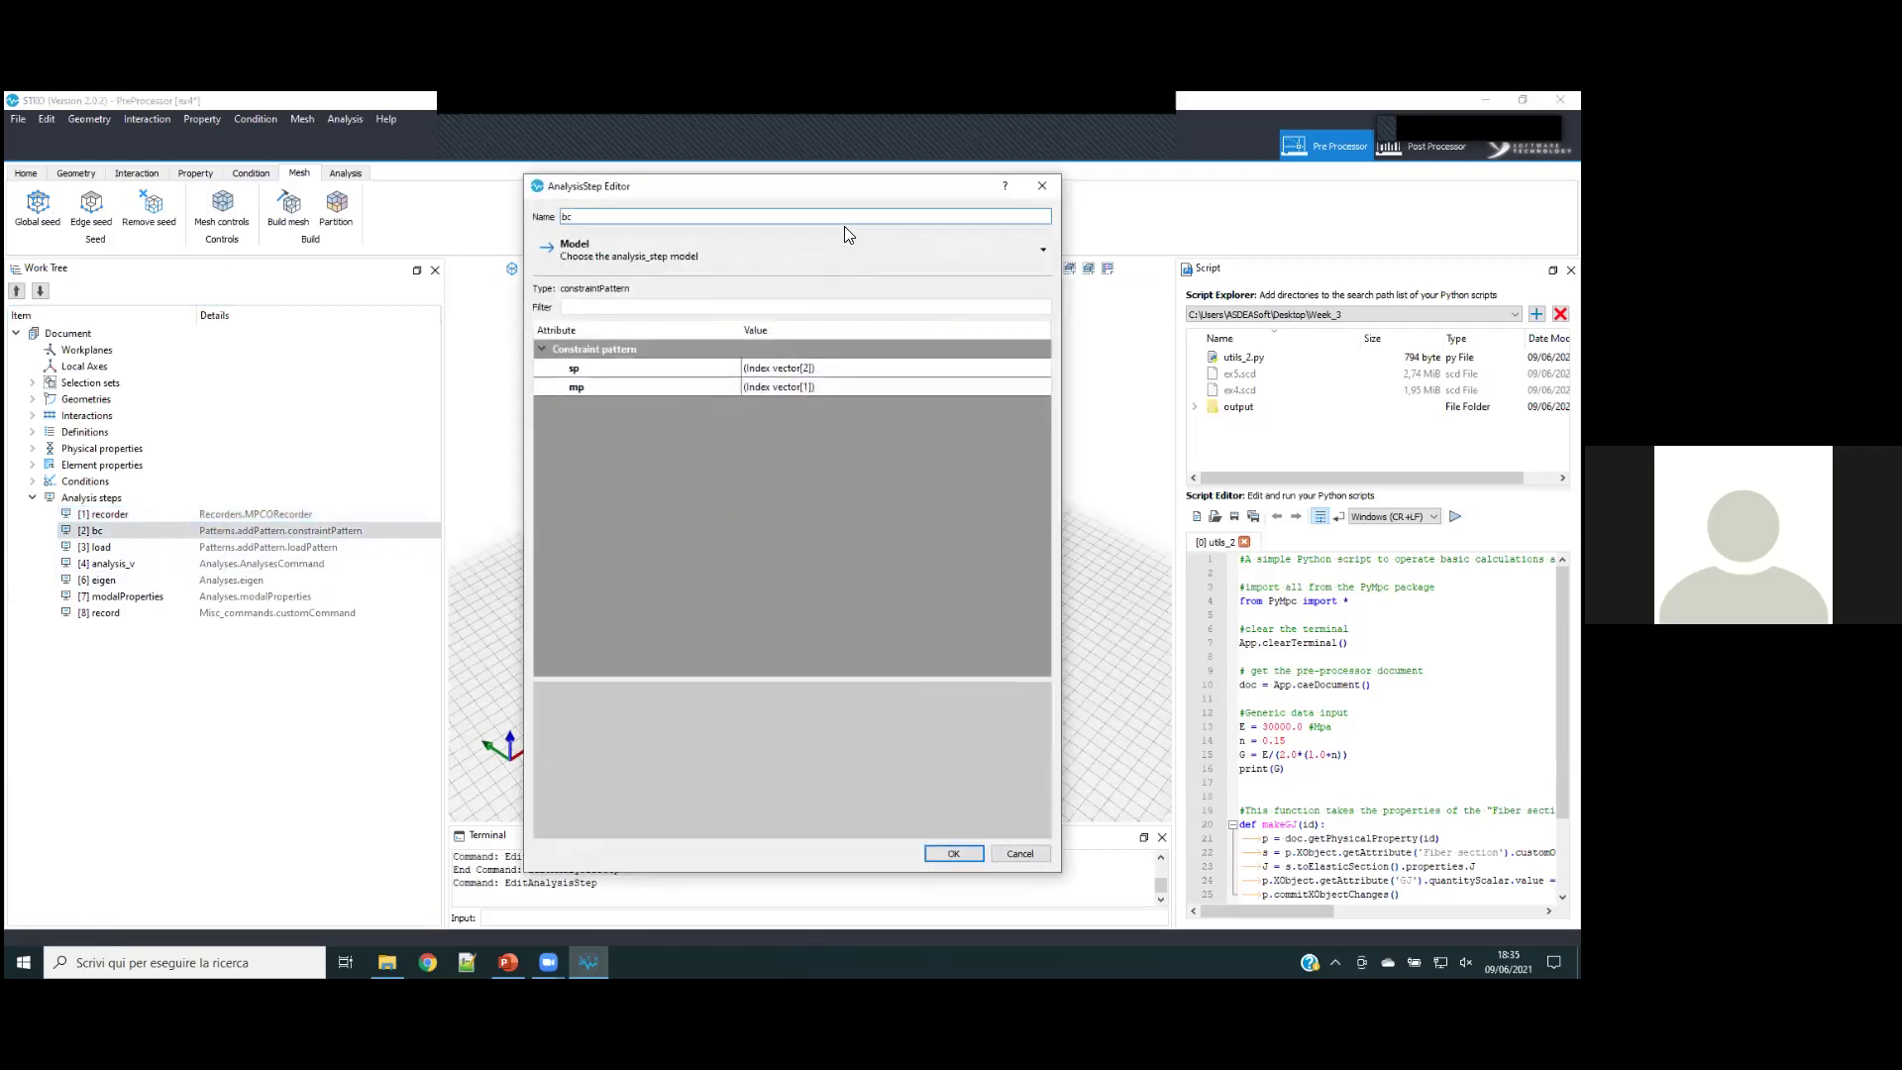
drag(805, 193, 357, 212)
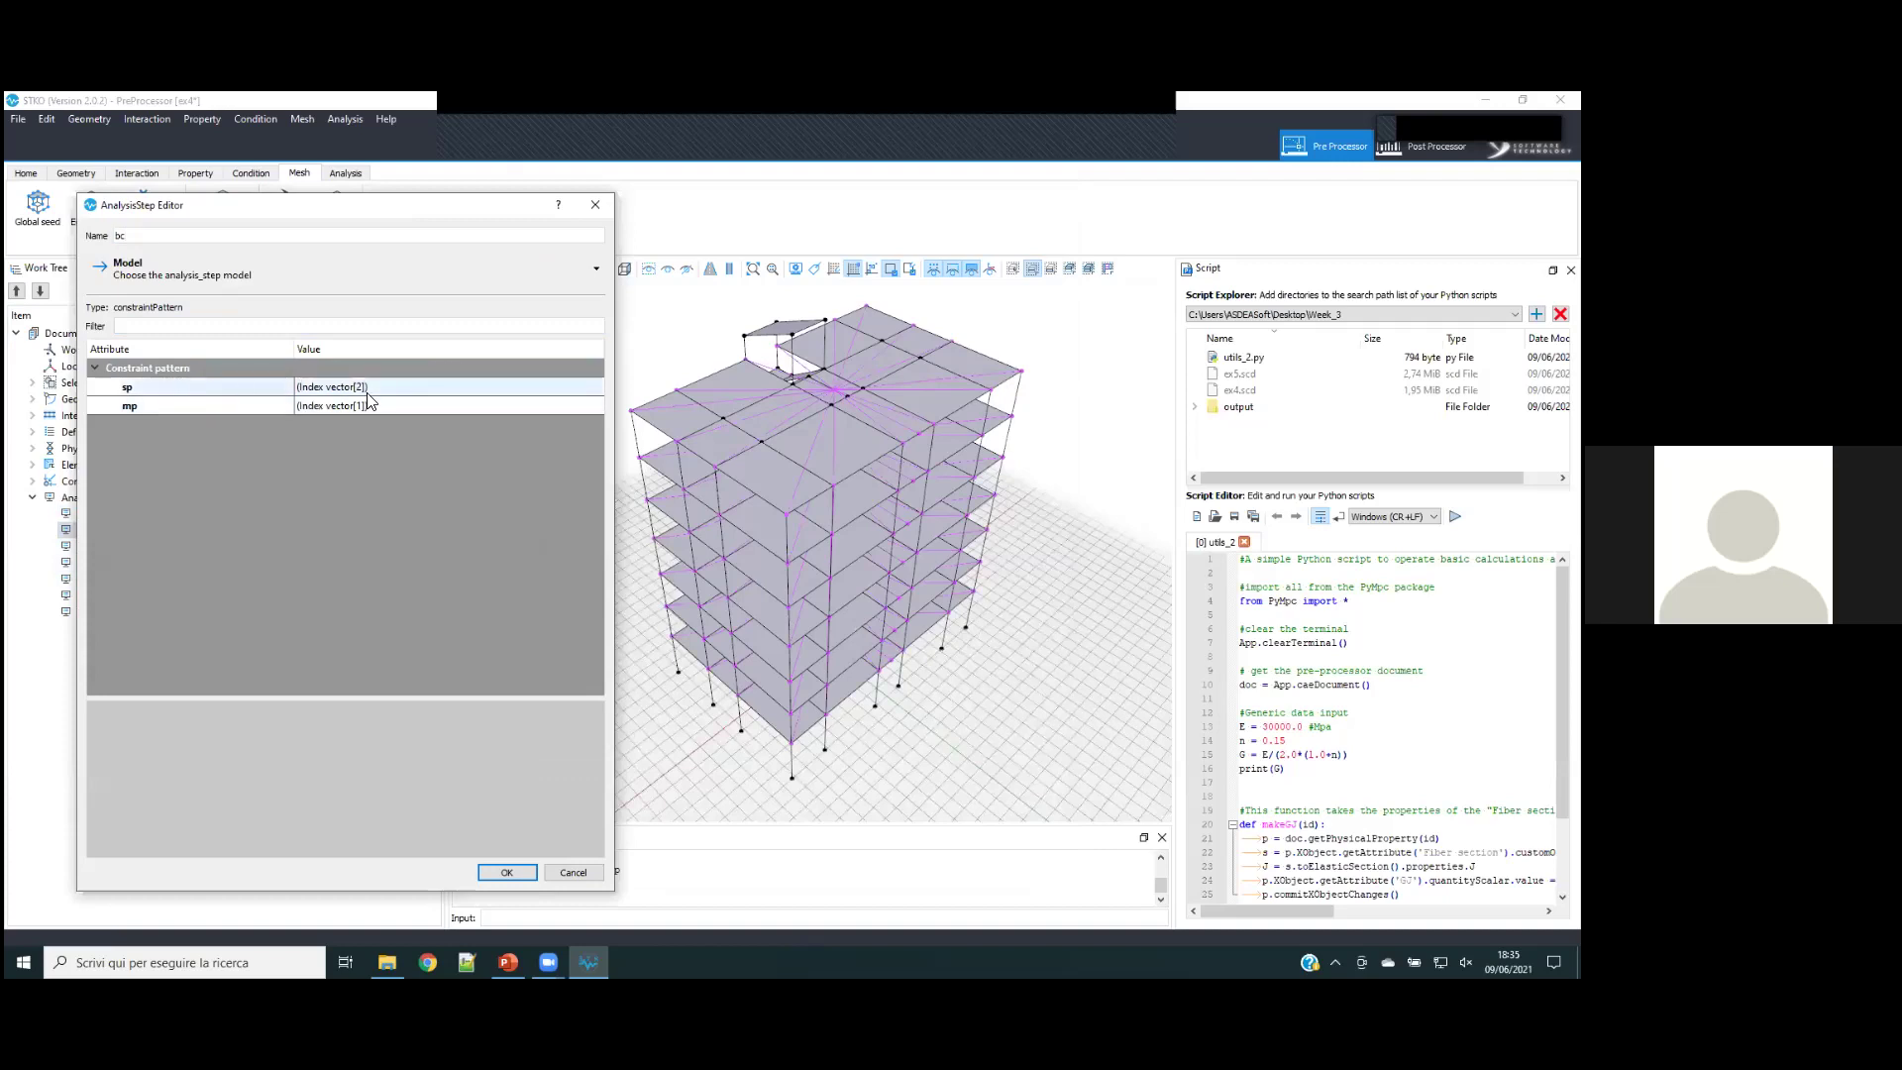
click(569, 388)
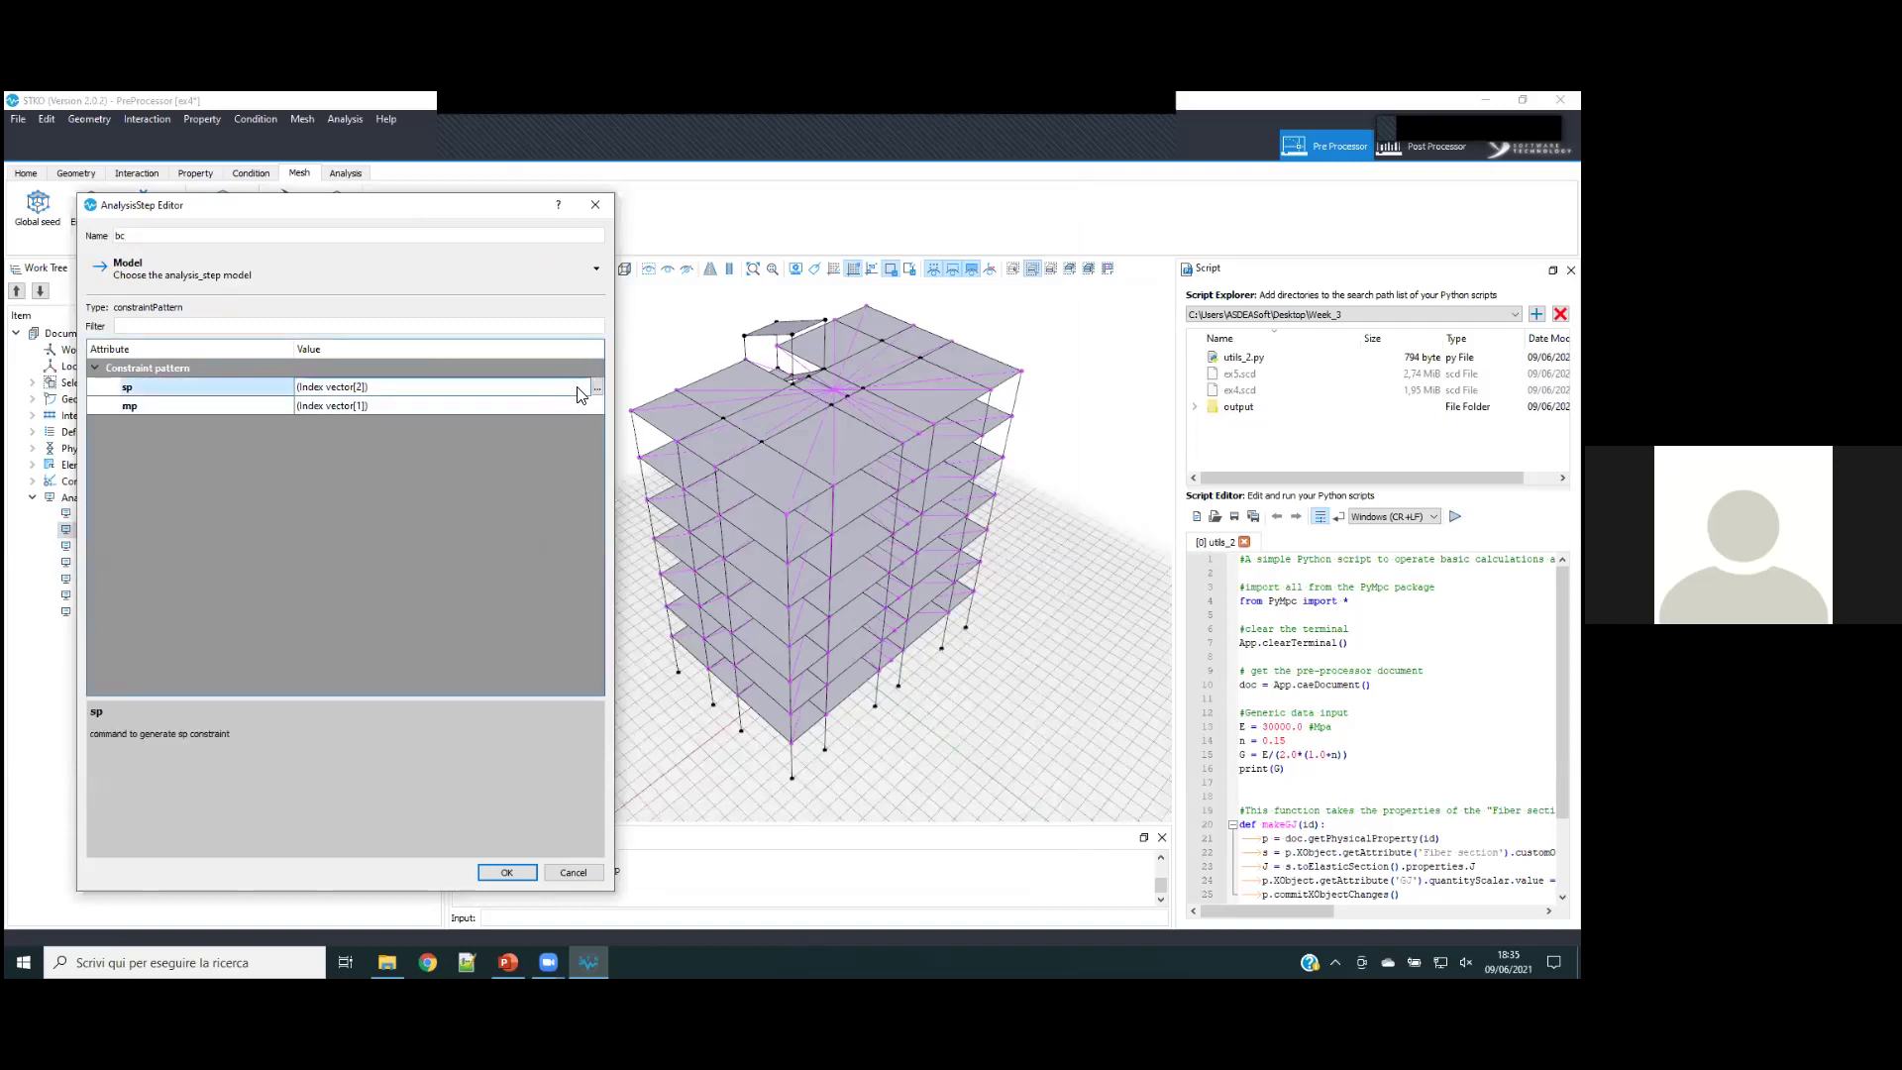
click(149, 275)
mouse_move(151, 337)
mouse_move(277, 337)
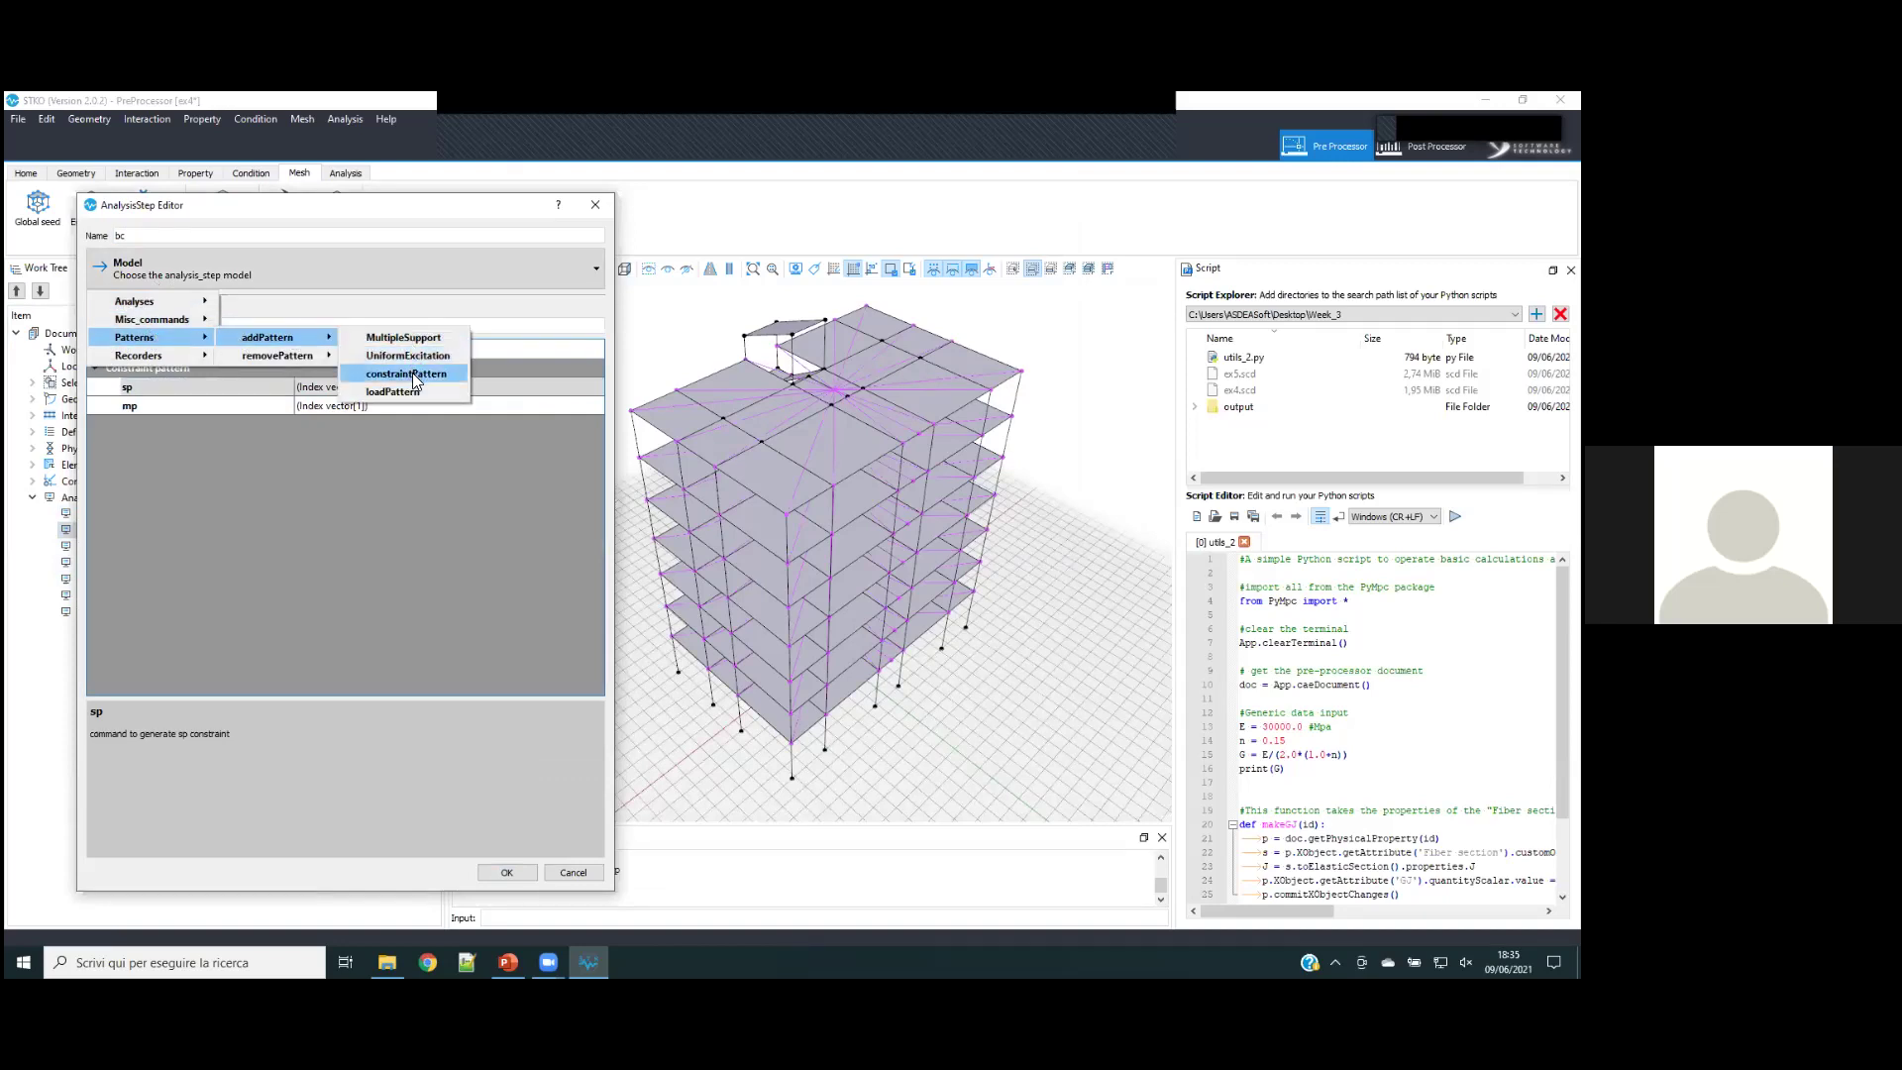
click(384, 265)
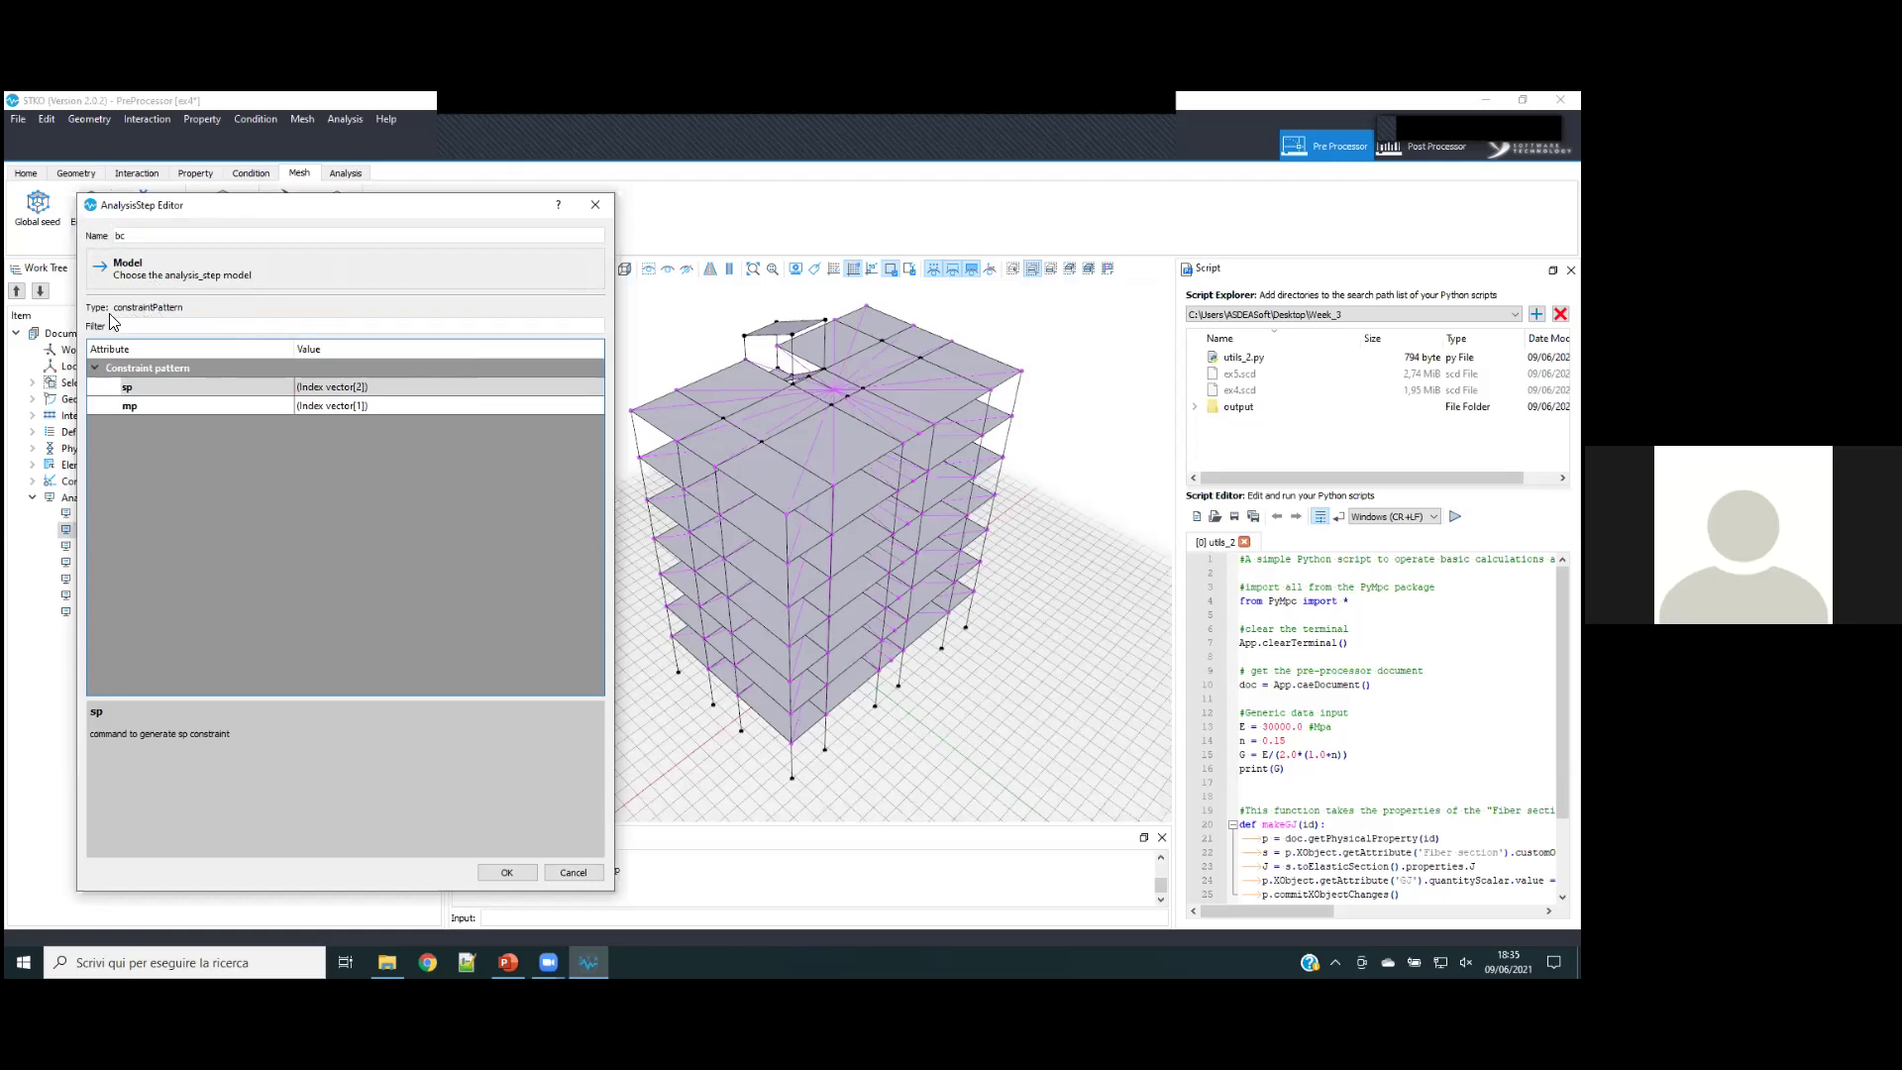
click(147, 269)
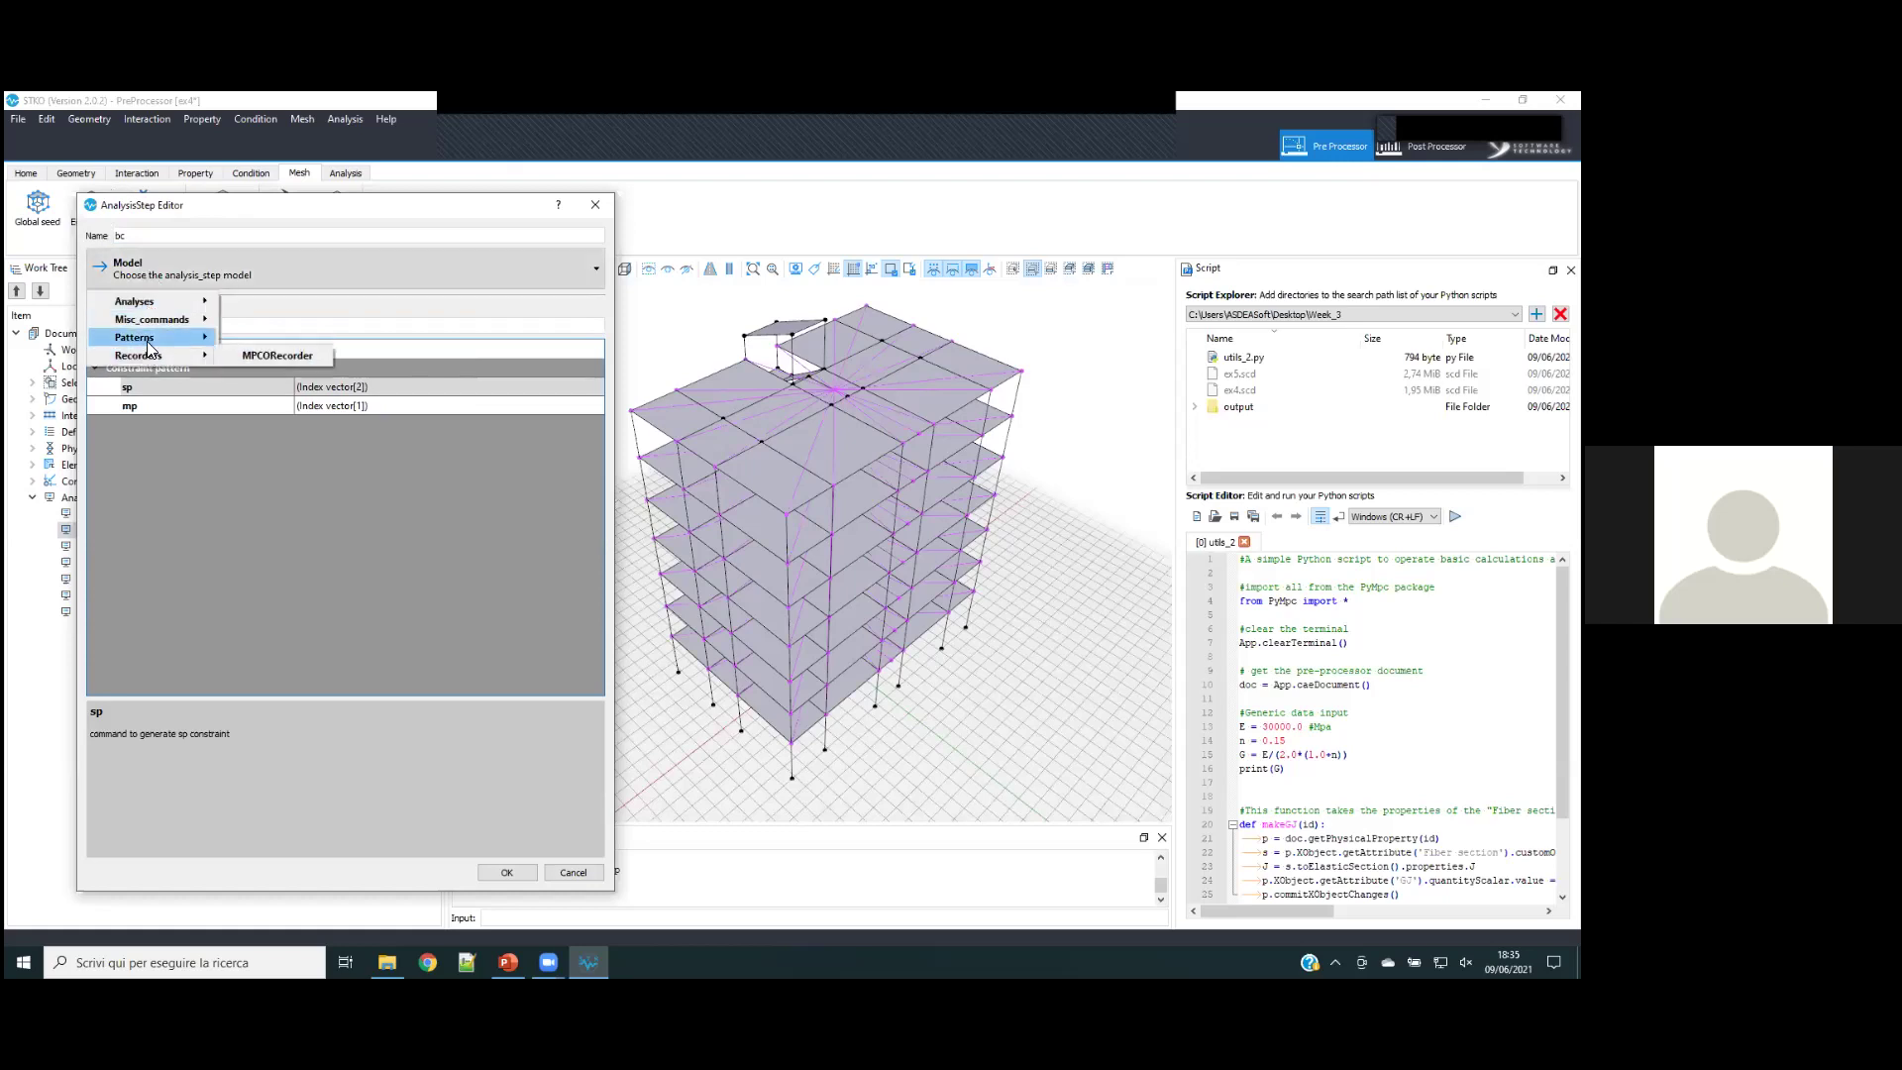
mouse_move(151, 323)
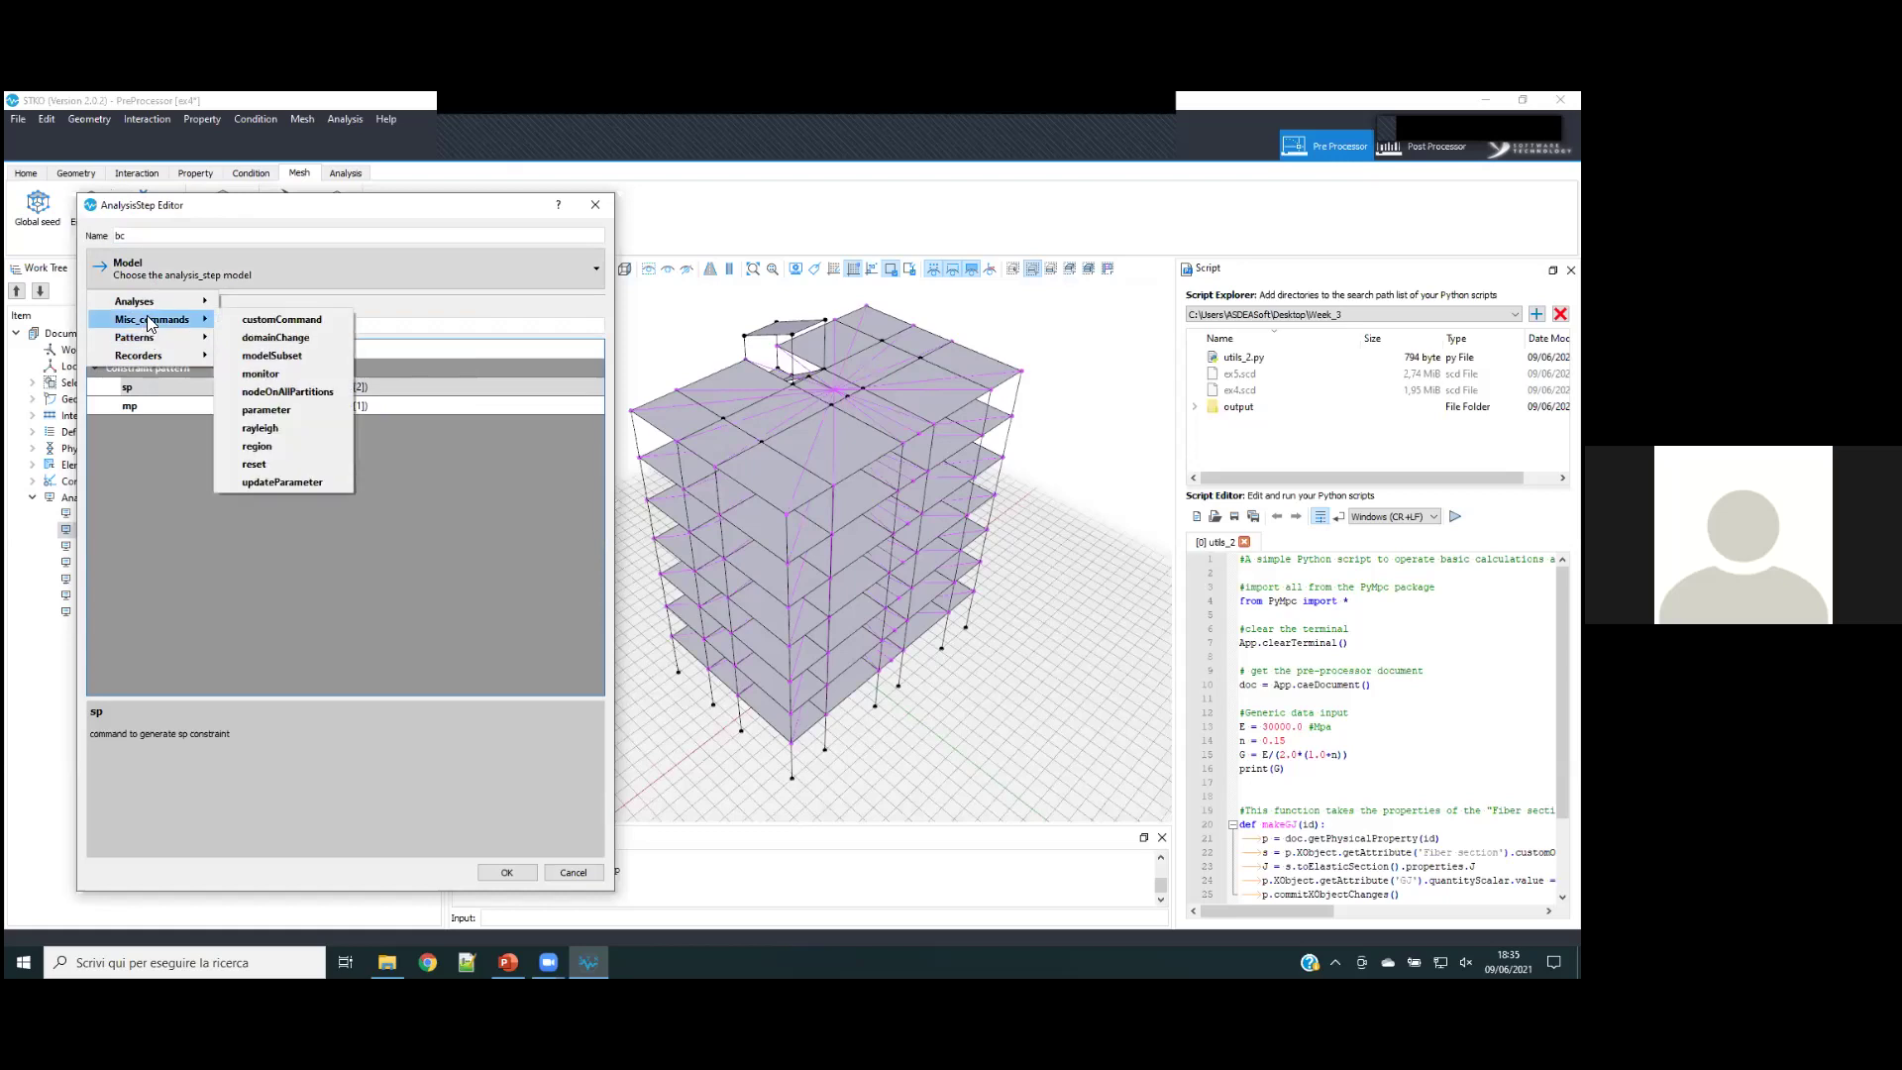
click(192, 272)
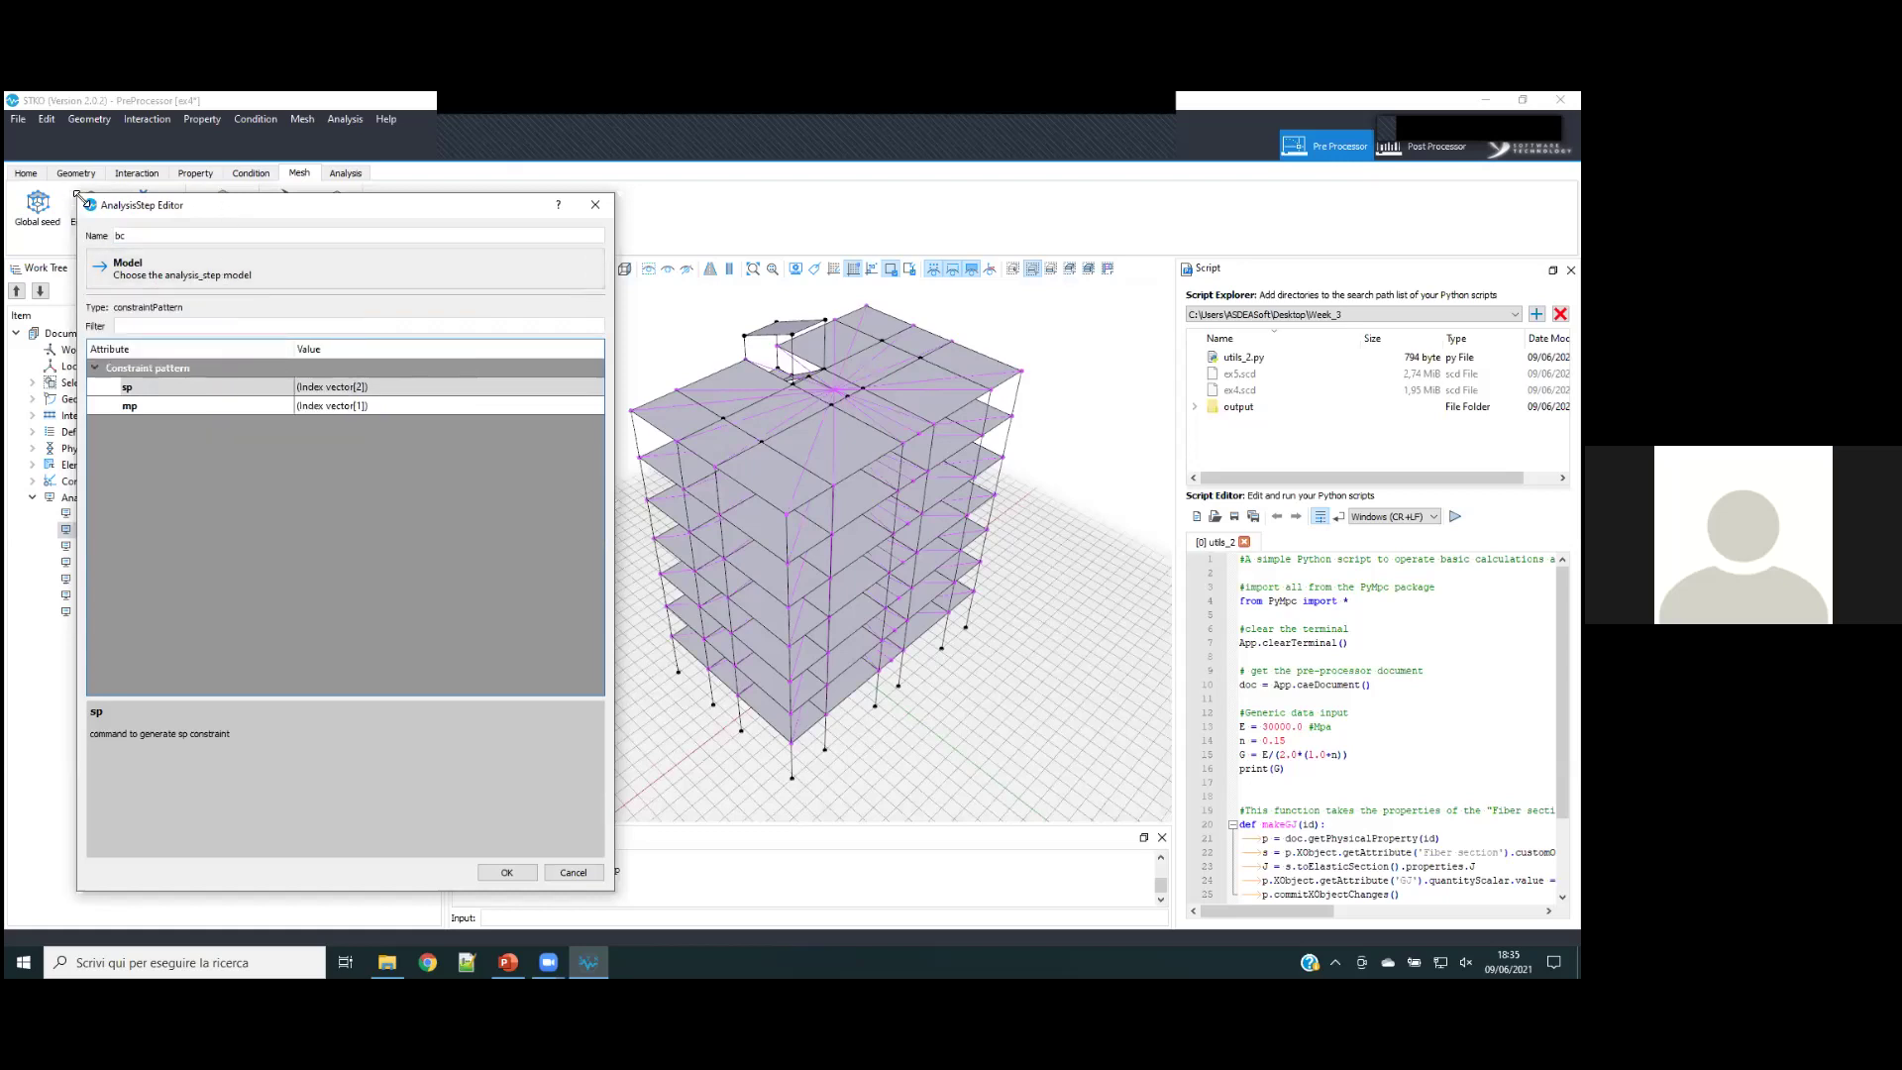
drag(84, 204, 201, 270)
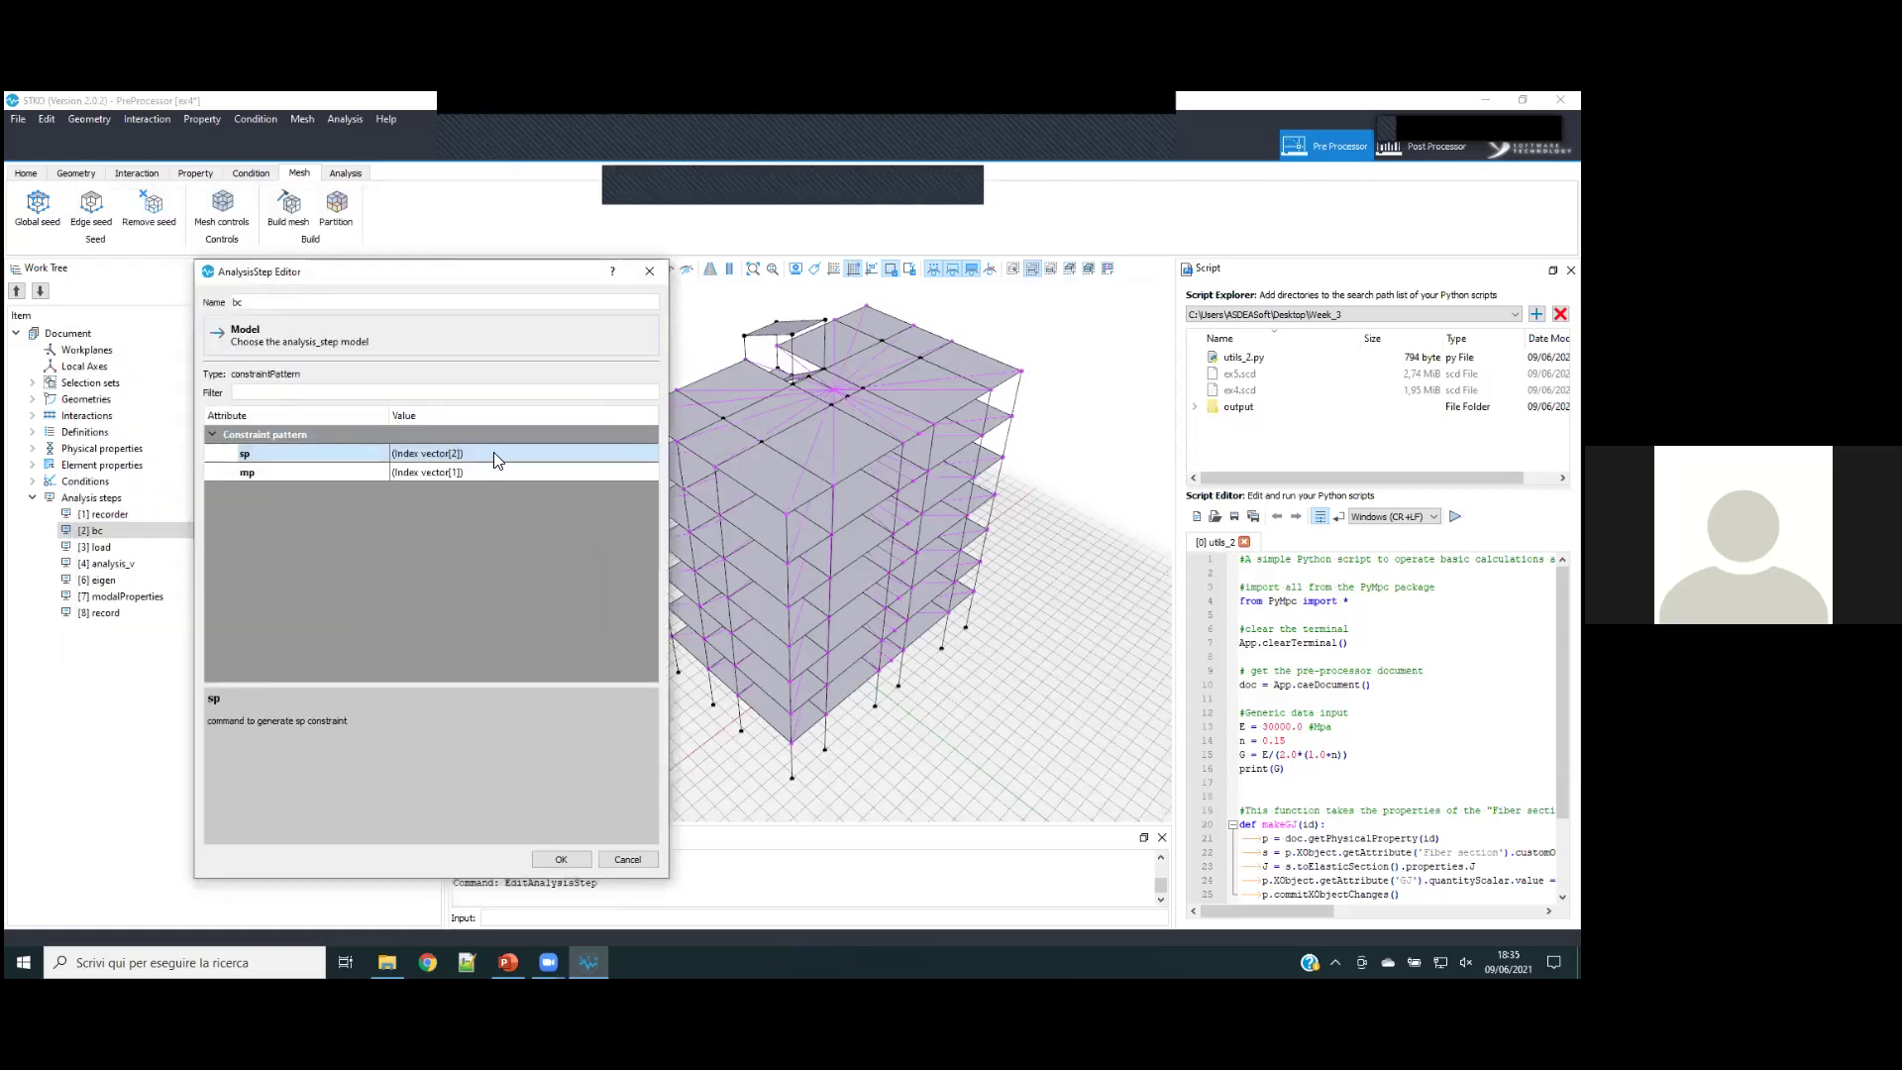
- Examine the sp and mp condition vectors of the bc pattern, trying a third sp row, and cancel the edits
click(649, 456)
click(652, 456)
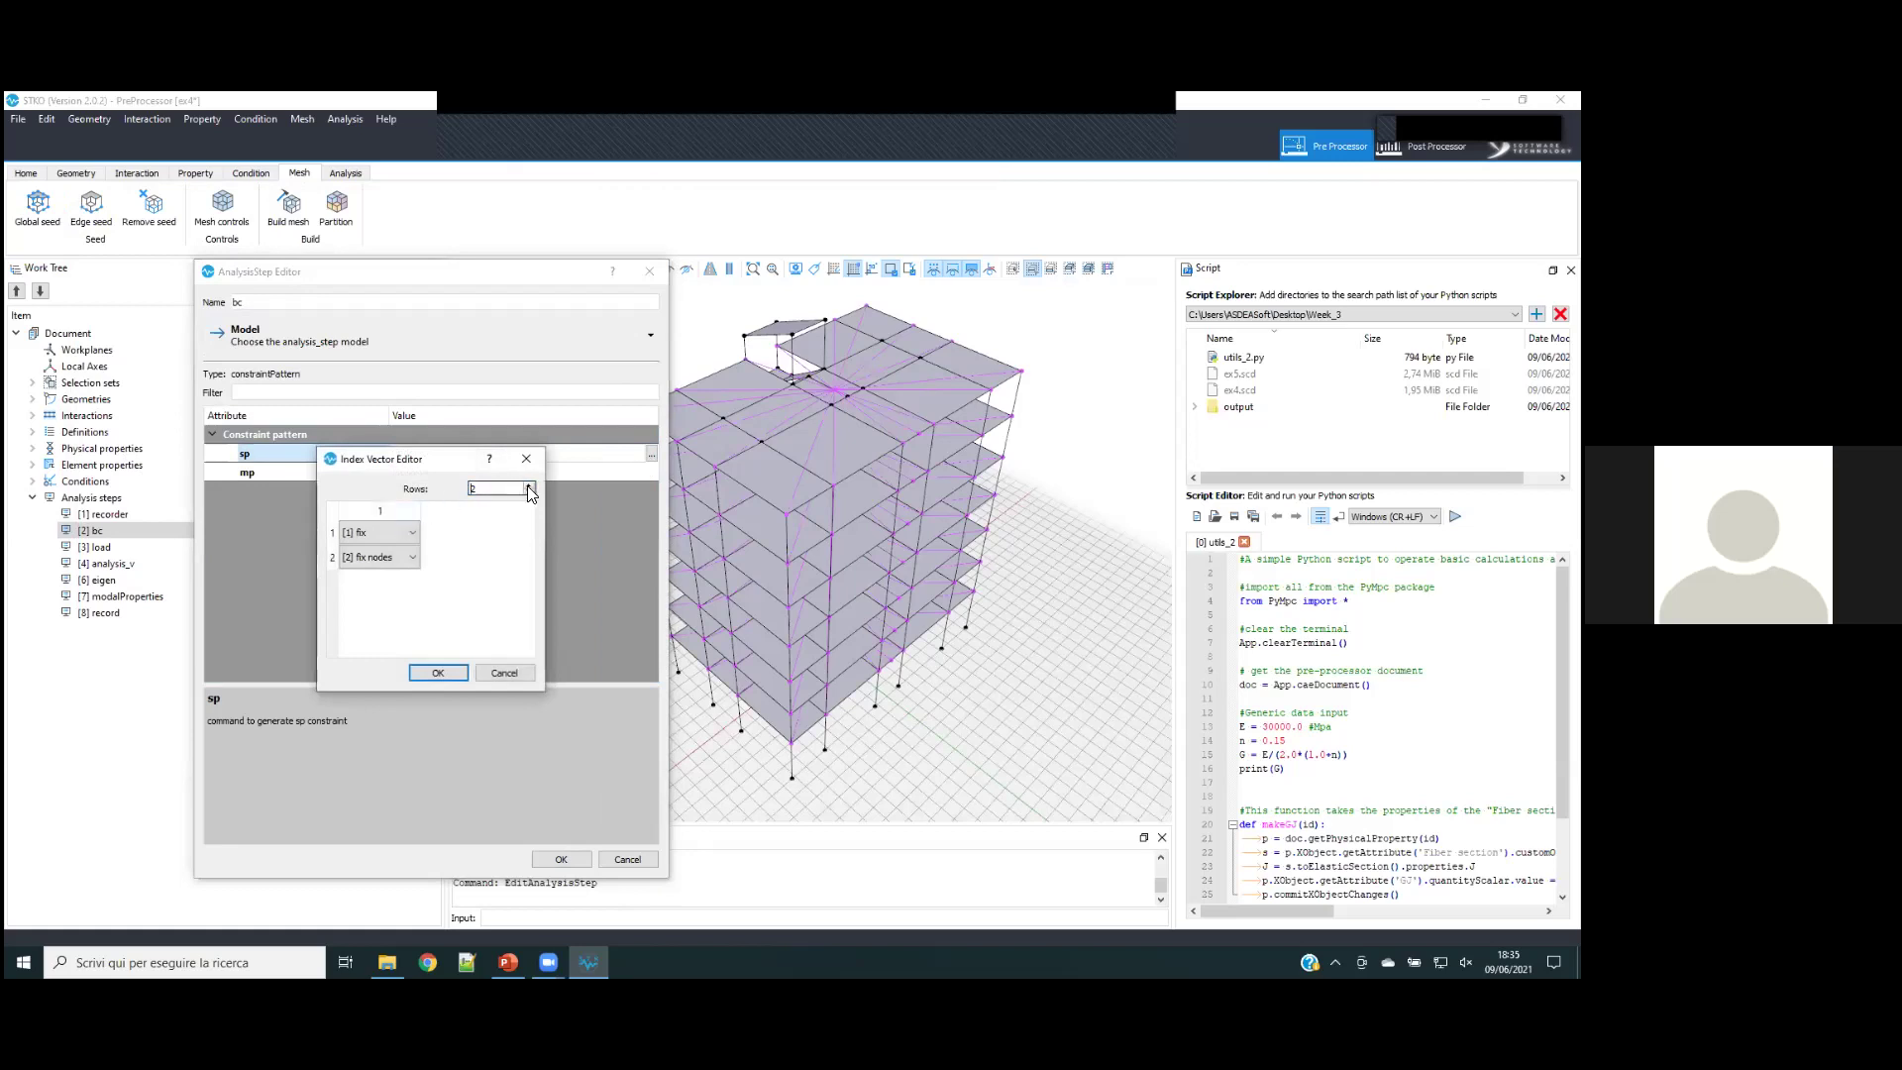
click(530, 486)
click(399, 578)
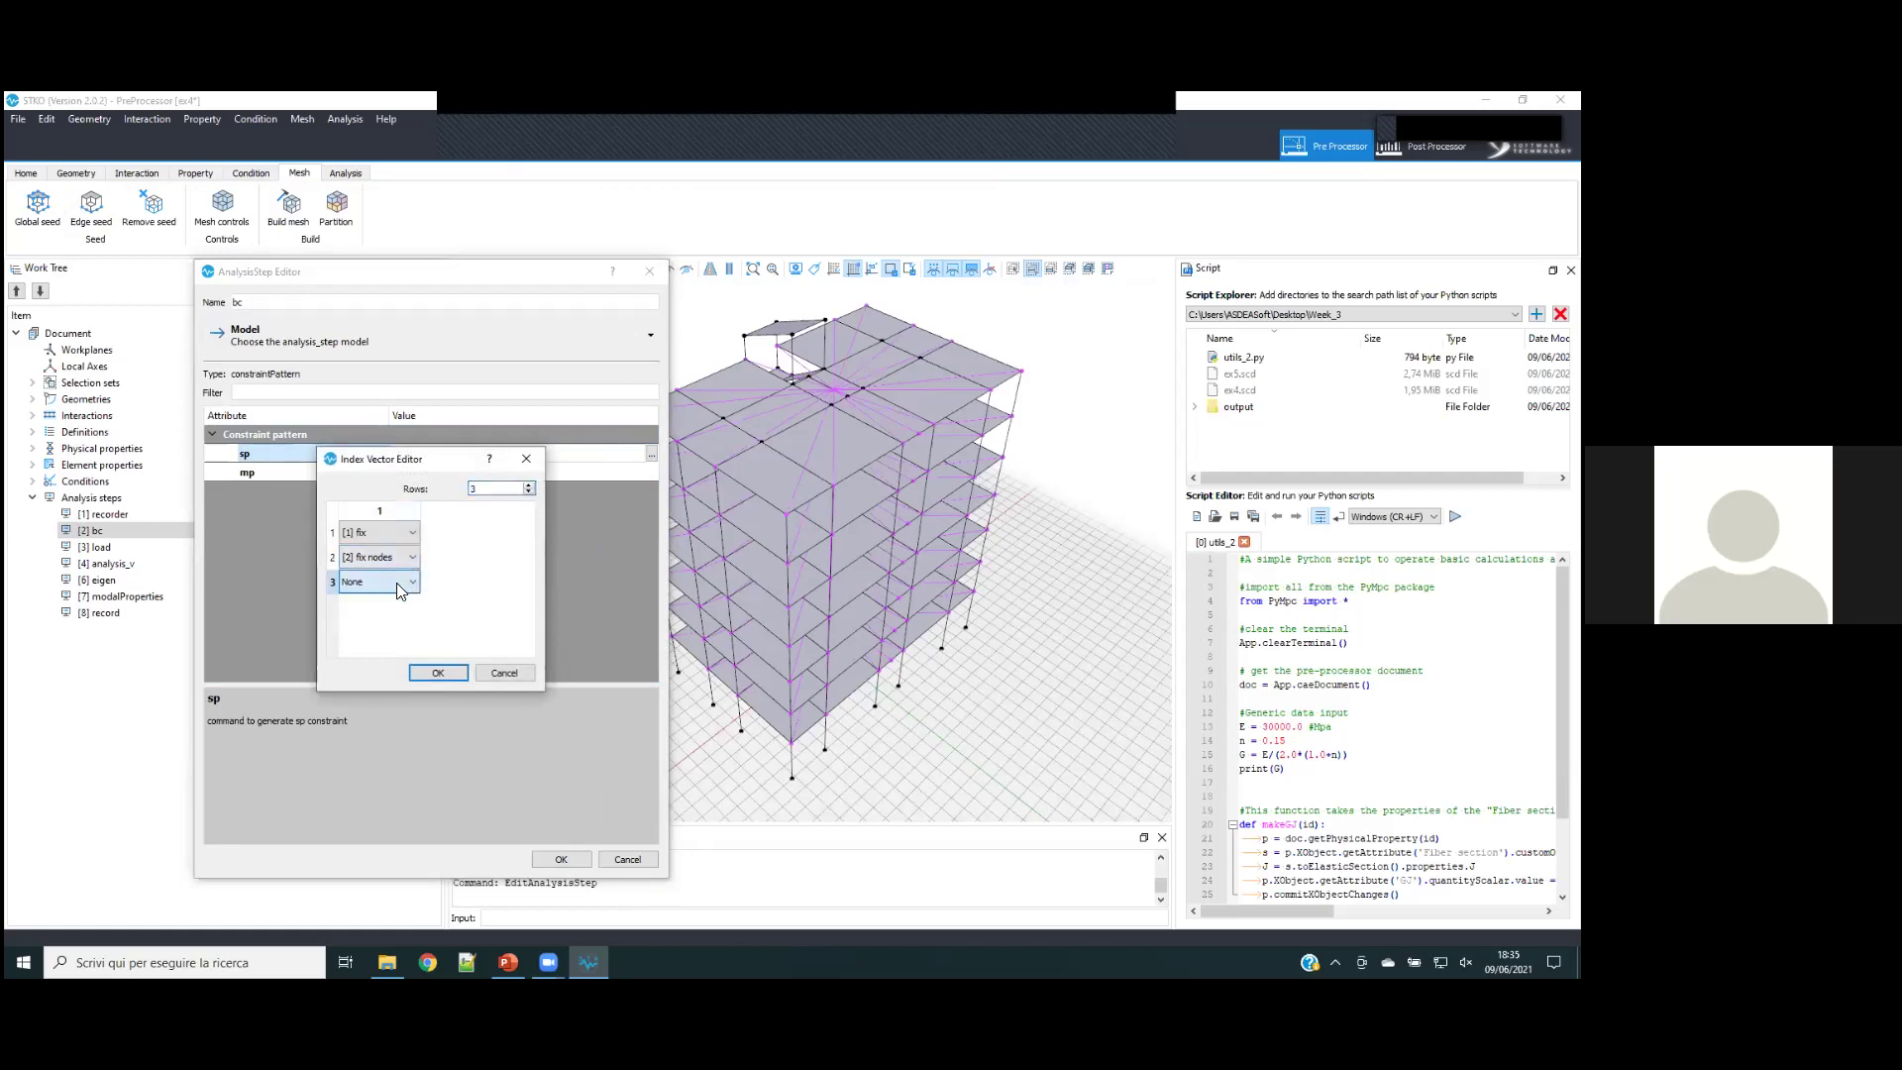
click(504, 672)
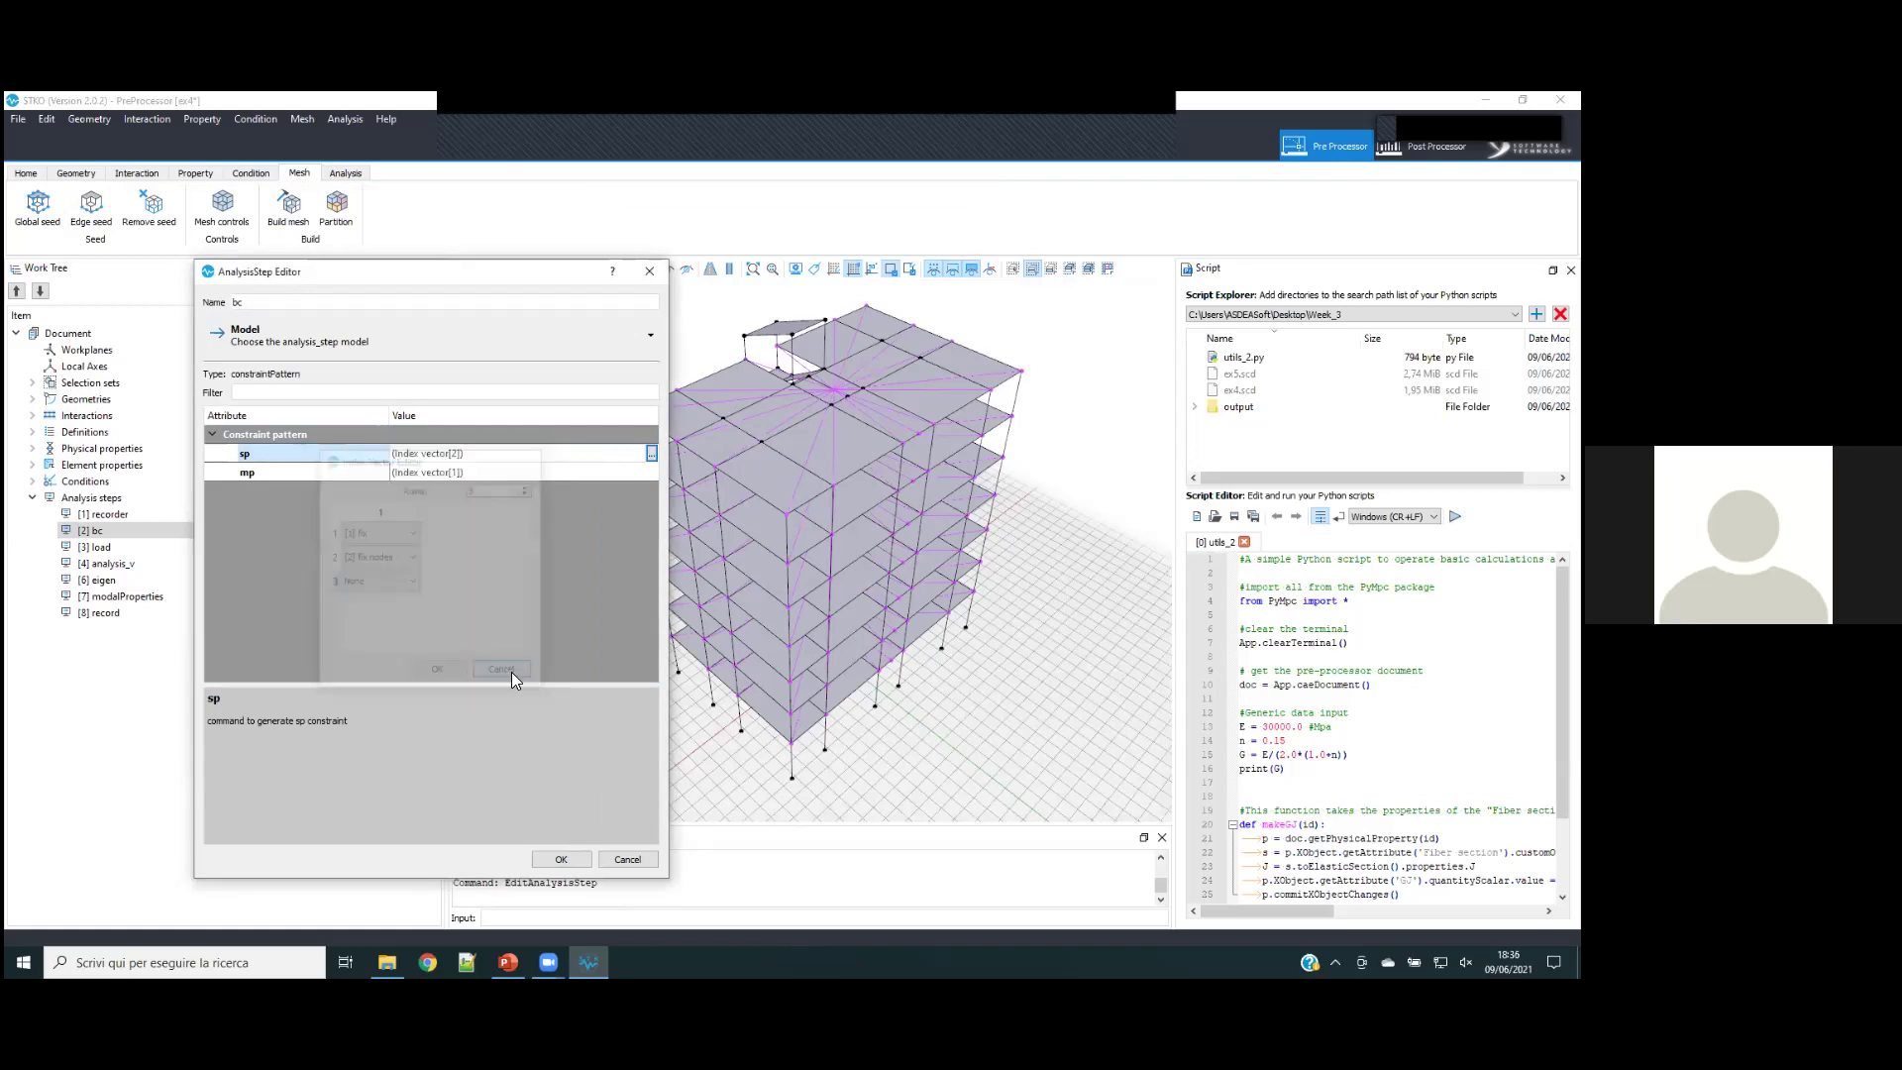
click(652, 472)
click(651, 471)
click(502, 673)
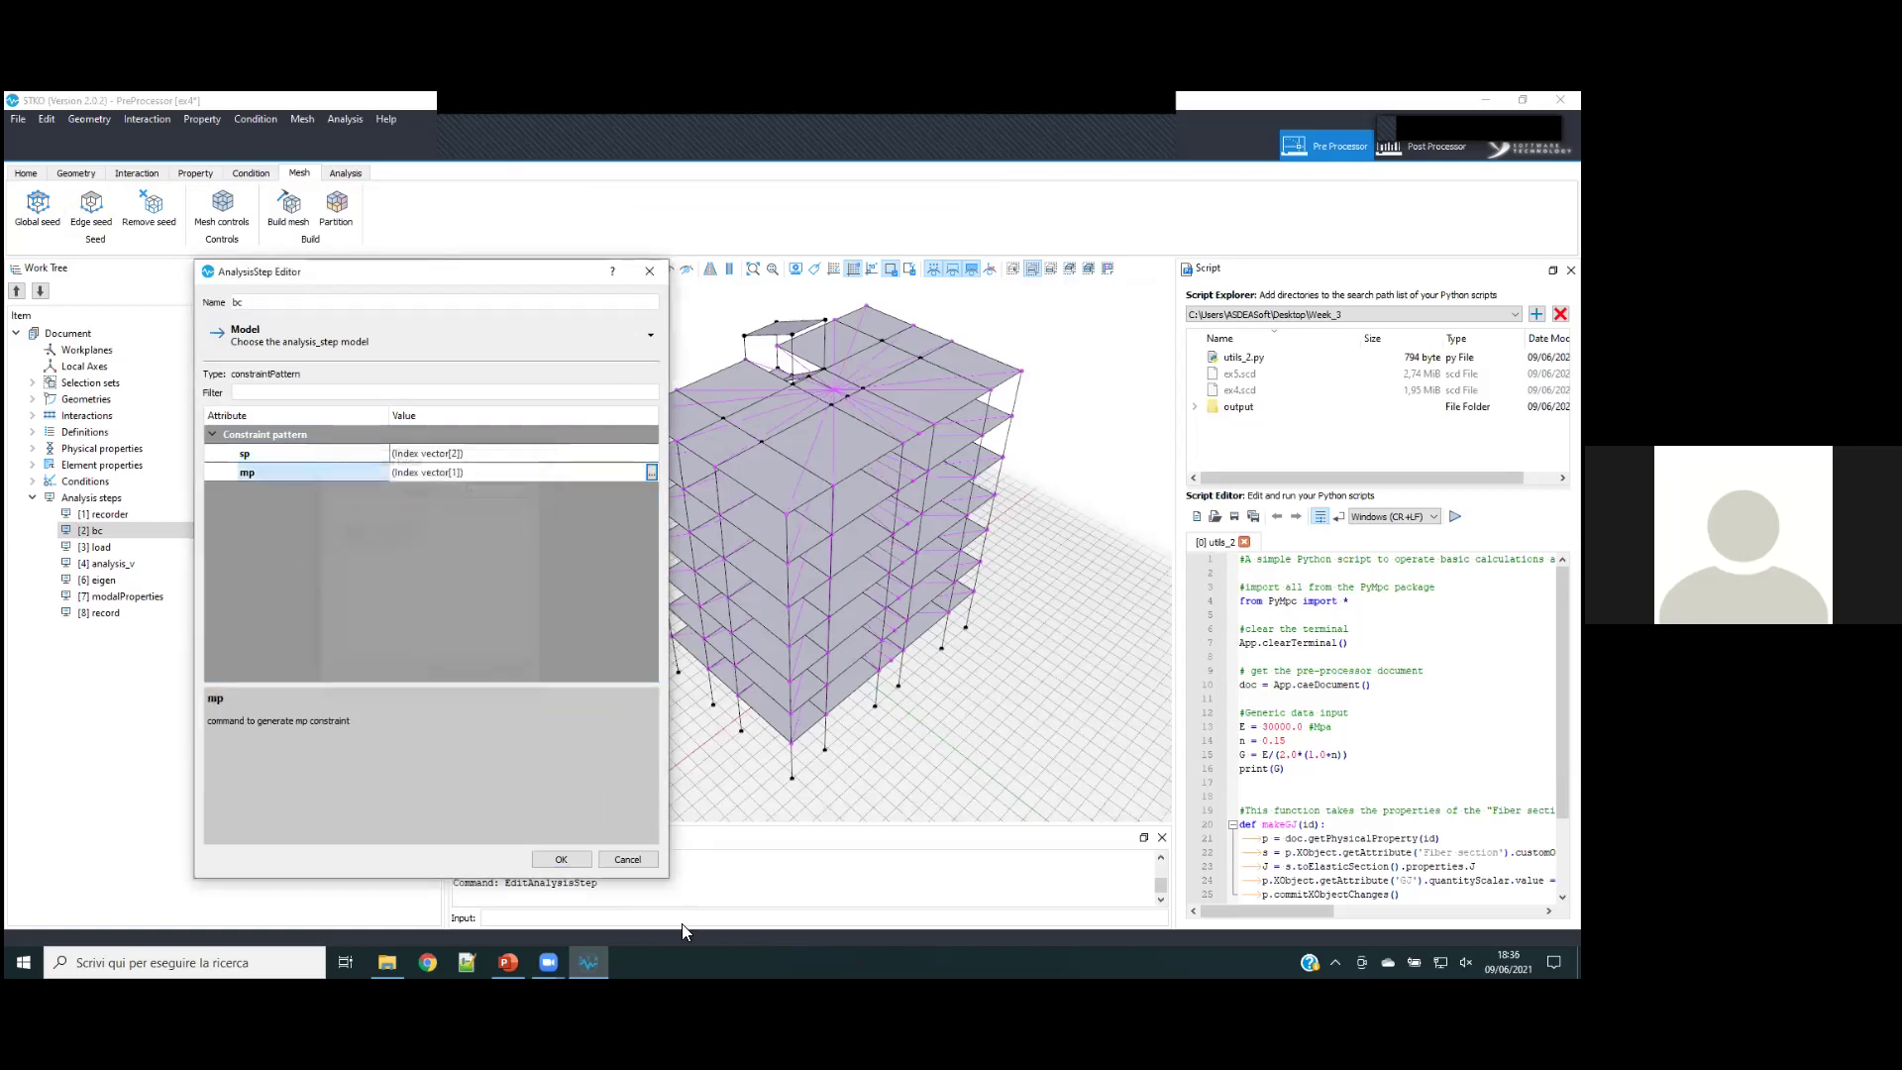
click(630, 859)
- Open the load pattern analysis step and choose ramp as its time series
click(142, 548)
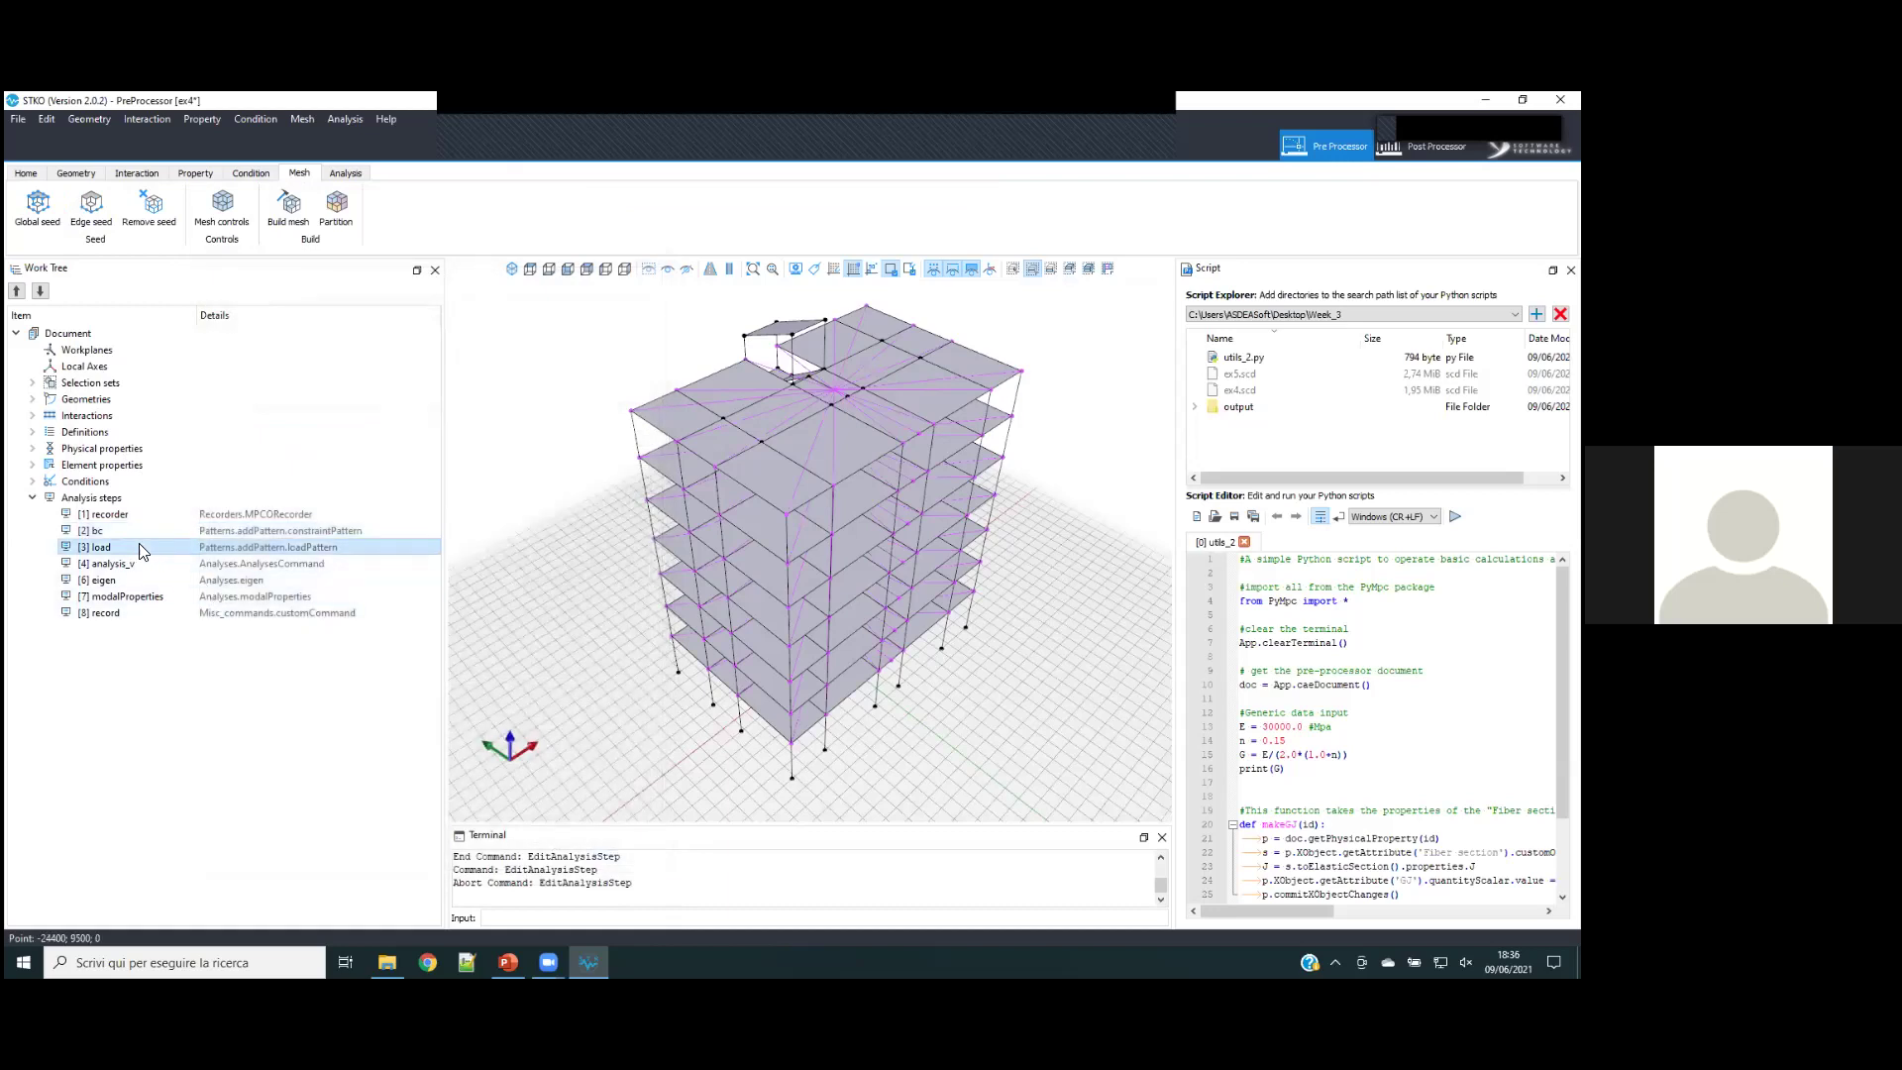
right_click(135, 551)
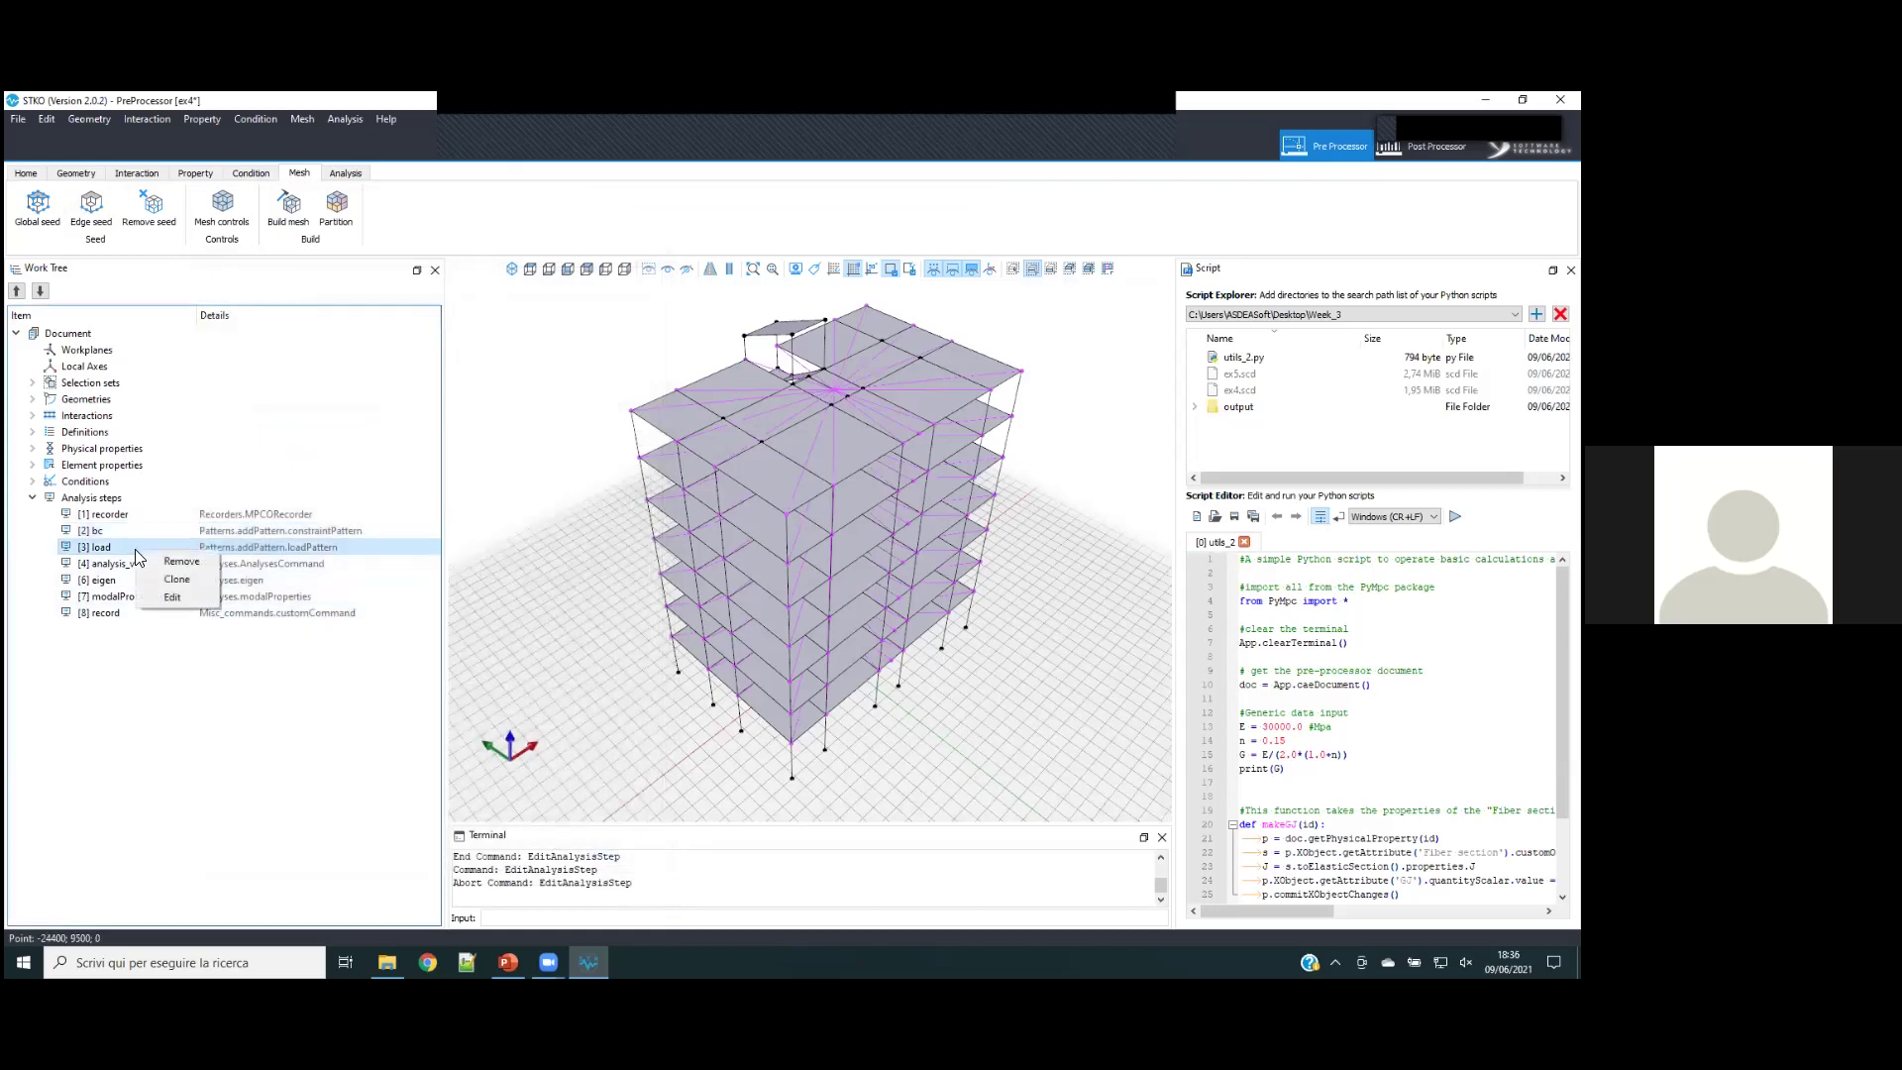
click(171, 597)
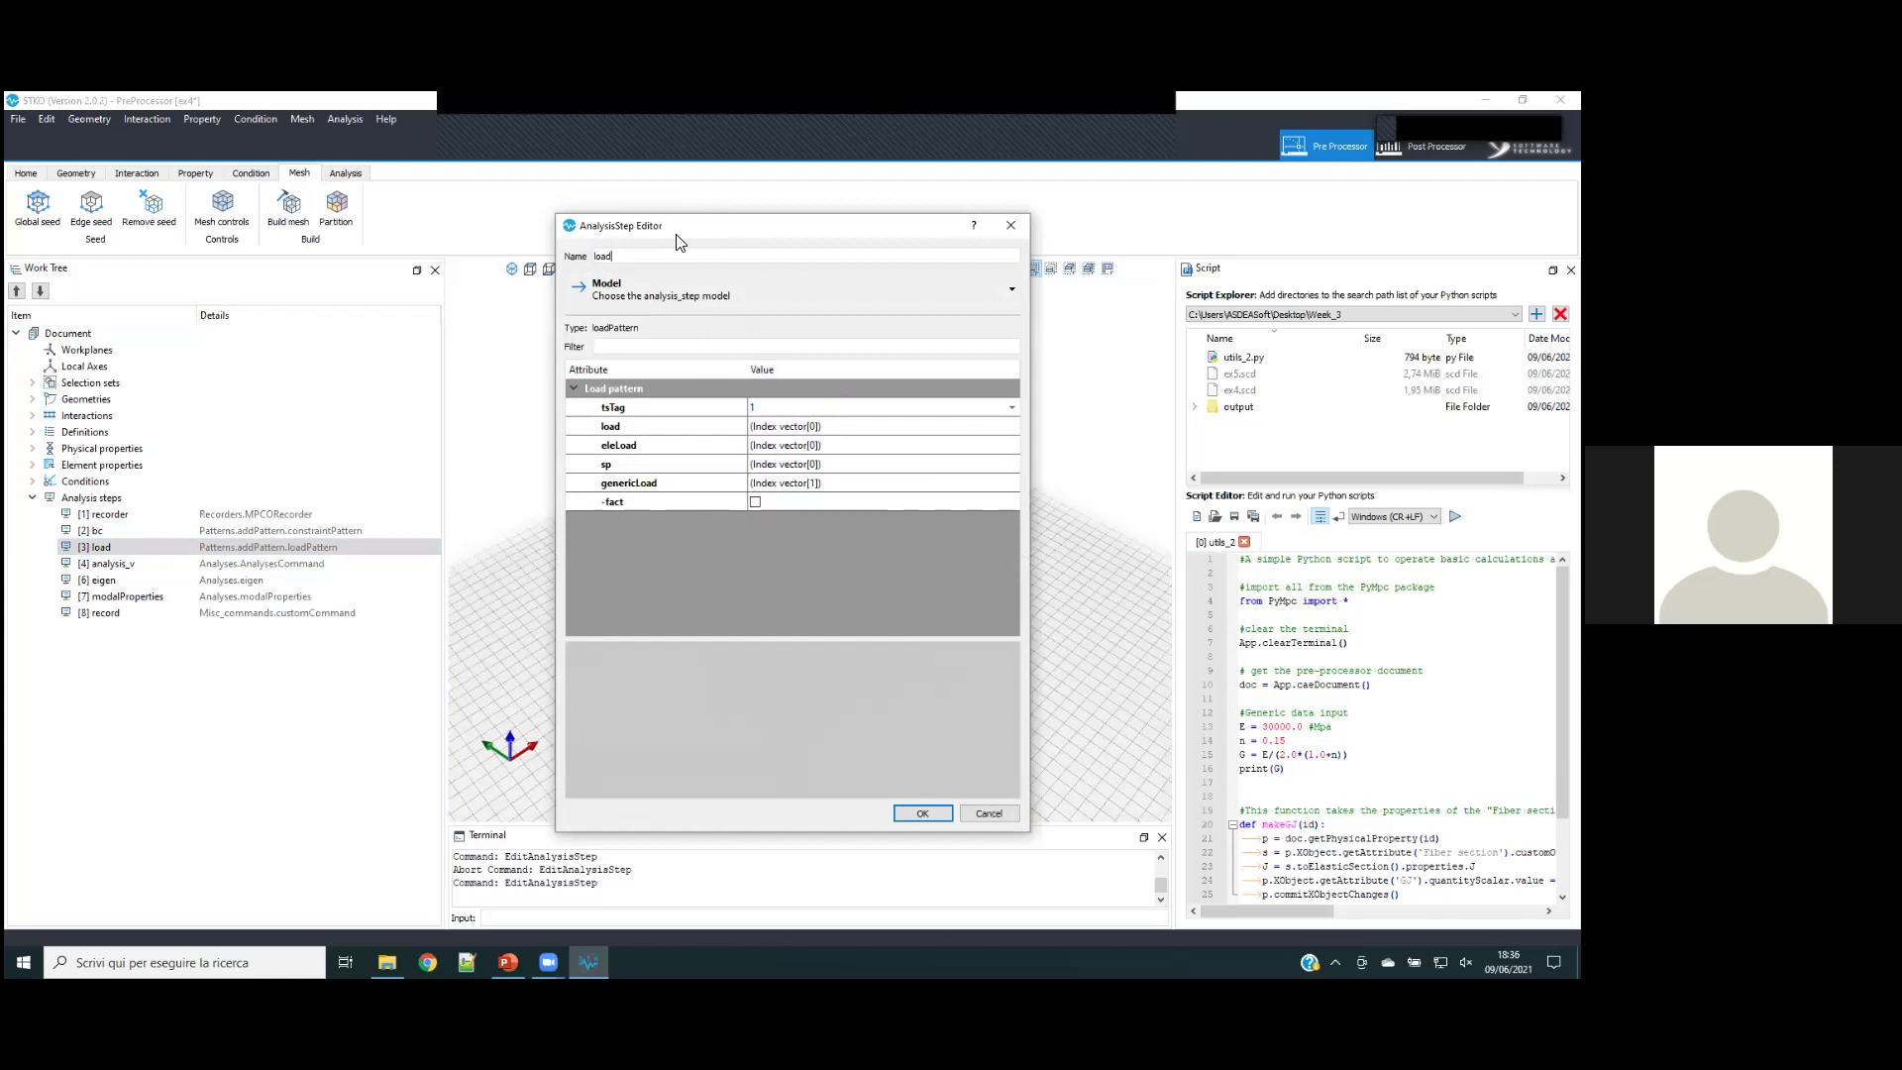
drag(677, 243, 281, 255)
click(262, 307)
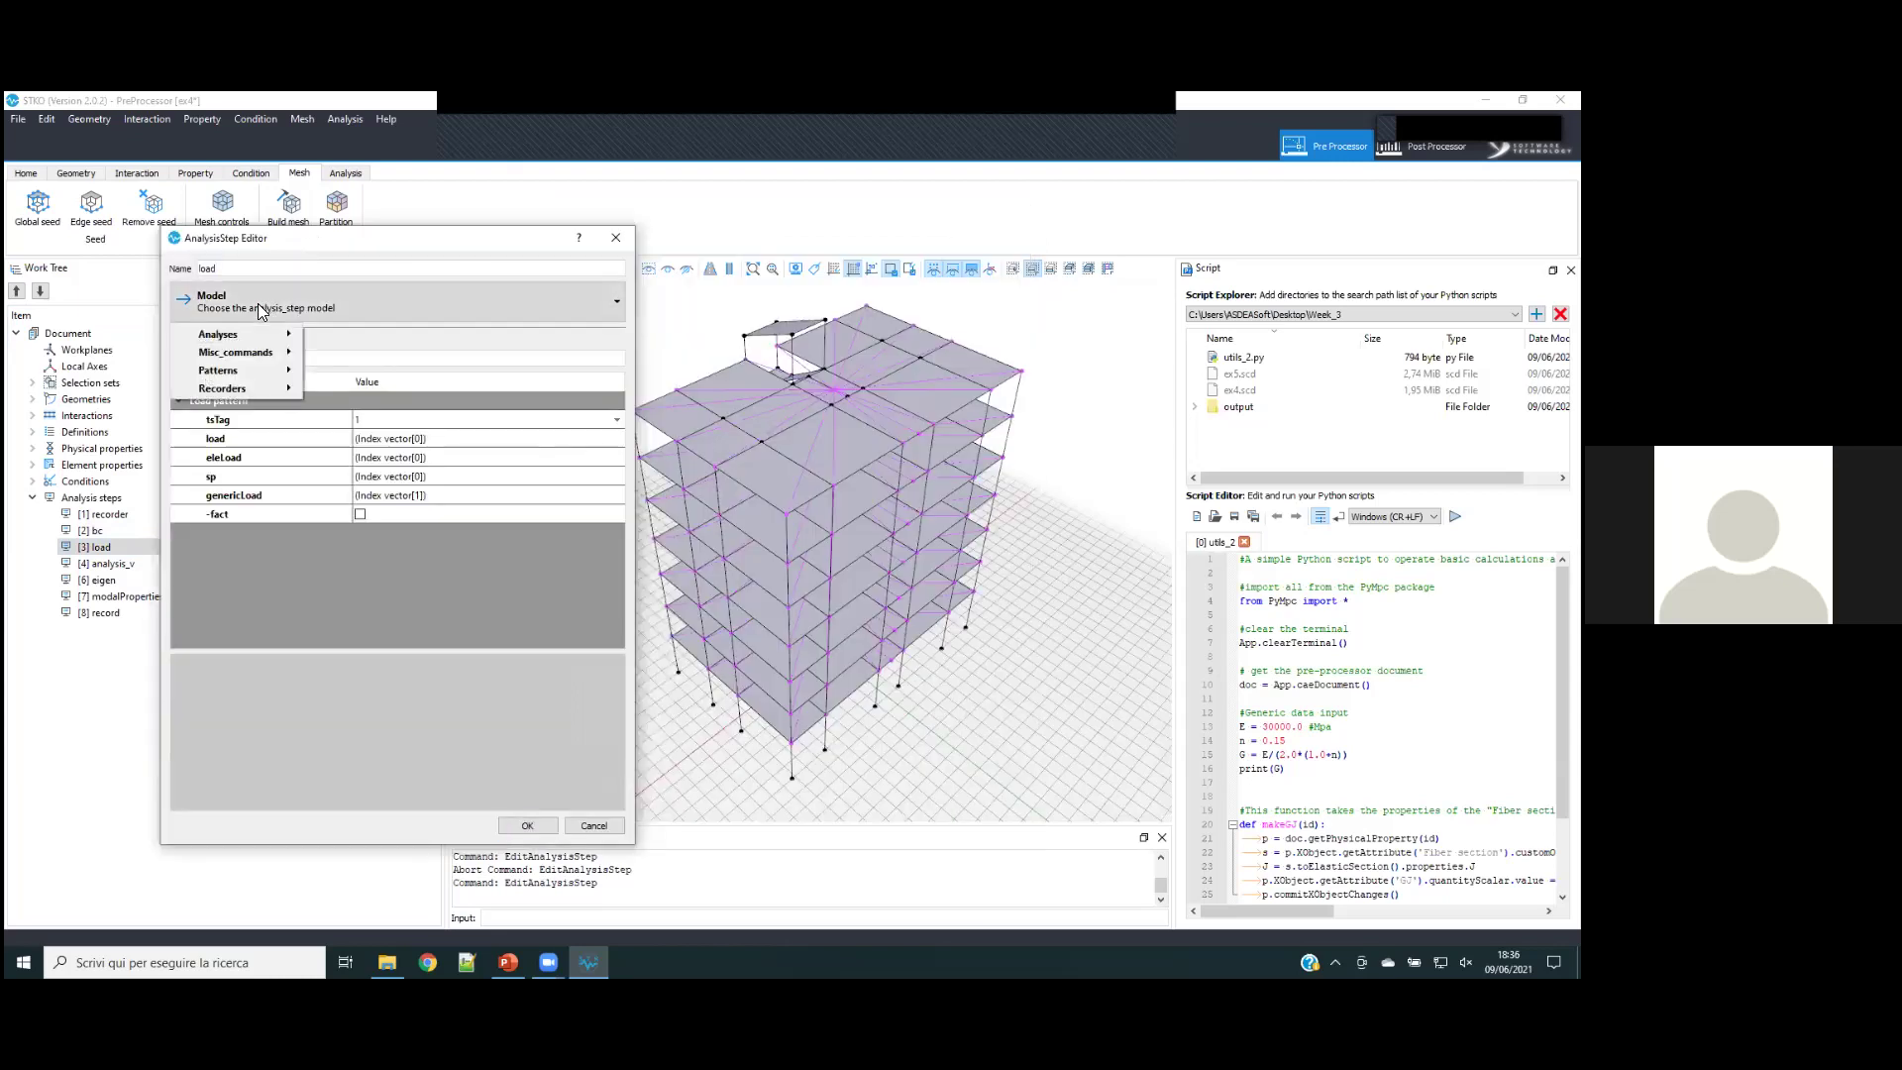
click(262, 310)
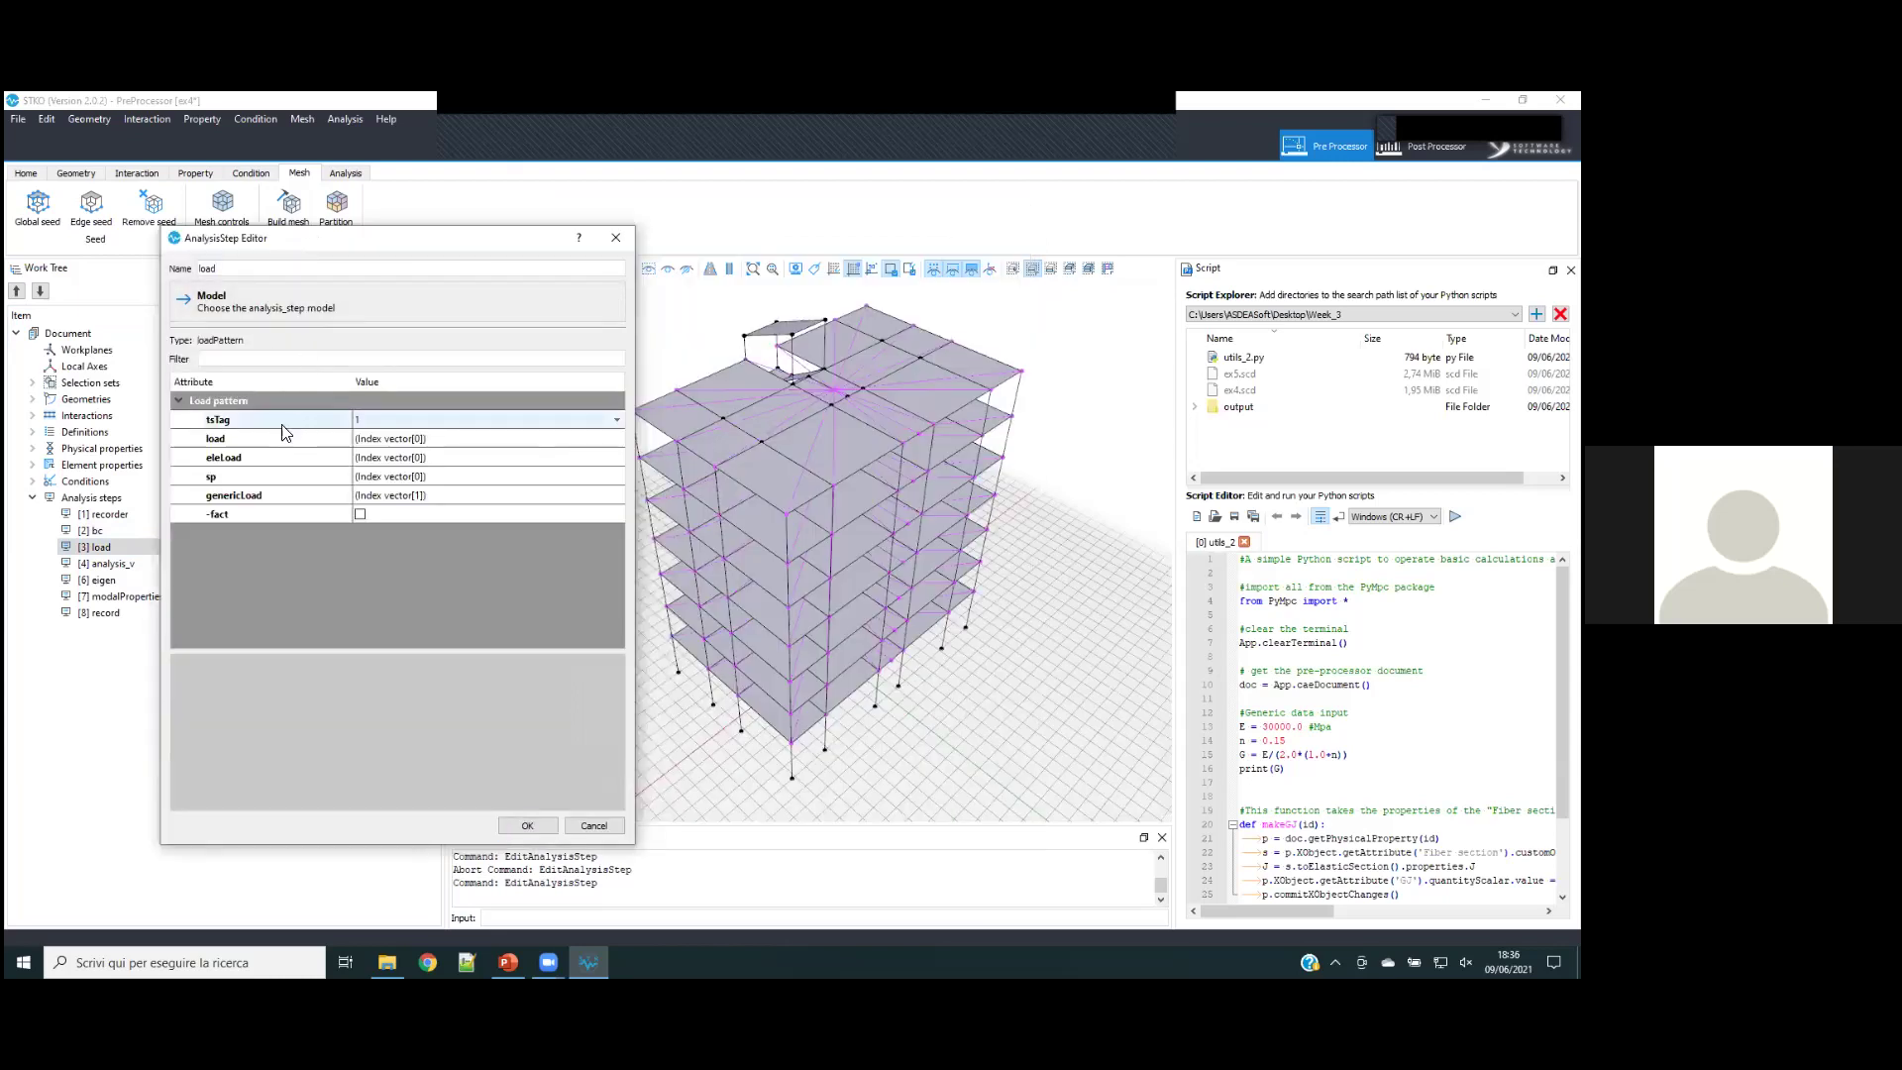
click(436, 422)
click(436, 422)
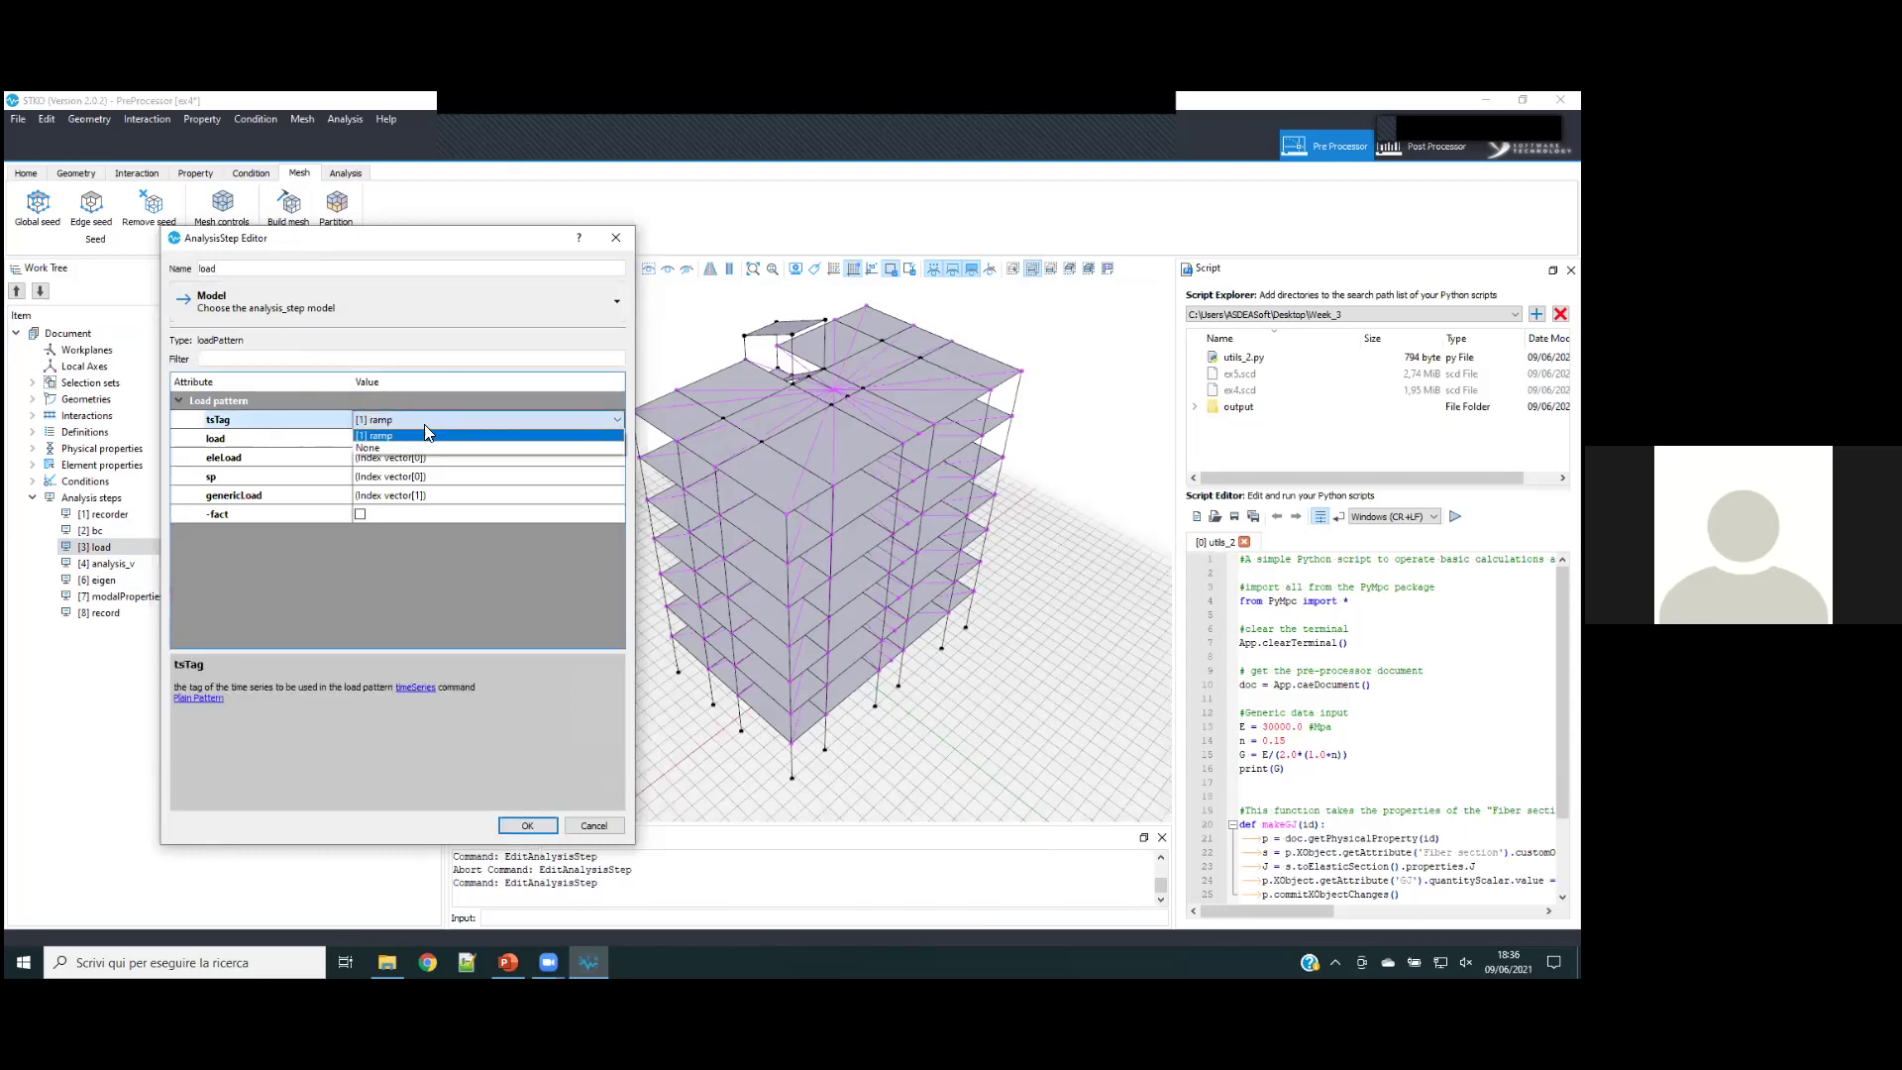
click(420, 436)
- Review the condition assigned to the load pattern's generic load vector and accept the load step's settings
click(266, 494)
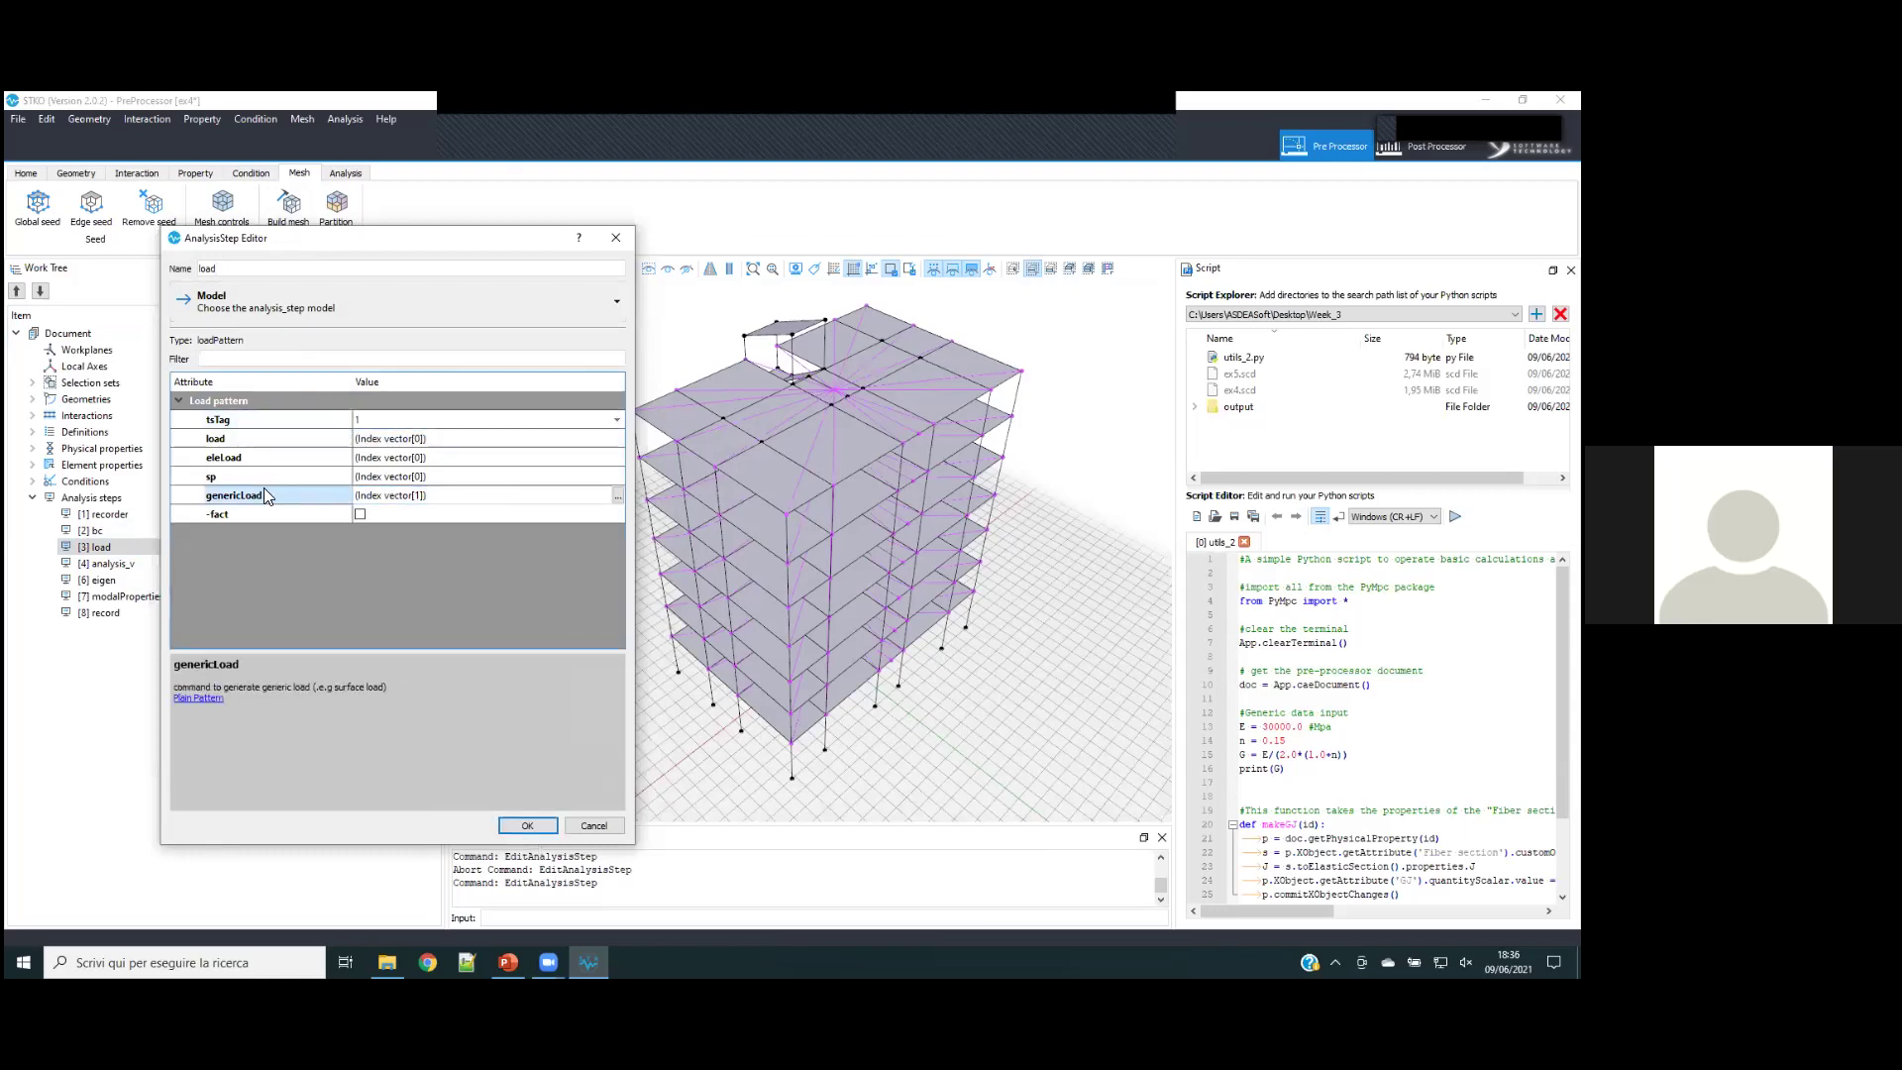
click(617, 498)
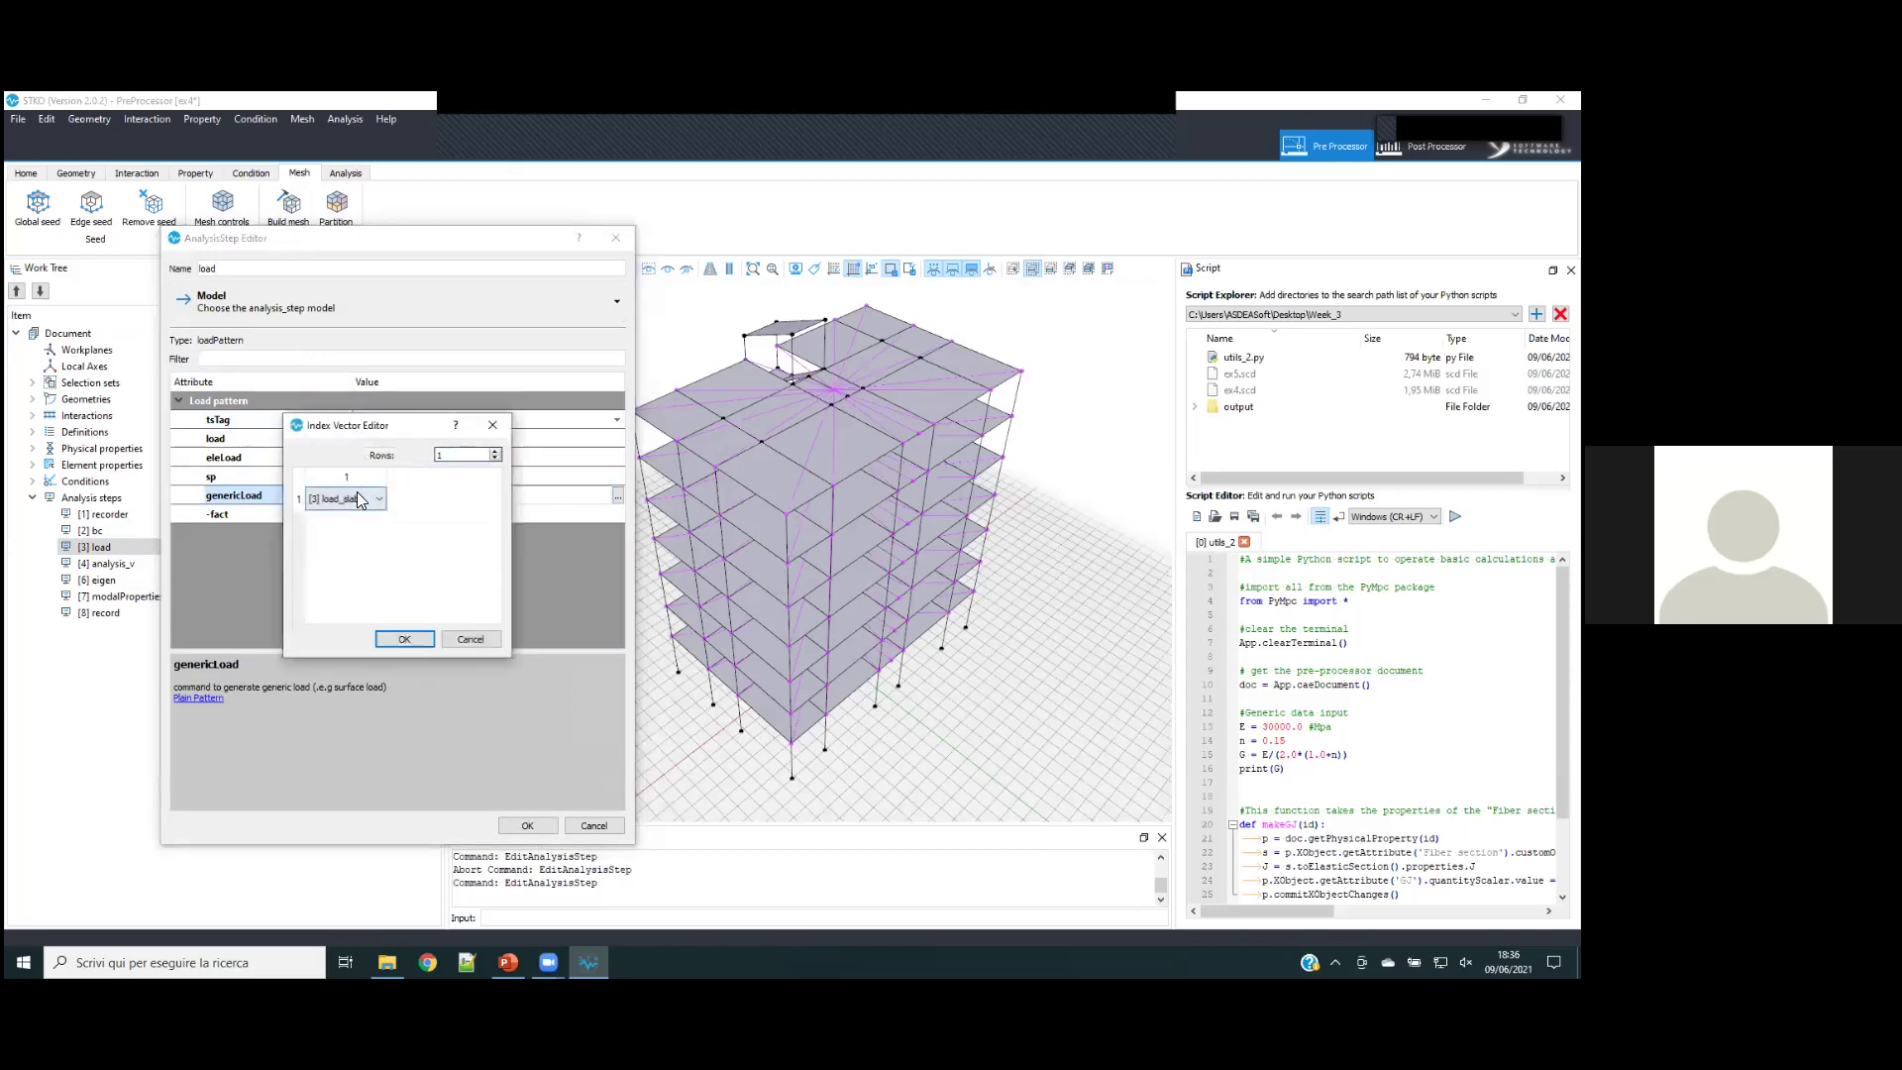
click(404, 639)
click(527, 825)
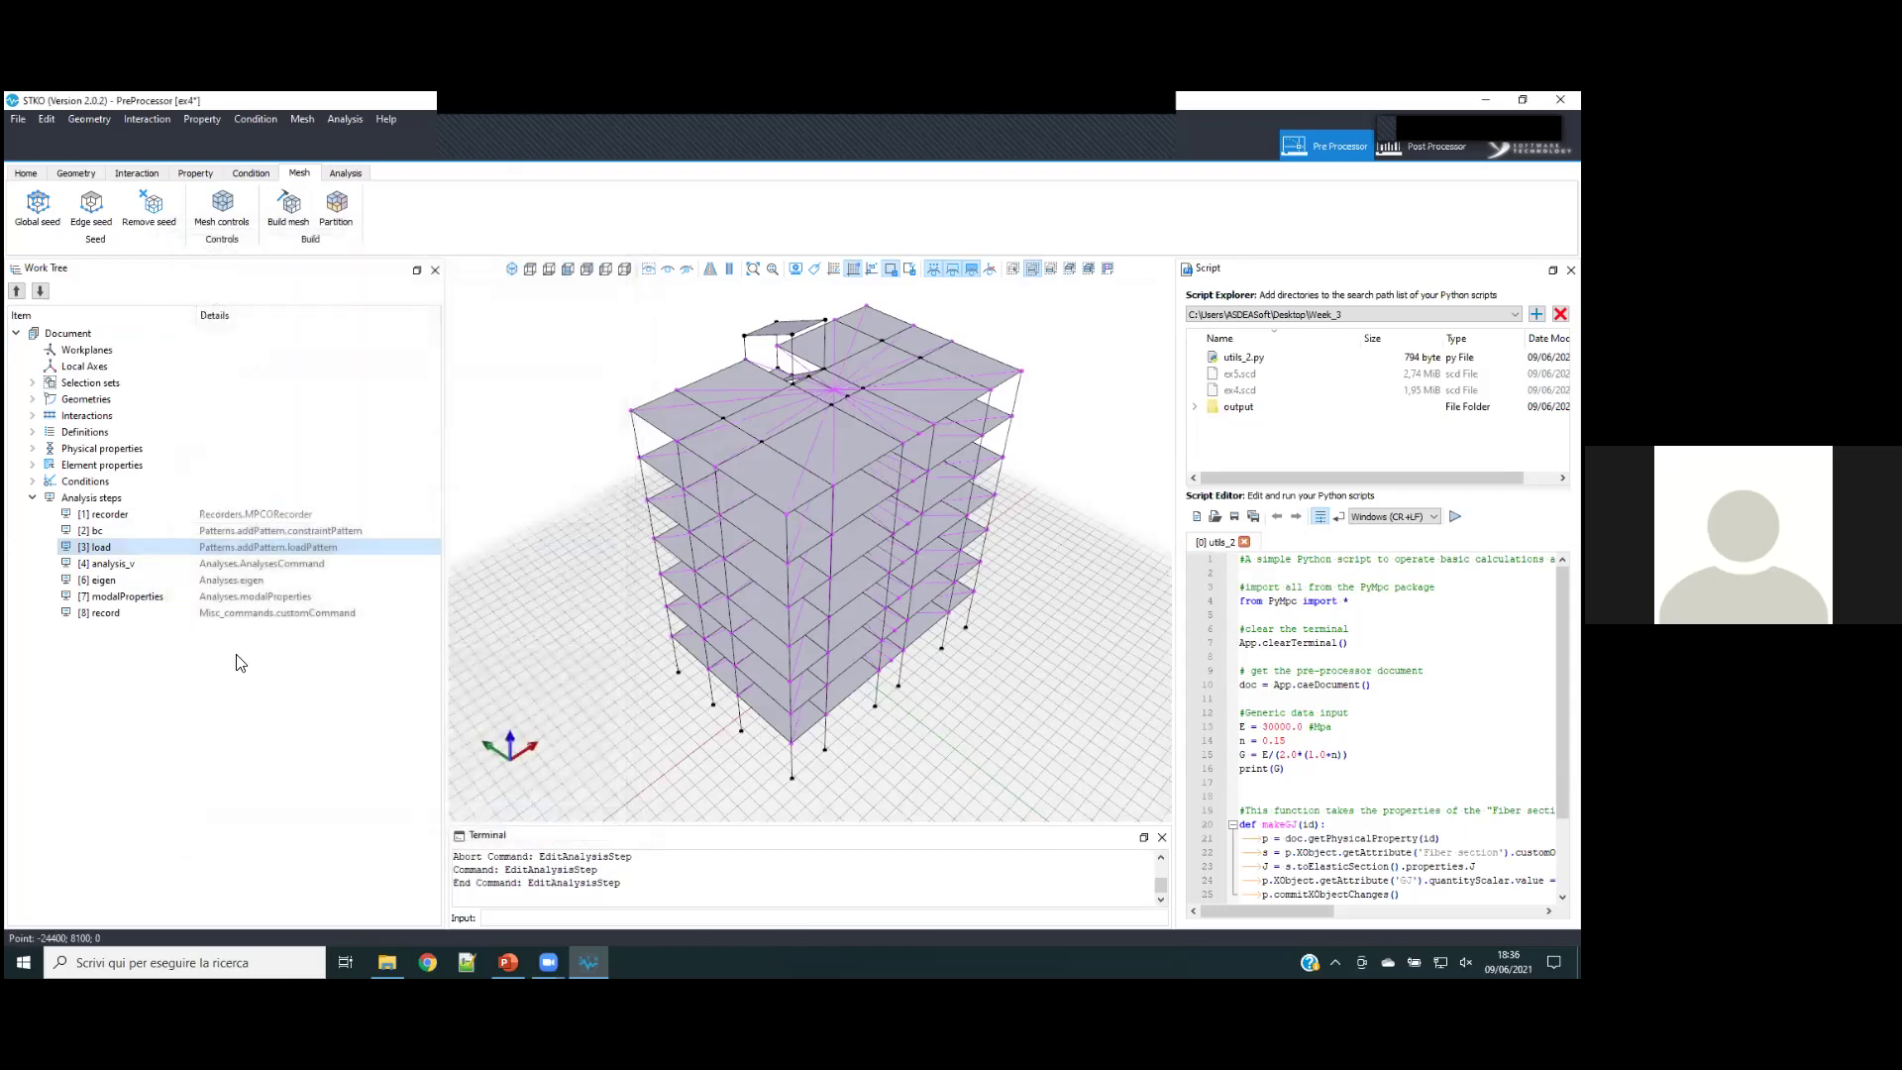
- Review the analysis_v step's settings for constraints, system, algorithm, convergence test, integrator and constant load, and close the editor
right_click(164, 565)
click(194, 610)
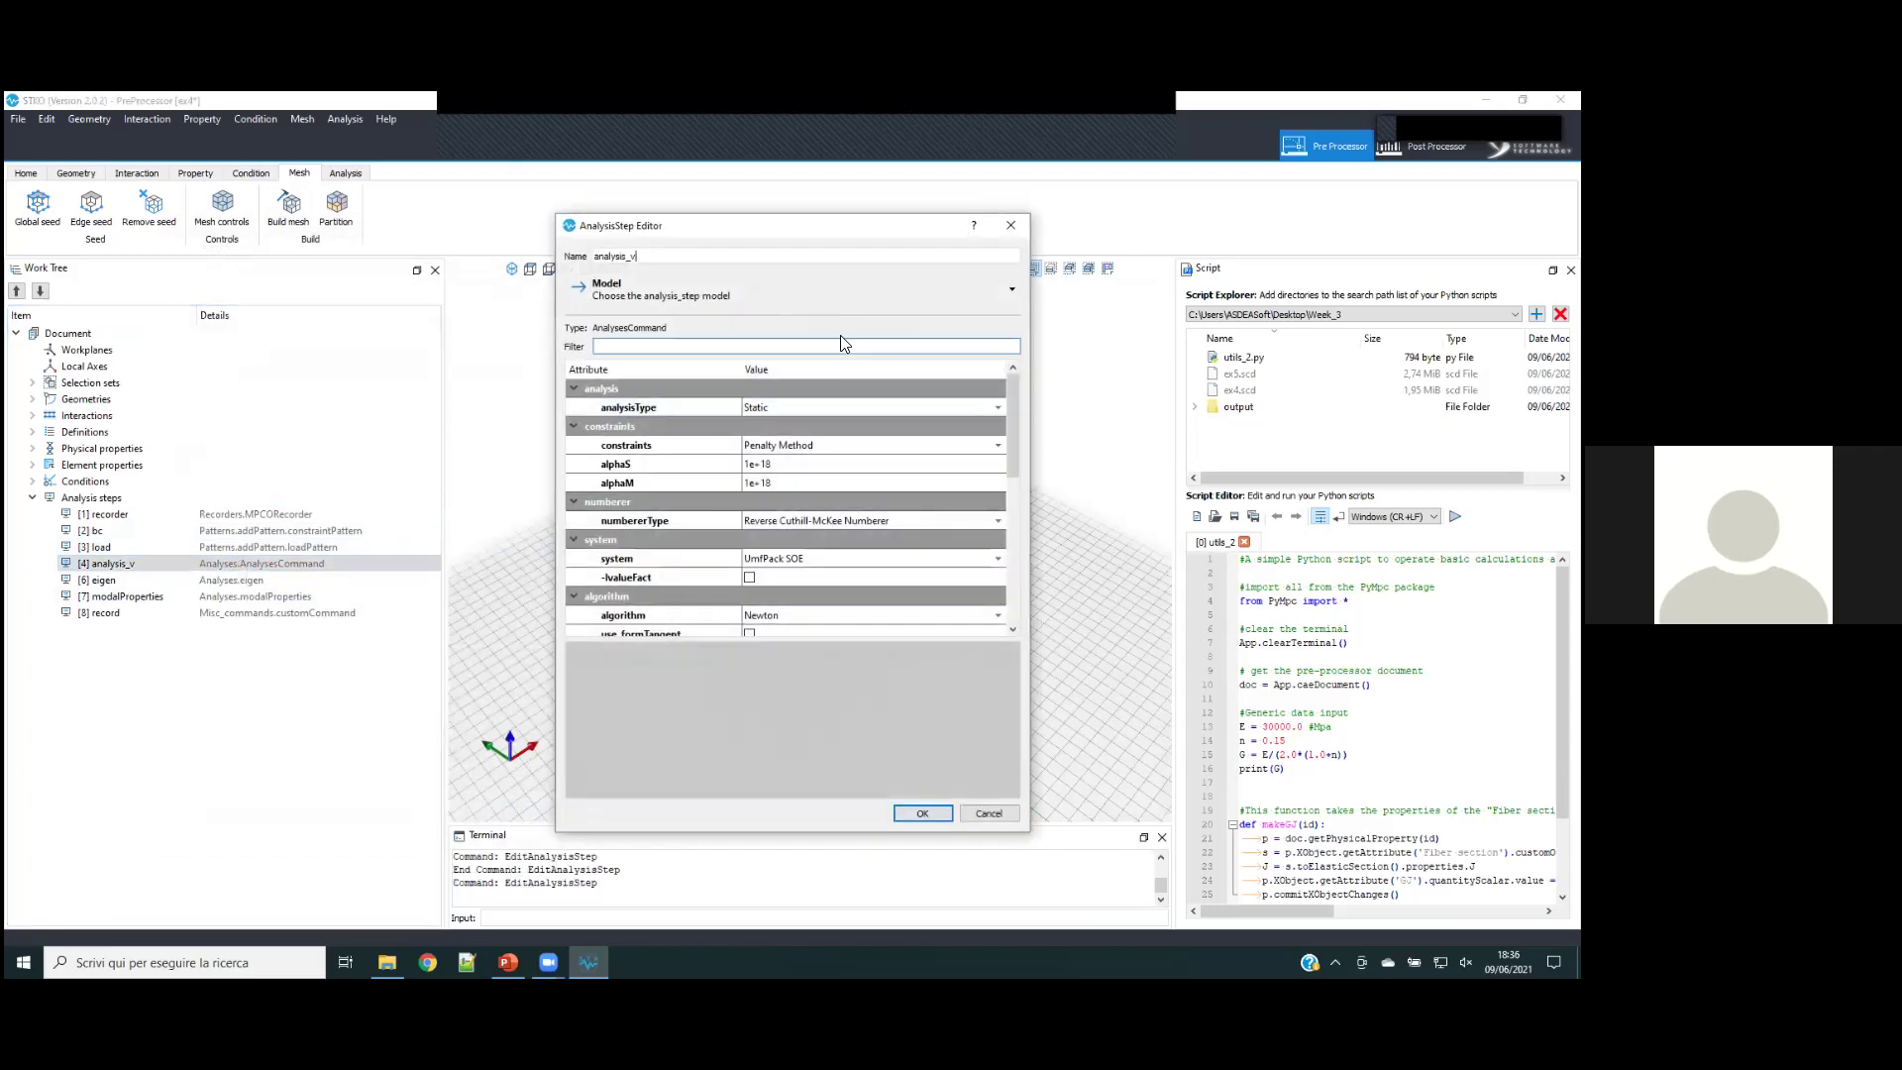
drag(805, 234, 471, 238)
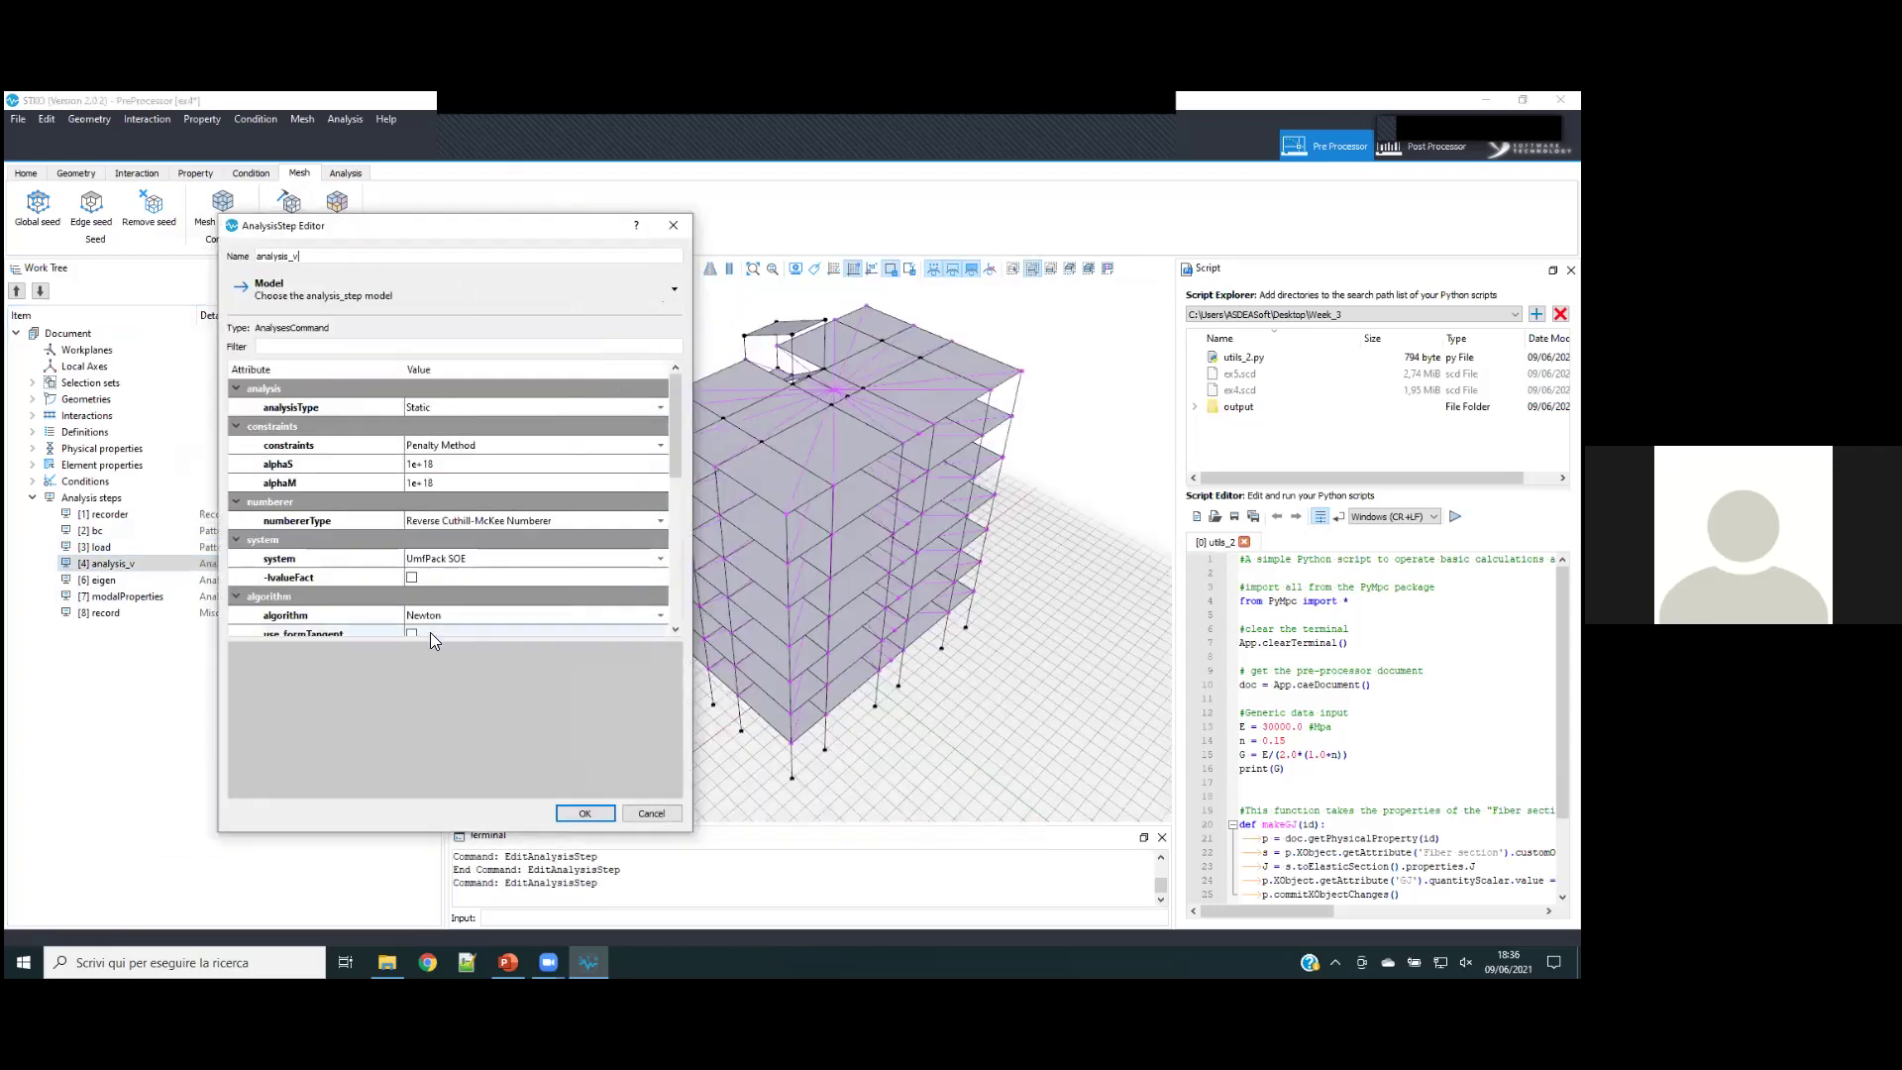
drag(436, 640, 445, 795)
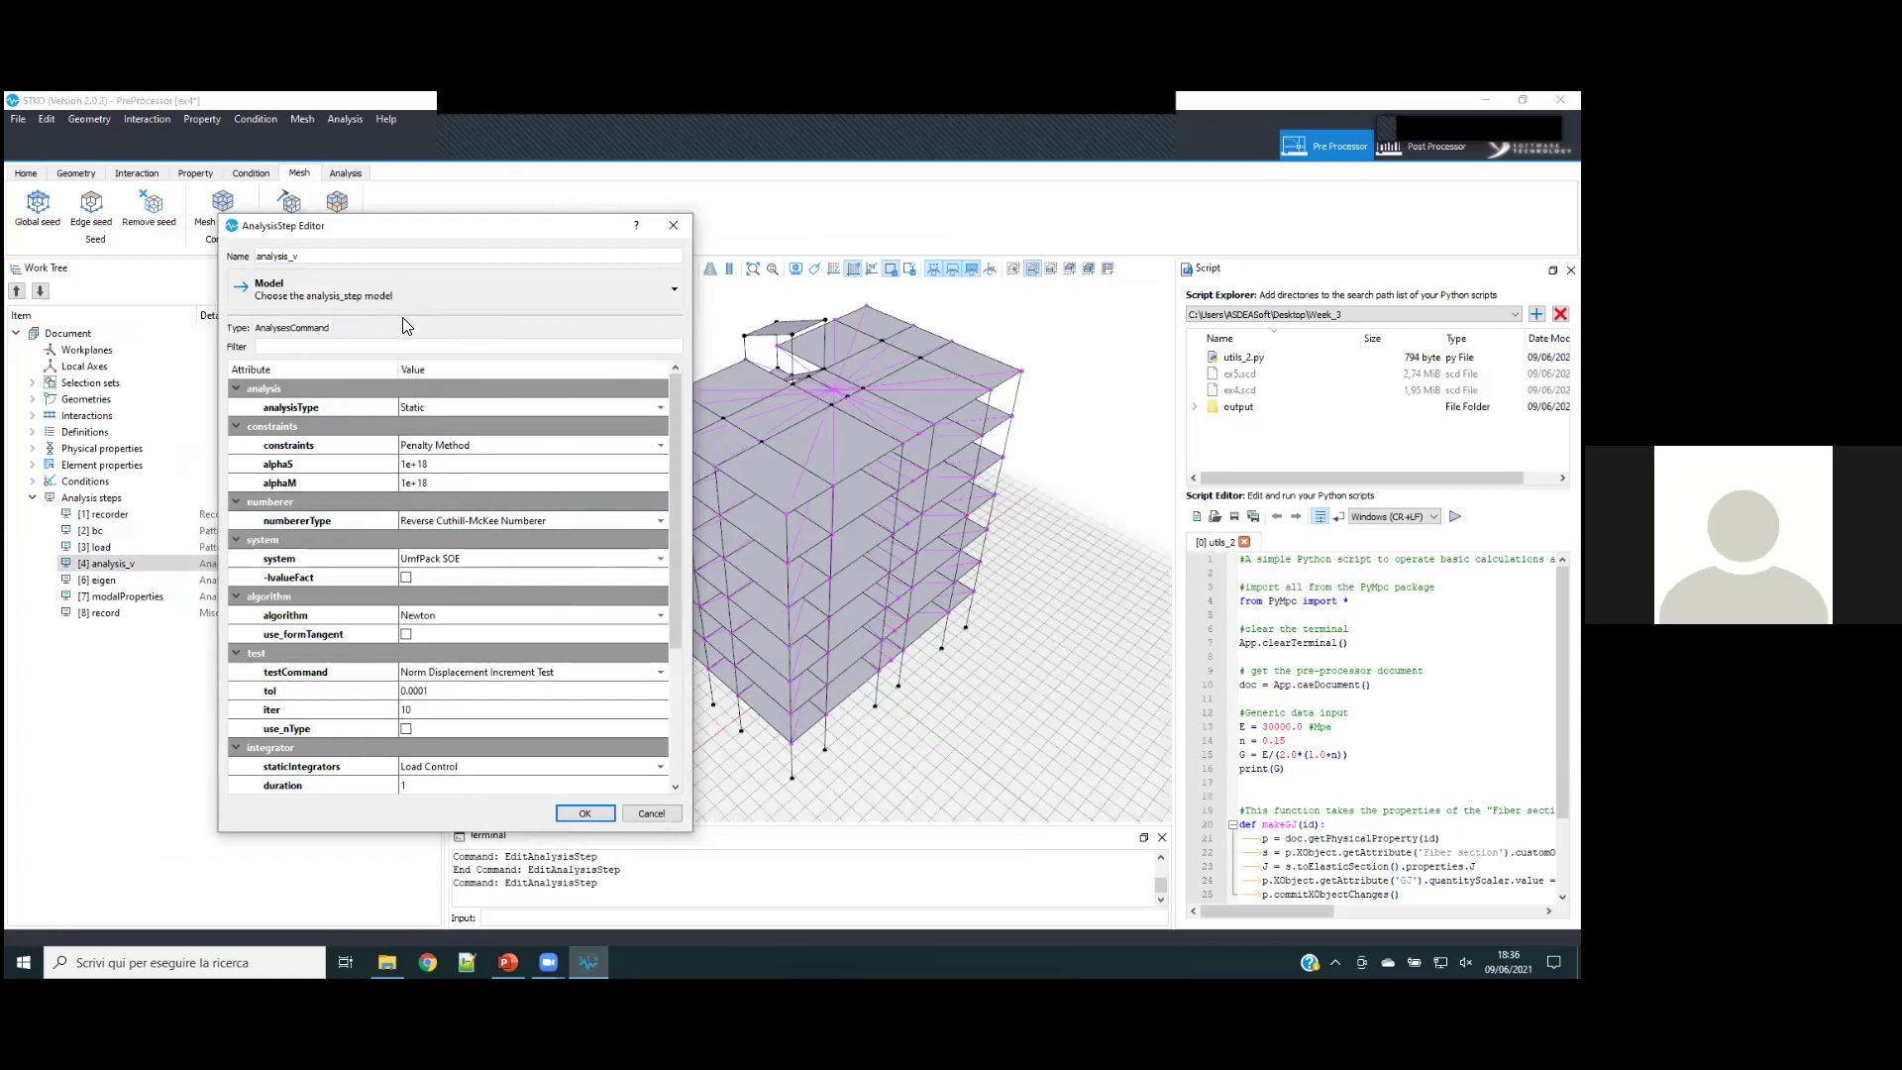
scroll(382, 446, down, 3)
scroll(374, 498, up, 3)
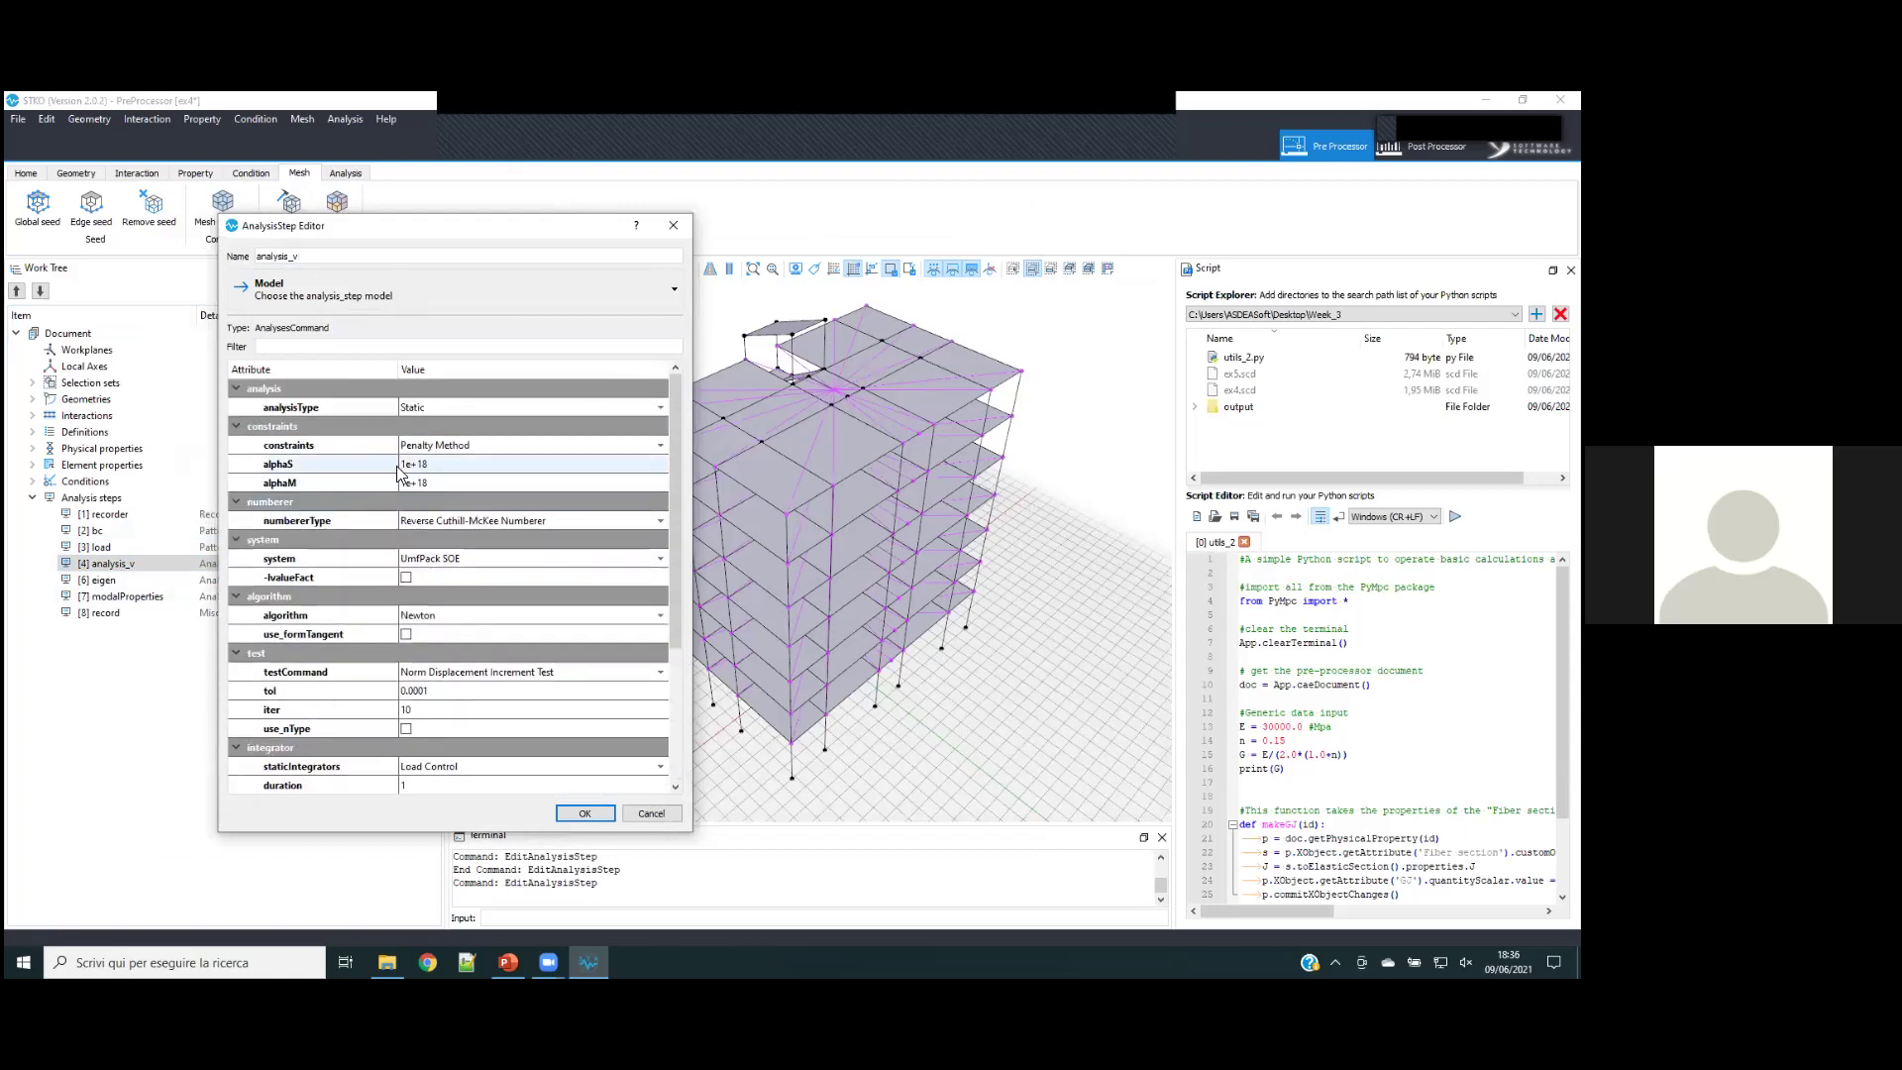
scroll(442, 459, down, 3)
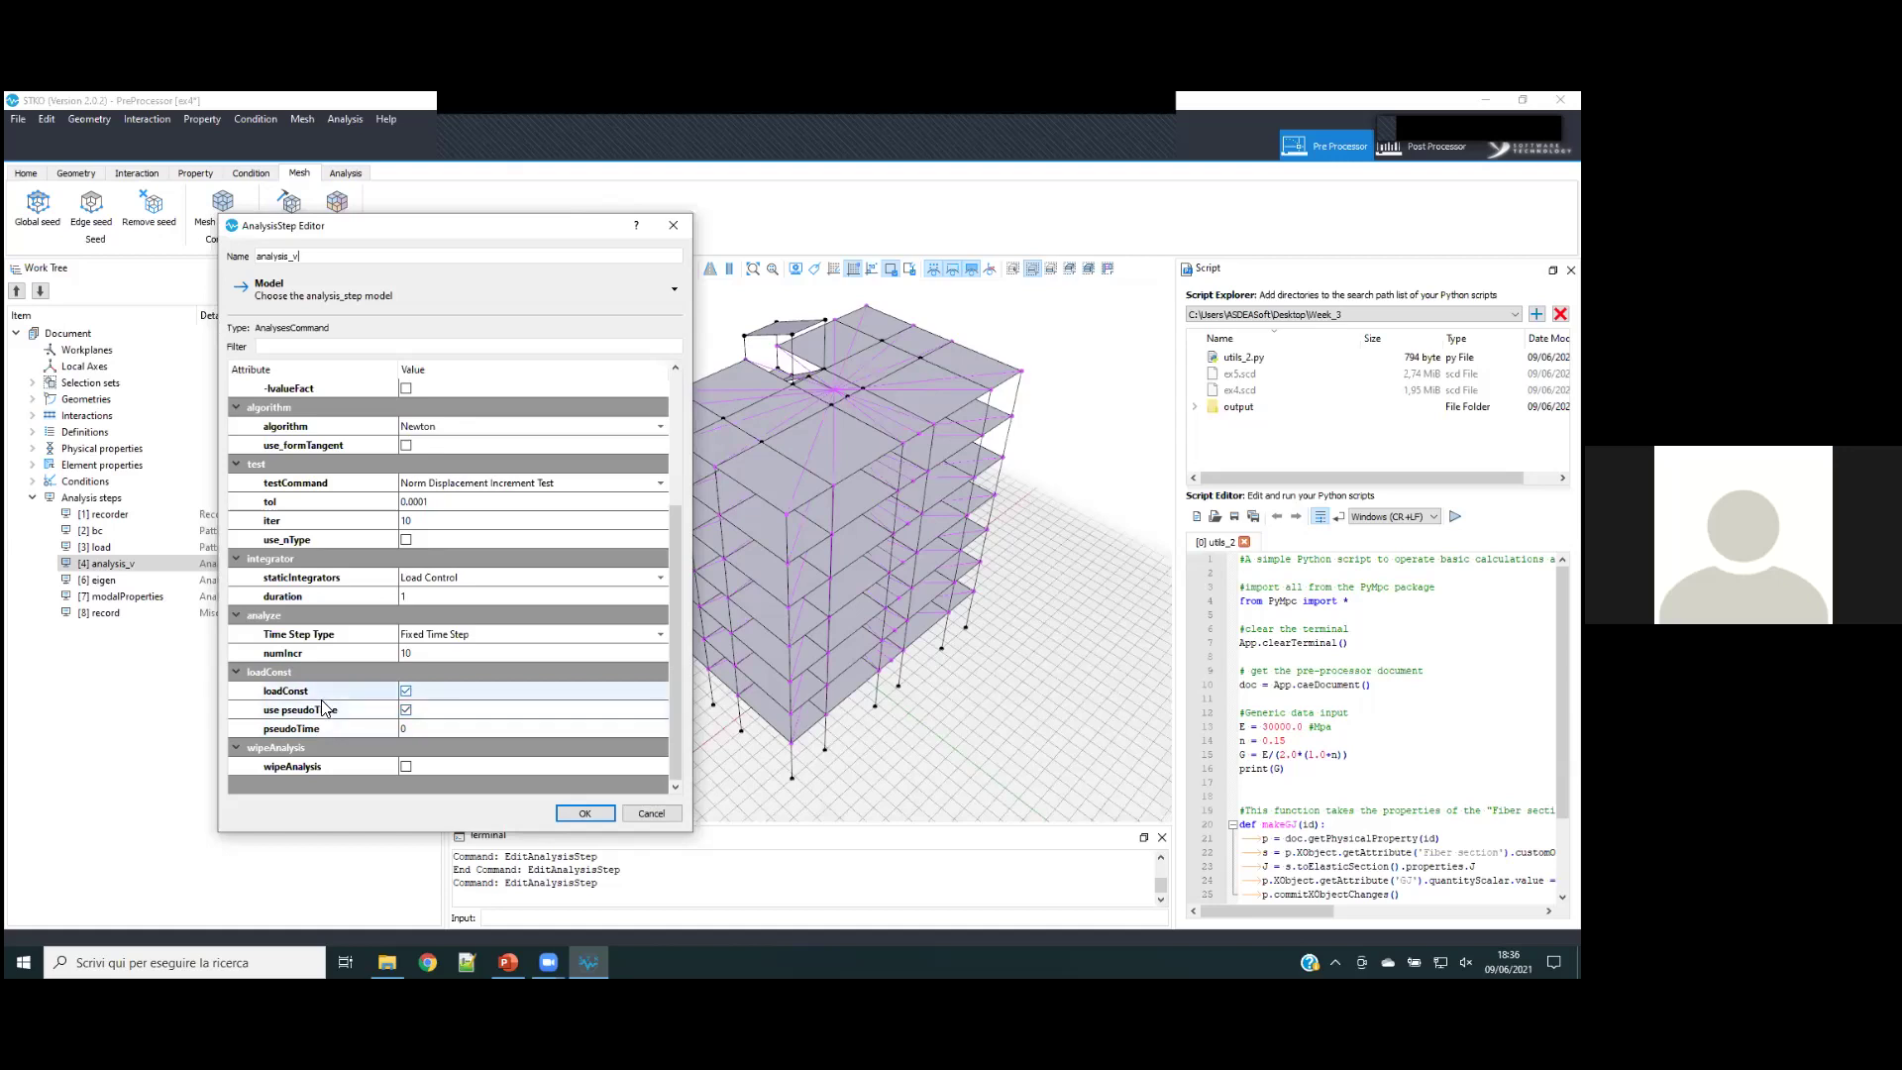
click(587, 815)
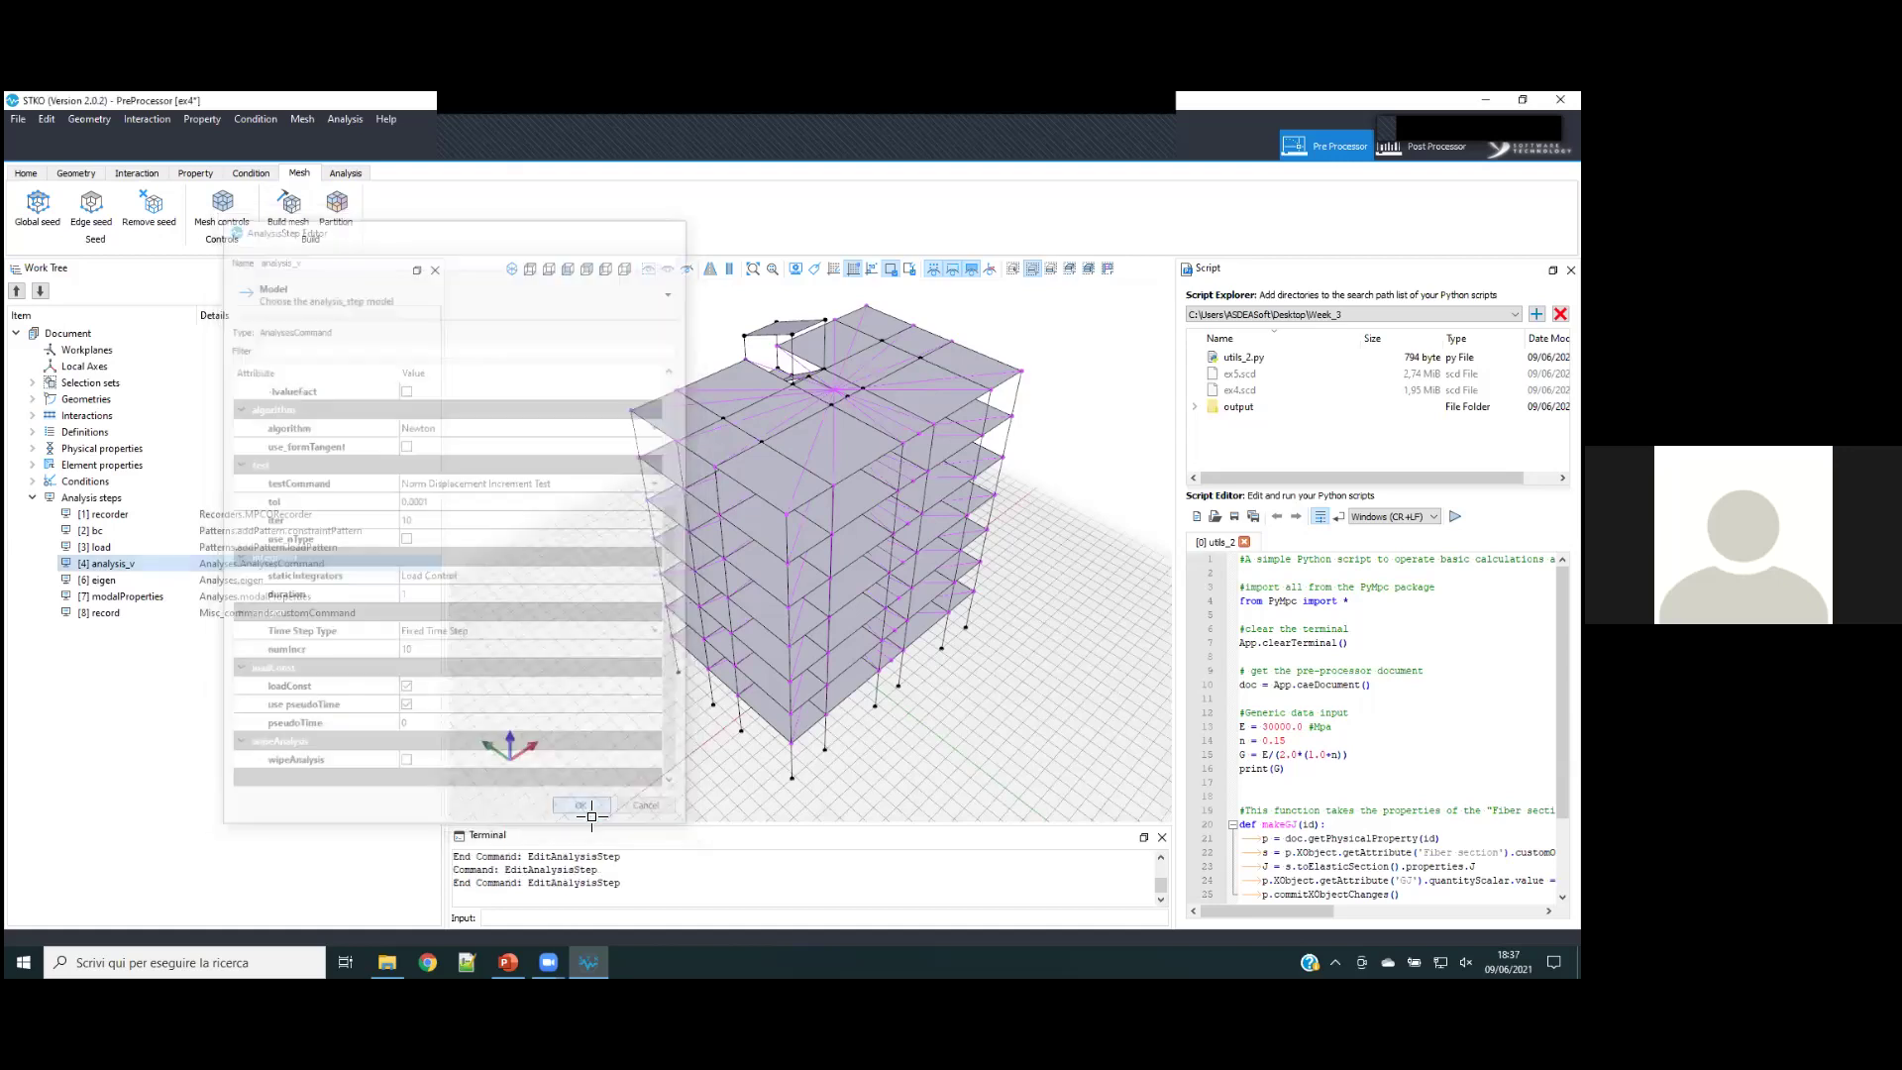
- Review the eigen analysis step's solver and number of eigenvalues and accept its settings
click(141, 579)
right_click(141, 578)
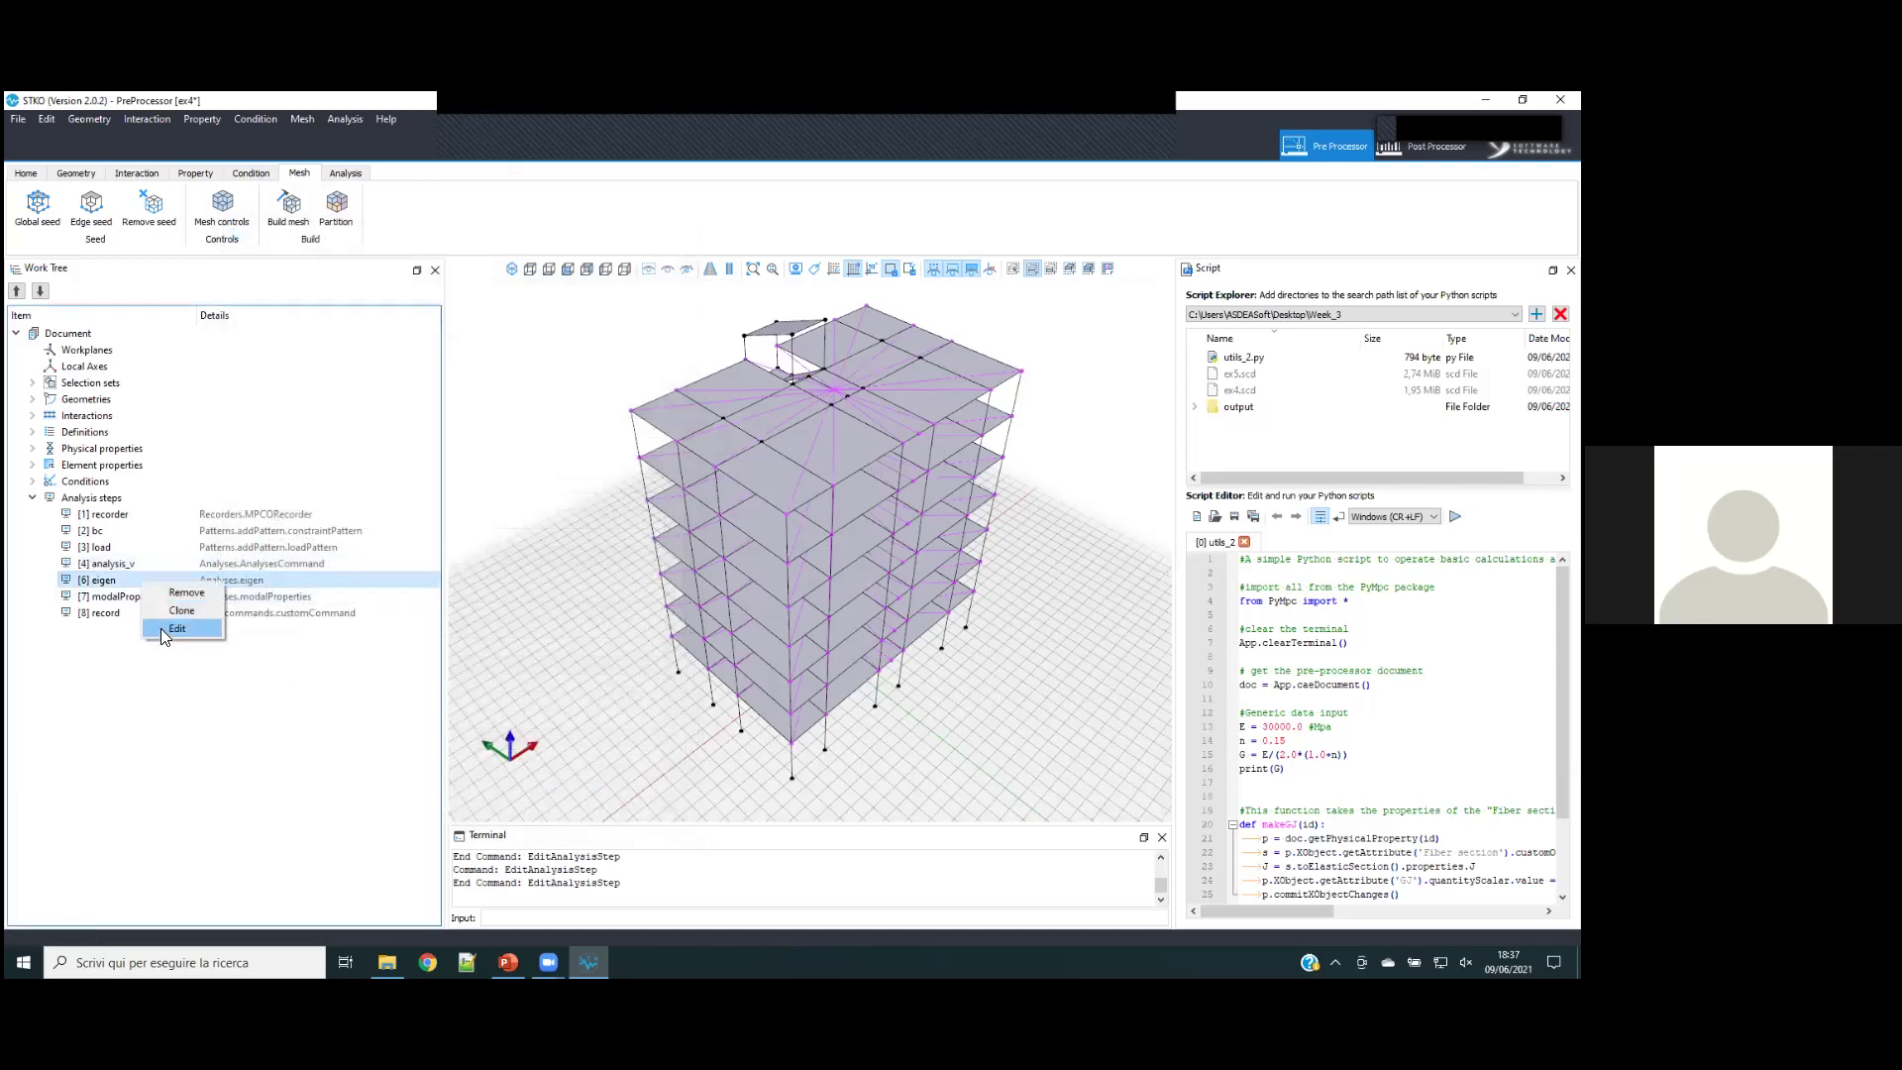
click(161, 628)
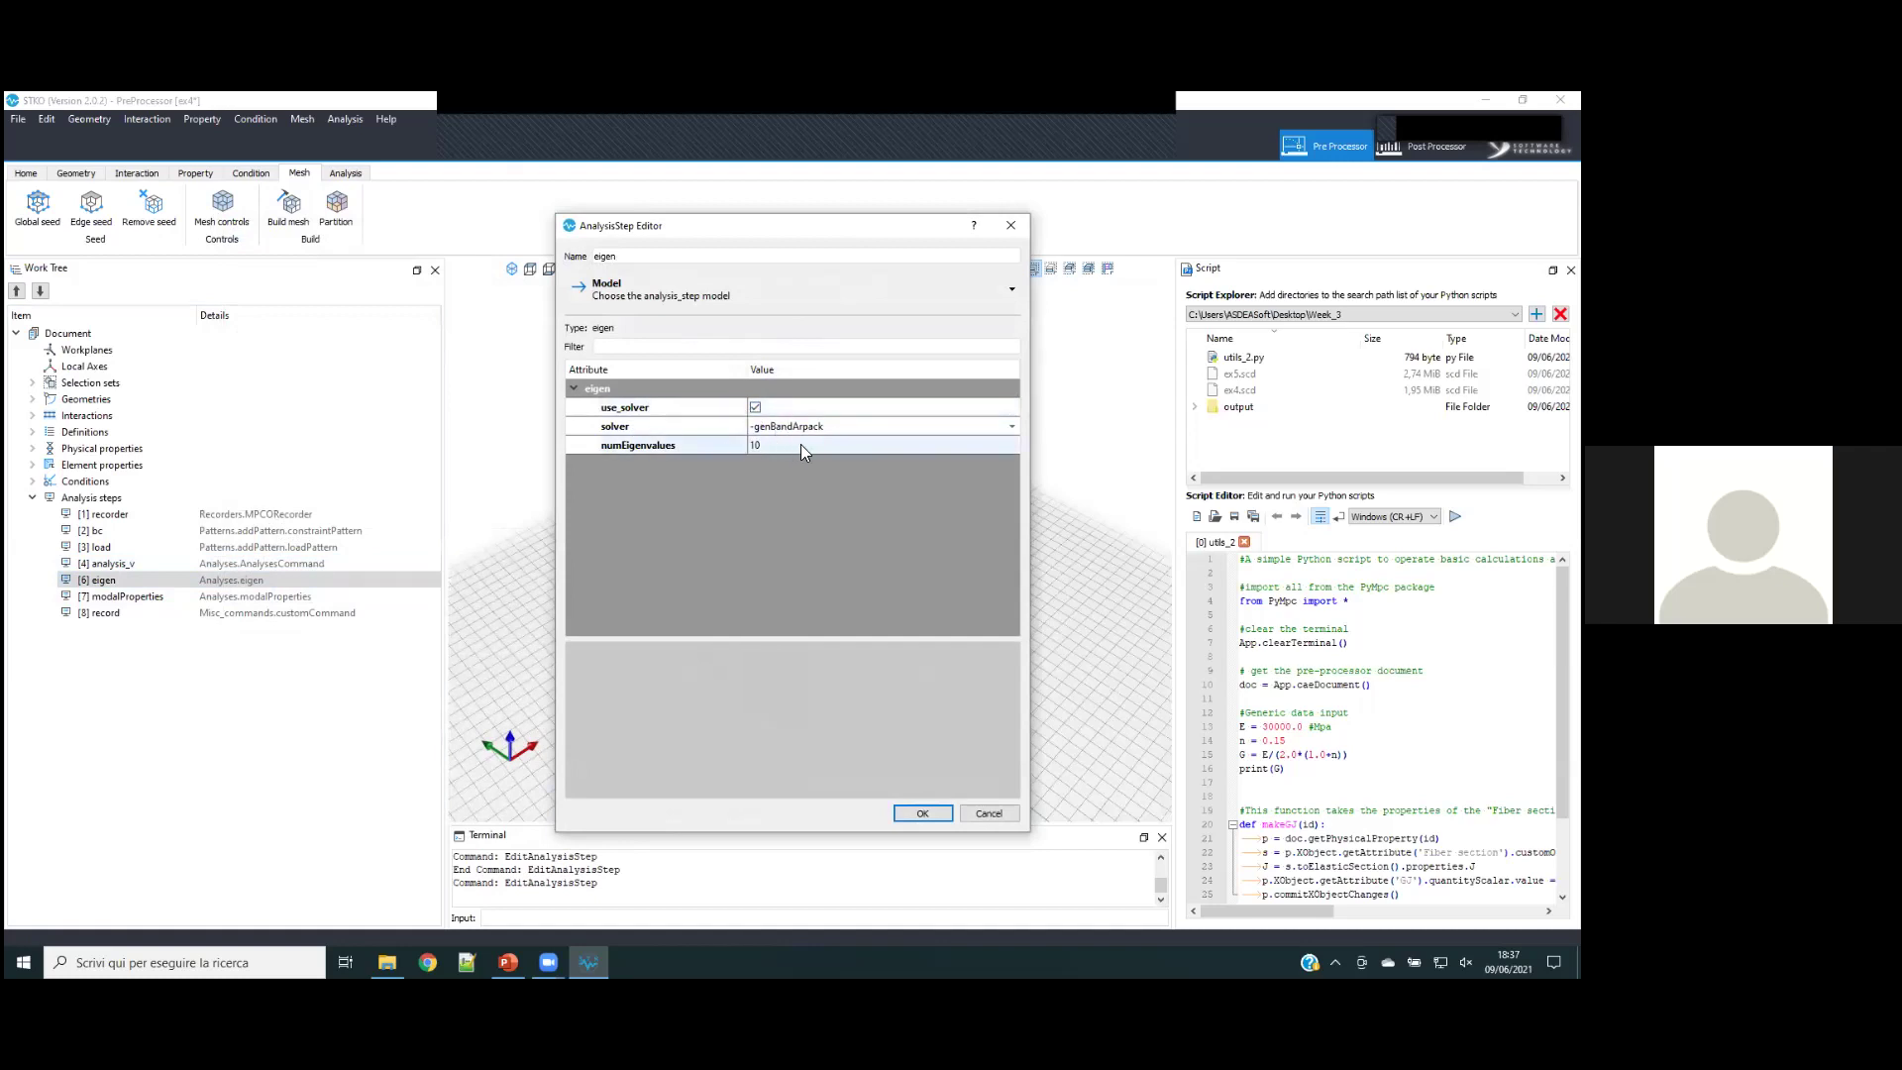
click(918, 813)
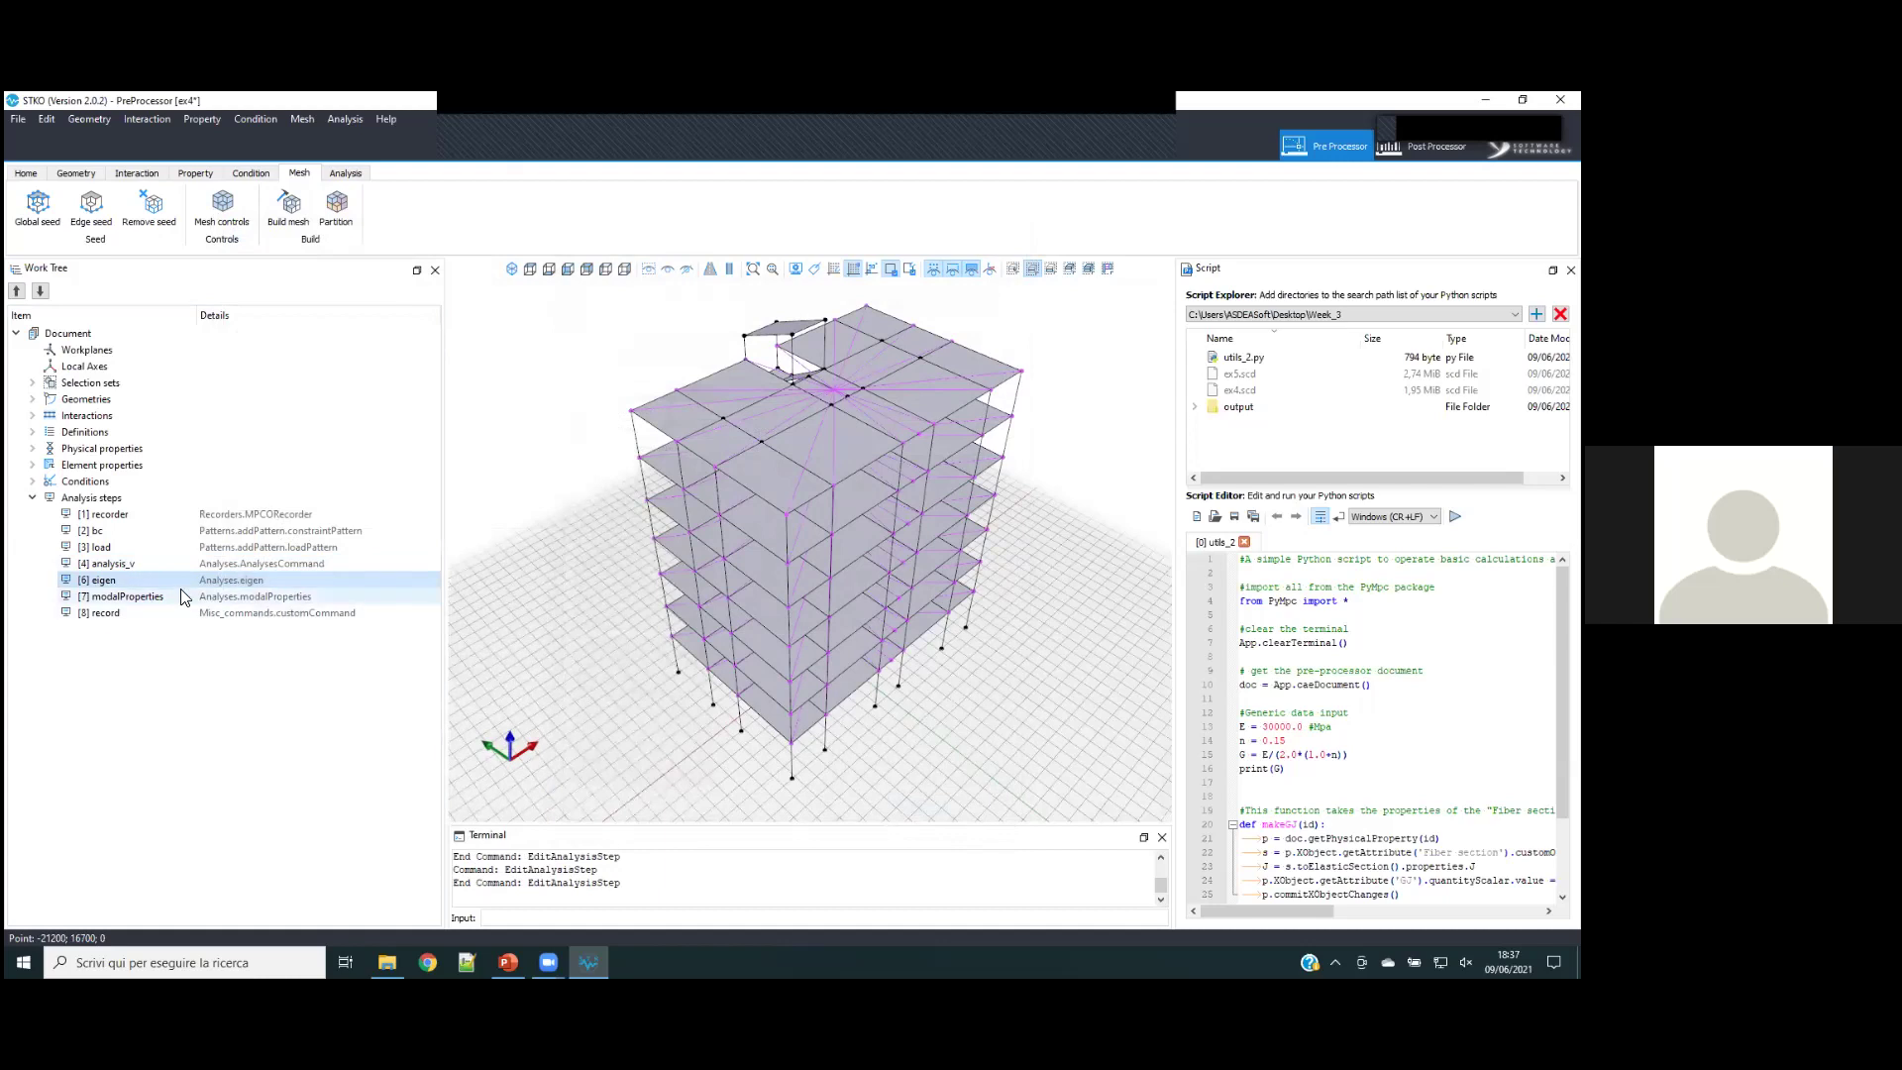
- Check the recorder step's node results, including modesOfVibration, and accept its settings
right_click(109, 614)
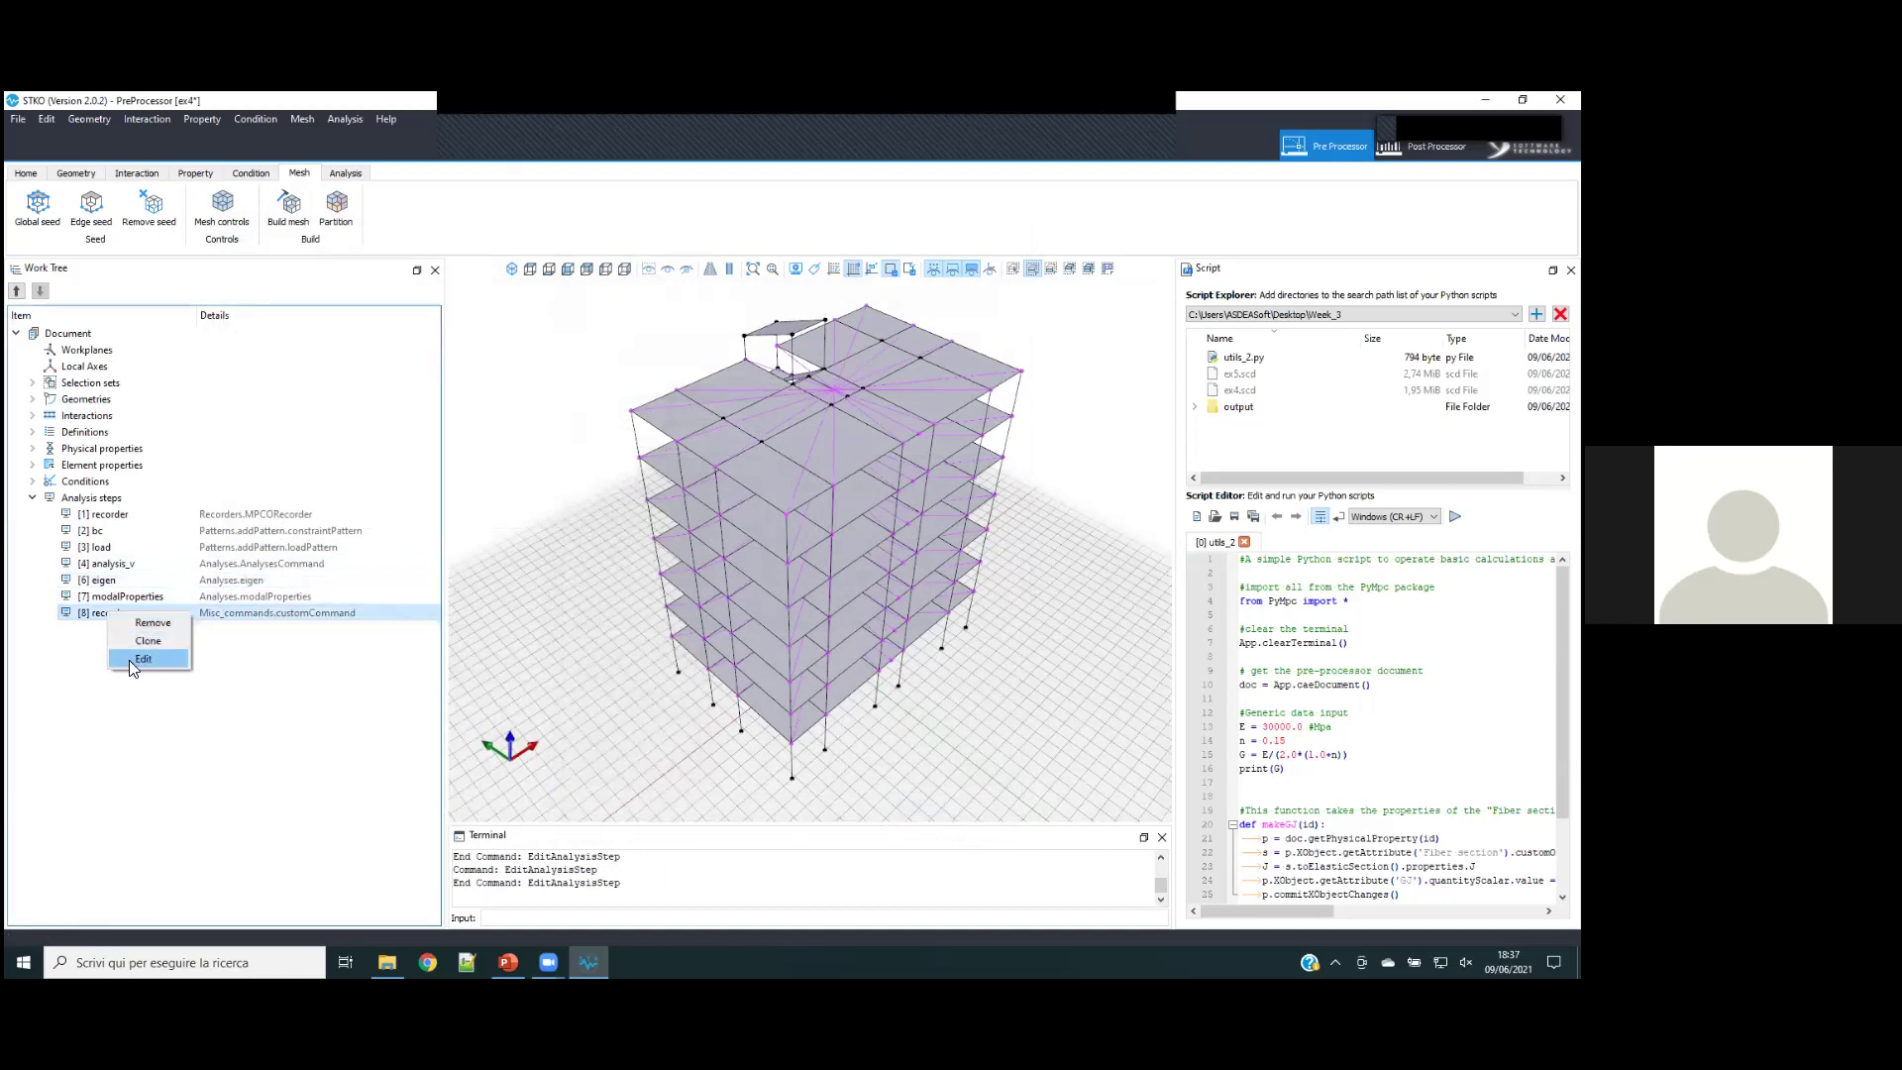
click(96, 514)
right_click(96, 517)
click(129, 576)
scroll(767, 550, down, 3)
click(685, 578)
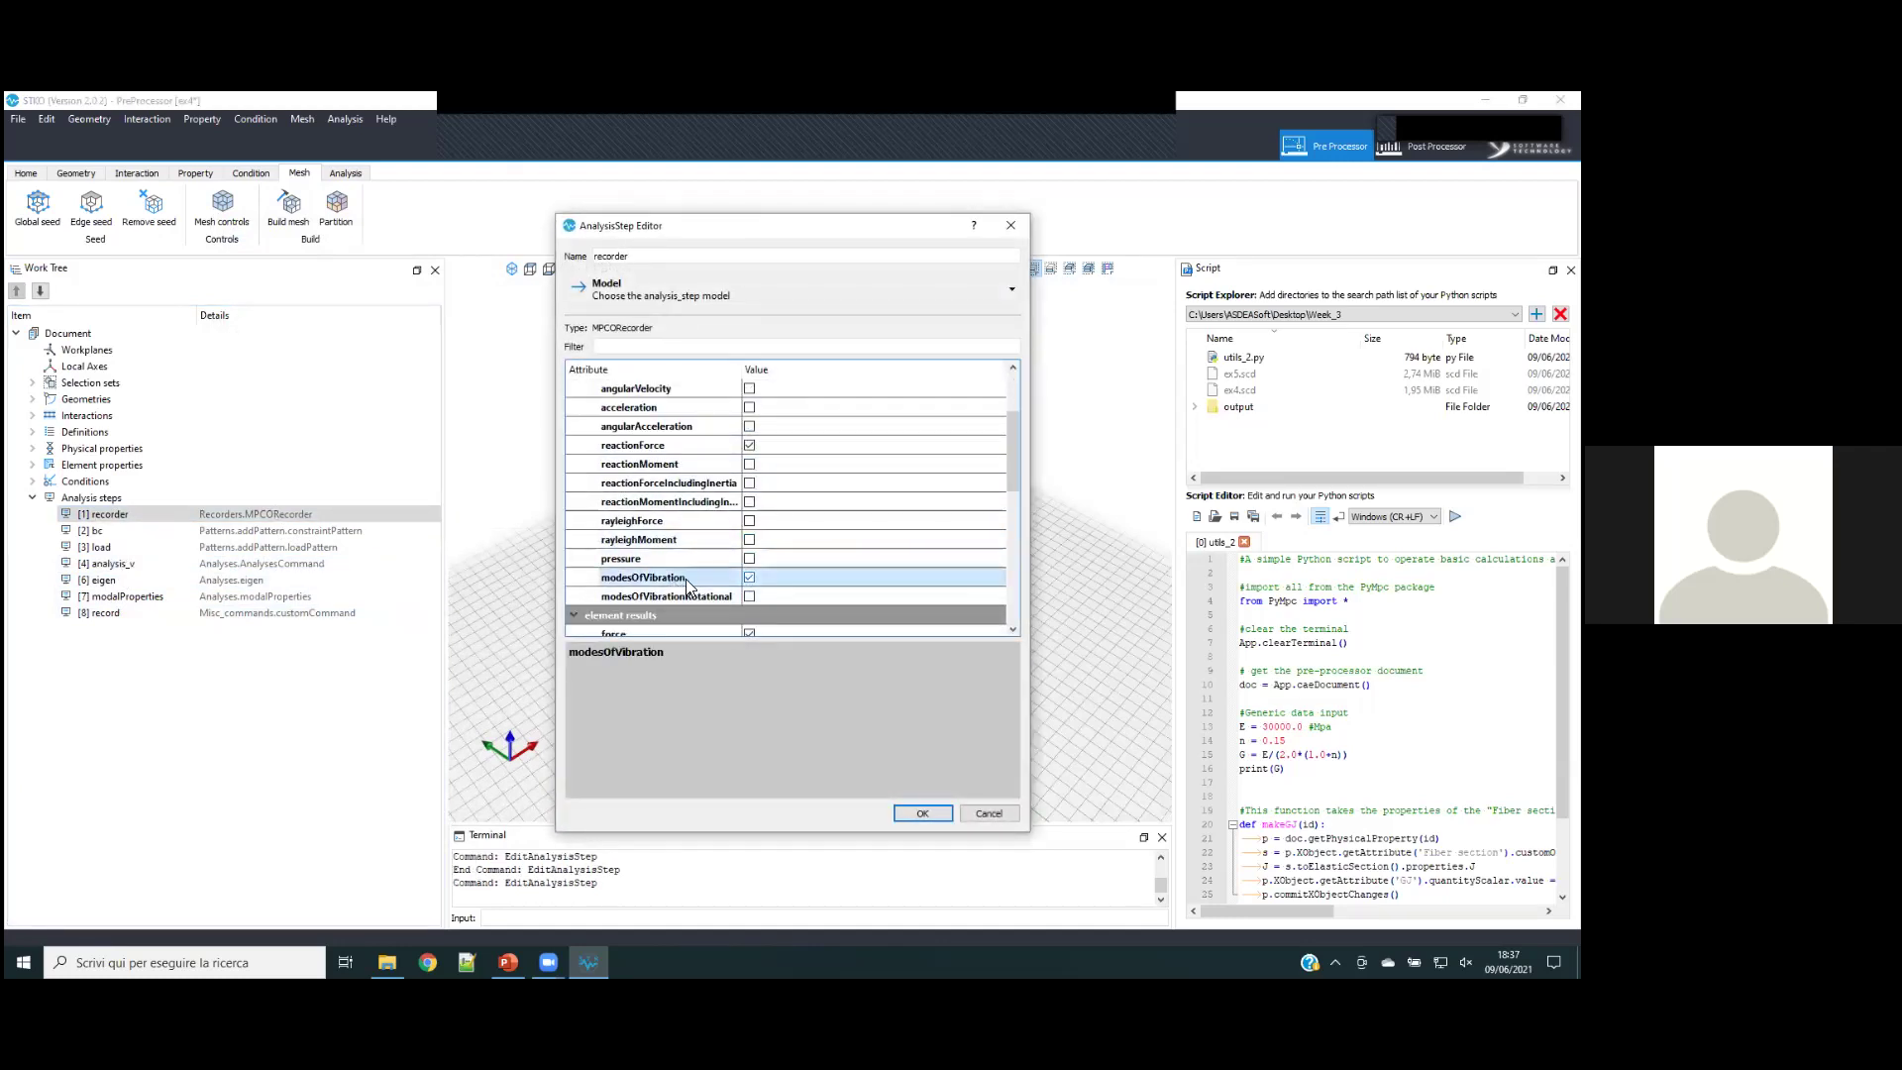
click(936, 819)
- Review the modalProperties step's print, file and report name settings and accept them
right_click(131, 603)
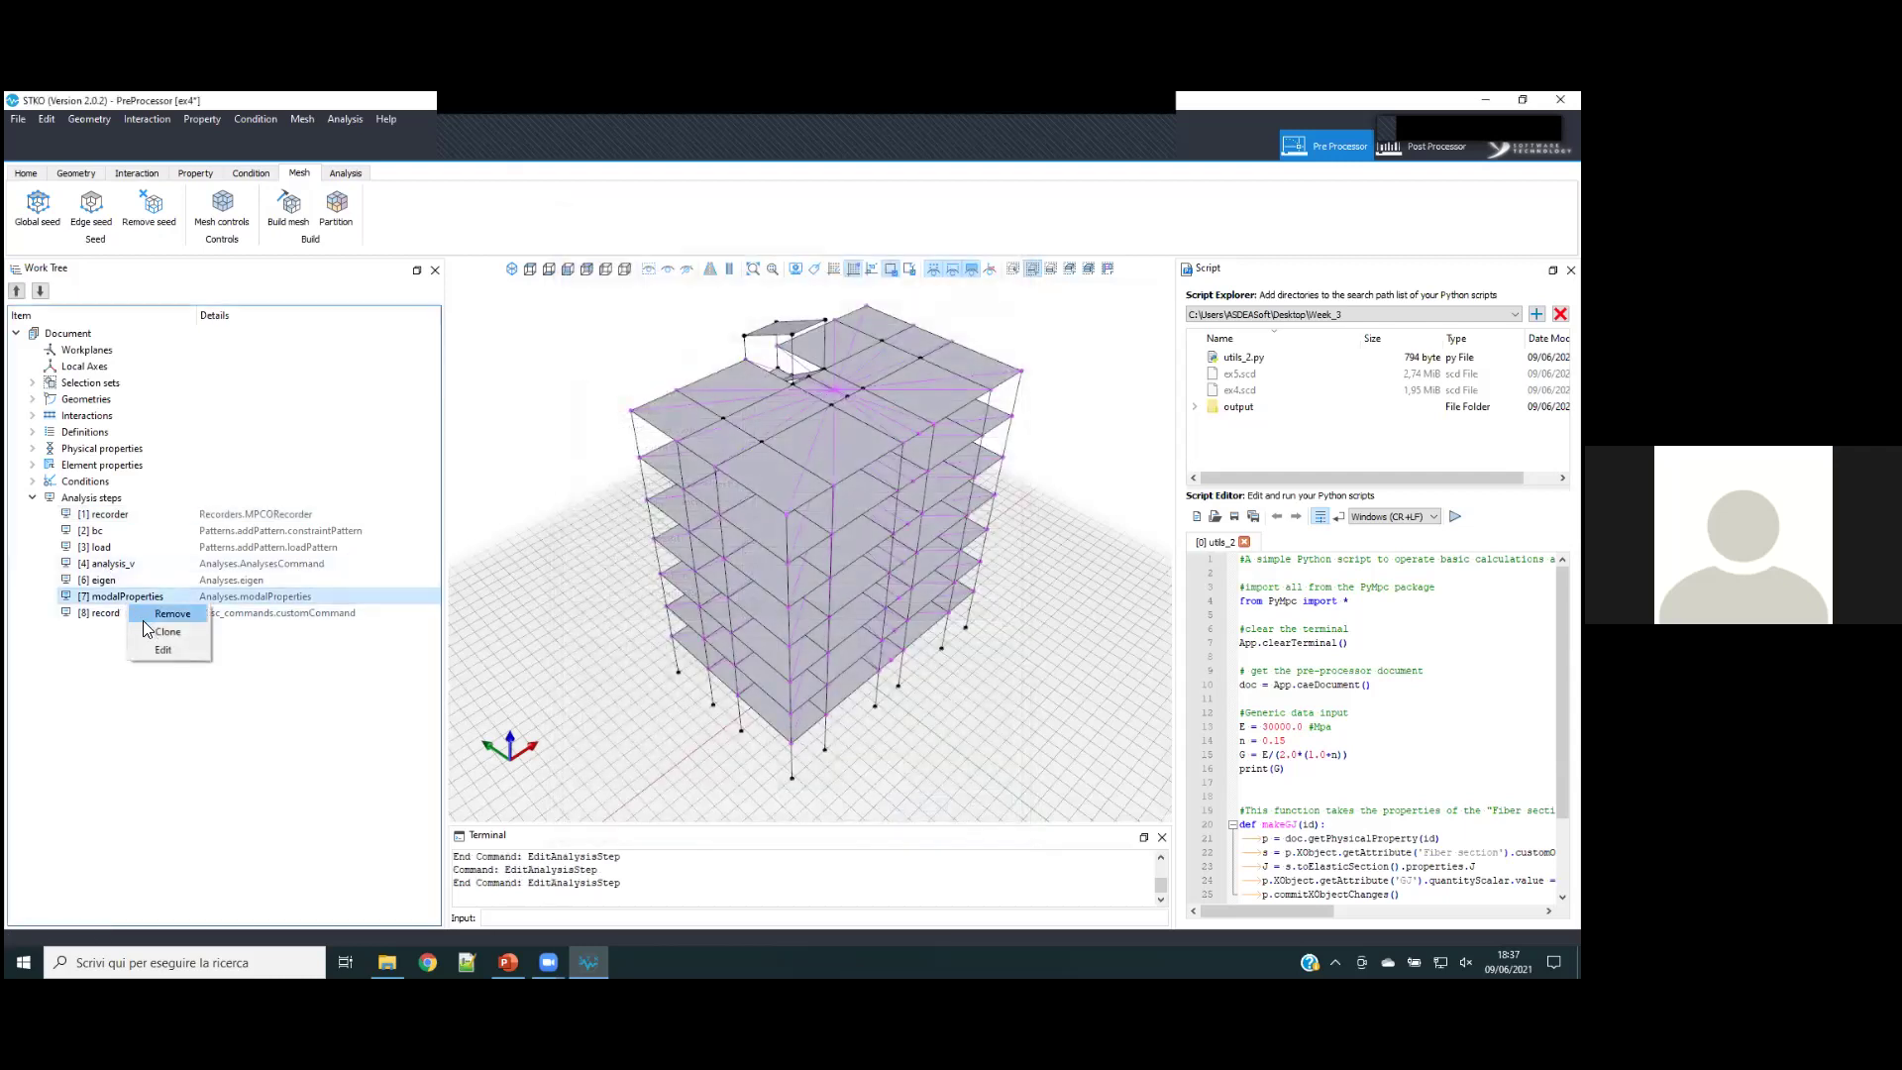
click(147, 649)
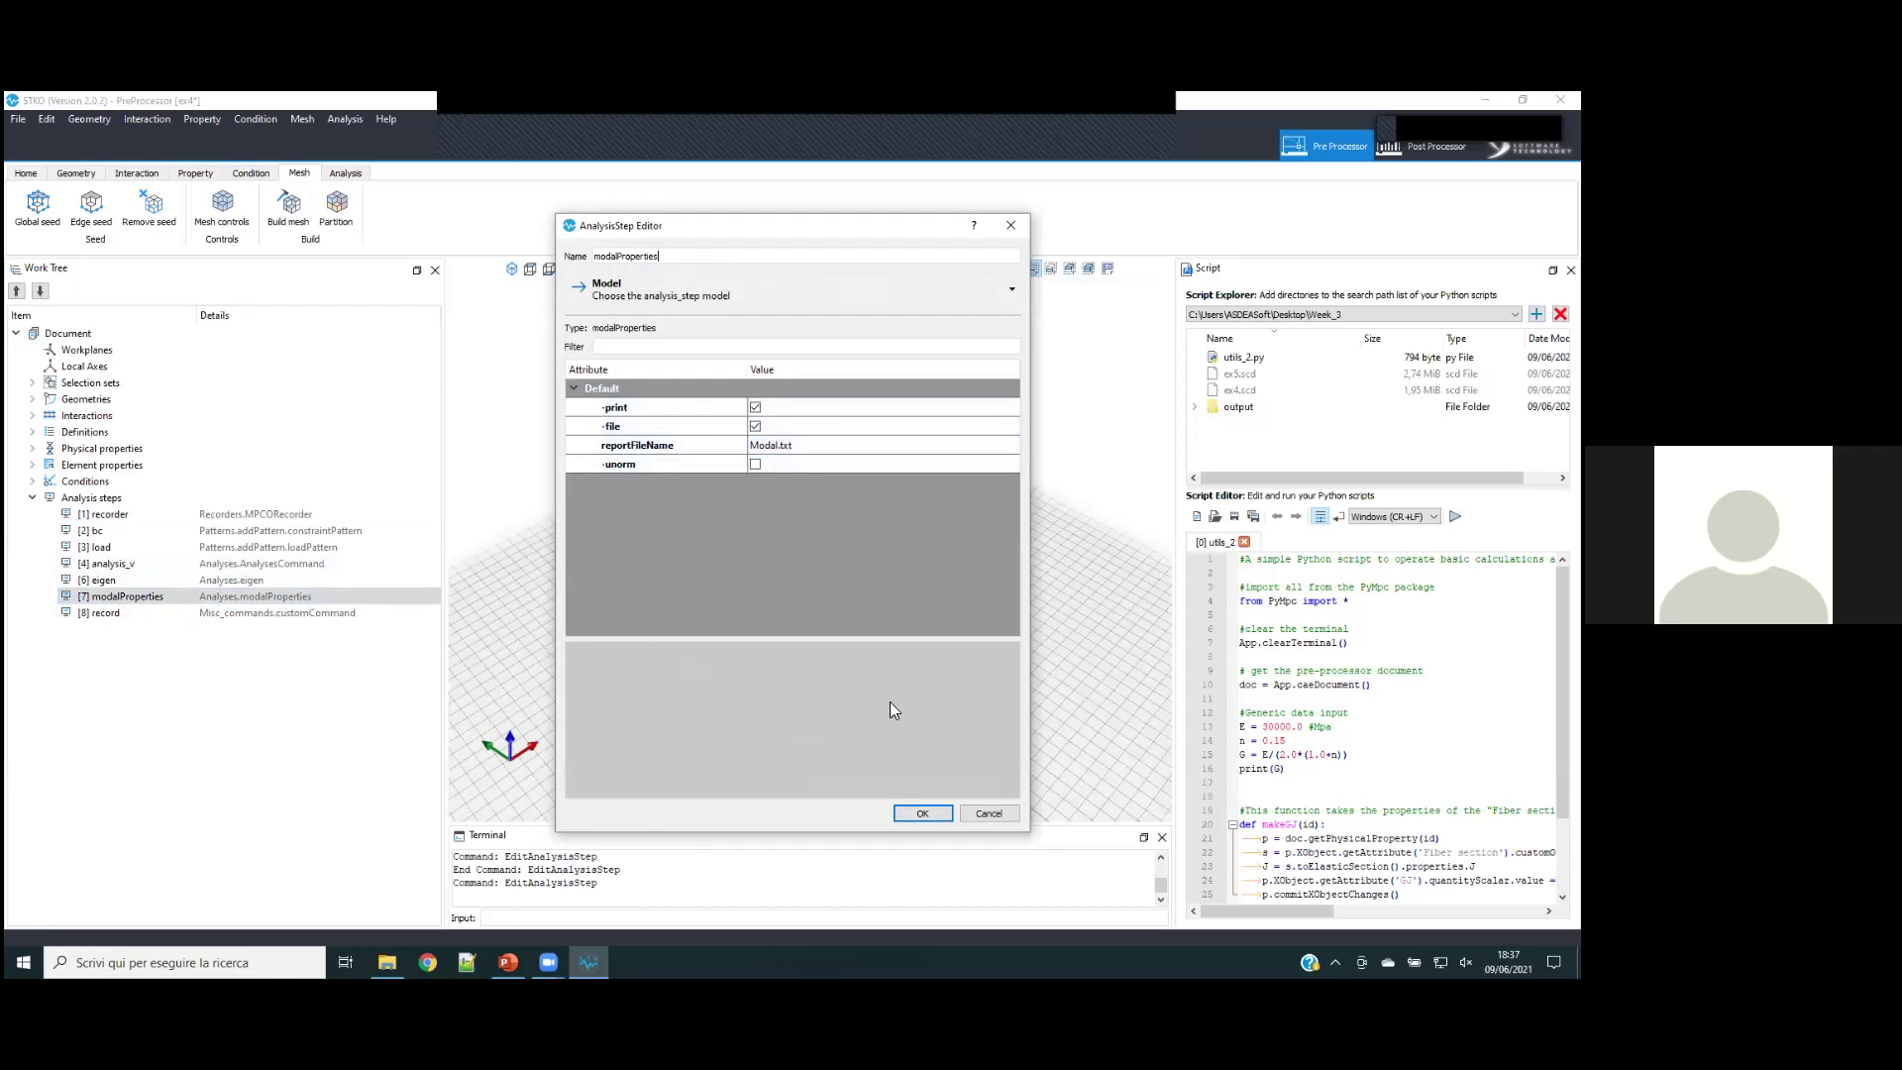
click(915, 813)
click(216, 615)
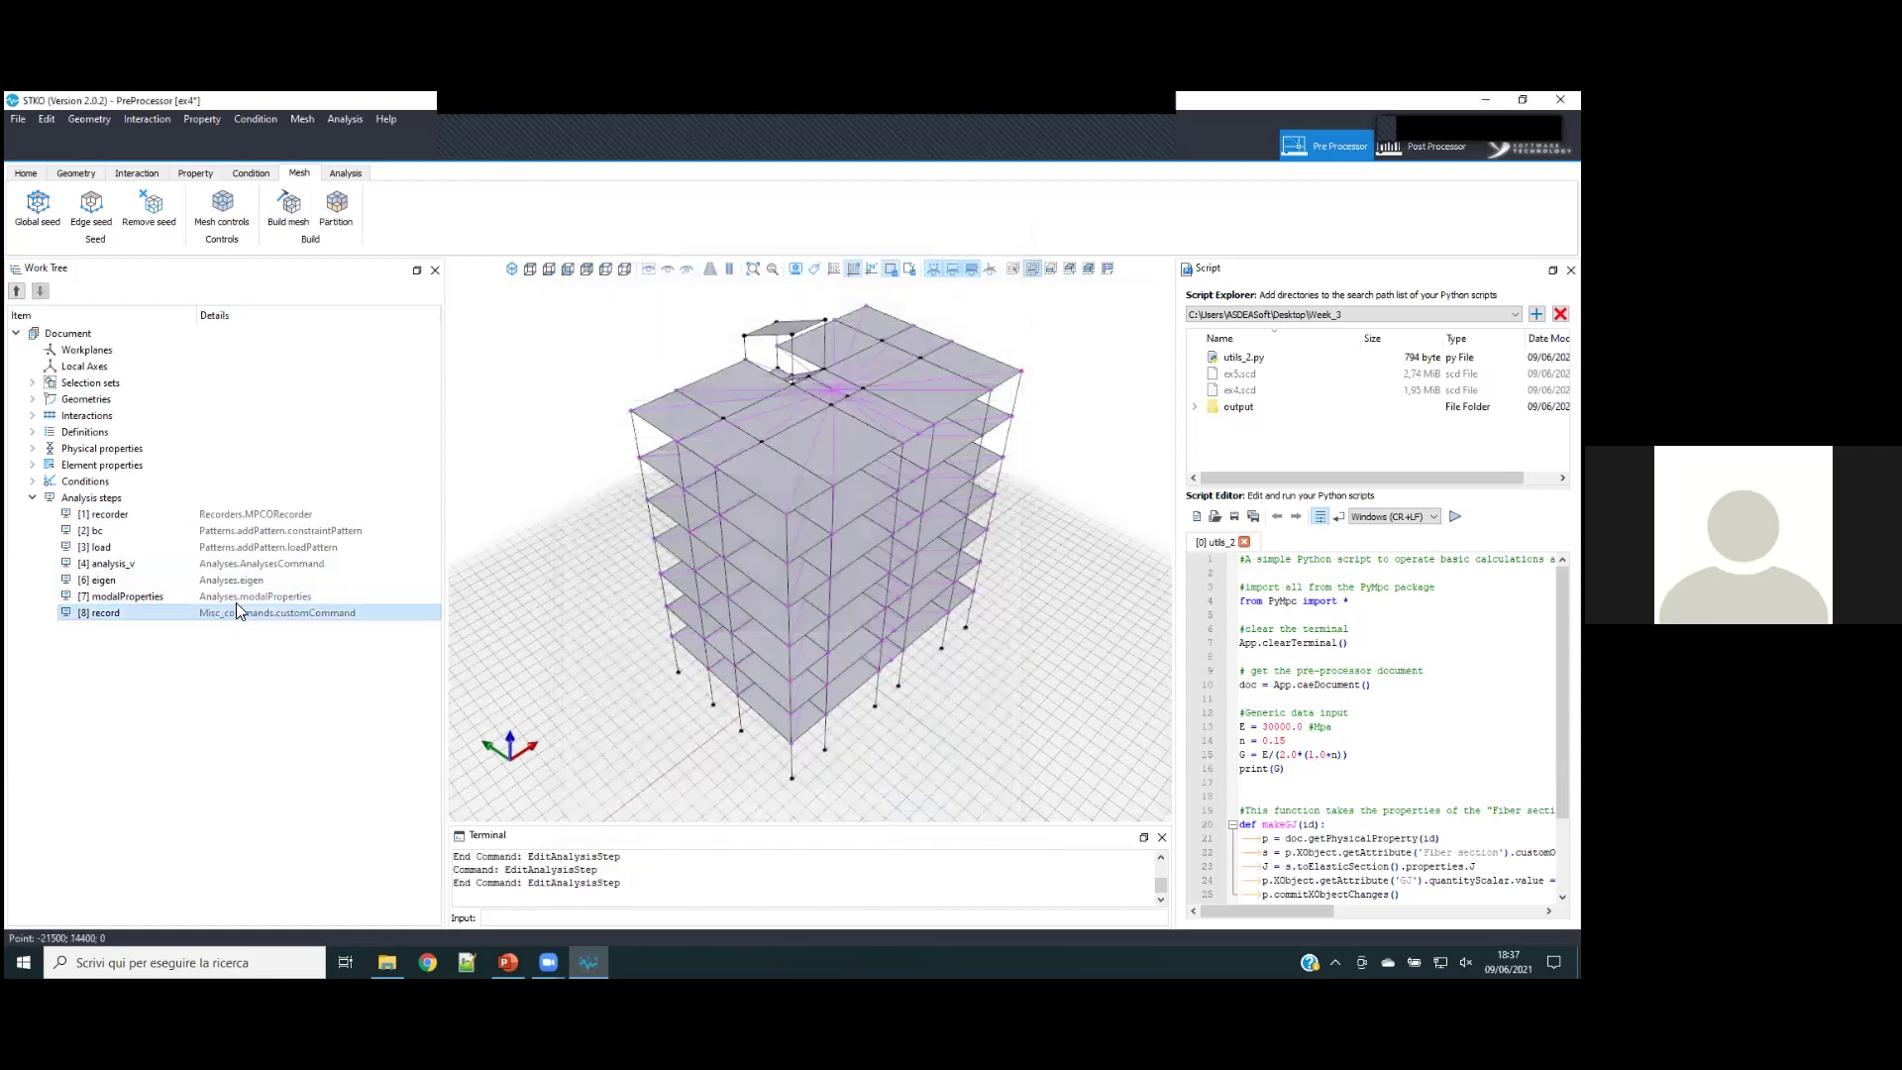
- Run the analysis with the output folder inside Week_3 as its destination
drag(1173, 462, 1150, 460)
click(345, 173)
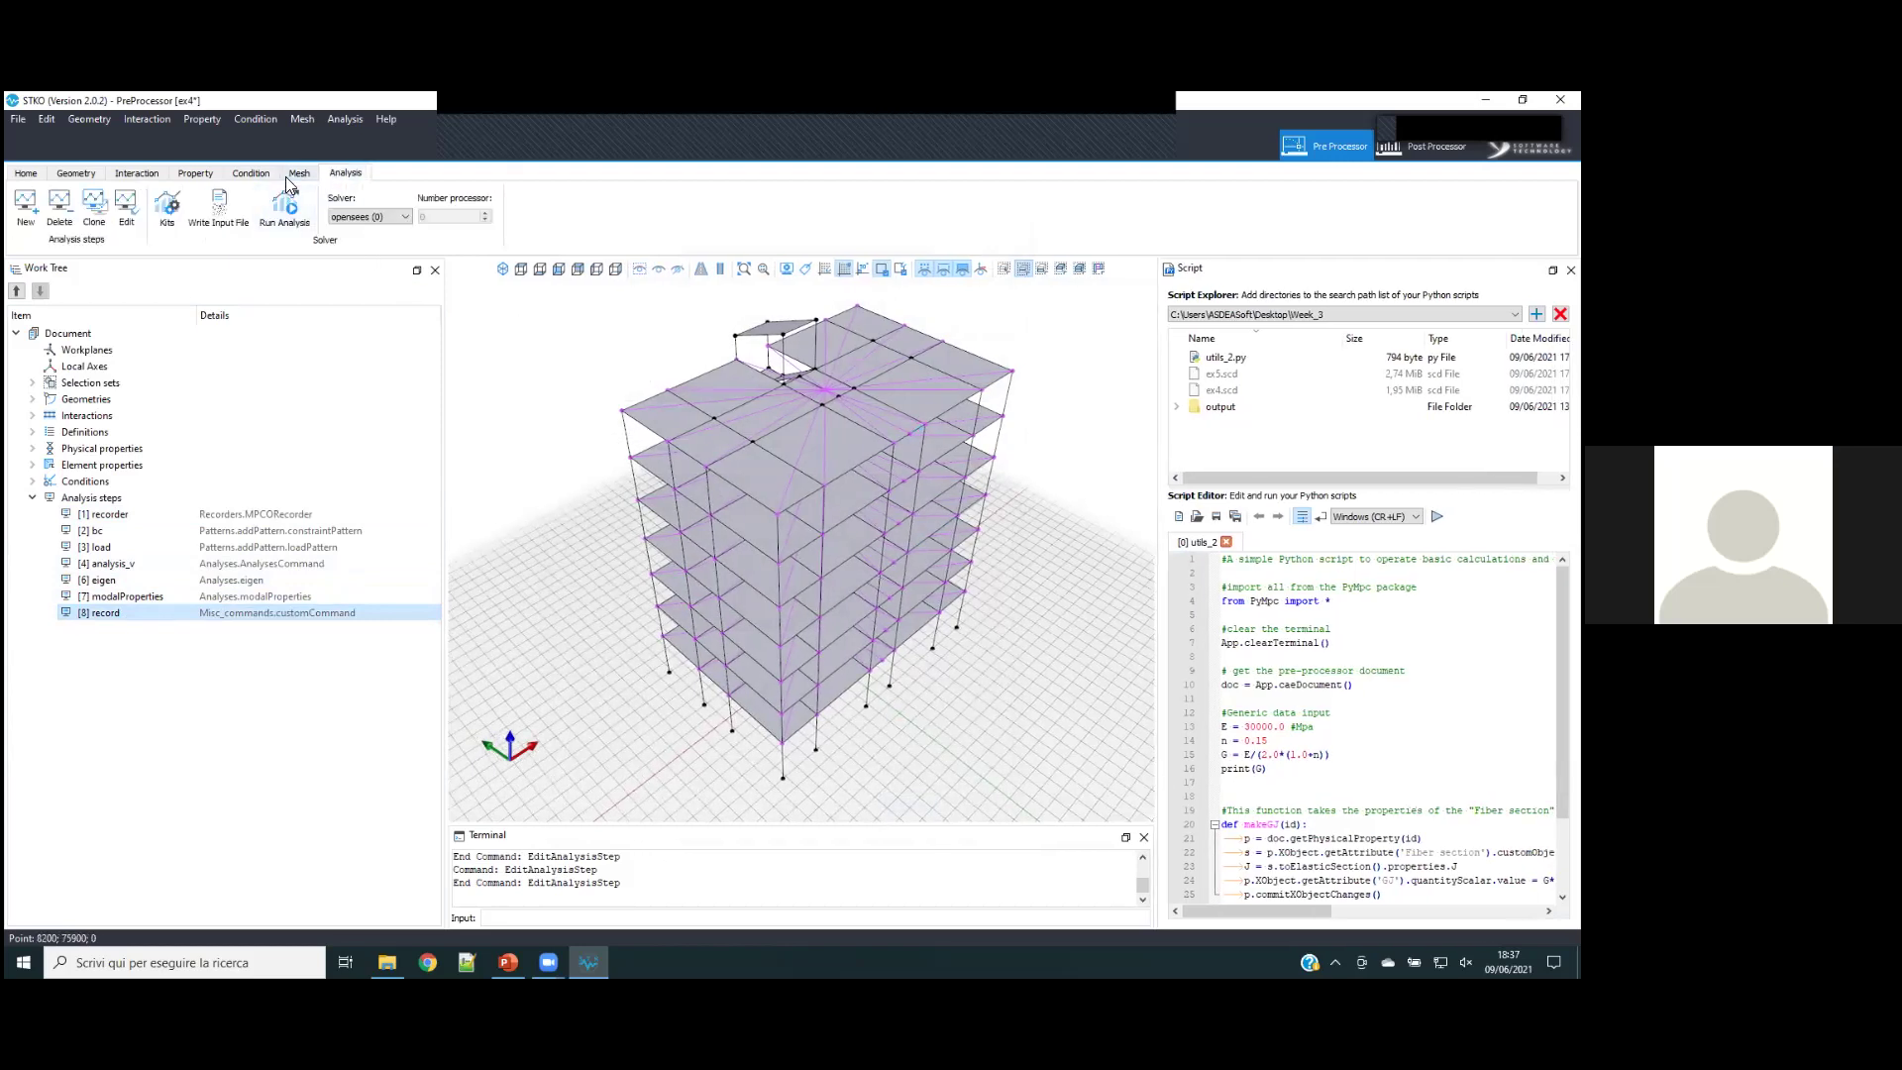
click(292, 208)
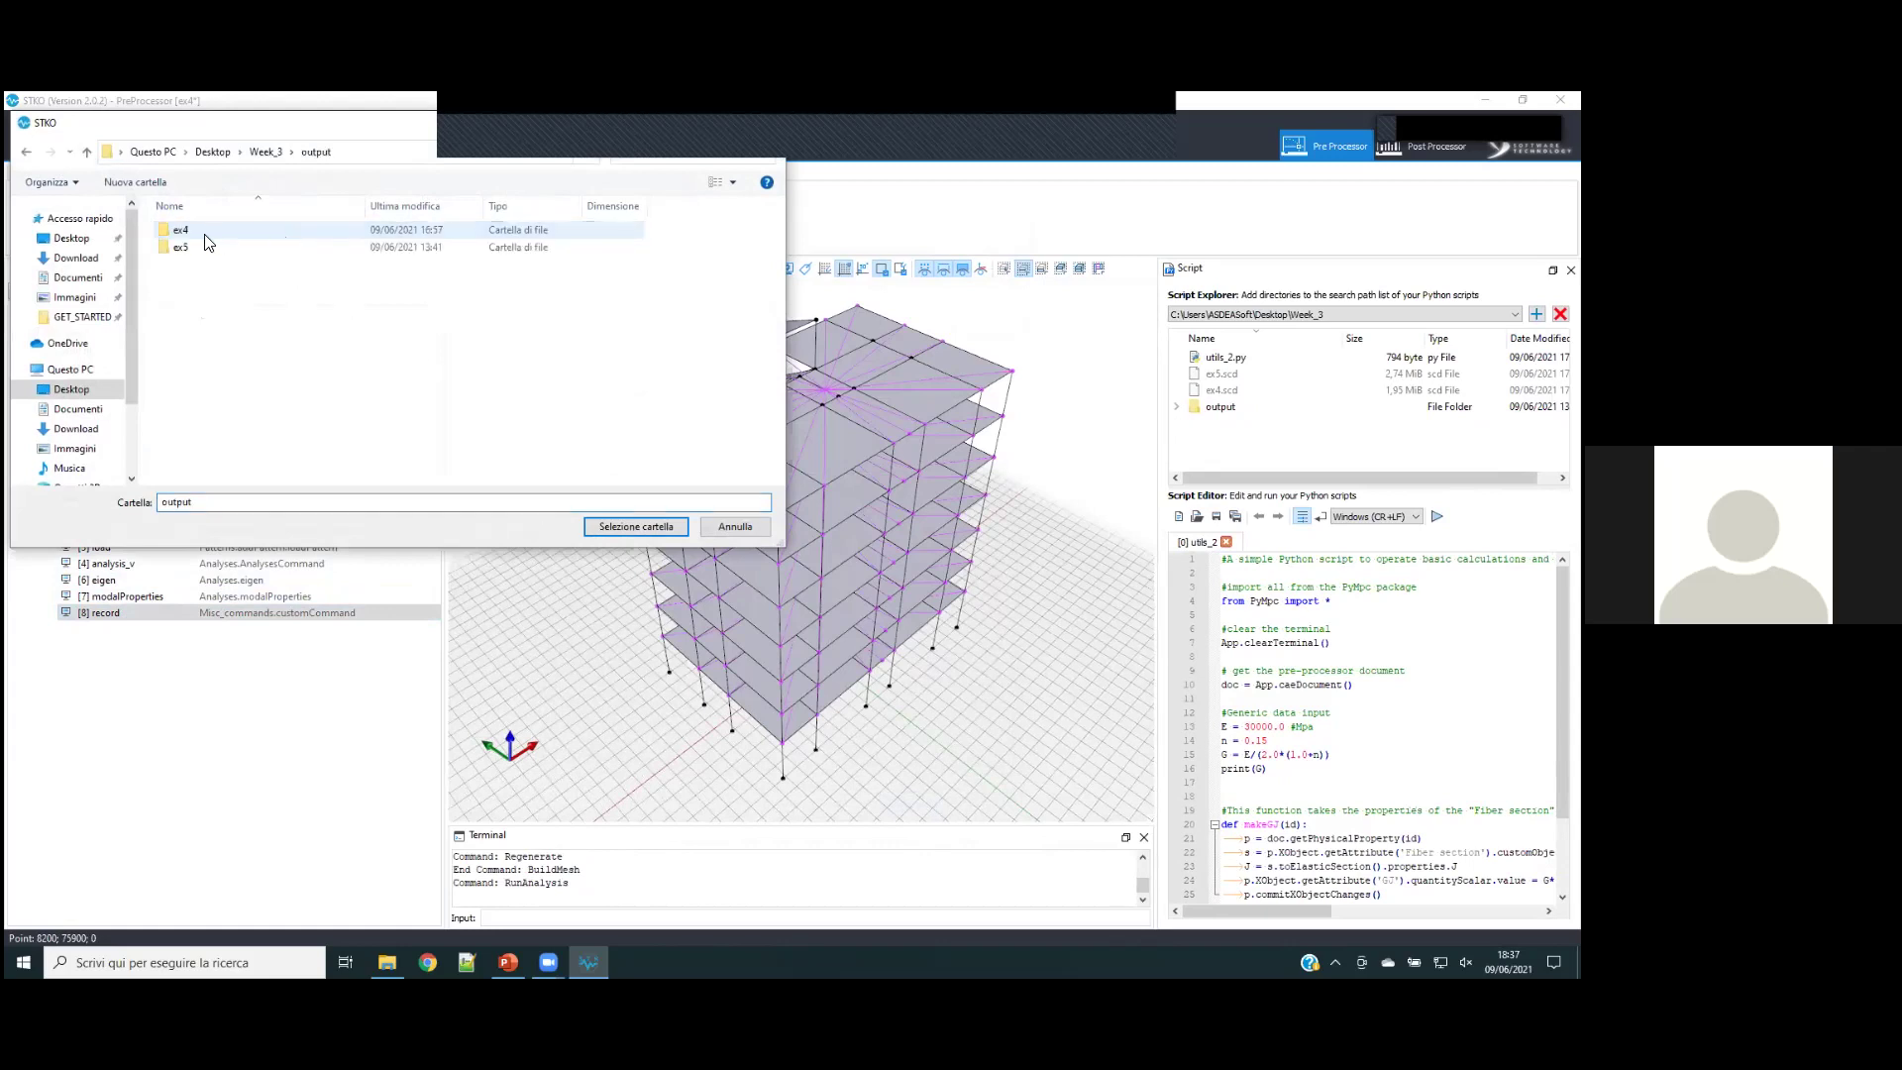
double_click(205, 234)
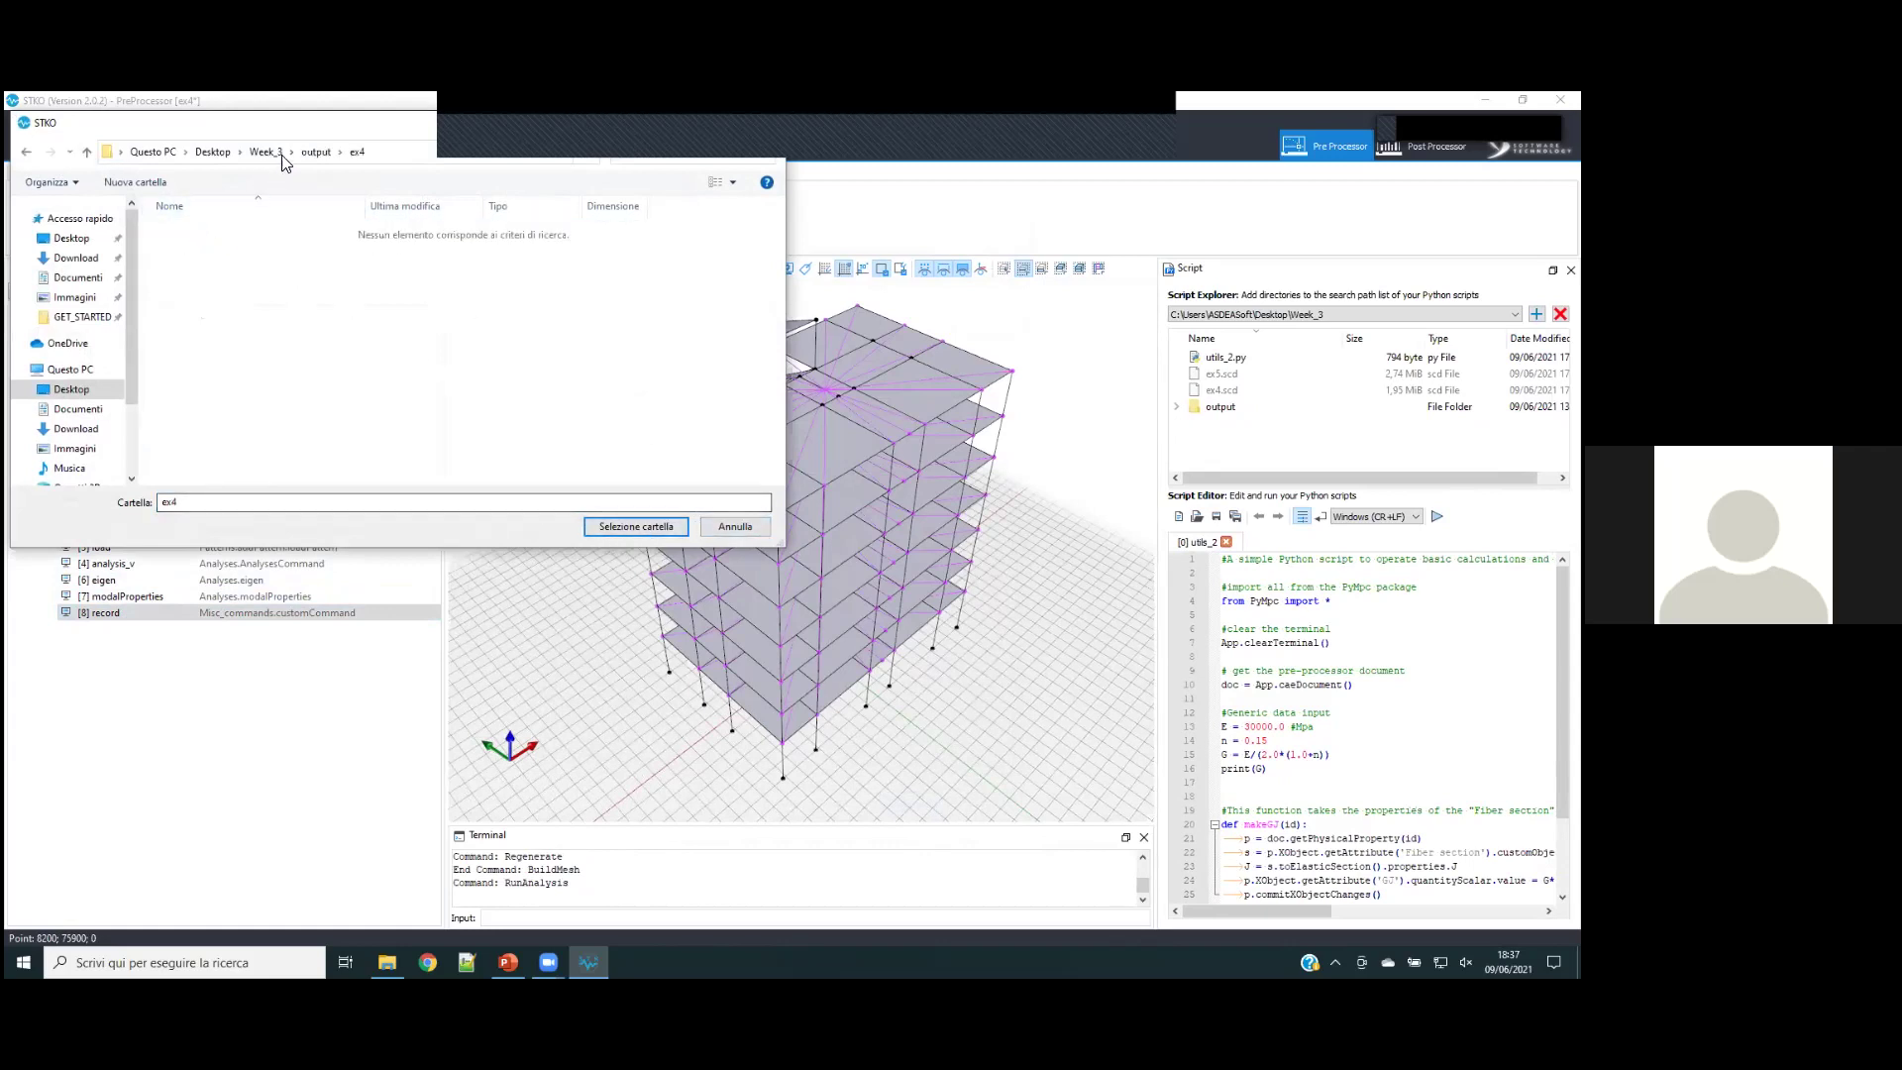
click(316, 151)
click(634, 528)
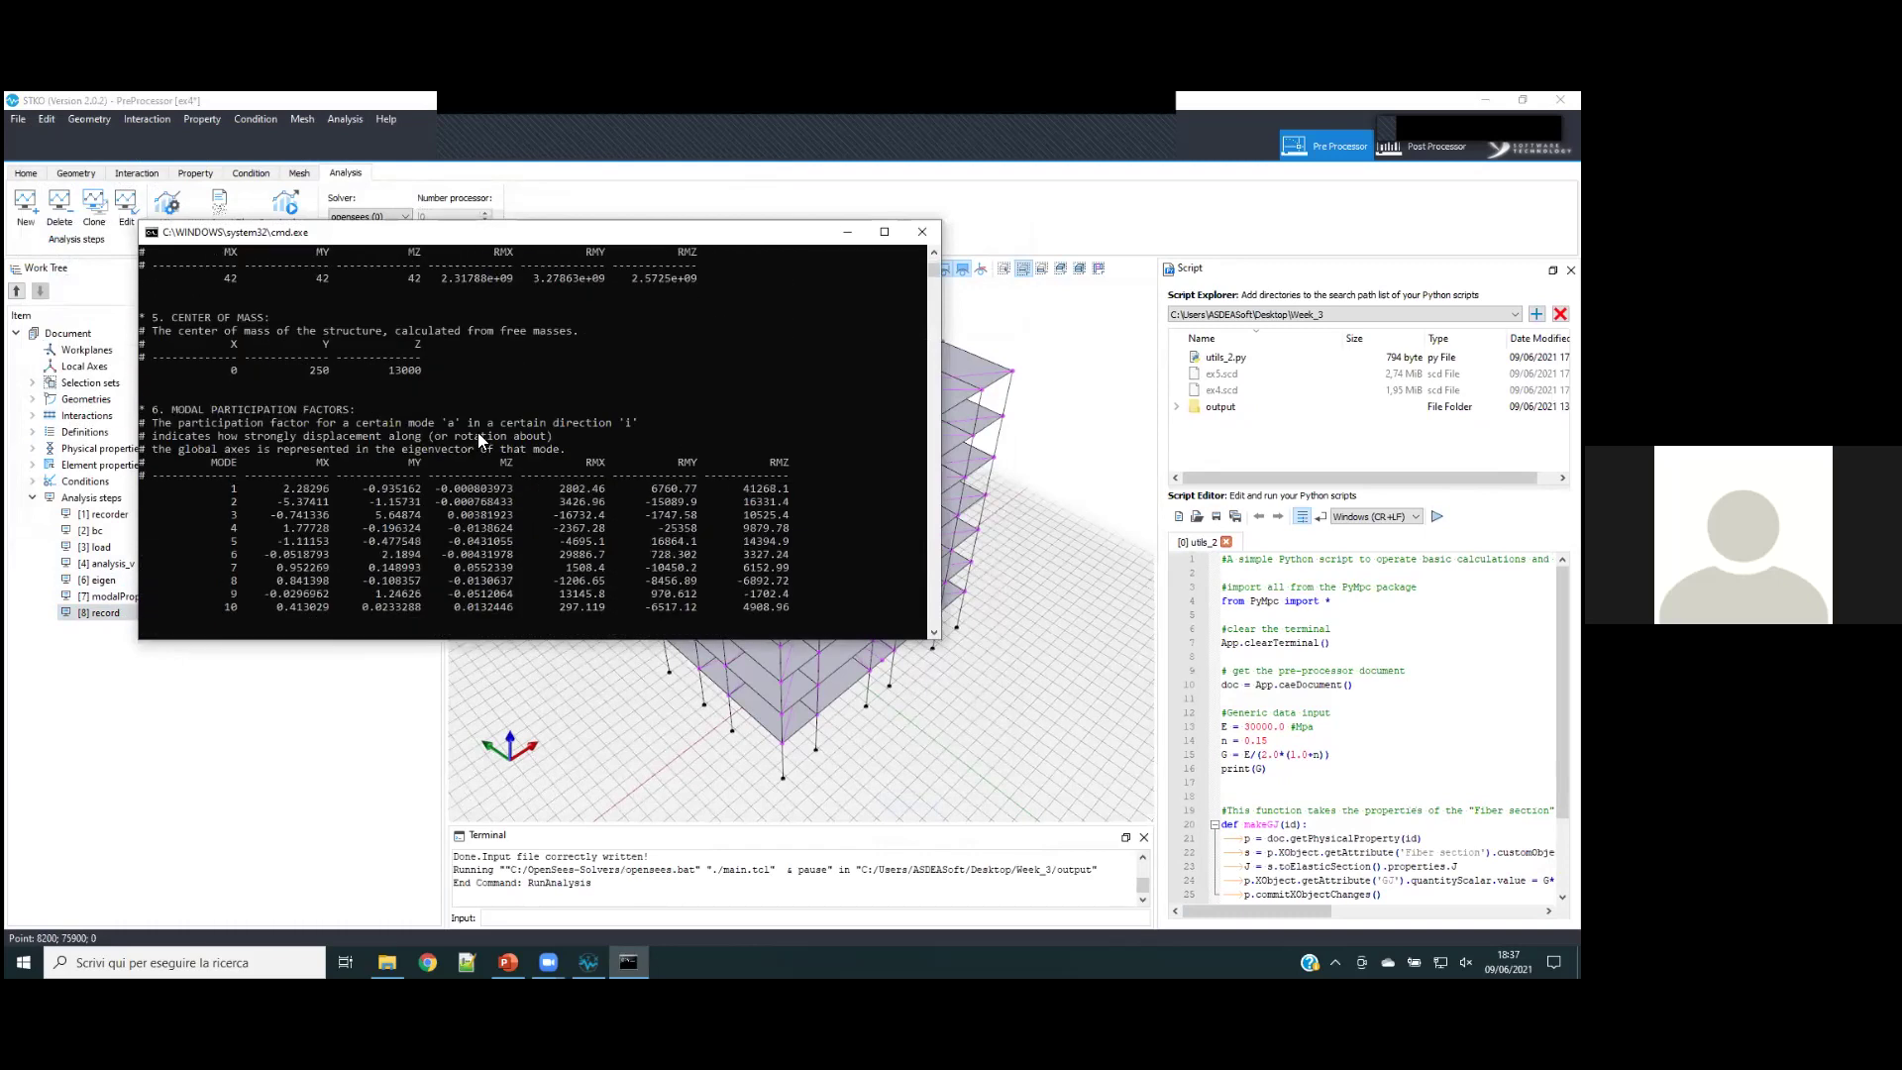
- Examine the solver's load increments and the eigenvalue table of the modal analysis report, and close the console
scroll(478, 432, up, 15)
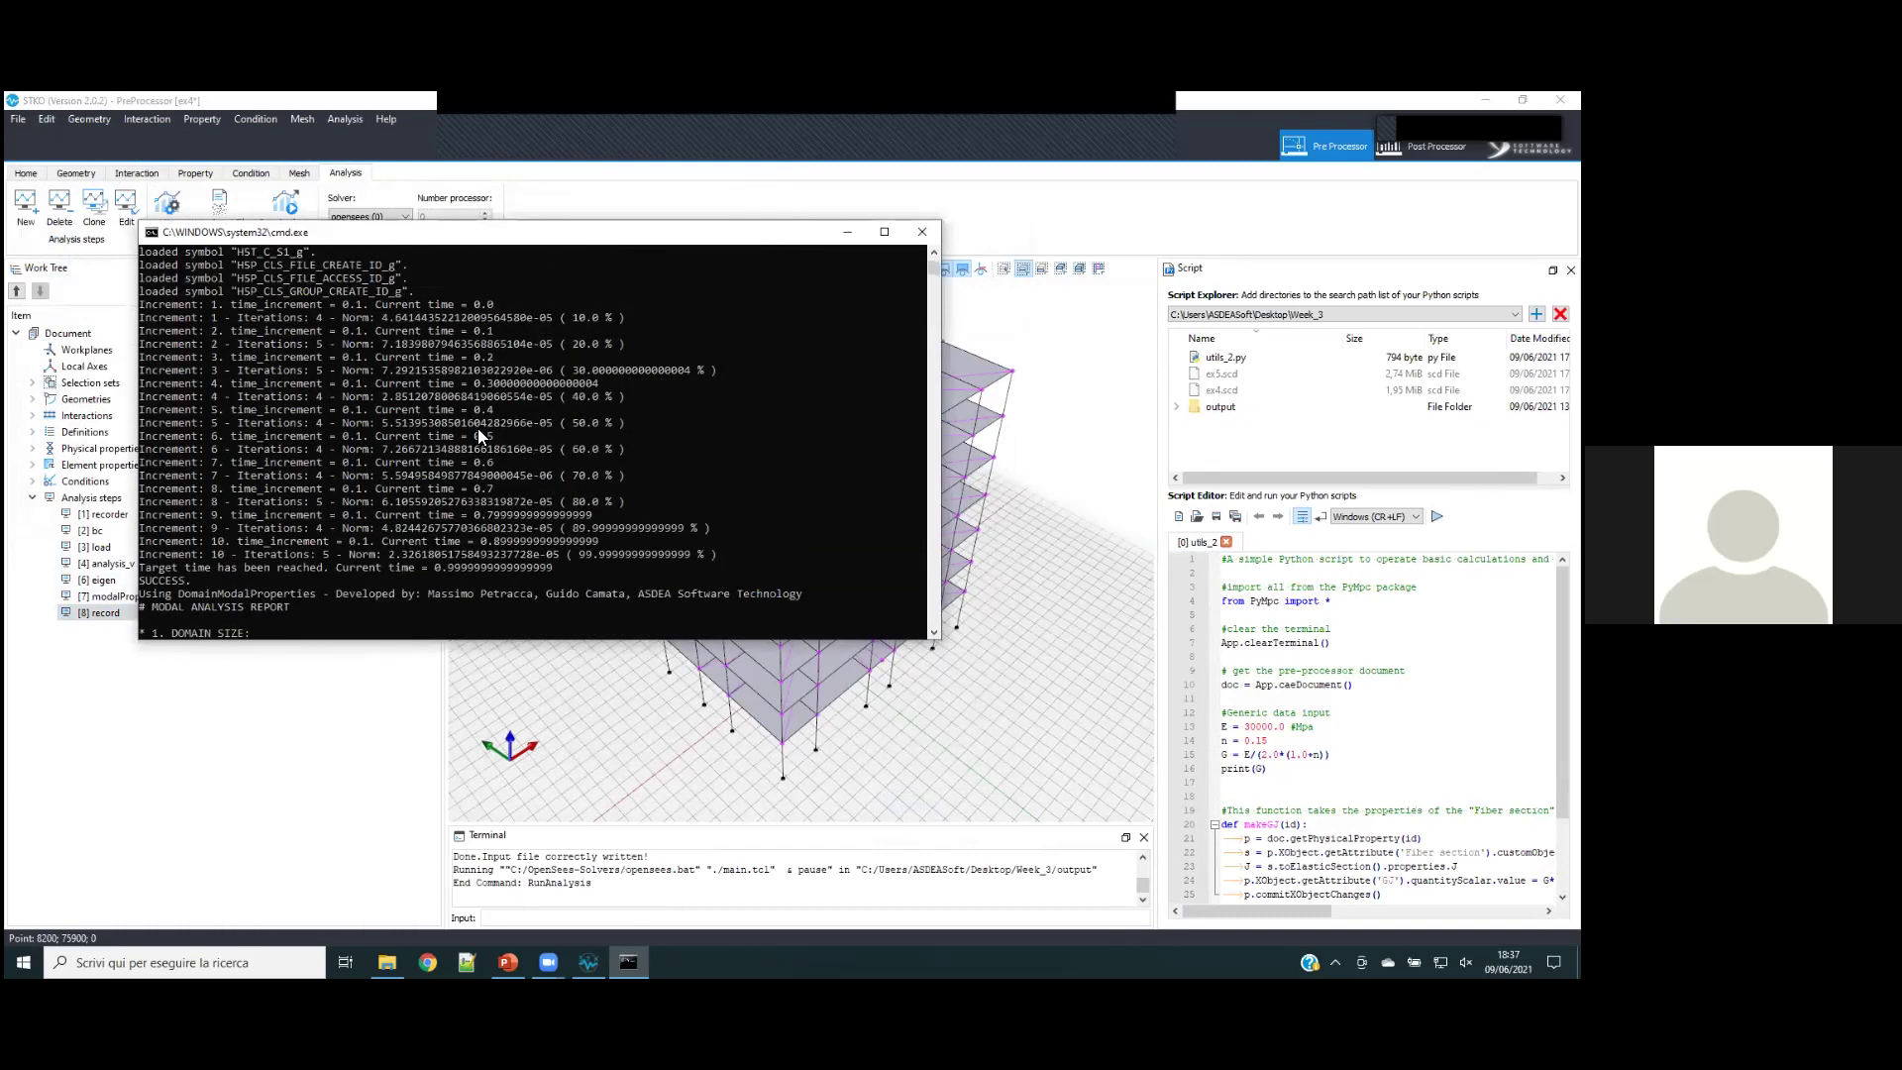
scroll(428, 430, down, 6)
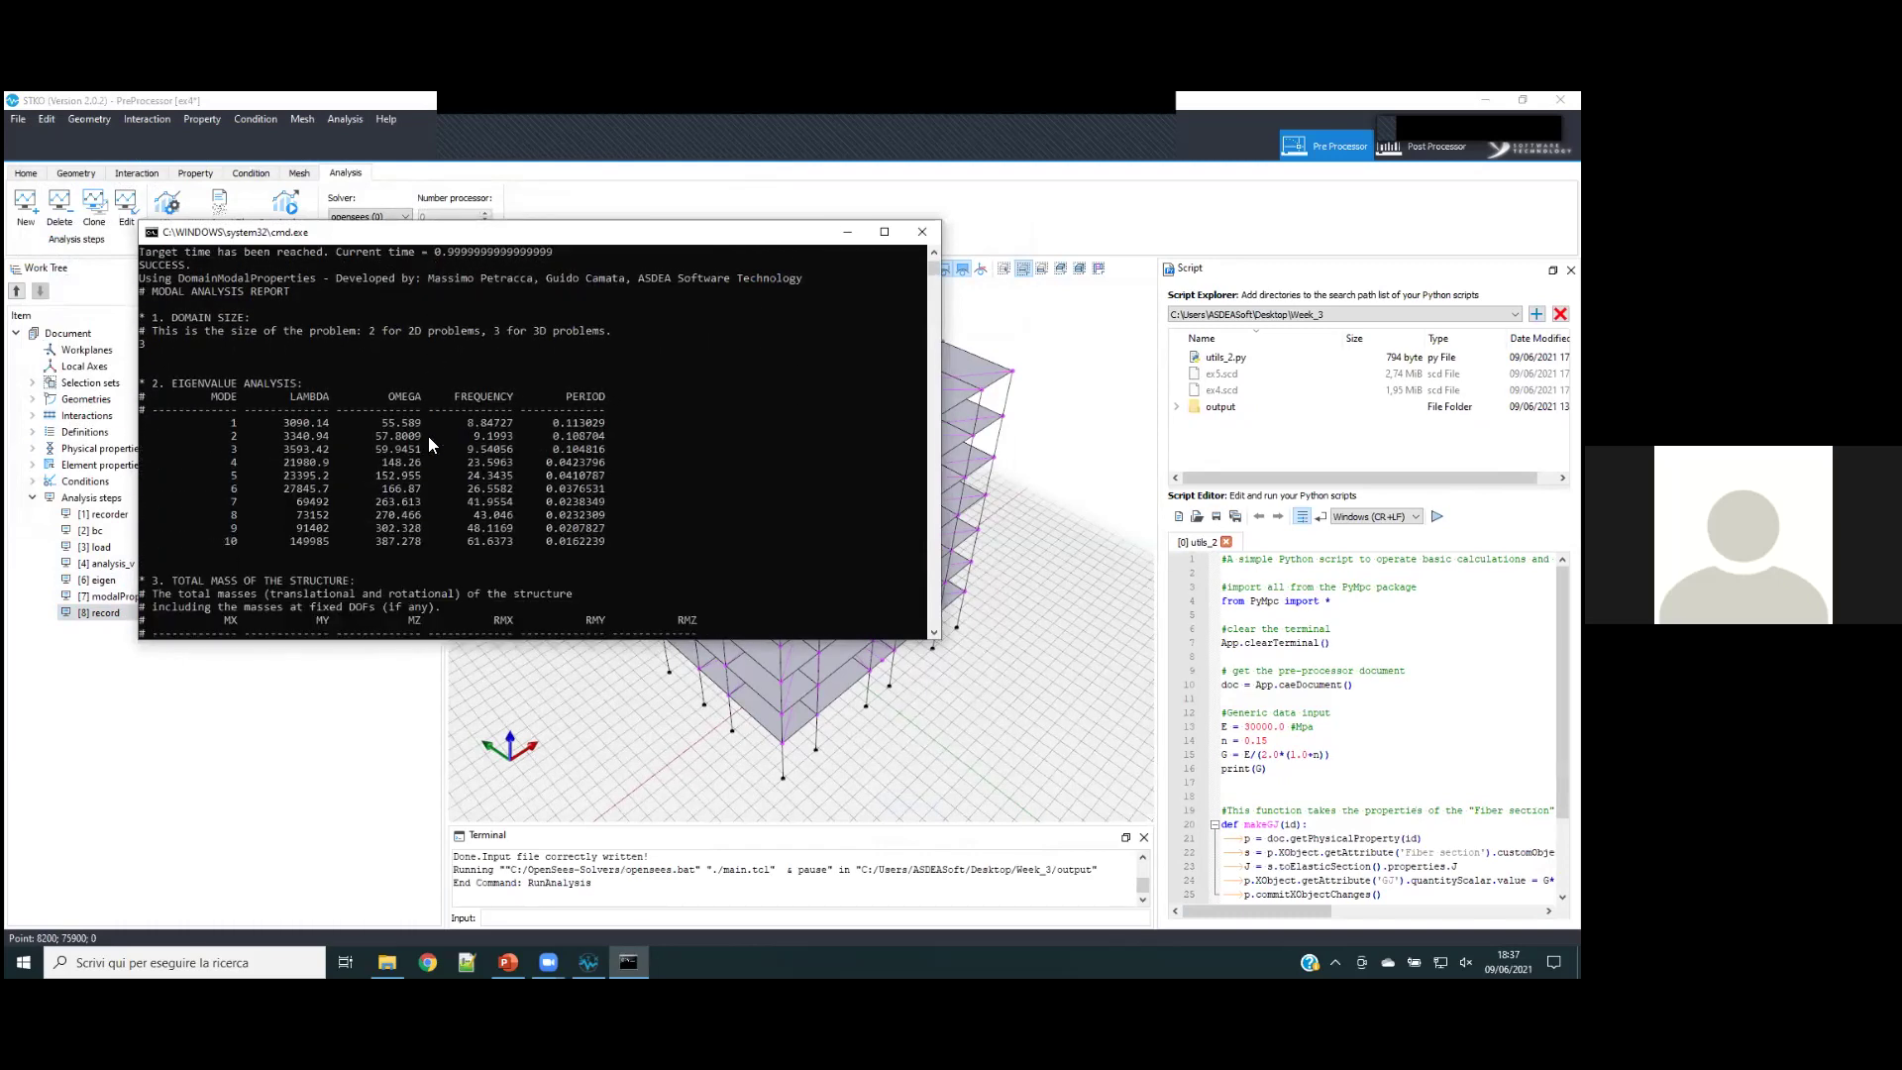
click(920, 233)
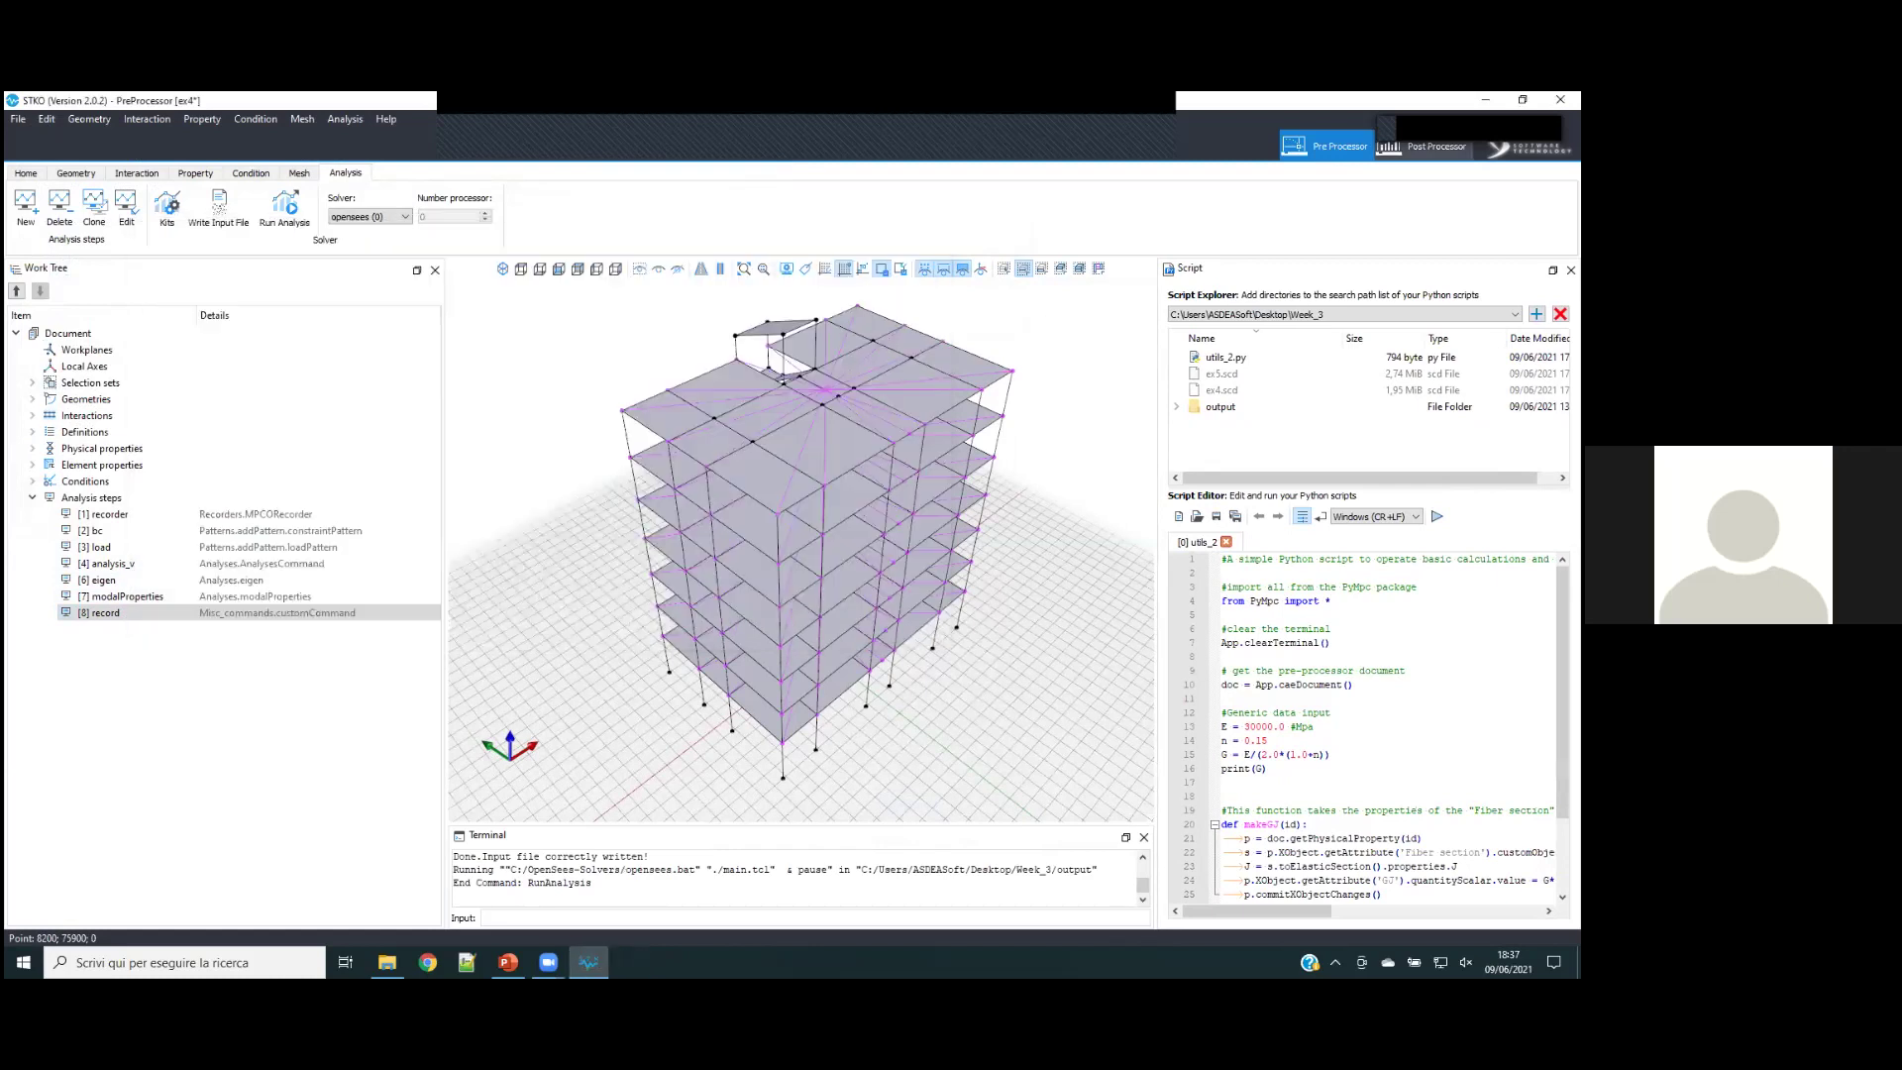
- Switch to the post-processor and open the ex4.mpco database from the output folder's ex4 subfolder
click(1424, 146)
click(253, 206)
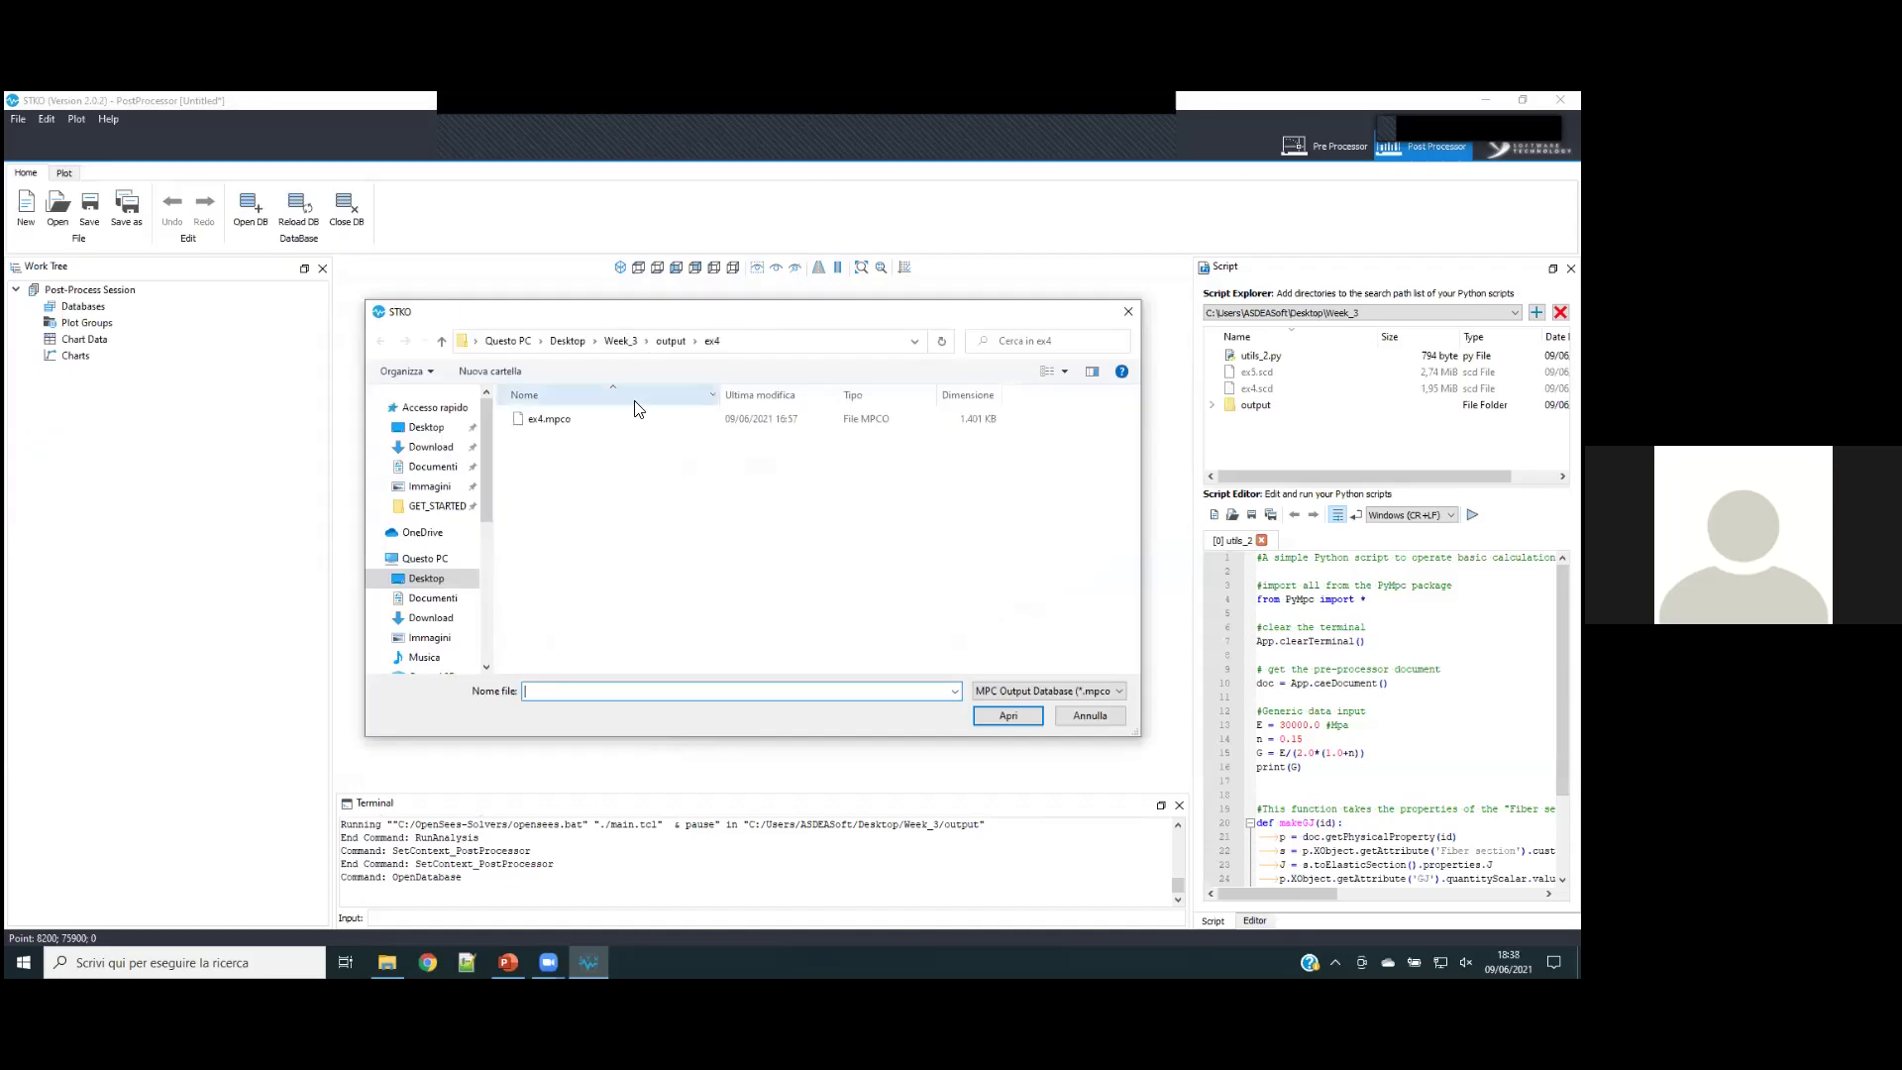
click(620, 421)
click(671, 342)
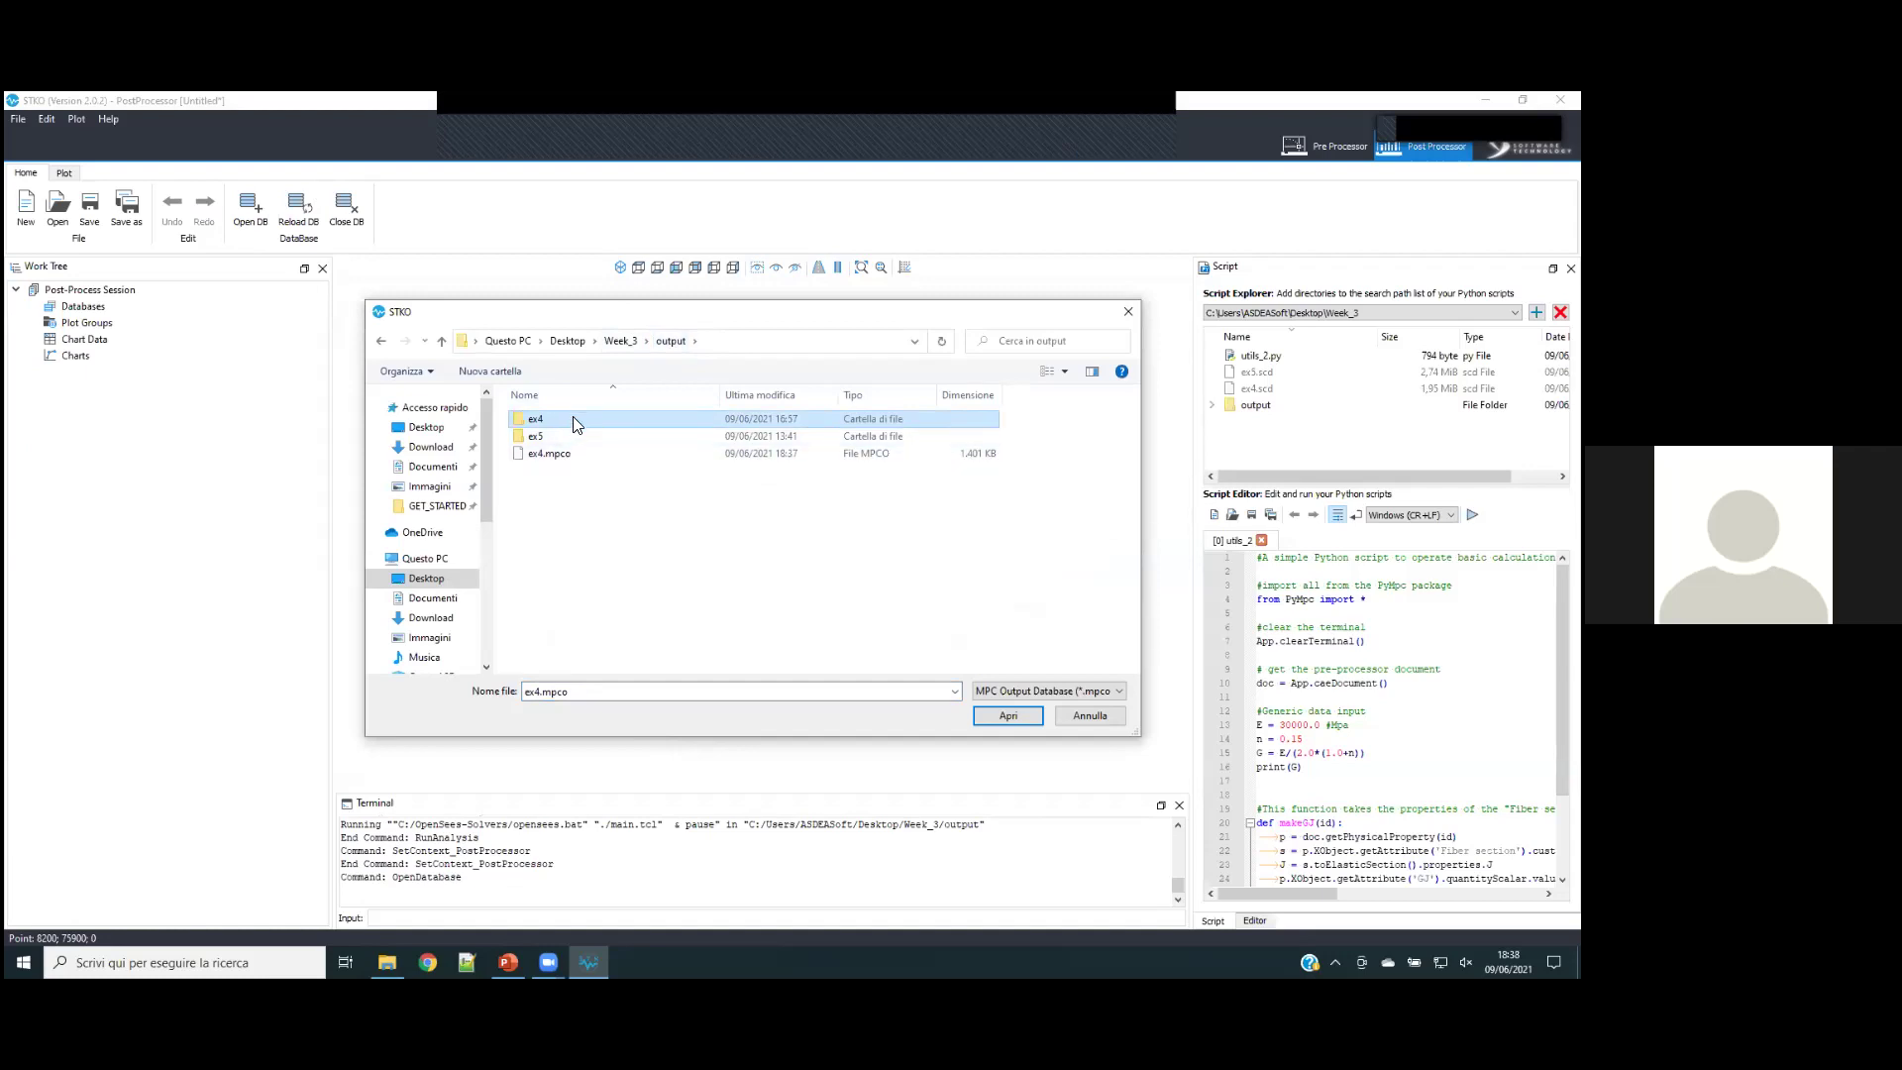
double_click(572, 418)
double_click(573, 418)
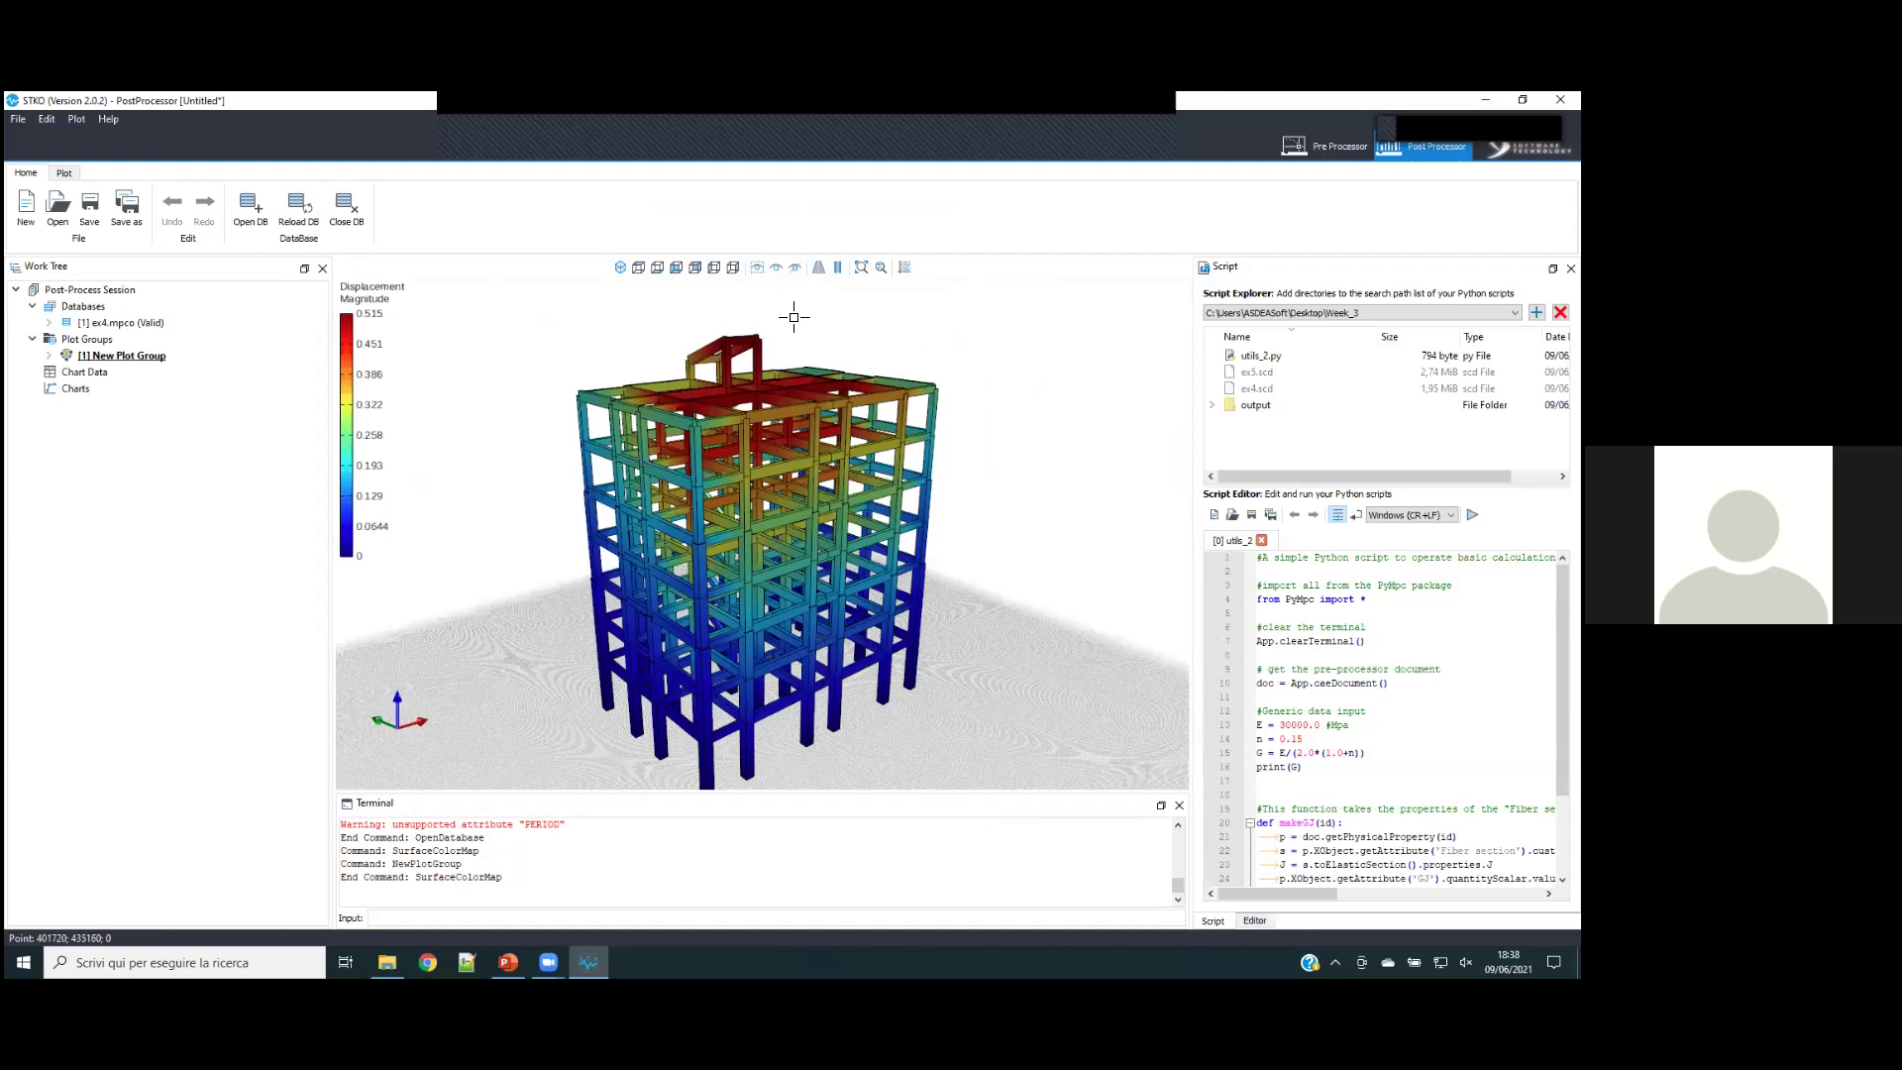
- Expand the ex4.mpco database's node and element results and the existing plot group to review their contents
drag(782, 346, 694, 446)
click(50, 323)
click(66, 339)
click(65, 421)
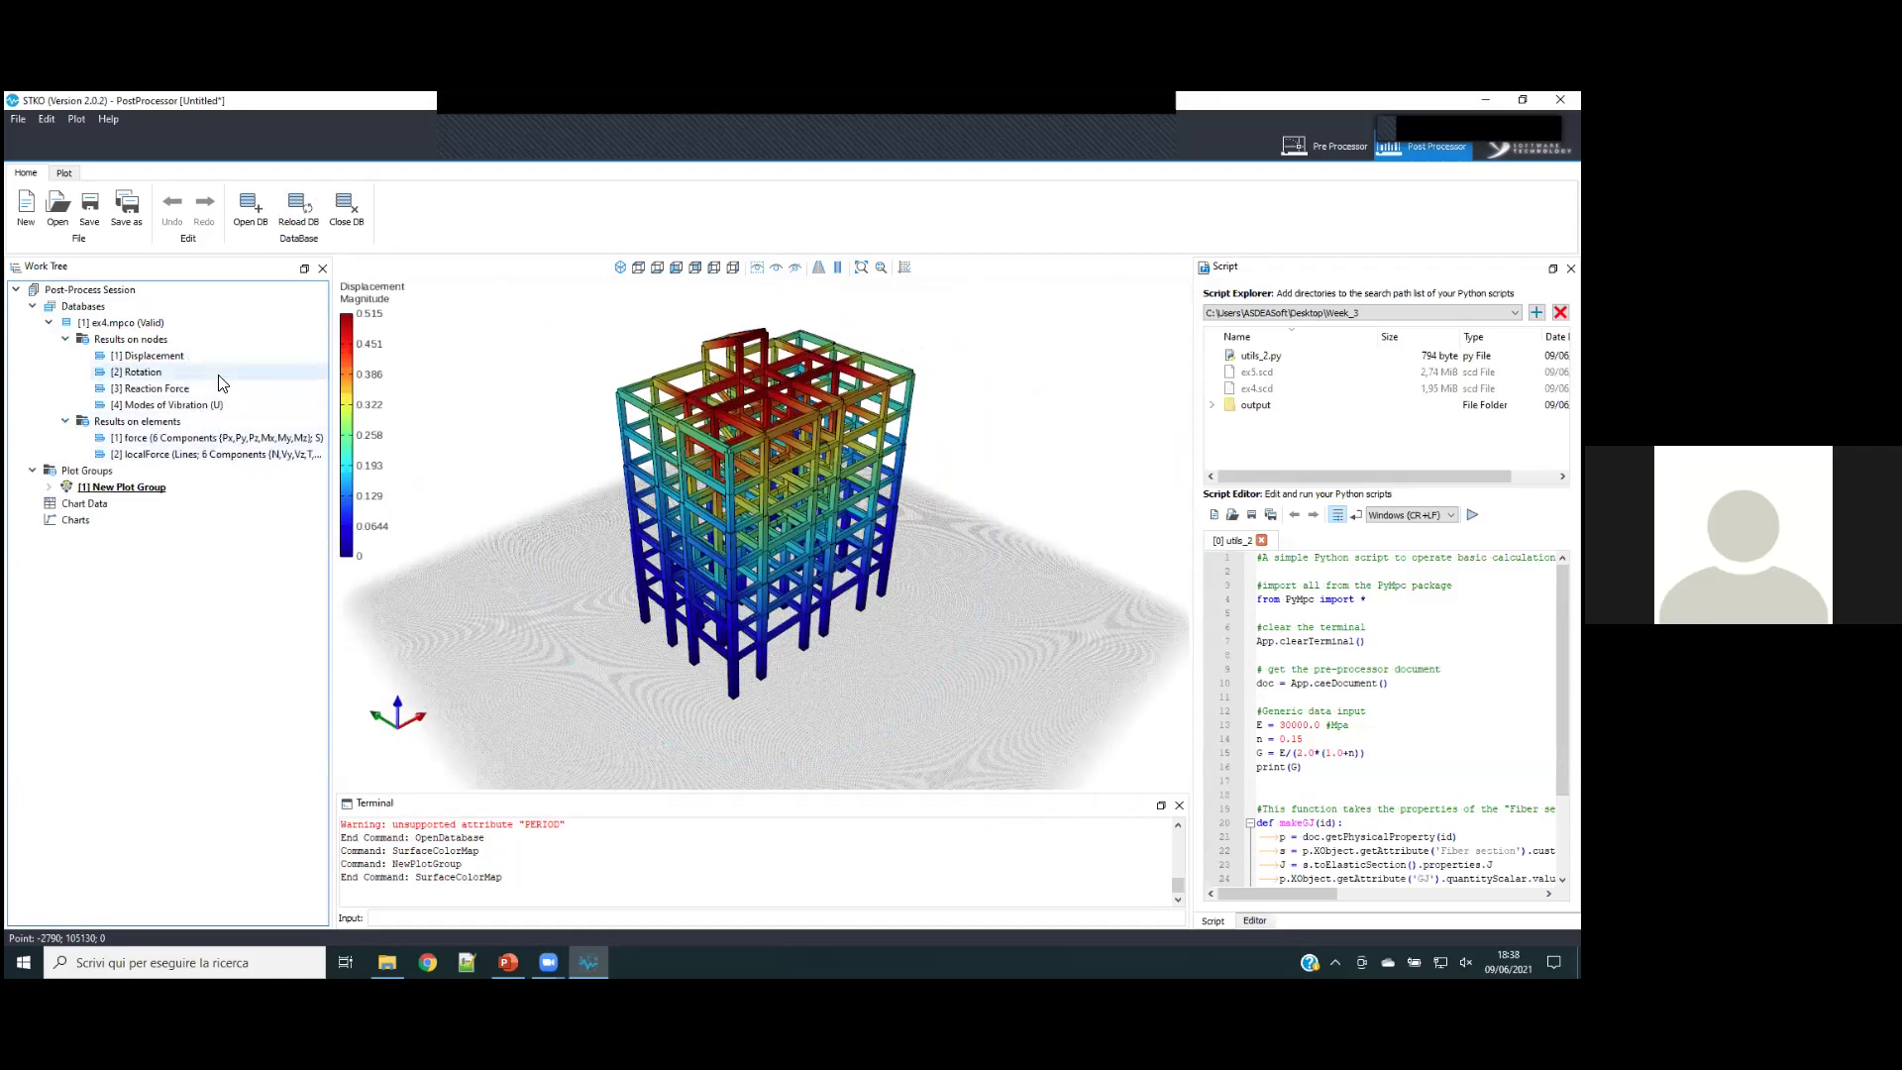
click(49, 486)
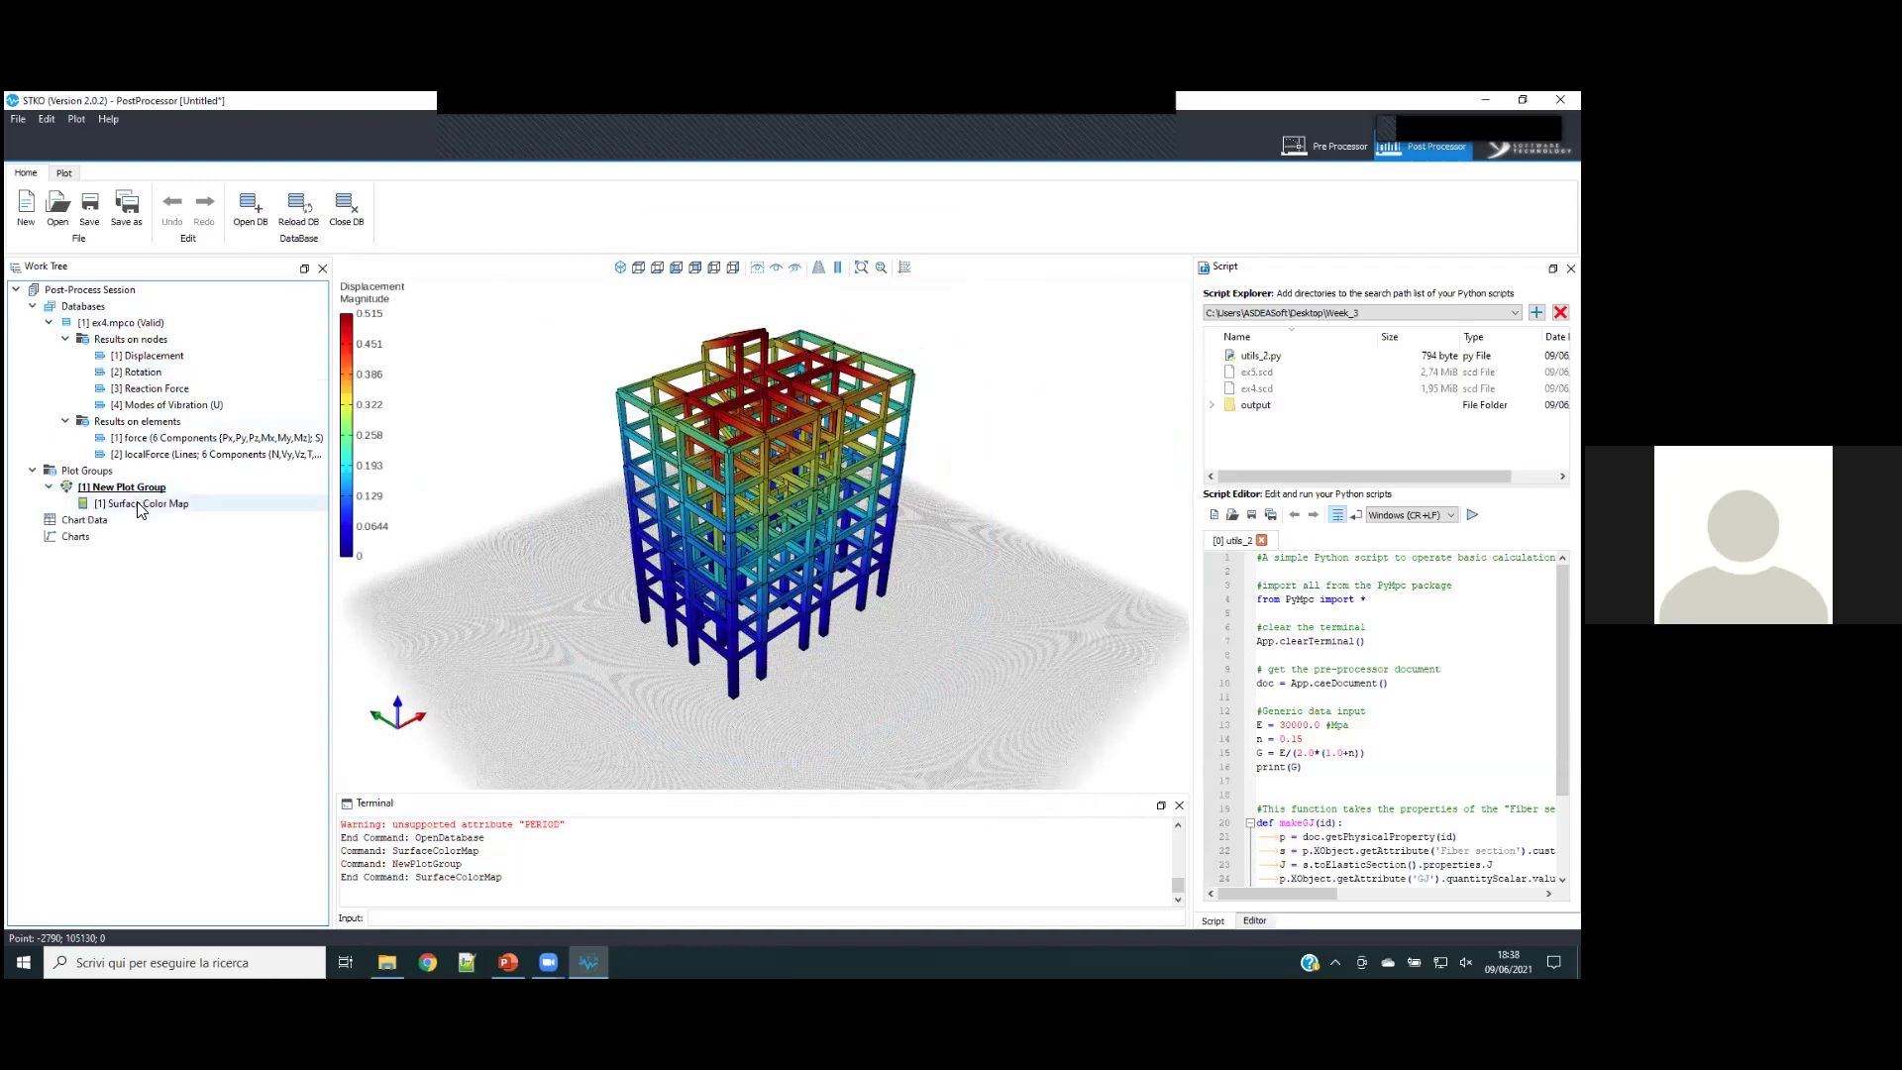
- Create a second plot group and add a surface plot and a deformed shape to it
click(62, 175)
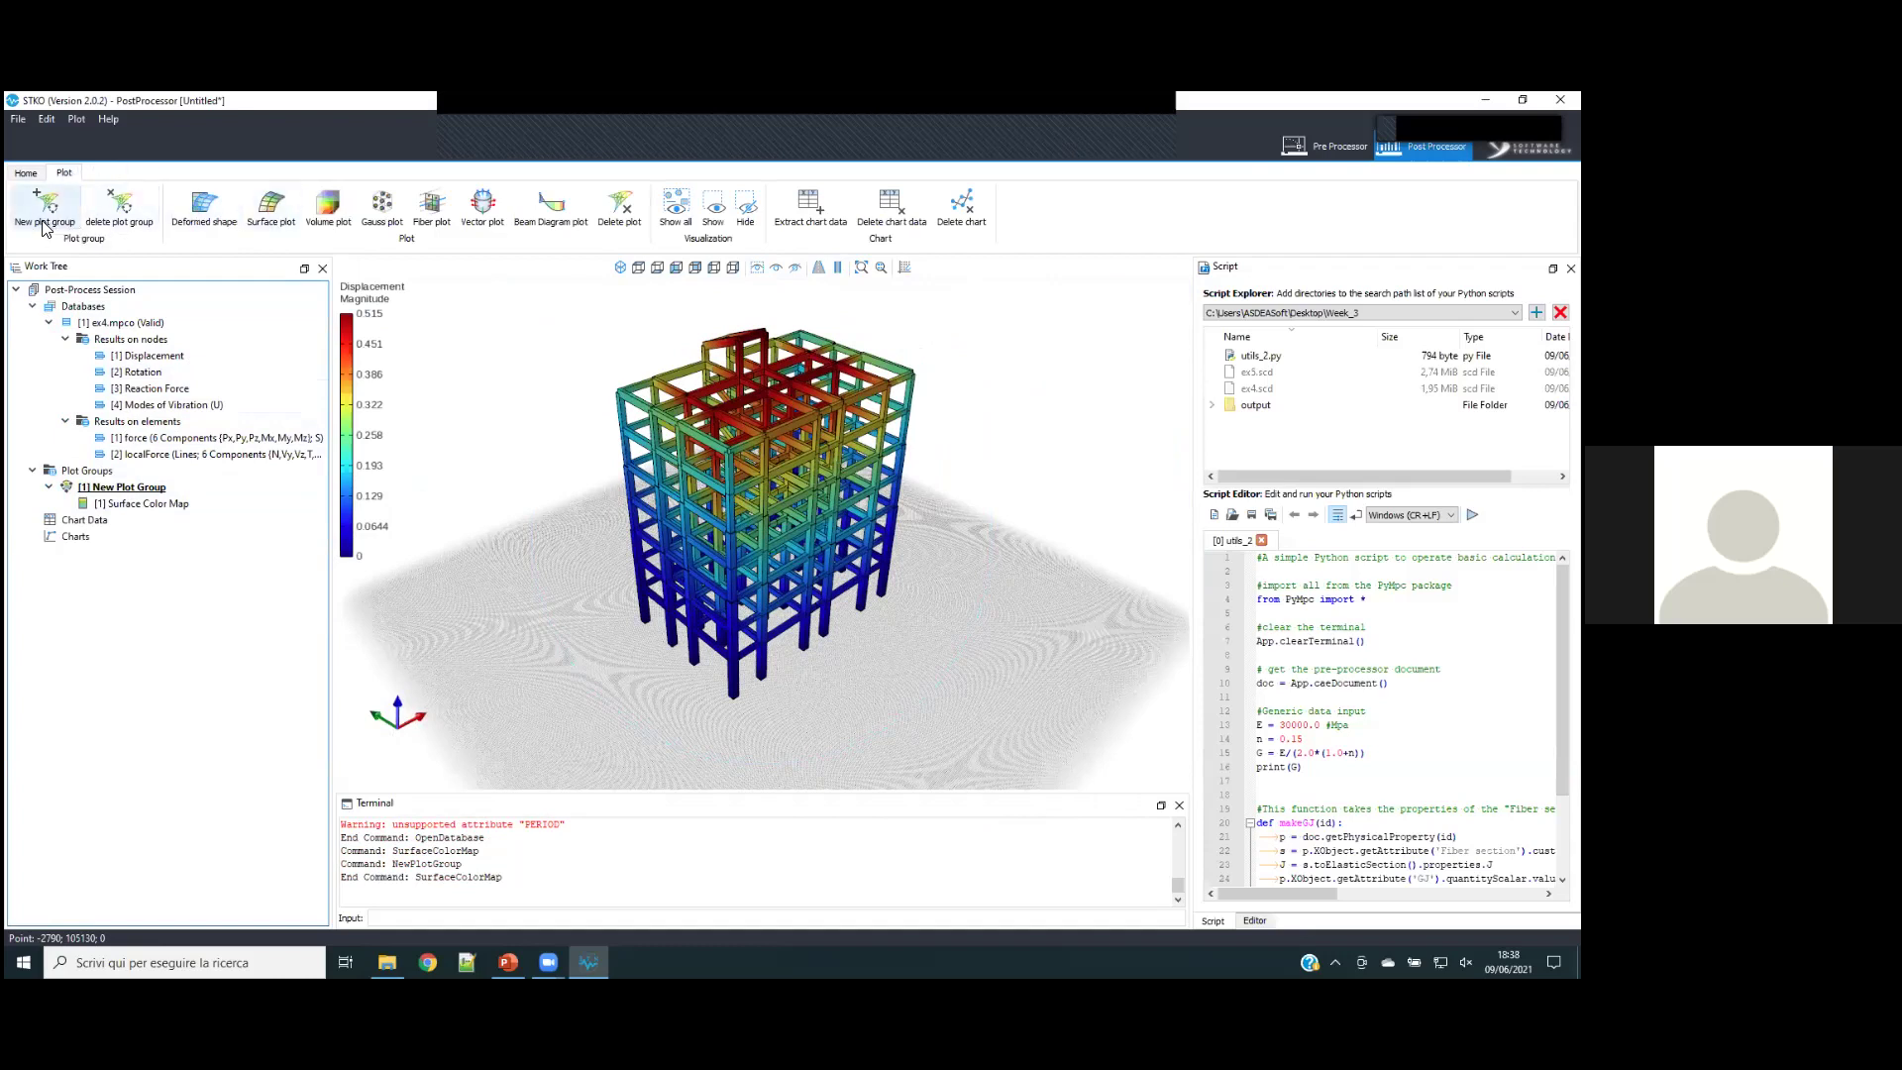
click(45, 218)
click(147, 522)
click(270, 216)
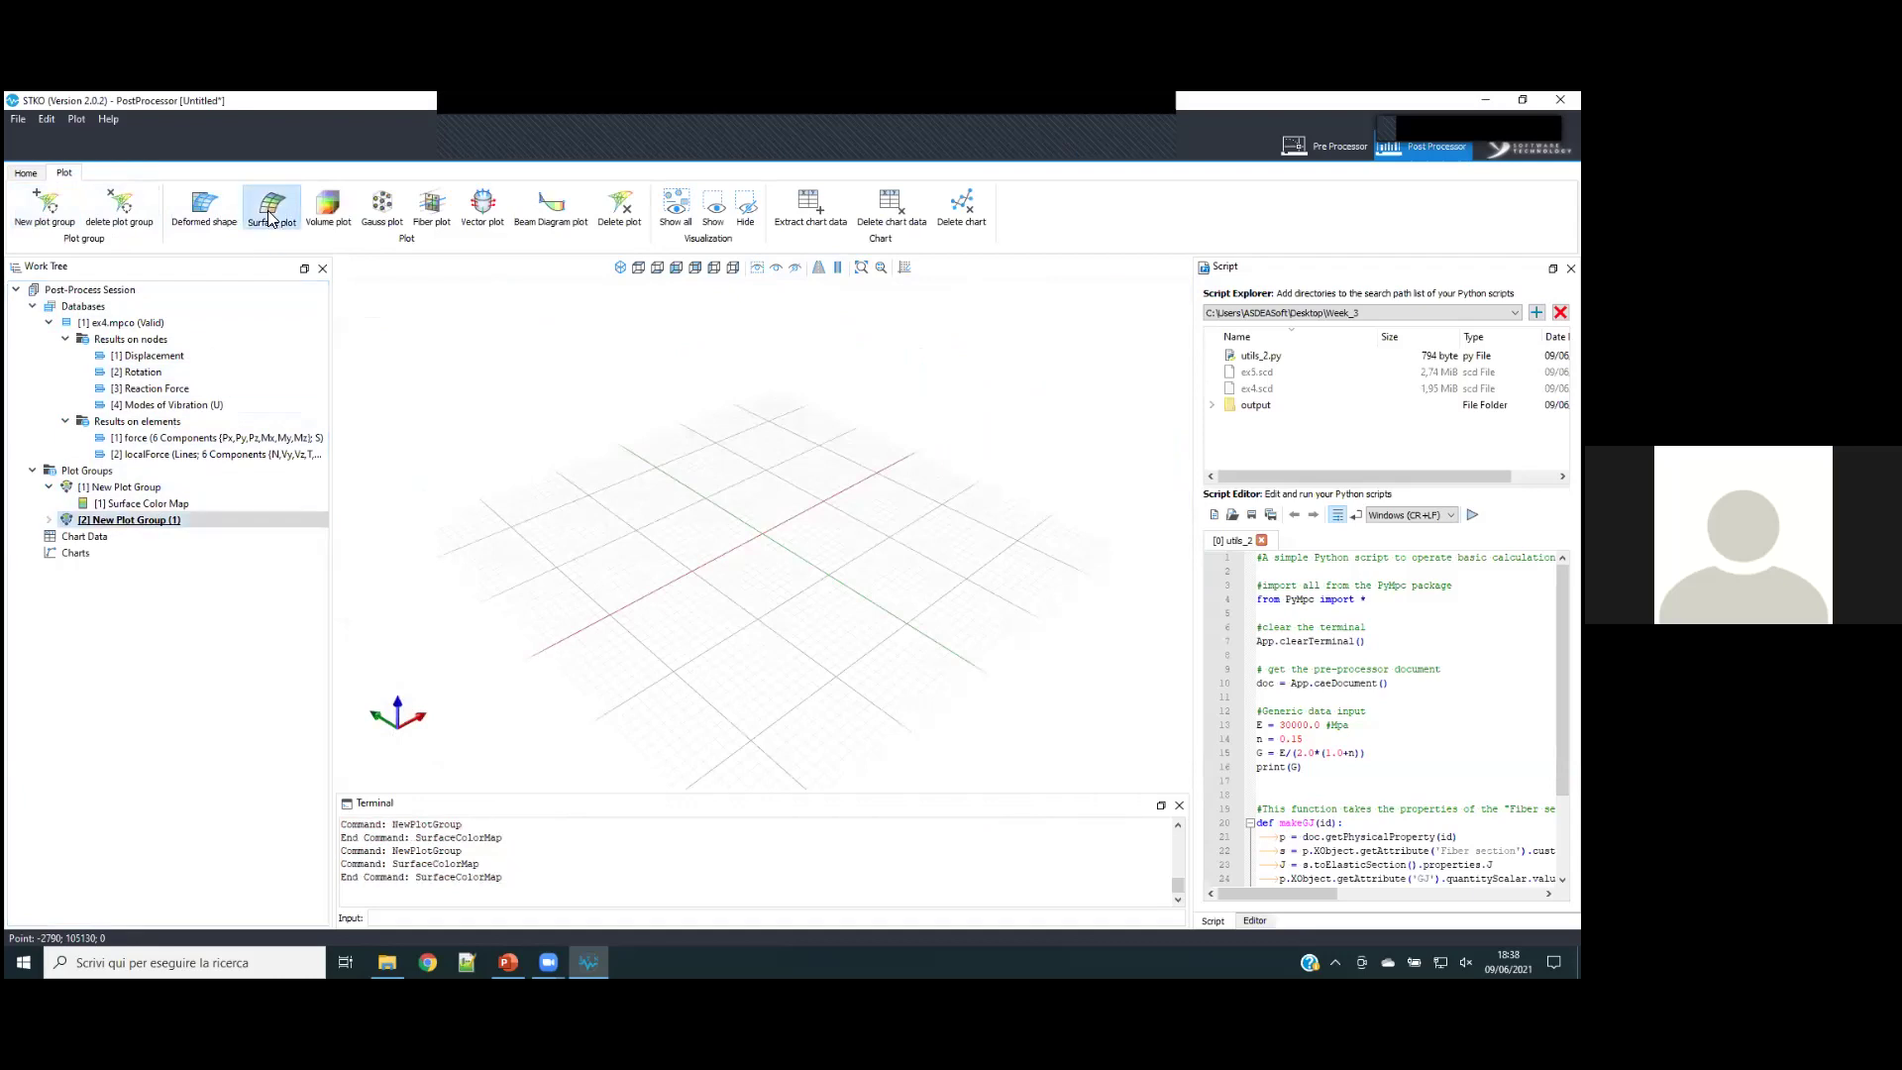
click(203, 208)
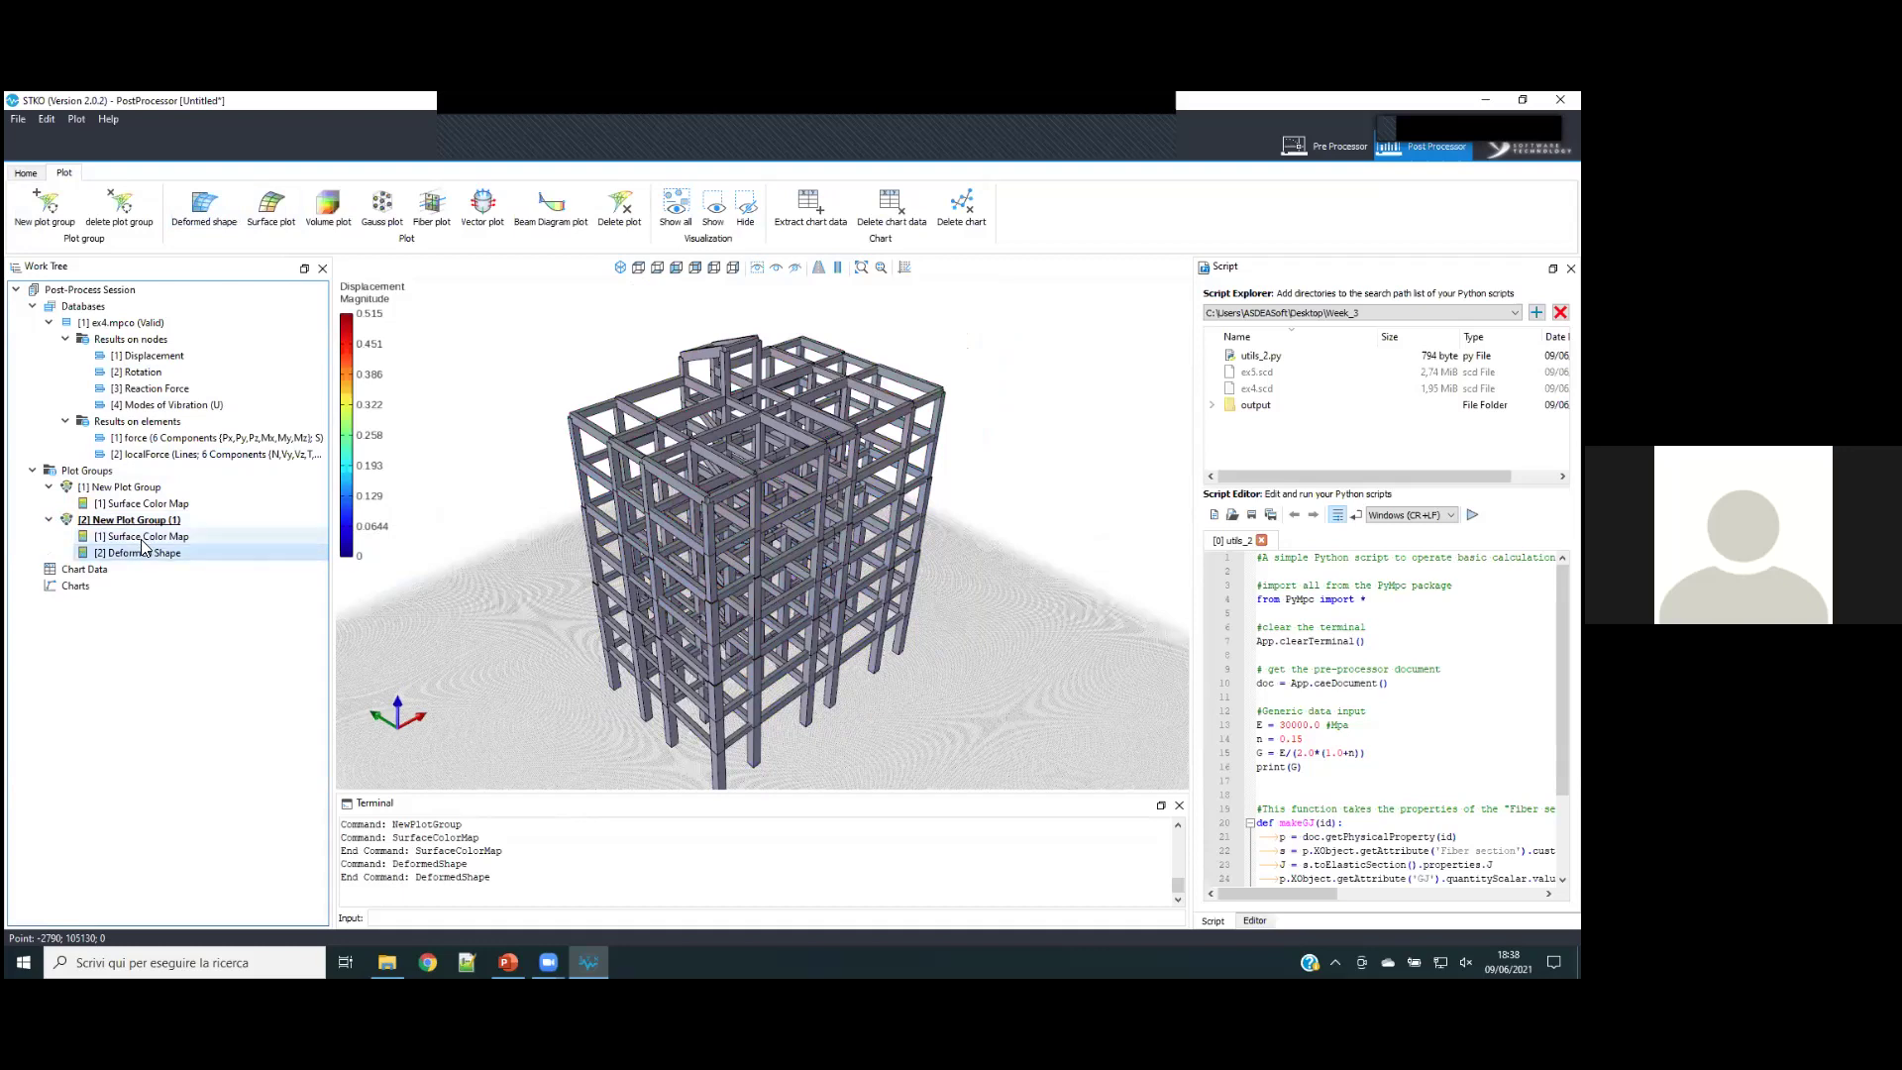
- Set the deformation scale of the second plot group's surface color map to 100 and increase it to 10000
click(142, 540)
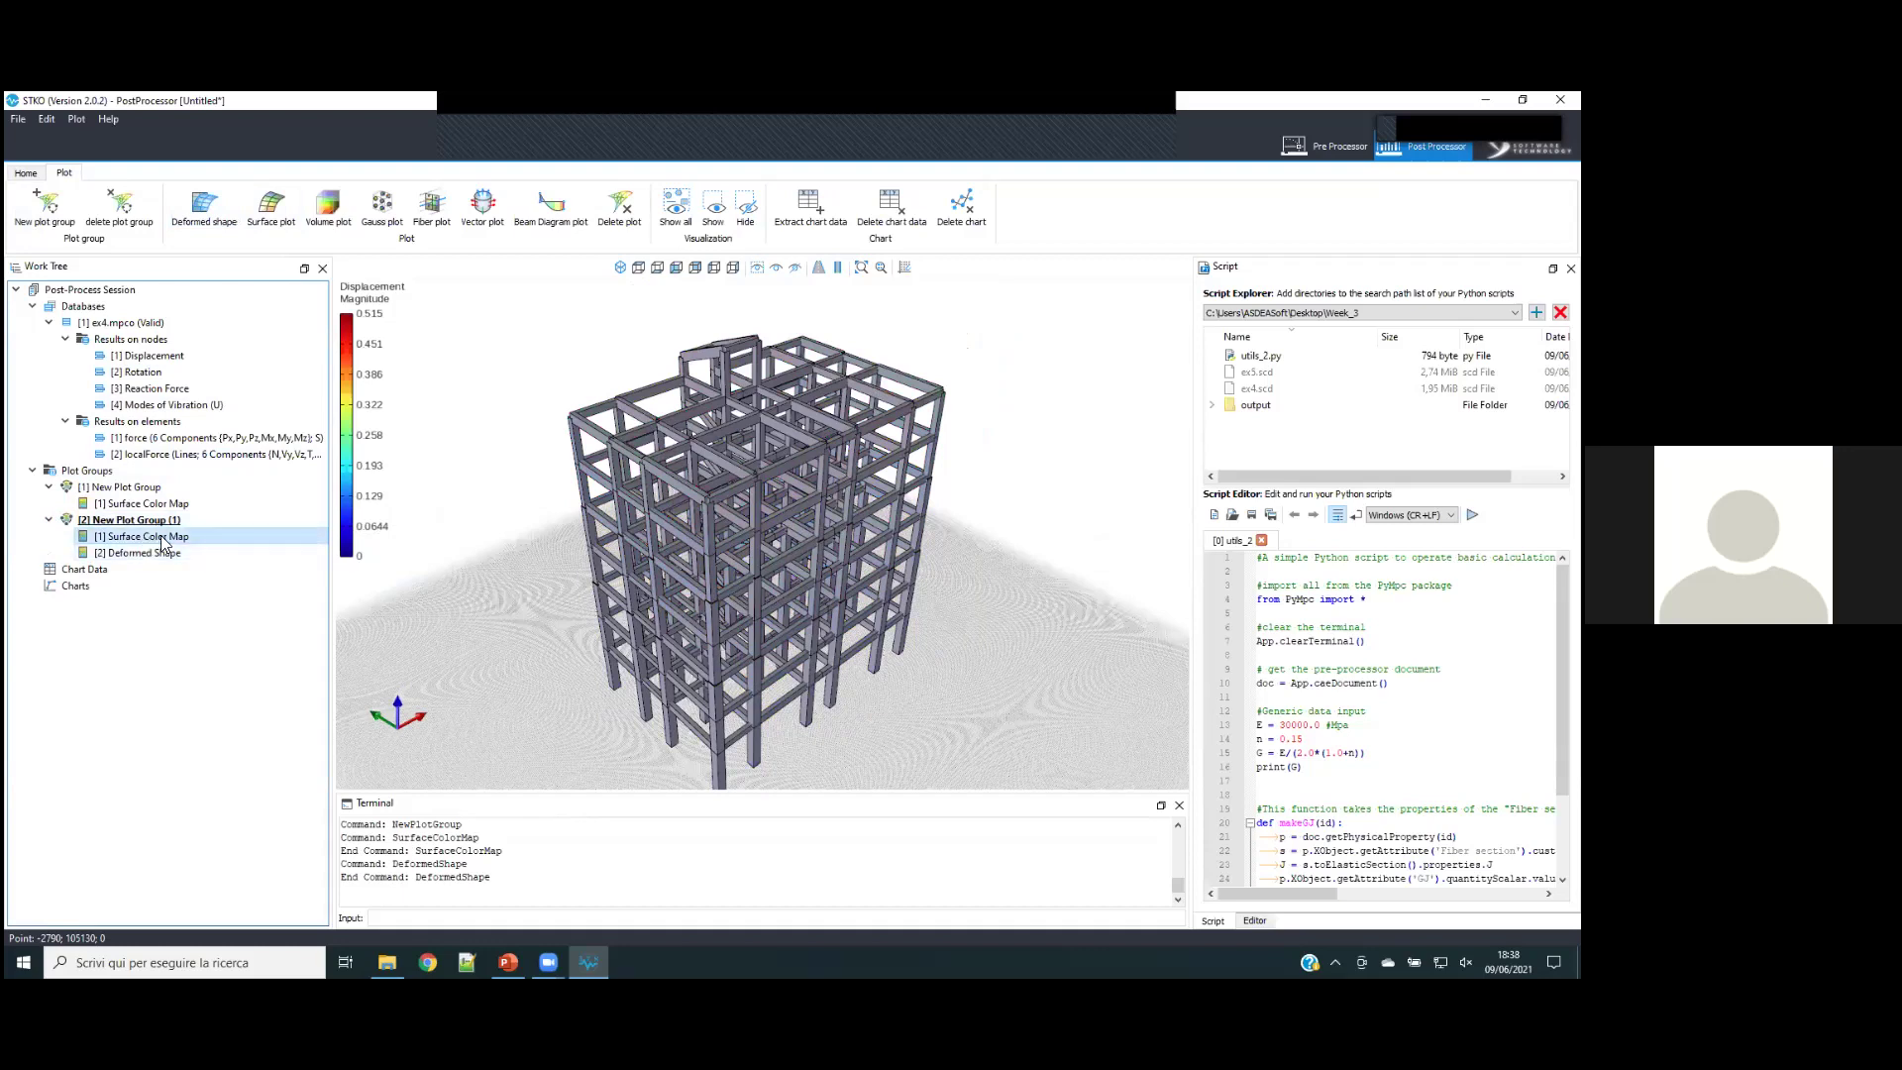
click(1253, 921)
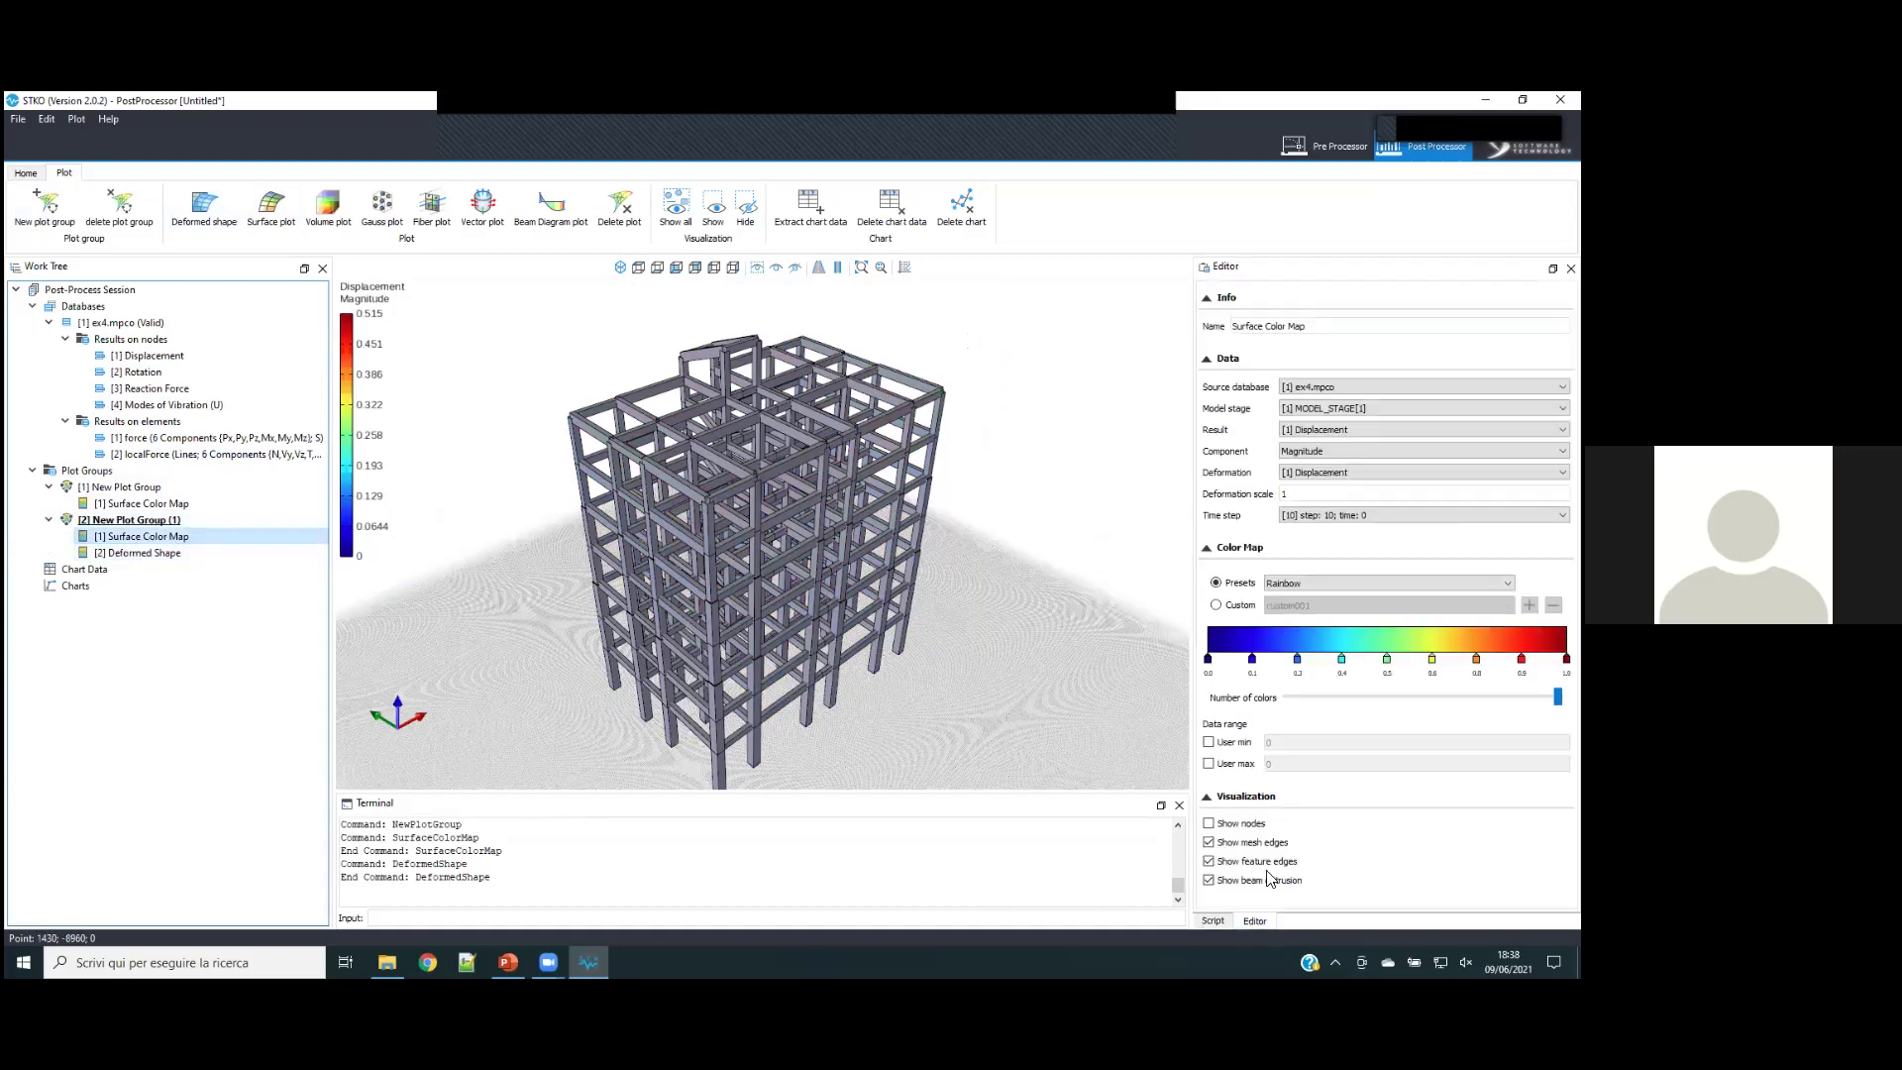
text(00)
key(Return)
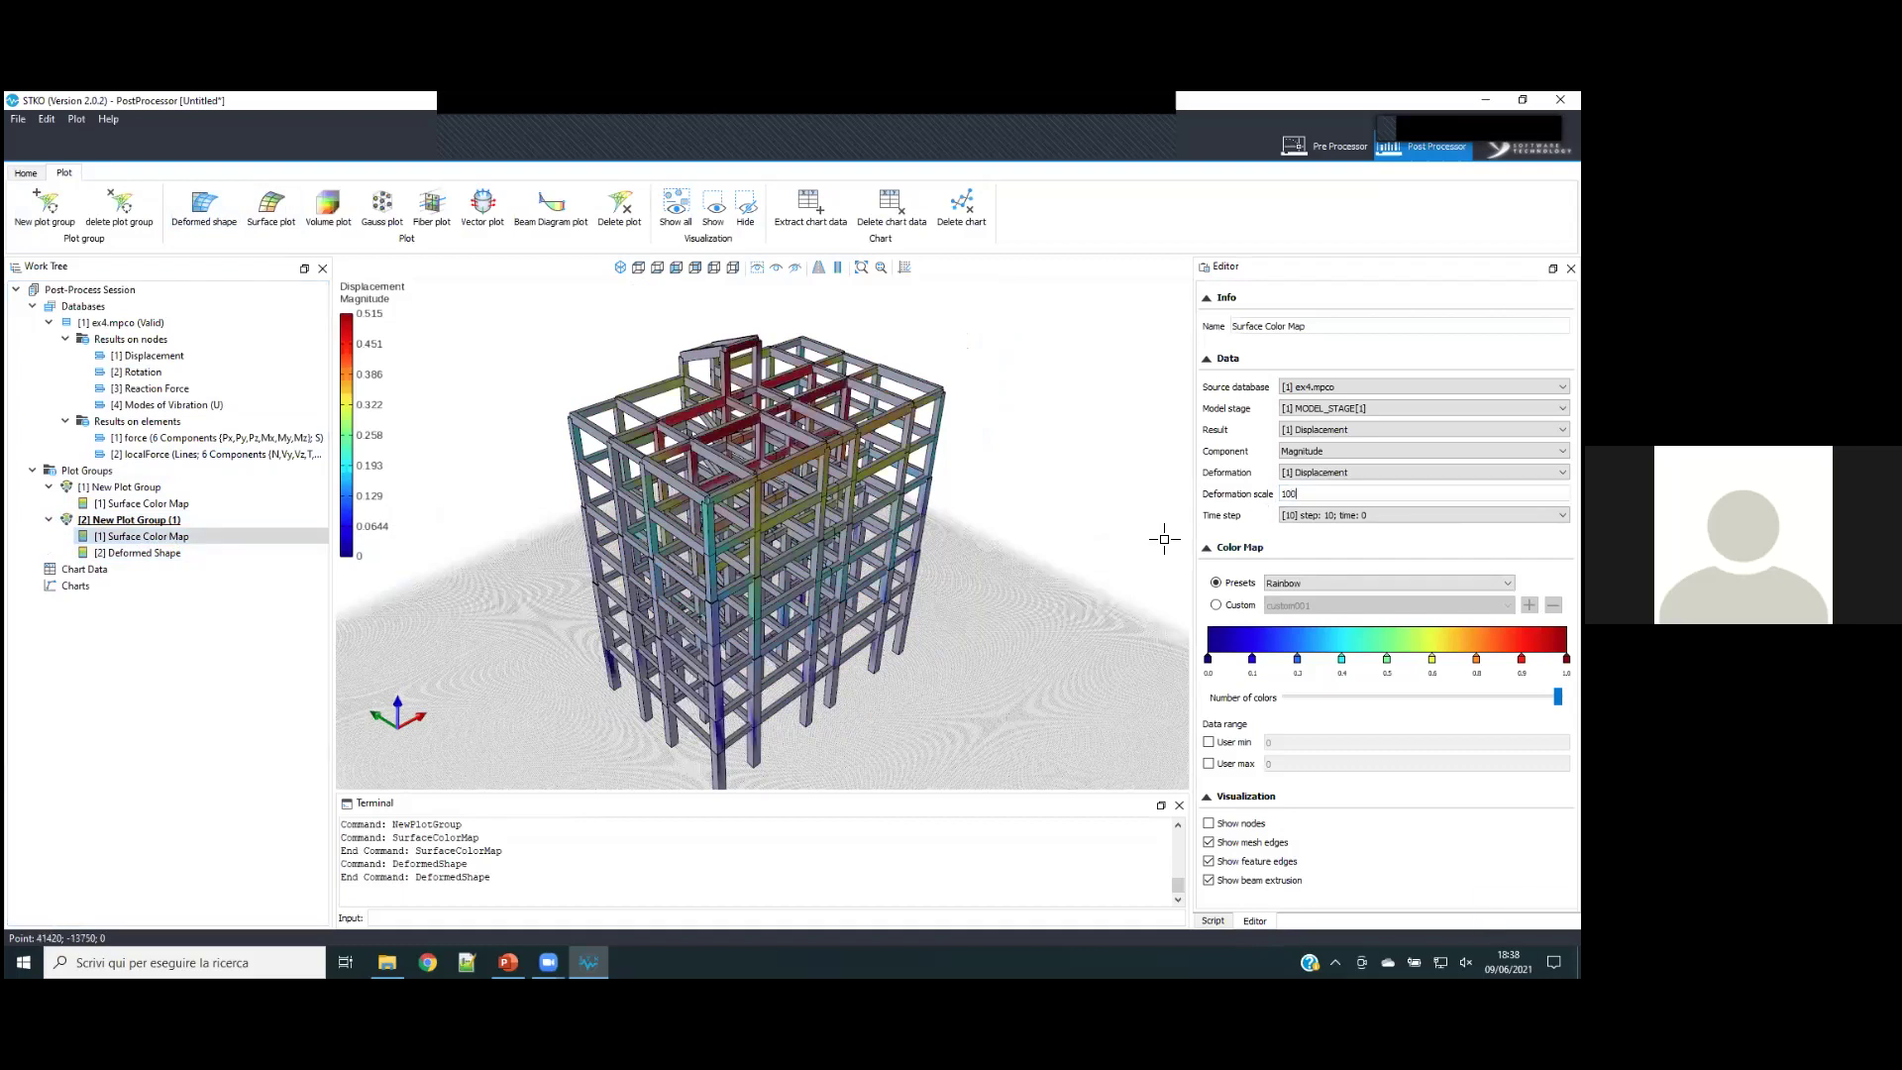
text(00)
key(Return)
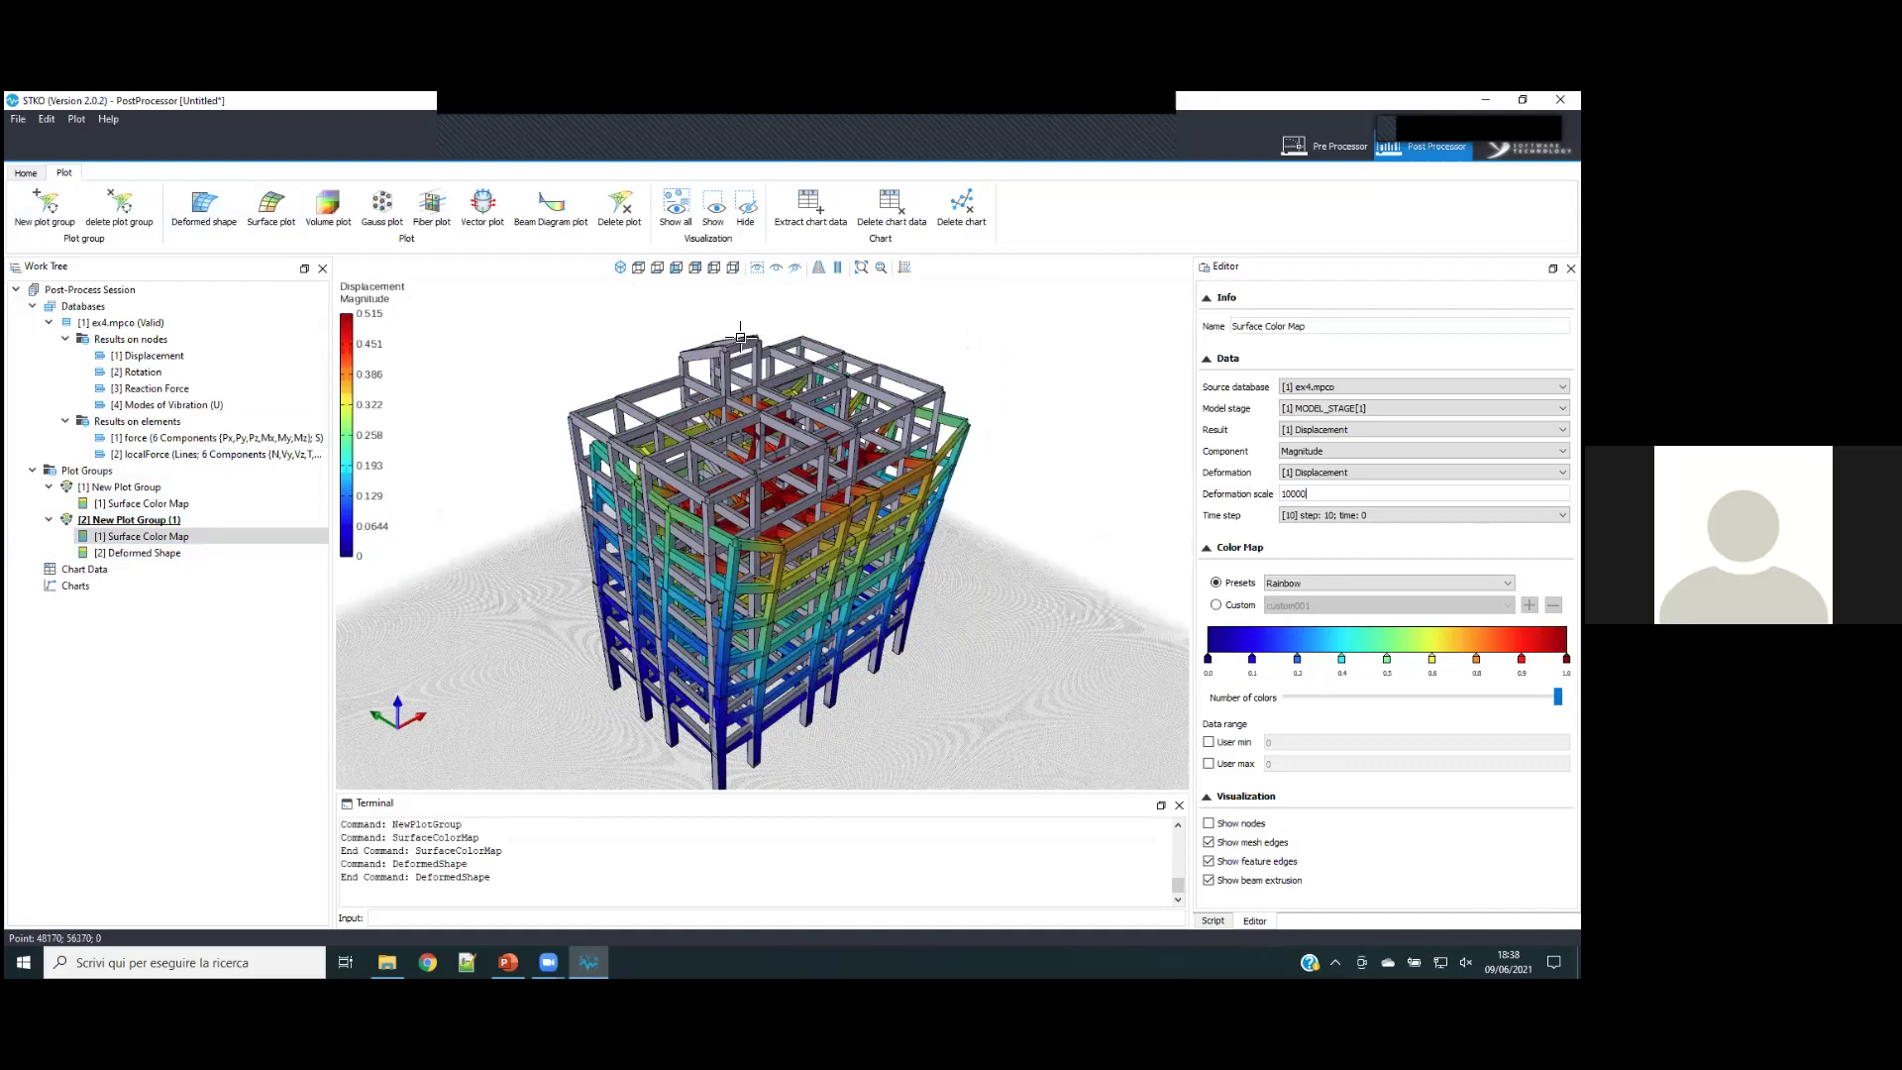
- Delete the second plot group together with its surface color map and deformed shape plots
right_click(152, 550)
click(191, 553)
right_click(156, 547)
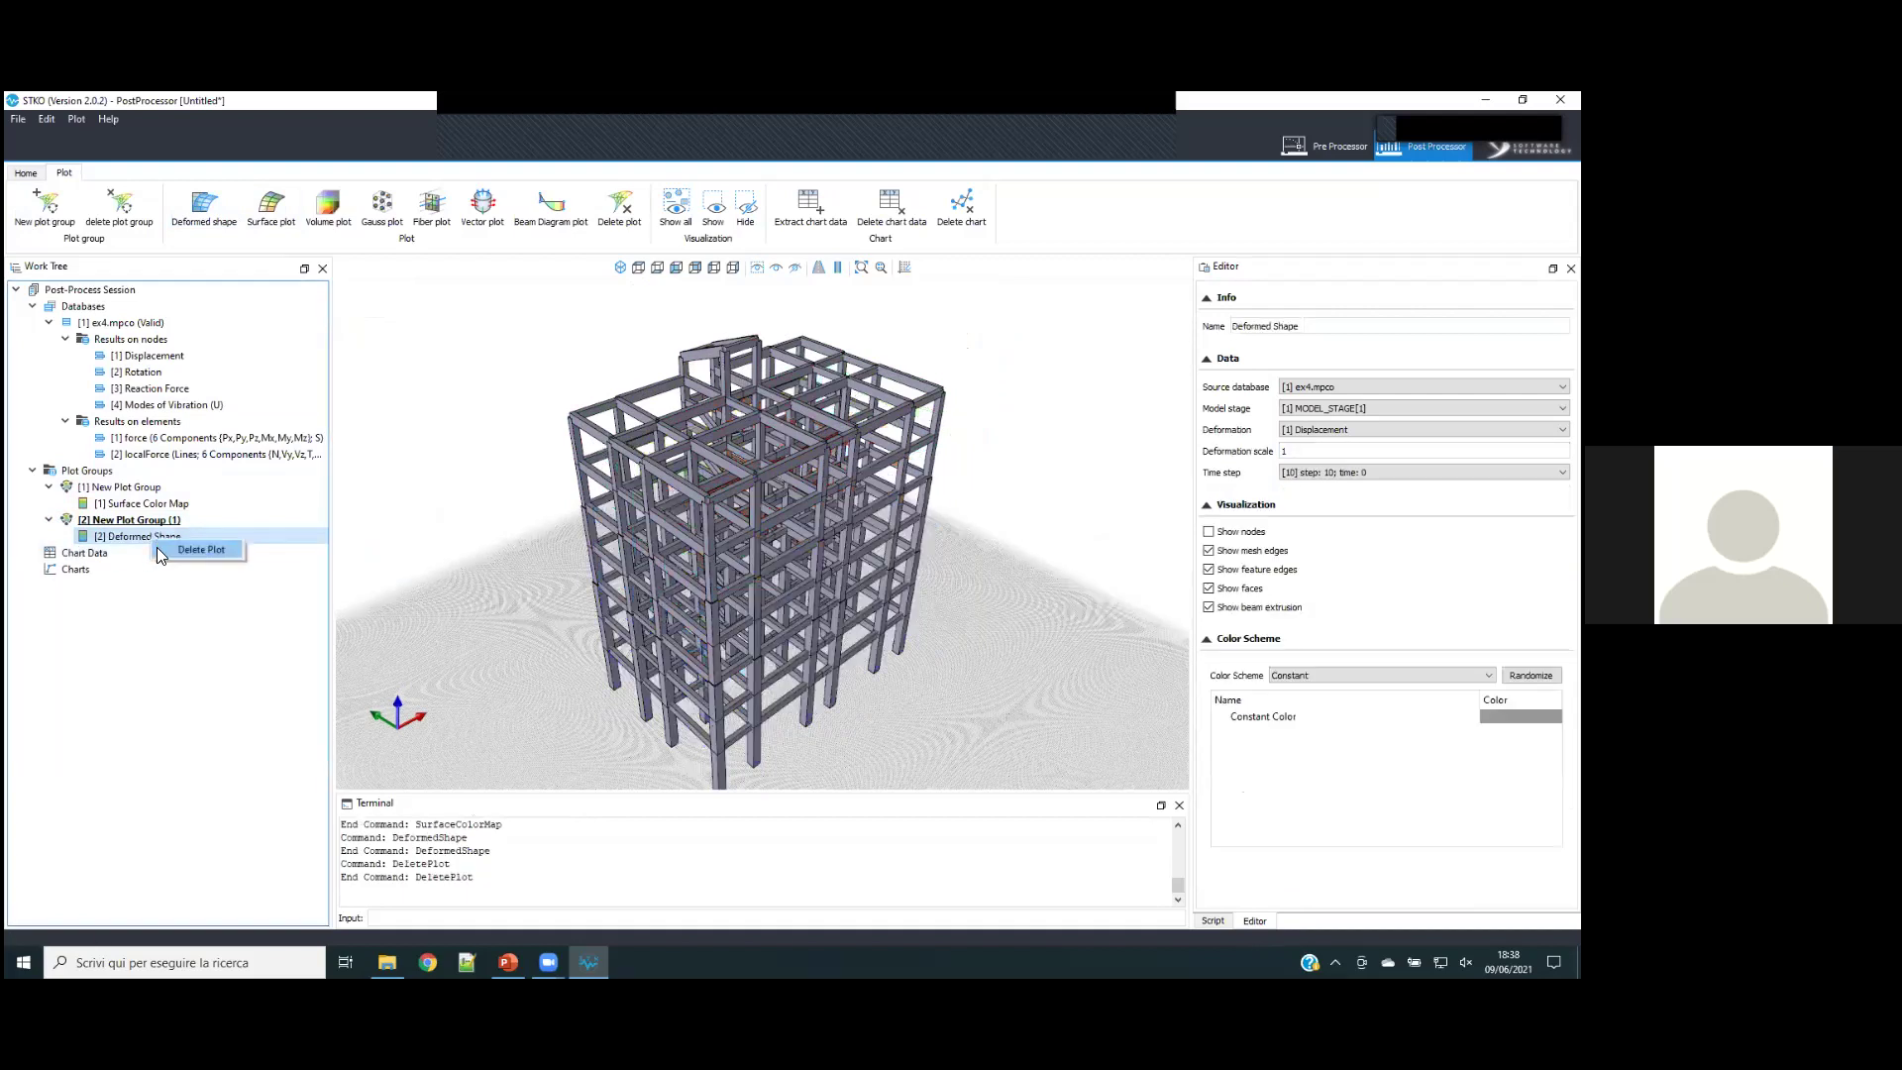
click(194, 545)
right_click(165, 530)
click(198, 532)
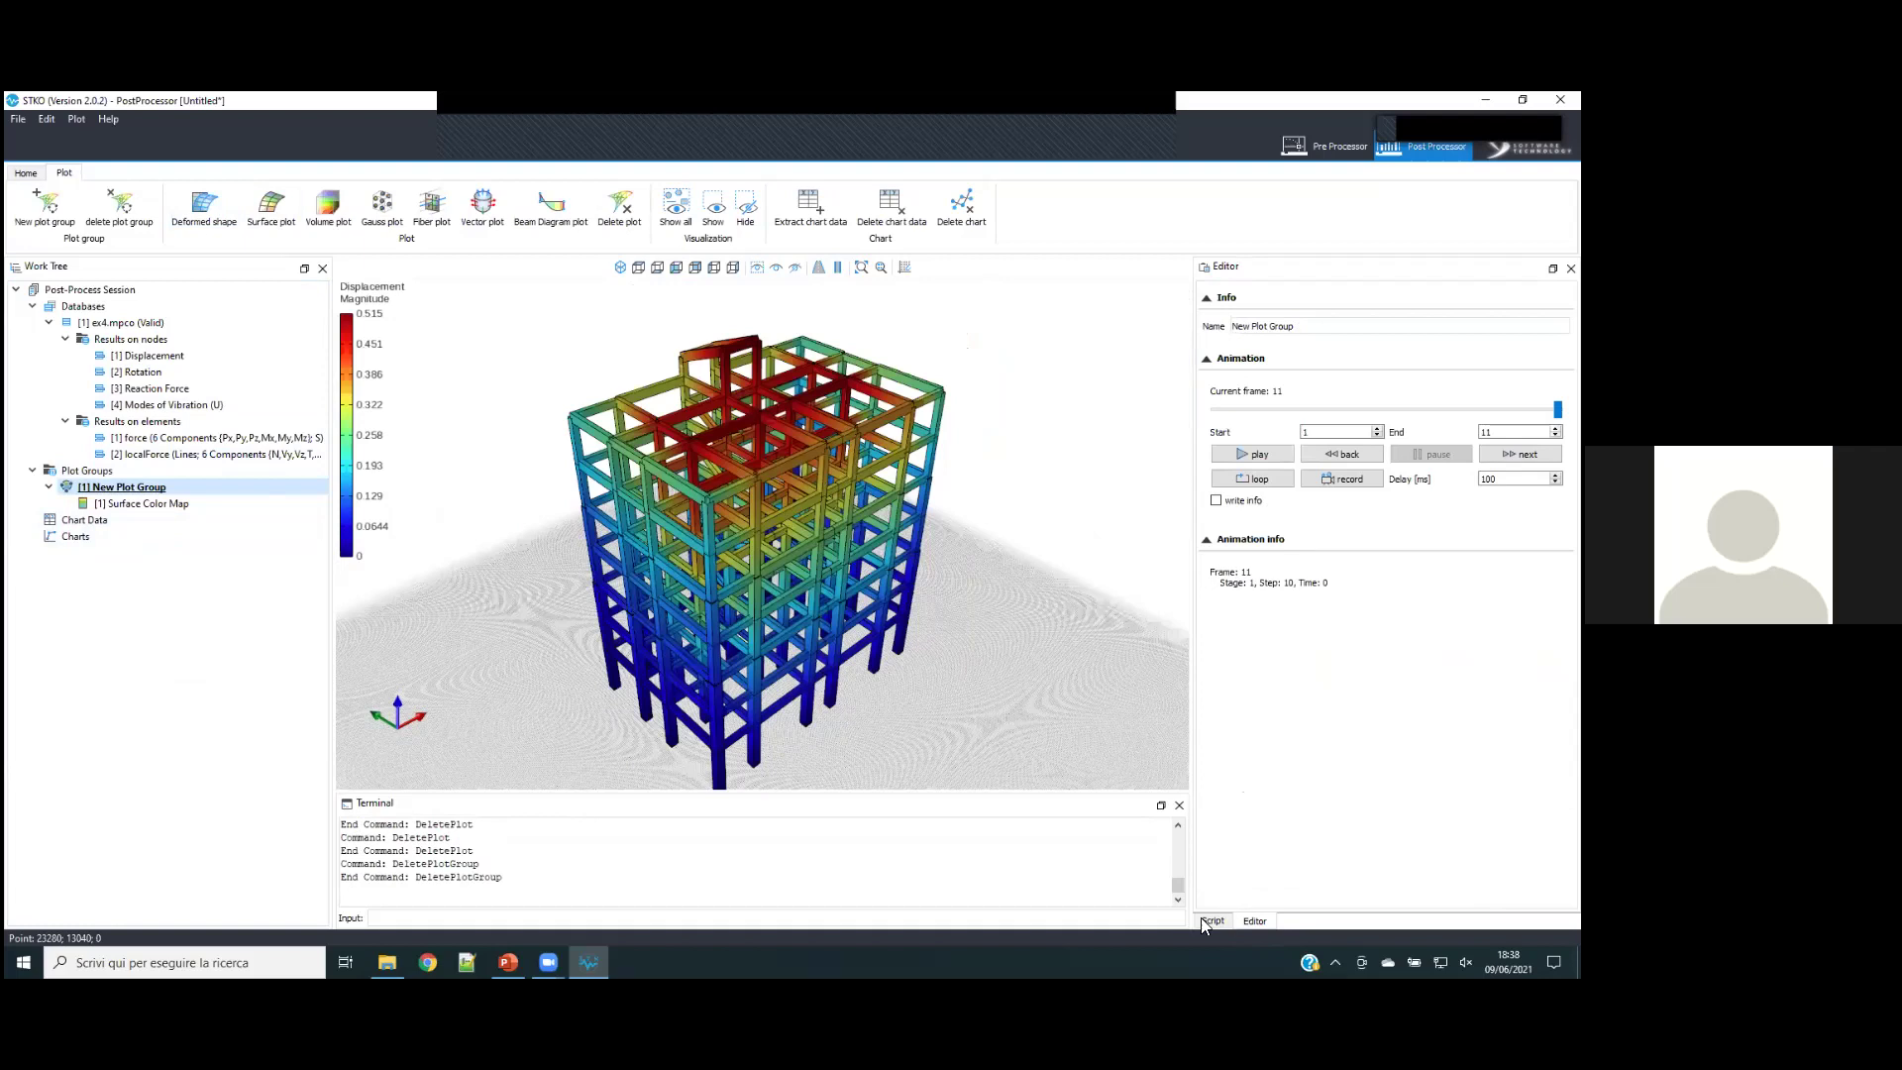
- Show the nodes in the remaining surface color map and hide its mesh edges, feature edges and beam extrusion
click(309, 502)
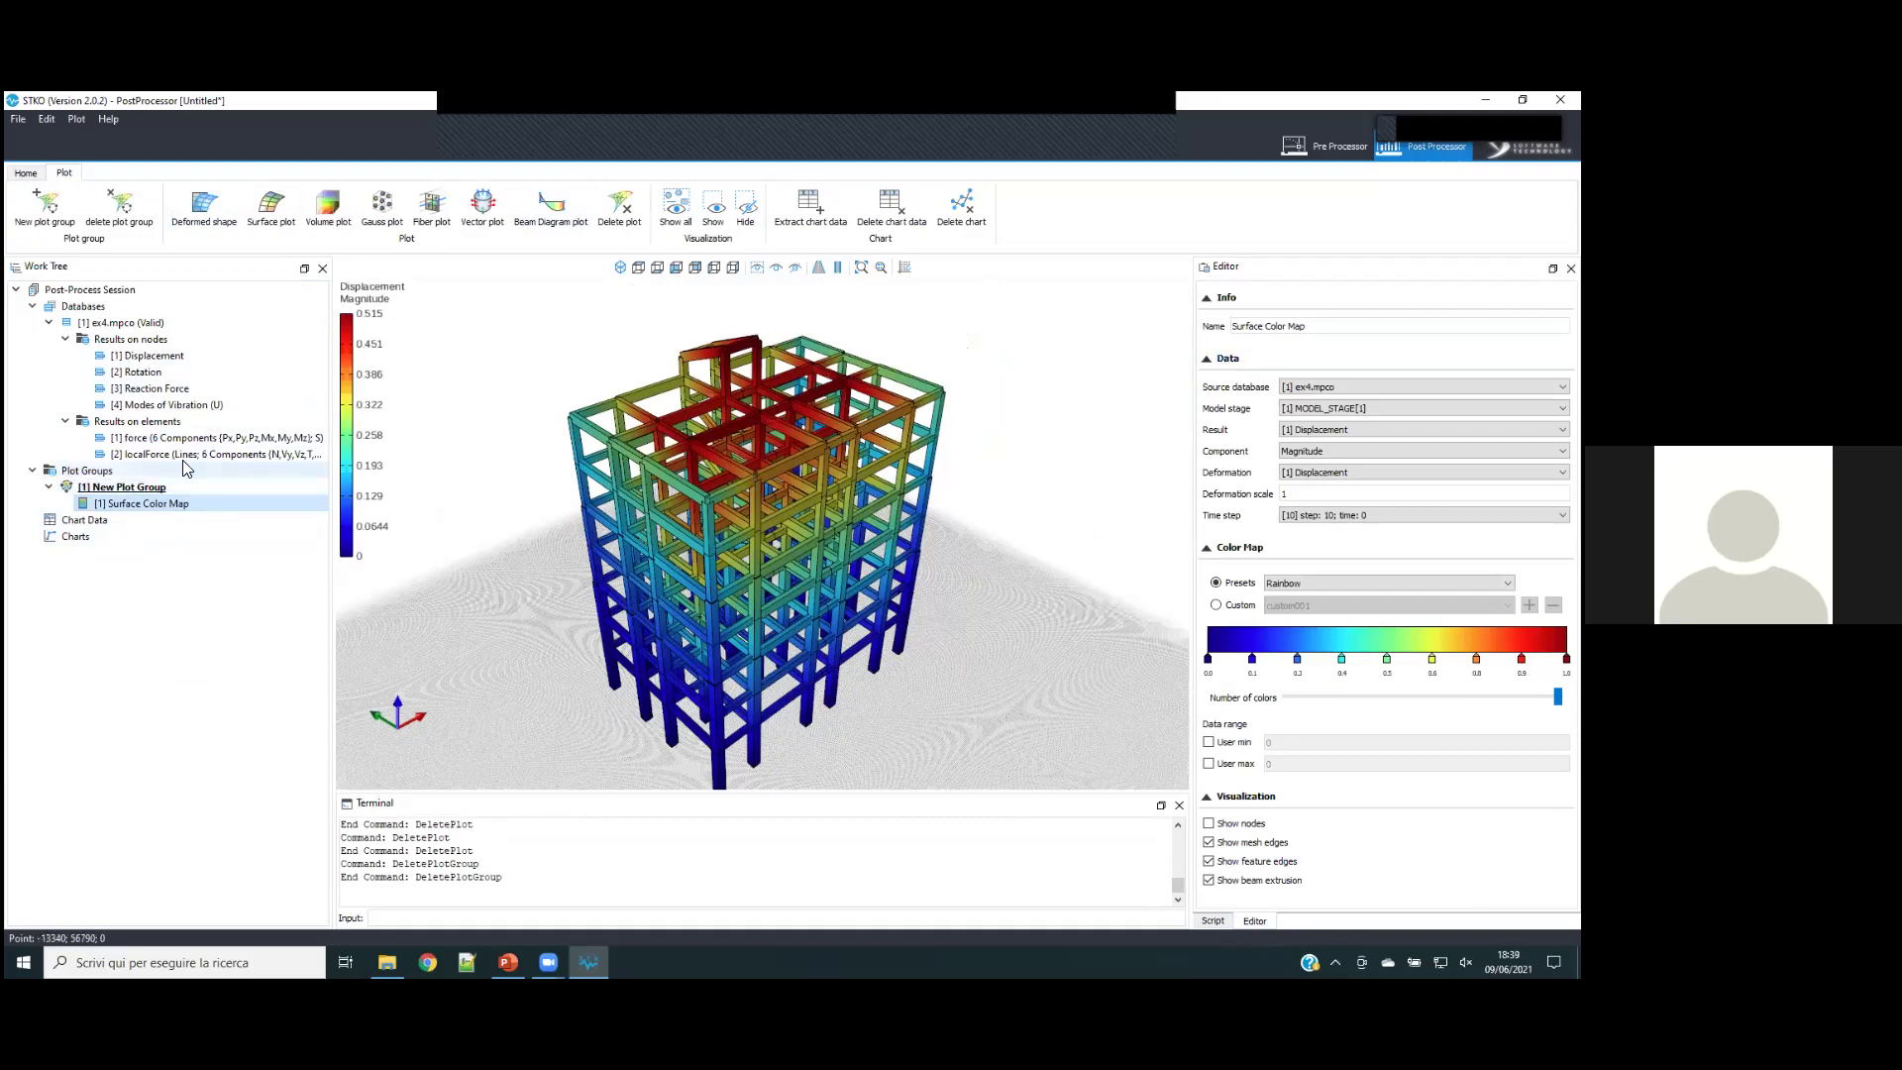
click(154, 486)
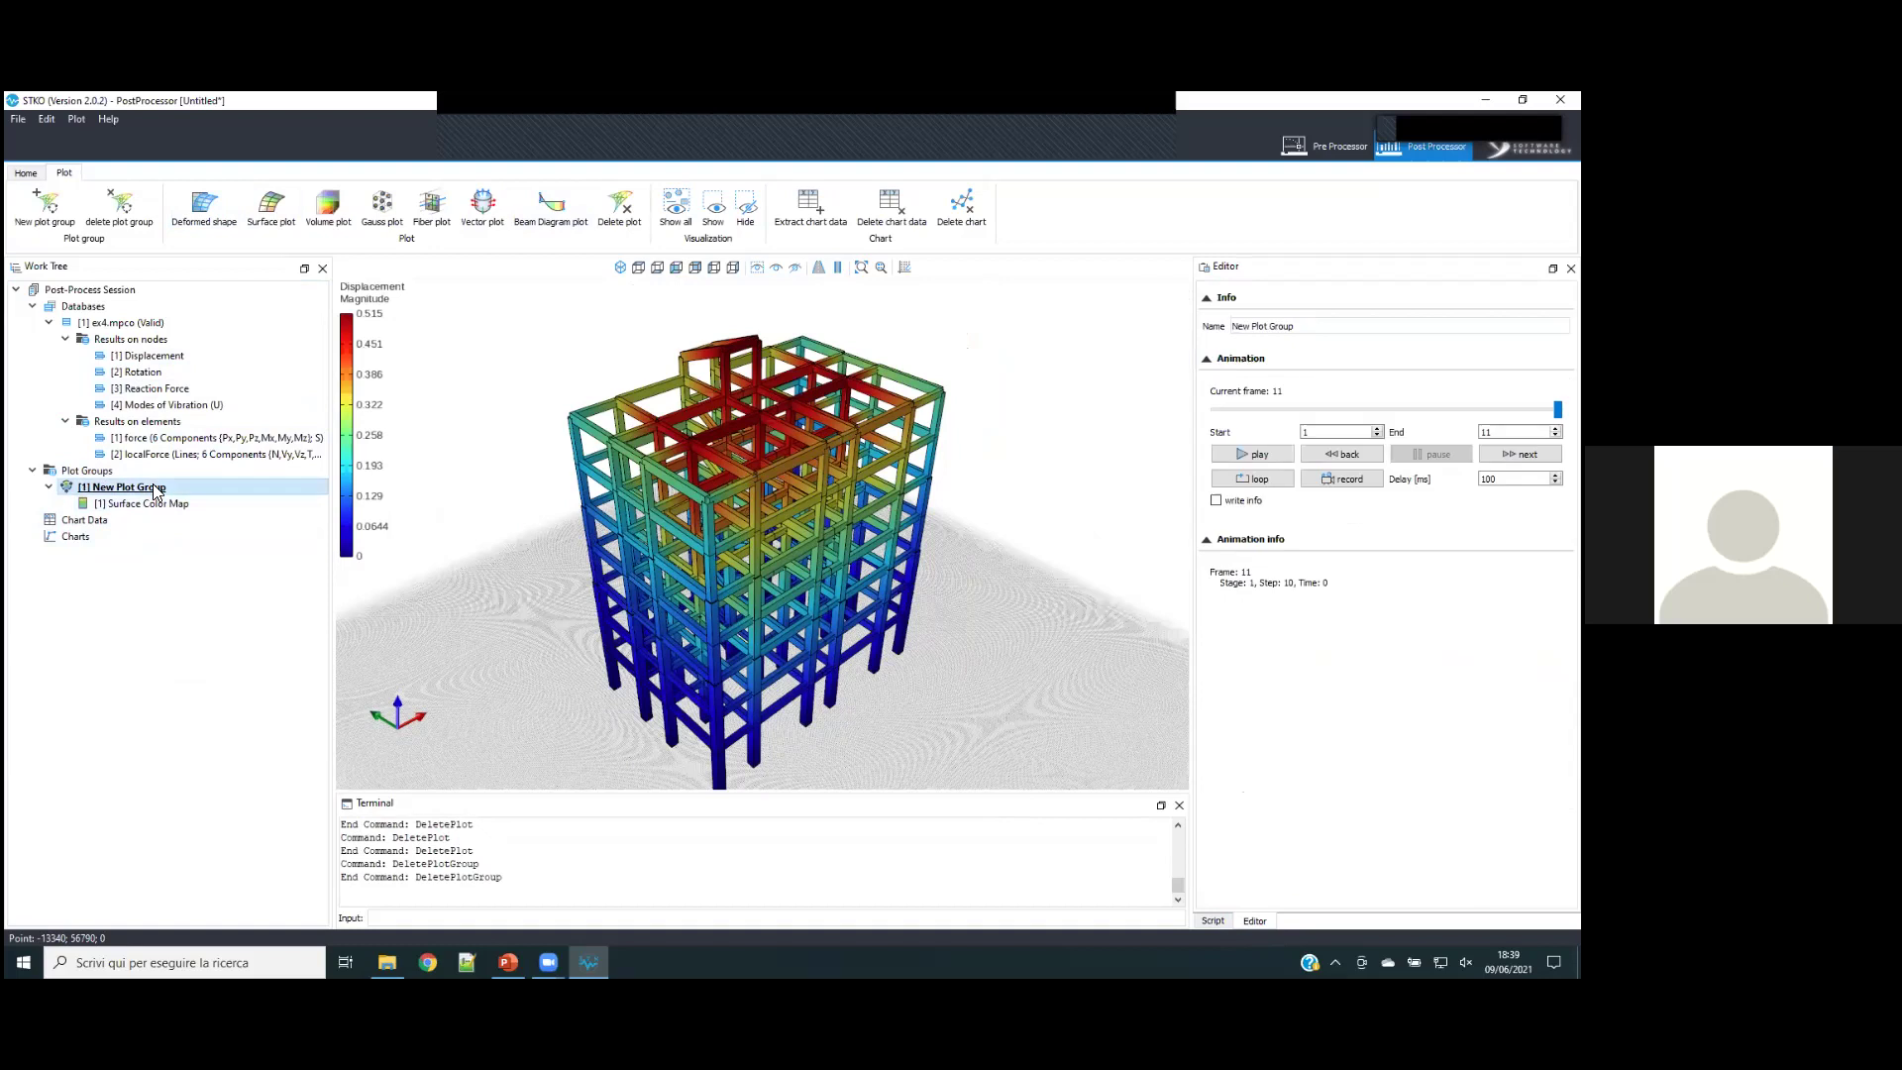
click(208, 502)
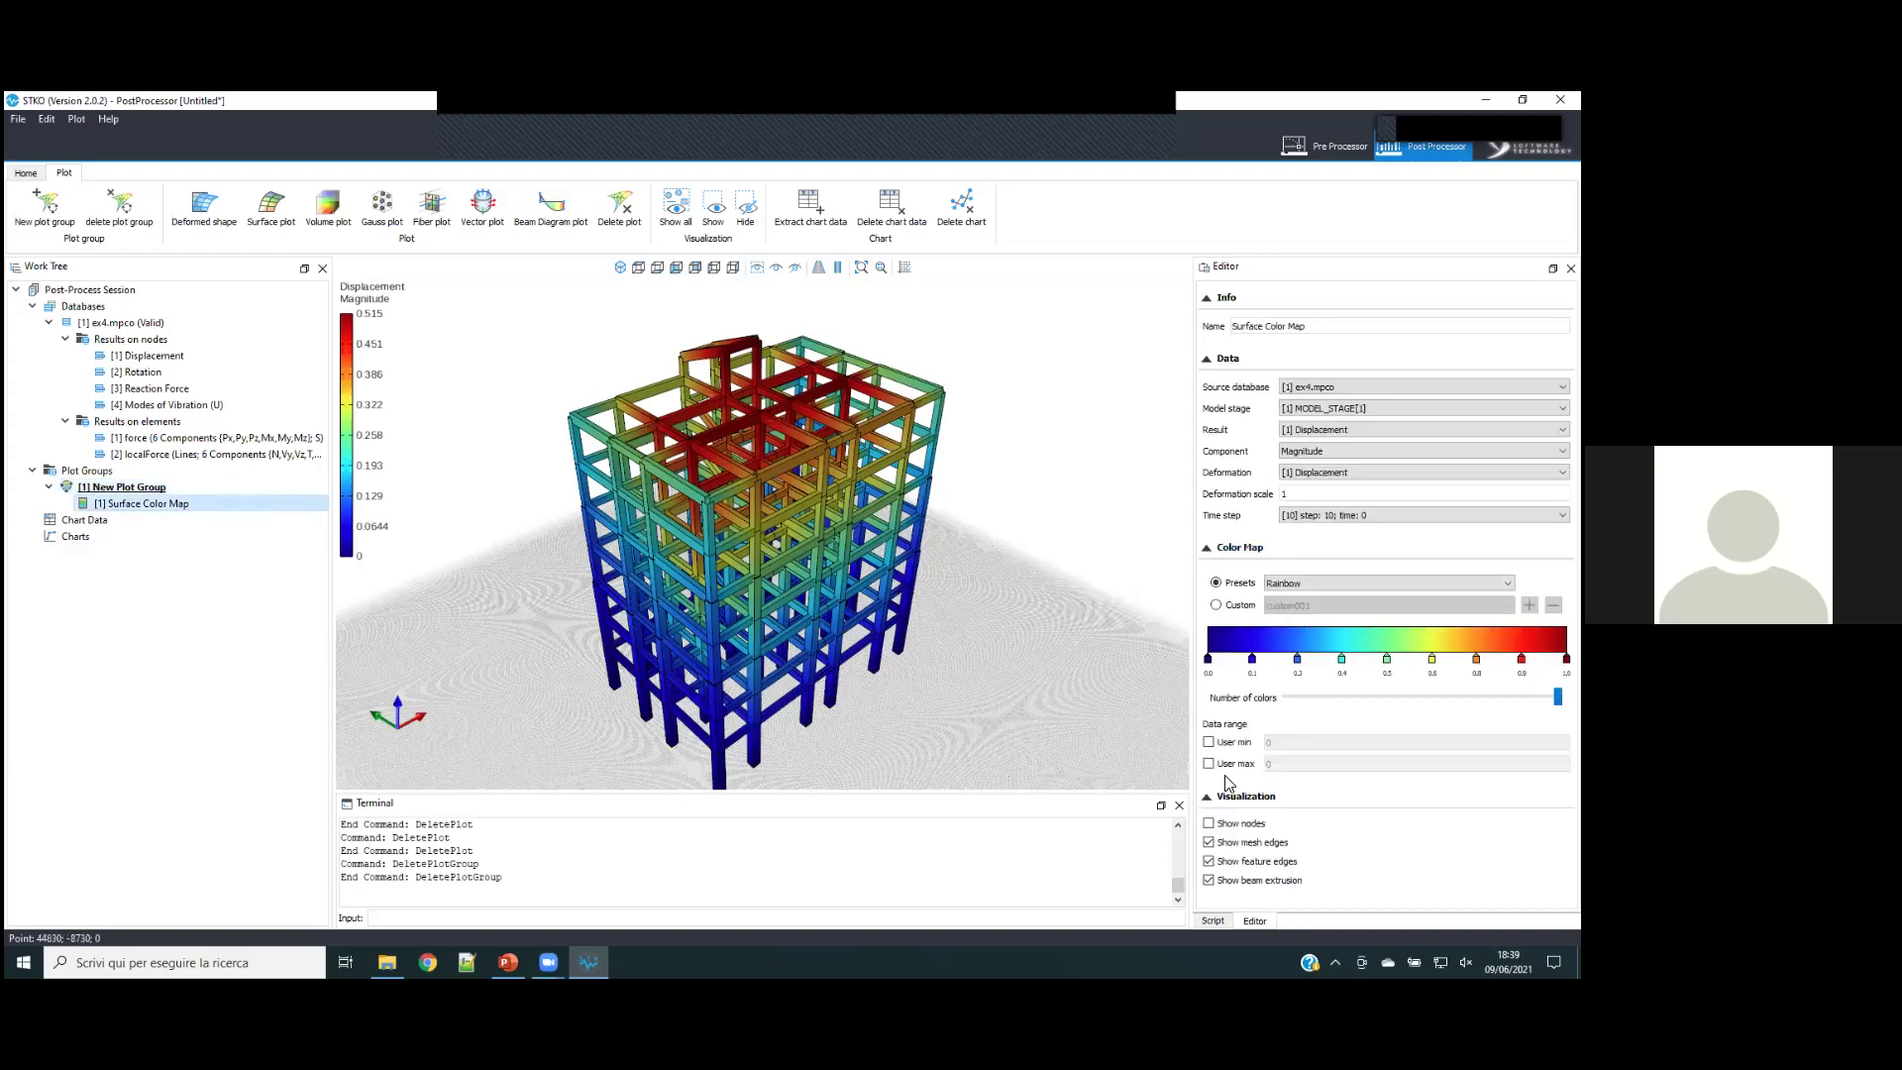
click(1232, 826)
click(1233, 842)
click(1235, 881)
click(1234, 861)
- Make the ground grid invisible in the 3D view
click(904, 266)
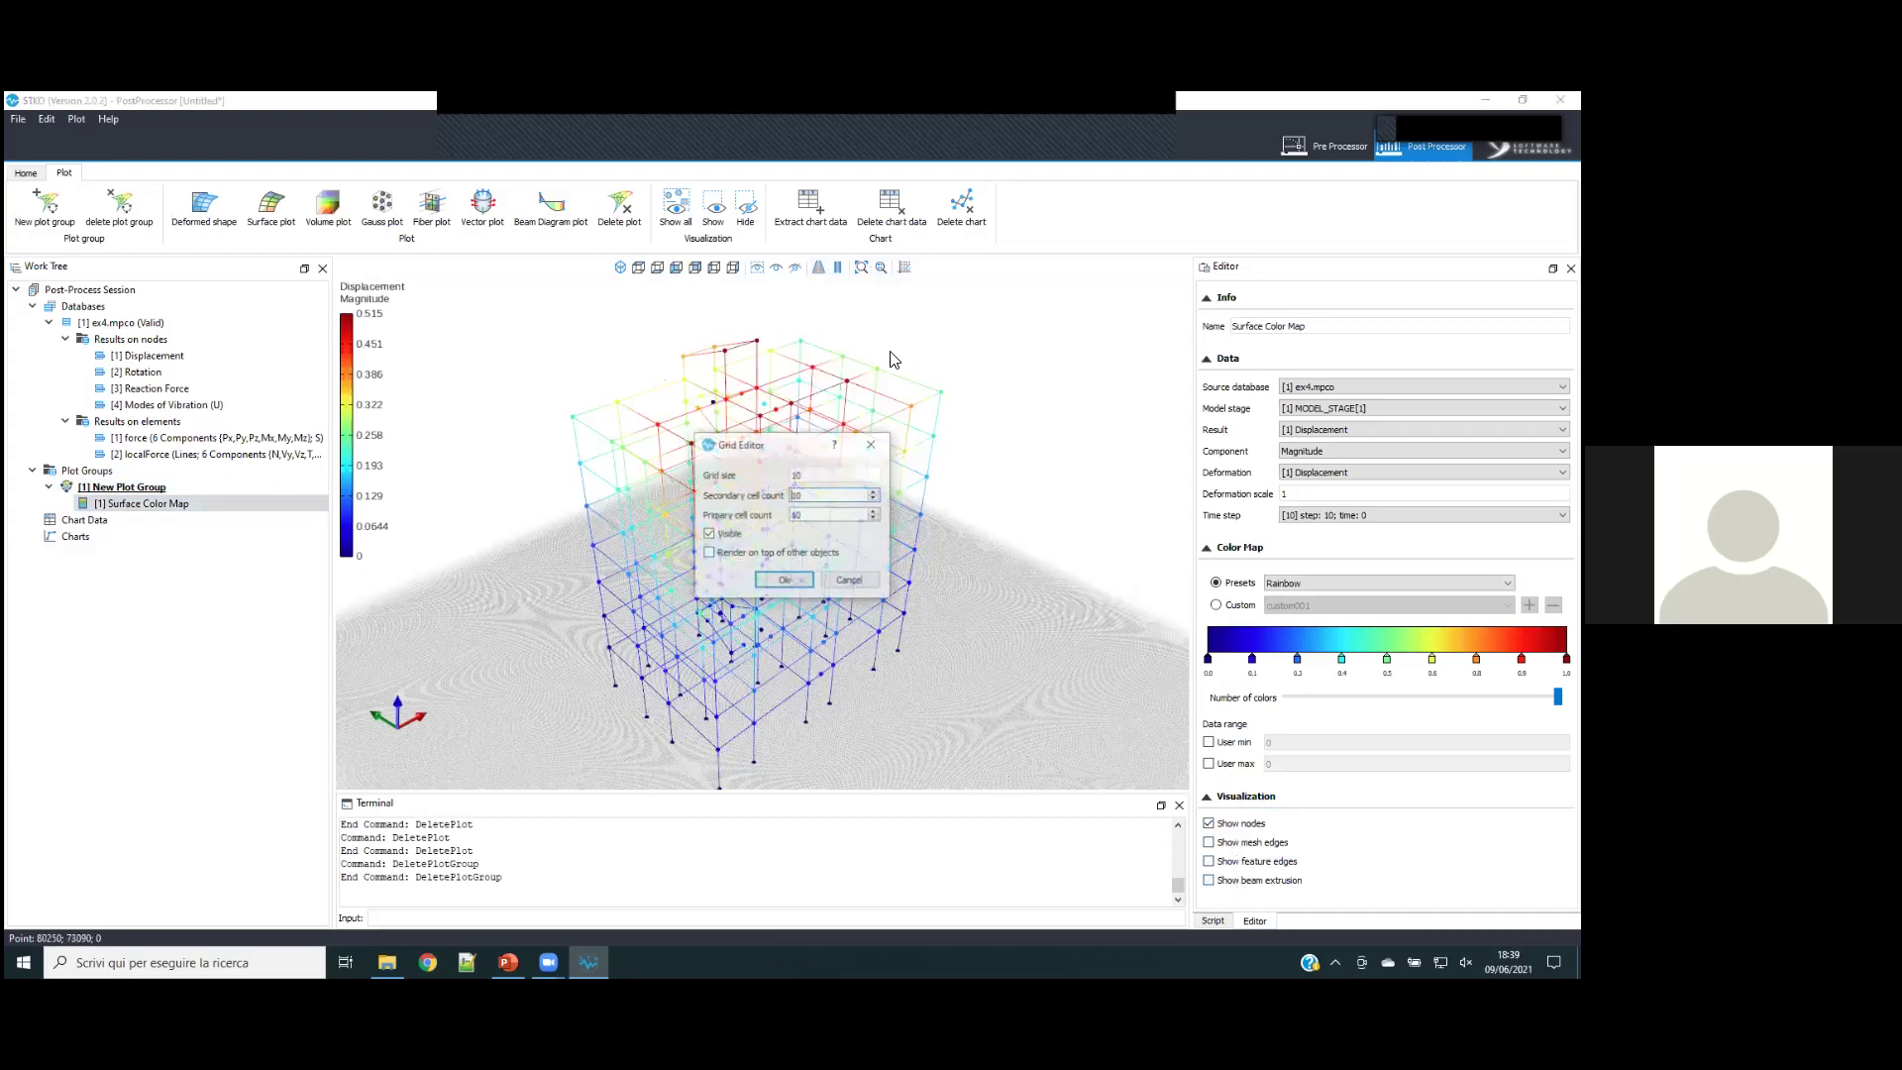
click(730, 540)
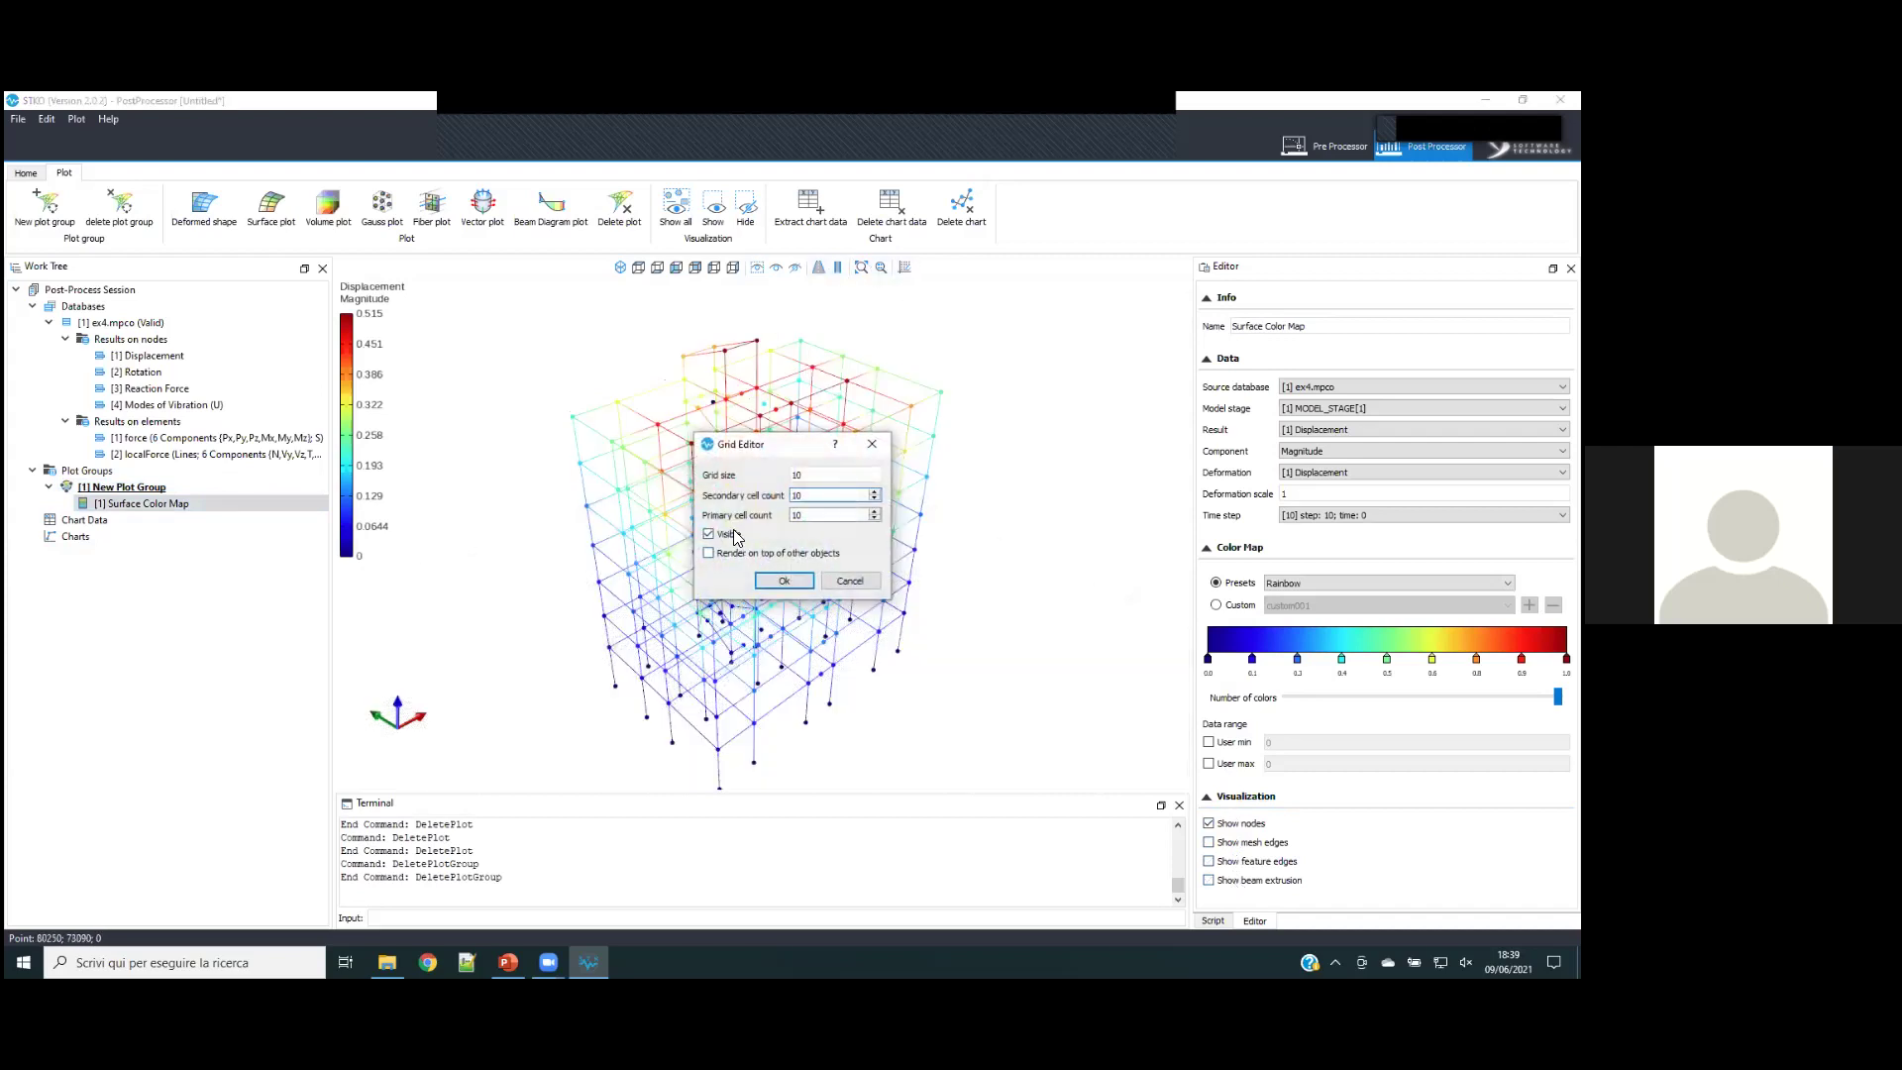
click(784, 581)
scroll(779, 625, down, 2)
scroll(780, 624, up, 2)
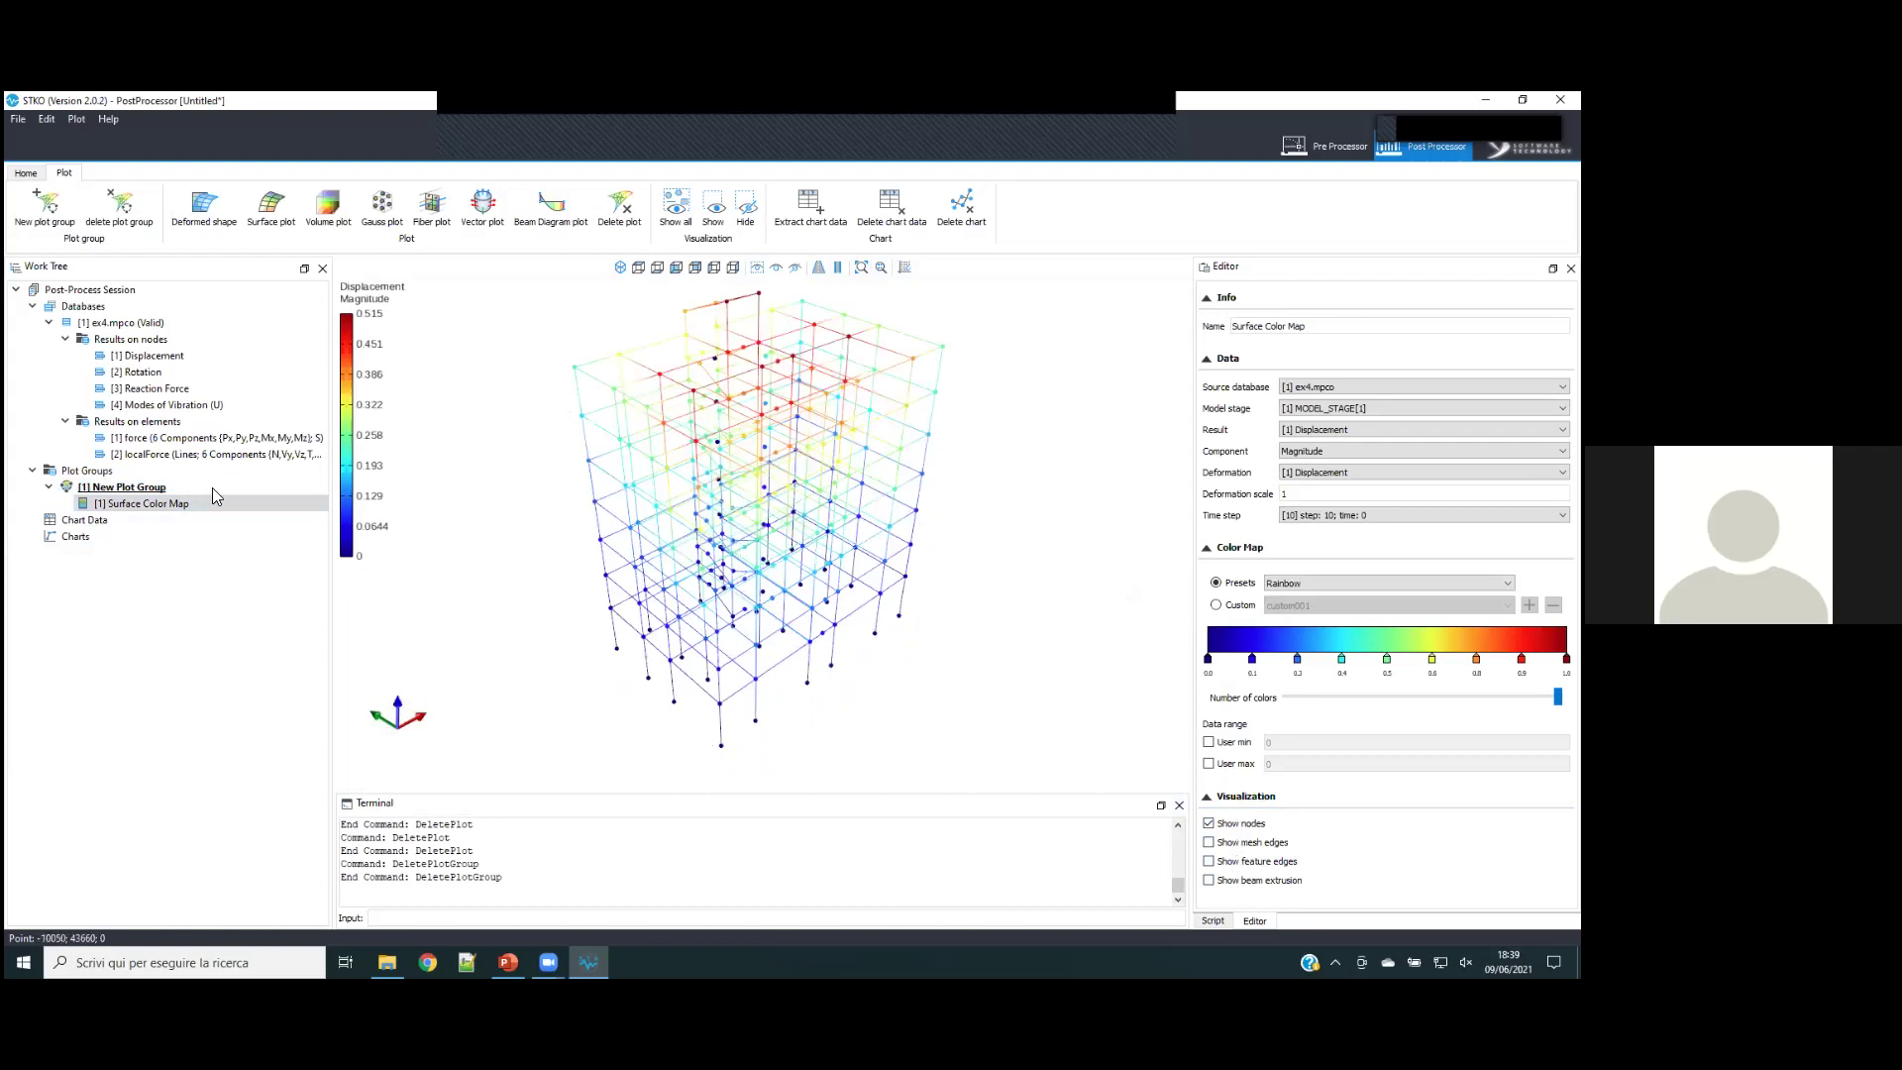
- Start a chart data extraction on nodes, with Reaction Force component RFz as Y data against the pseudo time step
click(76, 522)
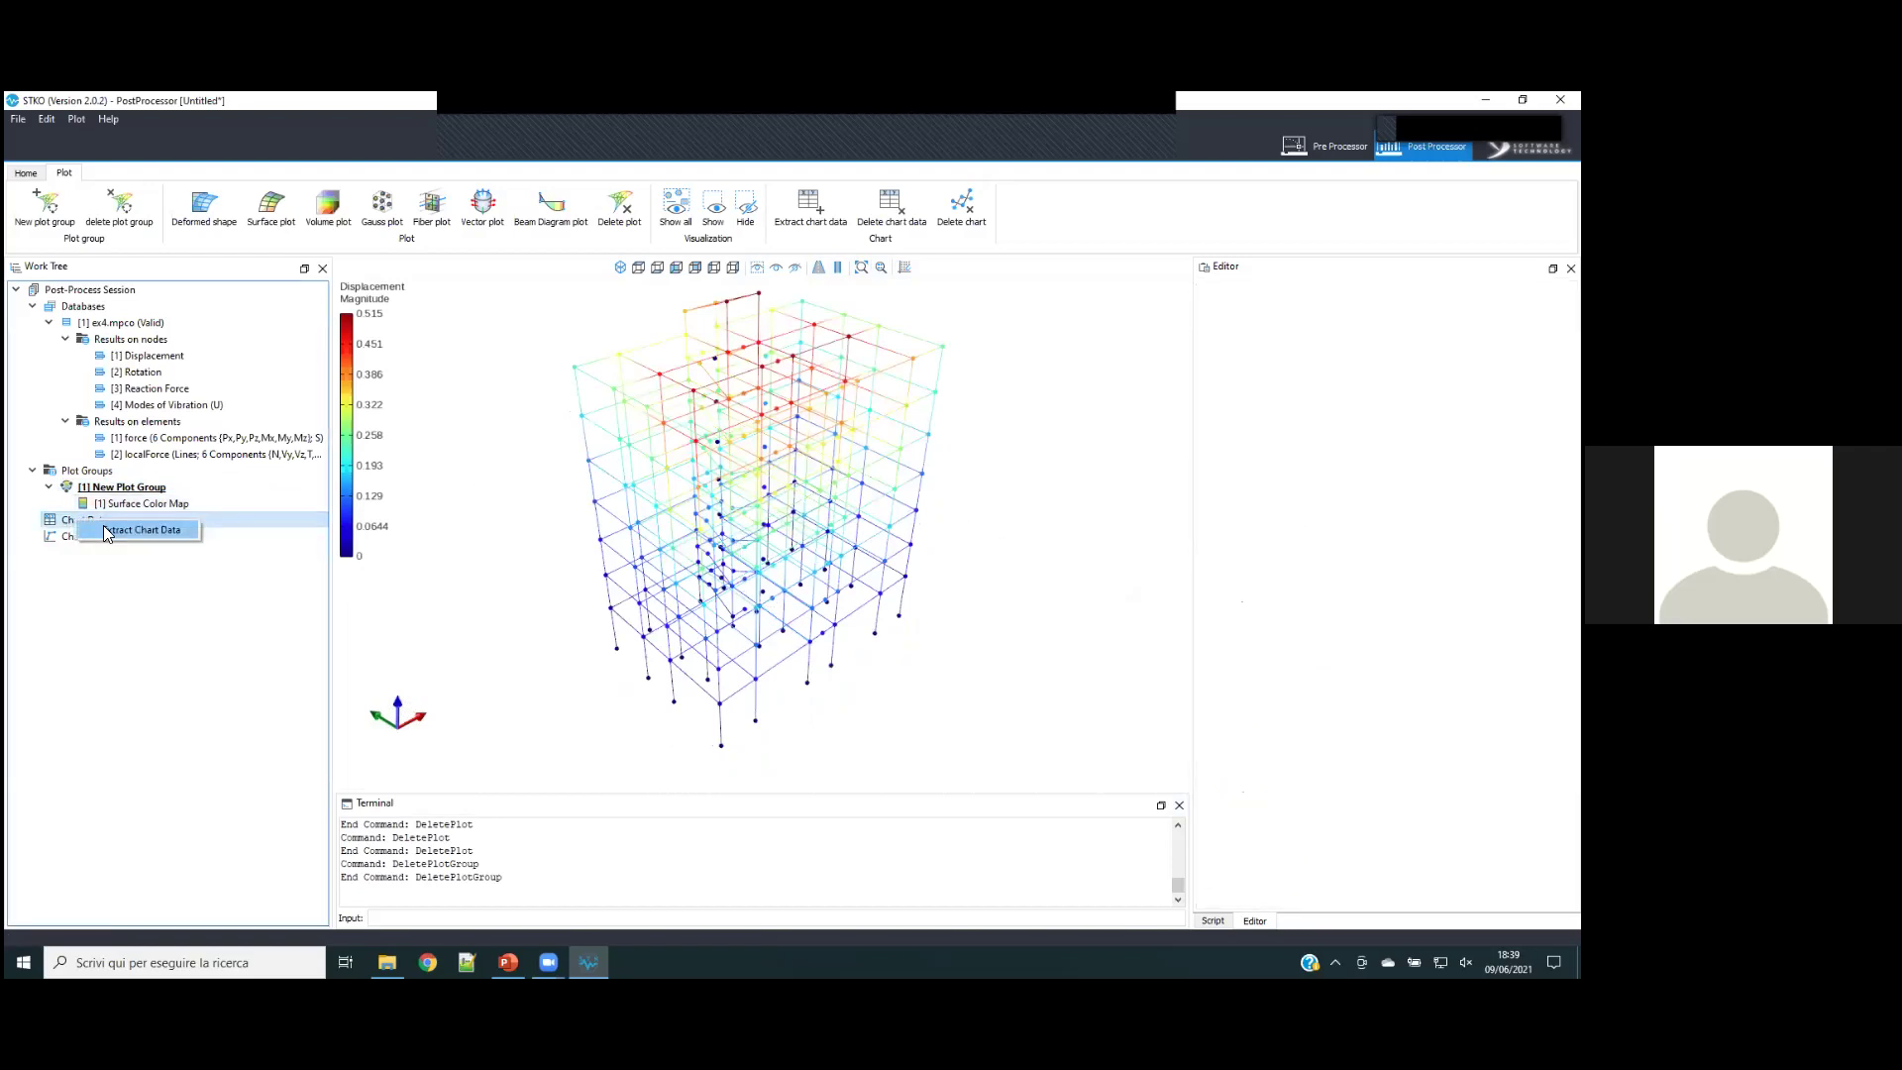
click(139, 530)
drag(711, 384, 242, 353)
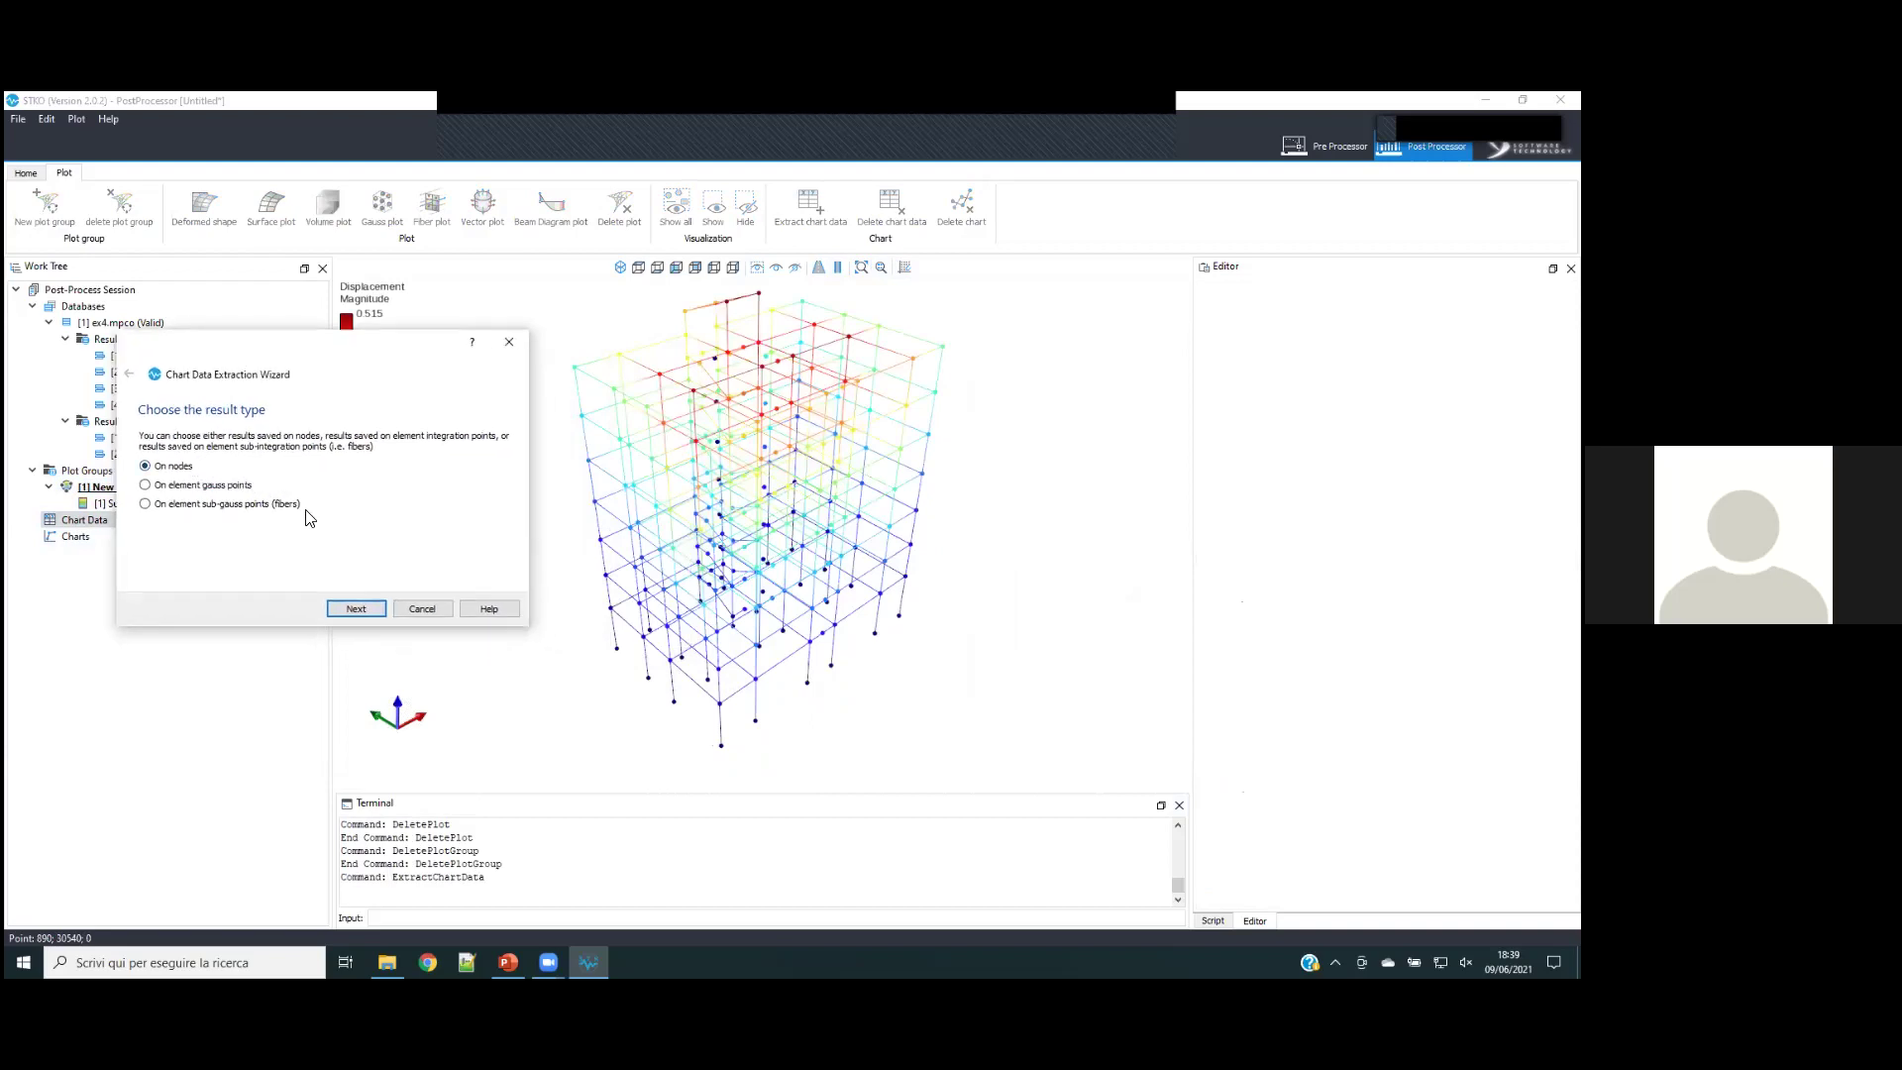
click(356, 608)
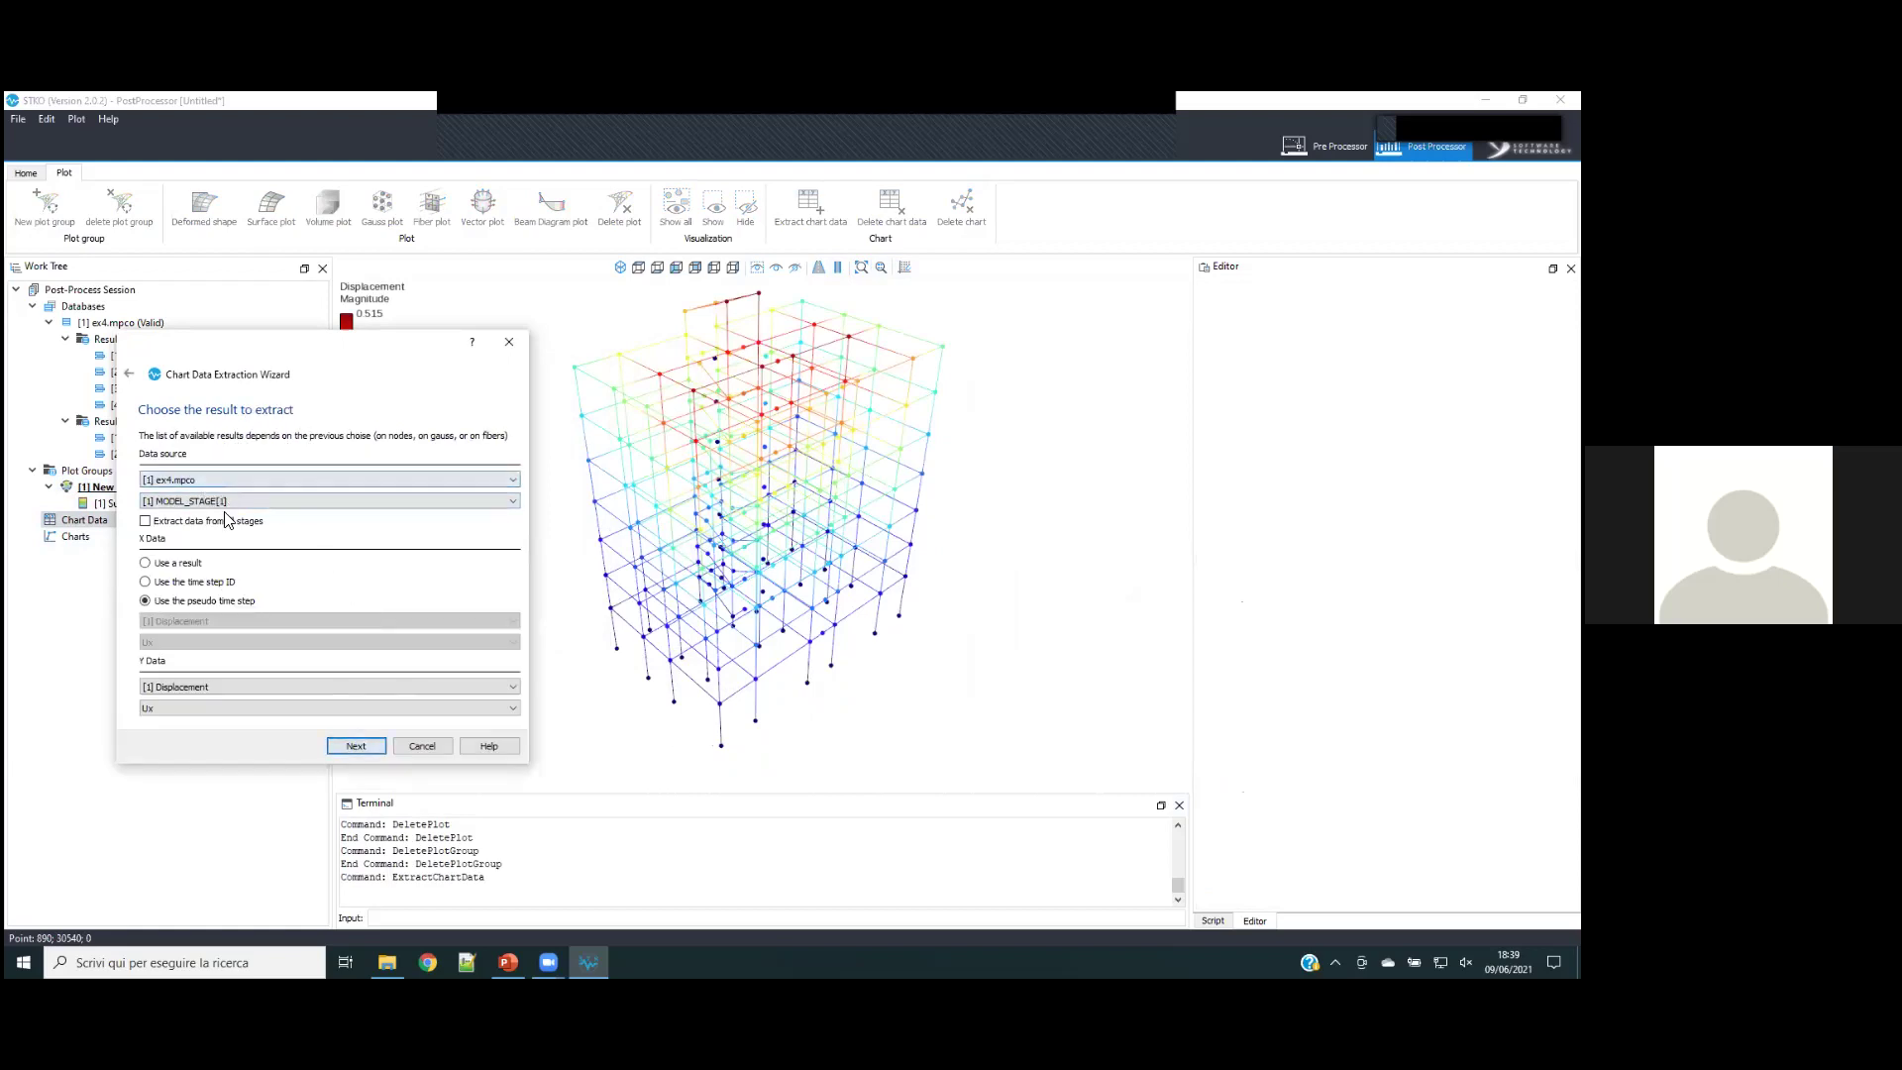
click(190, 690)
click(185, 722)
click(200, 707)
click(200, 742)
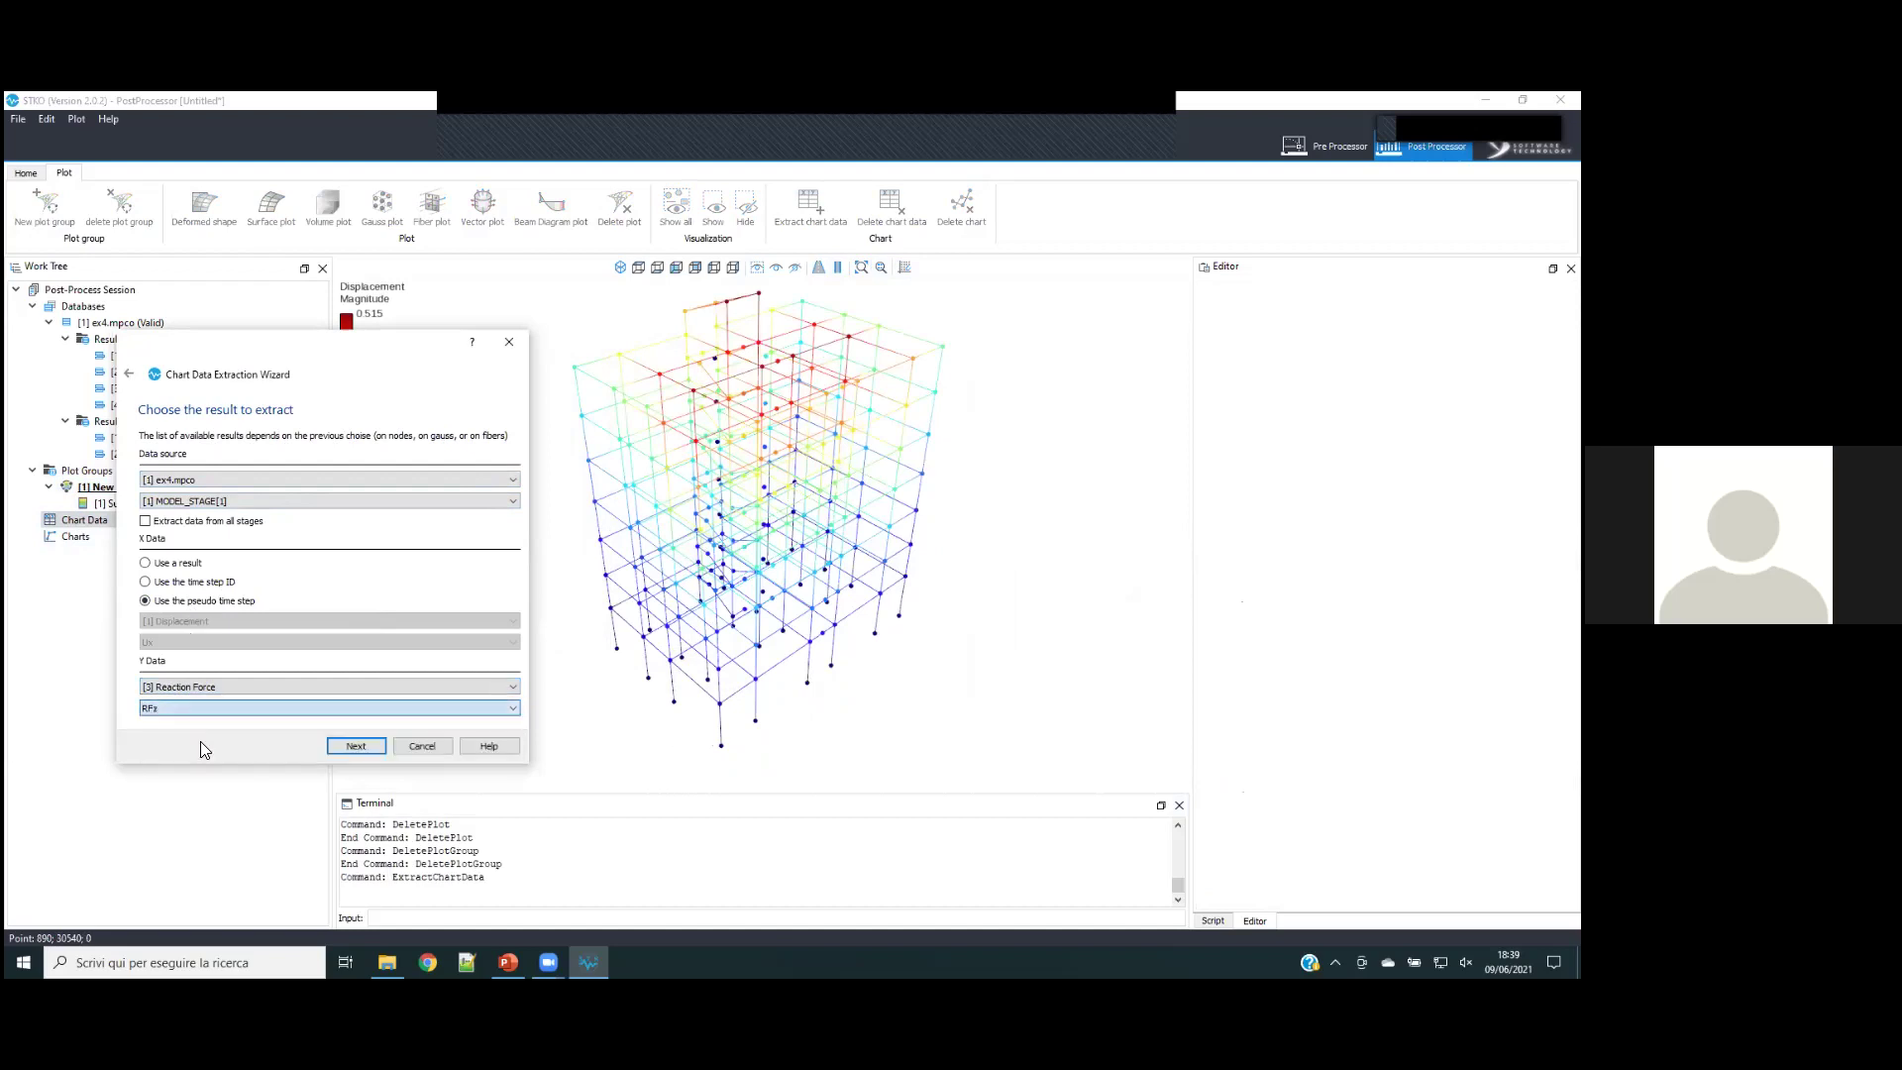
- Select all the base nodes of the frame in an orthogonal elevation view for the chart data extraction
click(370, 748)
click(676, 267)
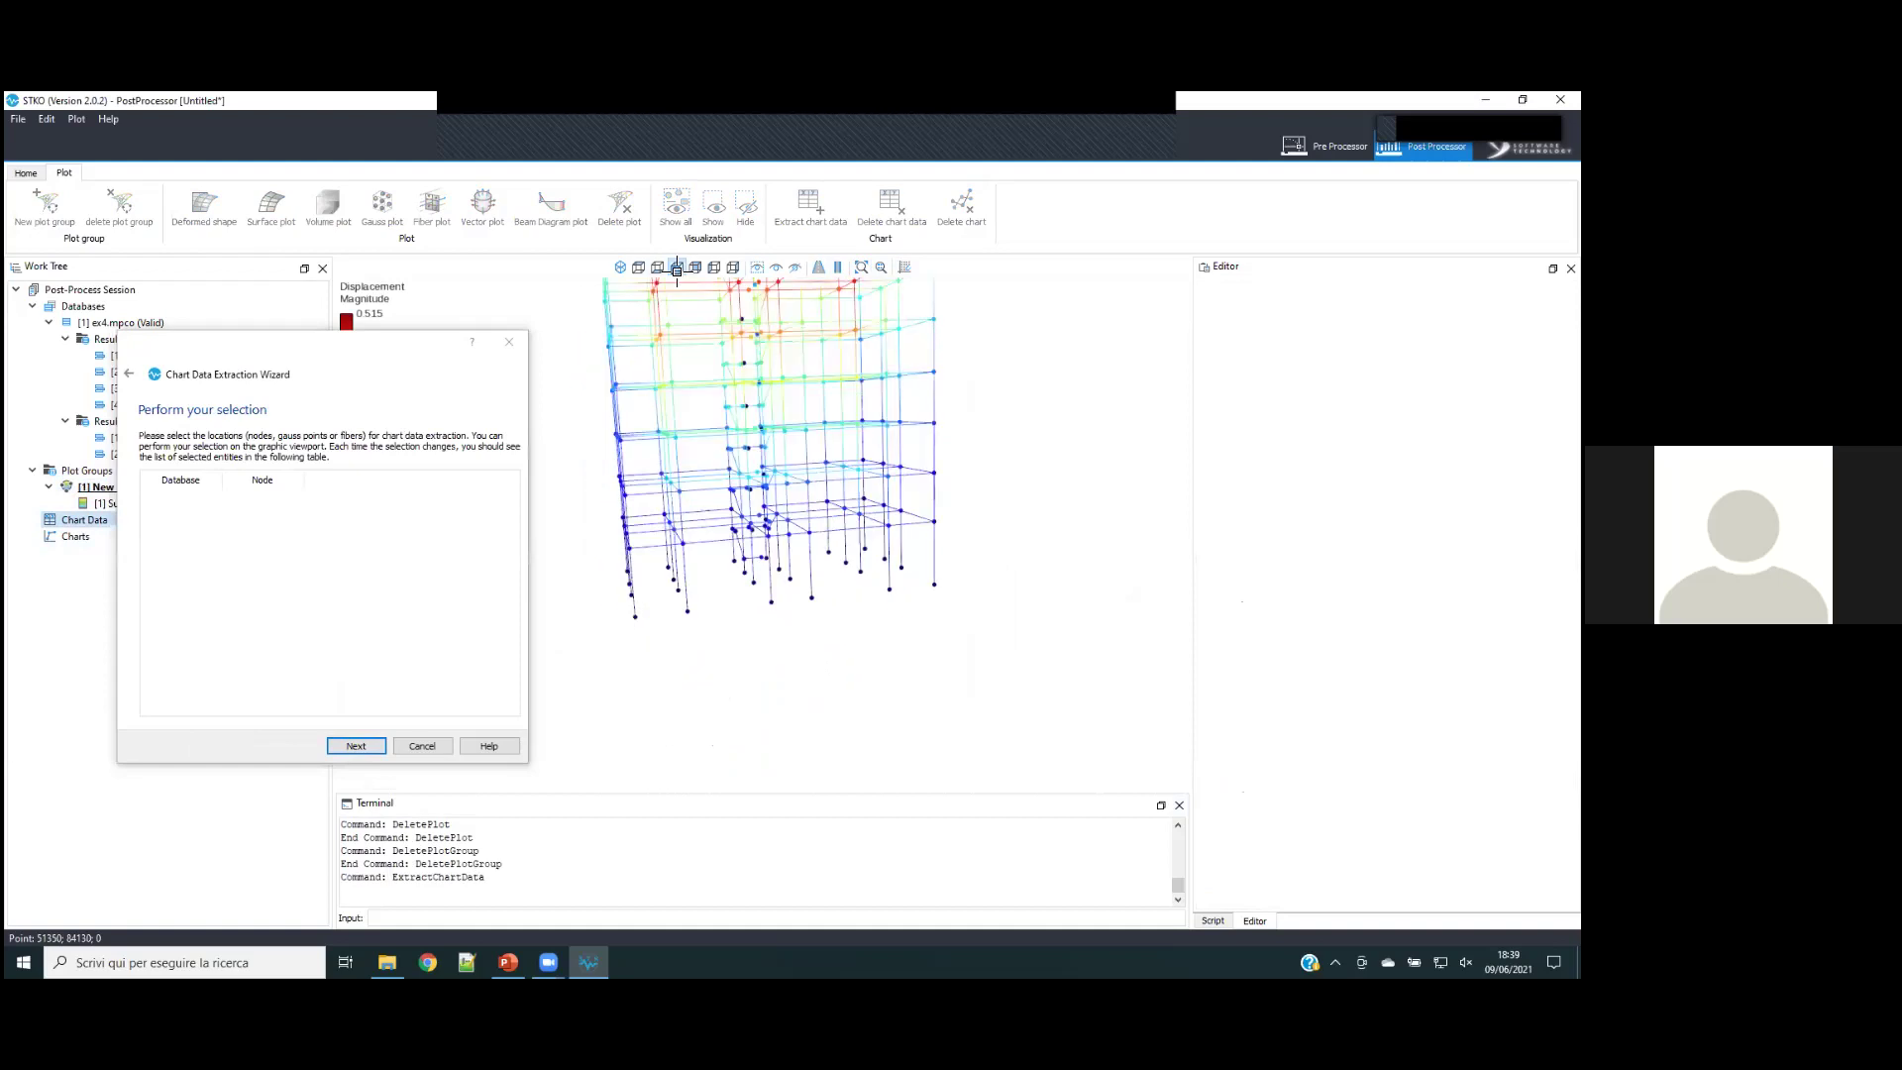
click(836, 269)
drag(635, 601, 946, 652)
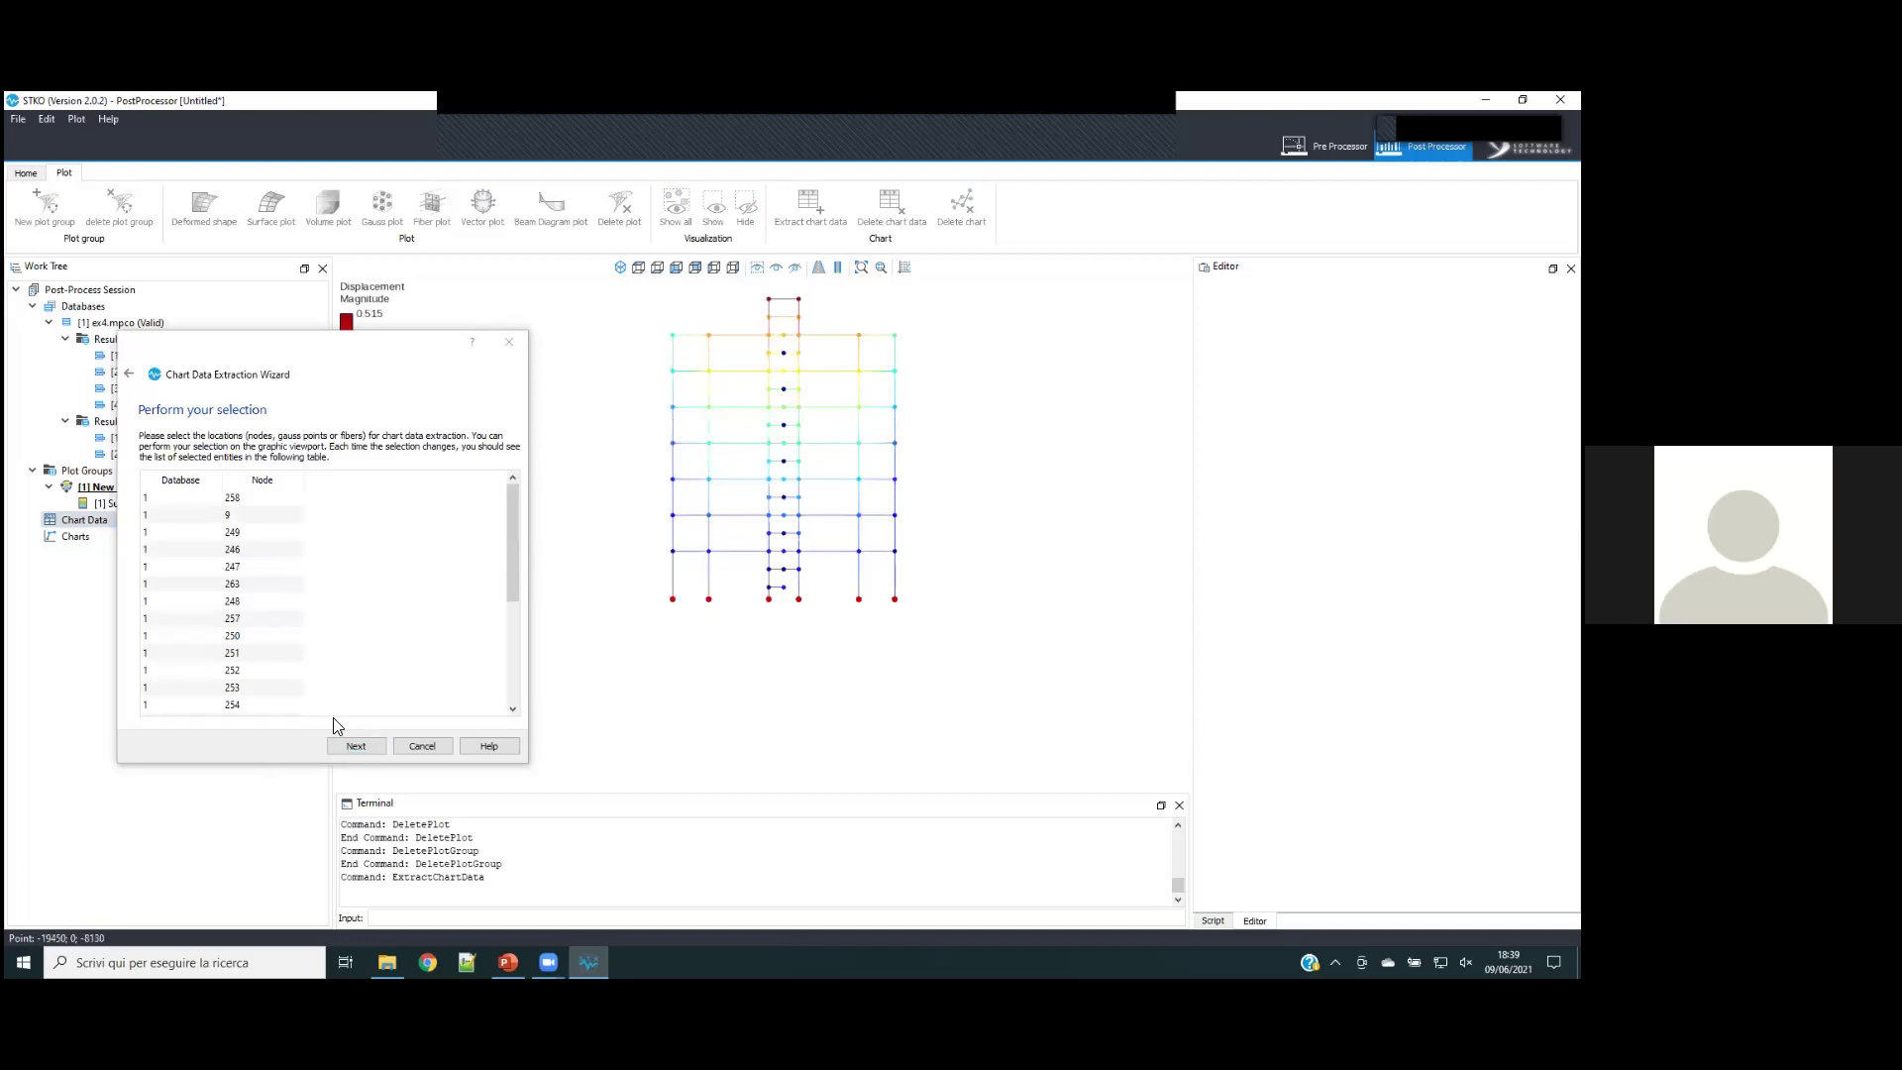
- Extract the chart data with base name REaction, keeping multiple results and creating a chart
click(357, 745)
click(230, 546)
click(198, 600)
drag(255, 478, 205, 479)
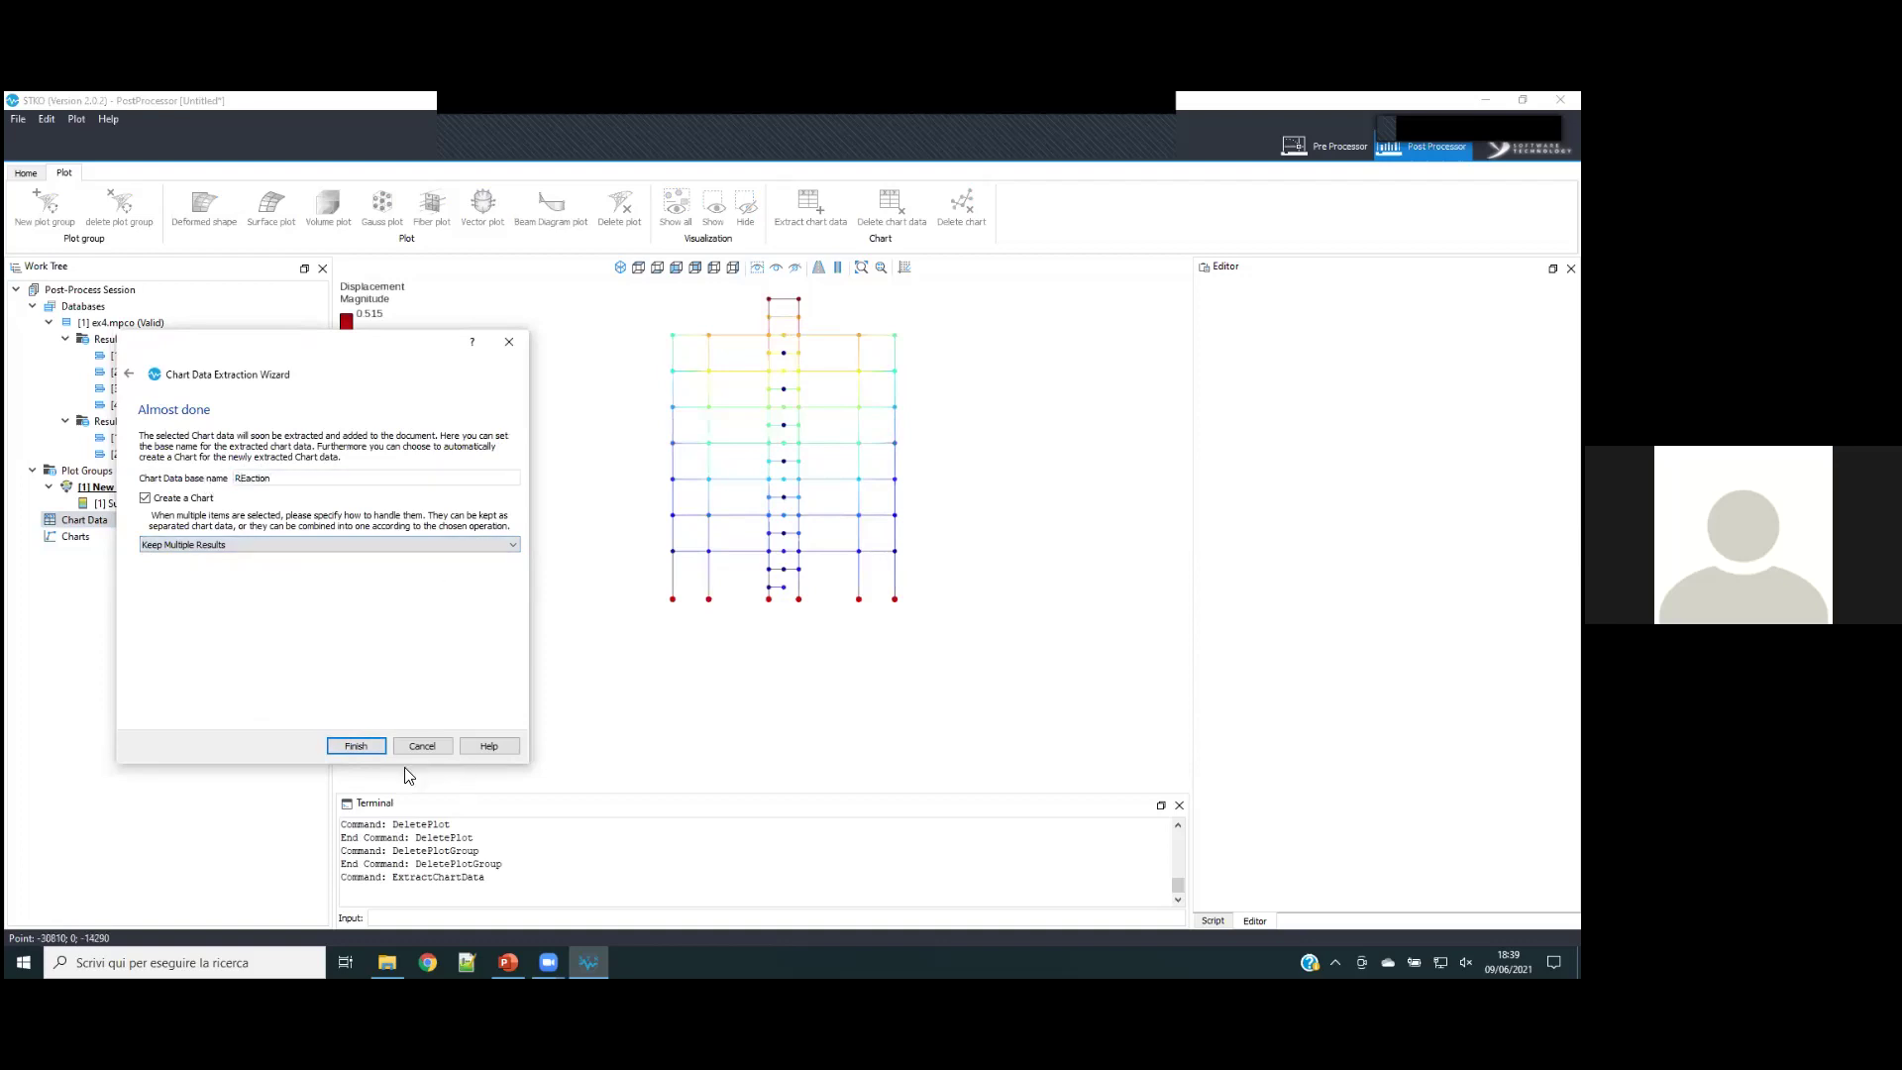
click(356, 745)
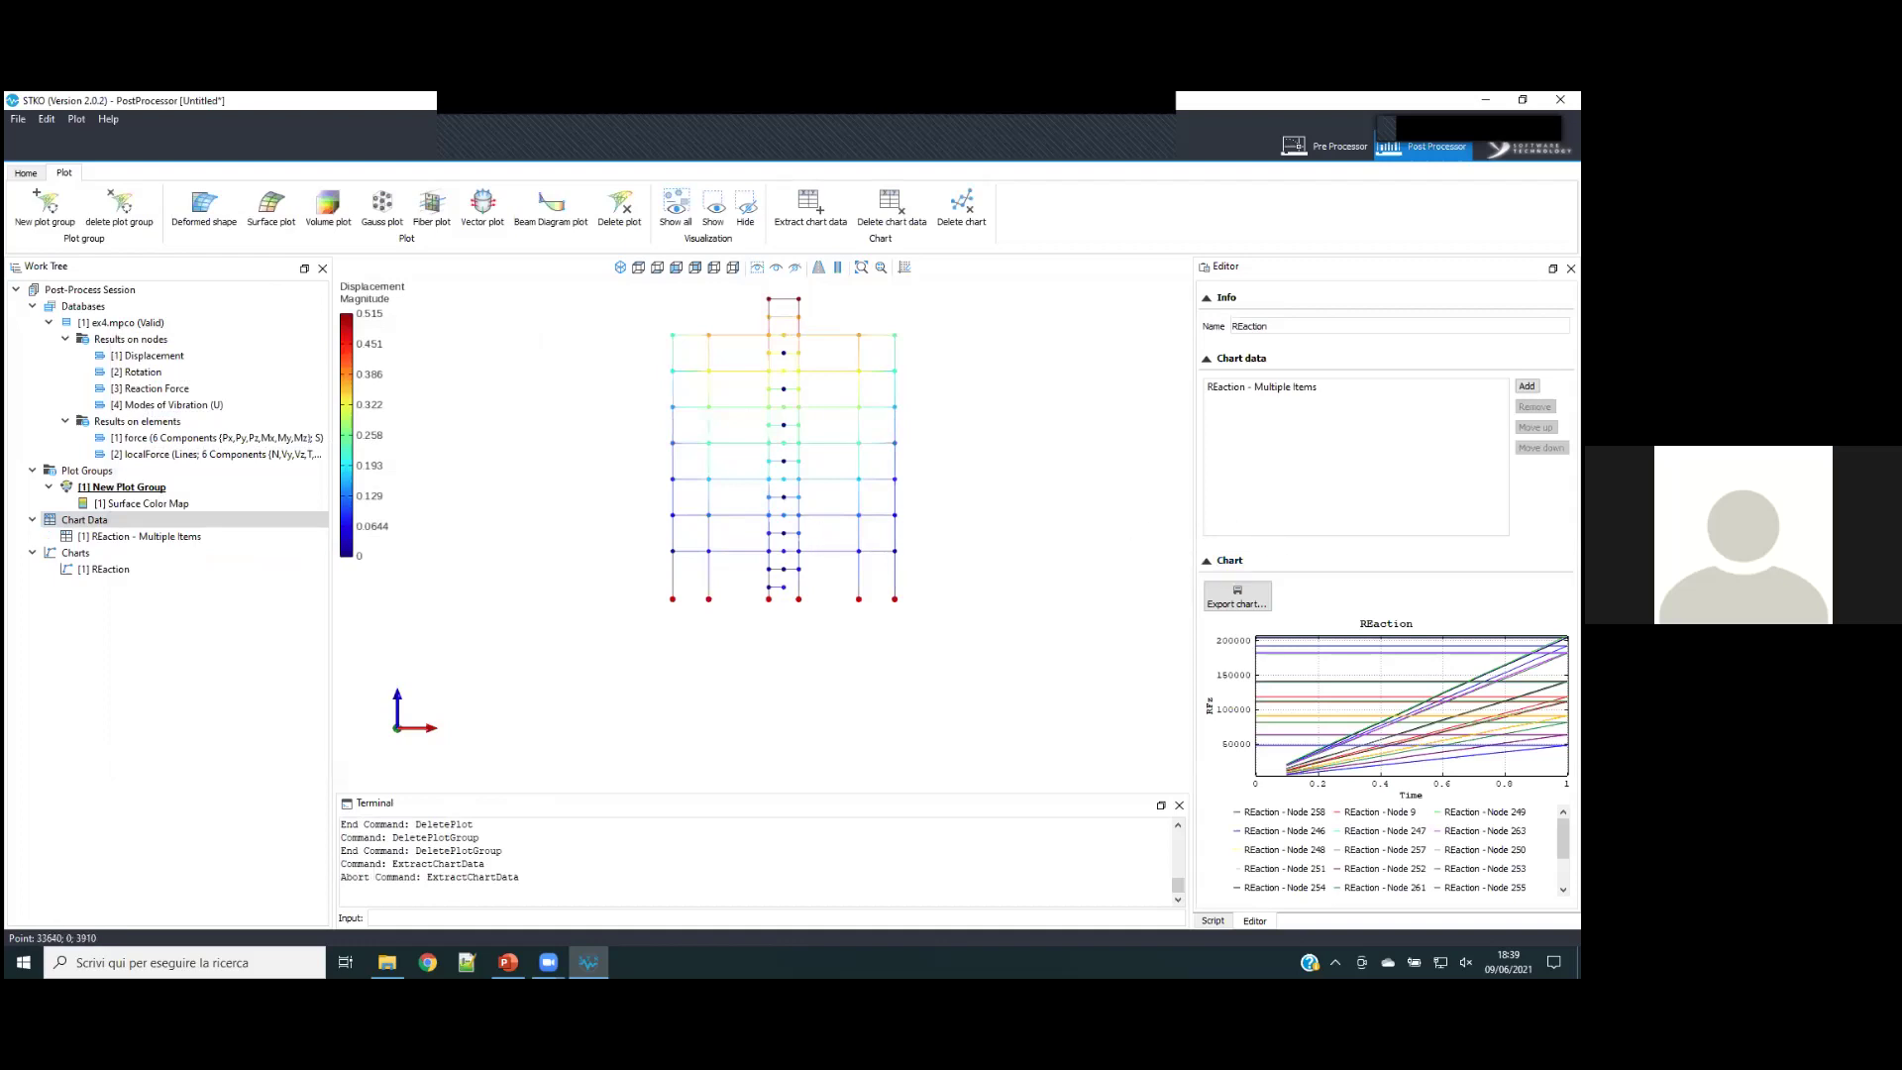
- Delete the REaction chart data and the REaction chart
right_click(129, 542)
click(133, 551)
right_click(119, 552)
click(122, 560)
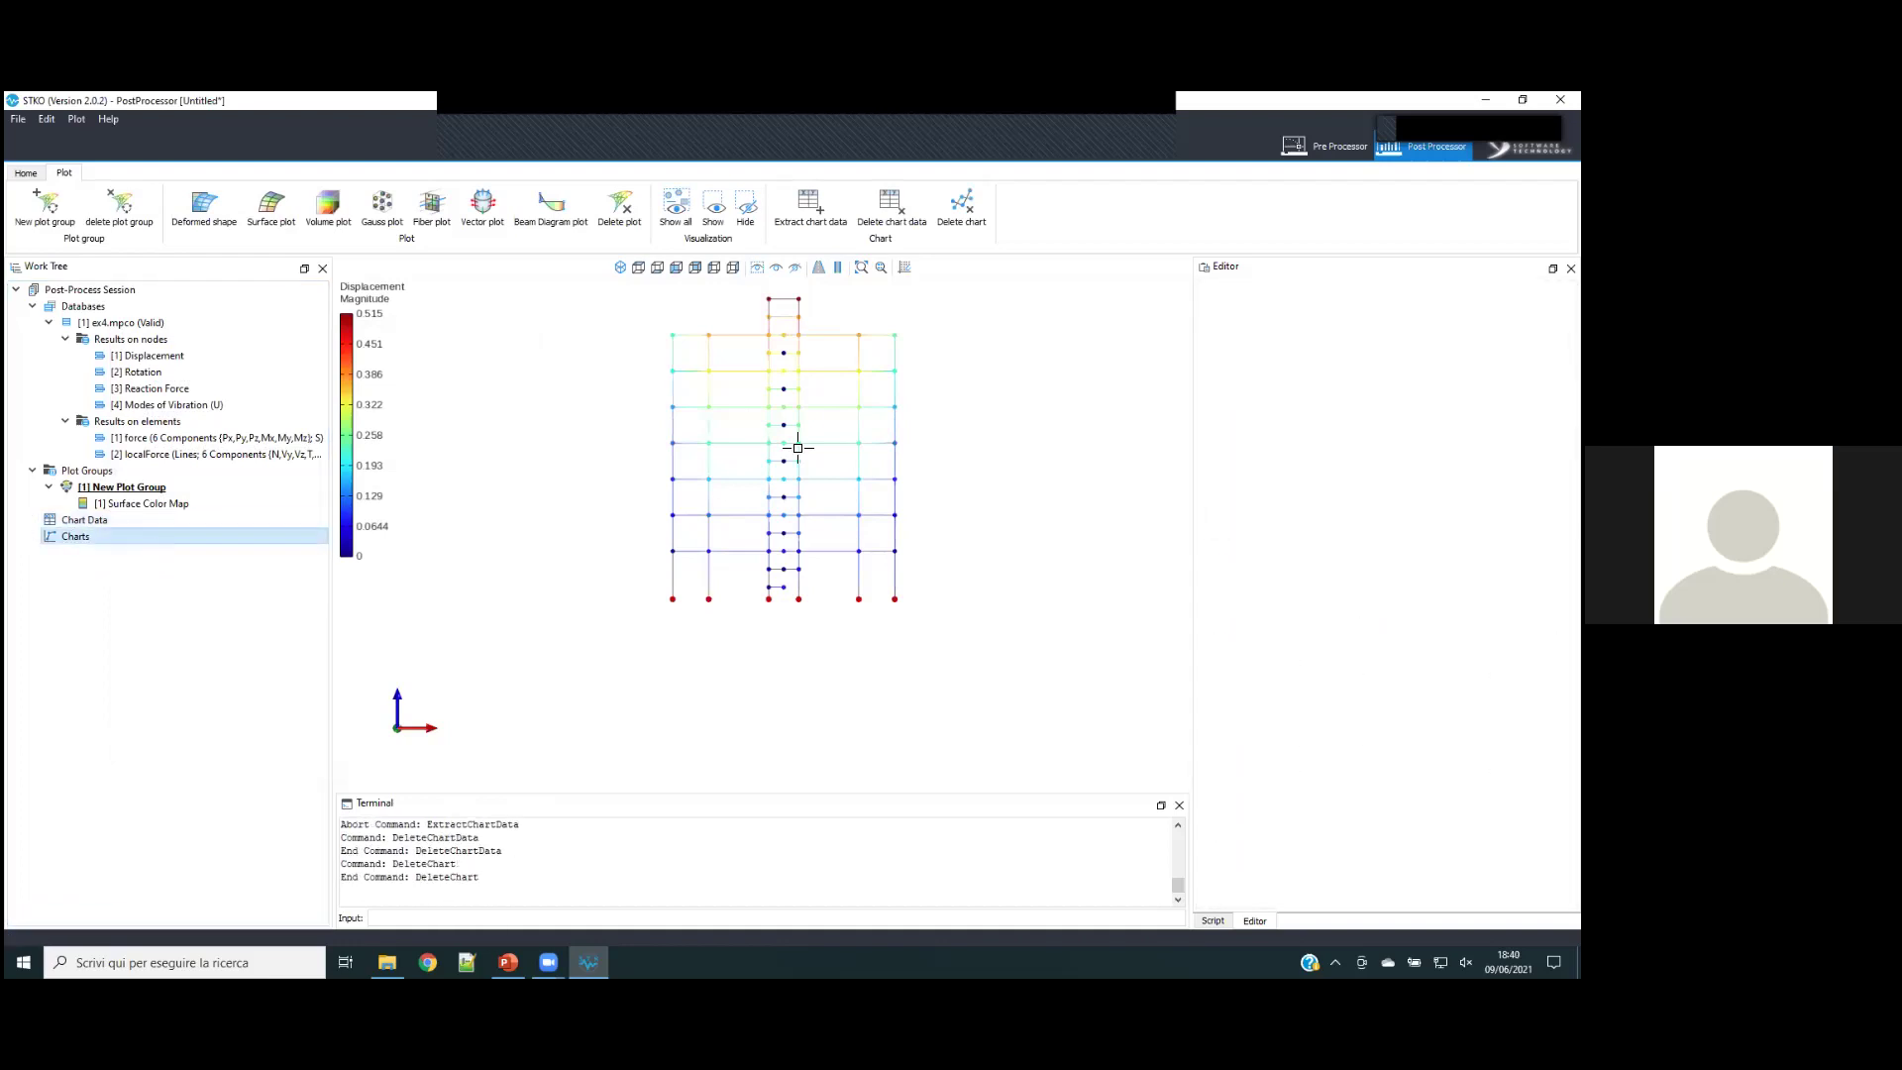
- Switch to the pre-processor and open ex5.scd from the Week_3 folder without saving the changes to ex4
click(1327, 146)
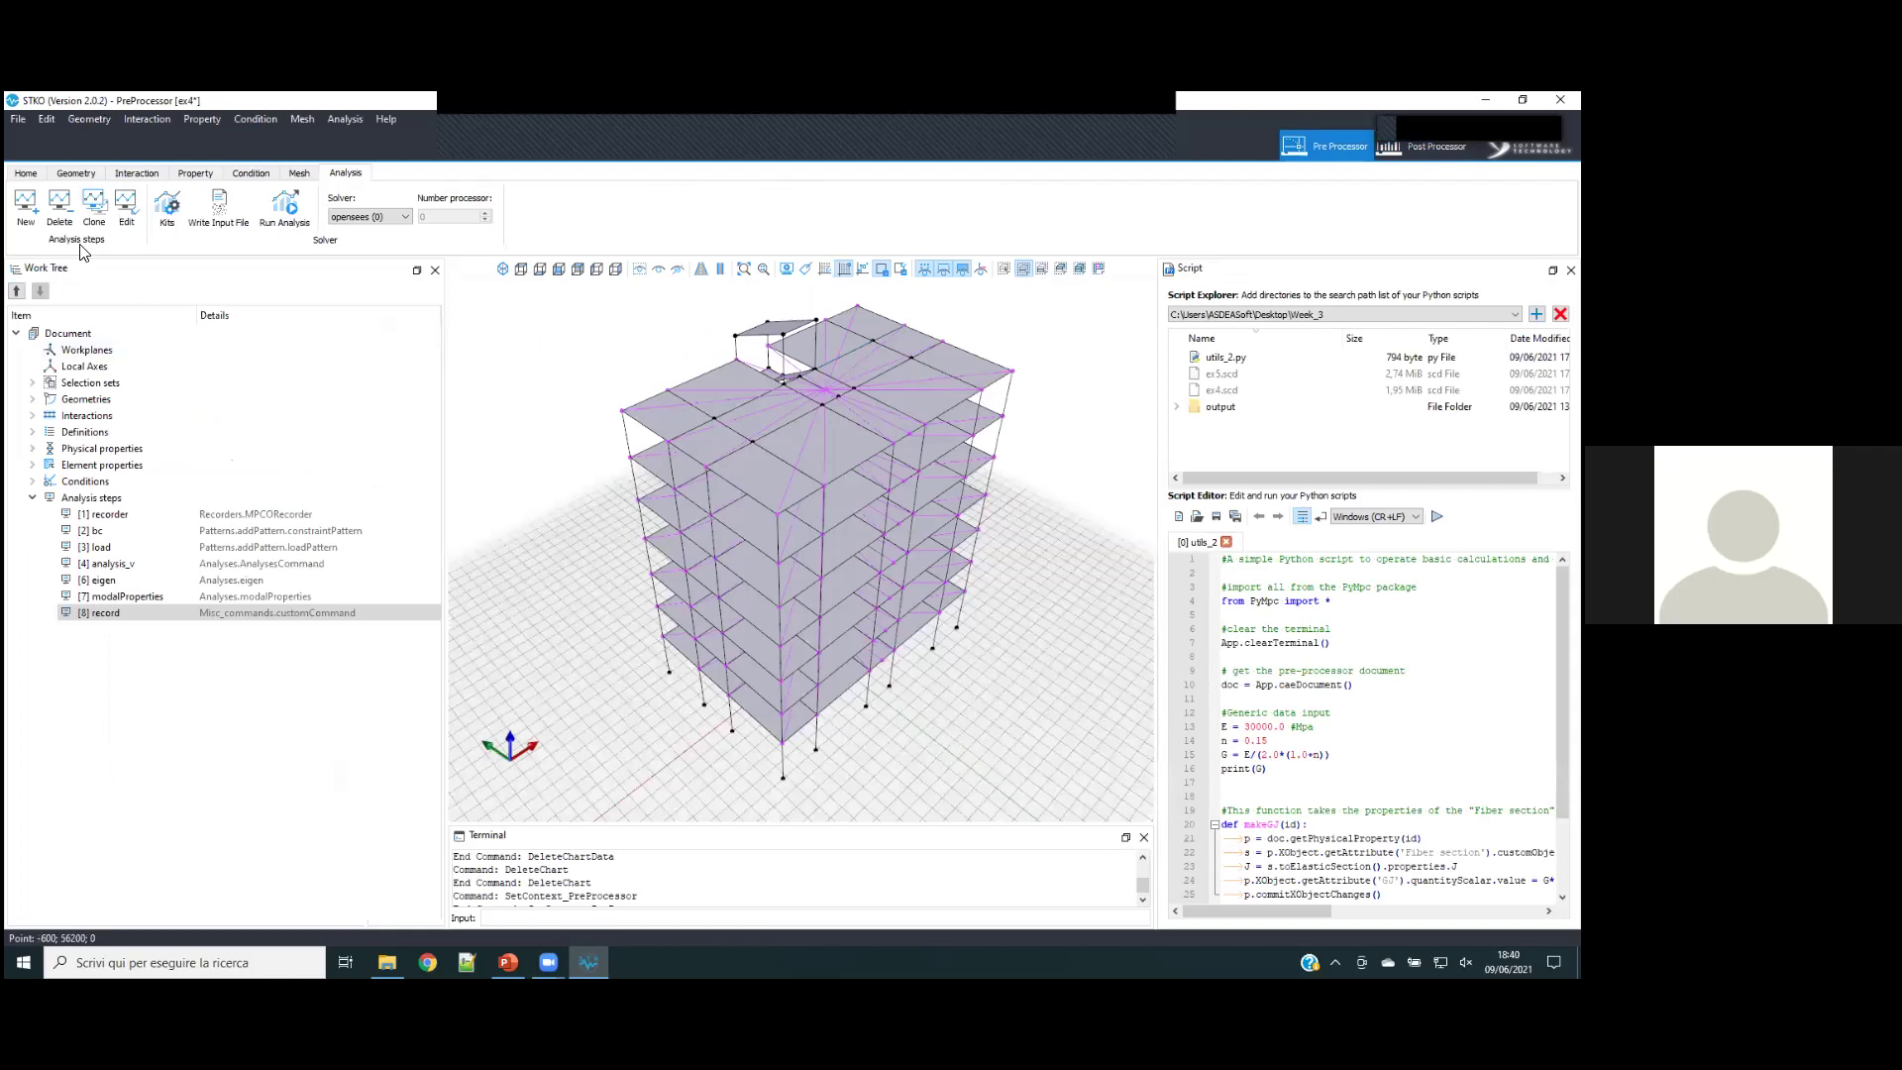
click(26, 173)
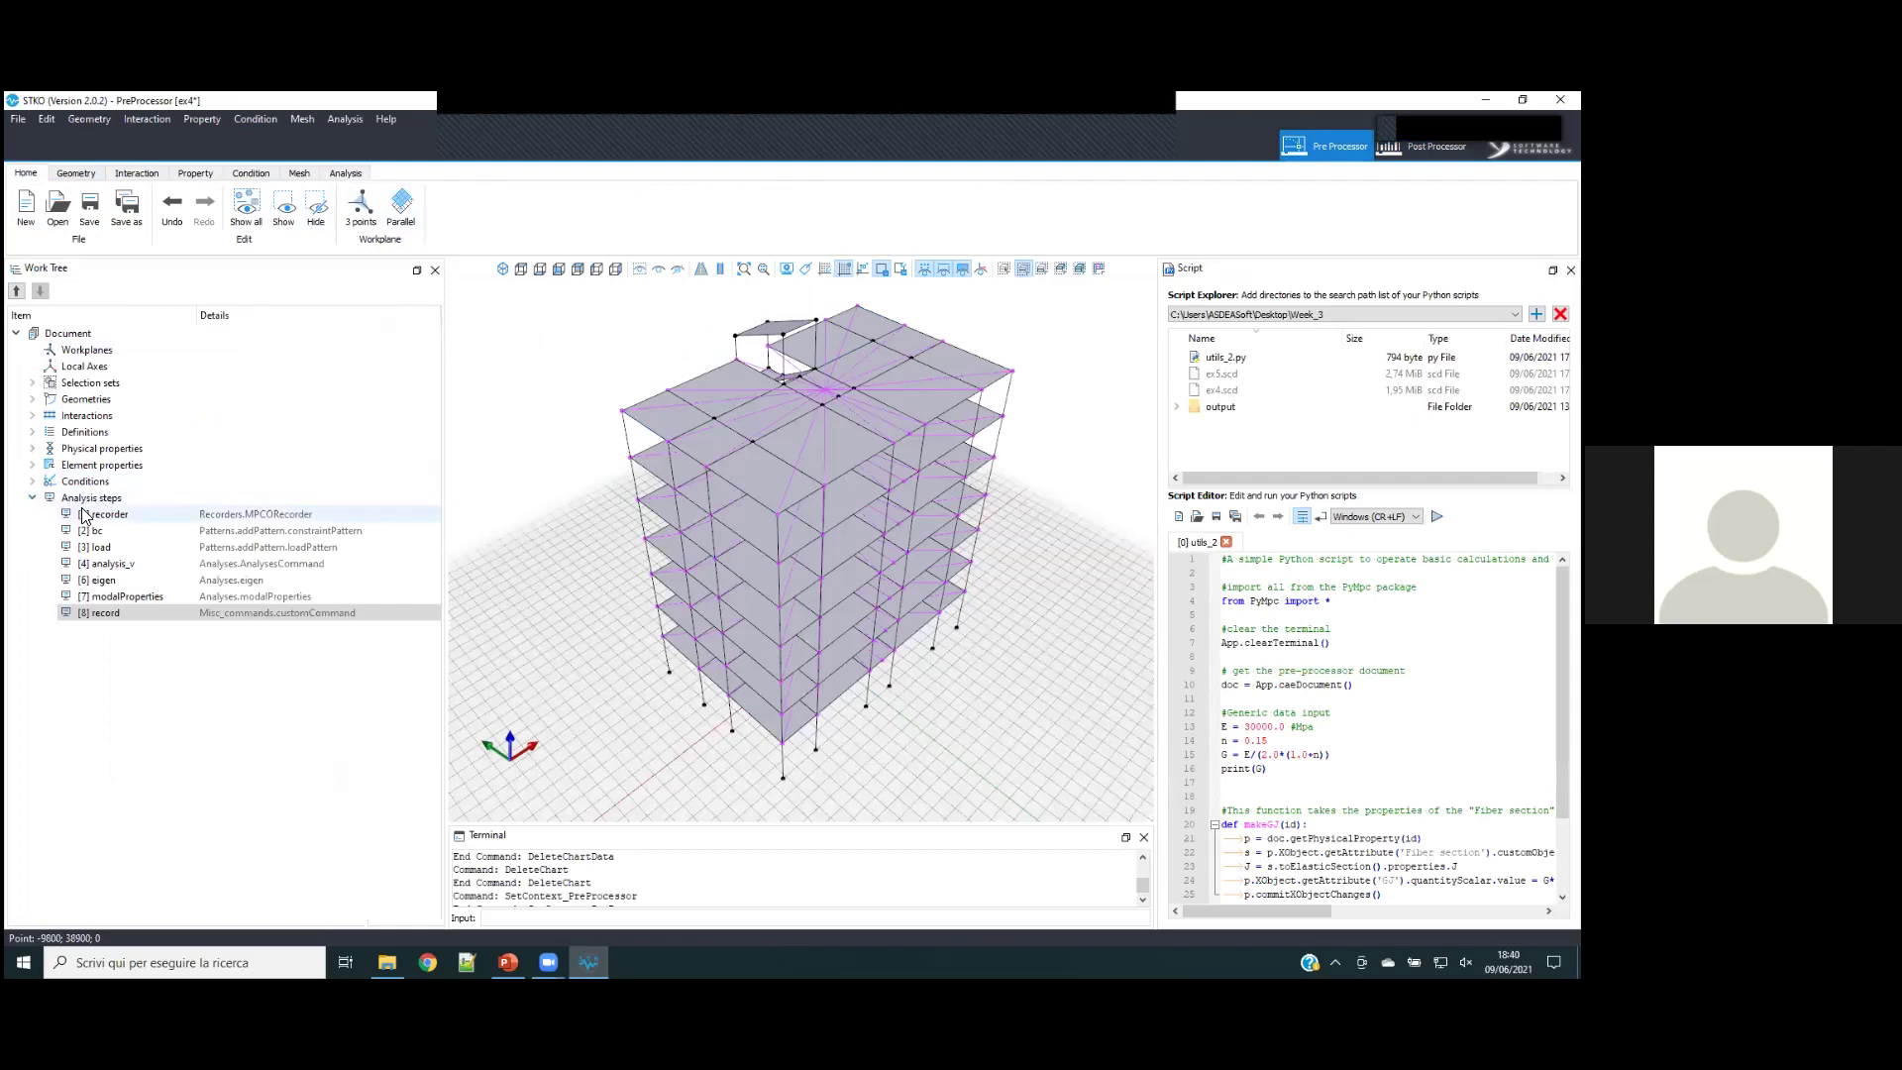
click(58, 208)
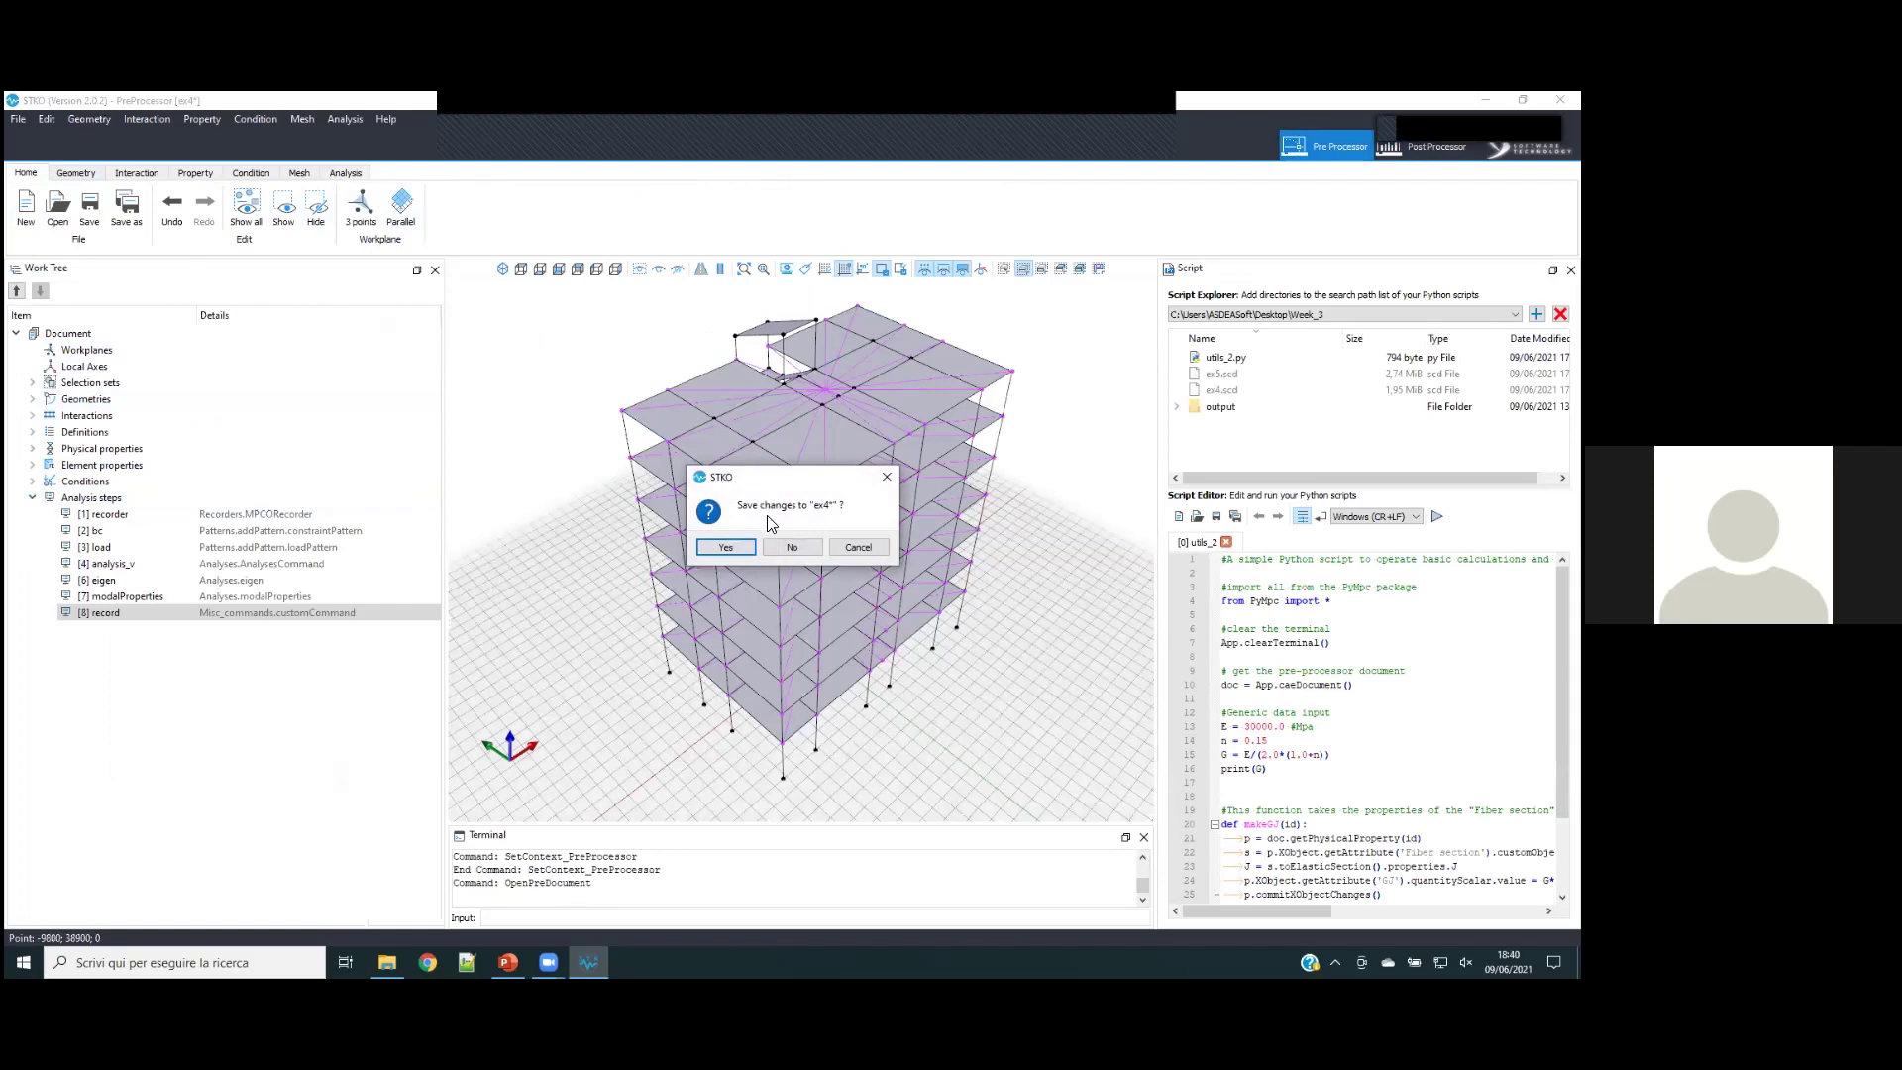
click(792, 550)
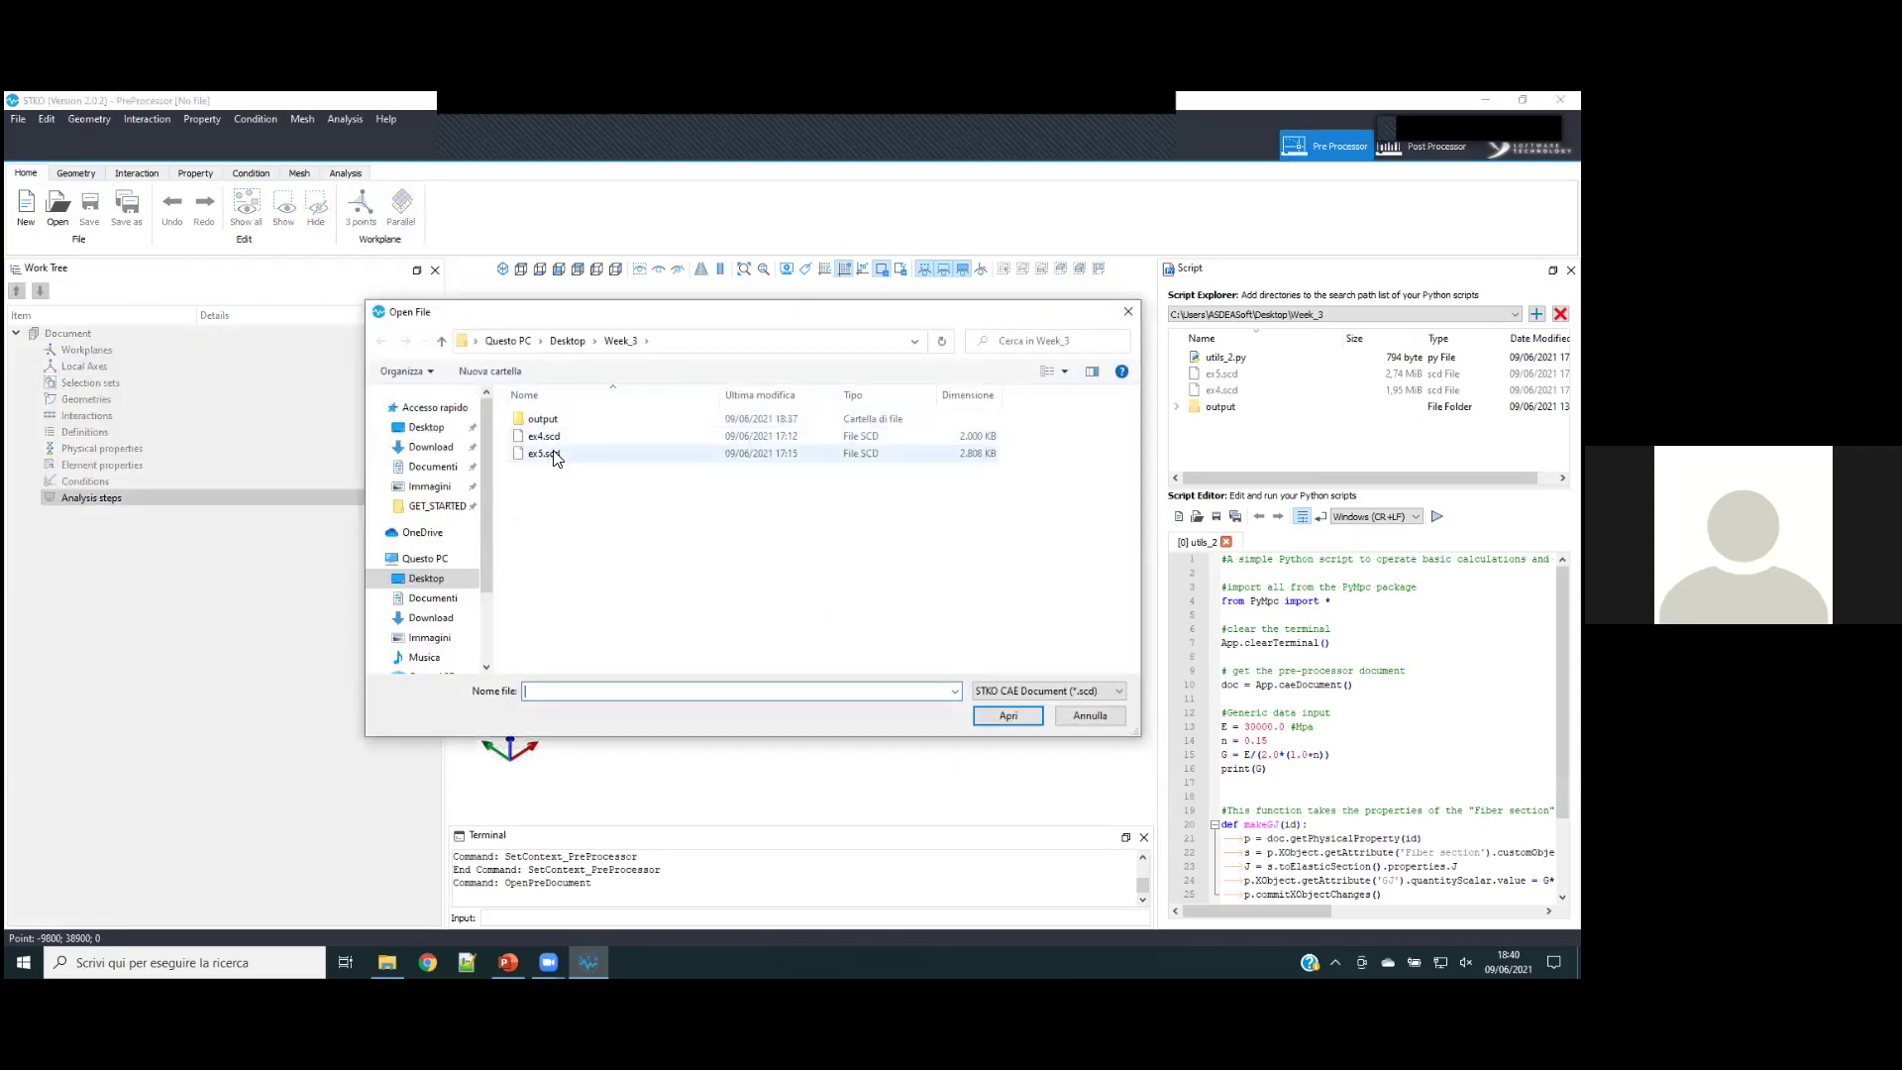
double_click(554, 457)
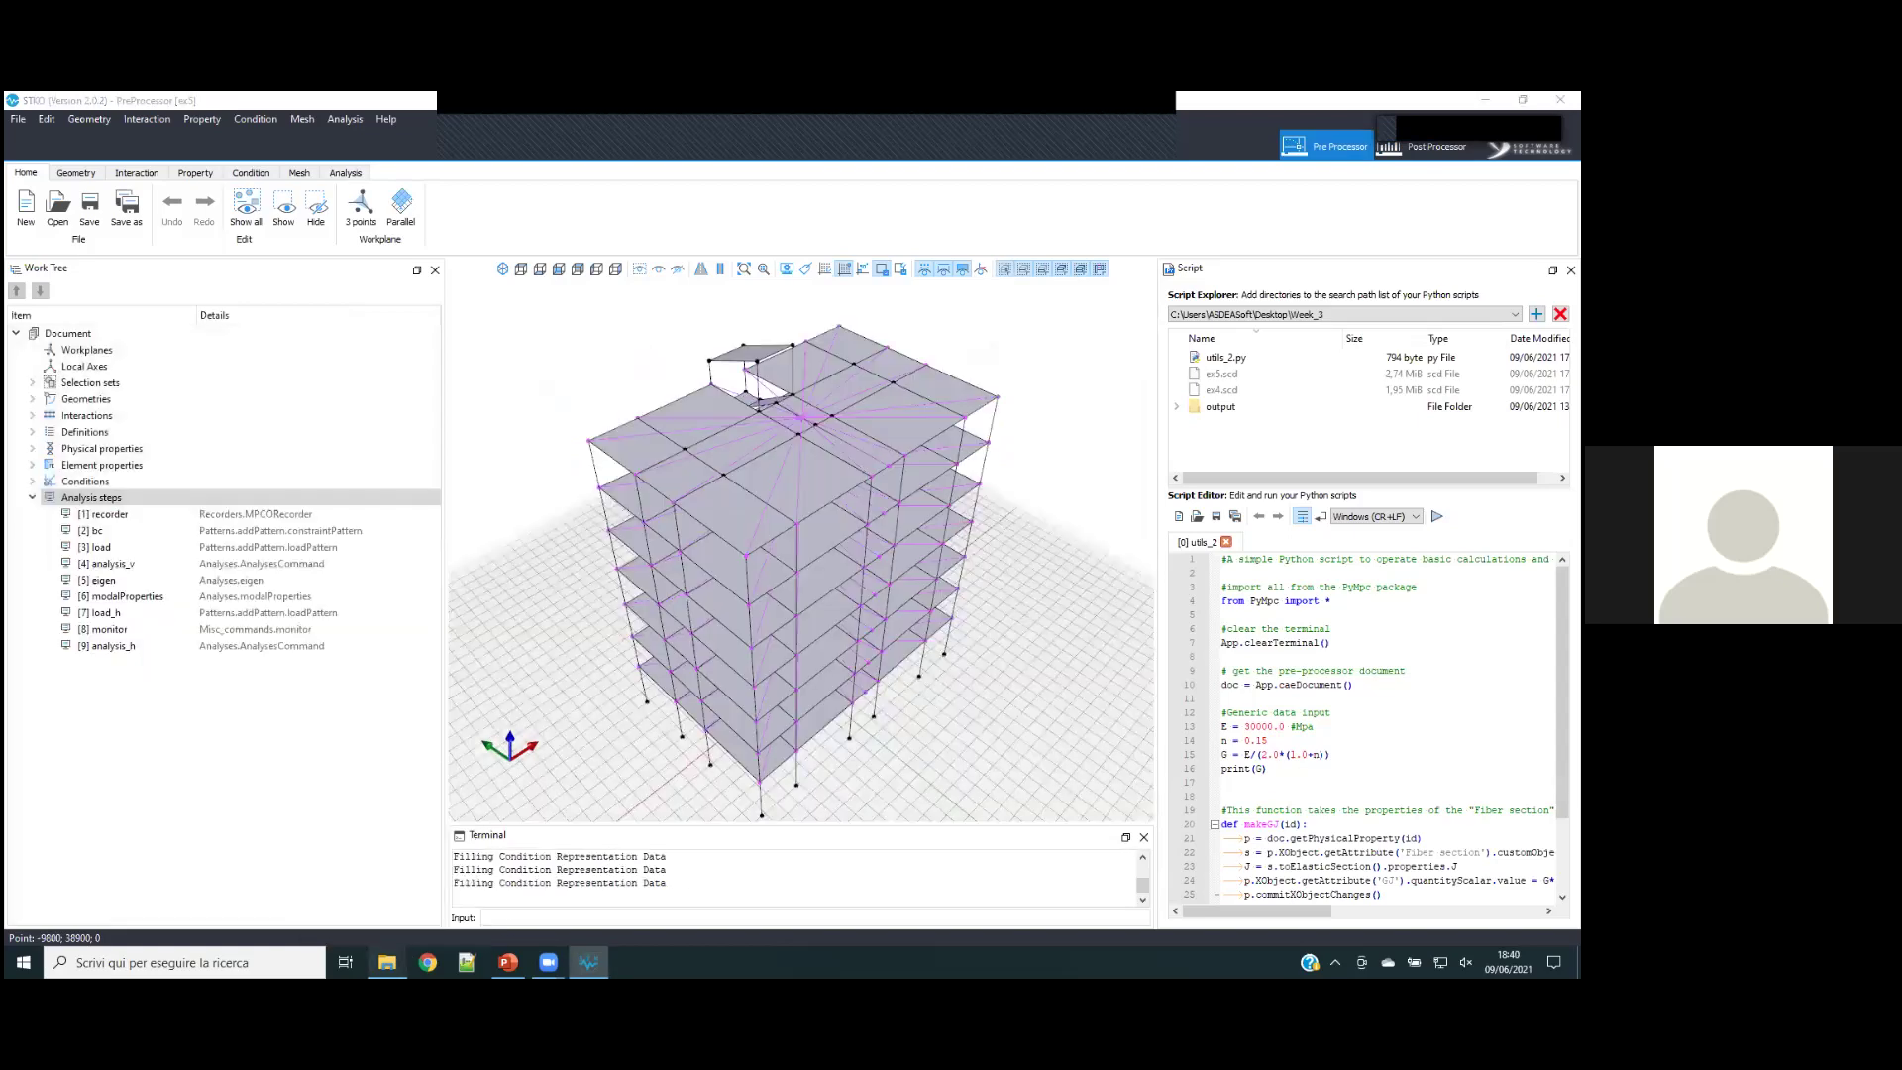
click(388, 962)
click(405, 461)
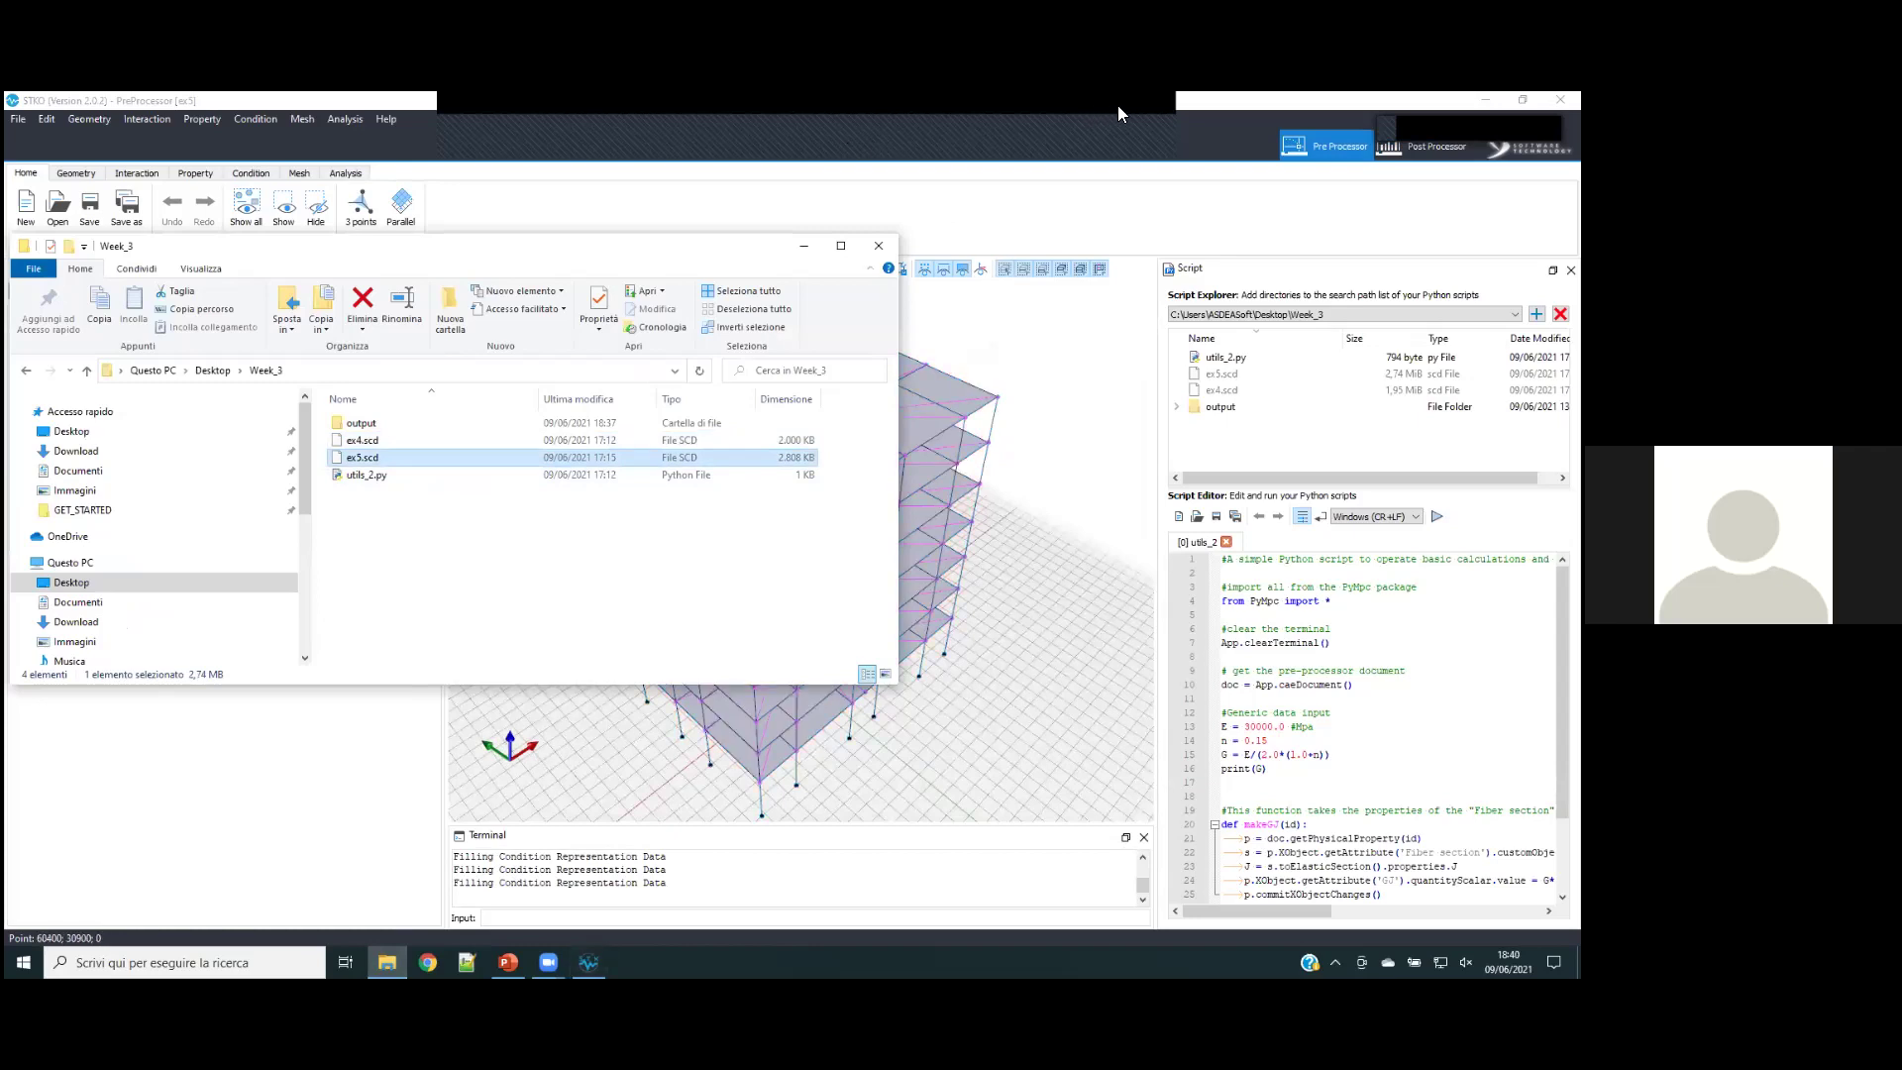
click(589, 962)
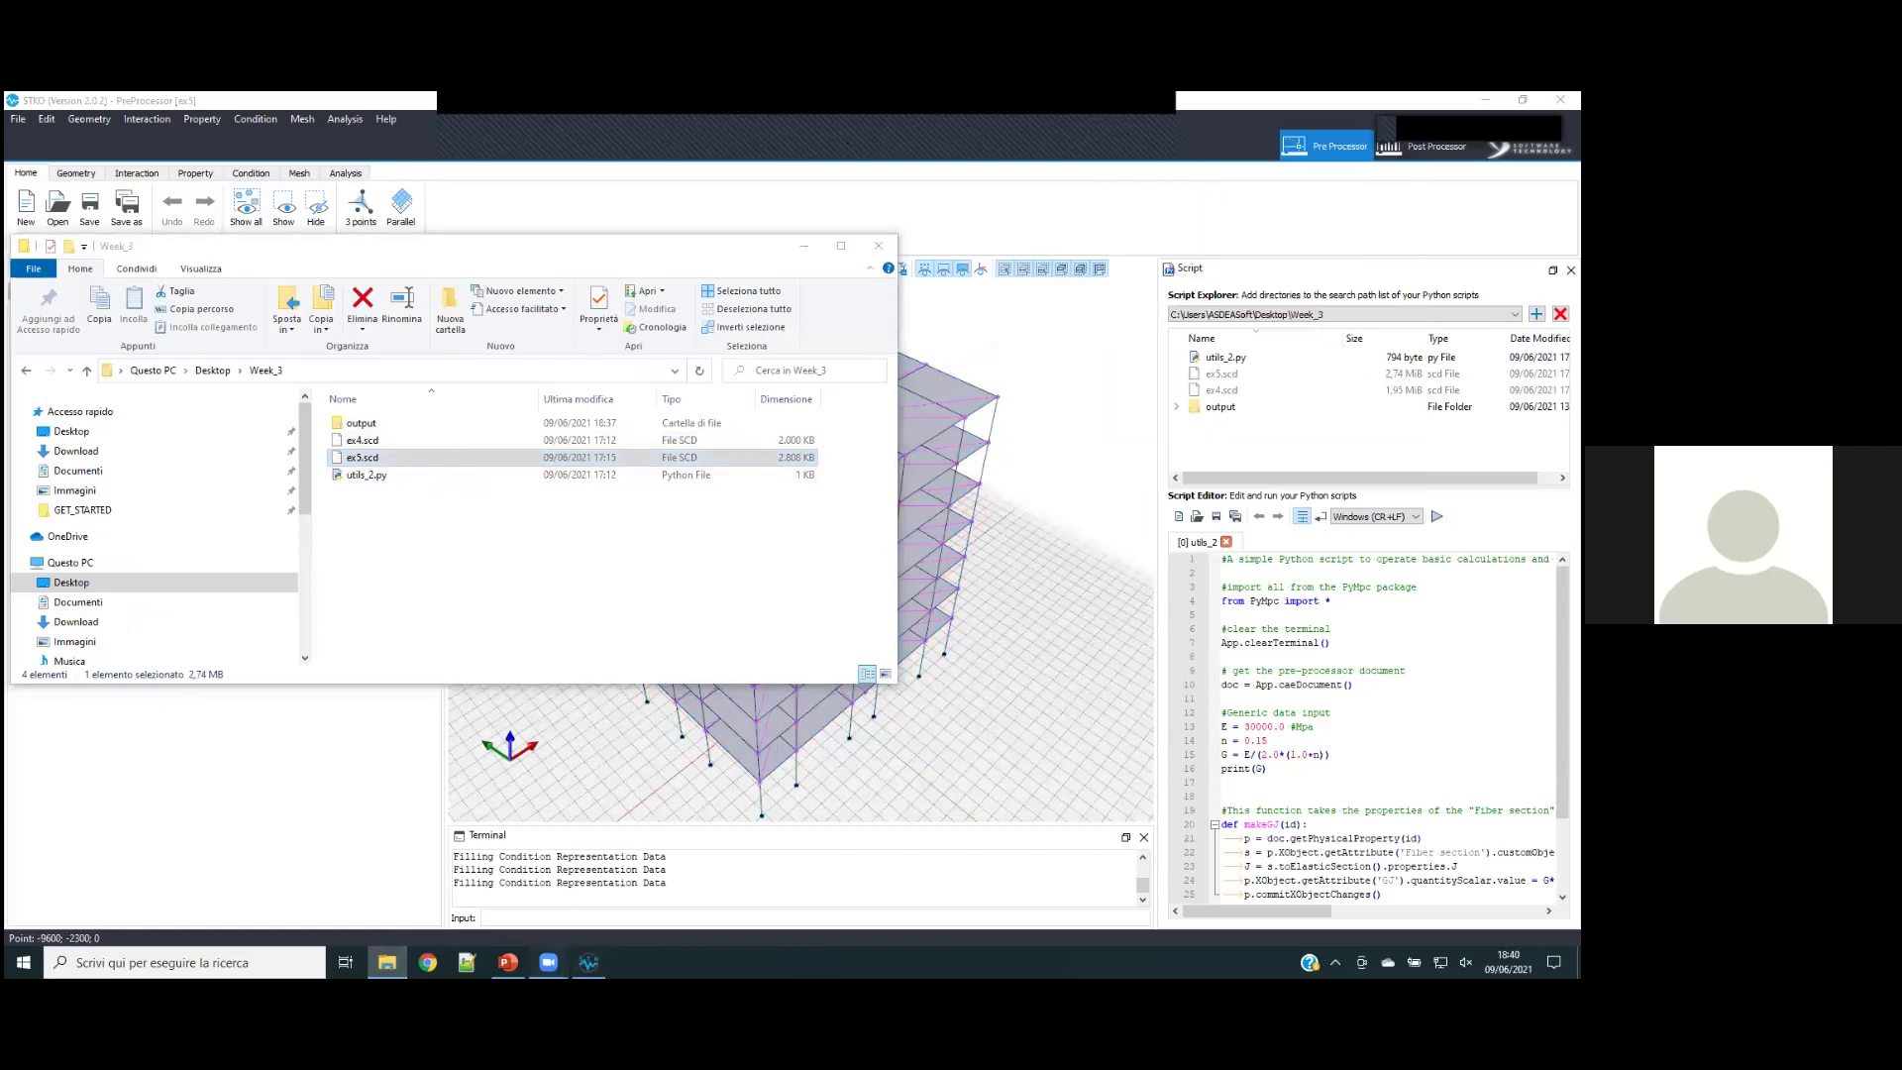
click(579, 889)
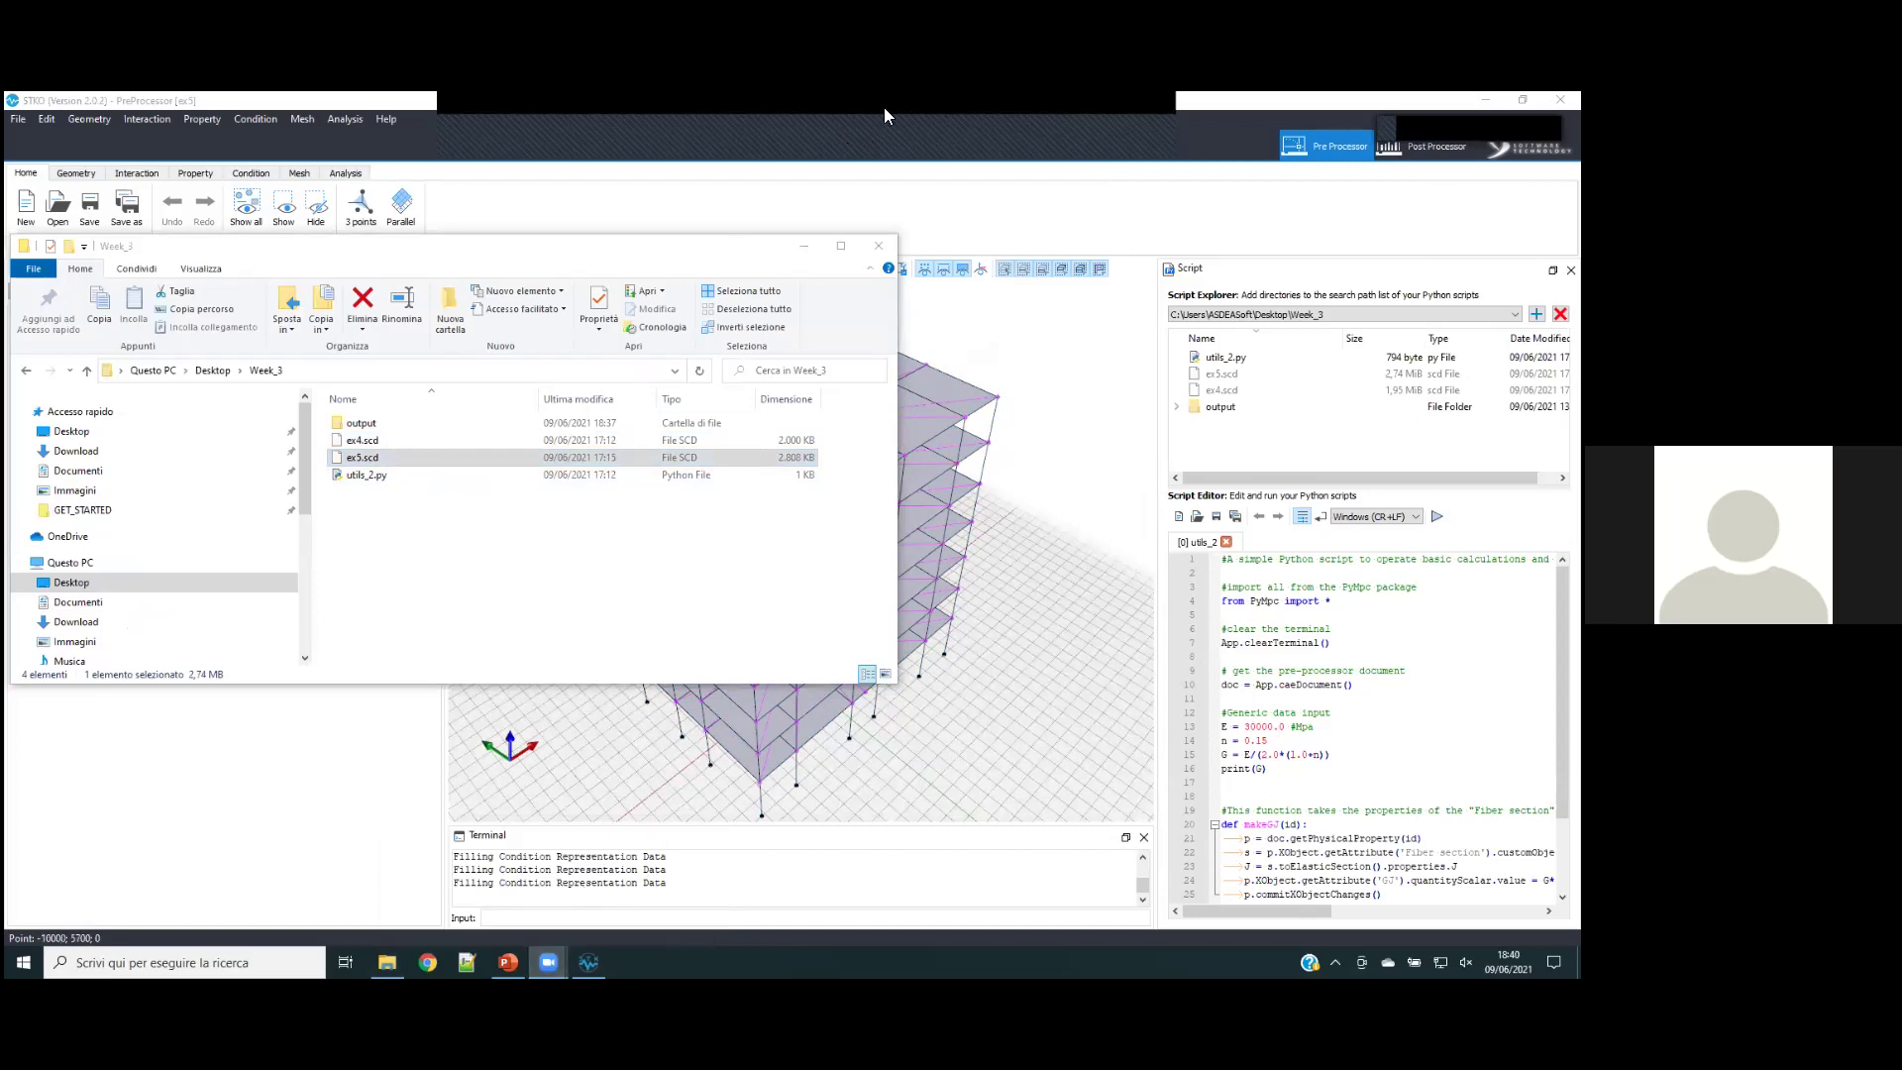
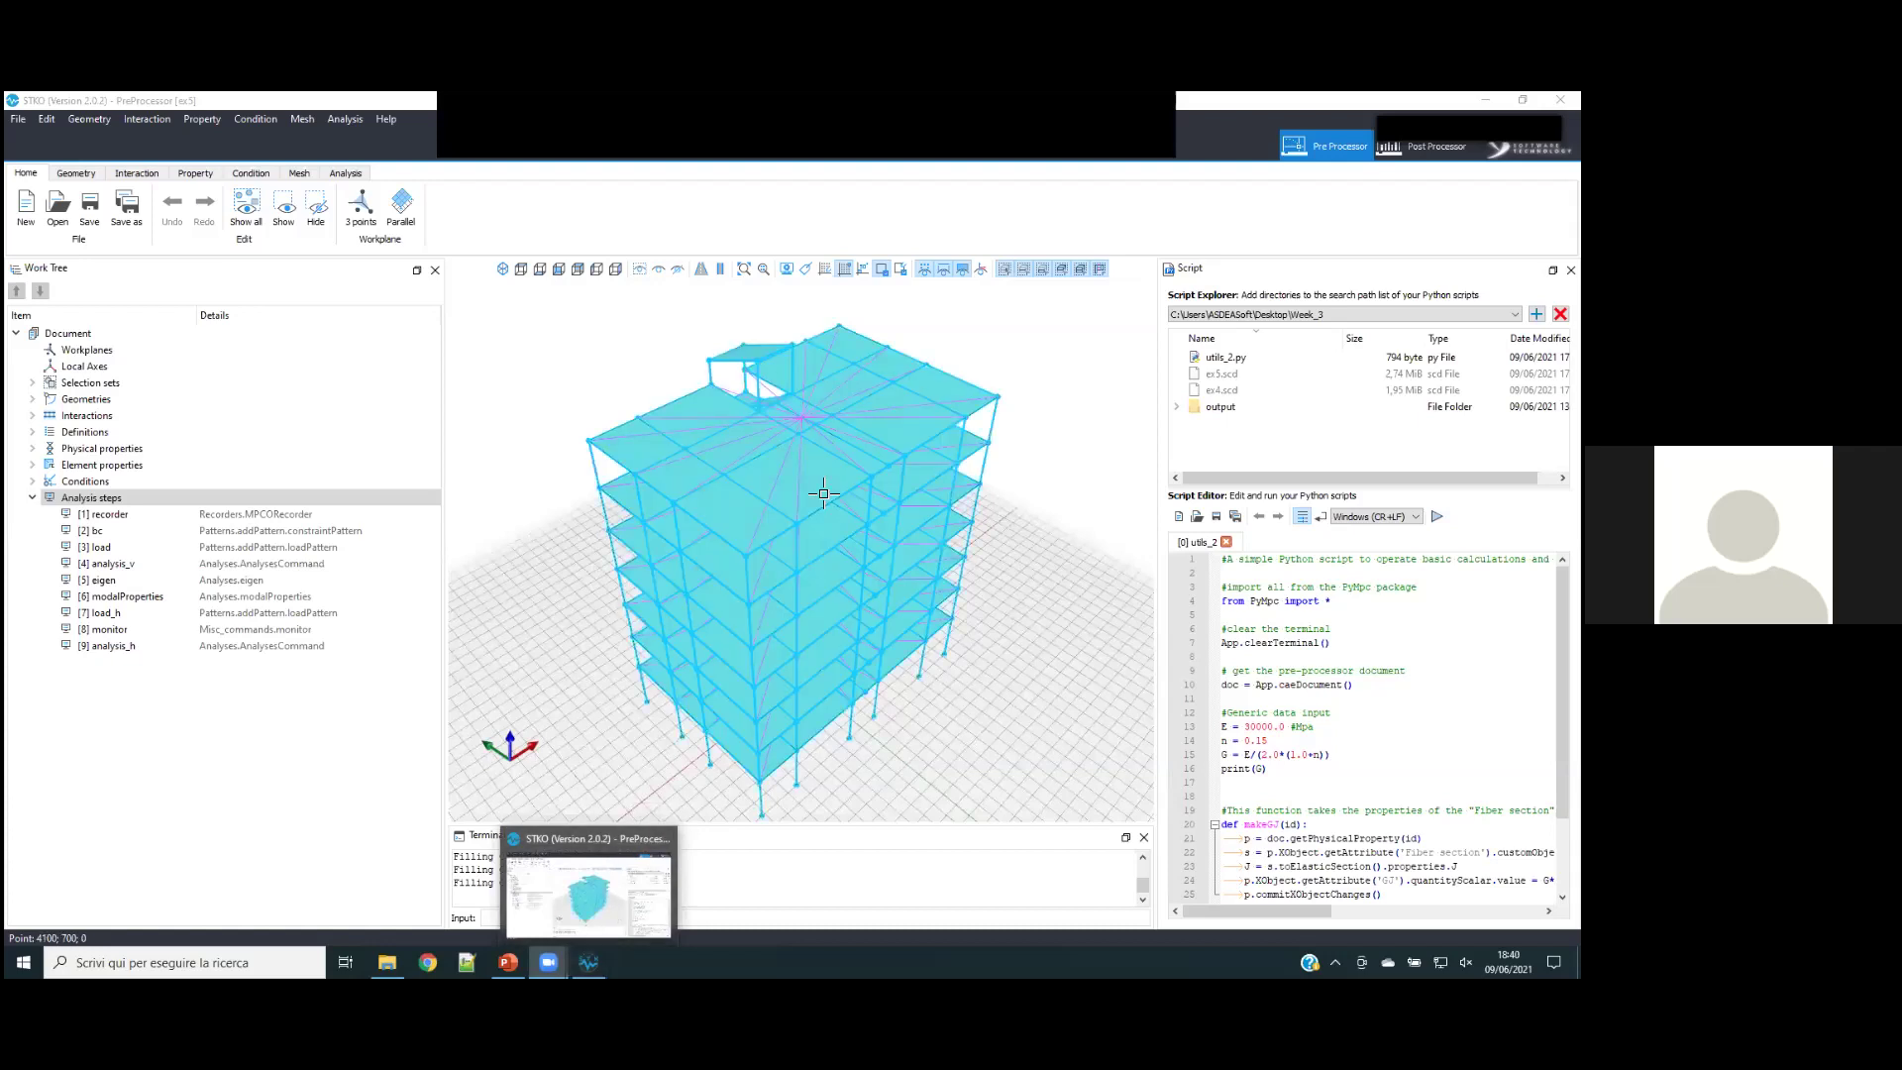
- Expand the physical and element properties, open the steel material and run its monotonic material test
drag(798, 538, 804, 544)
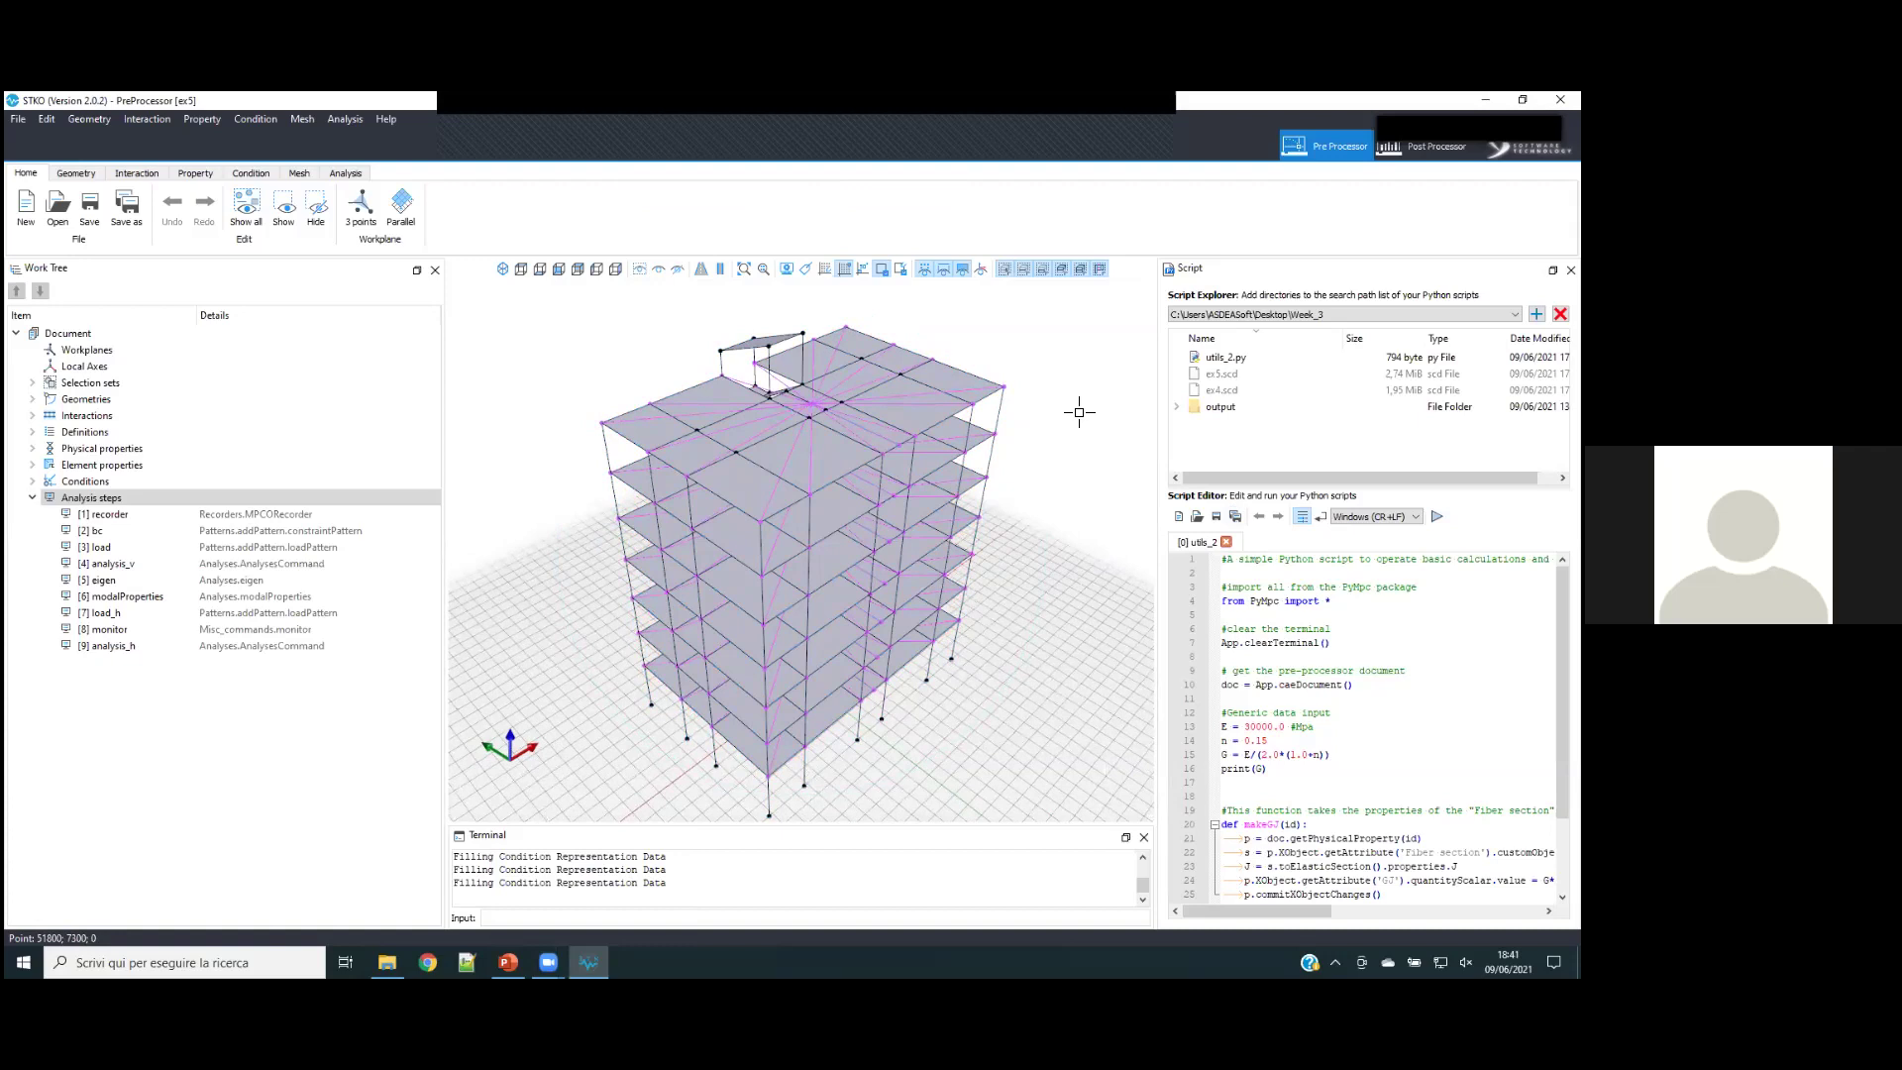
click(33, 448)
click(33, 661)
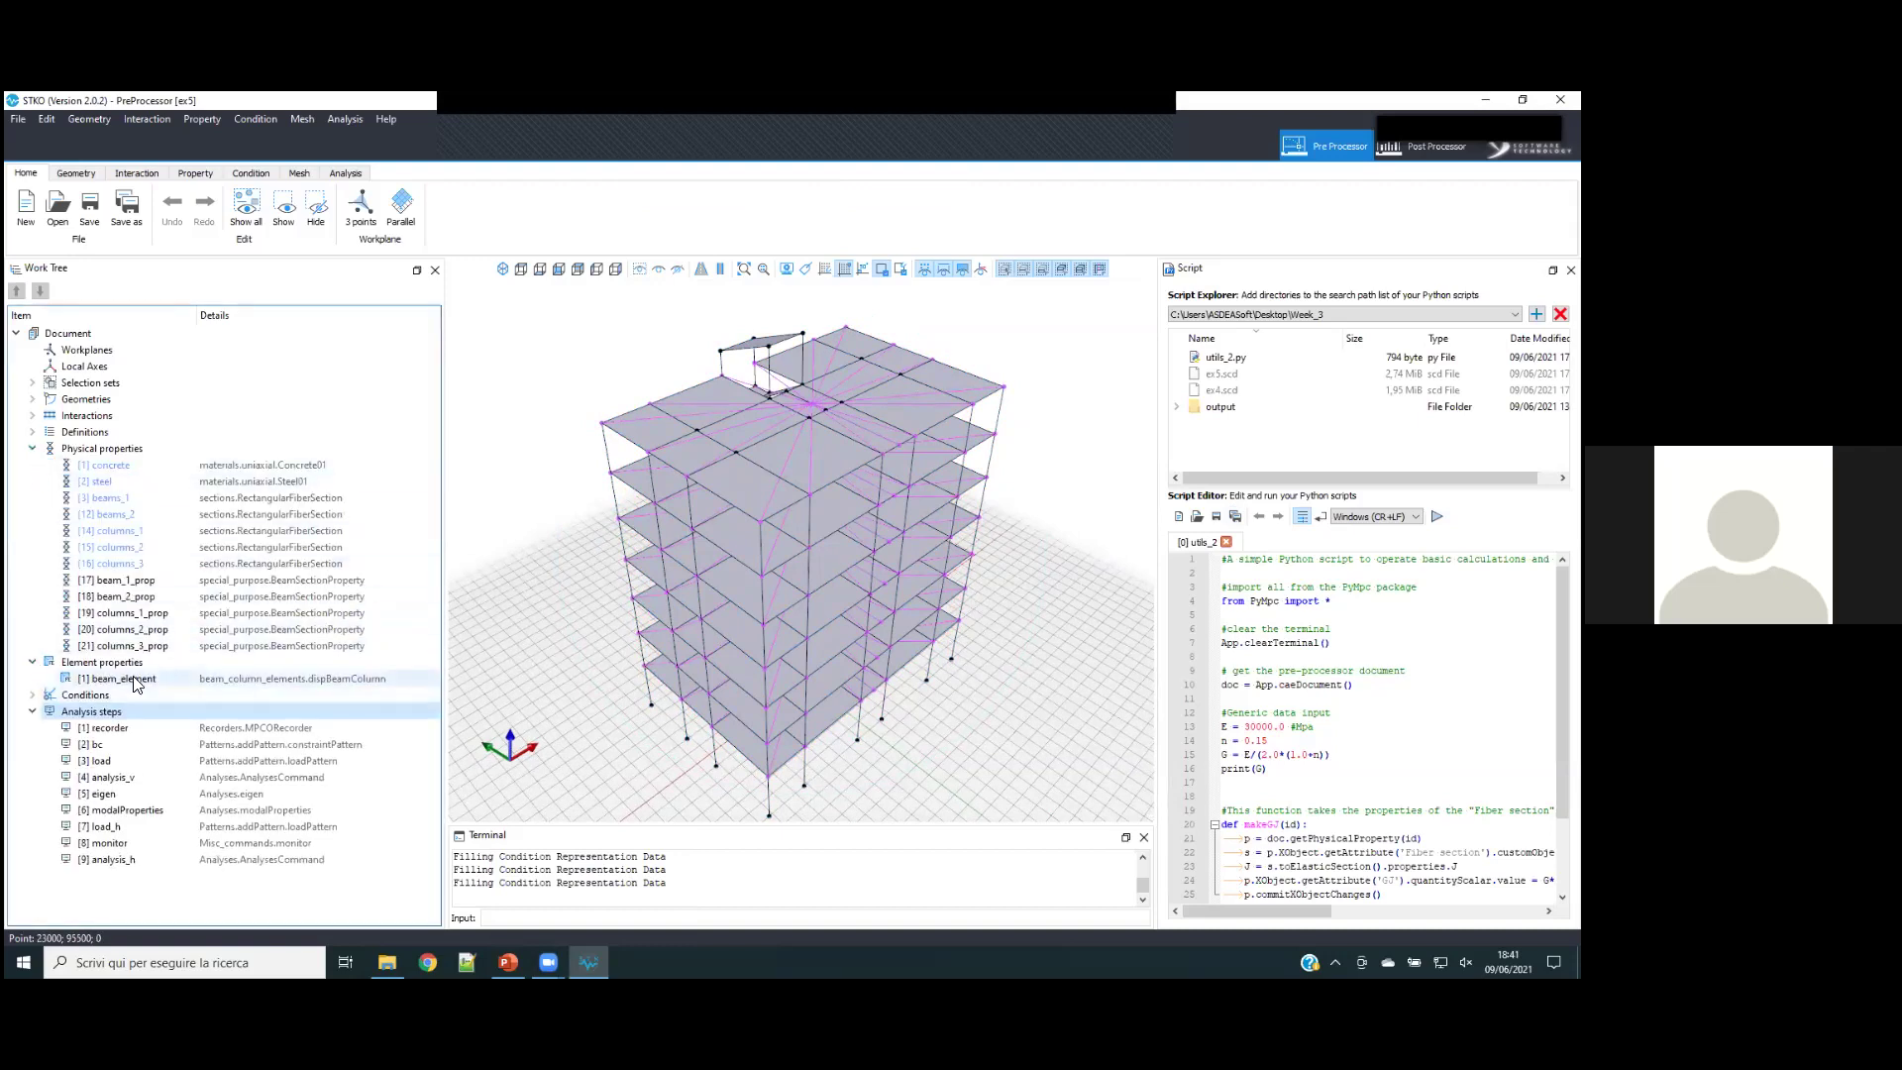
click(136, 482)
right_click(147, 480)
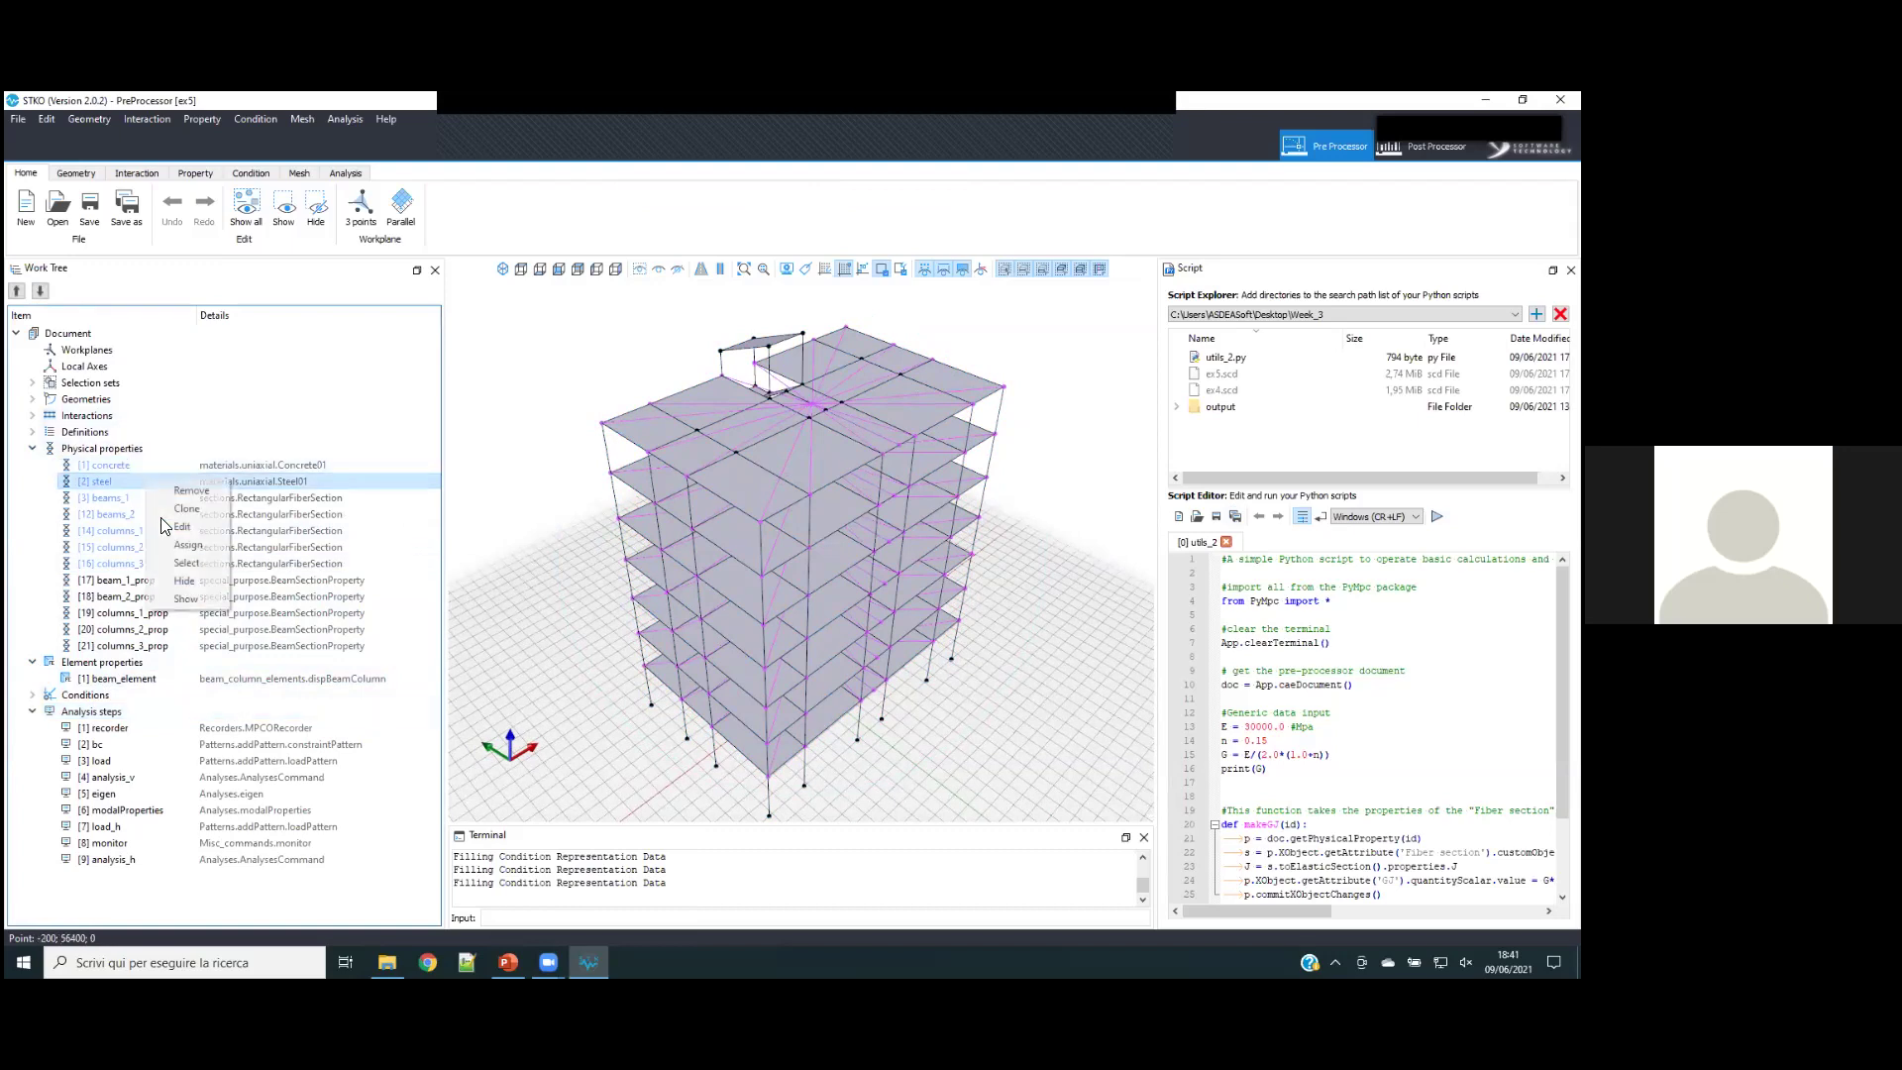
click(161, 524)
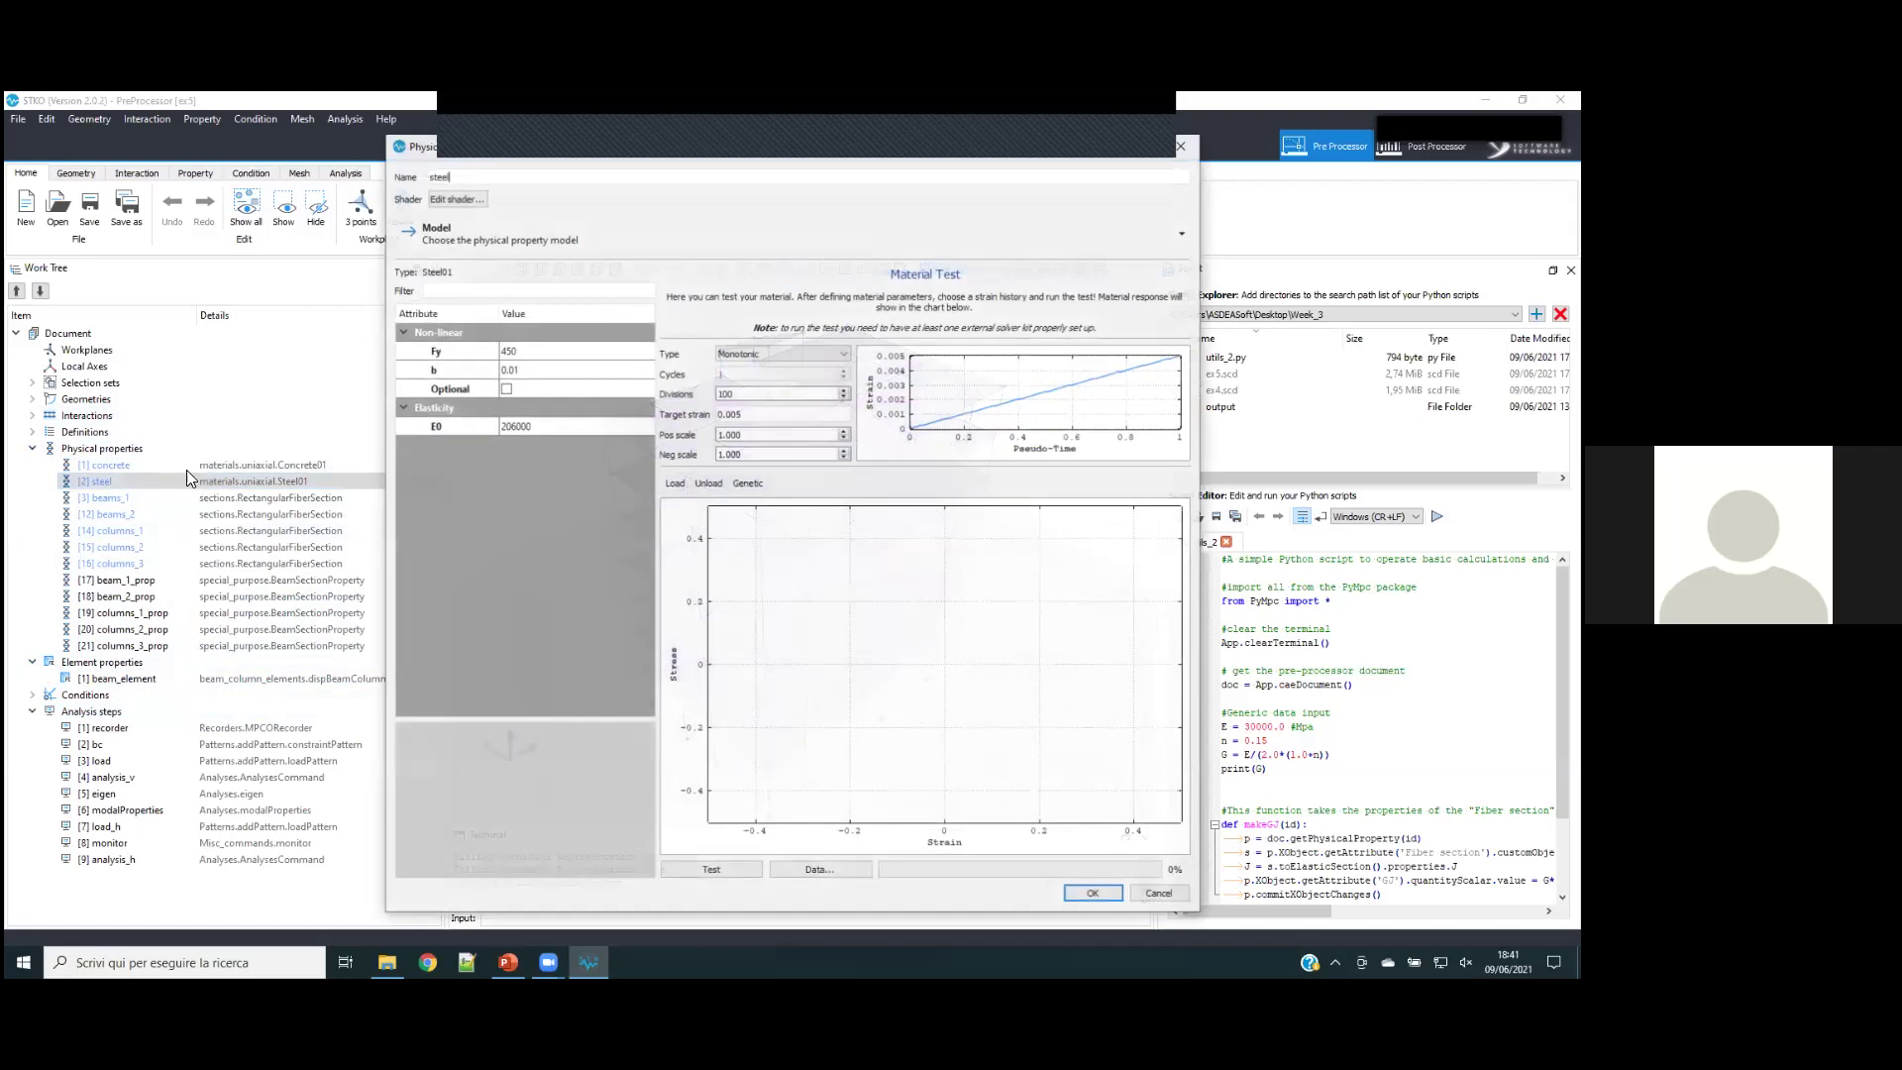
click(729, 872)
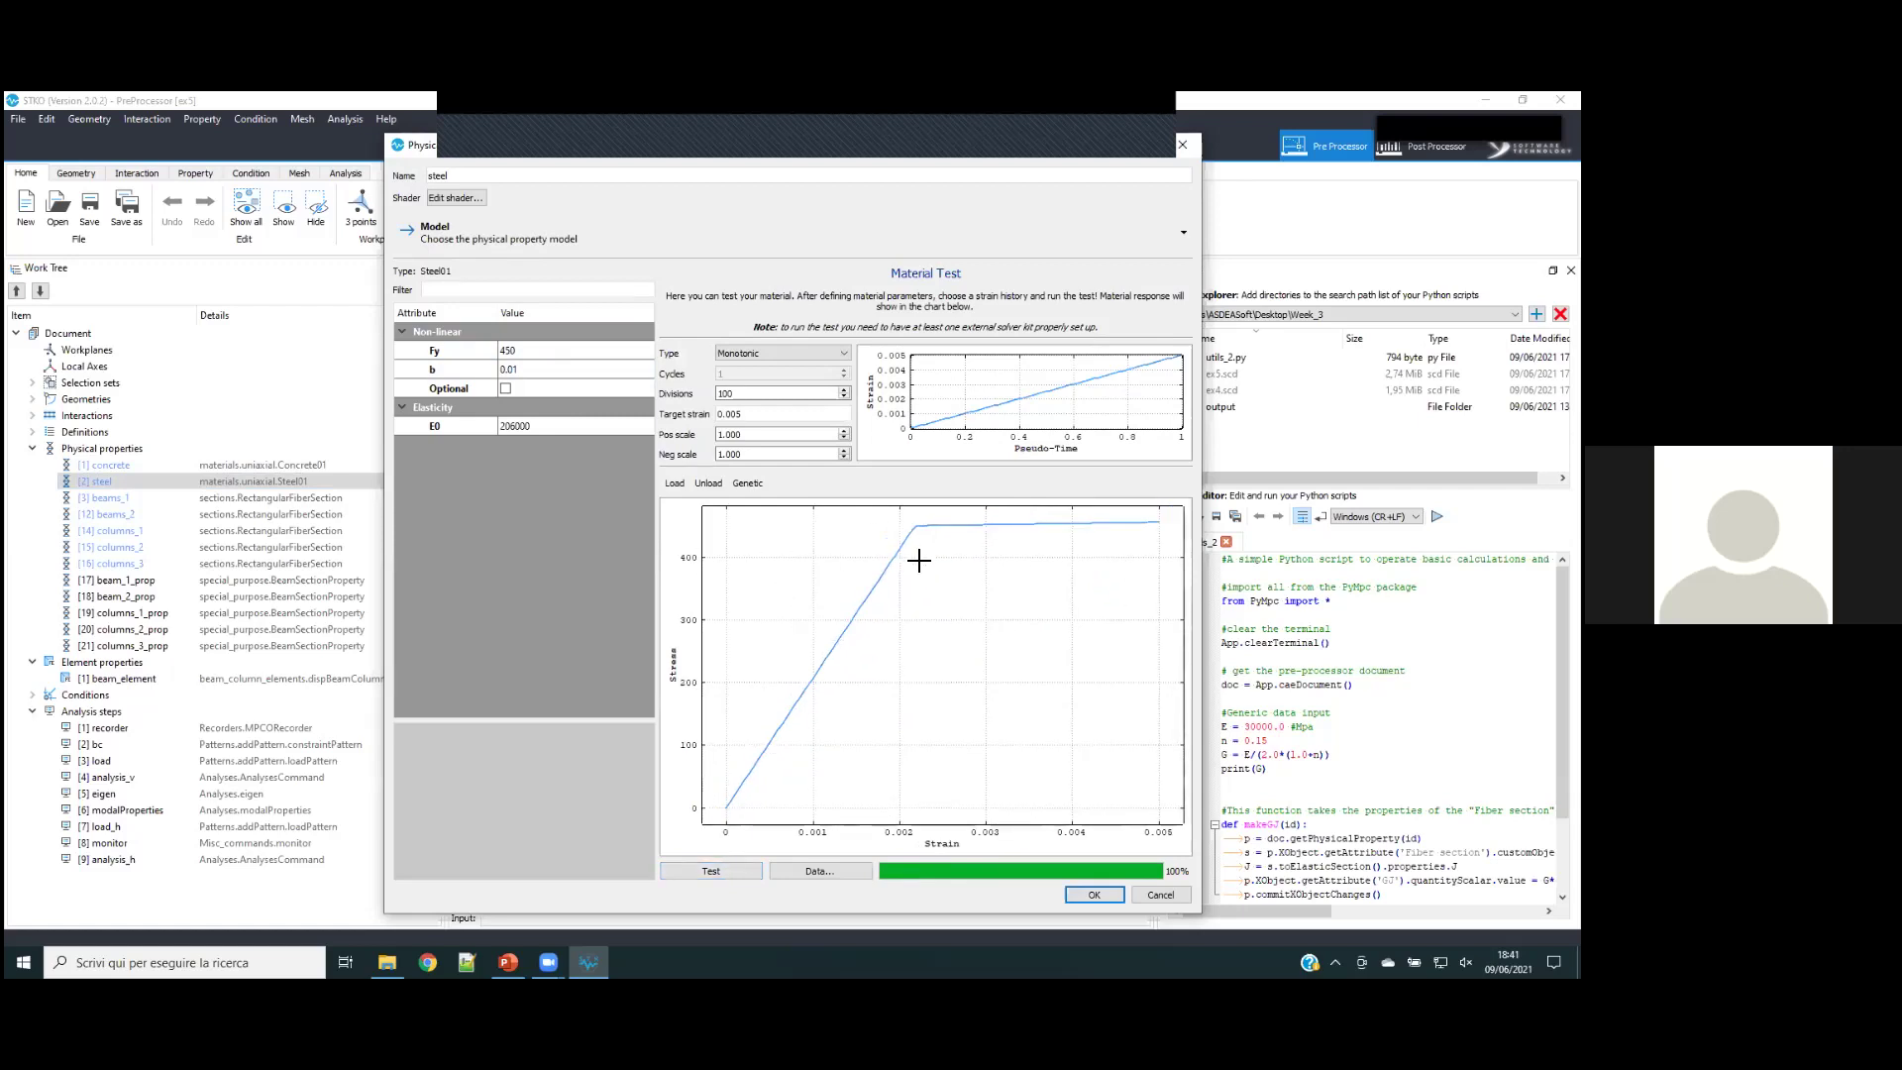
- Try a strain-hardening ratio b of 0.05 in the steel material test and discard the edit
click(530, 371)
text(0)
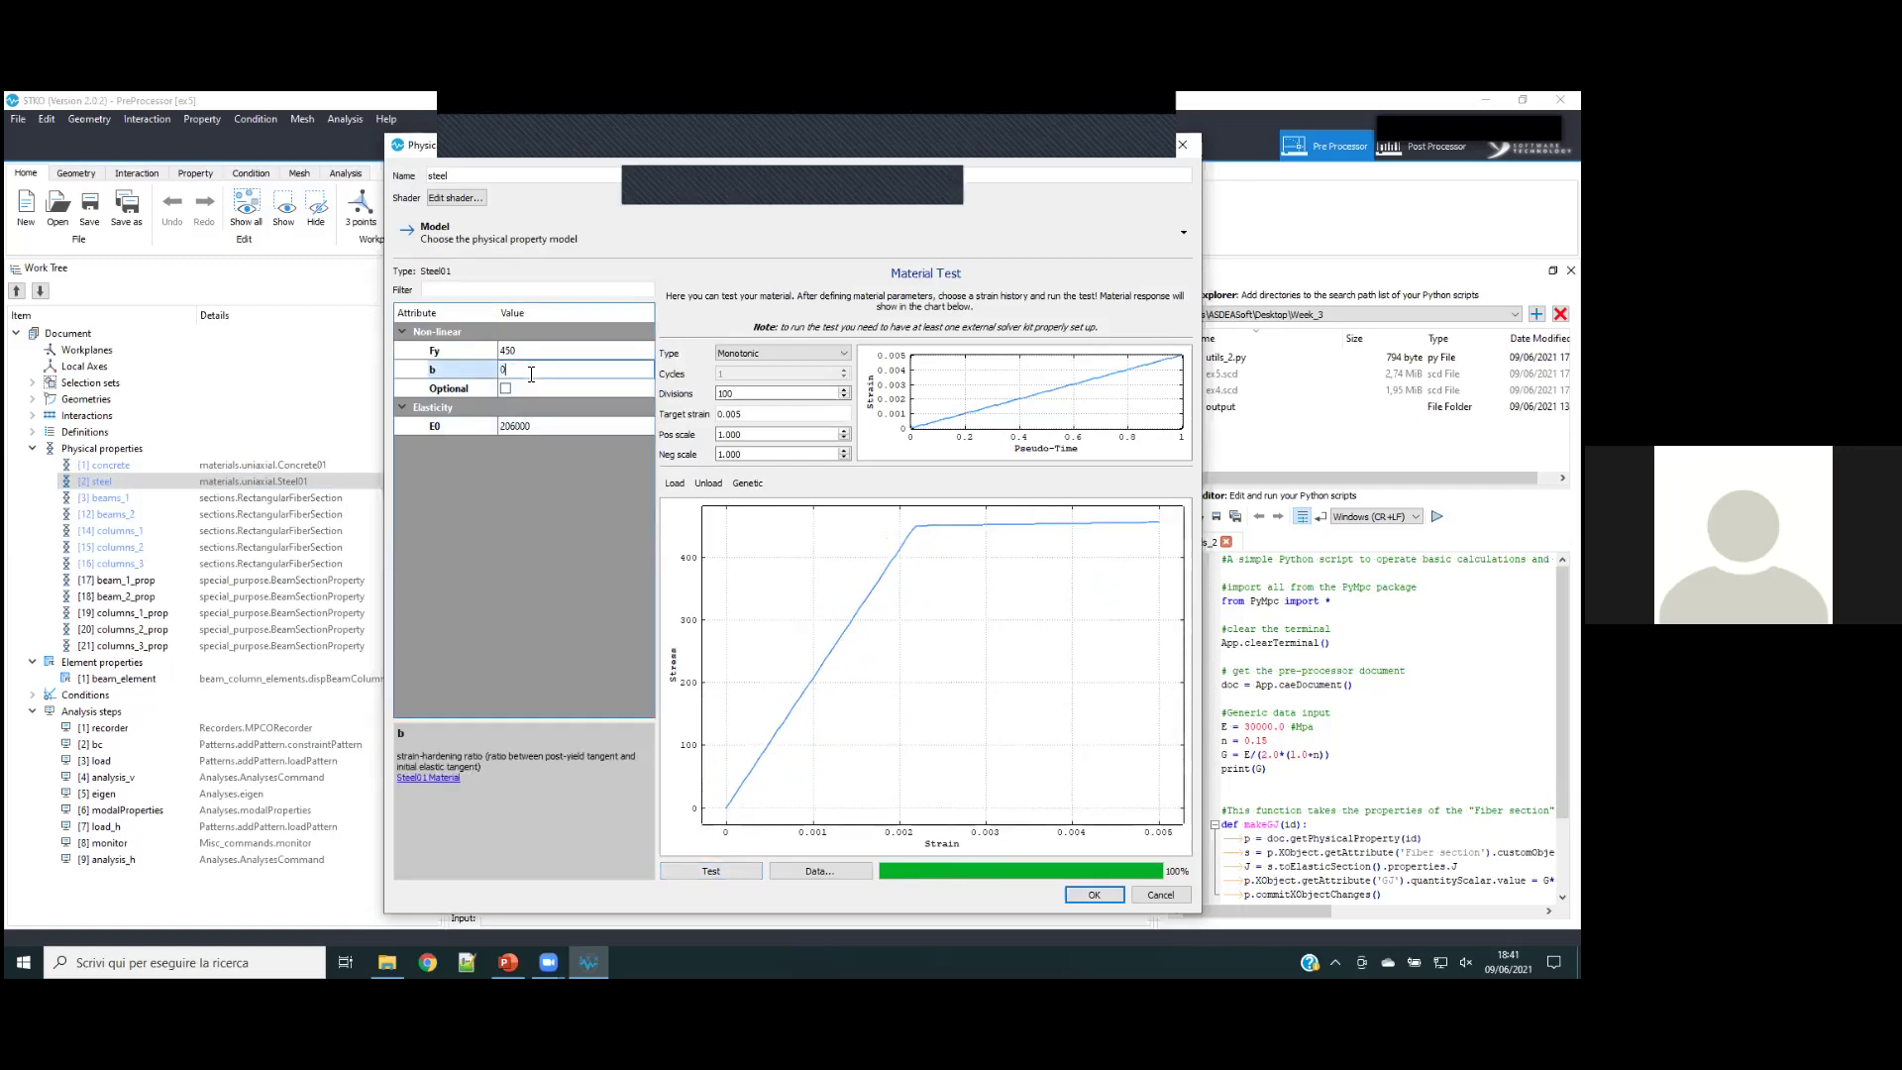
text(.05)
key(Return)
click(711, 868)
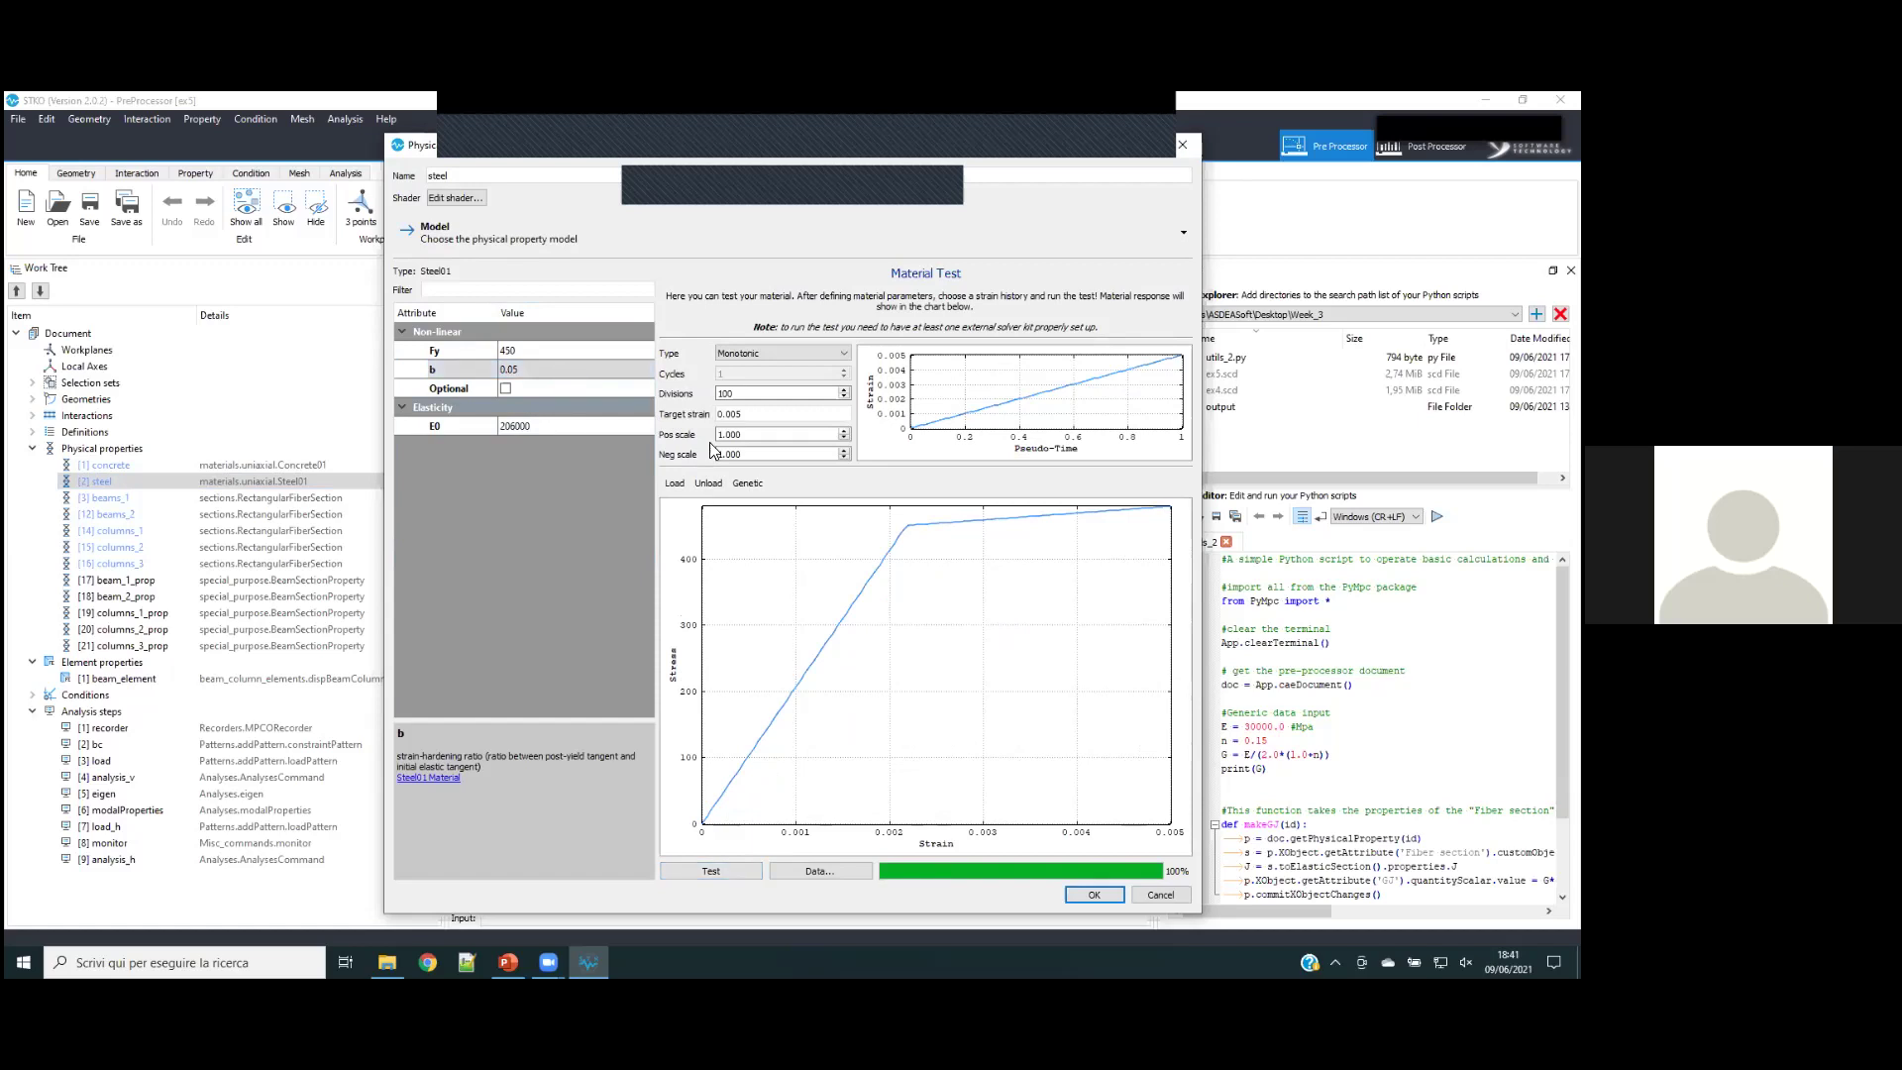
click(1156, 894)
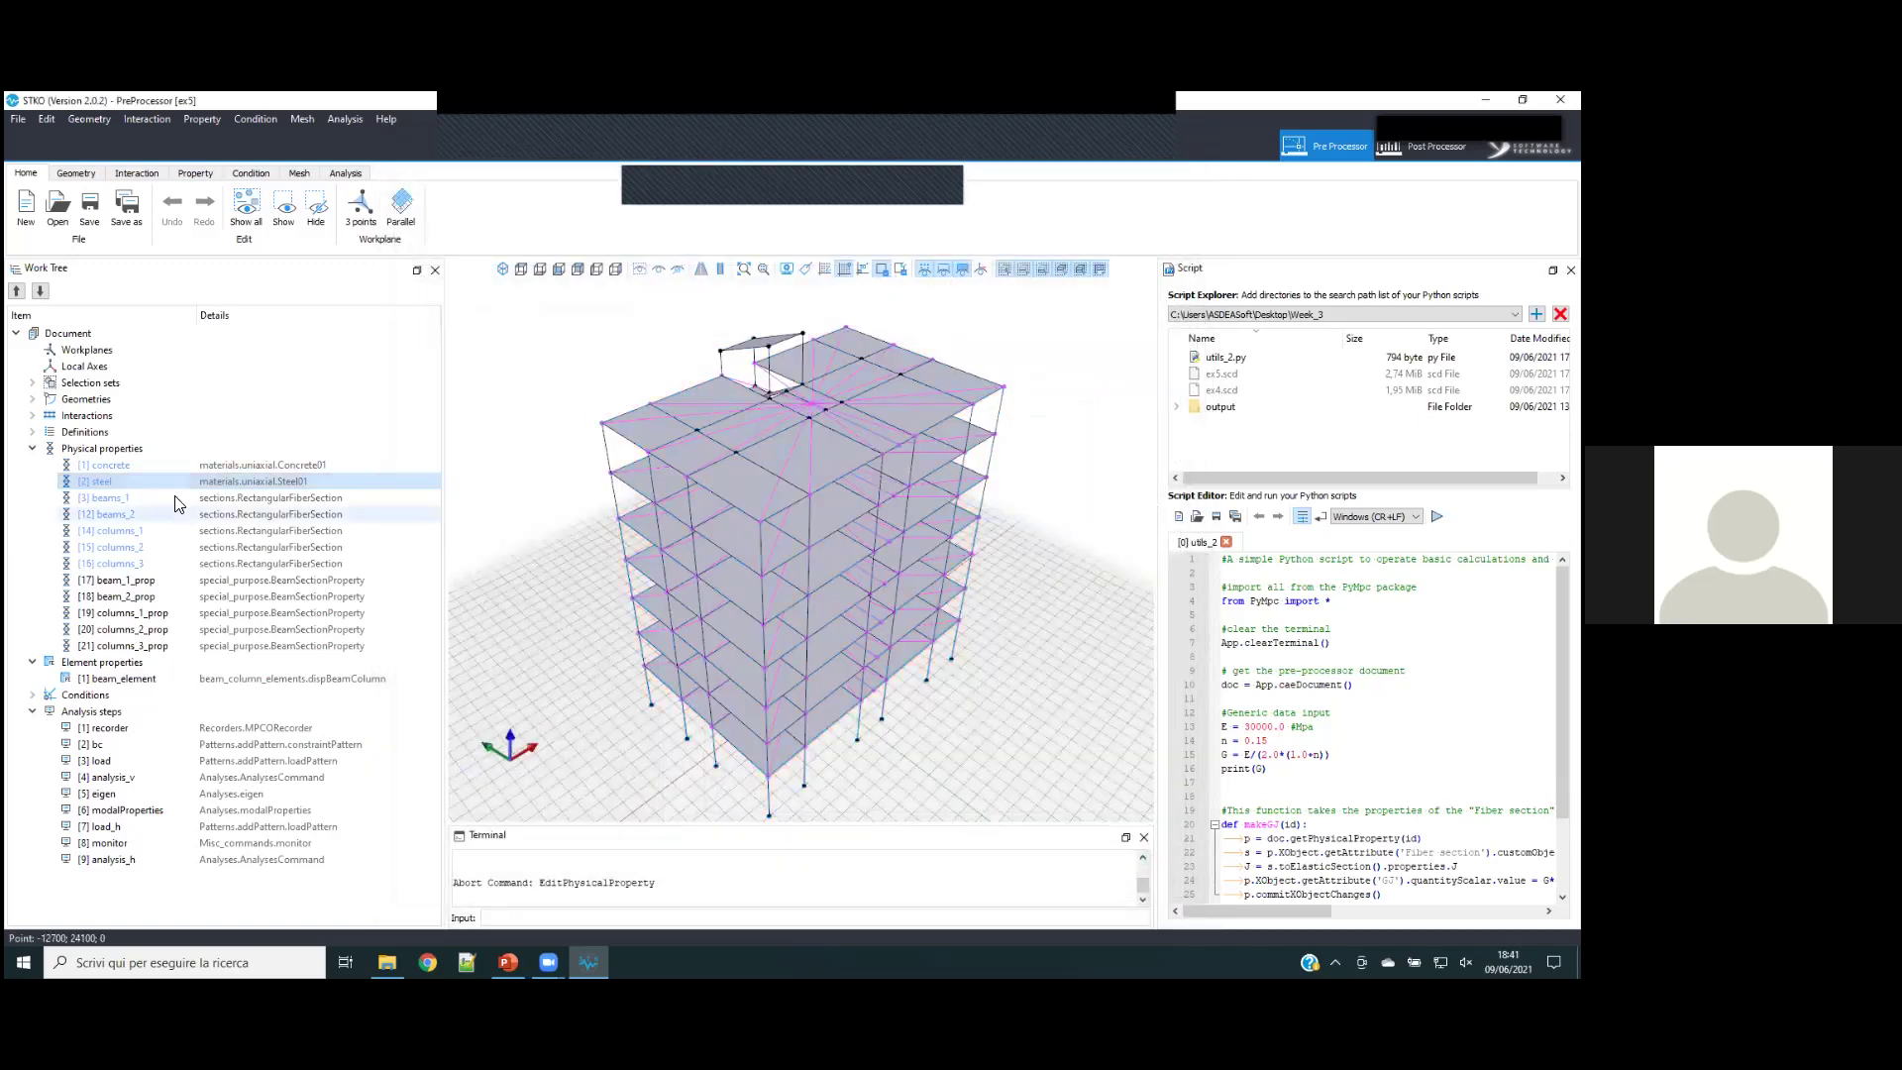
- Open the beams_1 rectangular fiber section and review its geometry, rebars, materials, stirrups and GJ torsional stiffness
click(174, 498)
right_click(174, 497)
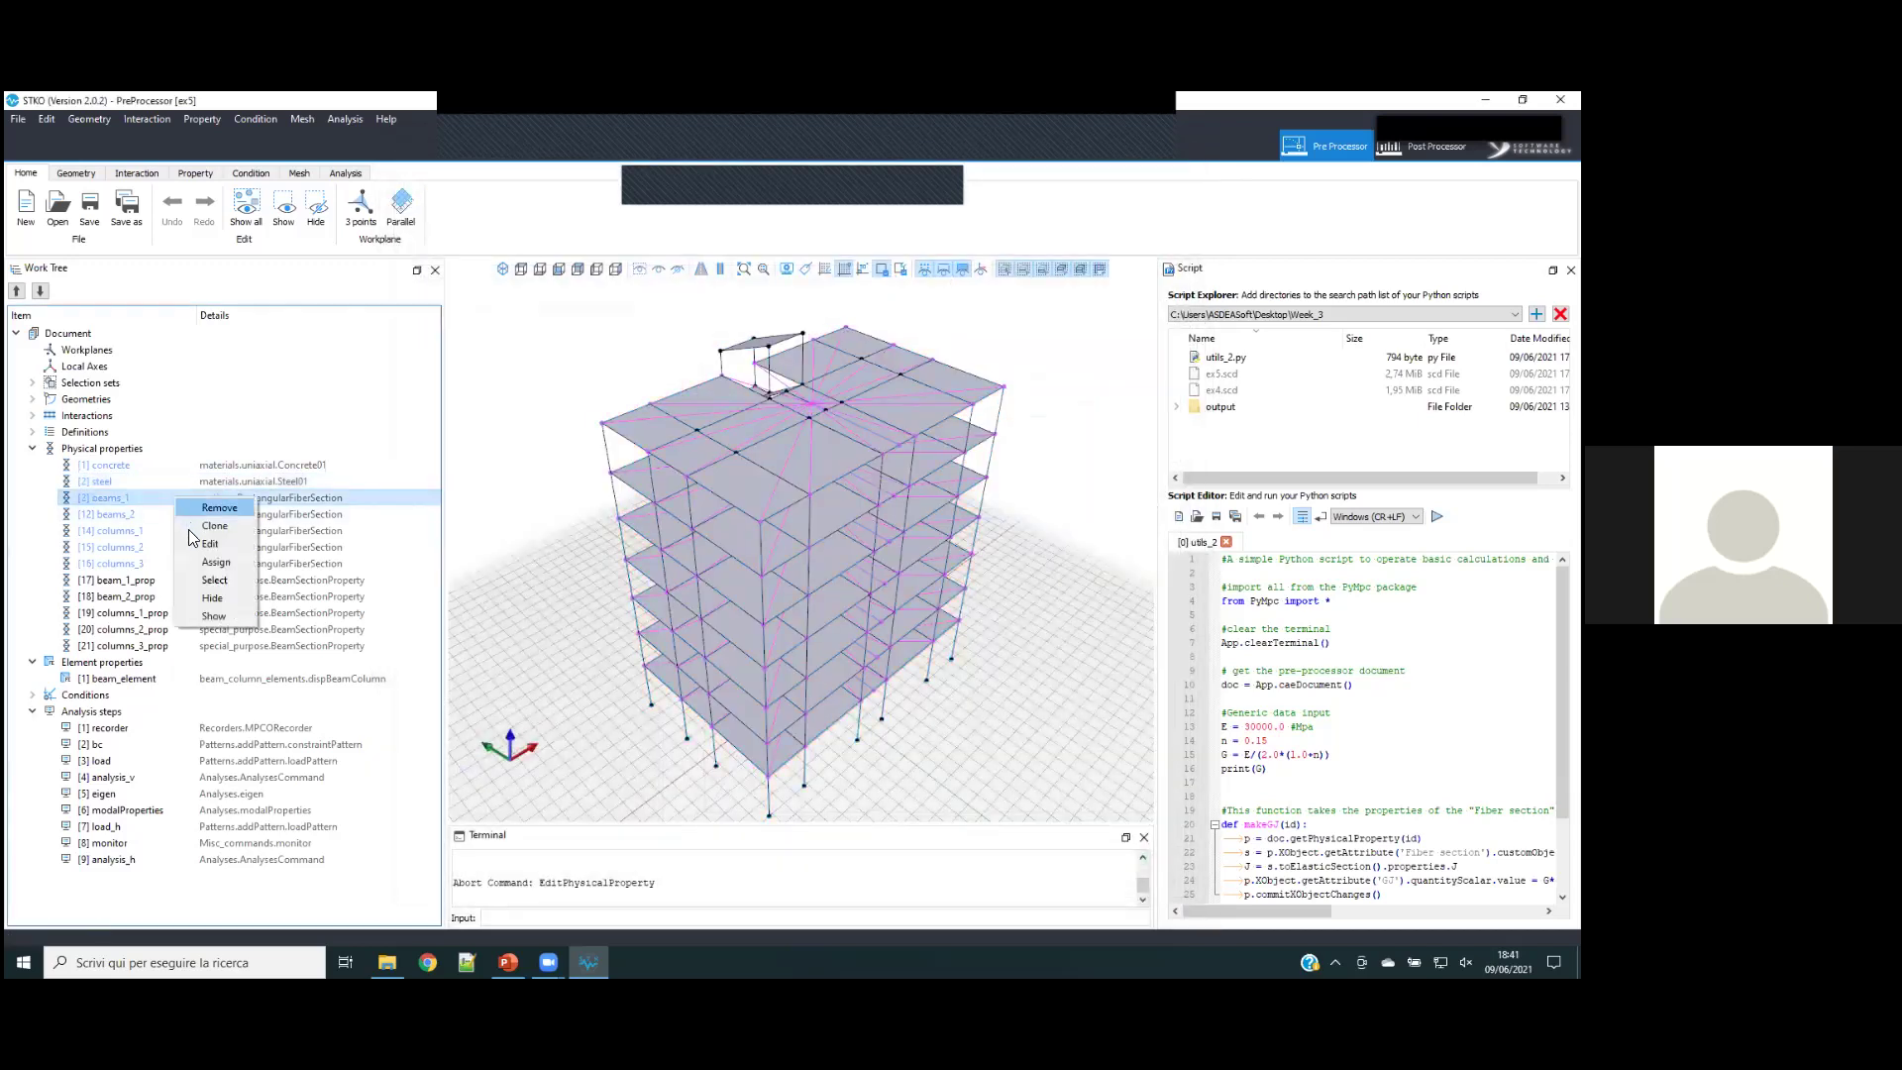
click(117, 503)
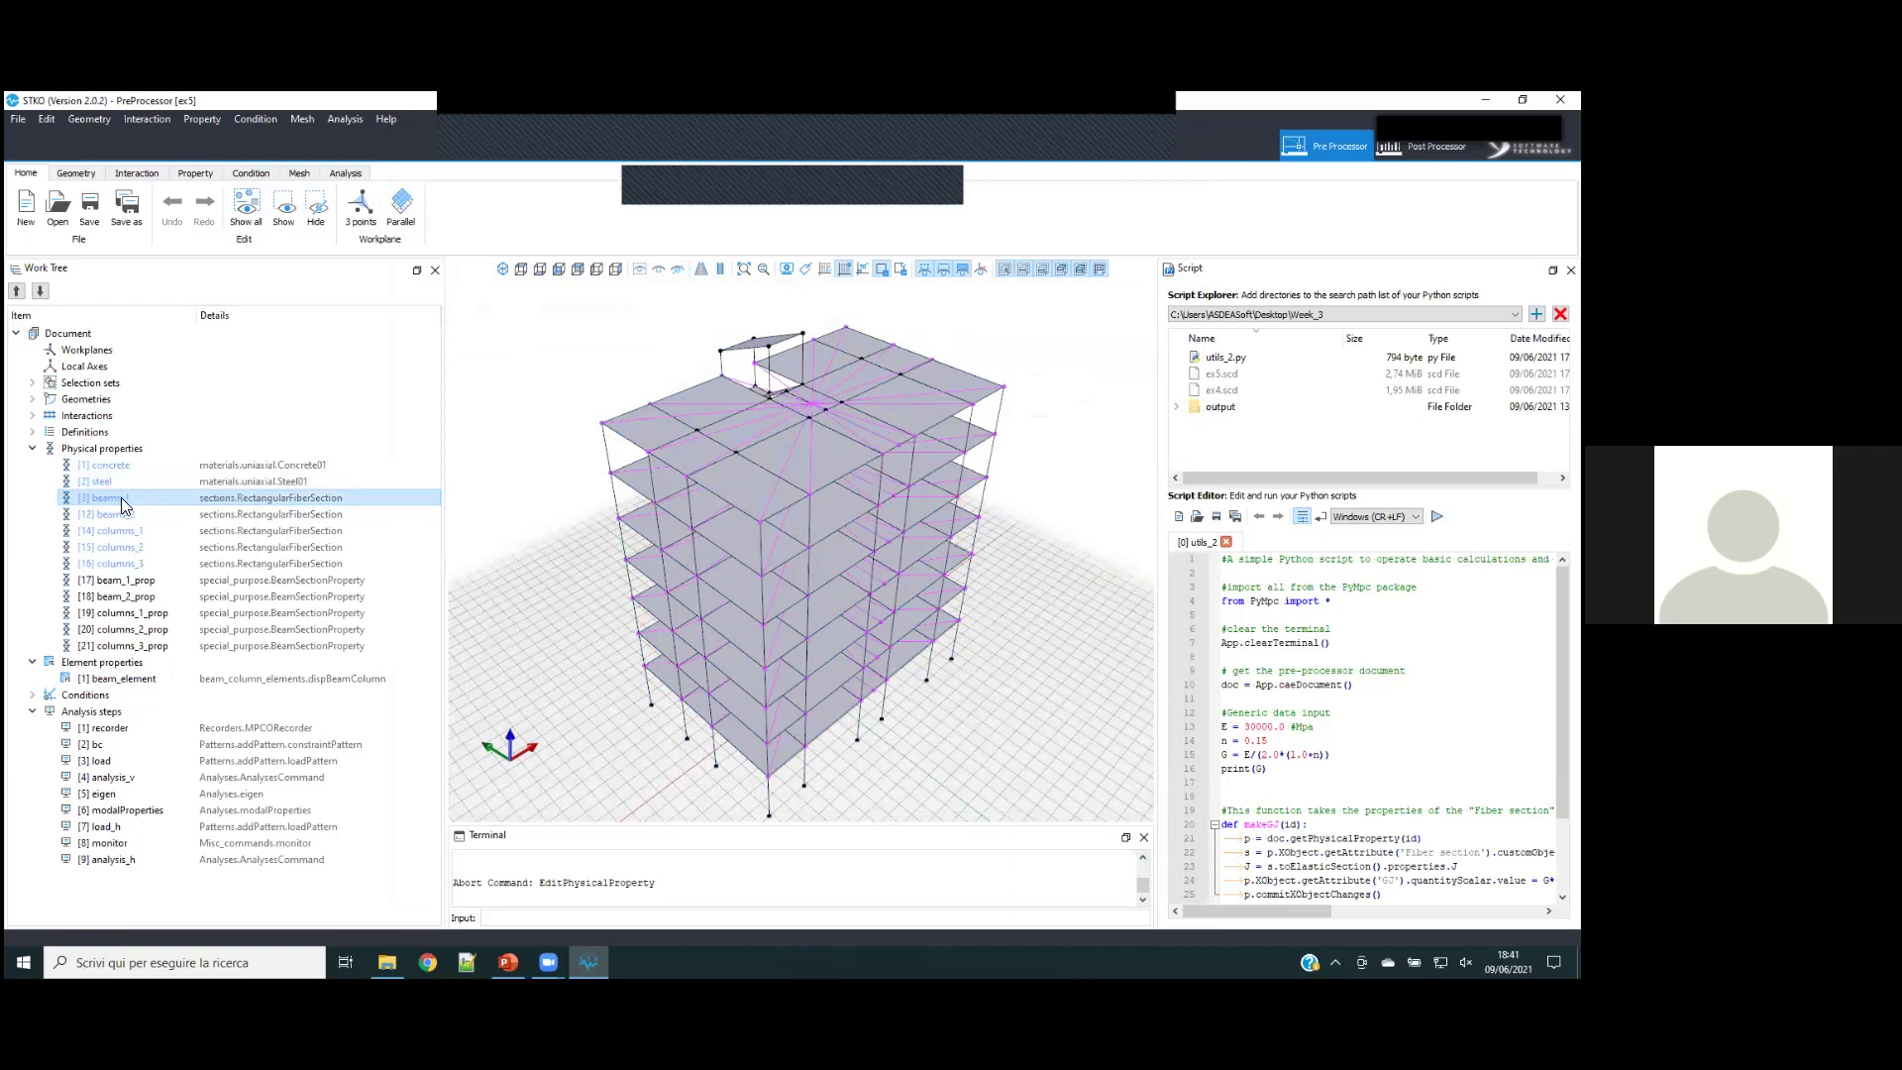
right_click(121, 497)
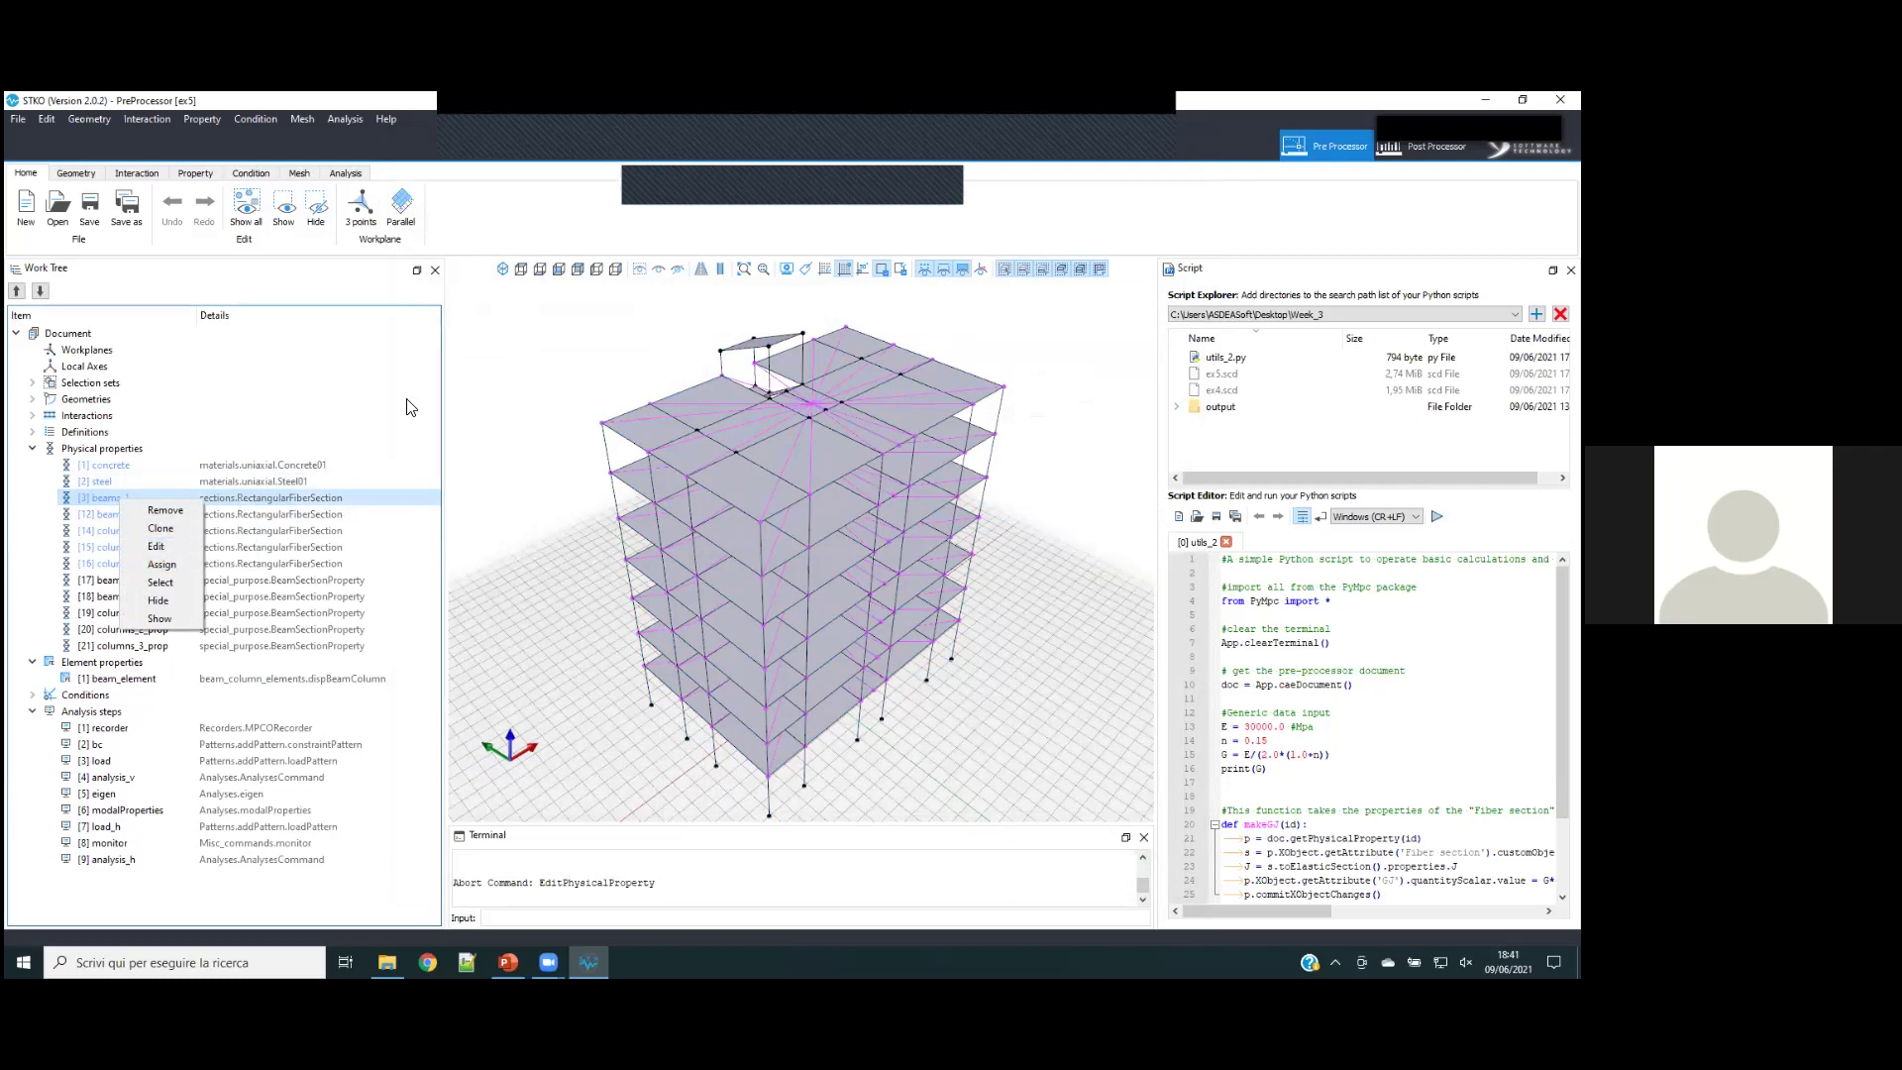
click(819, 190)
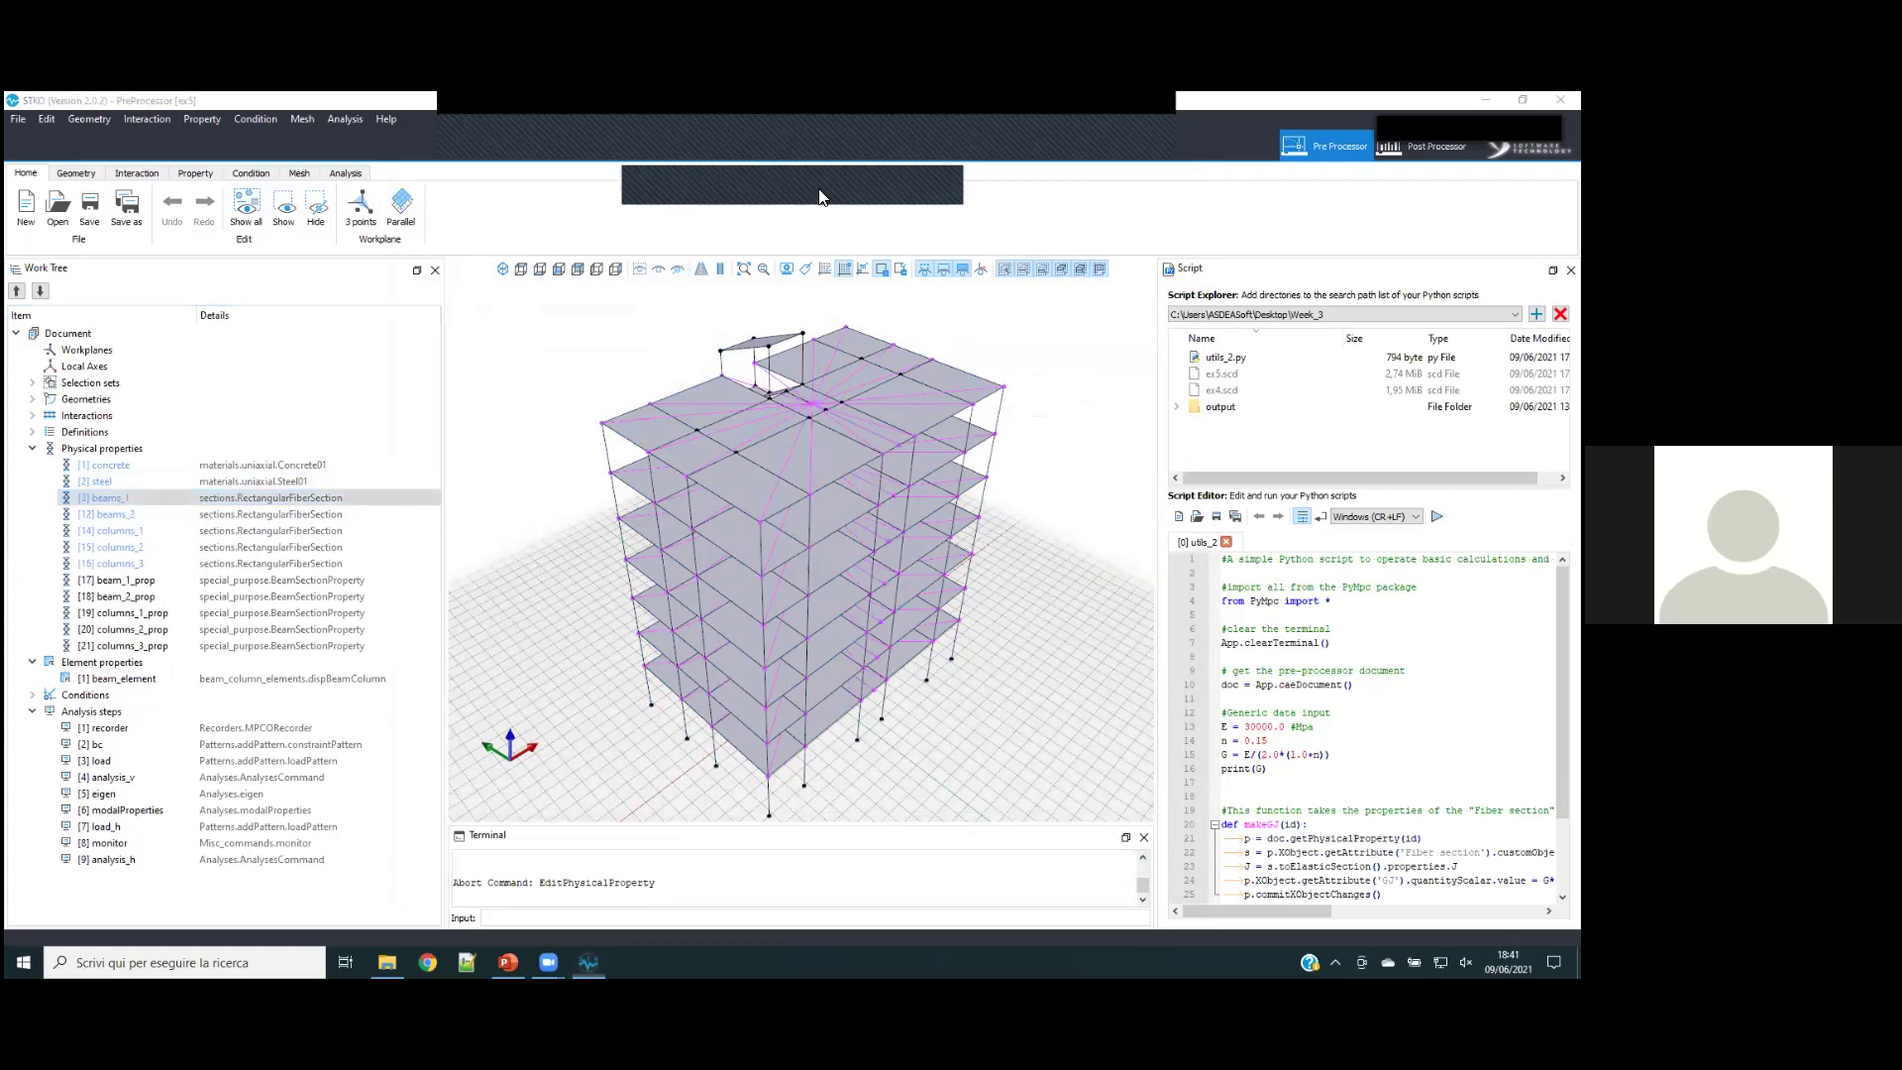
right_click(121, 498)
click(141, 543)
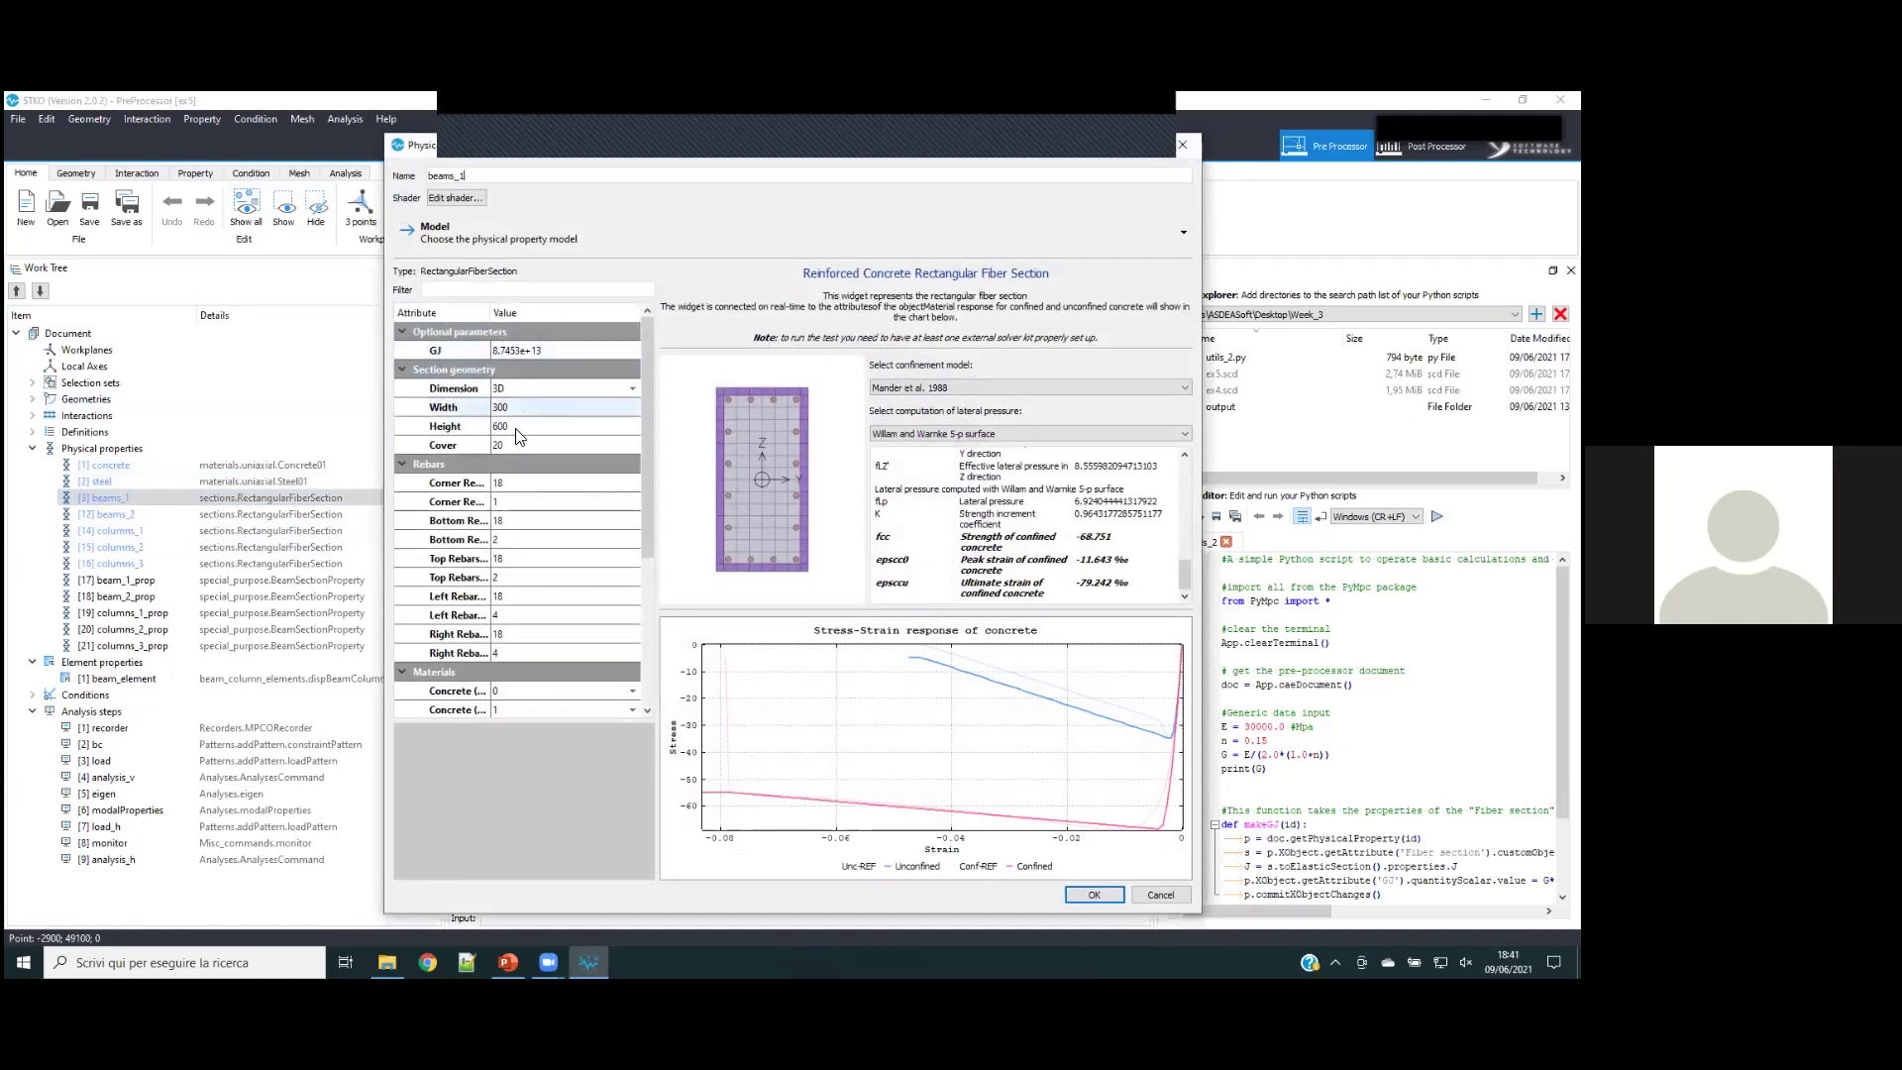
drag(491, 315, 565, 325)
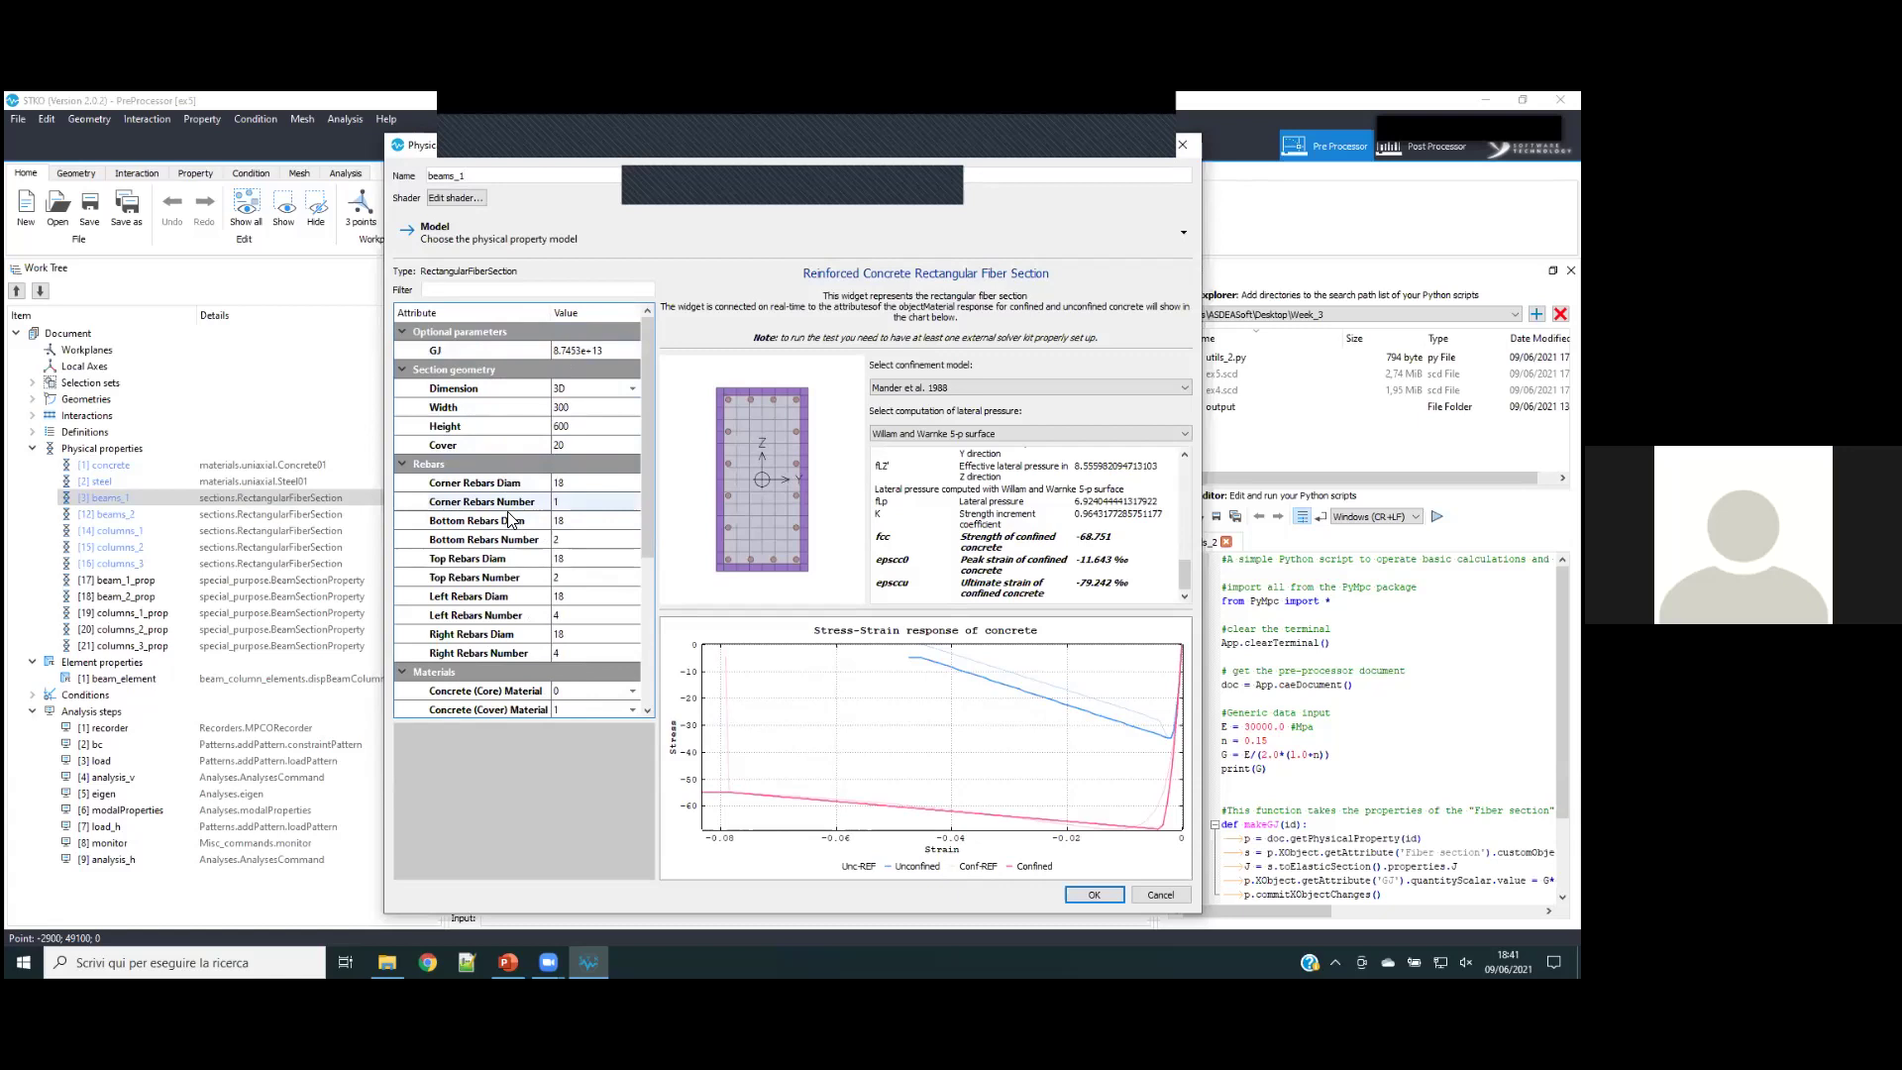
scroll(517, 503, down, 4)
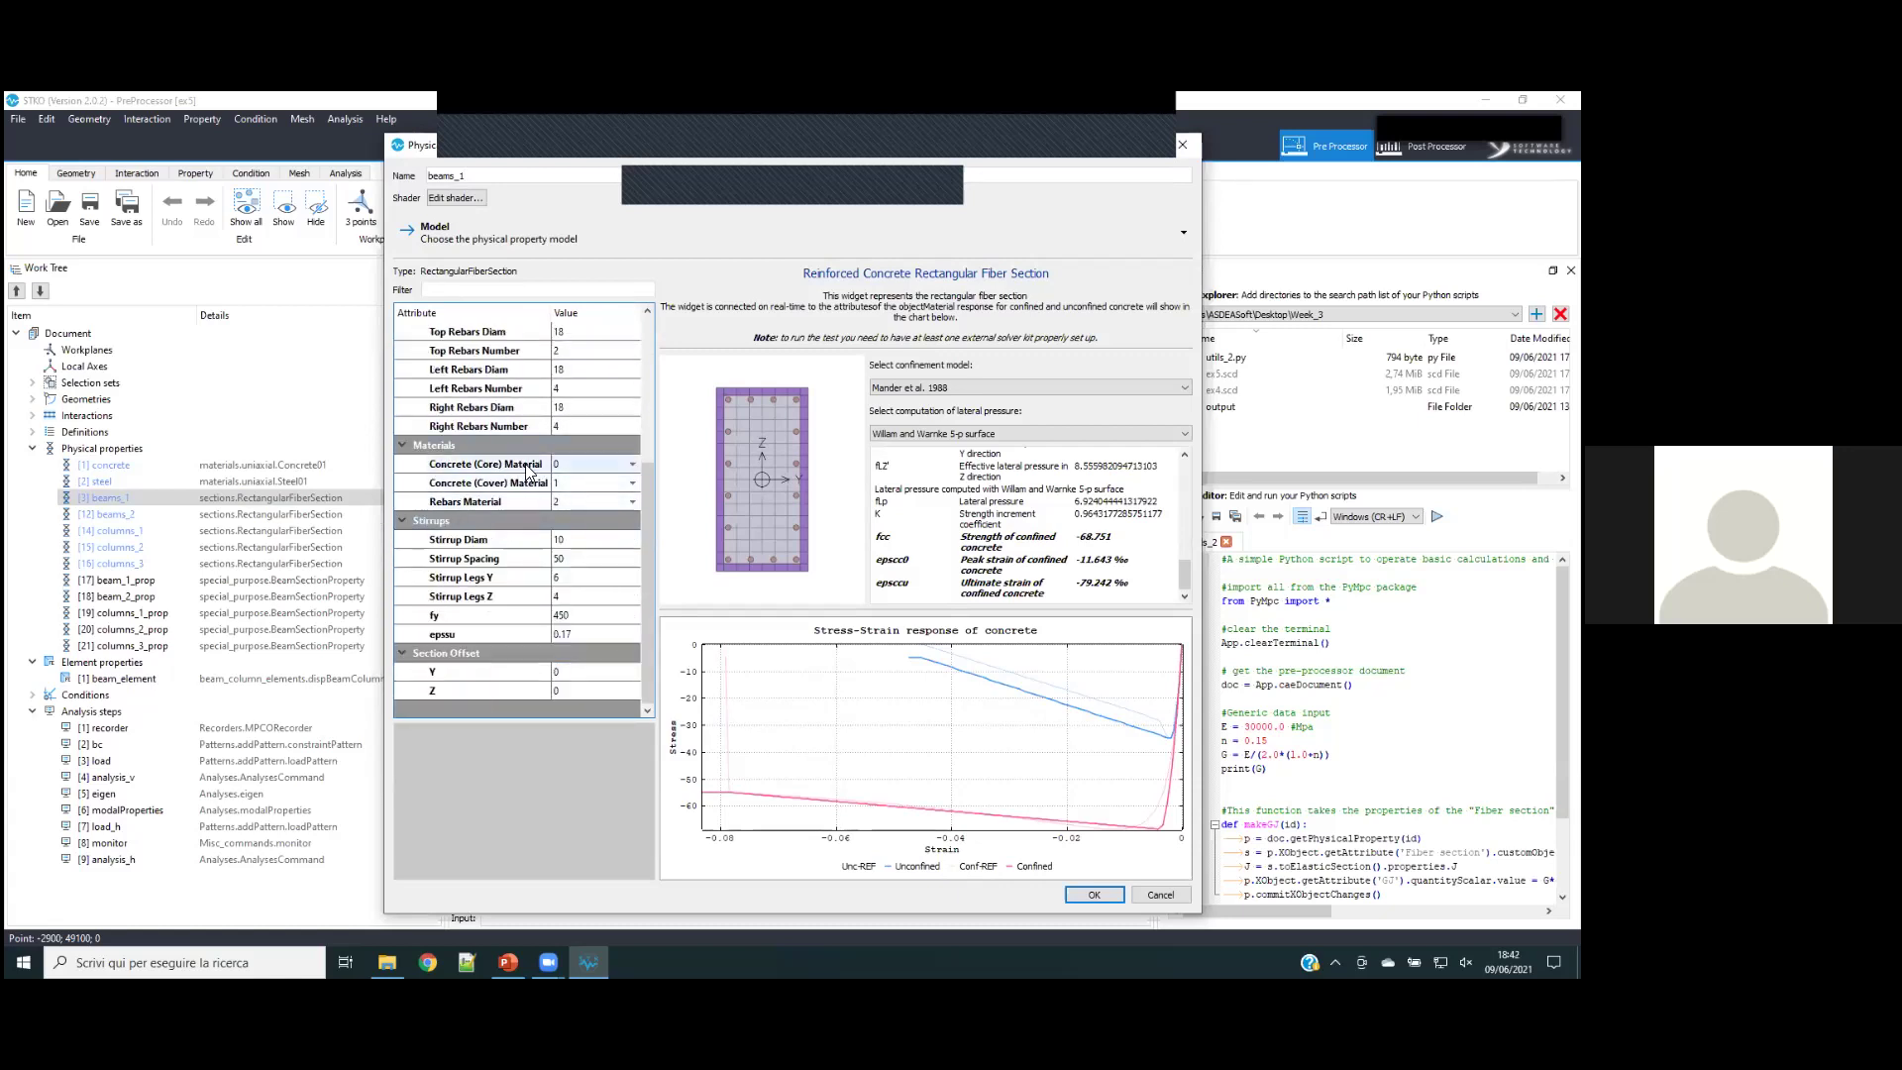
scroll(523, 458, up, 4)
click(495, 348)
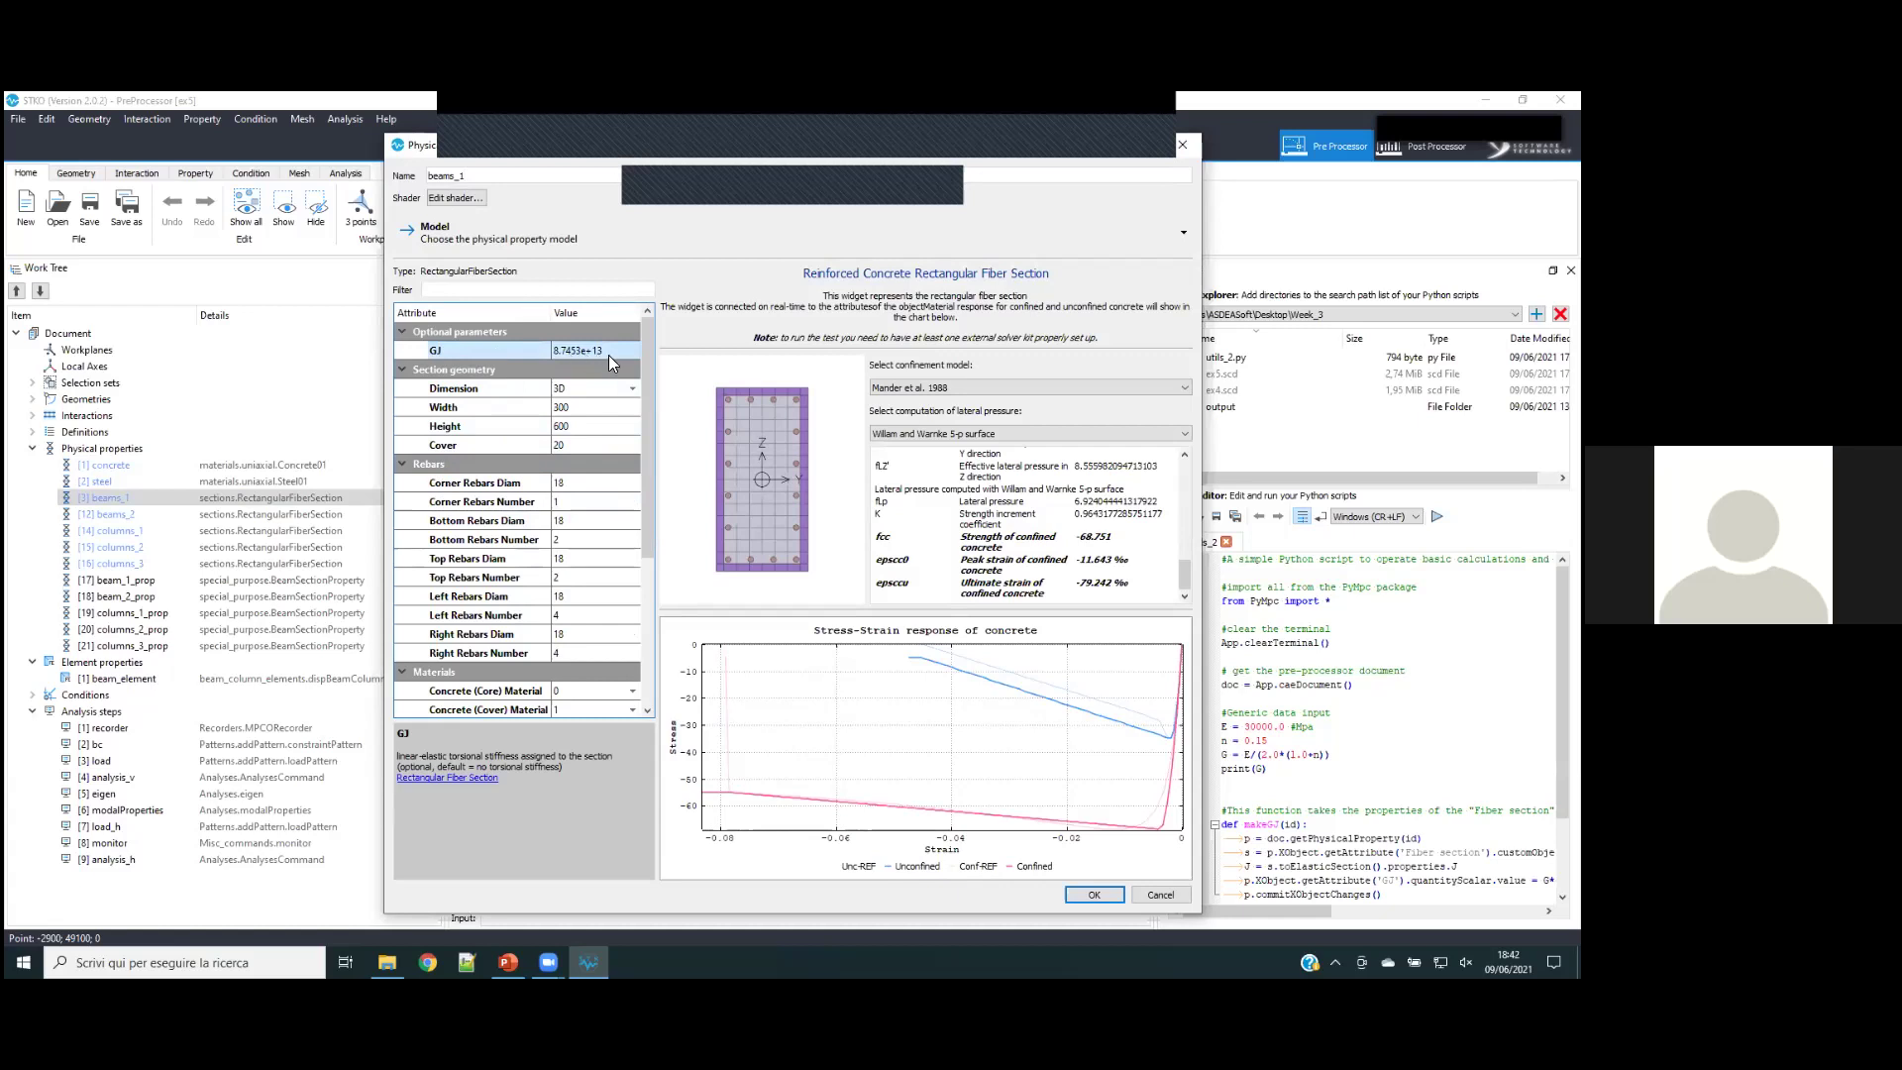
click(1082, 897)
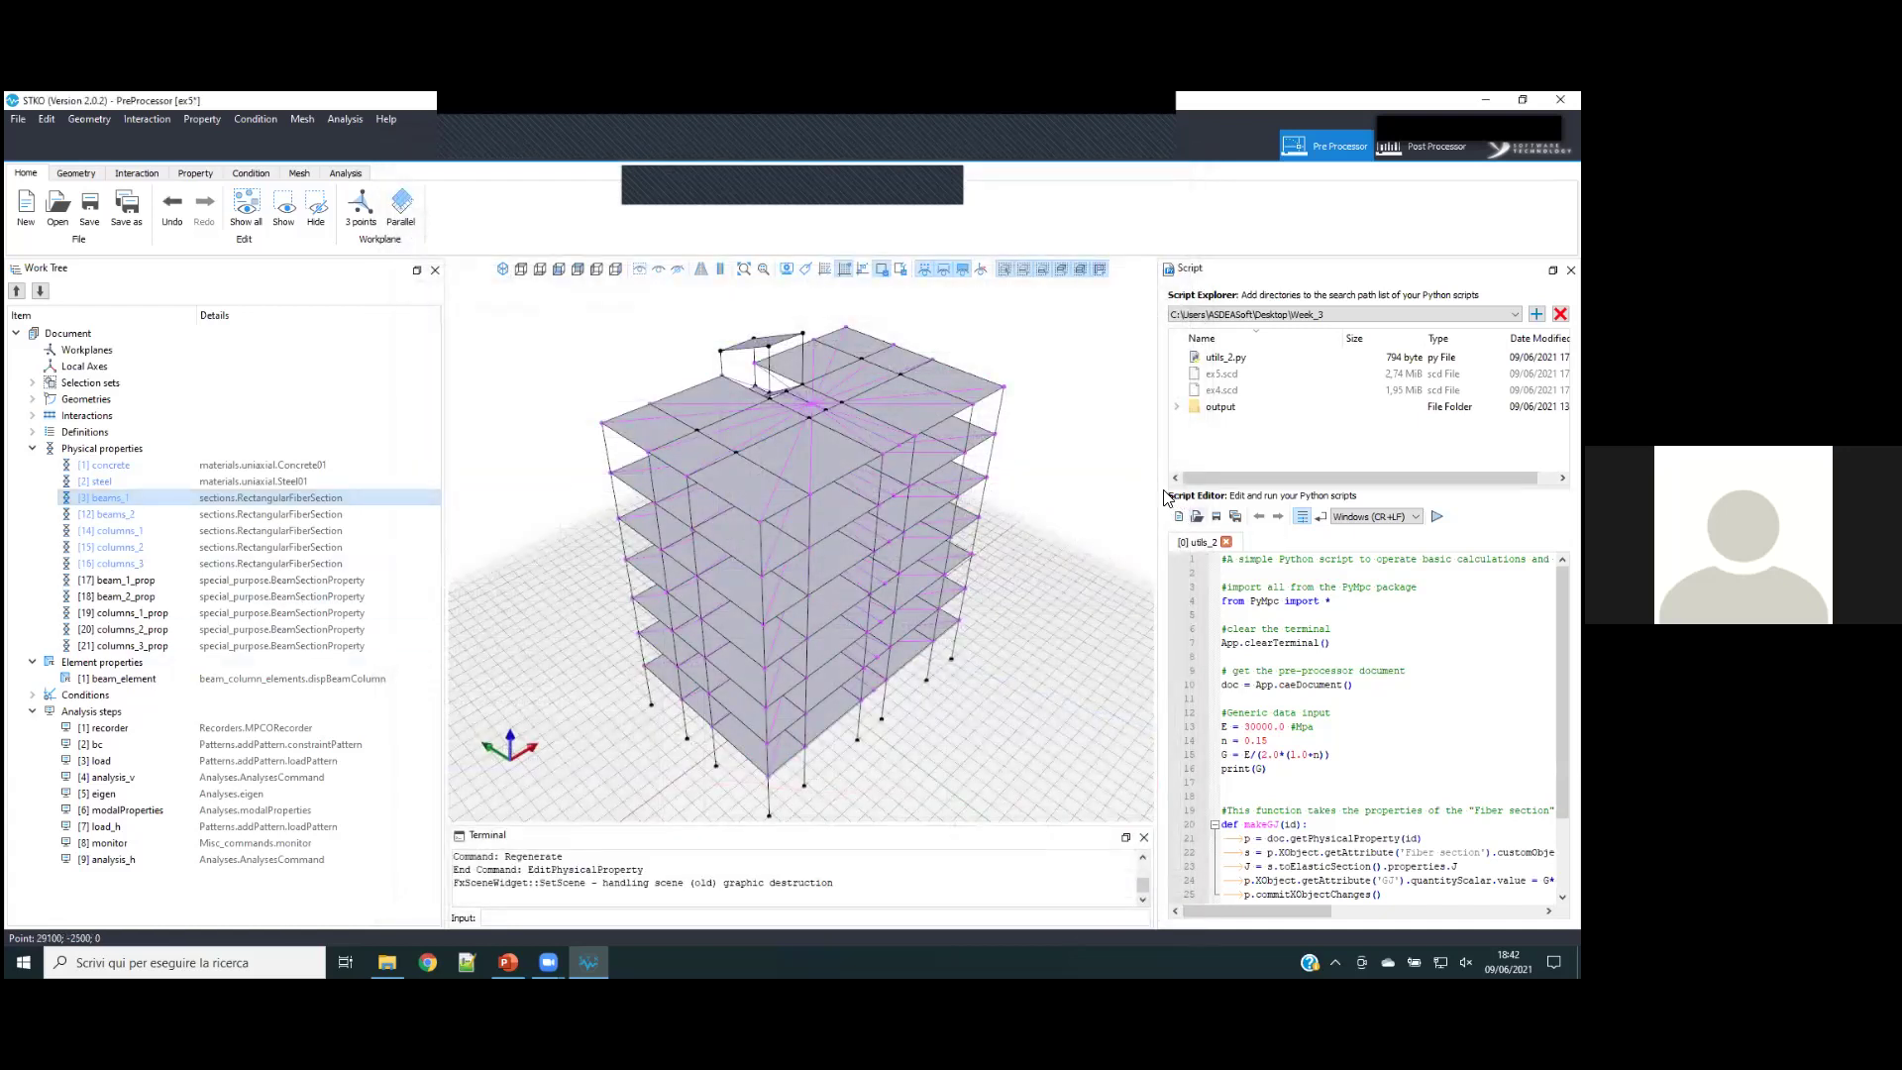
- Widen the script editor and read through utils_2.py: the E, n and G inputs and the makeGJ function assigning G*J
drag(1166, 498, 1108, 408)
click(1276, 579)
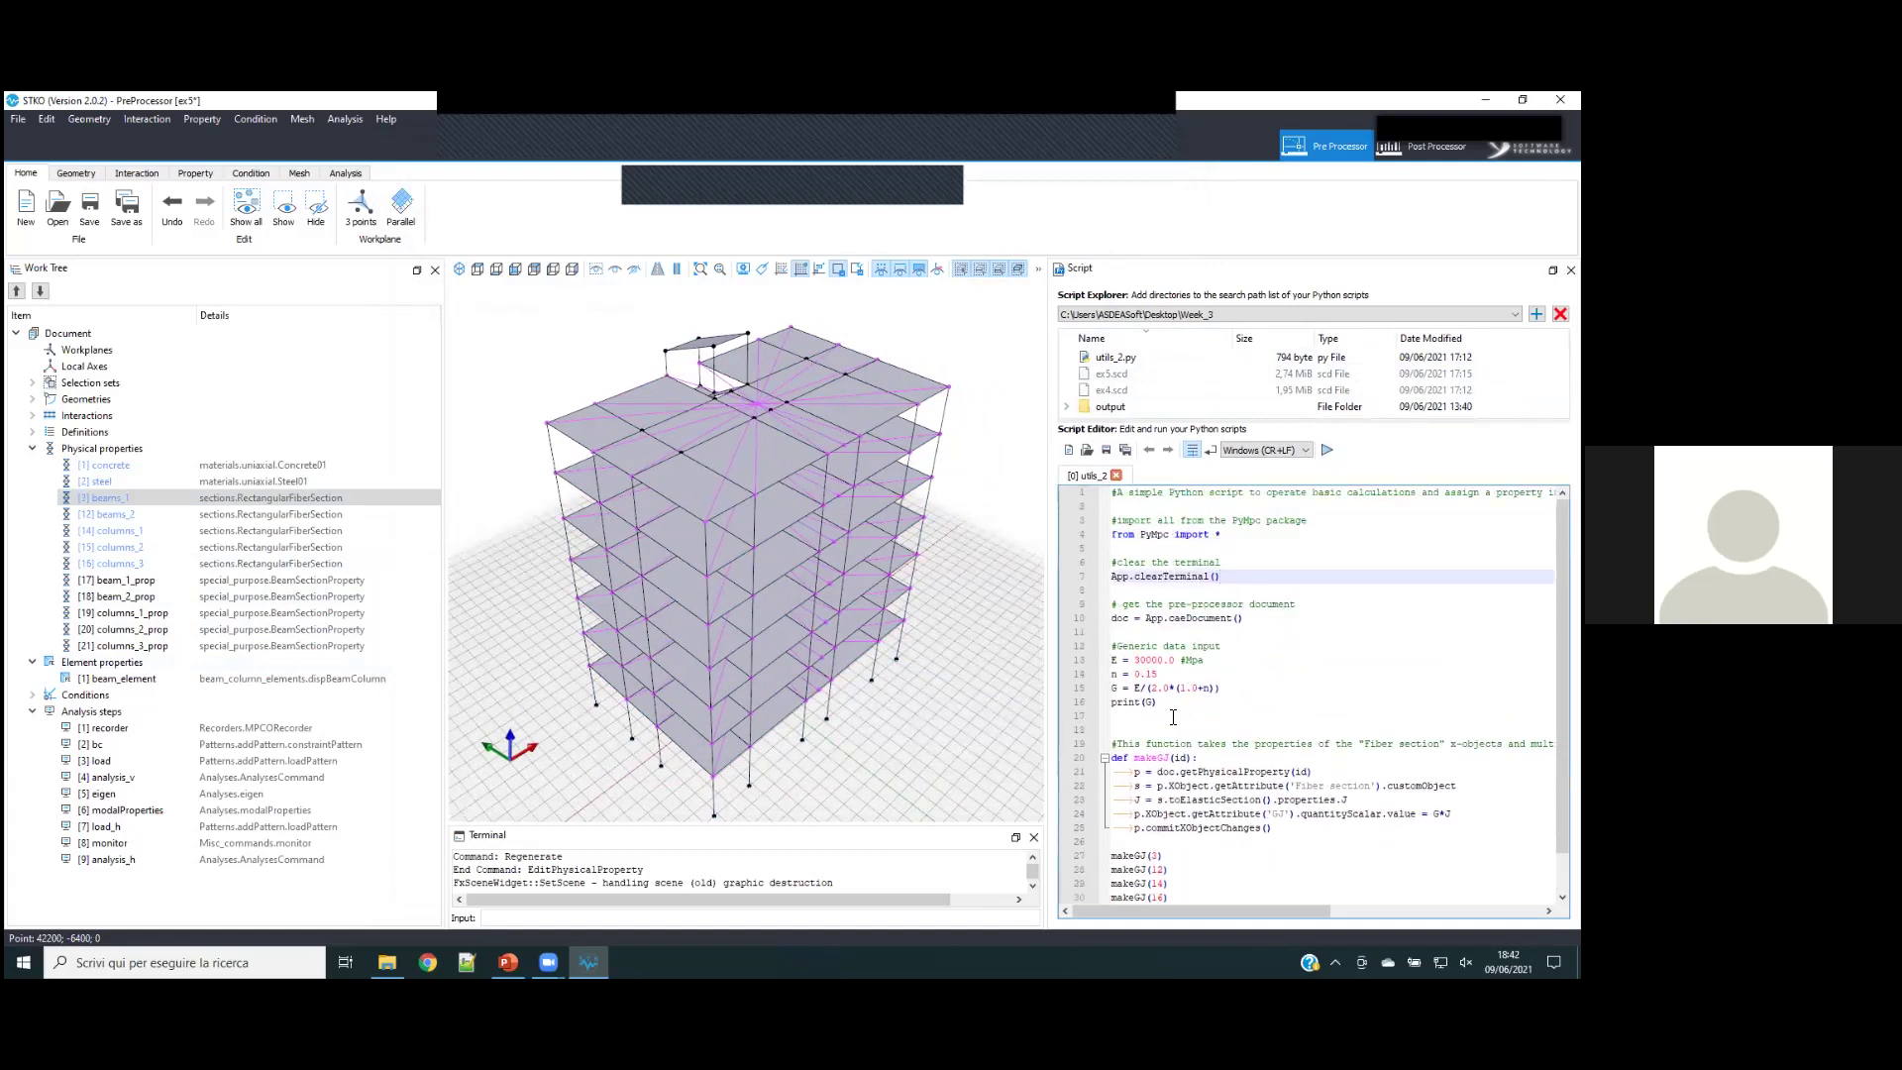
drag(1173, 705, 1111, 664)
click(1128, 664)
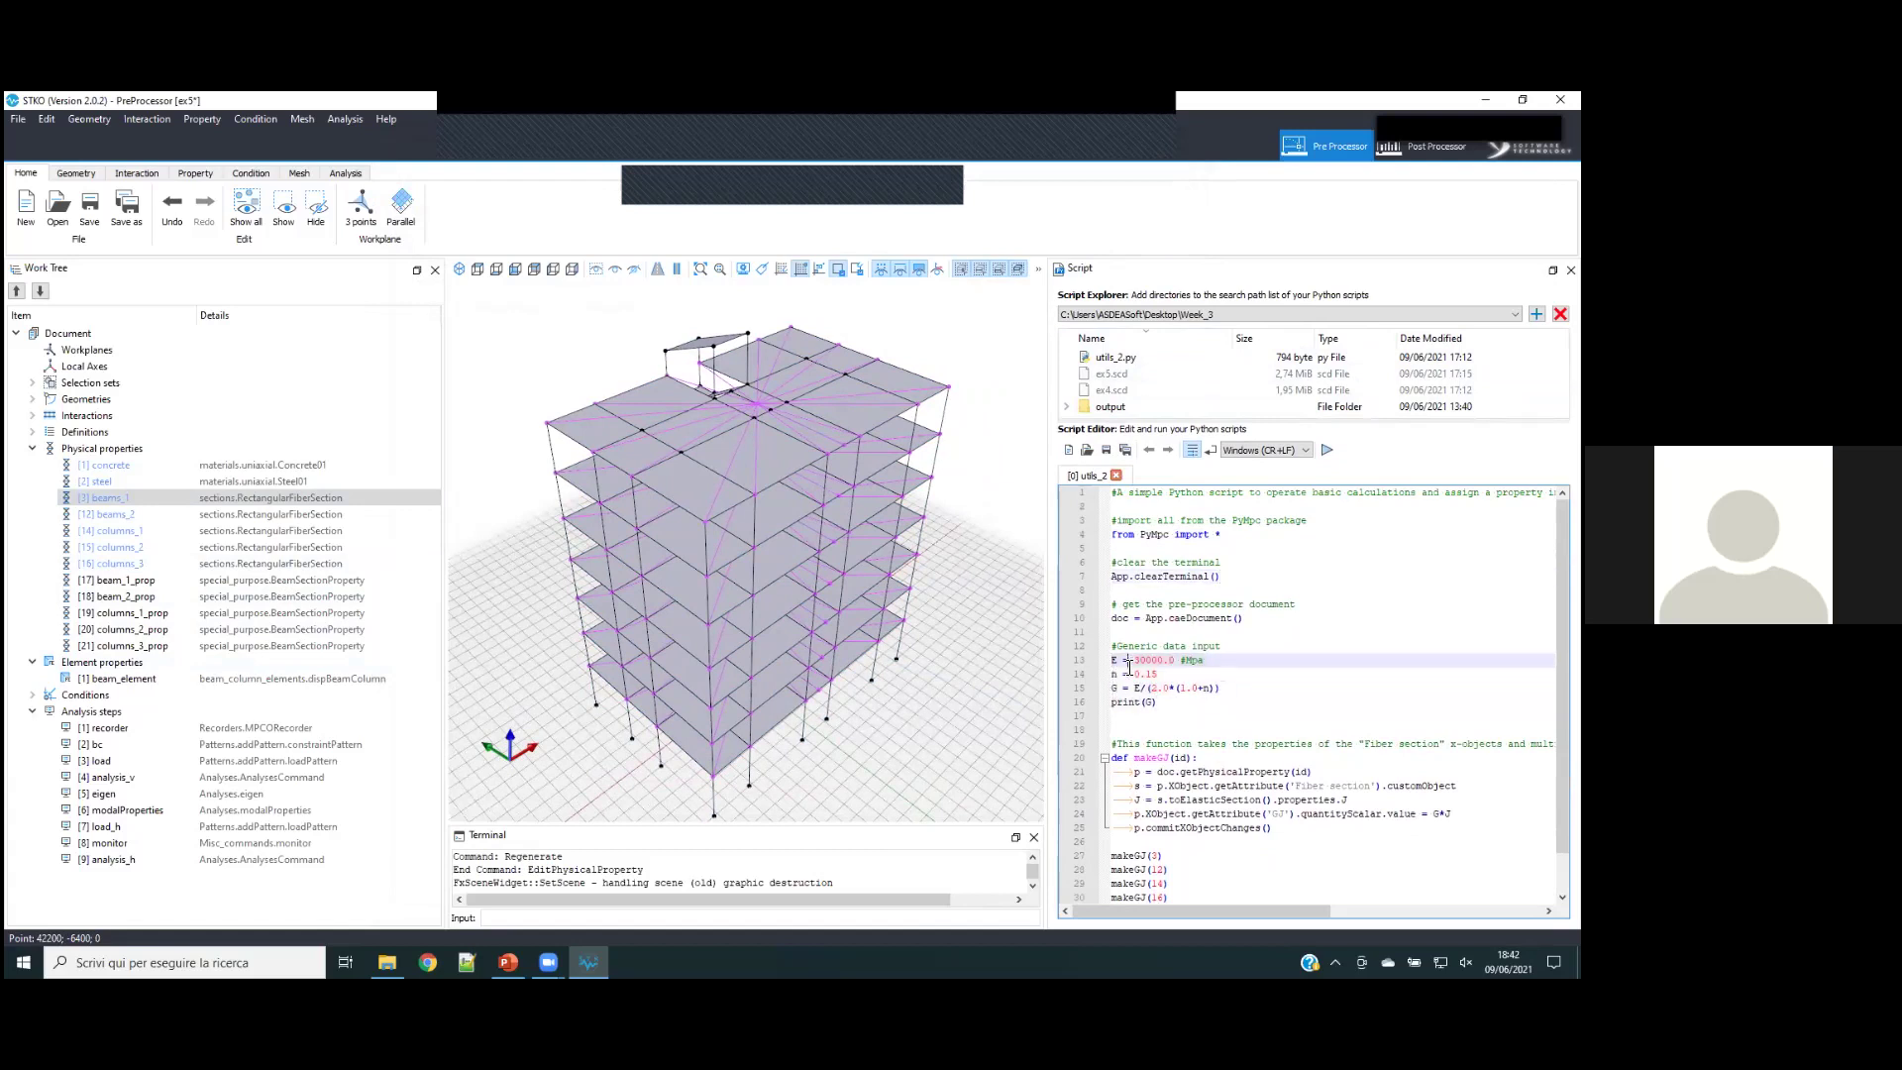
key(Down)
key(Down)
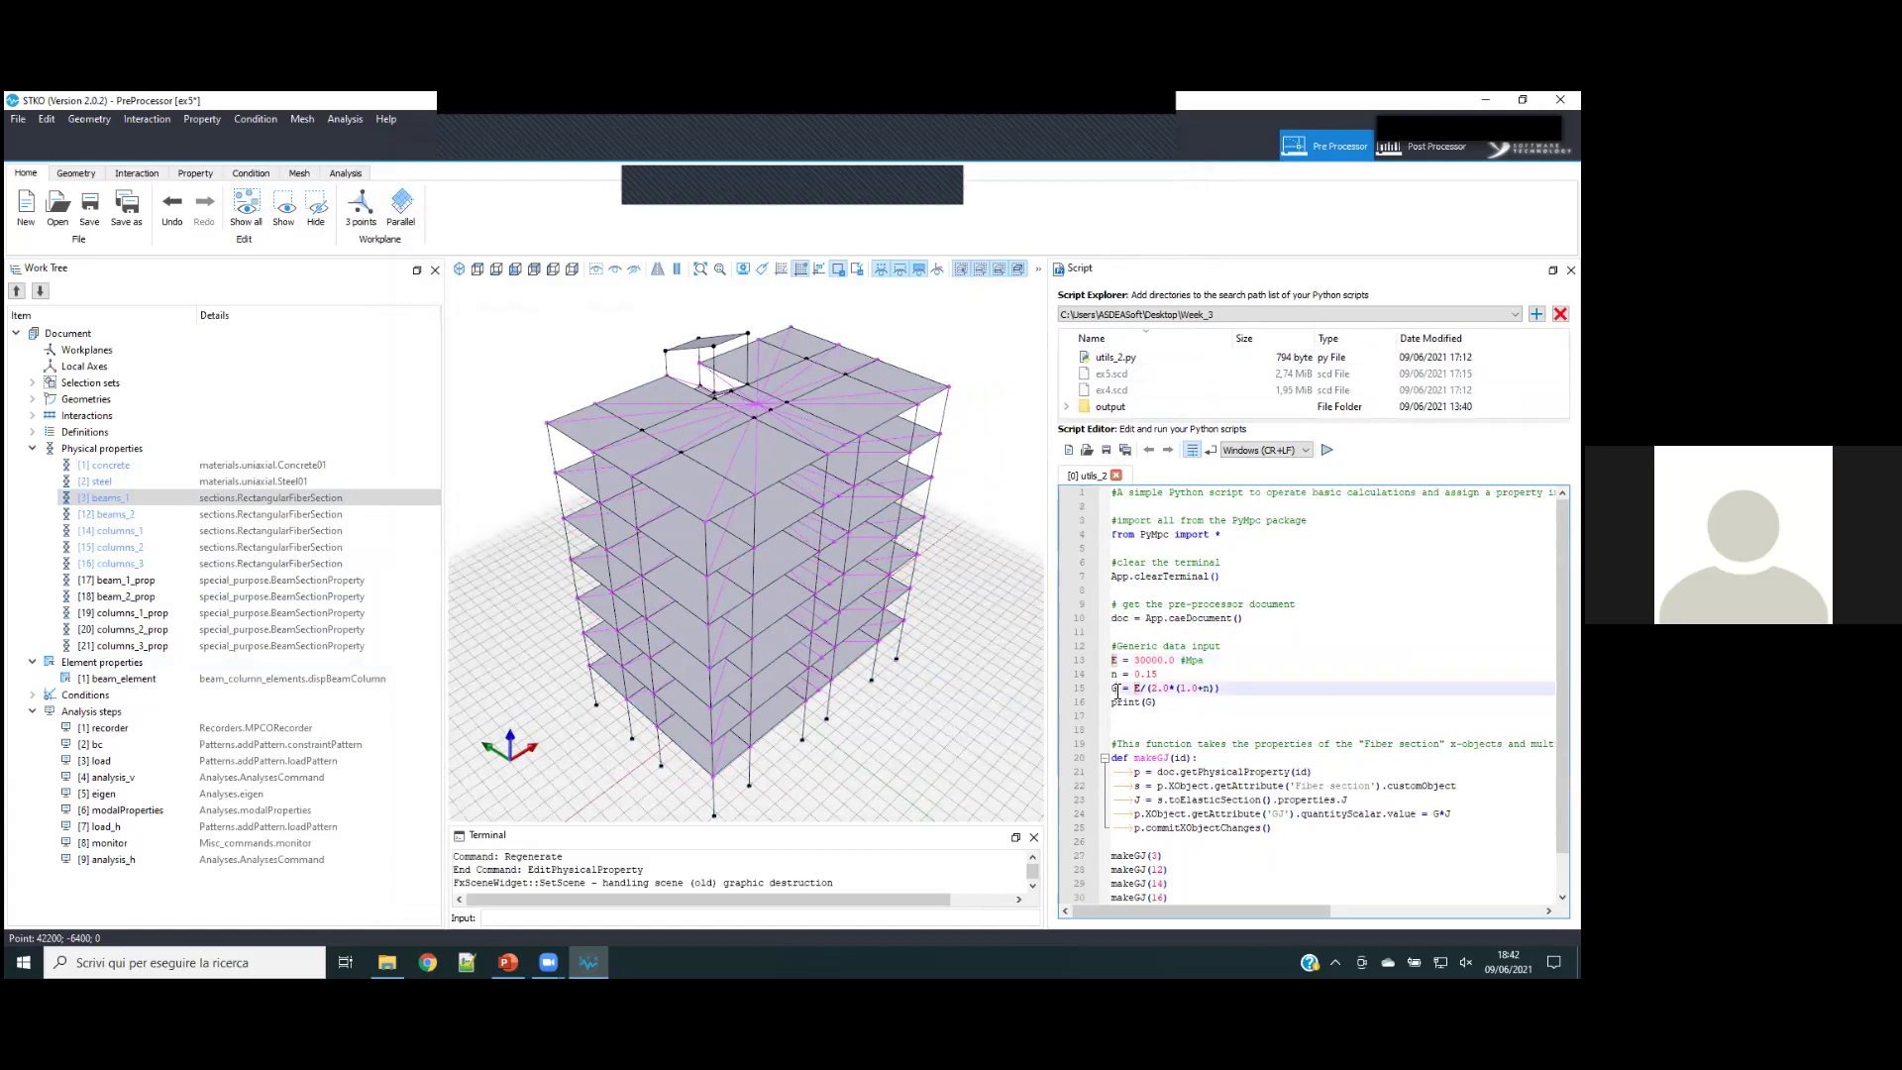
click(1220, 730)
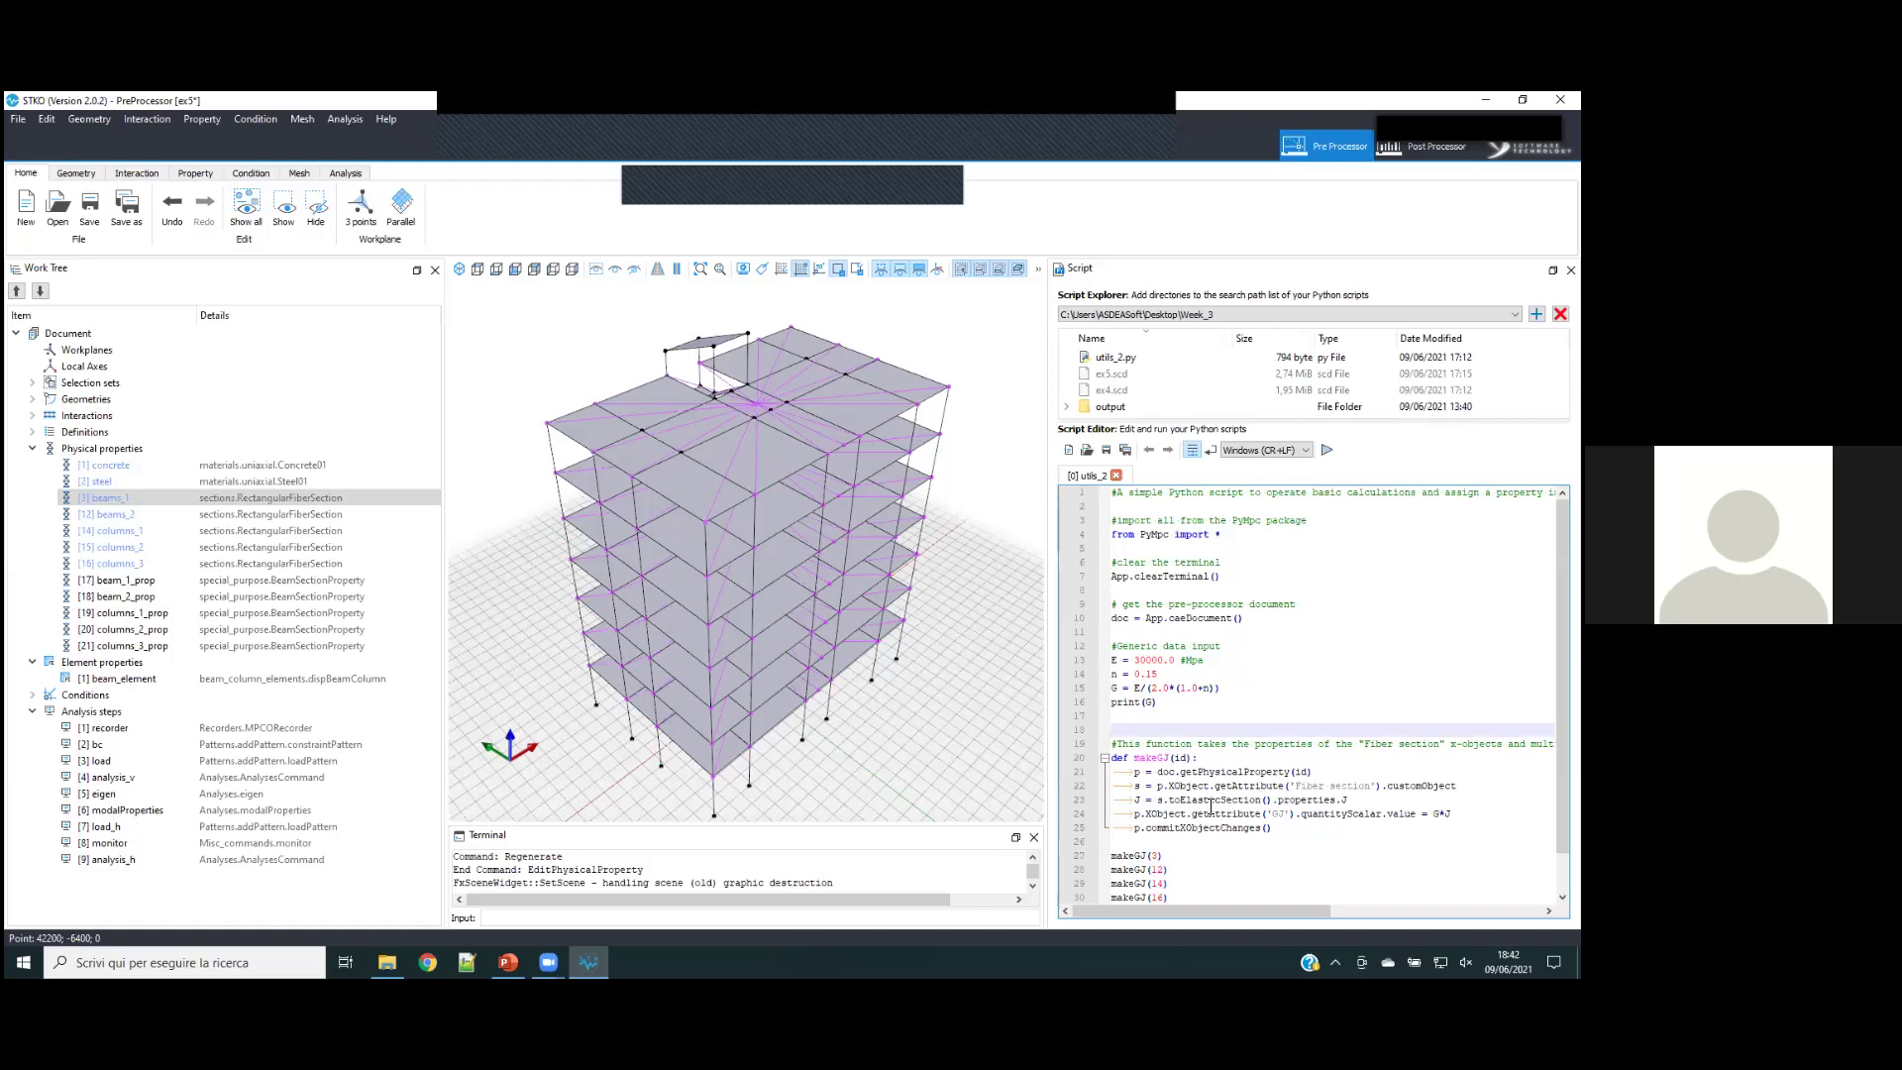
click(1344, 799)
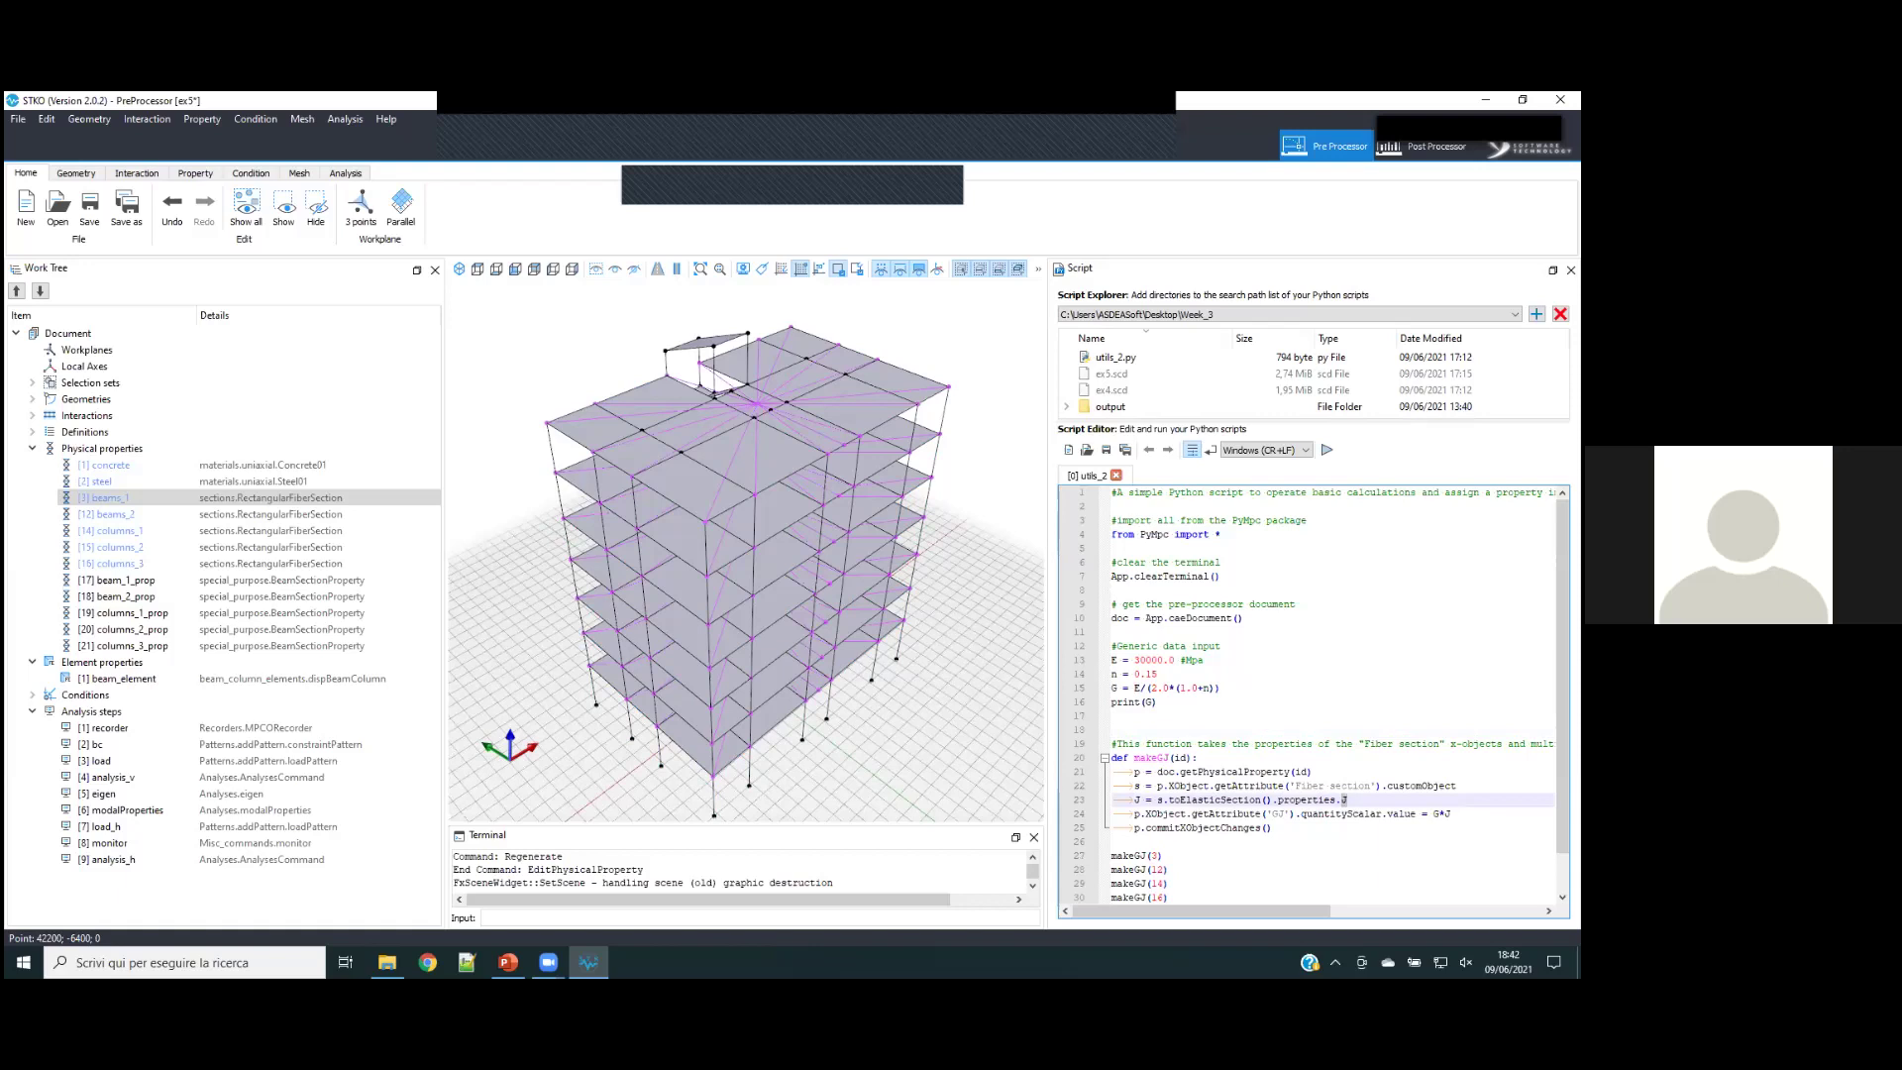
drag(1434, 814, 1450, 813)
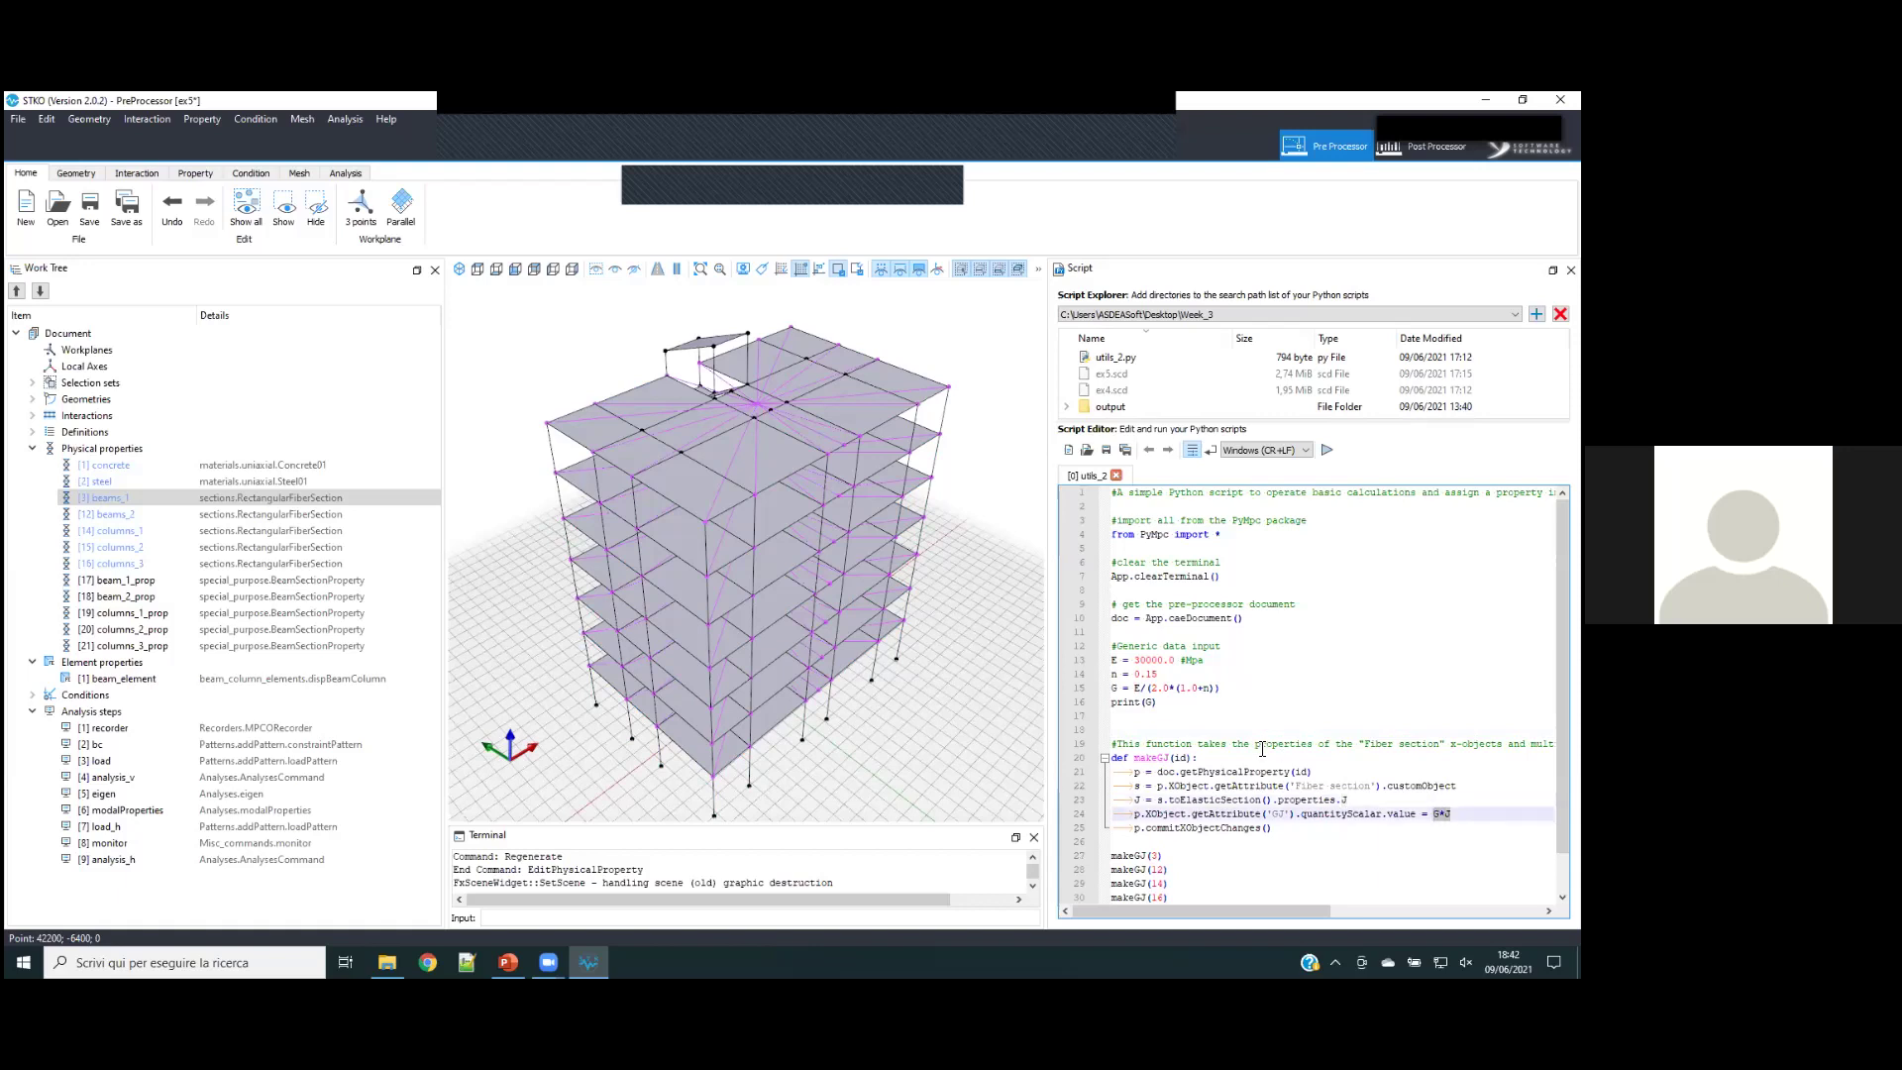
scroll(1262, 749, down, 1)
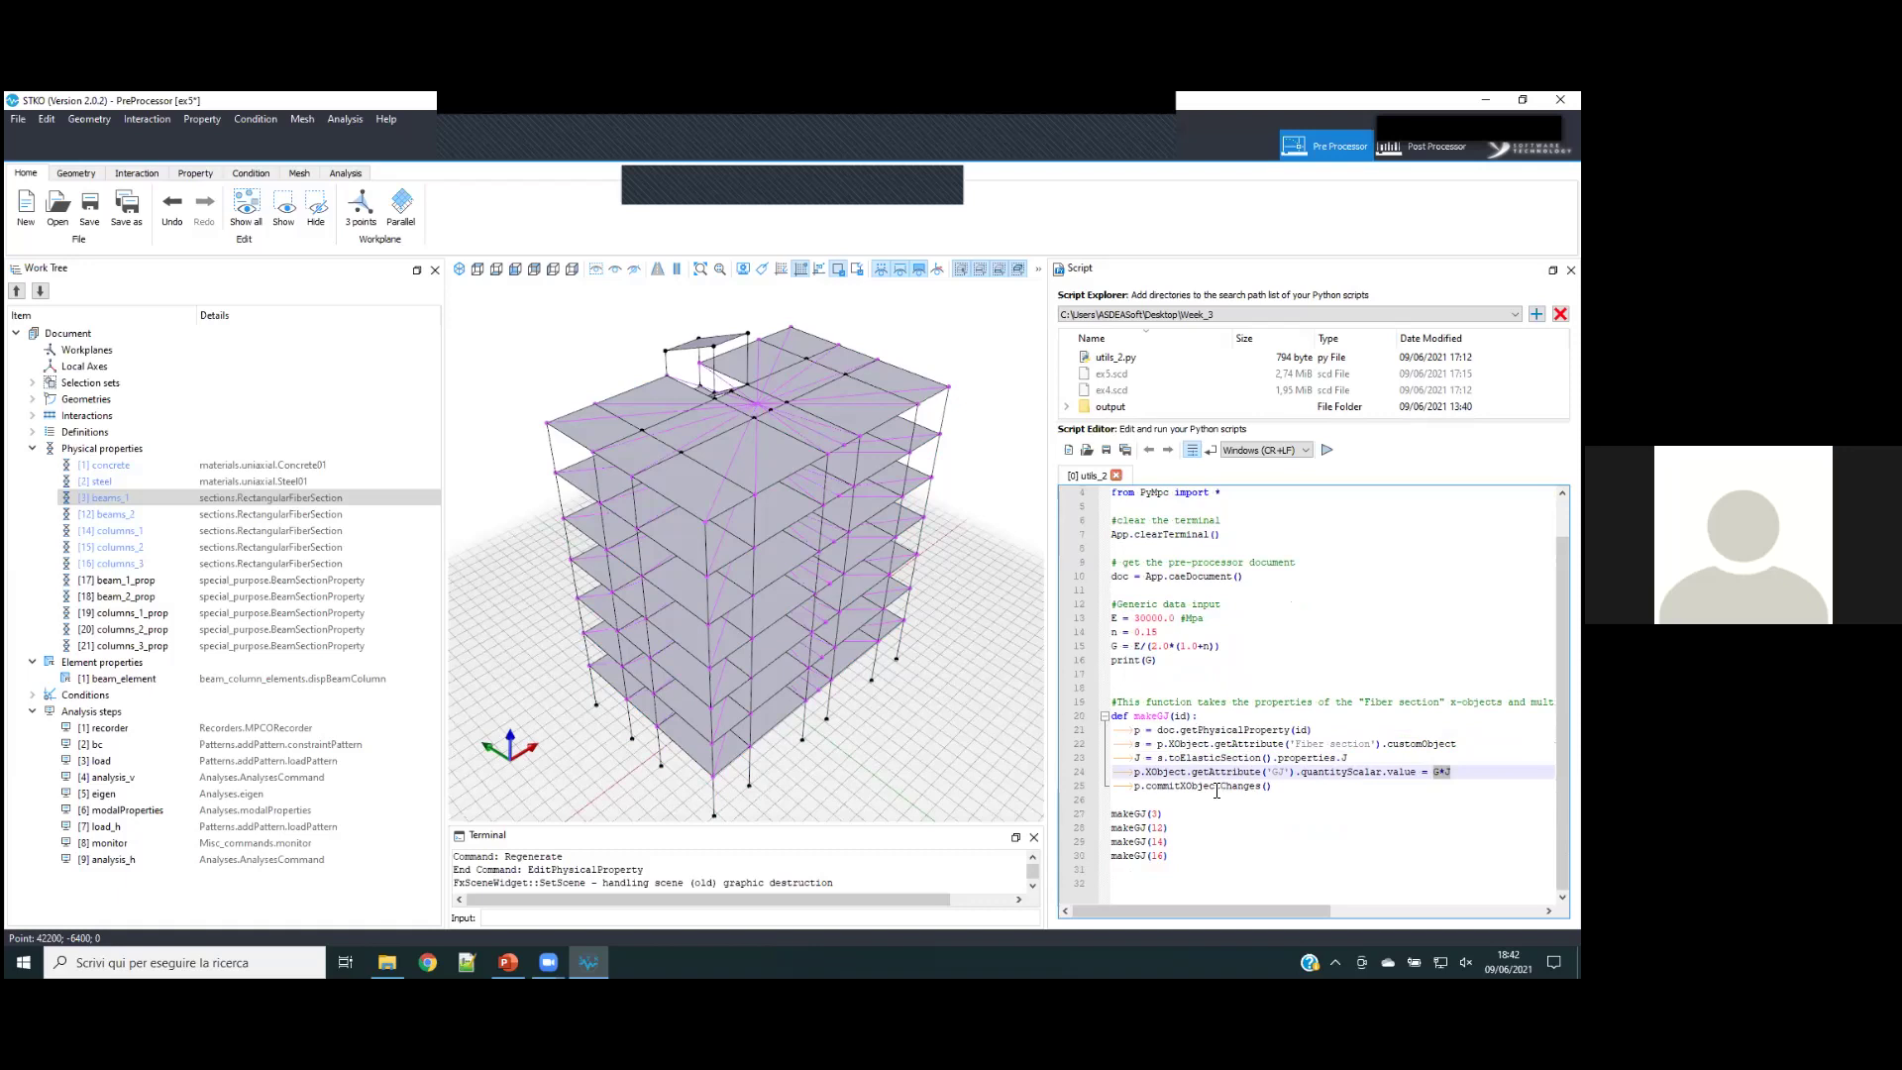
- Check the GJ value in the beams_1 fiber section, close it unchanged, and find the matching makeGJ(3) call in the script
click(189, 495)
click(226, 527)
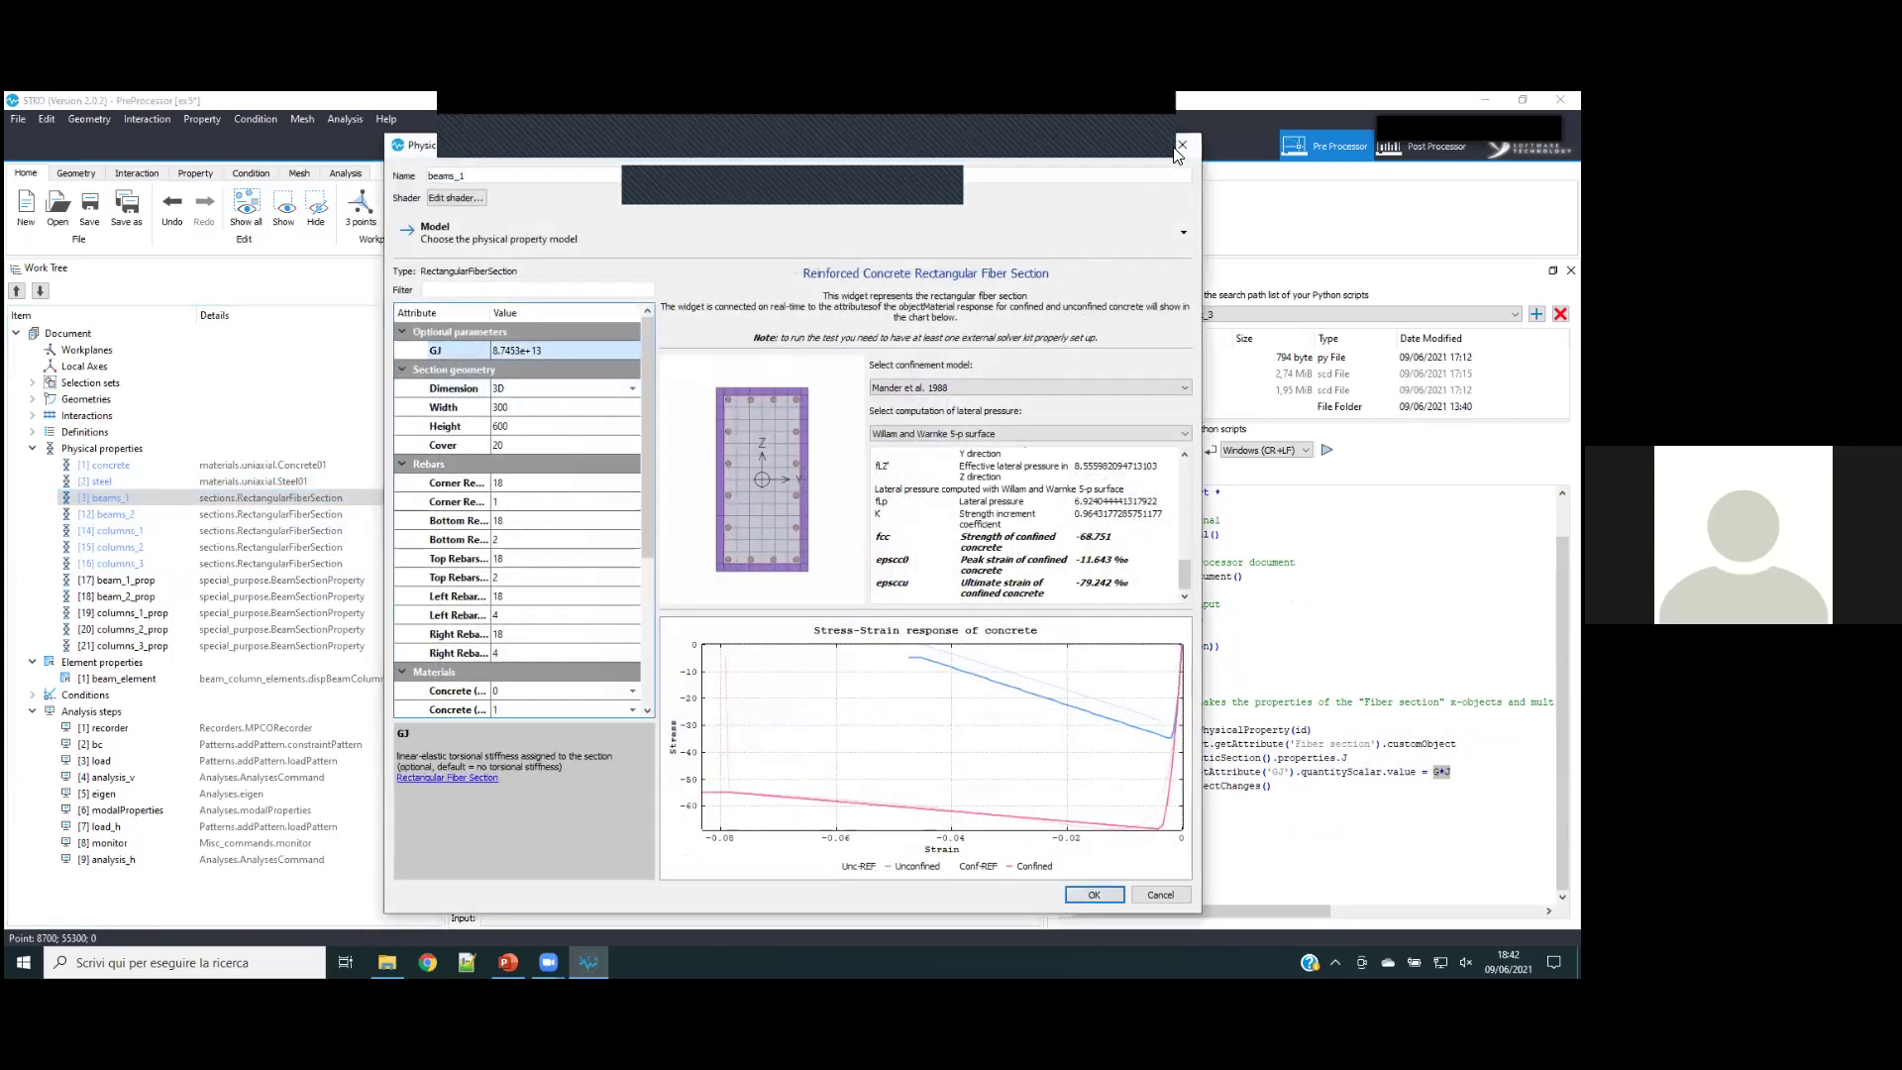
click(1180, 145)
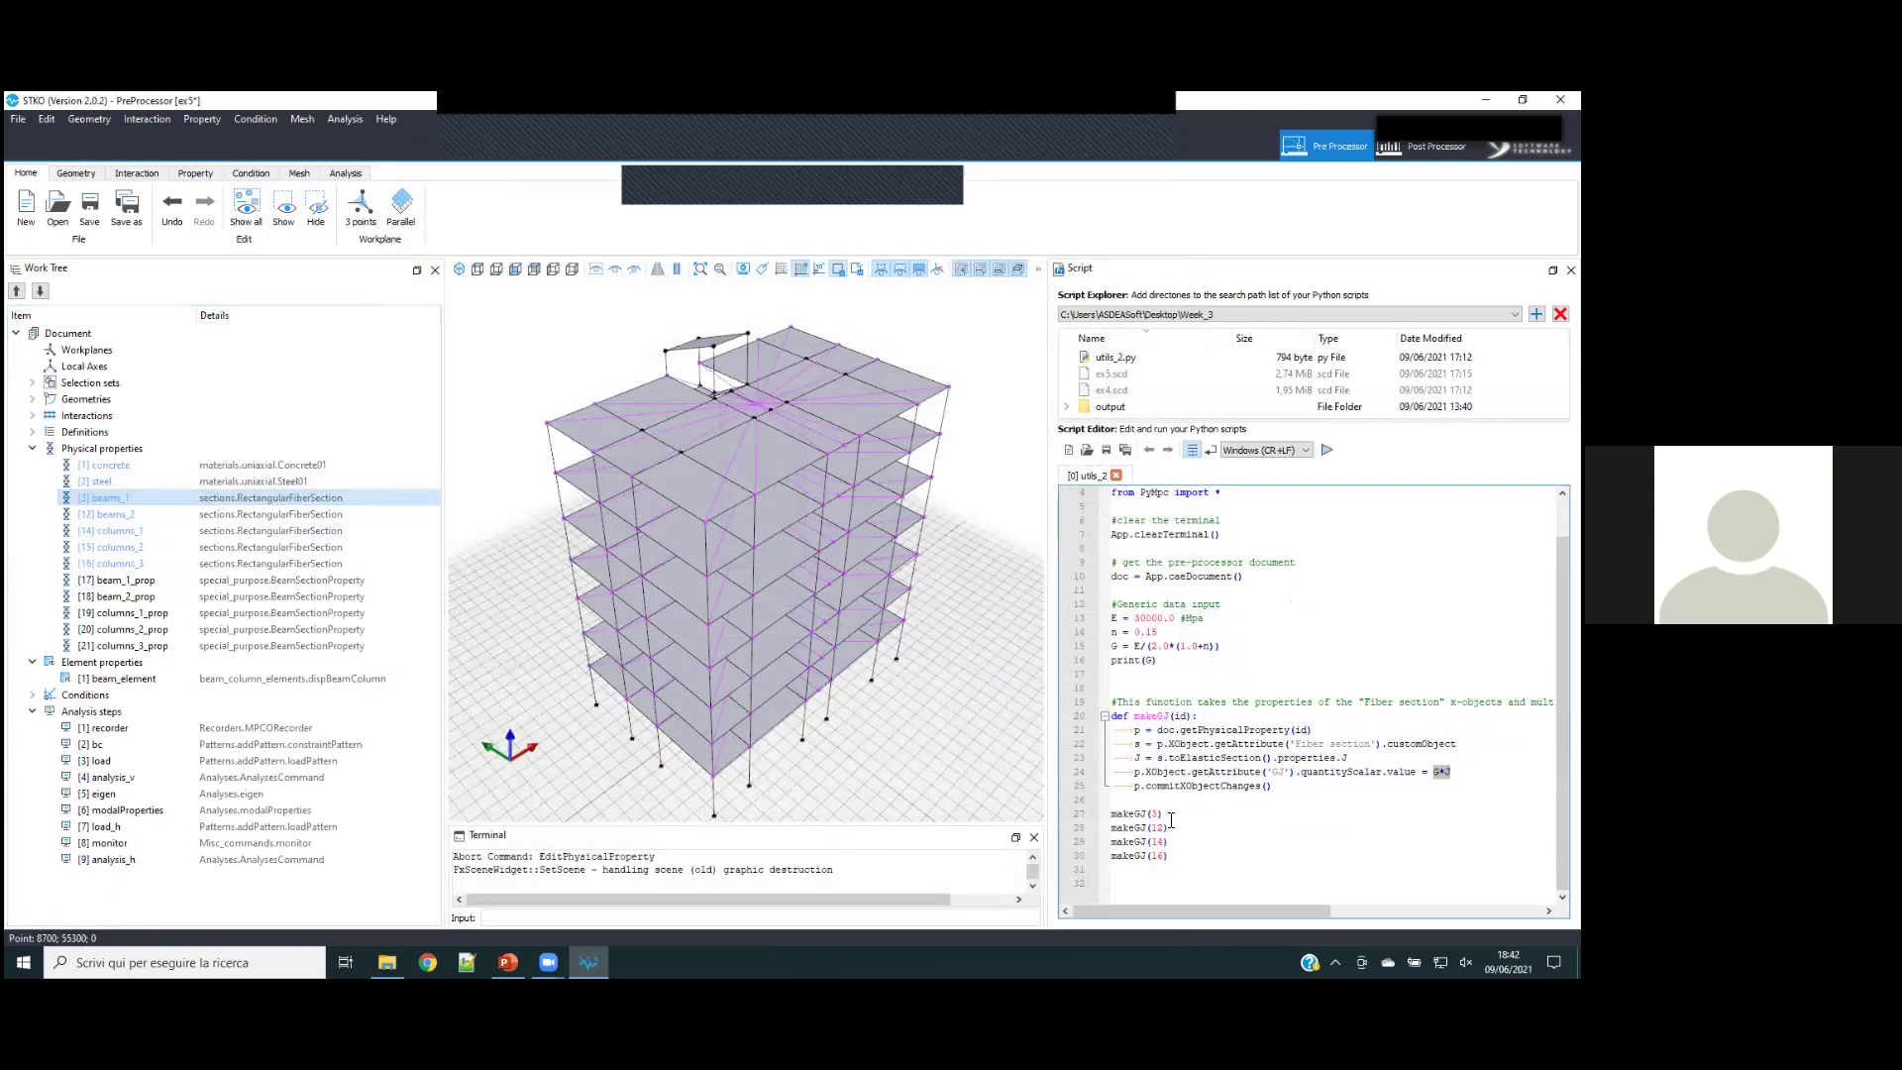
click(1169, 817)
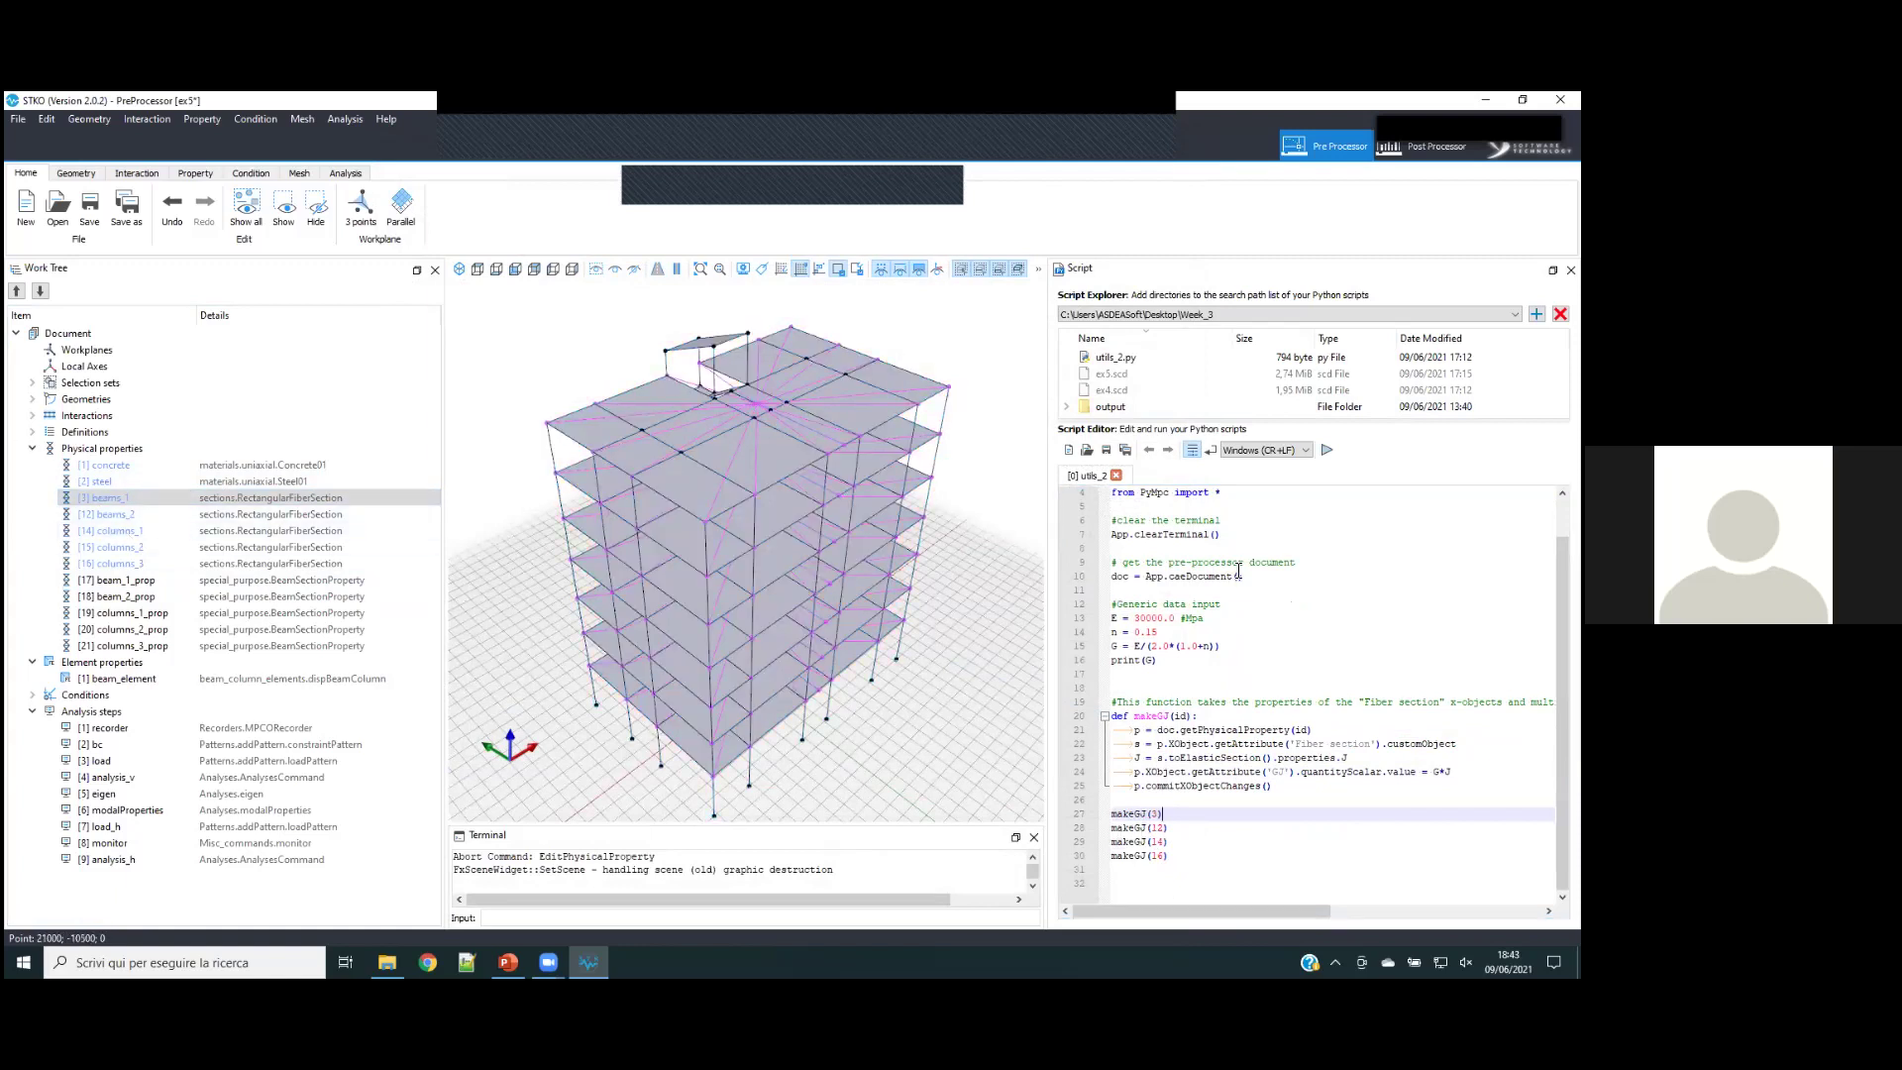
- Open the beam_1_prop beam section property and check which fiber section its secTag references
click(164, 582)
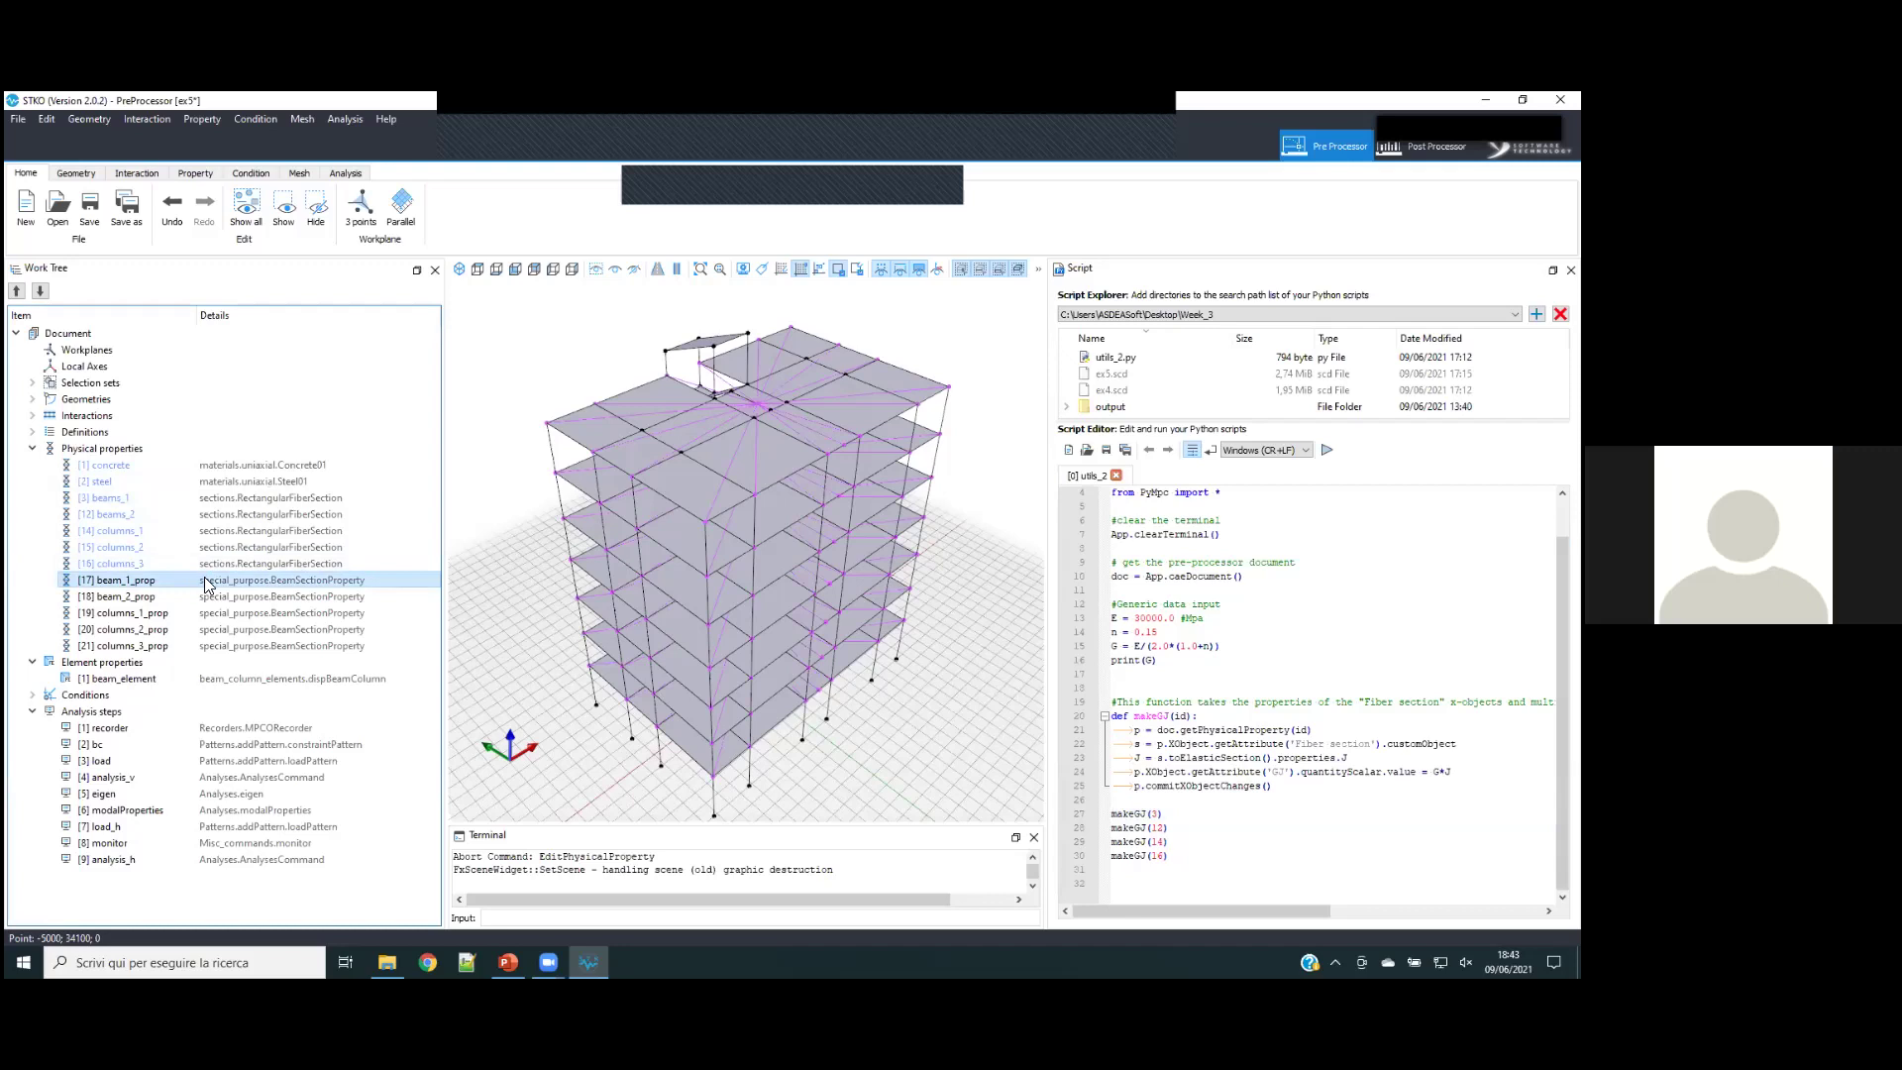
right_click(208, 585)
click(238, 596)
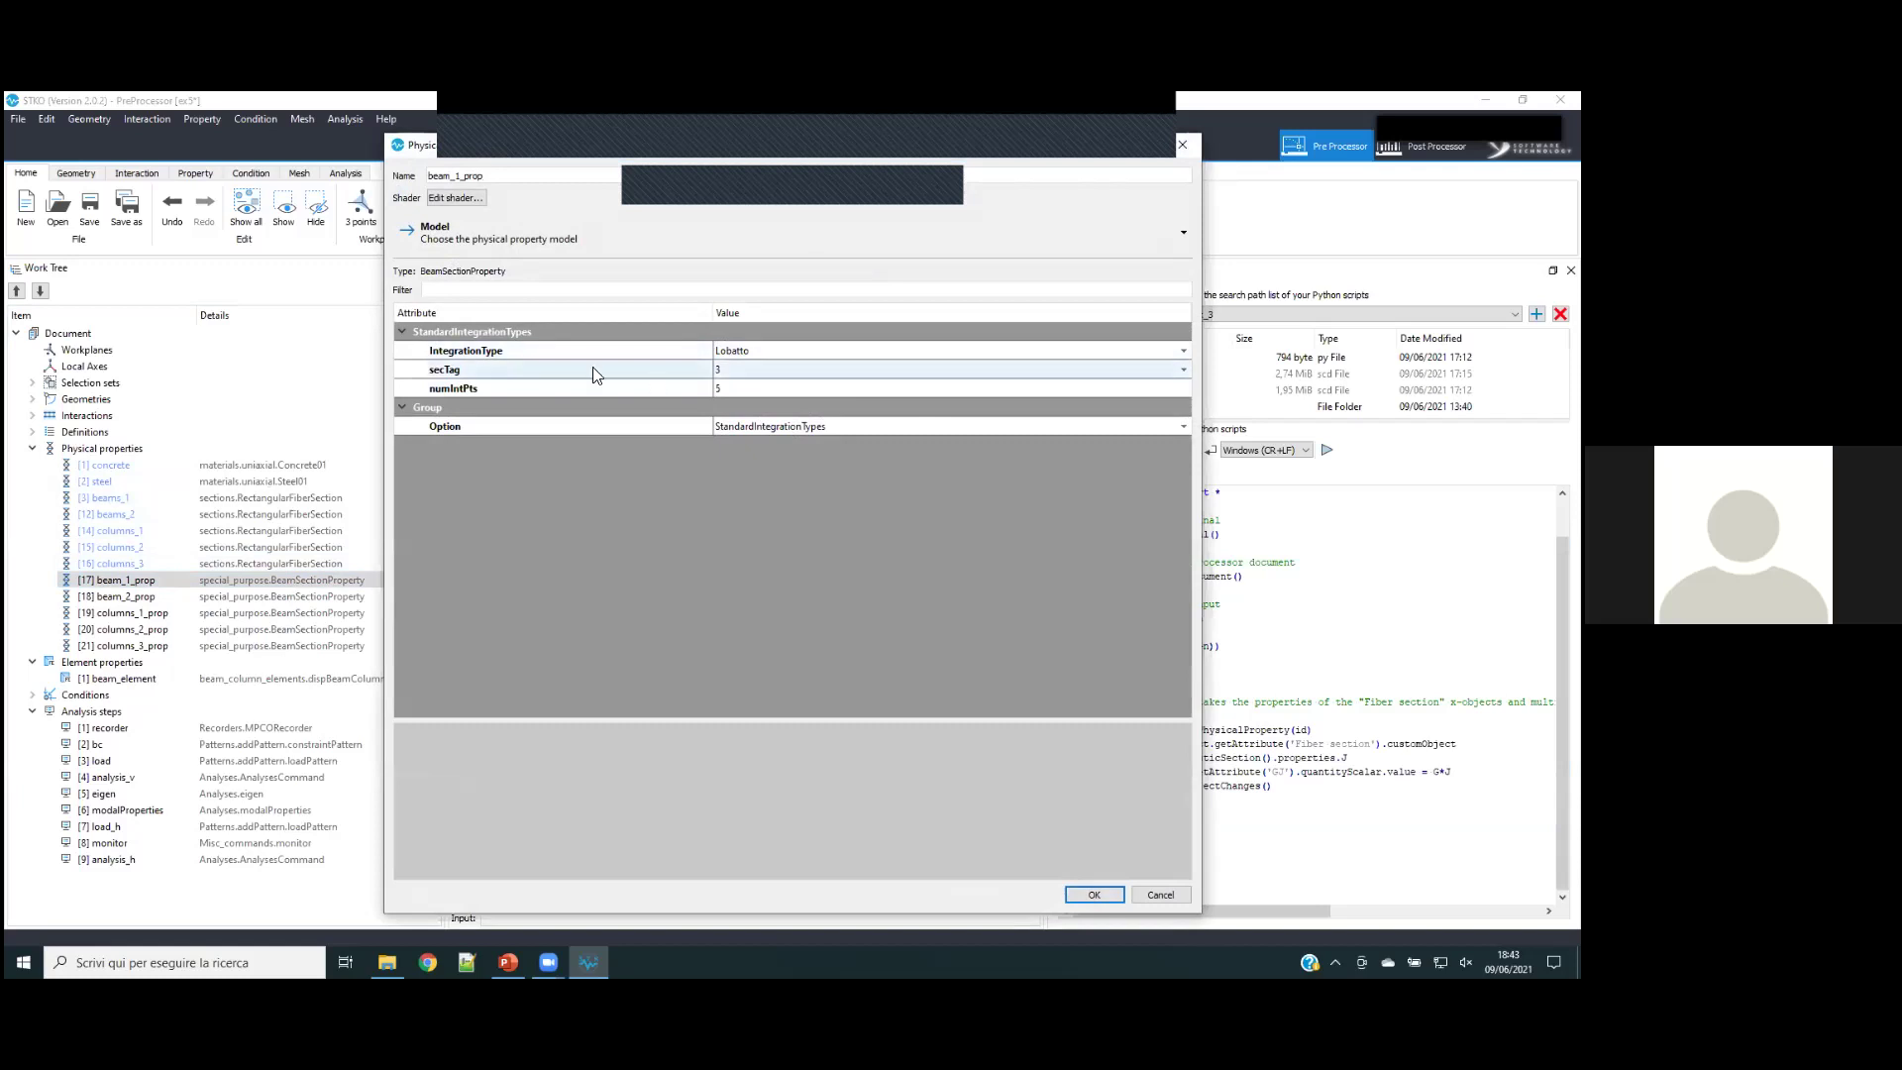
click(743, 365)
click(743, 365)
click(743, 365)
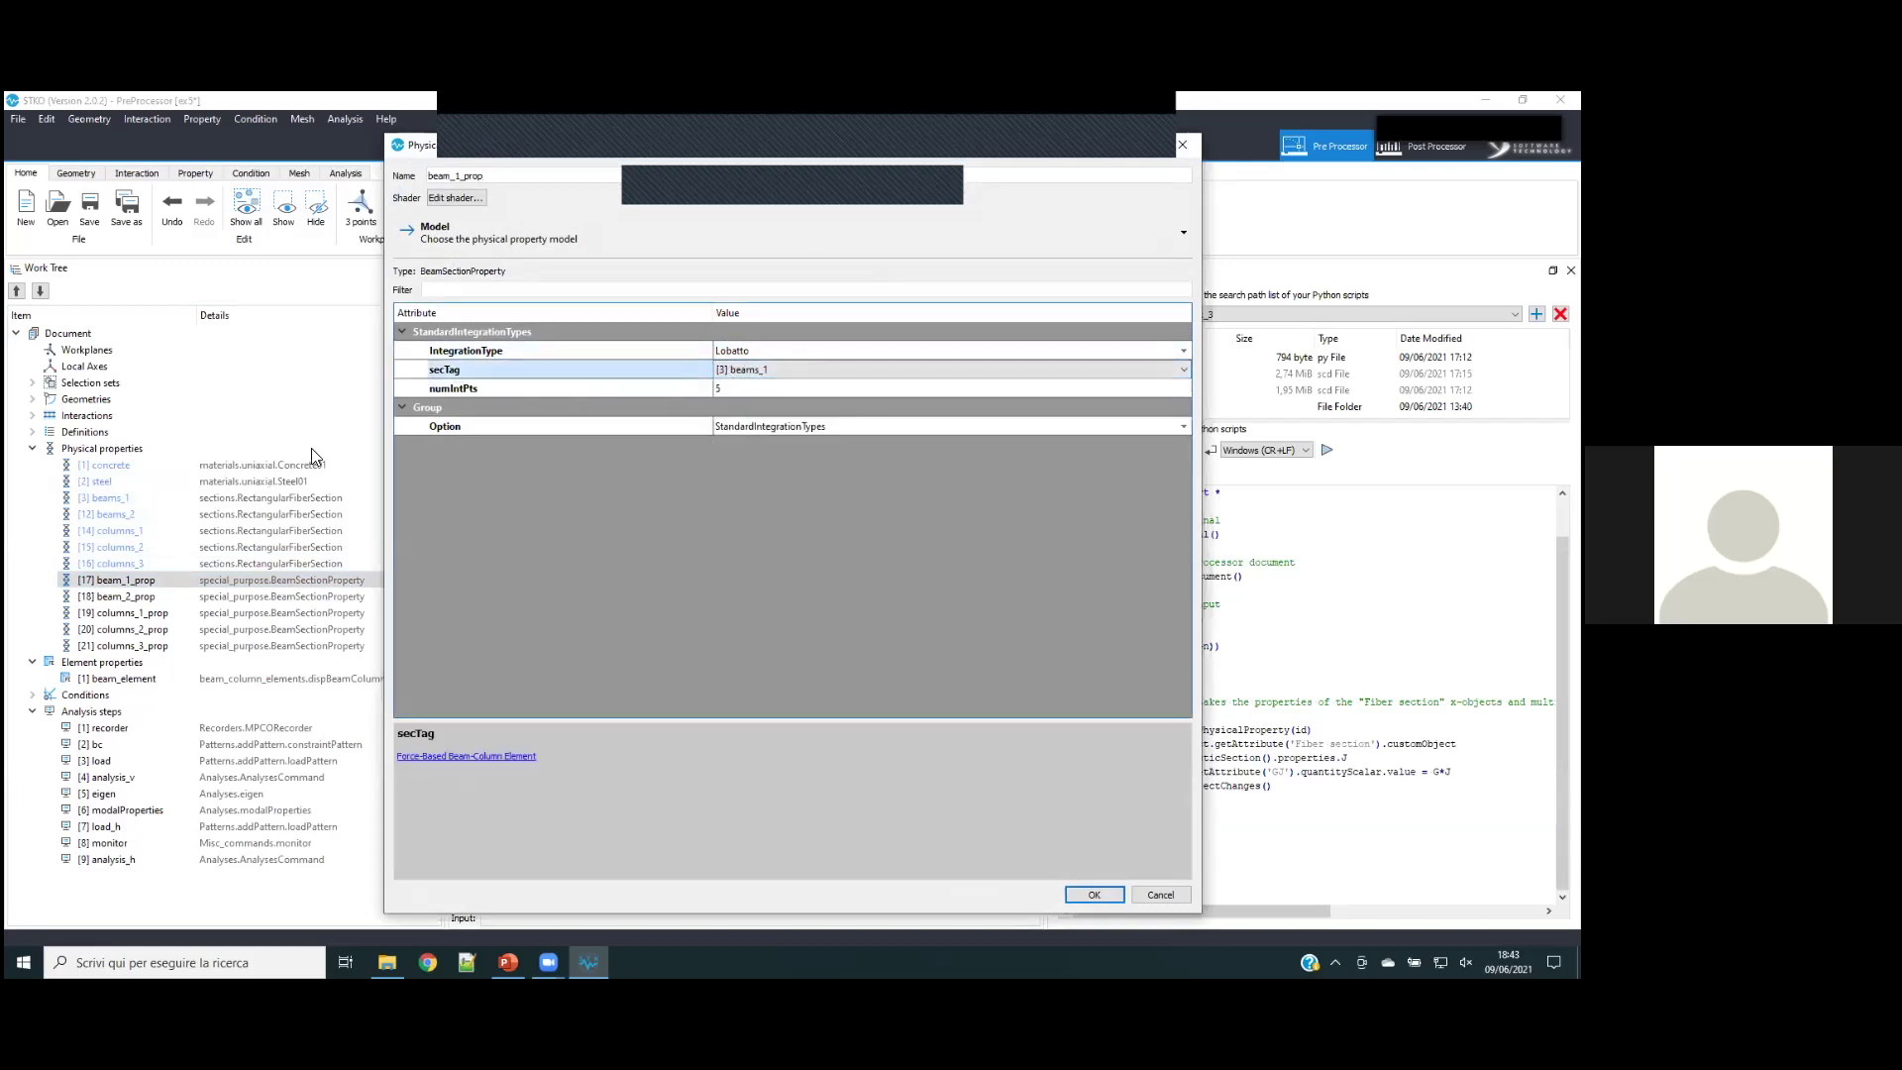
click(1098, 897)
- Expand the conditions, display them on the model and review the load_h nodal force function without changing it
click(164, 684)
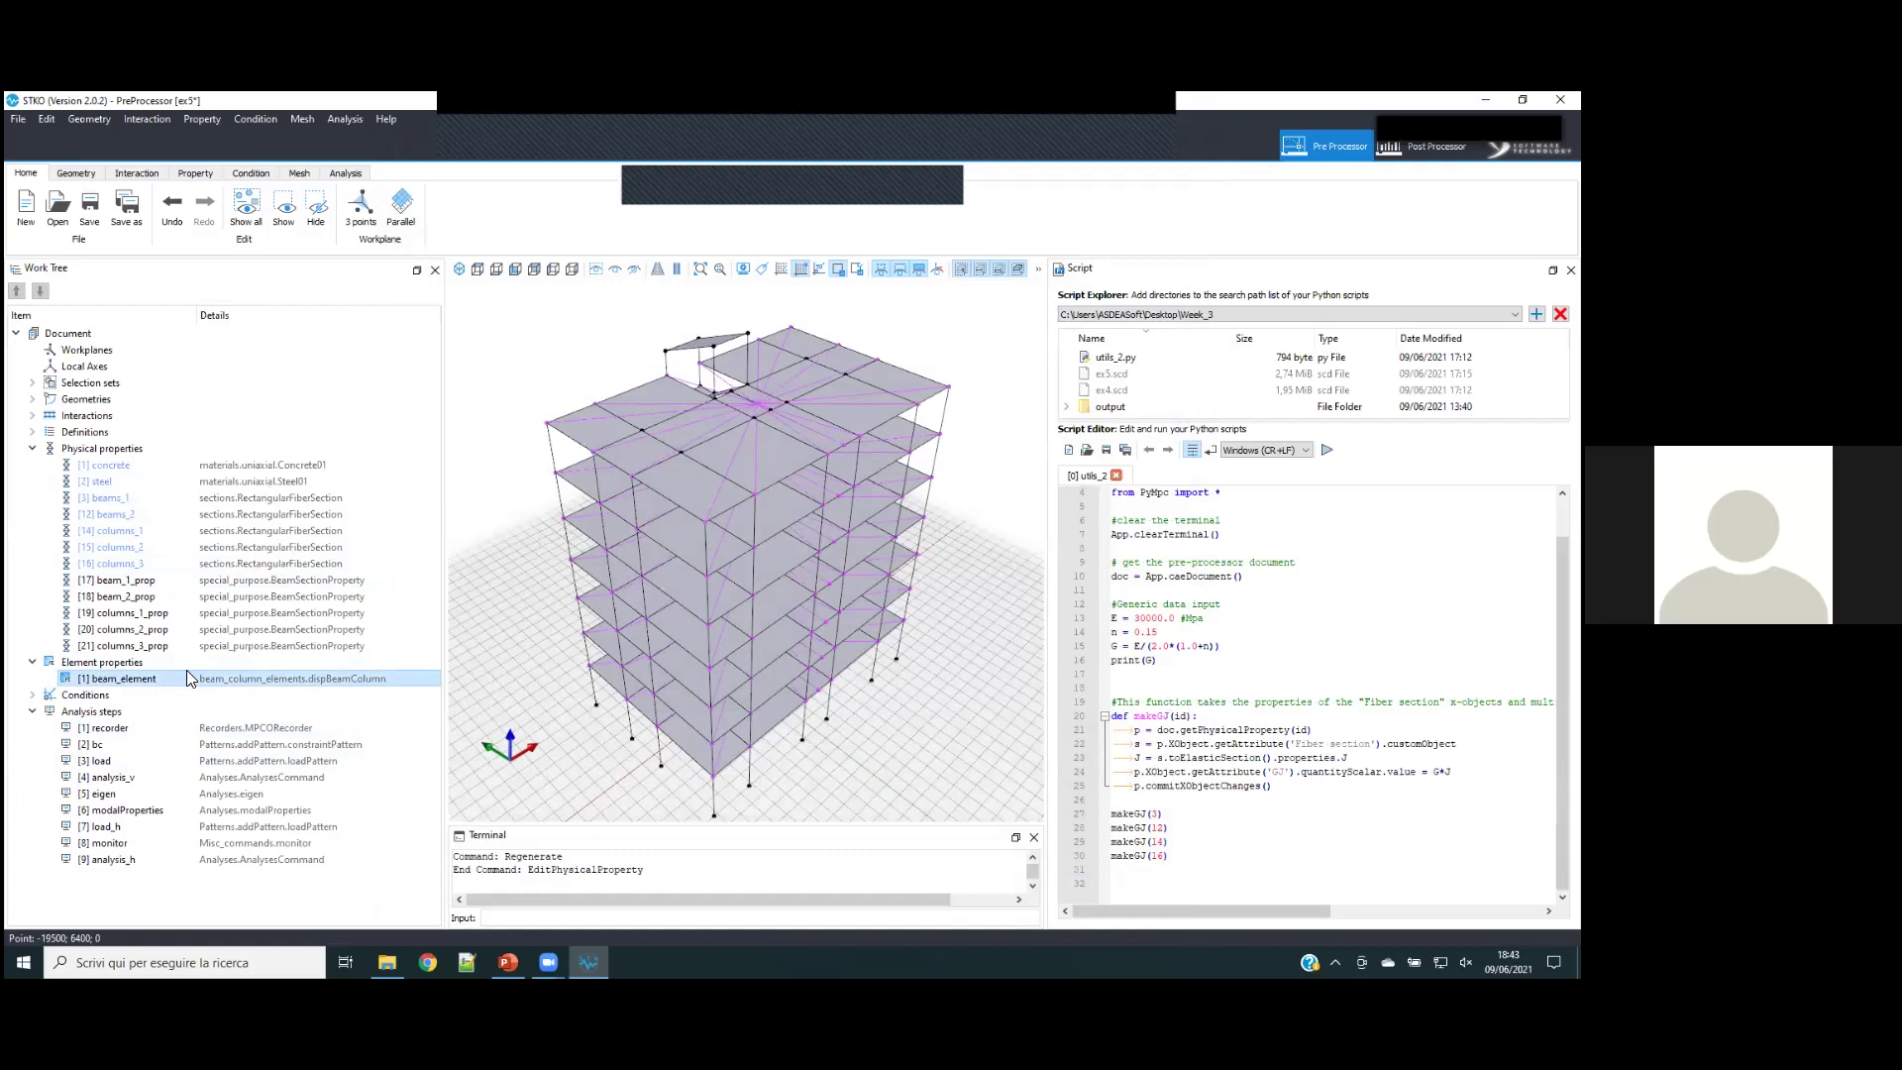
click(33, 695)
scroll(198, 713, down, 1)
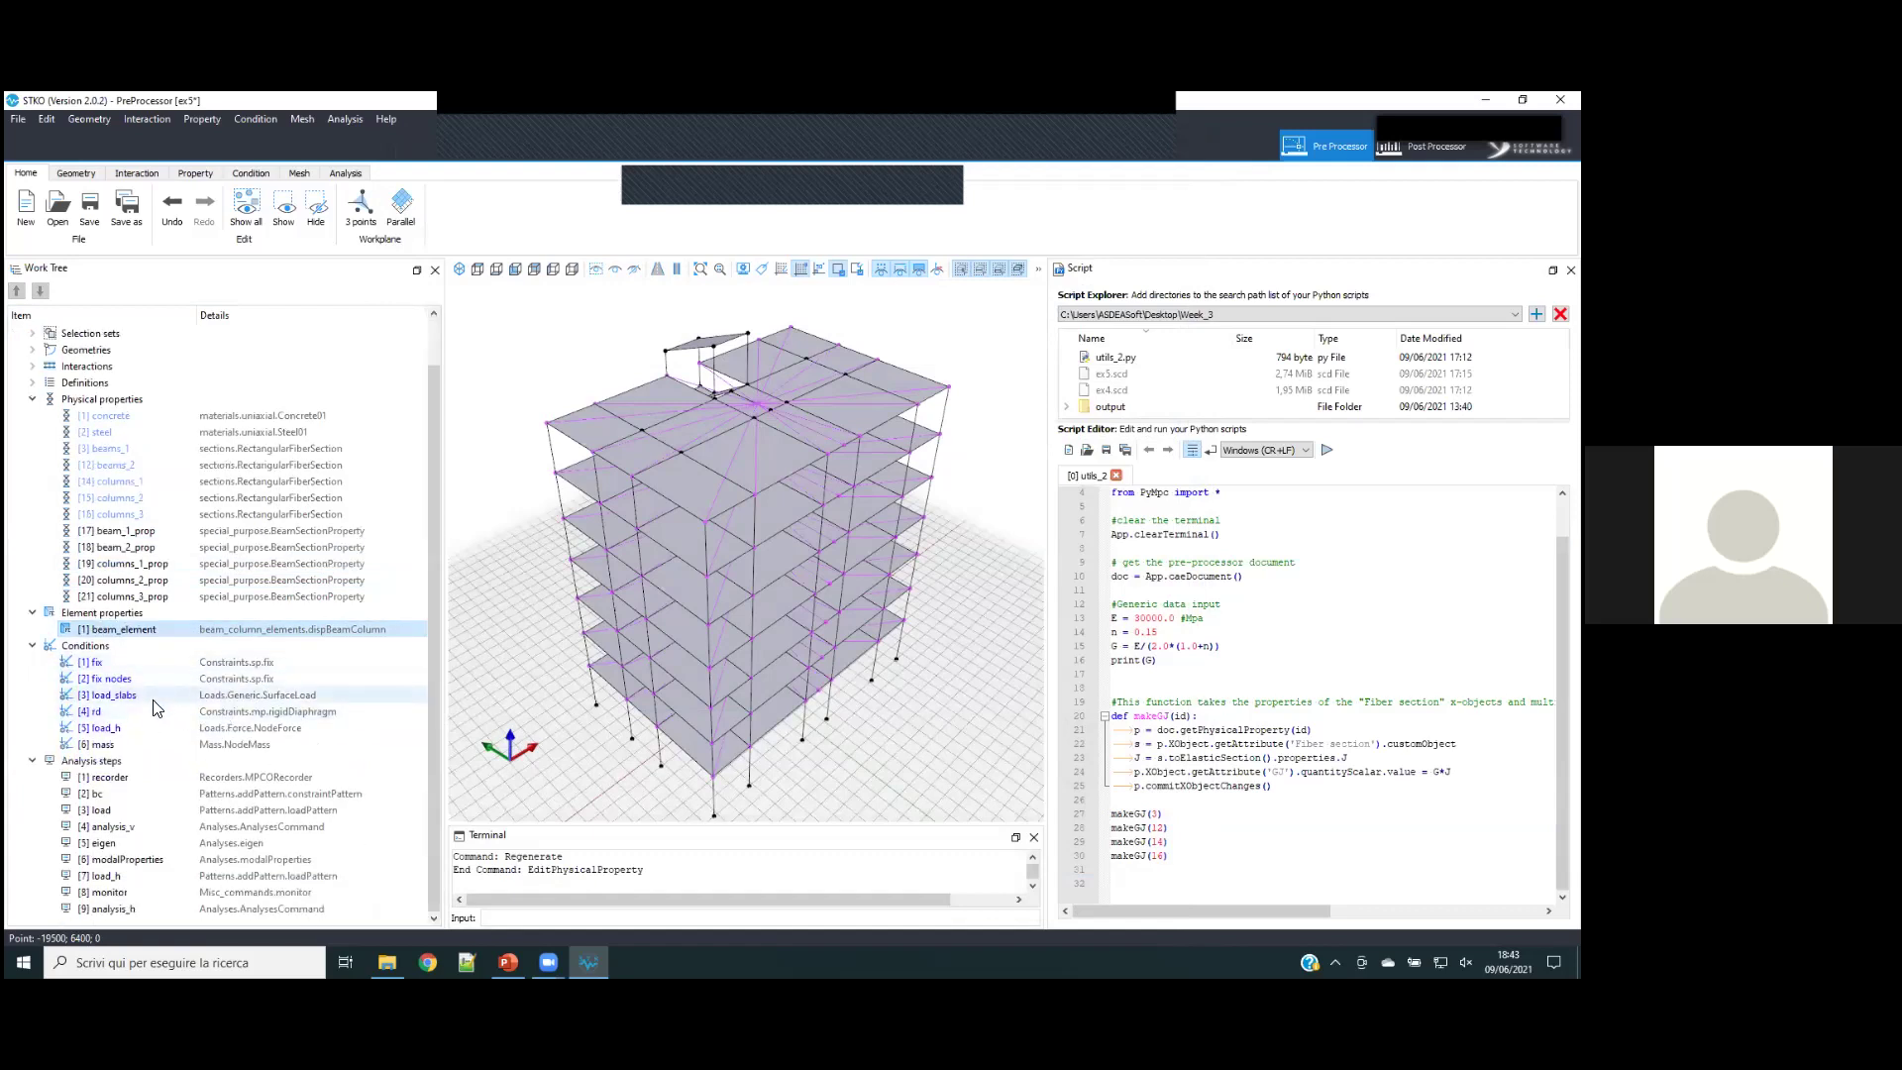
click(151, 730)
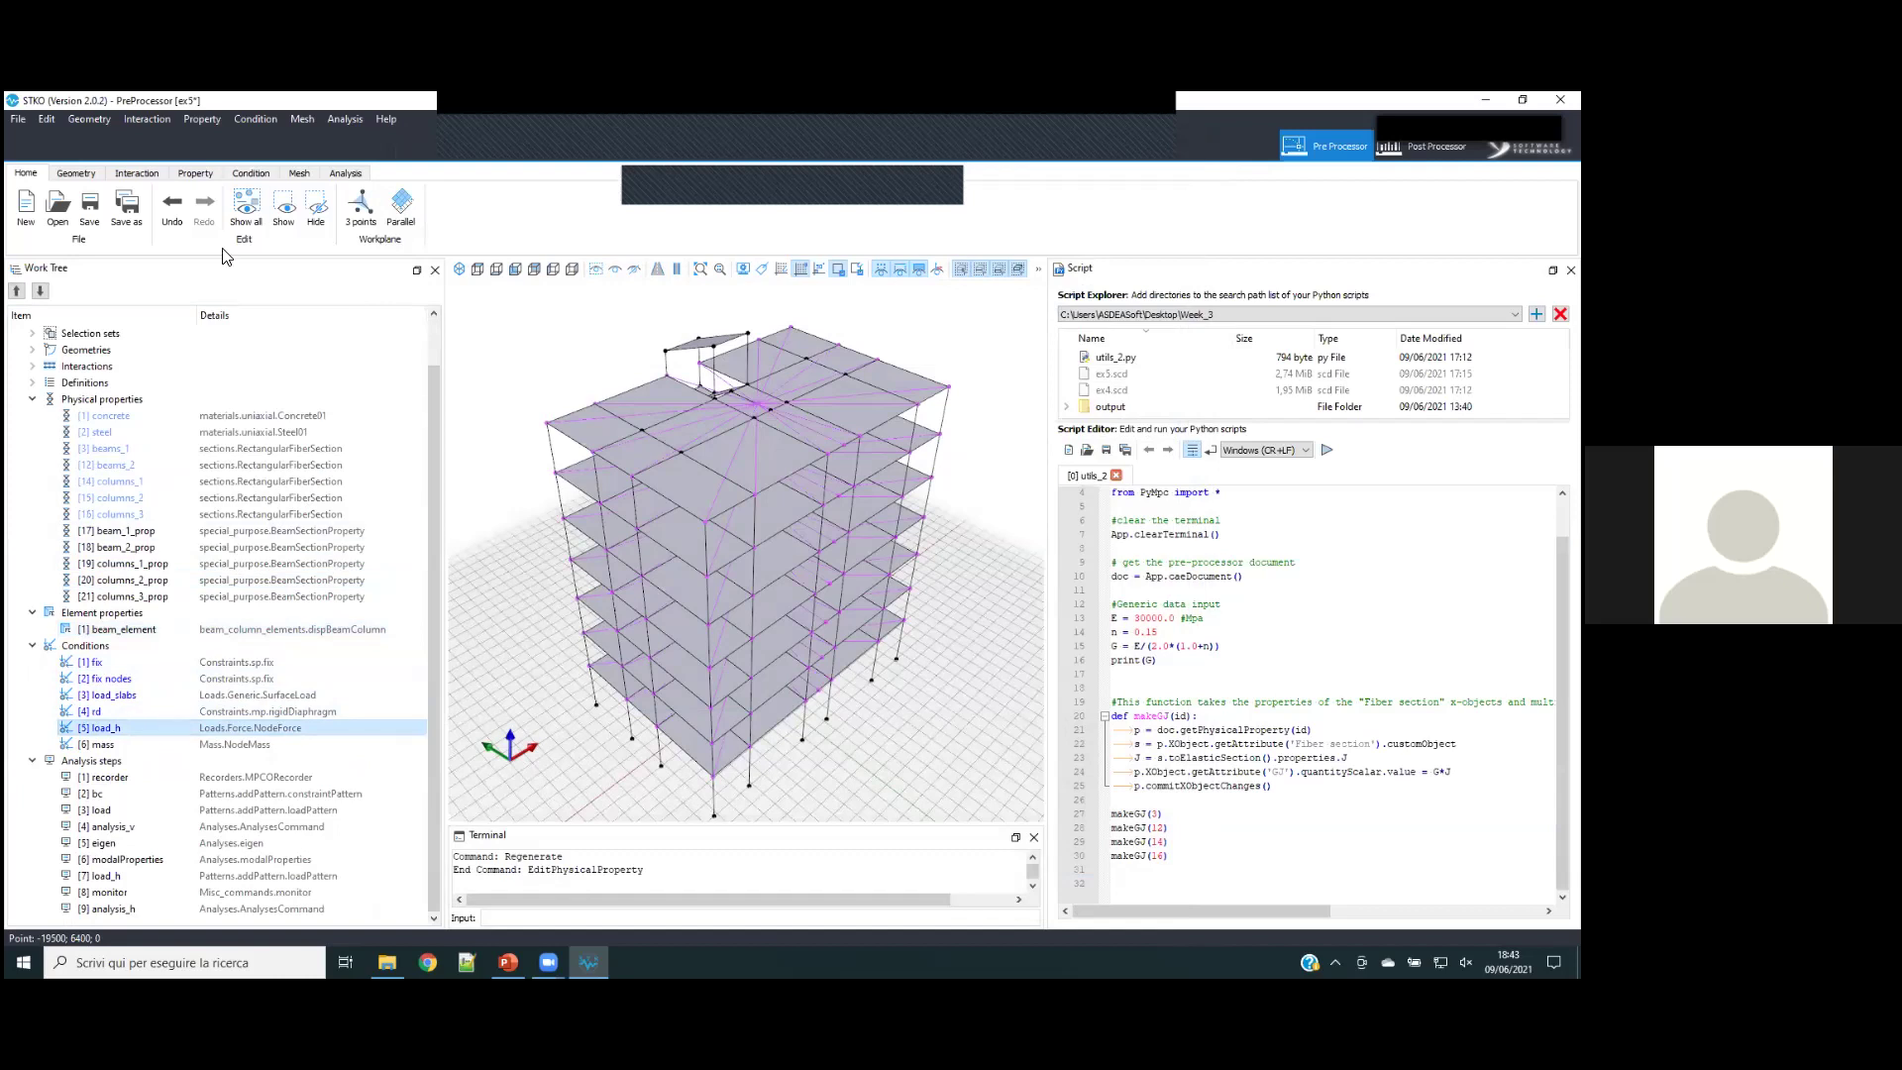
click(250, 173)
middle_drag(793, 728, 292, 250)
double_click(99, 728)
click(325, 500)
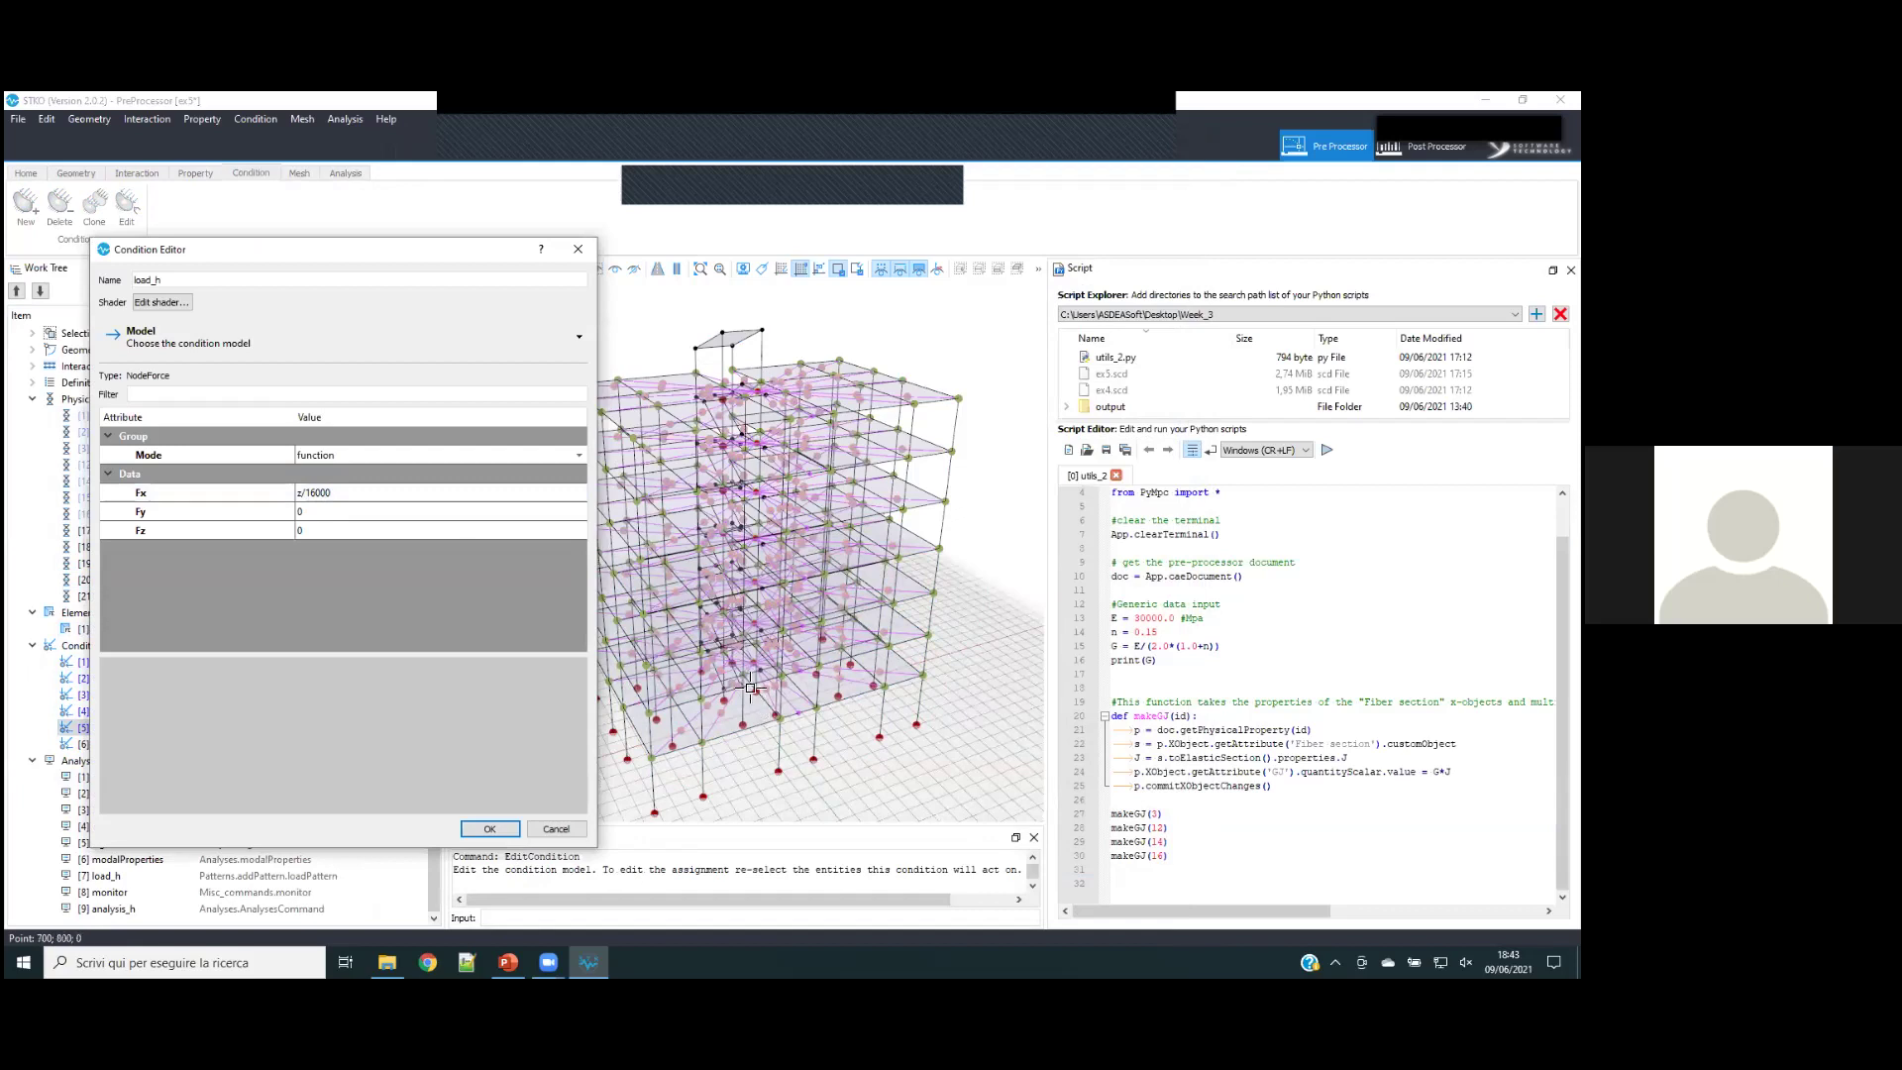
scroll(758, 386, up, 5)
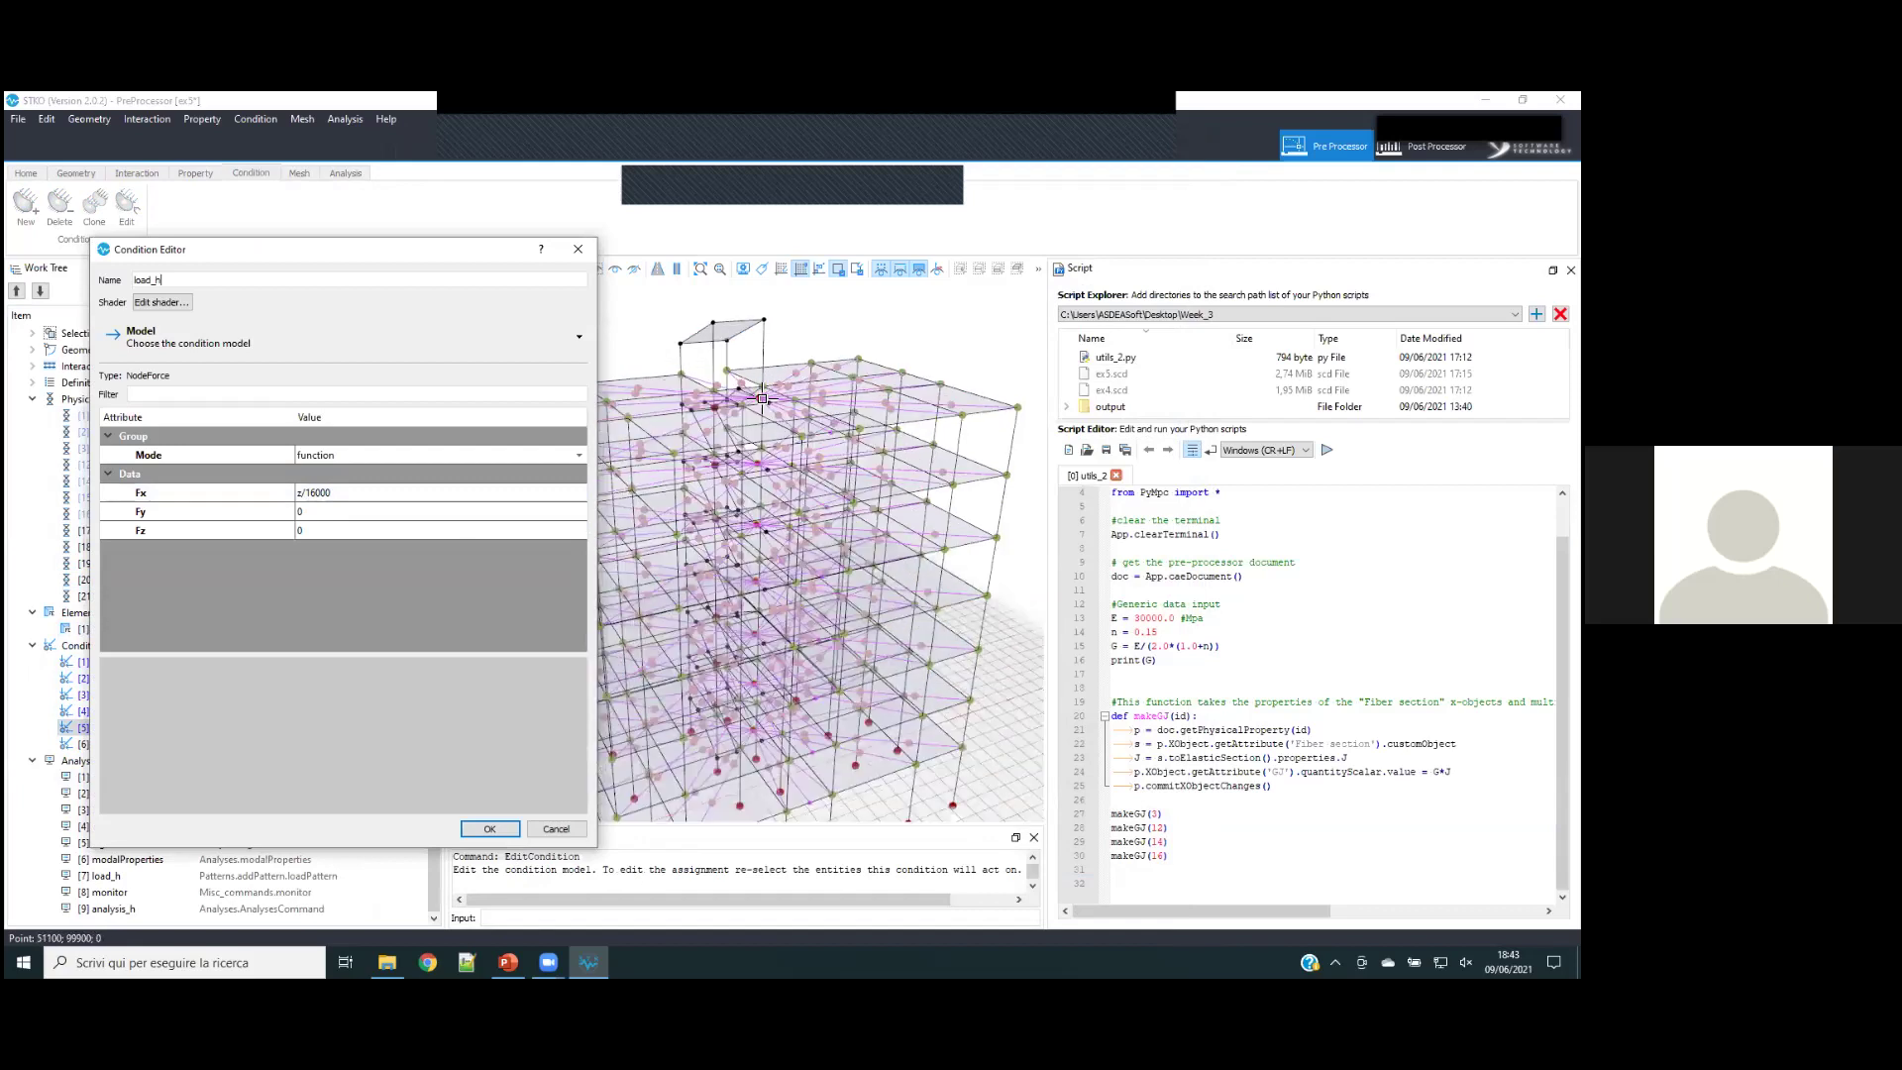
click(555, 829)
- Expand the selection sets and isolate the MasterNodes set in the view to inspect its horizontal loads
scroll(33, 399, up, 1)
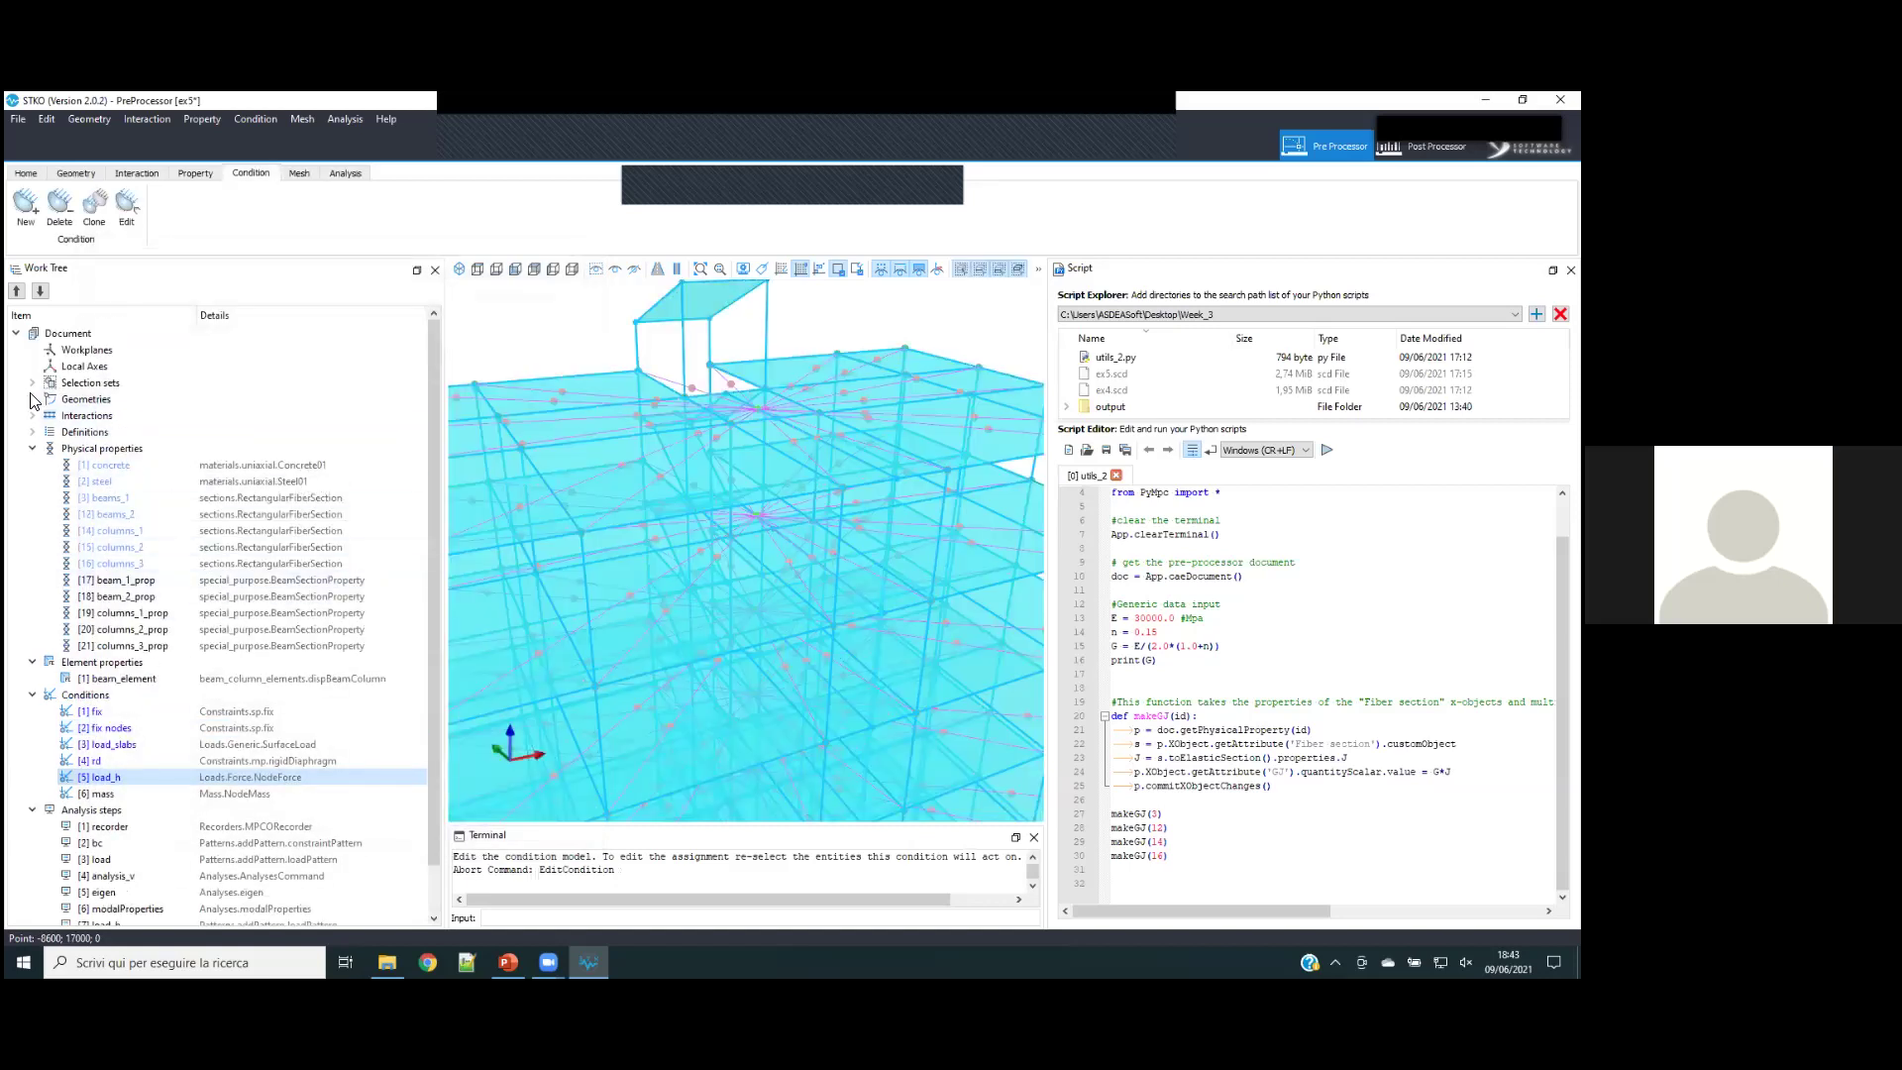
click(32, 383)
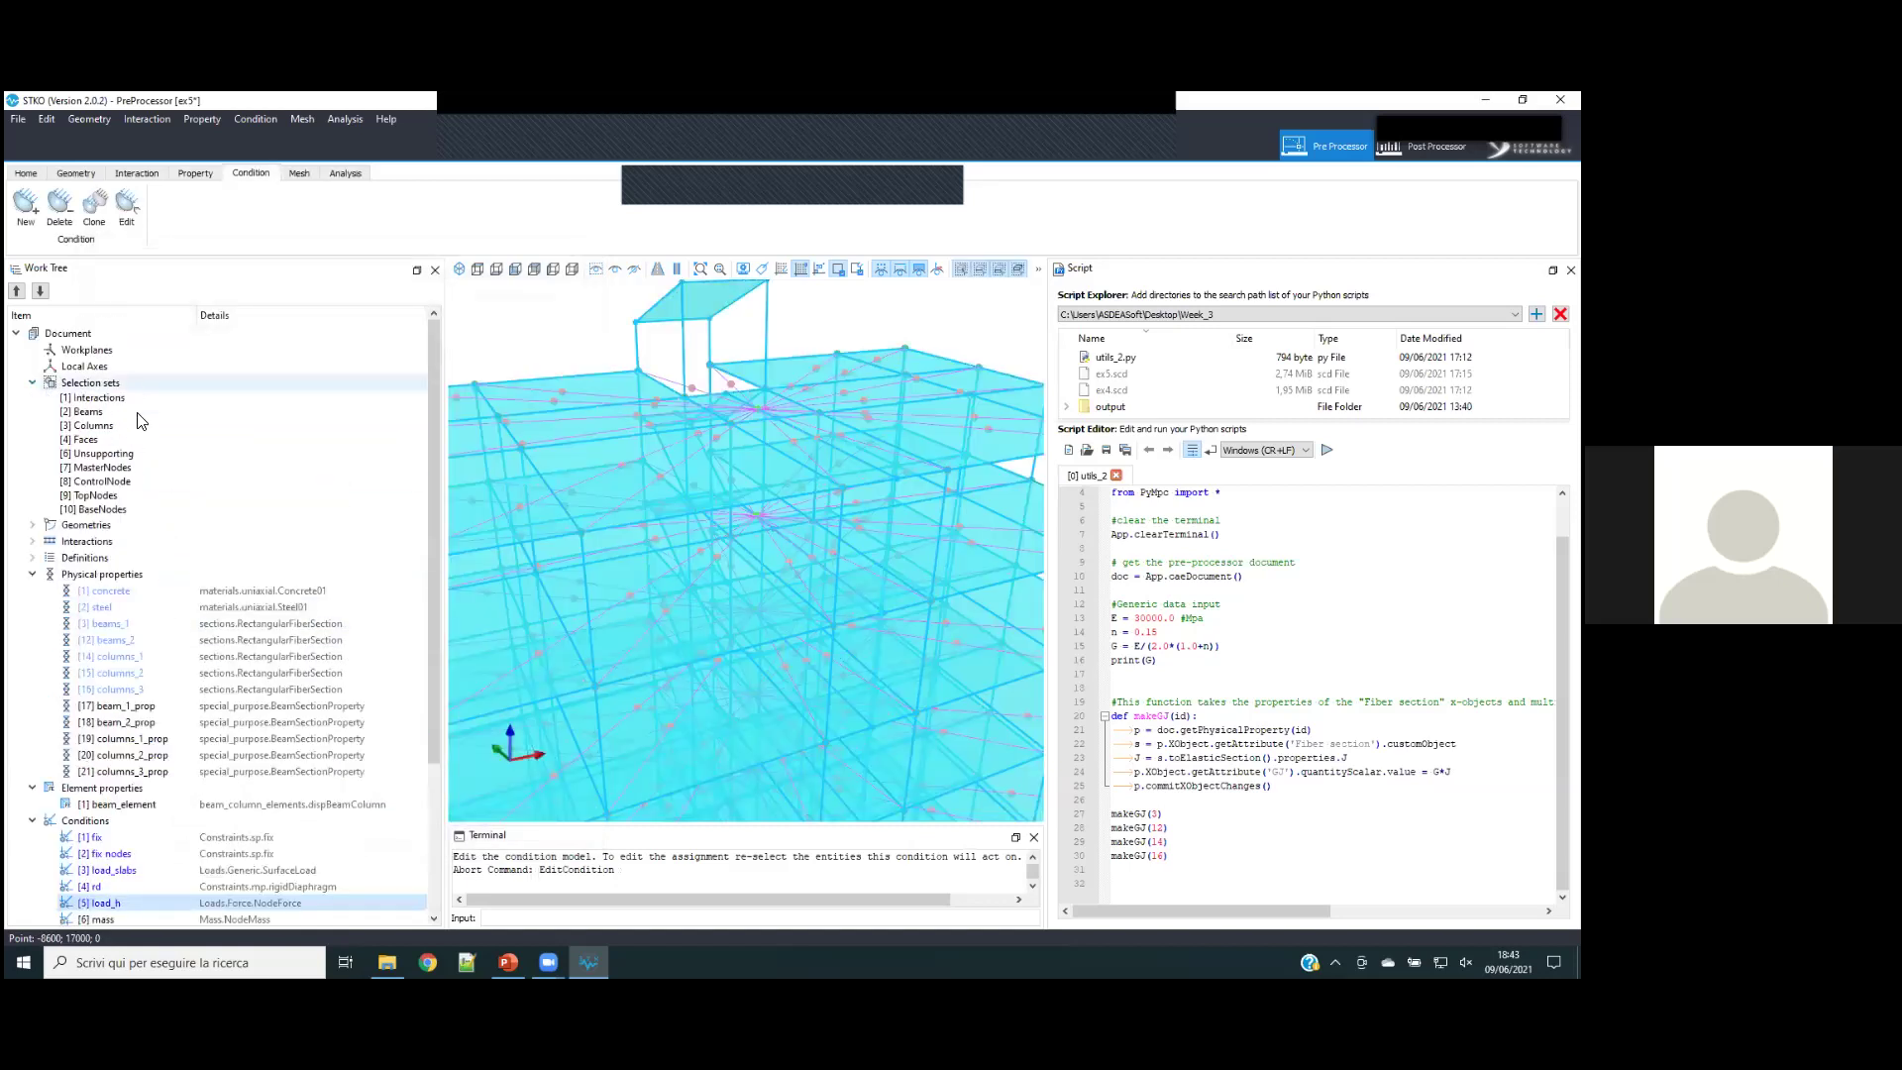
click(135, 483)
right_click(145, 469)
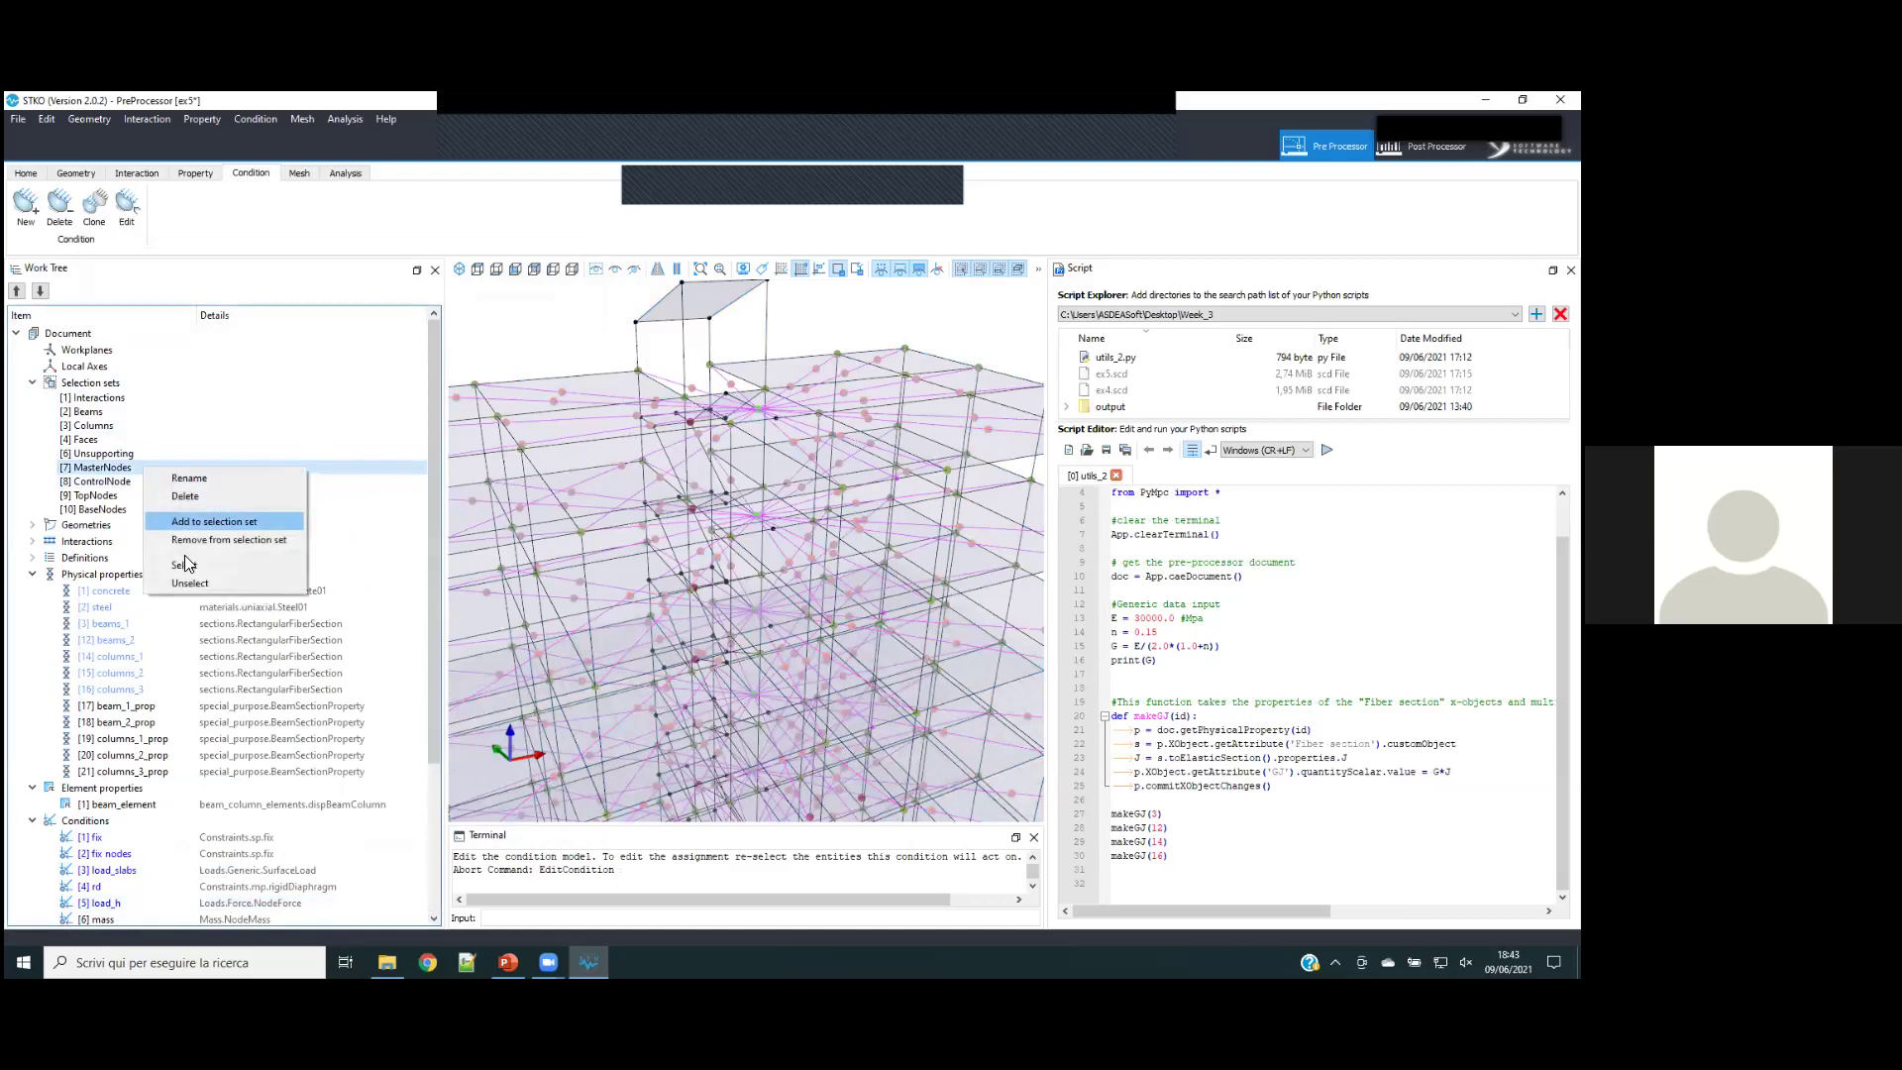
click(186, 565)
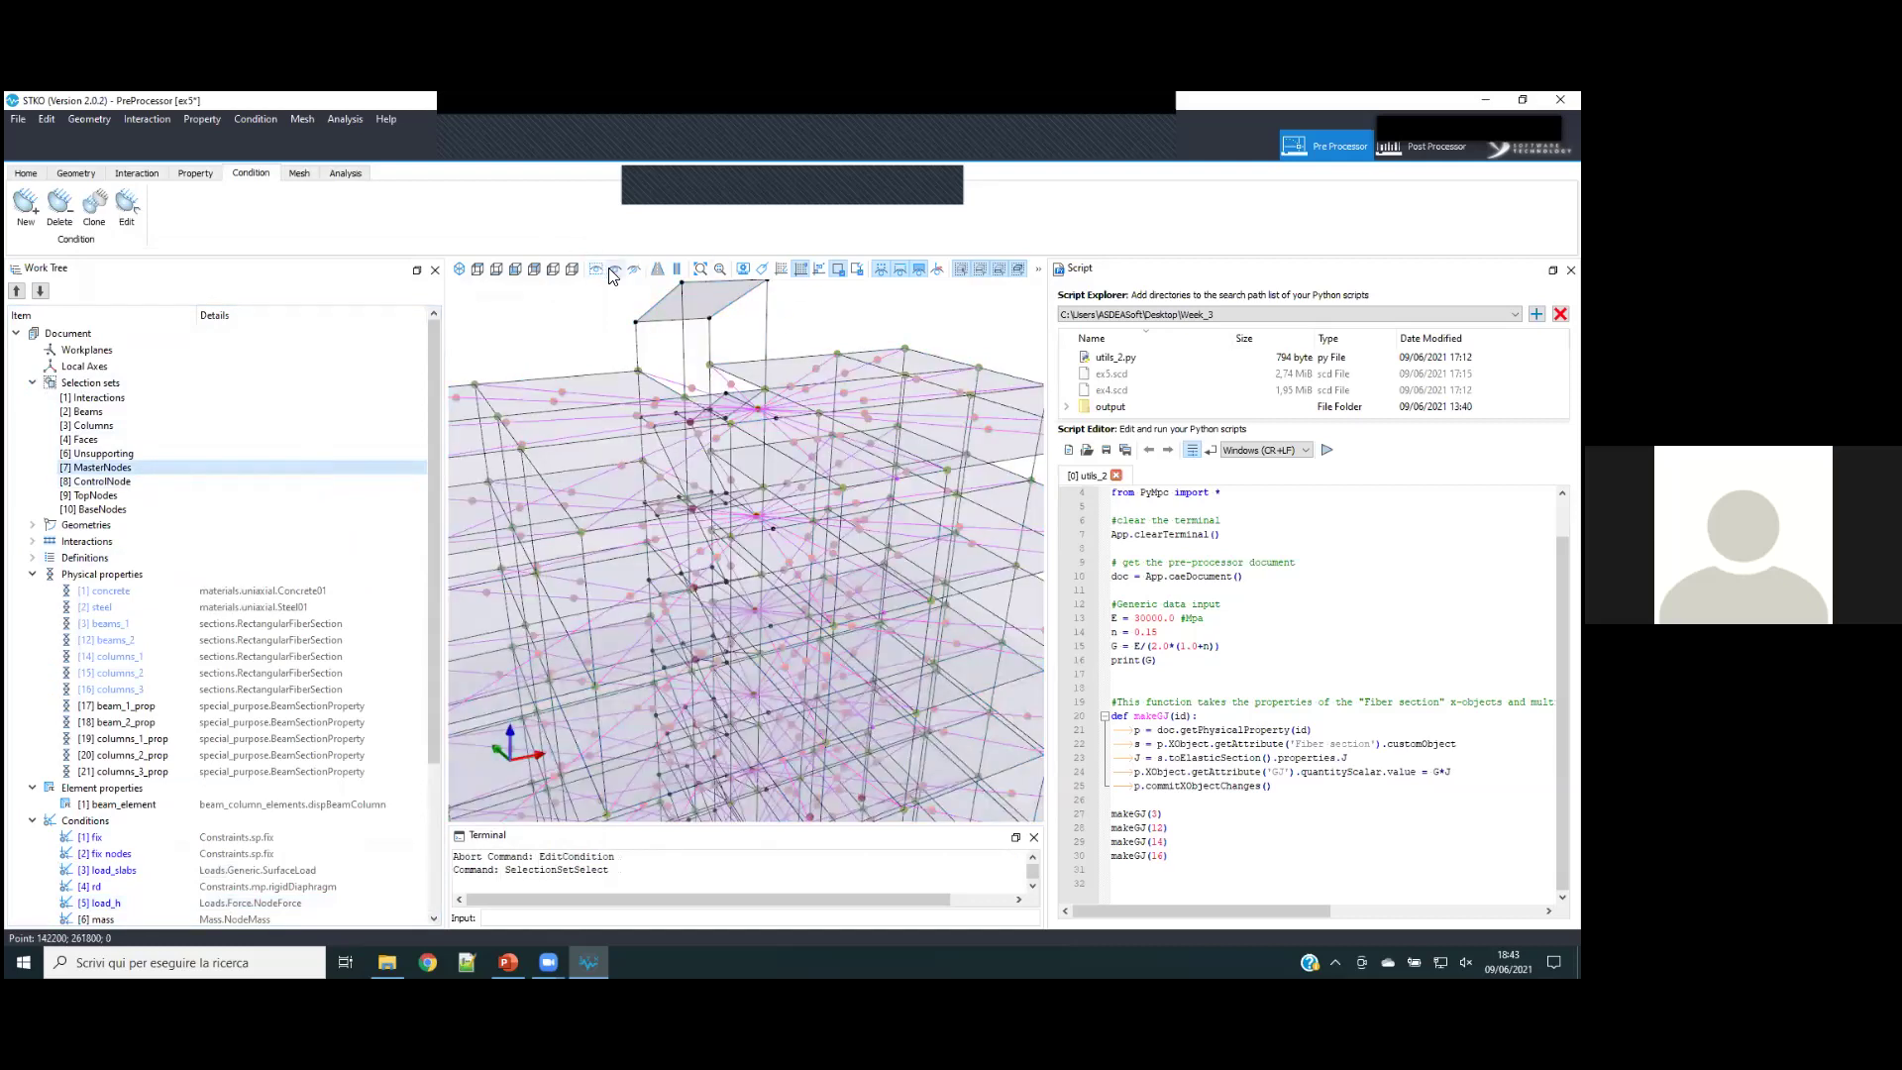
click(614, 269)
middle_drag(748, 331, 836, 506)
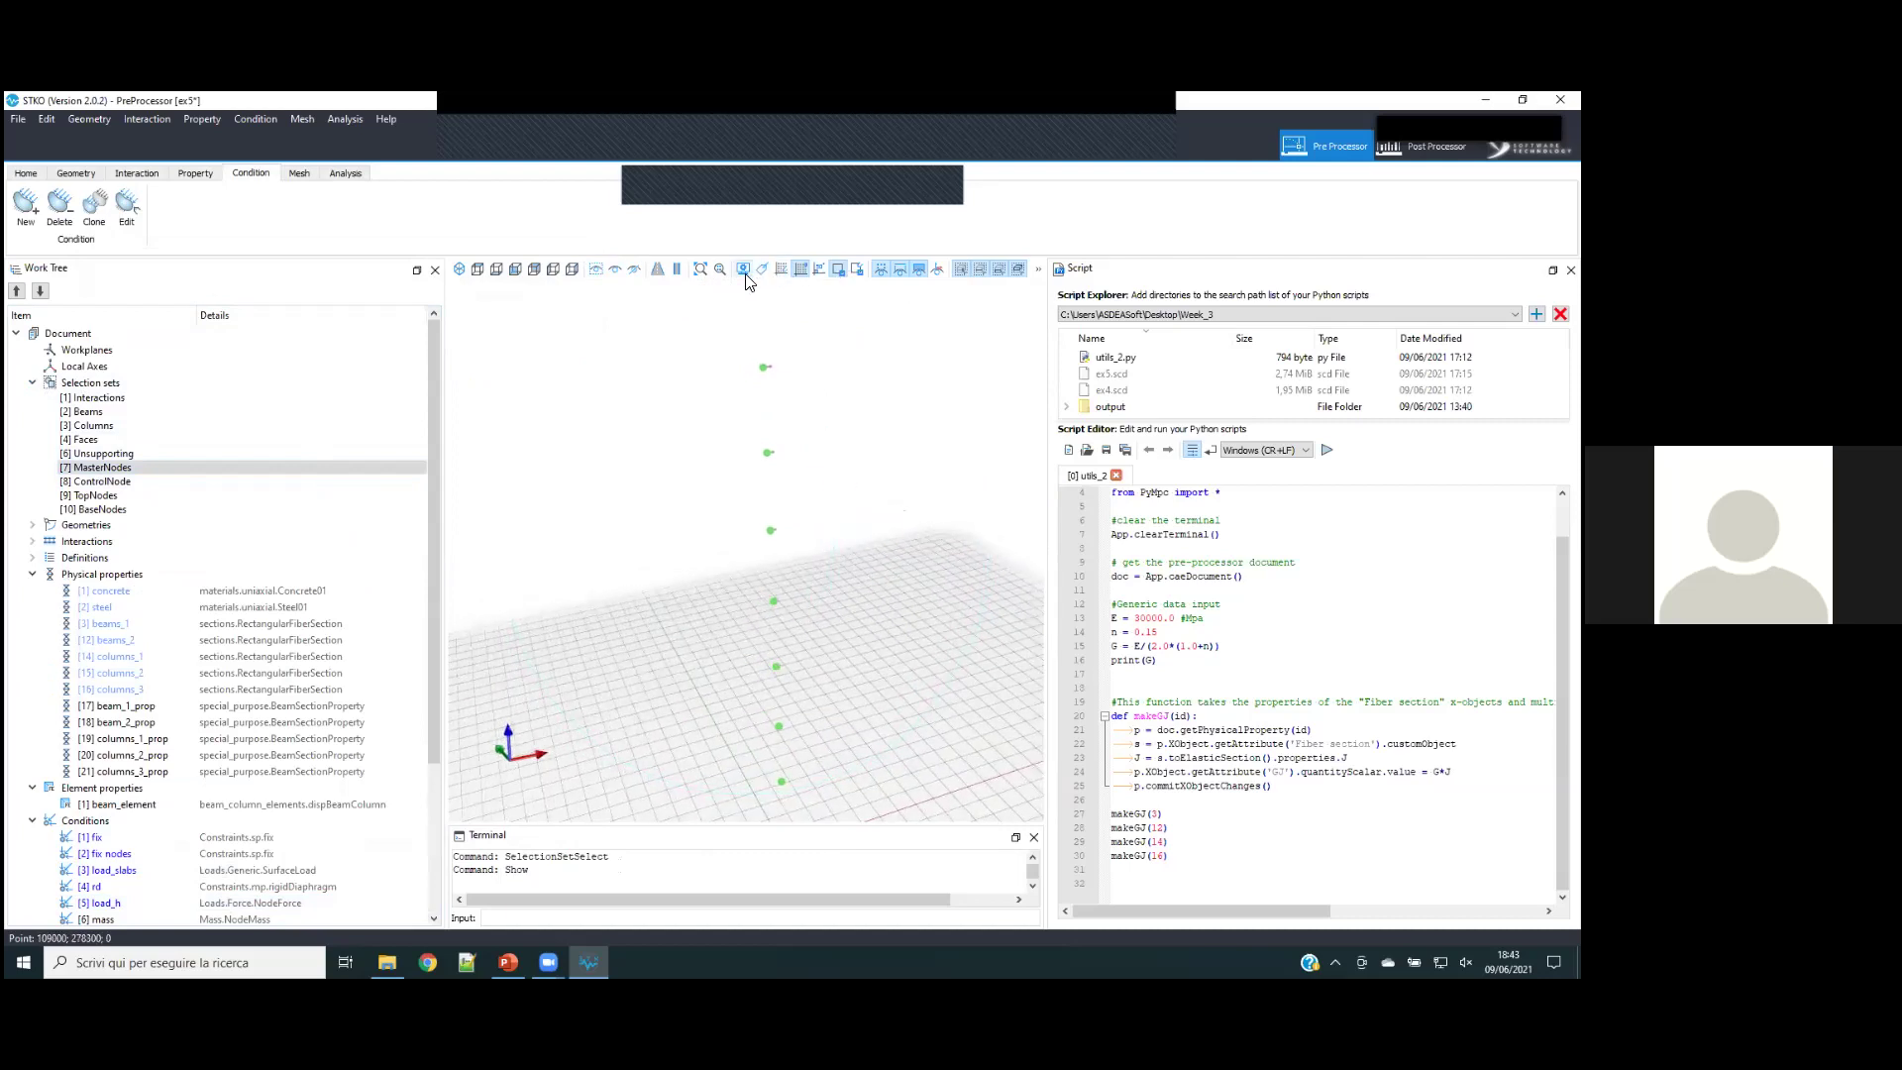
- Increase the condition scale factor in the display options to enlarge the load arrows, and show the whole model again
click(745, 269)
click(788, 385)
drag(816, 424, 765, 426)
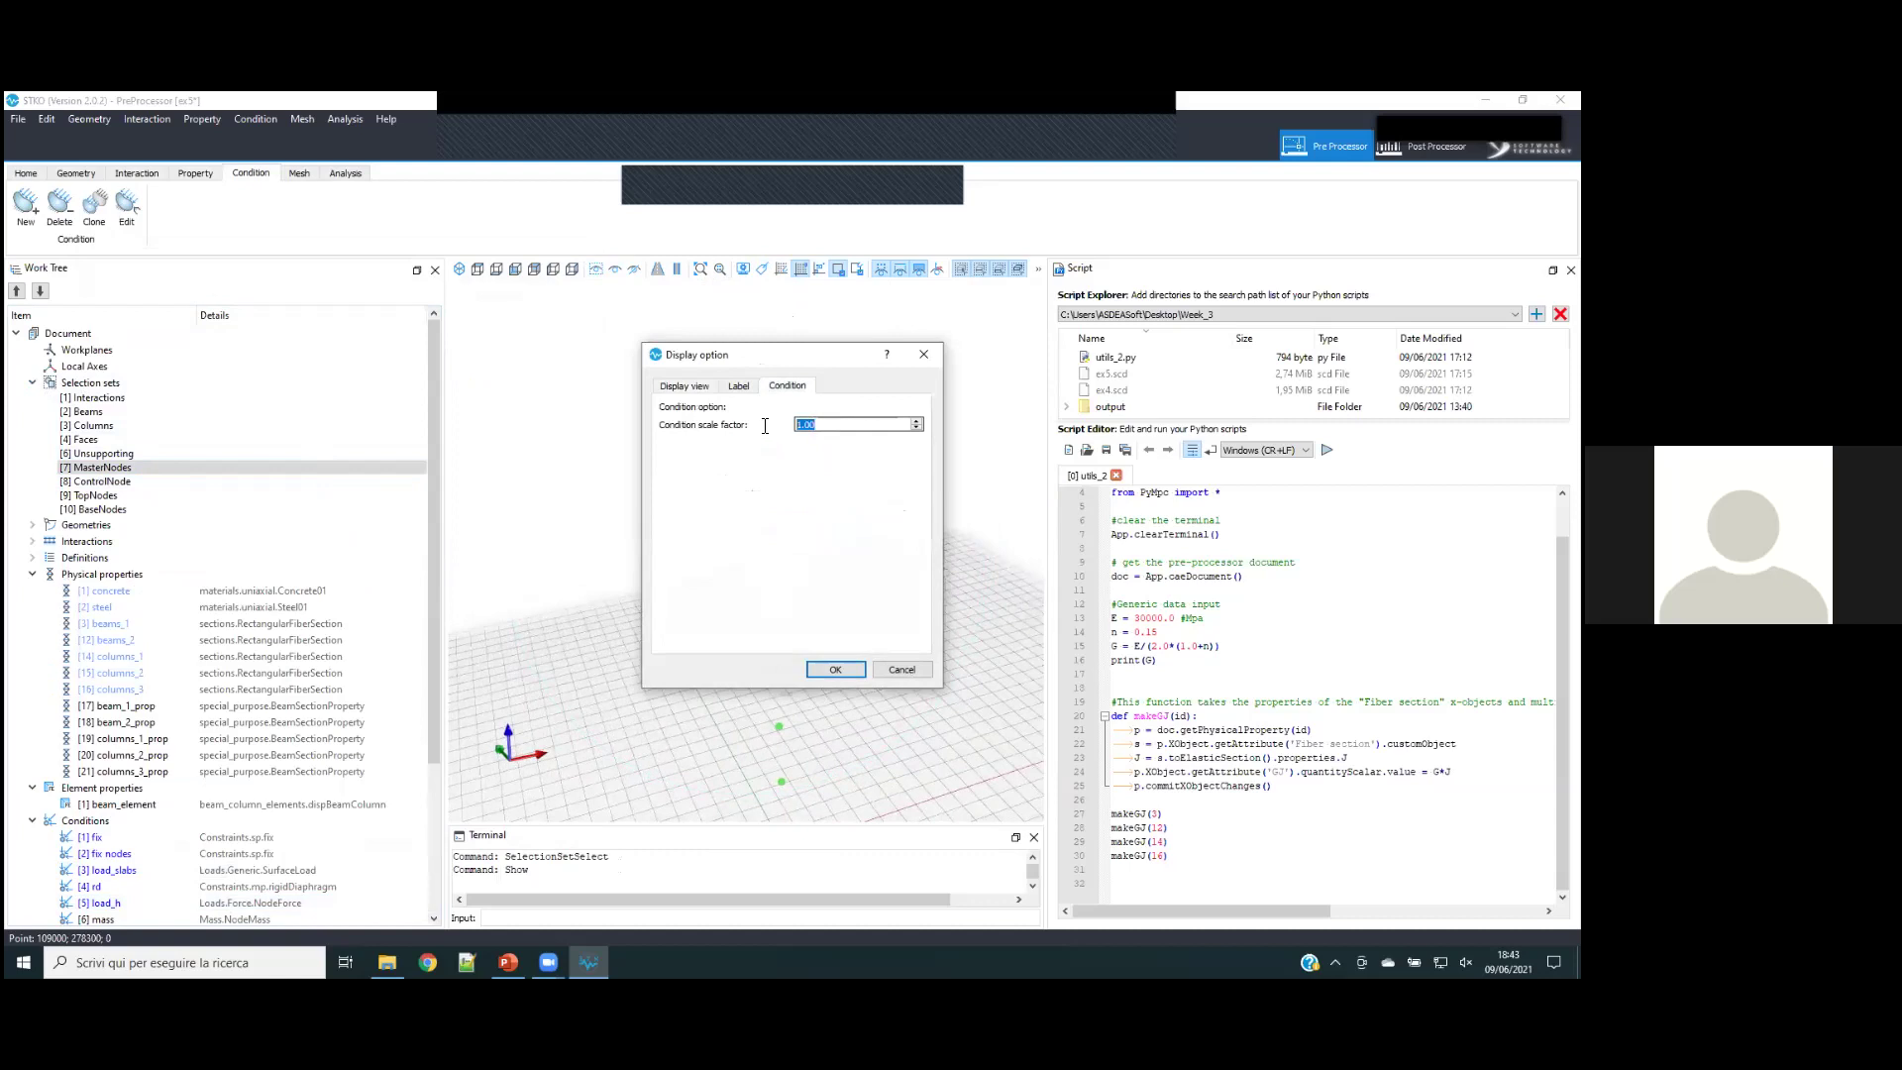
click(834, 670)
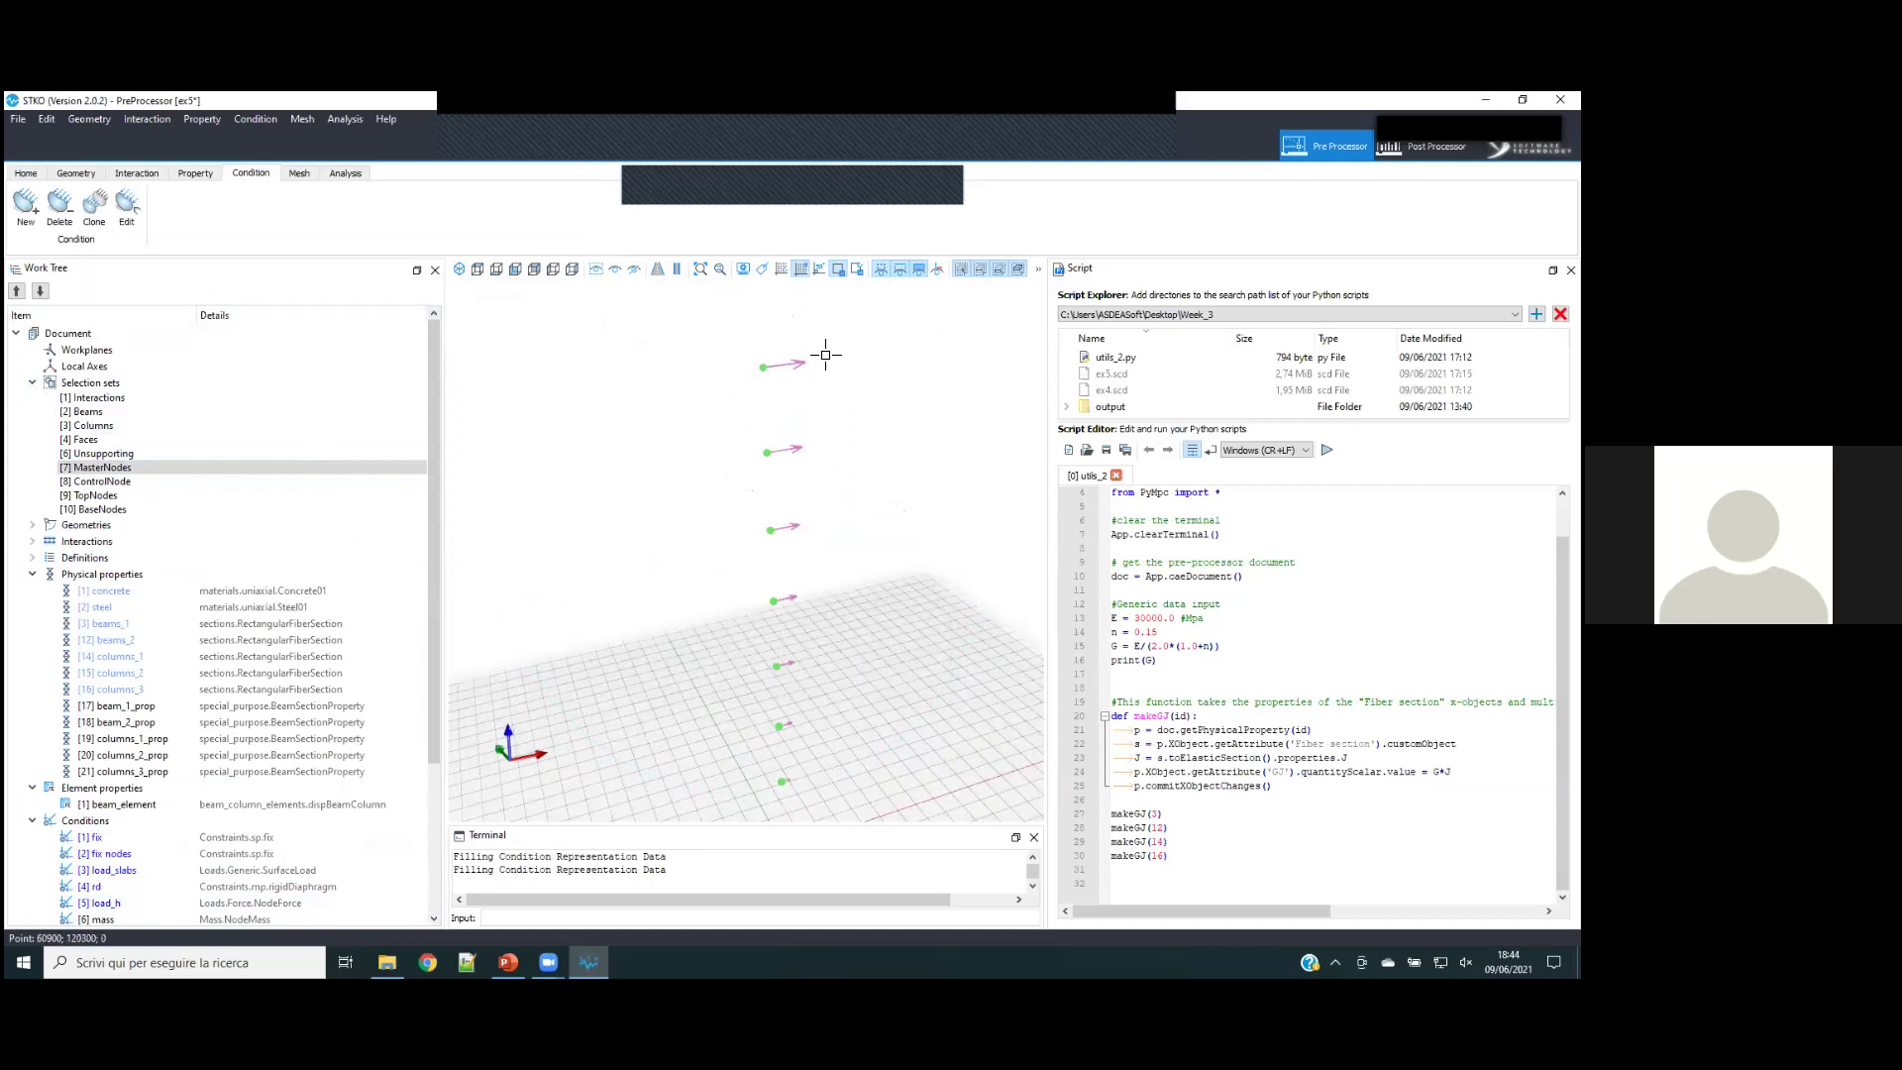
click(596, 270)
- Go through the analysis steps and check the time series assigned to the load_h load pattern
scroll(176, 609, down, 4)
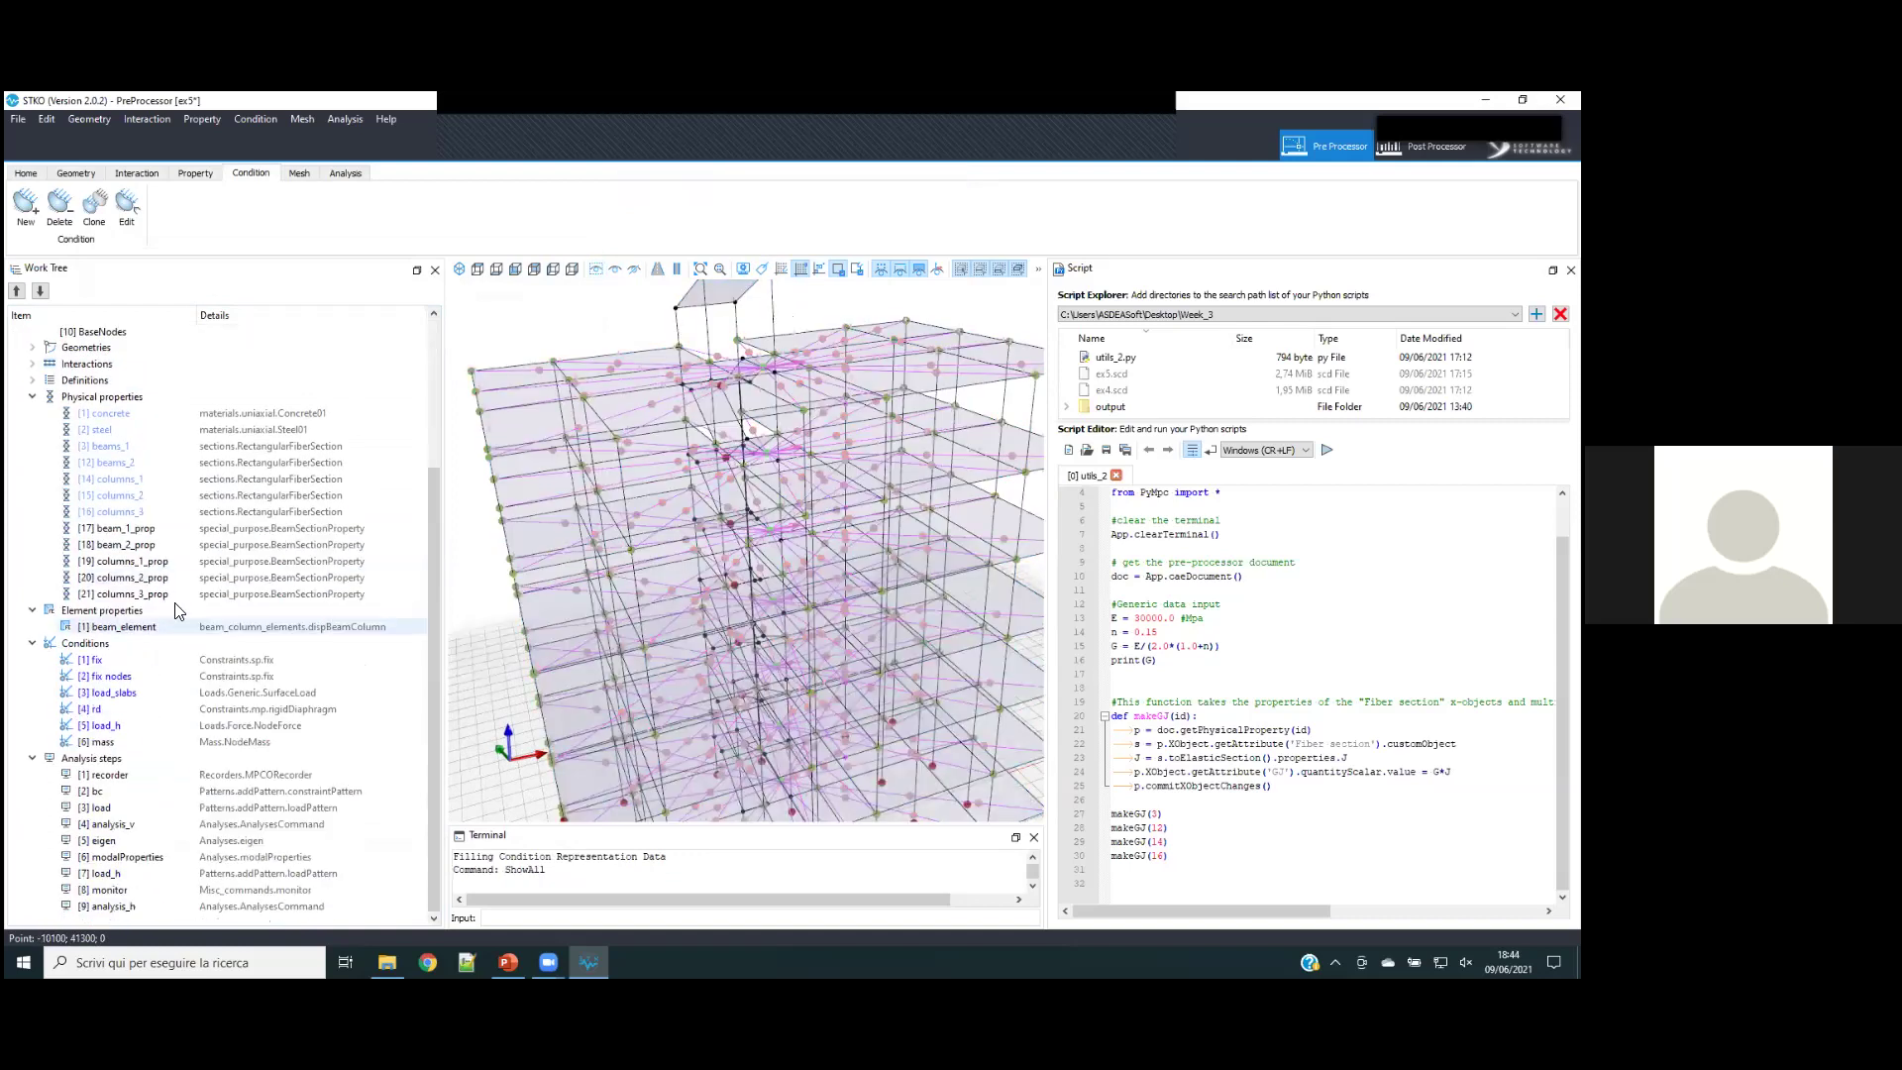
click(161, 778)
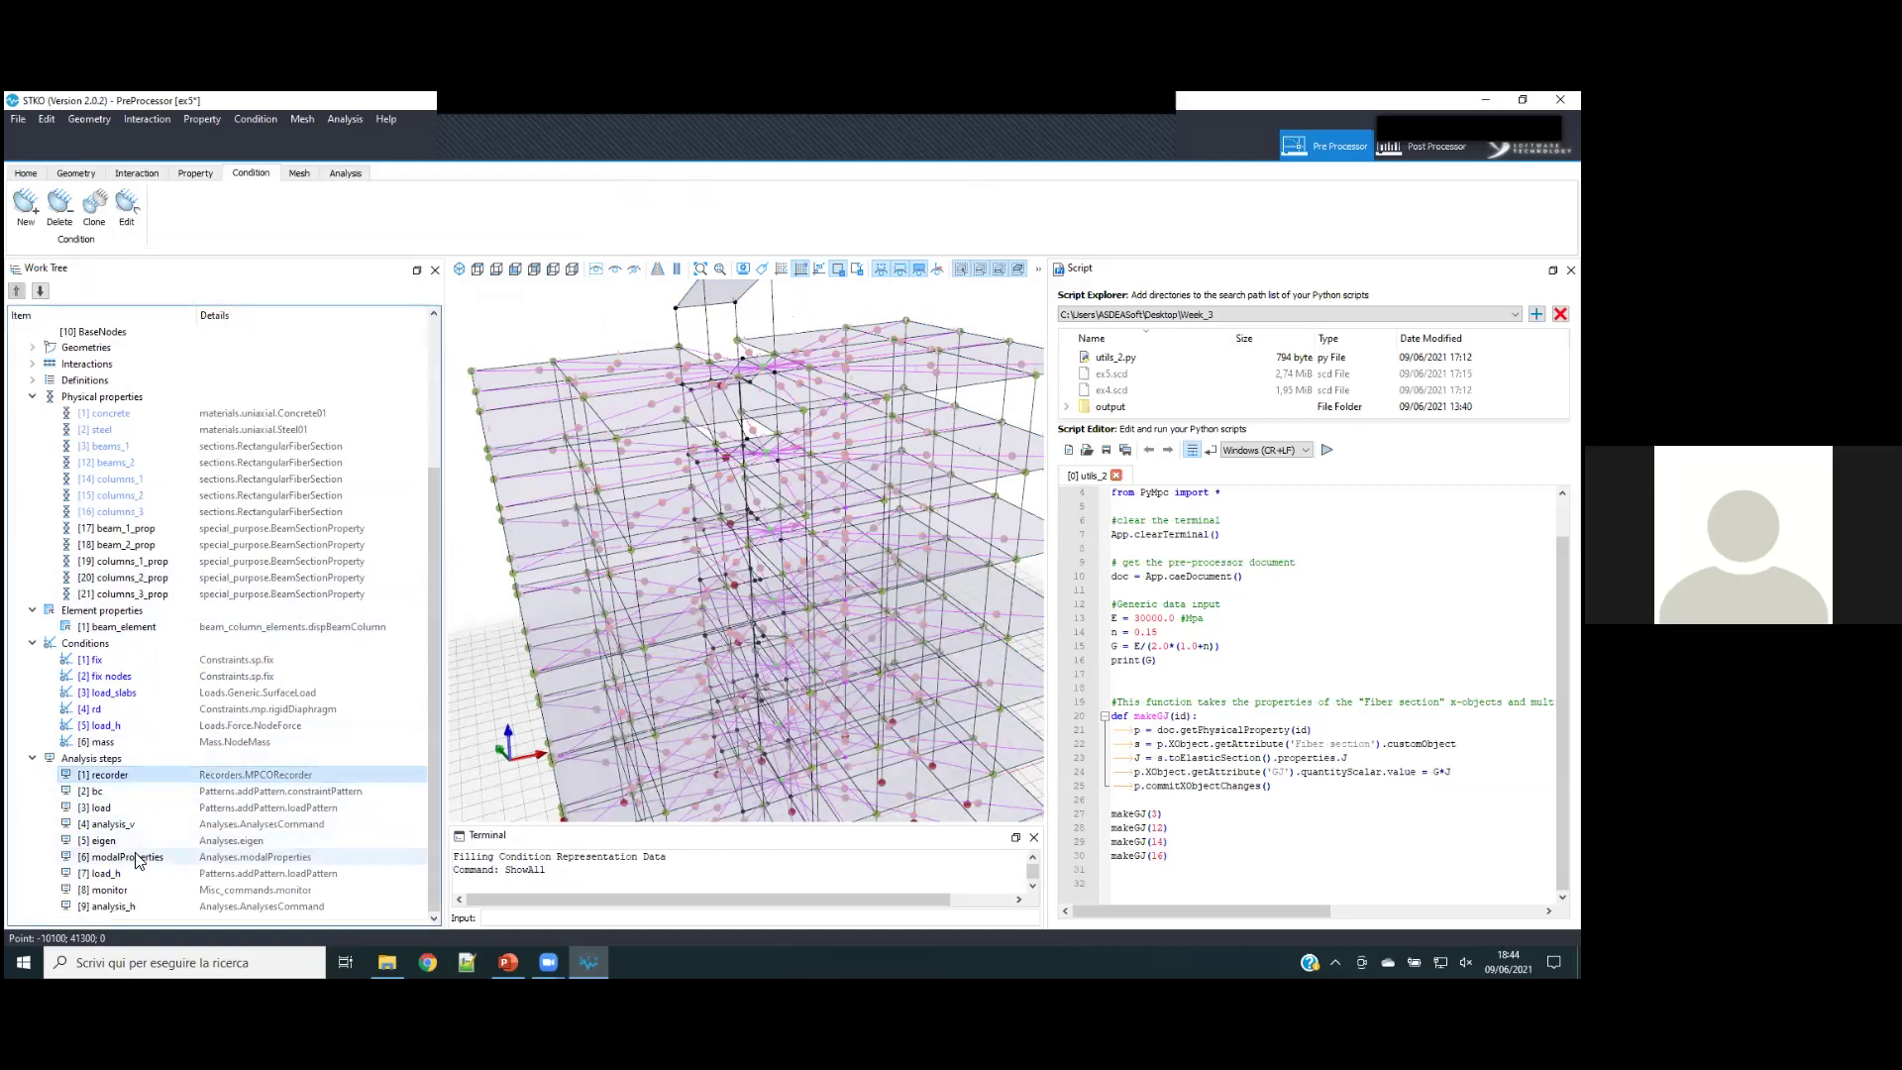
click(139, 858)
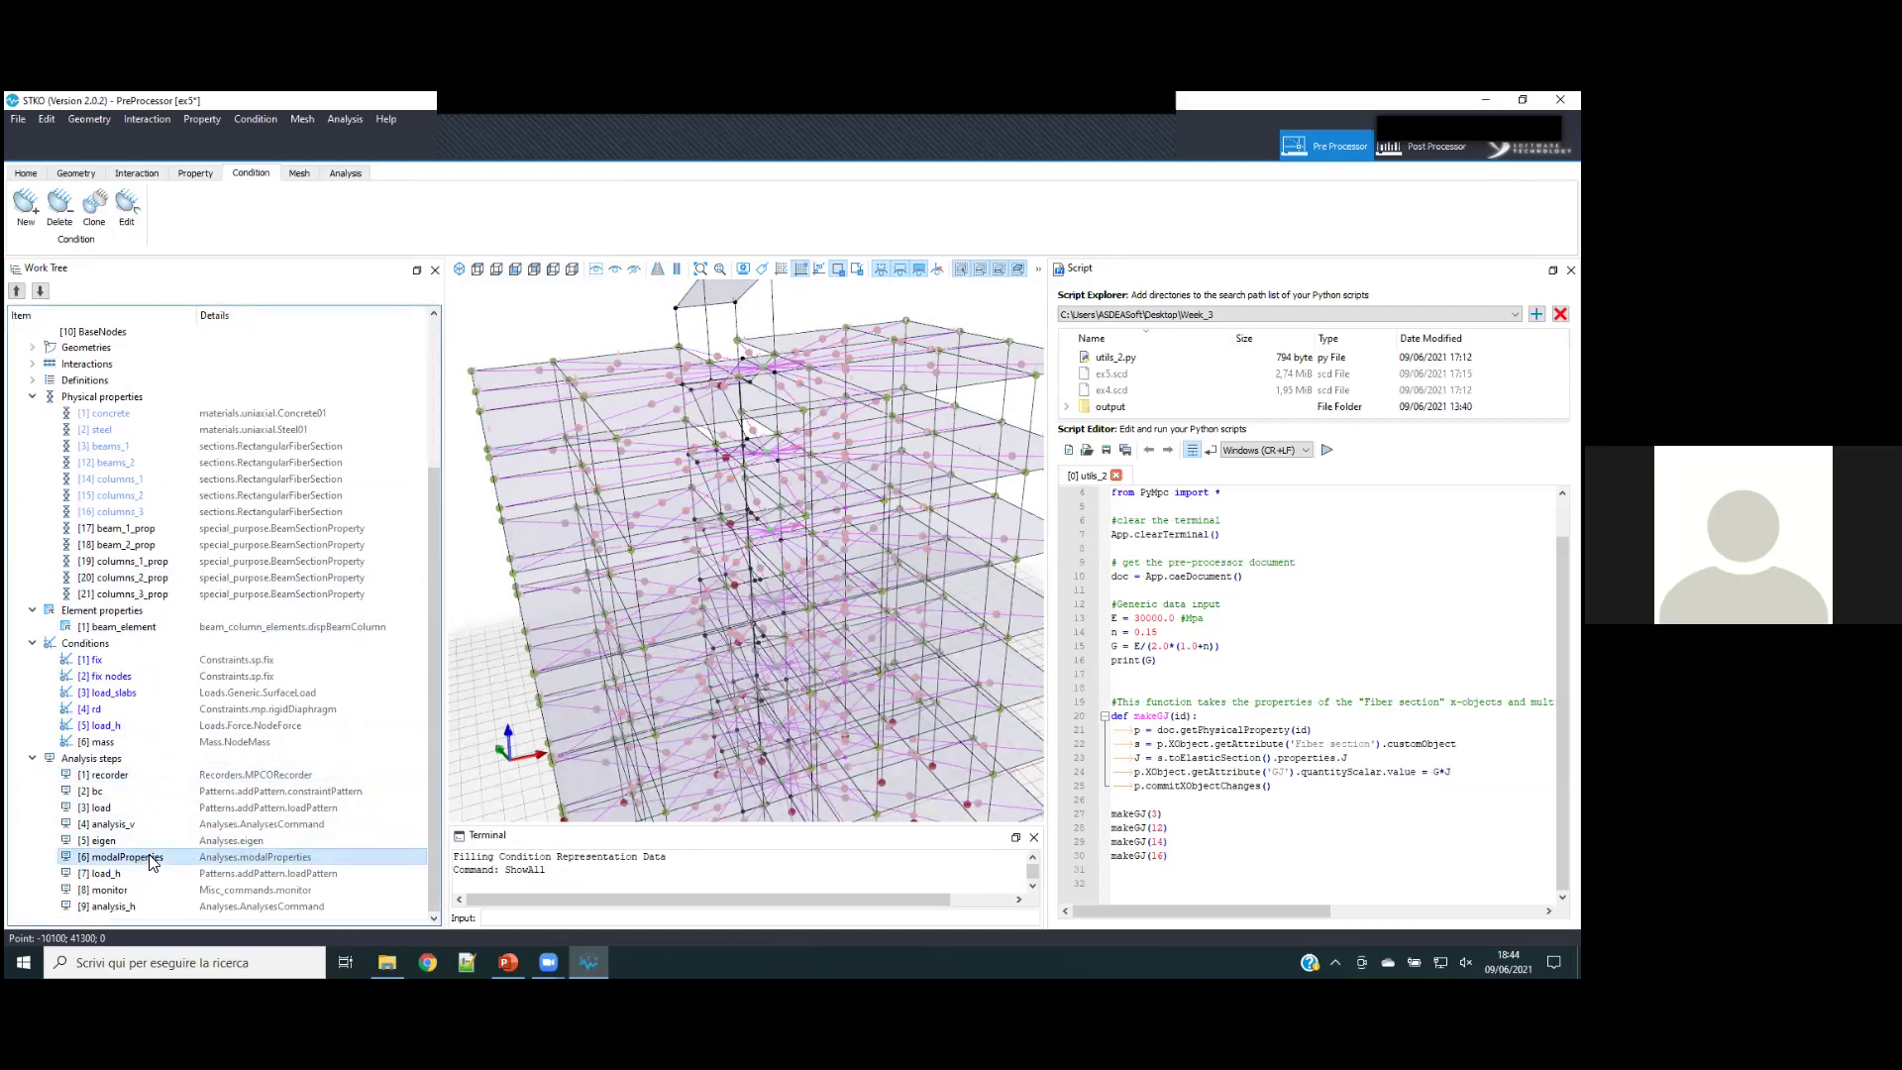
click(128, 874)
right_click(127, 876)
click(151, 925)
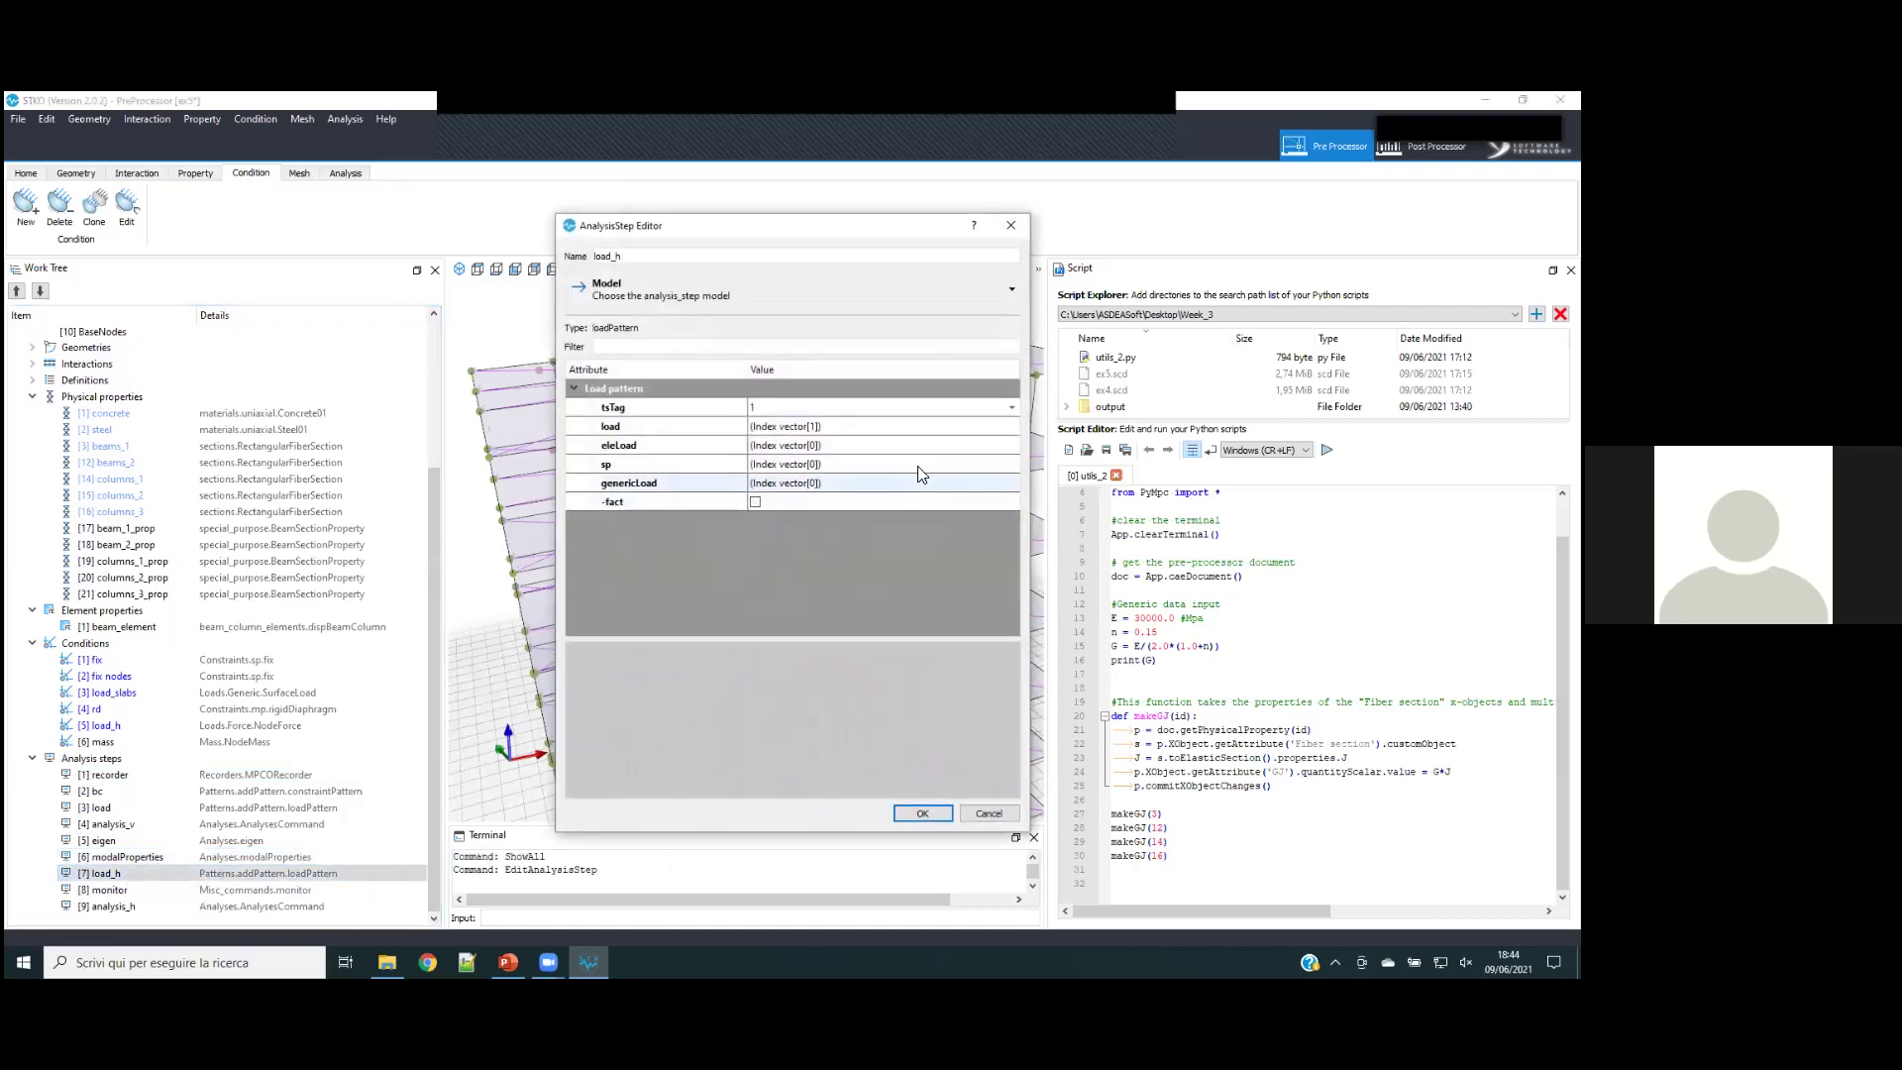
click(882, 406)
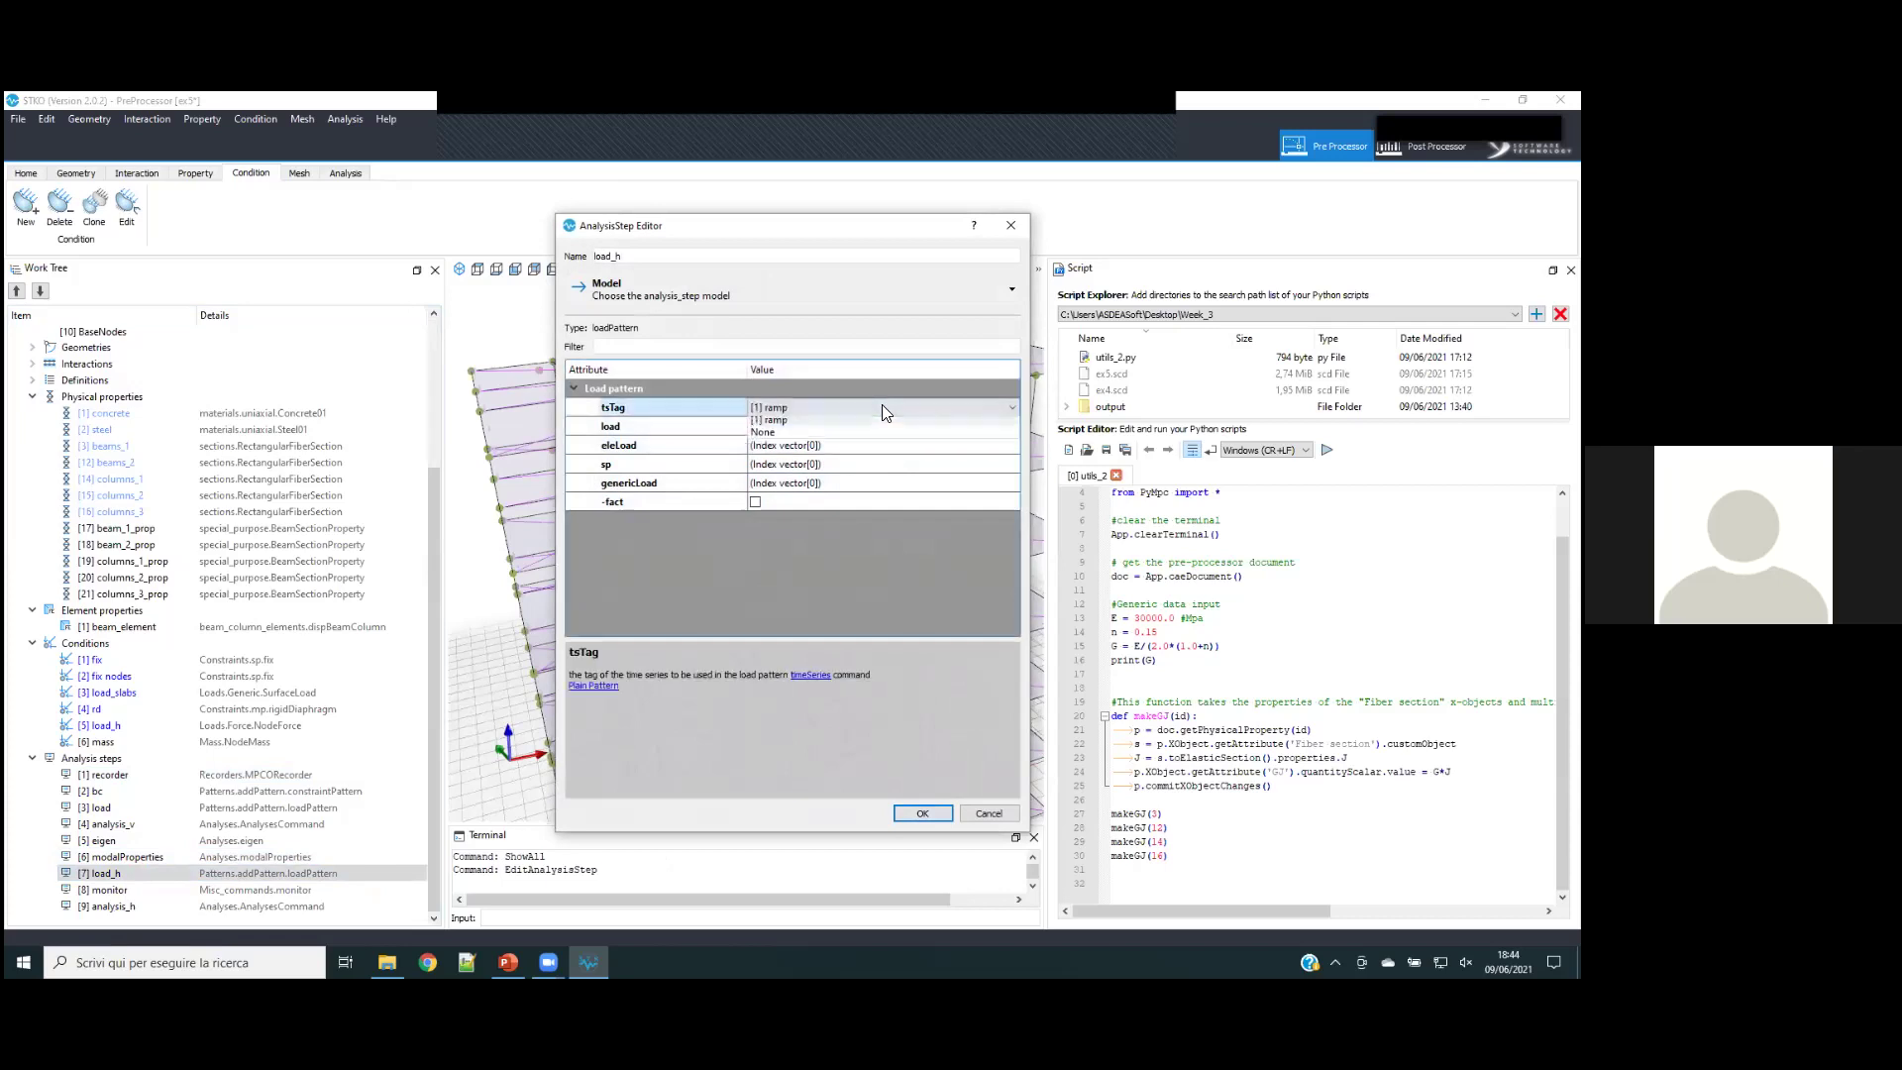
click(882, 426)
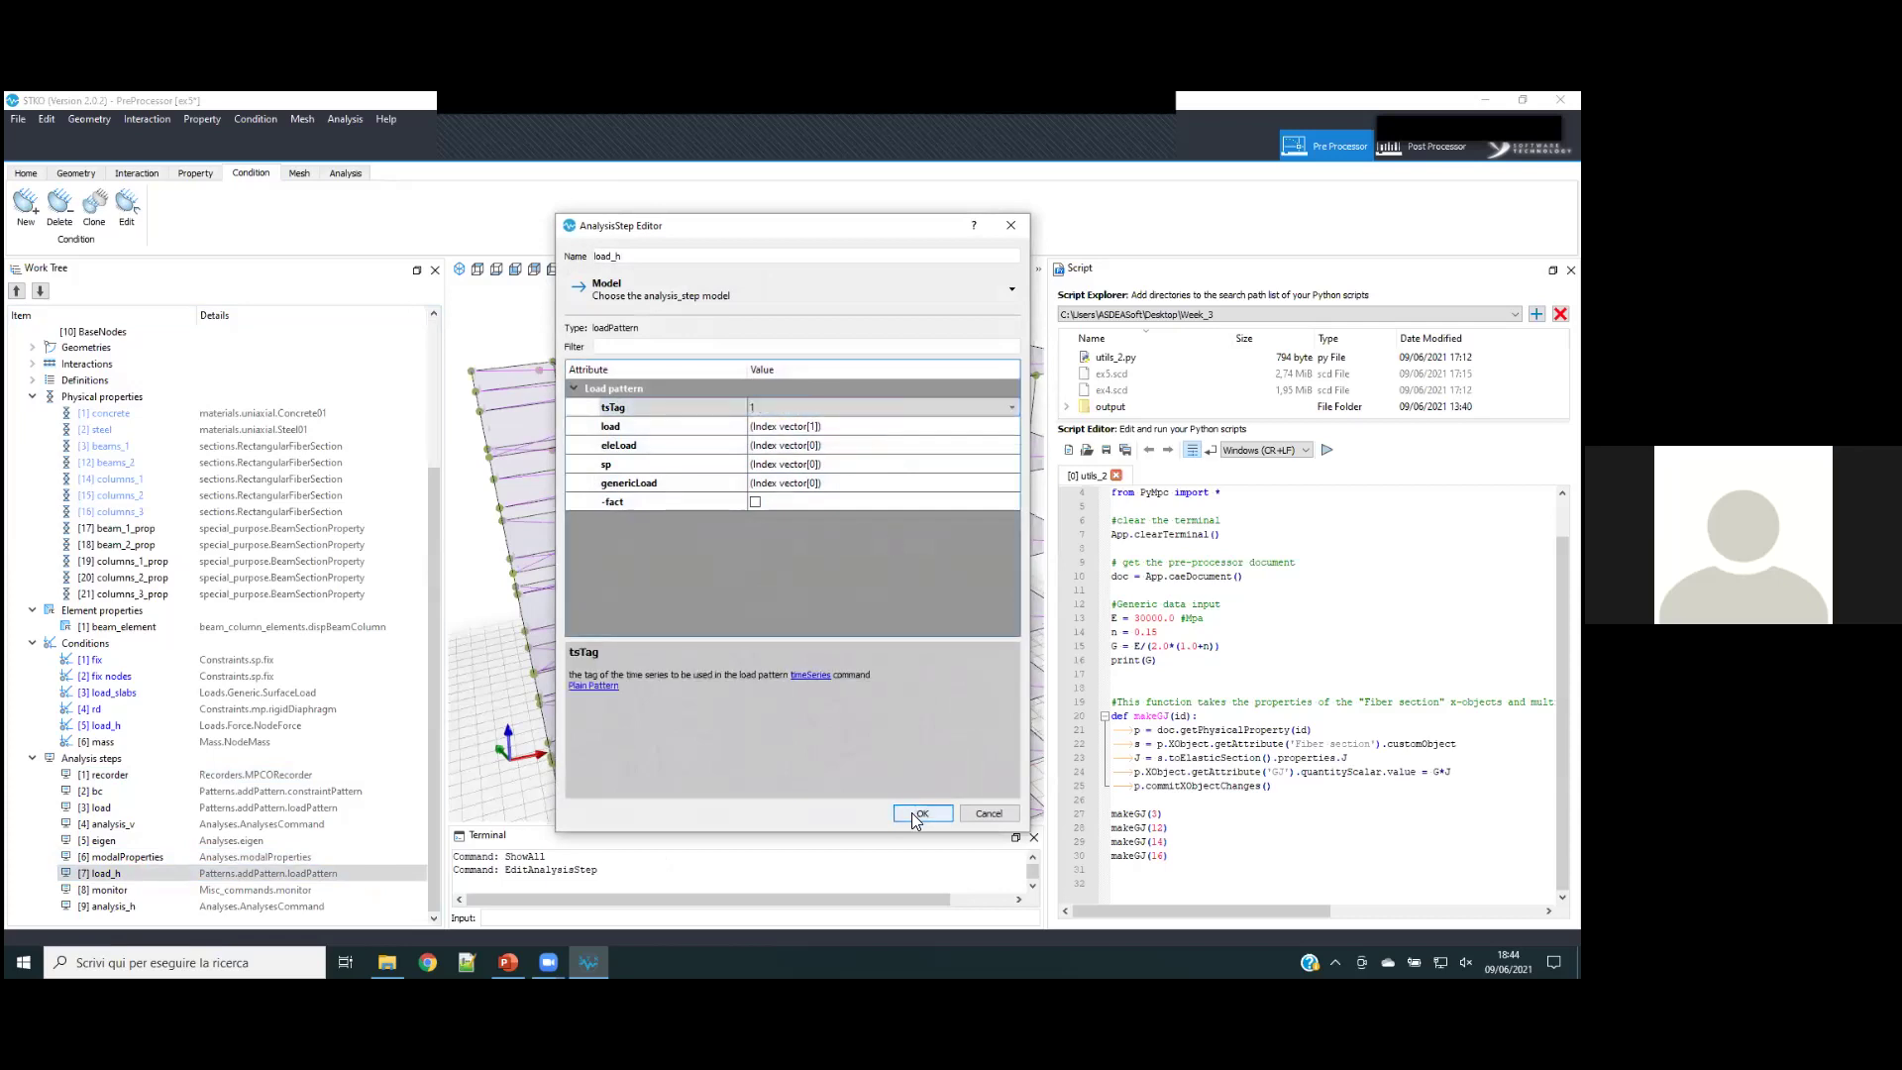
click(918, 814)
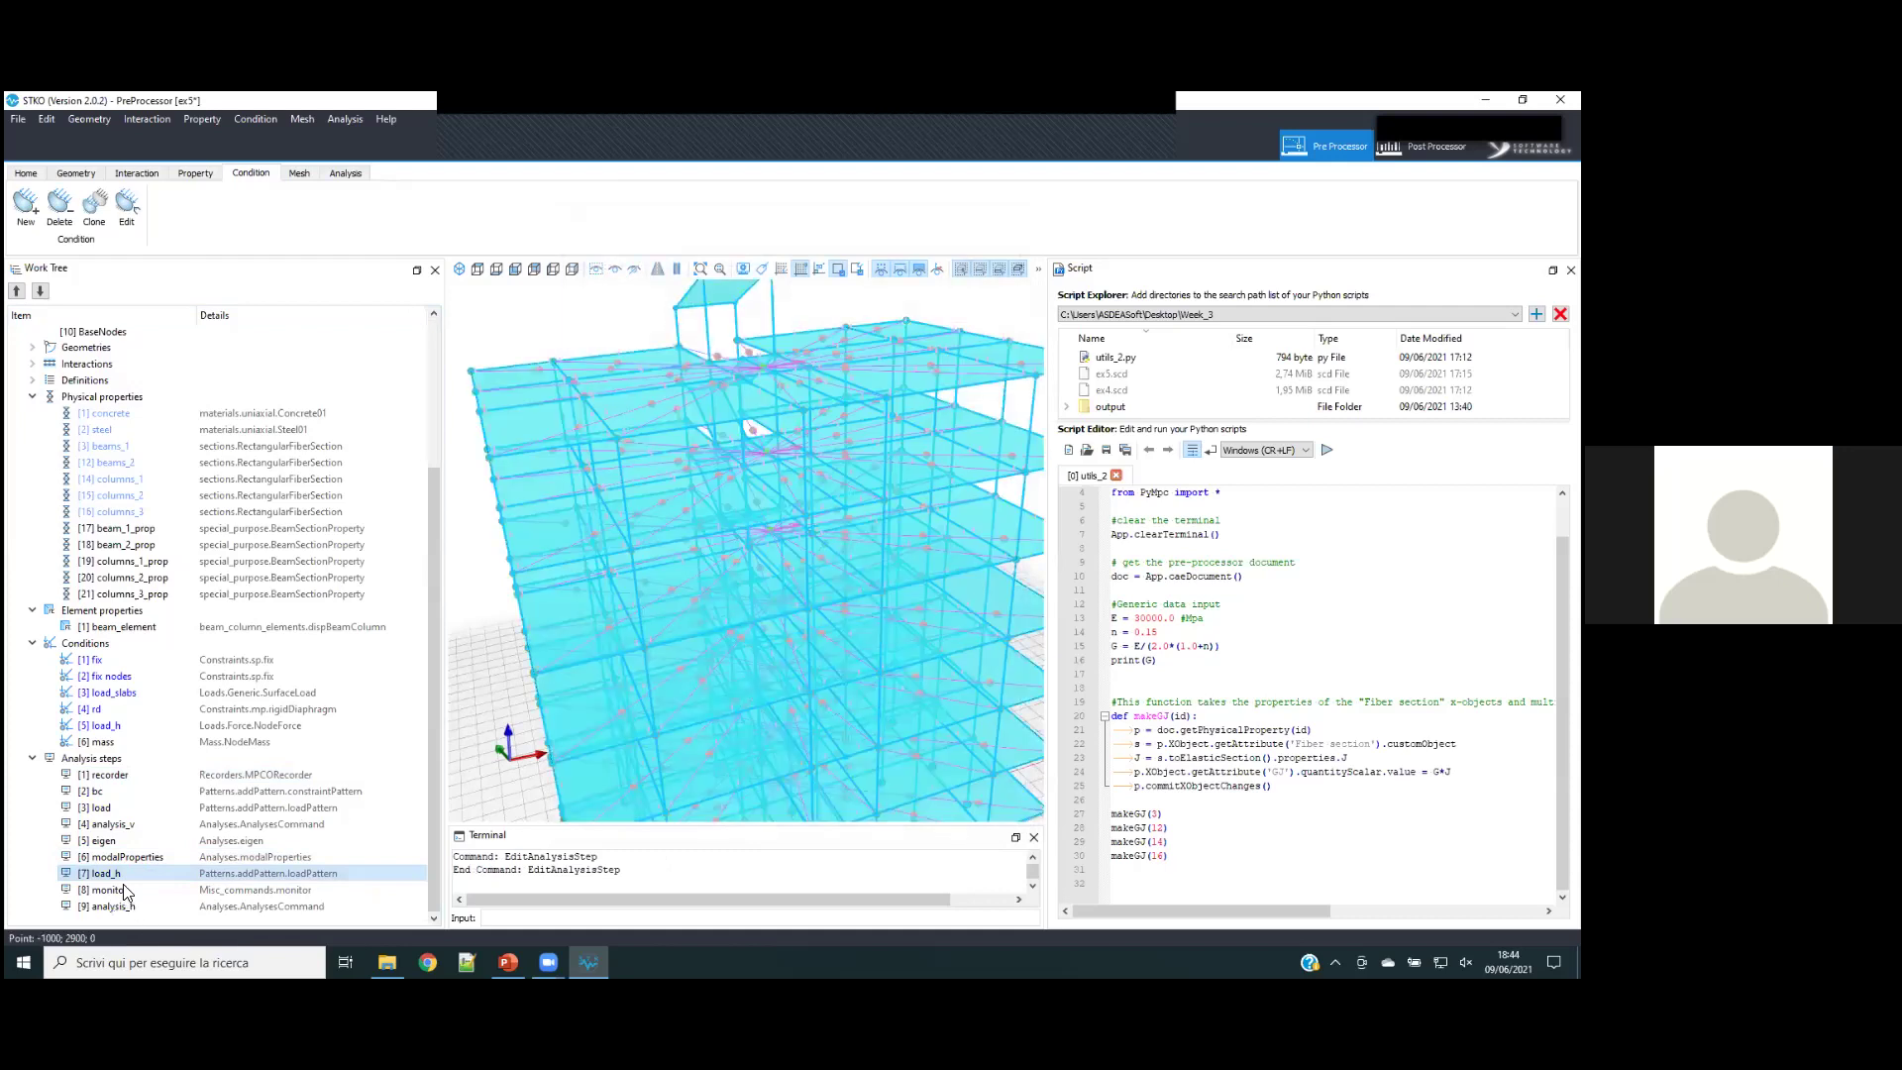
- Review the integrator settings of the analysis_h step, checking its control node selection set and dof, without changing them
right_click(123, 890)
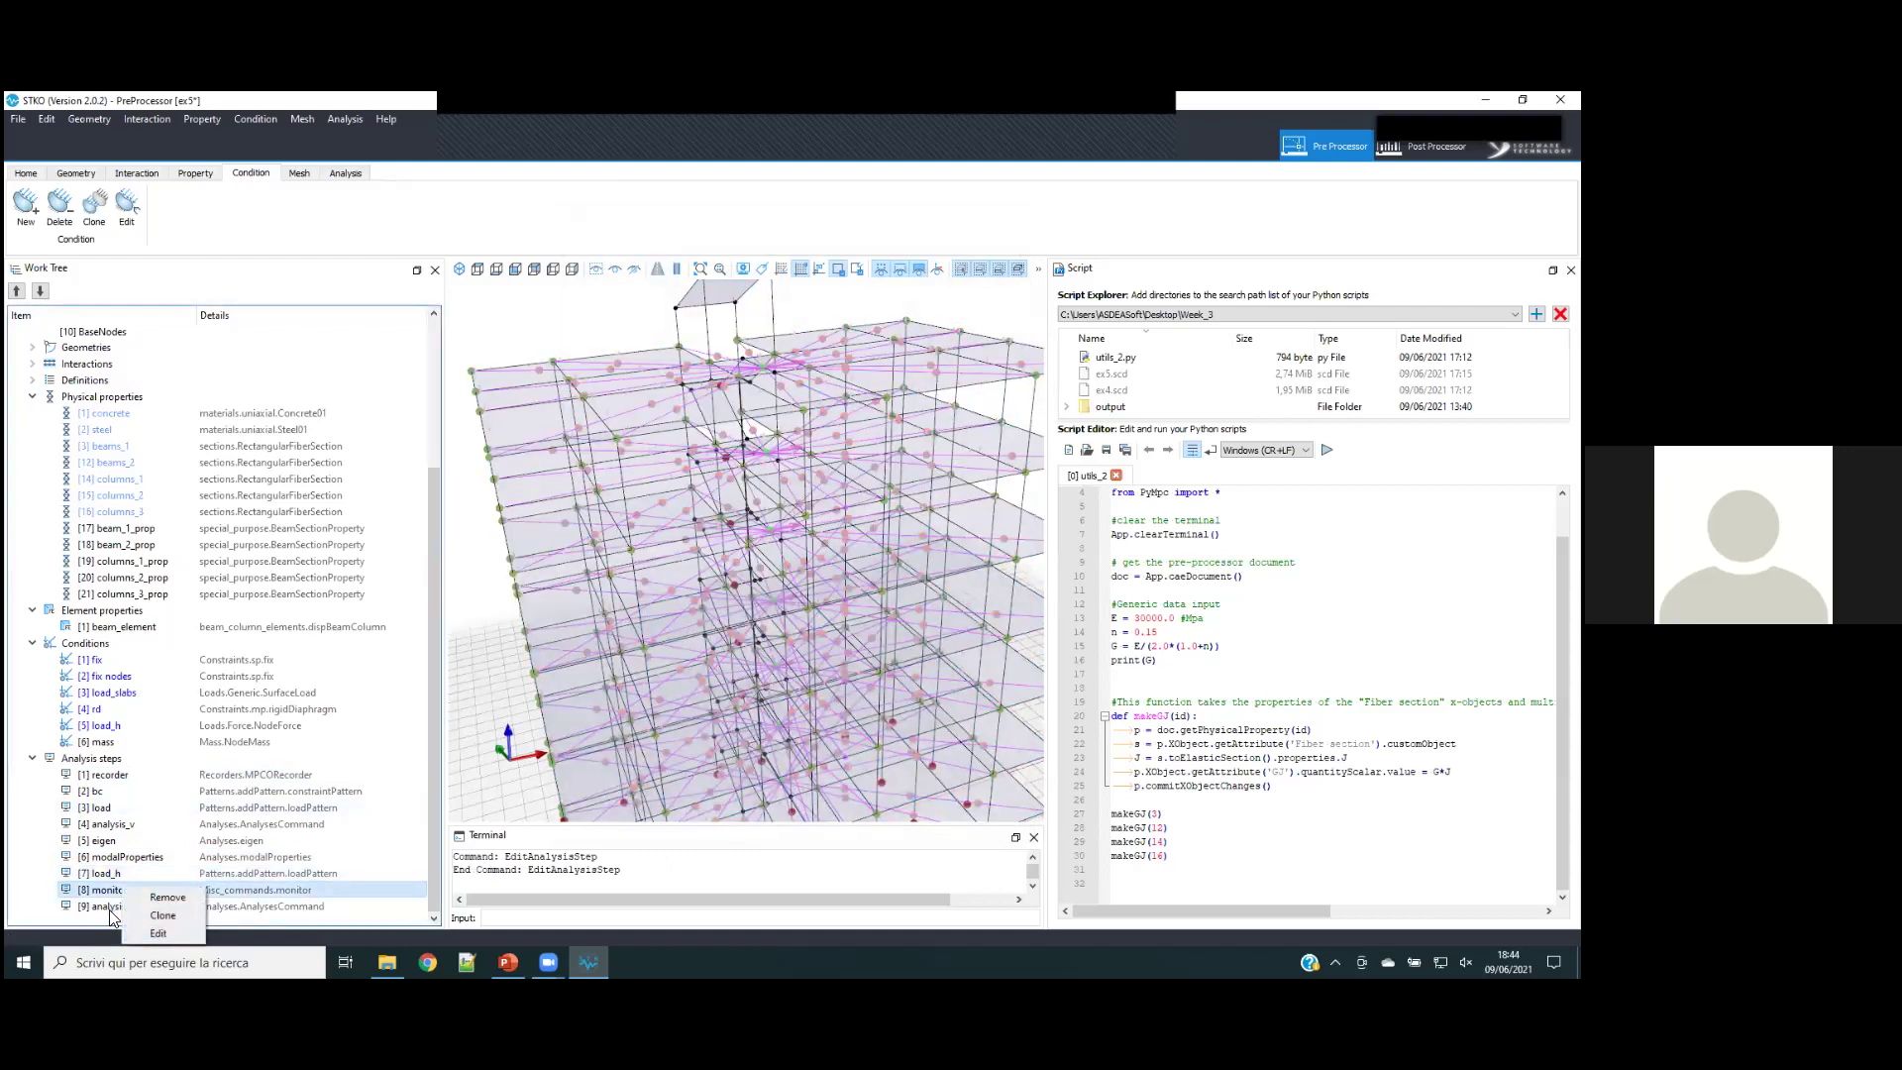
right_click(113, 912)
click(149, 959)
drag(1014, 418, 1021, 538)
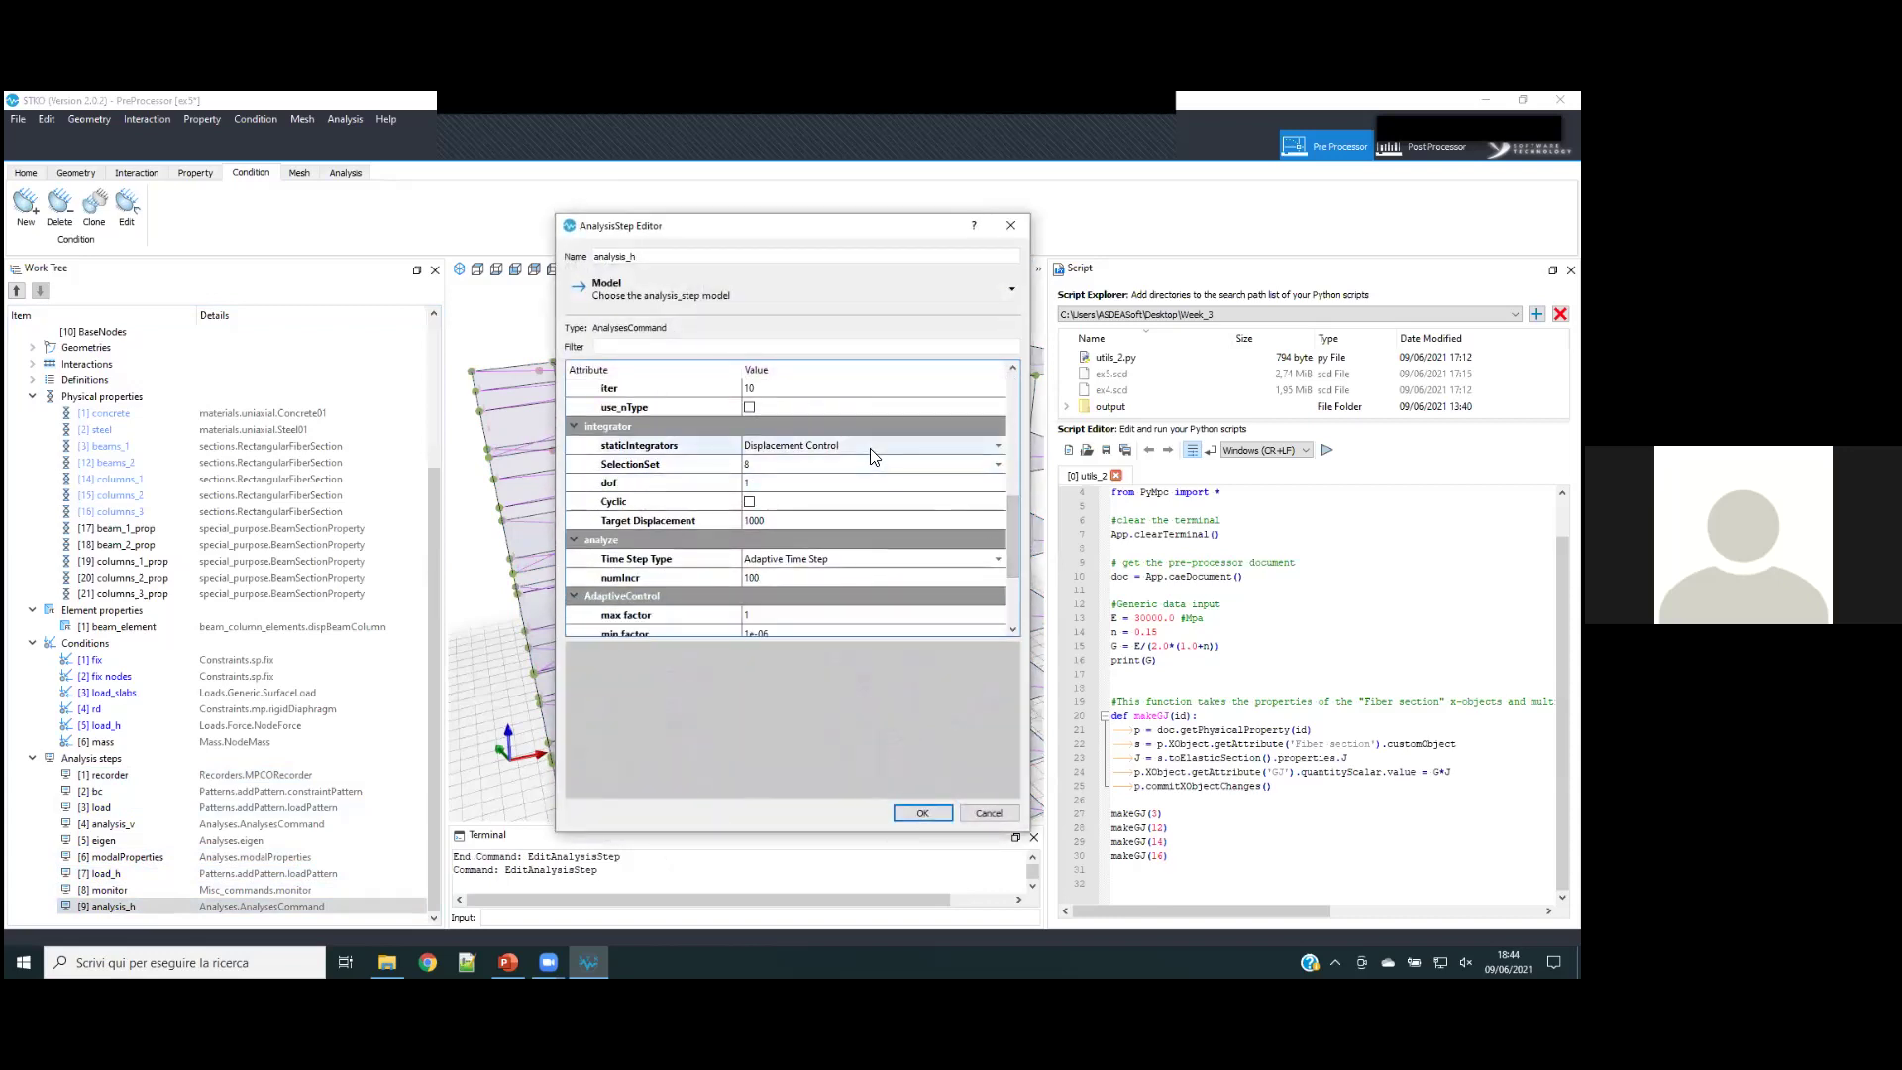
click(848, 460)
click(848, 461)
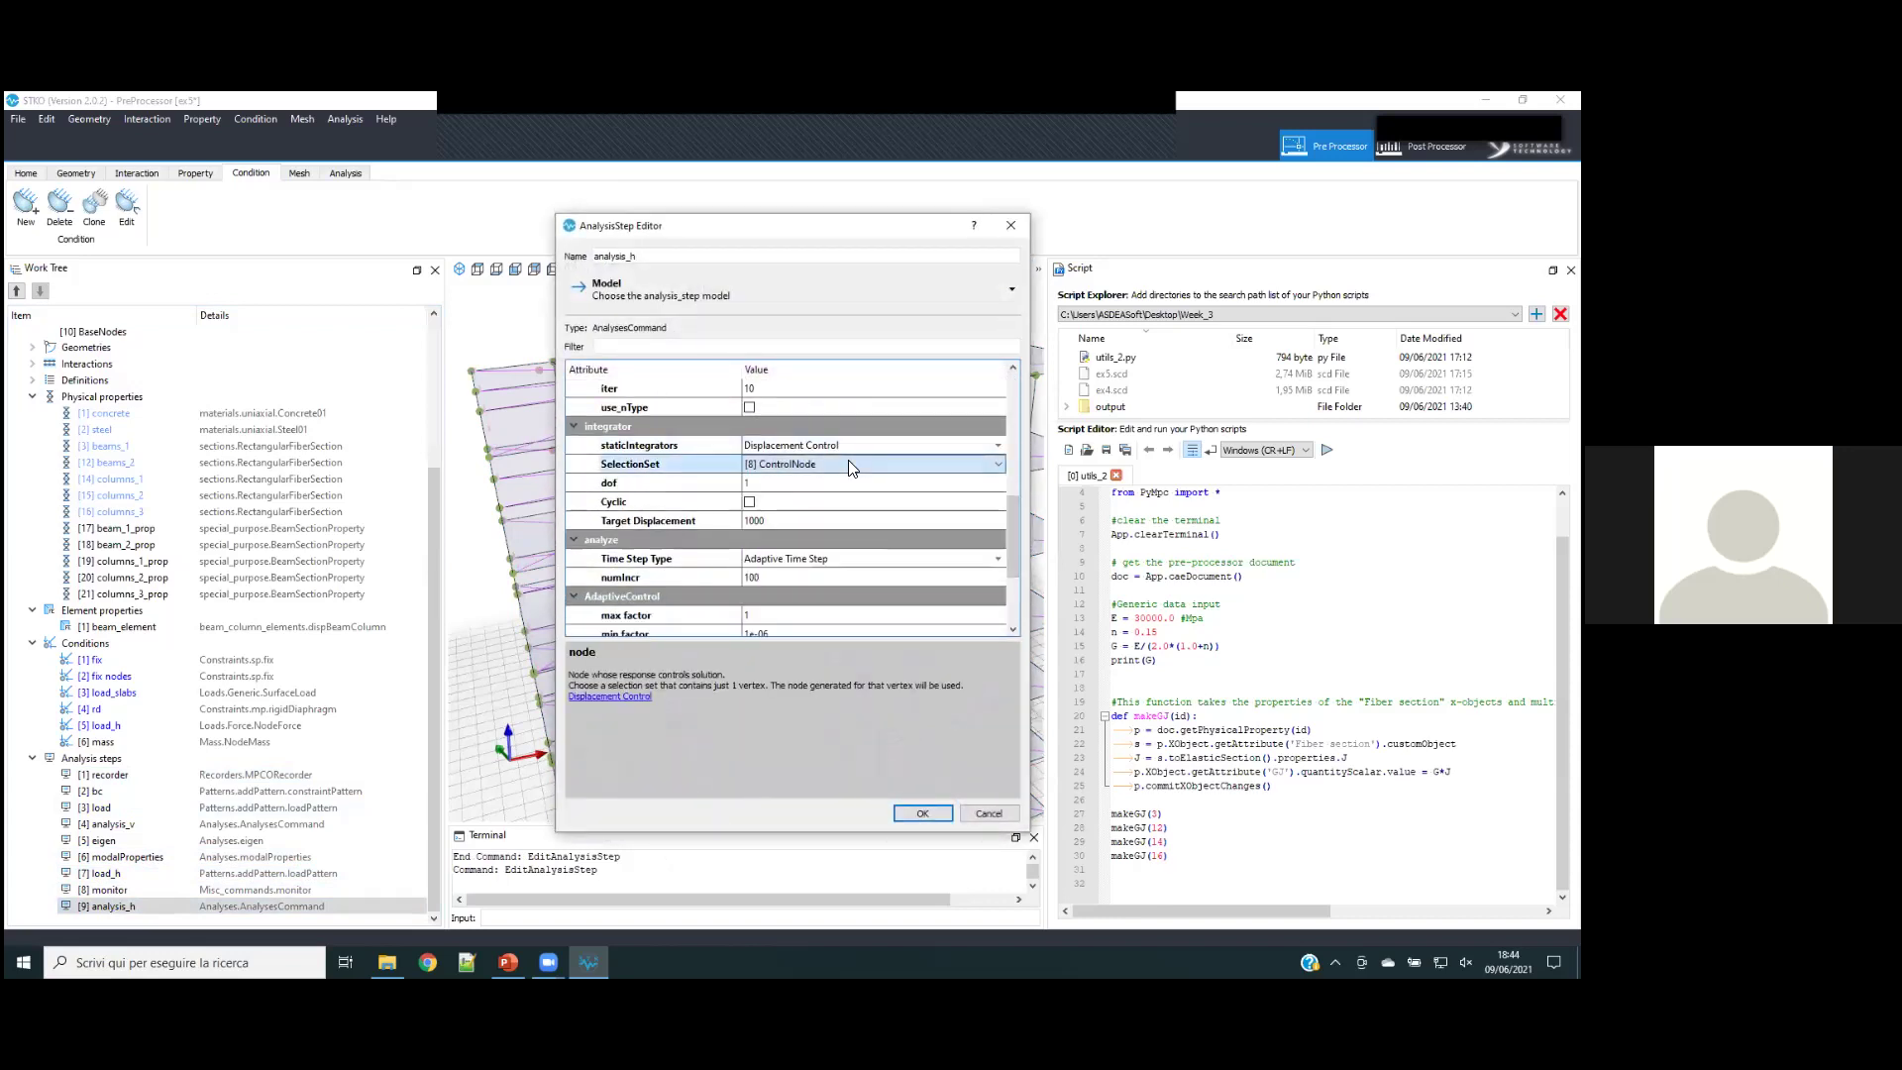
click(811, 466)
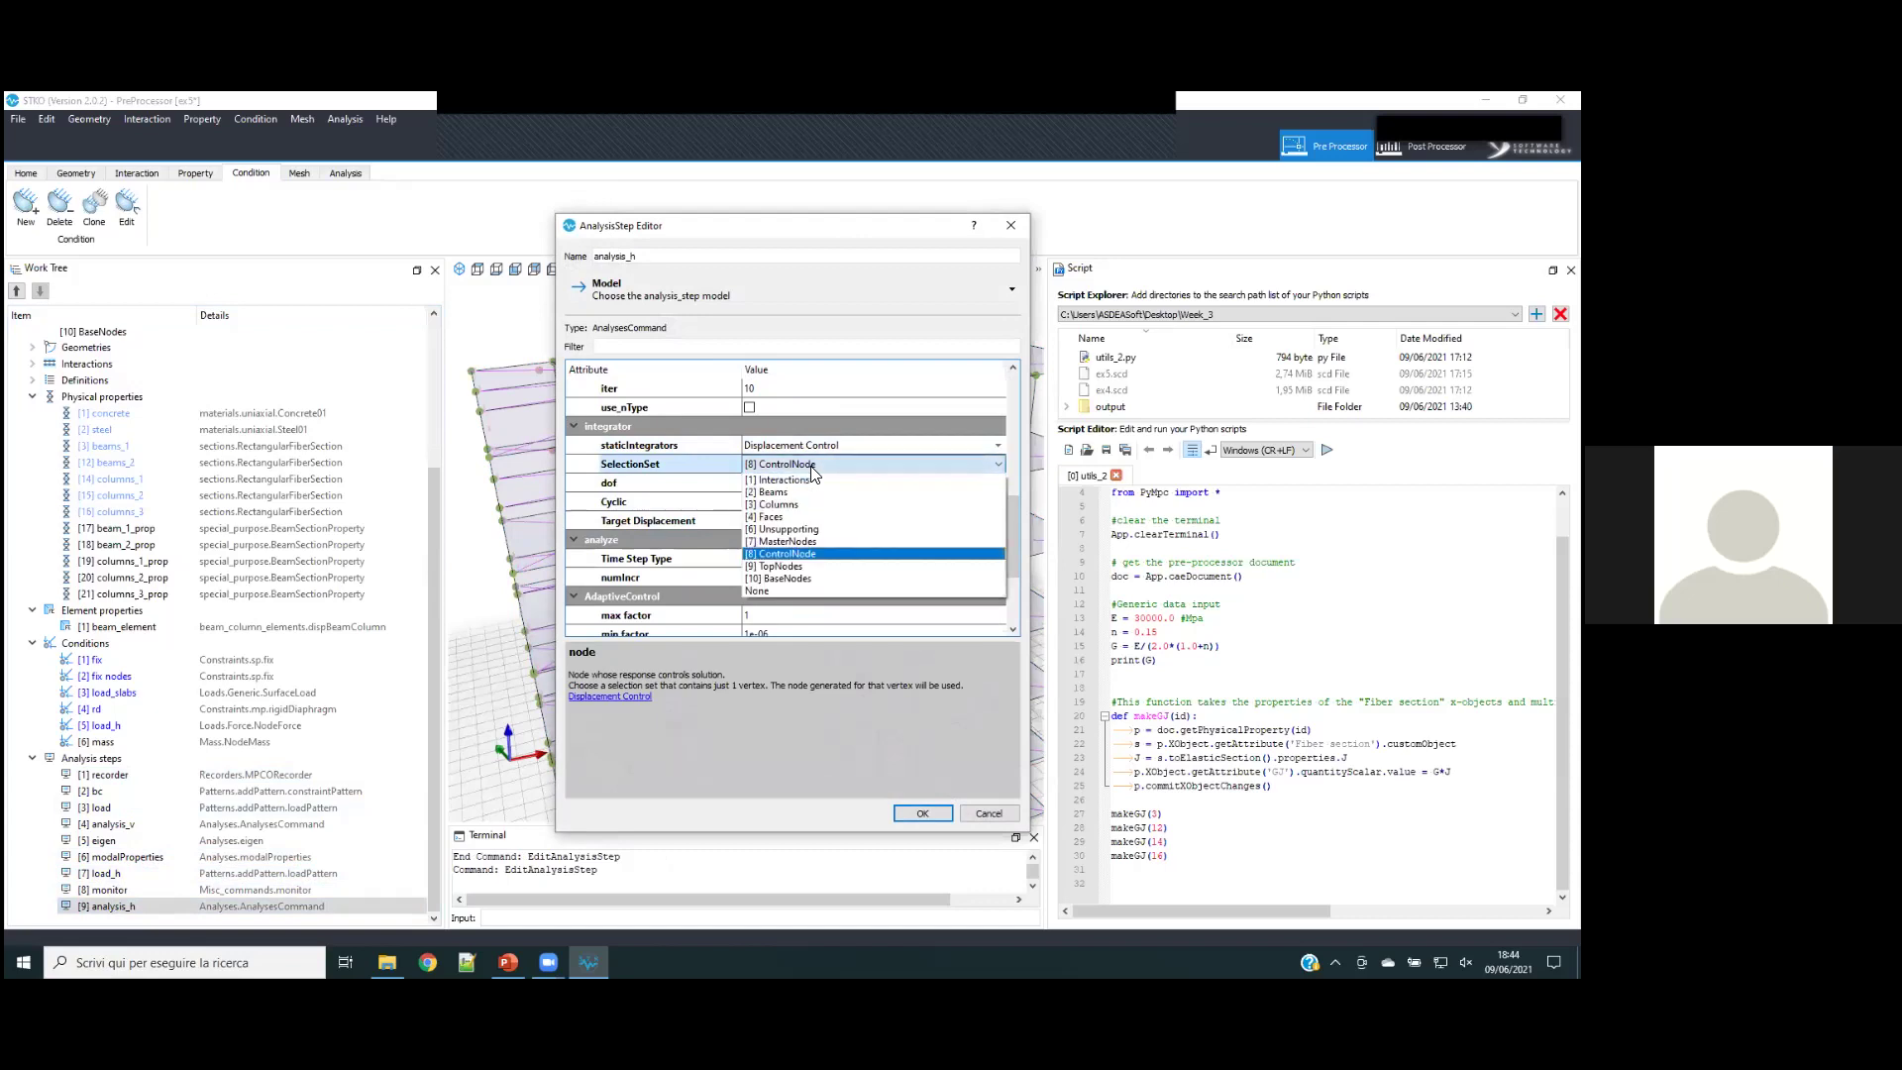
click(810, 466)
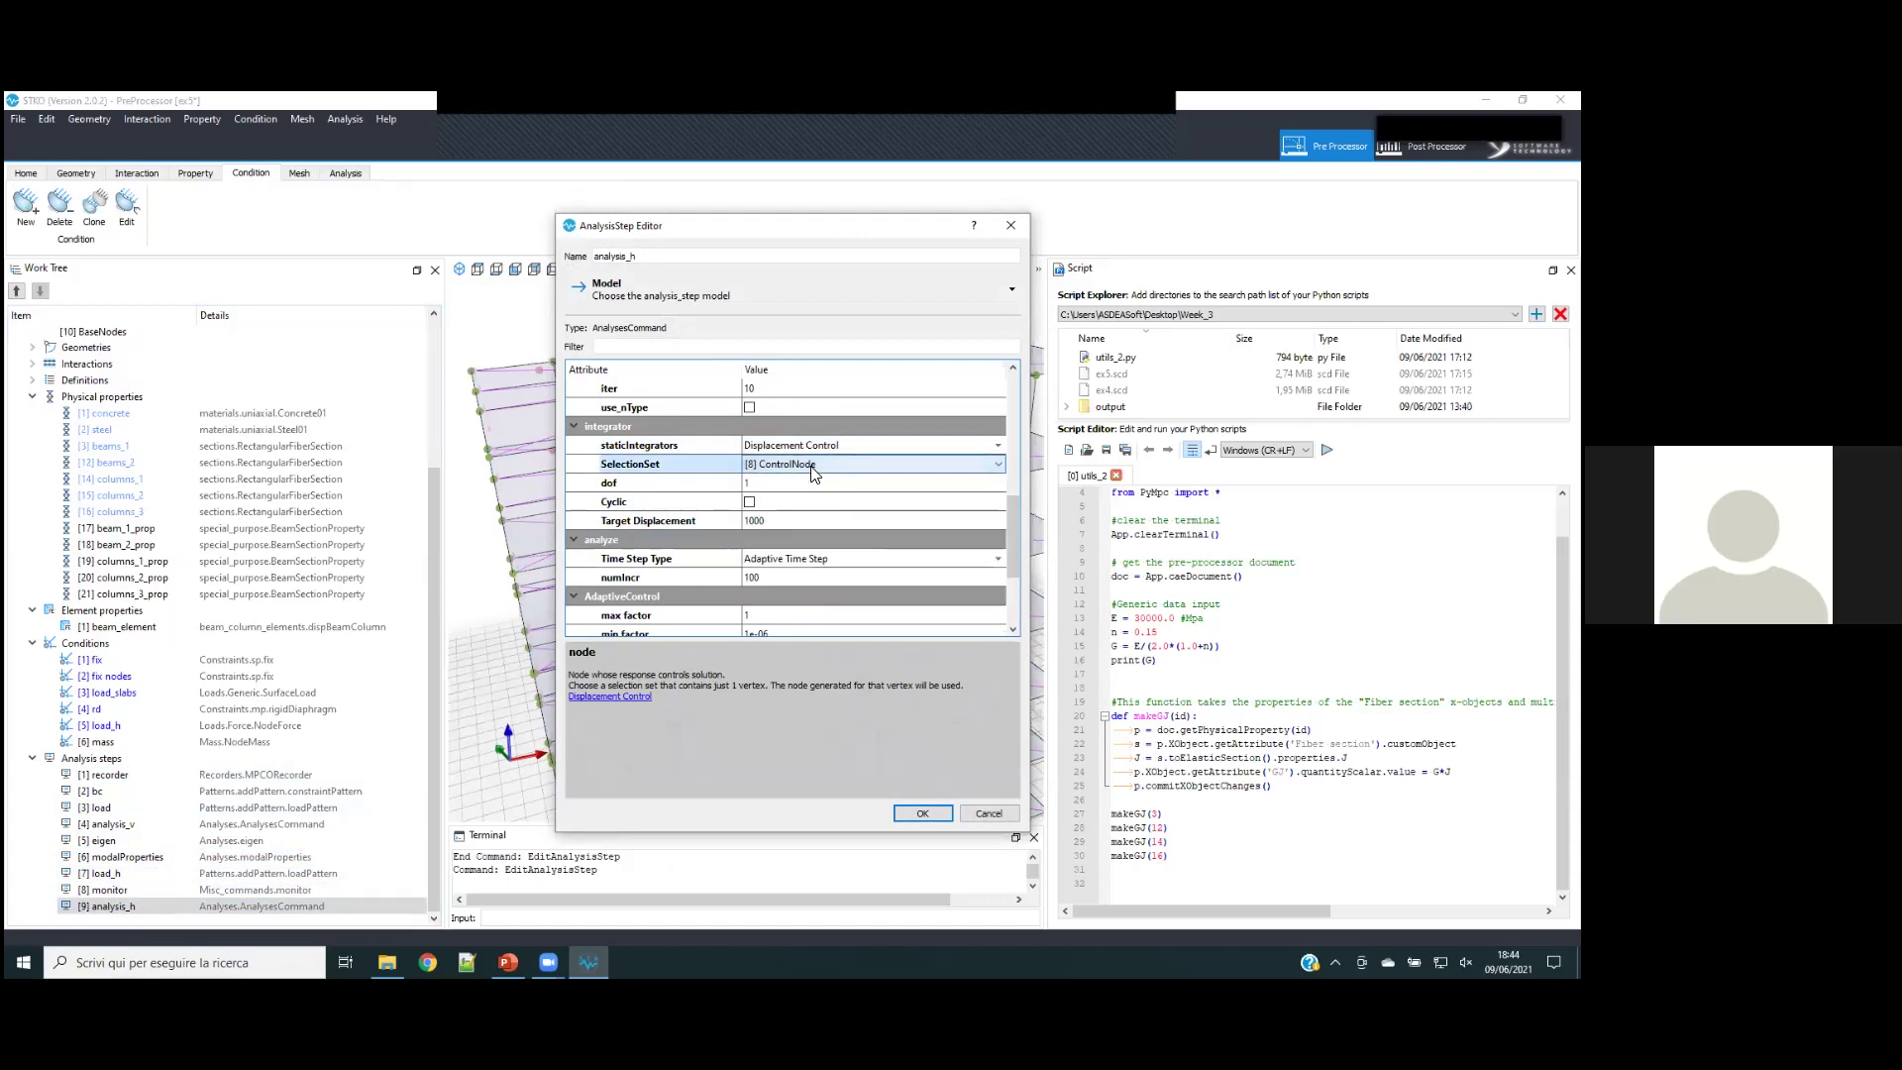
click(755, 483)
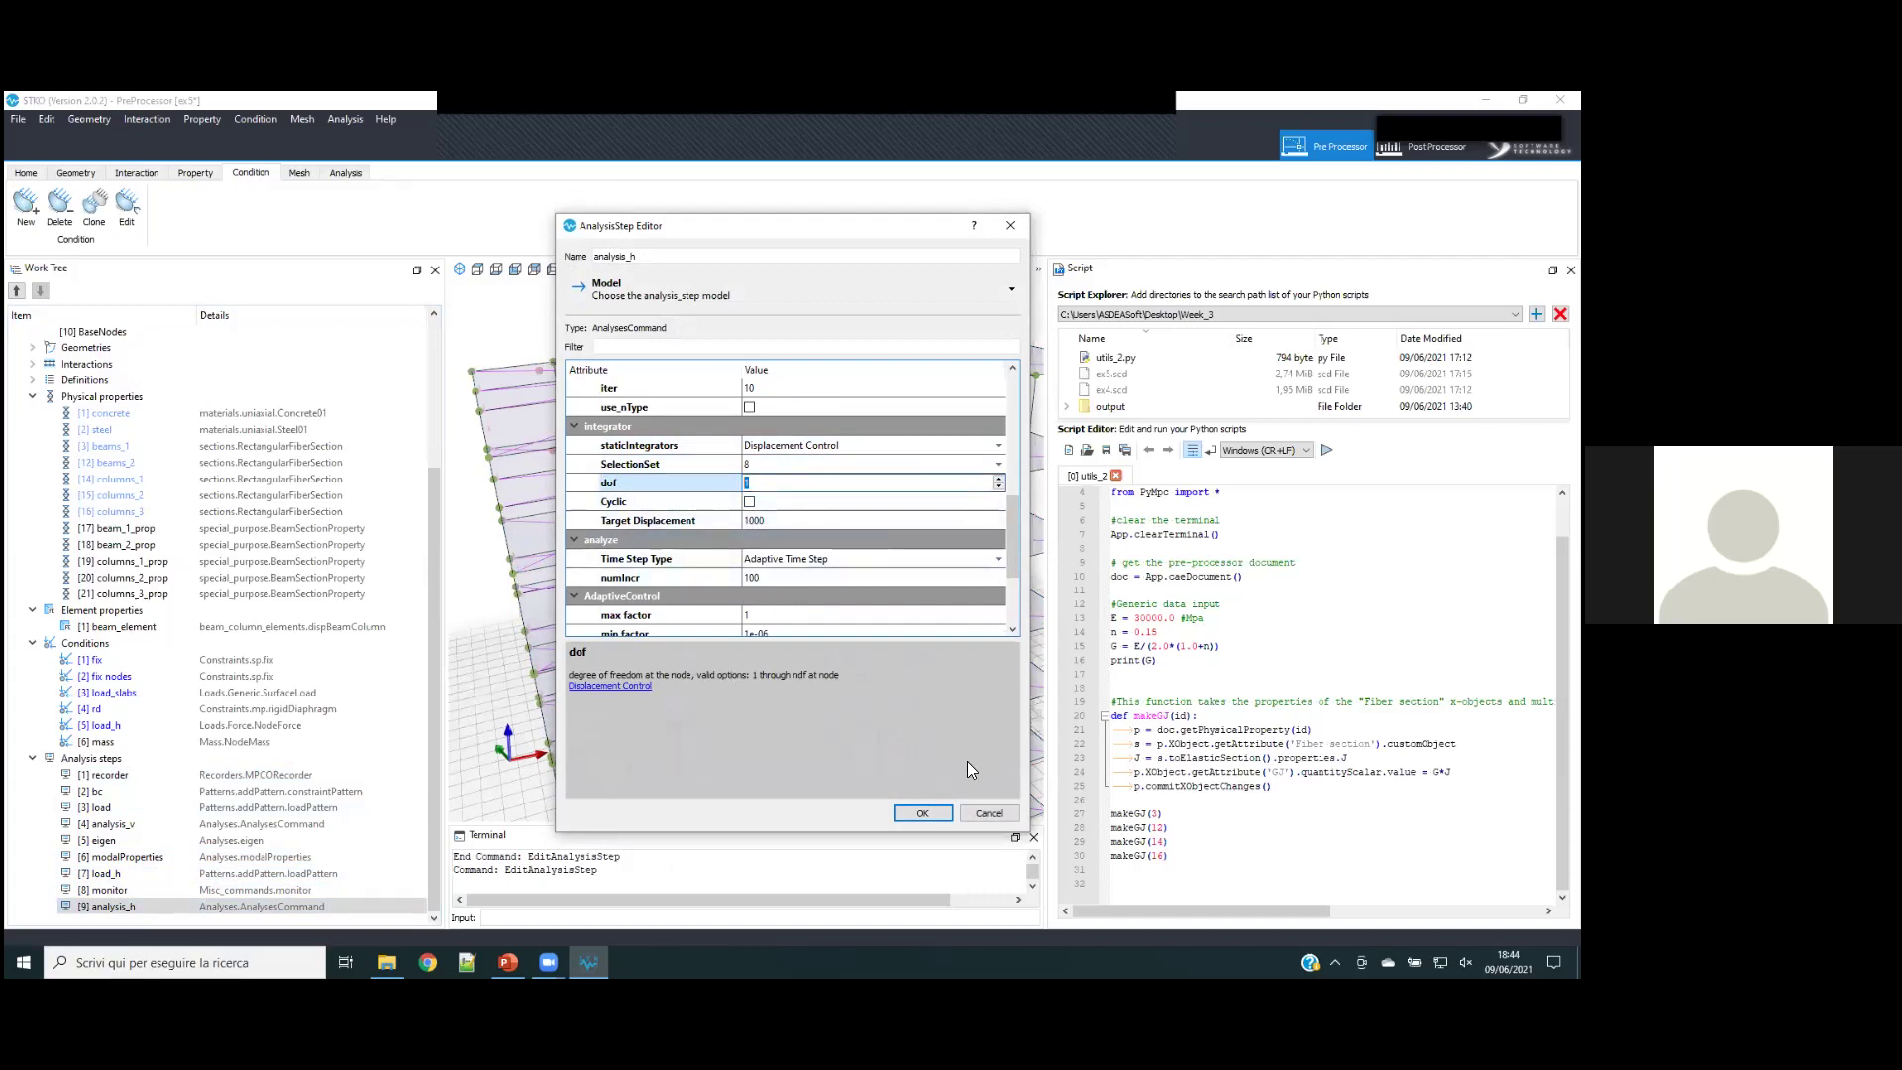
click(917, 815)
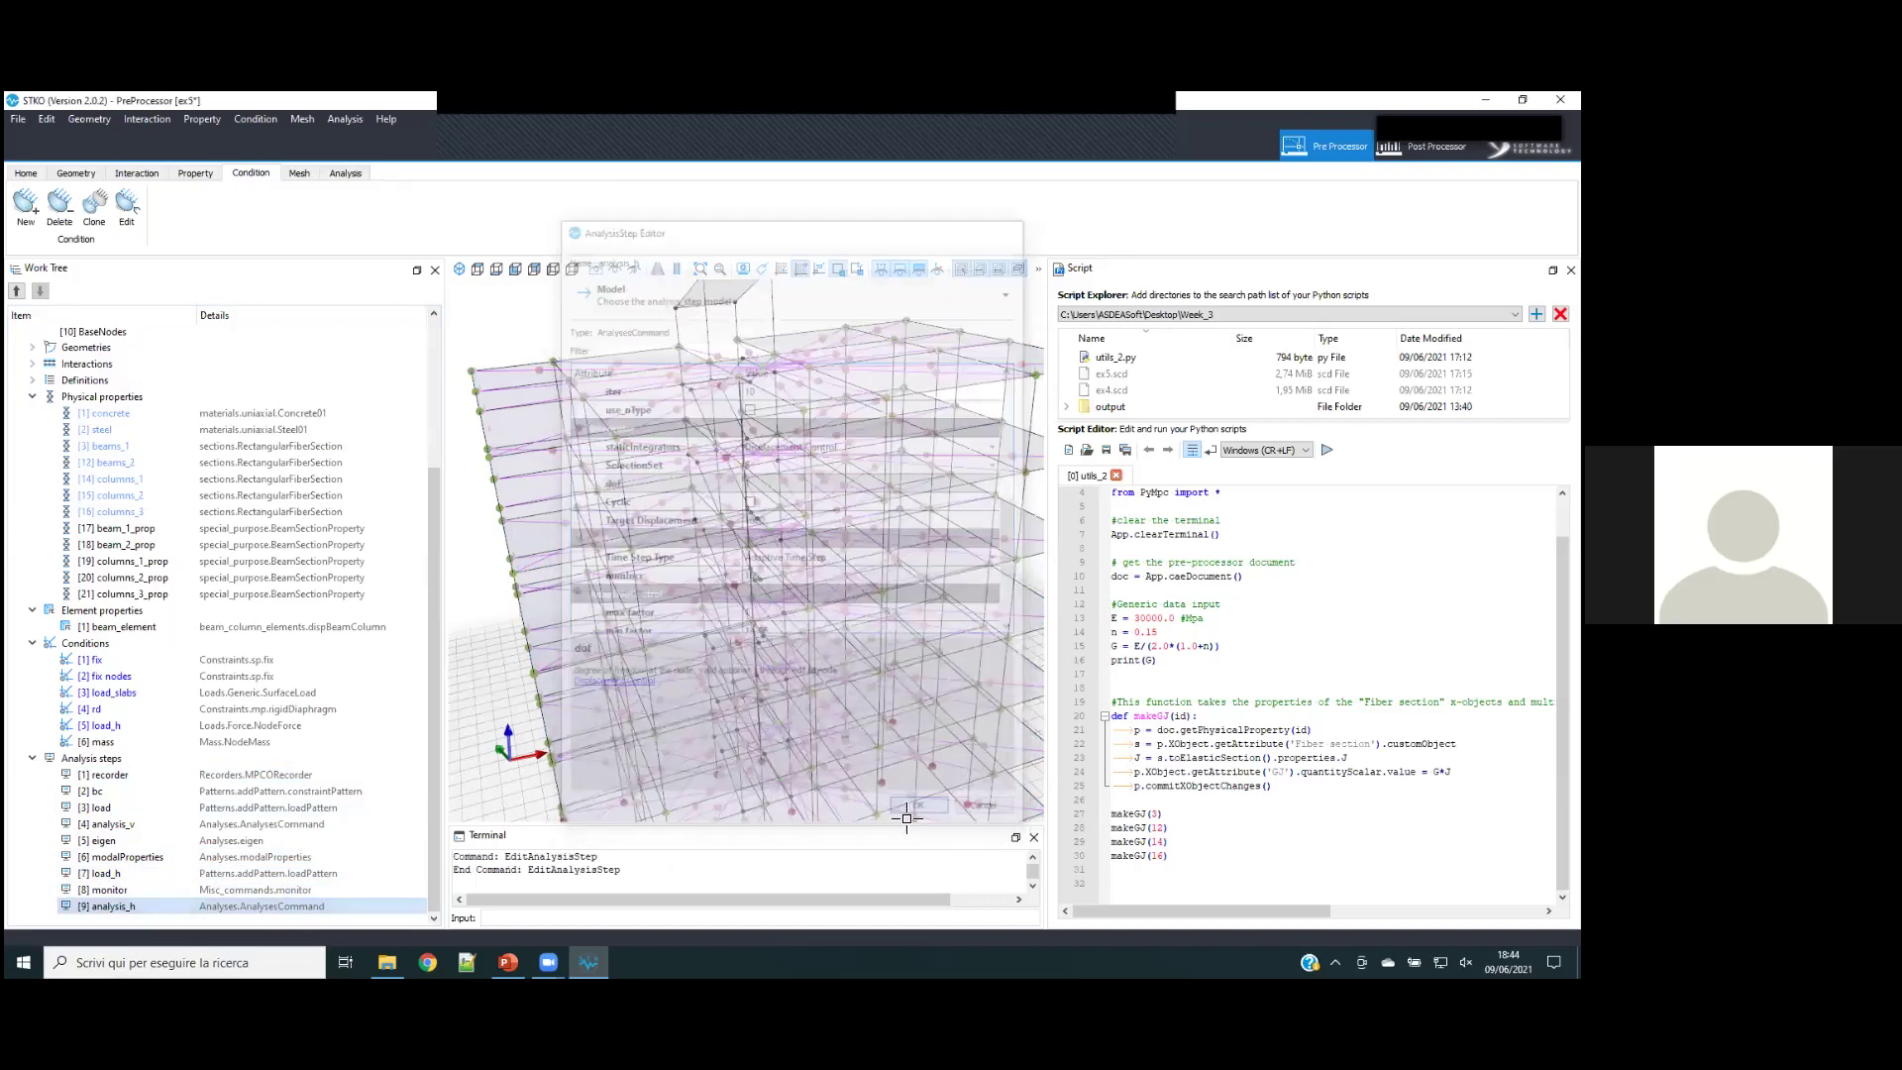
- Review the X and Y axis plot settings of the monitor step
right_click(142, 890)
click(166, 938)
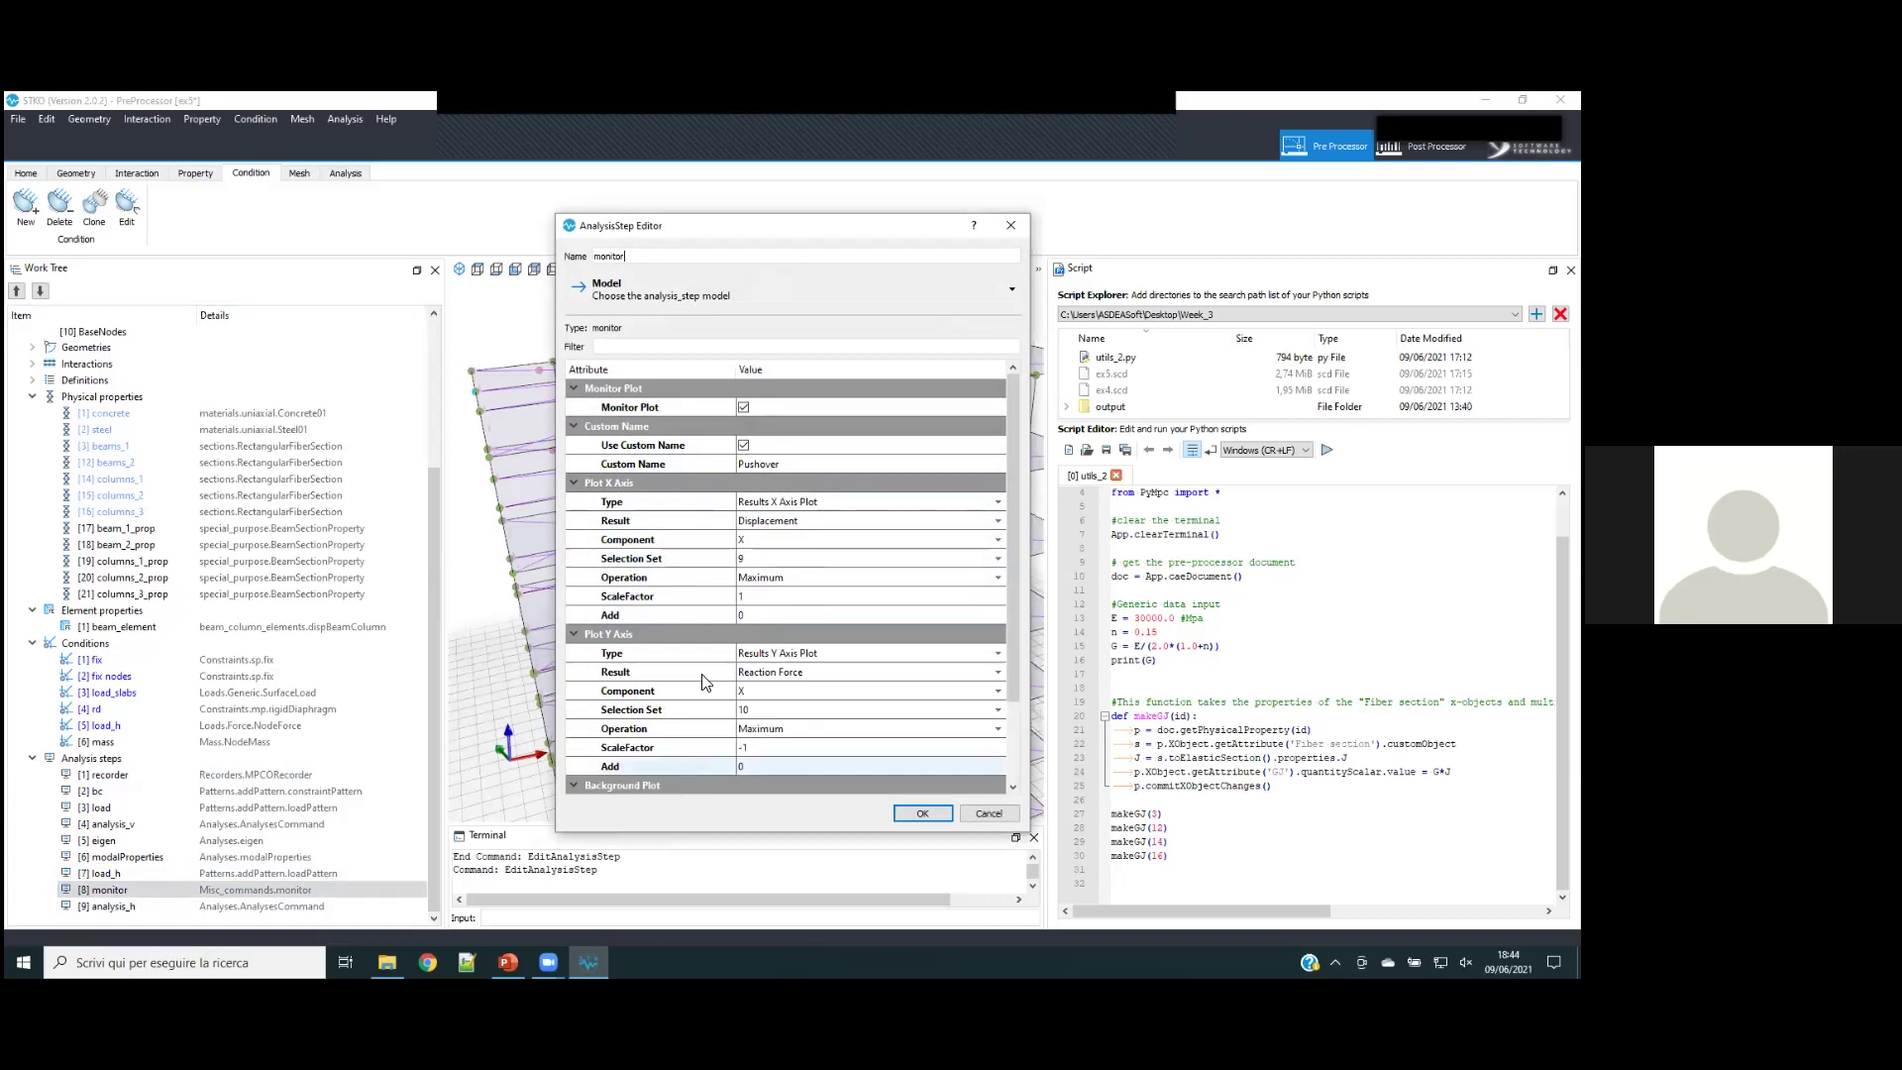
drag(1015, 445, 1019, 509)
click(935, 812)
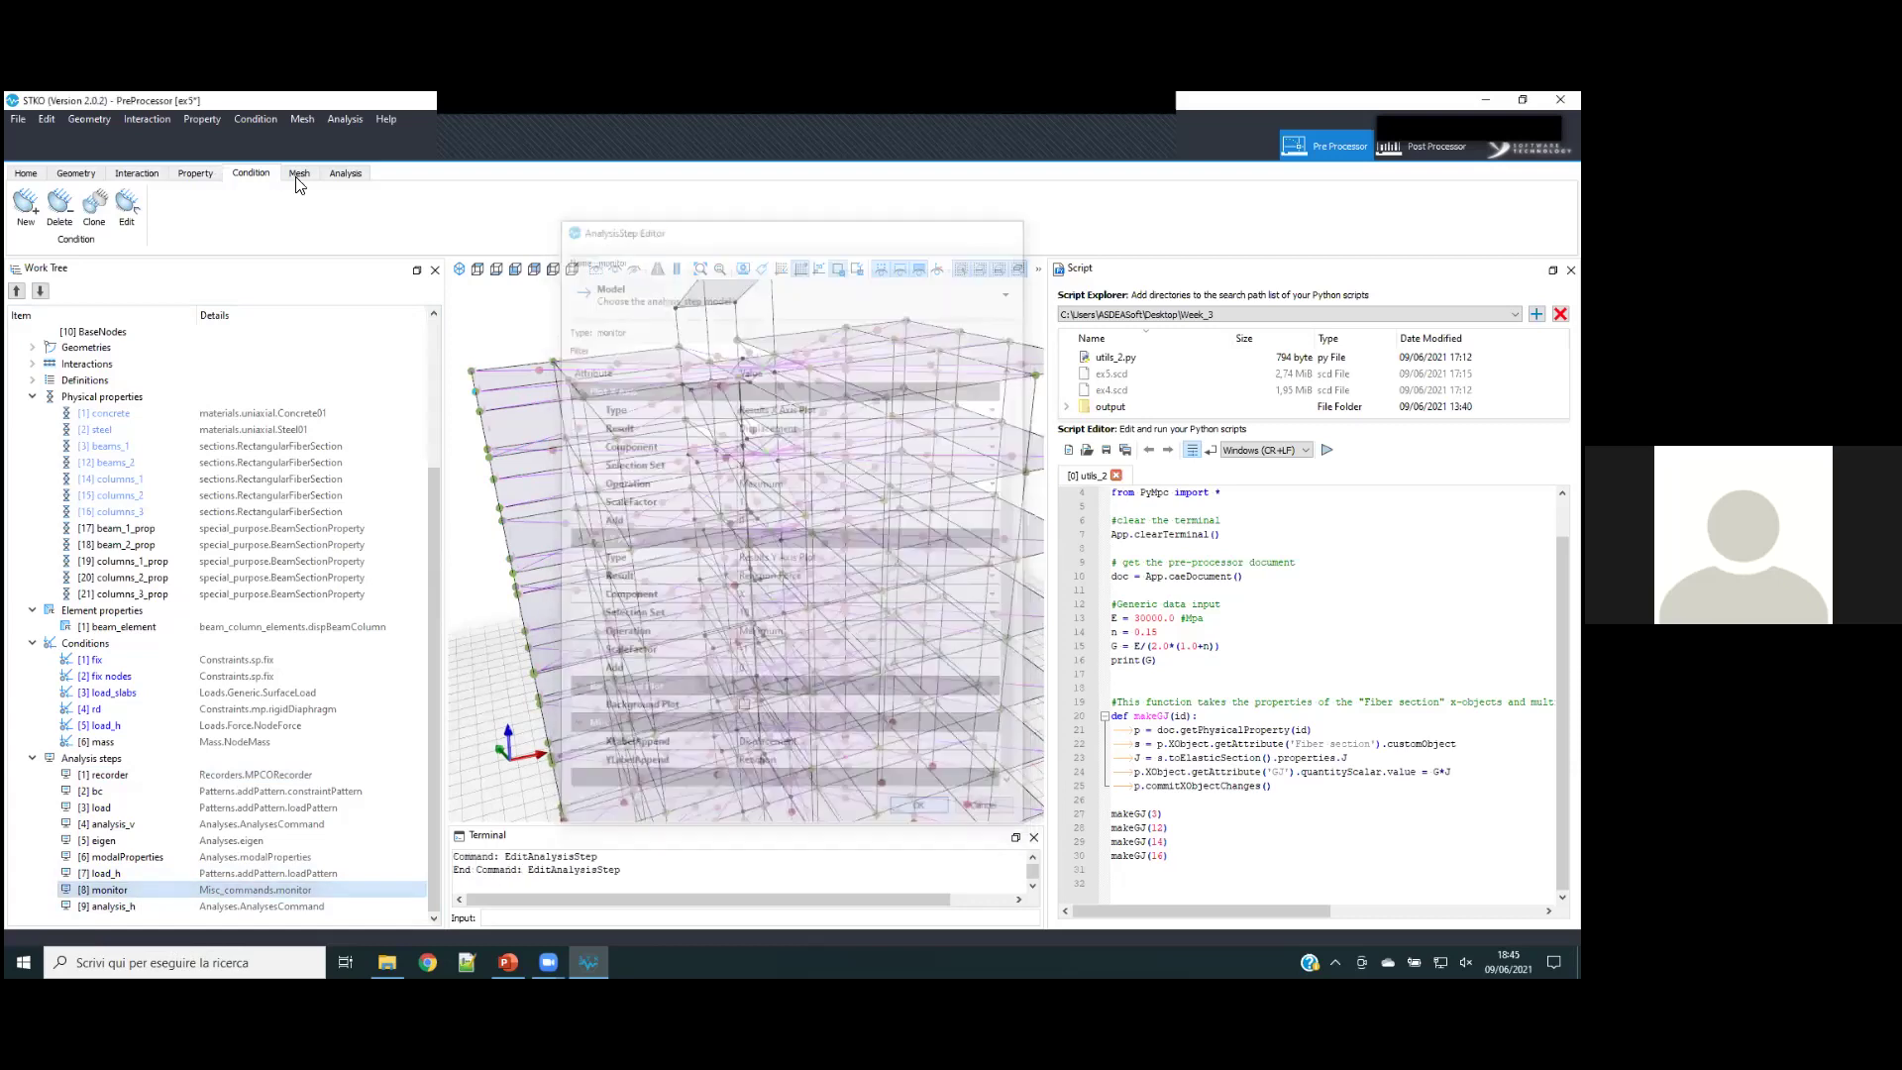
- Build the mesh and run the analysis with Week_3 as the output folder
click(306, 173)
click(290, 206)
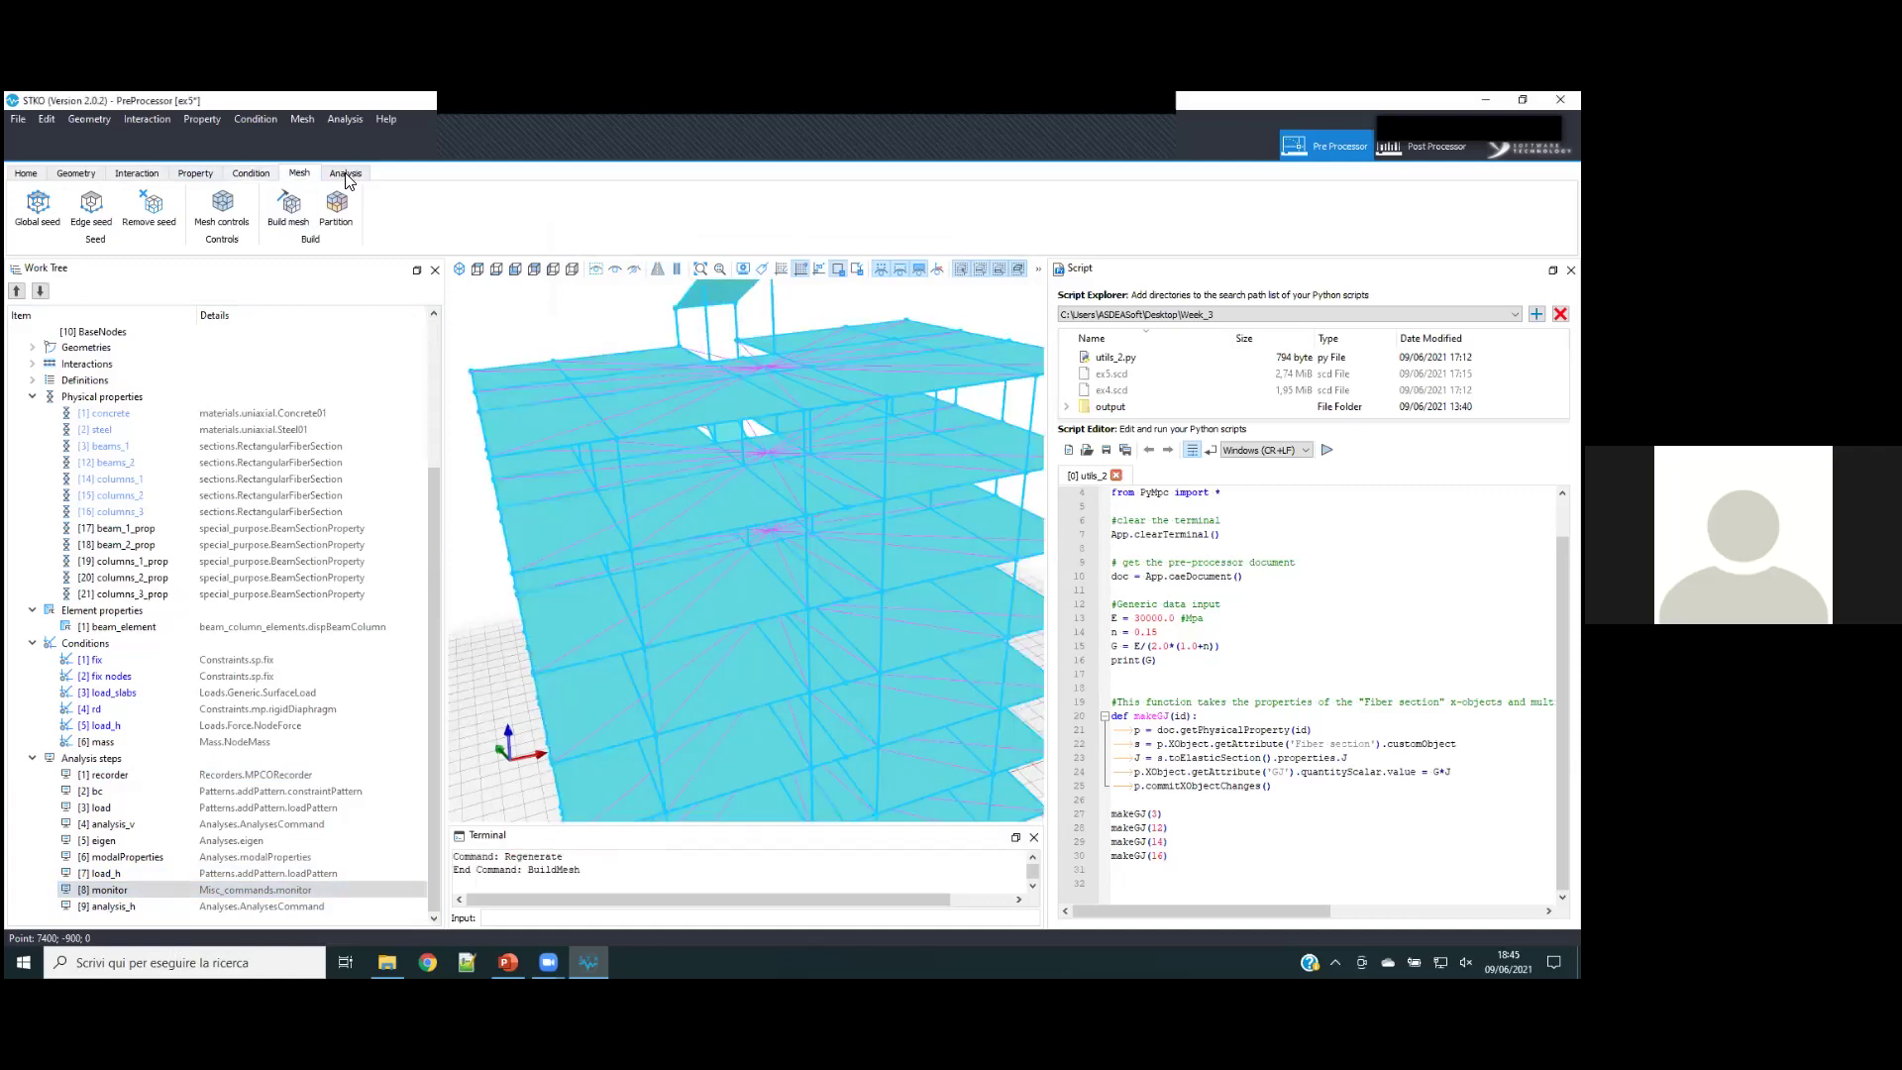
click(343, 172)
click(294, 204)
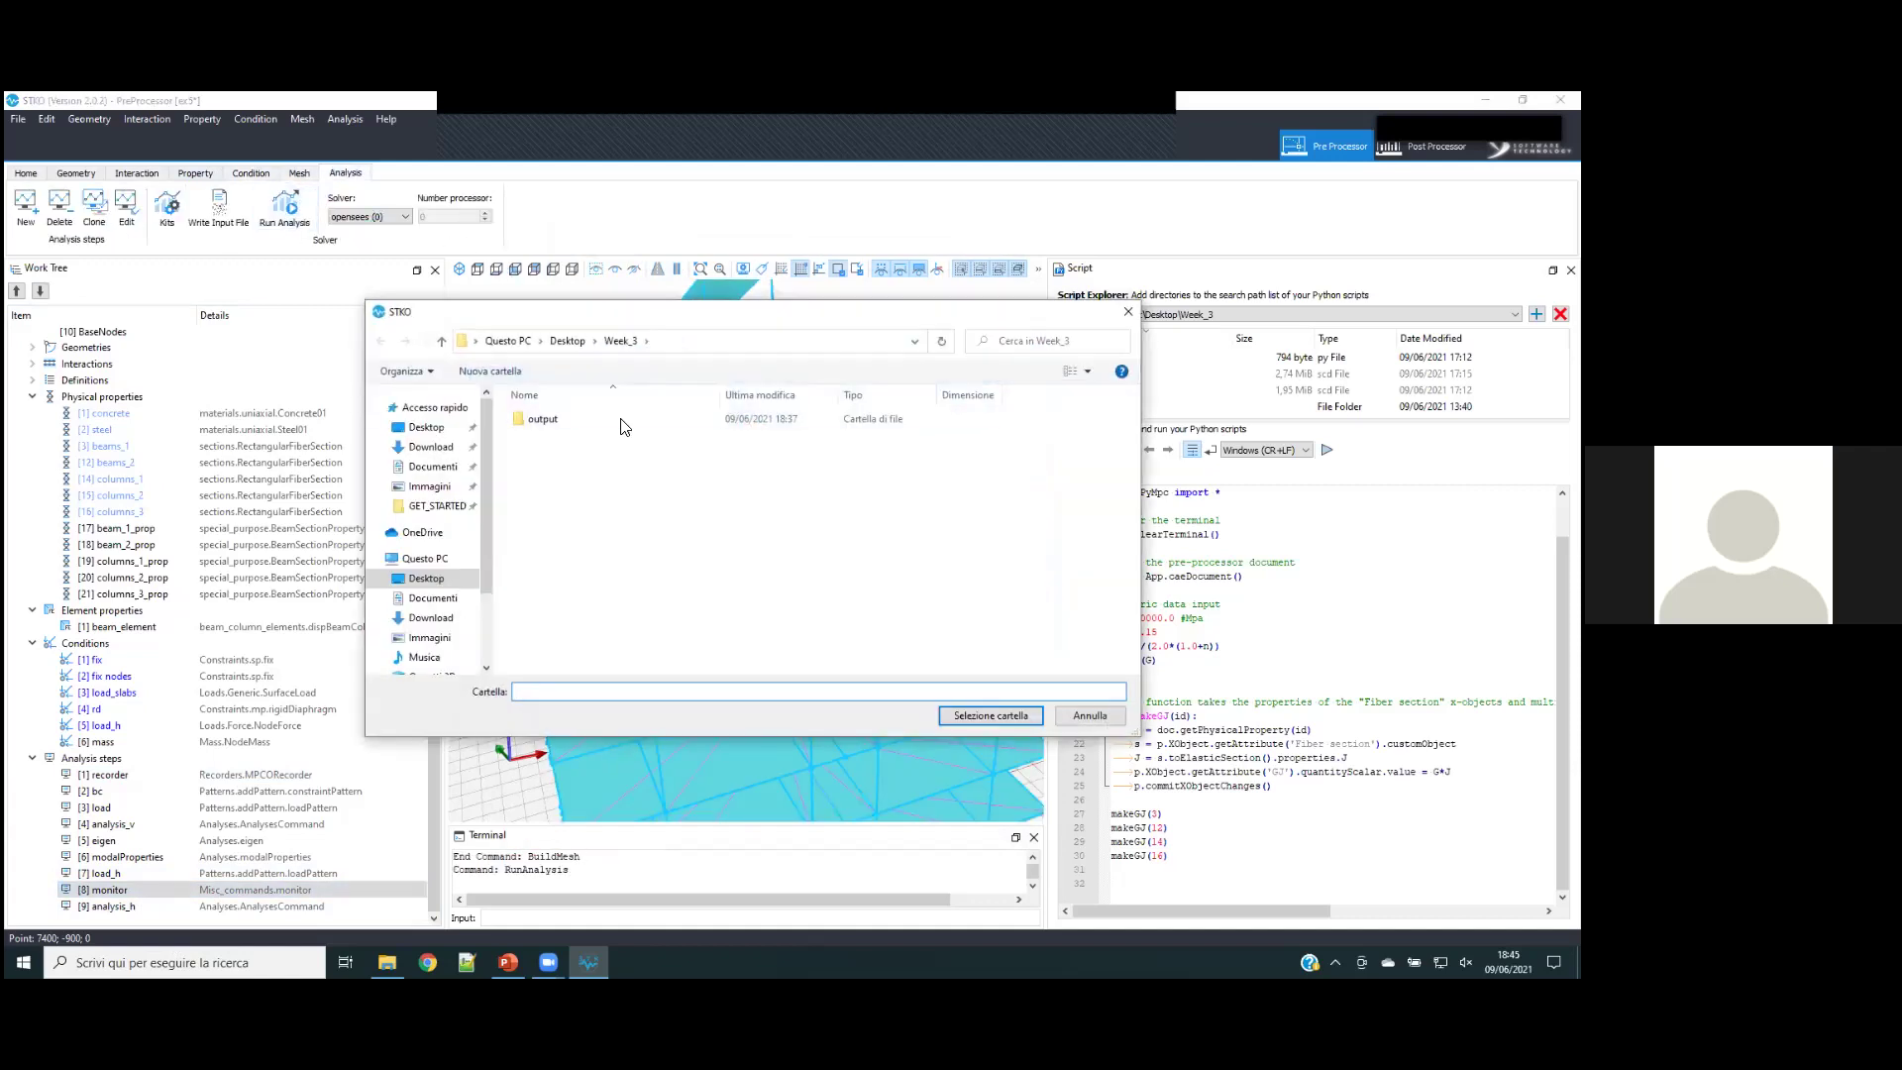
click(967, 717)
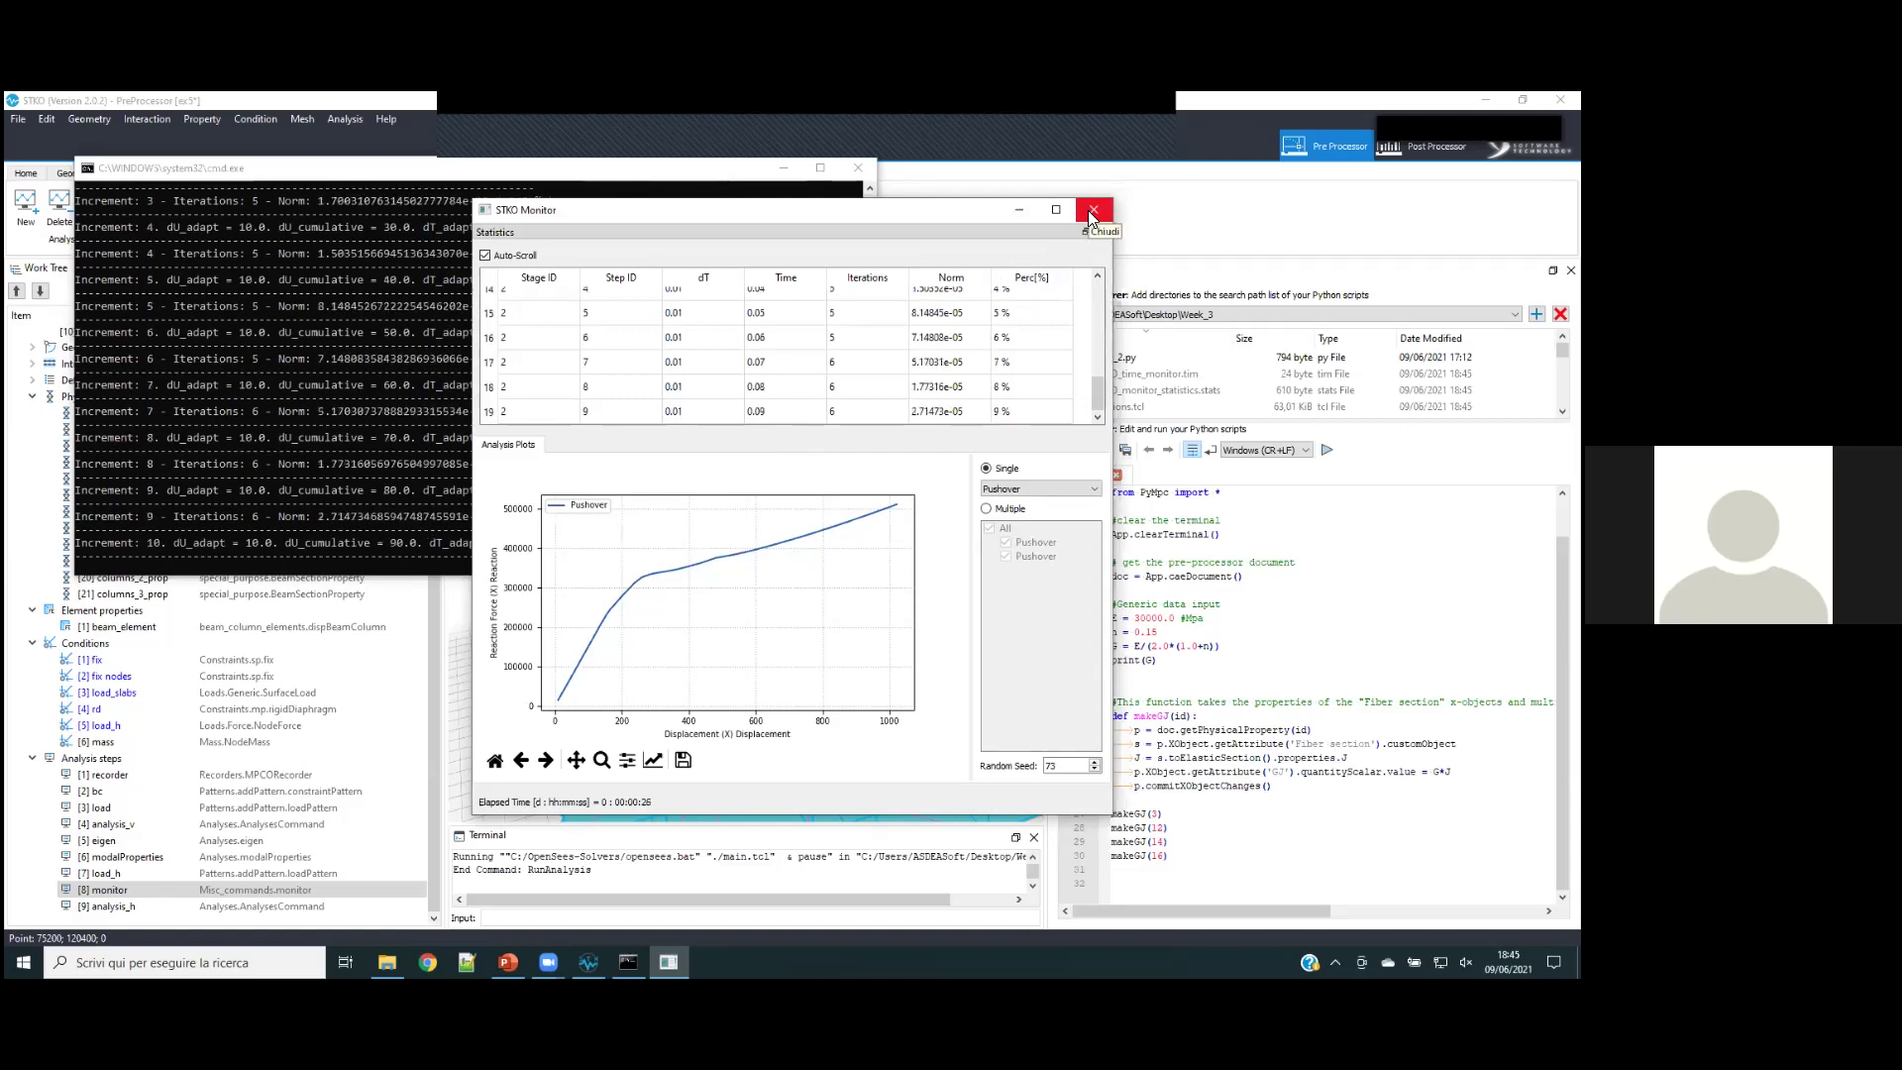
- Switch the monitor's analysis plots to multiple mode and plot only the second Pushover curve
click(1020, 487)
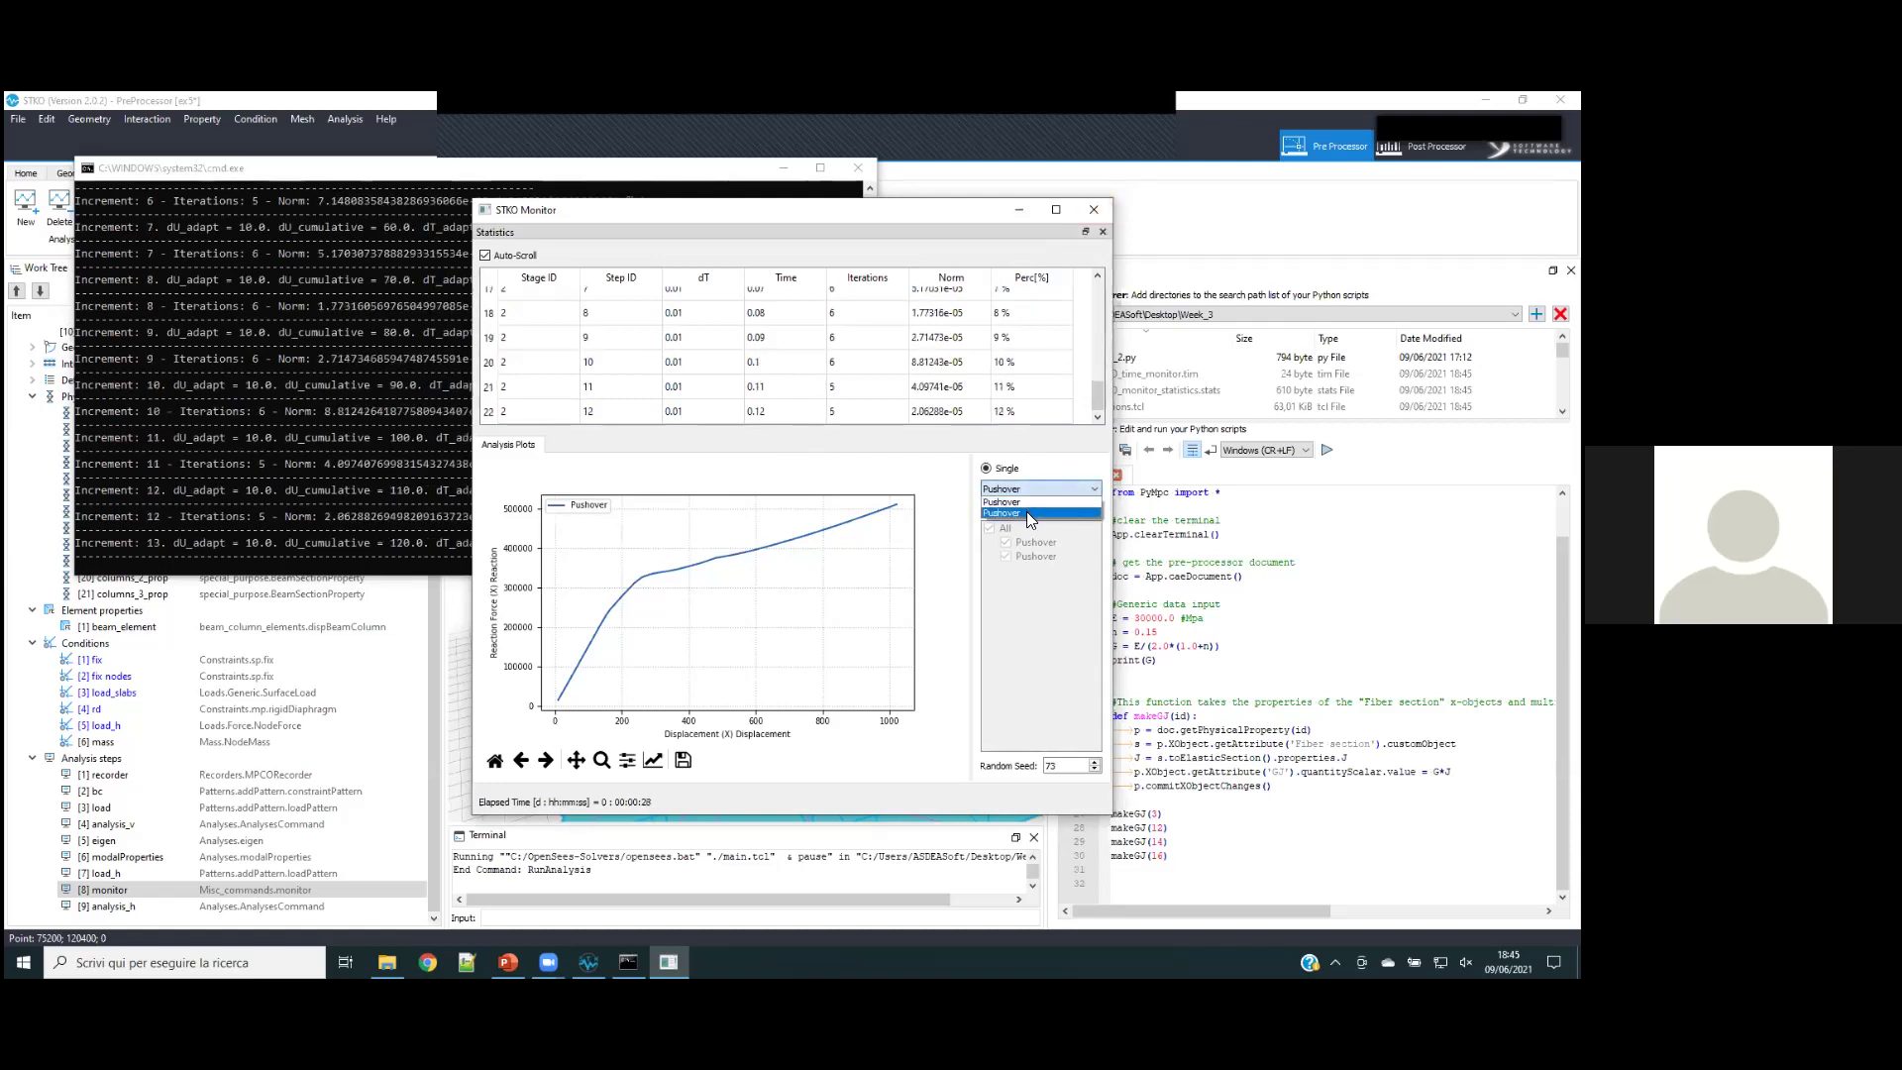
click(1027, 511)
click(987, 508)
click(1005, 542)
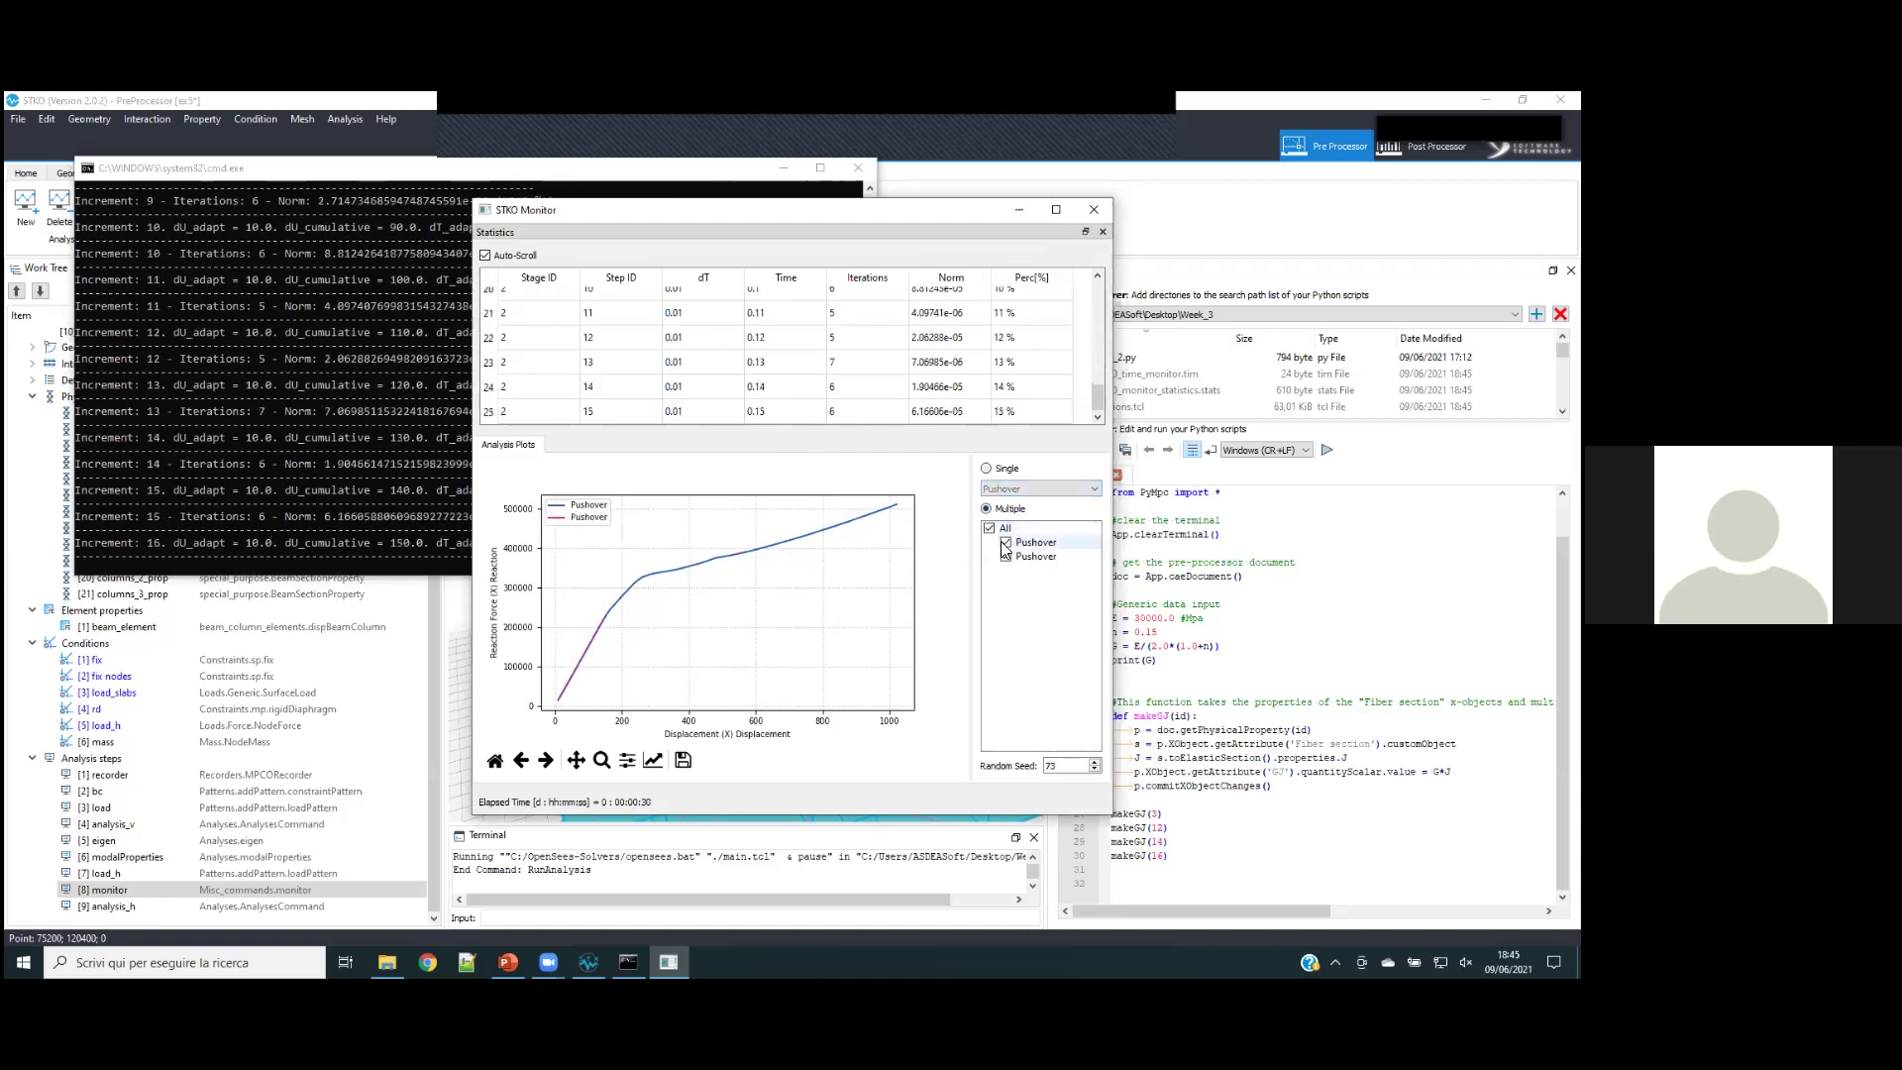
click(1005, 557)
click(1007, 557)
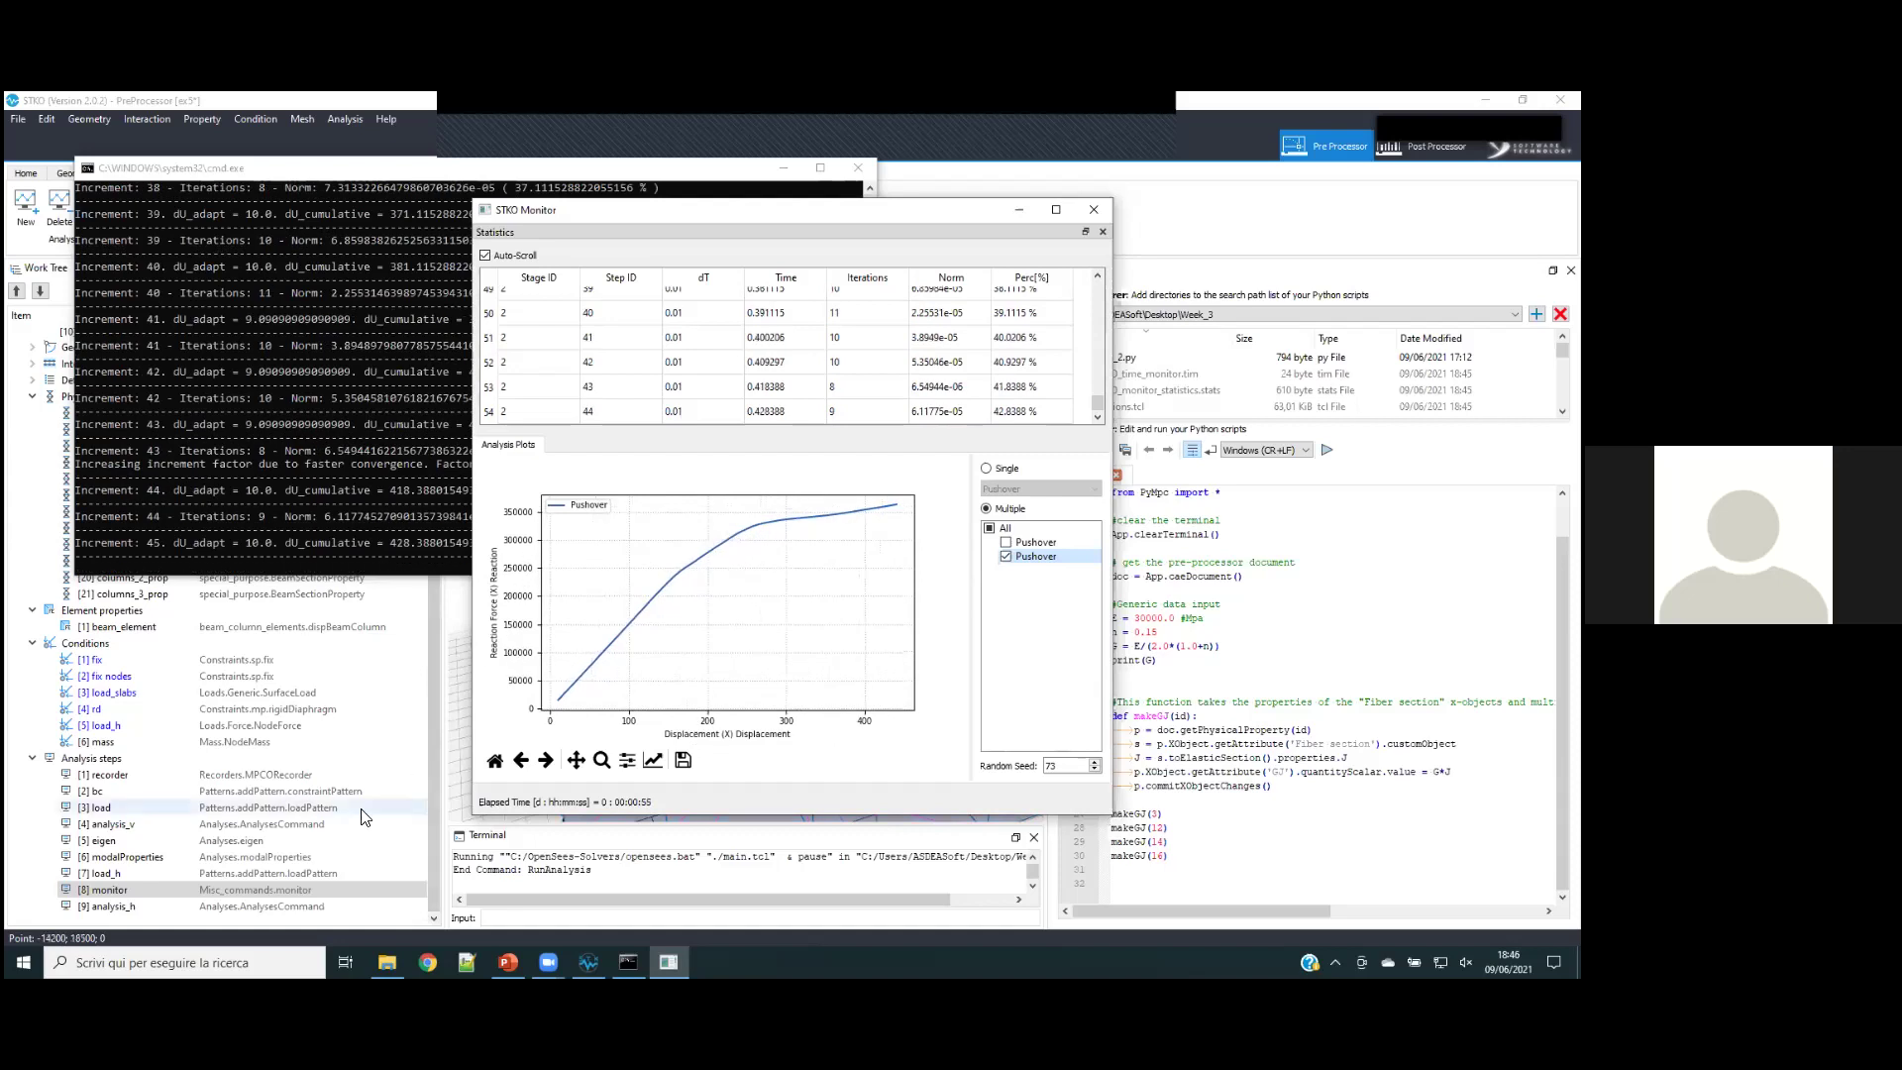
- Open the monitor step for editing and check the selection sets used for its X and Y plot axes
right_click(198, 890)
click(214, 939)
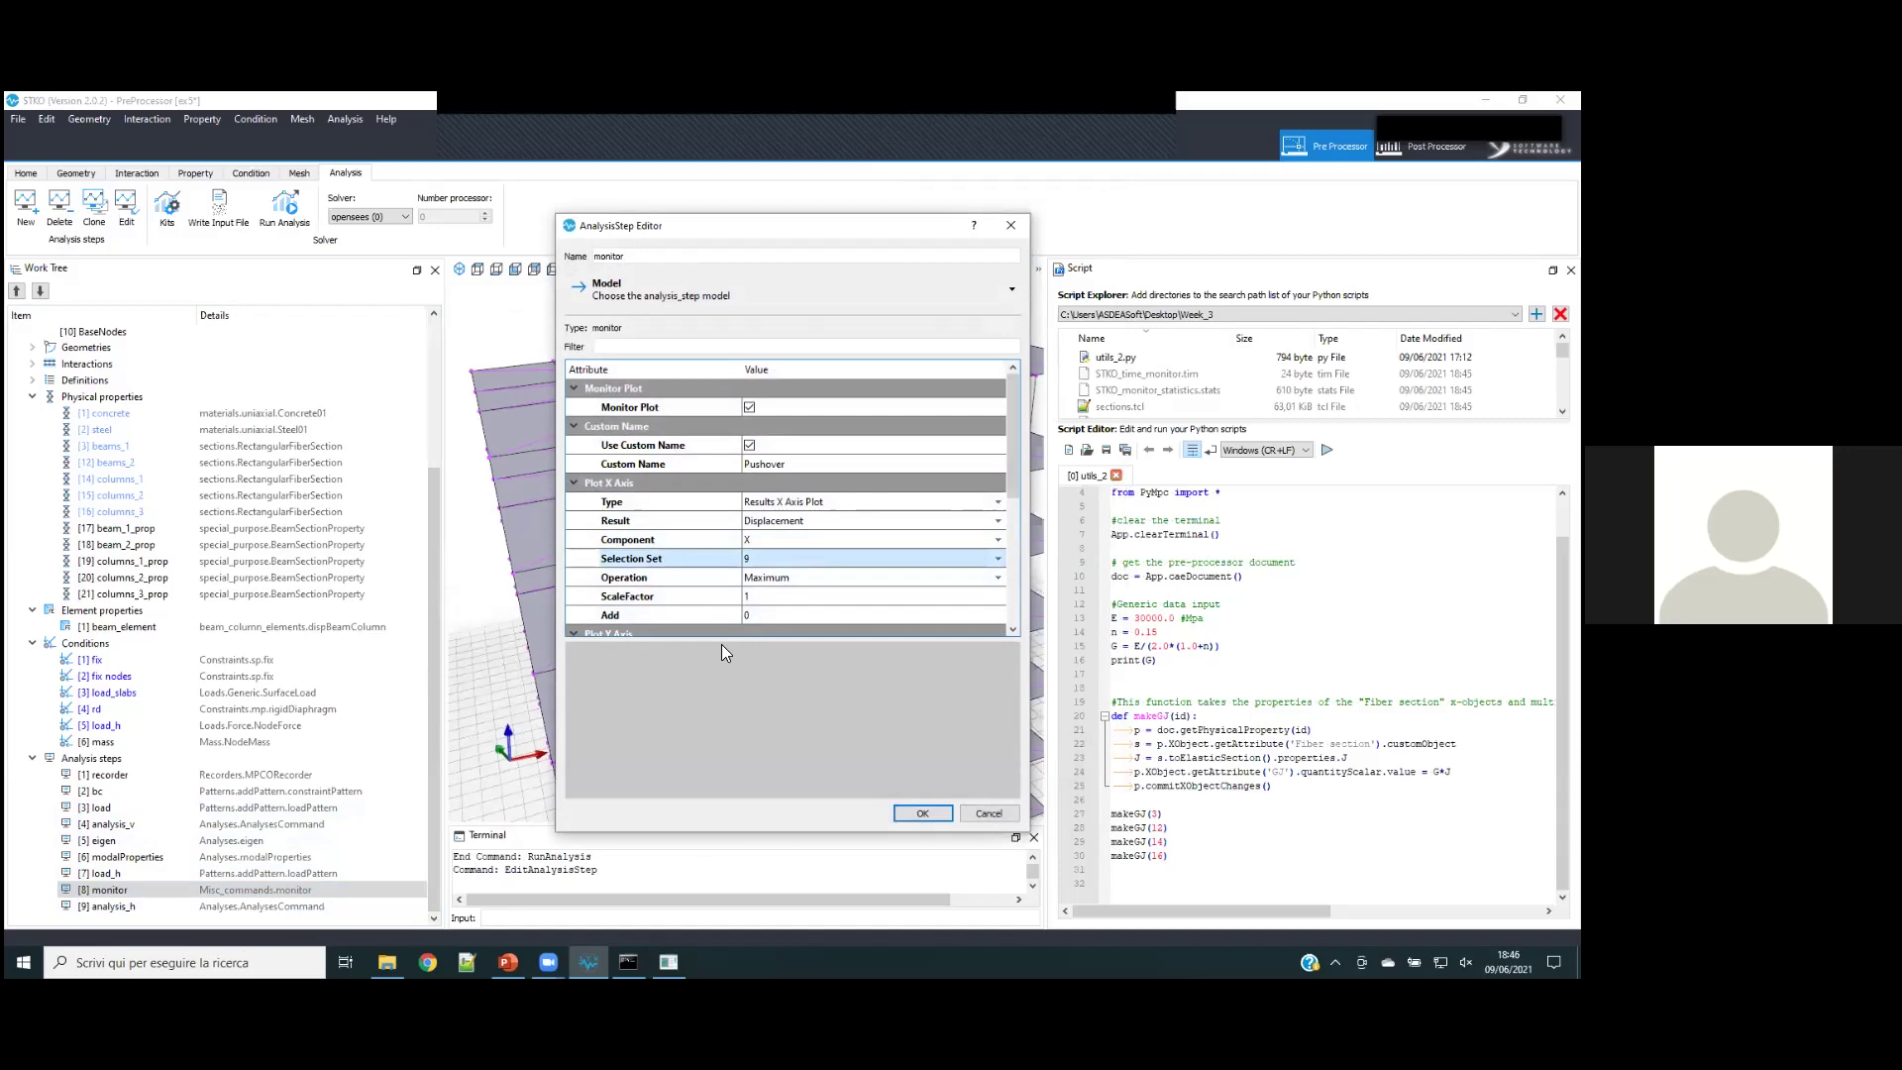
click(773, 559)
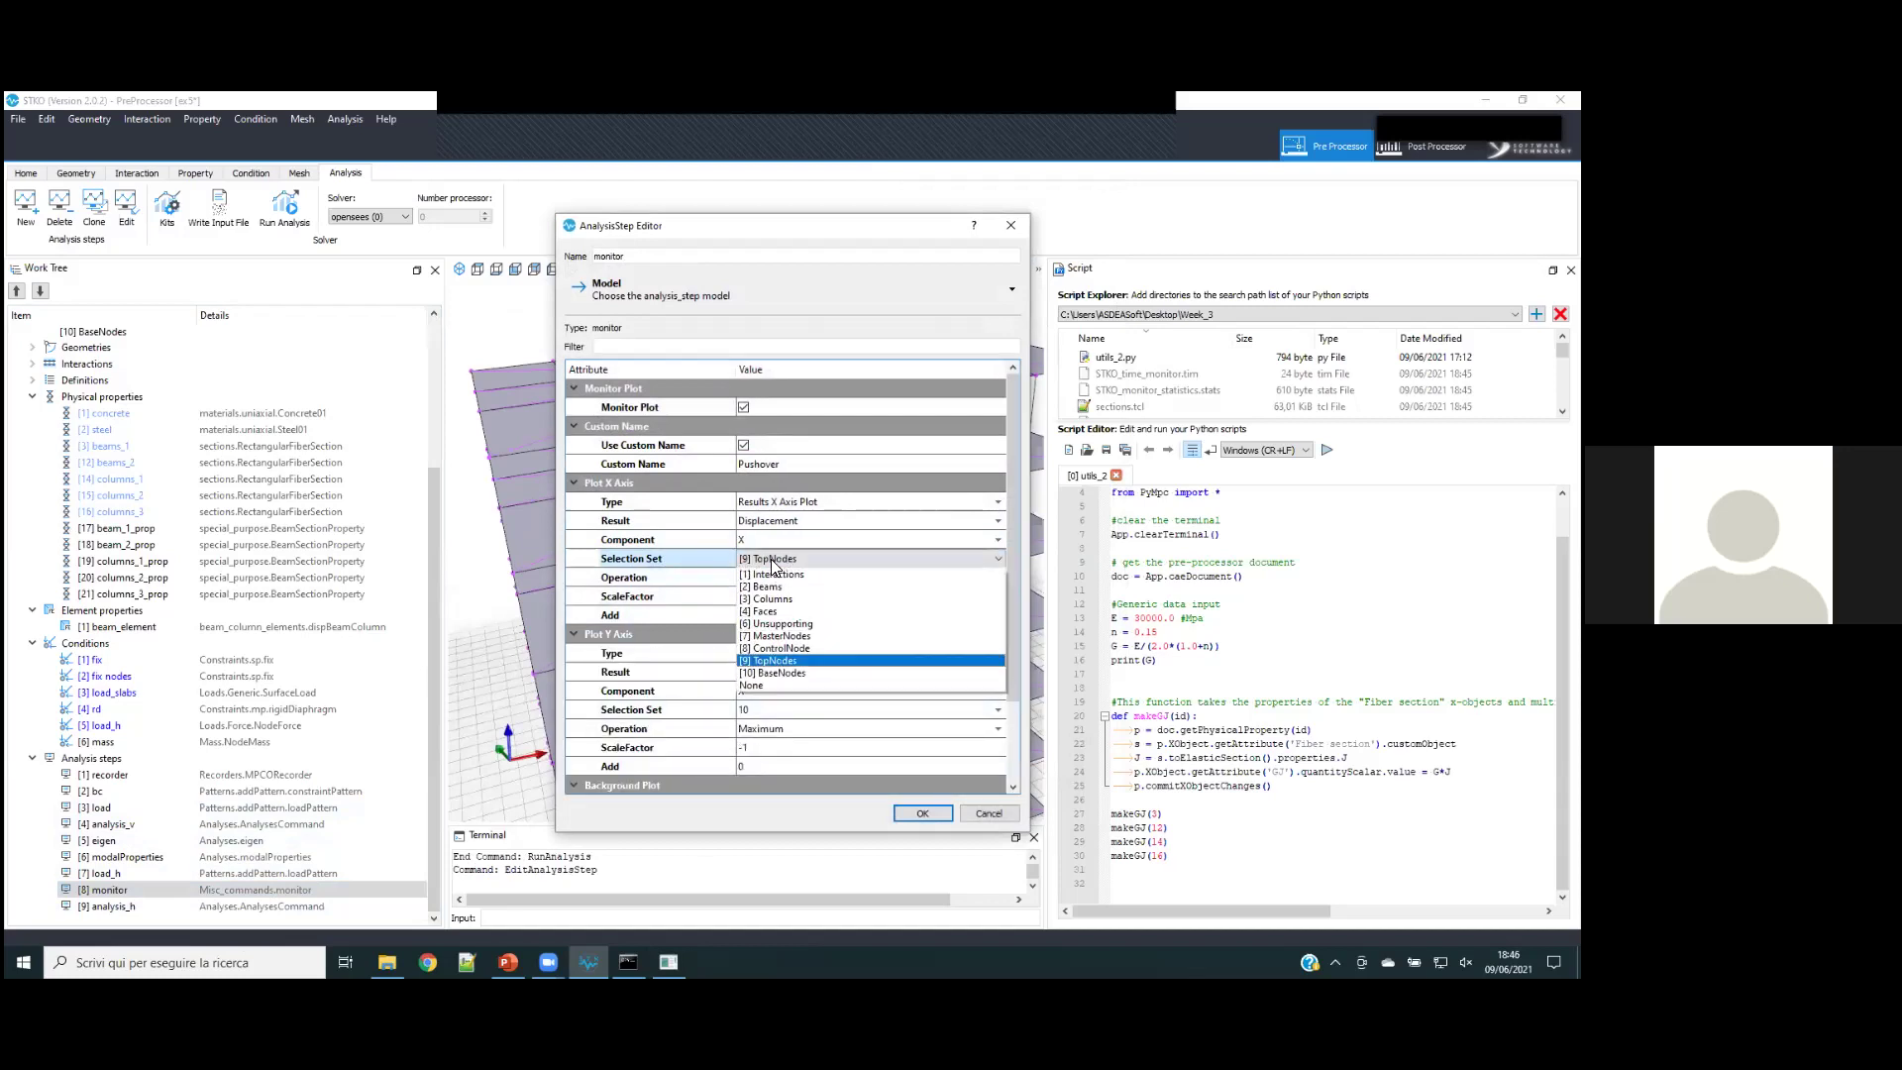
click(773, 563)
click(770, 709)
click(771, 713)
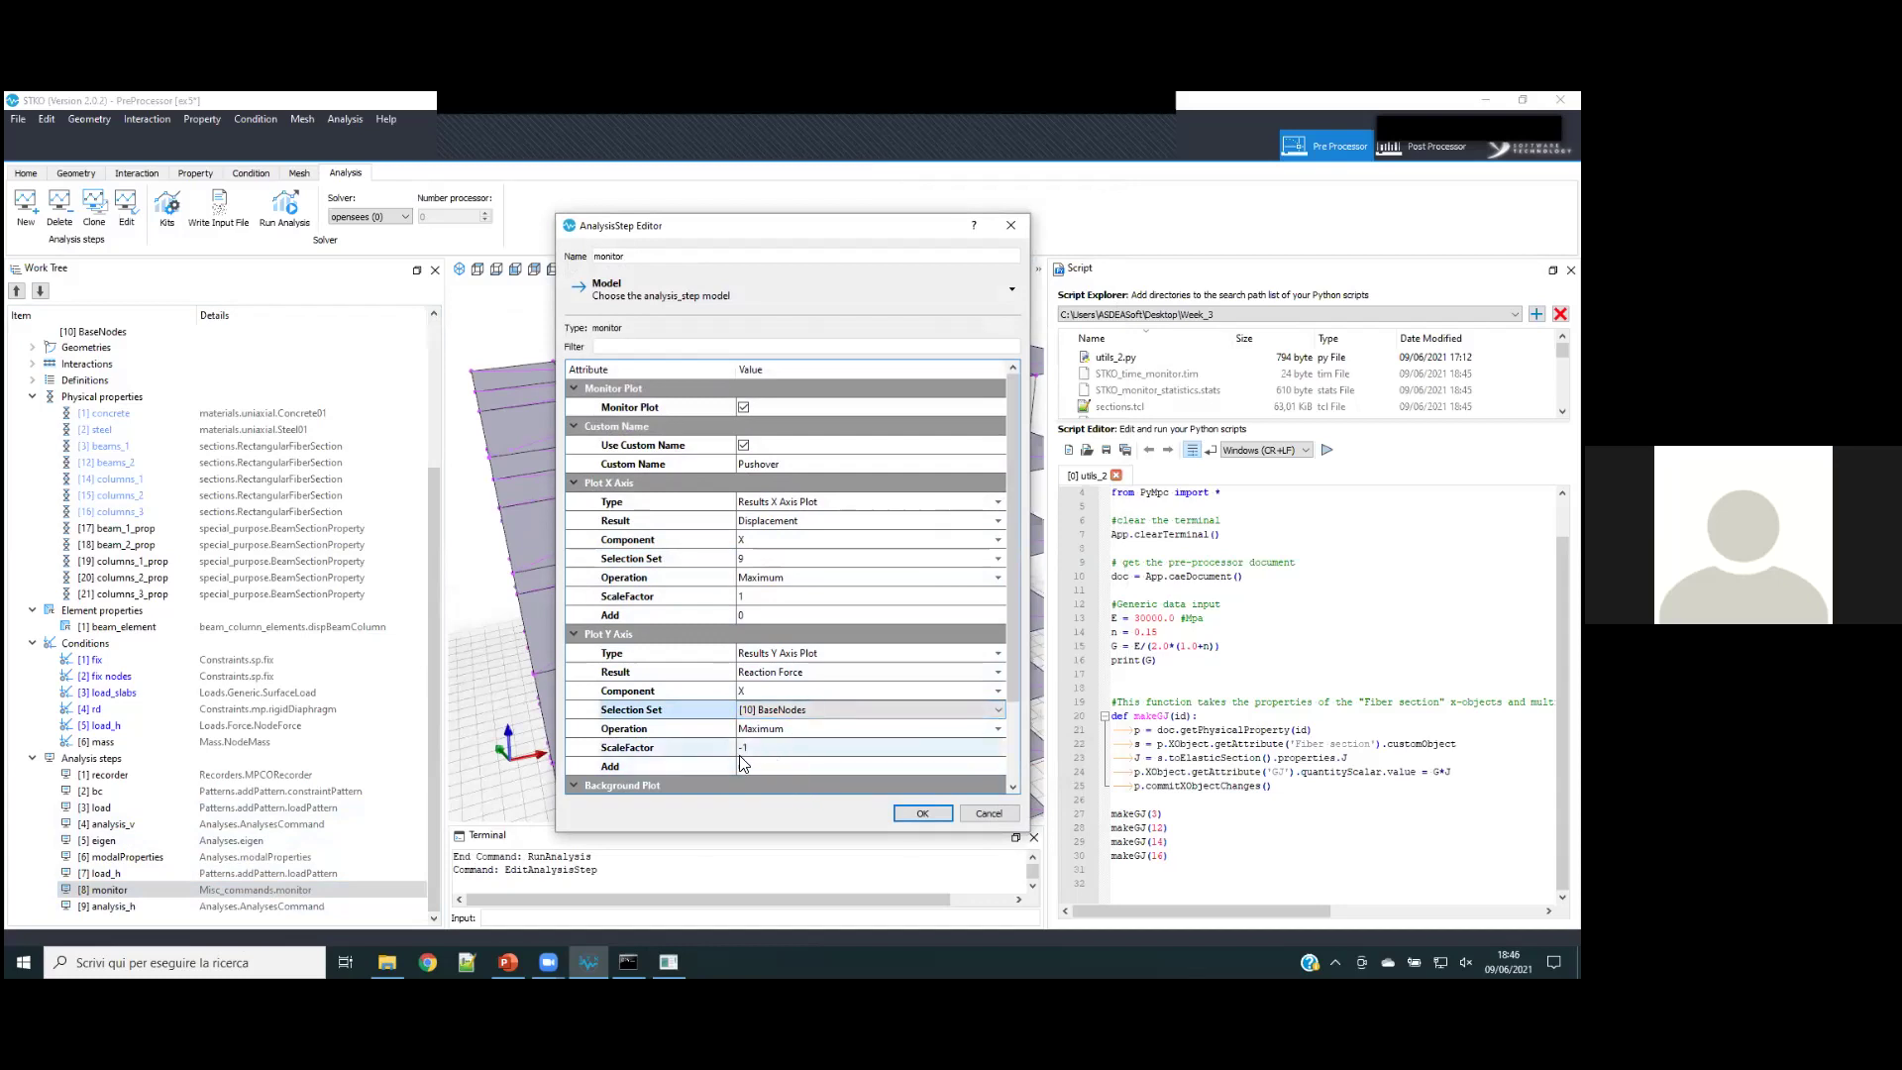
click(668, 962)
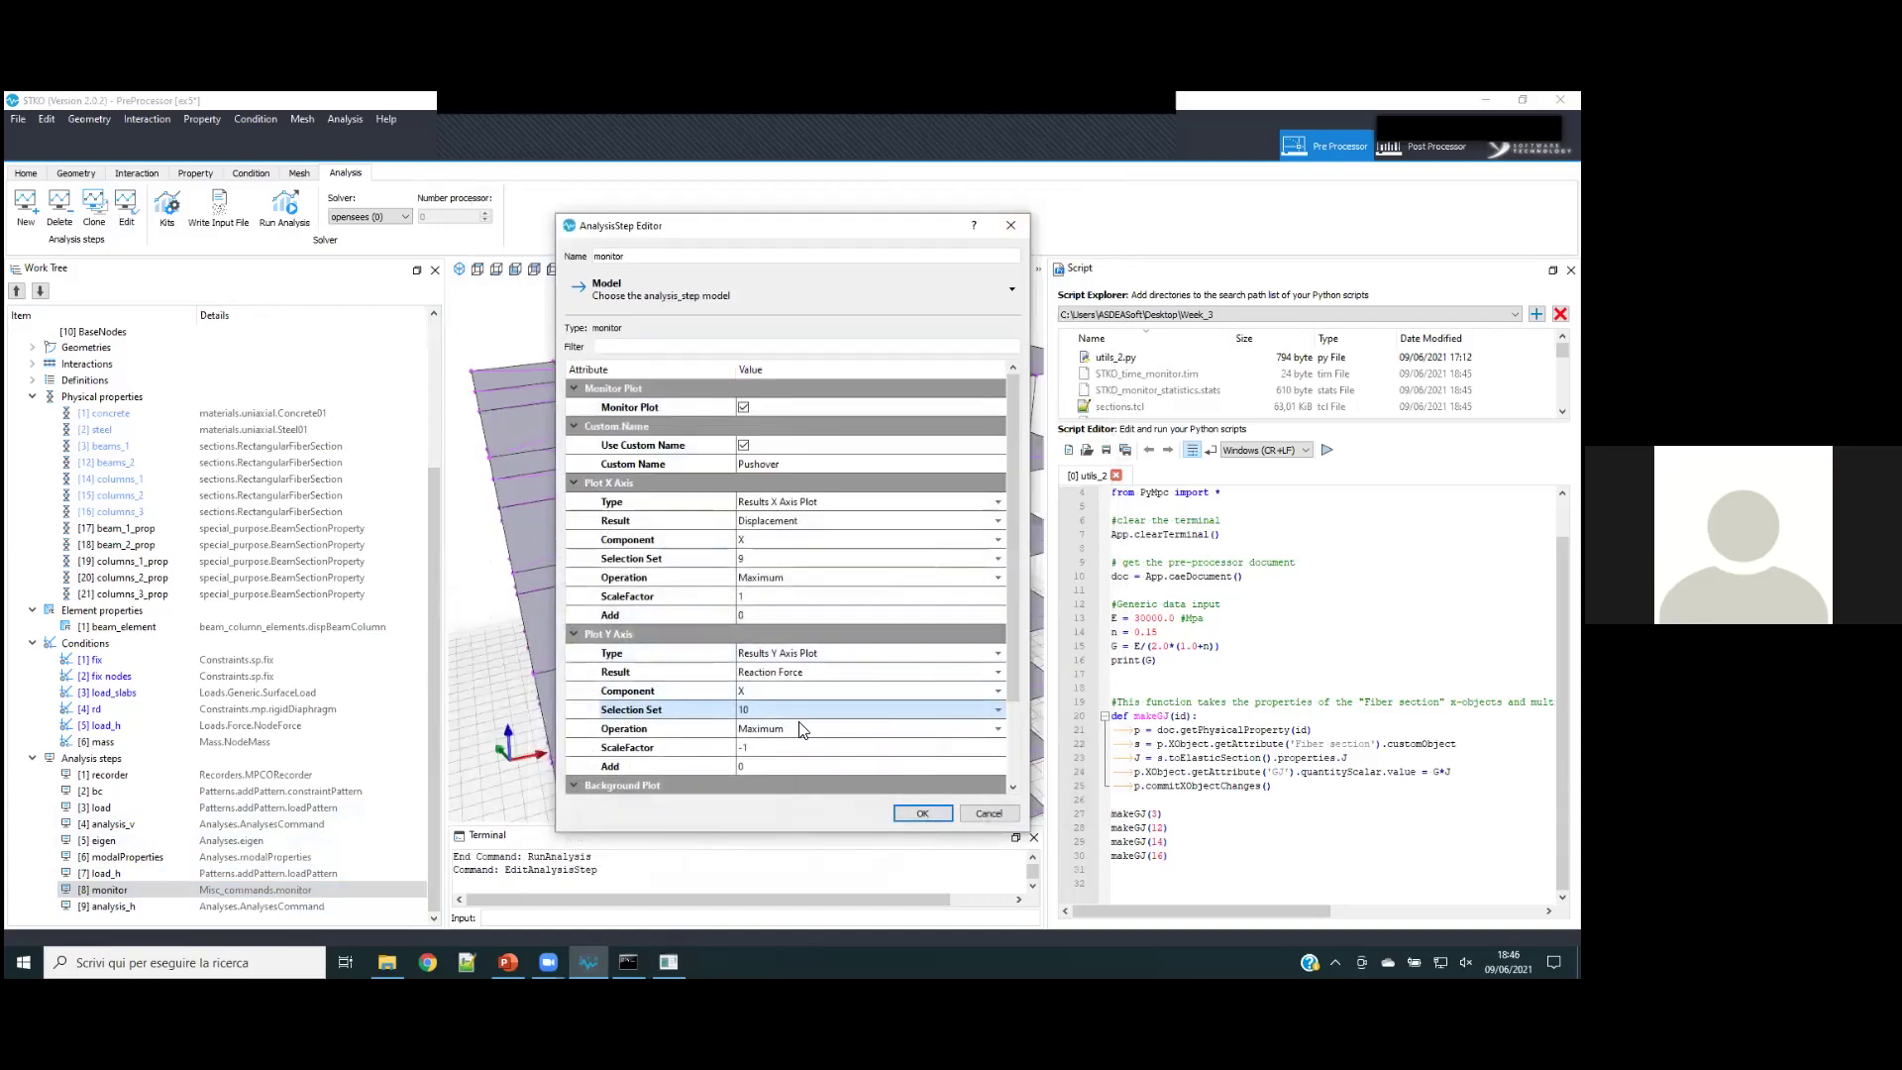
- Set the operation of the monitor's Y-axis reaction force to Sum
click(799, 728)
click(799, 728)
click(799, 745)
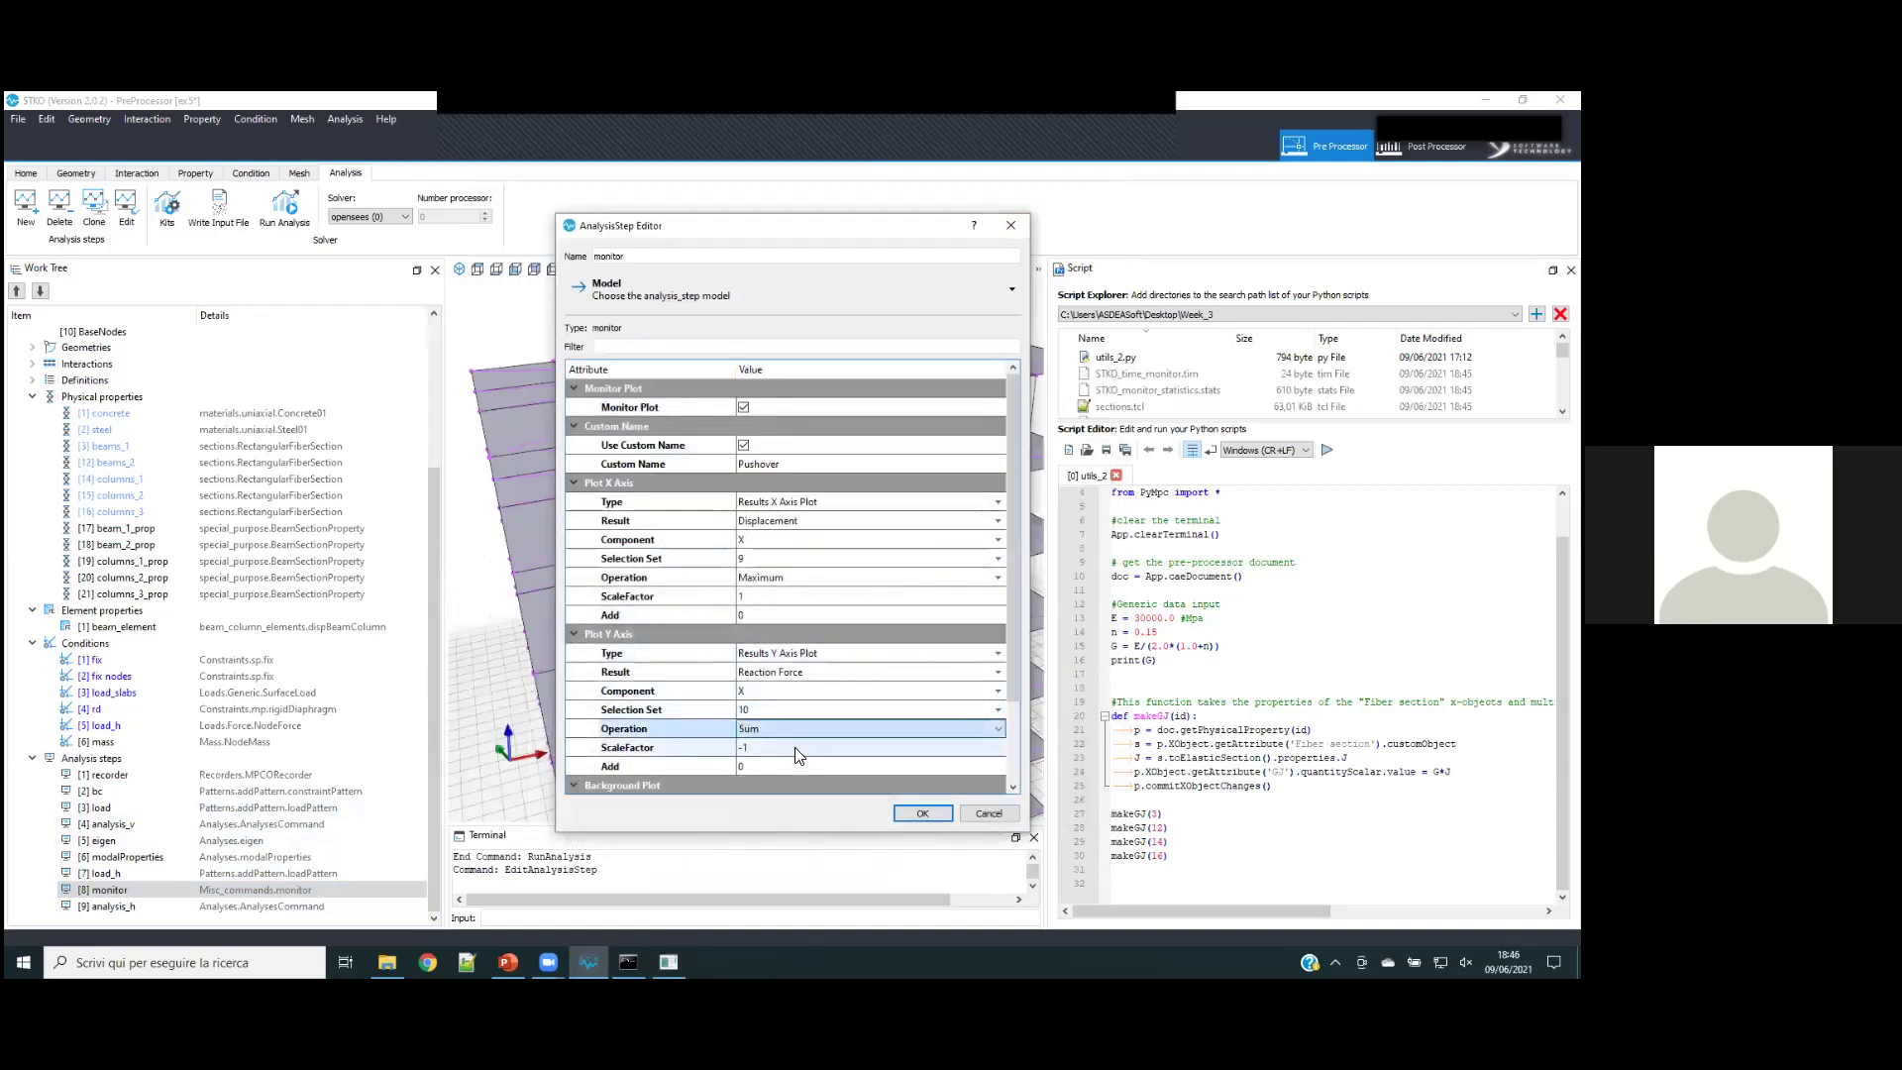
- Try Sum as the operation of the X-axis displacement and check that axis's selection set
click(771, 577)
click(772, 577)
click(749, 594)
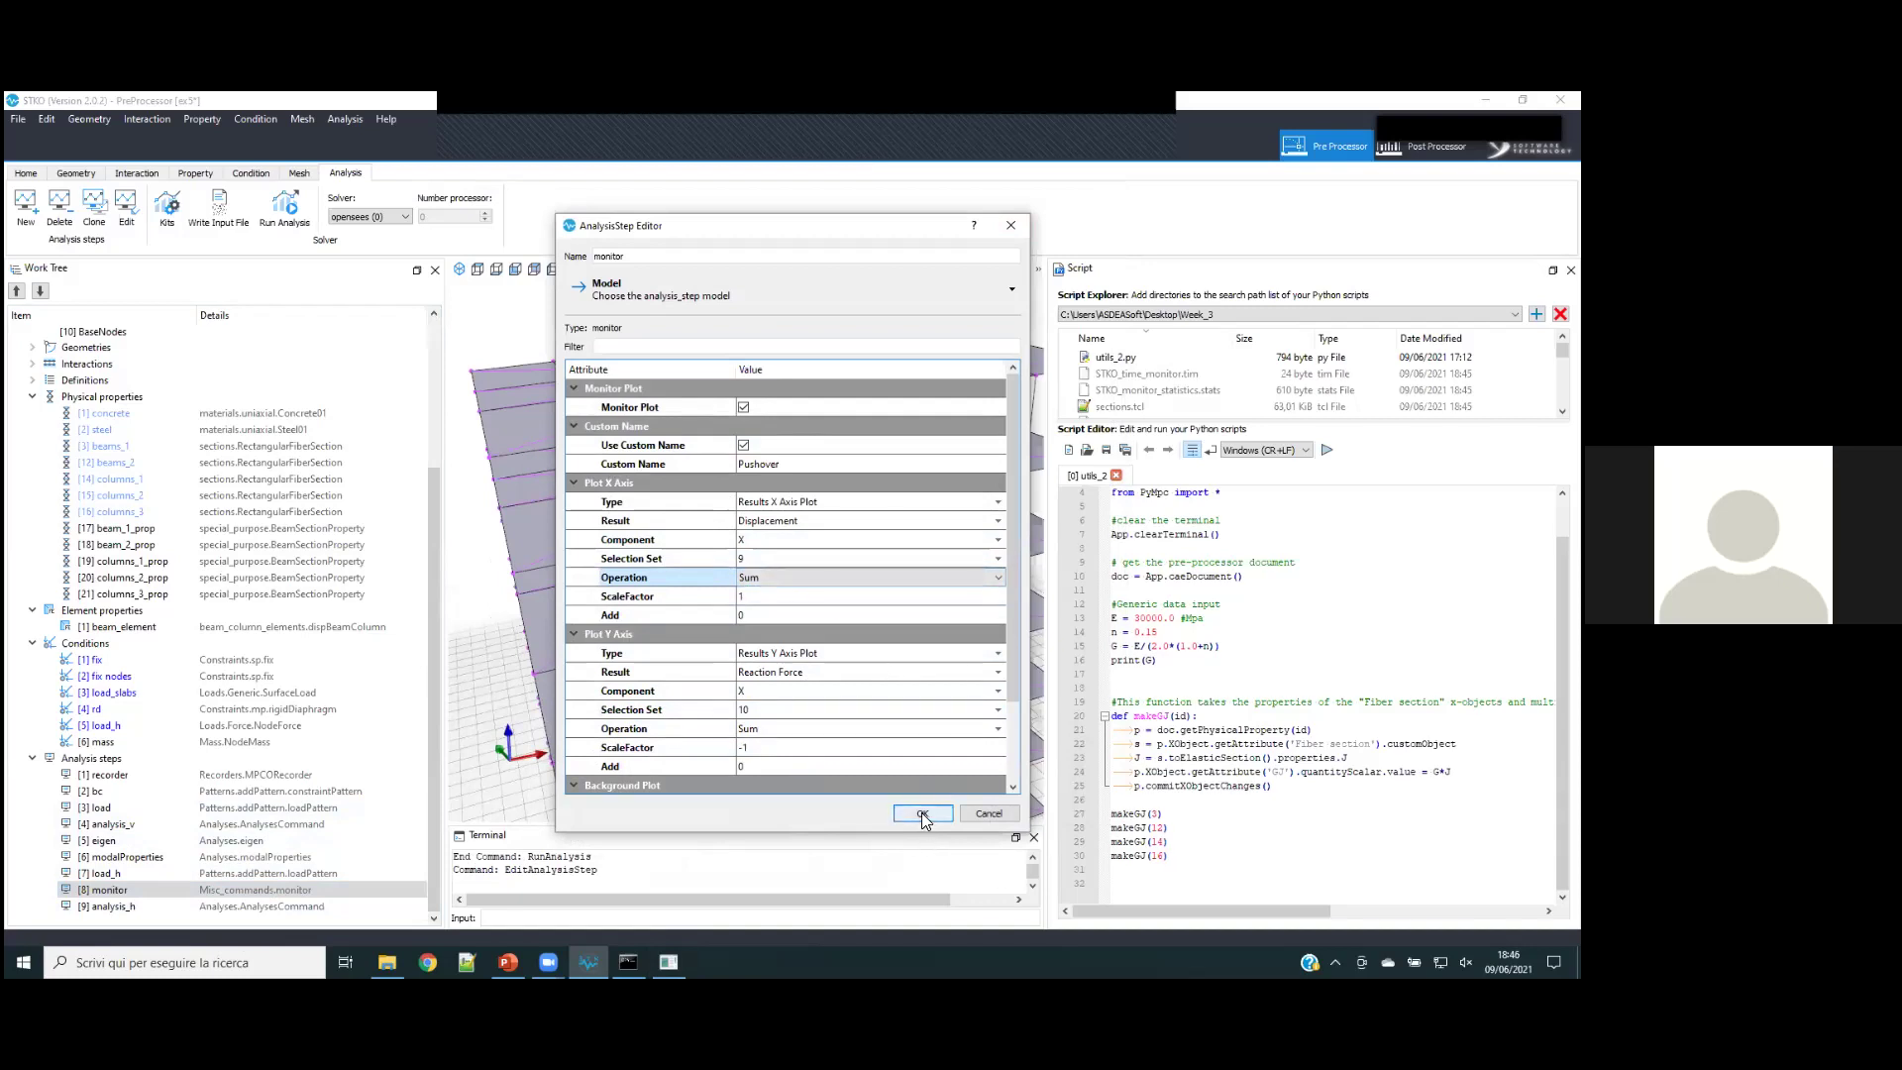
click(810, 560)
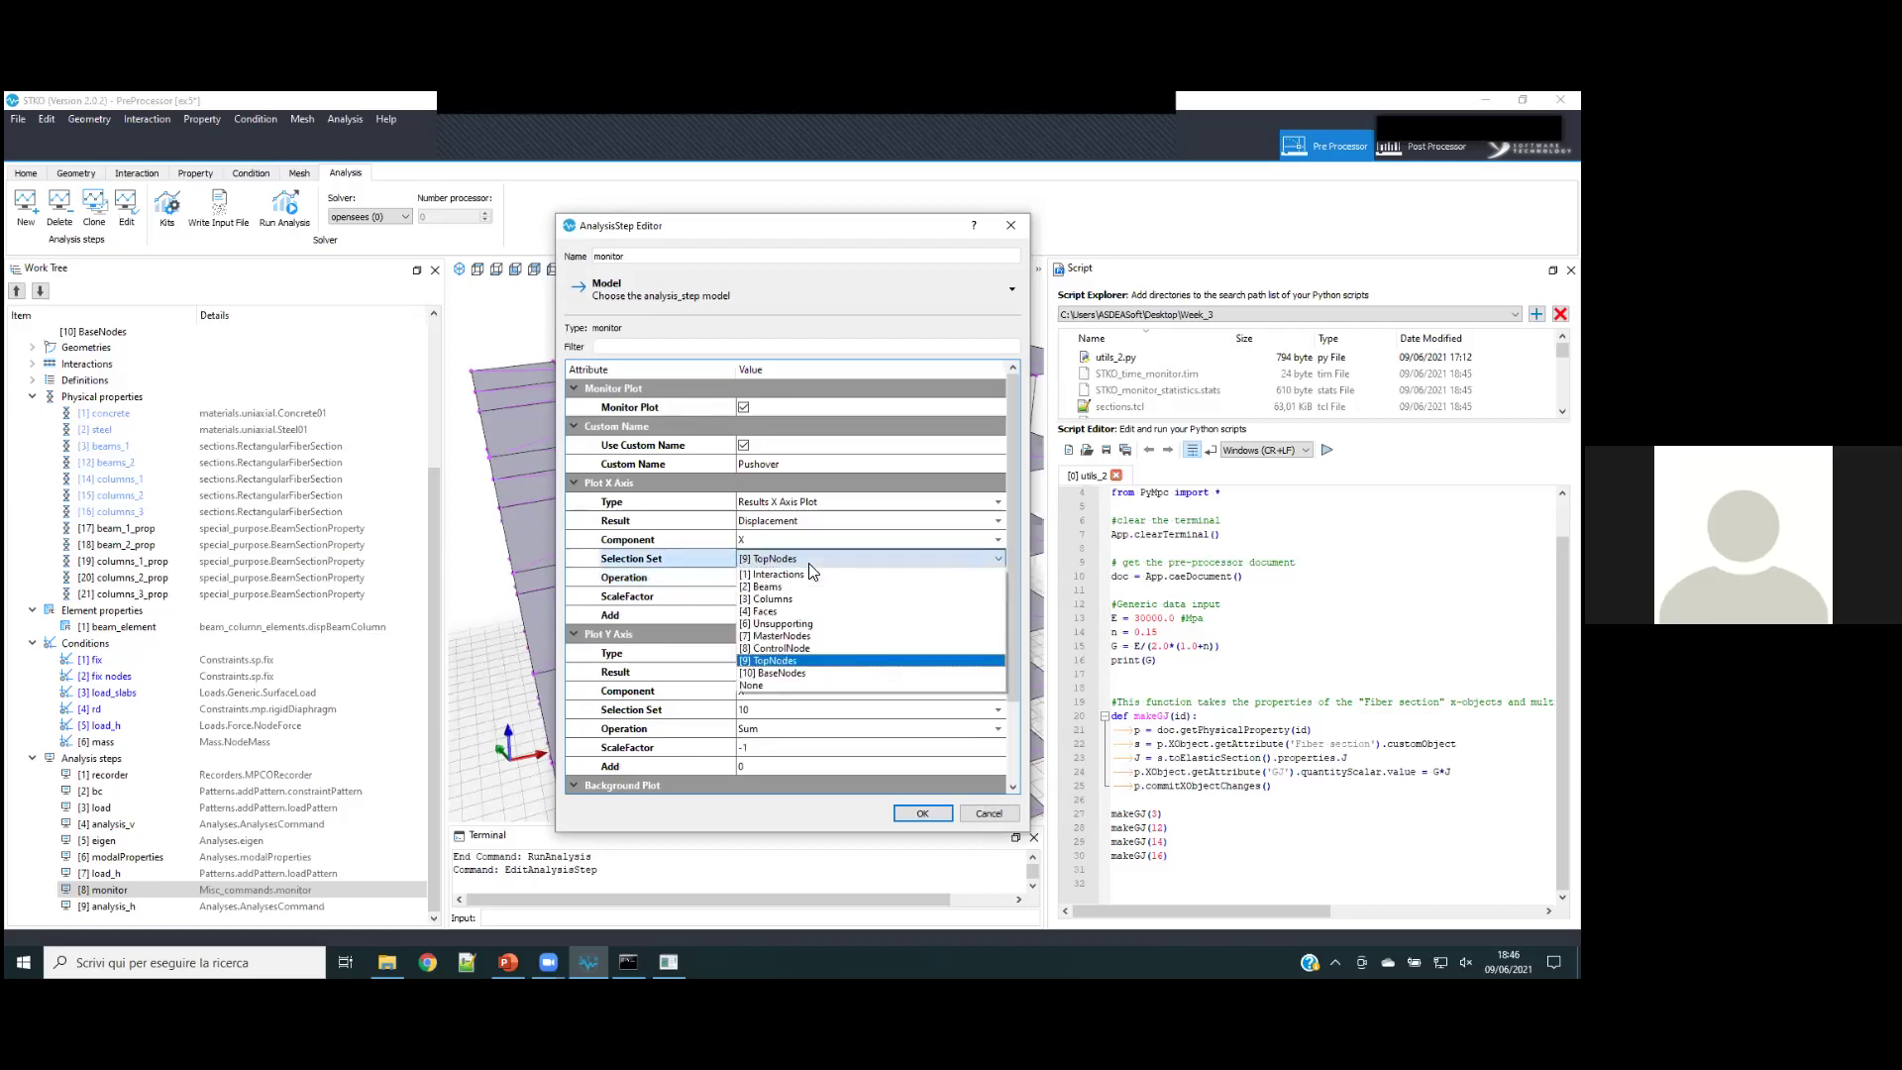
click(810, 562)
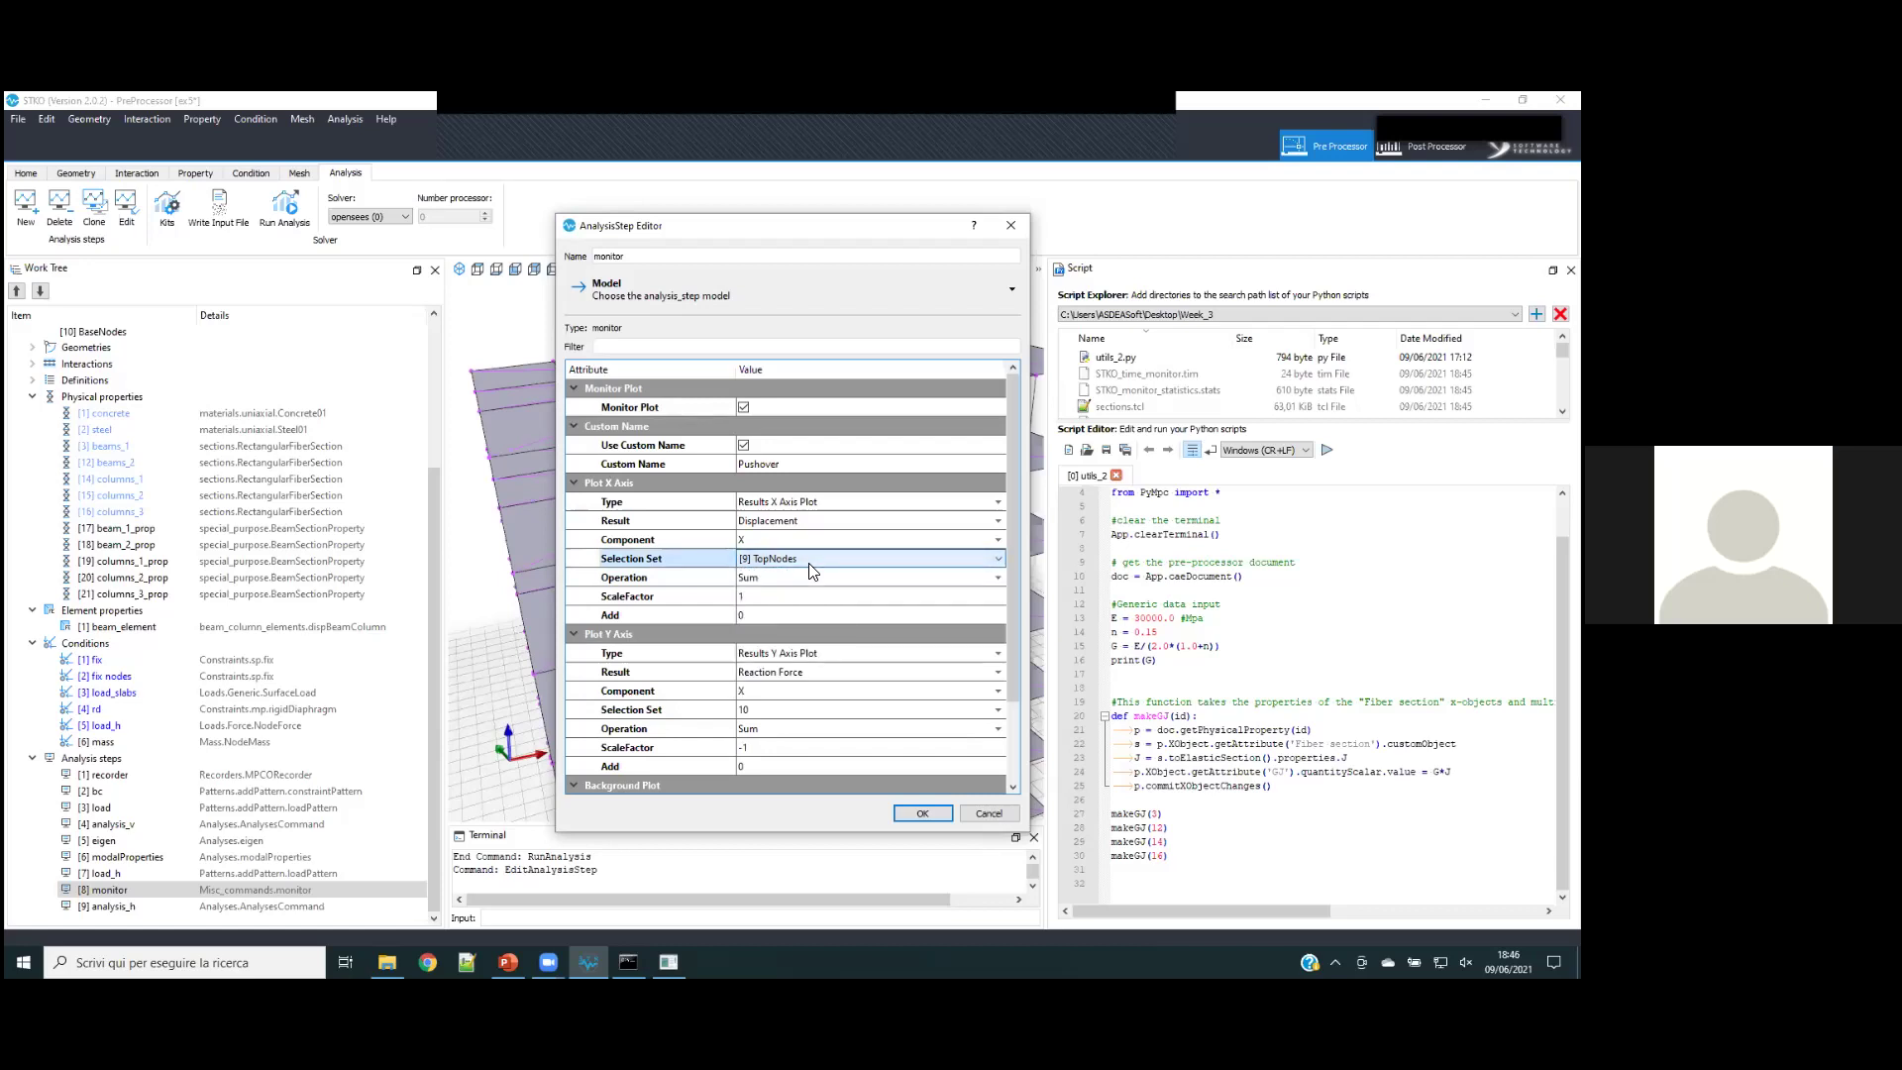
- Set the X-axis displacement operation to Maximum and accept the monitor step's changes
click(812, 576)
click(814, 577)
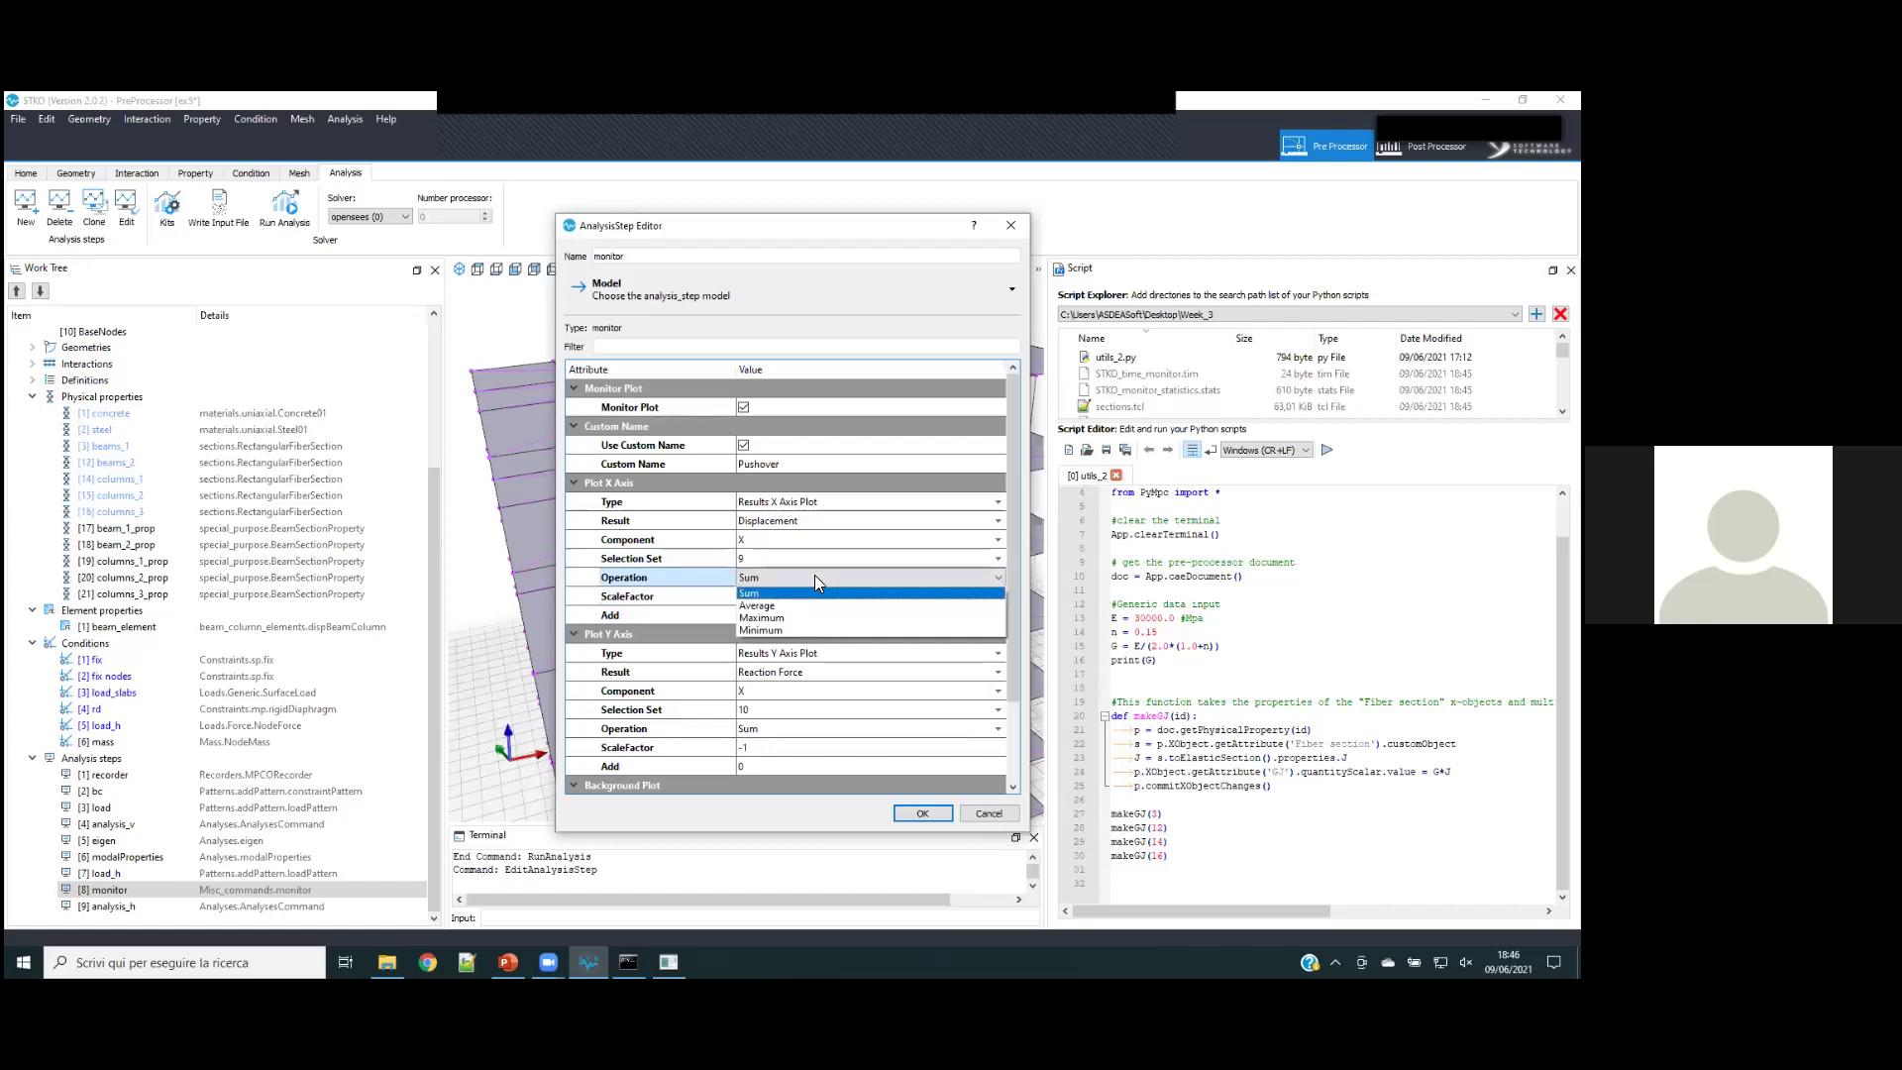
click(792, 617)
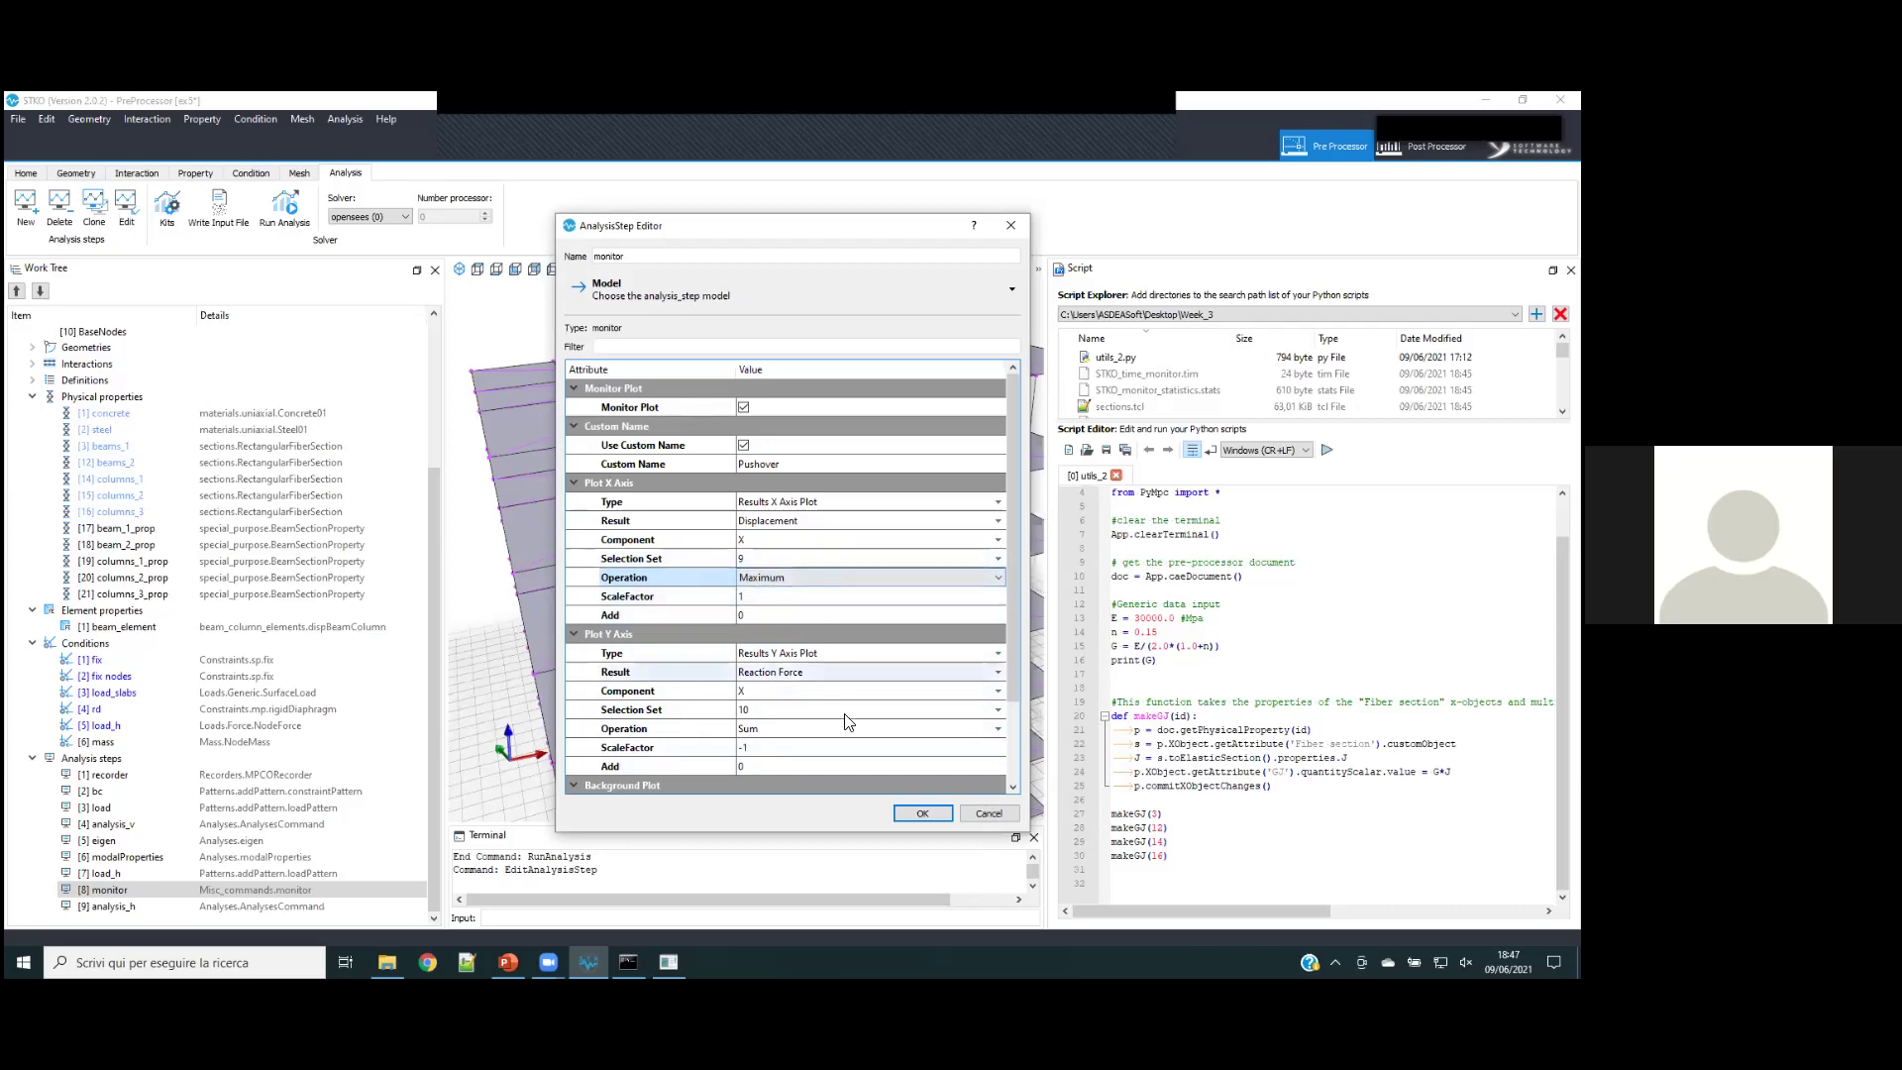
click(925, 817)
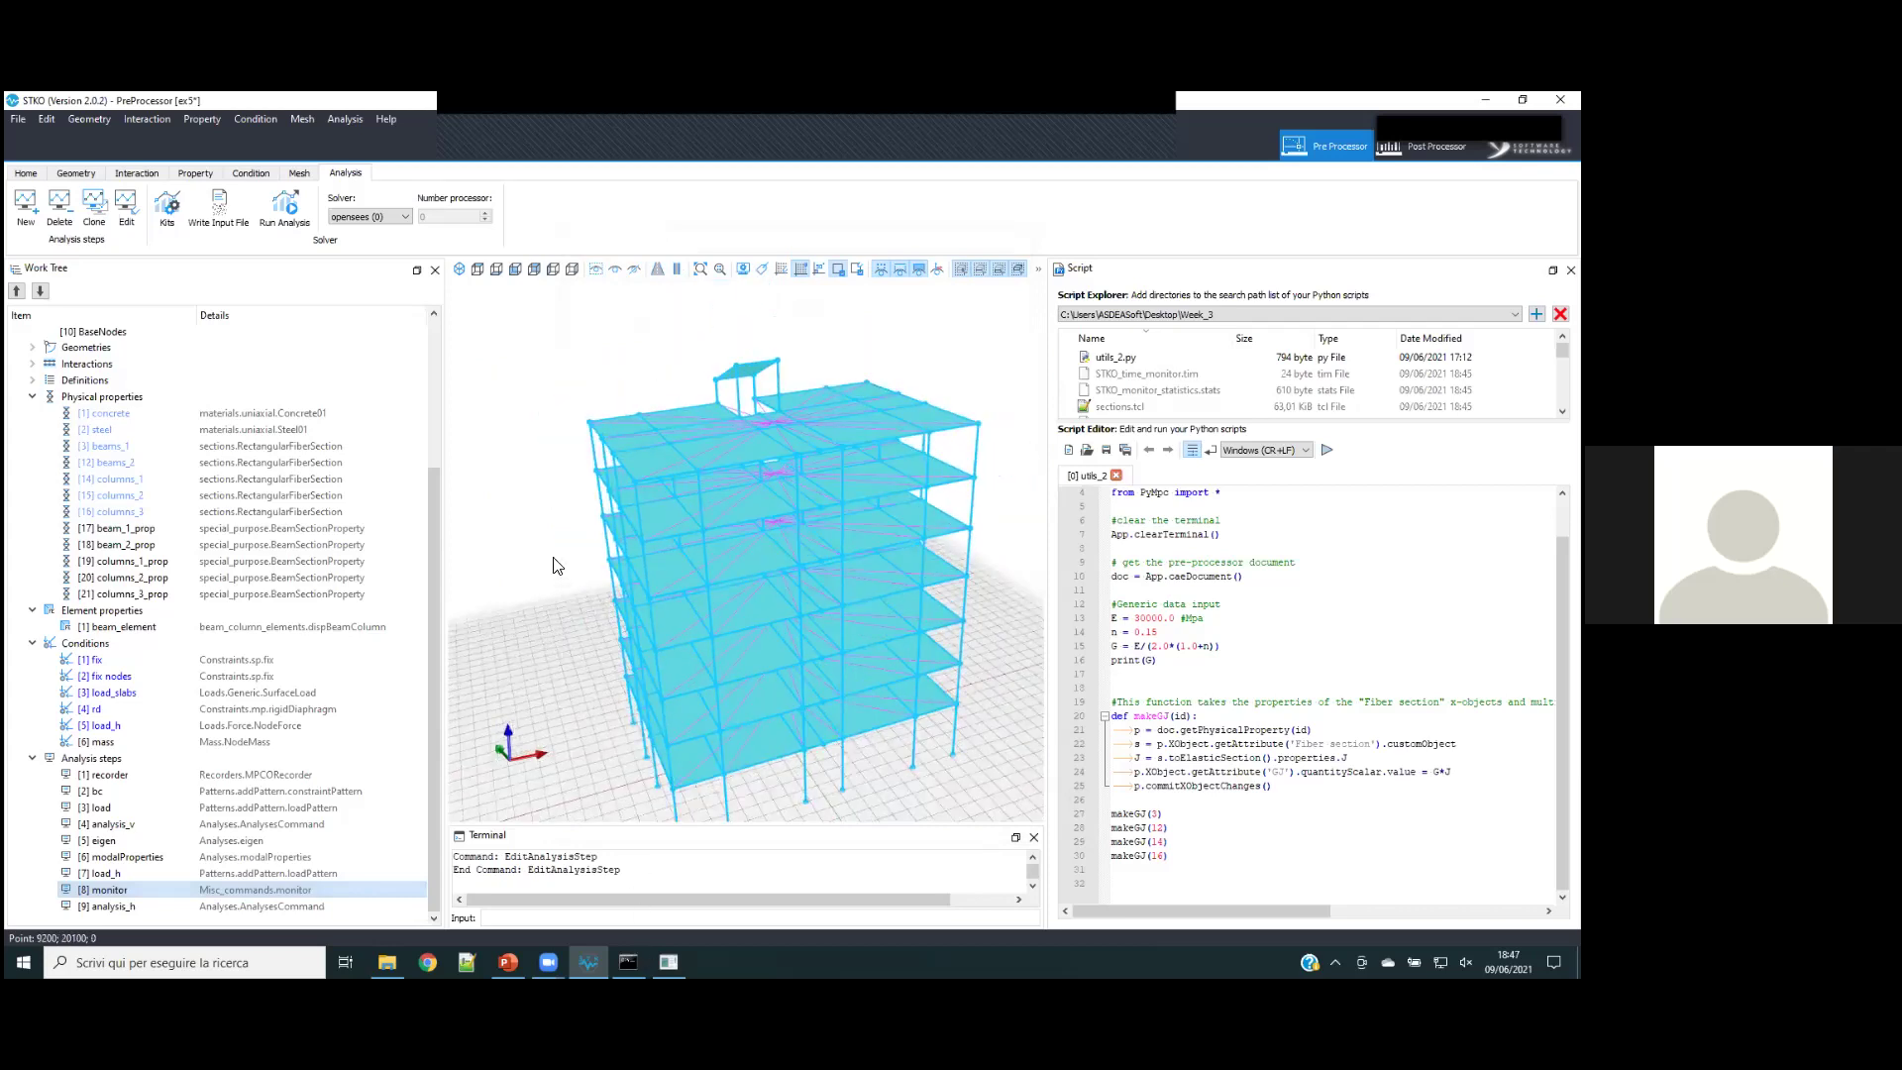
- Interrupt the running solver analysis and close its console window
click(553, 563)
key(ctrl+c)
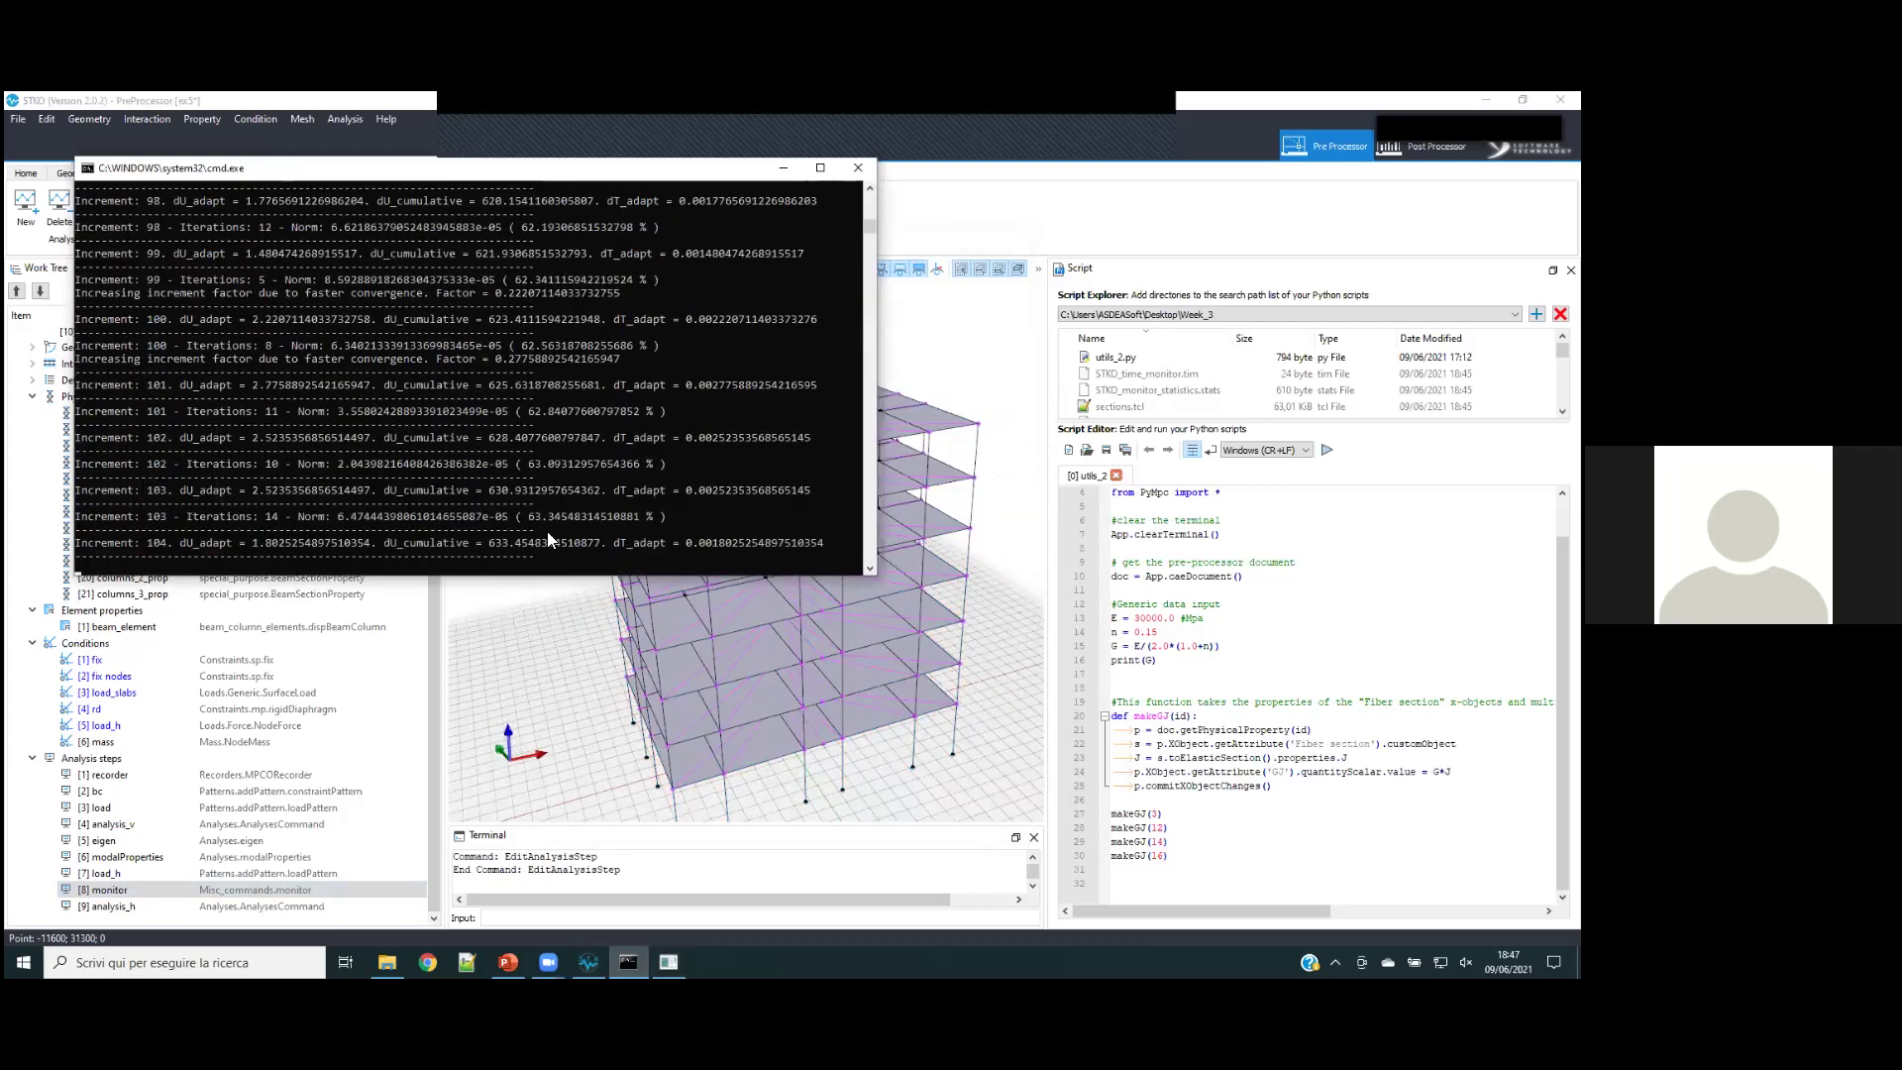
key(ctrl+c)
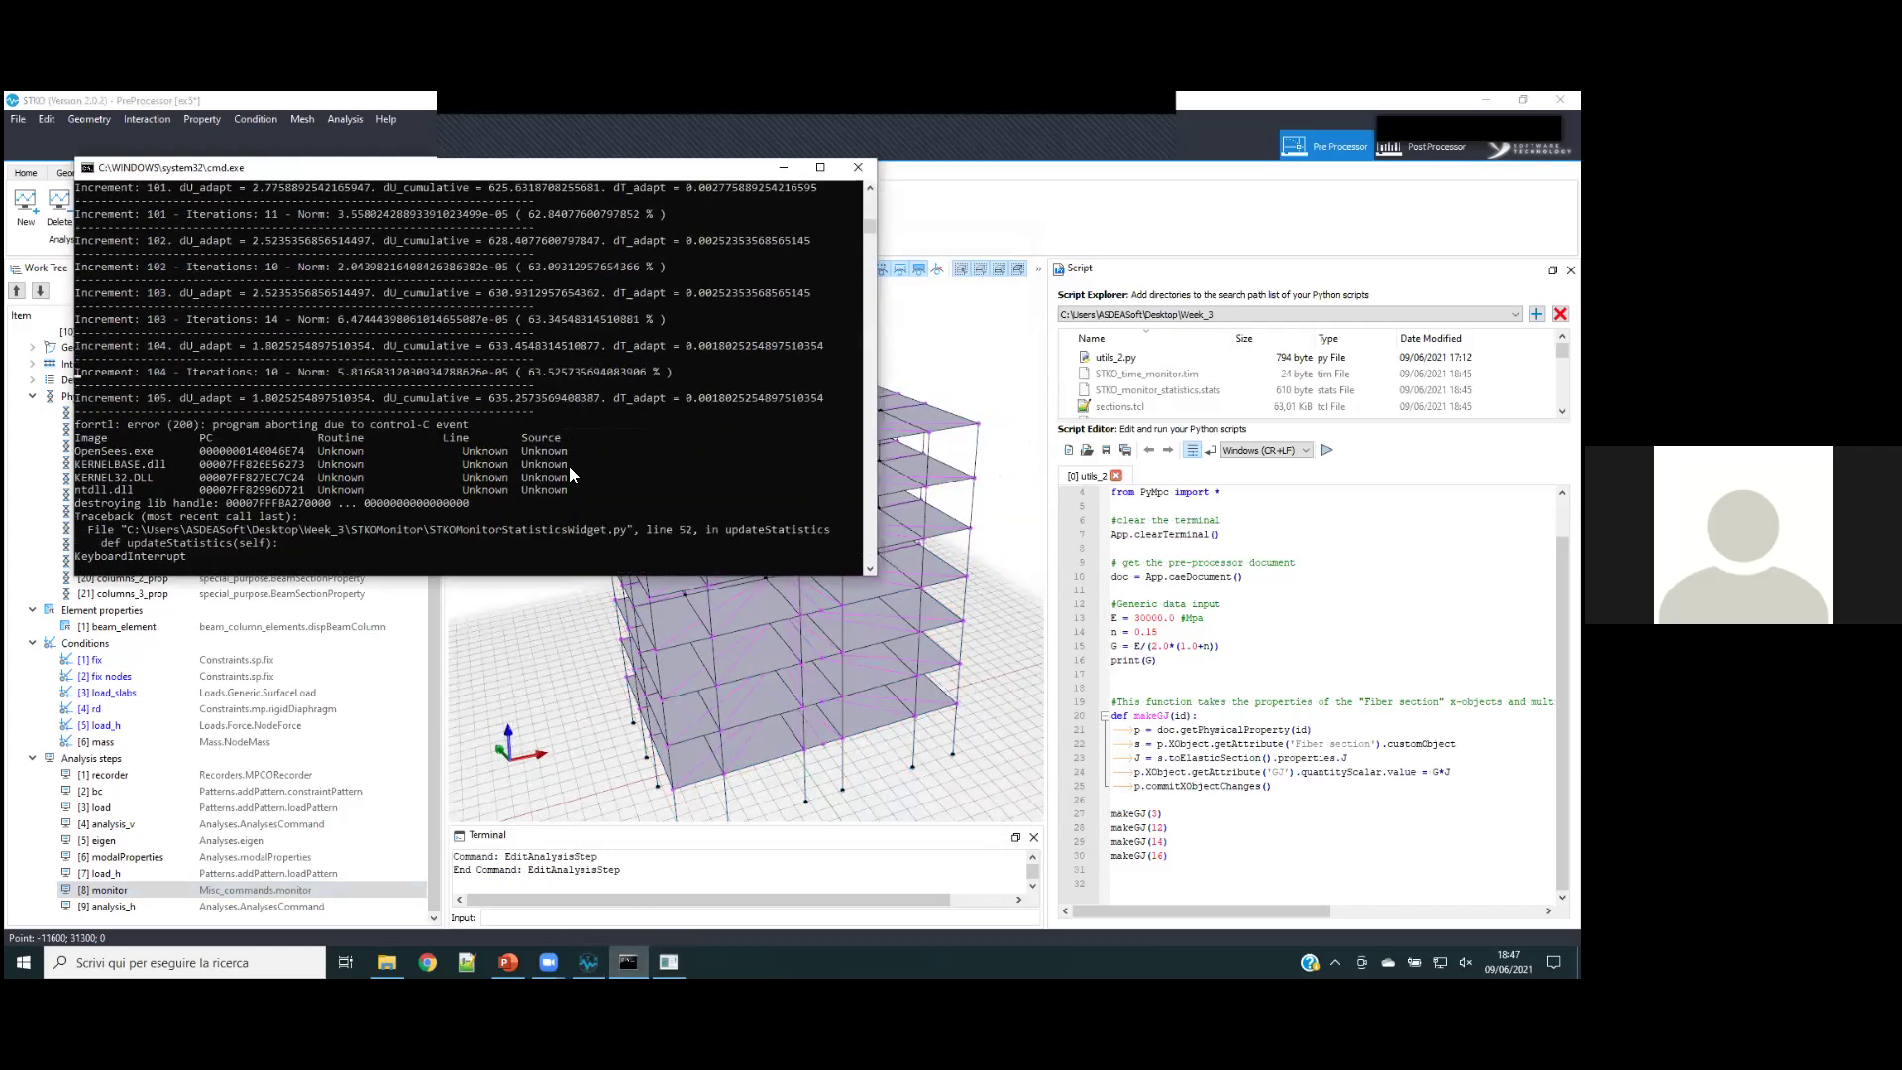
click(858, 168)
- Switch to the post-processor and open the ex5.mpco database from the output/ex5 folder
click(1424, 145)
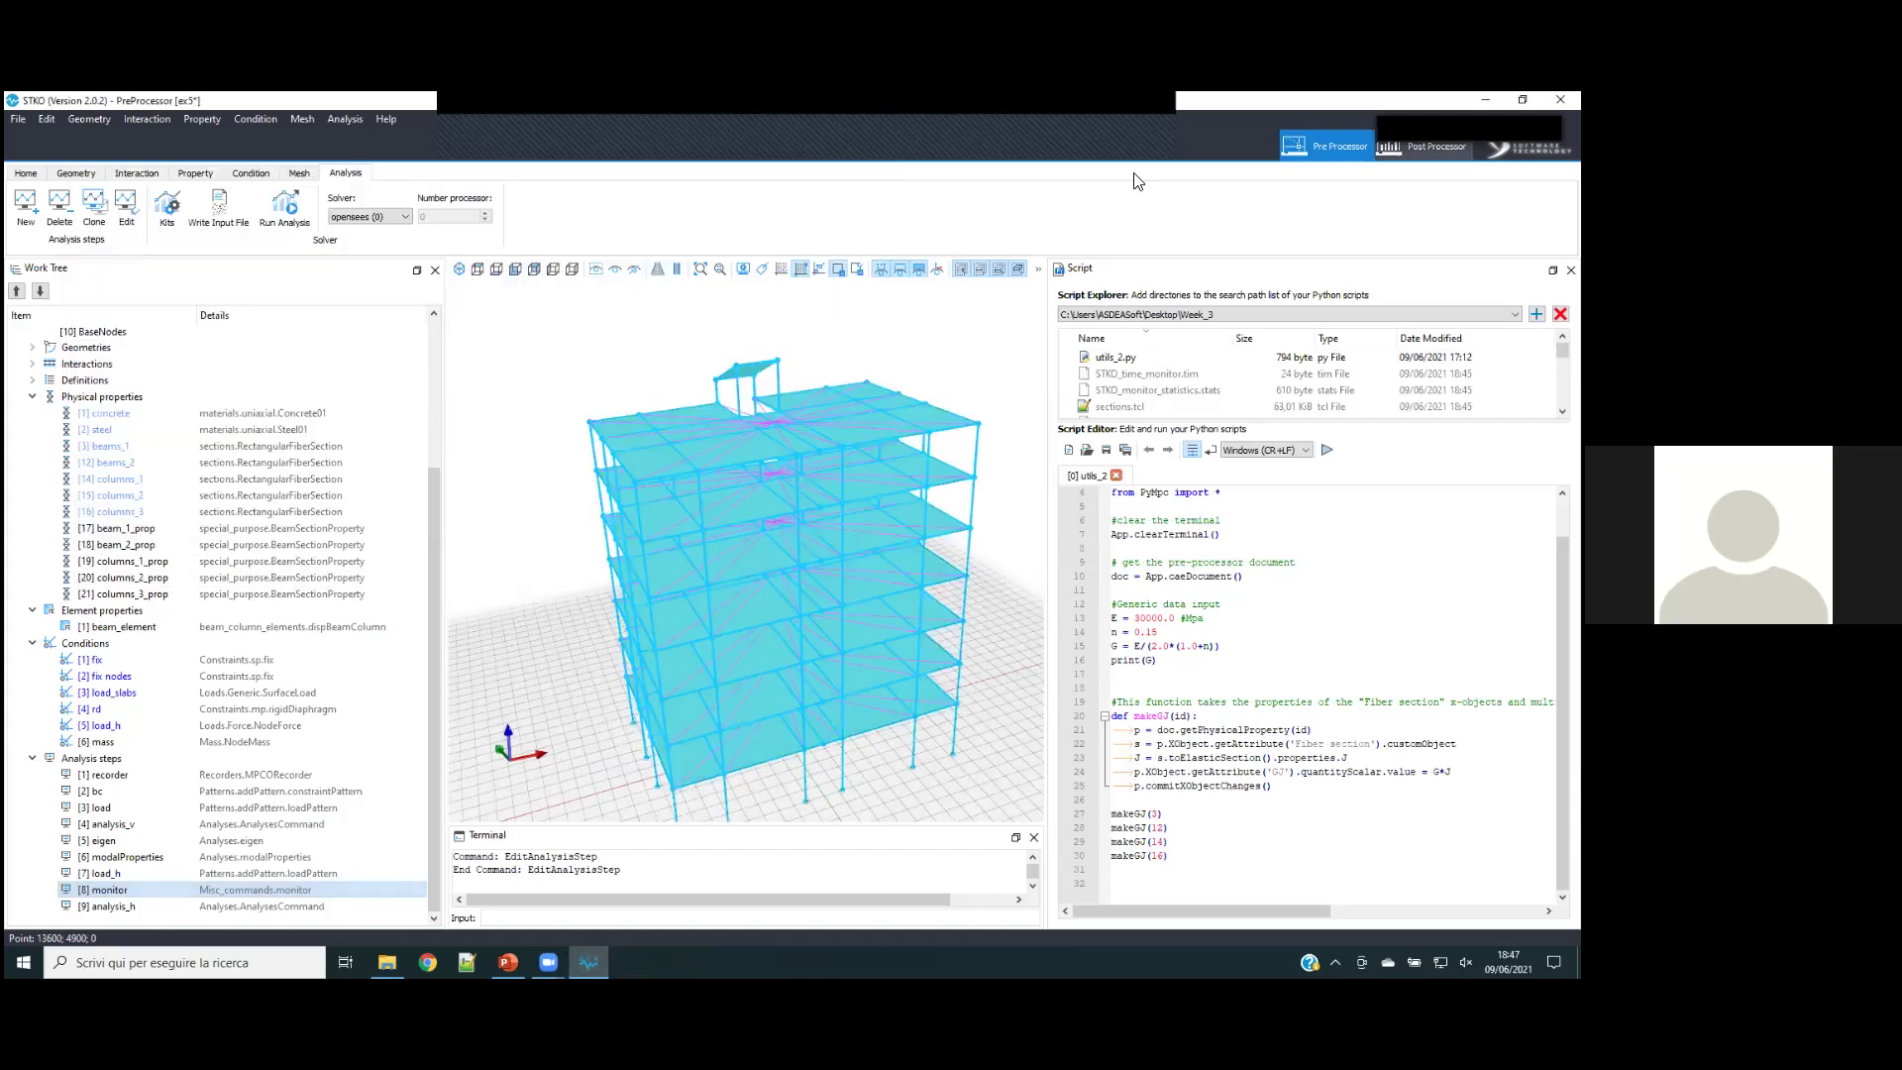
click(26, 172)
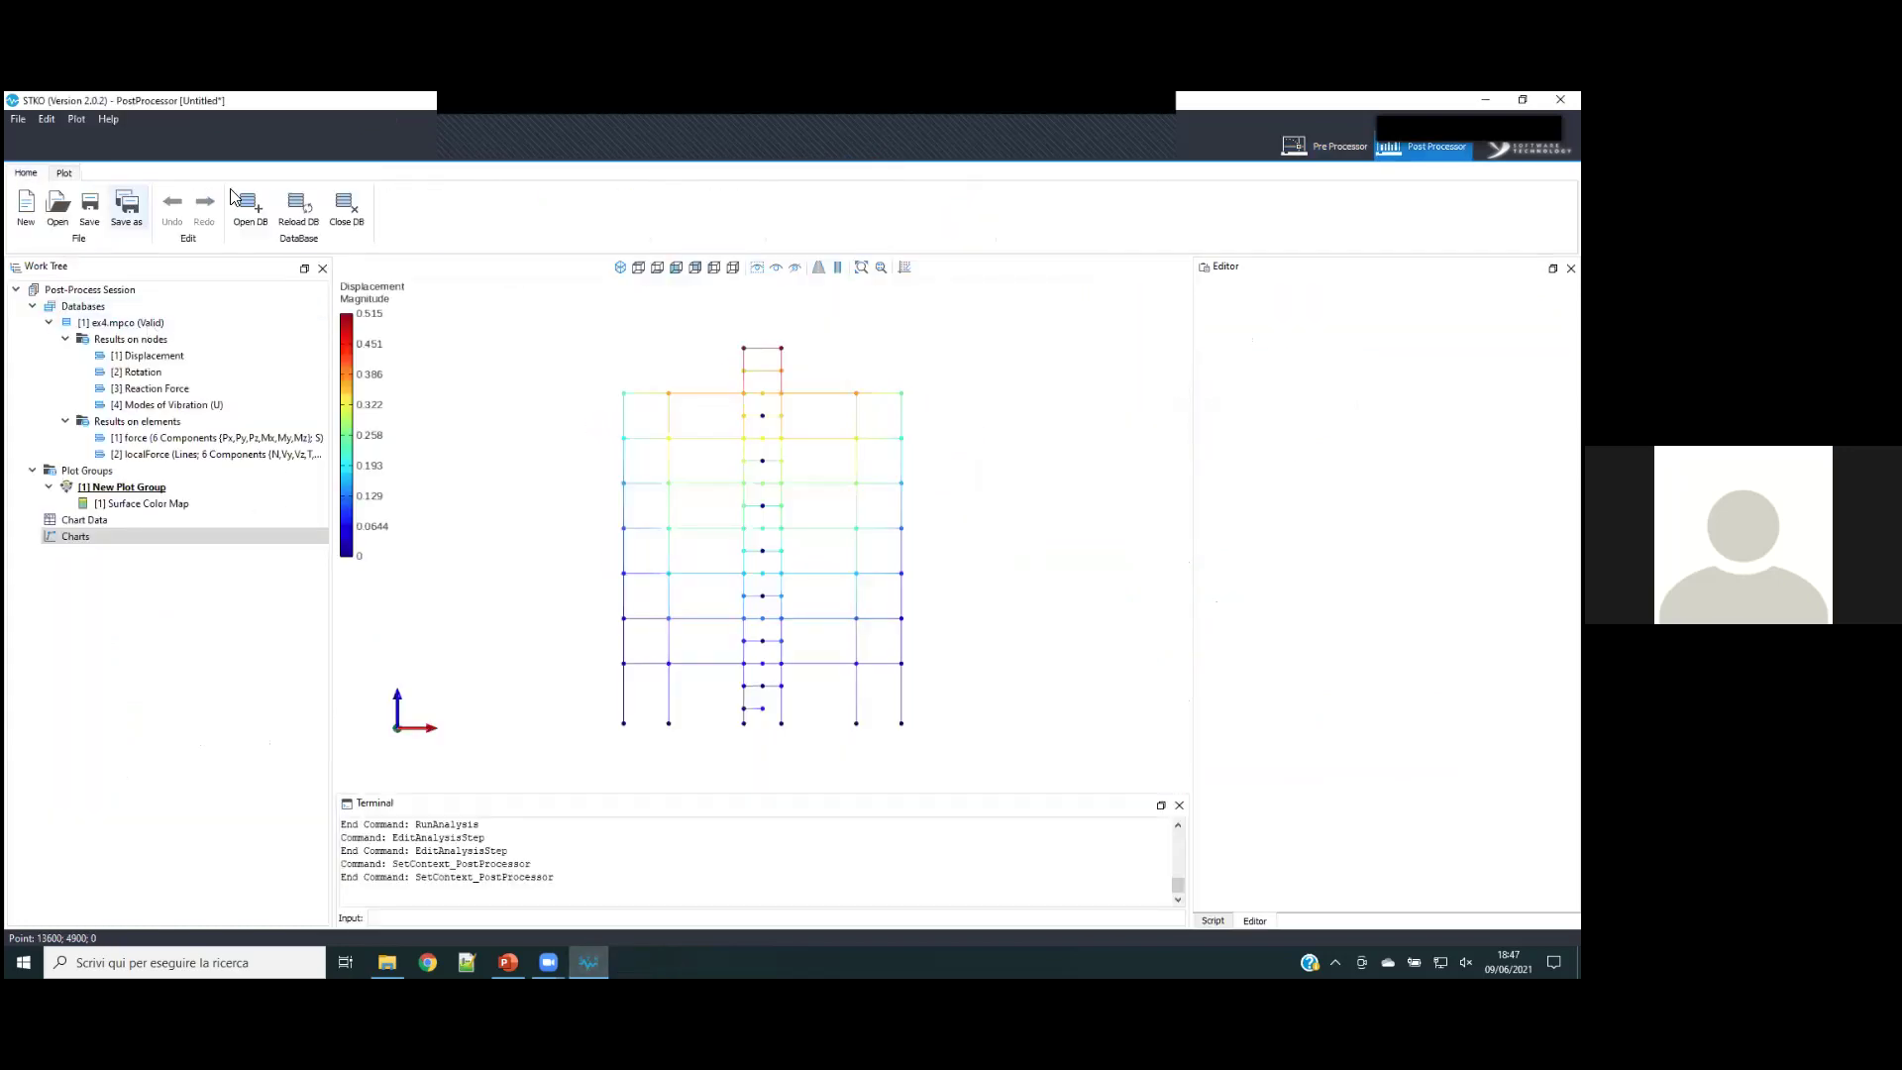
click(266, 212)
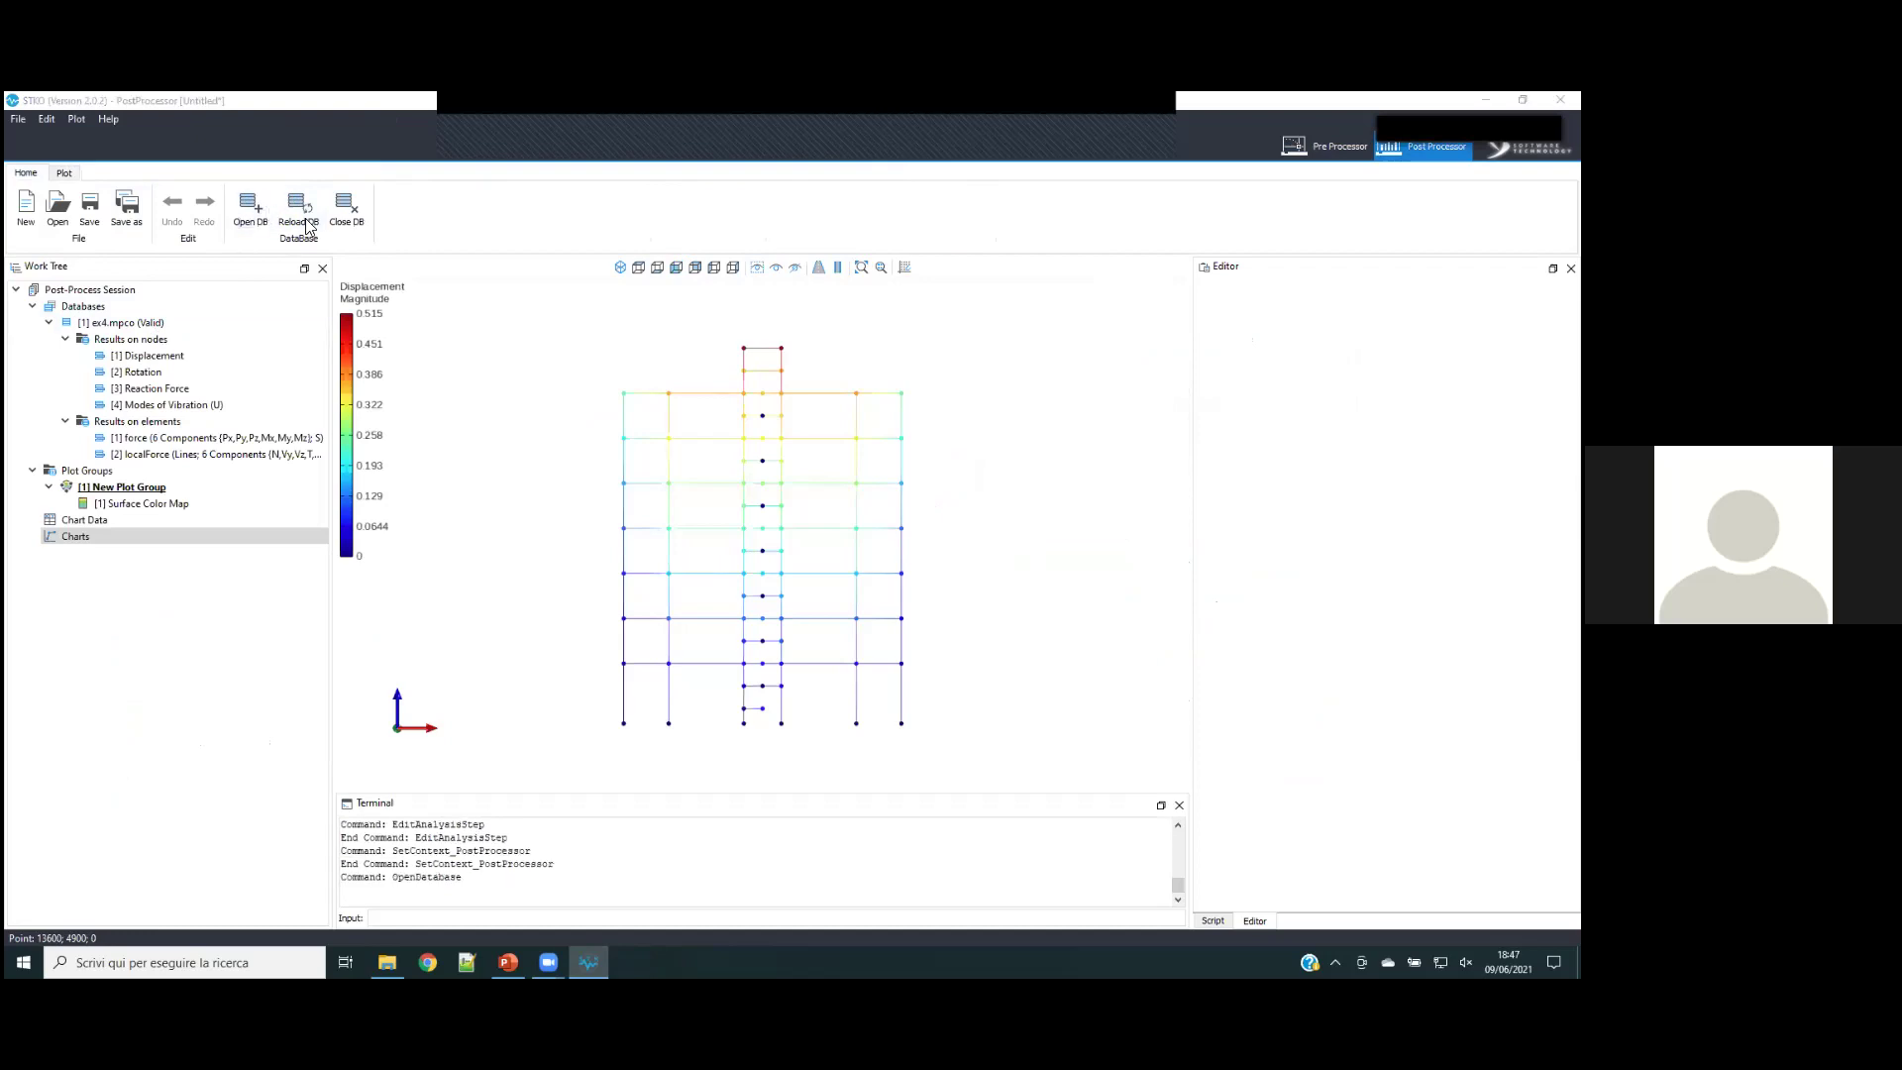
click(670, 341)
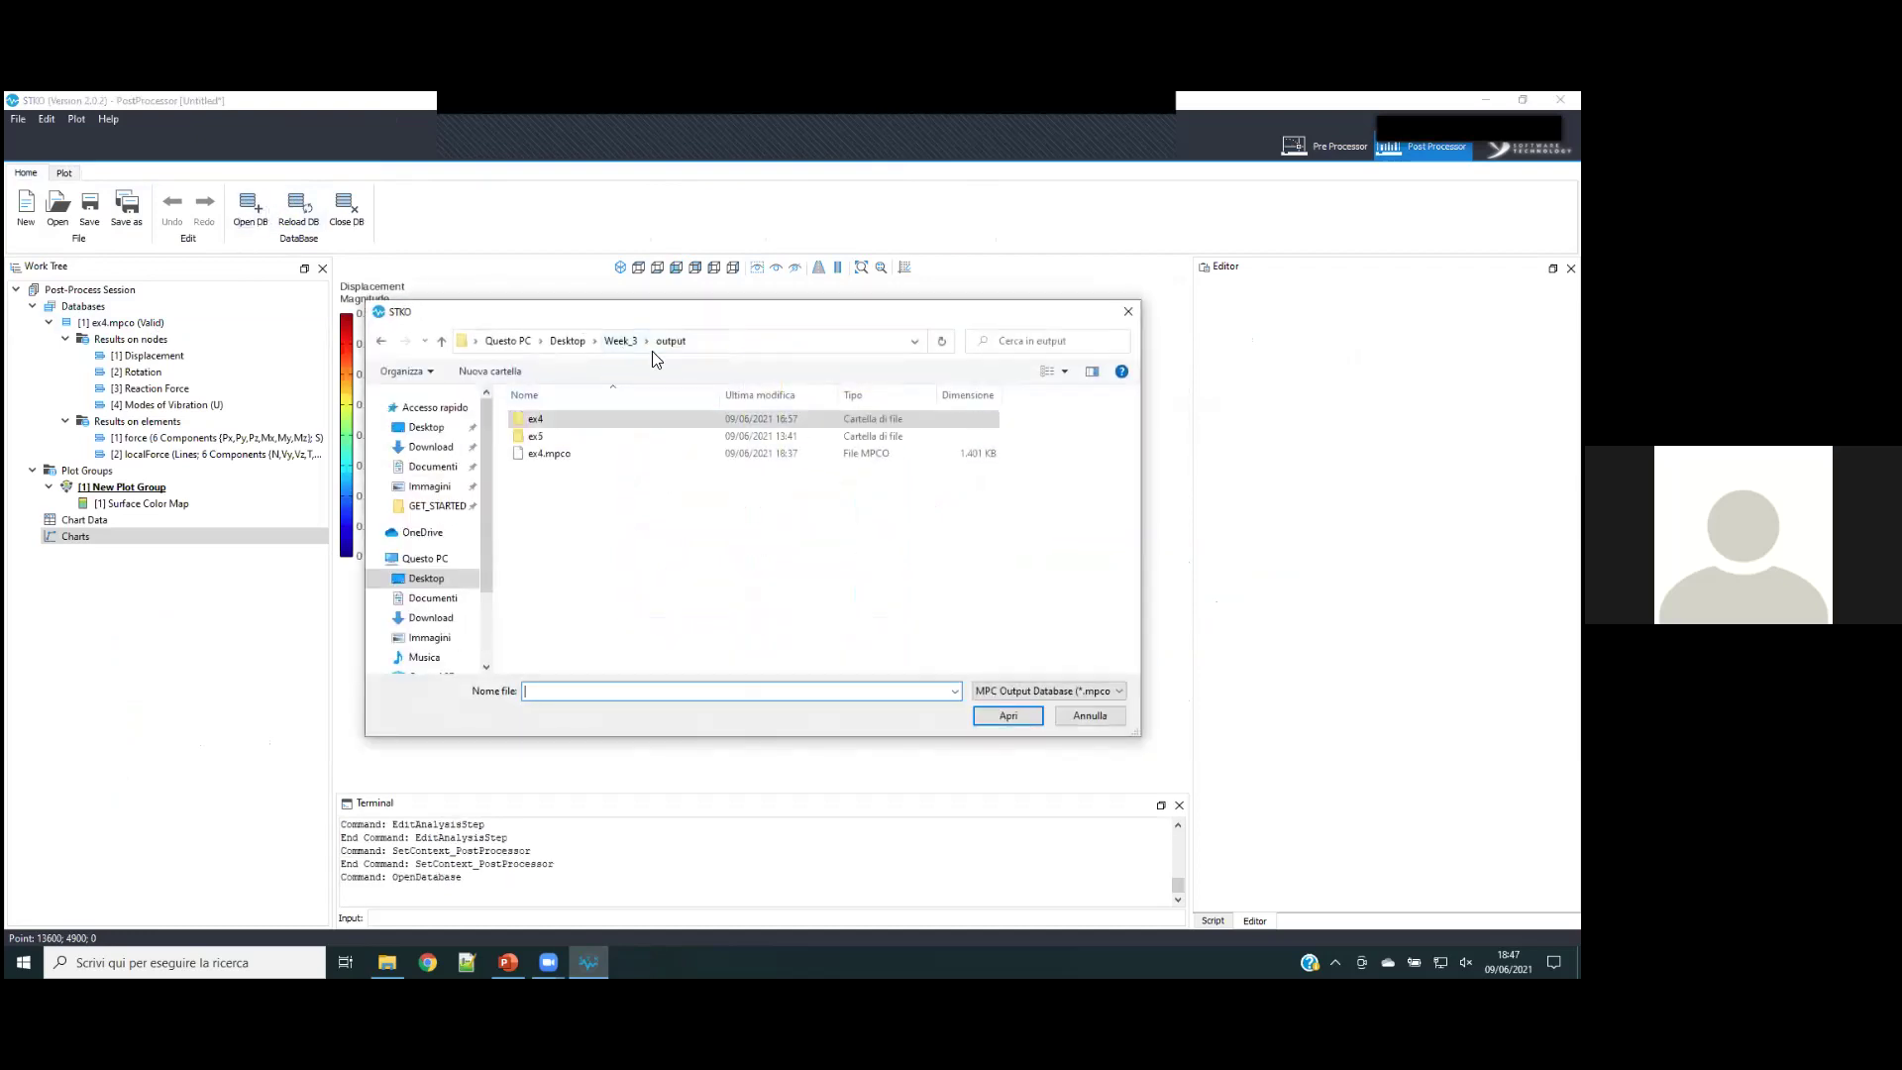
double_click(568, 432)
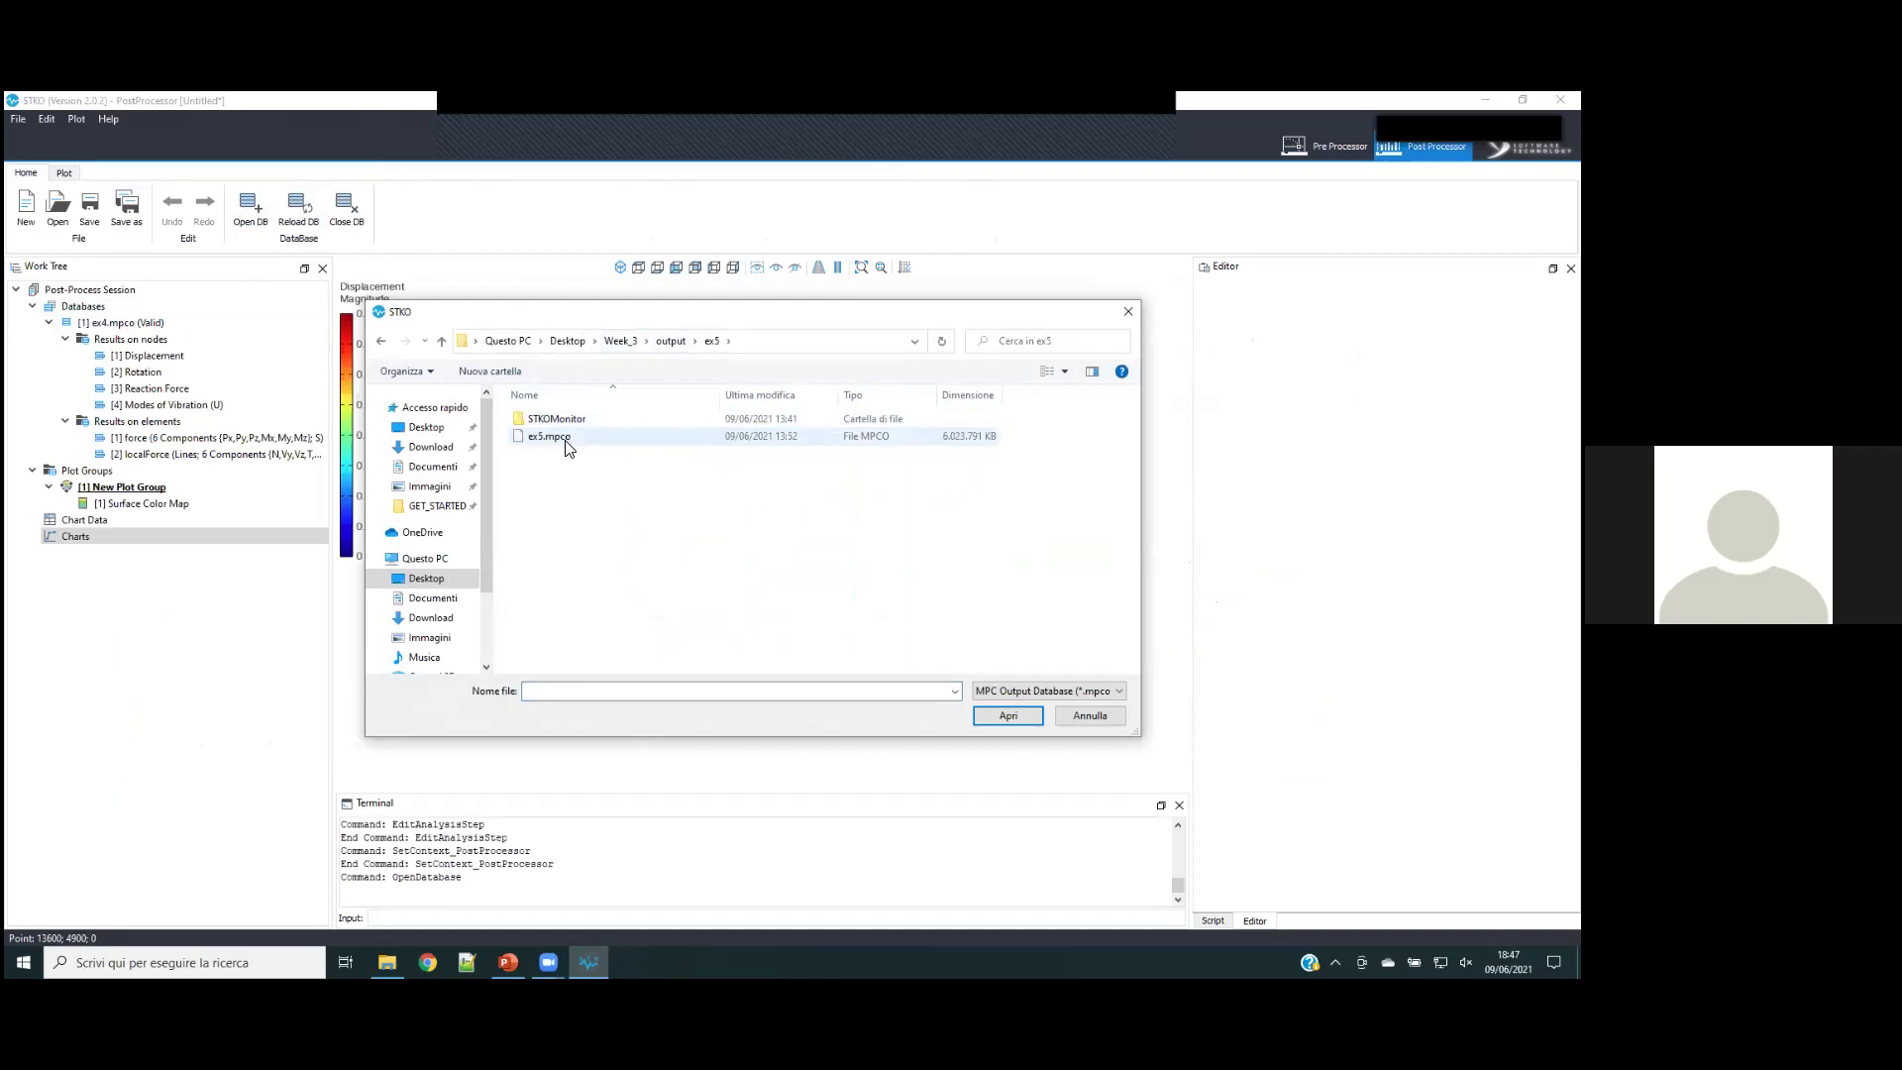
double_click(592, 438)
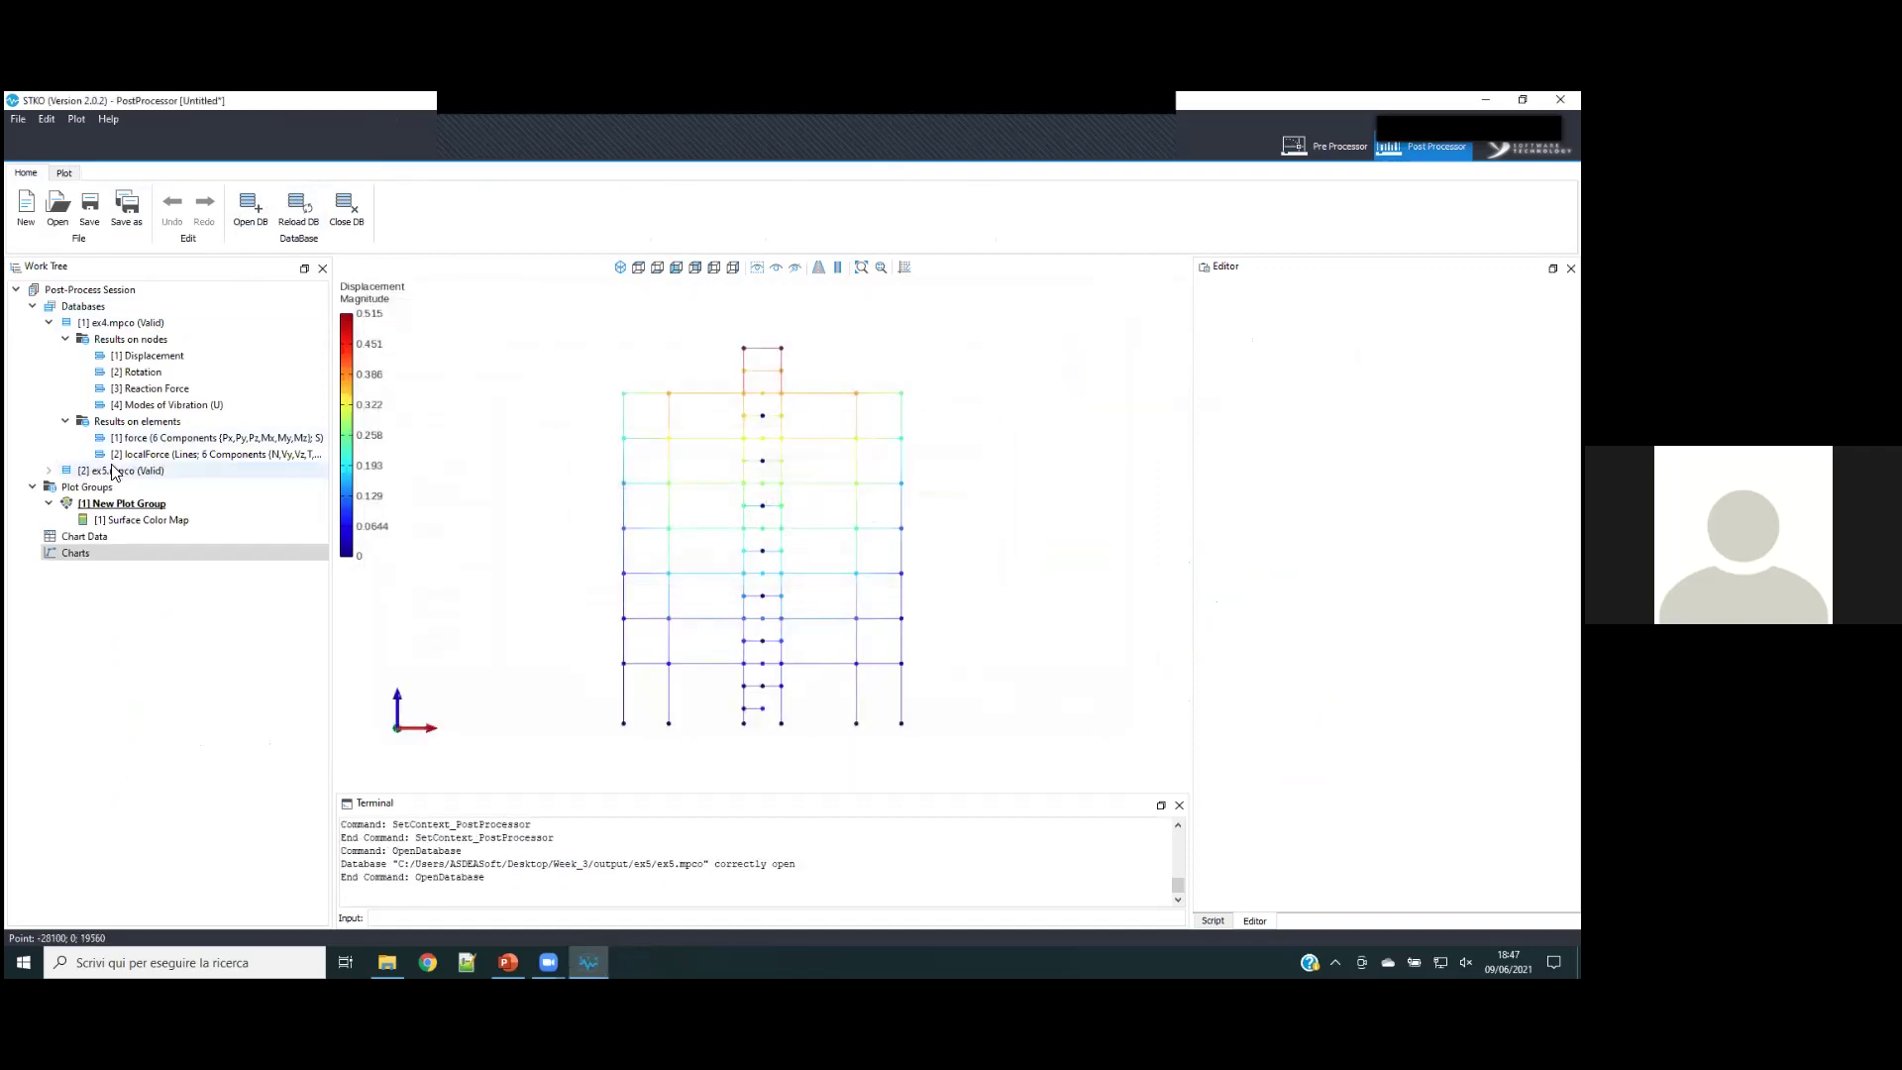
- Show the ex4 surface color map in isometric view with mesh edges, feature edges and beam extrusion turned on
click(111, 505)
click(621, 267)
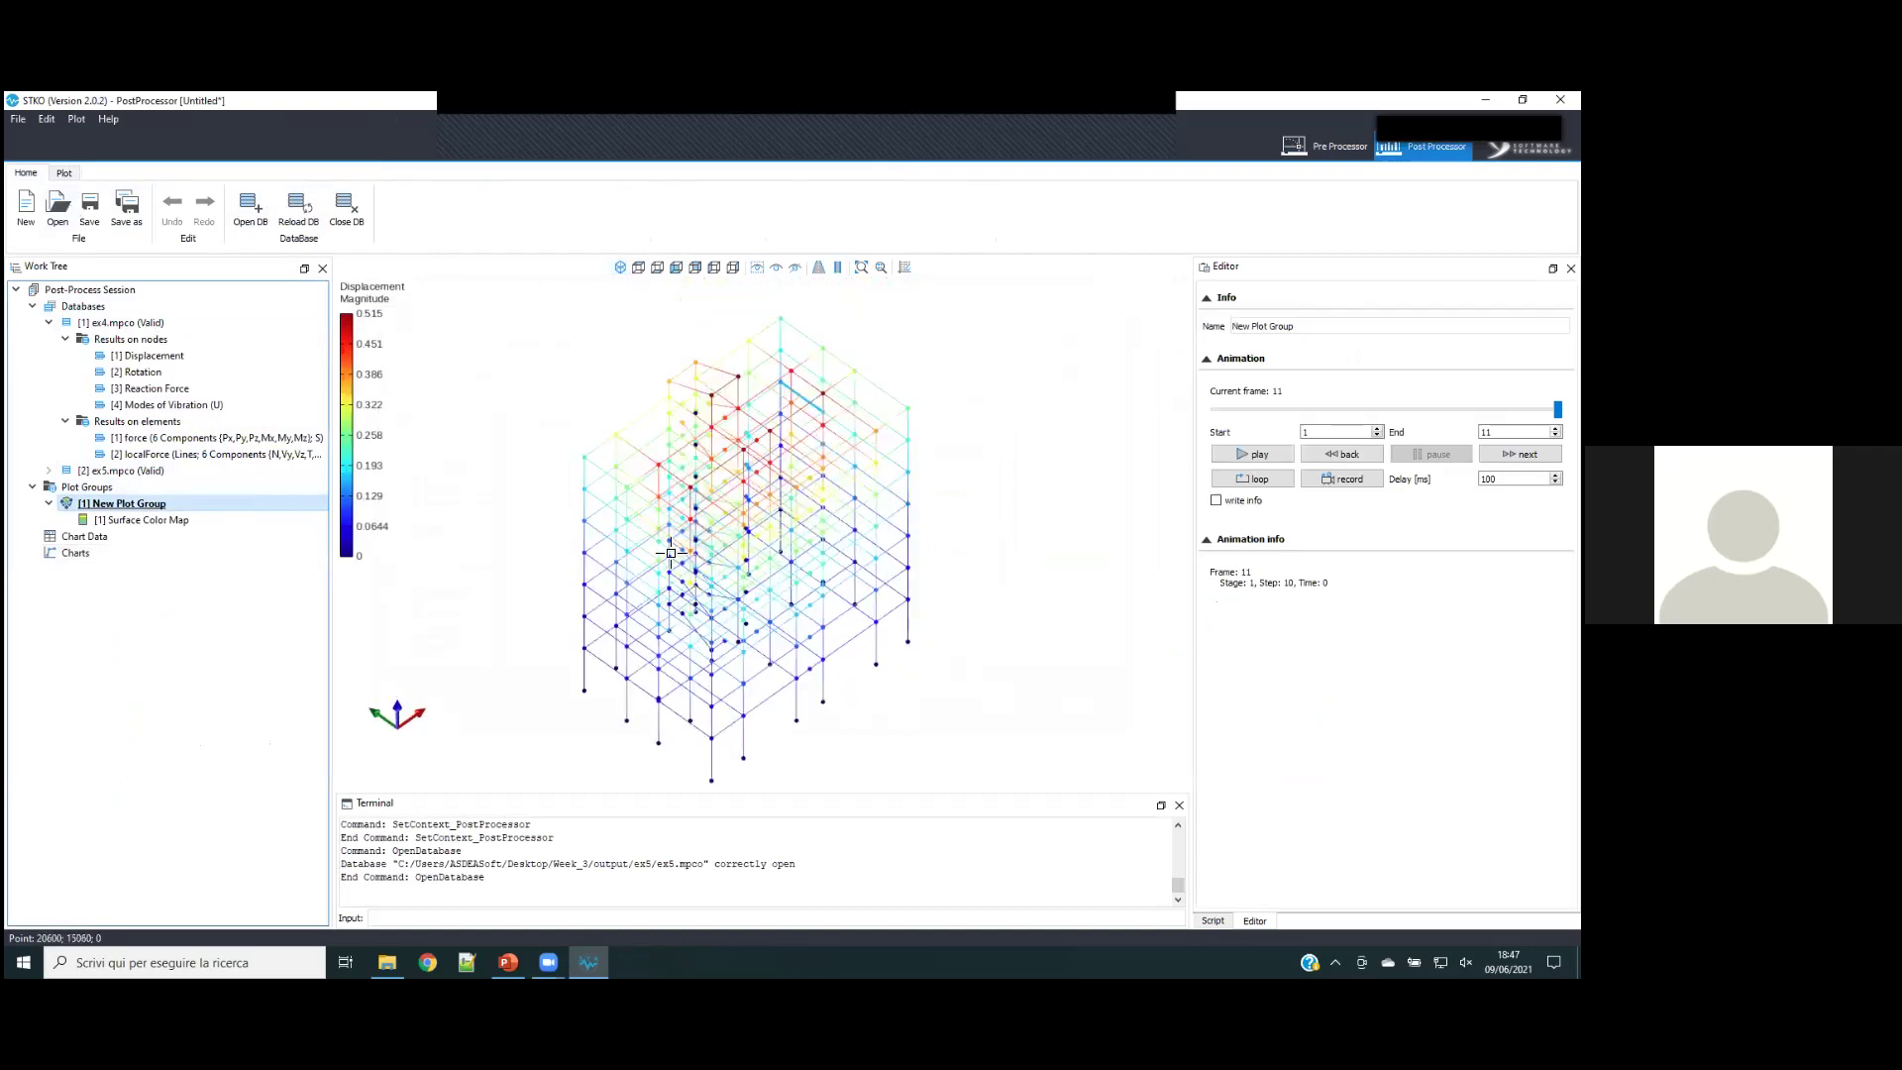
click(228, 520)
click(1240, 844)
click(1241, 865)
click(1245, 878)
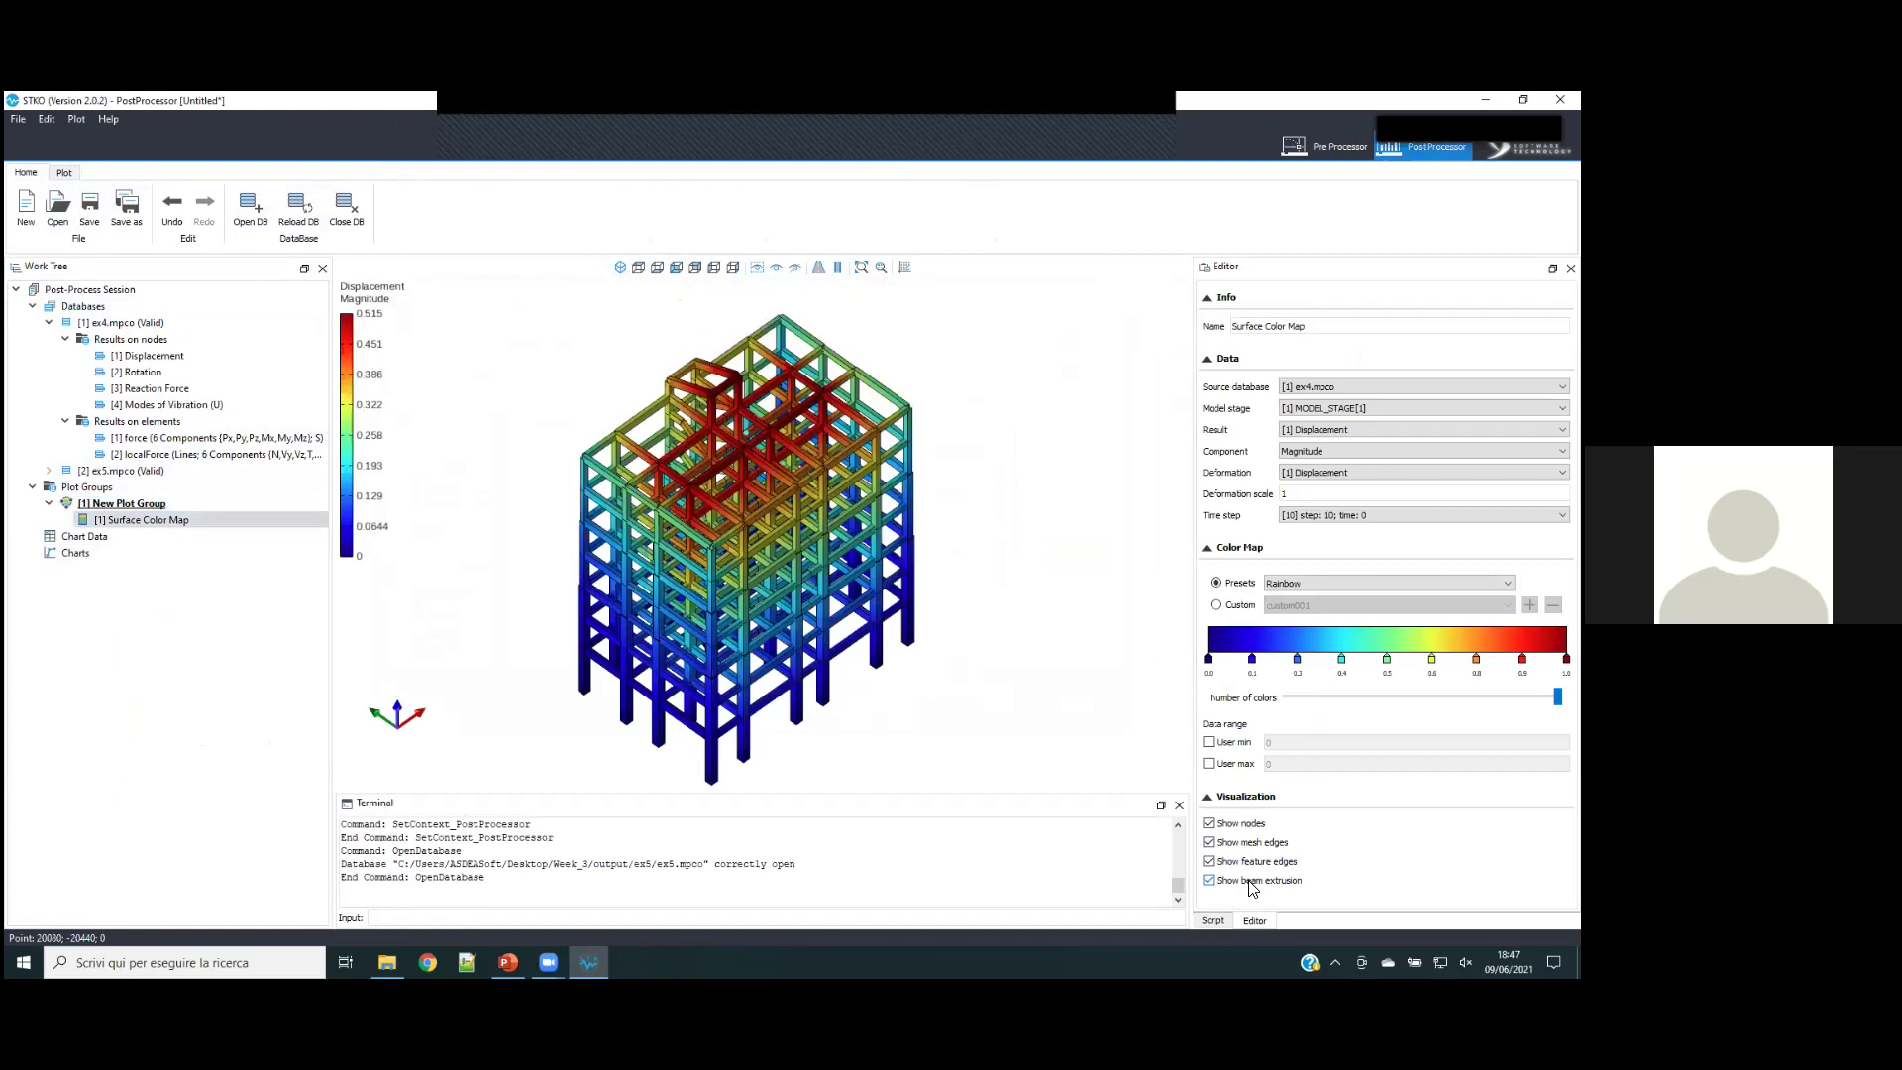
- Add a second surface color map to the plot group for the ex5.mpco displacements and check it against the ex4 plot's settings
click(124, 503)
click(65, 173)
click(271, 208)
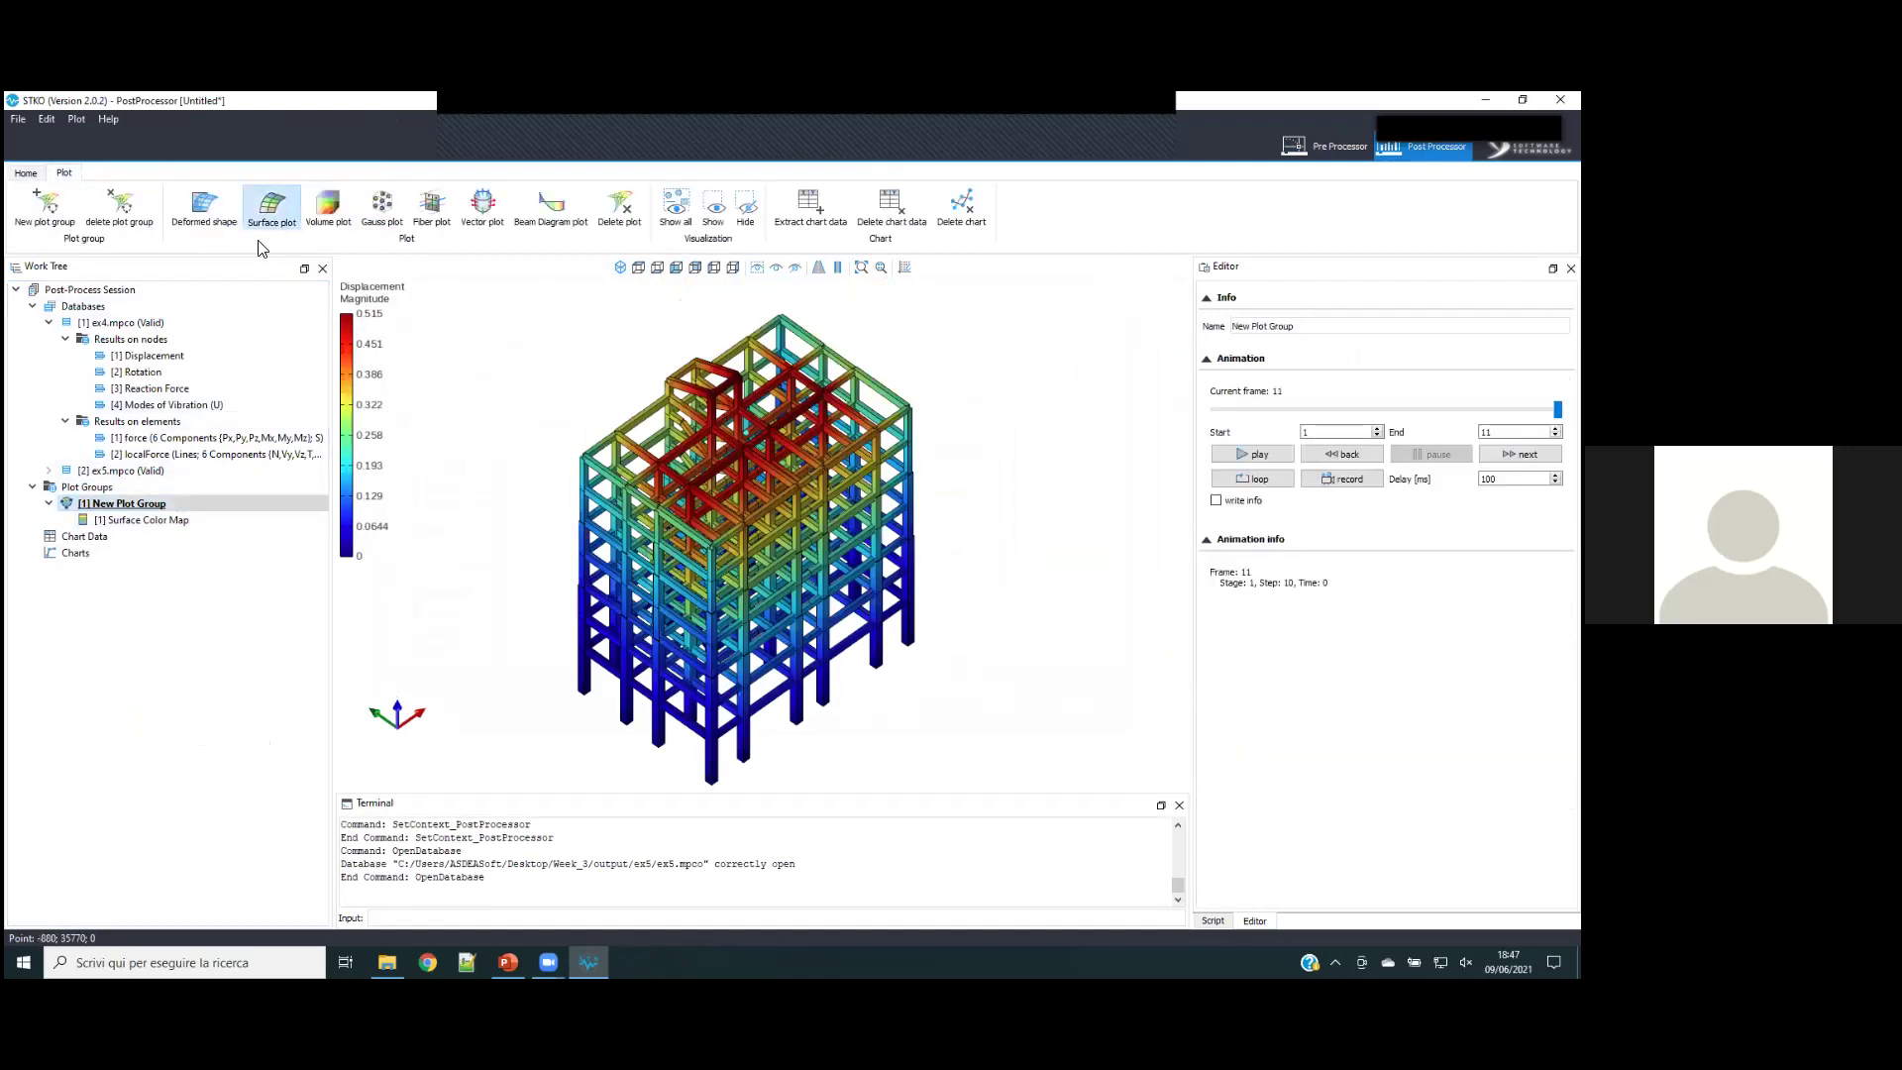
click(187, 538)
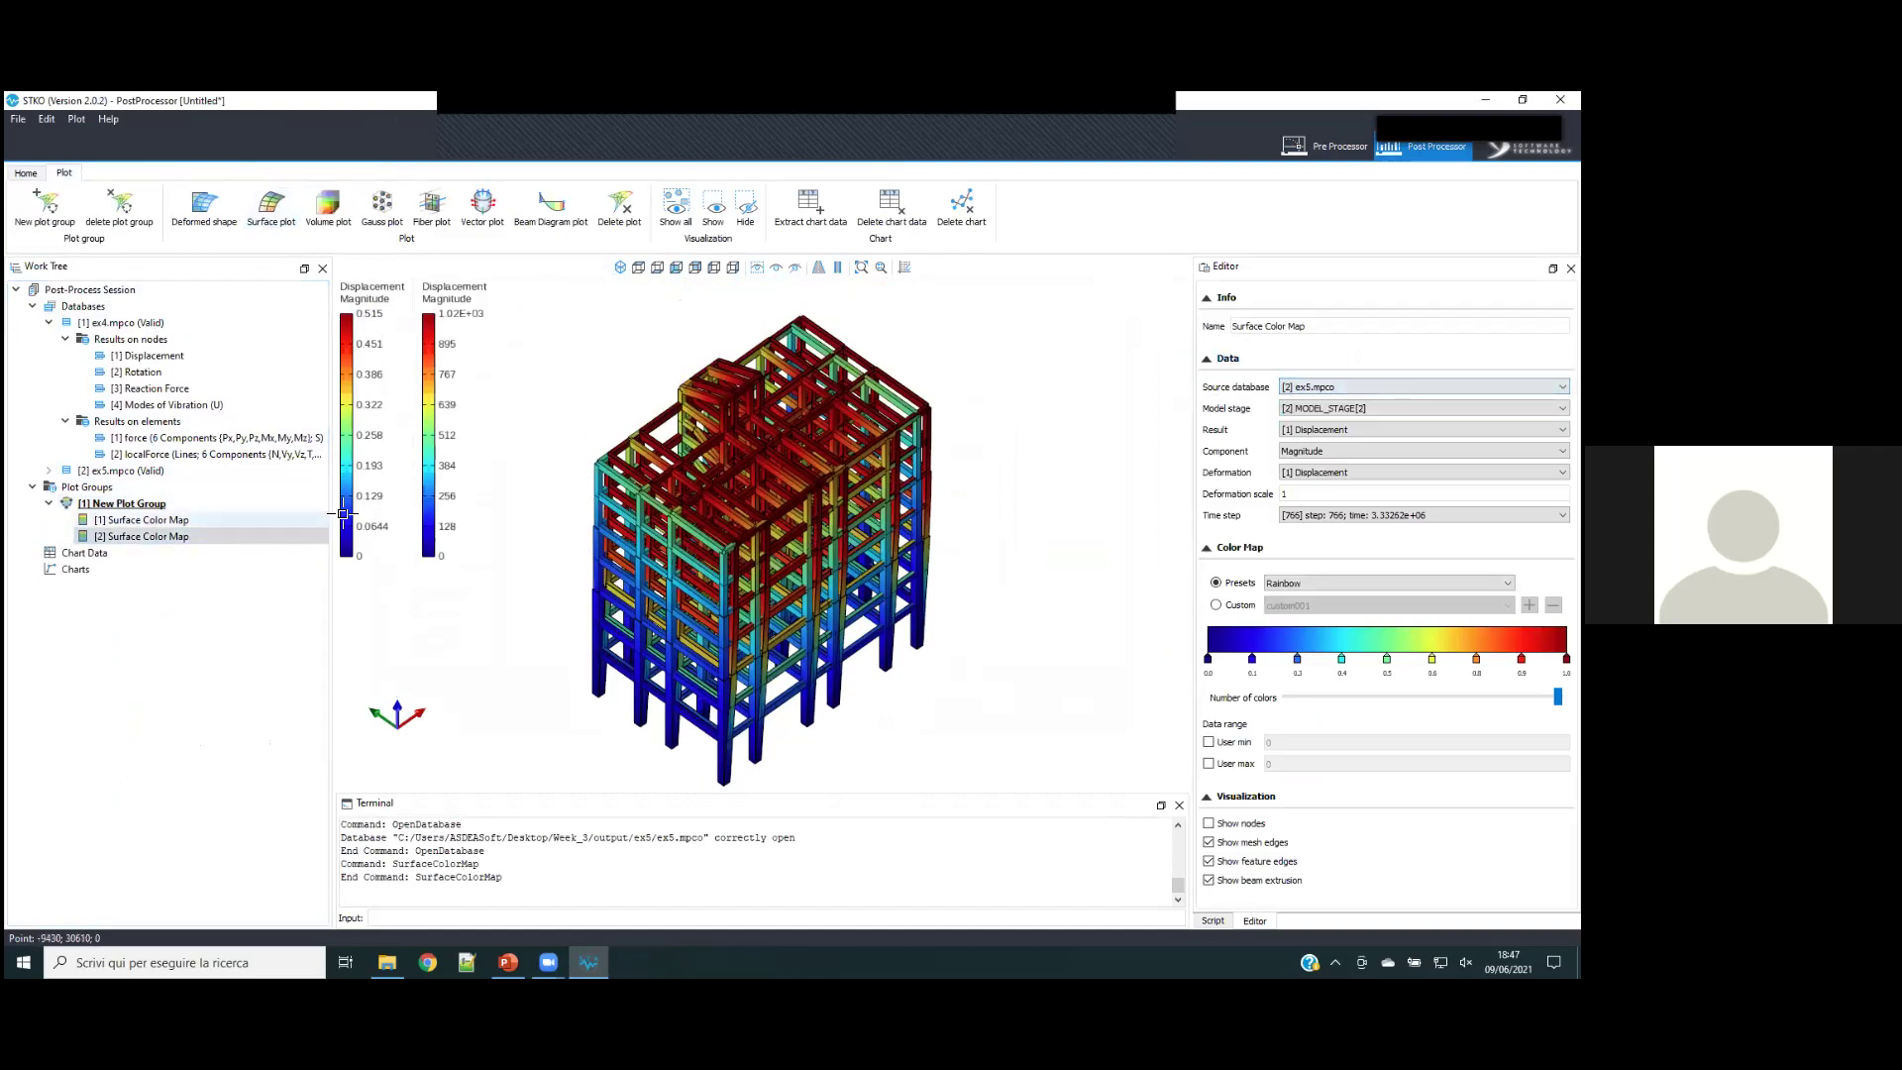
click(194, 521)
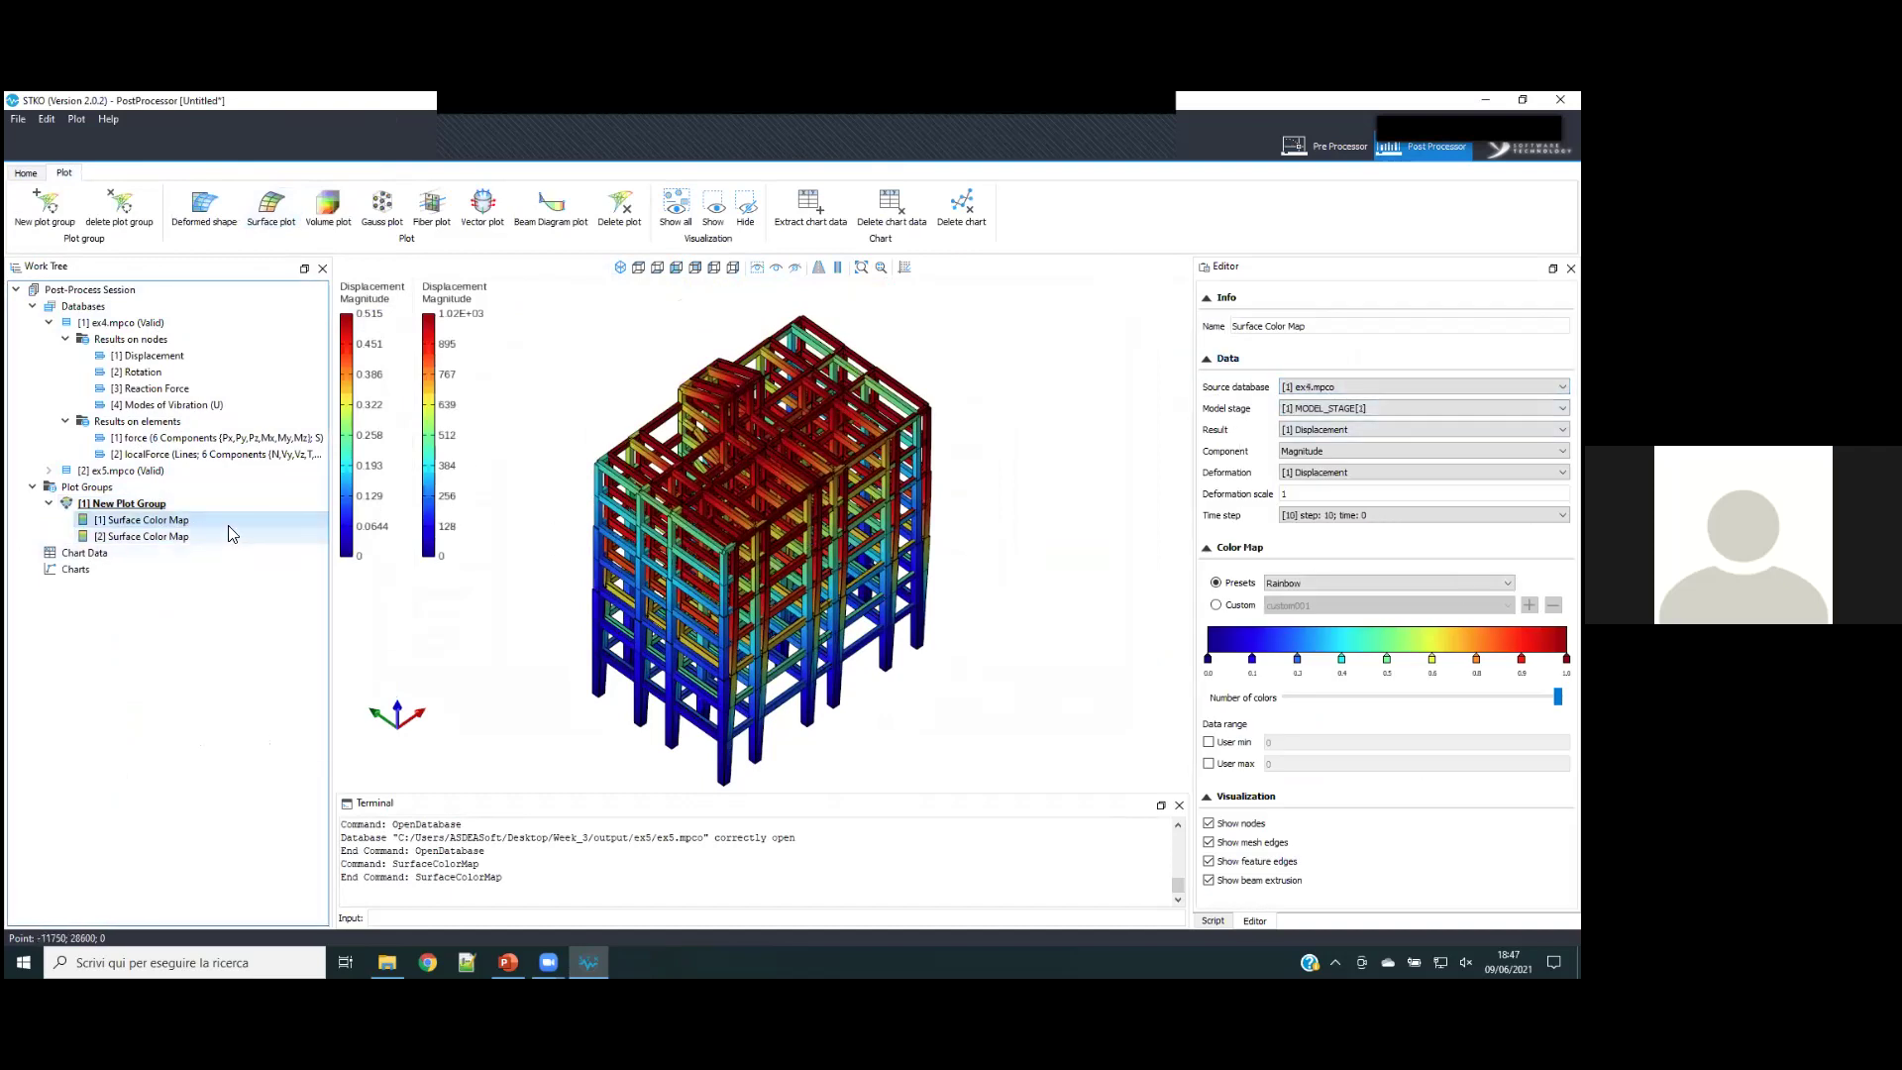
- View the ex5 color map at MODEL_STAGE[1] and advance the plot group's animation to frame 767
click(149, 536)
click(1424, 408)
click(1325, 421)
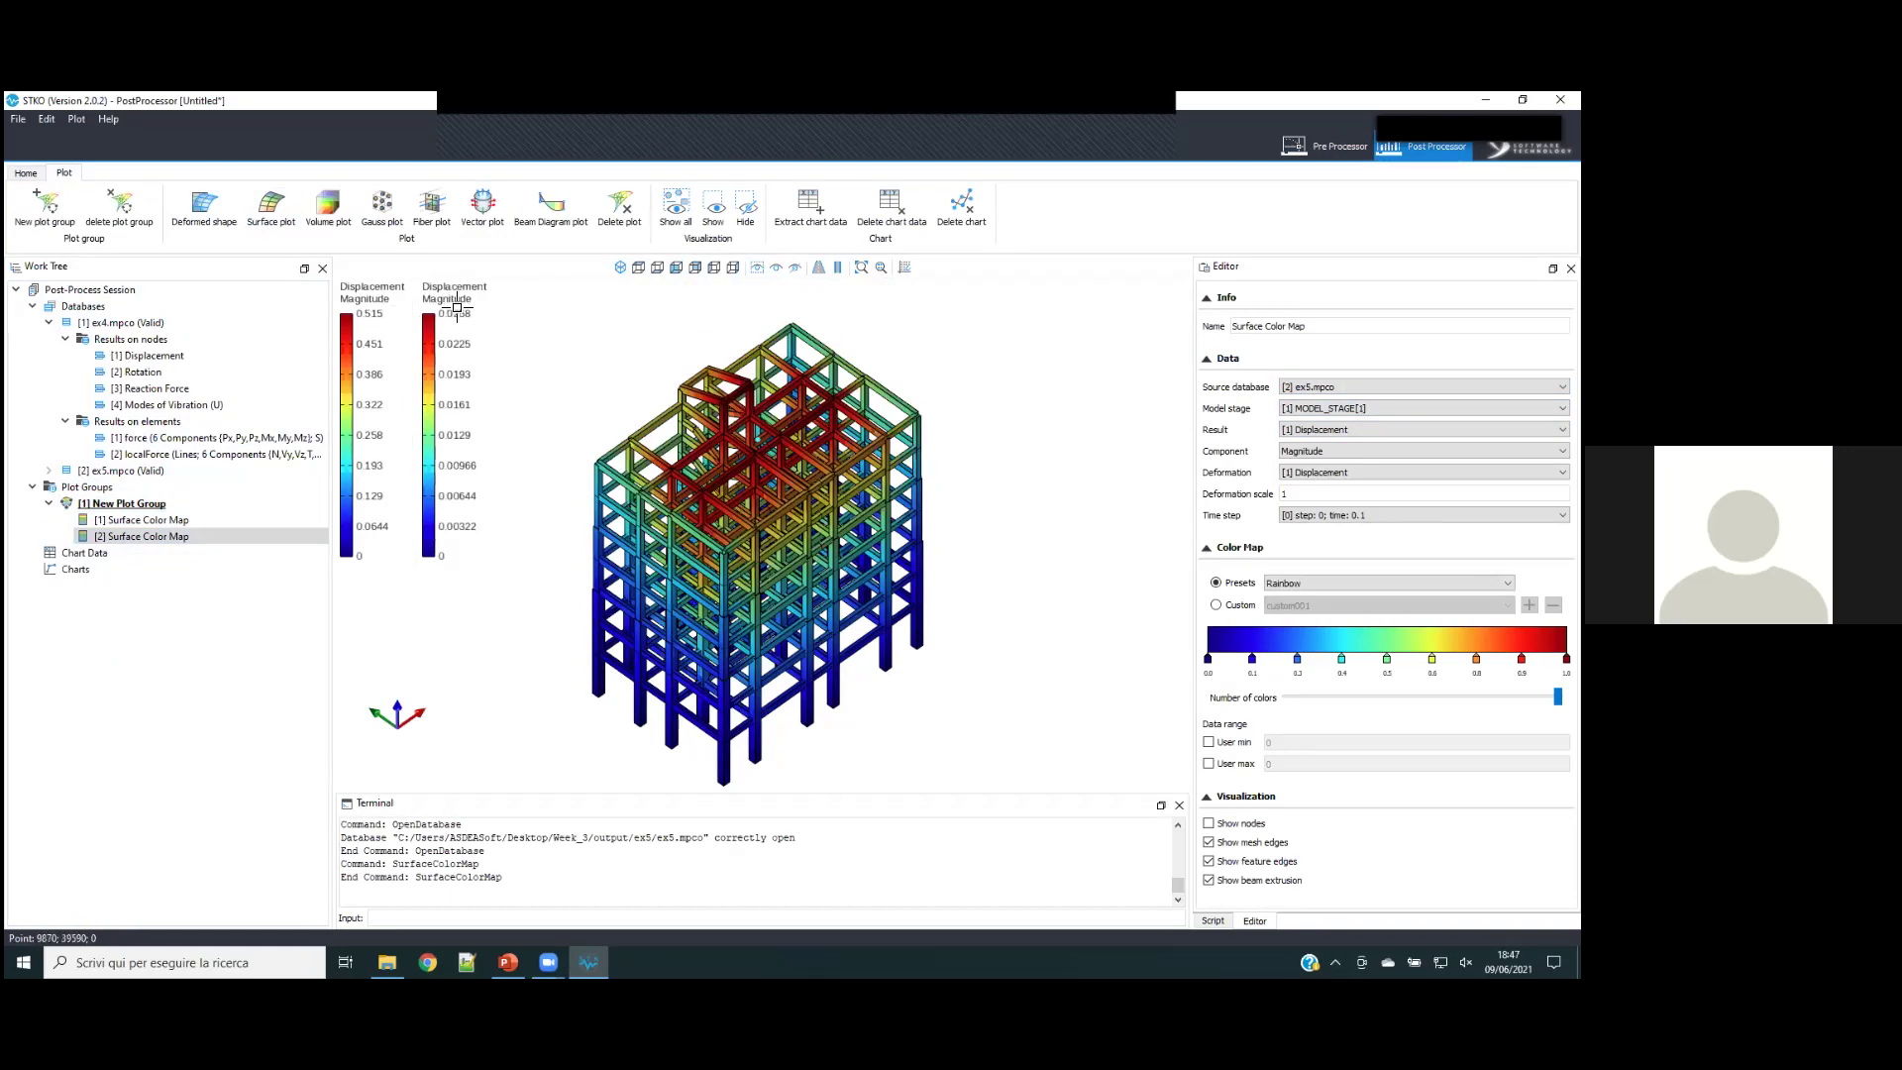
click(158, 502)
drag(1219, 409, 1558, 409)
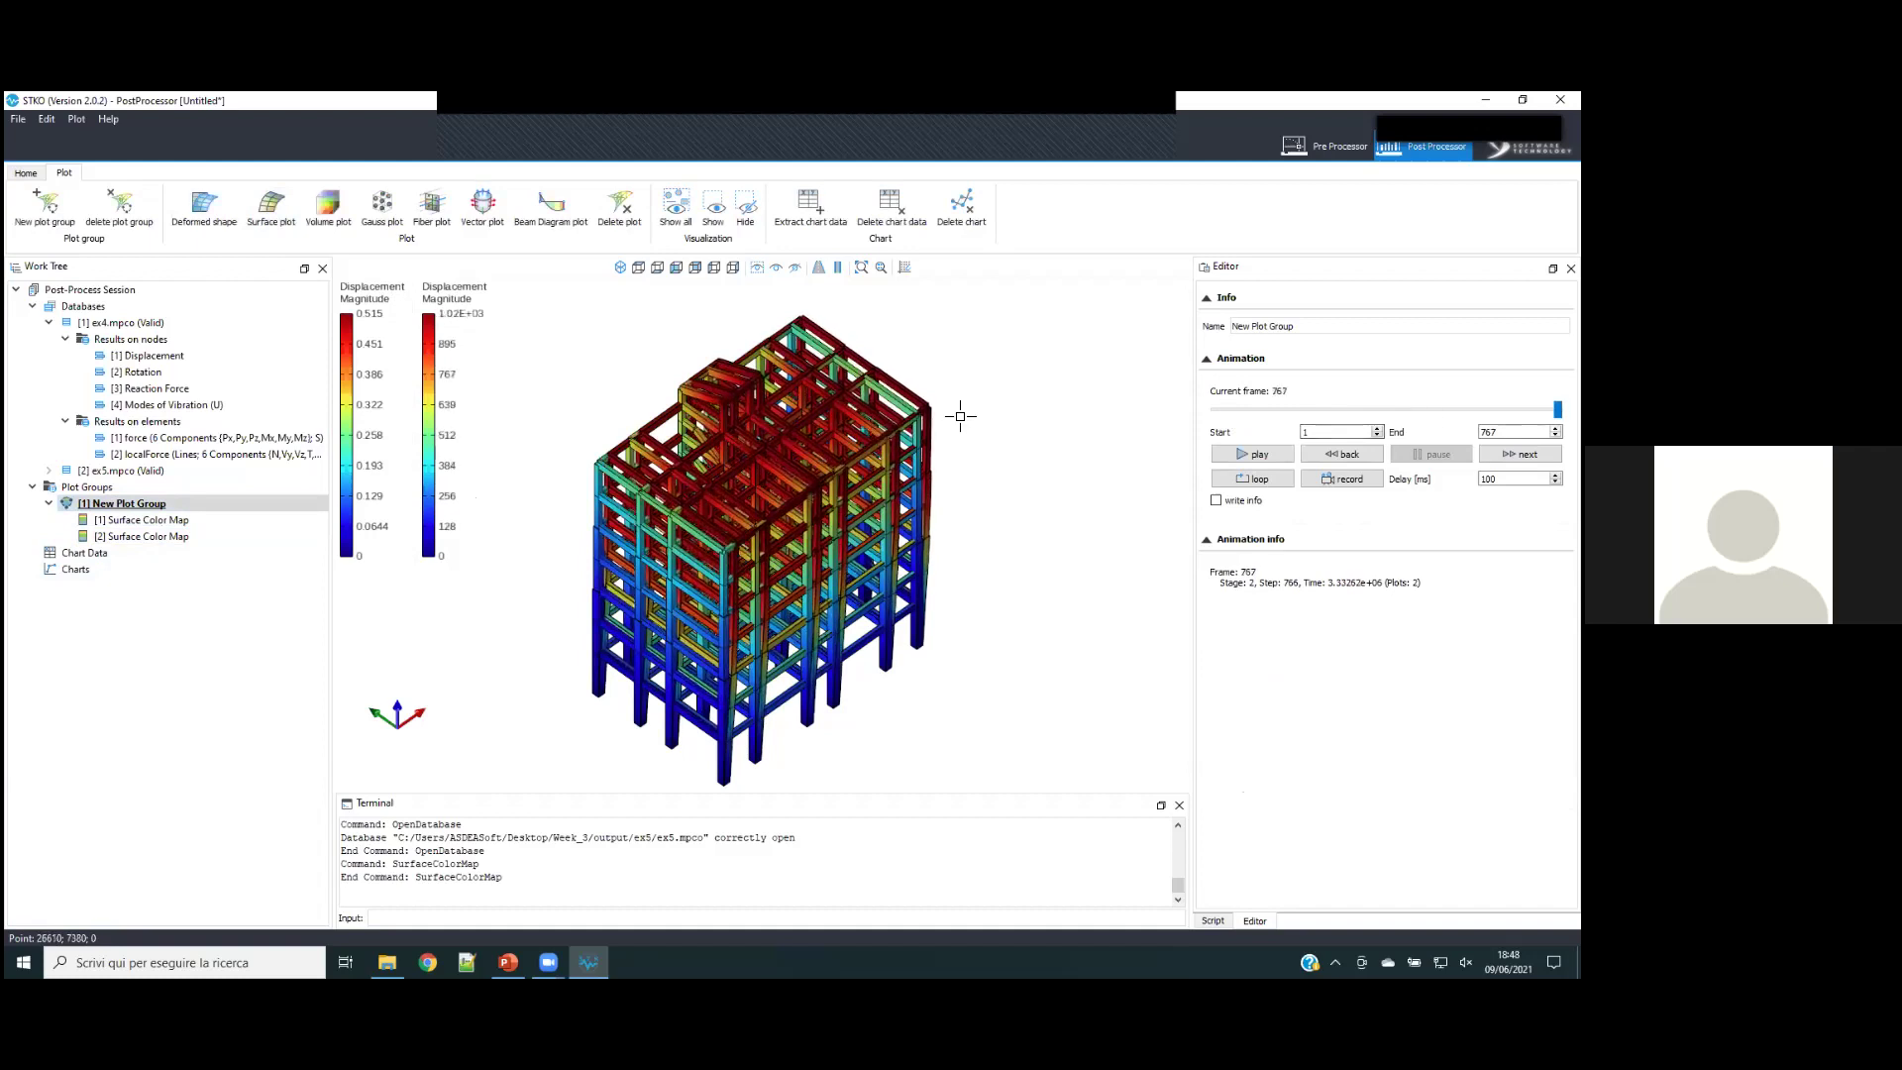
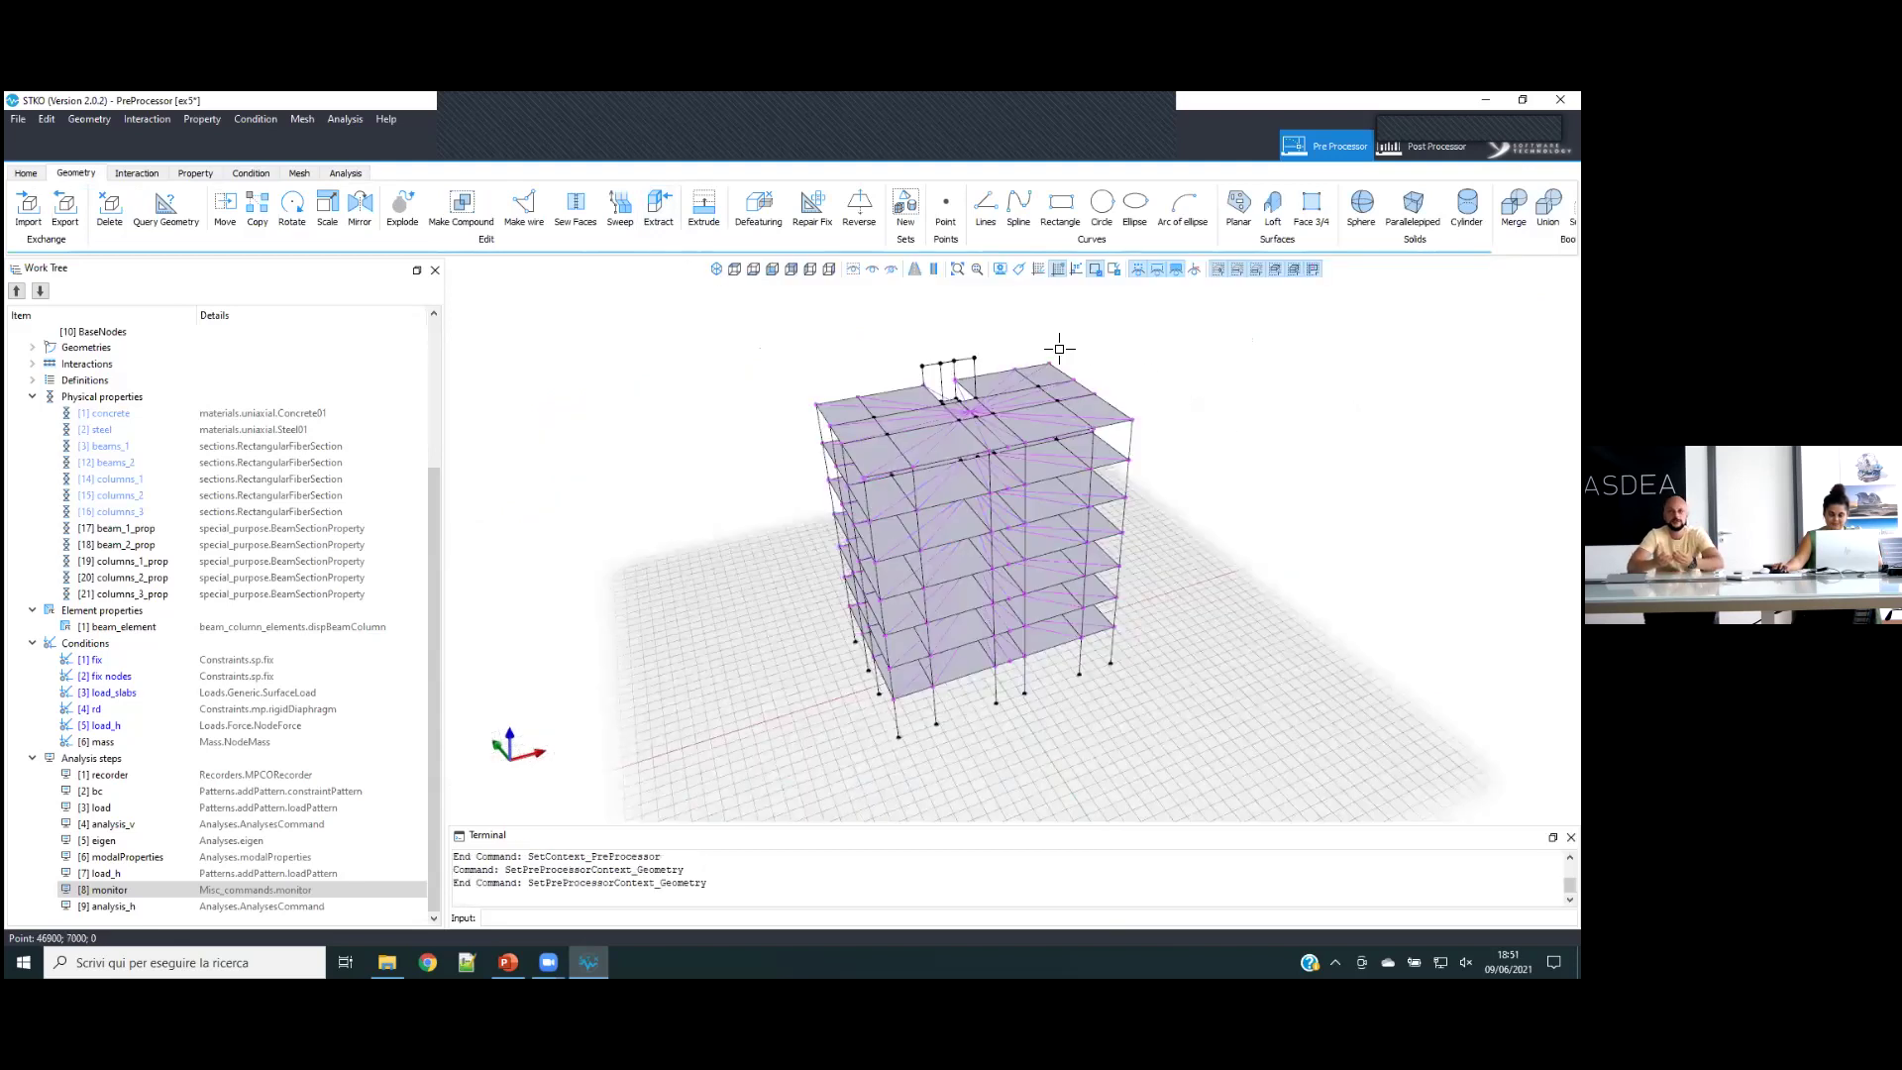
- Display the pre-processor model's assigned properties, compare its element and physical property coloring, and examine the upper floors up close
click(194, 173)
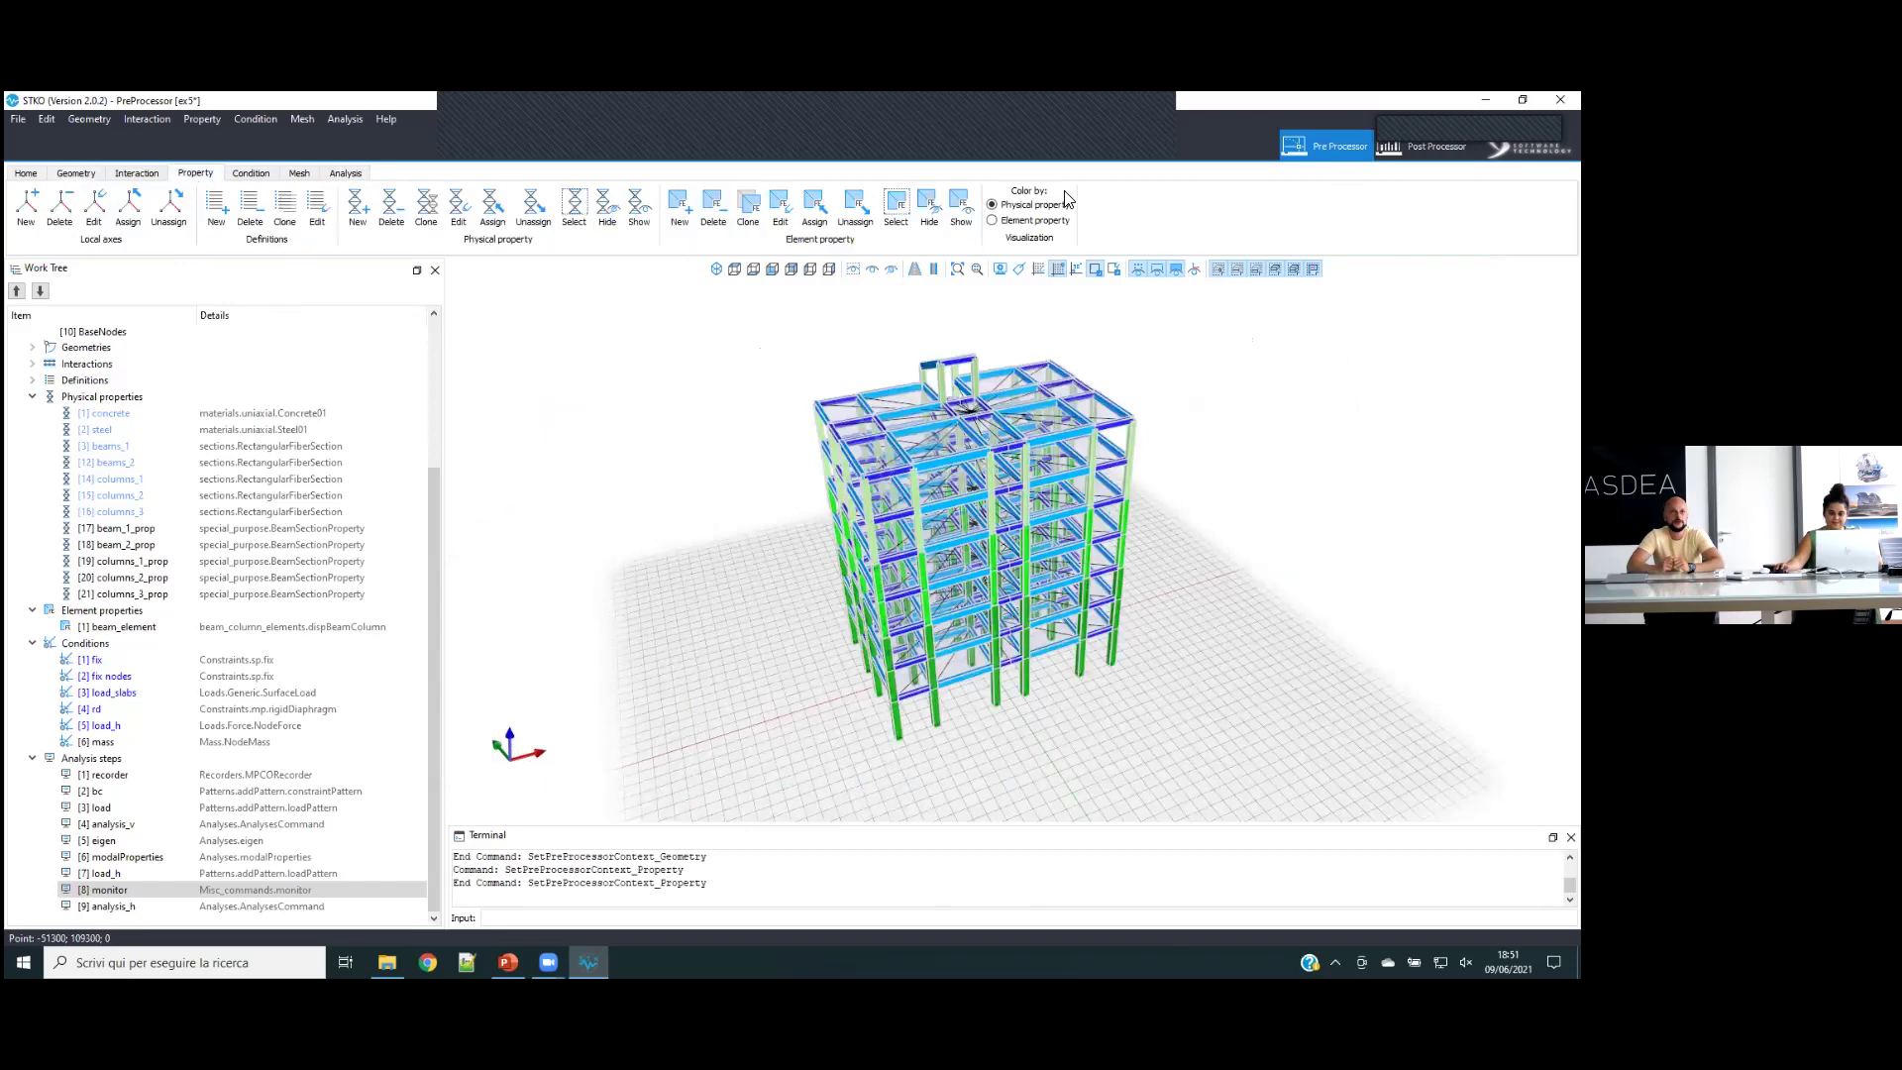
click(1015, 223)
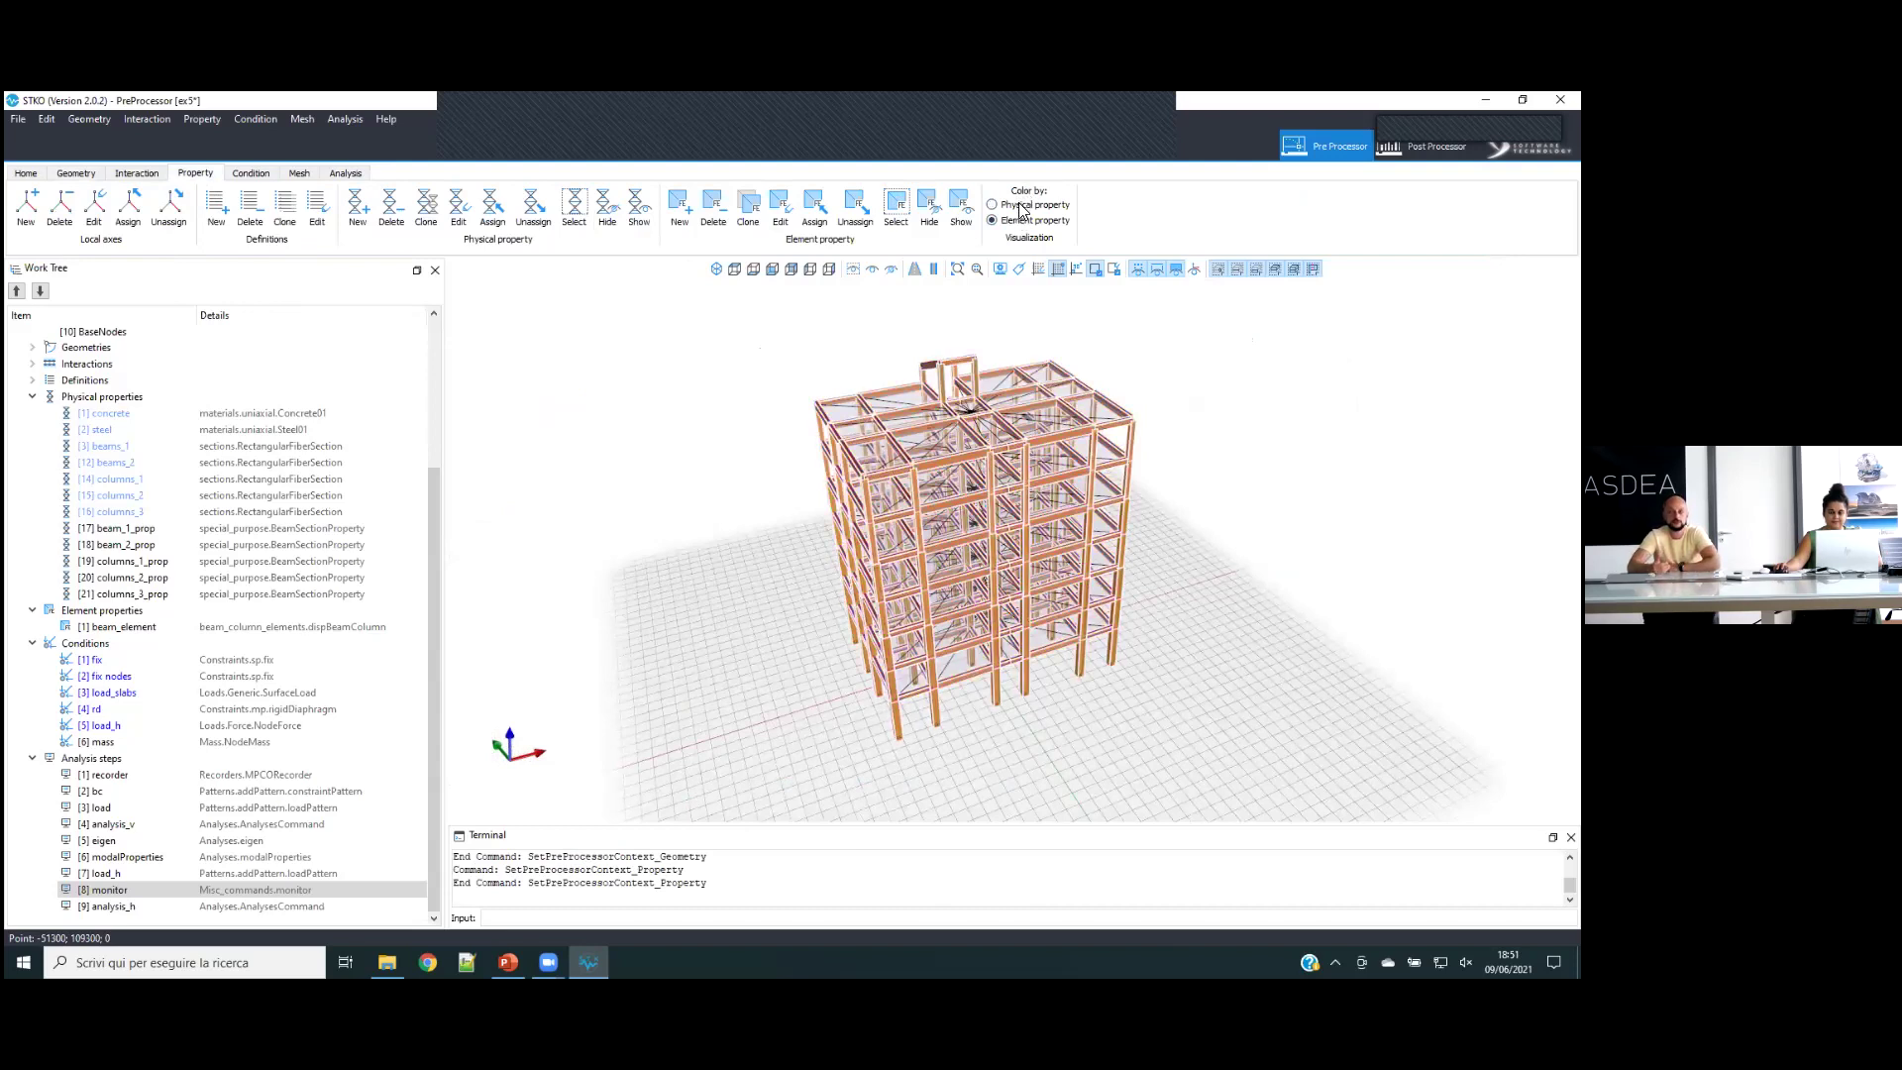
click(1022, 207)
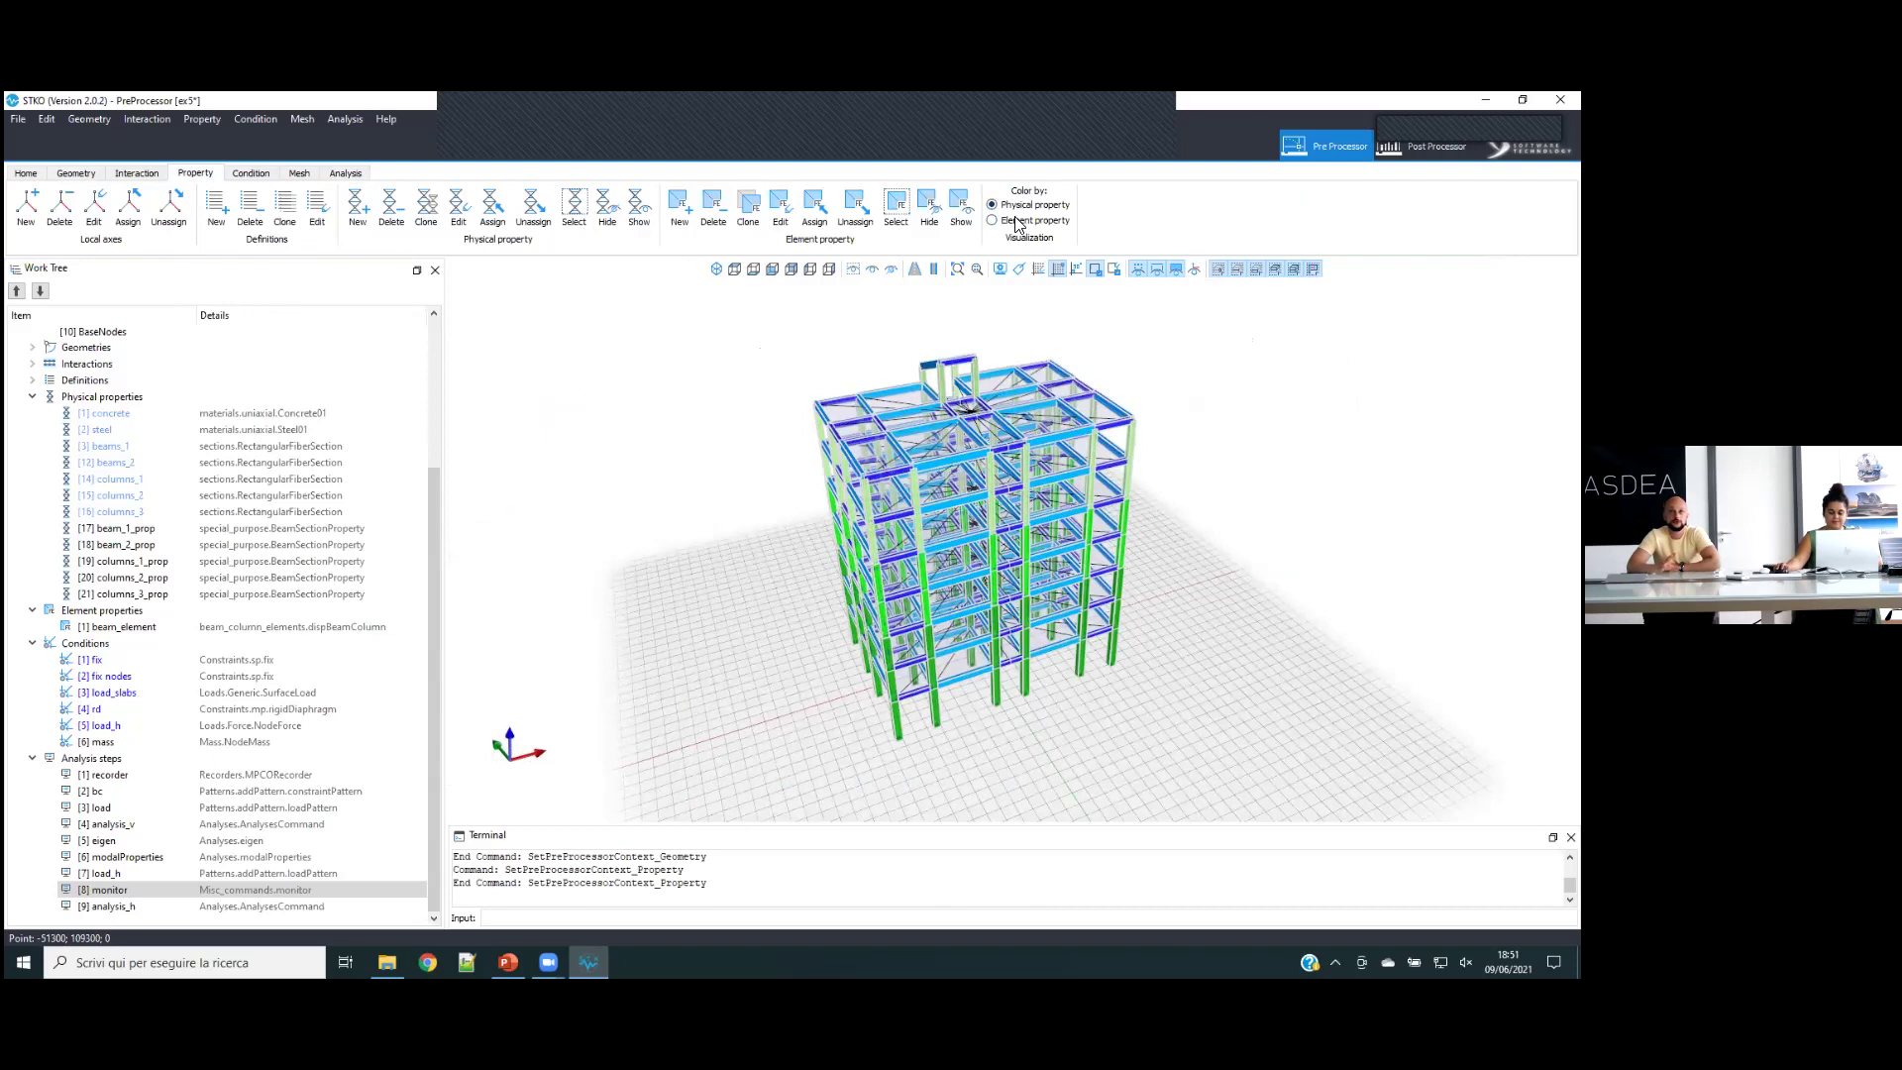
scroll(994, 374, up, 3)
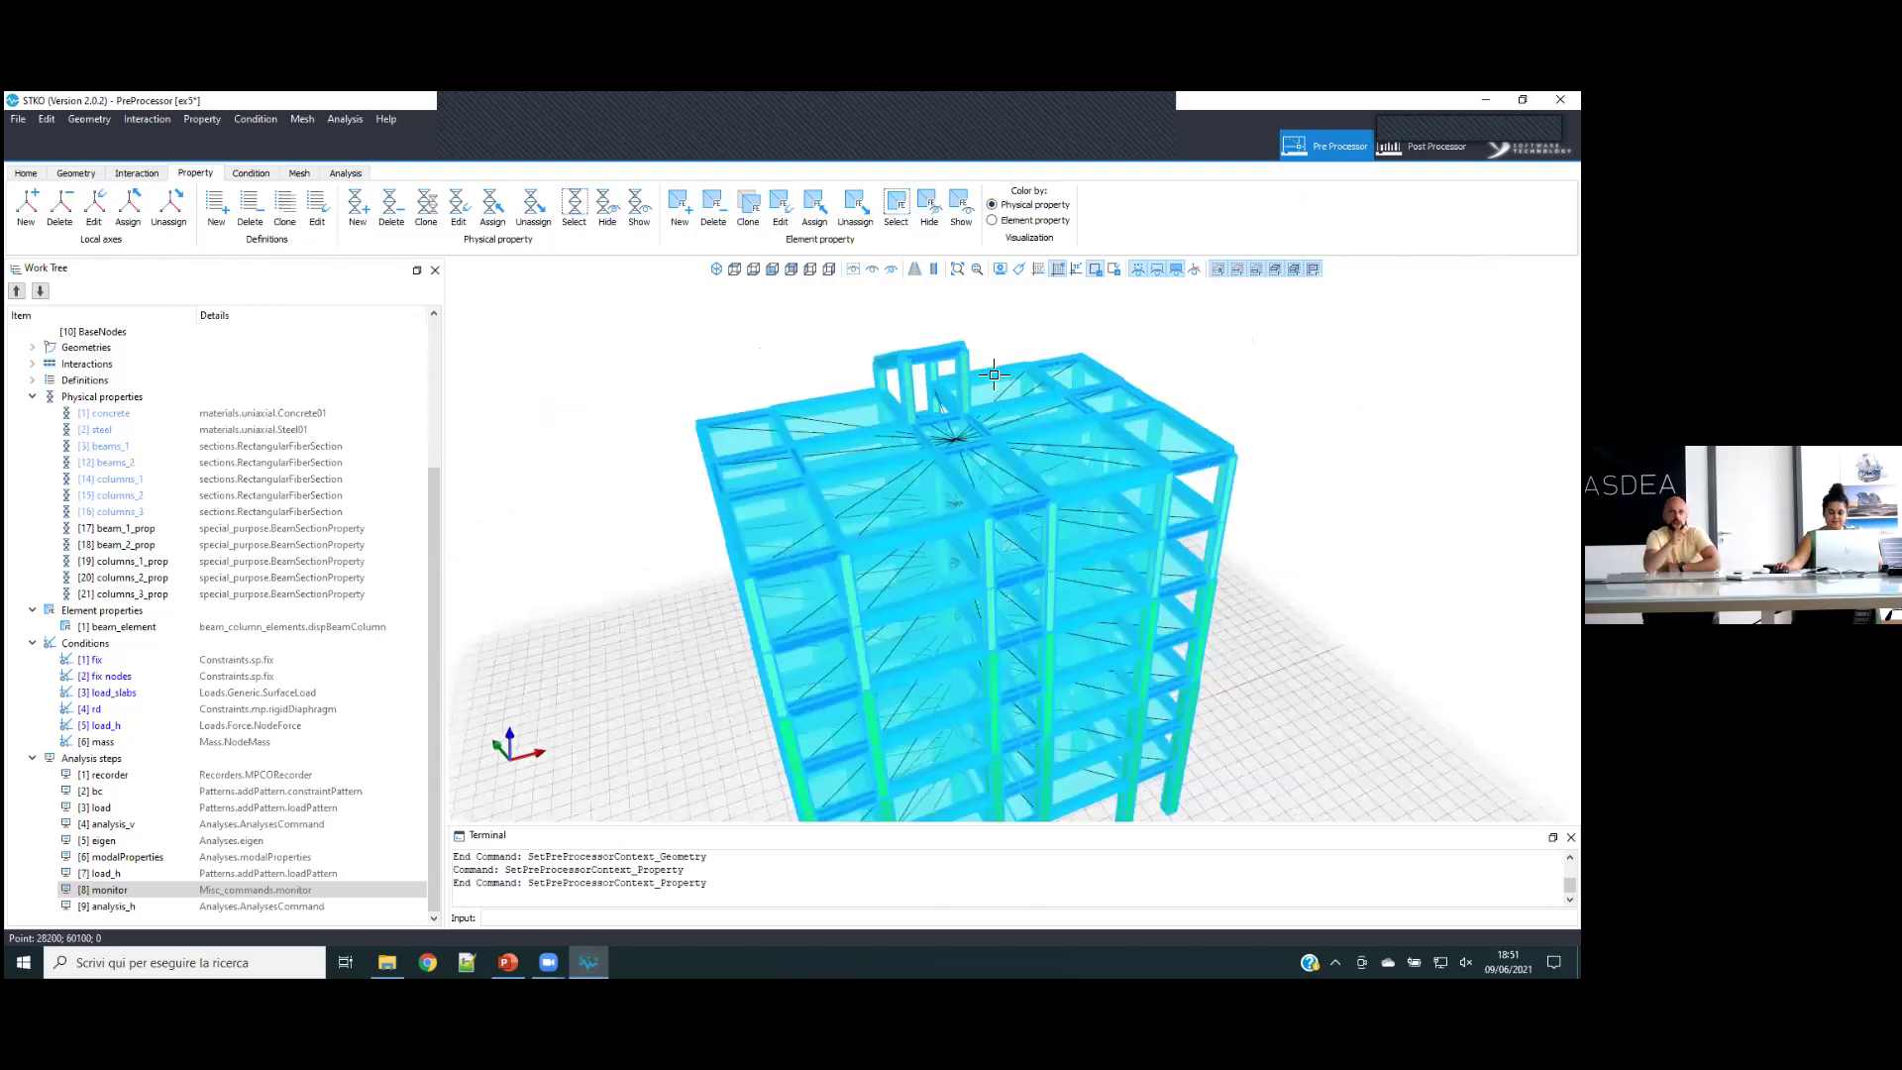
- Go through the condition and mesh contexts, replacing the automatic display with the Property view coloured by physical property
click(263, 175)
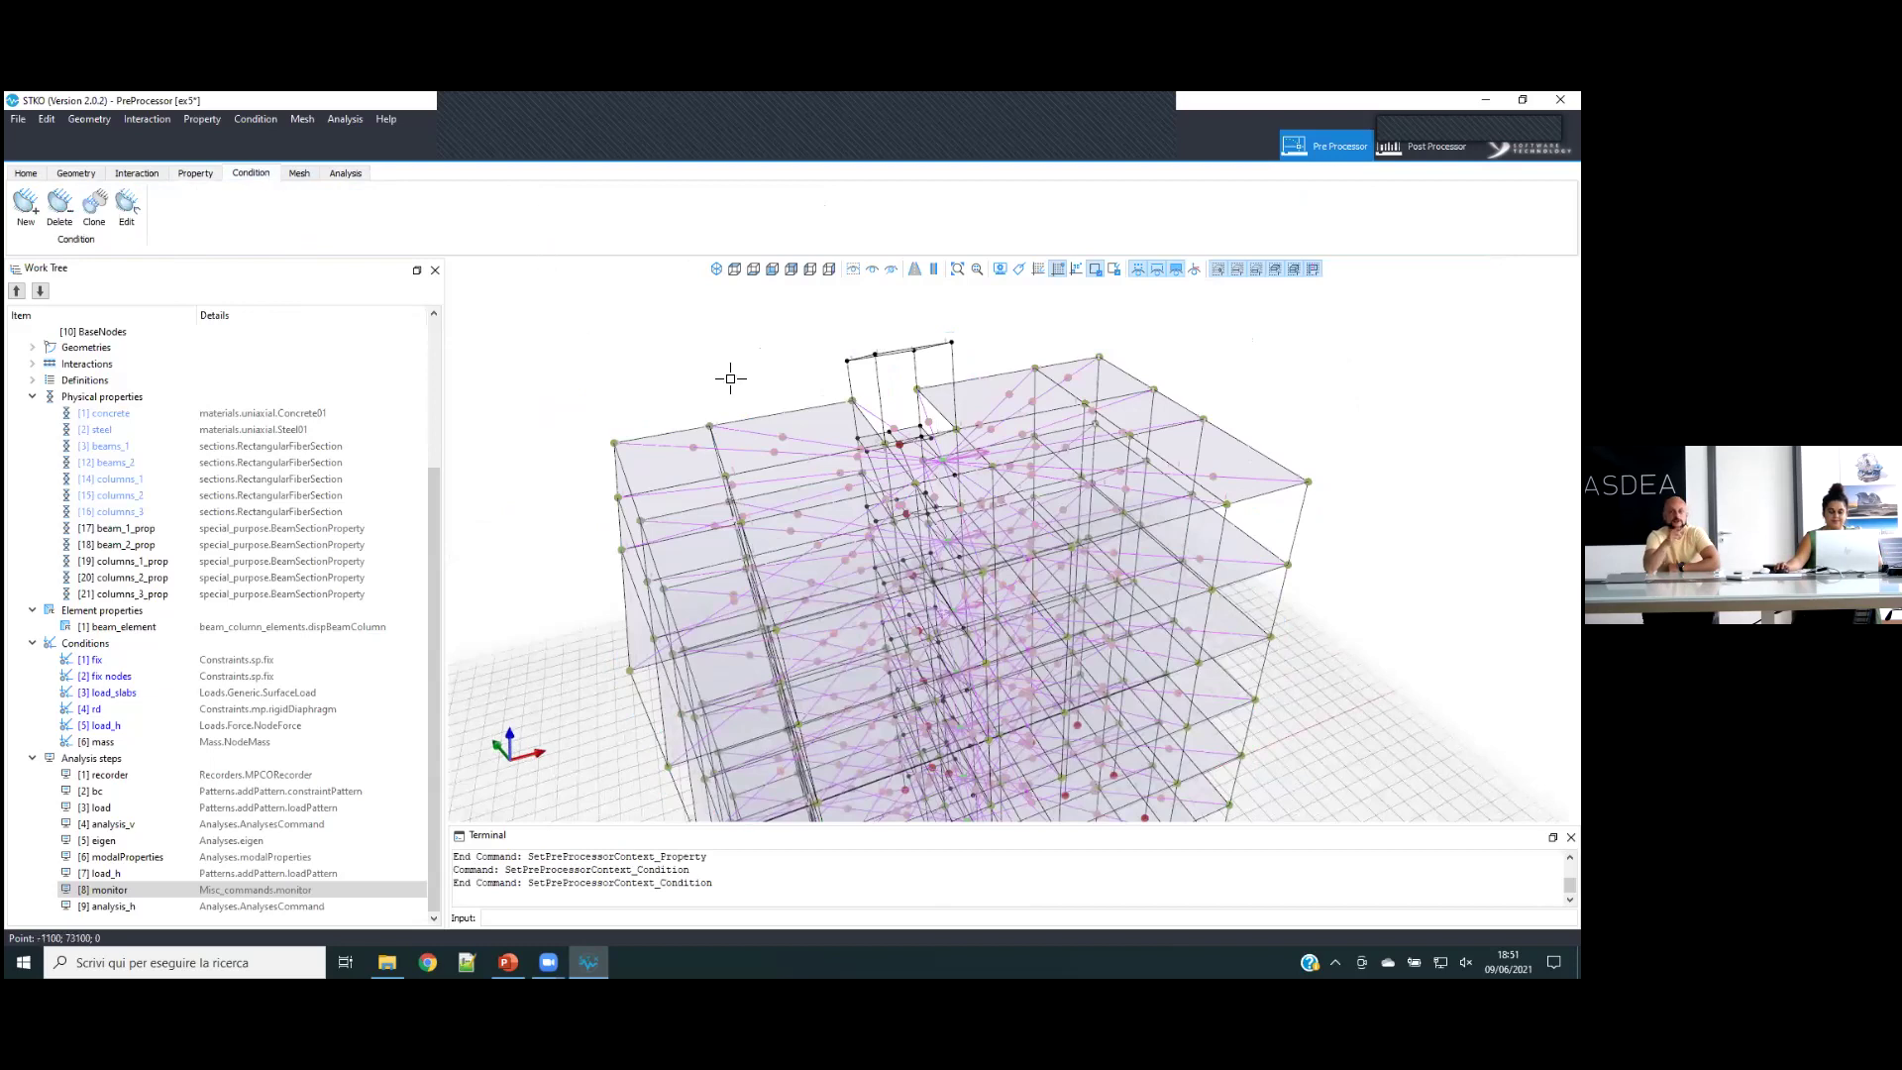
click(300, 174)
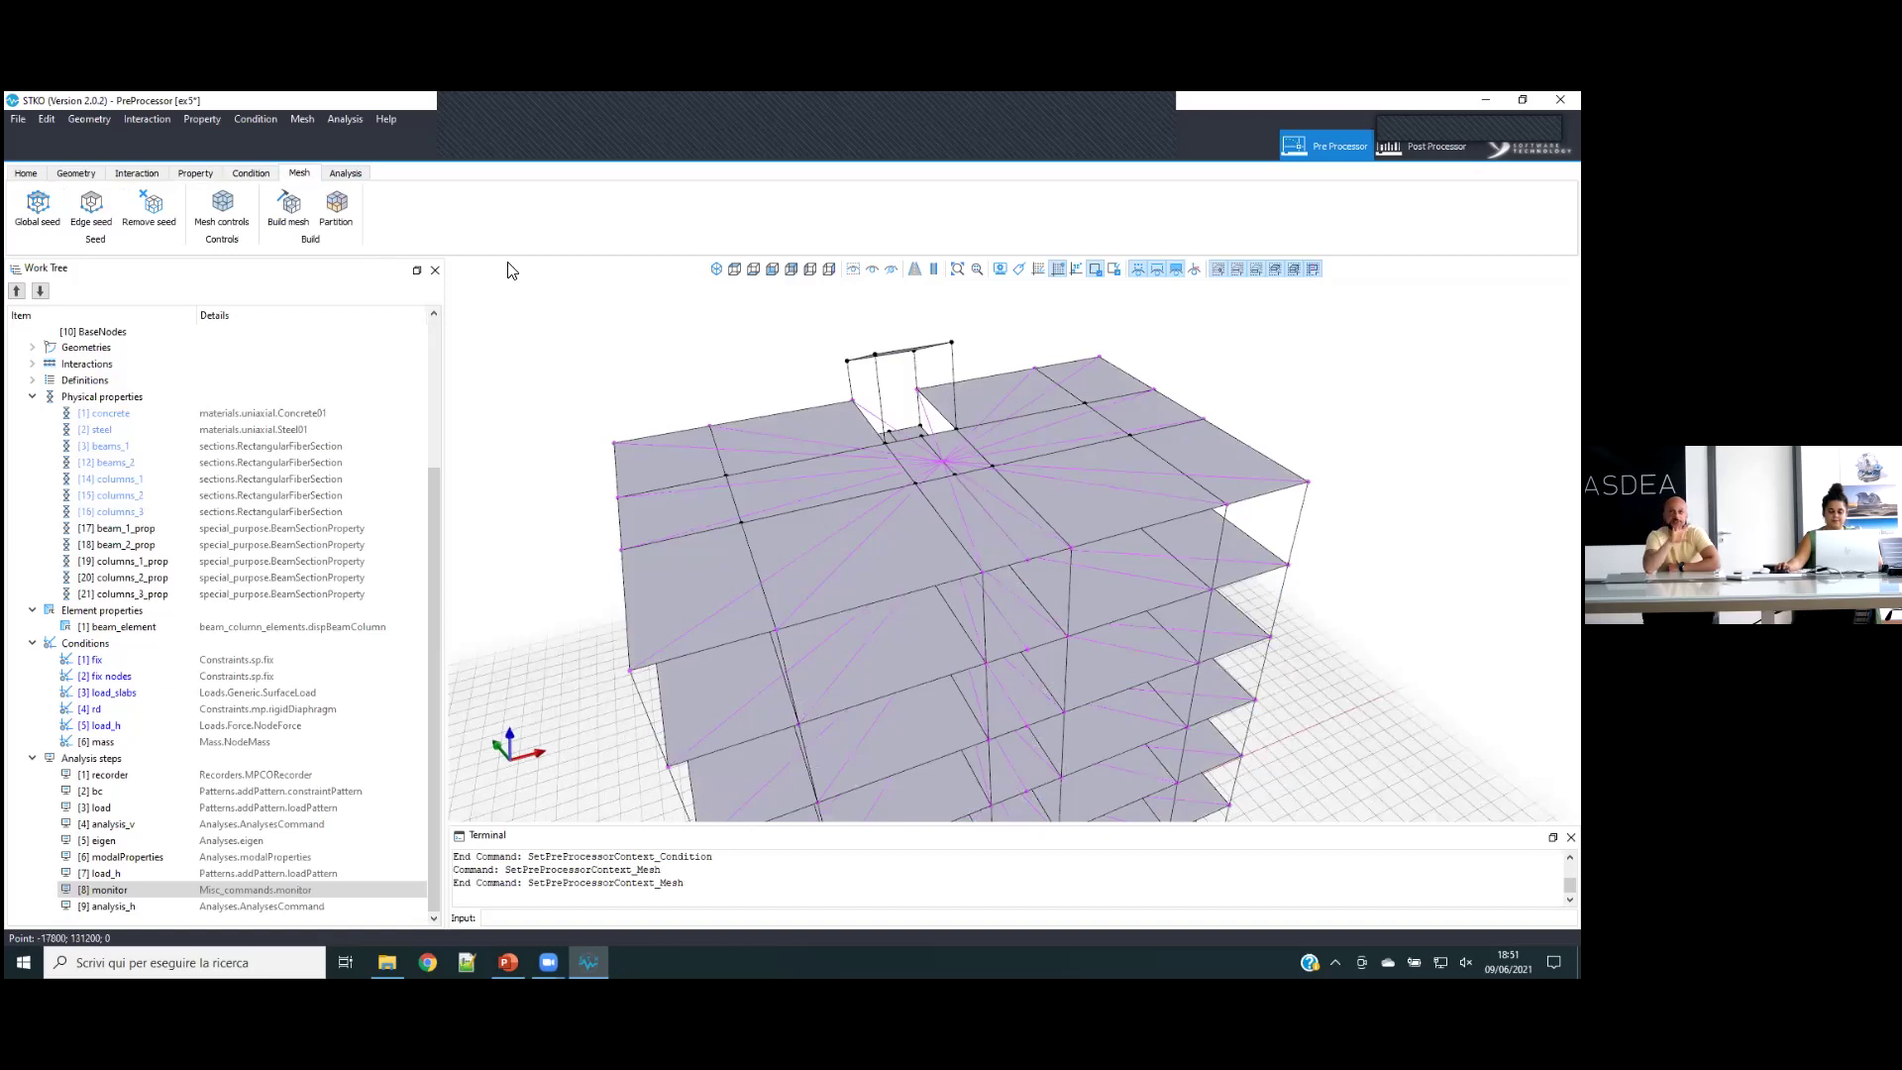
click(999, 269)
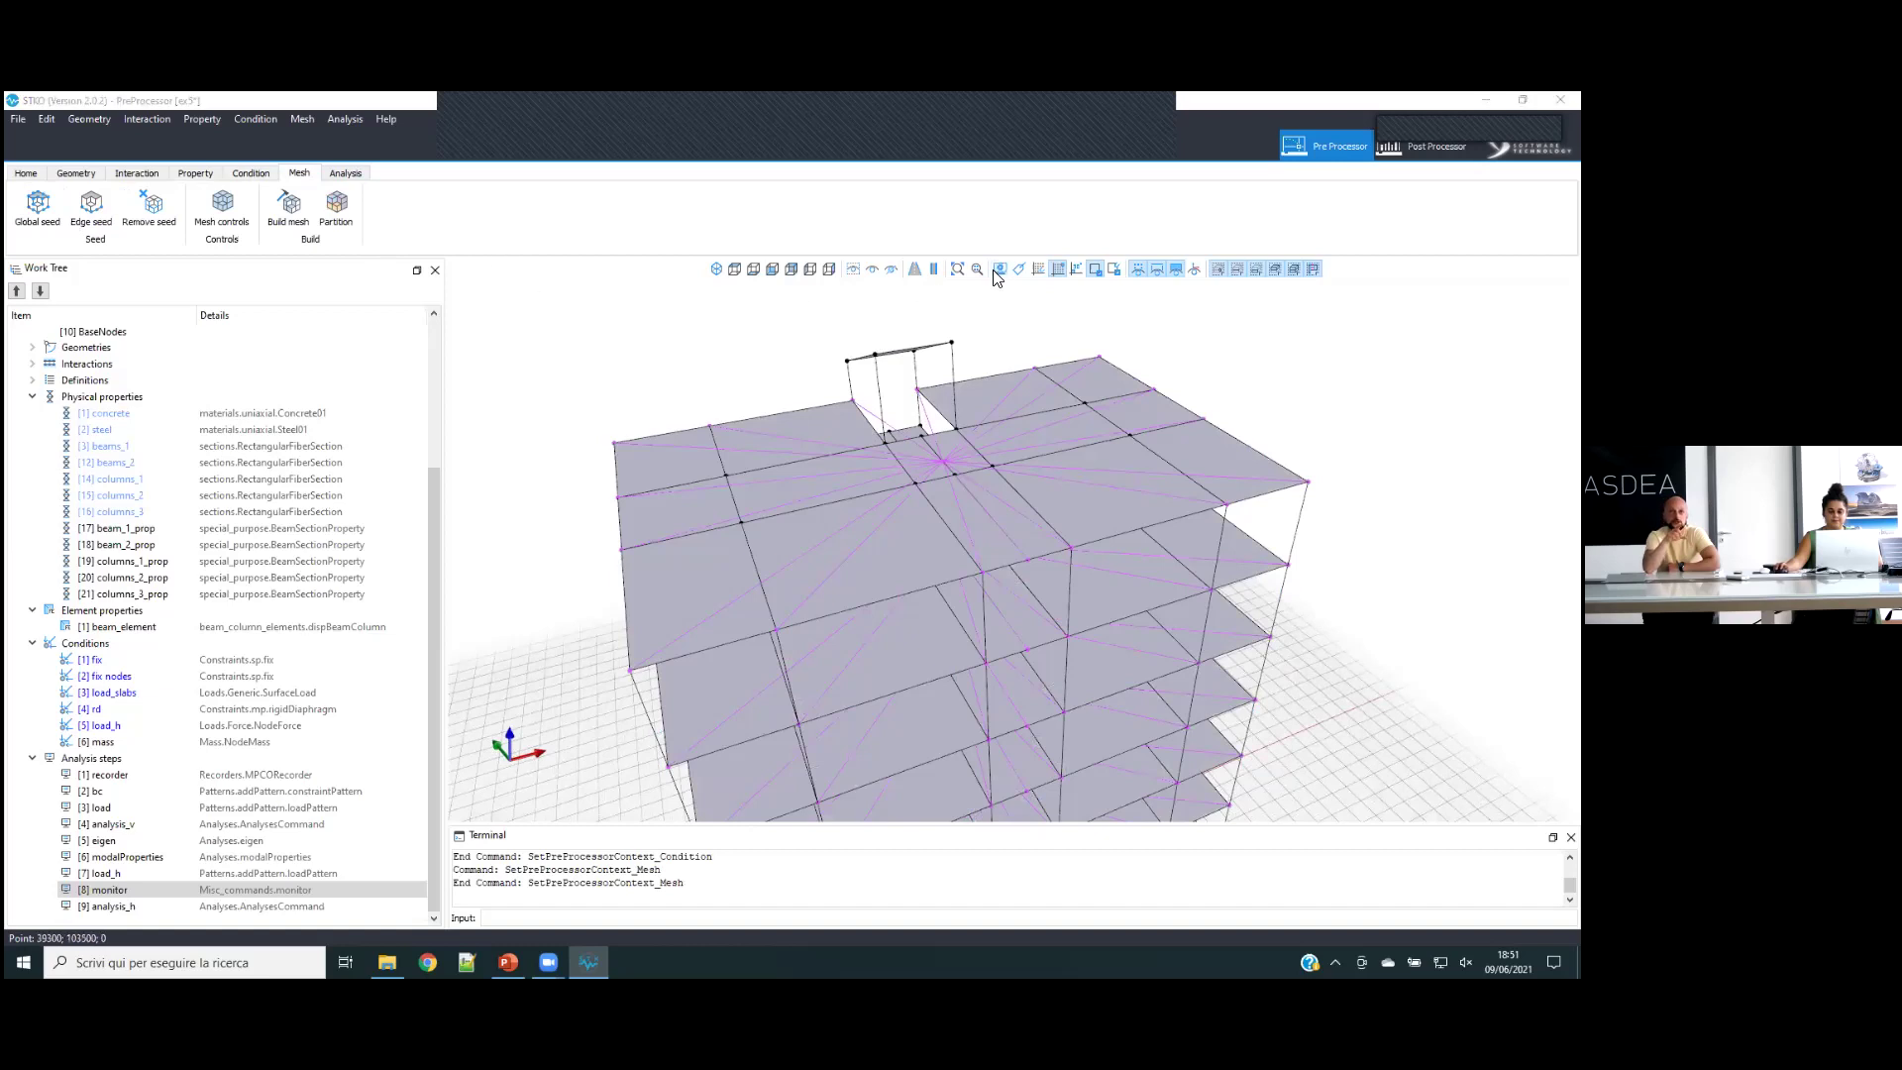
drag(798, 361, 1182, 353)
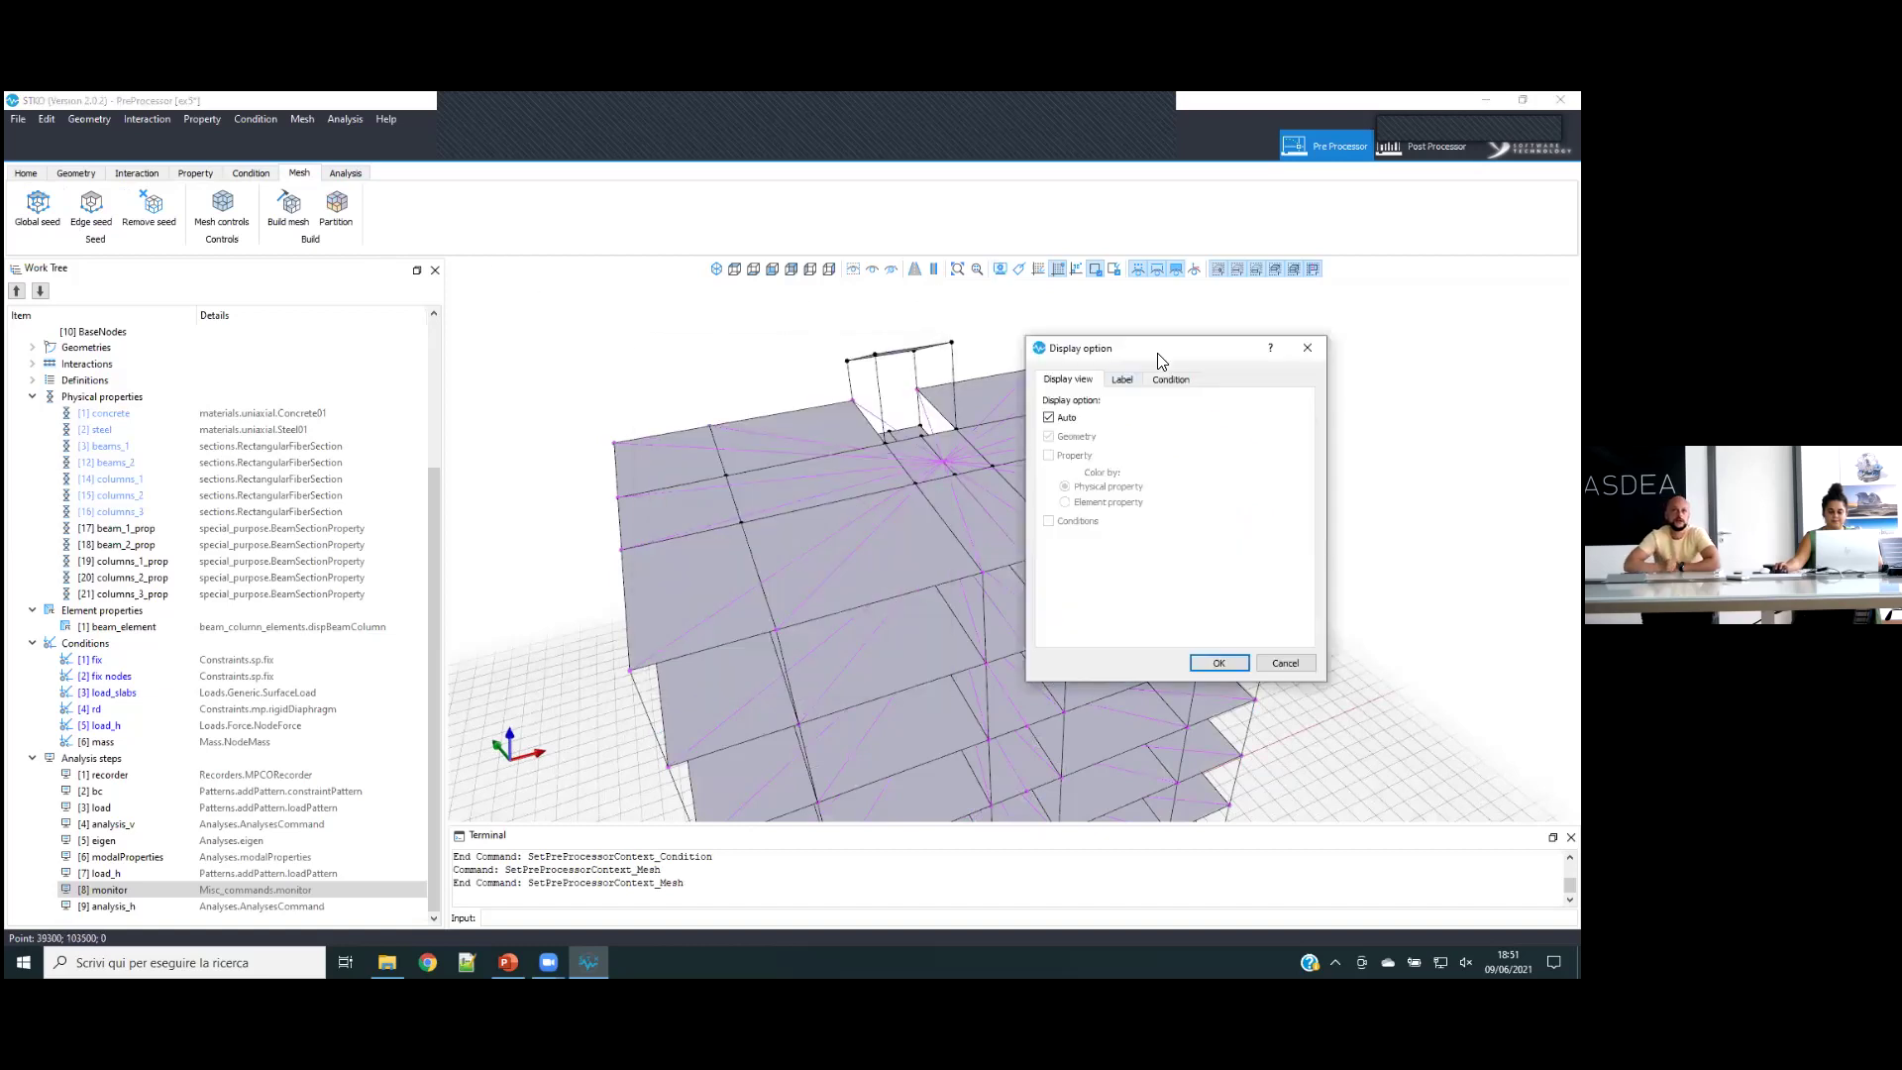
click(1067, 420)
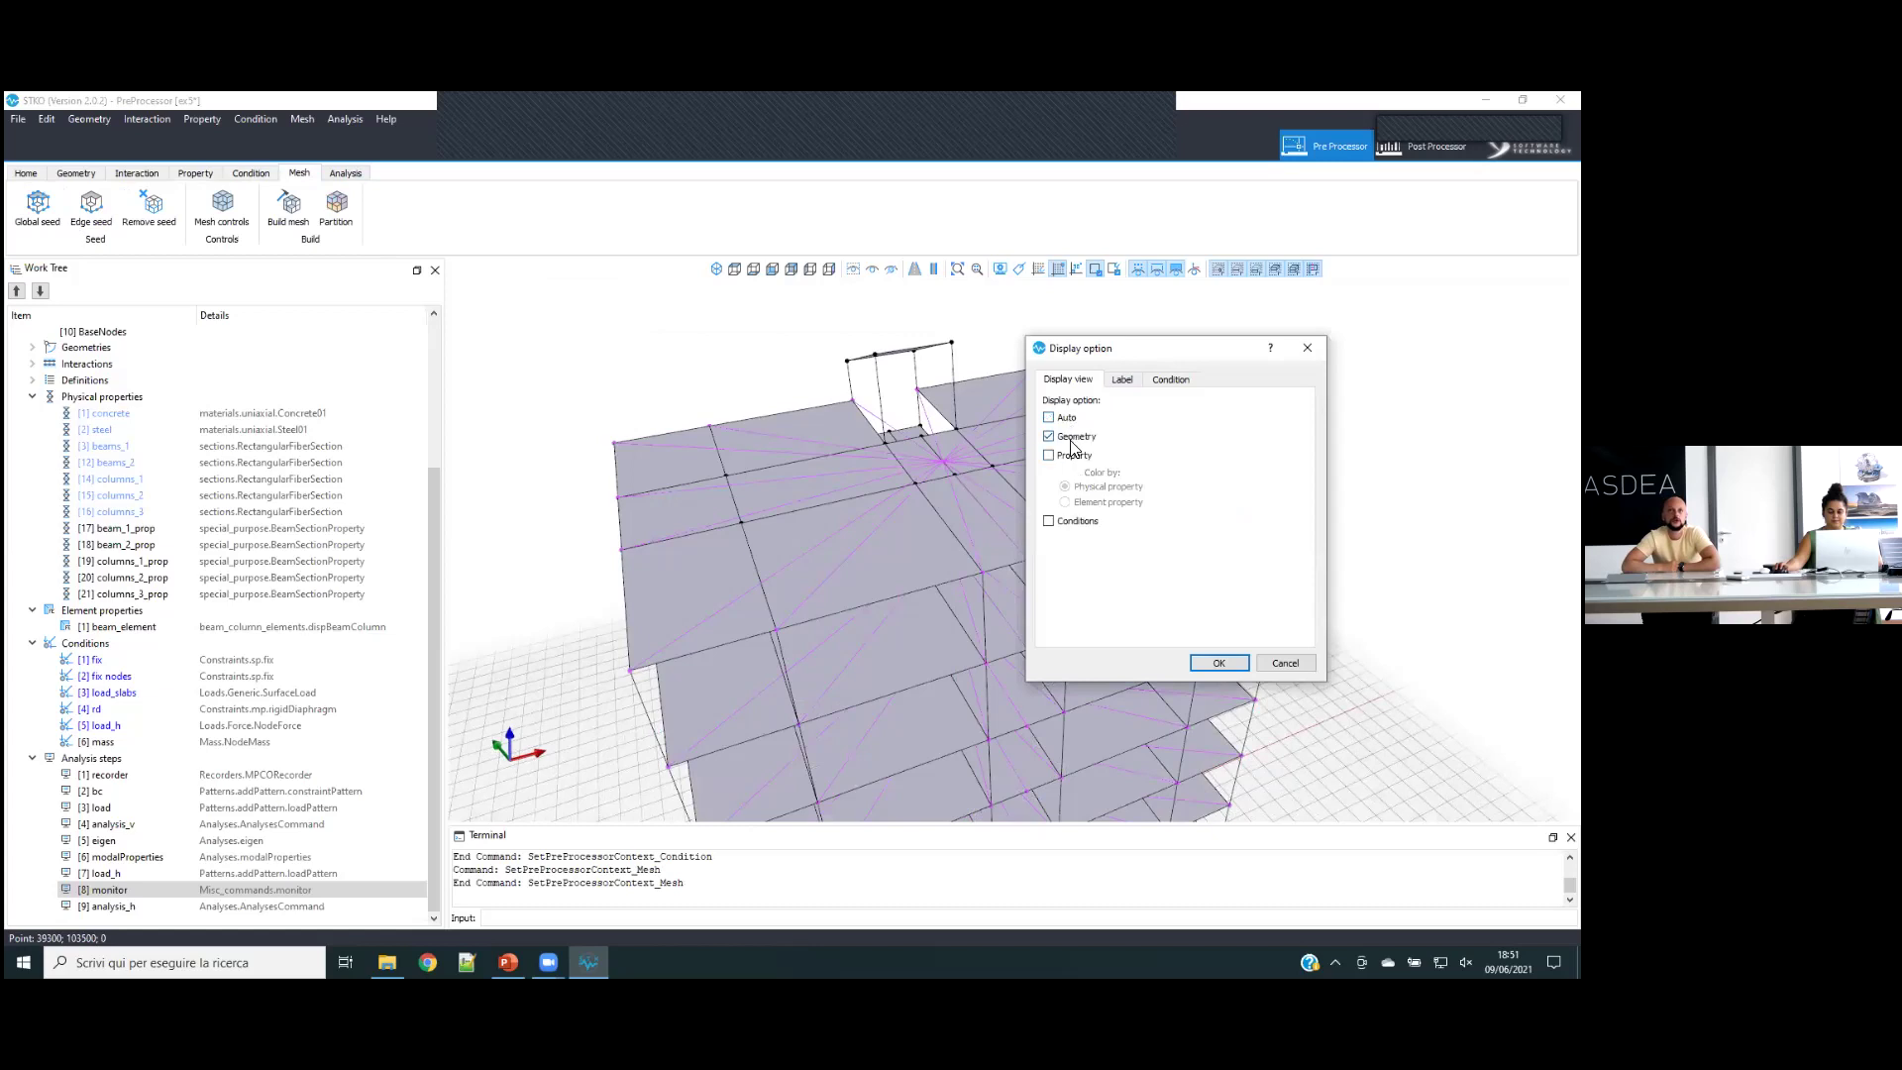
click(1073, 458)
click(1217, 664)
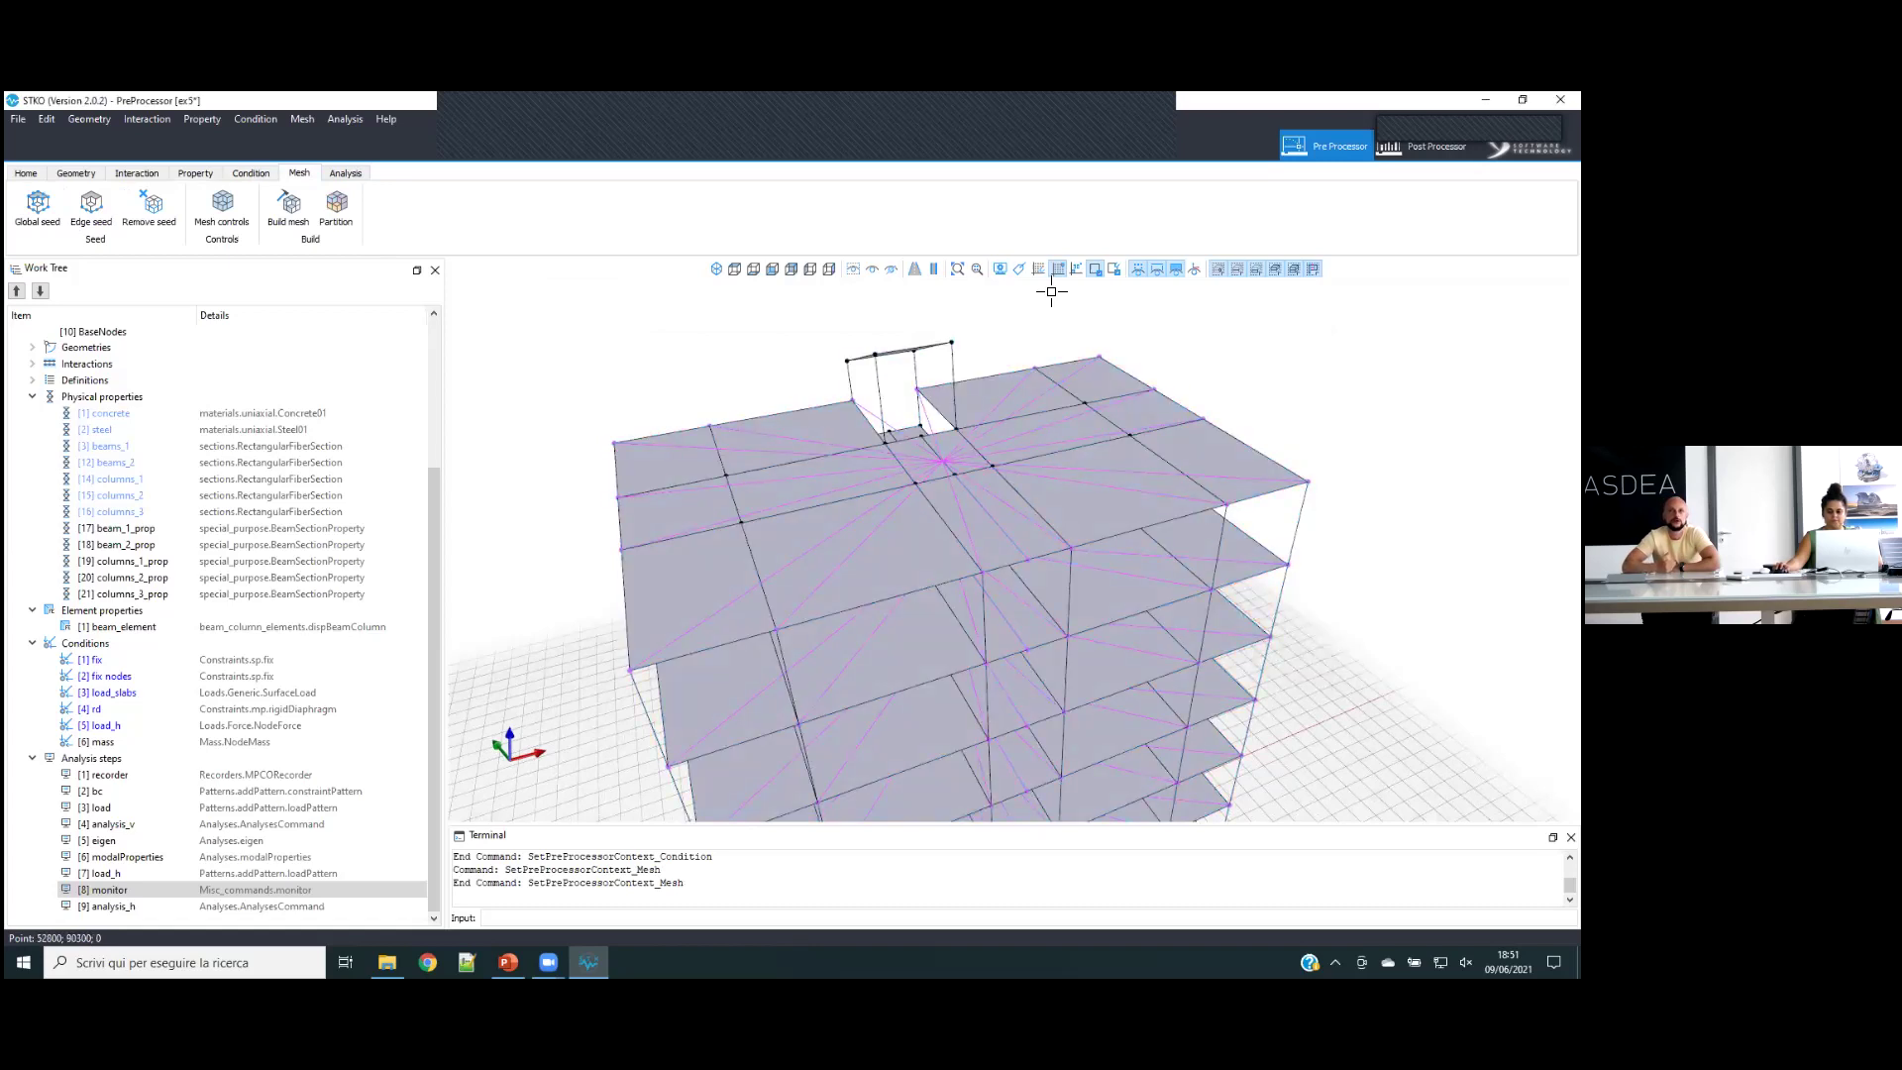
- Check the display options and view the building's physical property display in the geometry context
click(999, 268)
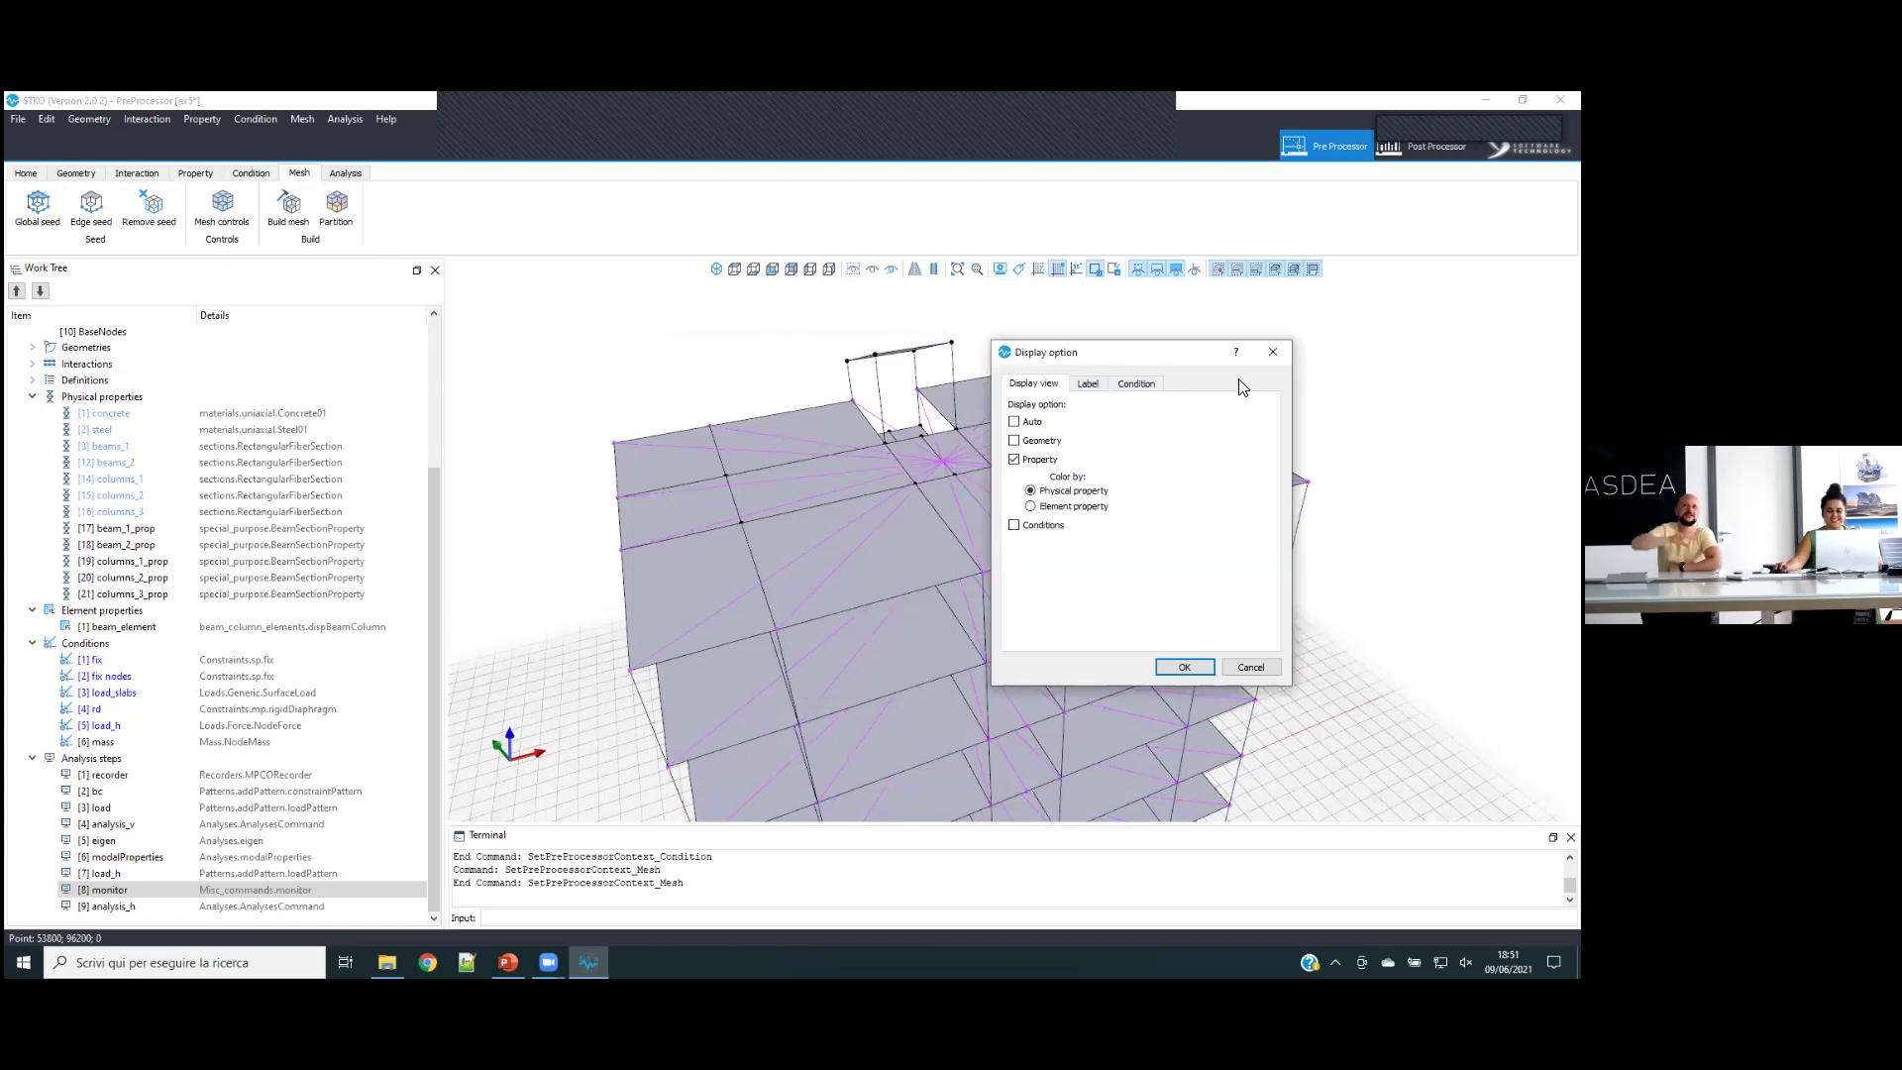
click(1181, 667)
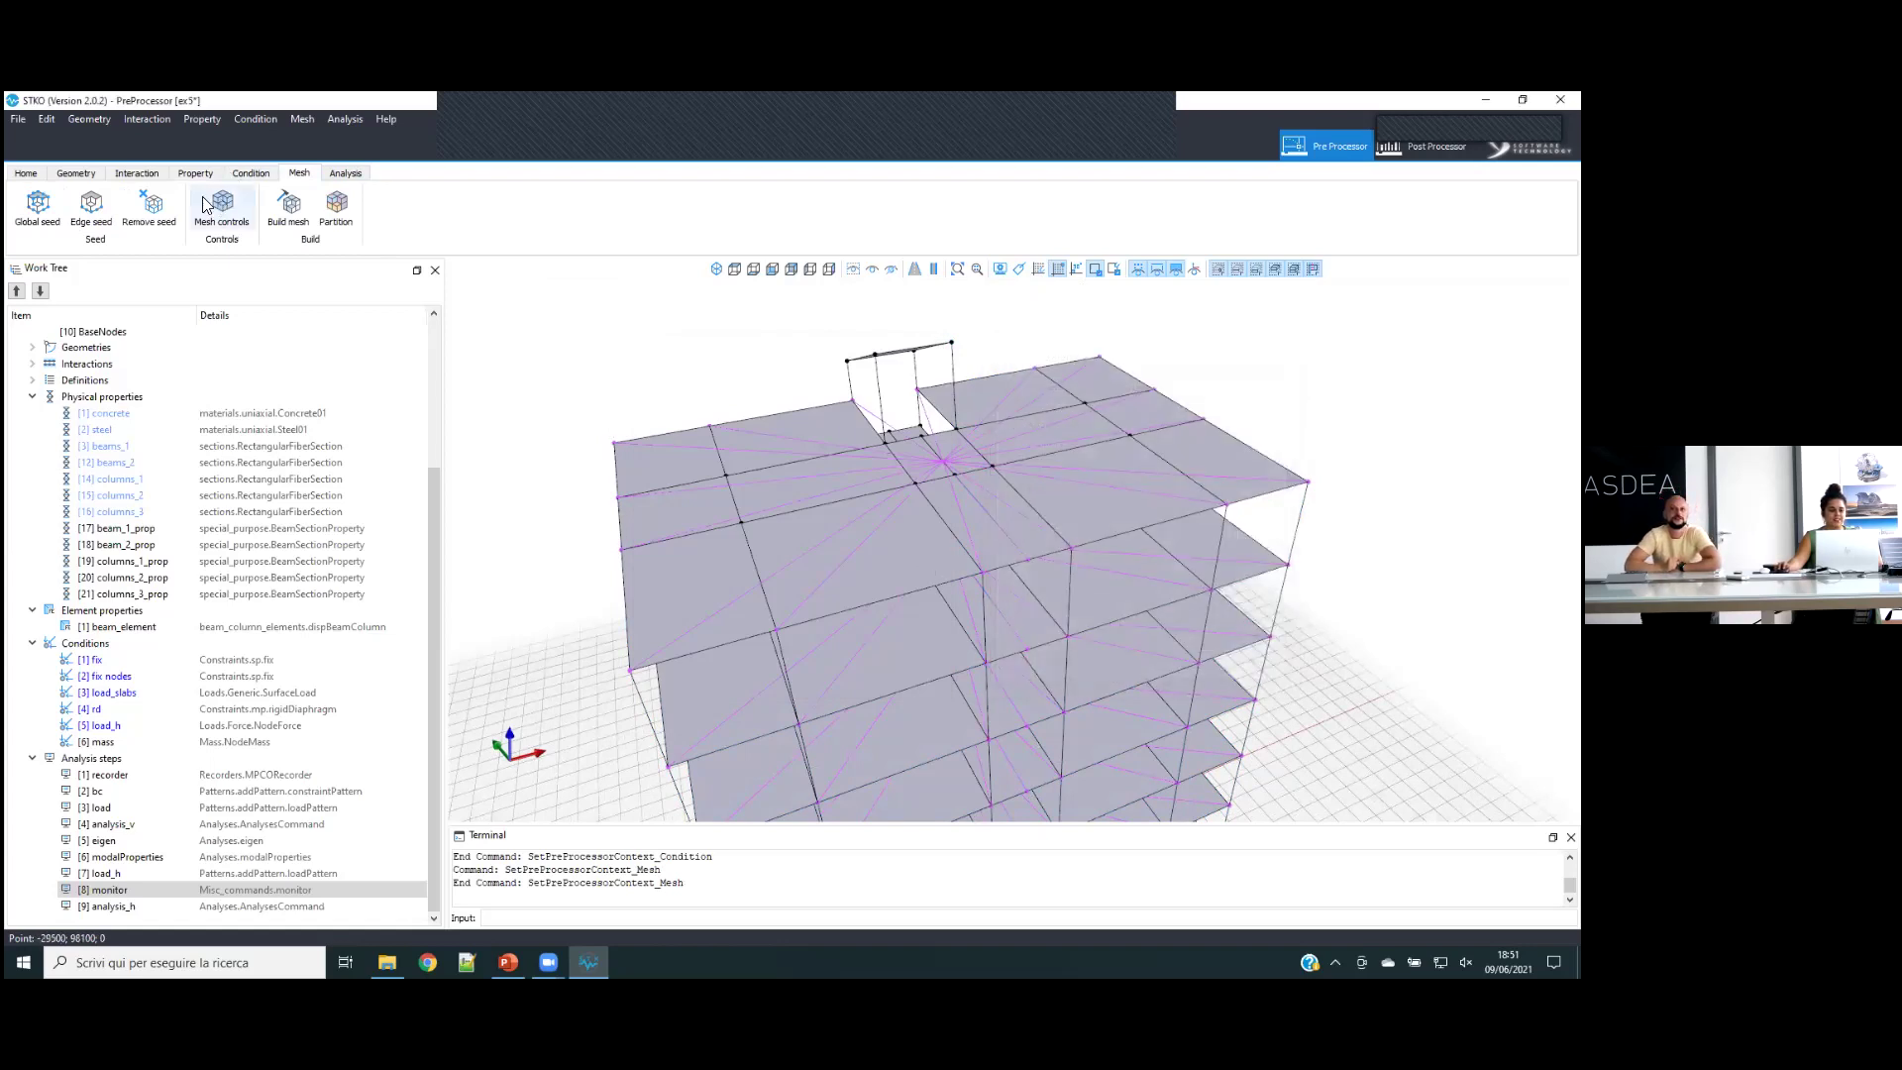
click(76, 174)
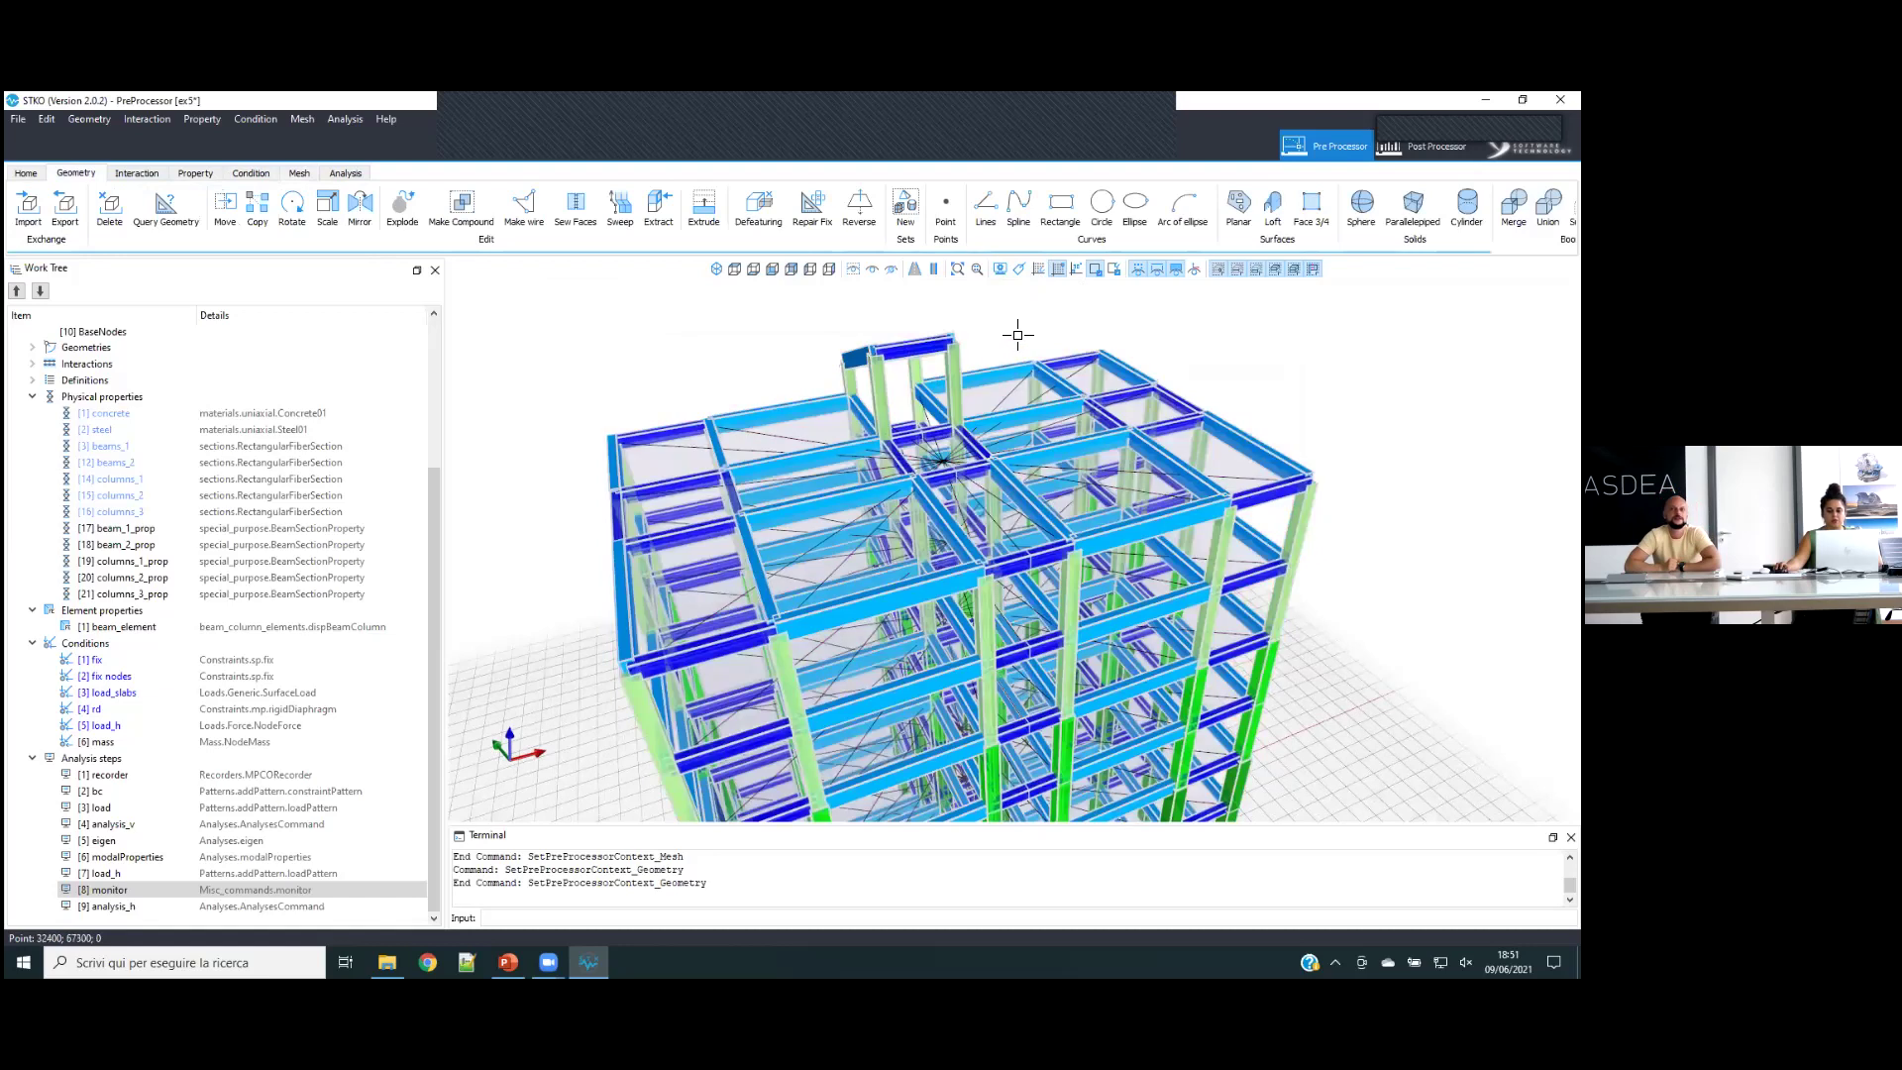
click(1001, 270)
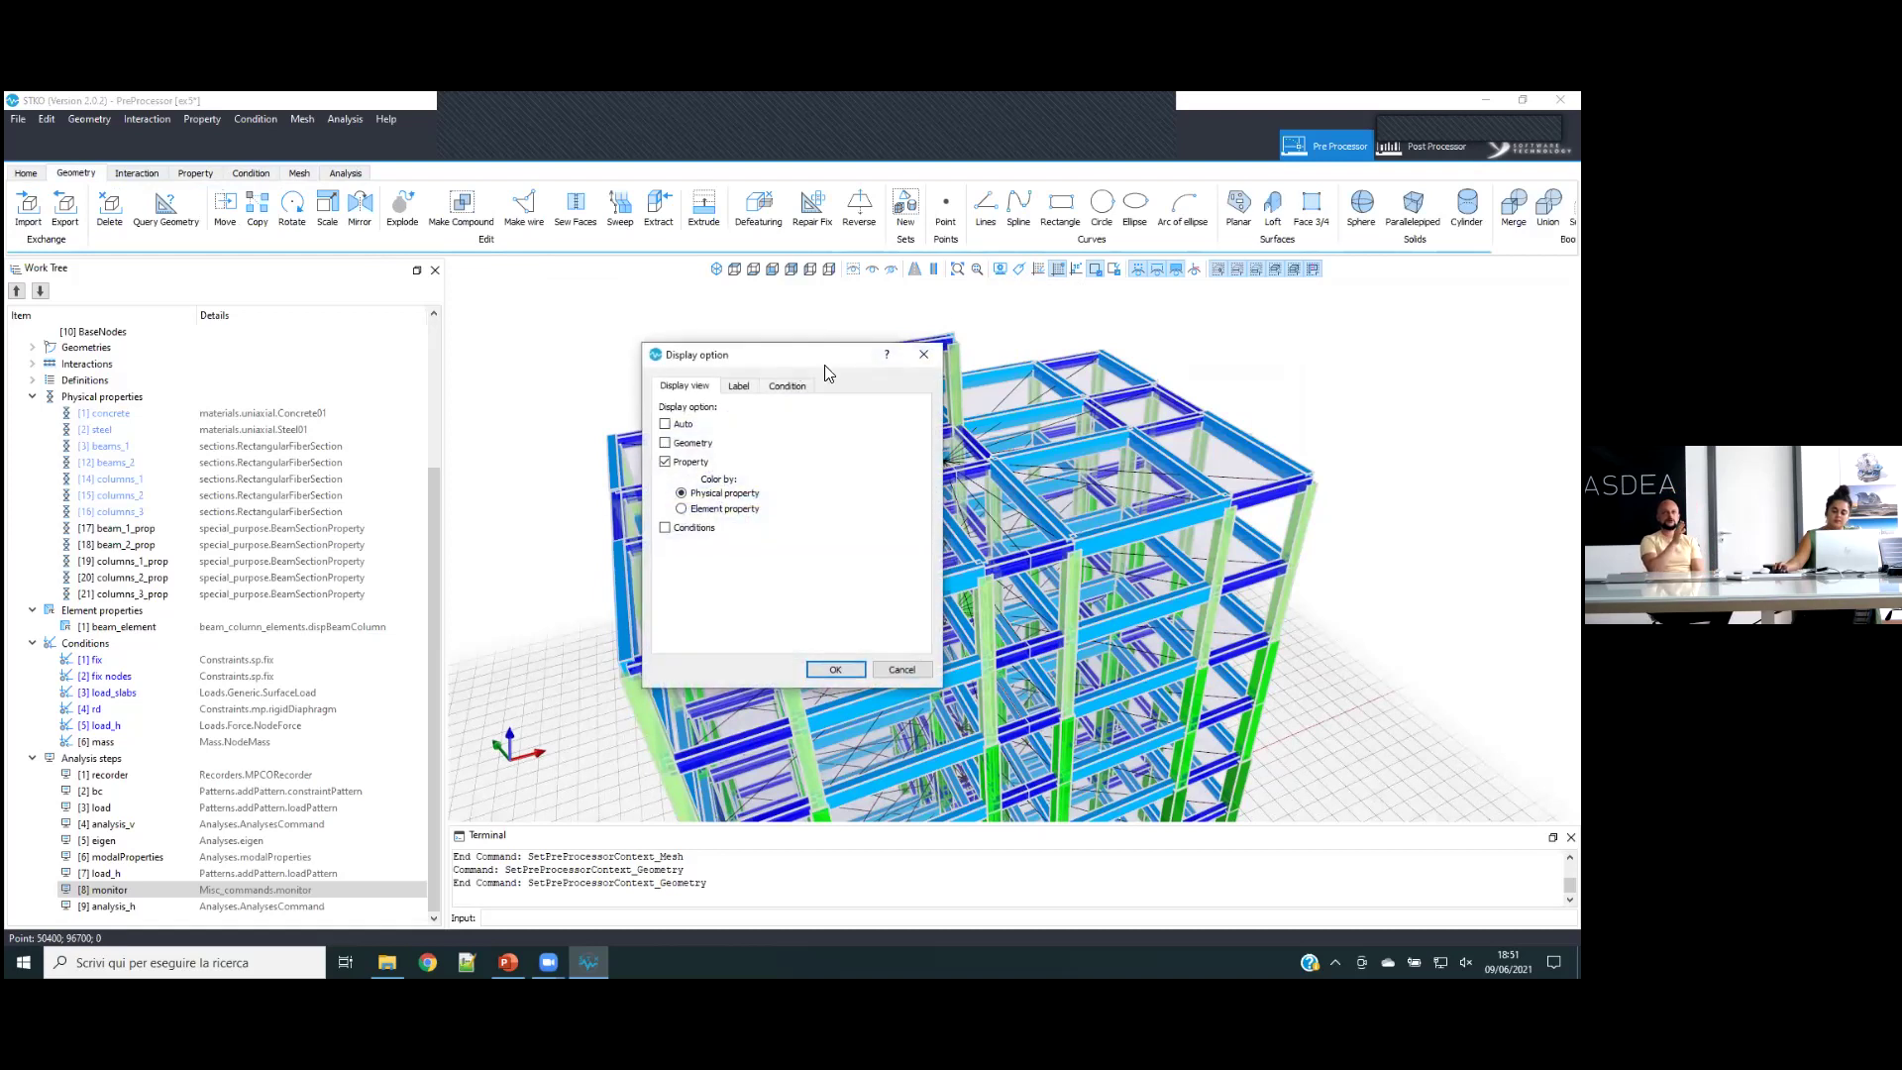
drag(828, 354, 1402, 343)
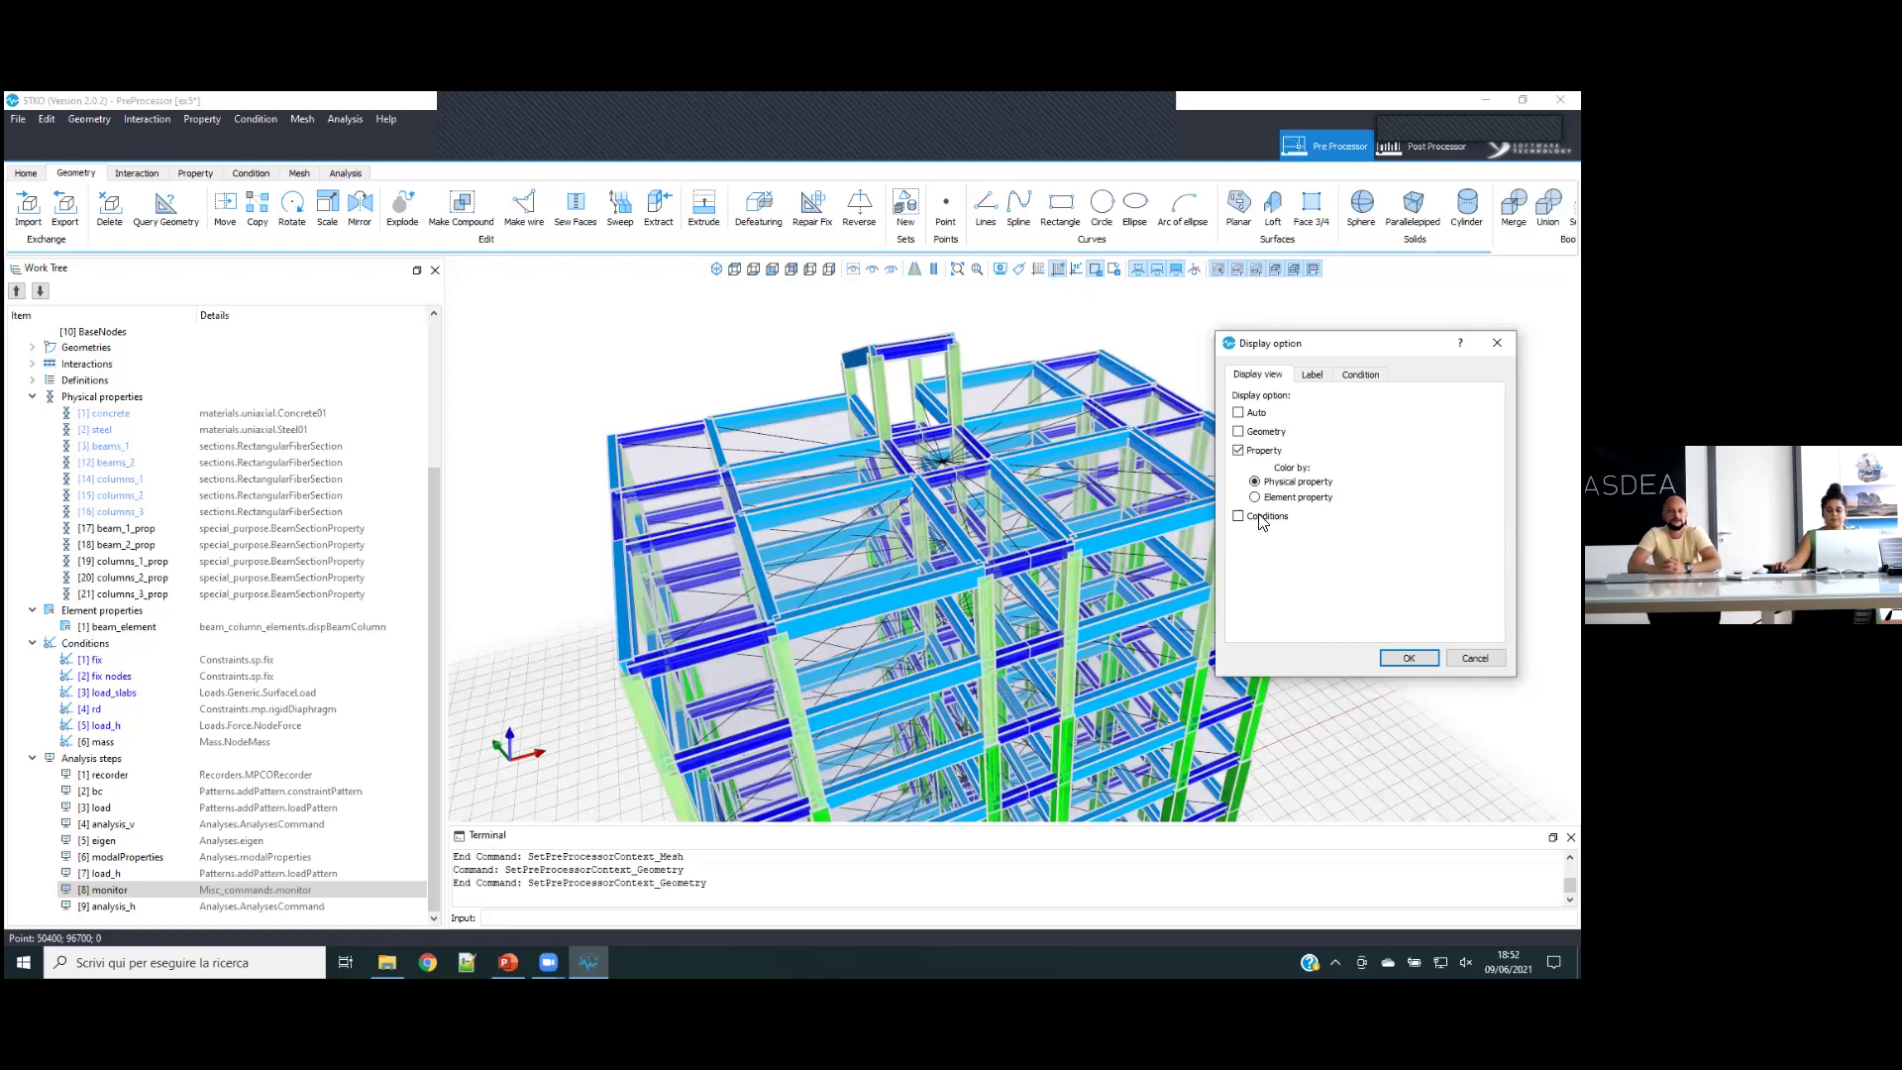
click(1409, 658)
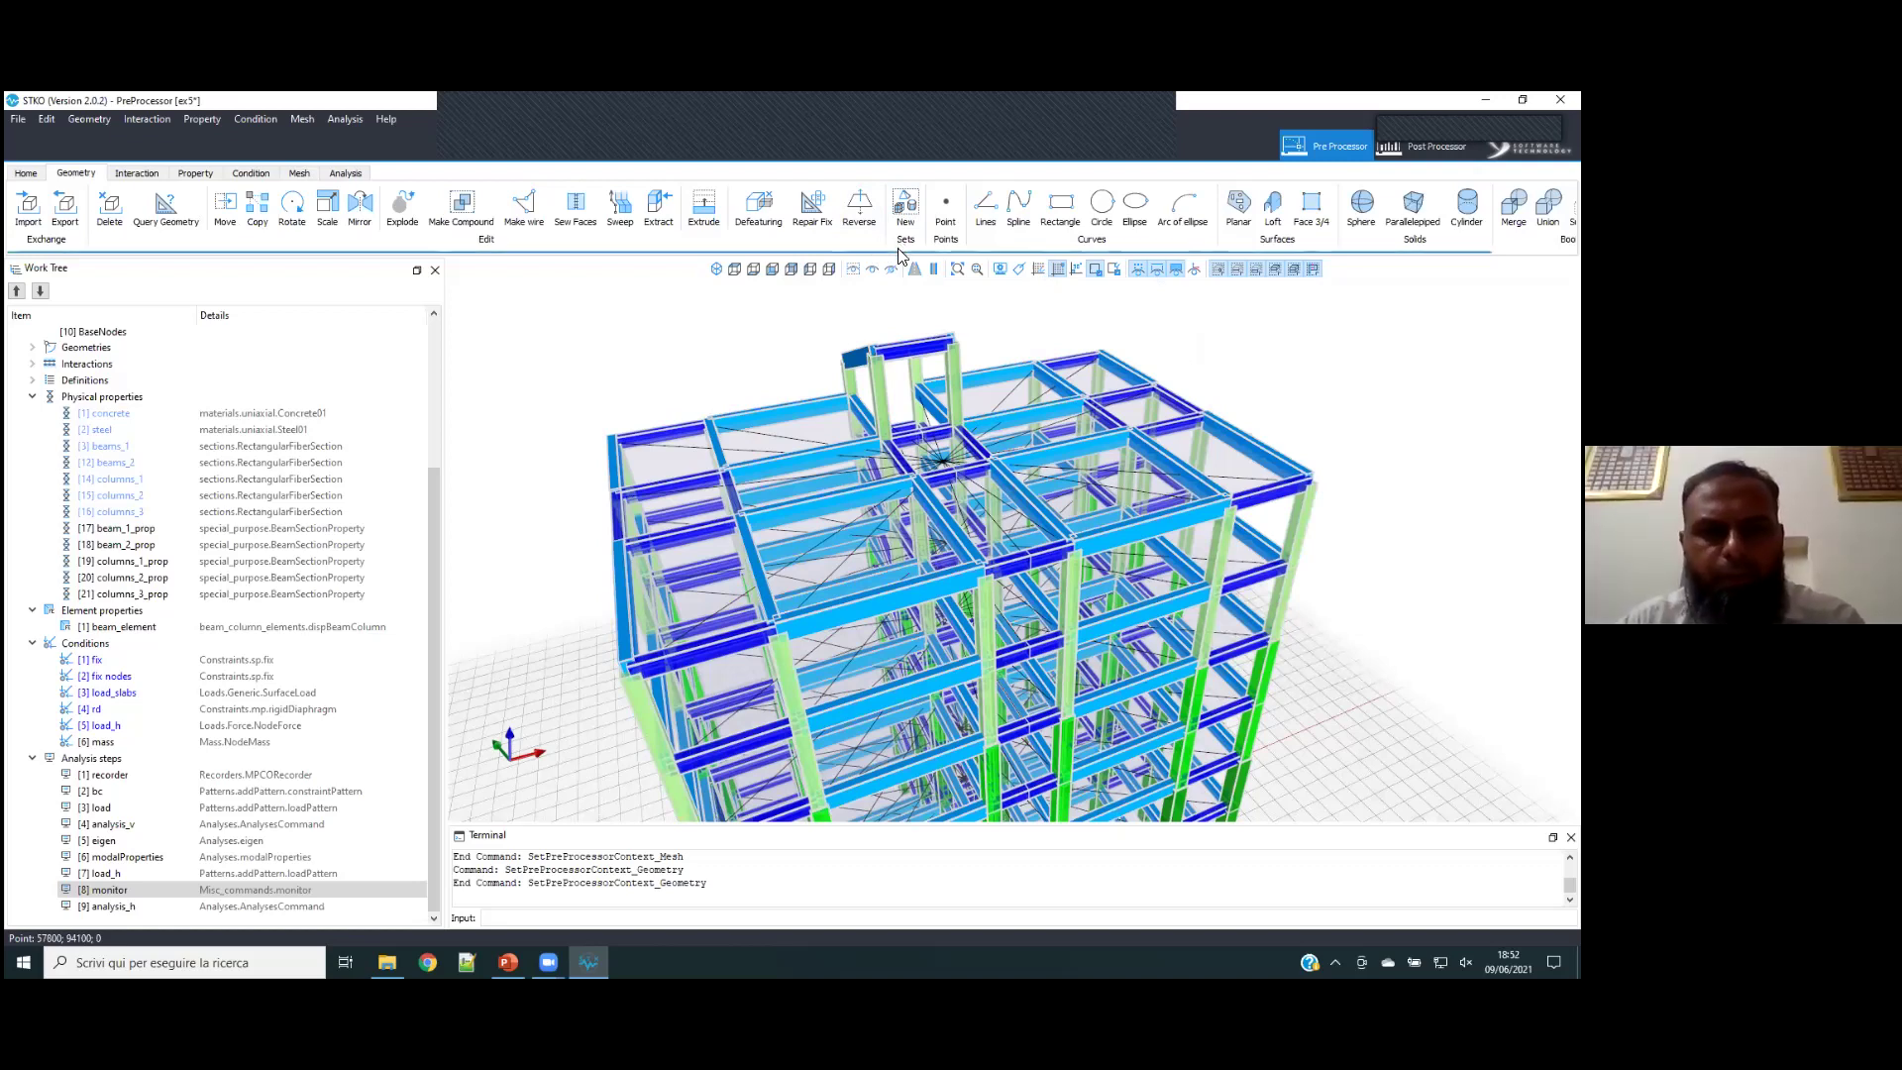
- Restore the Auto display option for the model
click(1003, 272)
click(694, 422)
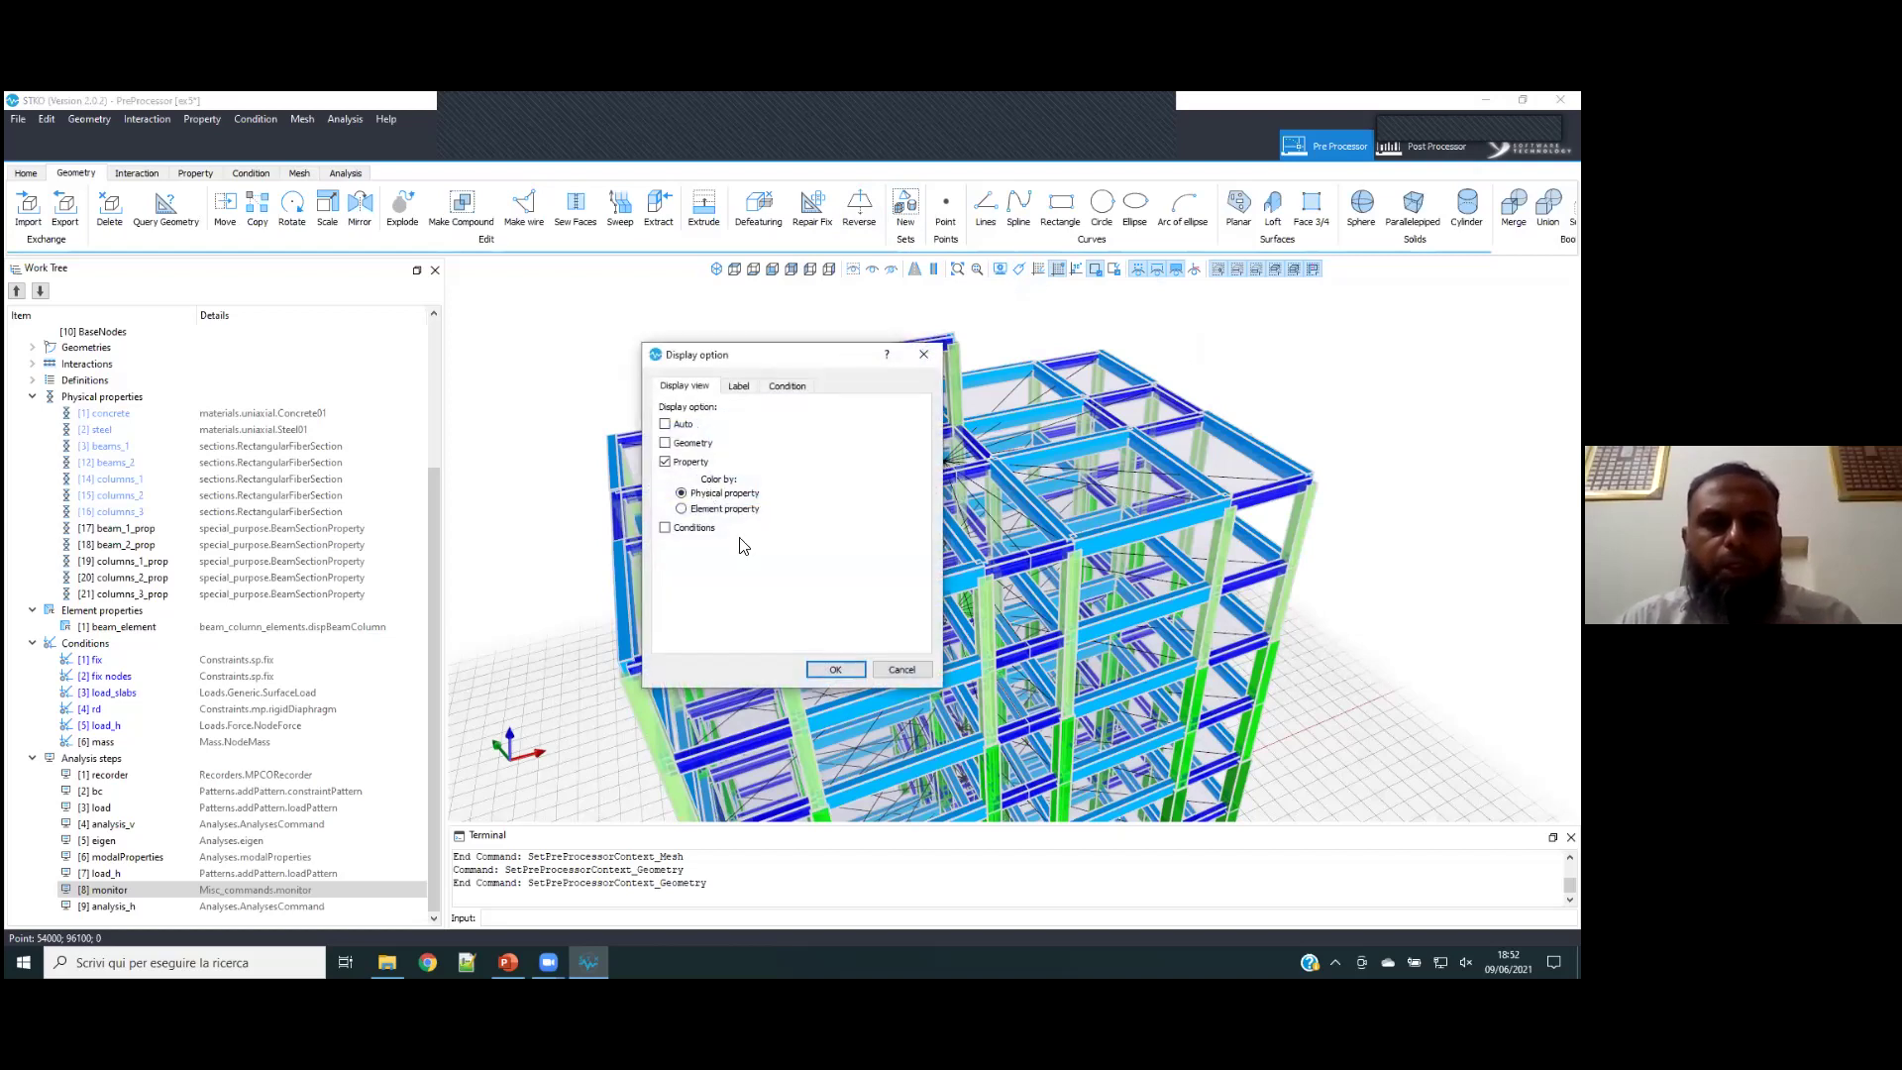
click(832, 674)
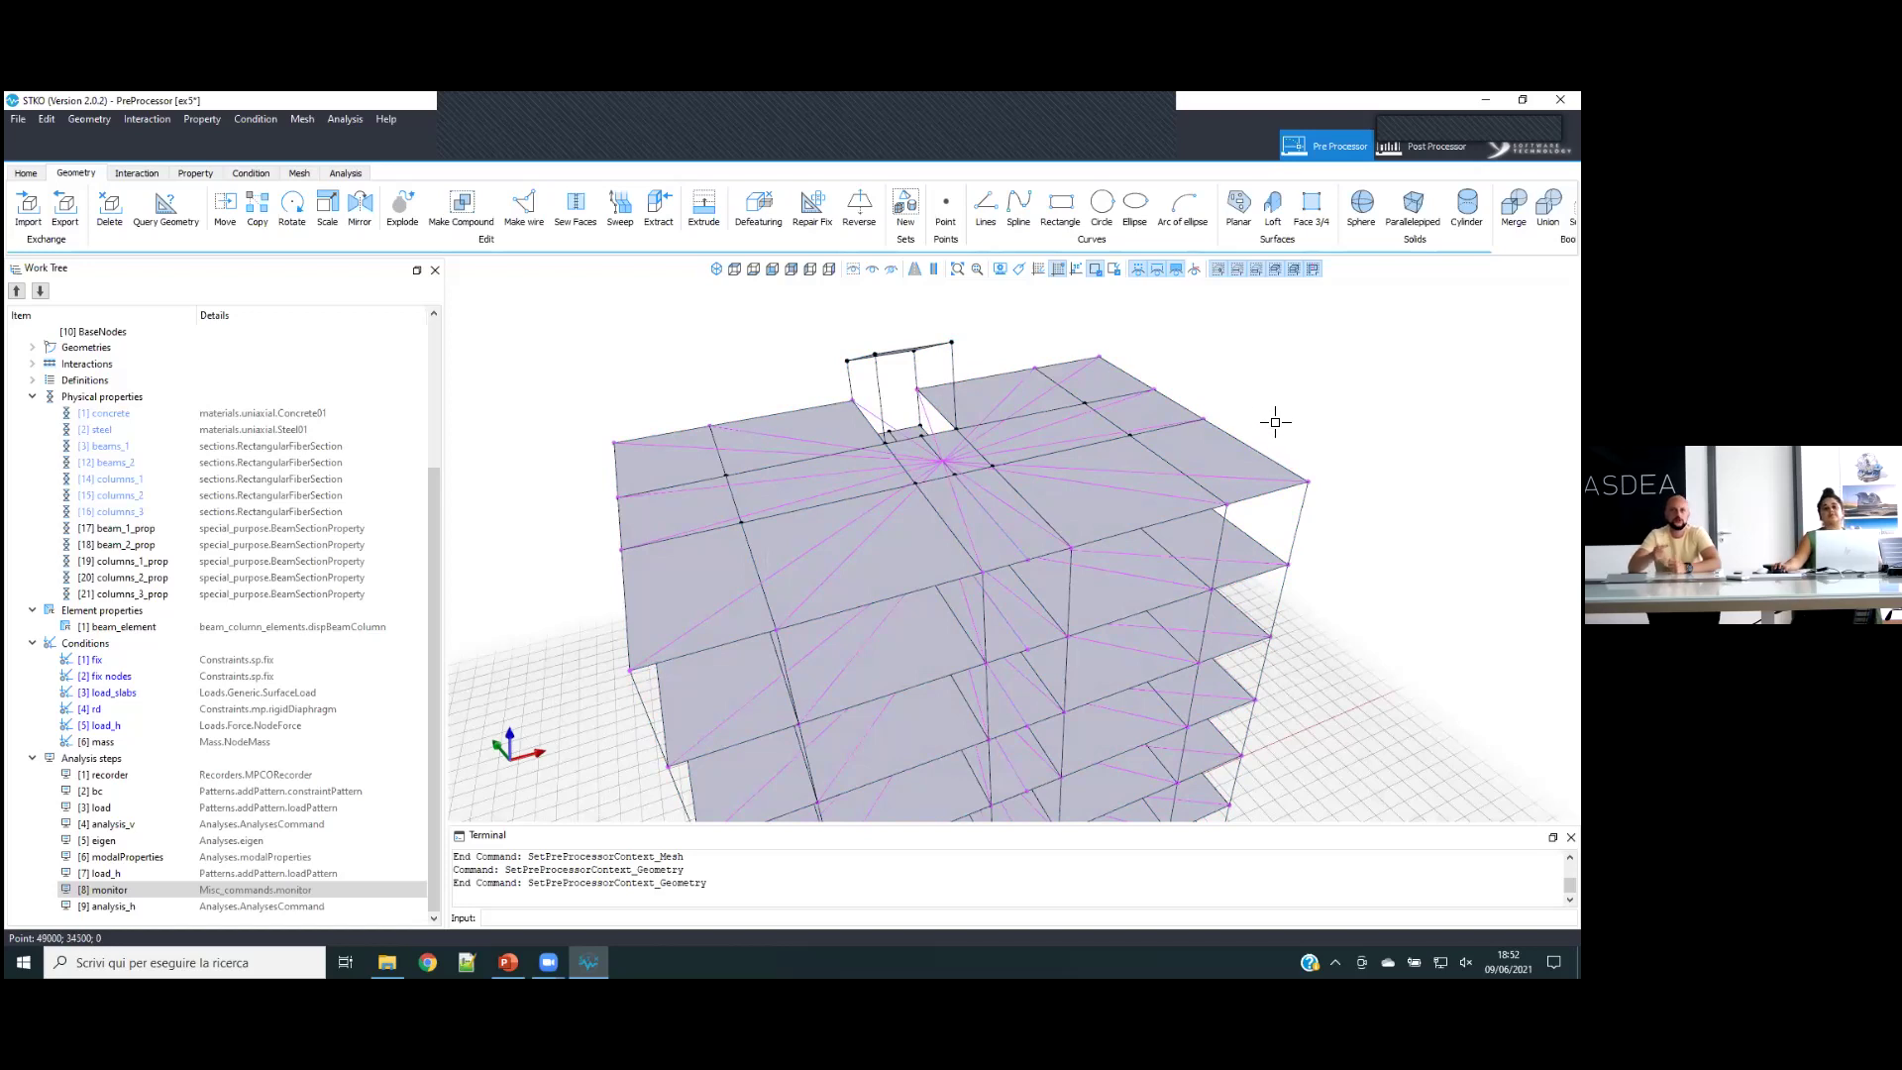
click(1239, 474)
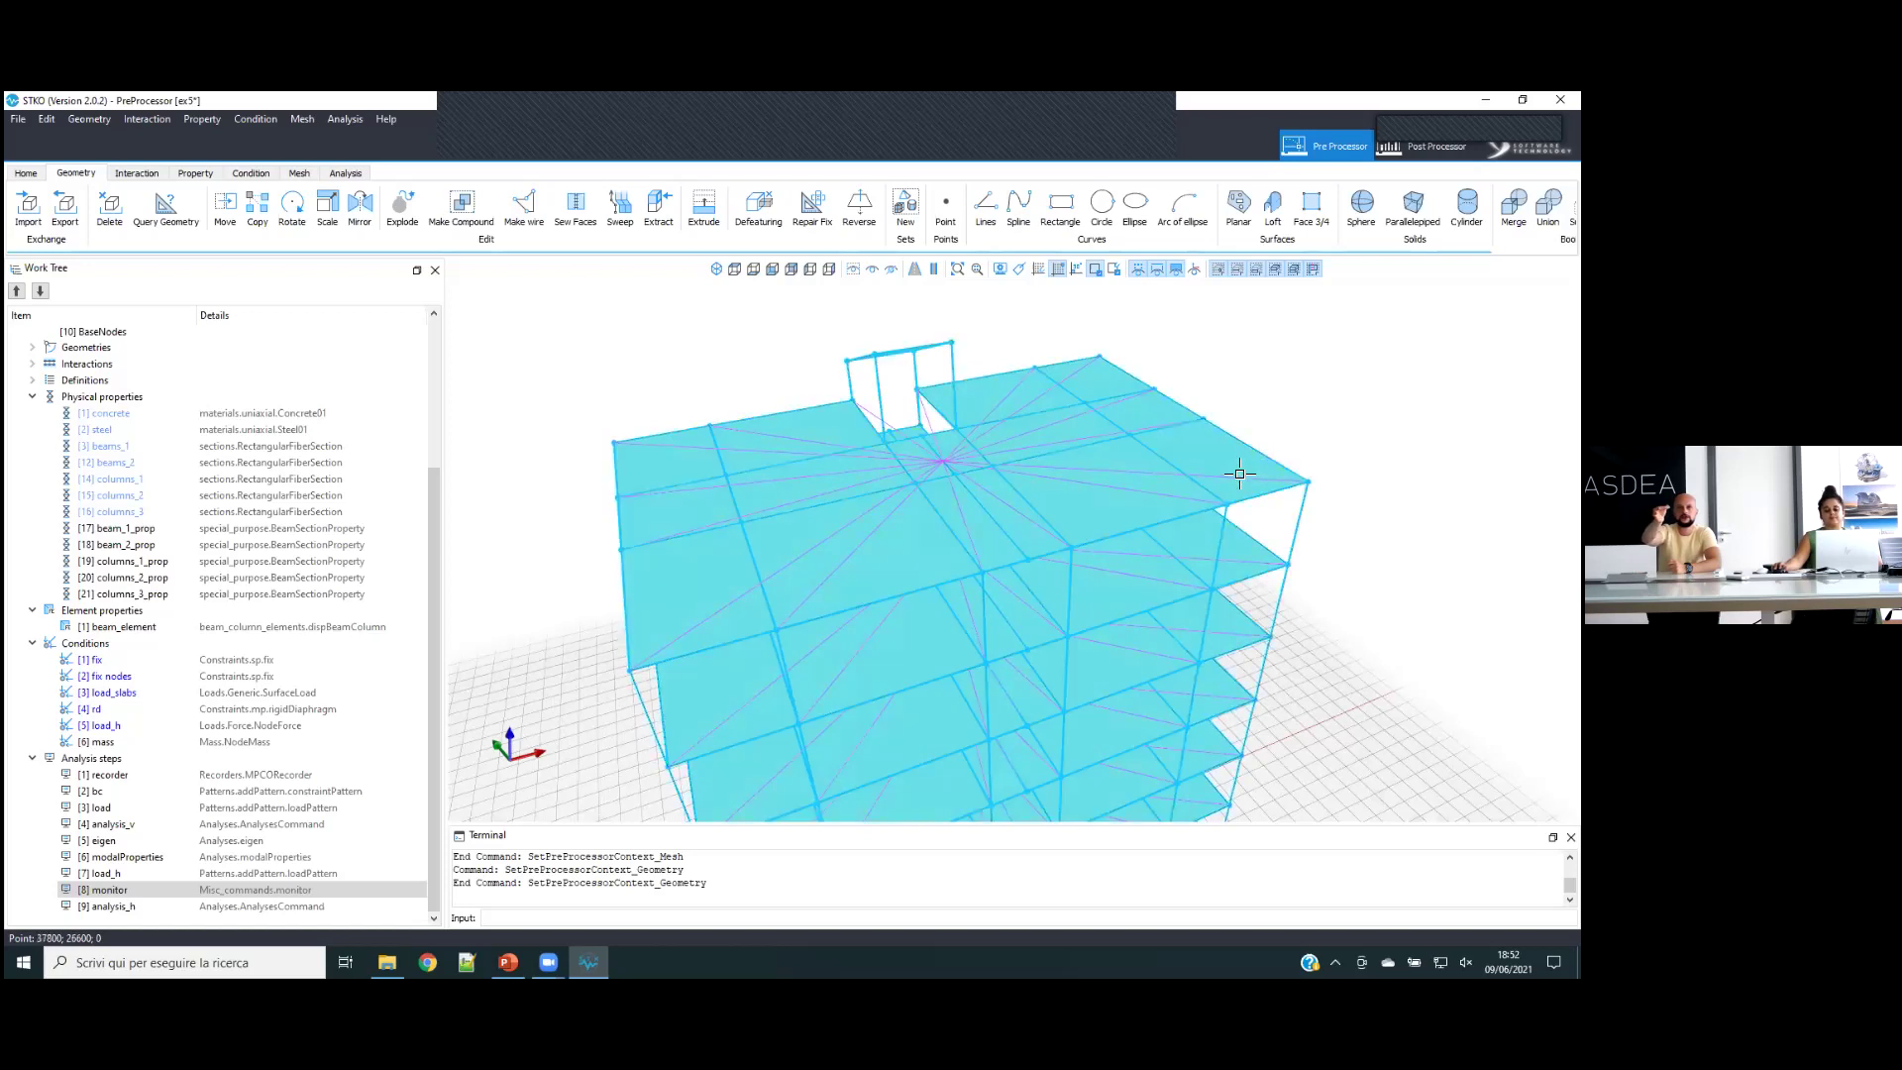
click(1315, 473)
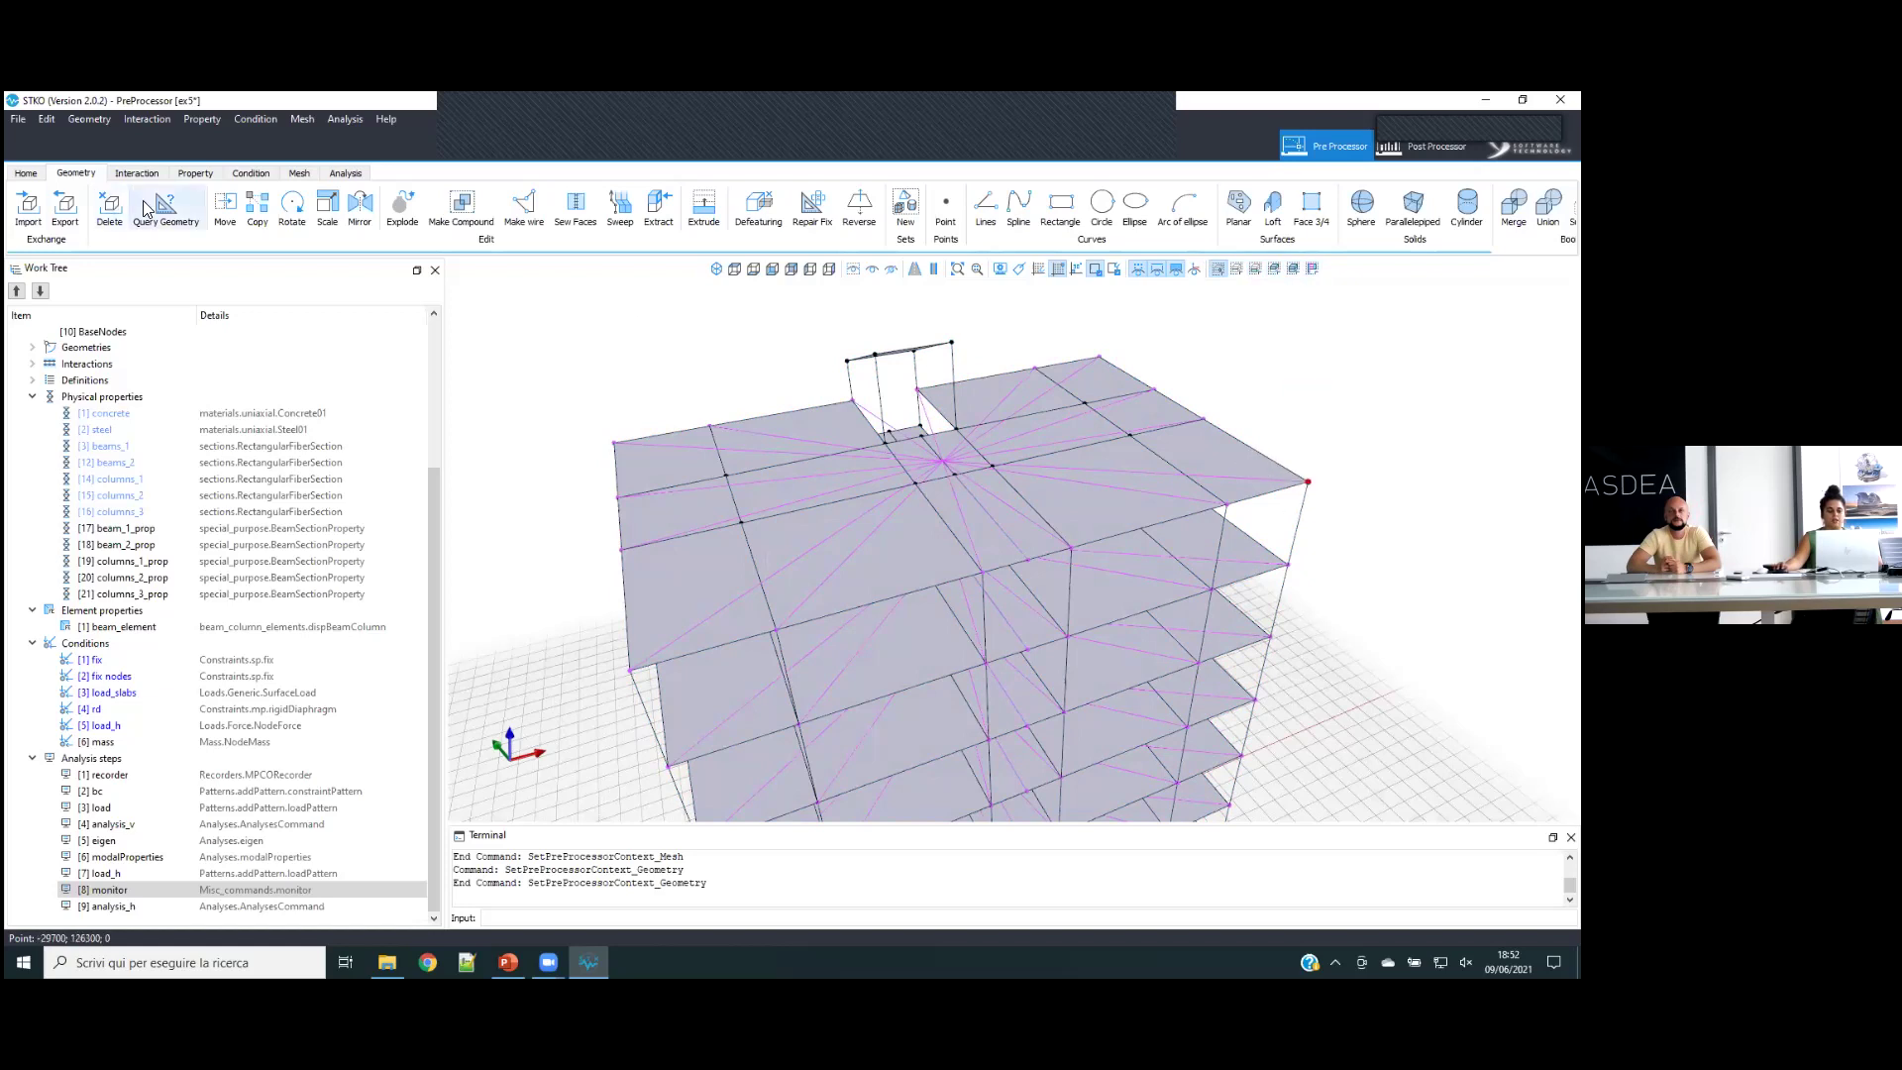
click(225, 208)
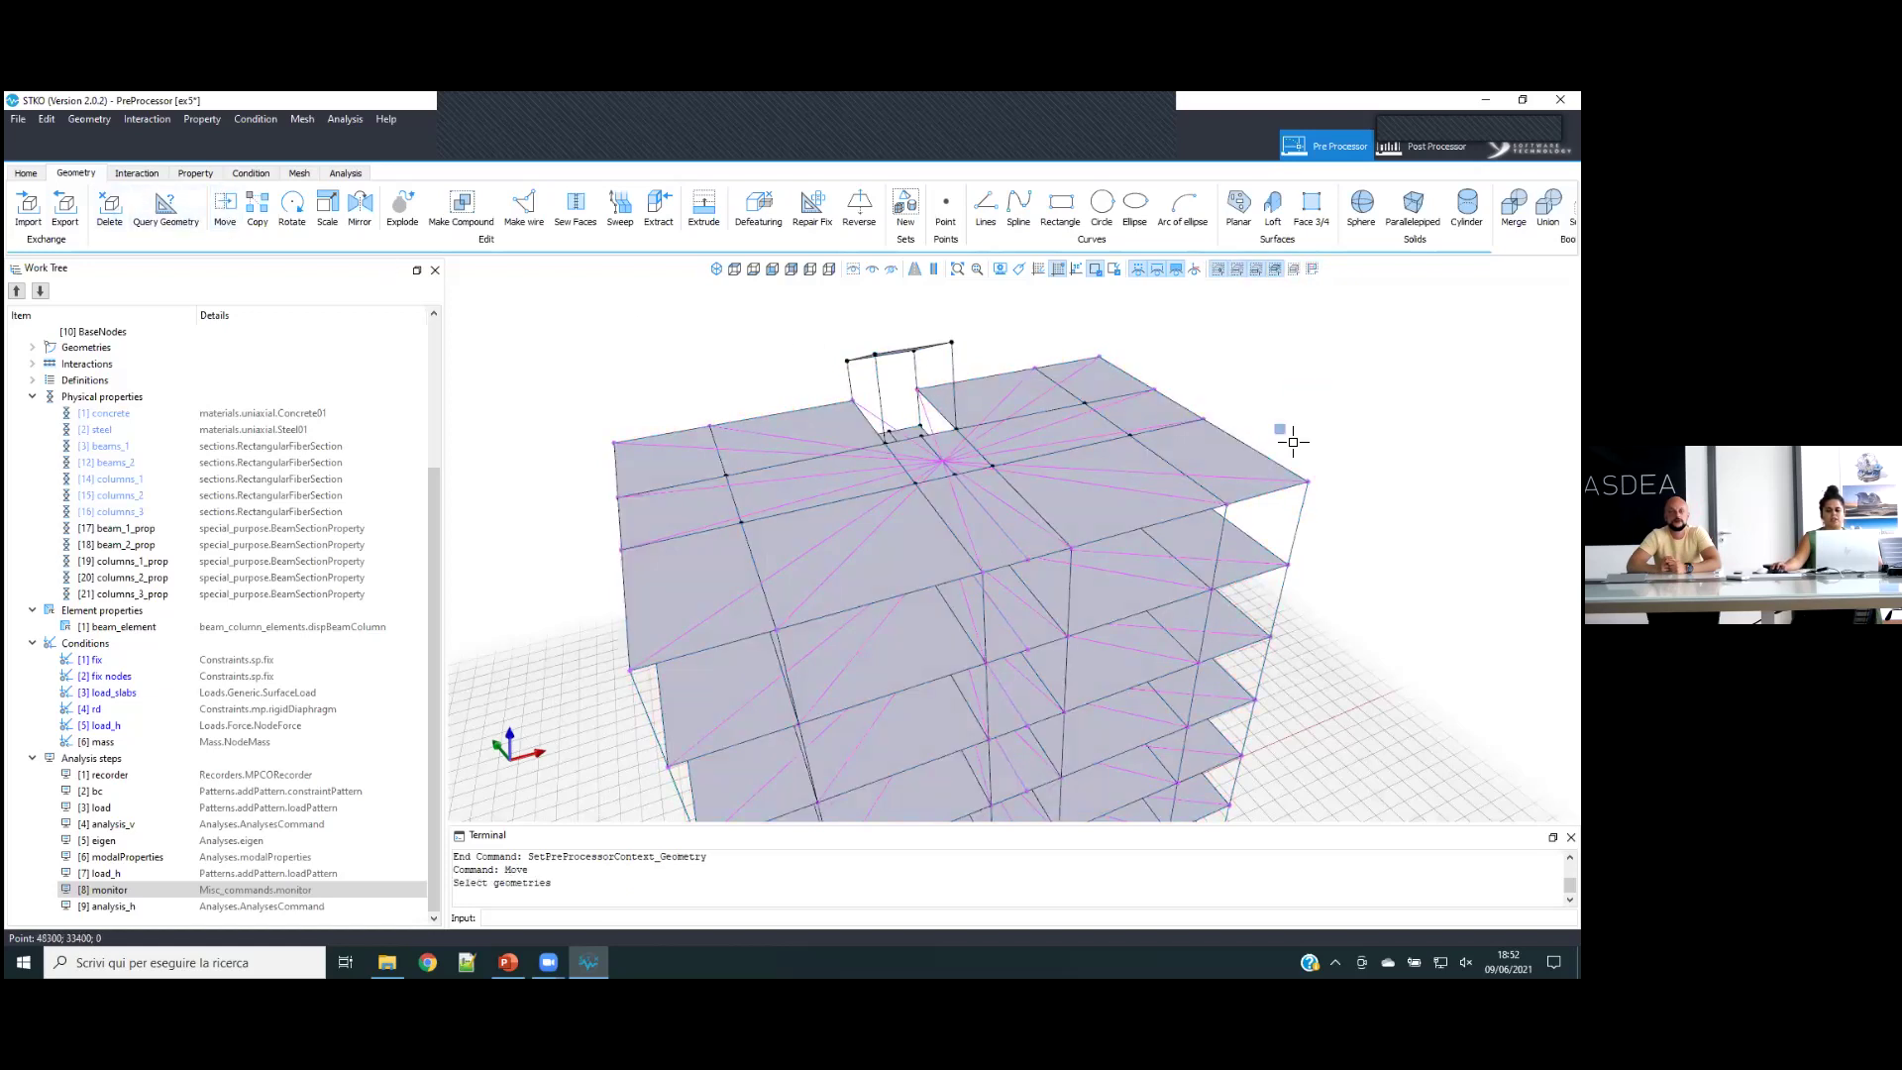
key(Escape)
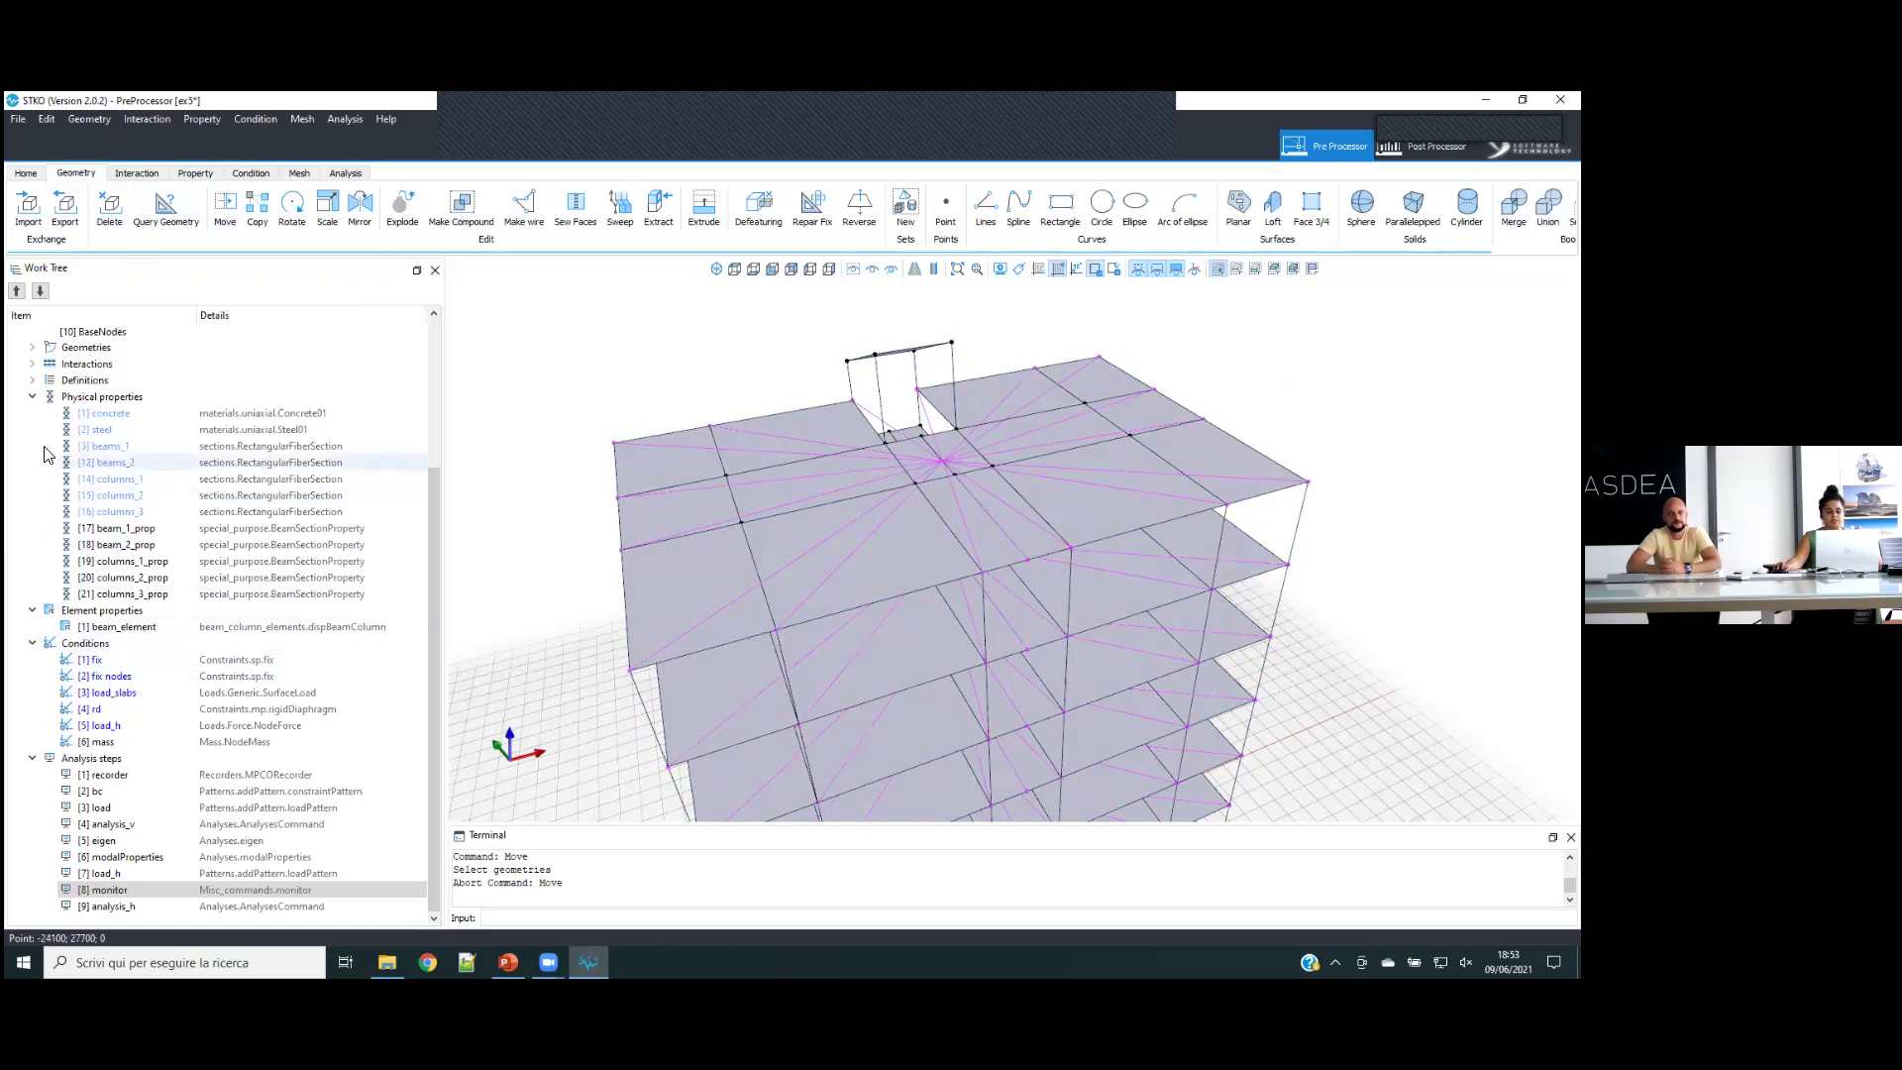
- Expand the geometries and the merged building shape [1819] in the work tree to view its sub-shape categories
click(33, 349)
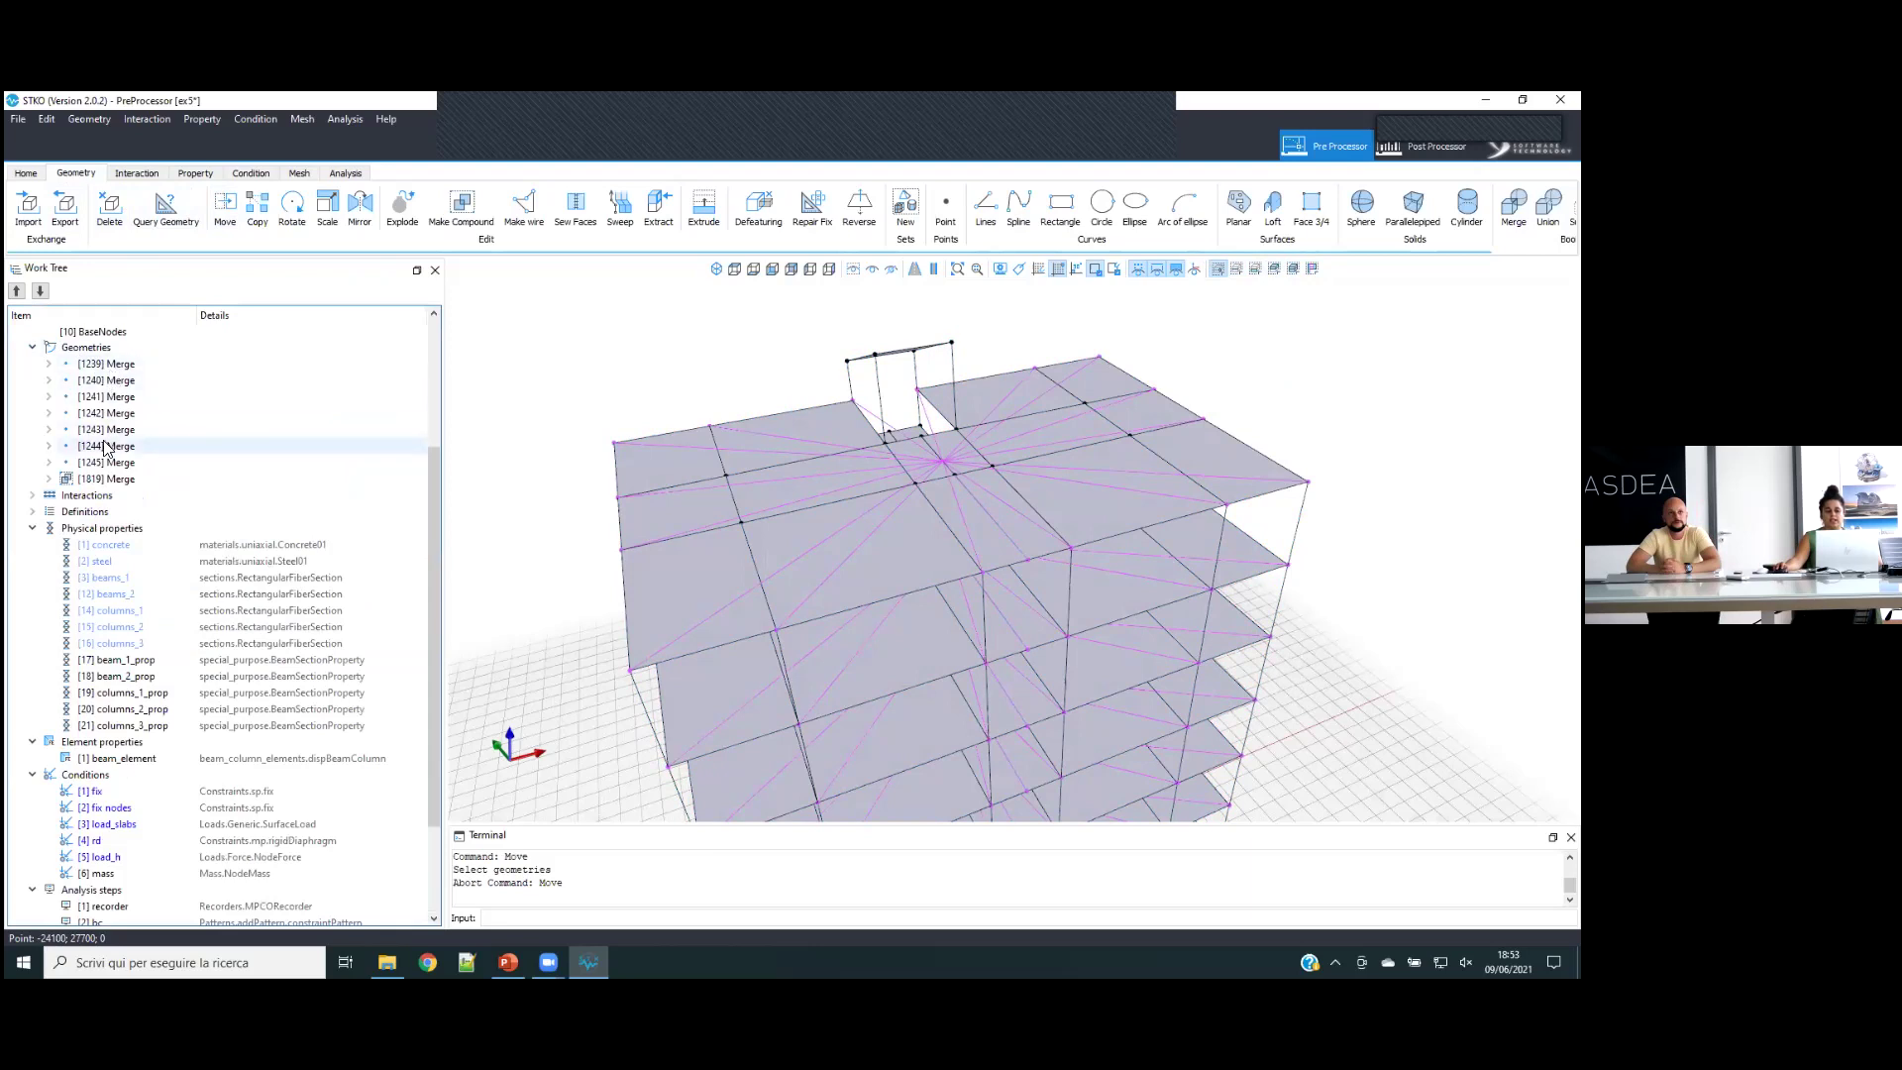
click(48, 480)
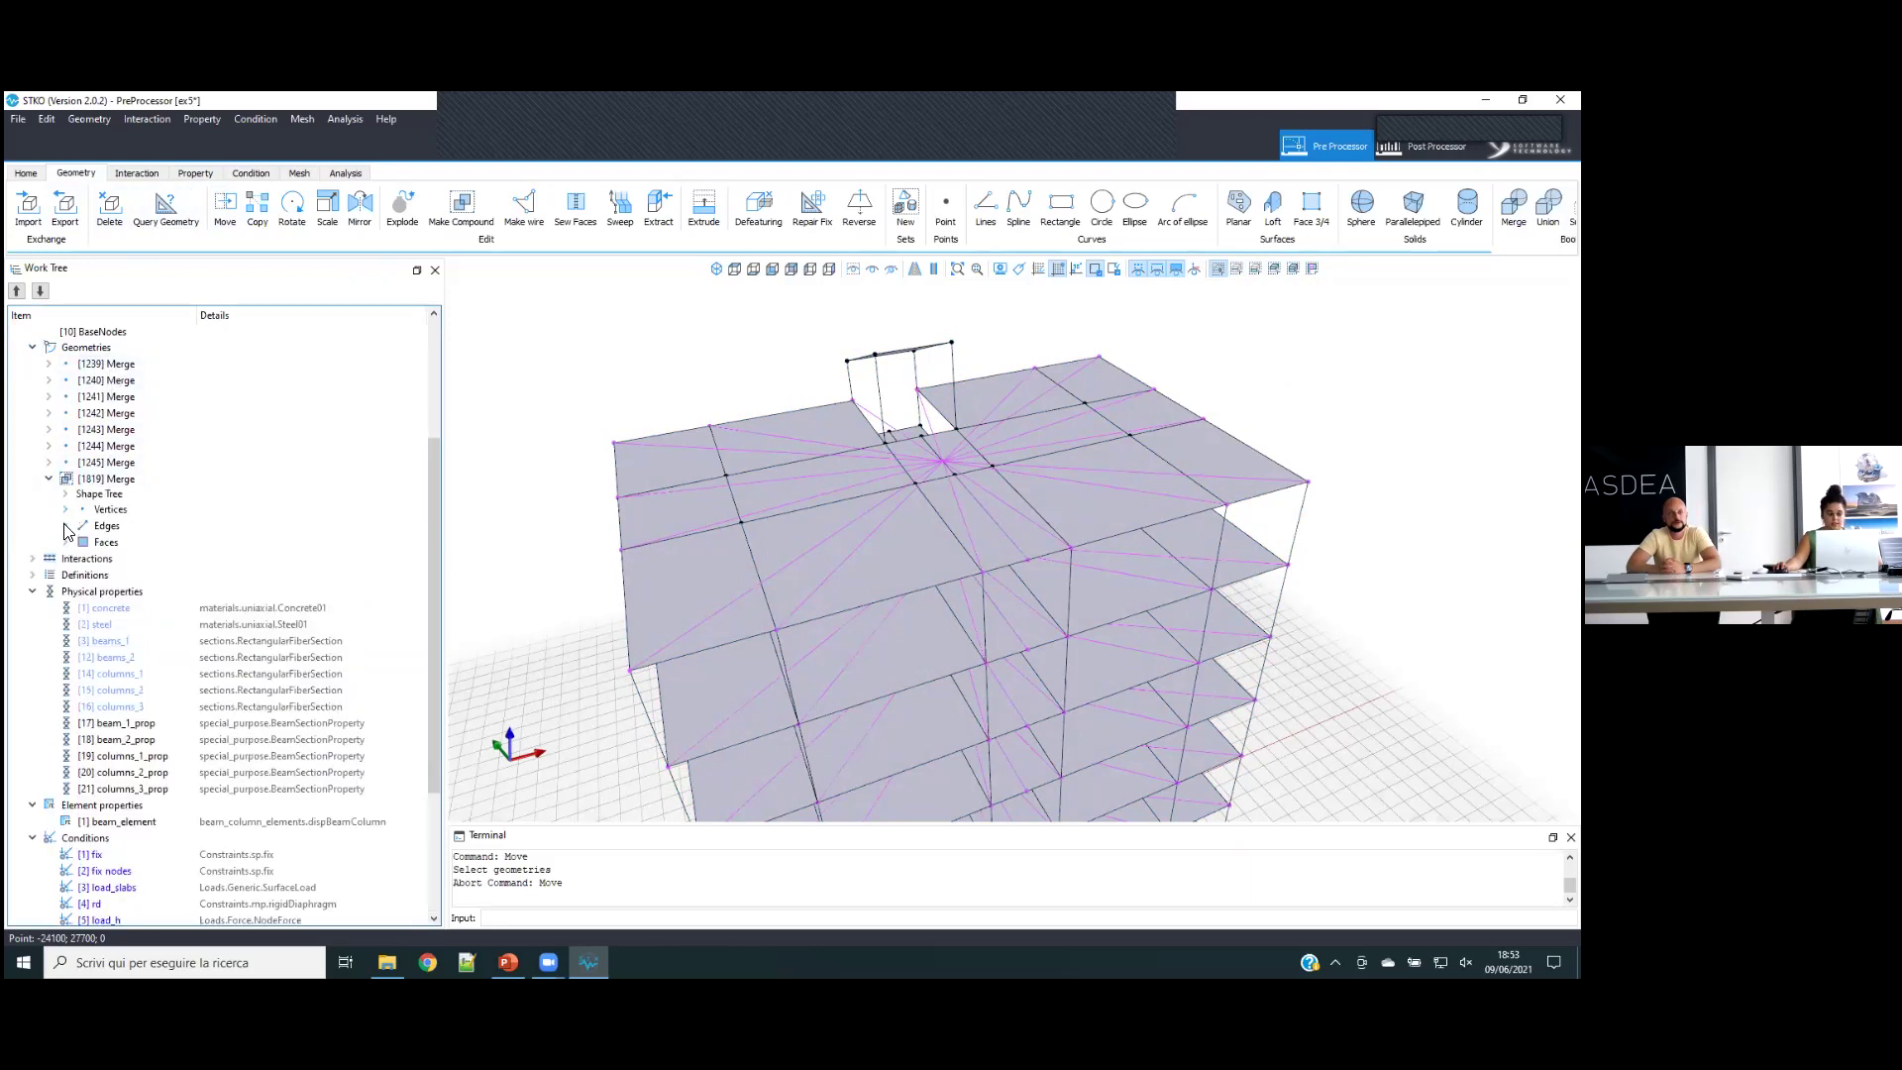
- Draw a parallelepiped solid freehand on the grid beside the building, picking its base corners and height
scroll(780, 368, down, 5)
middle_drag(1076, 630, 1100, 641)
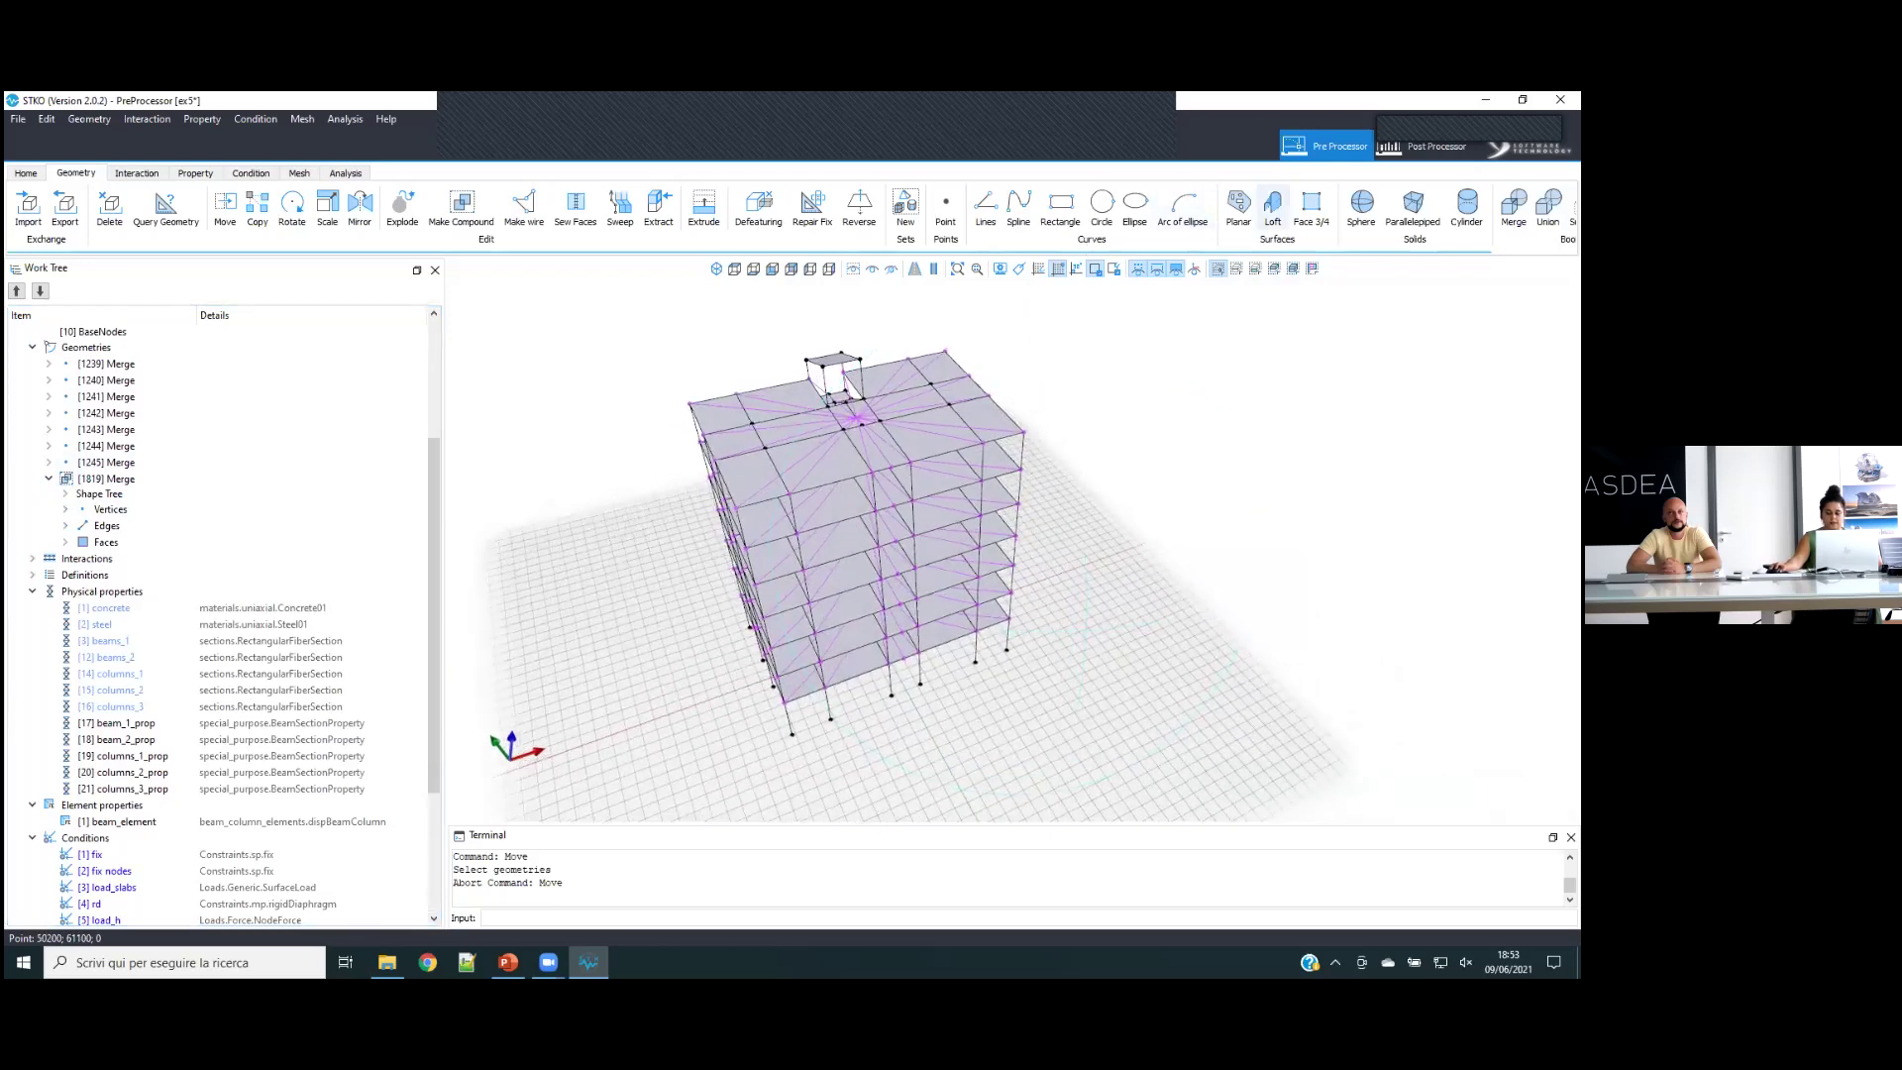
click(1413, 205)
middle_drag(679, 680, 744, 658)
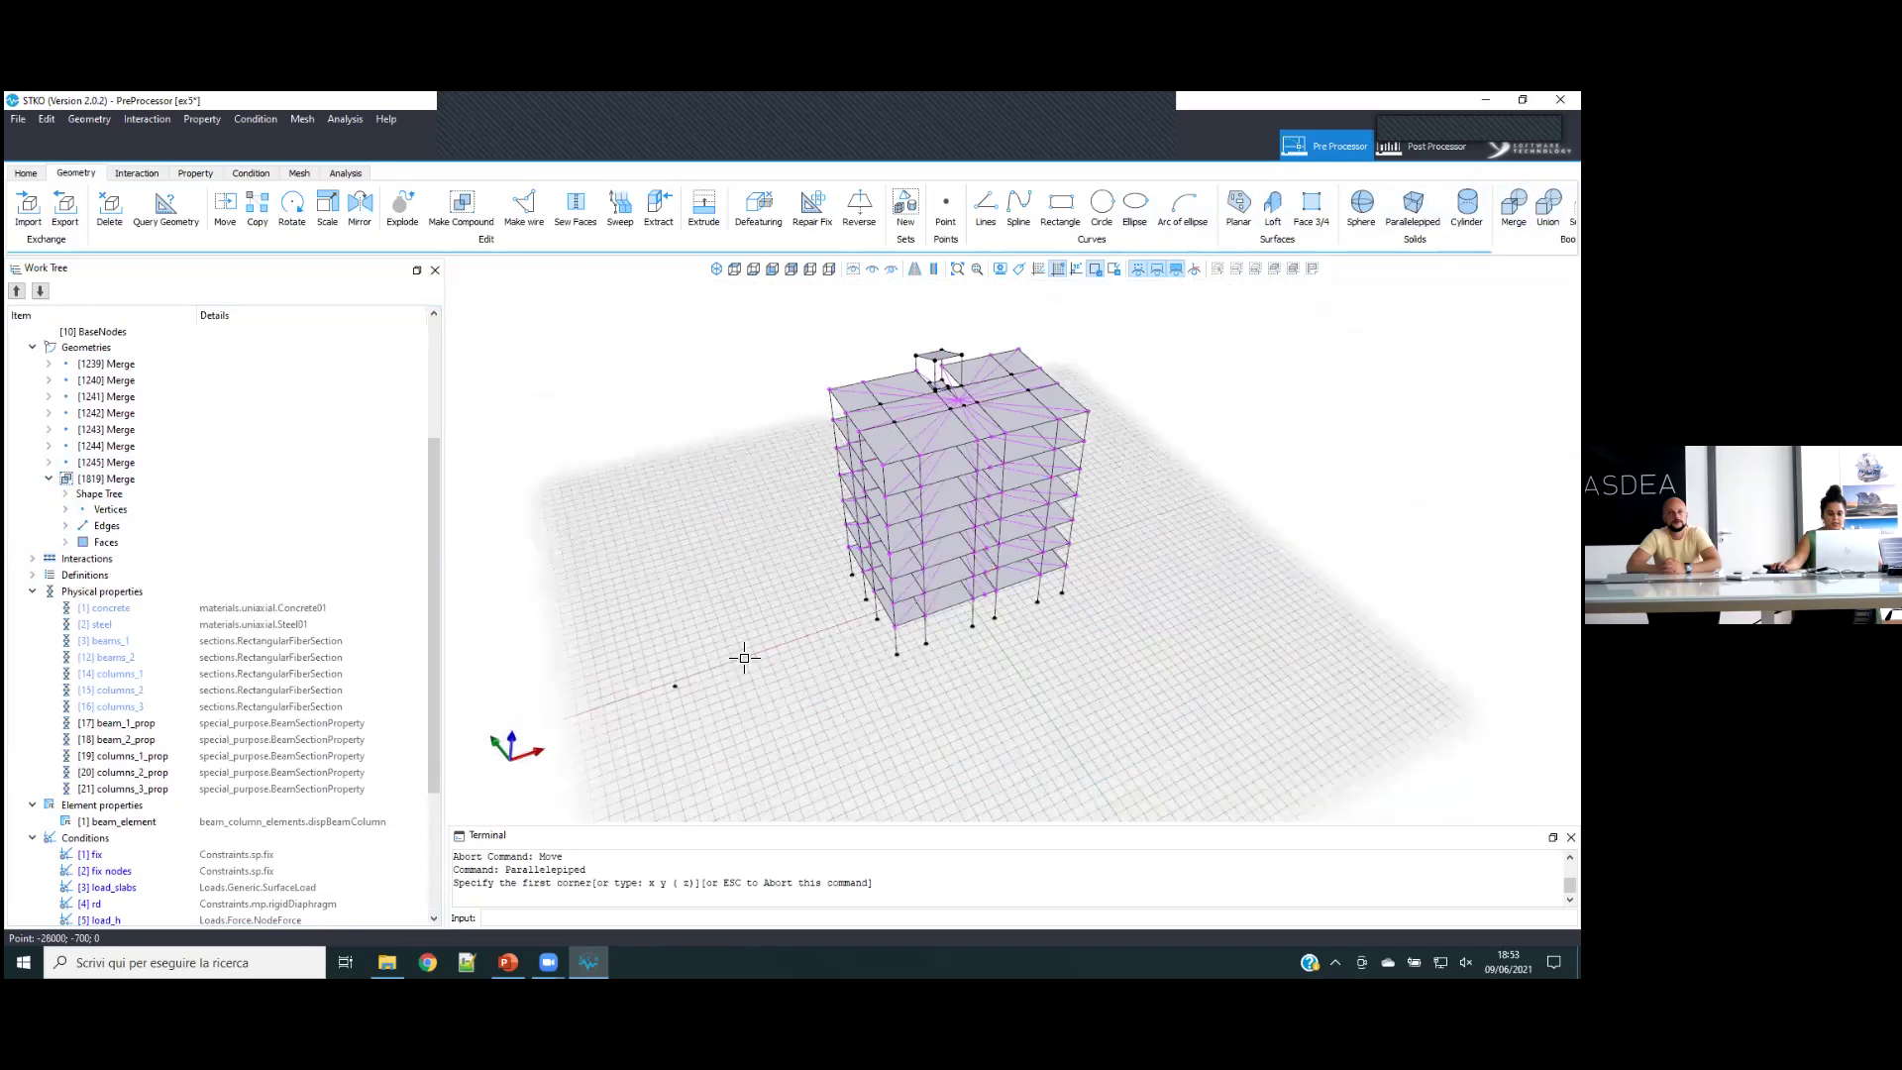
scroll(807, 646, up, 3)
click(807, 609)
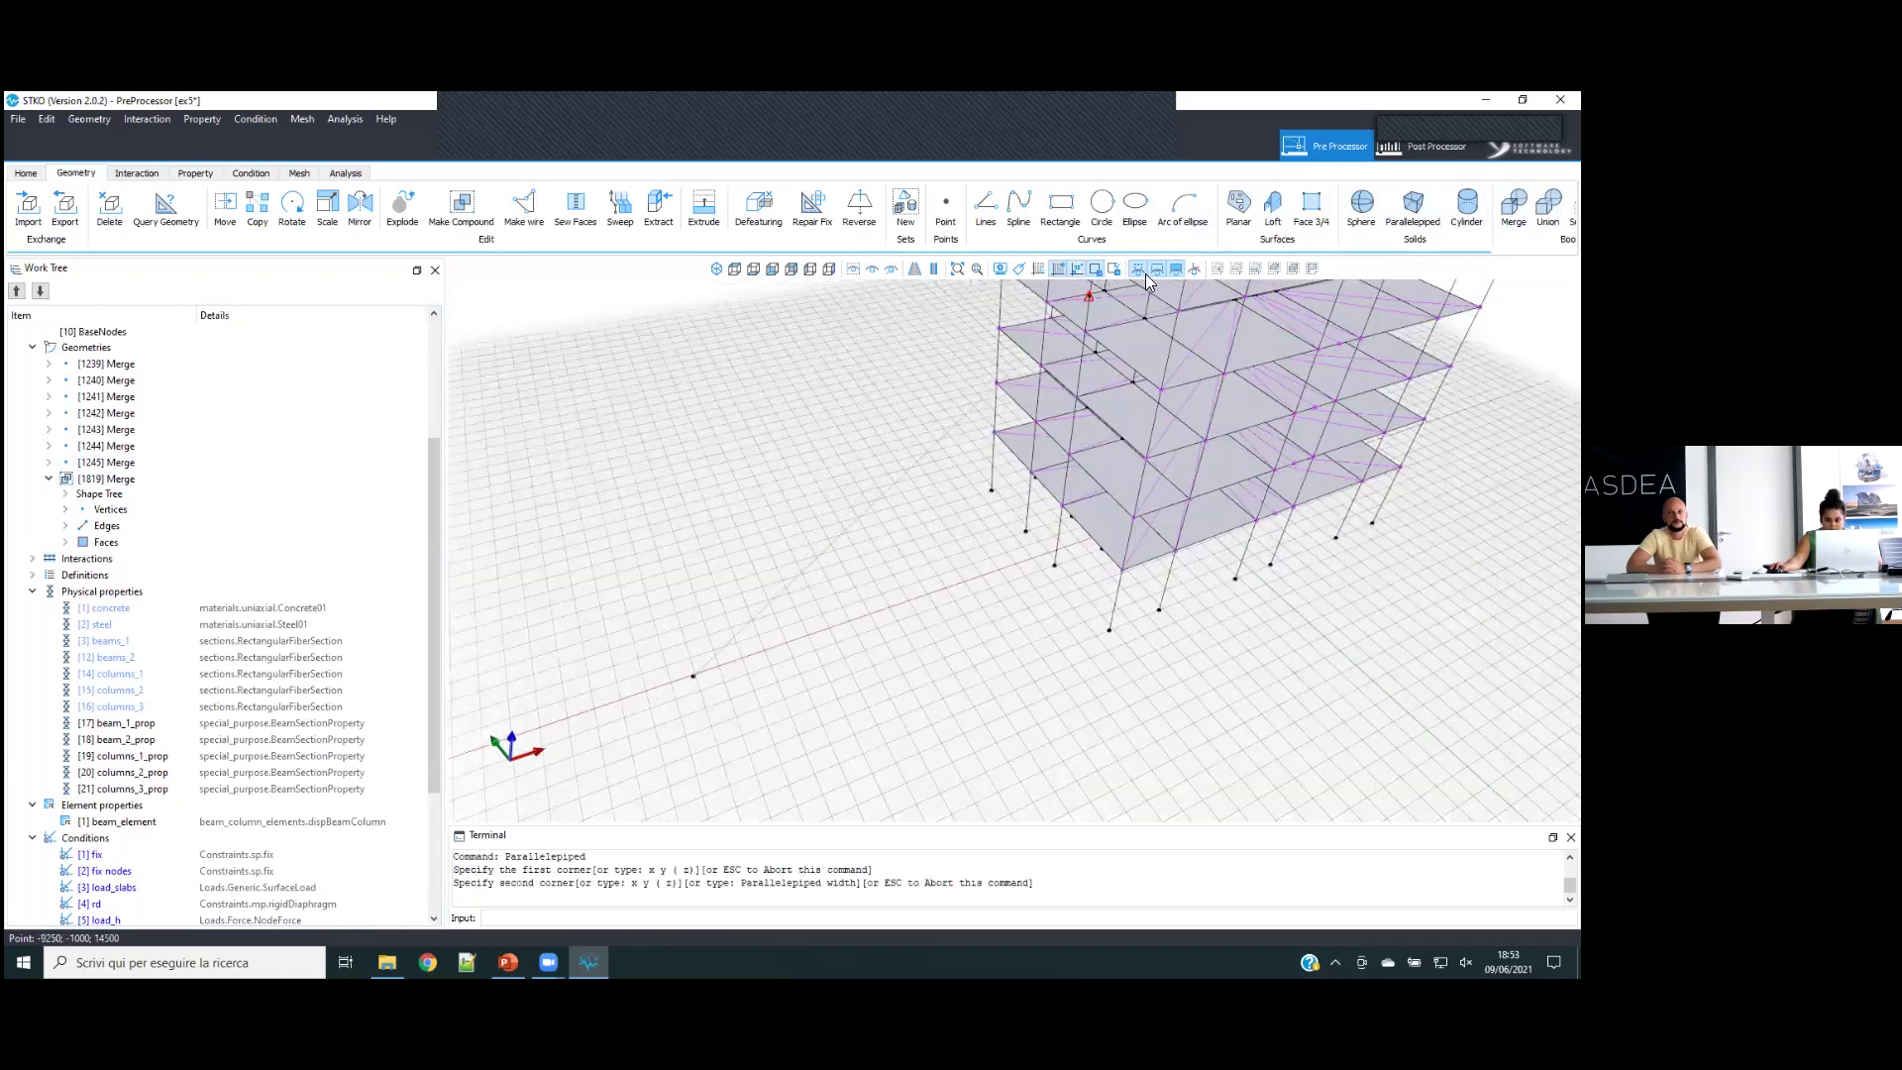
click(808, 636)
click(781, 560)
click(776, 469)
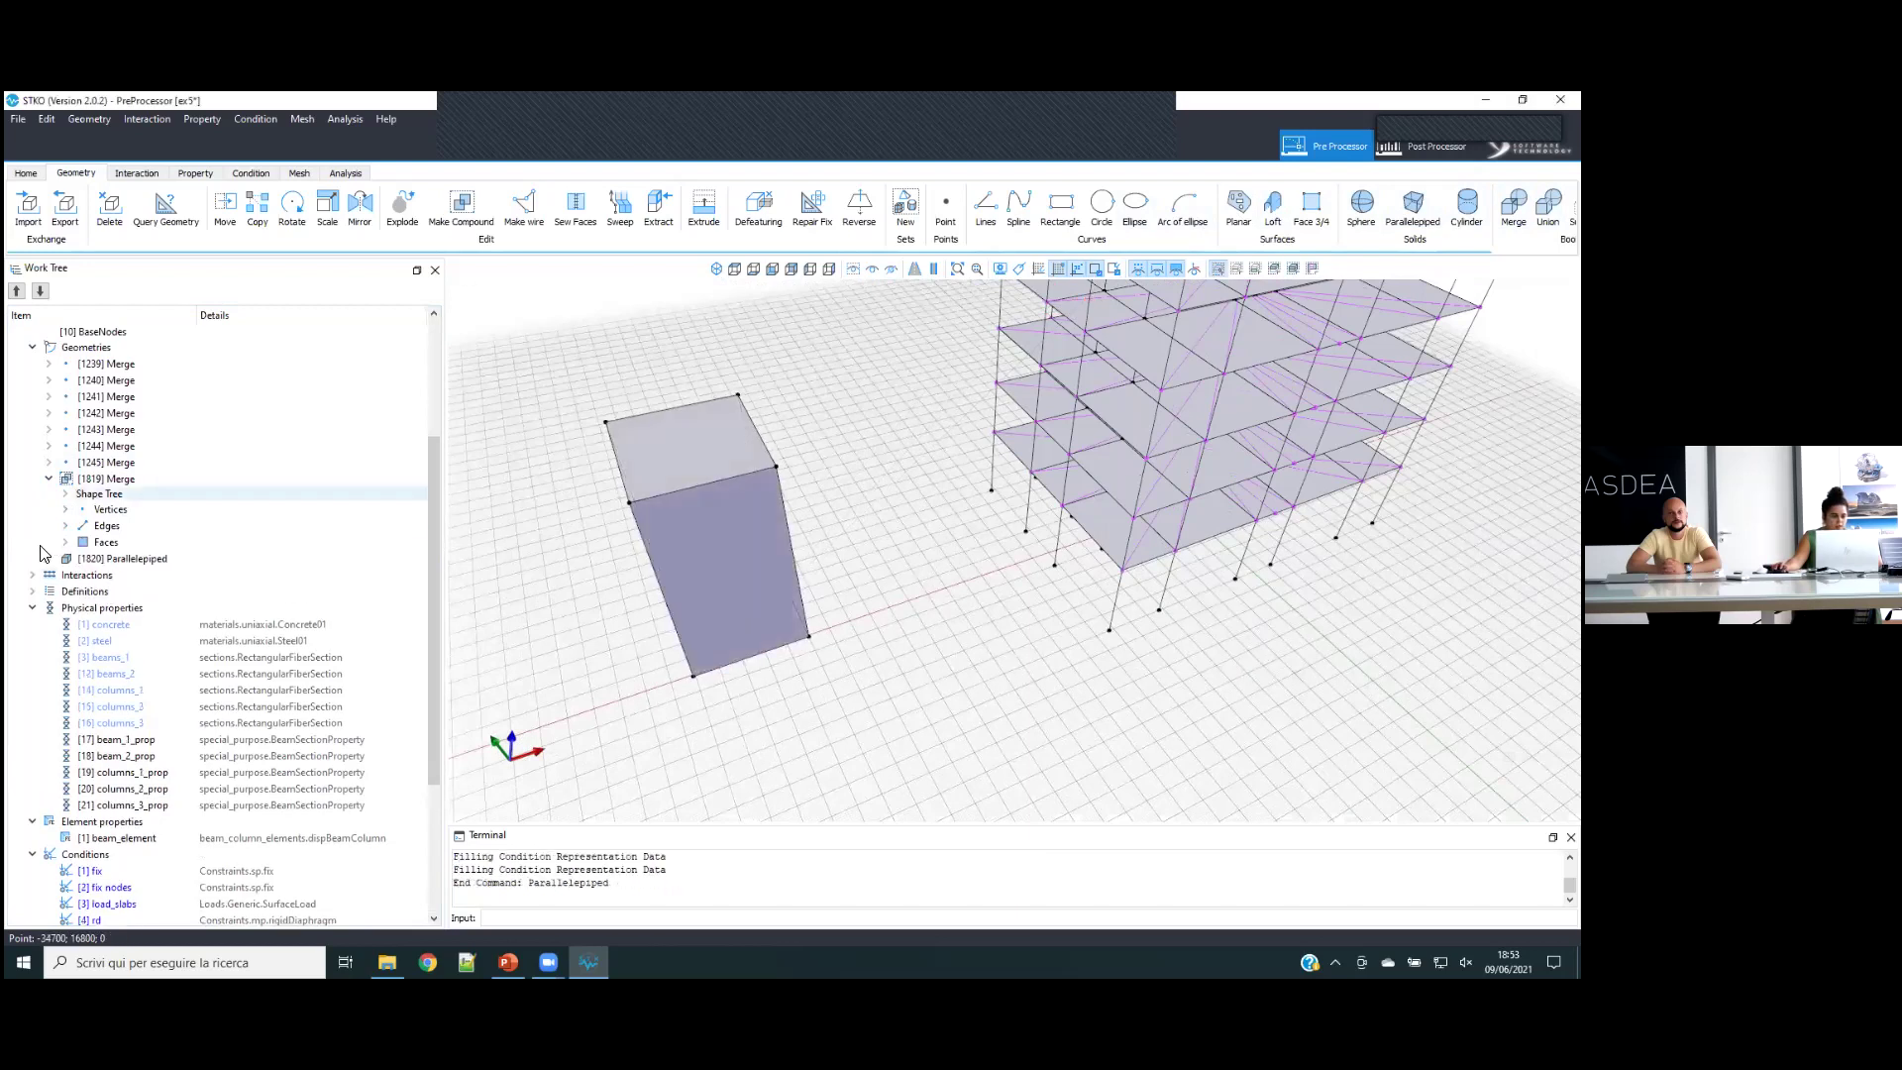
- Examine the new parallelepiped's vertices, edges and faces in the work tree
click(50, 559)
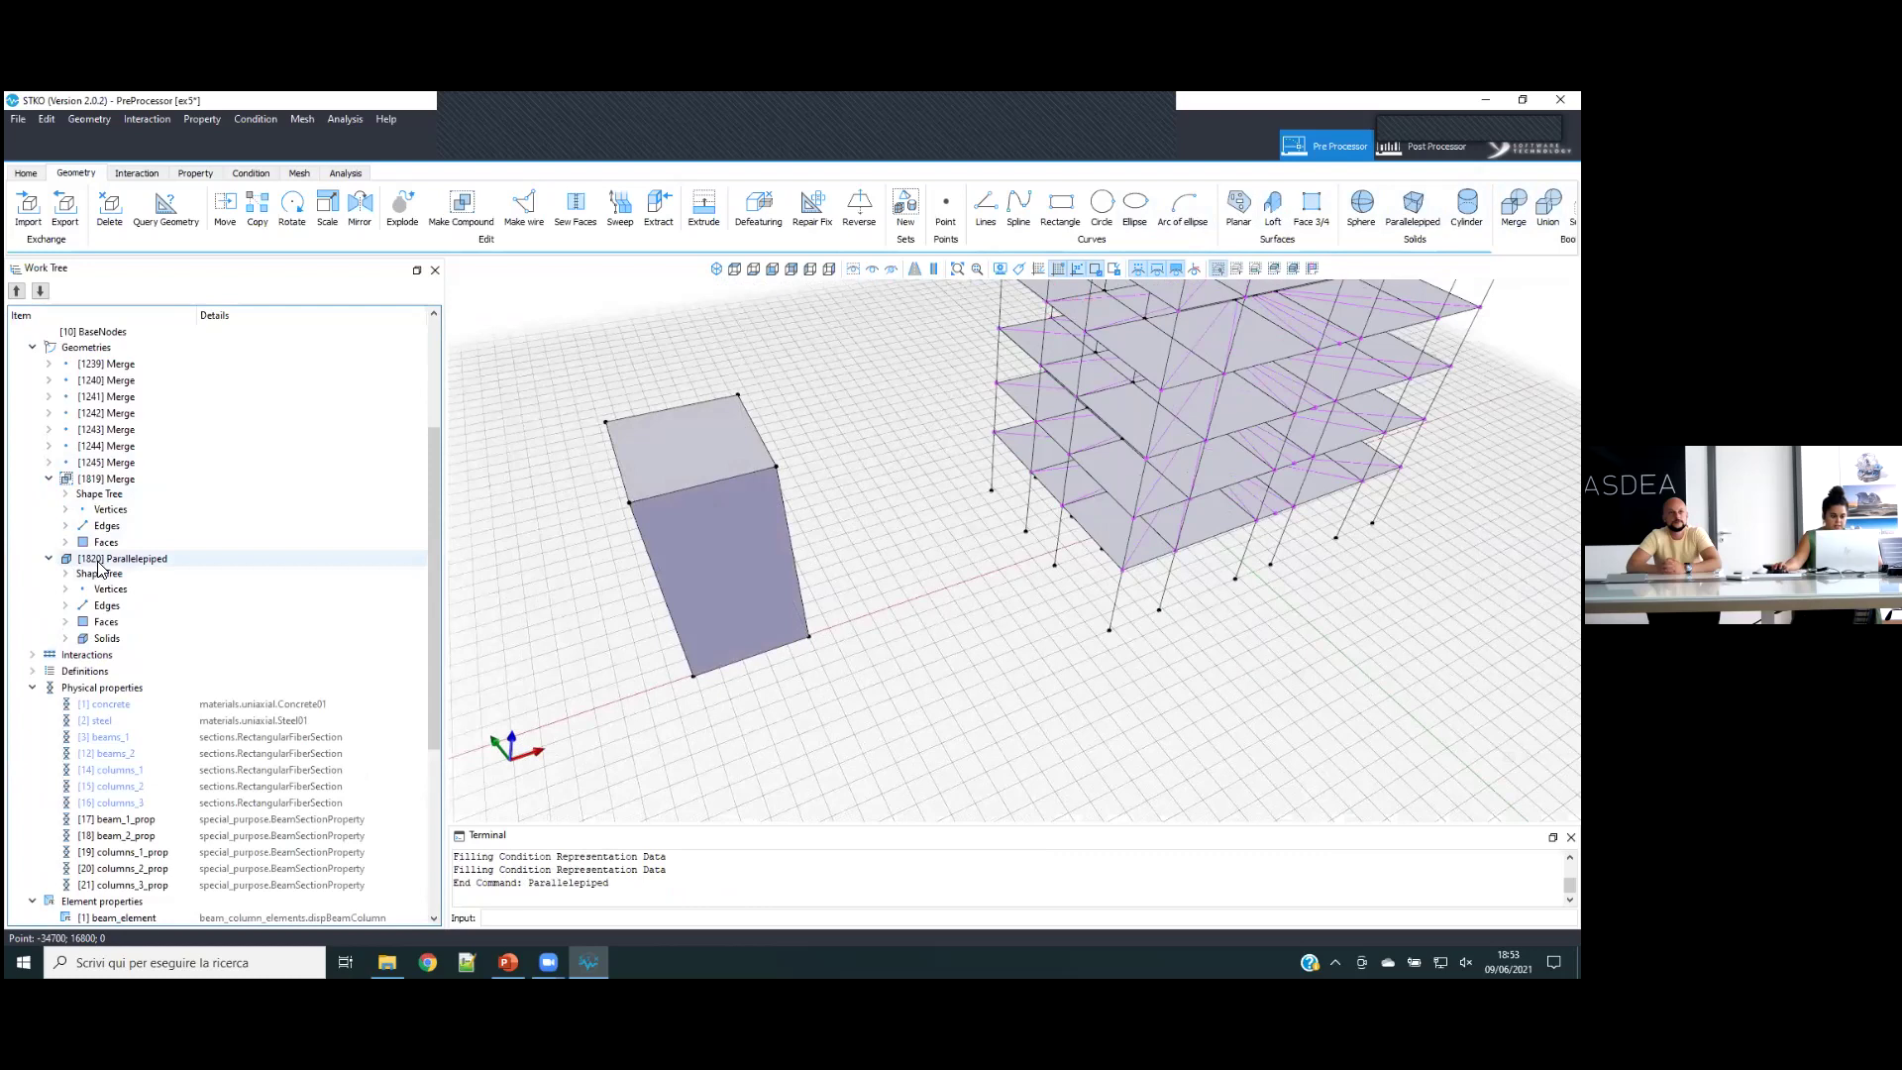
click(103, 560)
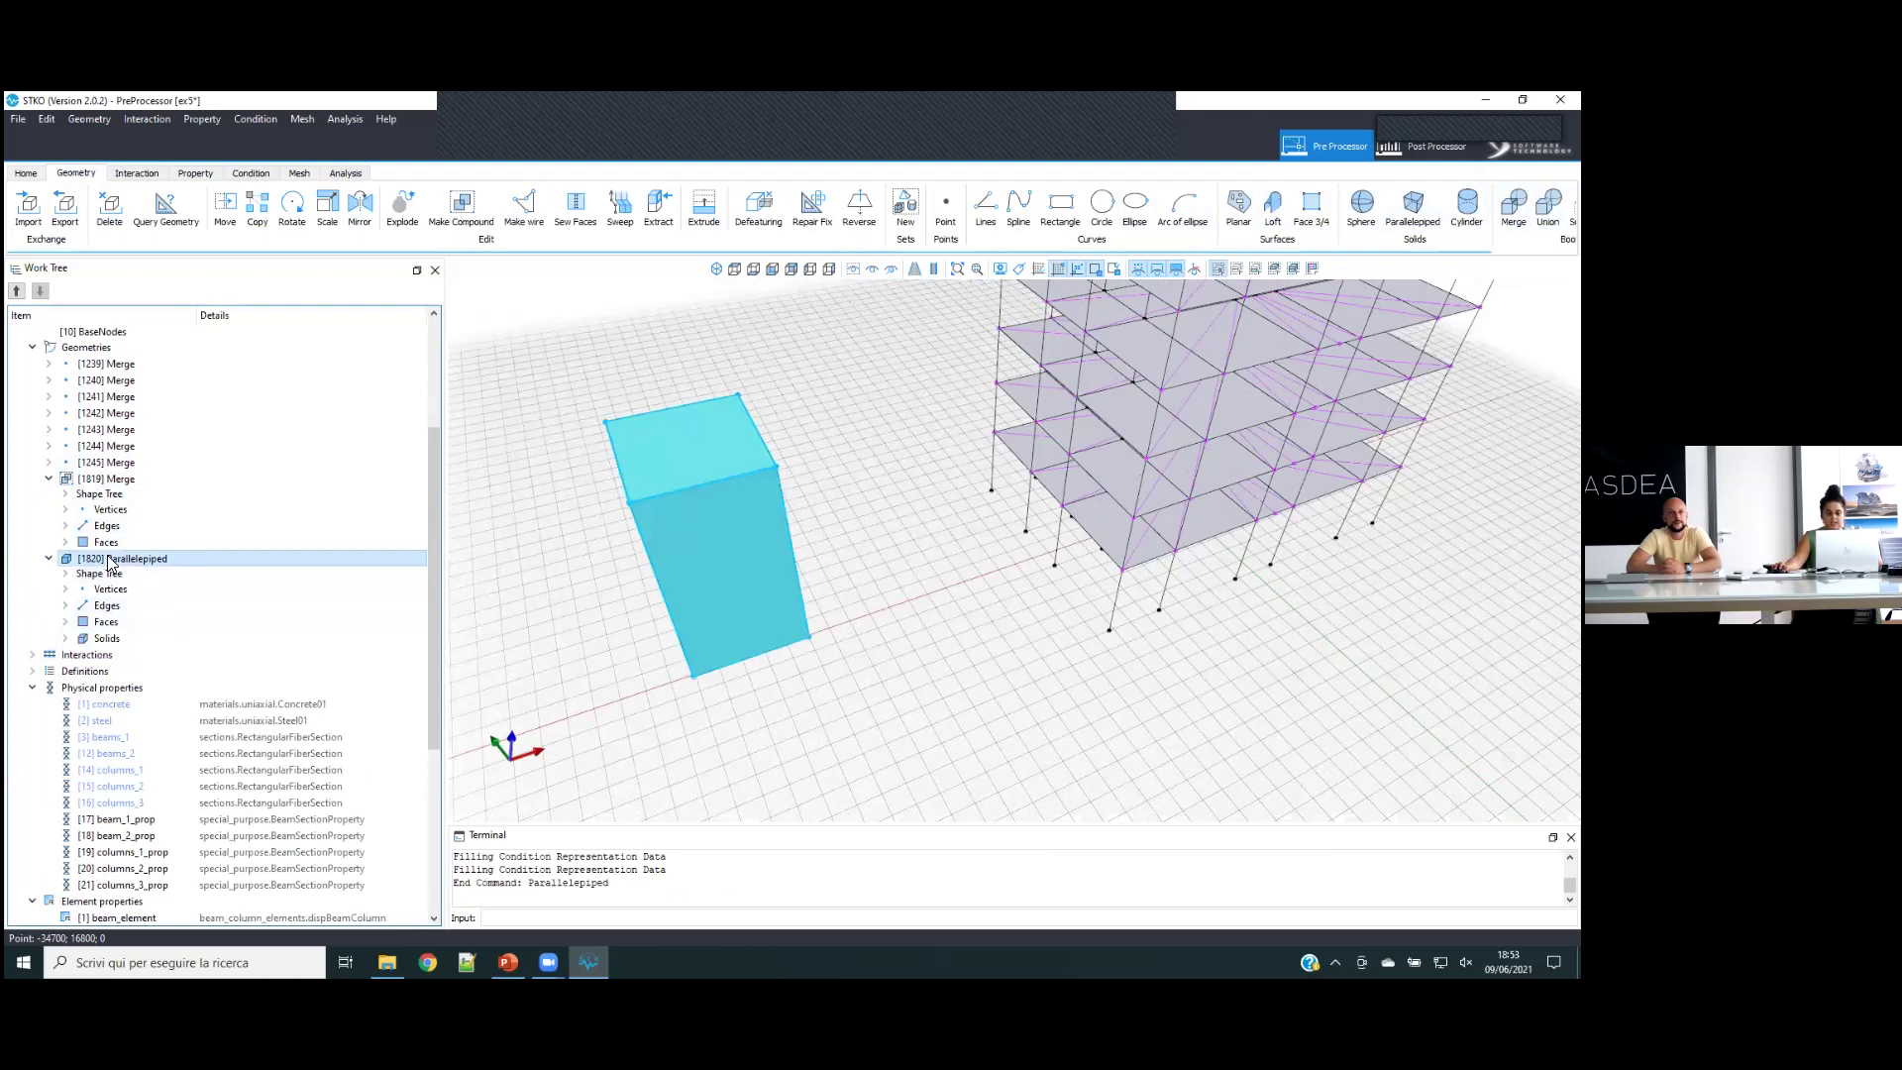
click(65, 590)
click(66, 738)
scroll(80, 728, down, 5)
click(66, 709)
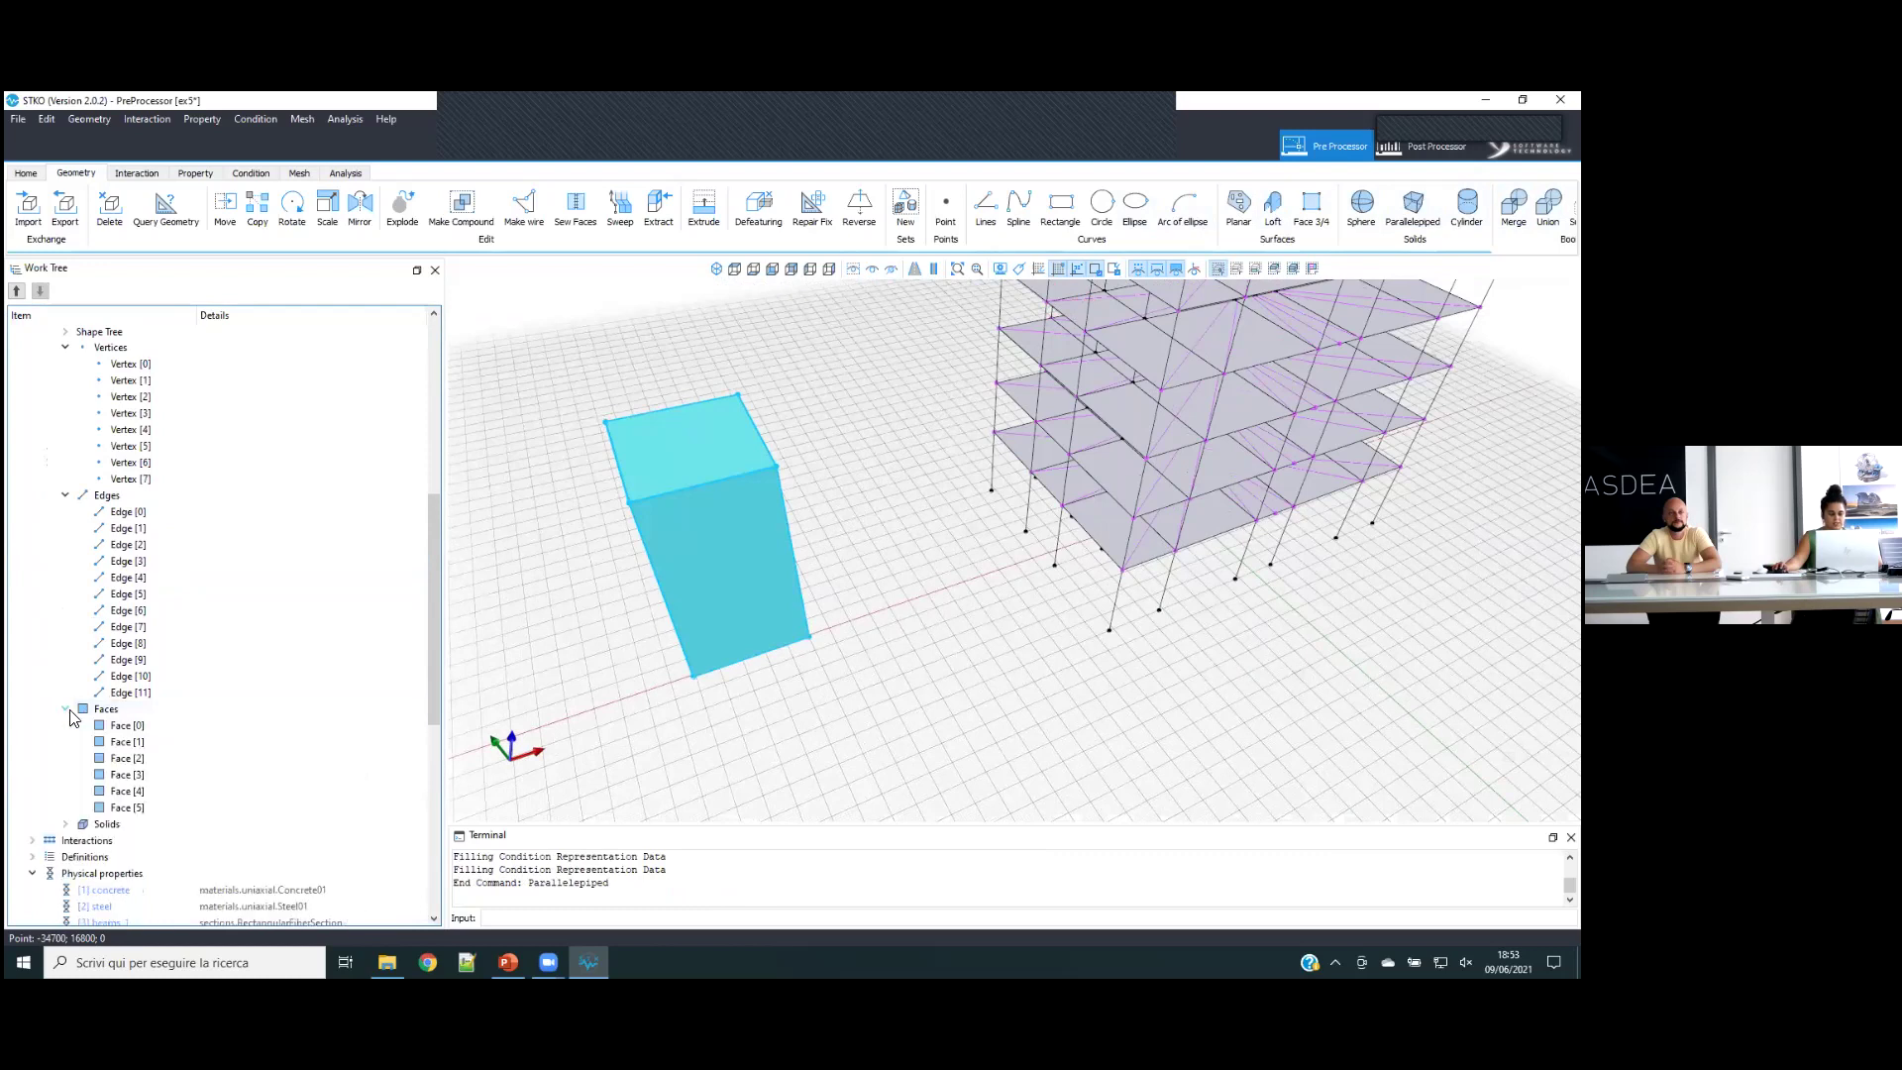
- Explode the parallelepiped solid into its lower-level shape and expand the resulting geometry in the work tree
middle_drag(700, 693, 770, 499)
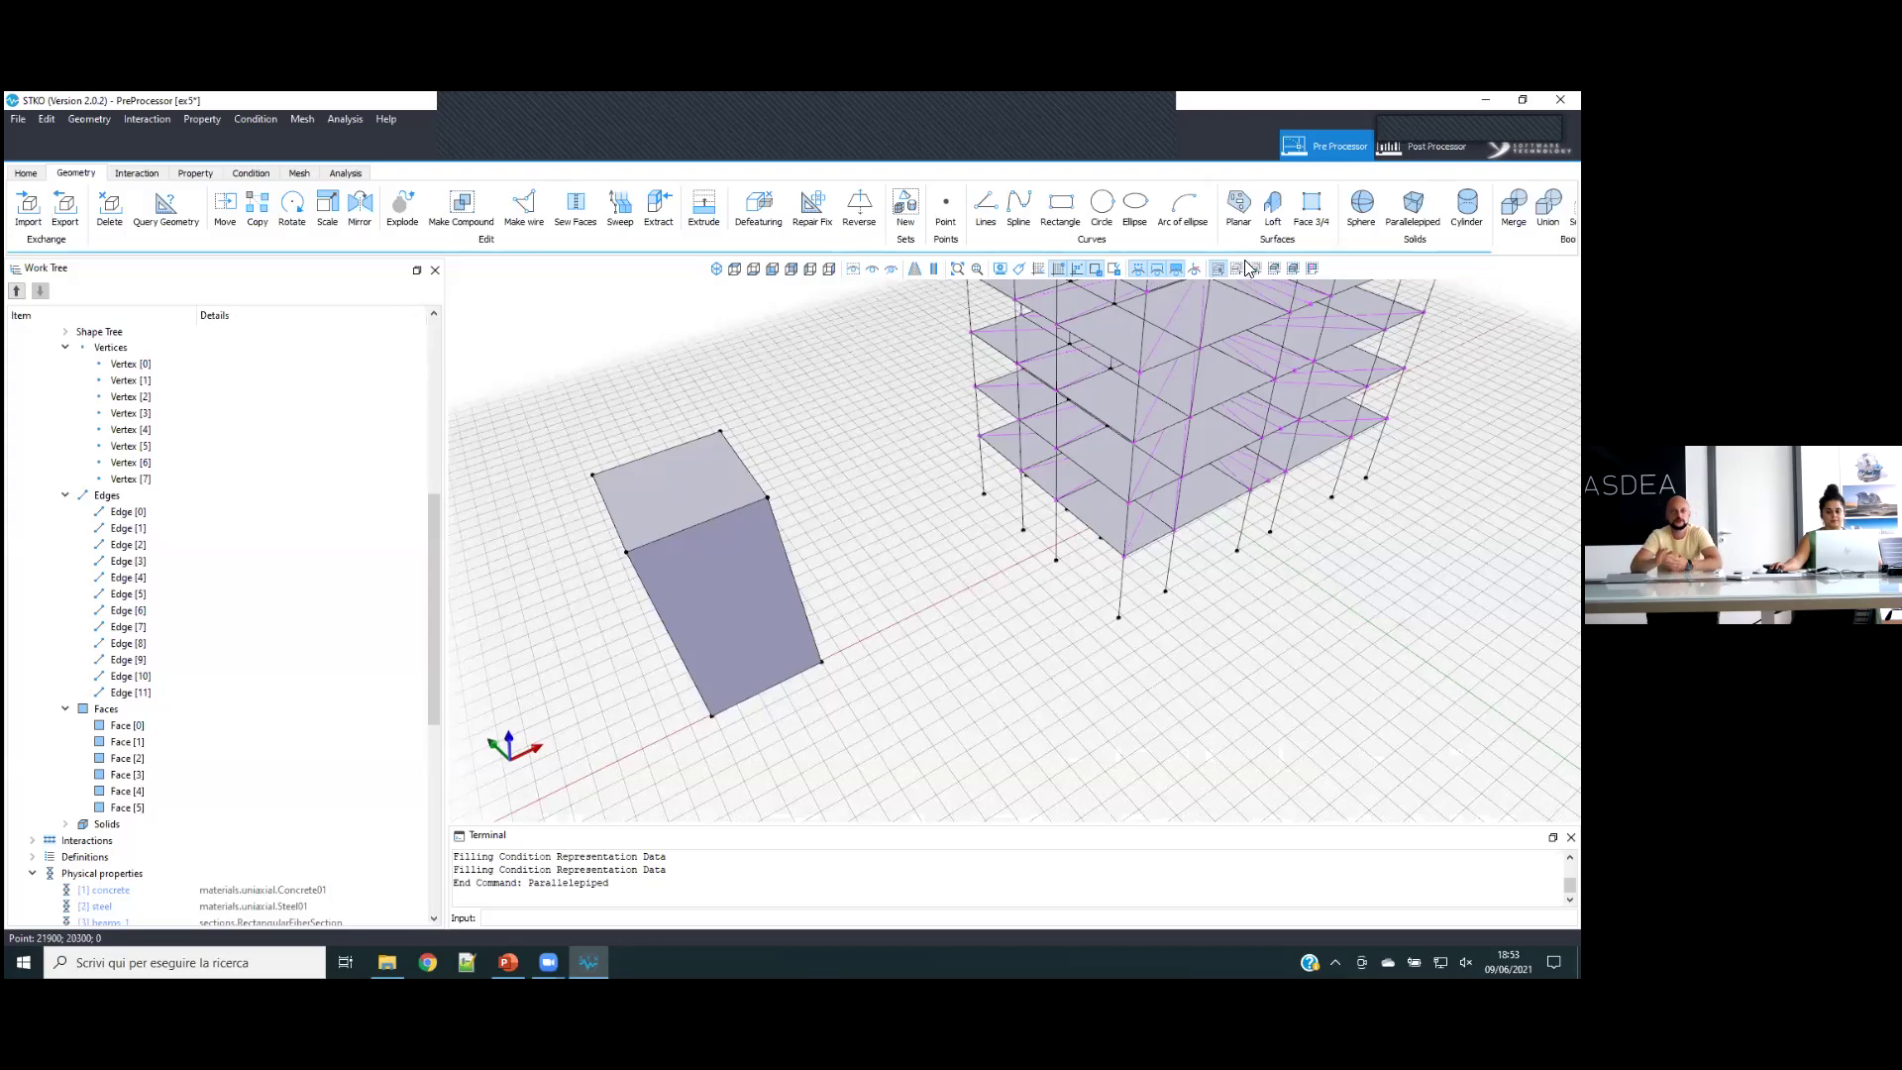
click(728, 493)
middle_drag(980, 648, 852, 655)
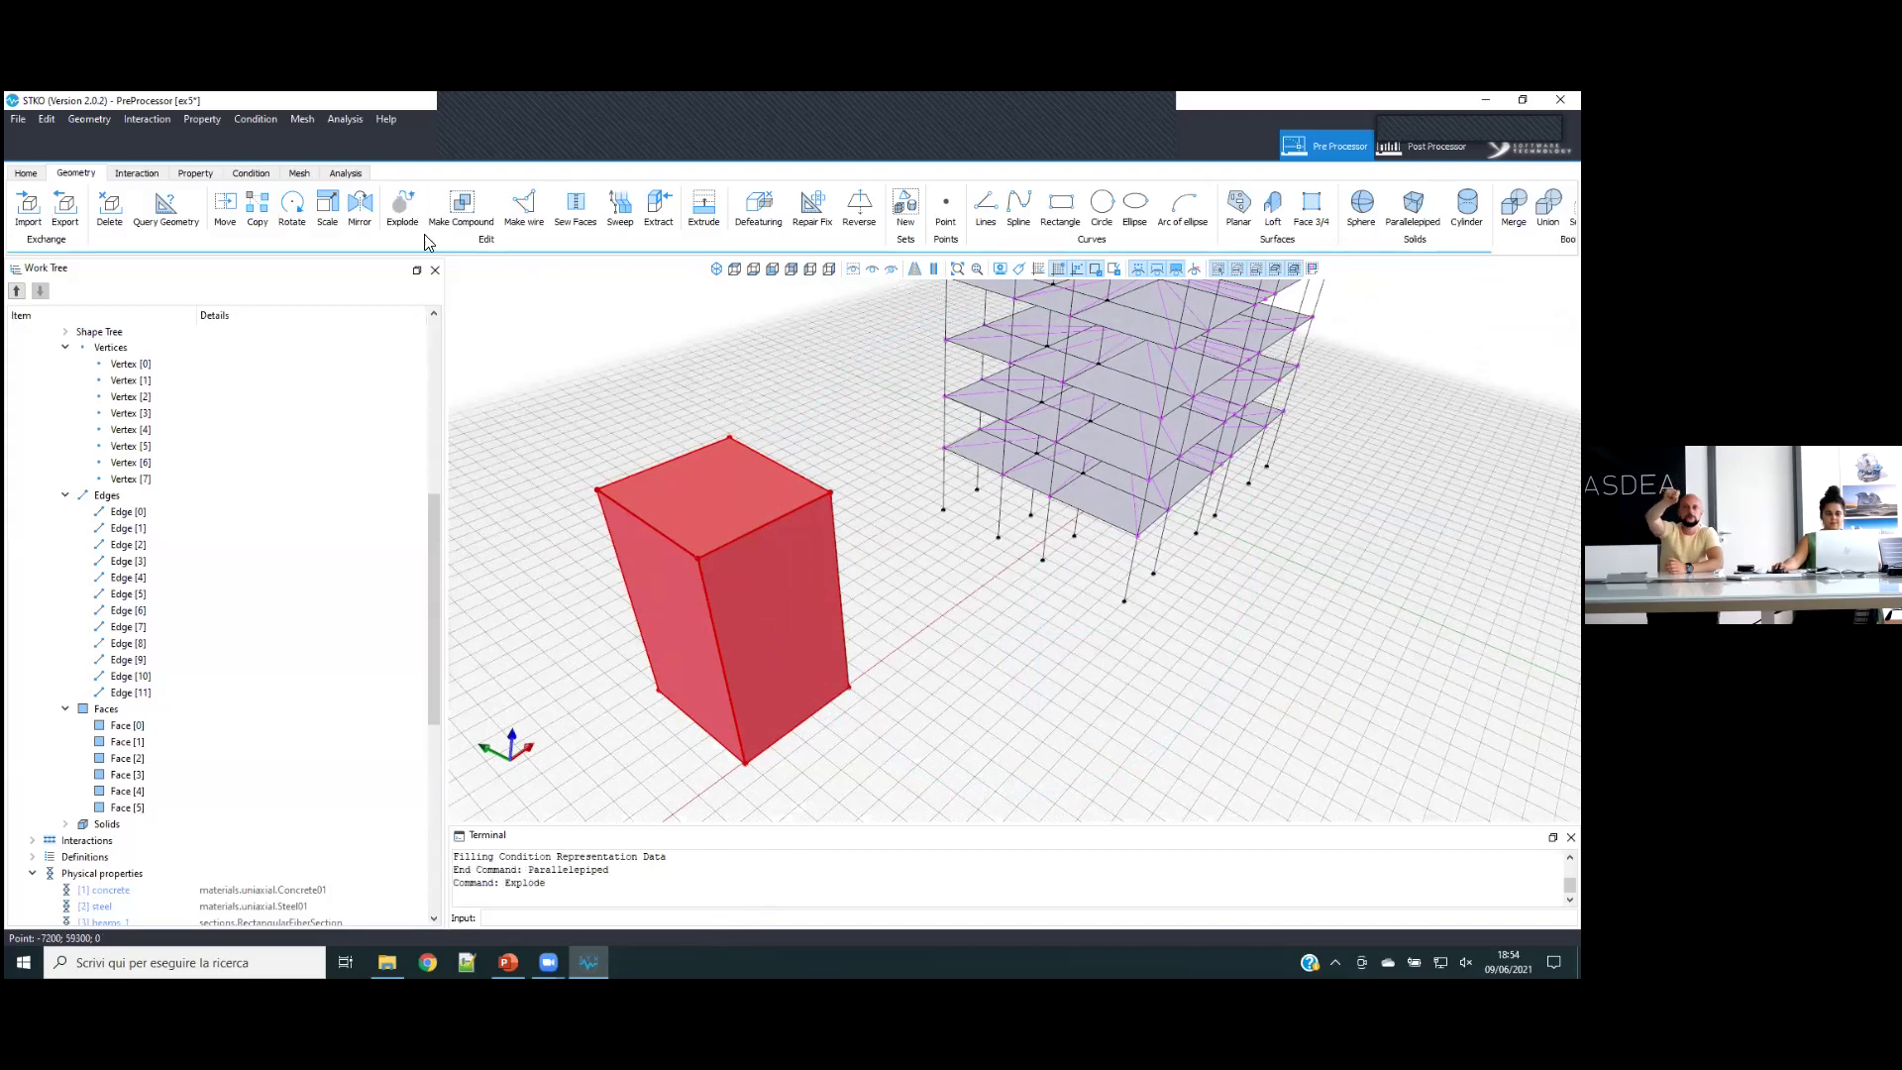
click(50, 412)
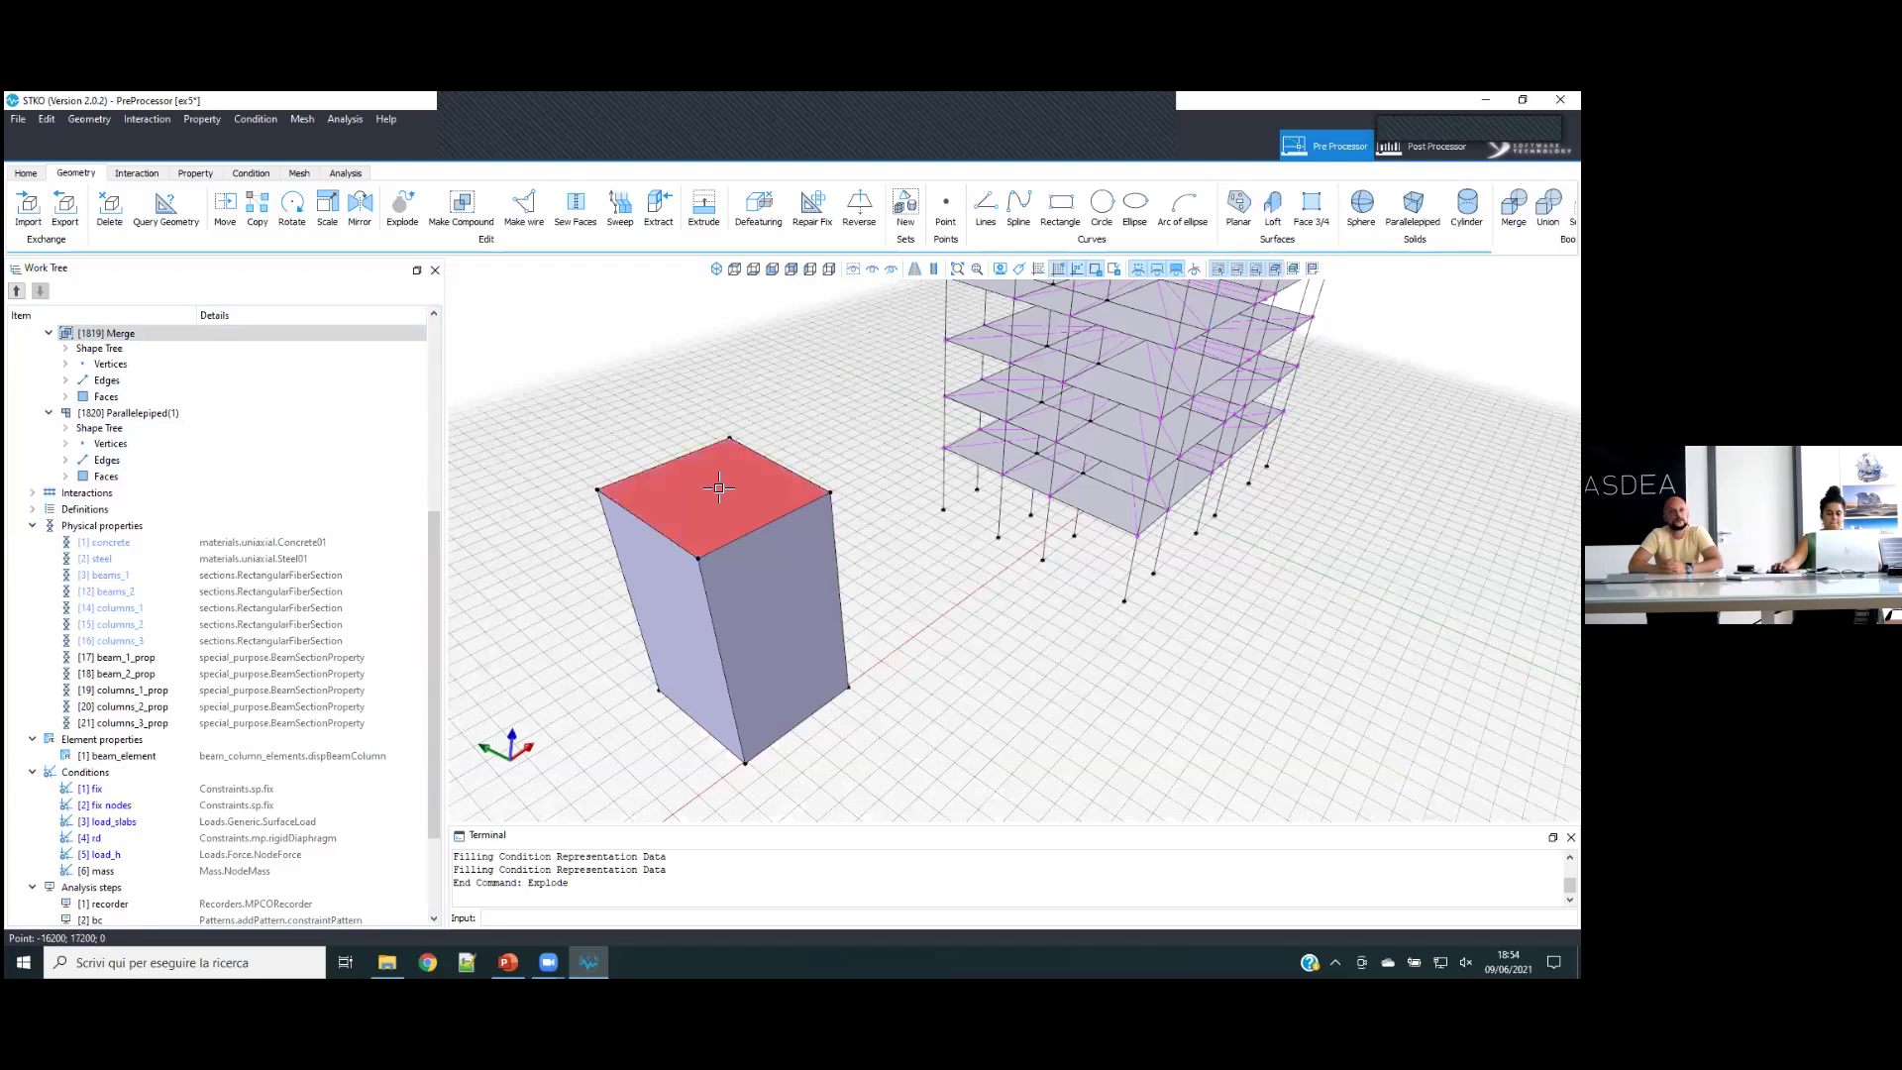
click(225, 206)
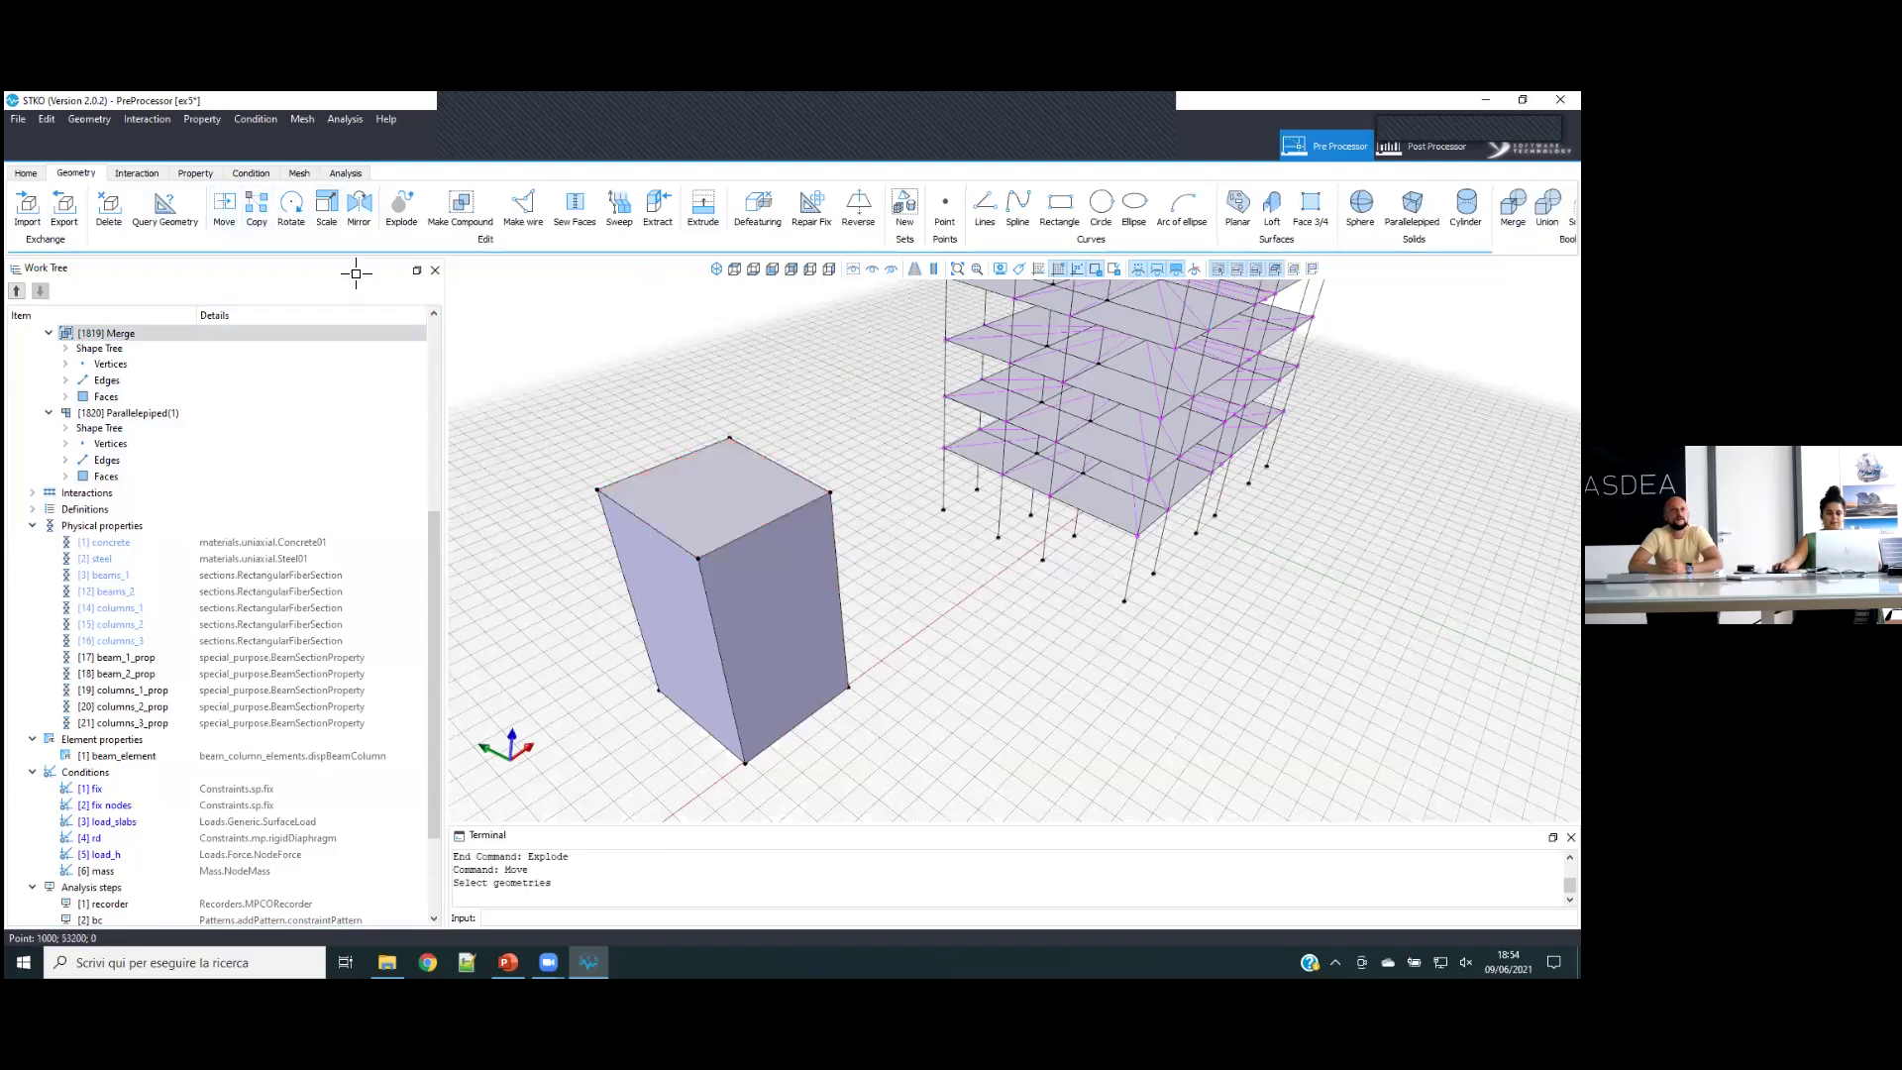
click(709, 493)
key(Escape)
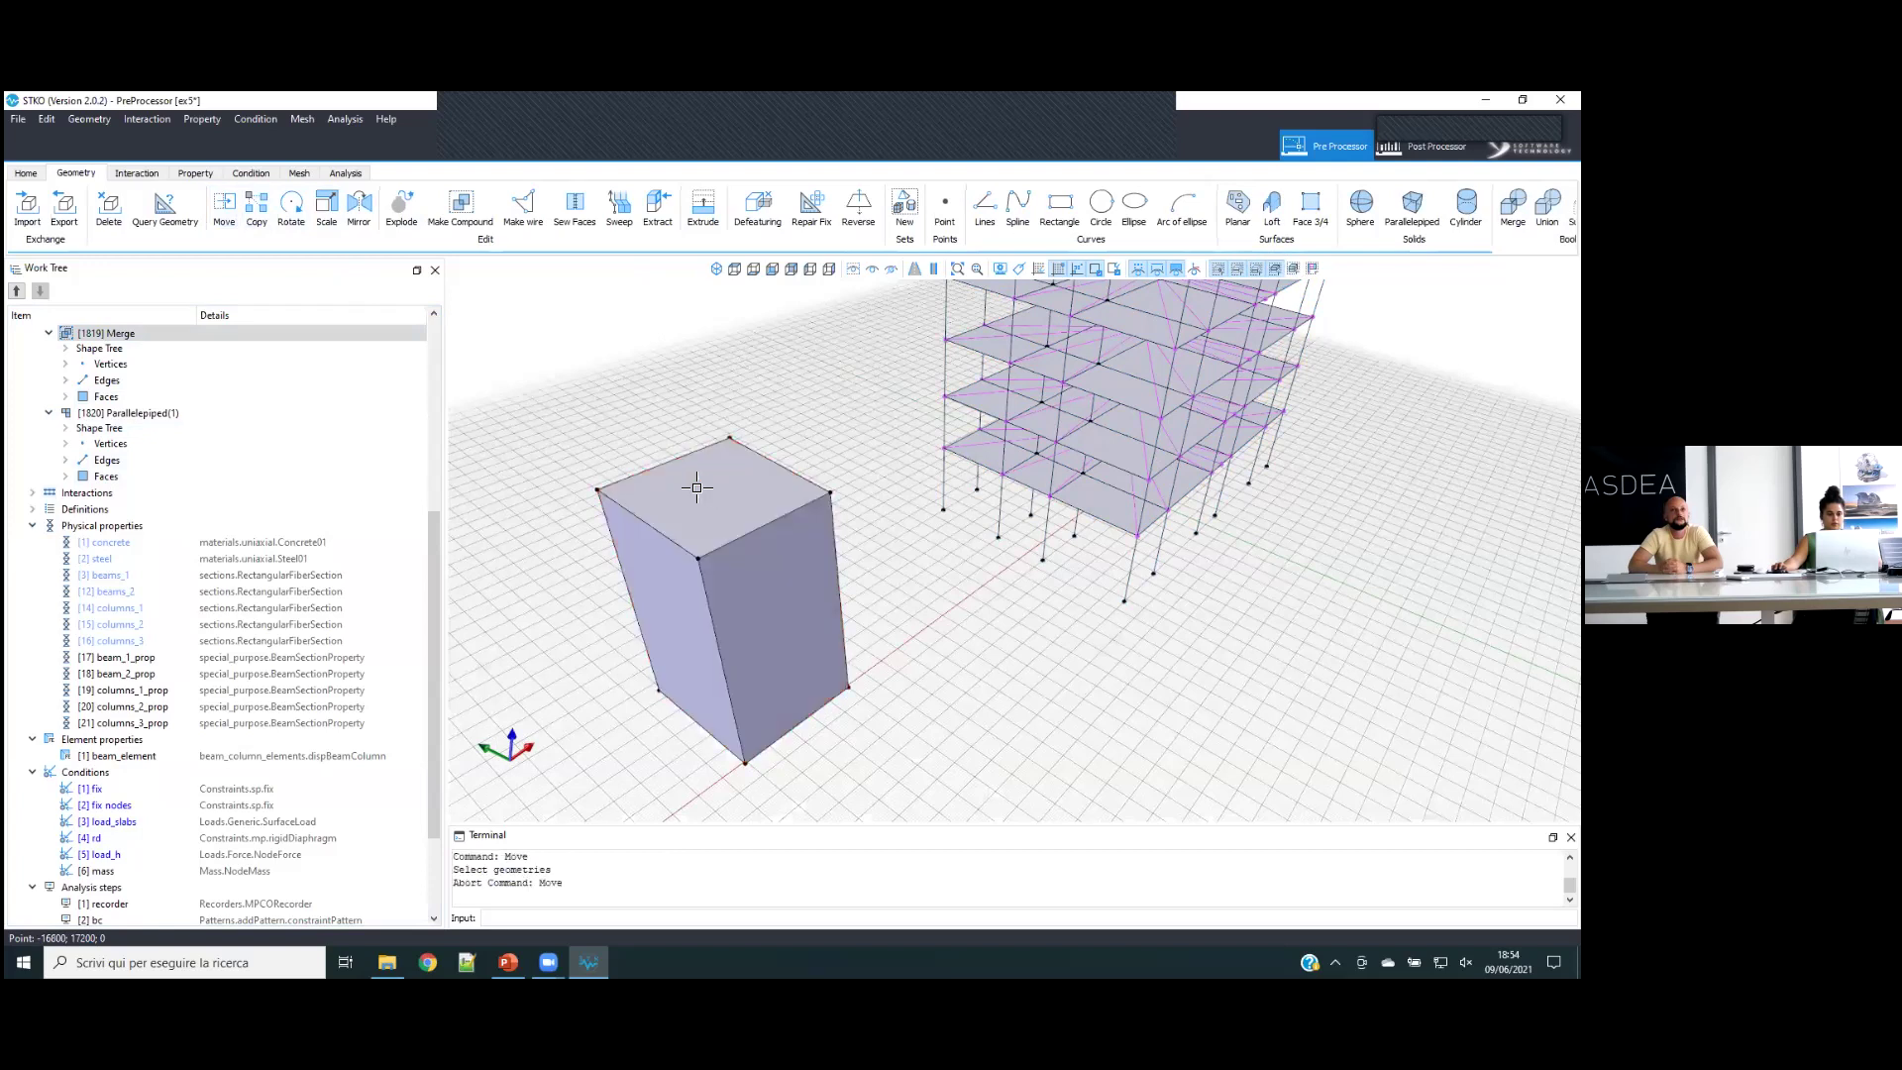
click(401, 210)
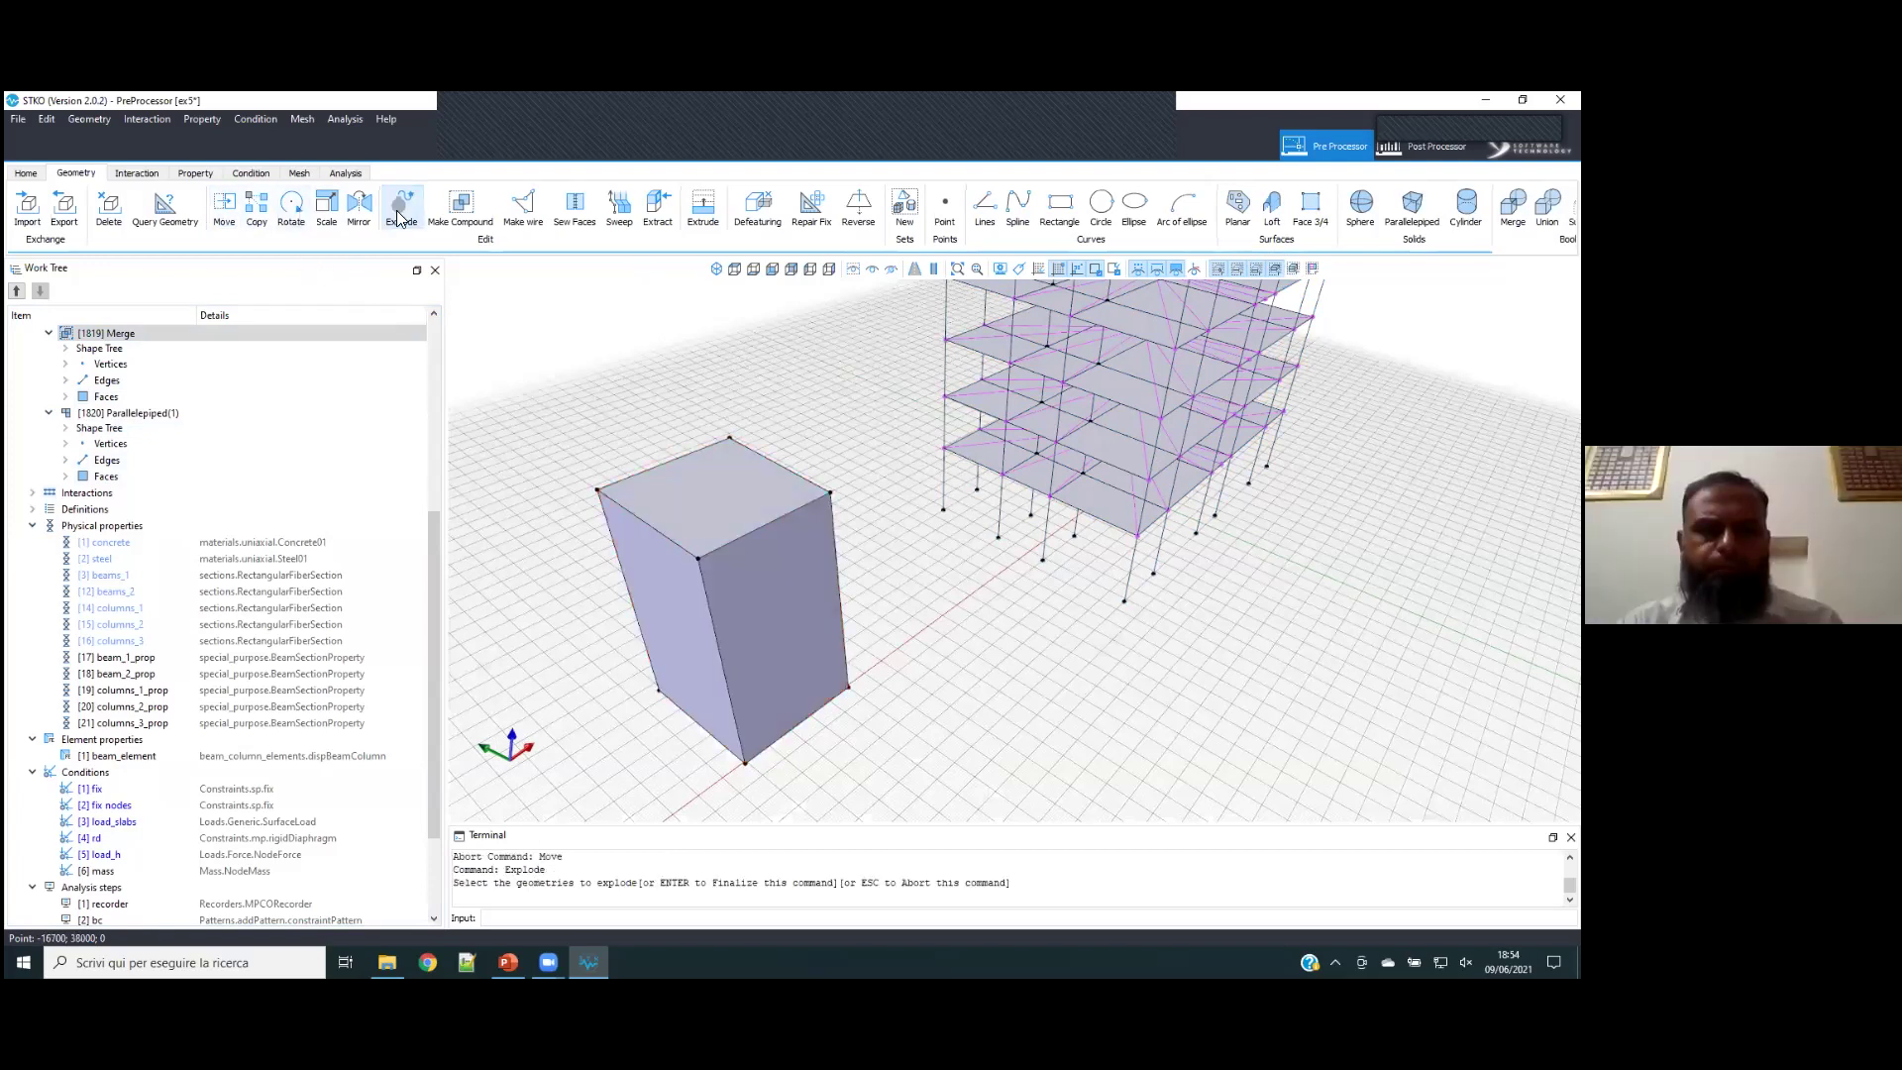
click(740, 477)
key(fn+Escape)
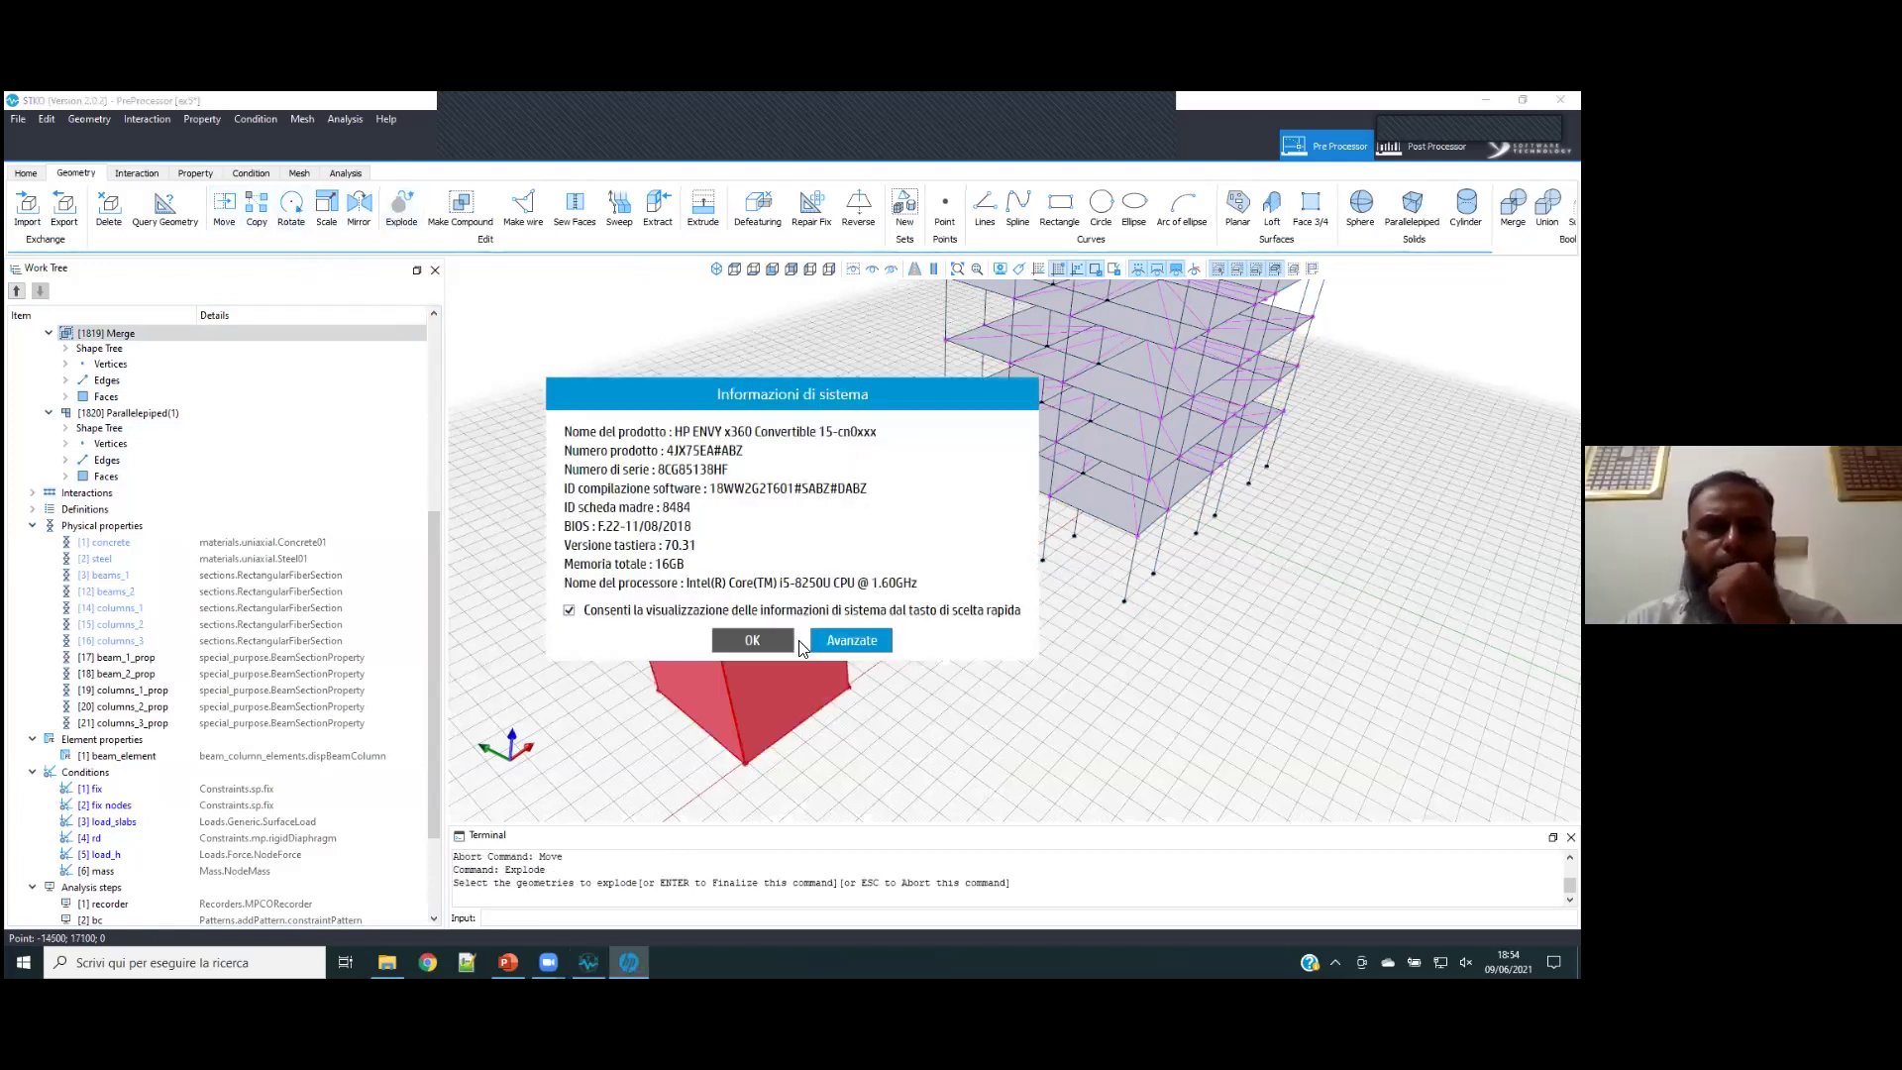
click(734, 637)
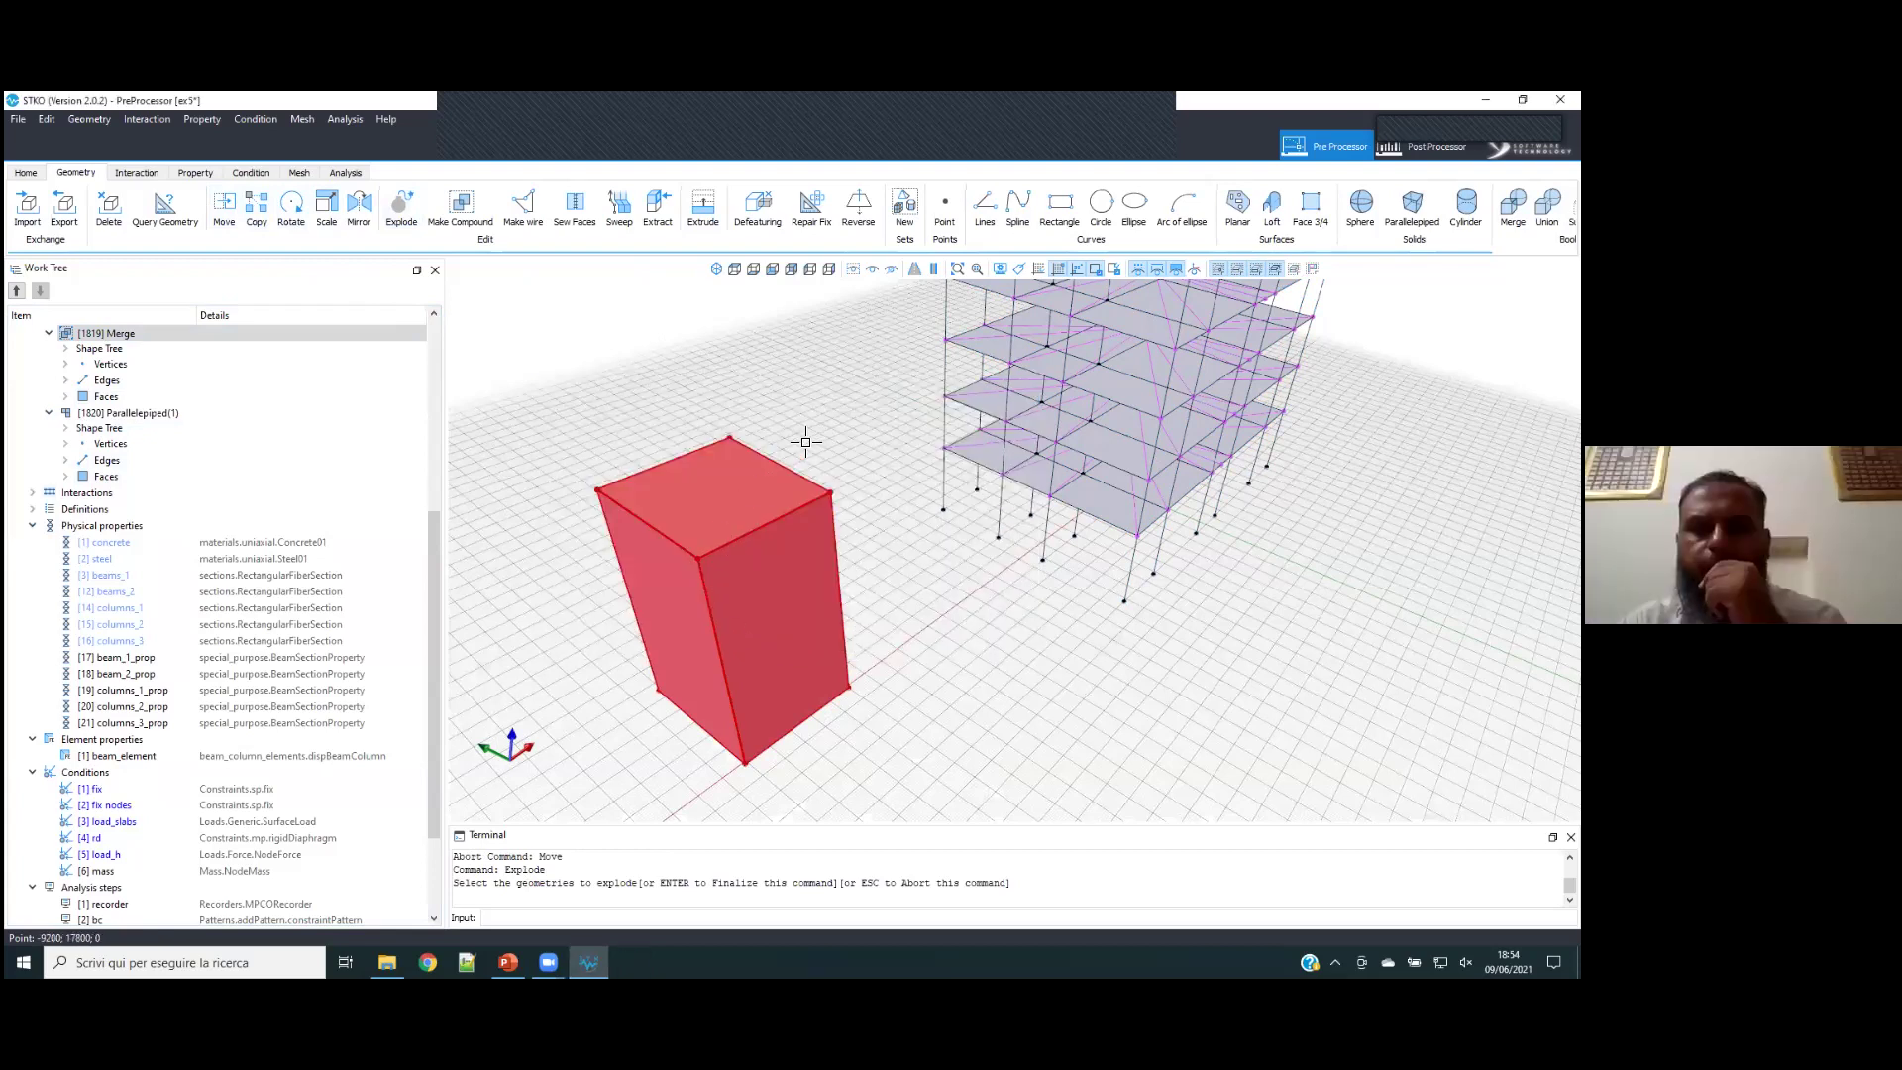
key(Escape)
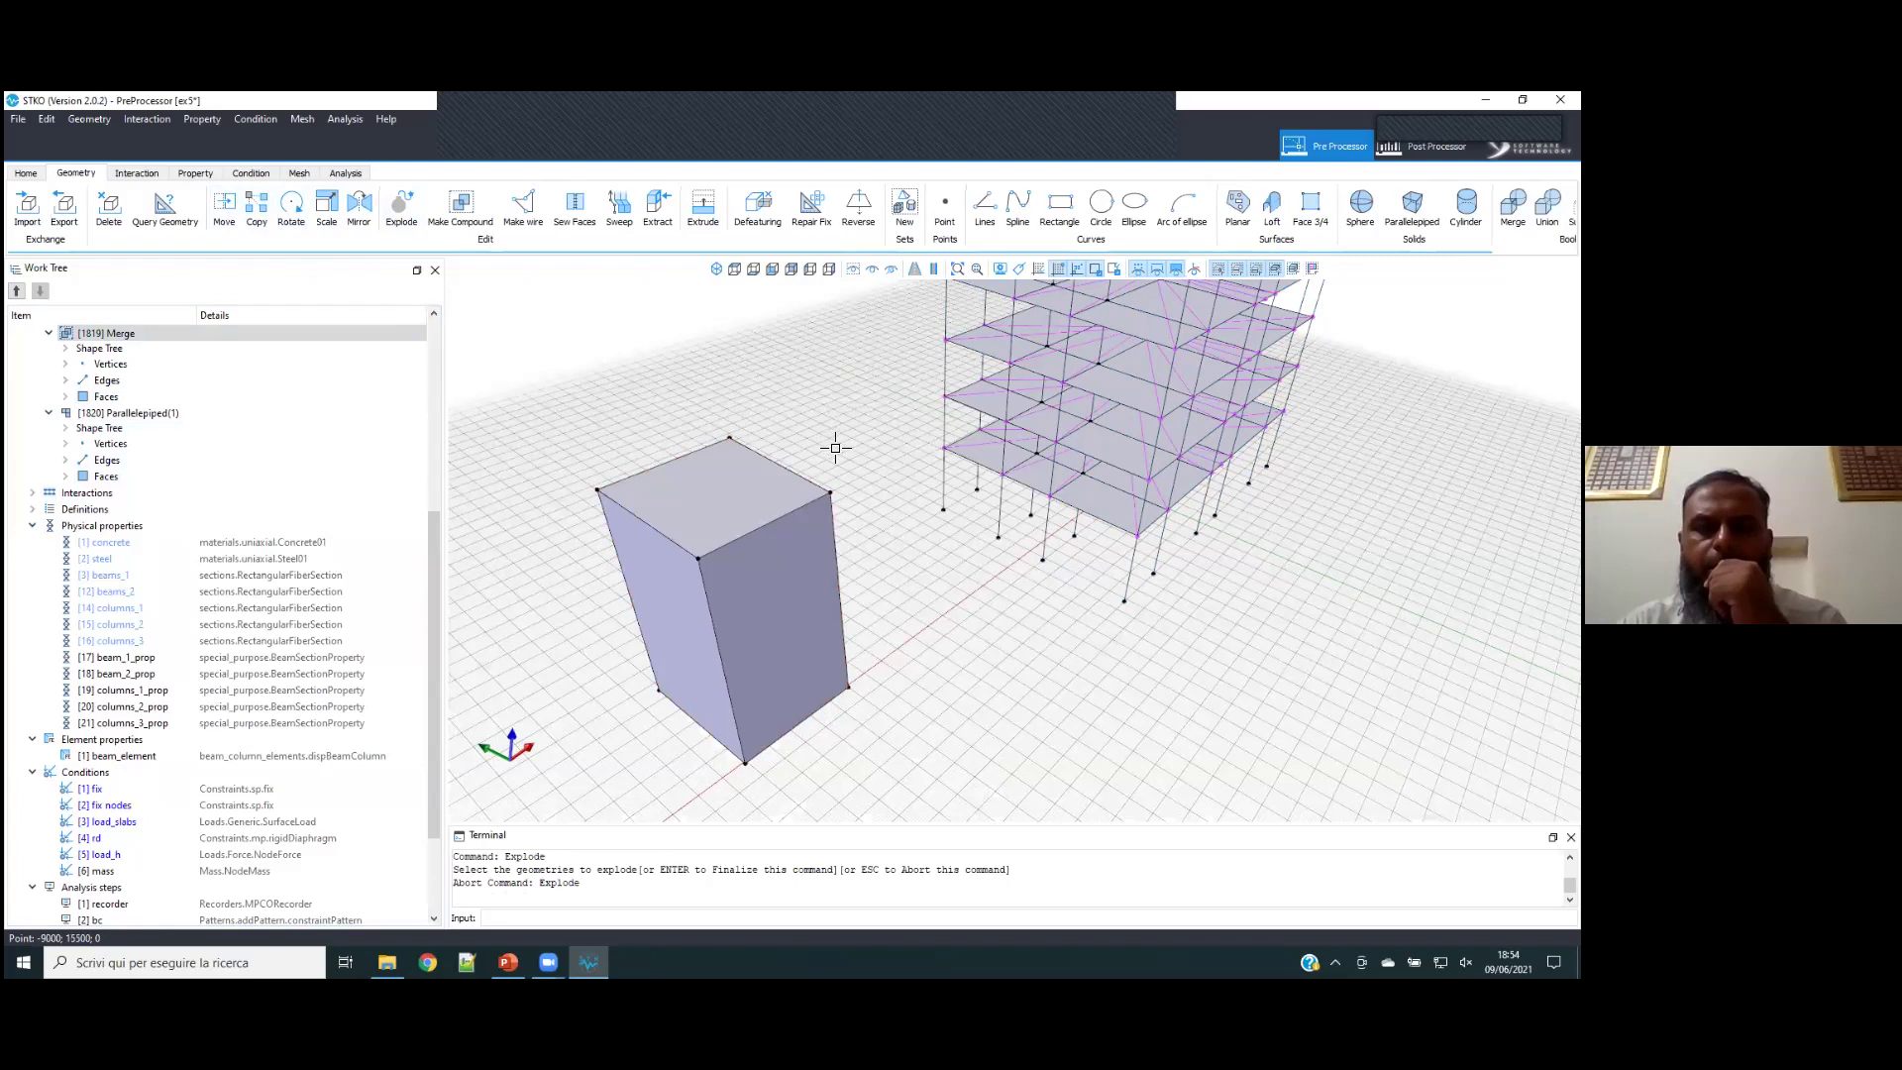
- Delete the parallelepiped solid beside the building
click(666, 630)
key(Delete)
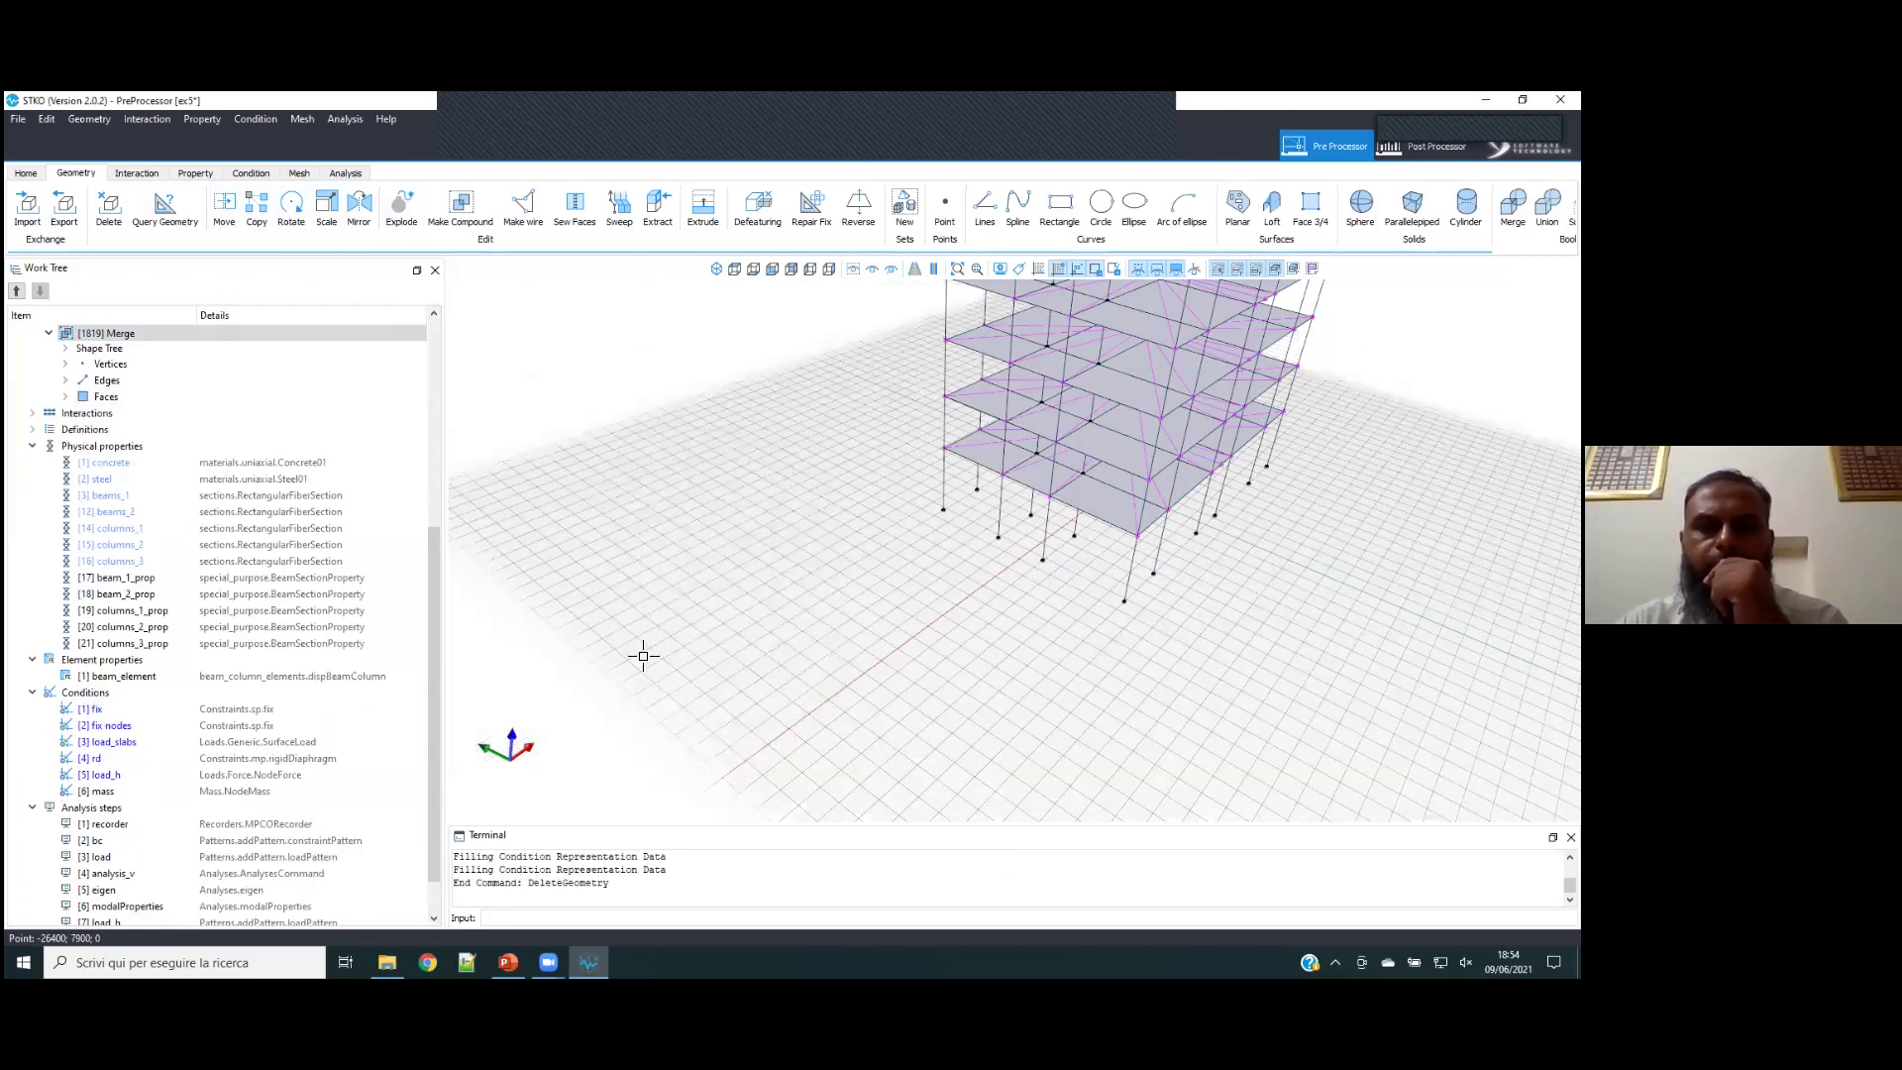
scroll(735, 659, down, 5)
scroll(1007, 343, up, 3)
middle_drag(931, 449, 950, 358)
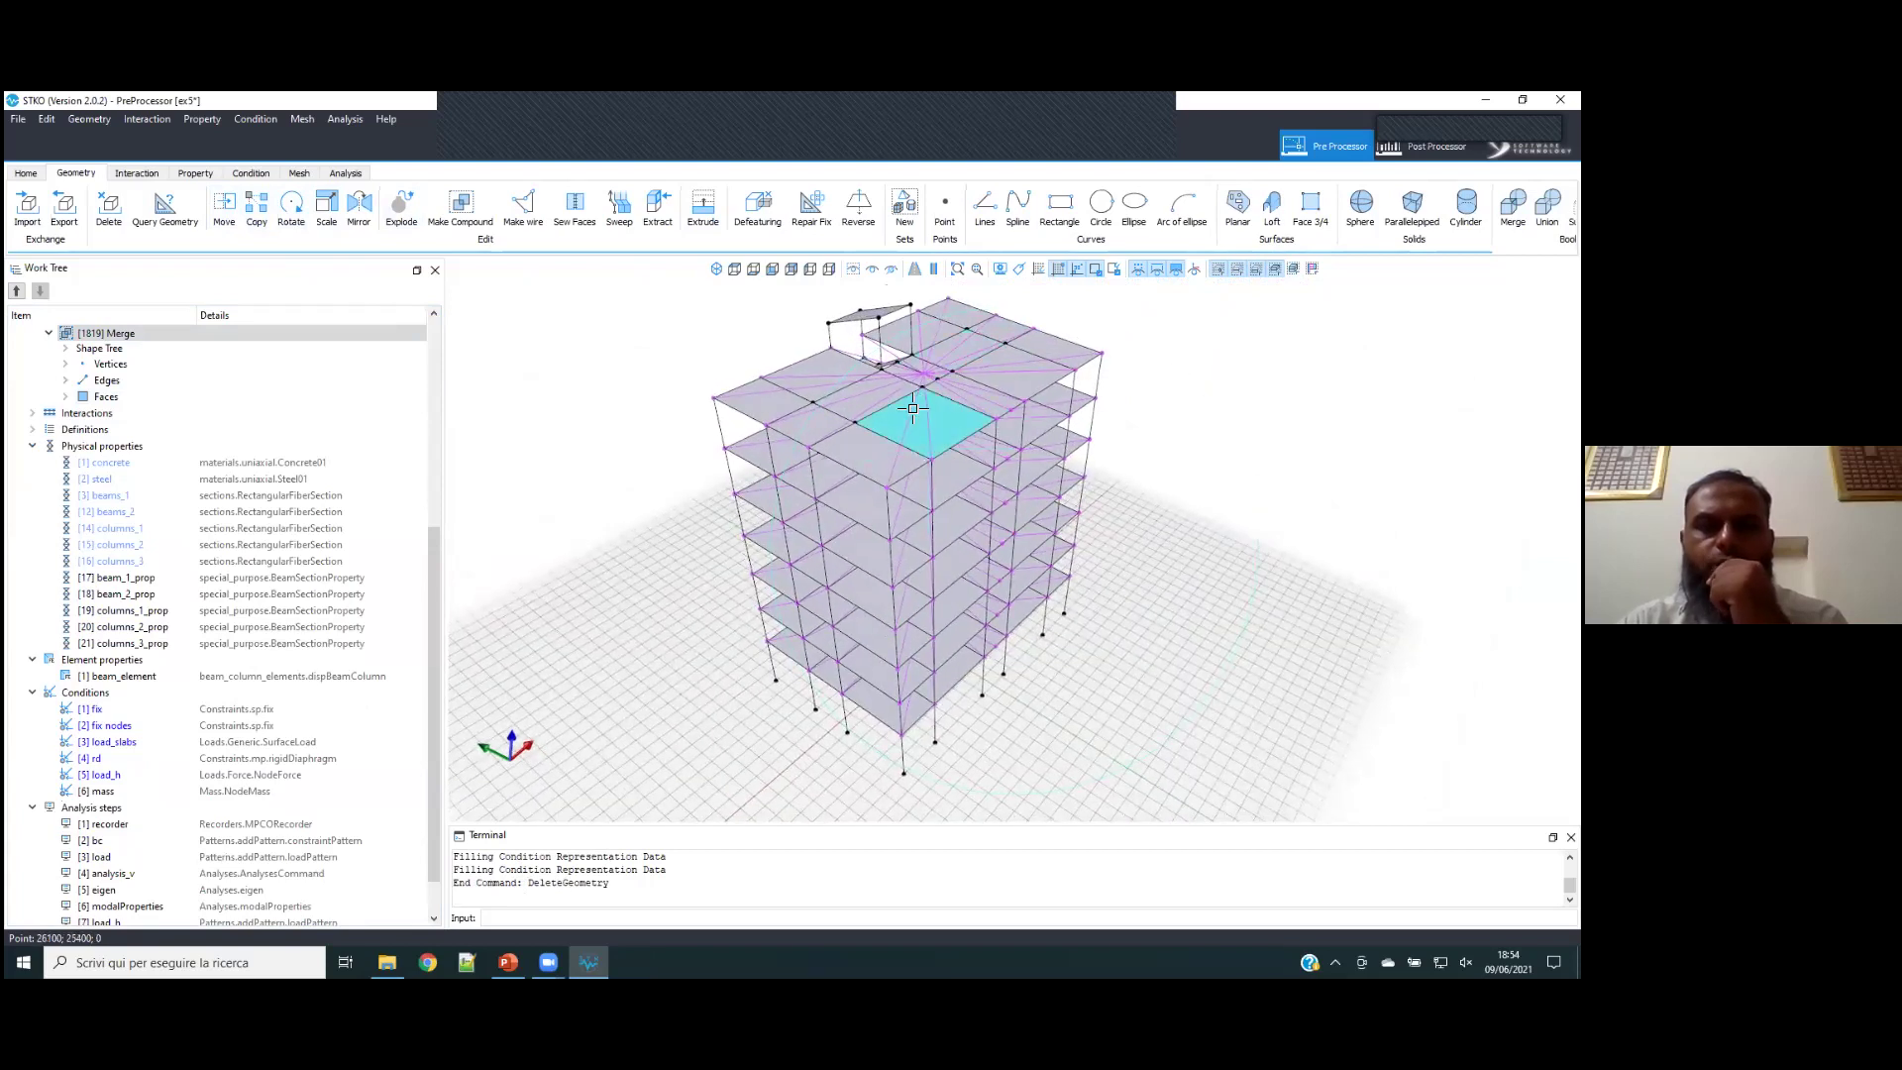
right_click(165, 664)
click(177, 678)
click(598, 357)
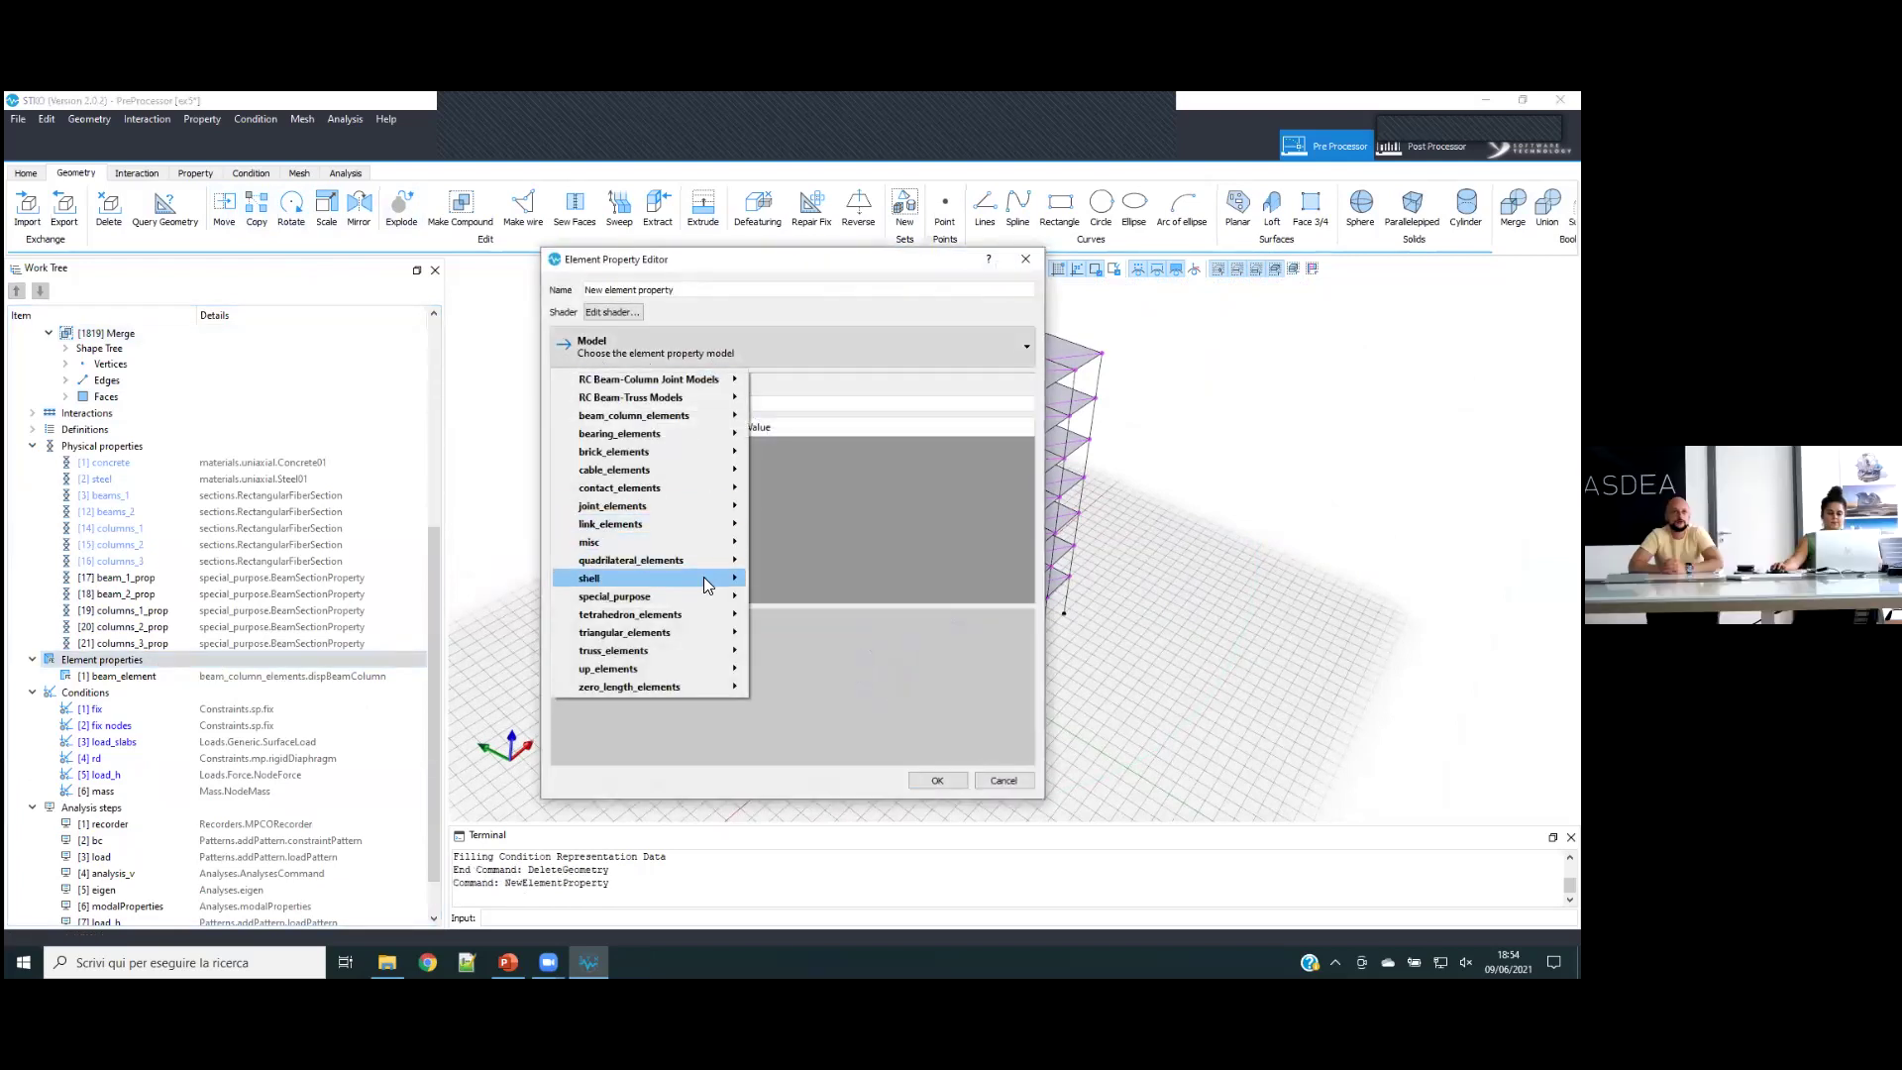
mouse_move(709, 579)
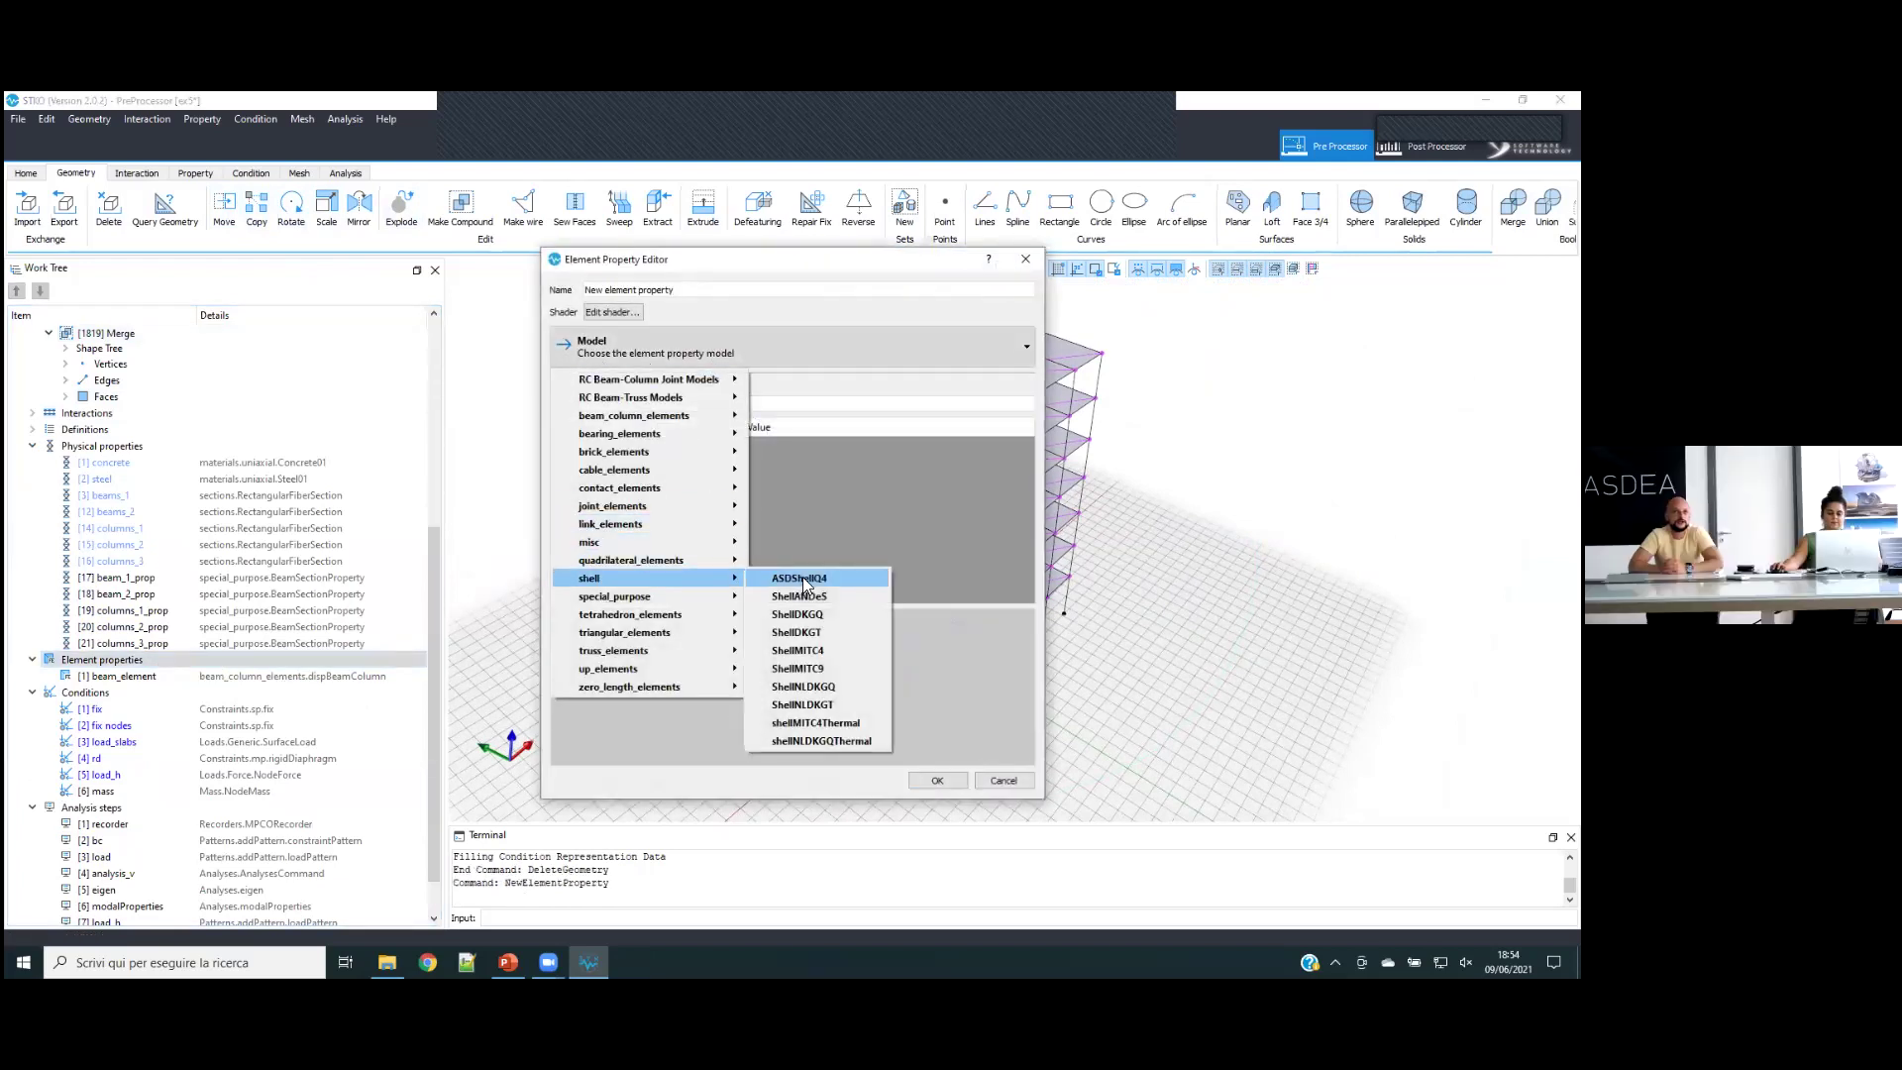
click(850, 618)
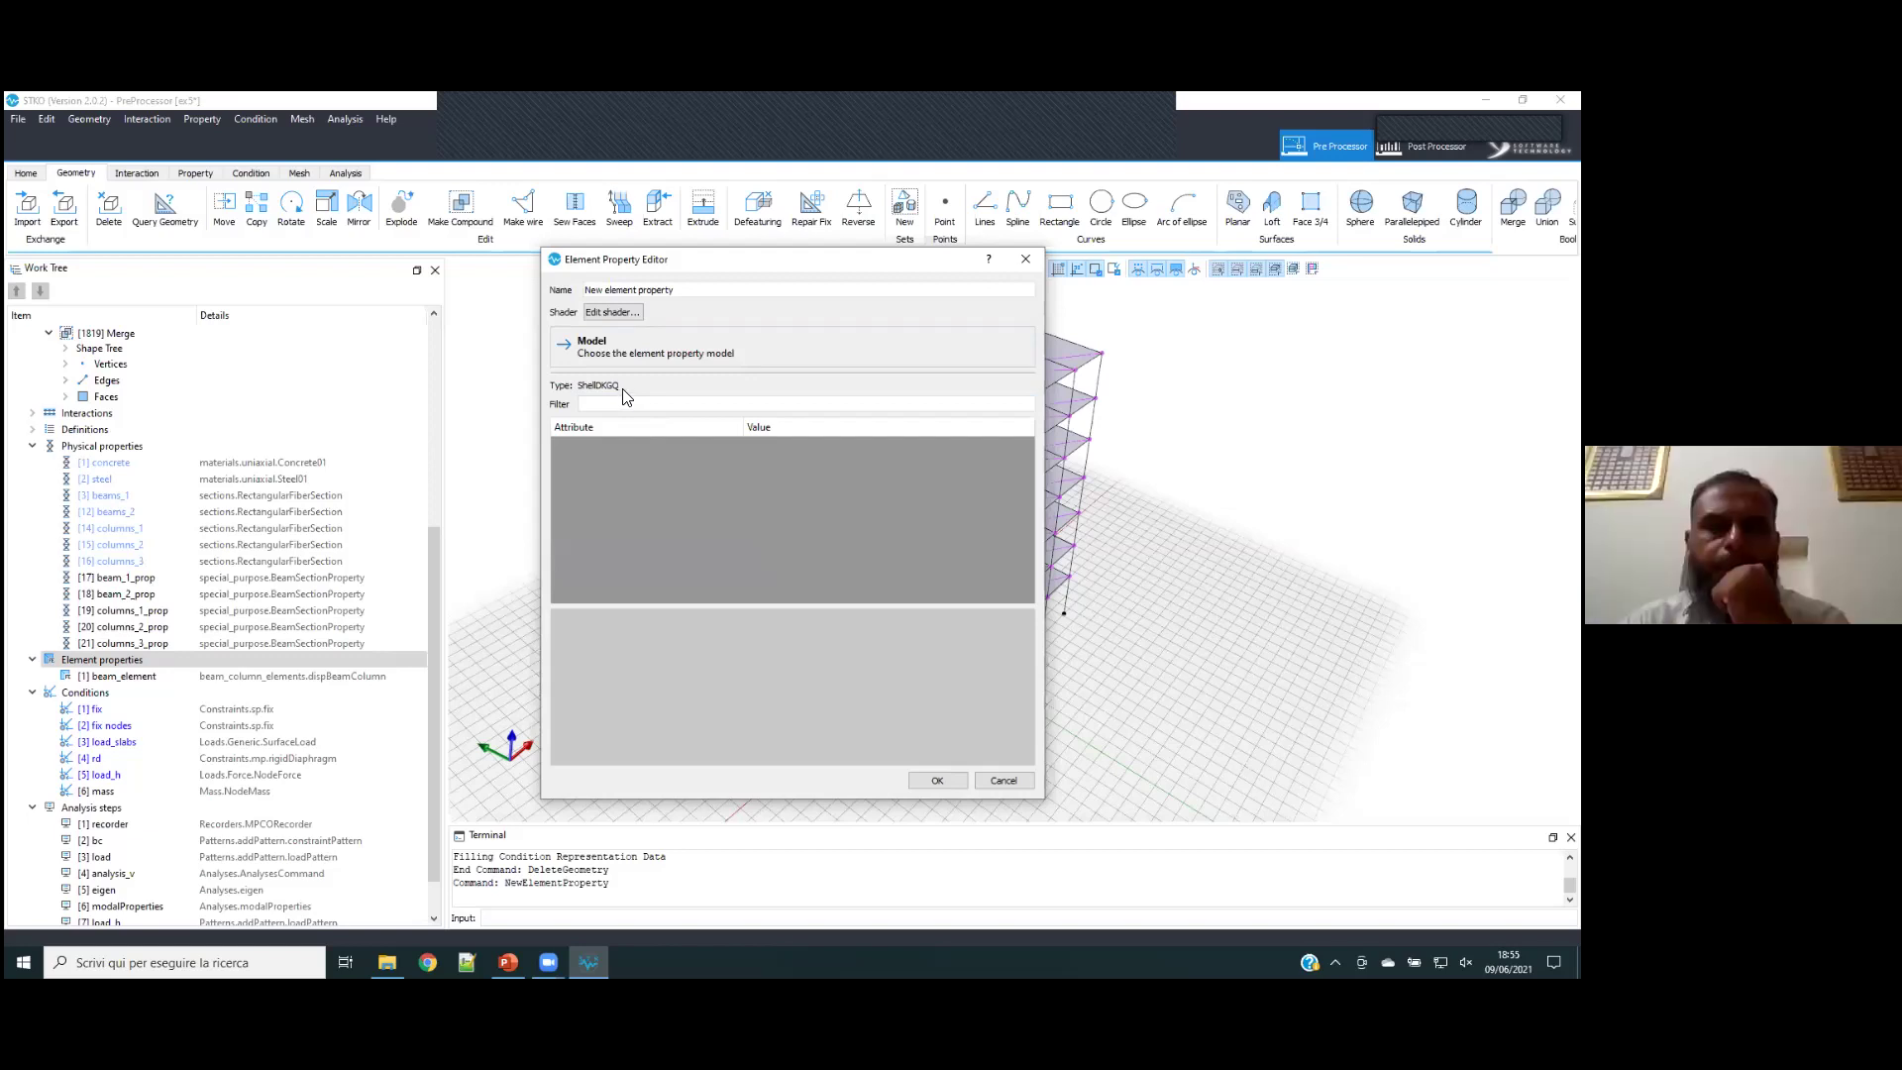
click(1024, 260)
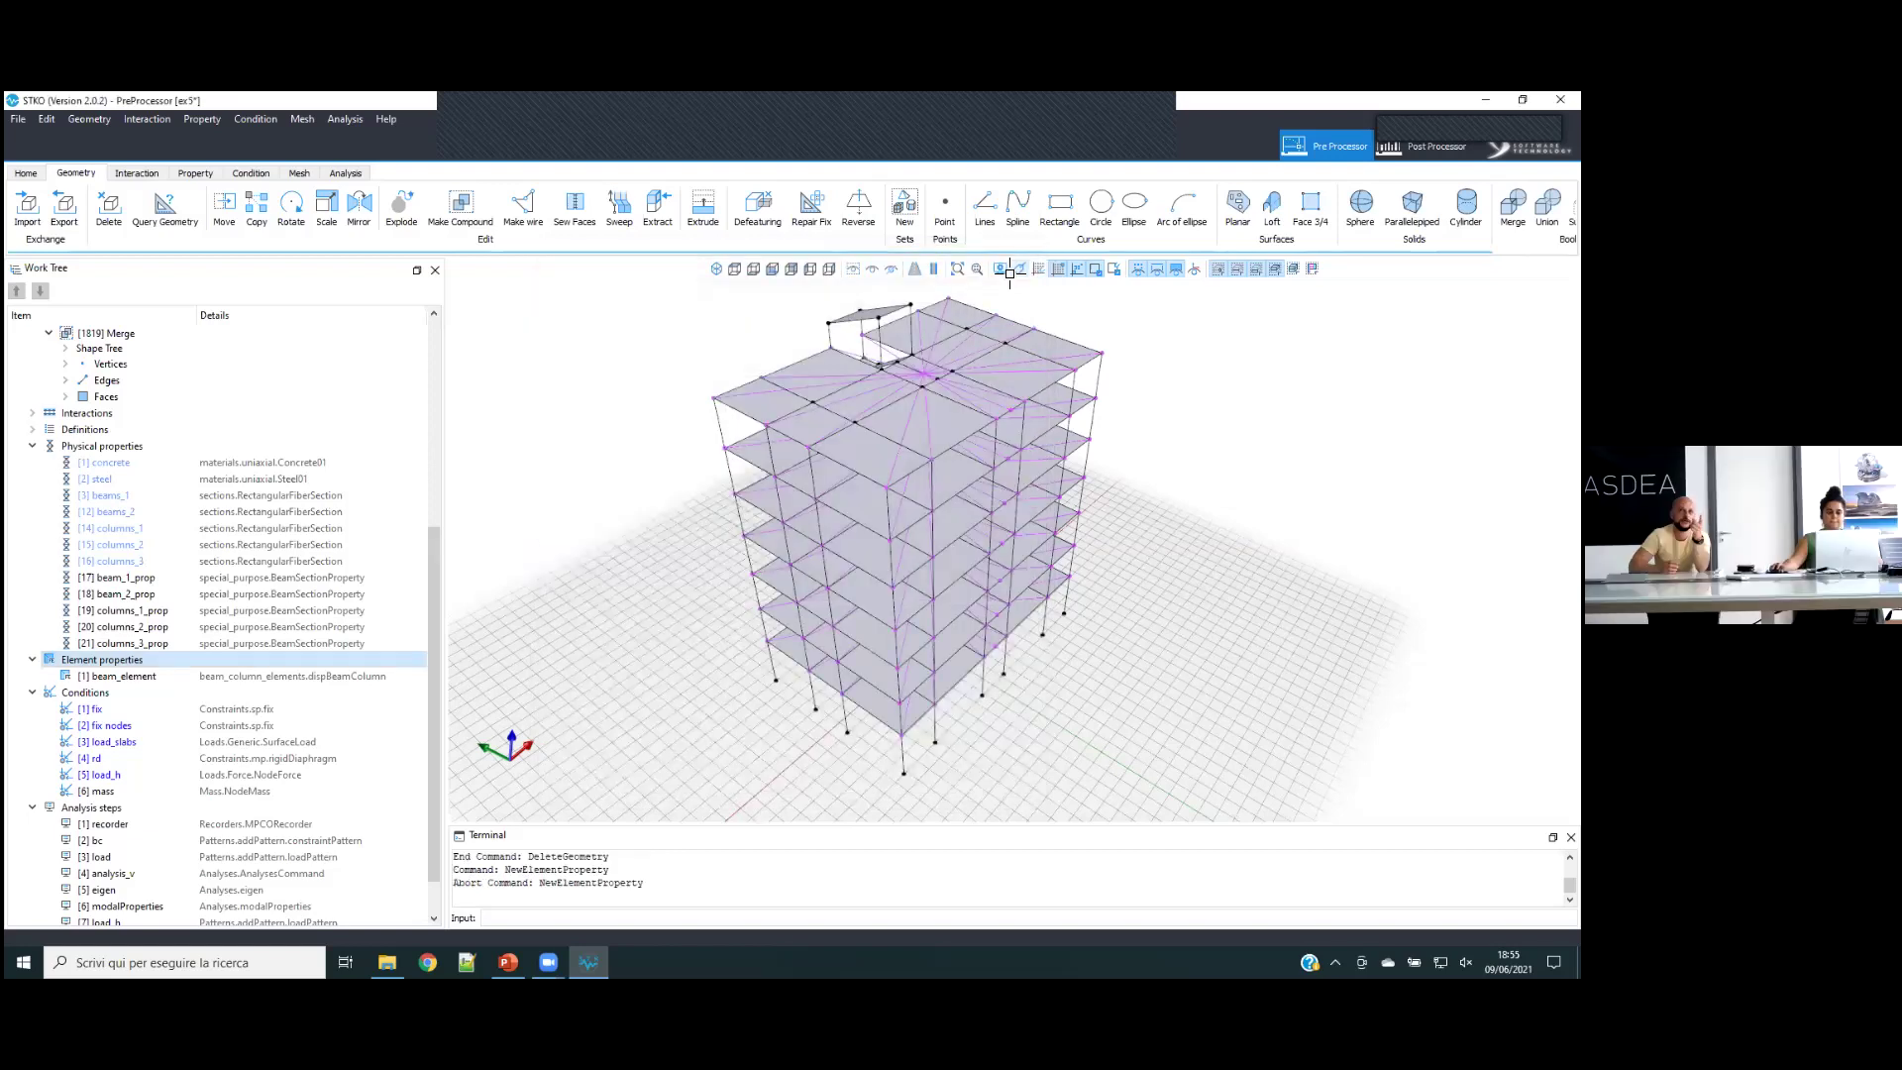
- Remove the rd interaction that ties the floor nodes of the building together
double_click(95, 414)
right_click(96, 433)
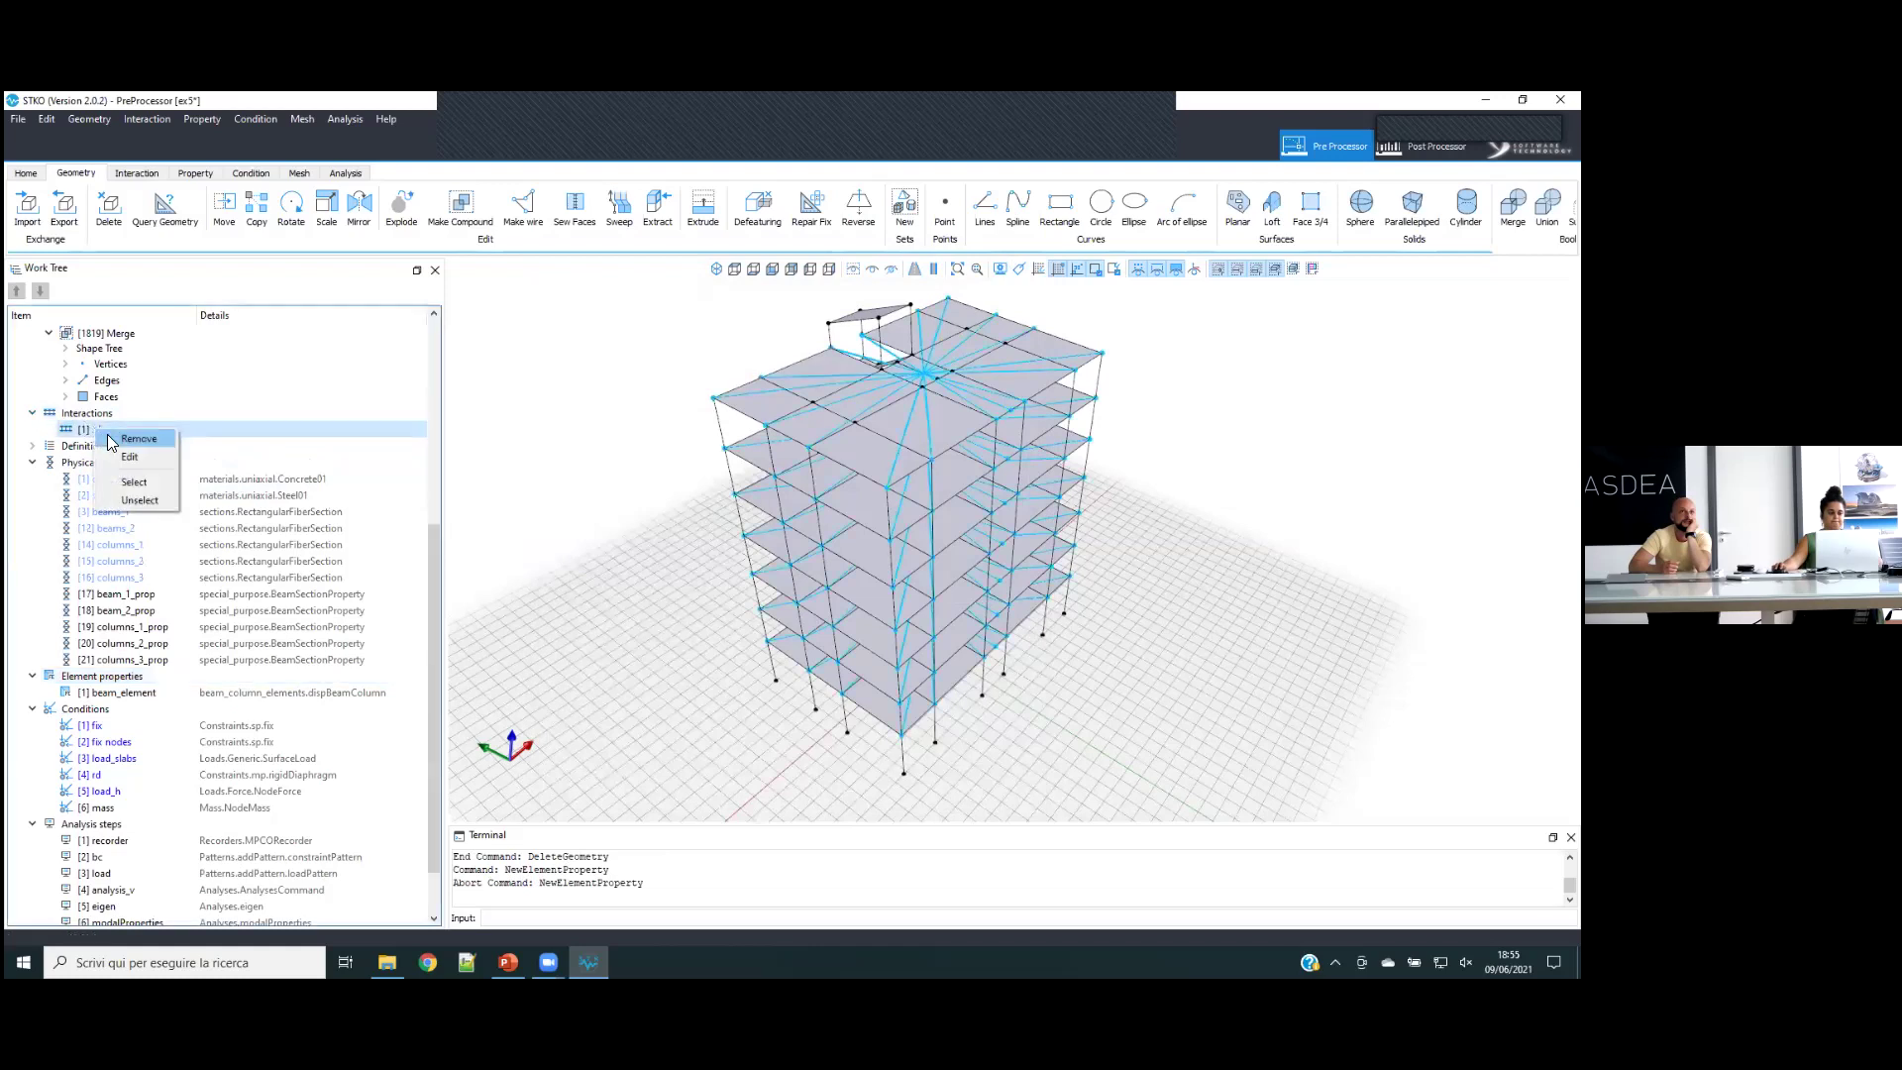
click(134, 482)
key(Delete)
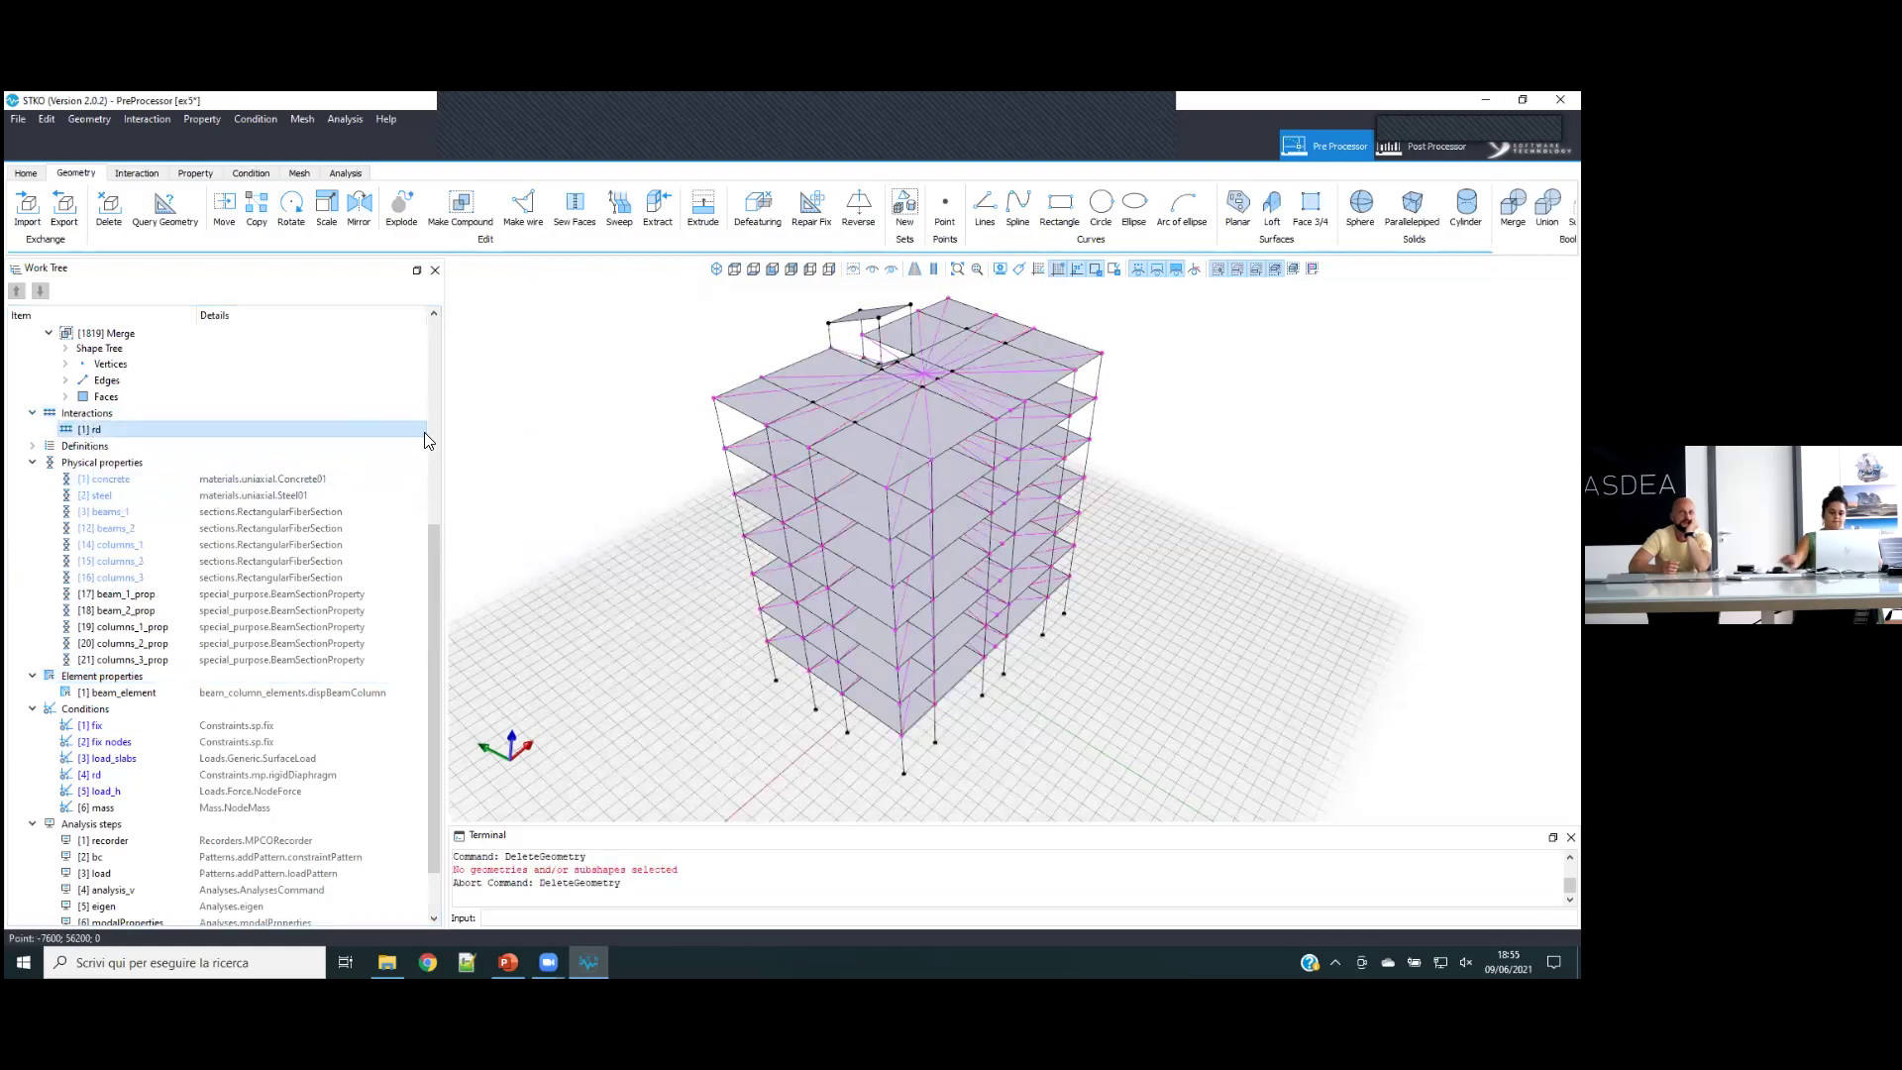
right_click(373, 437)
click(388, 448)
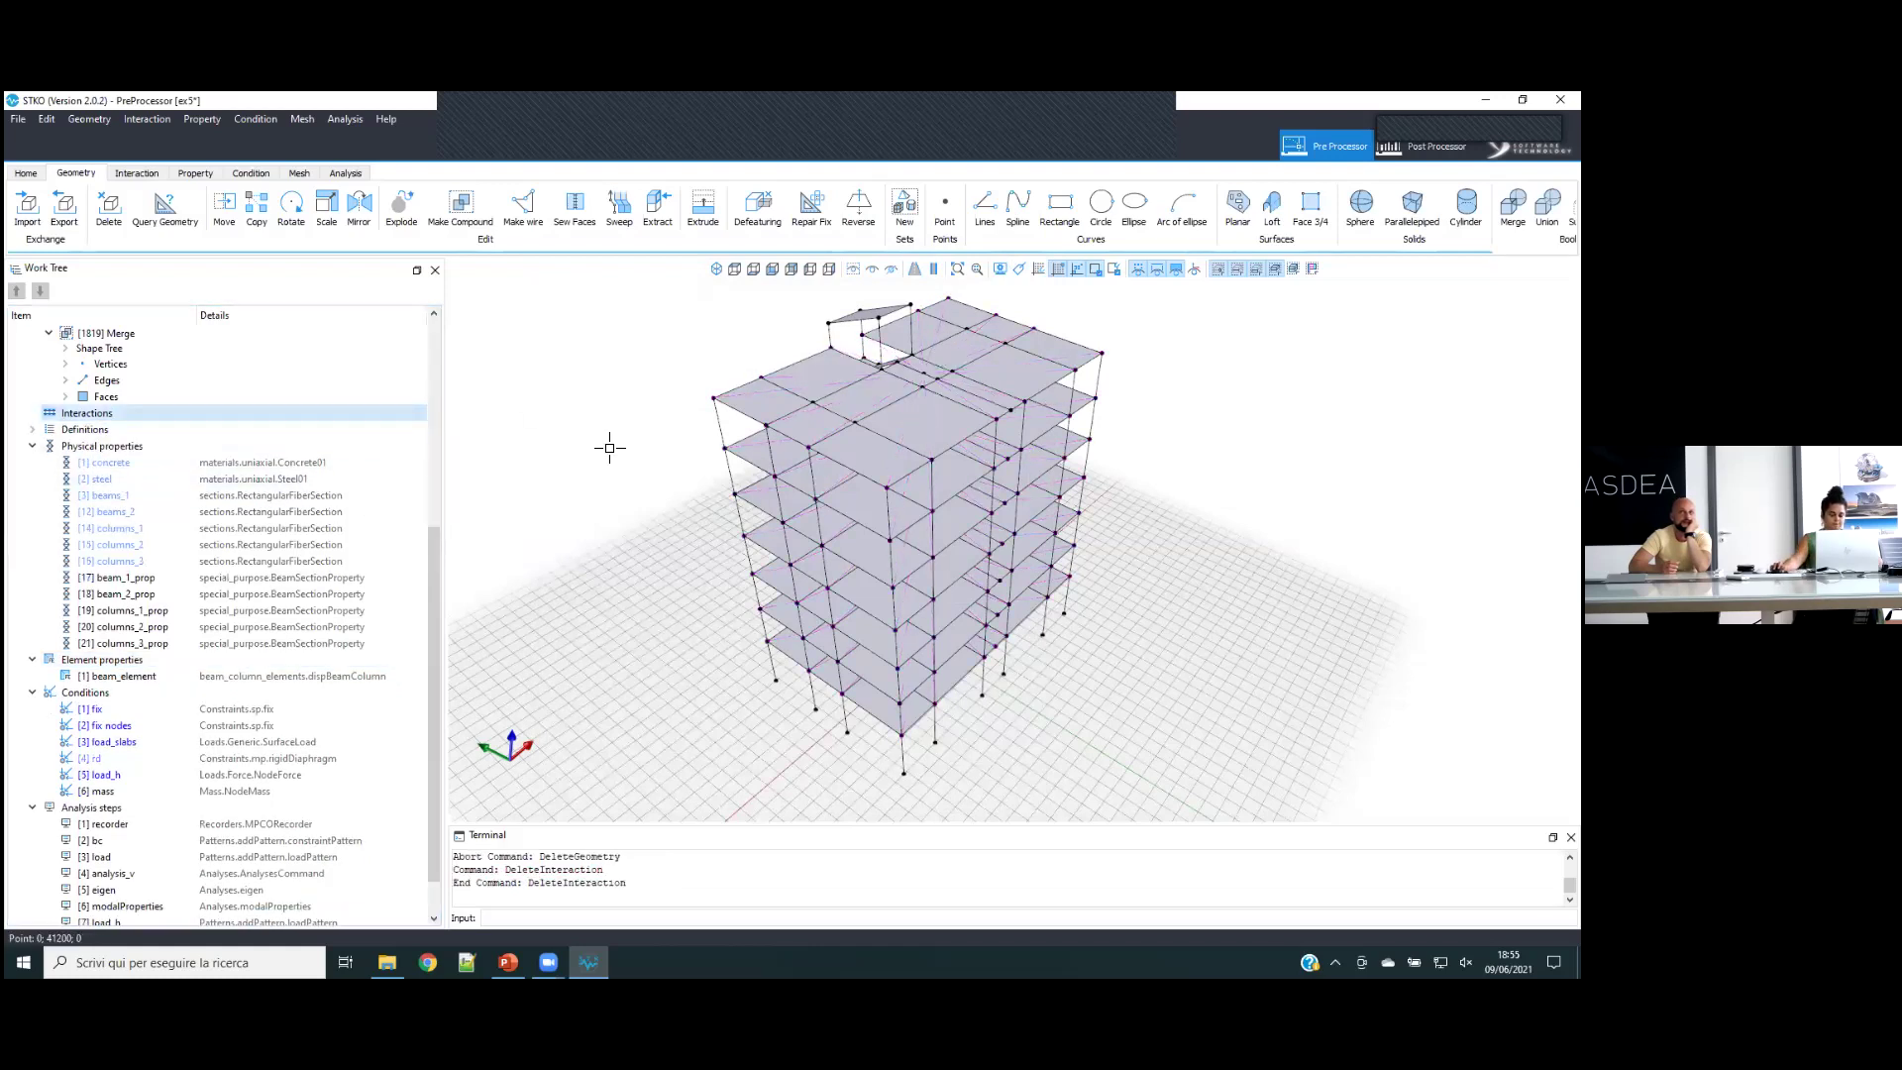
middle_drag(1025, 672, 989, 674)
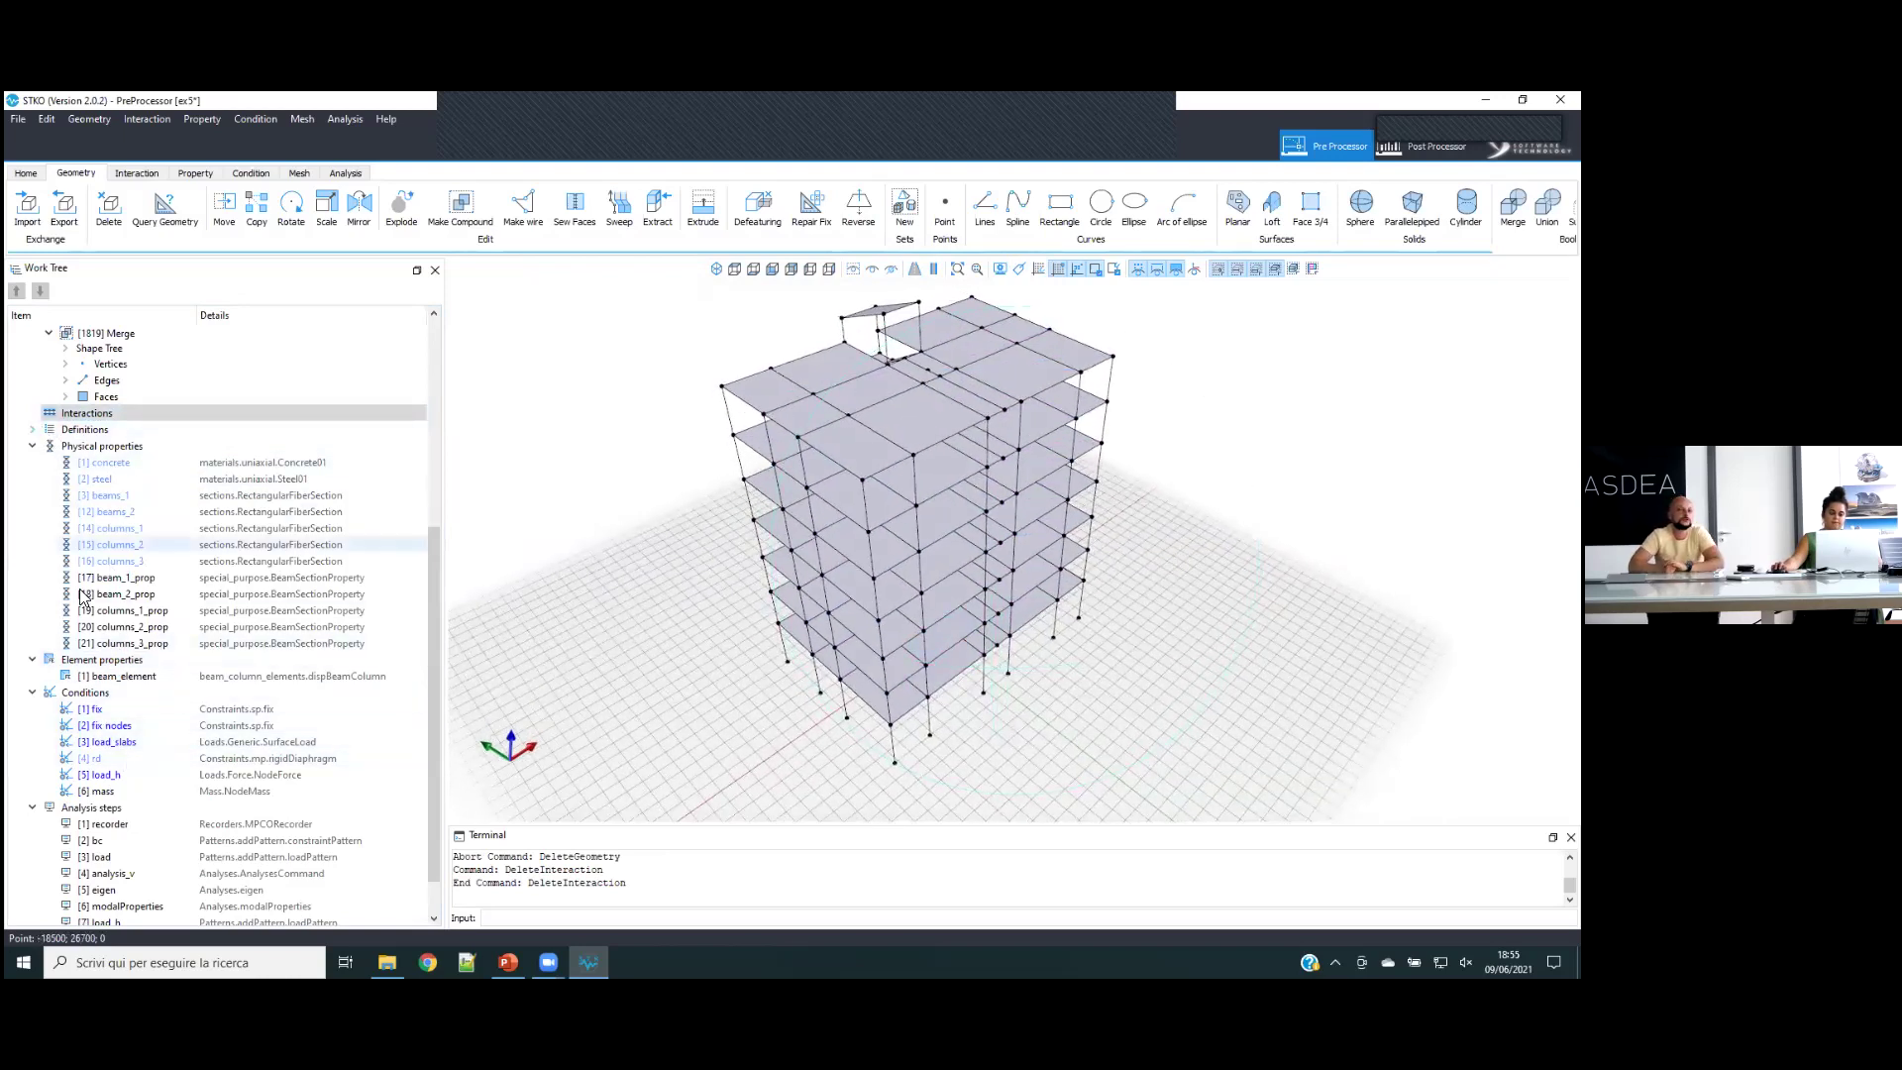
- Select the geometries in the MasterNodes selection set and delete them from the model
scroll(92, 370, up, 7)
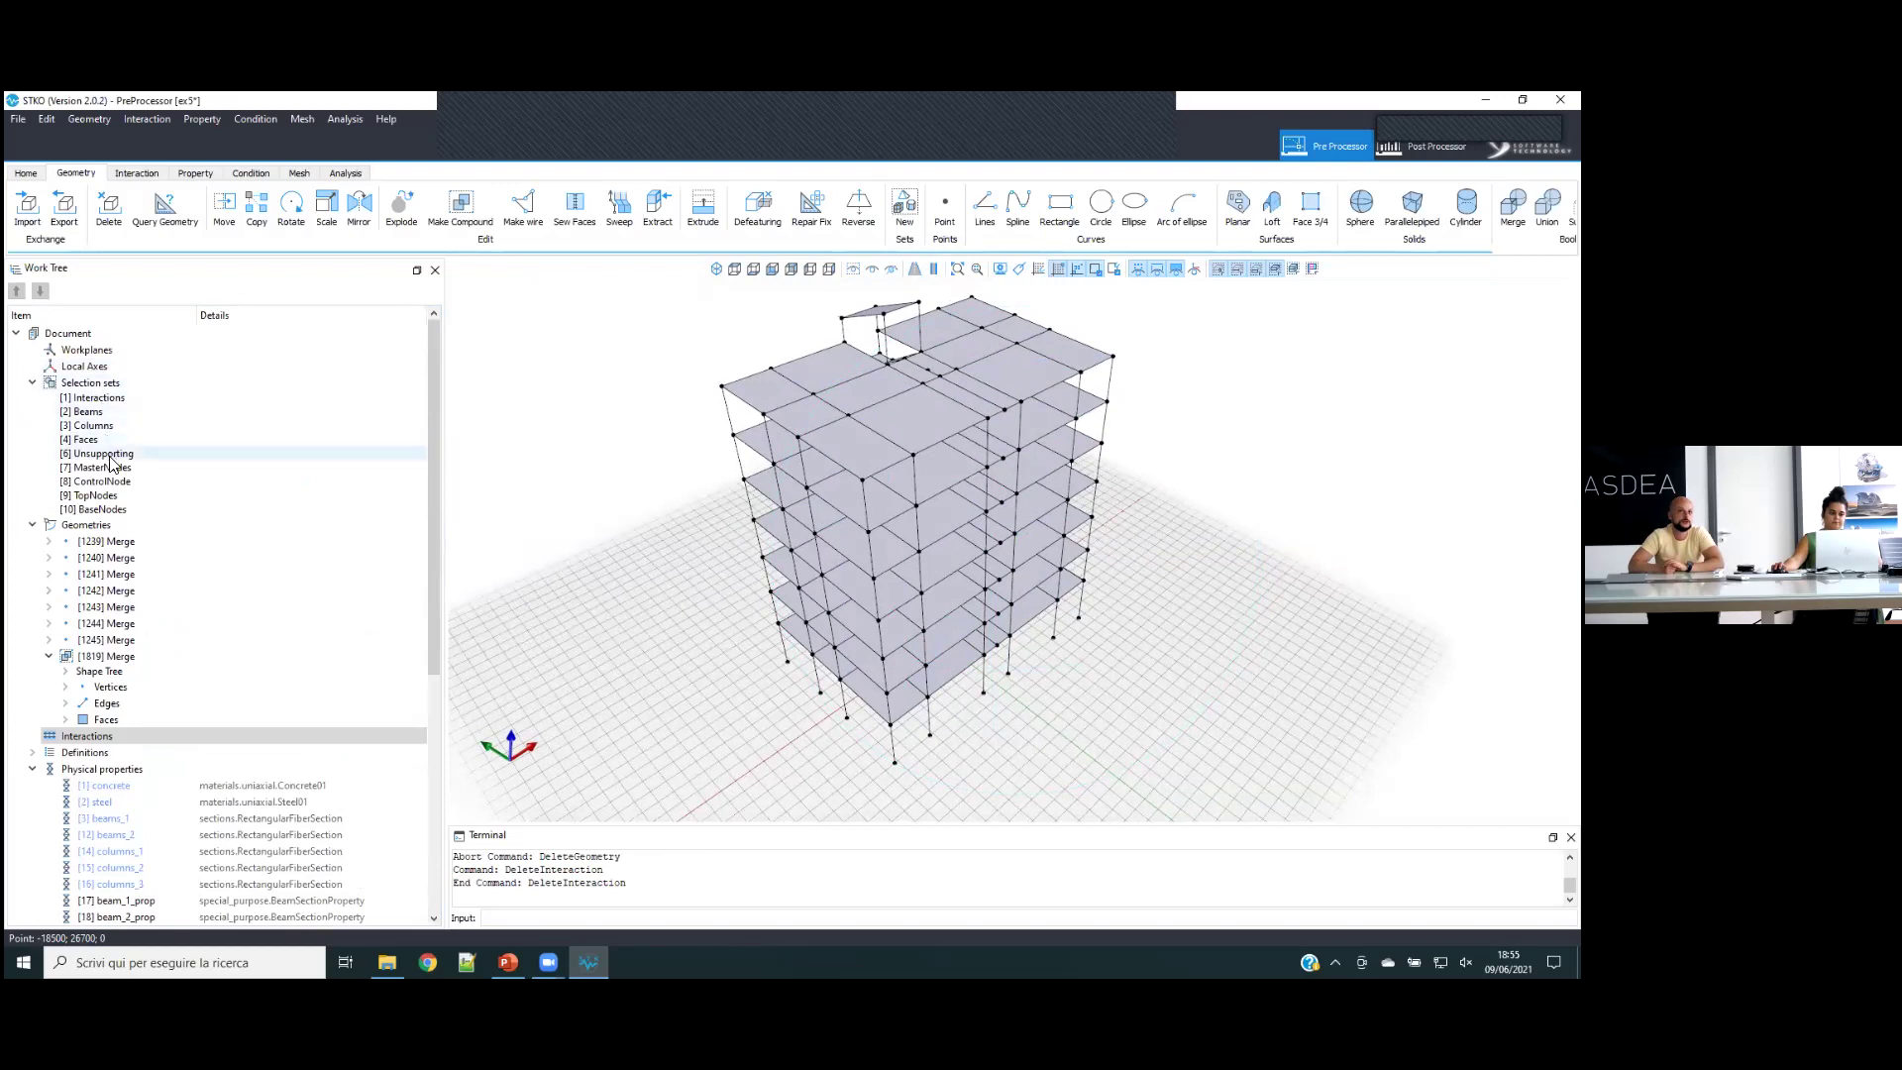
right_click(110, 470)
click(168, 567)
key(Delete)
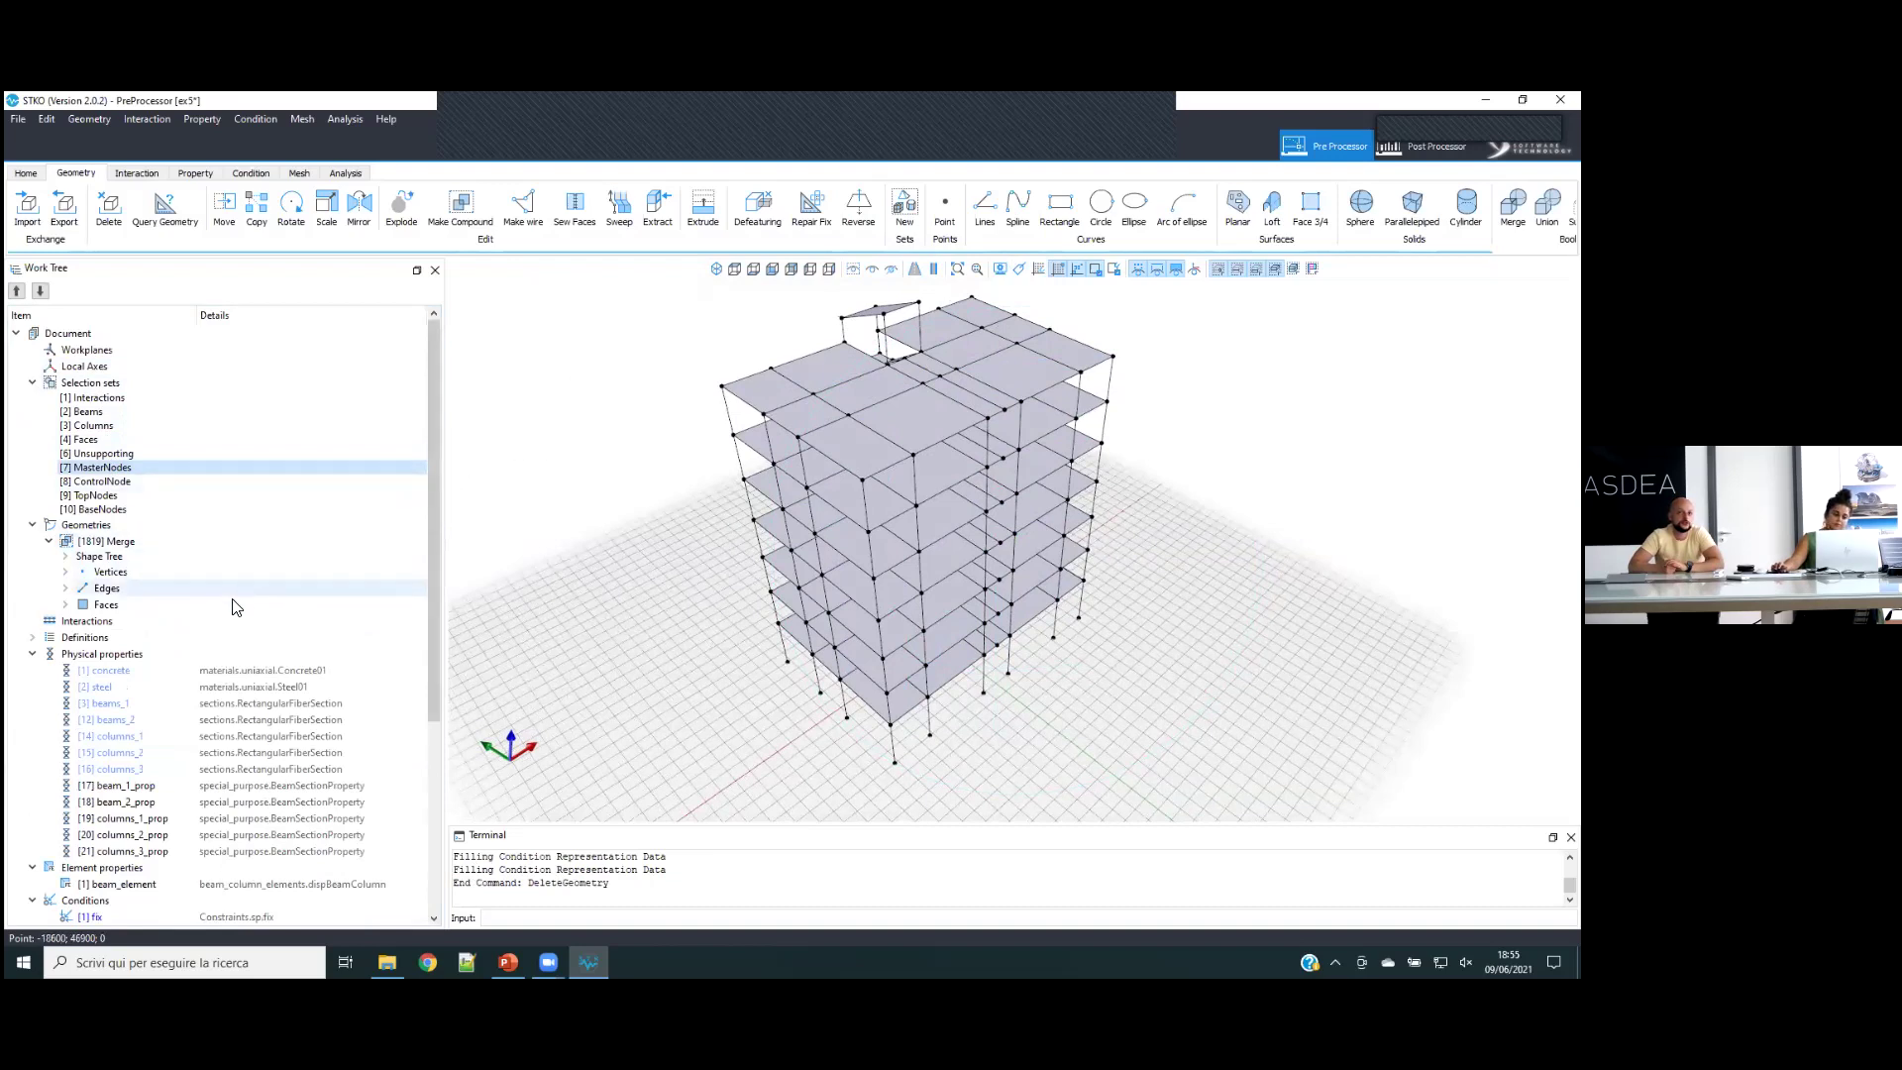
- Examine the load_slabs surface load condition's settings and close them without changes
scroll(217, 700, down, 5)
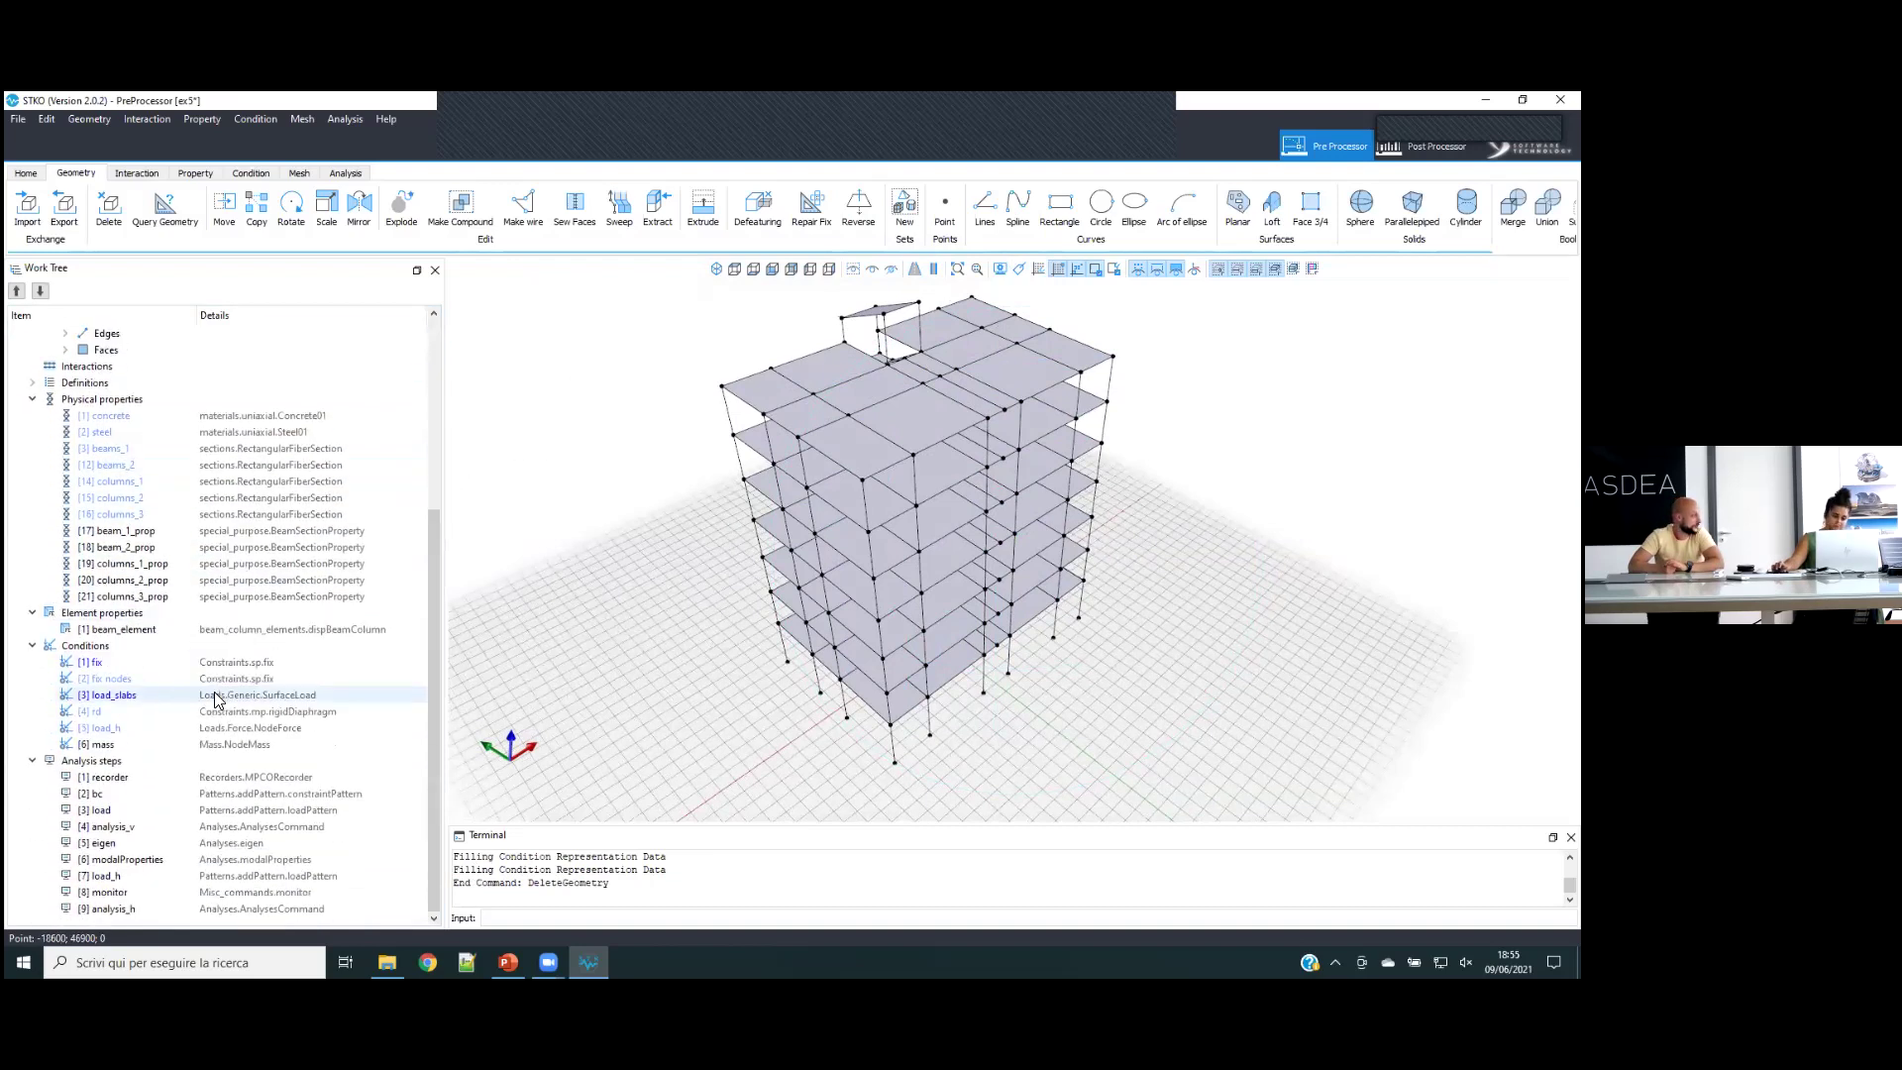
click(155, 697)
click(188, 742)
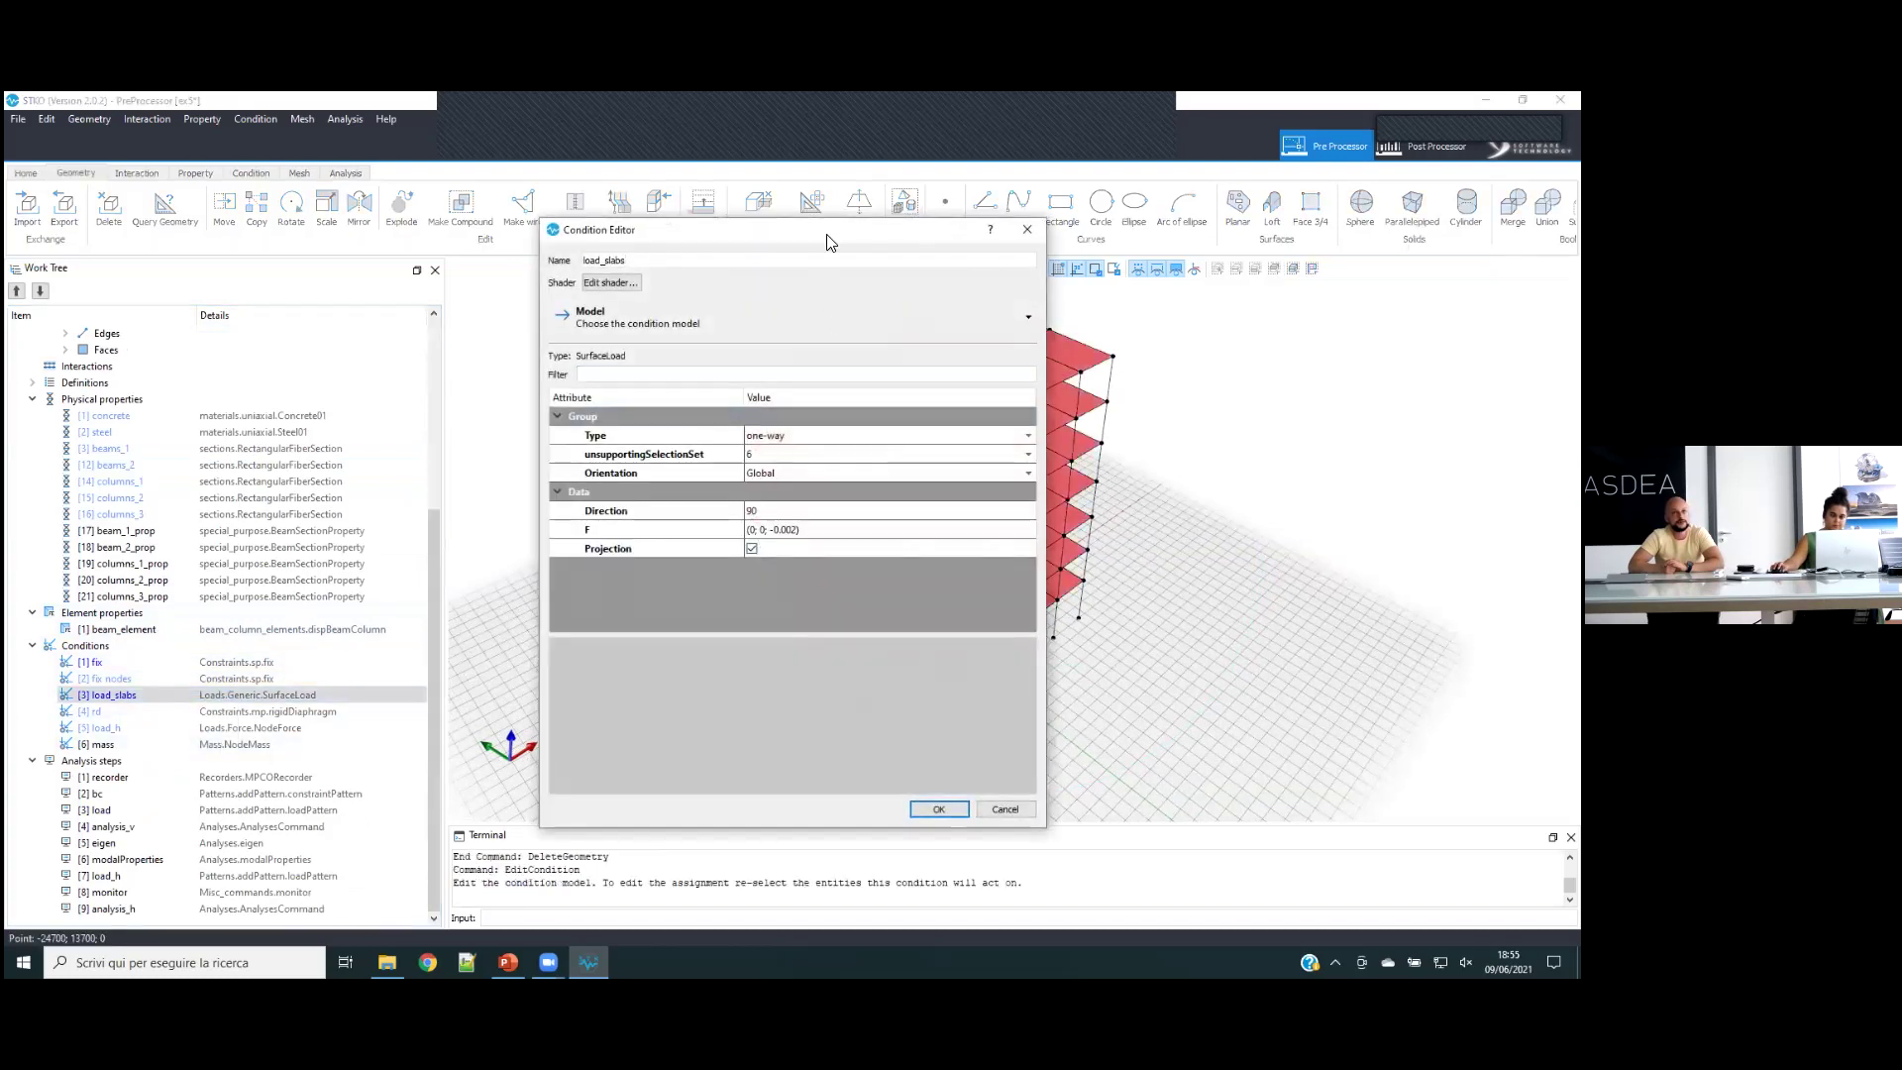
drag(787, 237, 432, 262)
click(646, 834)
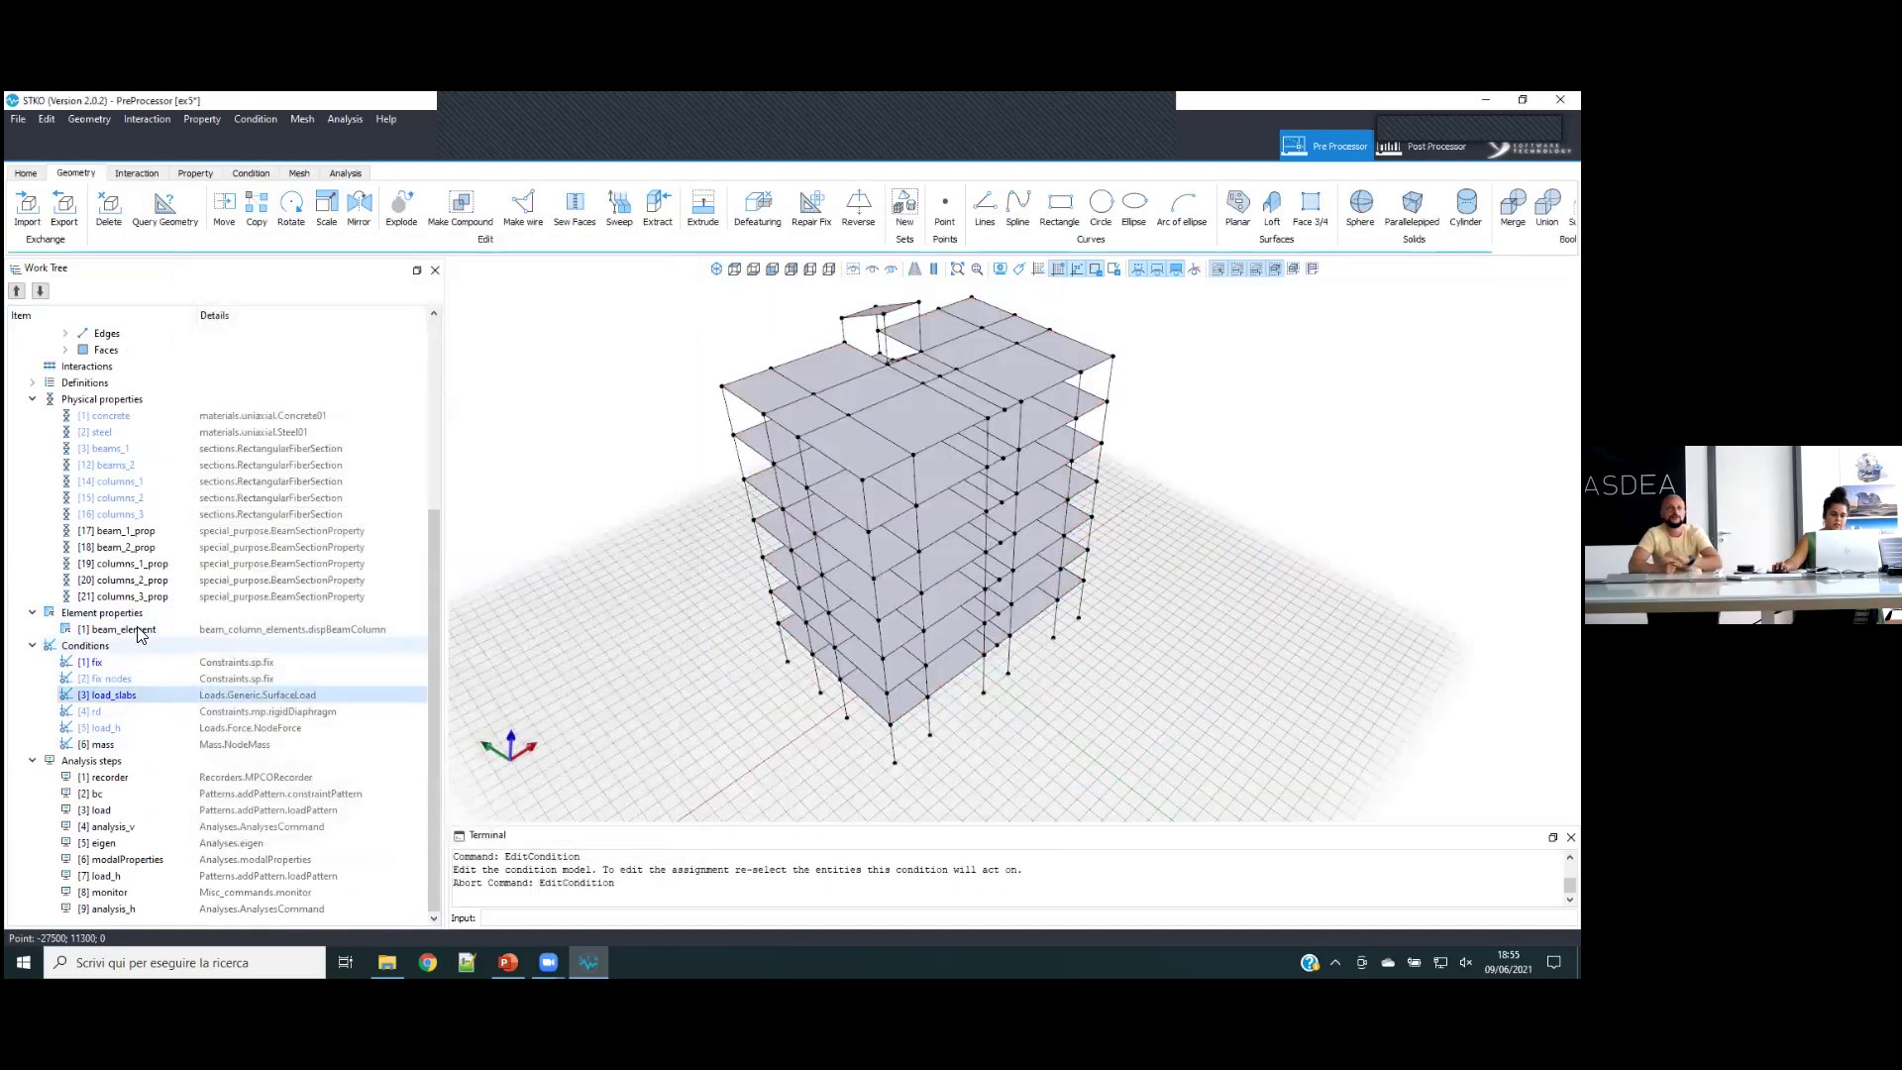
- Create a new element property named shell using the ShellDKGQ shell element model
right_click(169, 630)
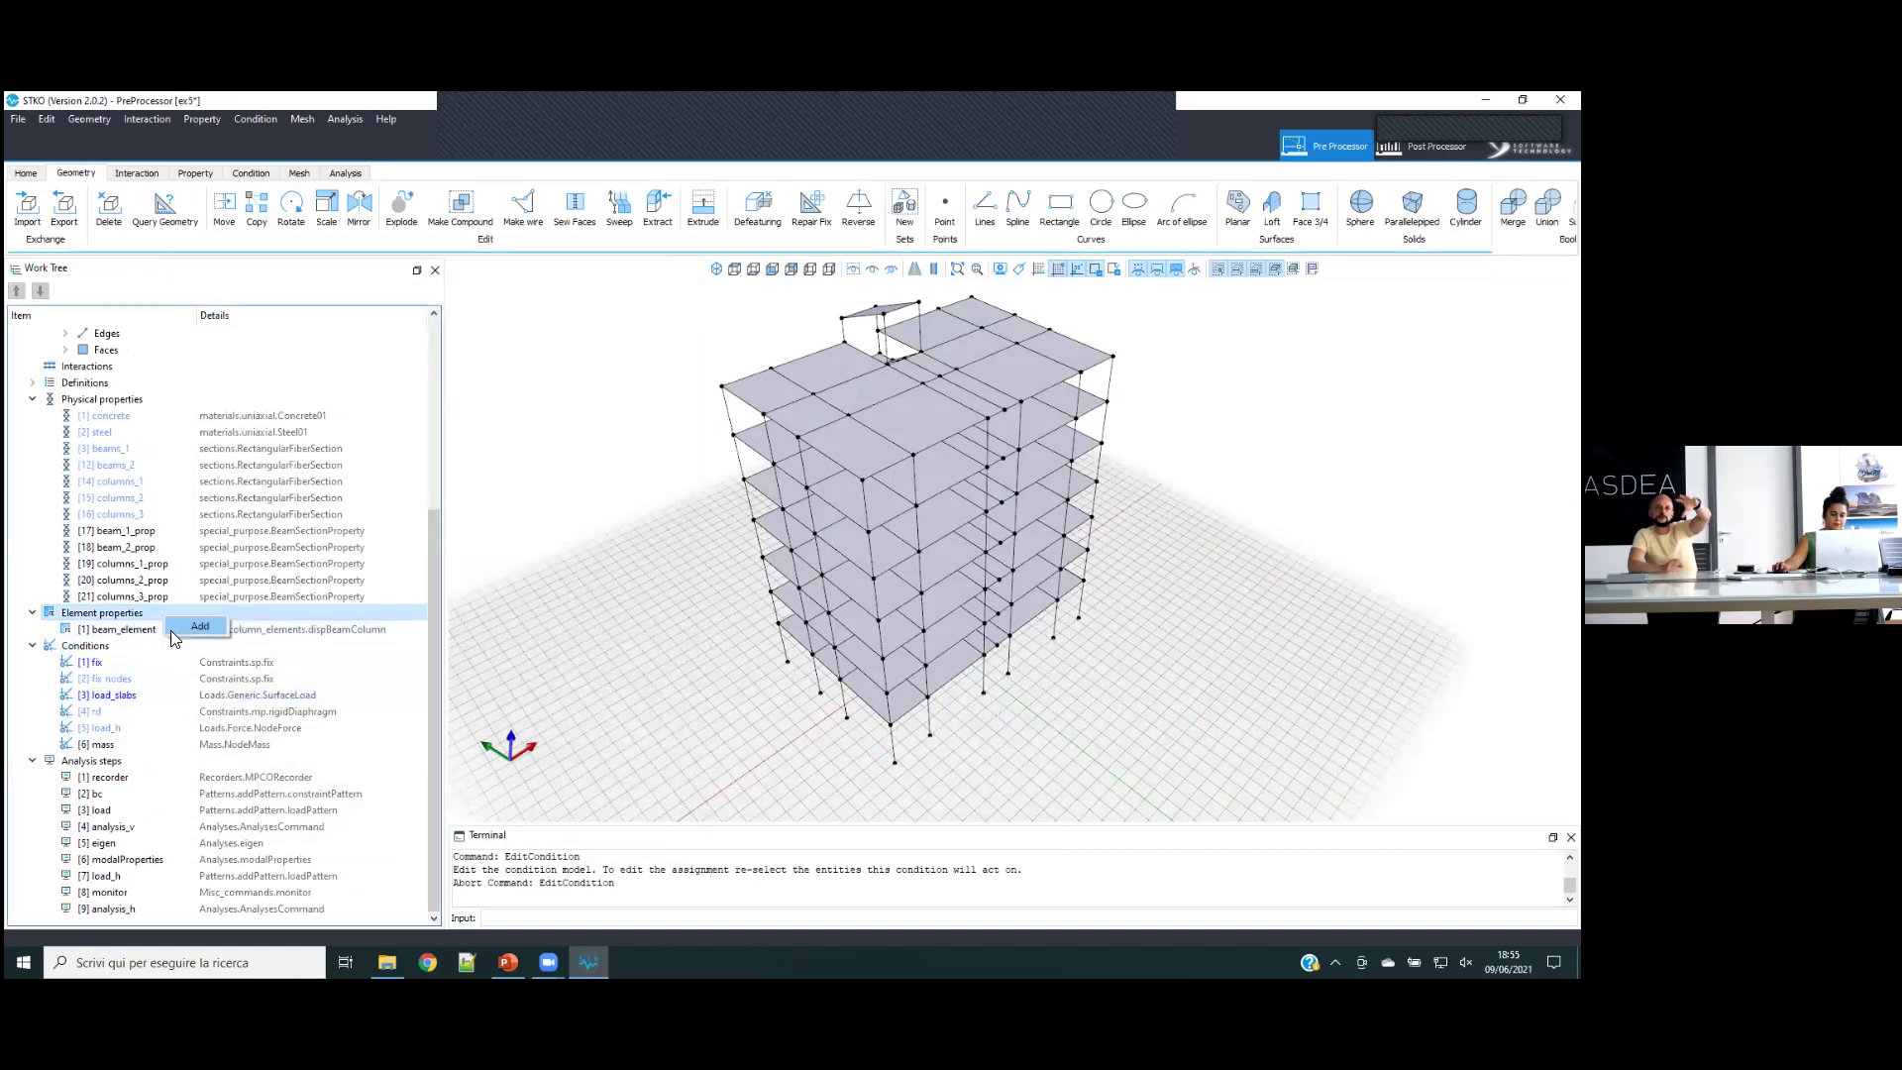
click(194, 640)
click(659, 347)
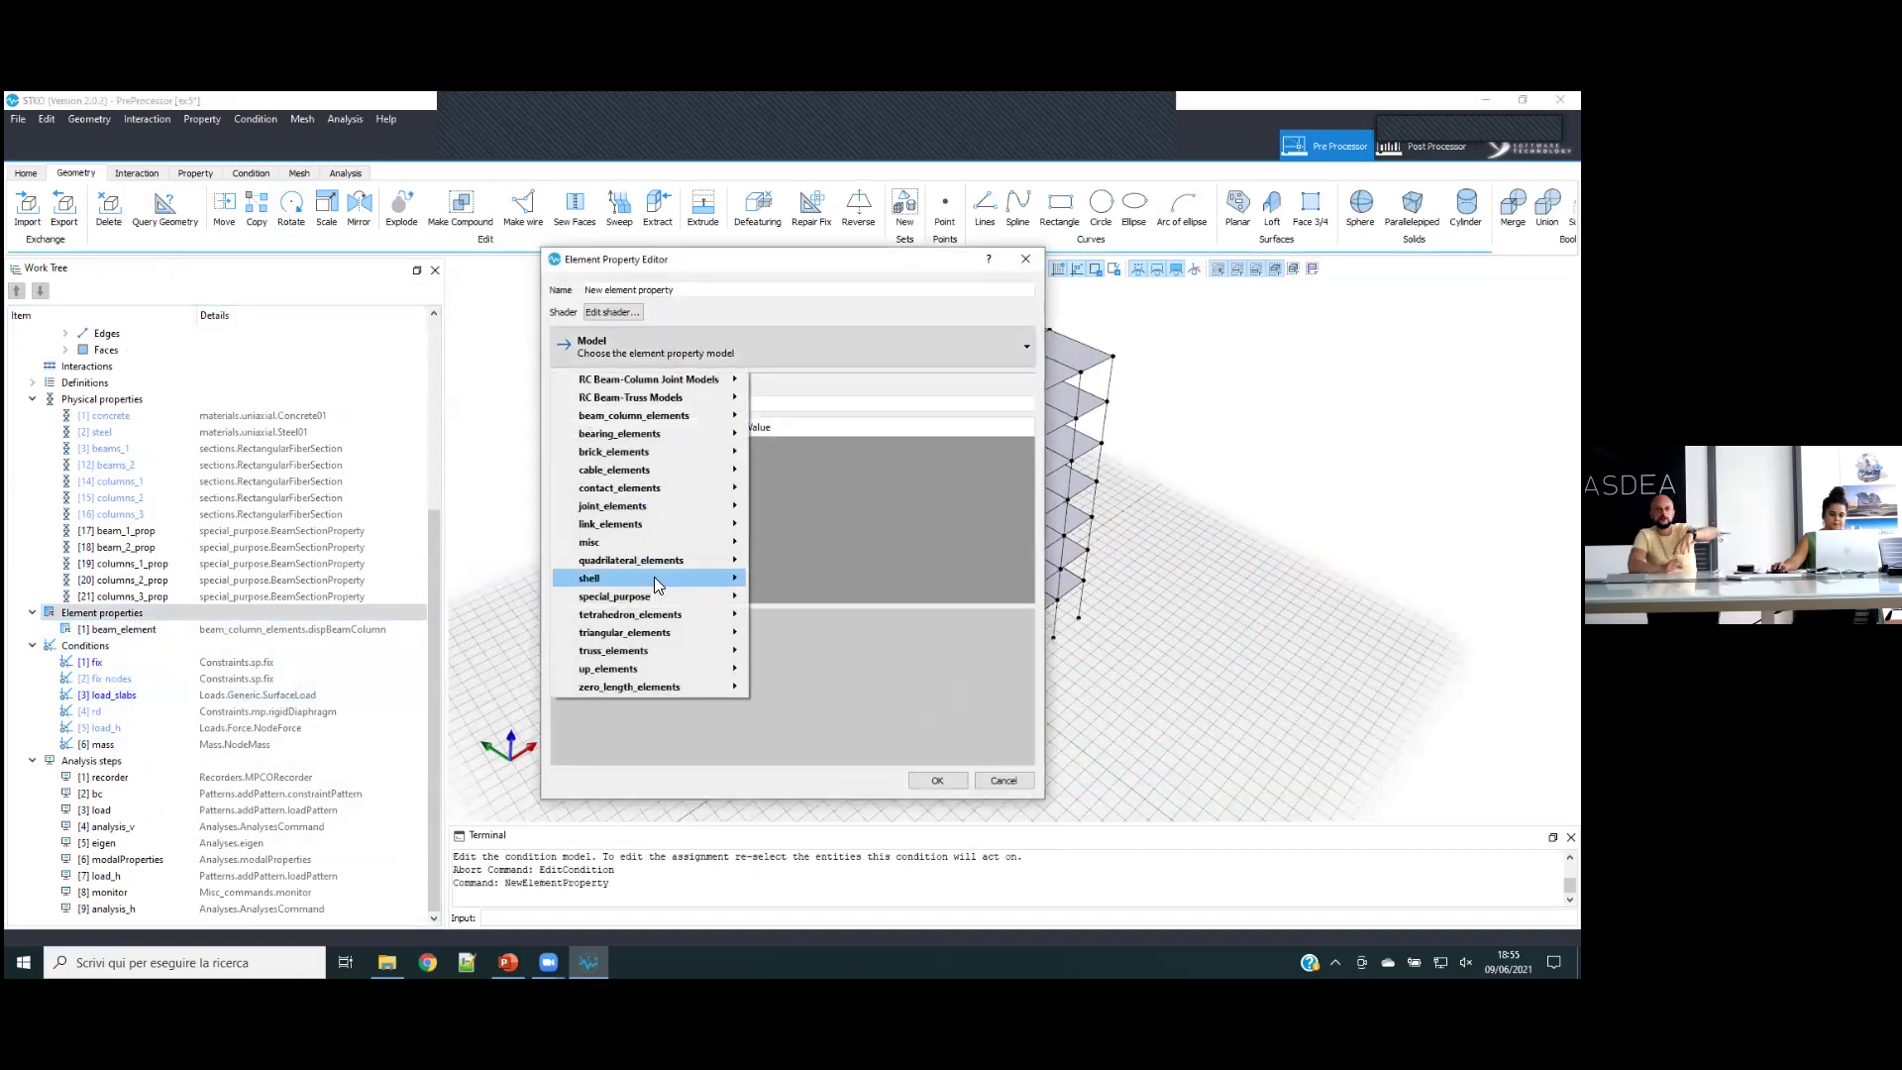
mouse_move(654, 577)
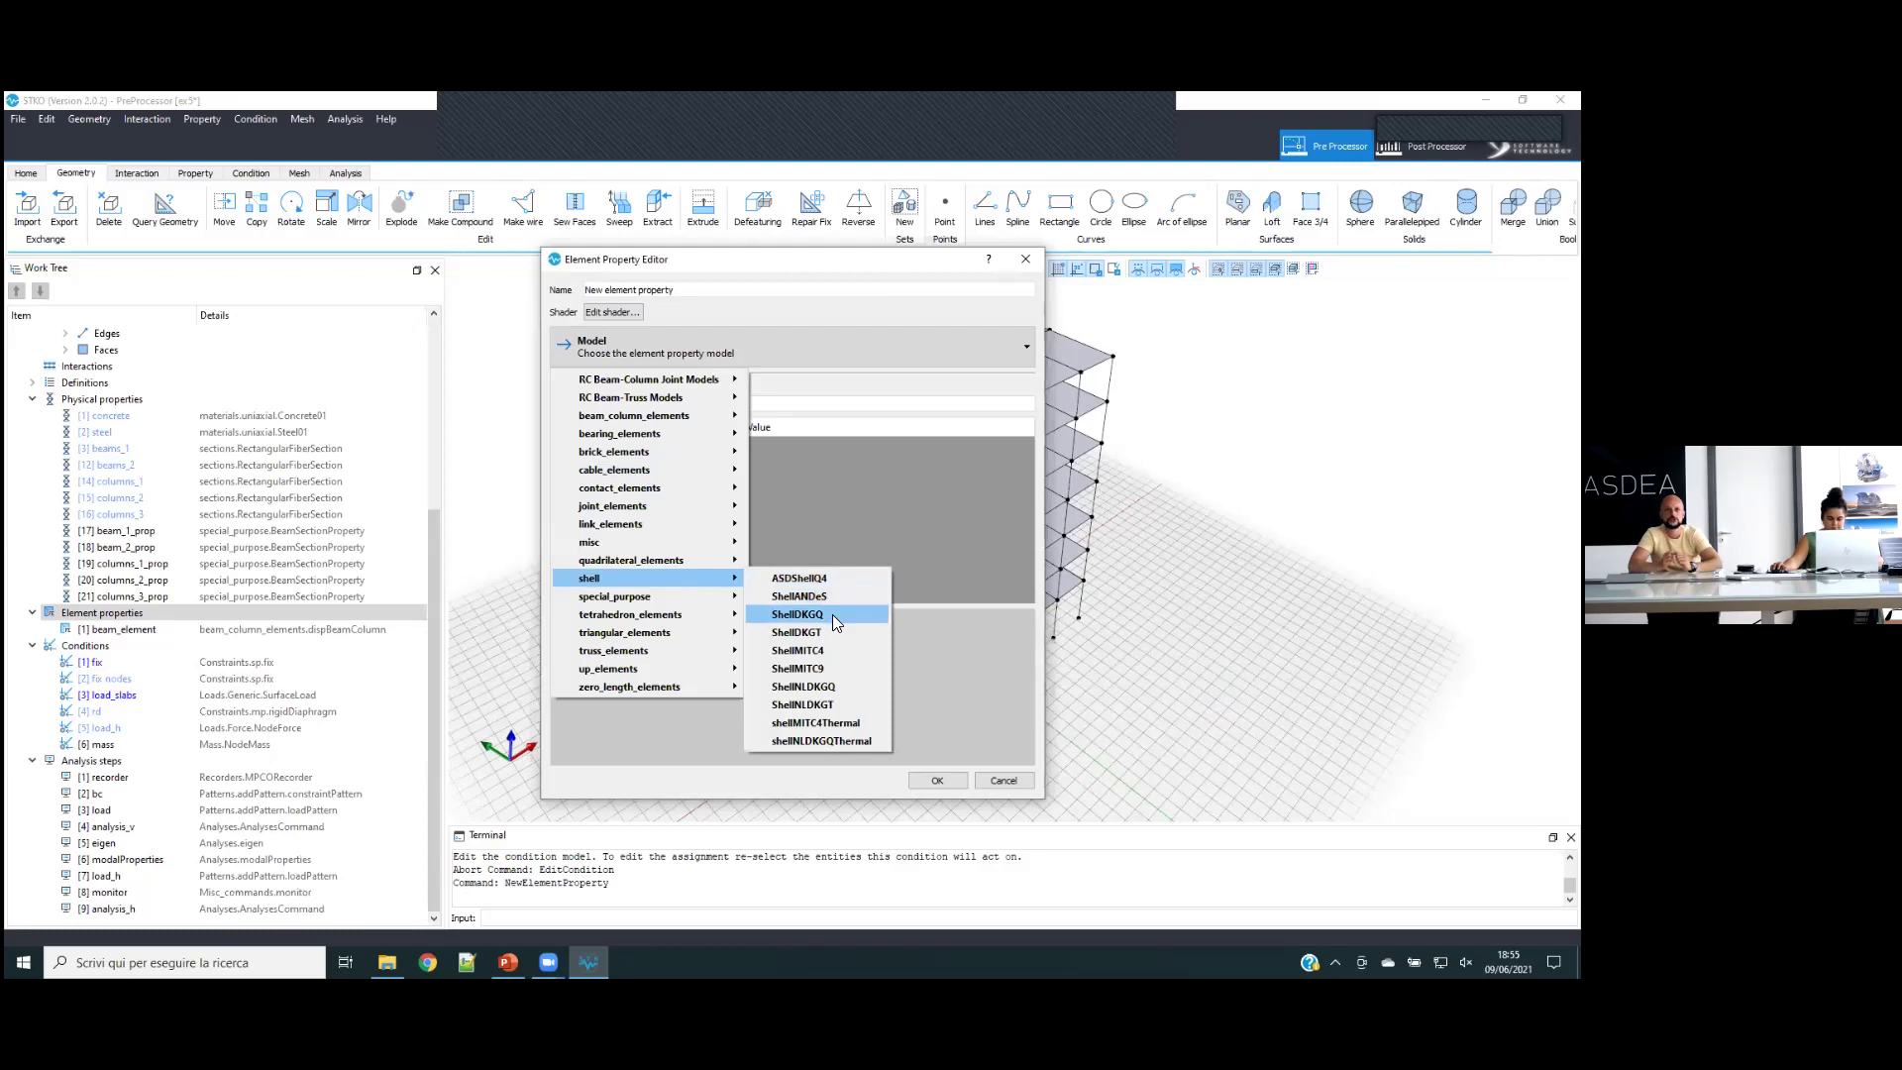
click(832, 614)
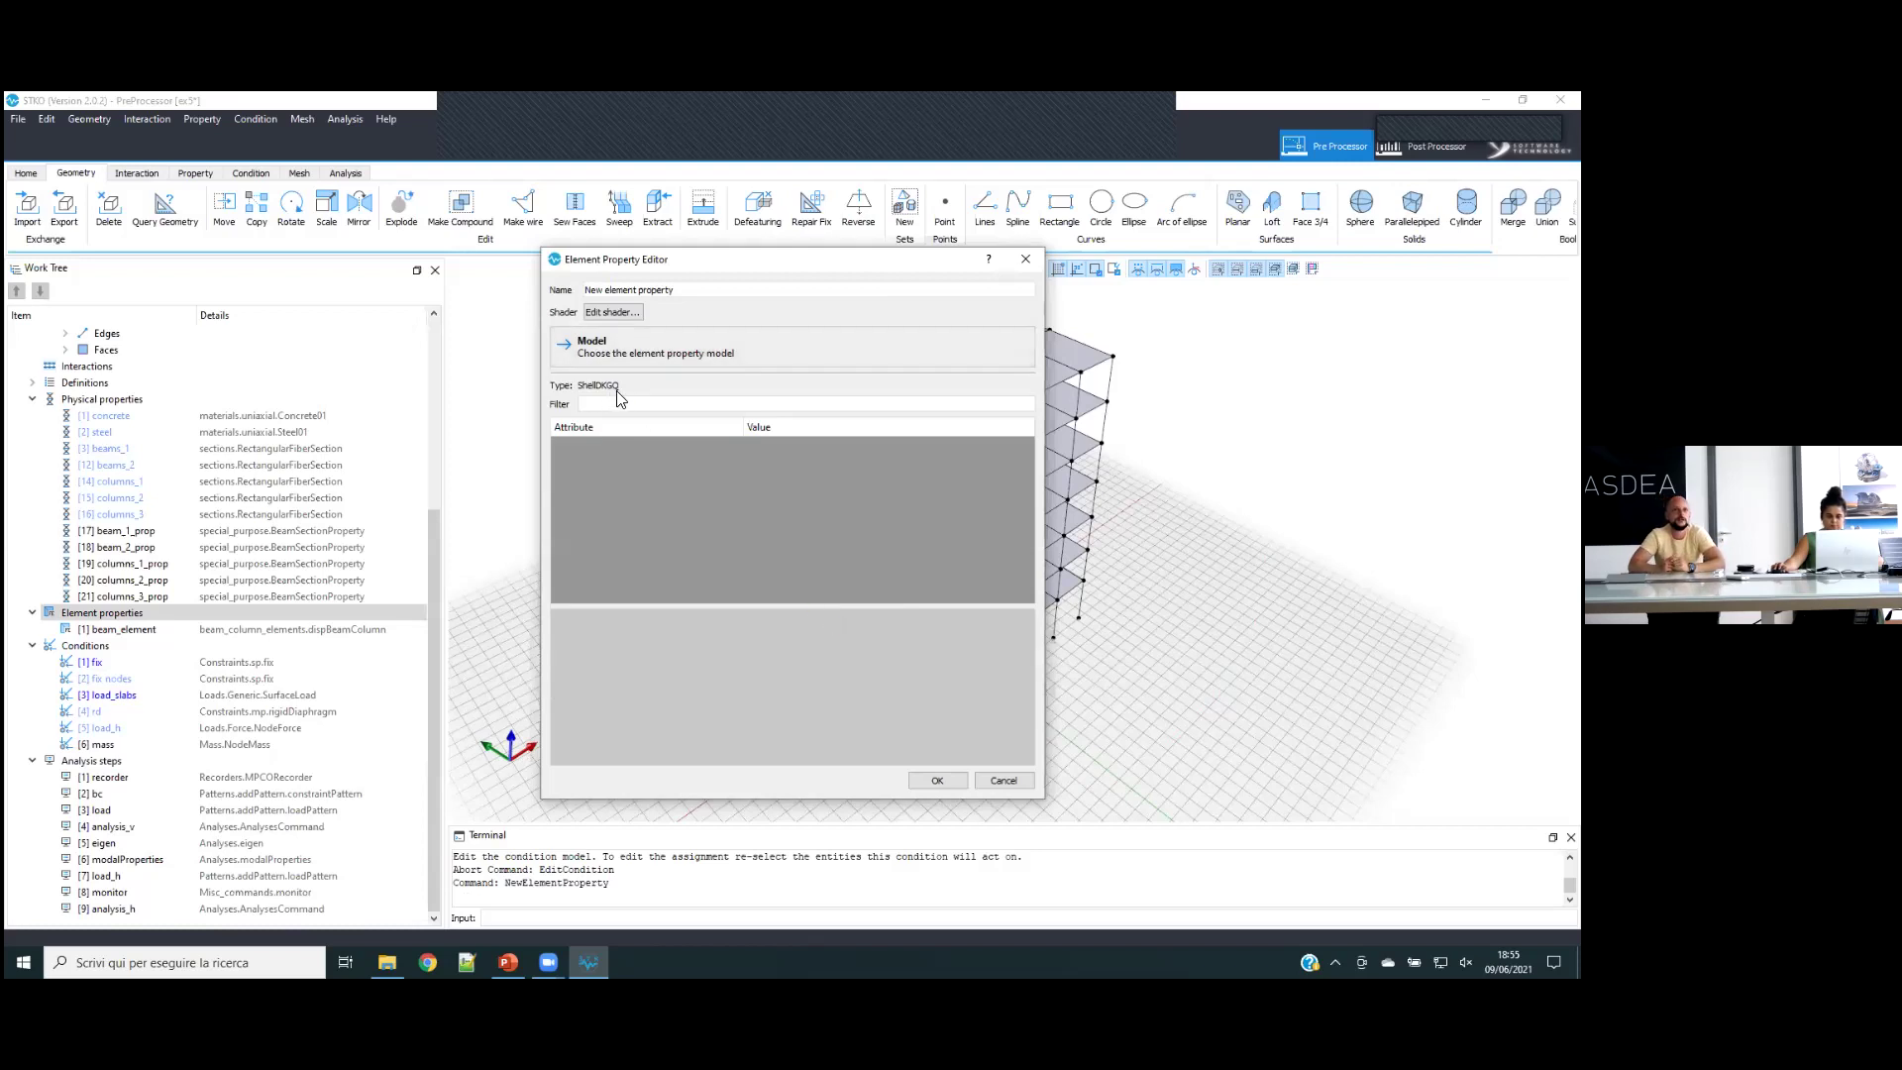
drag(684, 290, 458, 291)
text(shell)
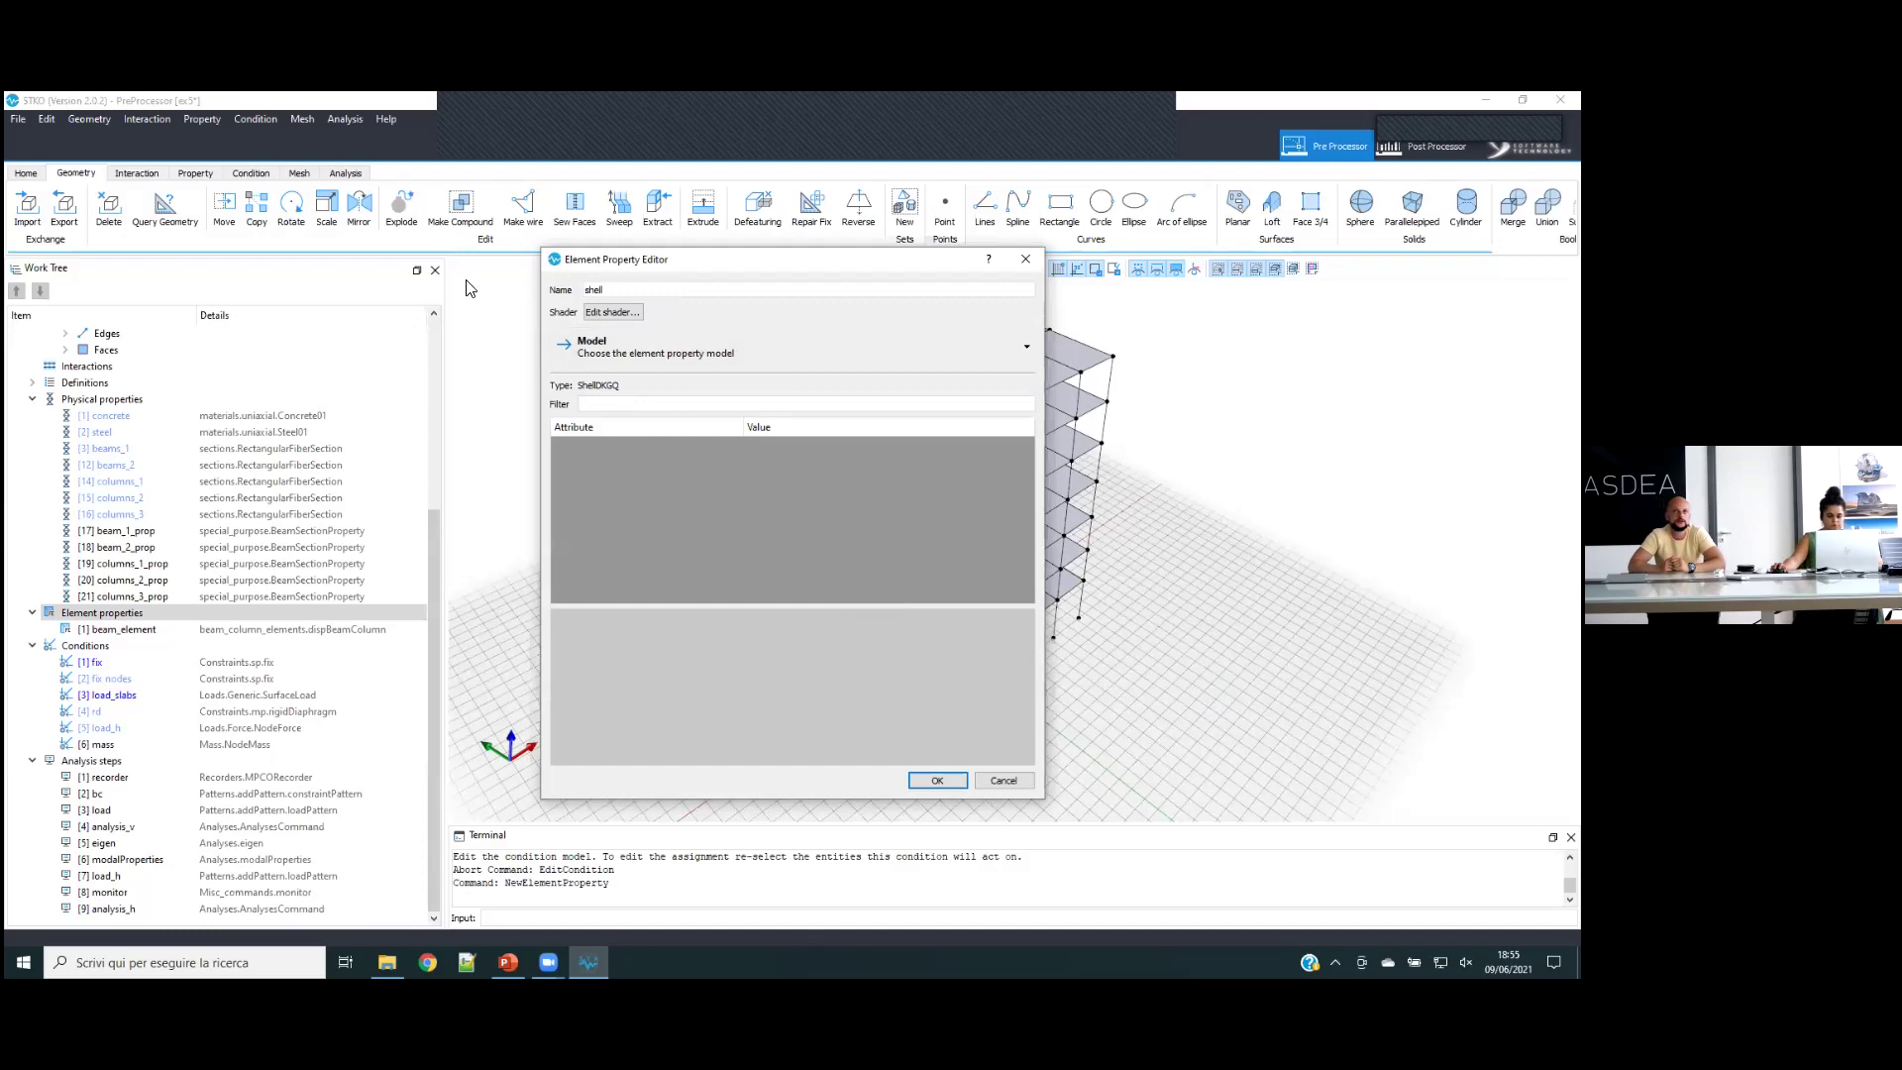
click(936, 780)
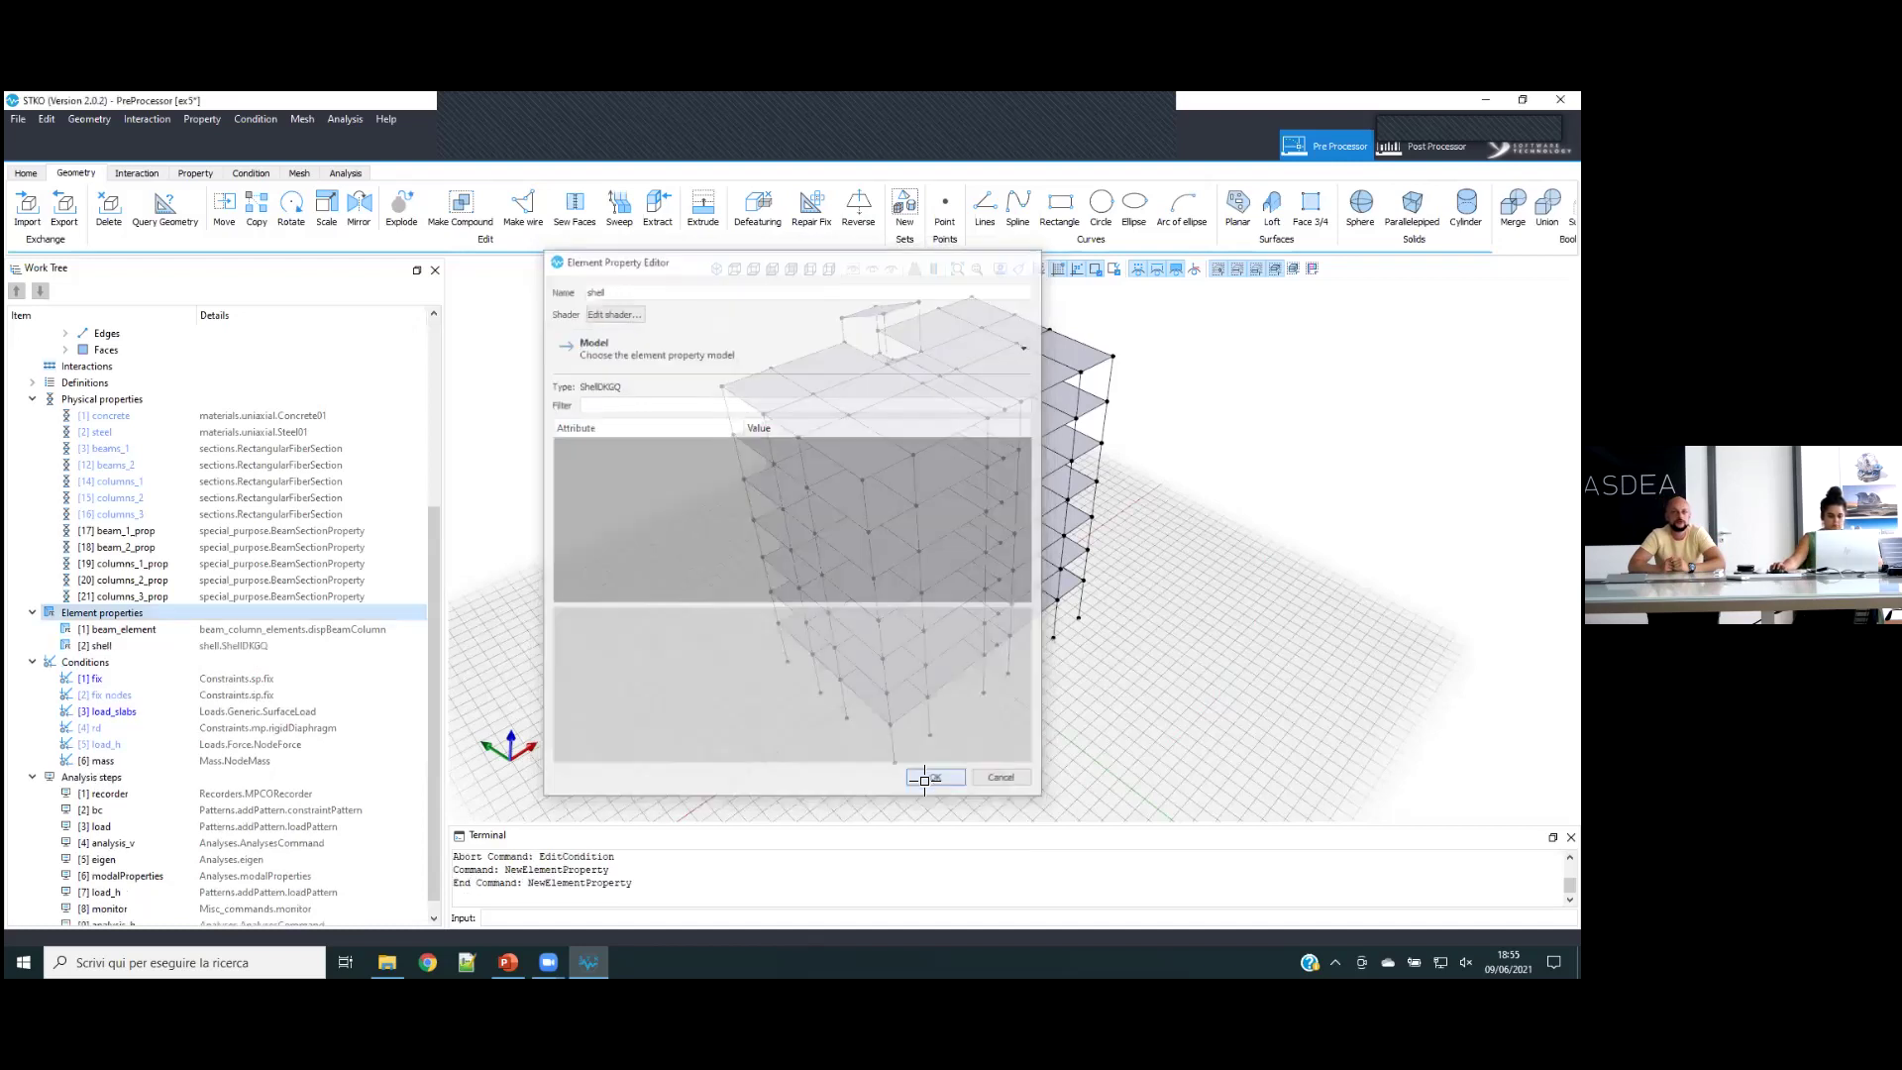
- Assign the shell element property to all slab faces in the Faces selection set and clear the selection
scroll(256, 467, up, 2)
scroll(256, 468, up, 3)
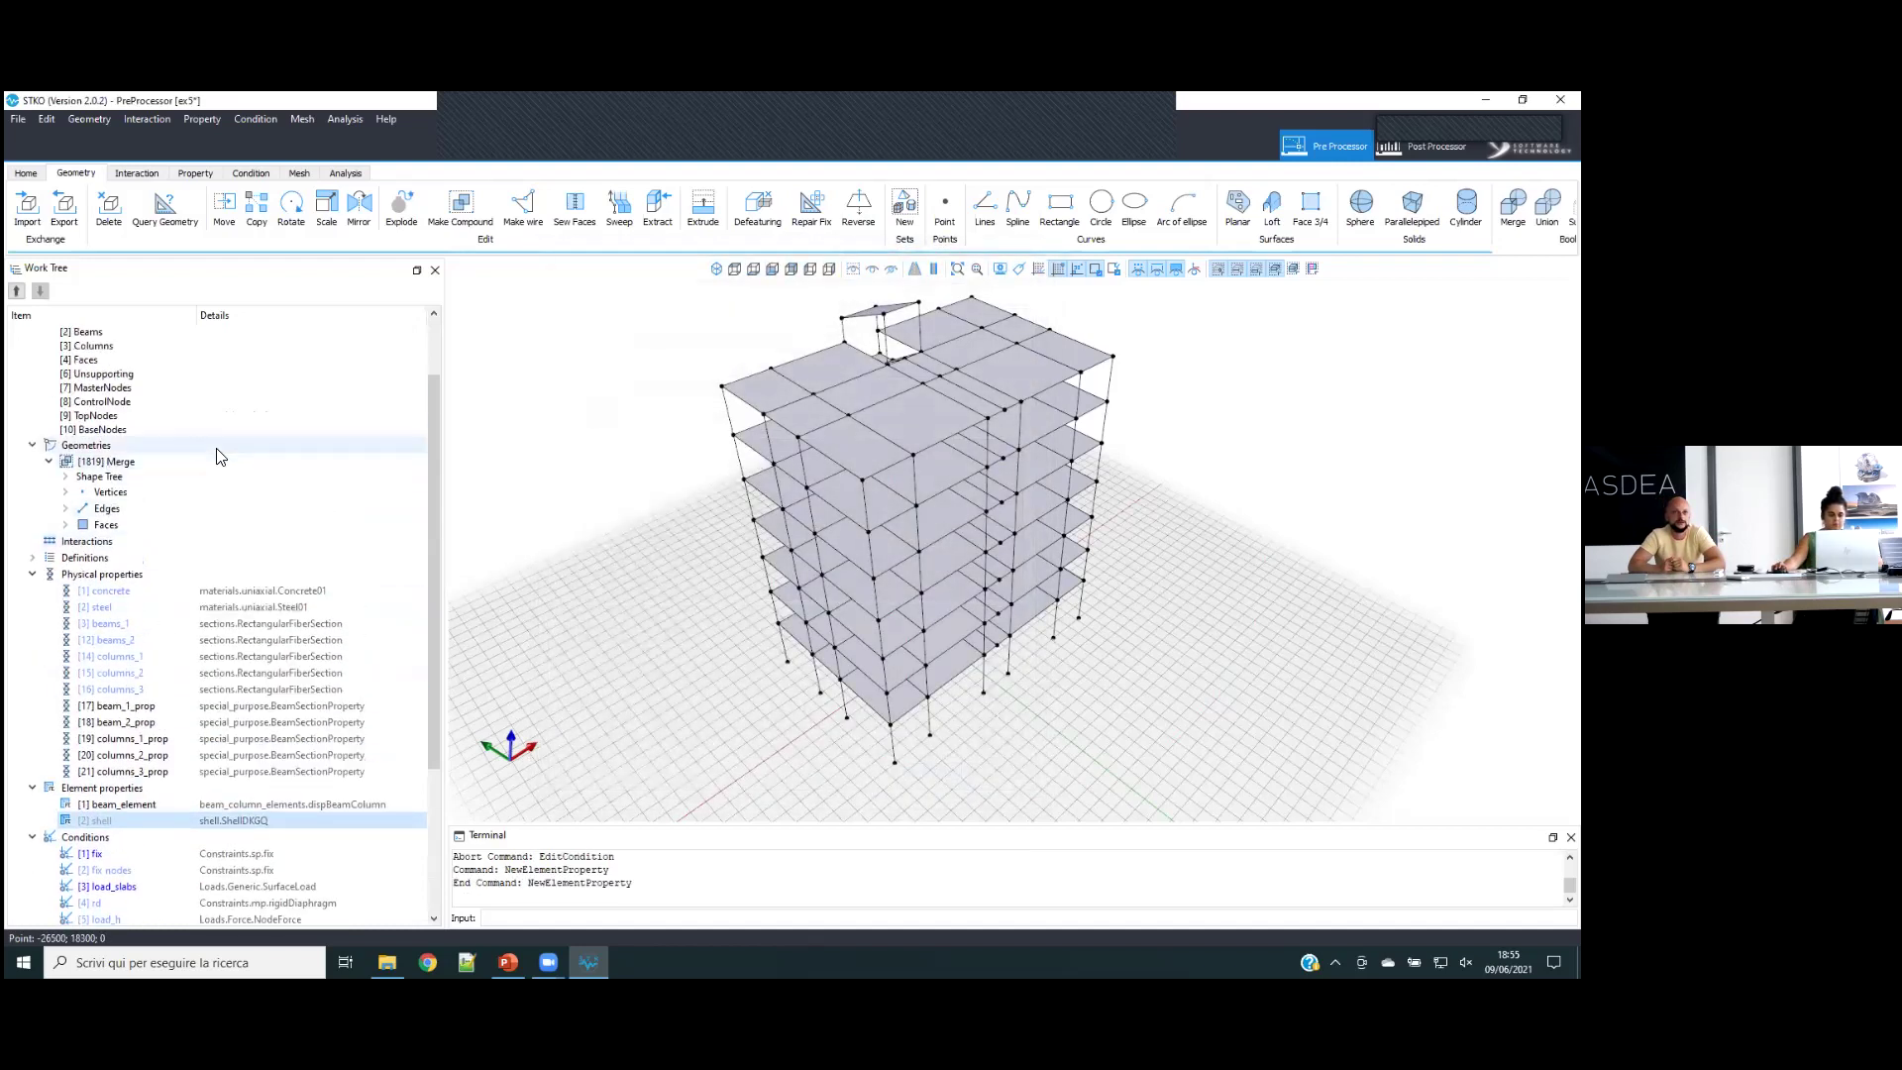
click(122, 445)
right_click(126, 445)
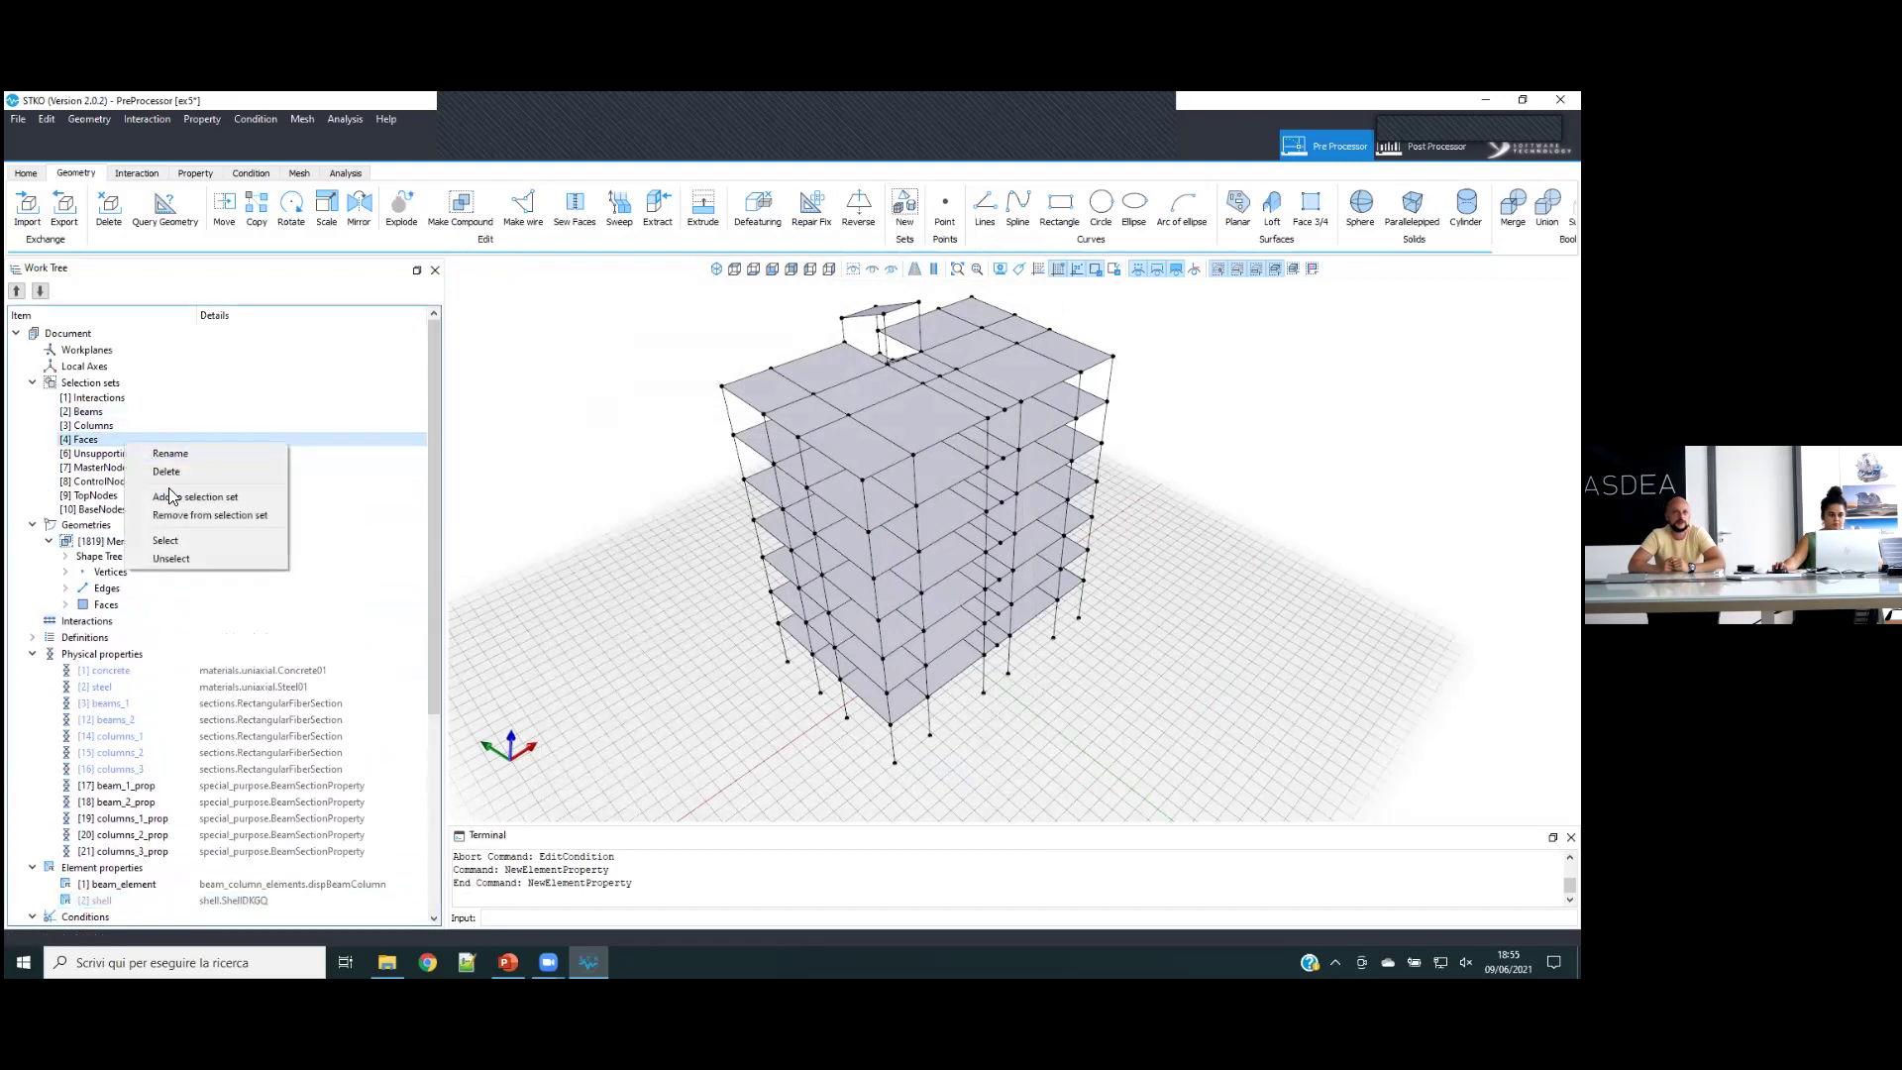
click(166, 541)
scroll(382, 666, down, 3)
click(124, 765)
drag(124, 765, 897, 460)
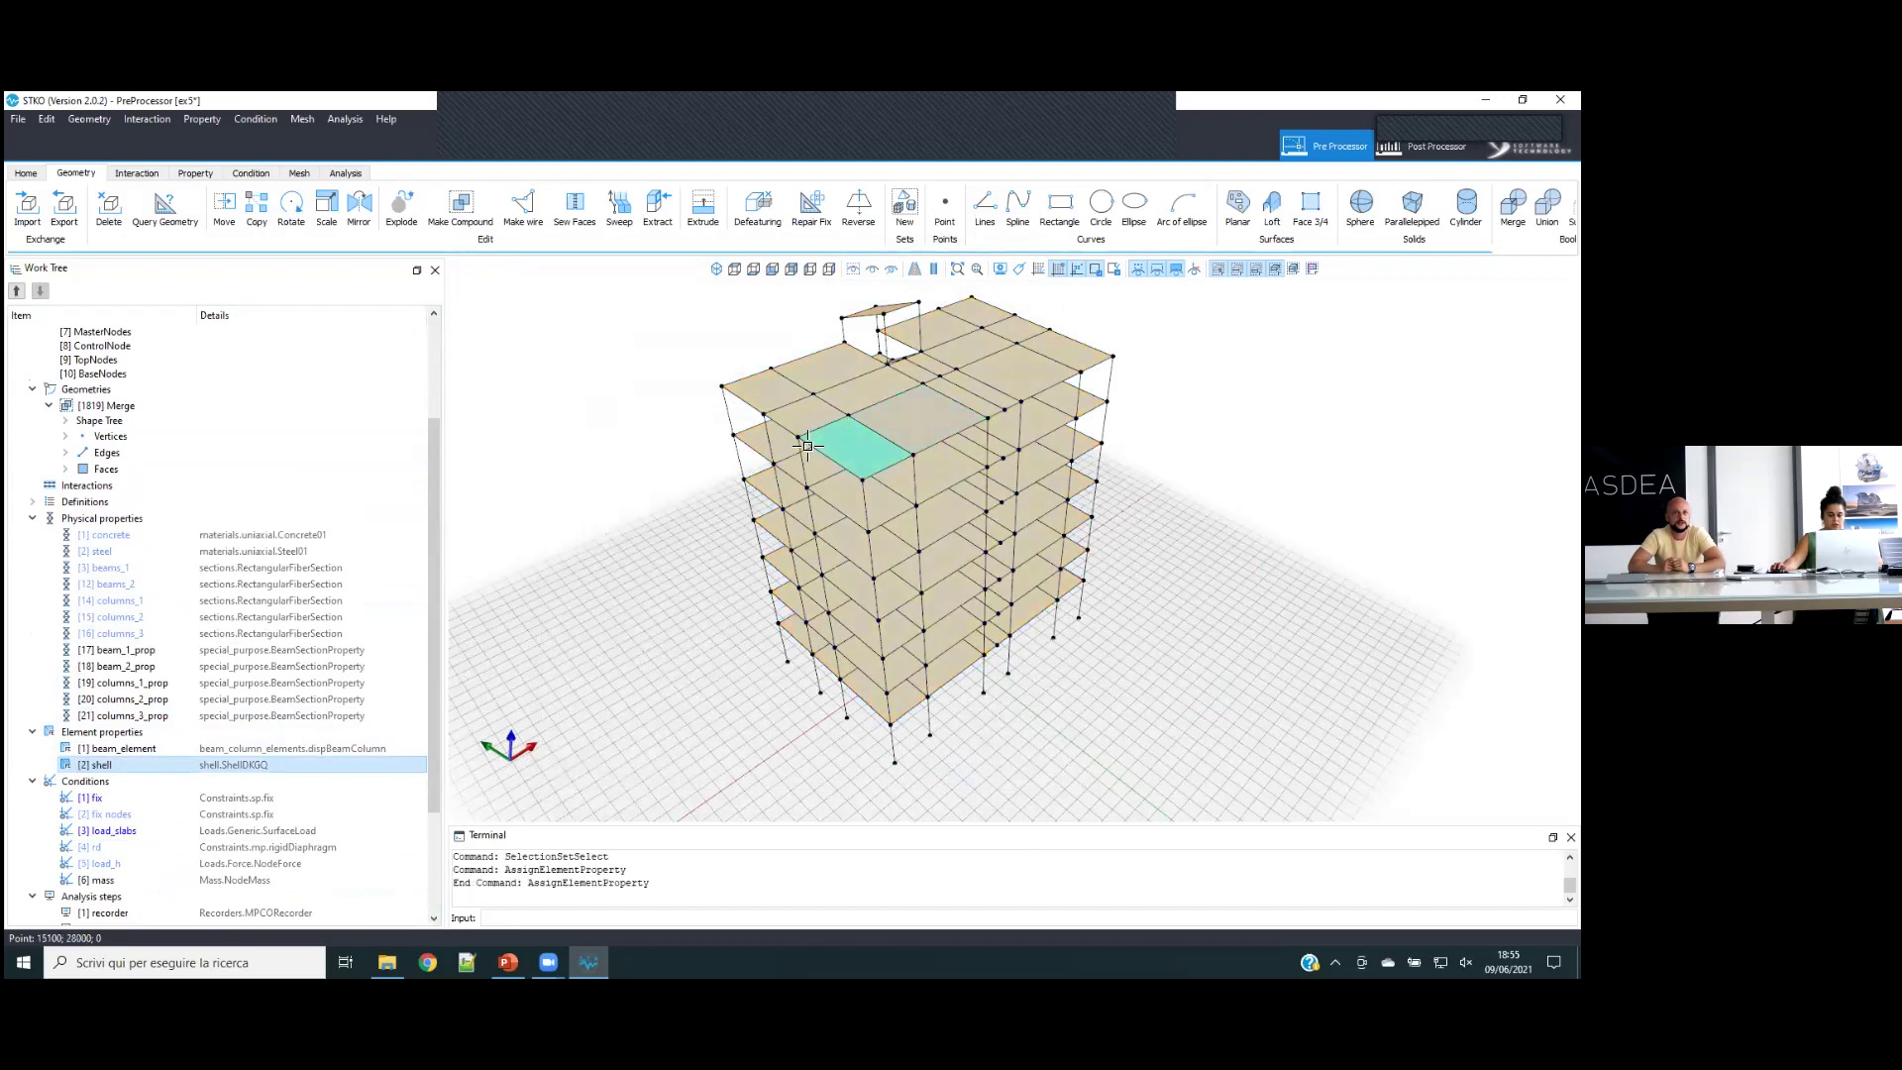
key(Escape)
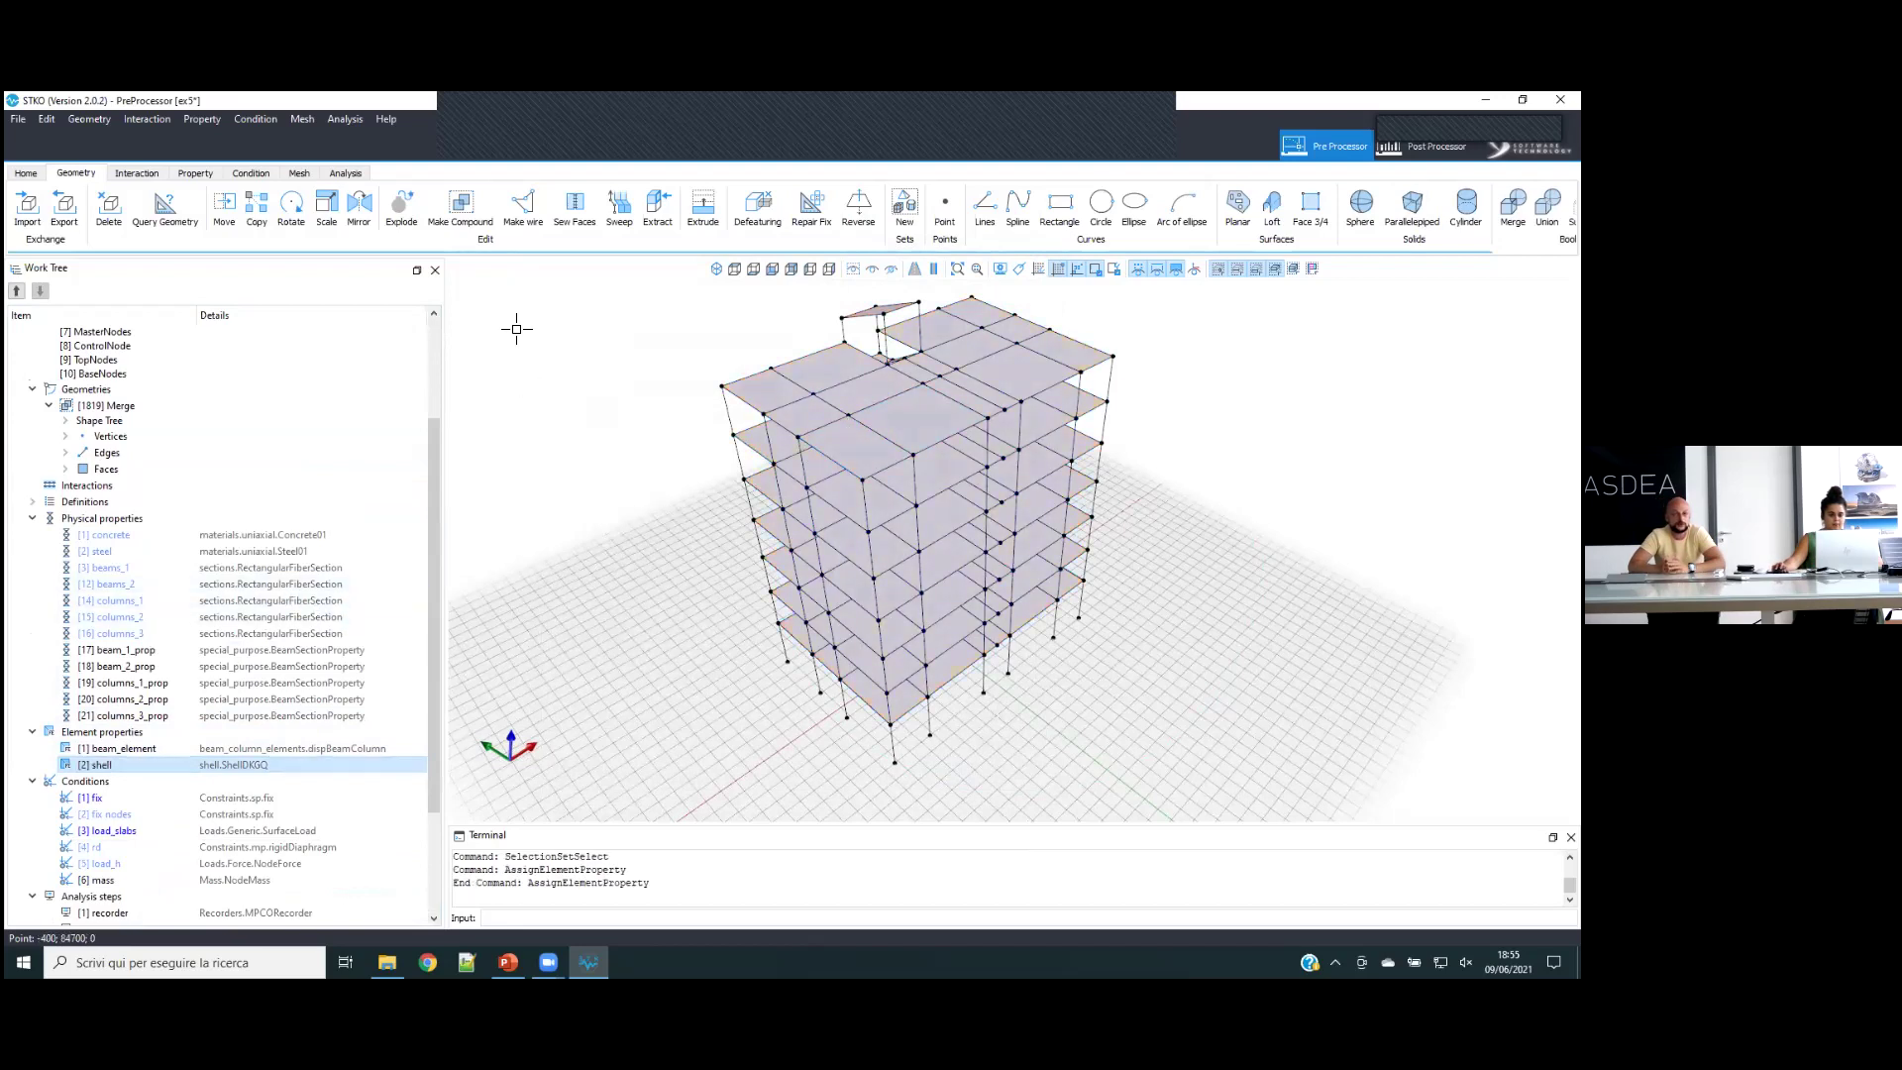
- Start a new physical property and try the ElasticMembranePlateSection model for the slab section
right_click(97, 516)
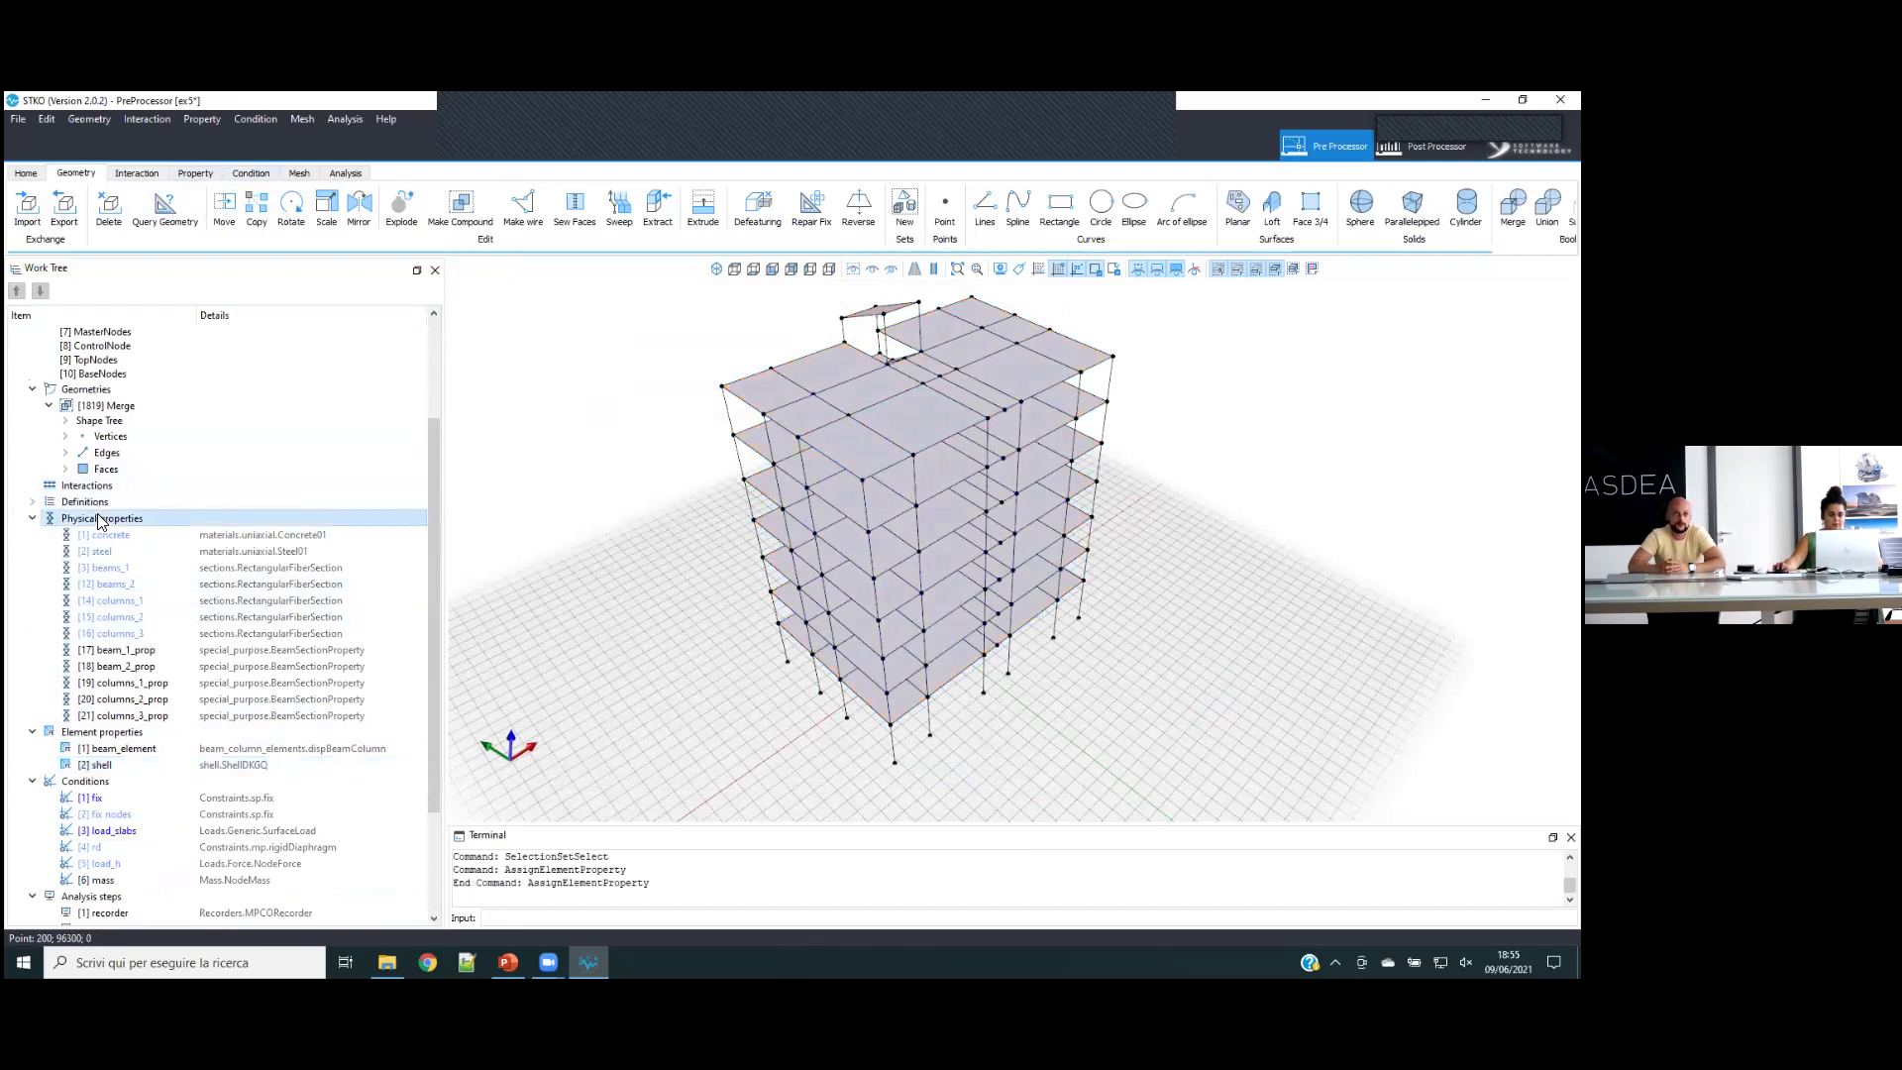
click(110, 526)
click(477, 252)
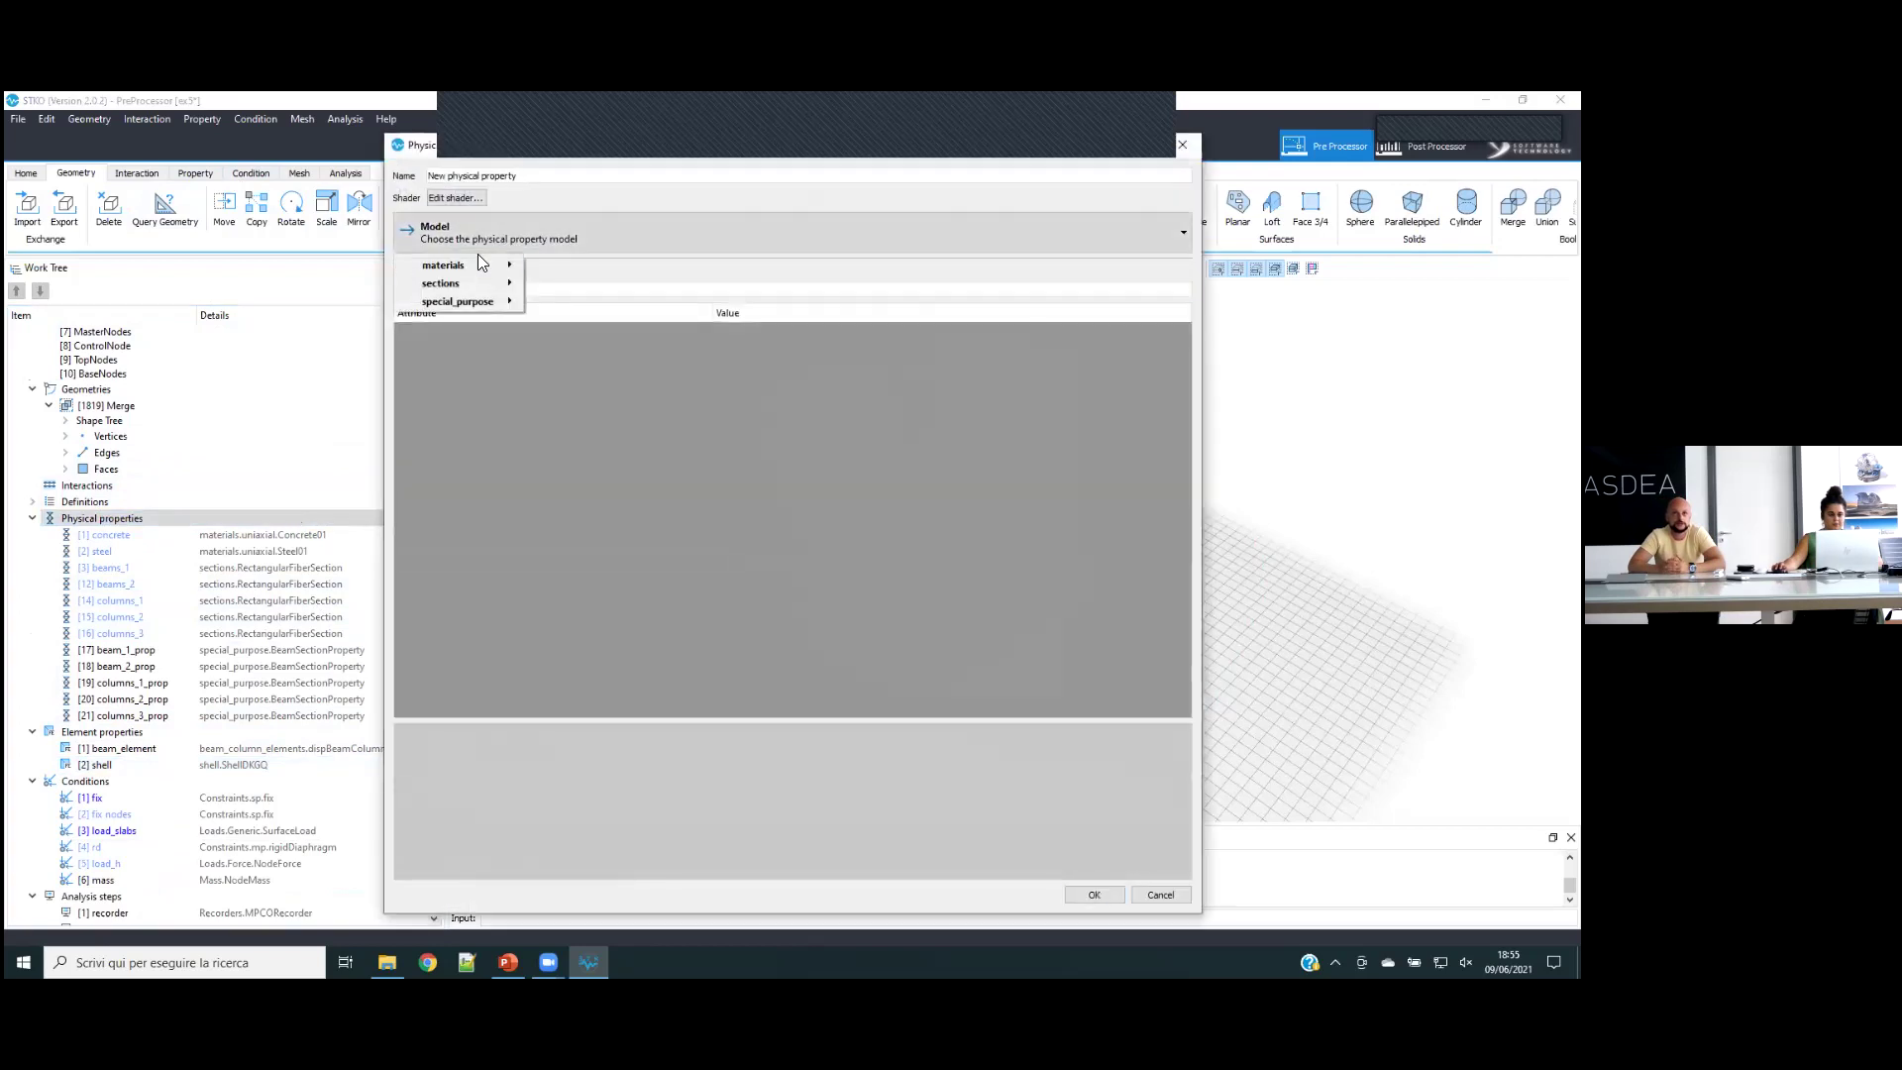
mouse_move(476, 286)
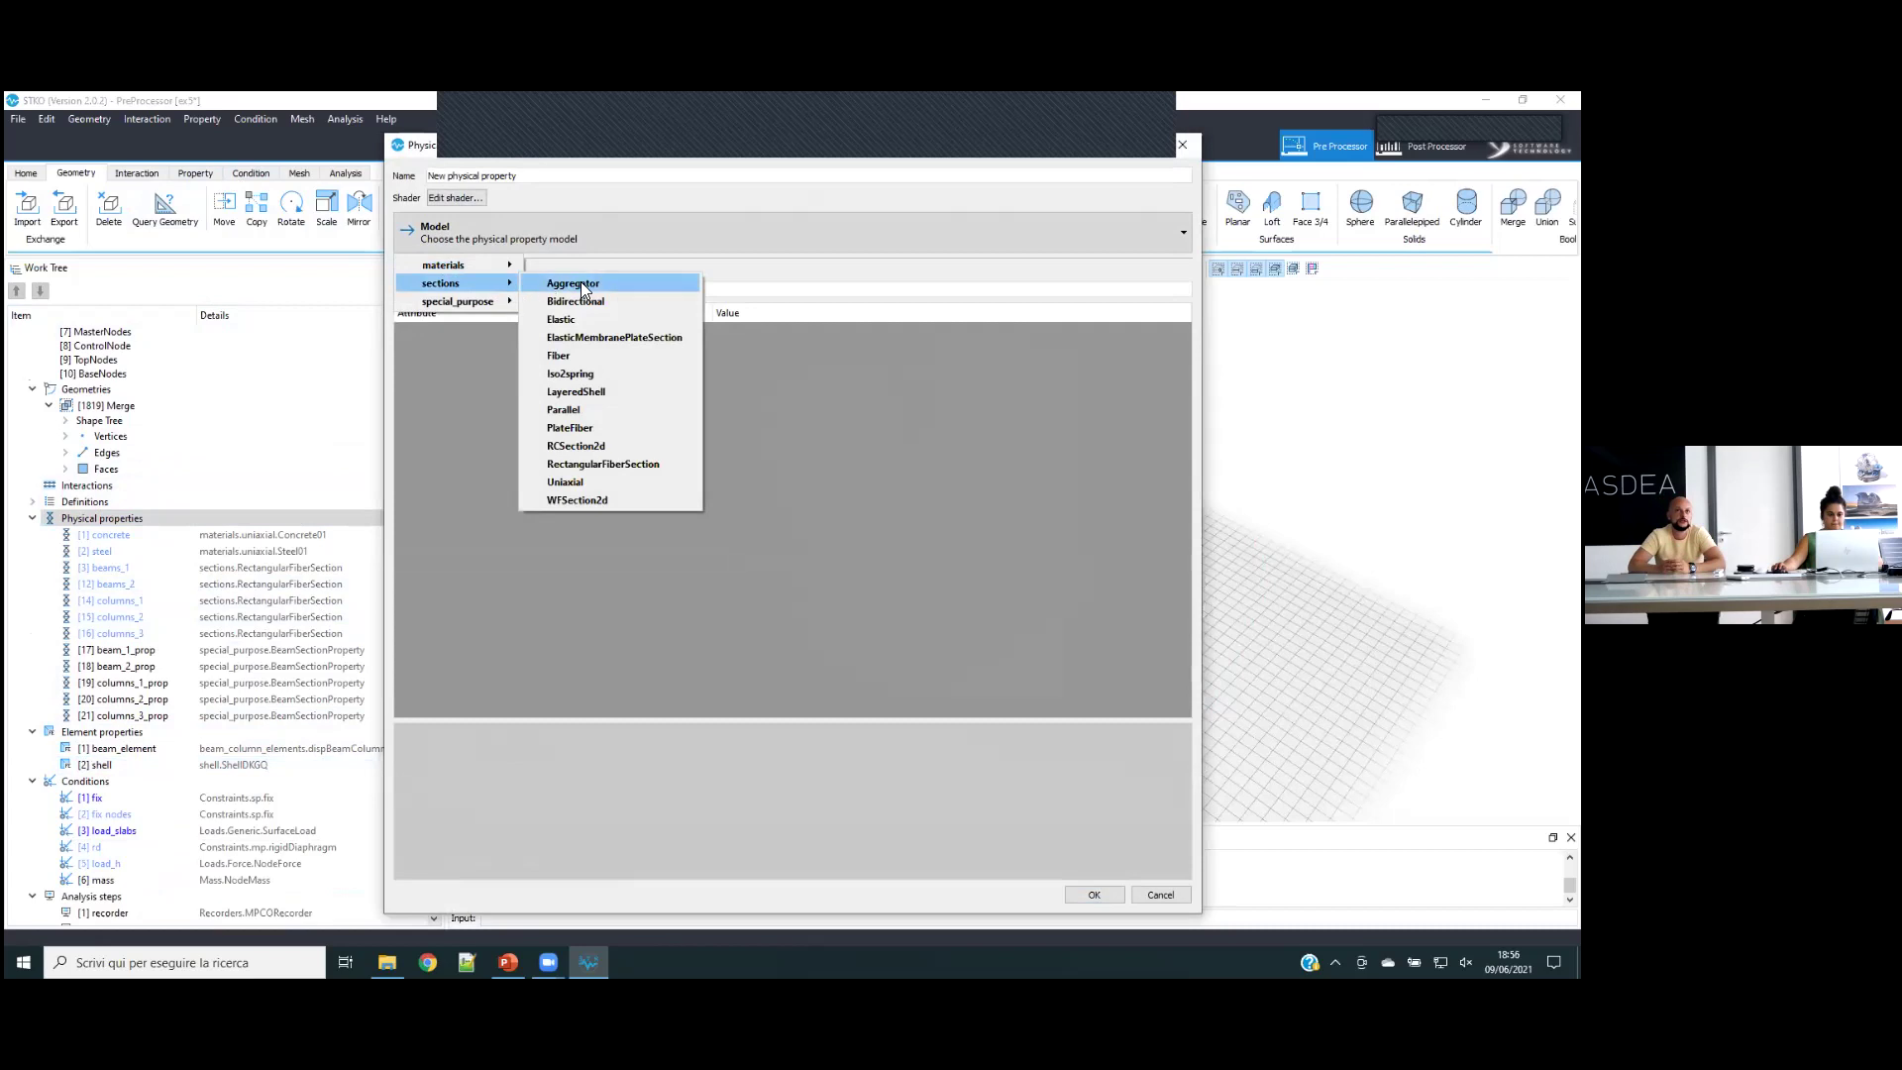
click(595, 337)
double_click(749, 349)
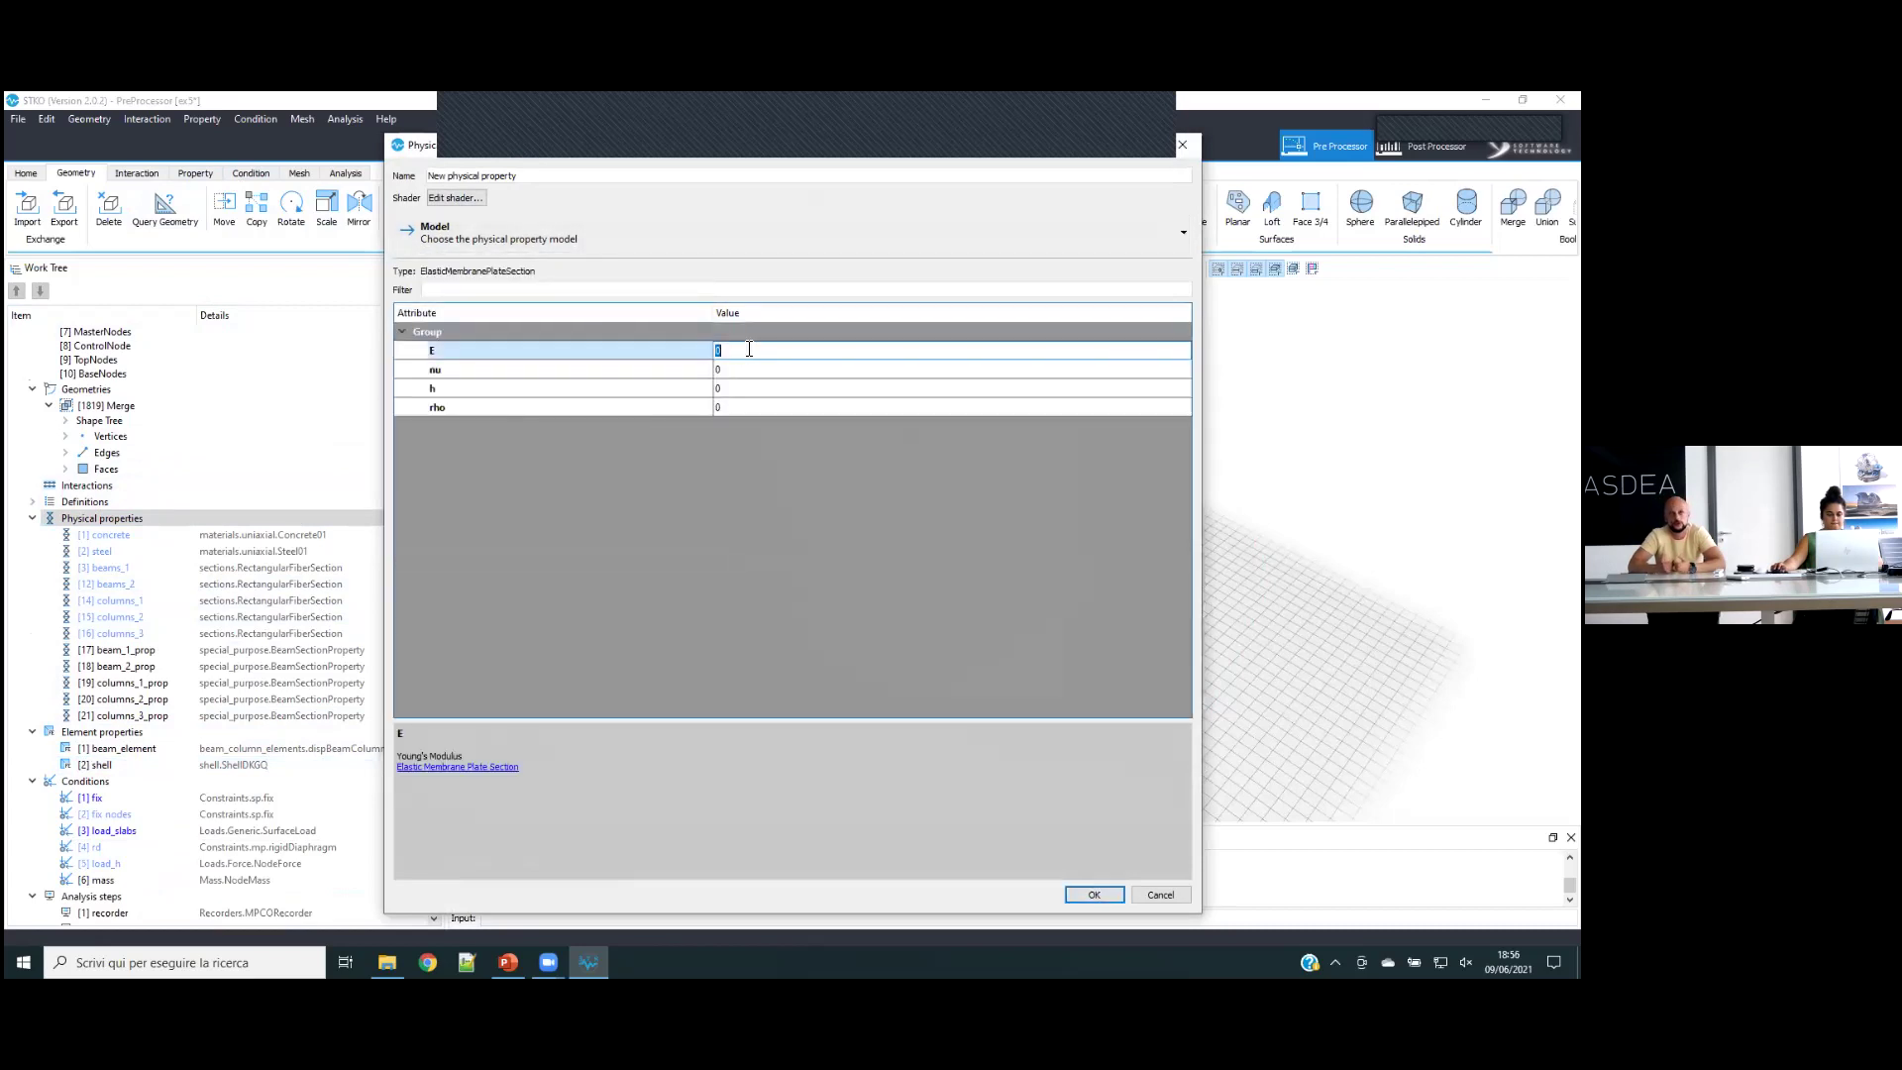
- Switch the new physical property's model to the LayeredShell section
click(503, 240)
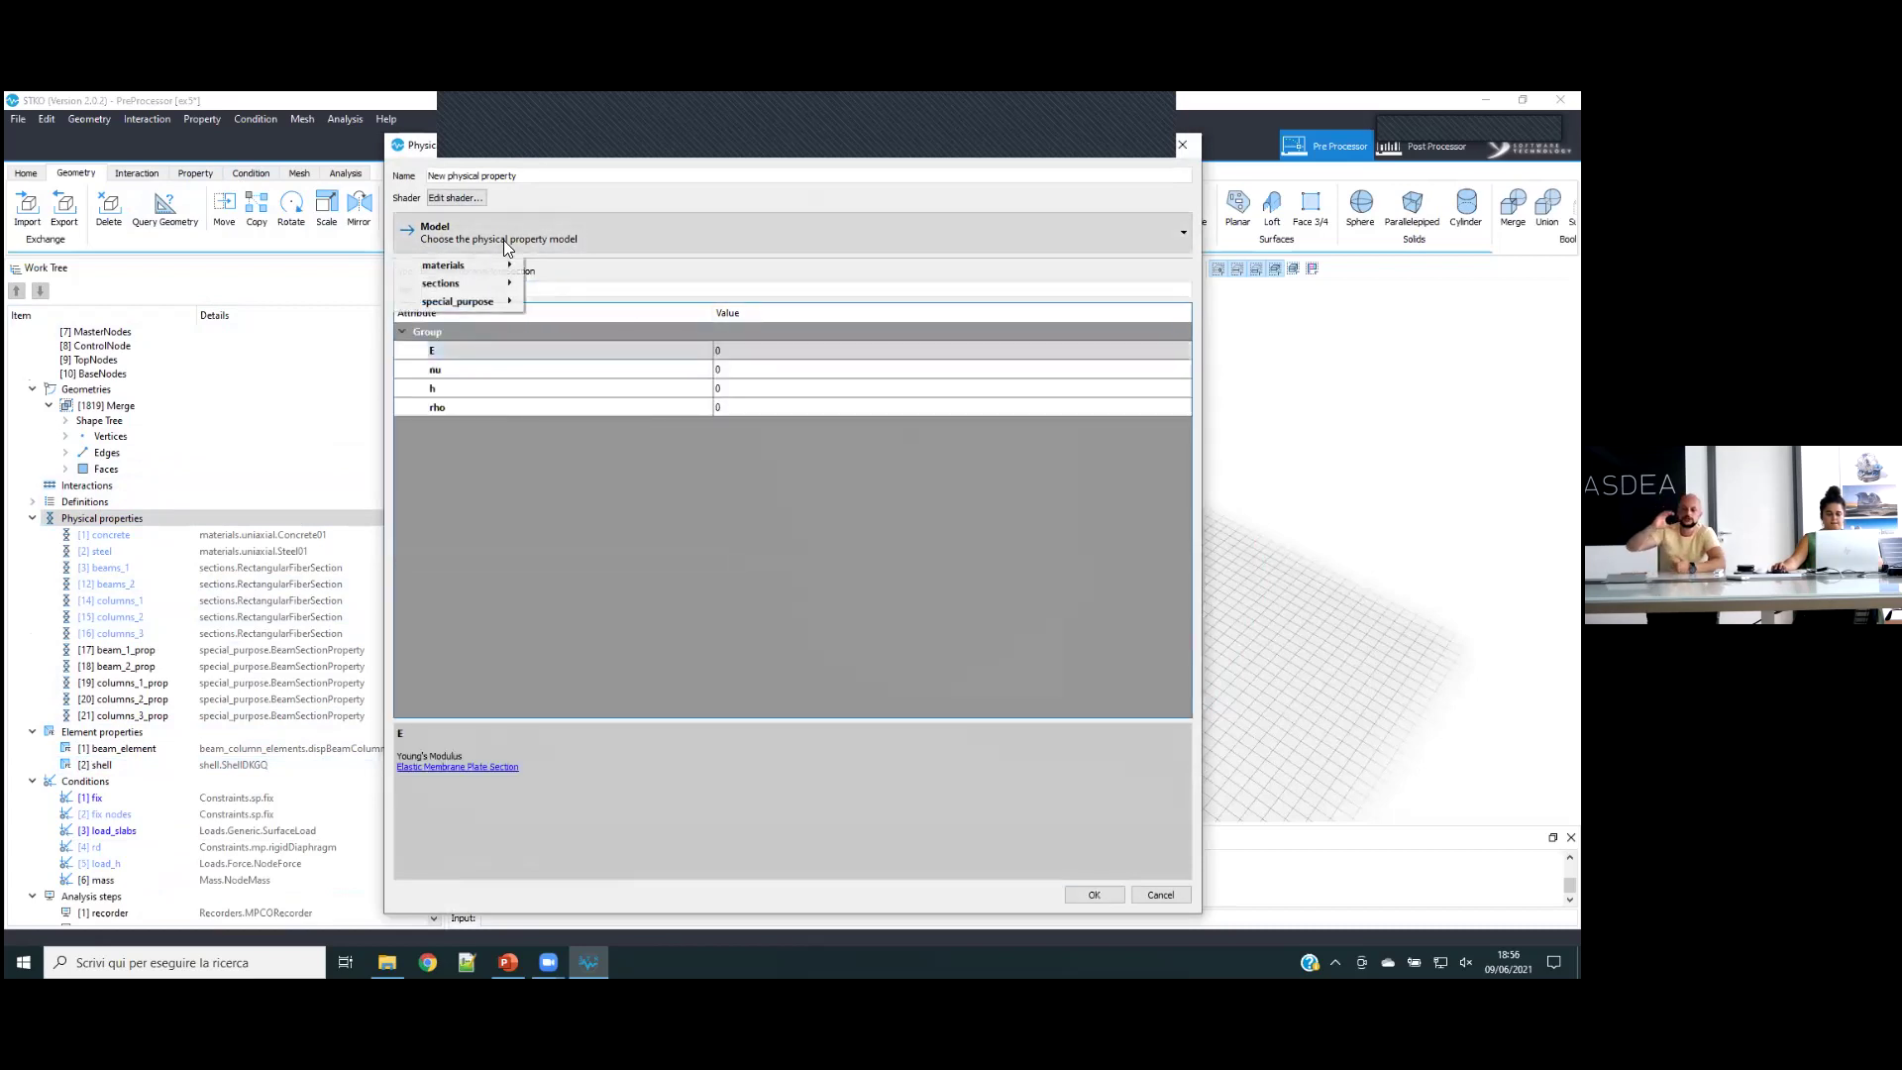
mouse_move(501, 284)
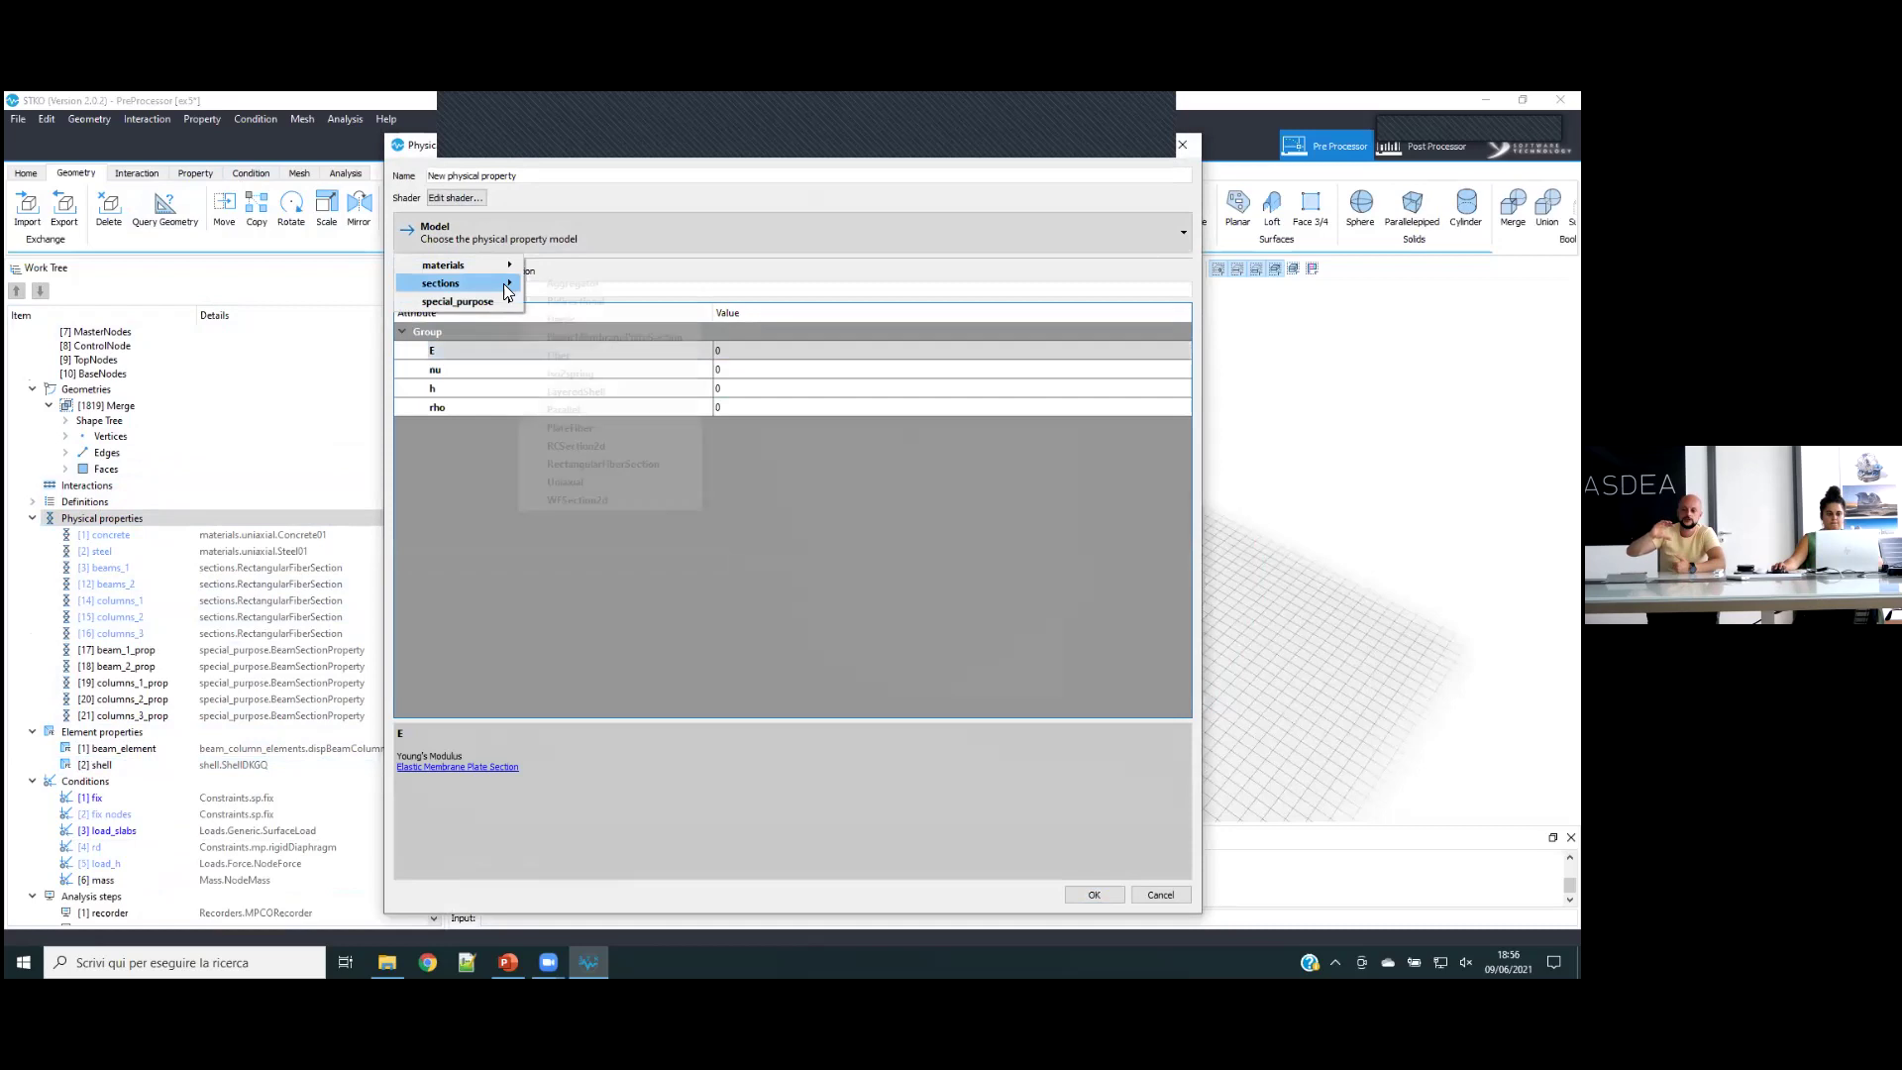
click(628, 390)
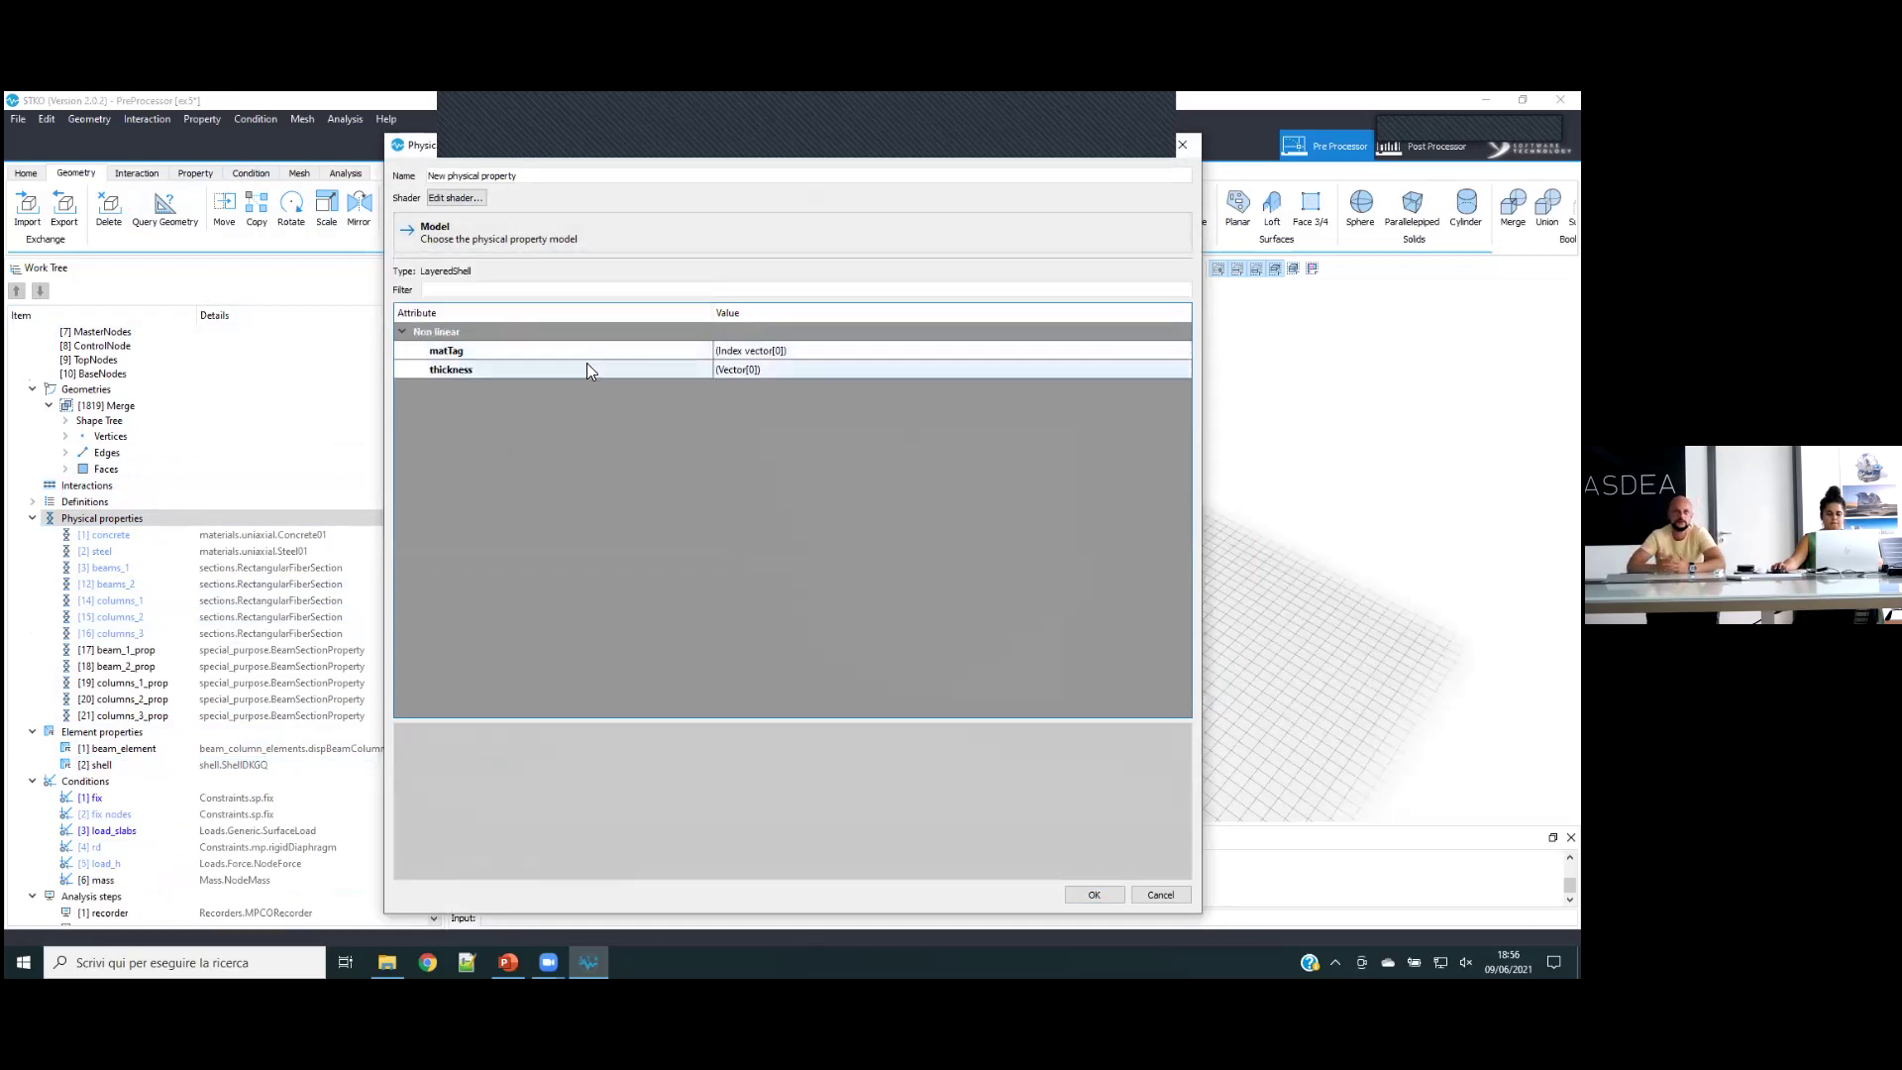
click(722, 355)
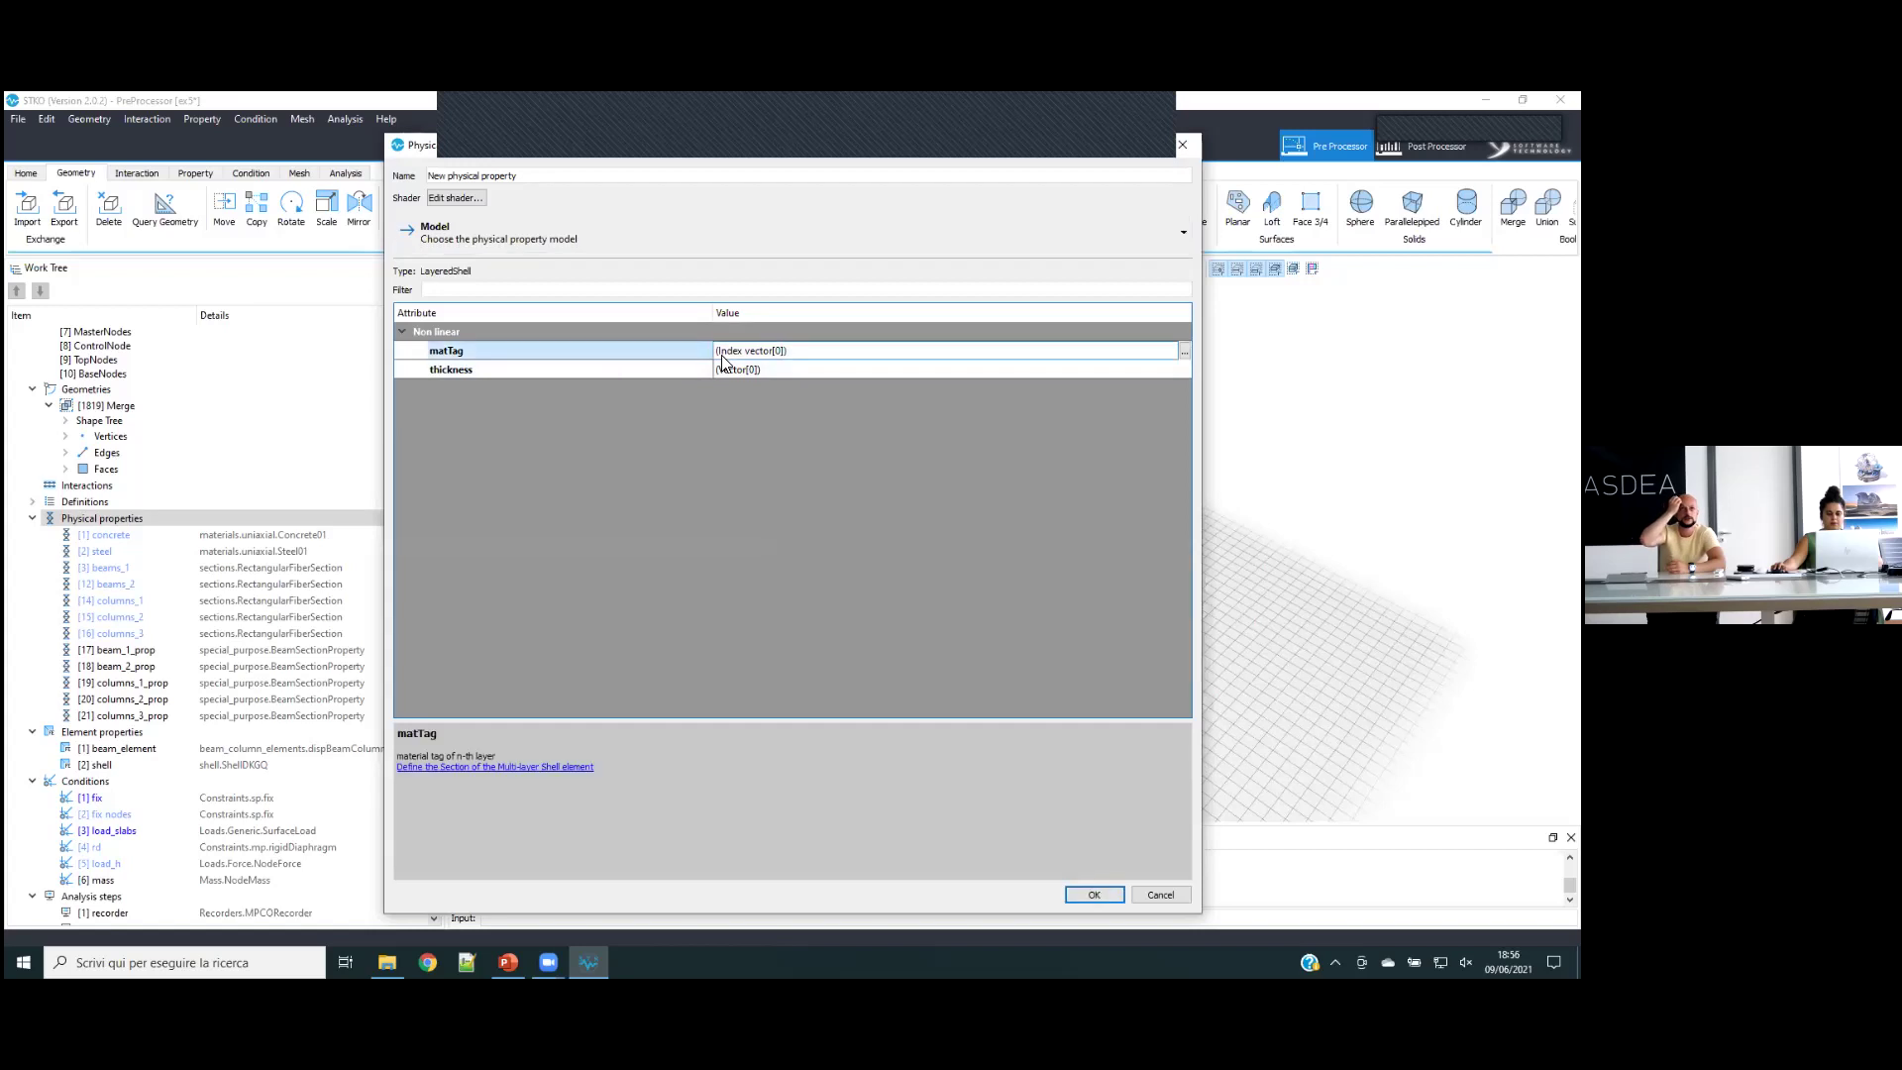
- Define the LayeredShell thickness vector with five rows, entering 1 as the layer thickness
click(1186, 369)
click(1184, 369)
click(892, 439)
click(892, 438)
click(891, 439)
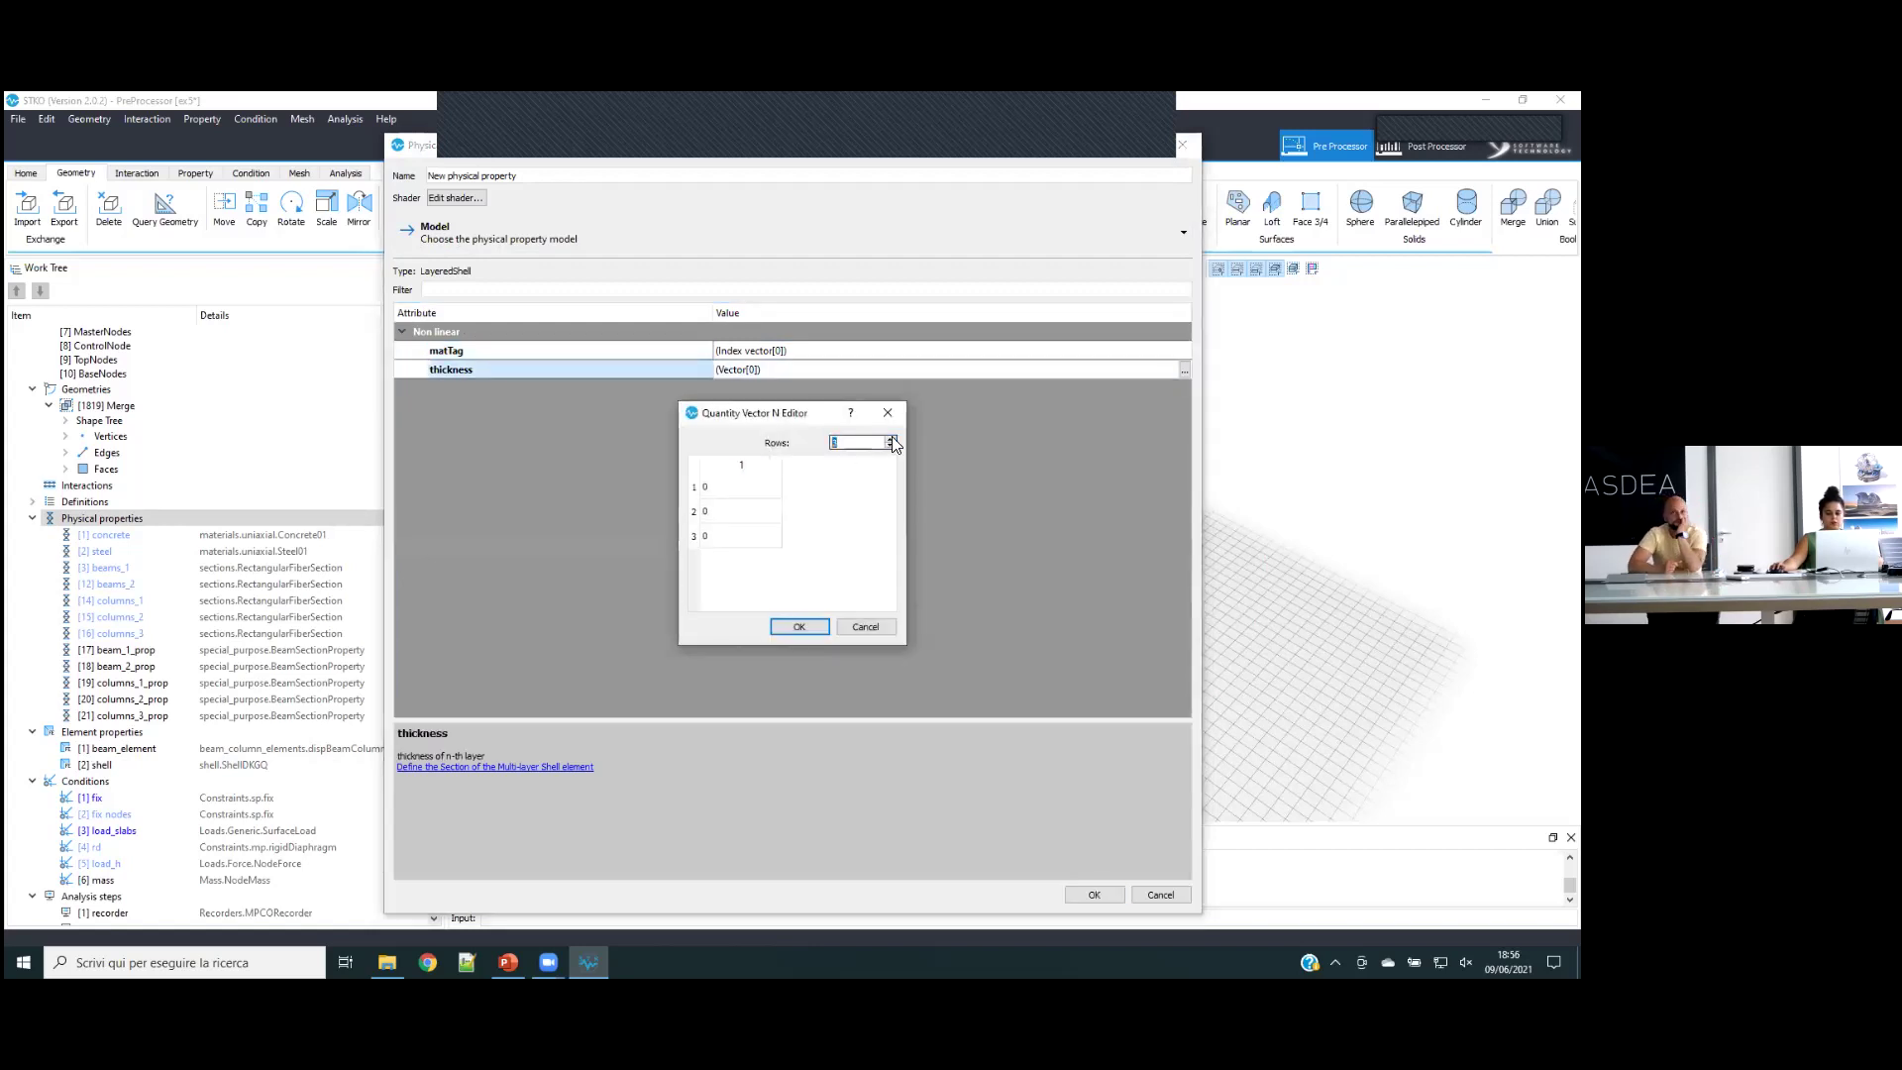
click(738, 486)
text(1)
click(736, 516)
text(1)
click(725, 534)
text(1)
click(724, 564)
text(1)
click(729, 586)
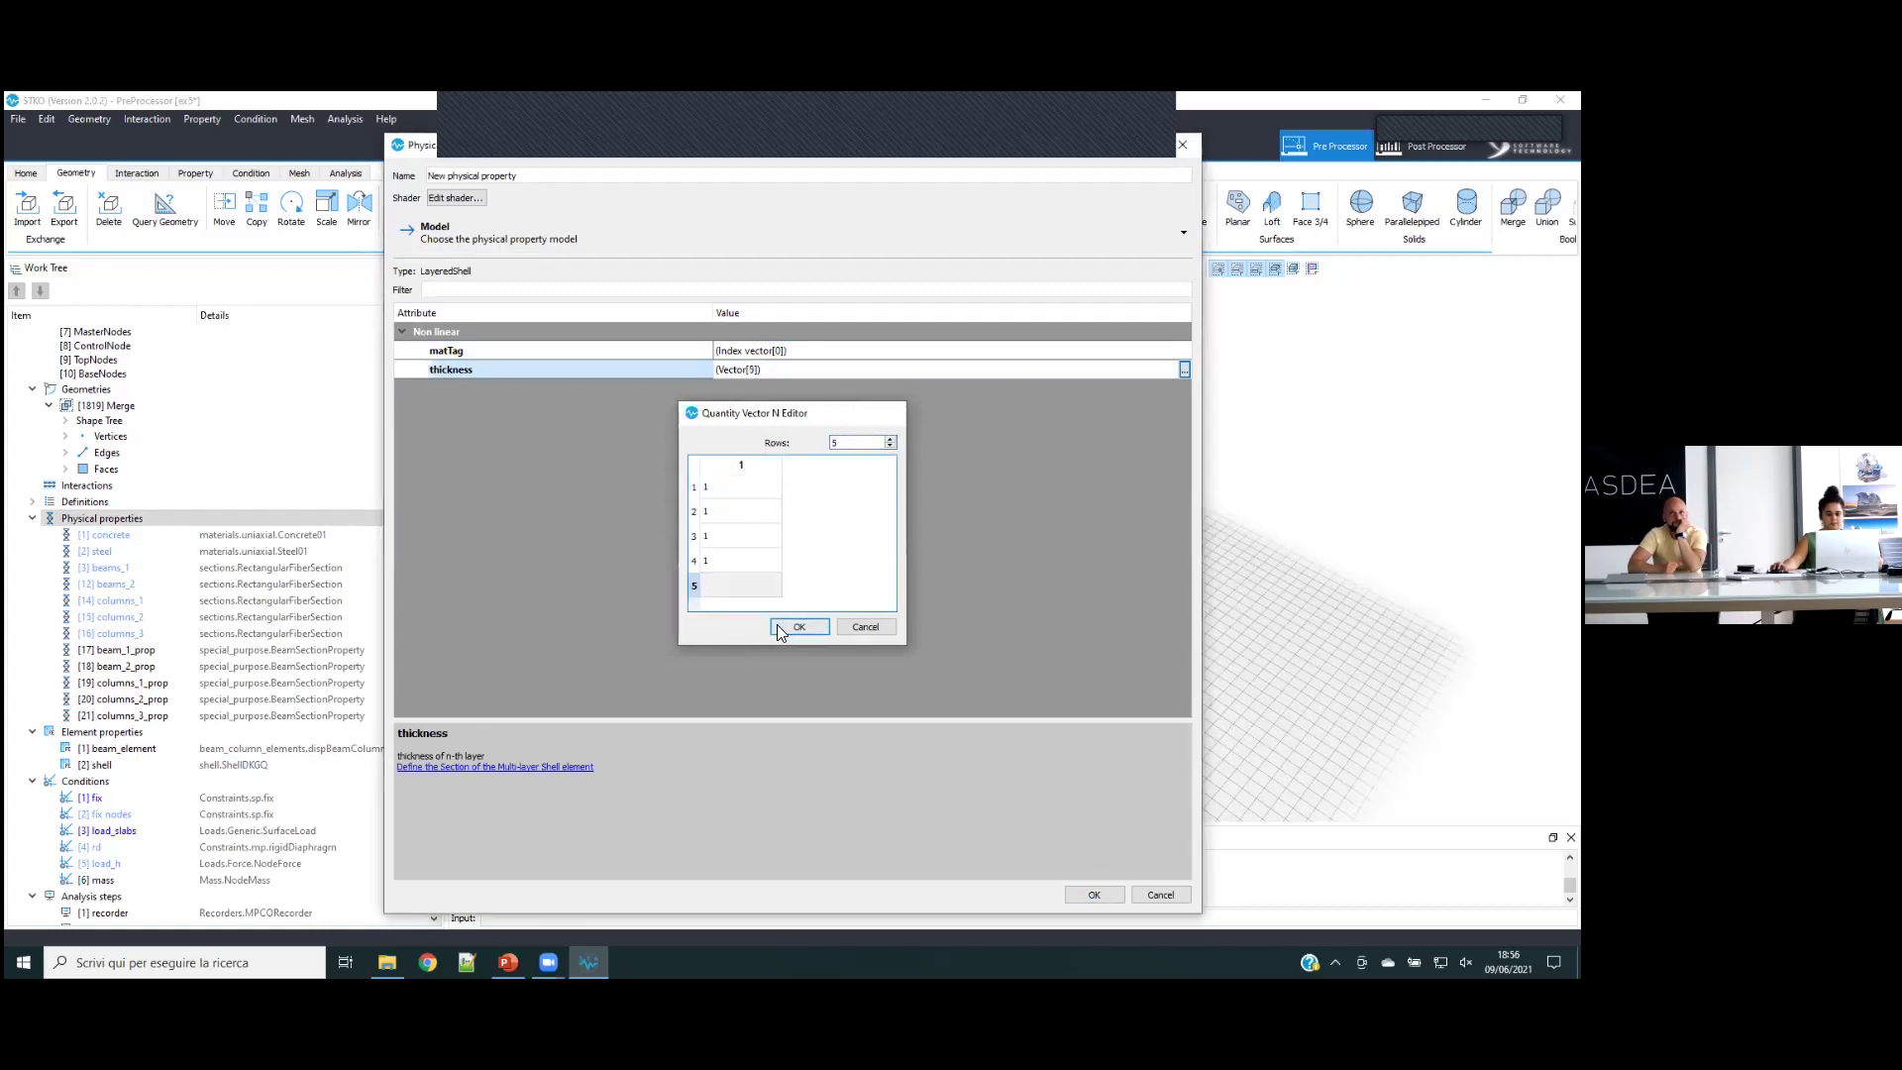
click(776, 624)
- Give the LayeredShell matTag vector five rows, leaving the layer materials unassigned
click(1185, 348)
click(1184, 350)
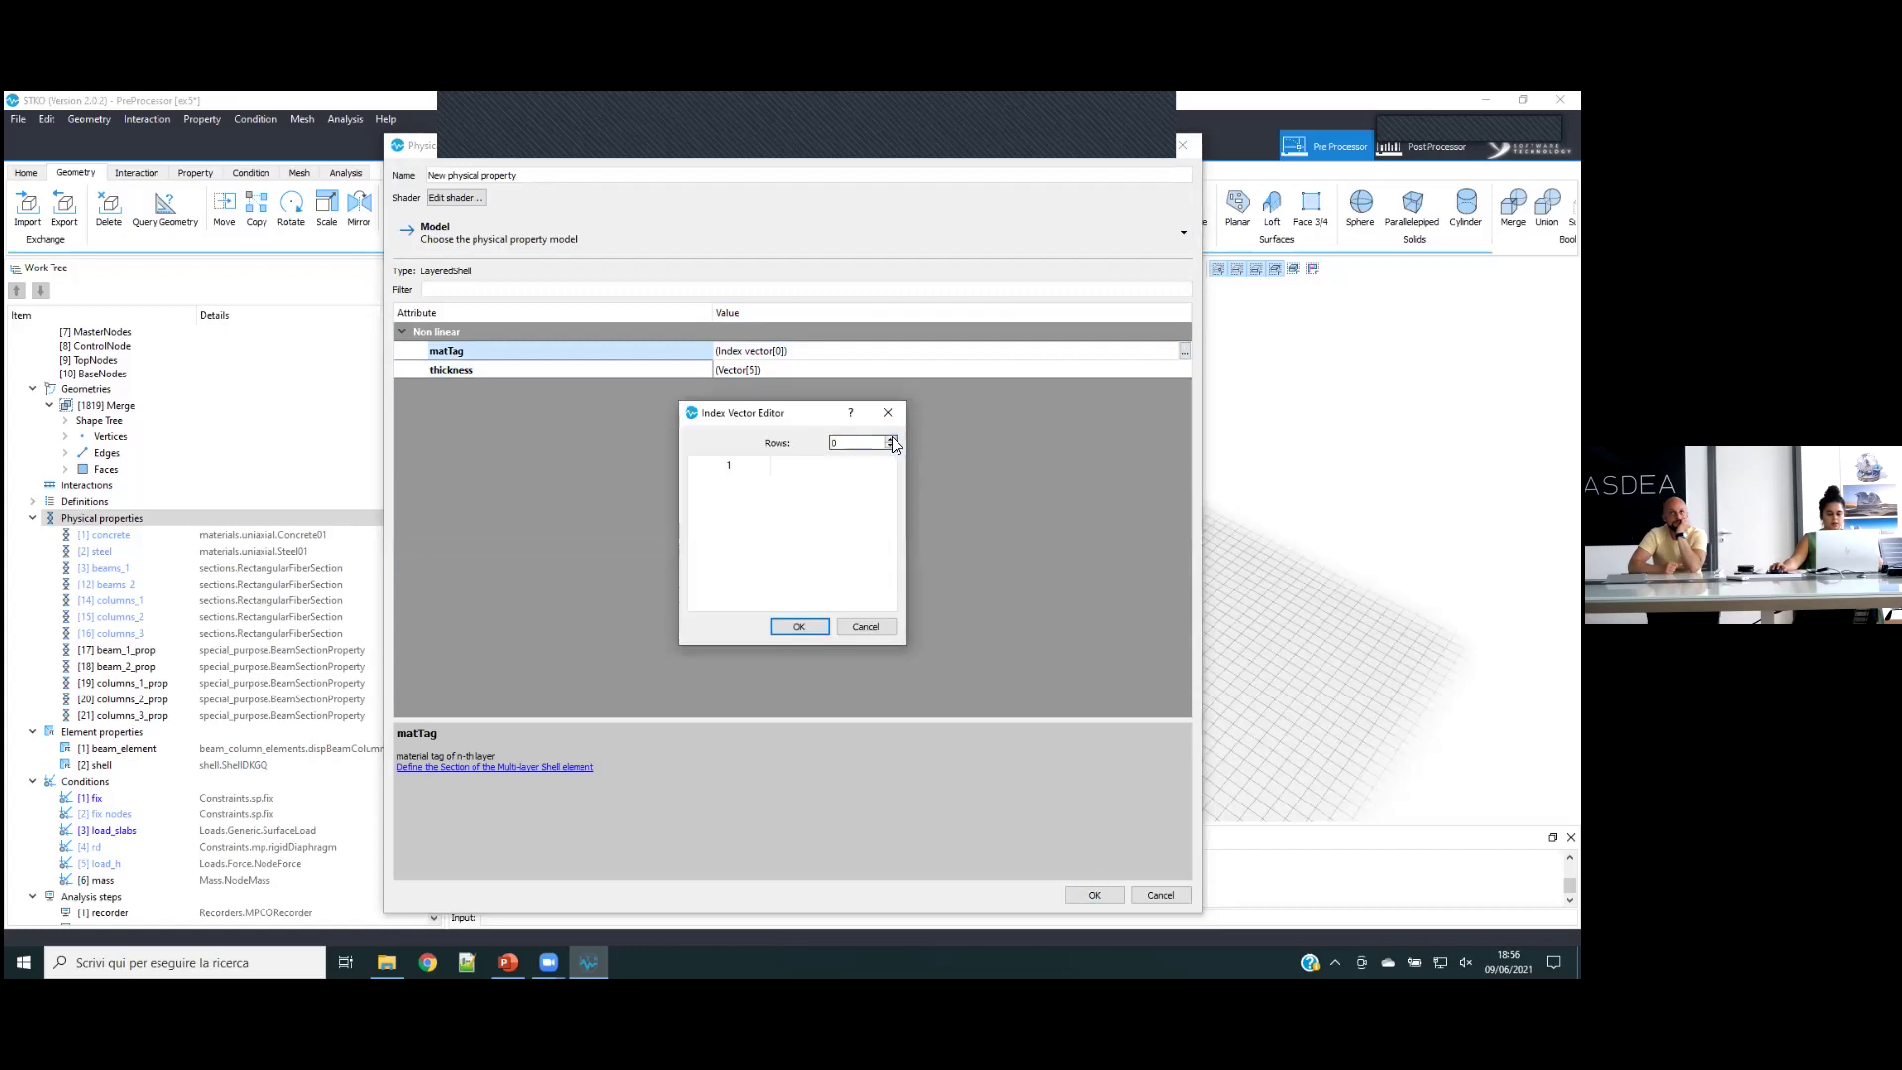
click(891, 438)
click(891, 438)
click(891, 438)
click(890, 438)
click(890, 438)
click(802, 634)
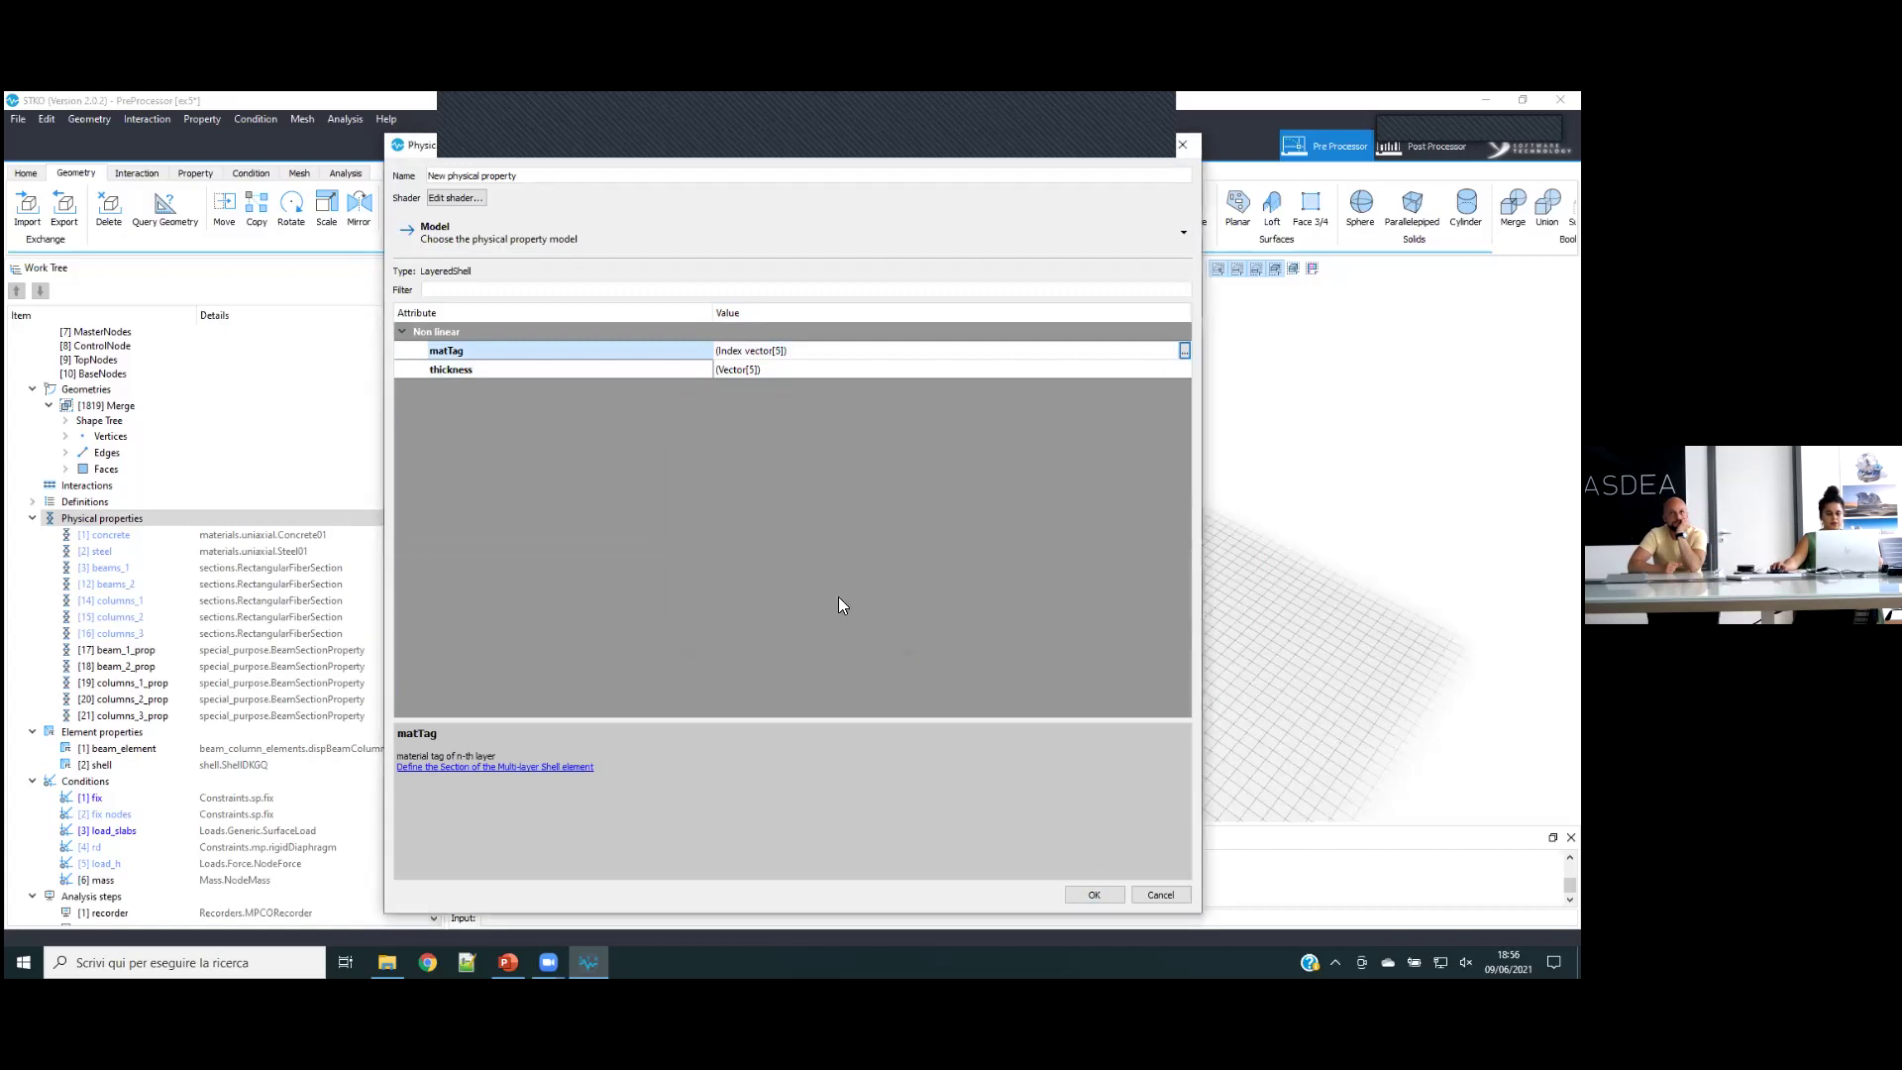
- Name the layered section property shell and create it
drag(527, 178, 337, 183)
text(shell)
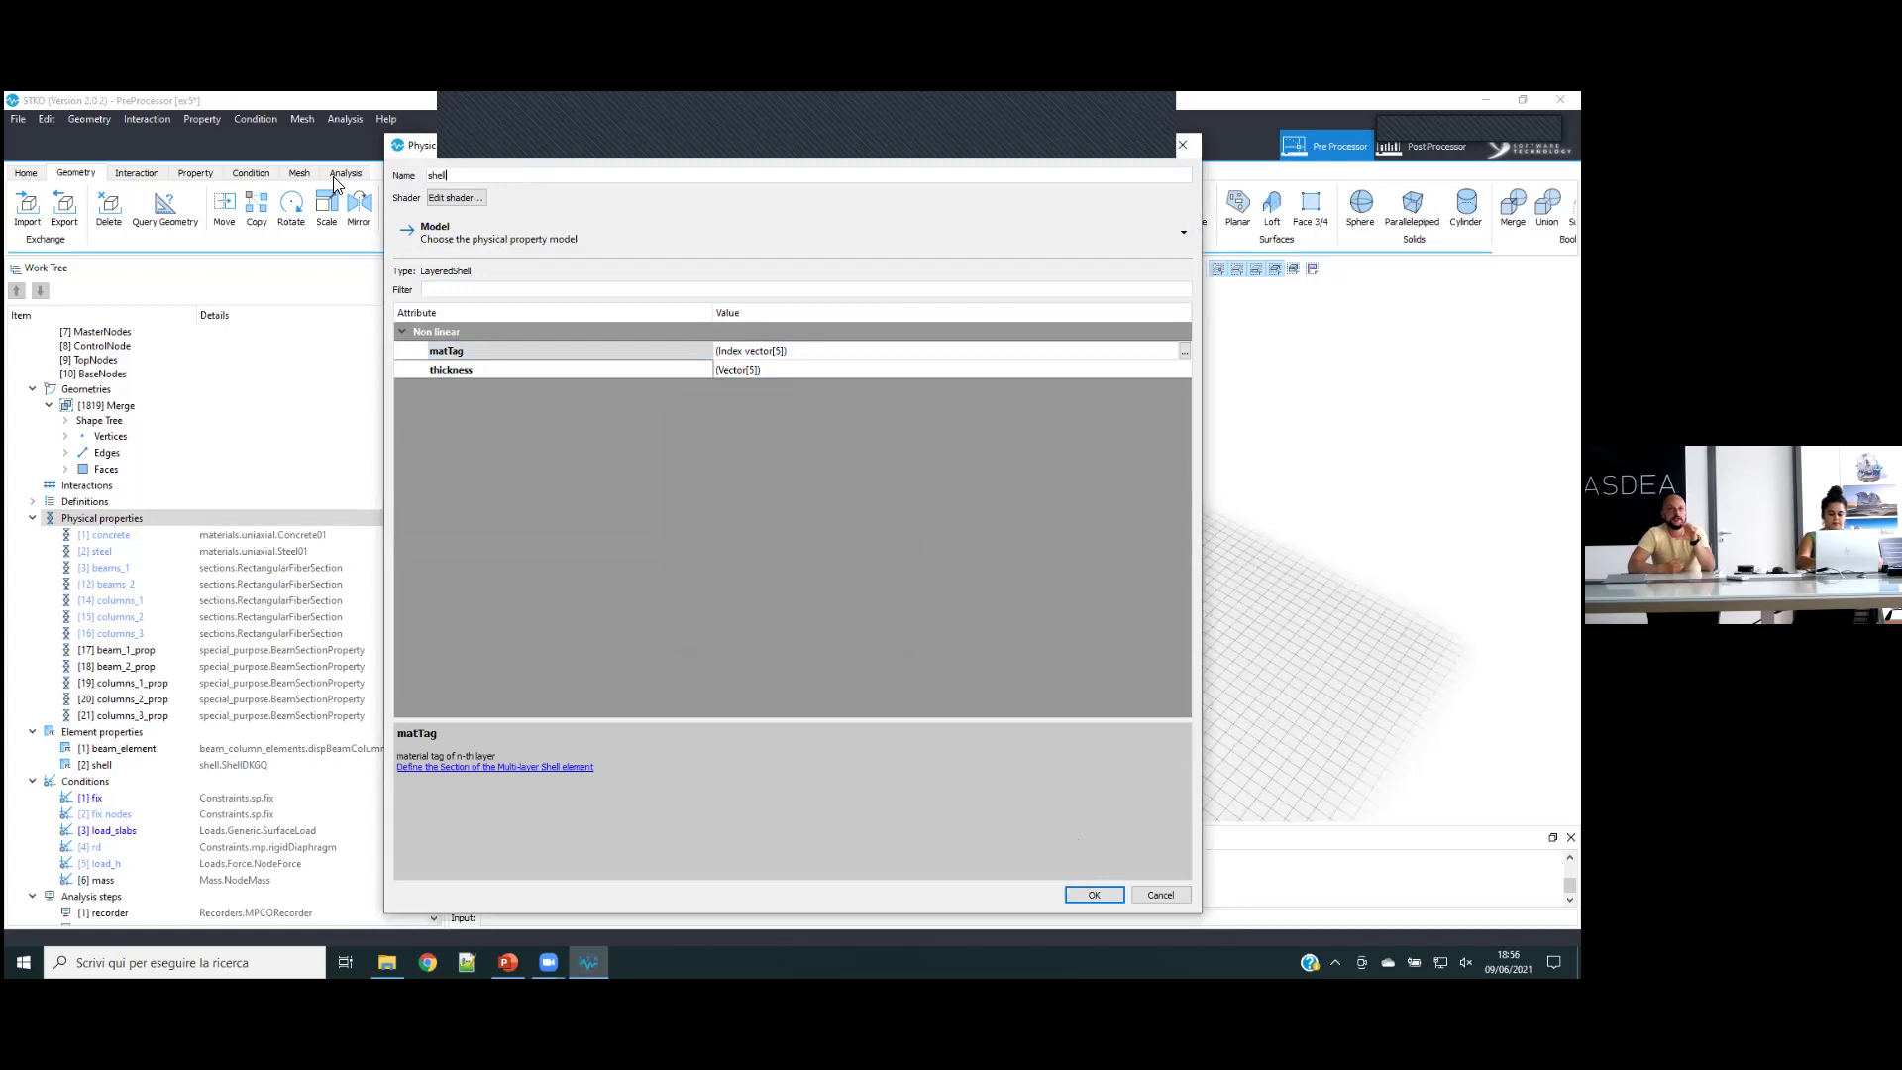
key(Return)
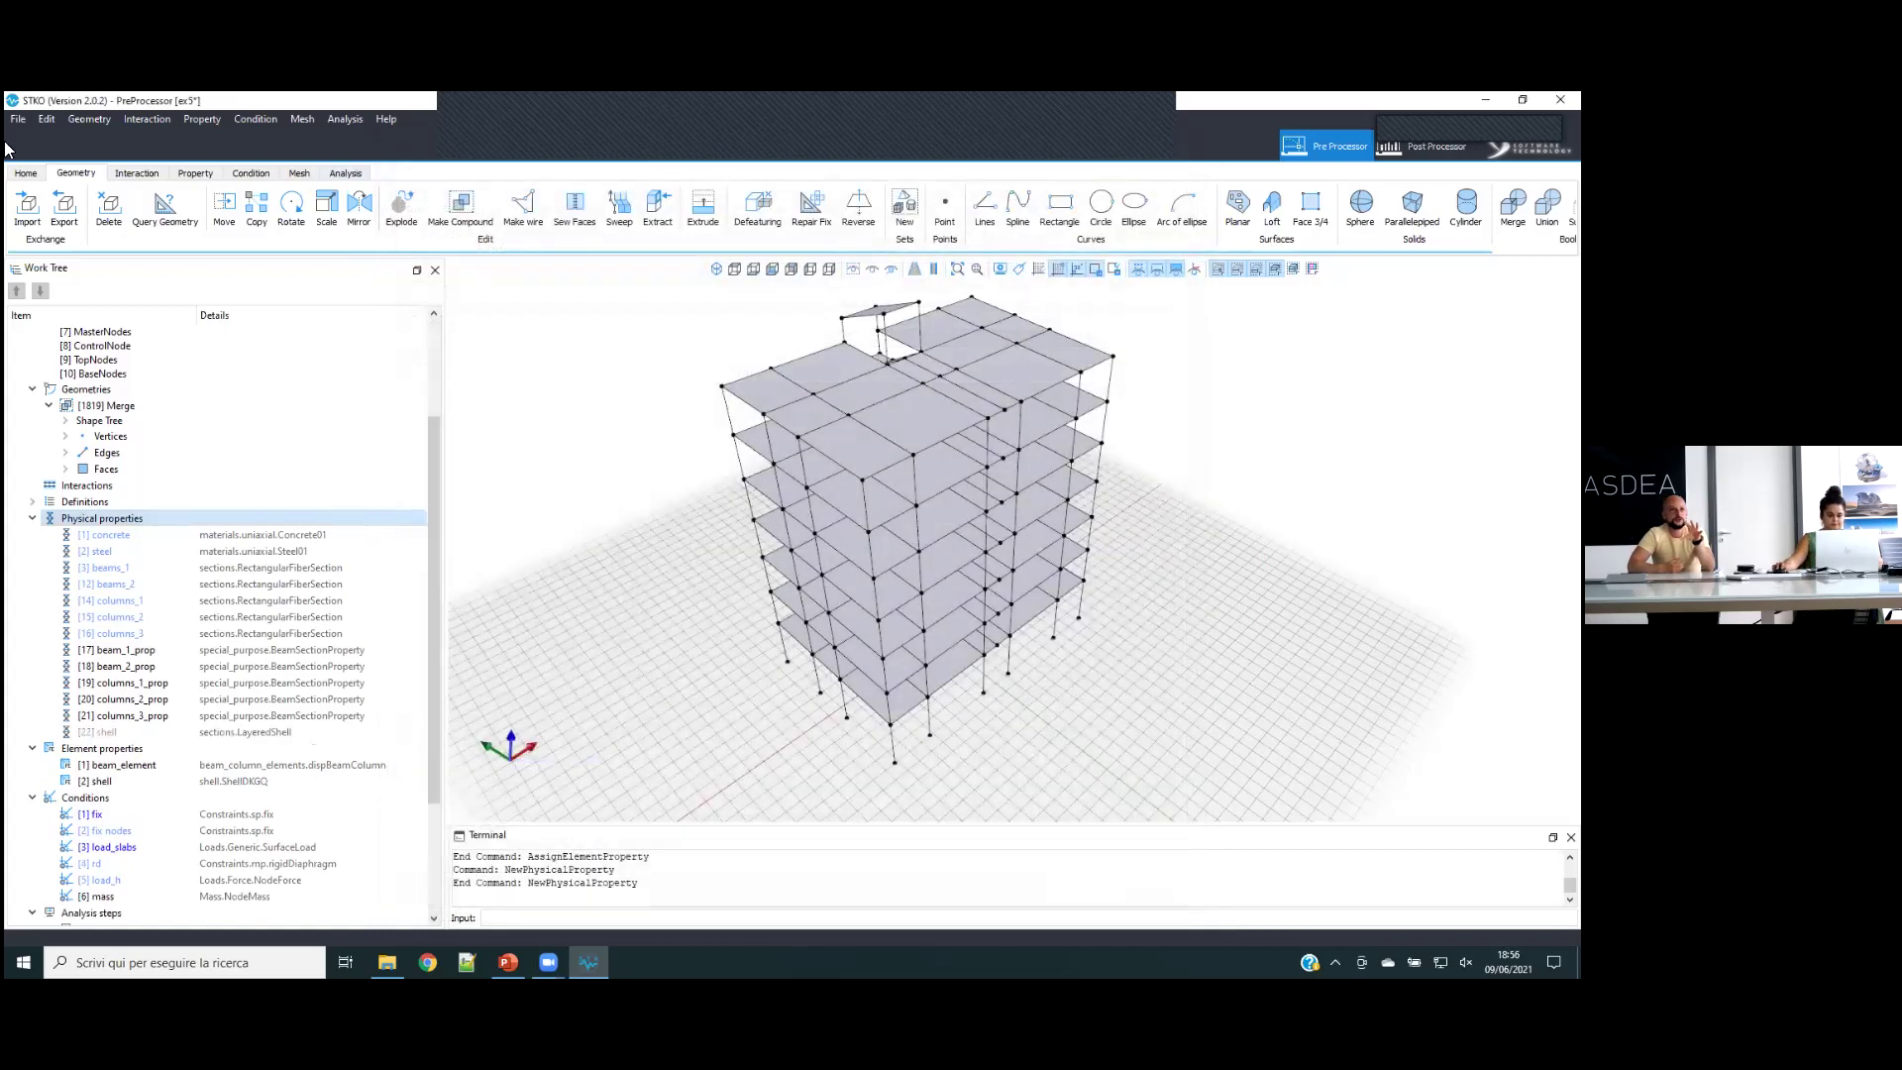
- Start another physical property using the ElasticIsotropic nD material model
right_click(178, 515)
click(193, 527)
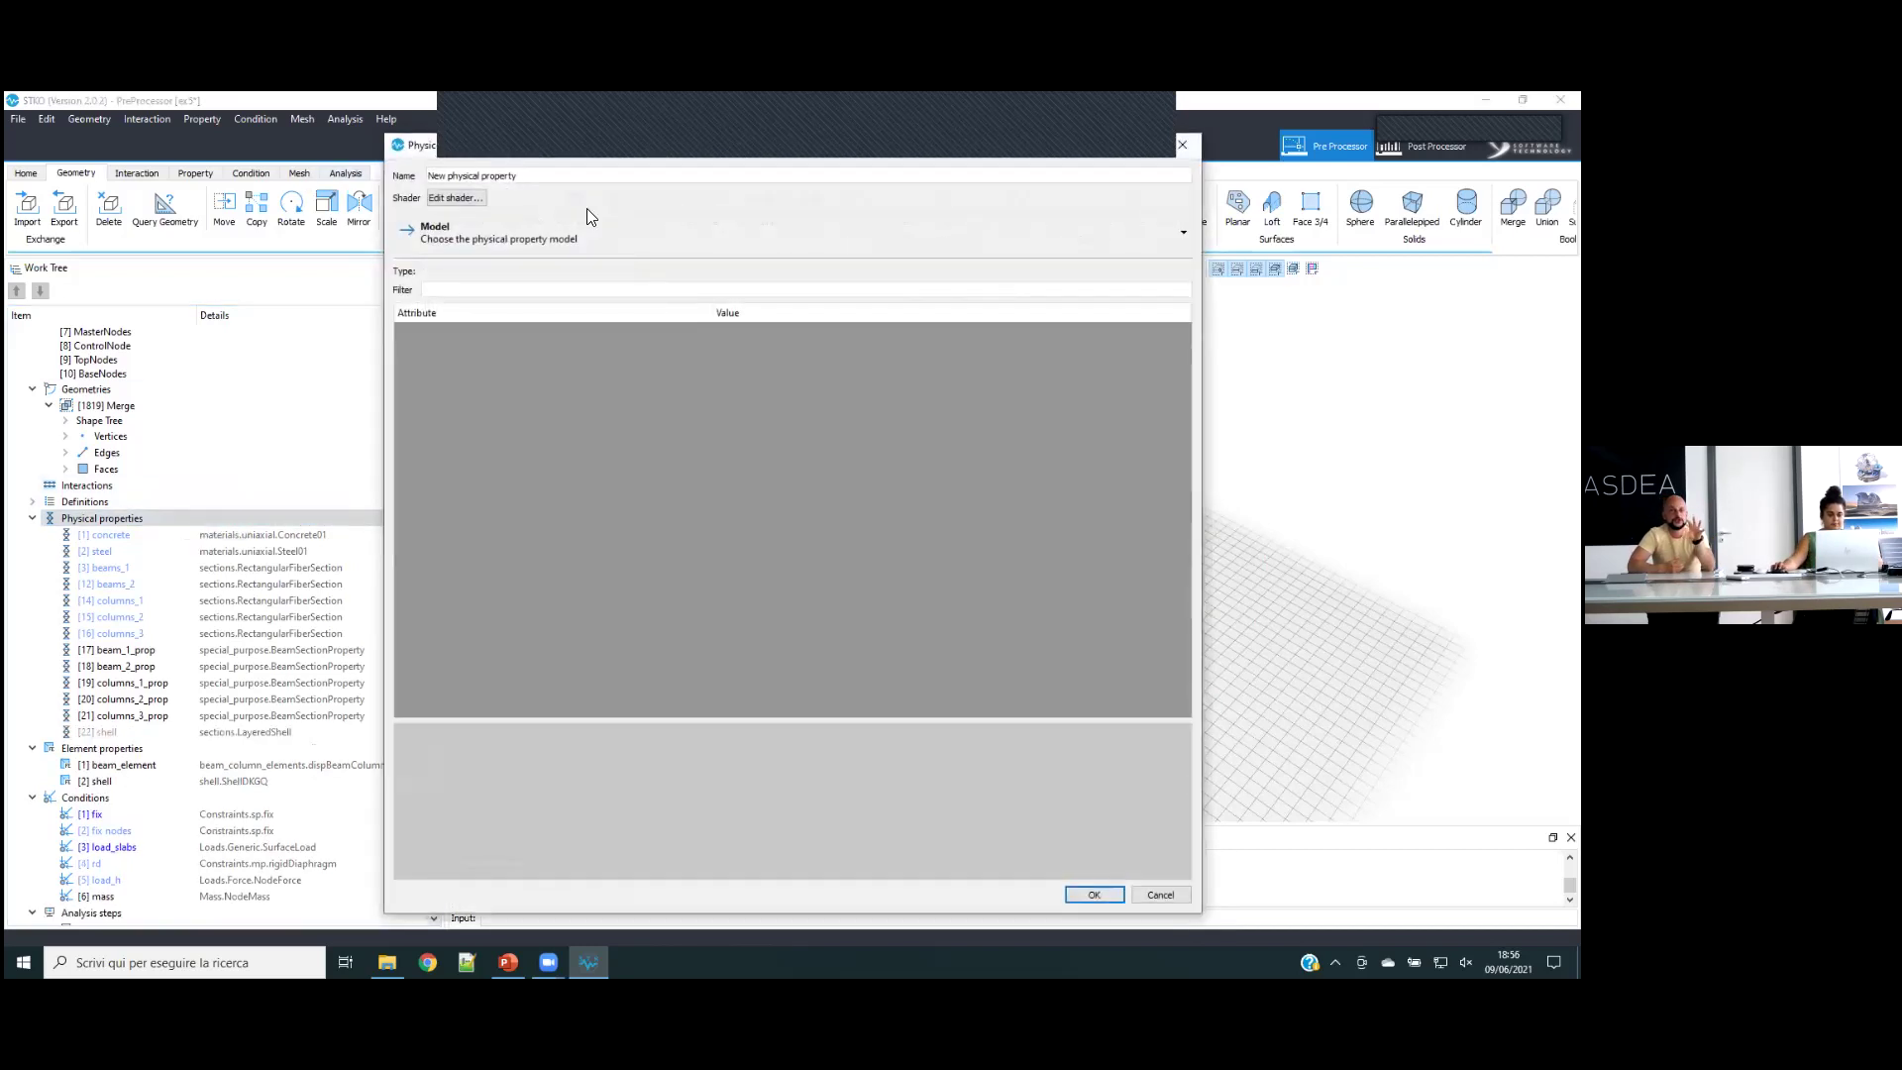
click(585, 220)
mouse_move(496, 262)
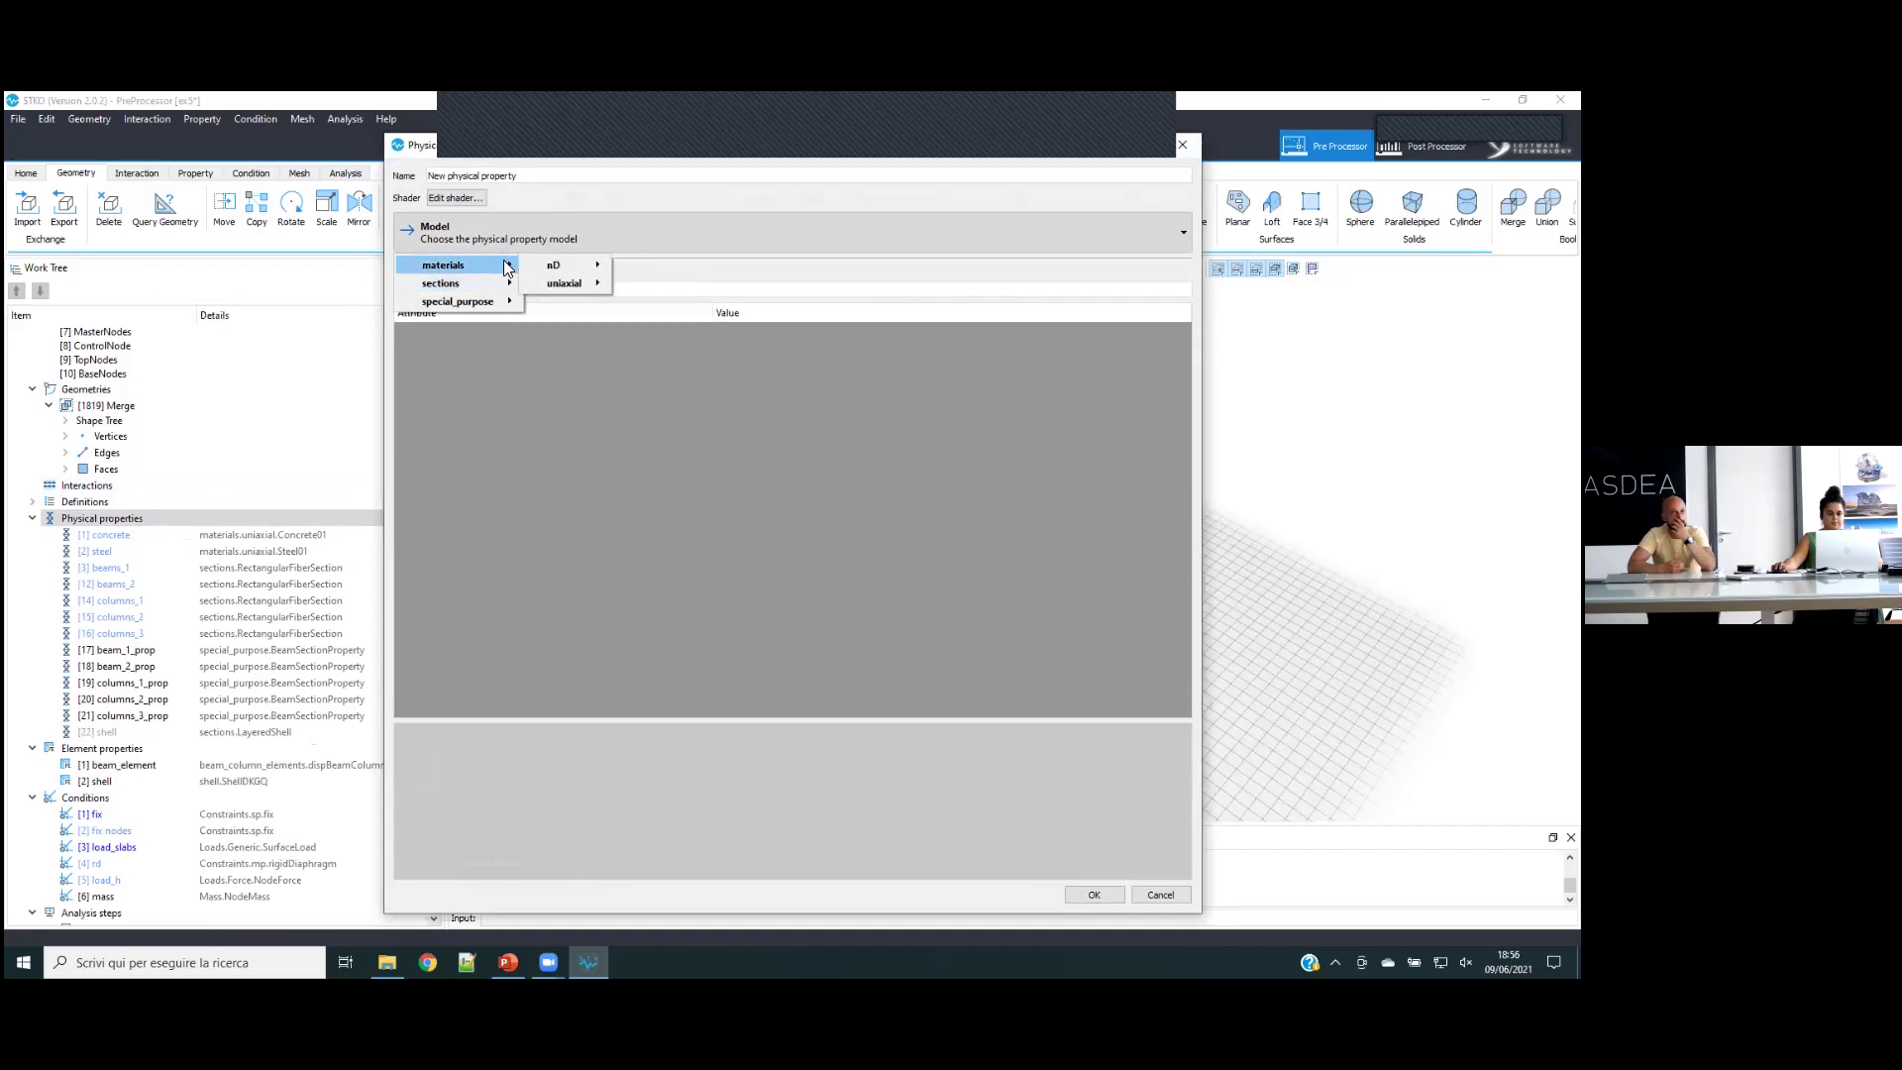
mouse_move(554, 264)
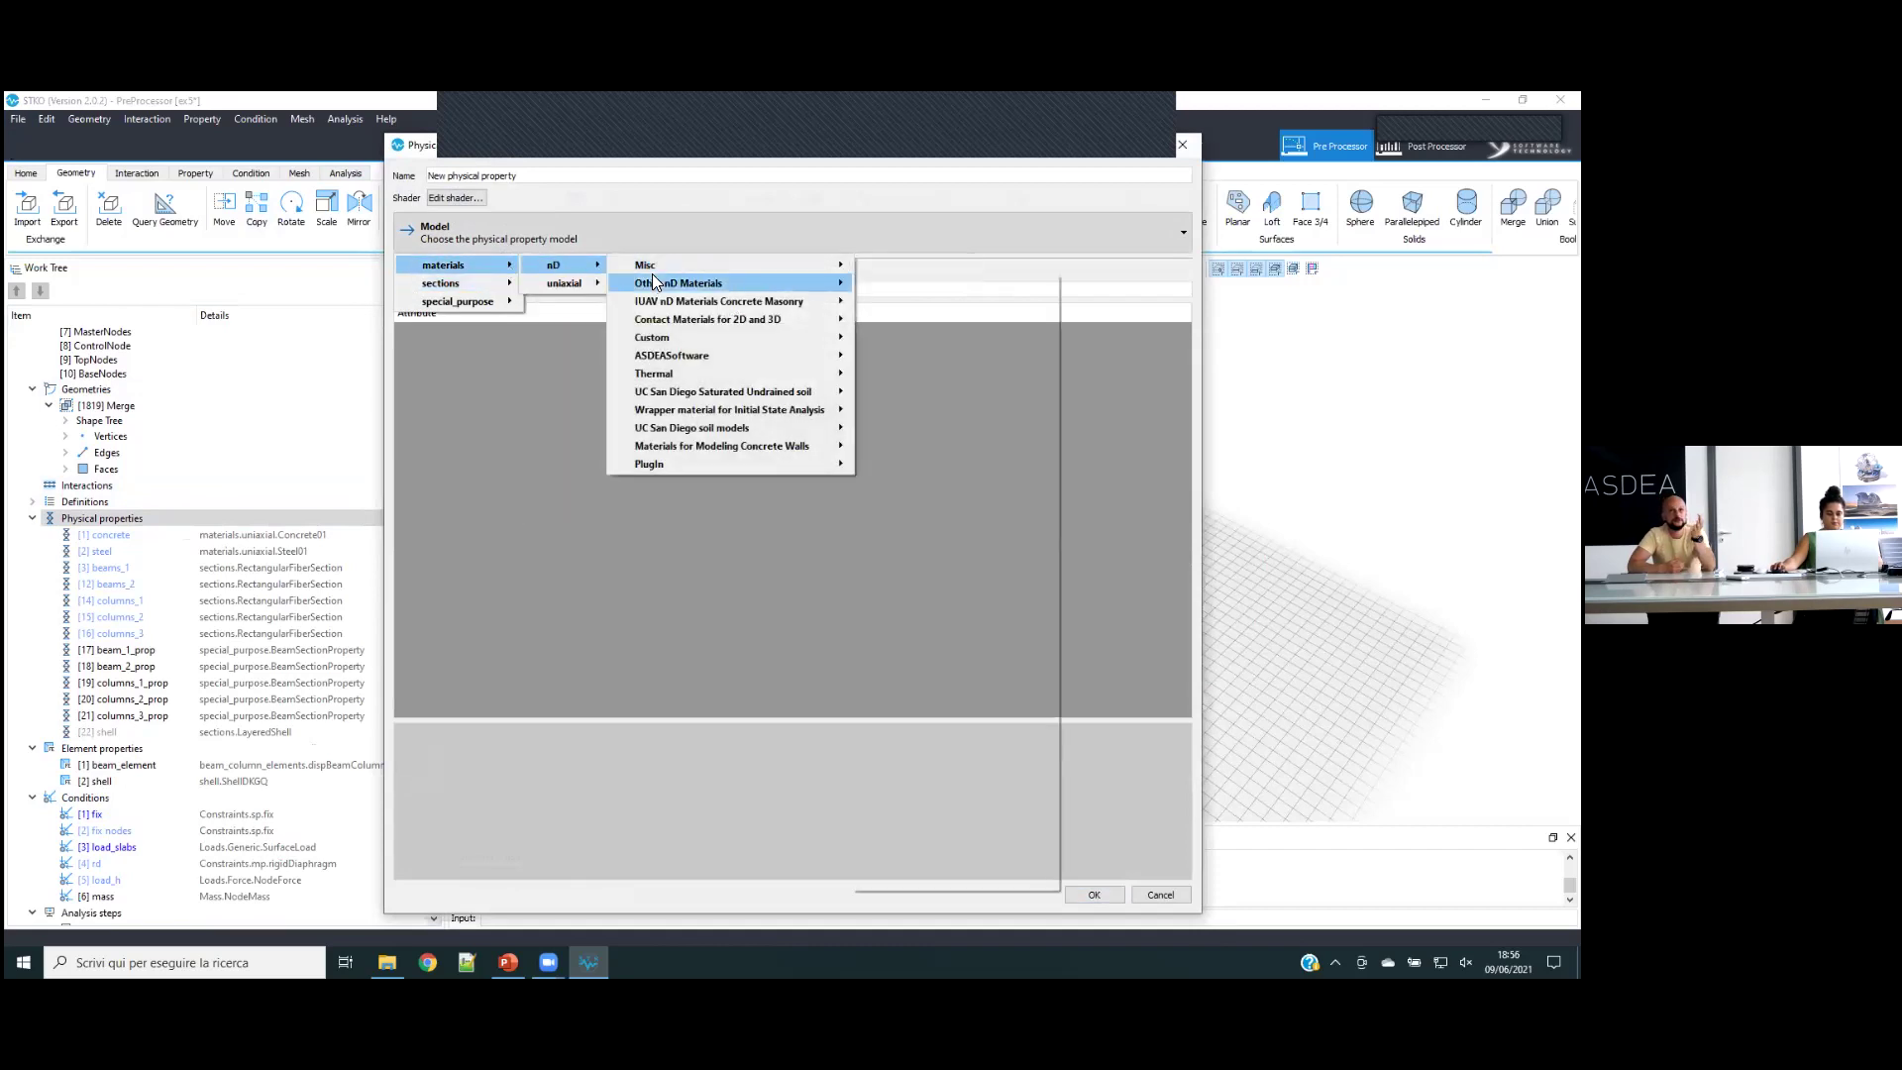
mouse_move(654, 283)
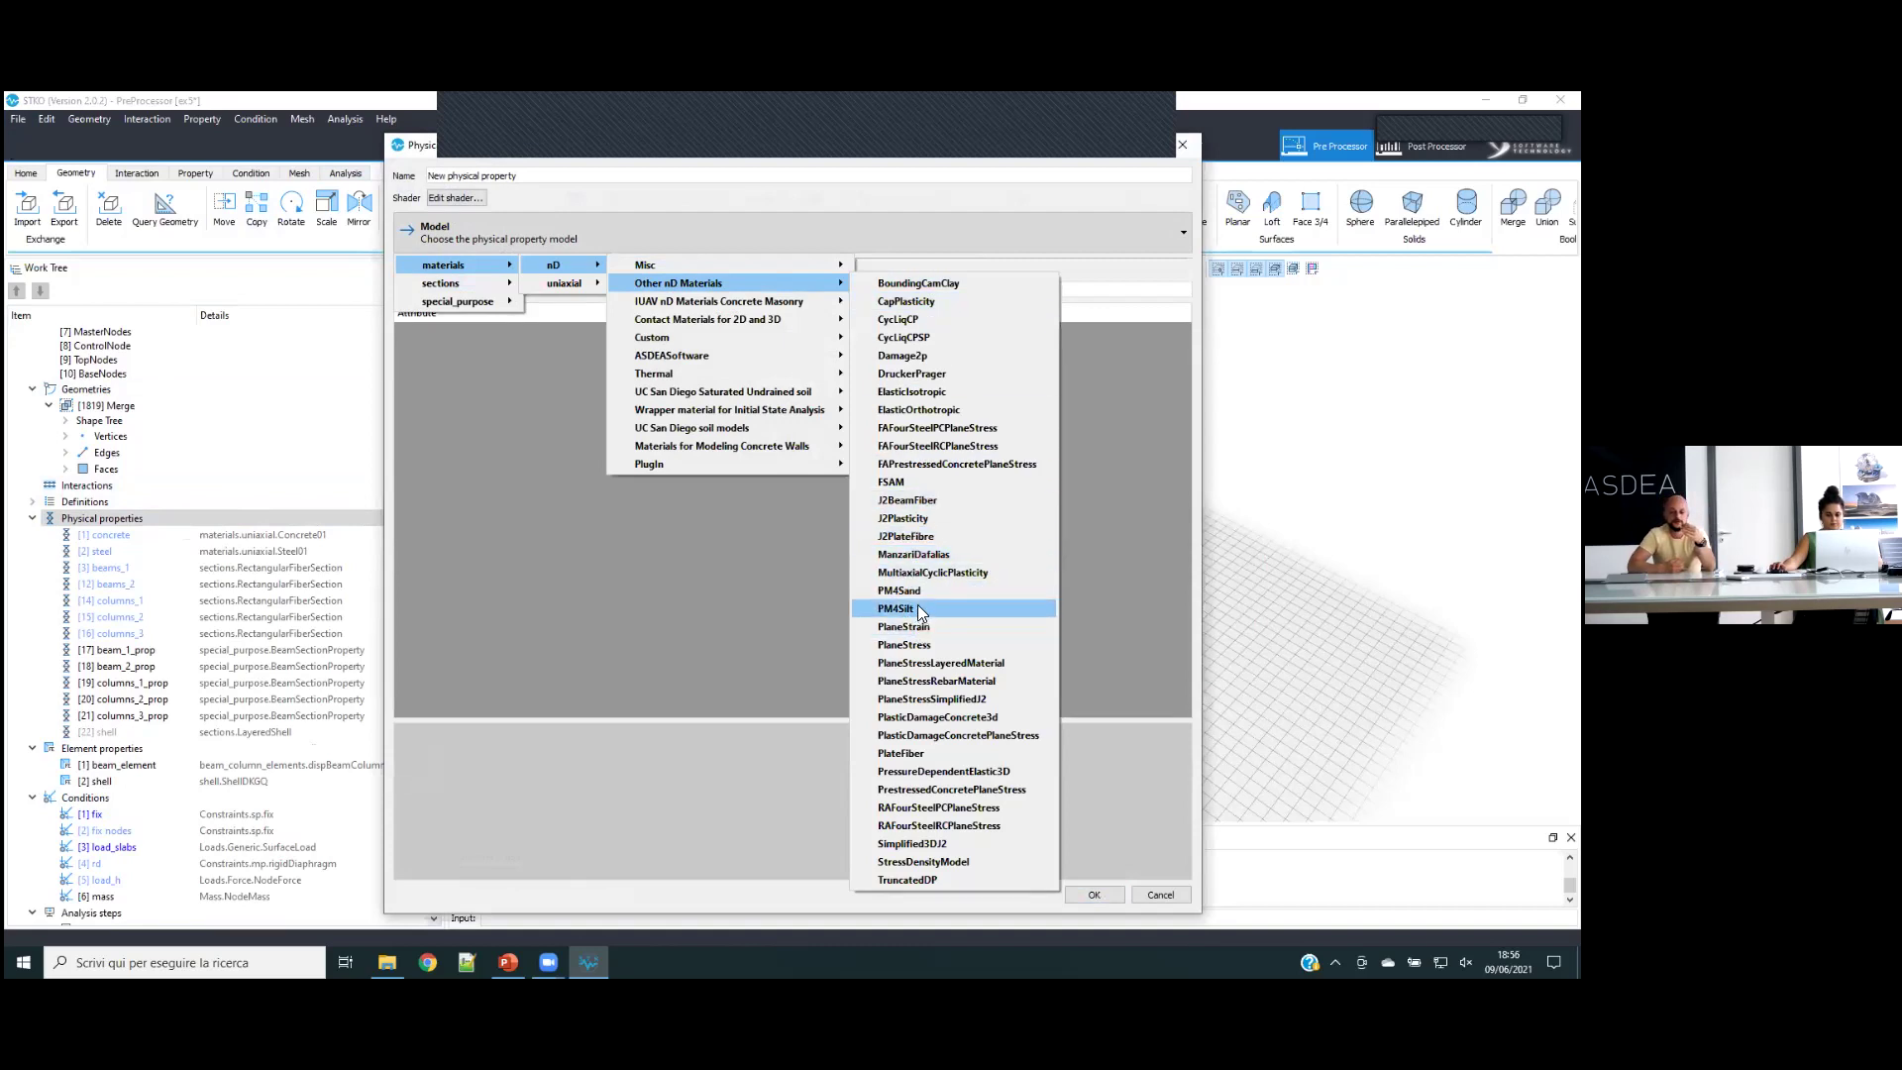
click(912, 391)
- Set the material's E to 200000 and v to 0.3, name it shell_mat and create it
click(740, 352)
text(2000)
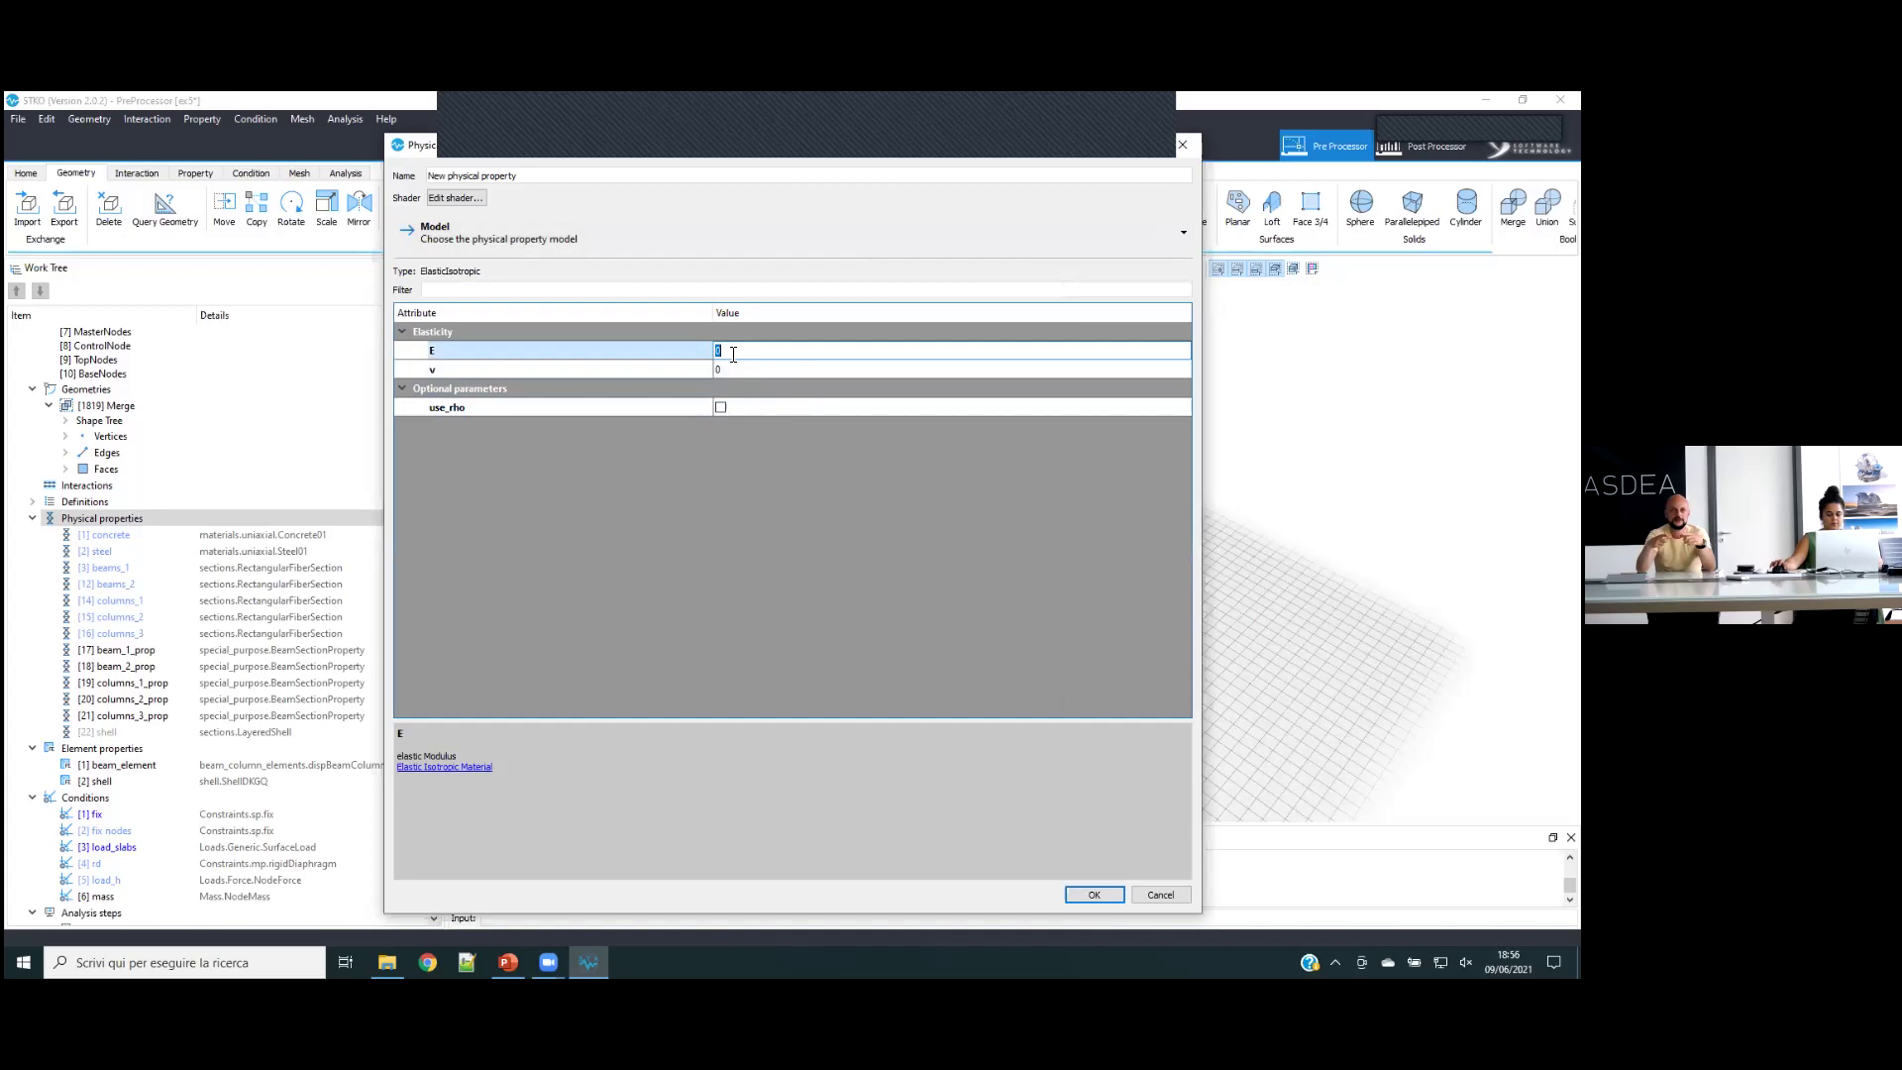
text(00)
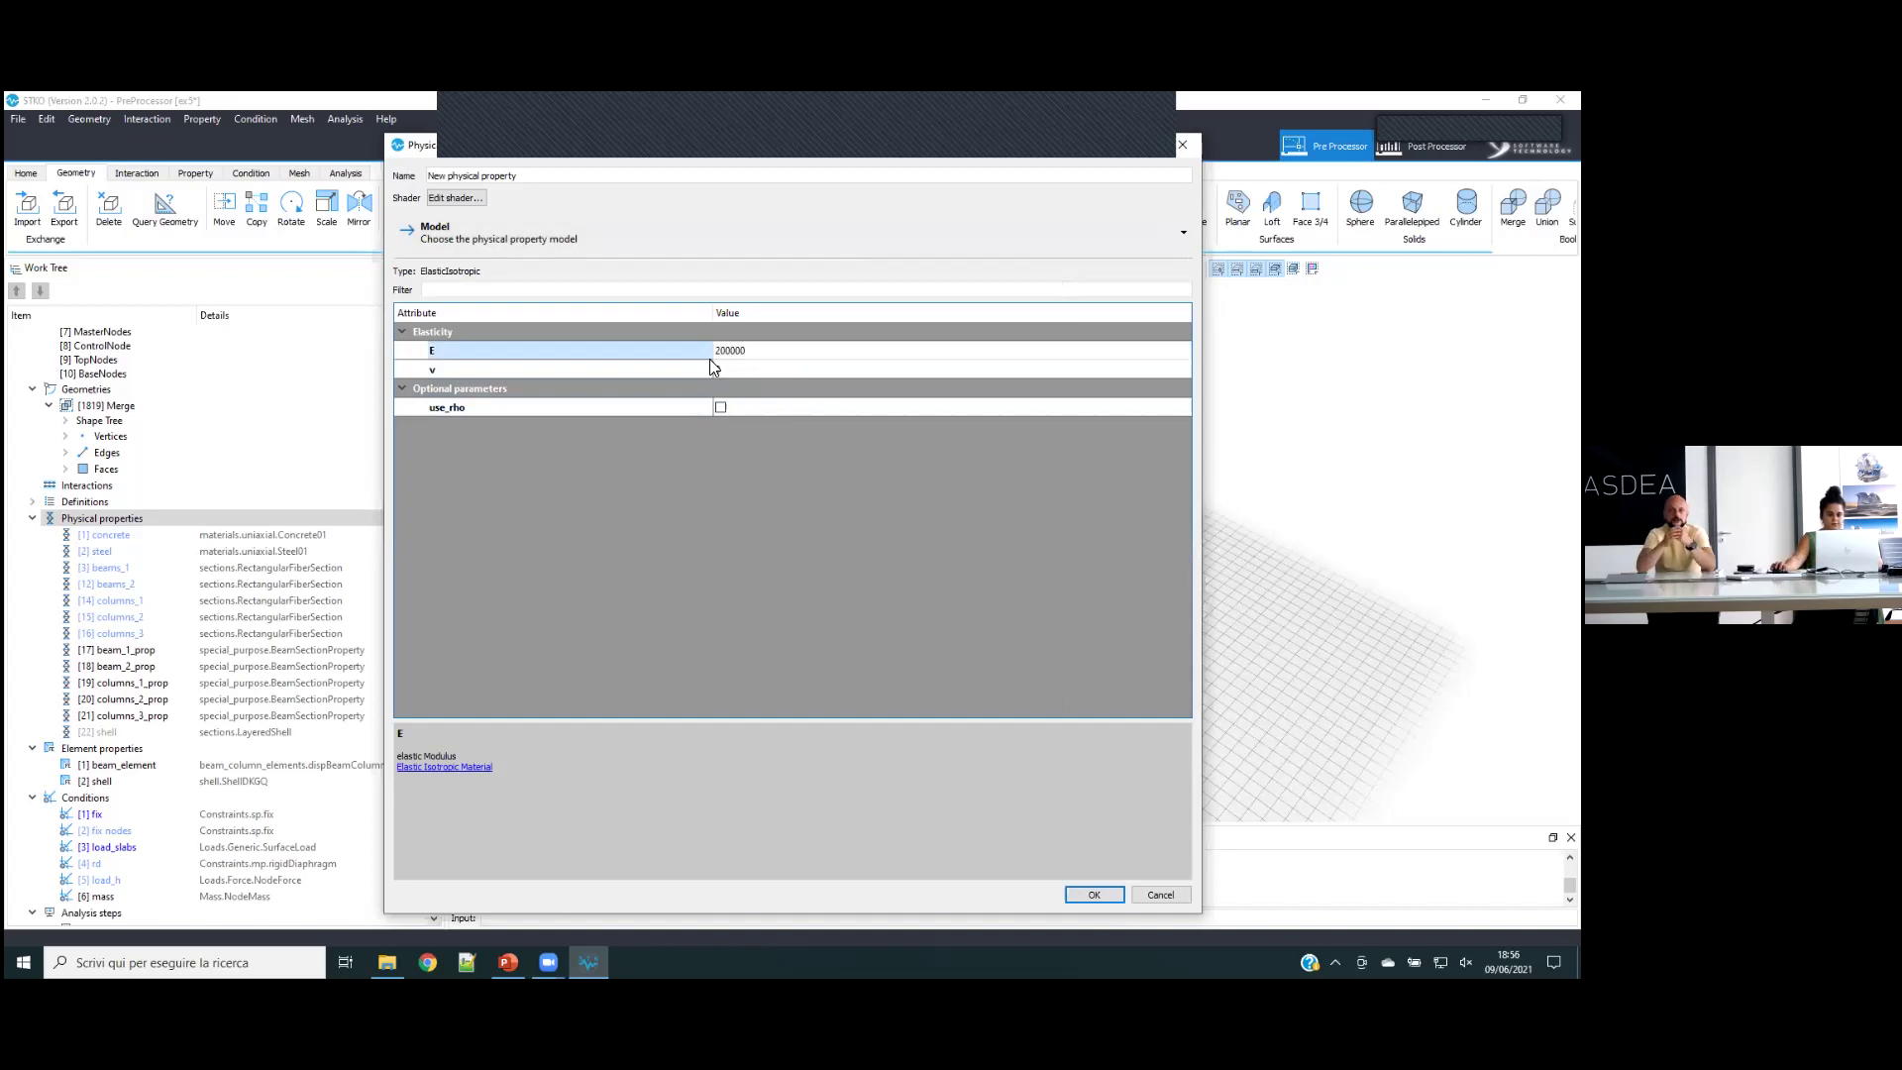
click(719, 367)
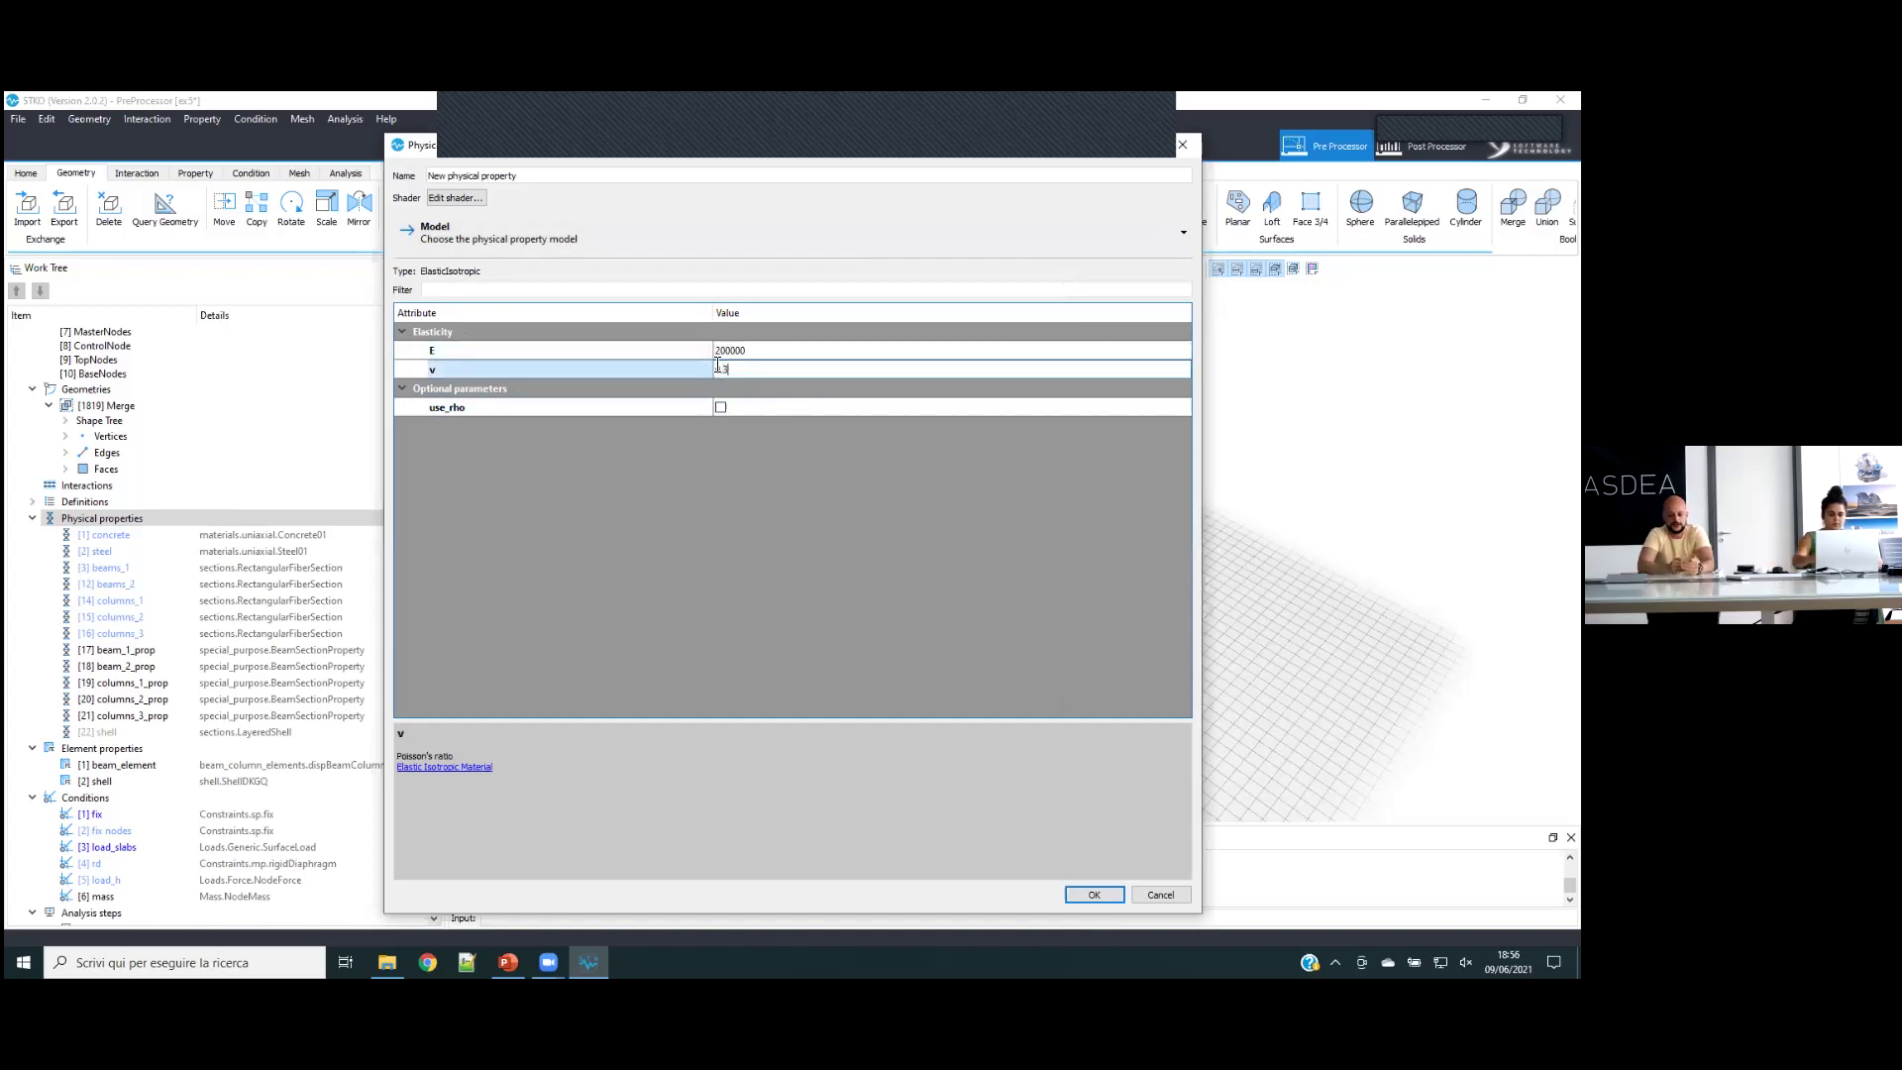
click(760, 437)
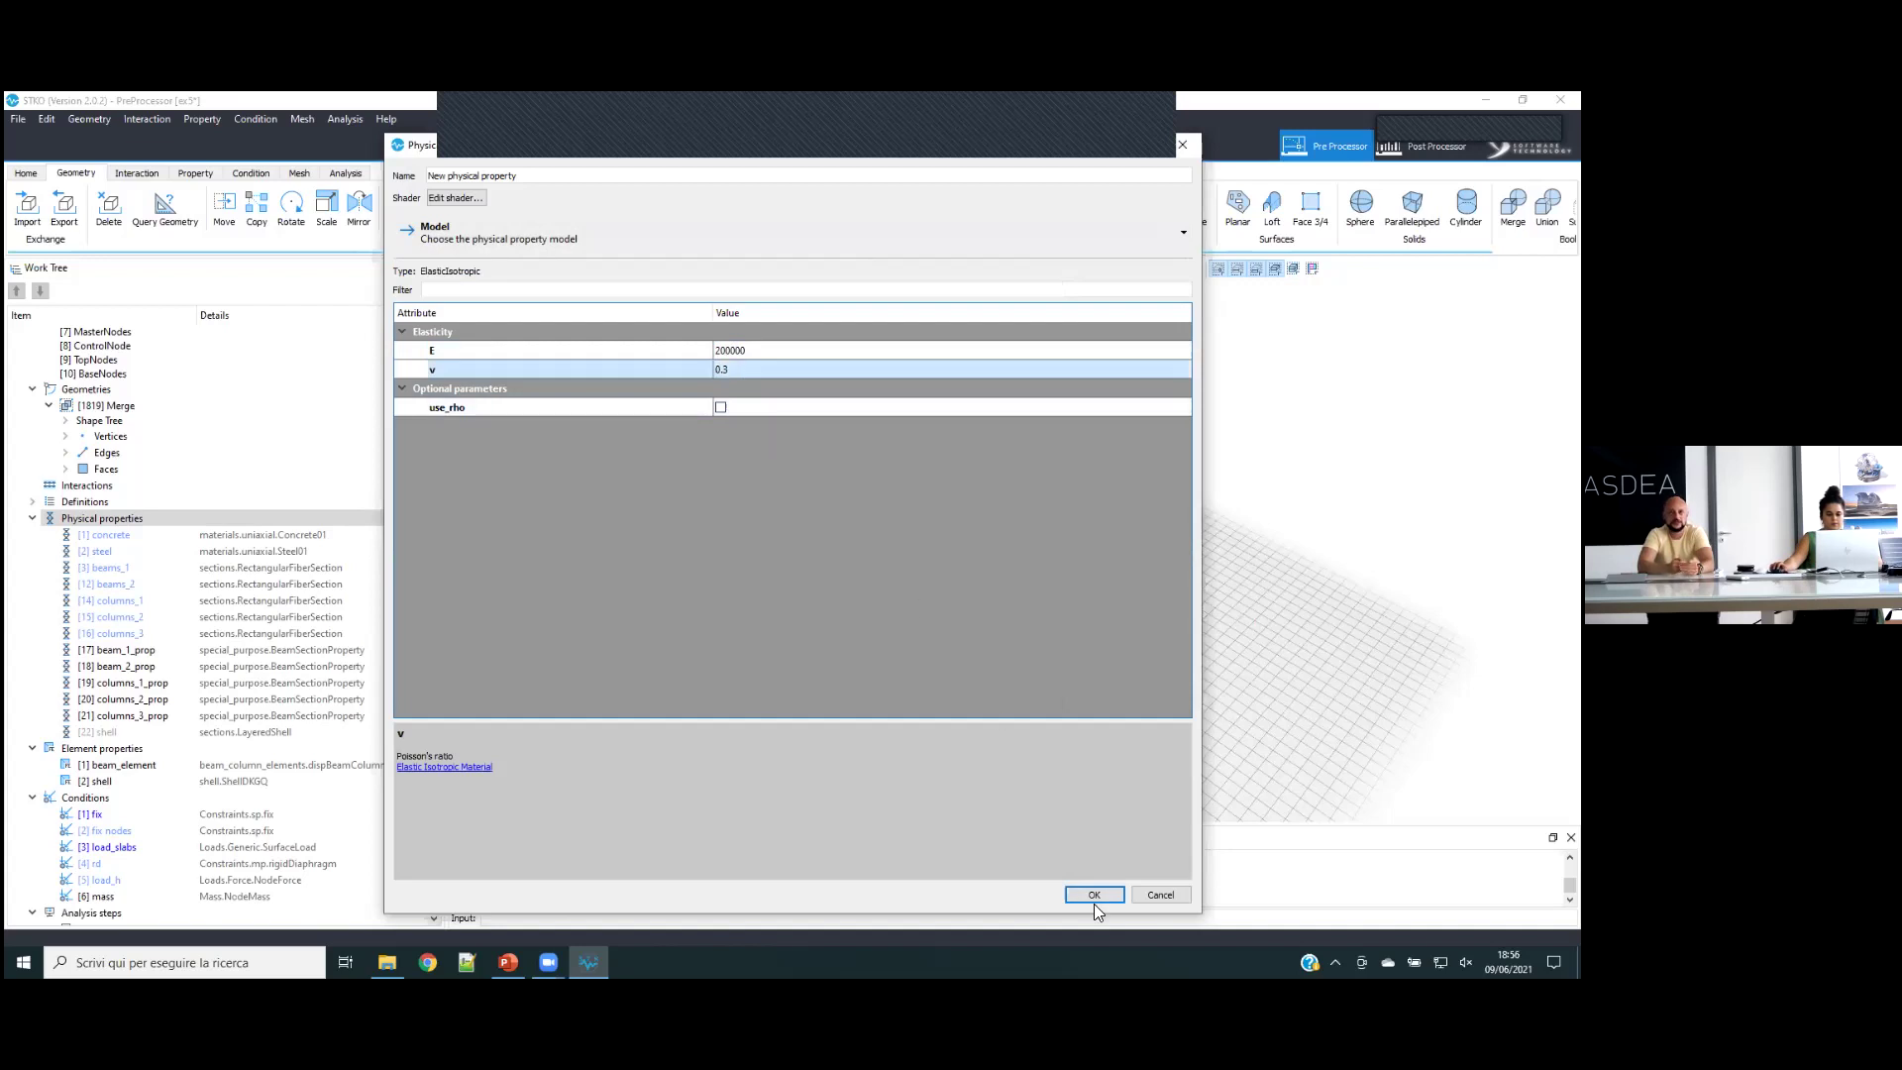
triple_click(564, 176)
text(shell_mat)
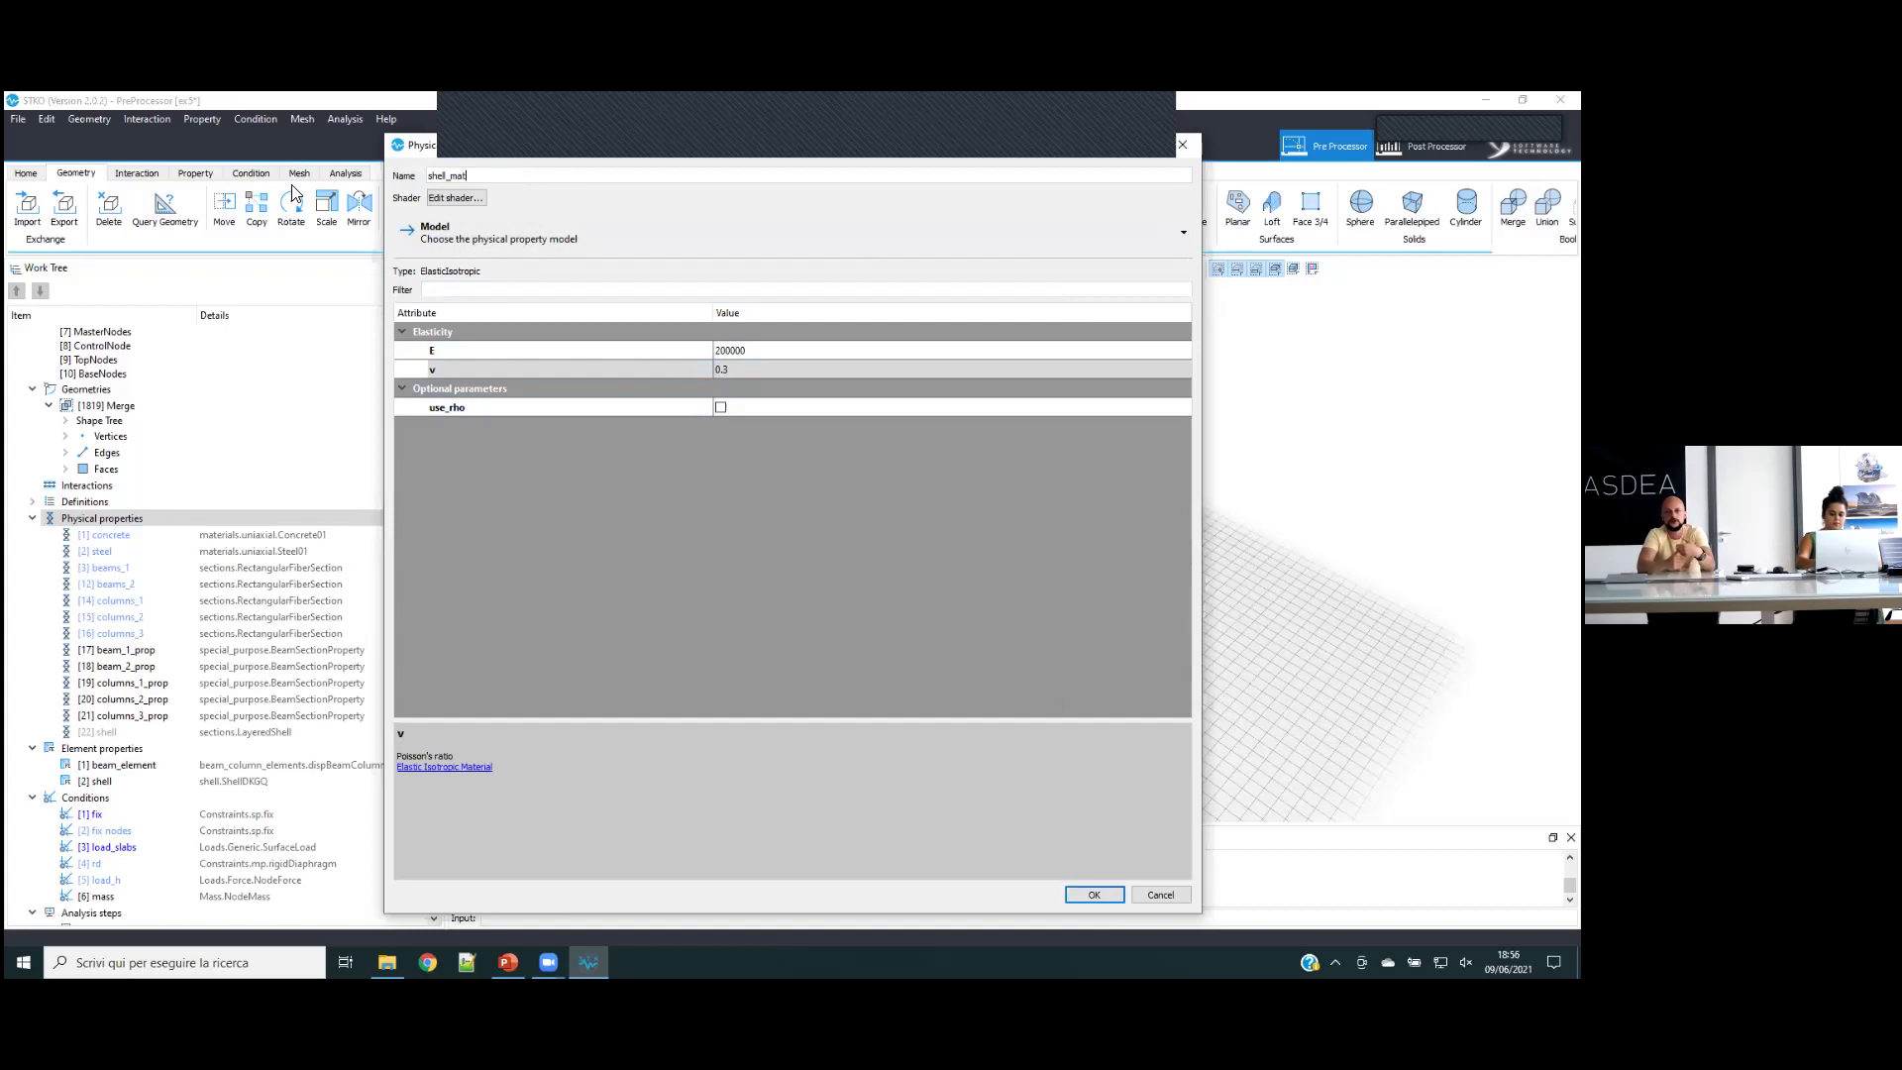
key(Return)
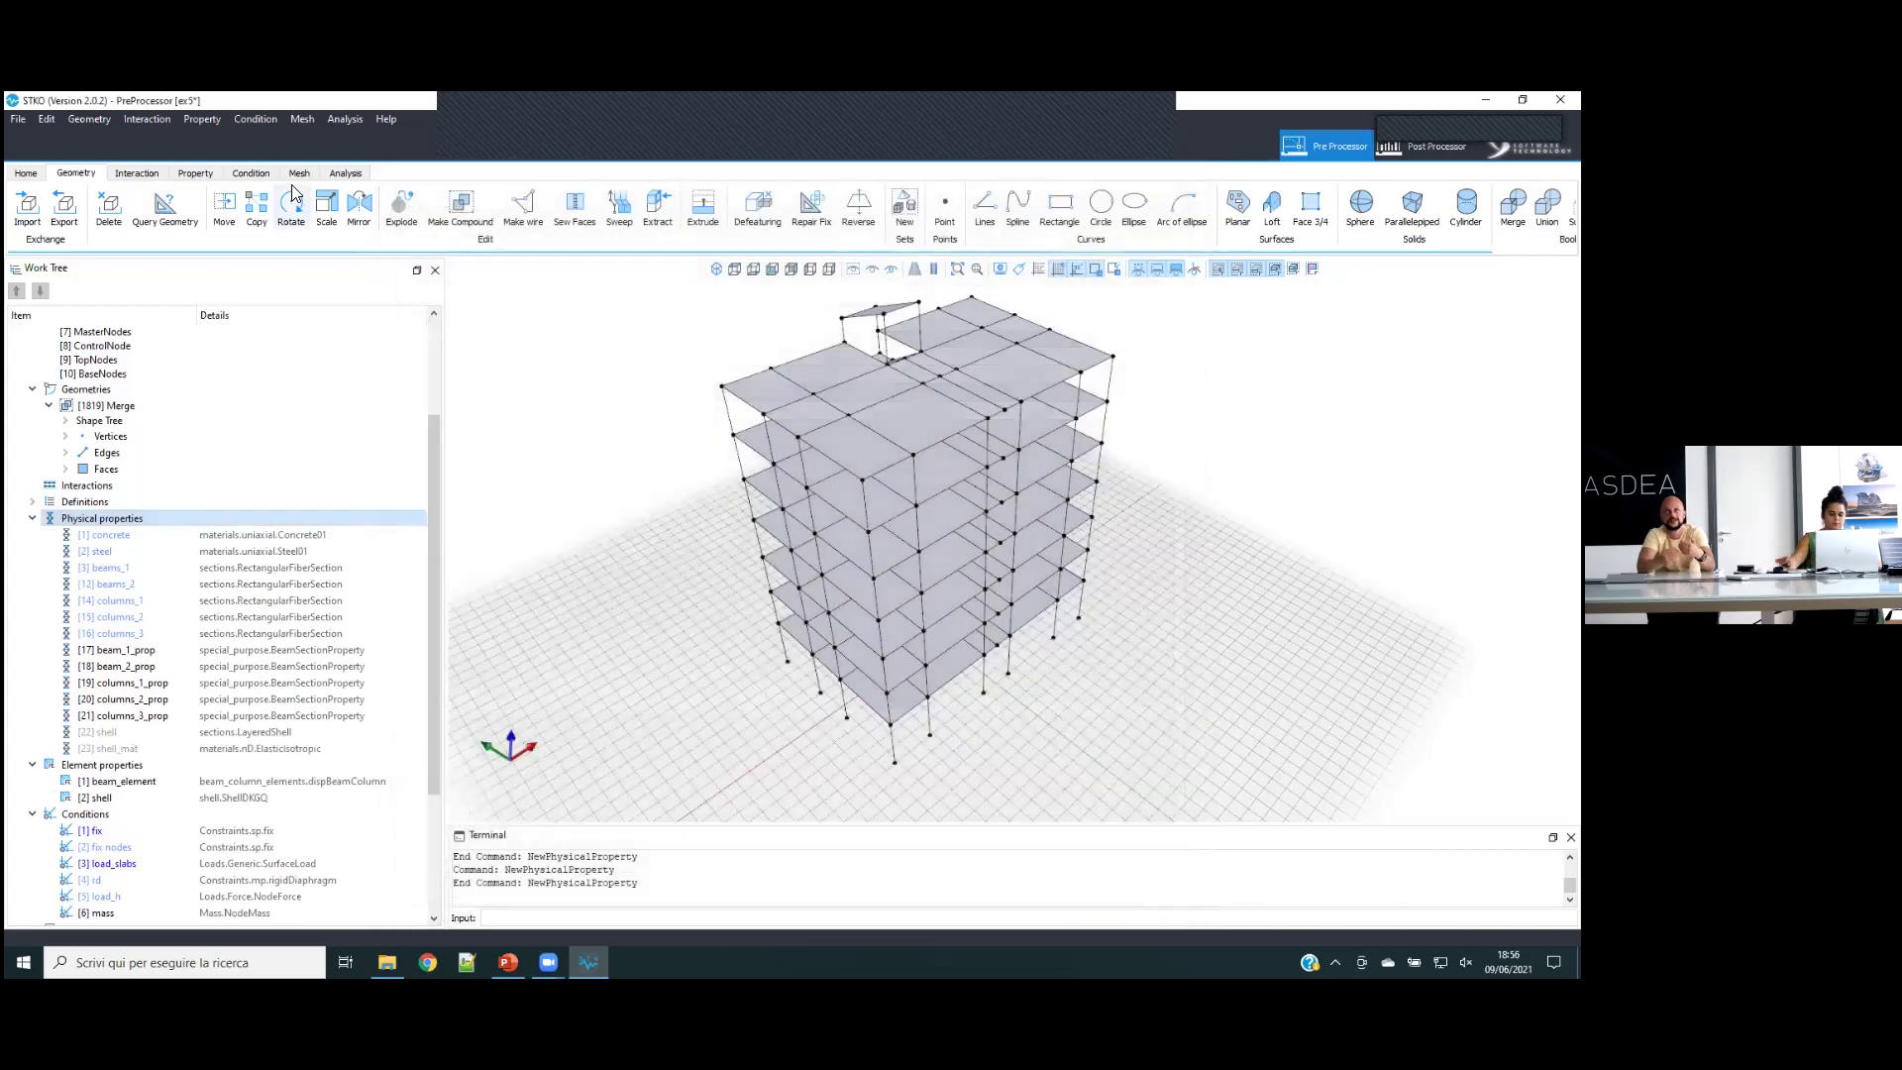
- Move the shell section after shell_mat in the physical properties and open its matTag vector for editing
click(104, 732)
click(41, 290)
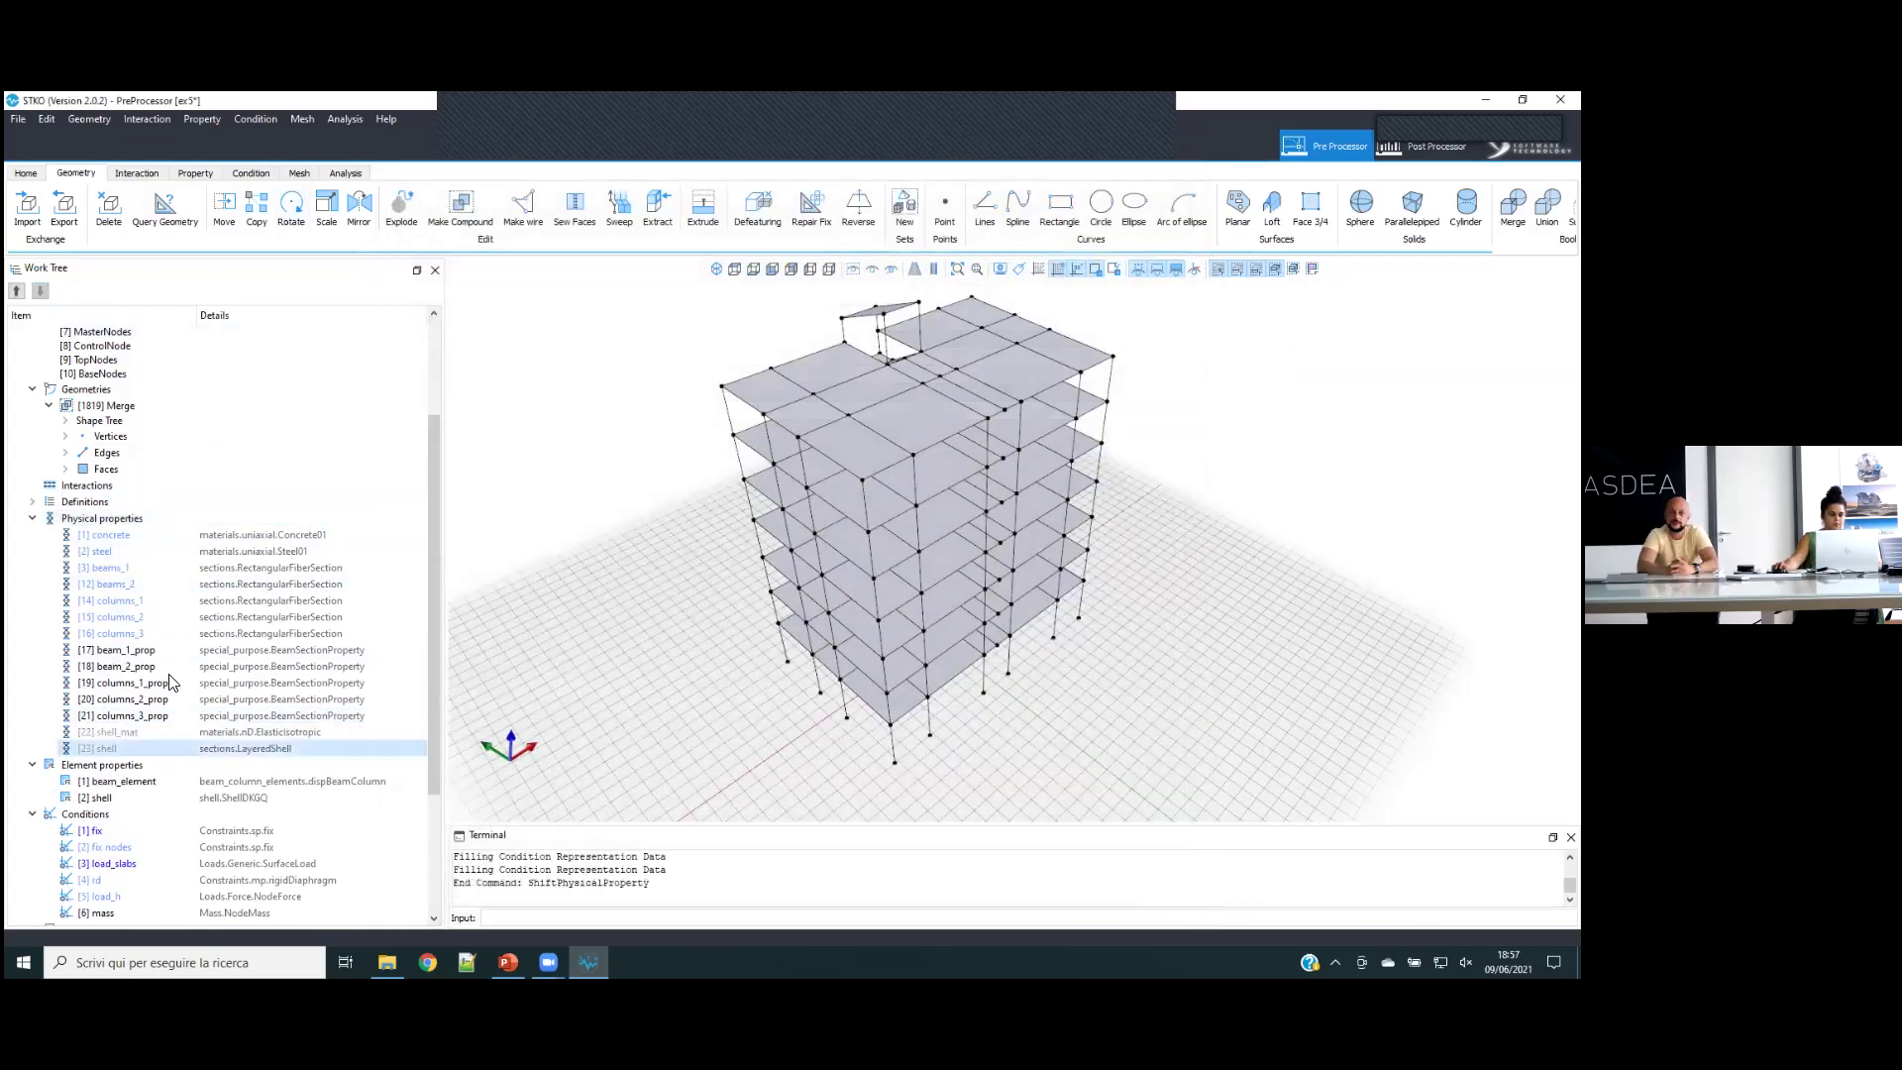
right_click(148, 749)
click(176, 795)
click(1011, 353)
click(1184, 350)
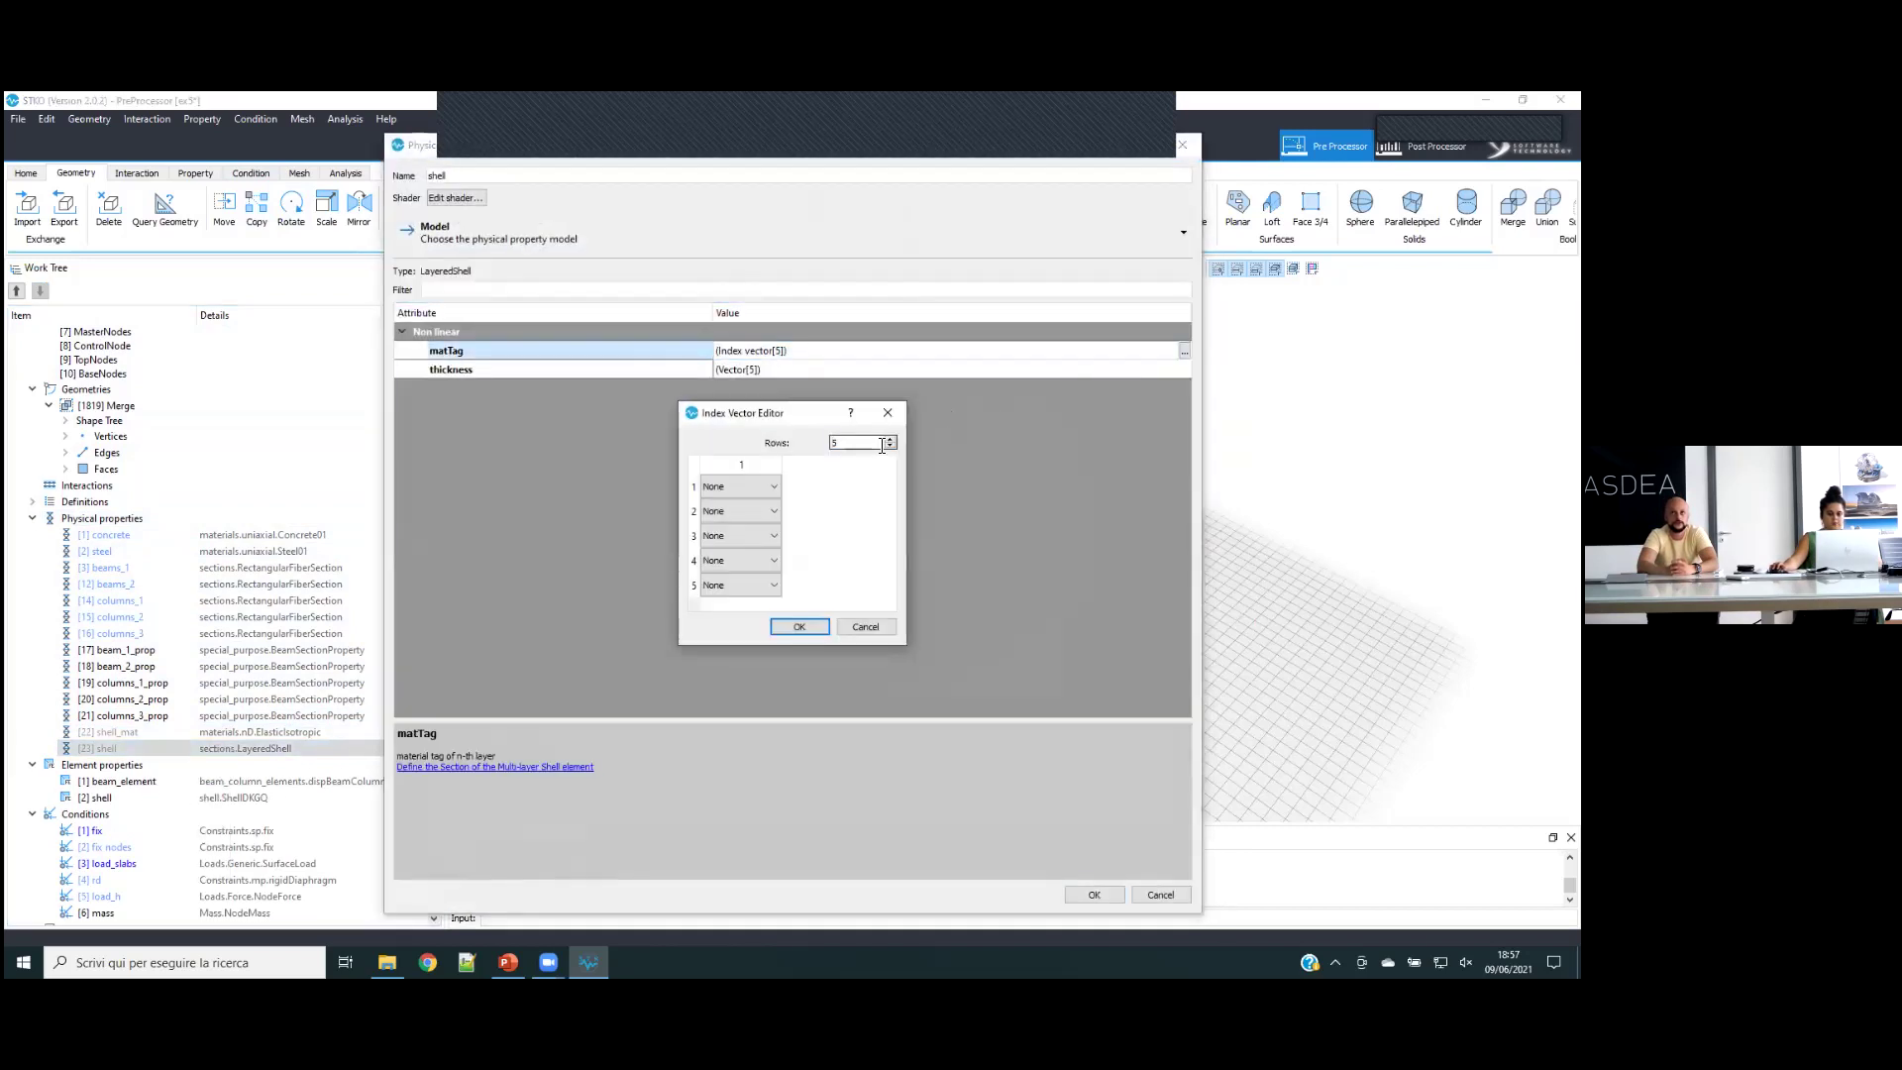
- Assign shell_mat to all five layers of the shell section and apply the edited property
click(749, 515)
click(749, 517)
click(751, 537)
click(750, 537)
click(751, 561)
click(751, 560)
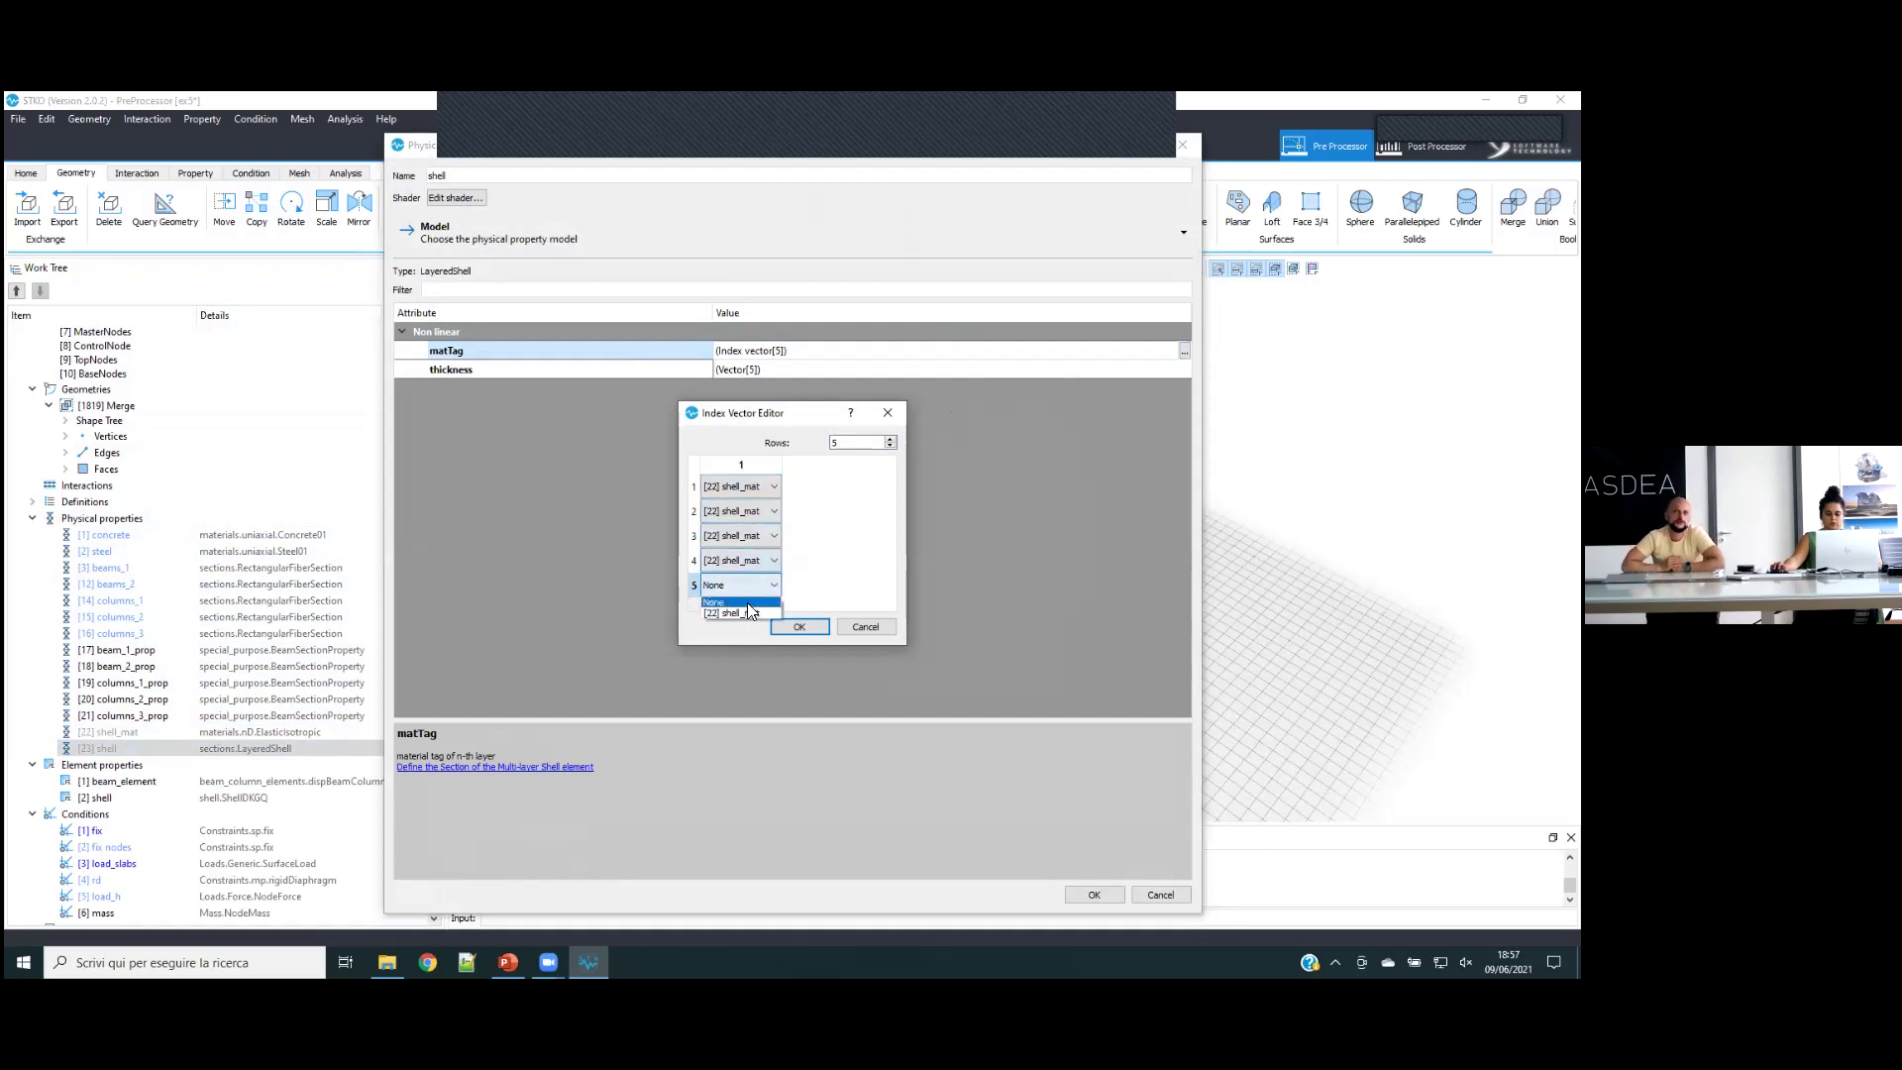
click(797, 626)
click(1089, 895)
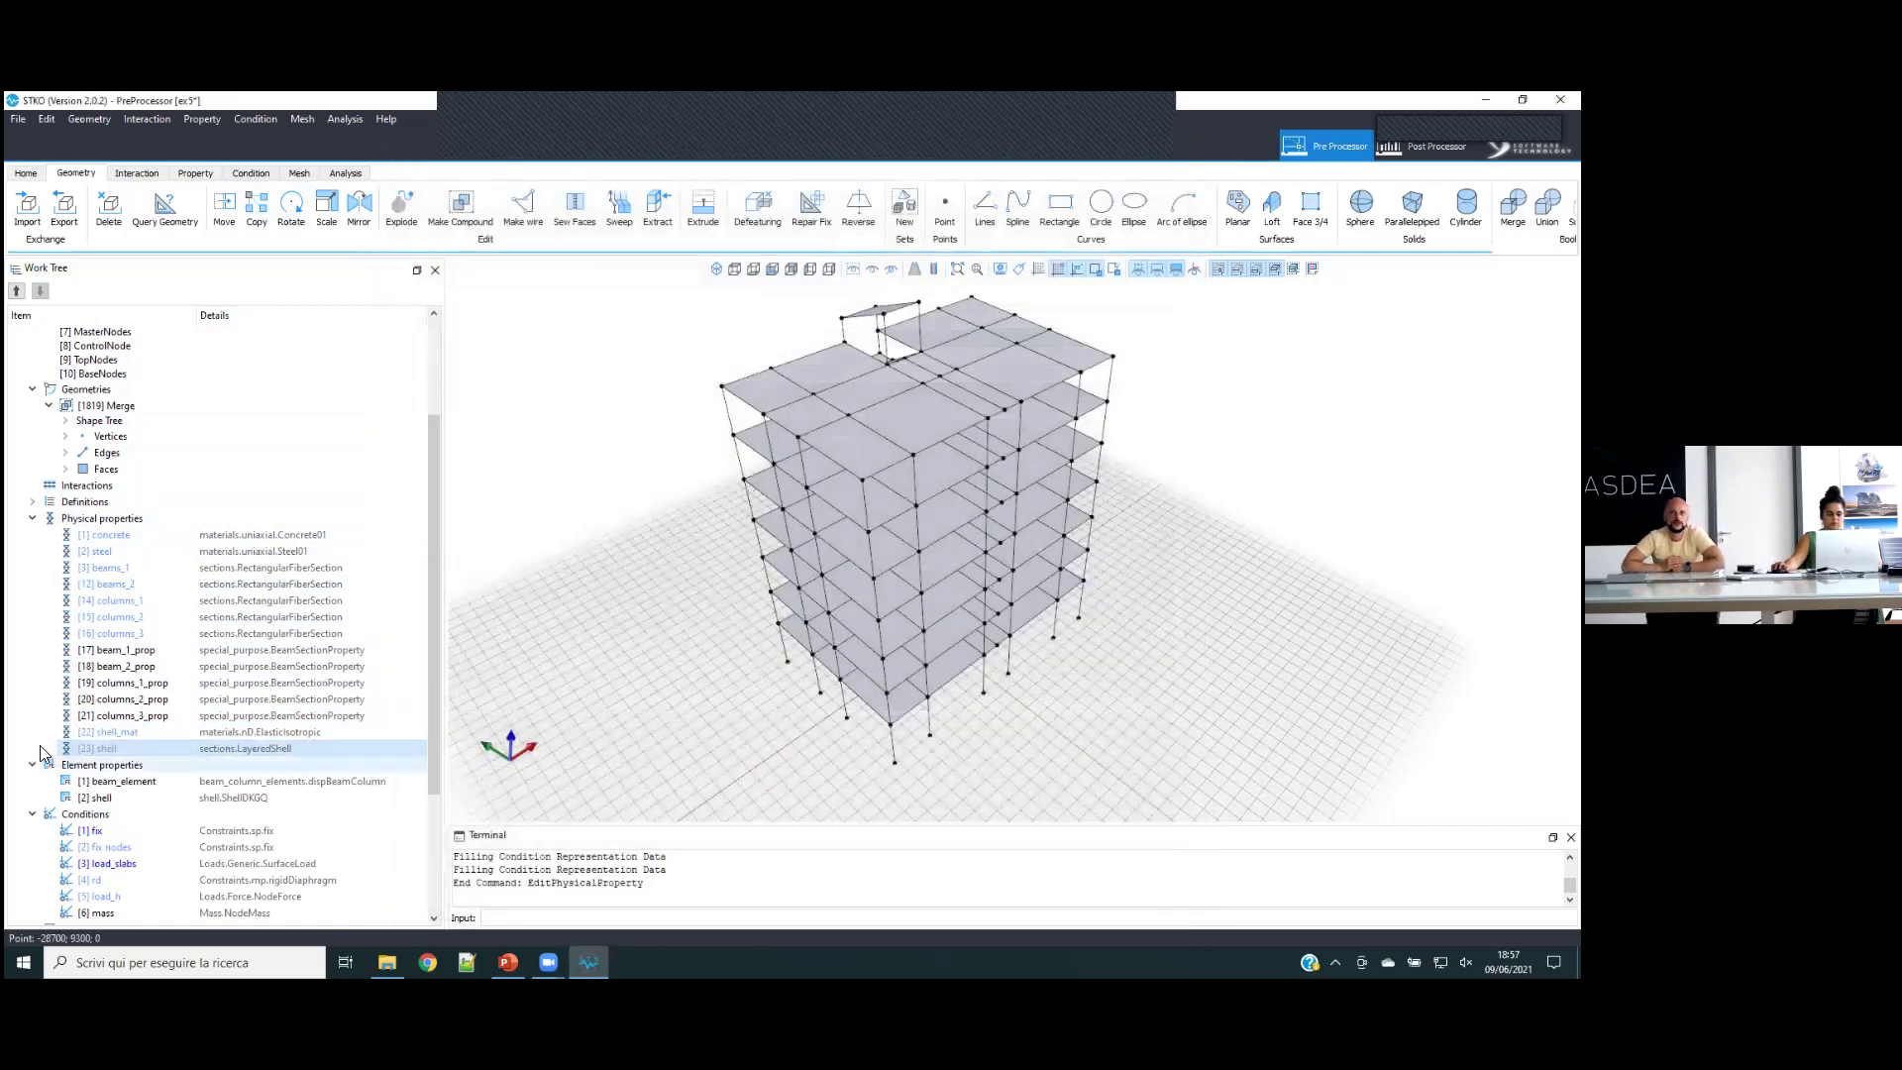
- Select the faces carrying the shell element property, assign the shell section property to them and clear the selection
right_click(225, 796)
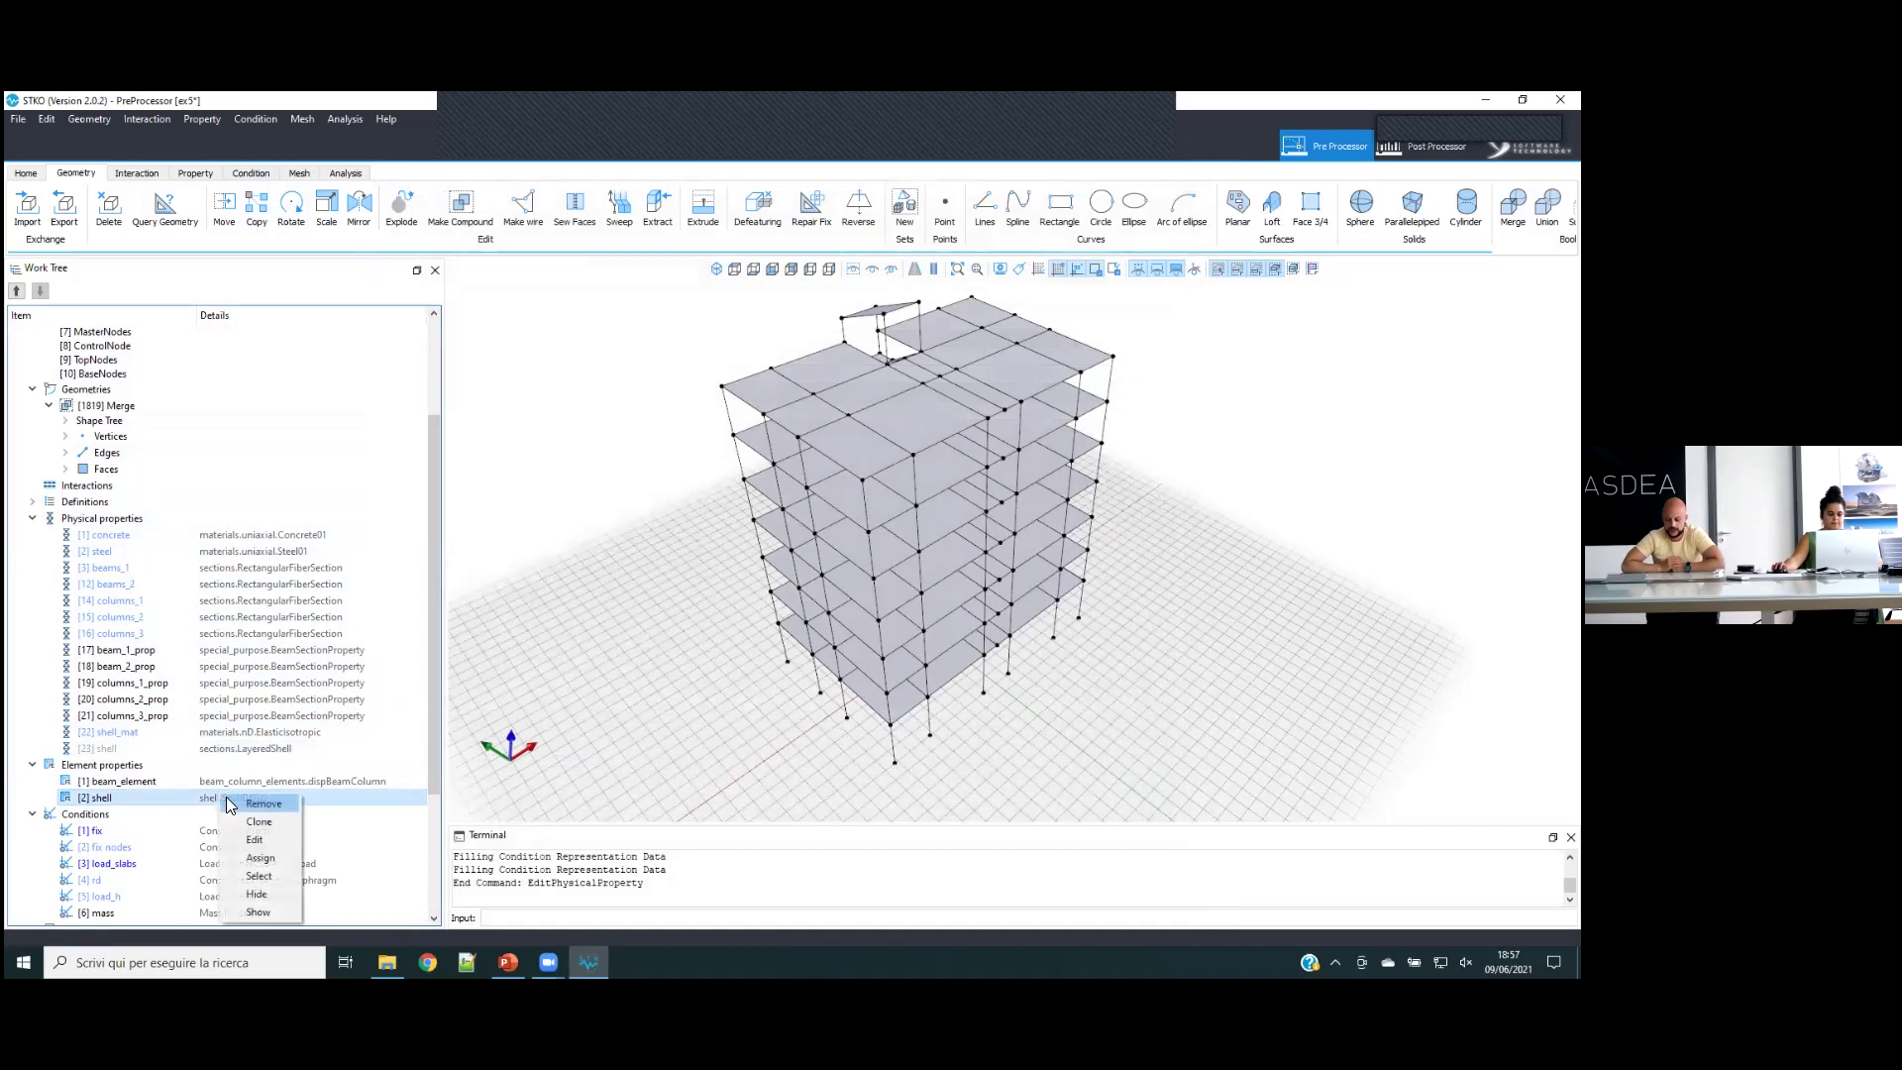
click(258, 875)
drag(123, 747, 970, 590)
key(Escape)
middle_drag(1059, 698, 1020, 671)
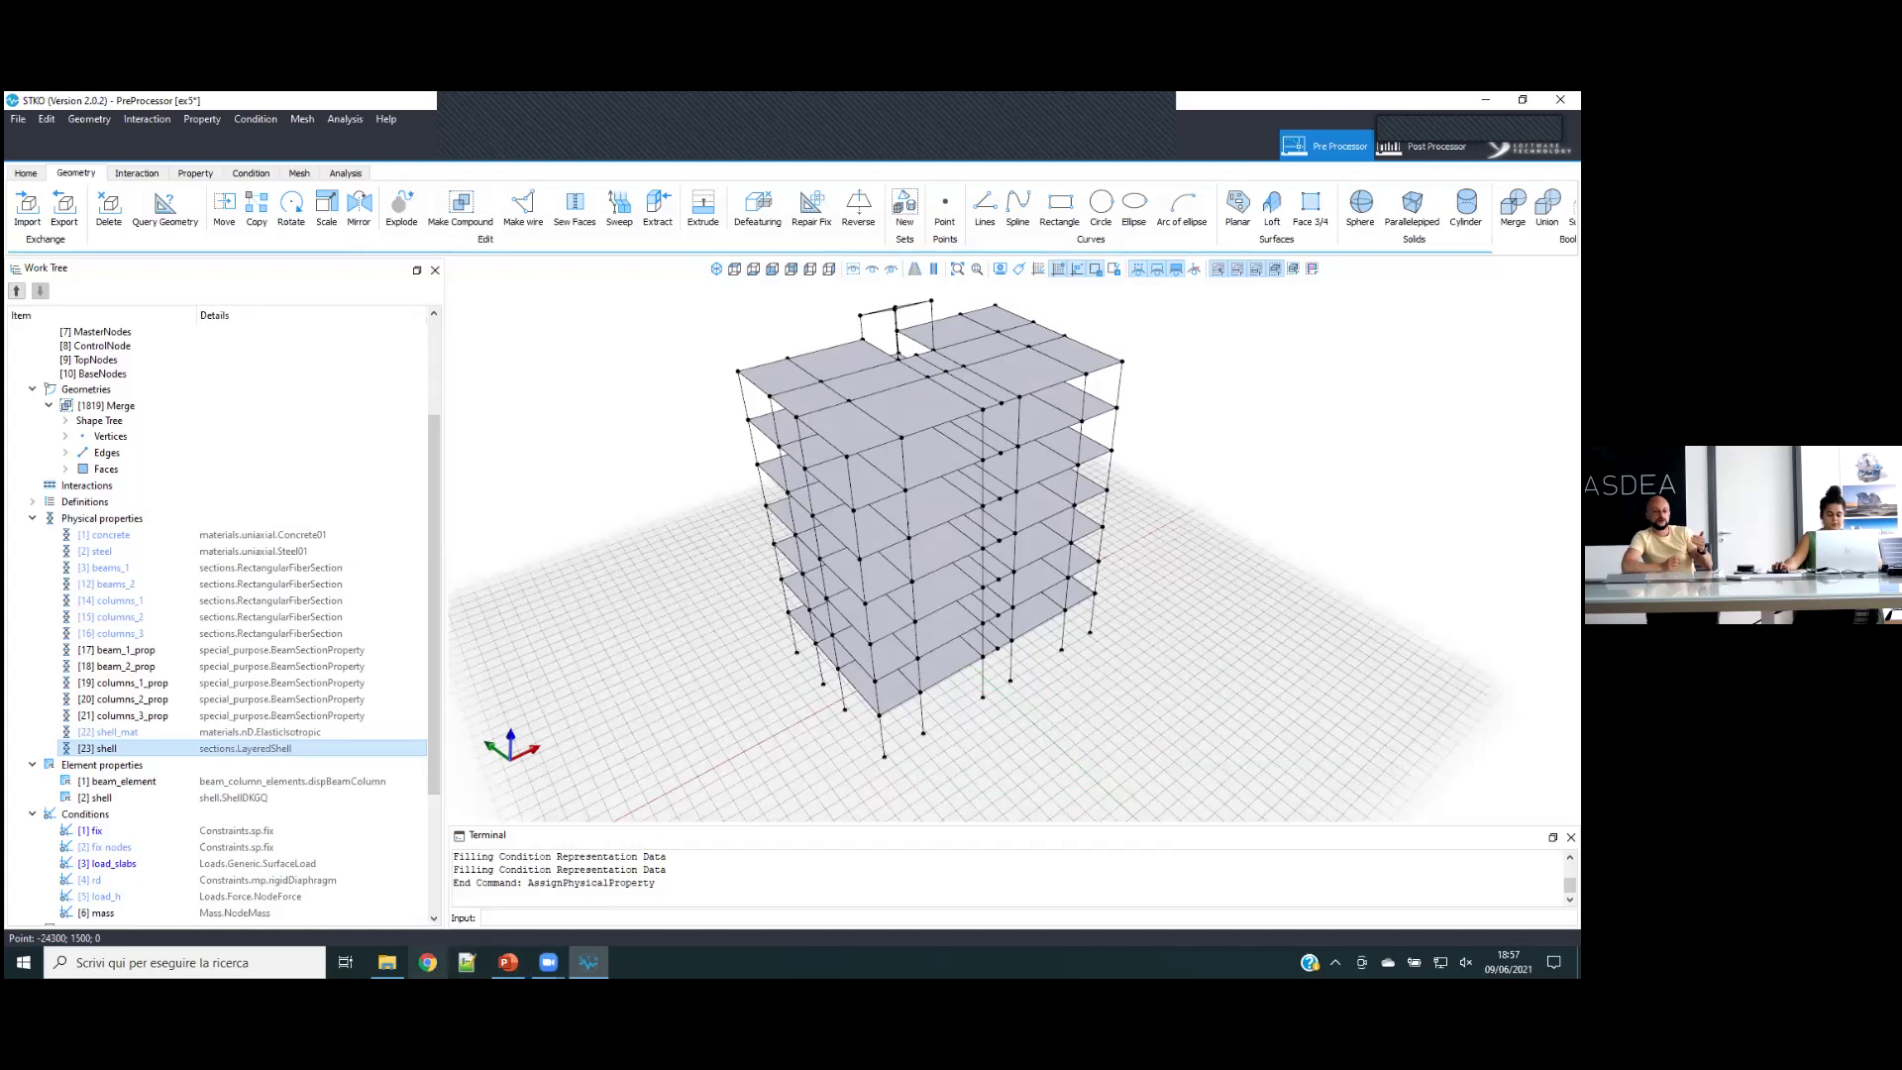
- Switch to Chrome and open the ASDEA Software Technology website
click(427, 962)
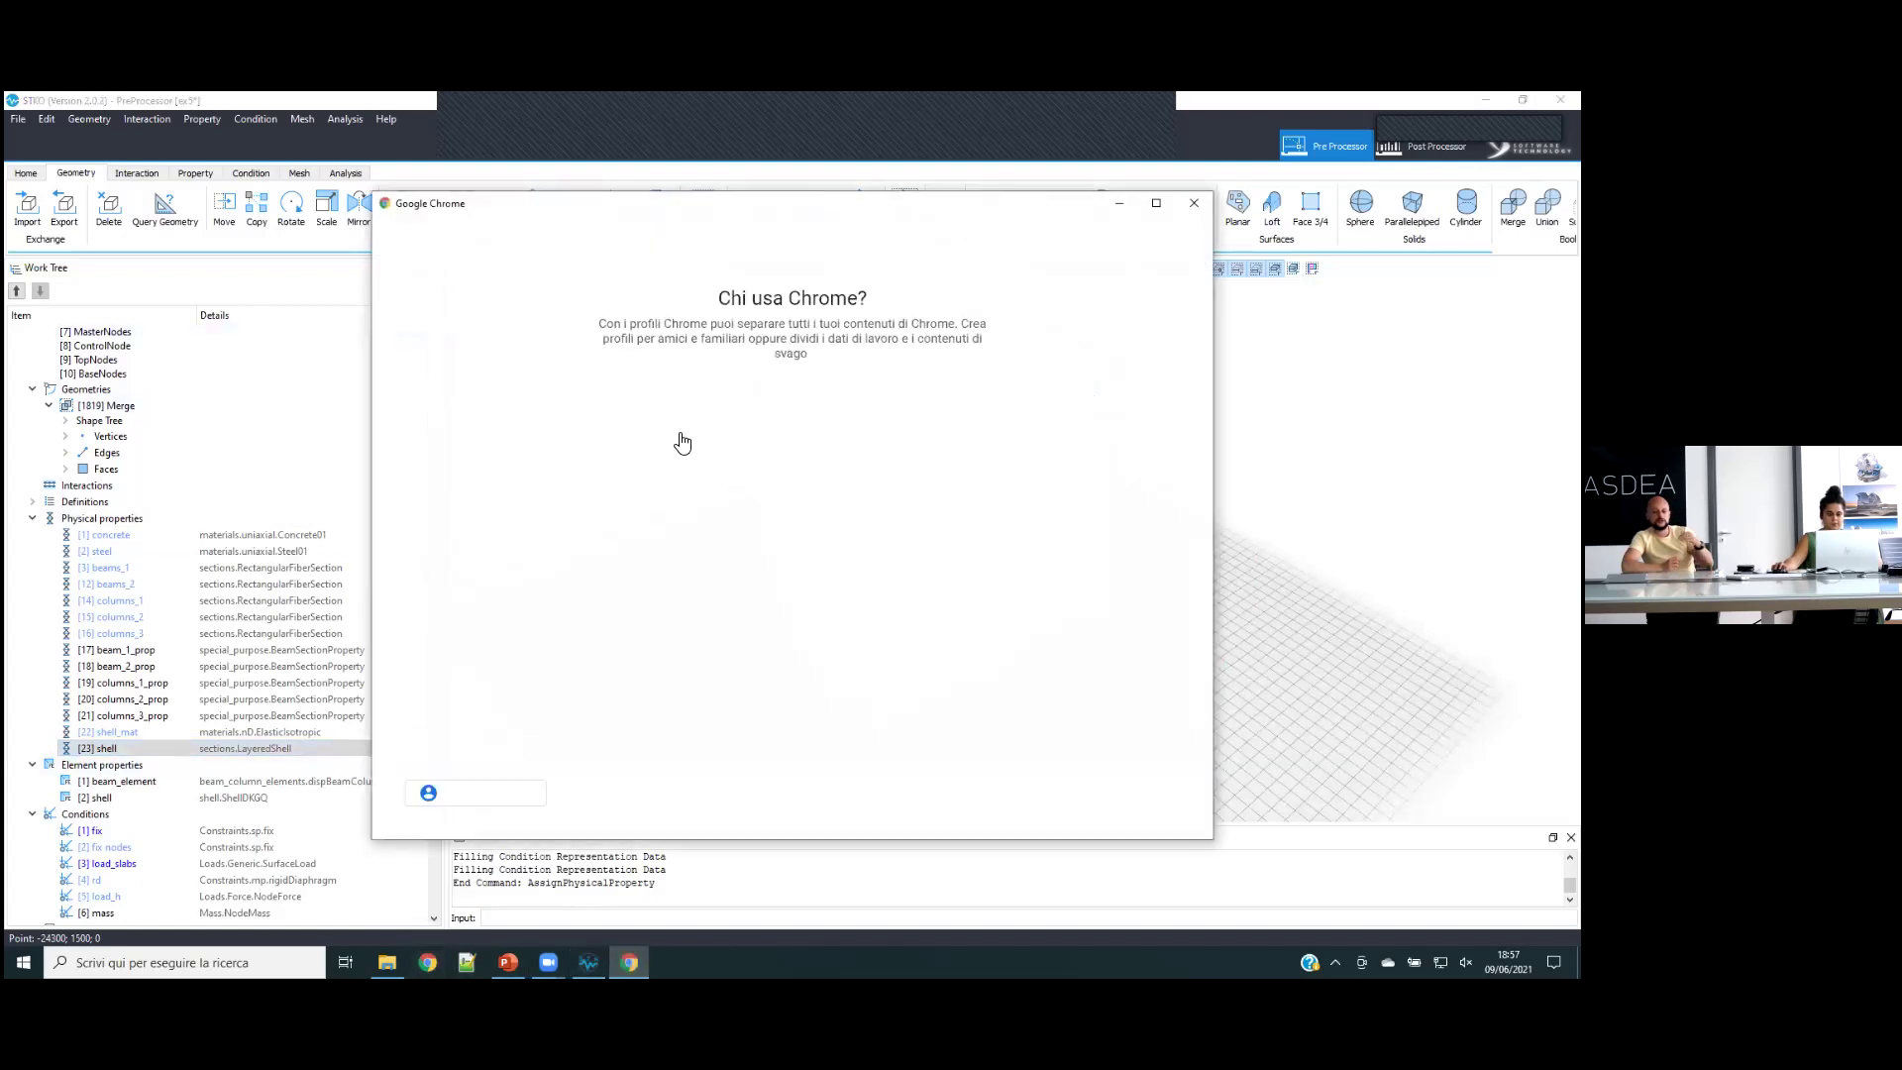
click(711, 445)
click(268, 136)
text(asdea)
key(Return)
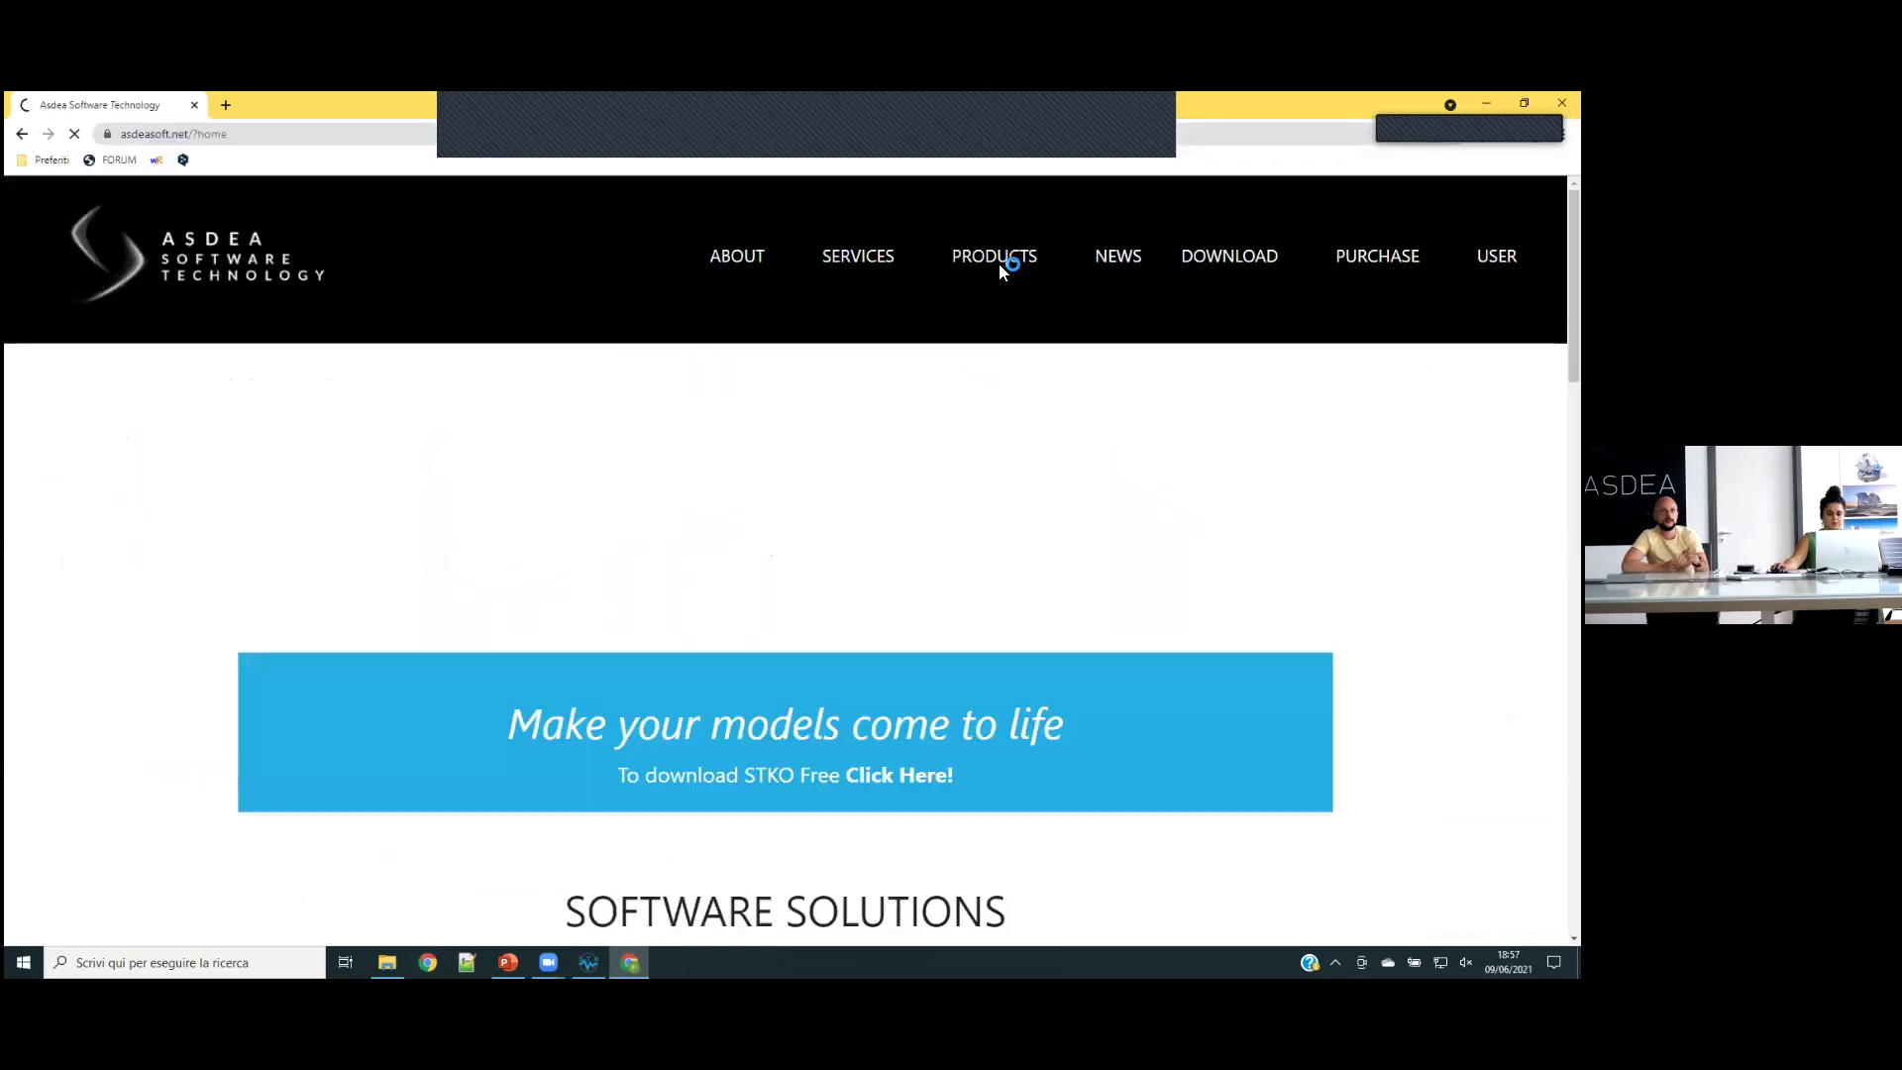
- Go to the STKO Training page on the ASDEA site and open its STKO webinars for OpenSees page
mouse_move(1012, 260)
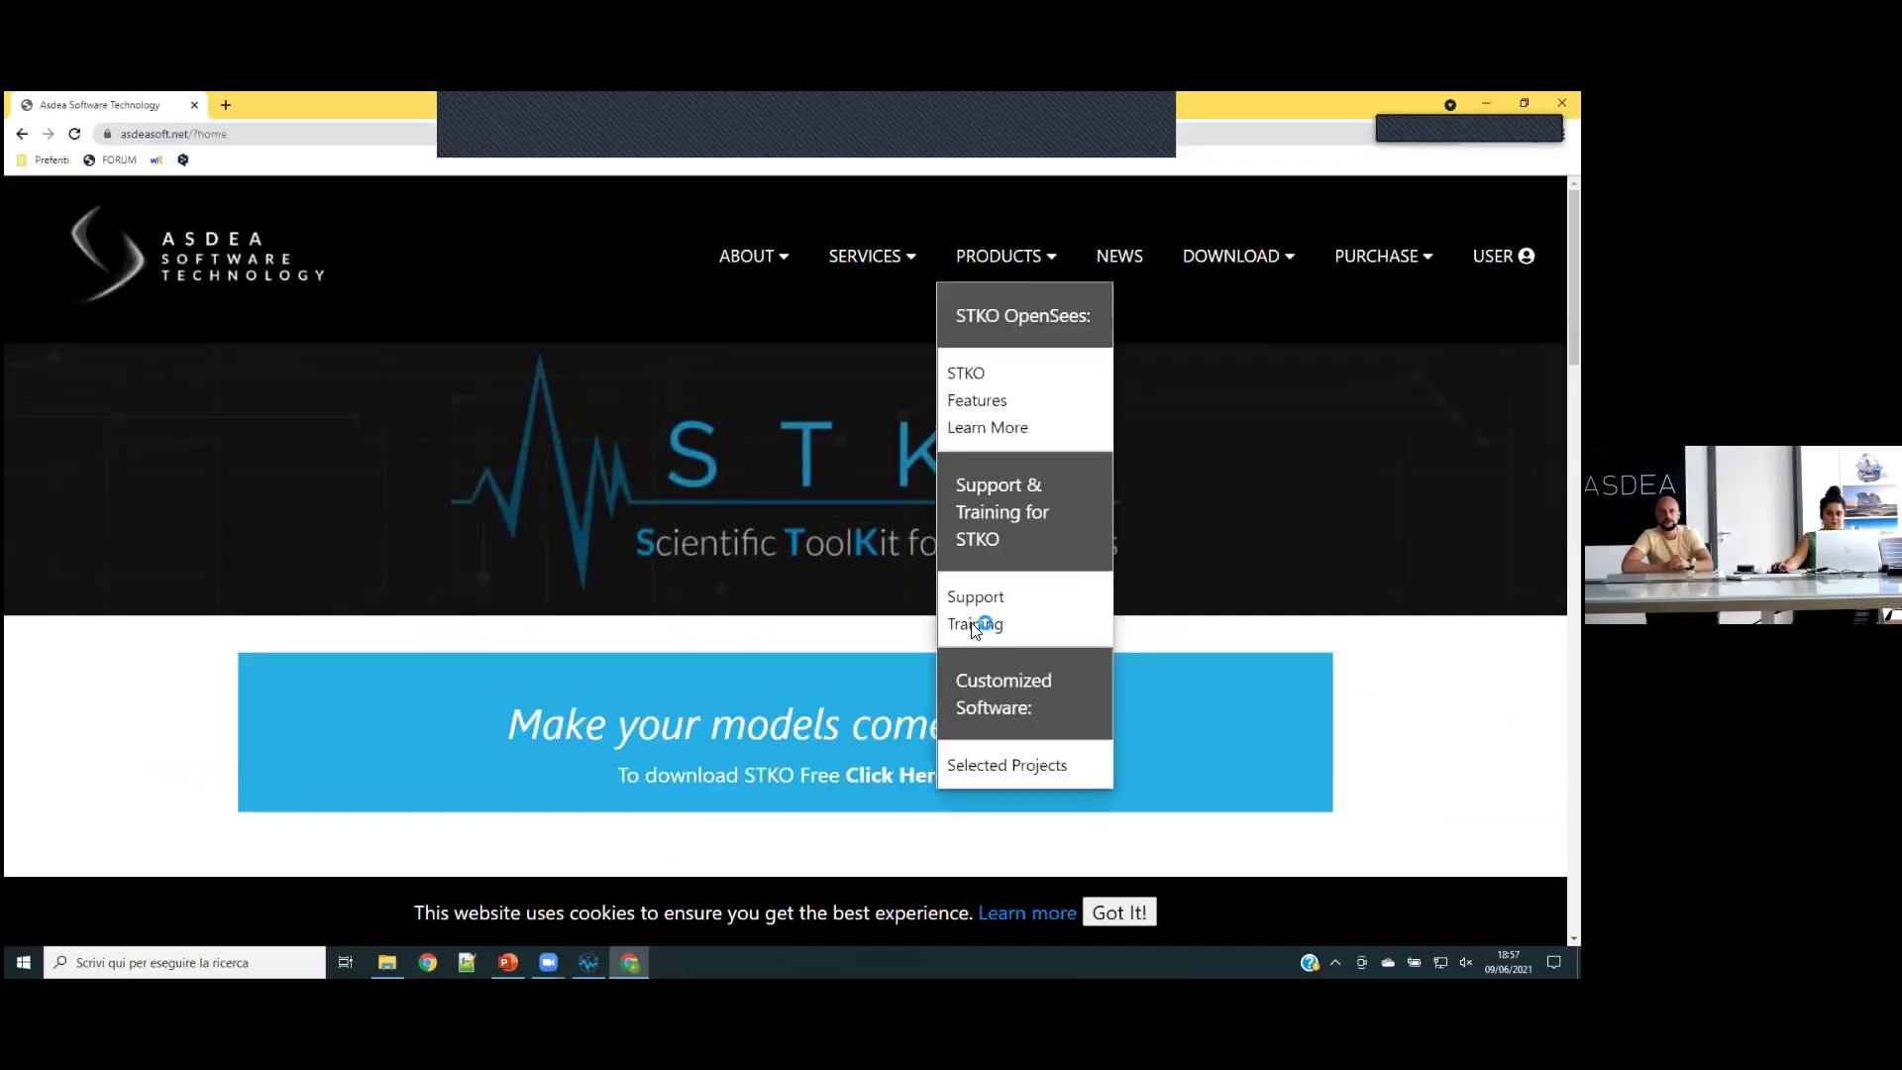
click(972, 621)
scroll(894, 533, down, 5)
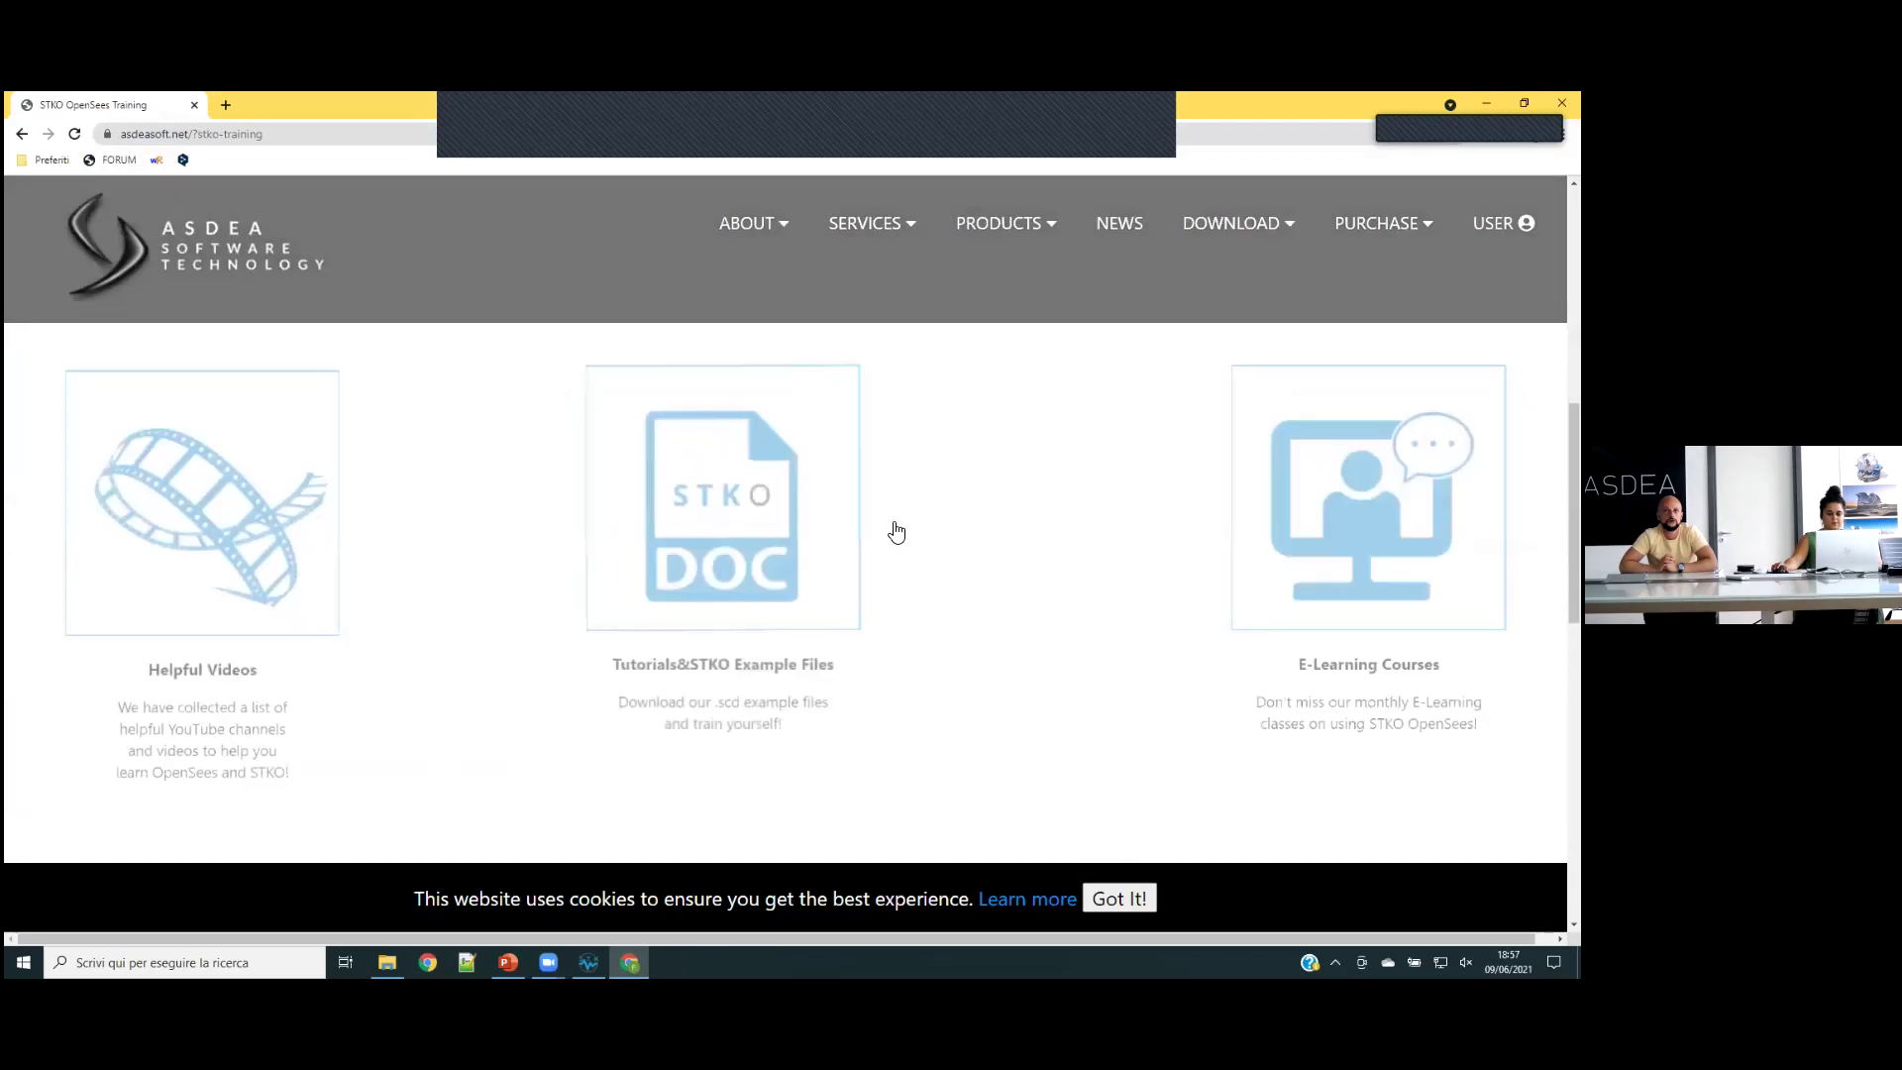
click(1159, 505)
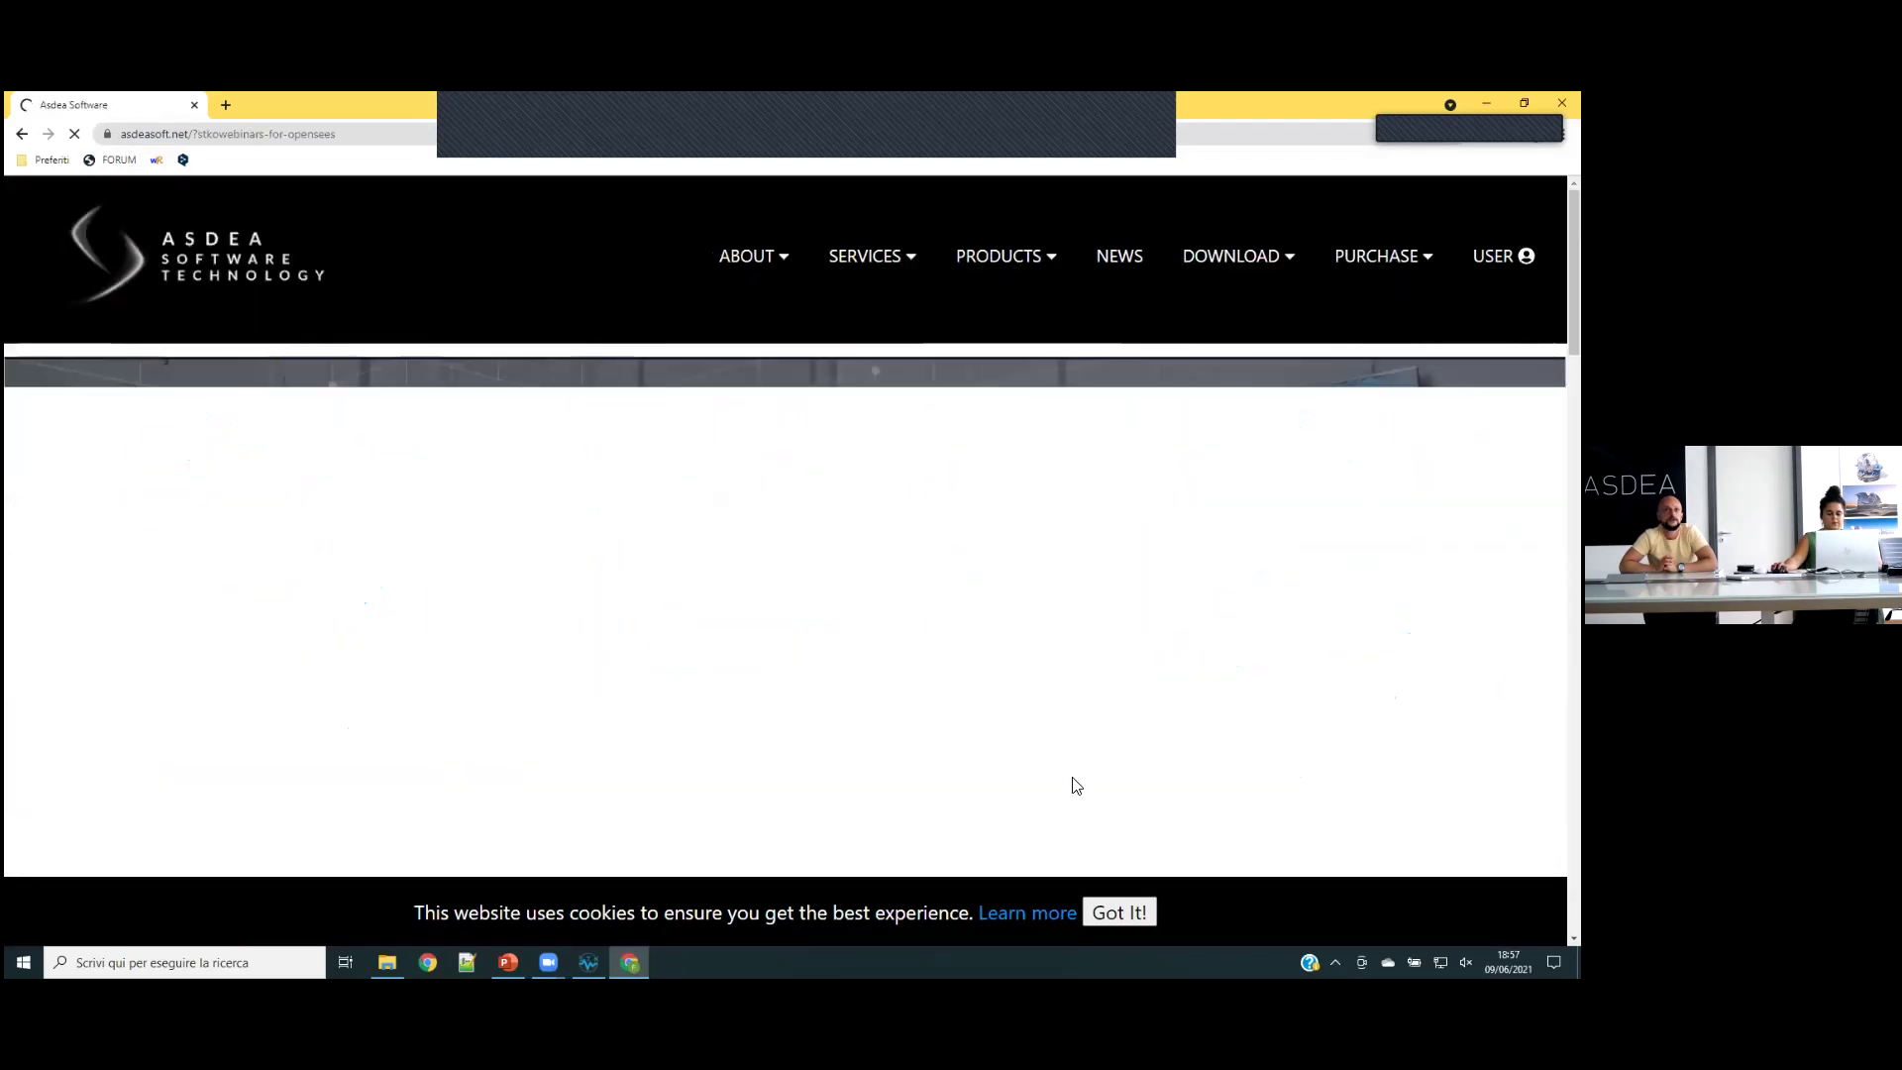
- Accept the cookie notice and look through the course lists on the STKO webinars for OpenSees page
click(1135, 917)
scroll(978, 551, down, 10)
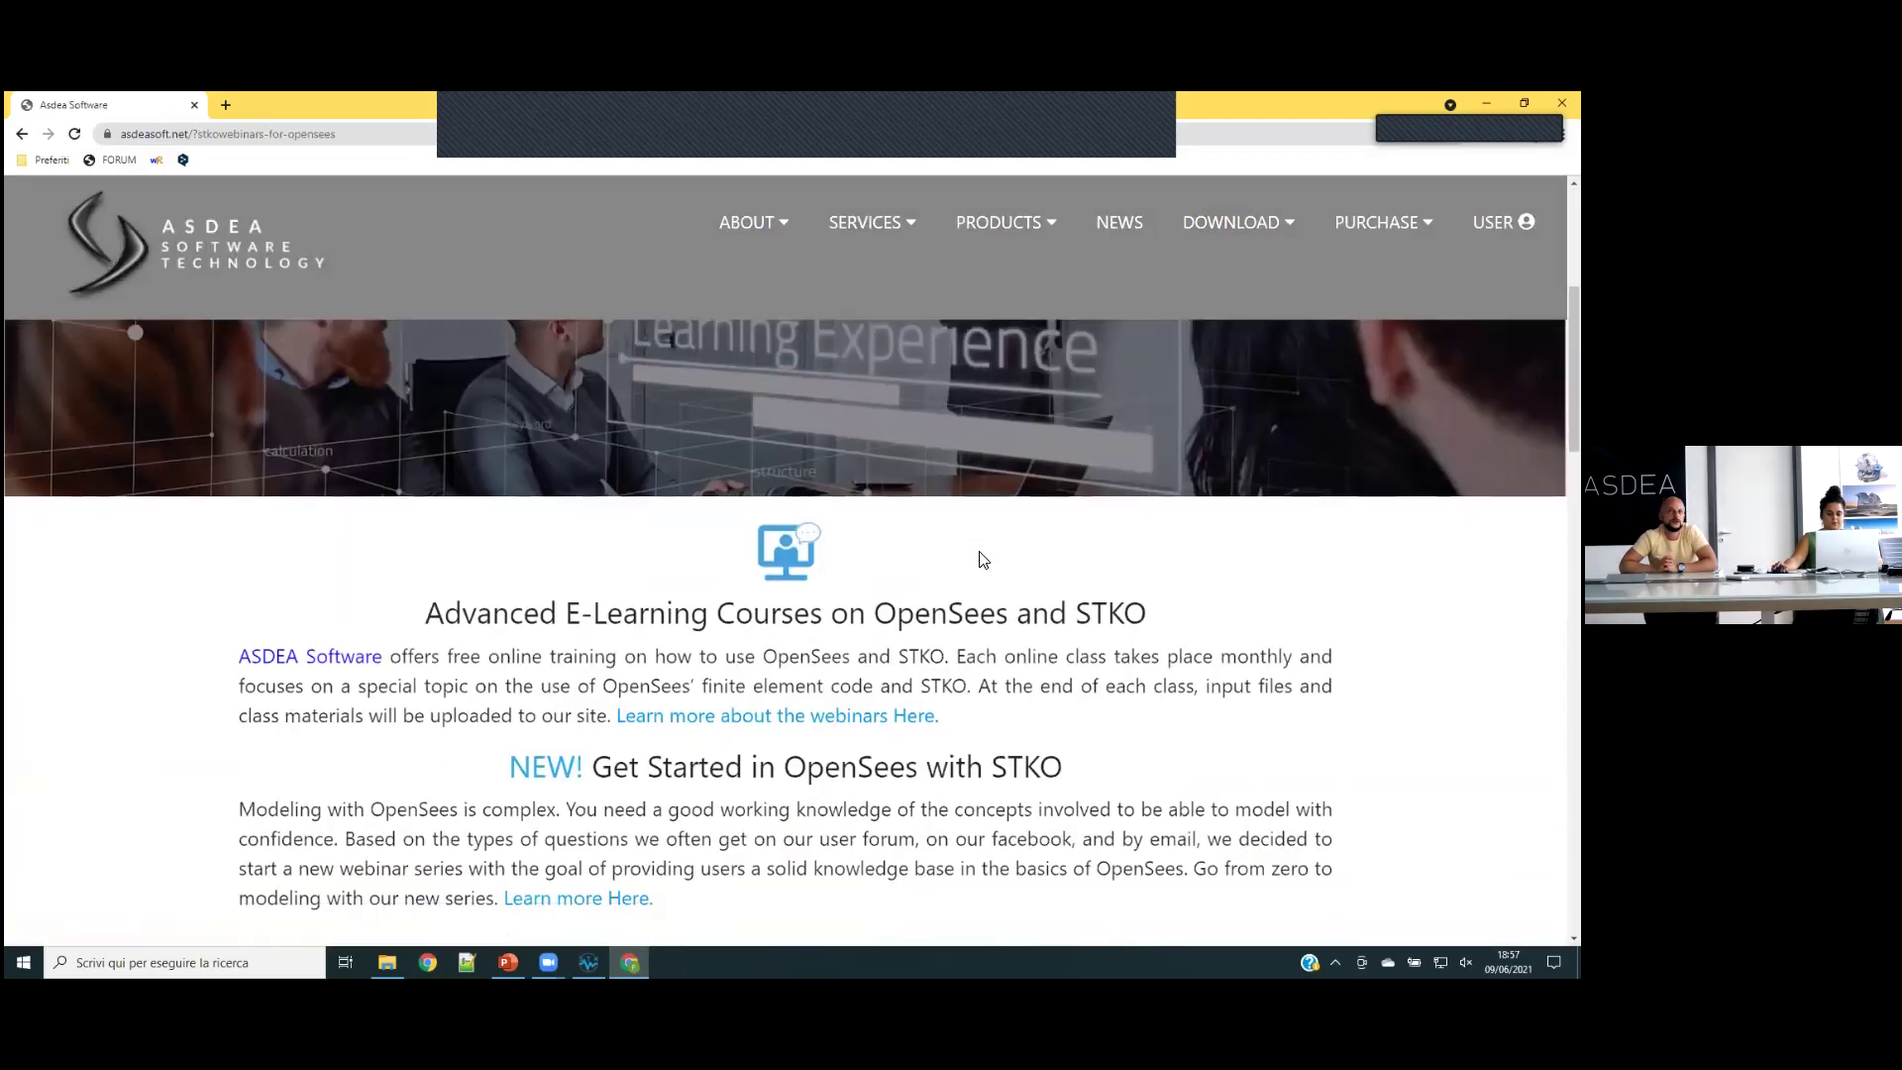
scroll(891, 553, down, 1)
scroll(382, 424, down, 2)
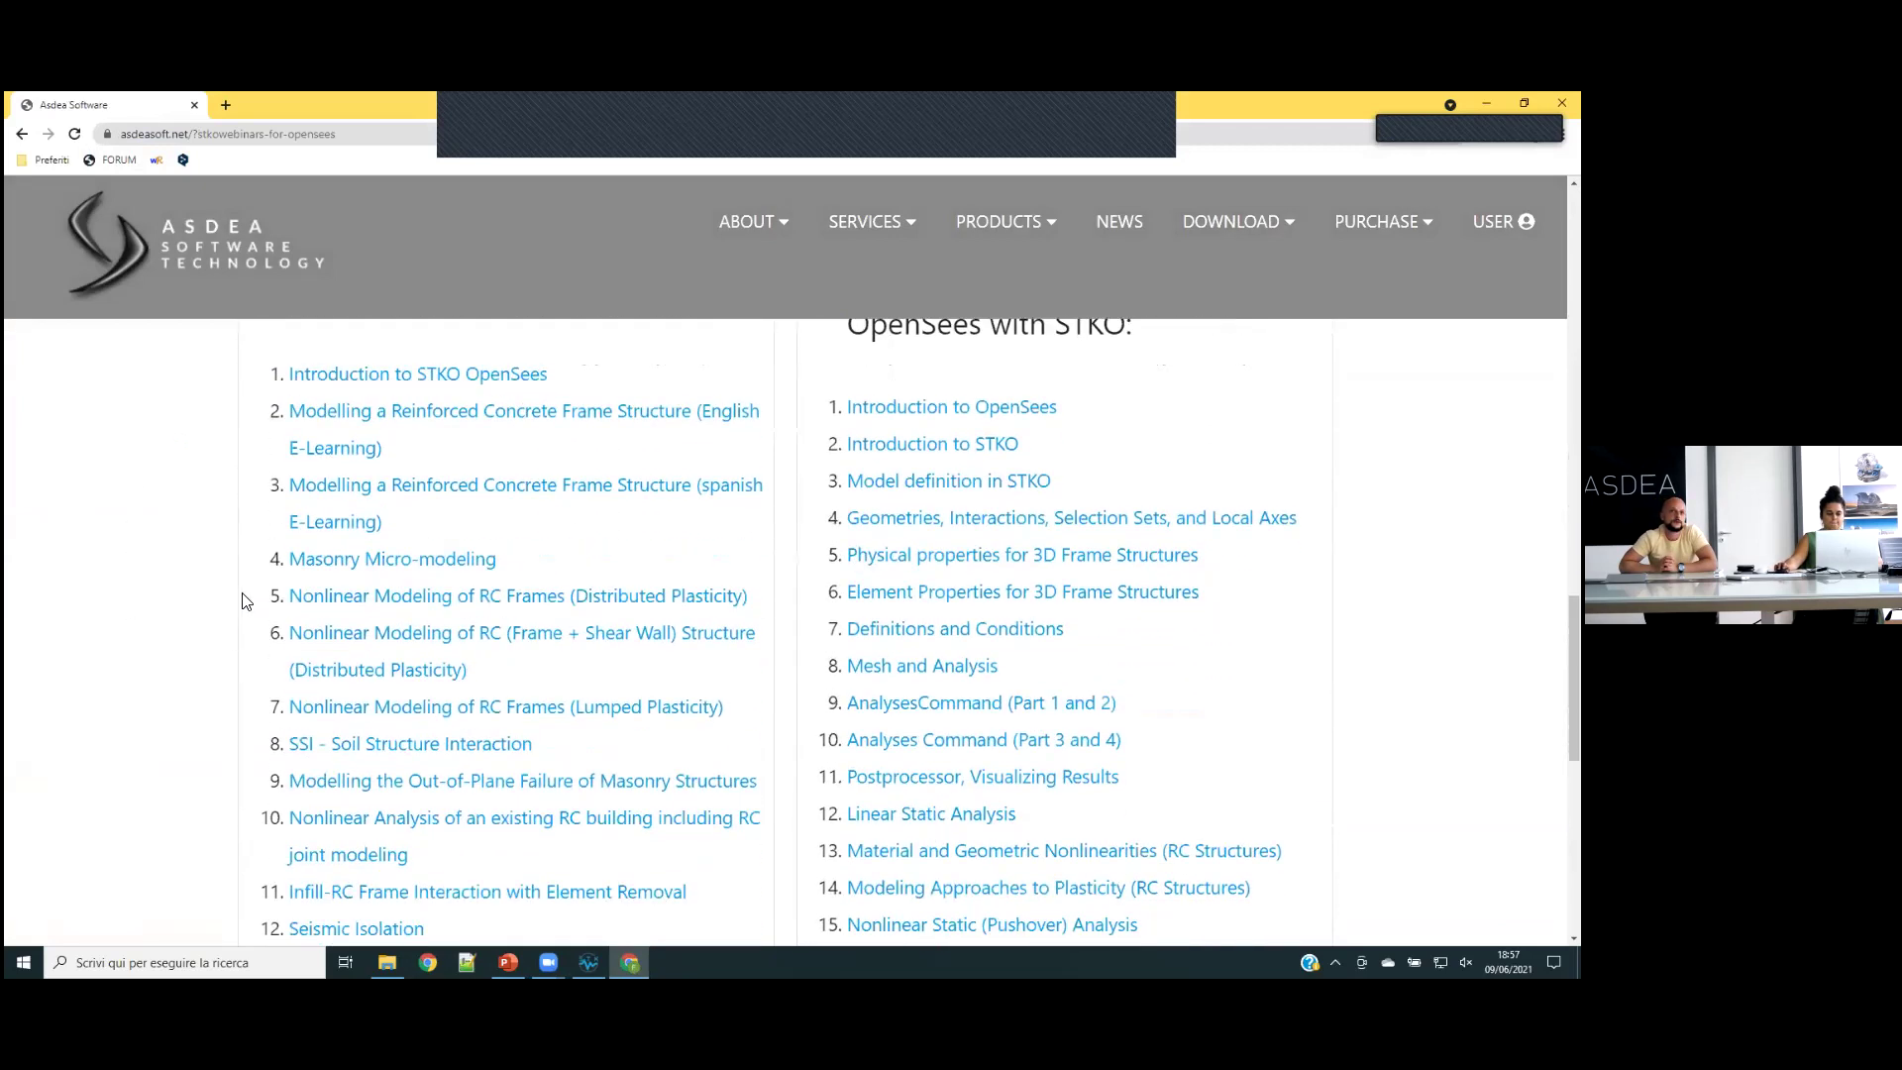
scroll(799, 573, down, 2)
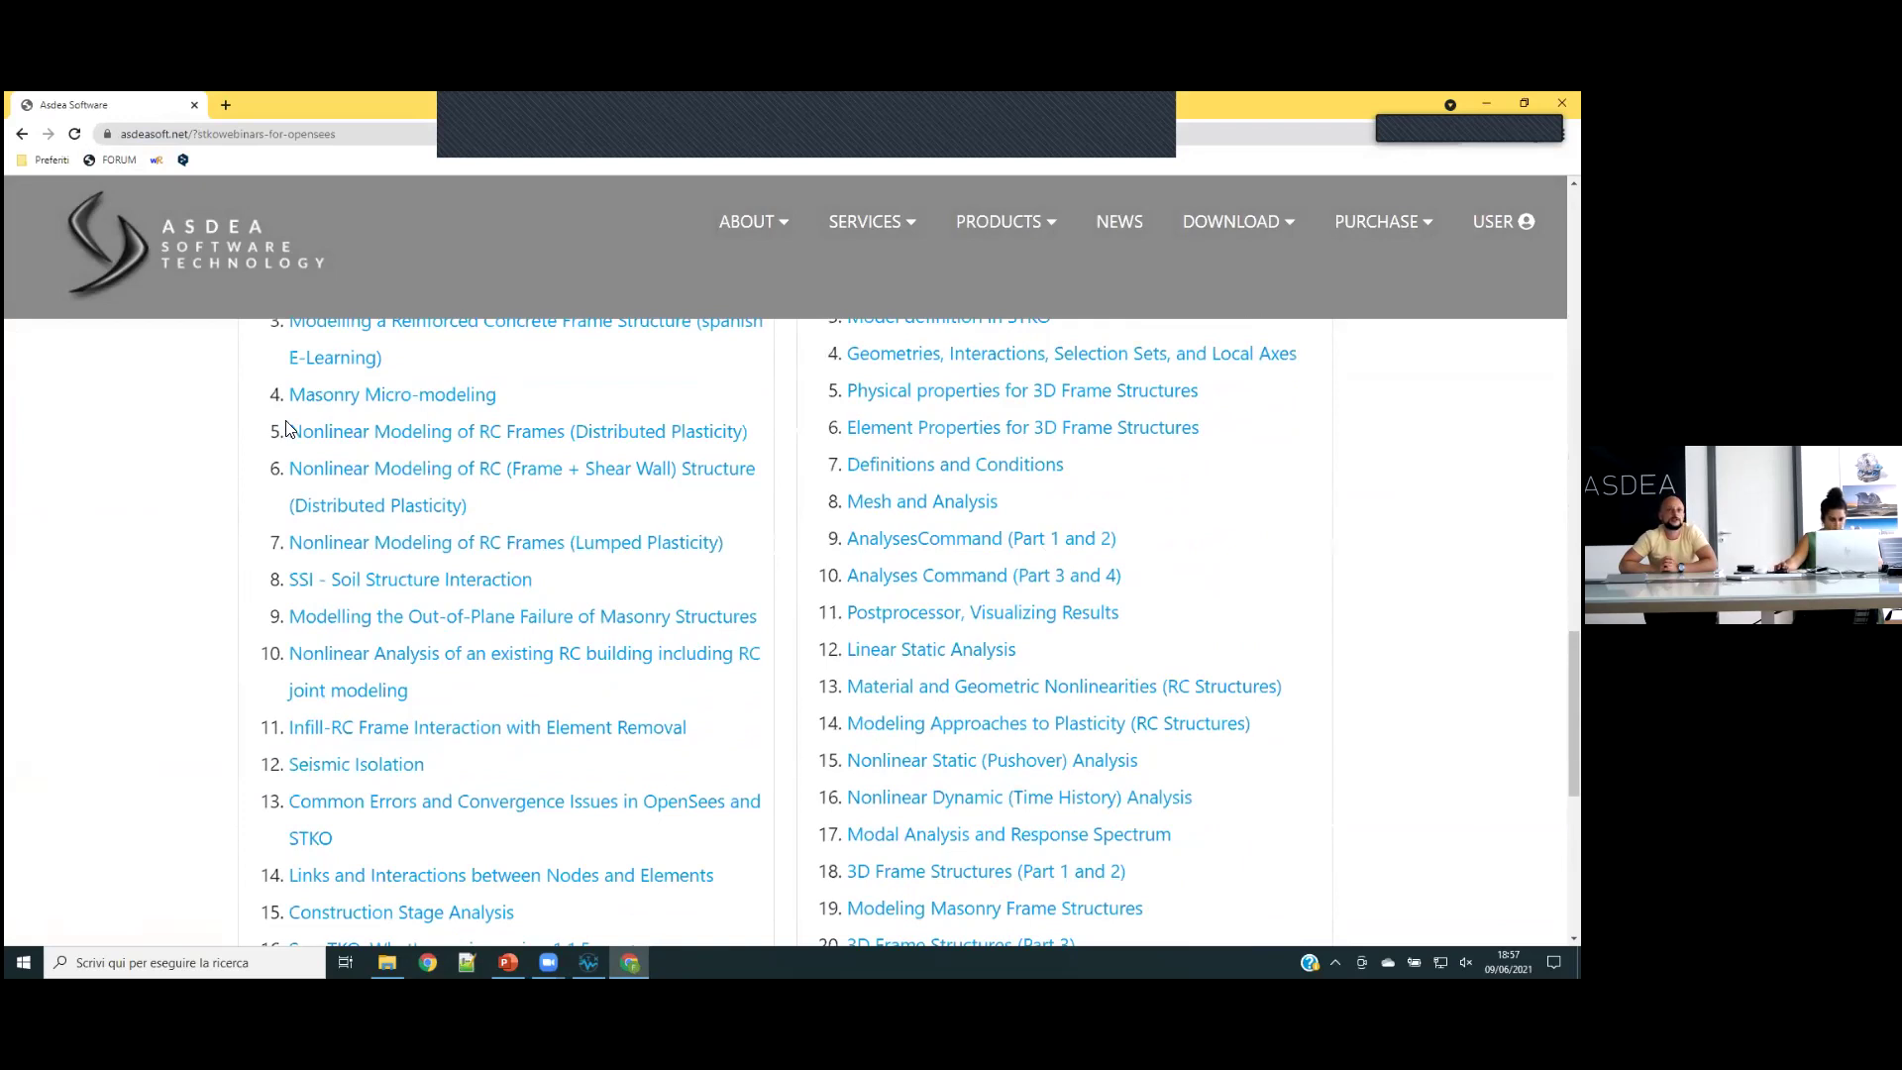
- Open the course link for Nonlinear Modeling of RC (Frame + Shear Wall) Structure and look through the e-learning entries down to courses #06 and #05
click(438, 470)
scroll(1080, 490, down, 3)
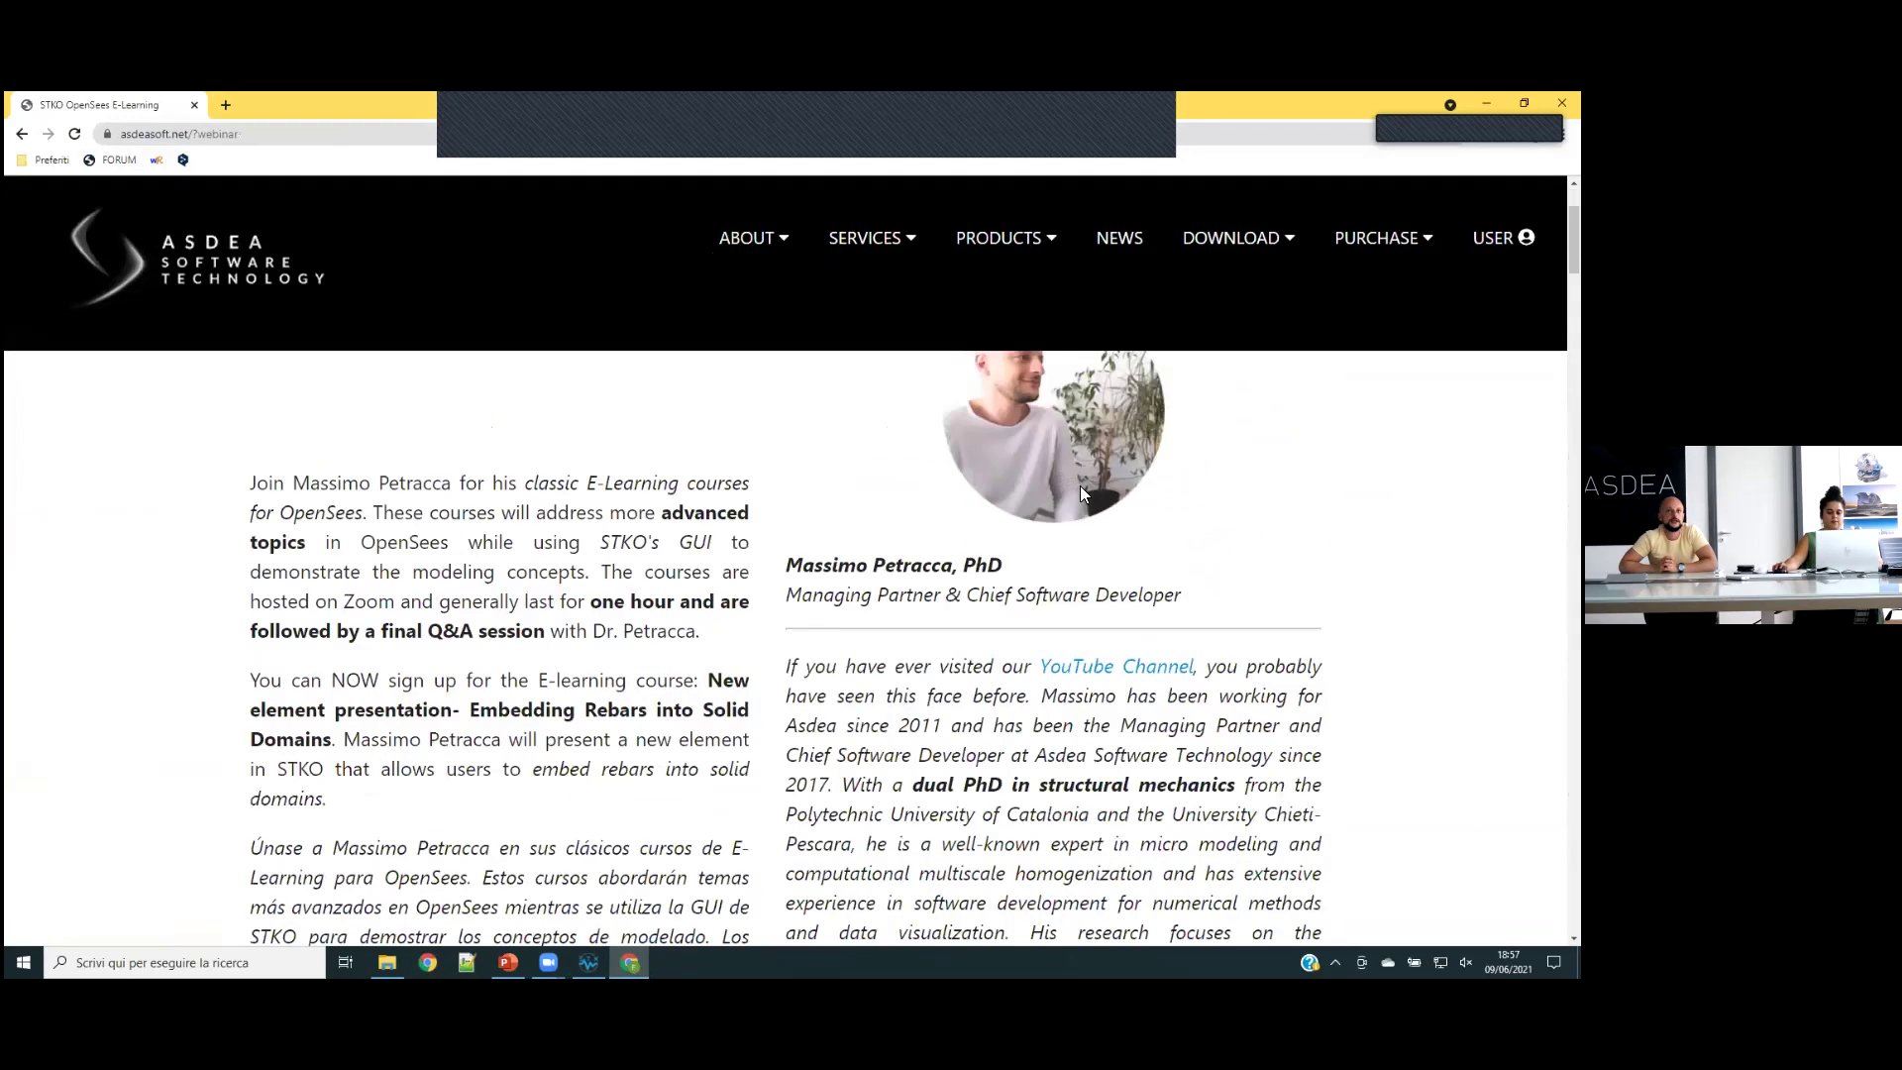
scroll(1082, 493, down, 20)
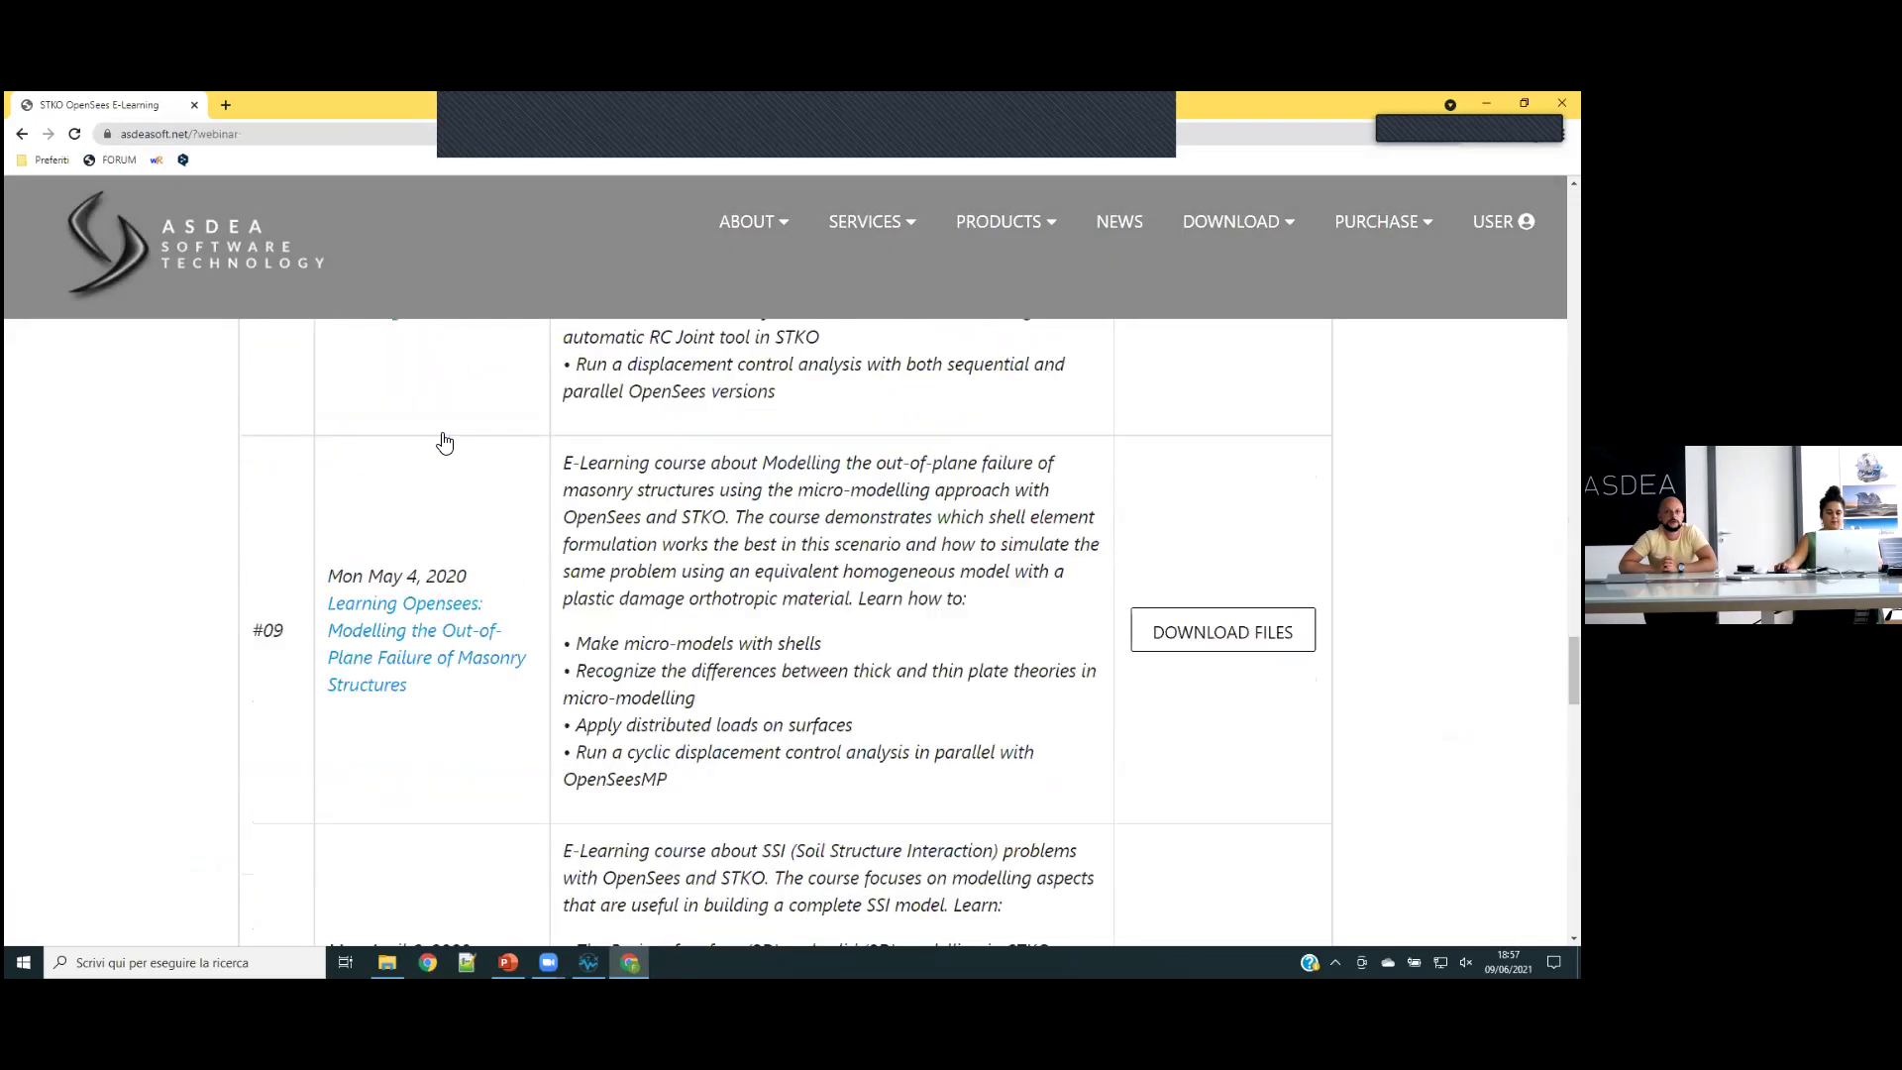
scroll(442, 440, down, 2)
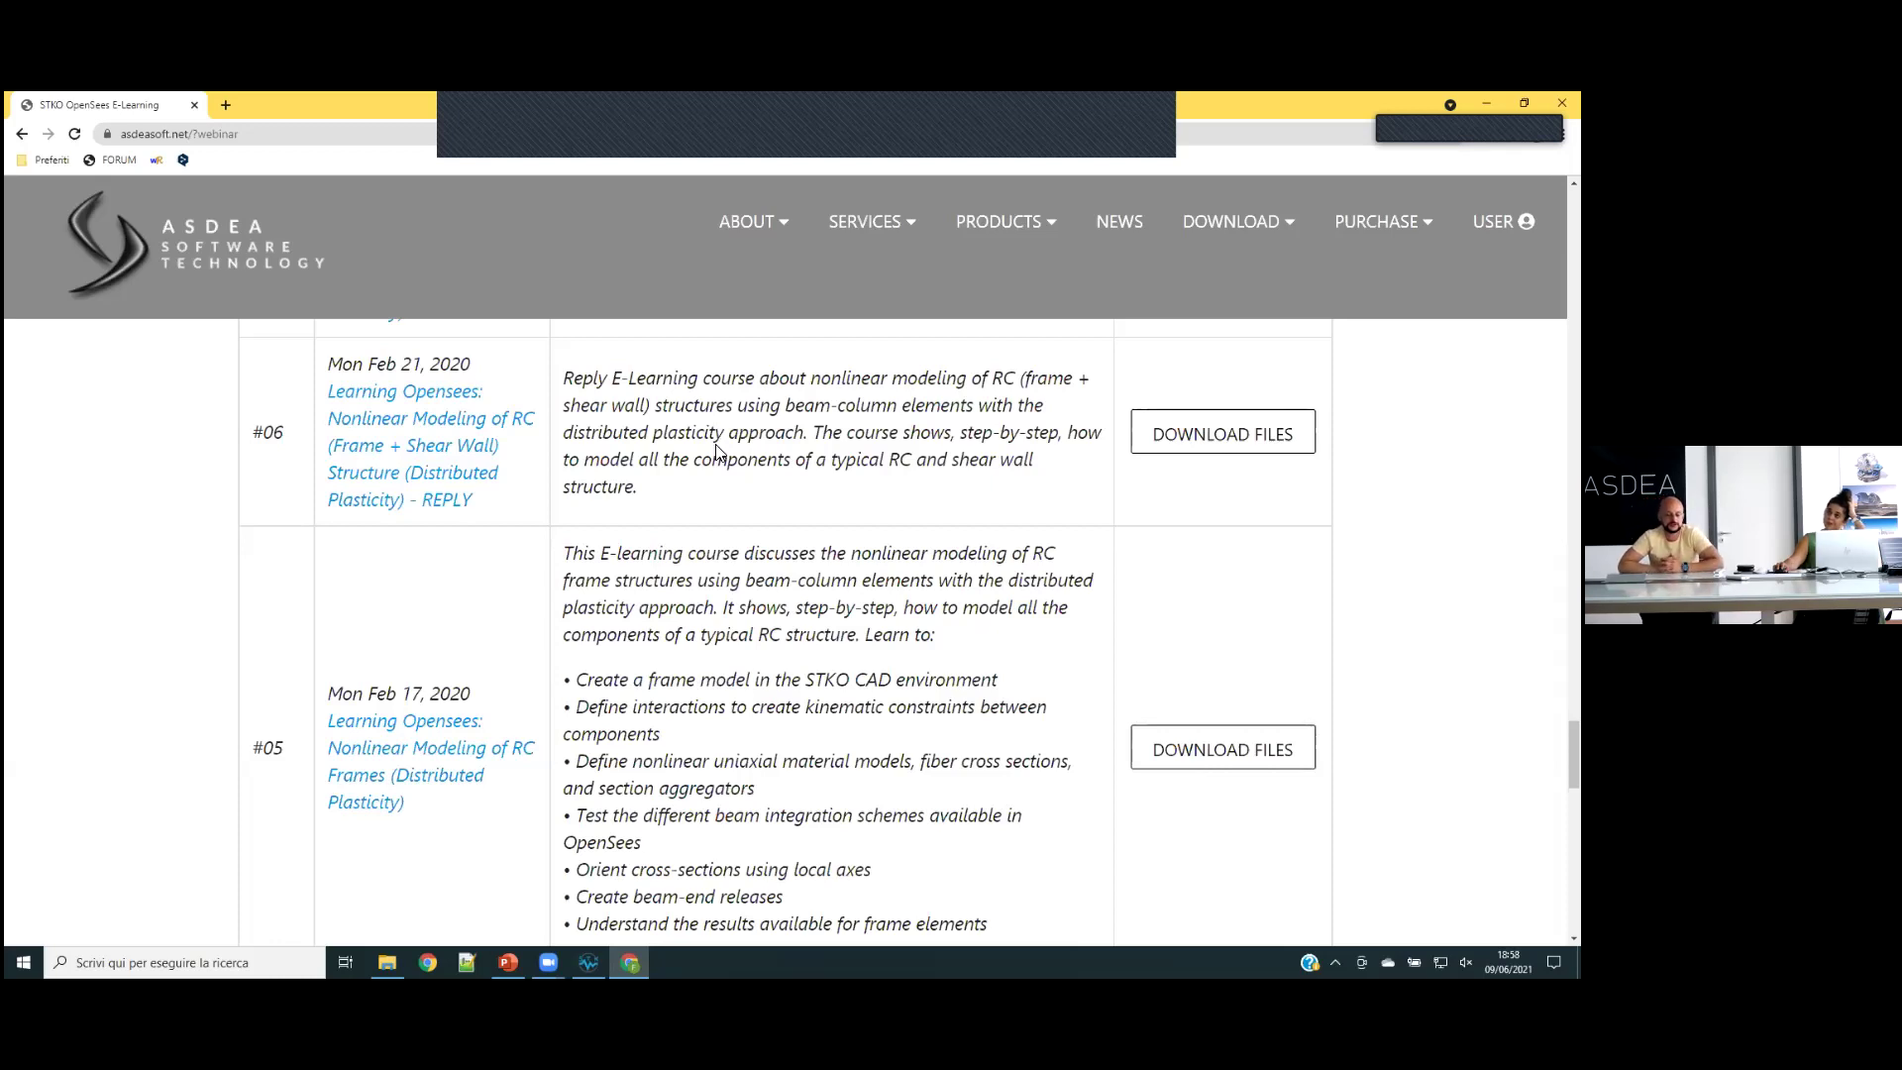
- Switch to STKO, look at the geometry's list of edges and open the load_slabs condition for editing
click(588, 962)
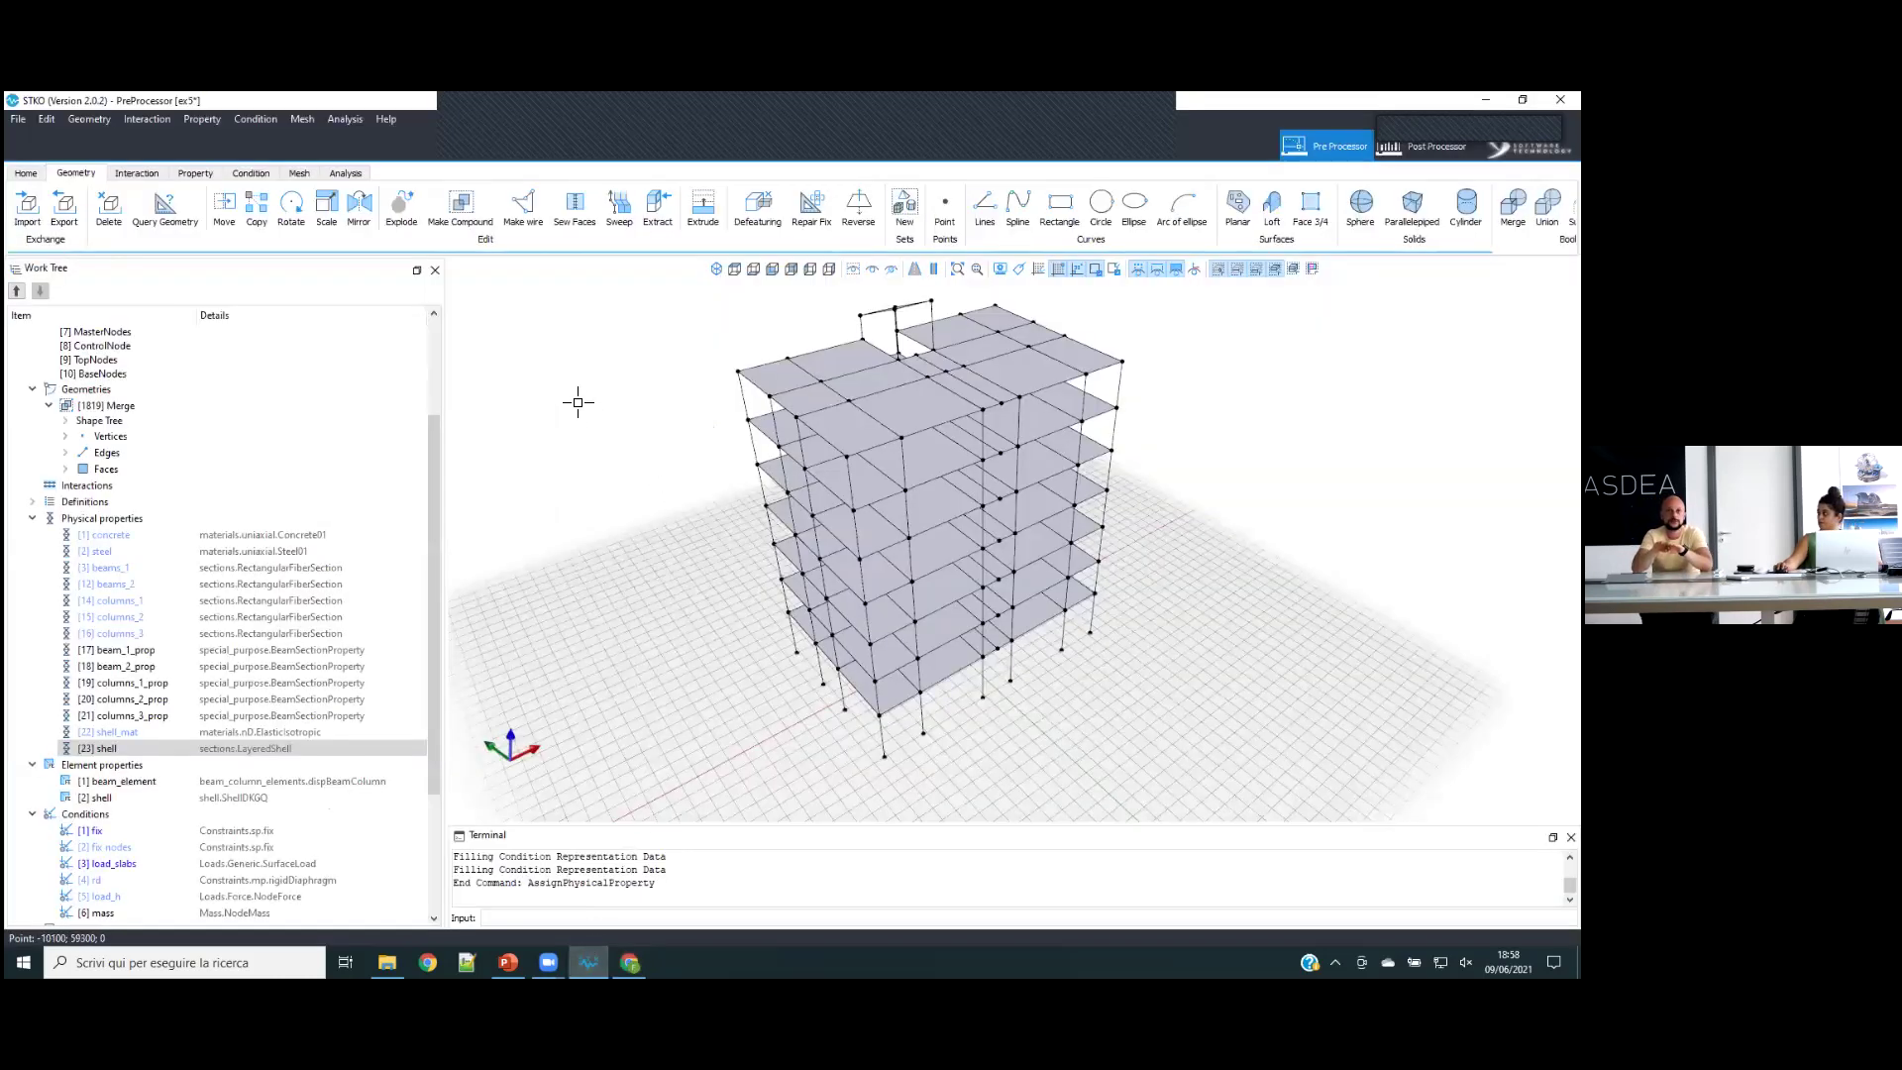
click(65, 453)
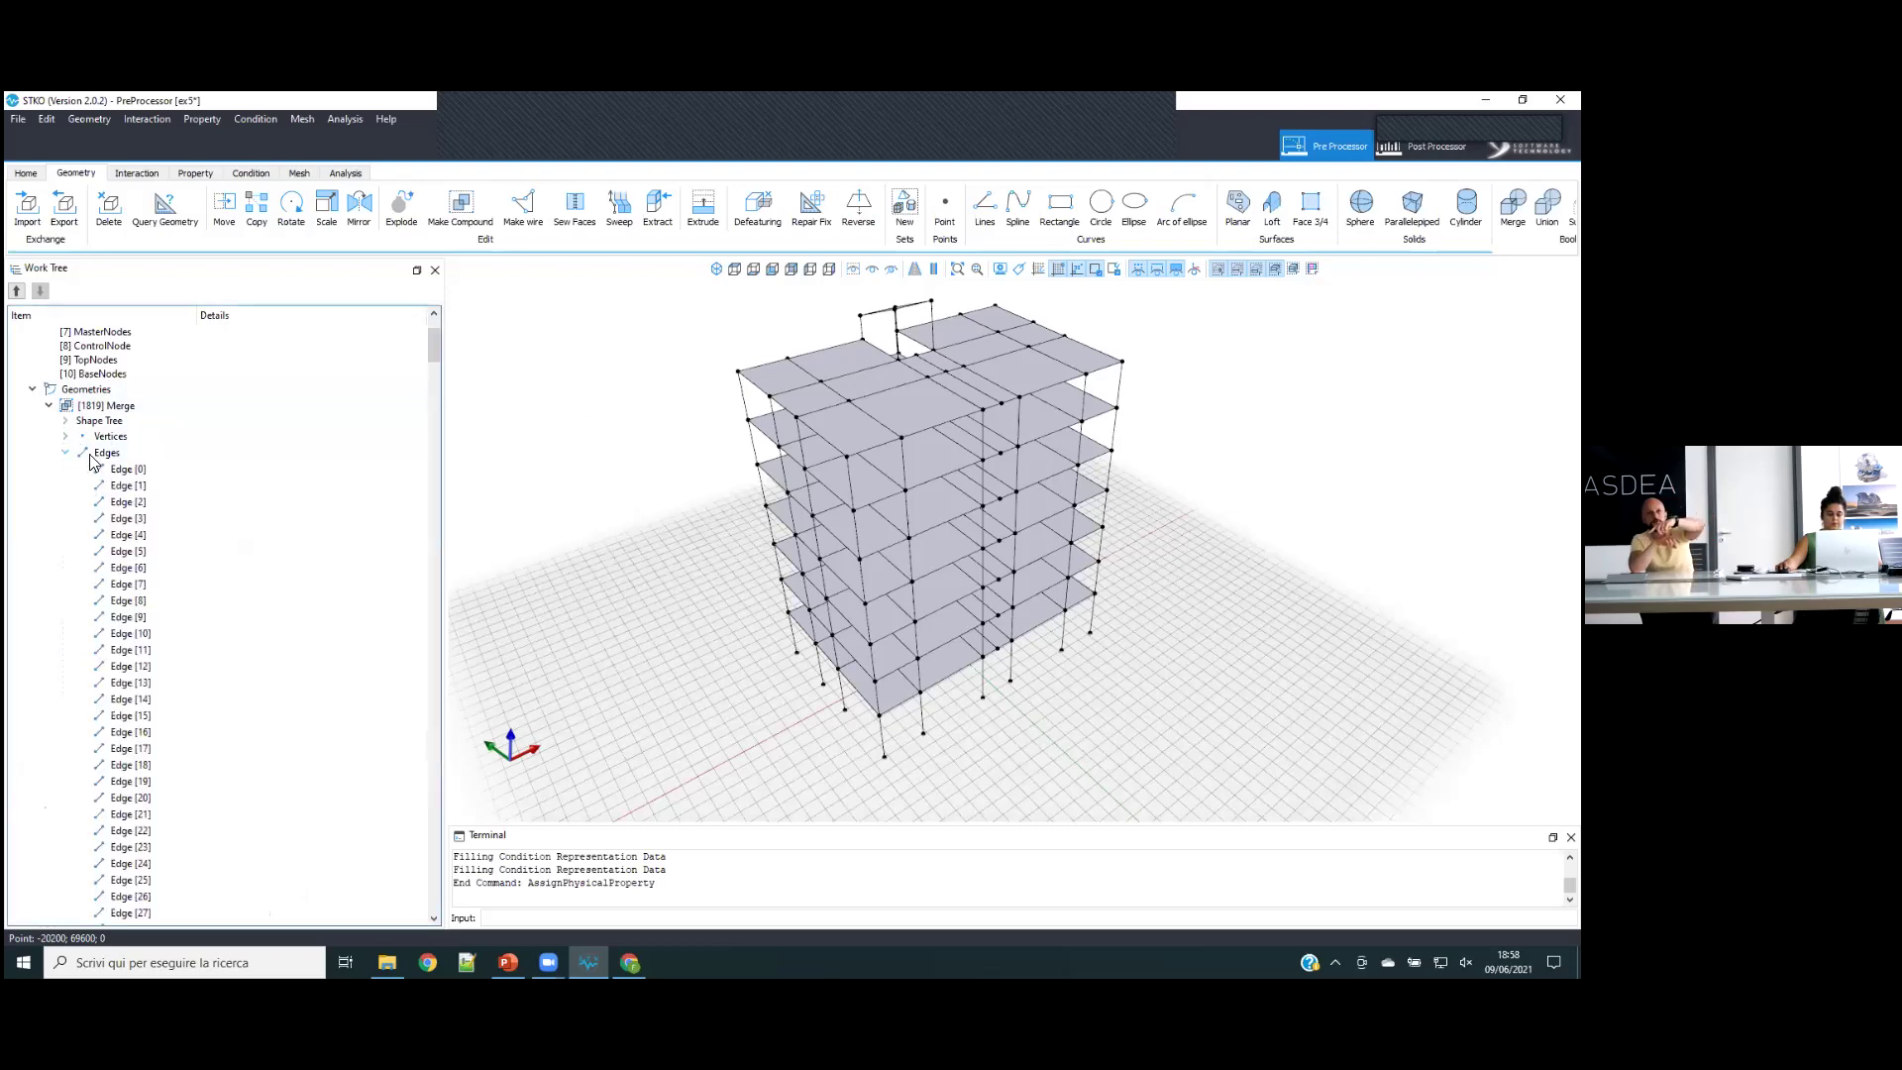
click(65, 452)
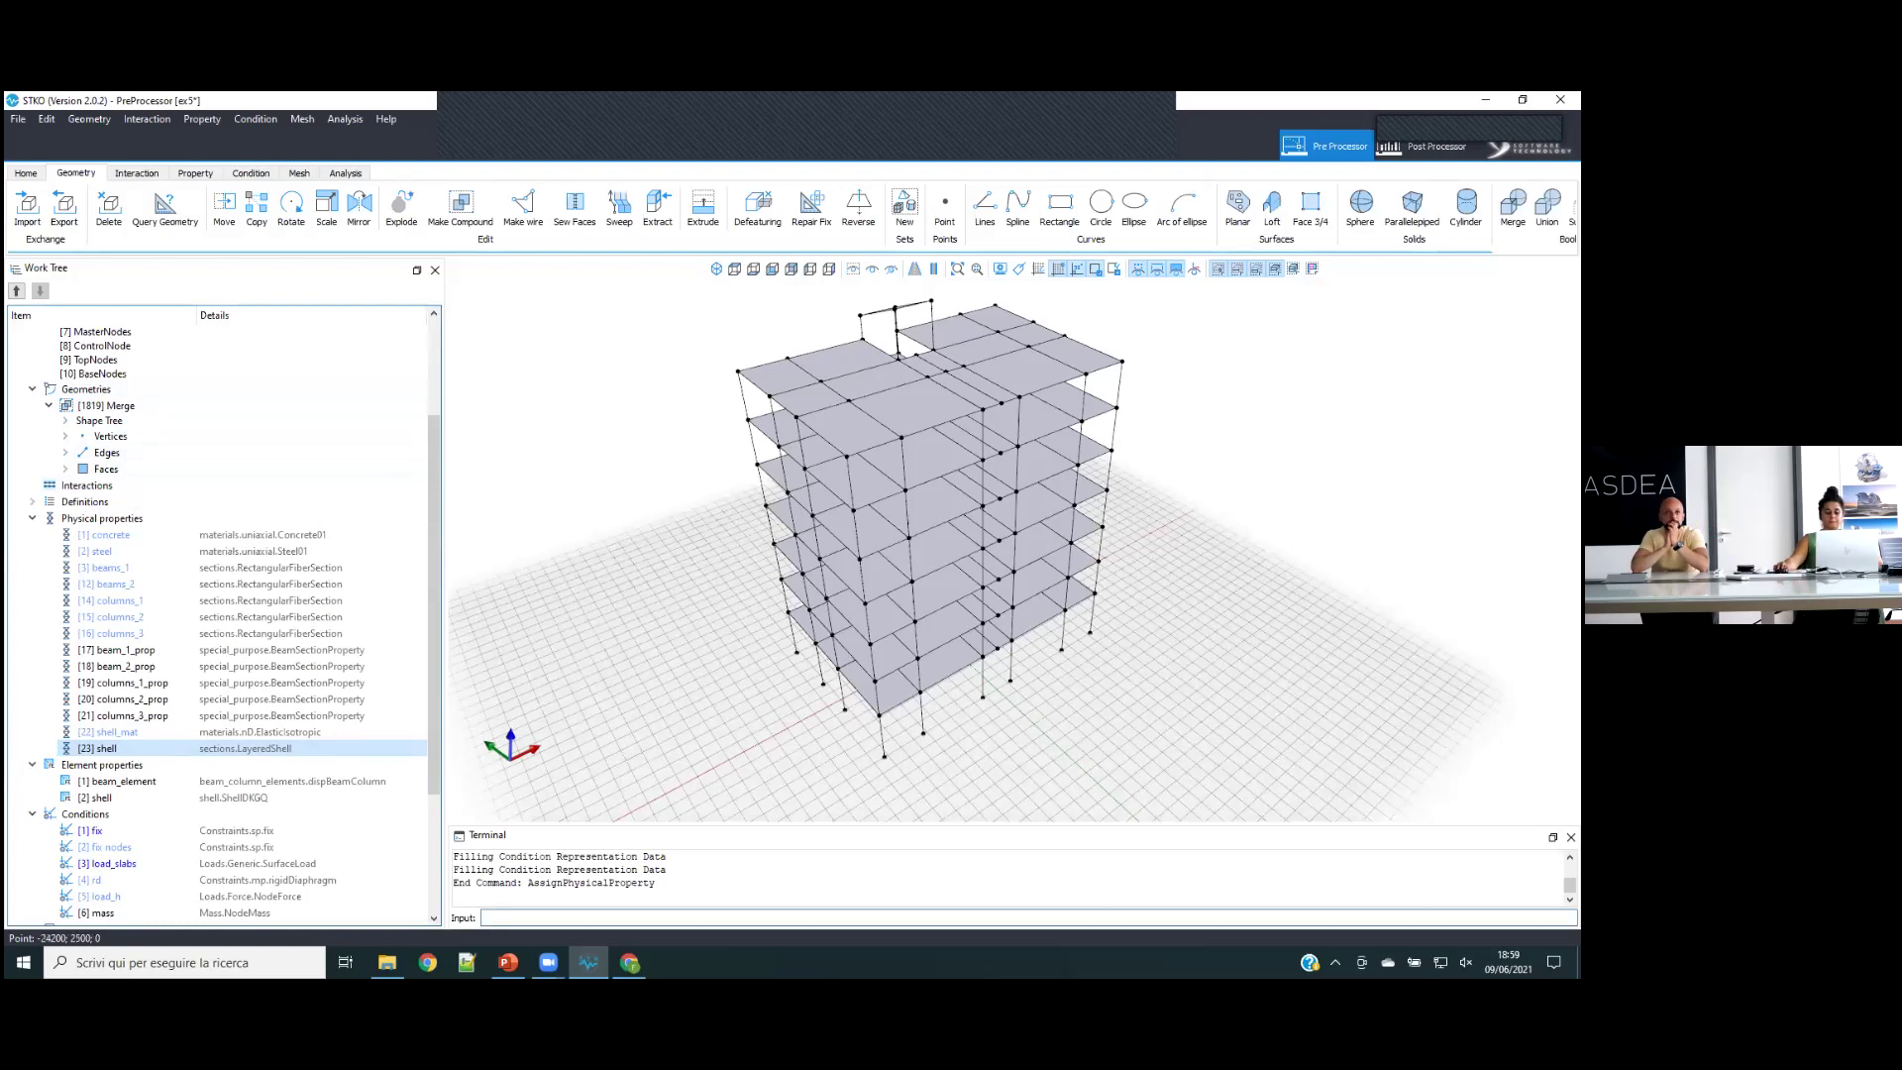
mouse_move(630, 962)
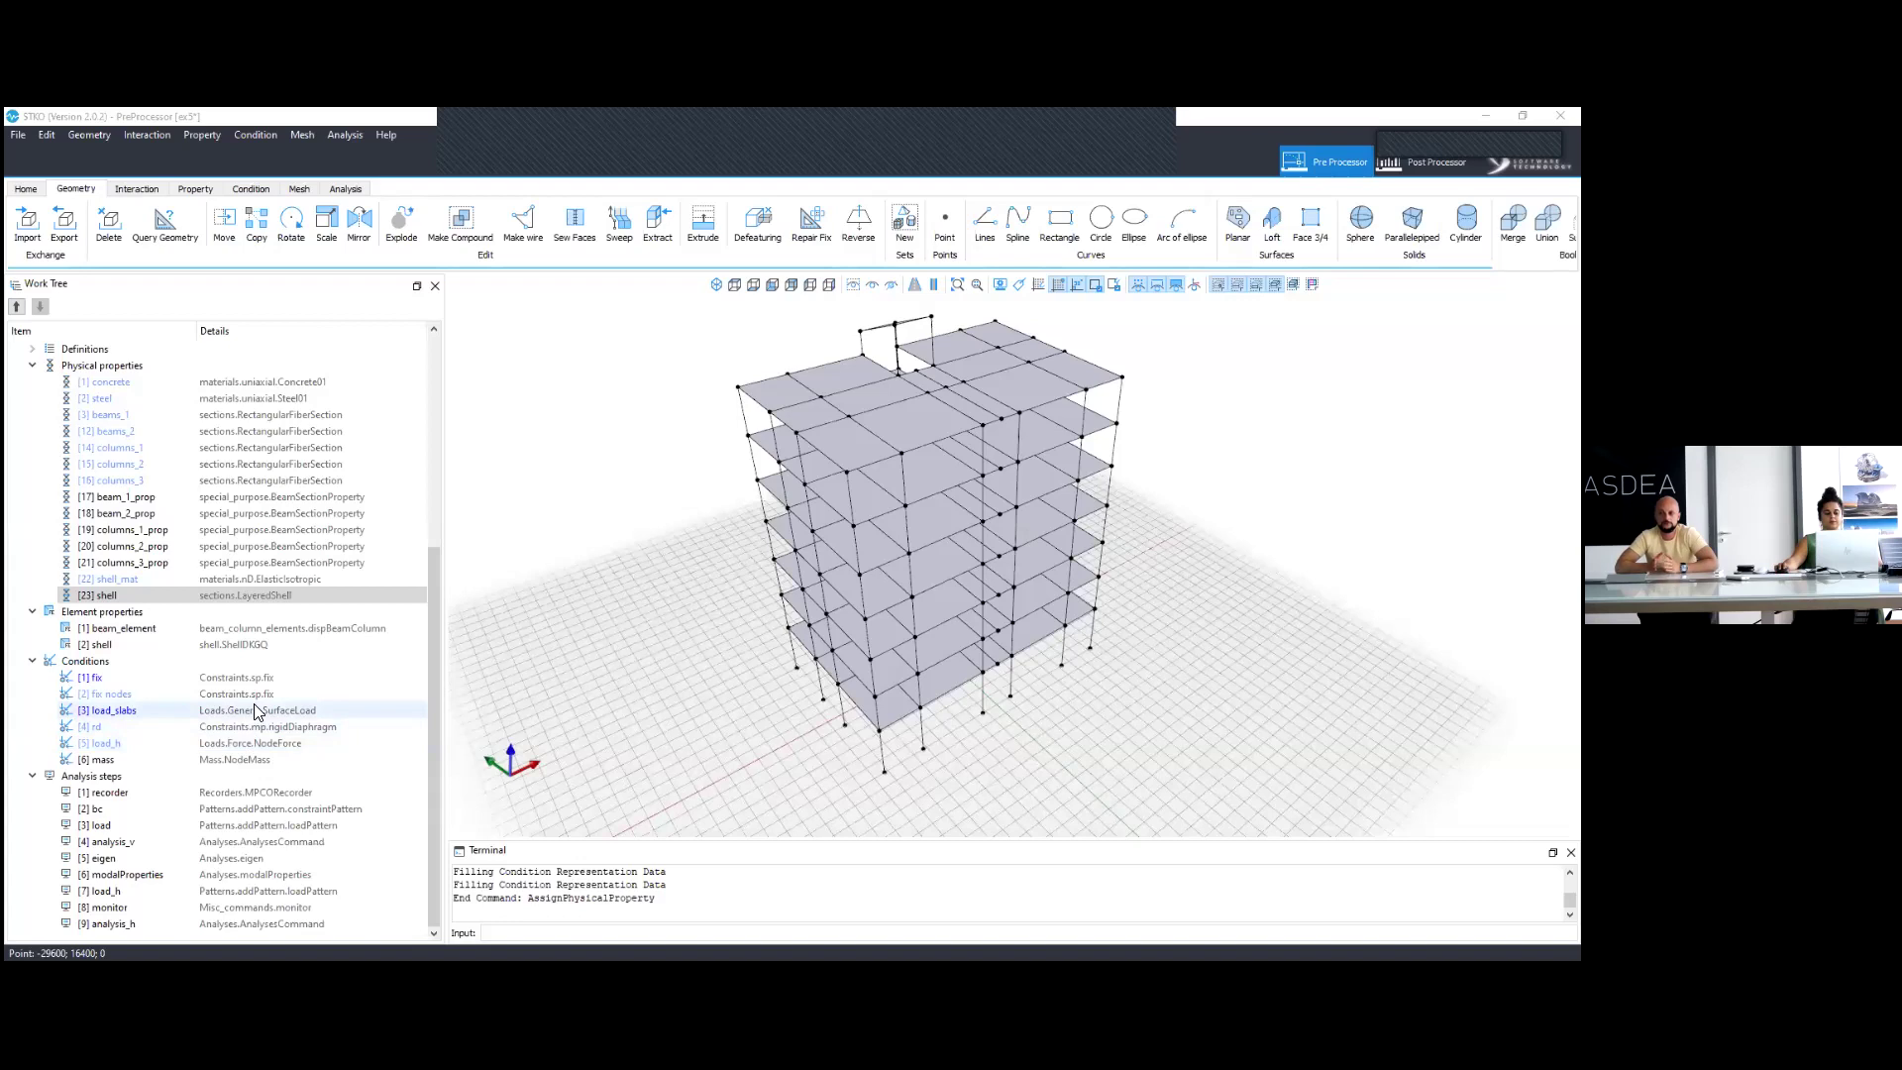
right_click(256, 710)
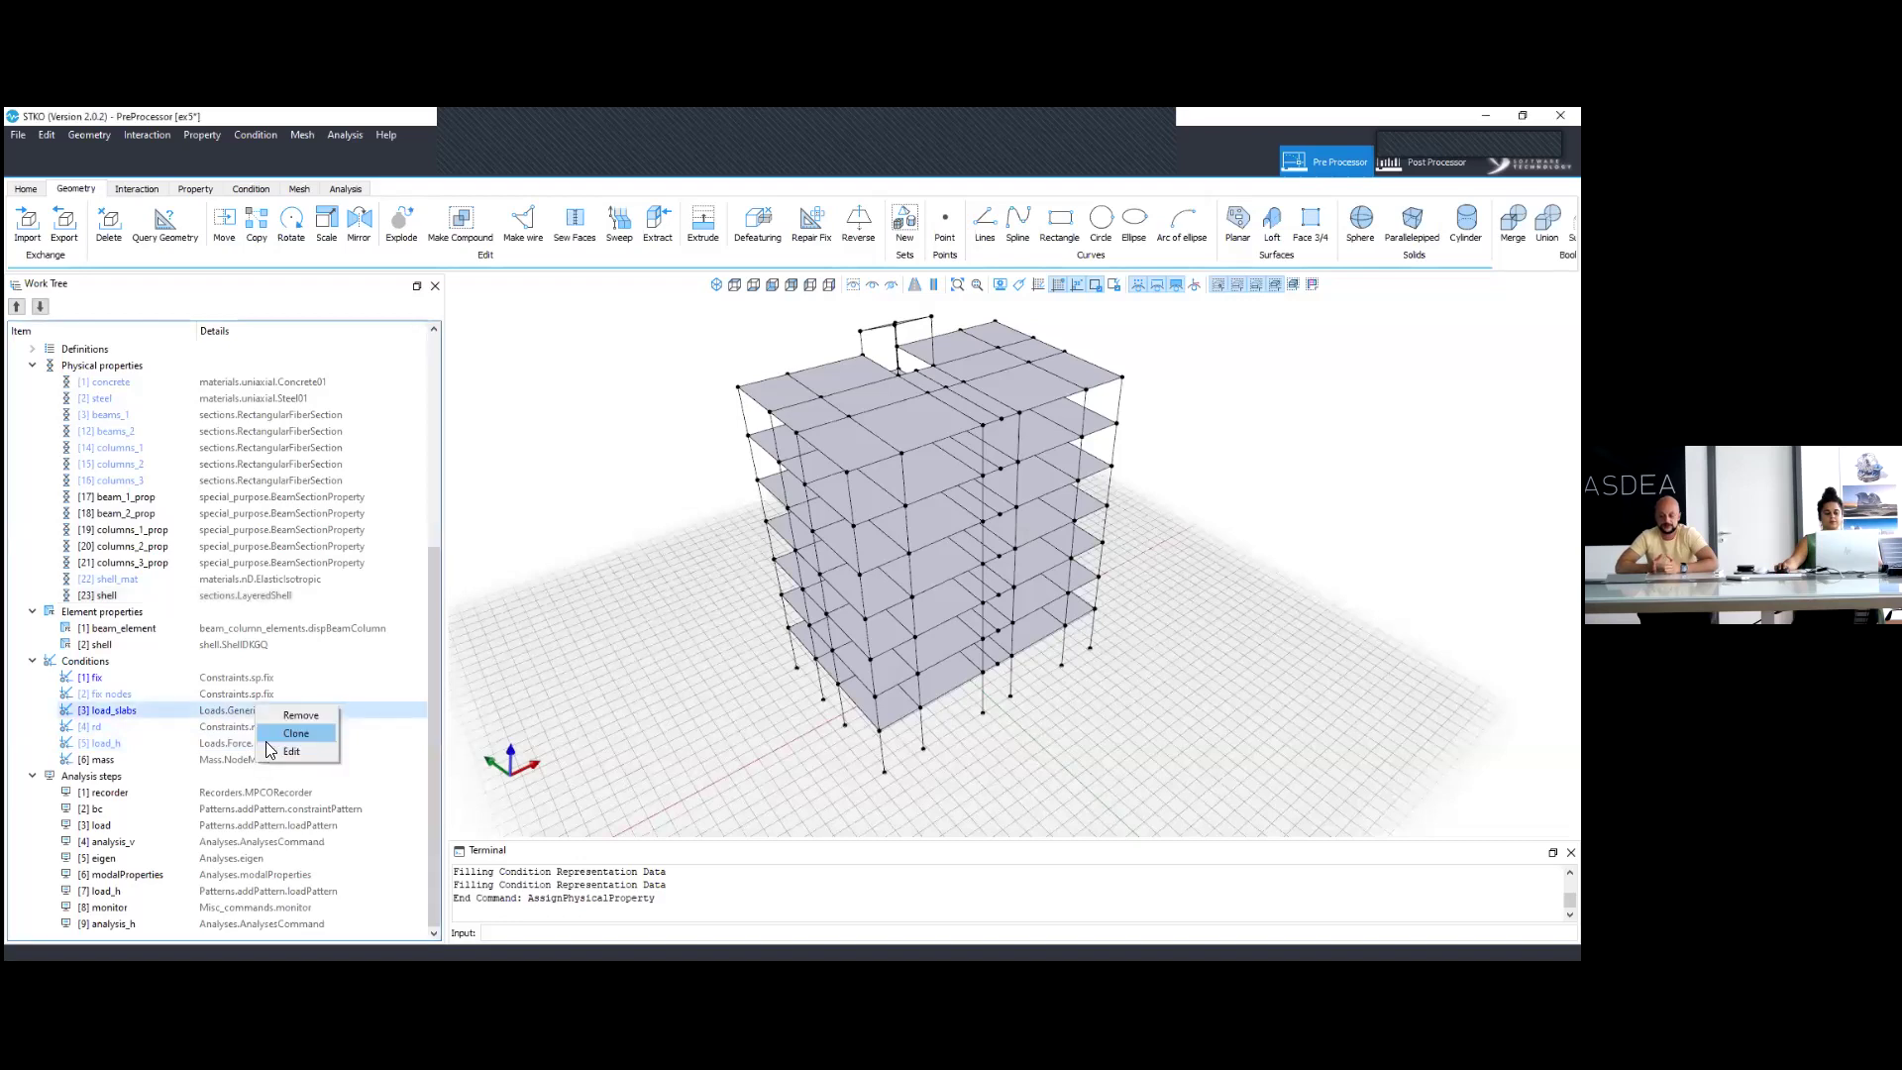
click(335, 751)
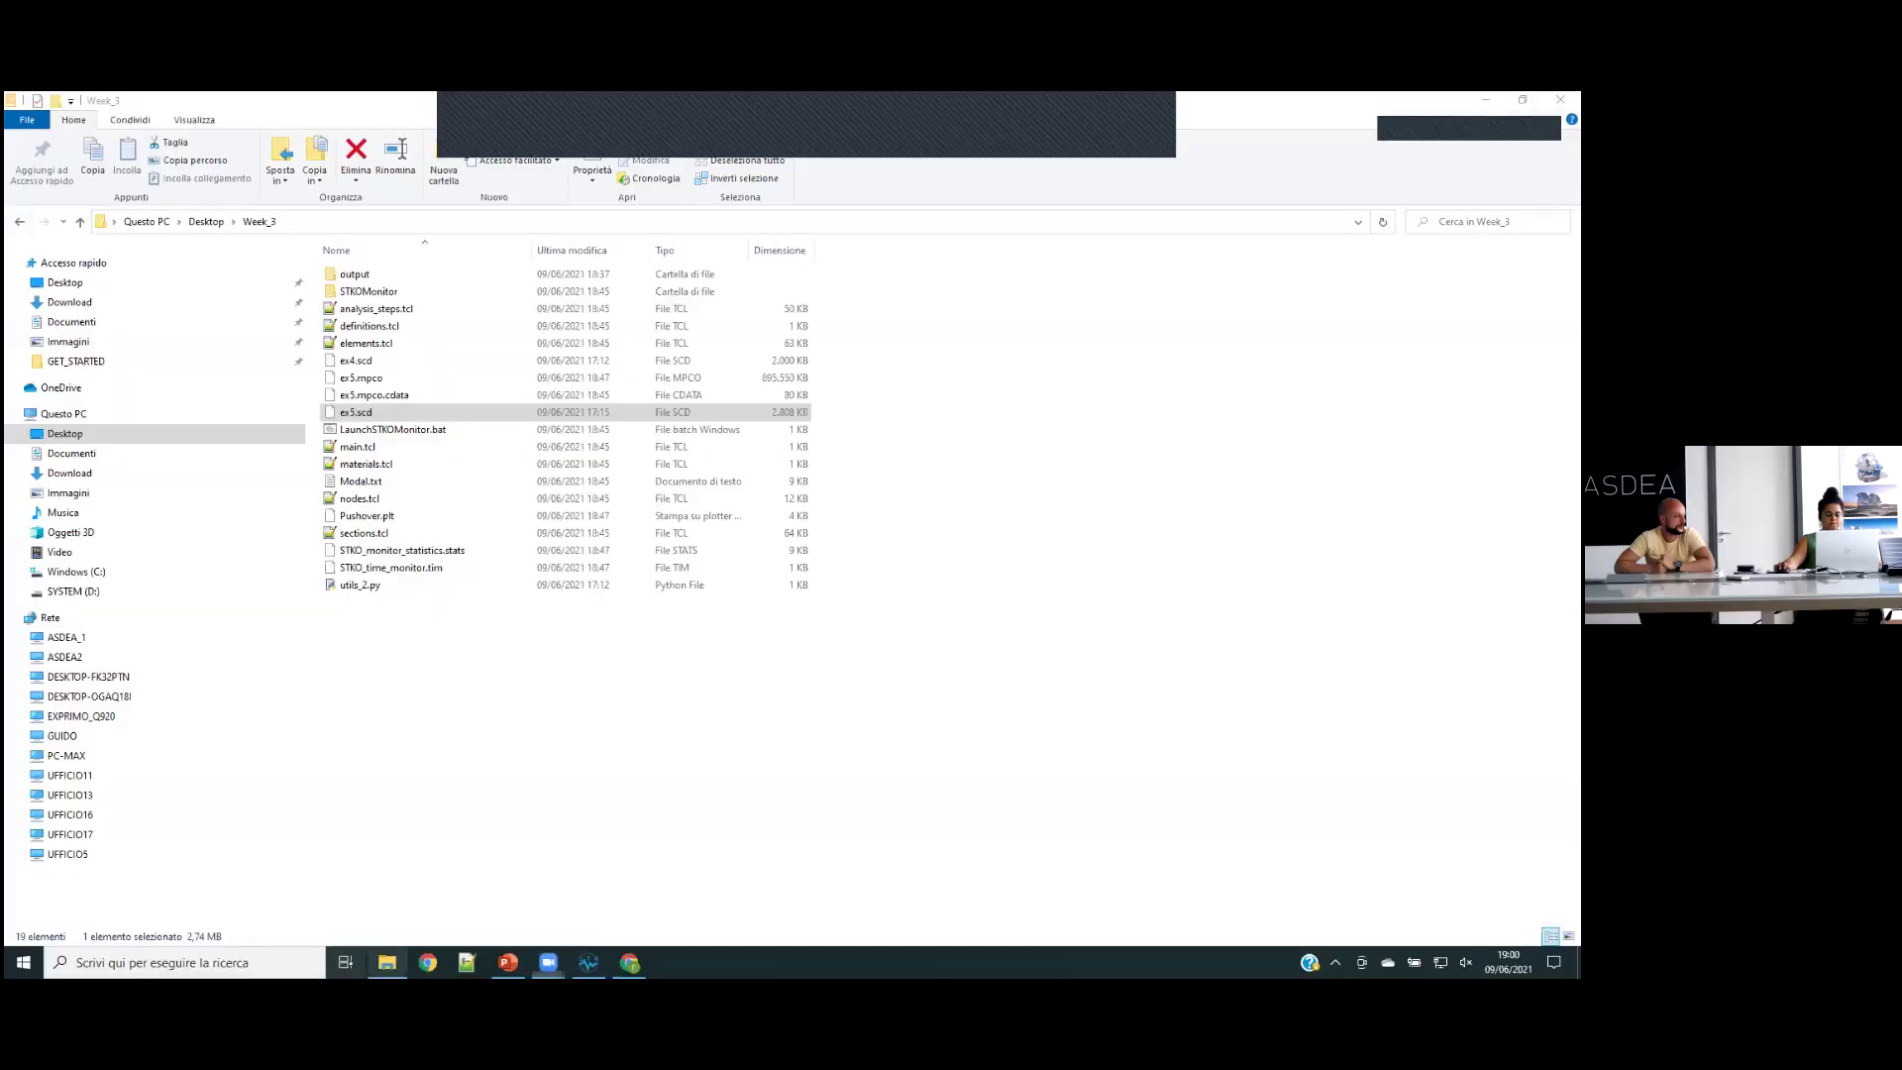
- Switch to the Week_3 folder in File Explorer and open analysis_steps.tcl from output\ex4 in Notepad++
click(345, 962)
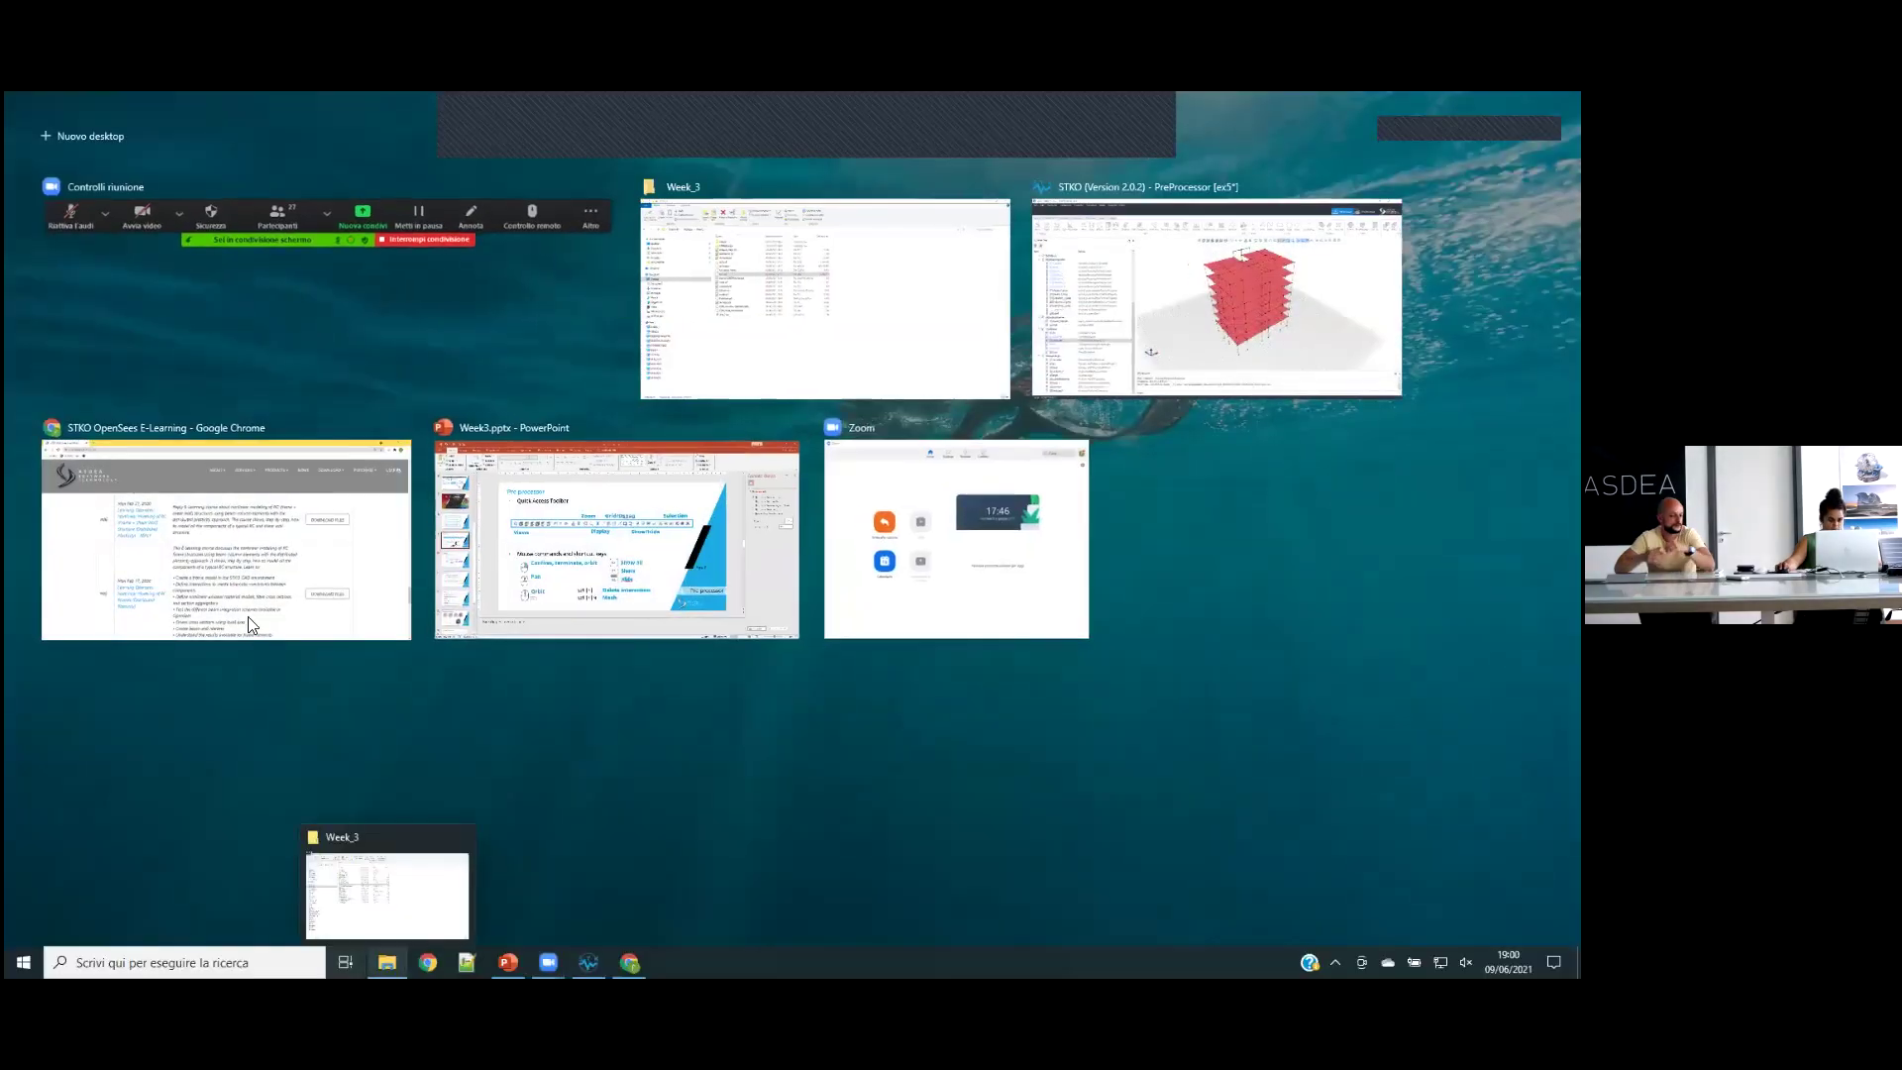
click(813, 297)
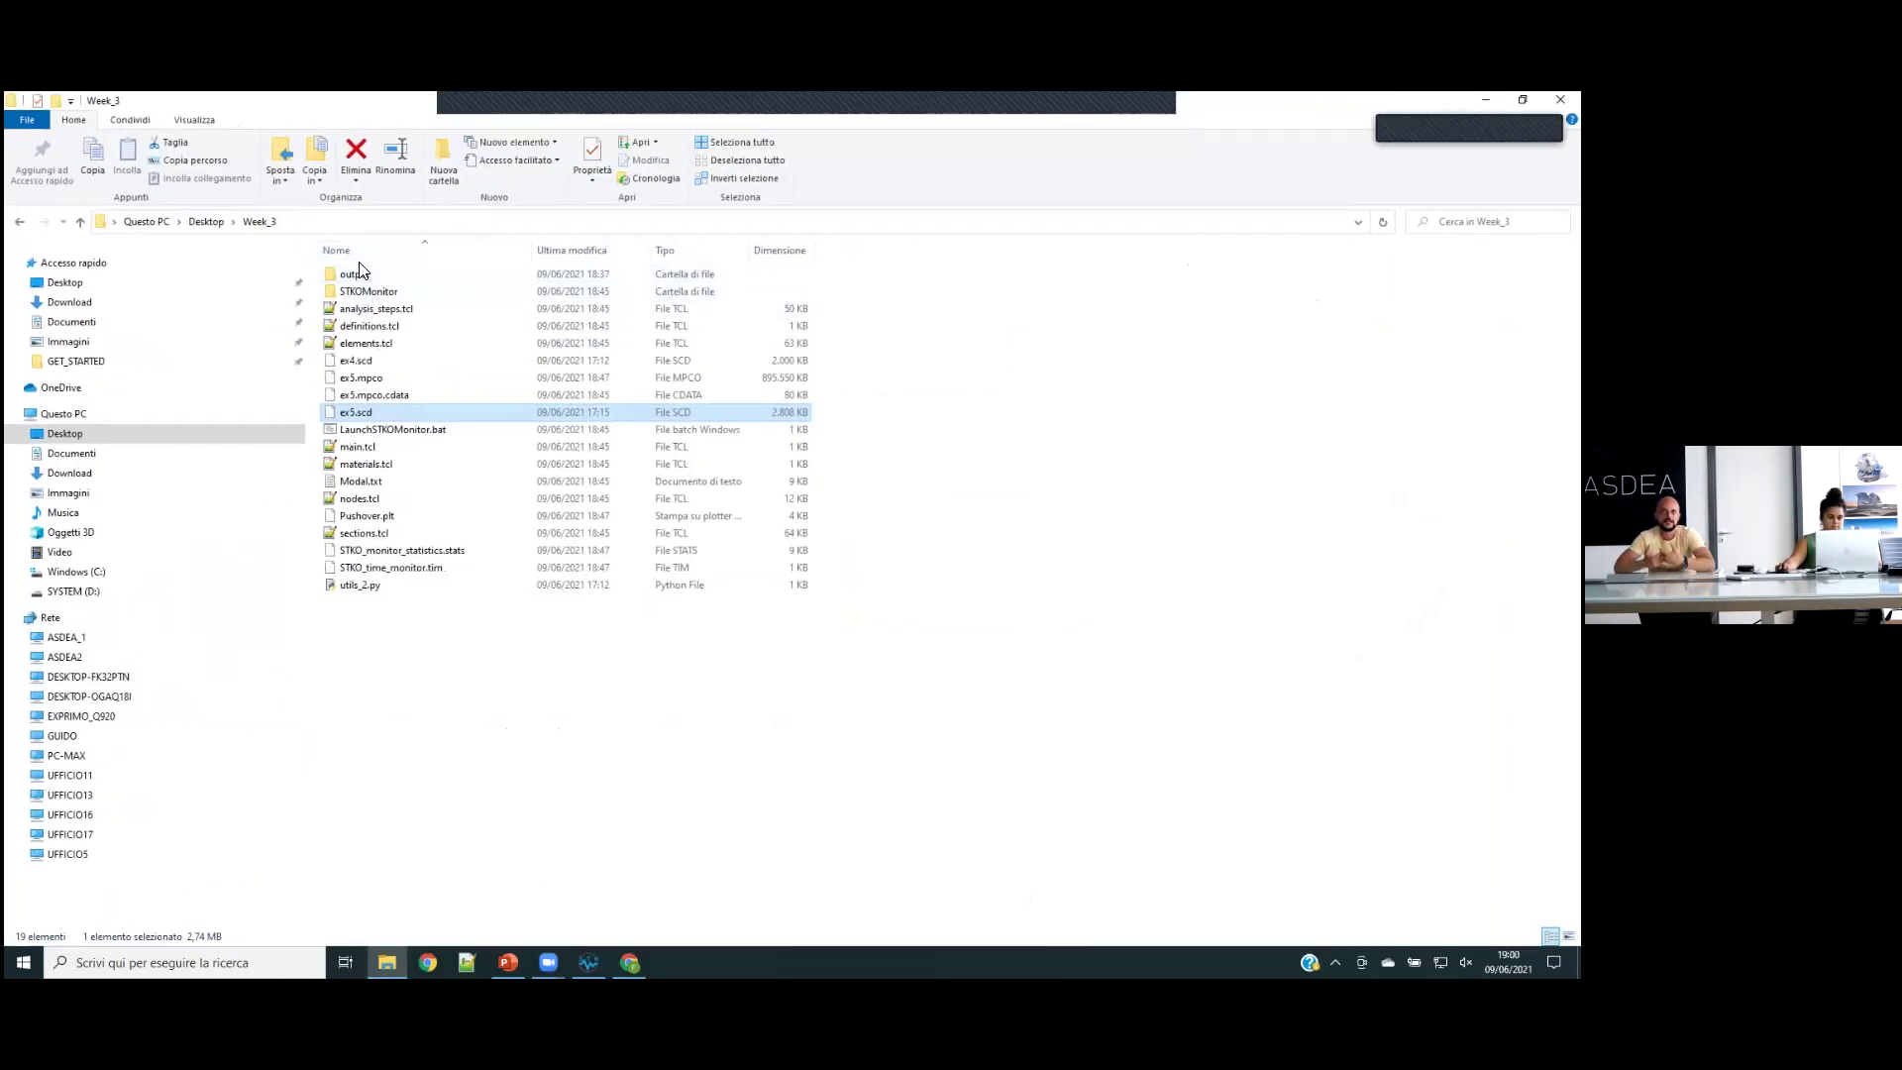
double_click(362, 274)
double_click(382, 277)
click(396, 279)
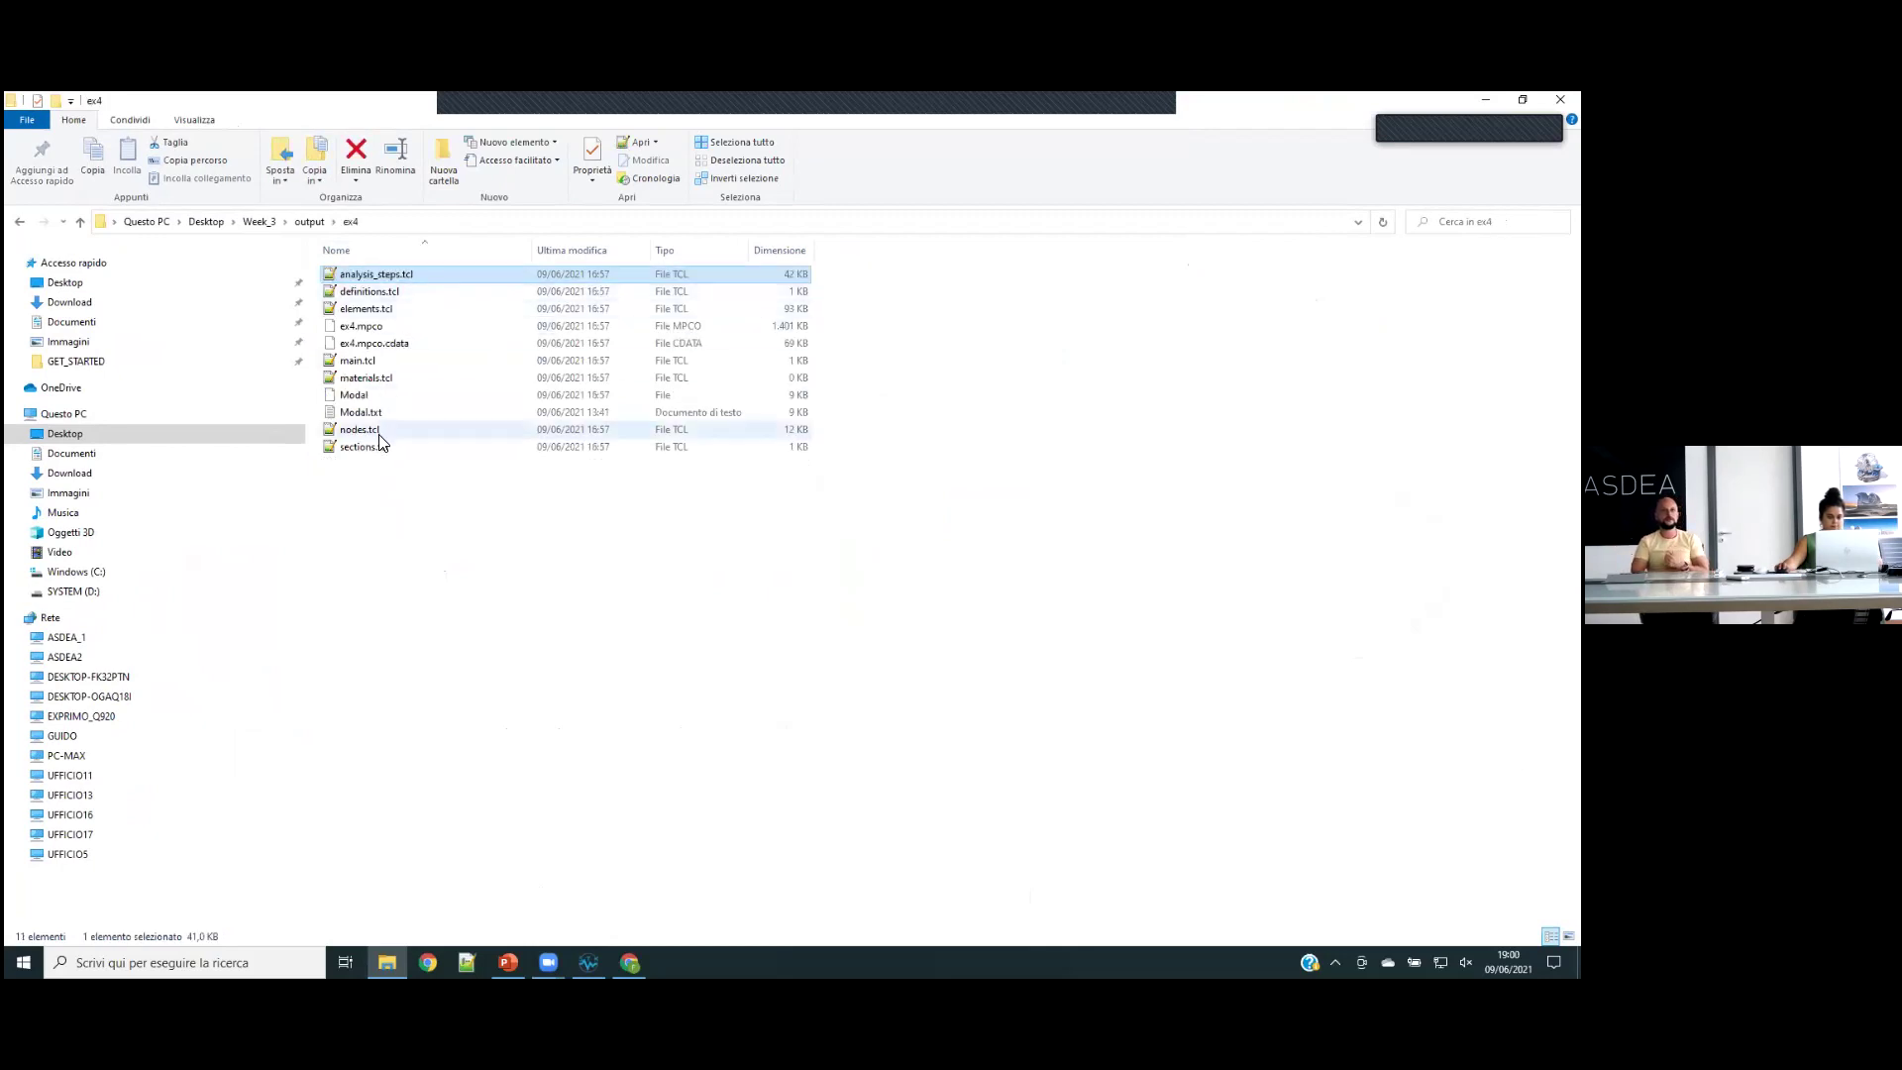
right_click(382, 274)
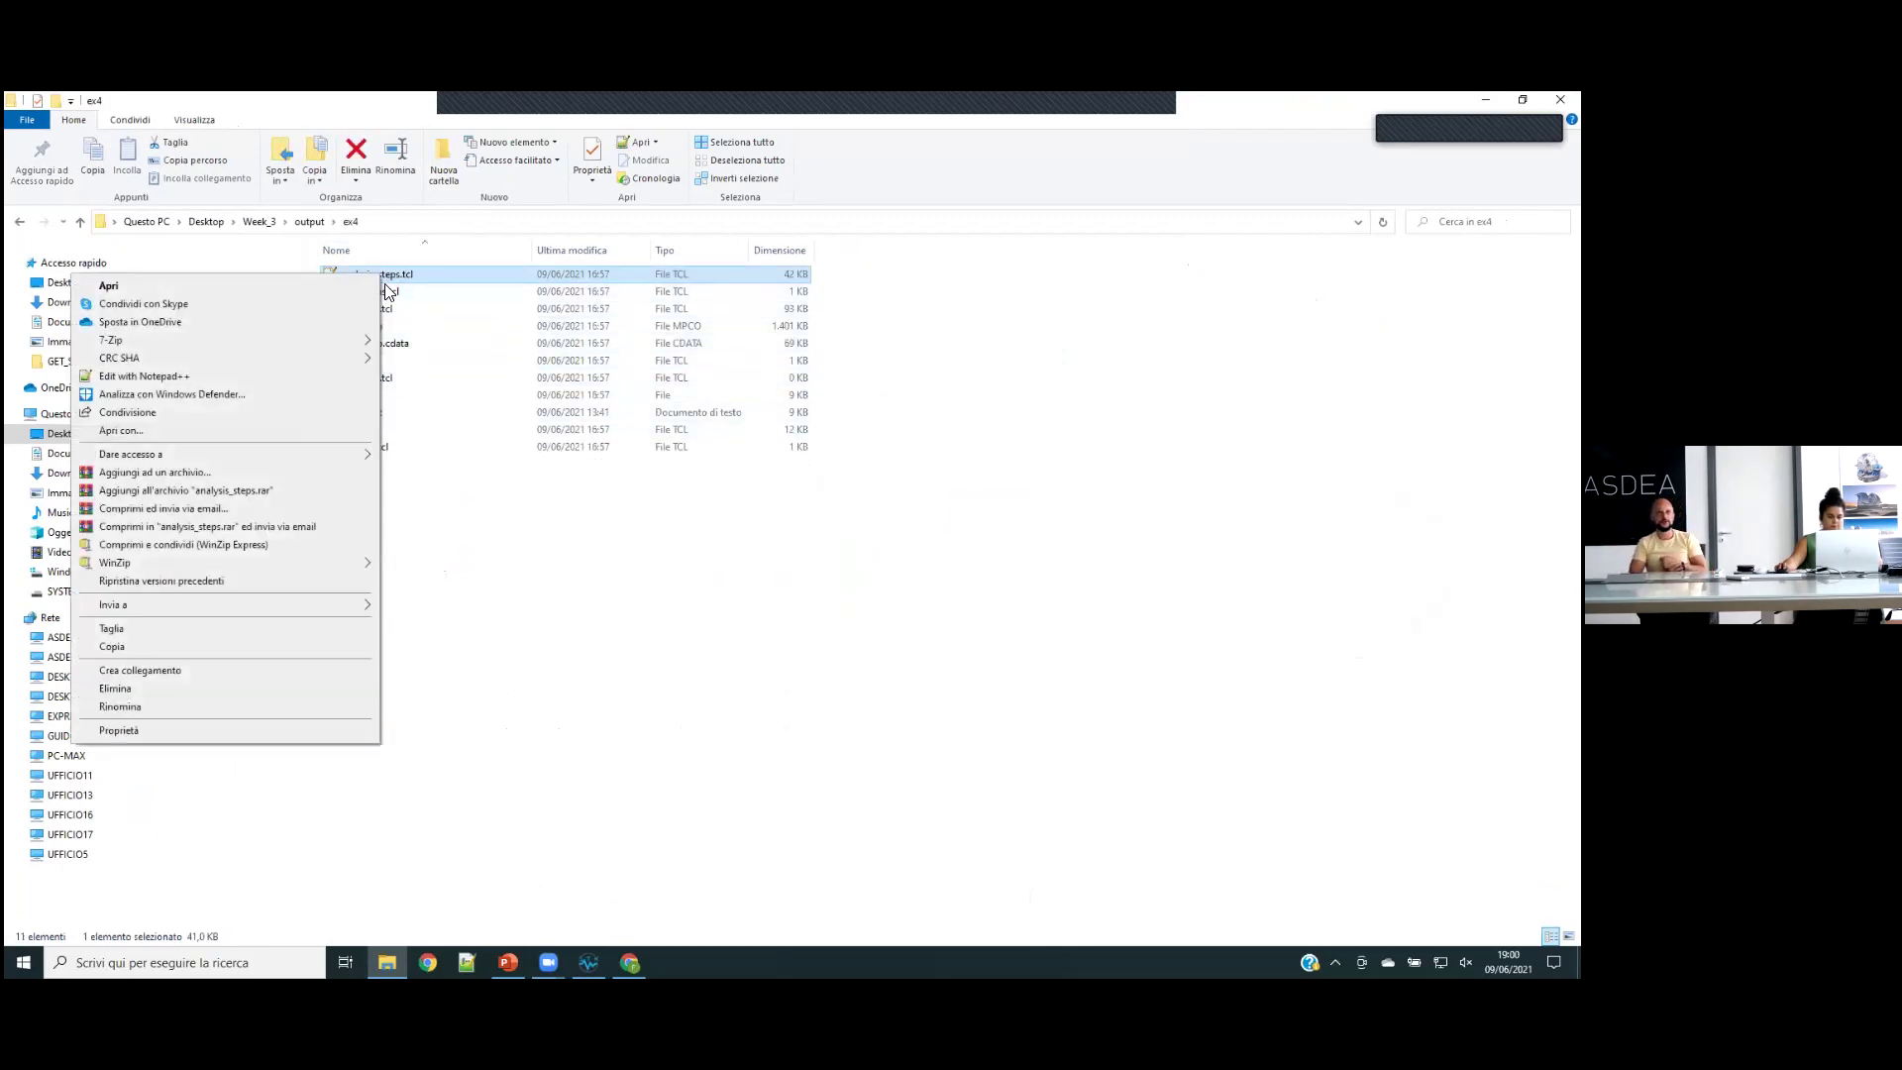
click(185, 376)
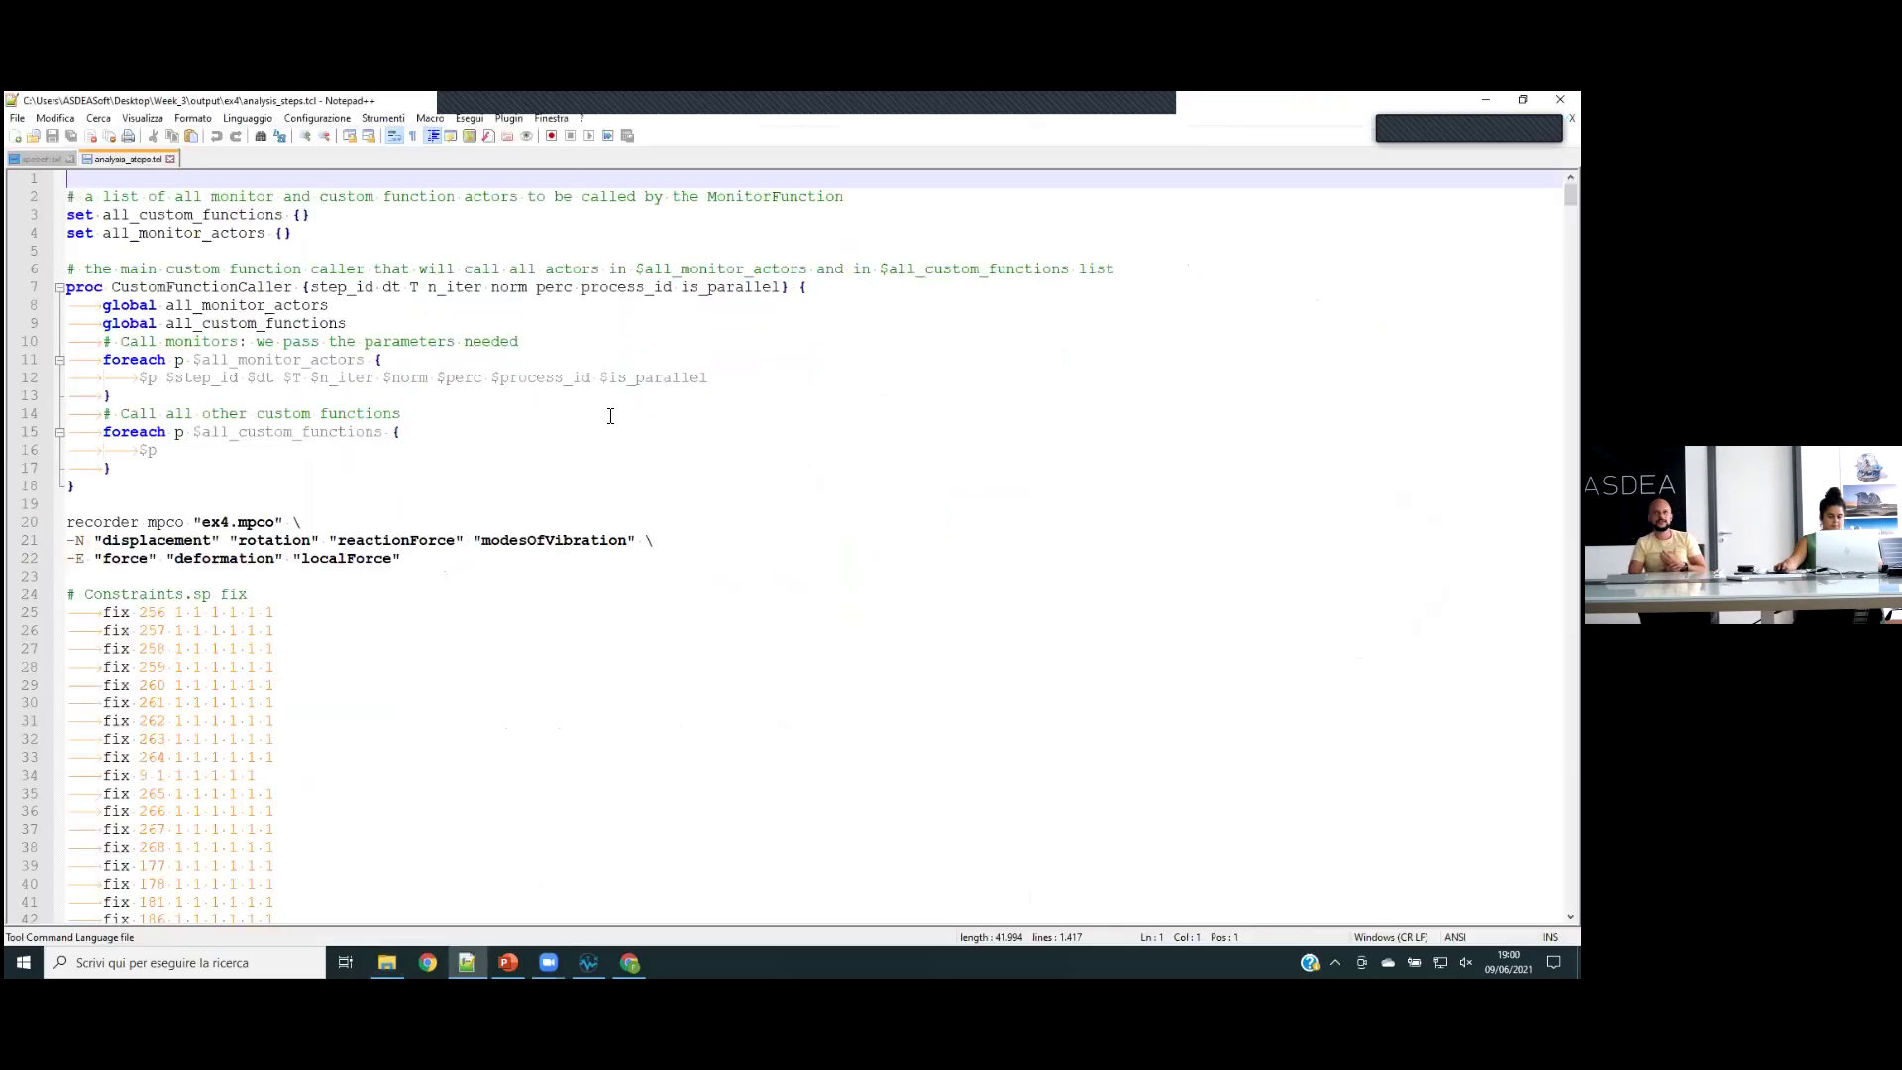
- Examine the rigidDiaphragm commands and the eleLoad beamUniform commands written for the generic surface load in analysis_steps.tcl
click(468, 473)
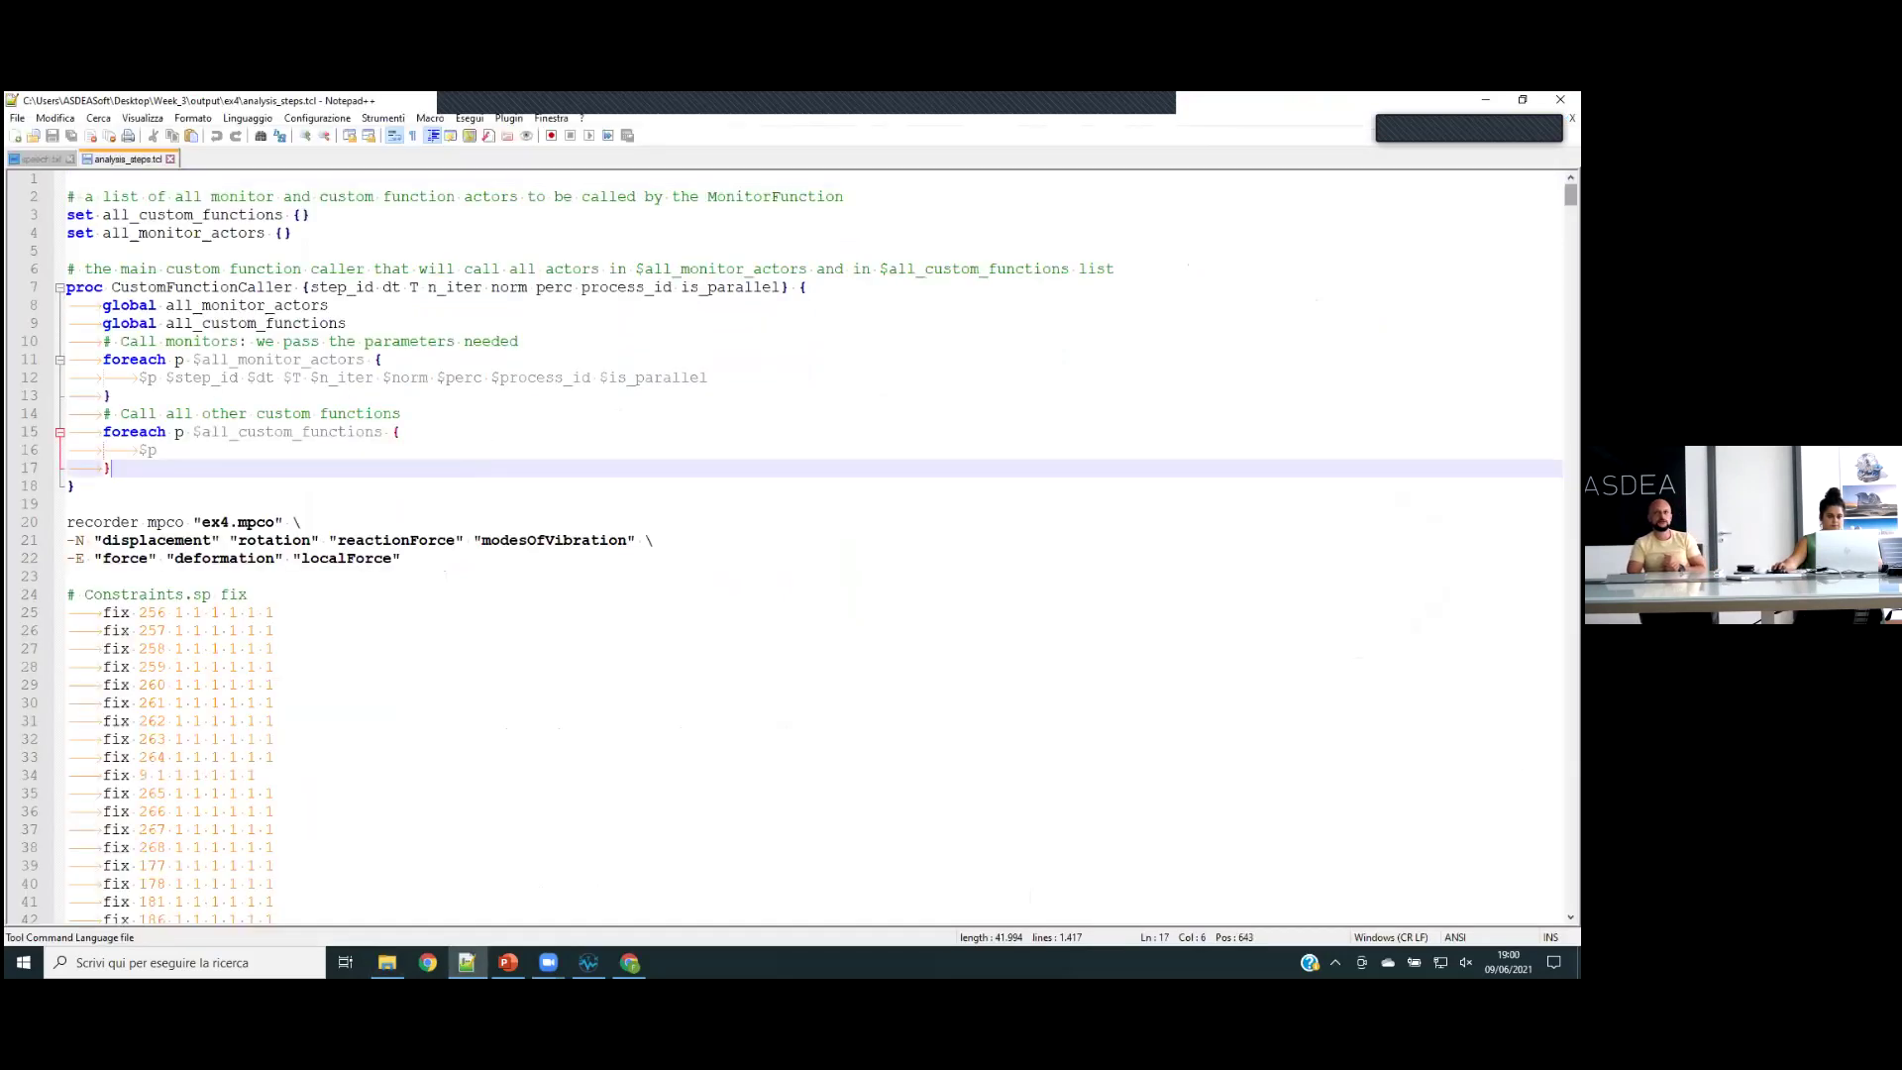
scroll(800, 547, down, 20)
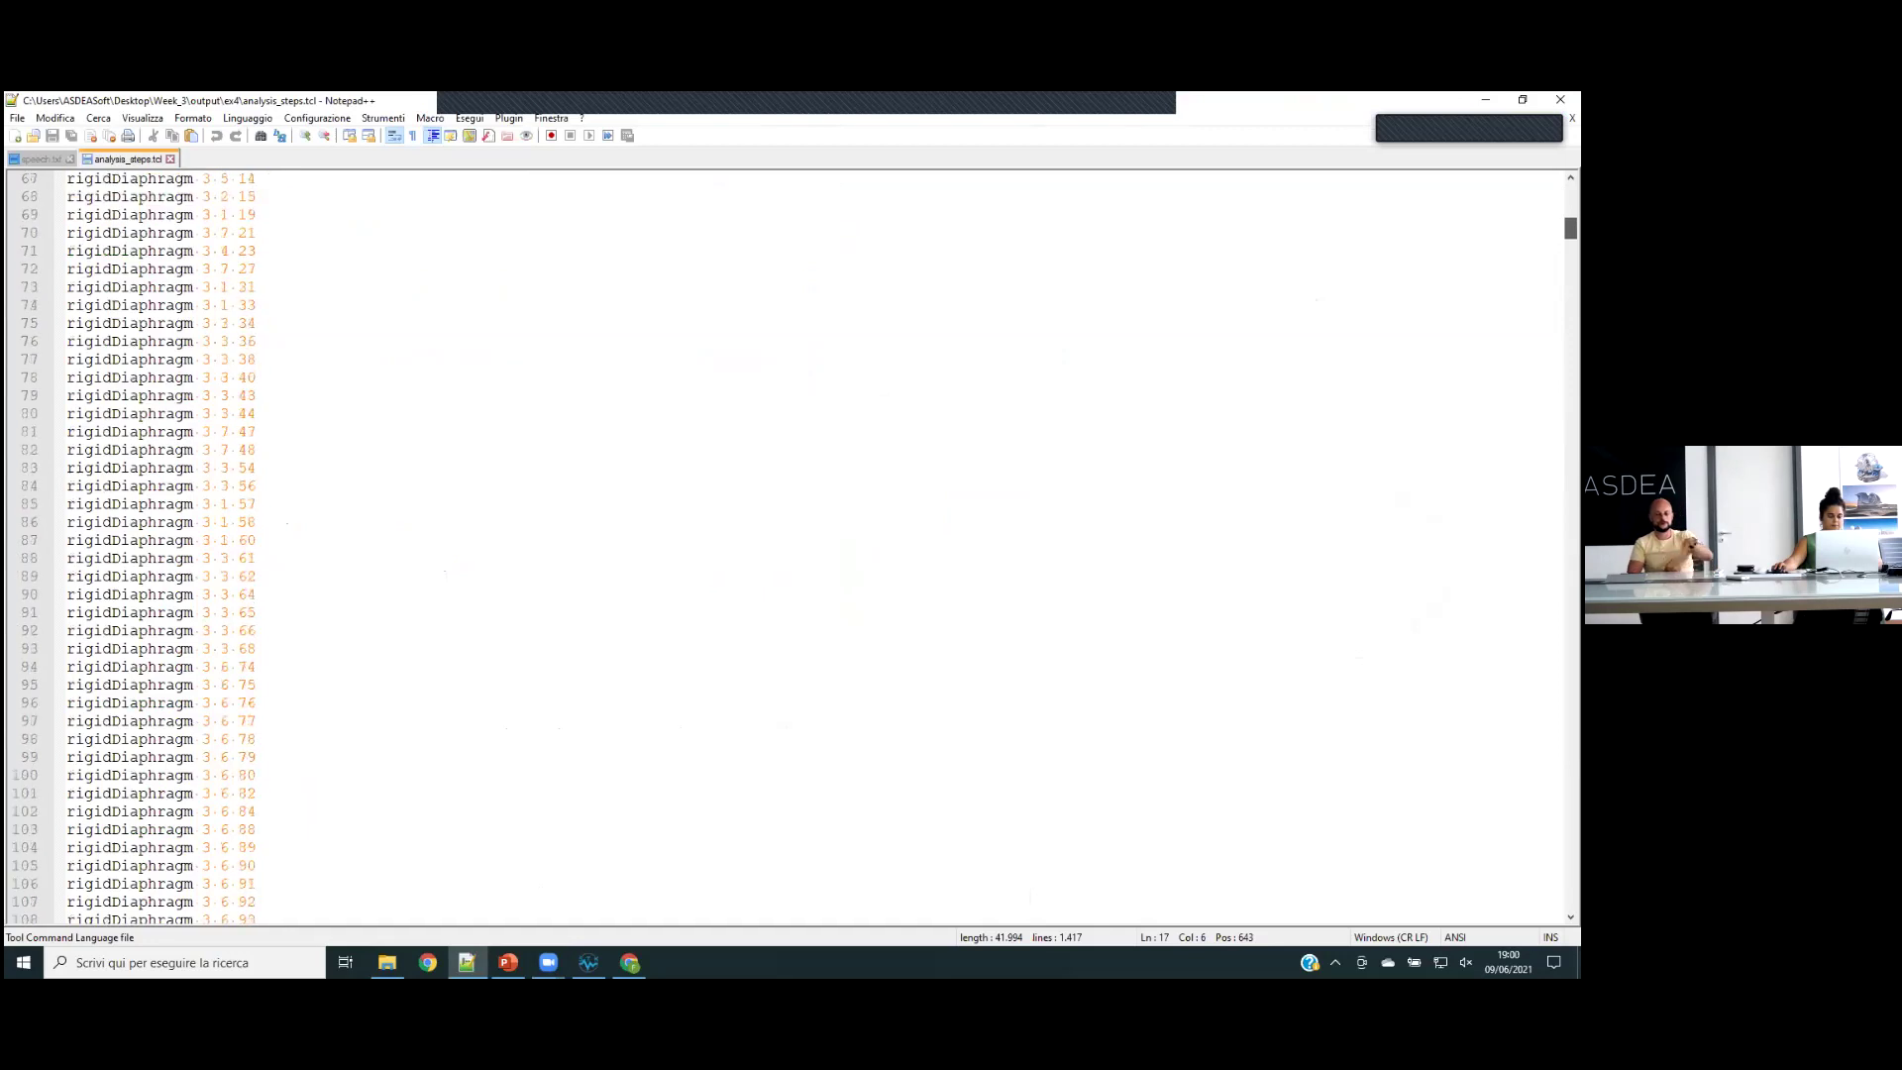
scroll(799, 547, down, 20)
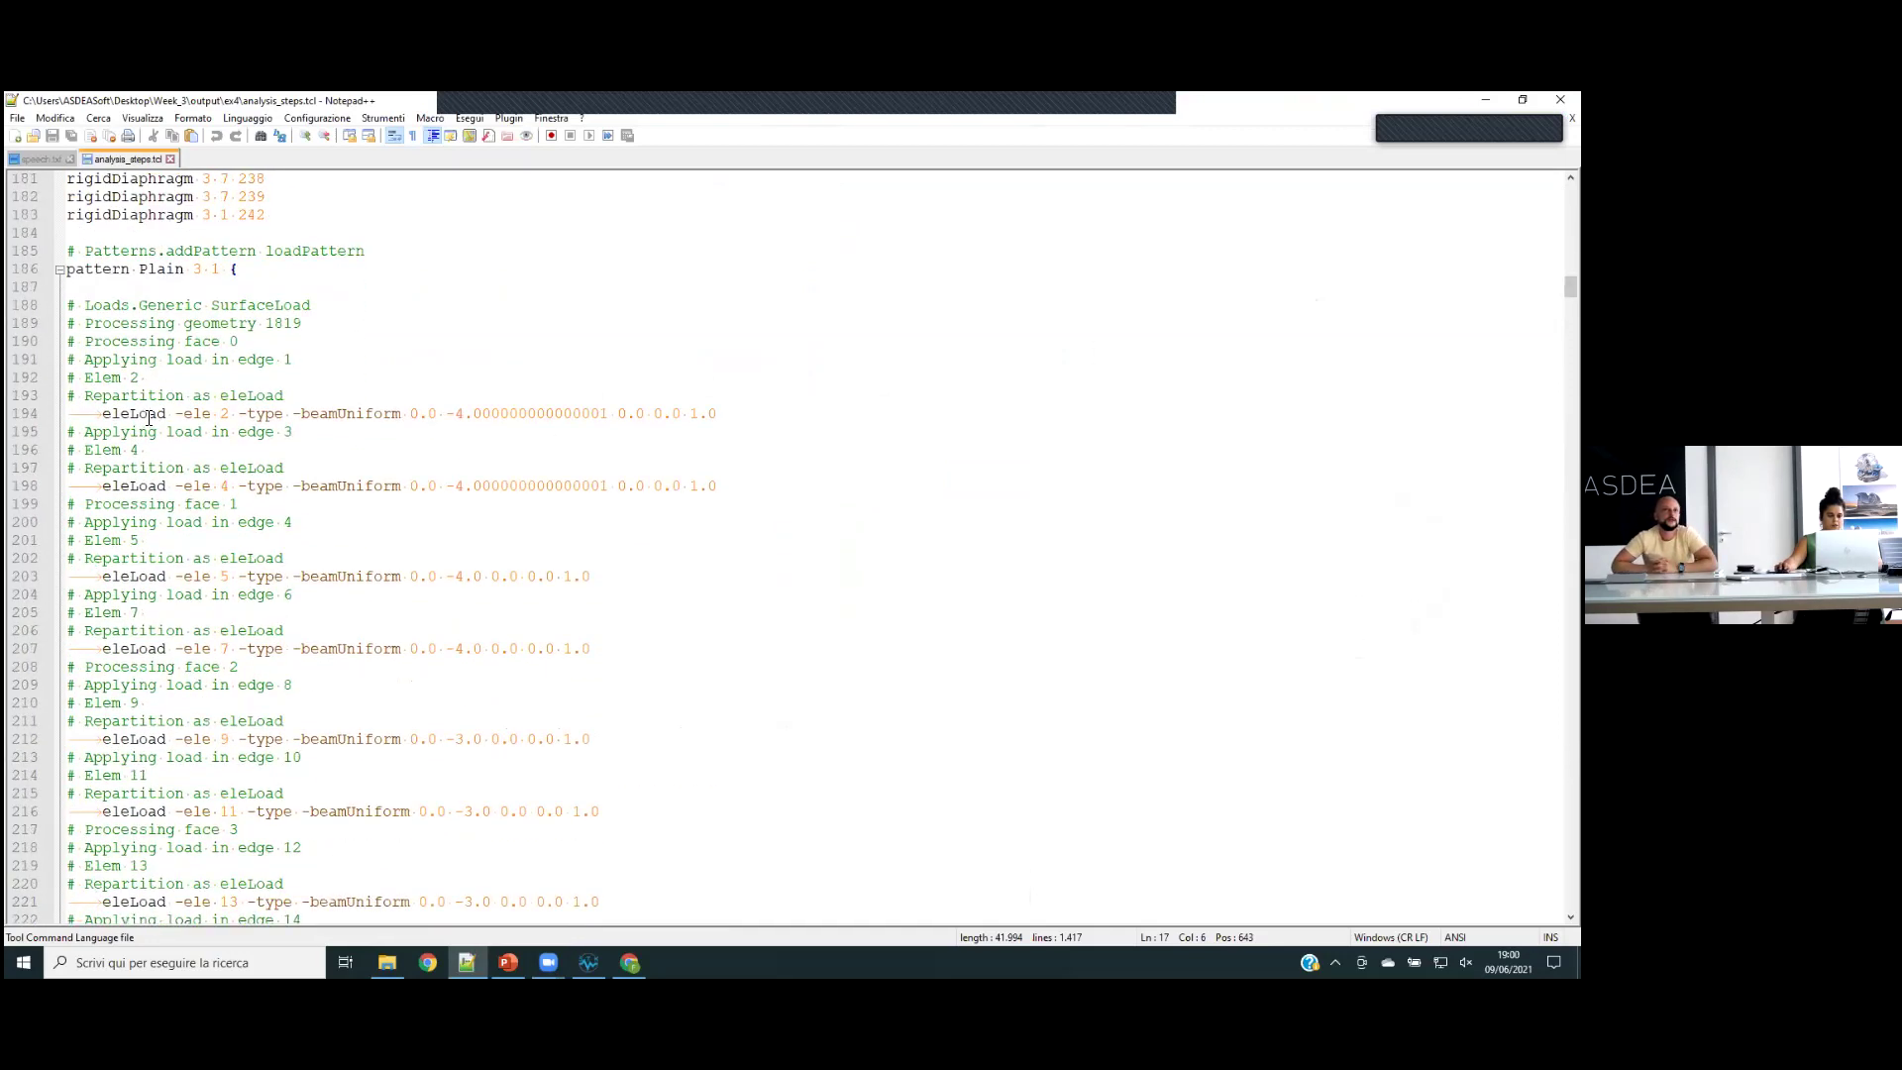
double_click(148, 414)
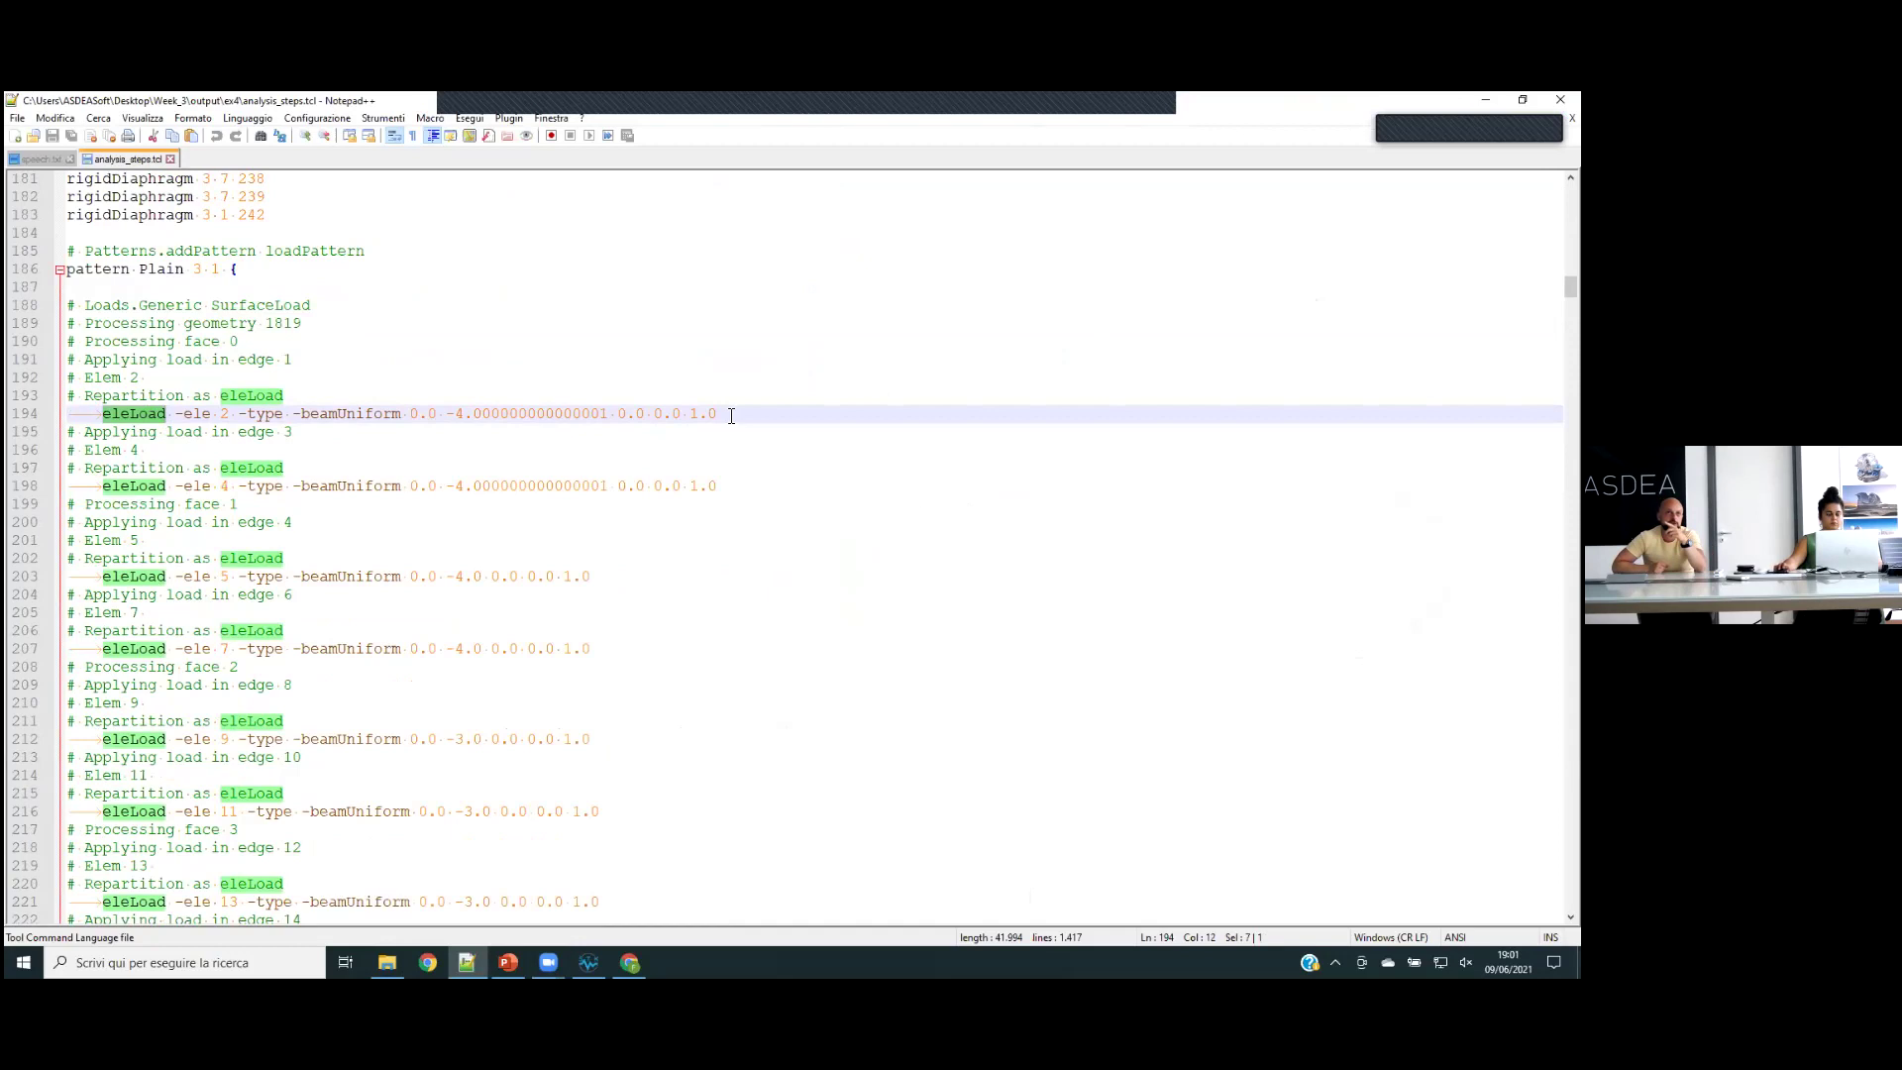
click(388, 331)
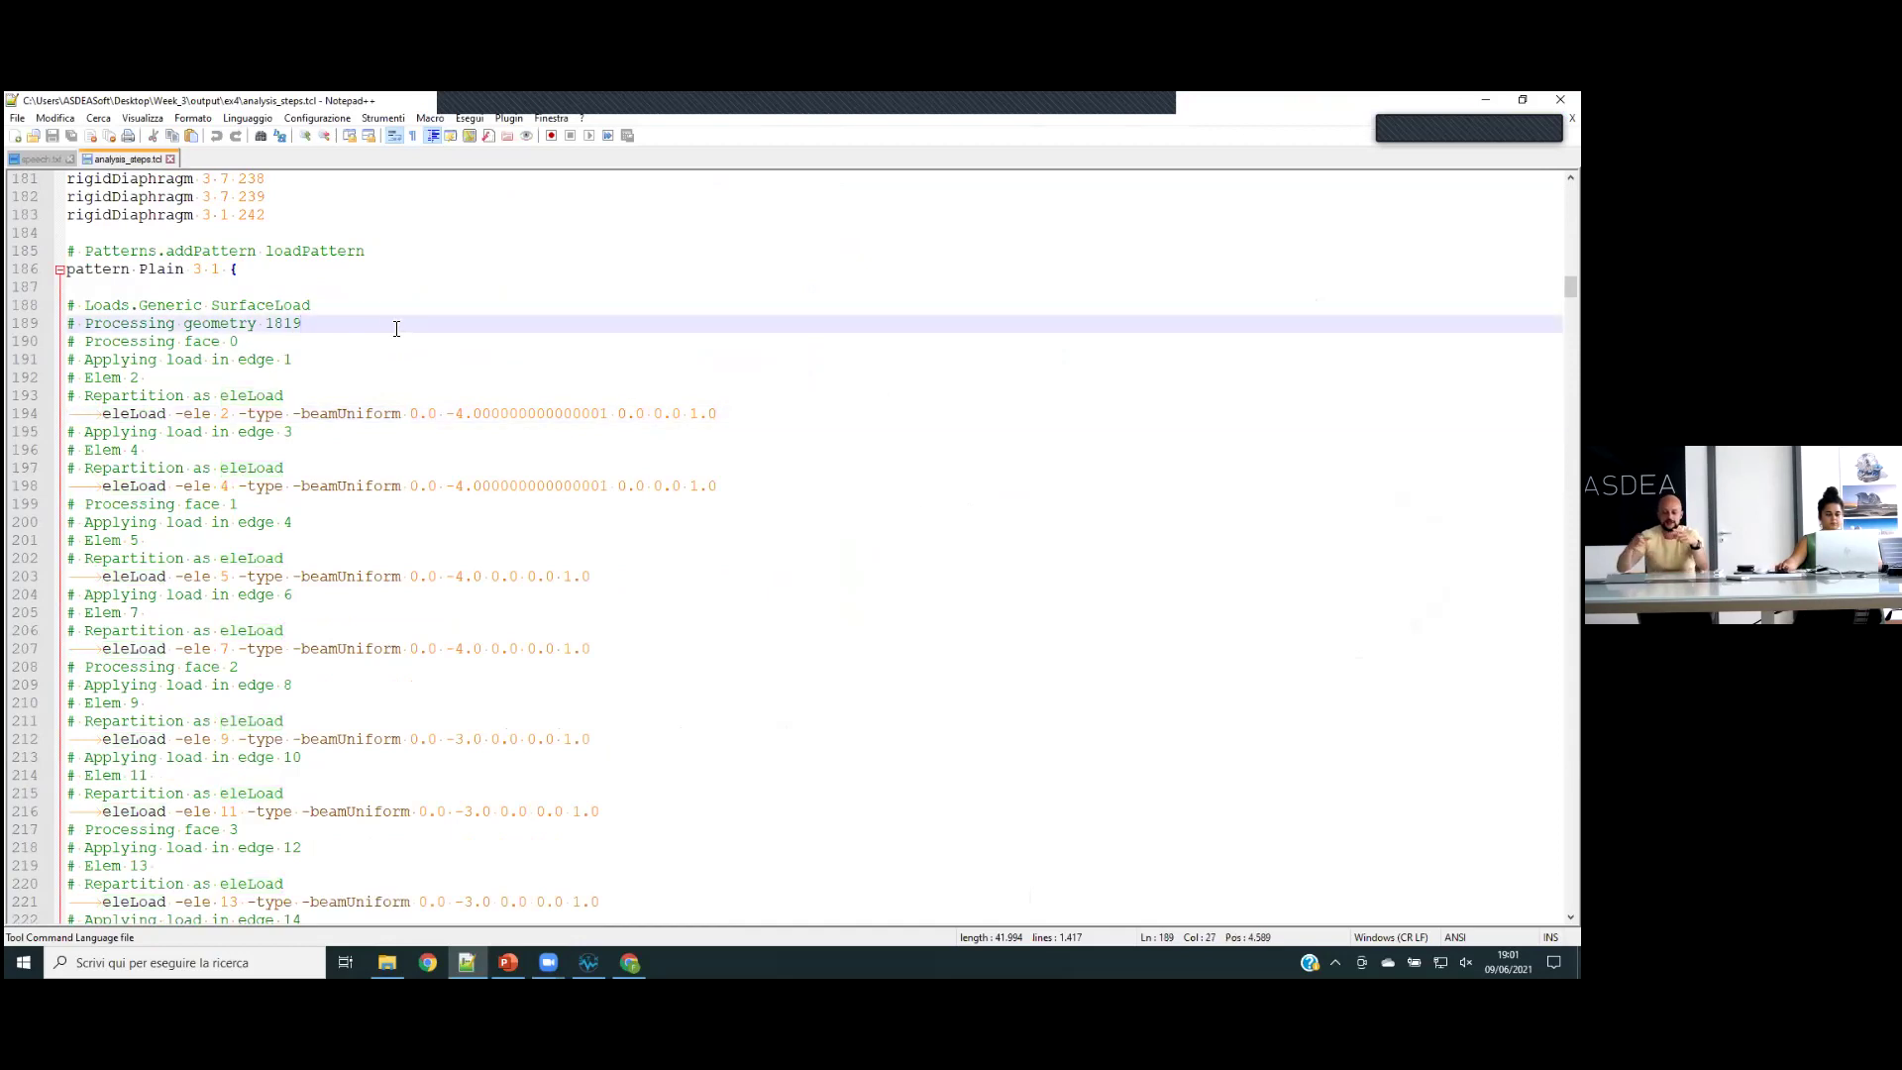
scroll(397, 328, down, 1)
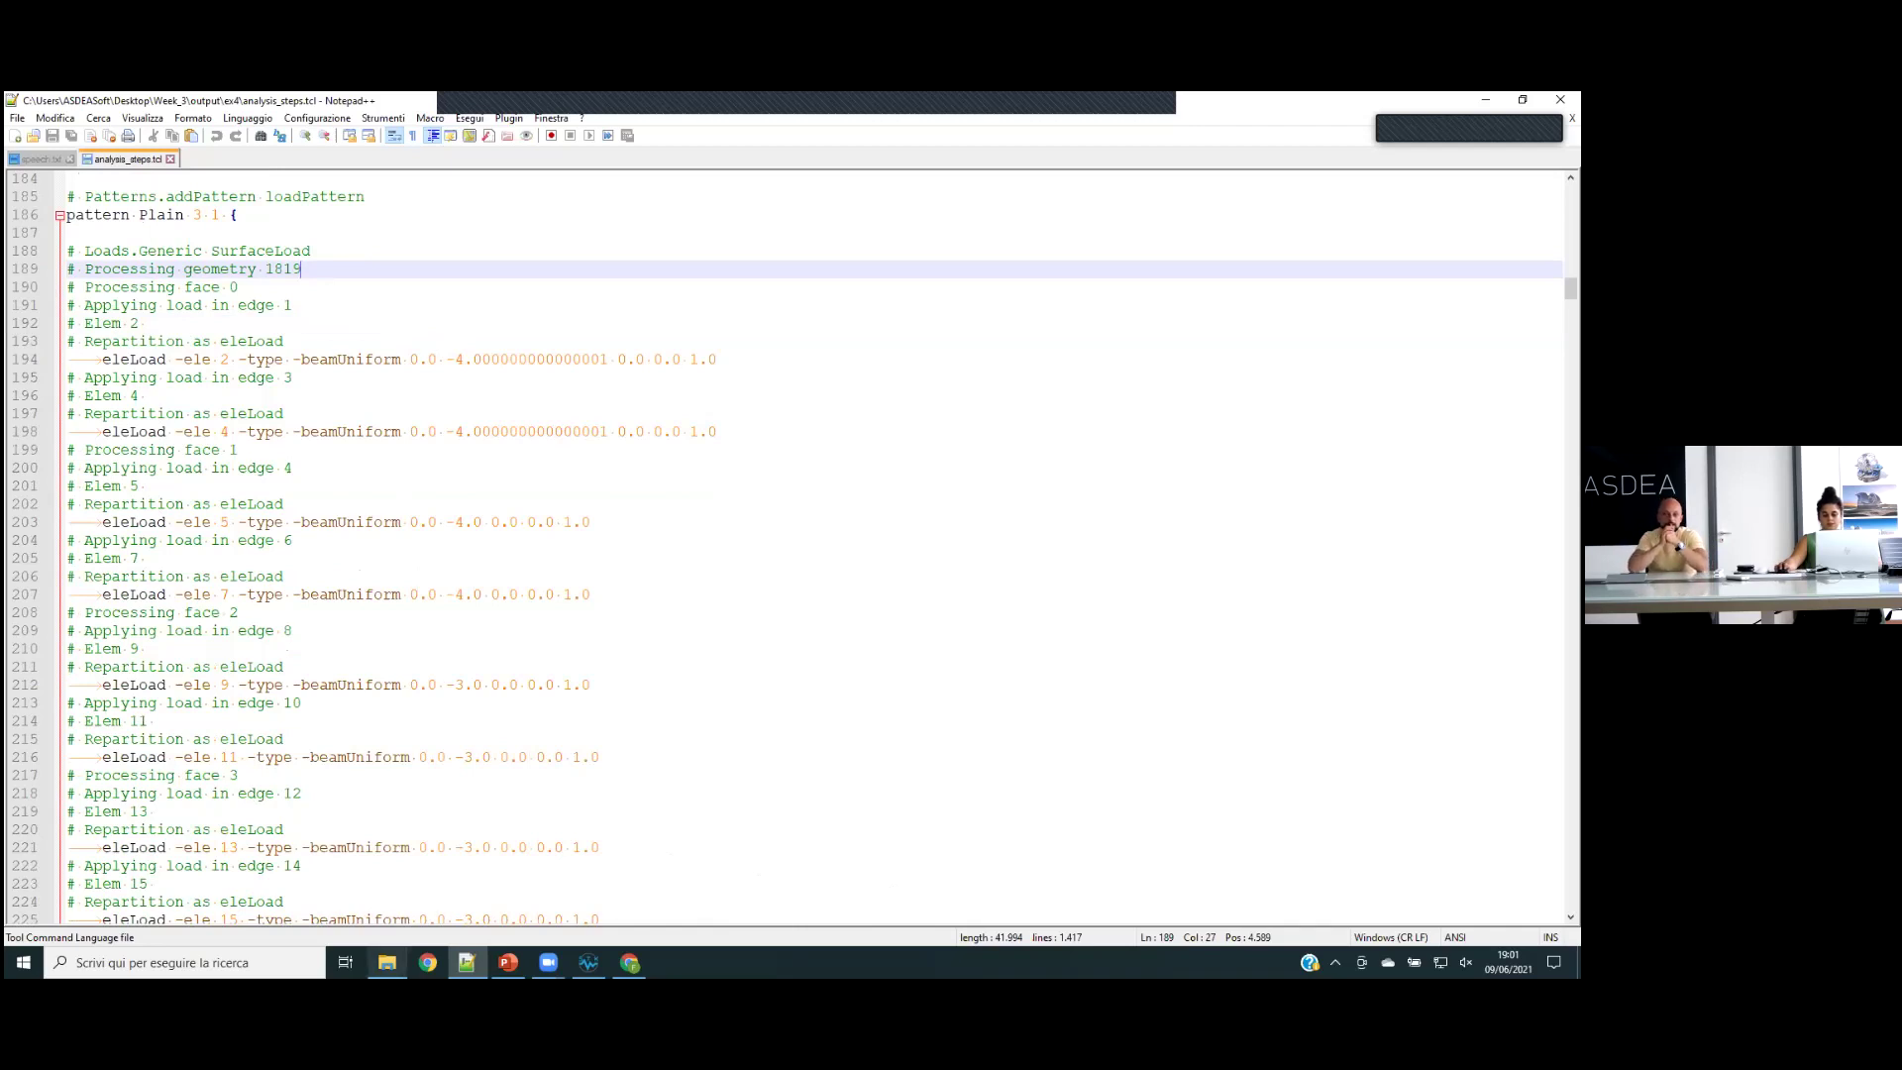
- Switch back to File Explorer and open the Windows (C:) drive
mouse_move(388, 962)
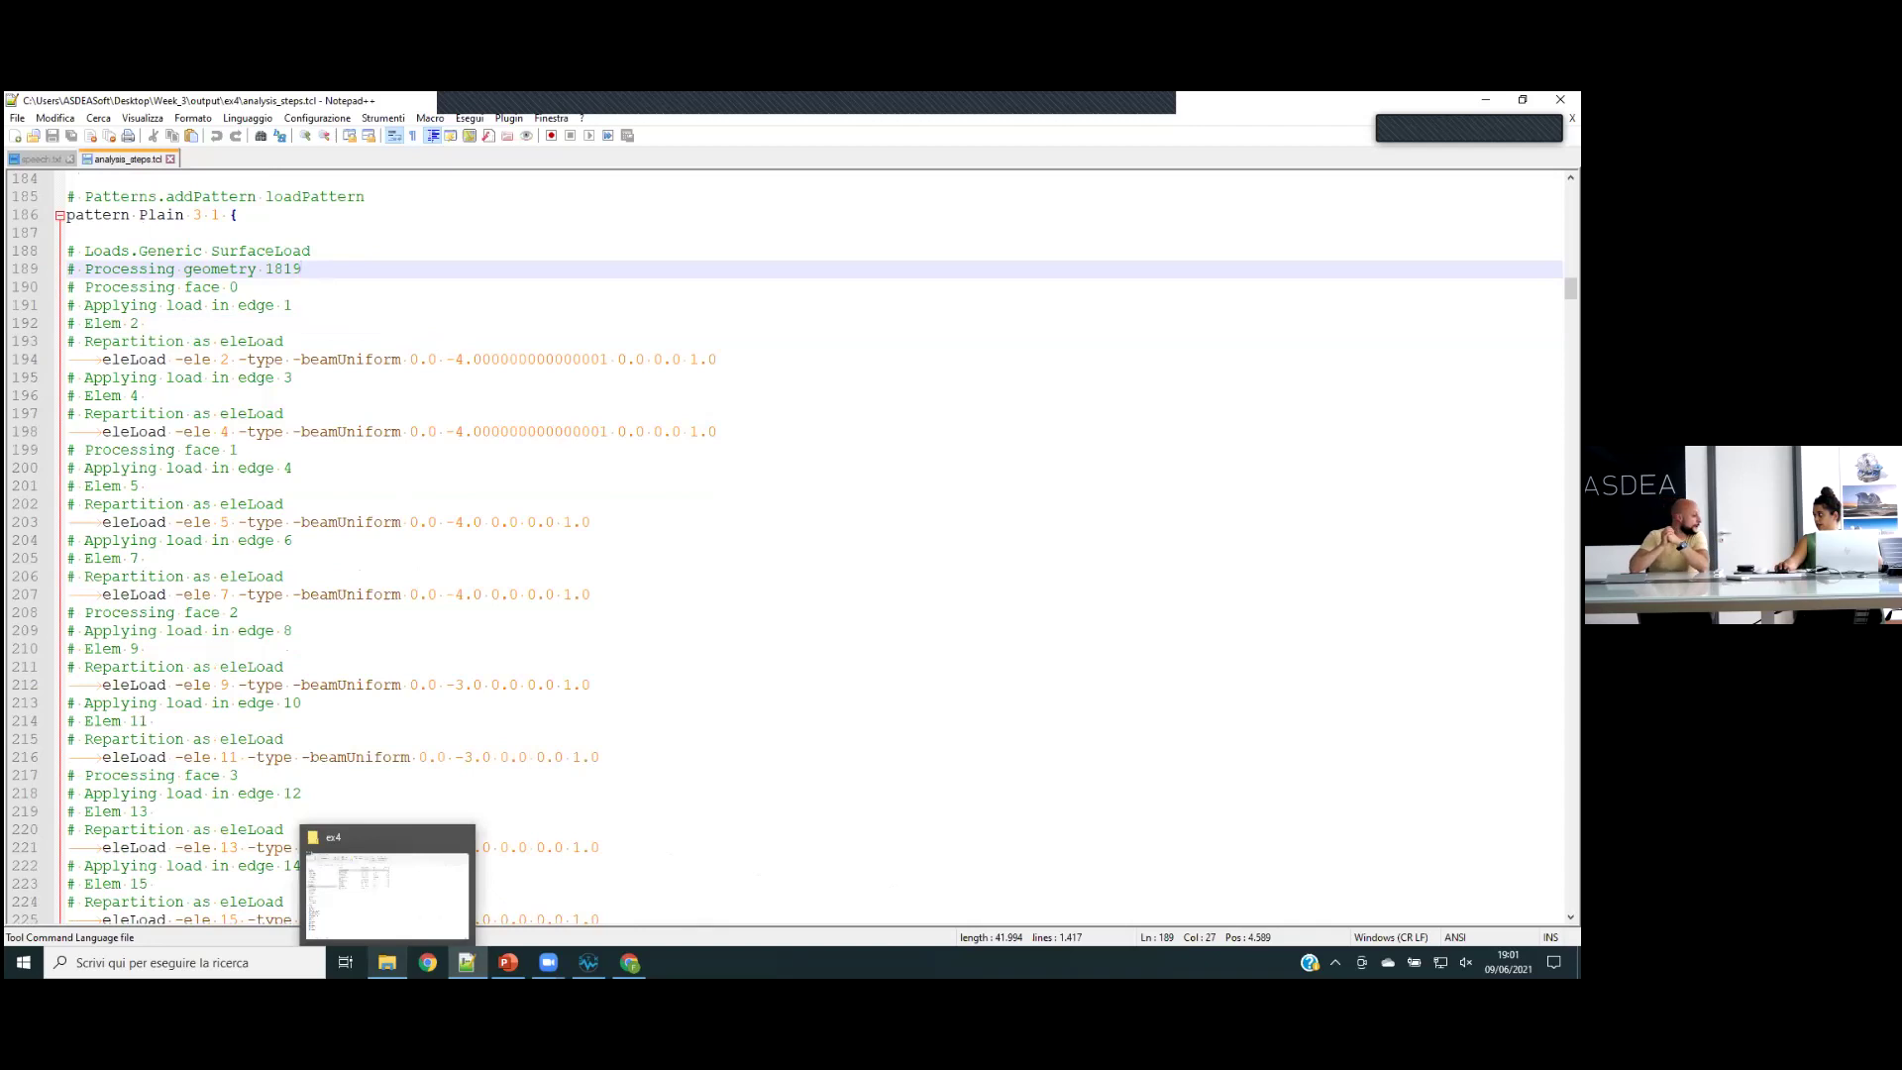
click(387, 962)
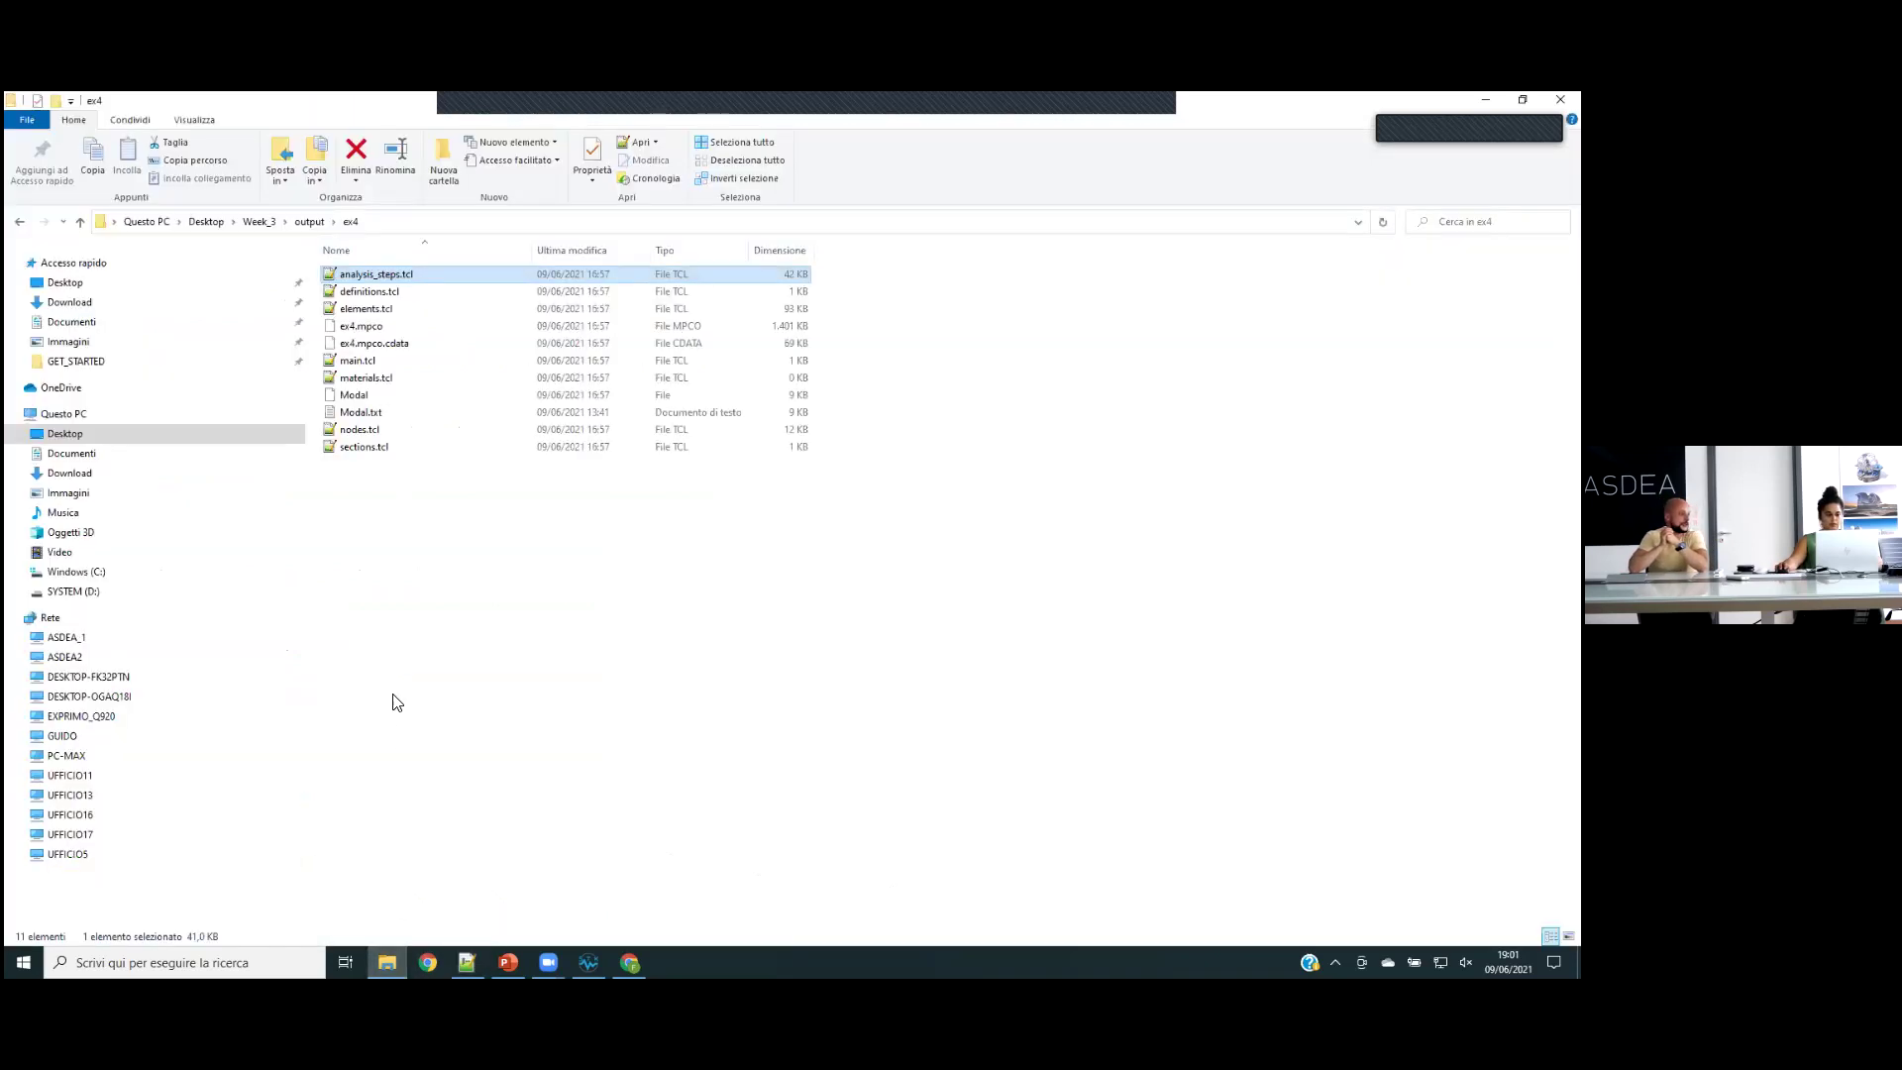
click(76, 572)
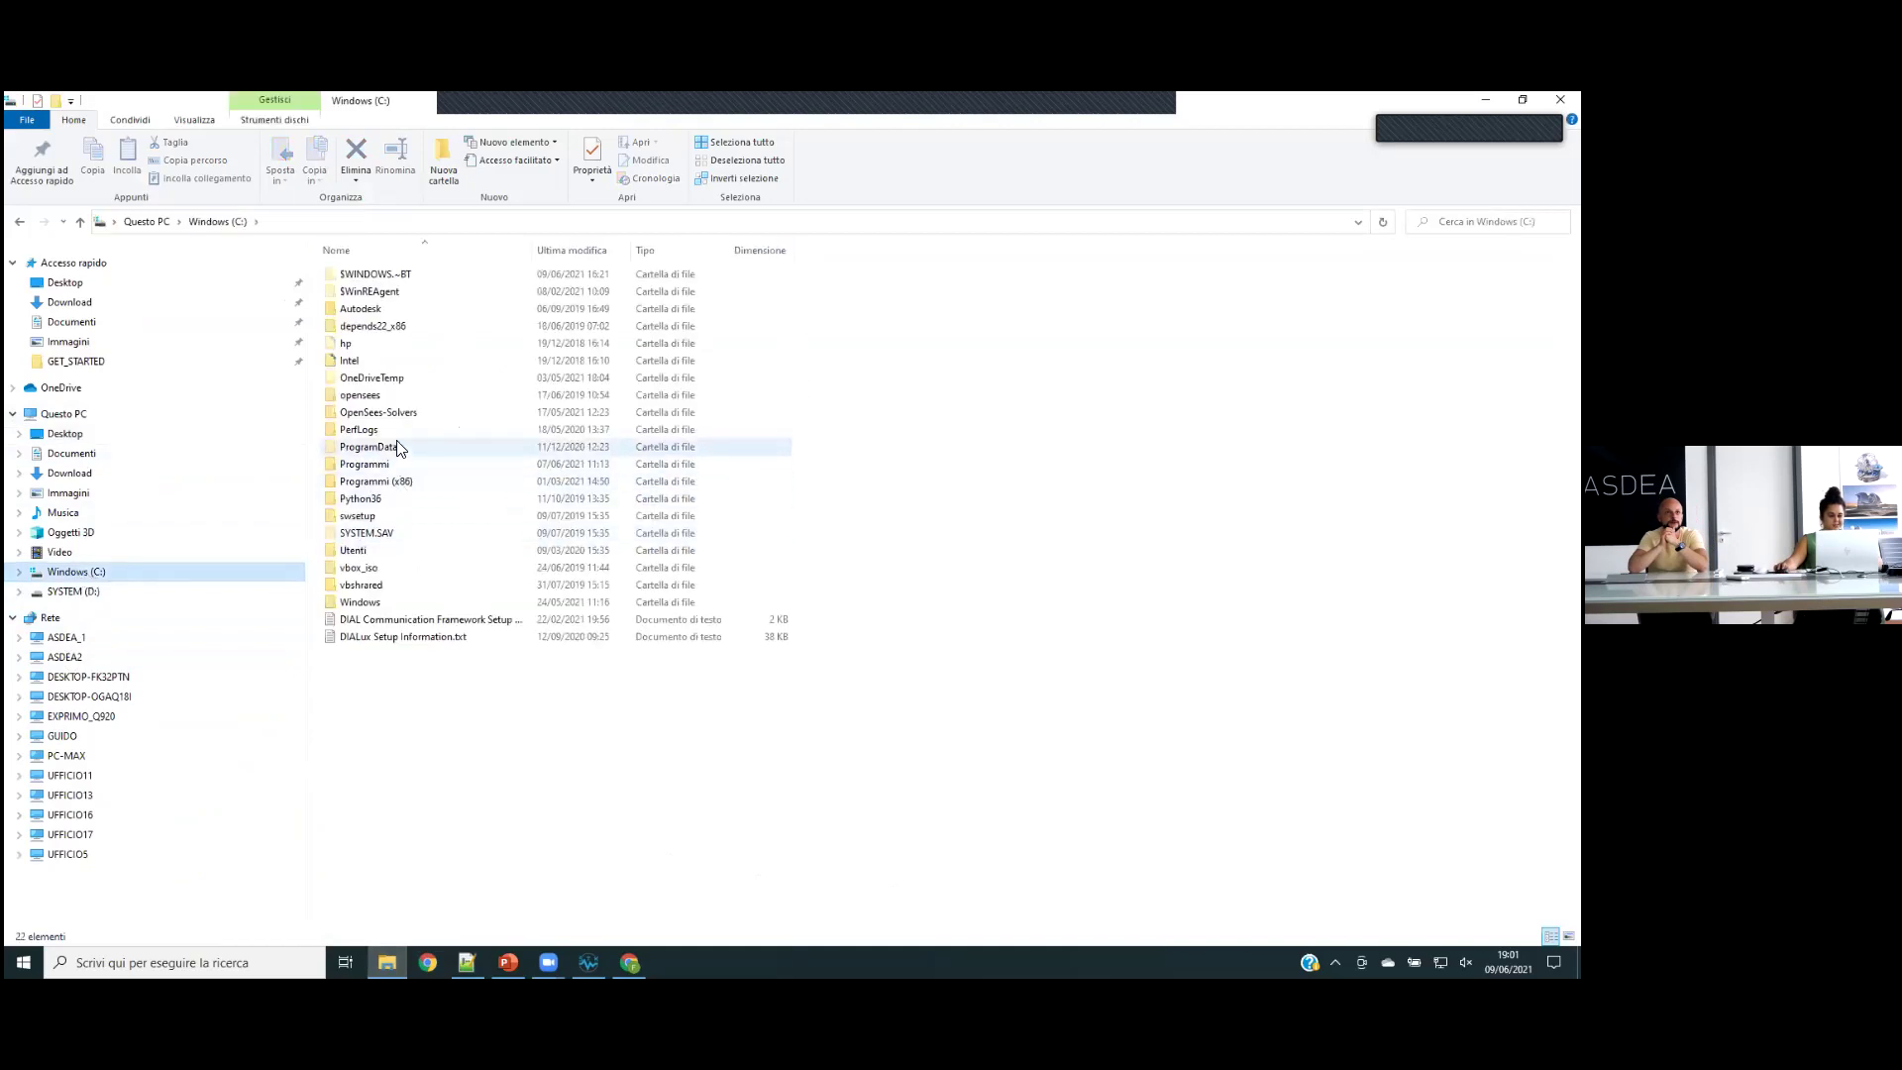
double_click(387, 412)
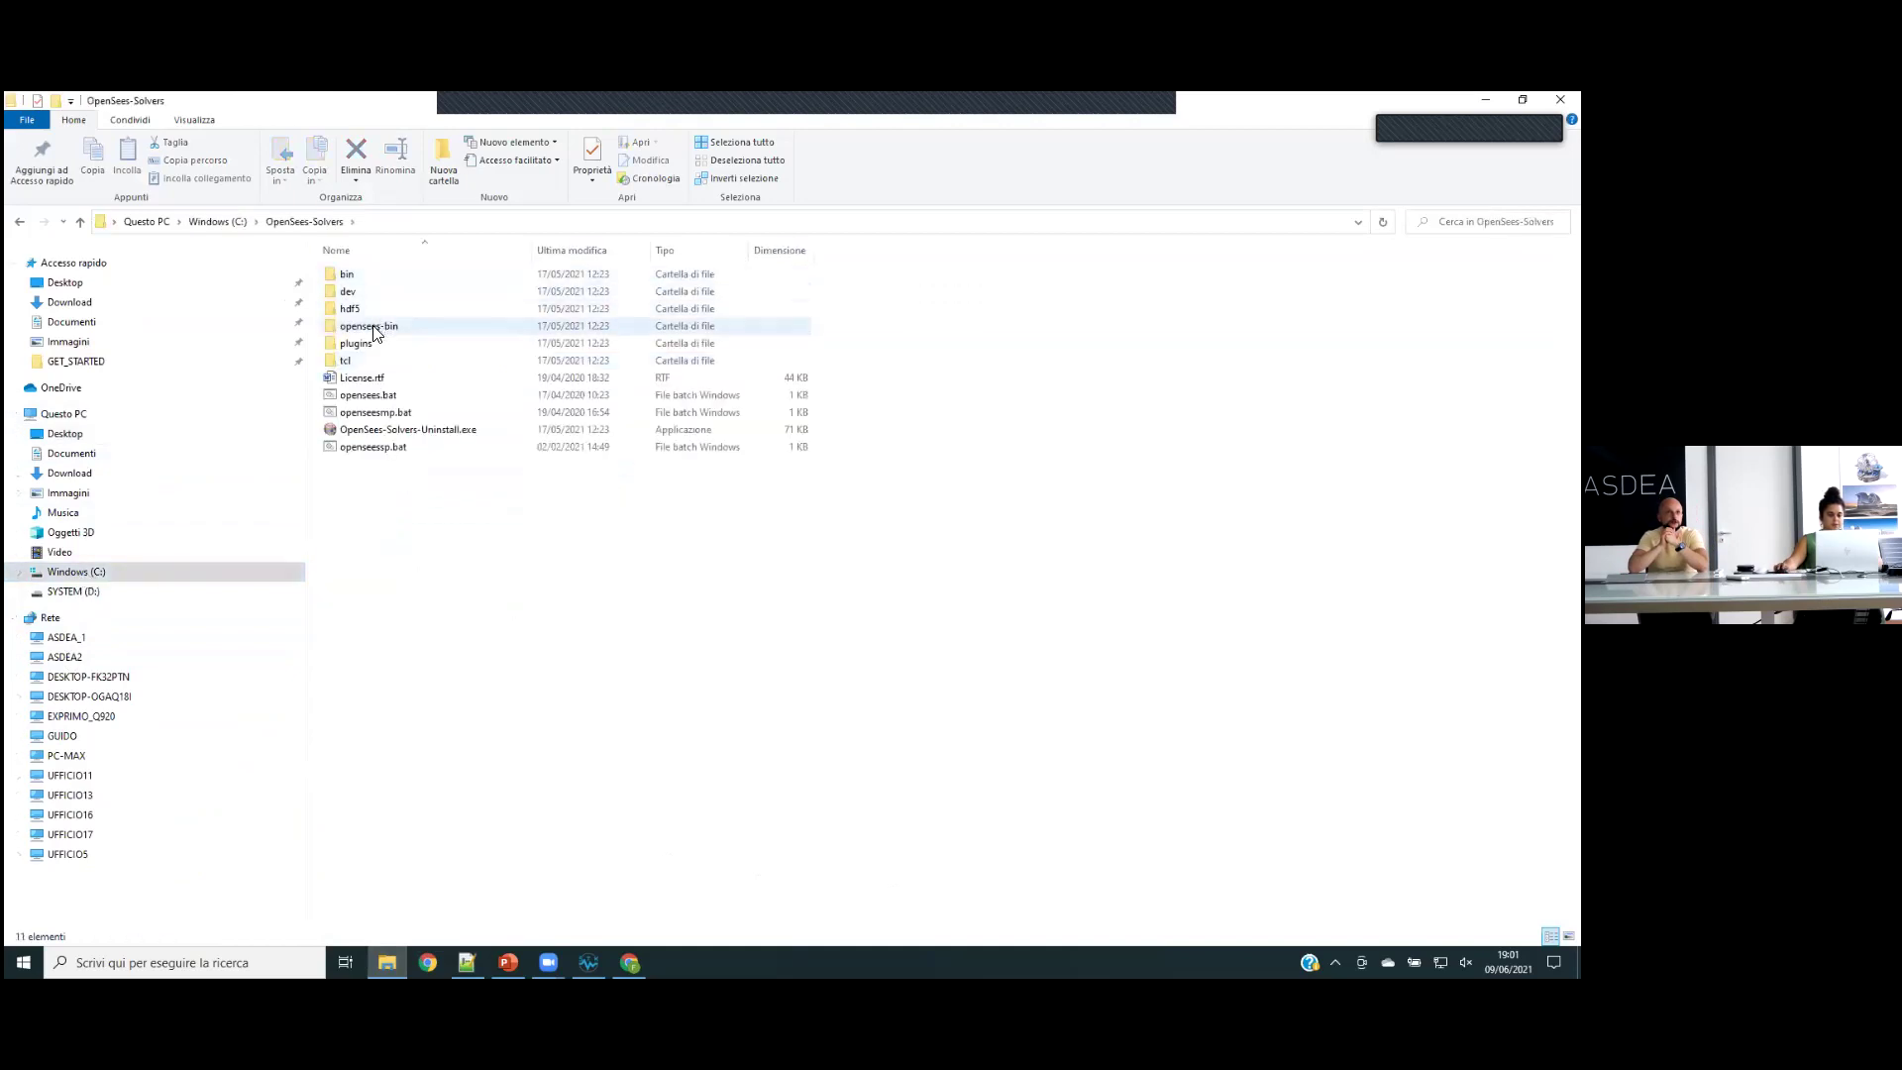
click(20, 221)
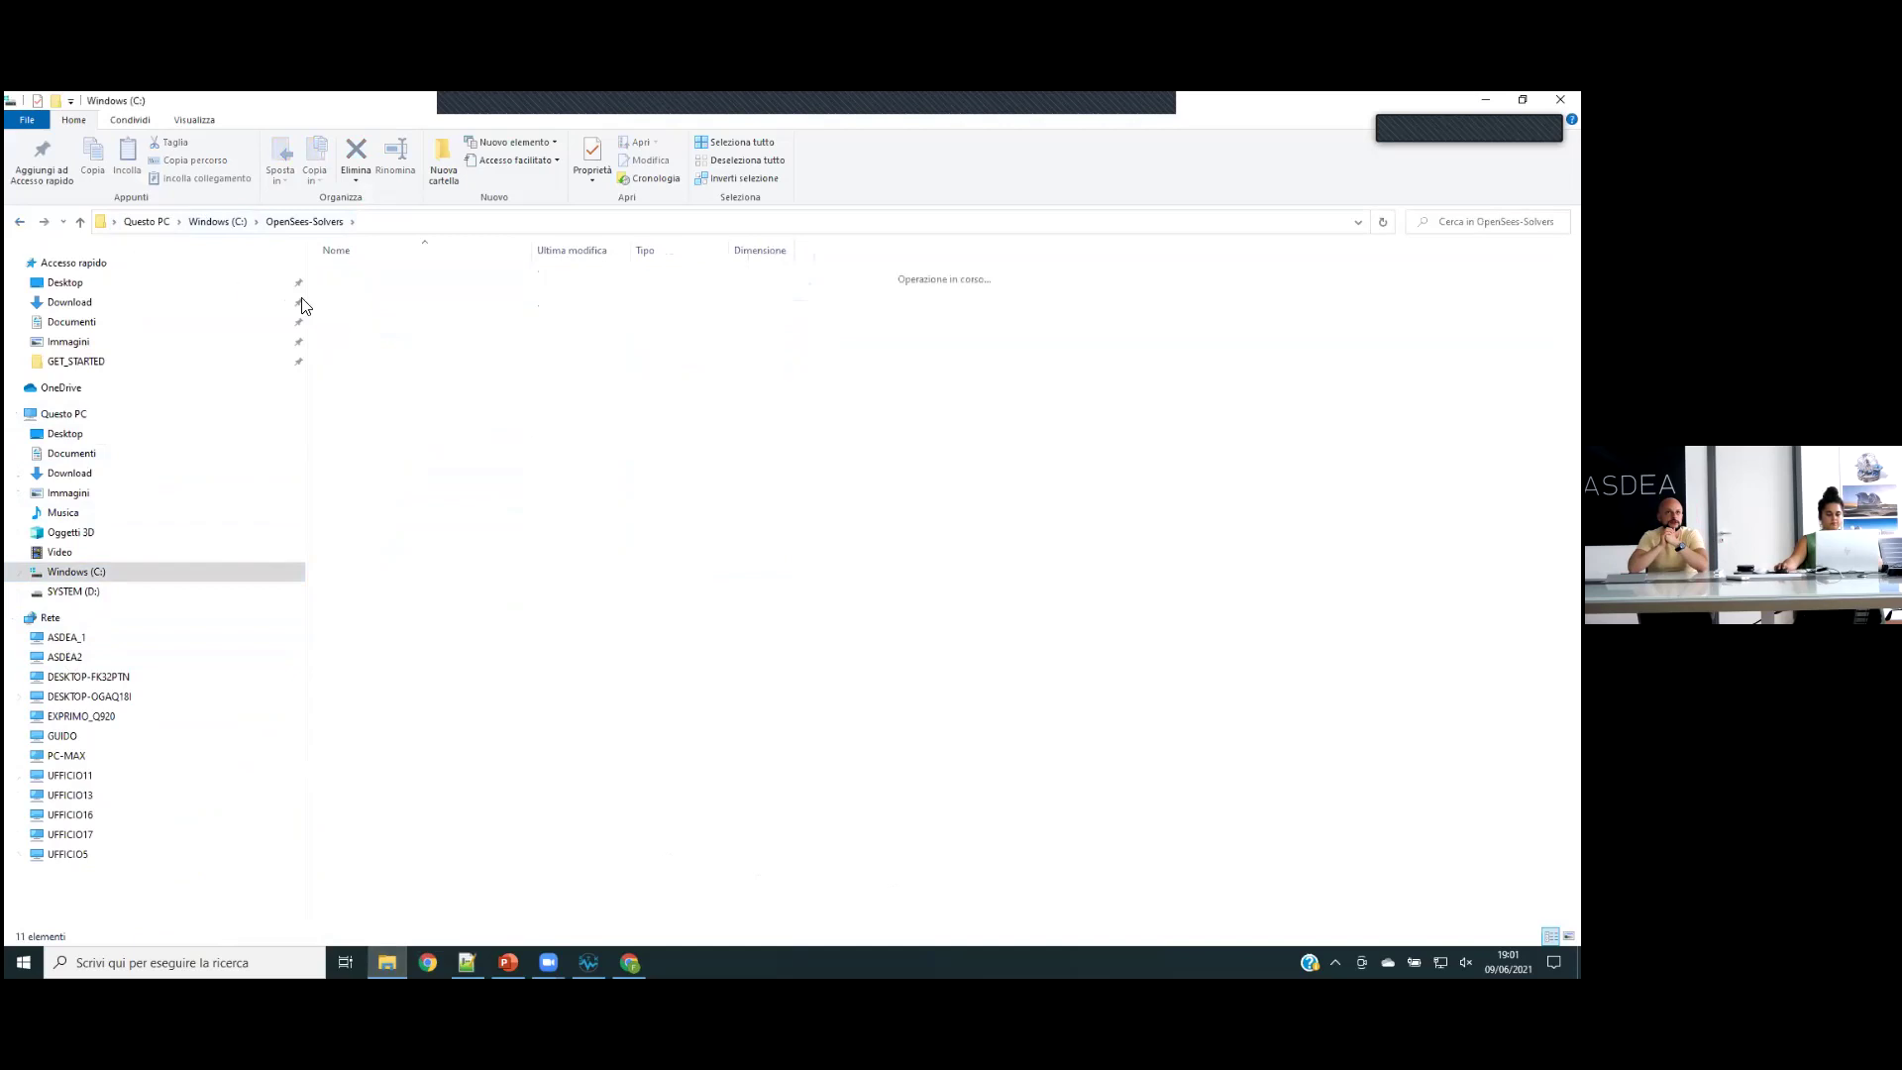
double_click(380, 481)
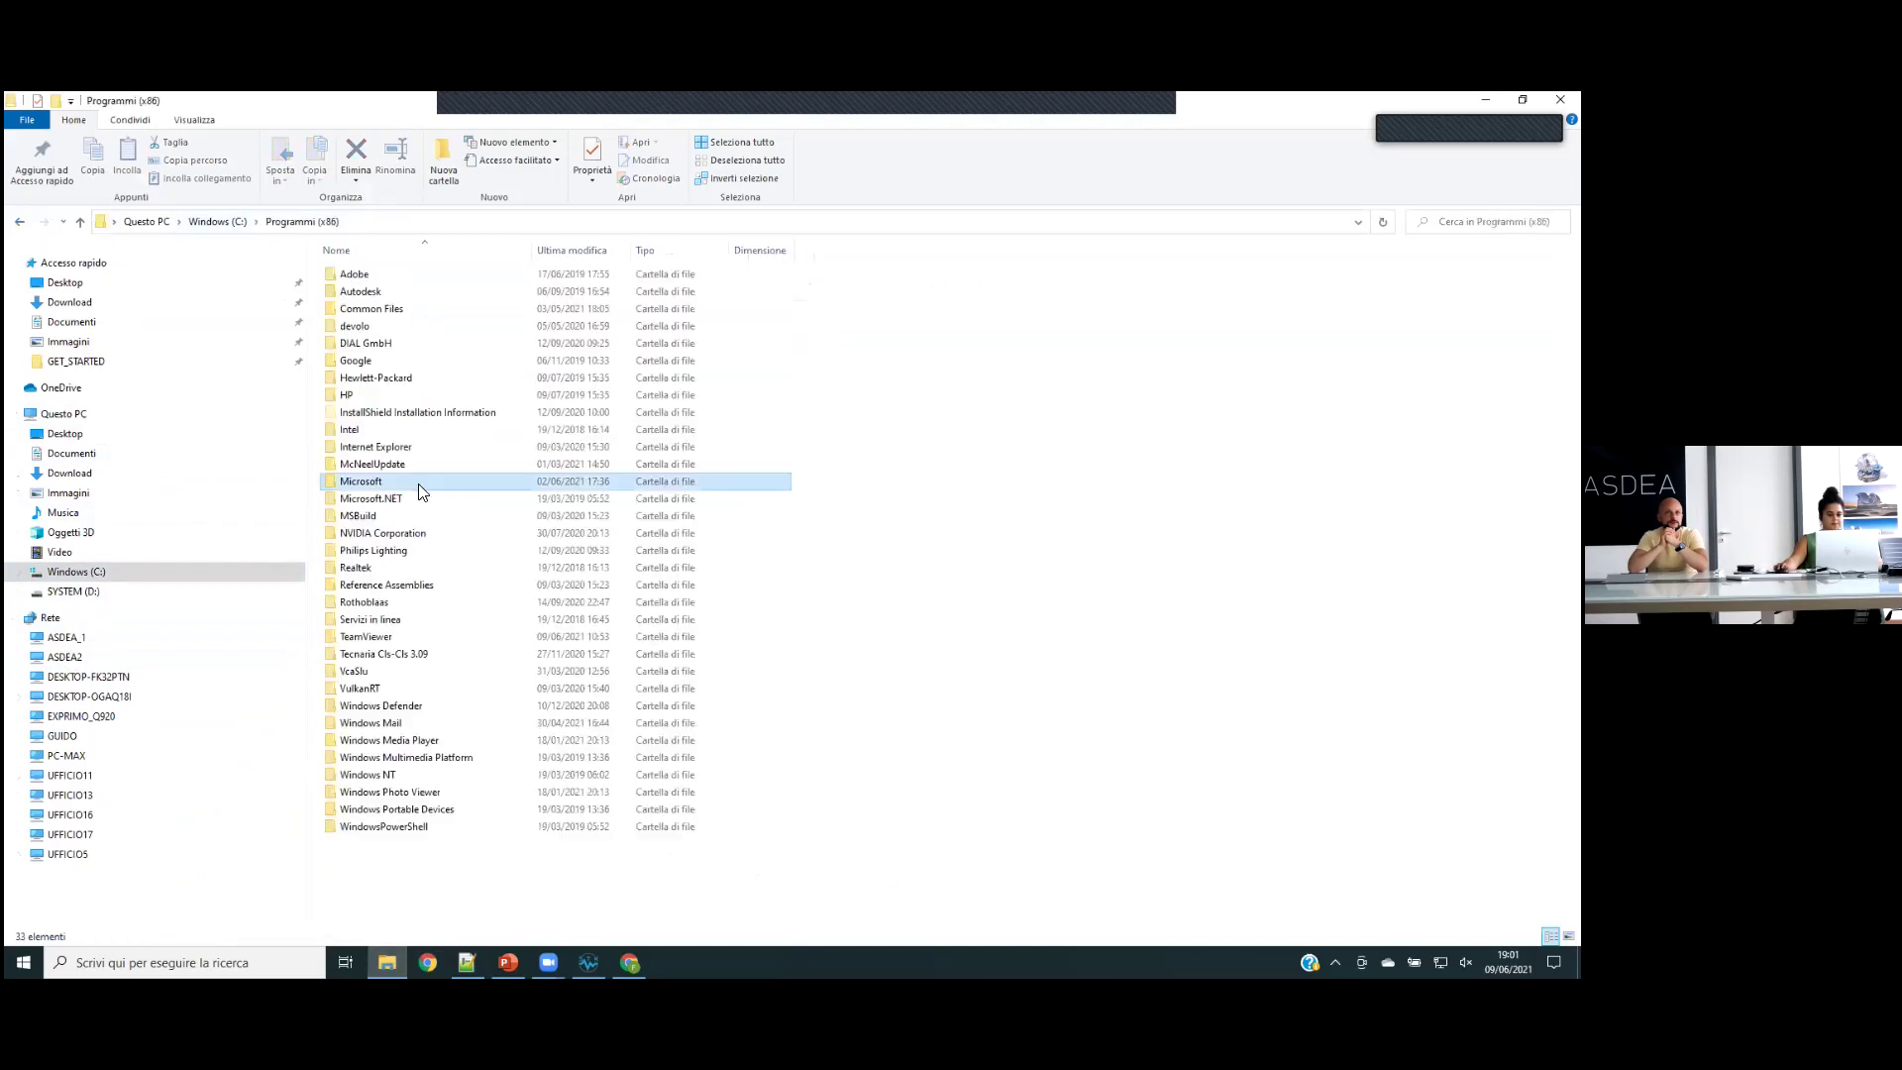
click(218, 221)
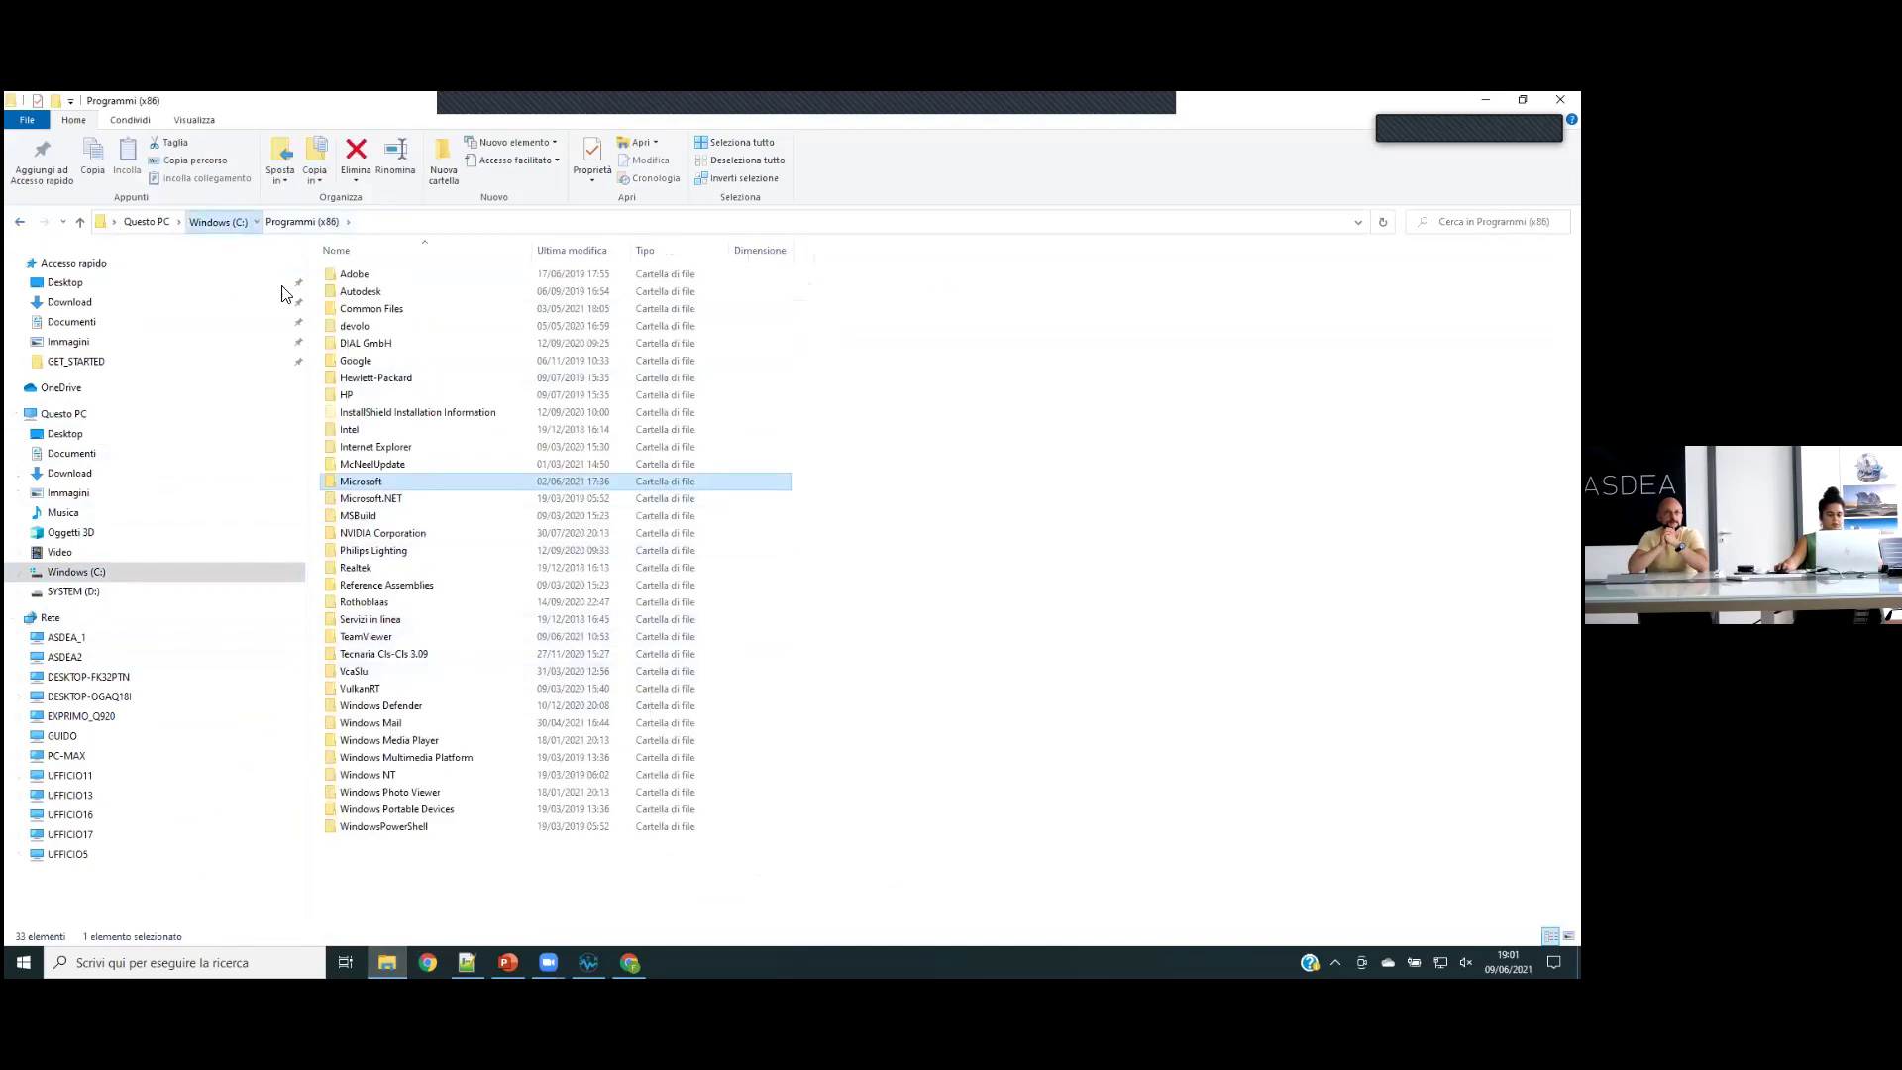
- Go to Programmi\STKO\external_solvers\opensees\conditions\Loads\Generic on the C: drive
double_click(364, 463)
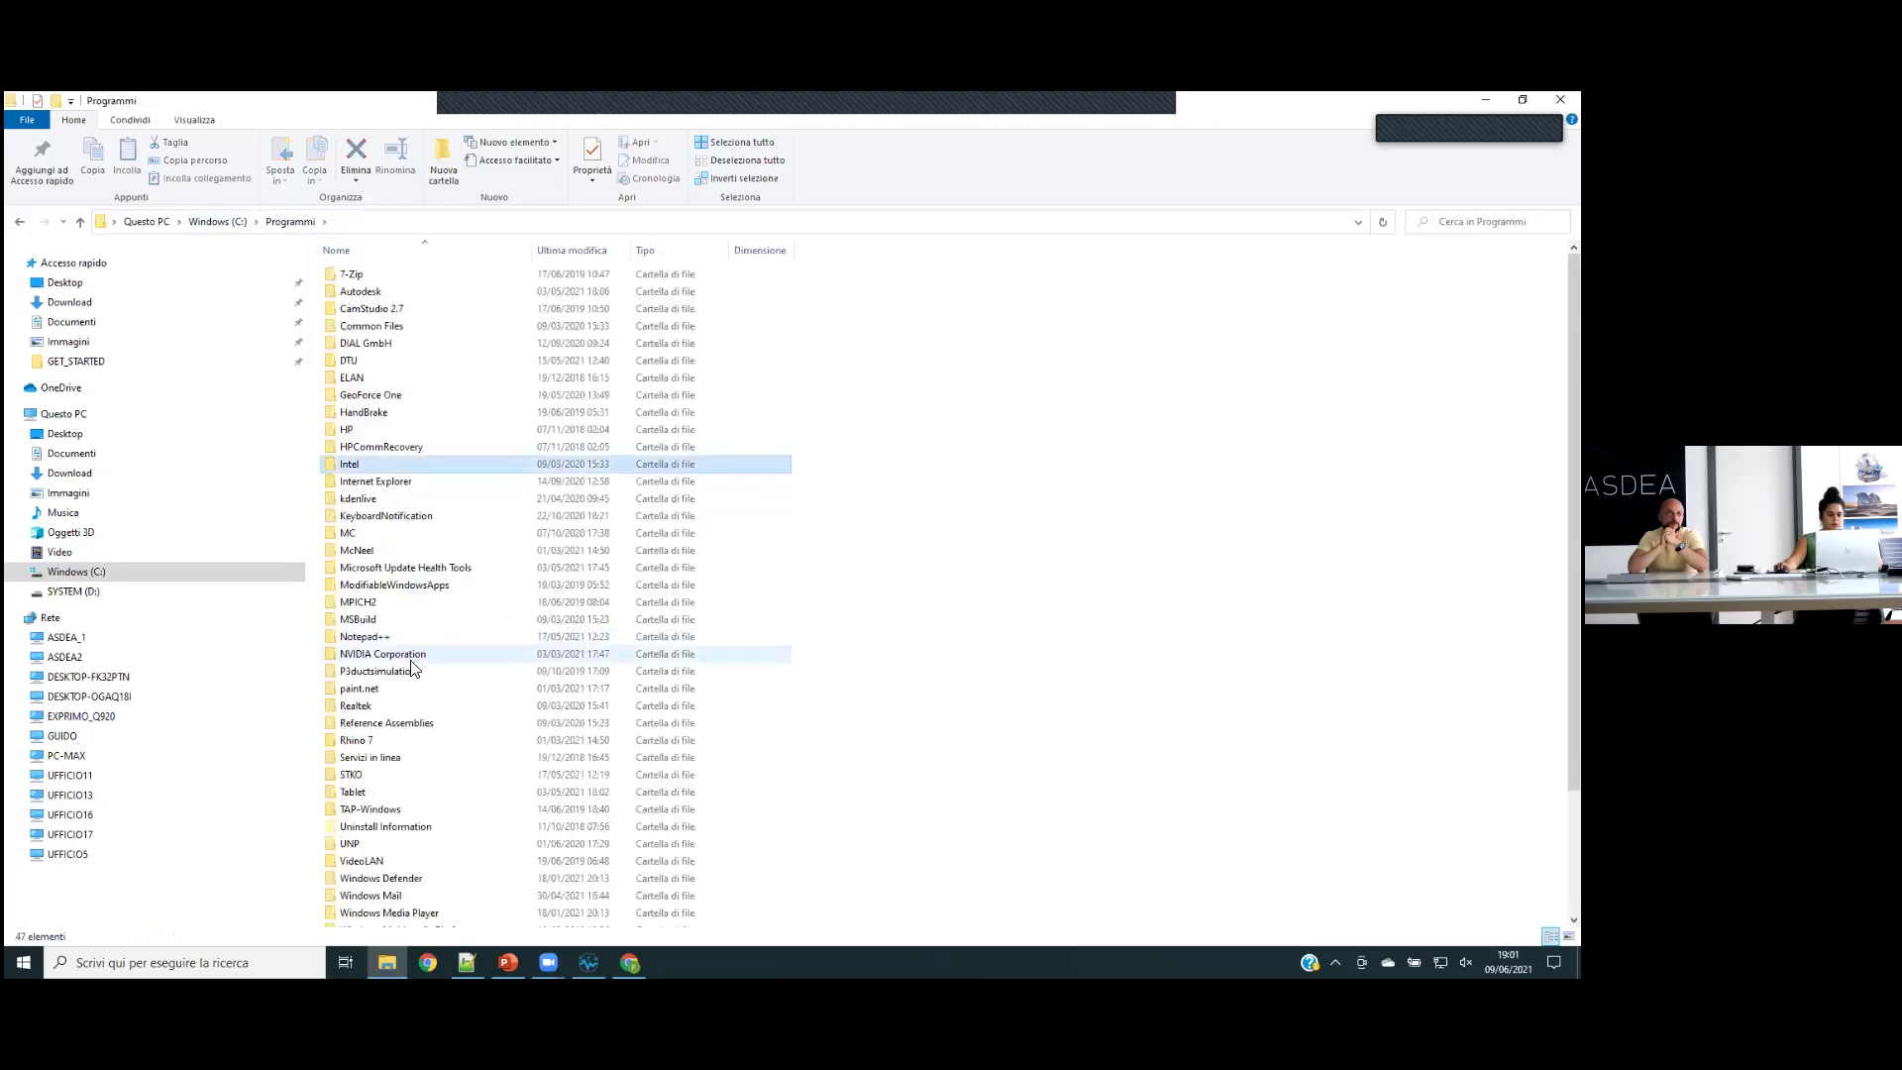
scroll(389, 703, down, 3)
double_click(352, 624)
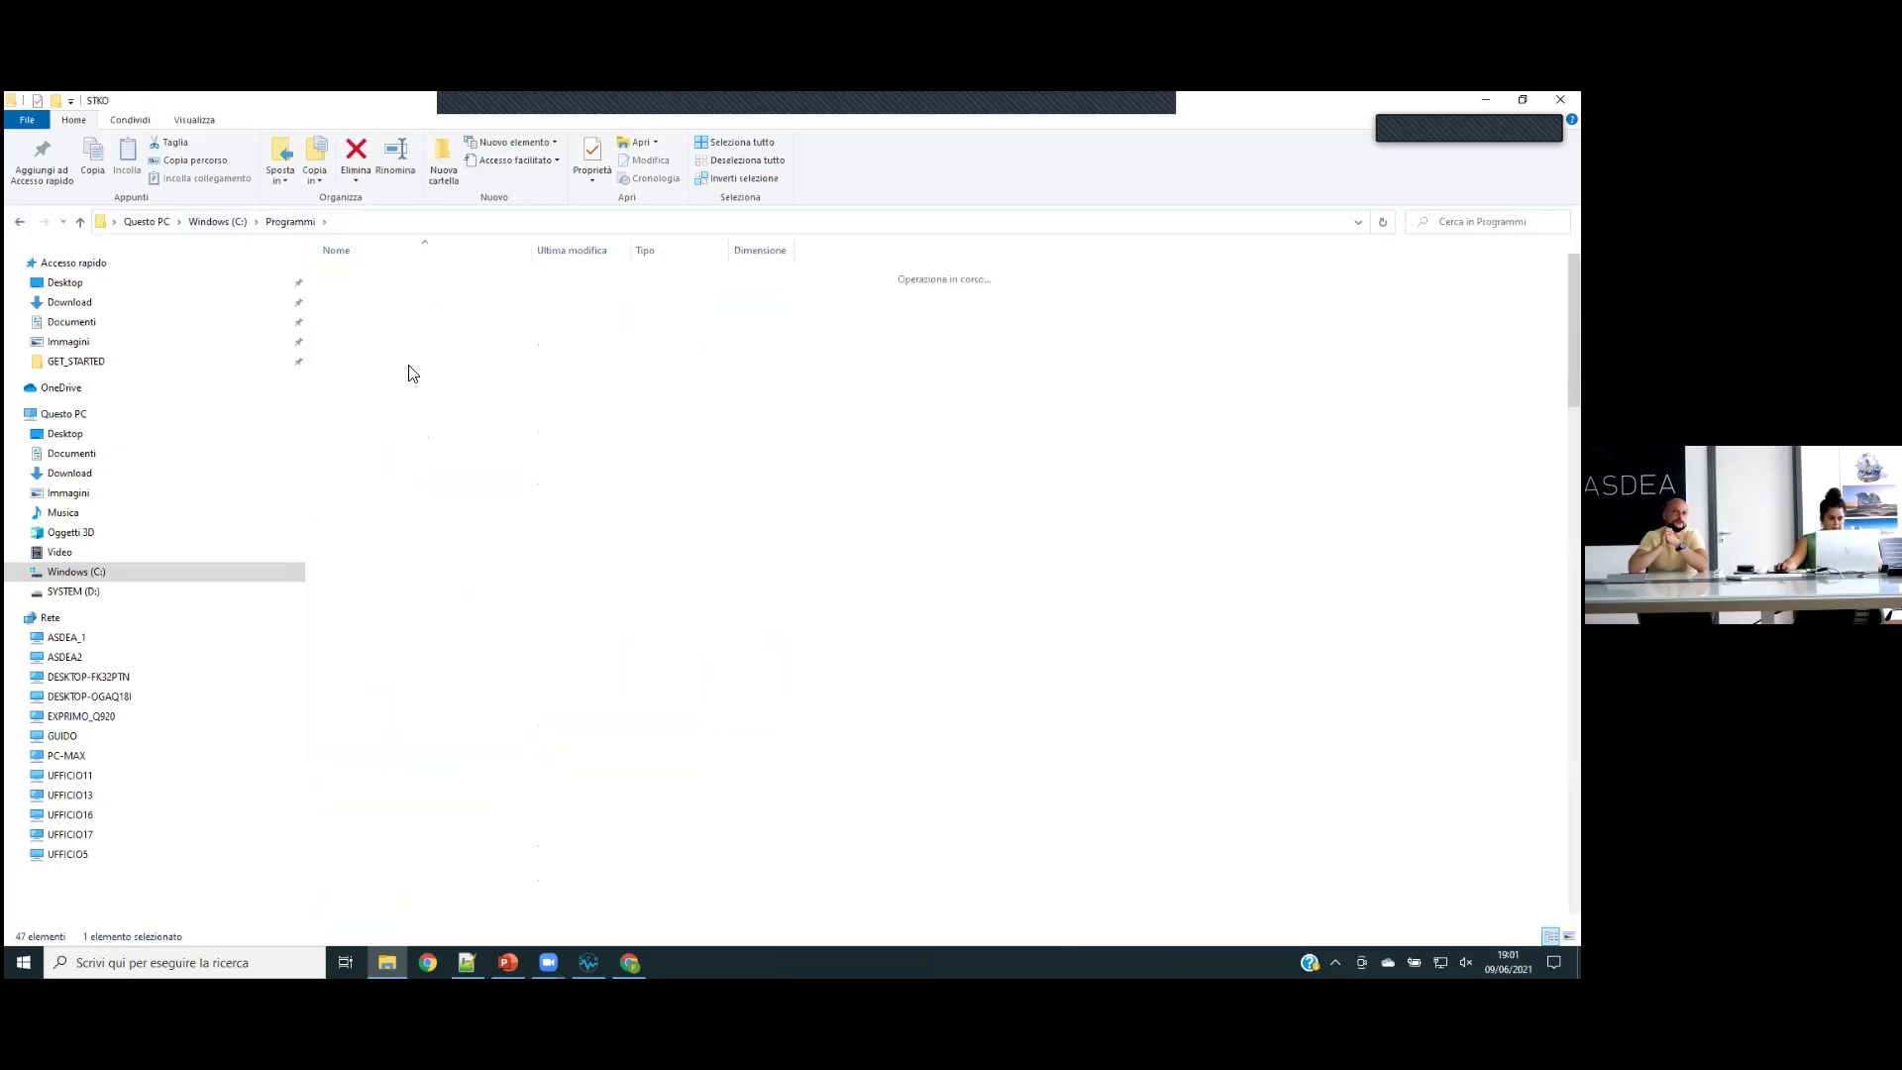
double_click(382, 314)
double_click(382, 273)
click(392, 291)
double_click(392, 291)
double_click(382, 308)
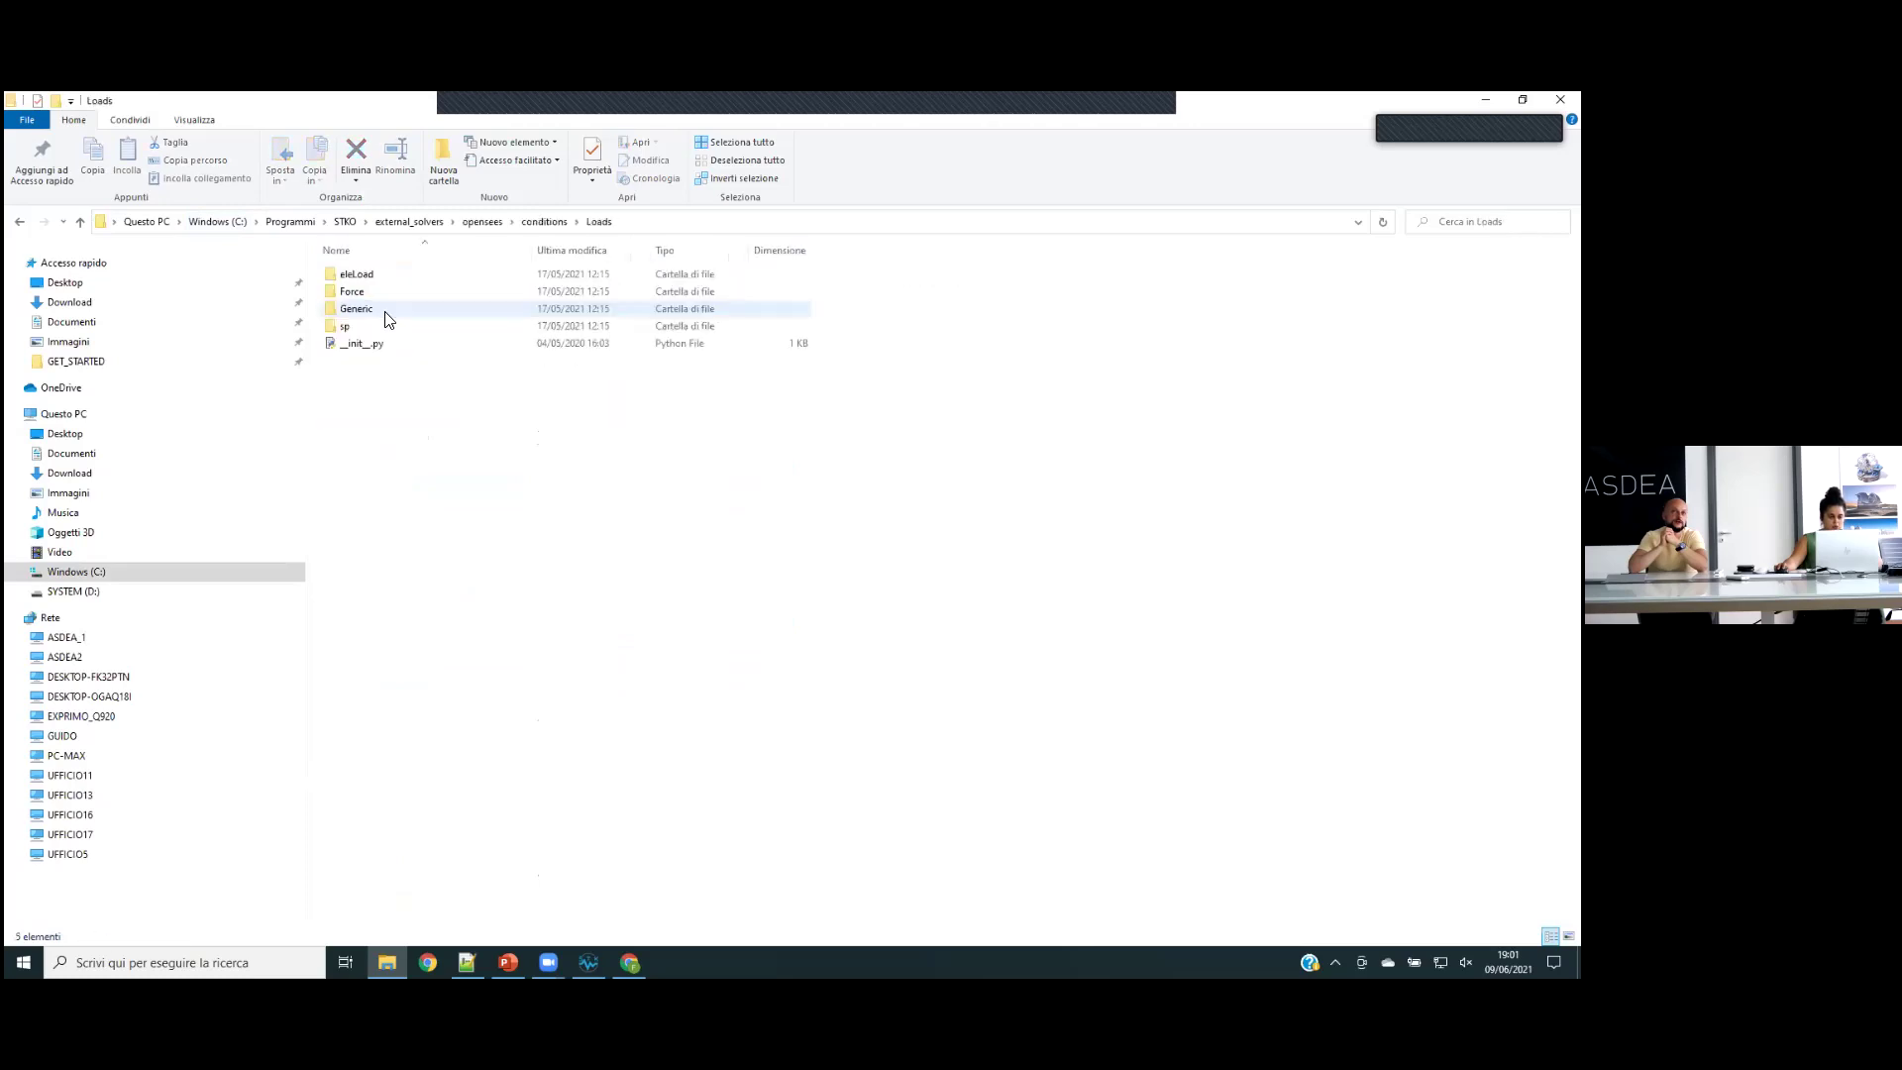
double_click(380, 310)
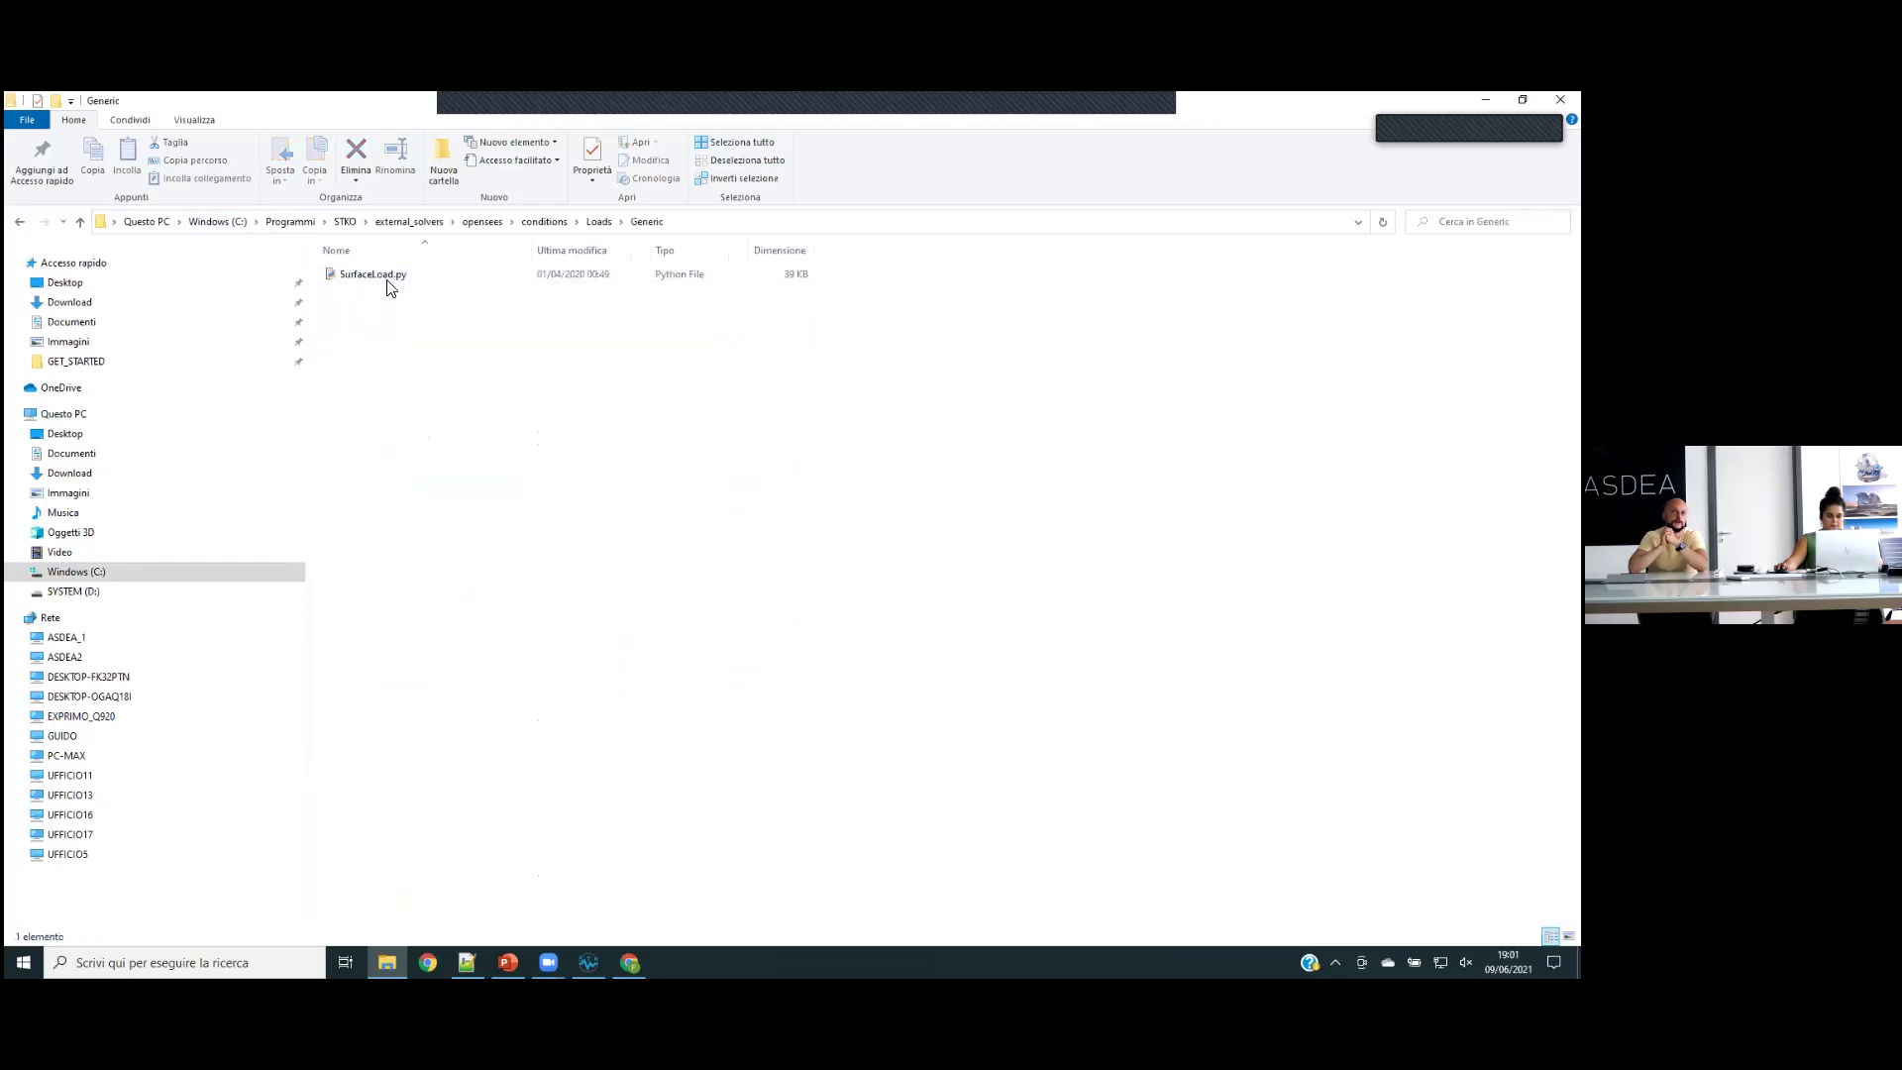
- Open SurfaceLoad.py from the Generic folder in Notepad++
click(393, 277)
right_click(392, 276)
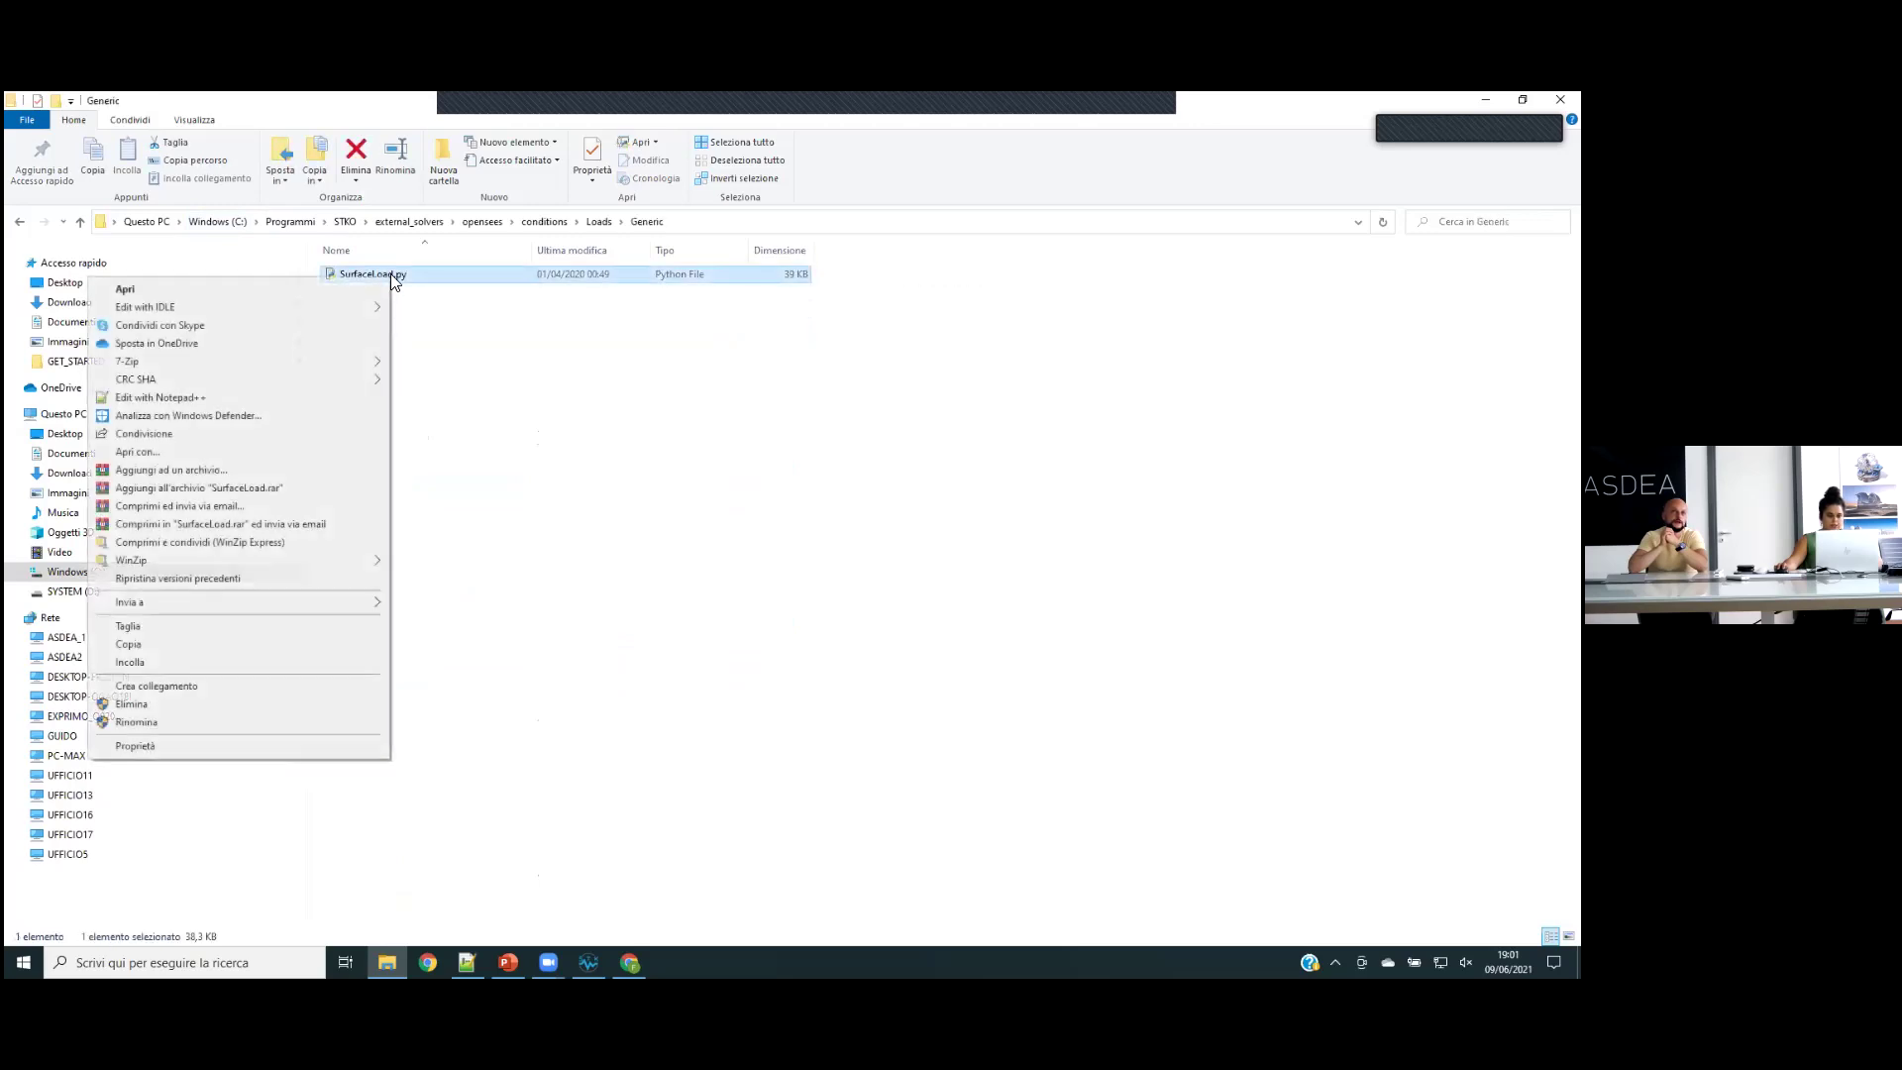
click(224, 397)
click(418, 358)
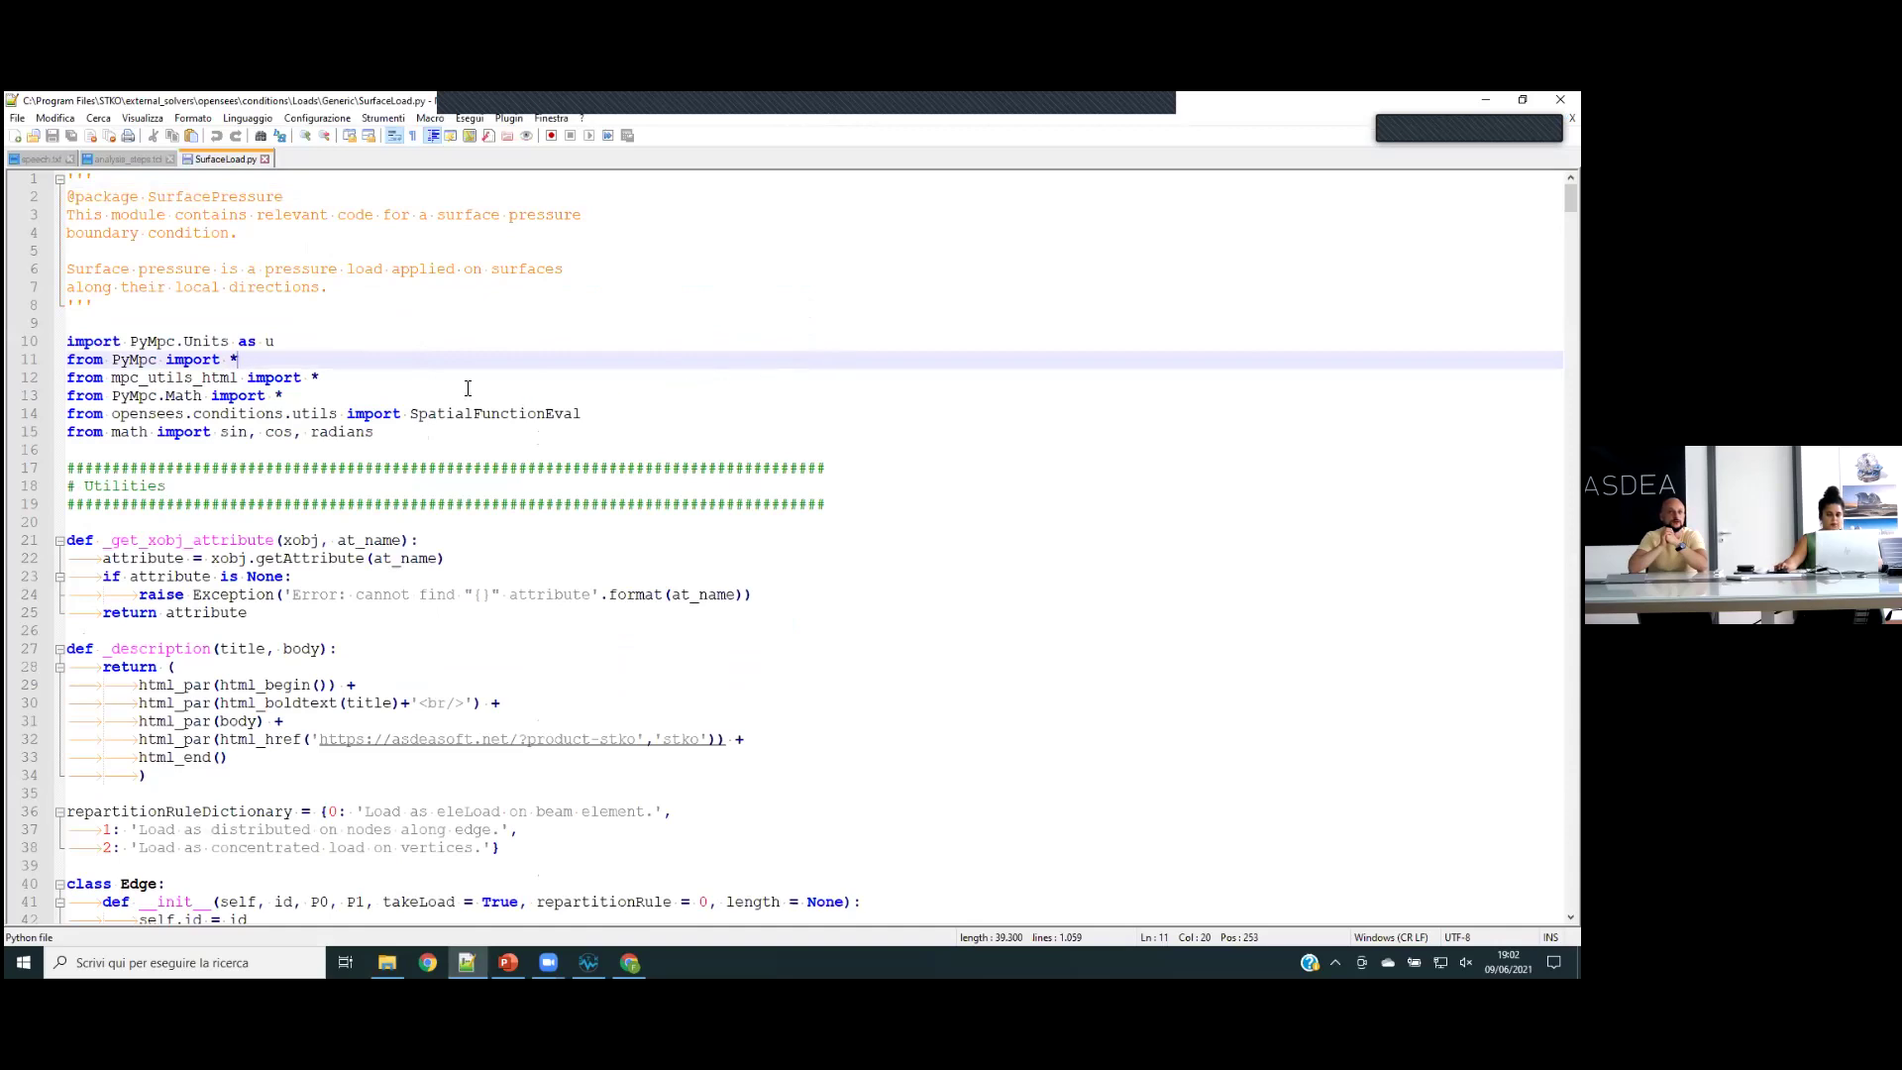
- Examine SurfaceLoad.py, from the Edge class tributary-width functions and the _globalChecksFace checks to the numbered steps in _process_load
scroll(468, 388, down, 11)
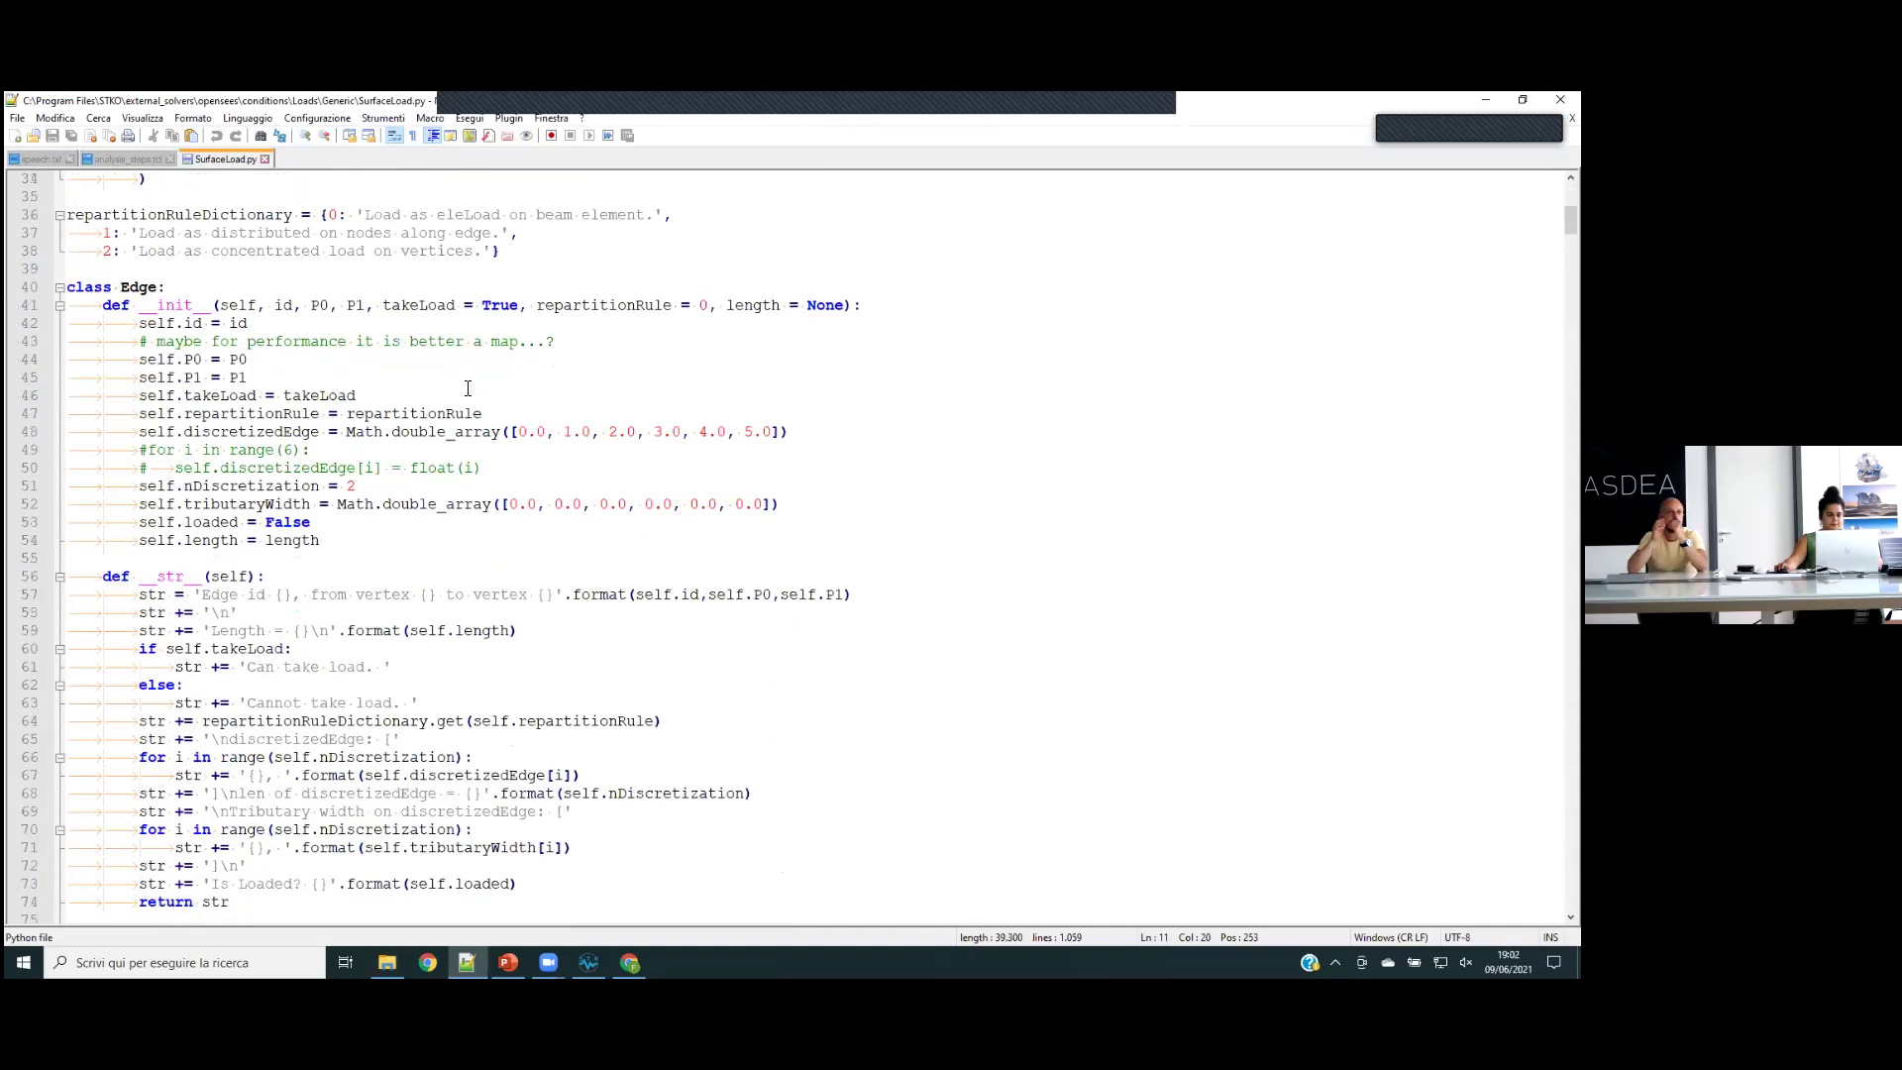
scroll(468, 388, down, 1)
scroll(113, 286, down, 3)
scroll(113, 287, down, 12)
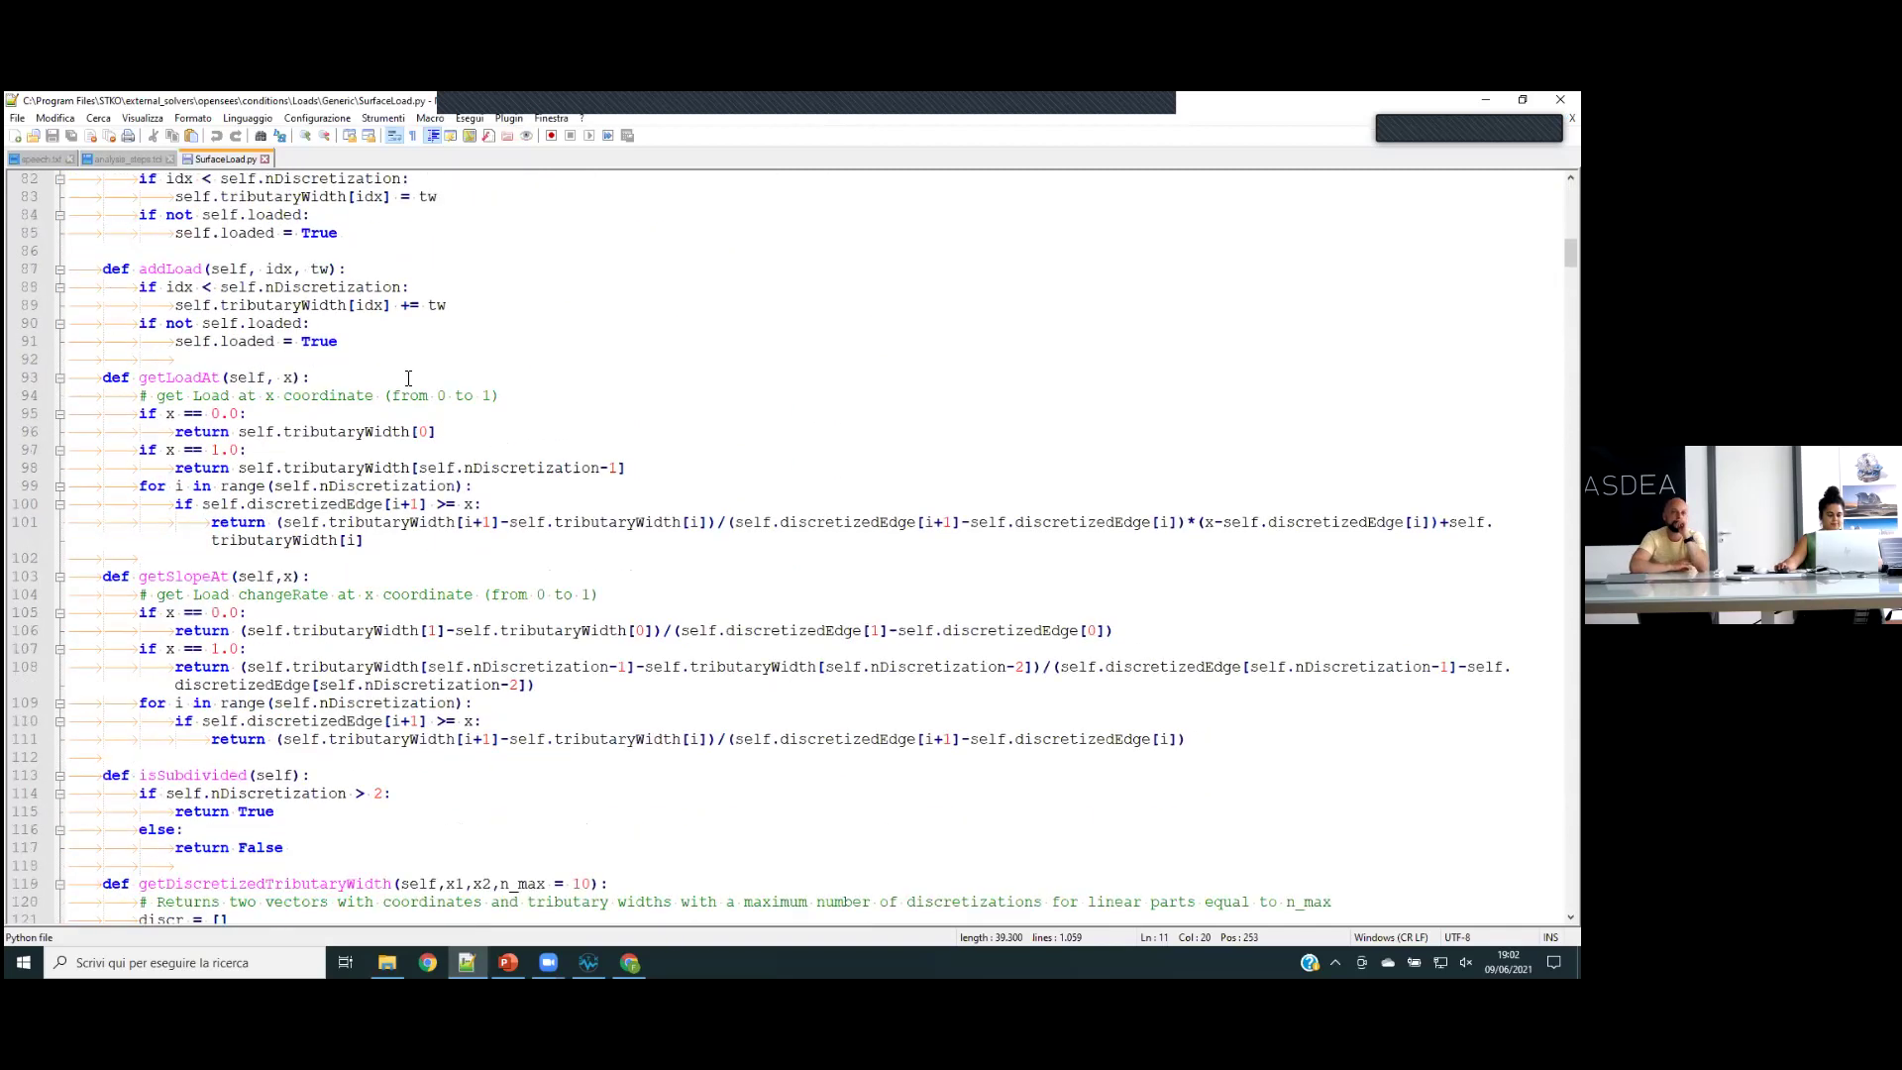
scroll(408, 378, down, 9)
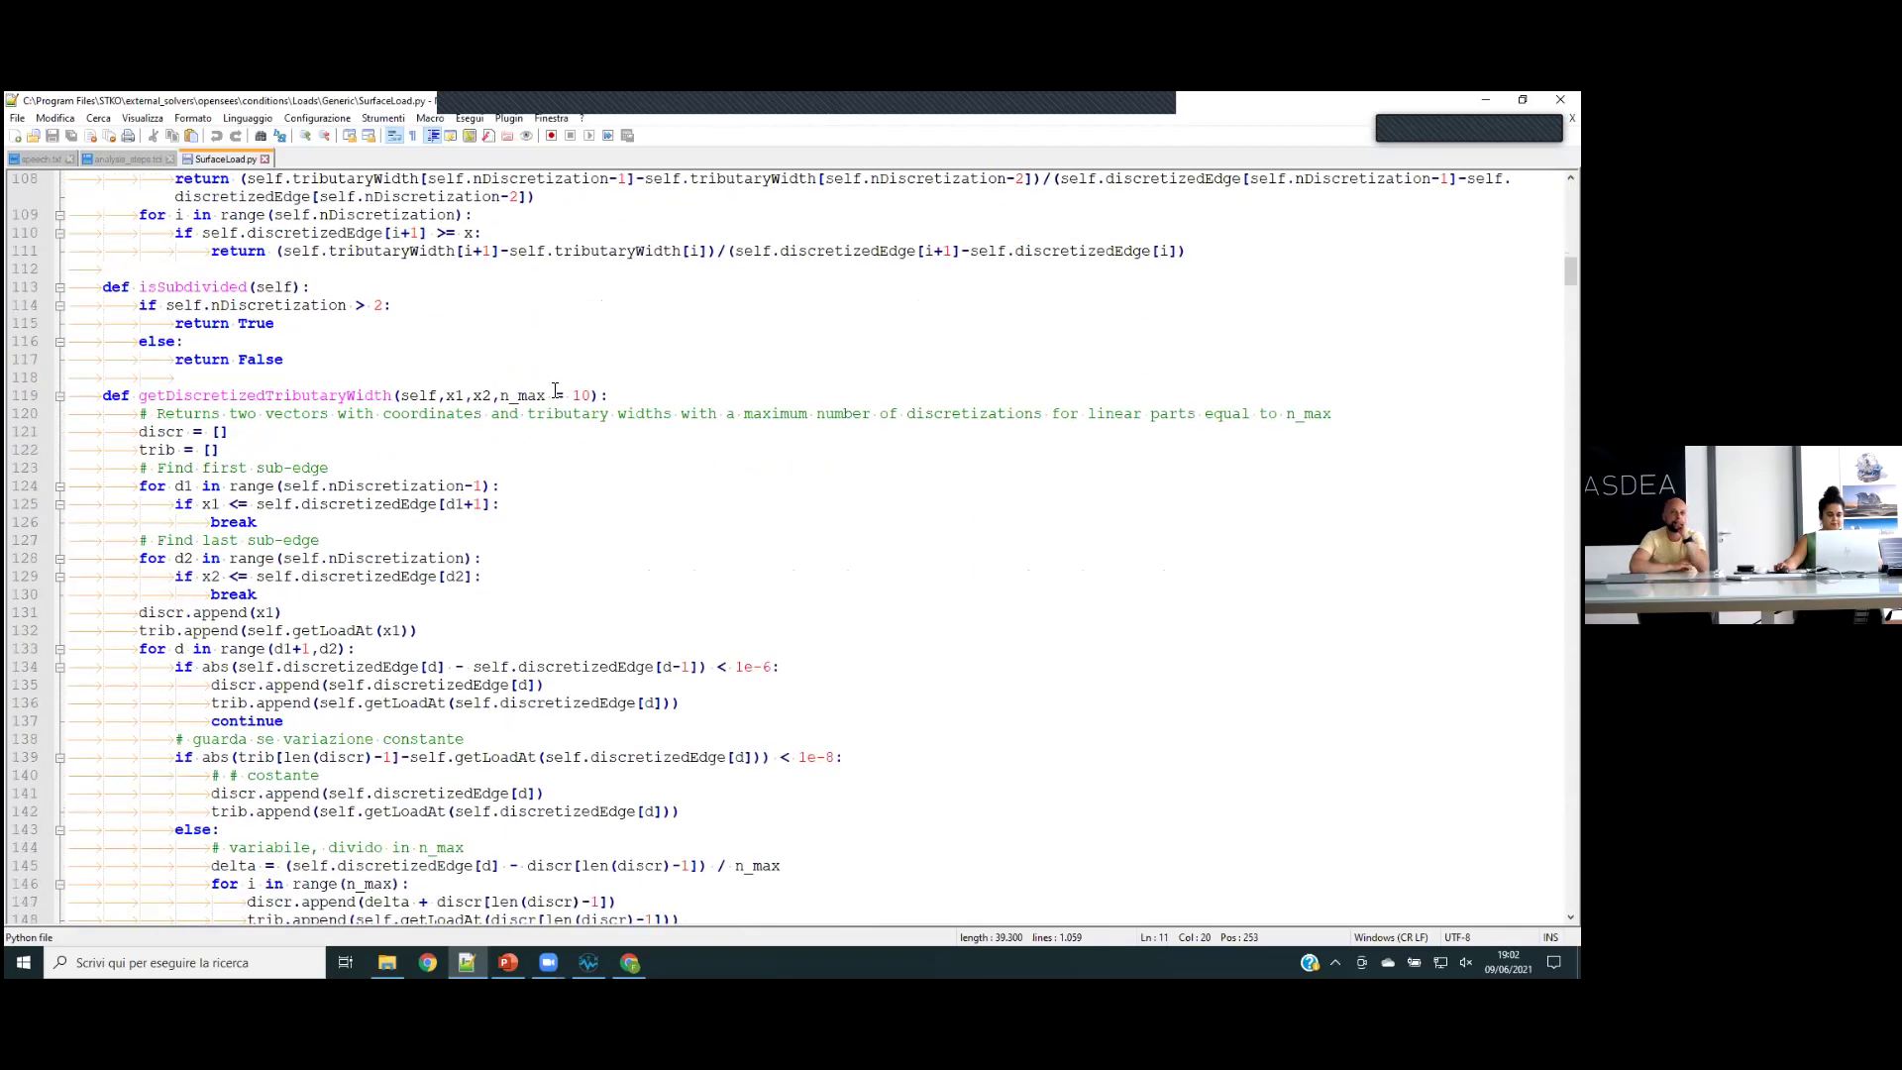
scroll(556, 389, down, 15)
scroll(560, 392, down, 5)
scroll(560, 394, down, 11)
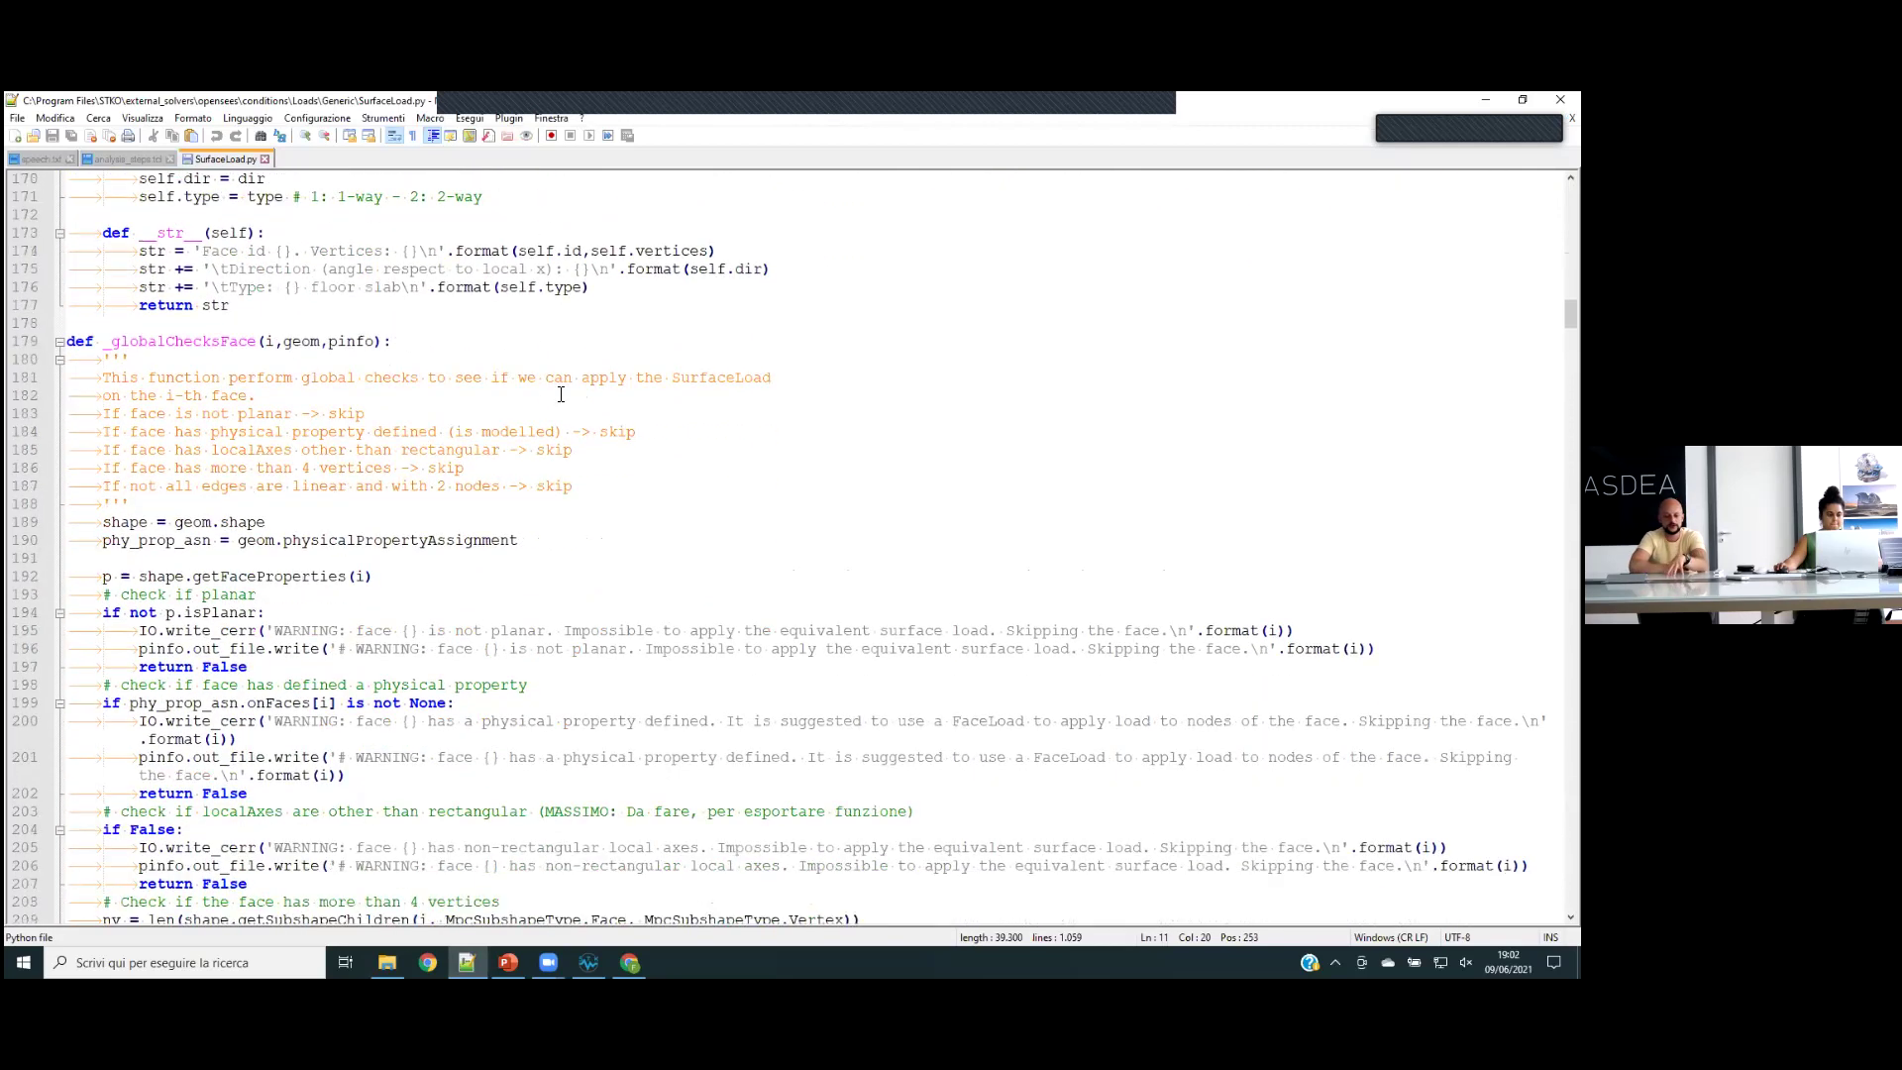
scroll(560, 394, down, 2)
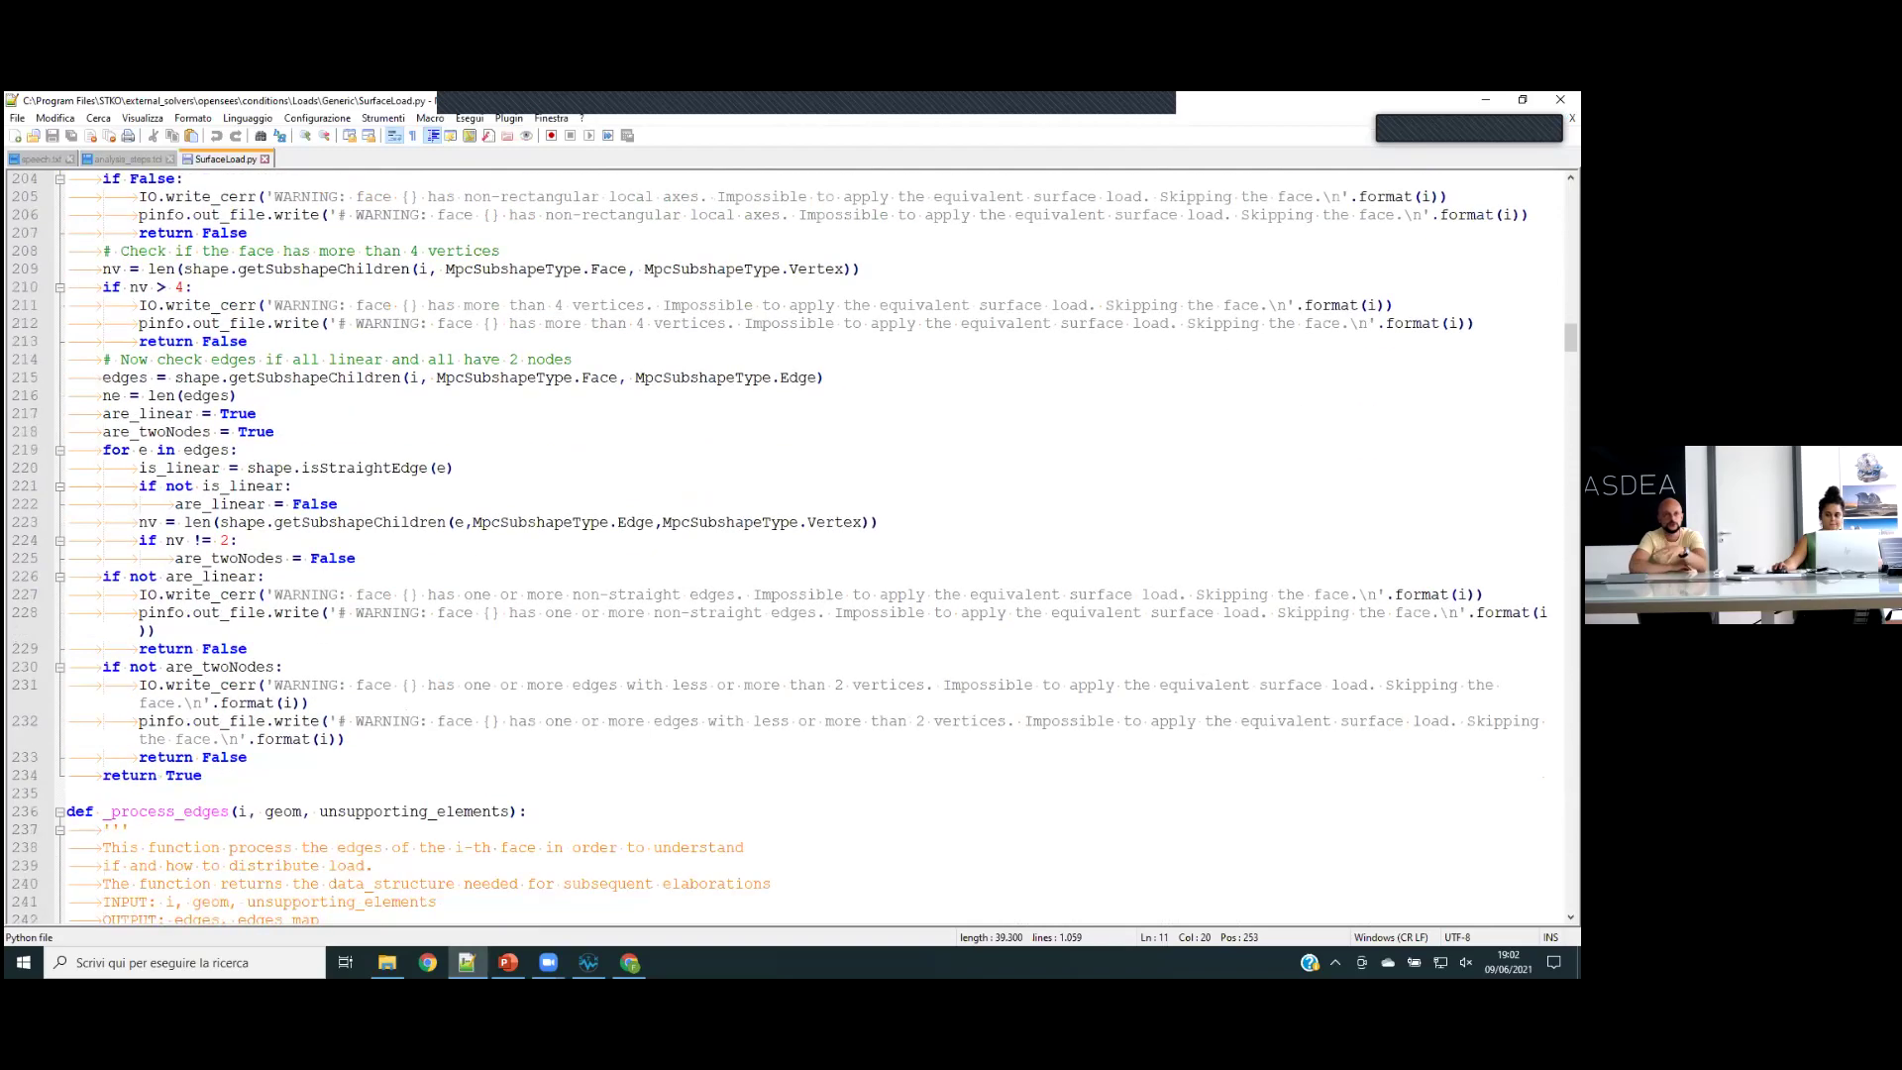
drag(1571, 338, 1571, 831)
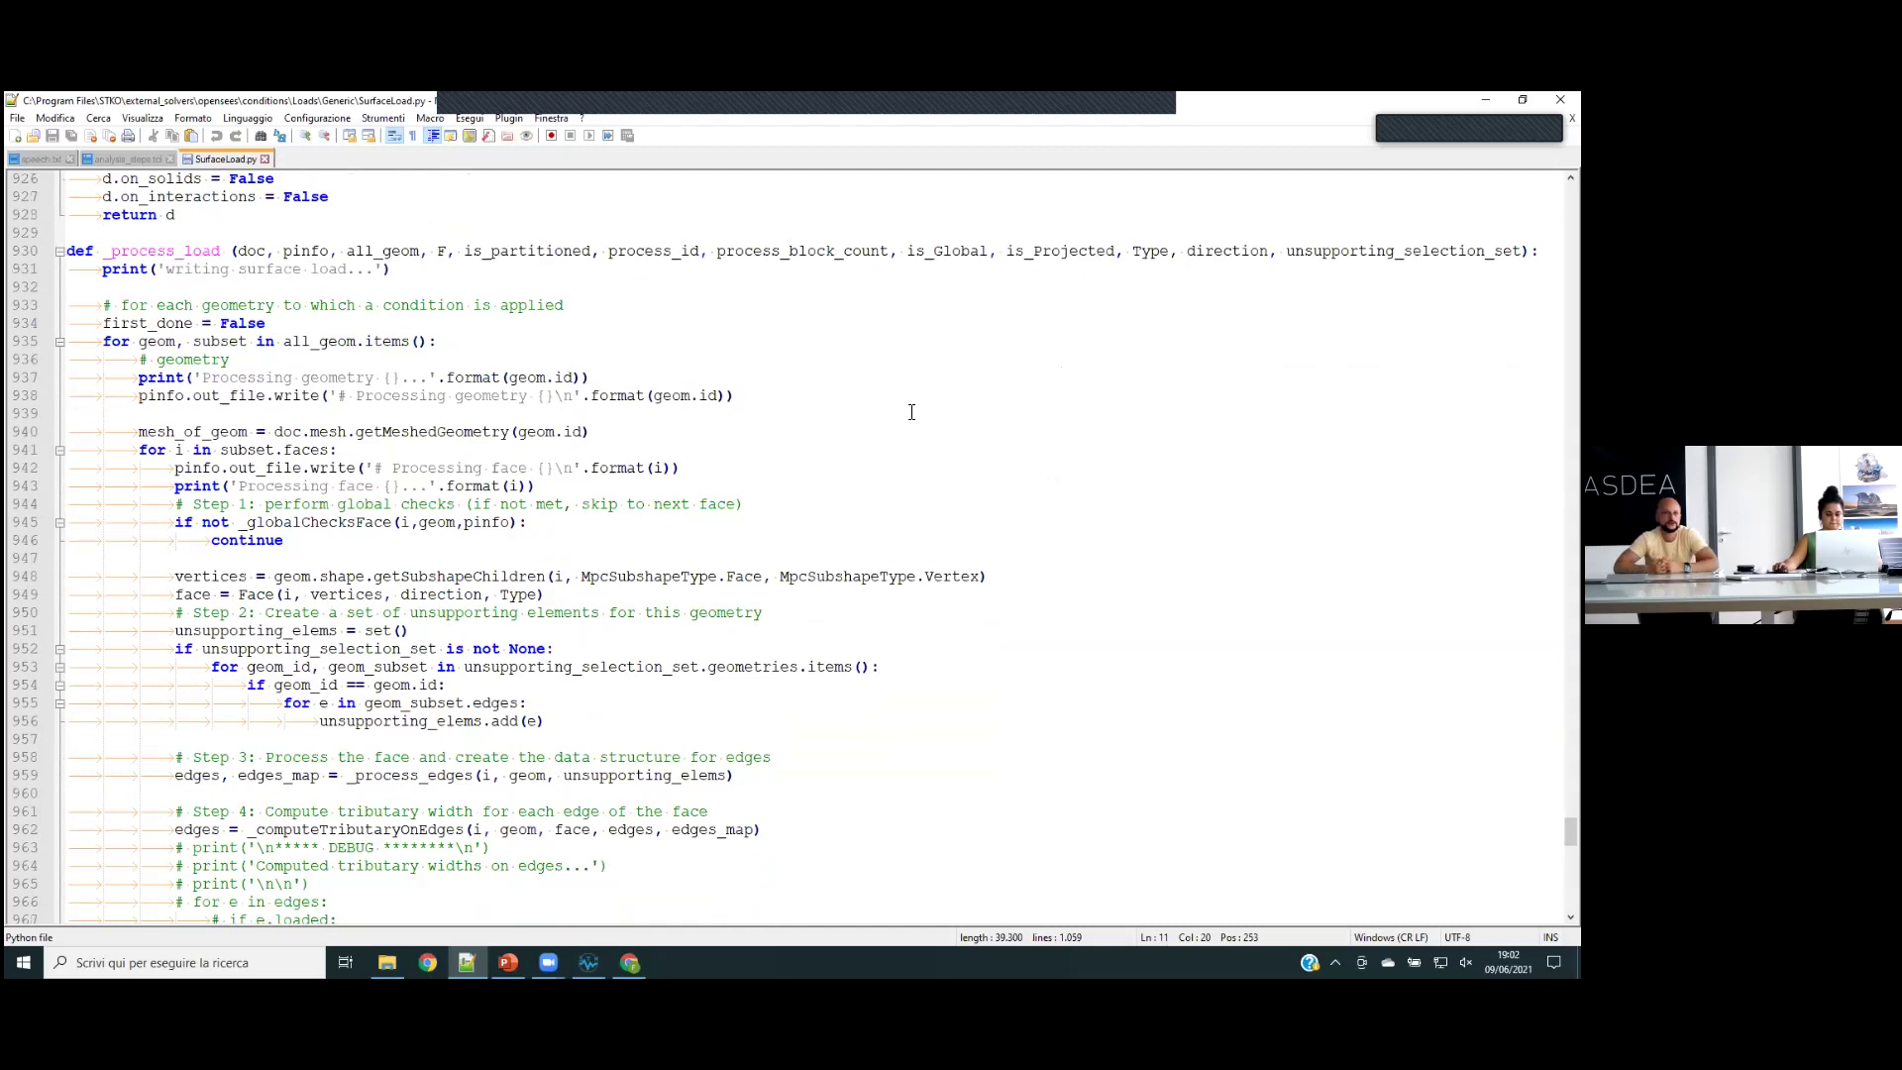
scroll(907, 403, down, 1)
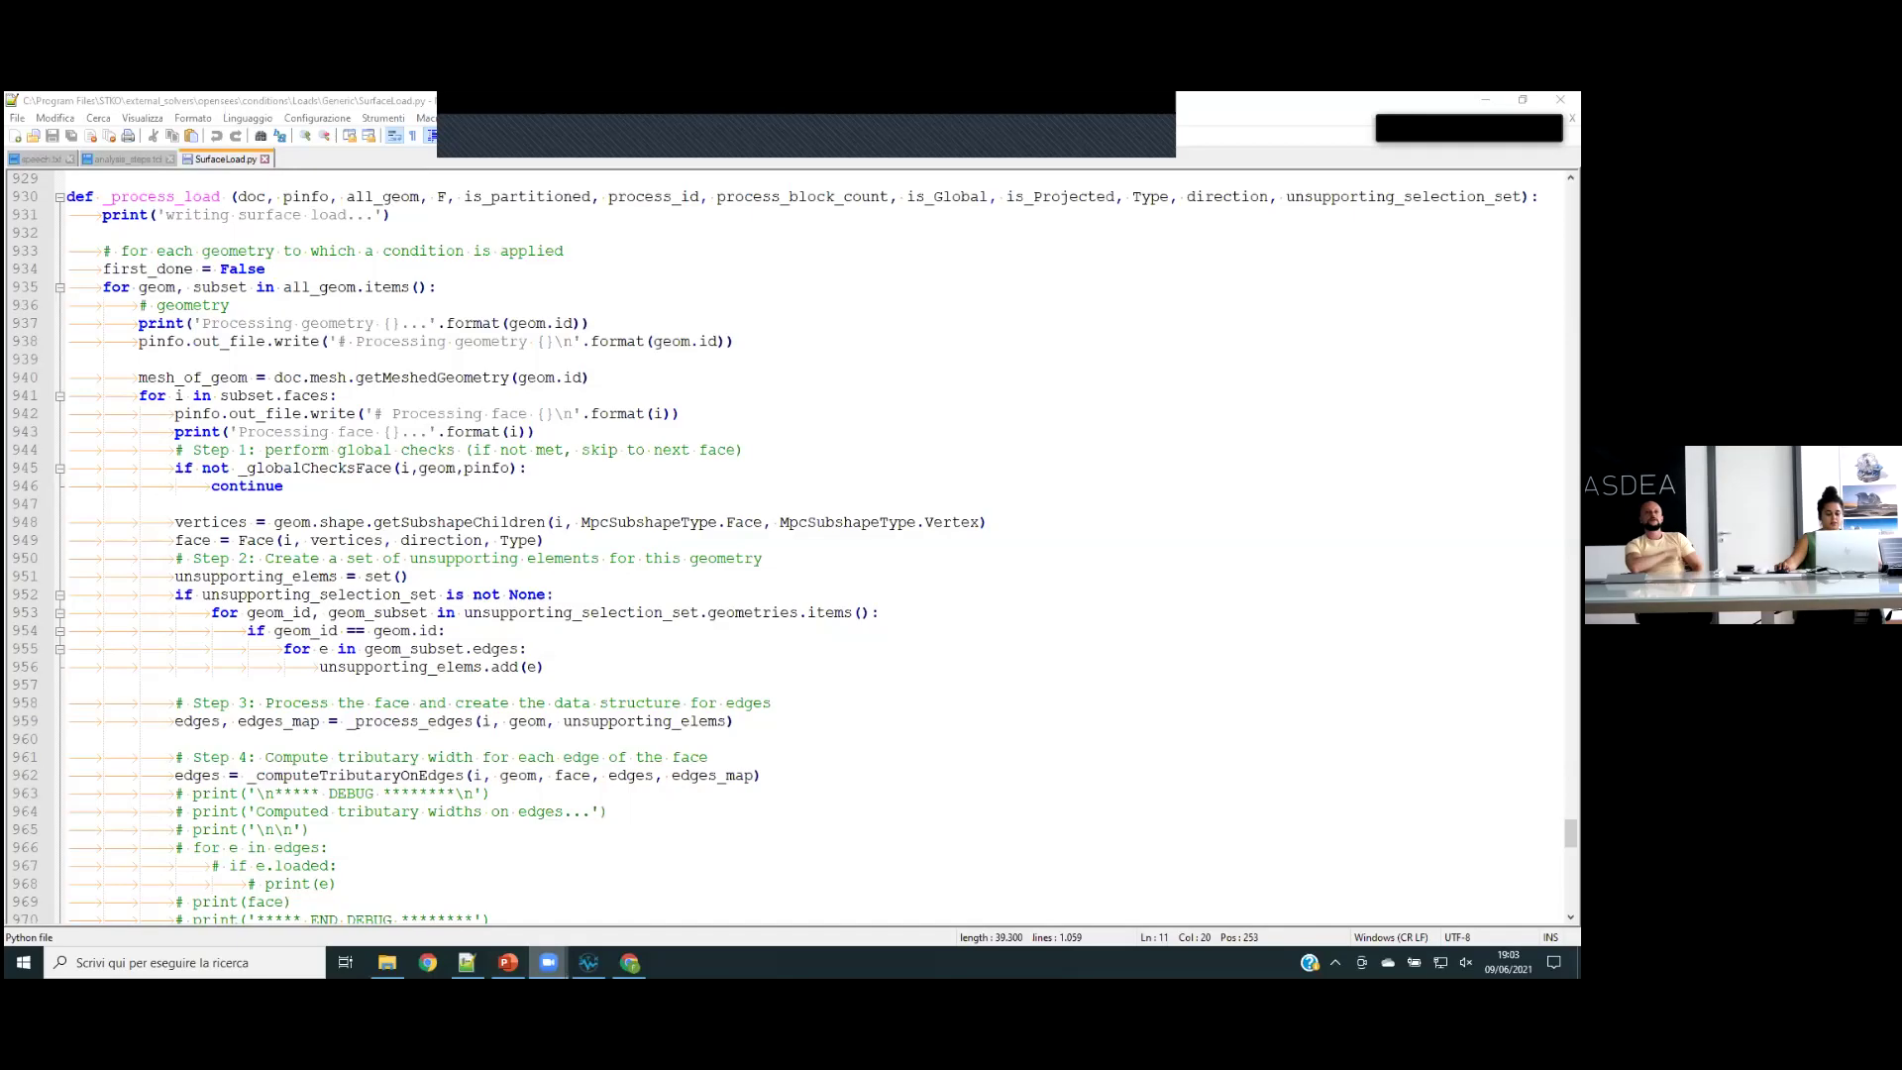
- Switch to STKO, close the load_slabs condition editor without applying changes, and select the shell physical property followed by the shell element property
mouse_move(548, 962)
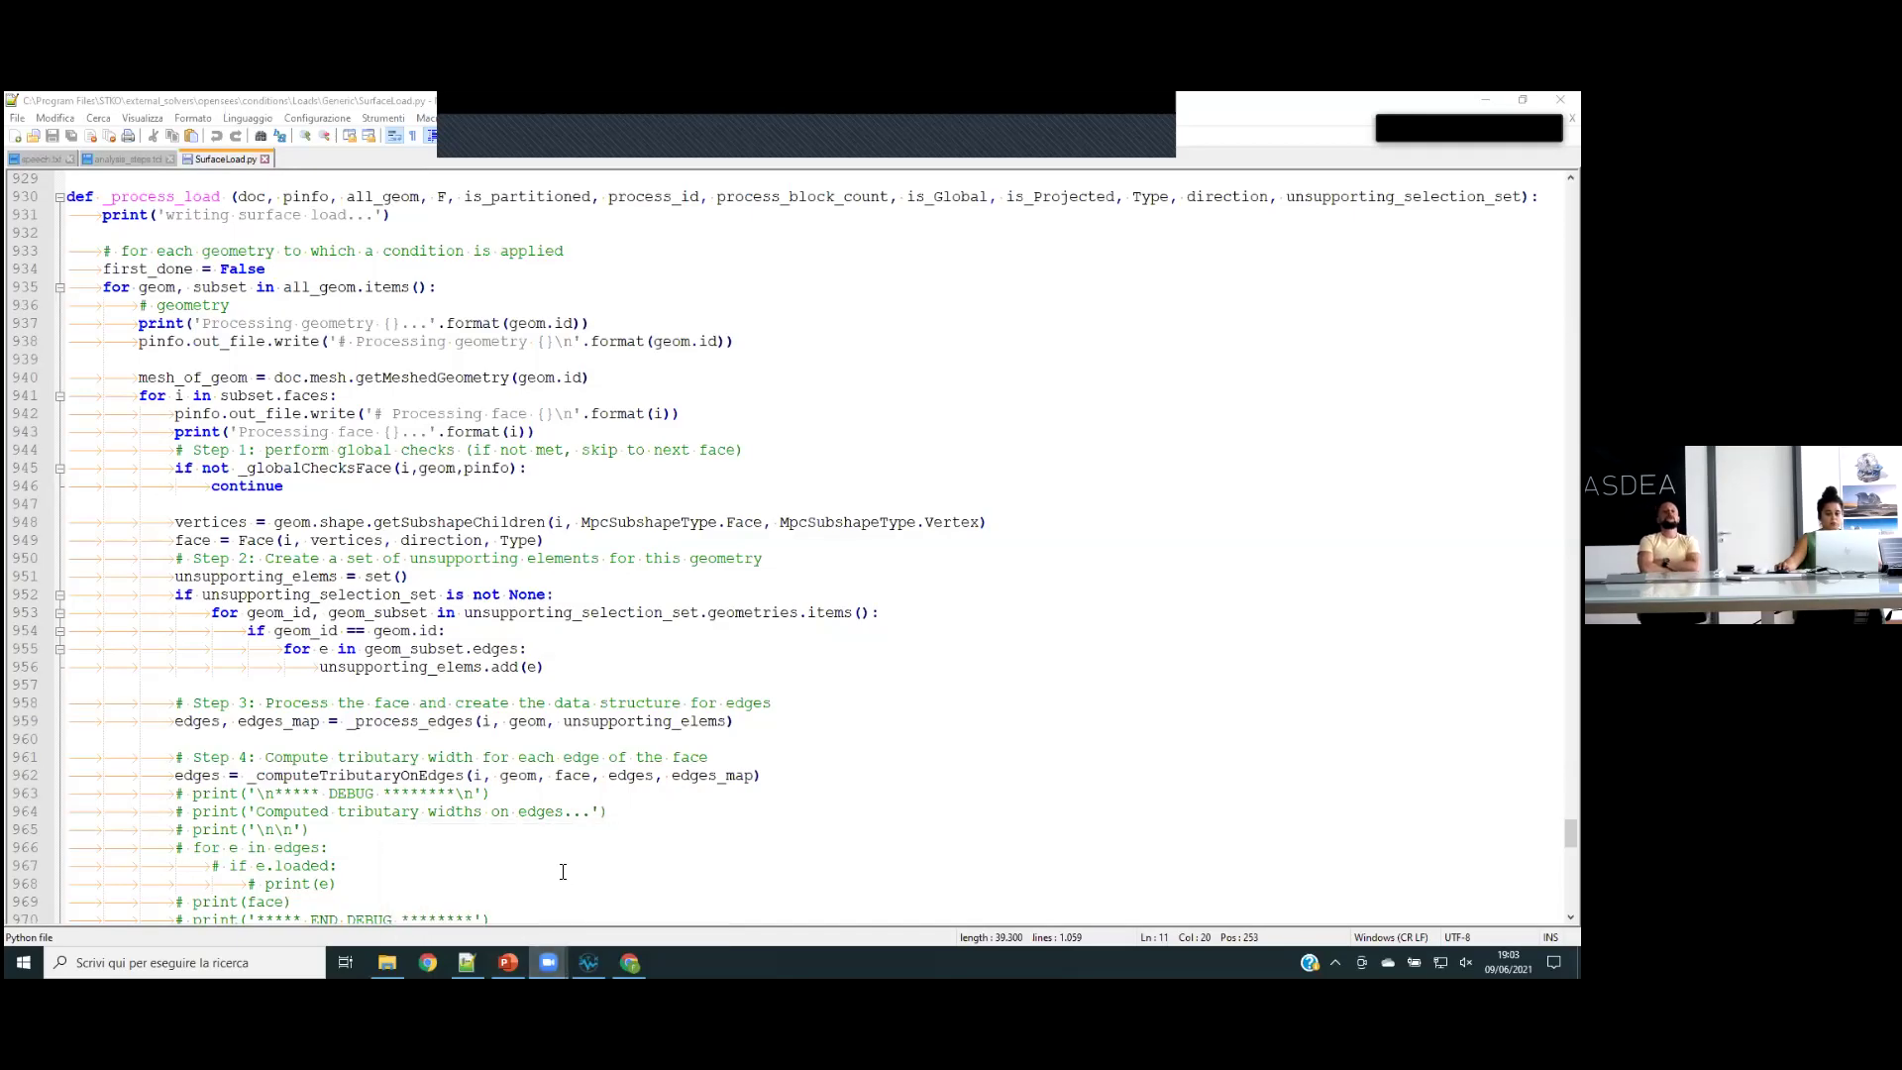
click(588, 962)
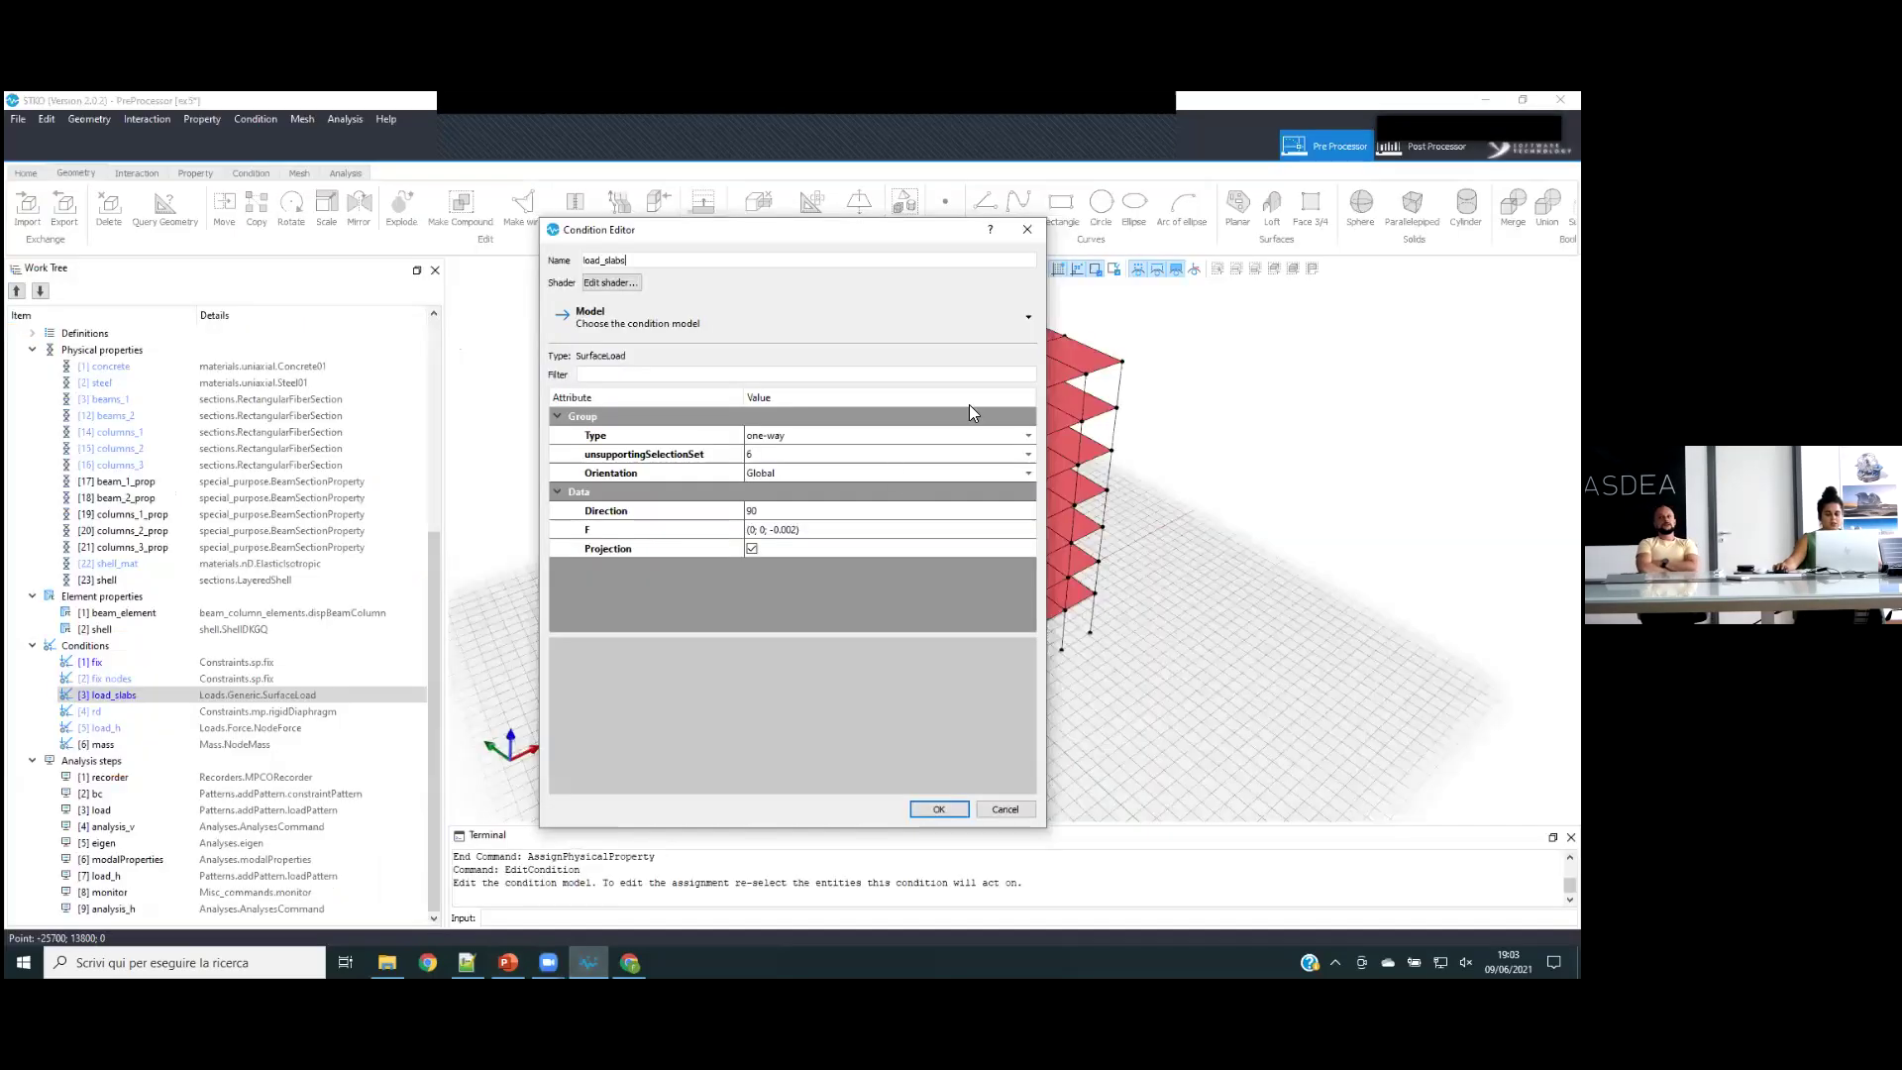
click(1028, 229)
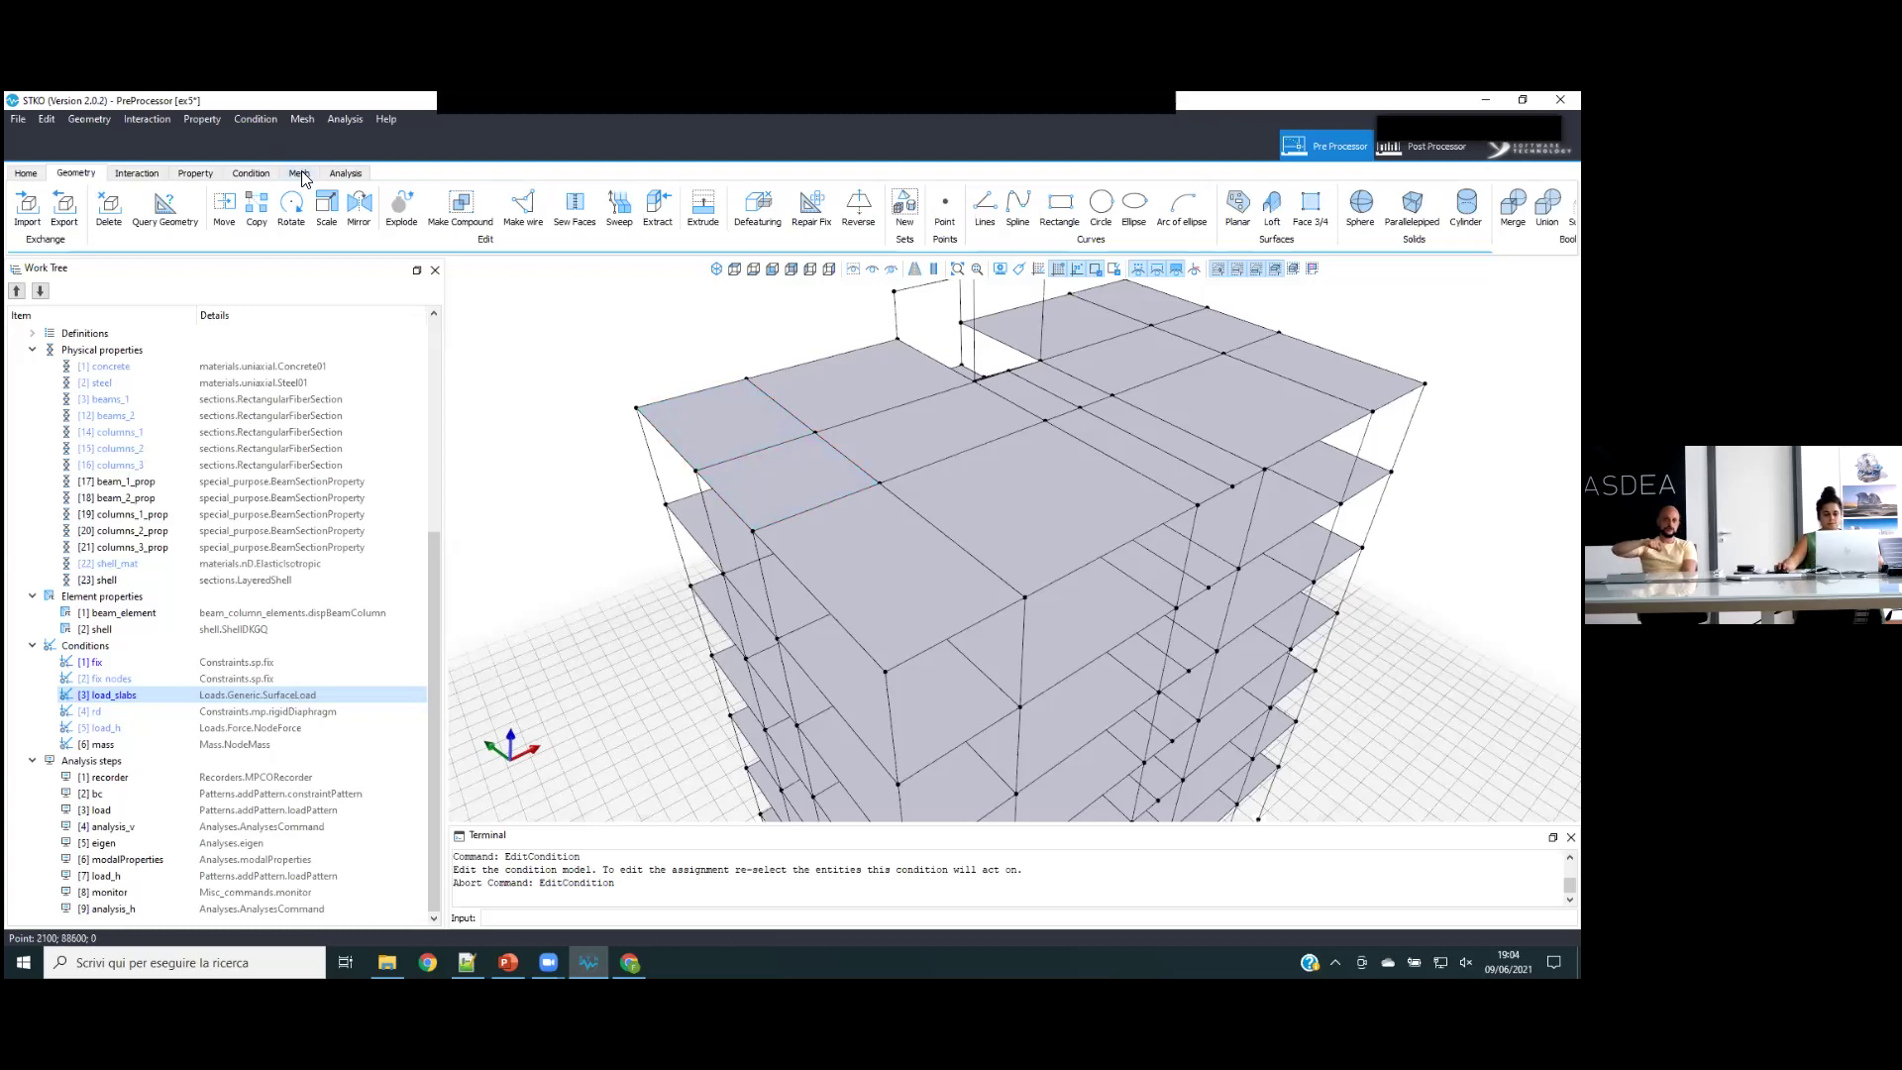
click(220, 581)
click(229, 634)
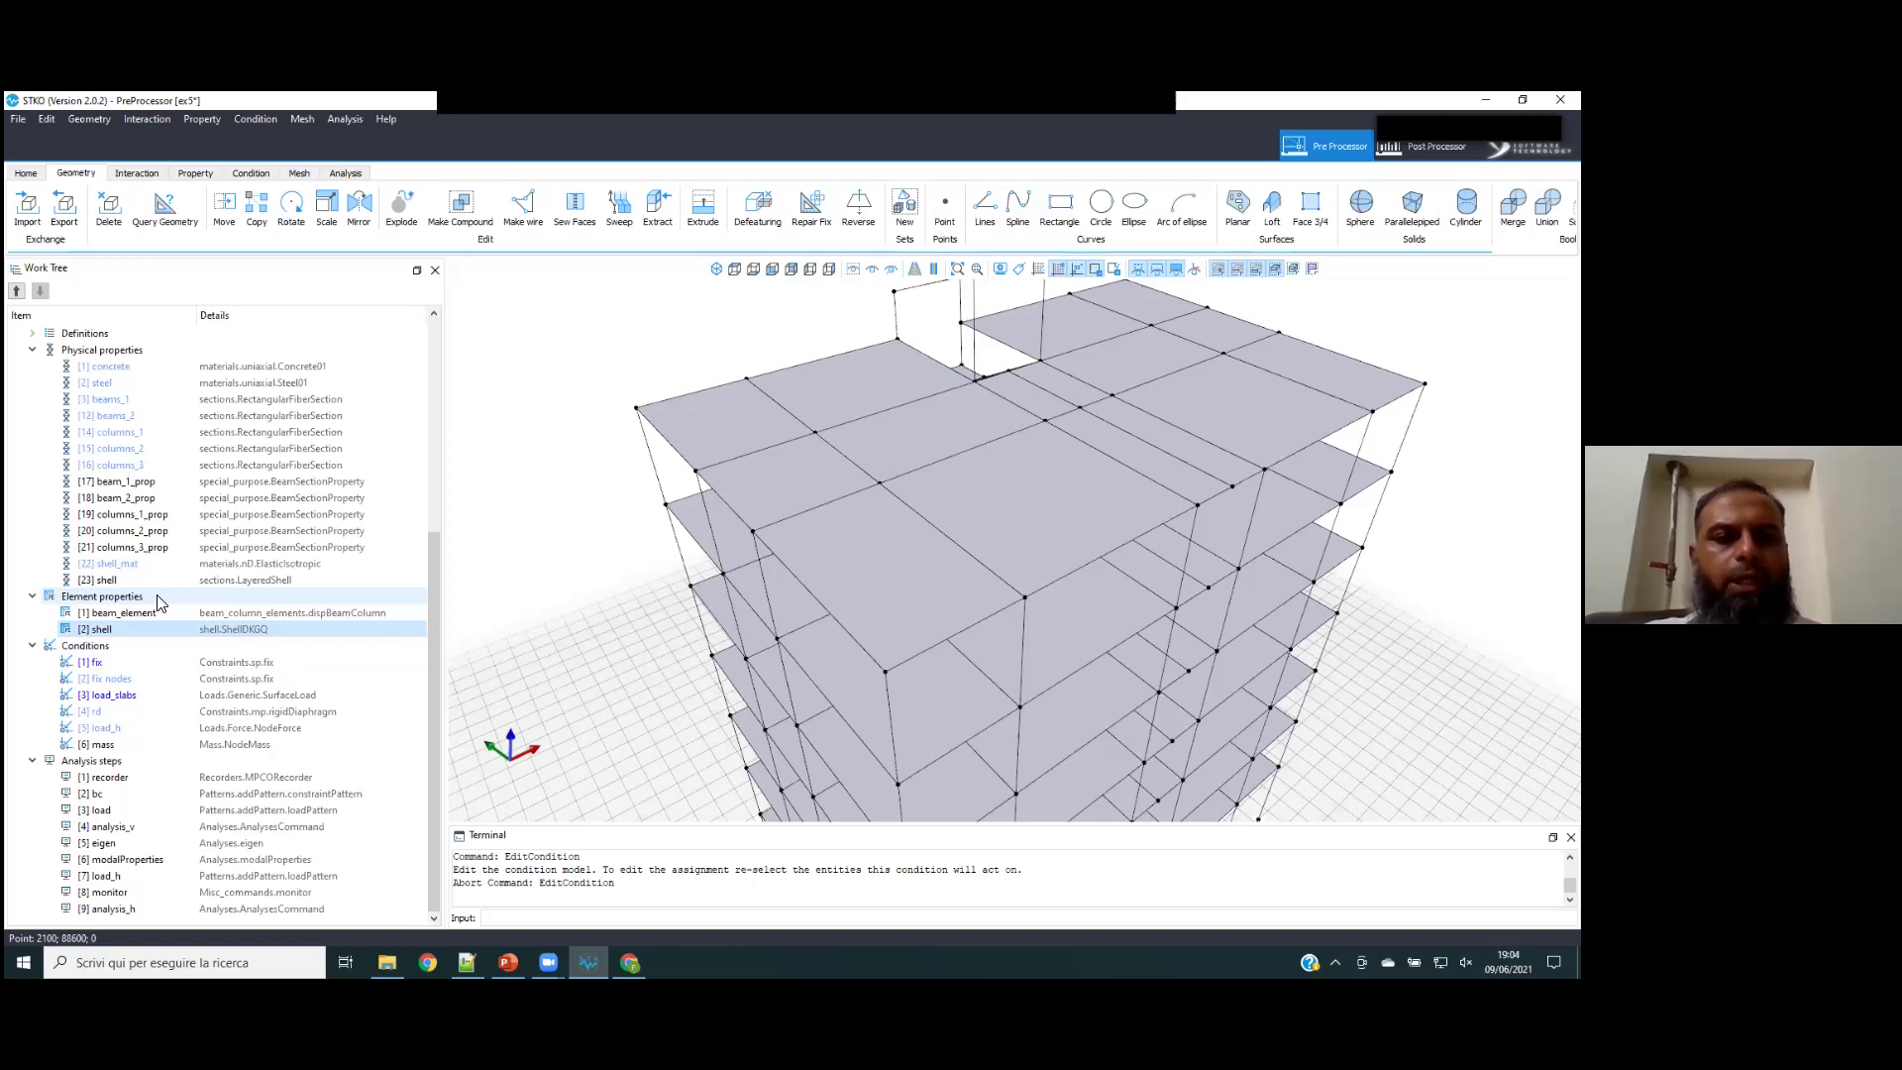
click(24, 173)
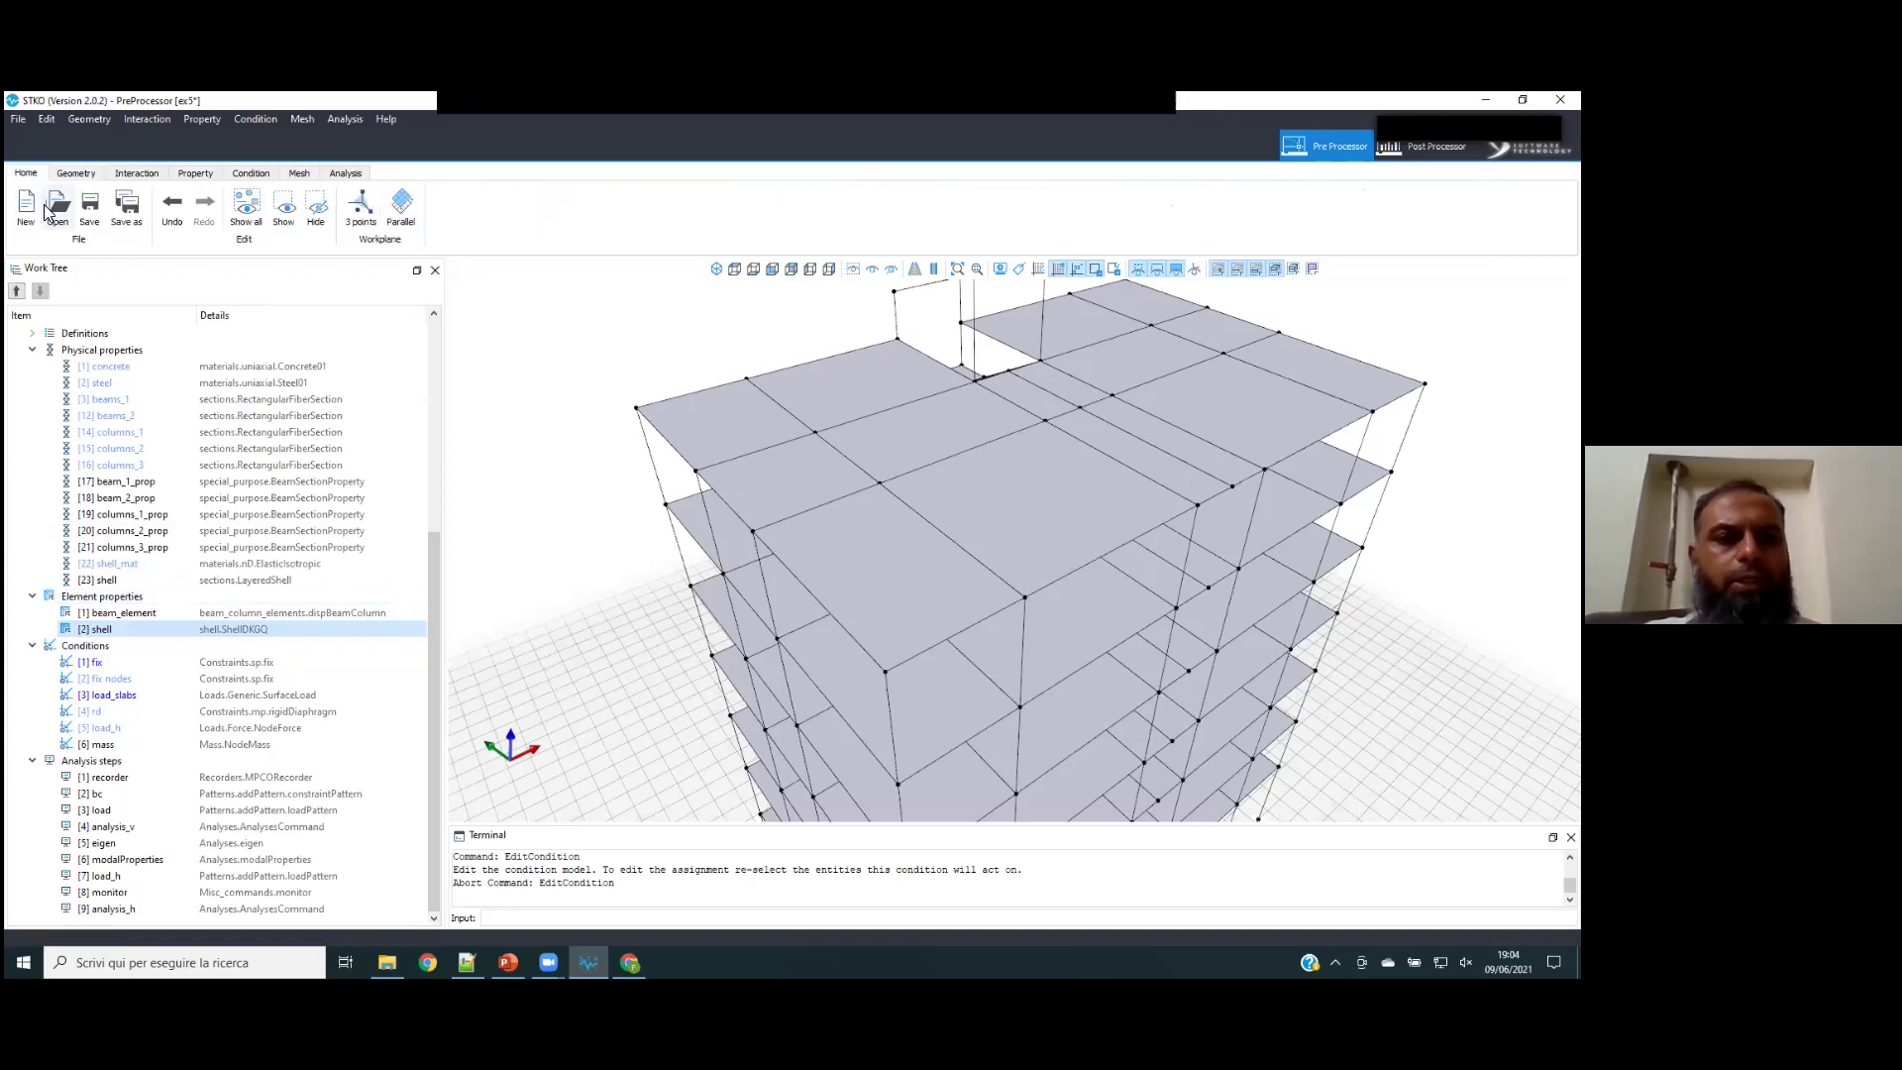
click(39, 212)
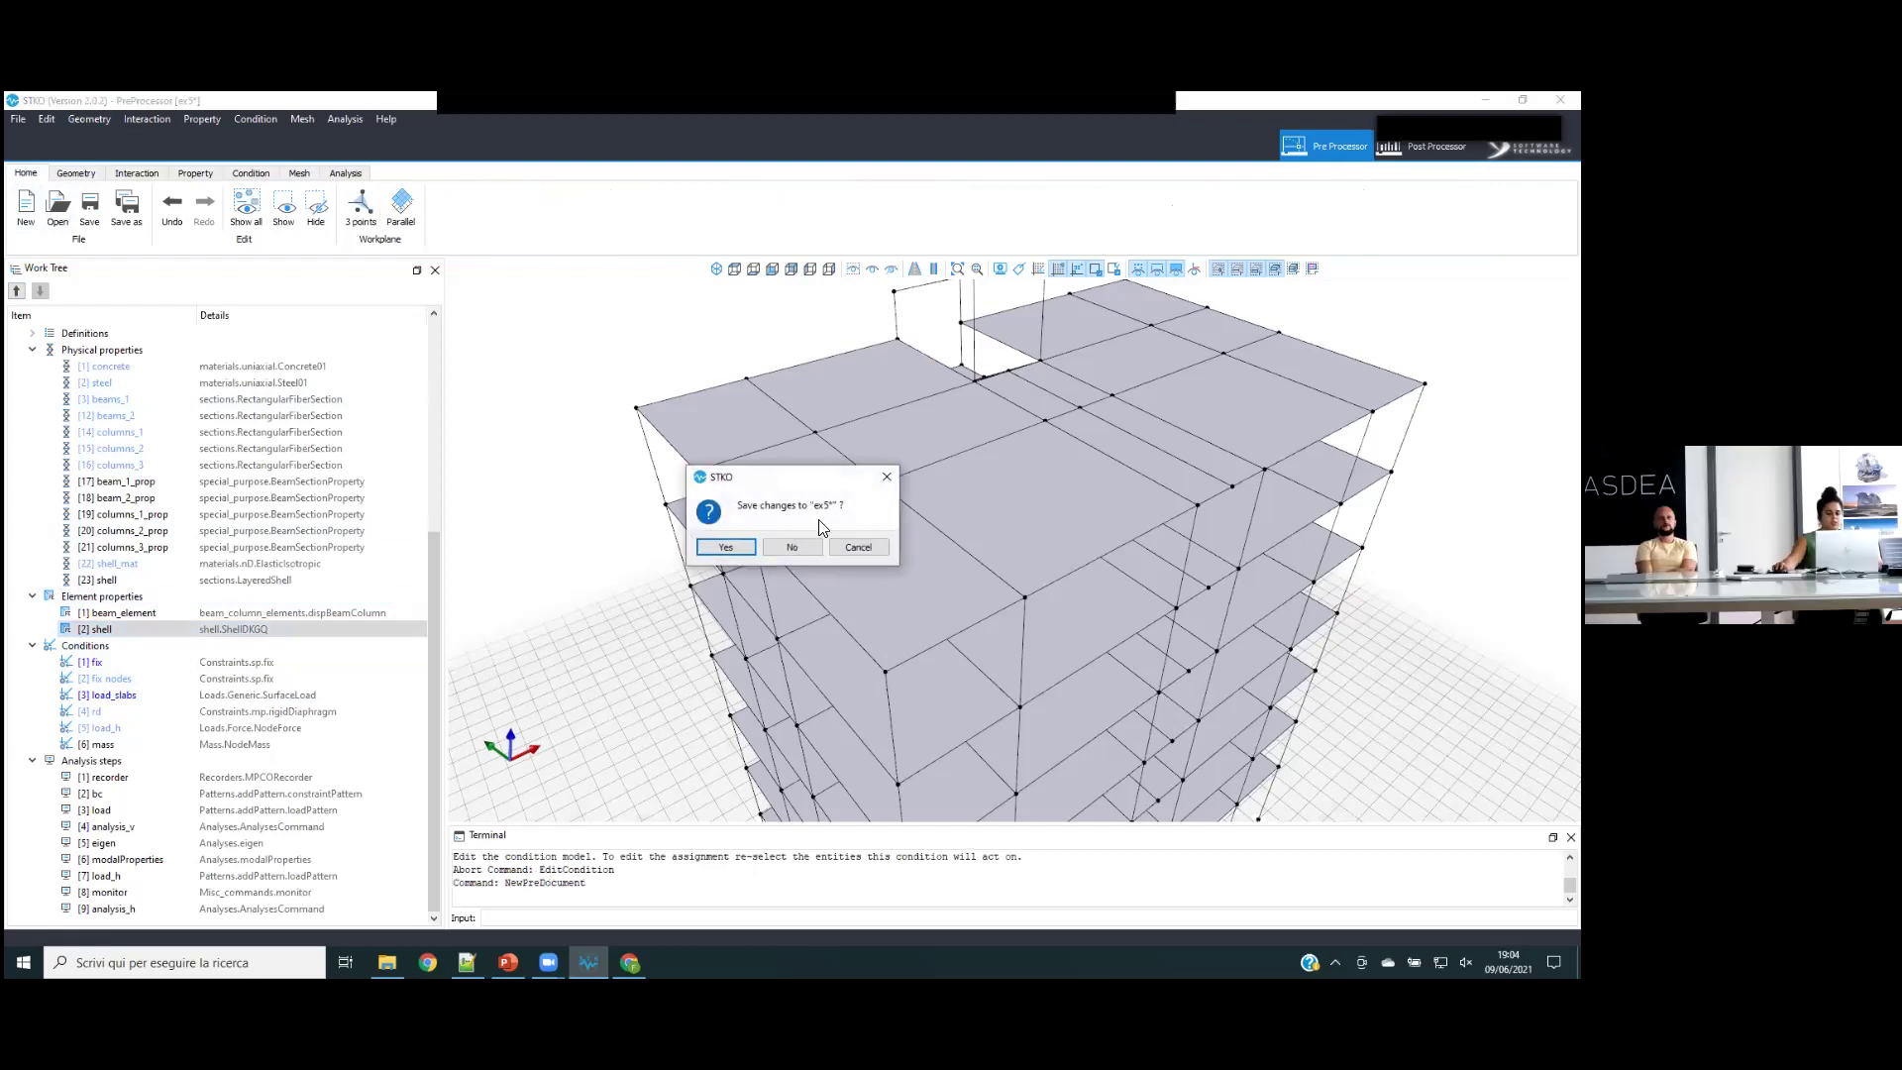
click(862, 545)
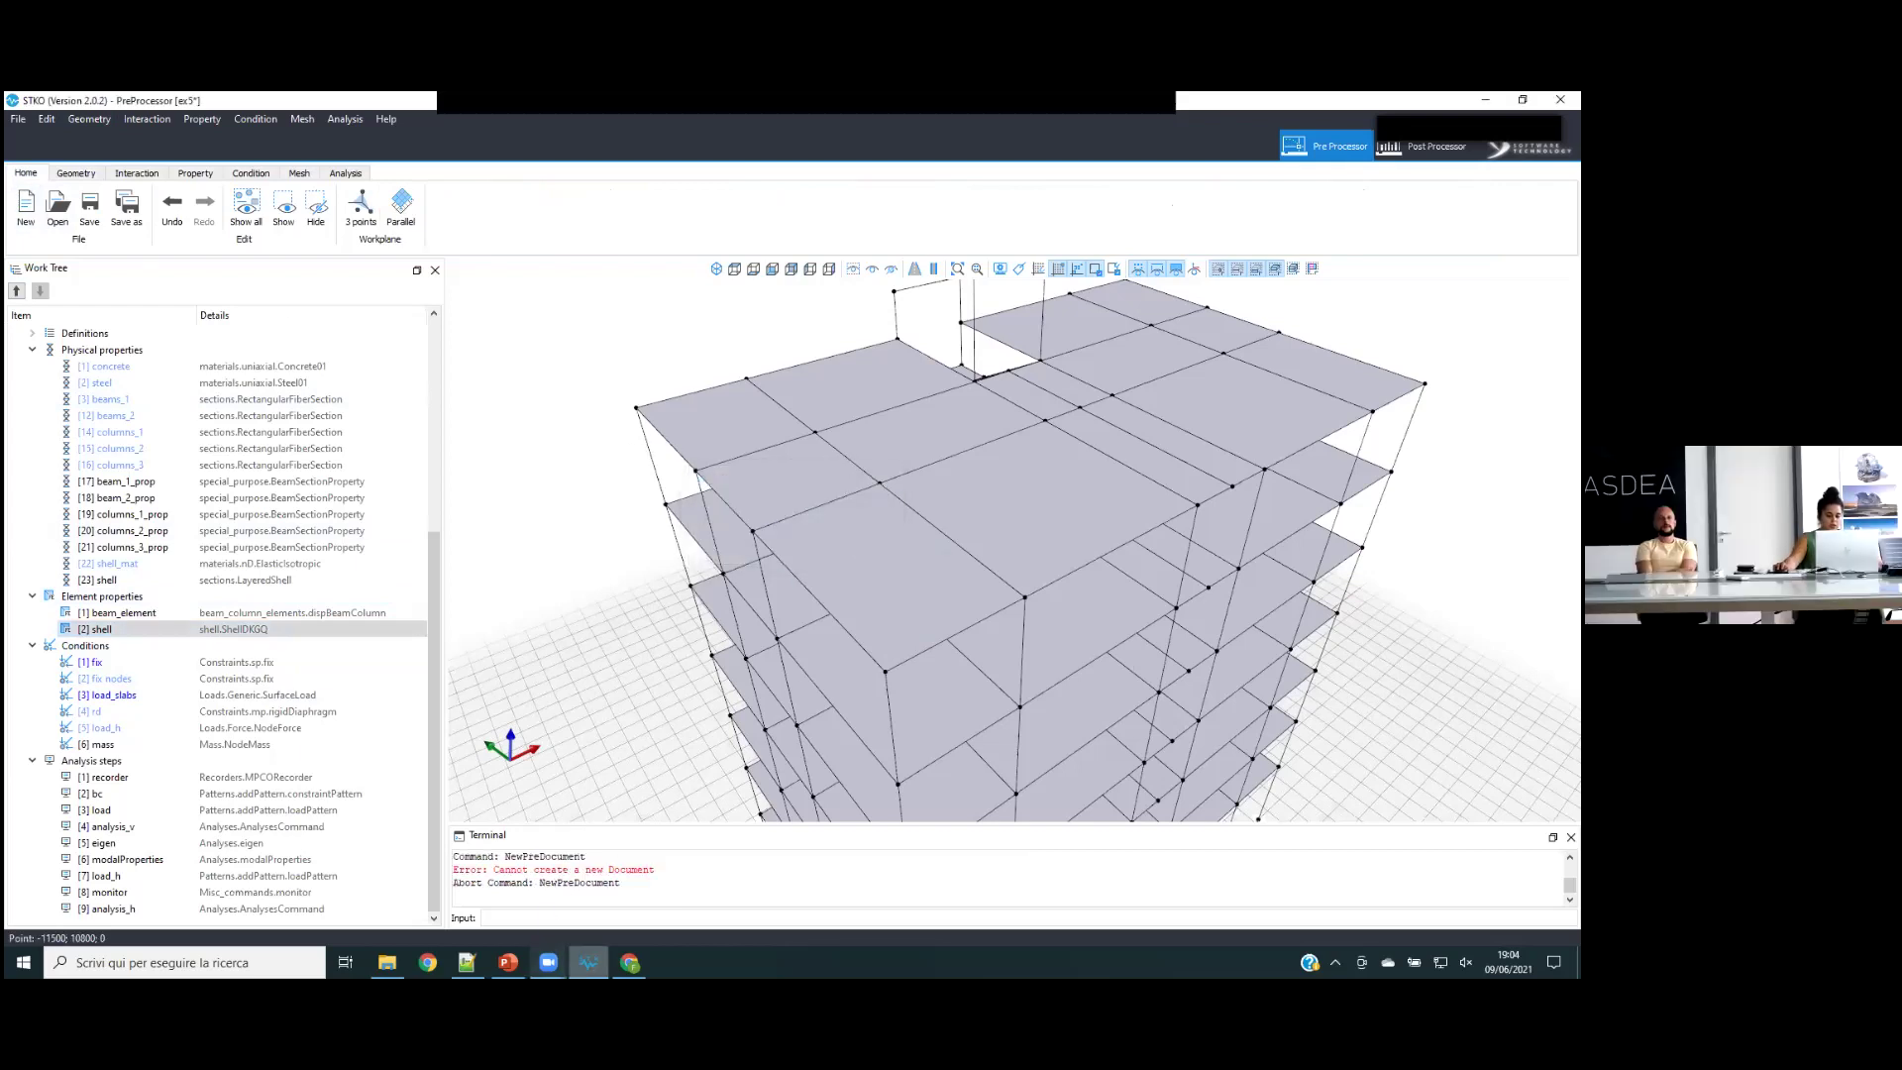
- Switch to Chrome and look through the STKO OpenSees E-Learning list down to the introductory courses #02 and #01
click(630, 962)
scroll(717, 492, up, 6)
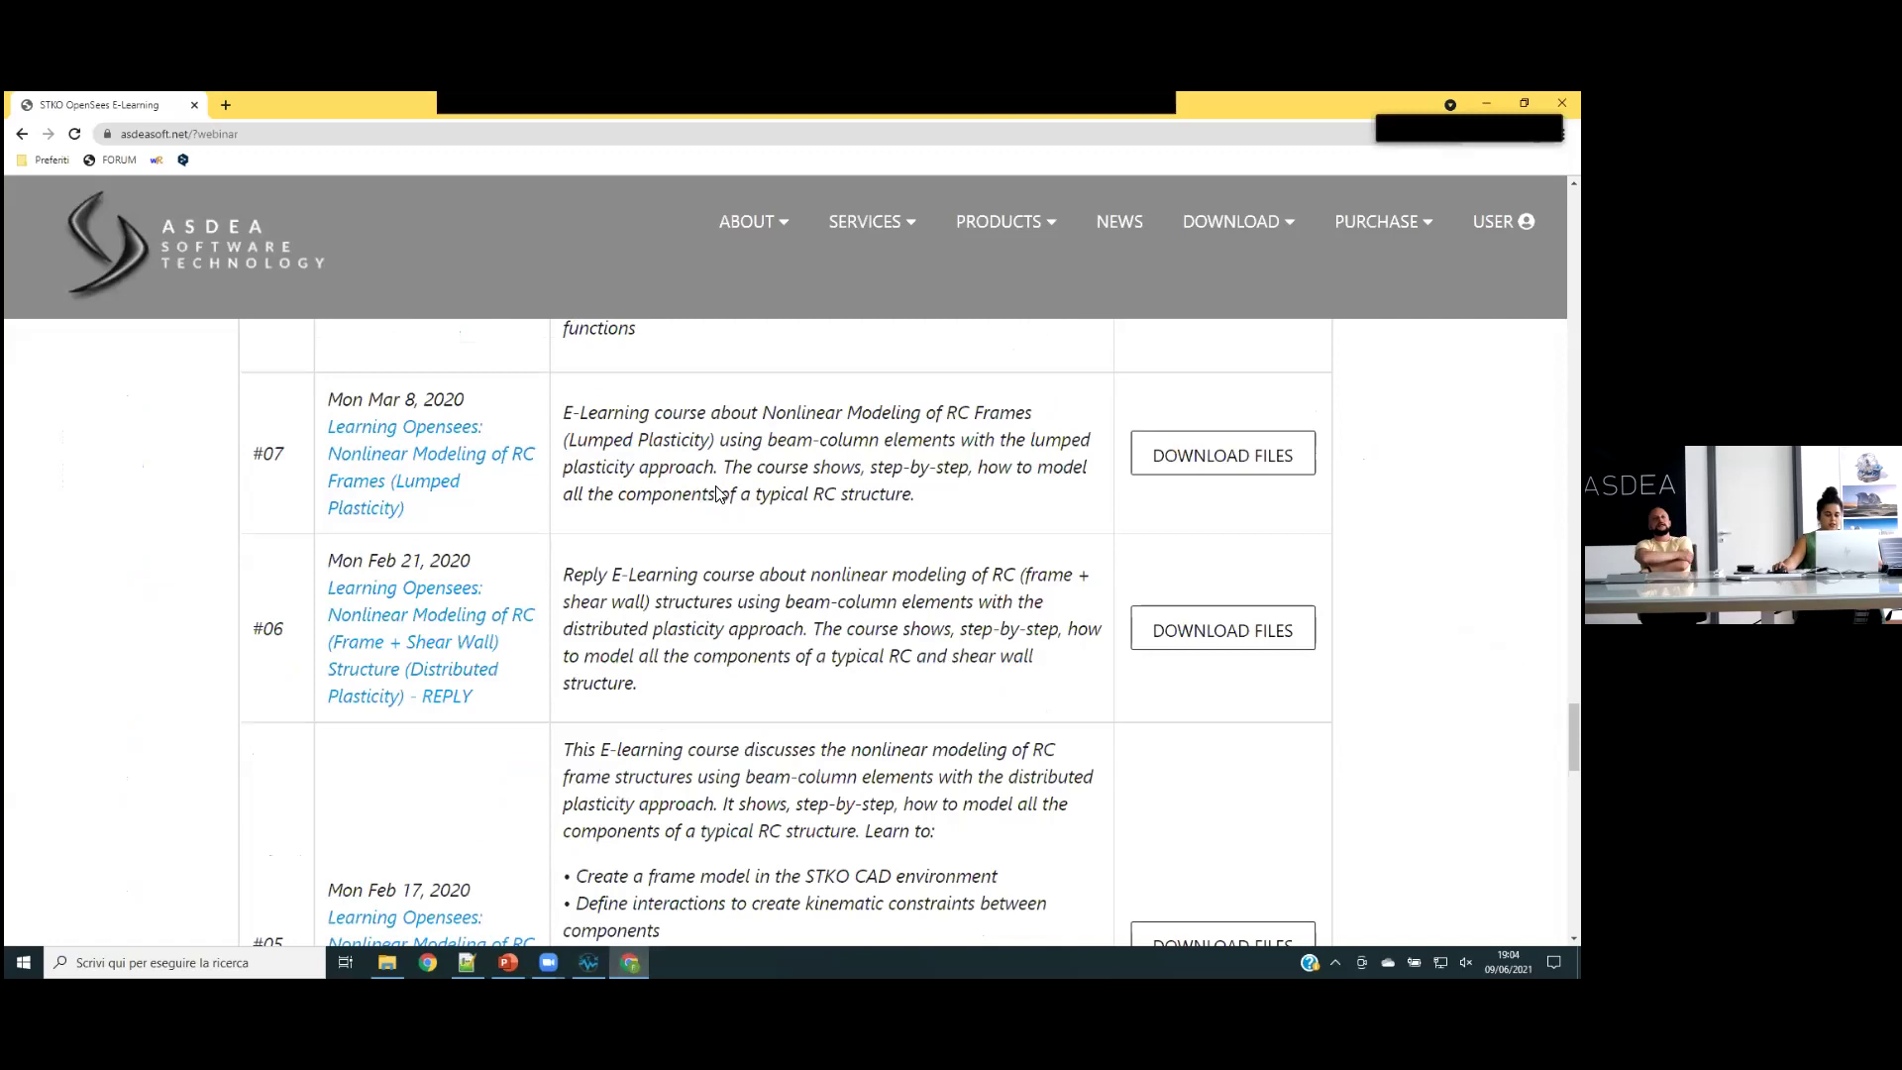
scroll(717, 492, up, 5)
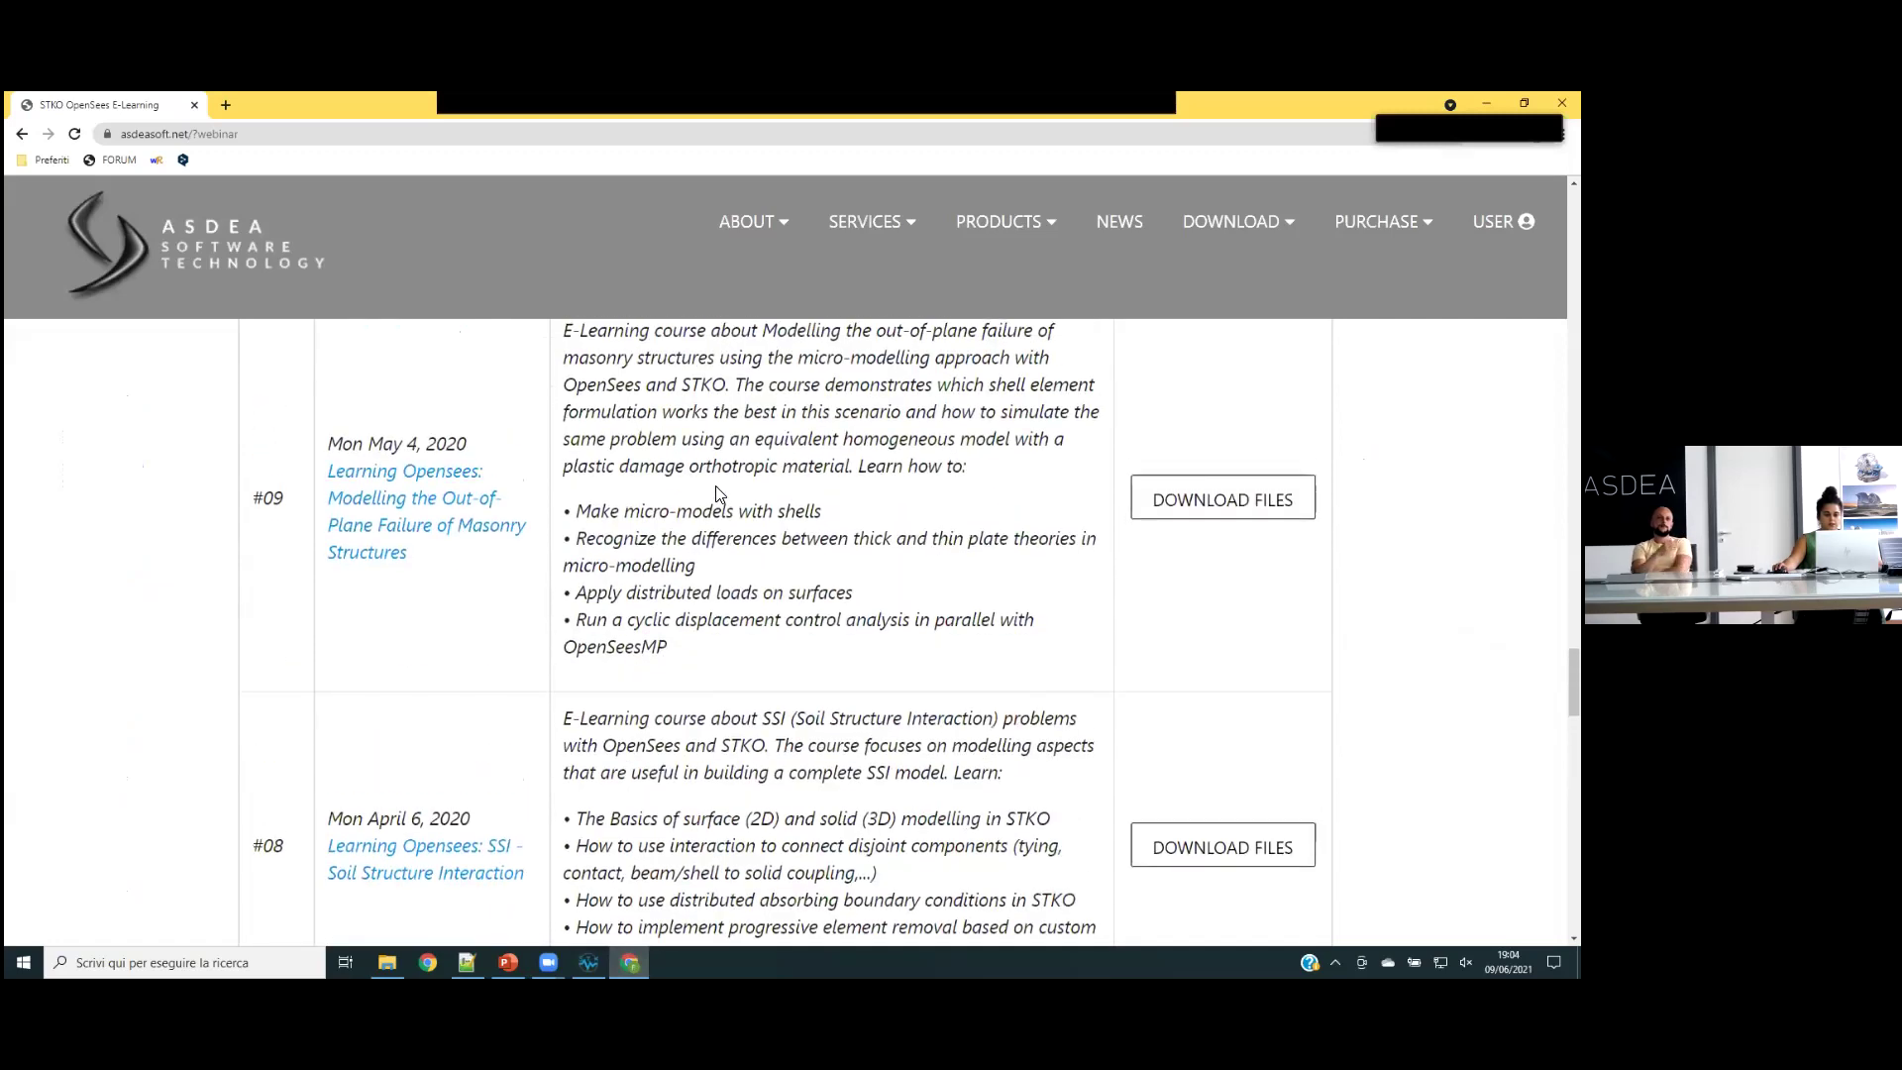
scroll(717, 492, up, 12)
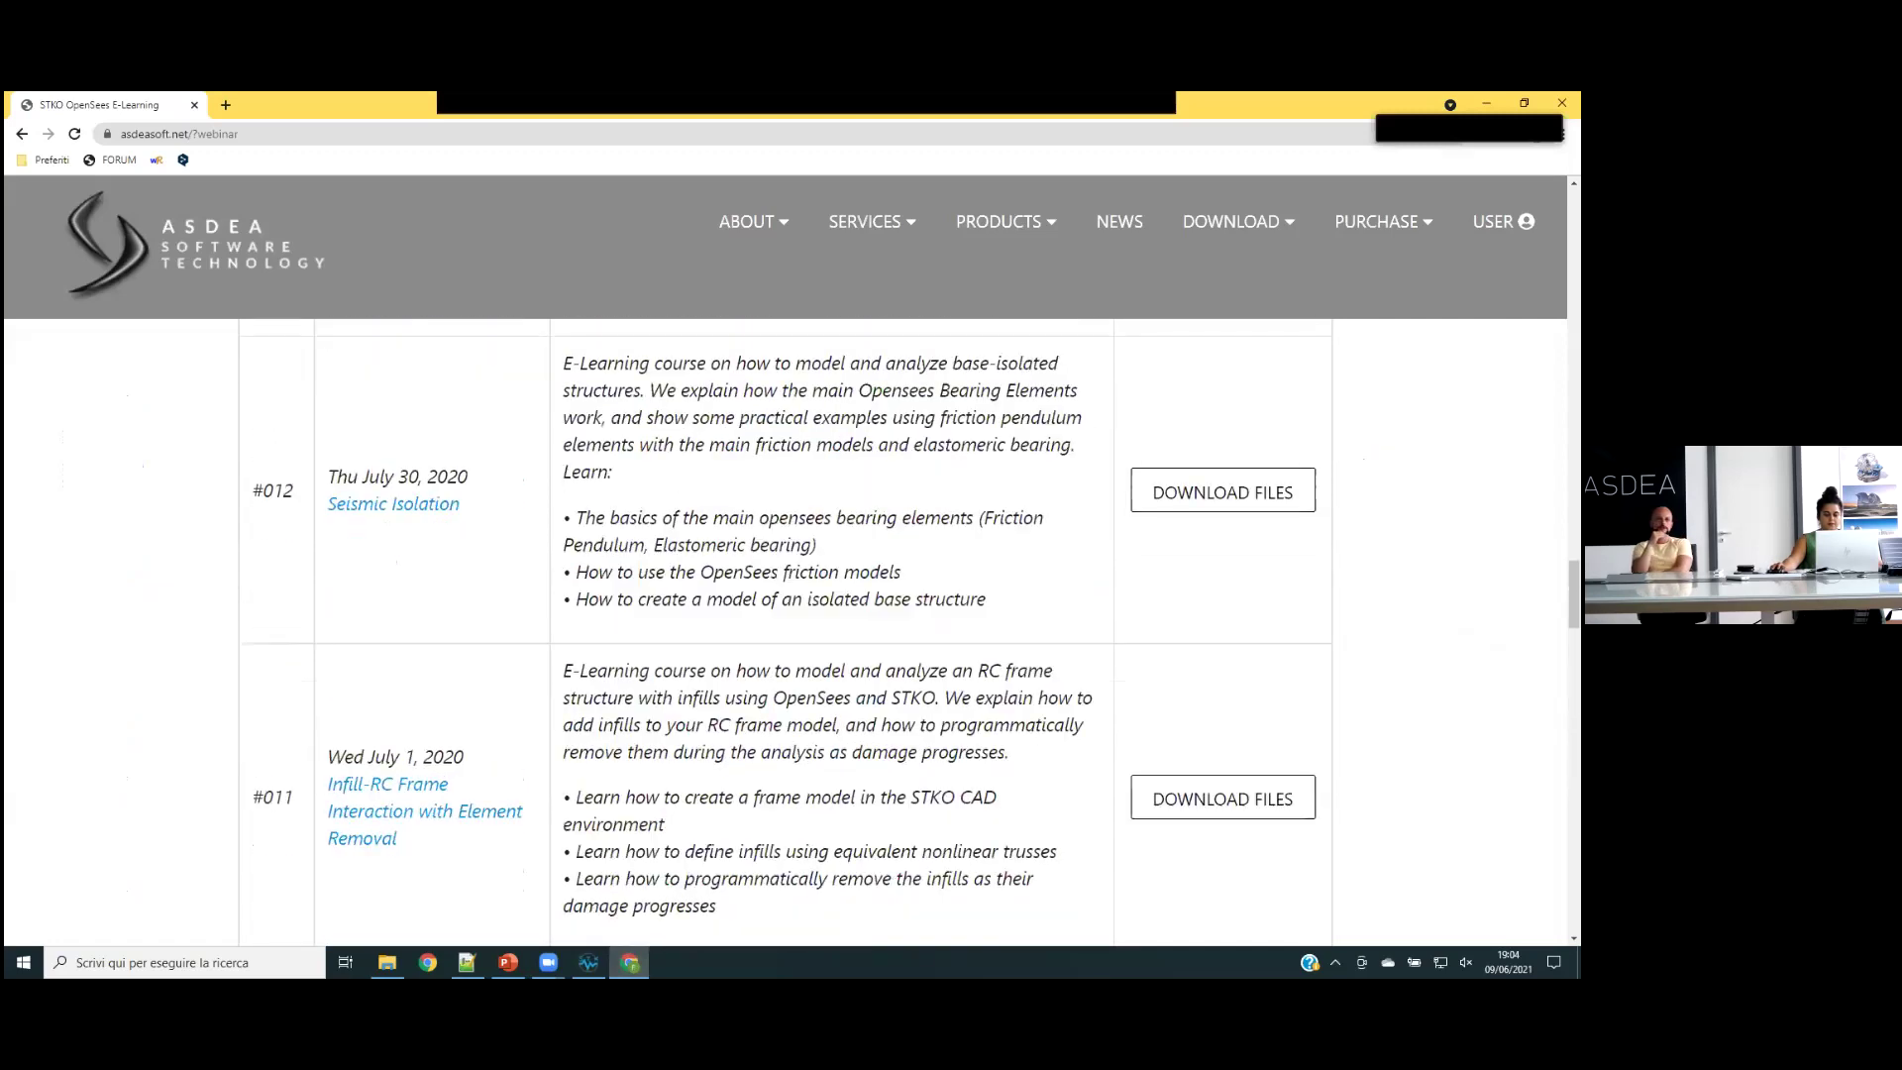
scroll(717, 492, up, 6)
scroll(717, 492, down, 20)
scroll(1082, 671, down, 10)
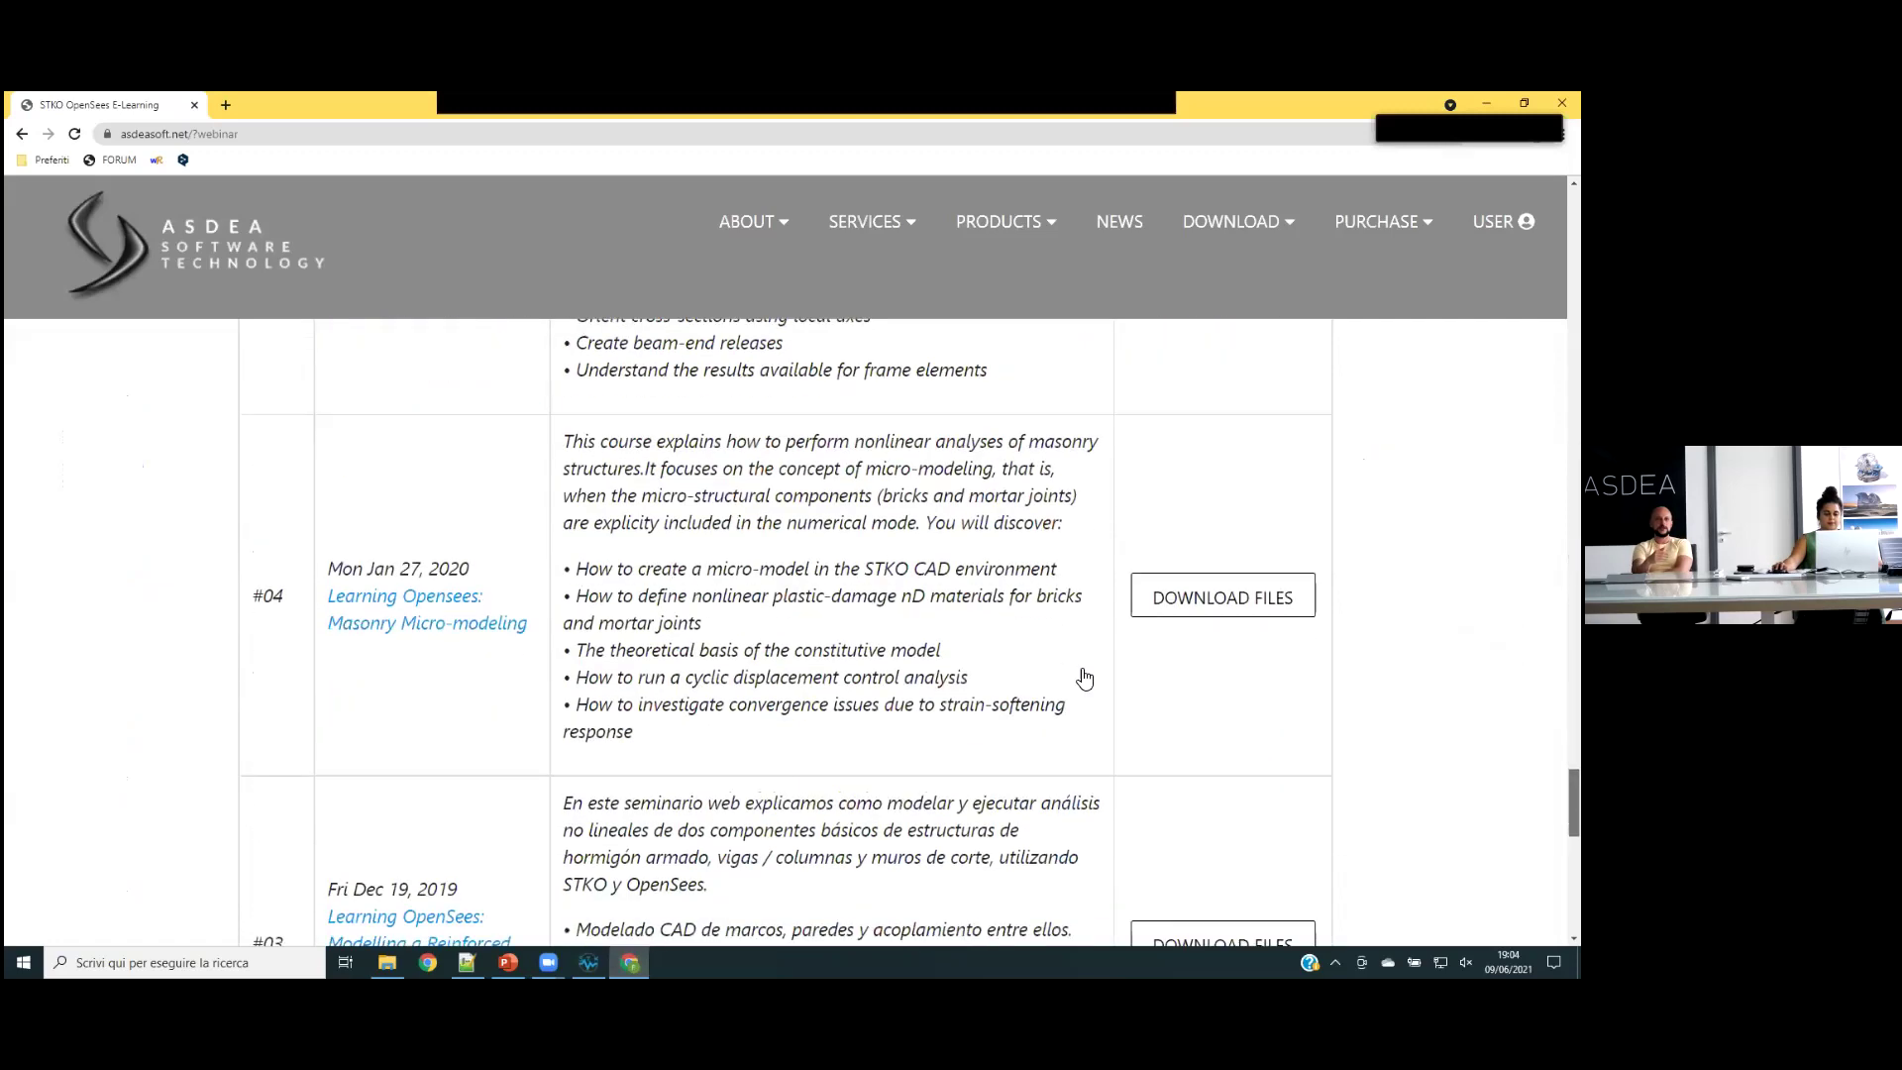
scroll(466, 682, down, 4)
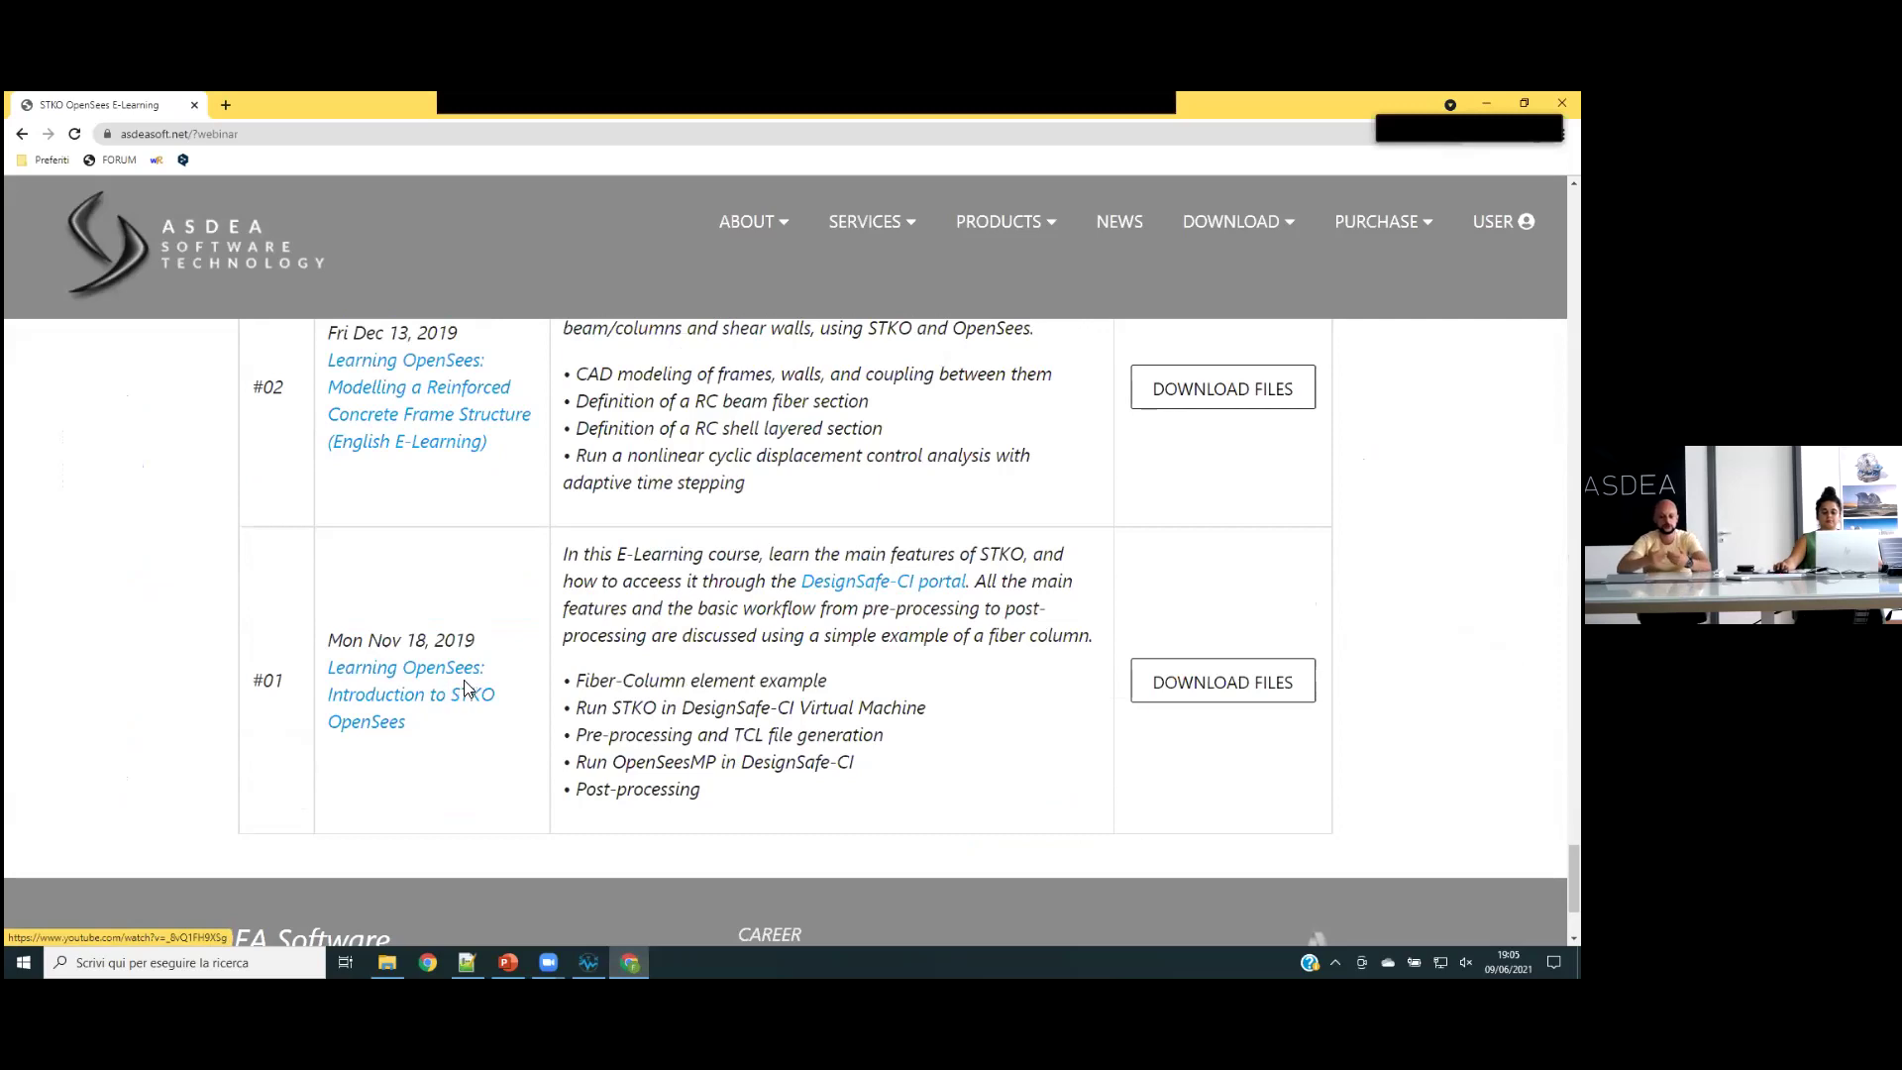
scroll(451, 560, up, 1)
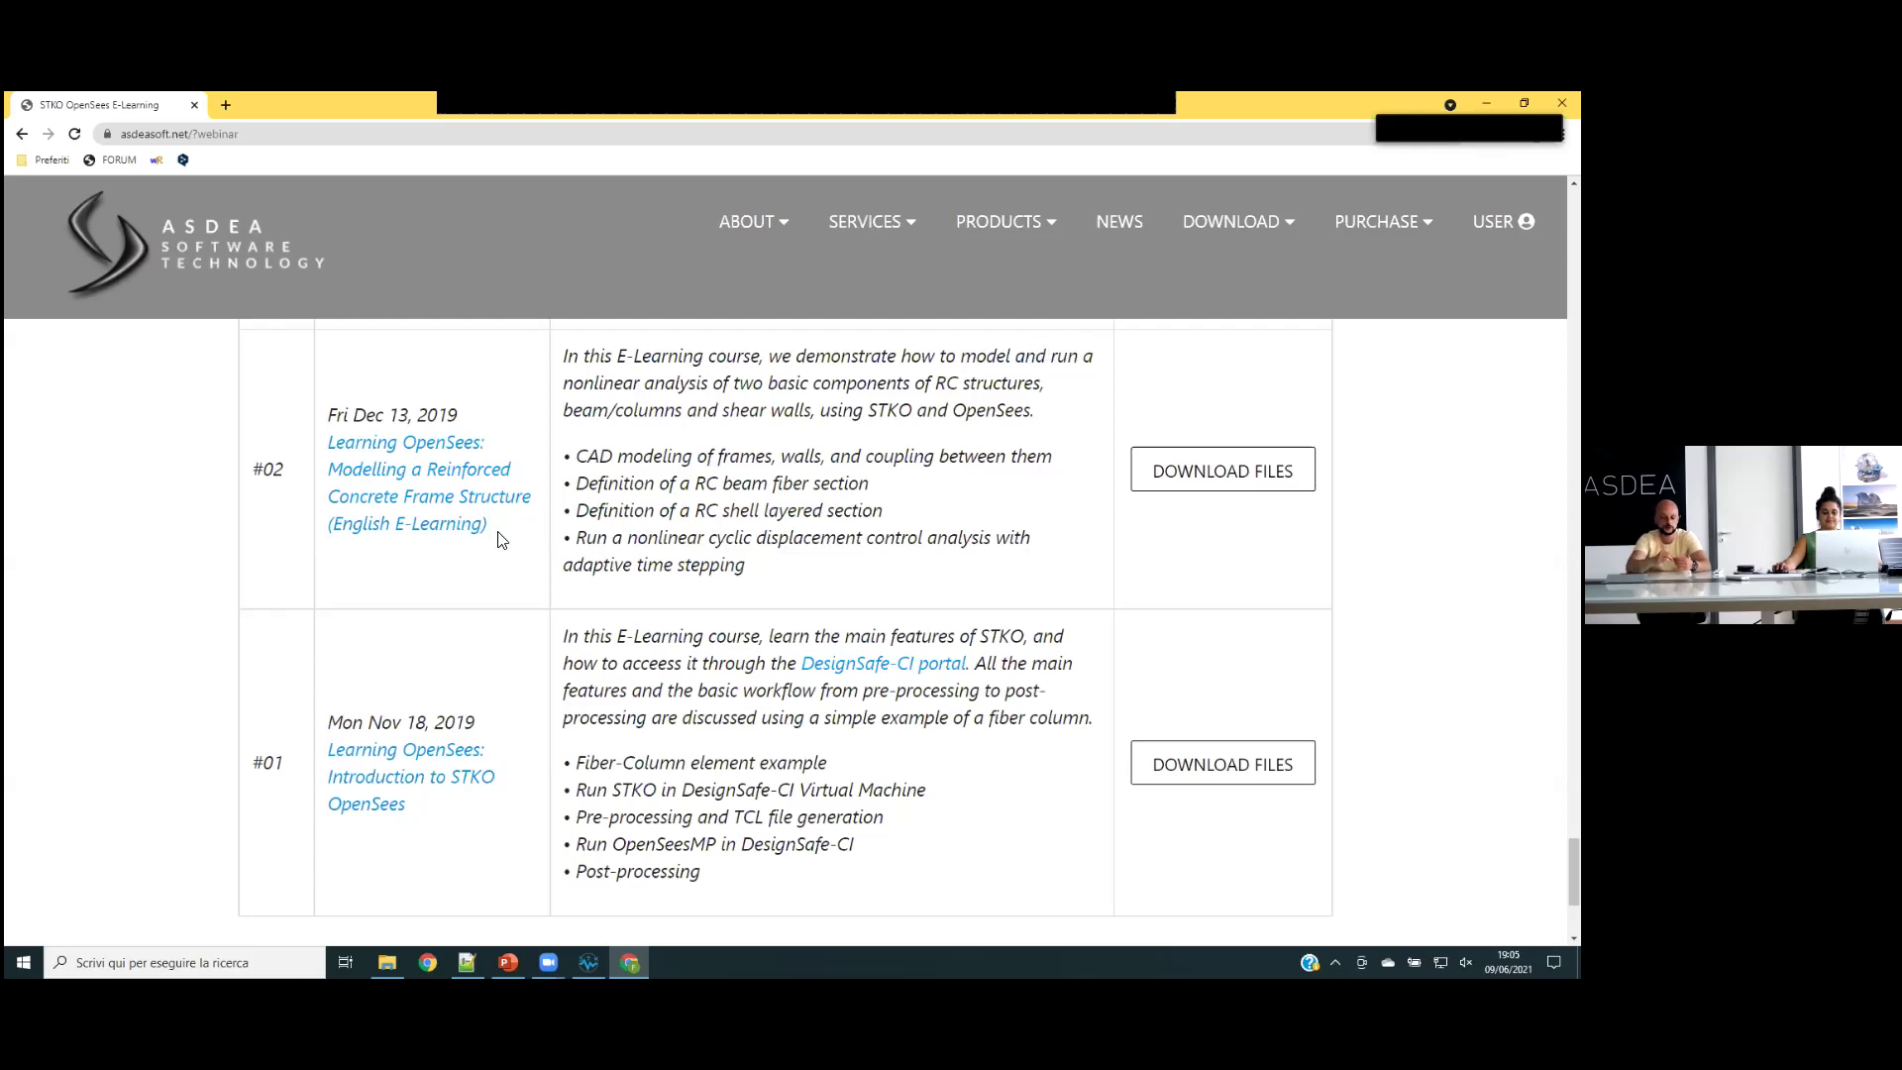
- Open the university courses page through the STKO Training section of the ASDEA website
mouse_move(988, 230)
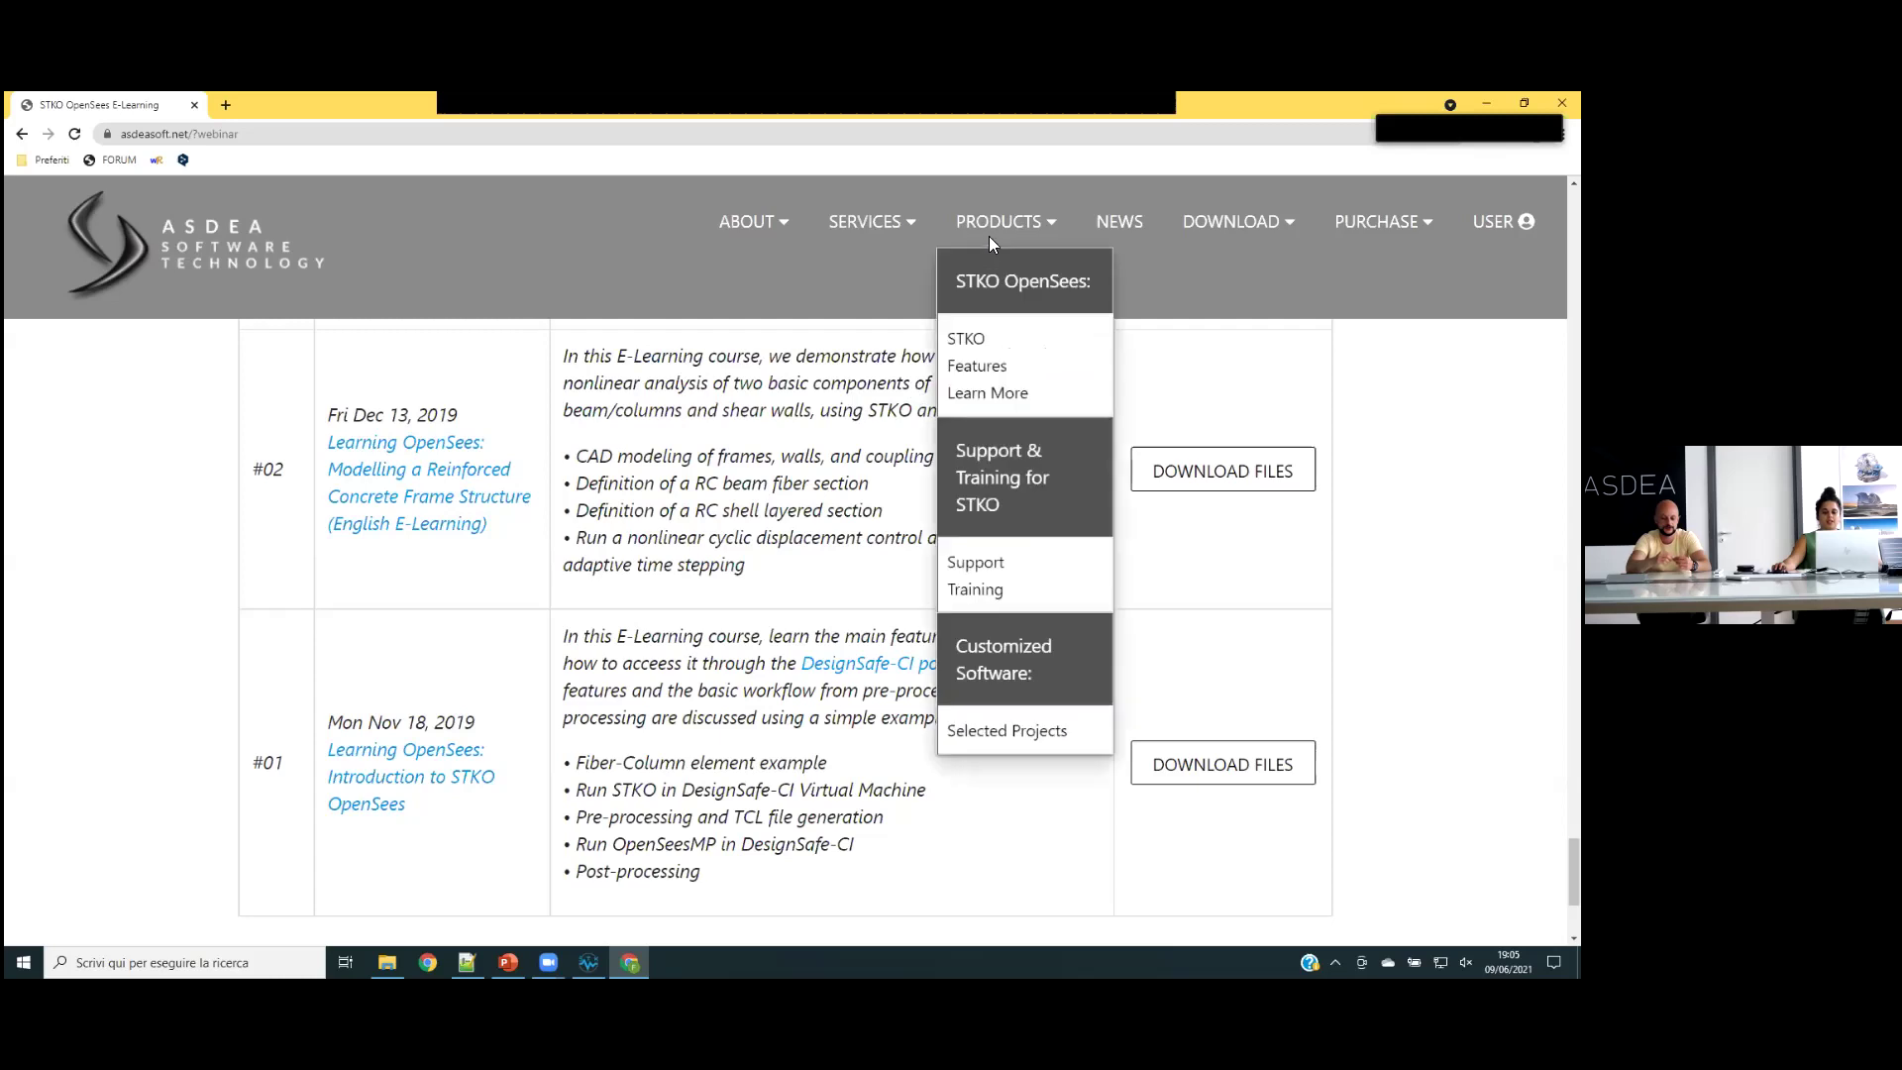
click(972, 593)
scroll(1058, 513, down, 5)
scroll(1056, 514, down, 4)
click(872, 552)
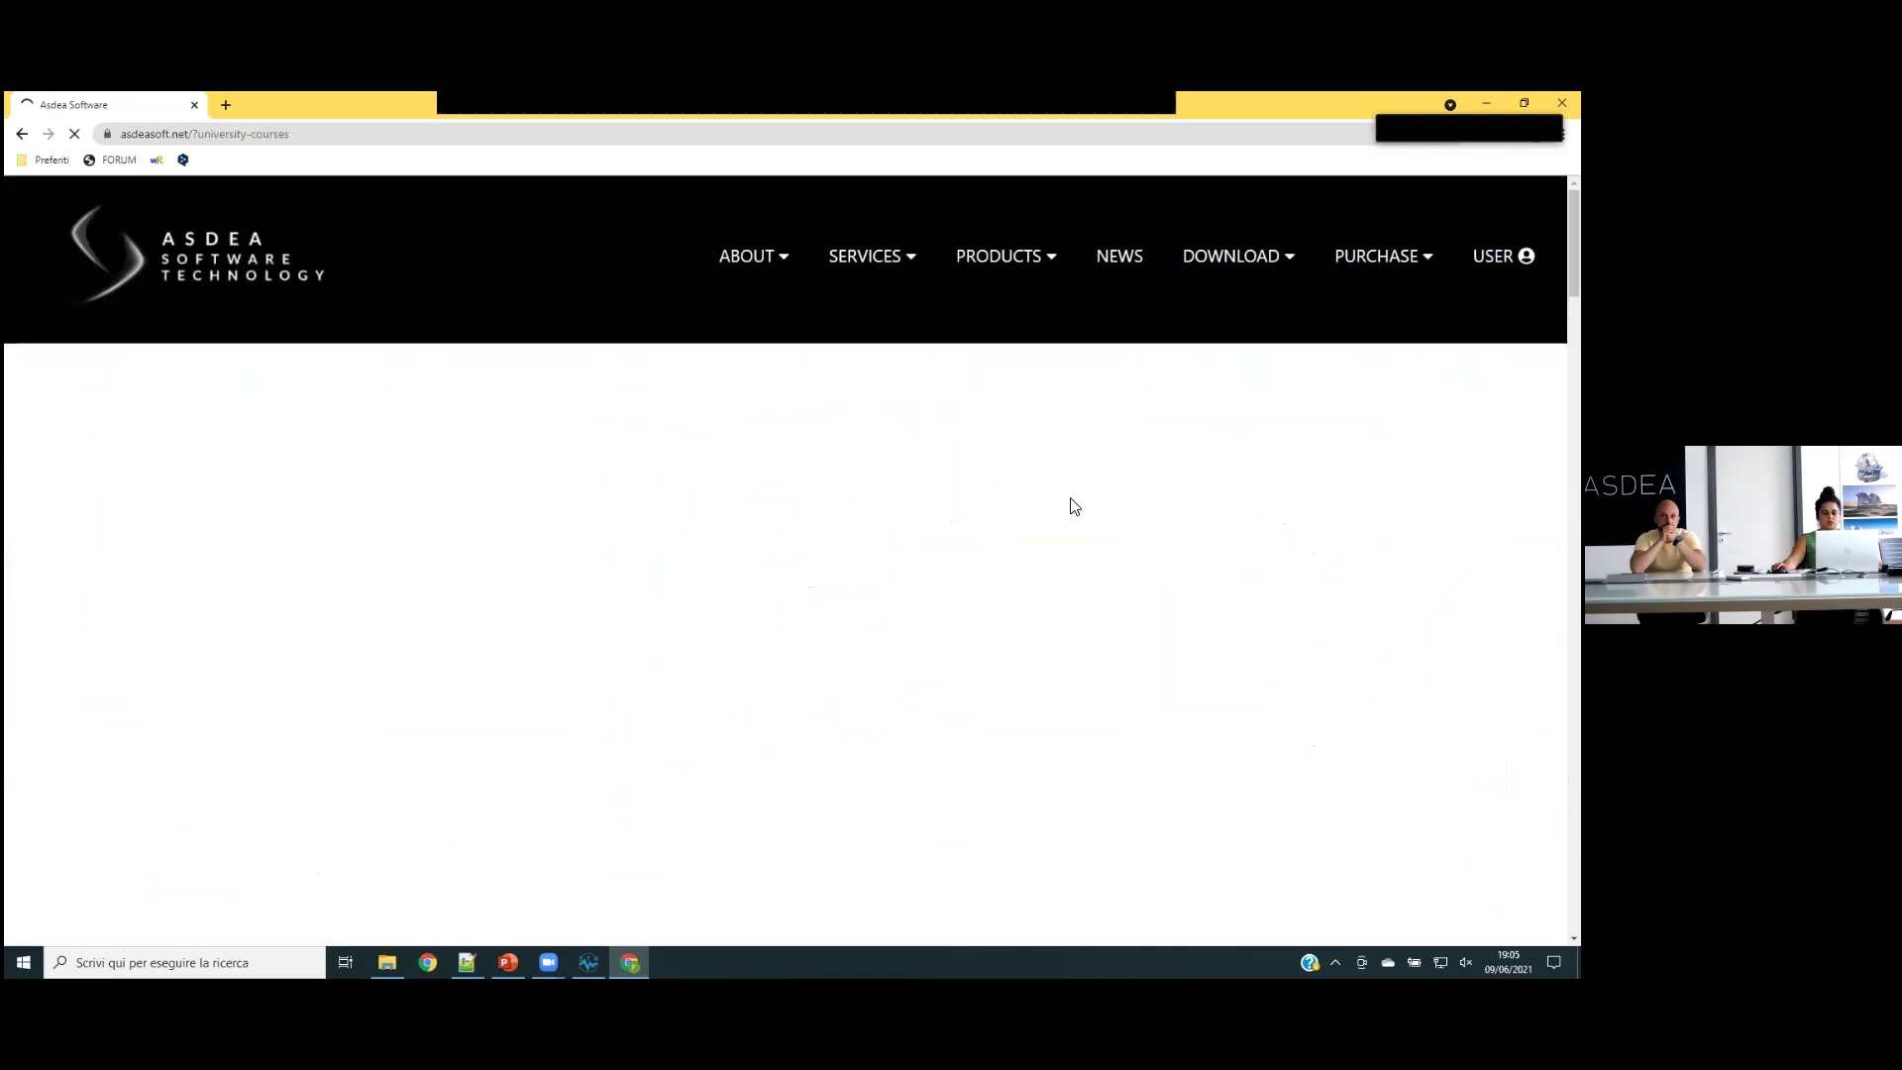
- Look through the university courses page, covering the OpenSees Support Group course, the plasticity and damage model videos, and the Day 2 masonry videos
scroll(1075, 469, down, 4)
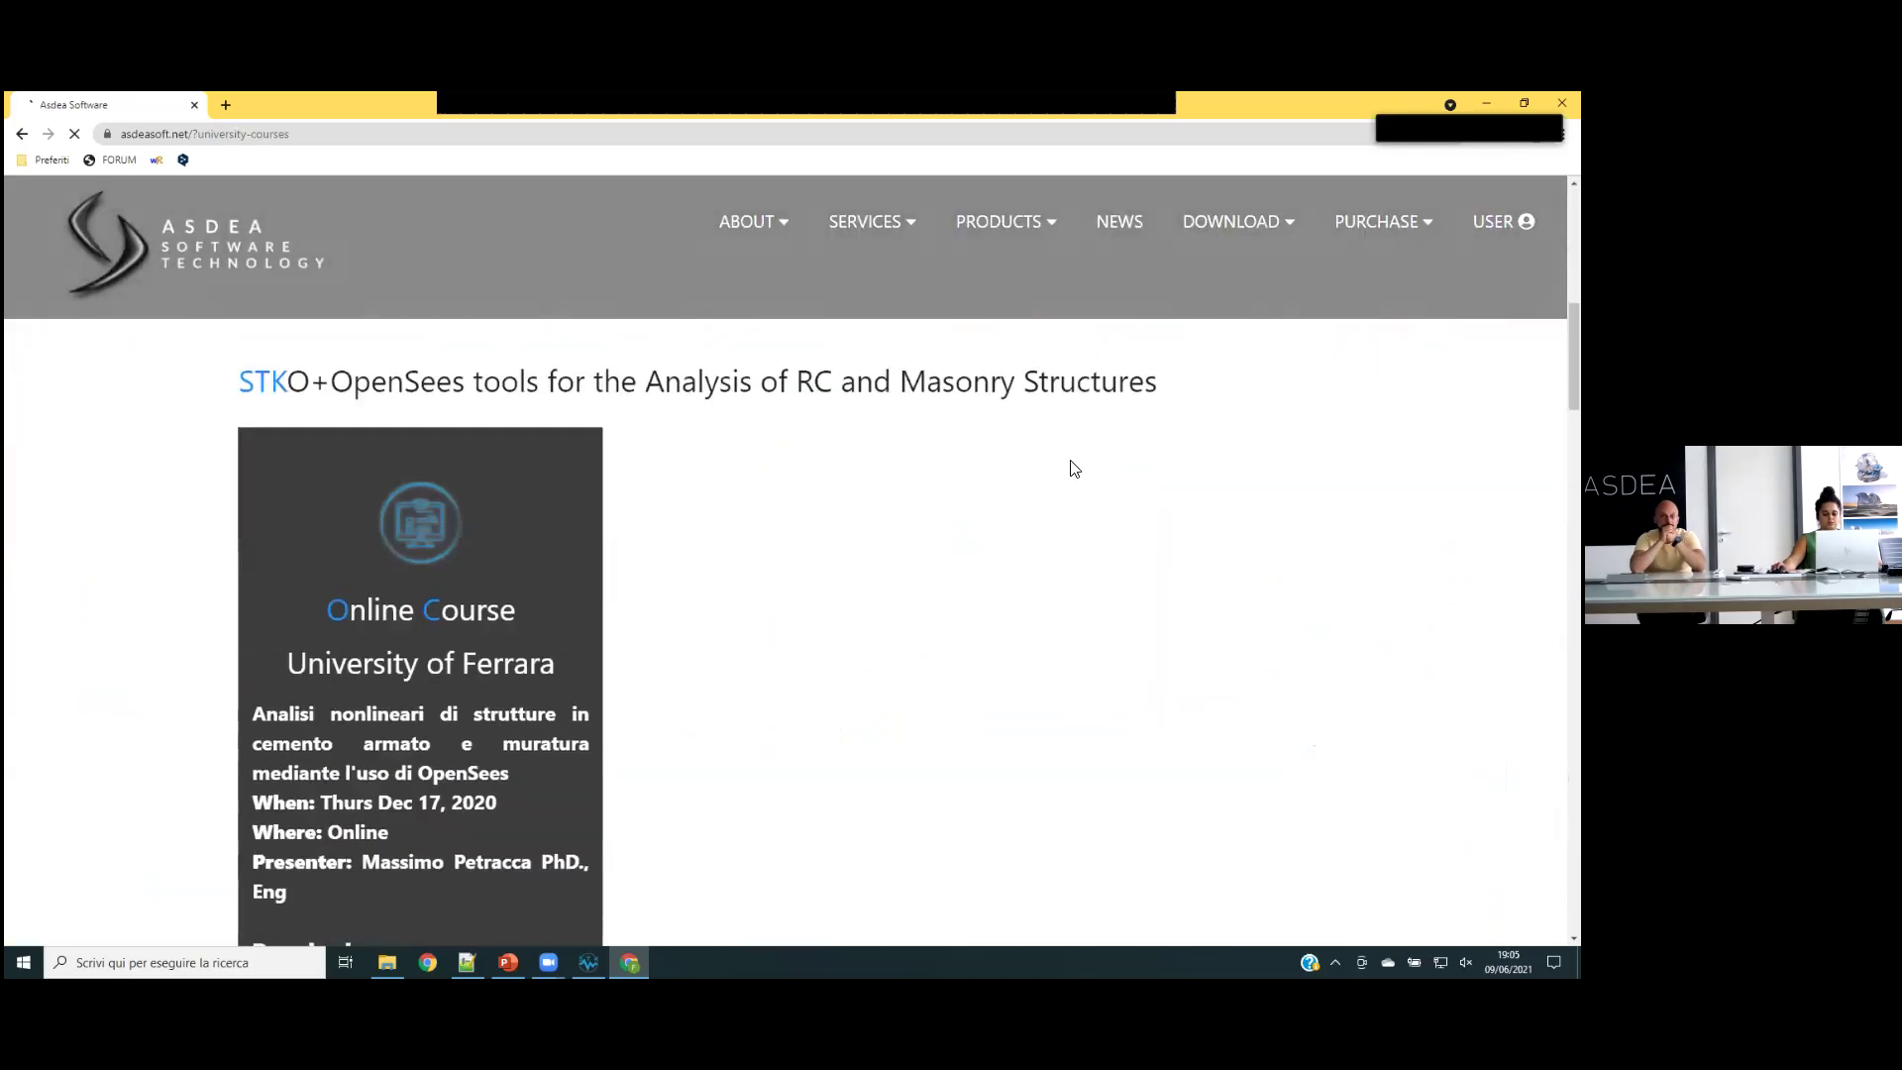
scroll(991, 466, down, 10)
scroll(992, 461, up, 3)
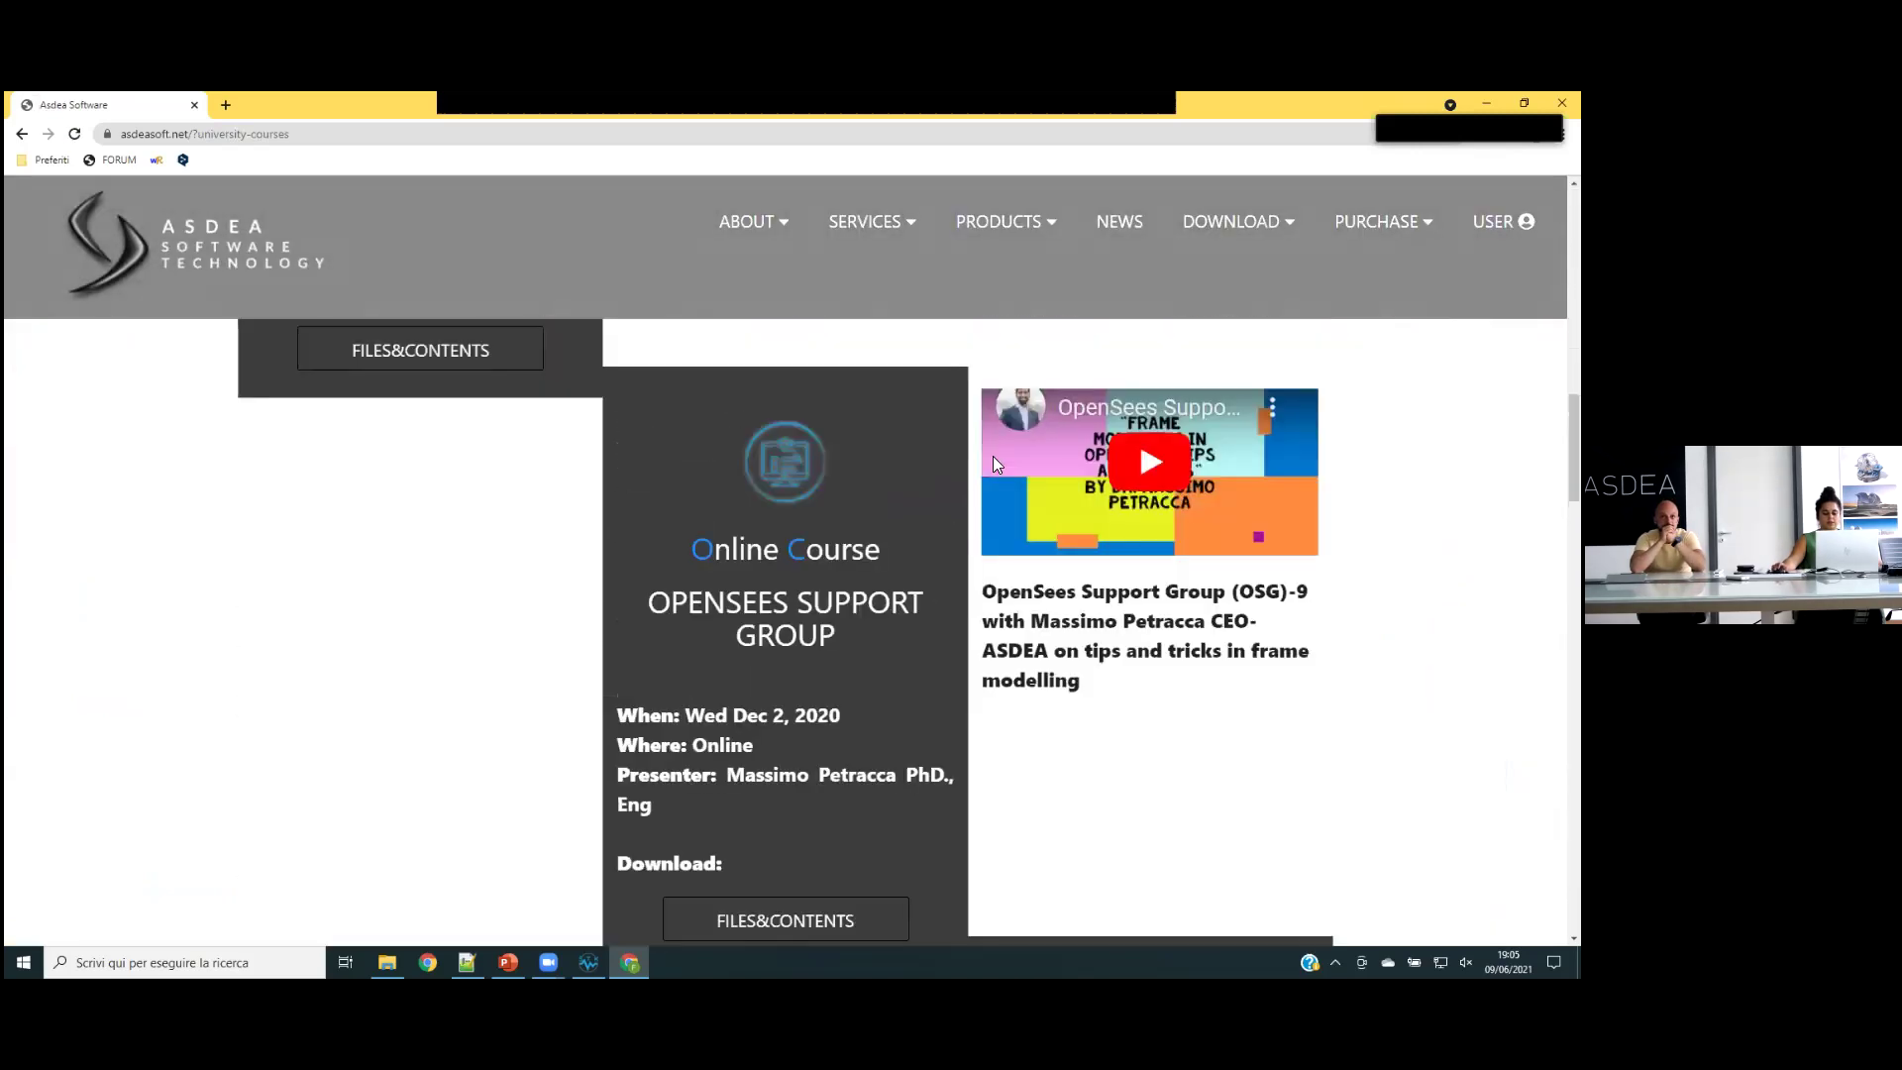
scroll(996, 463, down, 1)
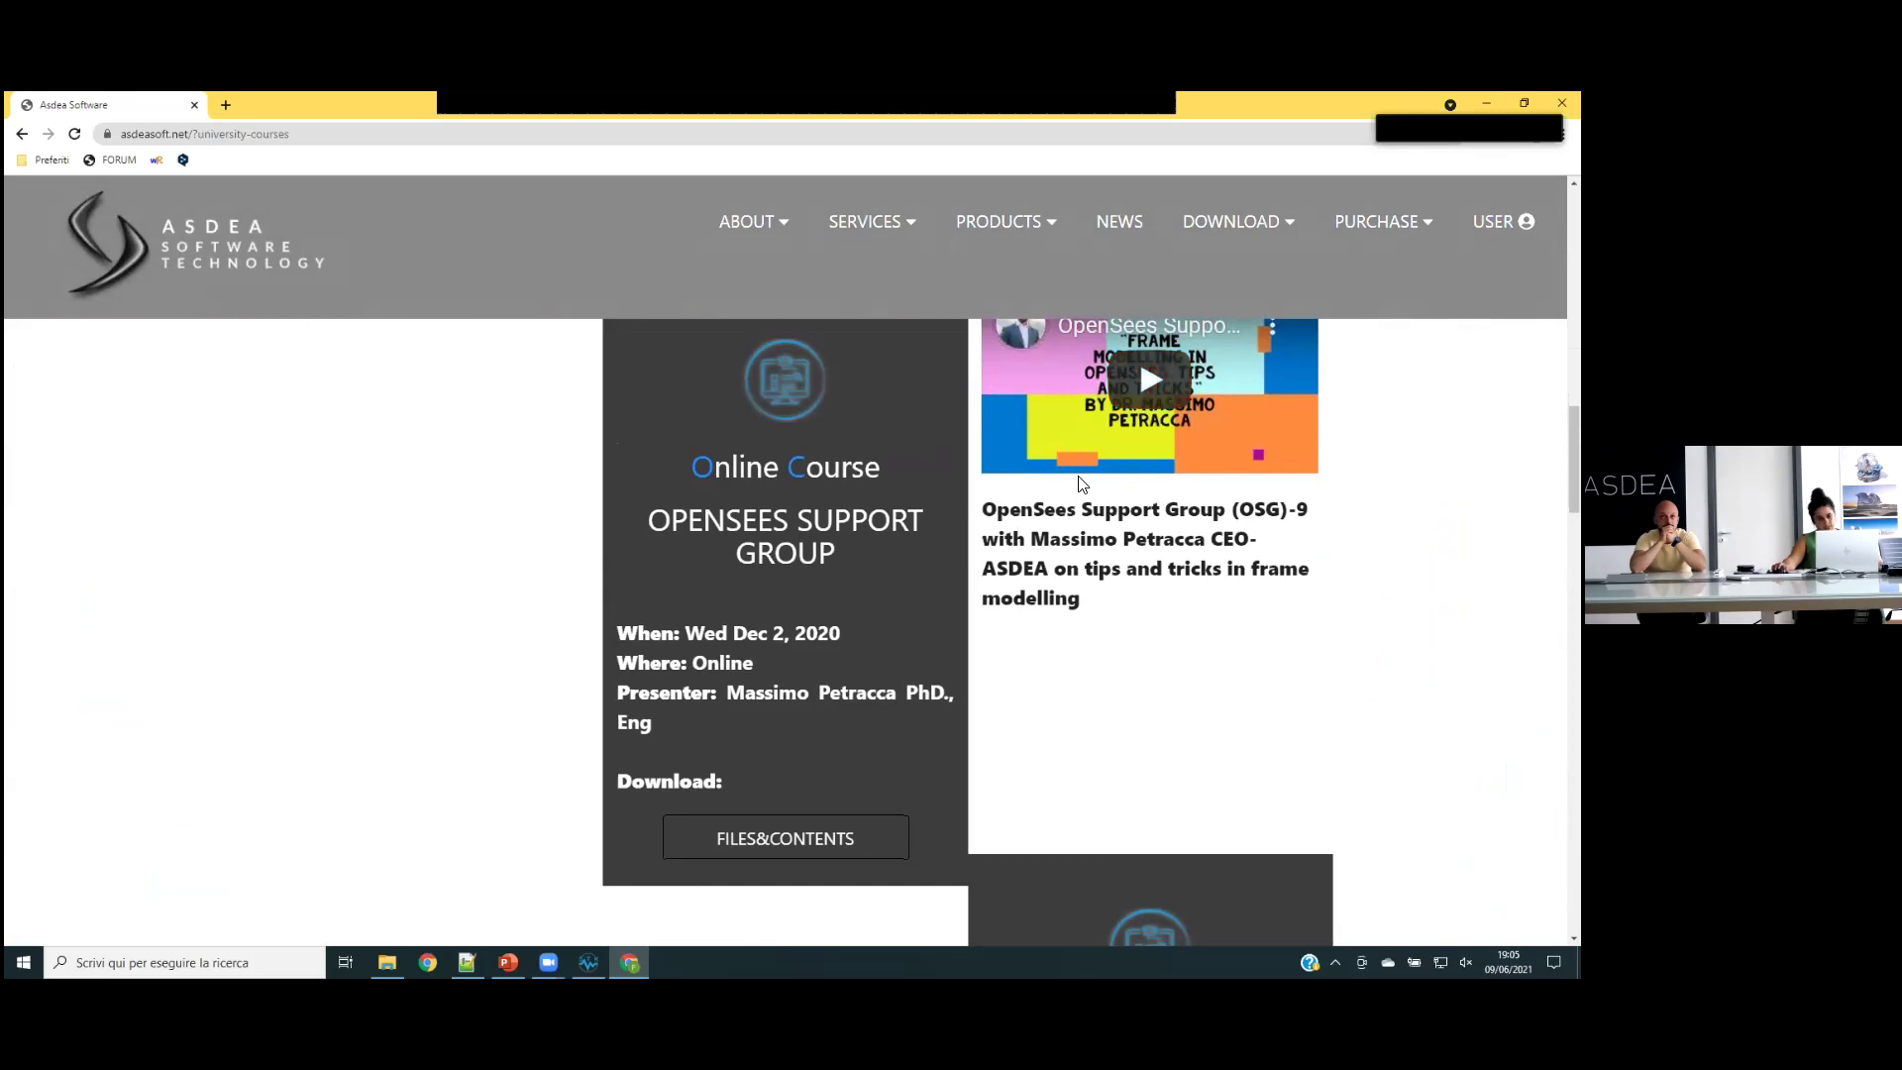
scroll(1089, 477, down, 10)
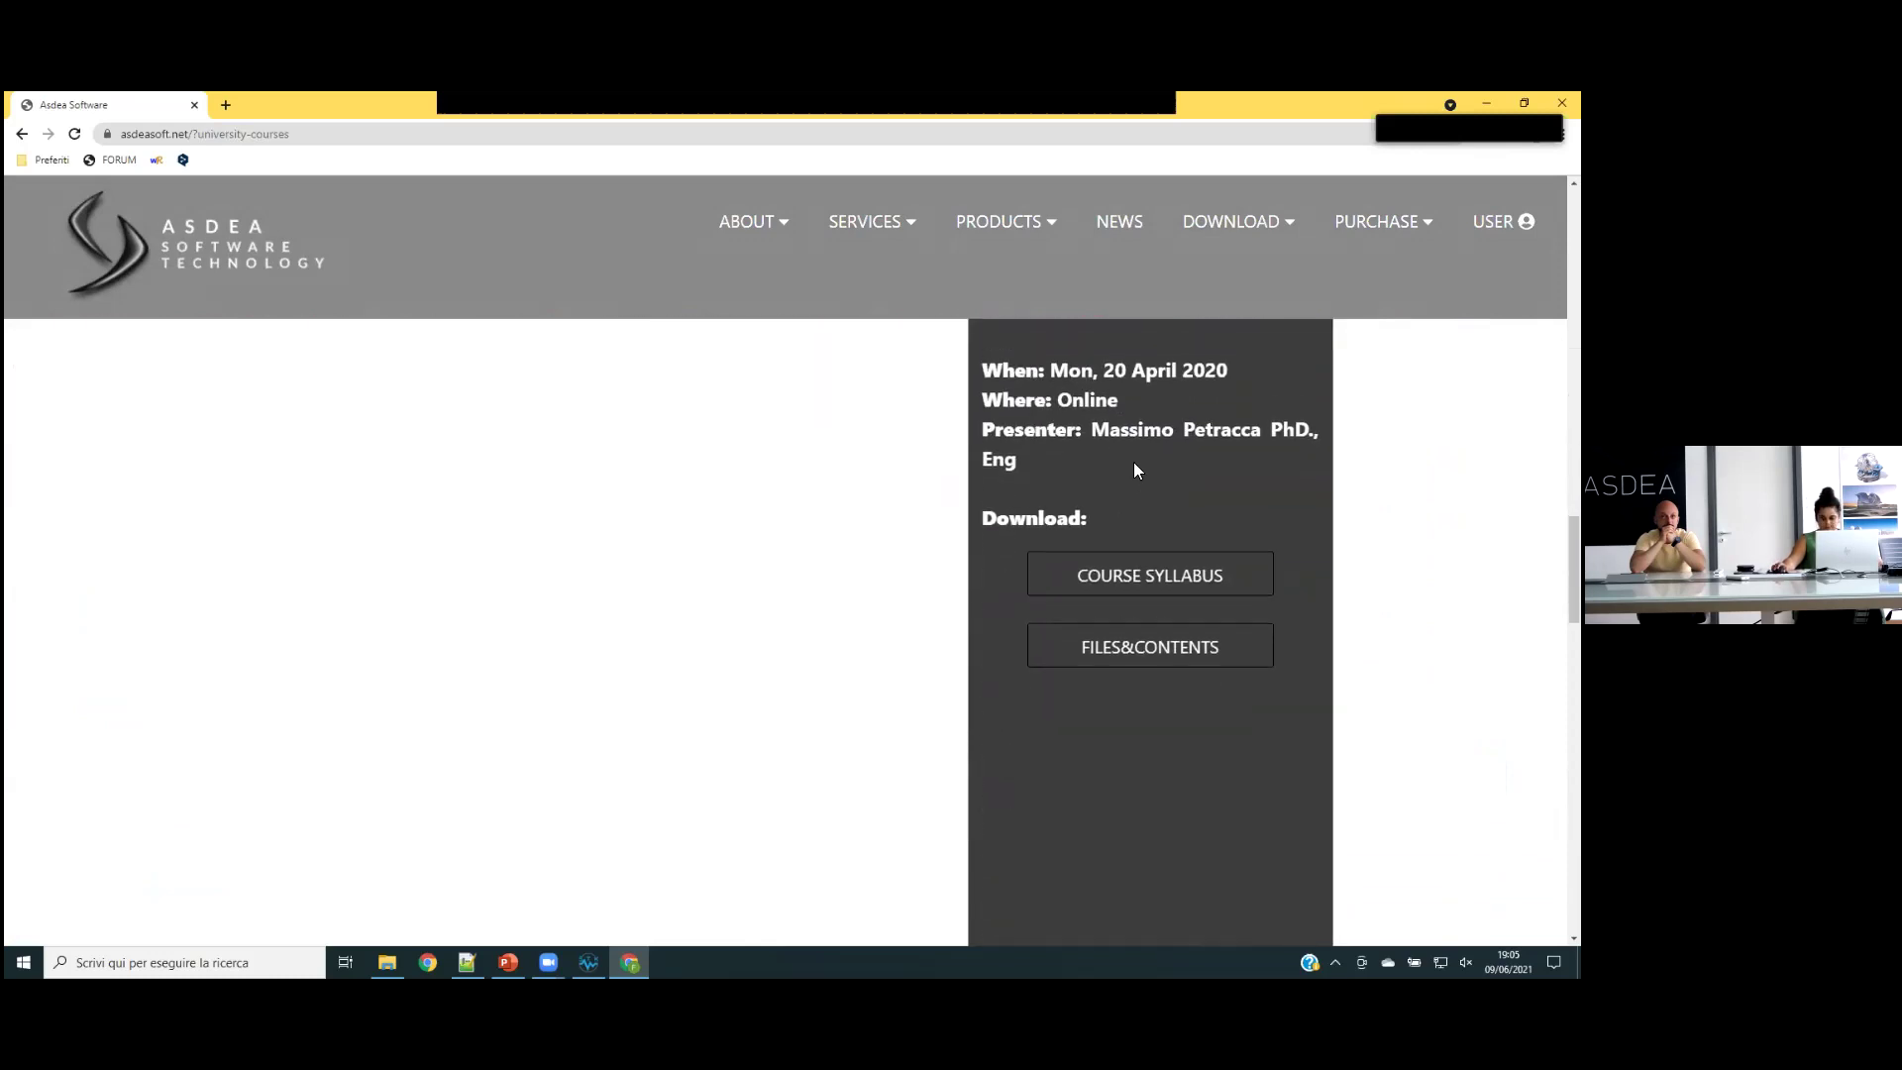
scroll(1137, 469, up, 3)
scroll(1157, 798, down, 10)
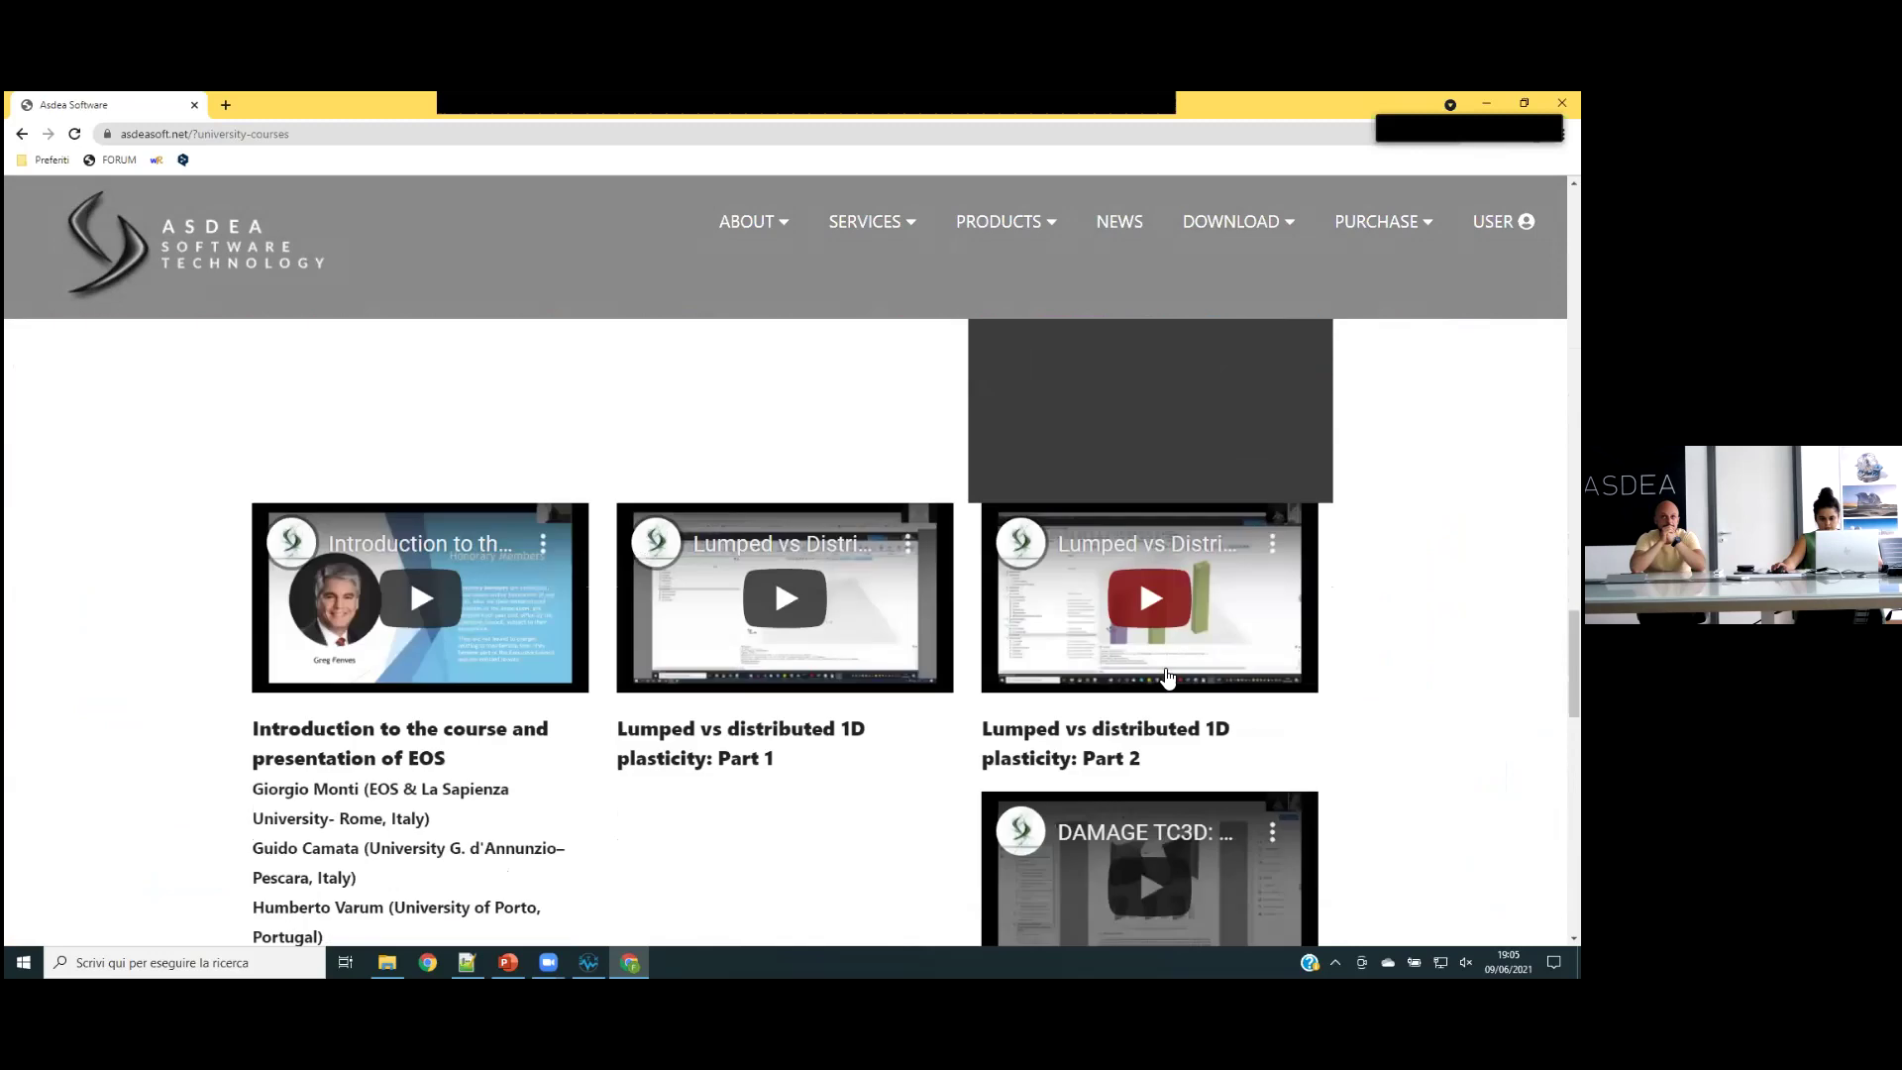
scroll(1167, 678, down, 2)
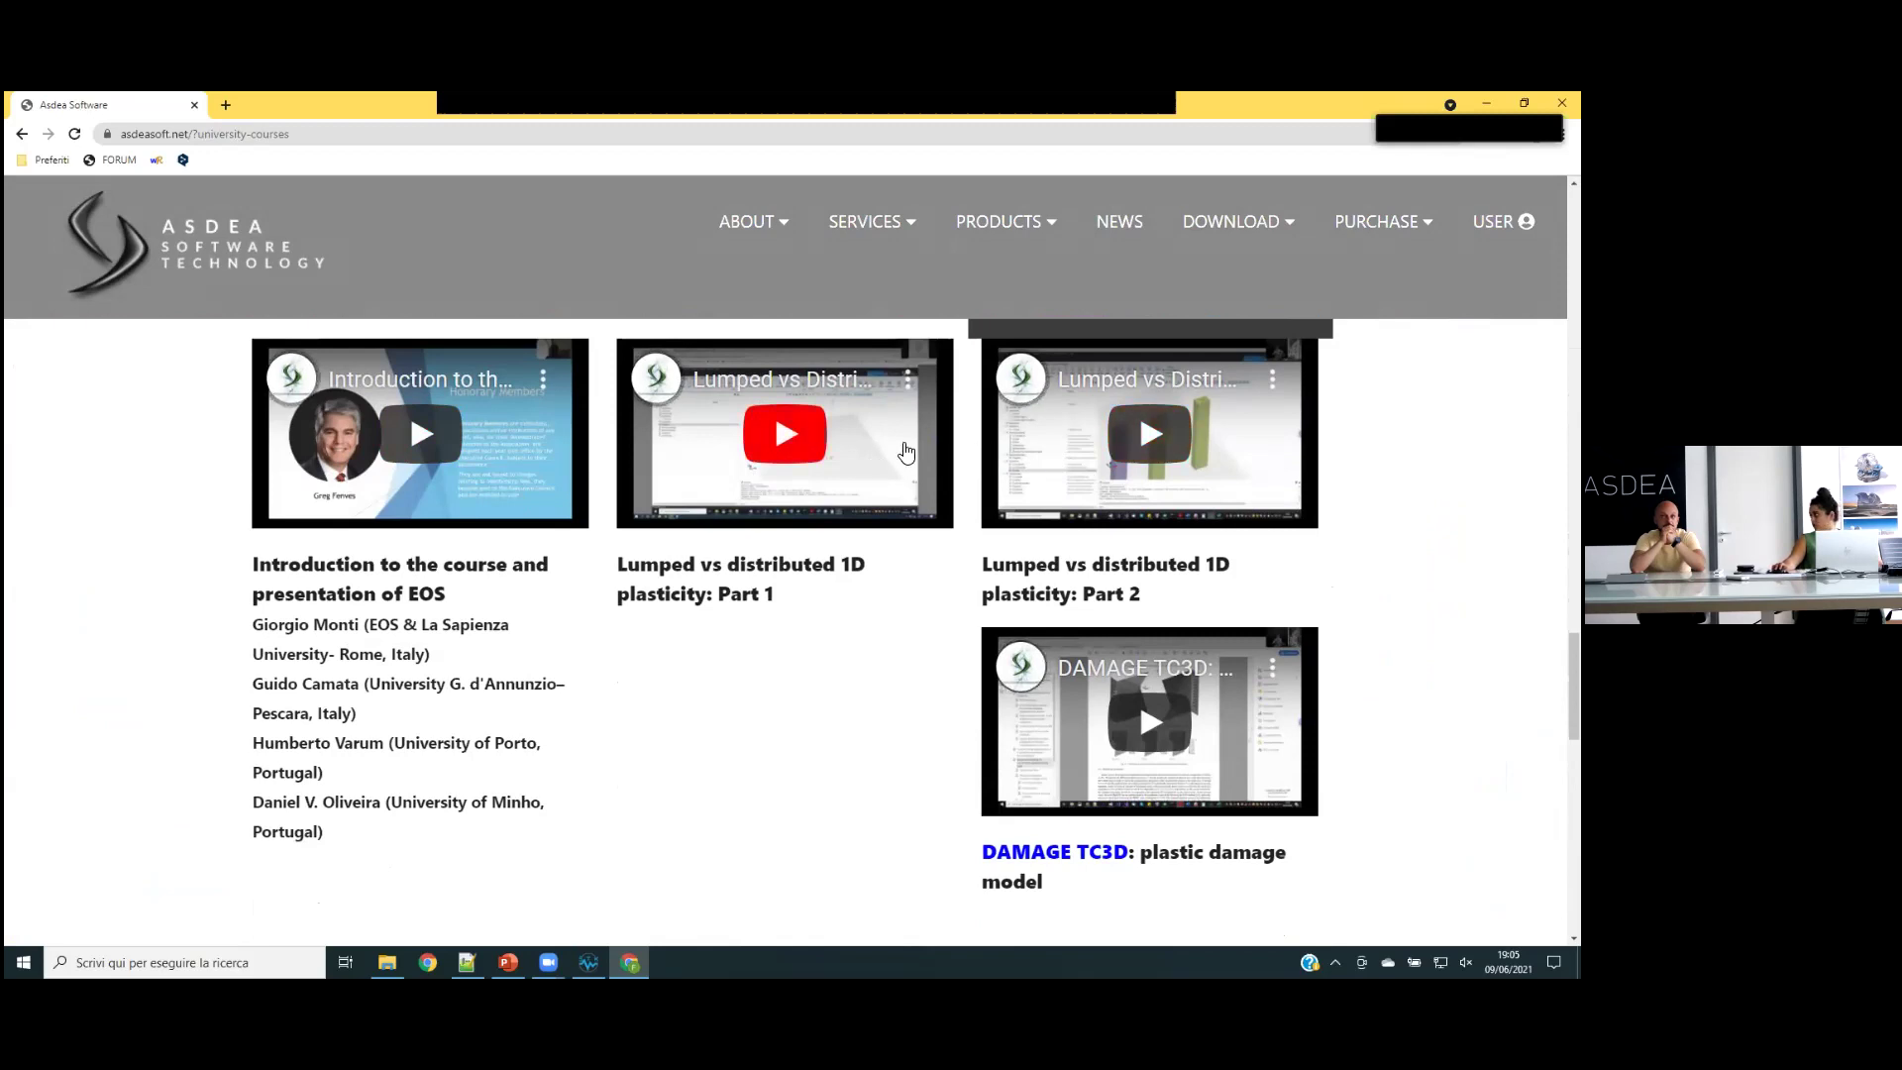
scroll(1018, 531, down, 2)
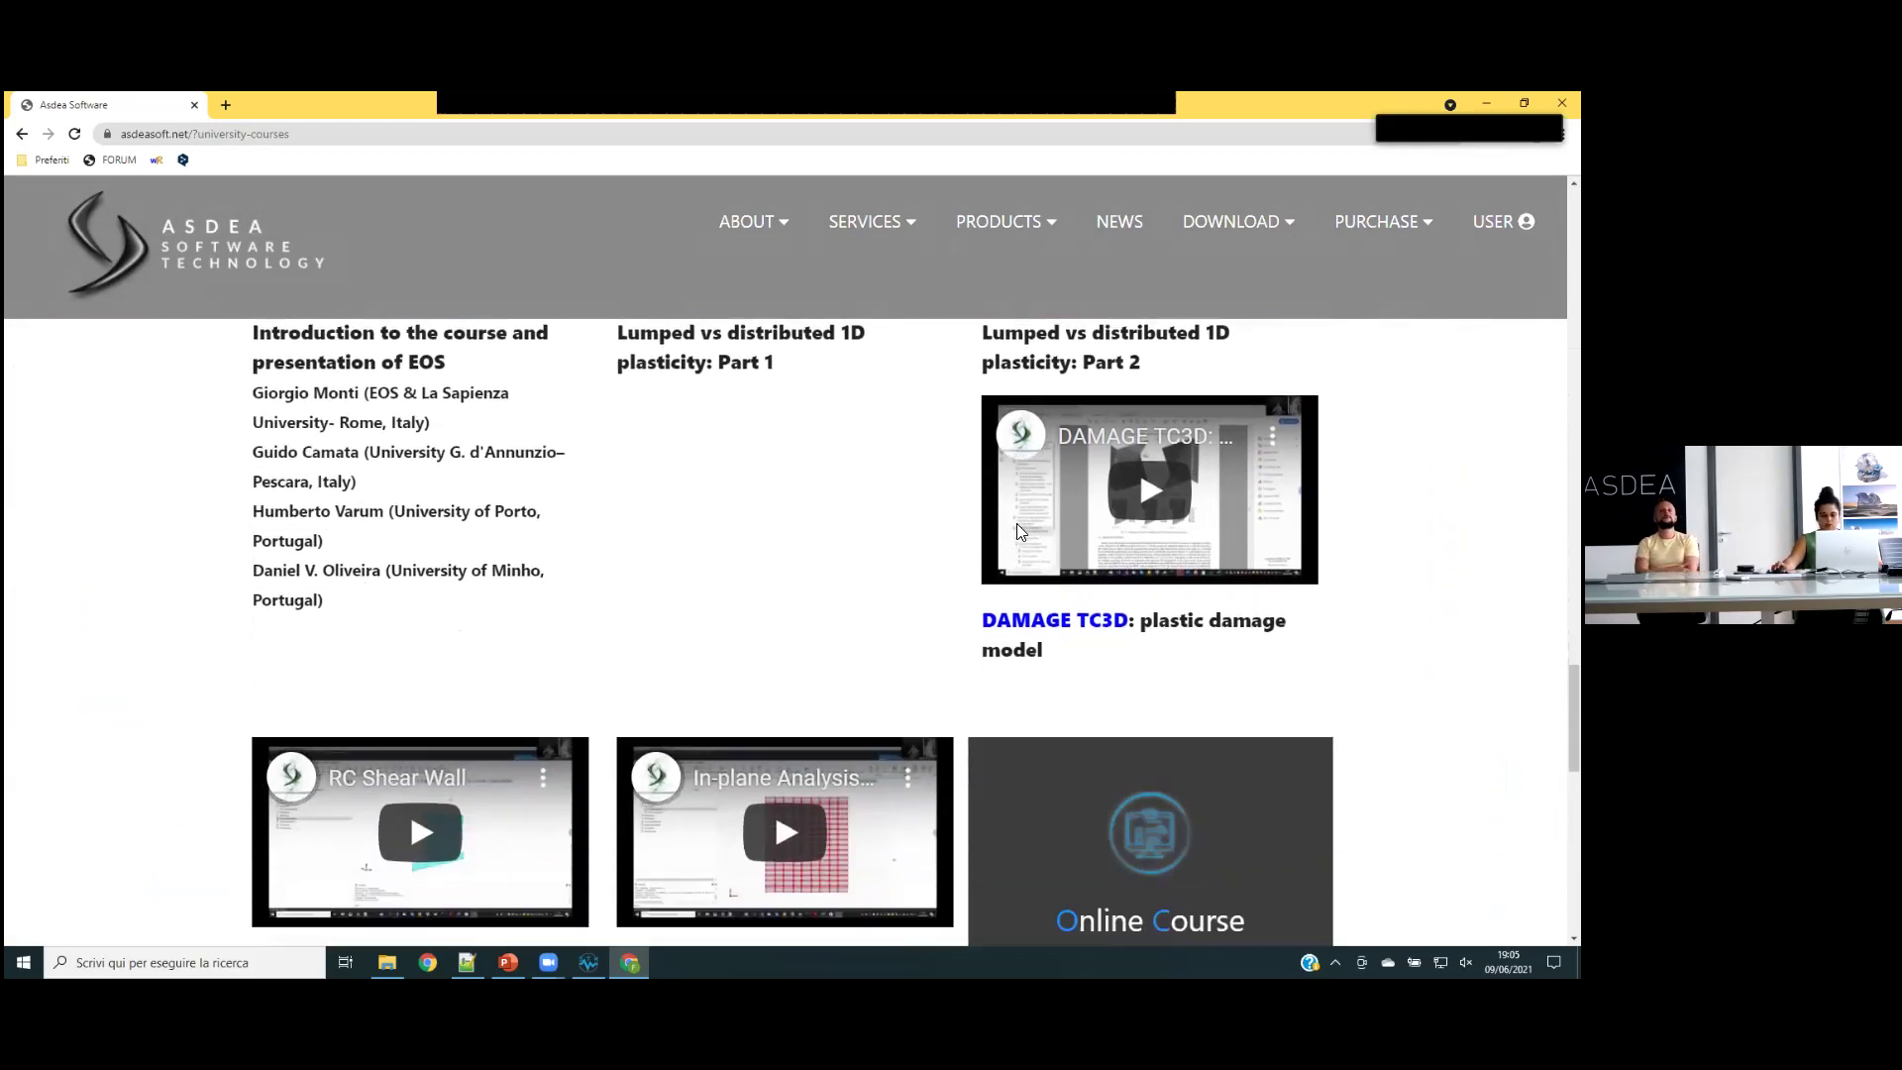
scroll(1016, 523, down, 3)
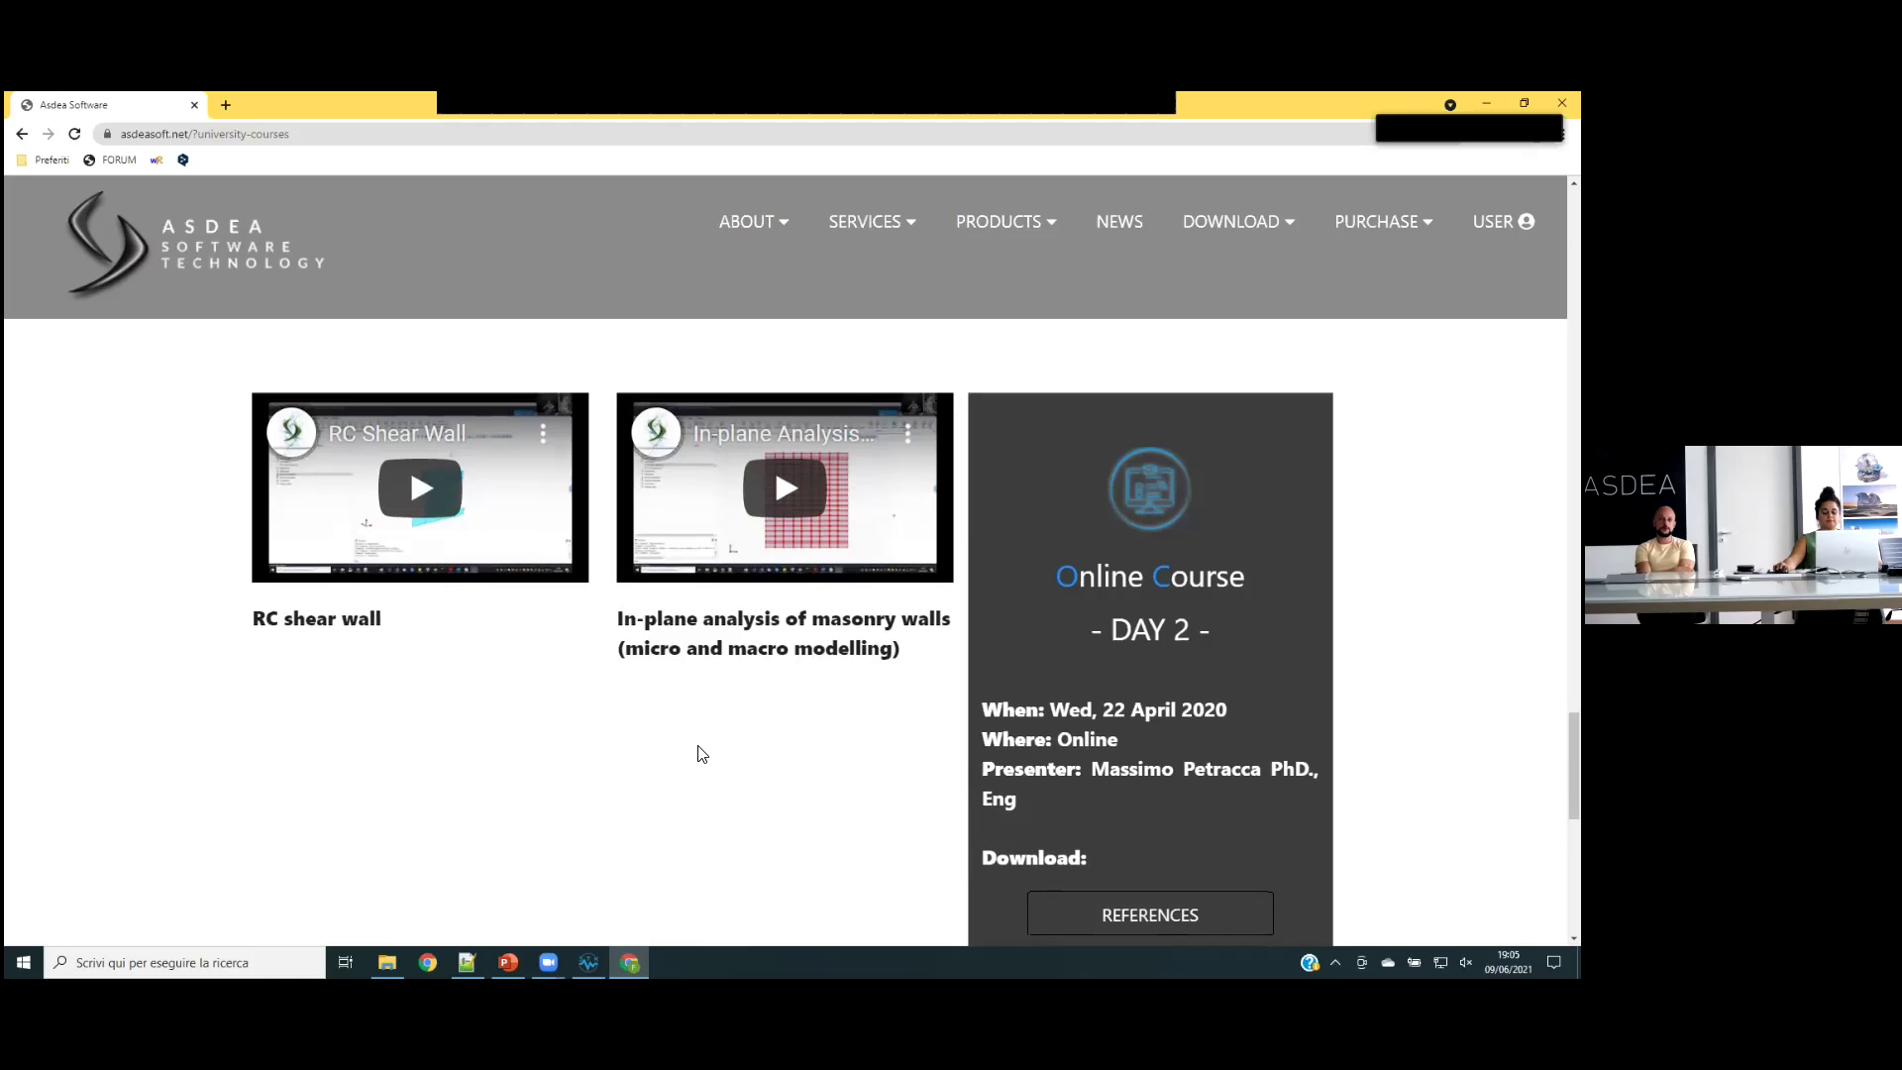
scroll(699, 753, down, 3)
scroll(718, 670, up, 5)
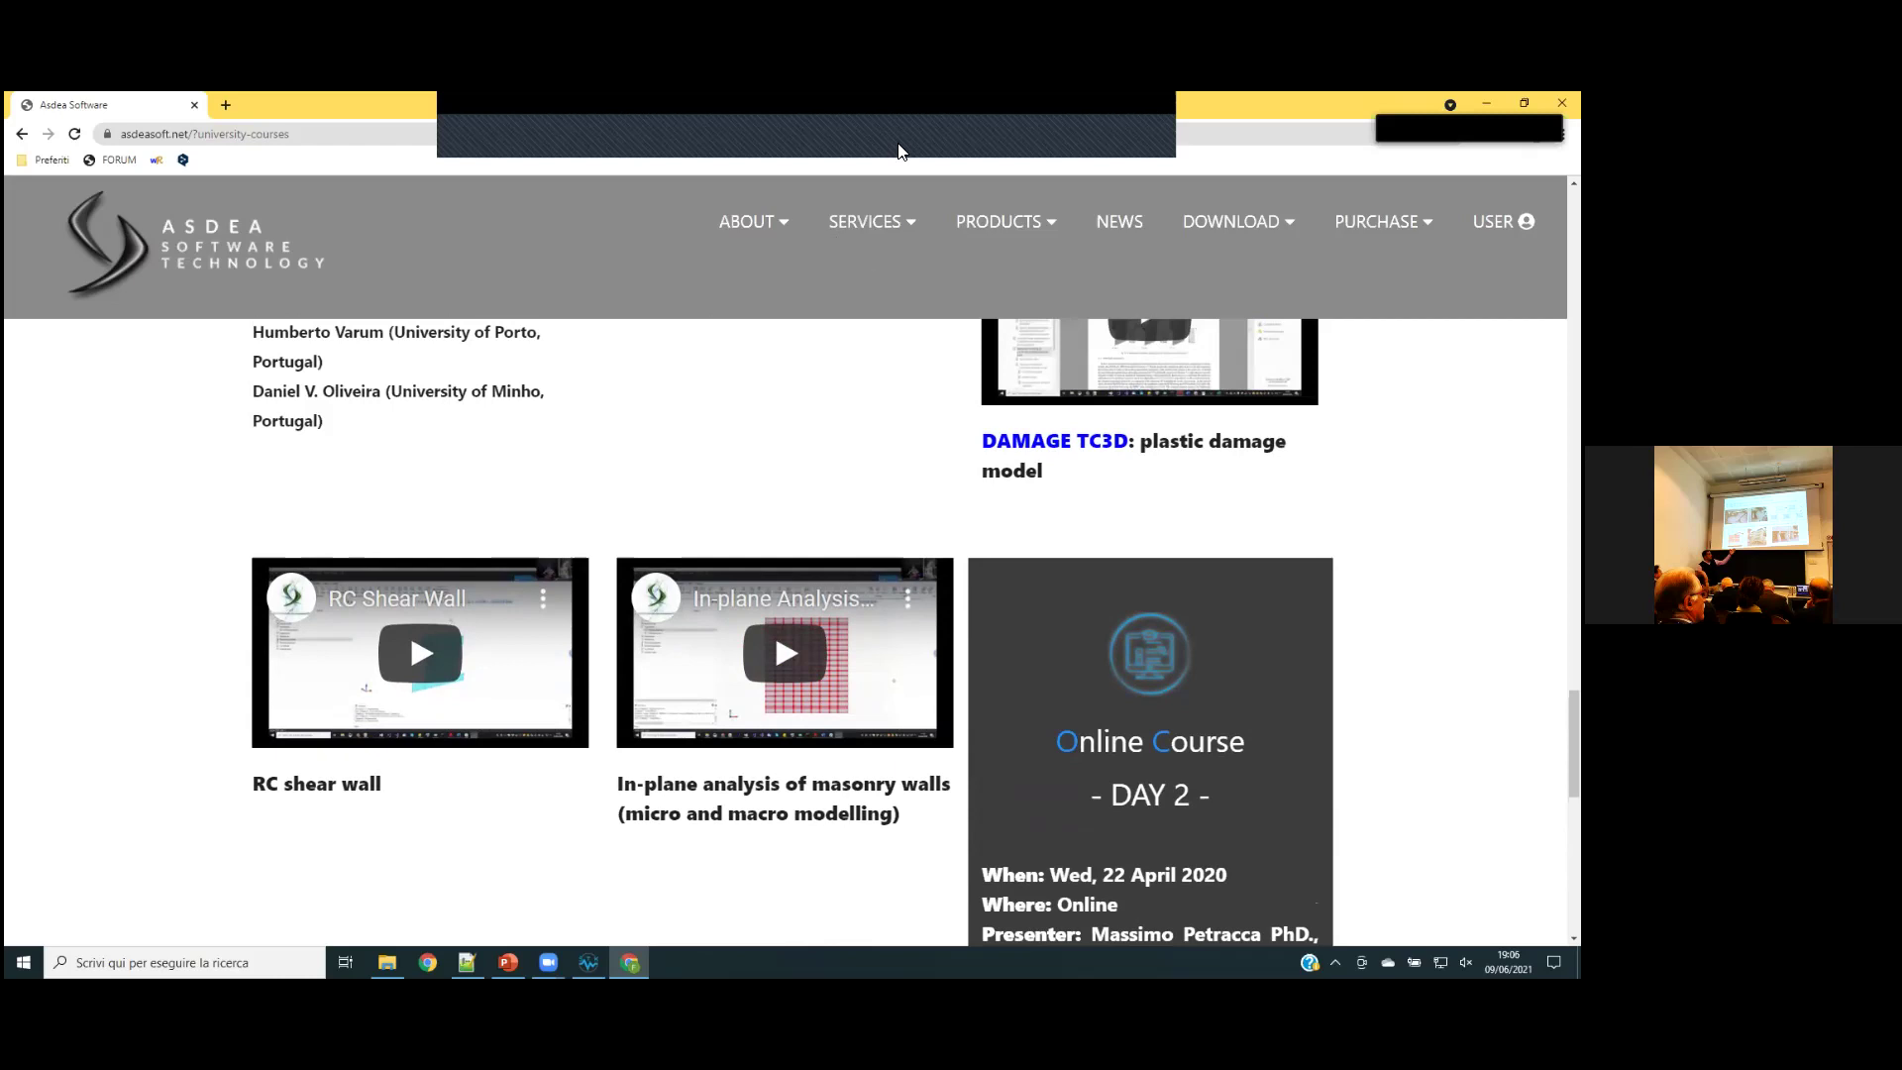
- Switch to STKO and reload ex5.scd from the Week_3 folder, discarding the unsaved changes to the current model
click(589, 962)
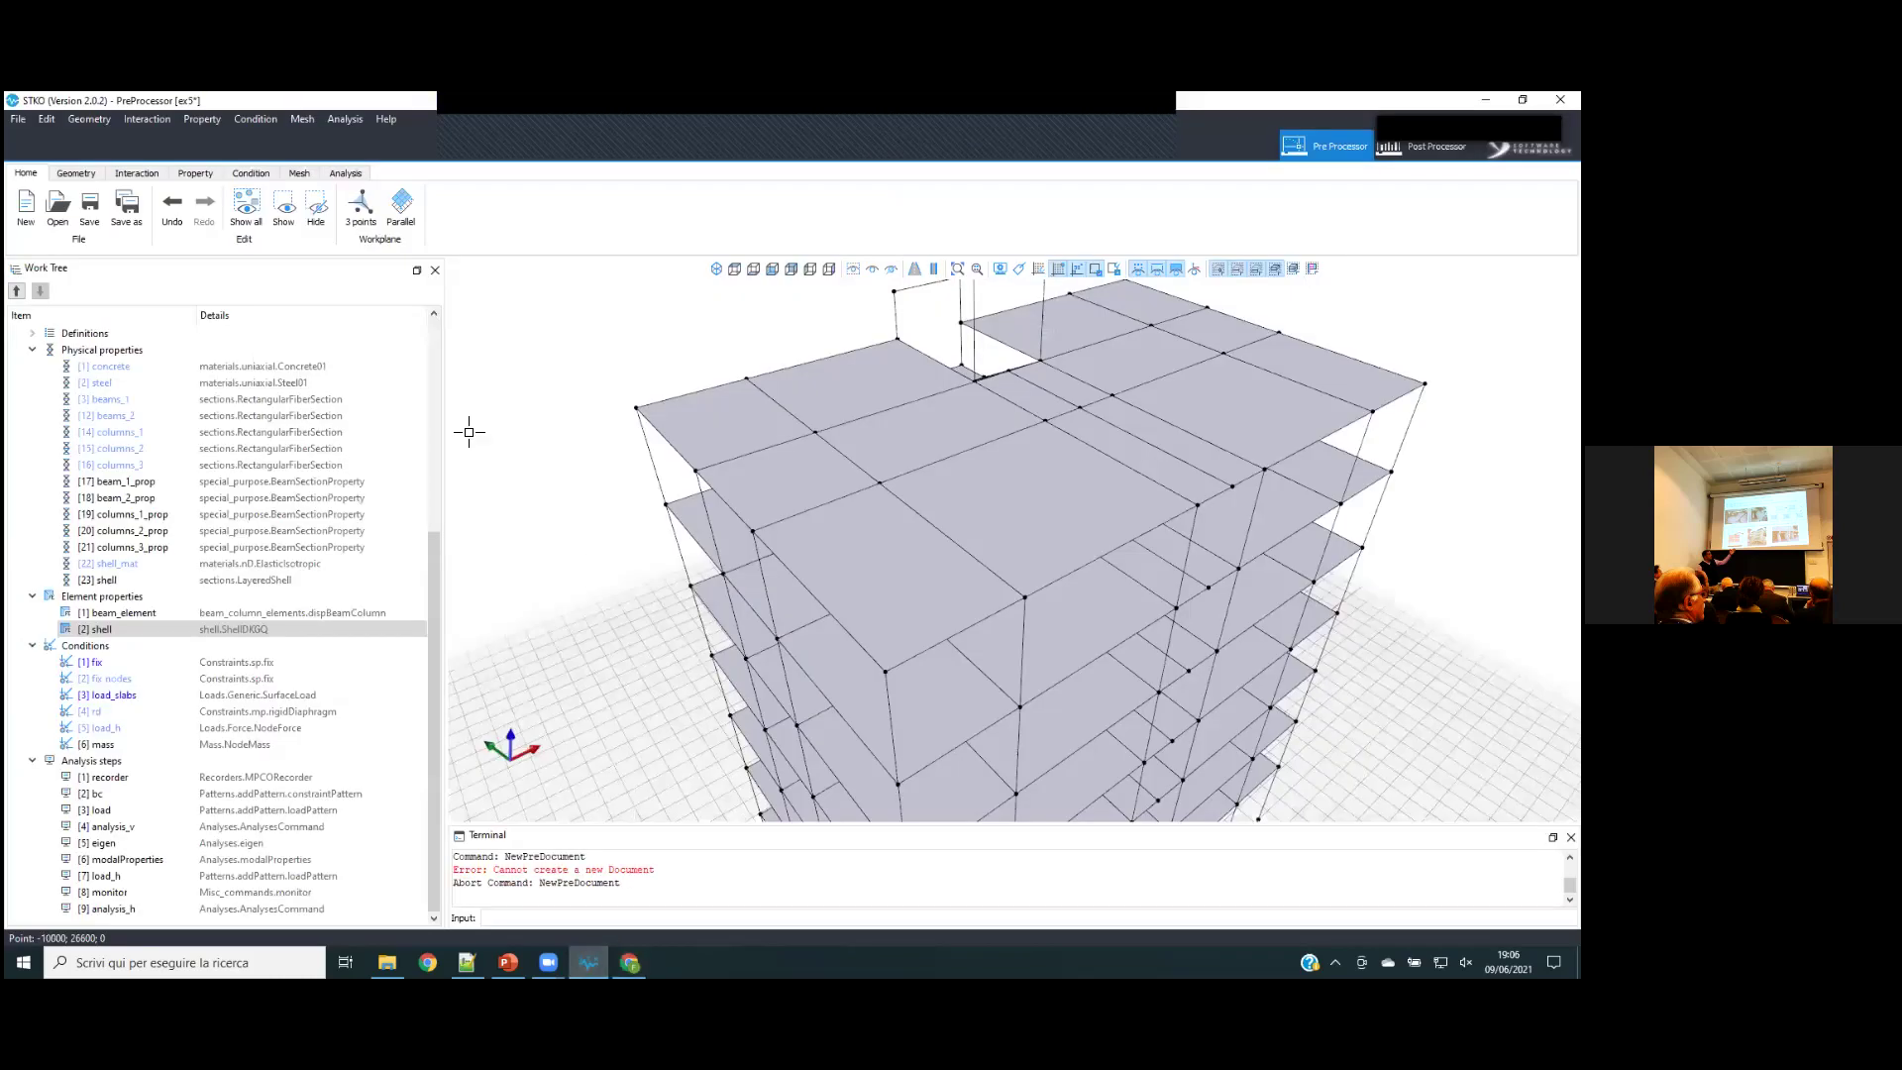
click(58, 206)
click(804, 553)
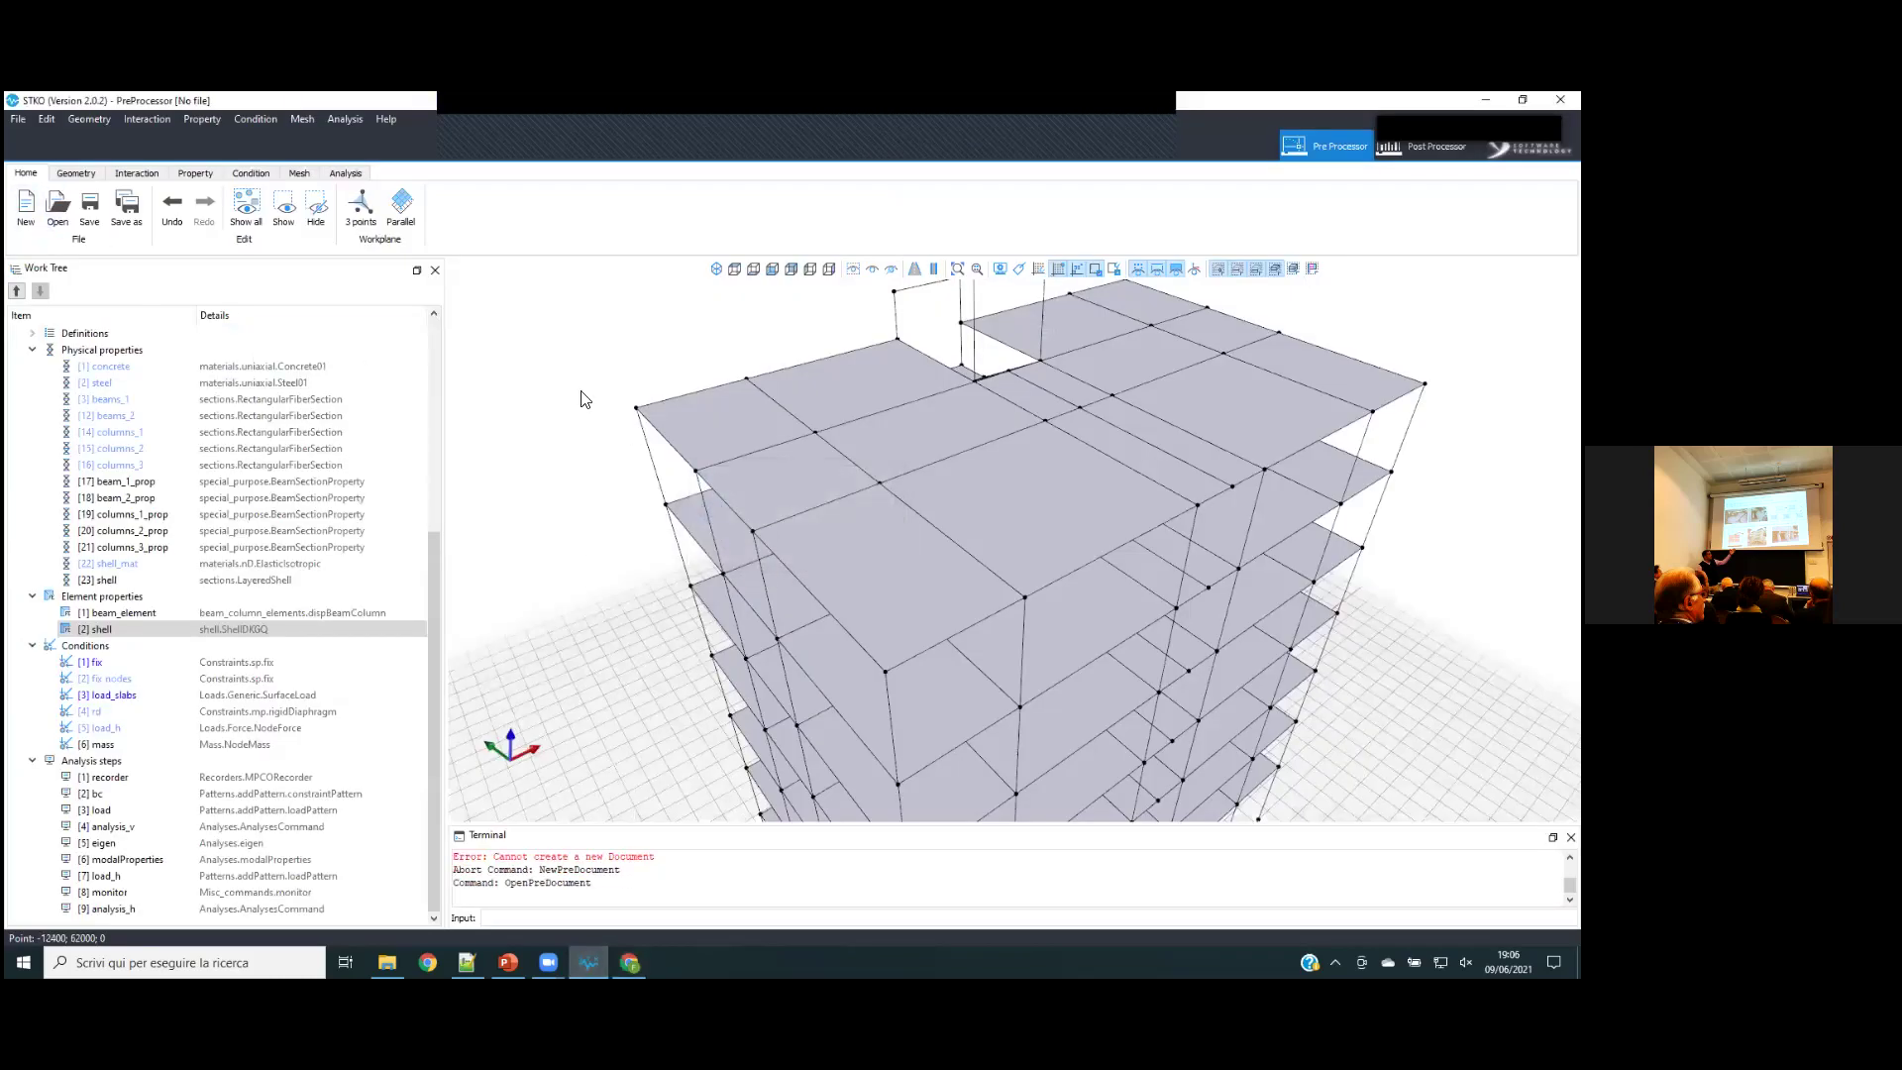
click(543, 470)
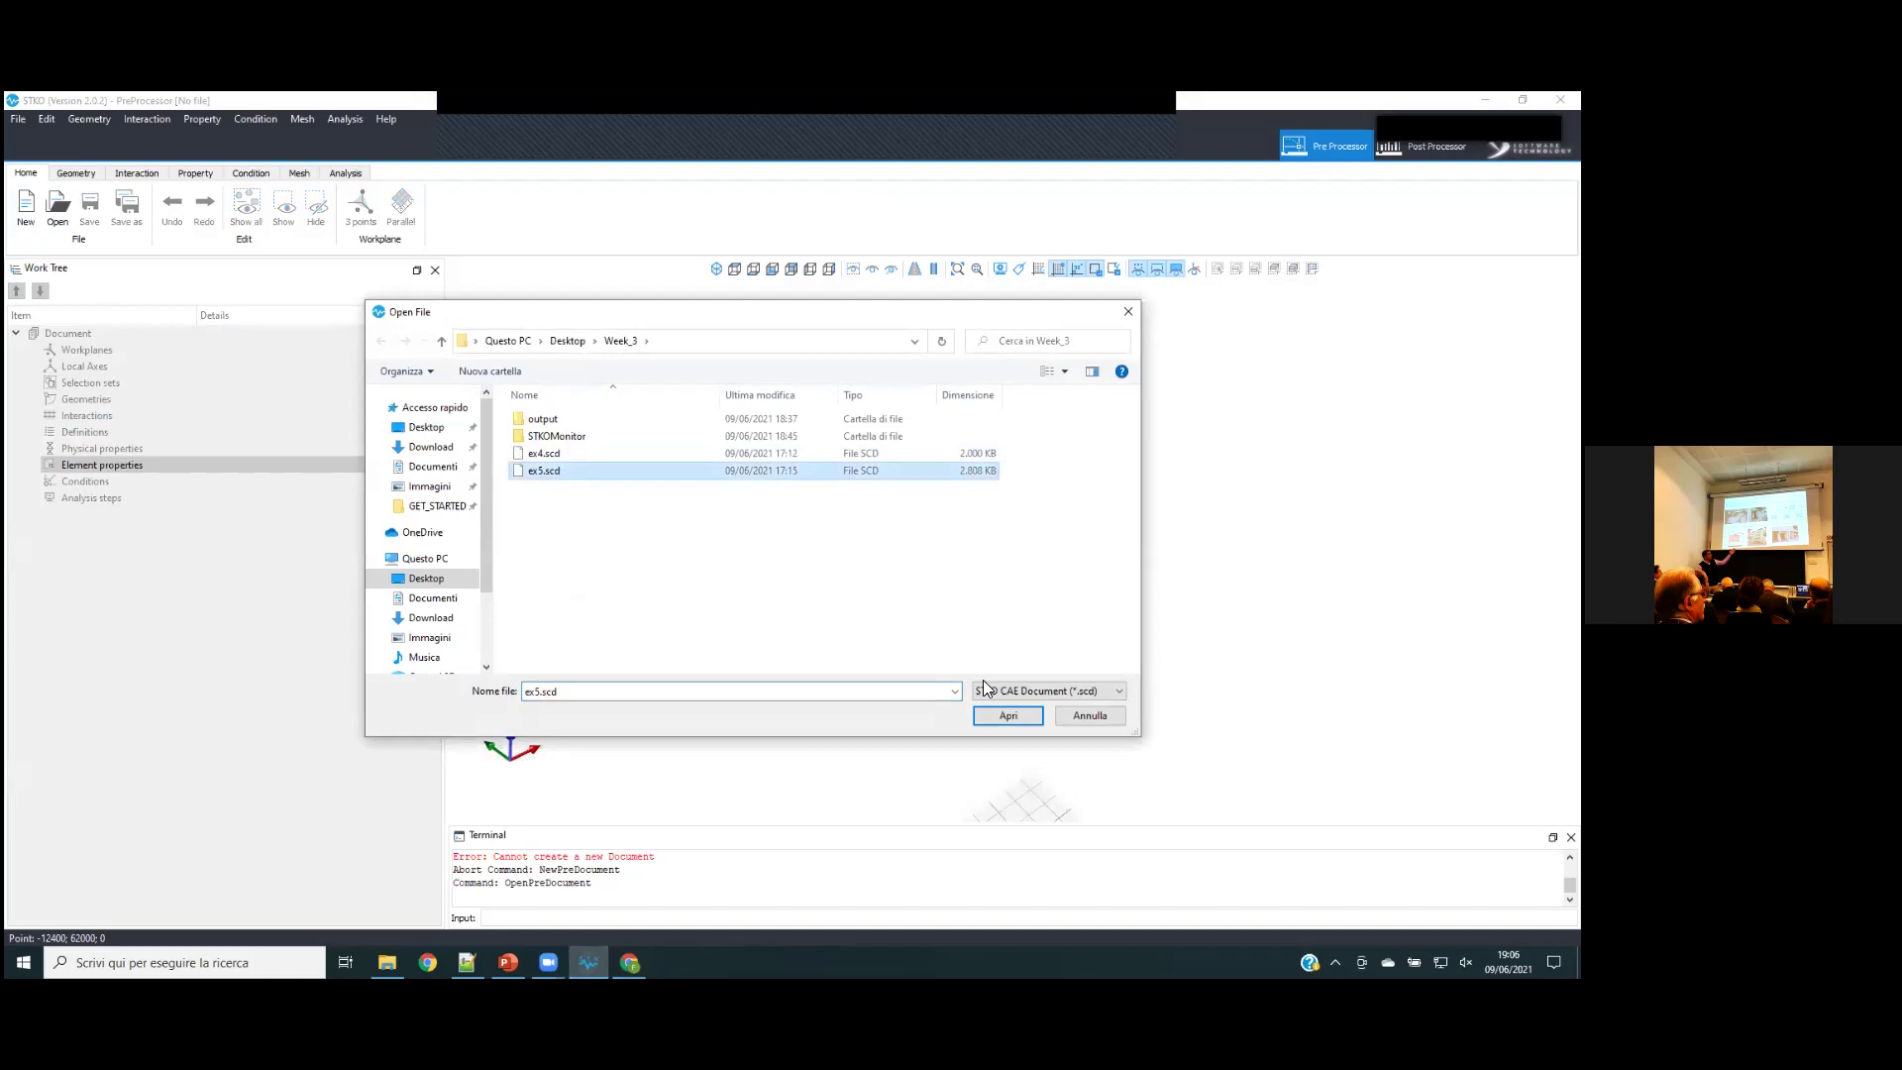
click(1005, 716)
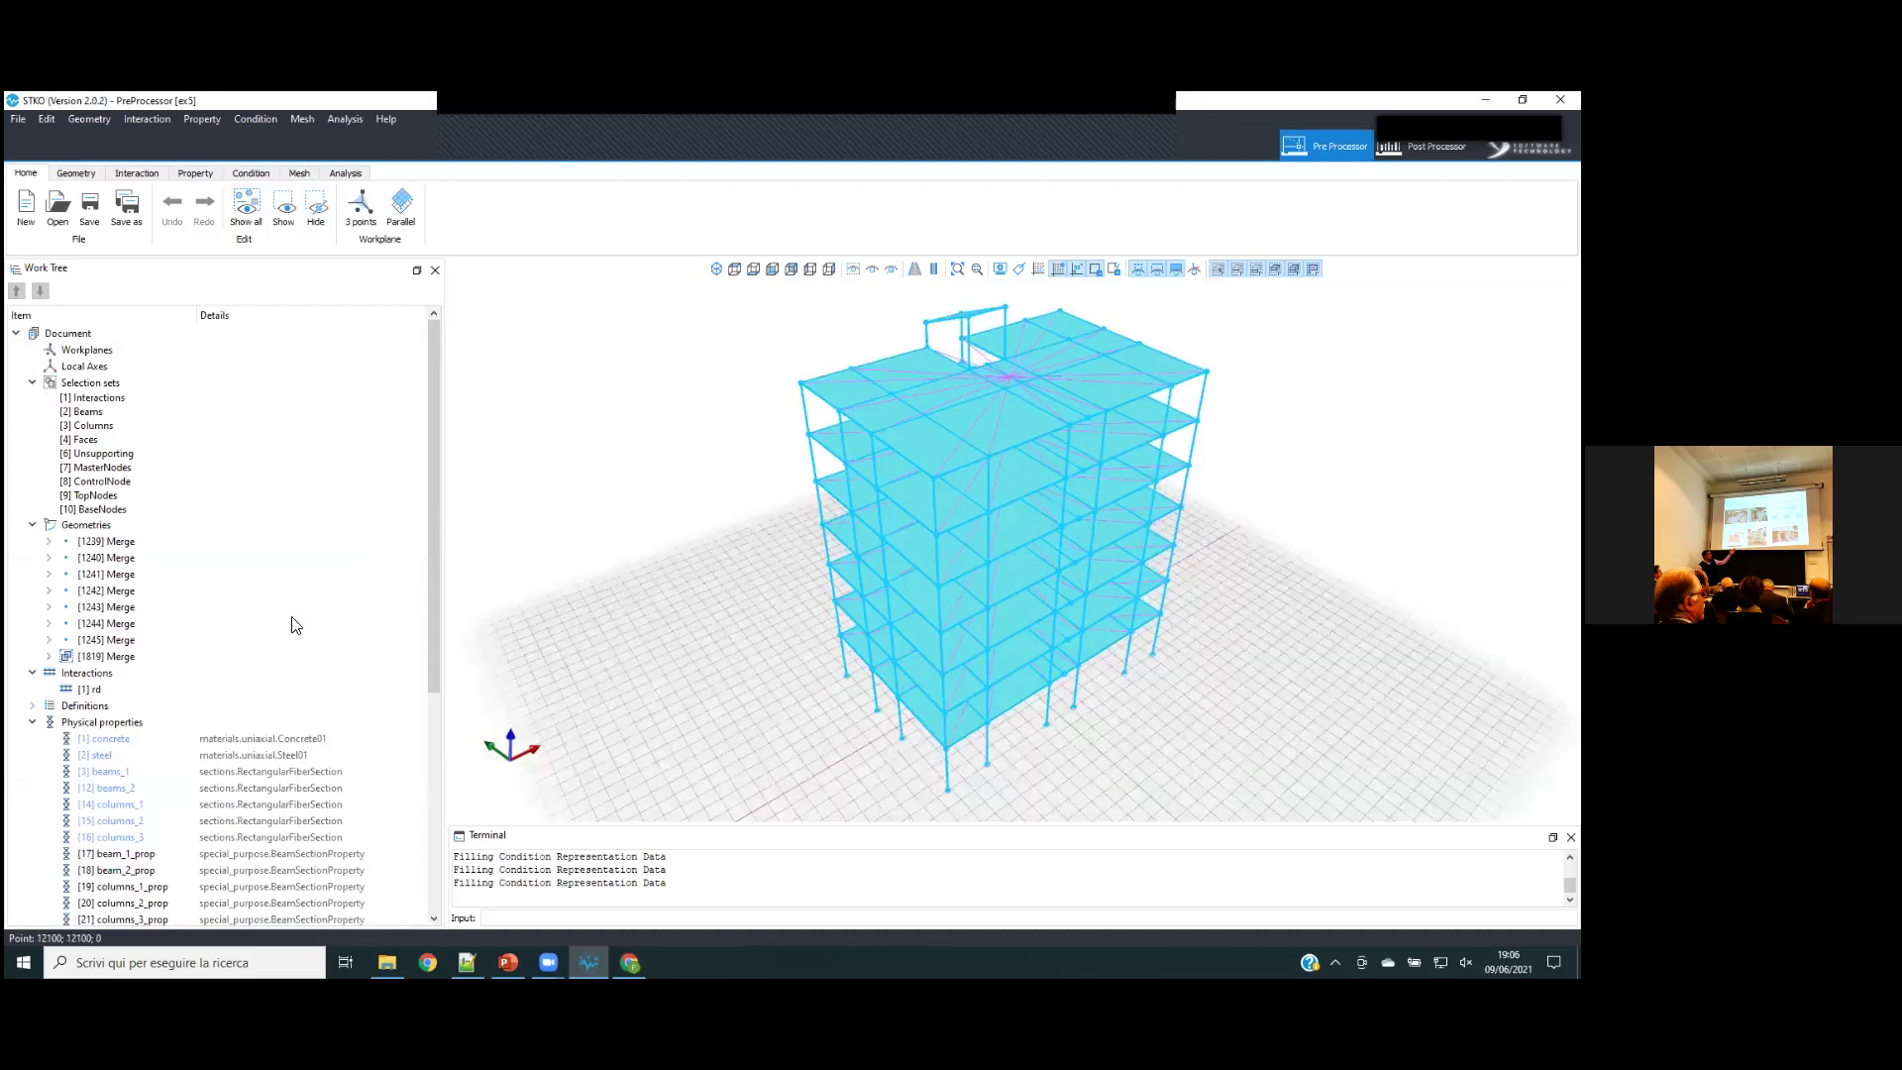
- Open the monitor analysis step for editing, examine its plot X and Y axis settings, and close it without changes
scroll(238, 753, down, 7)
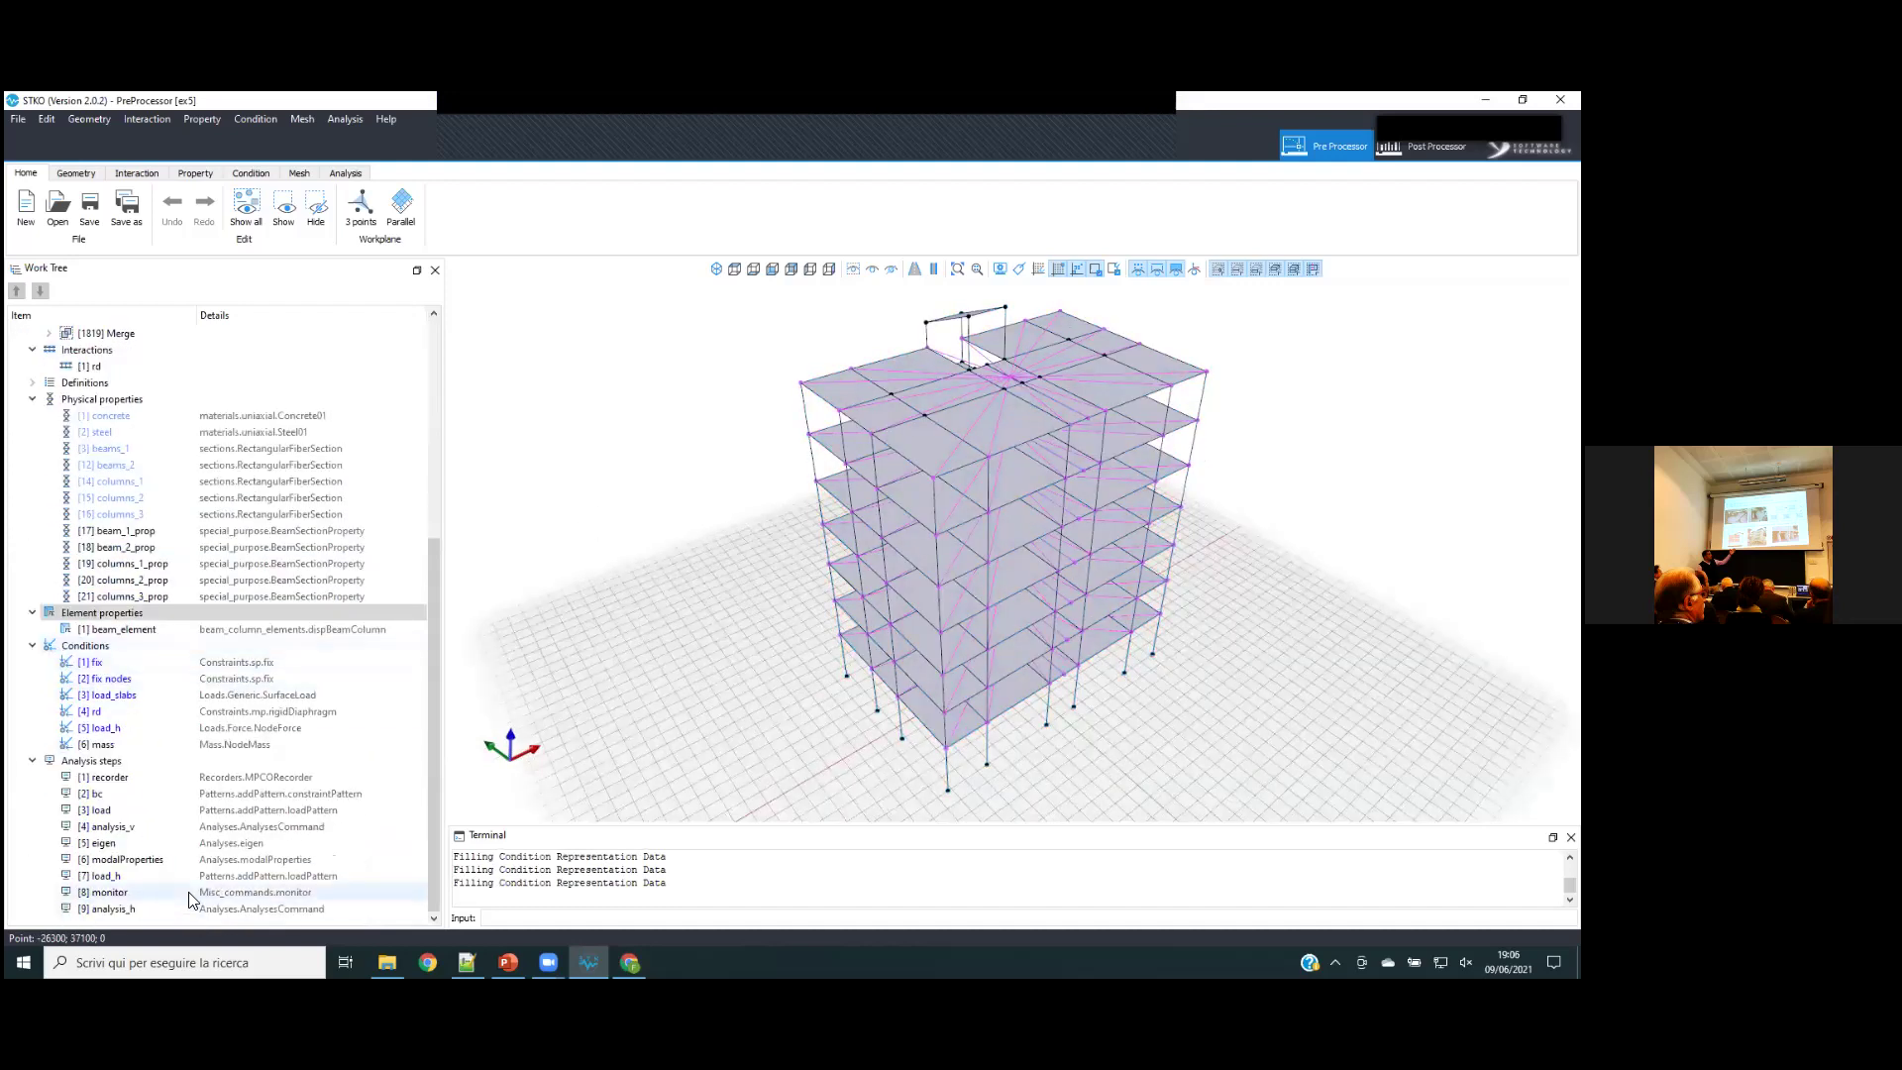
right_click(193, 894)
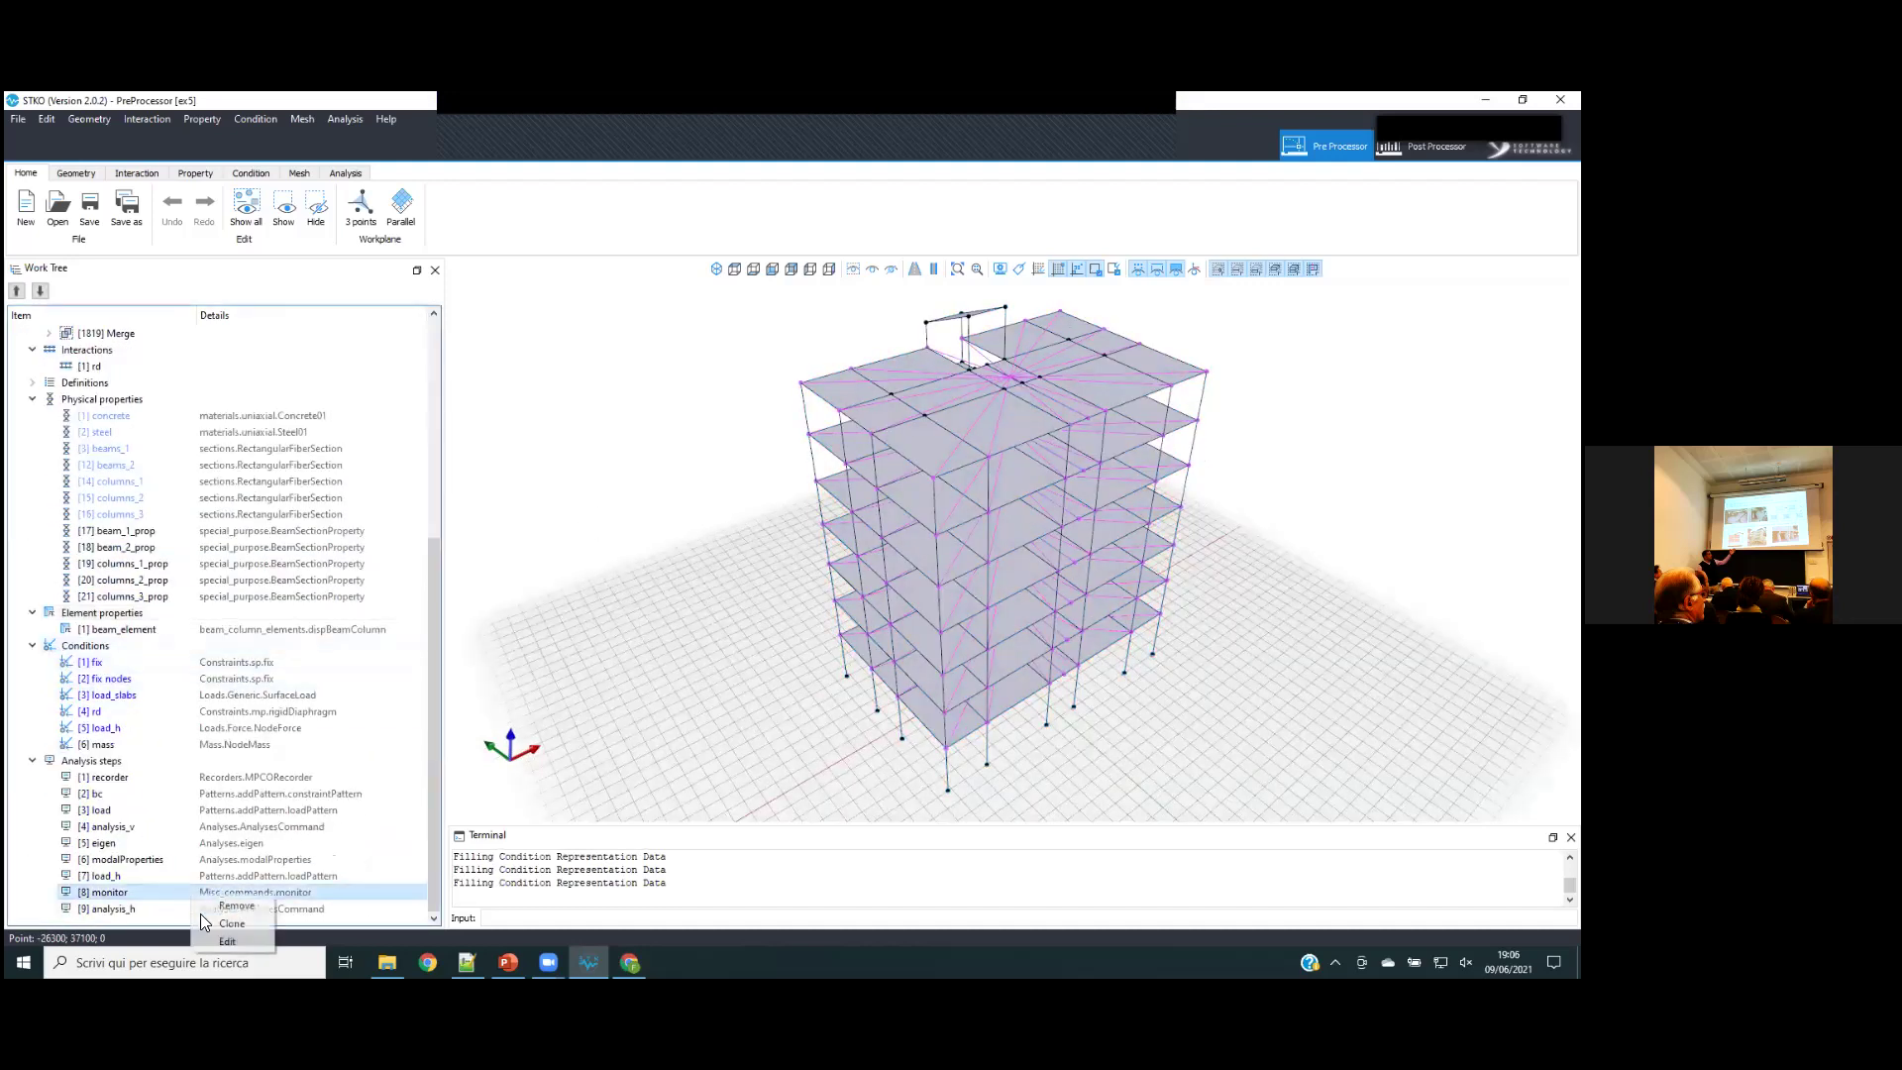
key(Return)
drag(766, 639, 784, 825)
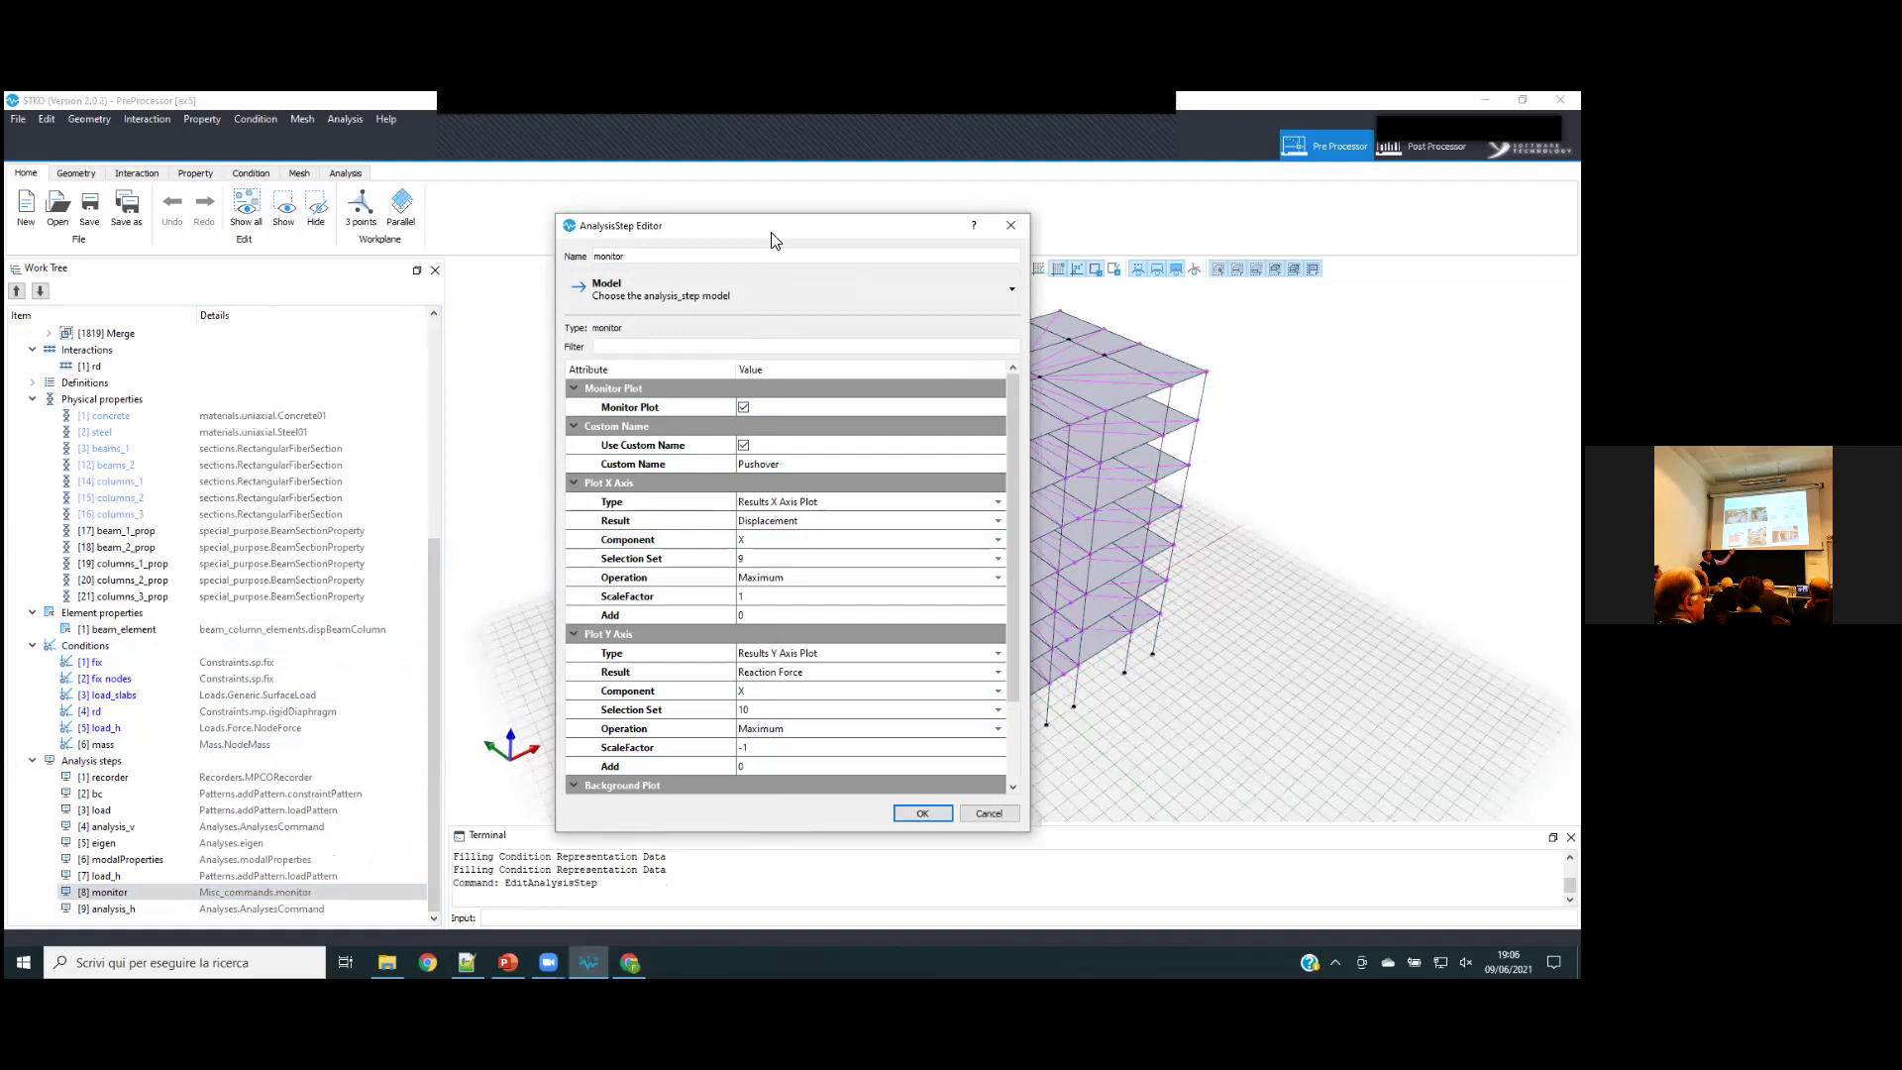
drag(773, 240, 1298, 217)
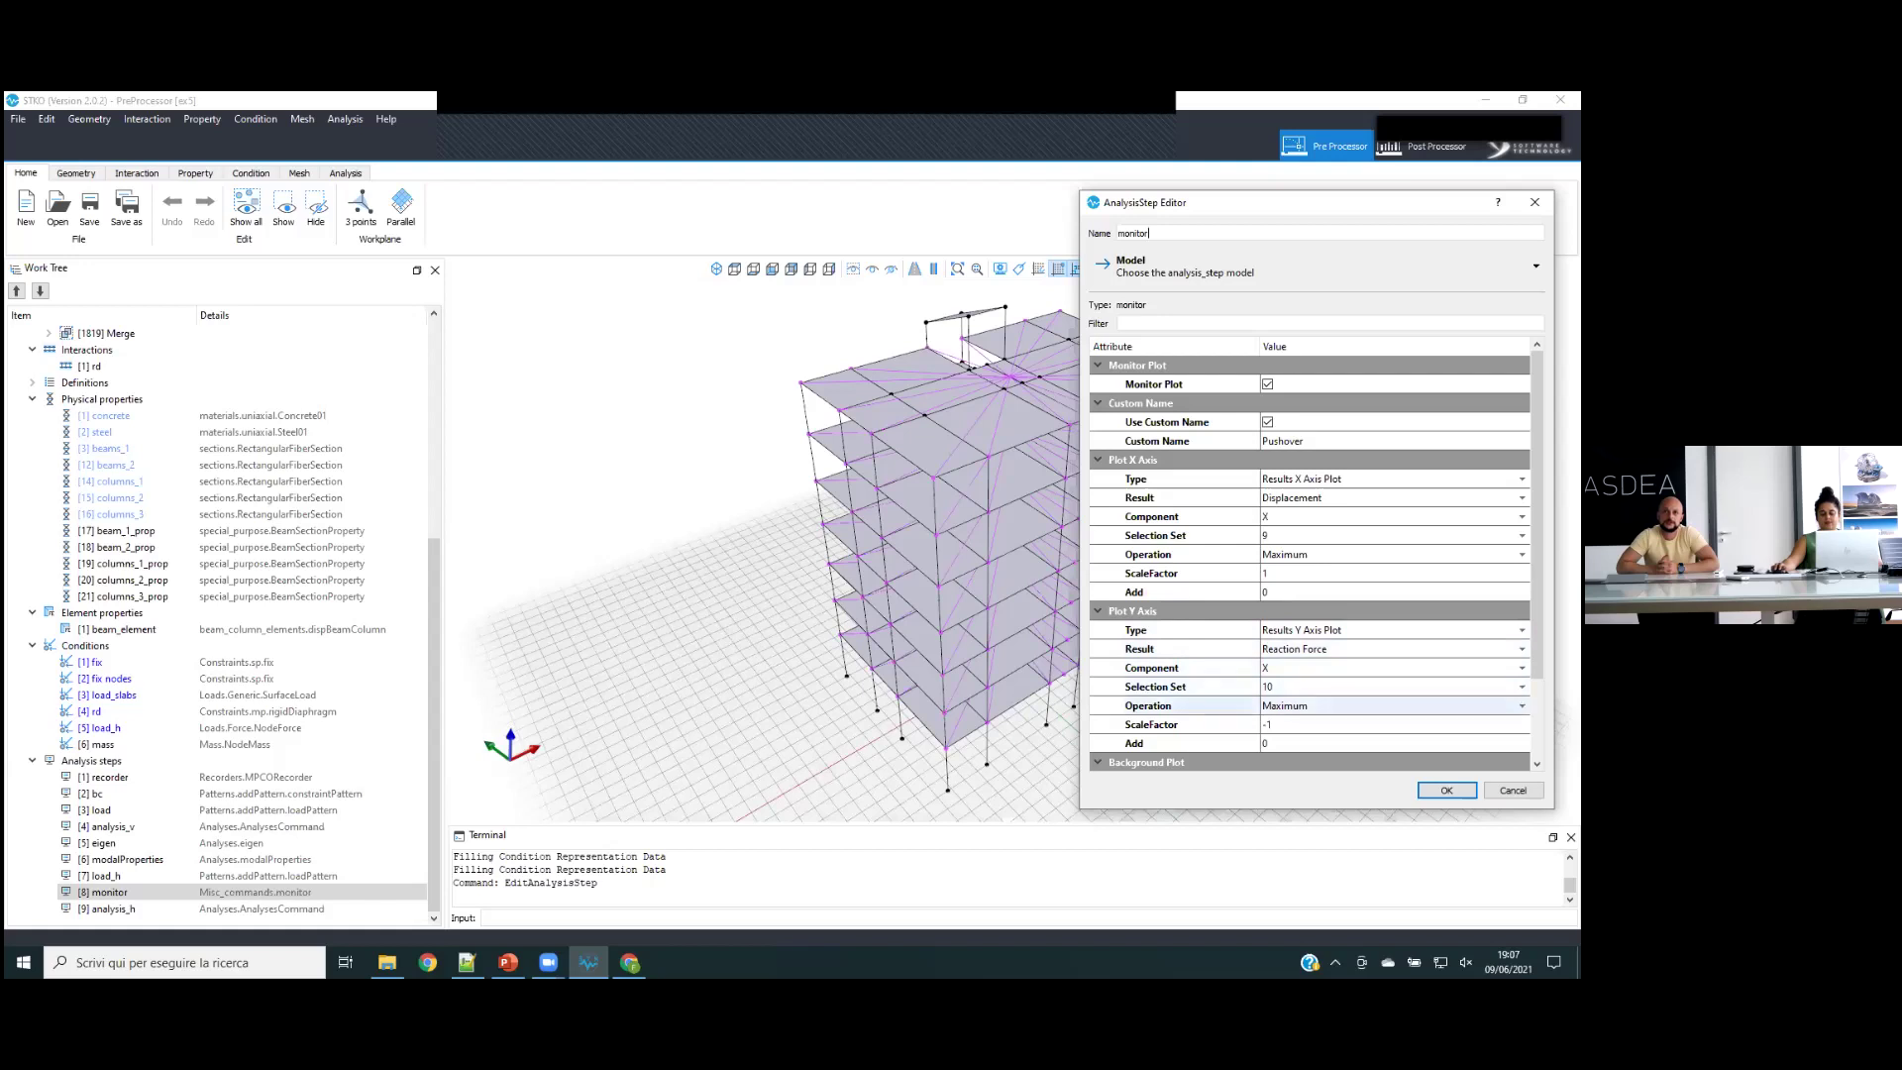
click(1513, 790)
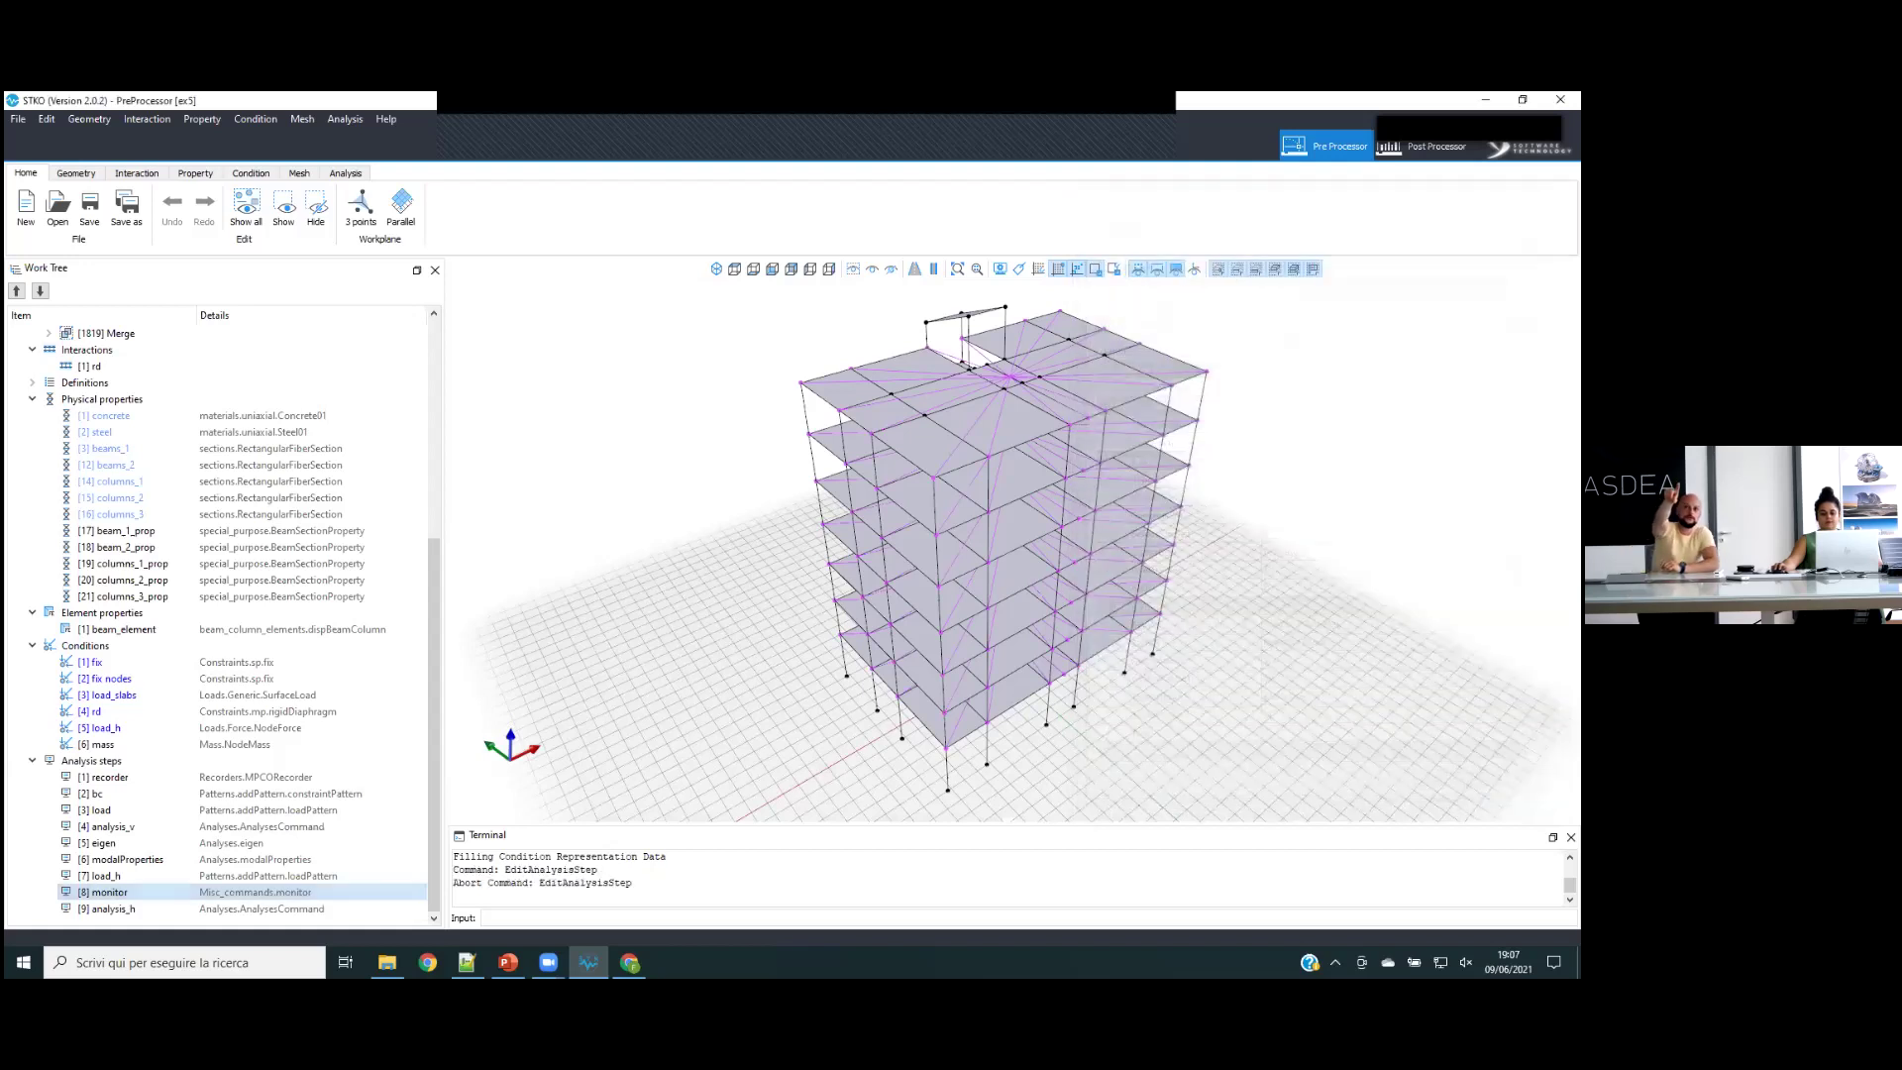
- Select the nodes of the BaseNodes selection set and view them from beneath the building
scroll(45, 450, up, 3)
scroll(44, 451, up, 3)
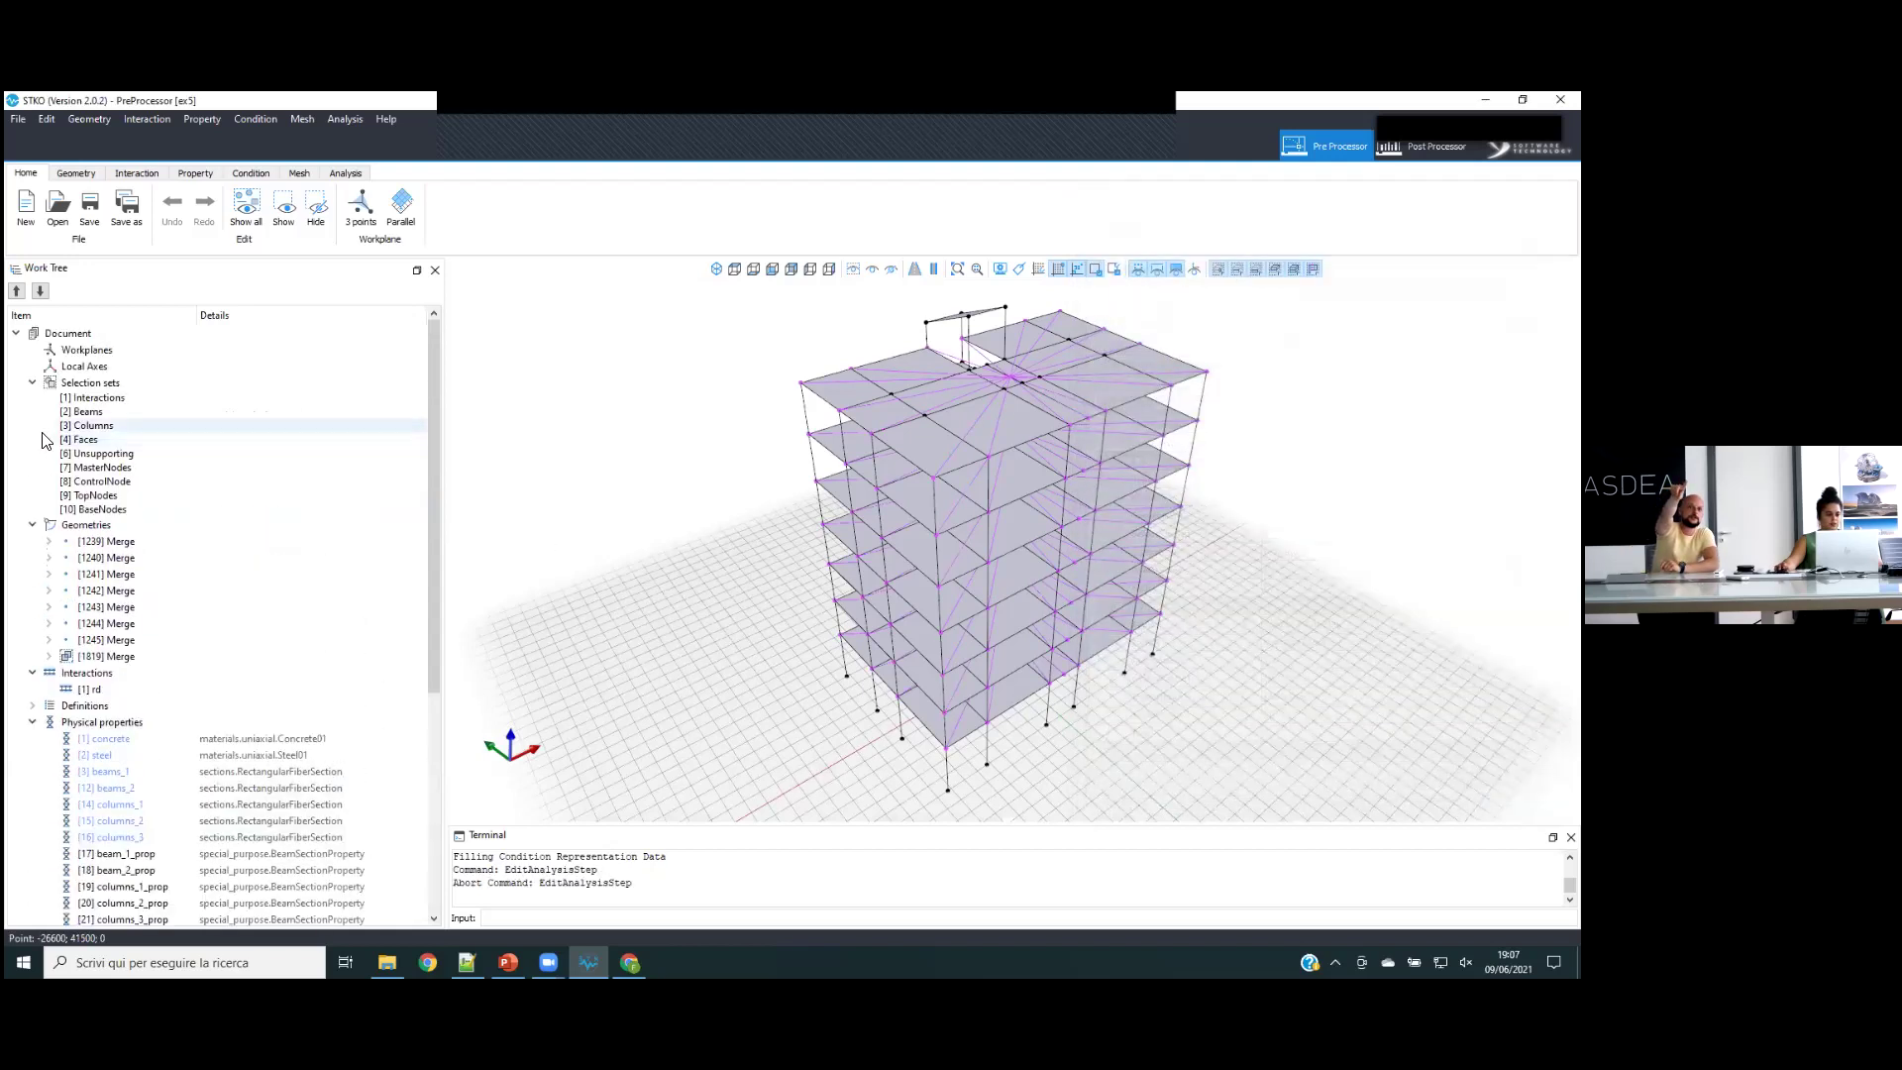
right_click(103, 510)
click(141, 607)
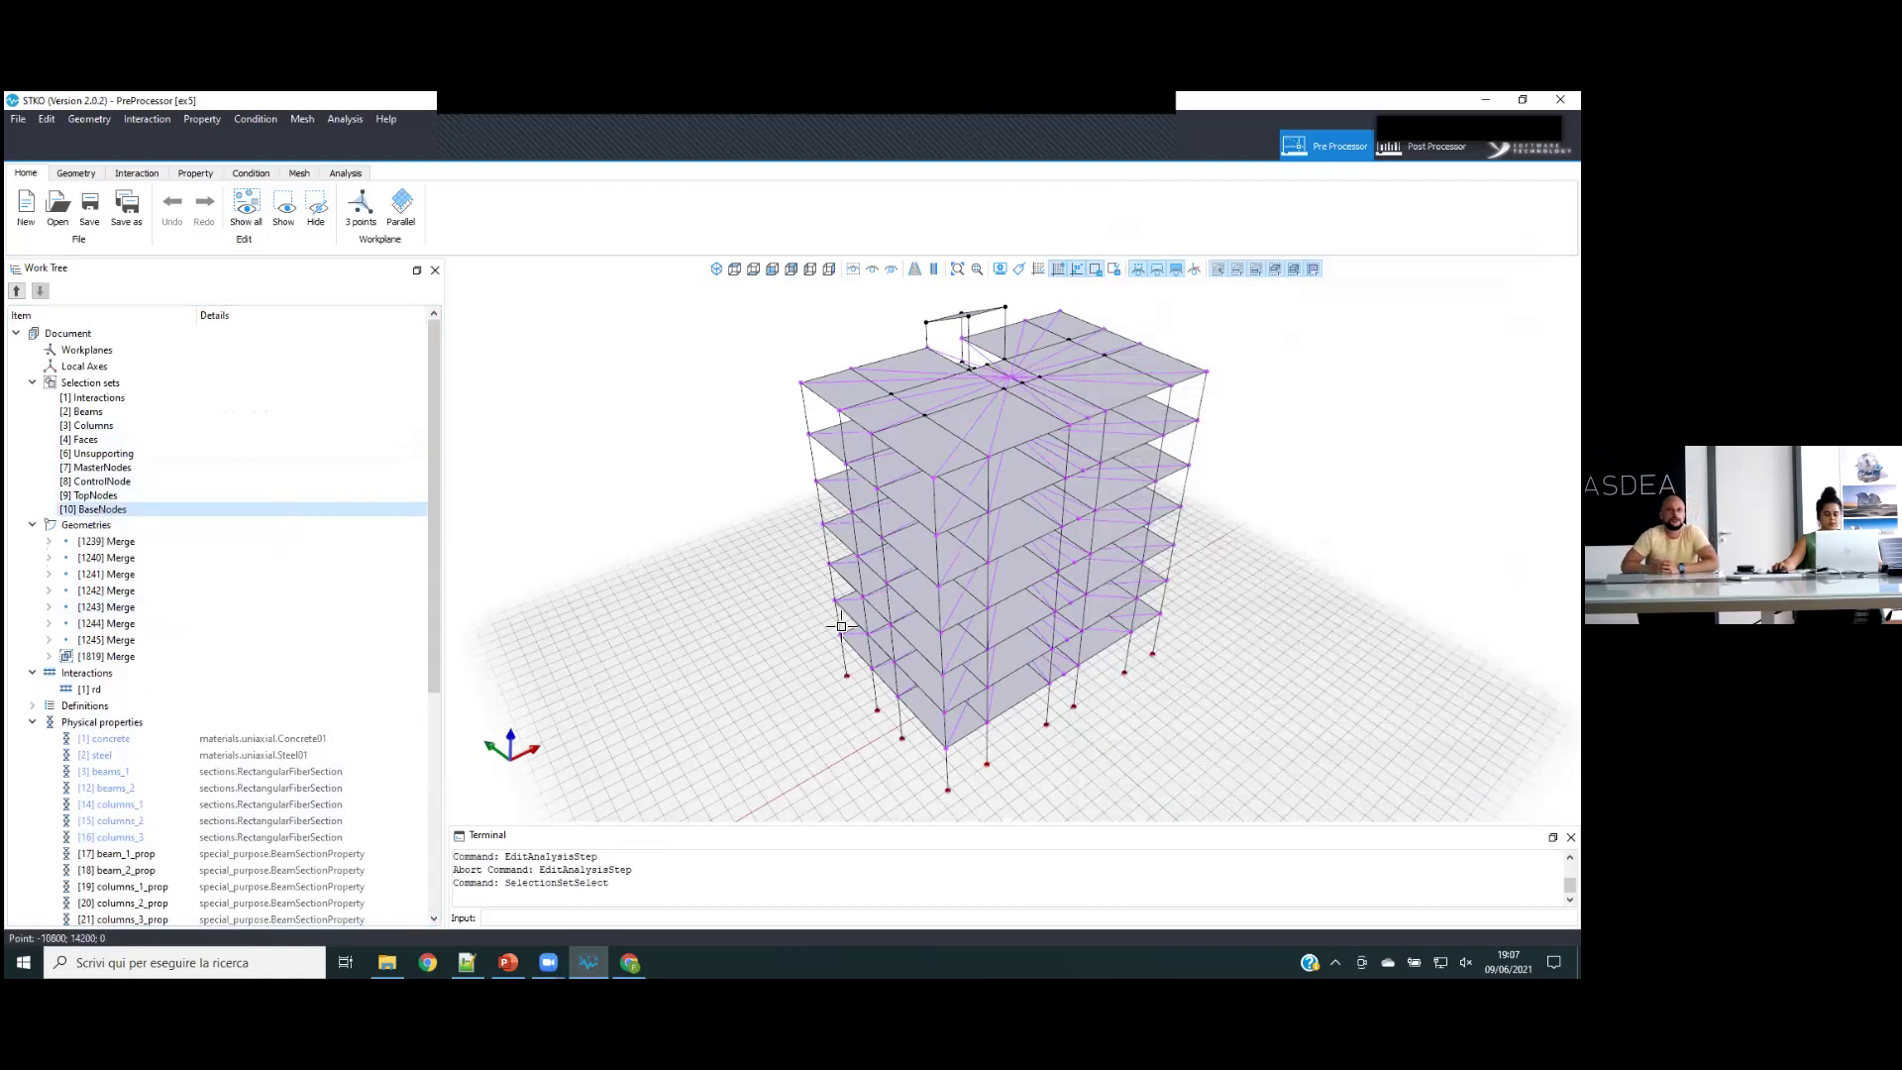
mouse_move(1055, 663)
middle_down()
mouse_move(1025, 473)
mouse_move(1050, 643)
middle_up()
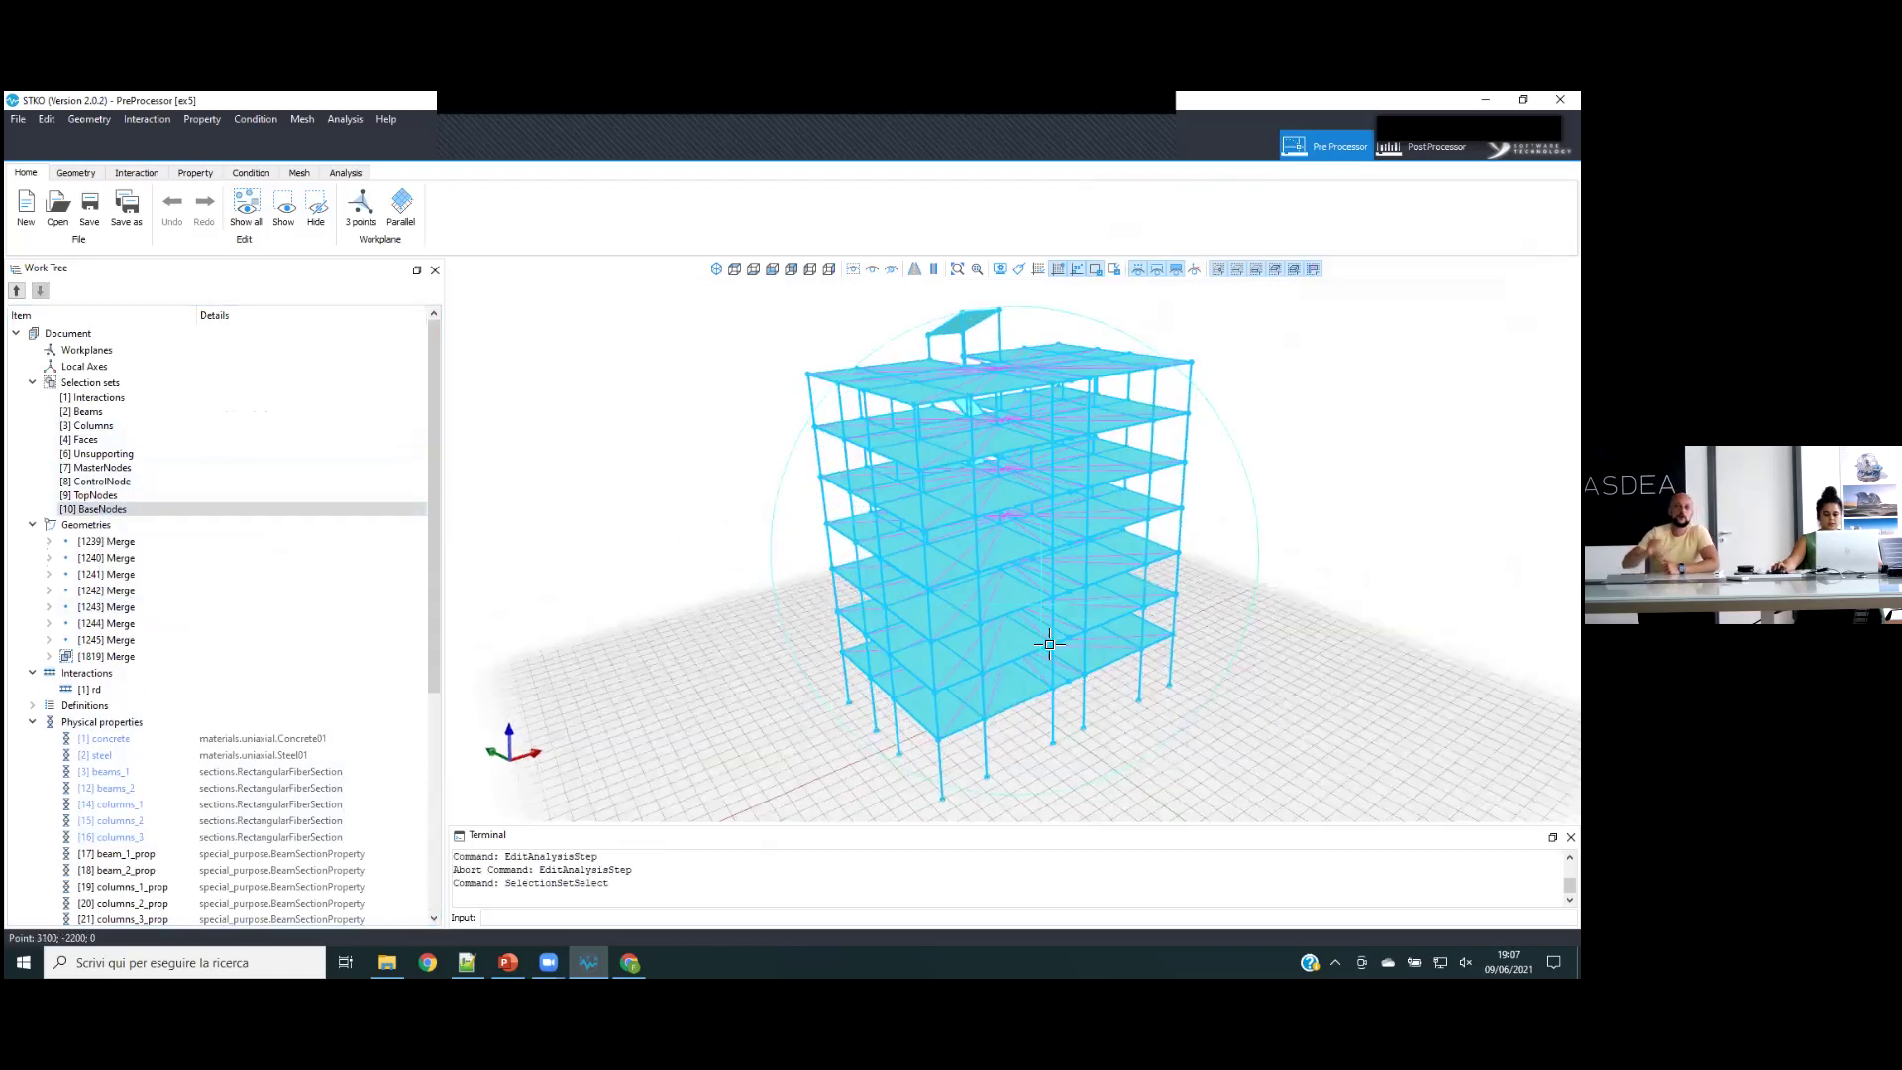
middle_drag(990, 417, 990, 819)
click(1011, 801)
scroll(1012, 797, up, 5)
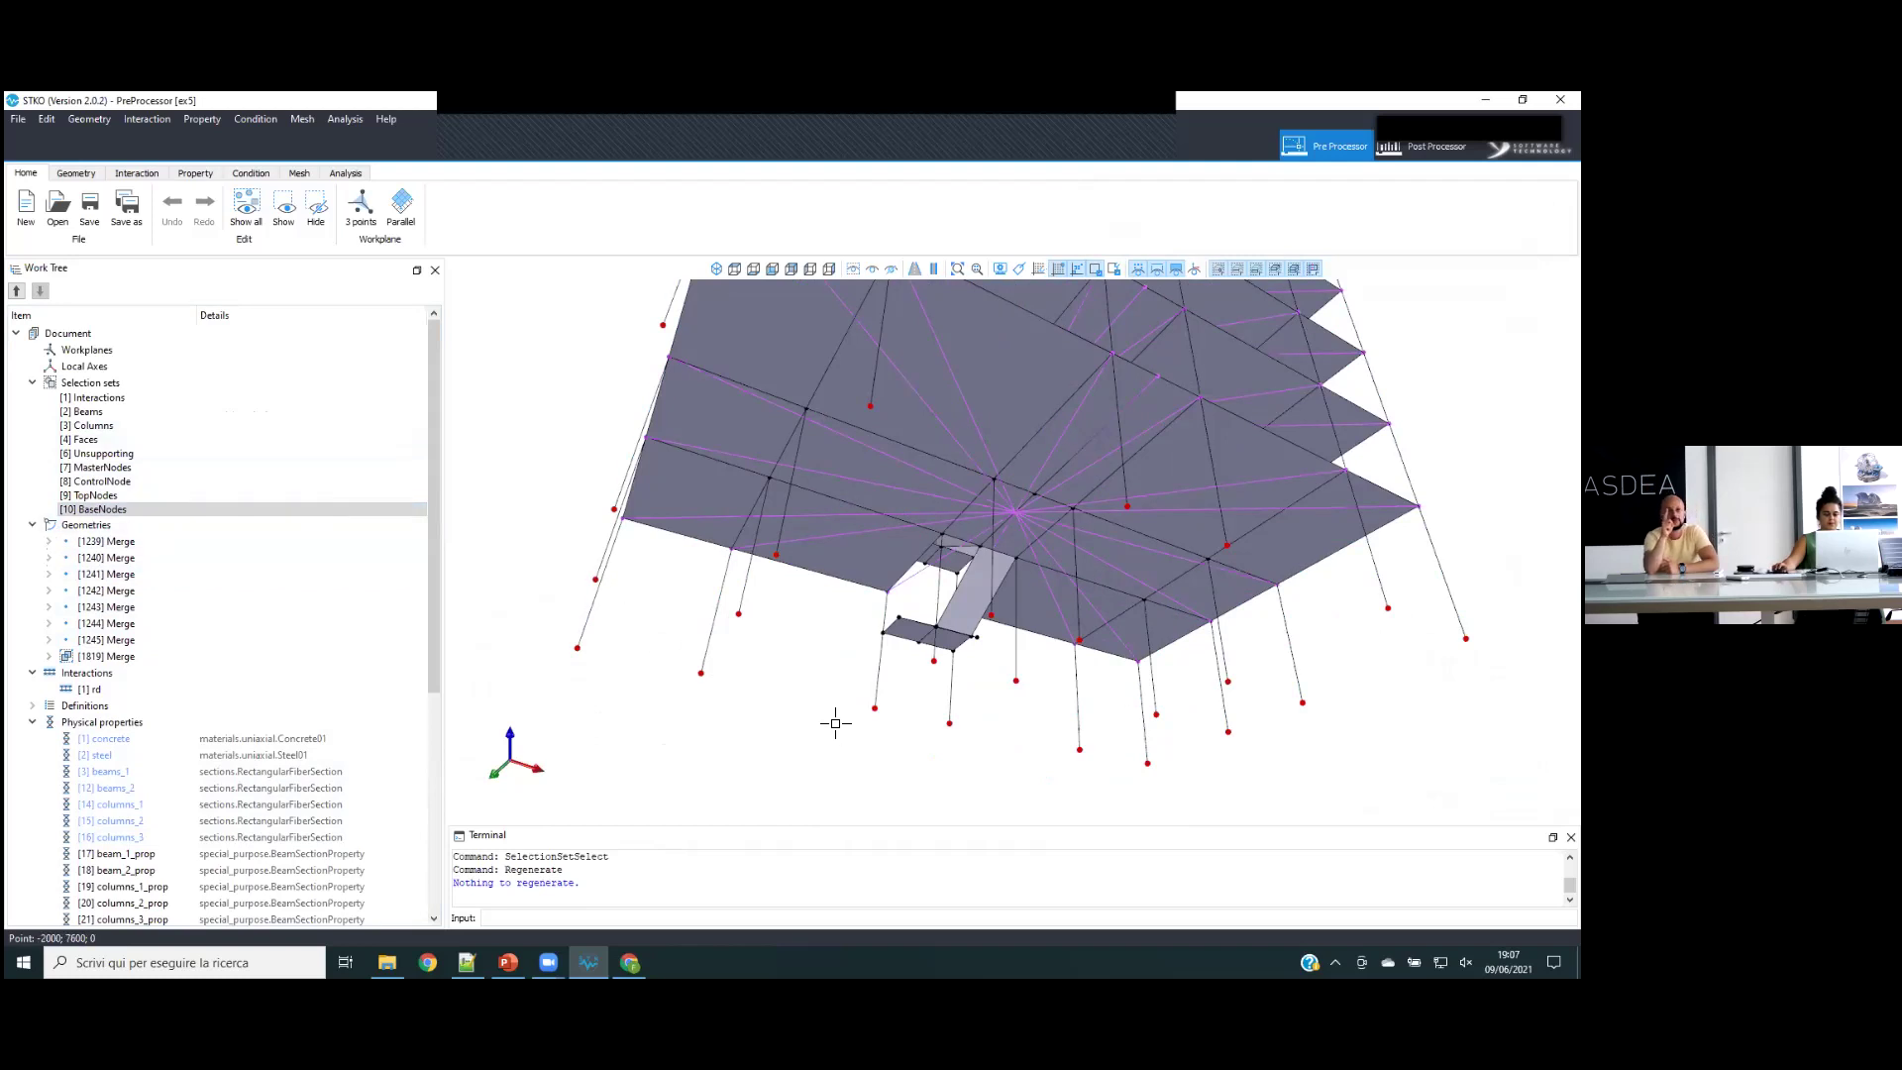
scroll(835, 723, down, 2)
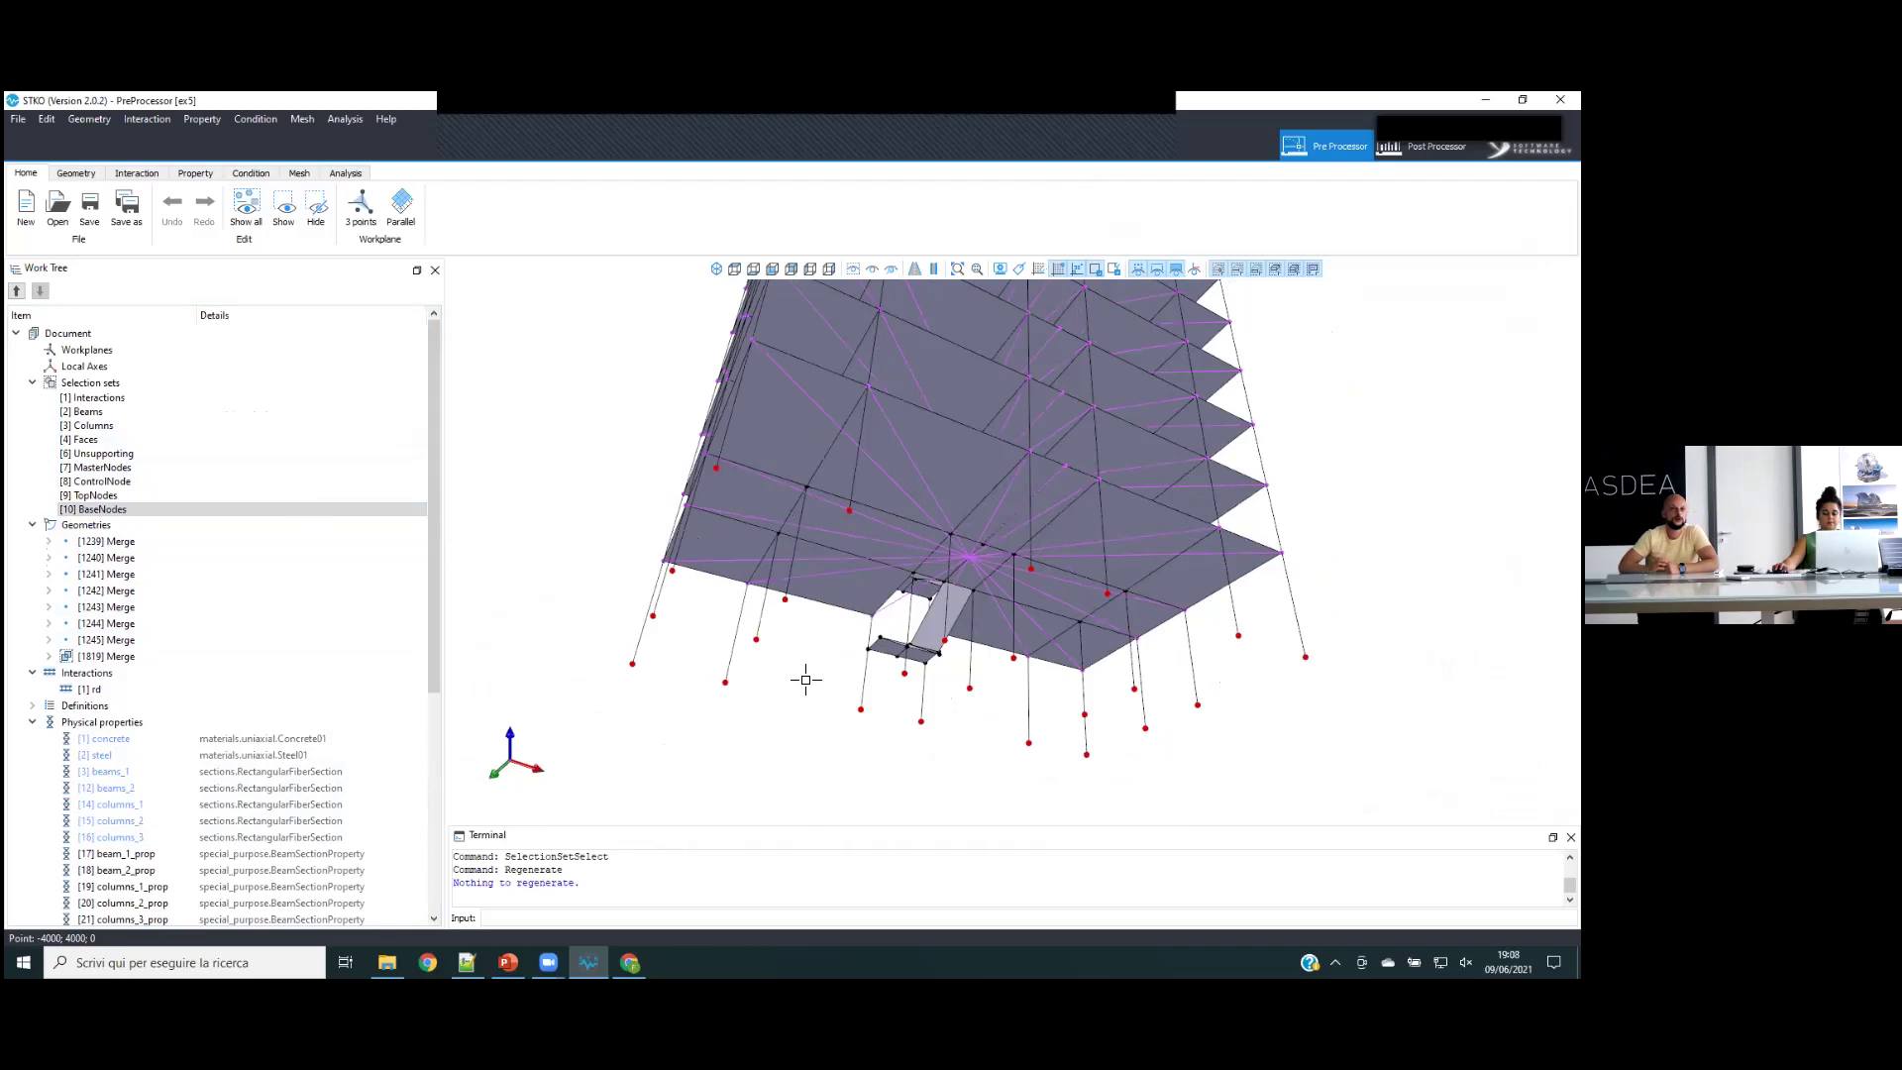
- Select the ControlNode selection set and view its node on the building's roof from above
right_click(126, 482)
click(164, 580)
scroll(857, 552, down, 4)
middle_drag(1046, 424, 1010, 471)
key(Escape)
scroll(956, 474, up, 3)
scroll(931, 475, down, 3)
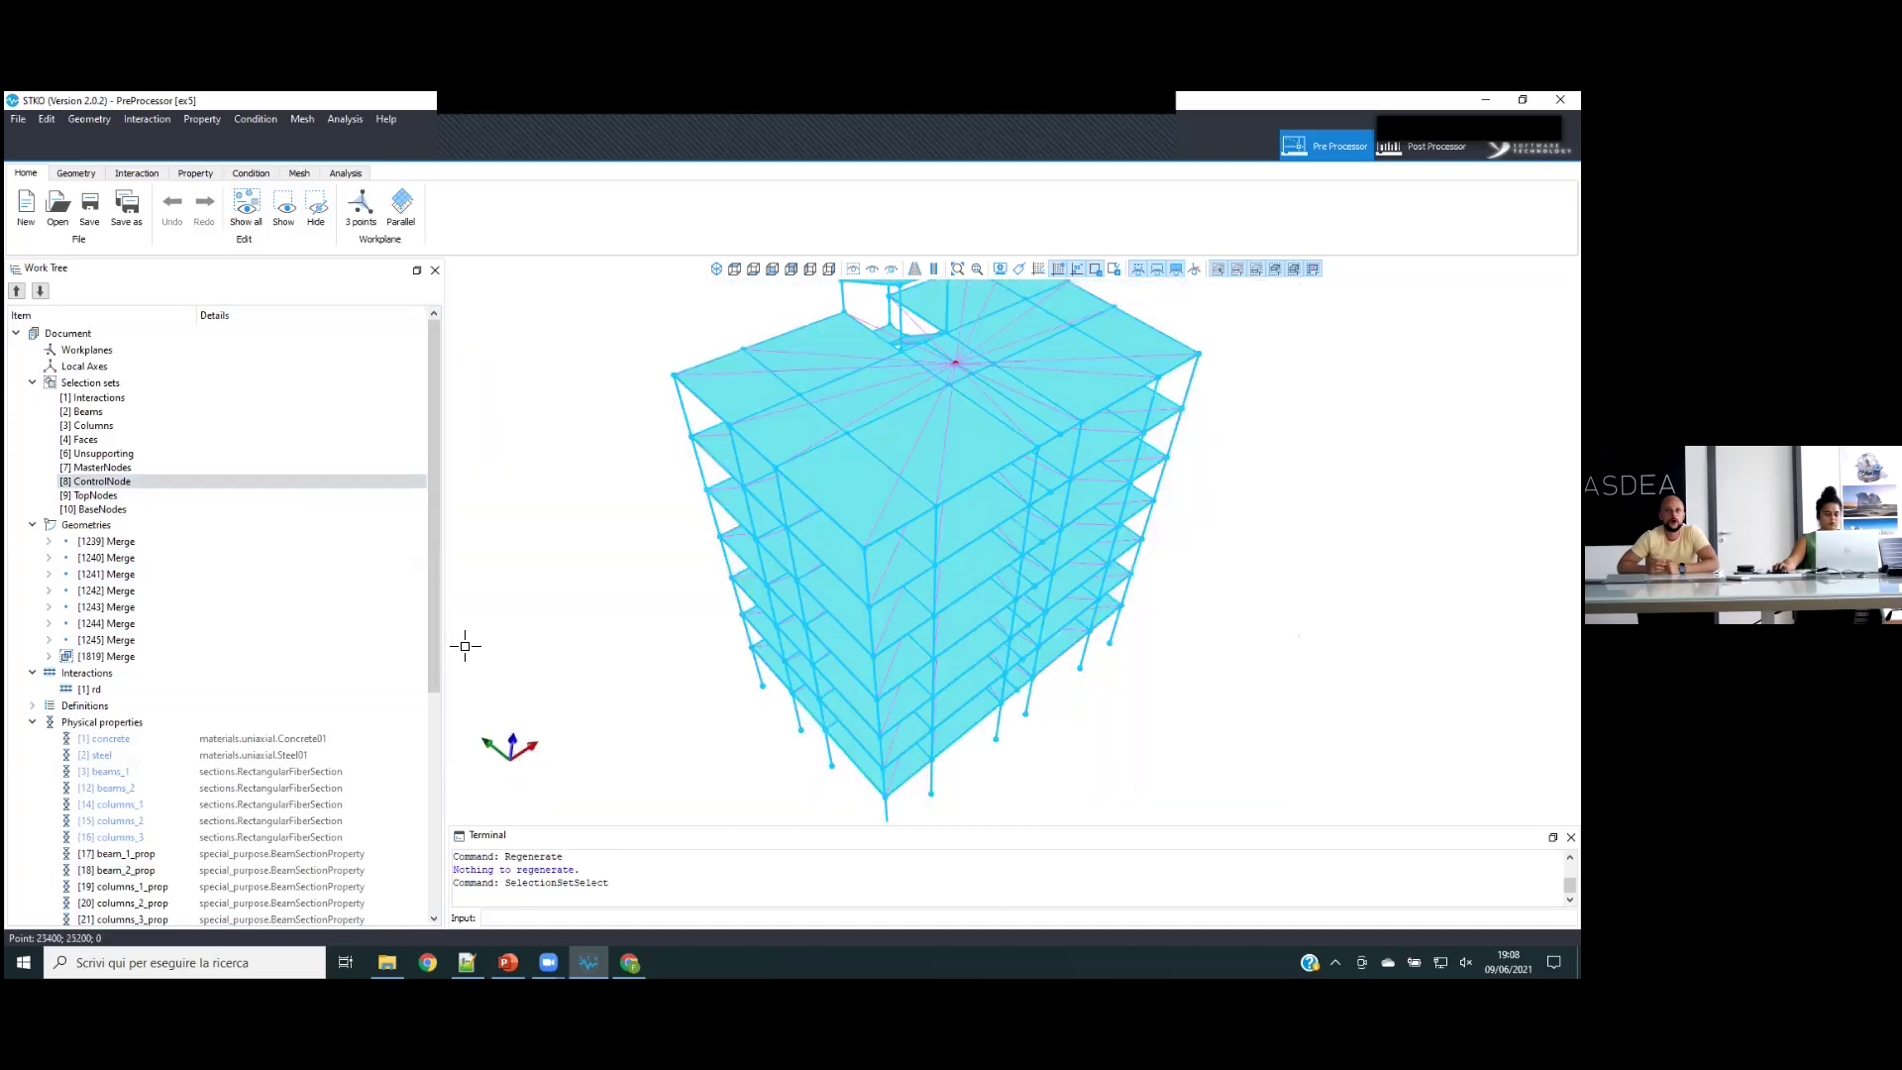
- Reopen the monitor analysis step for editing and check the selection sets available for the plot Y axis
scroll(199, 793, down, 6)
right_click(145, 893)
click(164, 938)
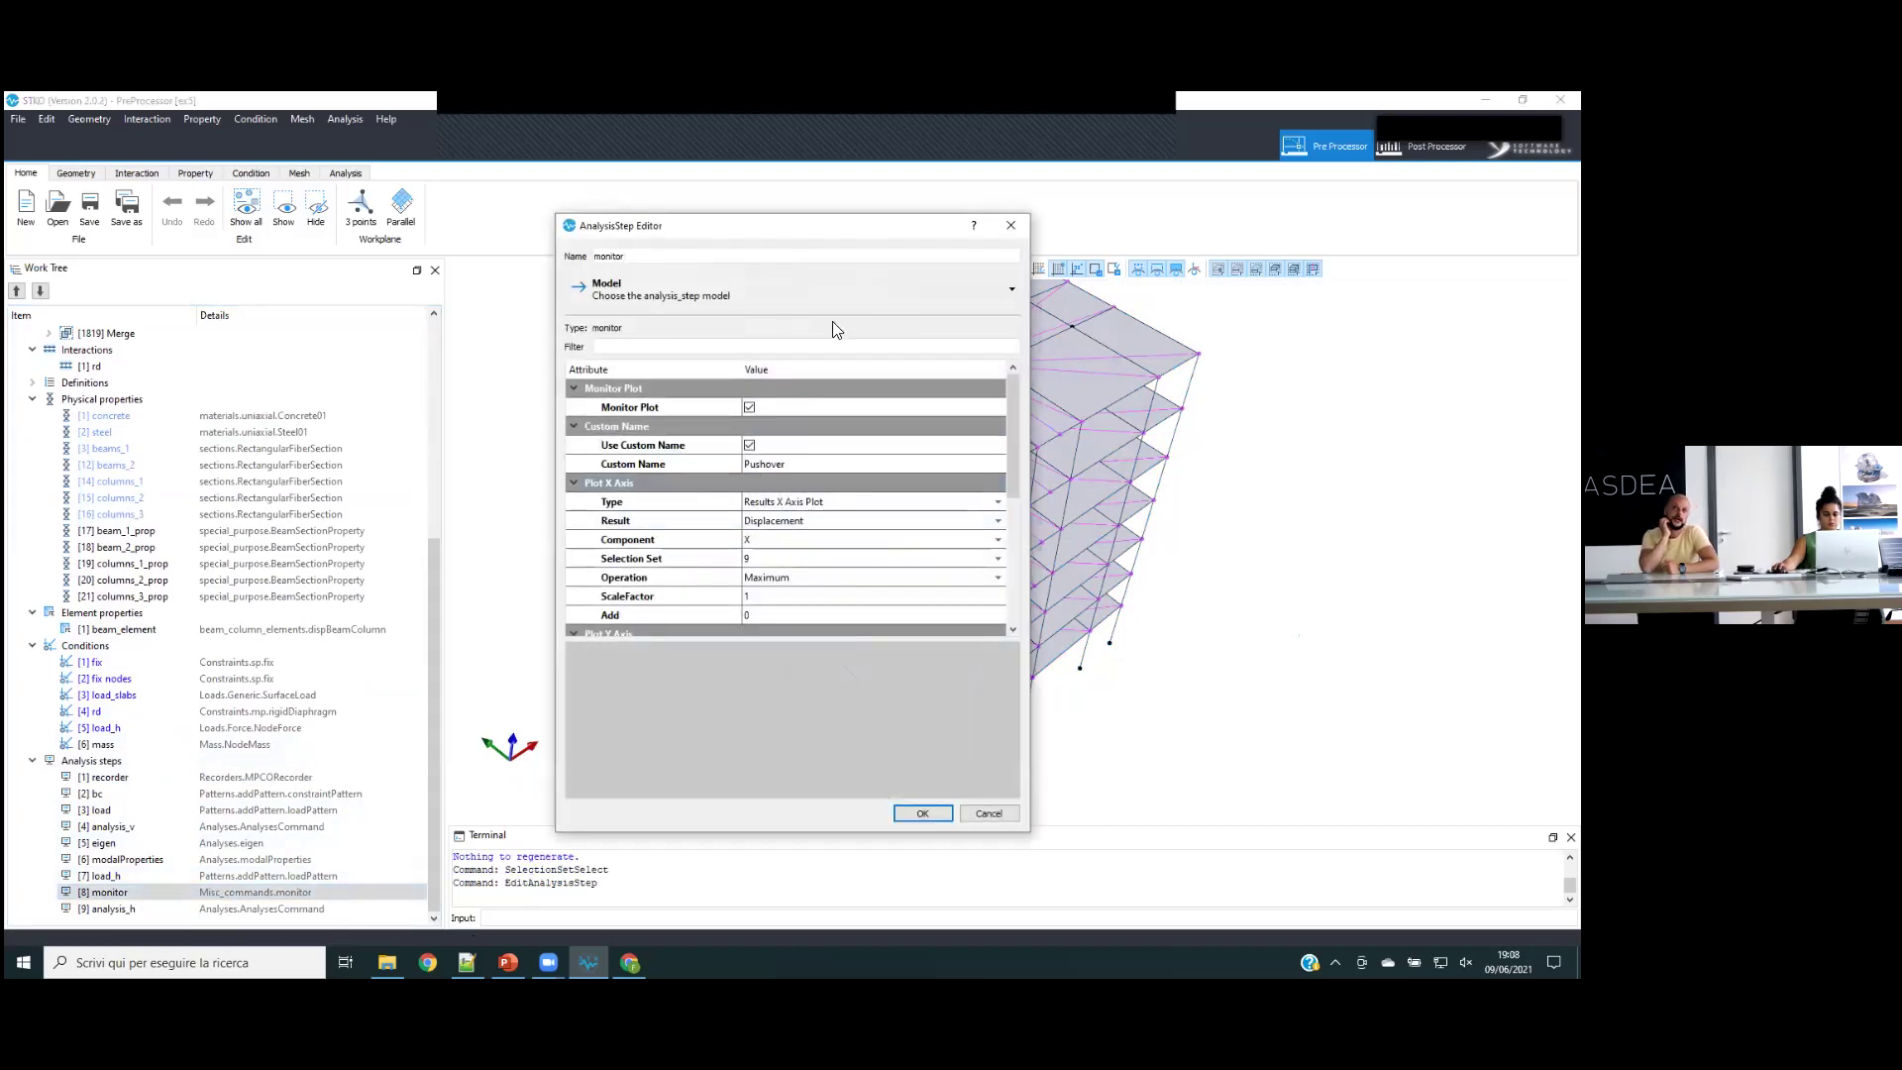
drag(819, 236, 1253, 228)
drag(1203, 626, 1209, 825)
click(1181, 703)
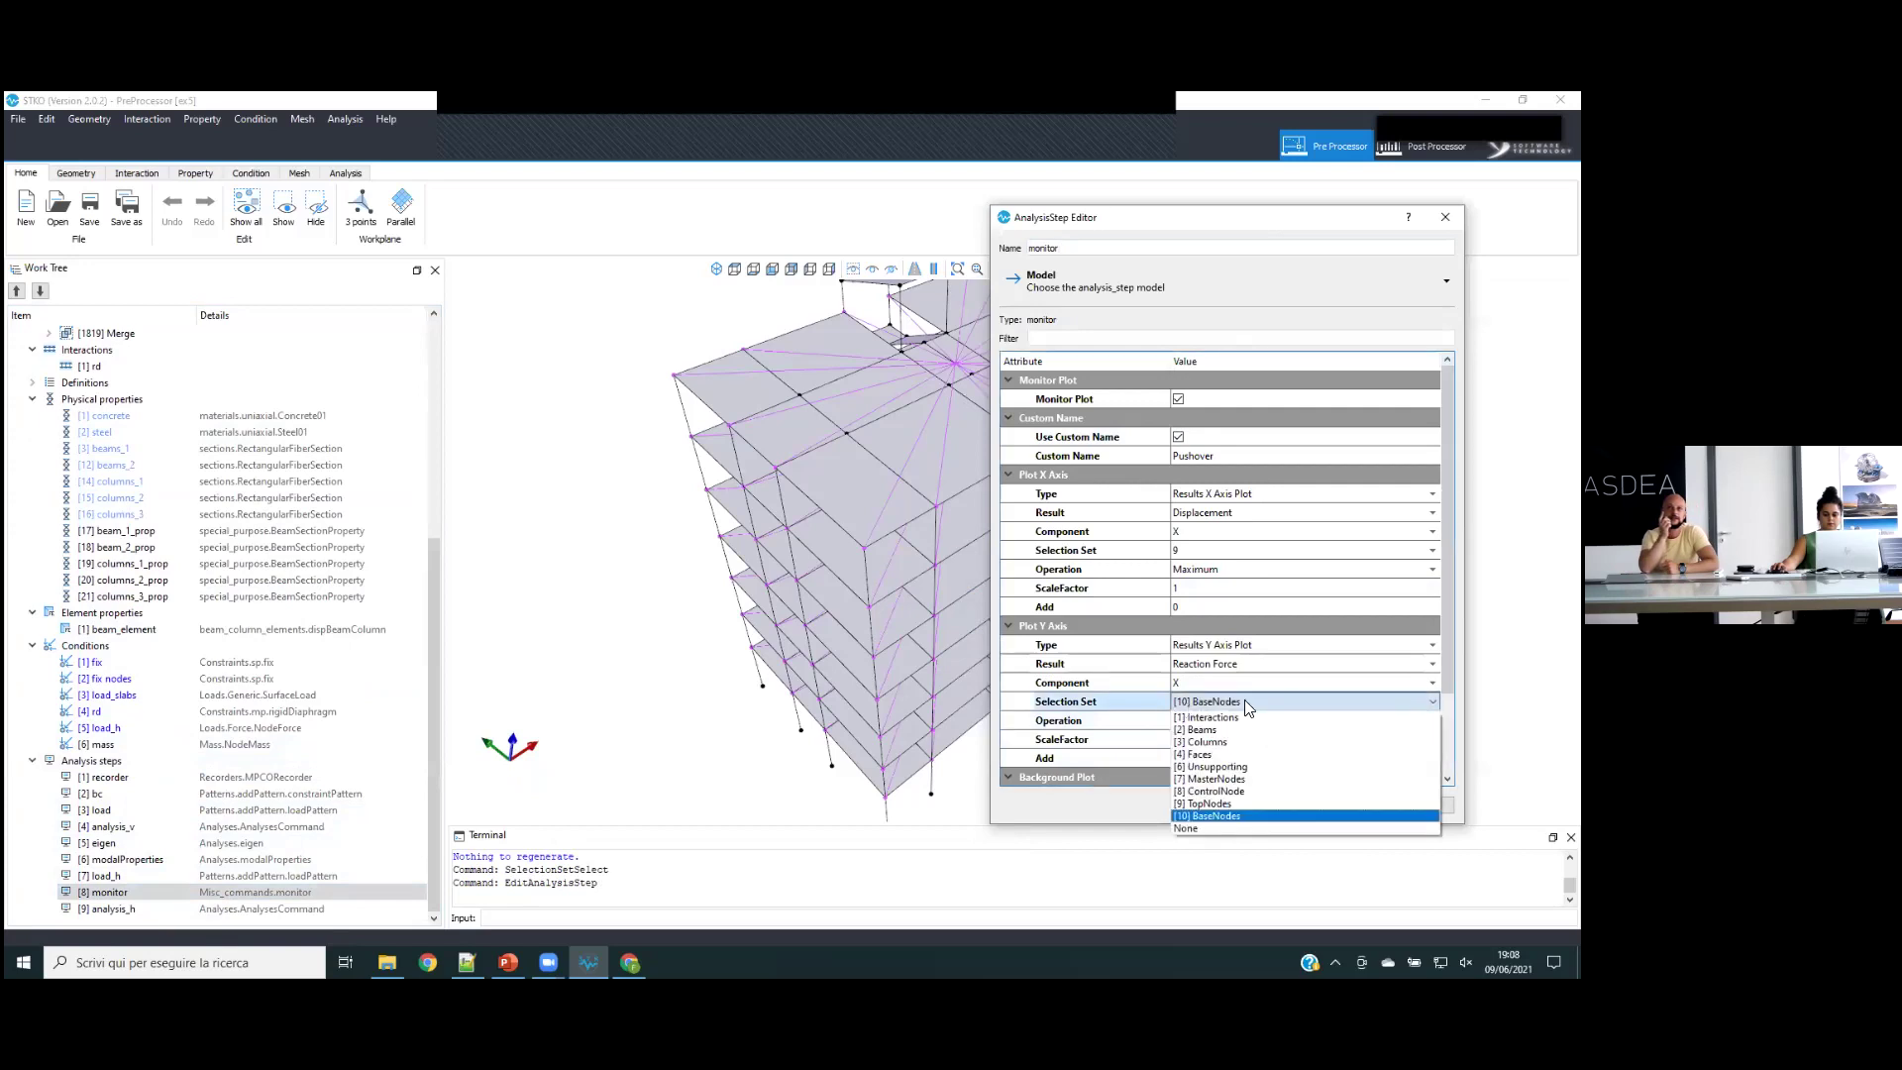
click(1245, 701)
- Check the selection sets available for the plot X axis and keep BaseNodes as the plot Y axis selection set
click(1247, 556)
click(1241, 545)
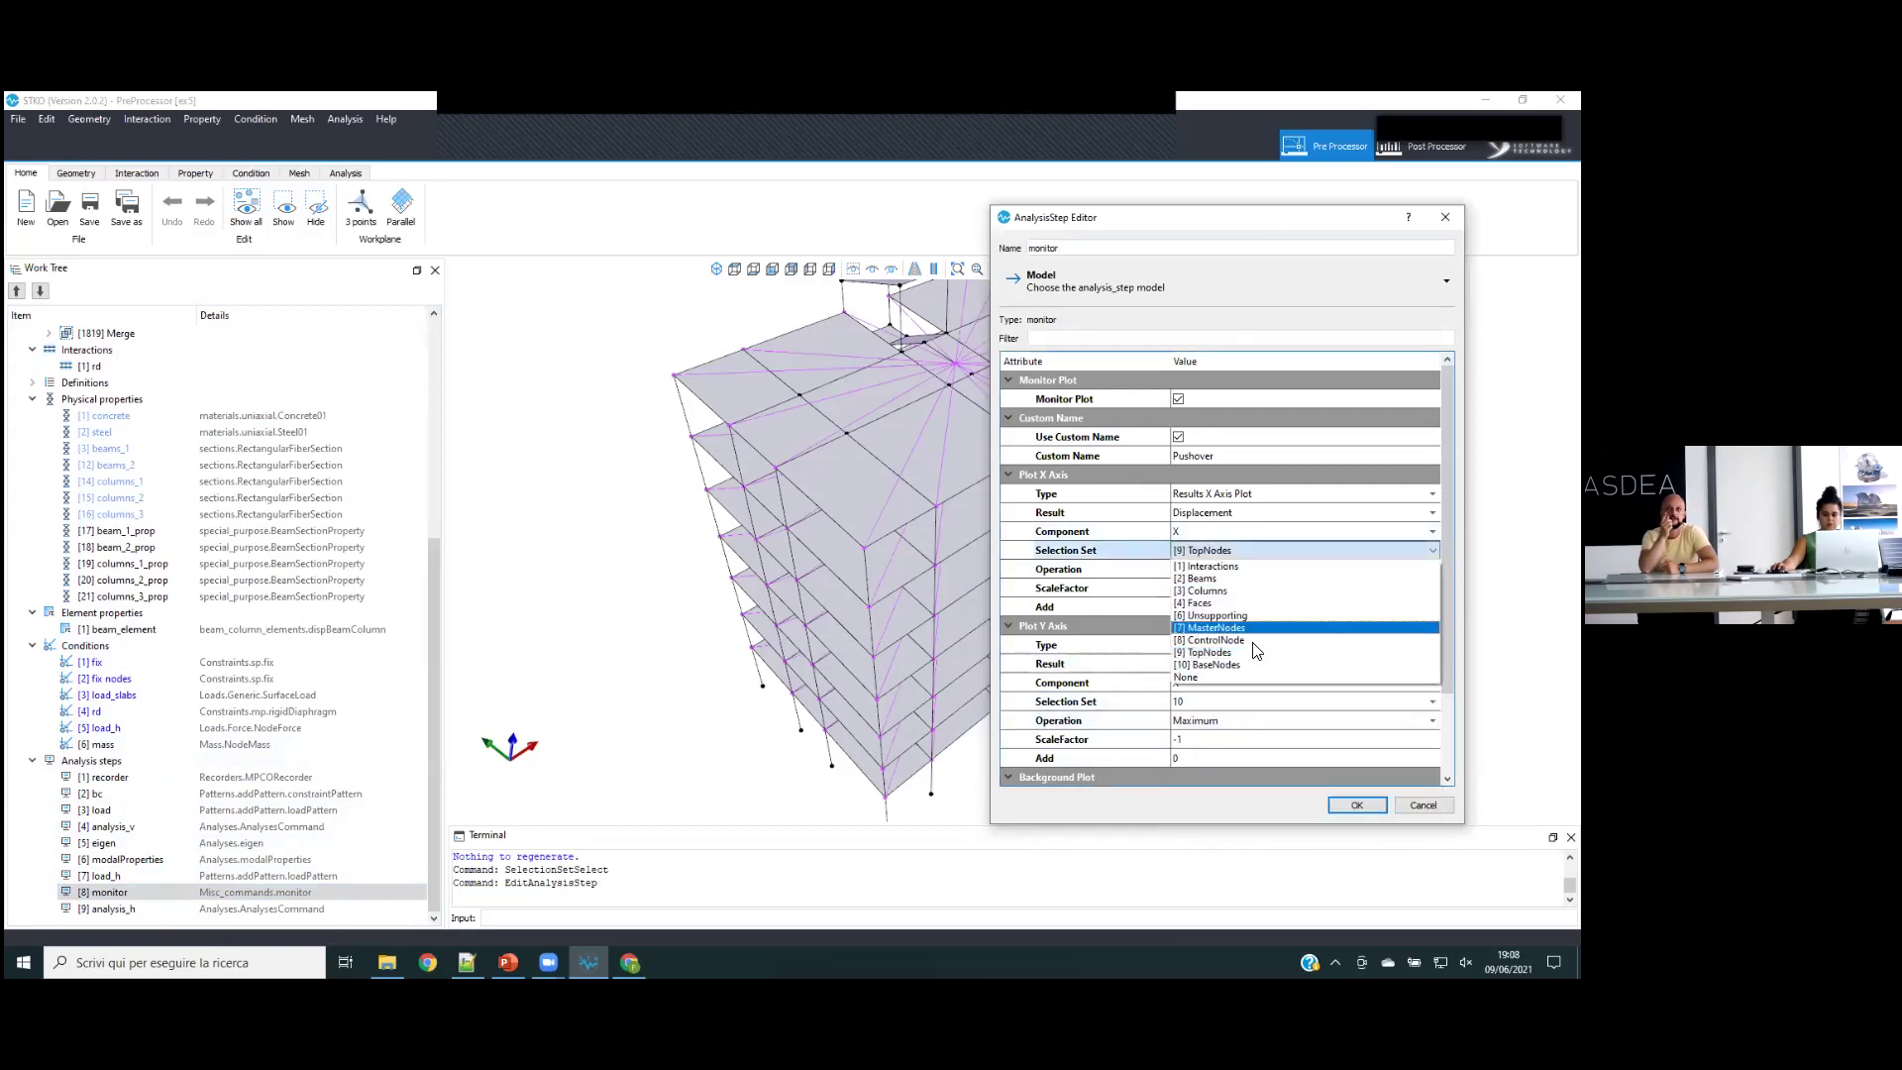
click(1228, 545)
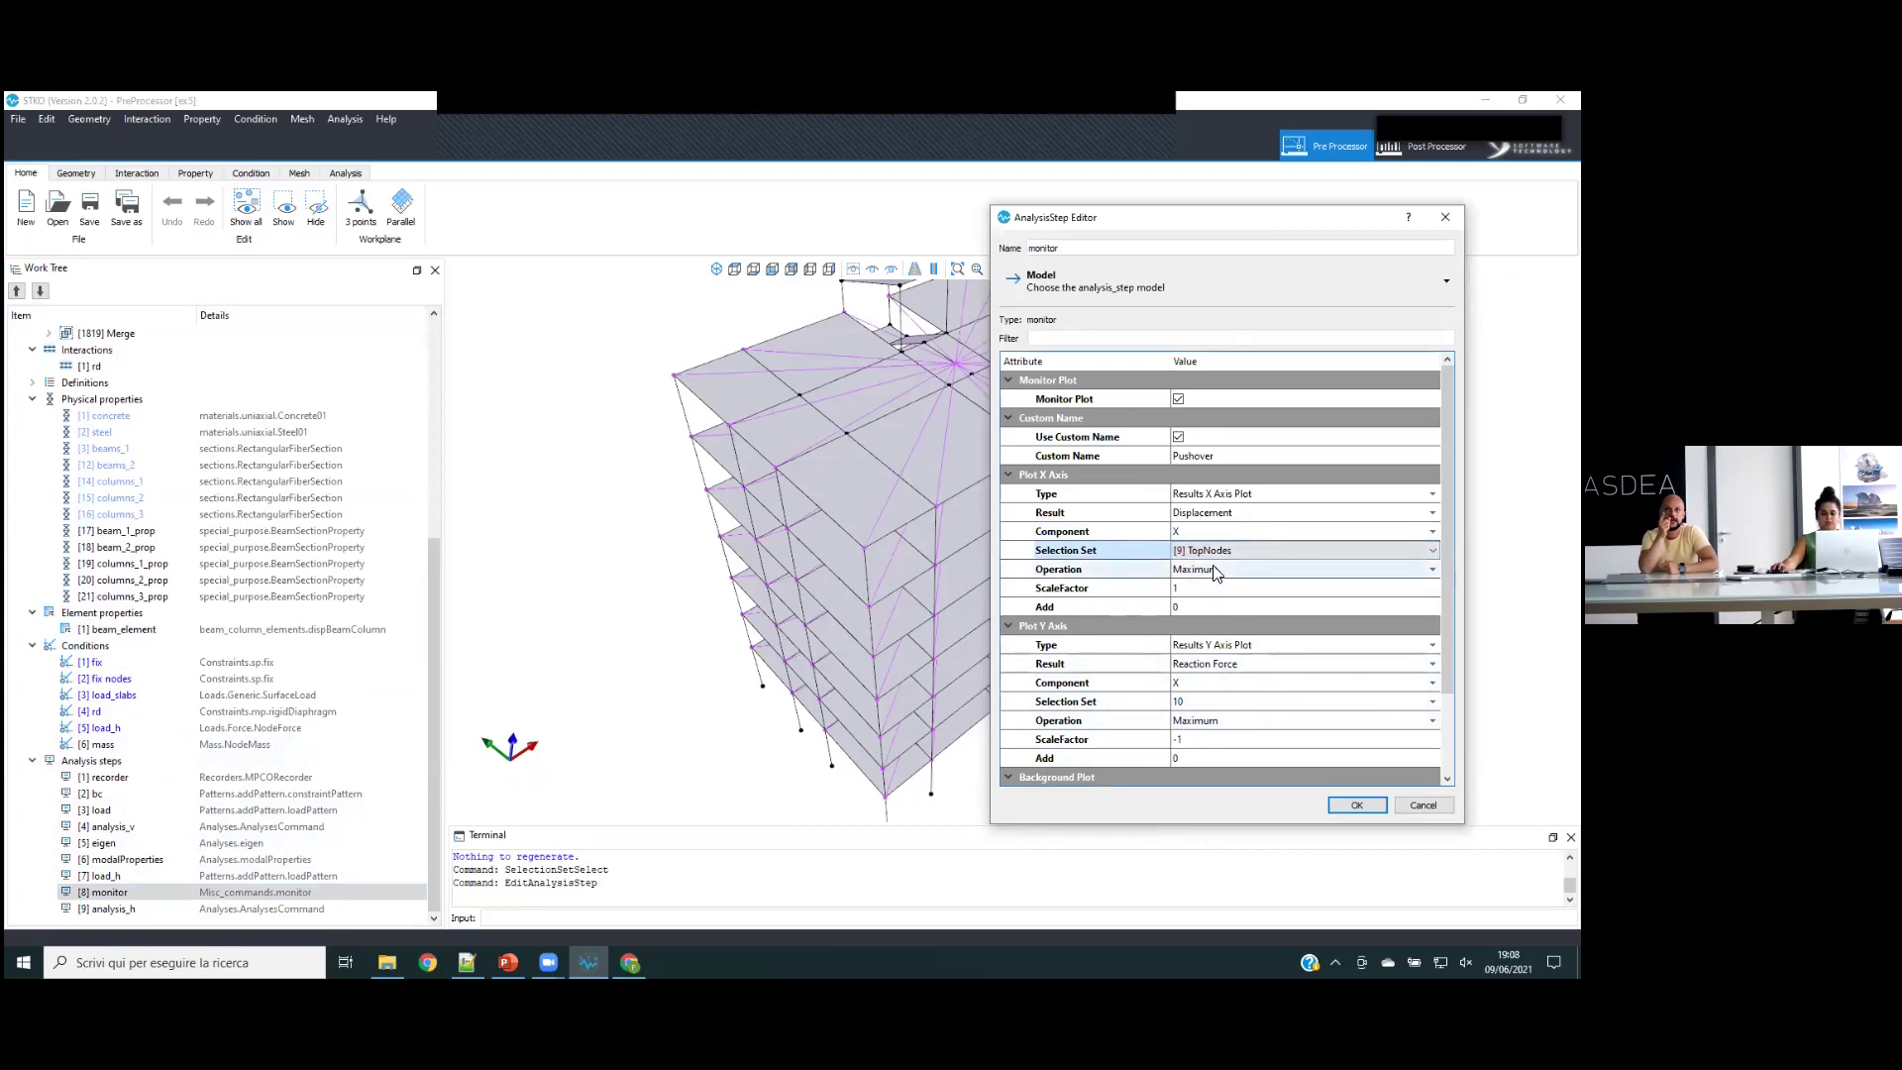
click(1232, 702)
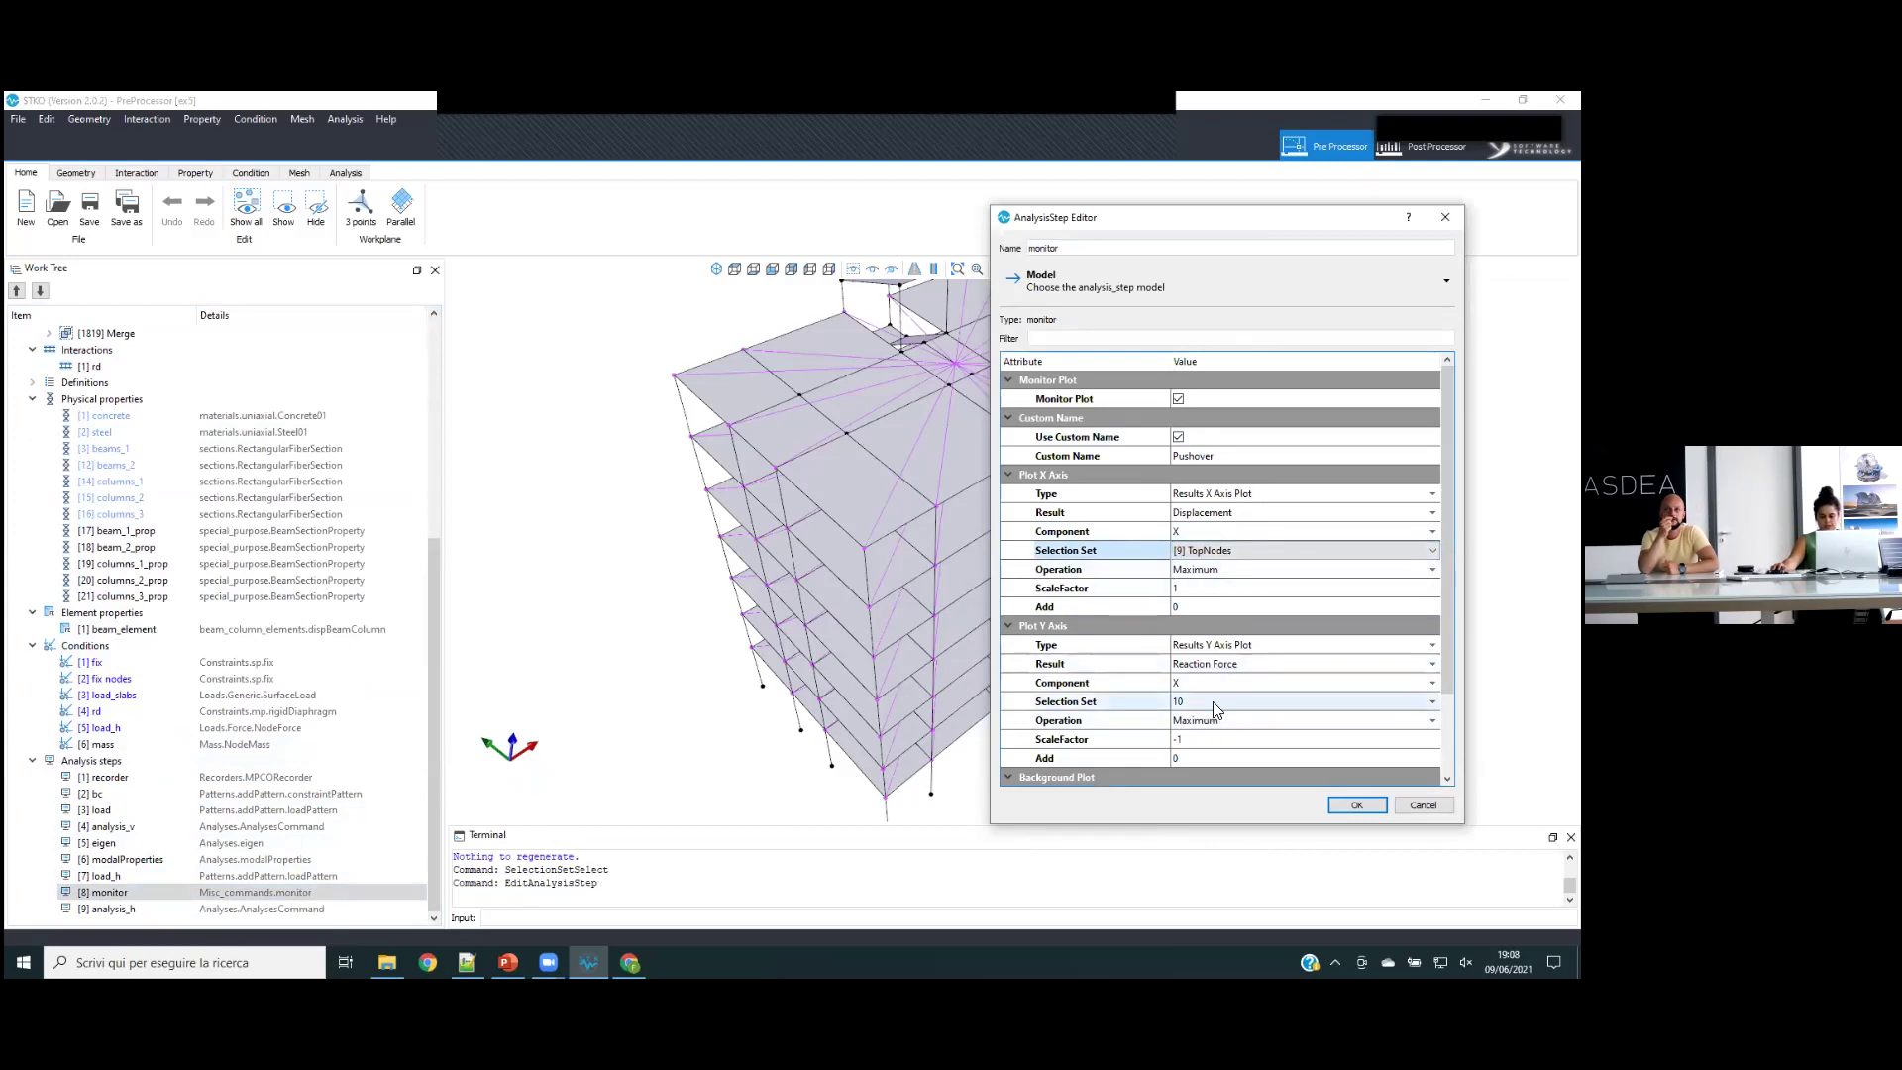
click(1224, 704)
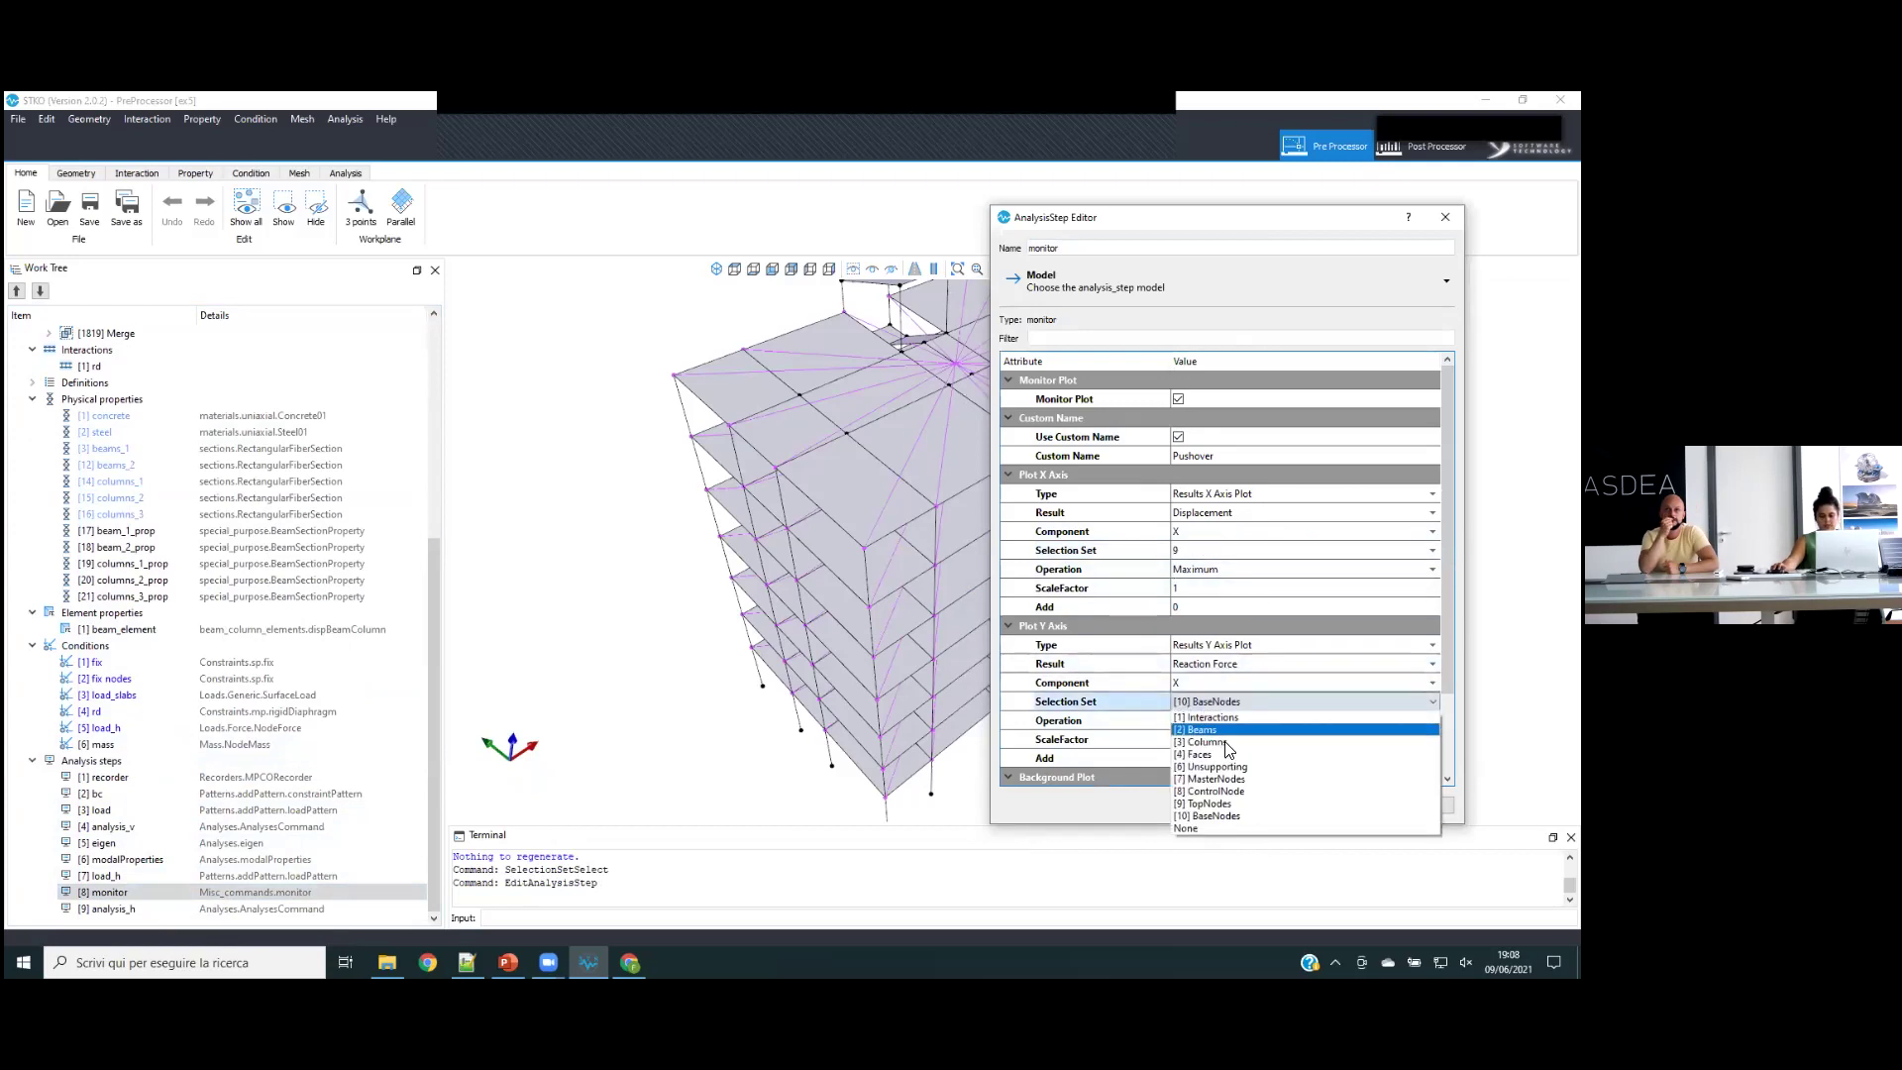
click(1237, 818)
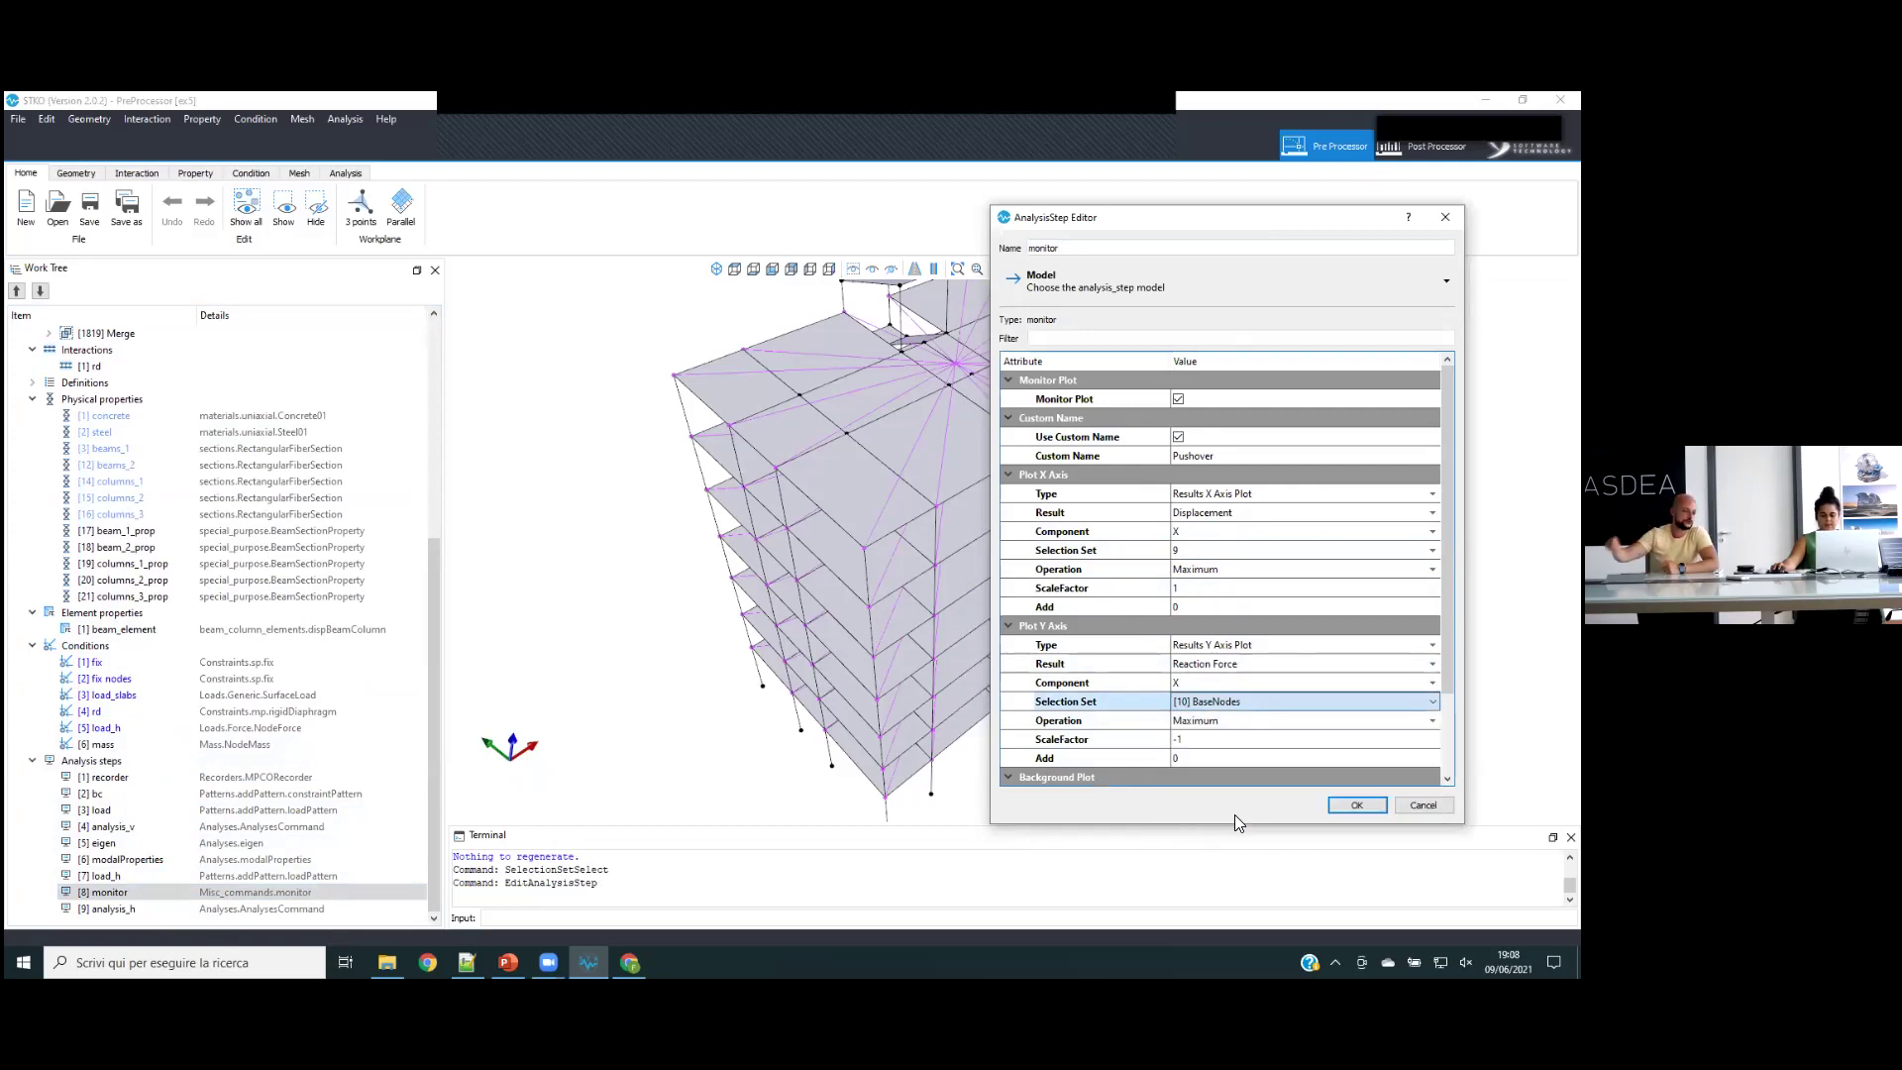
- Set the plot X axis selection set to ControlNode and its operation to Sum
click(1229, 555)
click(1229, 554)
click(1242, 642)
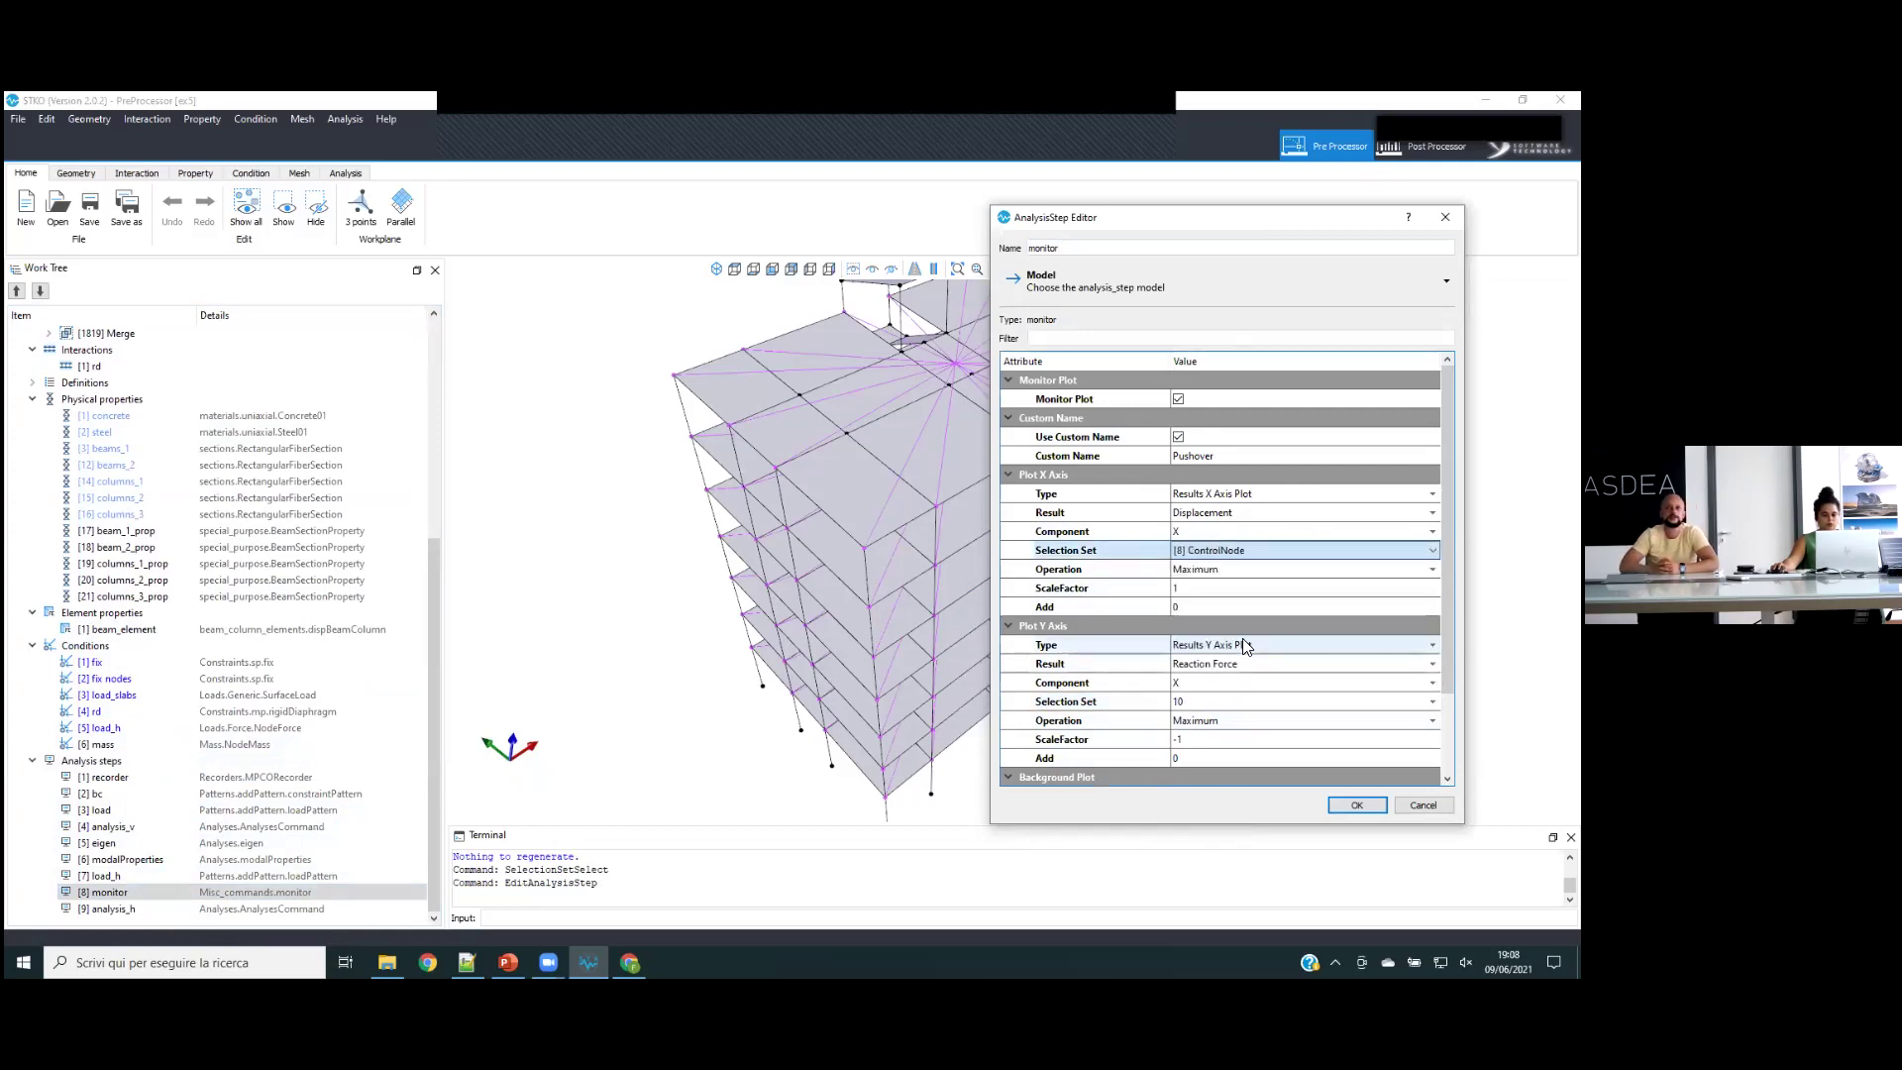
double_click(1225, 568)
click(1227, 584)
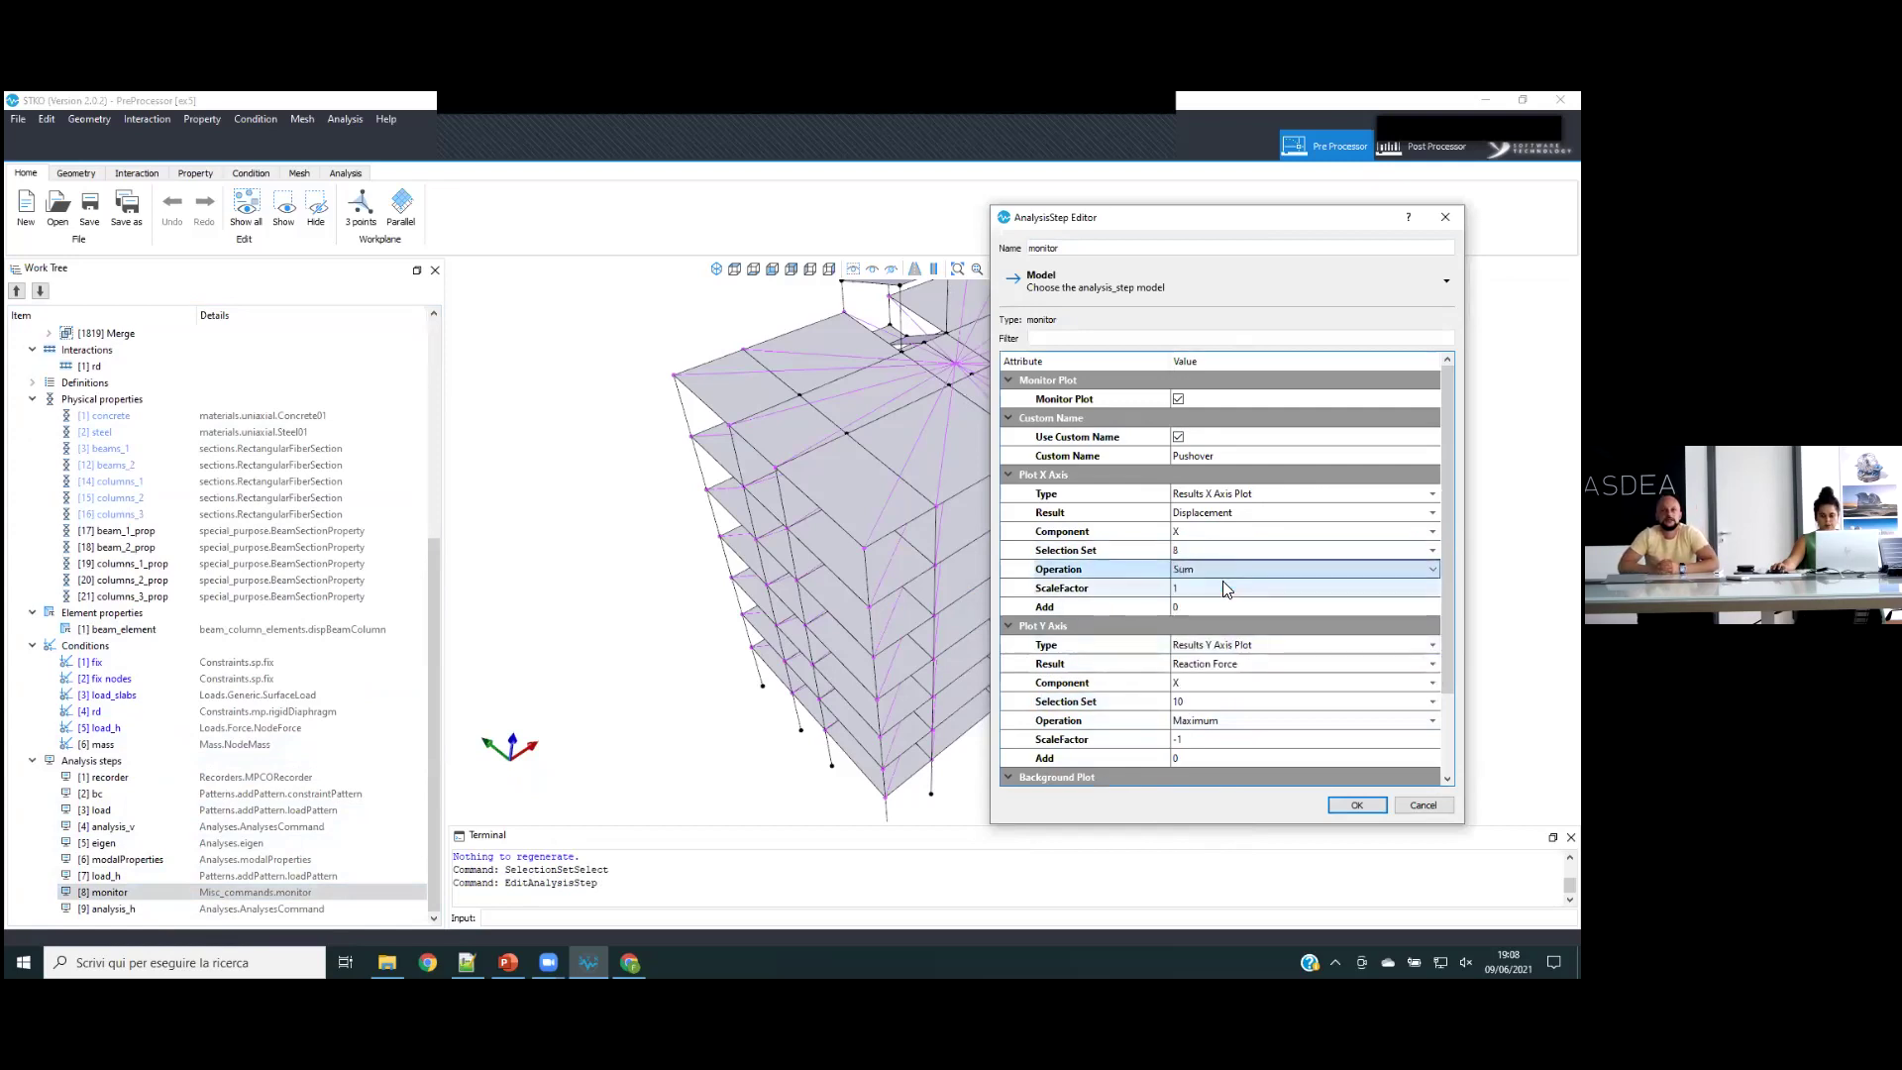
- Keep BaseNodes and scale factor -1 for the plot Y axis, and apply the monitor step's settings
click(1239, 701)
click(1238, 699)
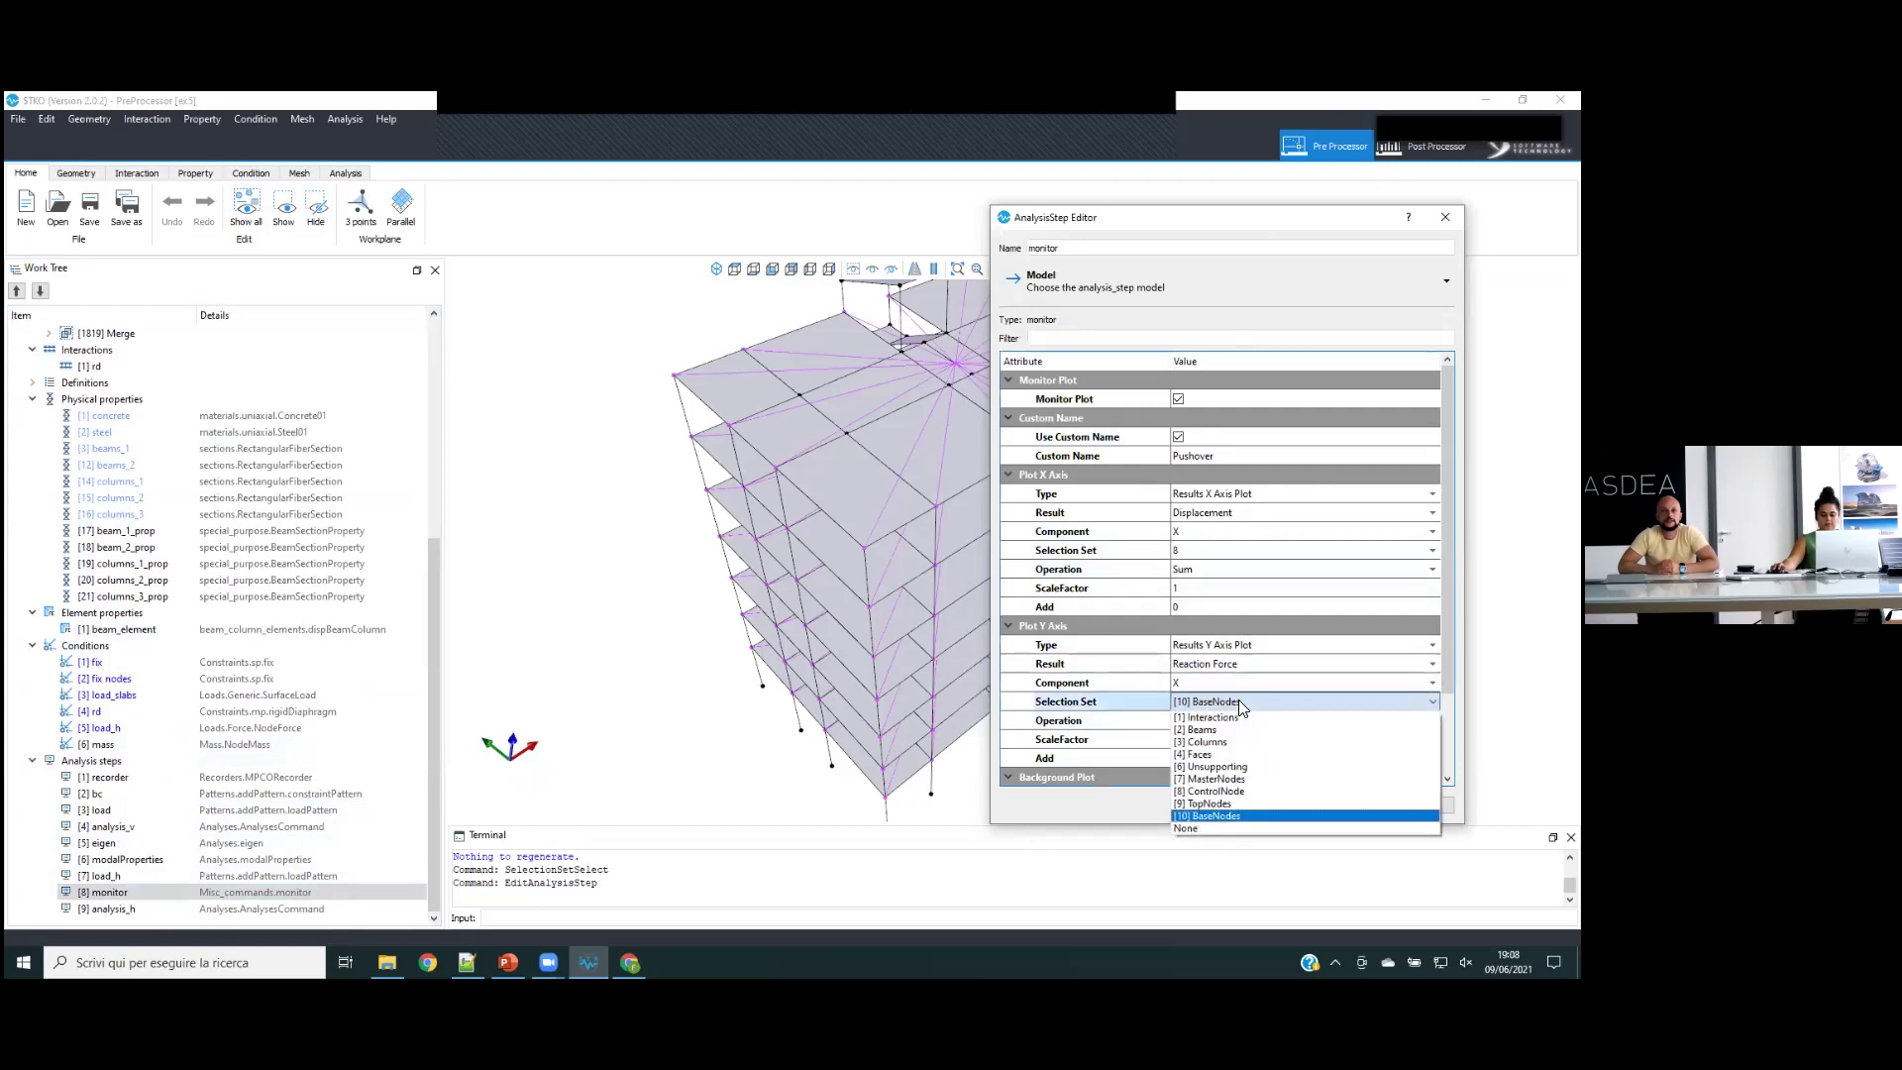
click(1246, 816)
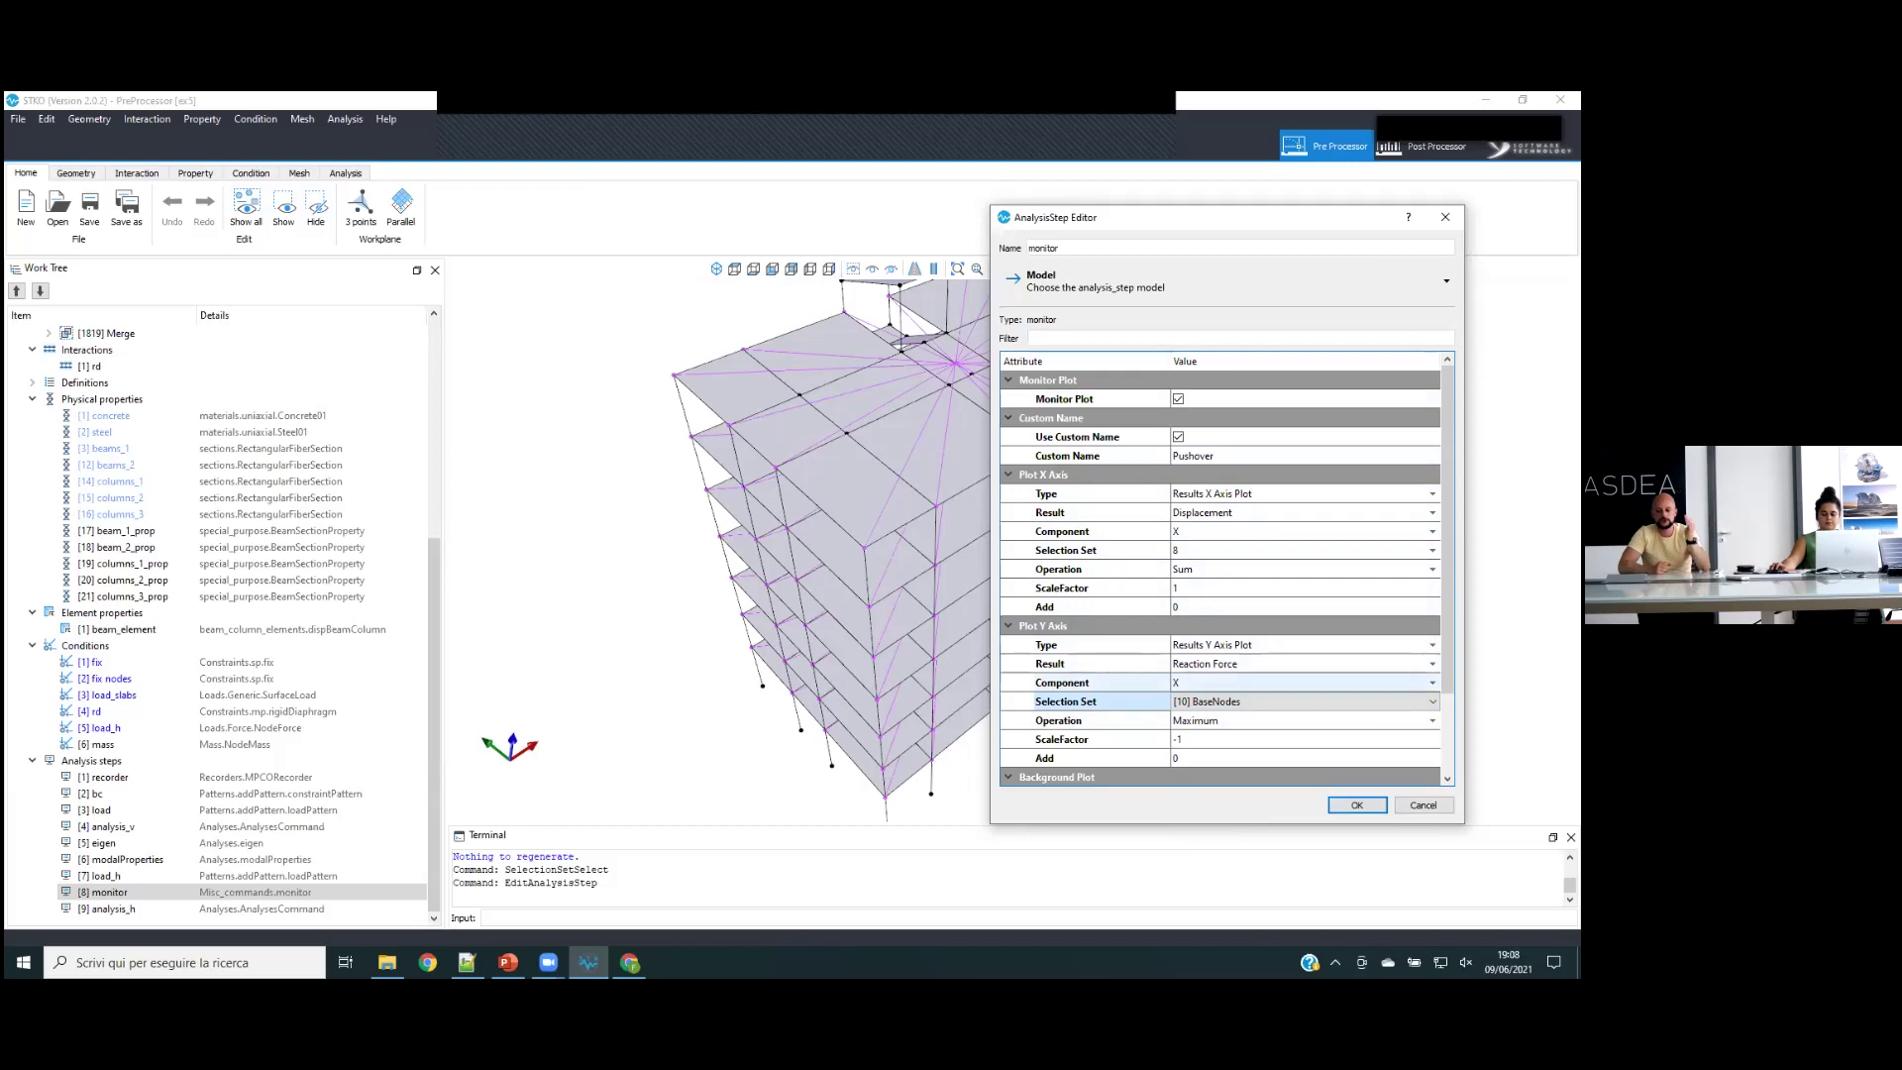
mouse_move(1447, 666)
mouse_down()
mouse_move(1447, 698)
mouse_move(1448, 667)
mouse_up()
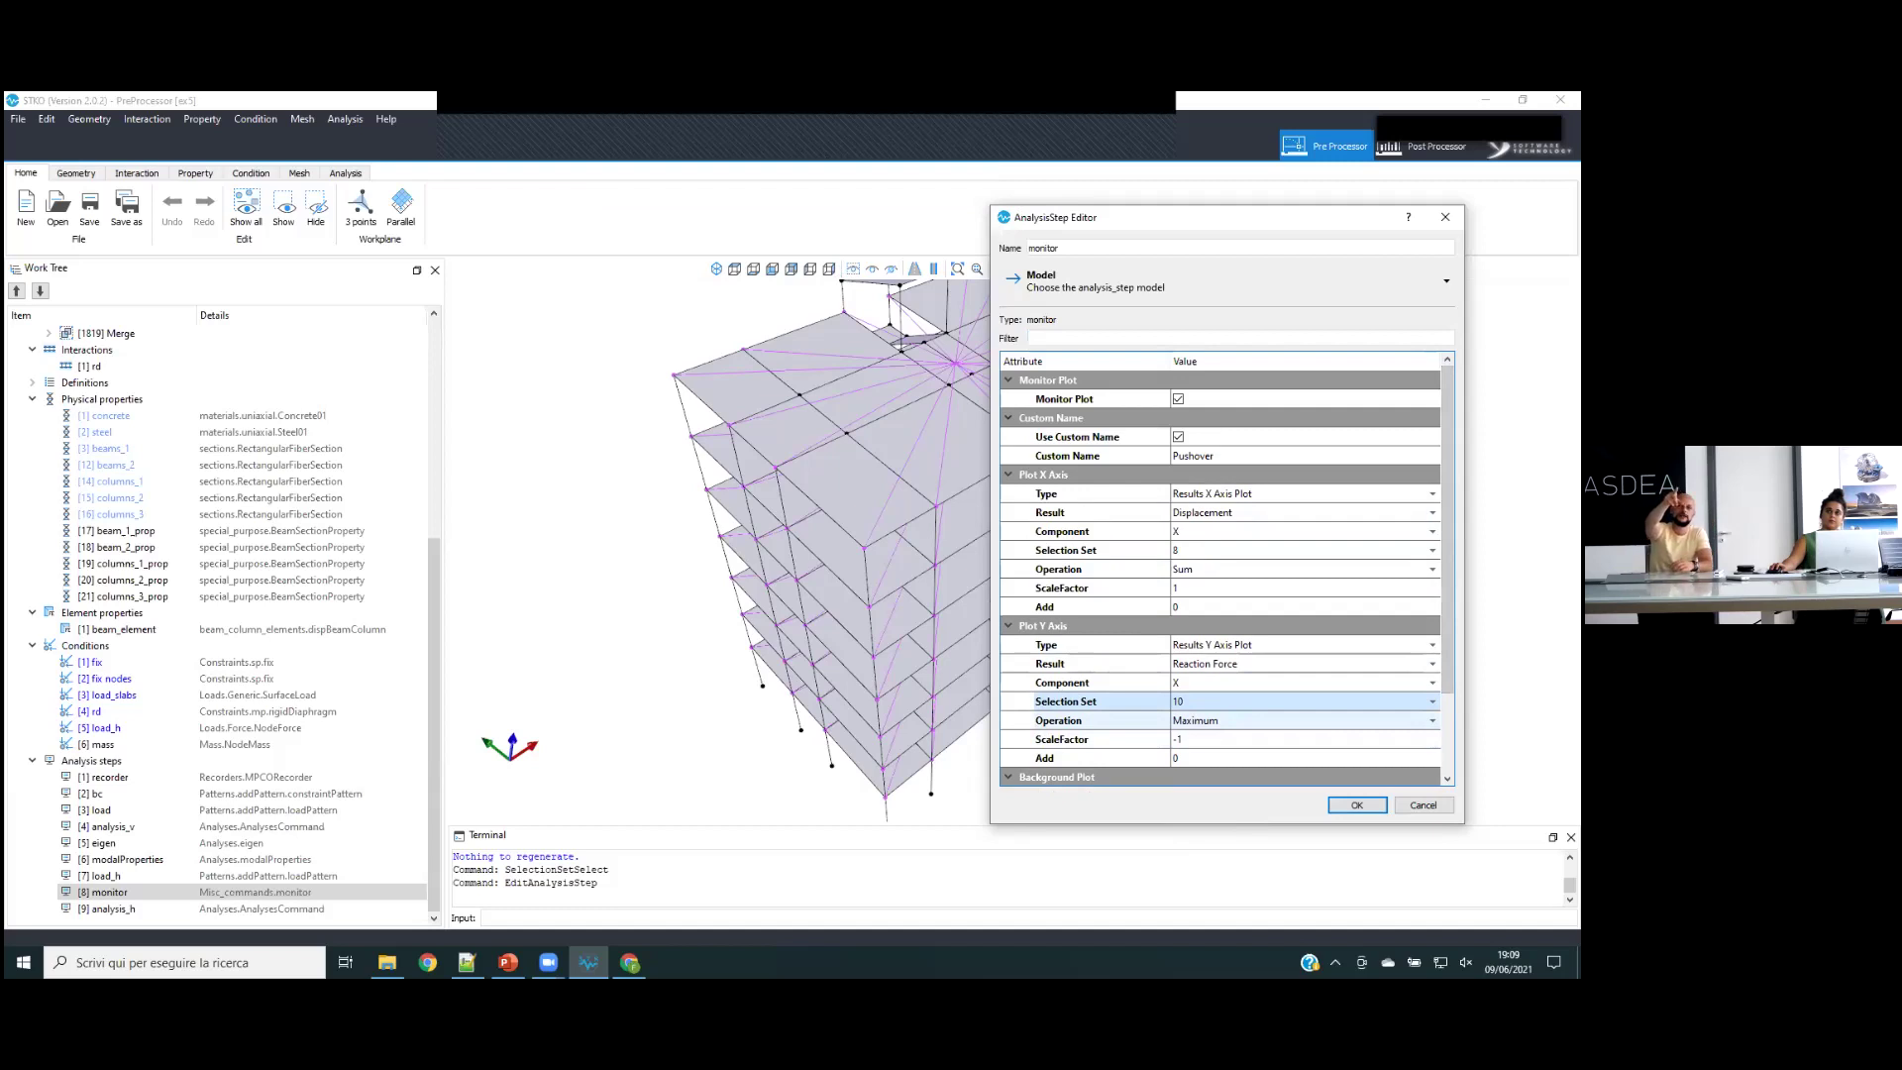
double_click(1252, 740)
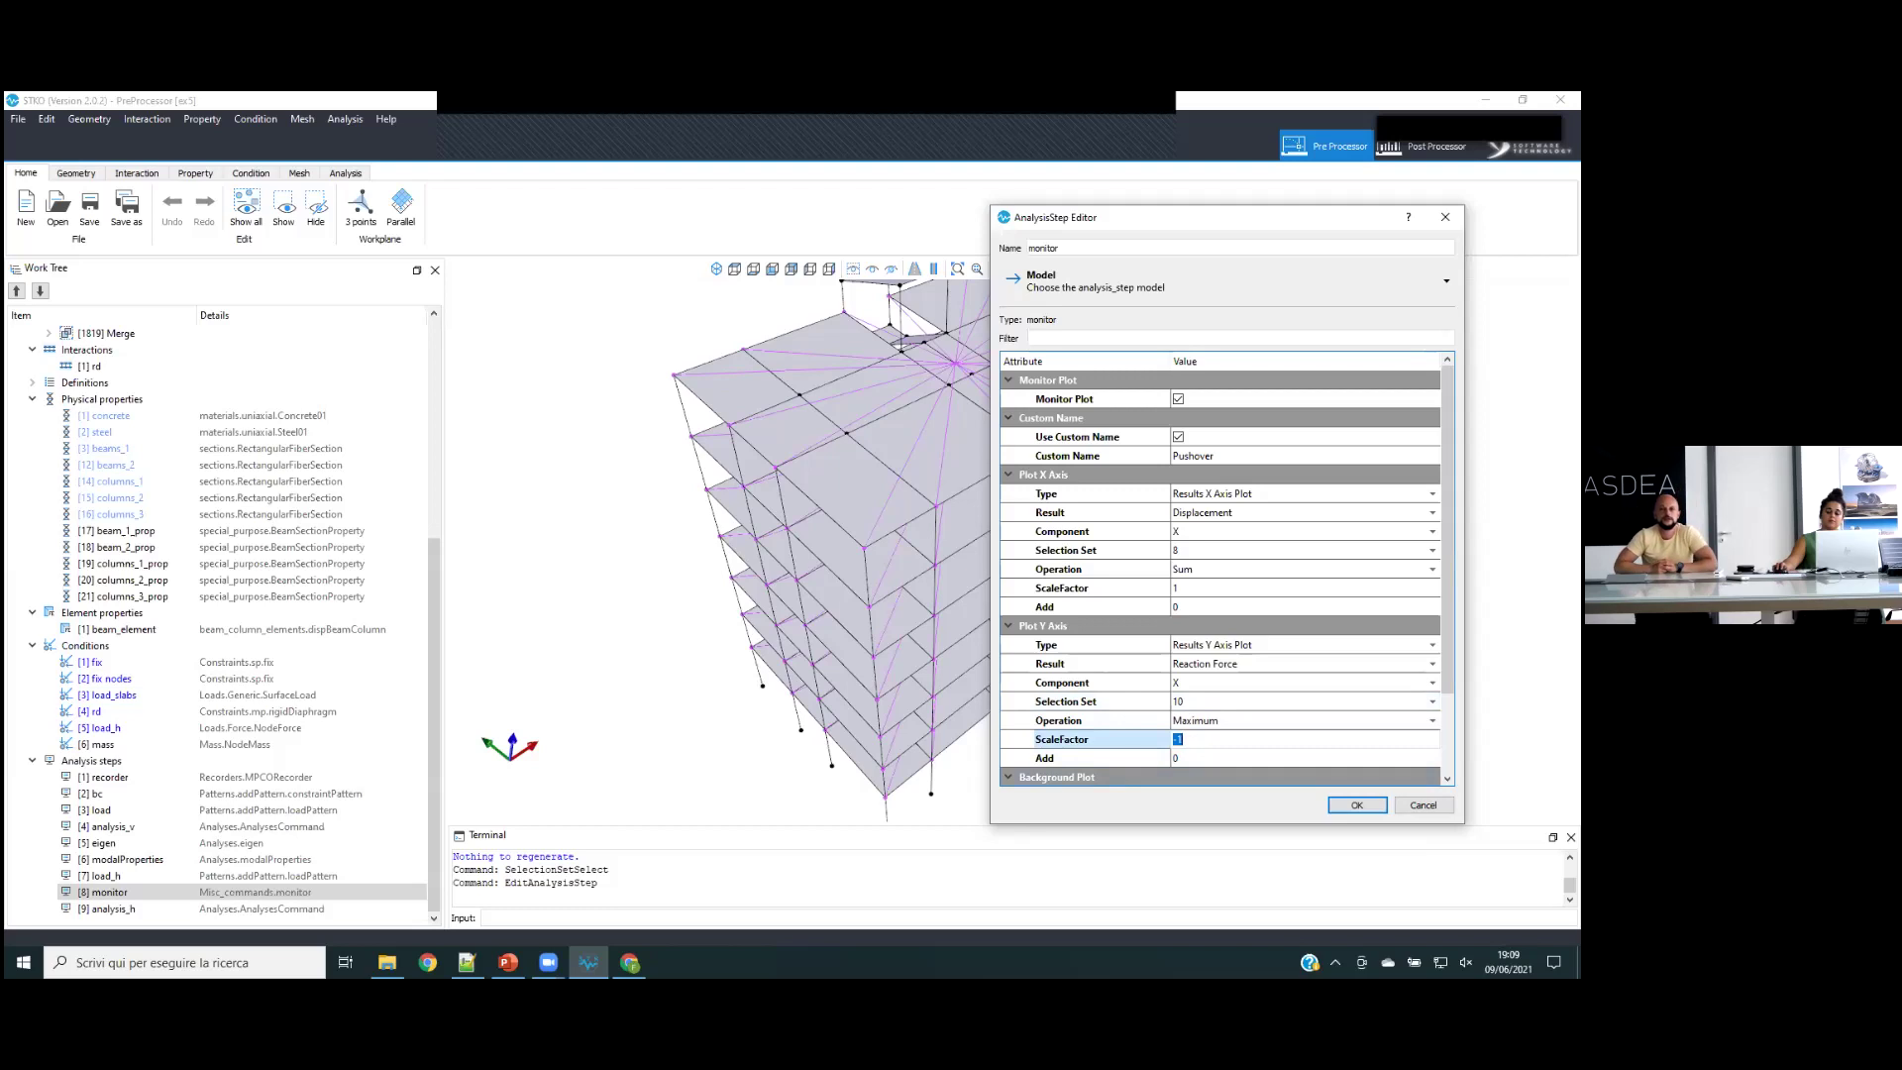
click(1155, 734)
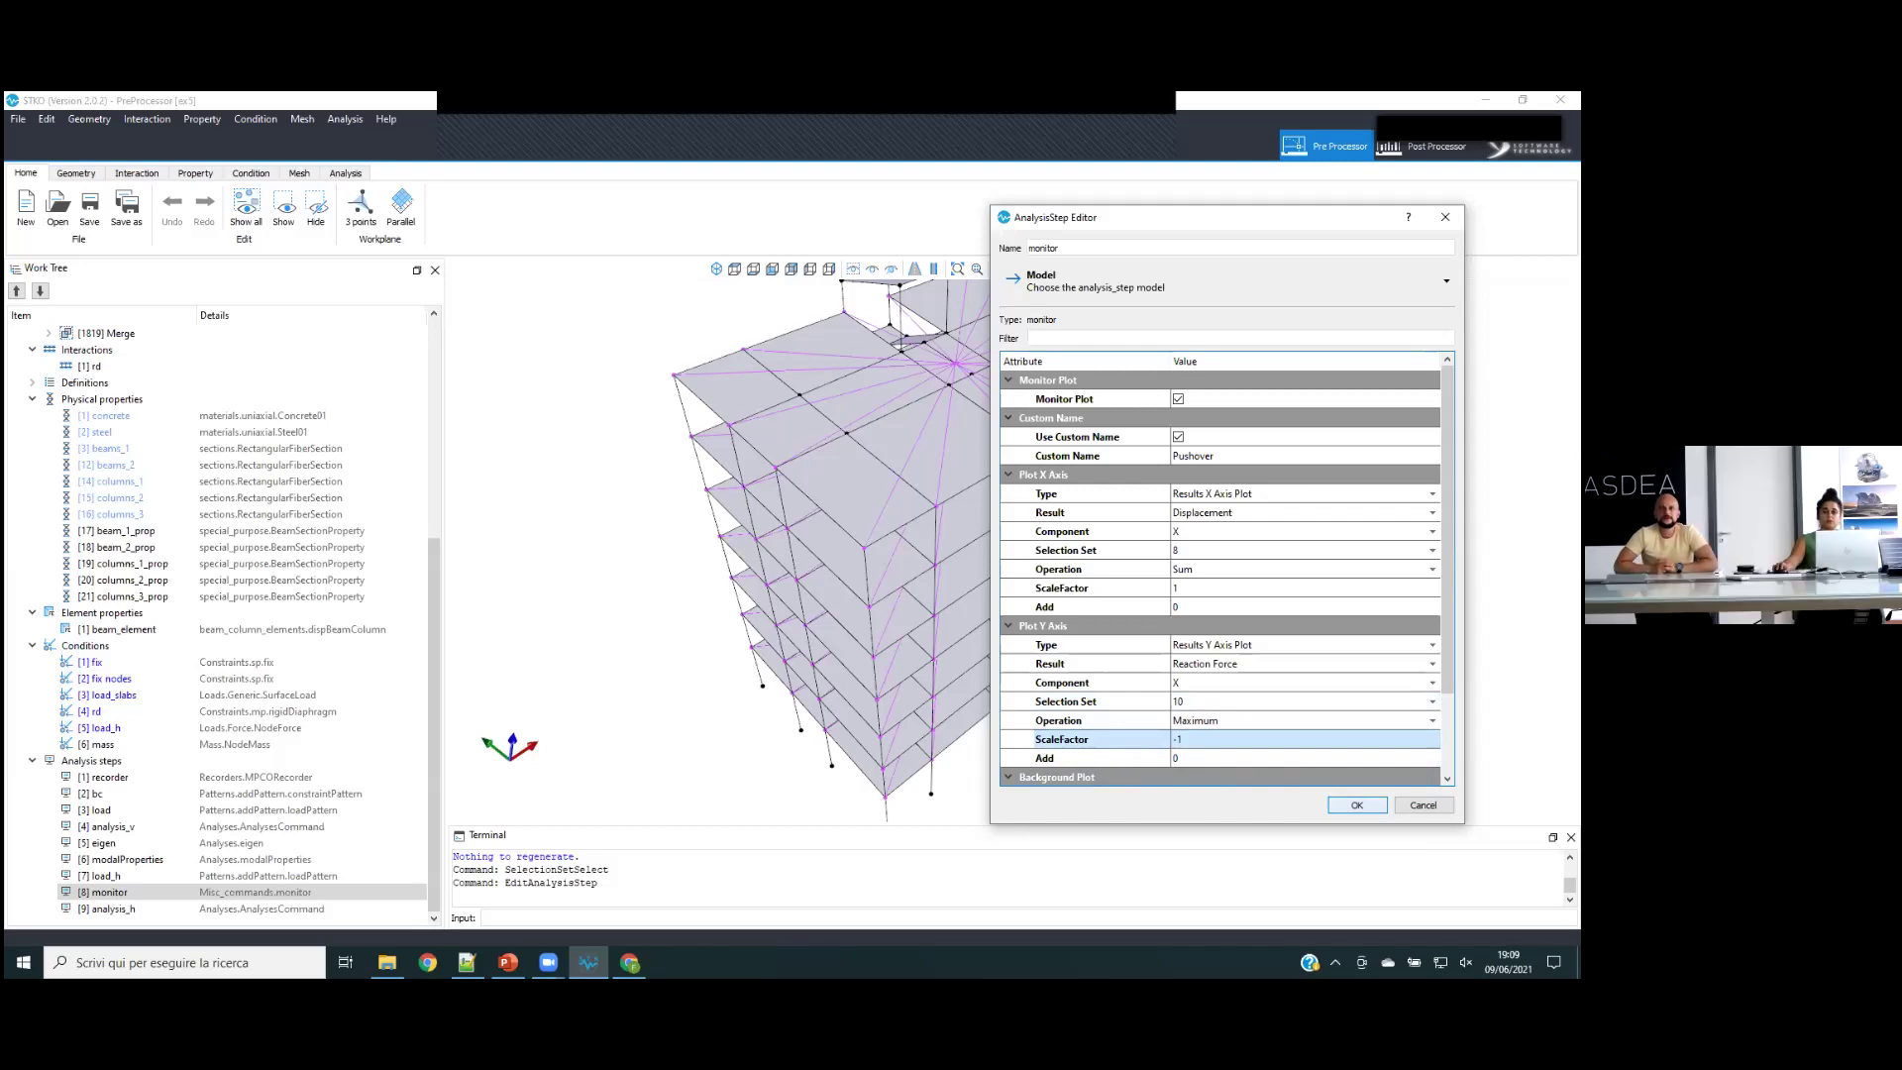
click(1357, 805)
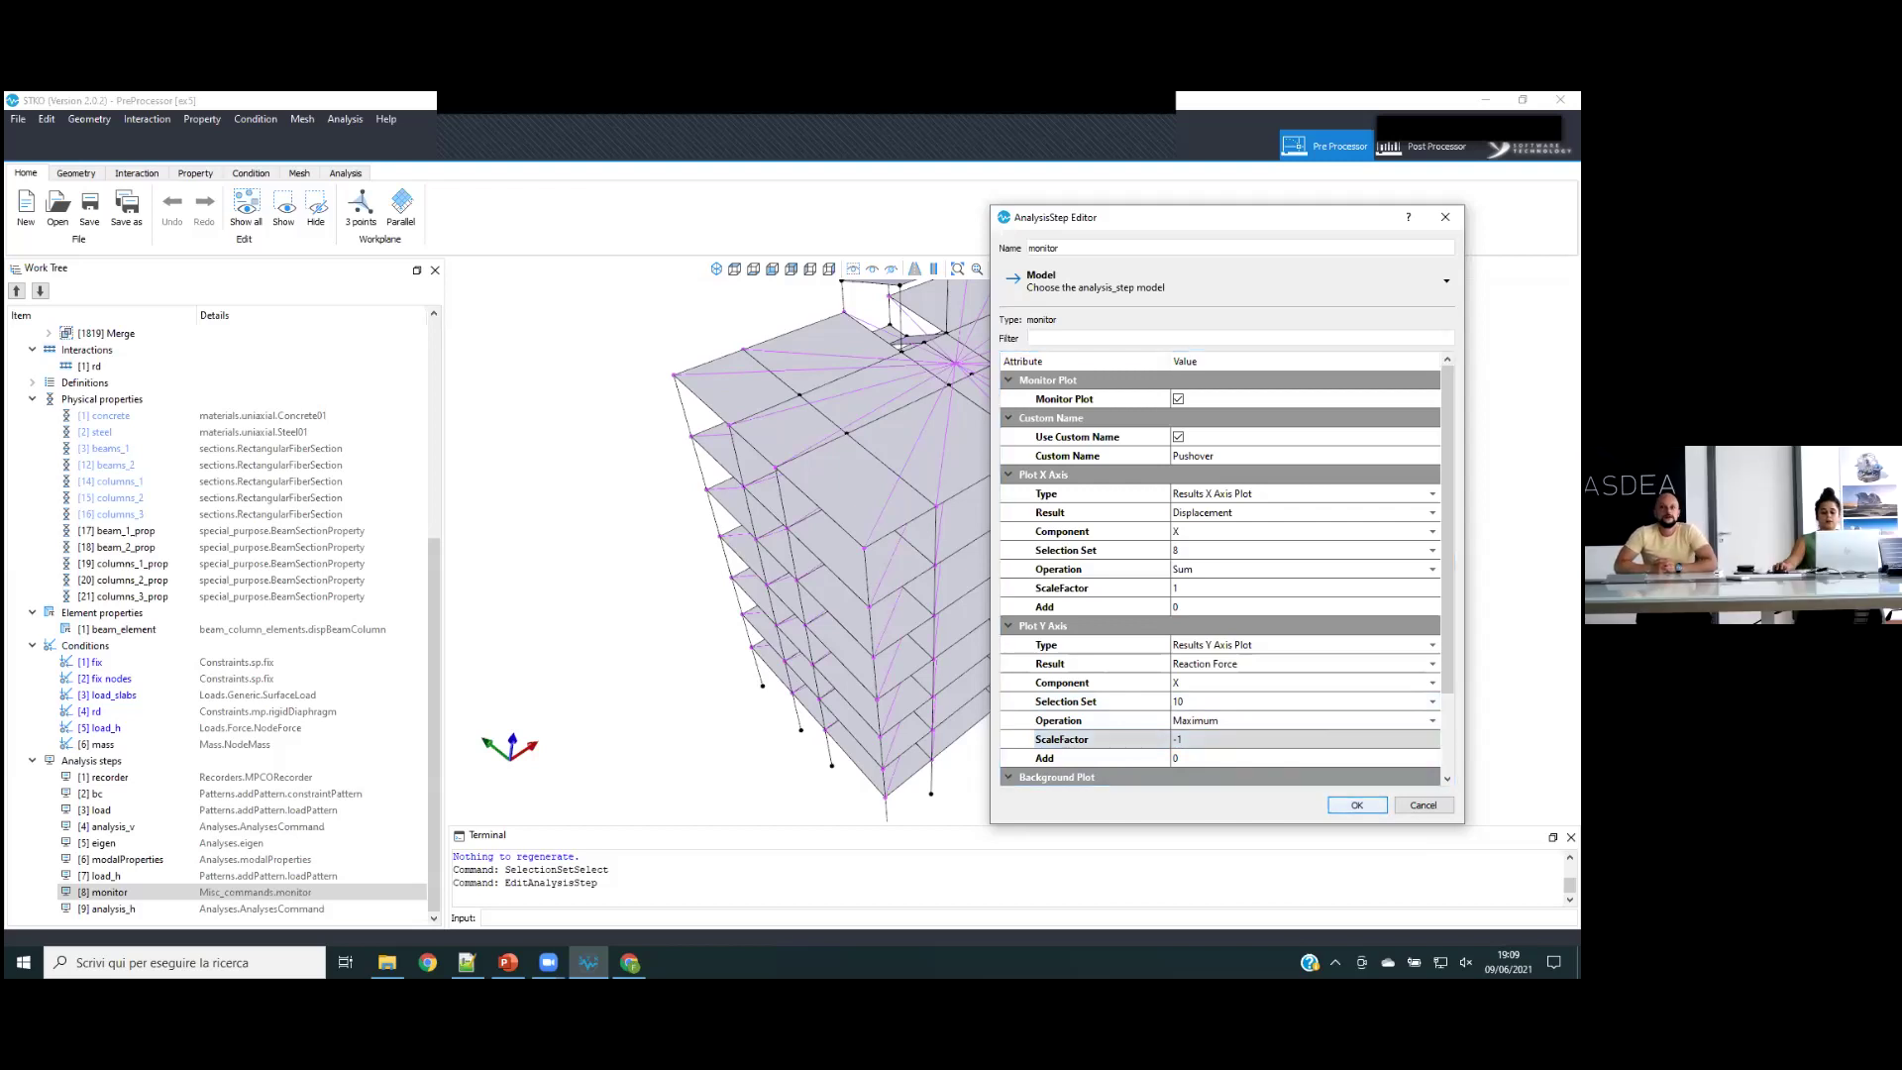
click(692, 701)
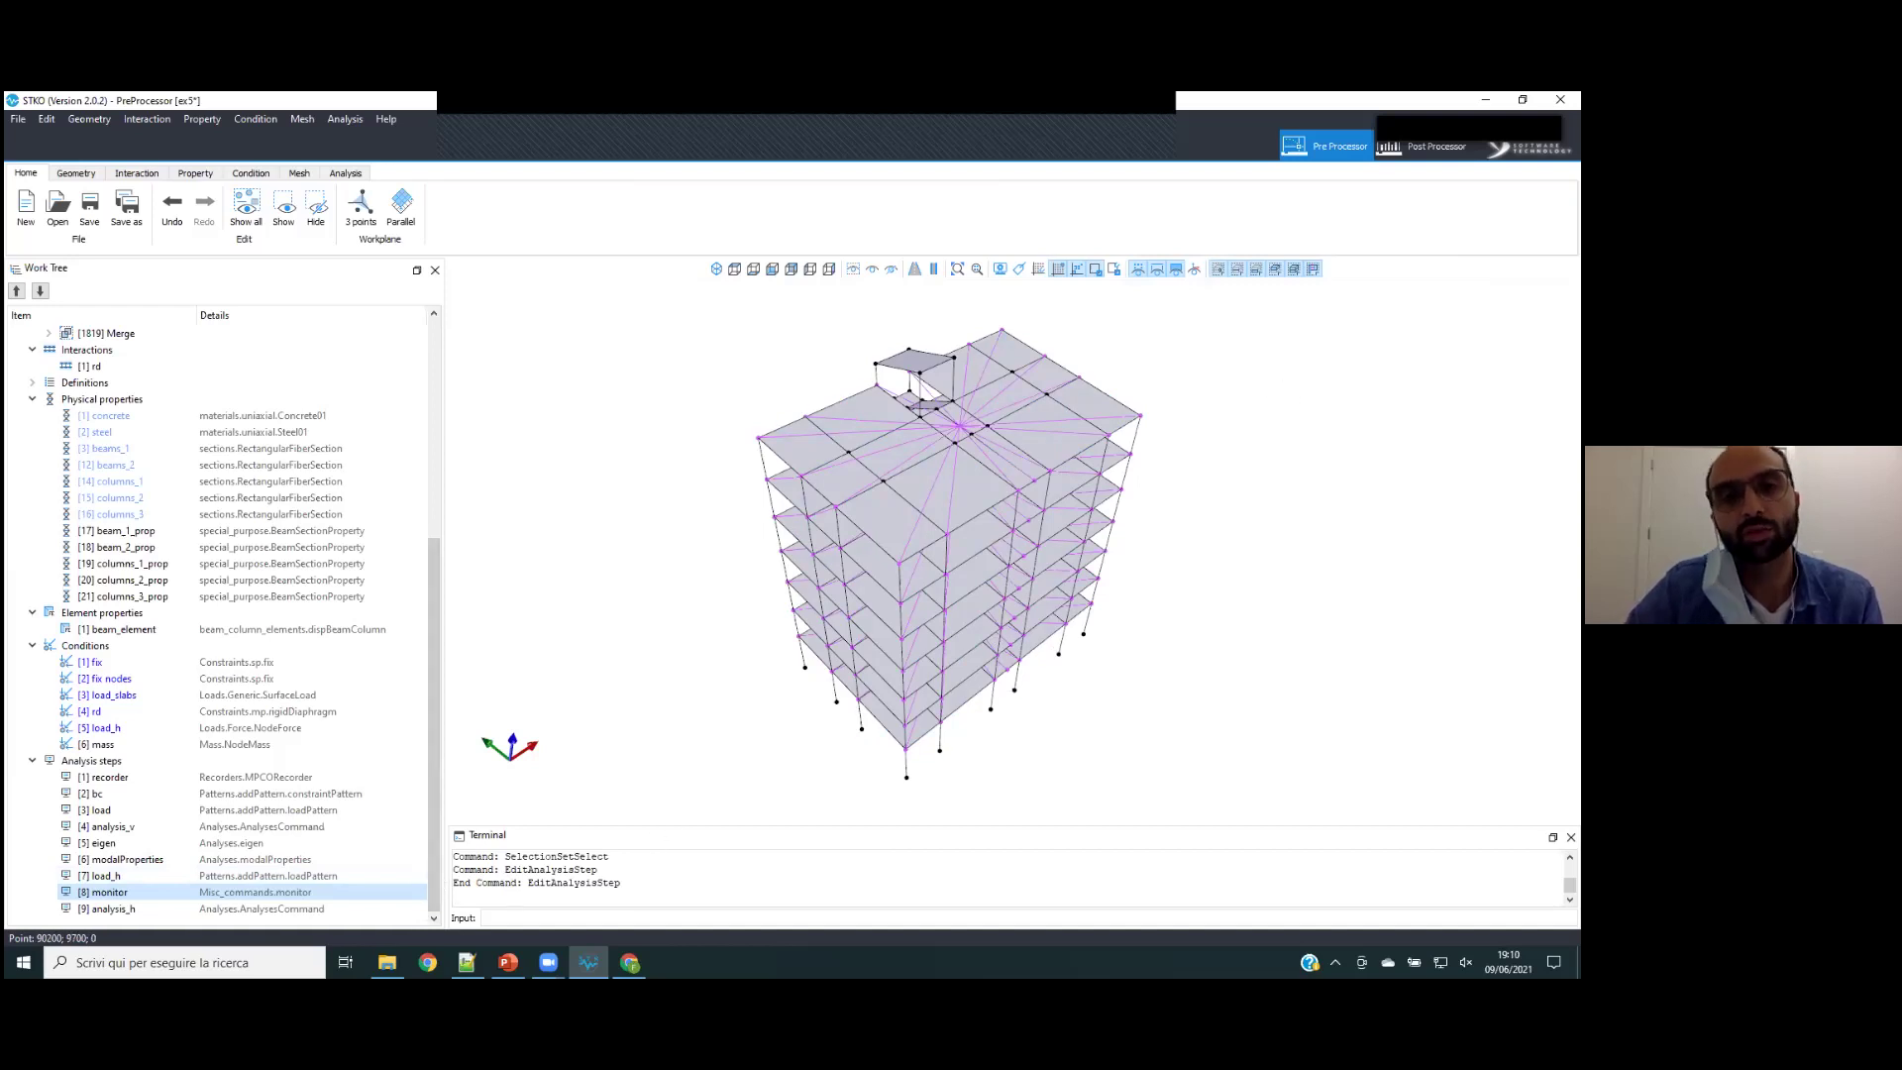
- Switch to the post-processor, collapse the ex4.mpco database results, and delete the first Surface Color Map from the plot group
click(1426, 145)
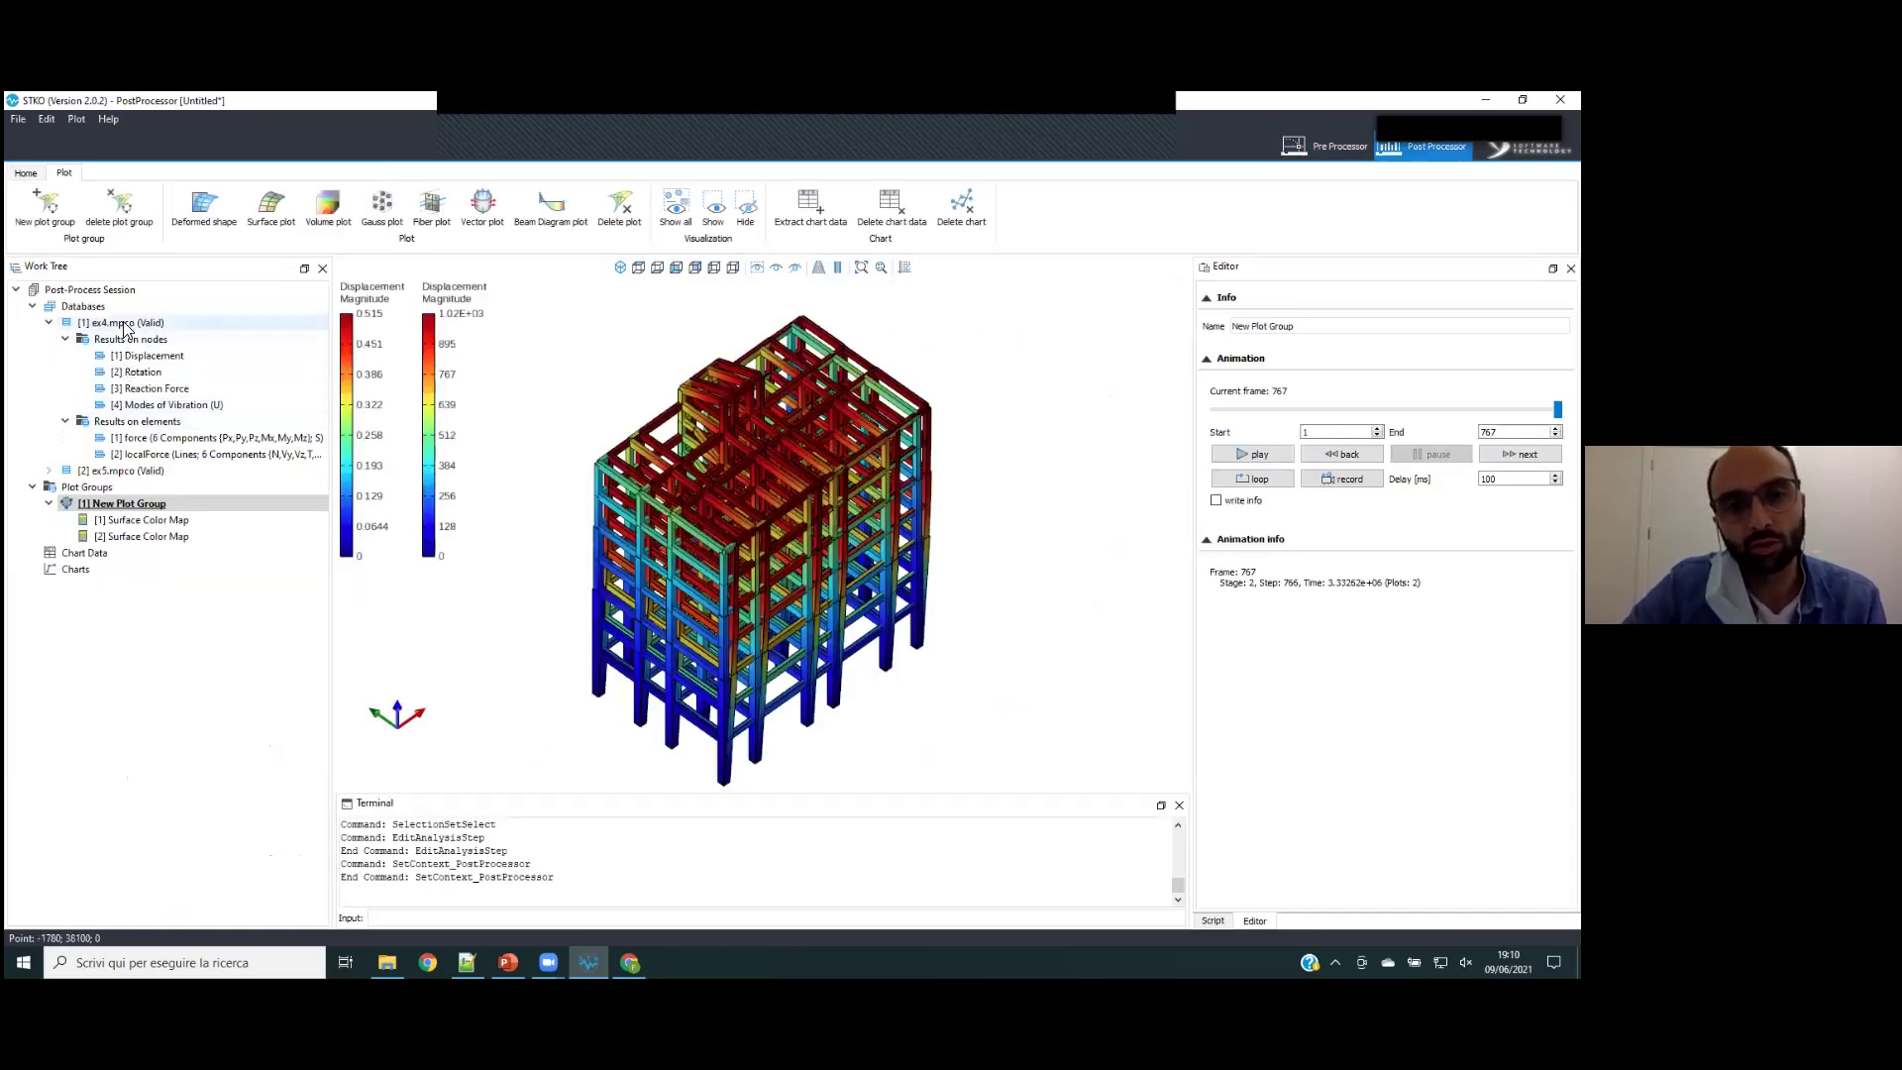
click(49, 322)
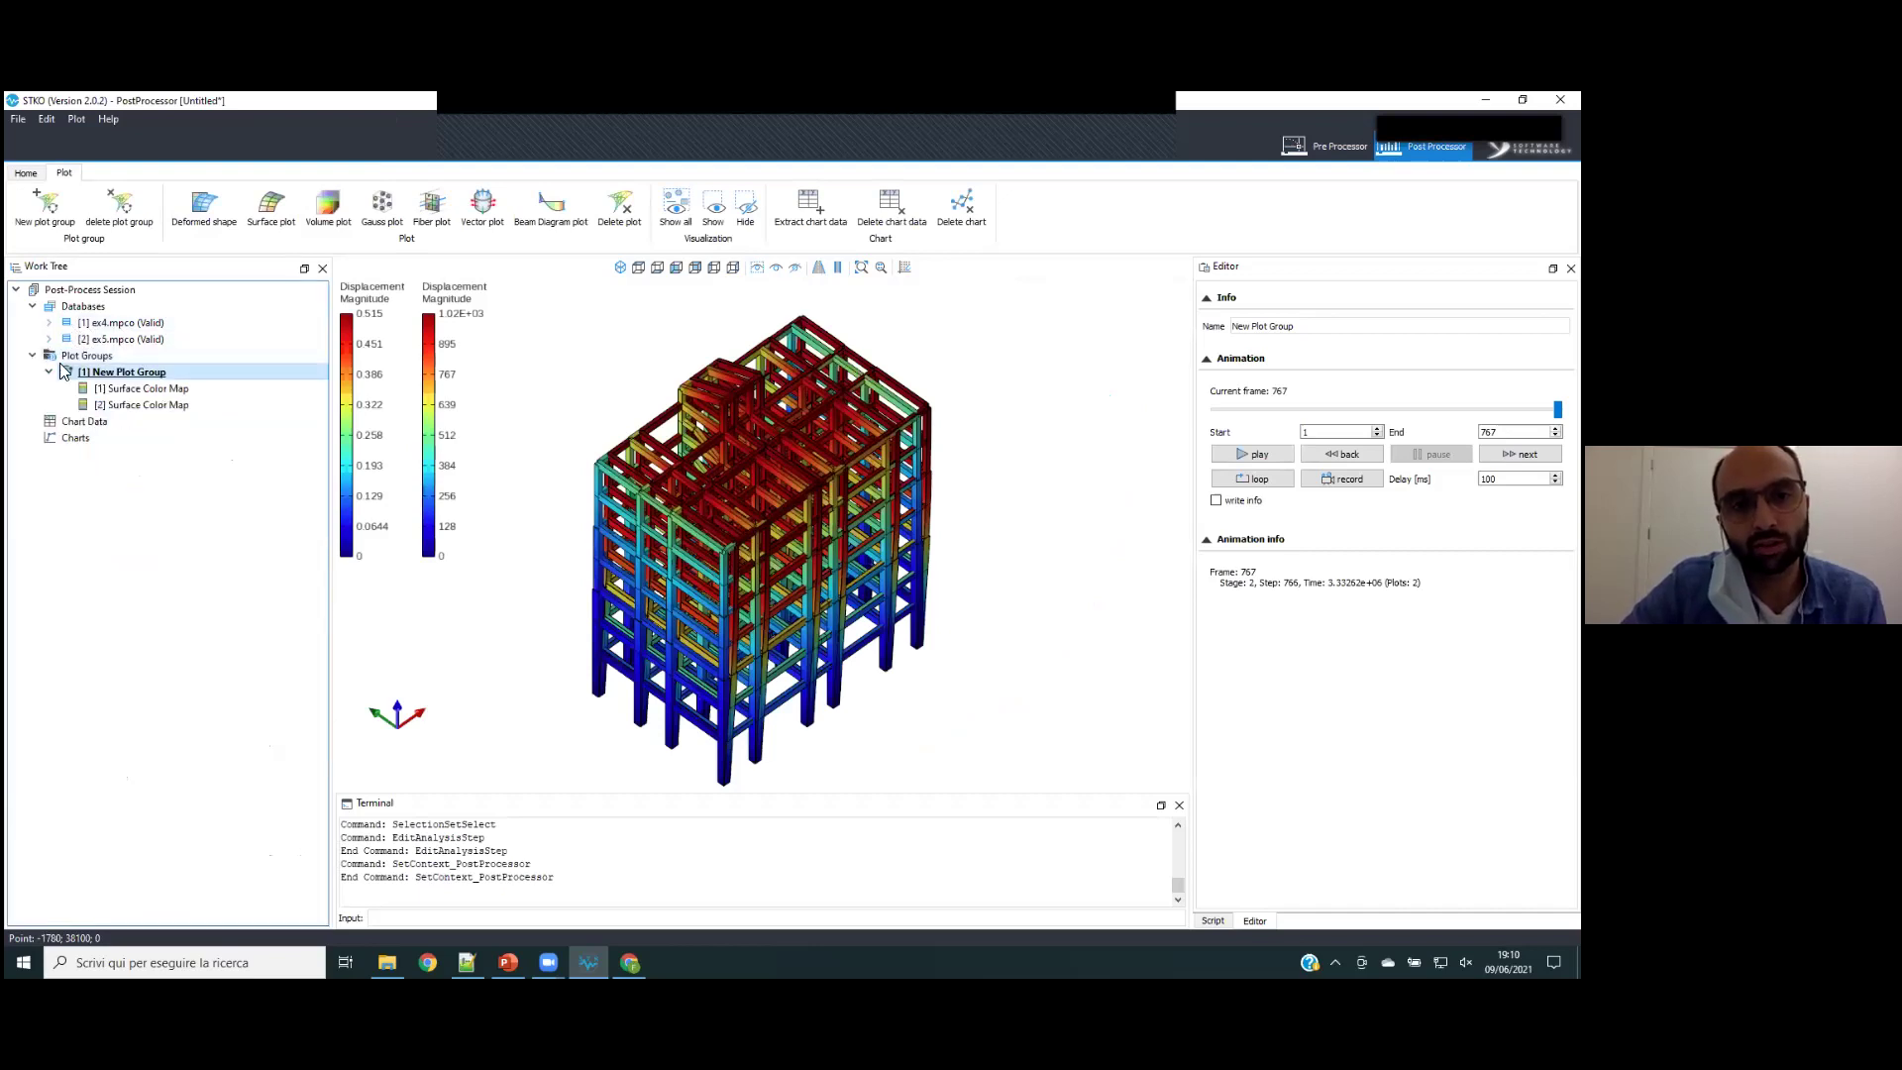
click(139, 390)
right_click(140, 398)
click(149, 403)
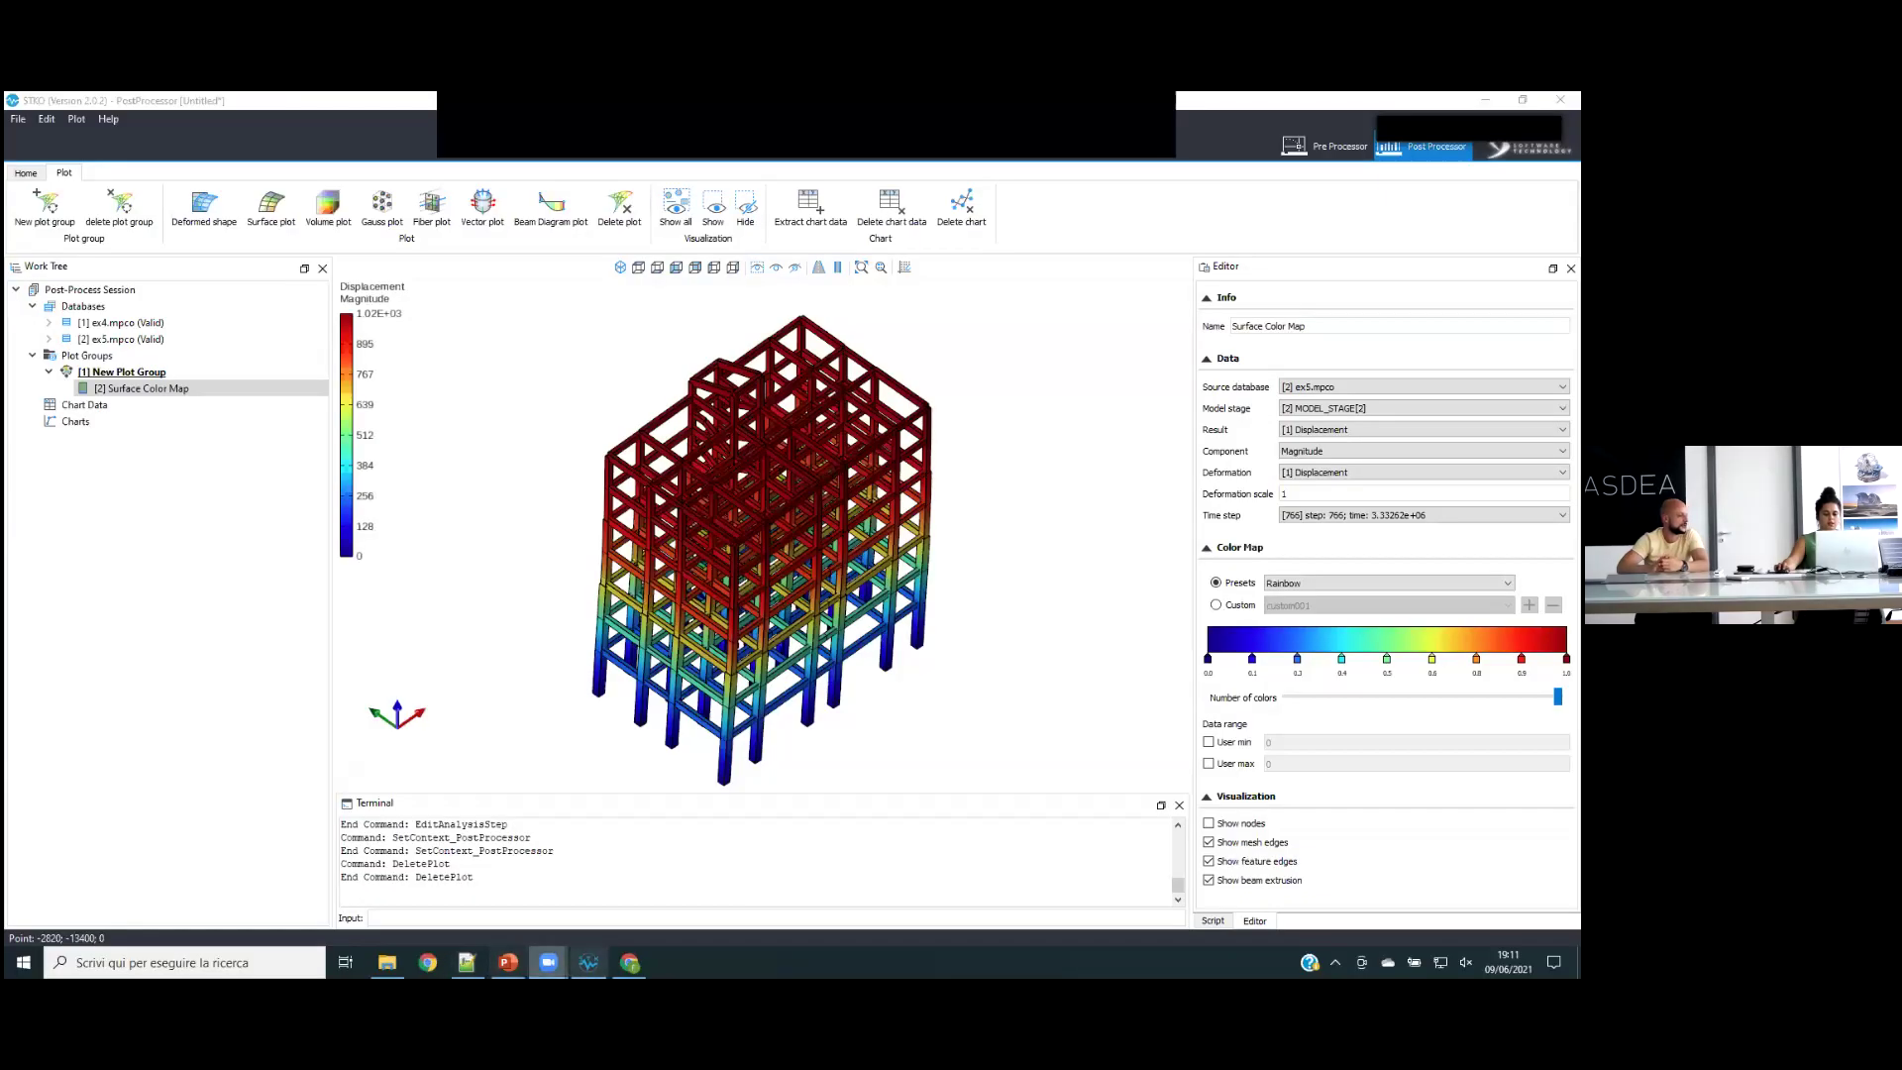
- Switch to the browser, look through ASDEA's STKO training resources, and open the Advanced E-Learning Courses on OpenSees and STKO page
key(alt+Tab)
scroll(594, 571, down, 8)
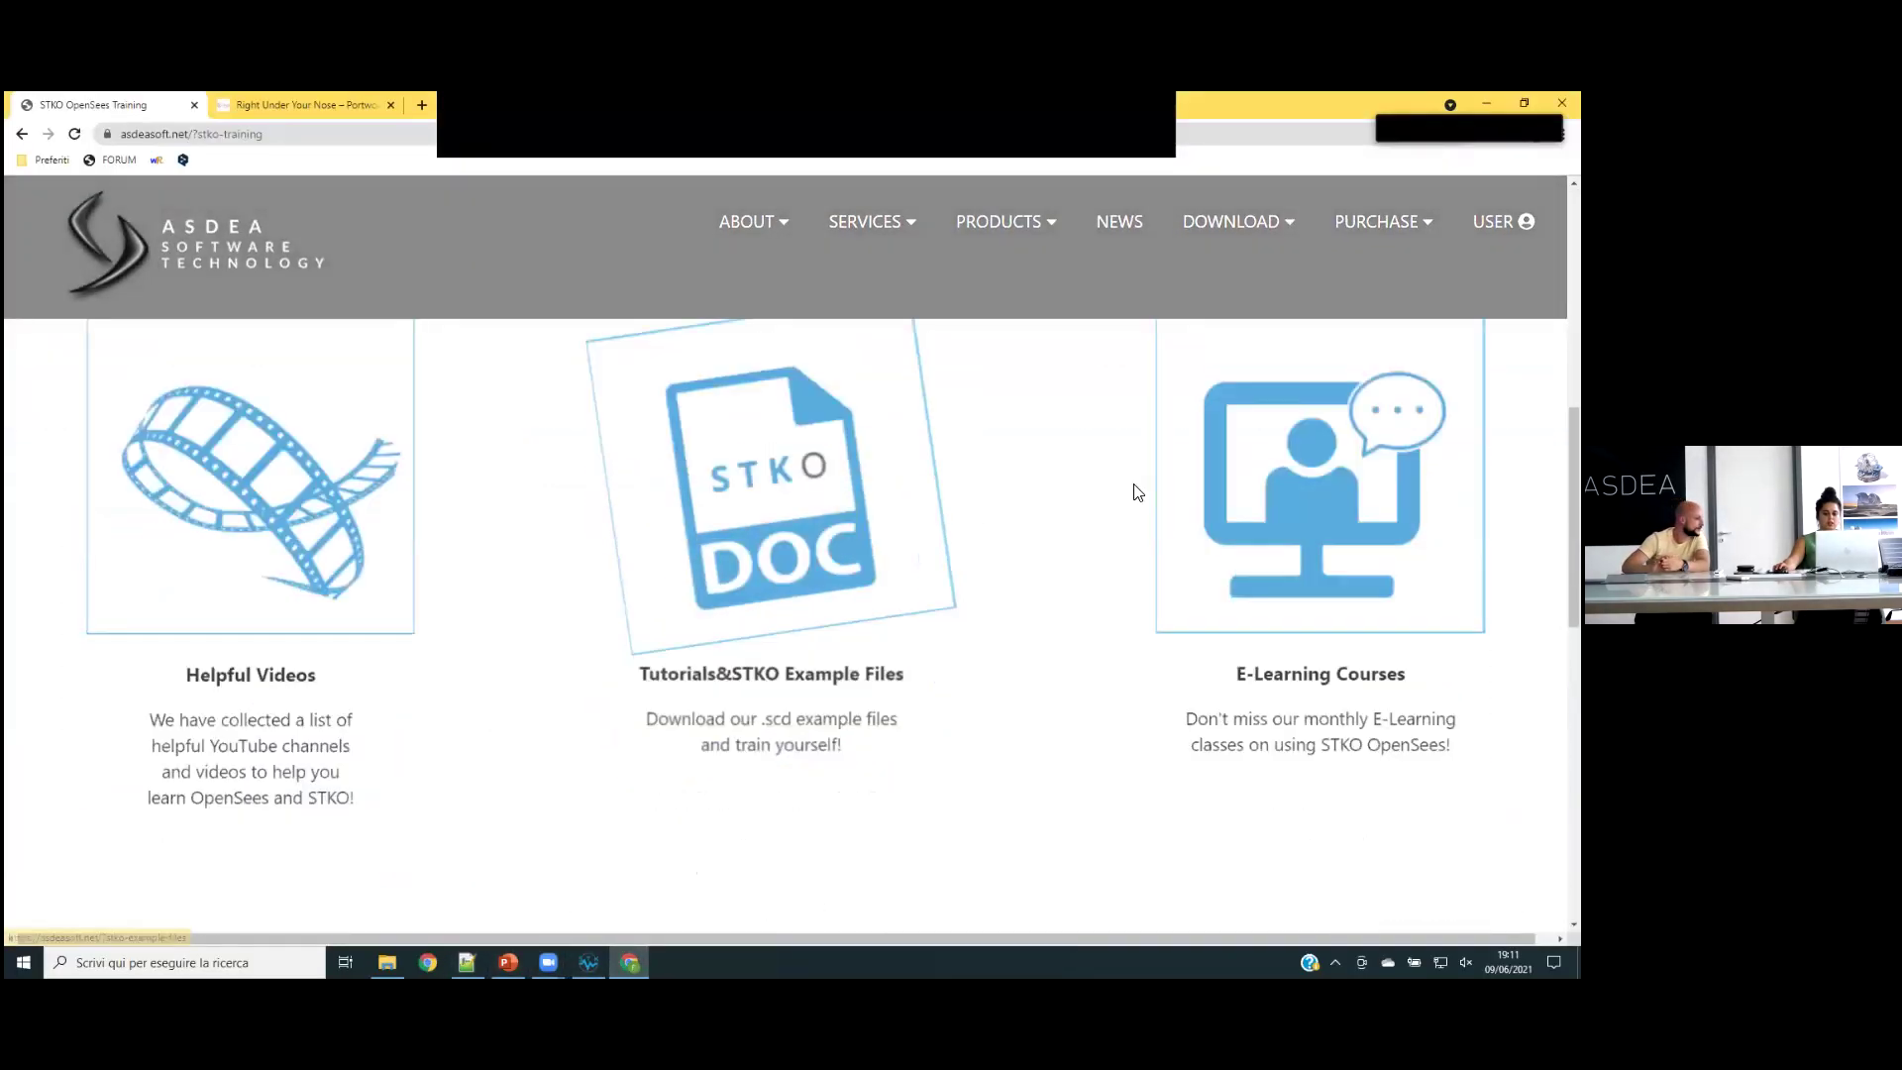
scroll(1137, 493, down, 4)
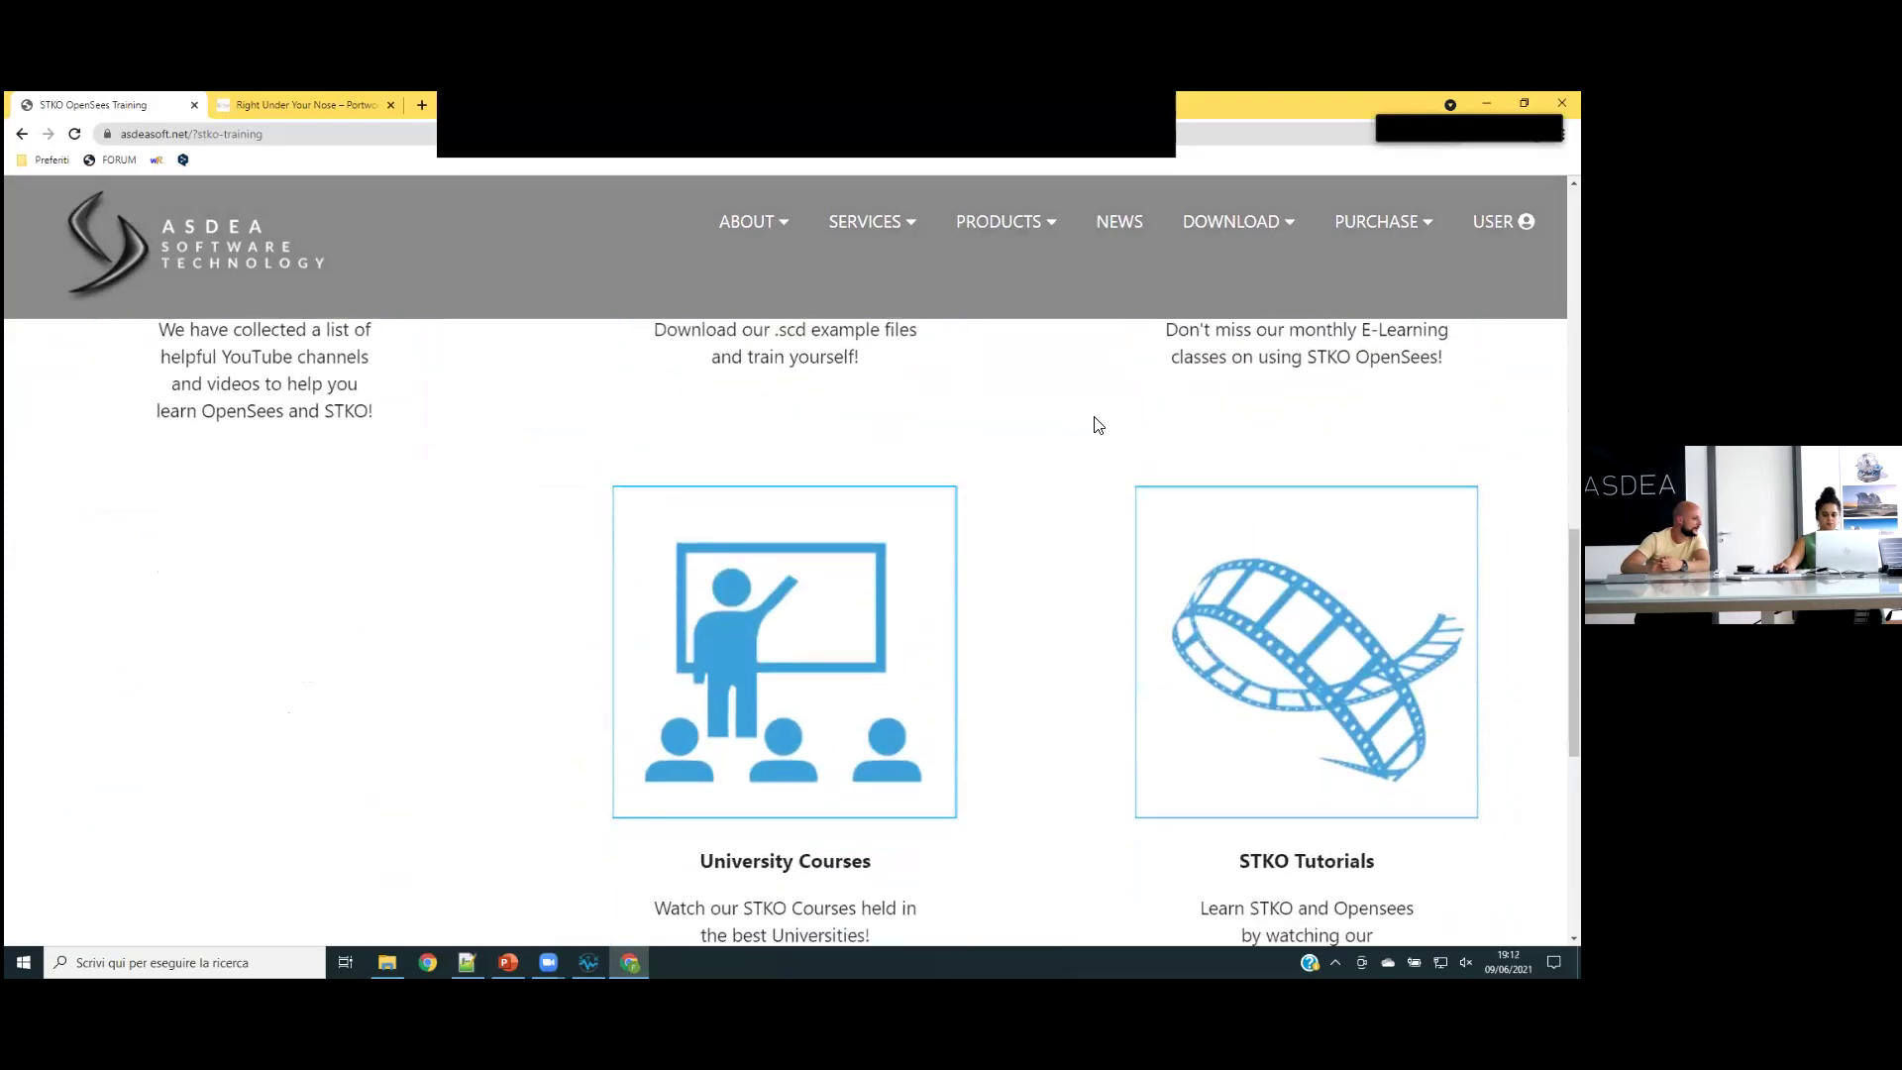
scroll(1097, 424, up, 2)
click(883, 462)
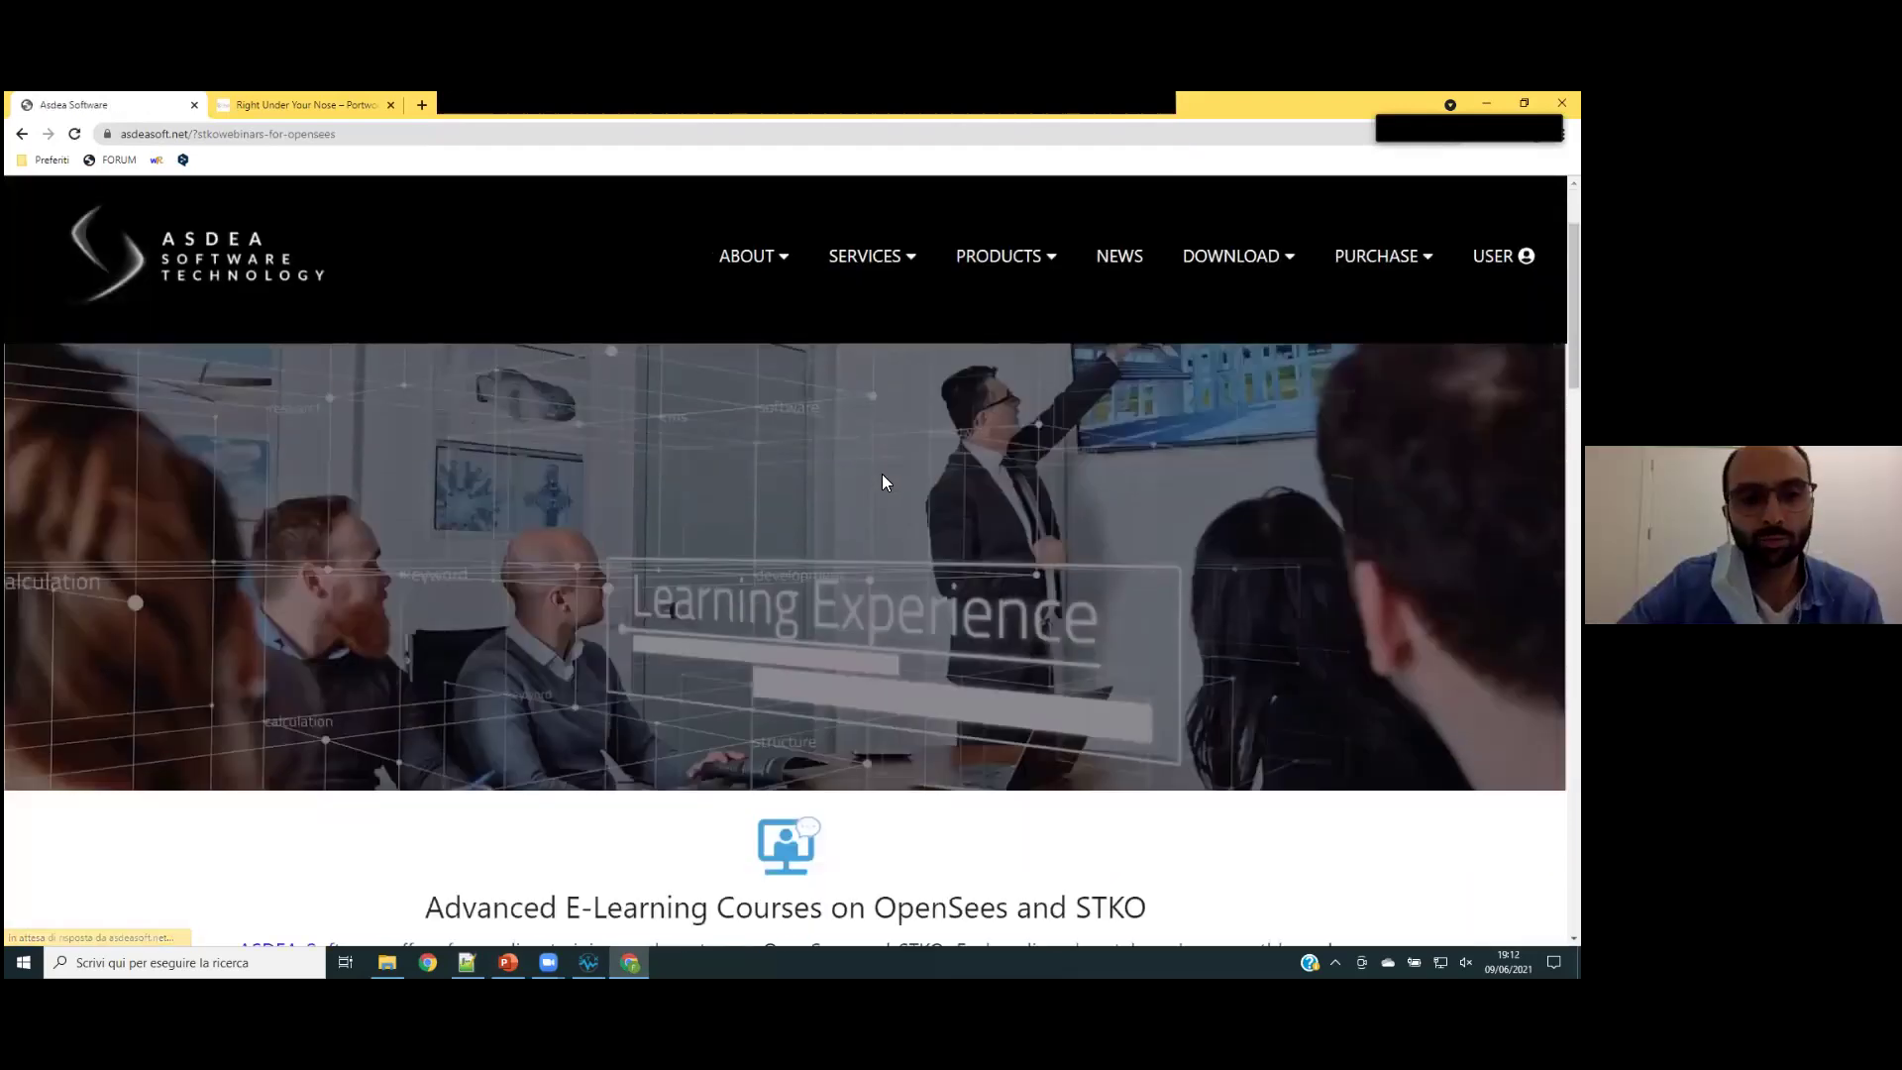
- Review the lists of course topics on the Advanced E-Learning Courses page down to the end
scroll(882, 483, down, 14)
scroll(592, 557, down, 8)
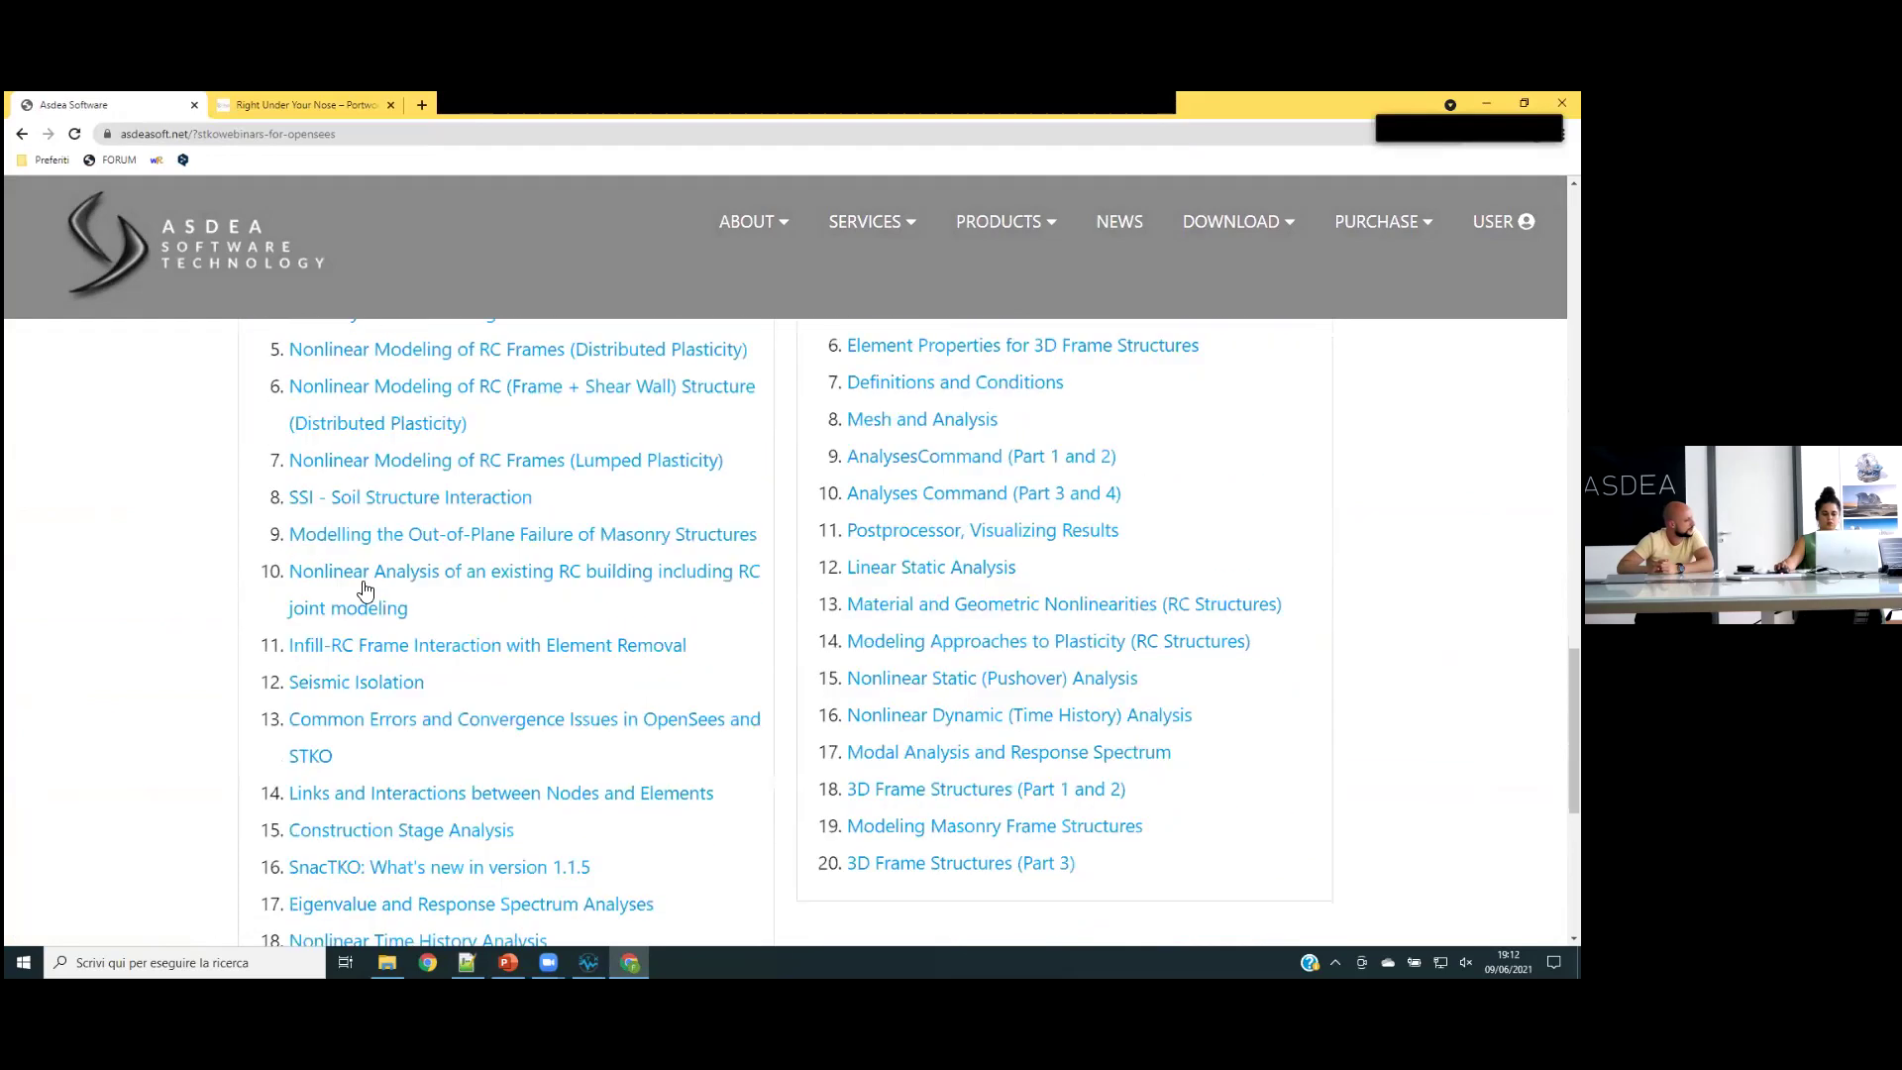
scroll(365, 590, down, 4)
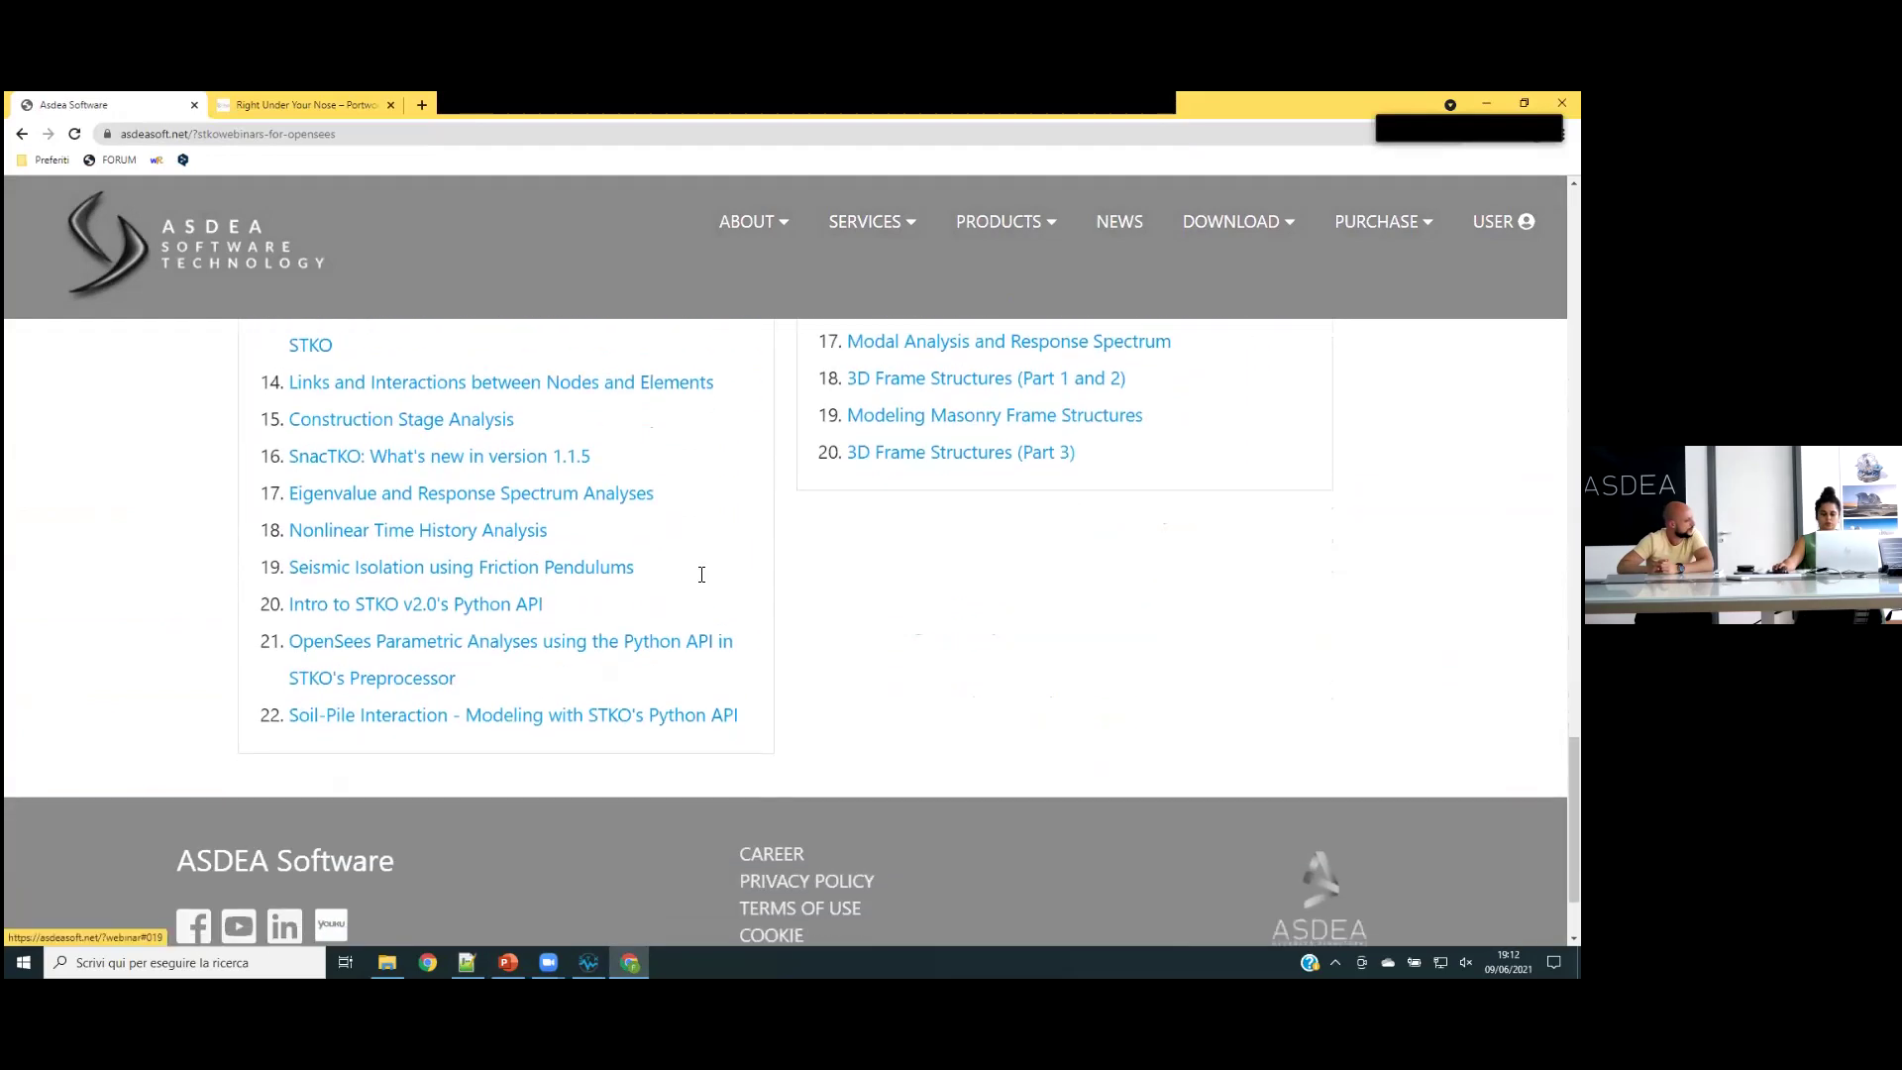
- Return to the STKO OpenSees E-Learning page and review the past courses with their descriptions and downloadable files
key(alt+Left)
scroll(434, 406, down, 10)
scroll(434, 407, down, 15)
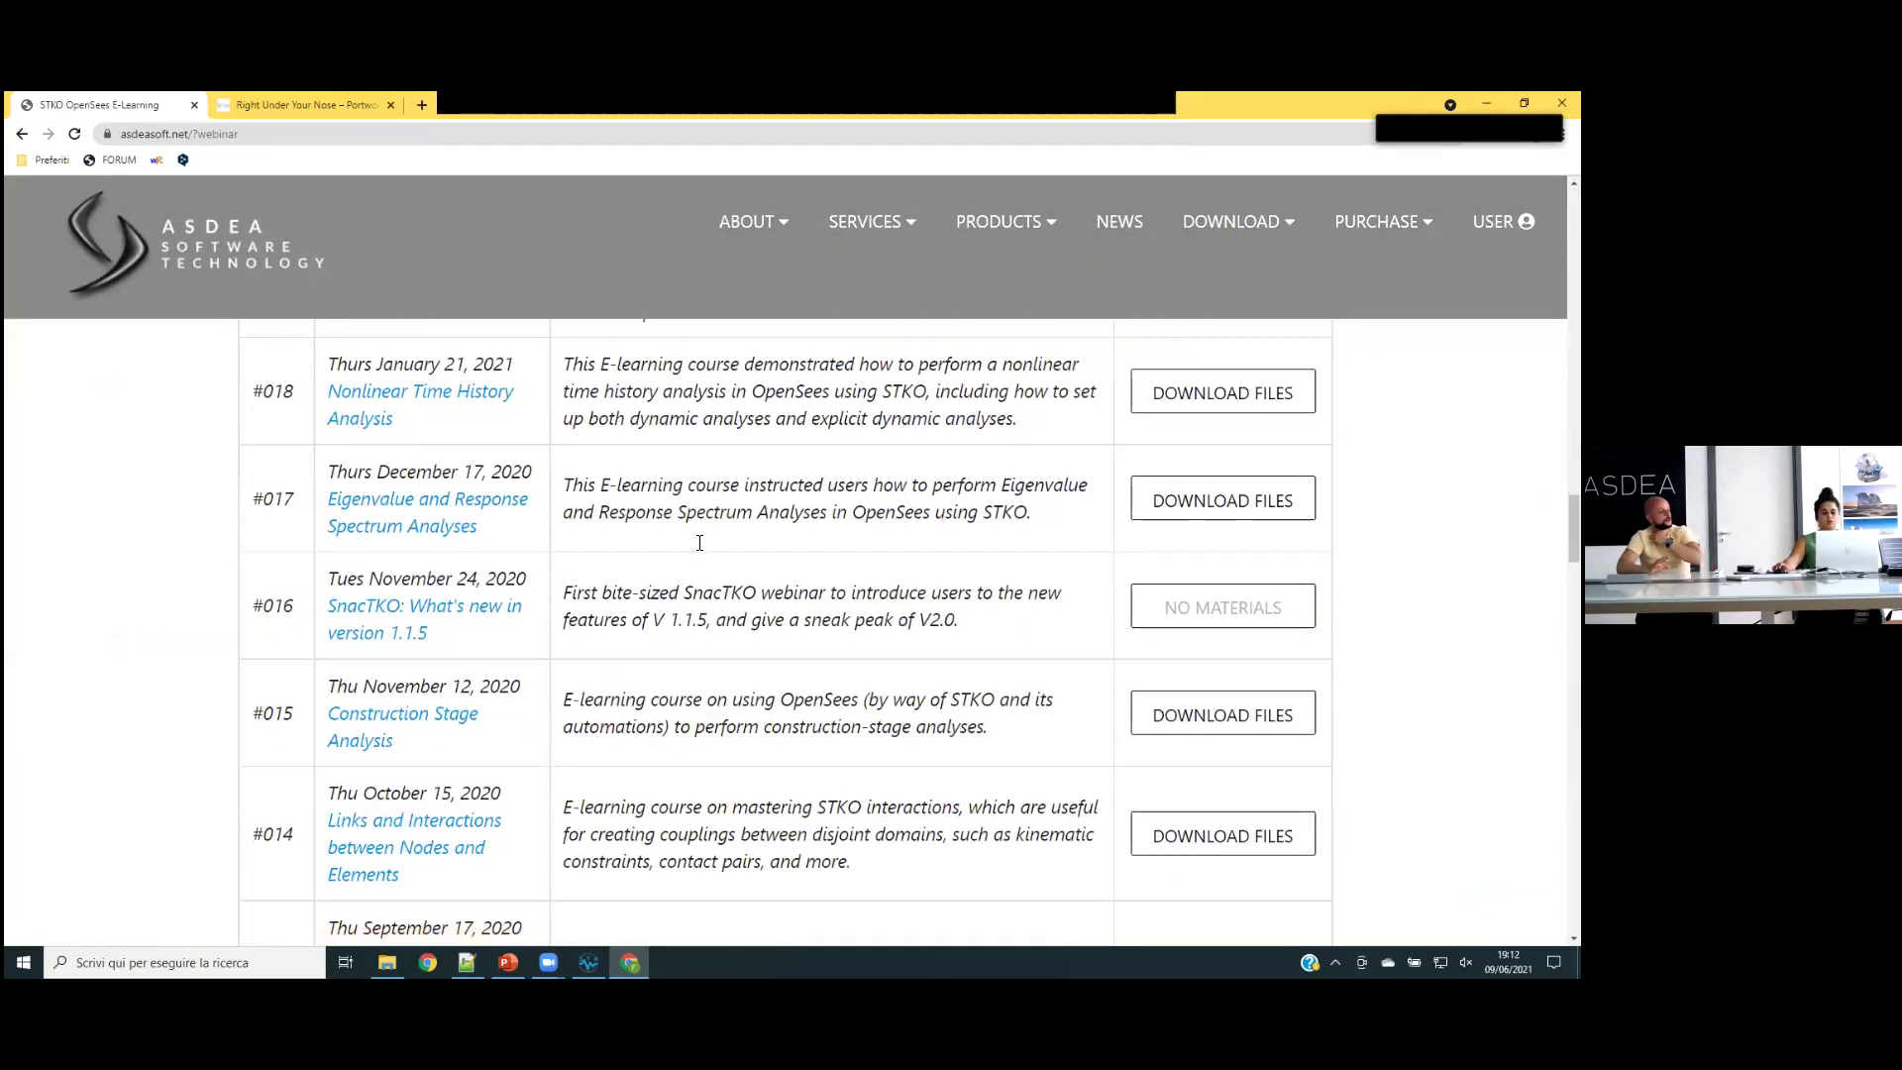
scroll(690, 585, up, 5)
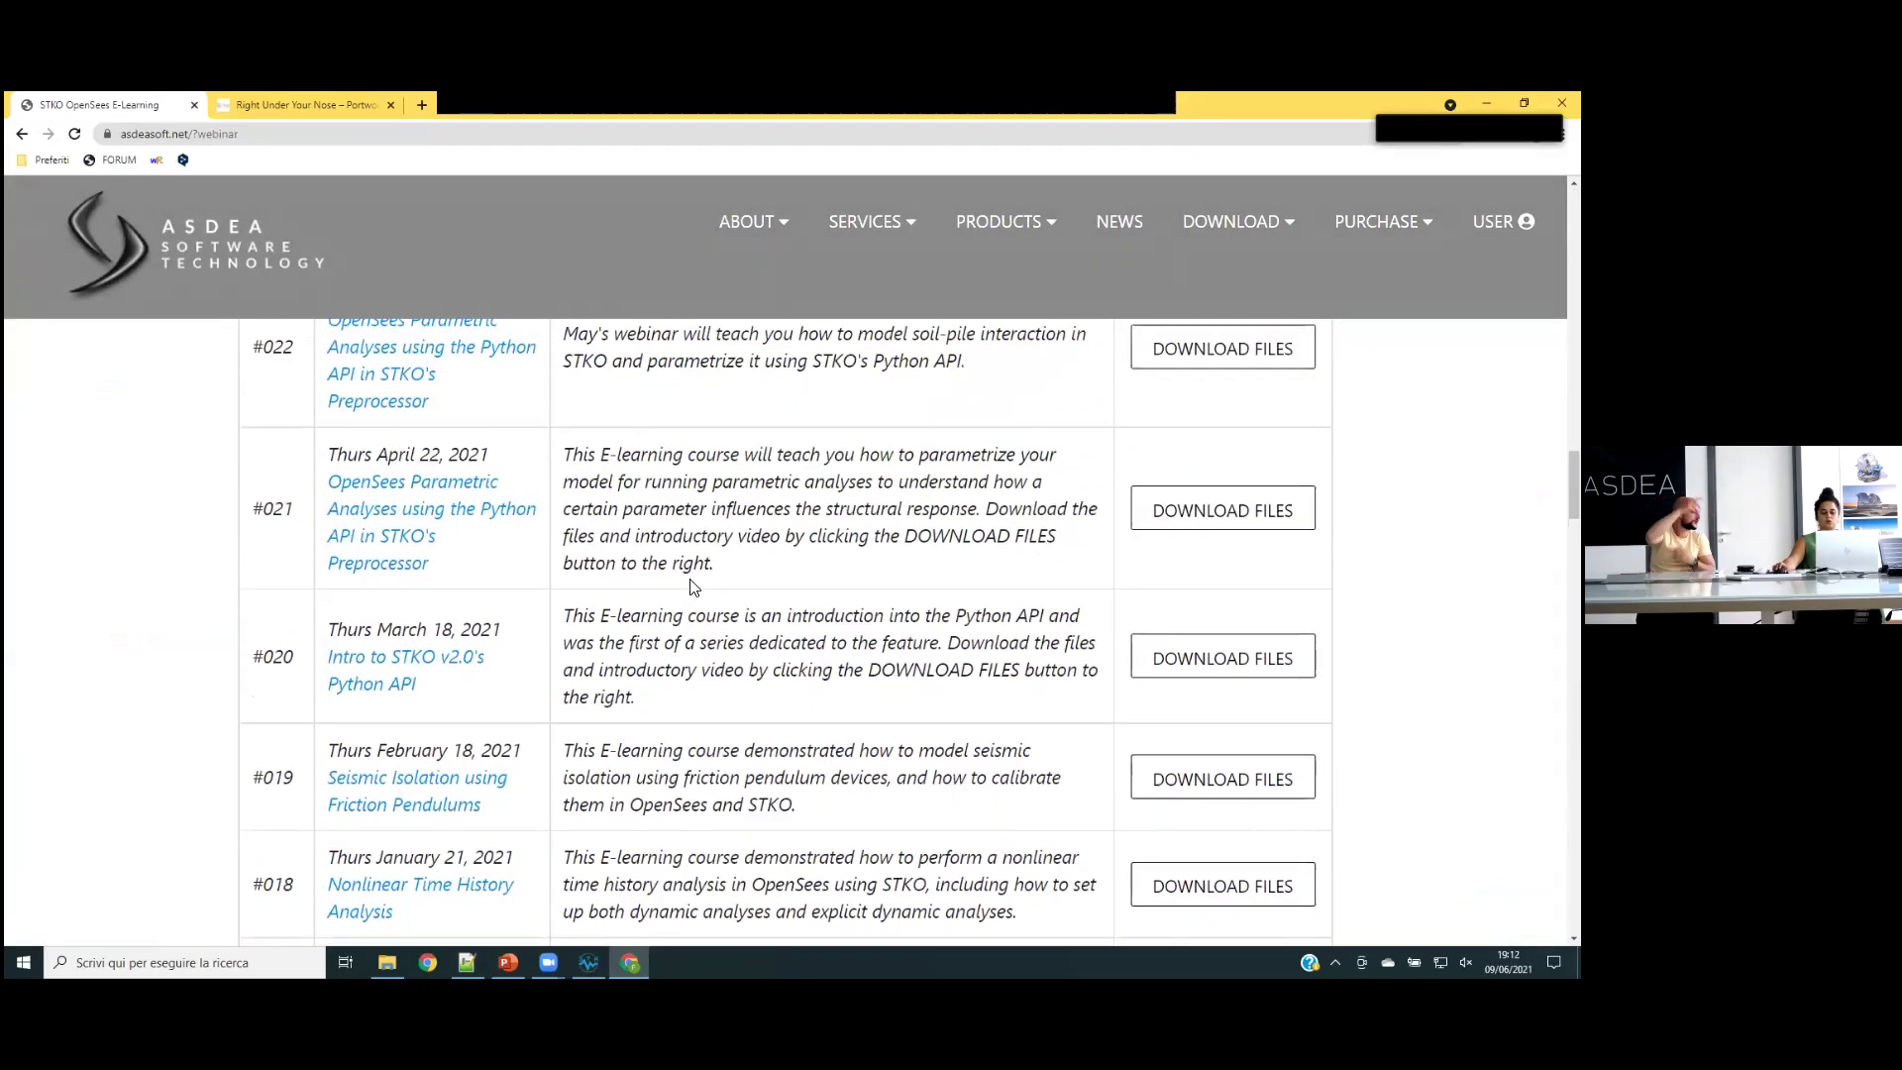
scroll(691, 584, up, 2)
scroll(693, 583, down, 3)
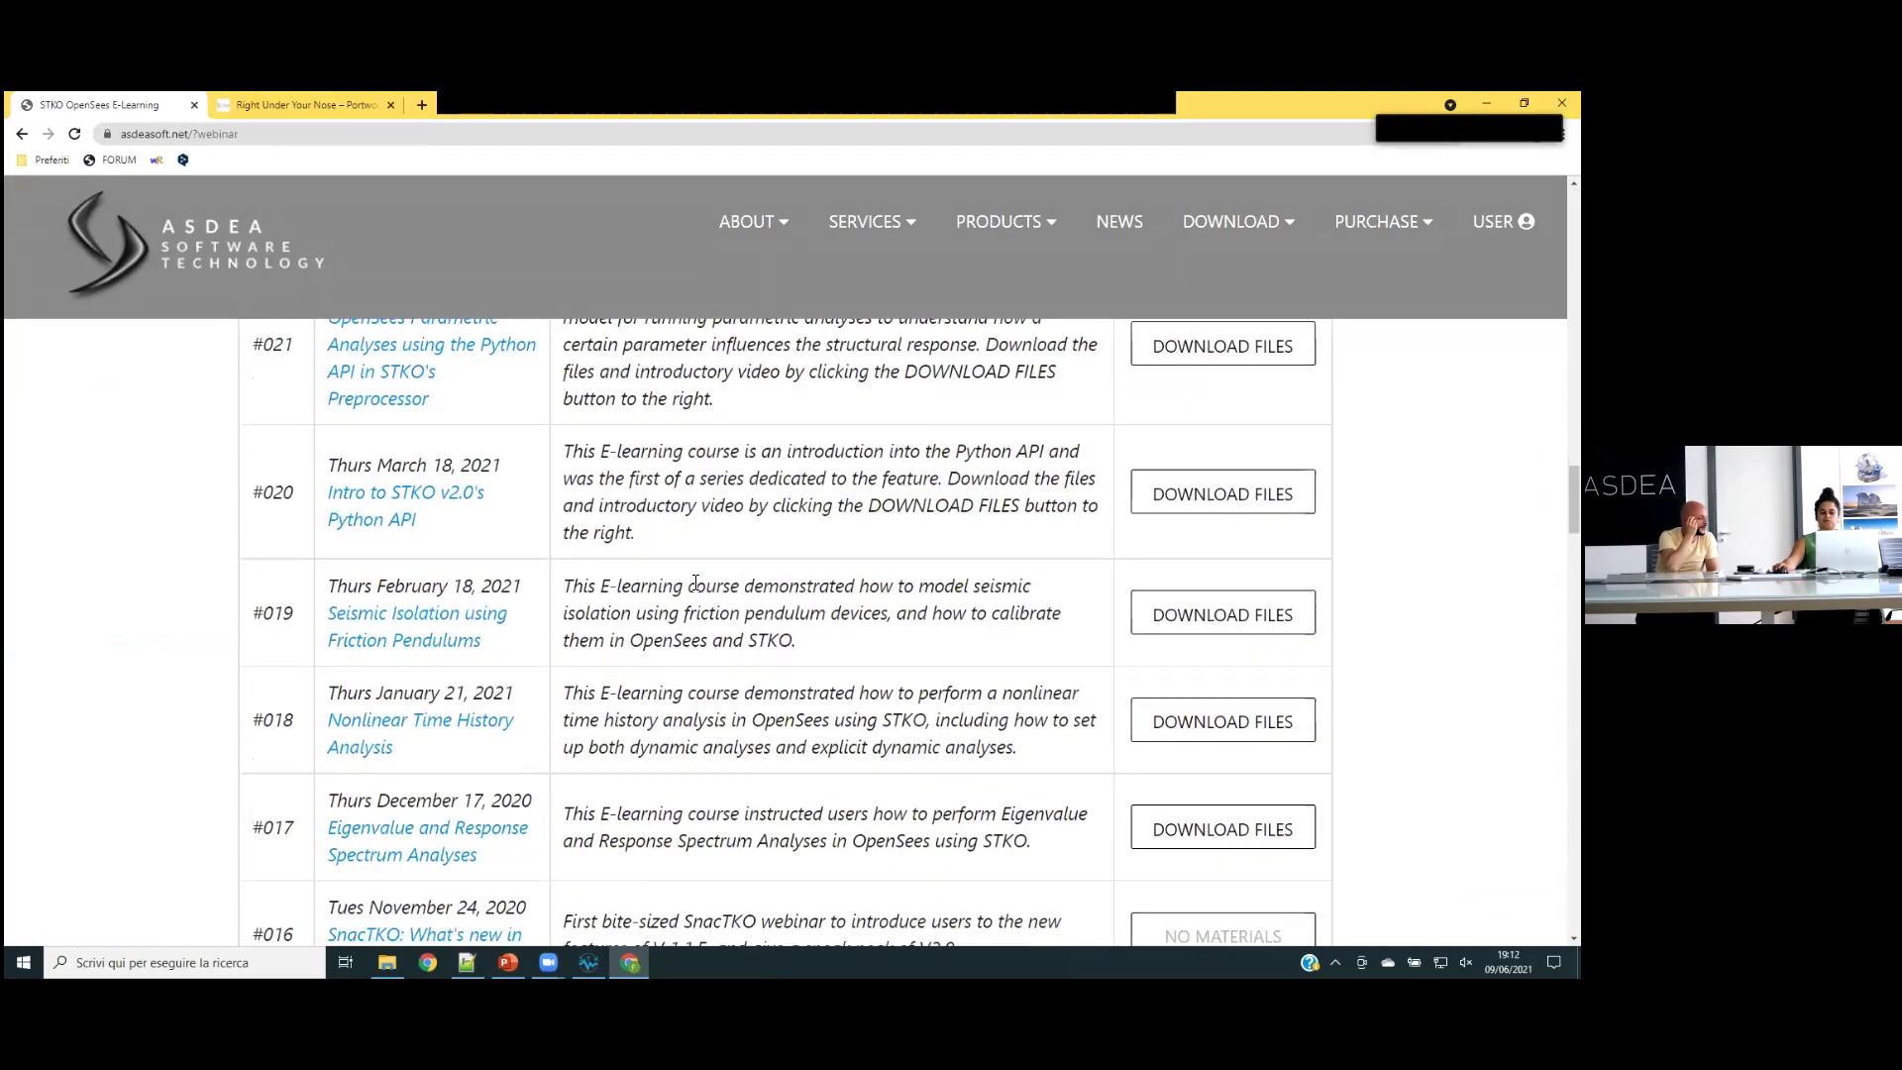
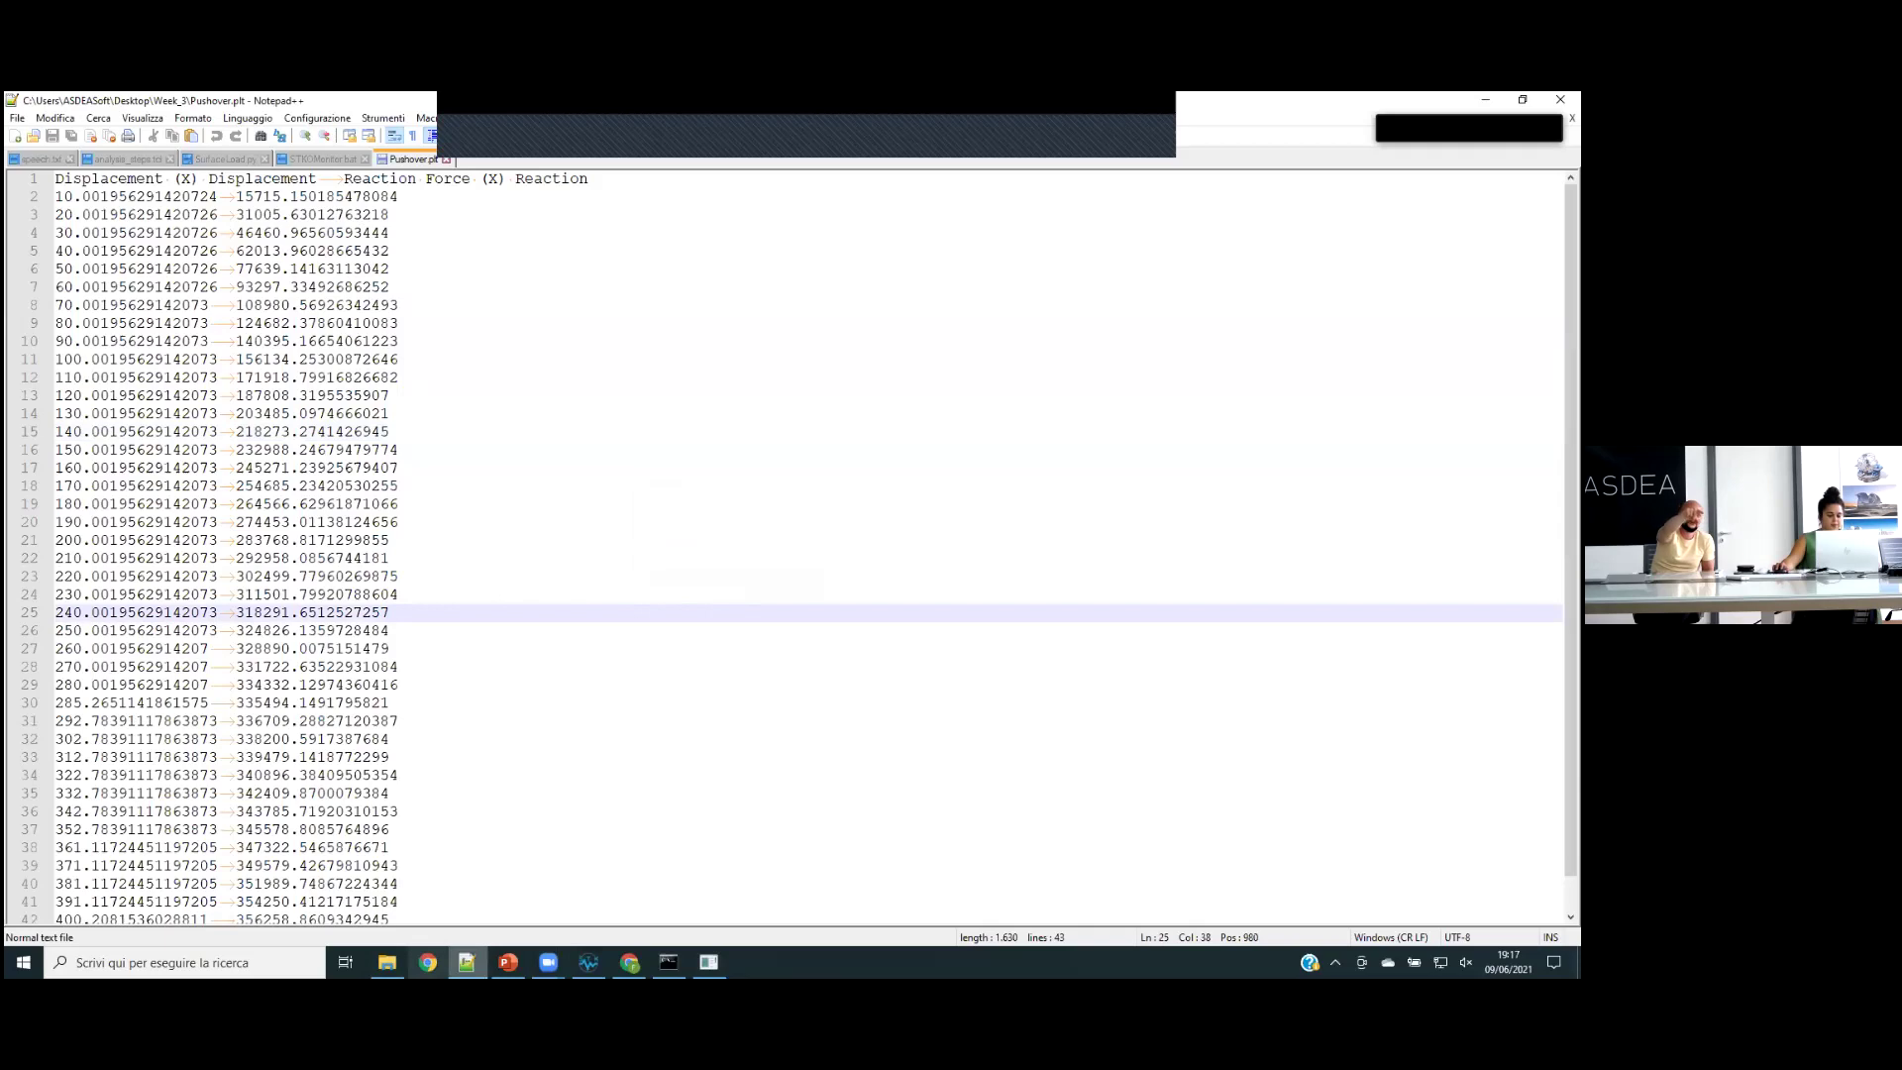
- Switch to File Explorer, locate Pushover.plt in Week_3, and check the STKOMonitor subfolder before returning to Week_3
click(388, 962)
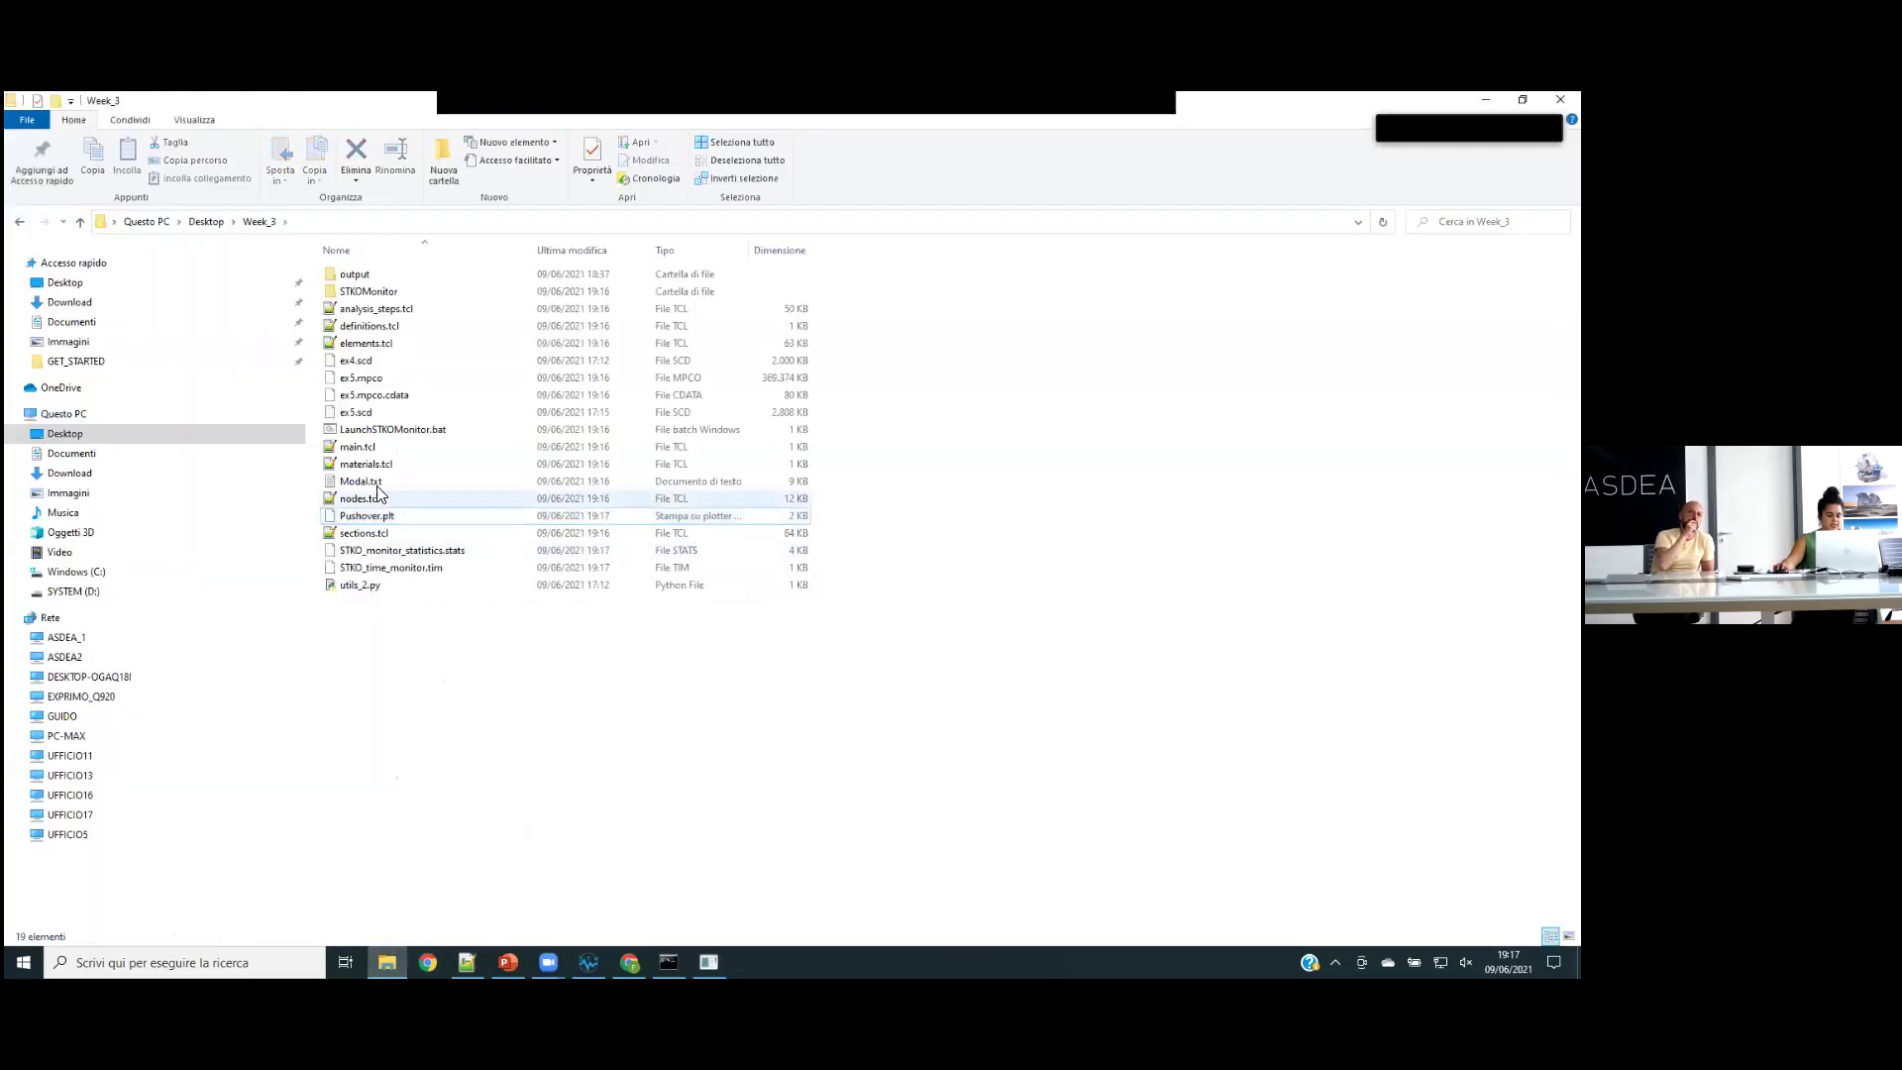
click(418, 514)
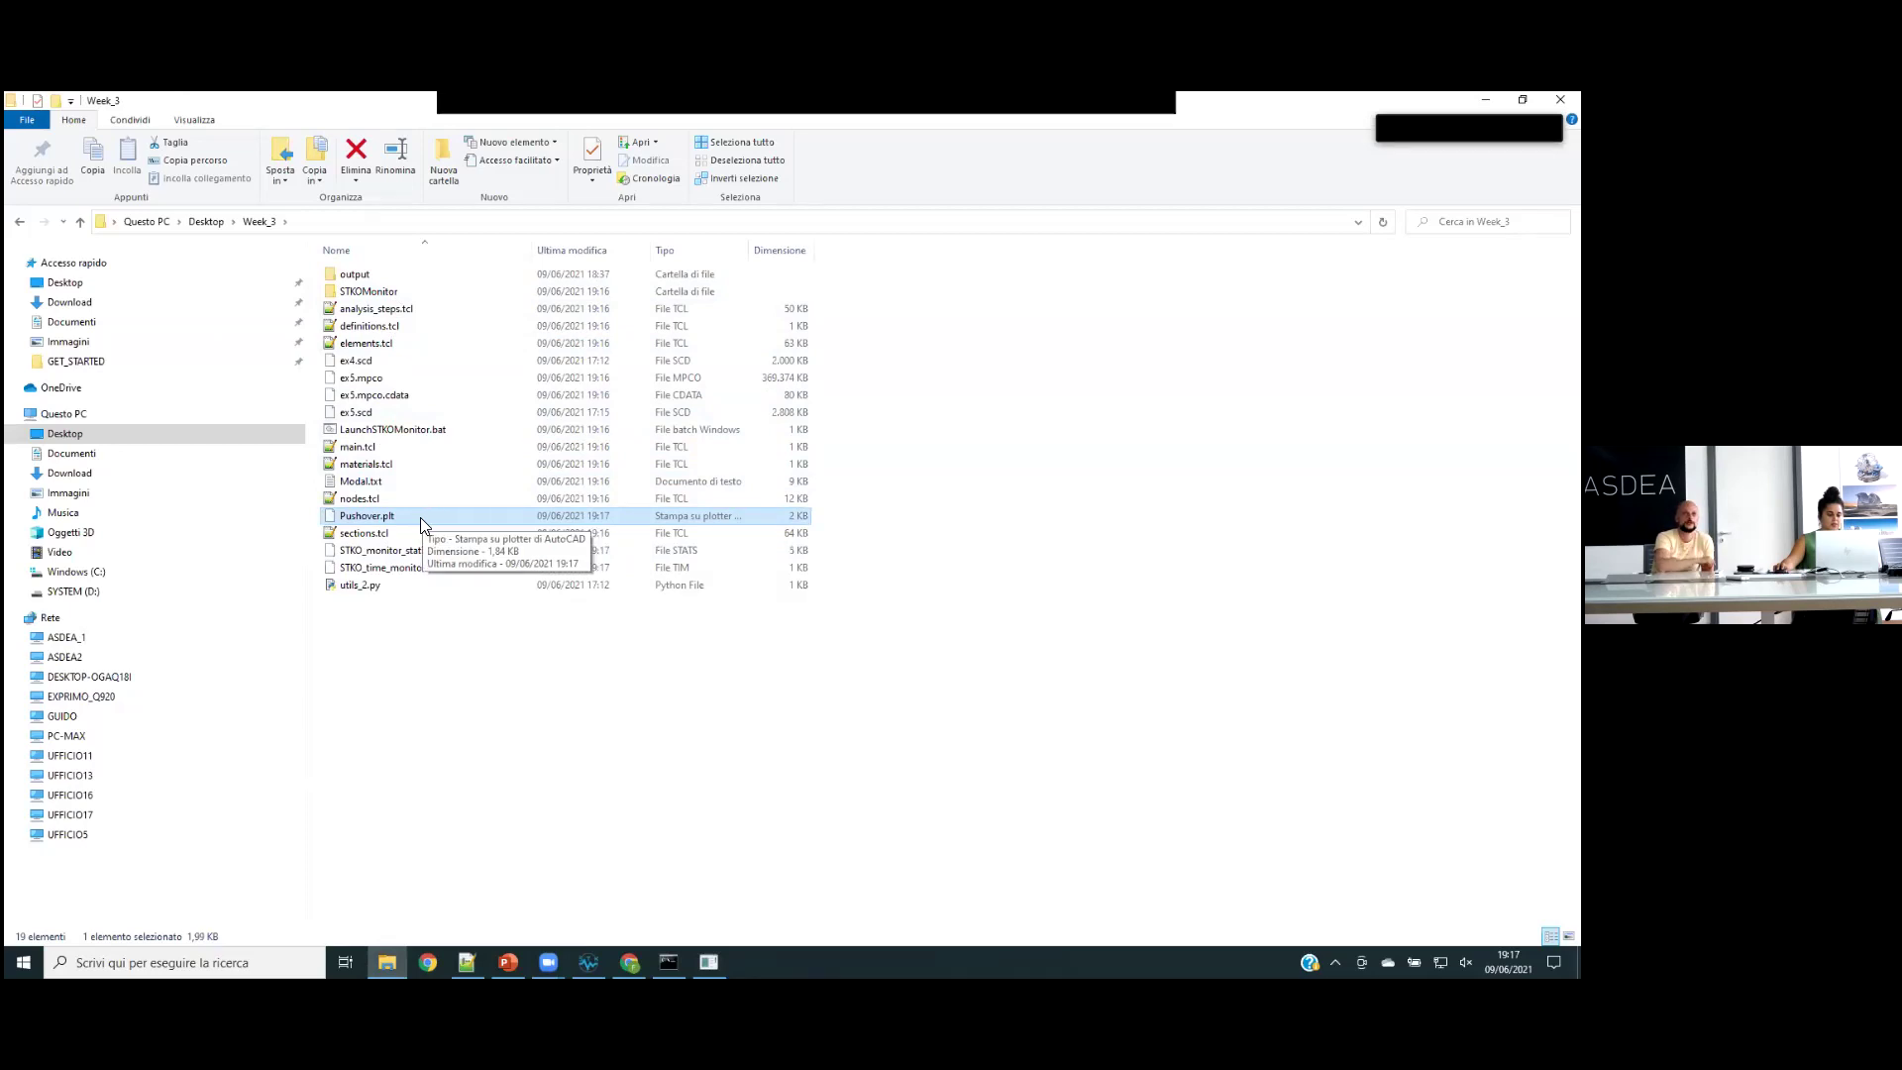
double_click(401, 293)
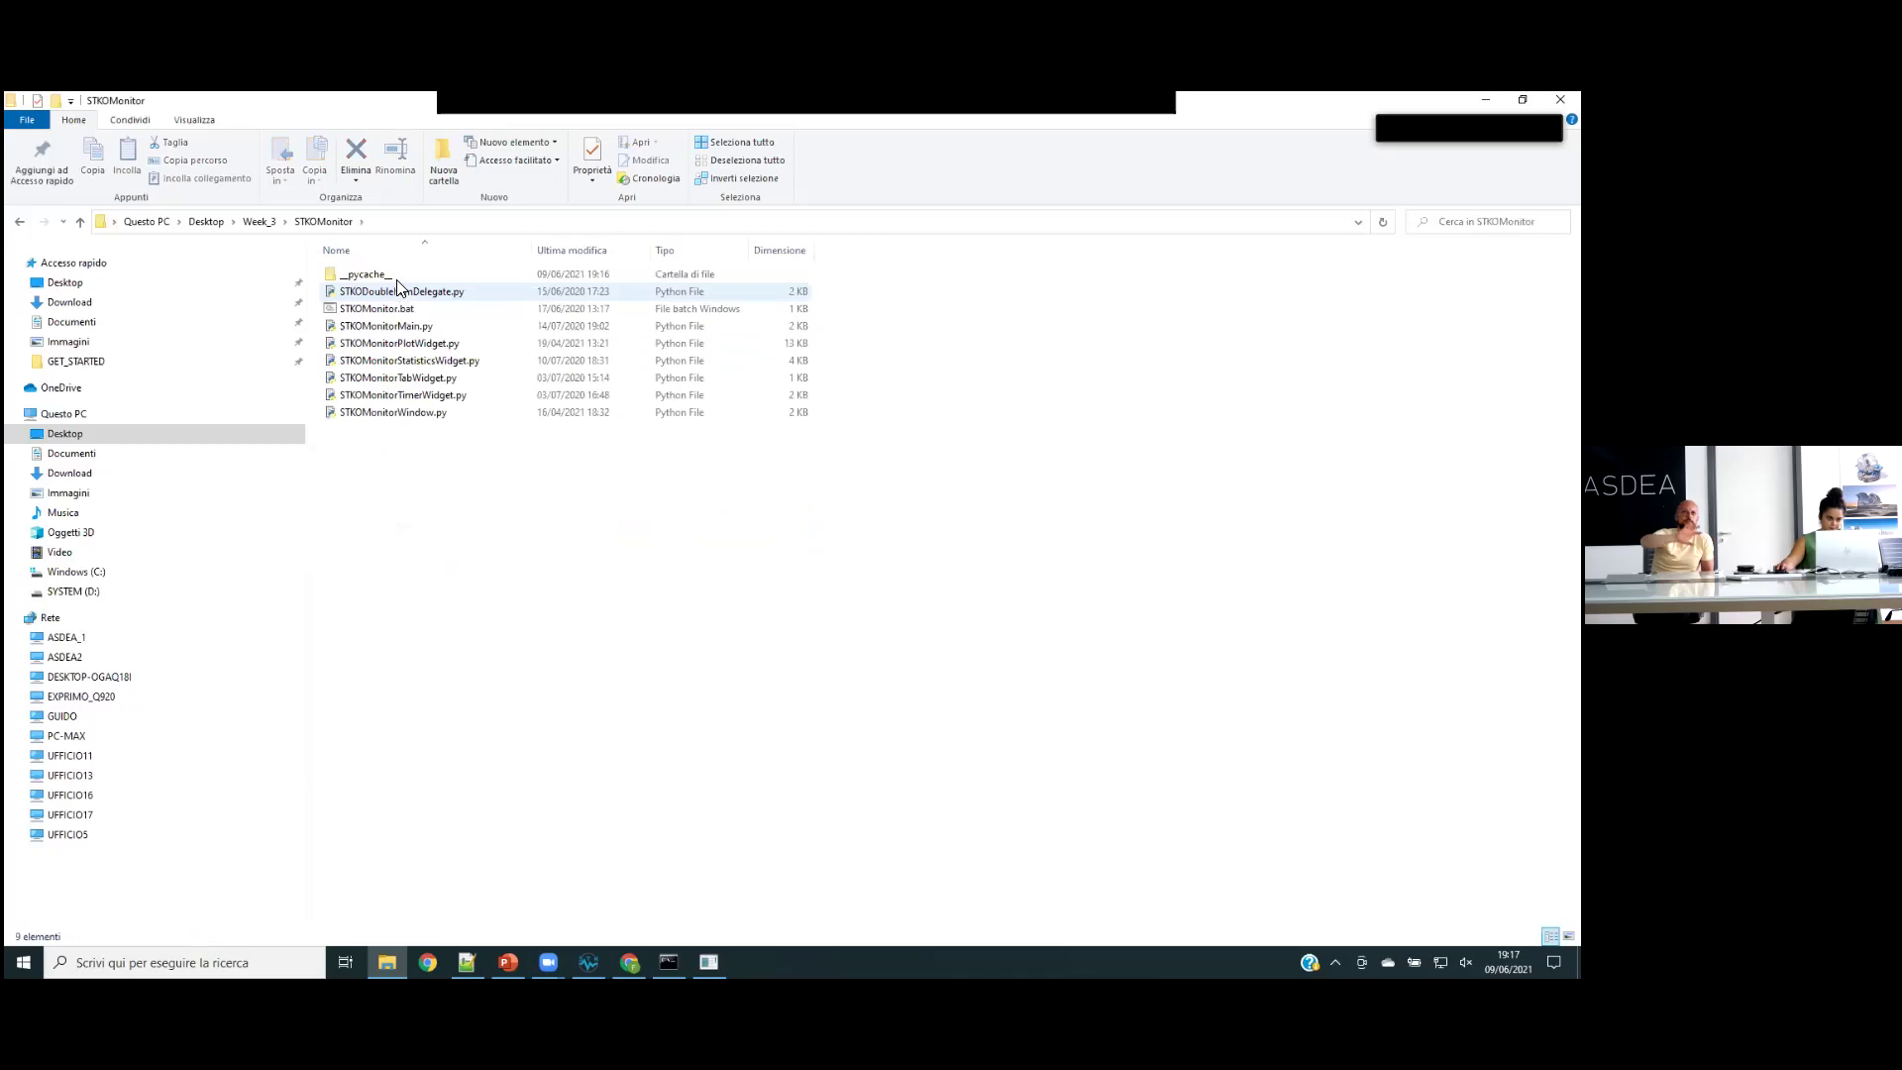
click(256, 220)
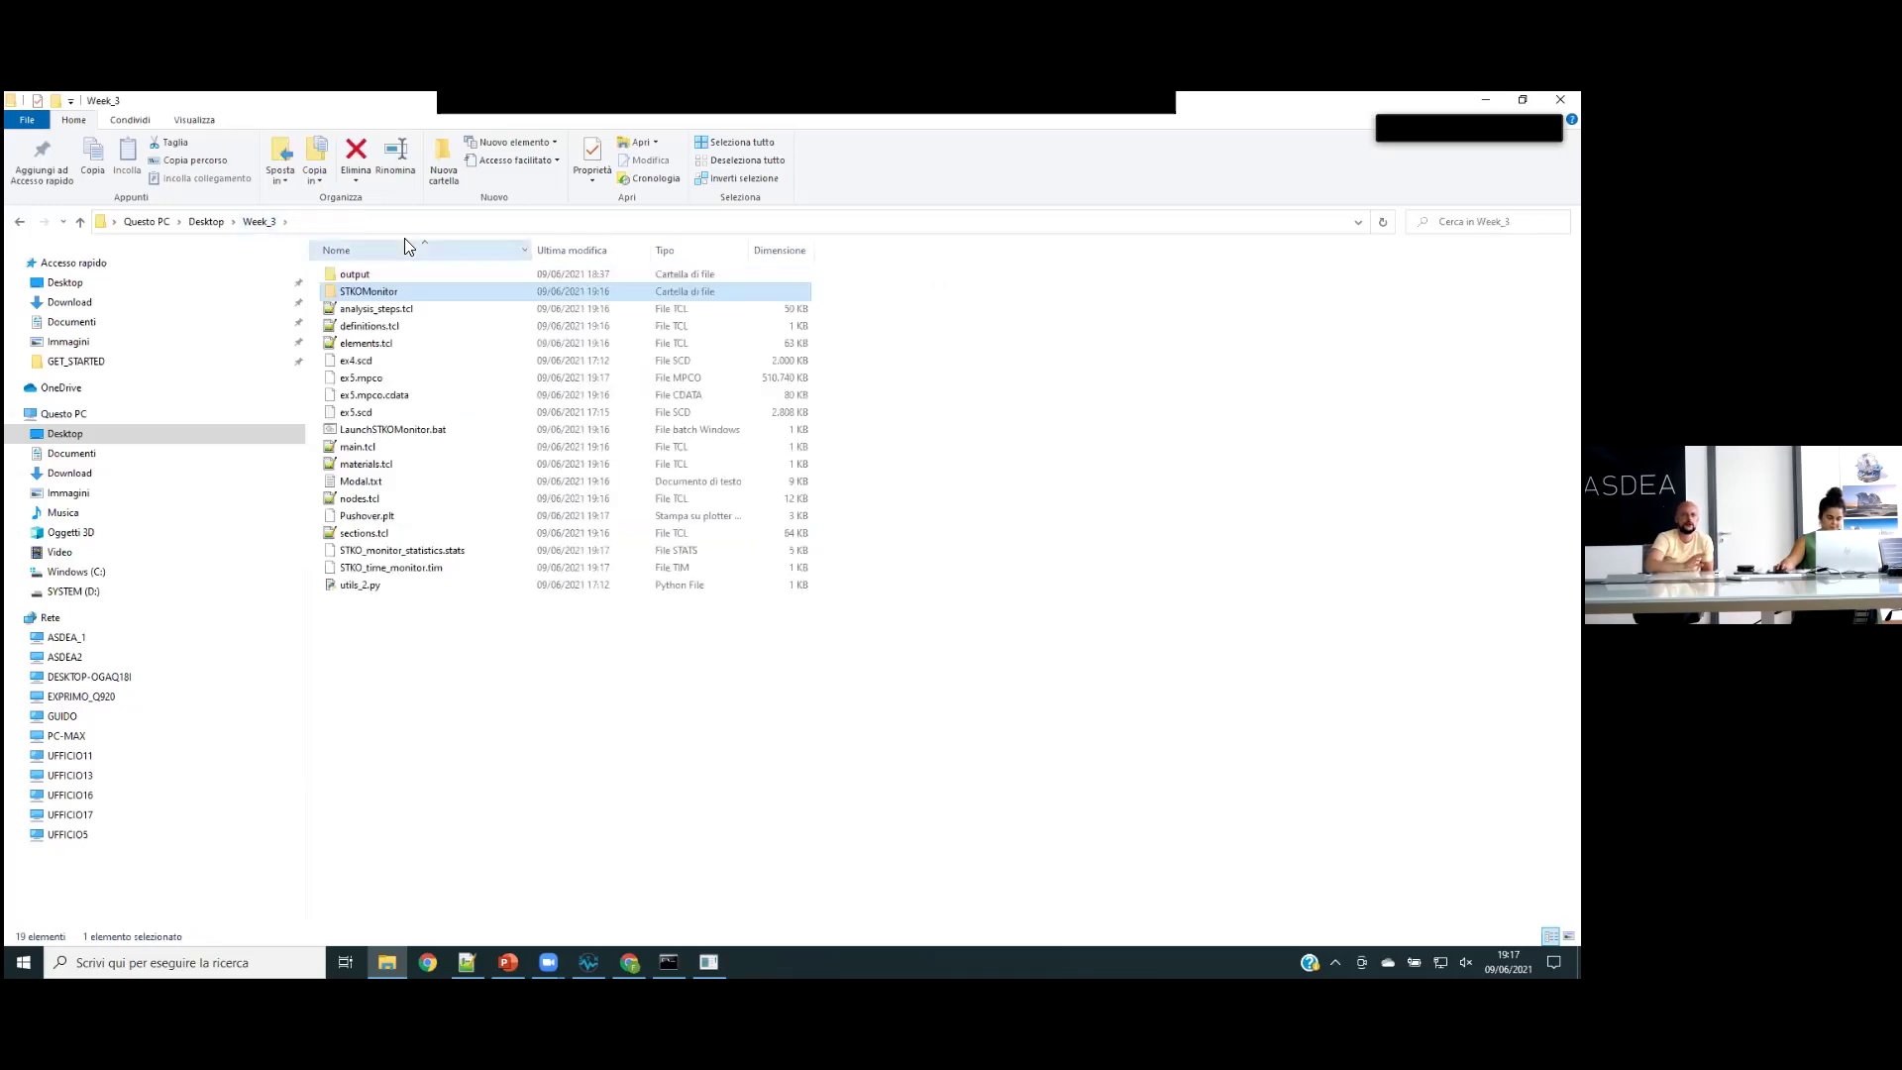
- Open Pushover.plt from the Week_3 folder in Notepad++ and reload its updated contents
click(411, 518)
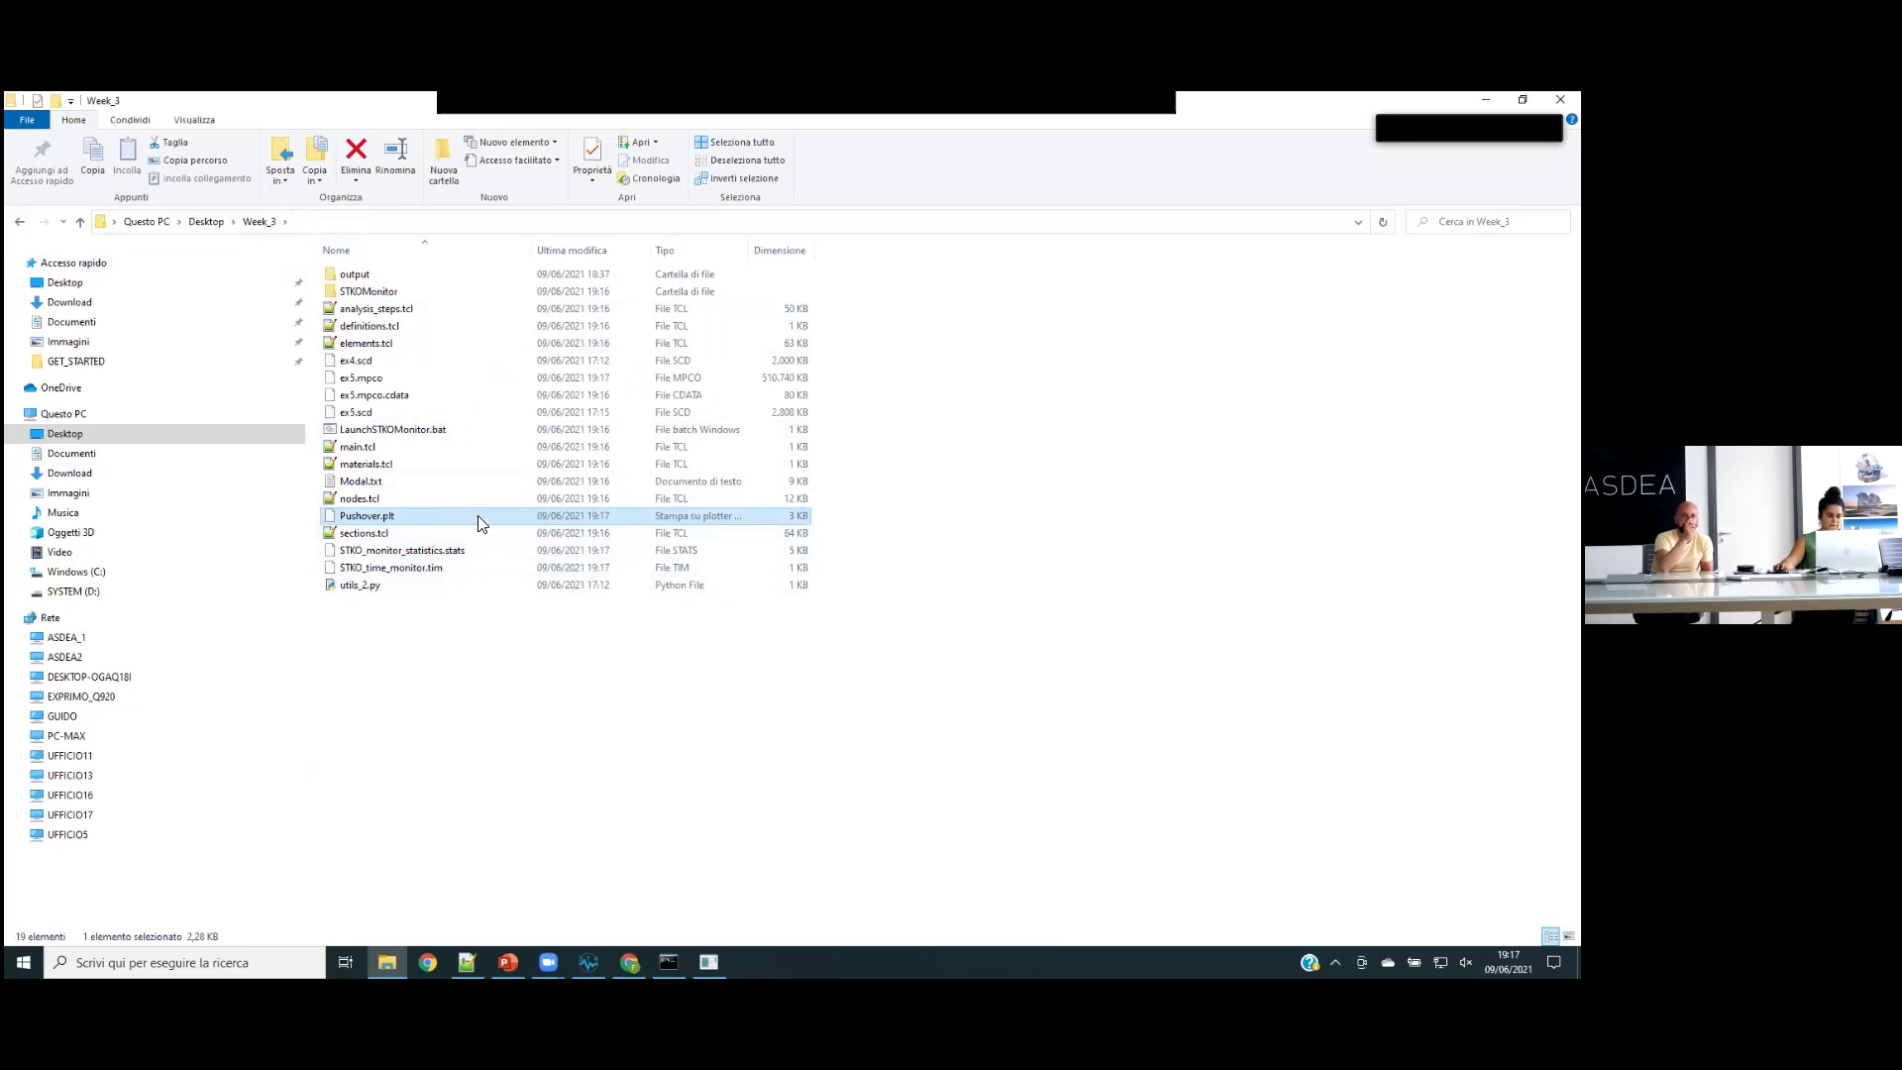
right_click(477, 515)
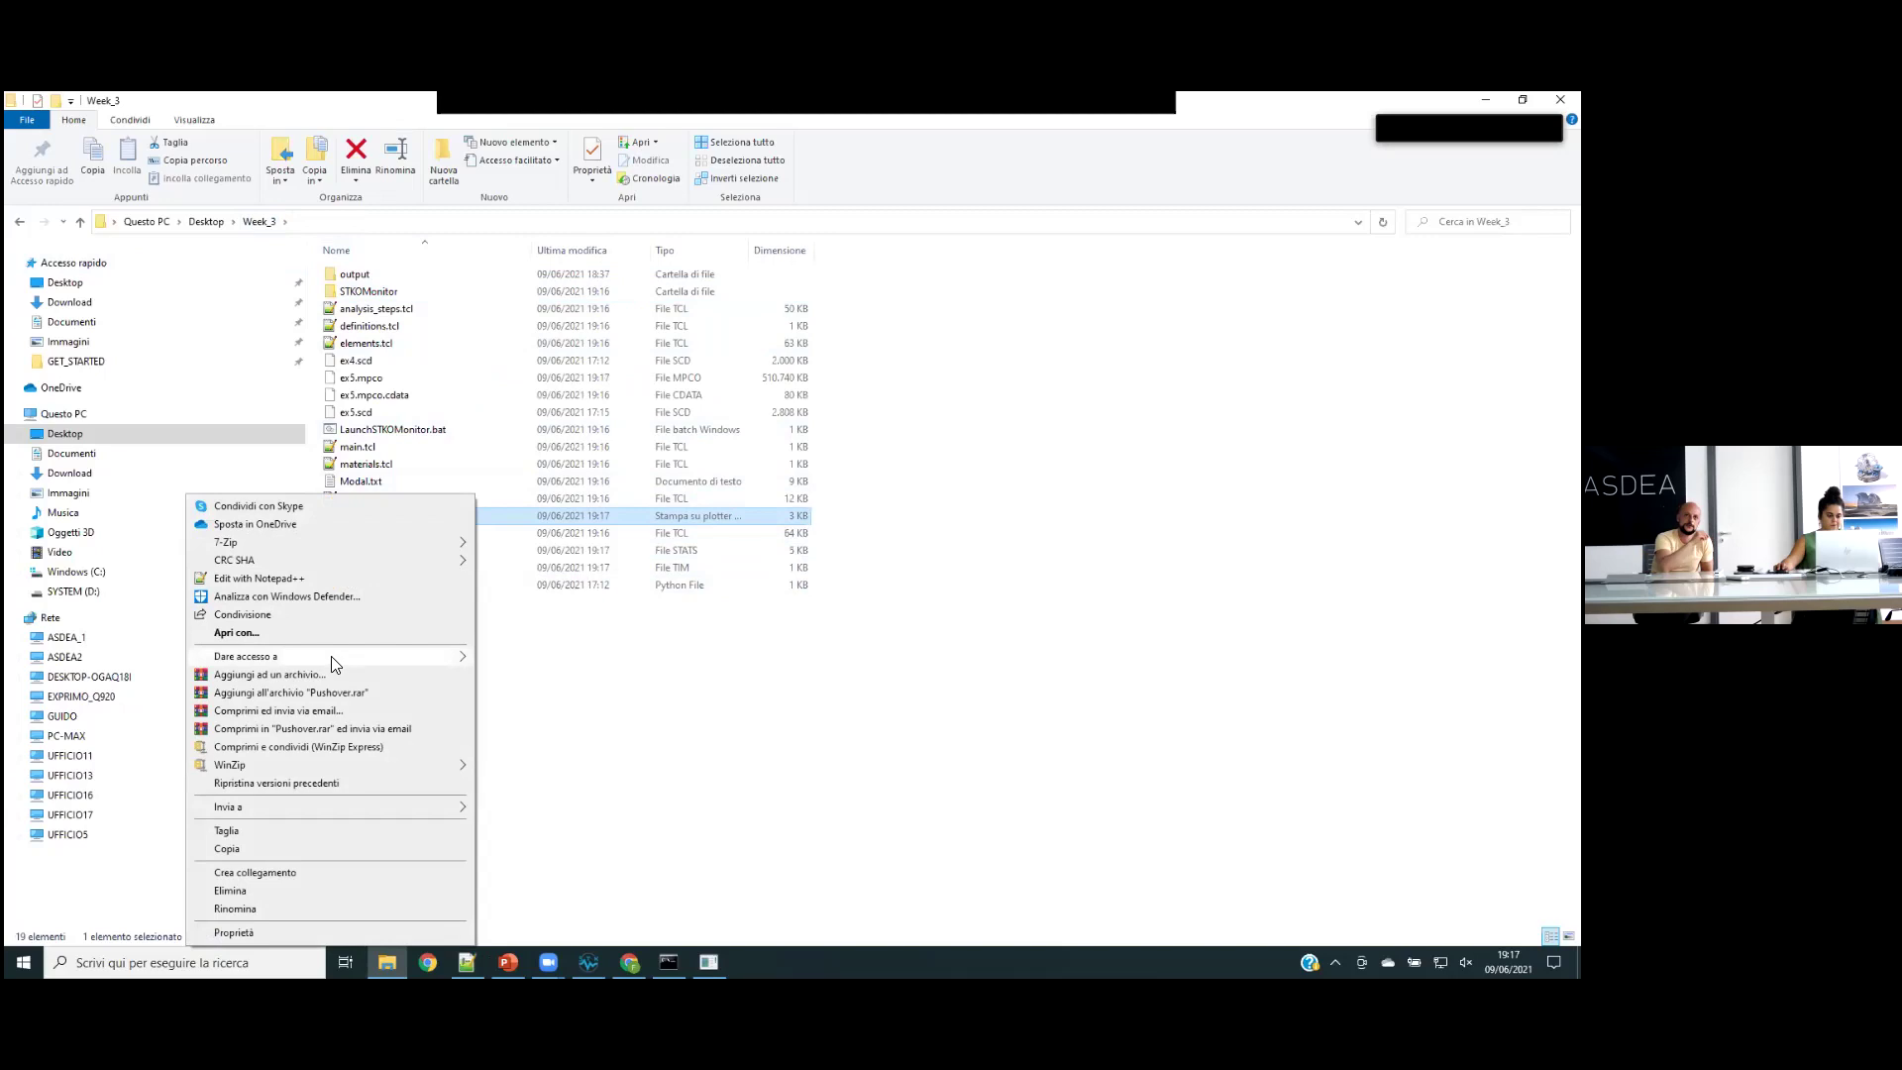
click(321, 581)
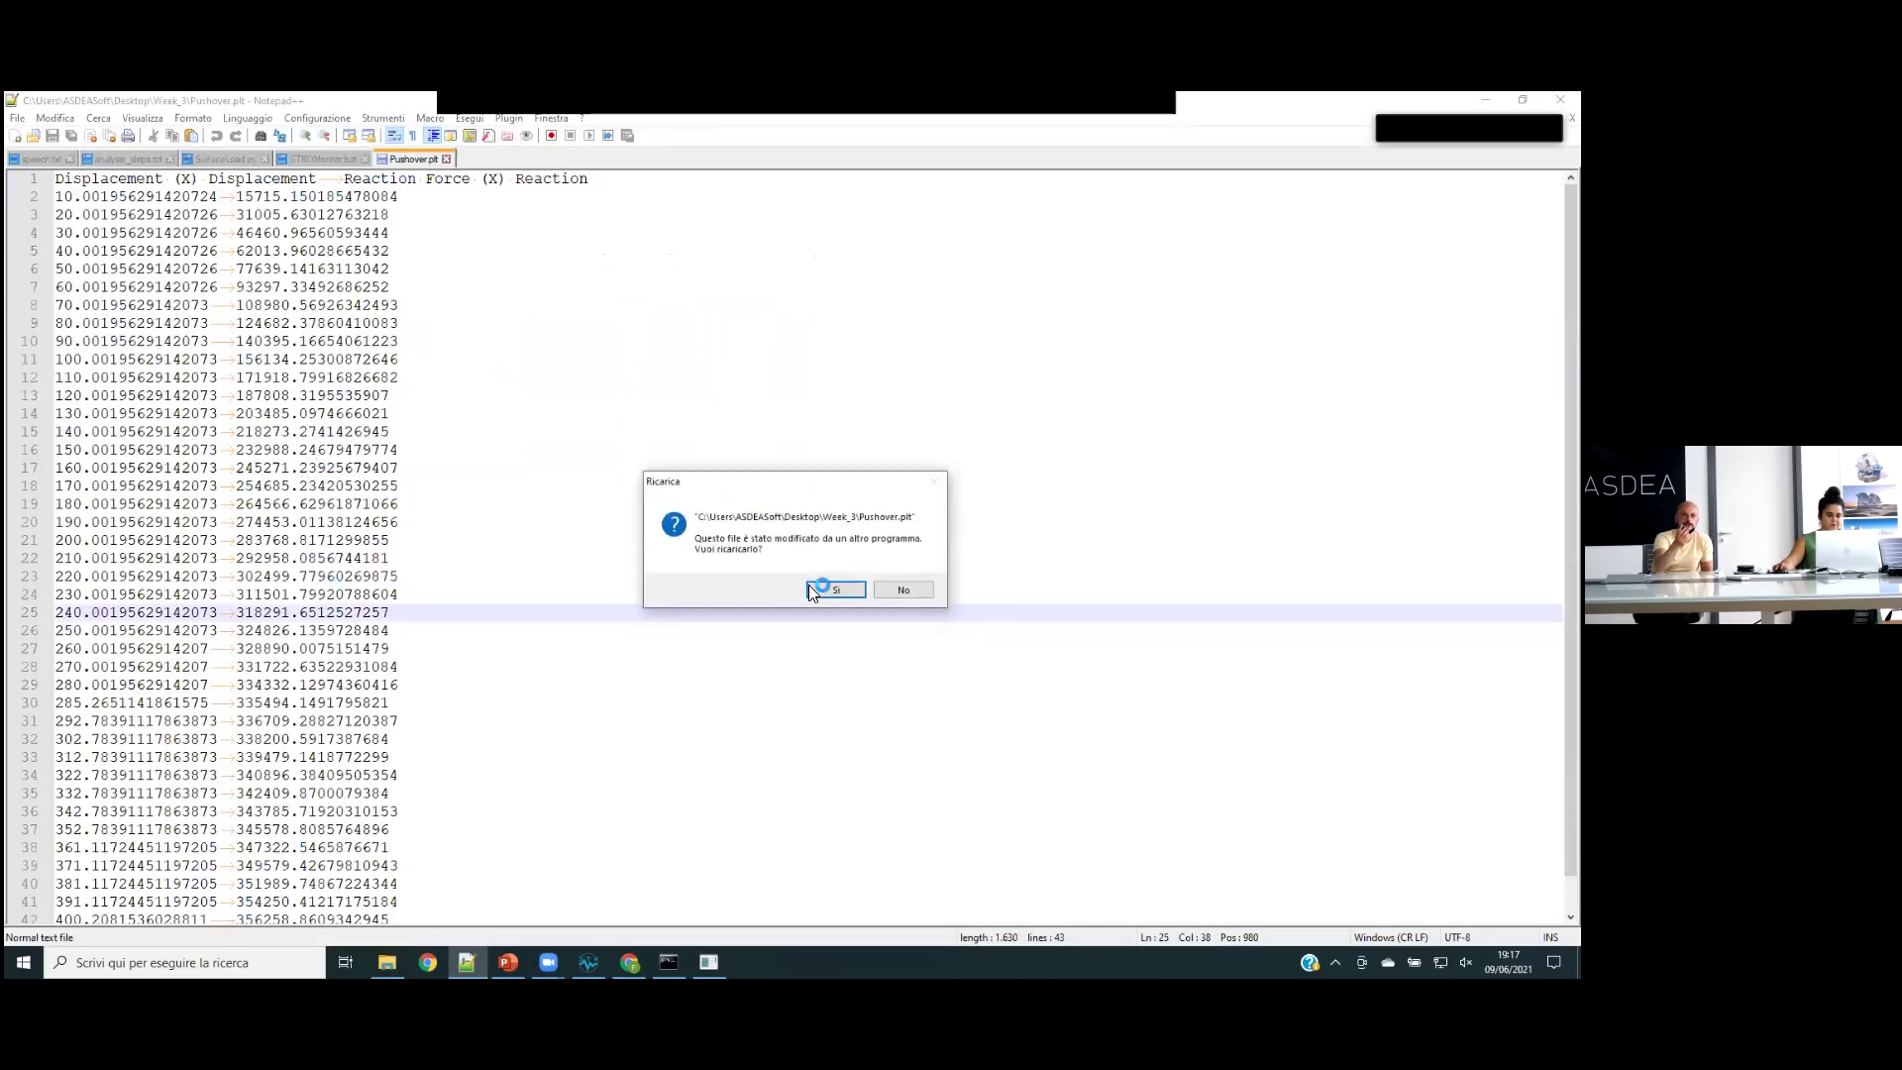
click(837, 587)
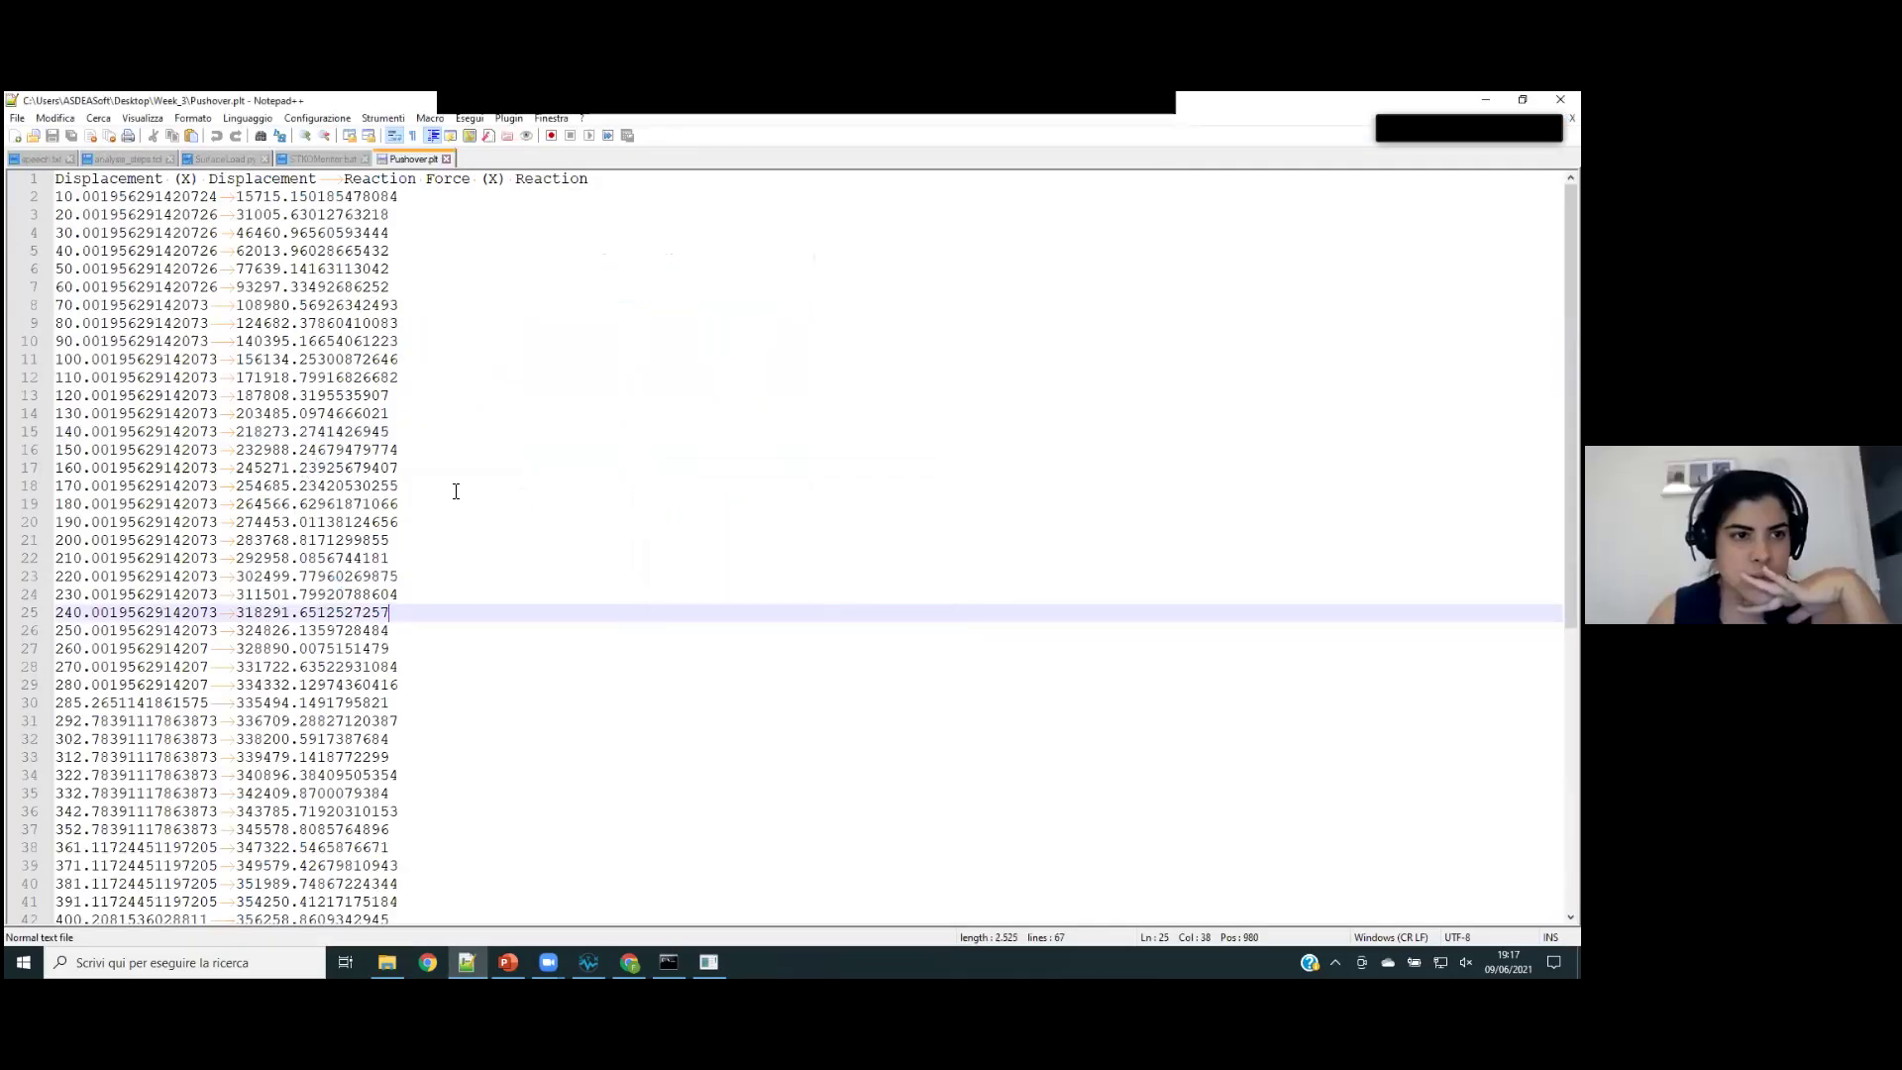
- Highlight the displacement and reaction force column headers in the first line of Pushover.plt, and clear the highlight
drag(73, 179, 336, 179)
drag(344, 180, 589, 179)
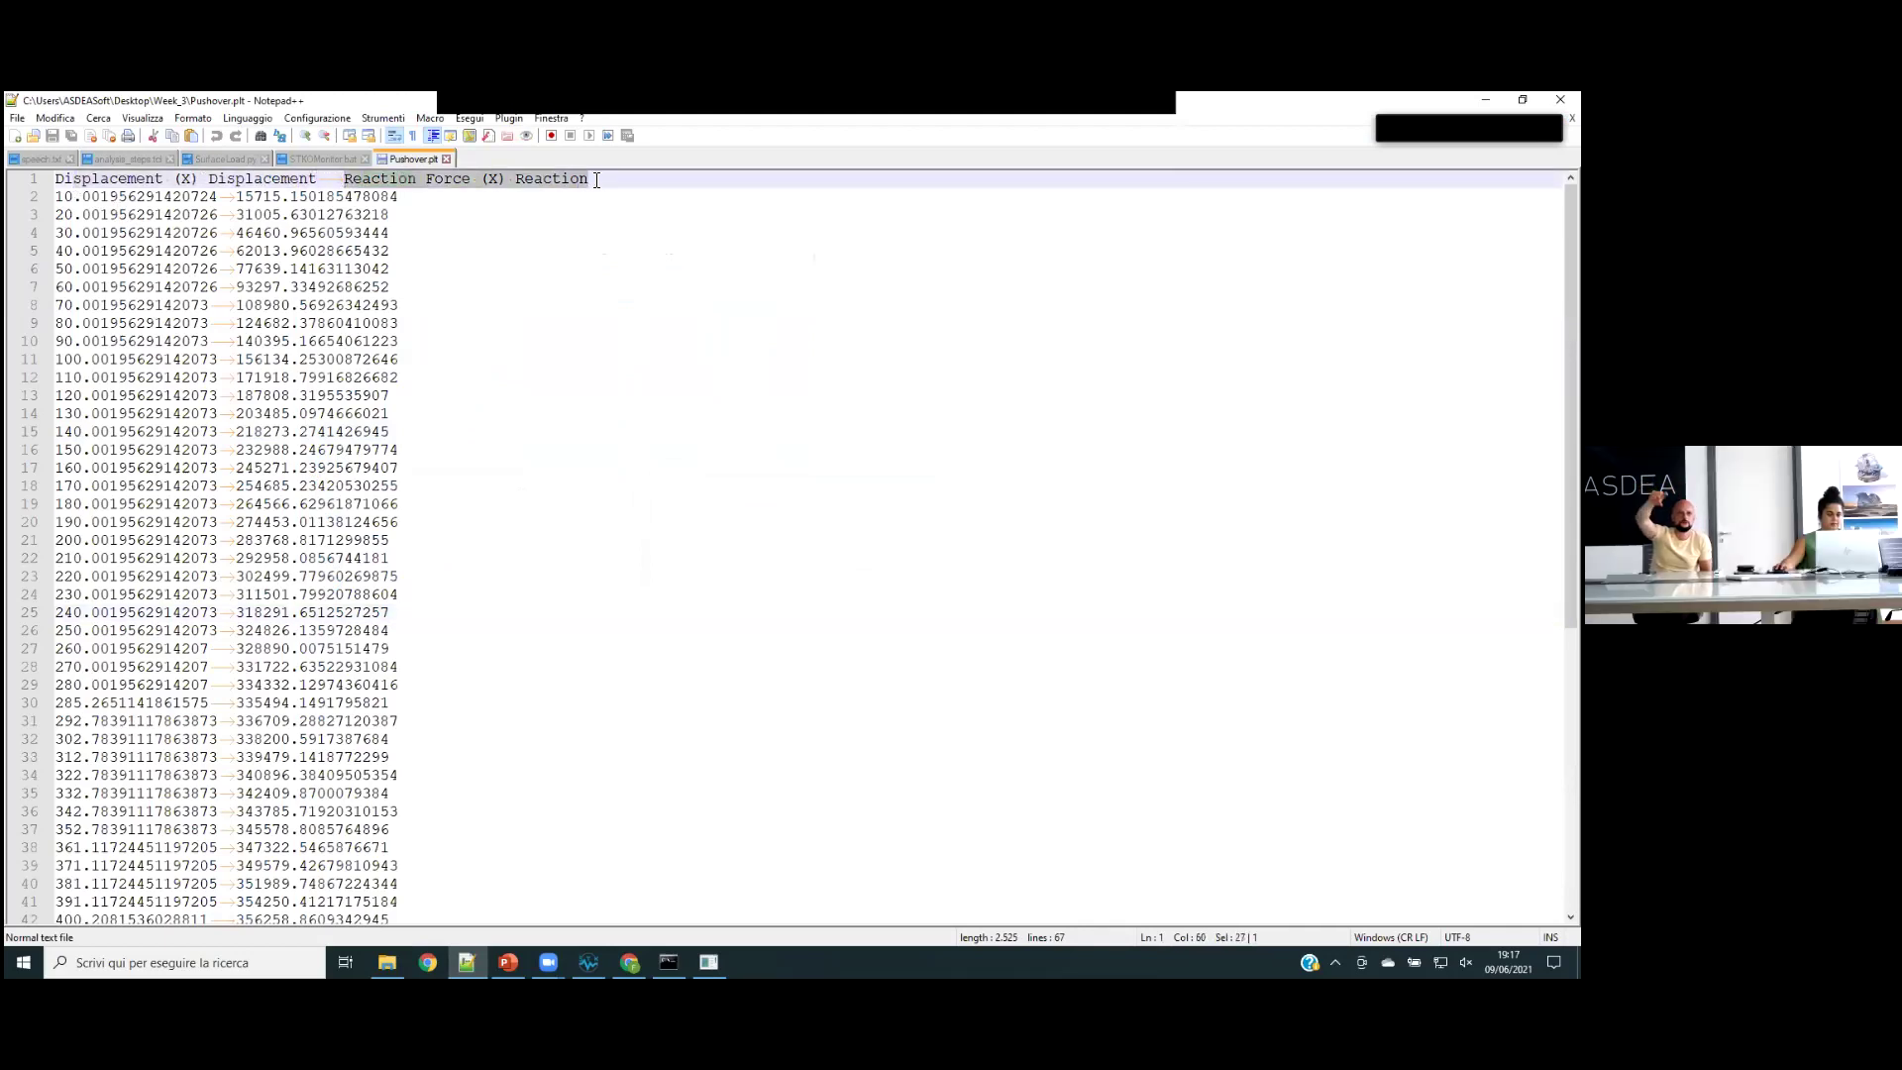
click(536, 212)
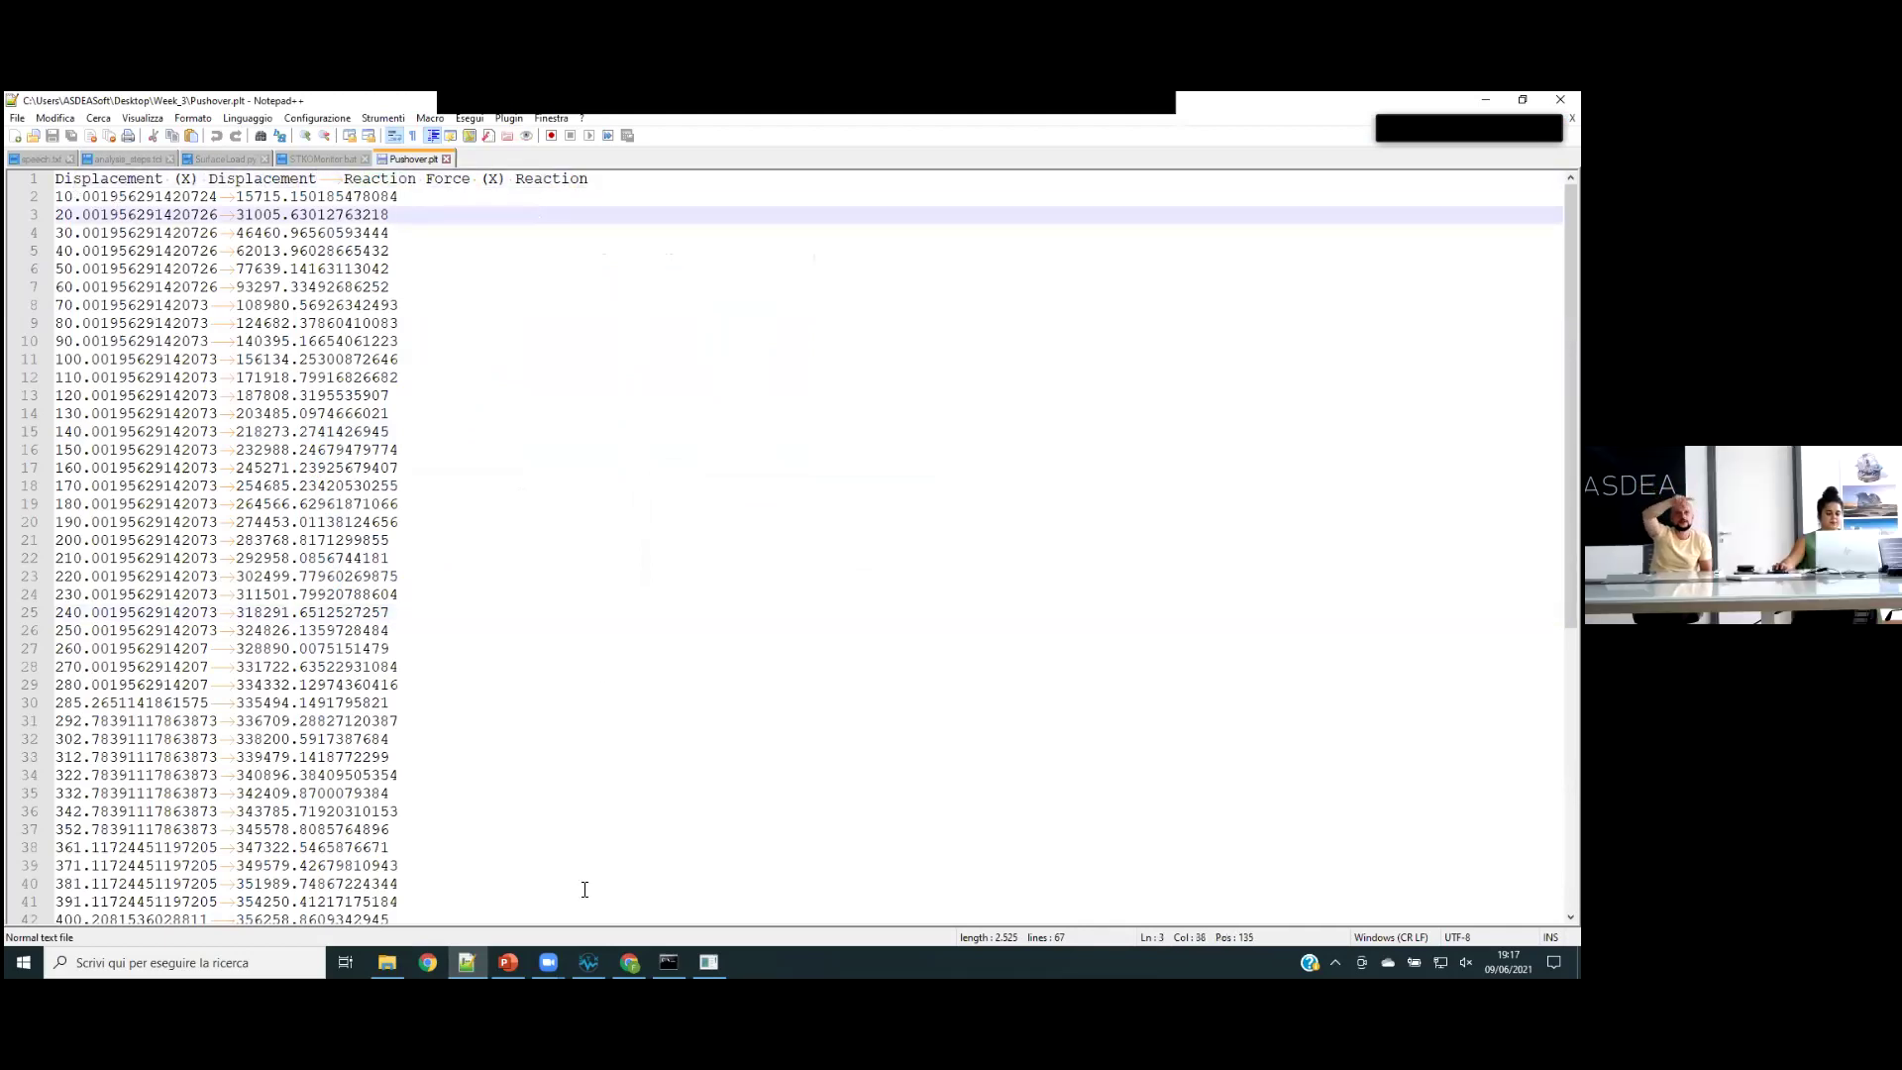
- Switch to STKO, examine the monitor step's Use Custom Name option, enlarge the attribute list, and highlight the custom name Pushover
mouse_move(588, 962)
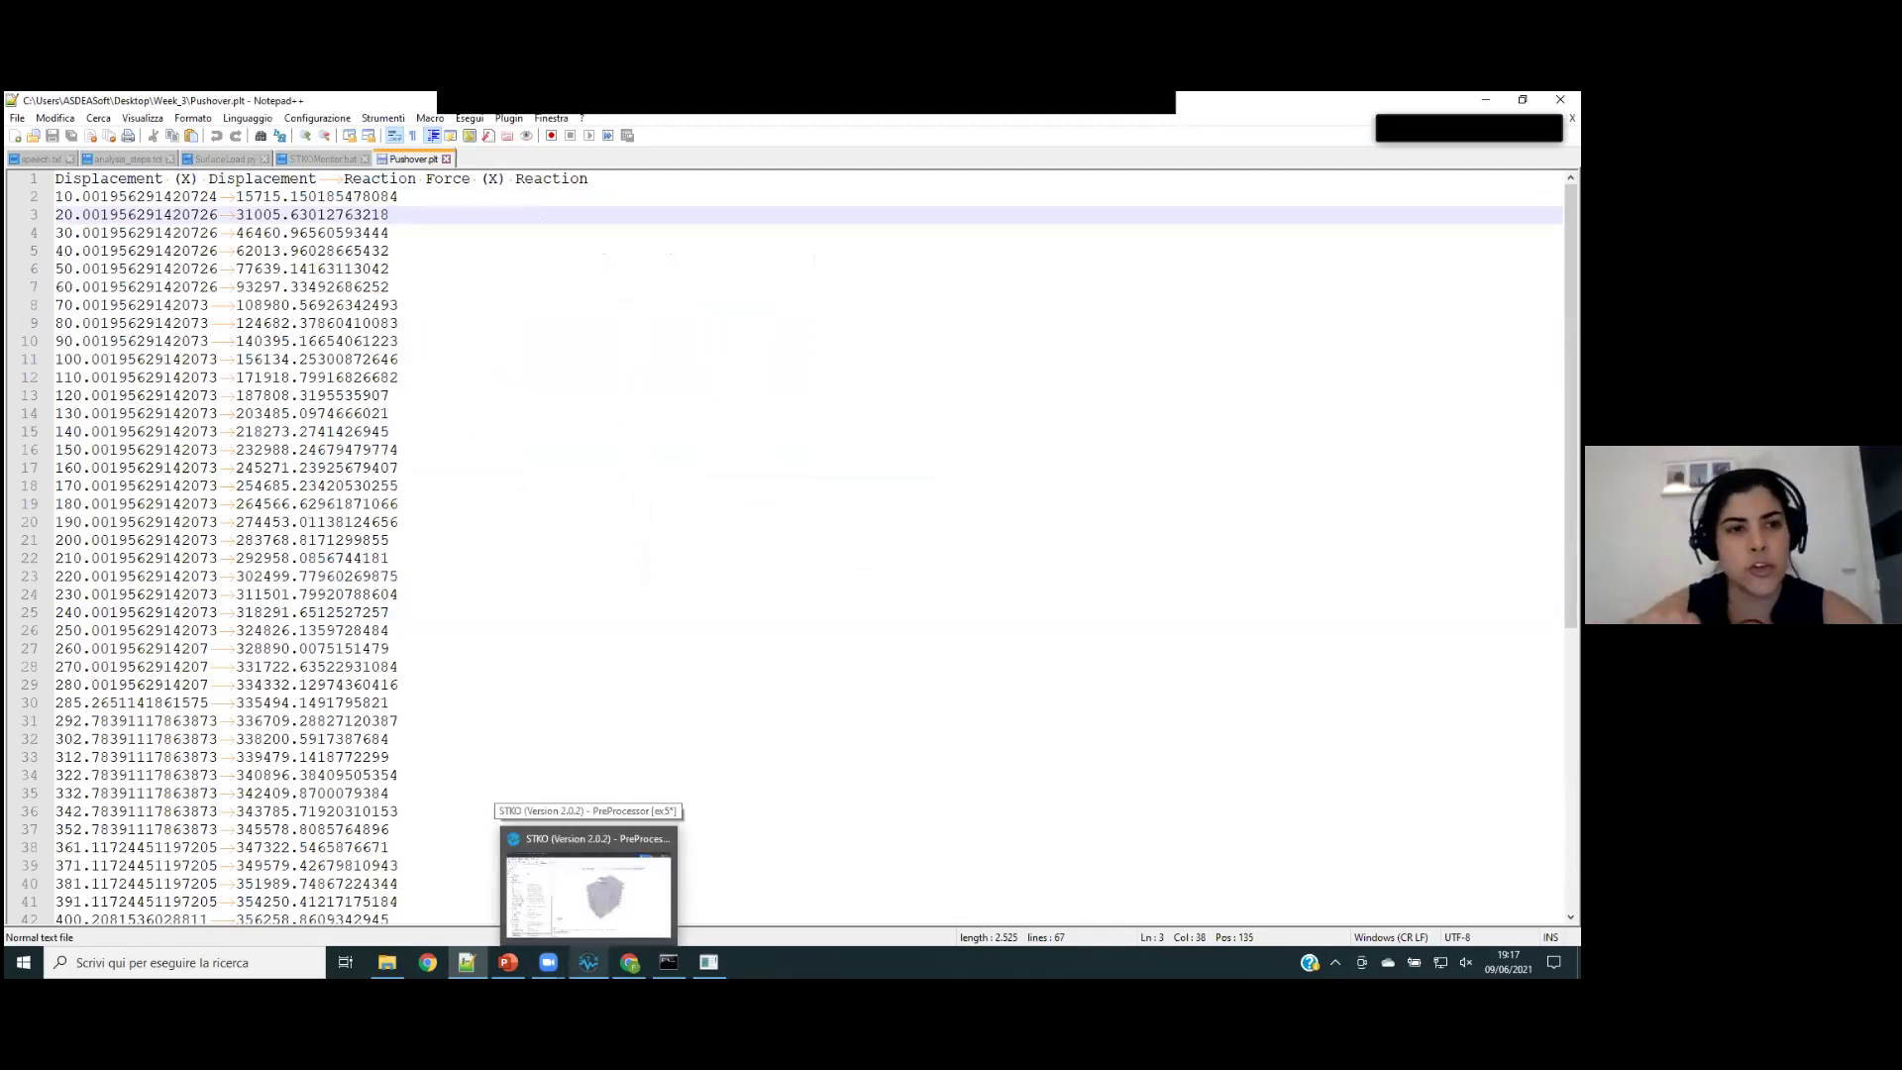
click(589, 892)
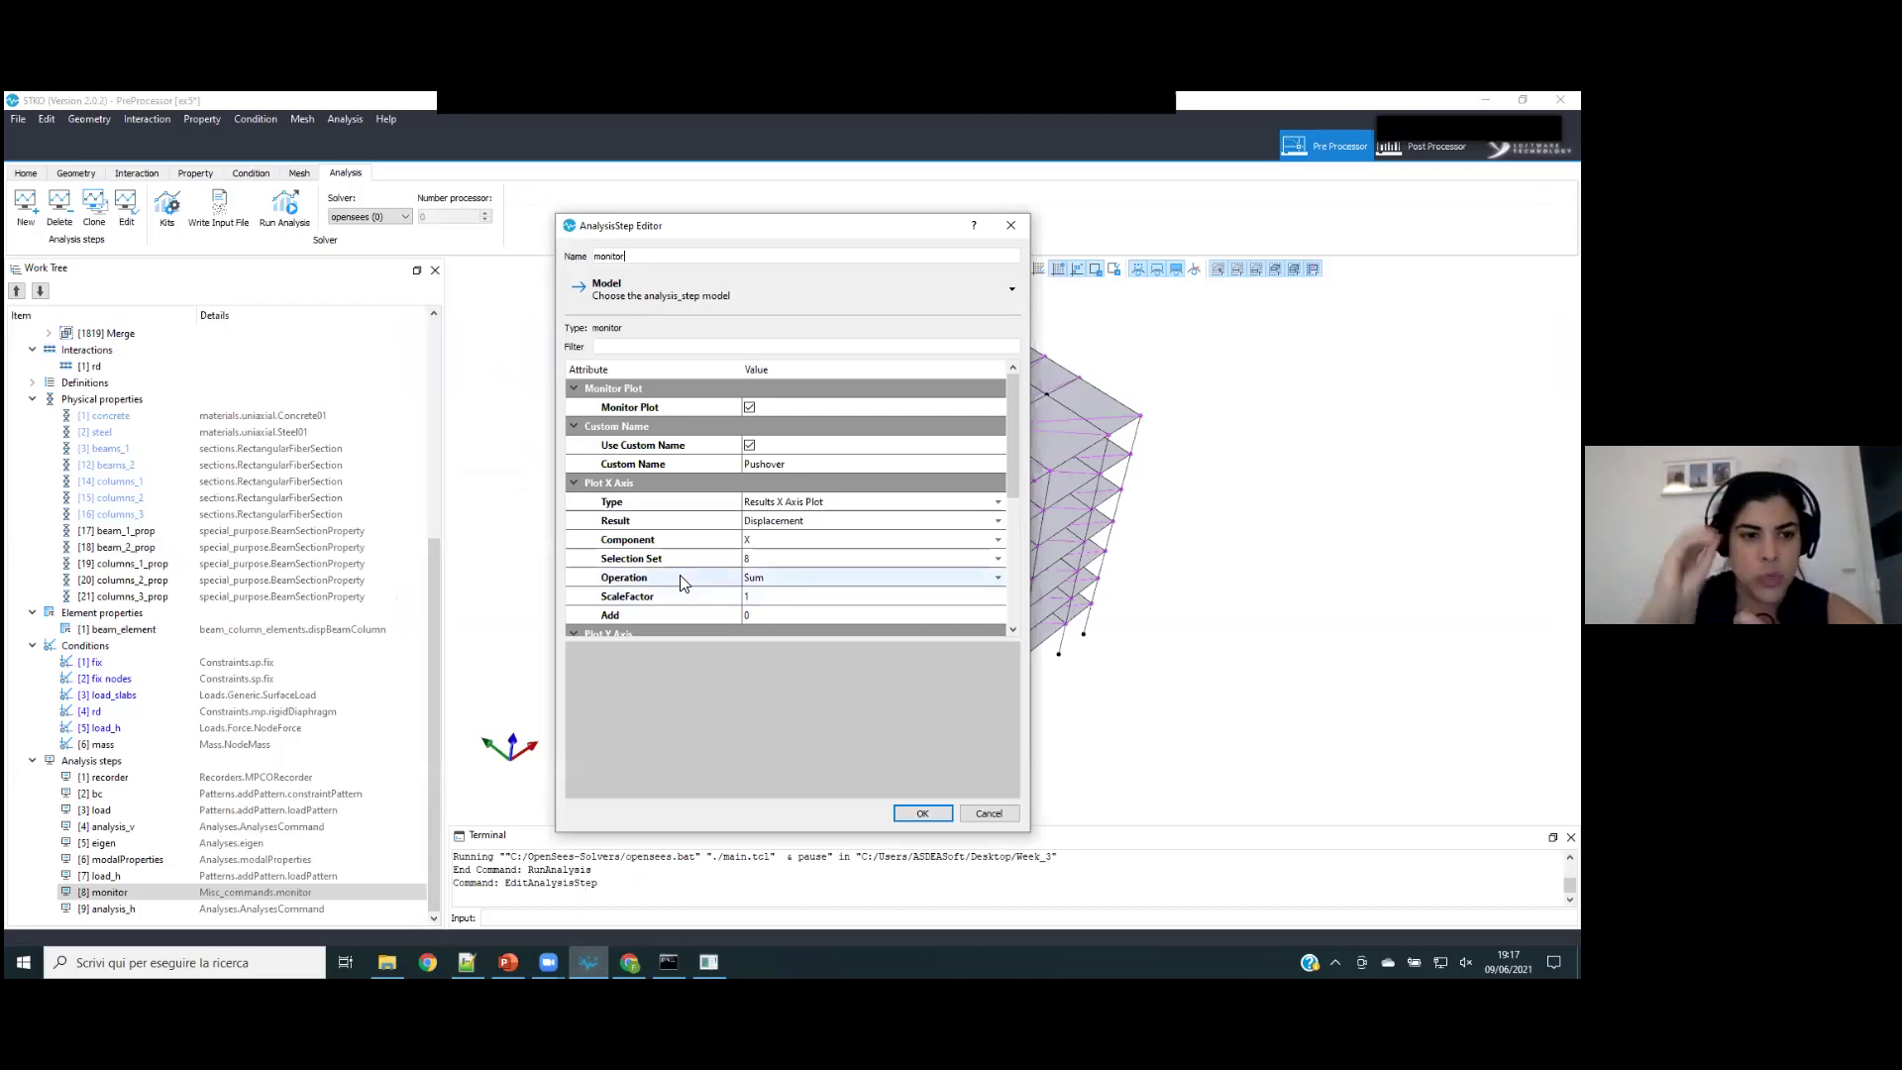
click(729, 449)
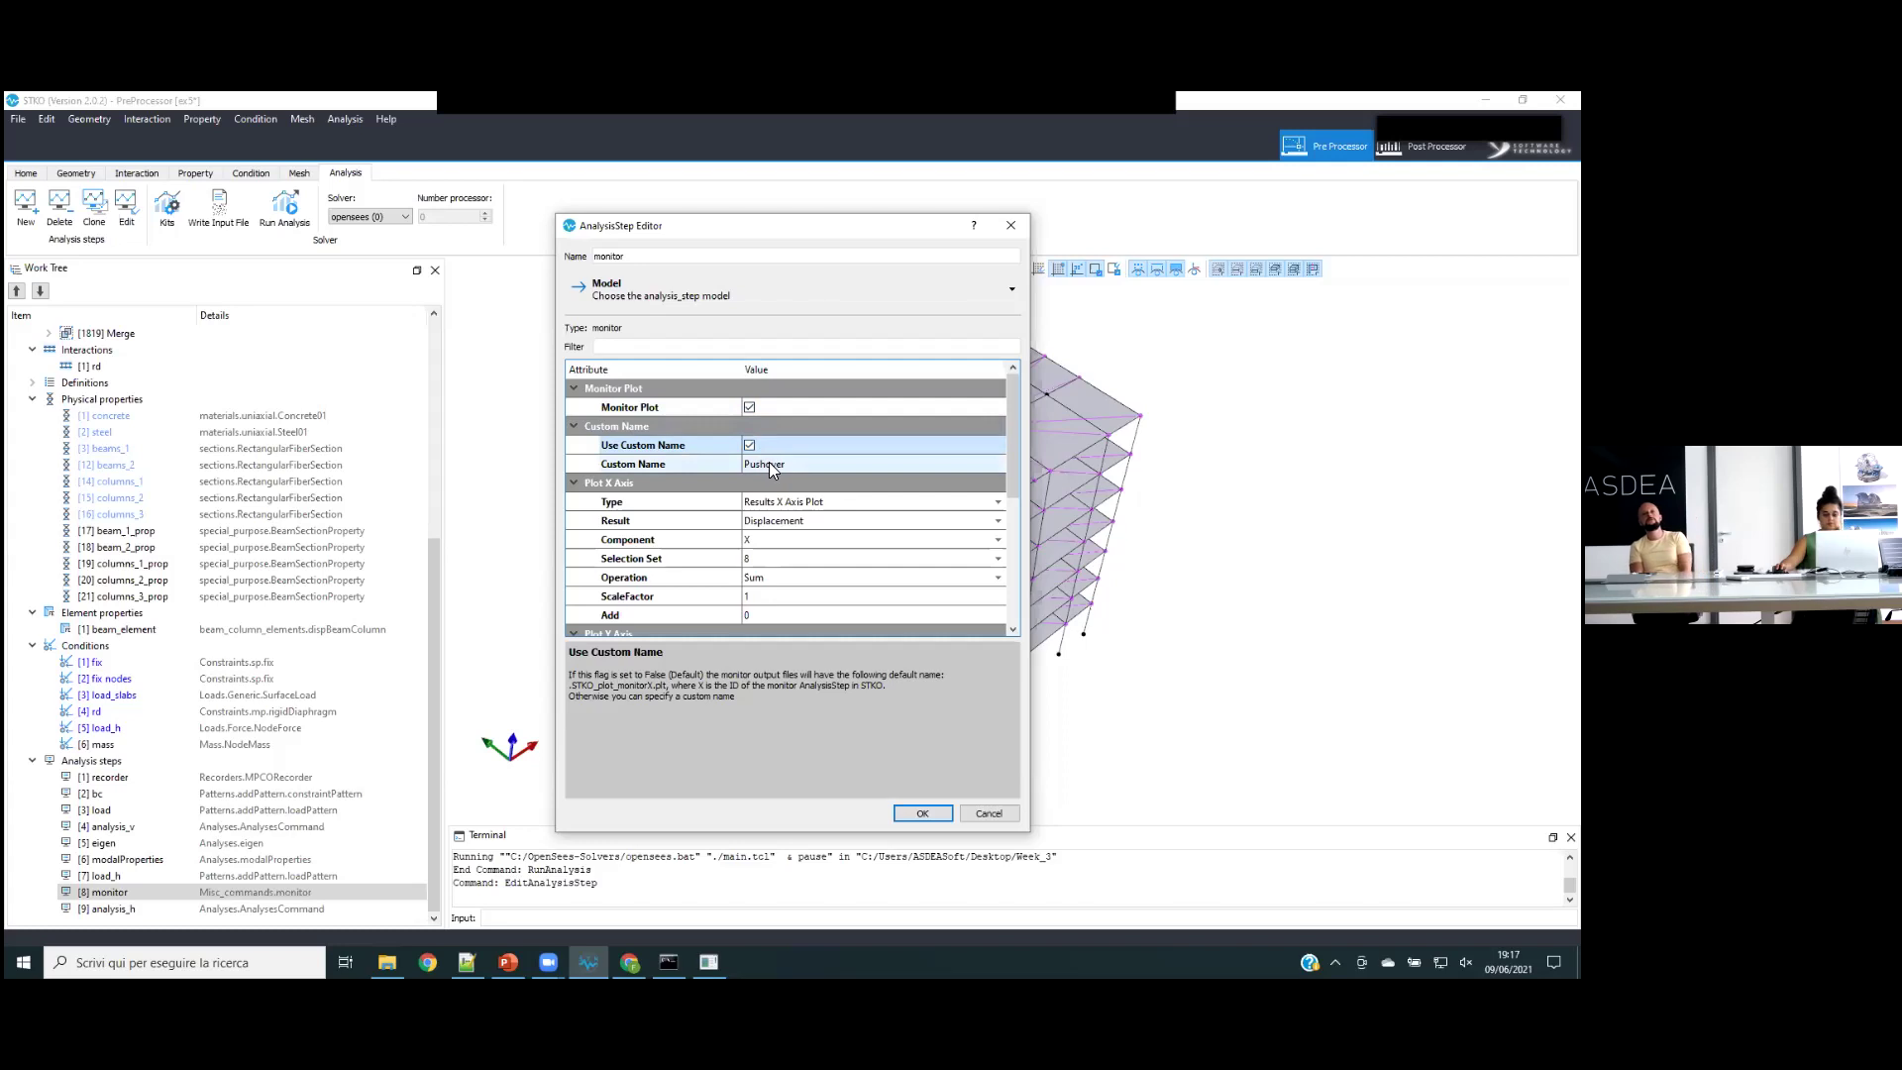
drag(689, 640, 683, 824)
double_click(795, 462)
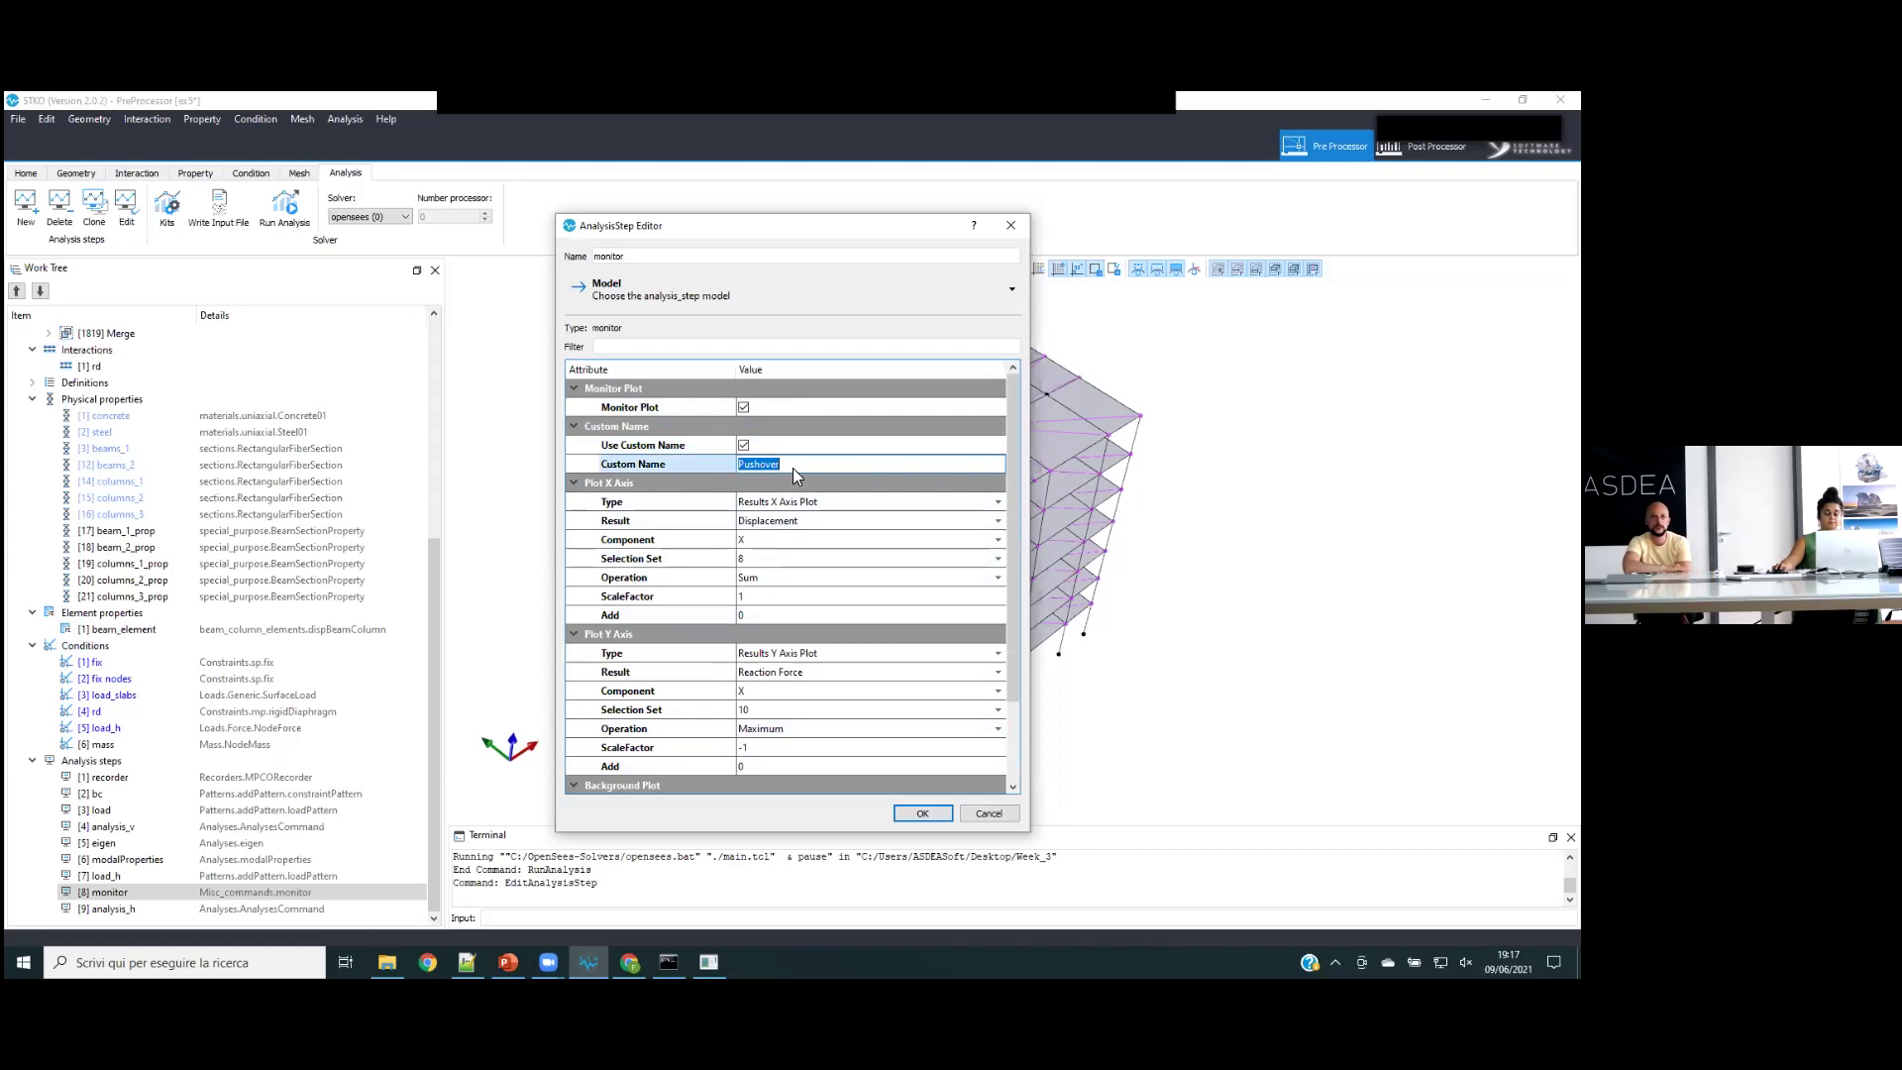
- Review the monitor step's plot axis, background plot and label settings, and close the editor without applying changes
drag(1009, 486, 1010, 600)
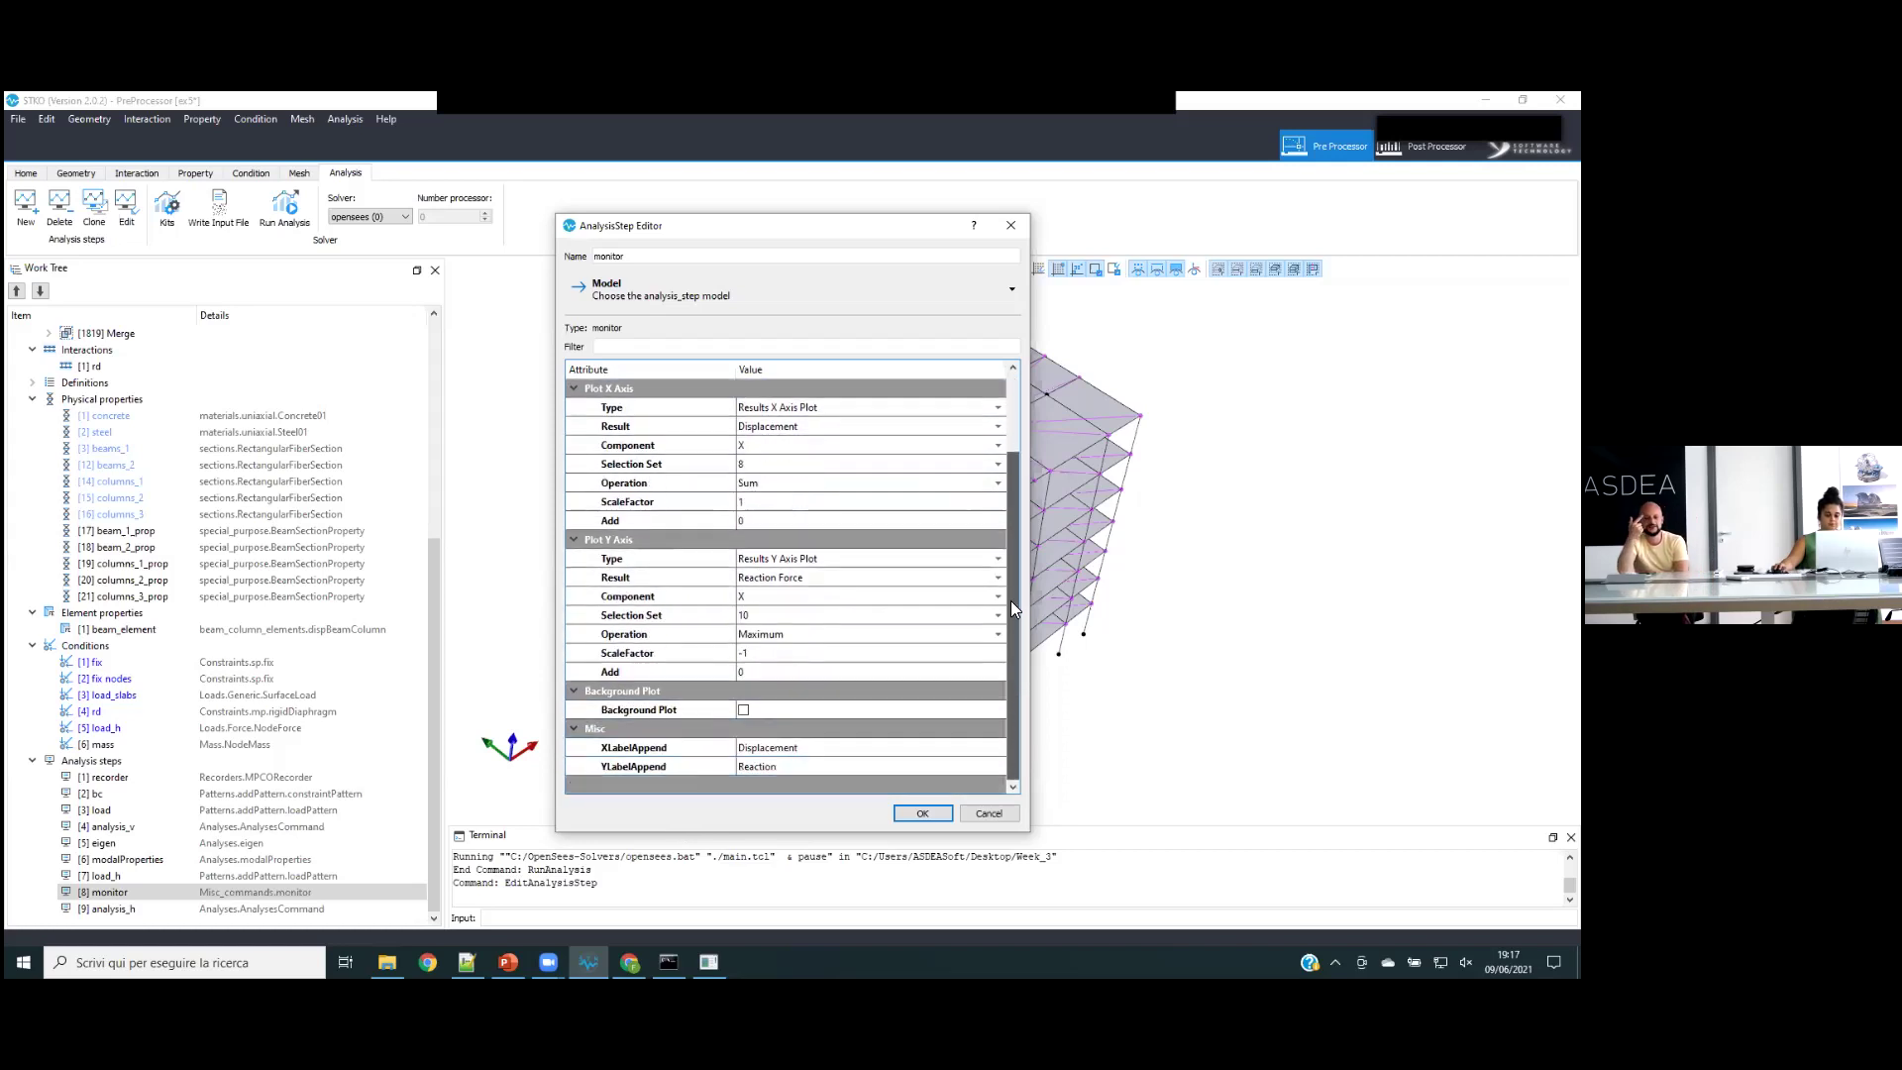
drag(1015, 709, 1018, 636)
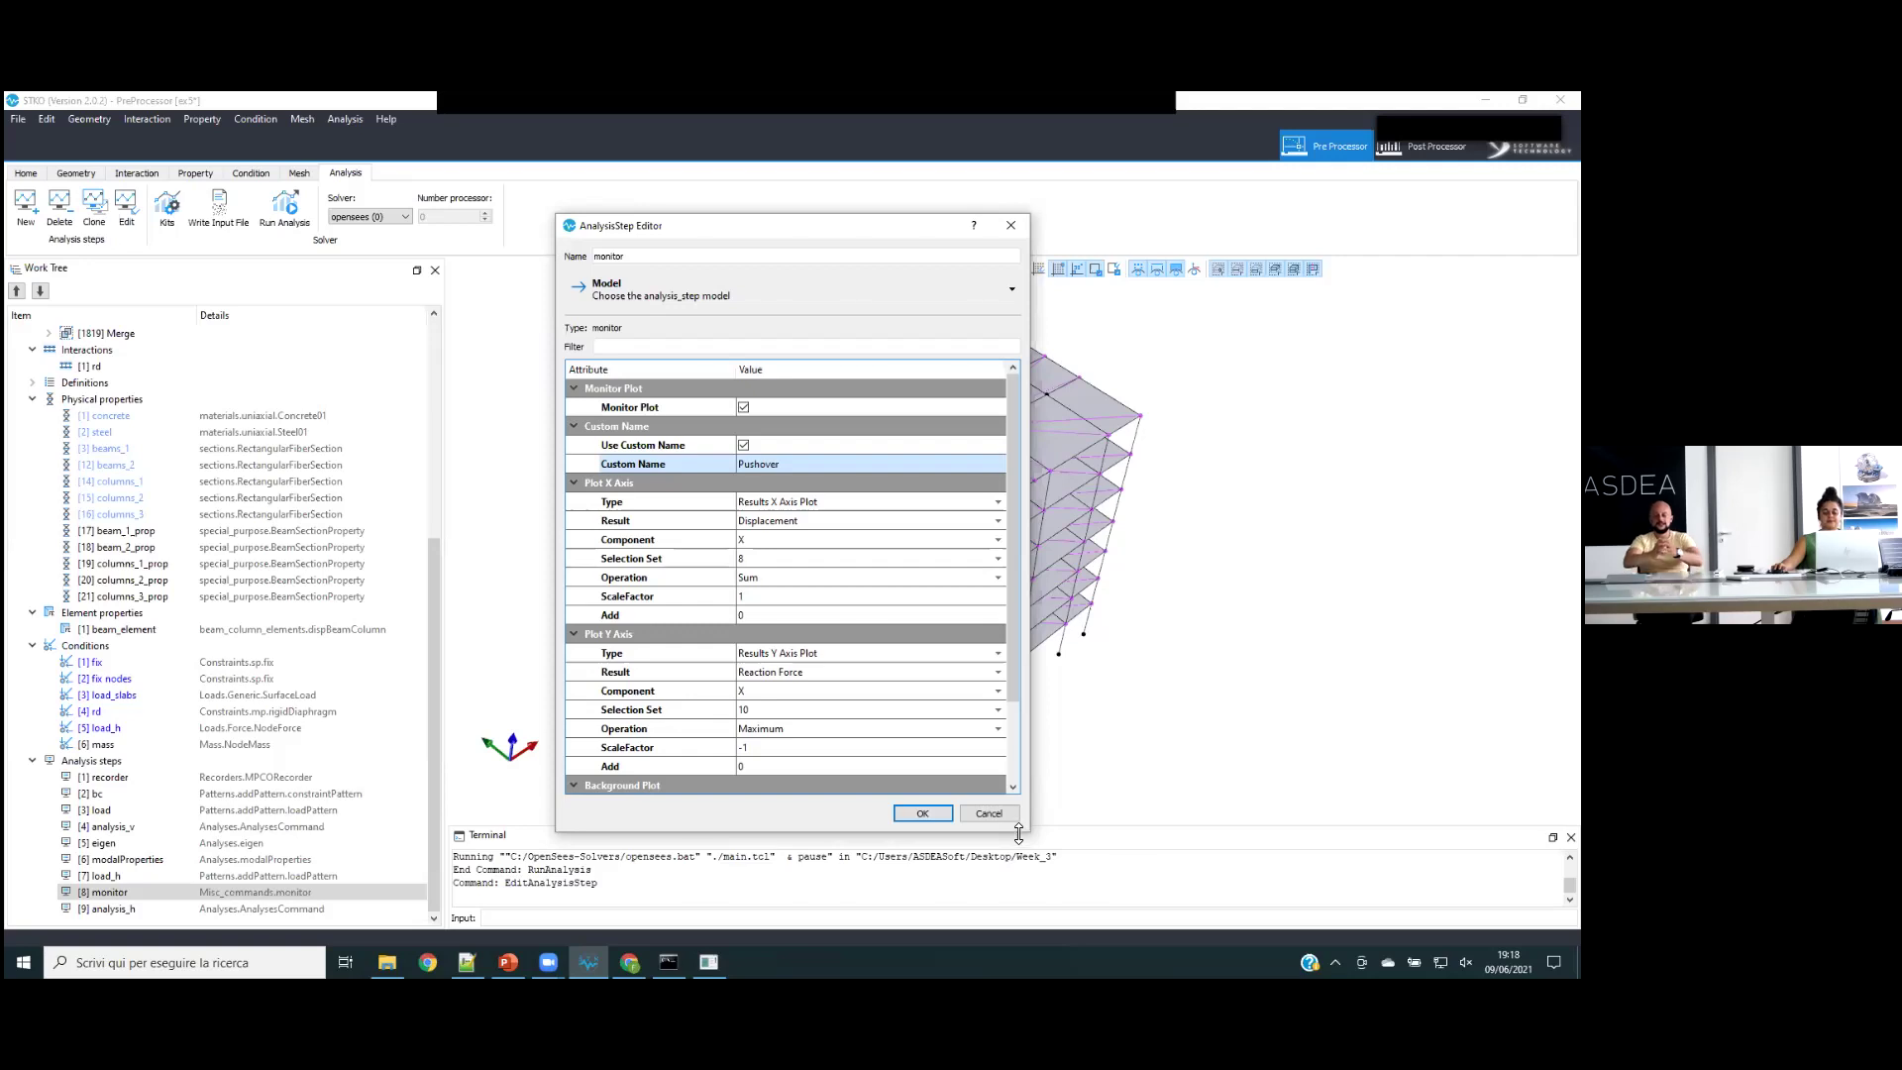
click(989, 814)
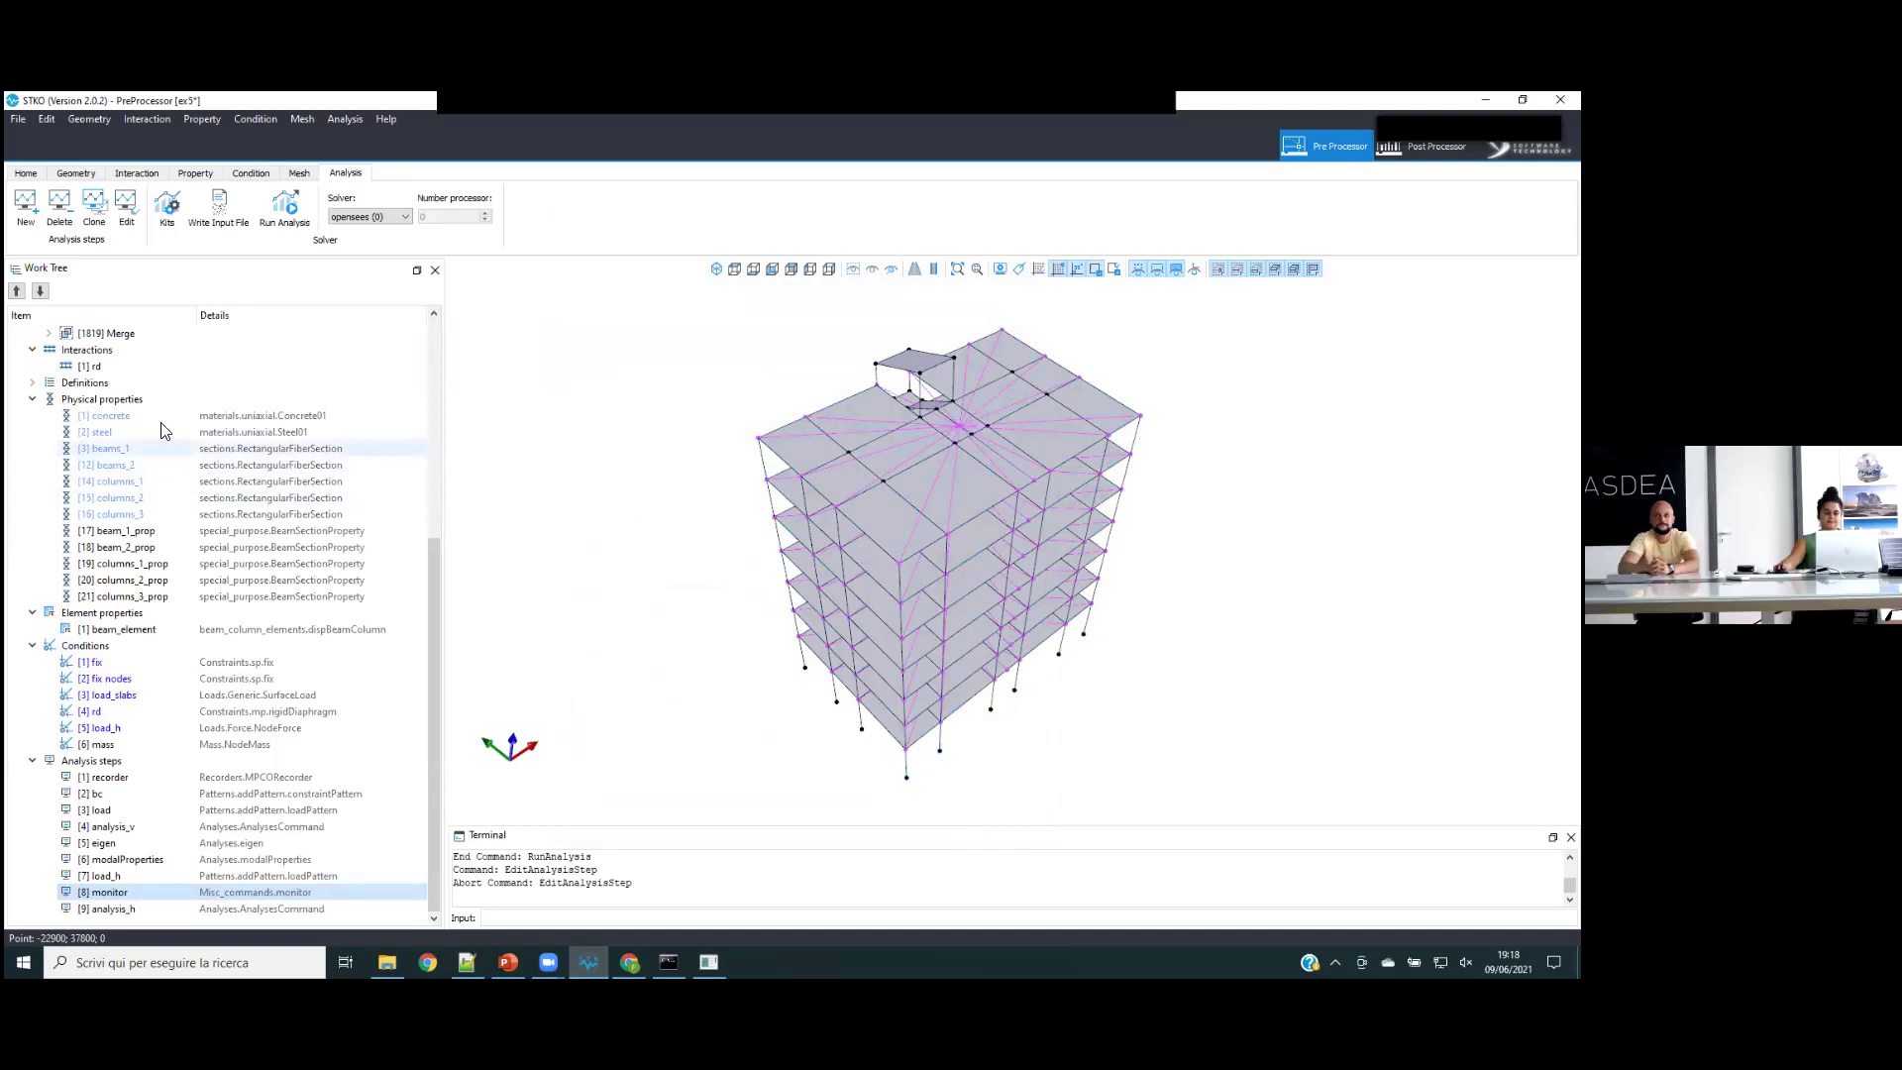
- Review the model's selection sets in the work tree and highlight the Unsupporting set
scroll(129, 412, up, 7)
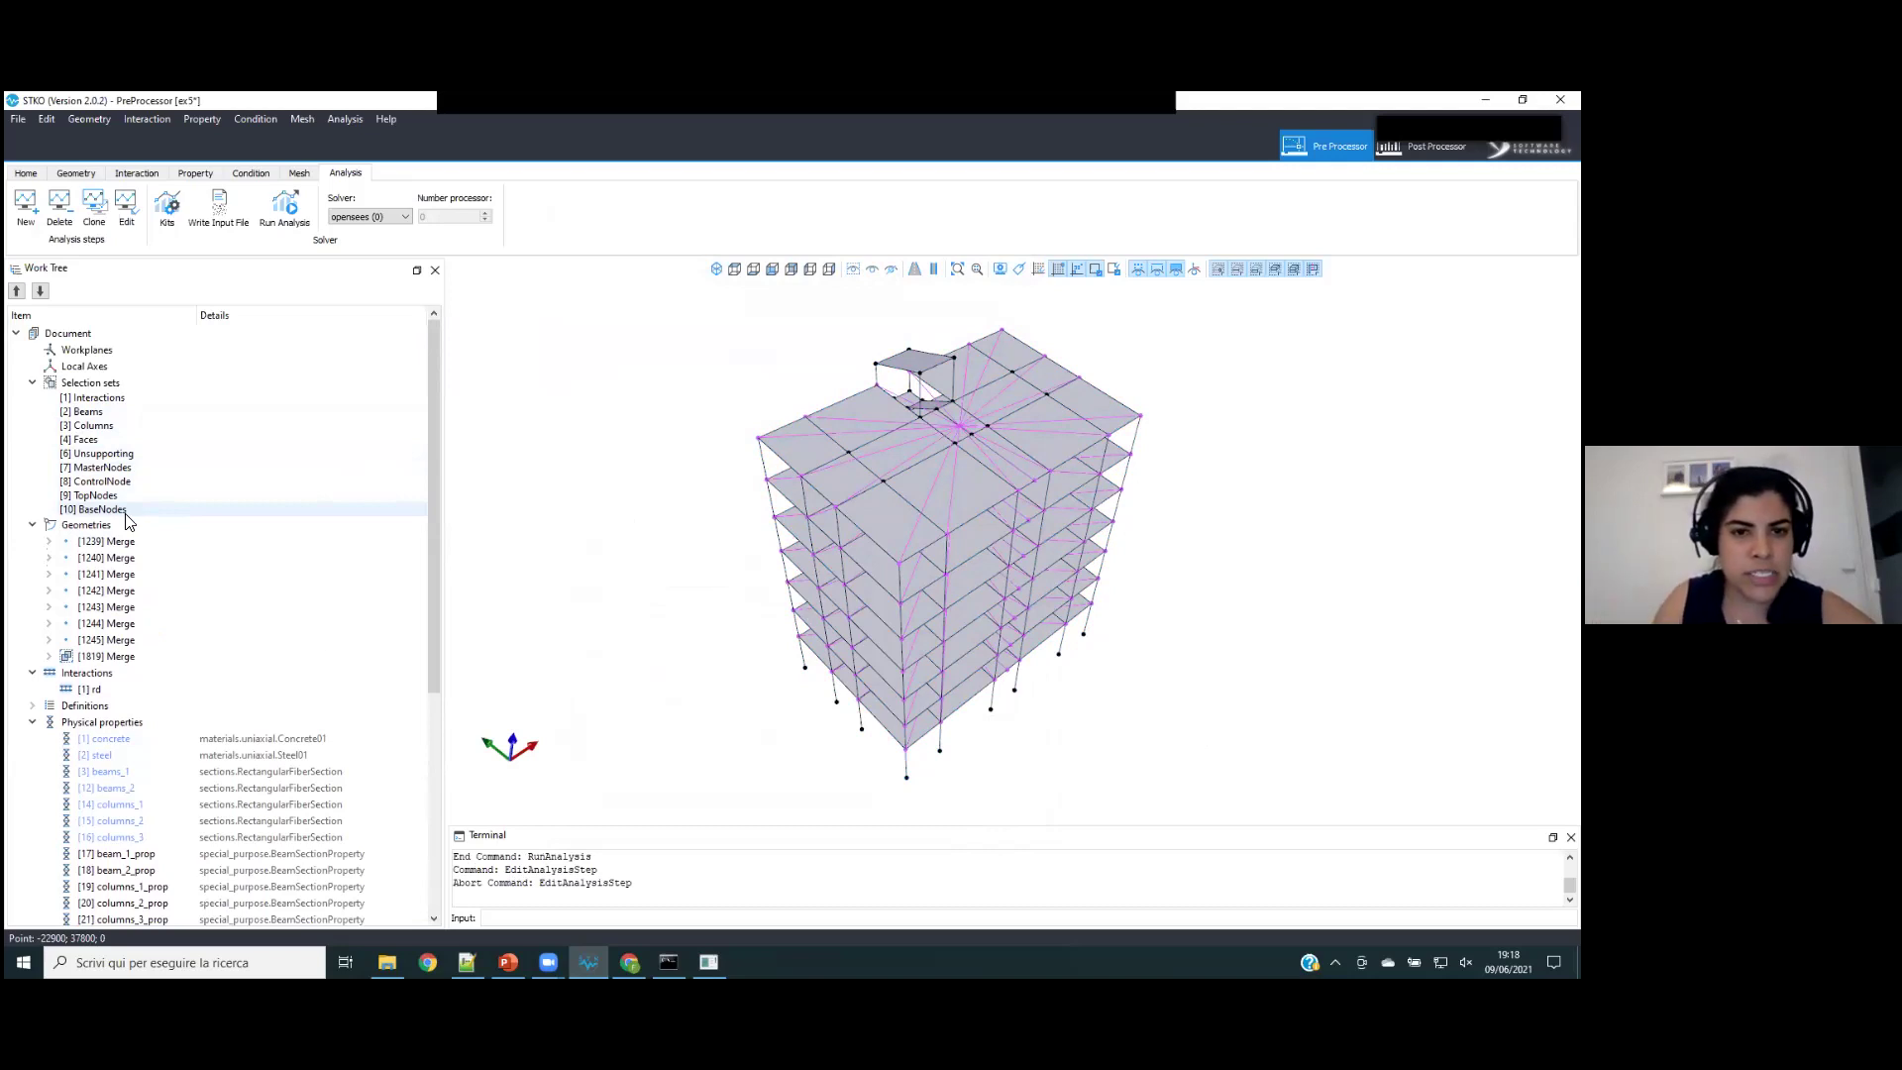
click(147, 458)
scroll(188, 535, down, 2)
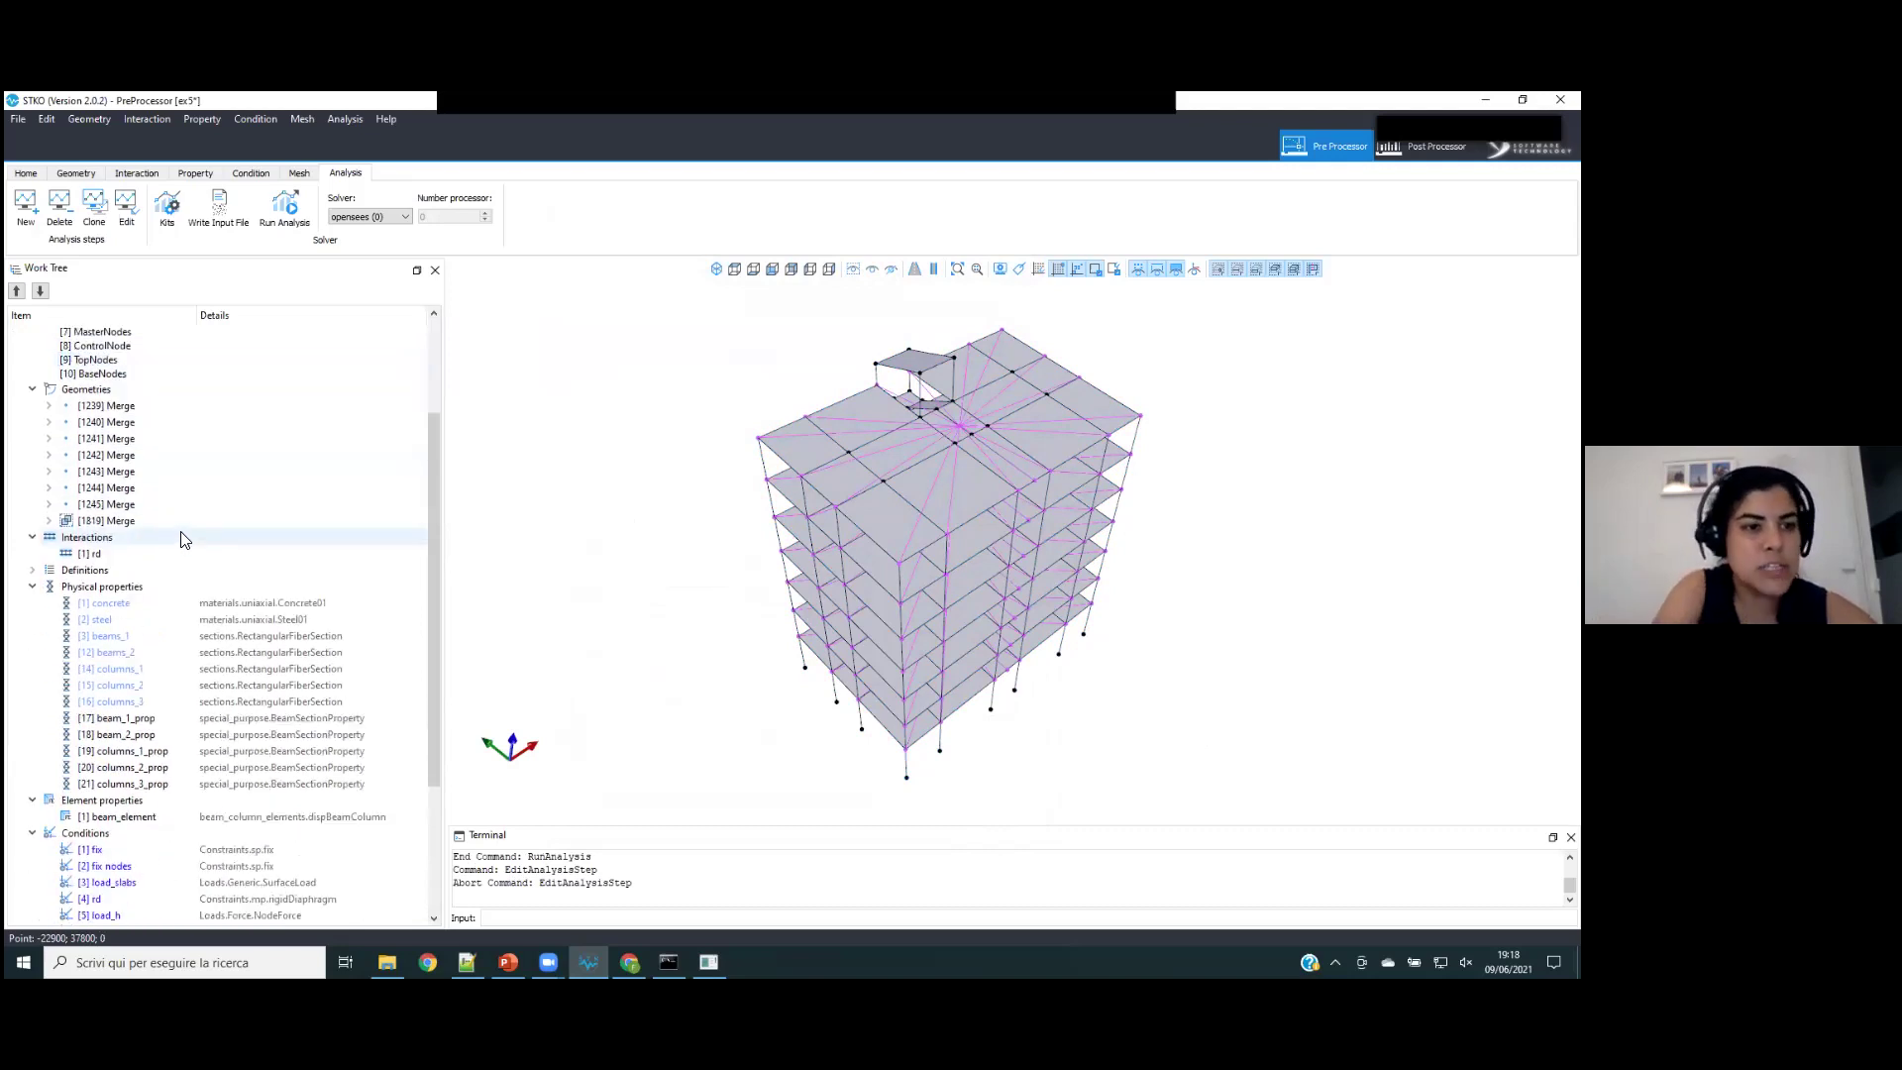
scroll(226, 555, up, 2)
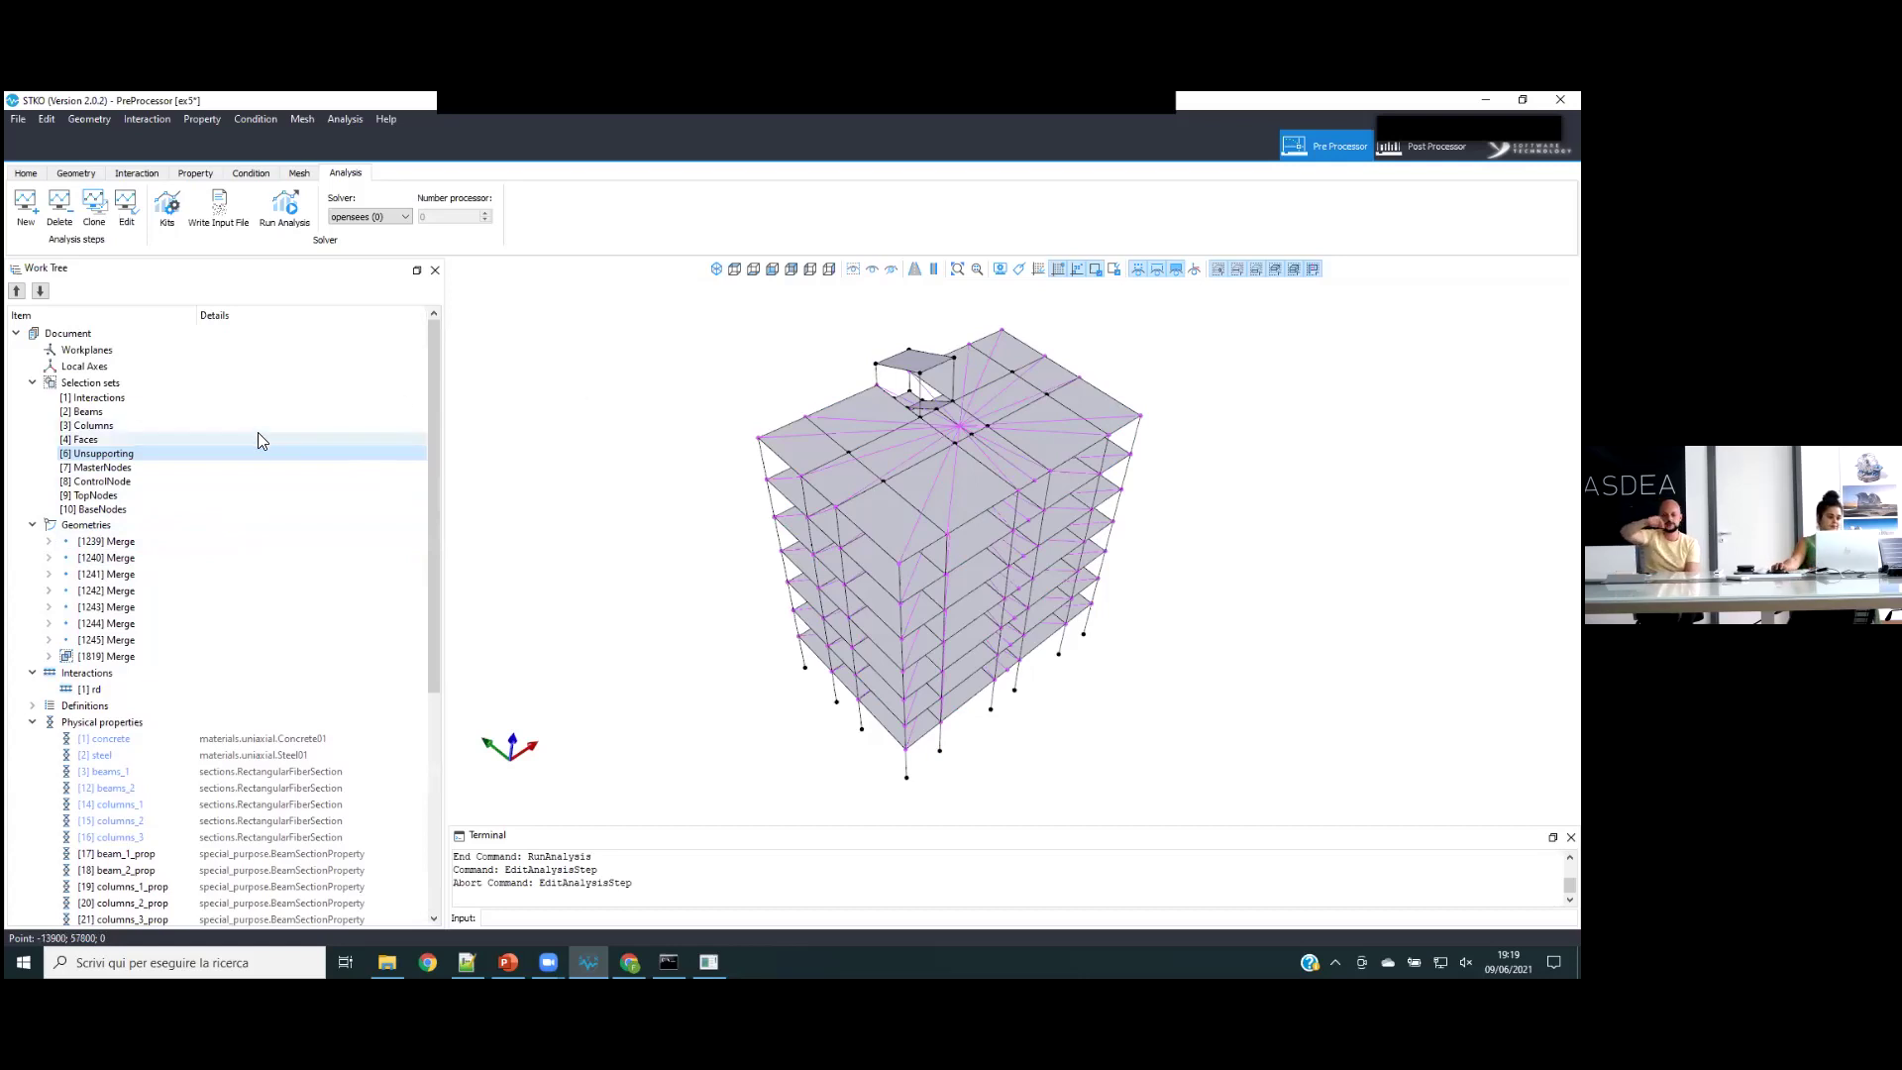
- Select the geometry of the Beams selection set in the model and clear the selection
right_click(196, 412)
click(252, 508)
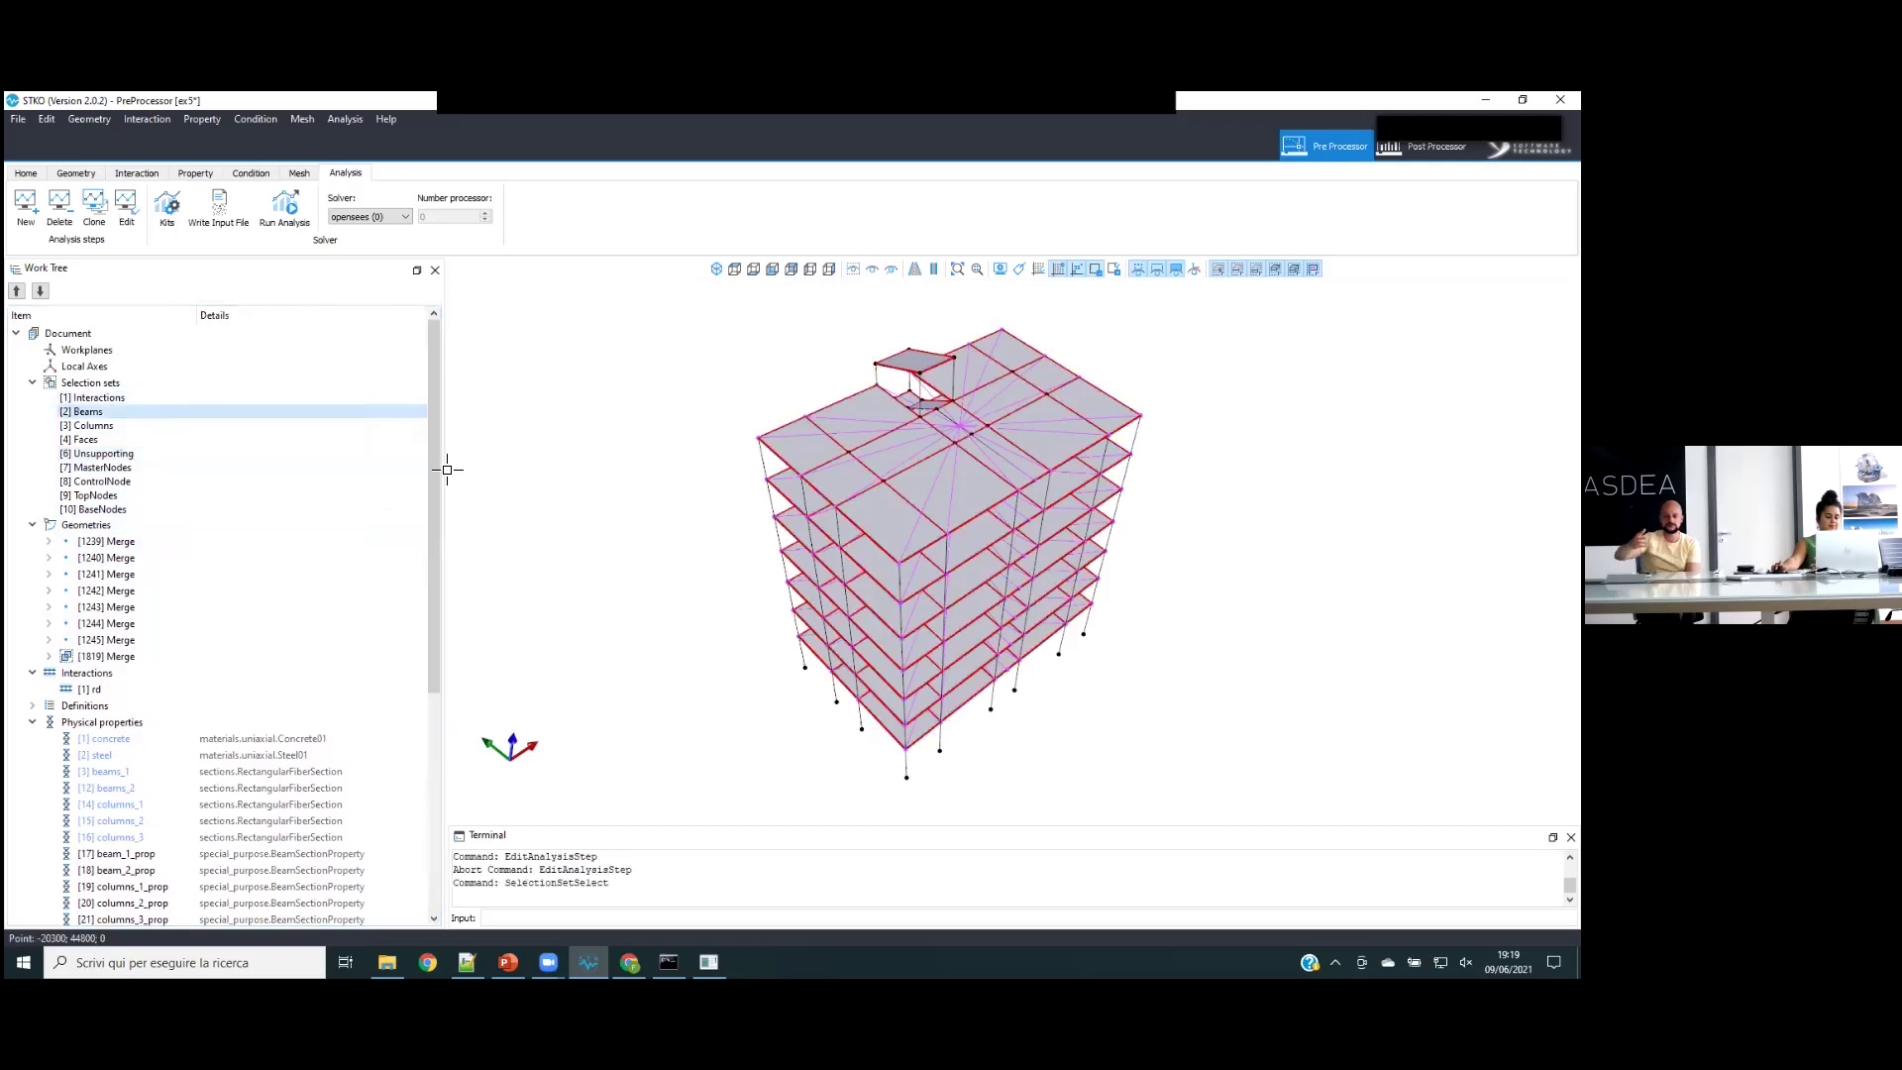
click(717, 331)
- Select the geometry of the Columns selection set in the model and clear the selection
click(253, 428)
right_click(255, 433)
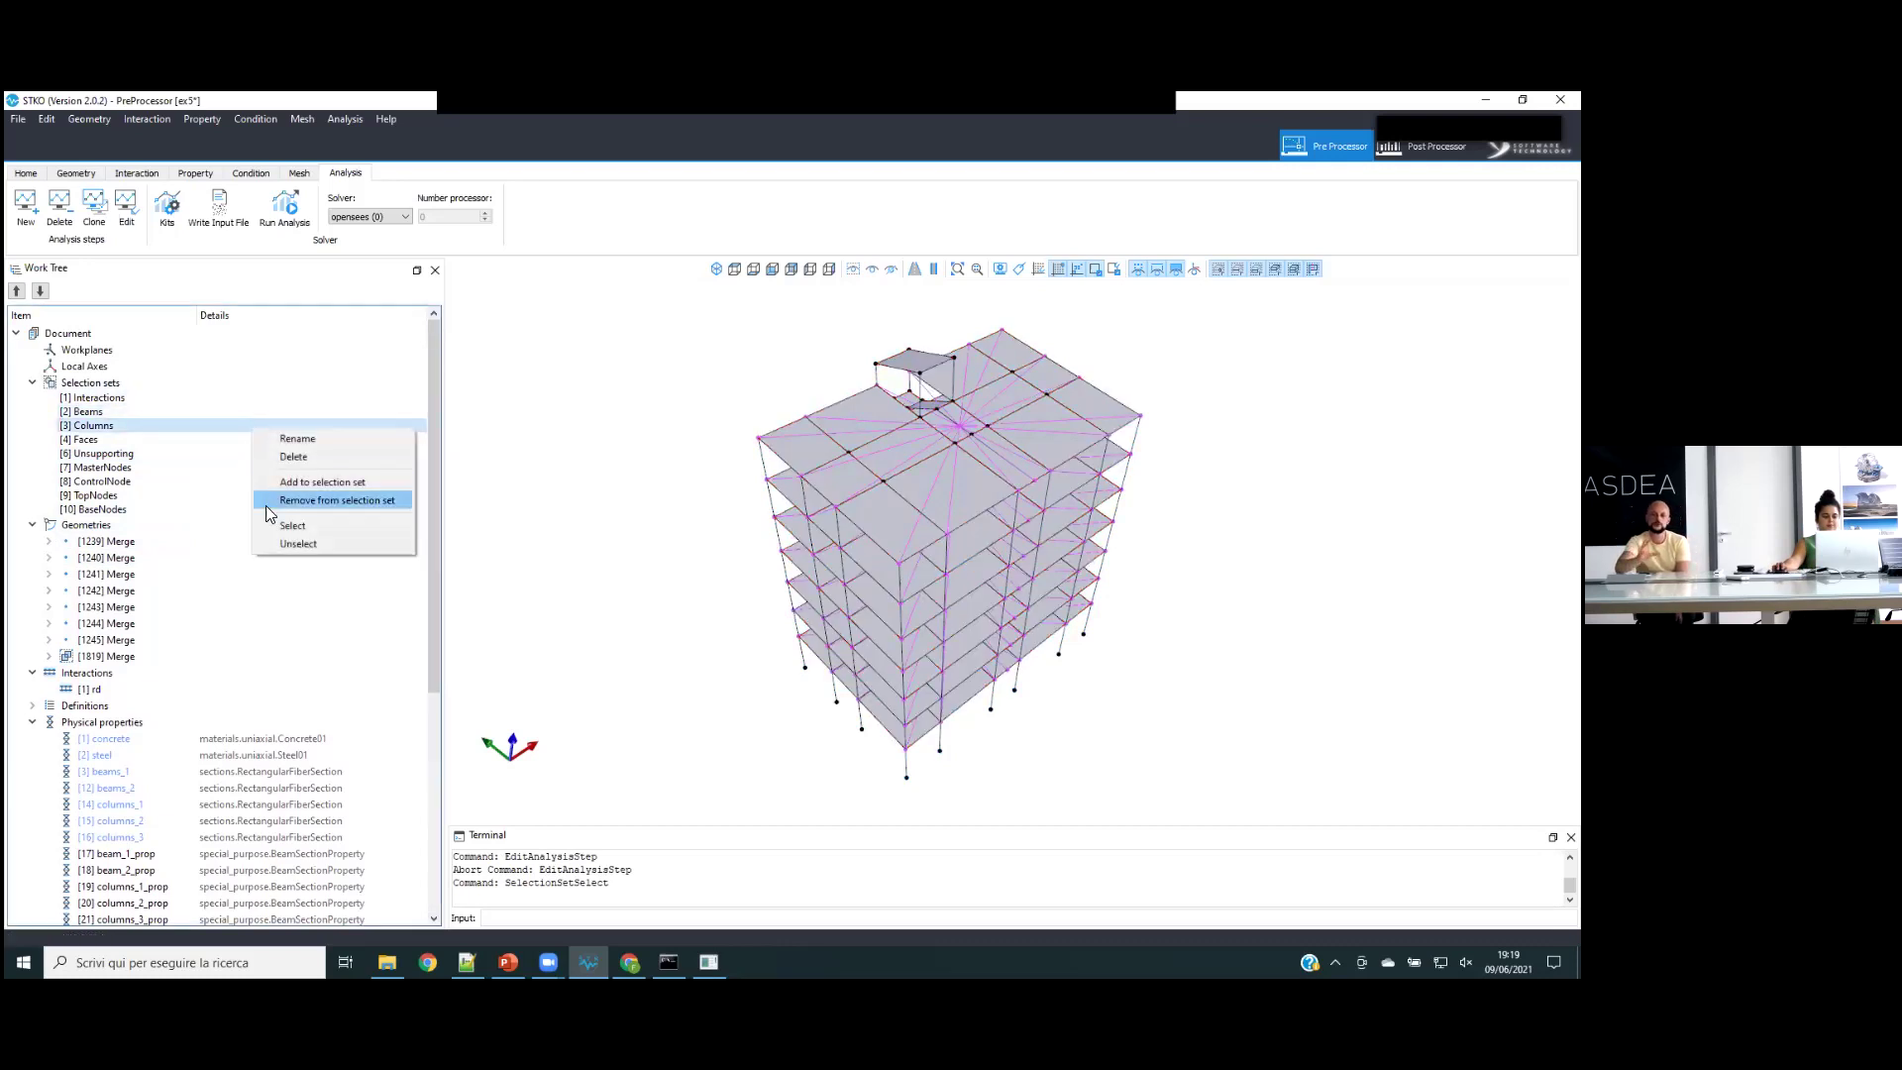
click(279, 523)
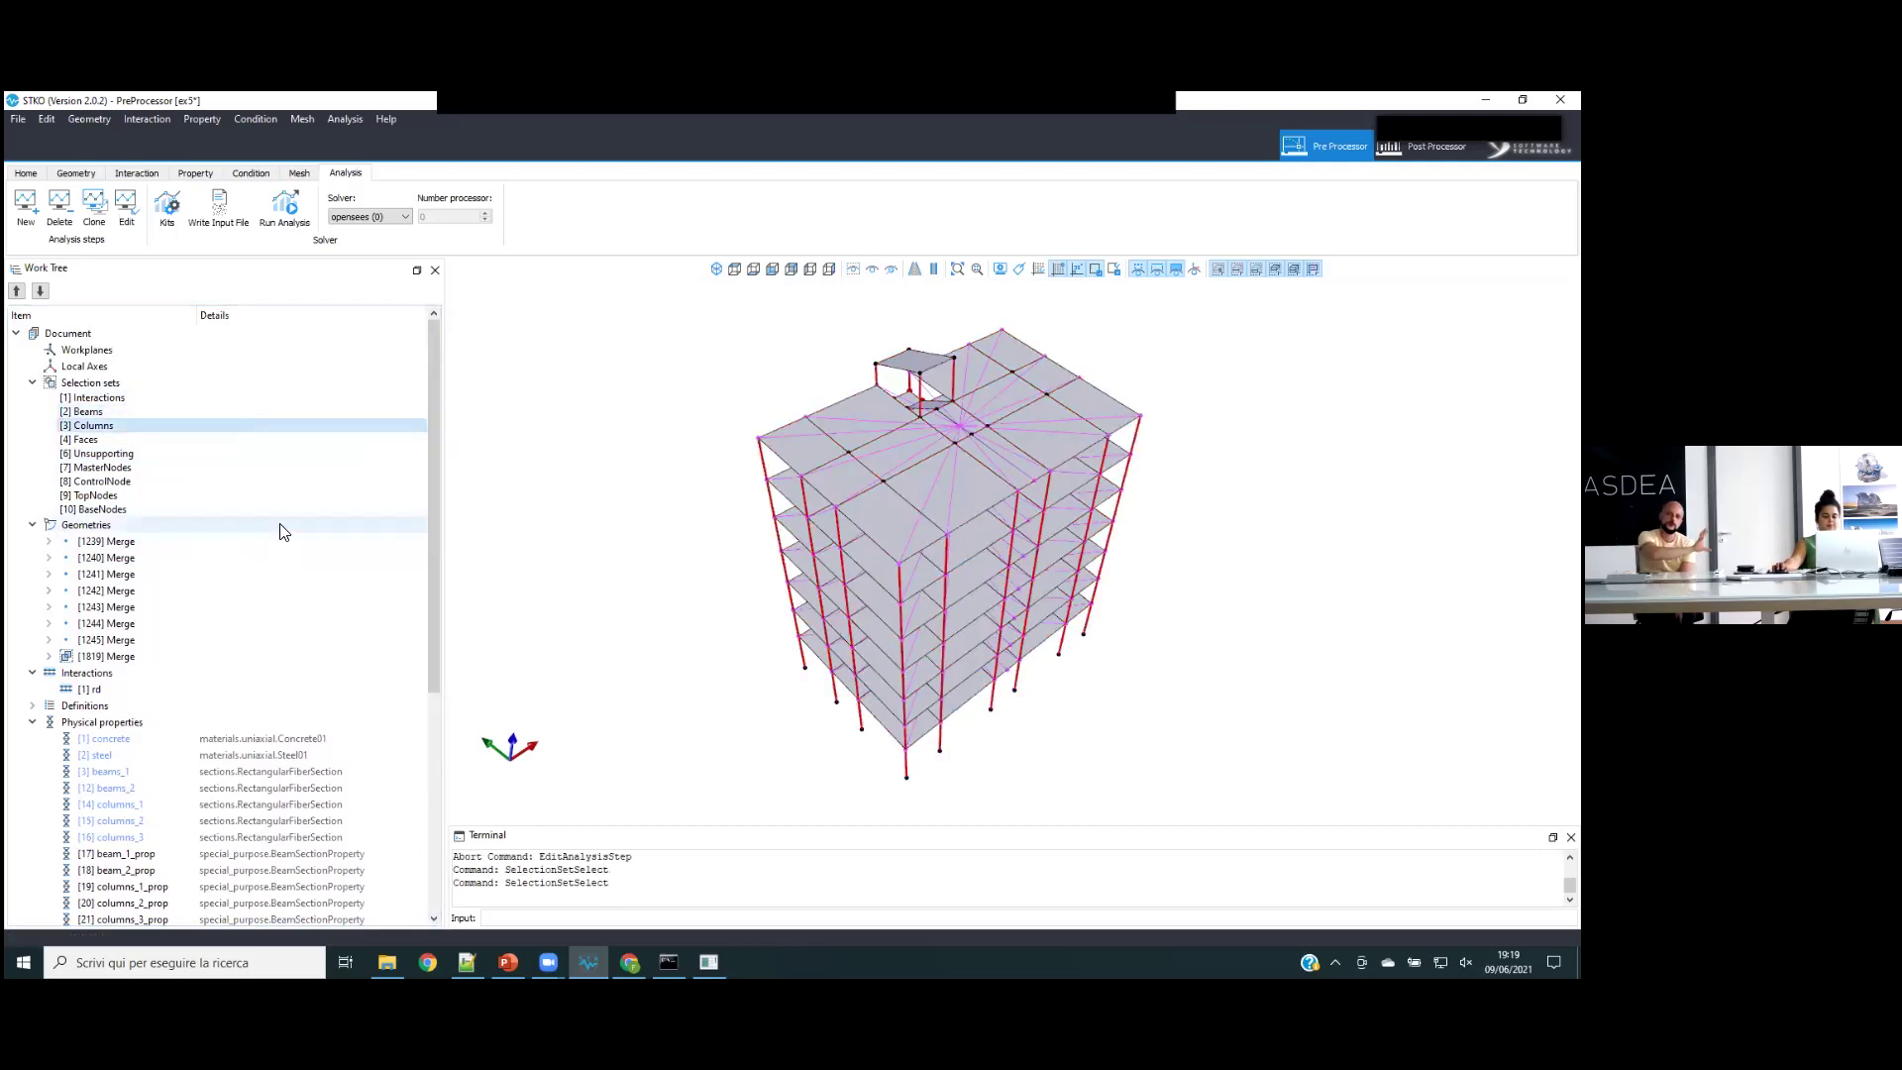
click(664, 428)
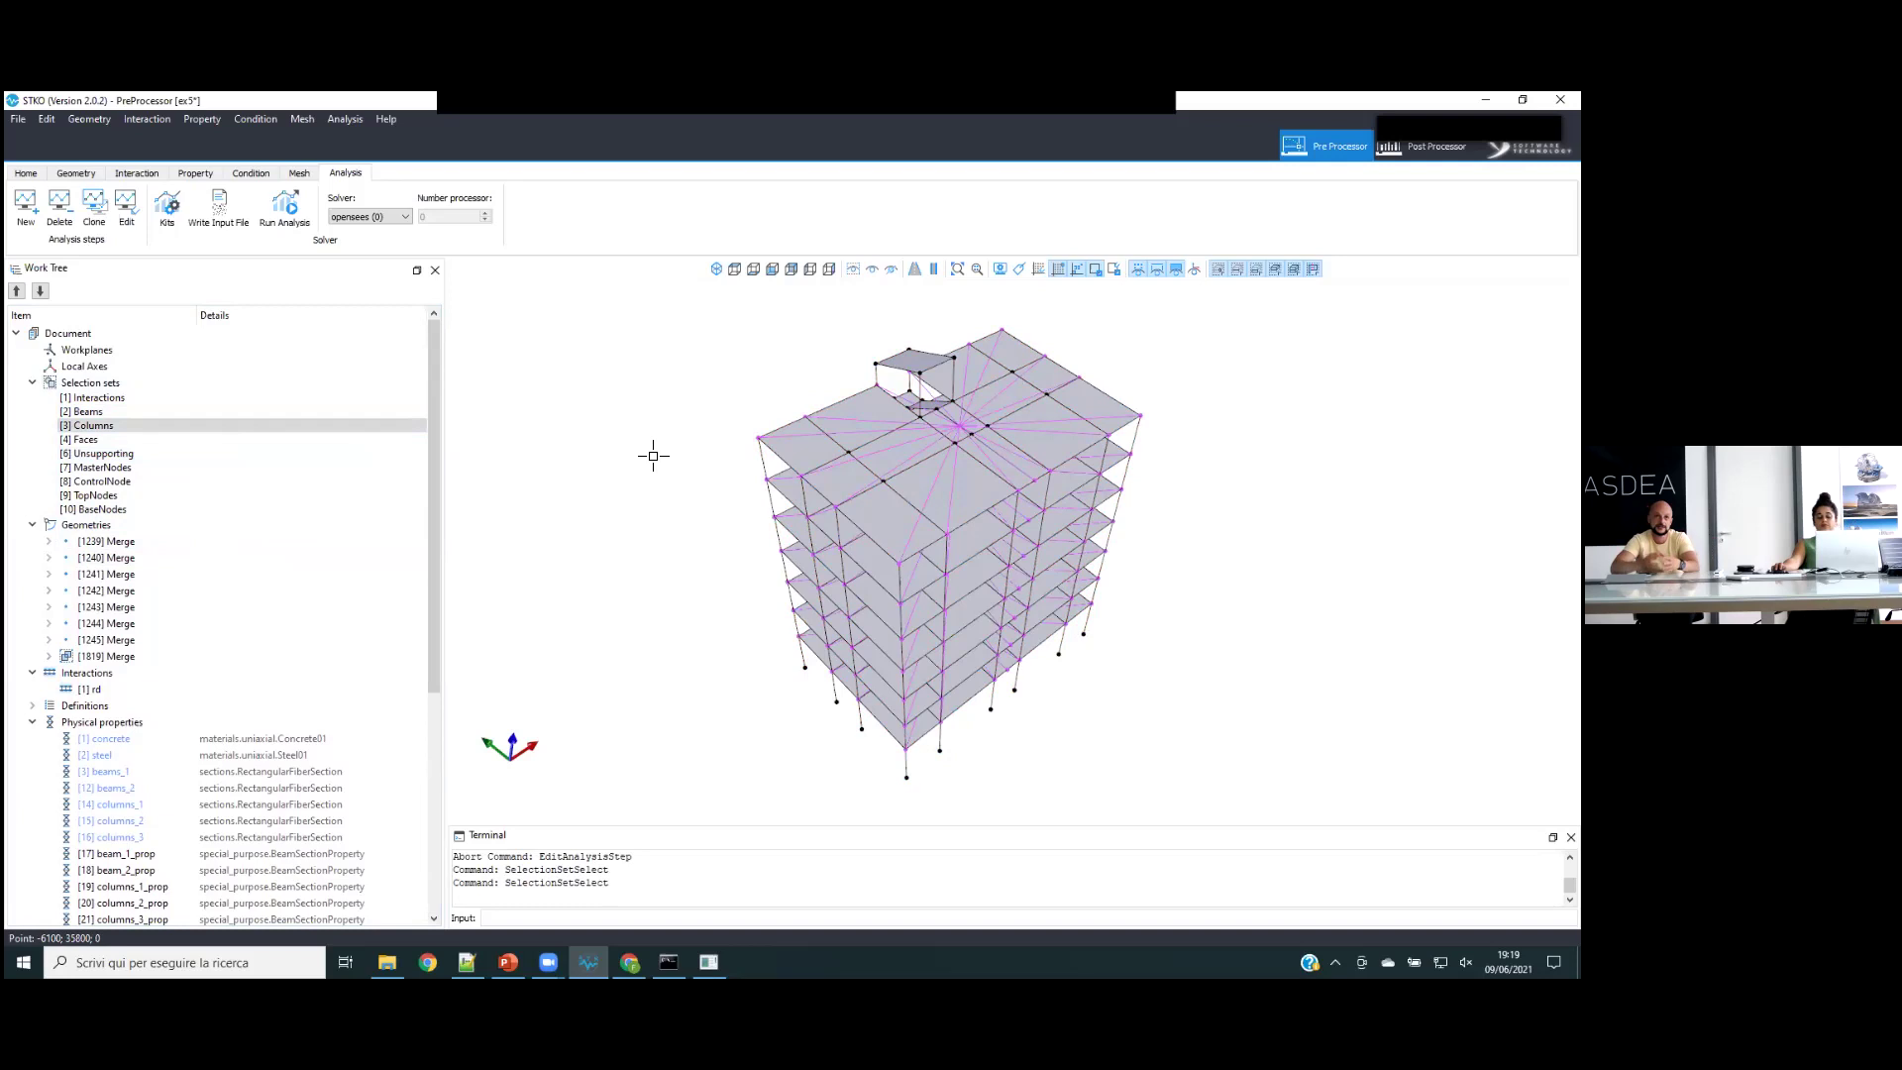
scroll(306, 525, down, 5)
scroll(304, 542, down, 1)
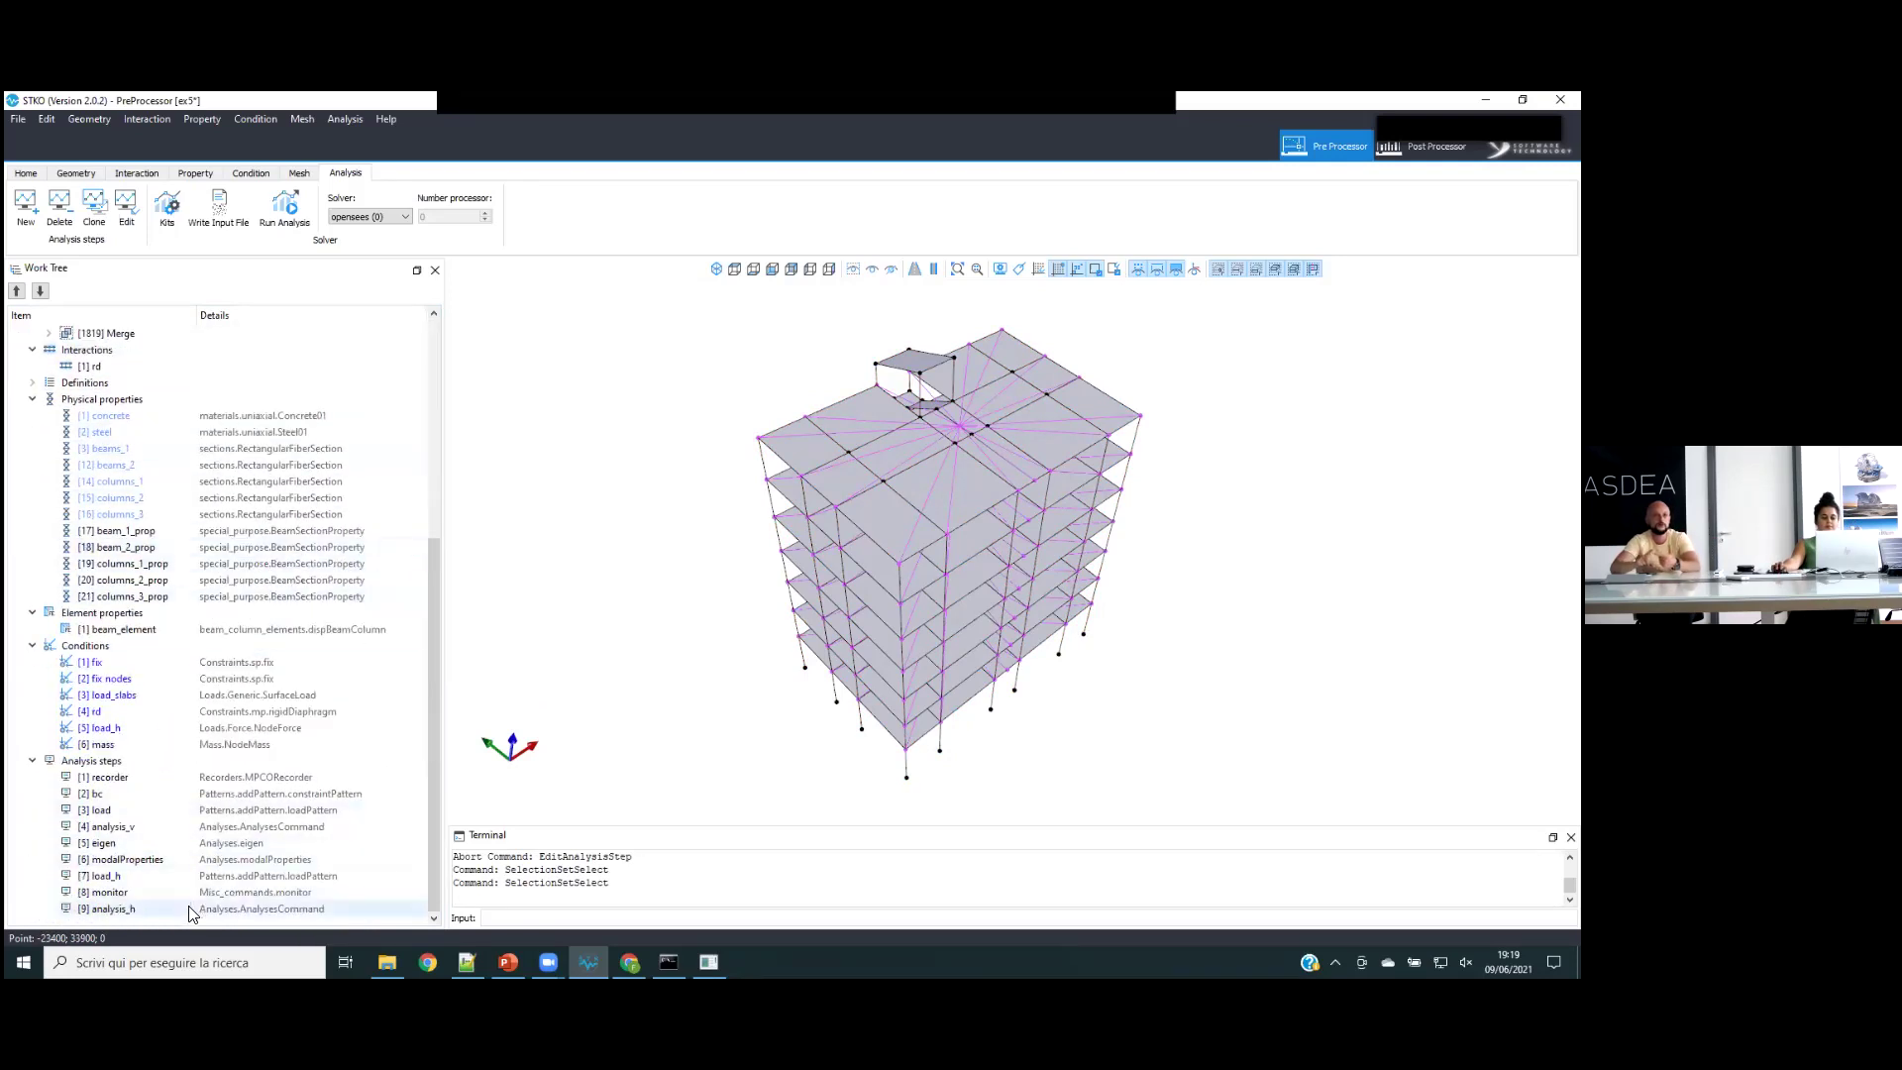
scroll(276, 804, up, 1)
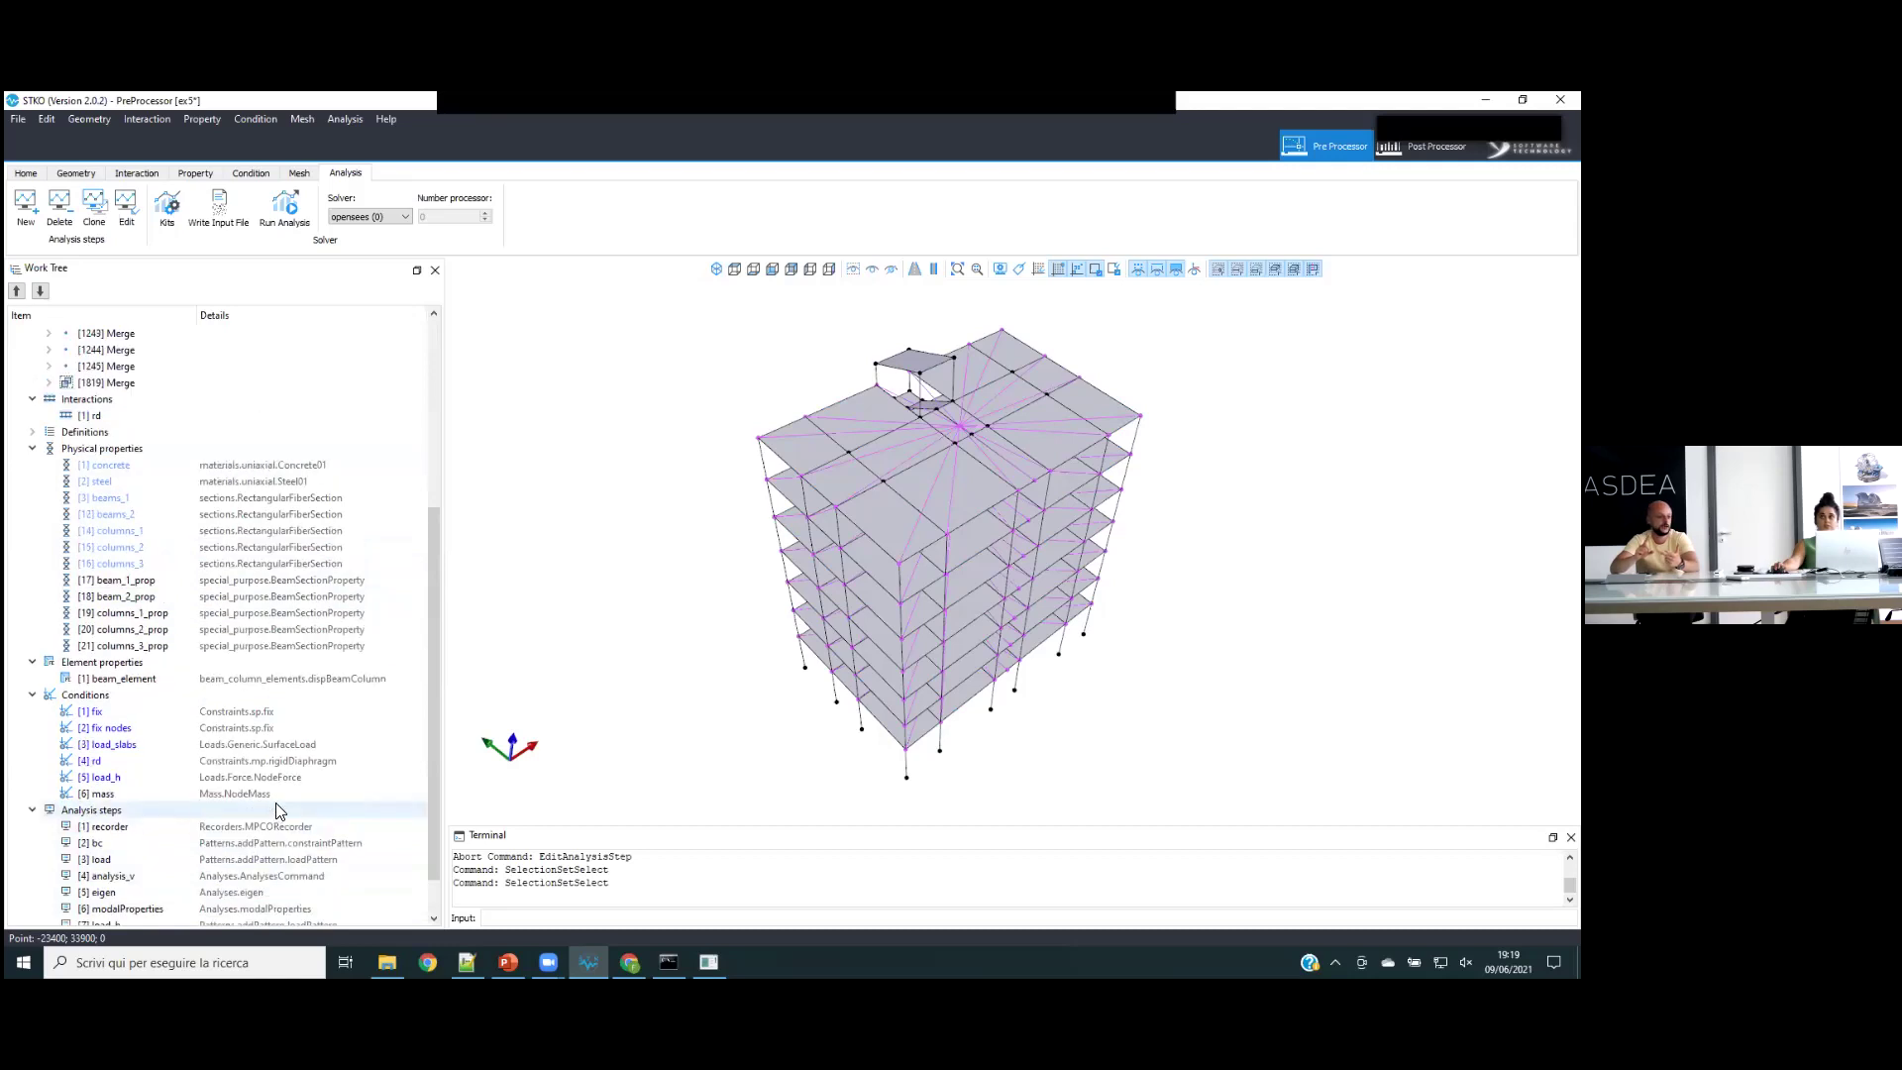
scroll(284, 803, up, 4)
scroll(284, 802, up, 1)
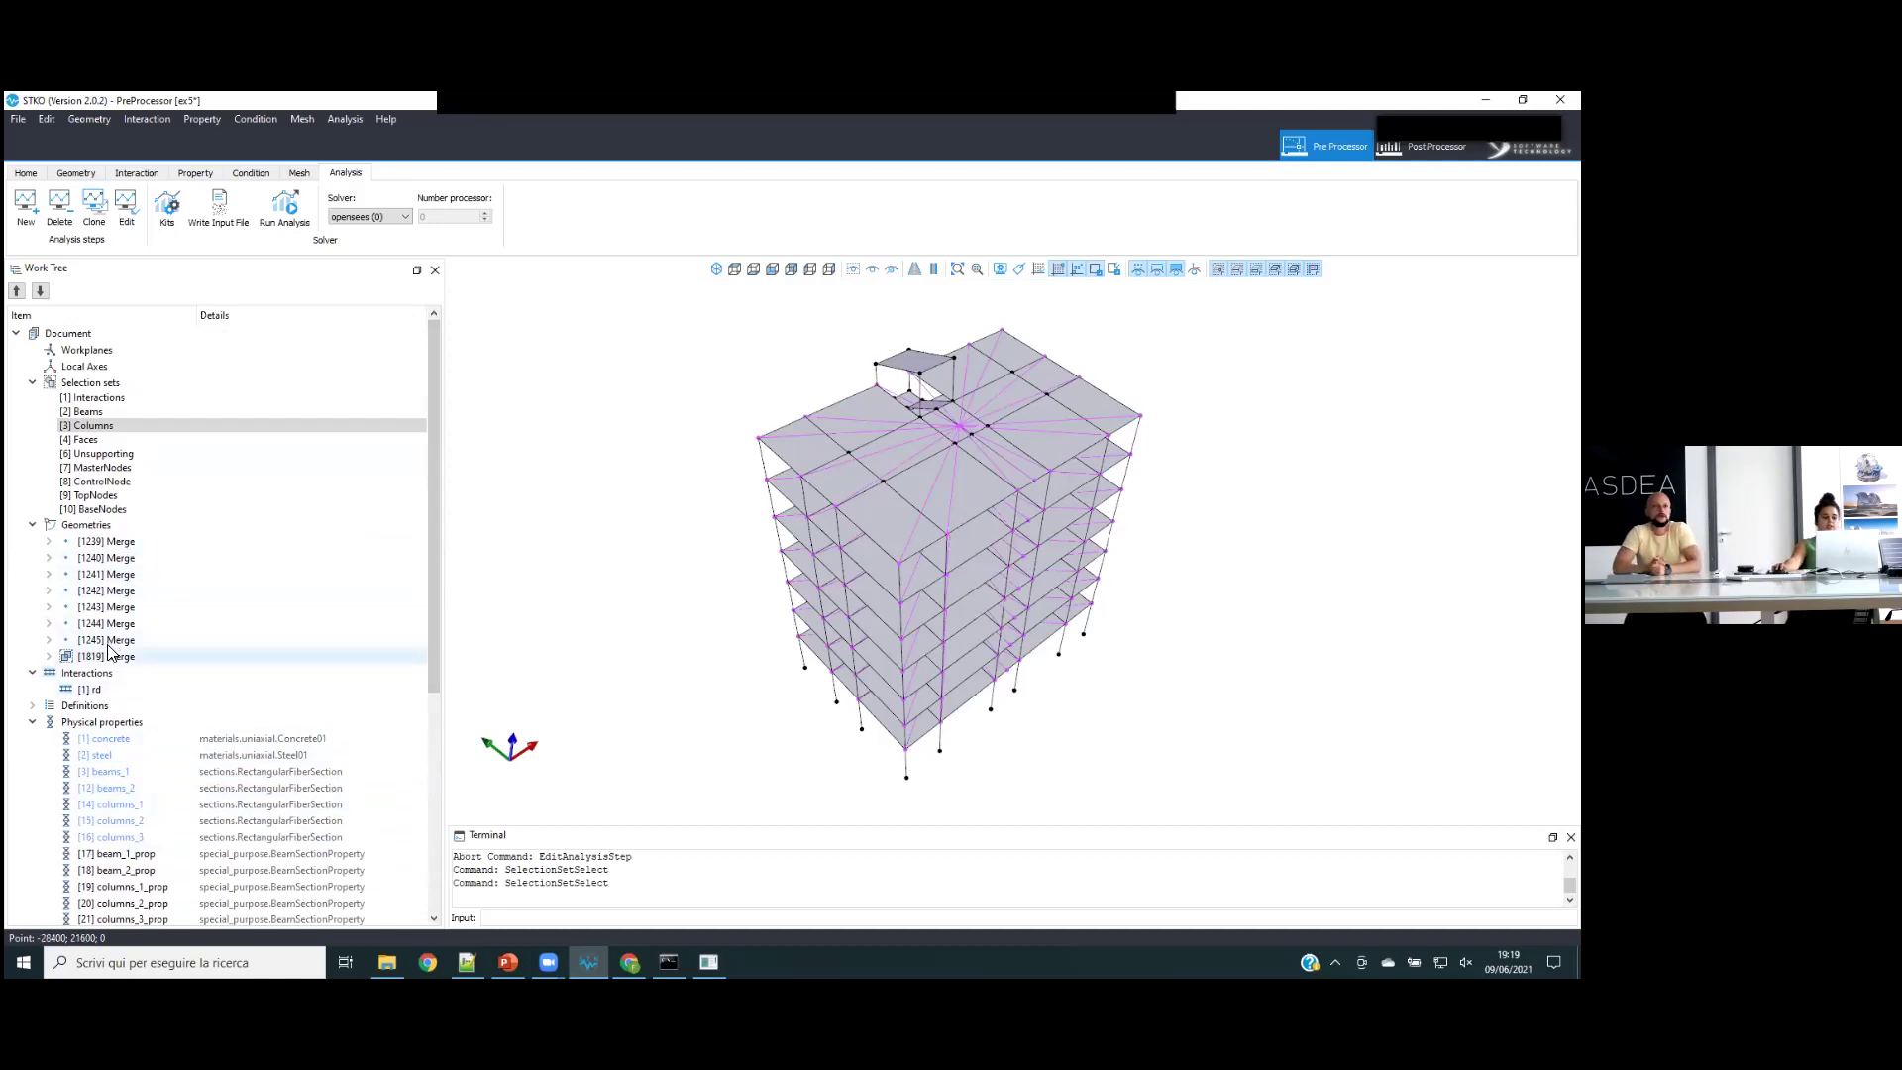
- Start a new Node to Node links interaction, use the Beams selection set as its master geometries, and abort the command before choosing slave geometries
click(107, 676)
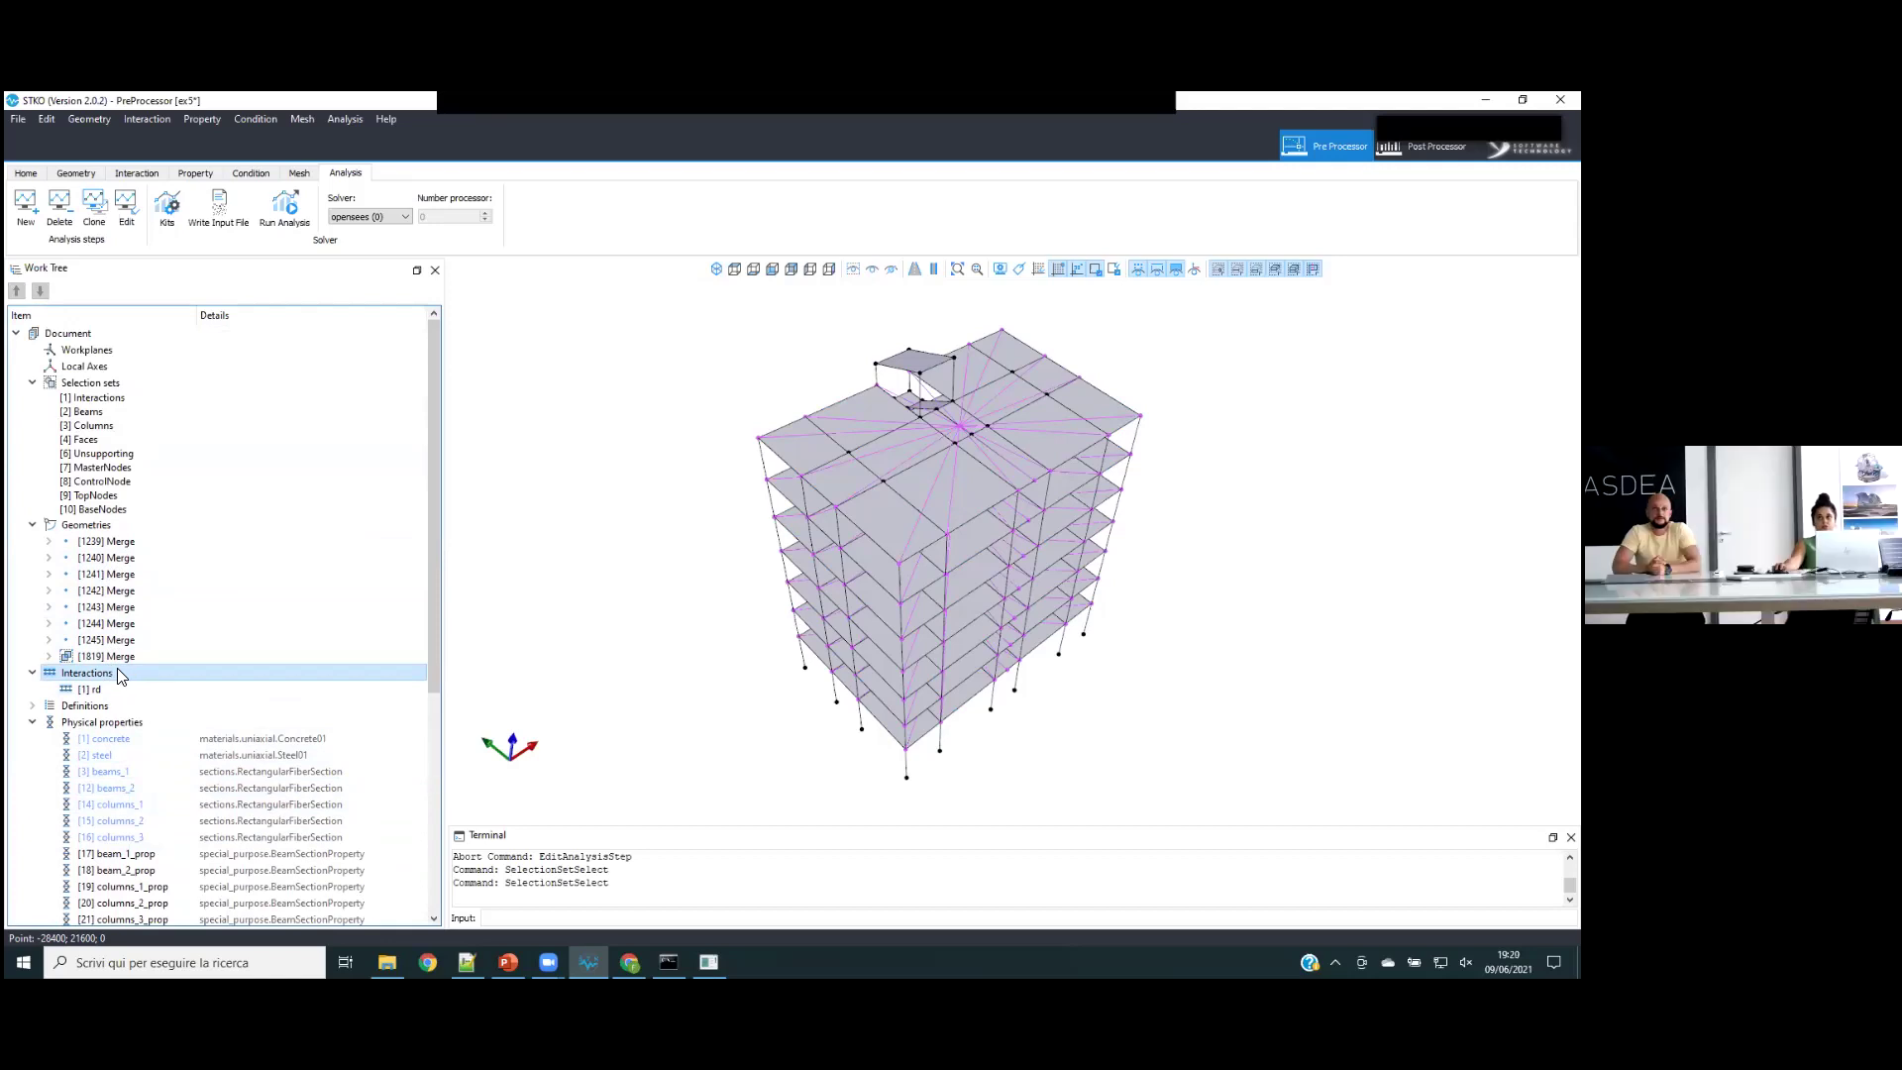
right_click(121, 675)
click(148, 686)
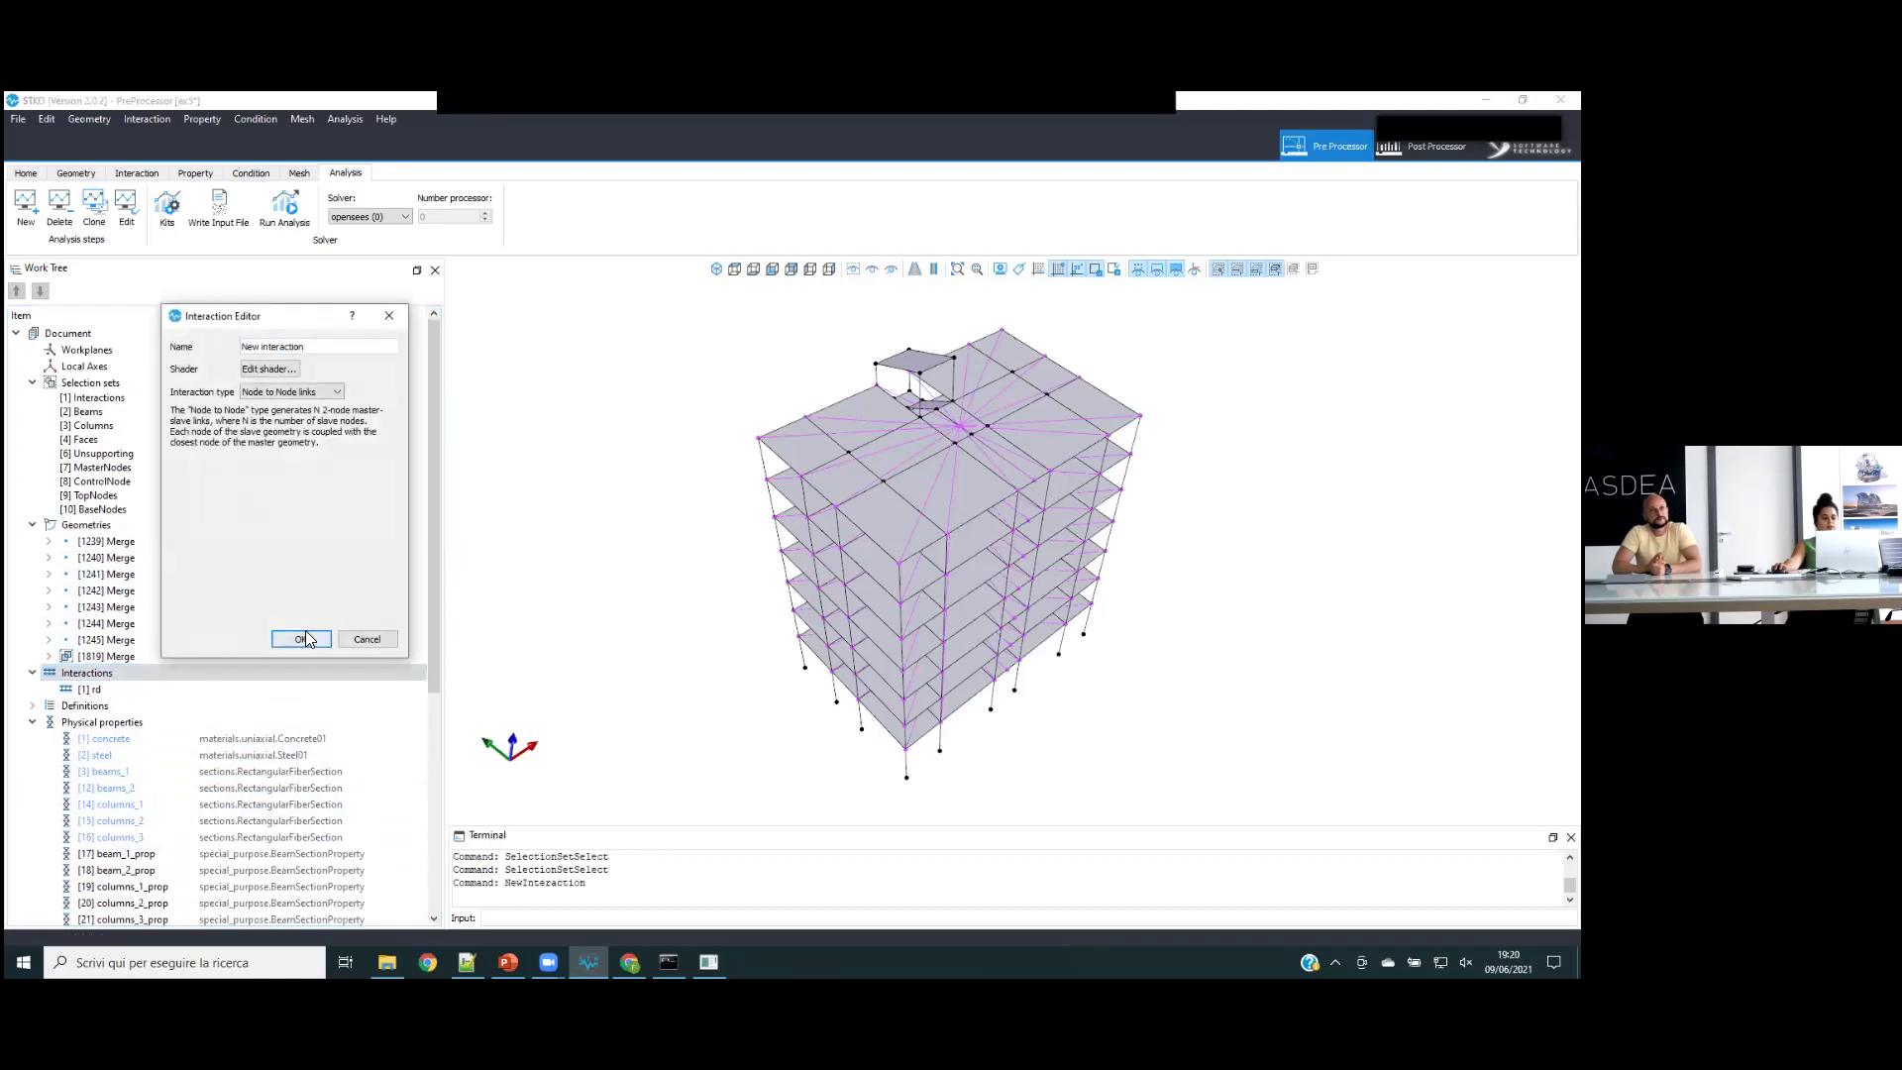
click(303, 639)
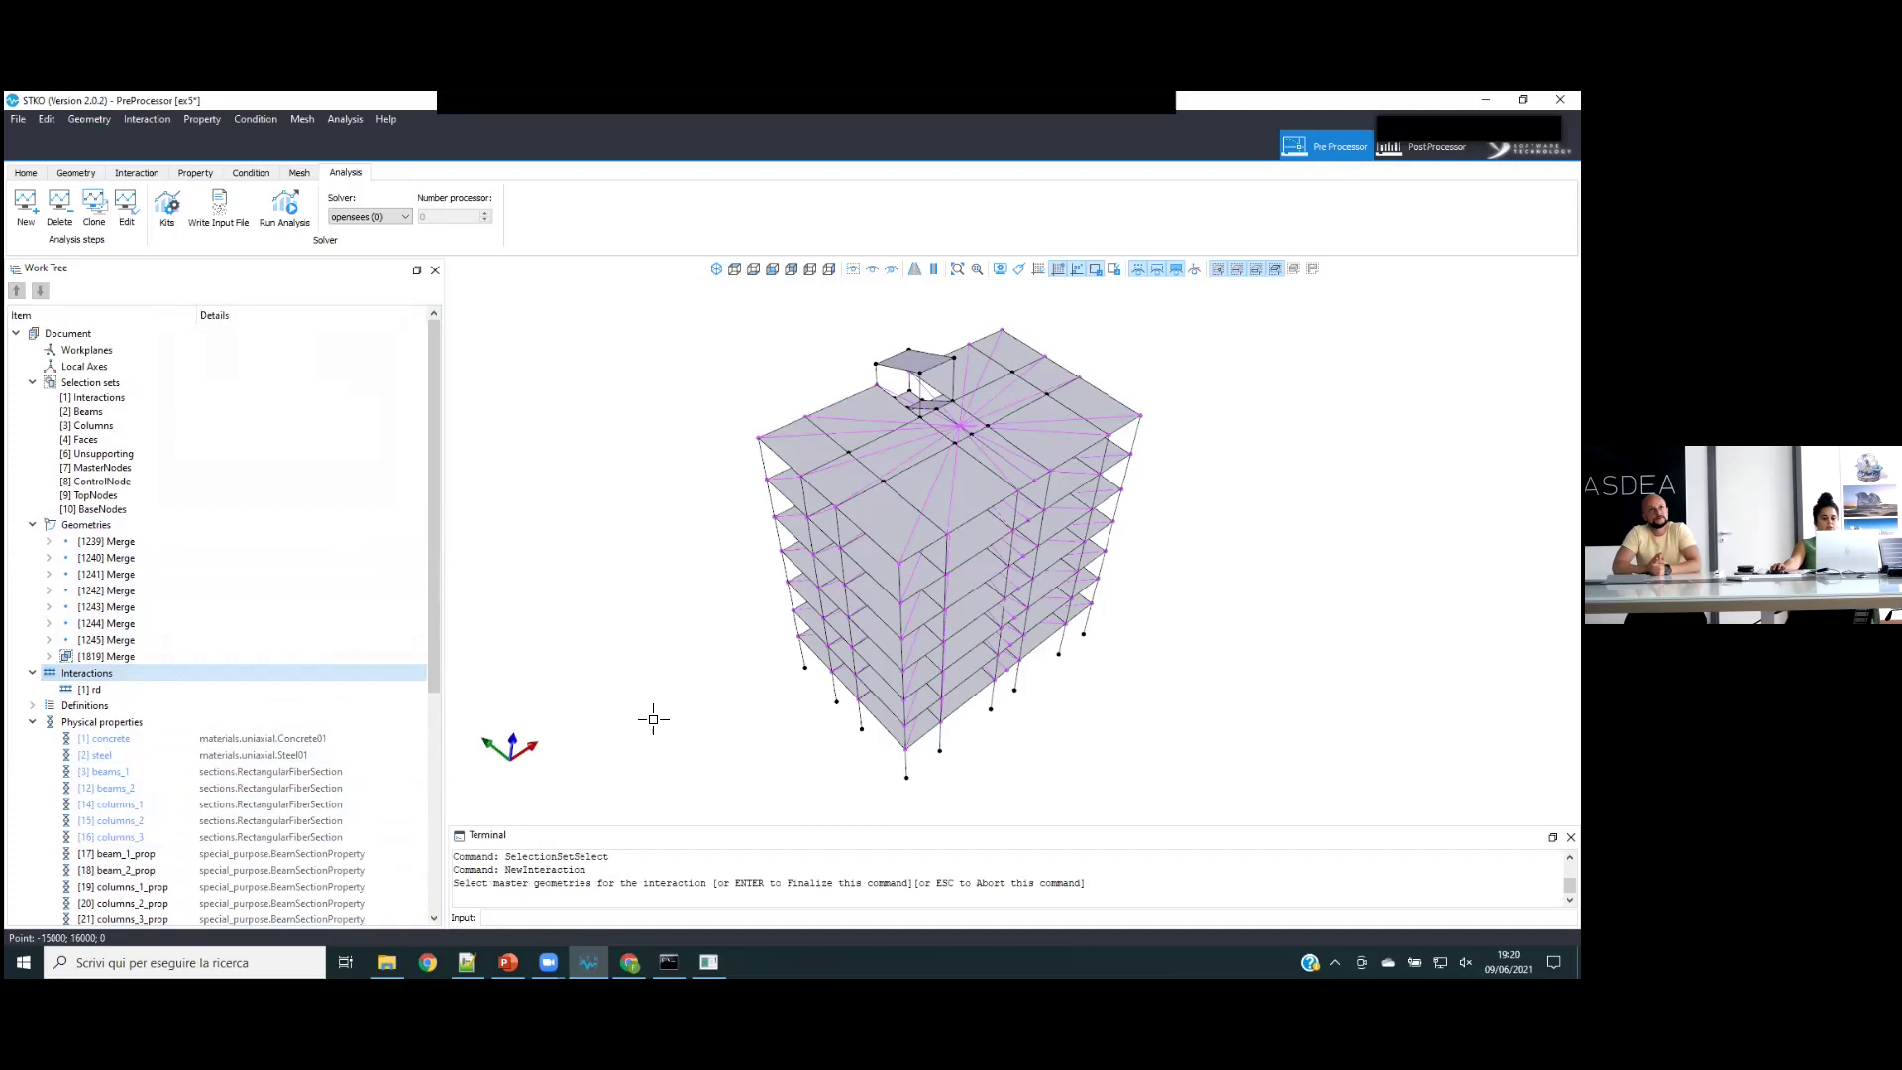
right_click(104, 414)
click(143, 506)
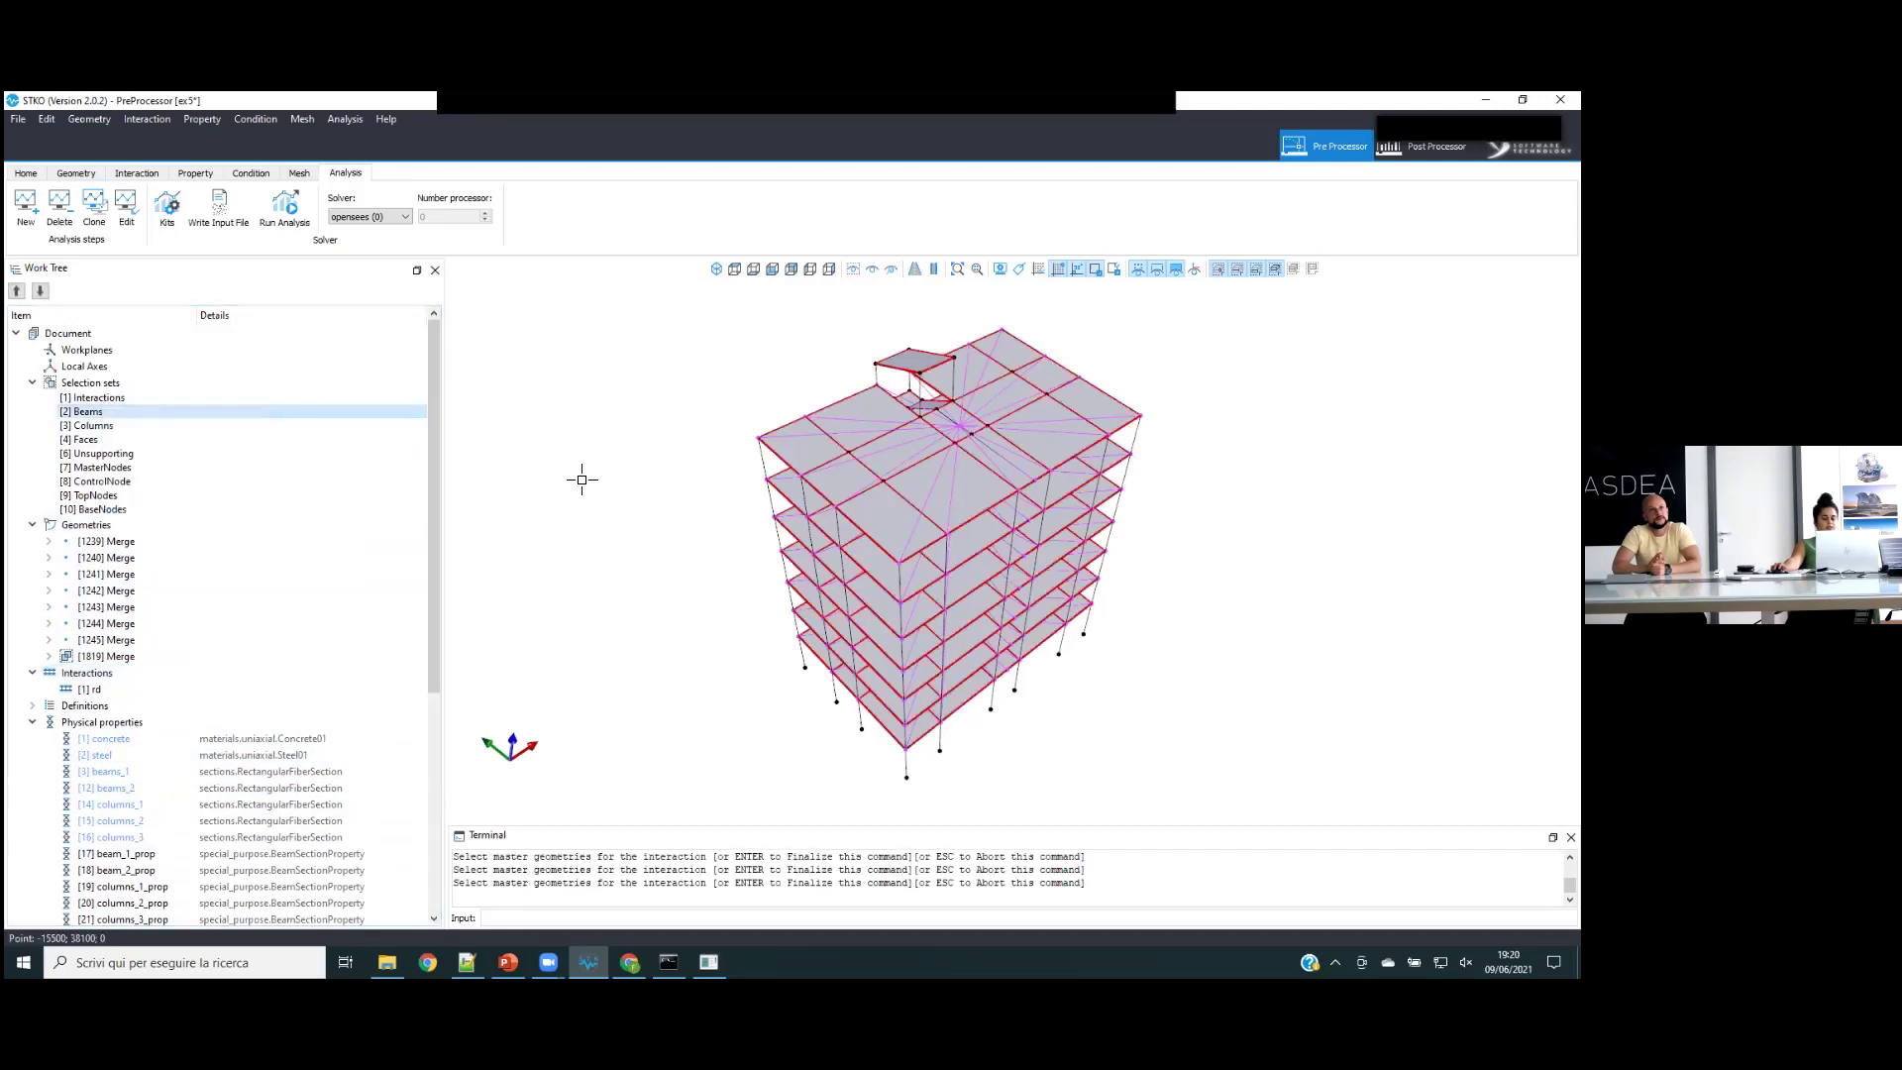
click(666, 539)
key(Return)
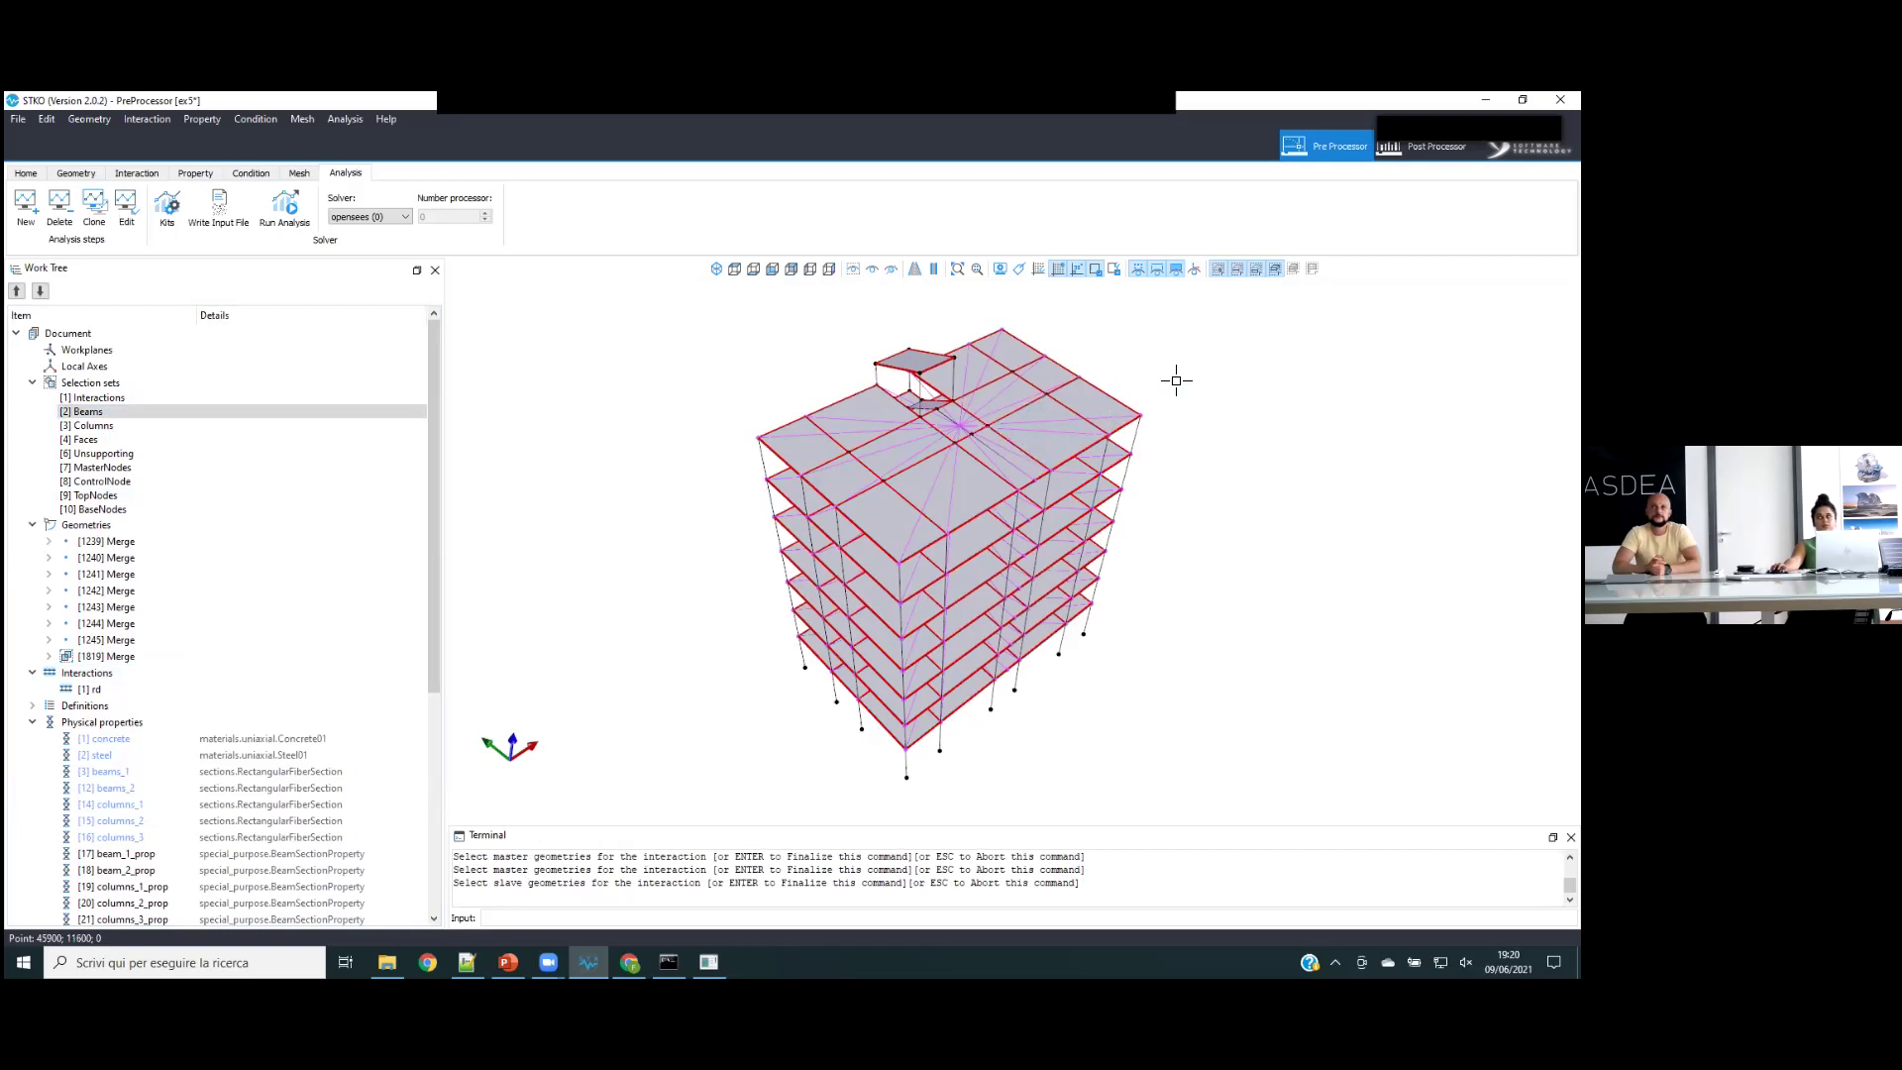
key(Escape)
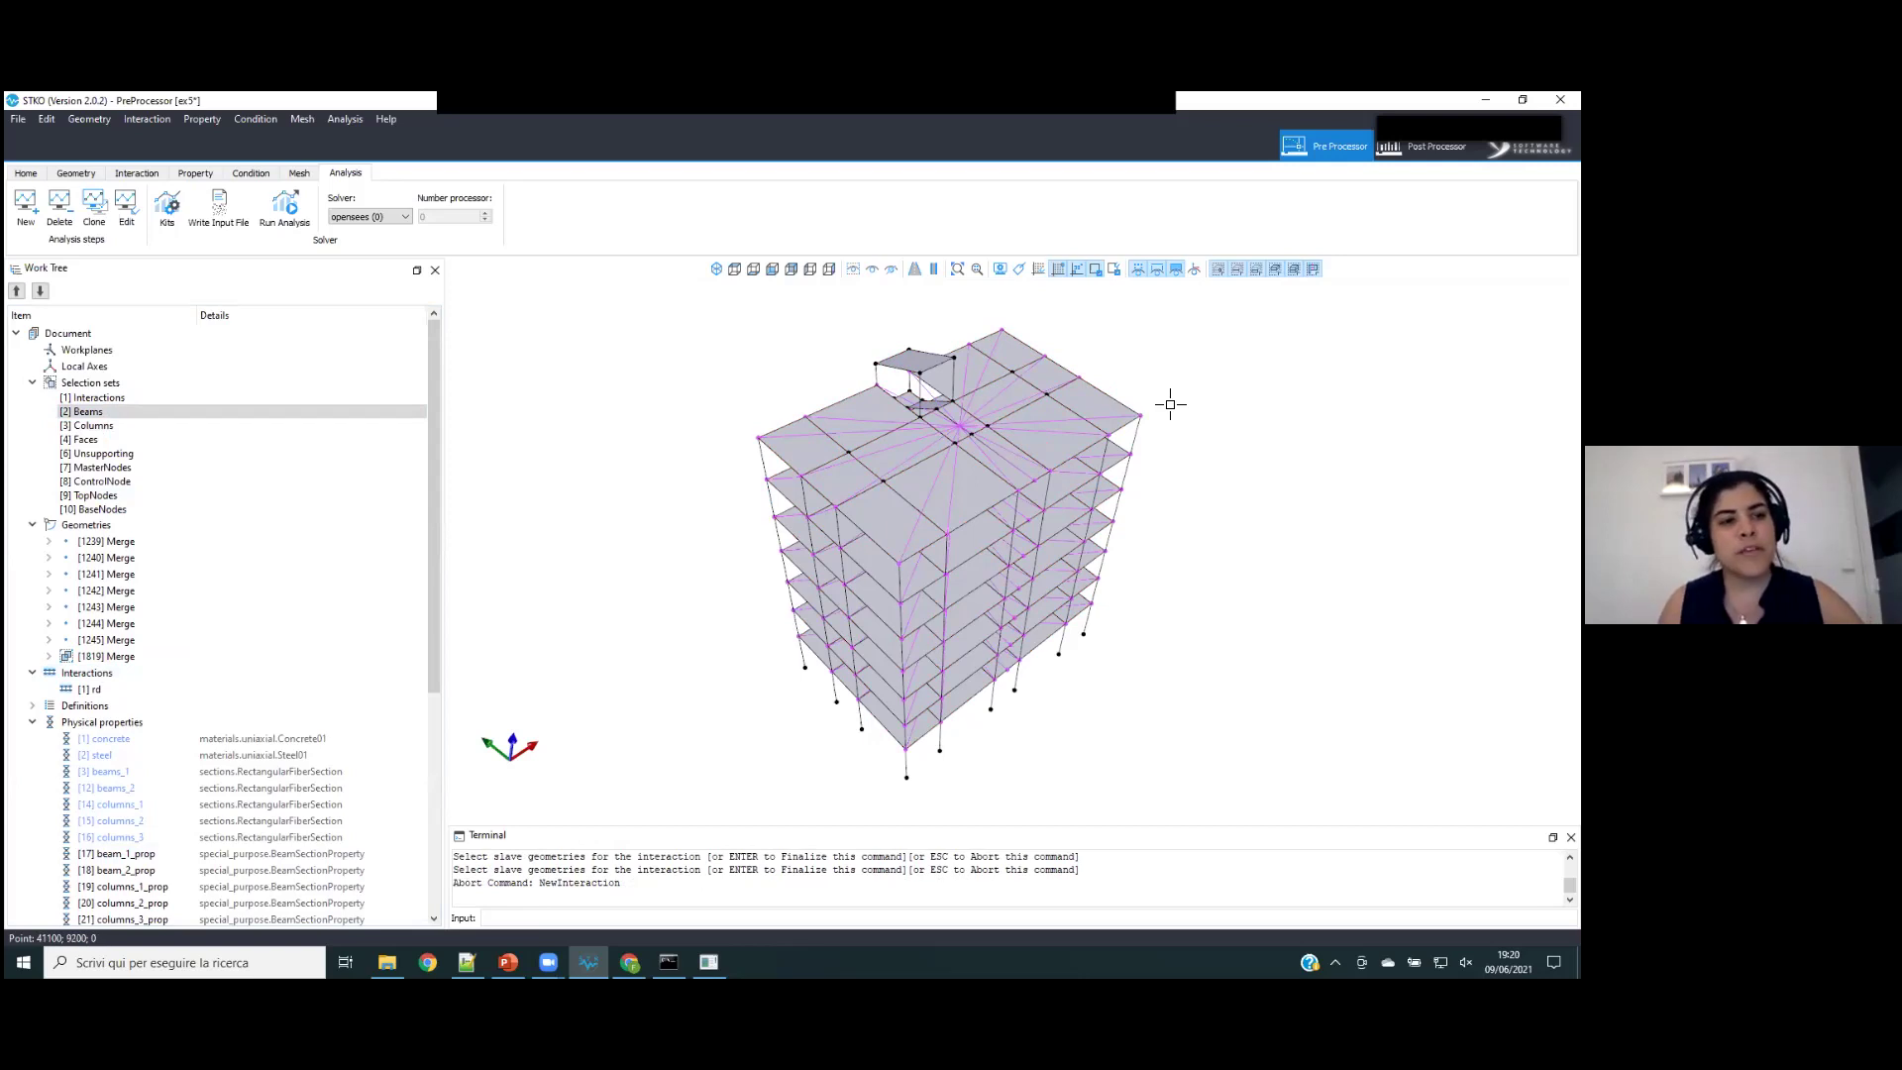
click(1129, 441)
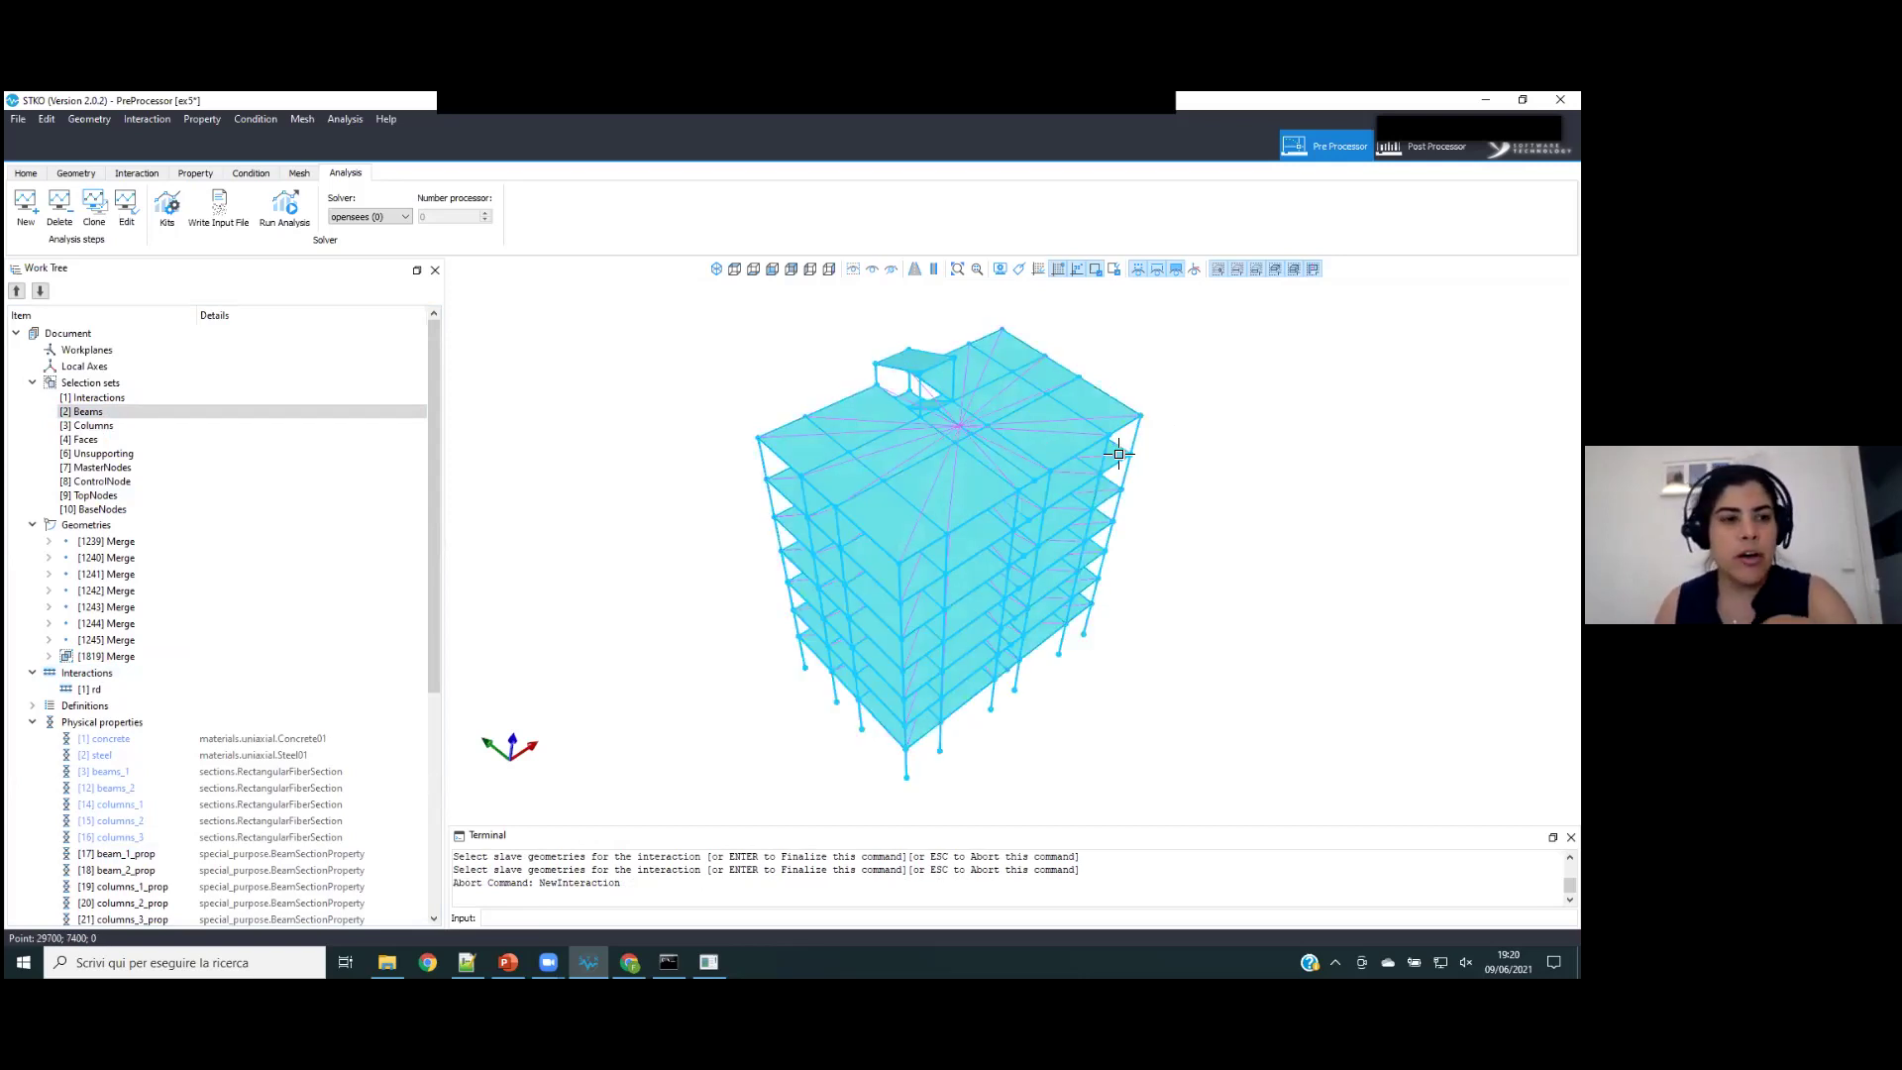
- Switch to the post-processor and set the Surface Color Map's source database to ex4.mpco
click(1426, 146)
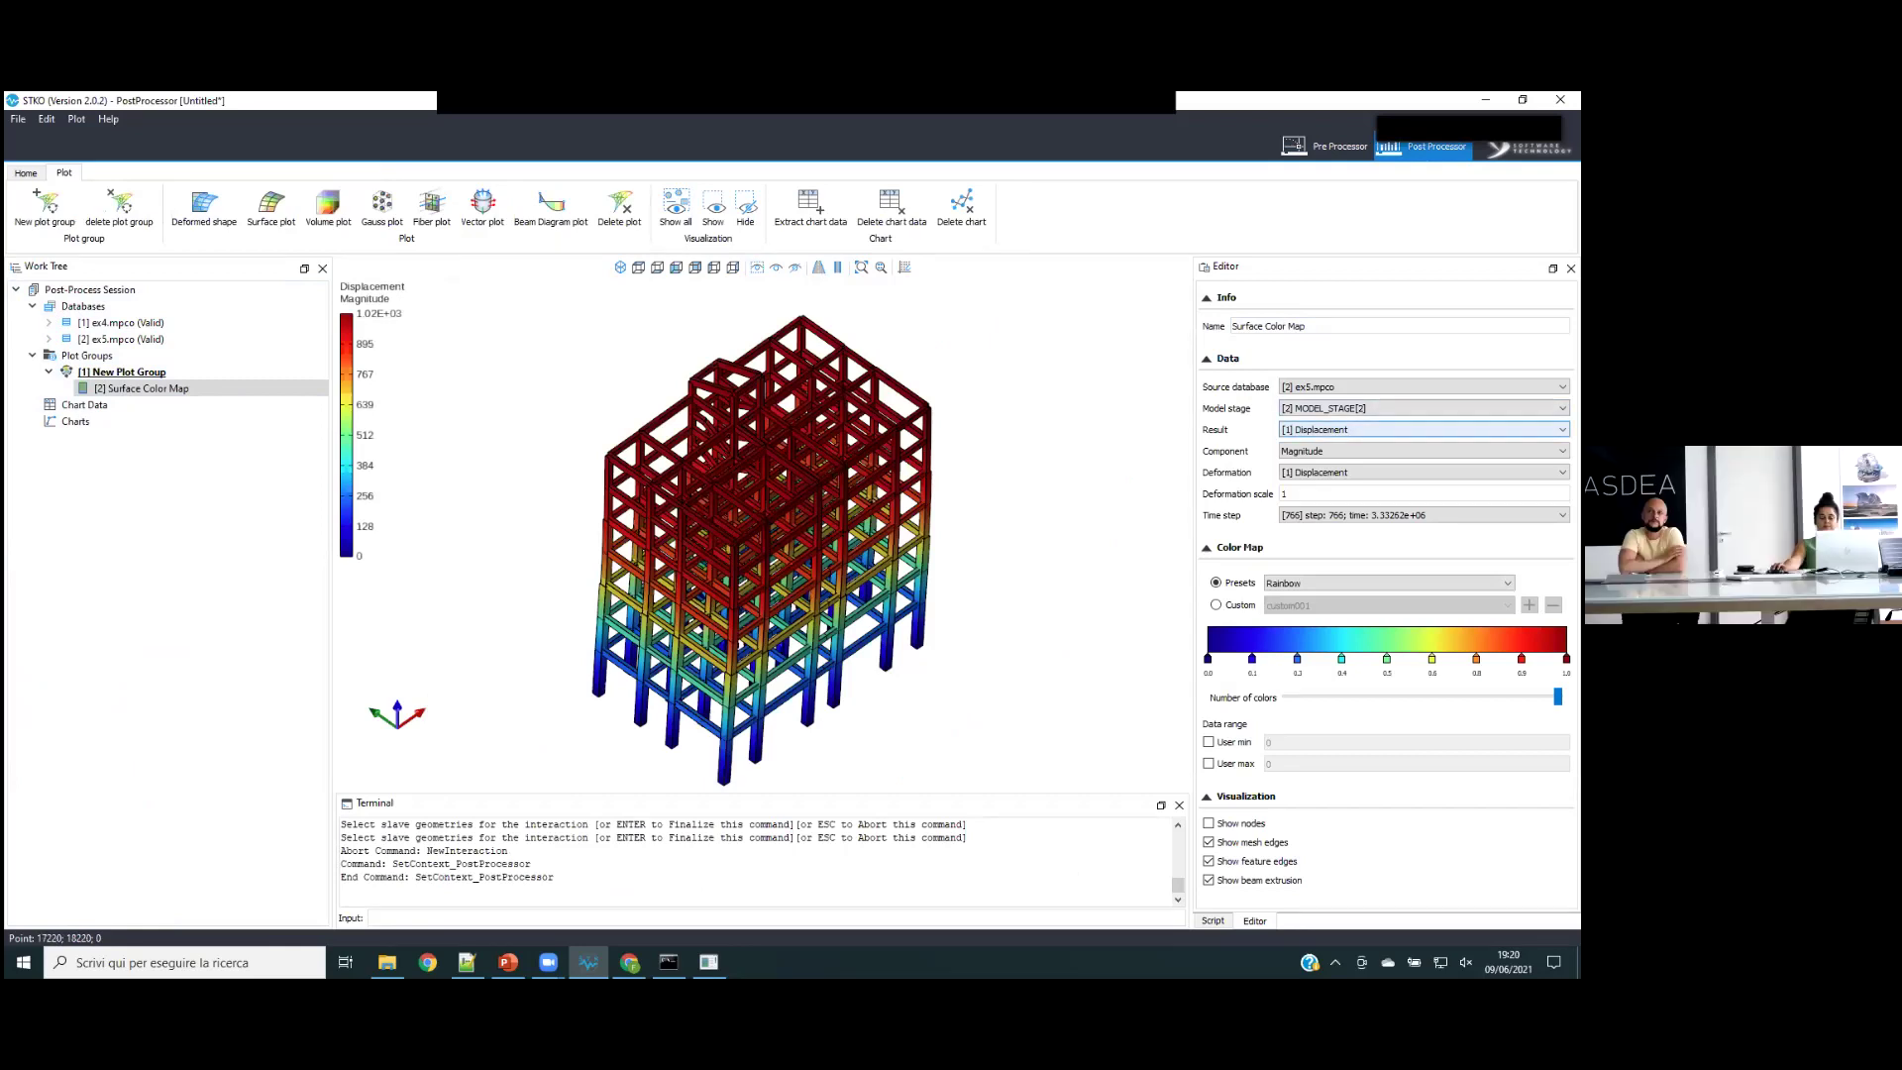
click(1423, 429)
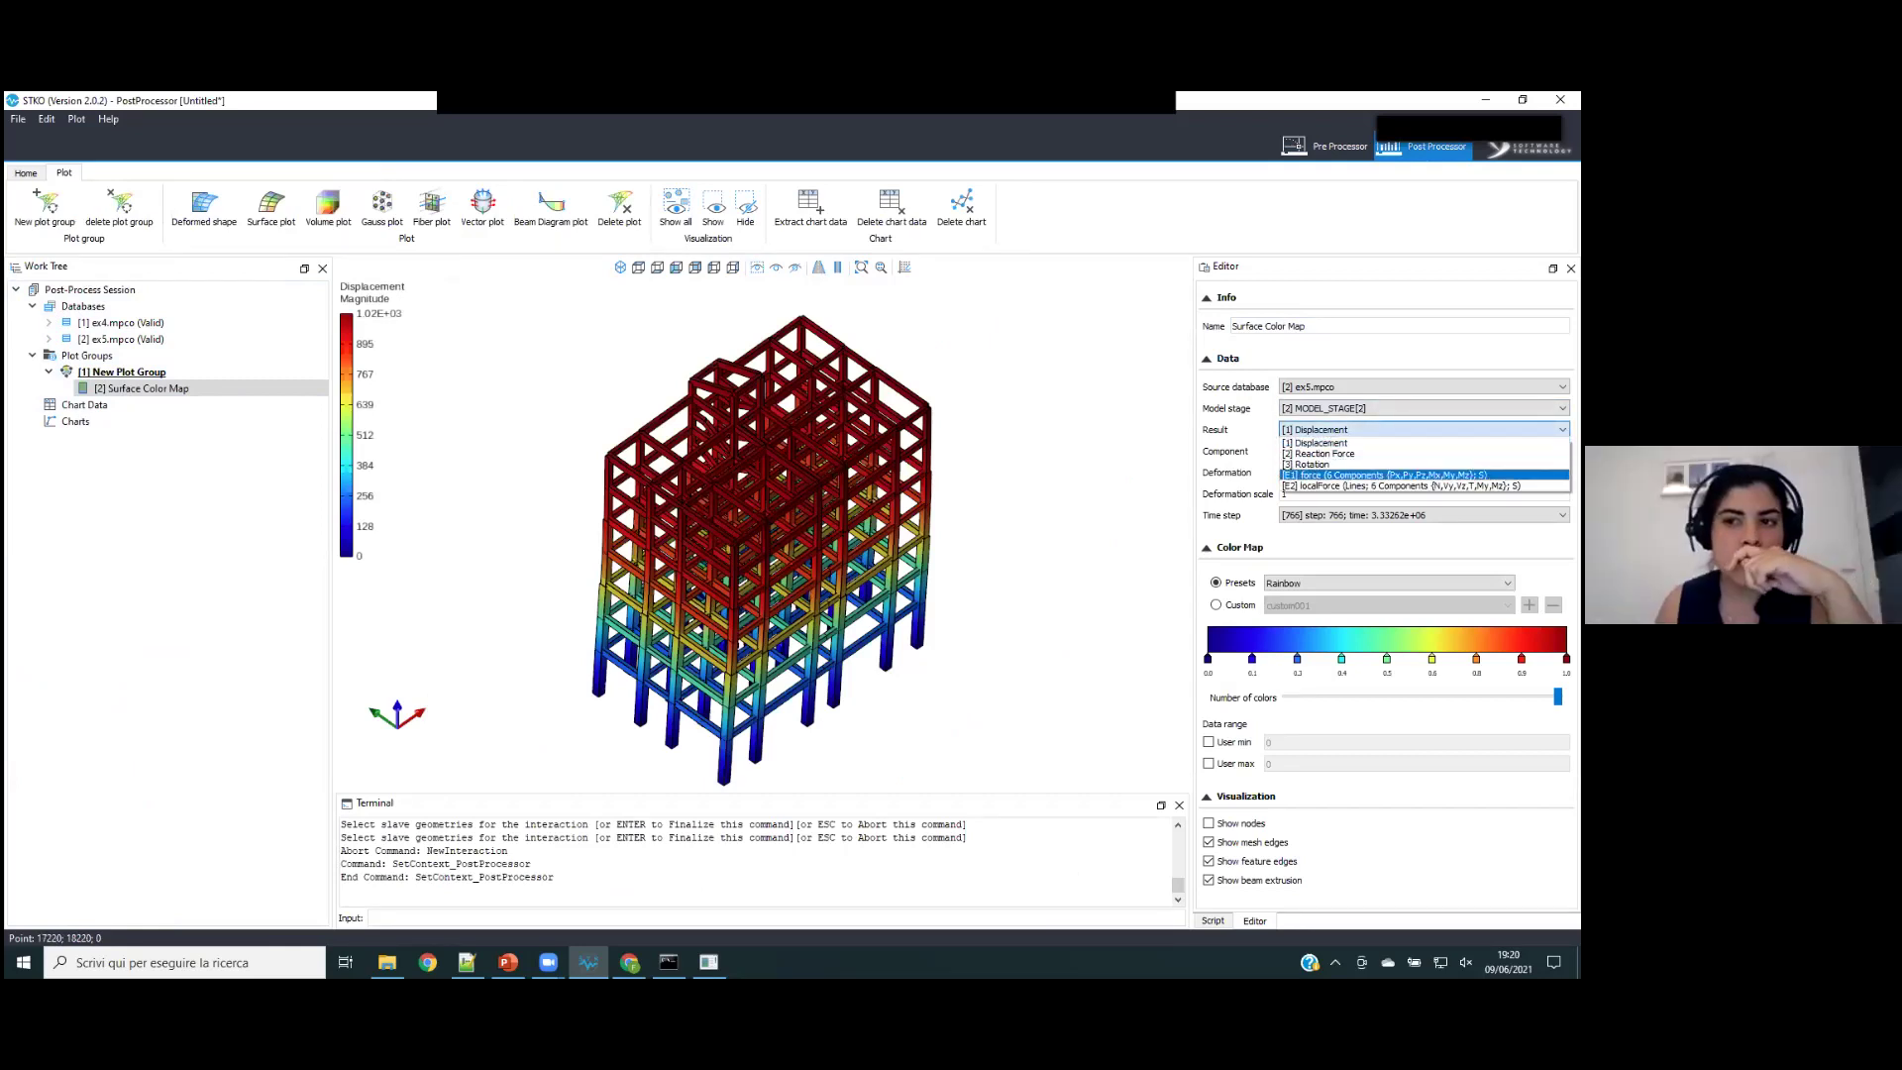
click(1424, 442)
click(158, 321)
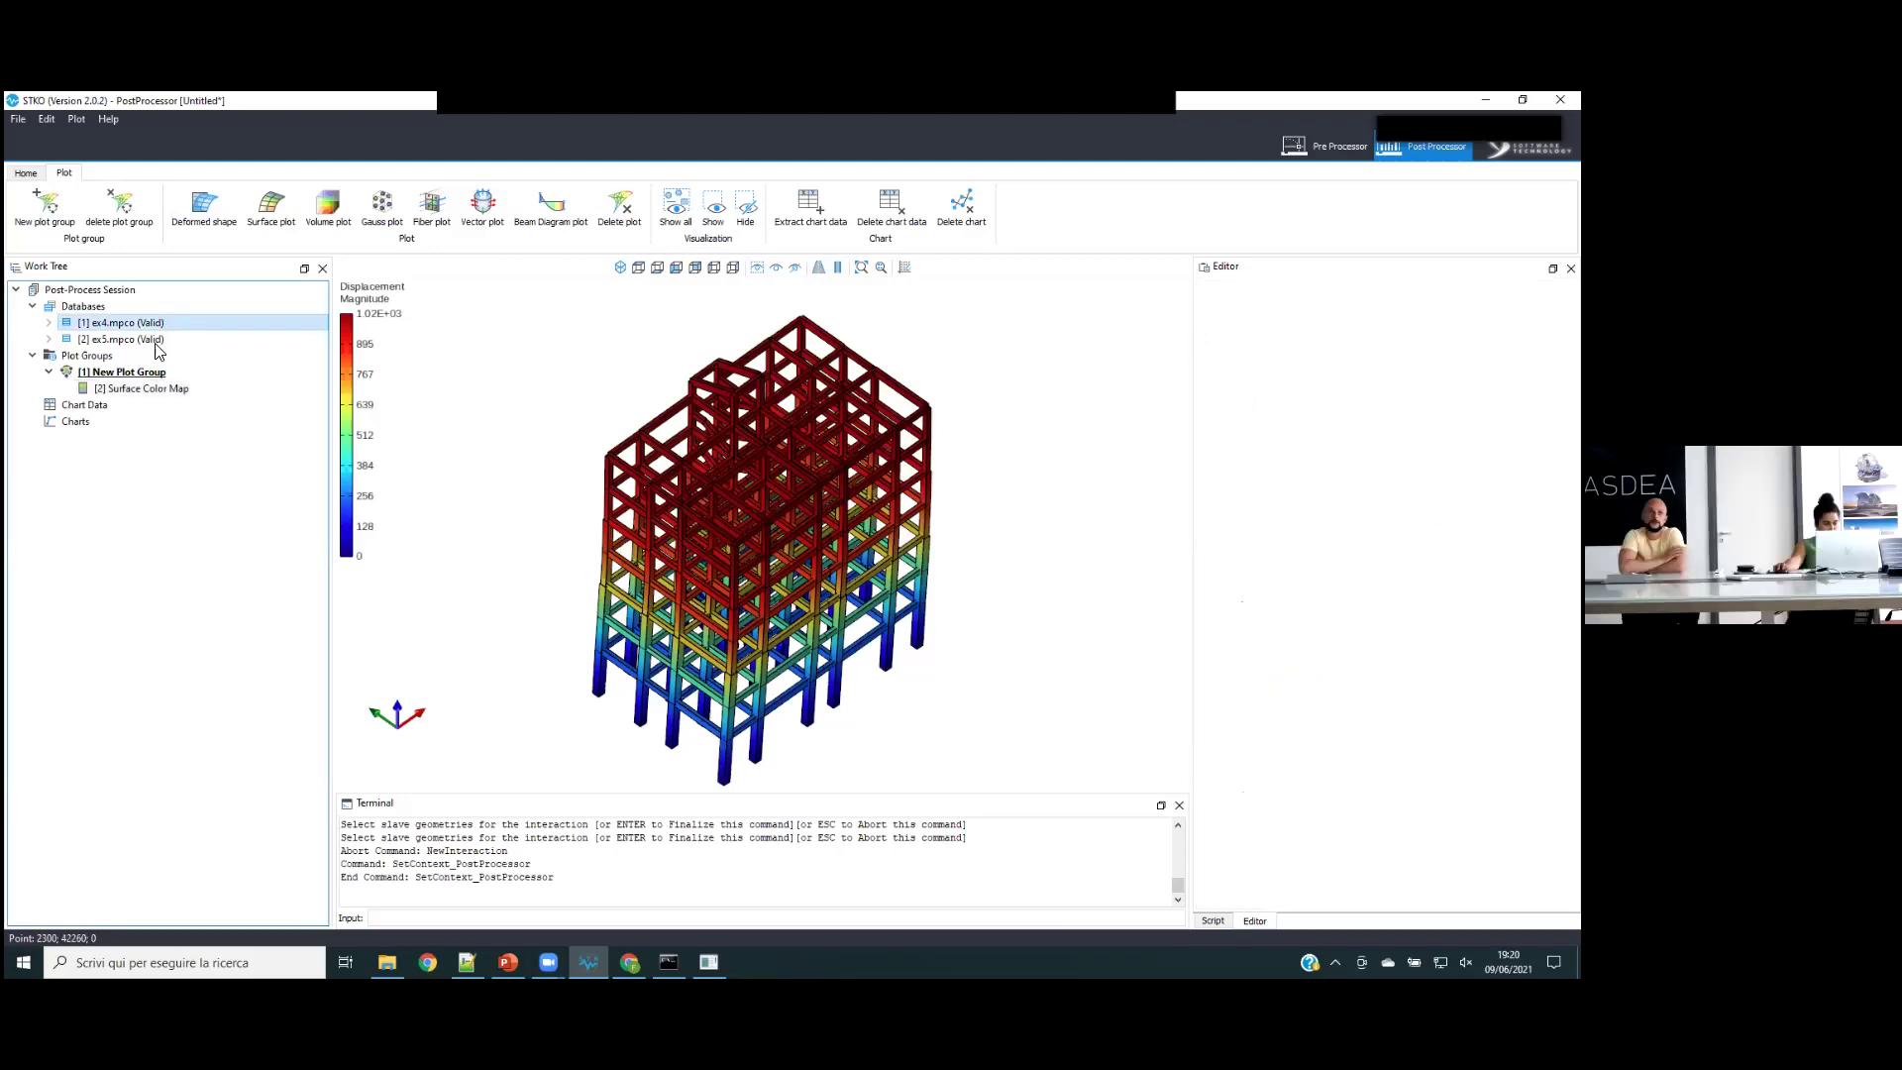
click(147, 389)
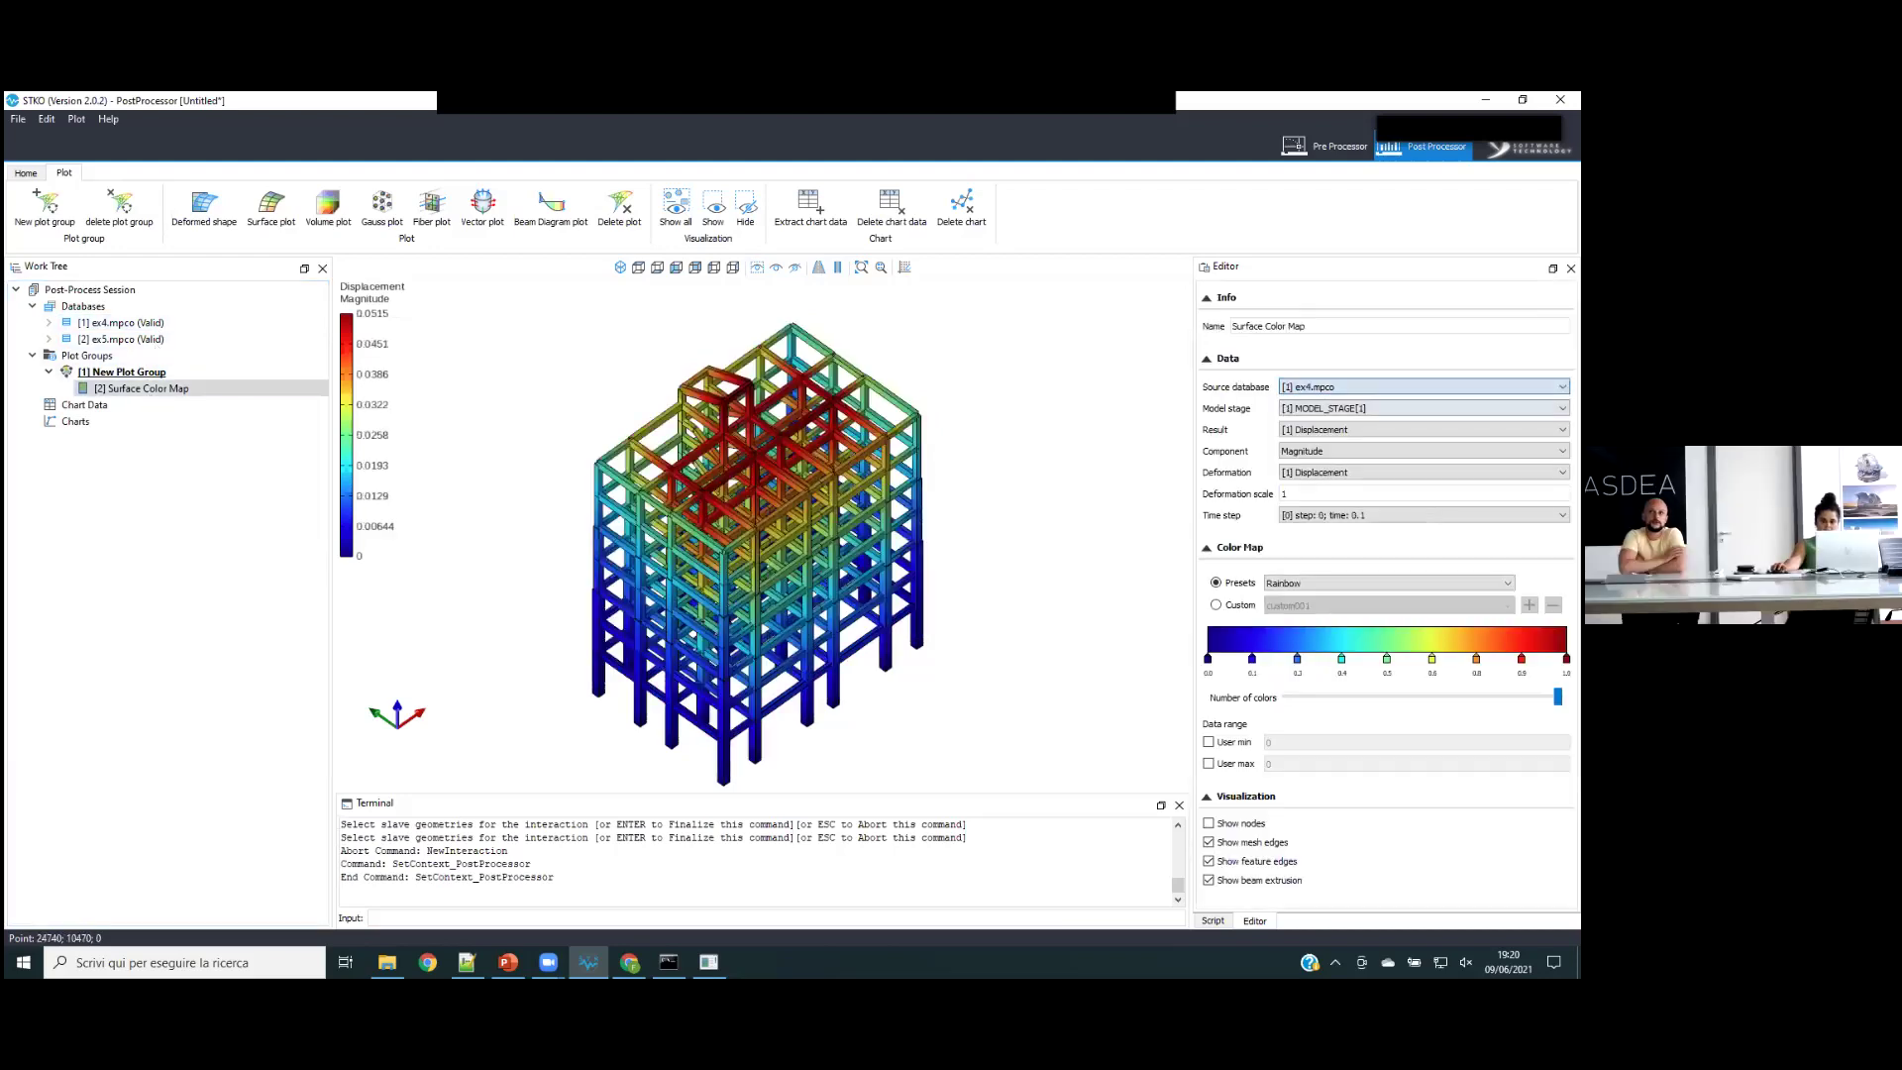
- Set the color map's result and deformation to Modes of Vibration (U), with a deformation scale of 10000
click(1424, 429)
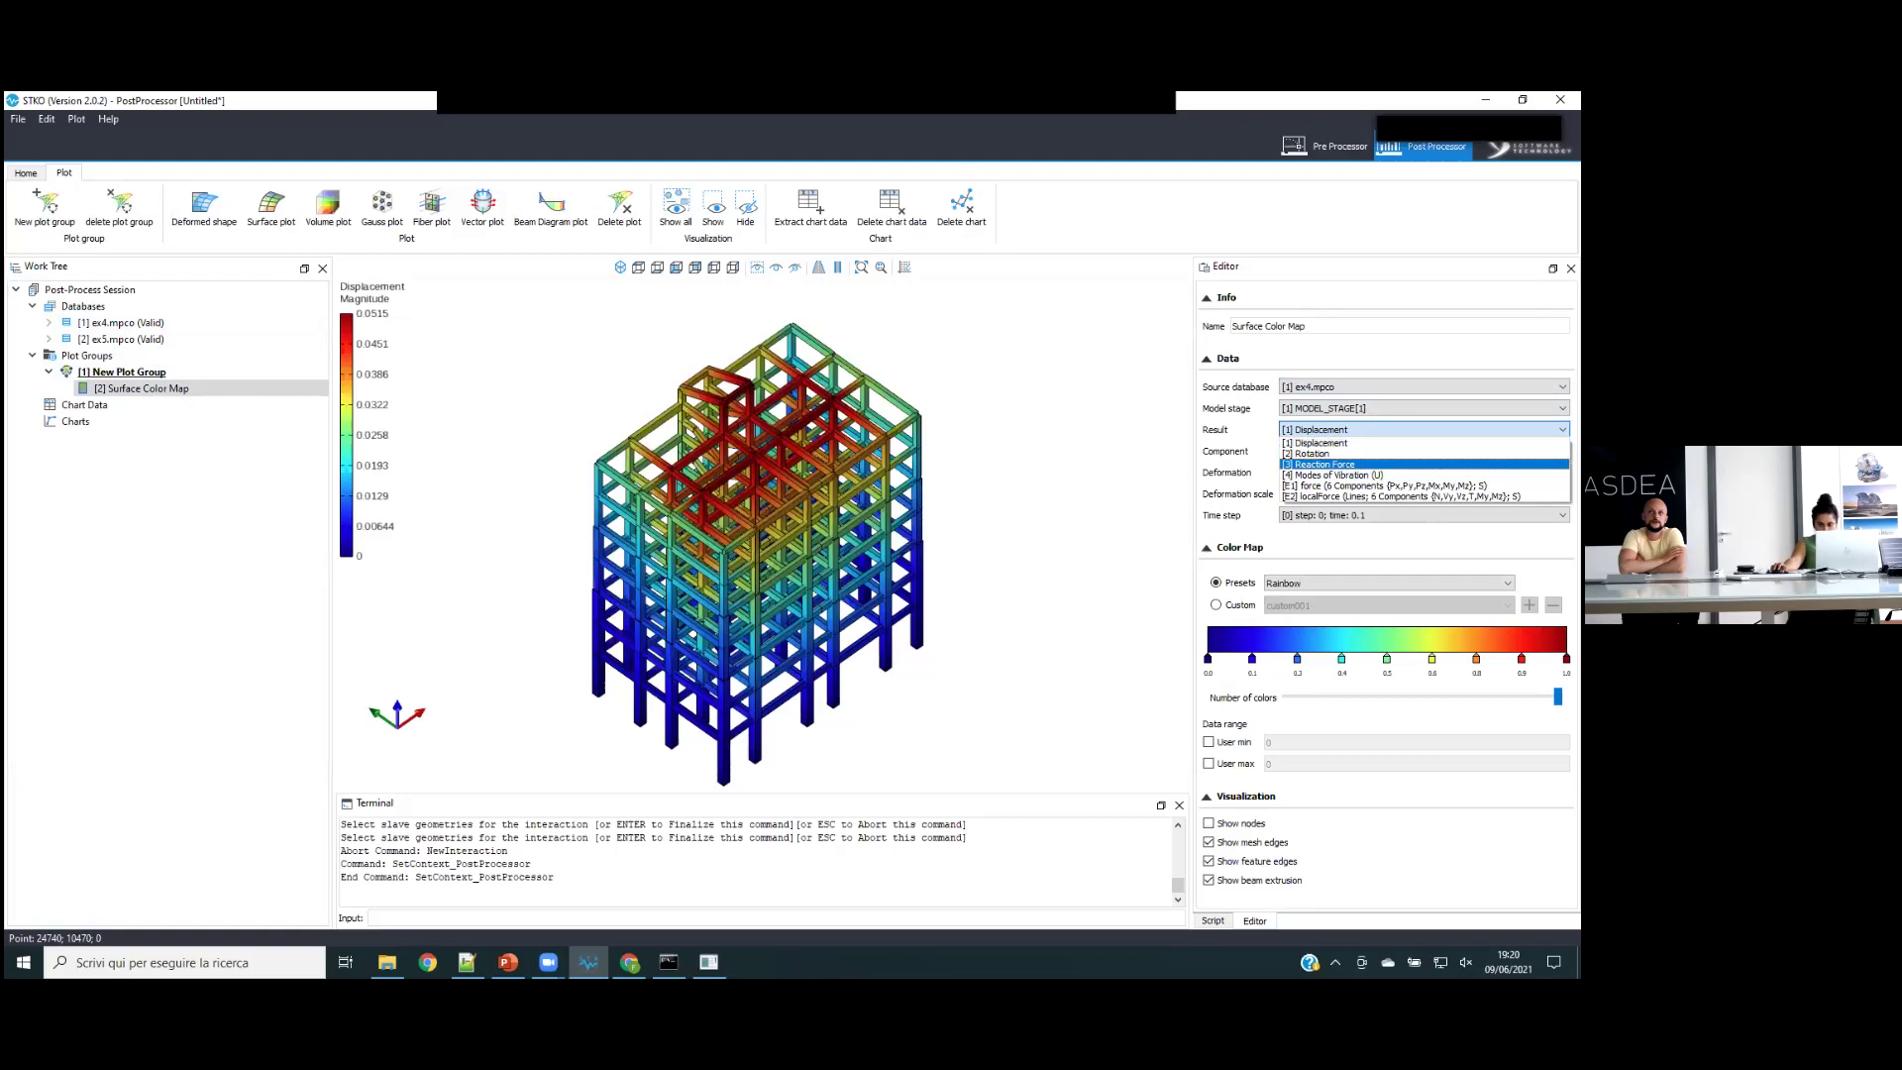
click(1423, 477)
click(1417, 472)
click(1417, 515)
click(1333, 493)
text(000)
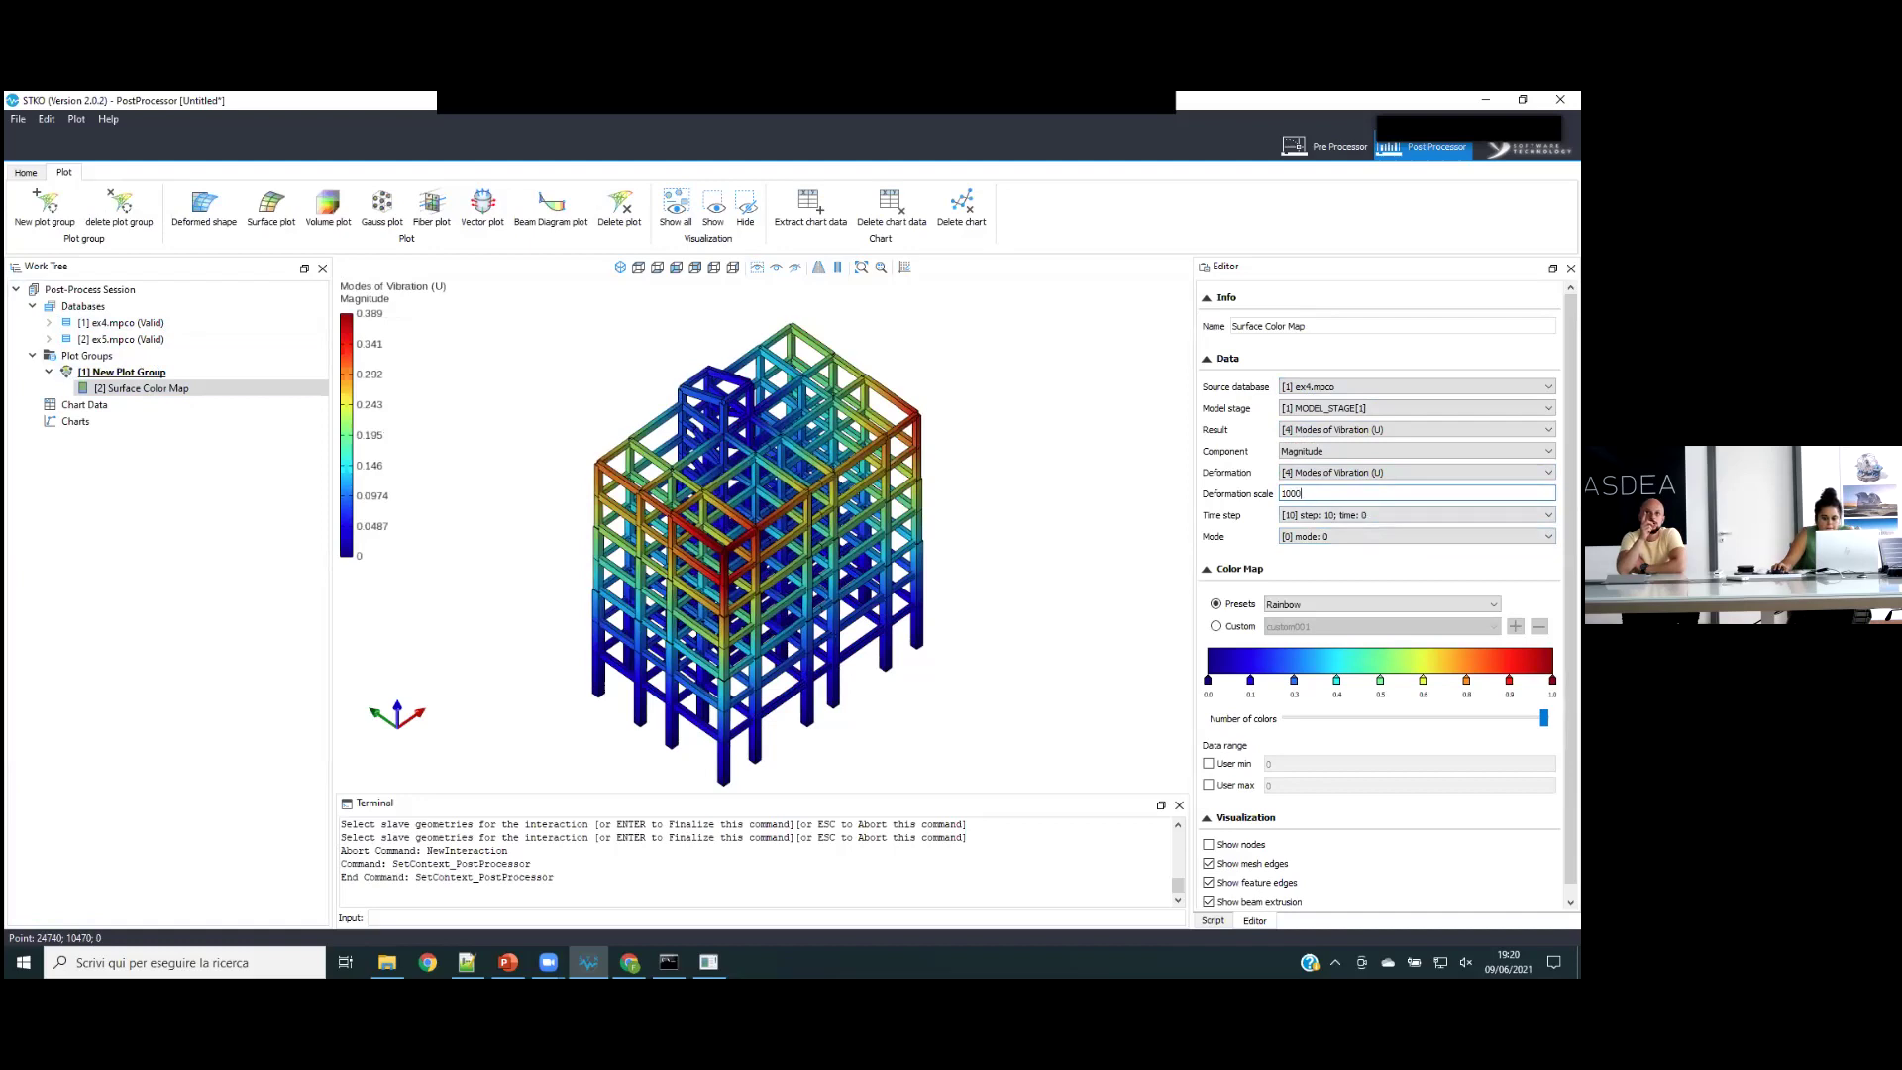
text(0)
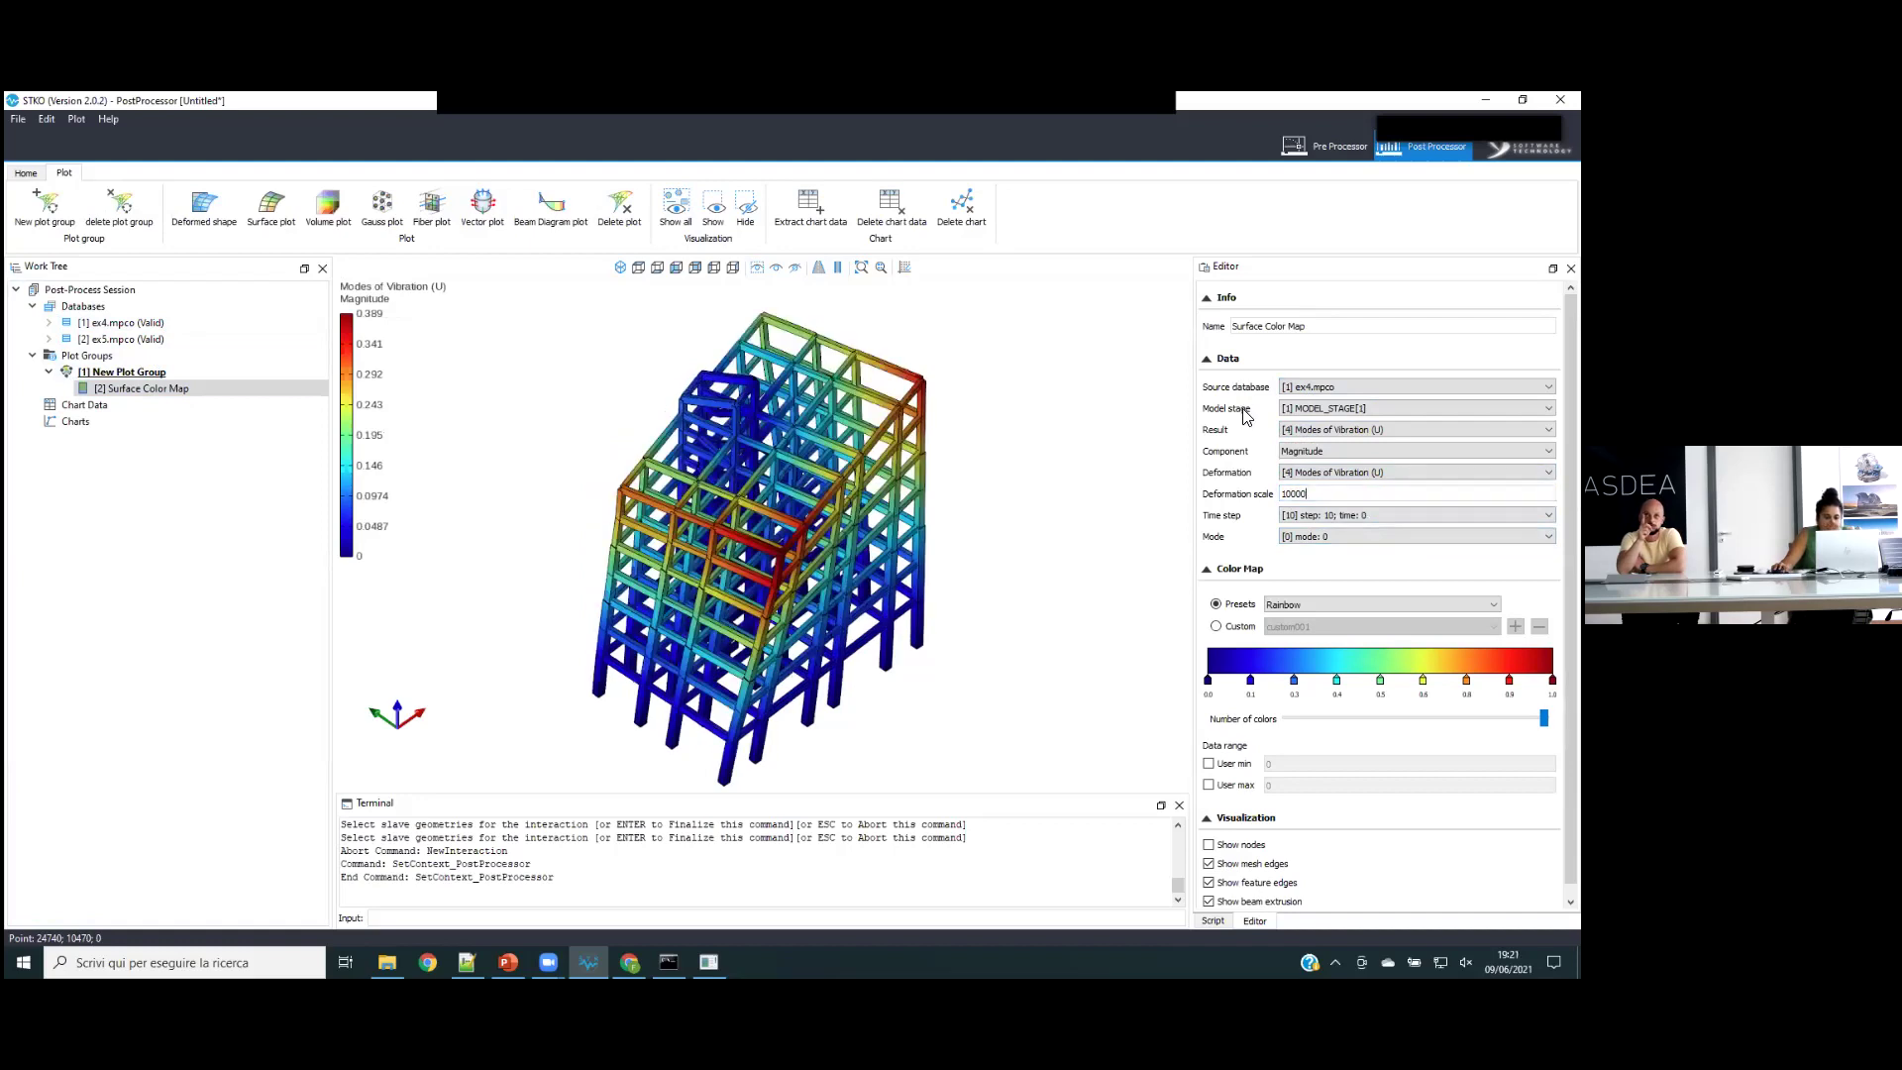
middle_drag(1146, 525, 1148, 539)
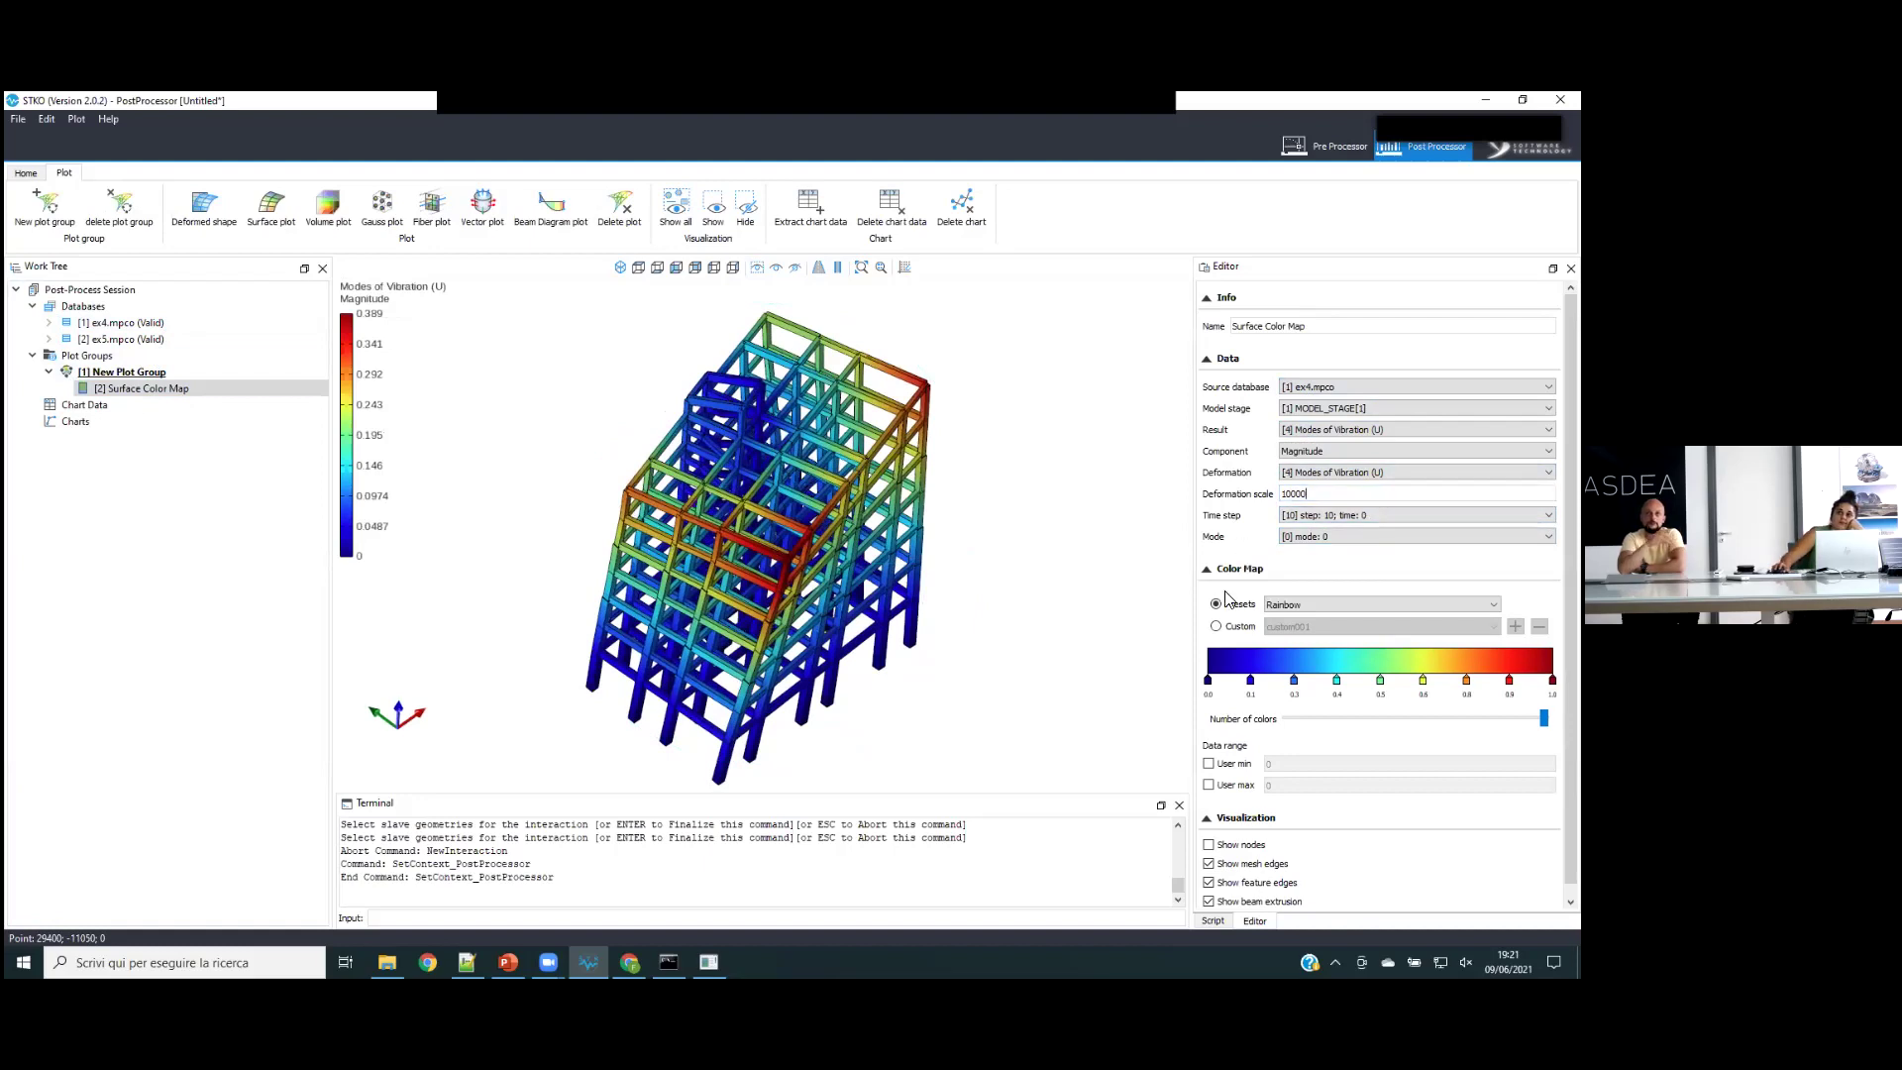
- Step through the building's vibration mode shapes from mode 0 up to mode 9
click(1417, 536)
click(1417, 538)
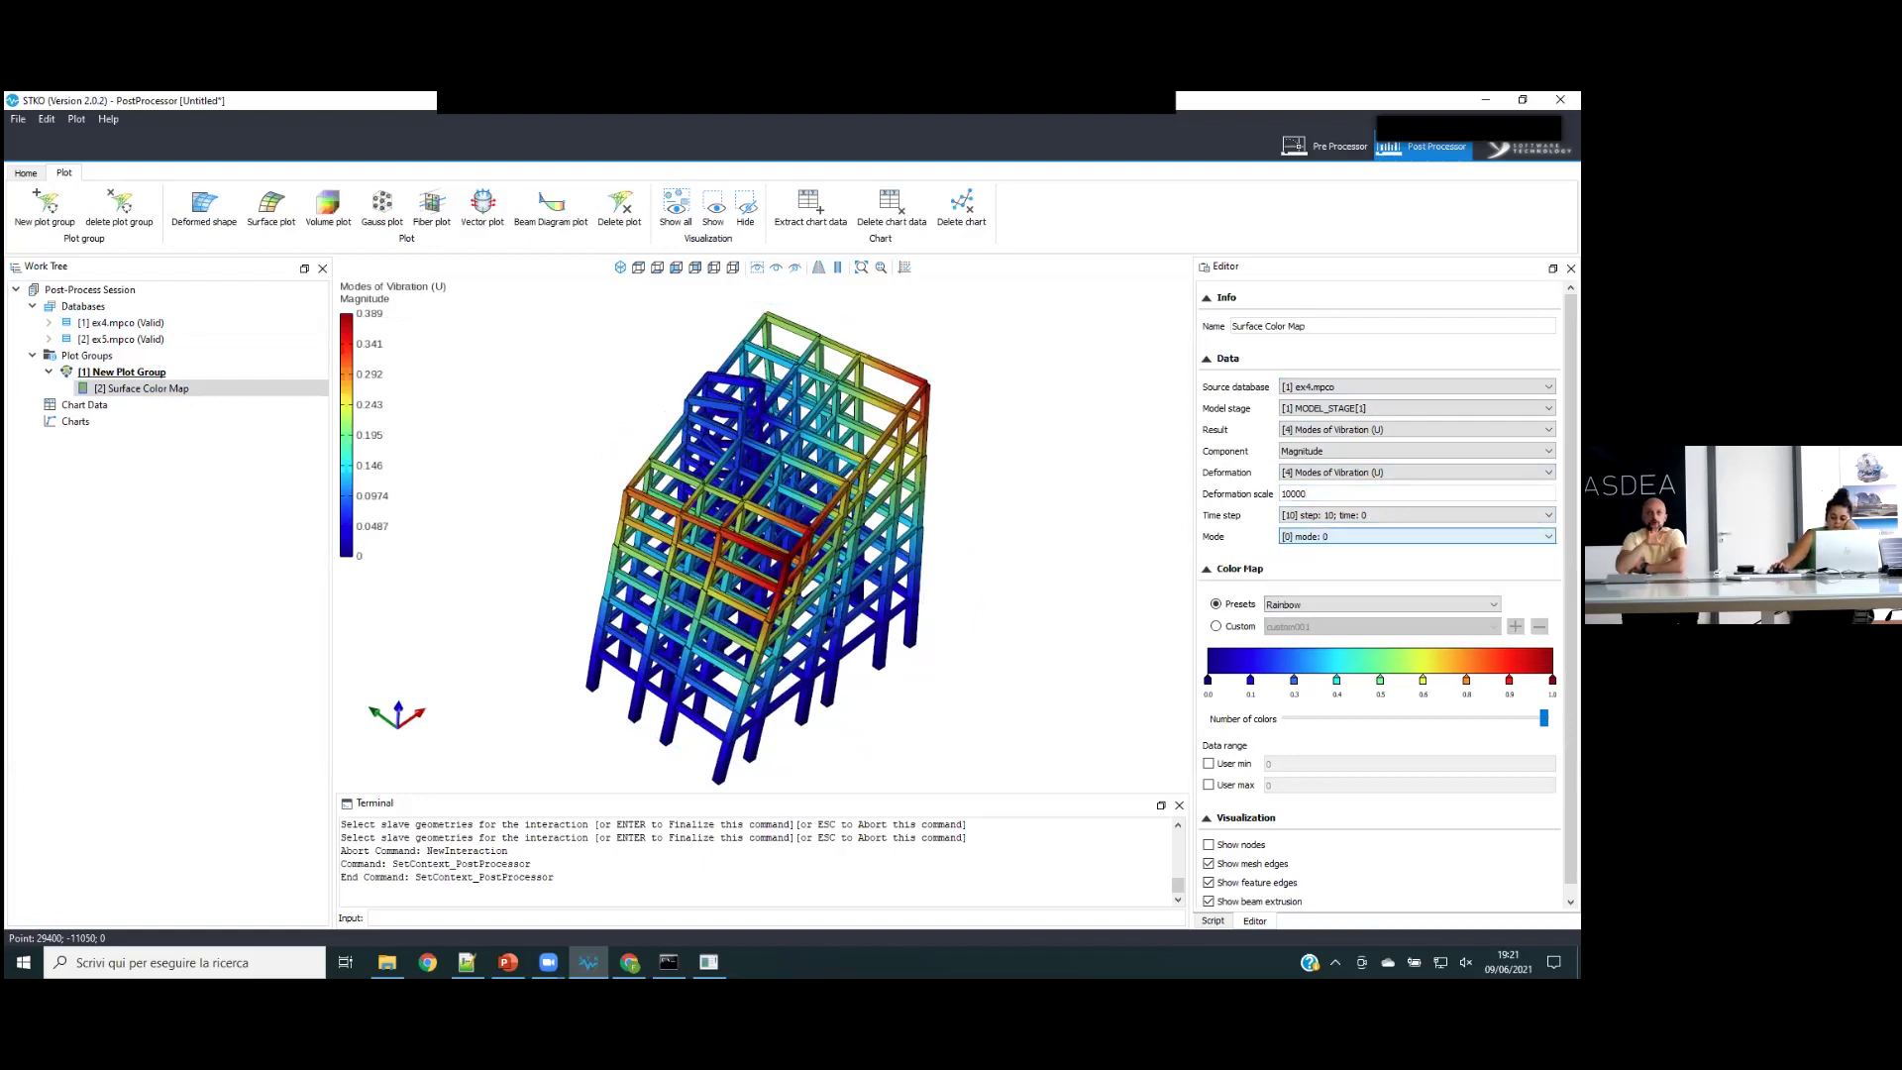
key(Down)
key(Down)
key(Down)
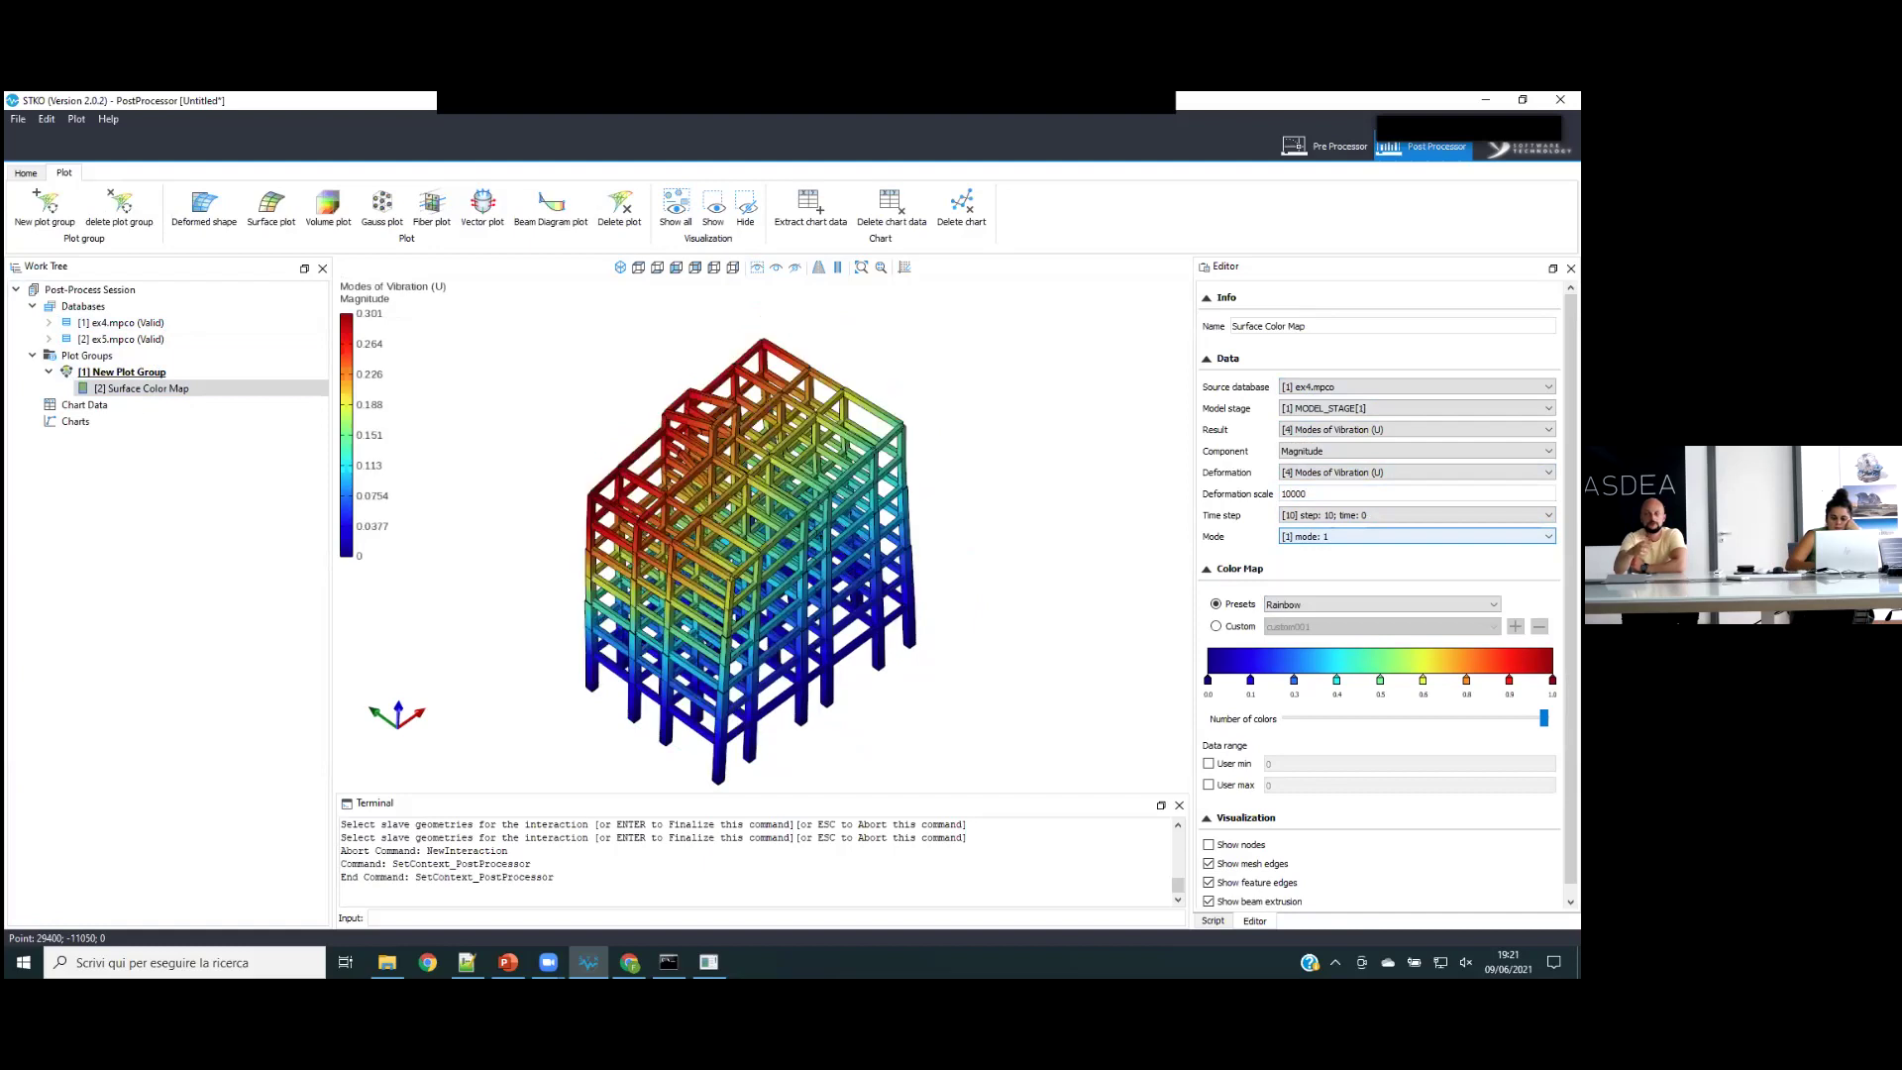
key(Down)
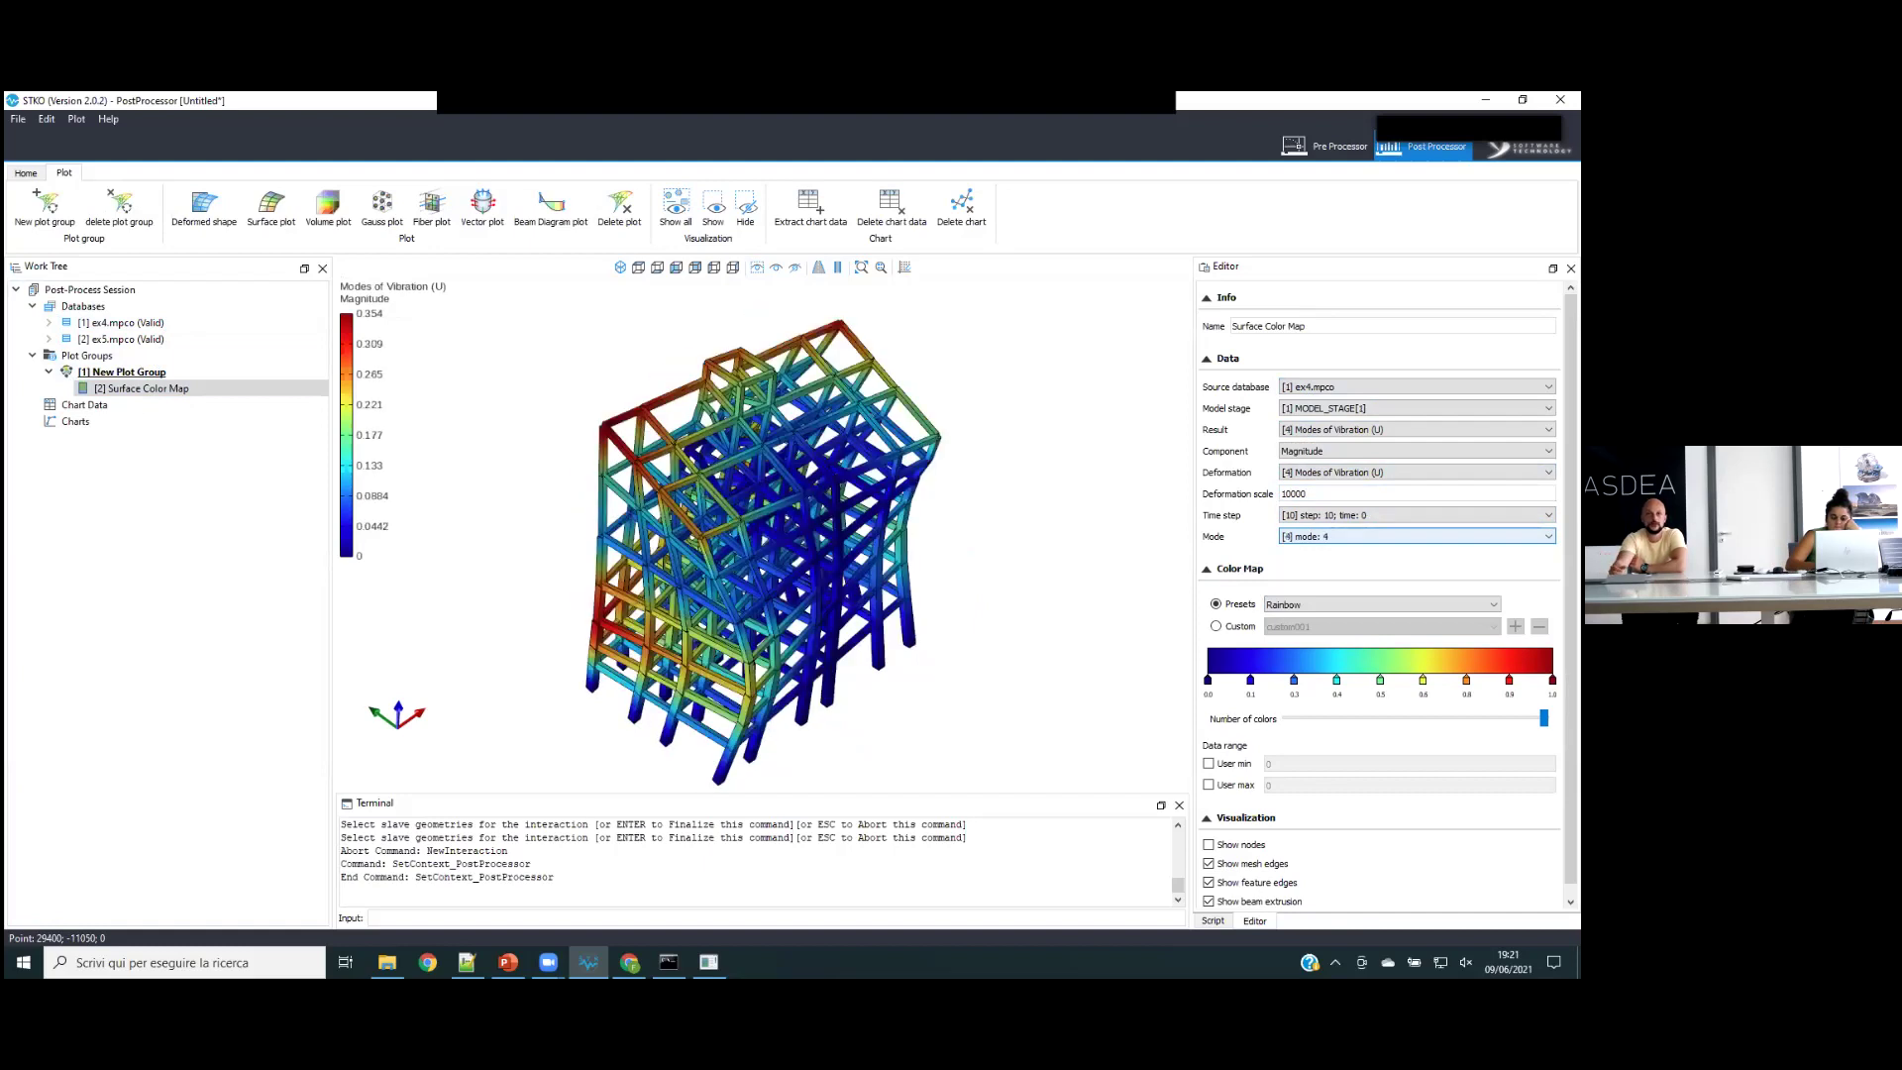
key(Down)
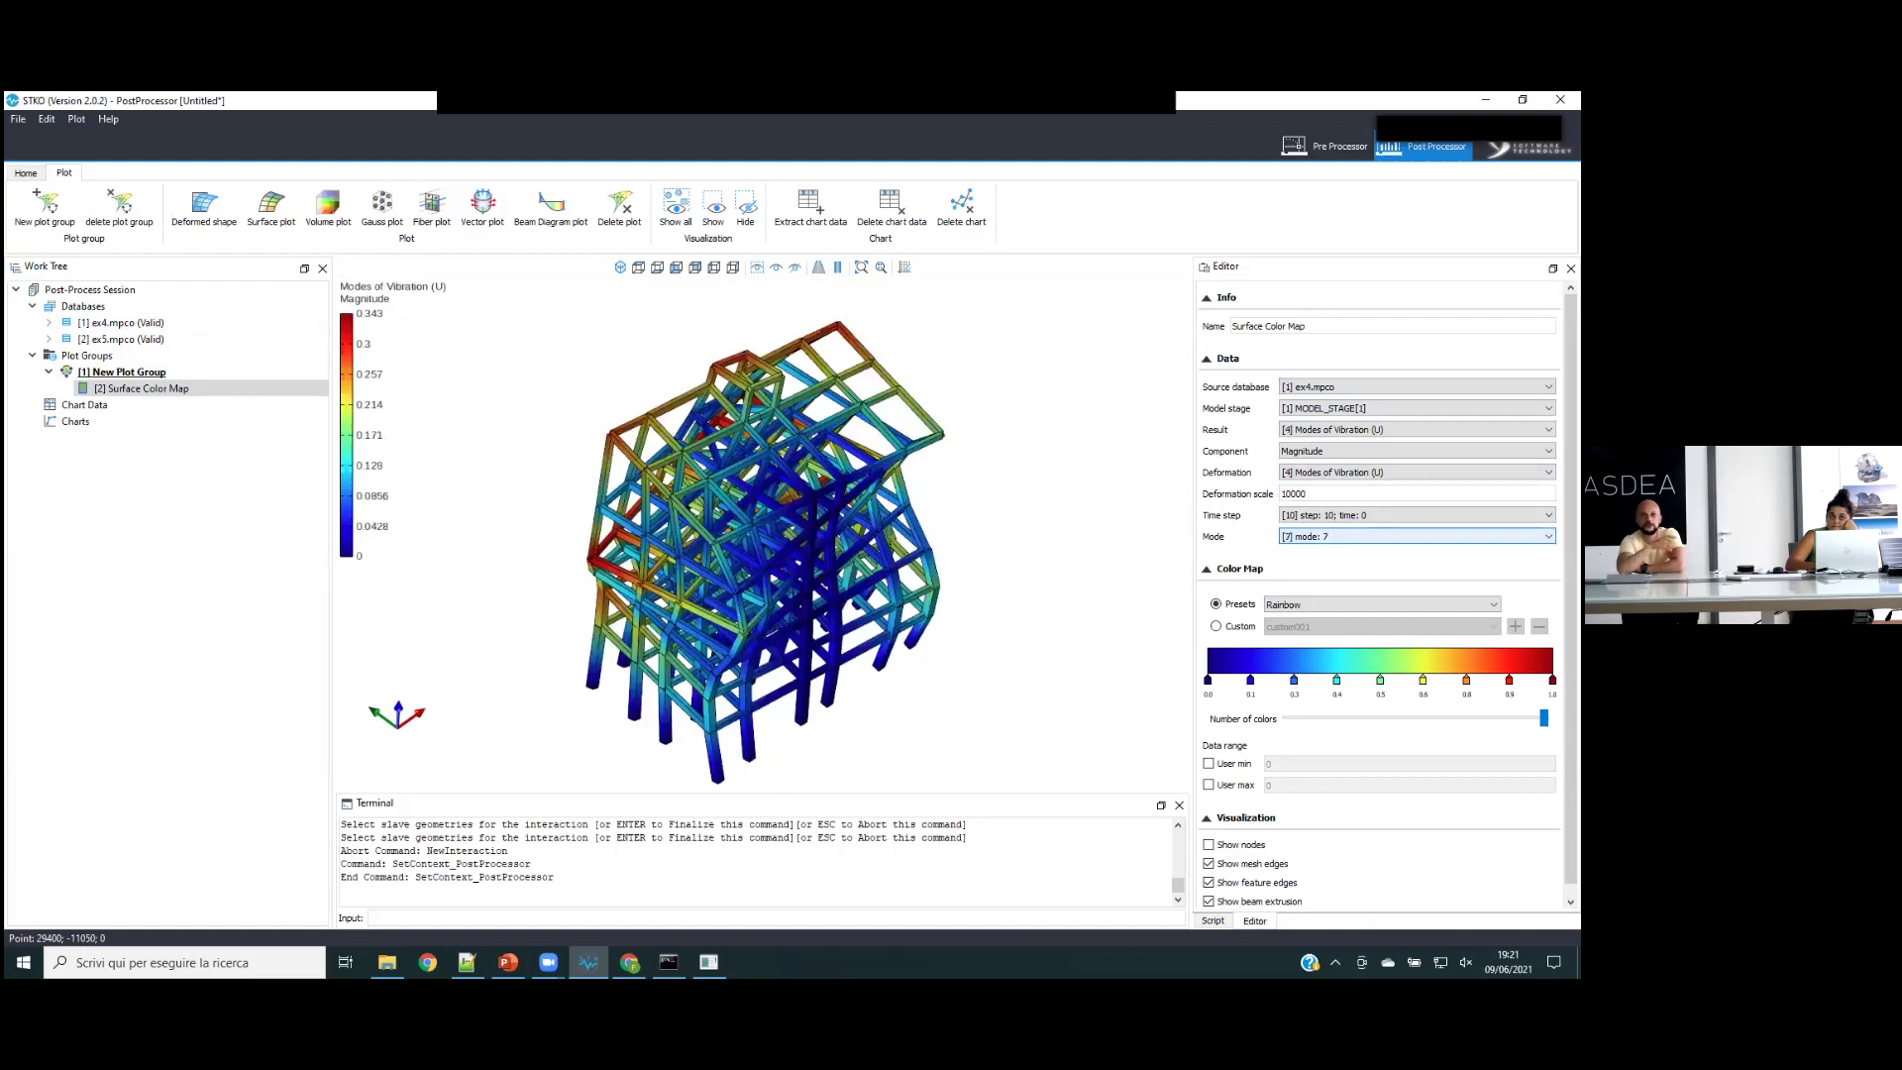
key(Down)
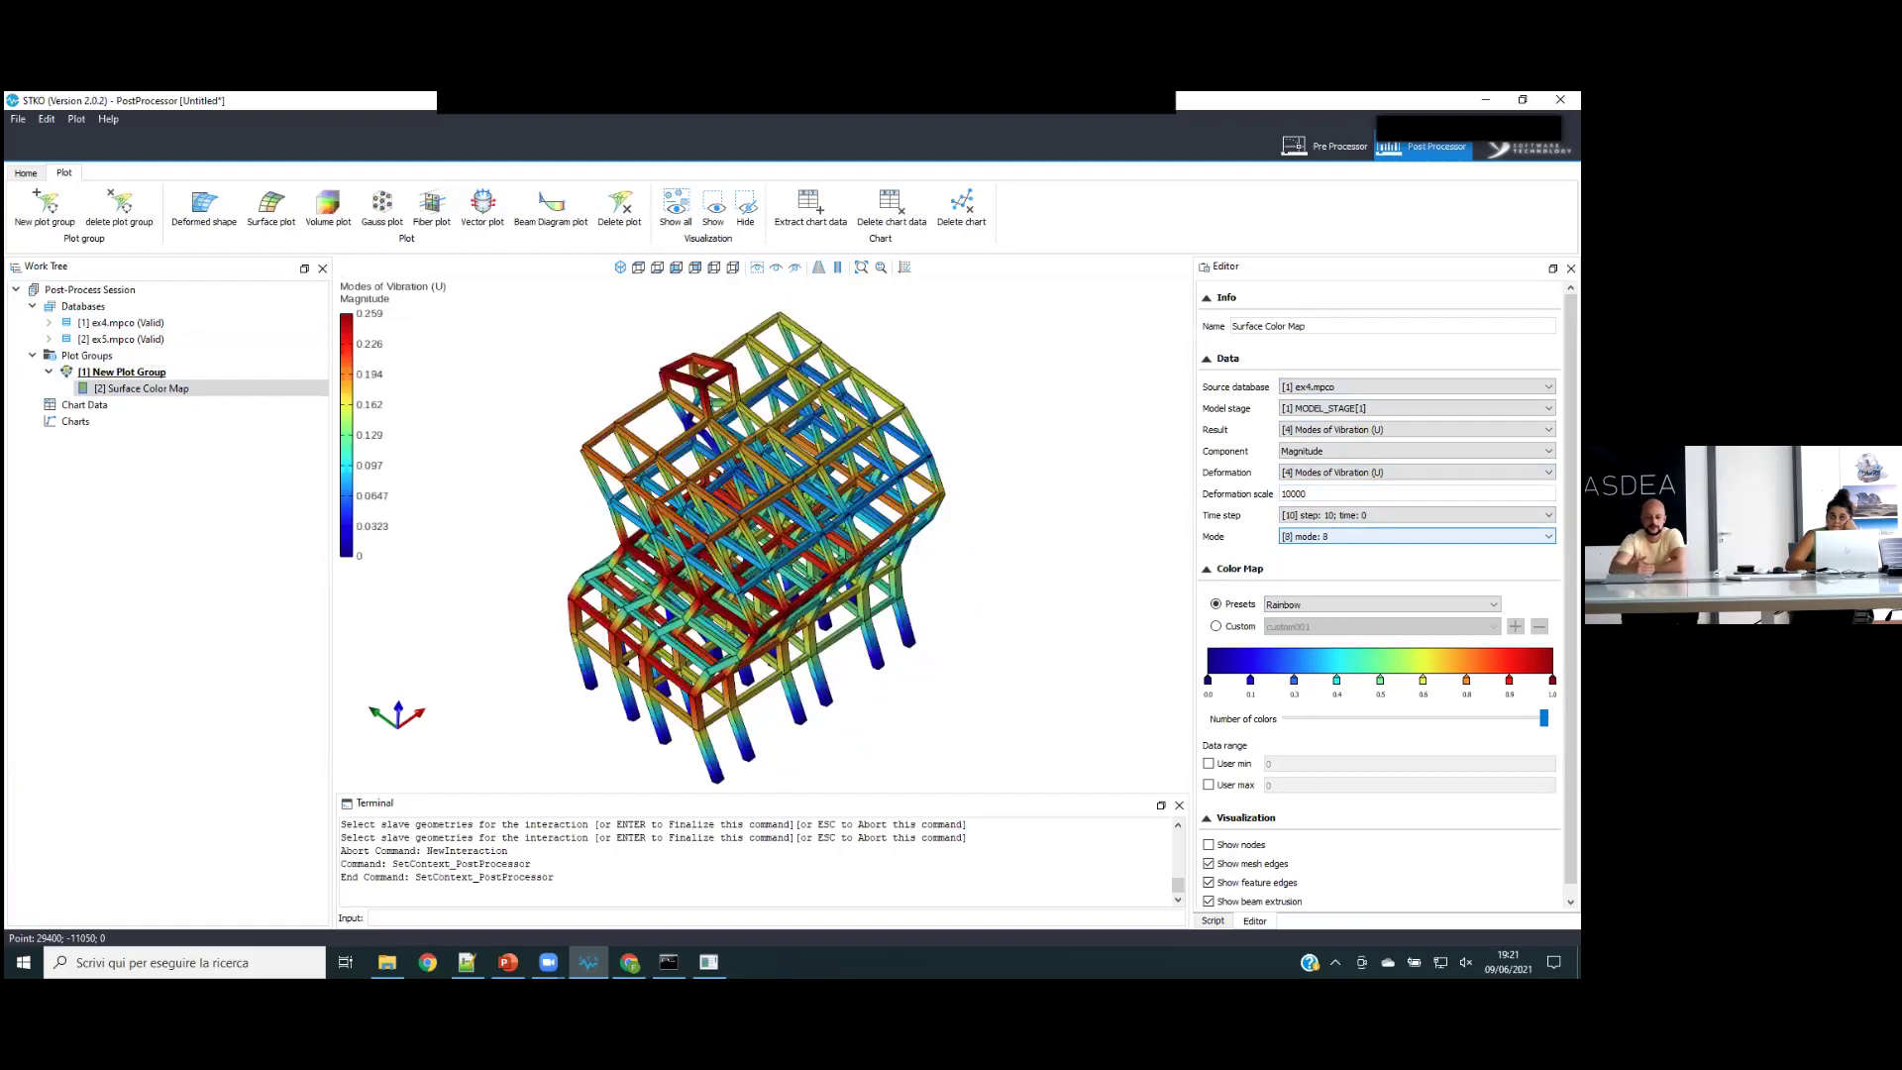
key(Down)
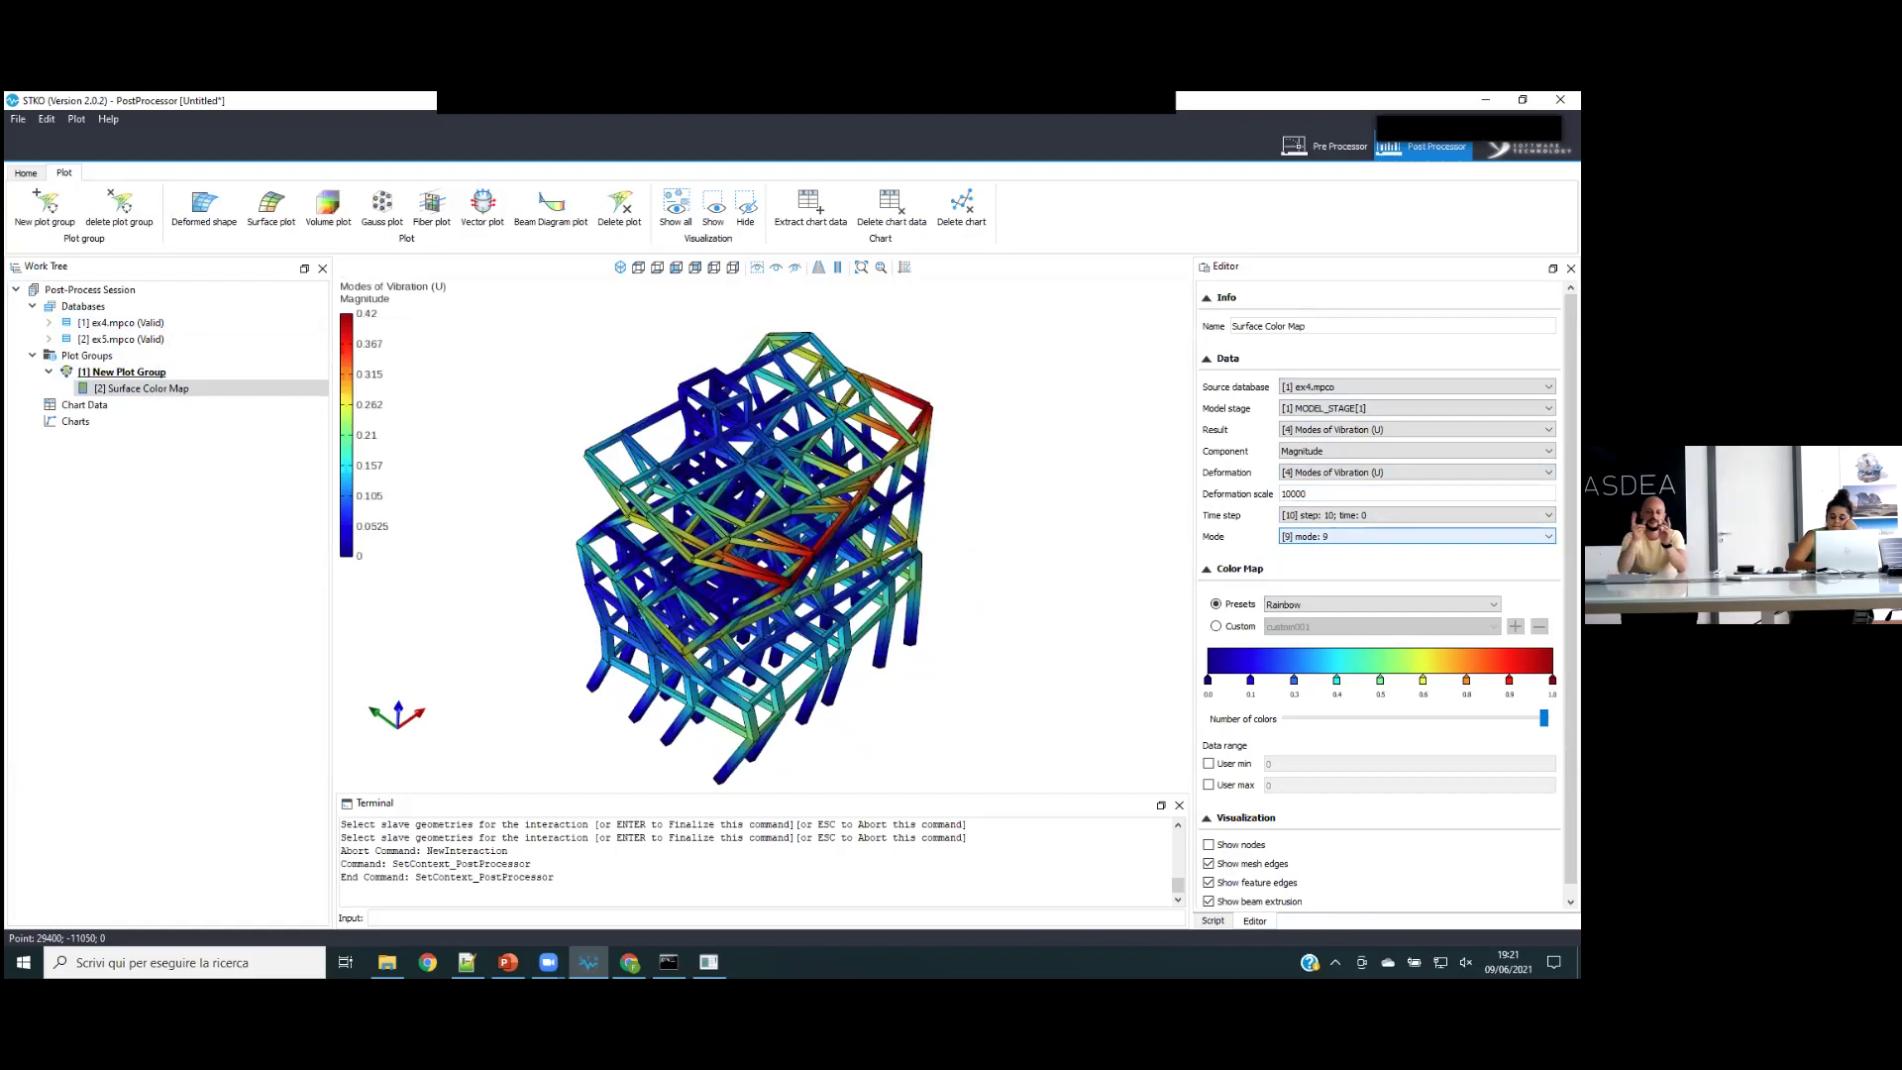
- Step the displayed vibration mode back down to mode 4
key(Up)
key(Up)
key(Up)
key(Up)
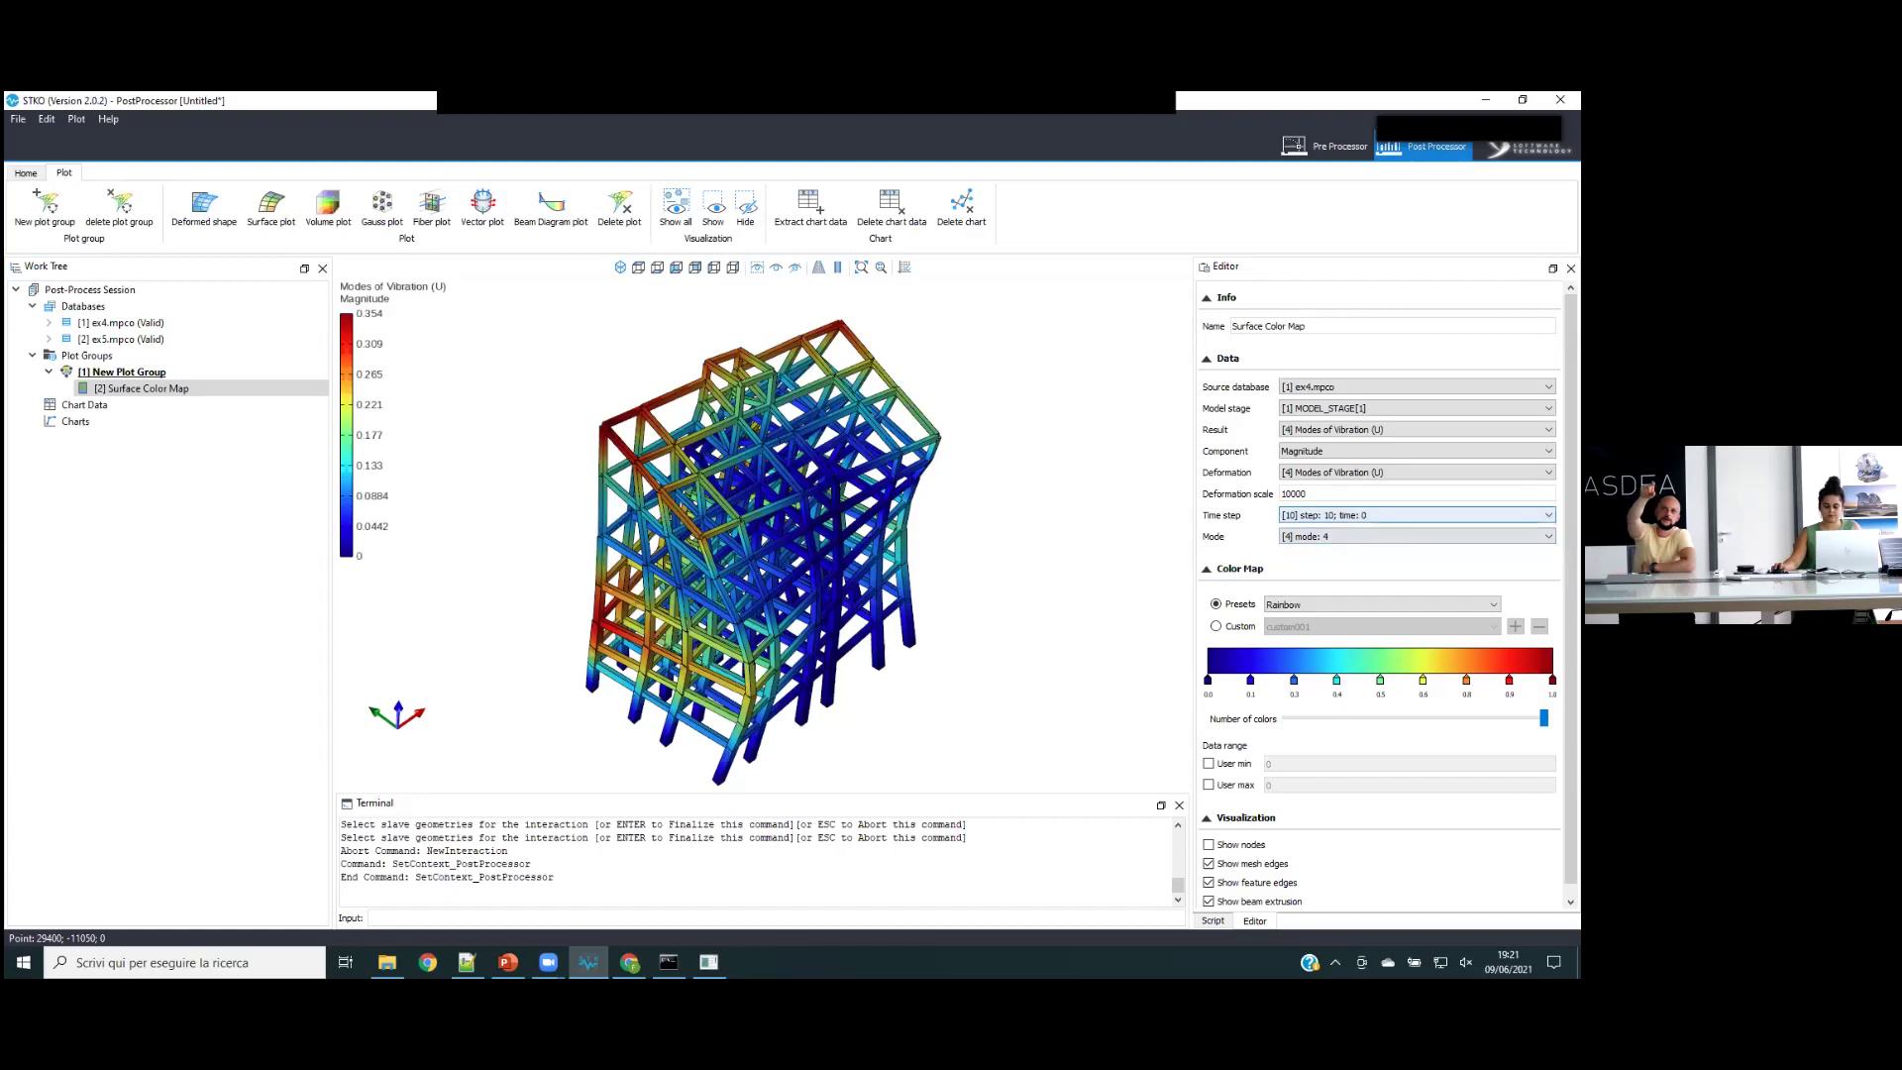
click(1416, 536)
click(1282, 542)
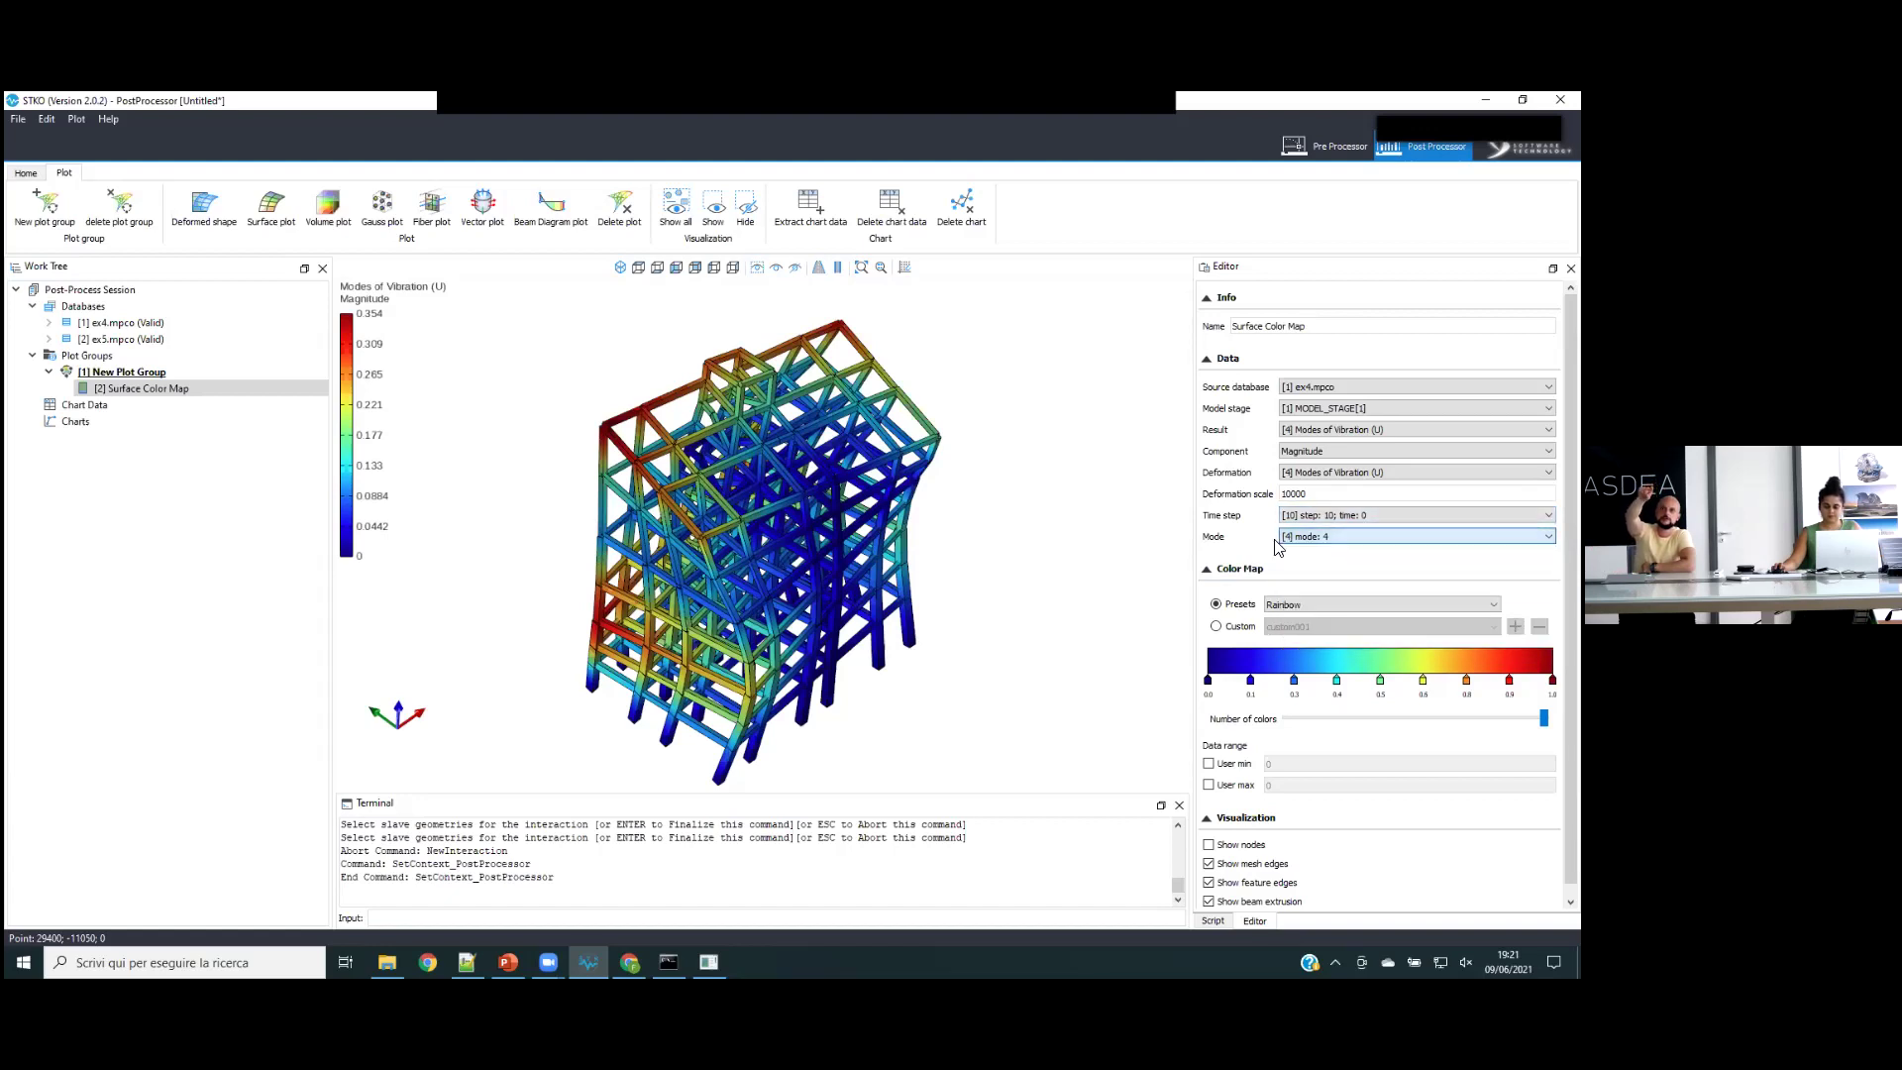
- Display vibration mode 0 and advance through the following mode shapes to mode 3
click(1416, 536)
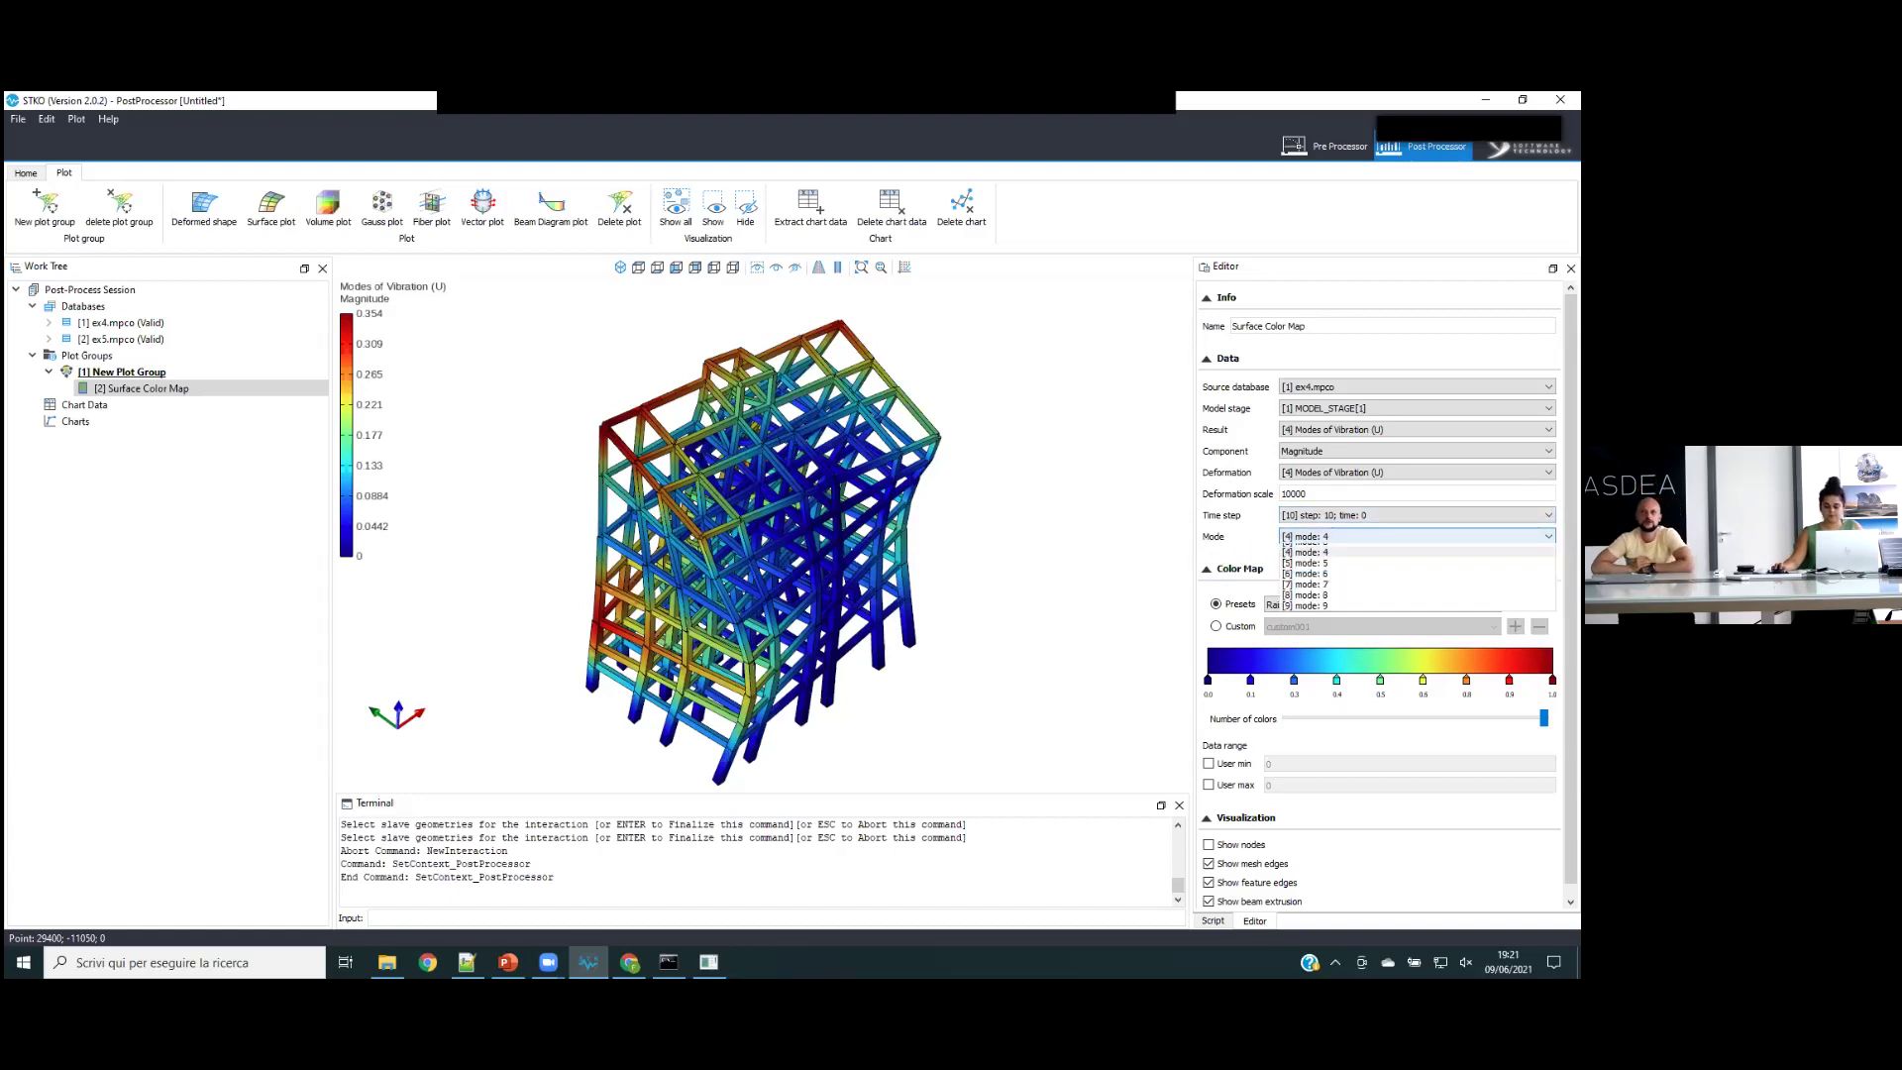
click(1387, 550)
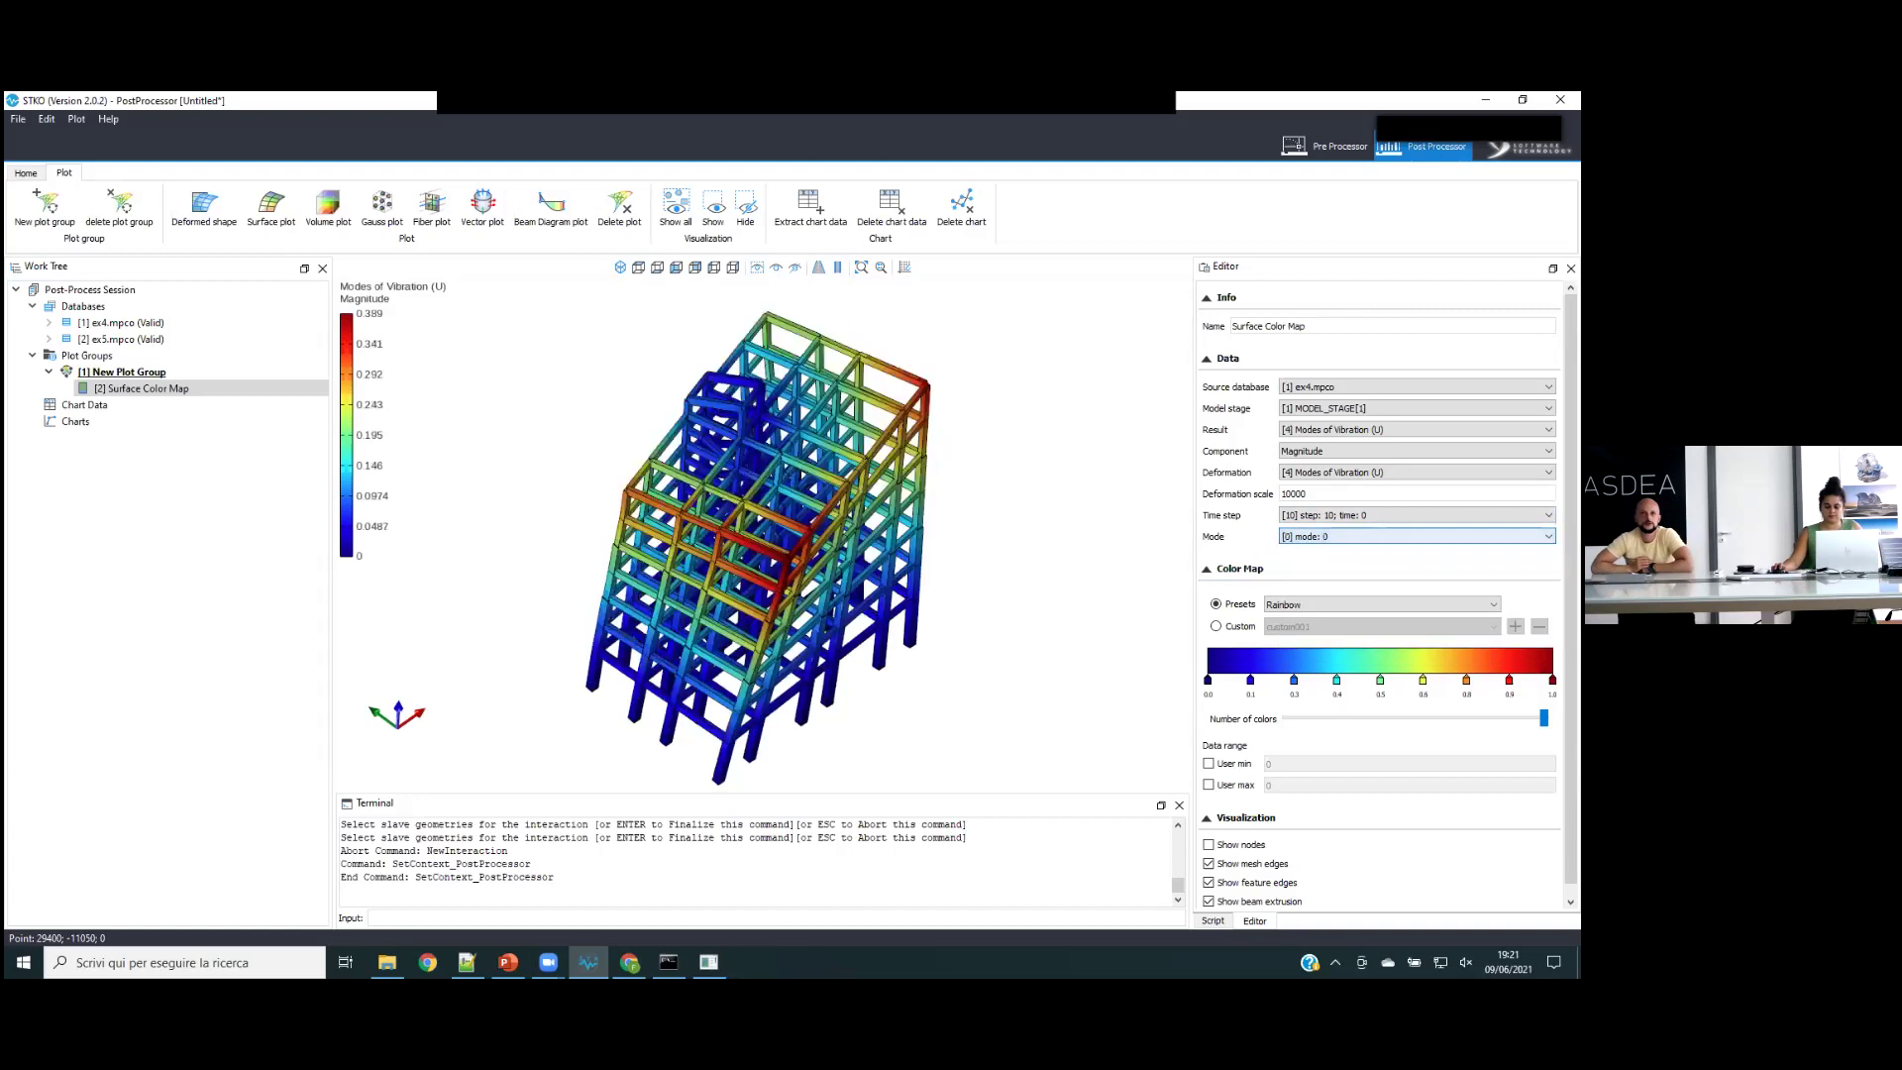
click(1387, 536)
click(1387, 574)
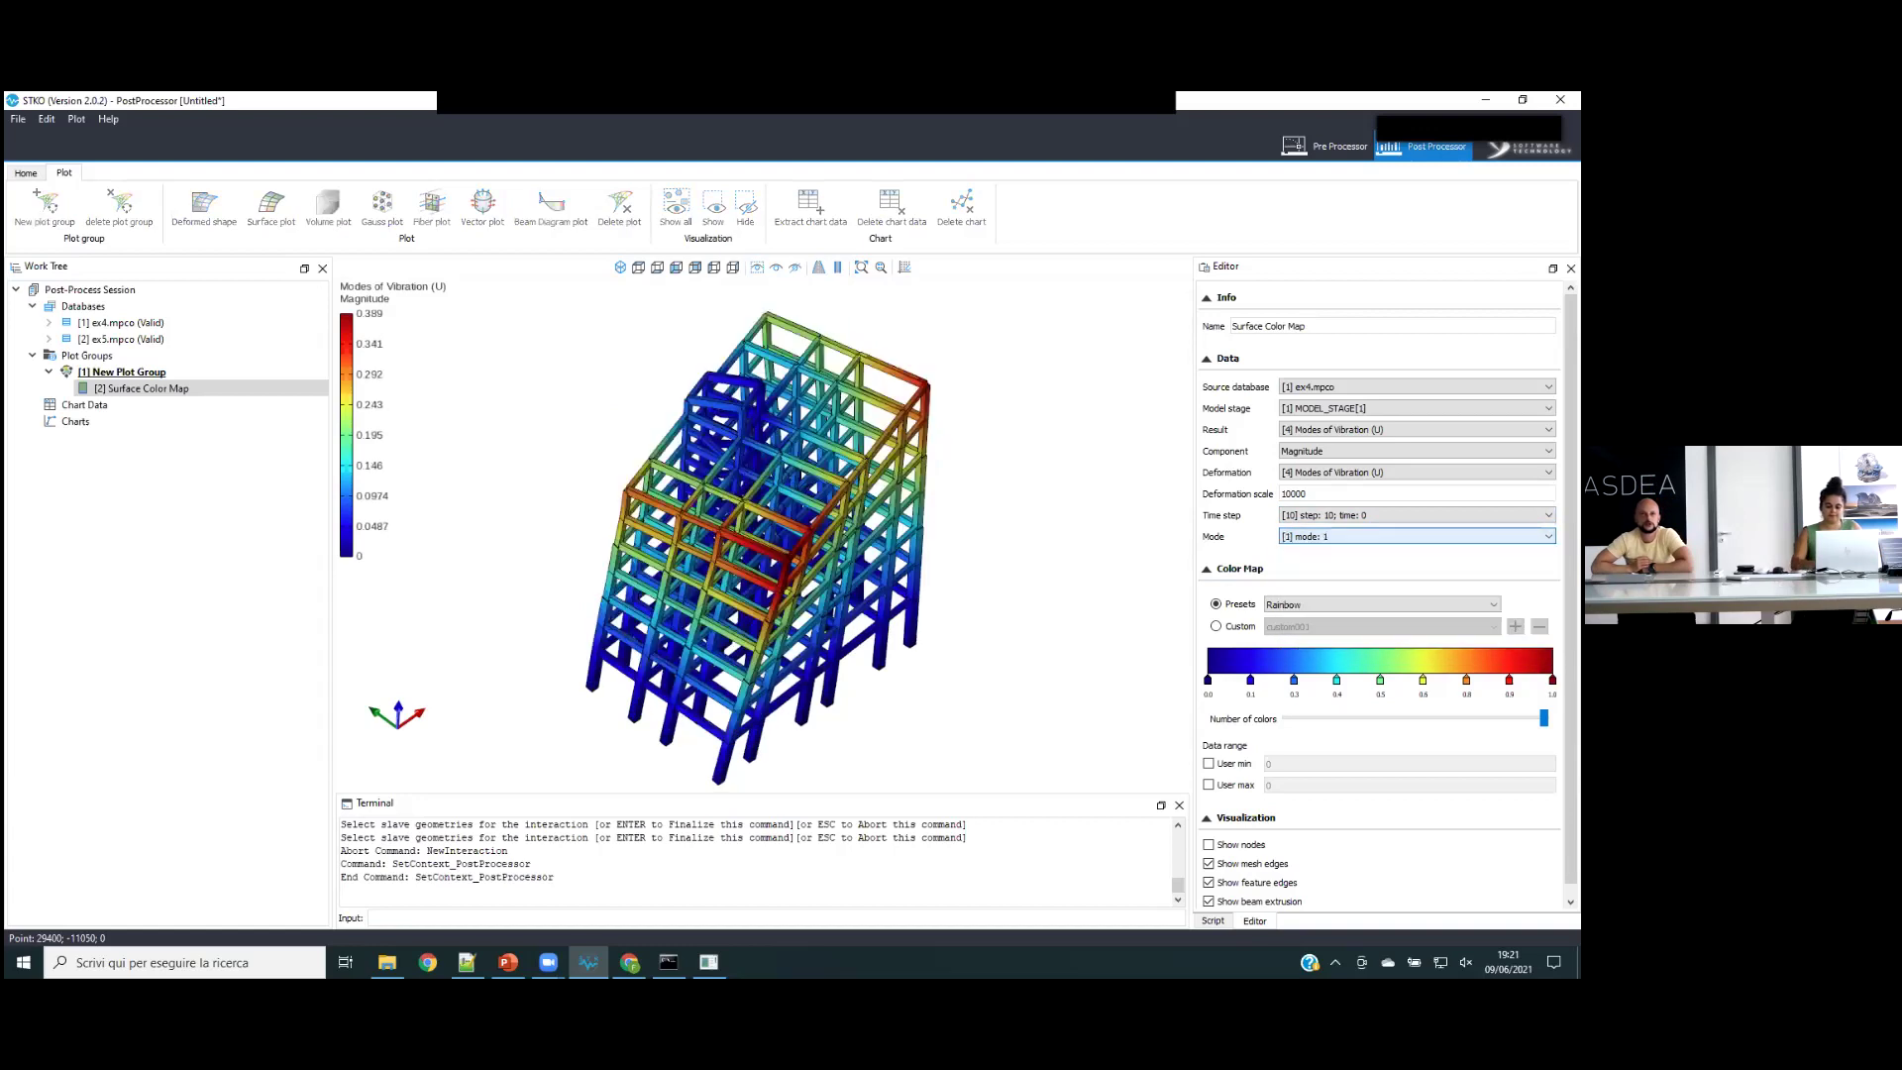
scroll(1416, 536, down, 1)
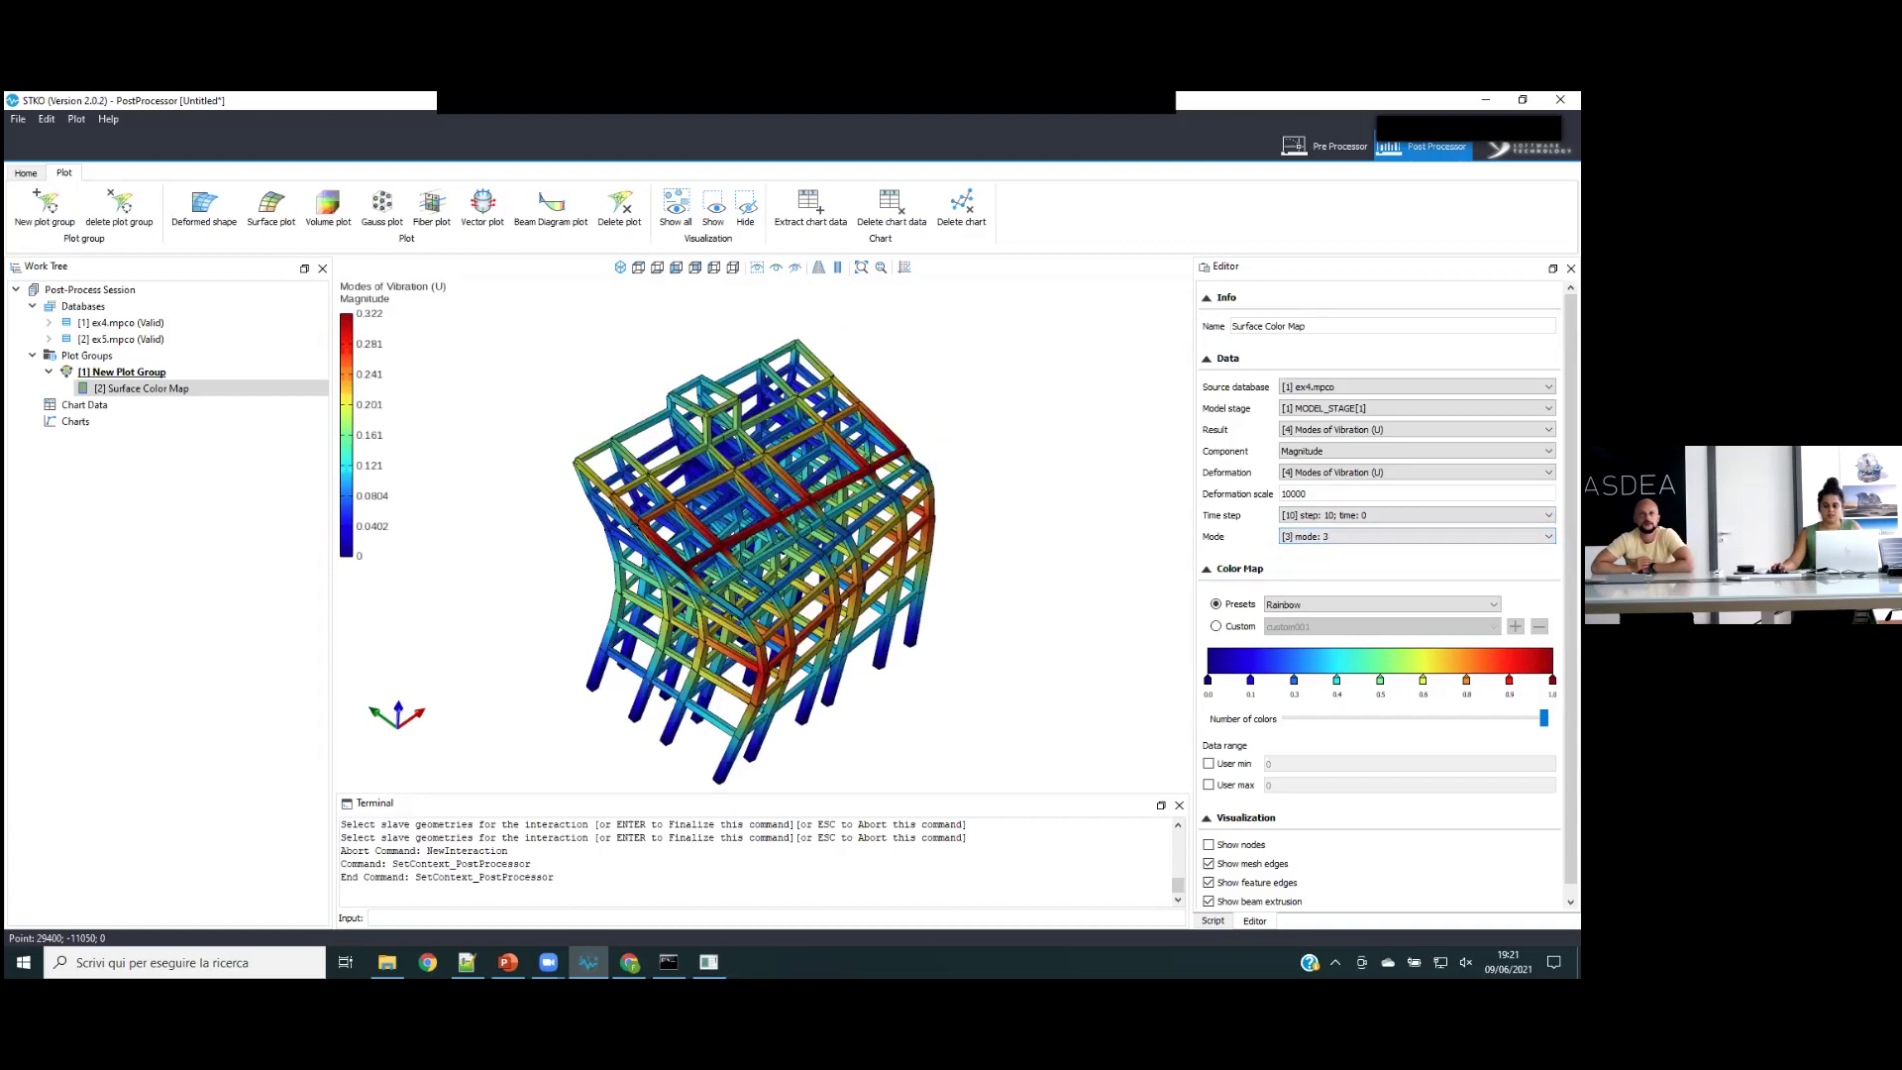
- Return to the pre-processor and open ex4.scd from the Week_3 folder, discarding the changes to ex5
click(1327, 145)
scroll(255, 730, down, 5)
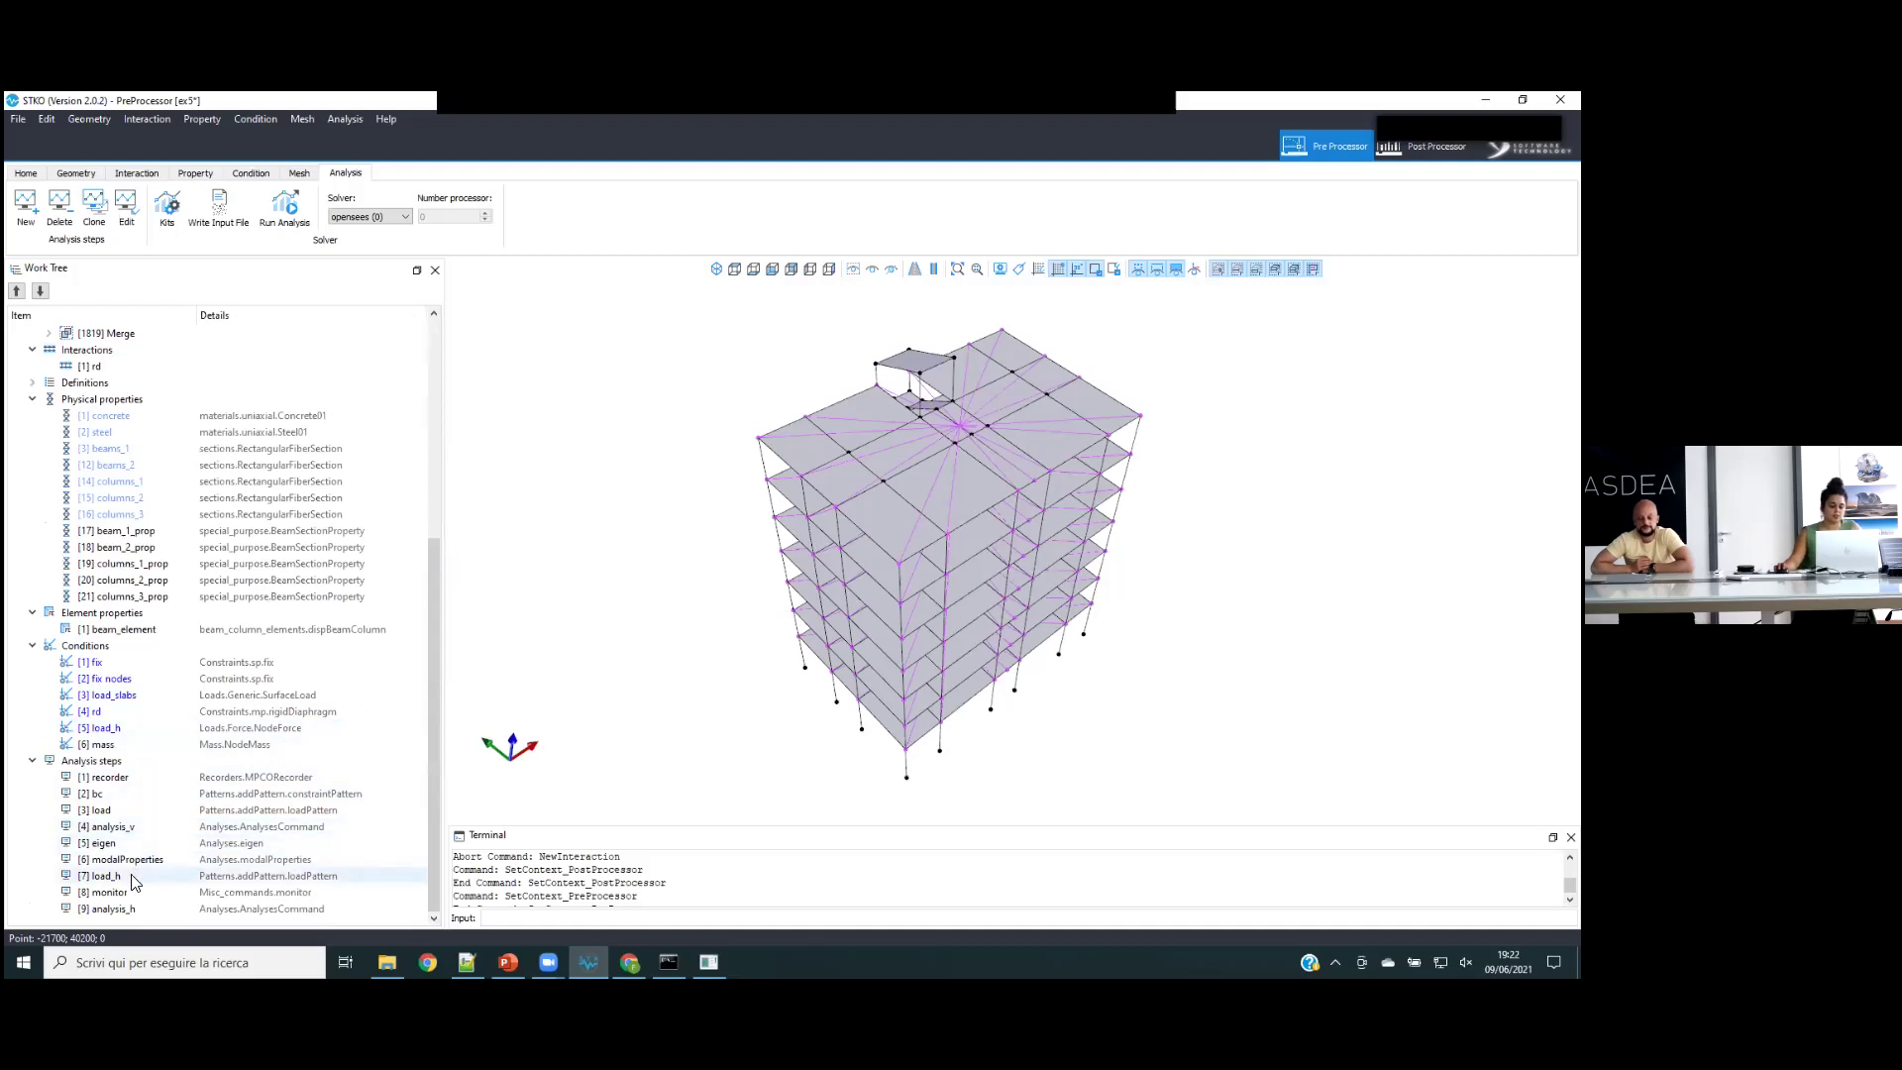
click(36, 173)
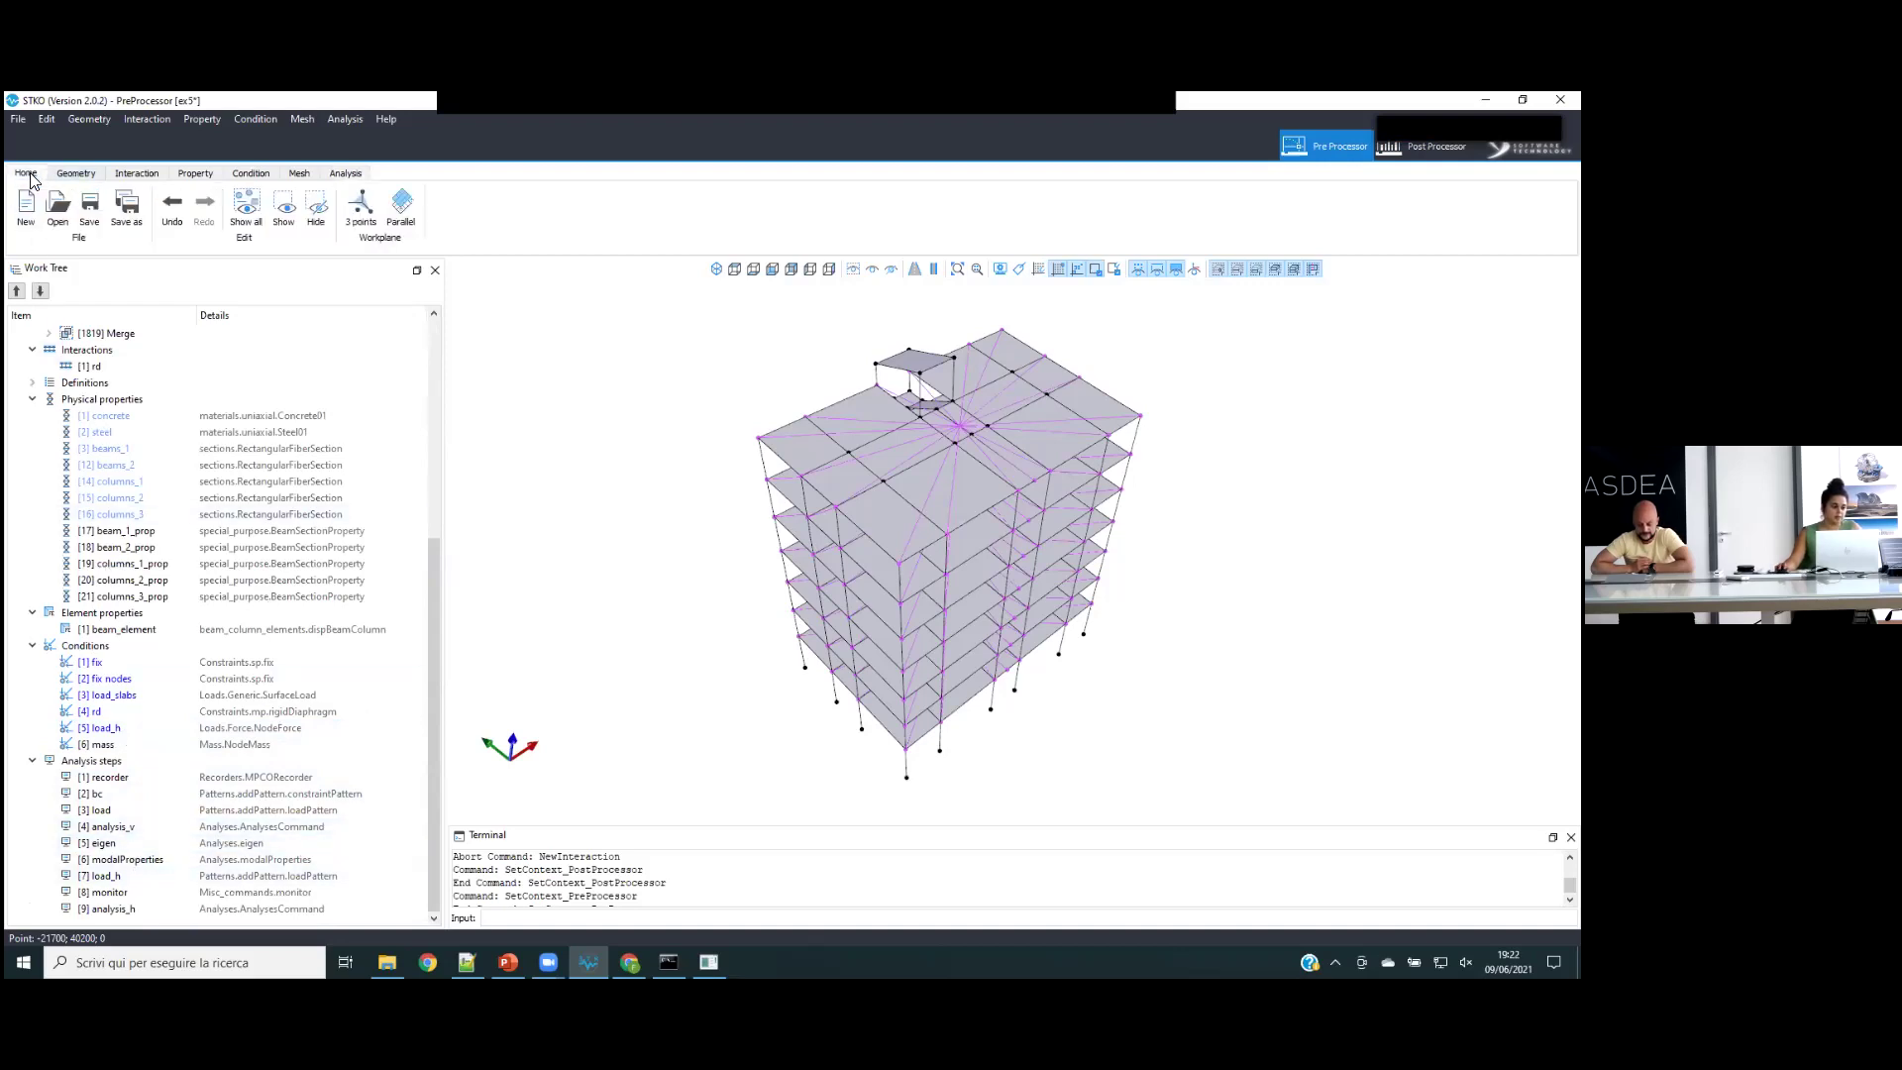
click(57, 205)
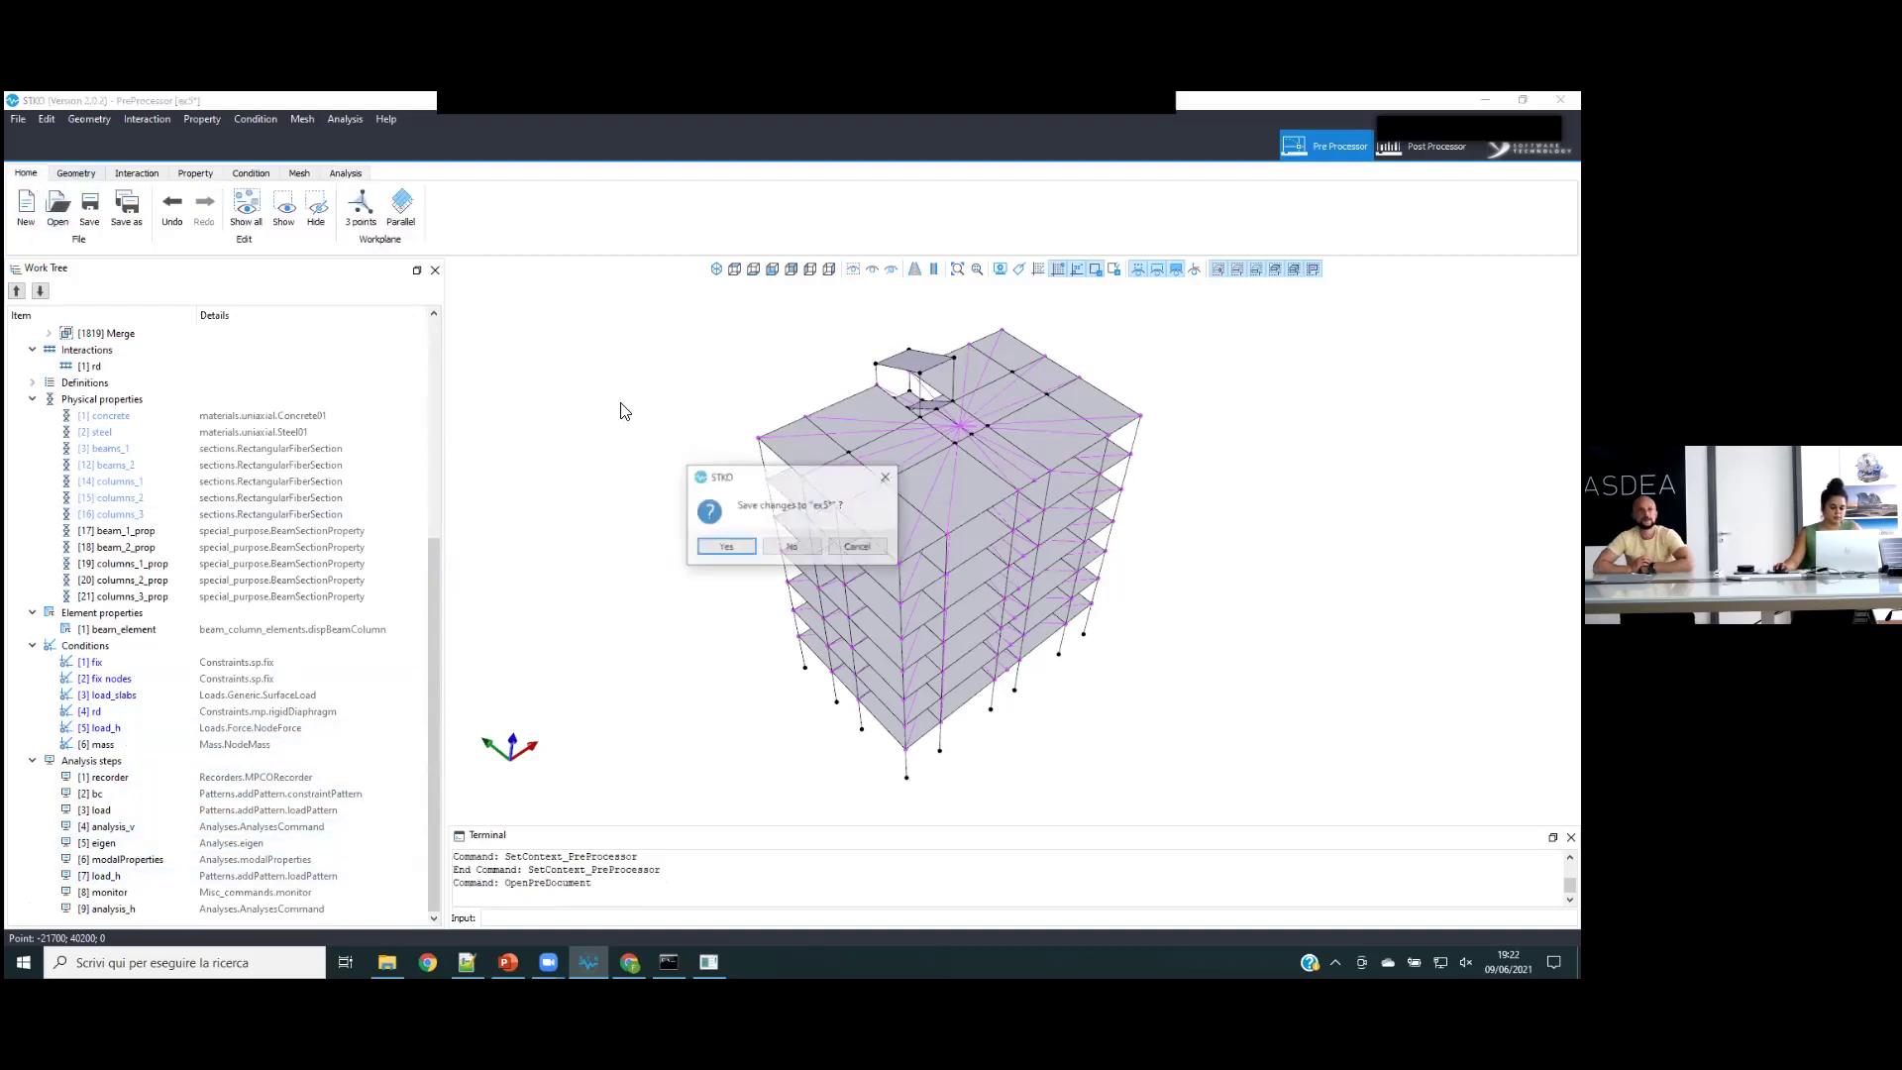
click(773, 547)
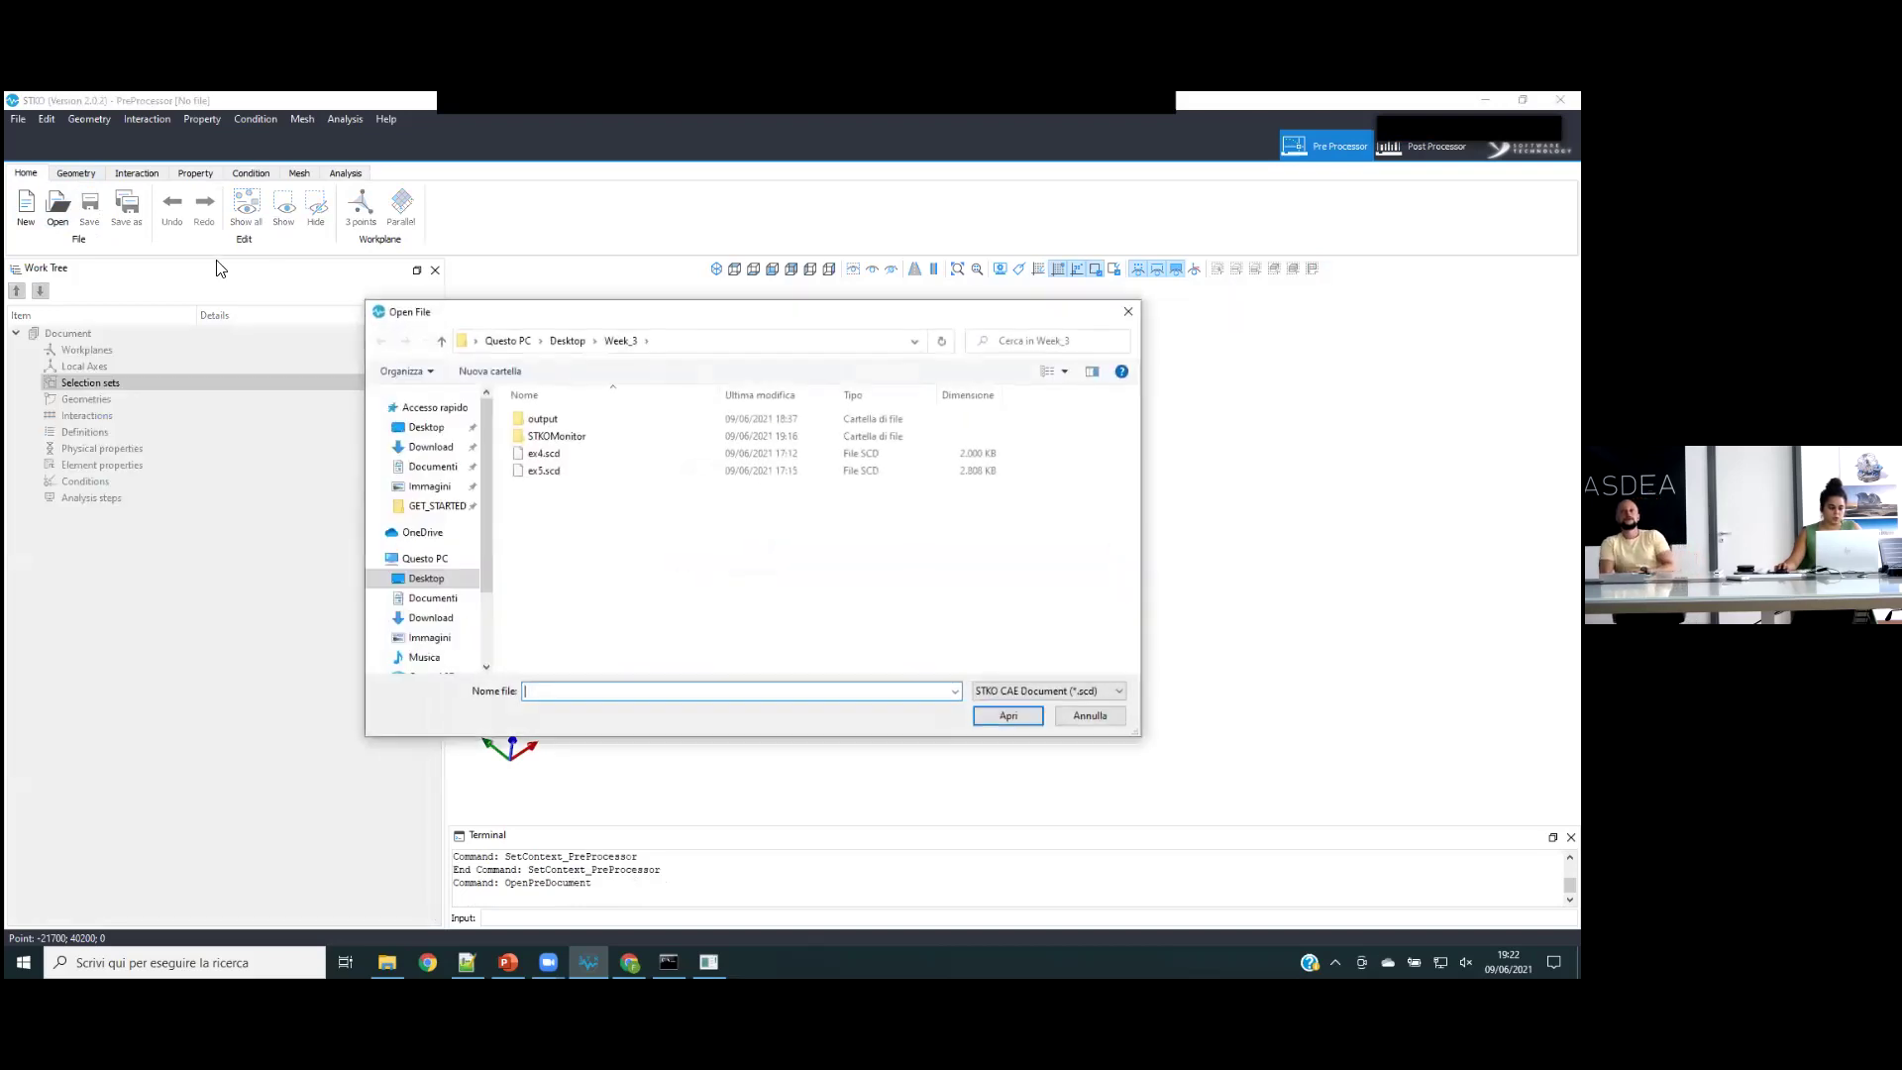
click(540, 454)
click(1006, 713)
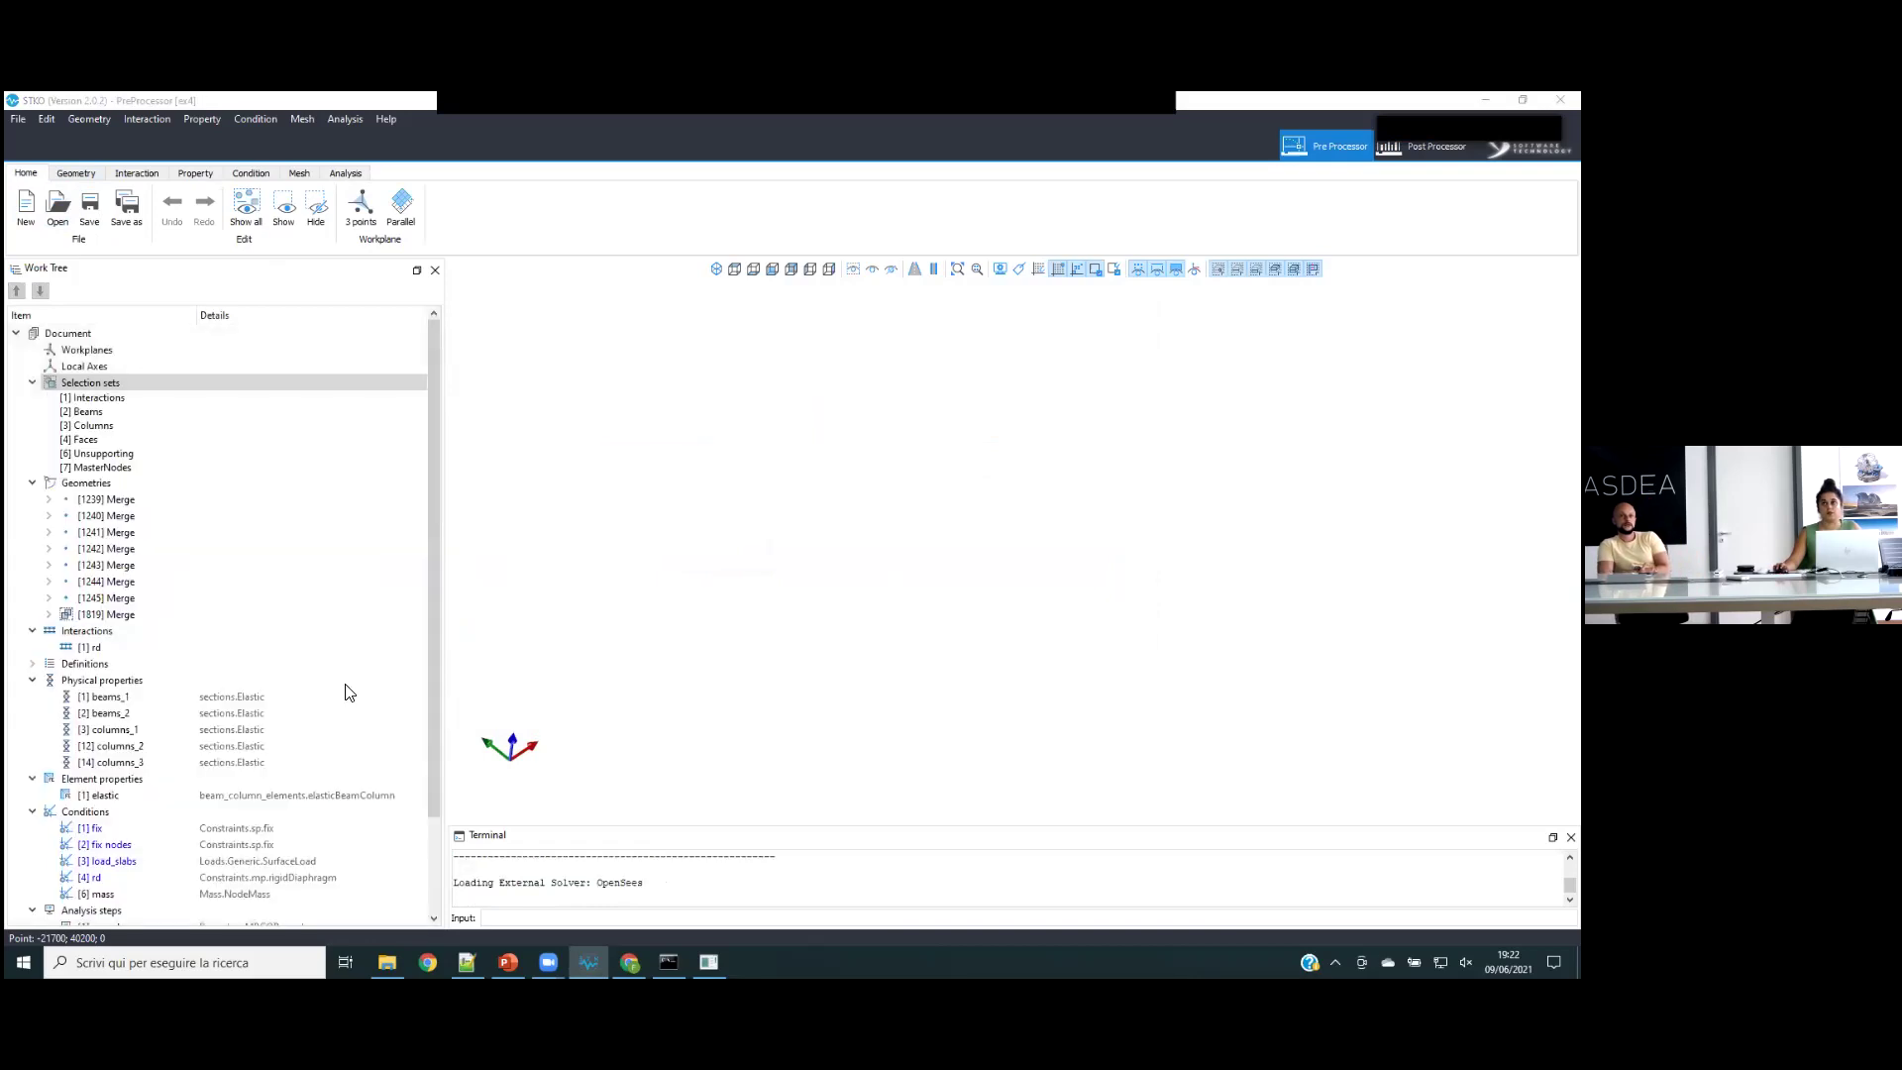
- Review the TCL script of the record analysis step and accept it as it is
scroll(344, 681, down, 3)
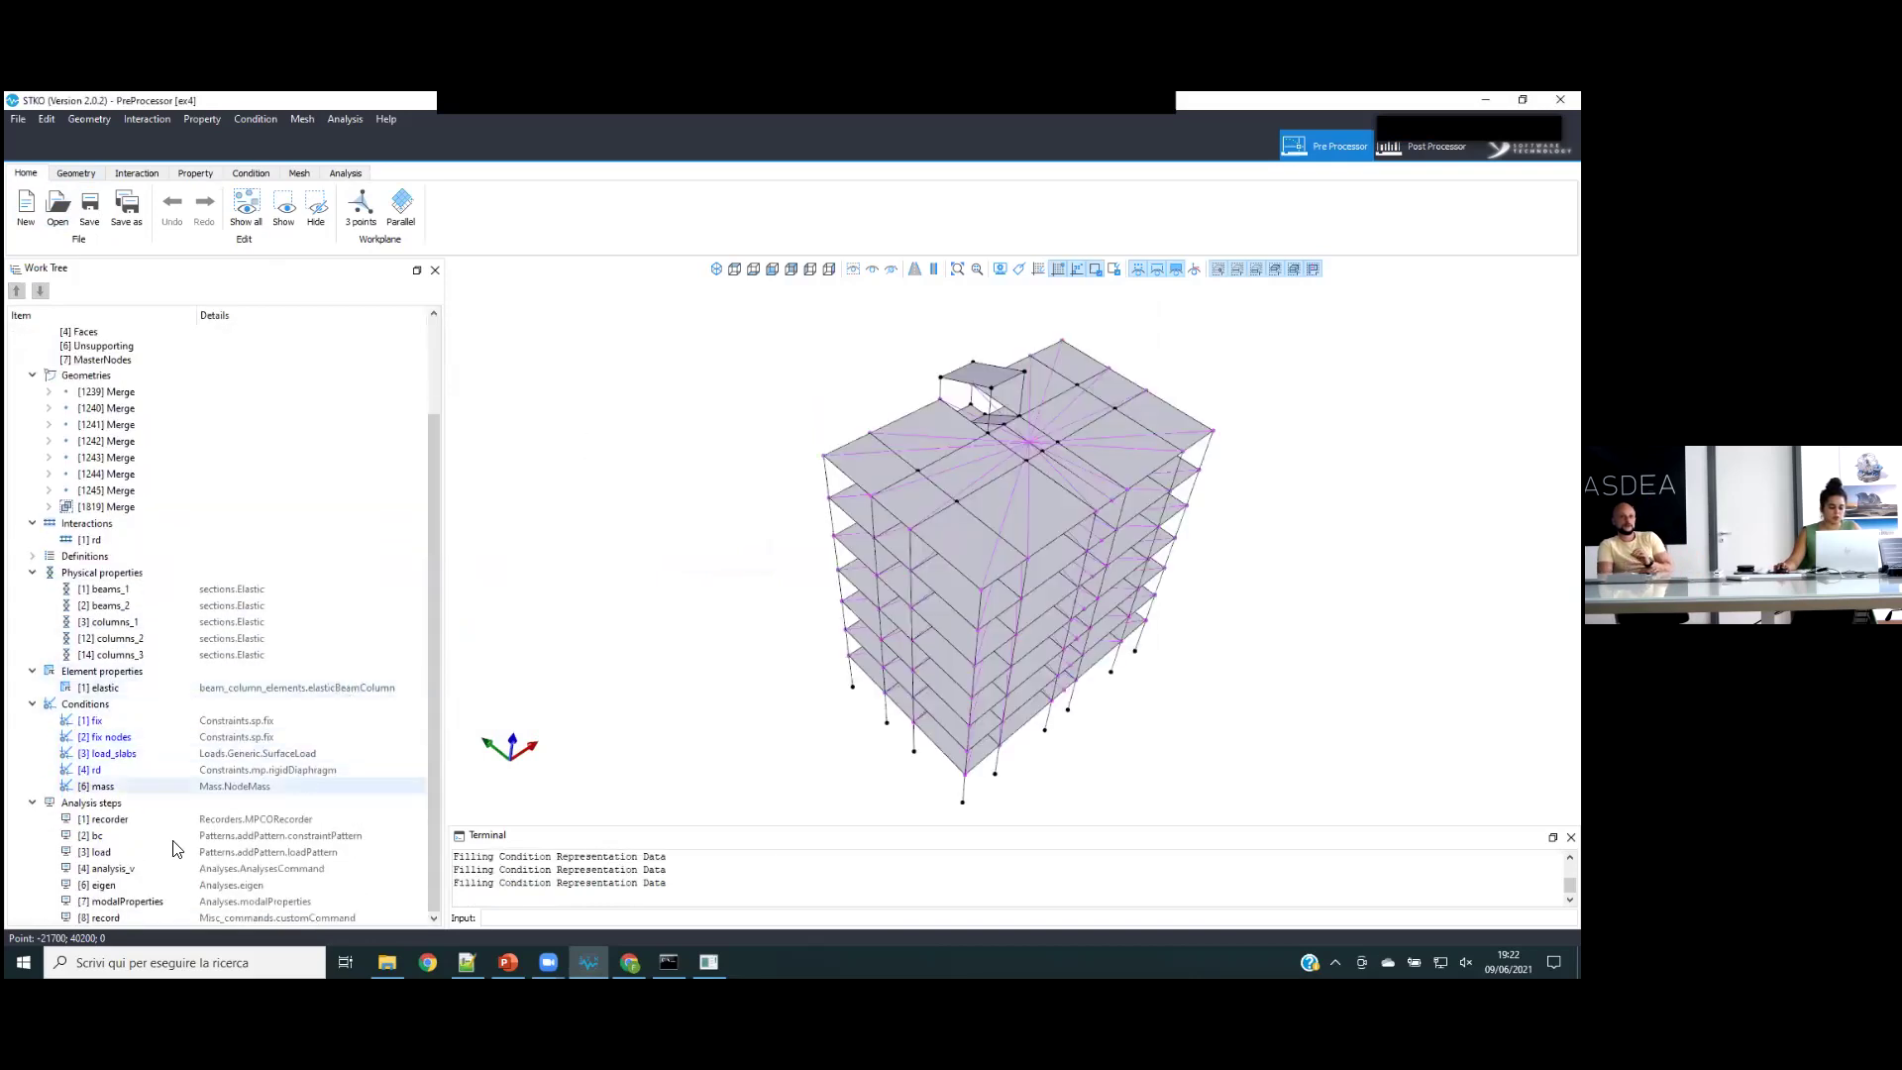
right_click(124, 919)
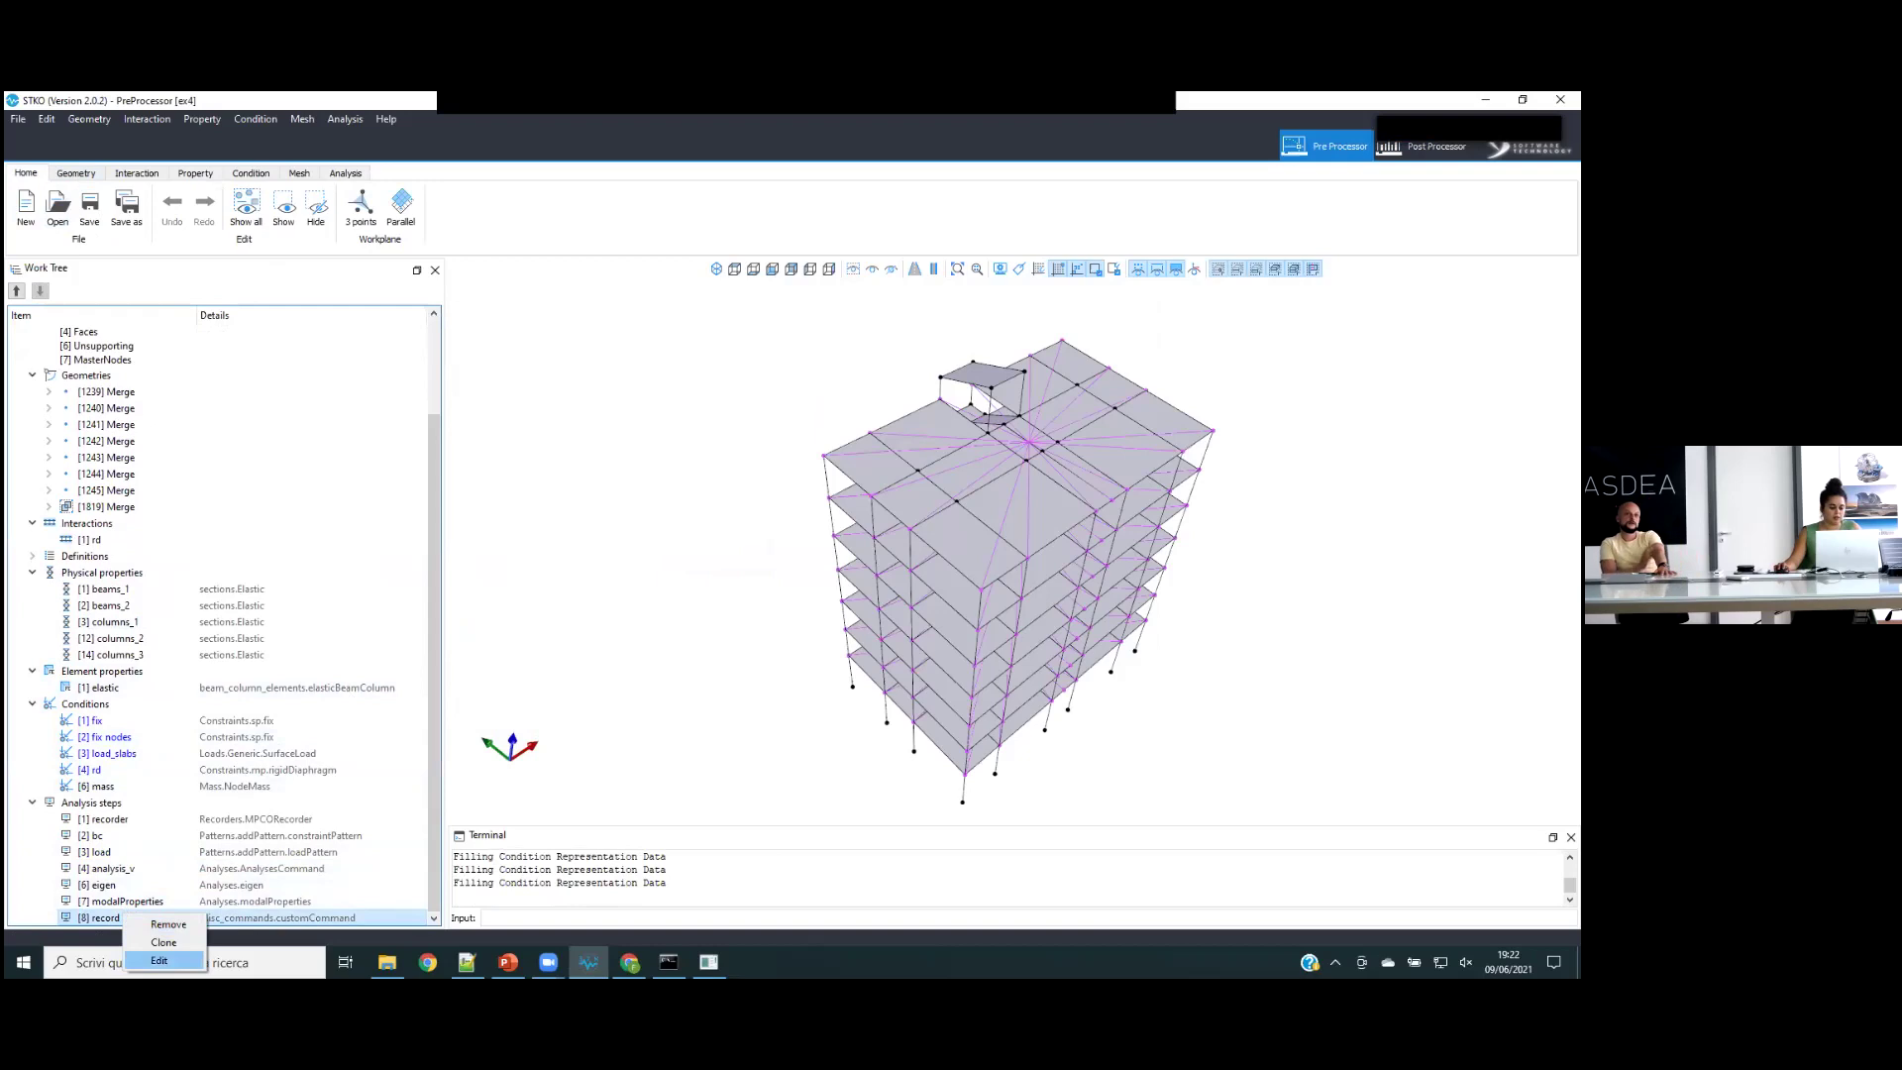
click(158, 960)
click(1007, 406)
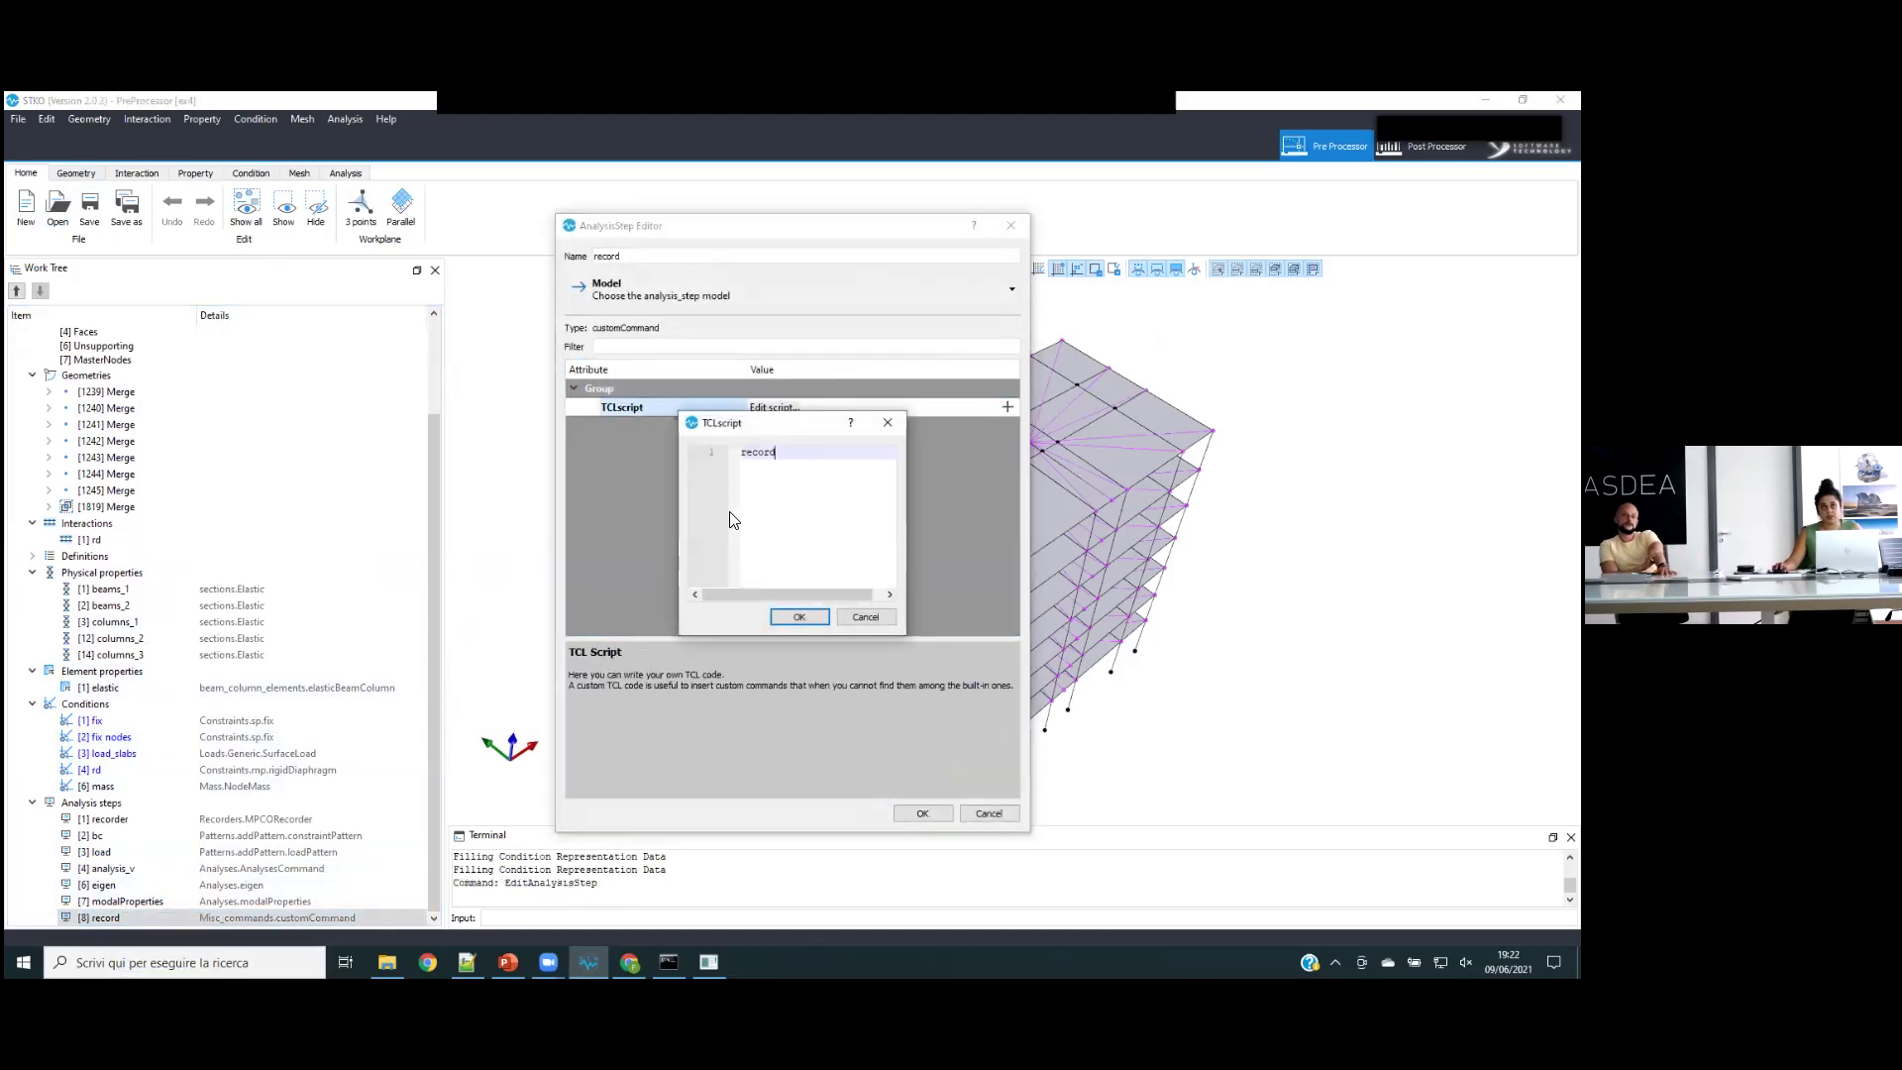
click(799, 616)
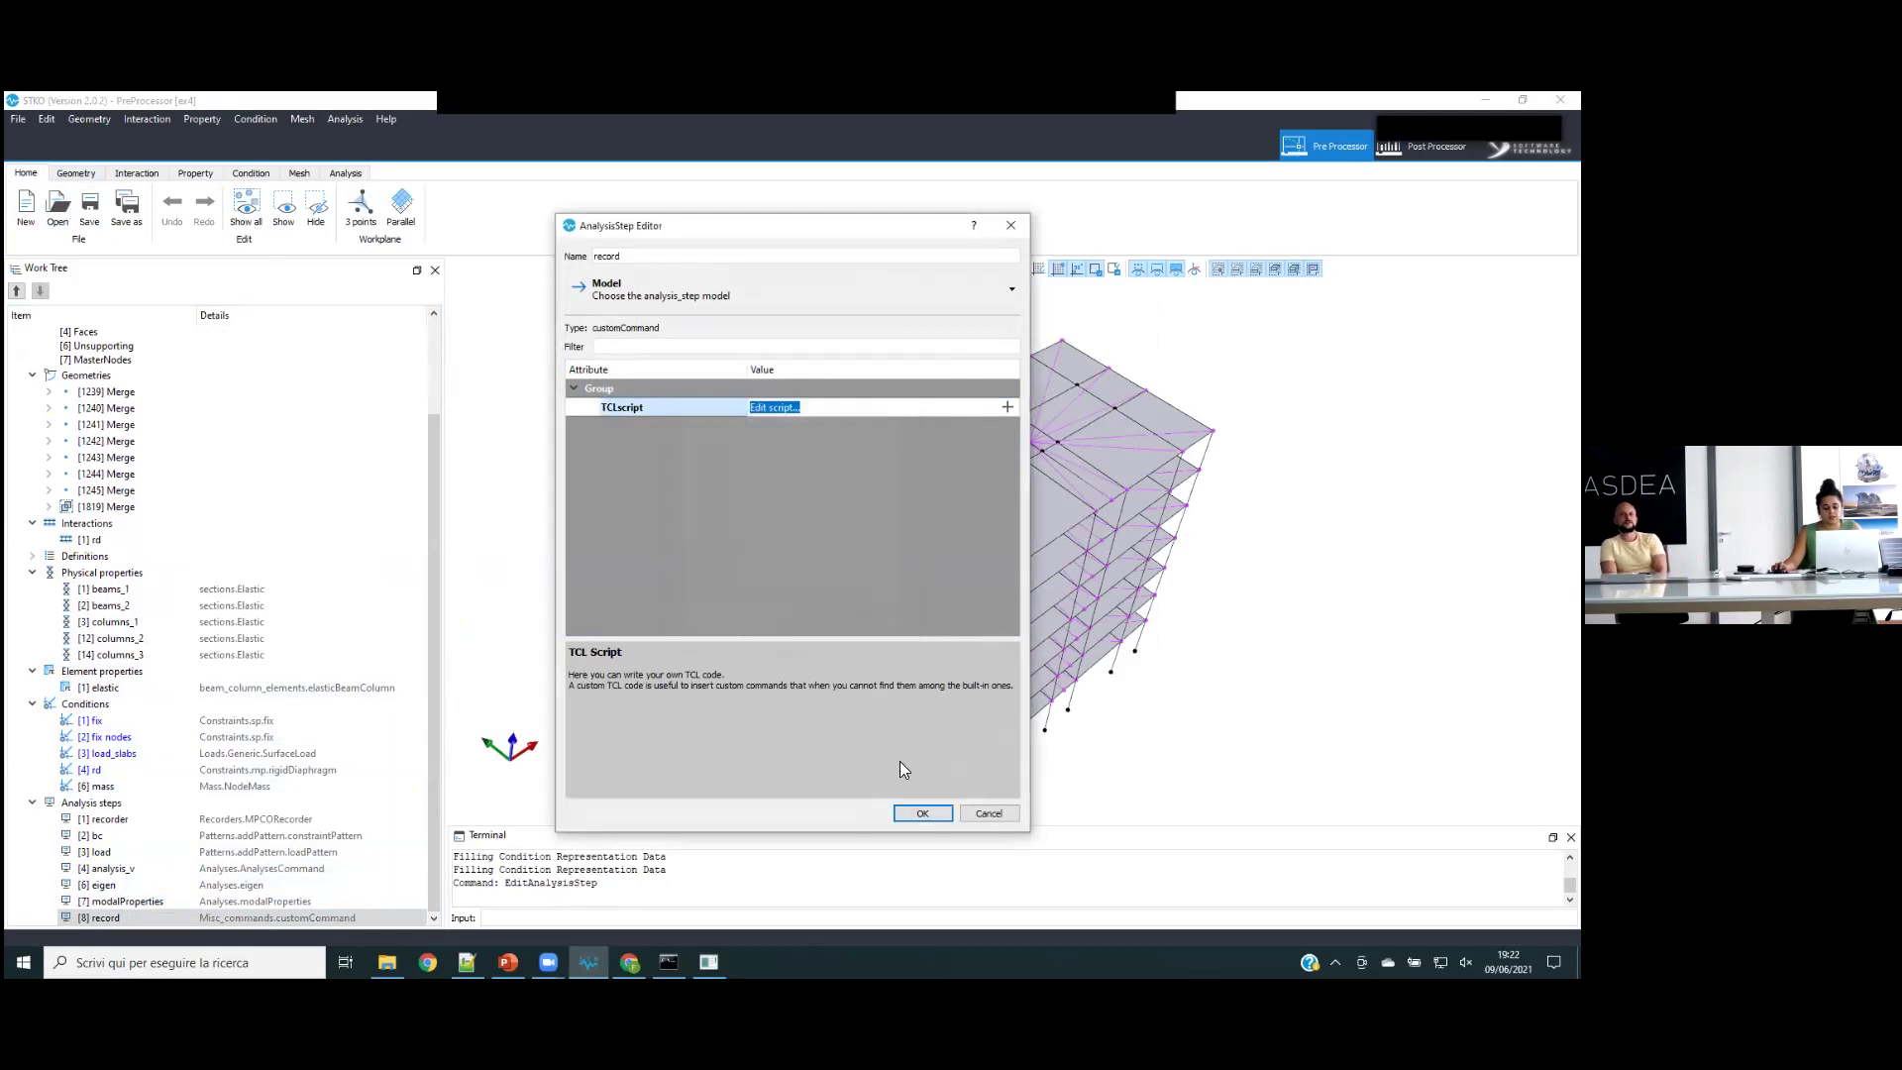
click(922, 812)
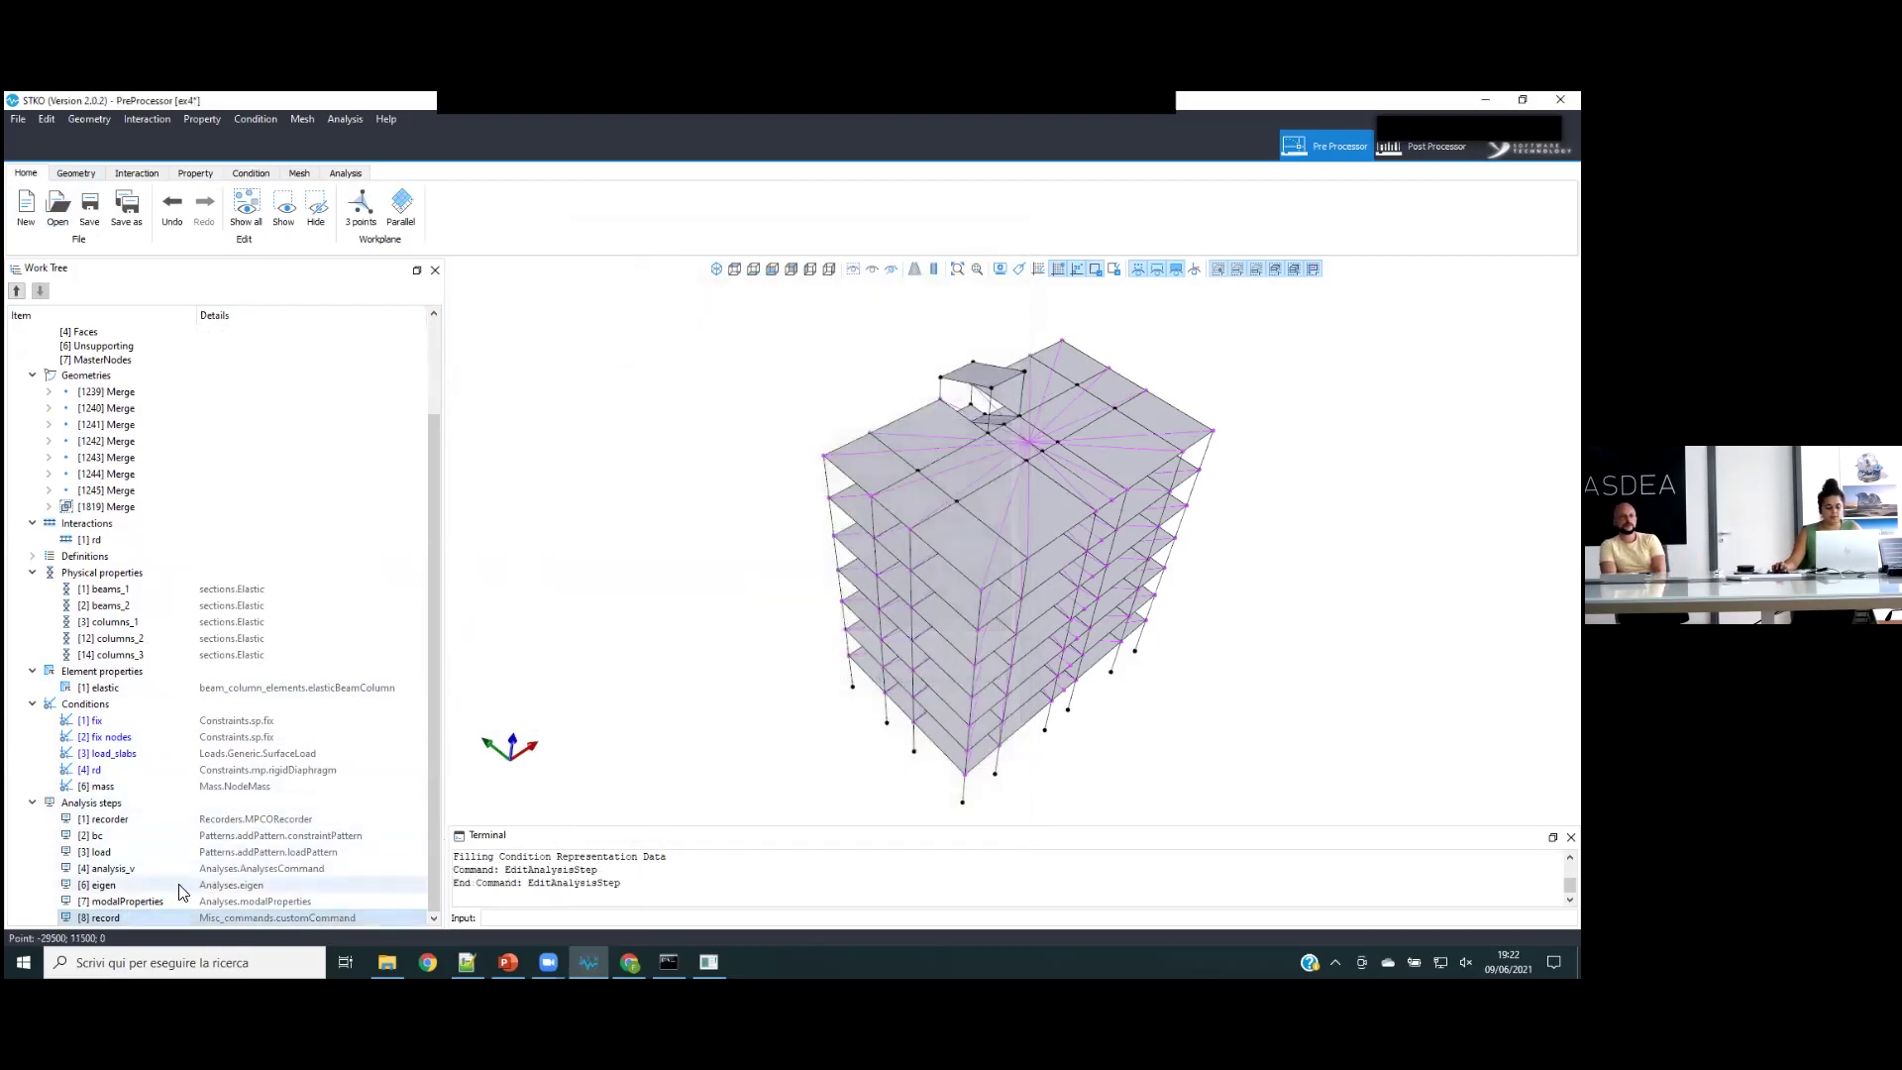
- Open the analysis_v step for editing and examine its integrator, time step and loadConst pseudoTime settings
click(216, 887)
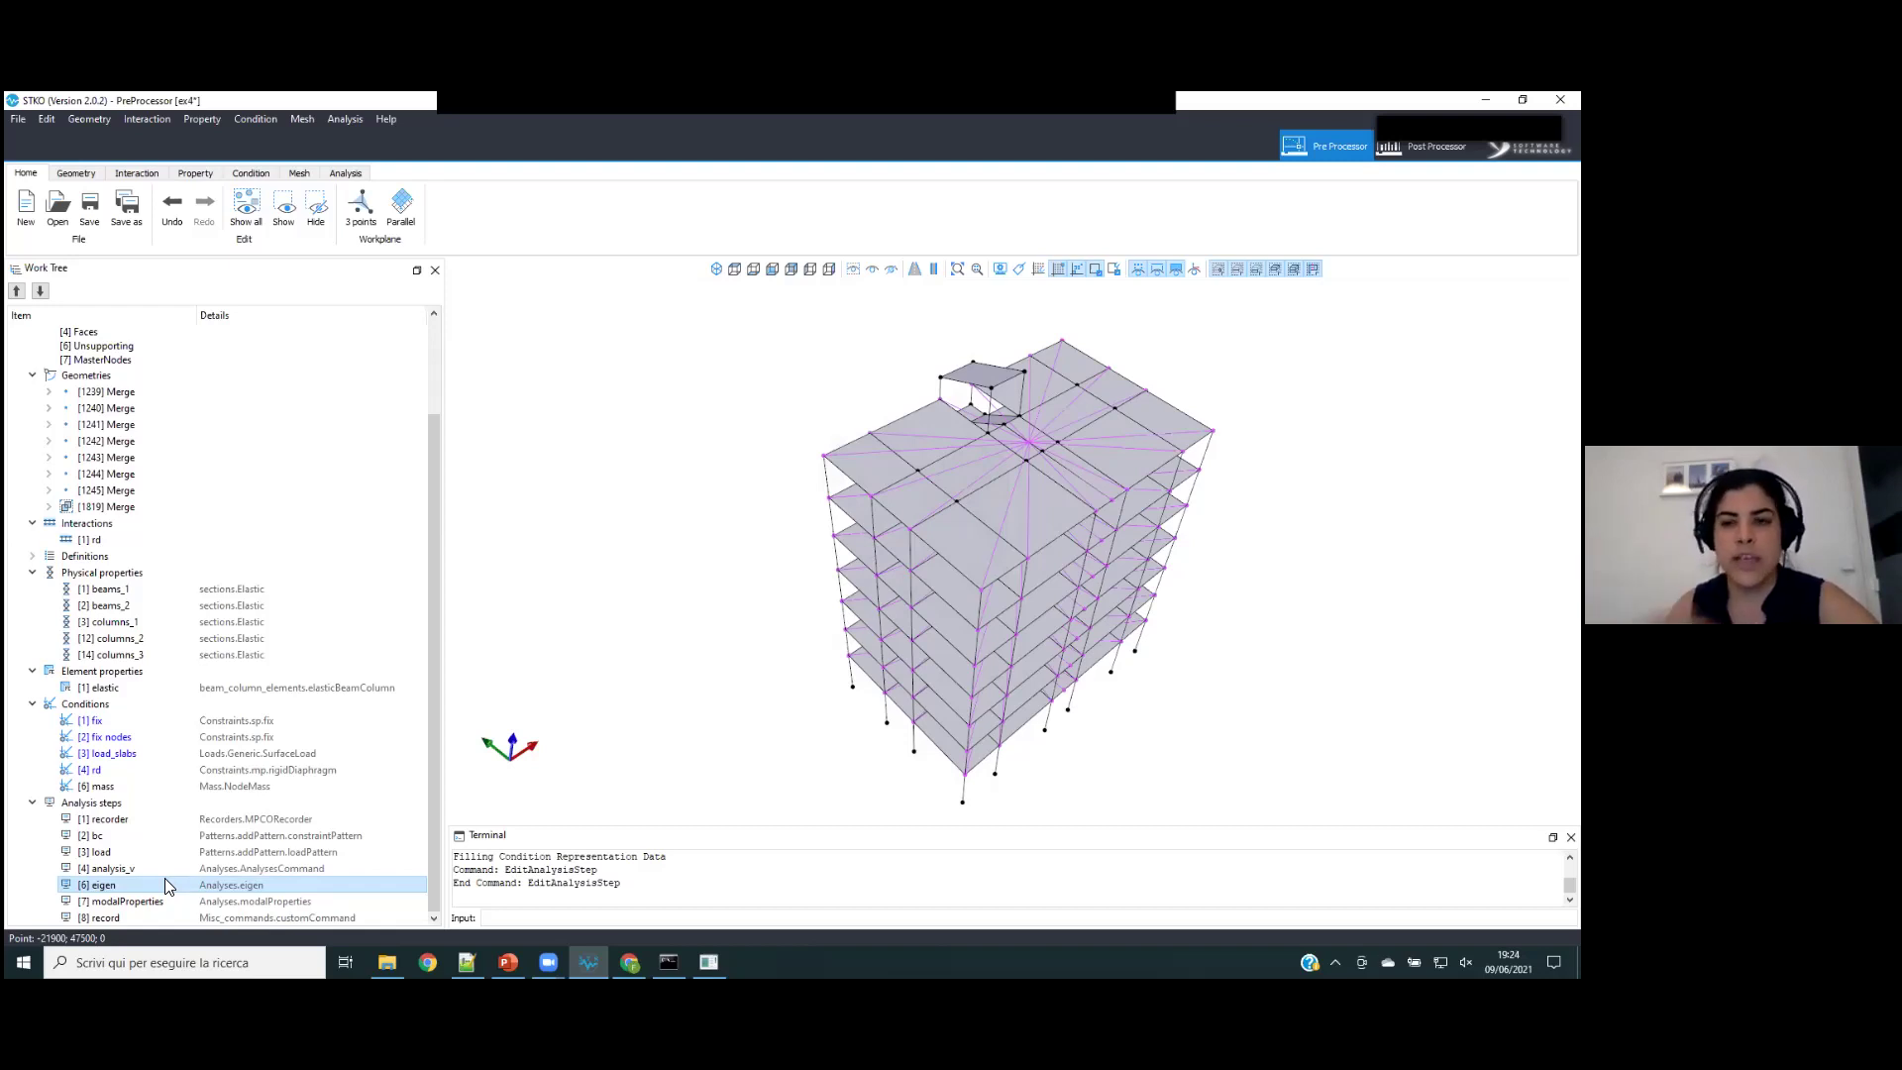
right_click(158, 868)
click(188, 918)
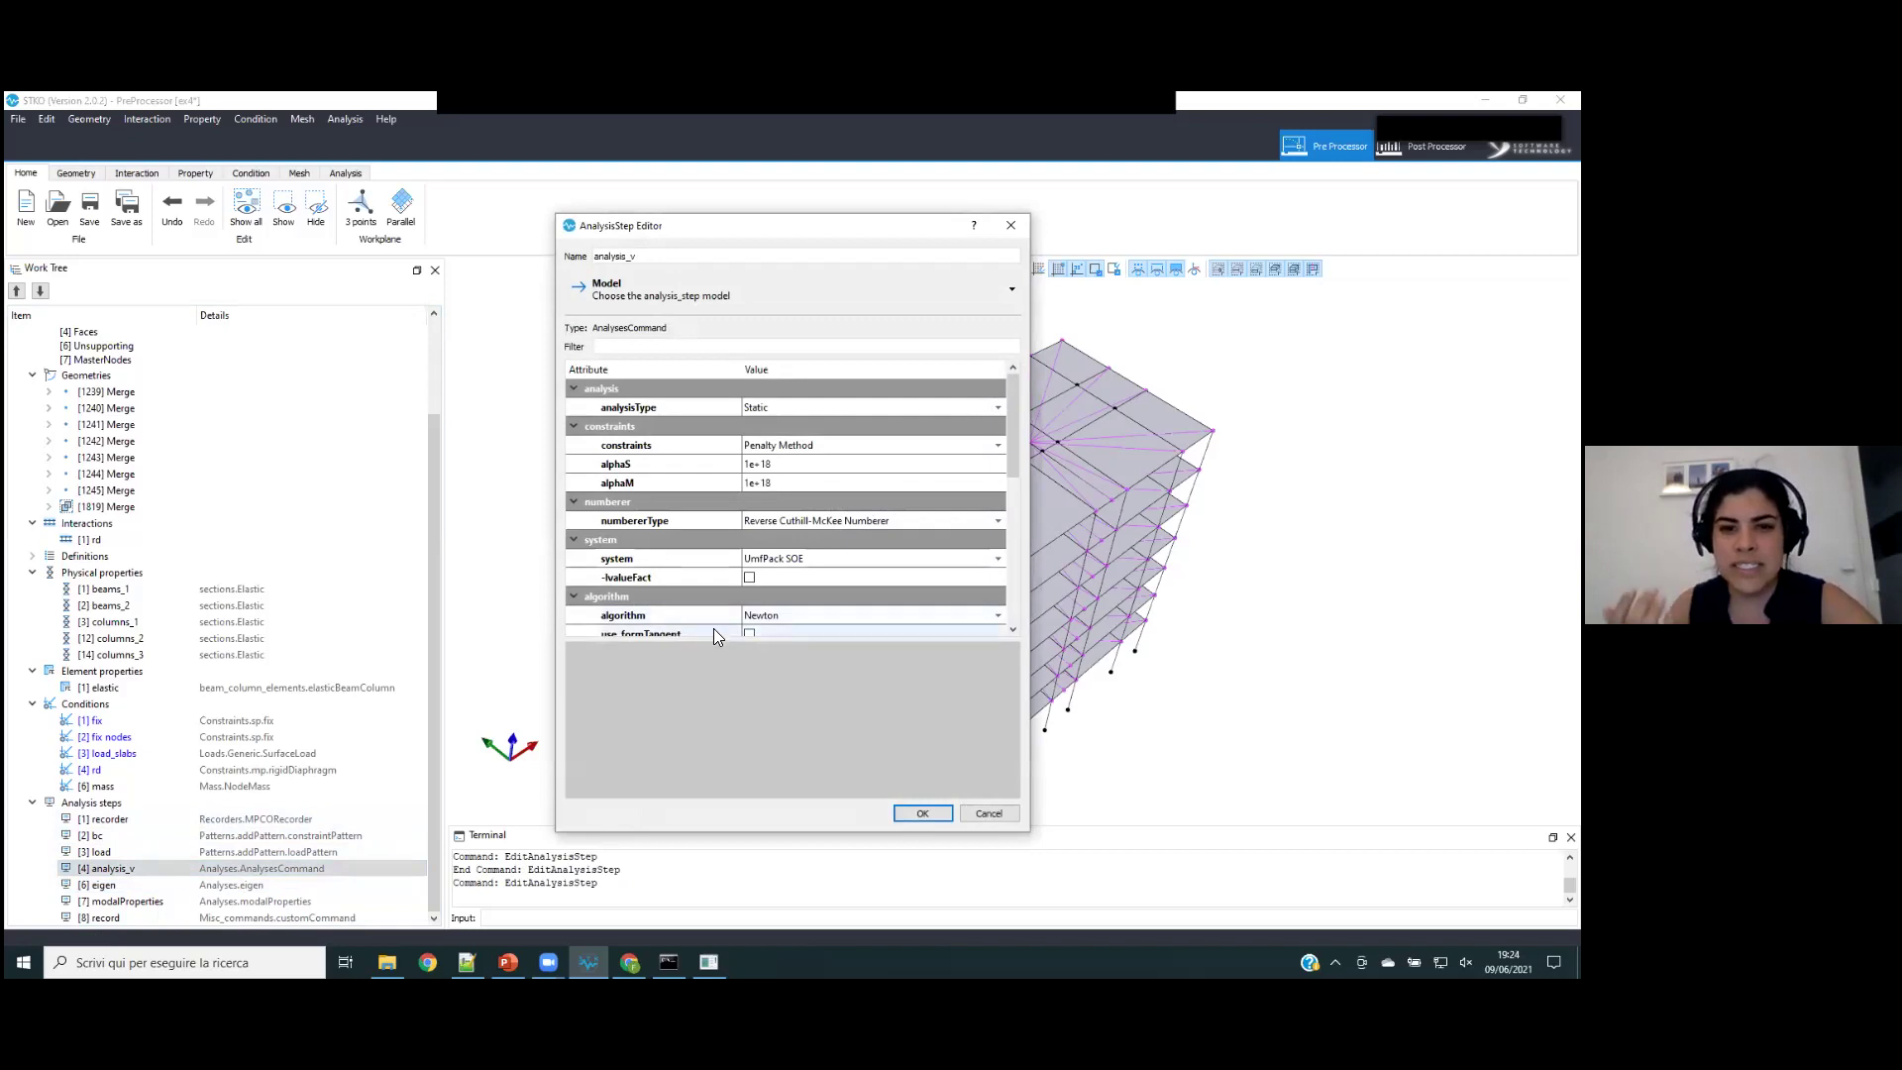
drag(714, 639, 748, 800)
scroll(745, 672, down, 4)
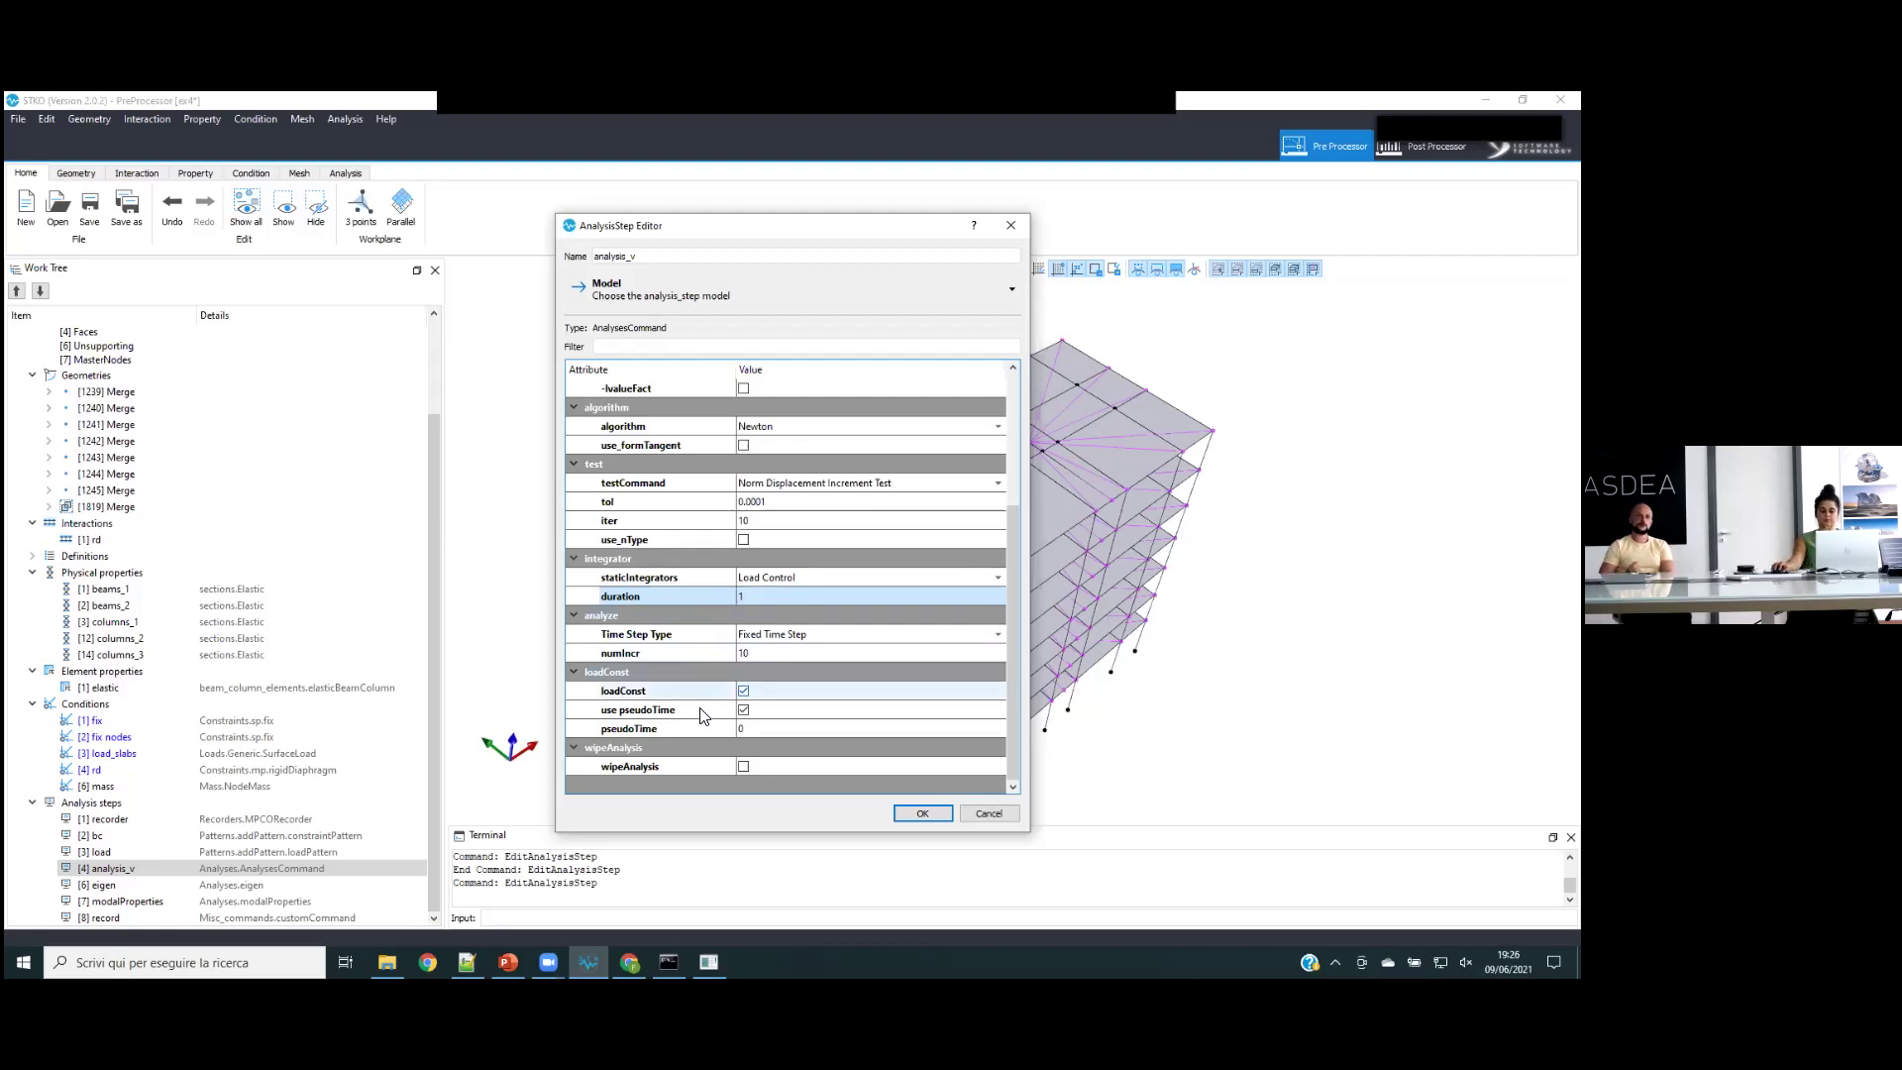
click(745, 733)
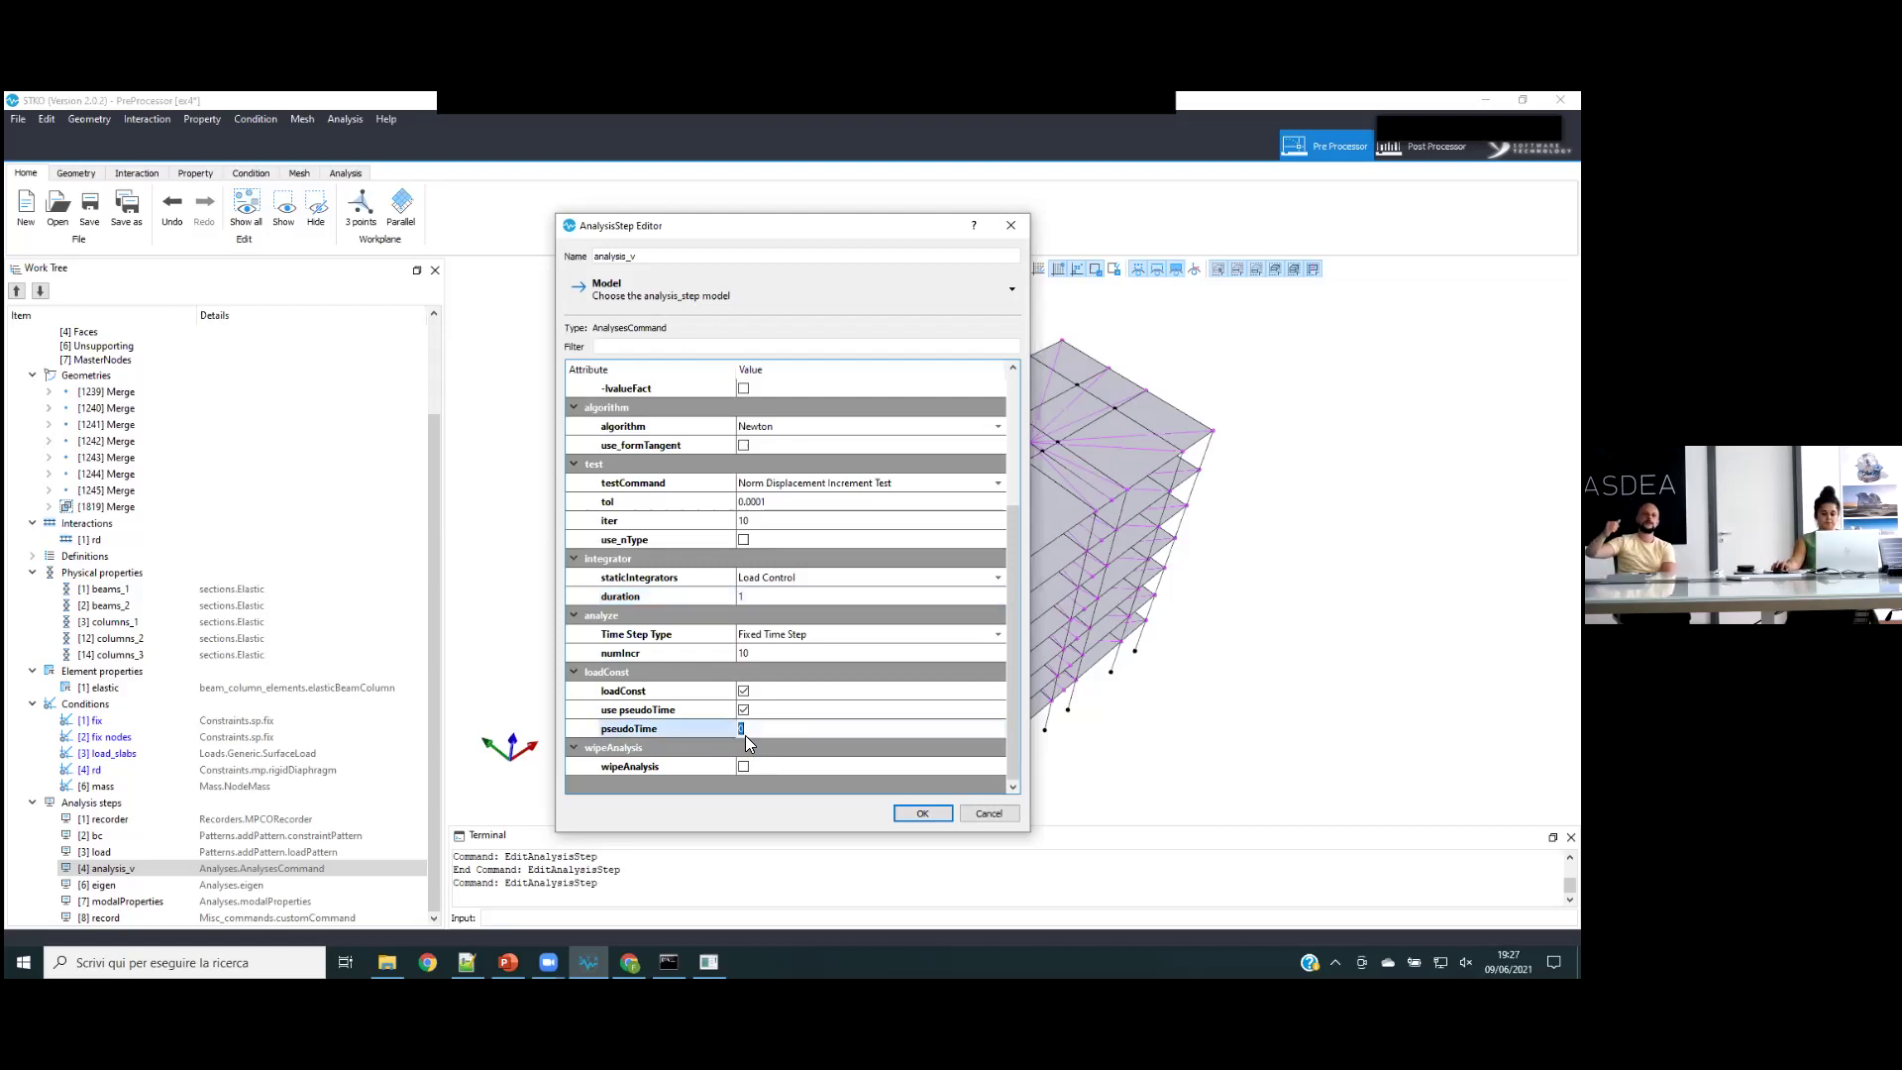
- Switch the use pseudoTime option of analysis_v off and back on, and discard the edit
click(743, 710)
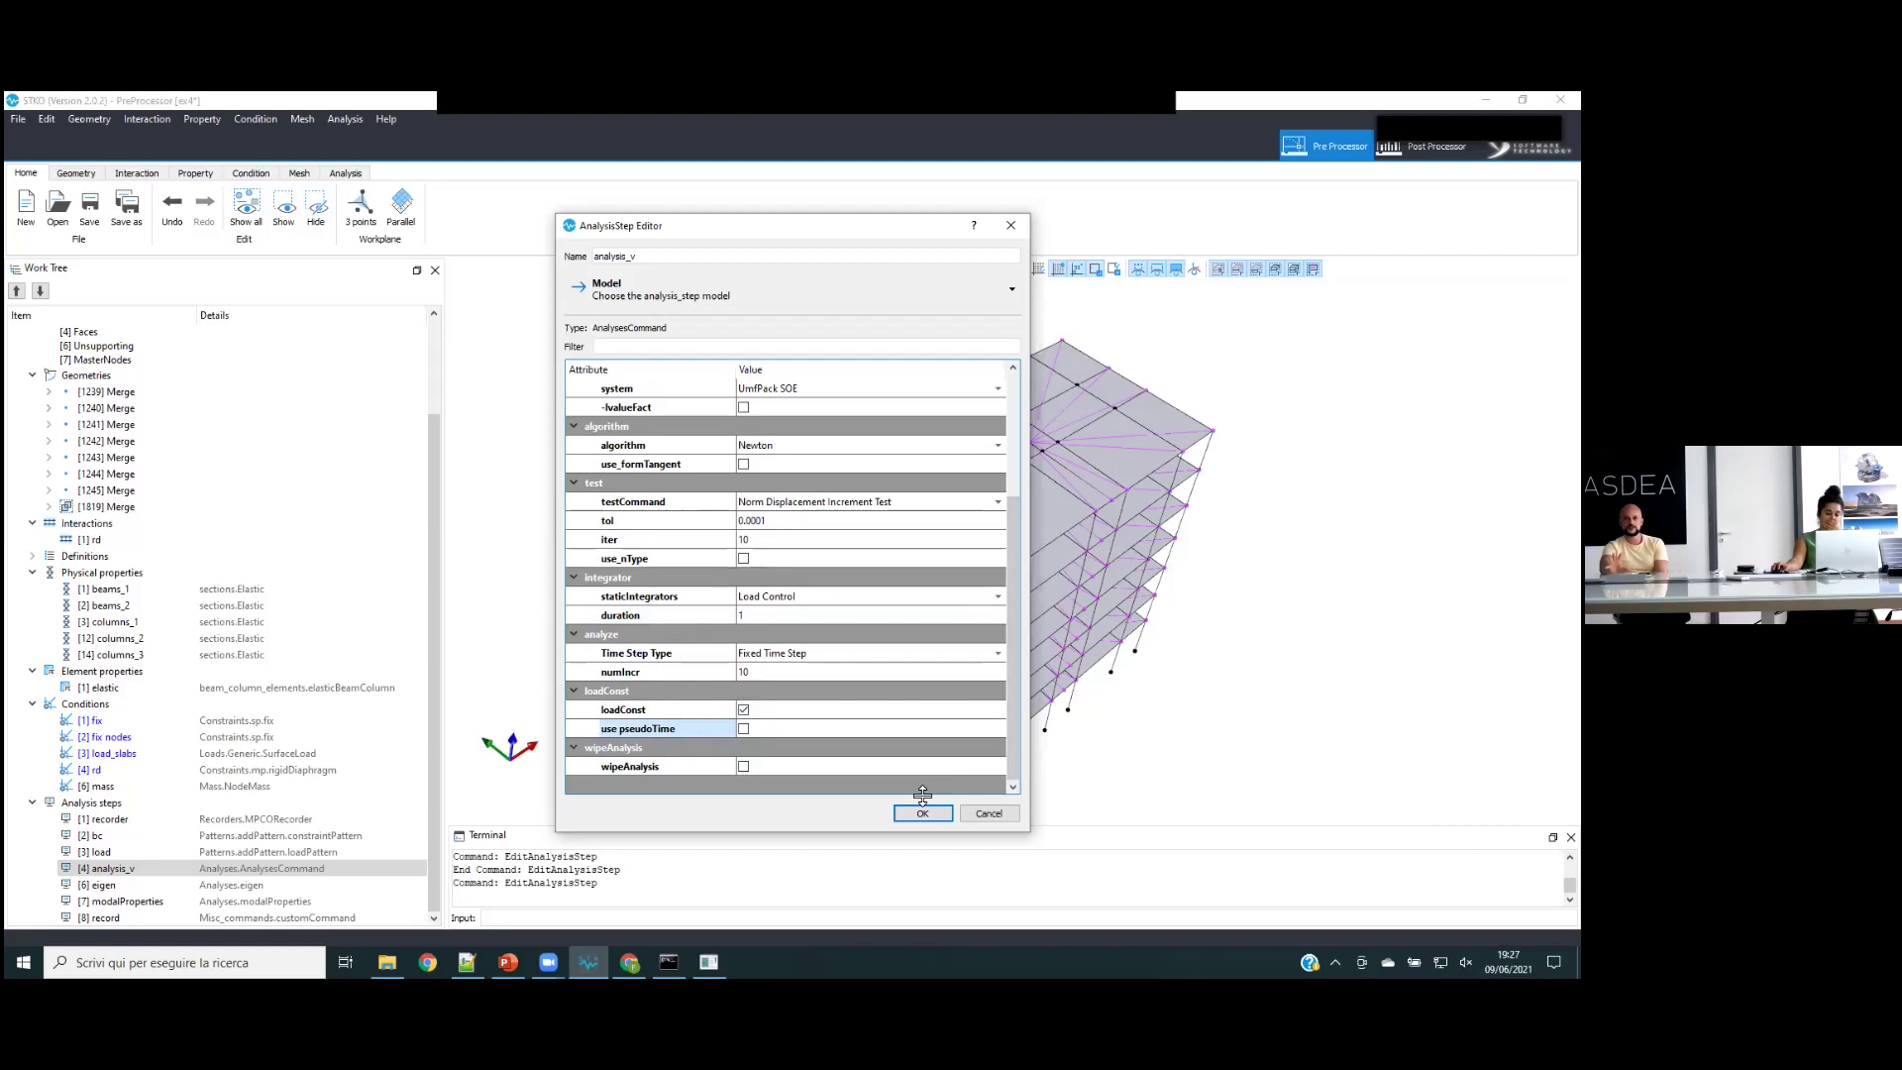
click(858, 735)
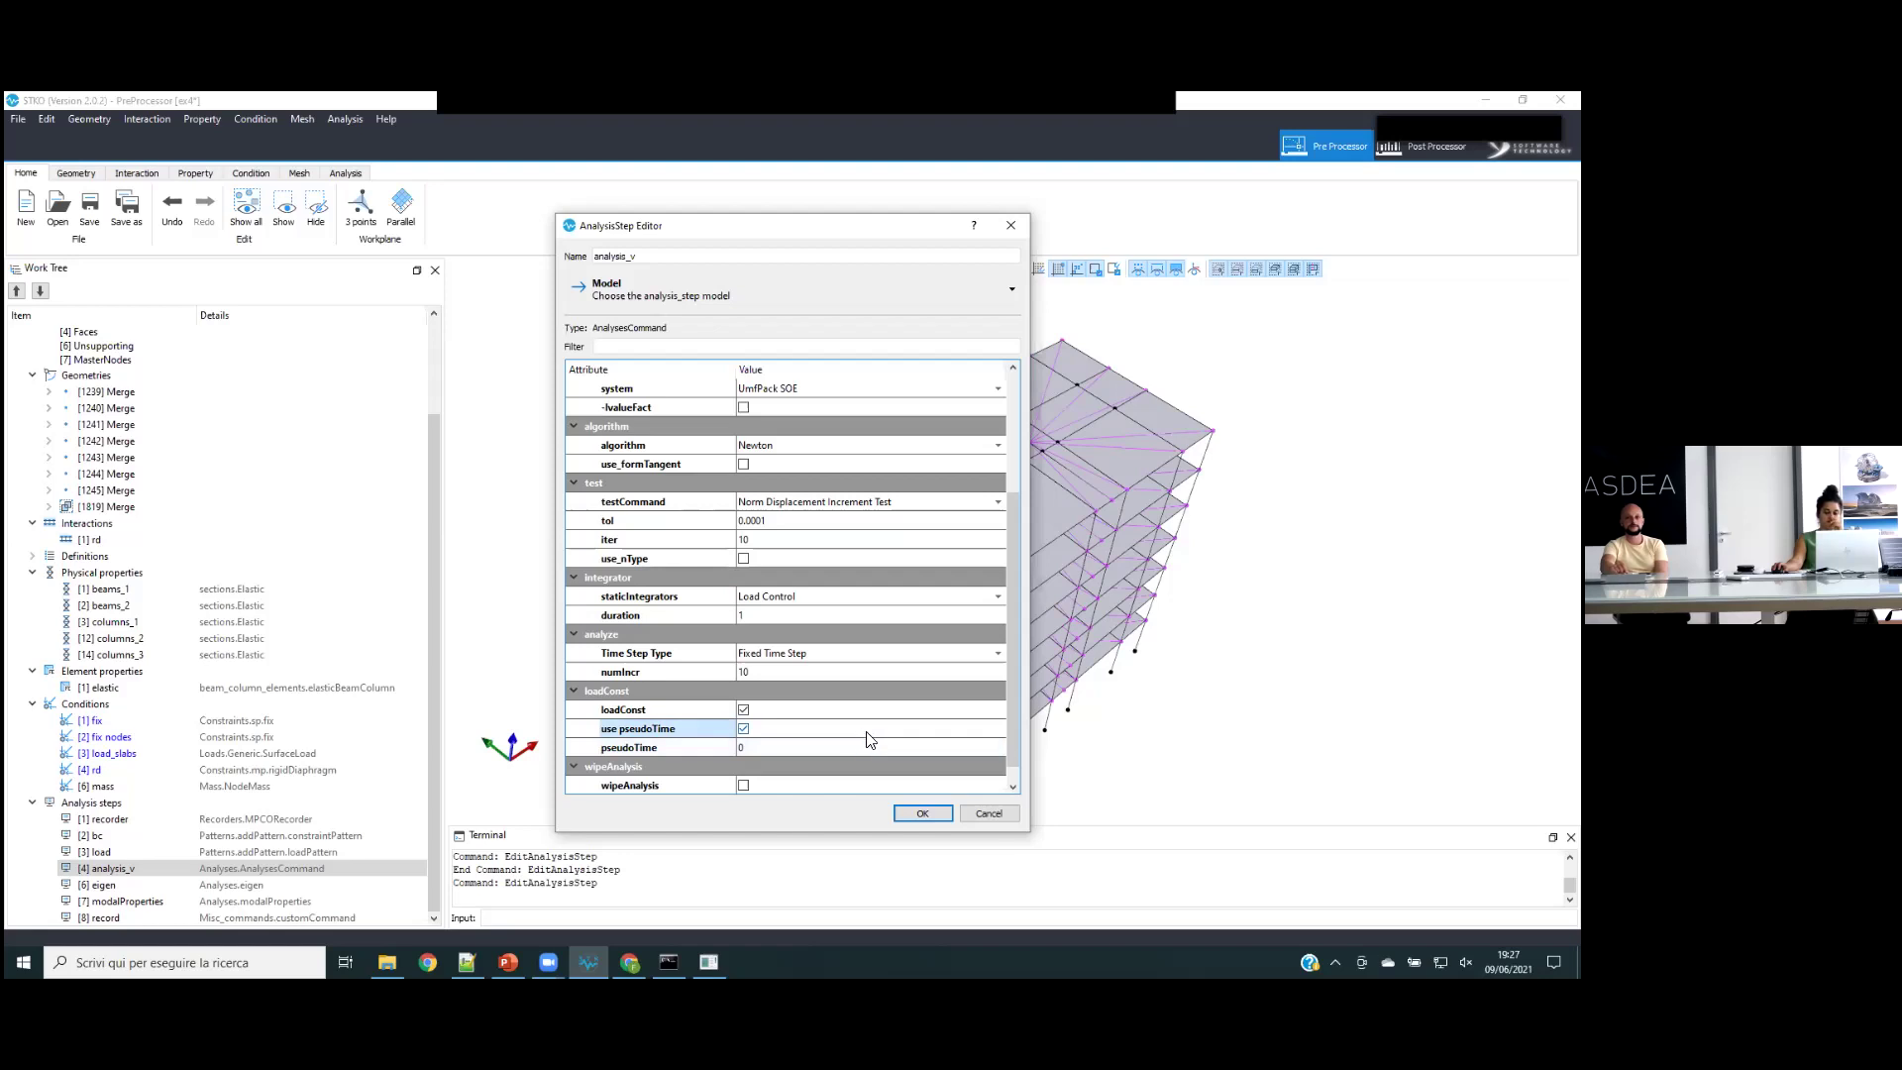
click(989, 813)
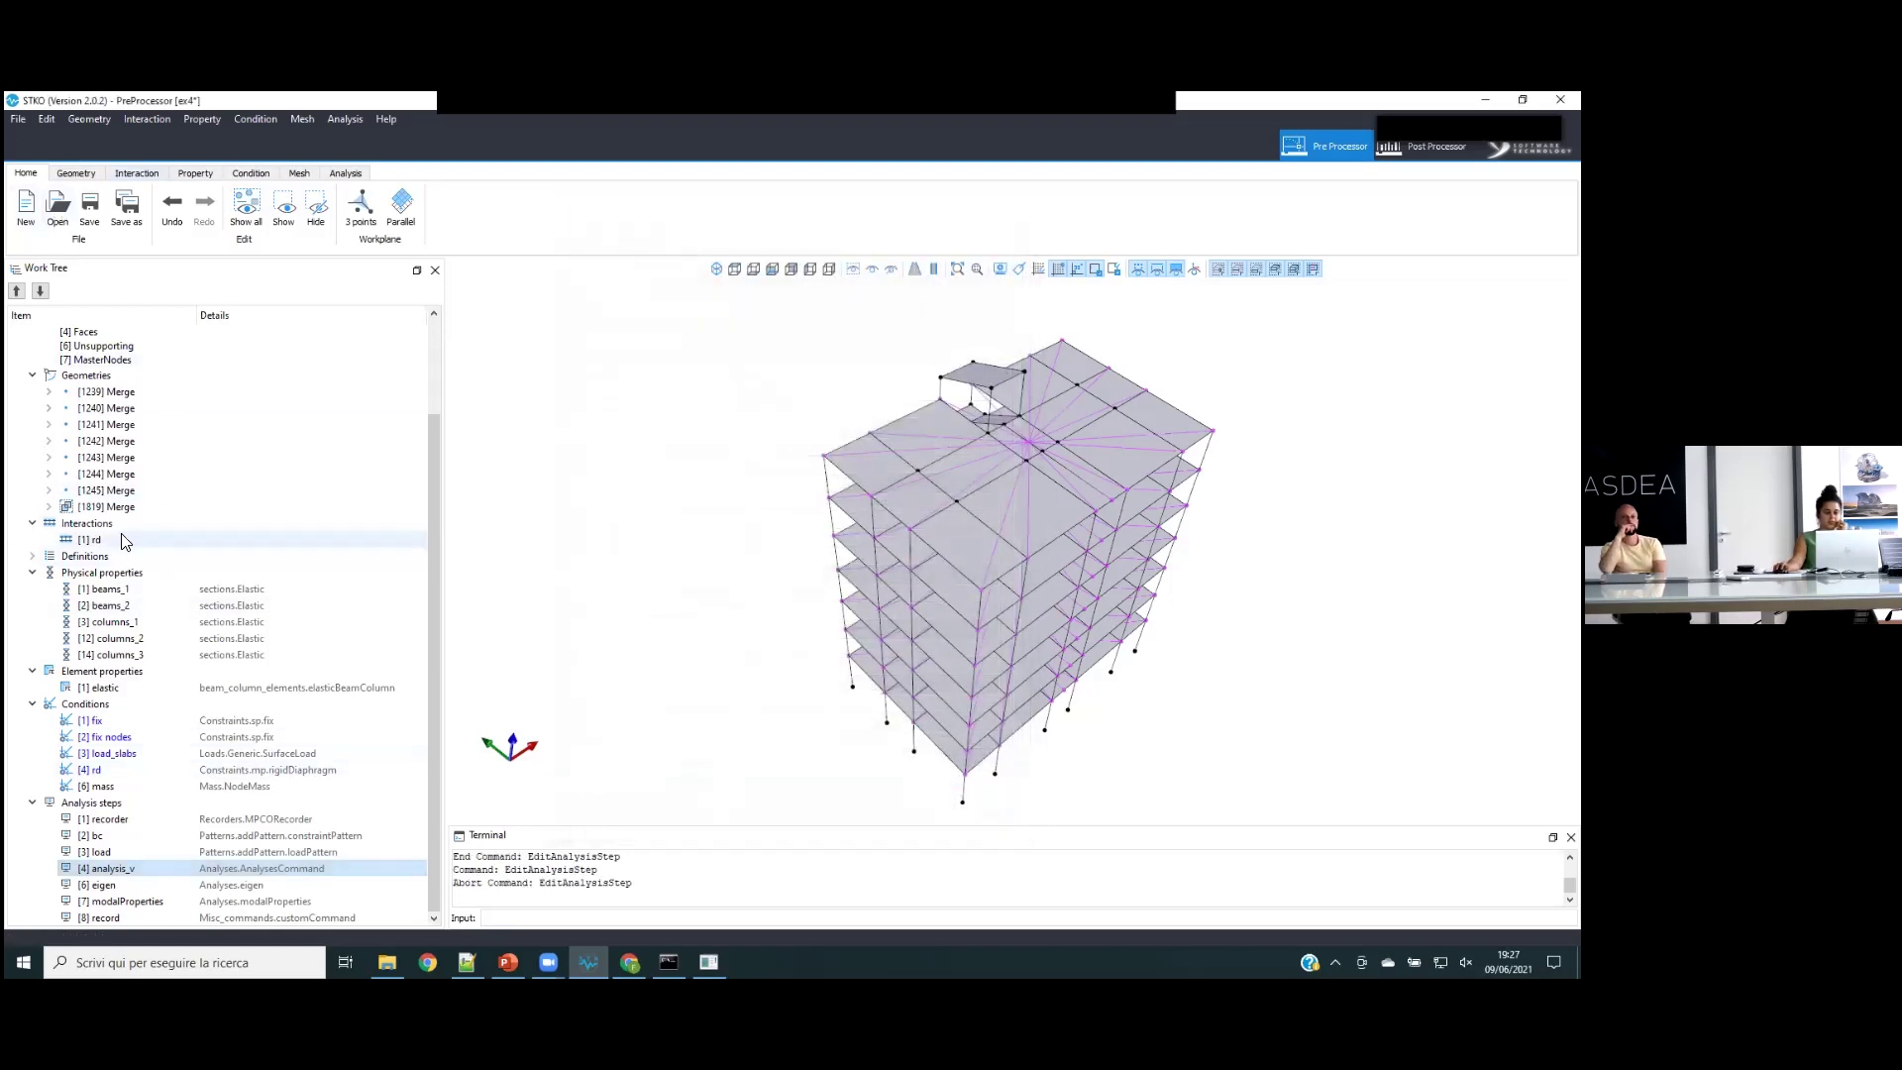
- Expand the model's definitions and point out the ramp linear time series alongside the analysis_v step
click(32, 556)
click(123, 573)
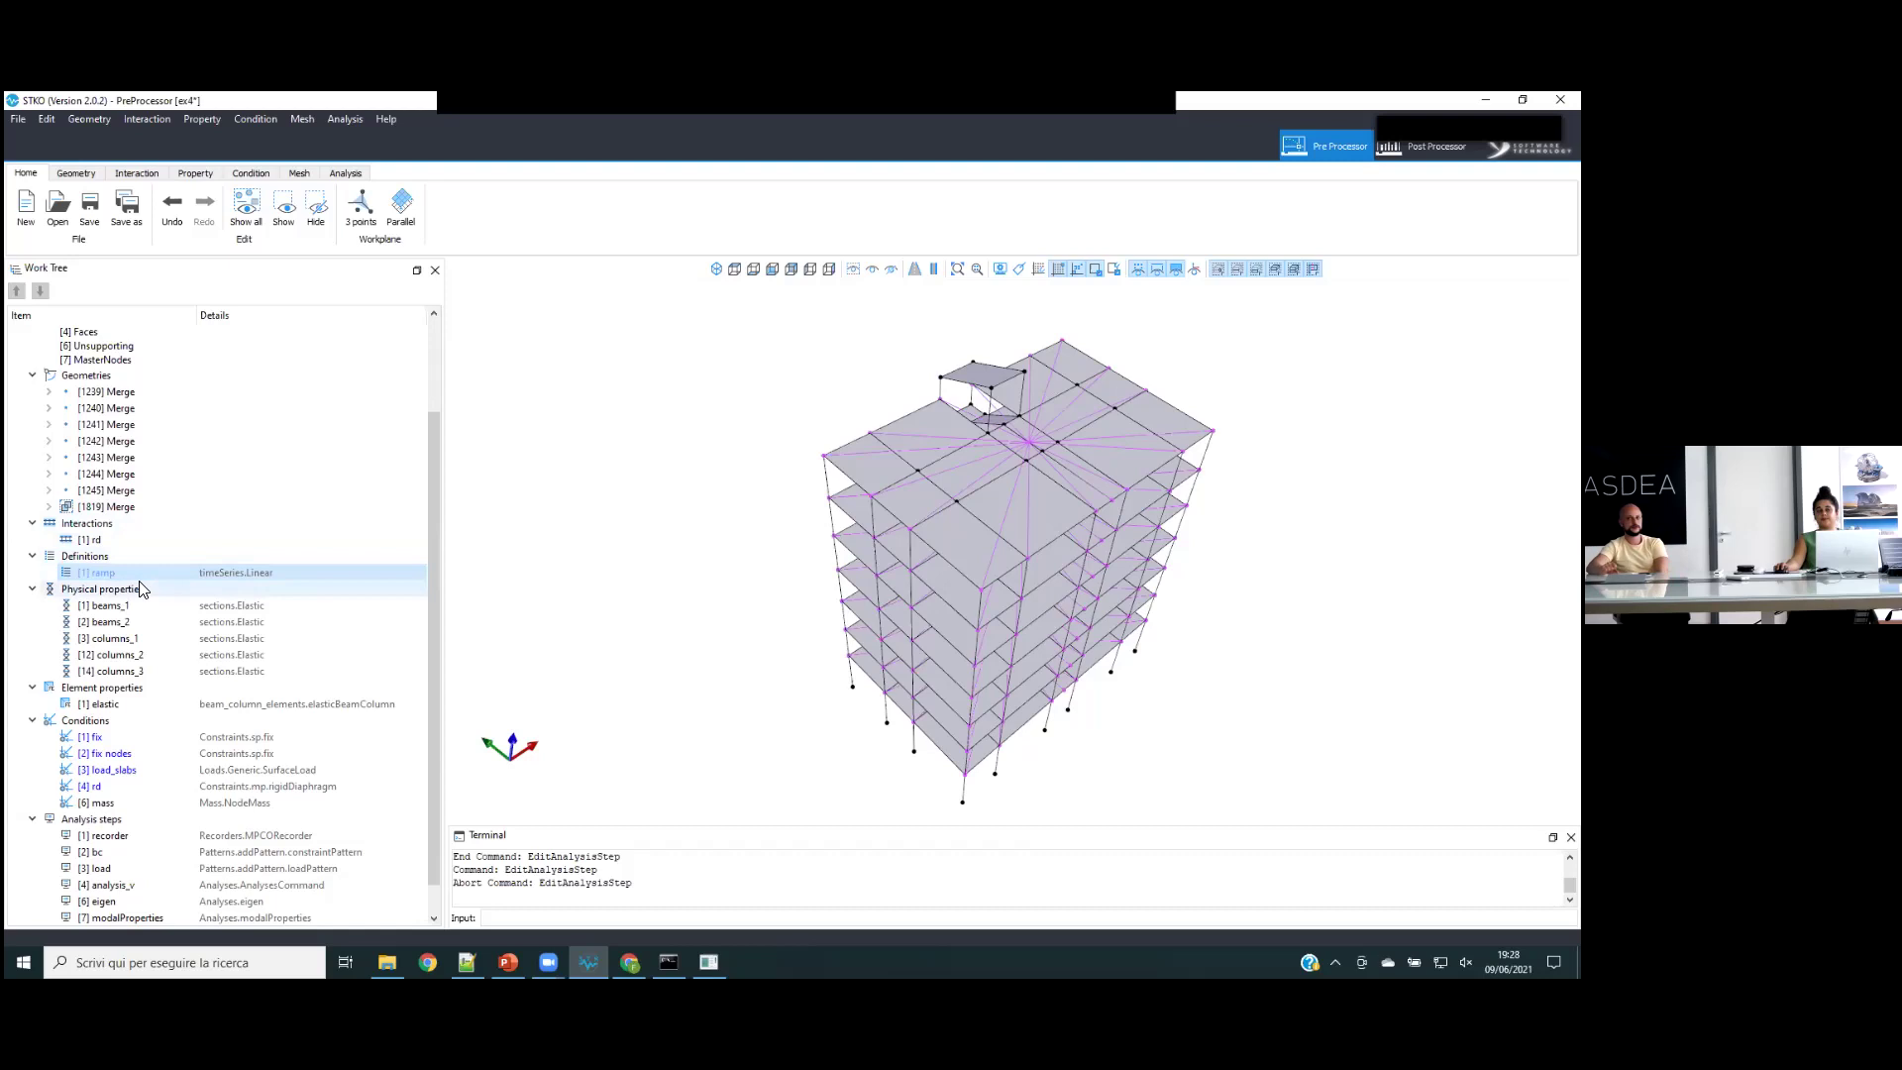
scroll(124, 877, down, 1)
click(129, 869)
right_click(128, 867)
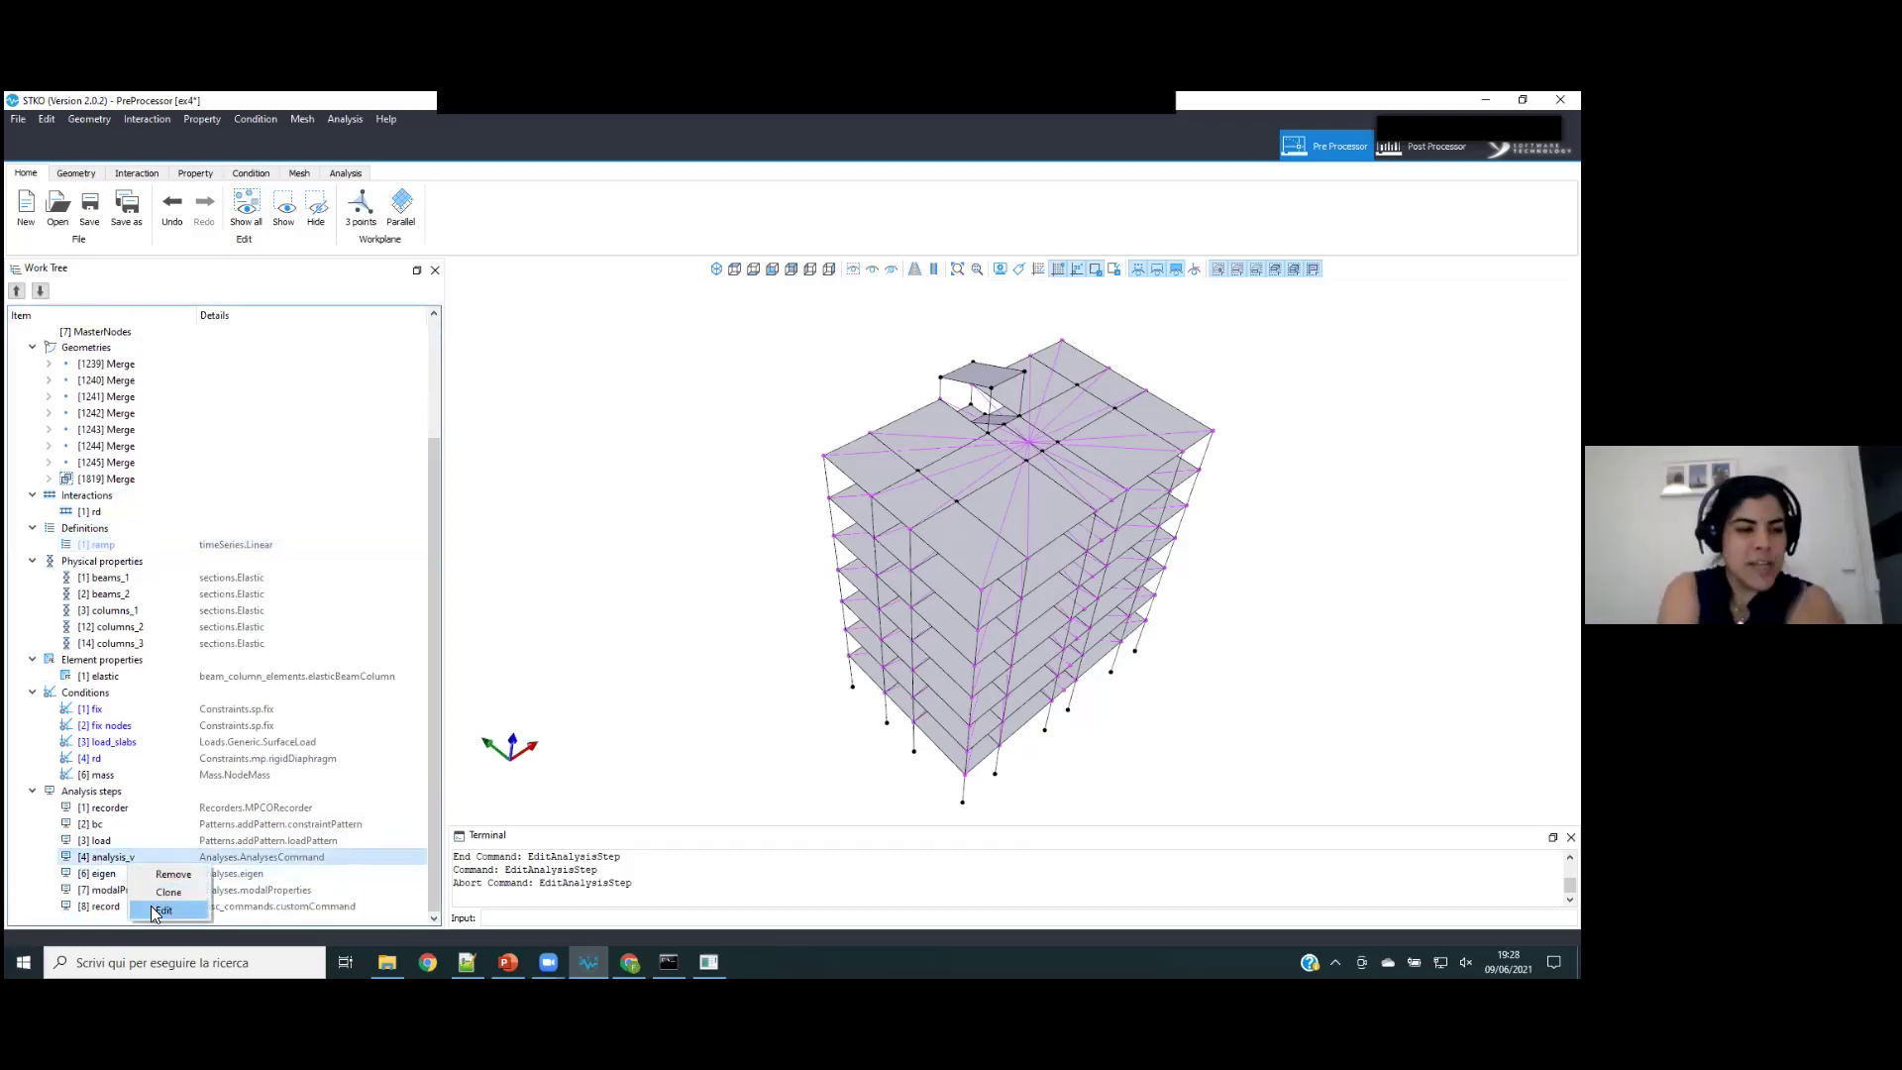
click(241, 559)
click(244, 549)
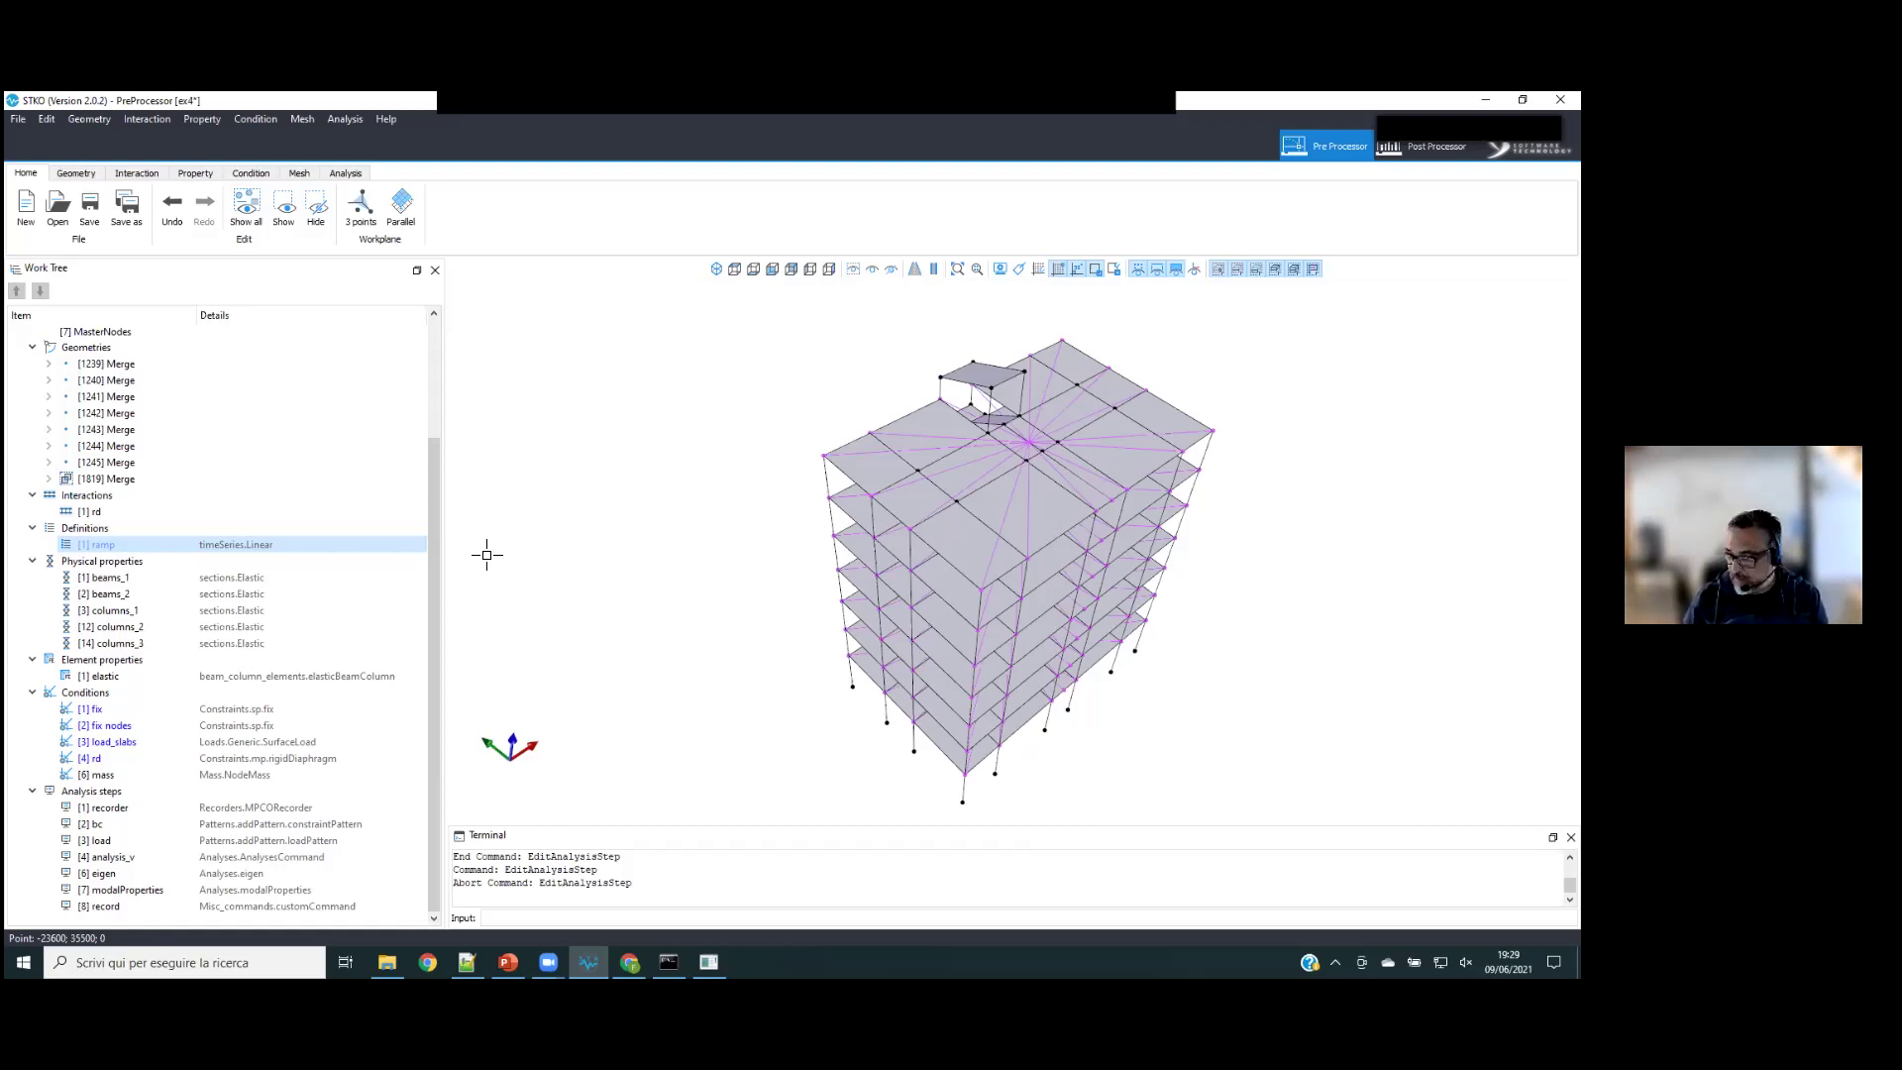
- Open the load_slabs surface load condition and compare its one-way and two-way type options, keeping one-way
right_click(208, 748)
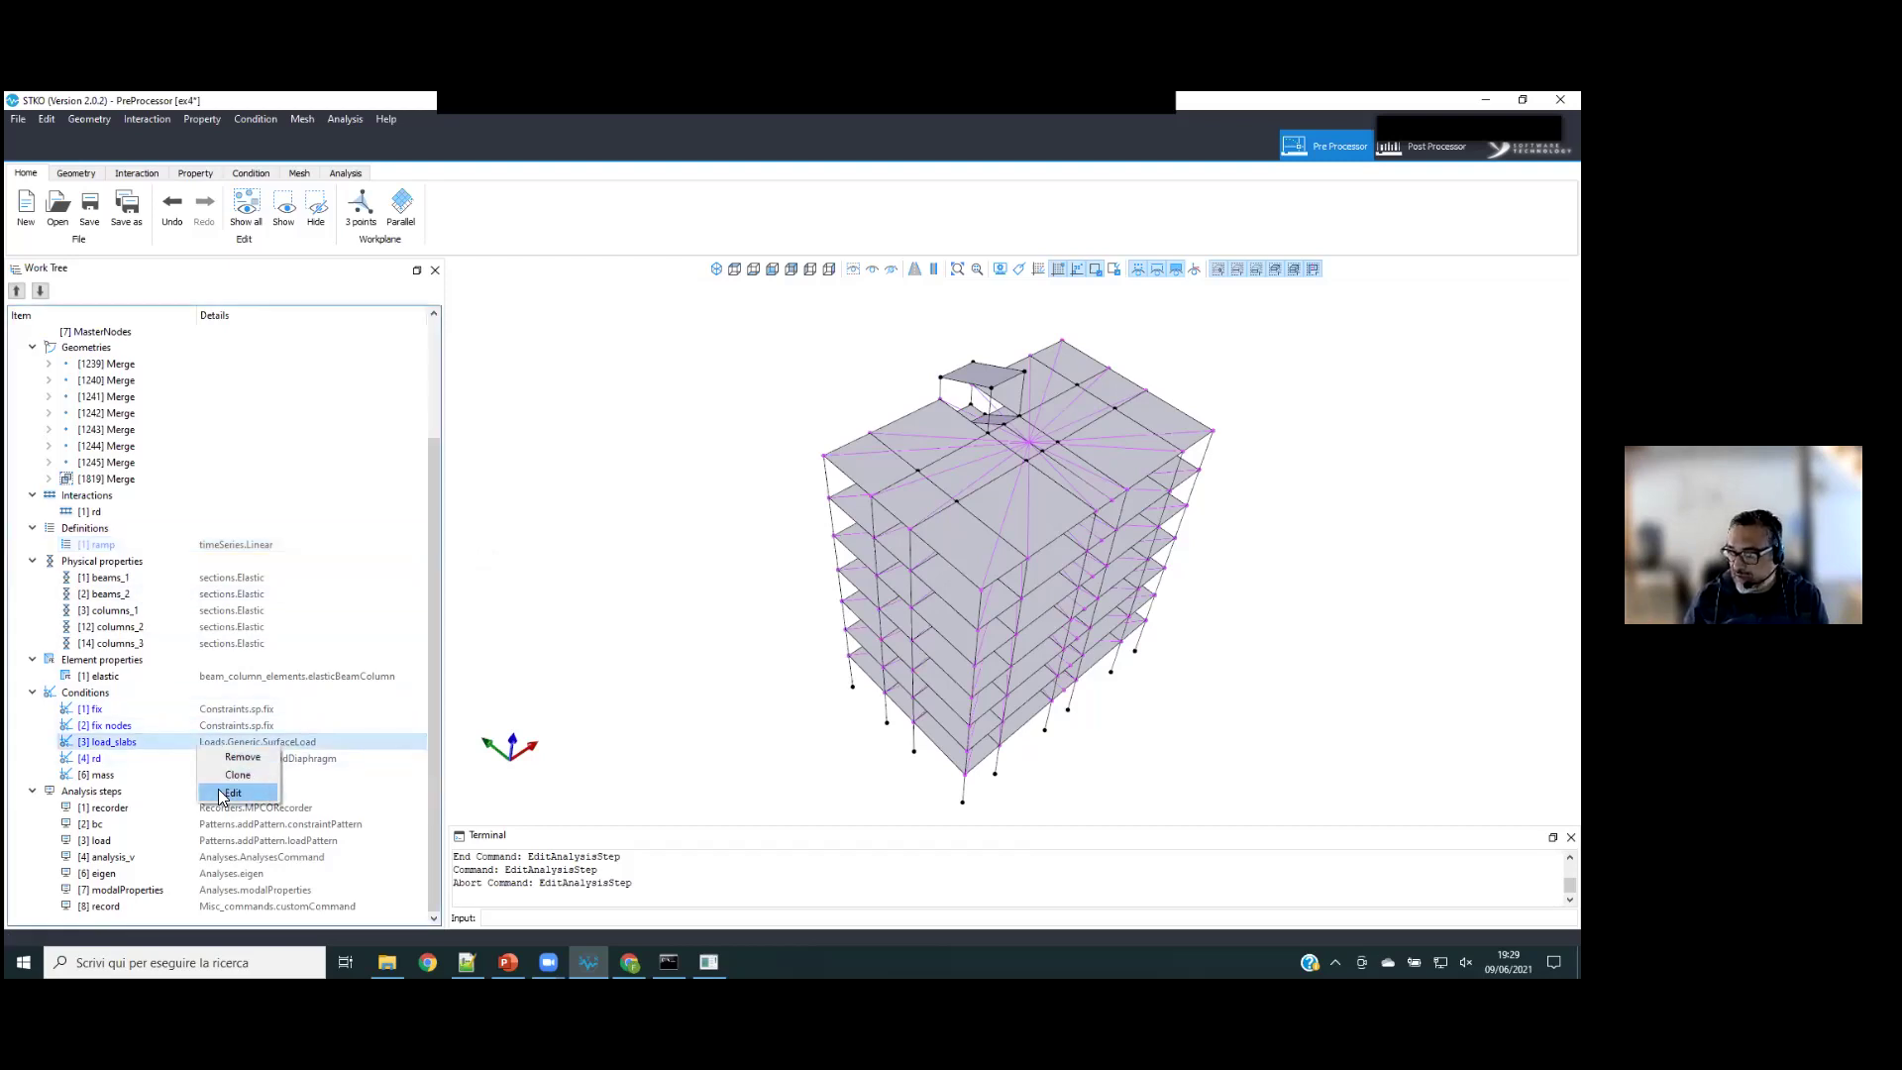
click(233, 788)
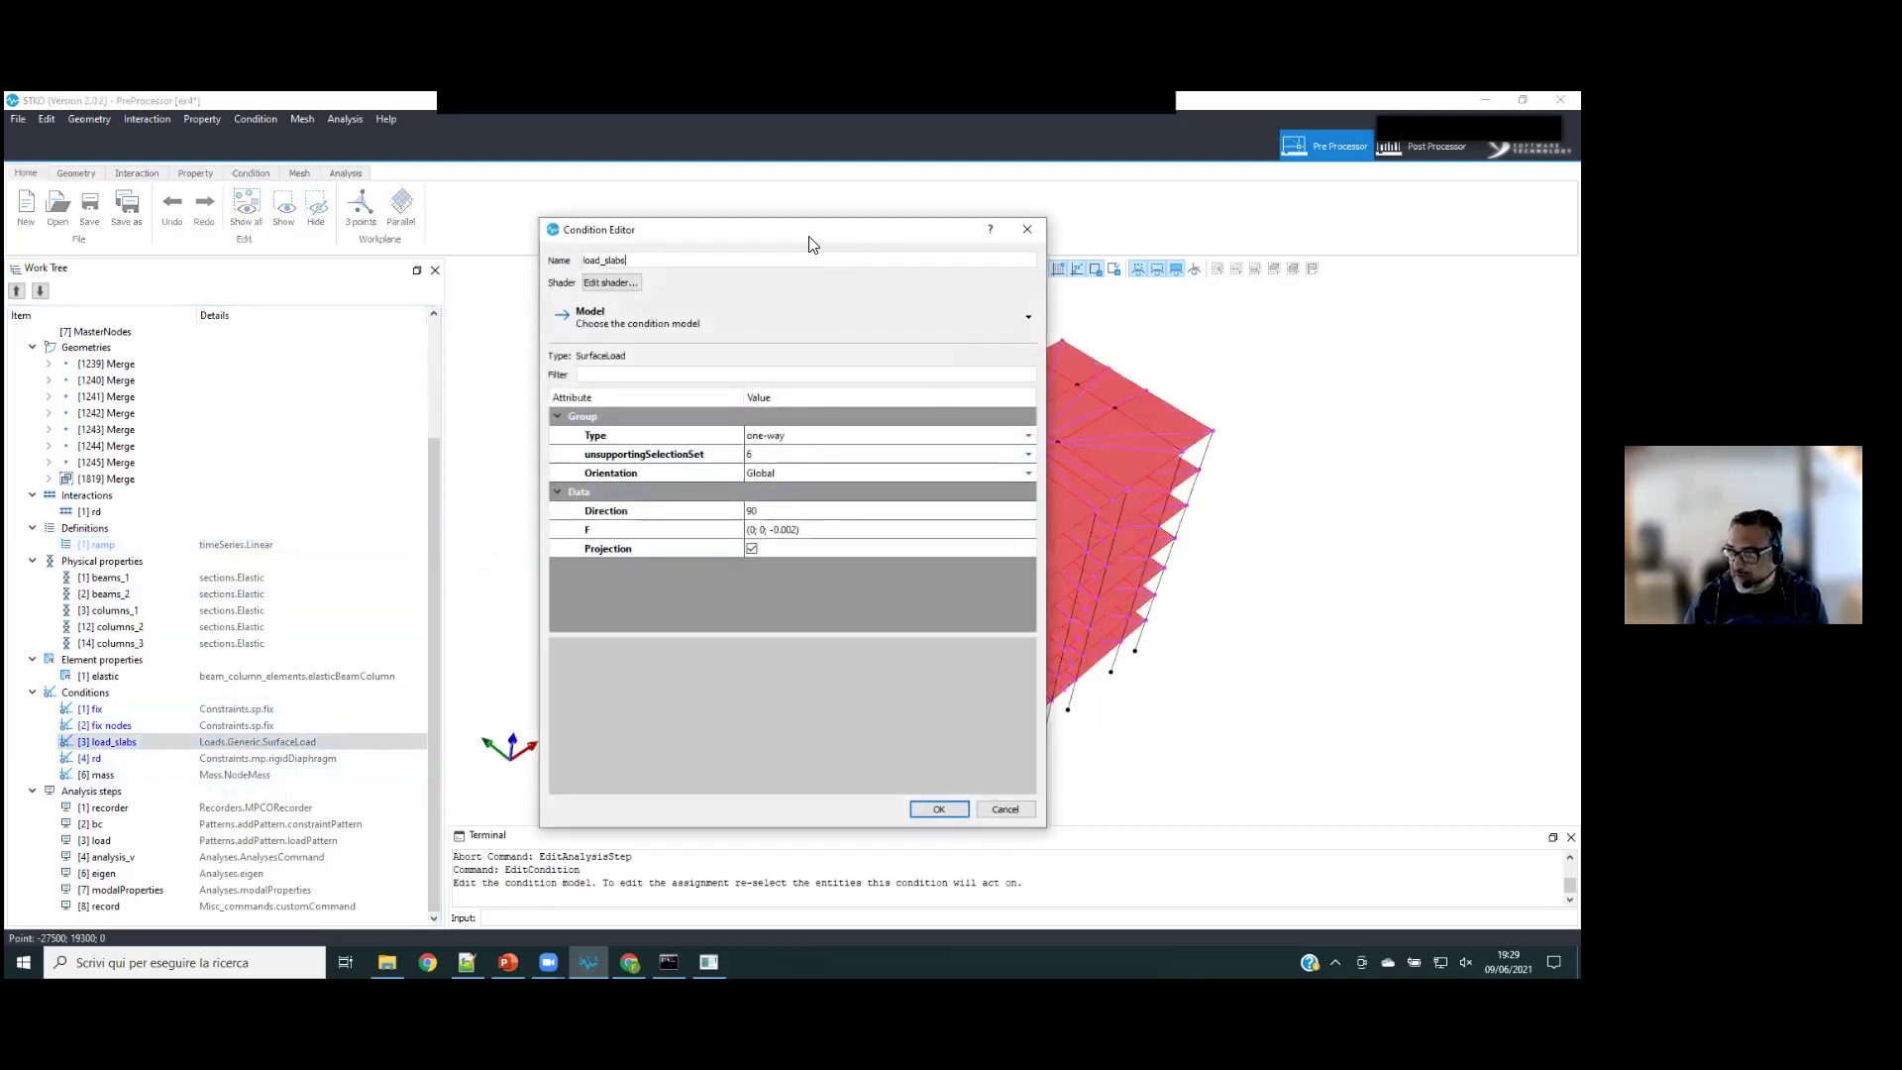
drag(565, 237, 313, 245)
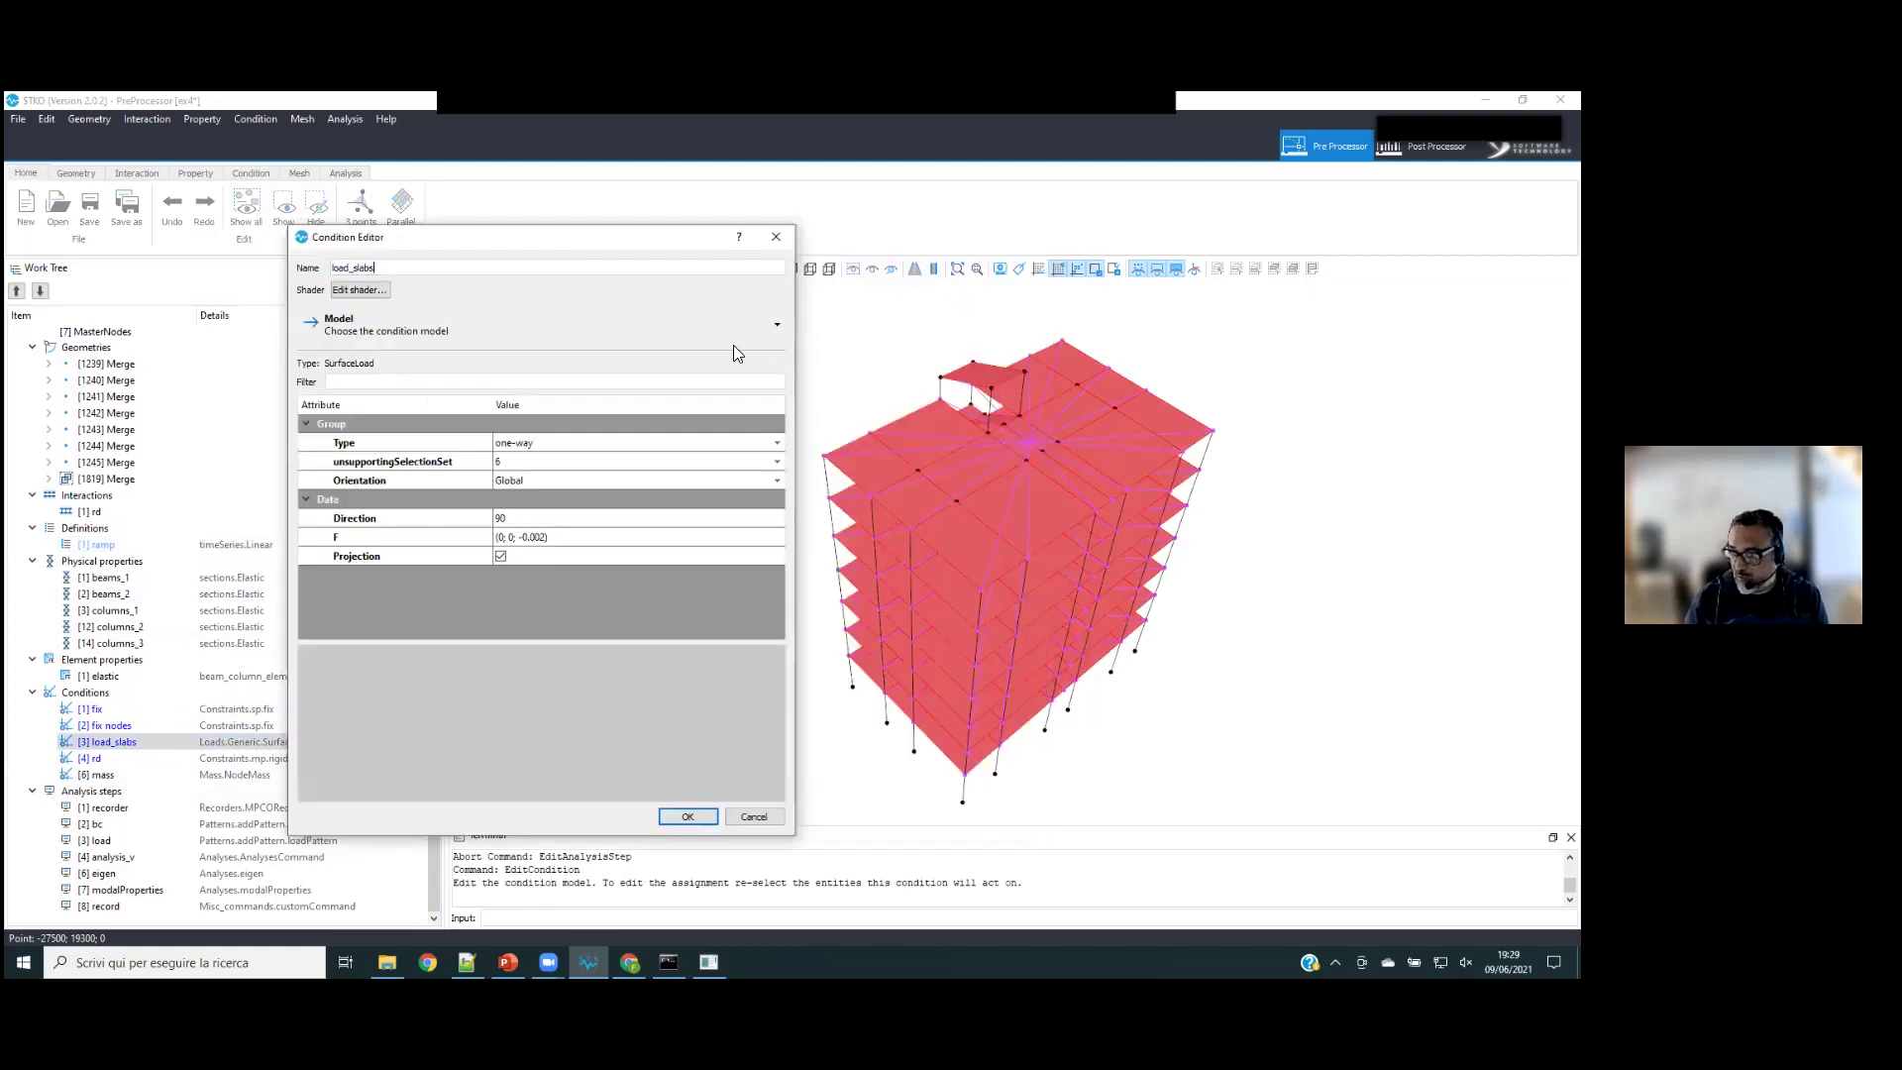
click(571, 448)
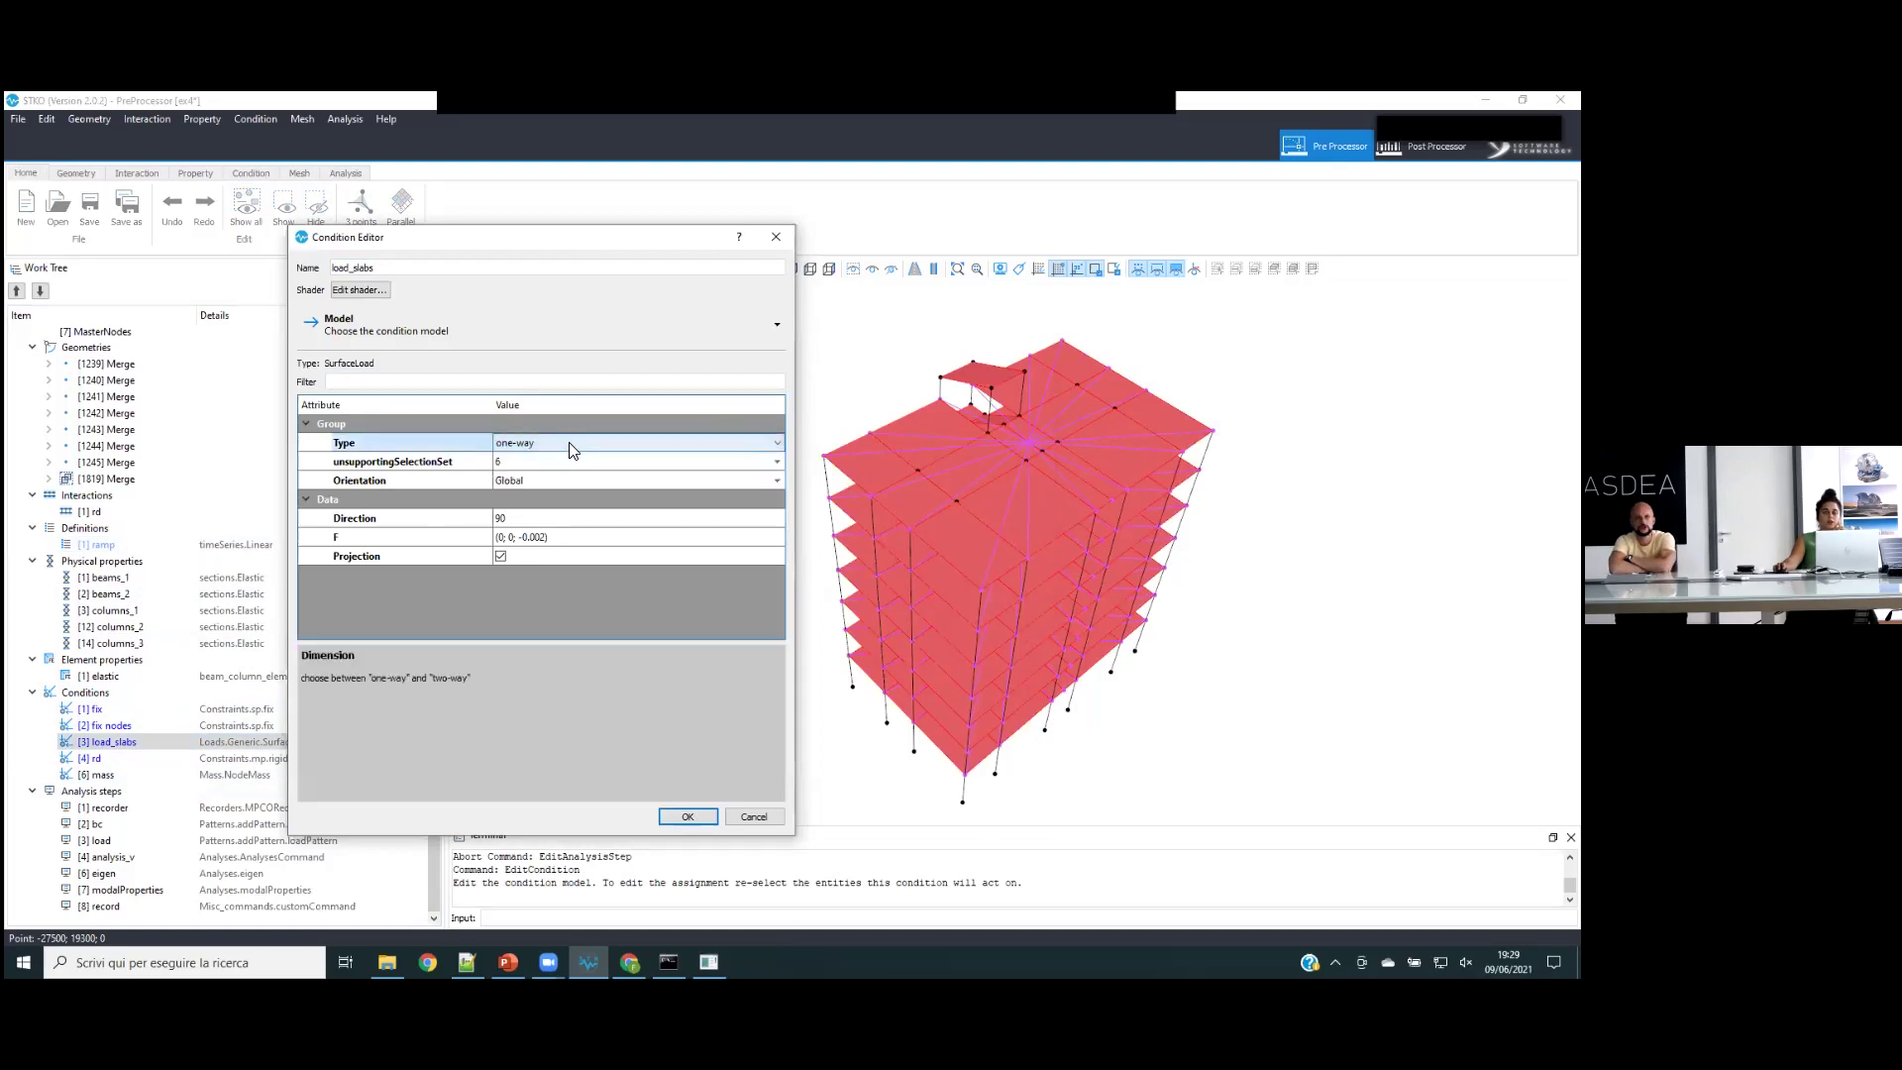
click(570, 453)
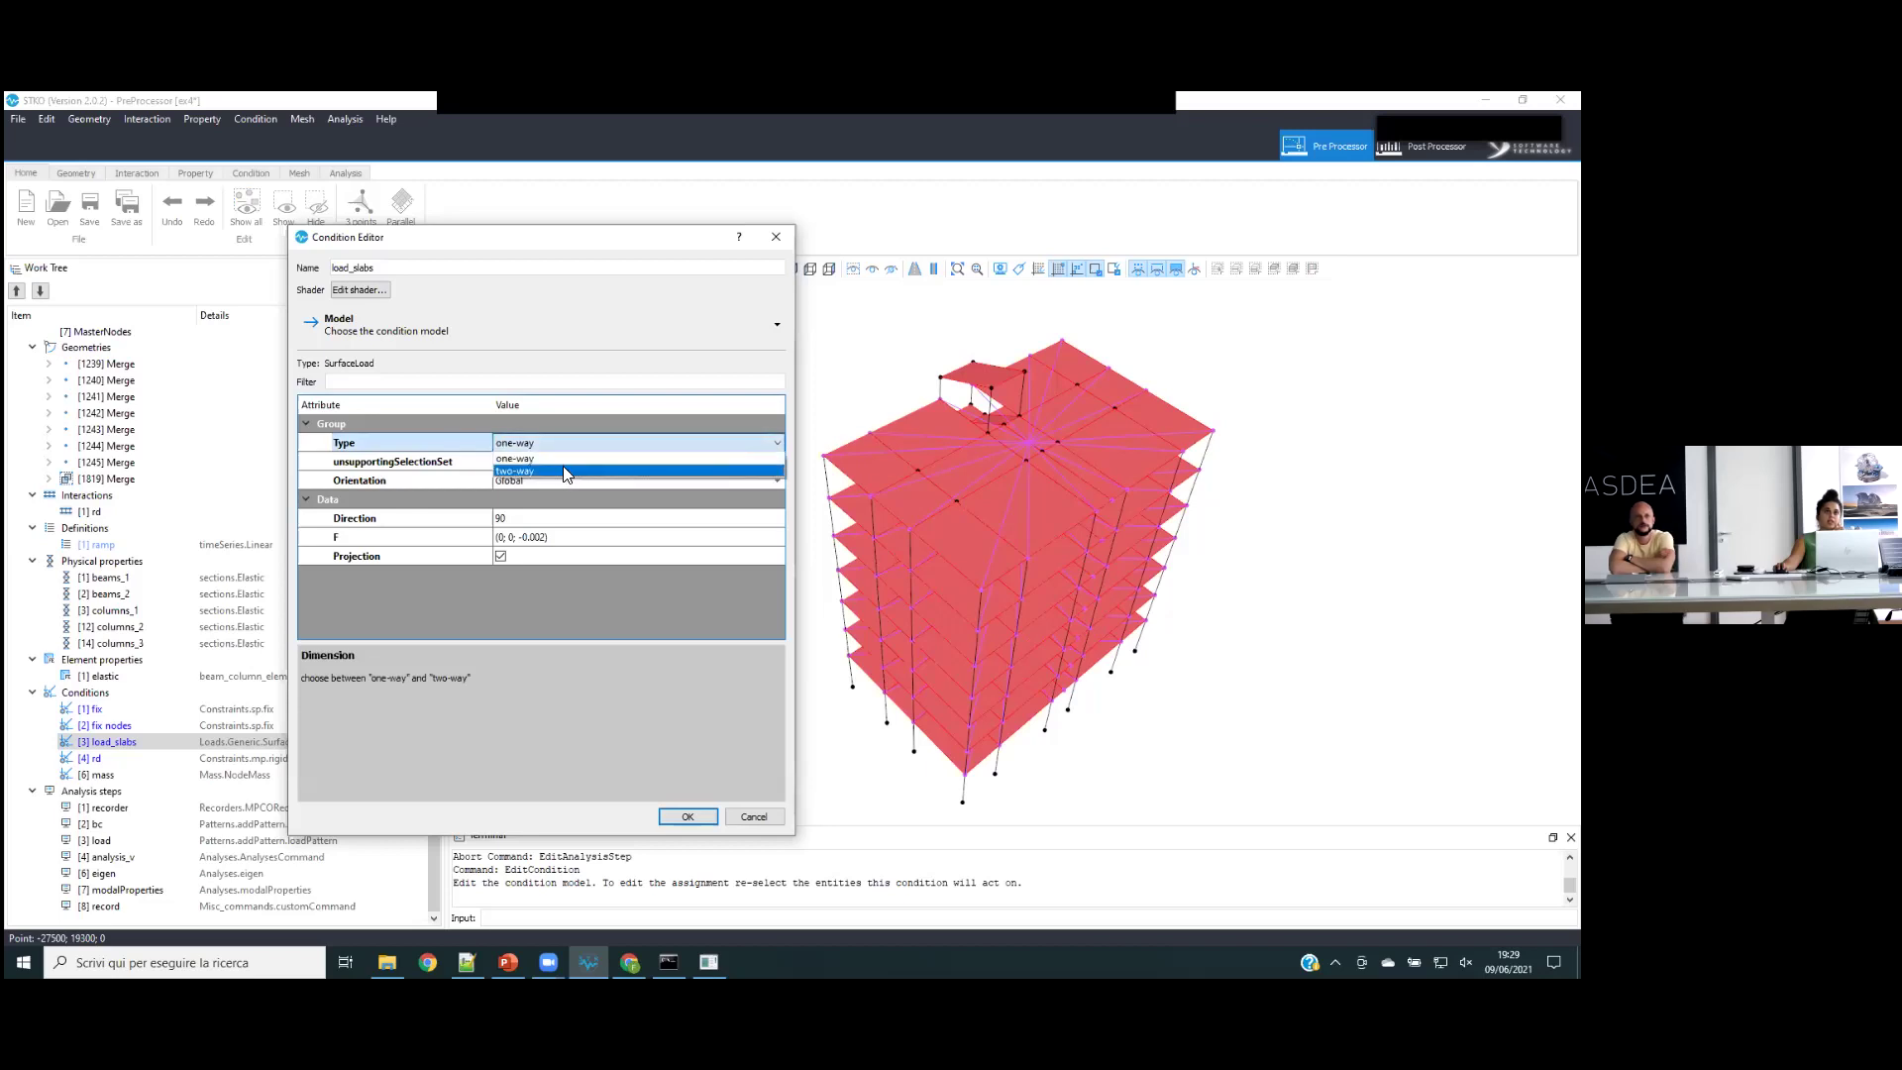
click(565, 458)
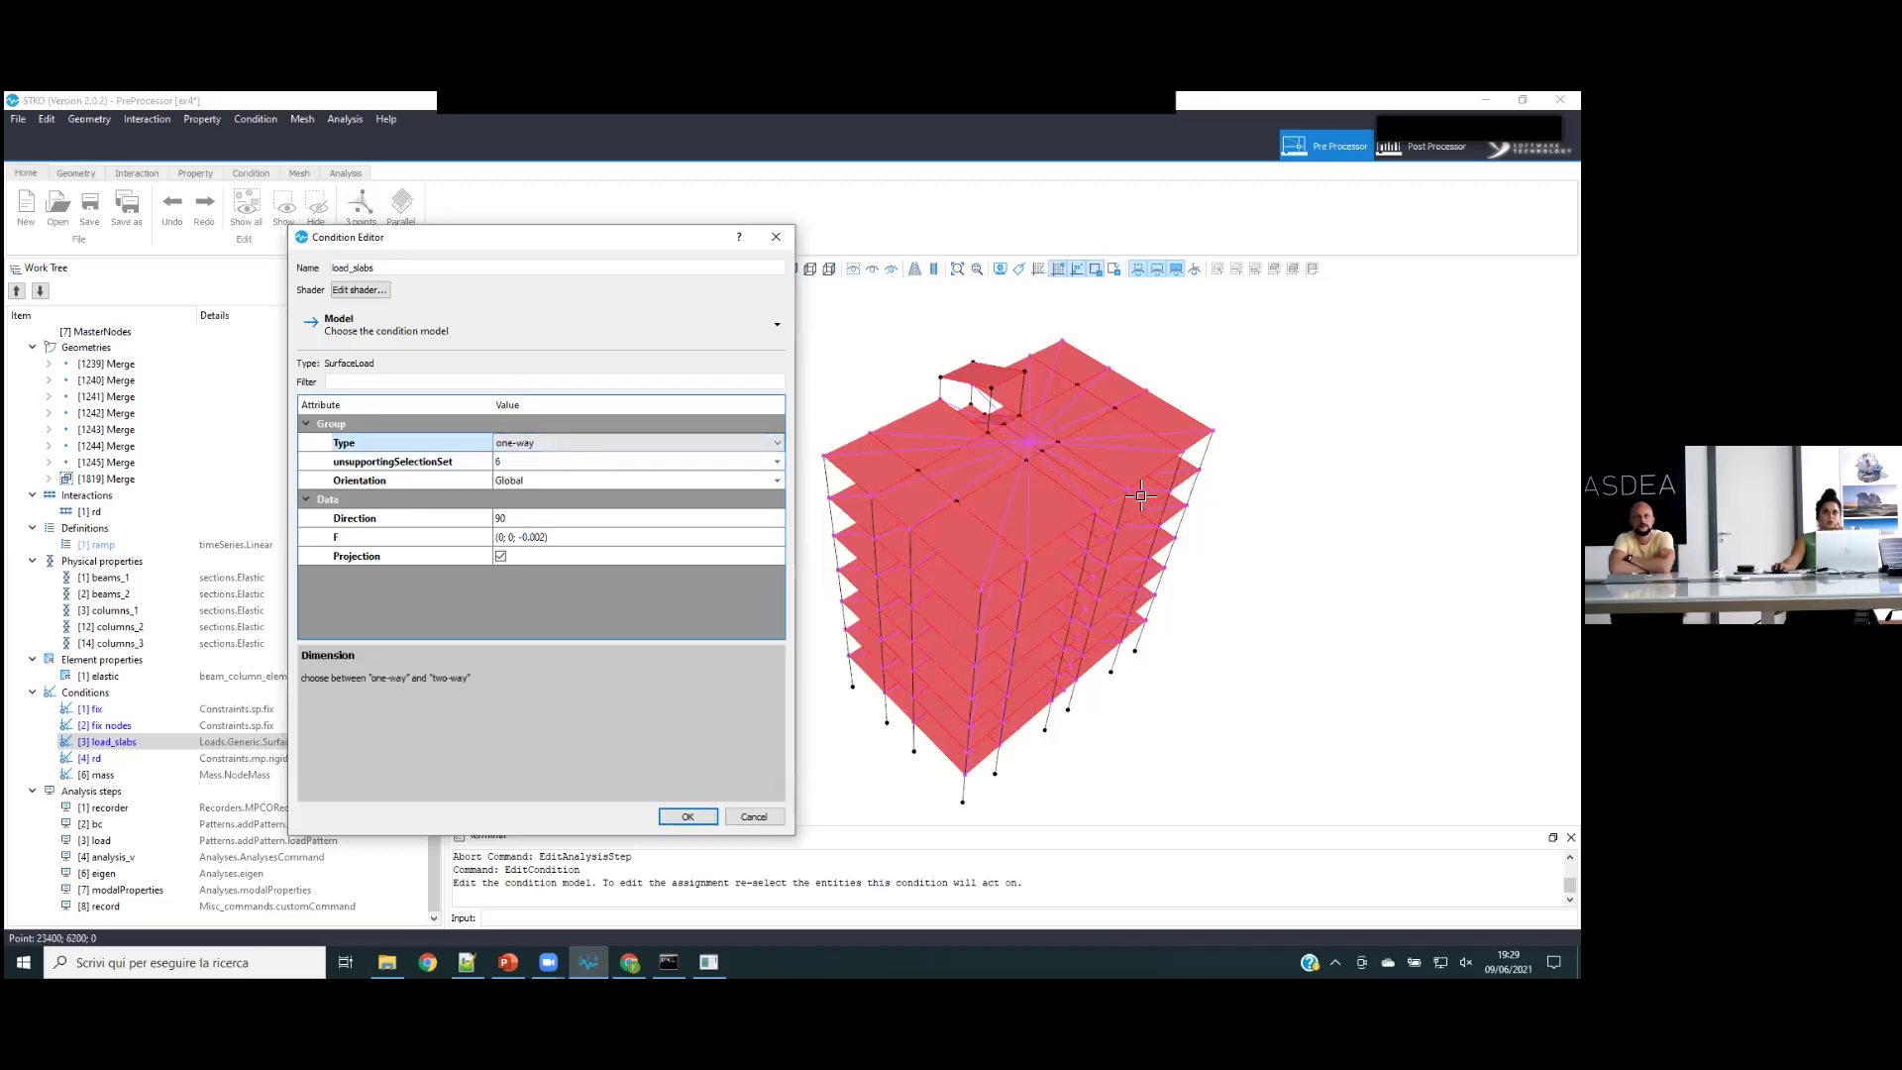
- Replace the load_slabs face selection with a few individual roof panels, check the Direction attribute, and discard the edit
click(1108, 375)
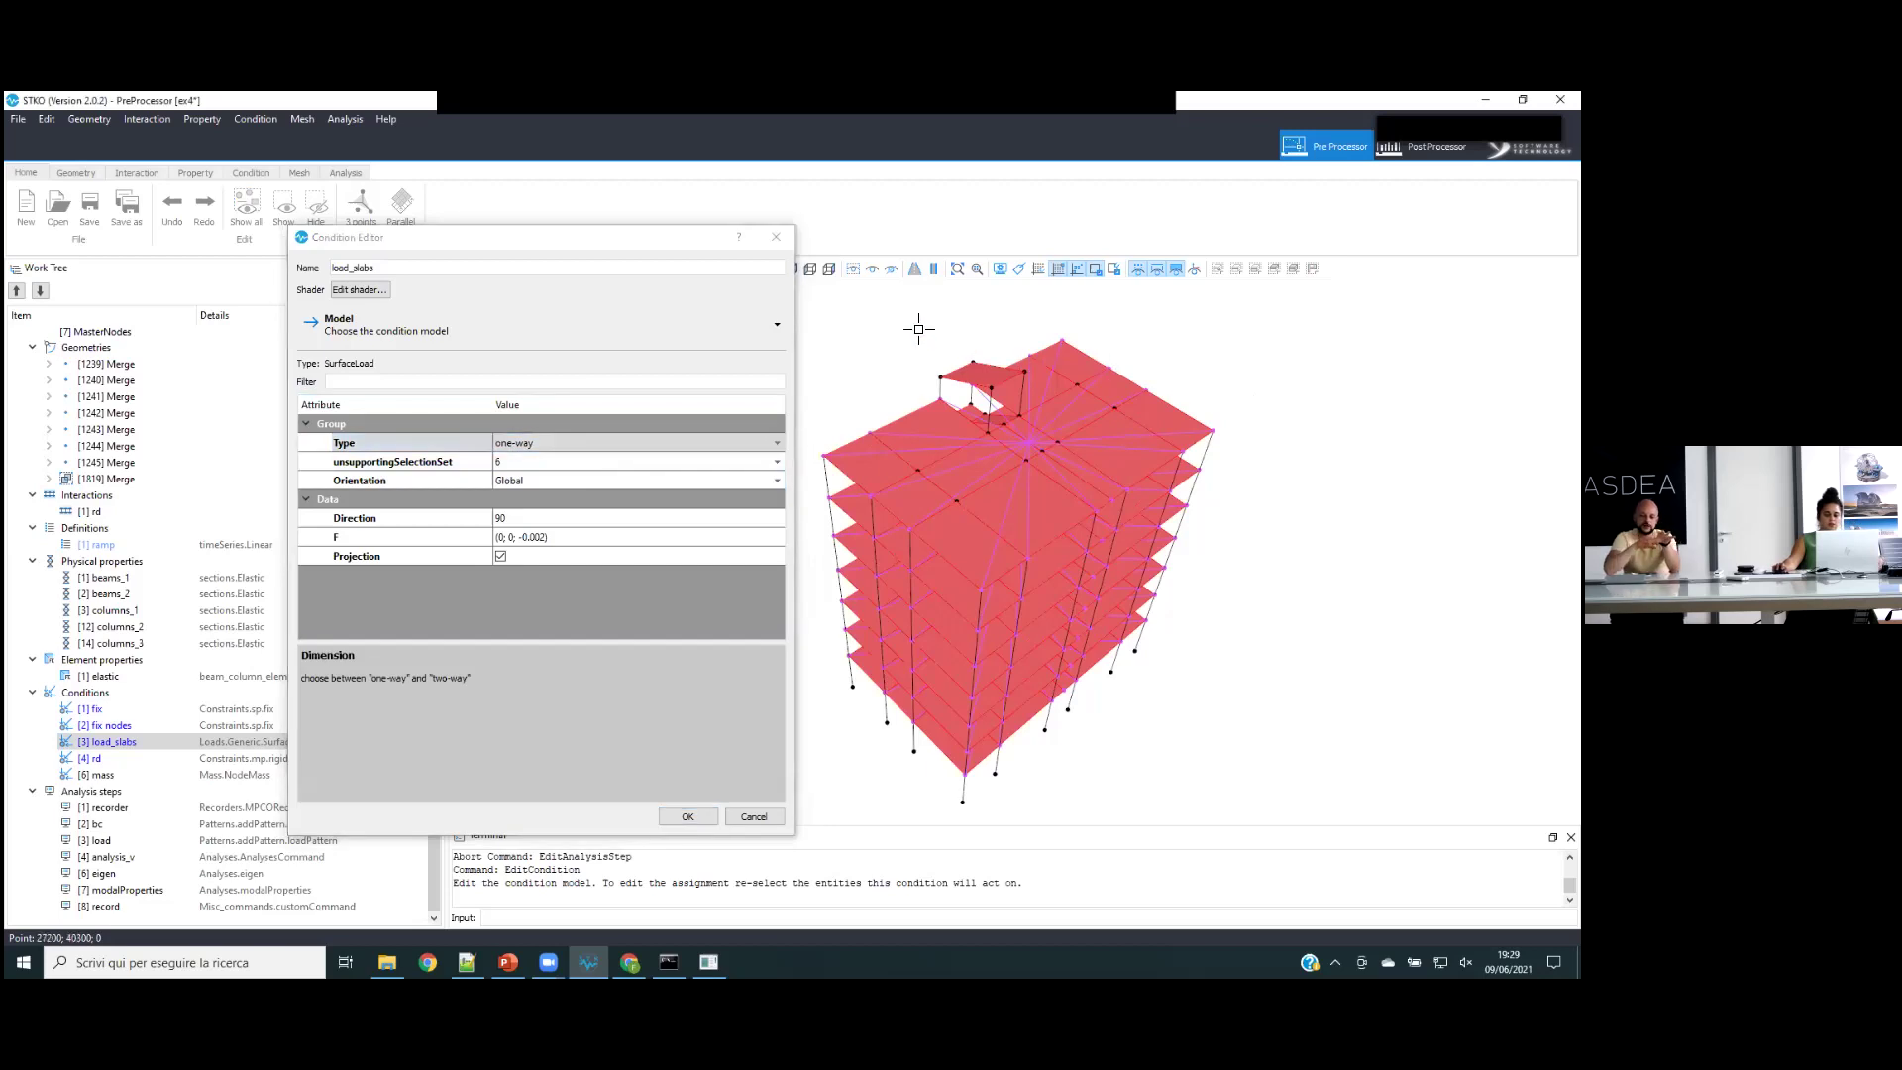
drag(819, 317, 1292, 814)
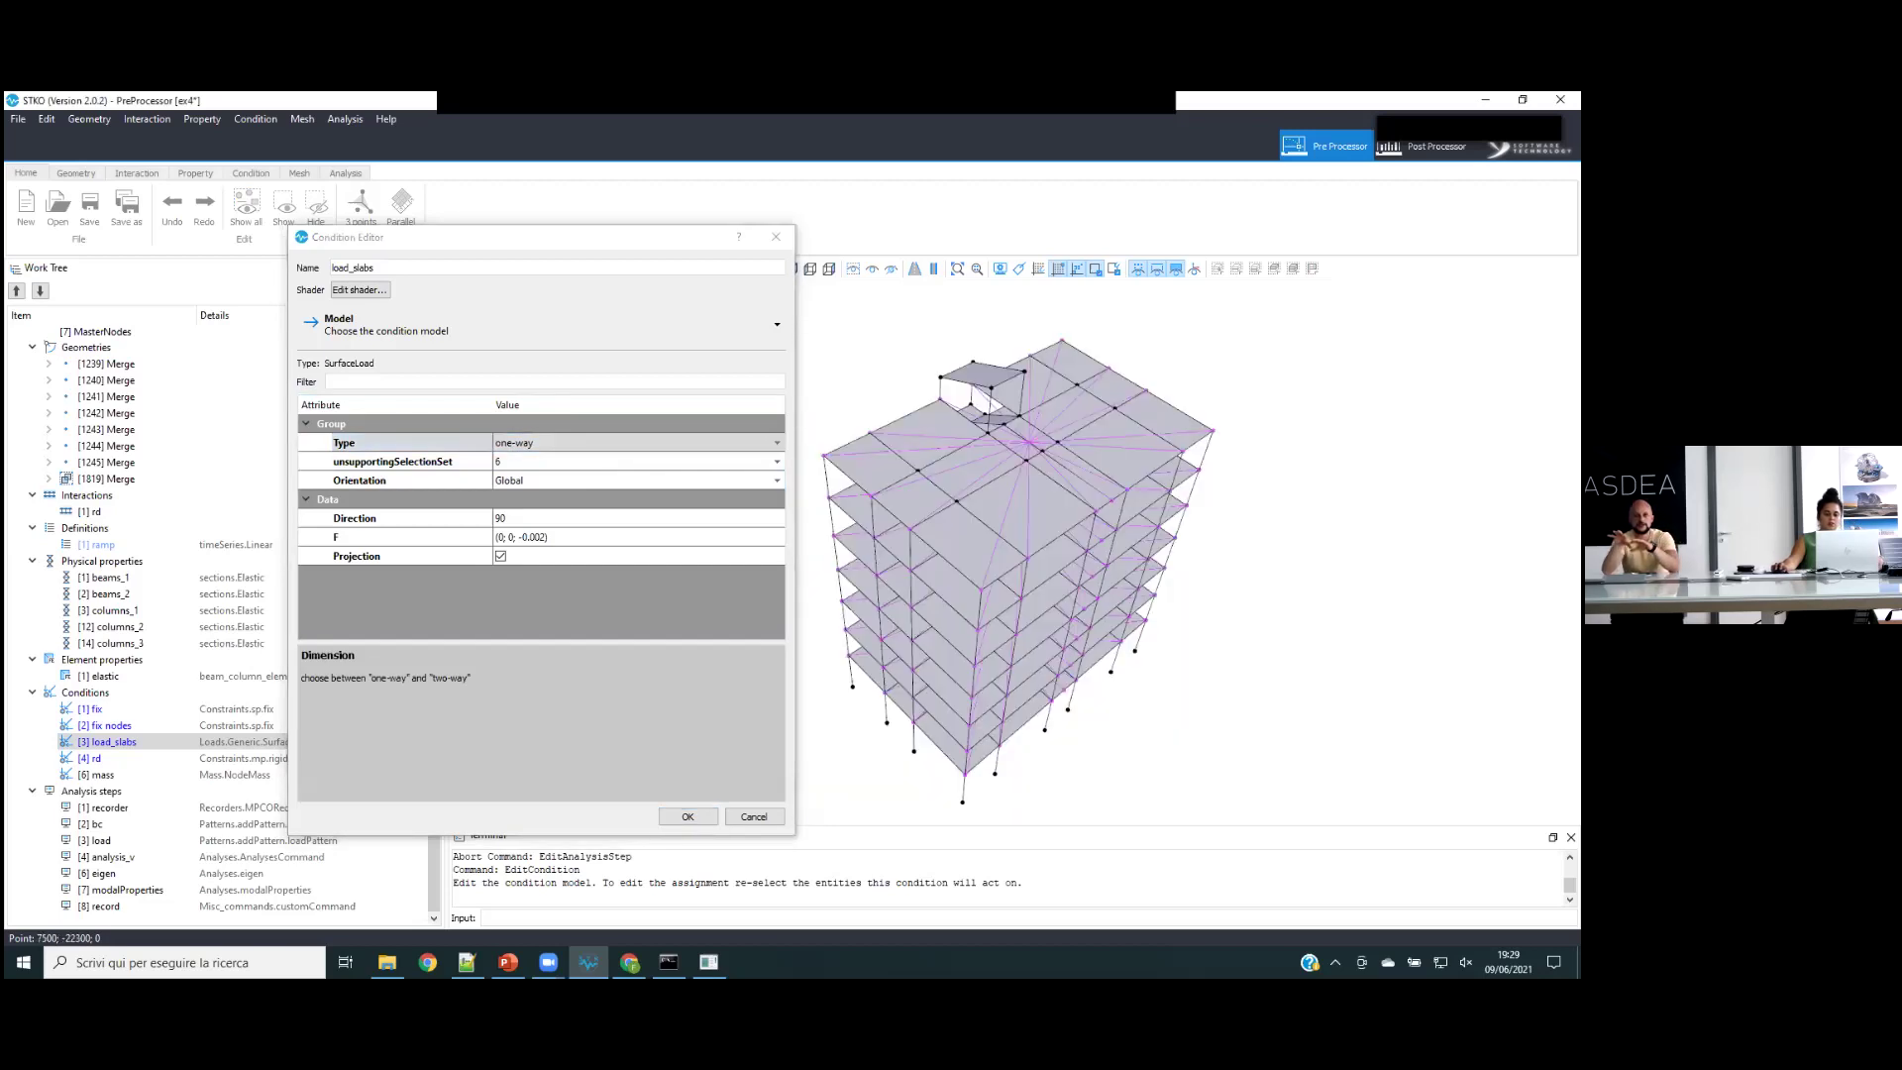
click(946, 506)
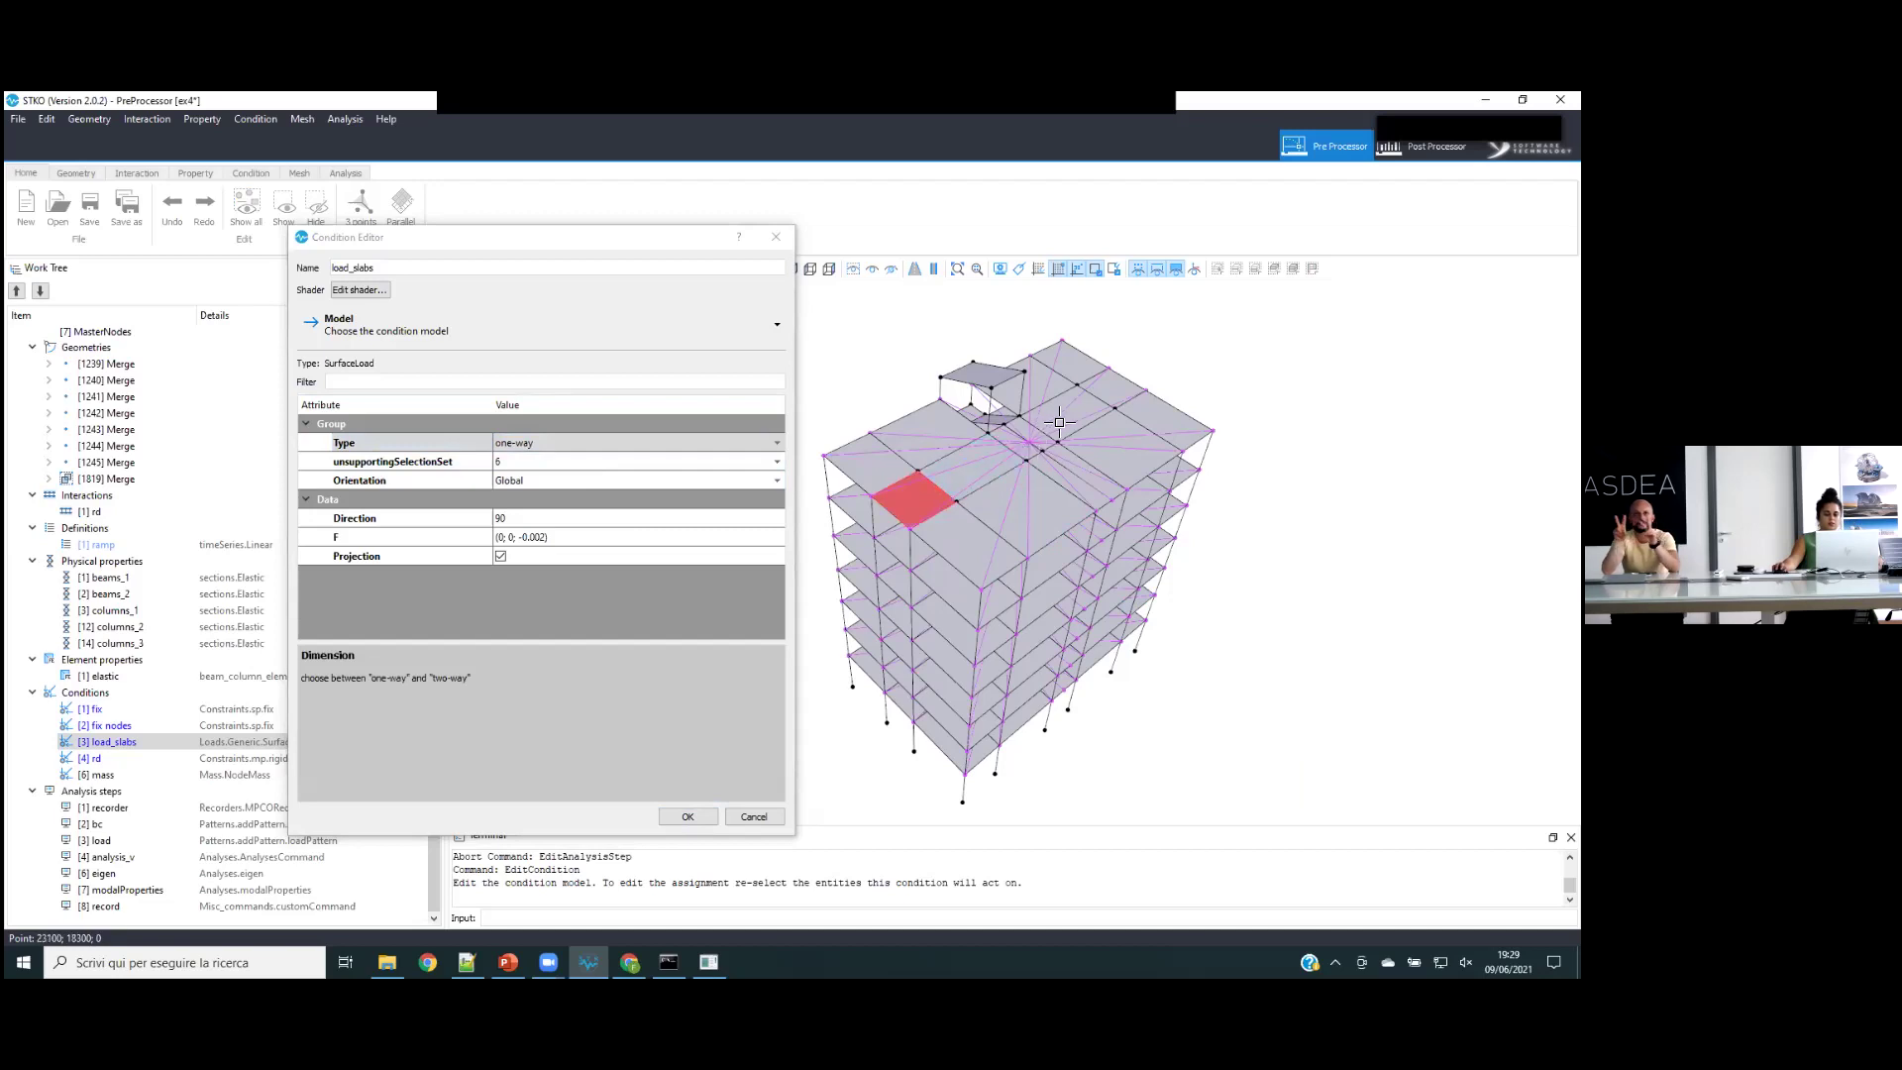
click(1094, 402)
click(1059, 365)
click(1115, 388)
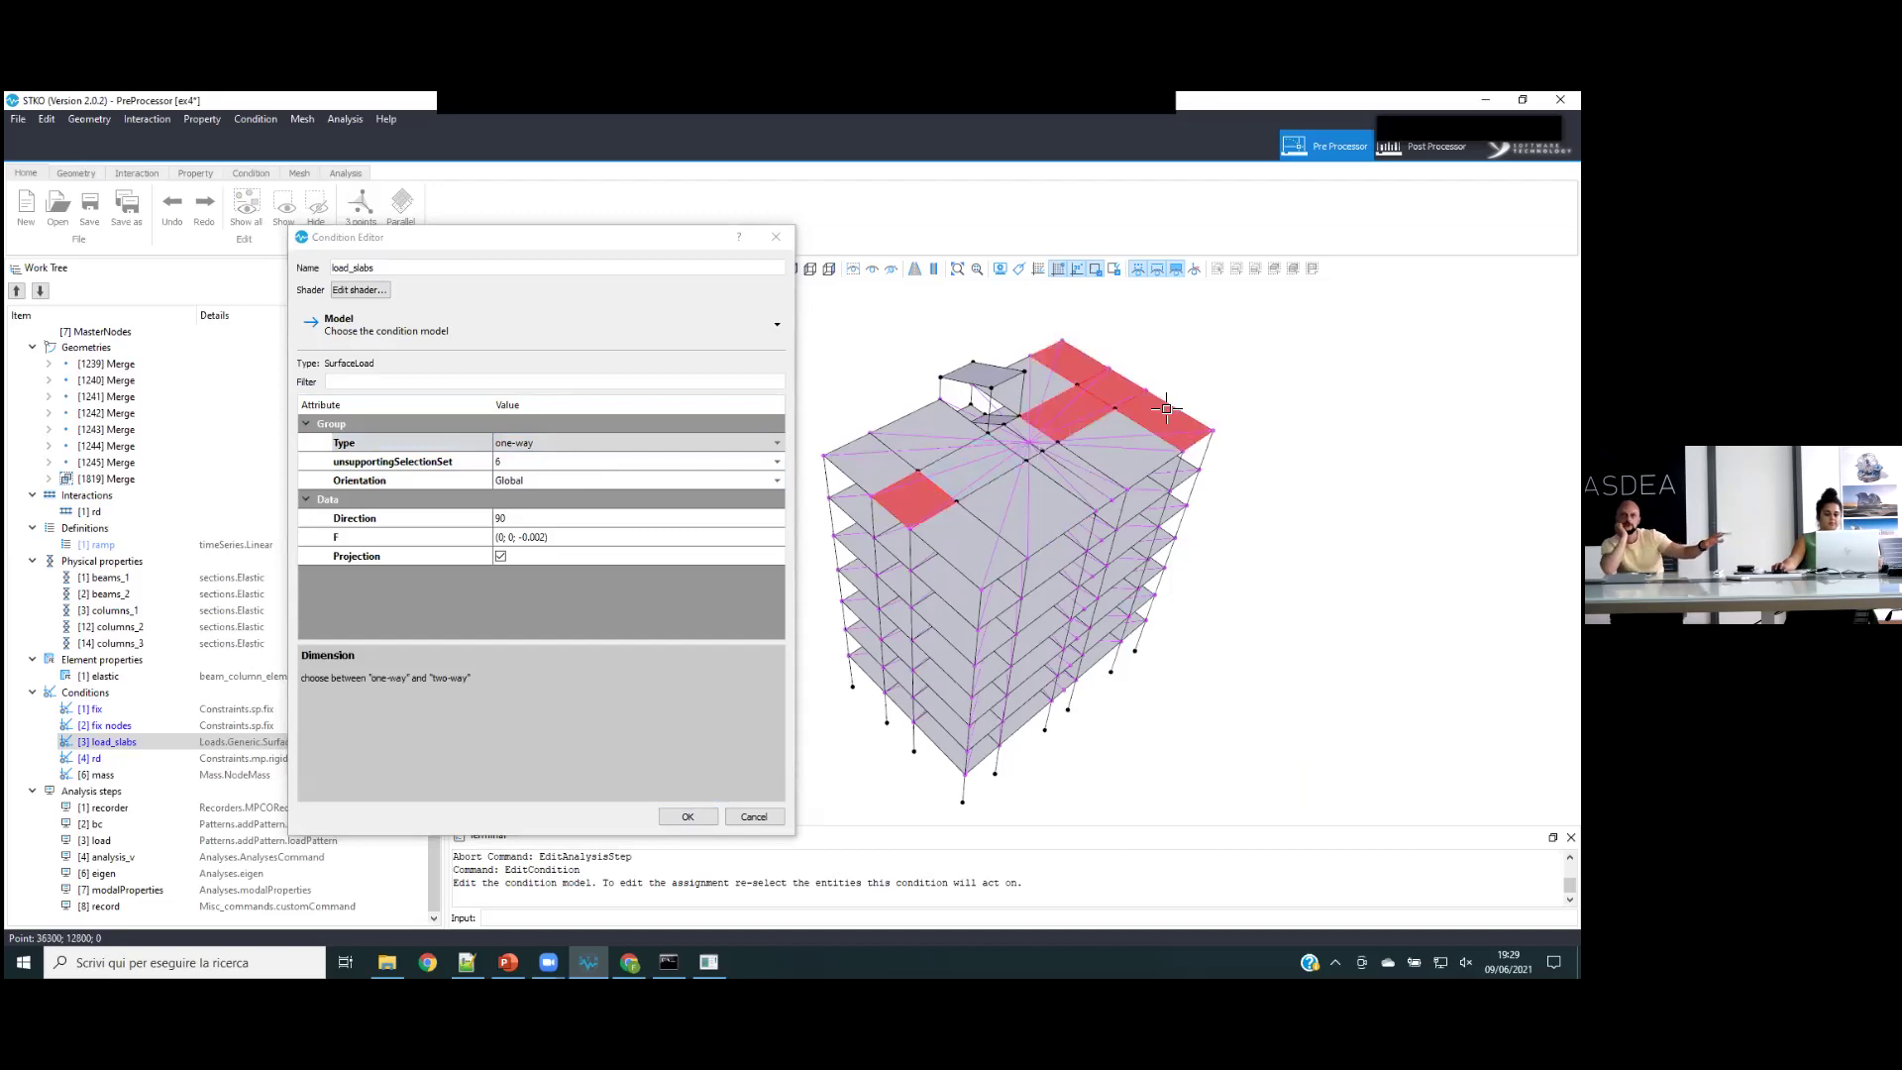
click(1130, 444)
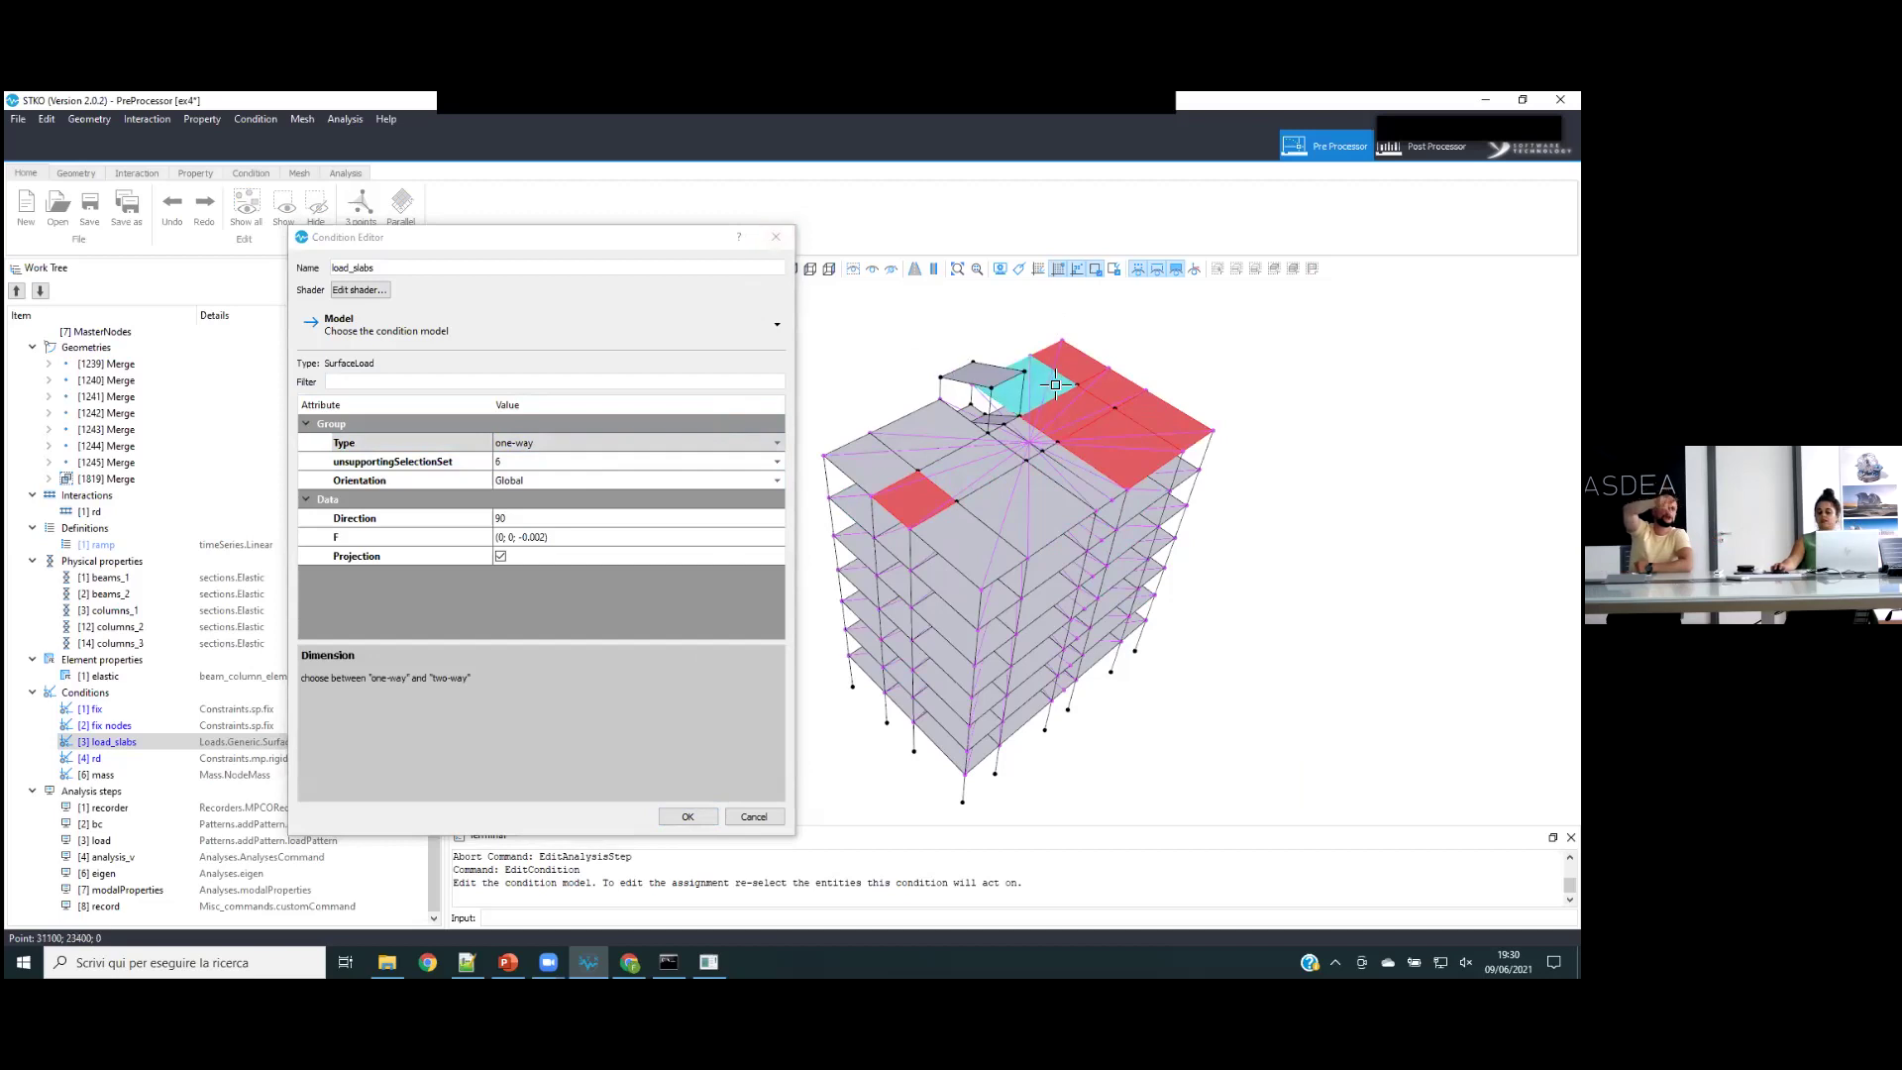
double_click(477, 520)
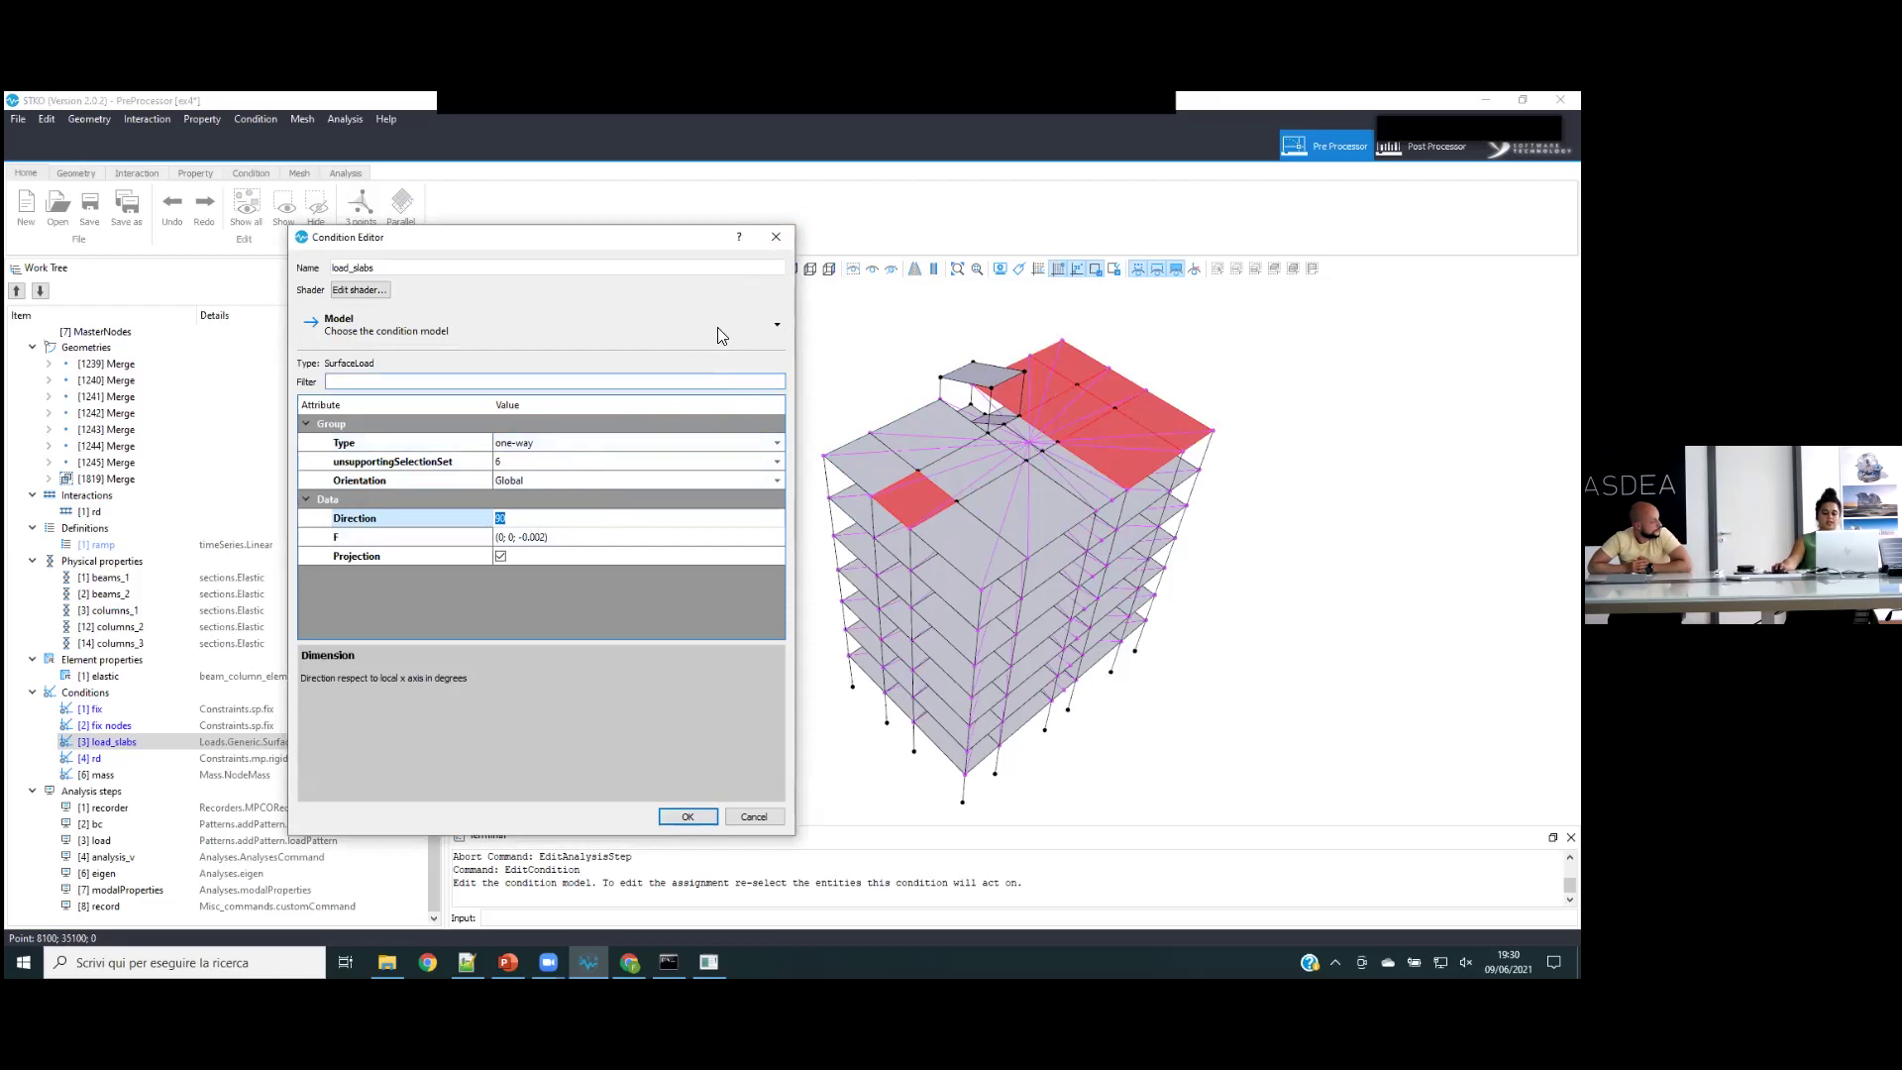
click(775, 238)
- Display the building by physical property and examine the extruded beams and columns around the staircase and roof from several angles
middle_drag(911, 640, 1189, 639)
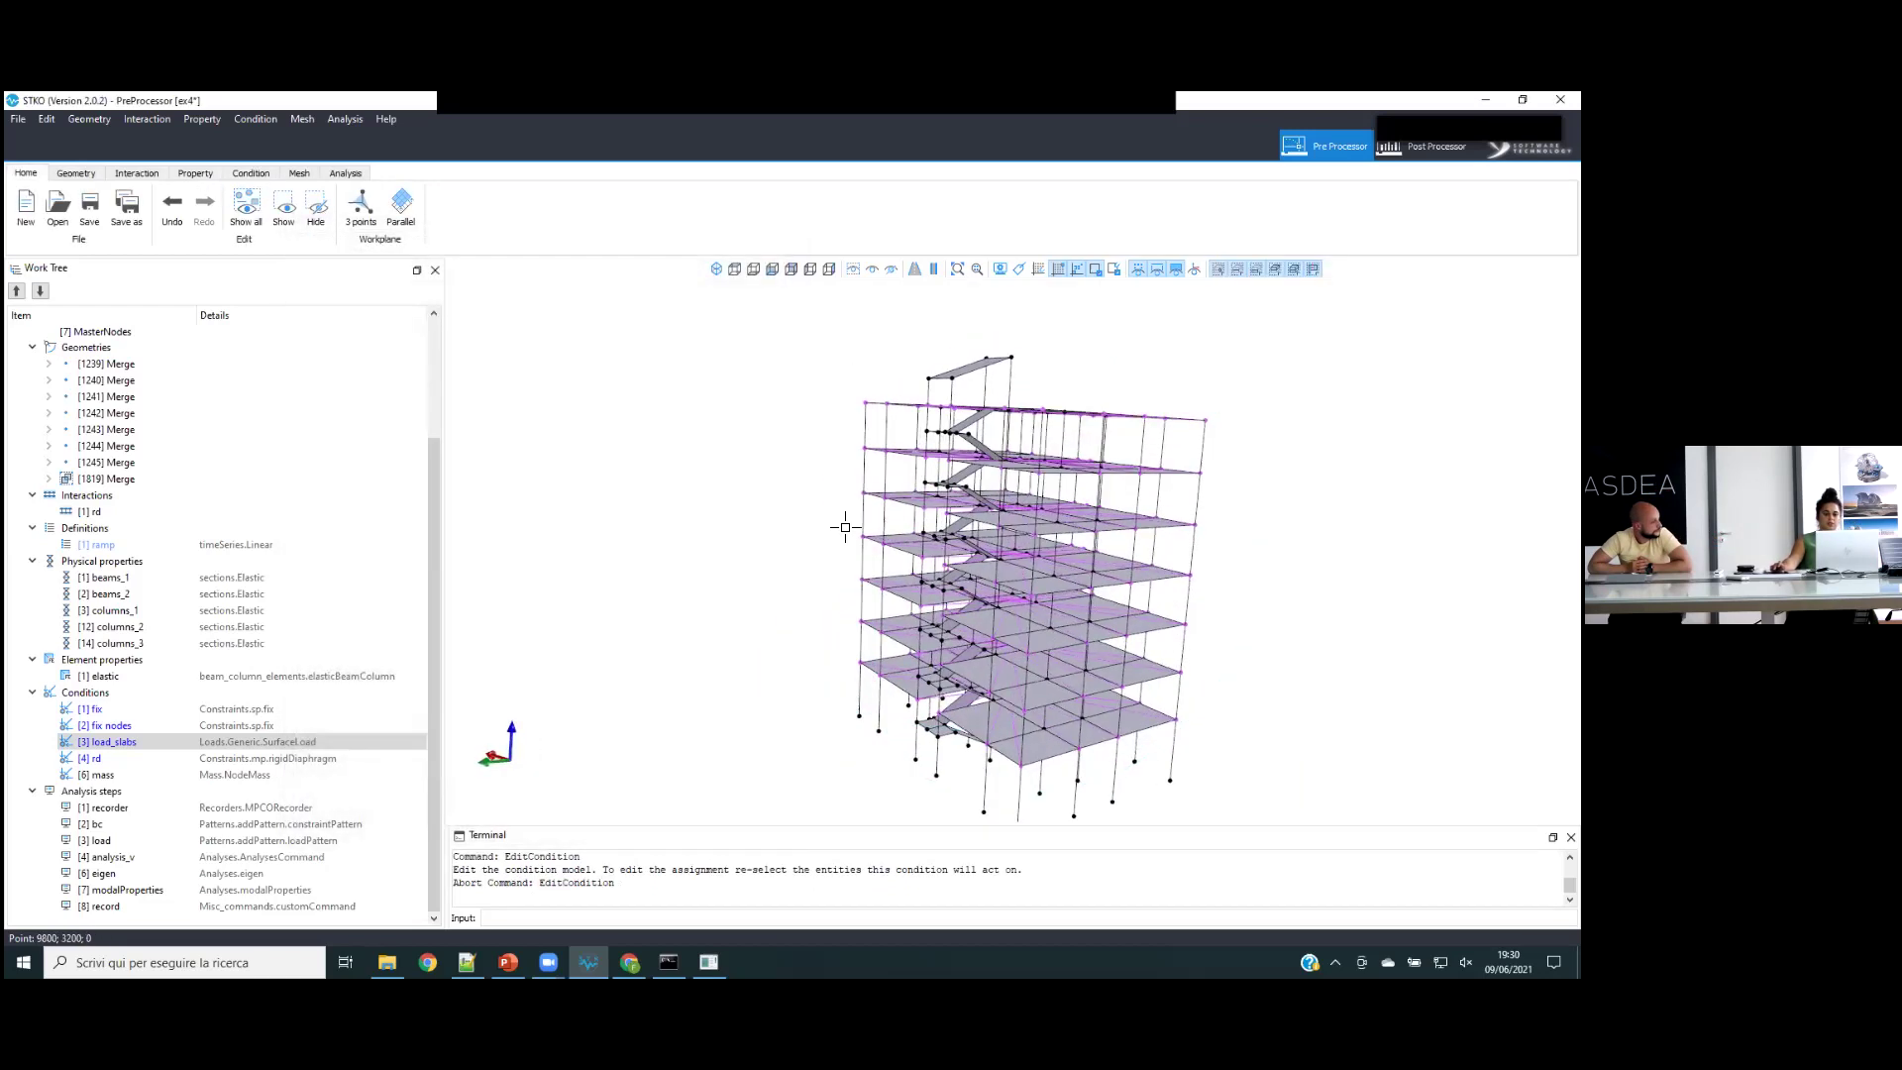
middle_drag(1005, 606, 976, 483)
scroll(1049, 462, up, 3)
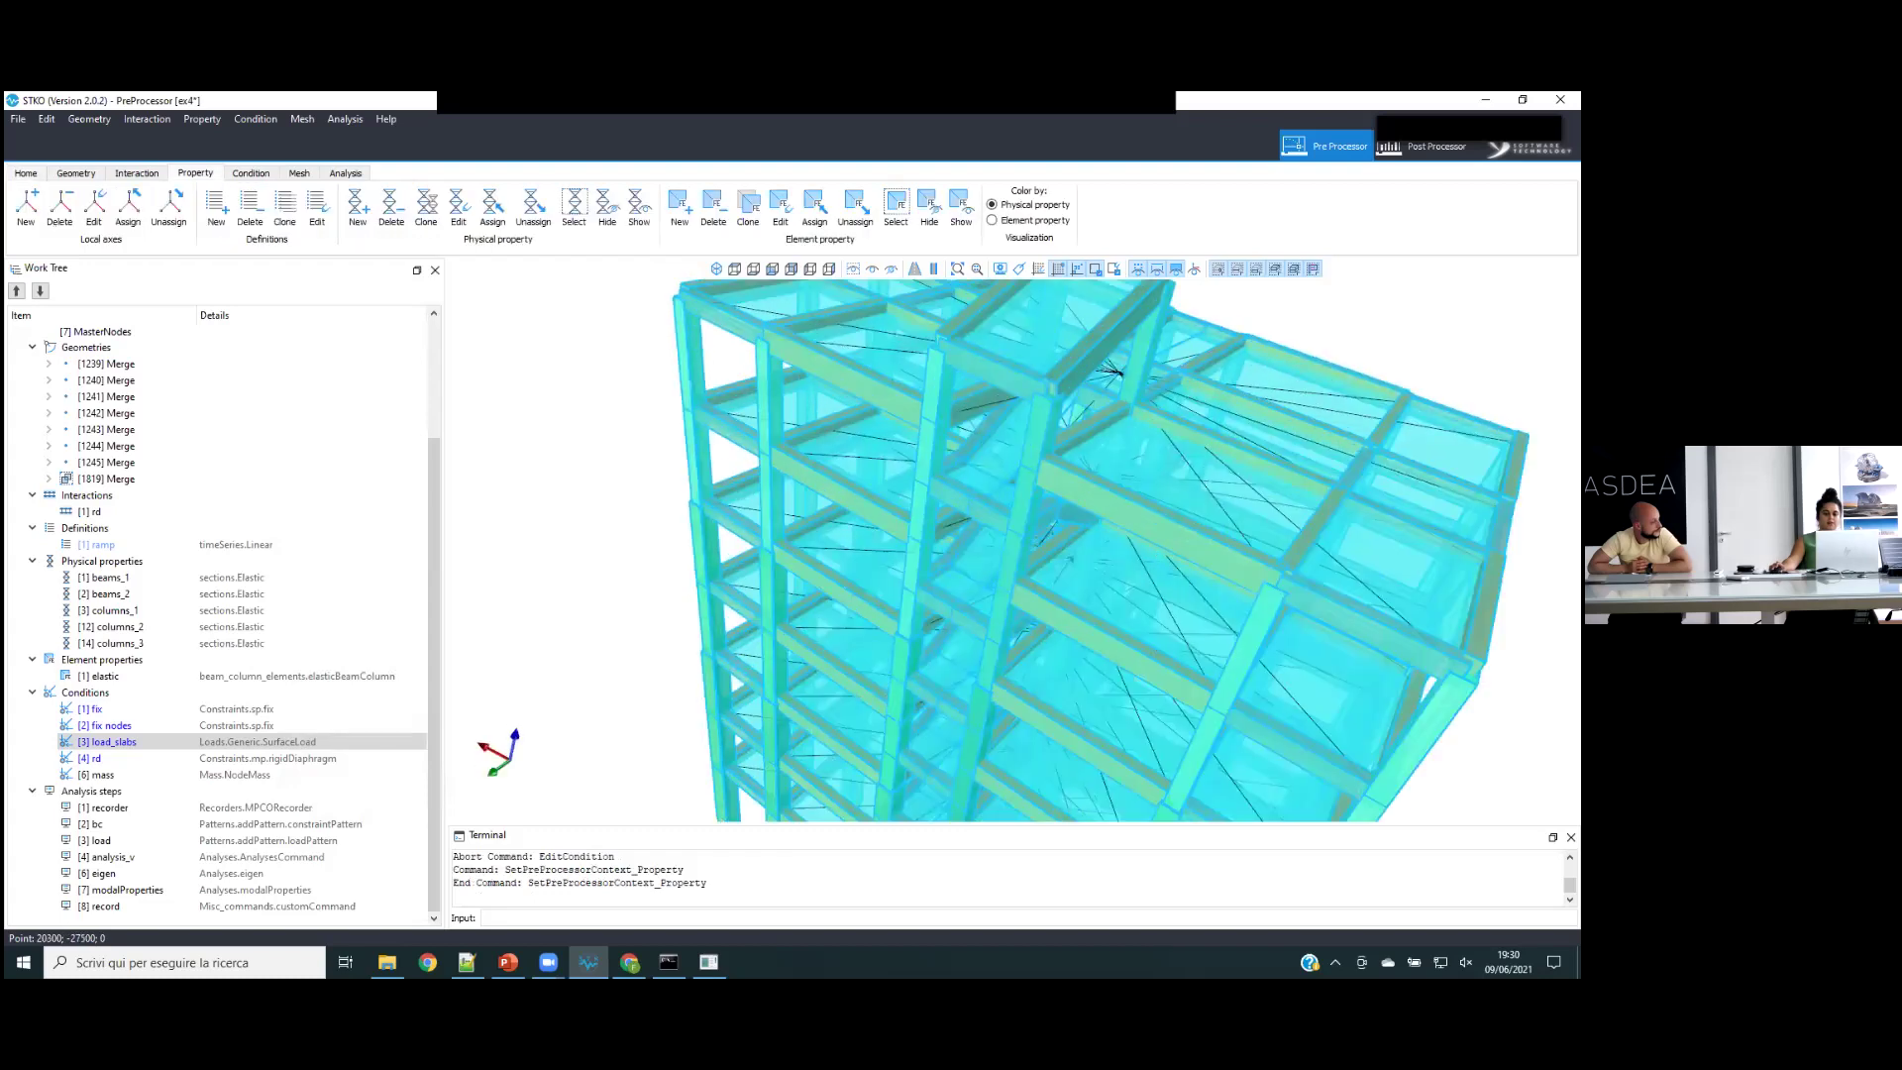
scroll(1094, 406, up, 4)
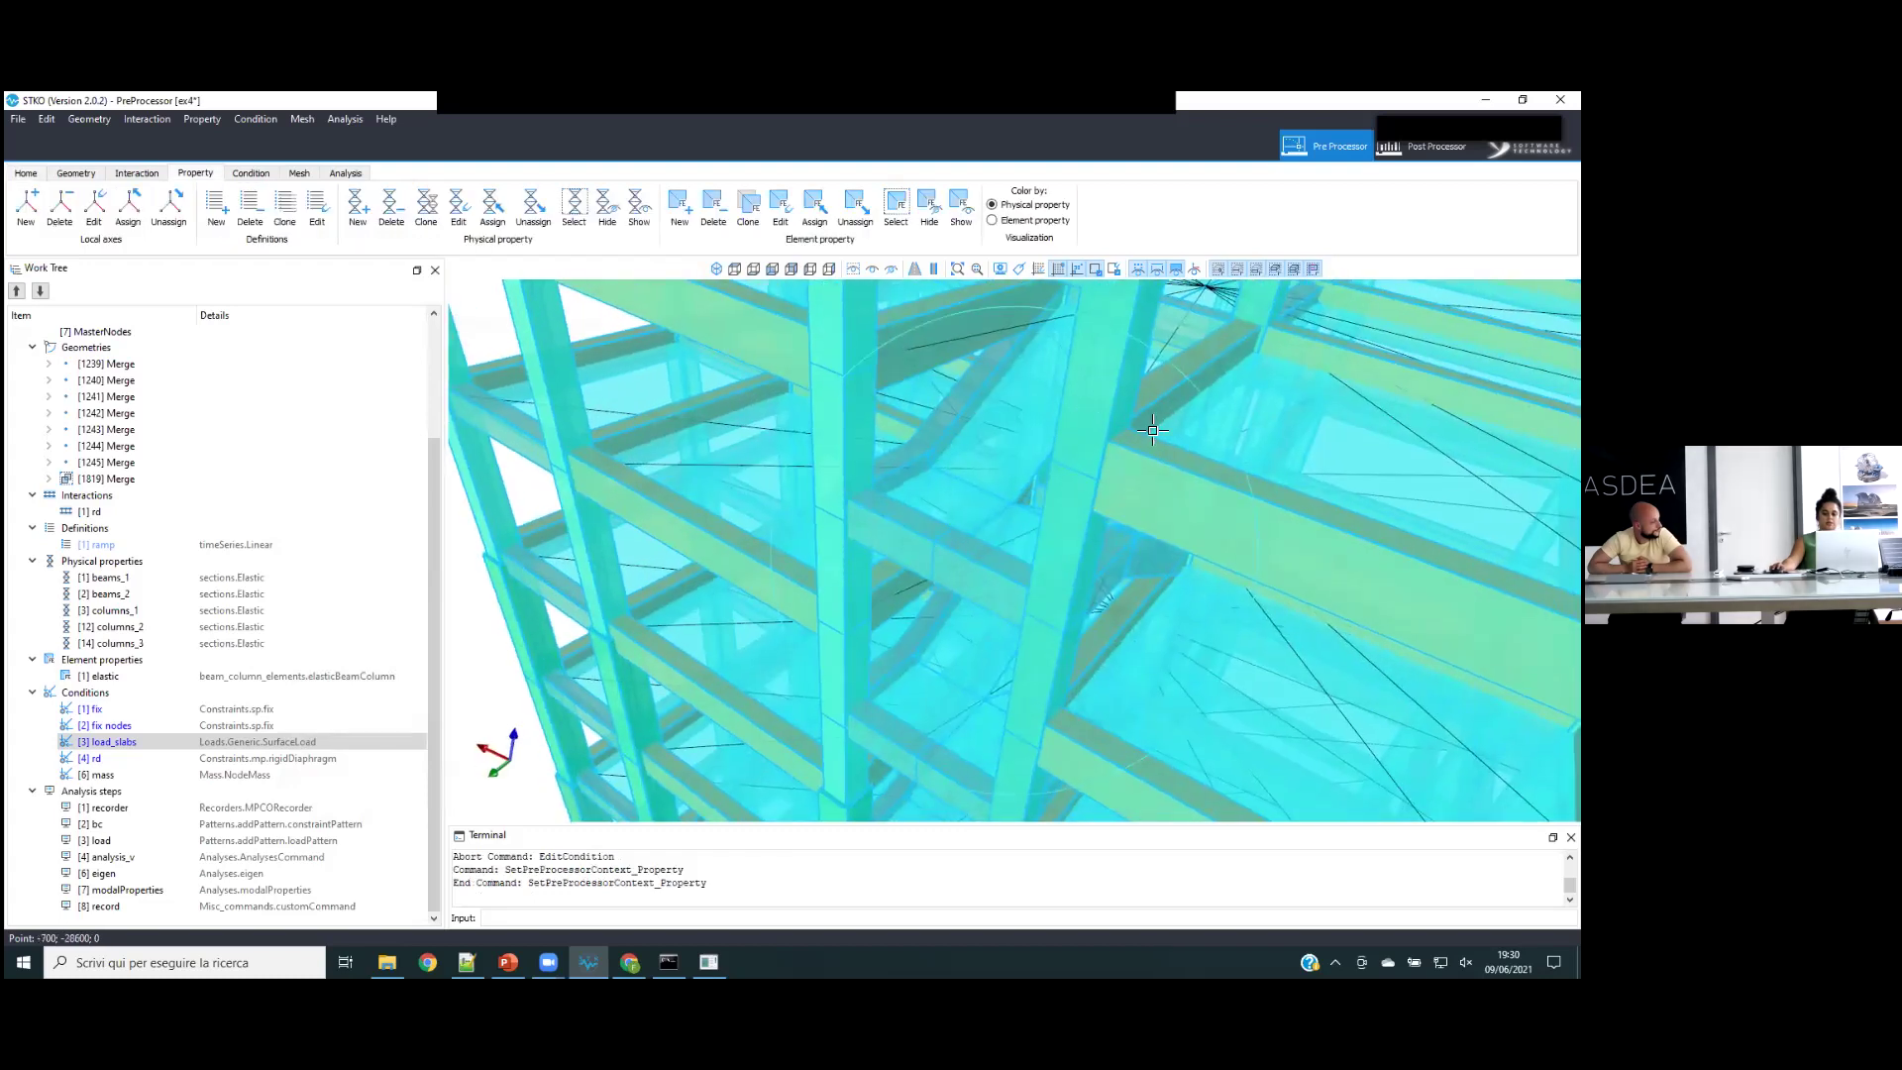
middle_drag(475, 497, 518, 481)
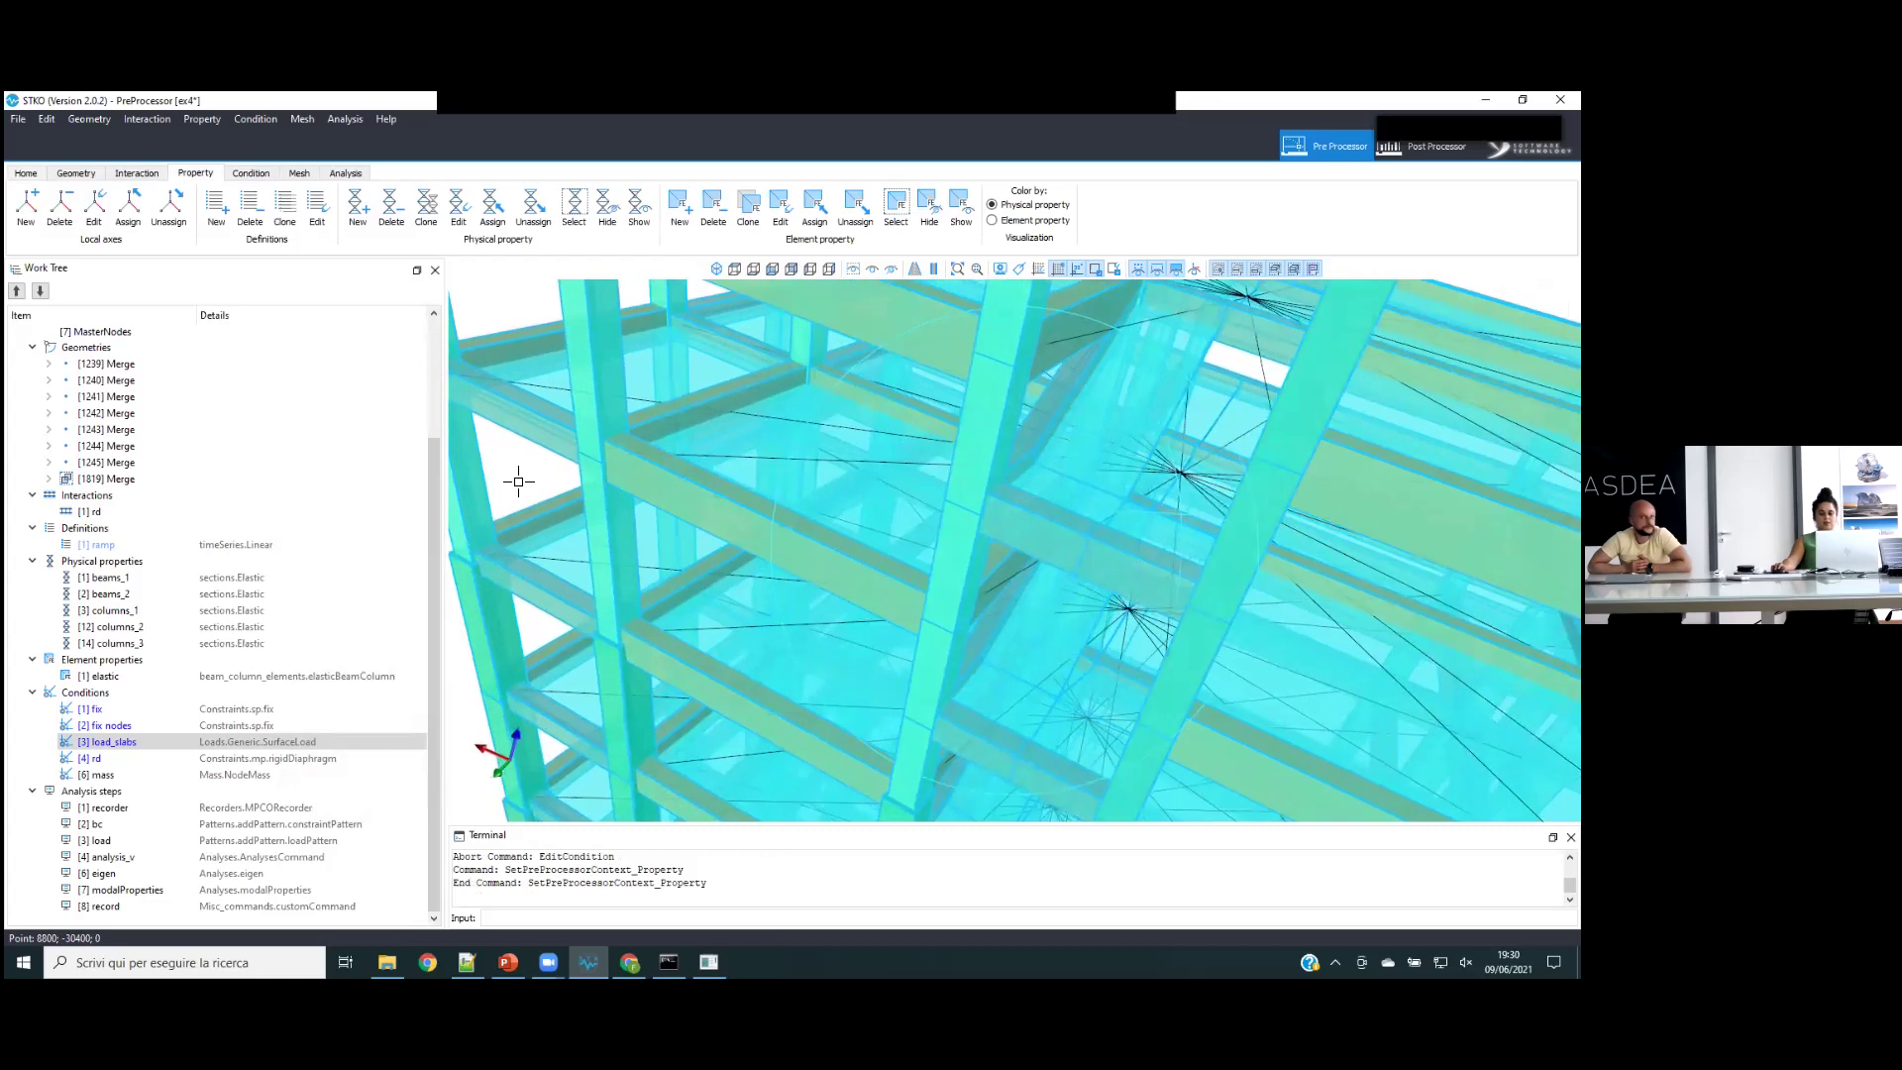
key(Escape)
middle_drag(767, 550, 748, 582)
scroll(748, 582, down, 6)
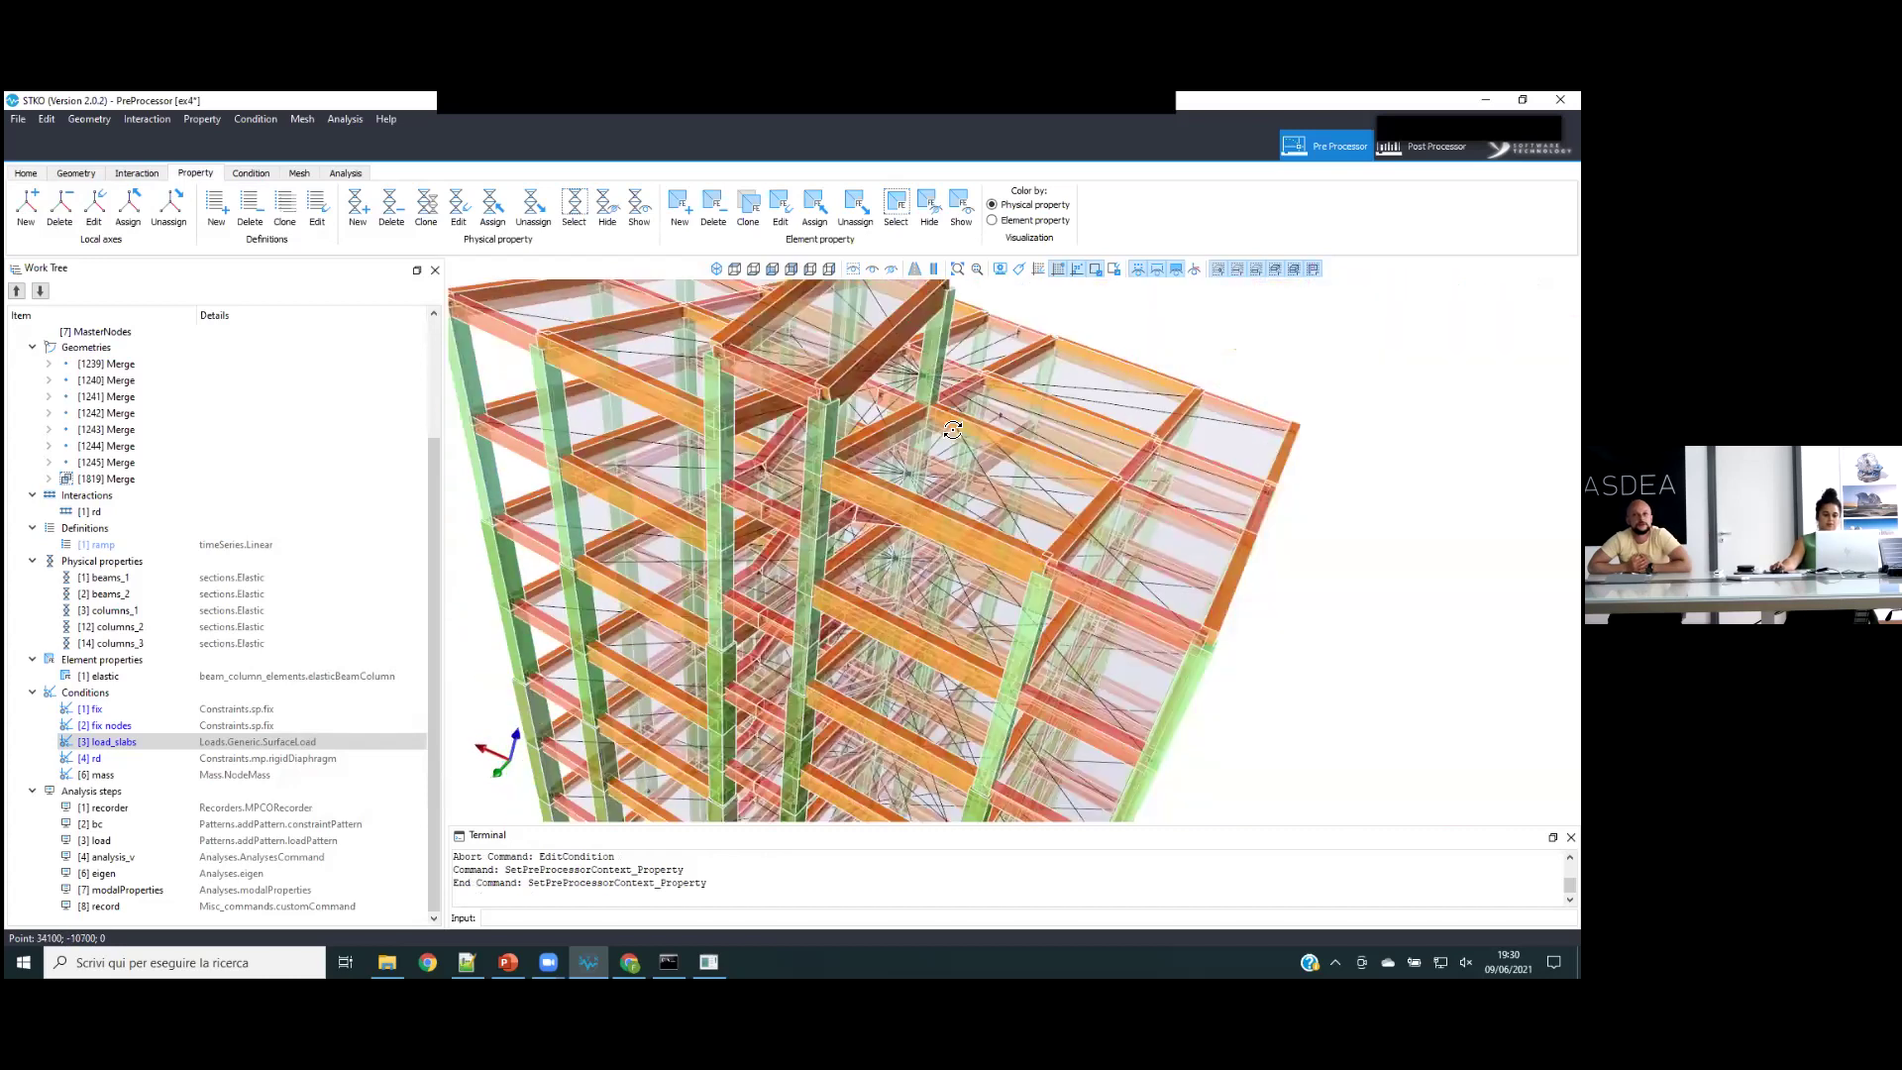
click(658, 472)
middle_drag(659, 472, 693, 649)
scroll(1265, 291, up, 8)
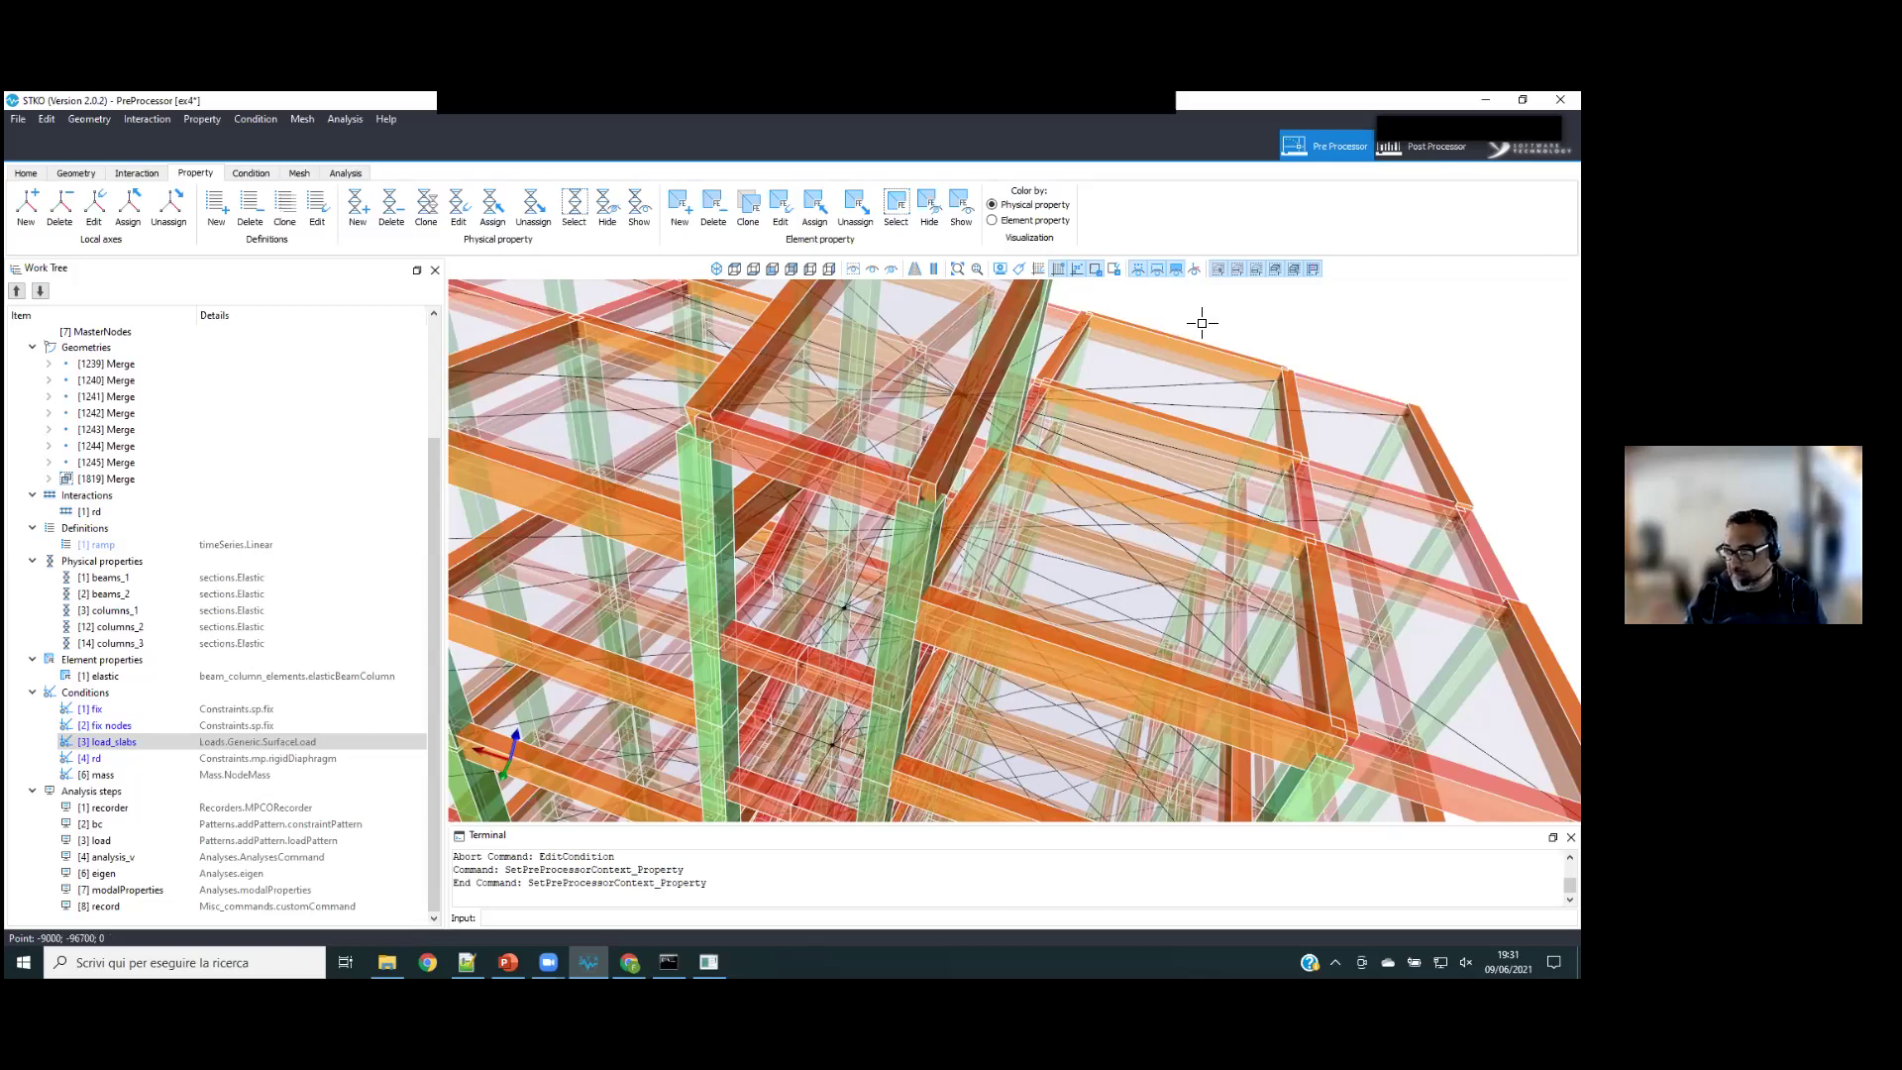
scroll(1174, 336, down, 3)
scroll(1104, 407, down, 2)
scroll(1240, 493, down, 3)
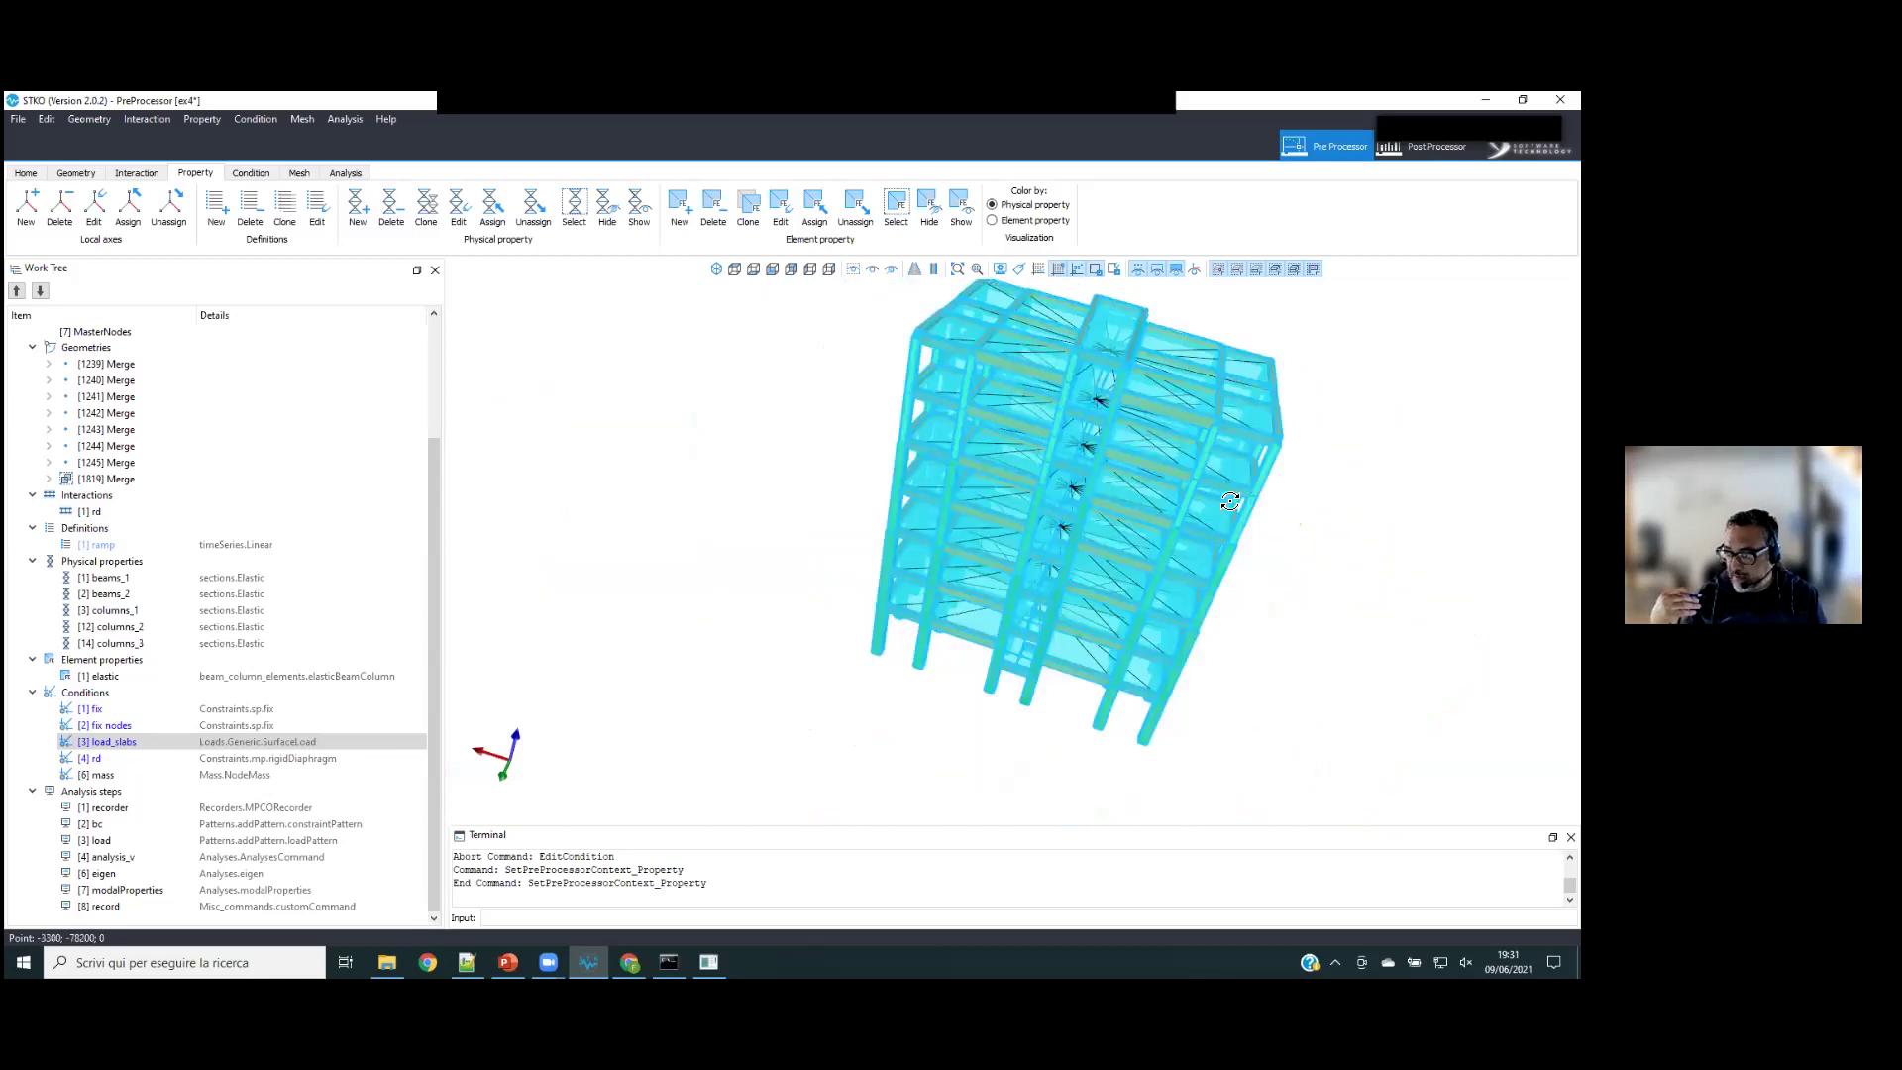
middle_drag(1234, 499, 853, 514)
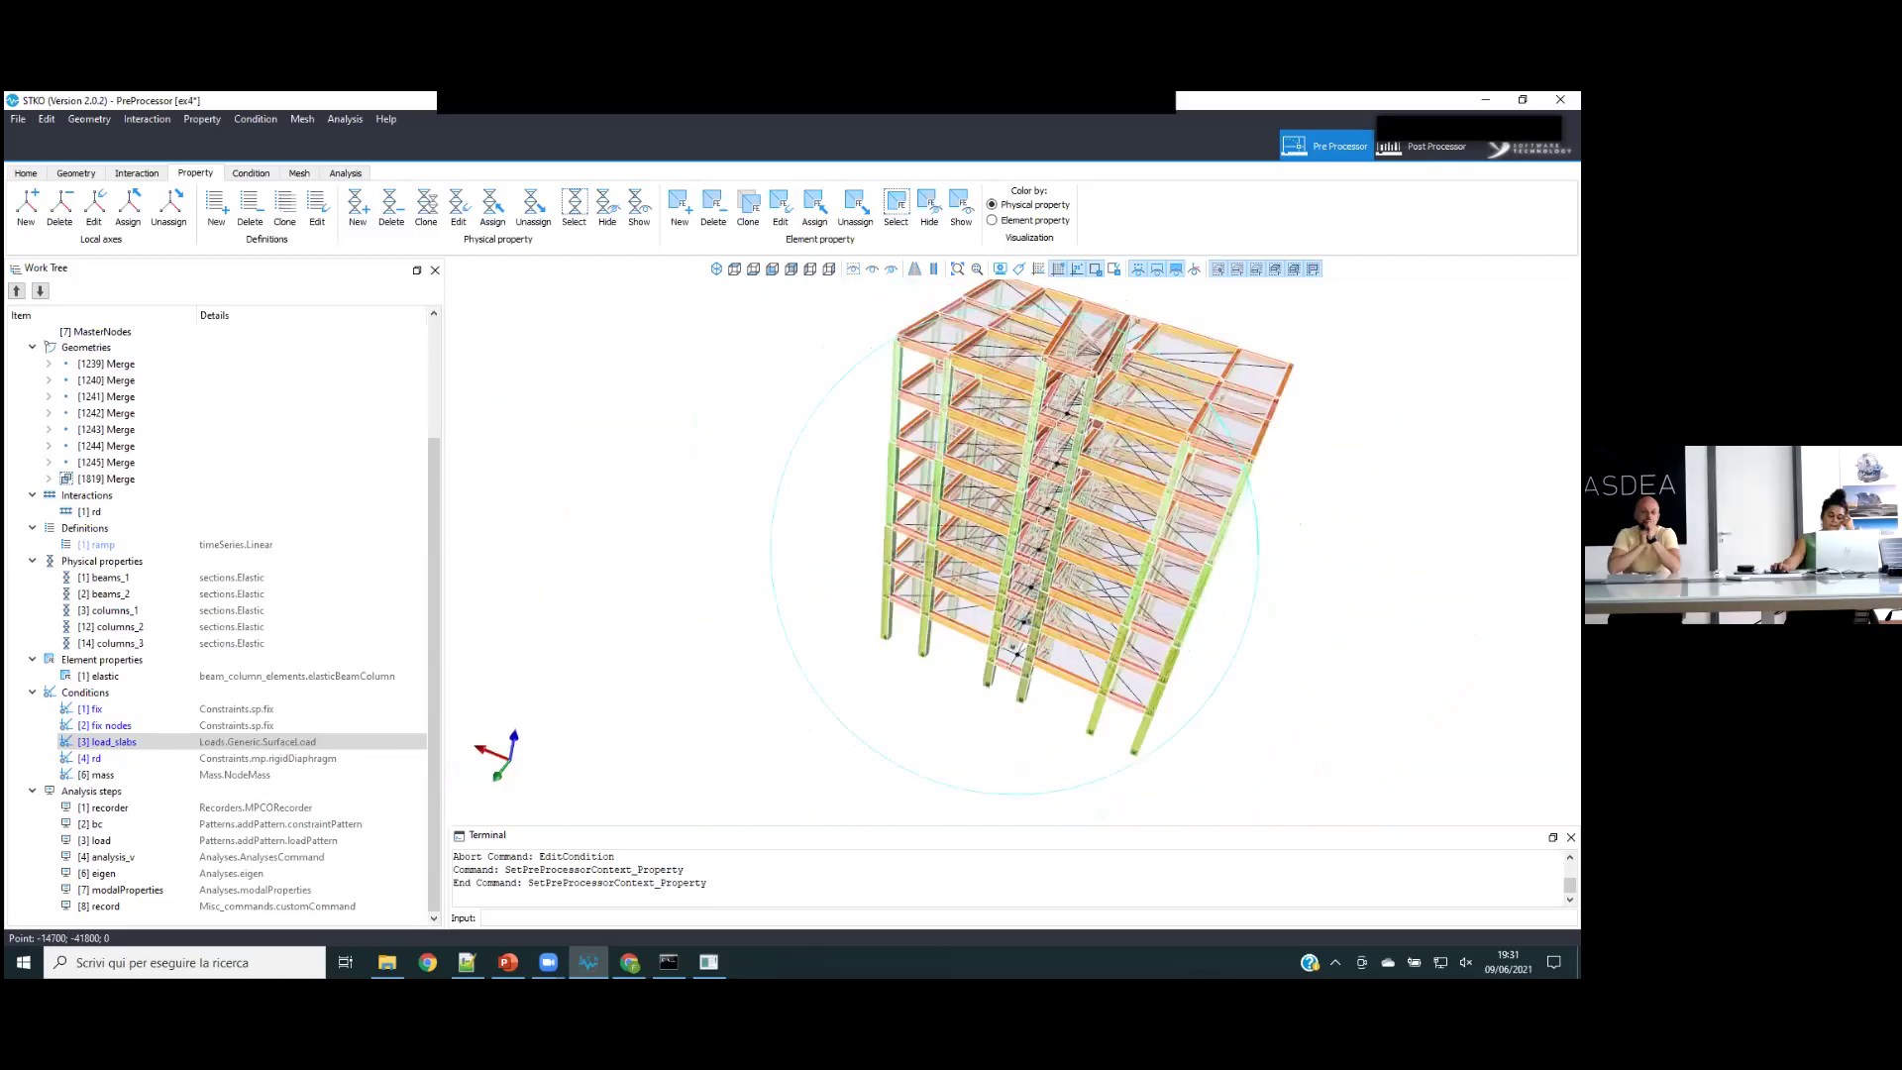
- Open Modal.txt from the Week_3 output folder's ex4 subfolder in Notepad++, and reload the modified Pushover.plt
click(388, 961)
click(428, 717)
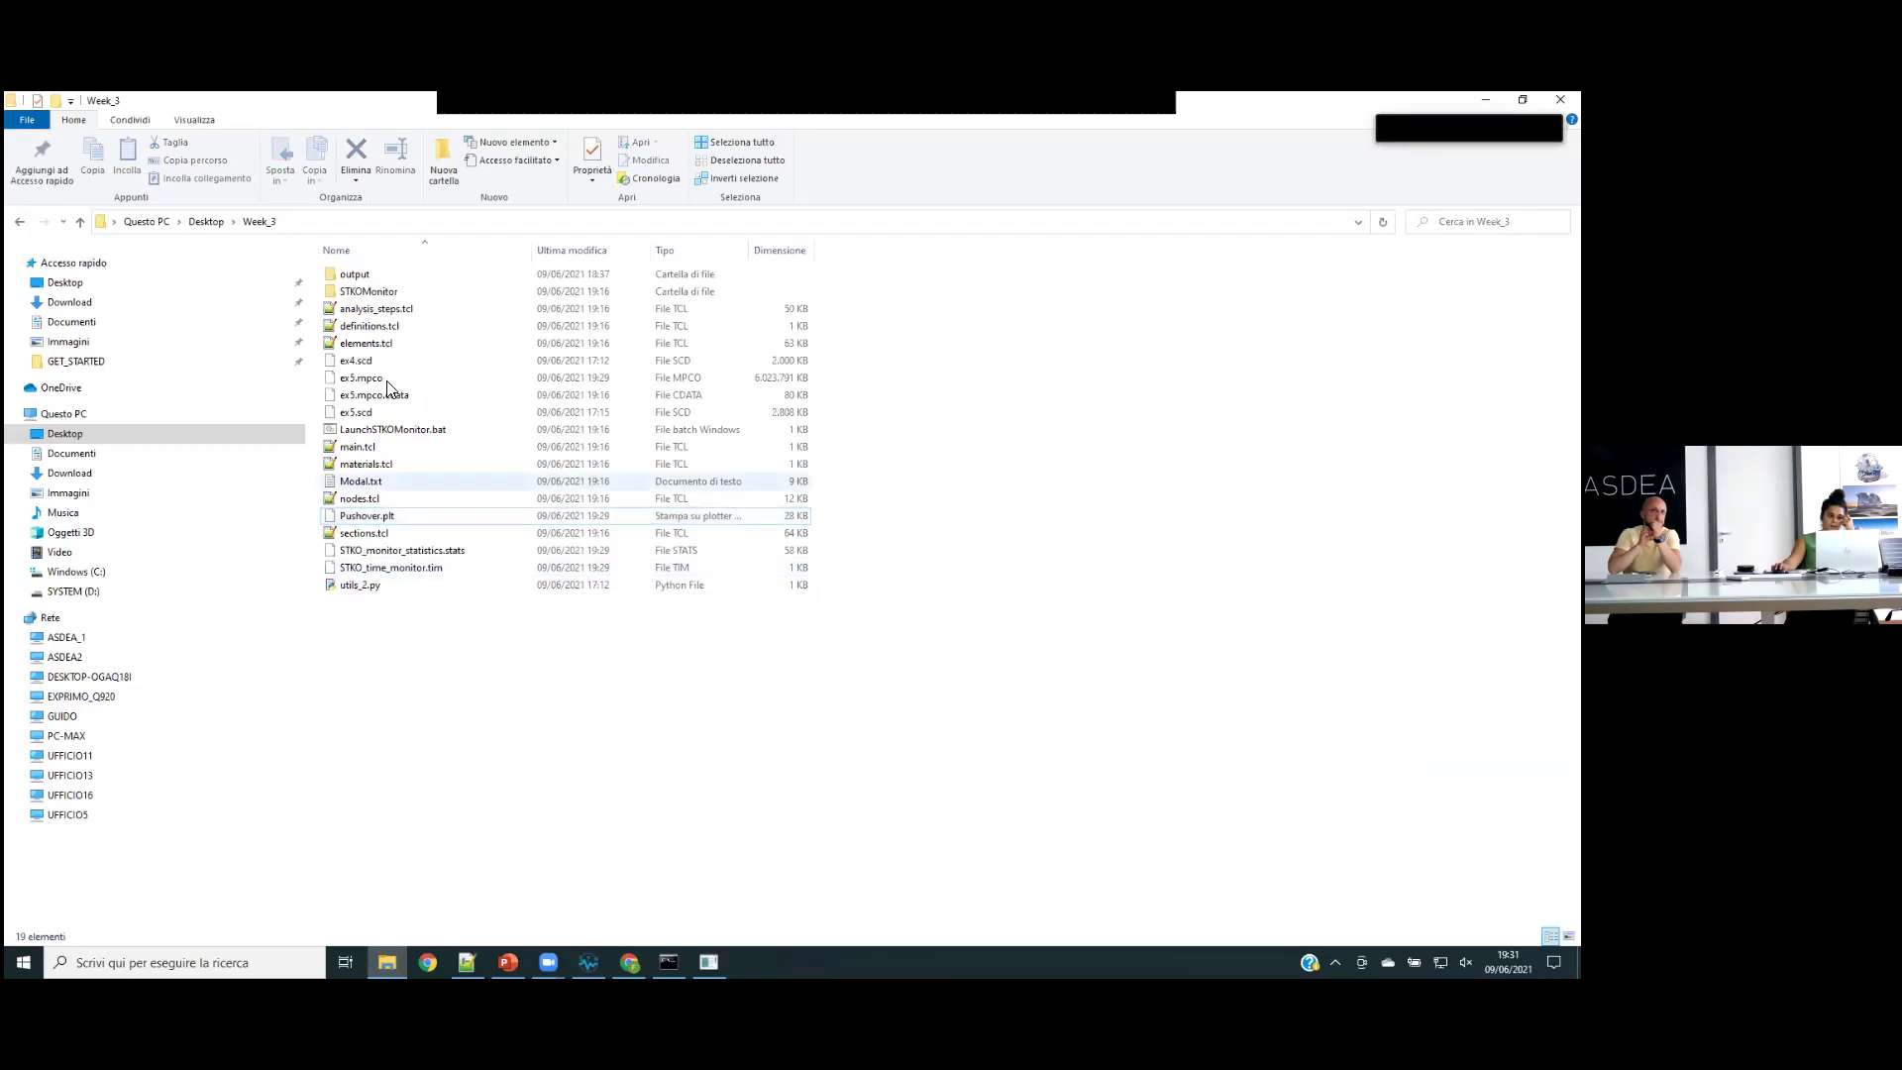
double_click(372, 280)
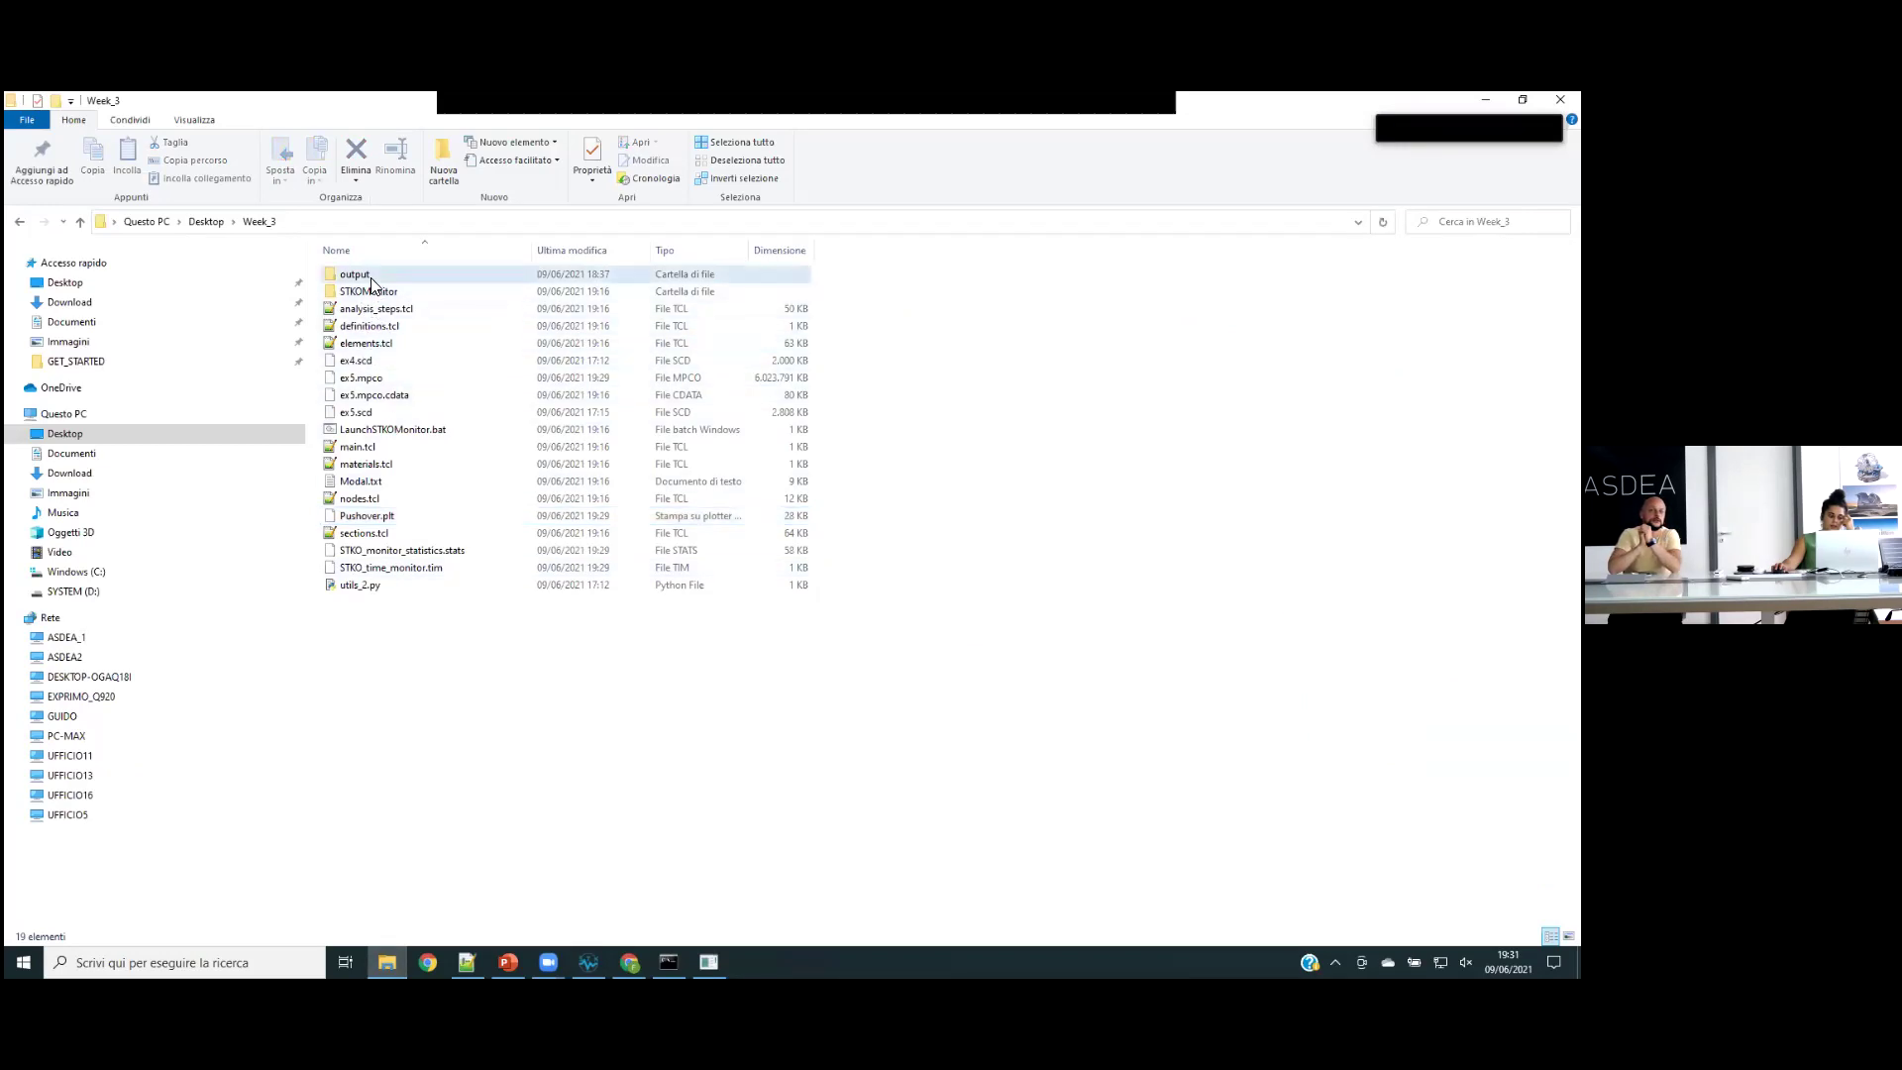
double_click(373, 277)
click(363, 412)
right_click(364, 413)
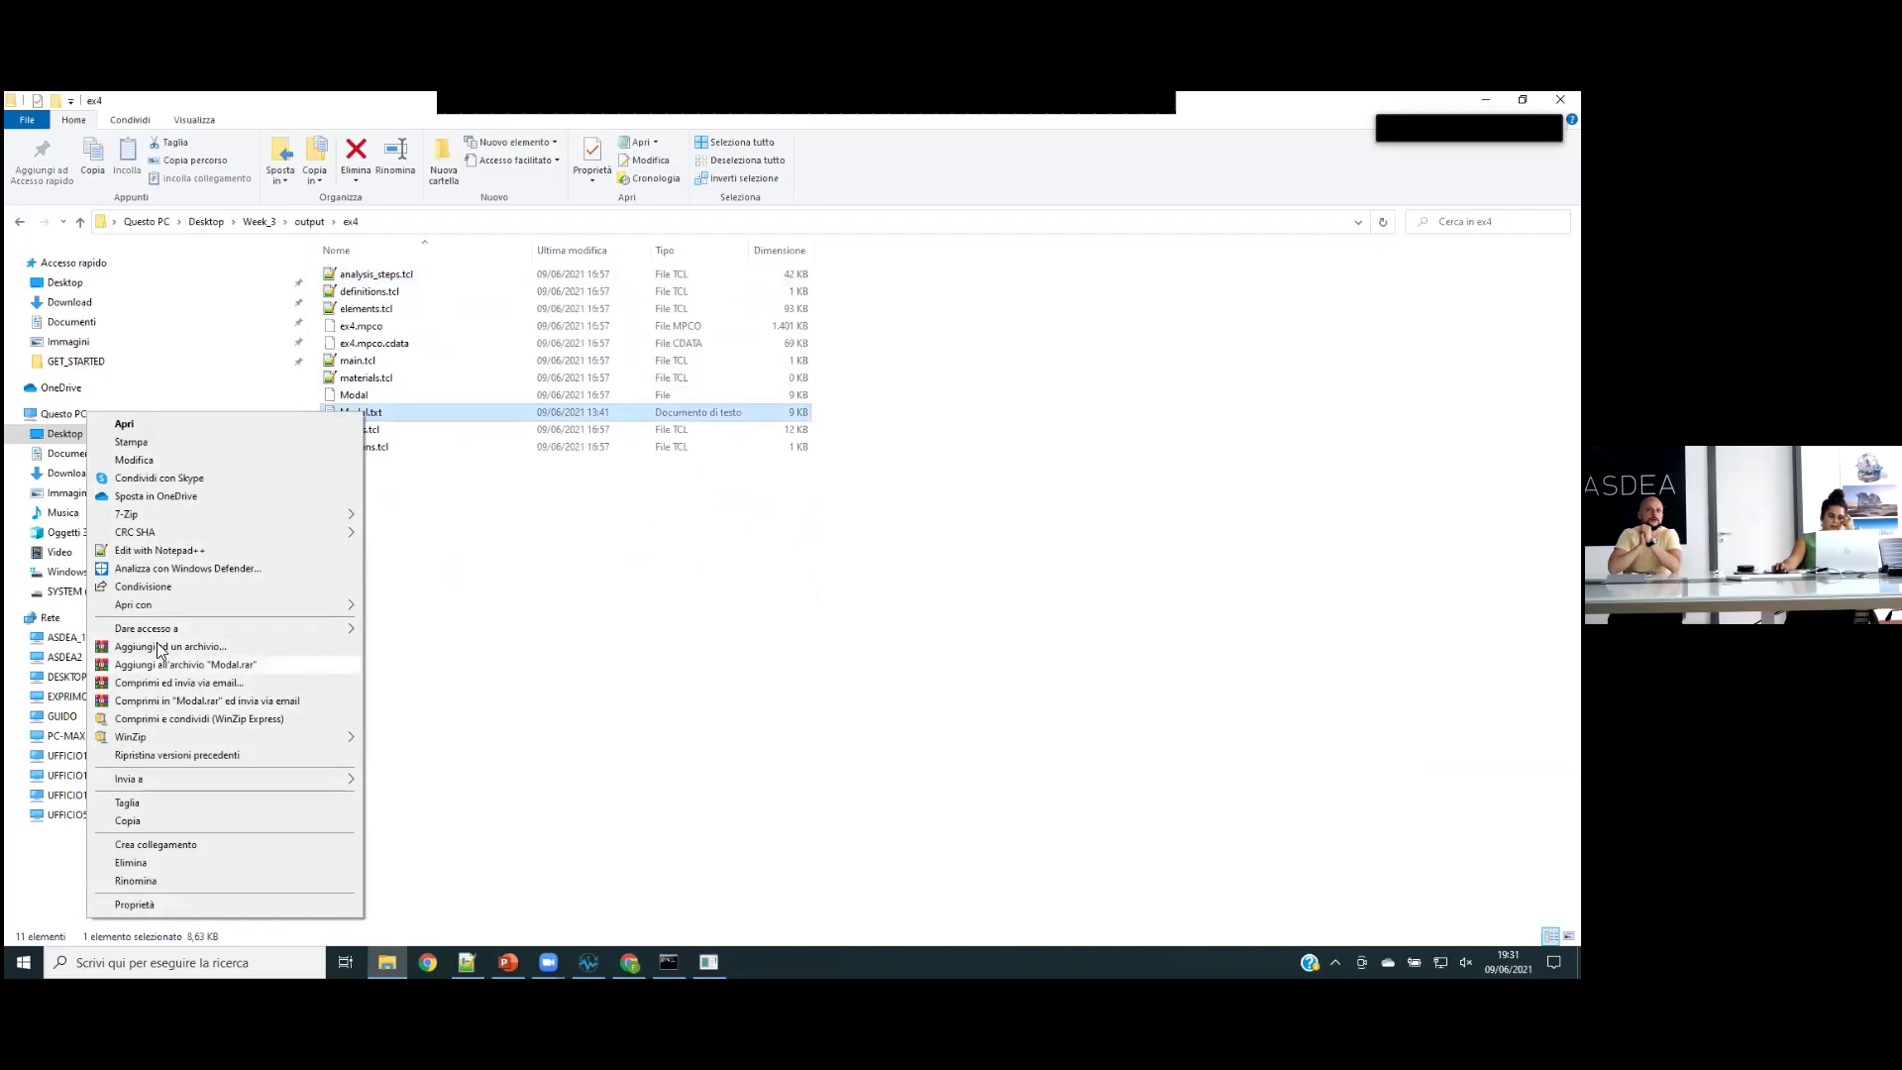
click(159, 550)
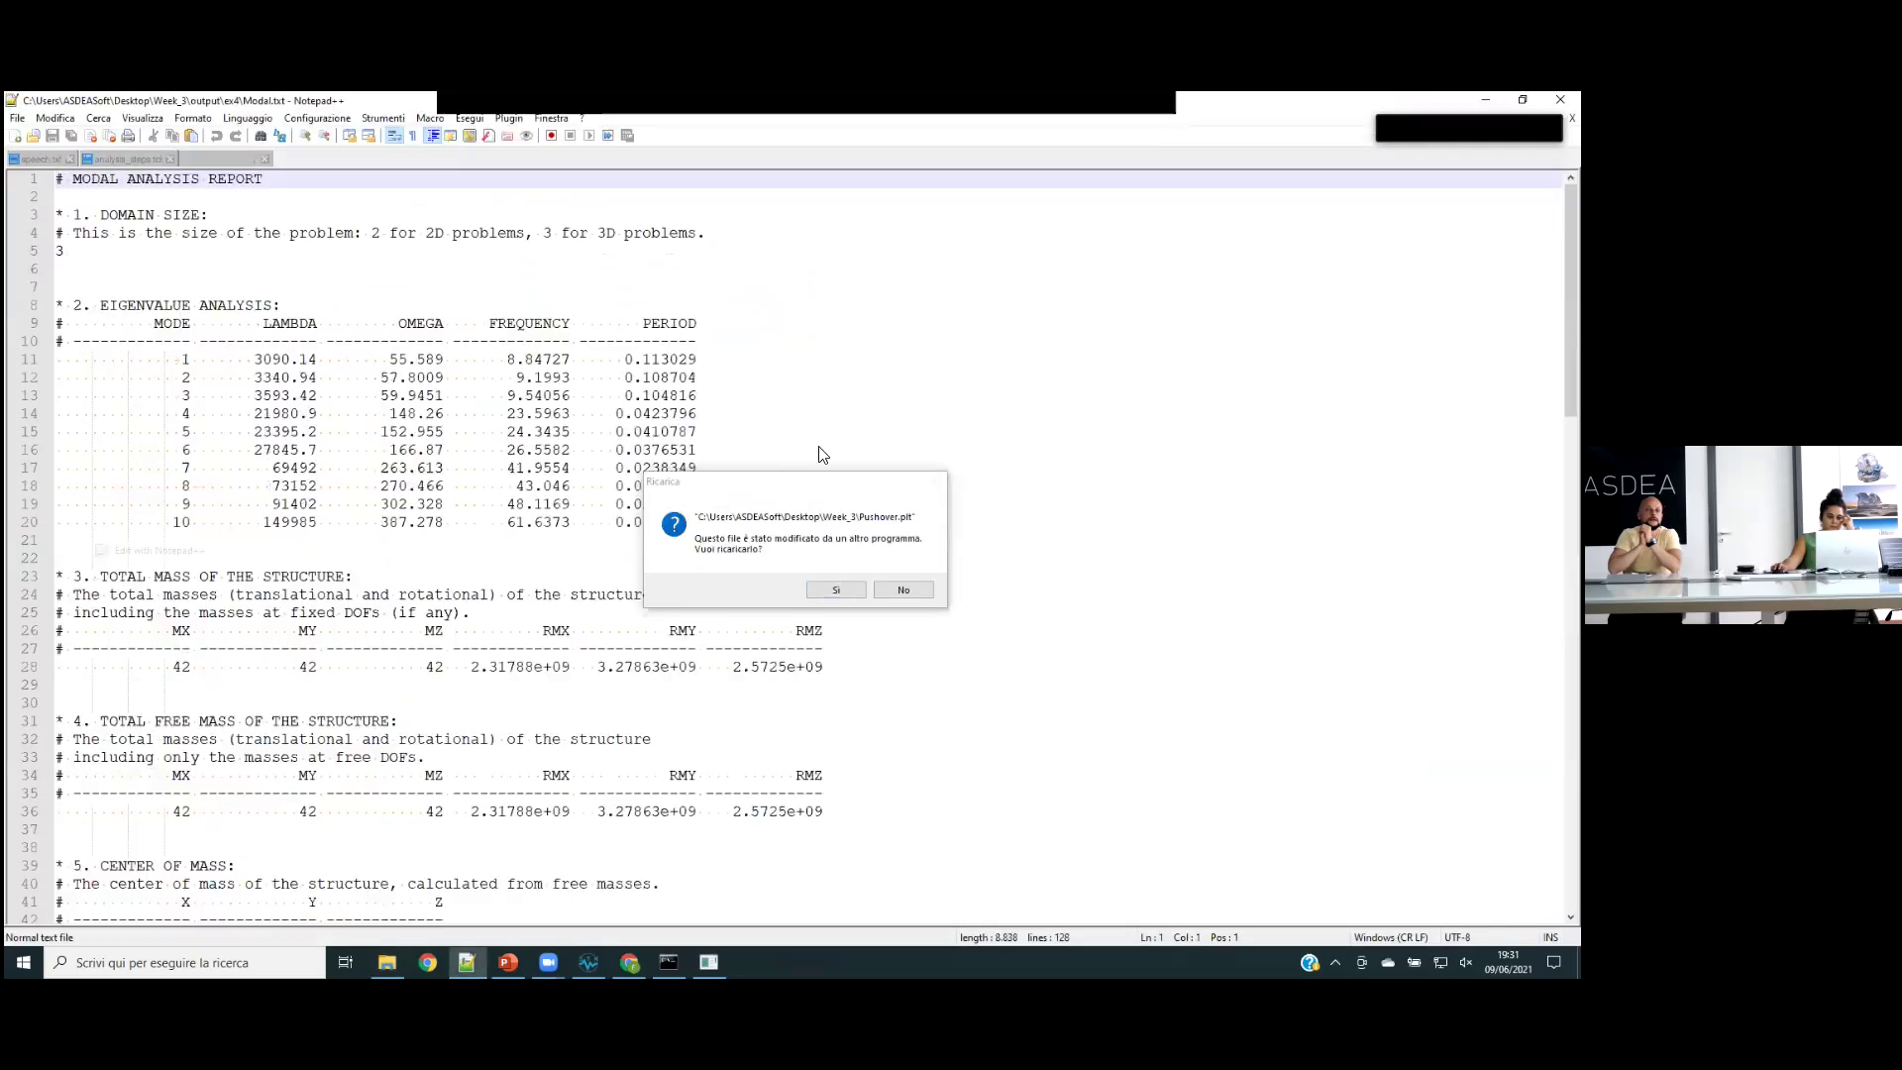
click(854, 593)
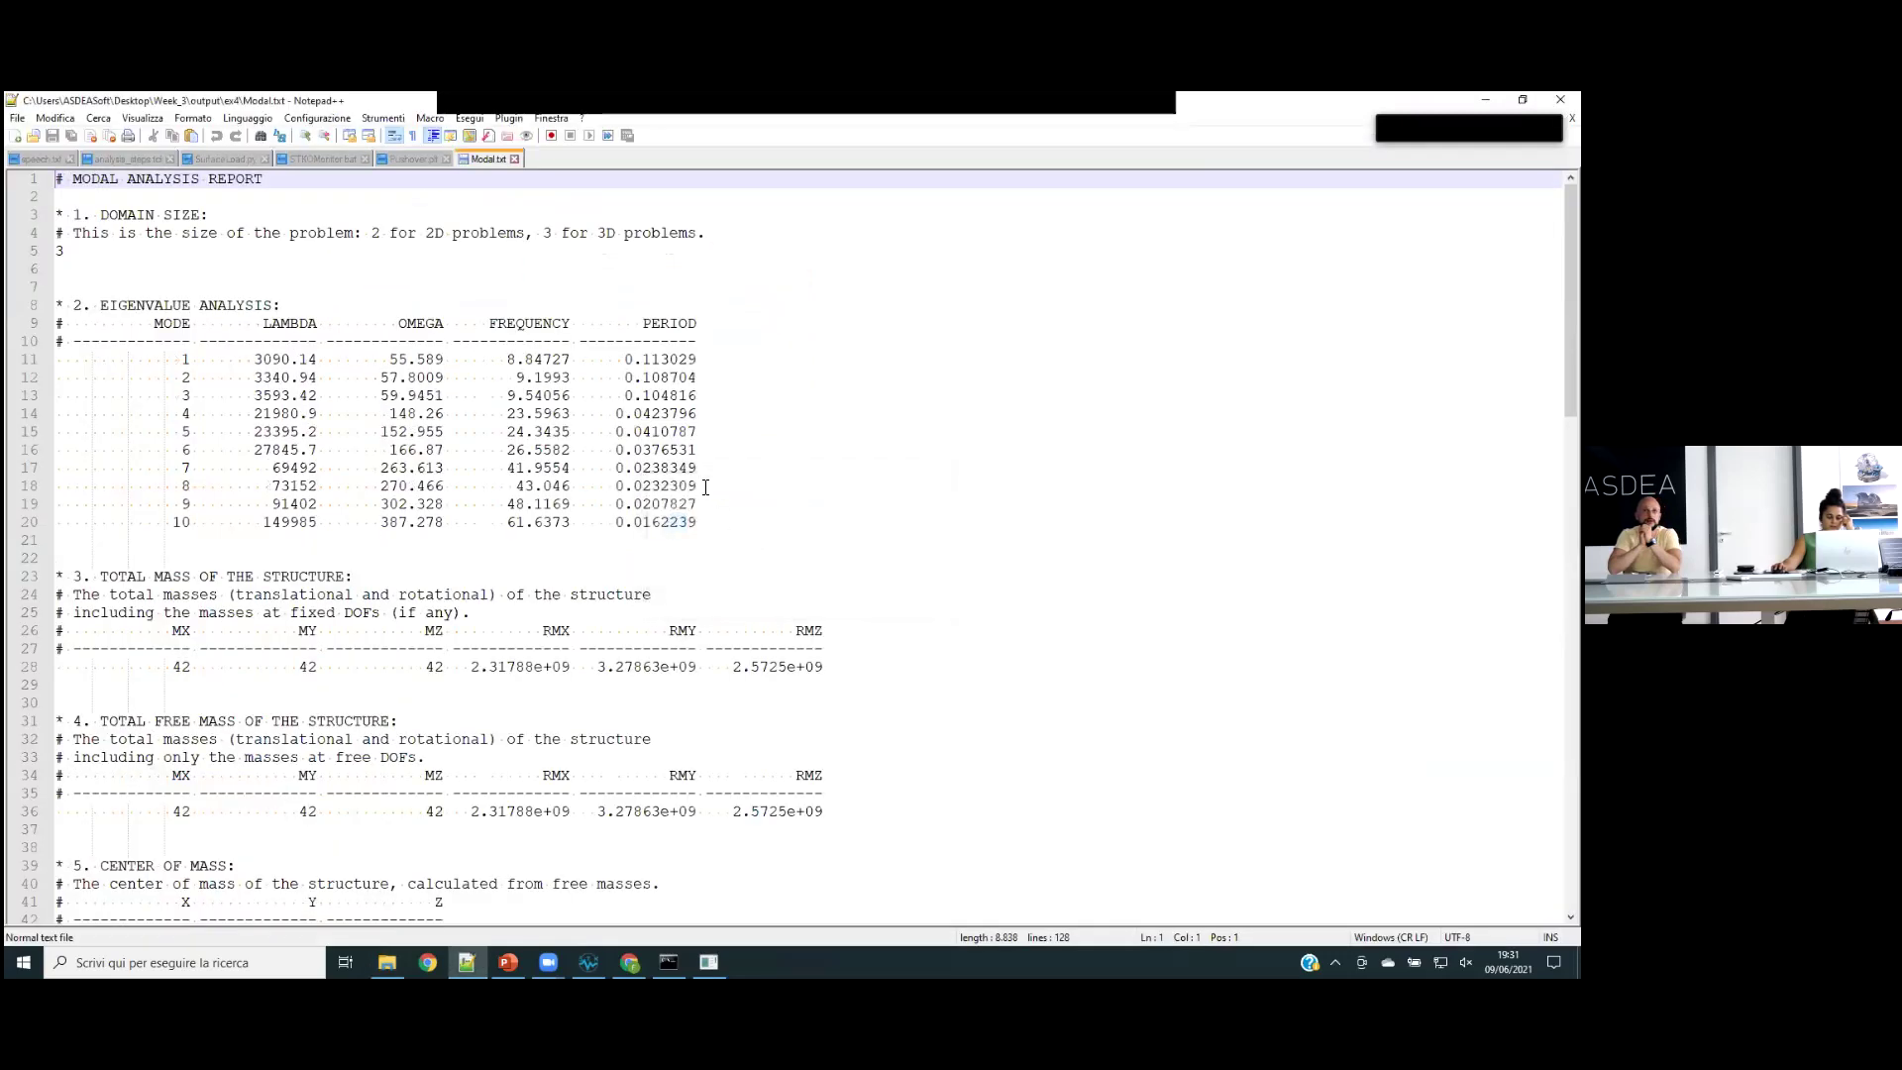
- Examine the eigenvalue analysis table in the modal report and highlight the row for mode 1
click(705, 485)
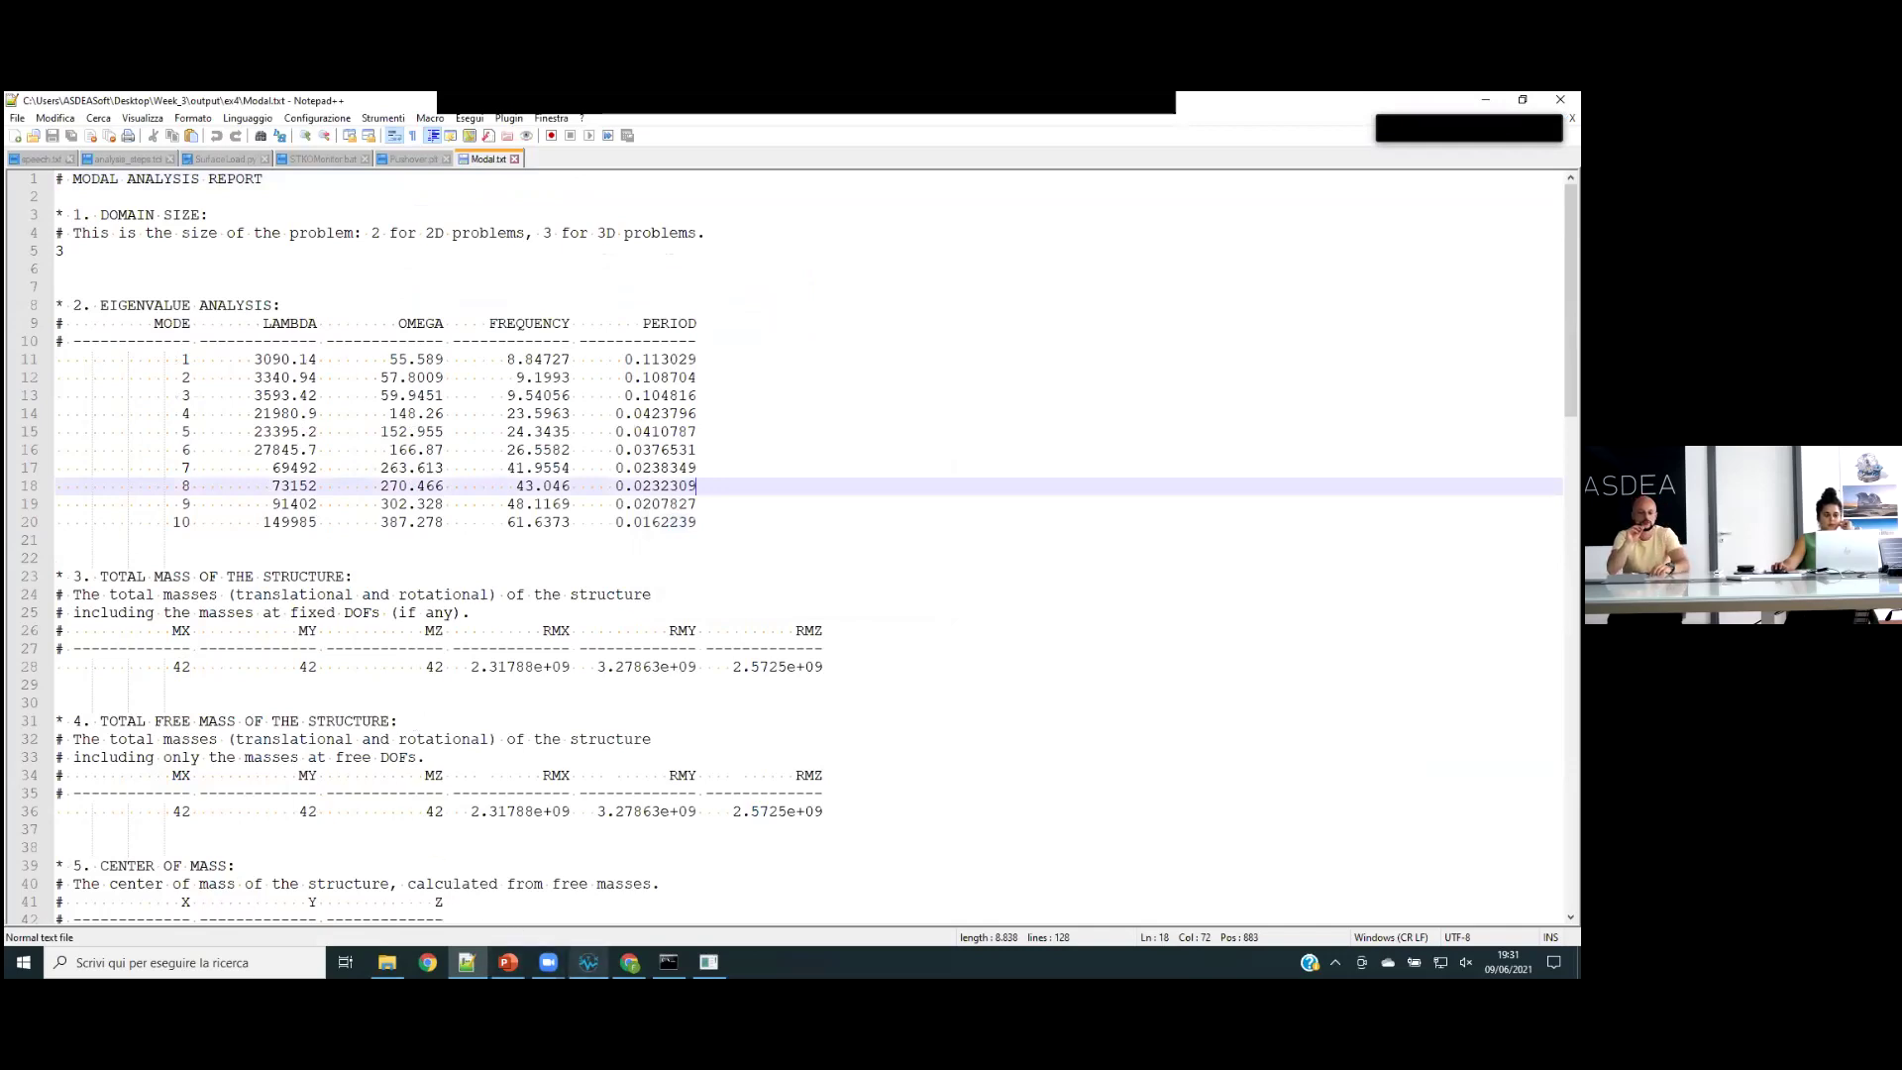
mouse_move(588, 962)
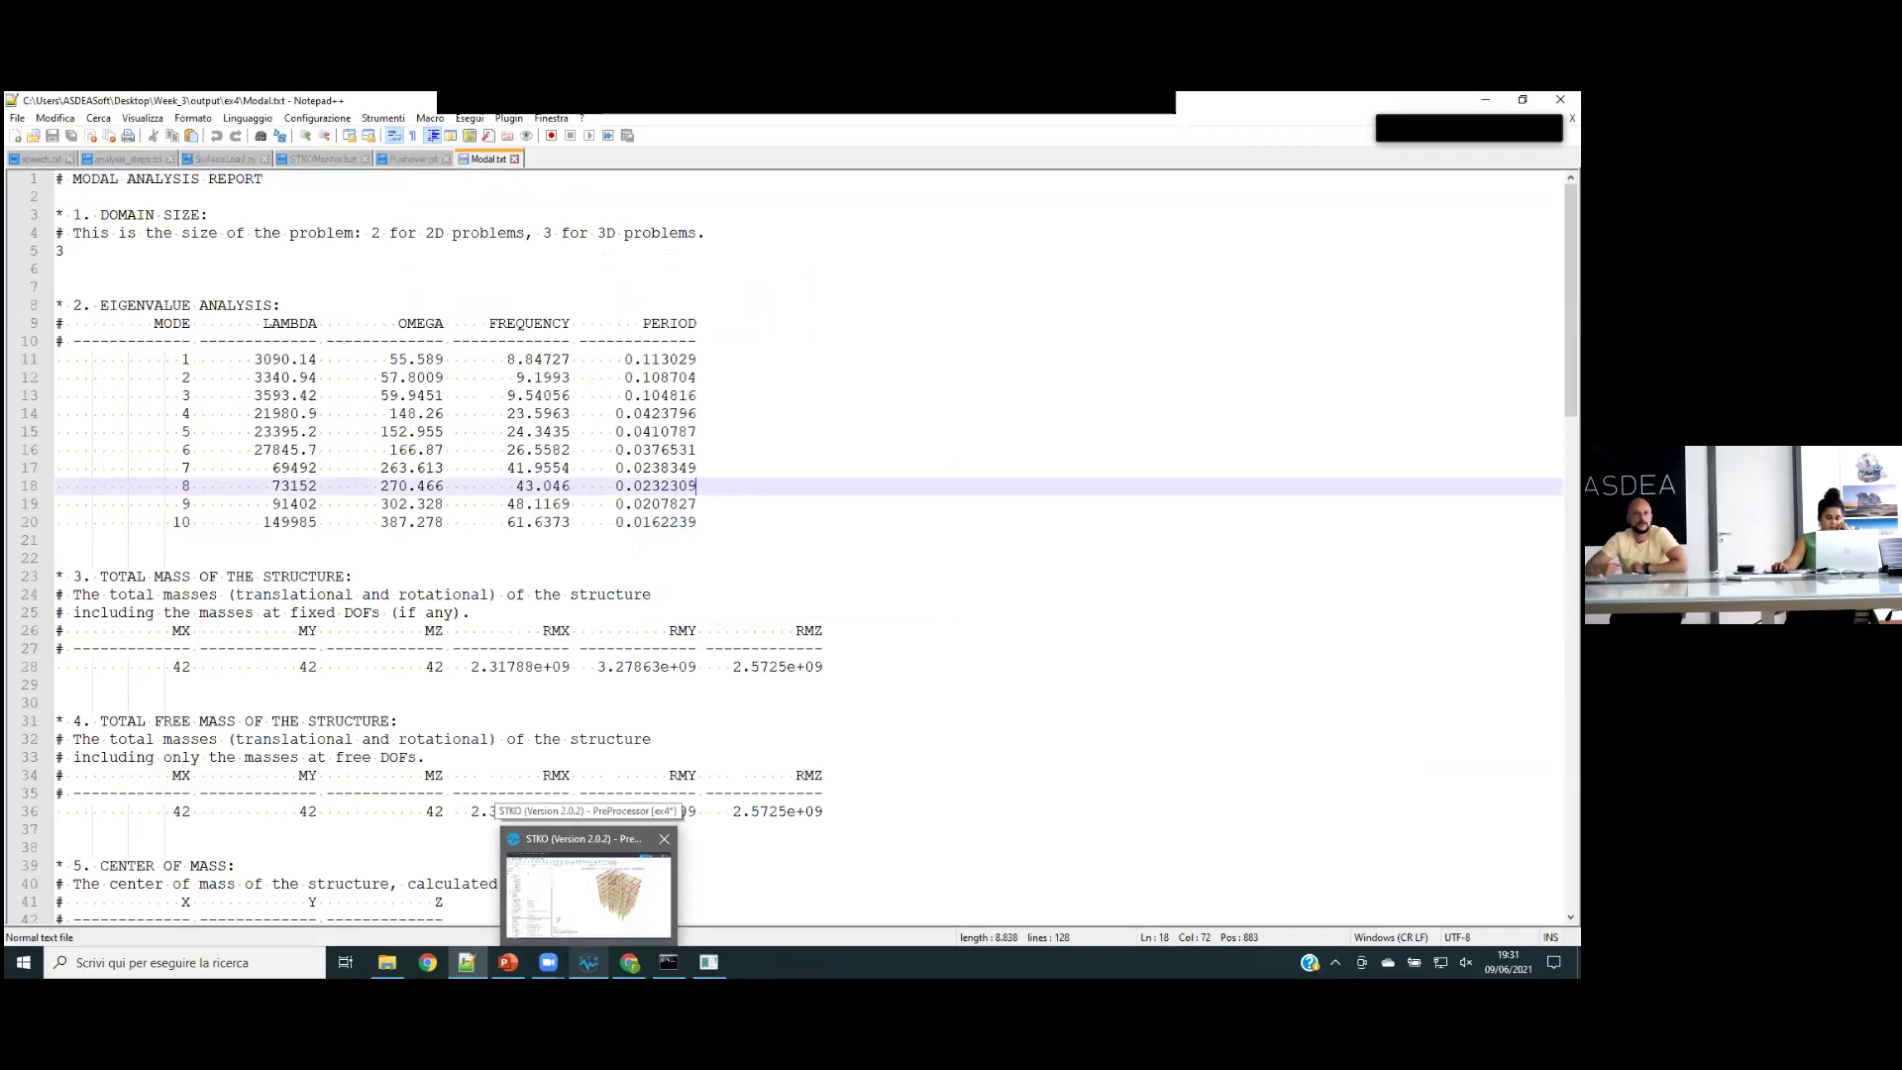
click(784, 703)
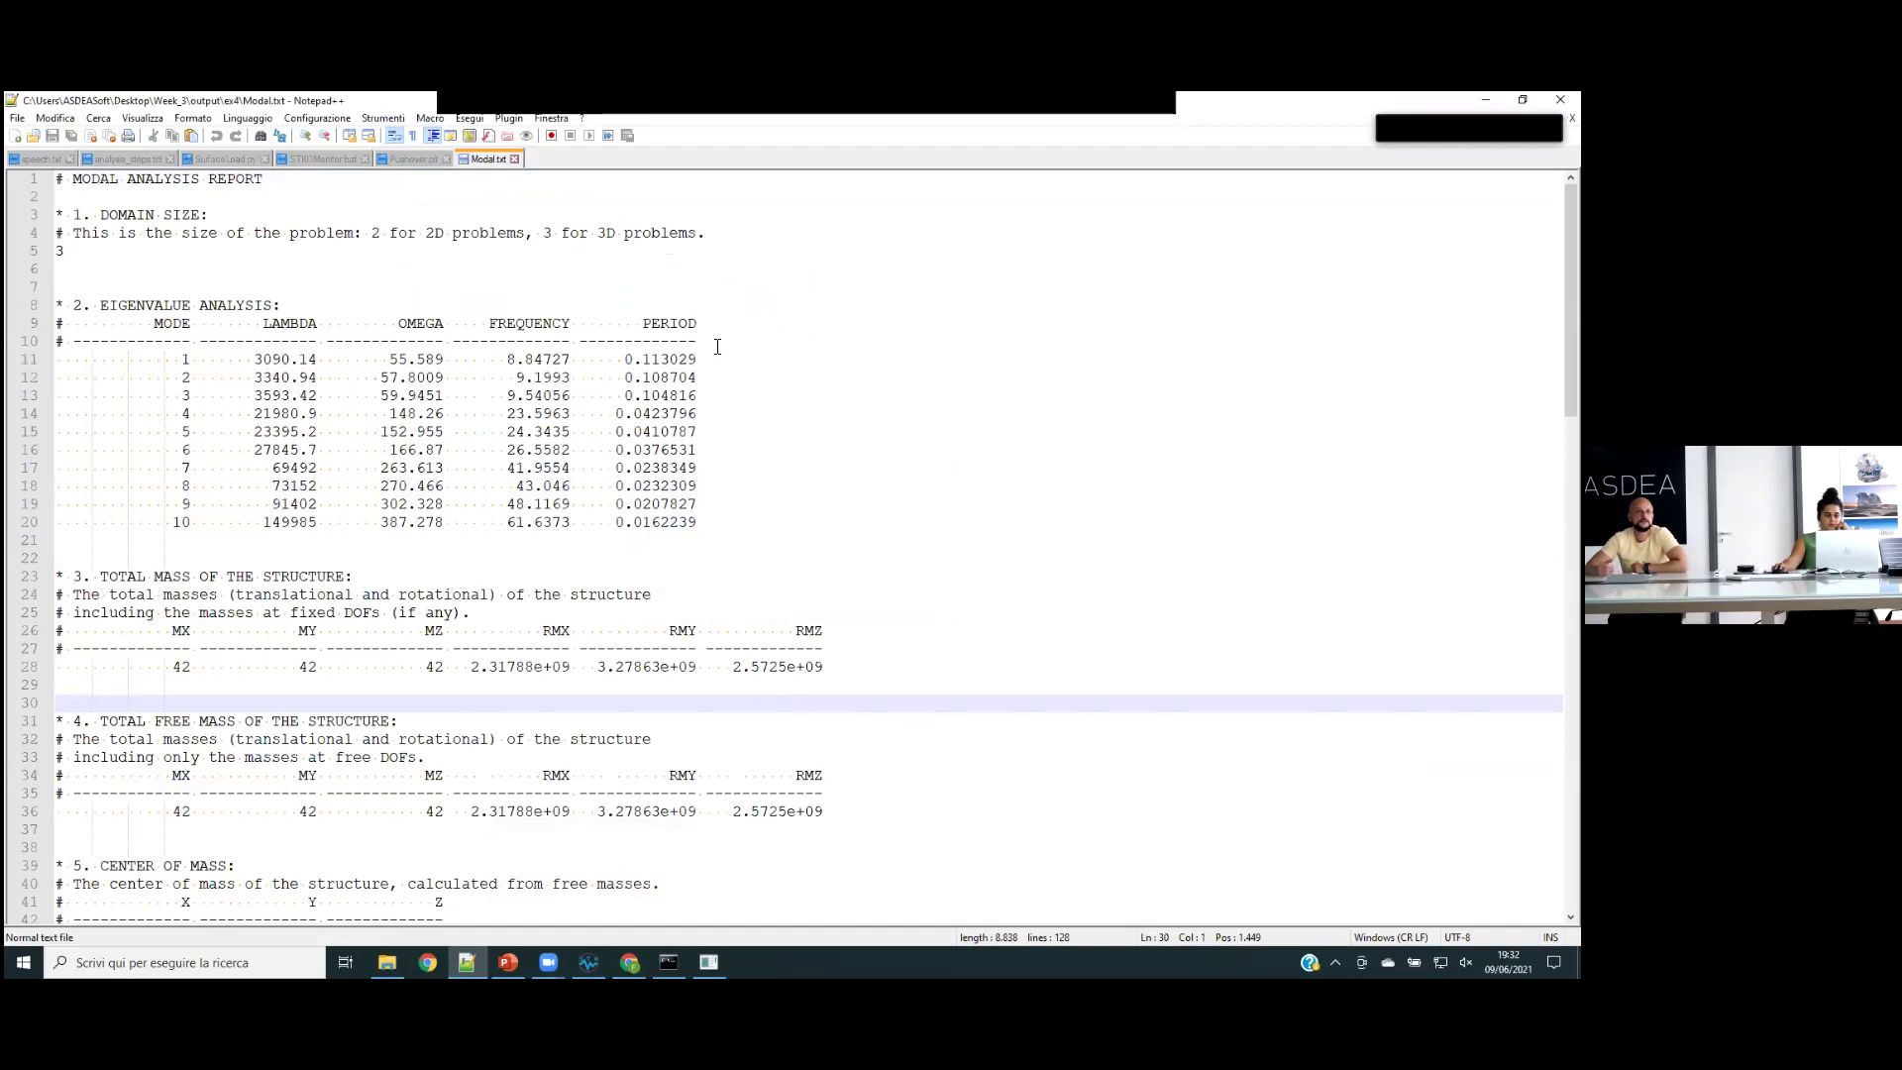
drag(704, 359, 9, 367)
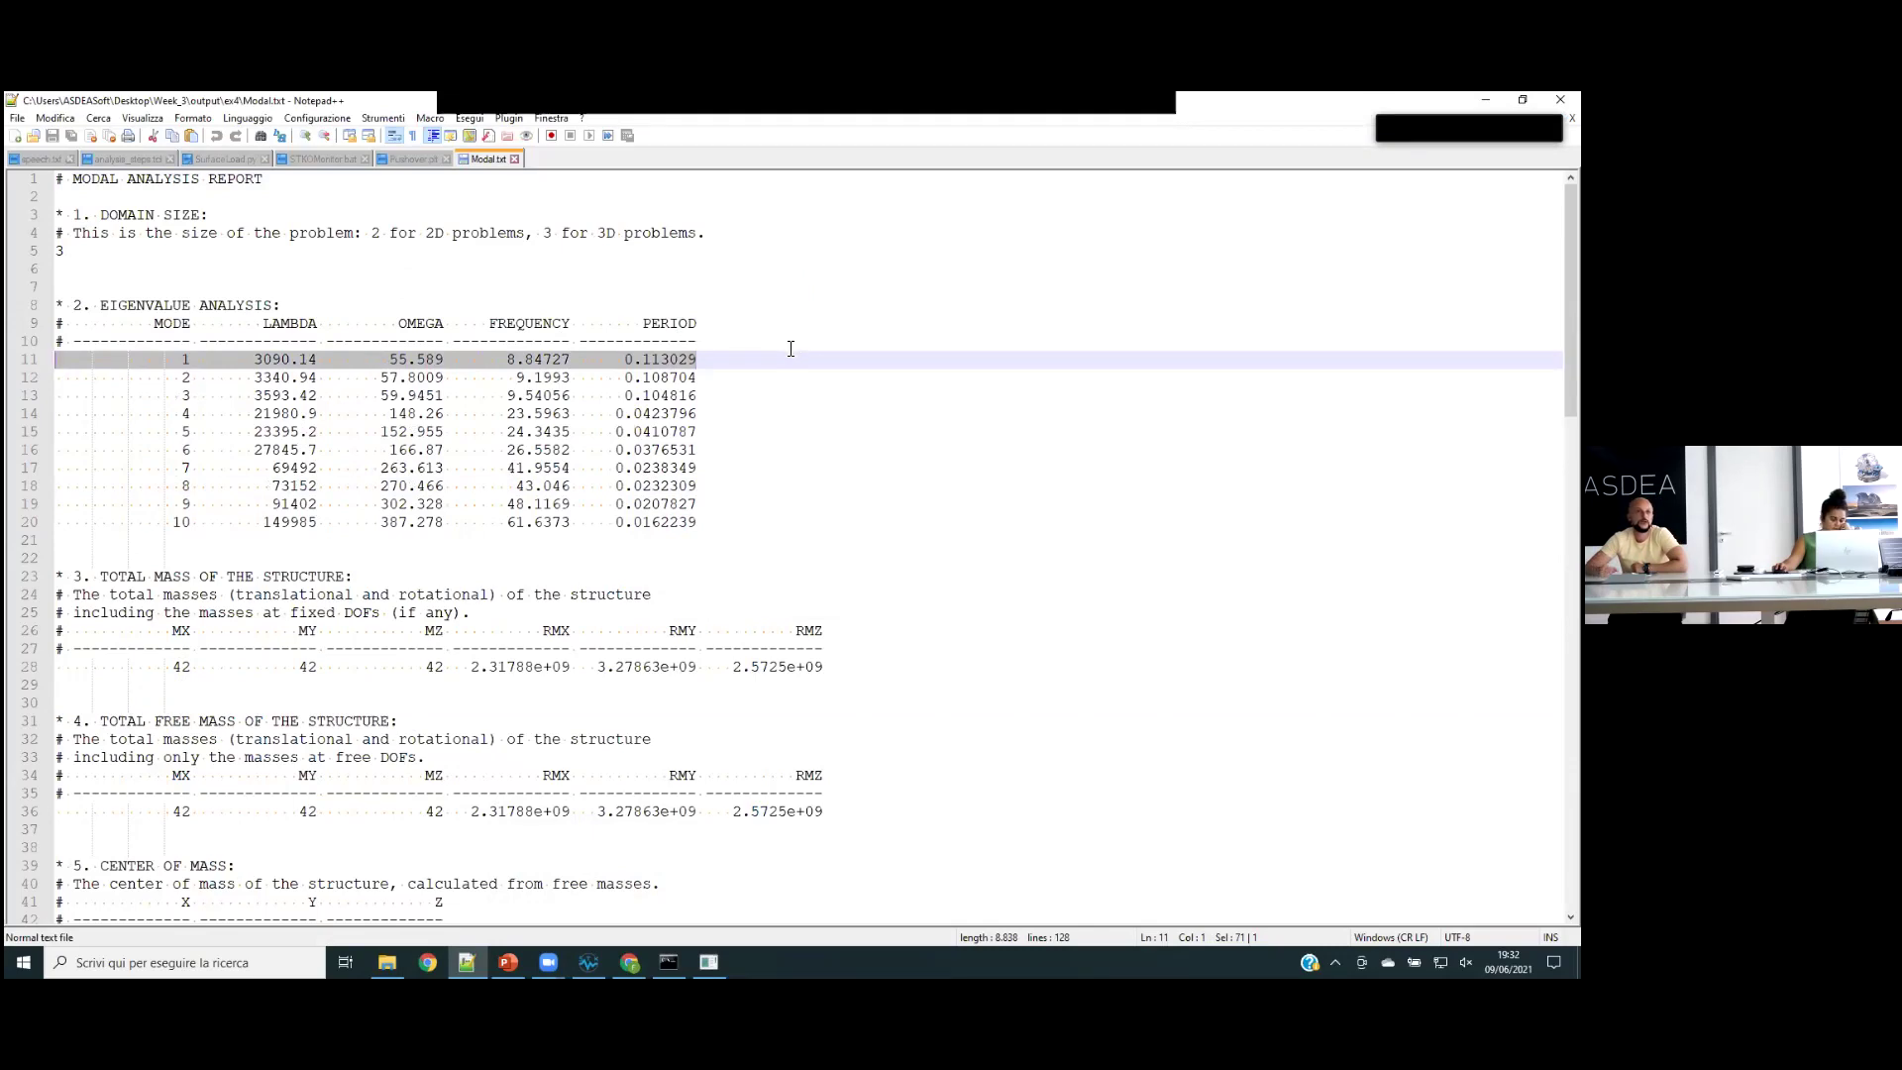
- Review the report's total mass and center of mass sections, highlight "free DOFs", and continue to the modal participation tables
scroll(733, 521, down, 4)
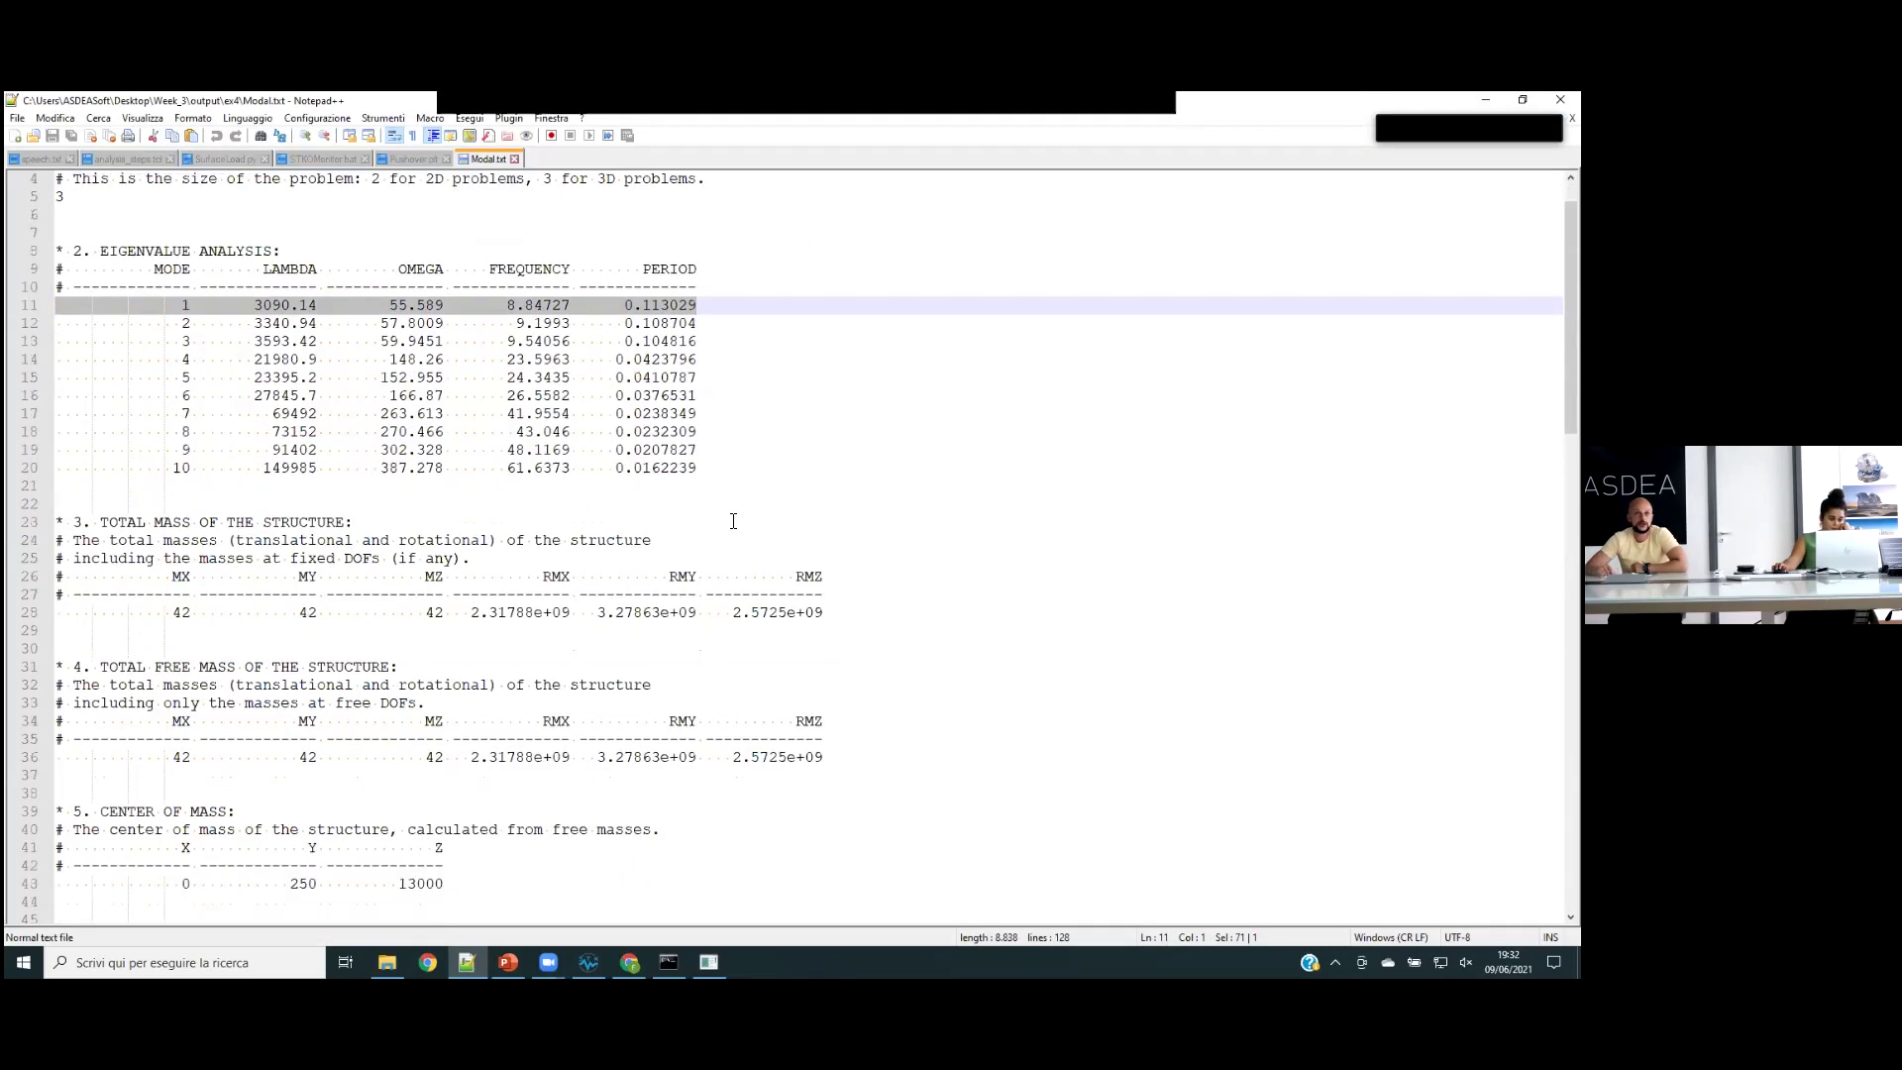
scroll(733, 521, down, 1)
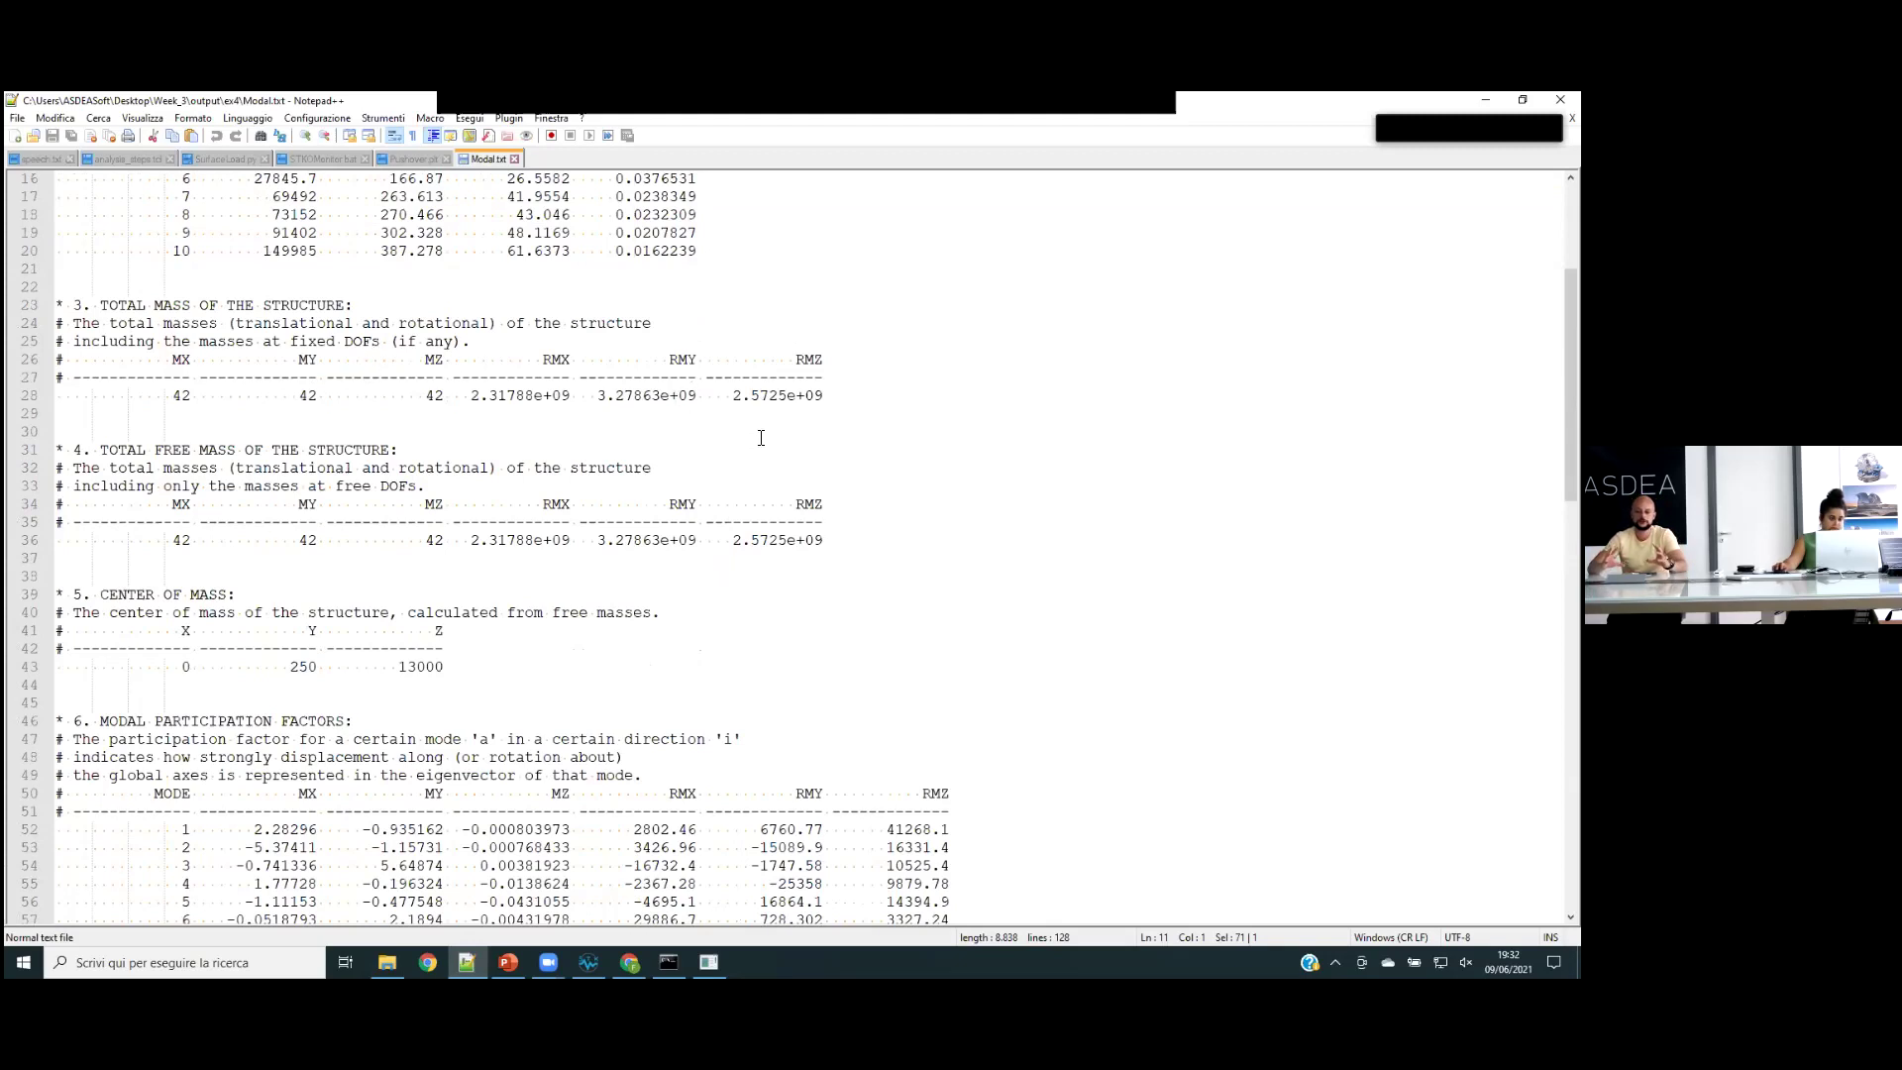
drag(336, 486, 419, 487)
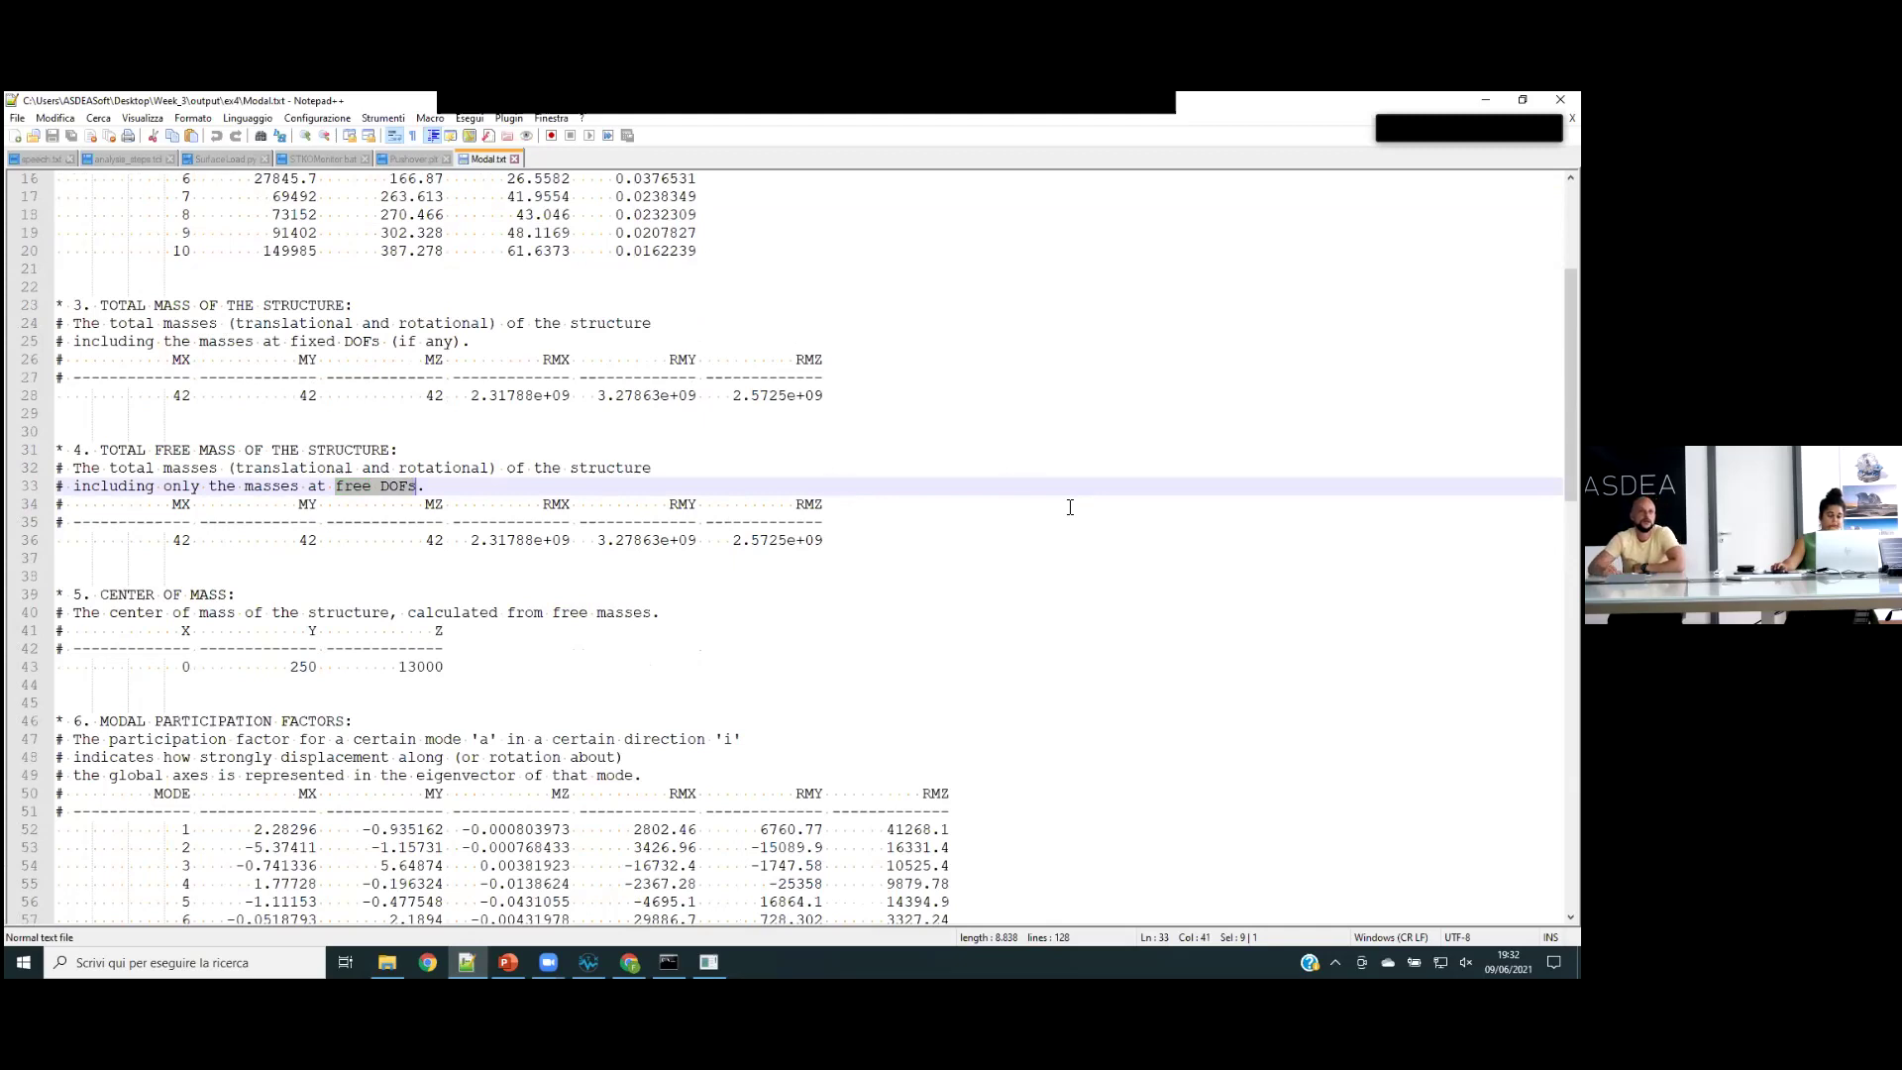
scroll(1071, 507, down, 2)
scroll(1070, 507, down, 1)
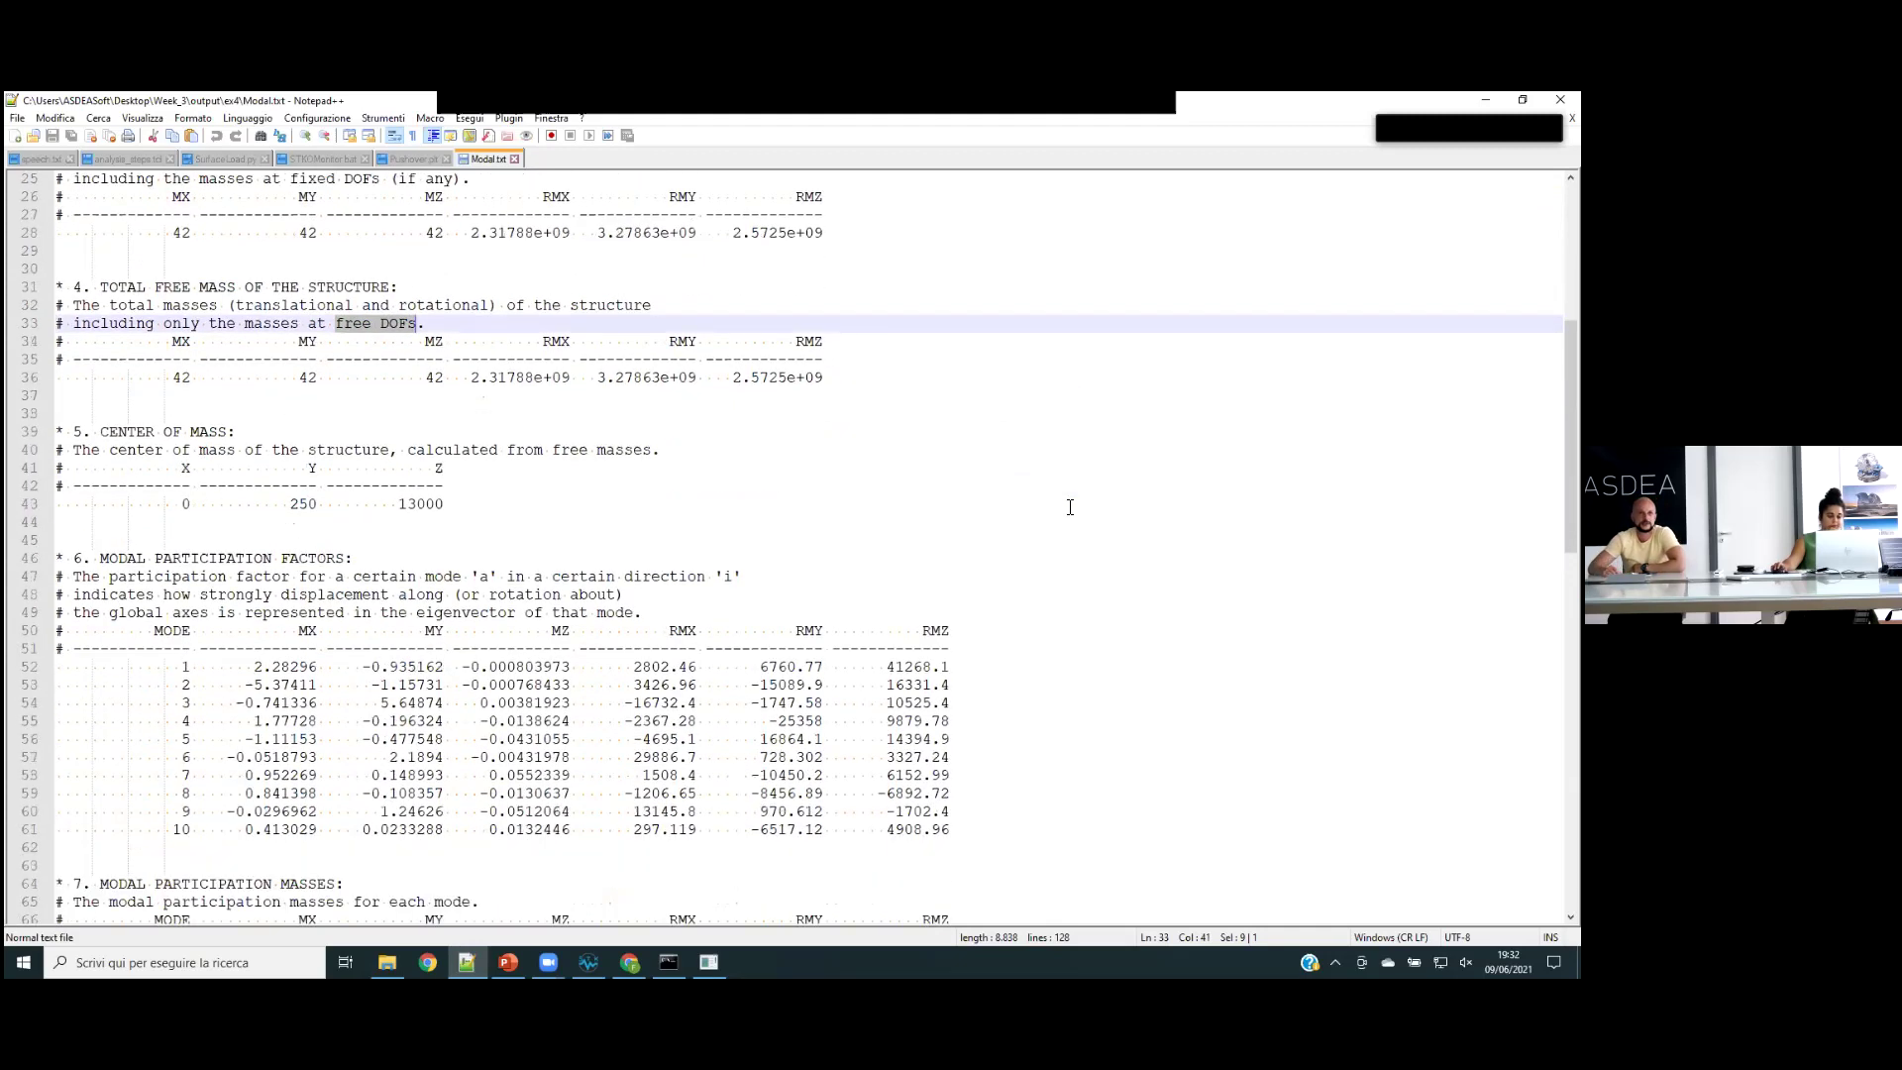
scroll(1070, 507, down, 5)
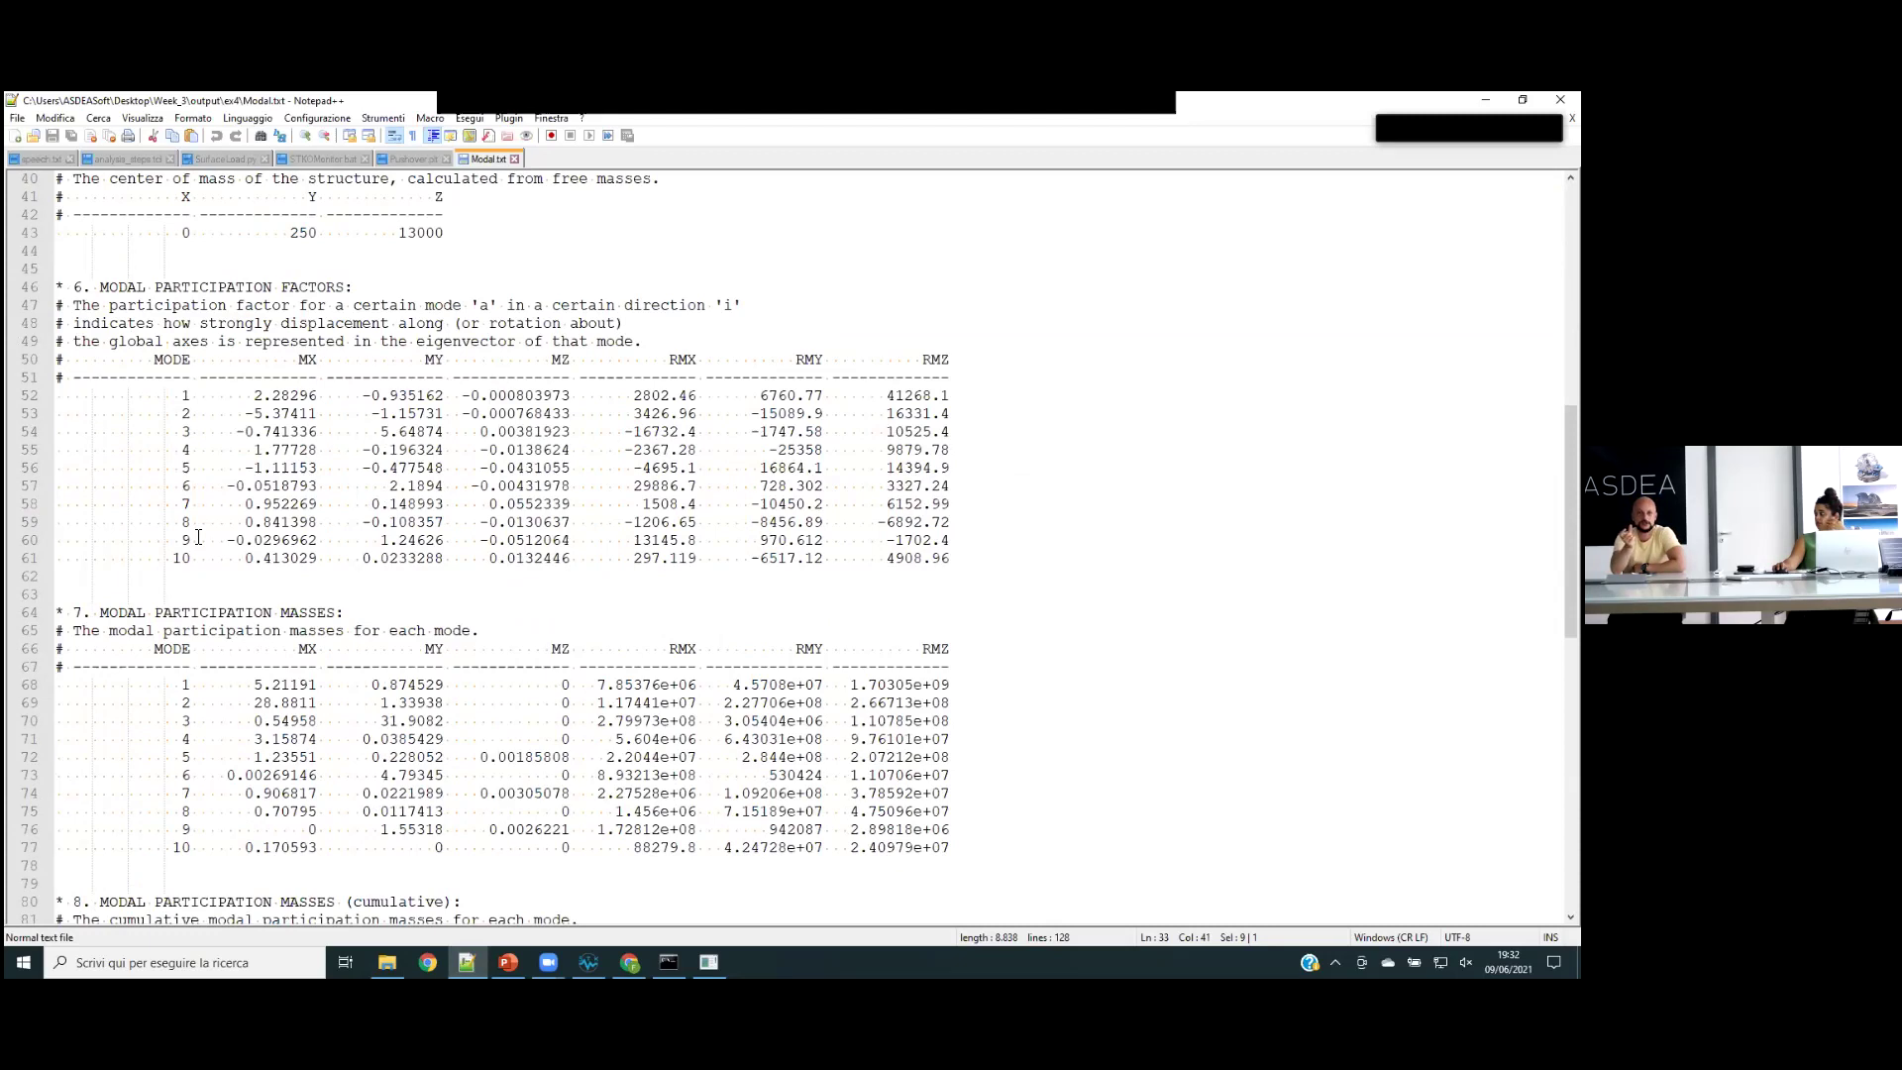
- Switch to STKO, open the eigen analysis step, compare its solver options, try -fullGenLapack, and discard the edit
click(588, 961)
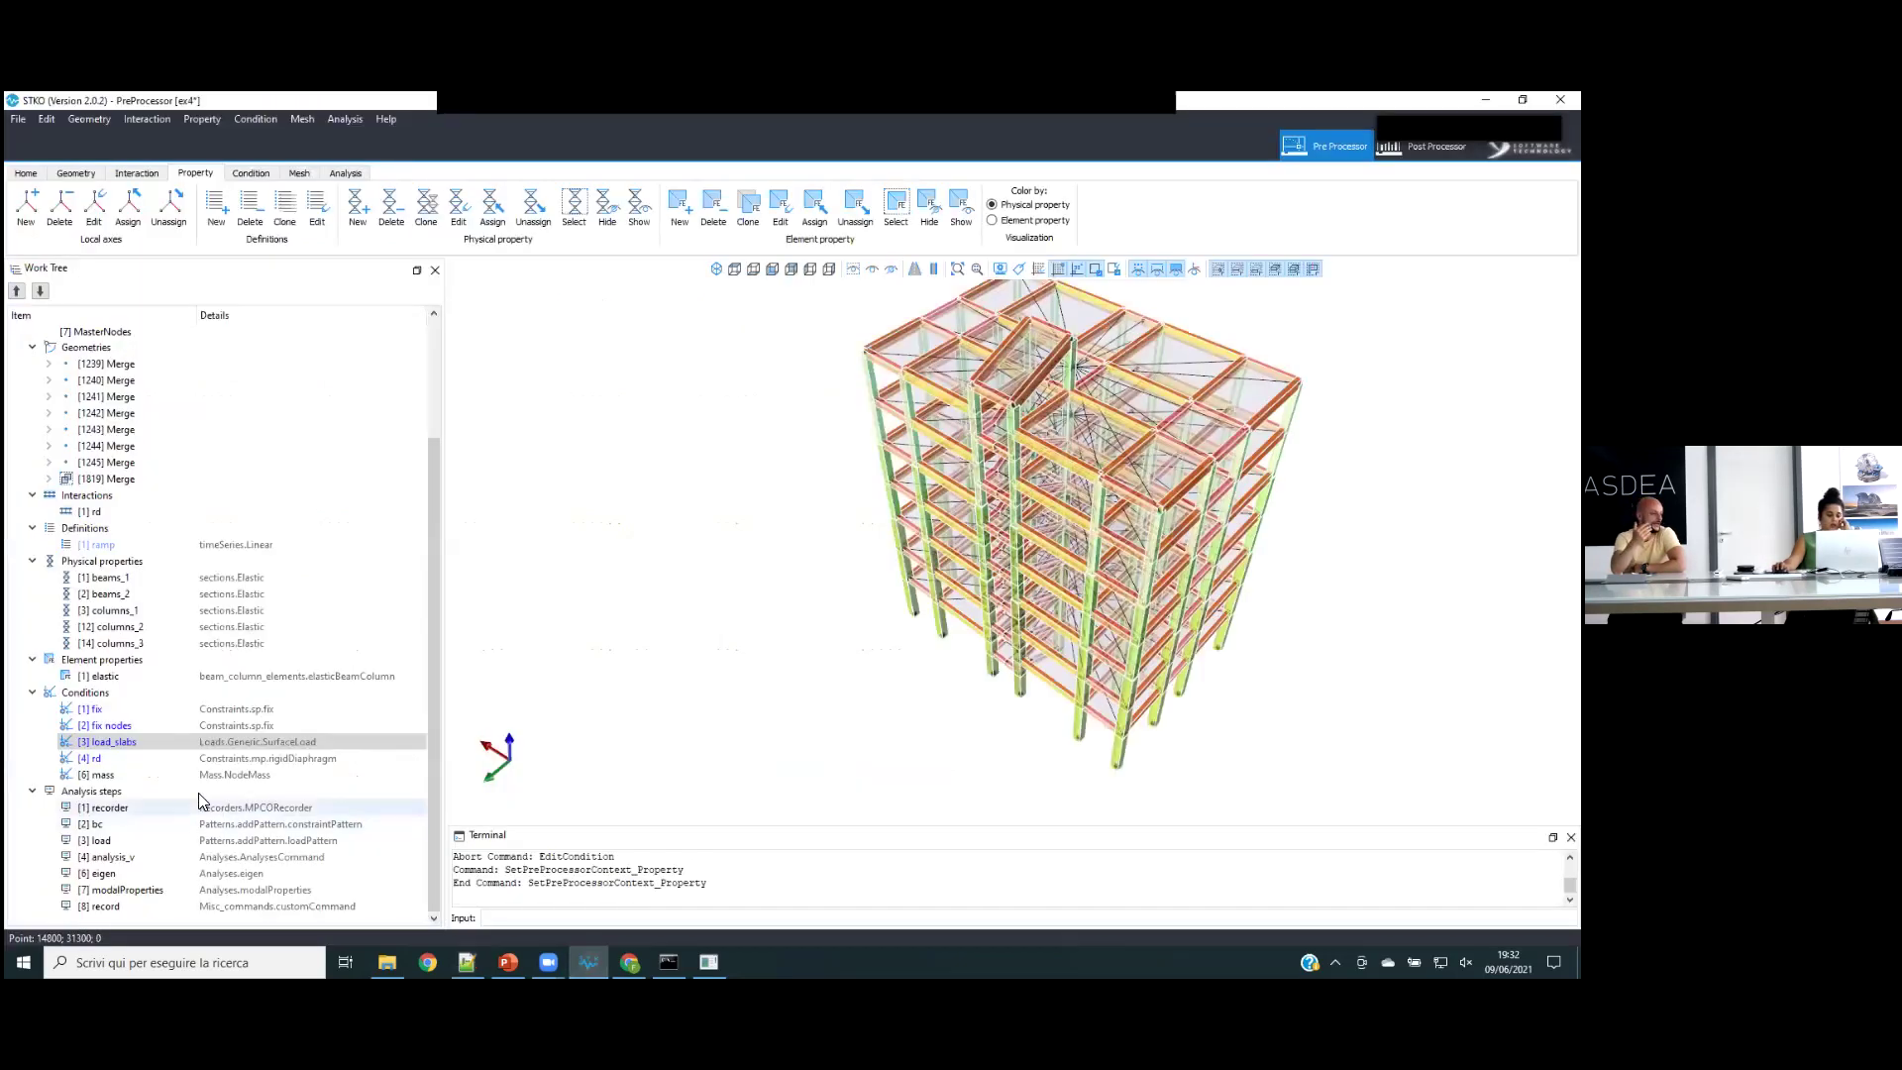
click(199, 873)
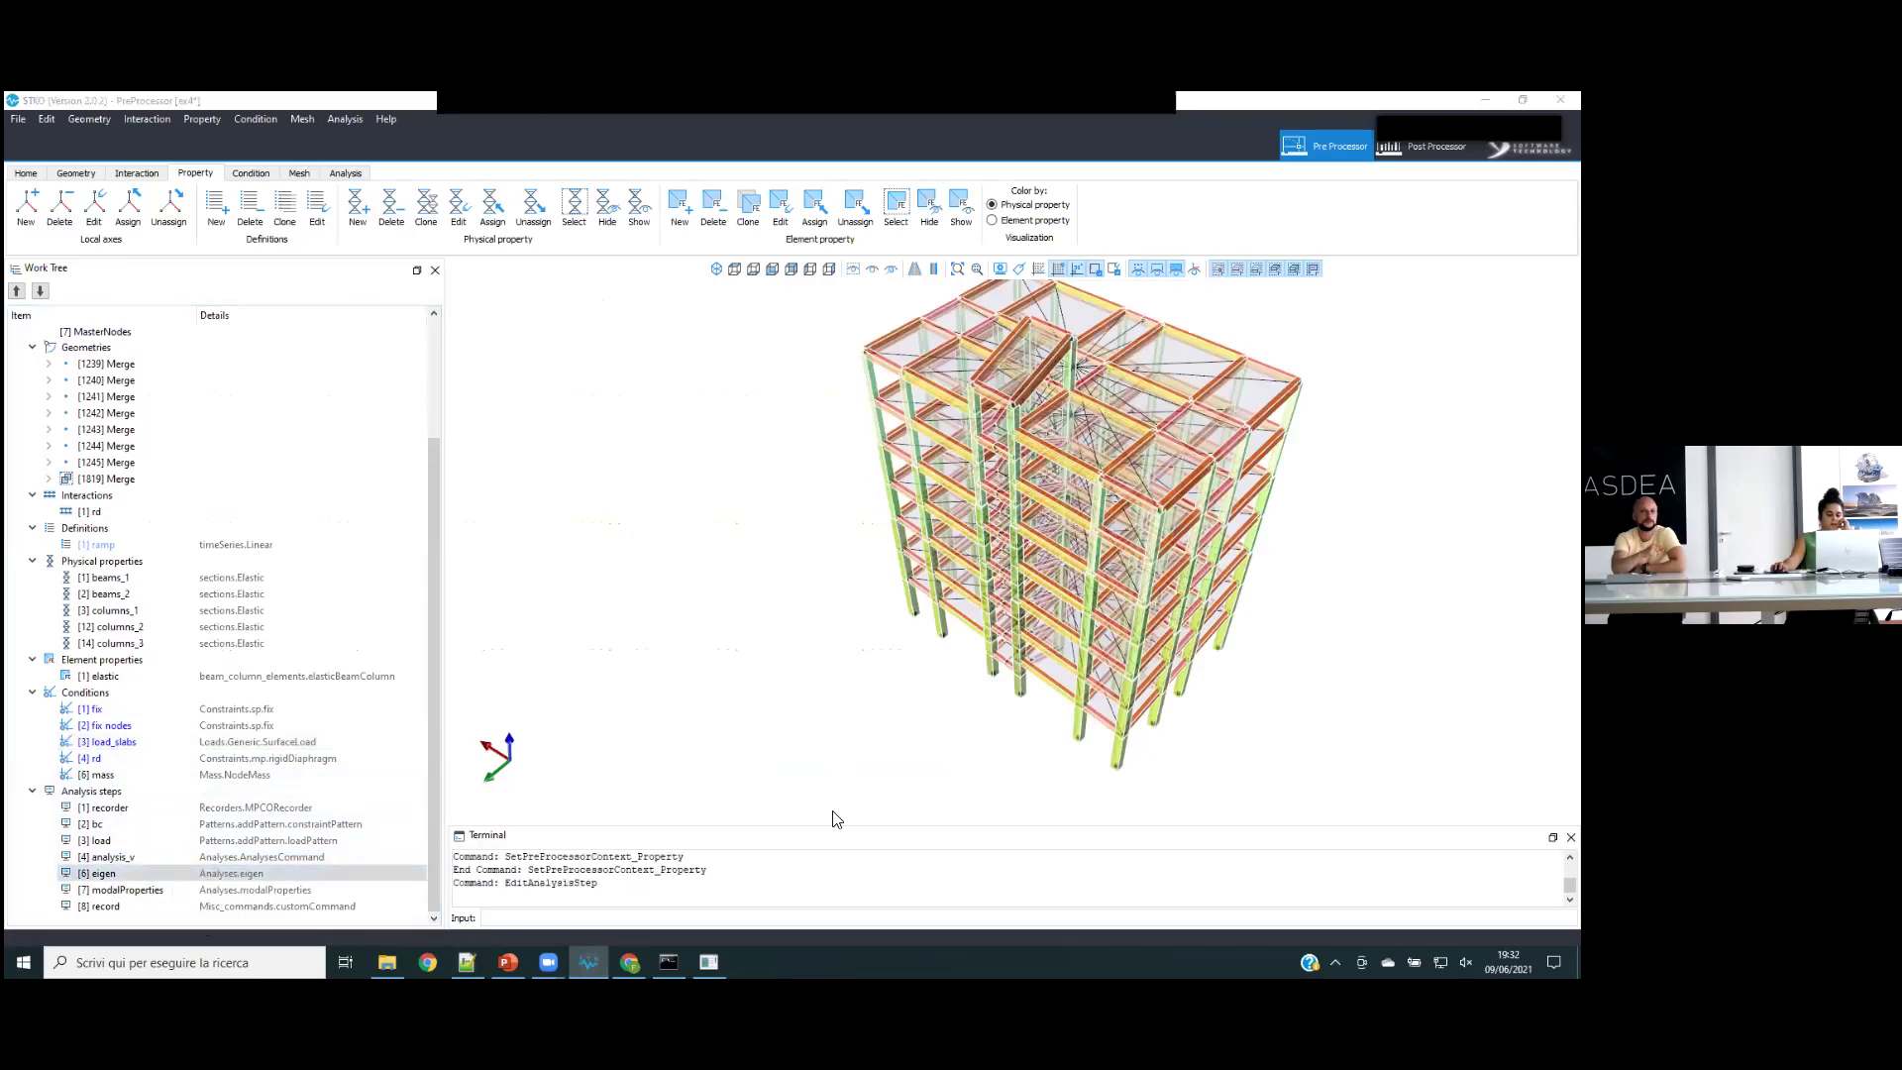
click(909, 426)
click(981, 426)
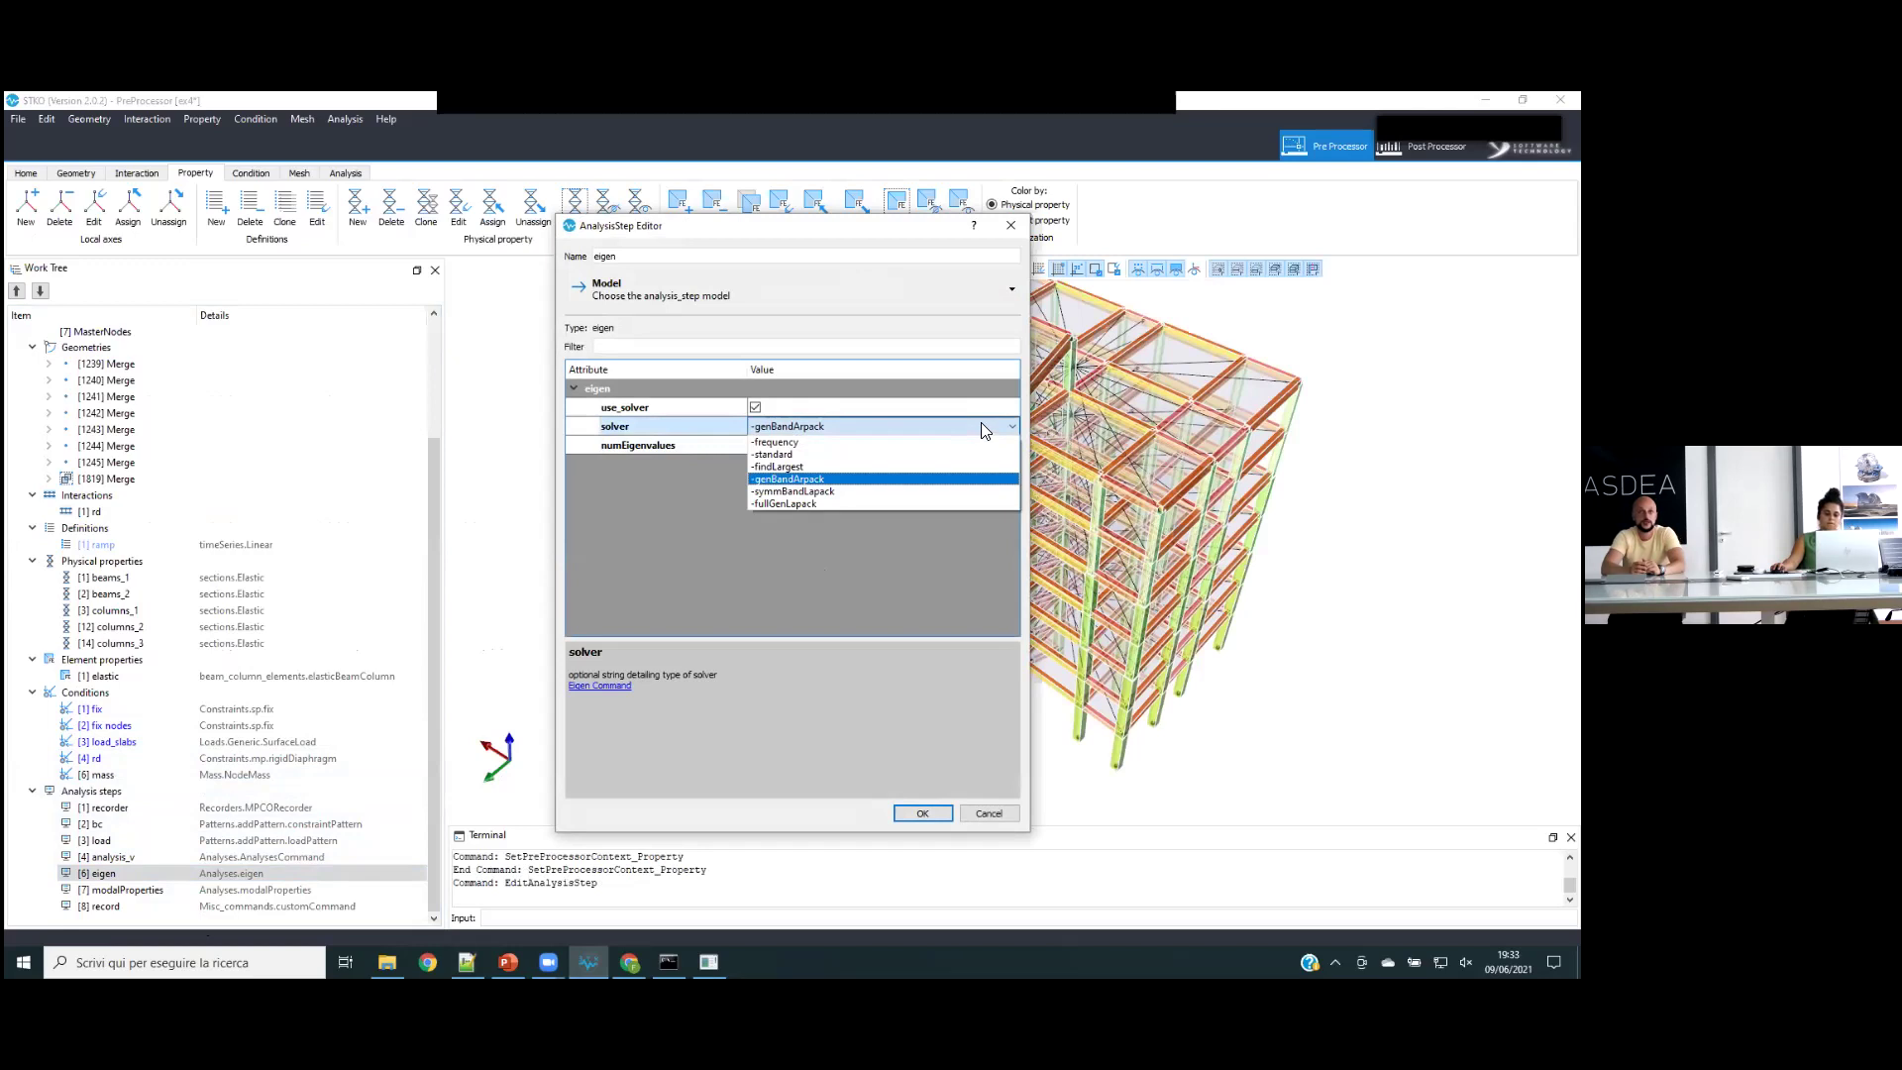
click(979, 424)
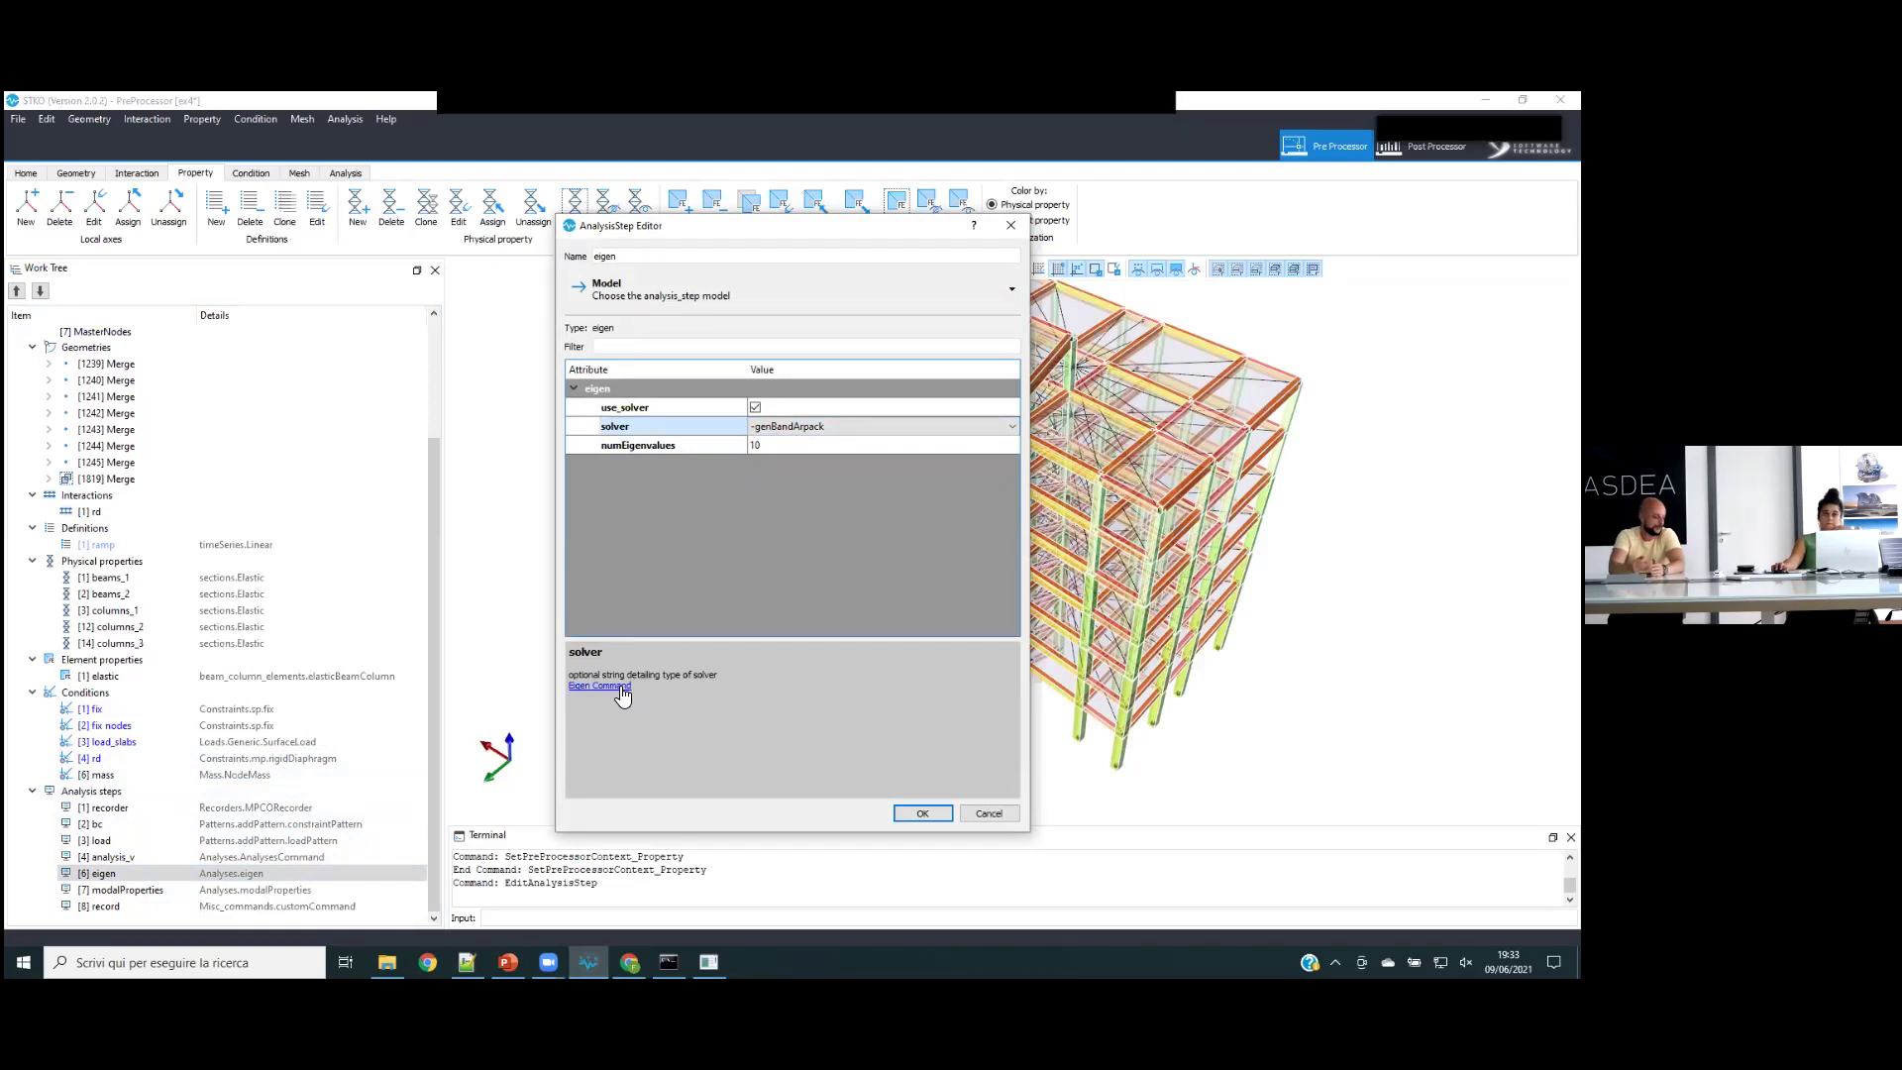
click(793, 426)
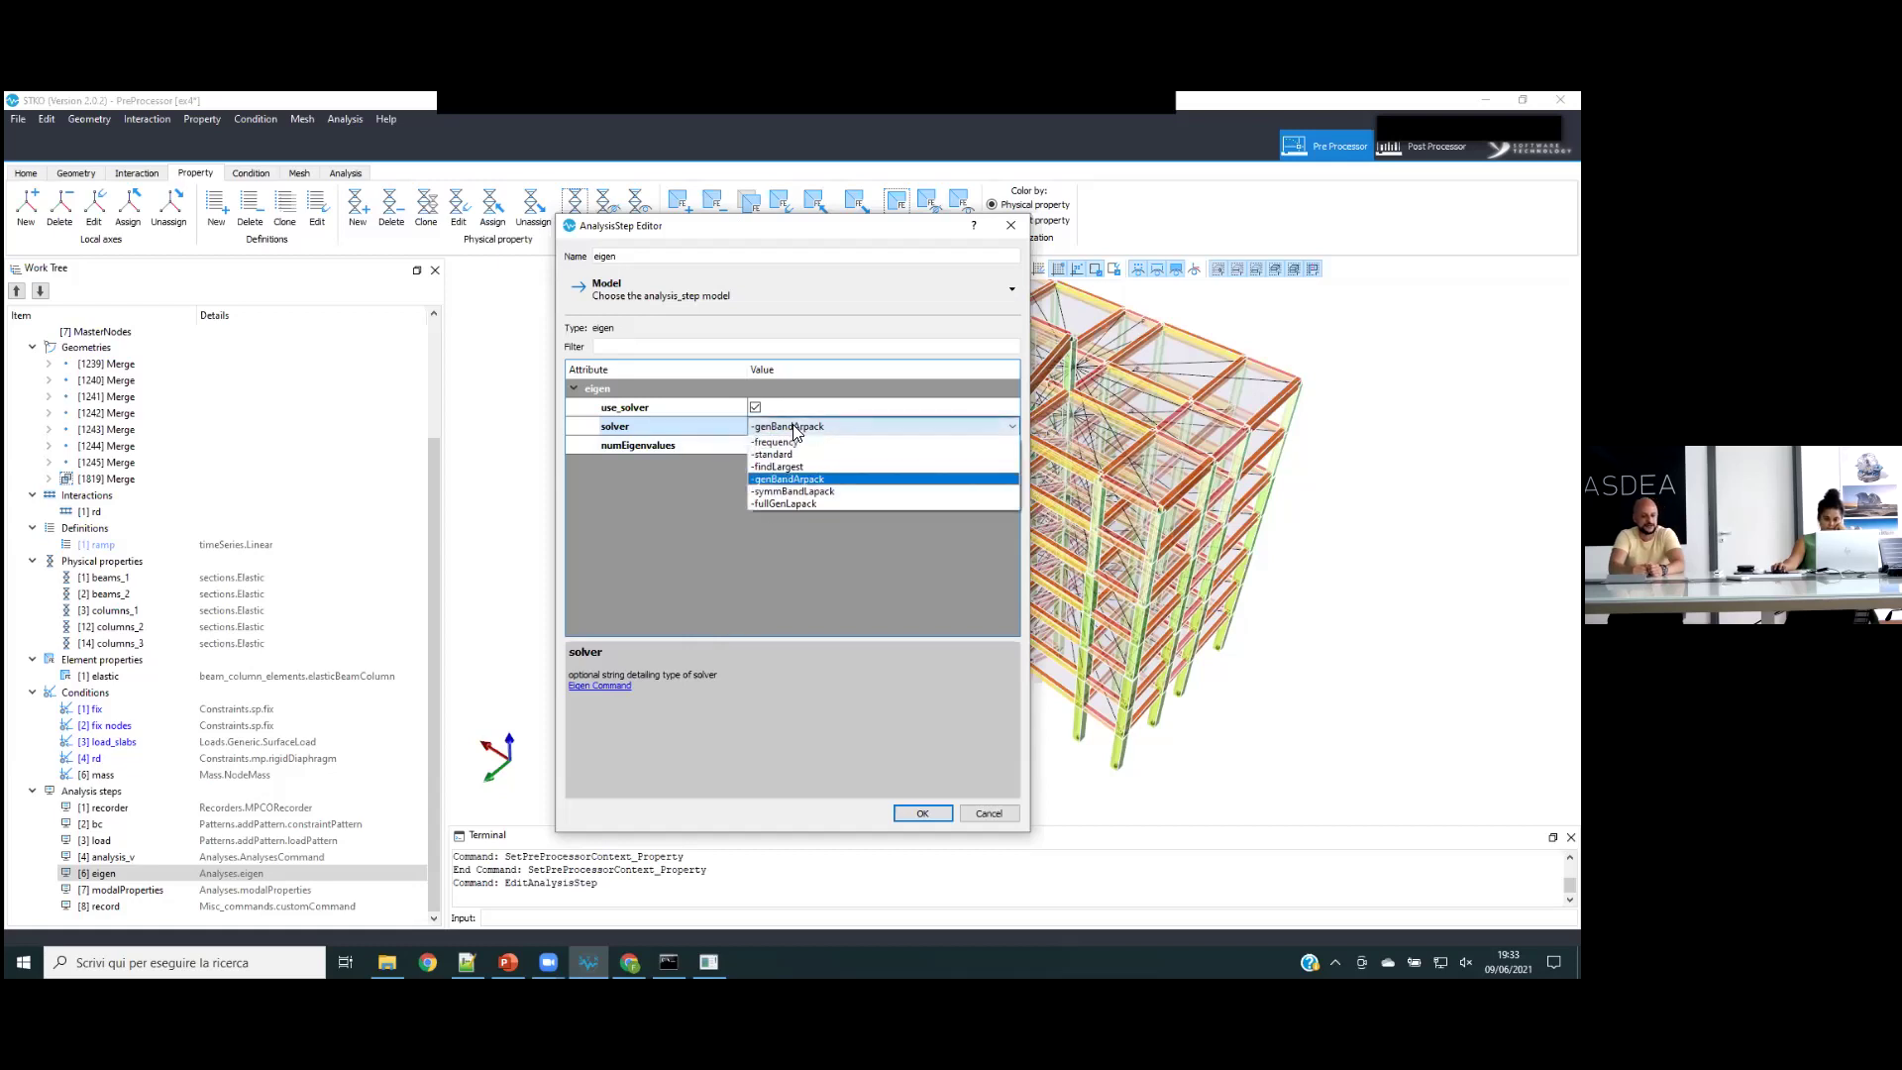
click(833, 503)
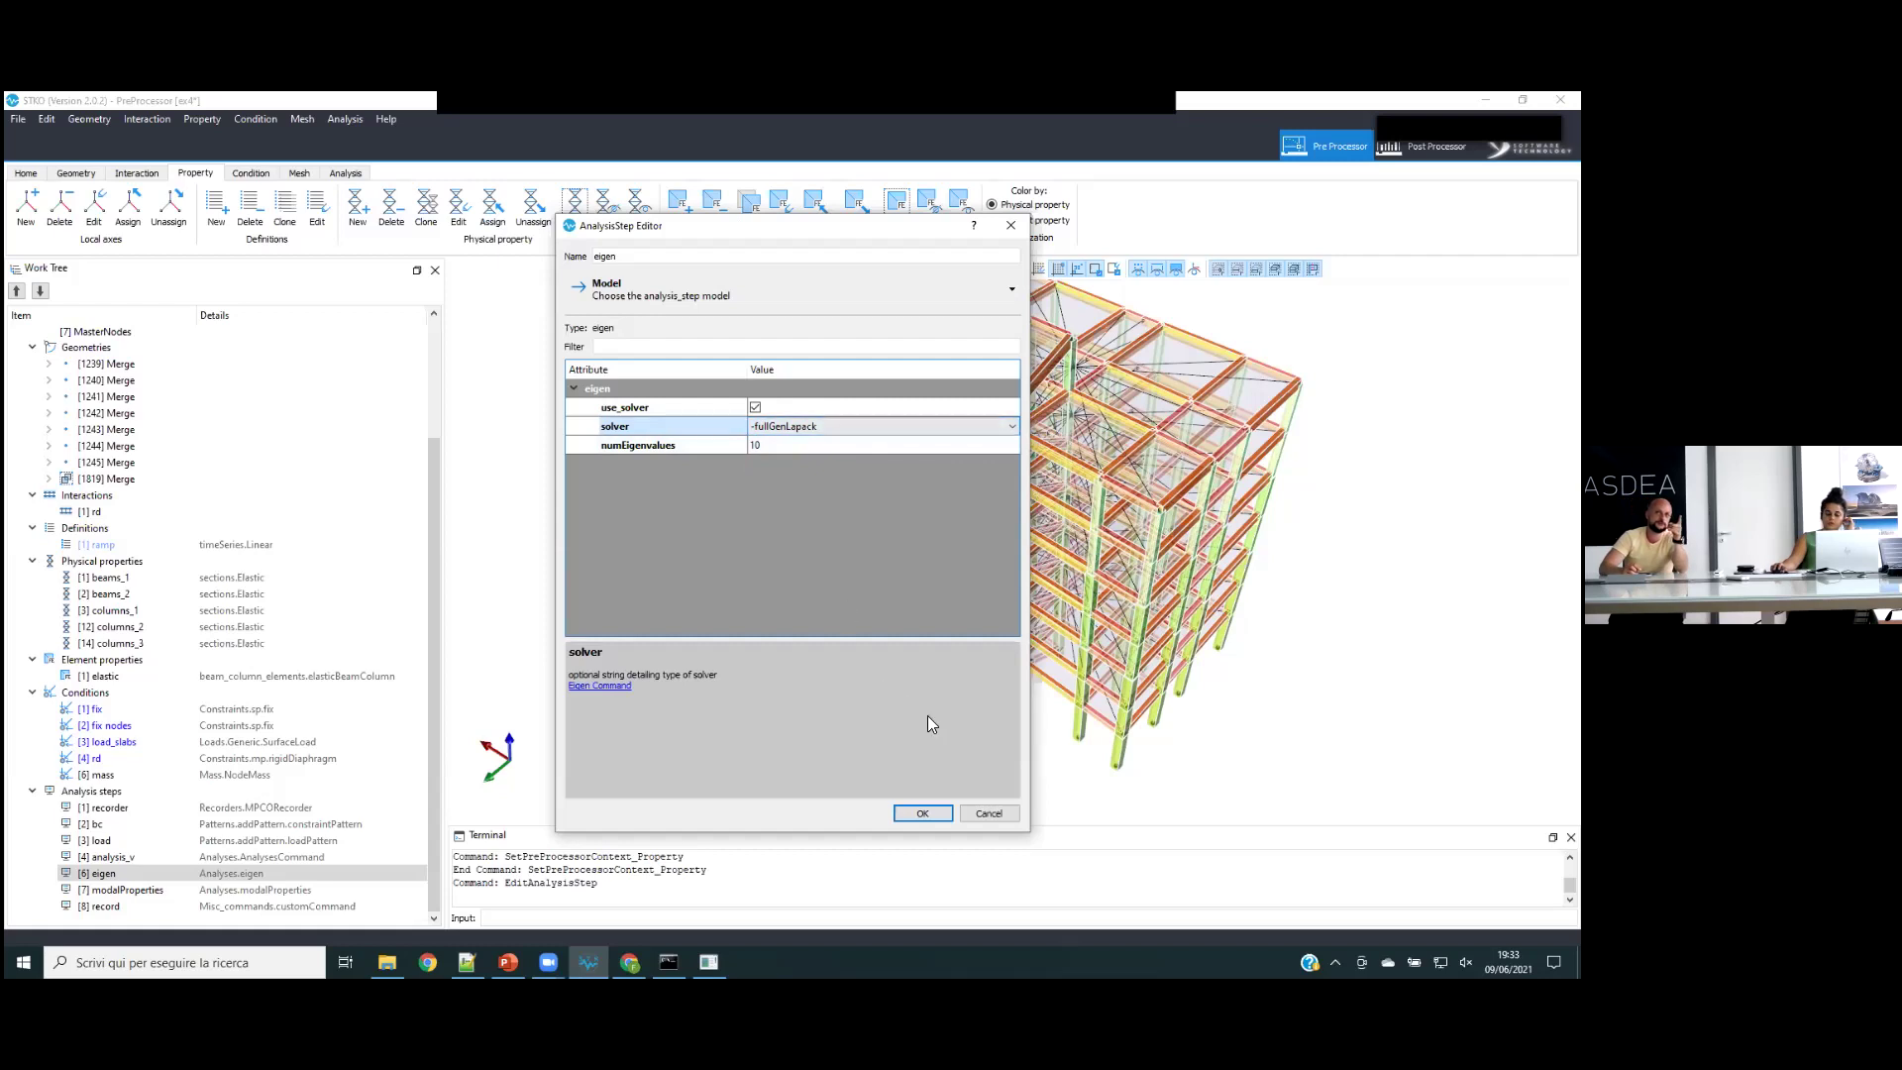
click(987, 814)
- Open the modalProperties analysis step, highlight "displacement-normalized" in the -unorm attribute's description, and accept the settings
click(178, 890)
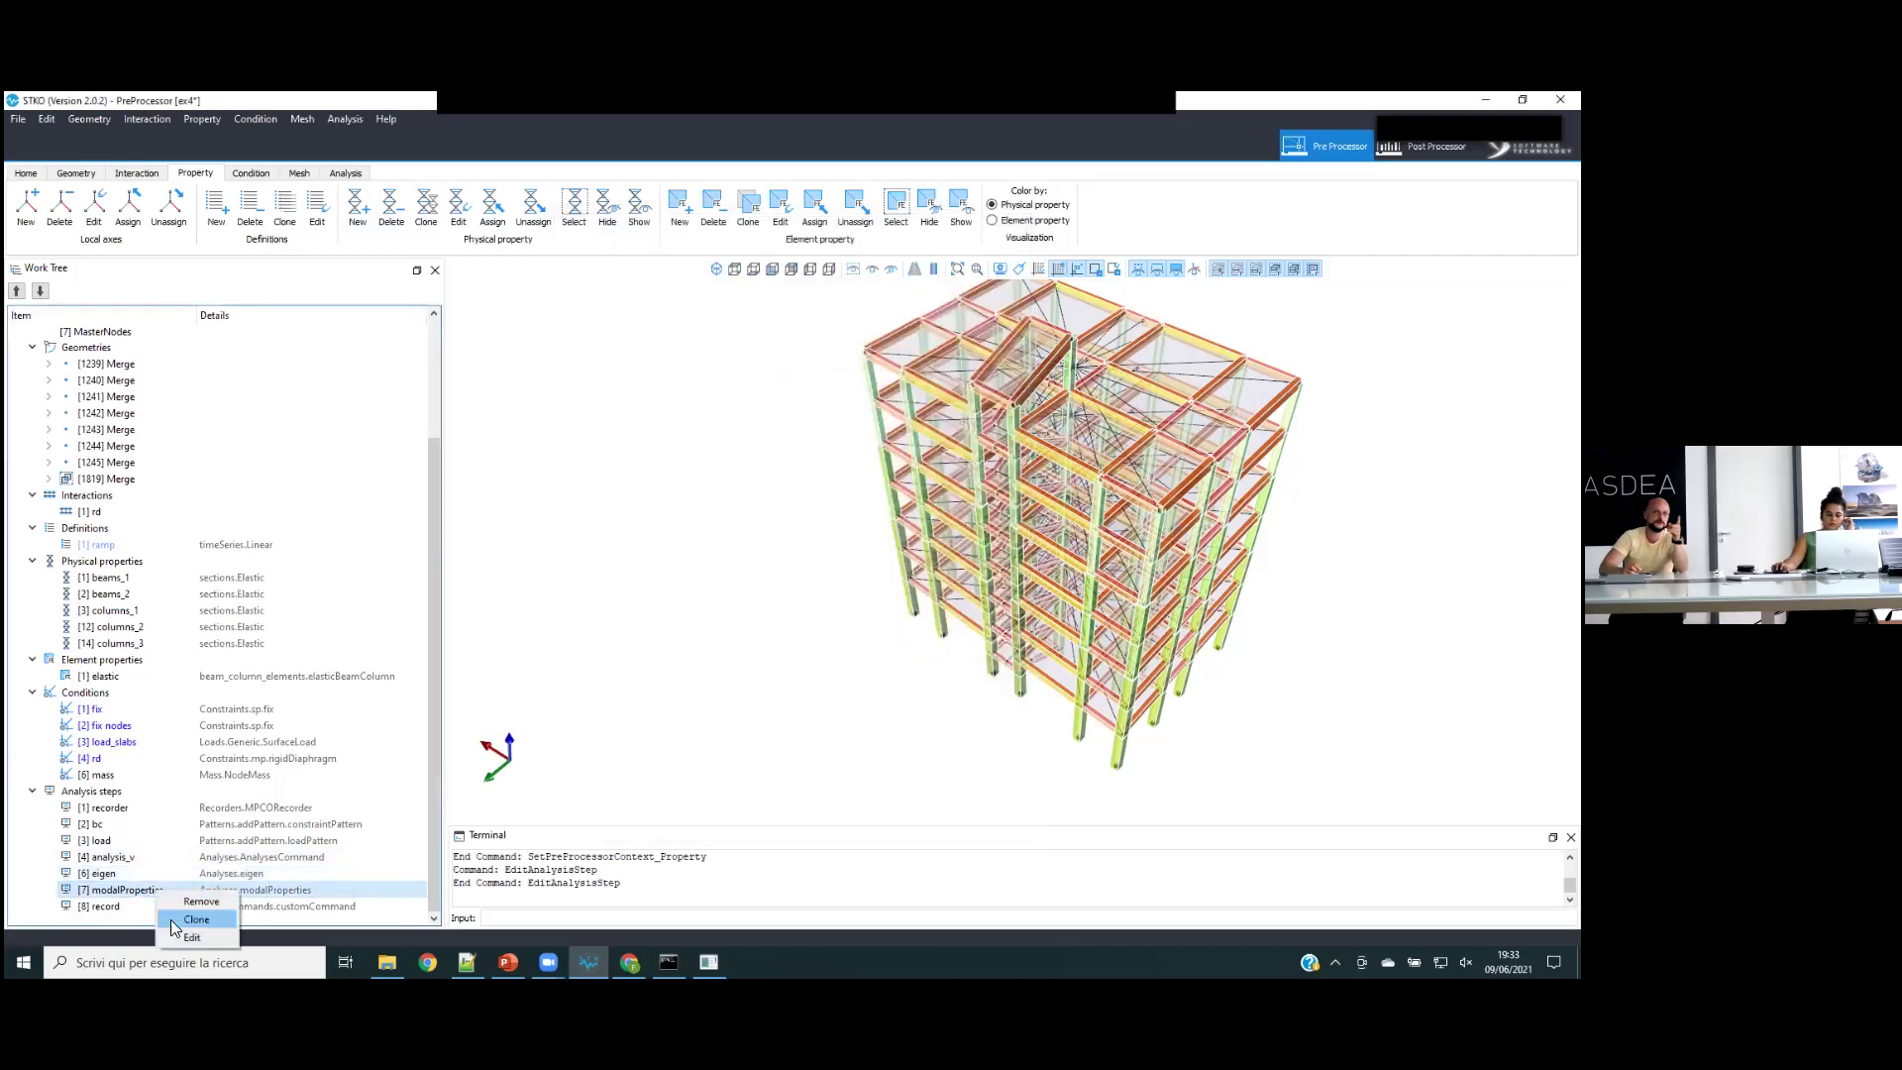
double_click(176, 891)
click(756, 465)
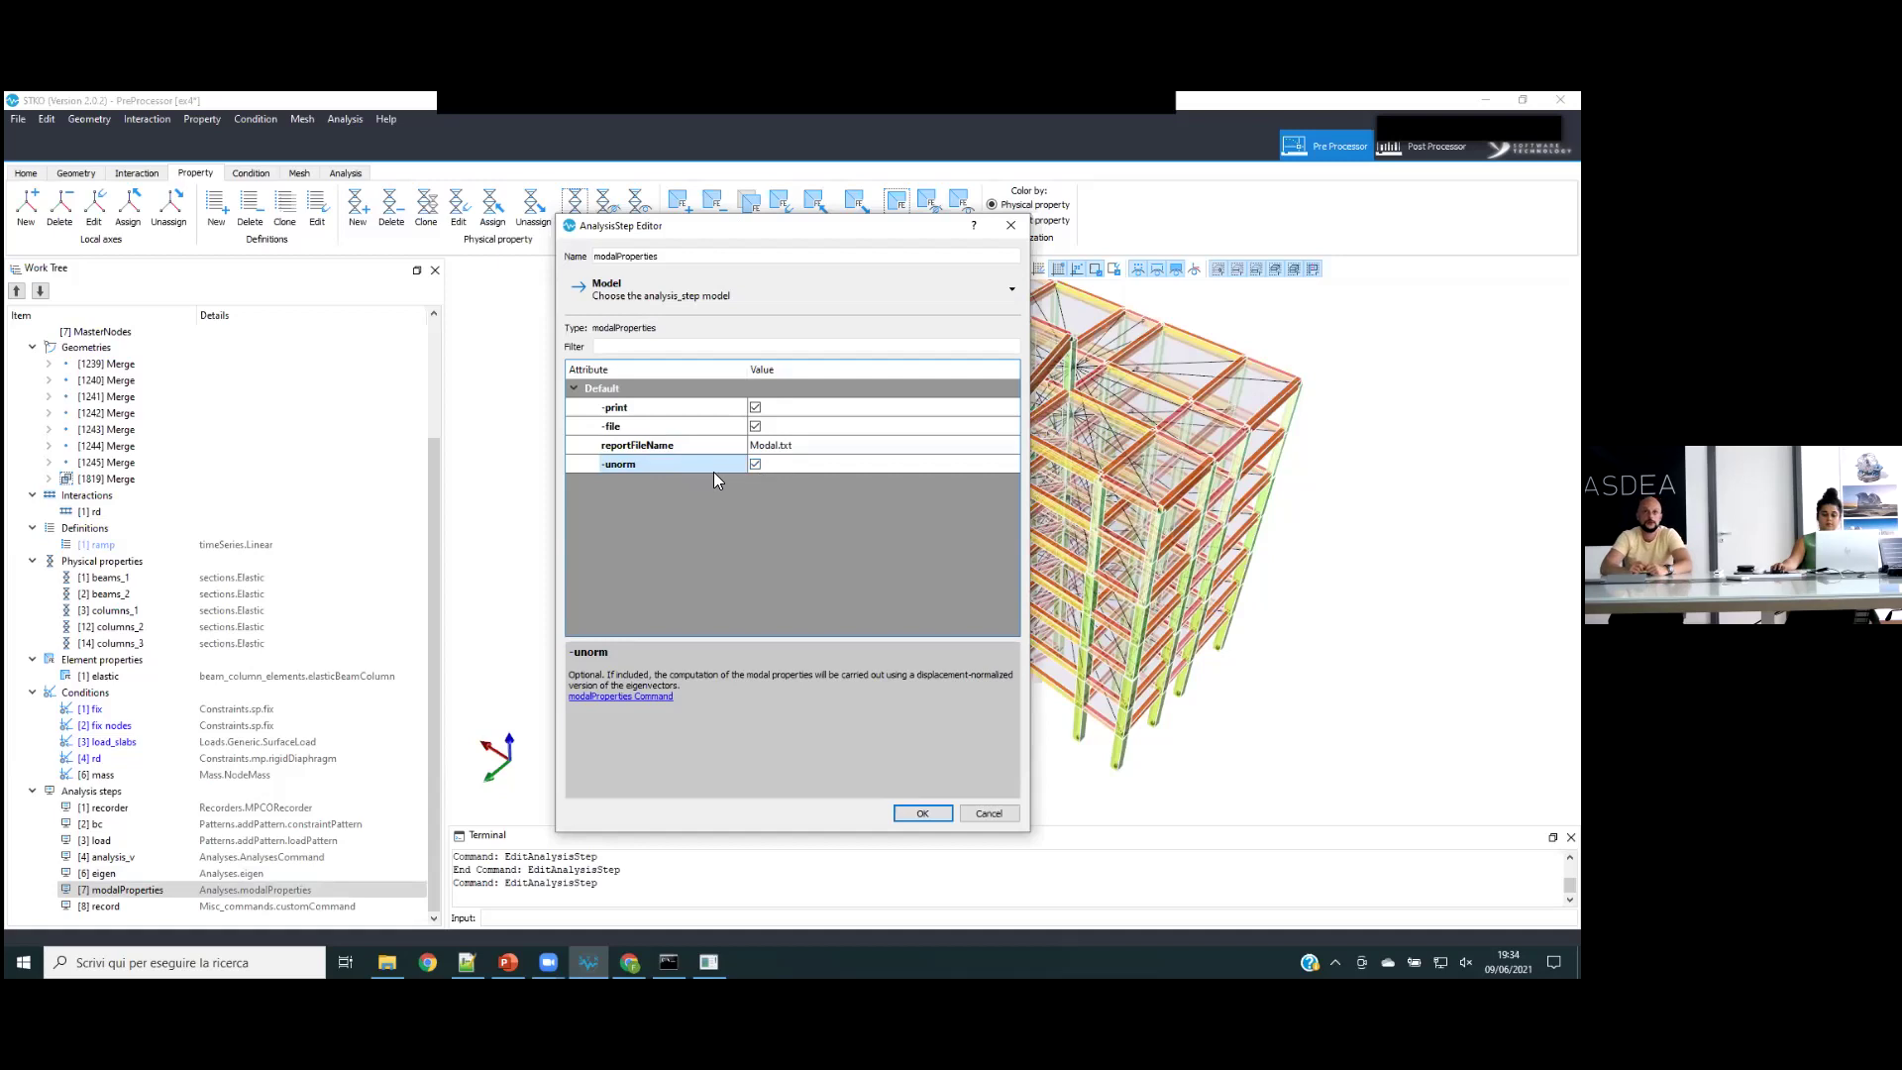
drag(914, 675, 973, 675)
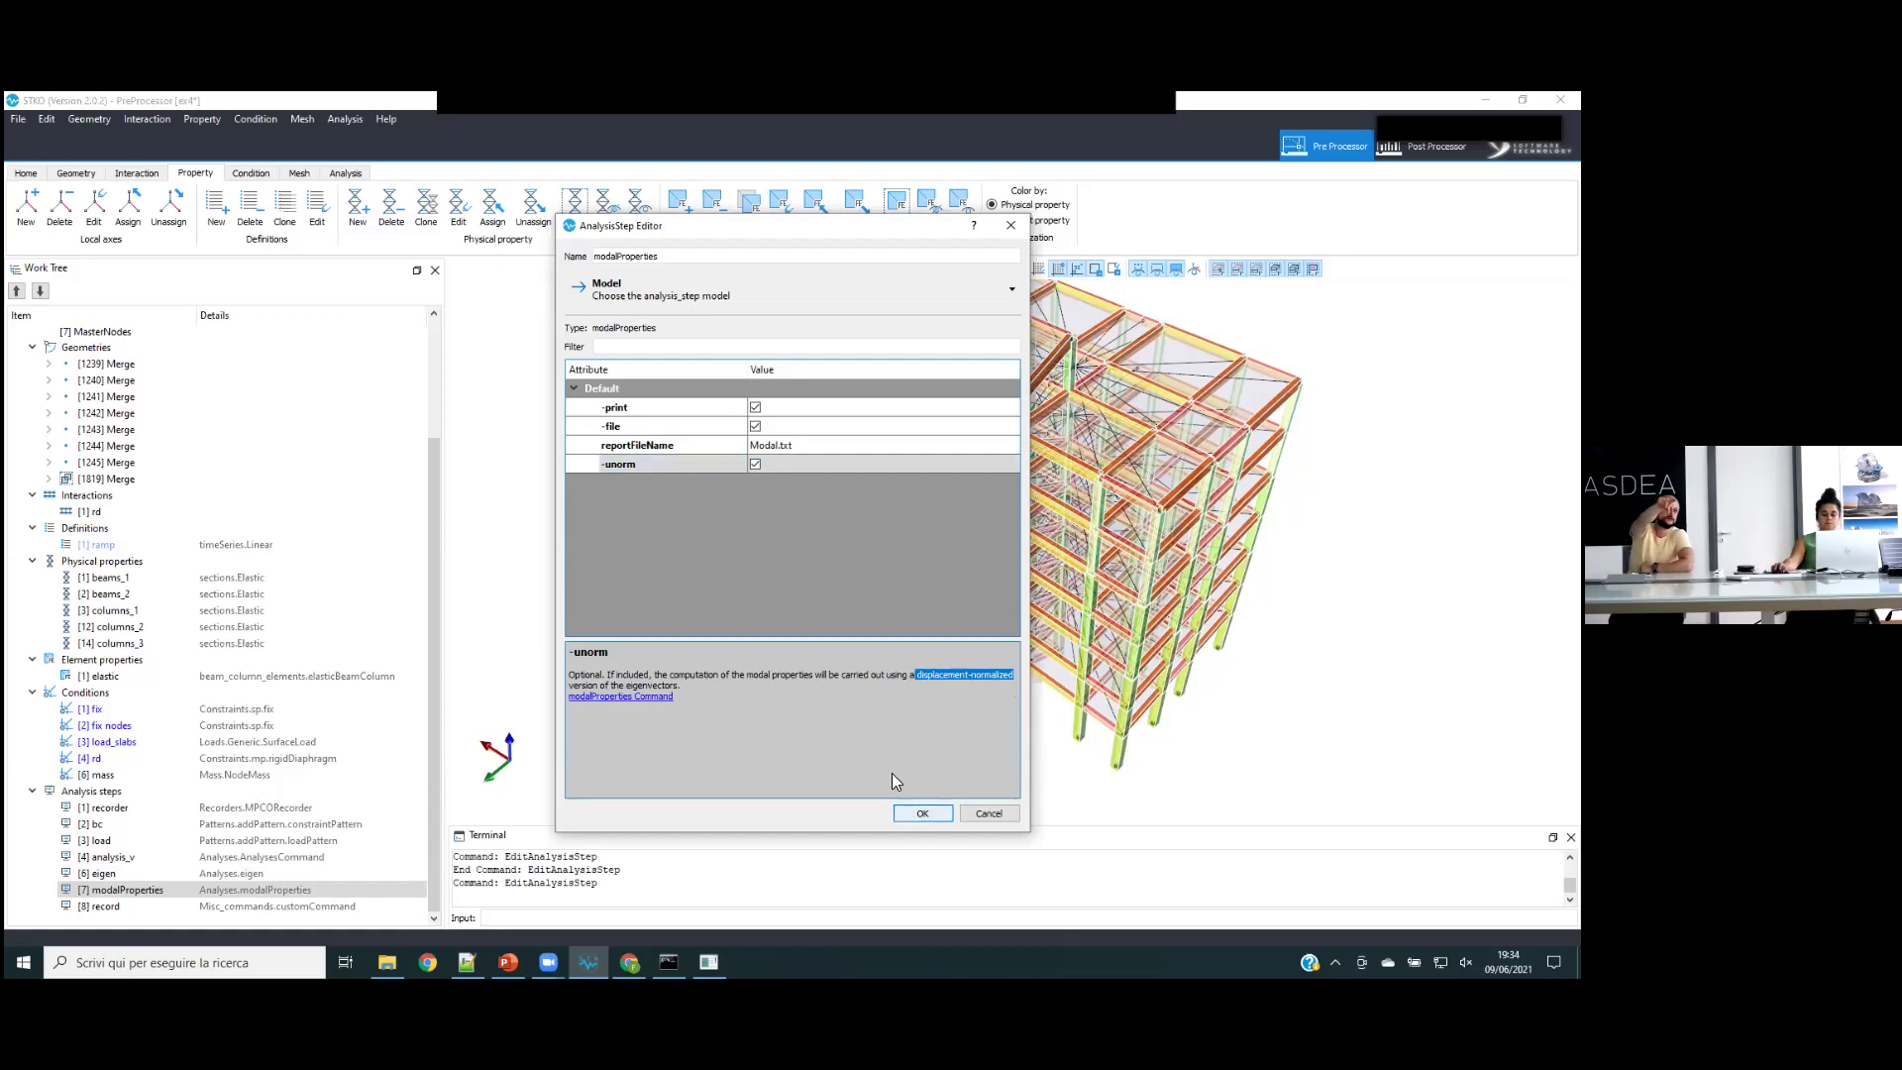
click(916, 814)
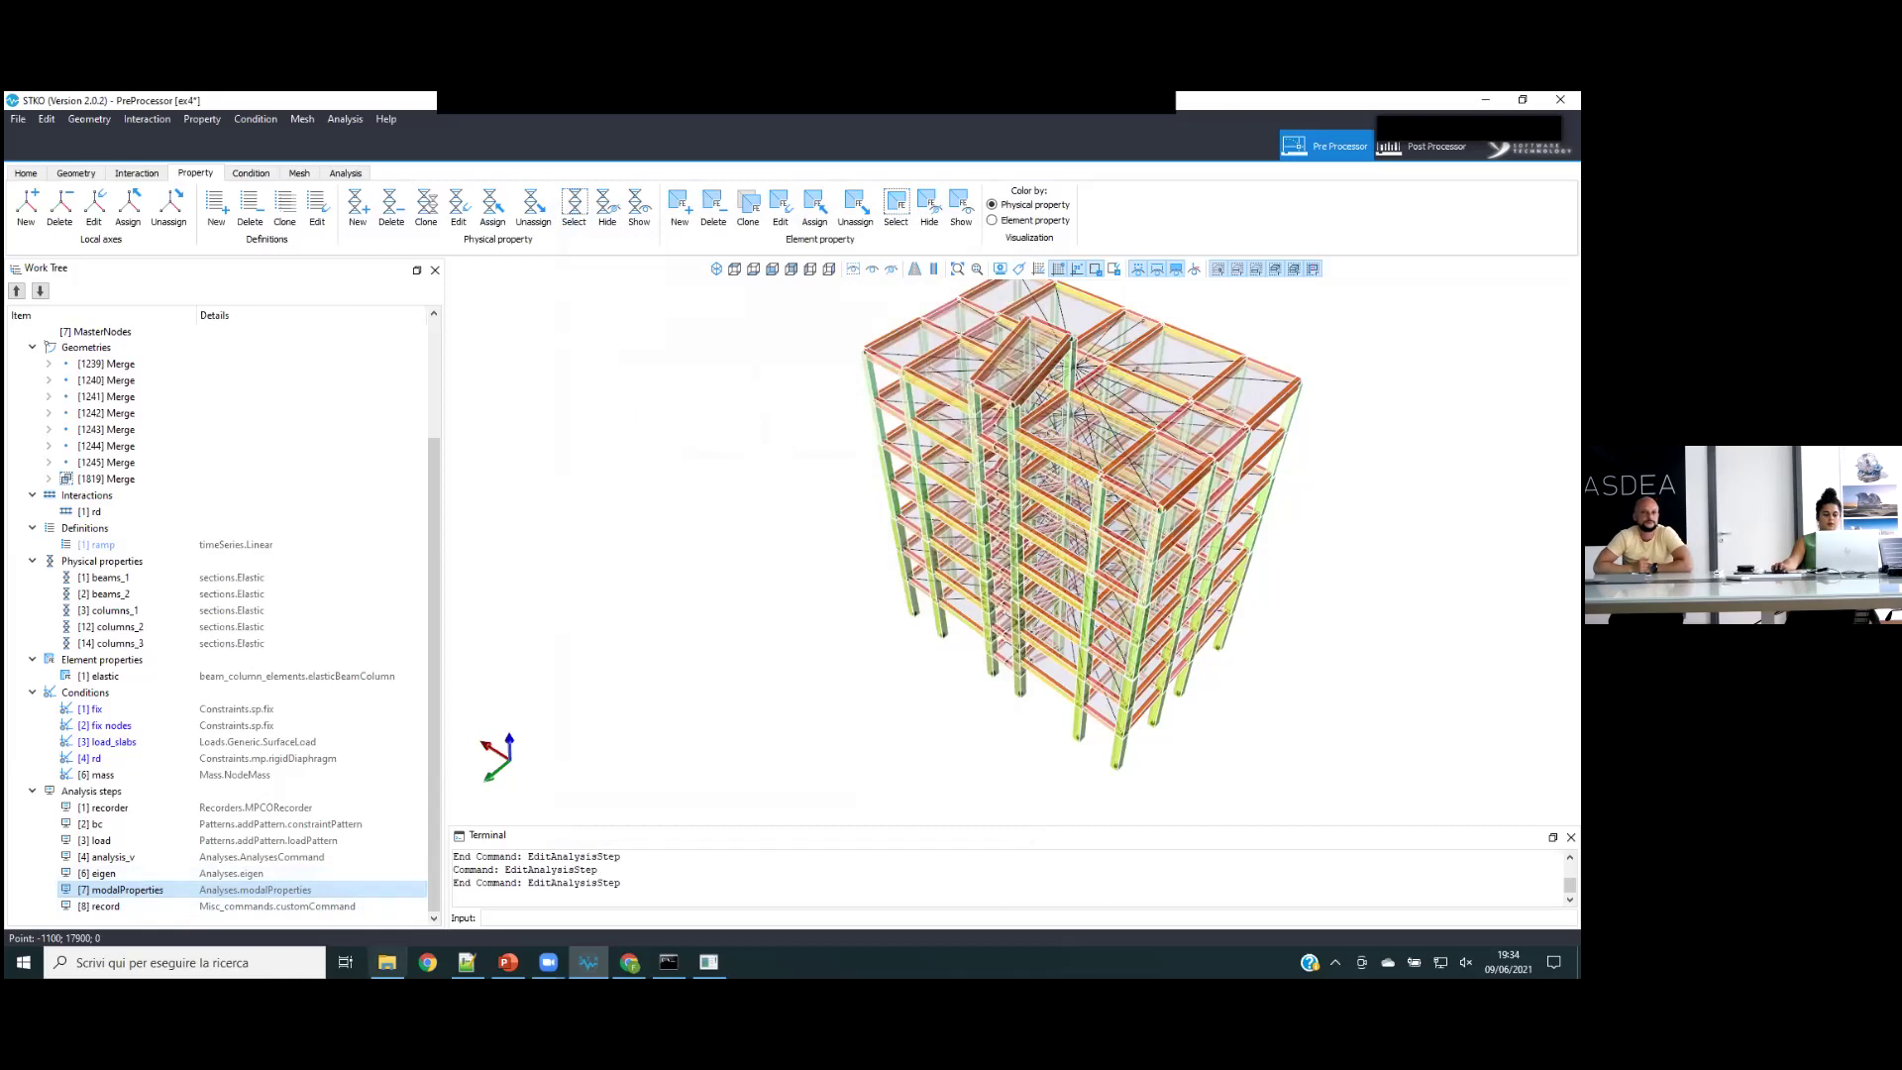
- Return to Modal.txt in Notepad++ and highlight the modal participation factors and modal participation masses sections
click(467, 961)
click(448, 612)
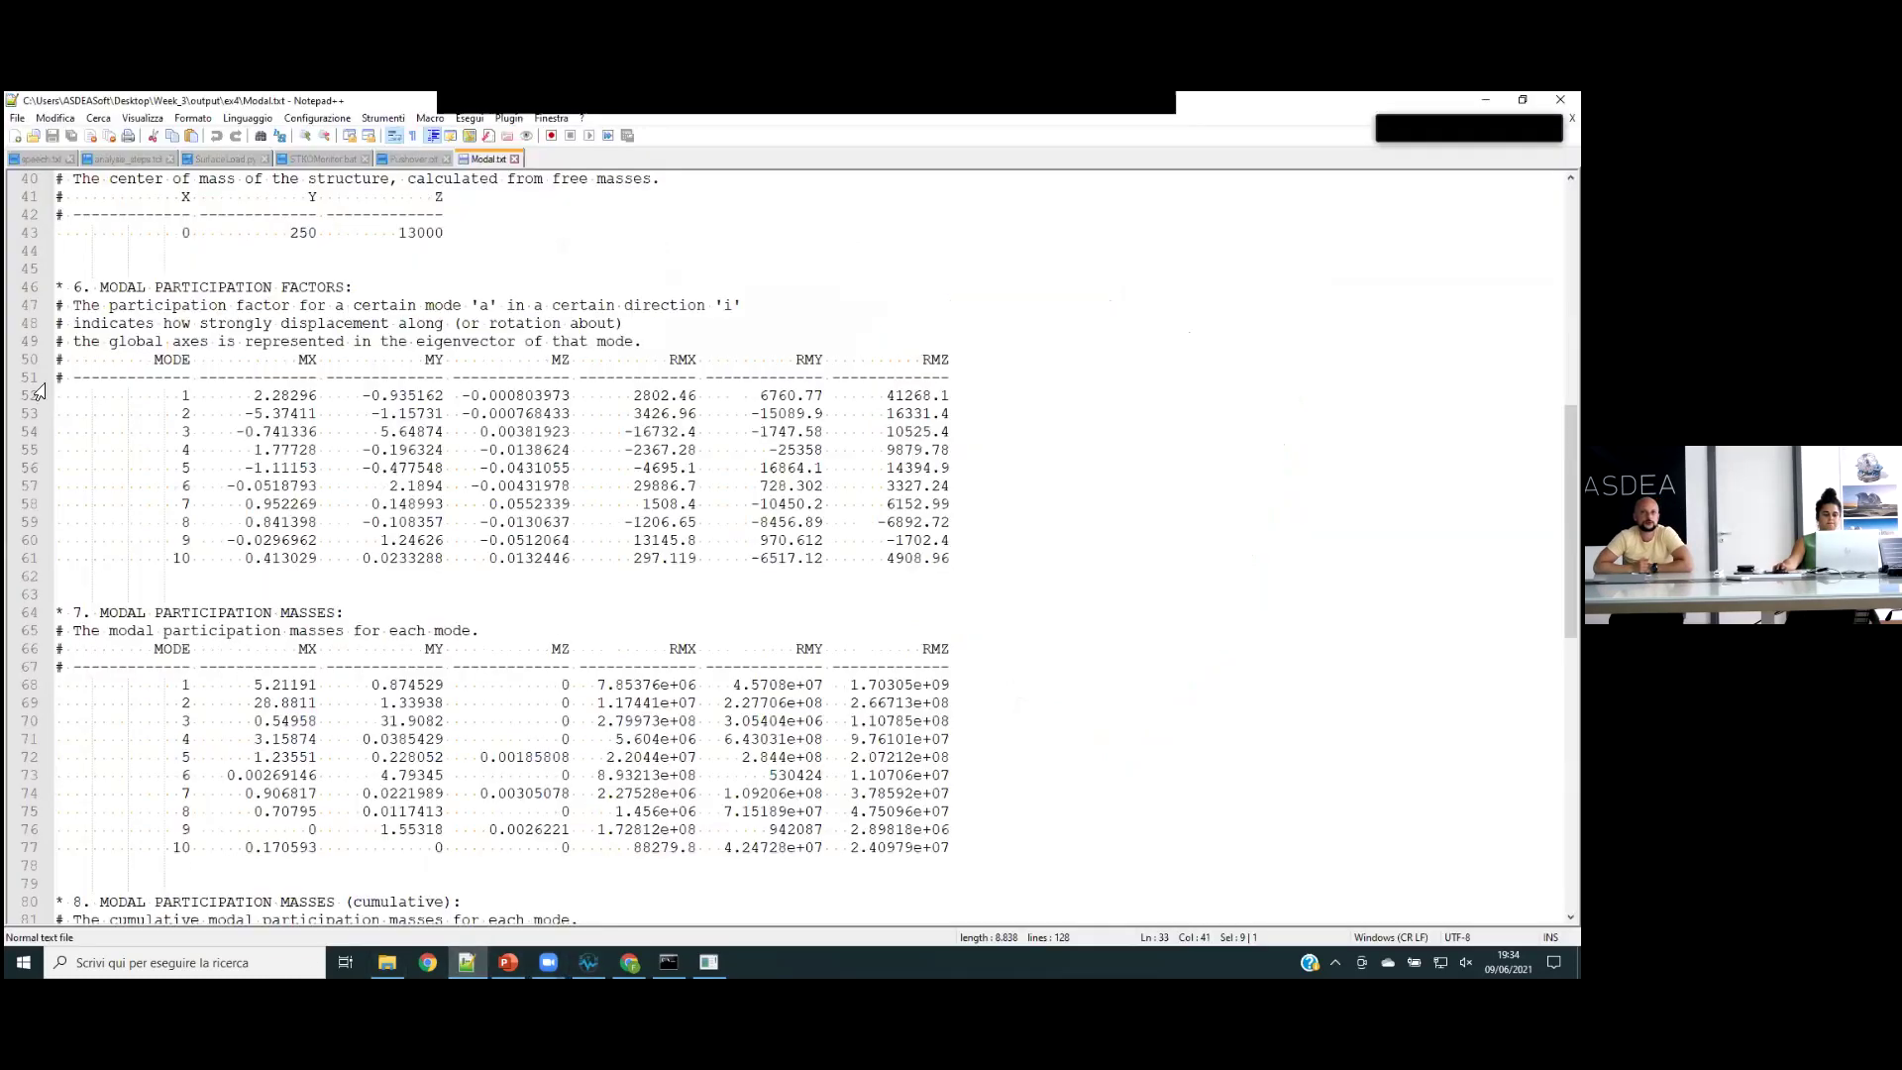
drag(92, 290, 1029, 847)
click(1028, 847)
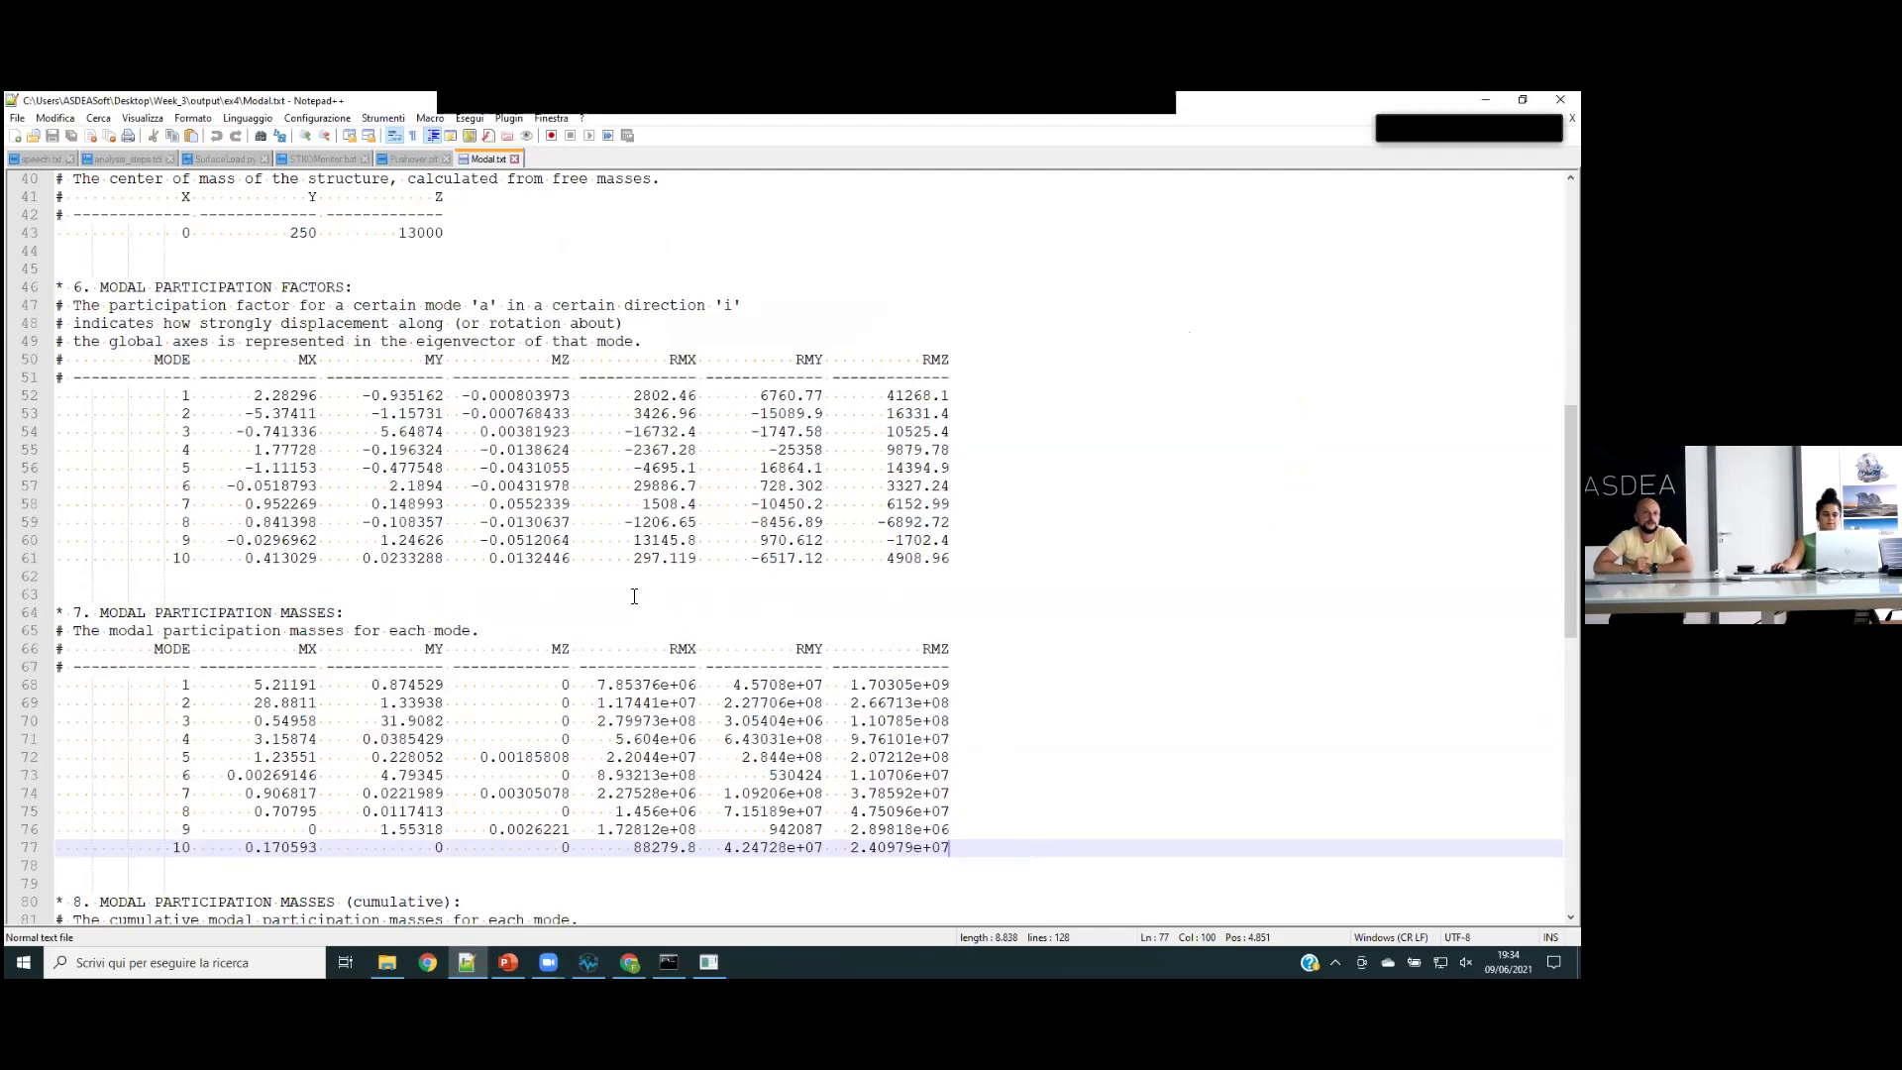
- Review the cumulative participation masses and mass ratios in the report, highlighting the cumulative mass ratio table
scroll(870, 619, down, 8)
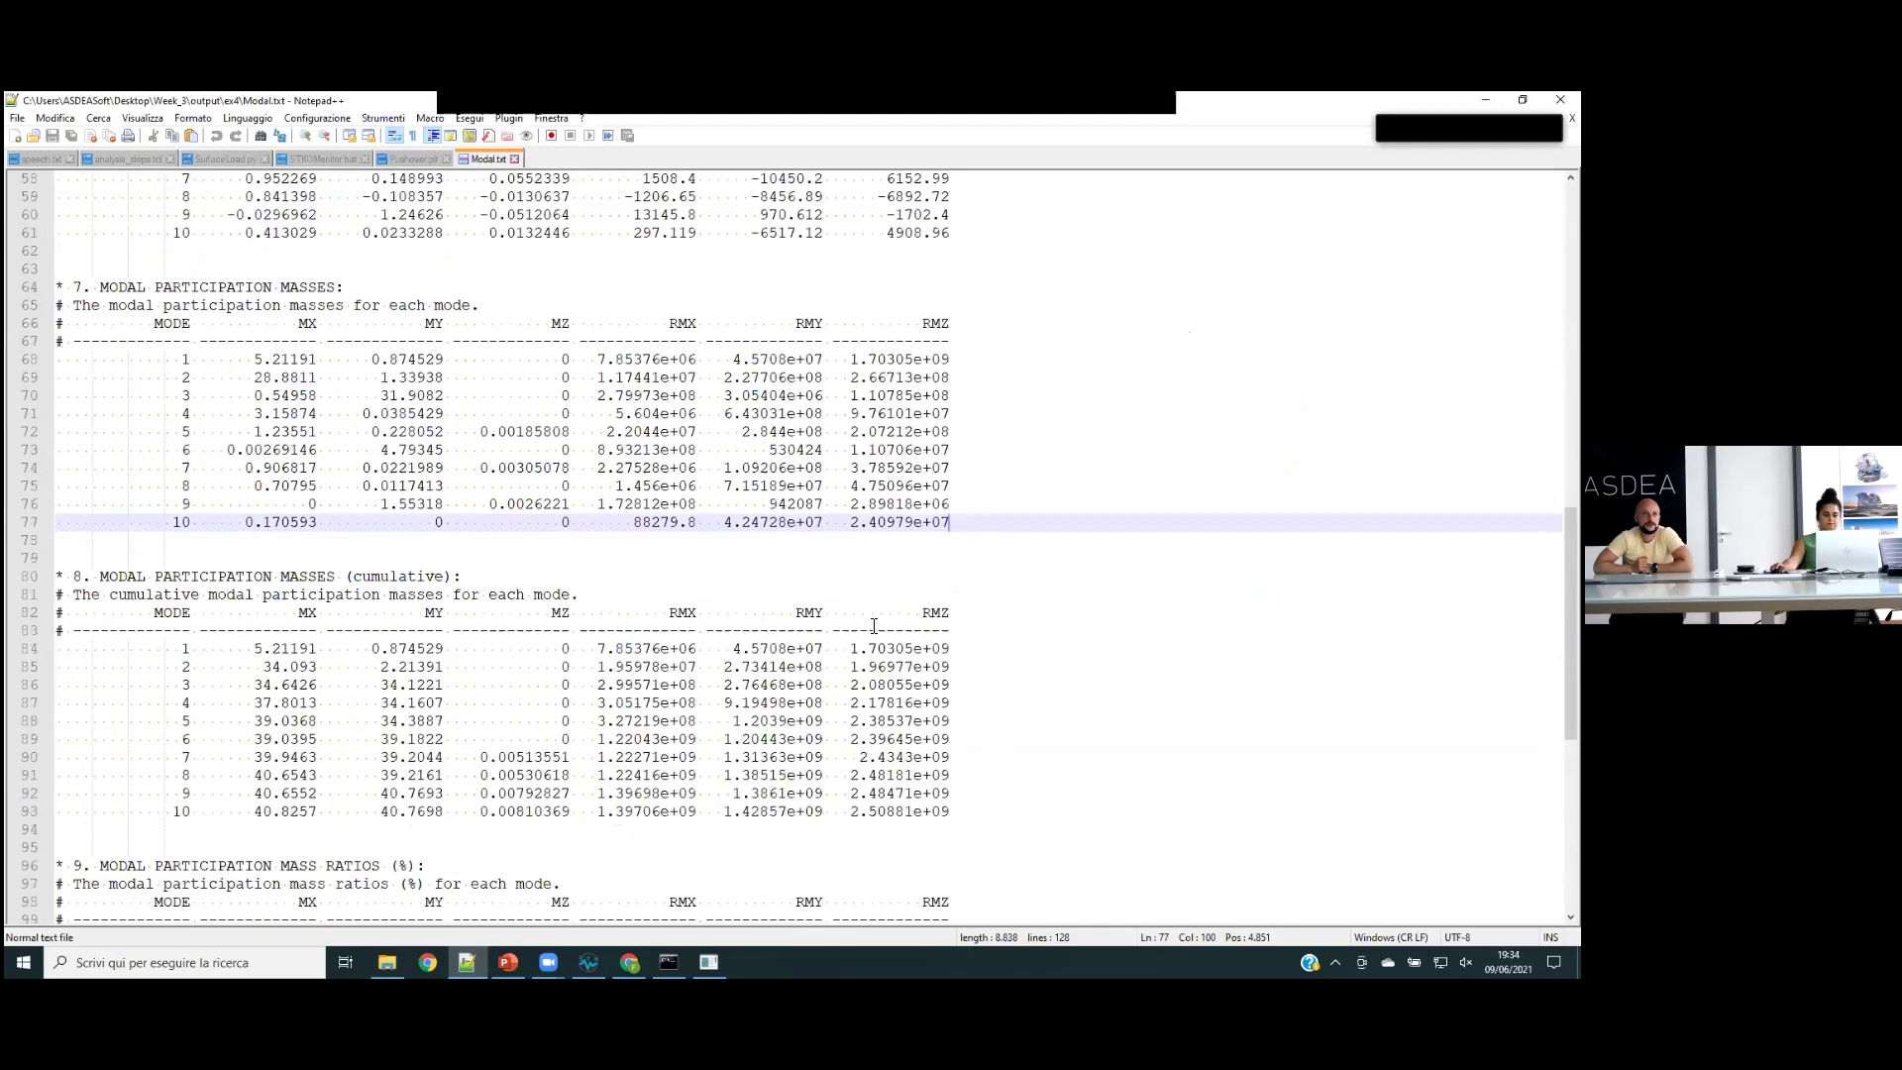
scroll(875, 626, down, 3)
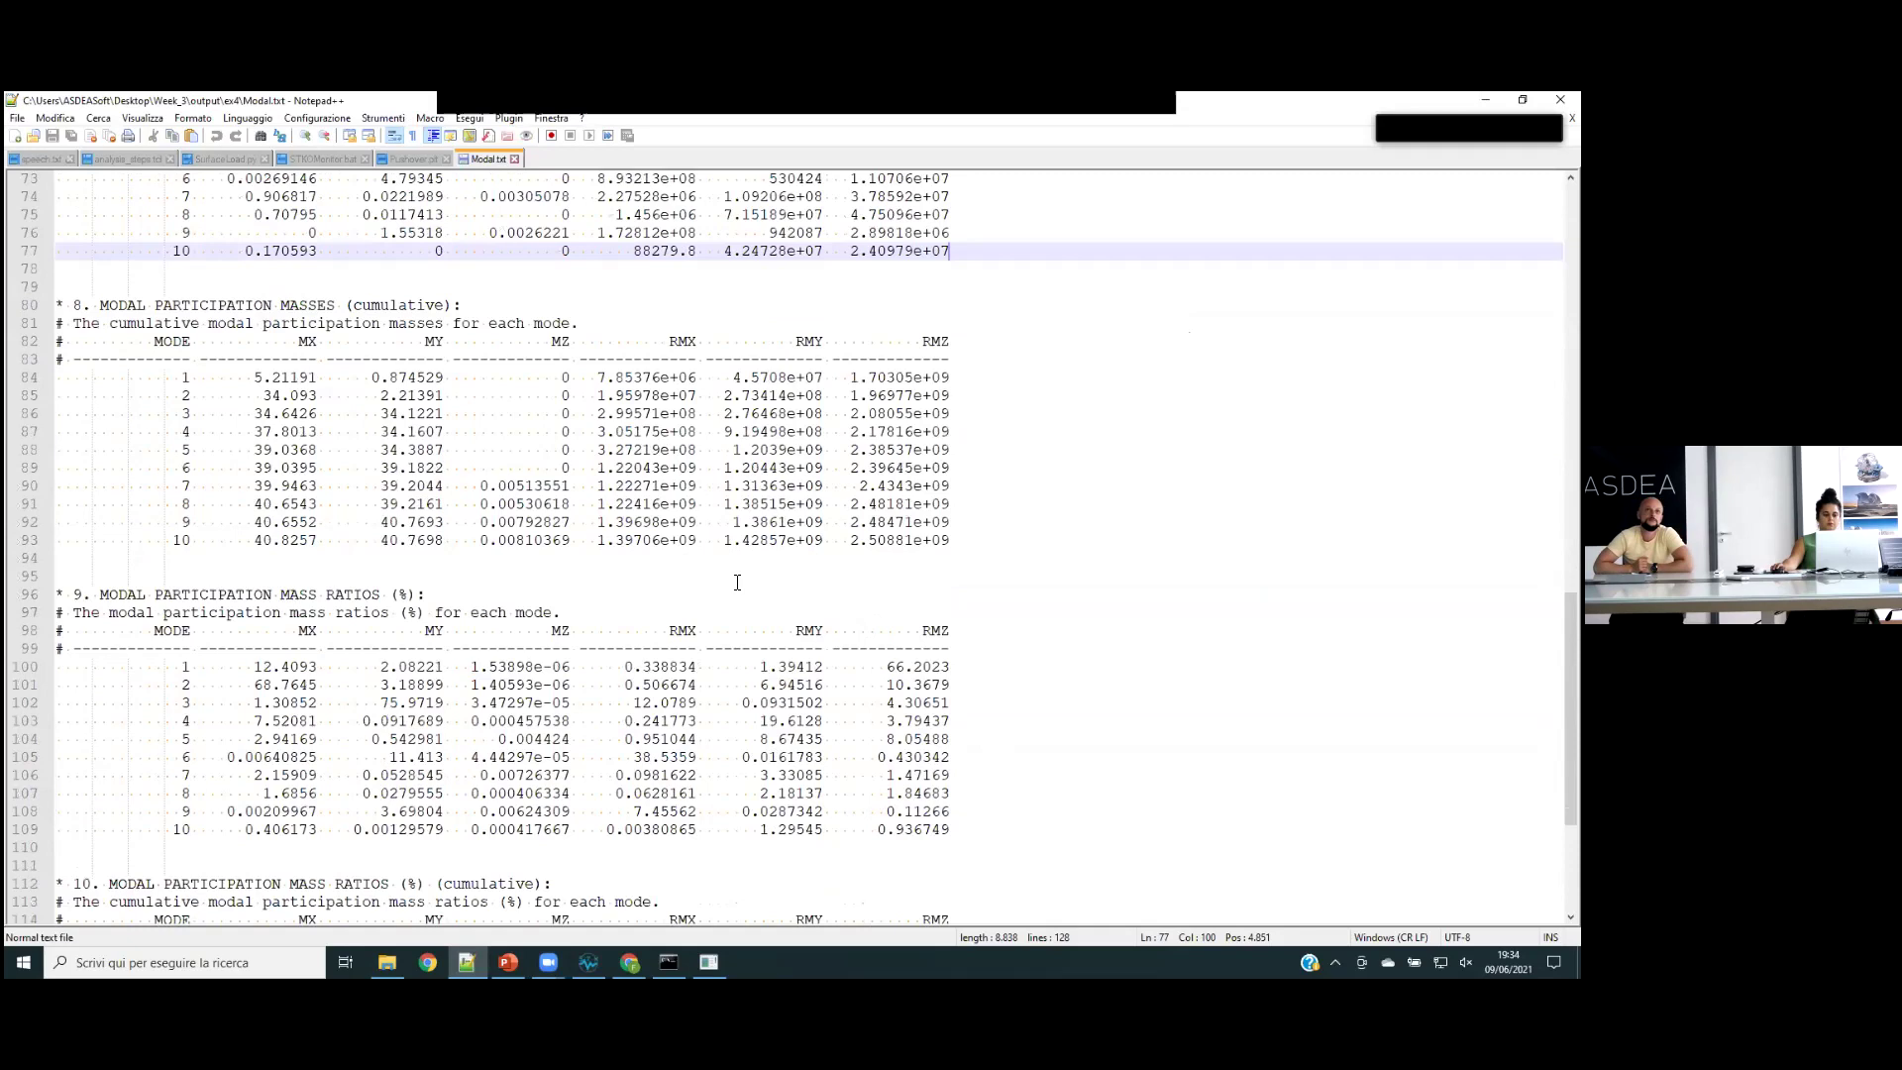
scroll(737, 582, down, 3)
scroll(735, 583, up, 1)
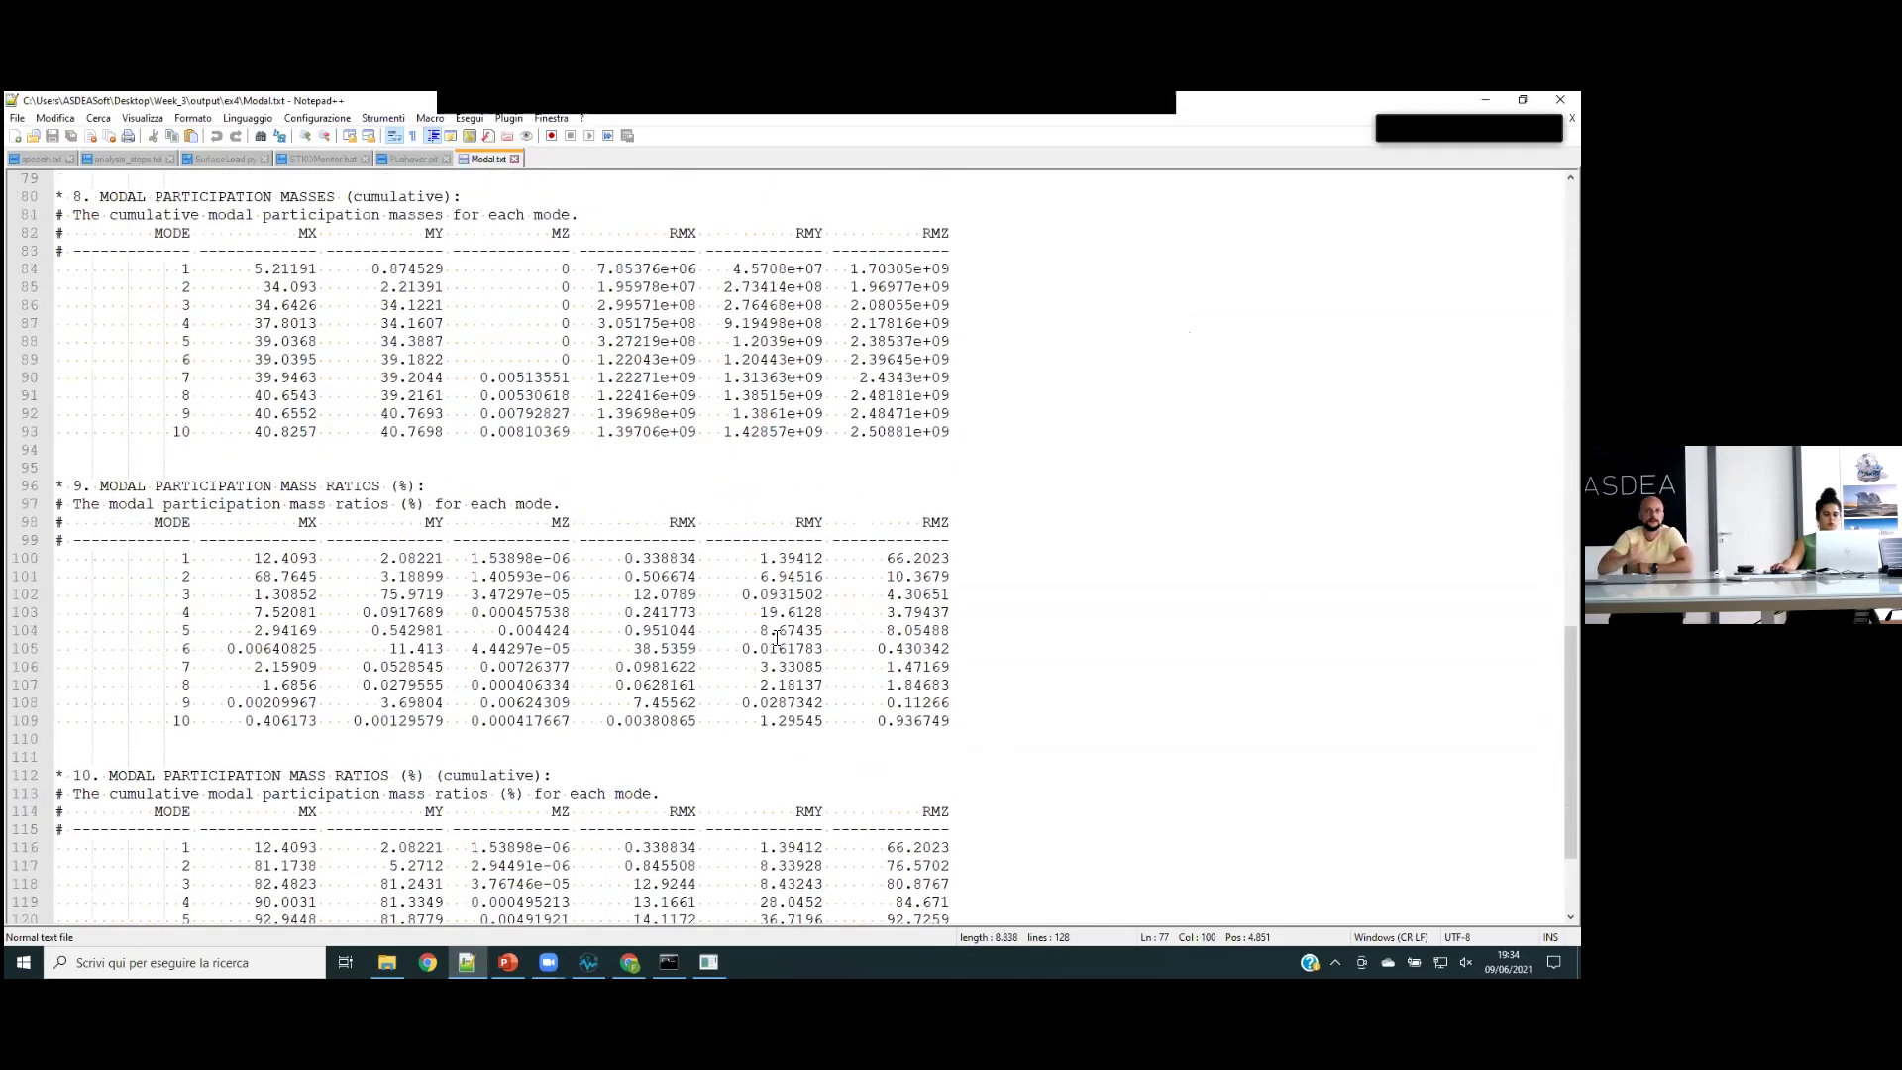
scroll(735, 698, down, 3)
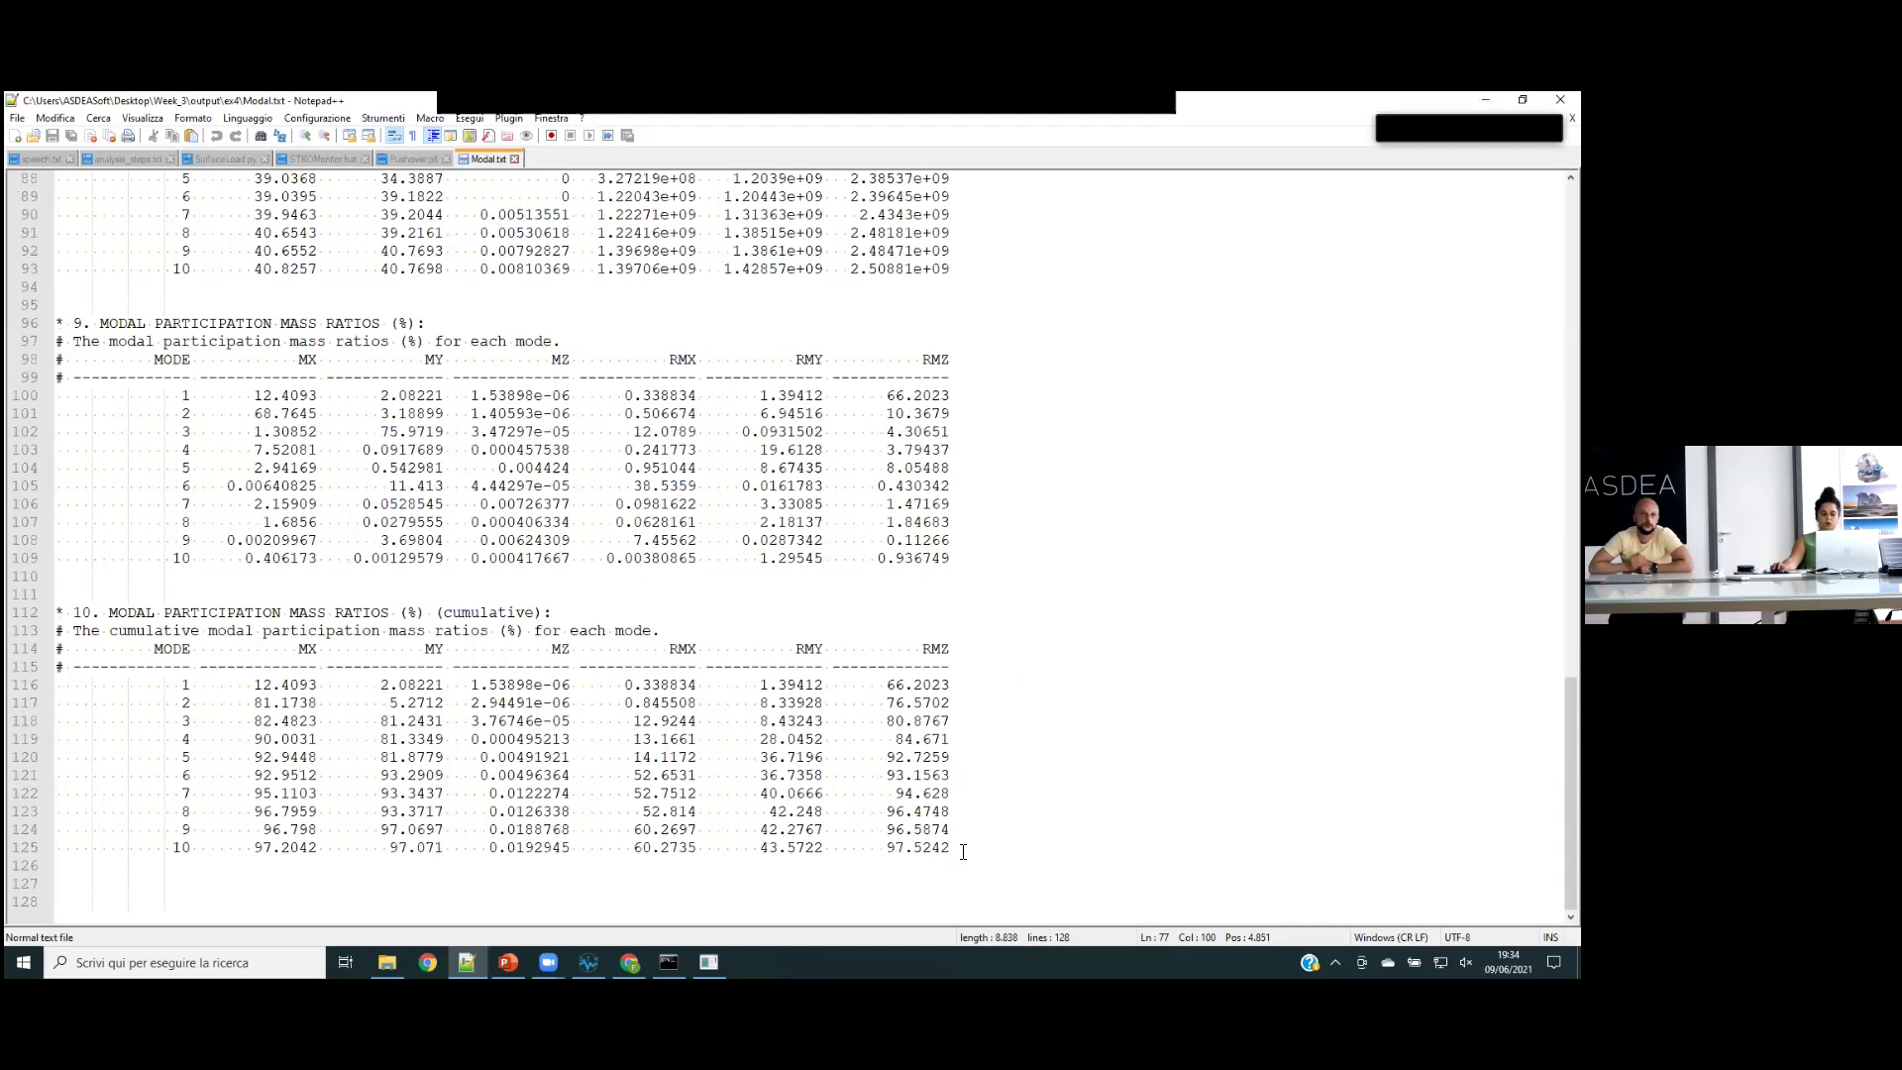
drag(963, 852, 54, 626)
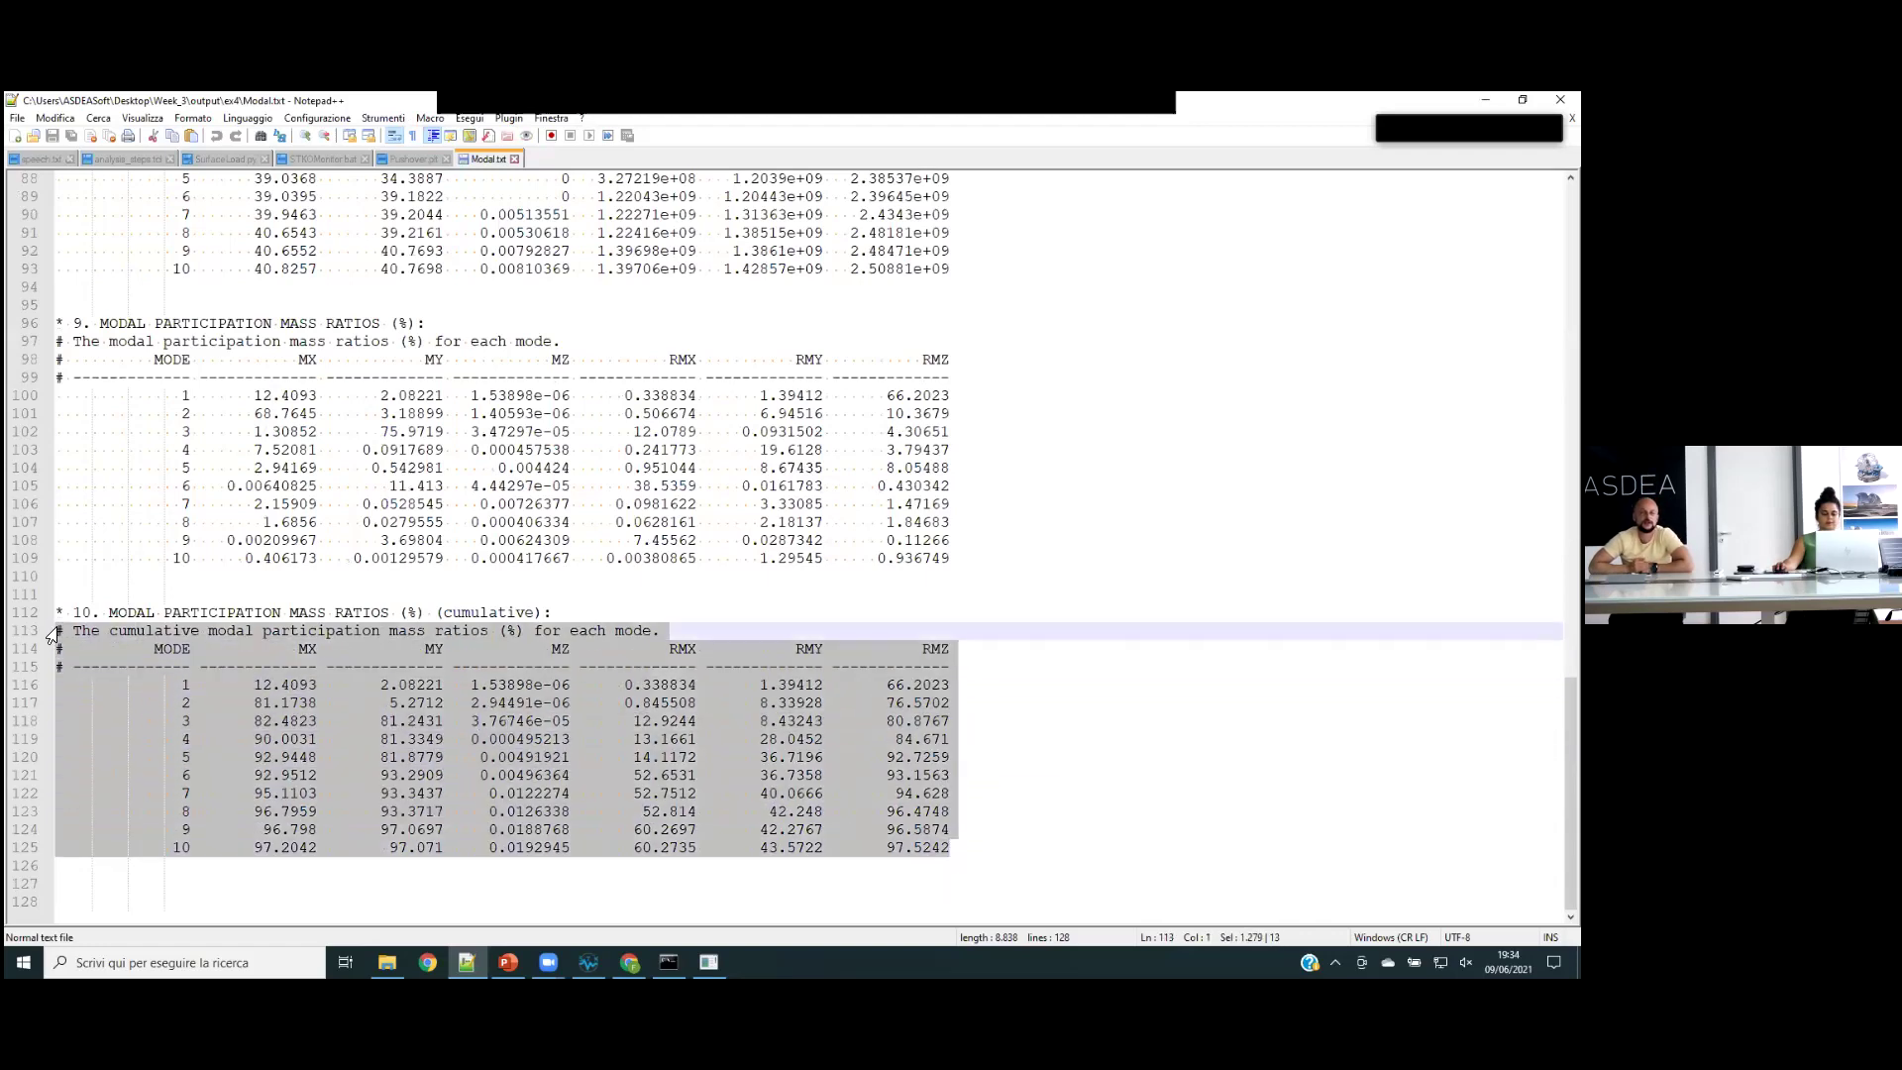
click(1164, 692)
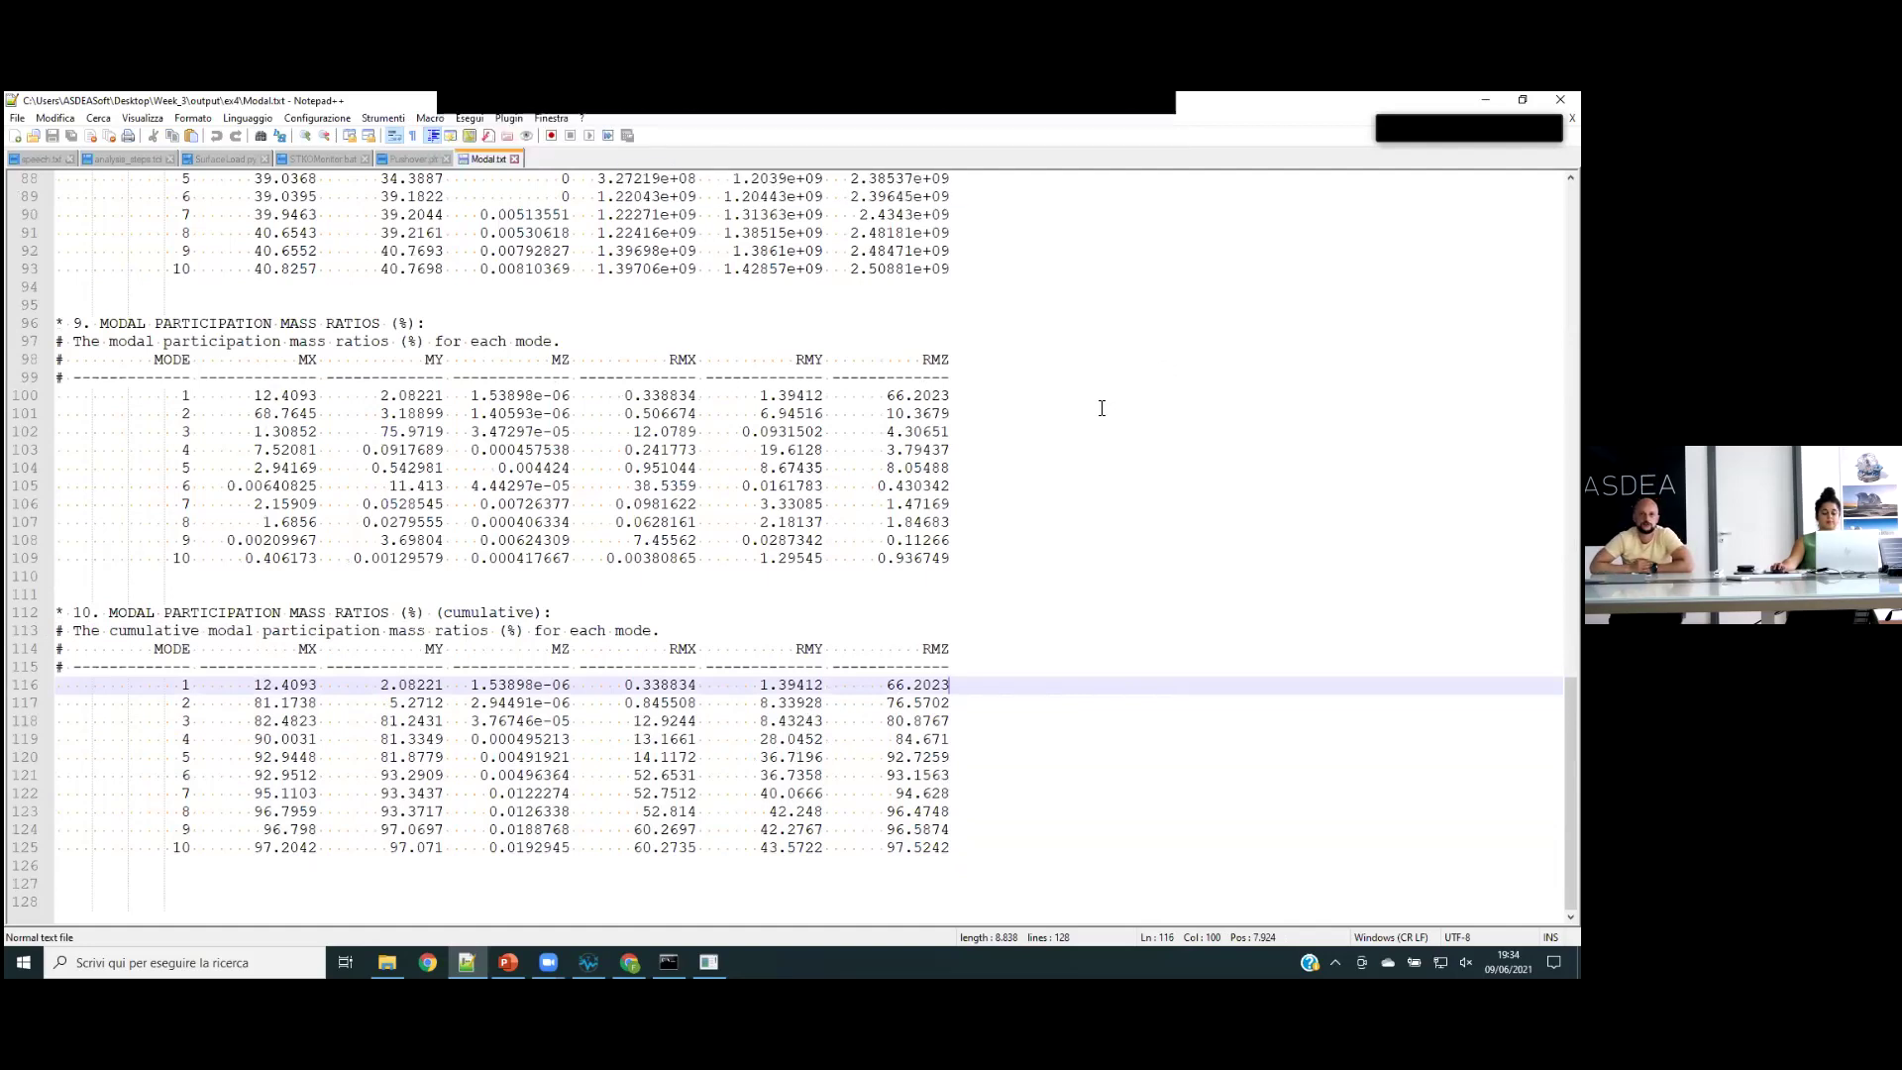
- Switch to the STKO post-processor and select the session's Chart Data
click(588, 962)
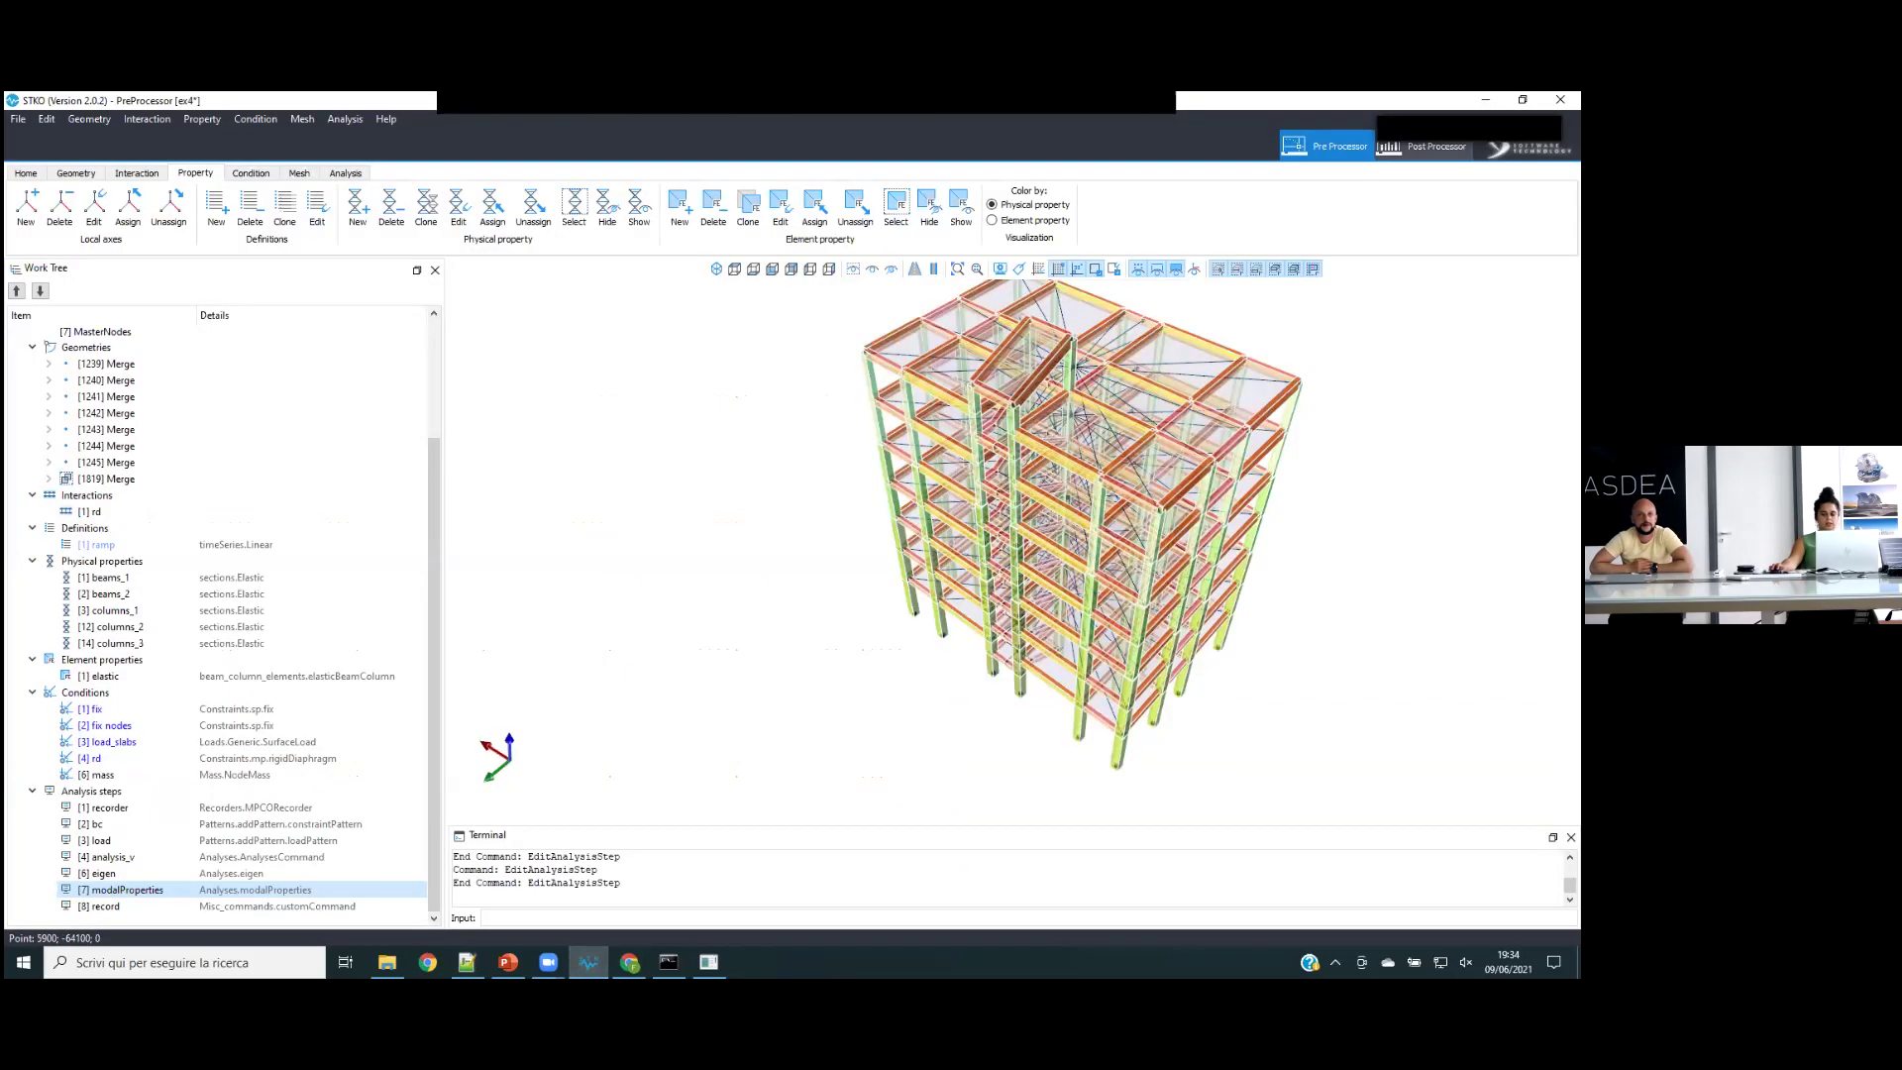
click(1427, 147)
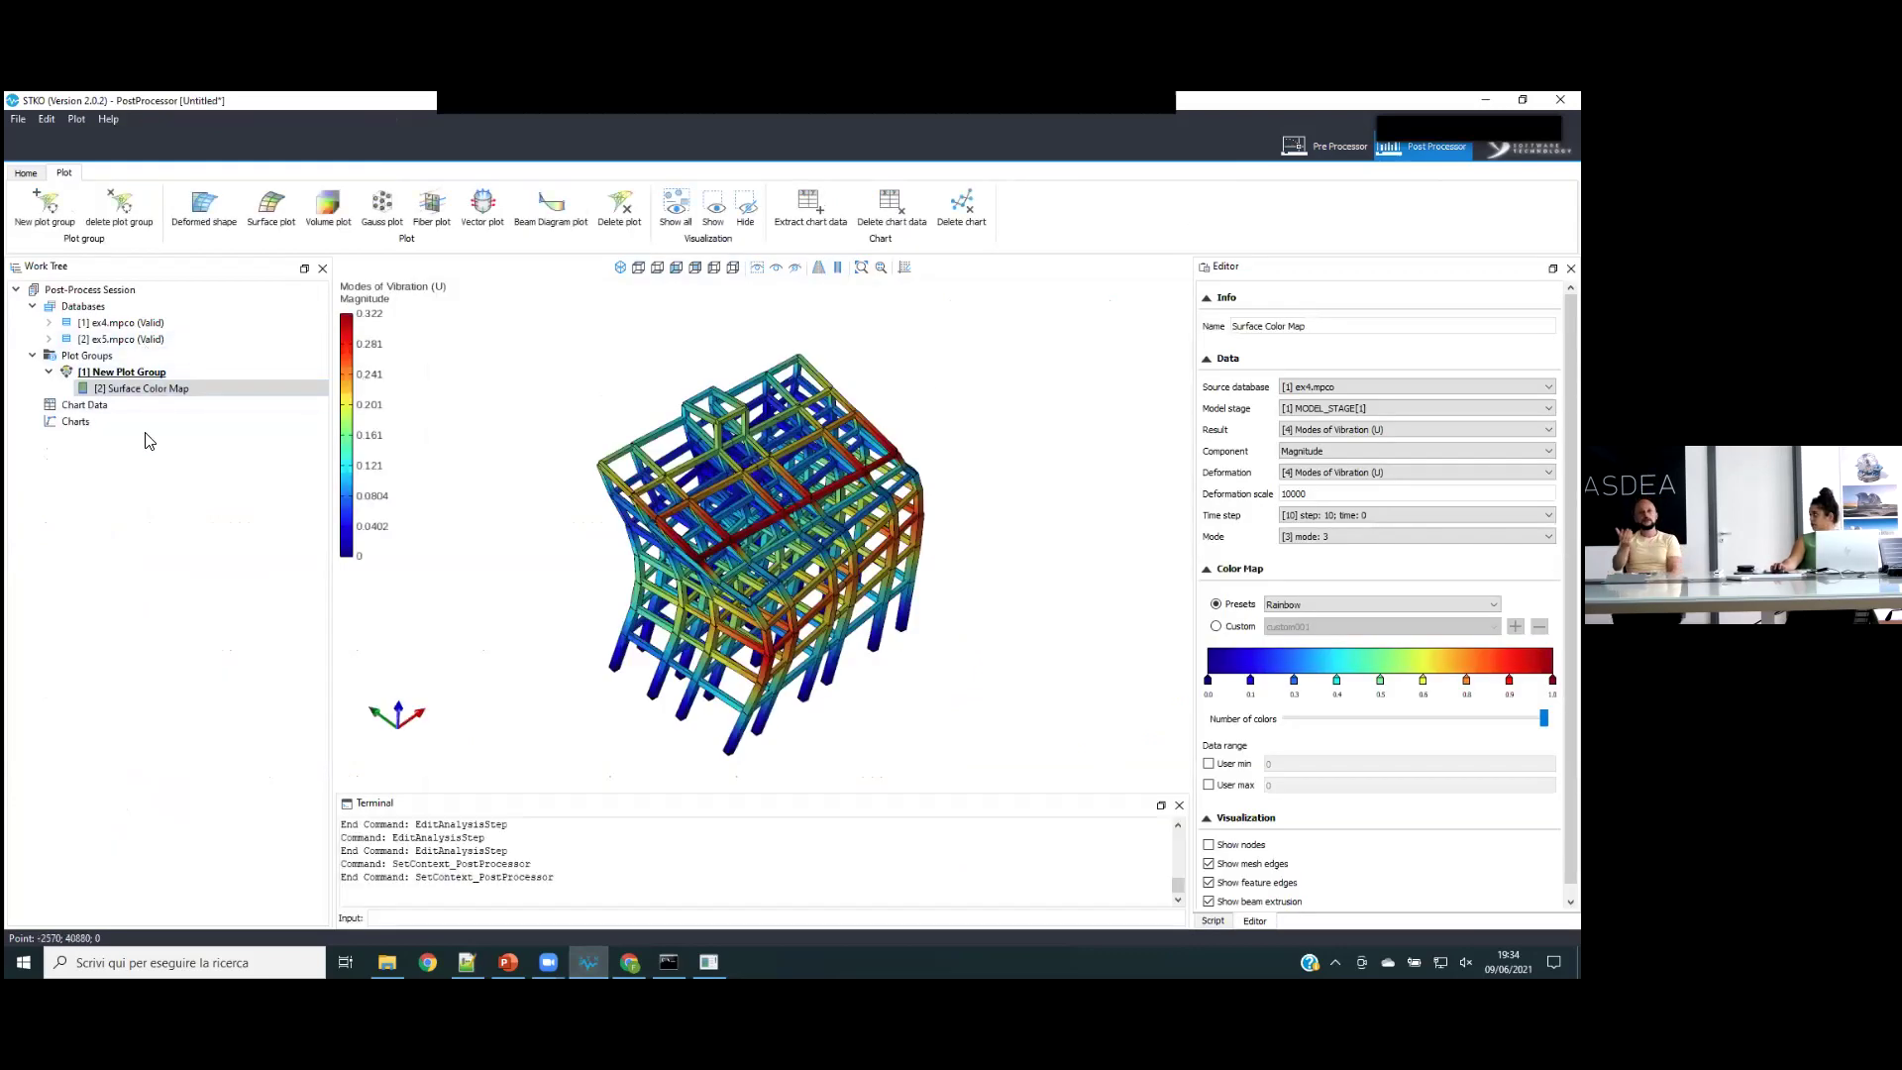
click(99, 405)
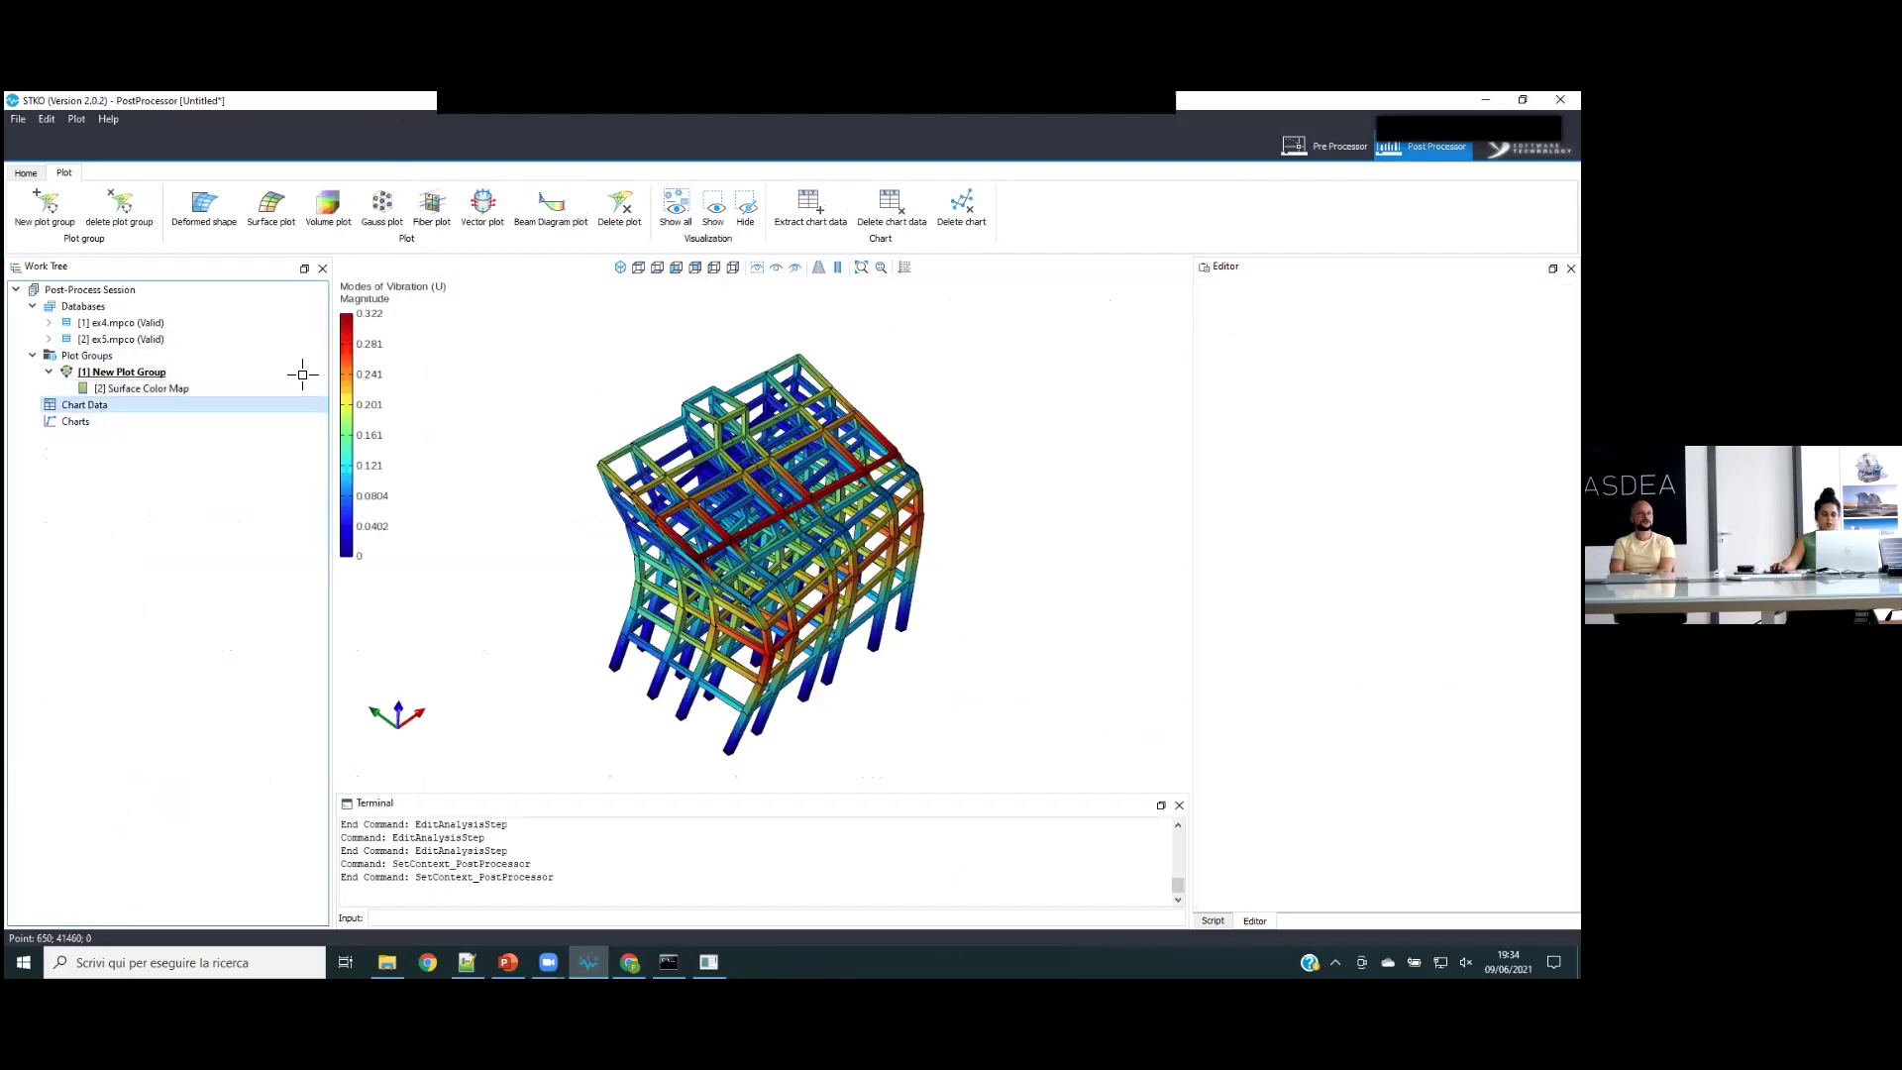
click(676, 268)
right_click(182, 408)
click(188, 415)
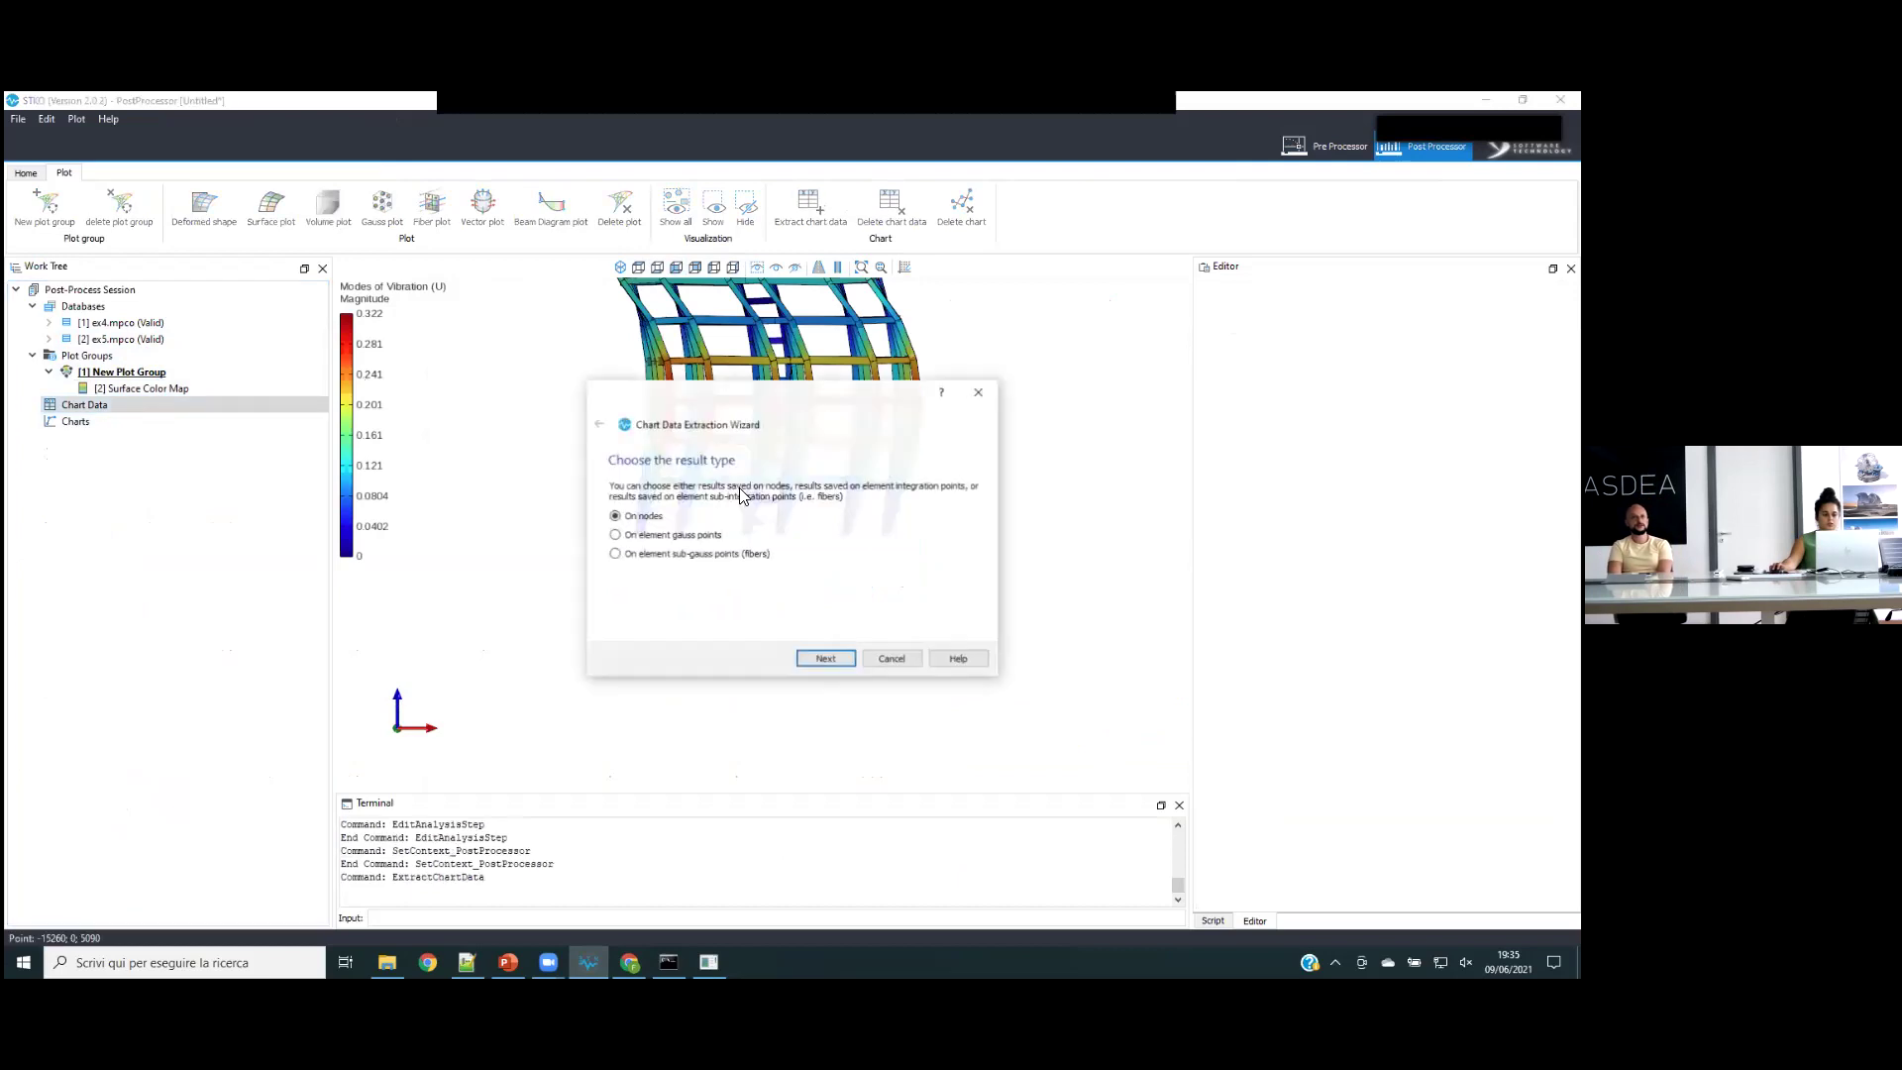
click(822, 659)
drag(799, 396, 419, 353)
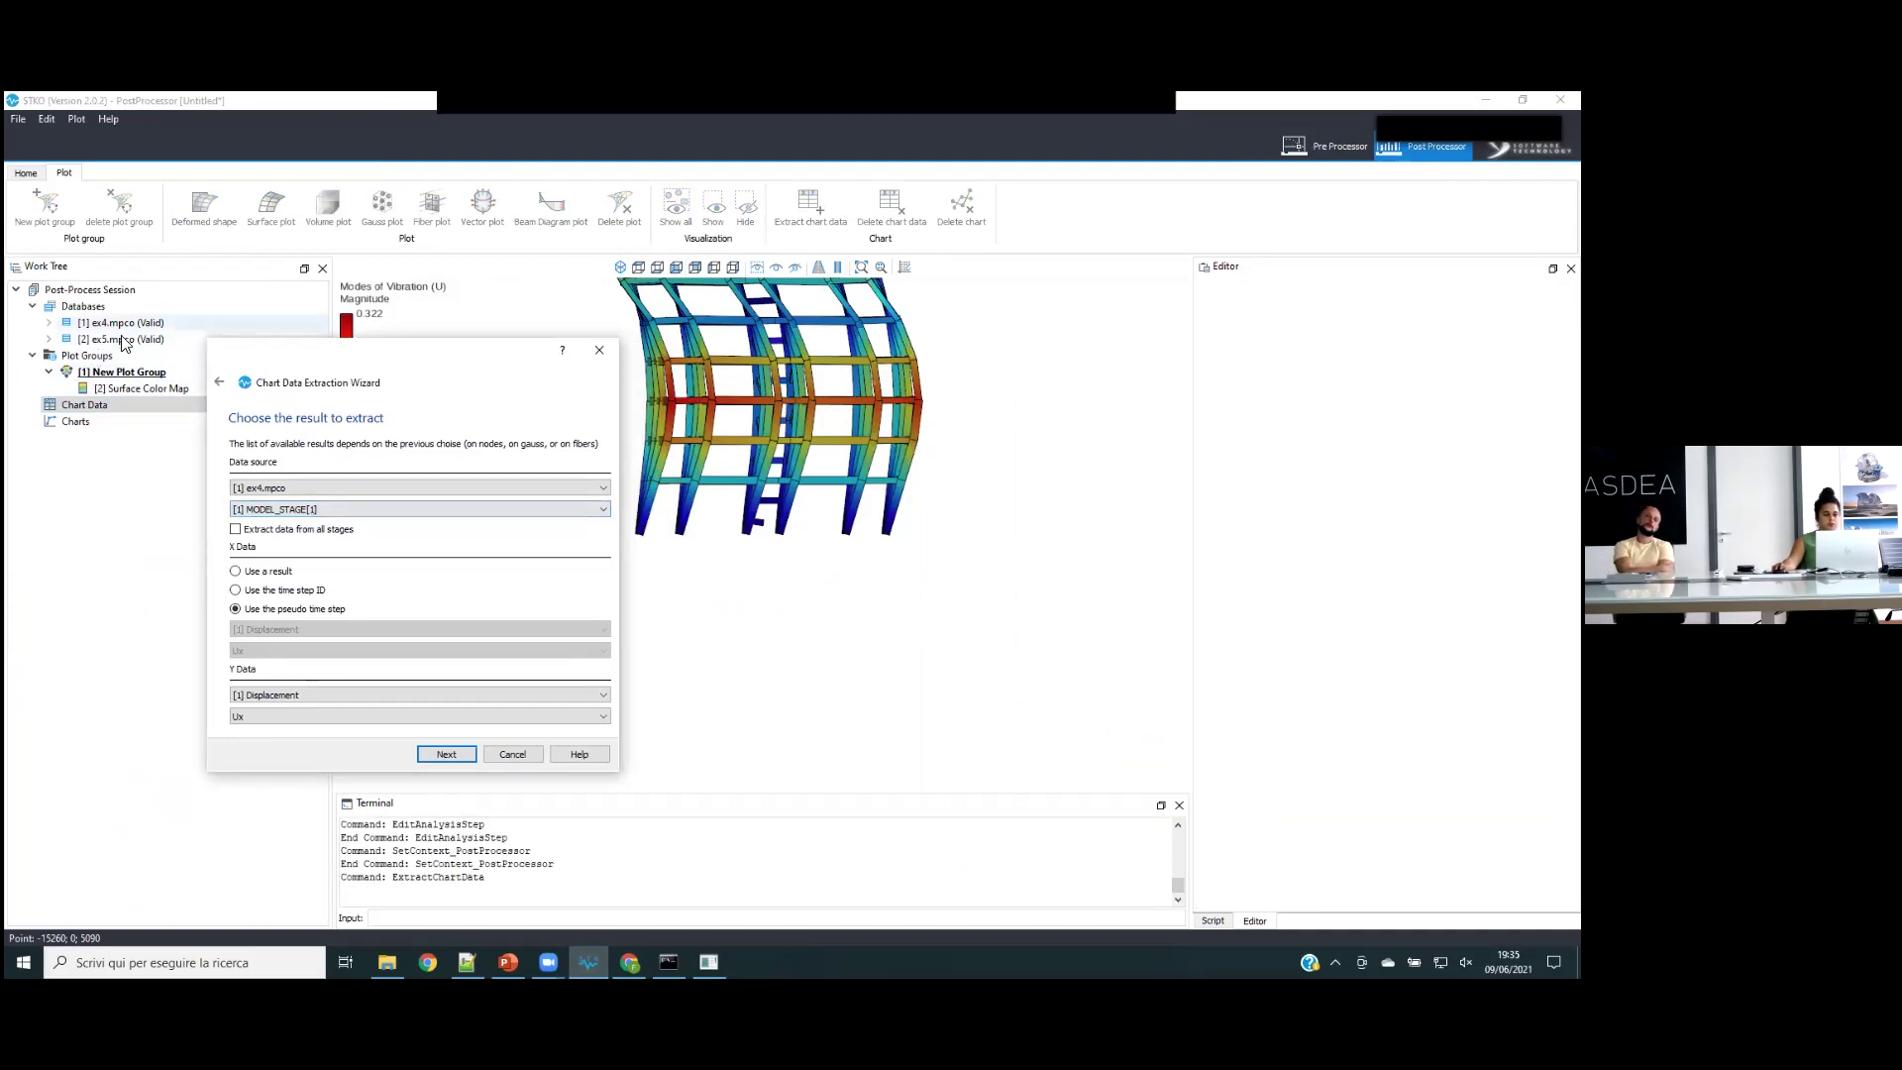
click(293, 486)
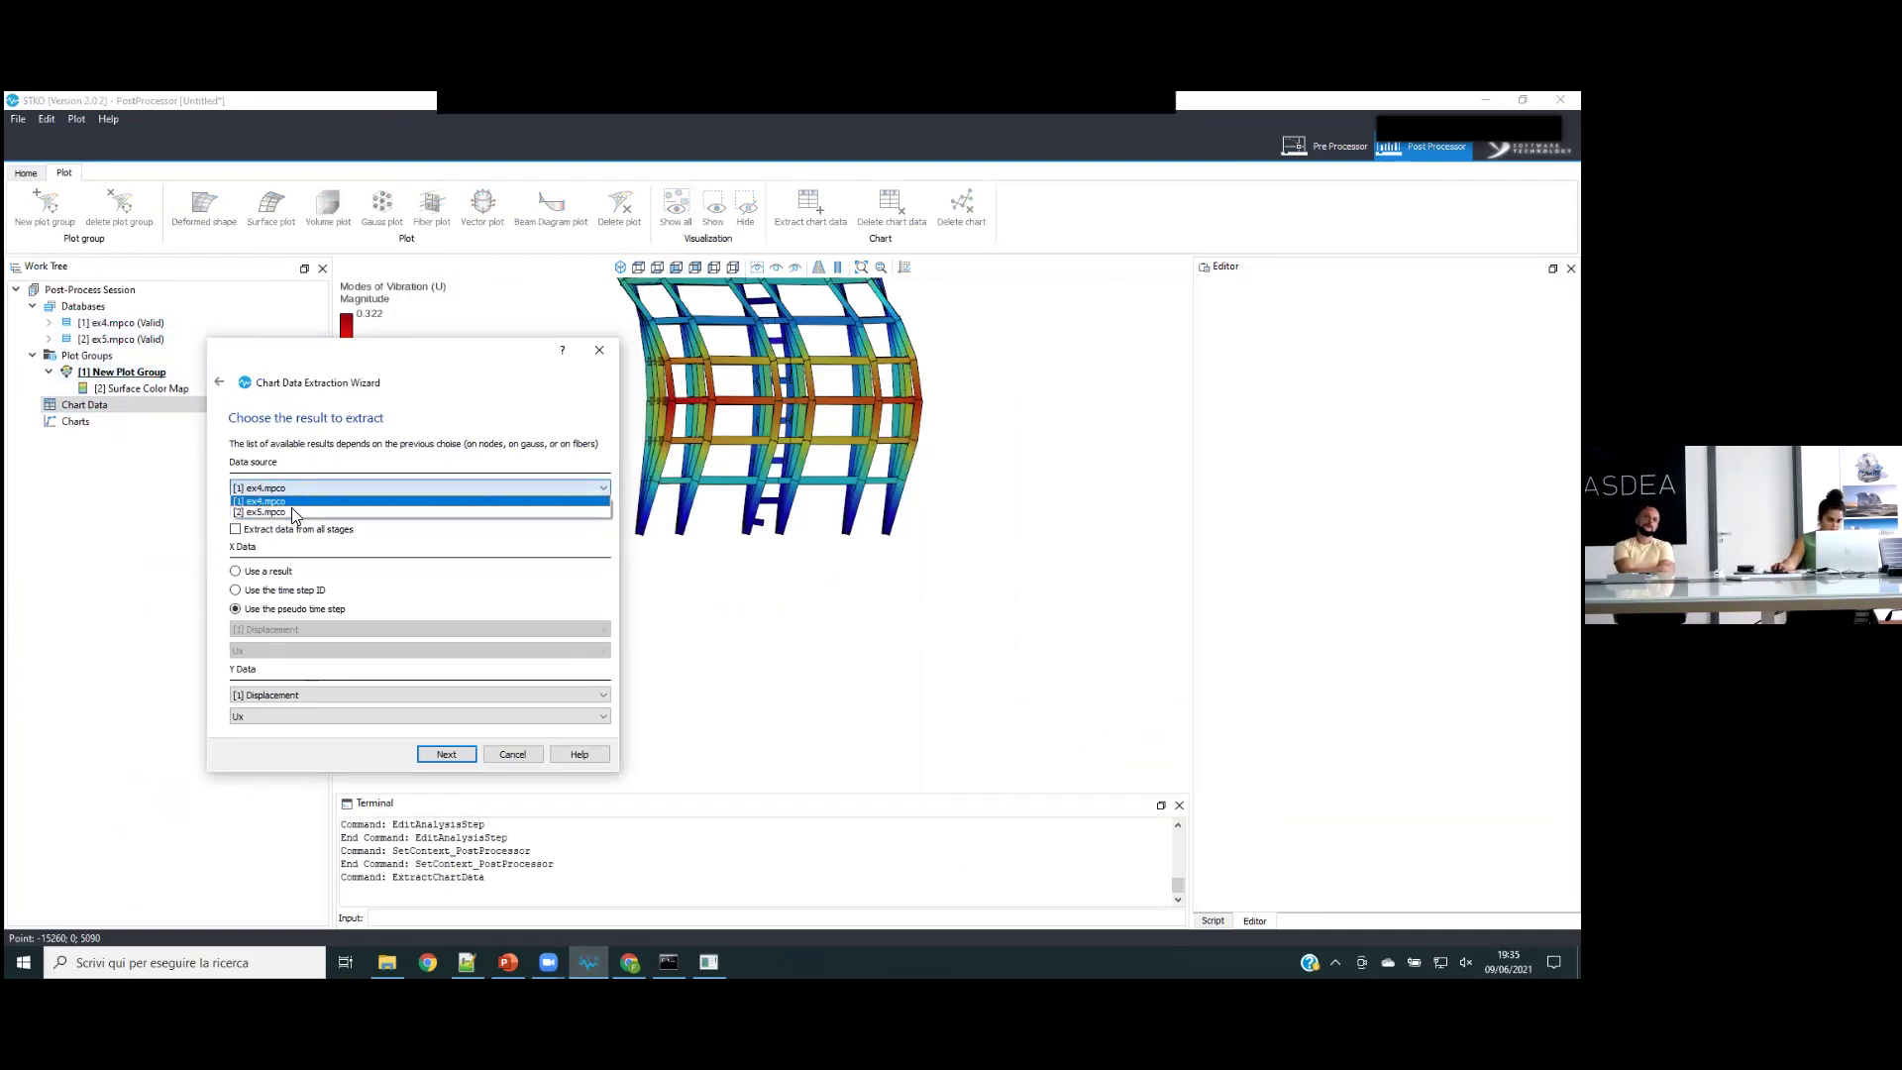
click(295, 511)
click(296, 509)
click(293, 534)
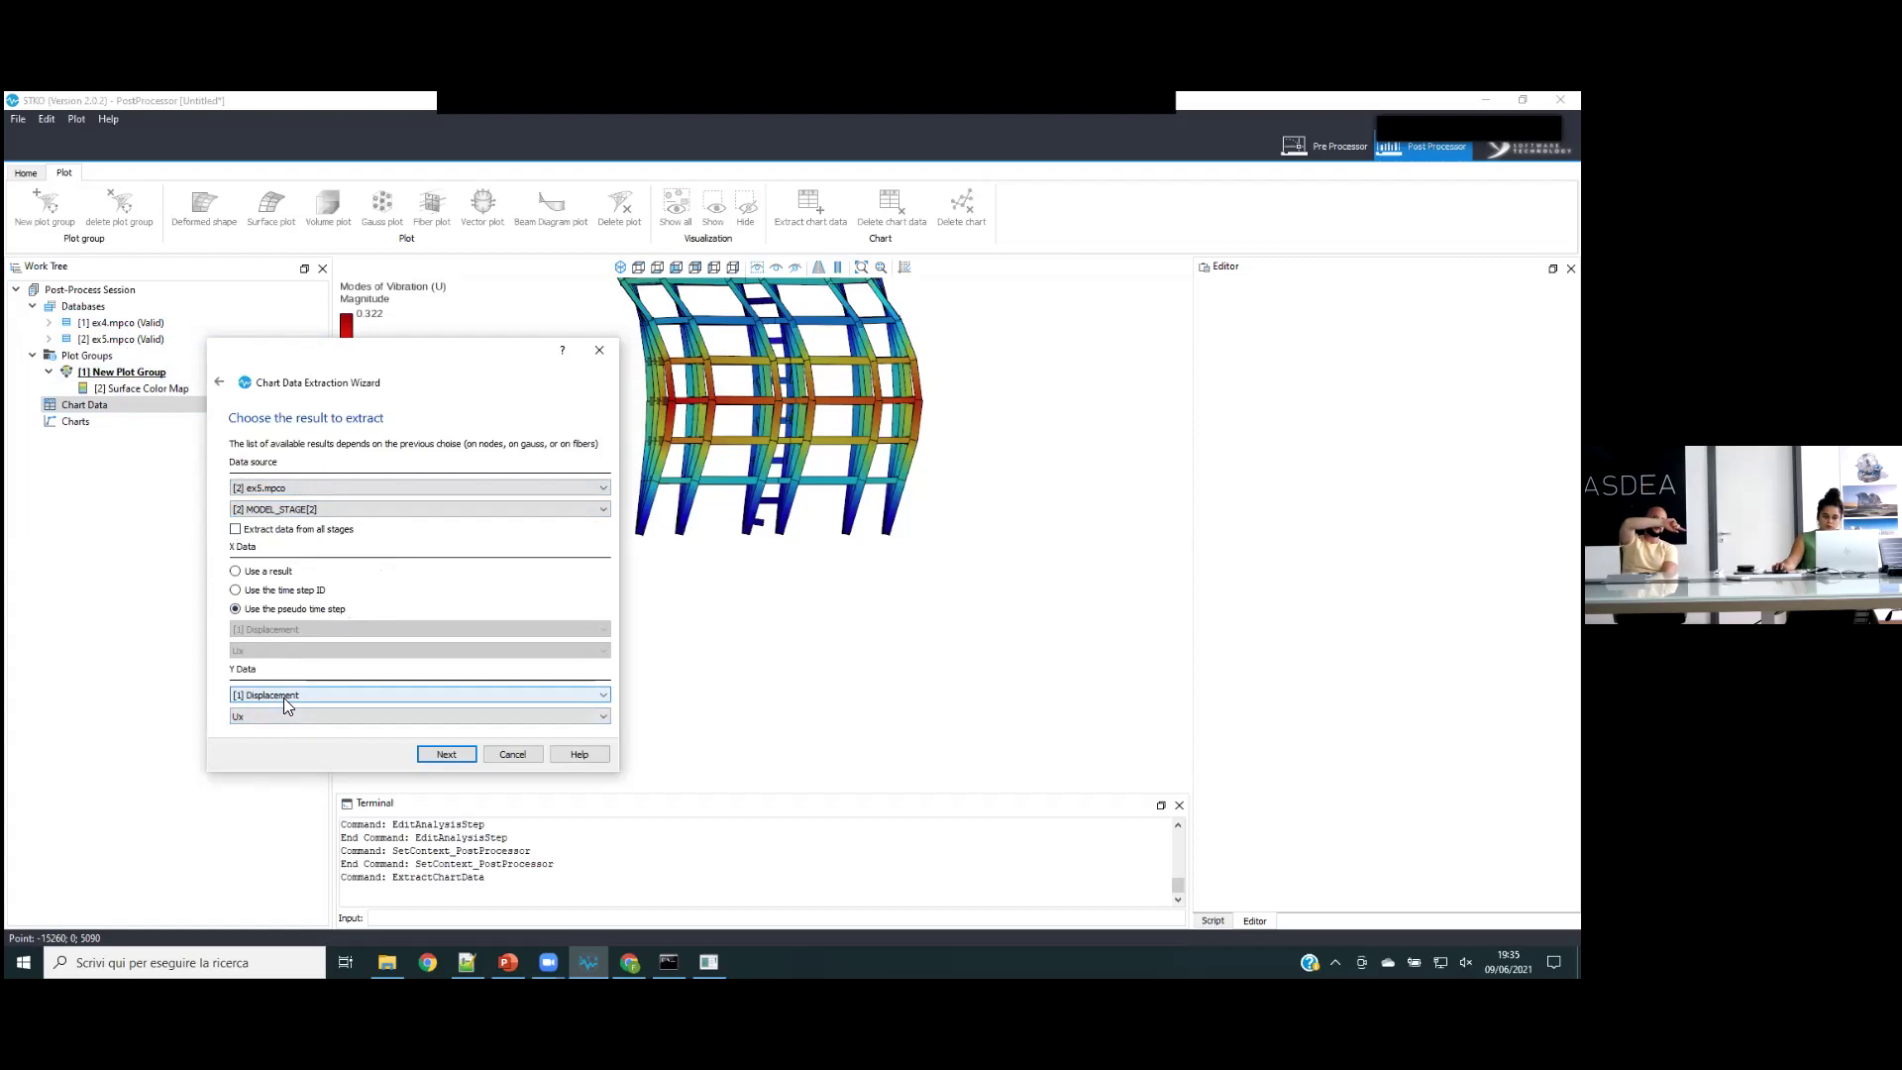
click(599, 350)
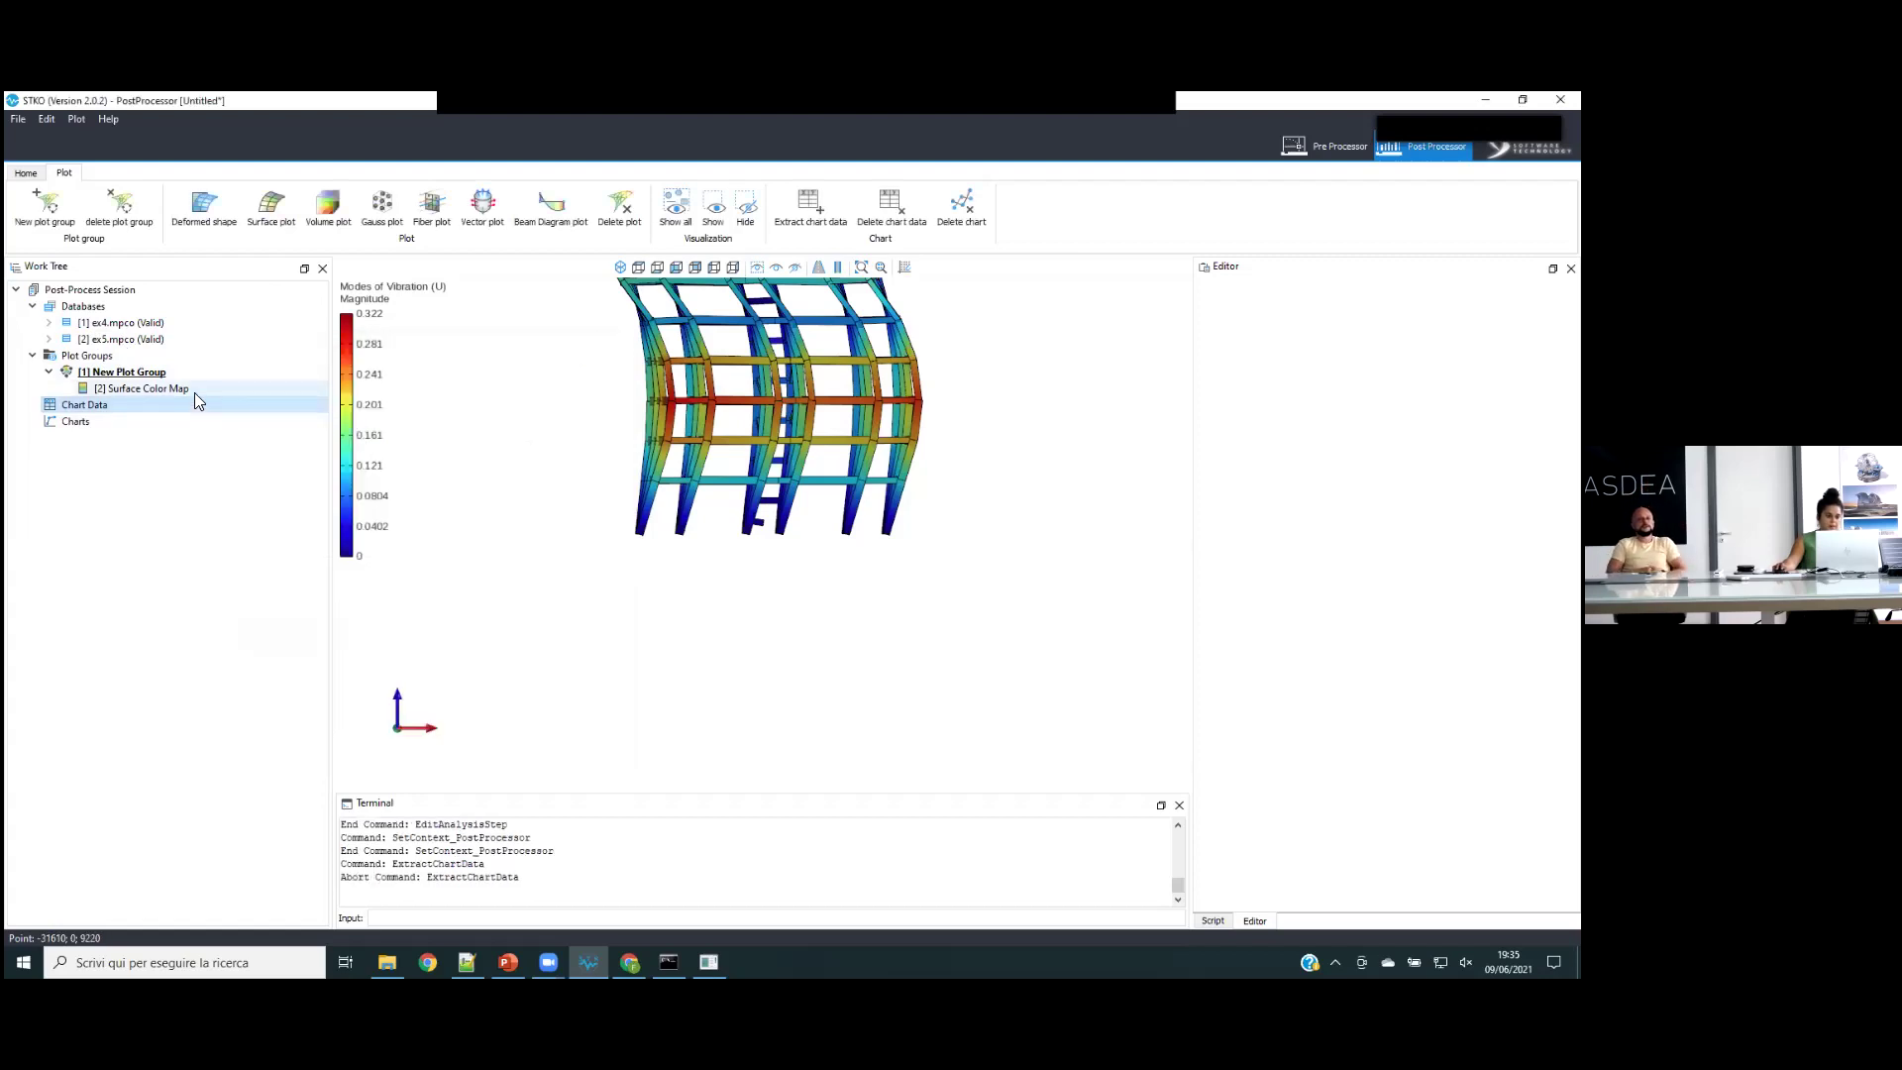
- Display the surface color map and start a nodal chart data extraction from ex5.mpco, MODEL_STAGE[2]
click(188, 389)
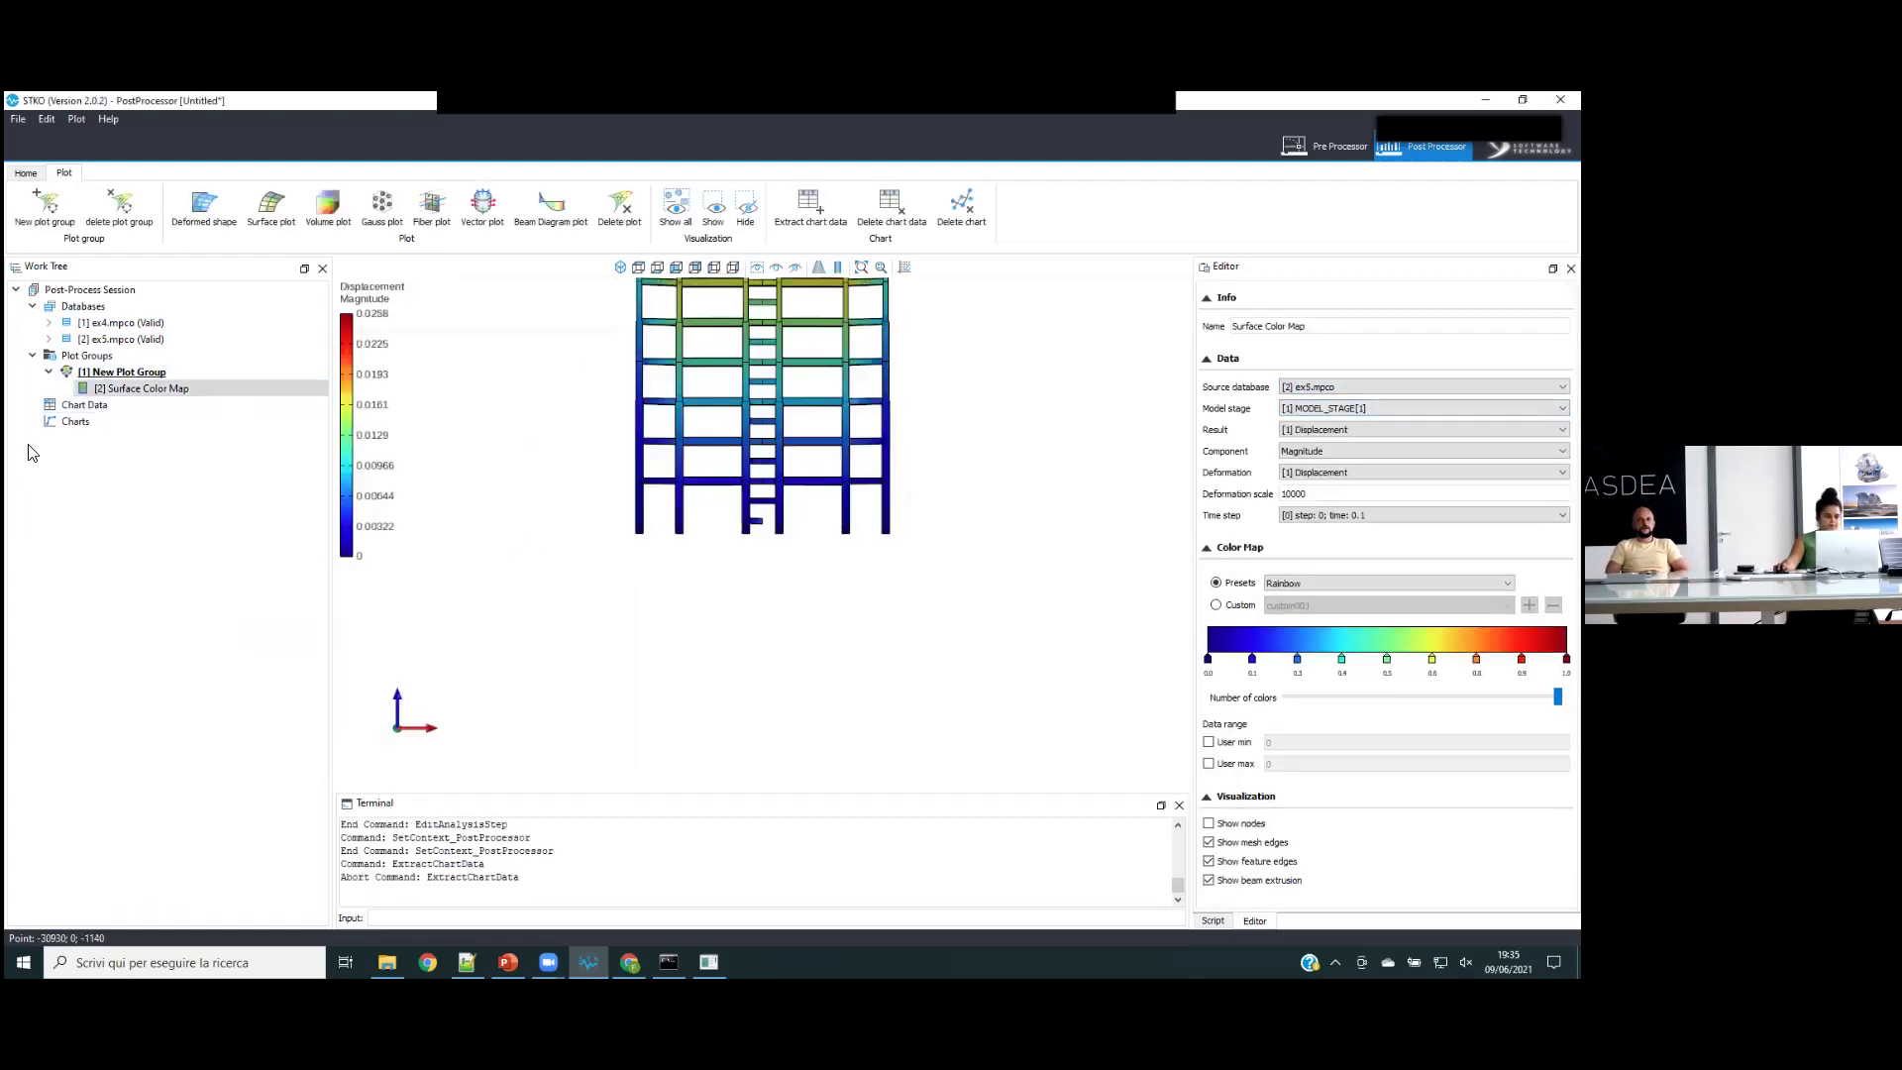
double_click(84, 406)
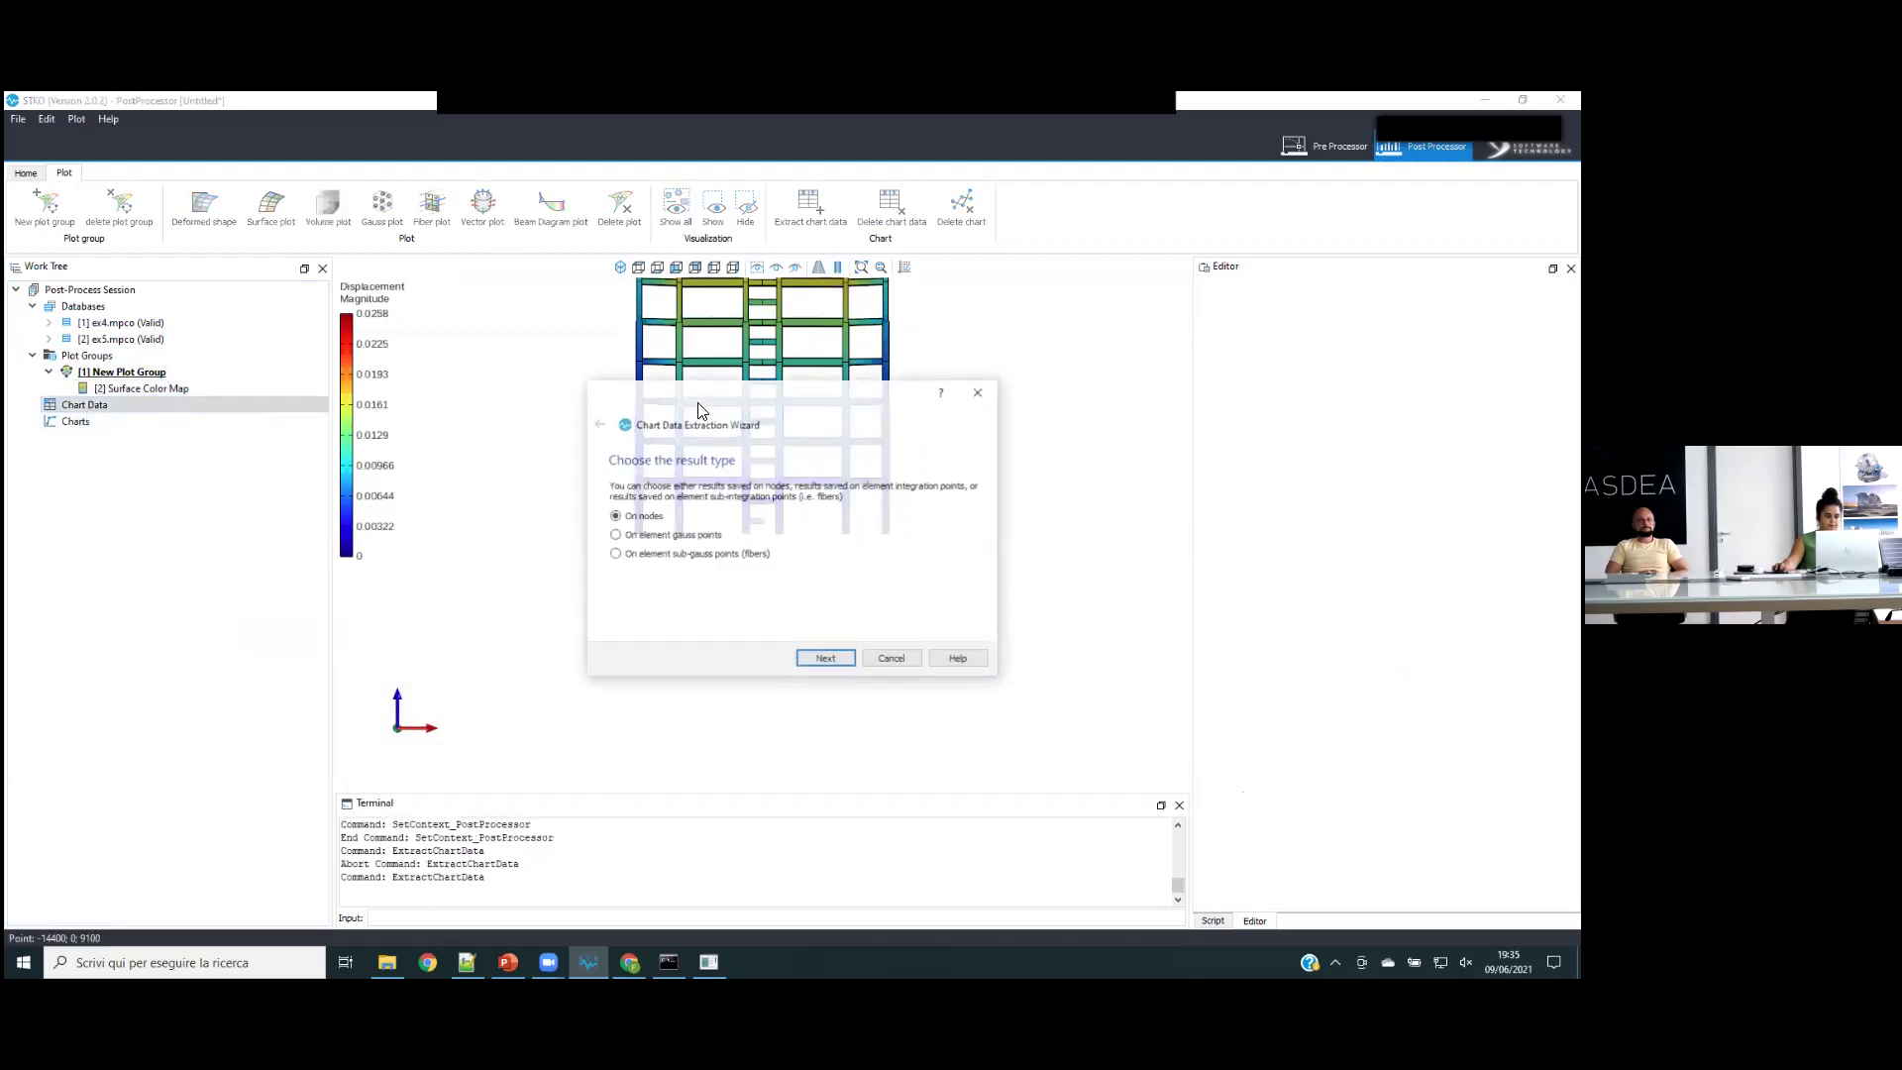
click(825, 659)
click(731, 552)
click(726, 565)
click(725, 536)
click(727, 552)
click(725, 551)
click(693, 575)
- Set the Y data of the extraction to Reaction Force, component RFx
click(686, 735)
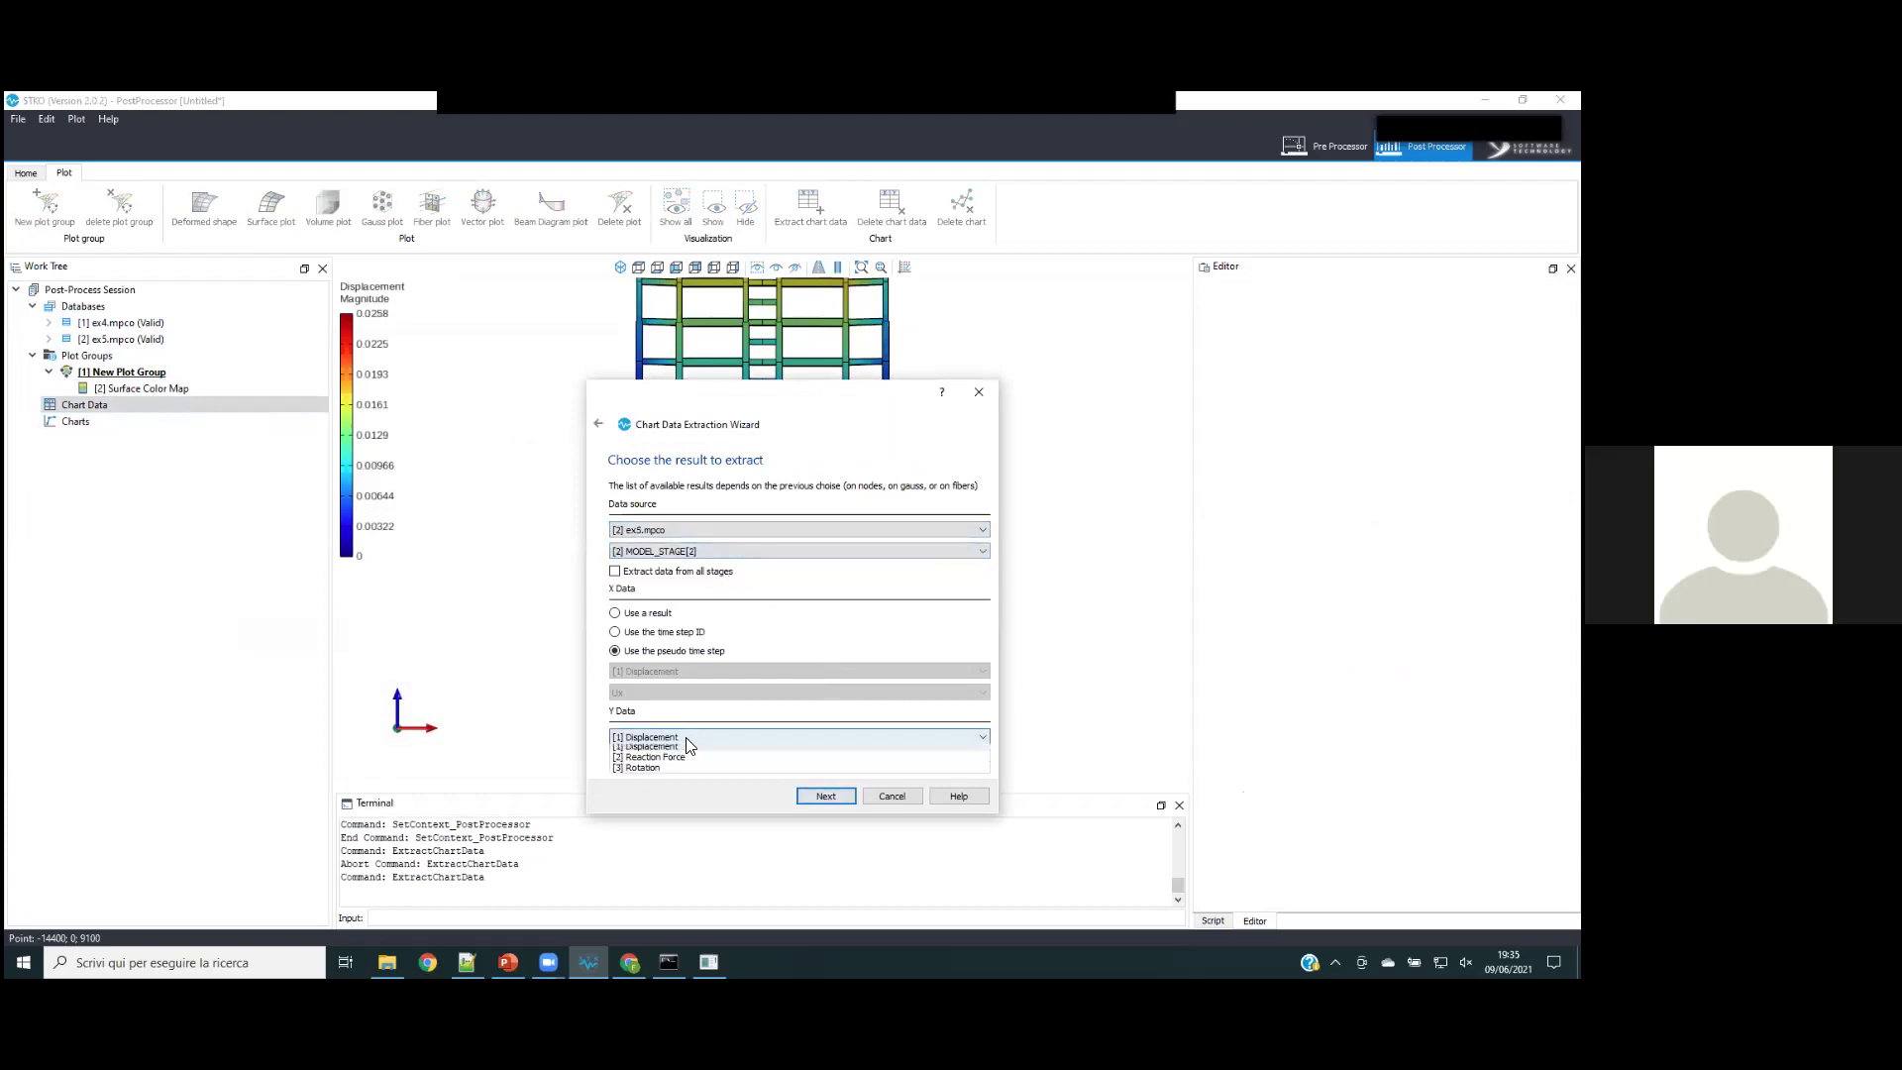
click(683, 757)
click(684, 758)
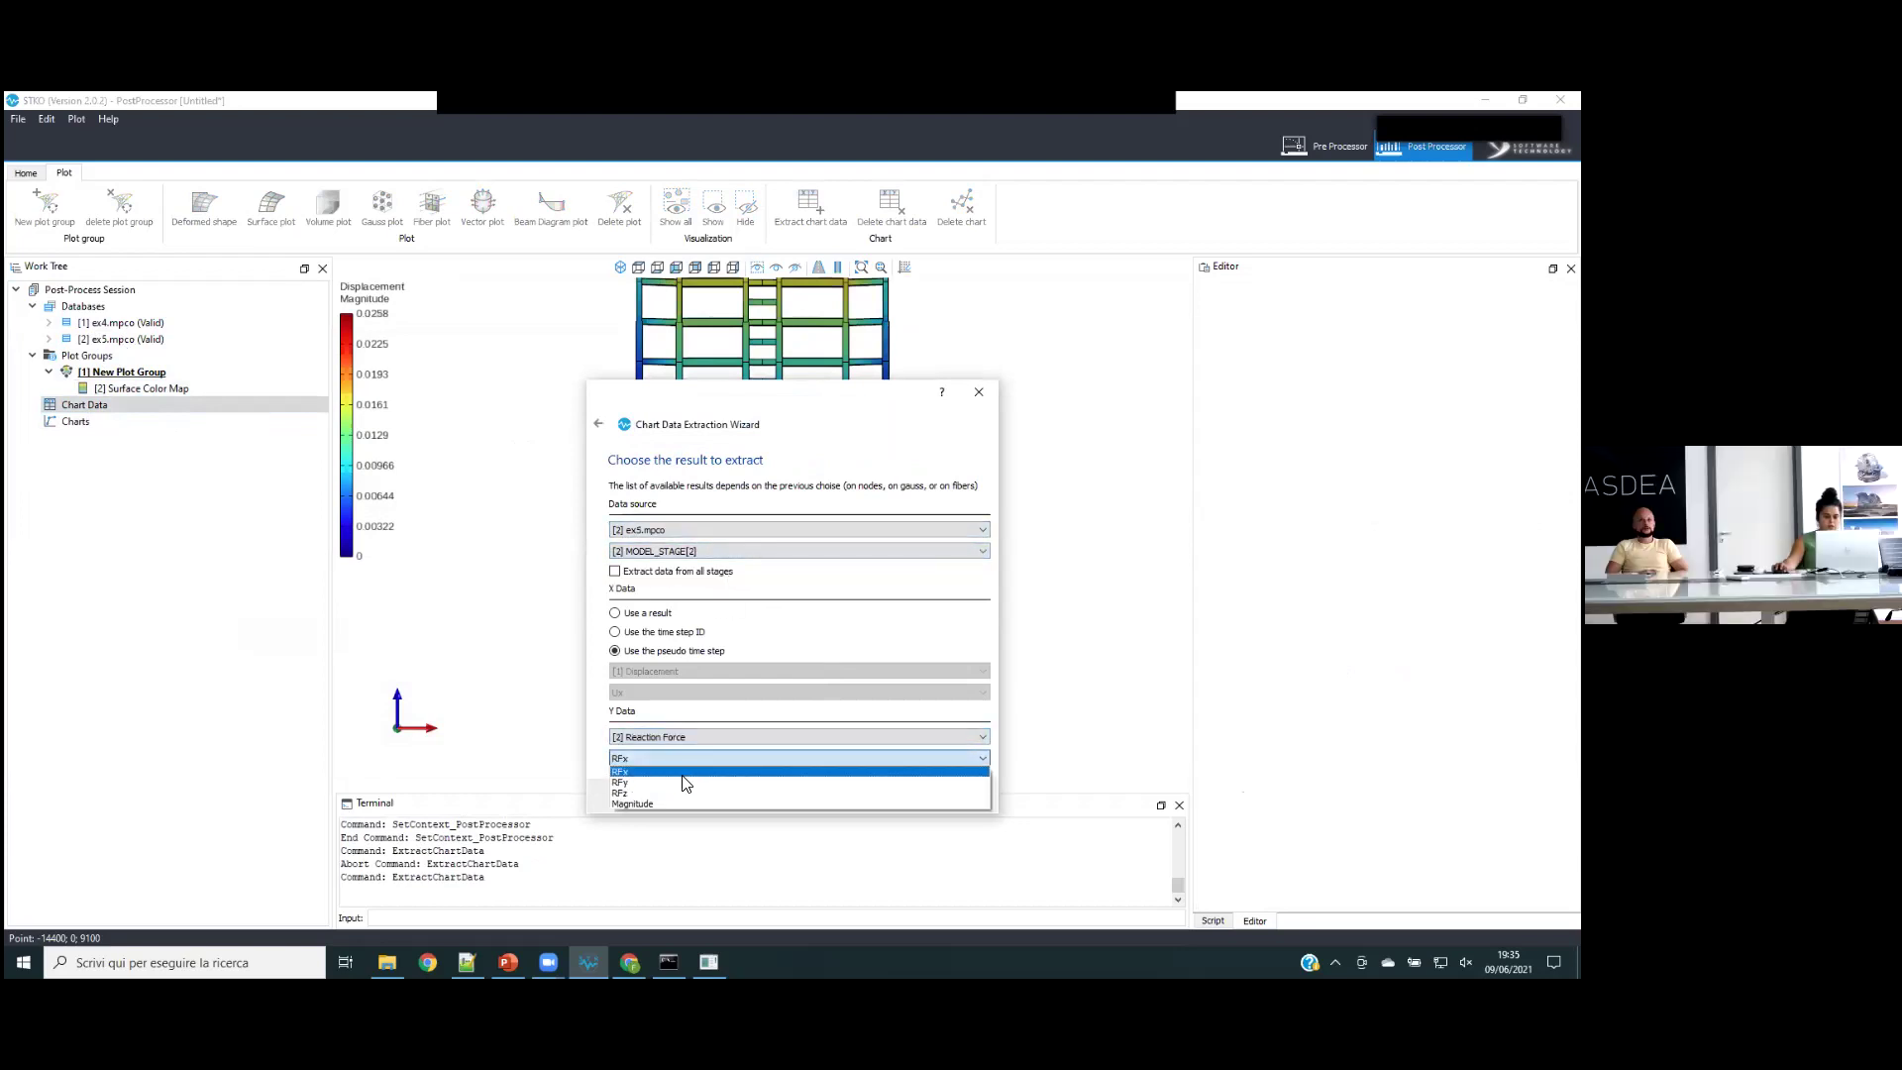
click(683, 773)
- Proceed to the location selection and select all base nodes of the building's columns
drag(747, 405, 181, 313)
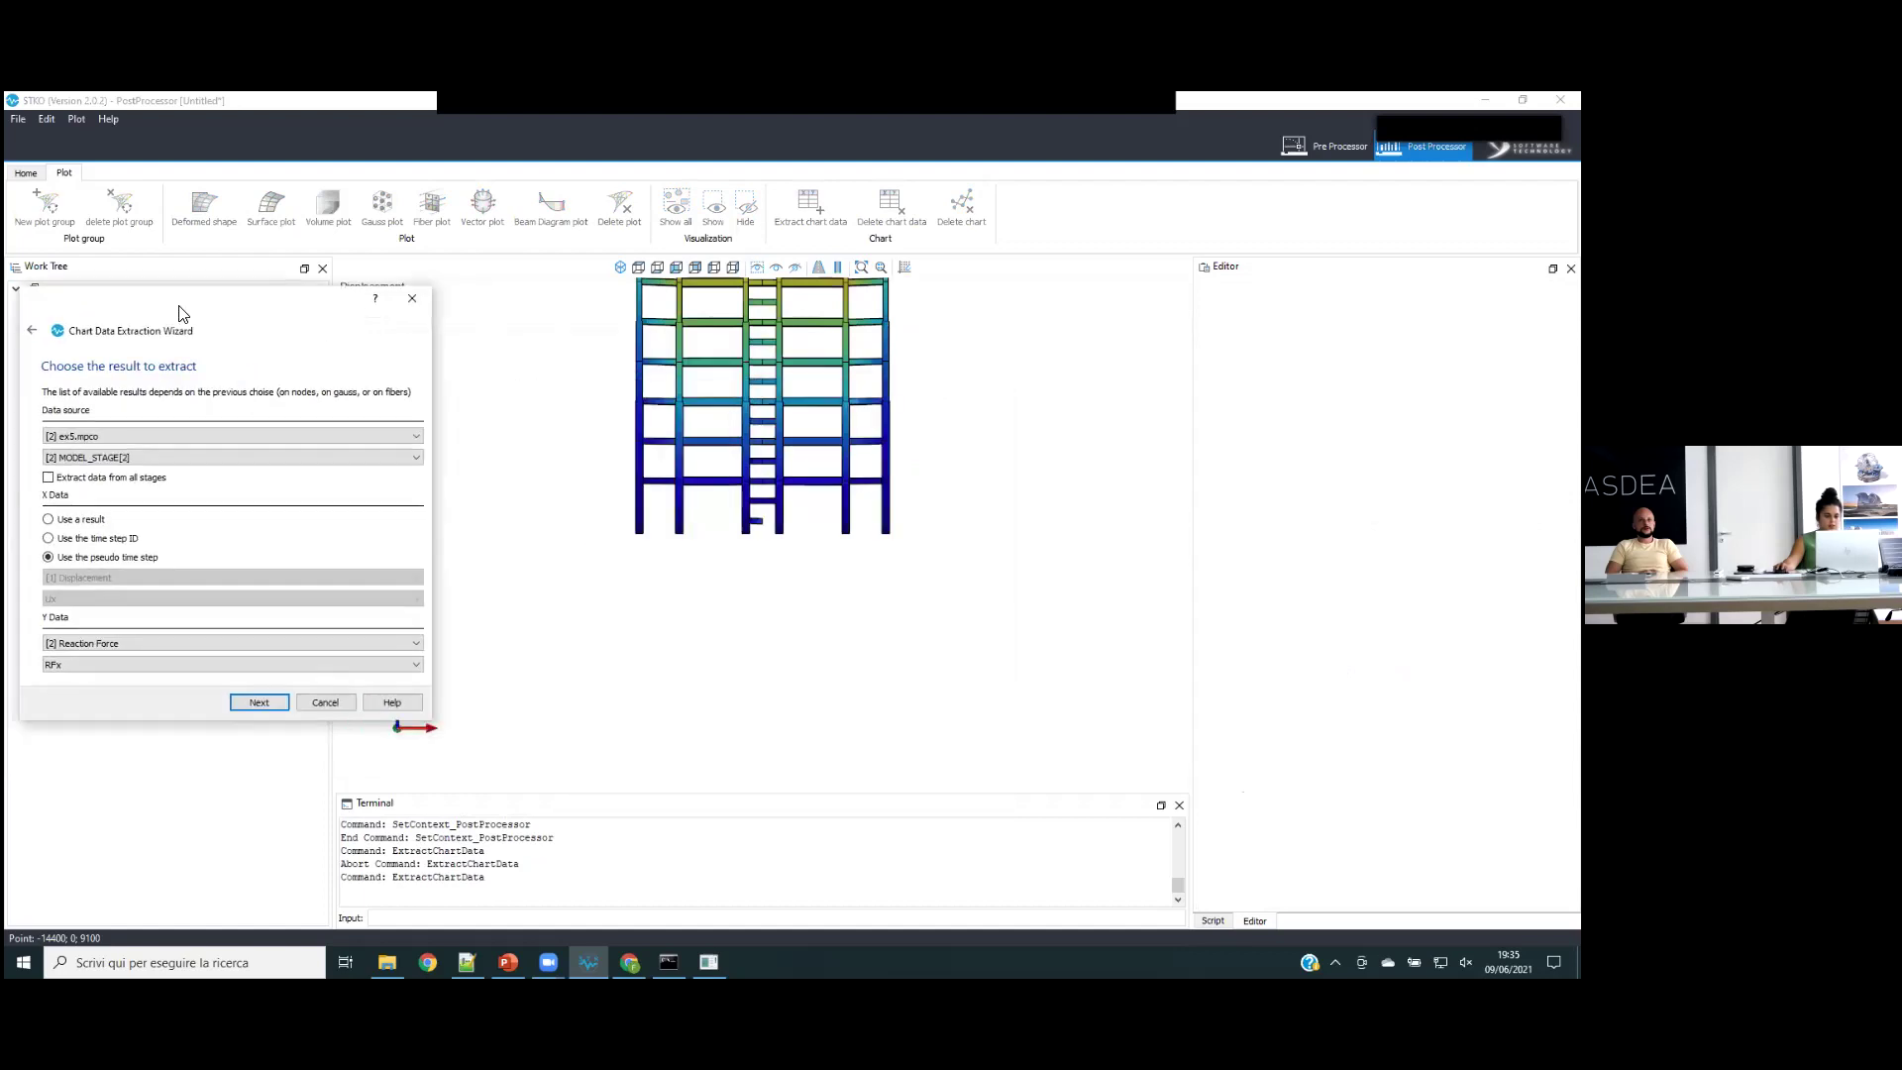
click(262, 701)
drag(612, 529, 928, 556)
middle_drag(786, 531, 722, 581)
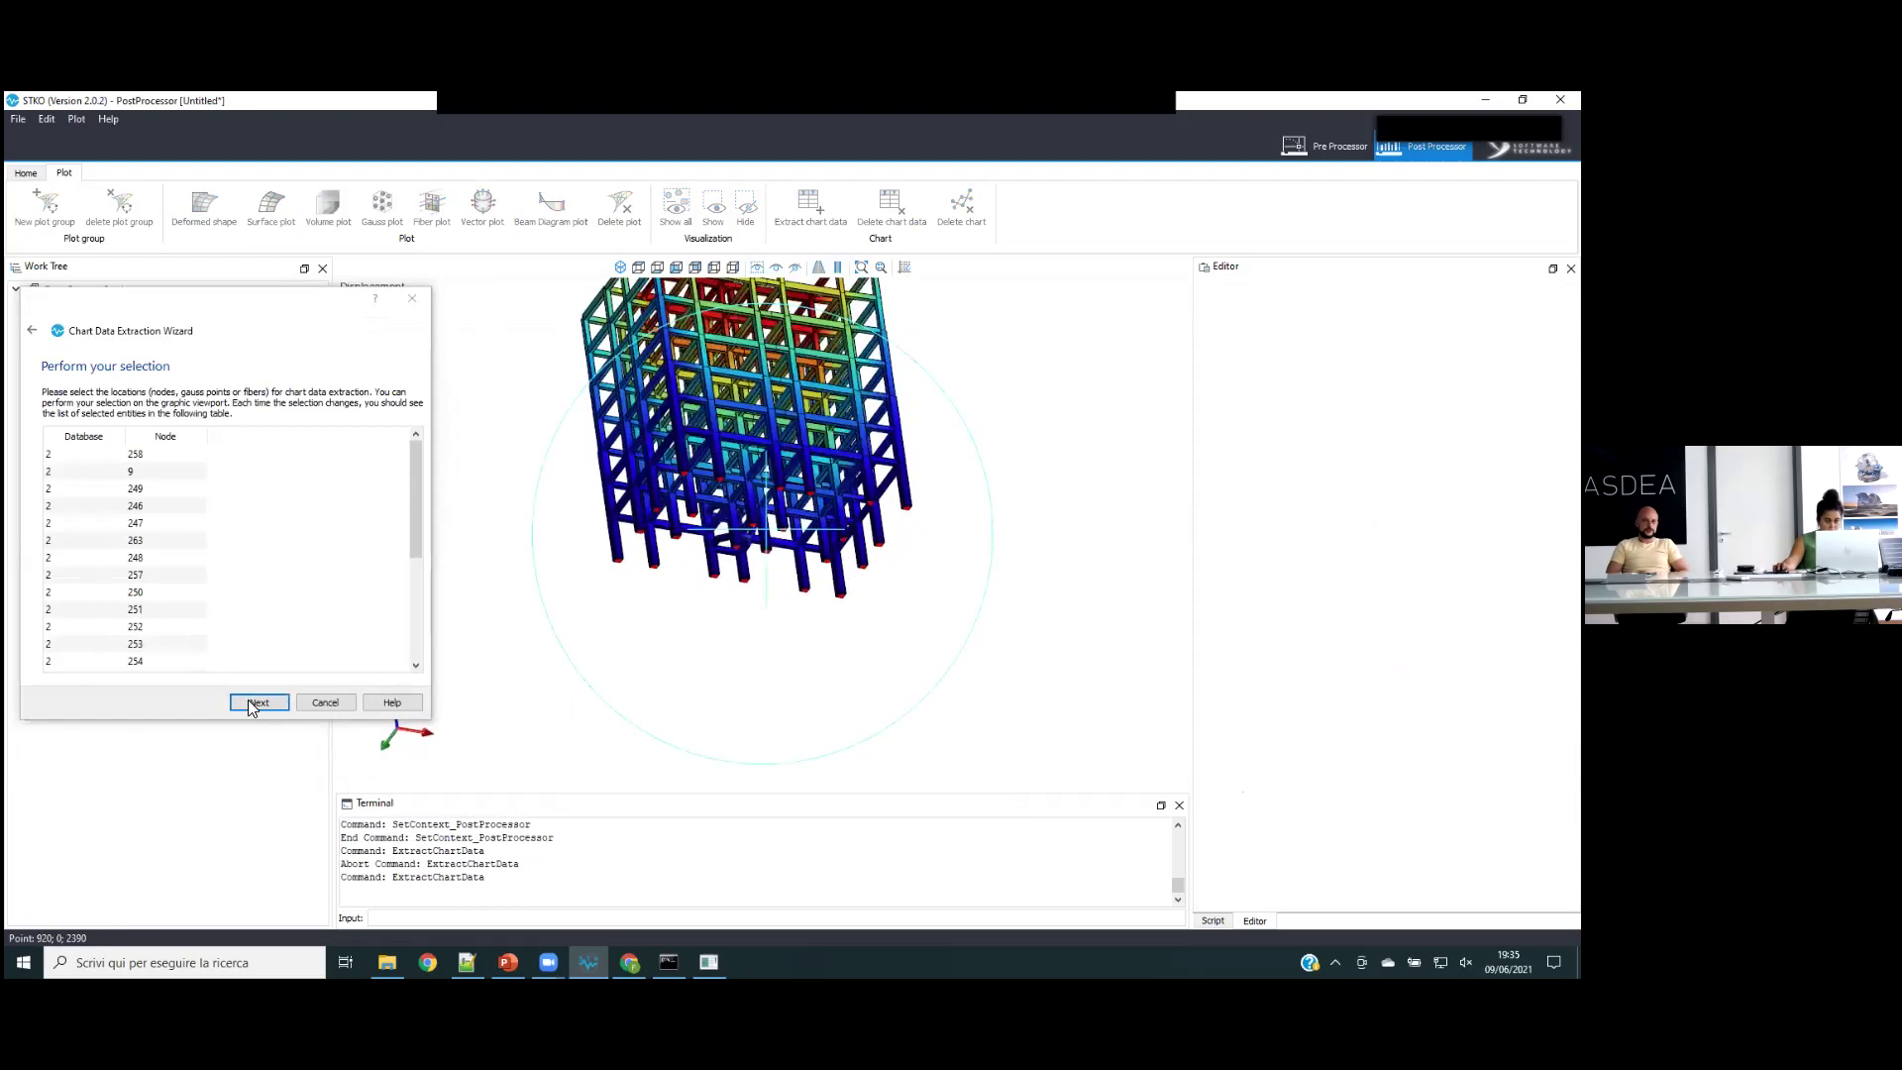
- Name the chart data REaction, combine the selected items with Add, and finish the extraction with a chart created
click(148, 506)
click(149, 515)
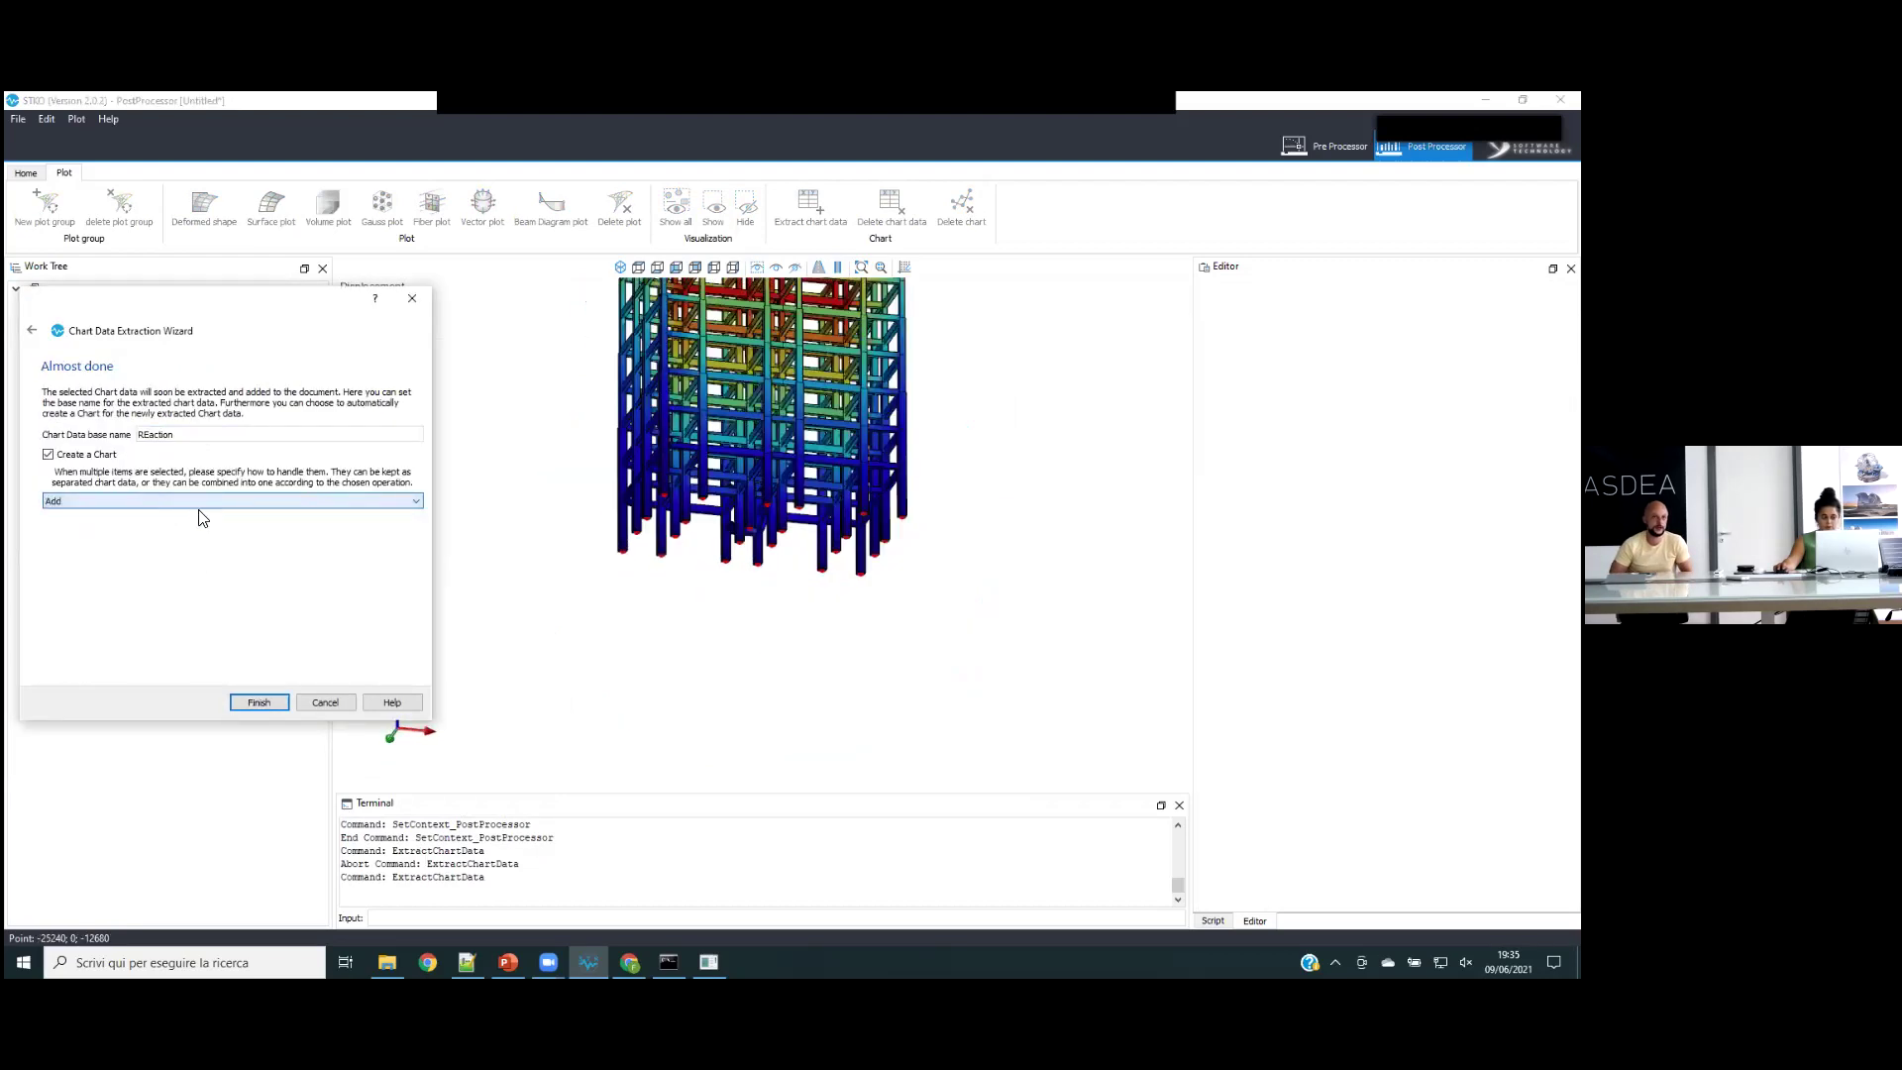
click(258, 701)
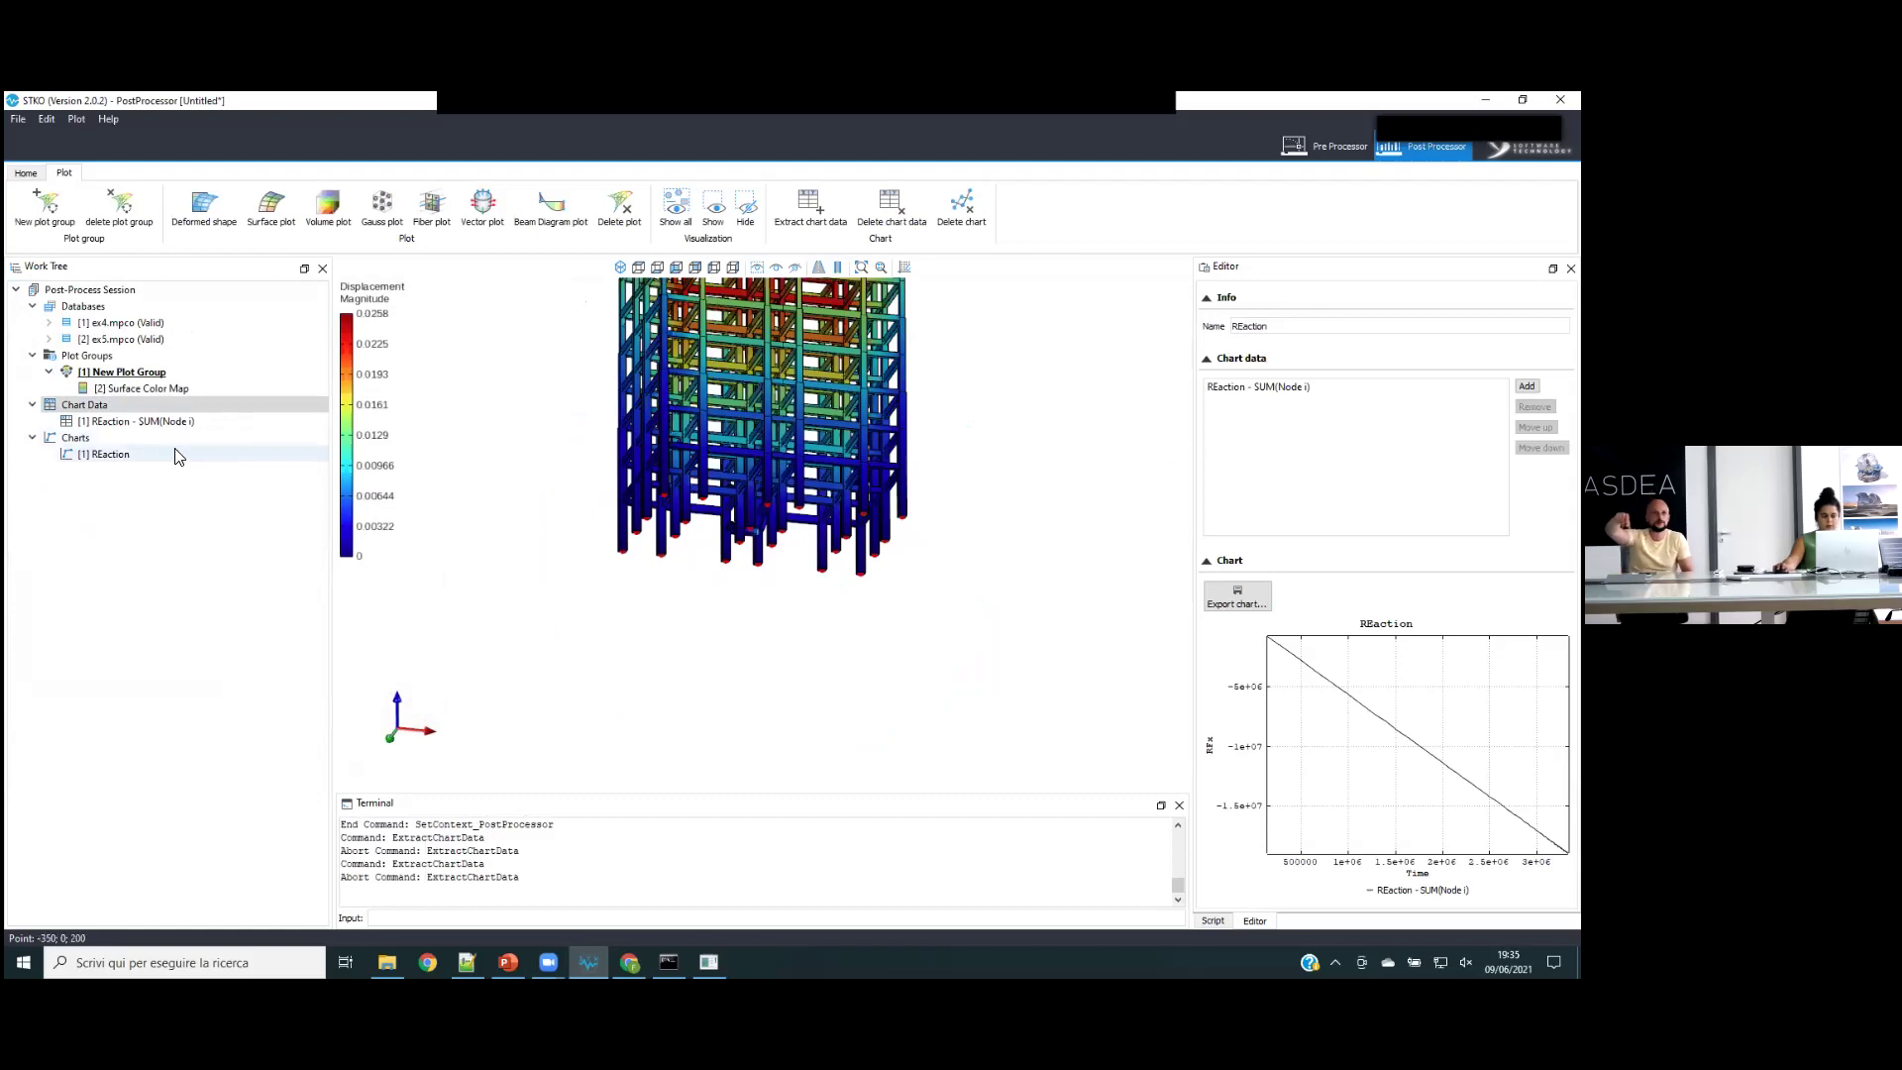
- Open the summed reaction chart data and select the last RFx value in its table
click(138, 422)
drag(1562, 461, 1562, 850)
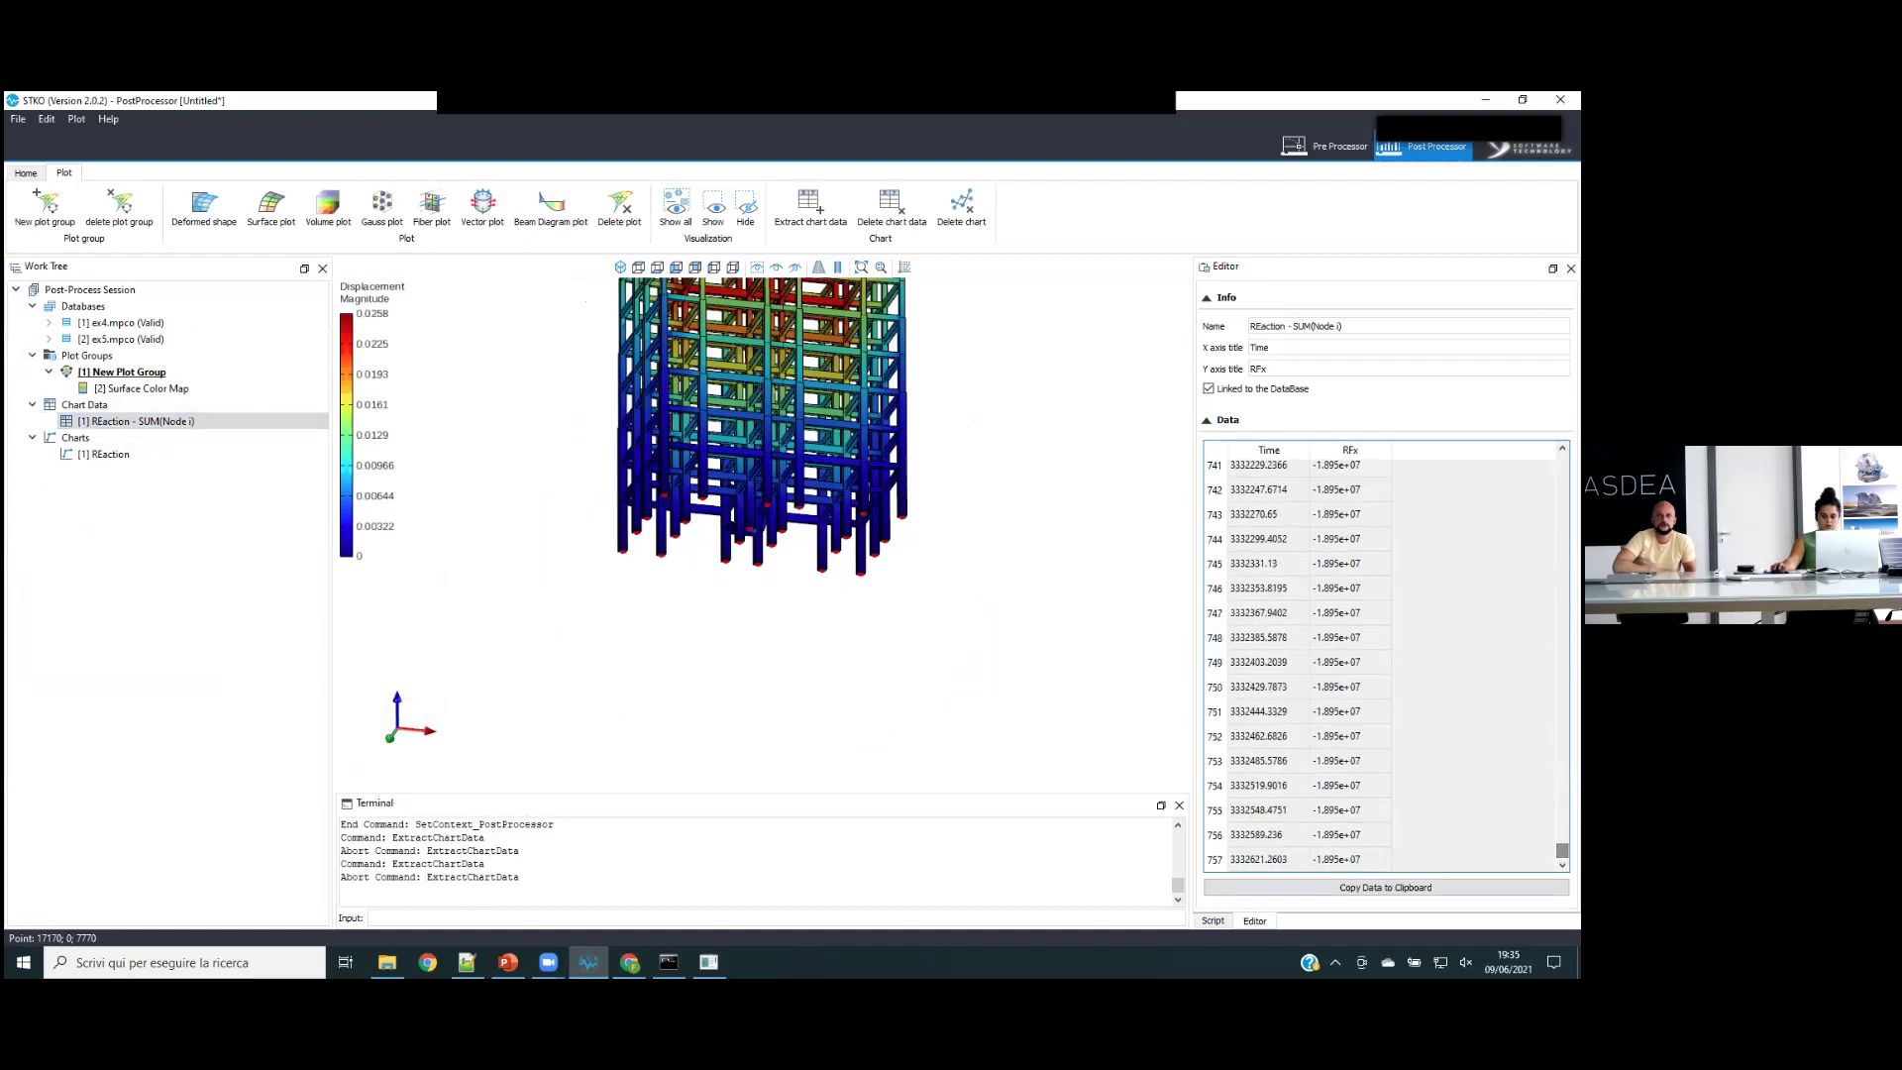
click(1350, 860)
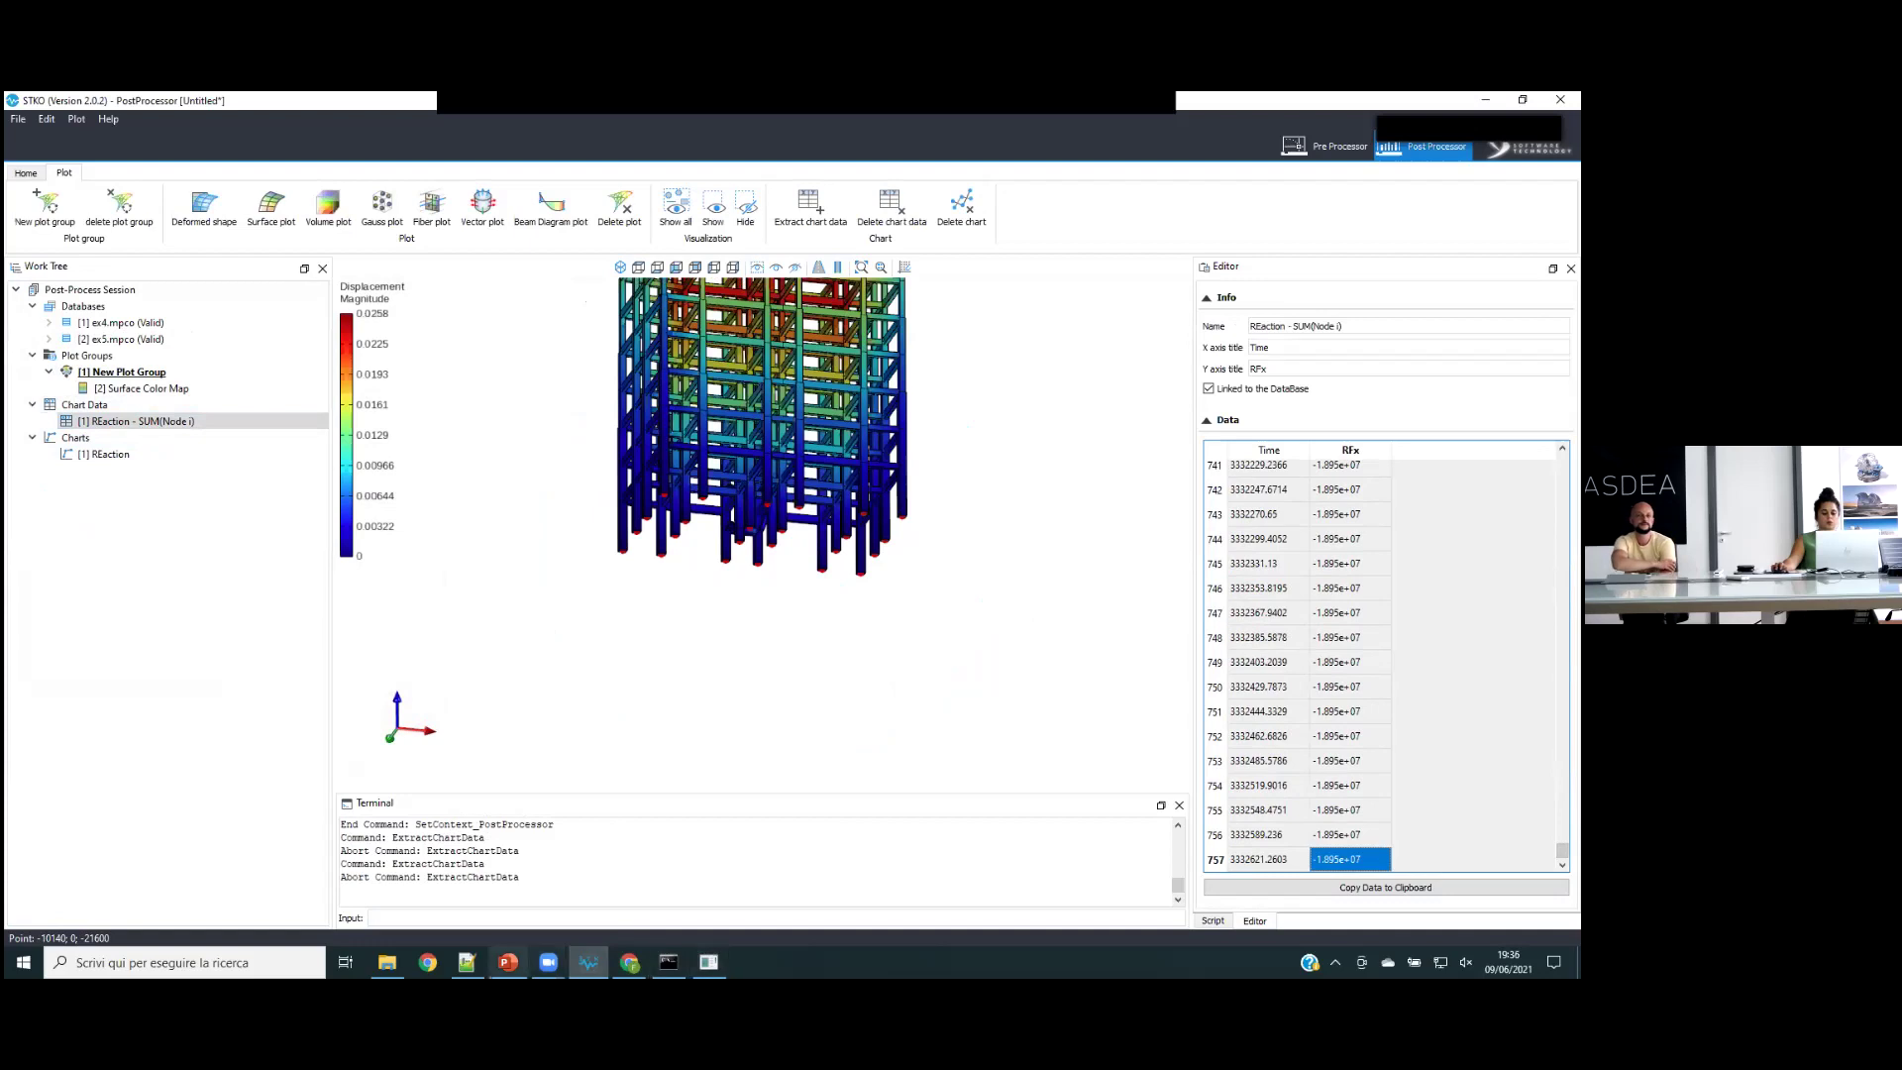
- Switch to Modal.txt in Notepad++ and return to the beginning of the modal analysis report
mouse_move(467, 961)
click(467, 891)
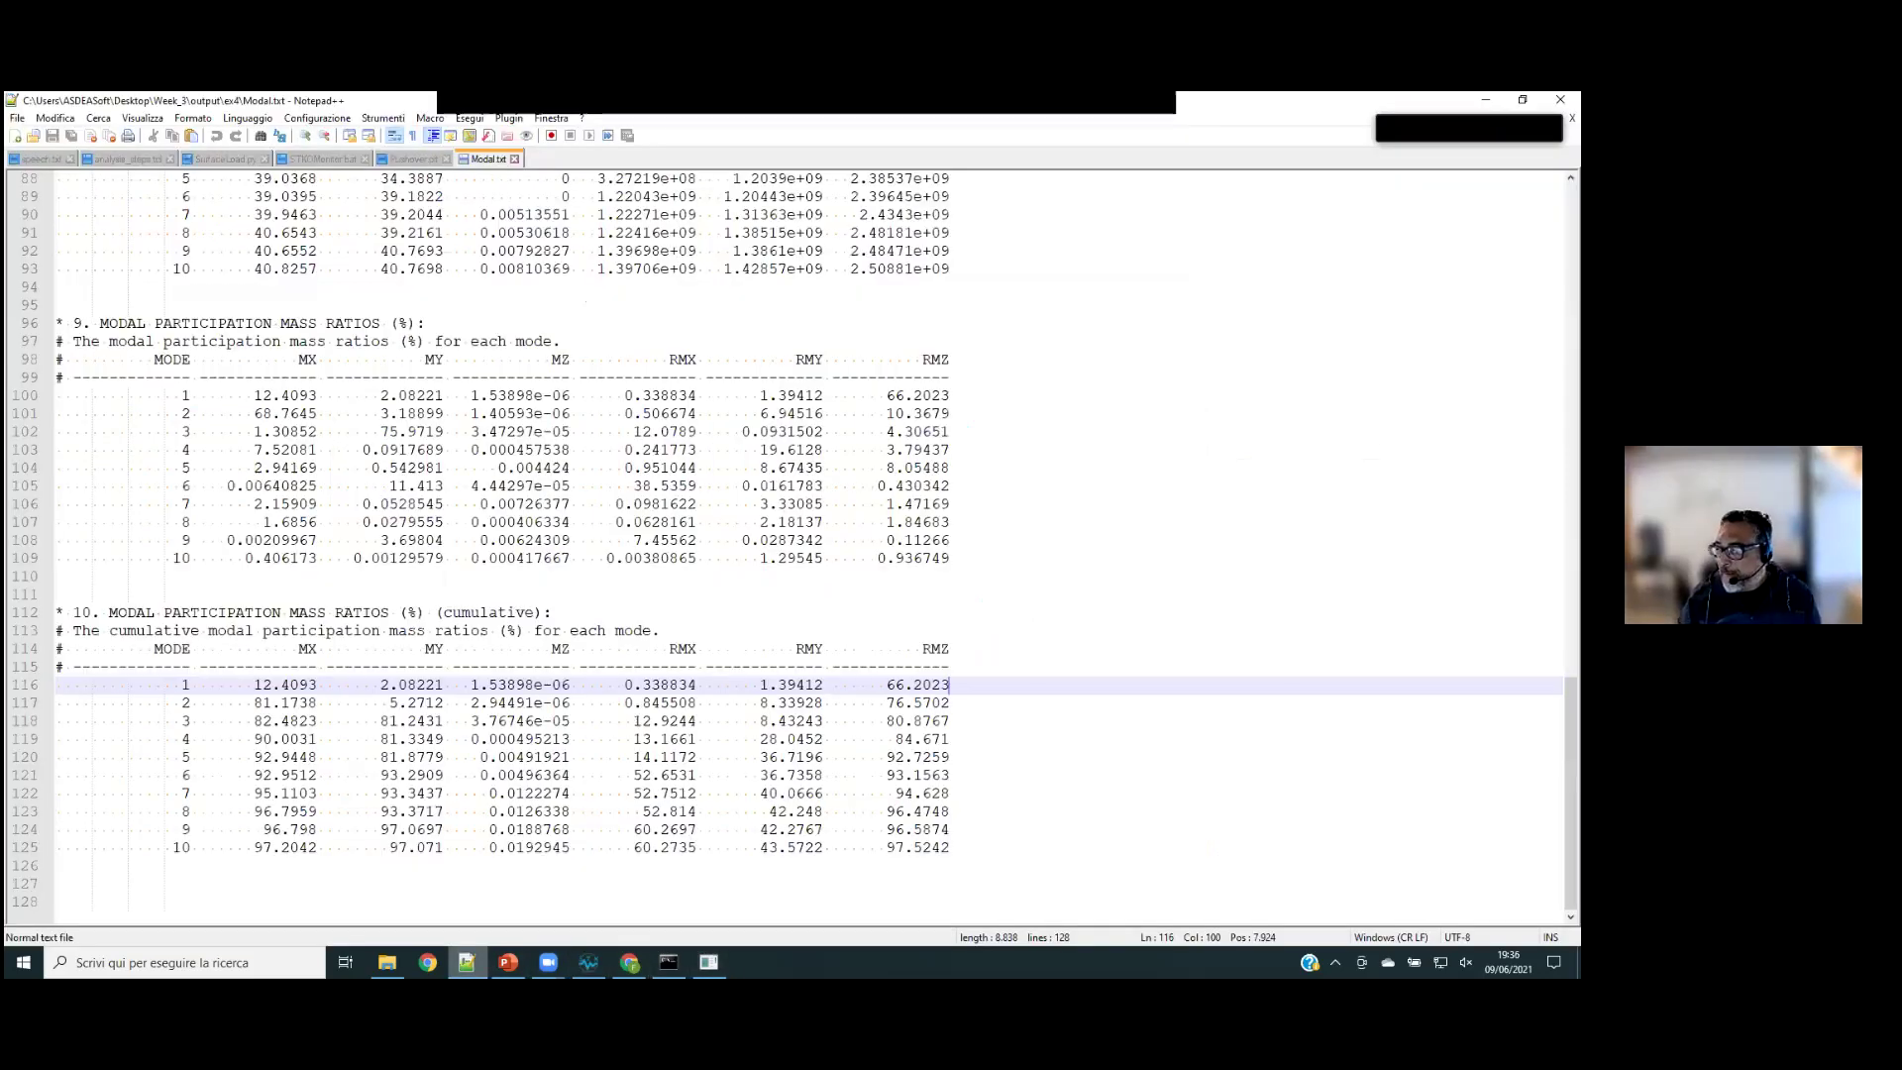
scroll(972, 700, up, 3)
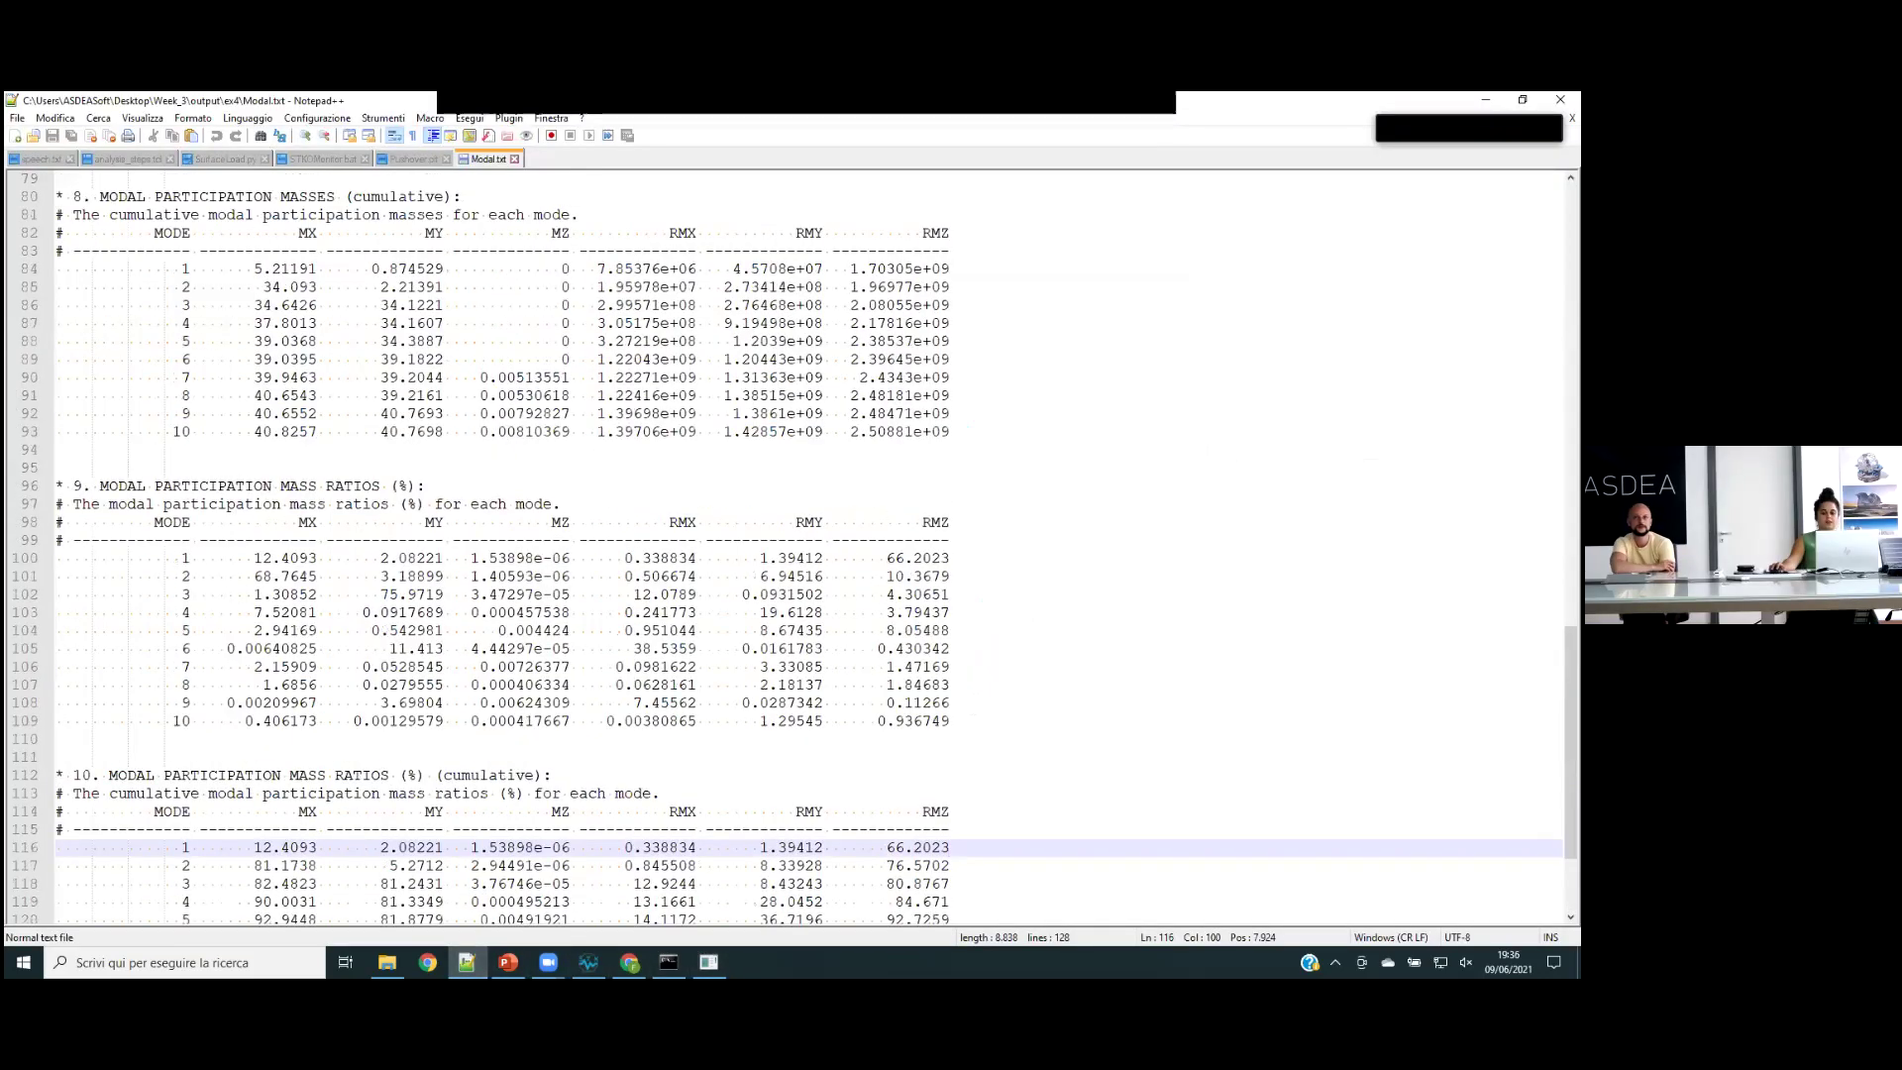
scroll(792, 548, up, 20)
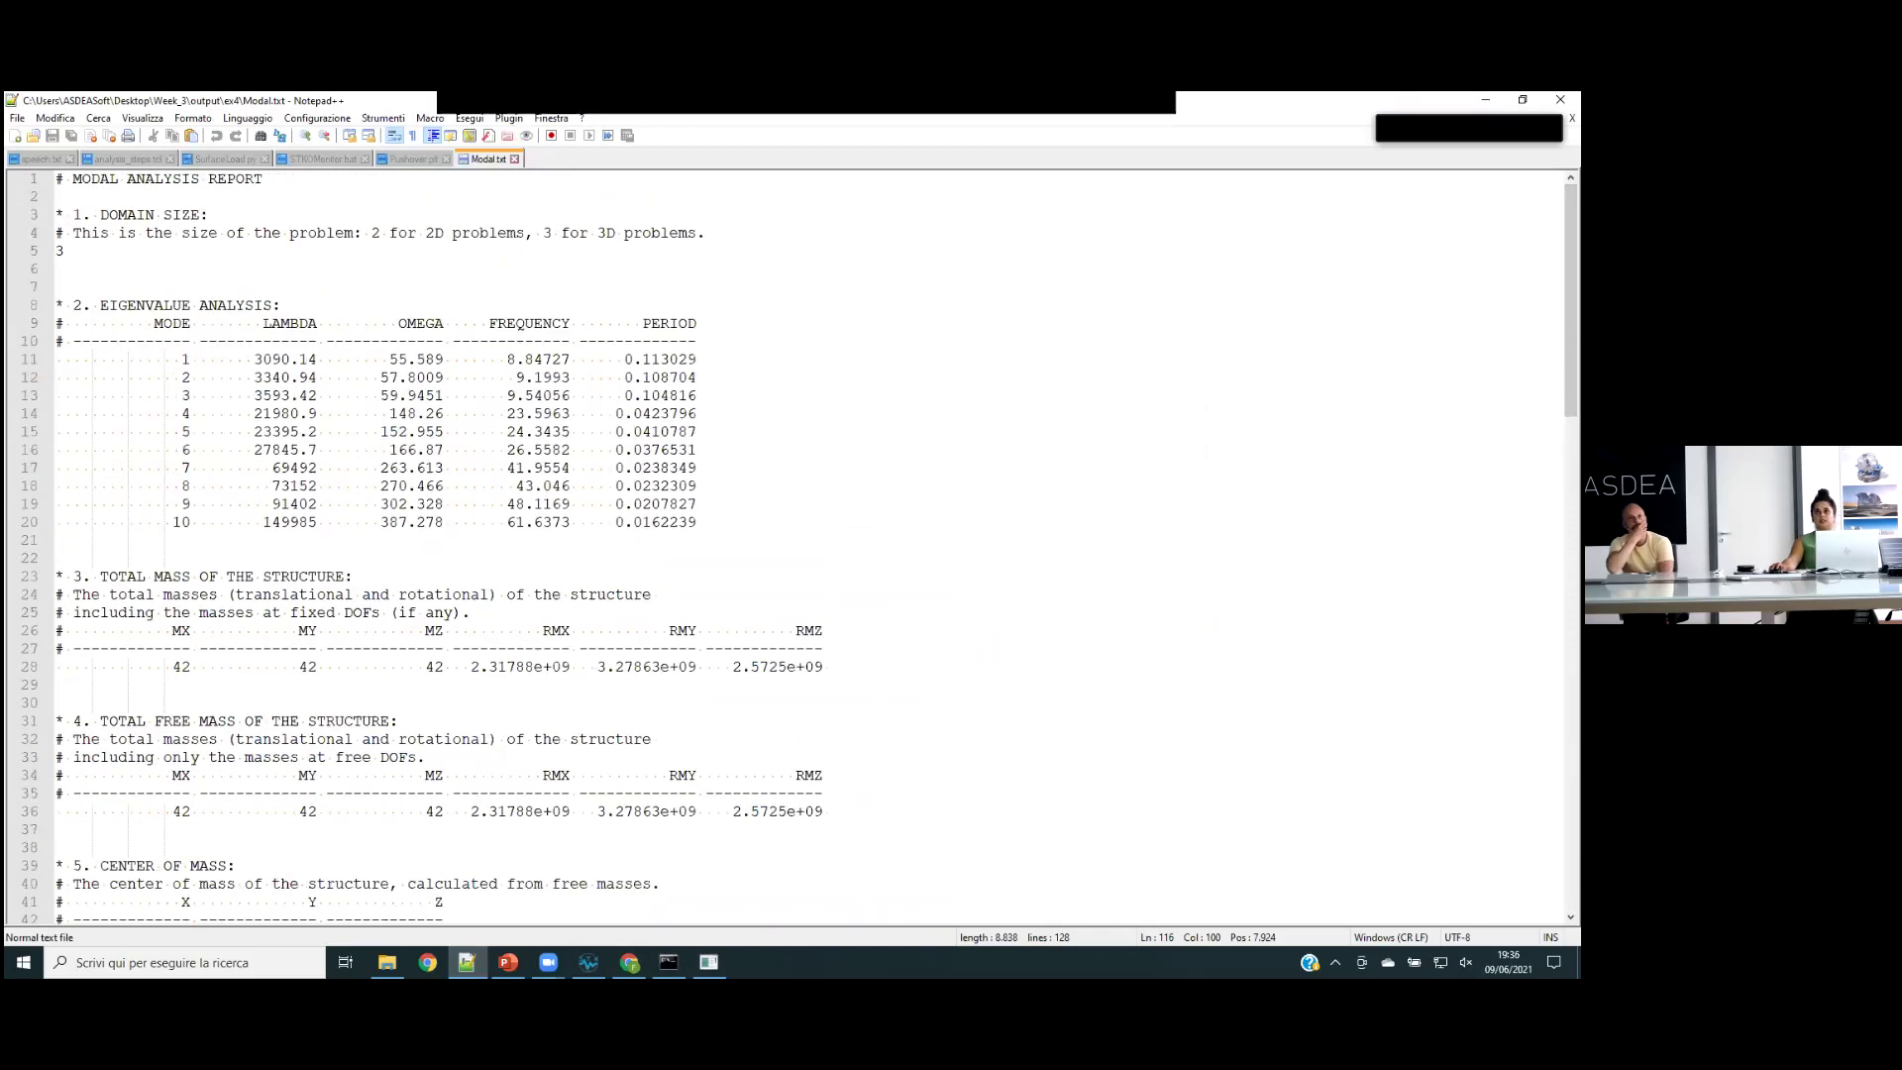